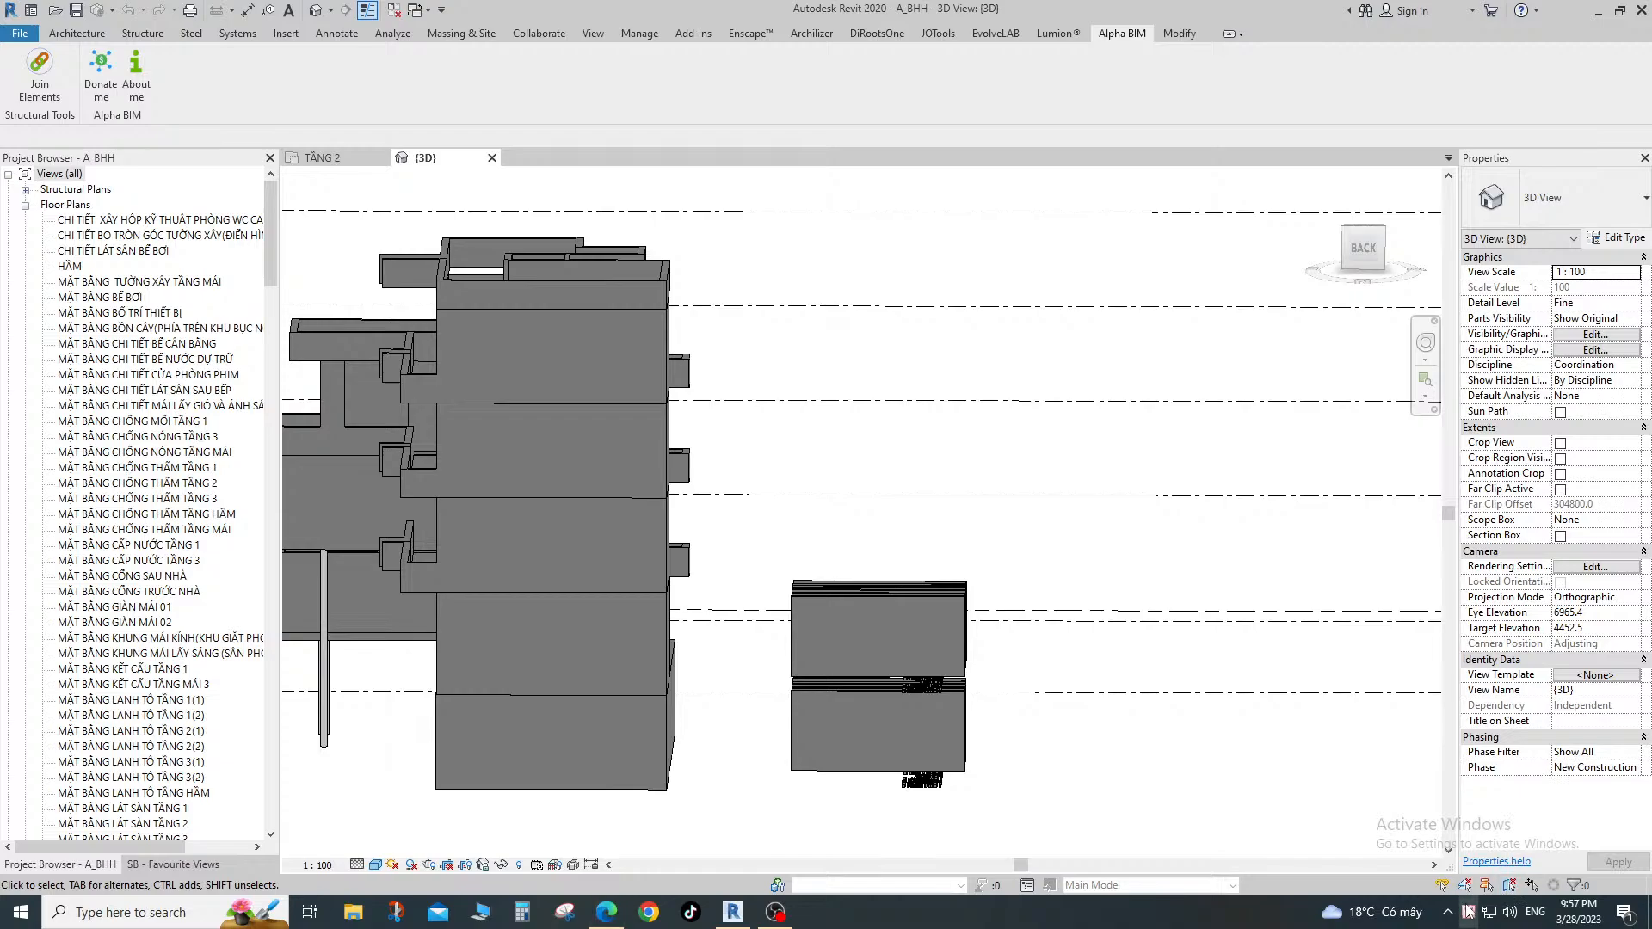
Switch the system's audio playback device to Speakers (Rapoo Gaming Headset).
{"action": "left_click", "coordinate": [1502, 912]}
{"action": "left_click", "coordinate": [1476, 816]}
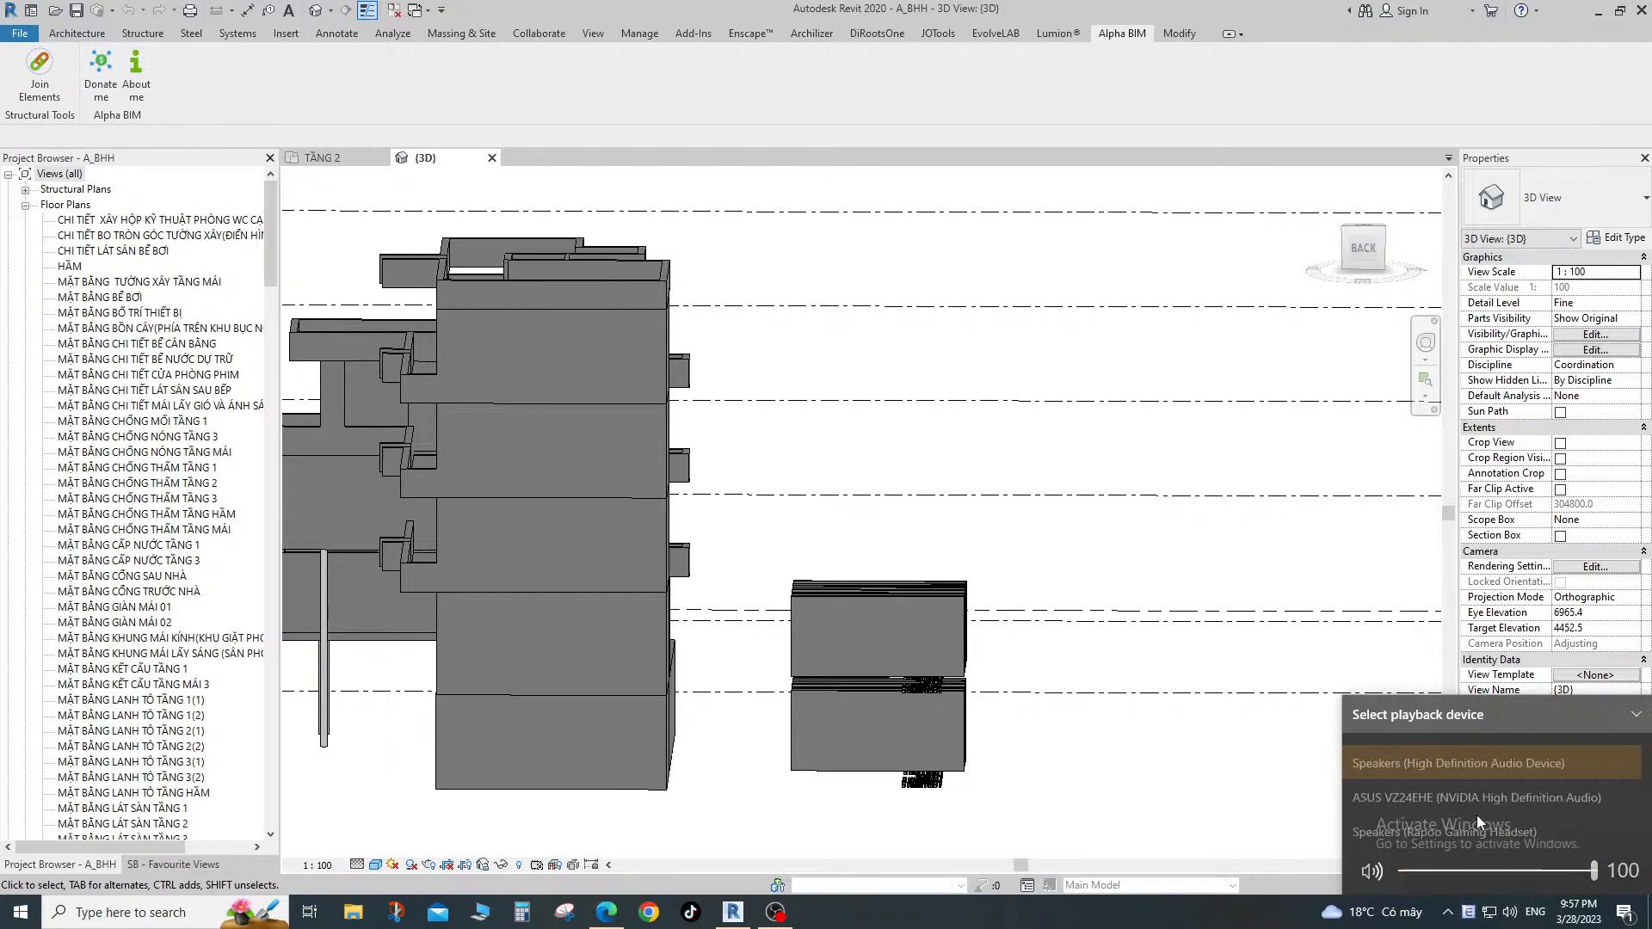
{"action": "left_click", "coordinate": [1416, 822]}
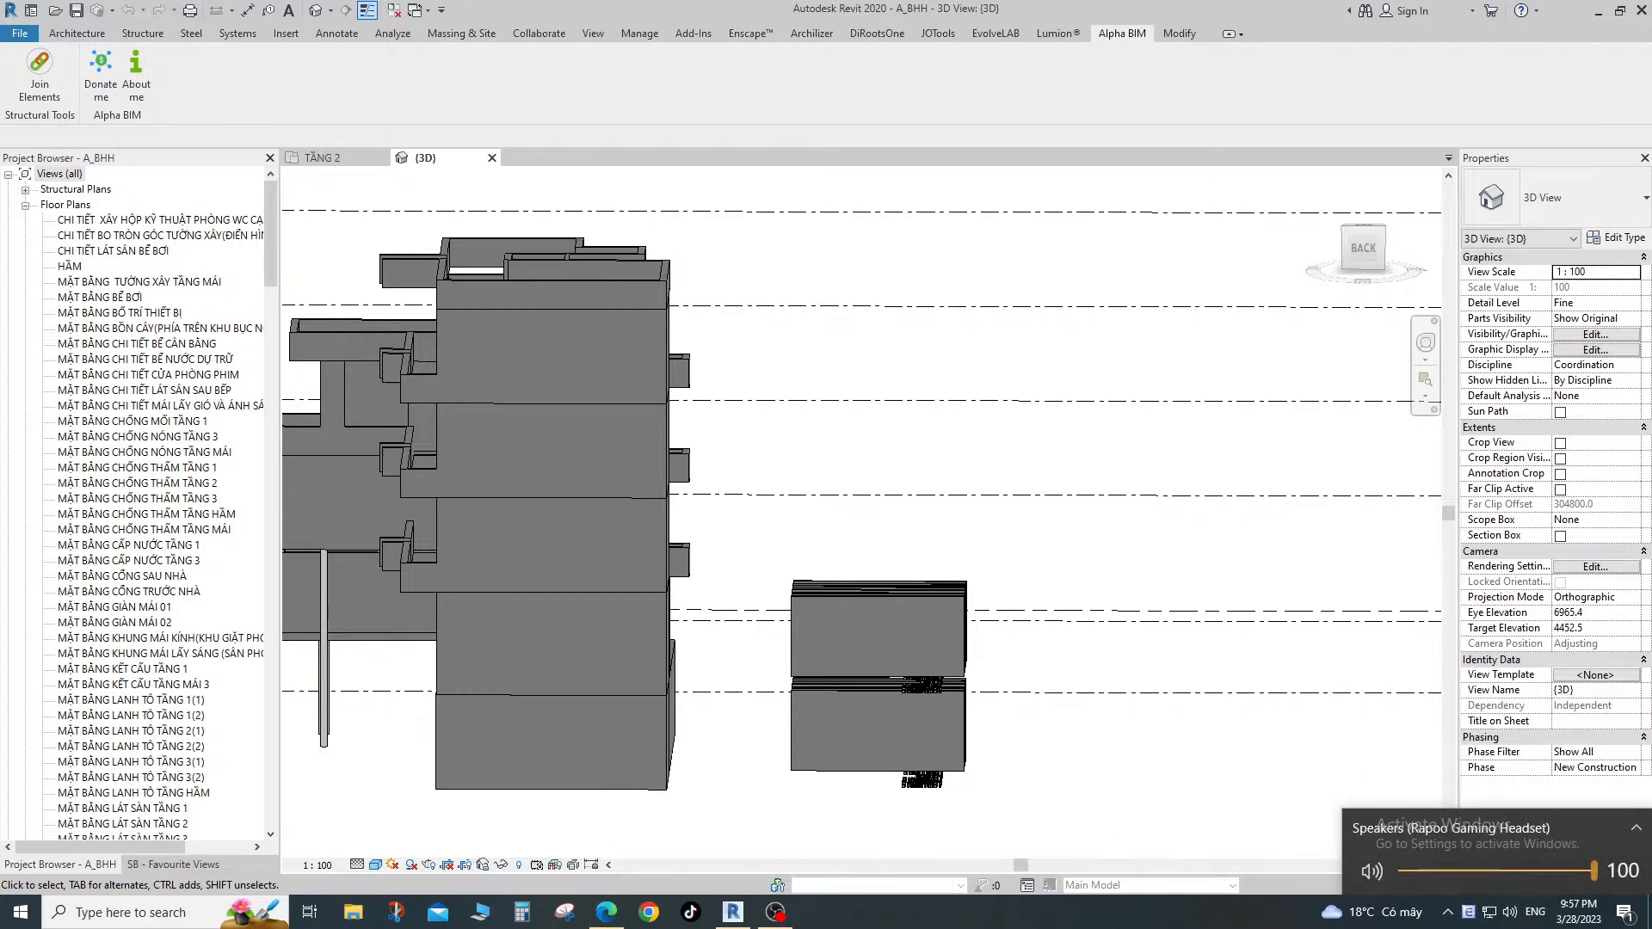
{"action": "left_click", "coordinate": [607, 912]}
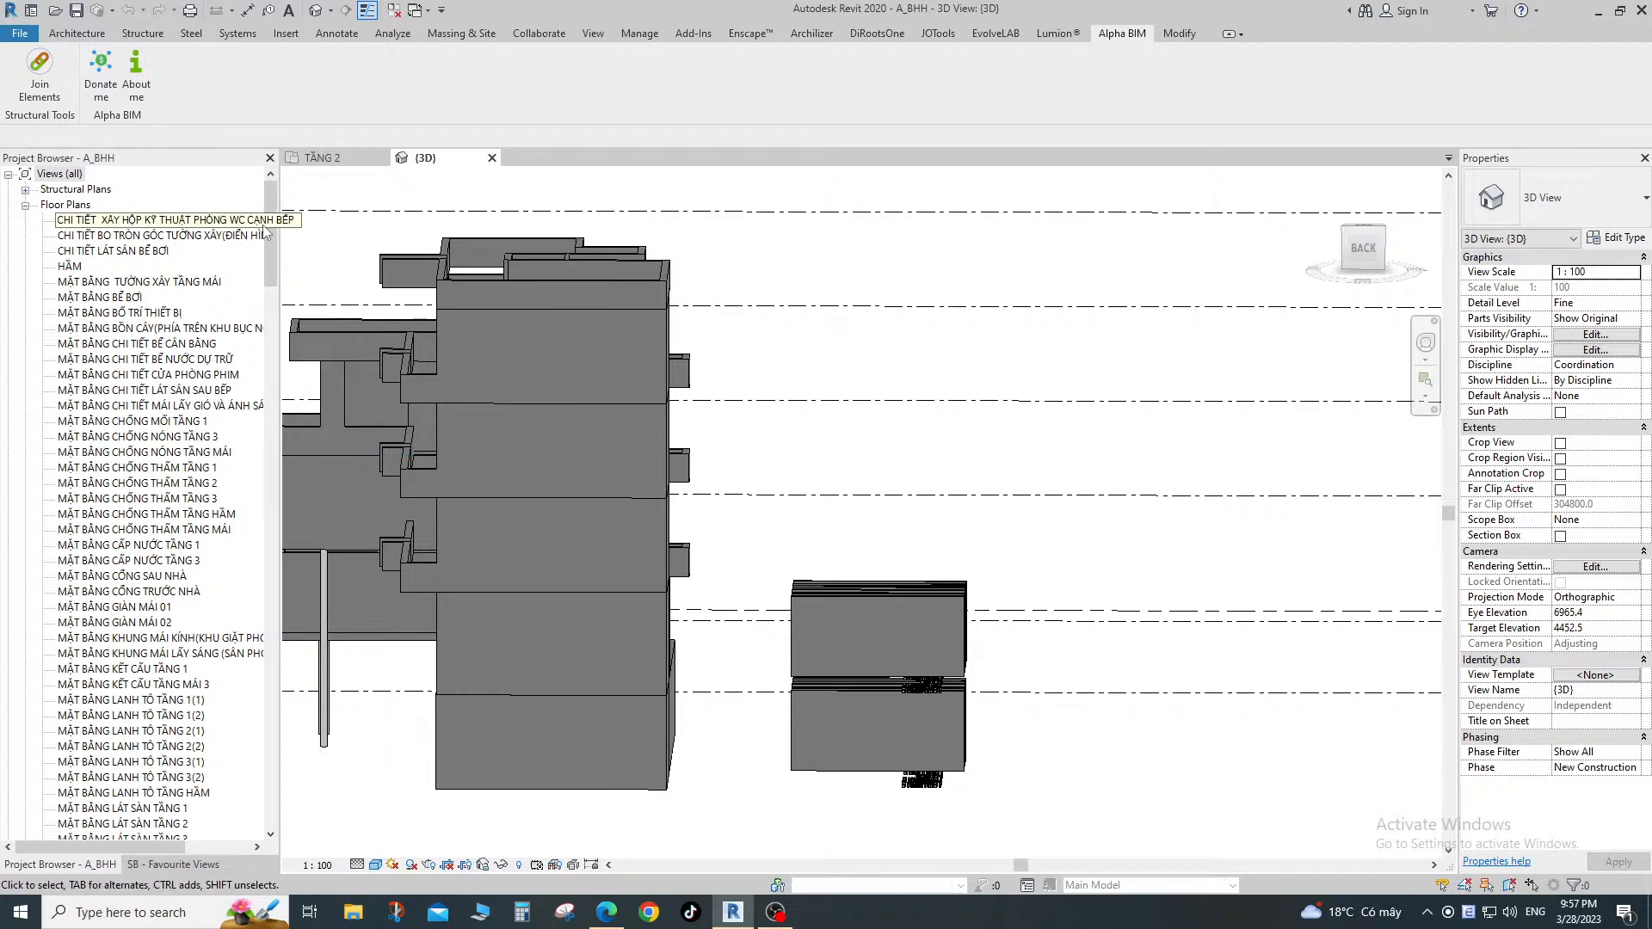
Add the floor plans TẦNG 1 through TẦNG 6, TẦNG HẦM and TẦNG MÁI to the favourite views.
{"action": "left_click_drag", "start_coordinate": [270, 228], "coordinate": [301, 442]}
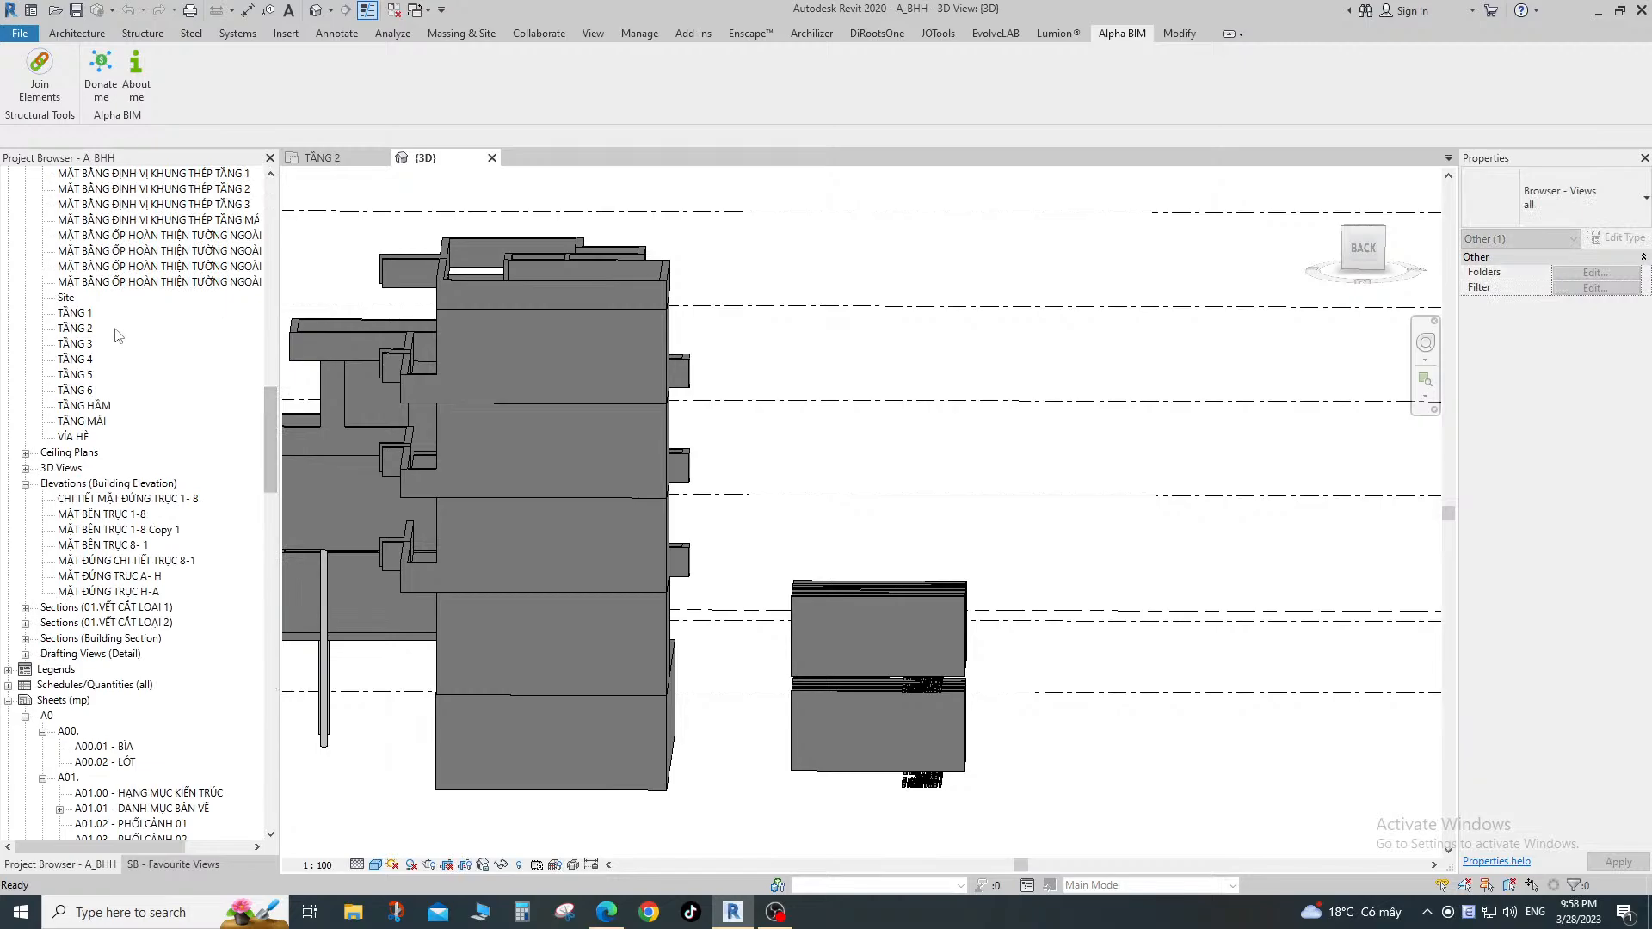
{"action": "left_click", "coordinate": [75, 312]}
{"action": "left_click", "coordinate": [97, 422], "text": "shift"}
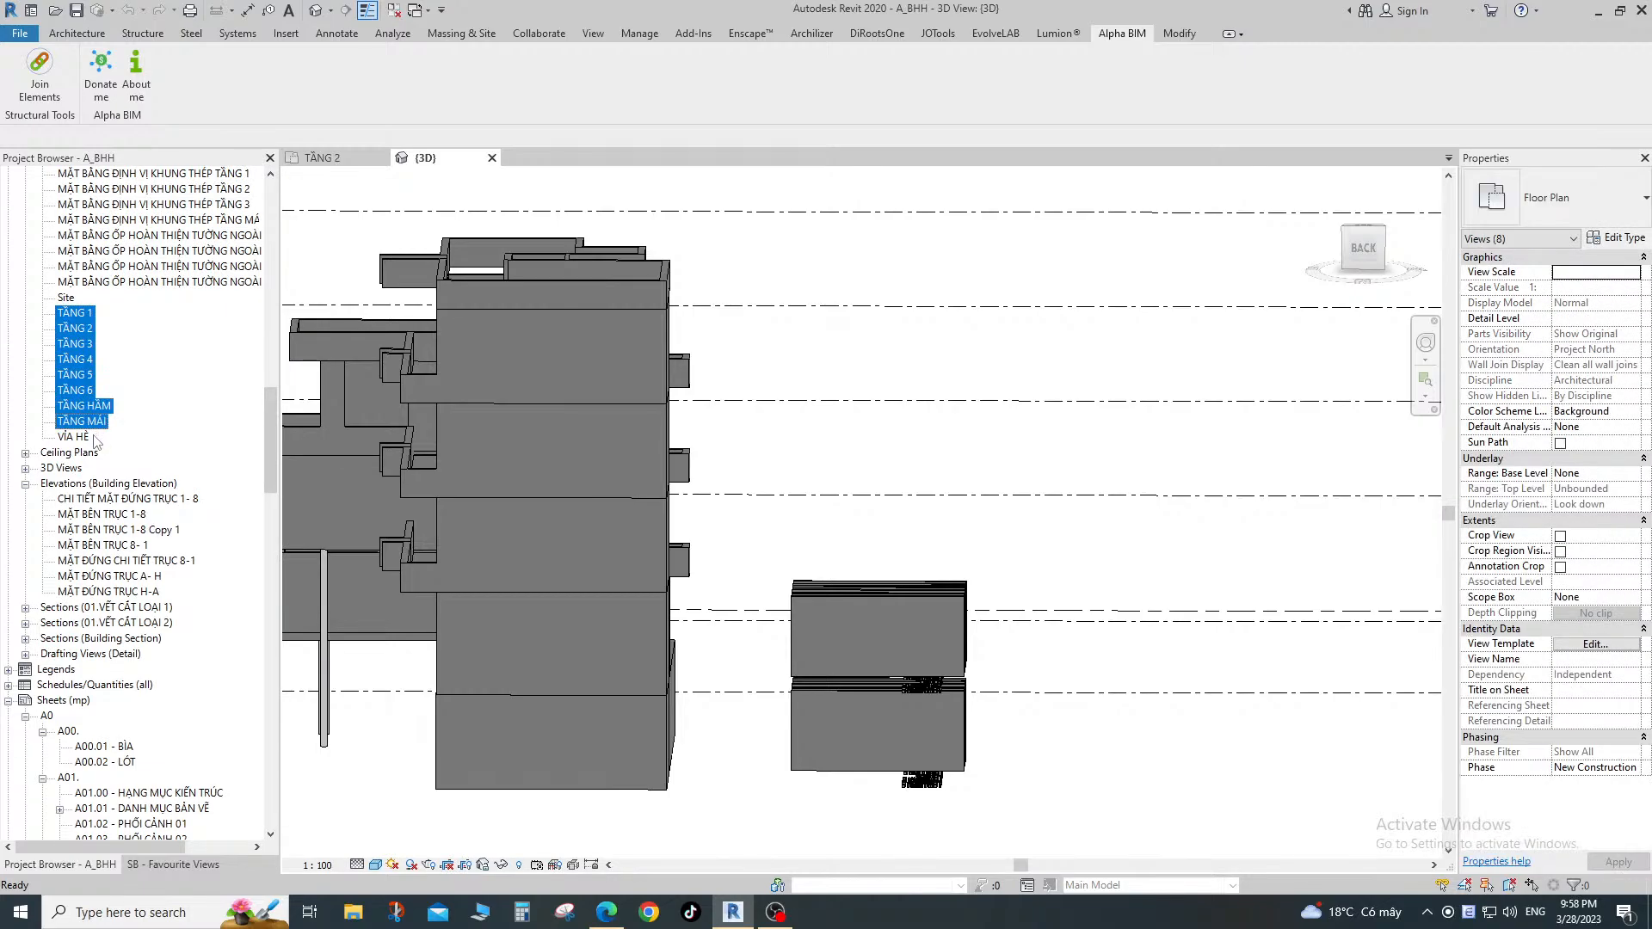
{"action": "left_click", "coordinate": [173, 863]}
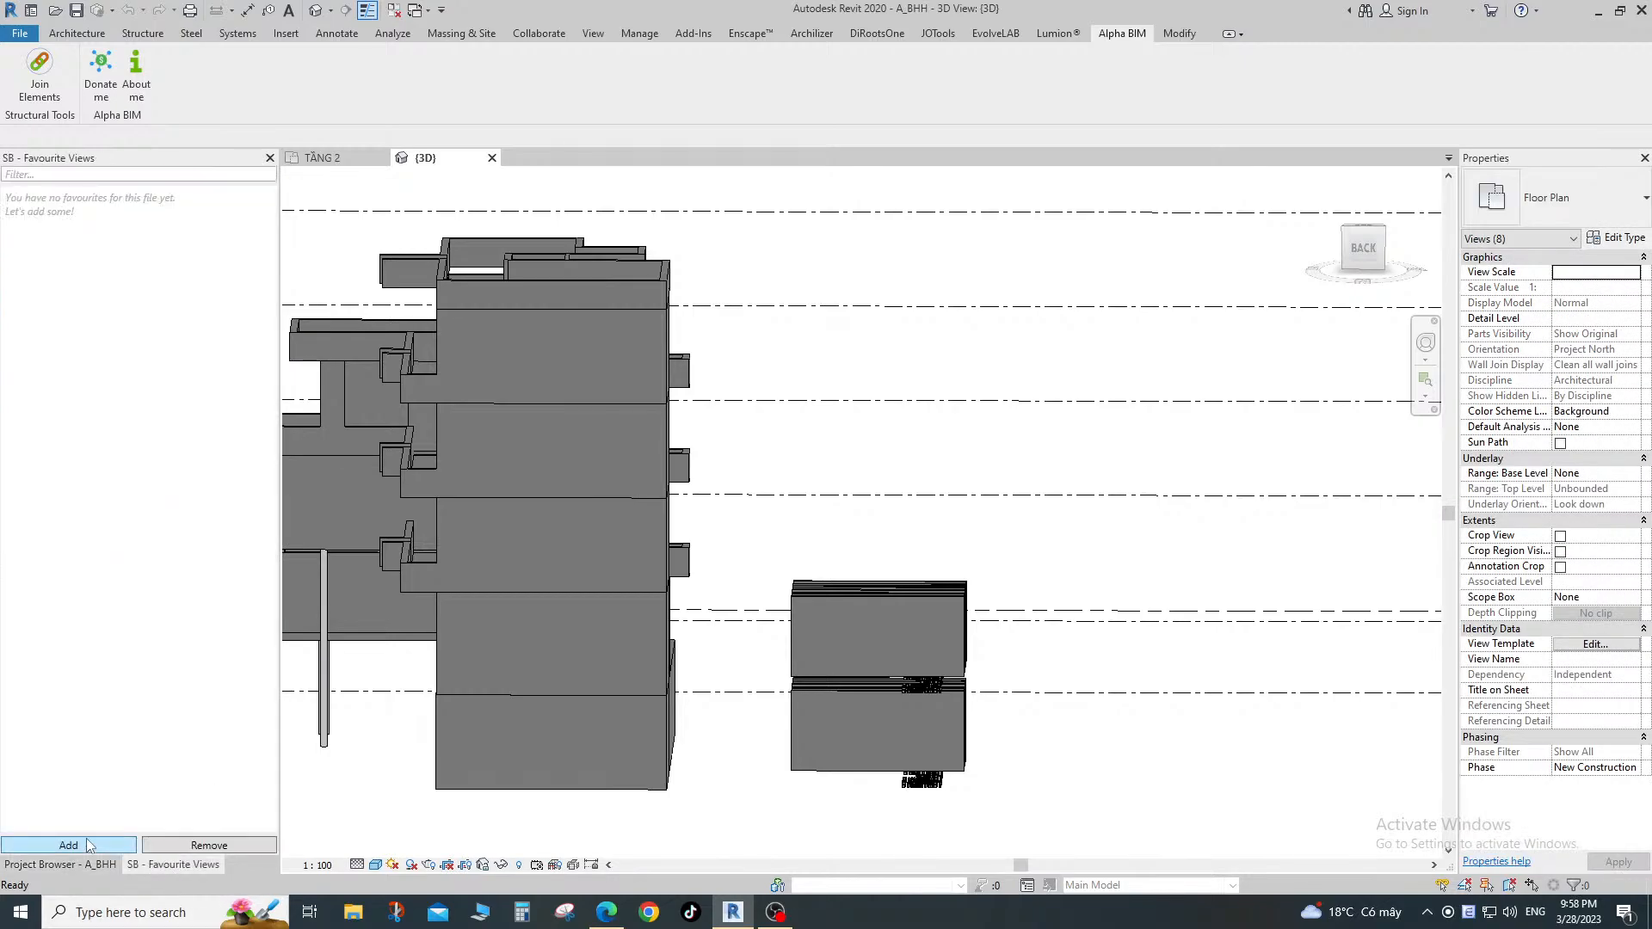
{"action": "left_click", "coordinate": [89, 843]}
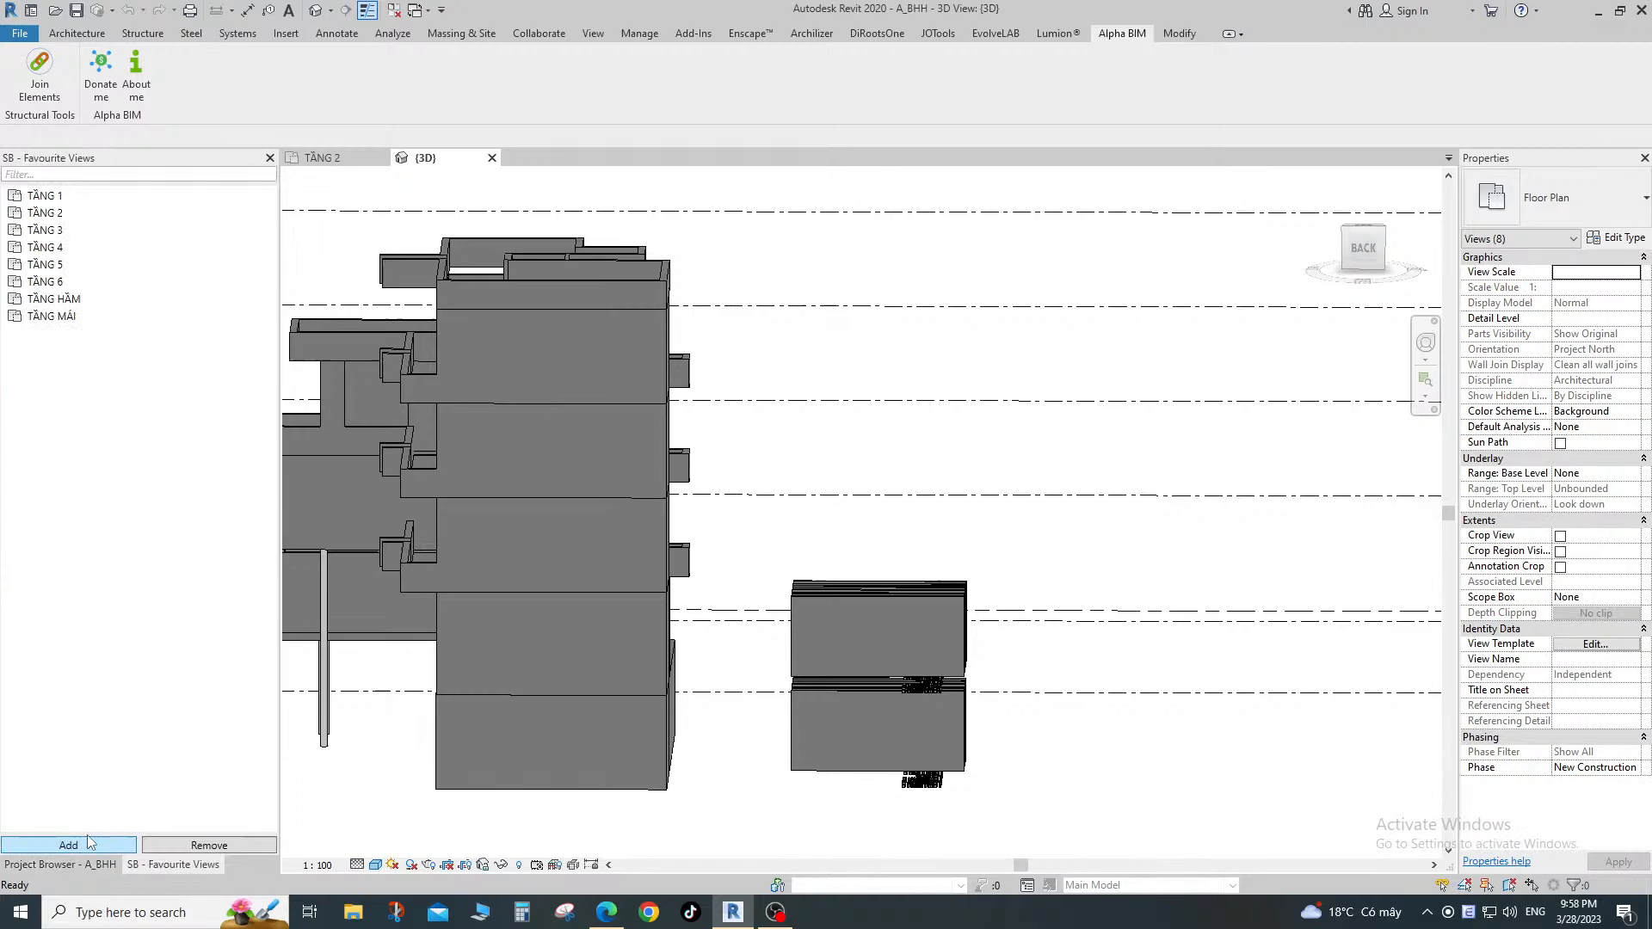
Open the TẦNG HẦM floor plan from the favourite views and close the {3D} and TẦNG 2 views.
{"action": "left_click", "coordinate": [1048, 504]}
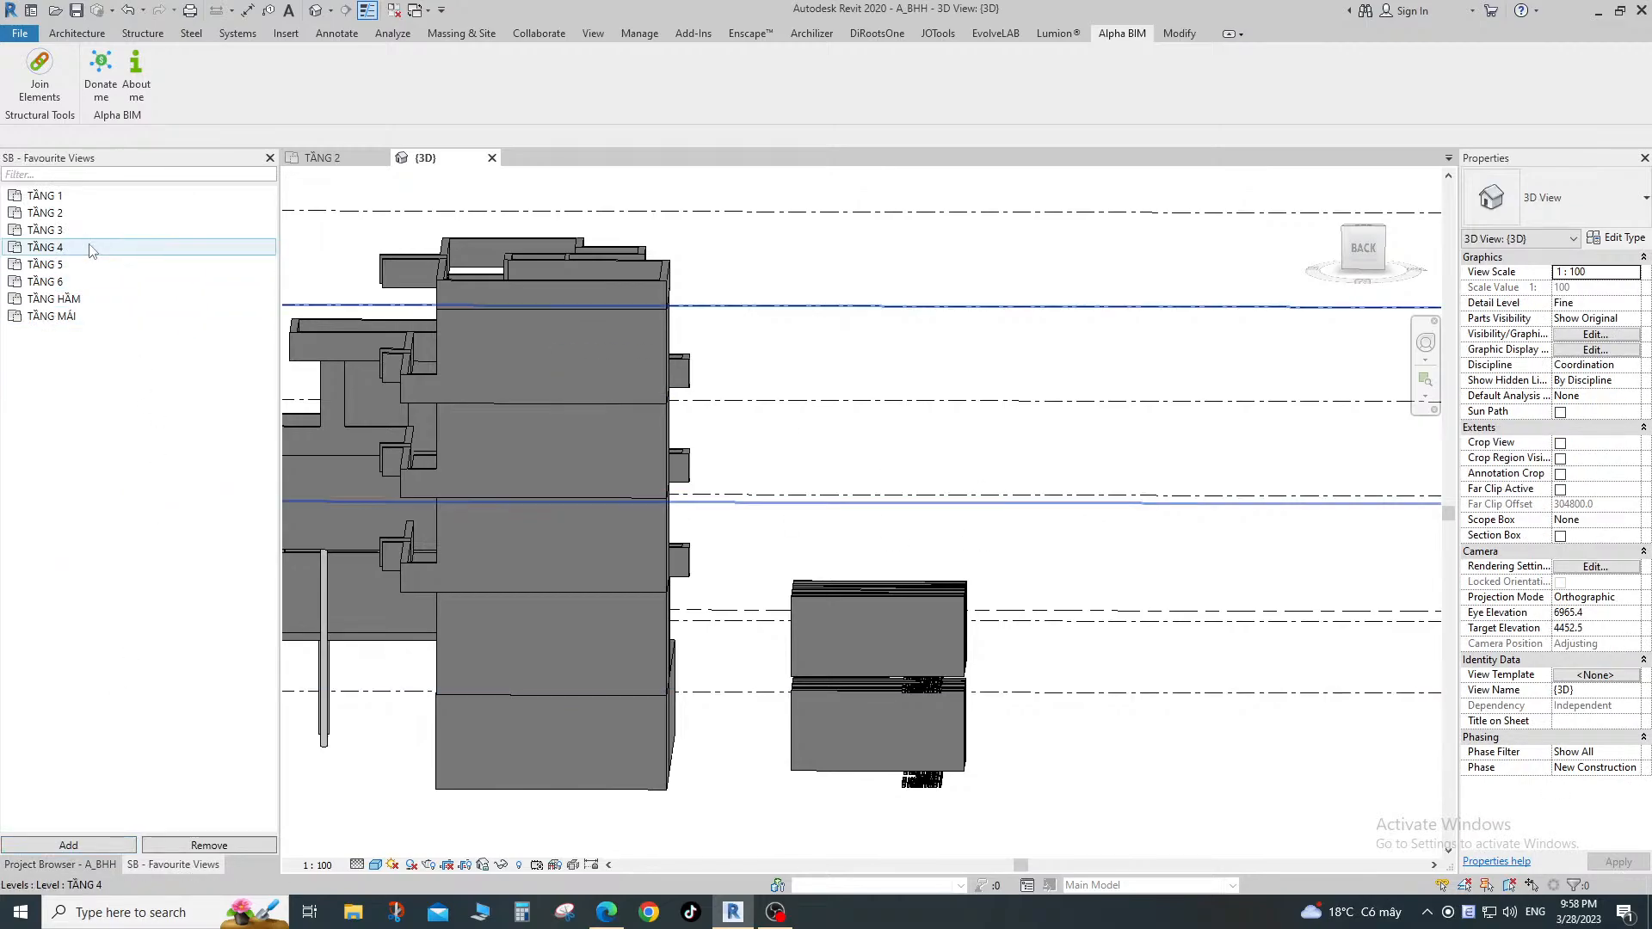
{"action": "left_click", "coordinate": [52, 302]}
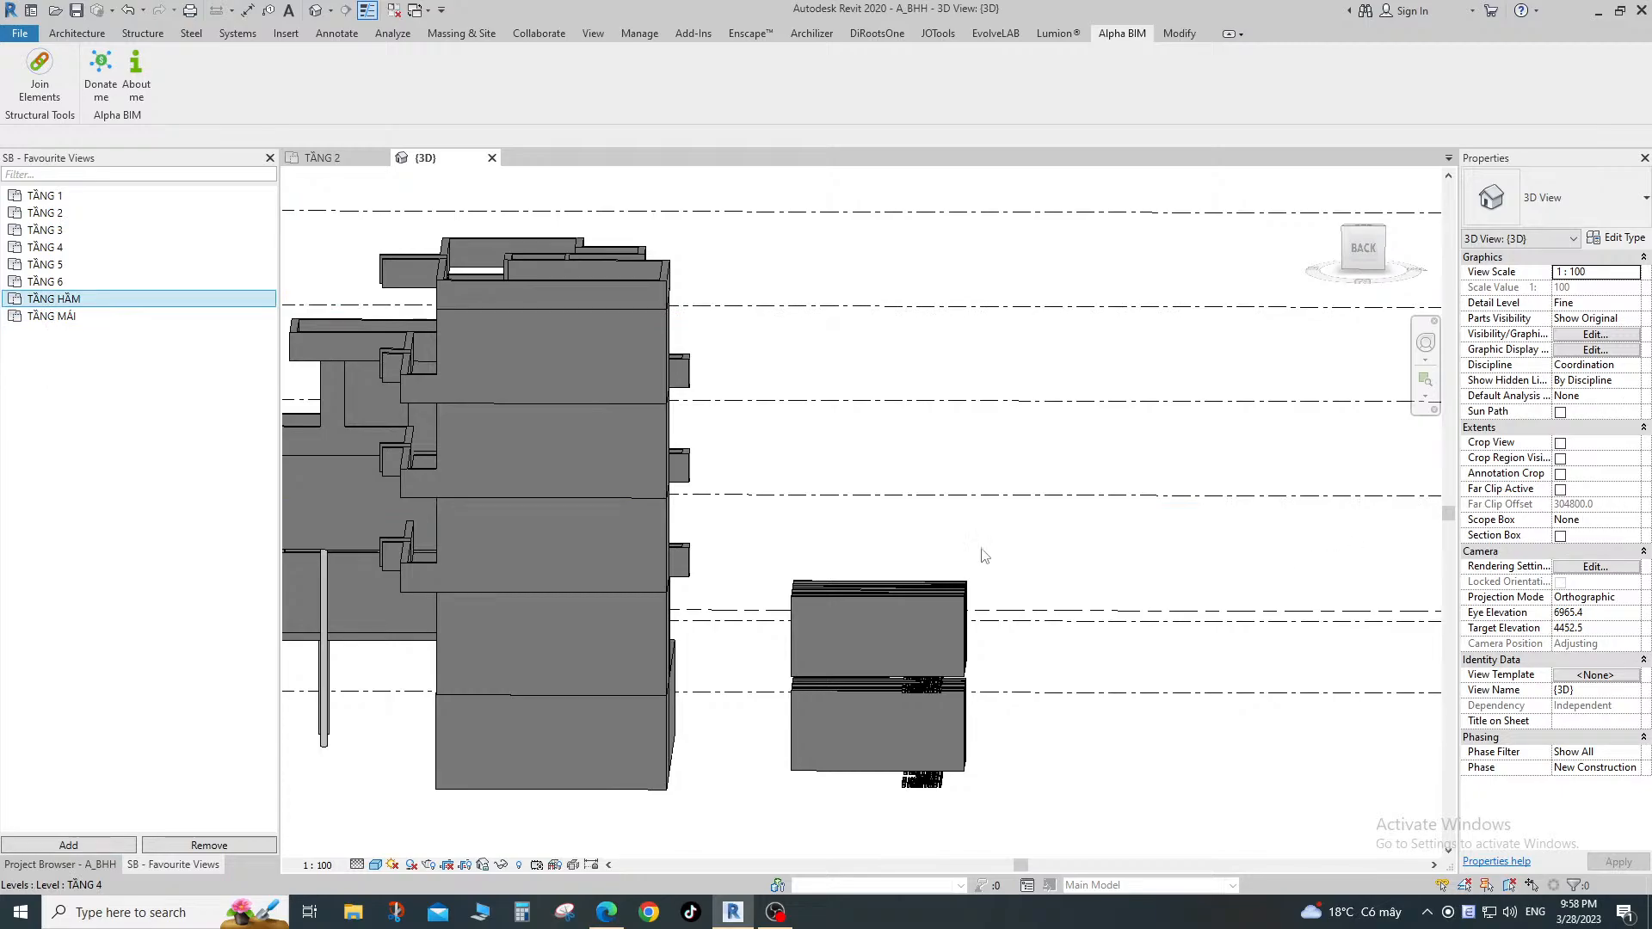
{"action": "double_click", "coordinate": [53, 299]}
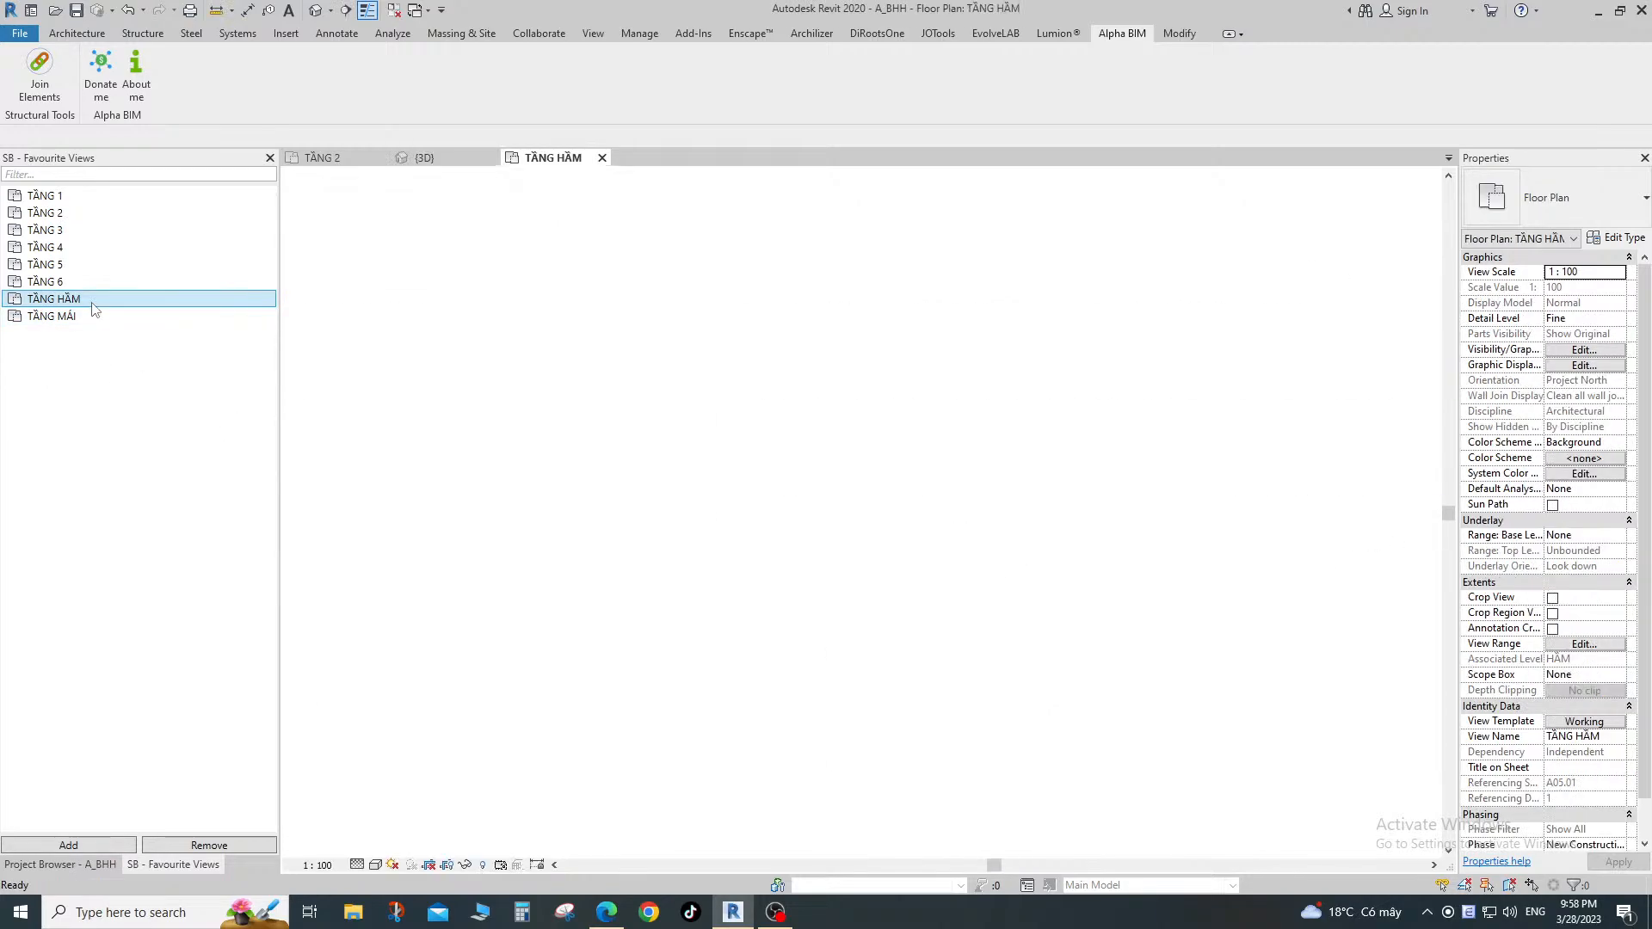
{"action": "left_click", "coordinate": [491, 158]}
{"action": "left_click", "coordinate": [381, 157]}
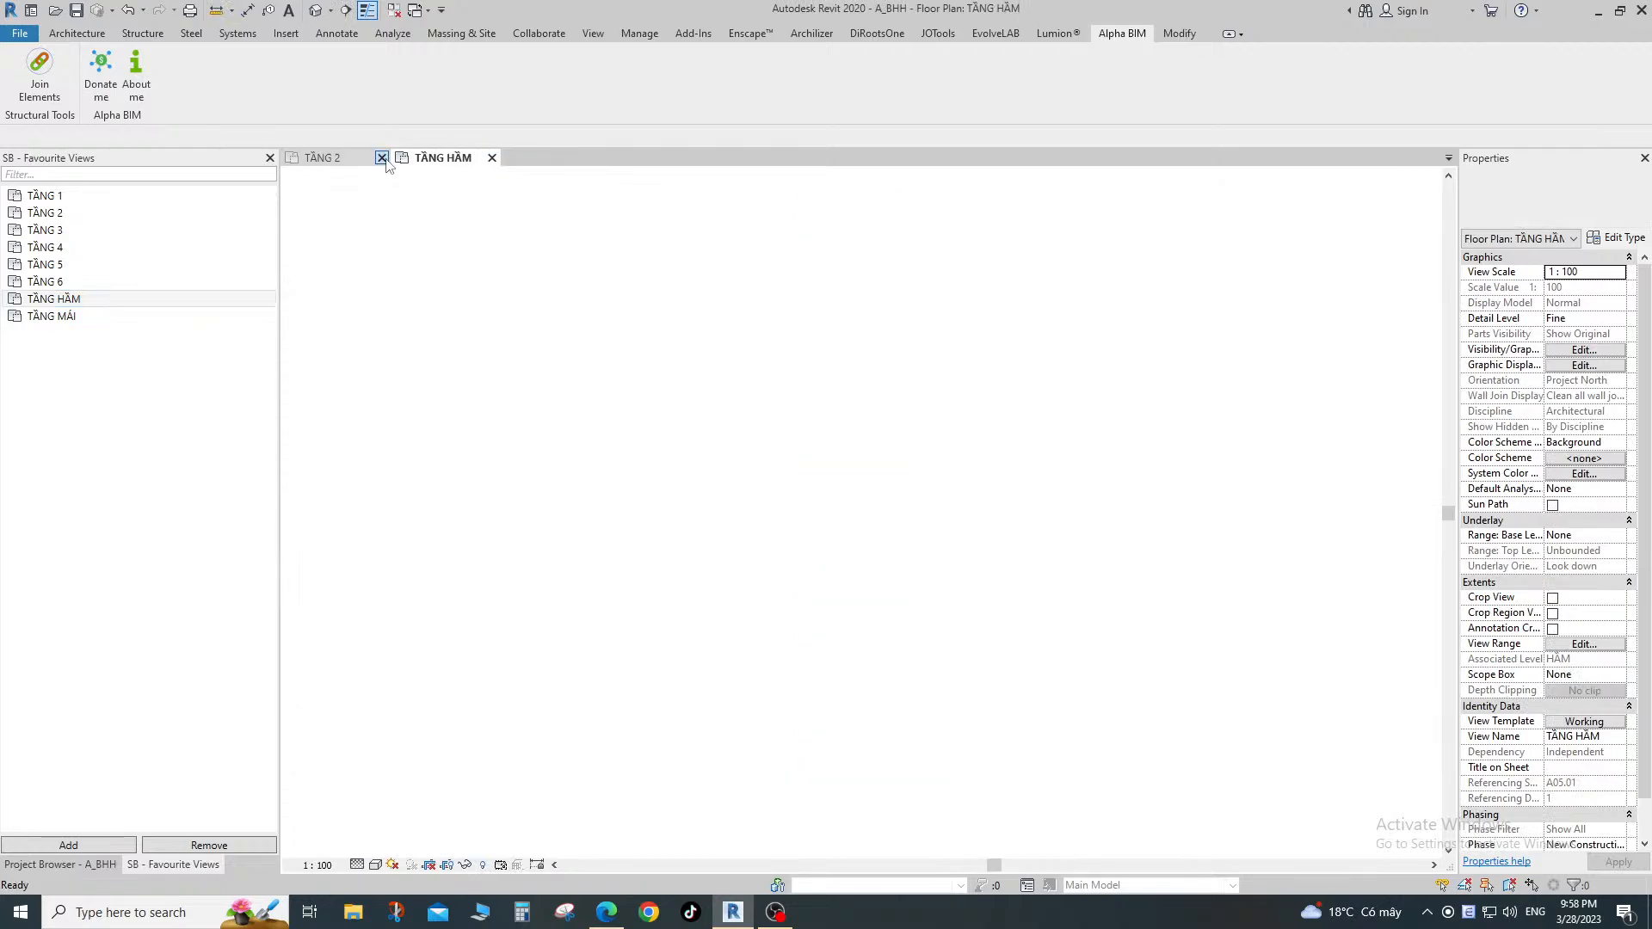
{"action": "scroll", "coordinate": [777, 671], "scroll_direction": "up", "scroll_amount": 2}
{"action": "scroll", "coordinate": [777, 671], "scroll_direction": "up", "scroll_amount": 6}
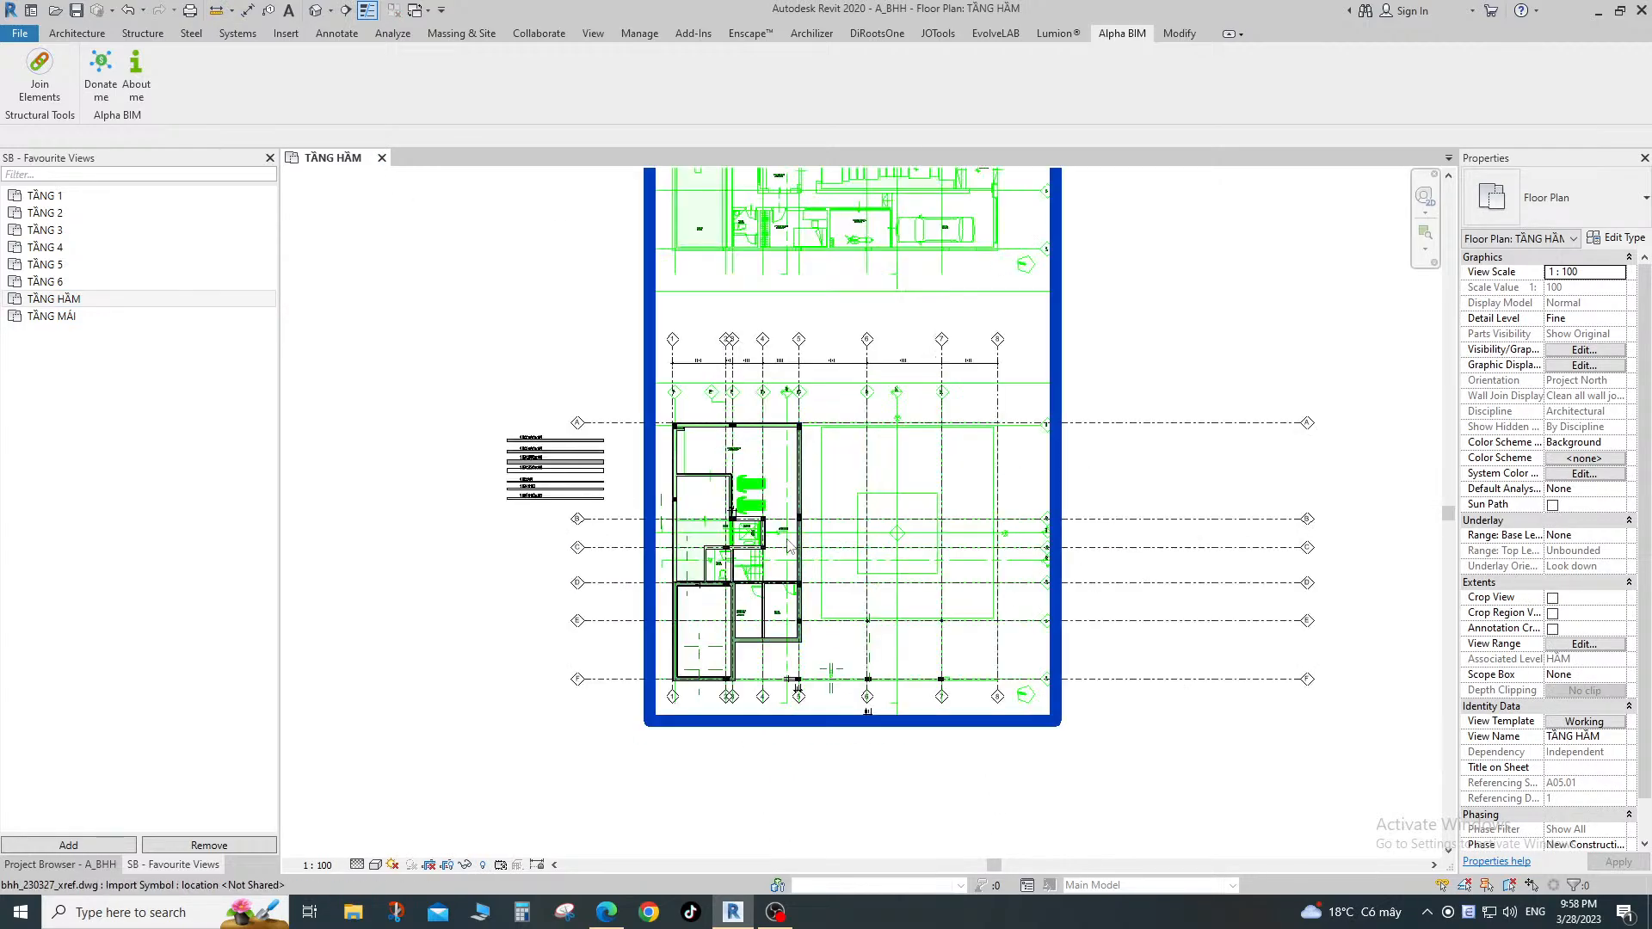
{"action": "middle_click_drag", "start_coordinate": [754, 639], "coordinate": [717, 399]}
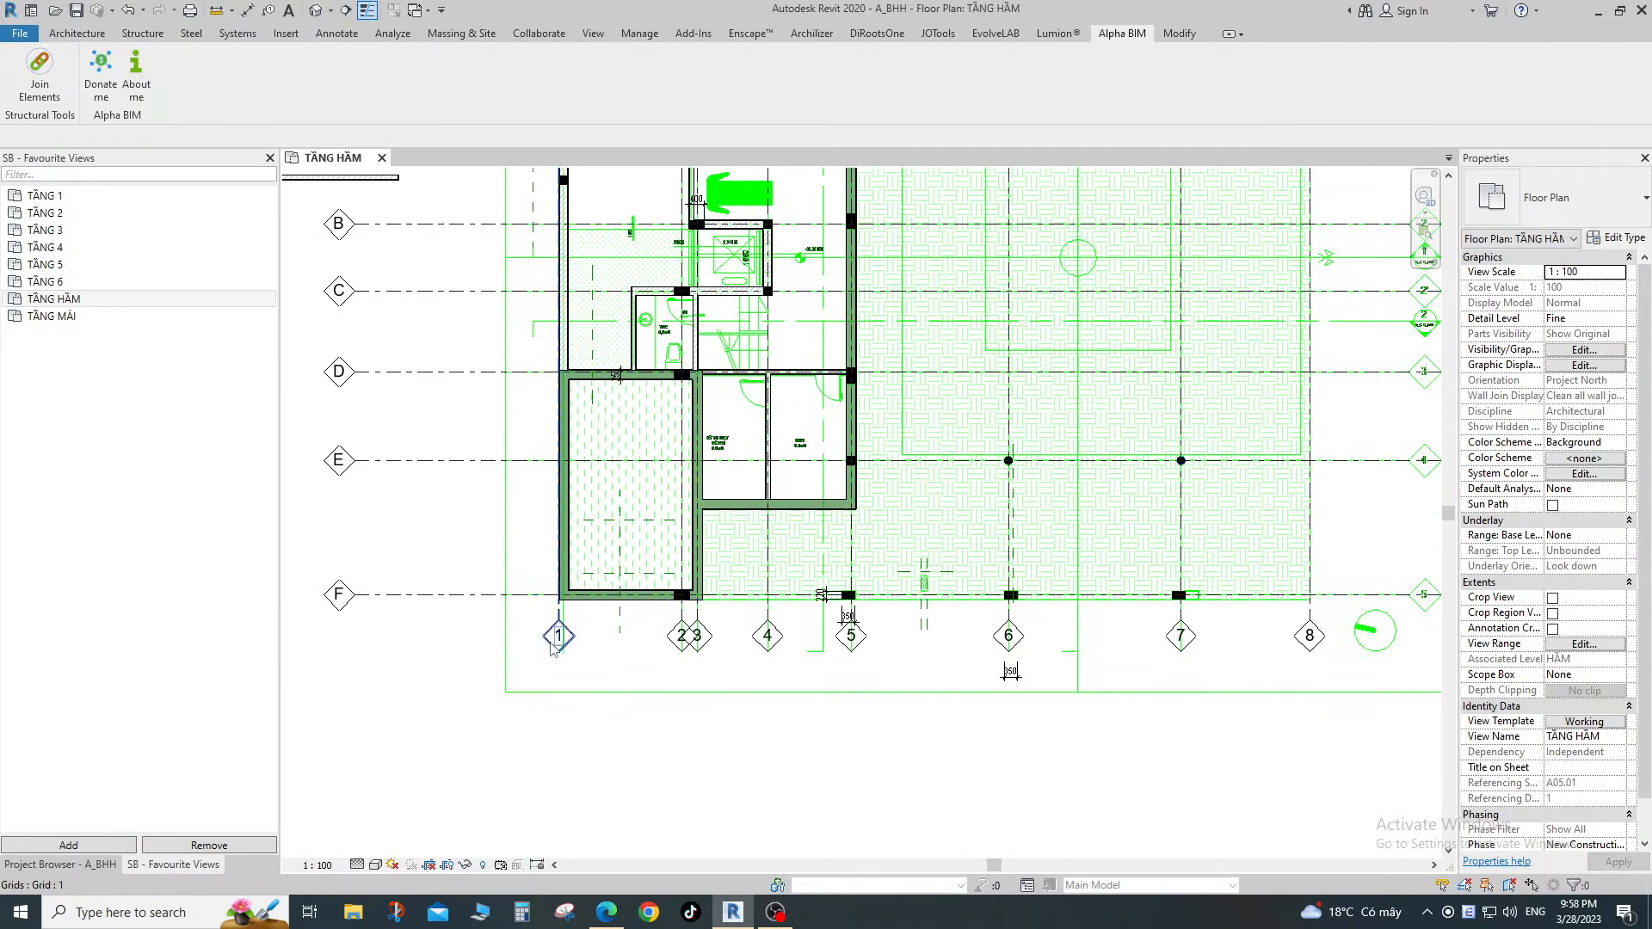
{"action": "left_click", "coordinate": [551, 645]}
{"action": "scroll", "coordinate": [551, 645], "scroll_direction": "up", "scroll_amount": 2}
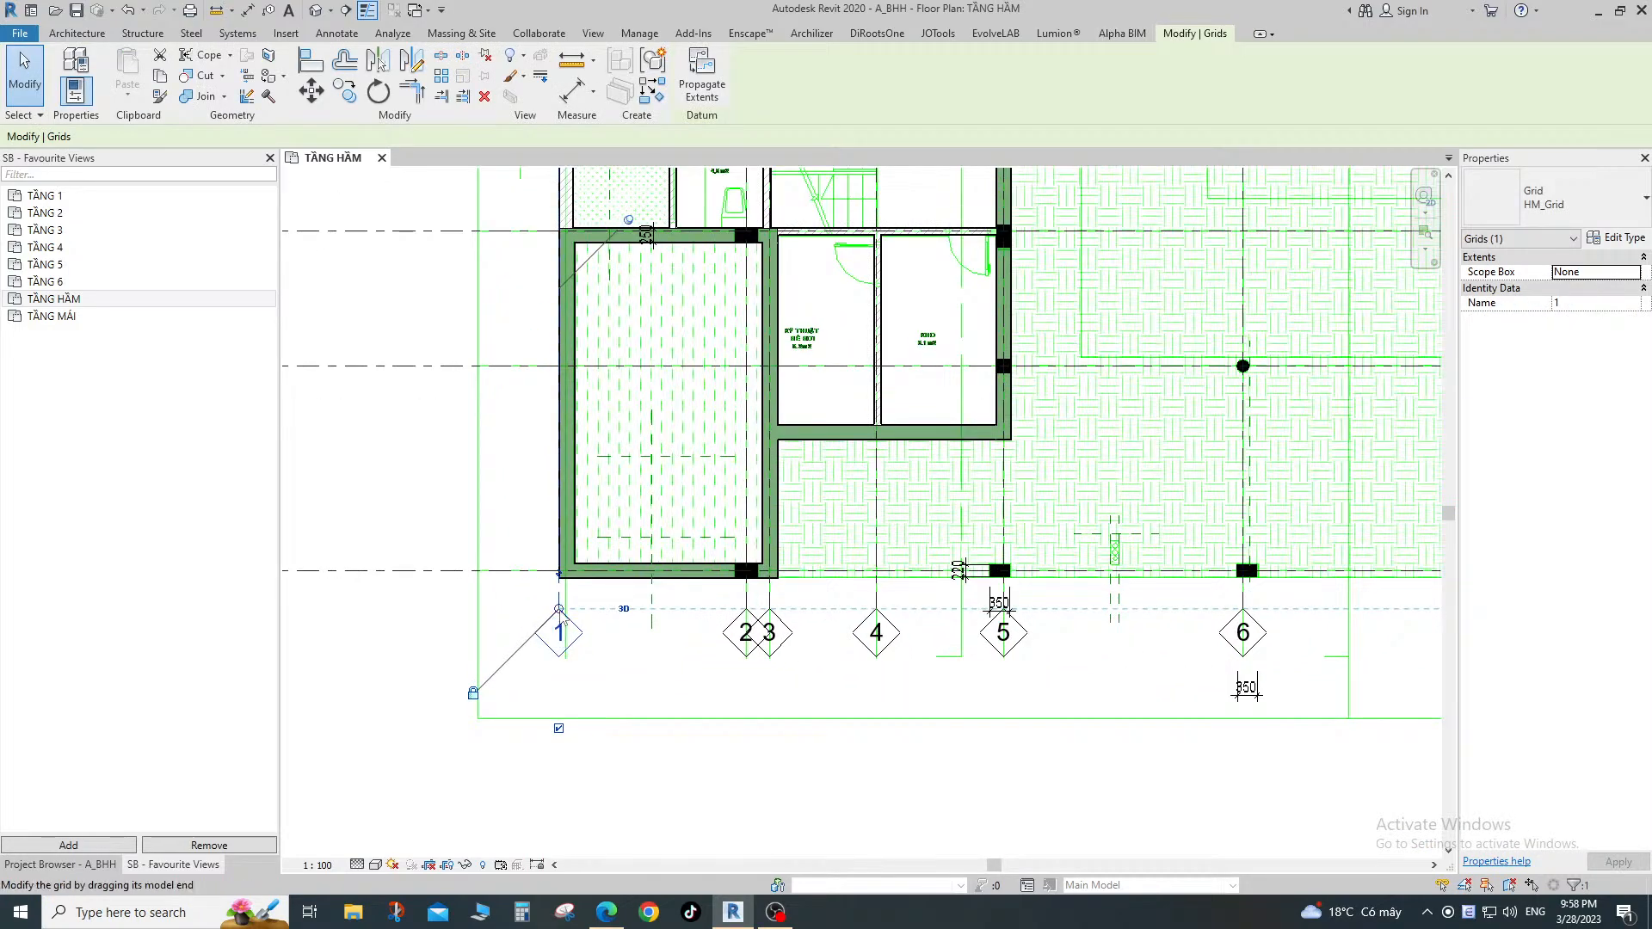
{"action": "scroll", "coordinate": [563, 730], "scroll_direction": "up", "scroll_amount": 2}
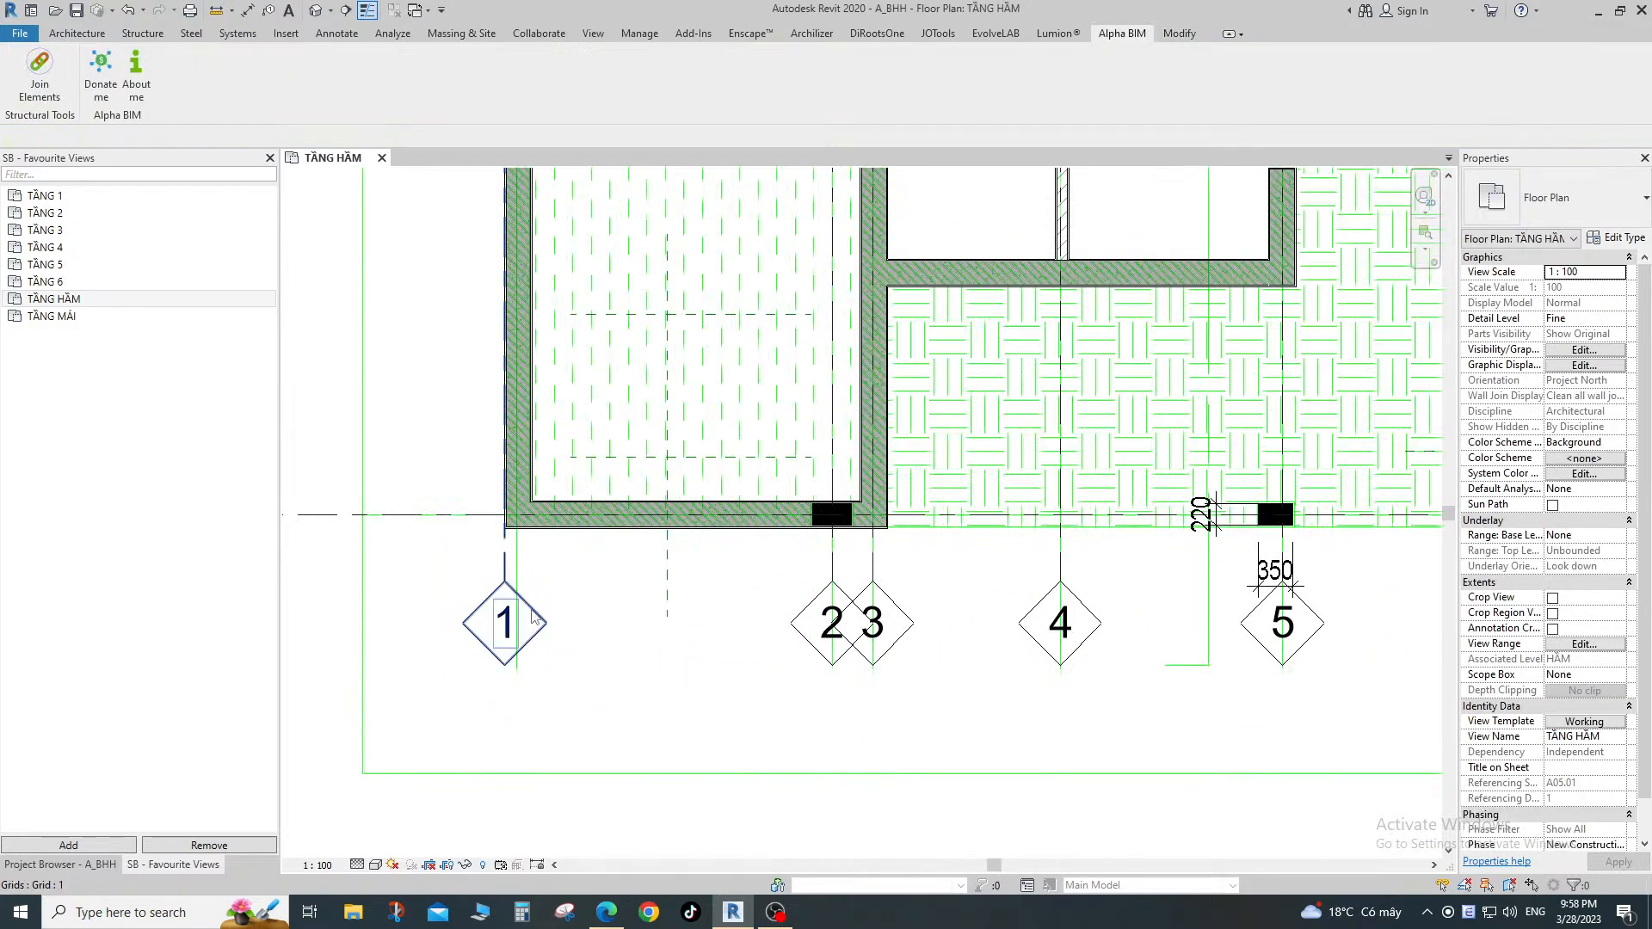
{"action": "scroll", "coordinate": [563, 621], "scroll_direction": "up", "scroll_amount": 2}
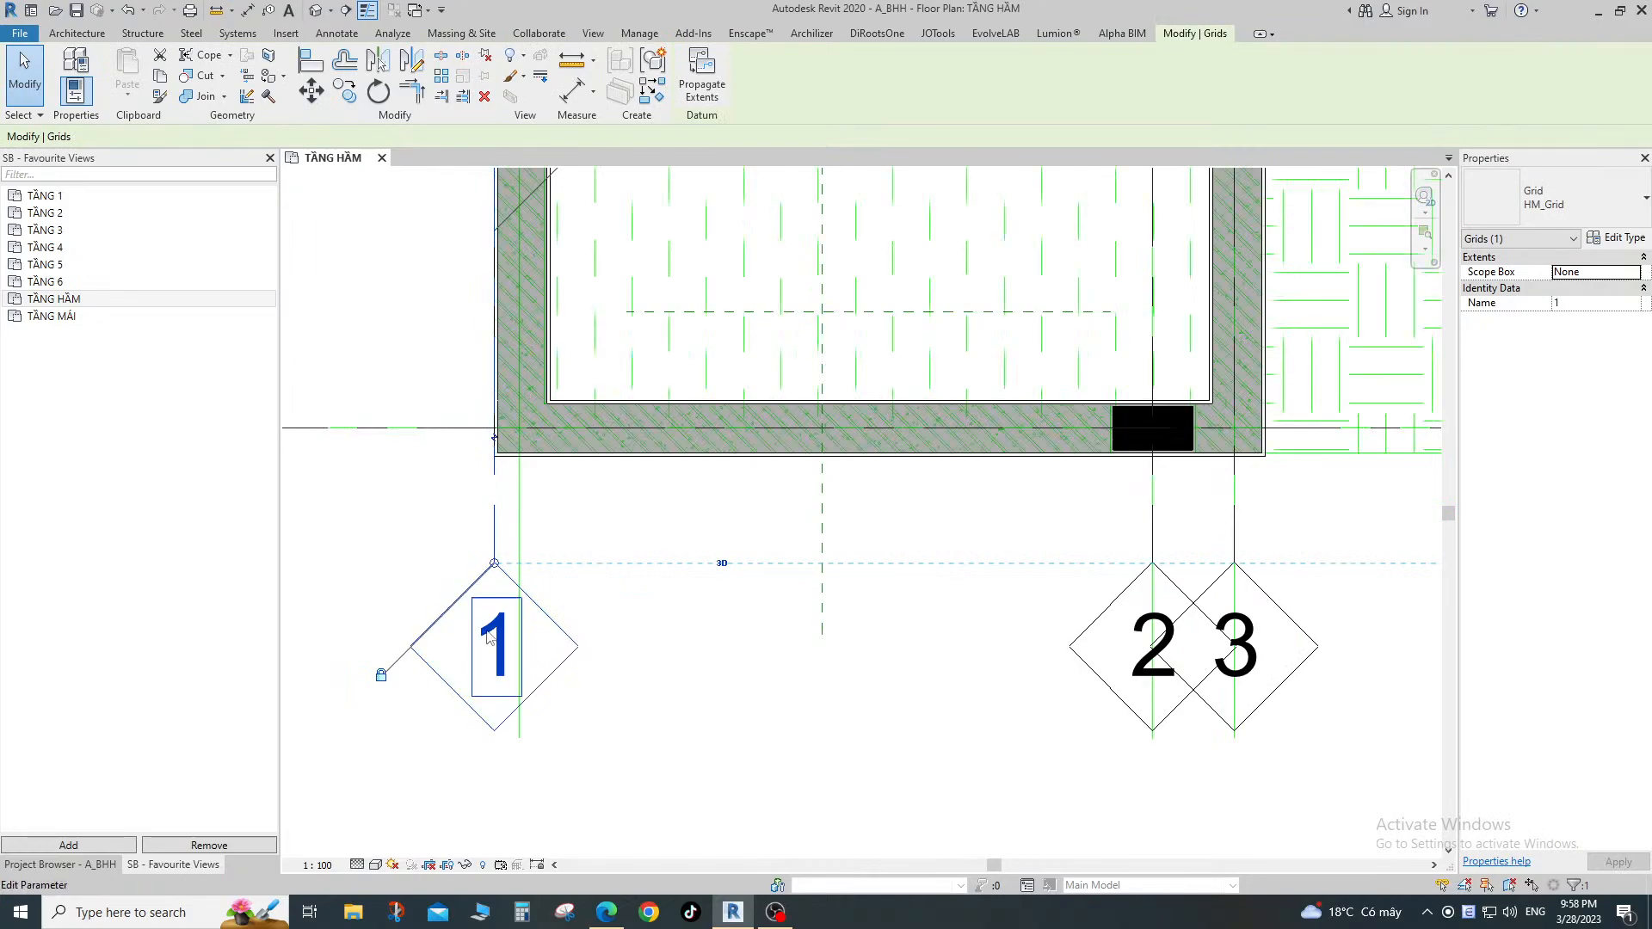
{"action": "scroll", "coordinate": [495, 638], "scroll_direction": "down", "scroll_amount": 2}
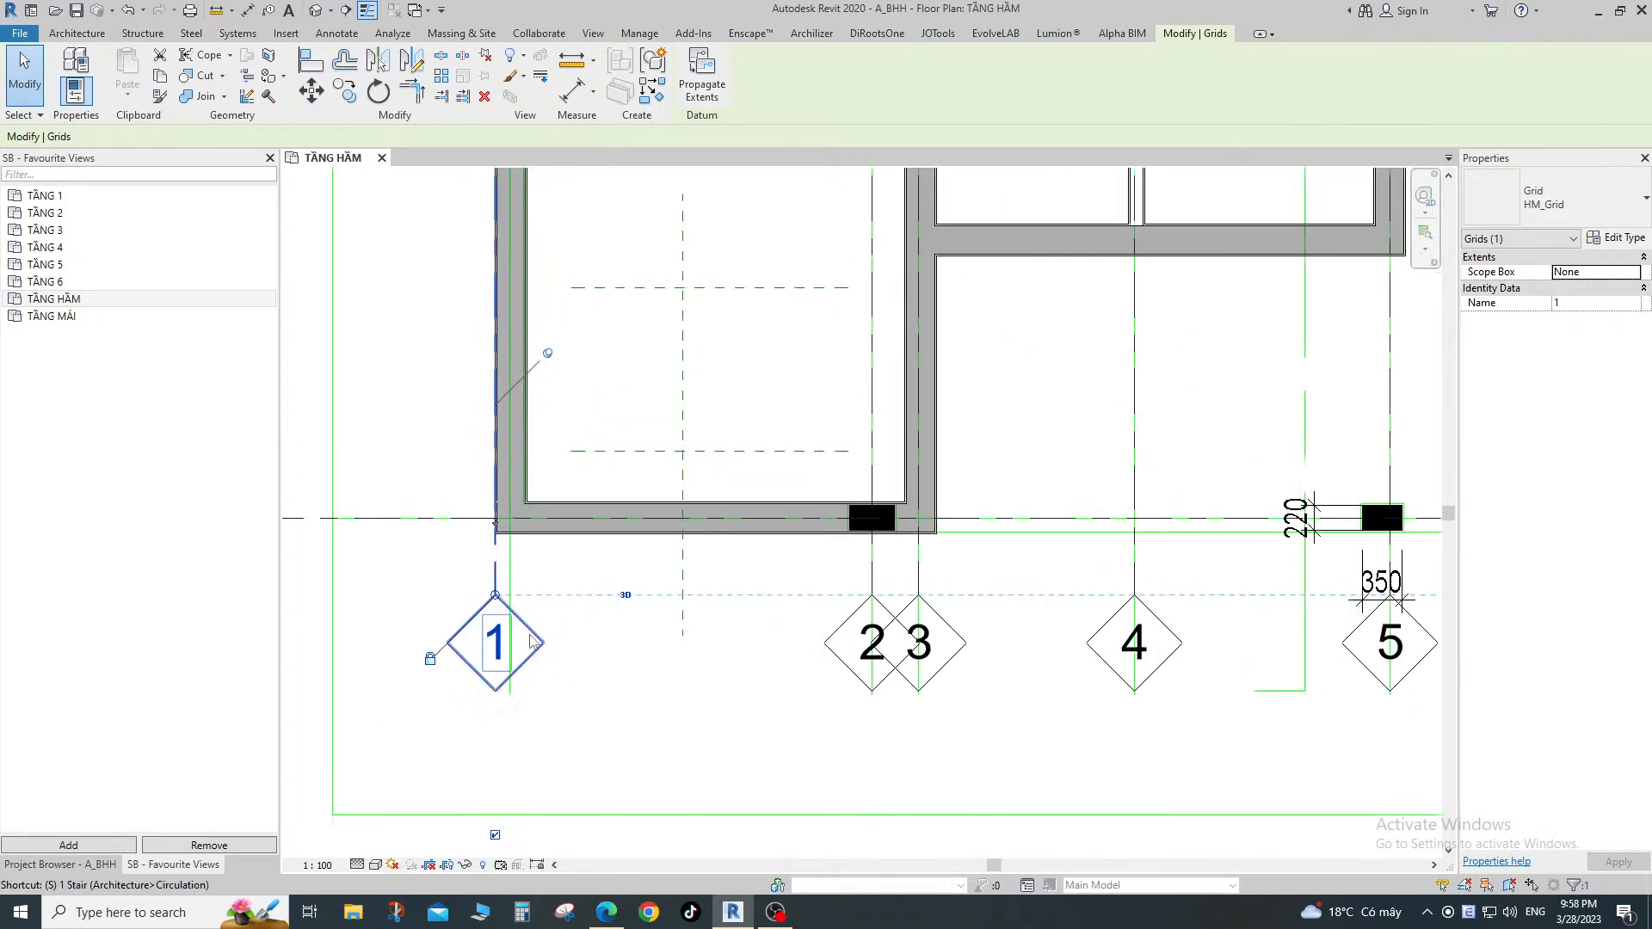
{"action": "key", "text": "s"}
{"action": "key", "text": "a"}
{"action": "key", "text": "Escape"}
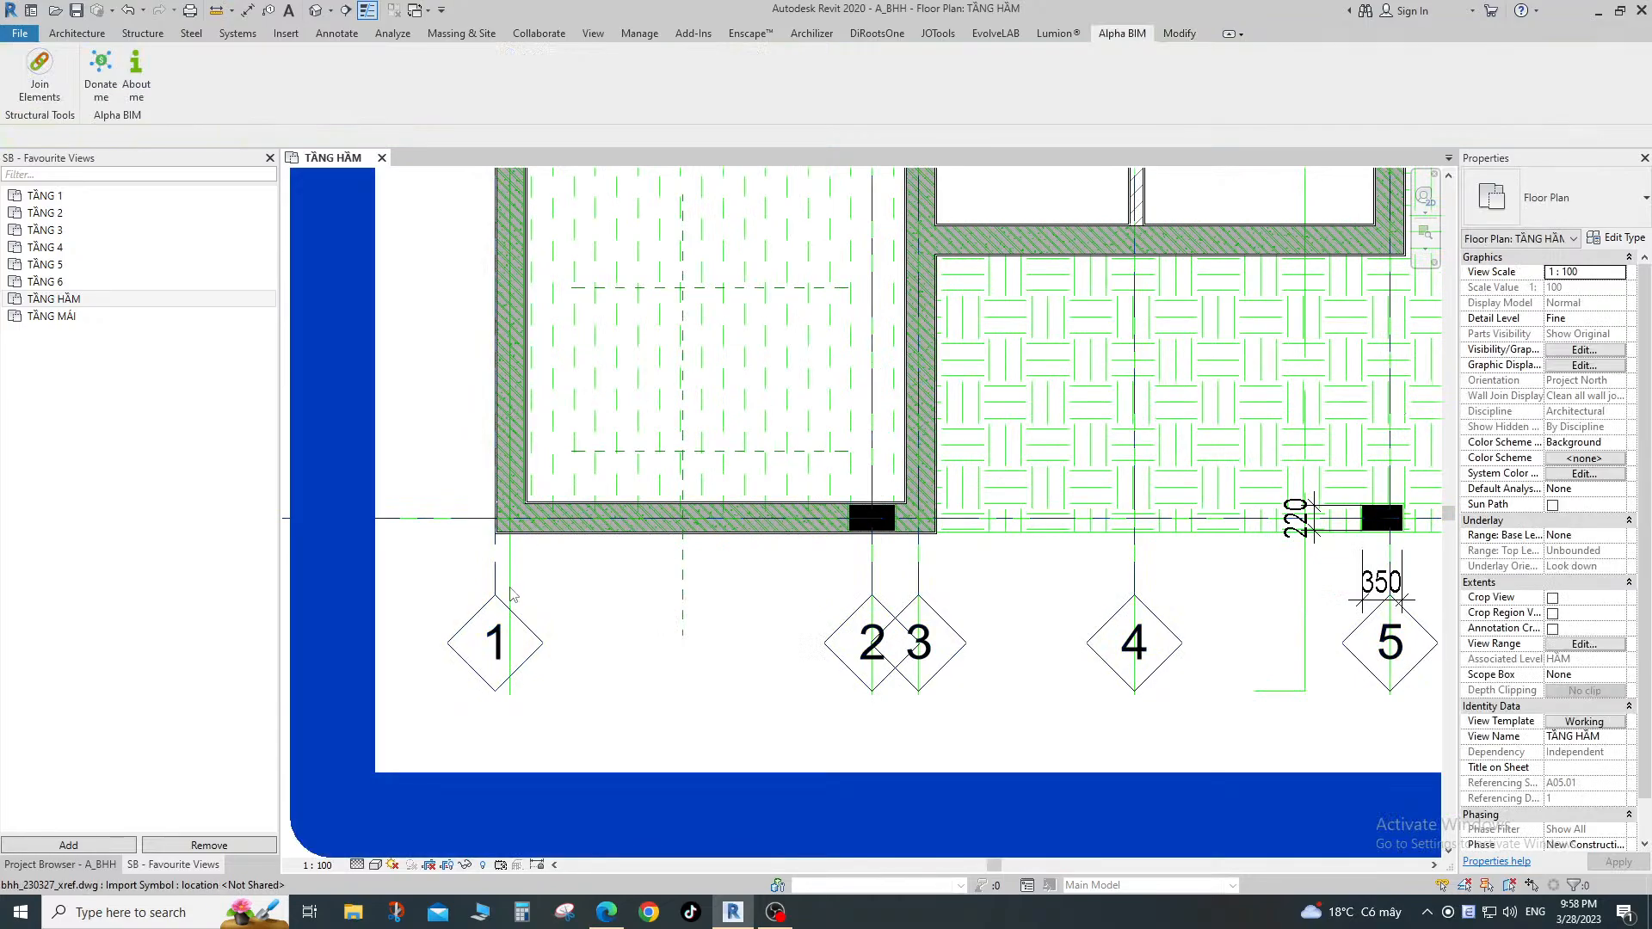
Extend the lower ends of grids 1 to 8 together, moving their bubbles farther below the floor plan.
{"action": "left_click", "coordinate": [497, 578]}
{"action": "scroll", "coordinate": [492, 585], "scroll_direction": "up", "scroll_amount": 1}
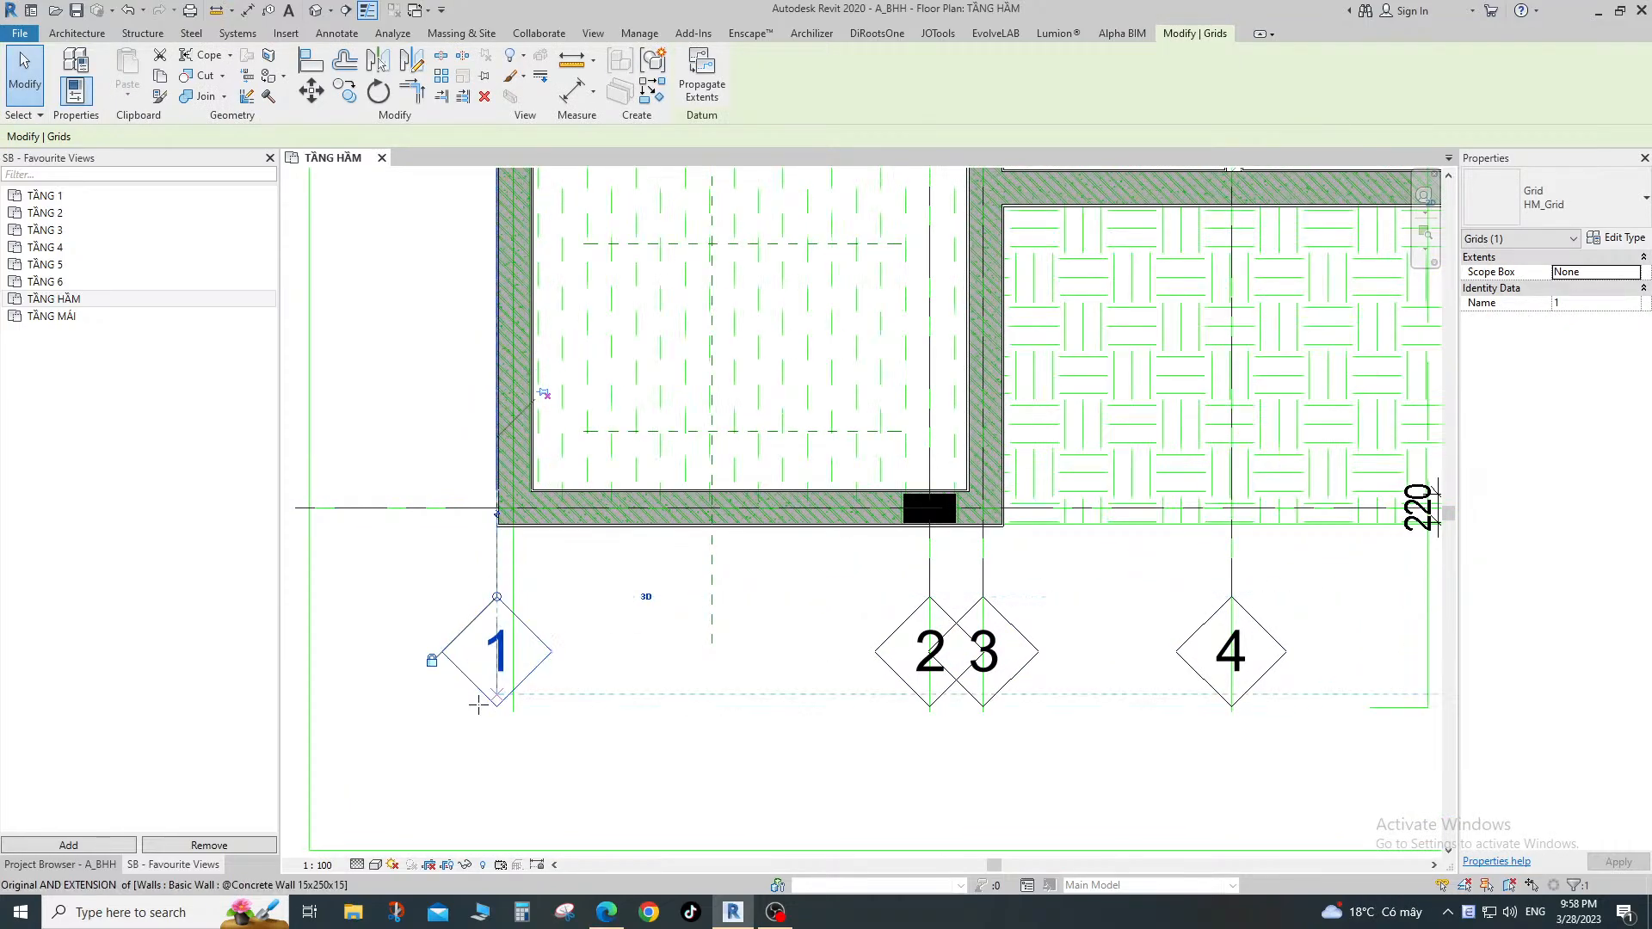
{"action": "scroll", "coordinate": [479, 721], "scroll_direction": "down", "scroll_amount": 4}
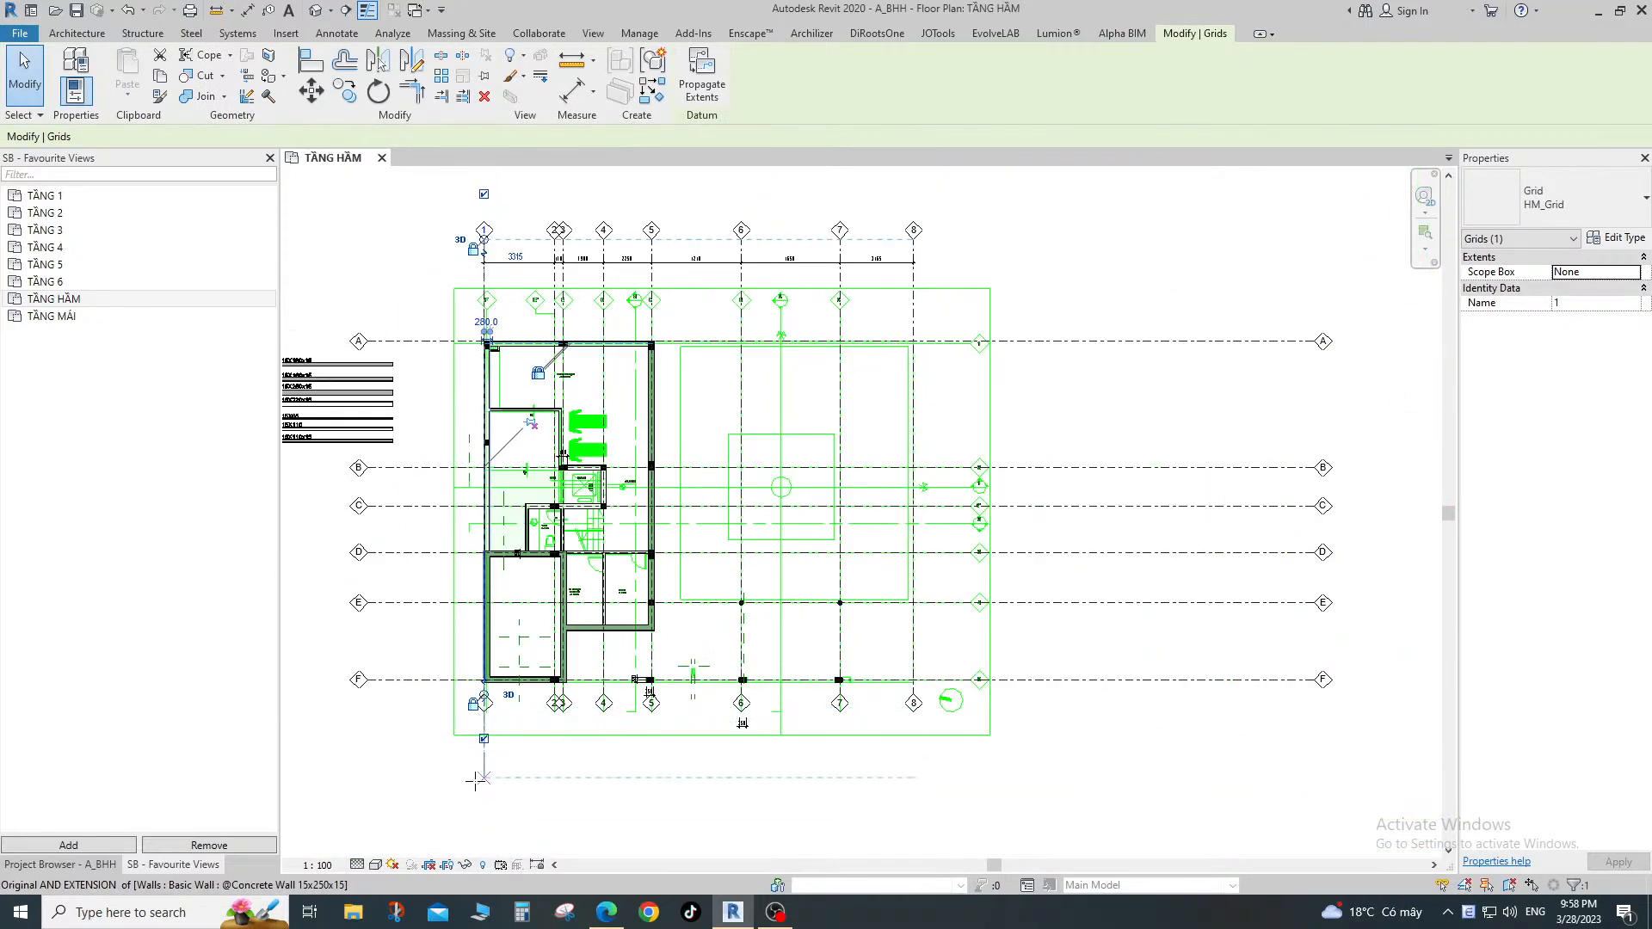
{"action": "scroll", "coordinate": [923, 701], "scroll_direction": "down", "scroll_amount": 2}
{"action": "key", "text": "Escape"}
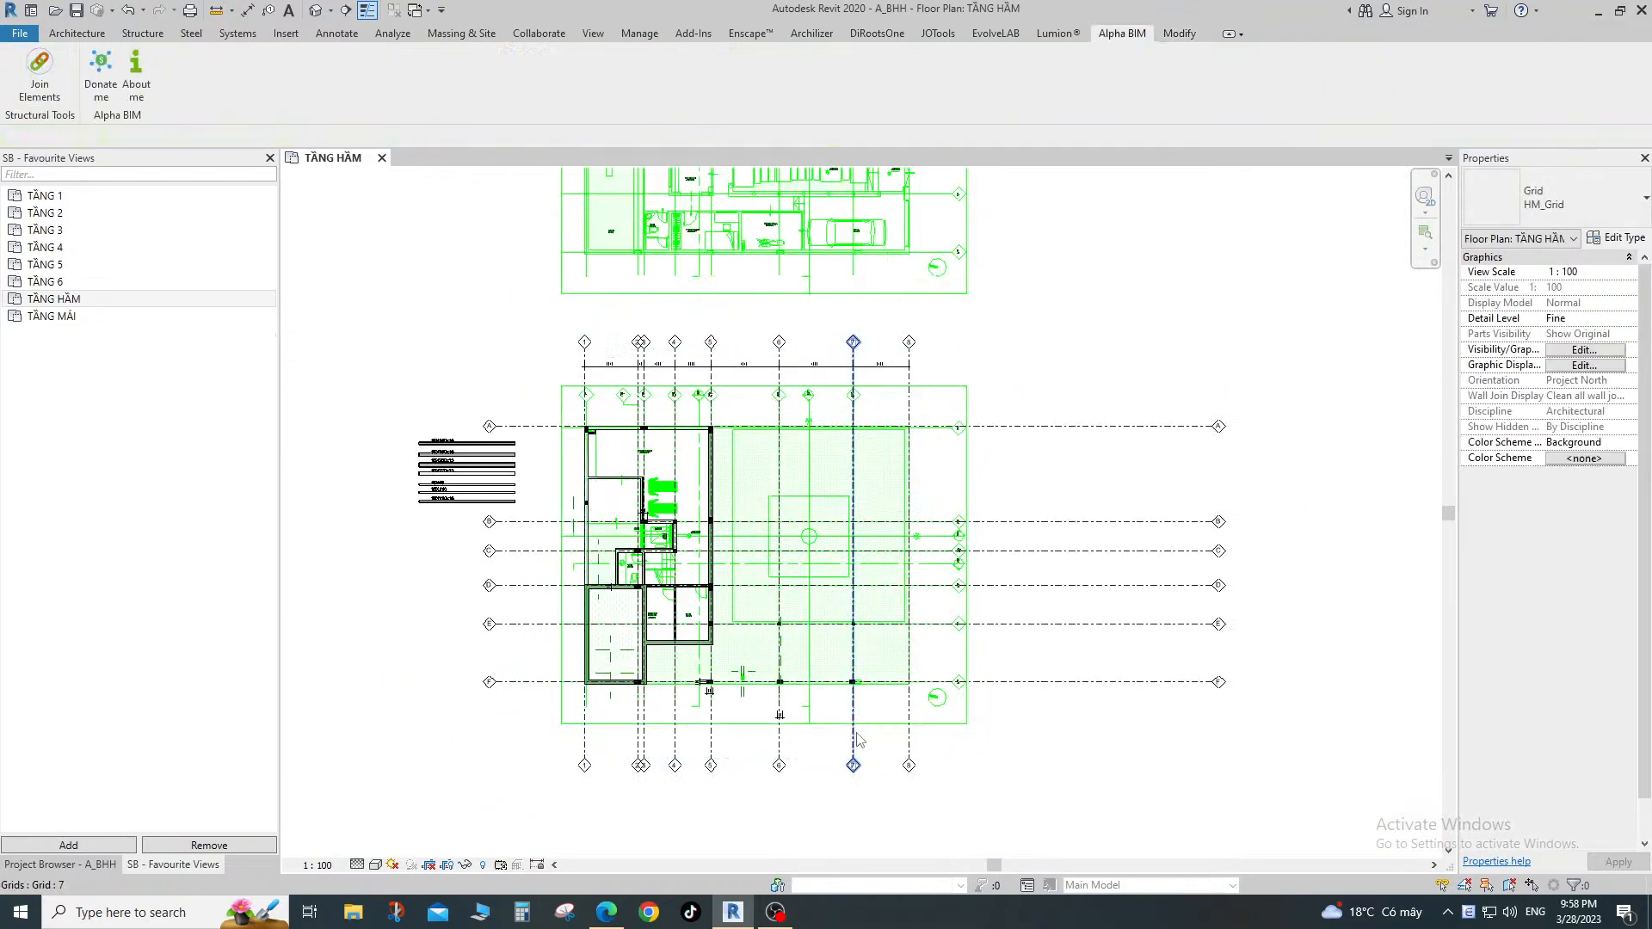
Try to align grid 1 with the matching axis line of the imported CAD drawing.
{"action": "scroll", "coordinate": [613, 763], "scroll_direction": "up", "scroll_amount": 3}
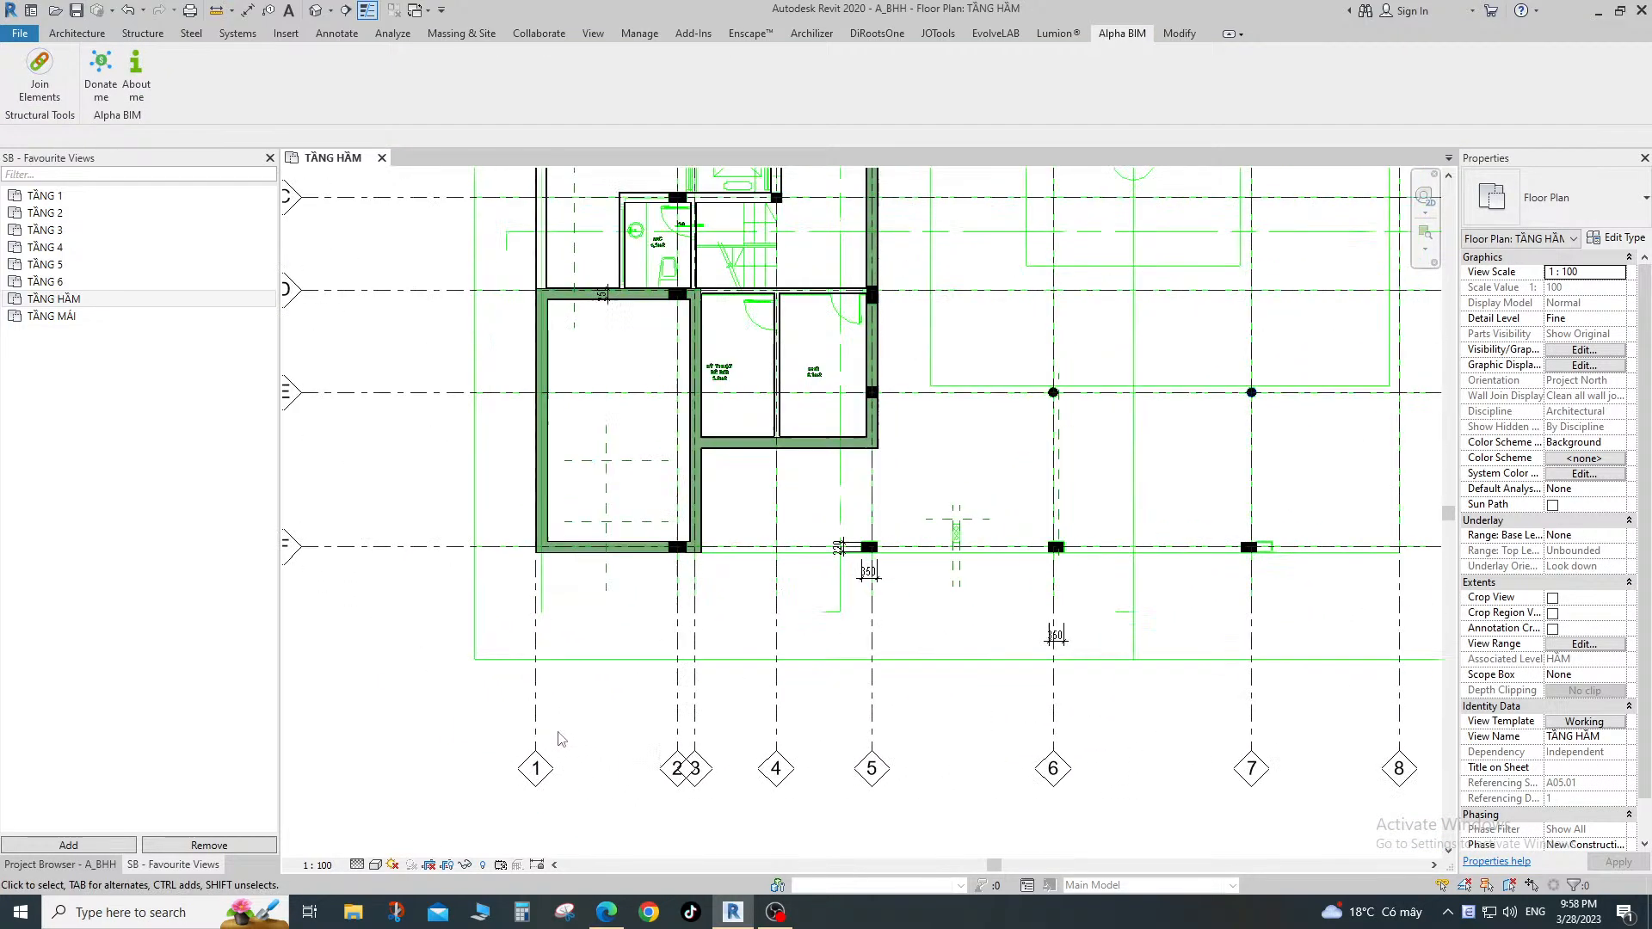
{"action": "left_click", "coordinate": [536, 691]}
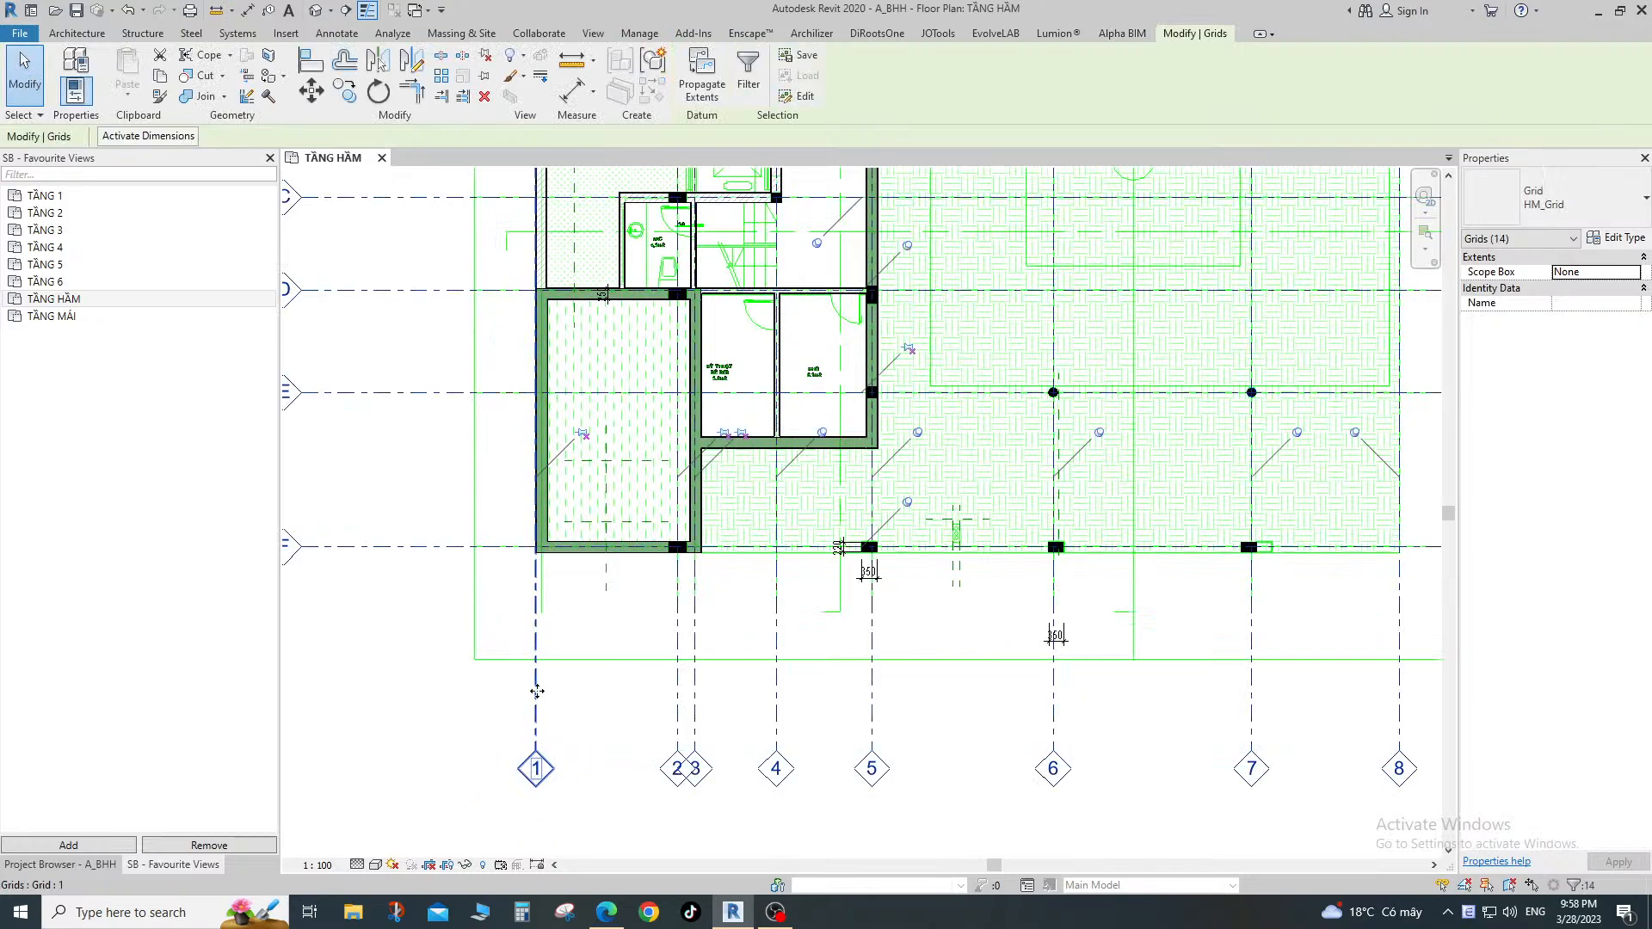
{"action": "scroll", "coordinate": [566, 624], "scroll_direction": "up", "scroll_amount": 2}
{"action": "key", "text": "Escape"}
{"action": "scroll", "coordinate": [516, 577], "scroll_direction": "up", "scroll_amount": 3}
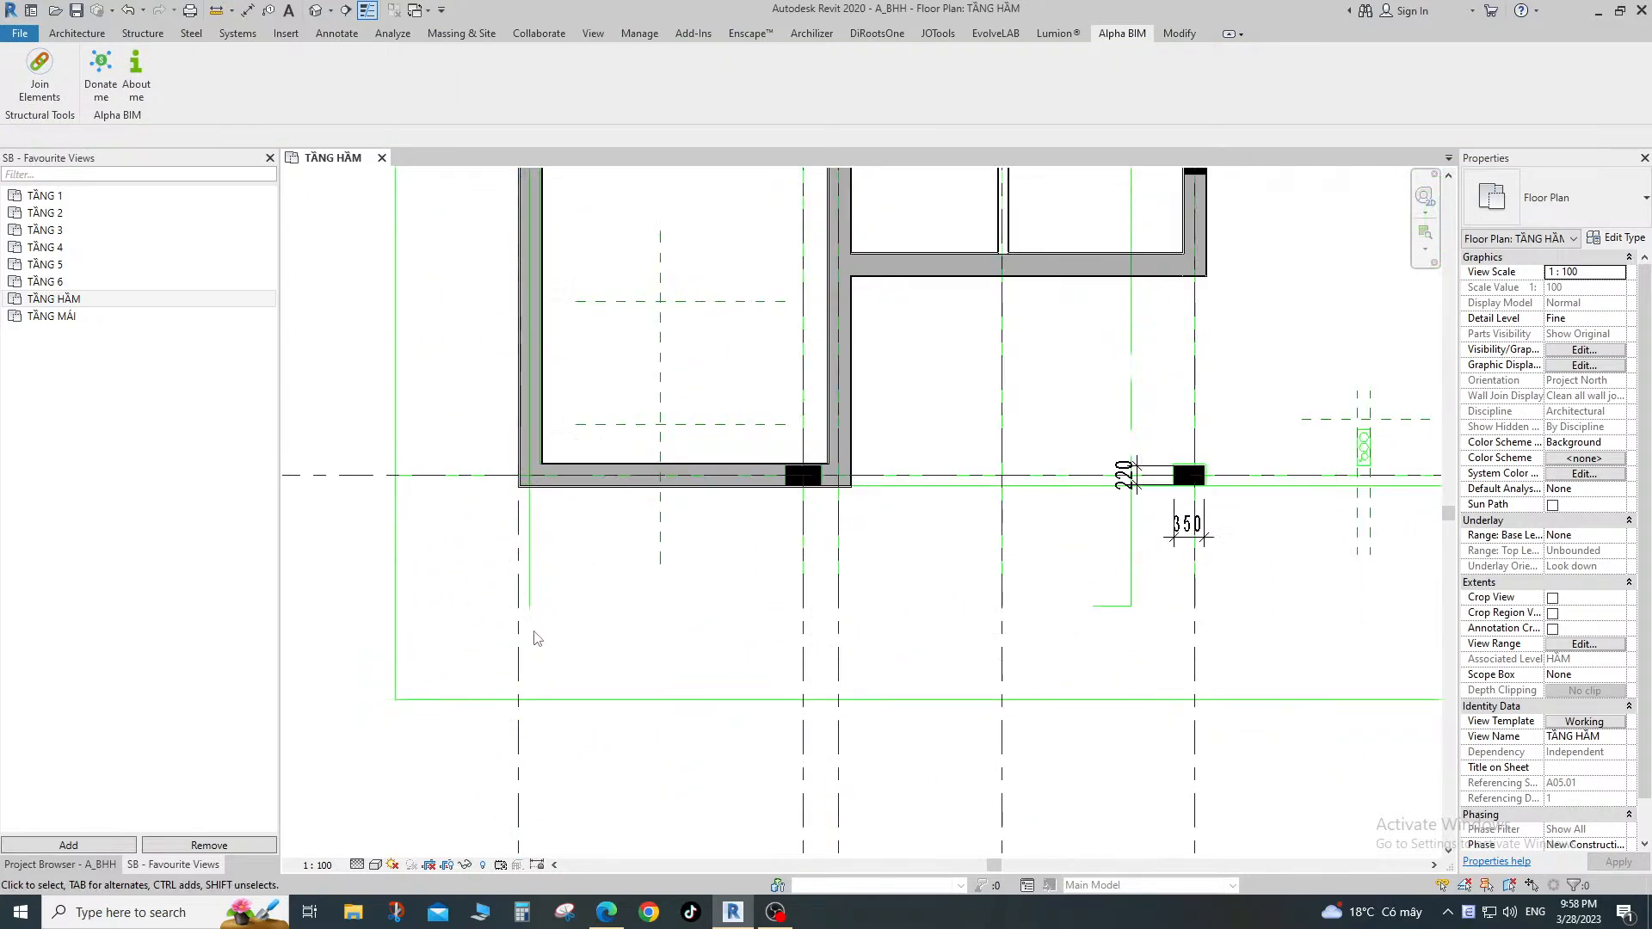
{"action": "key", "text": "a"}
{"action": "key", "text": "l"}
{"action": "left_click", "coordinate": [525, 544]}
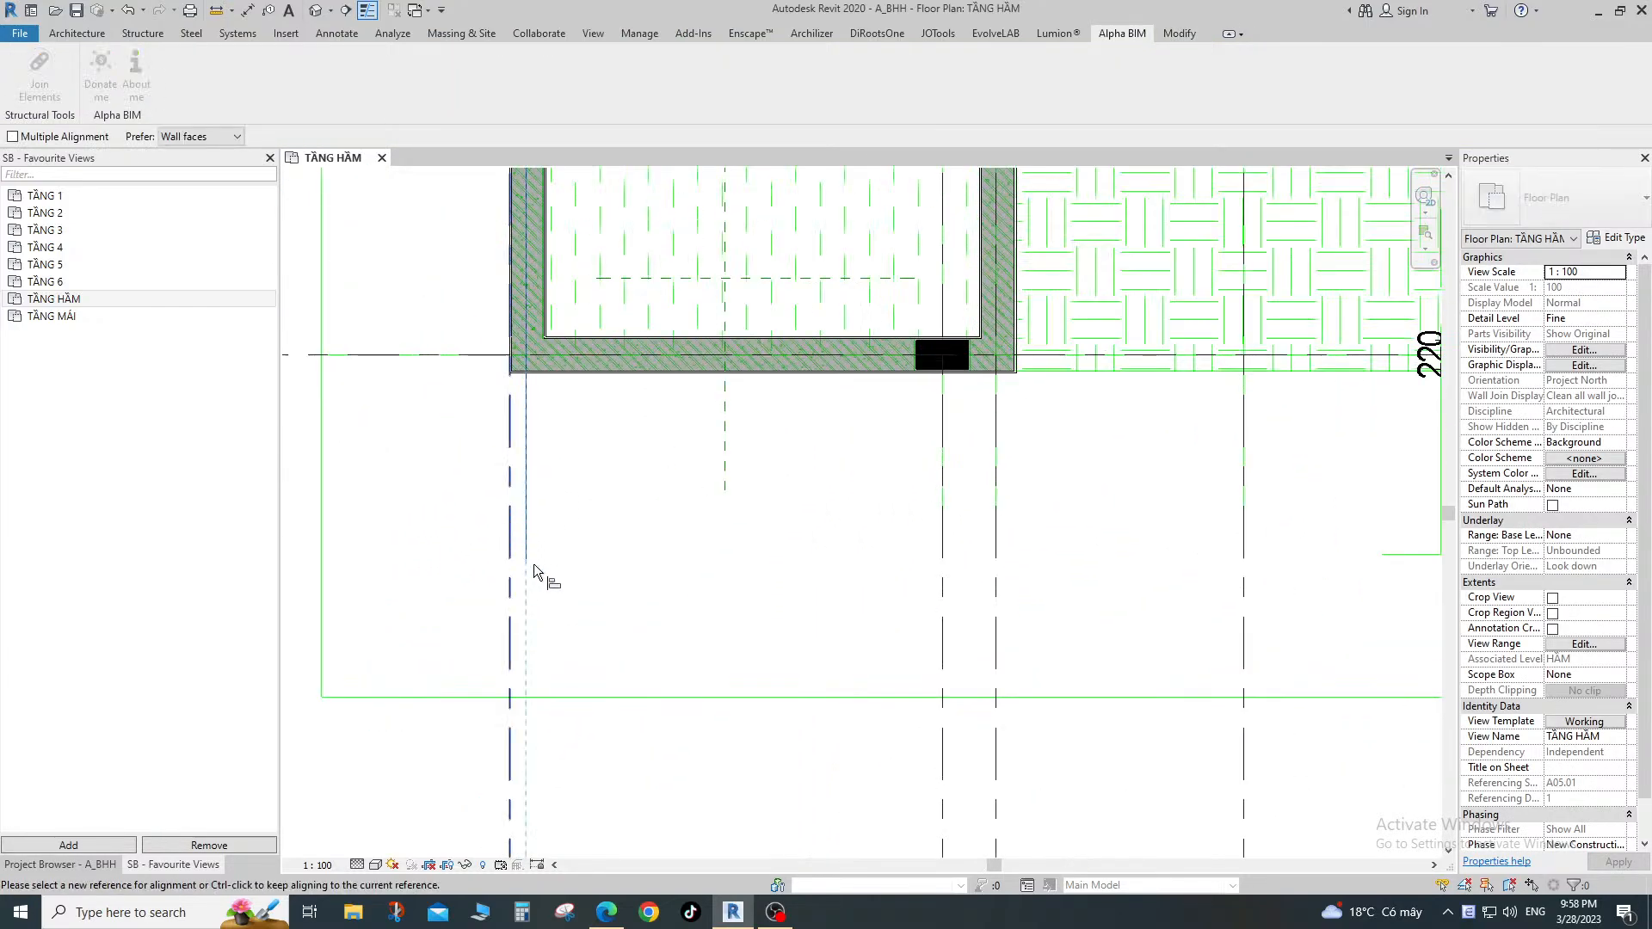
{"action": "key", "text": "Escape"}
{"action": "key", "text": "Escape"}
Place an aligned dimension between grids 1 and 2 below the floor plan.
{"action": "scroll", "coordinate": [533, 564], "scroll_direction": "down", "scroll_amount": 3}
{"action": "key", "text": "d"}
{"action": "key", "text": "i"}
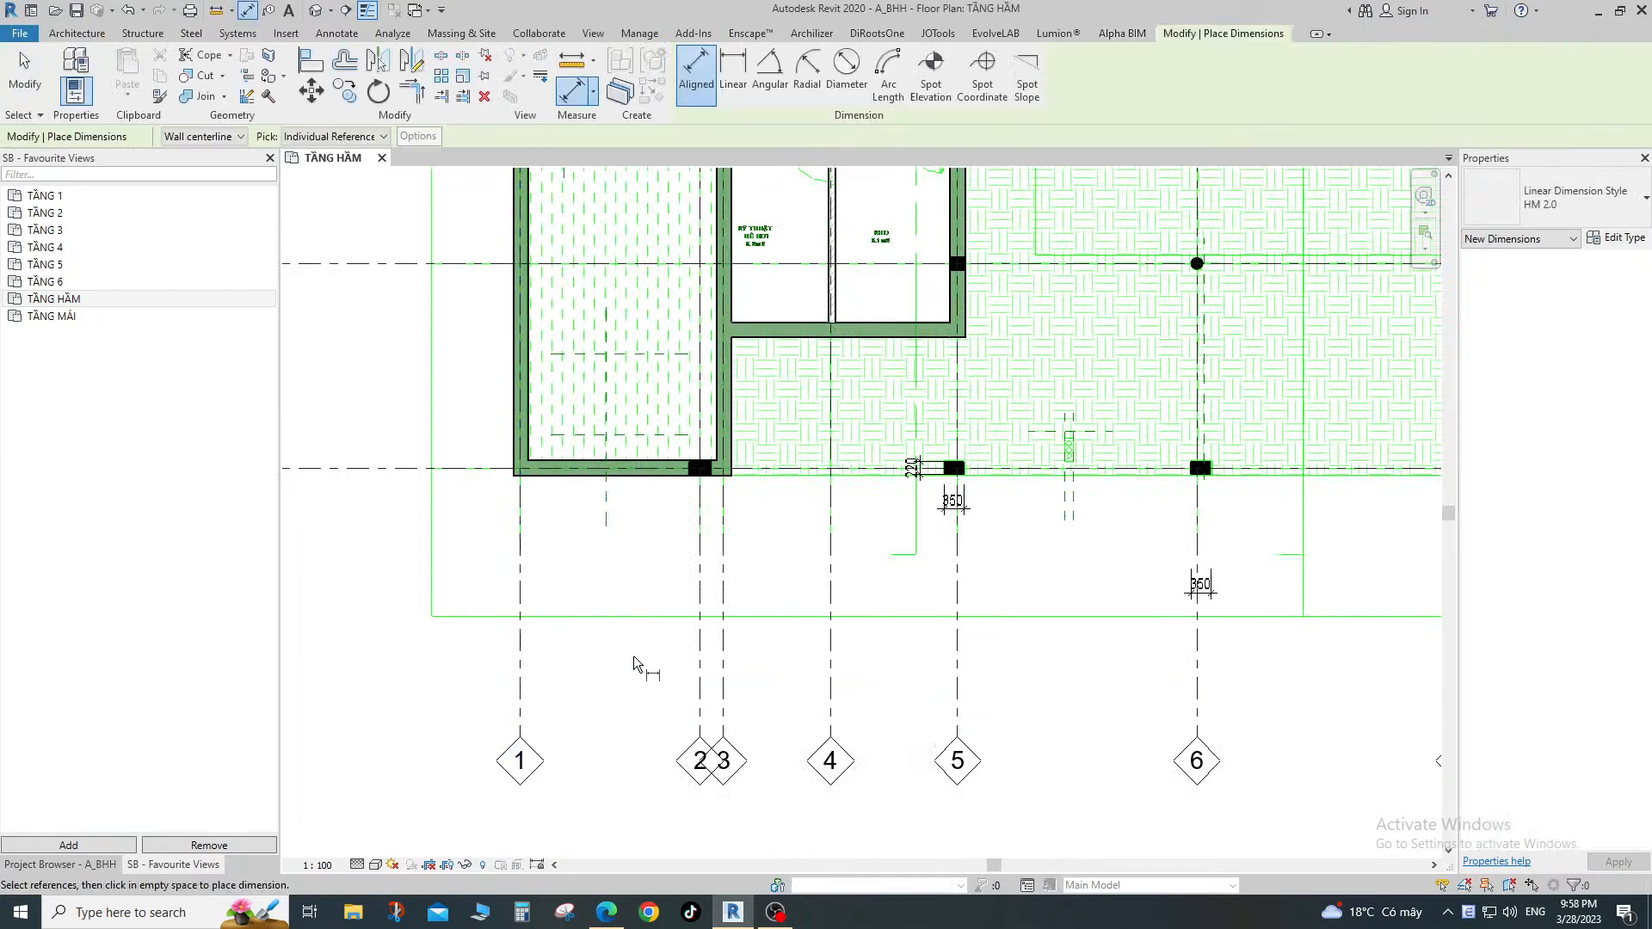
{"action": "left_click", "coordinate": [700, 666]}
{"action": "left_click", "coordinate": [662, 664]}
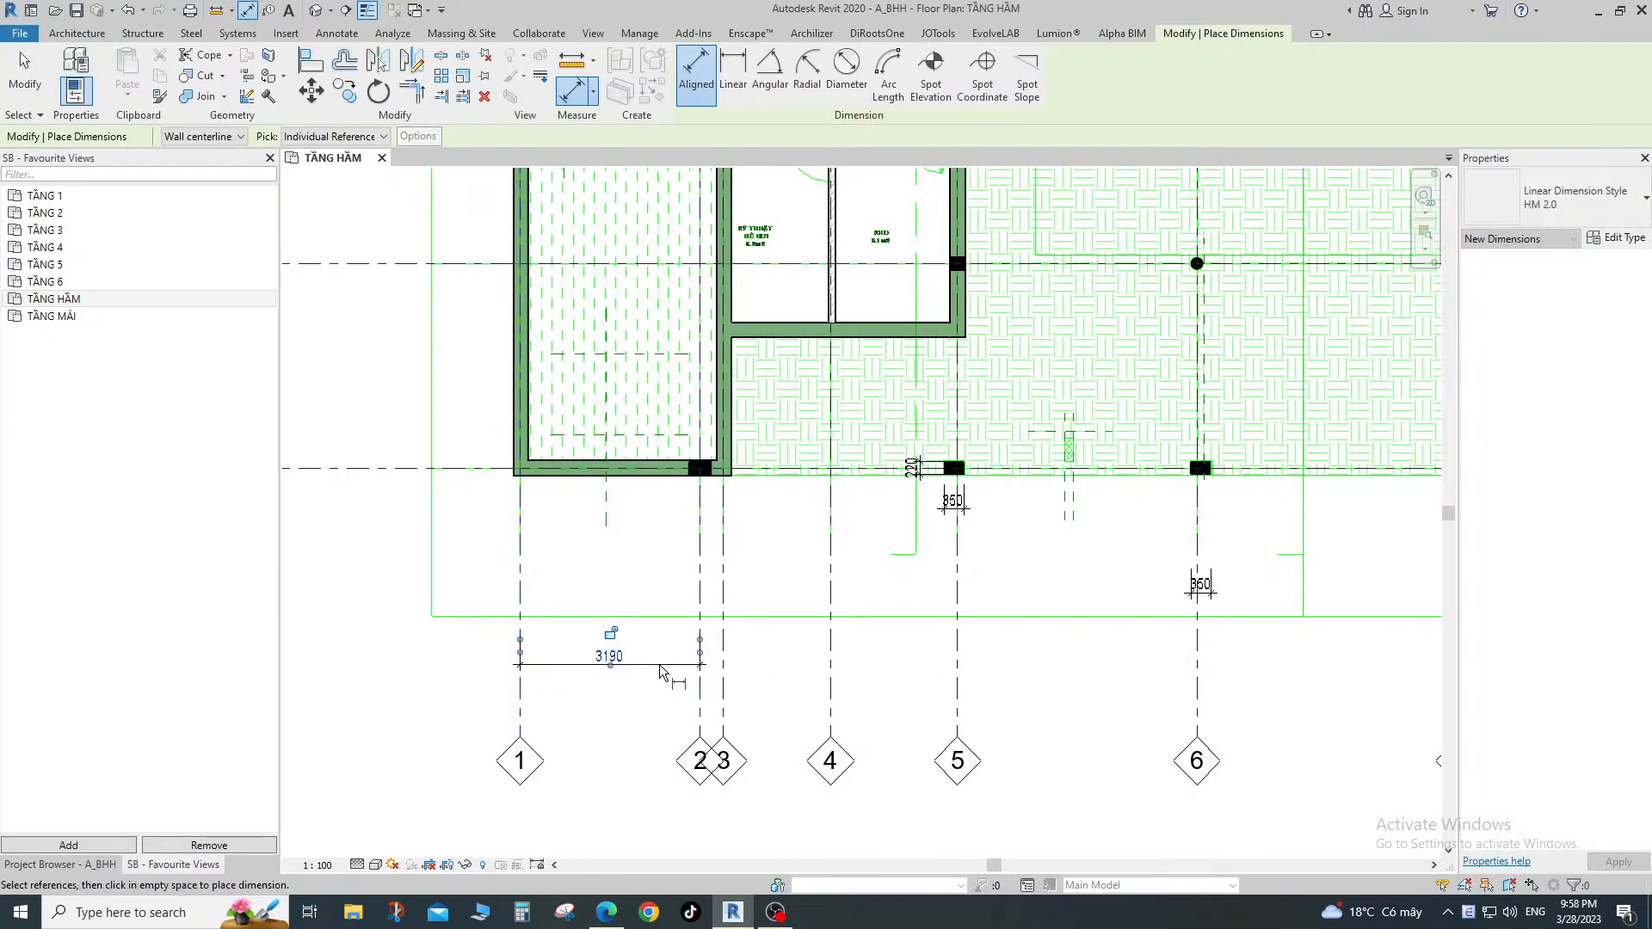
{"action": "key", "text": "Escape"}
{"action": "key", "text": "Escape"}
Set the distance between grids 1 and 2 to 3190 with grid 1 selected.
{"action": "left_click", "coordinate": [521, 701]}
{"action": "left_click", "coordinate": [609, 656]}
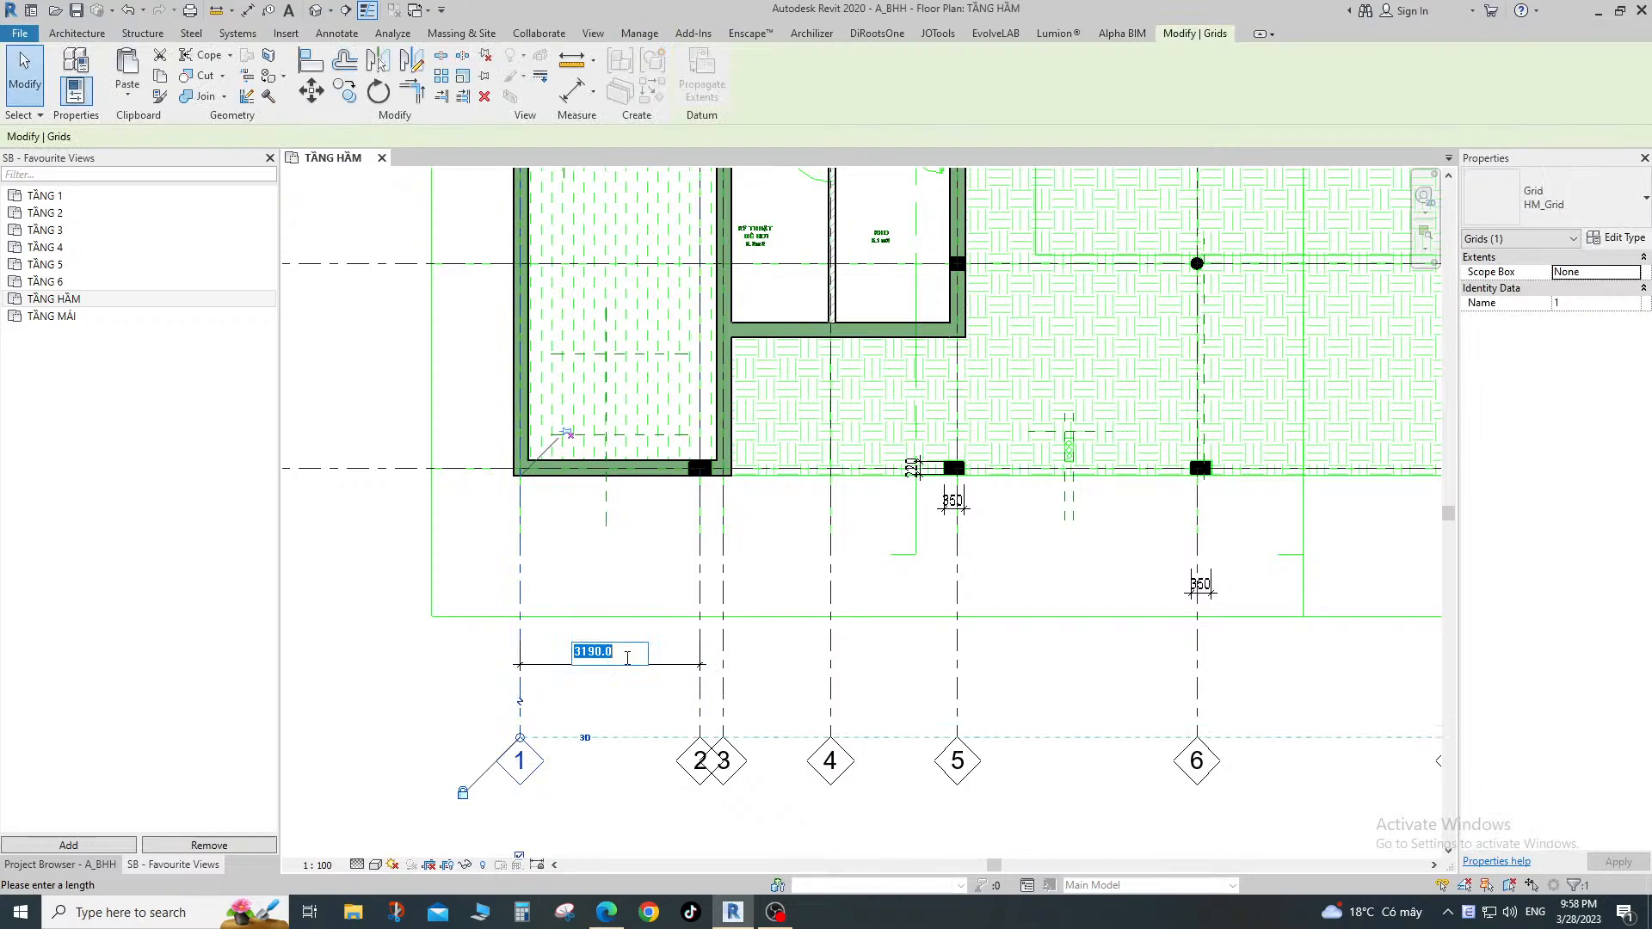
{"action": "type", "text": "3190"}
{"action": "key", "text": "Return"}
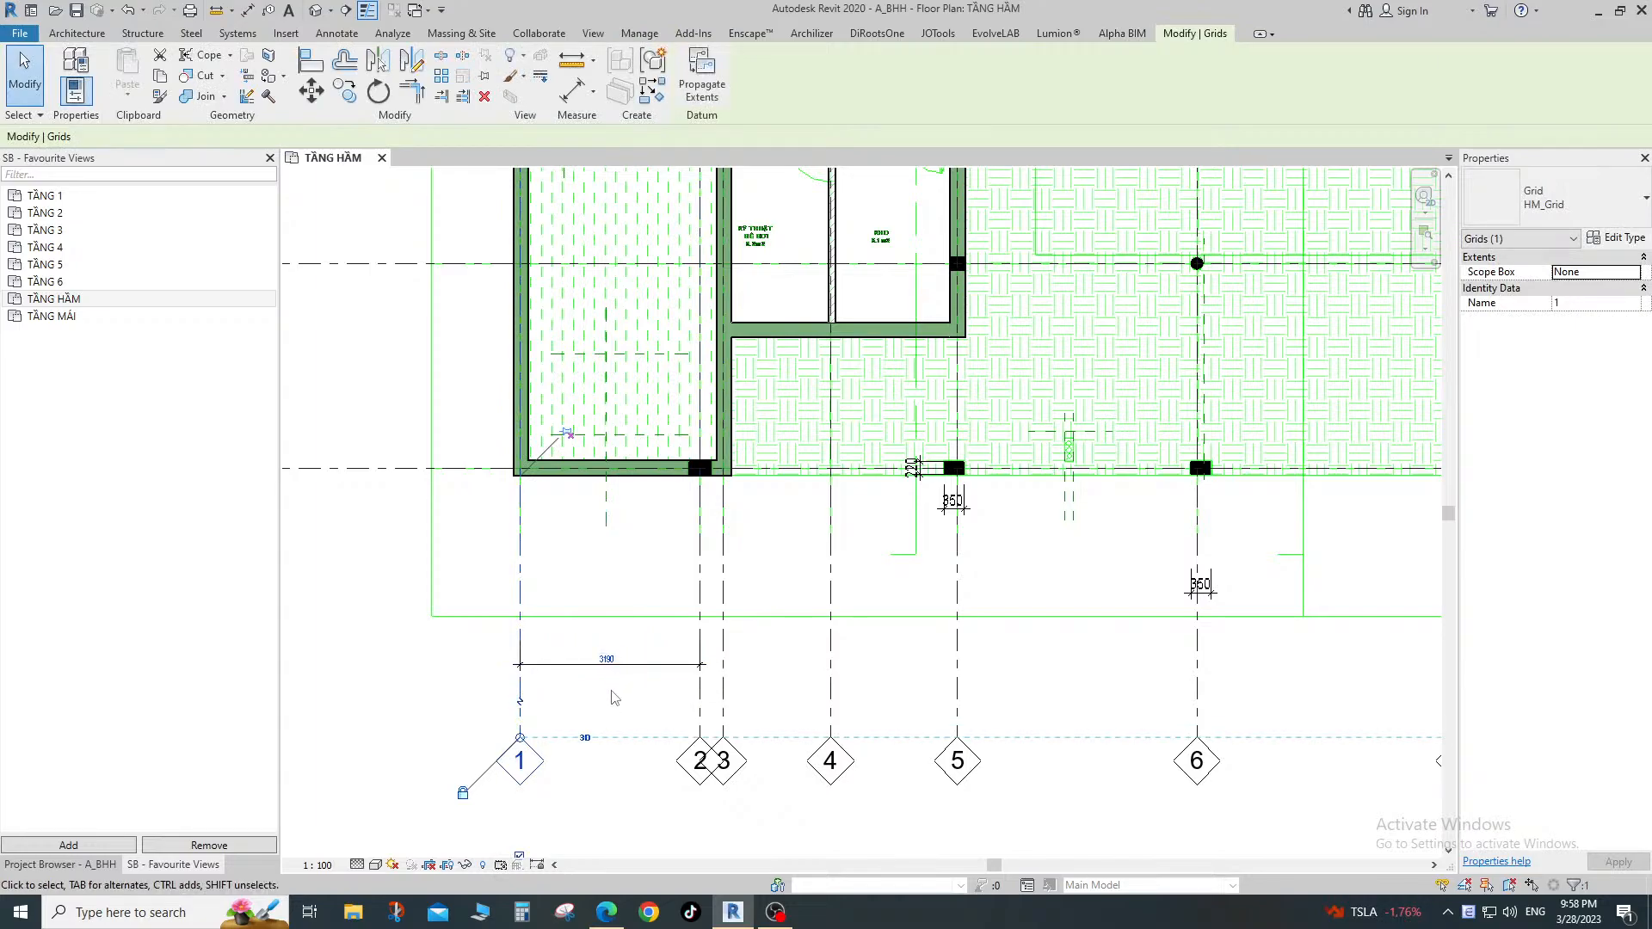
{"action": "left_click", "coordinate": [613, 698]}
{"action": "scroll", "coordinate": [602, 679], "scroll_direction": "up", "scroll_amount": 4}
{"action": "scroll", "coordinate": [601, 645], "scroll_direction": "down", "scroll_amount": 6}
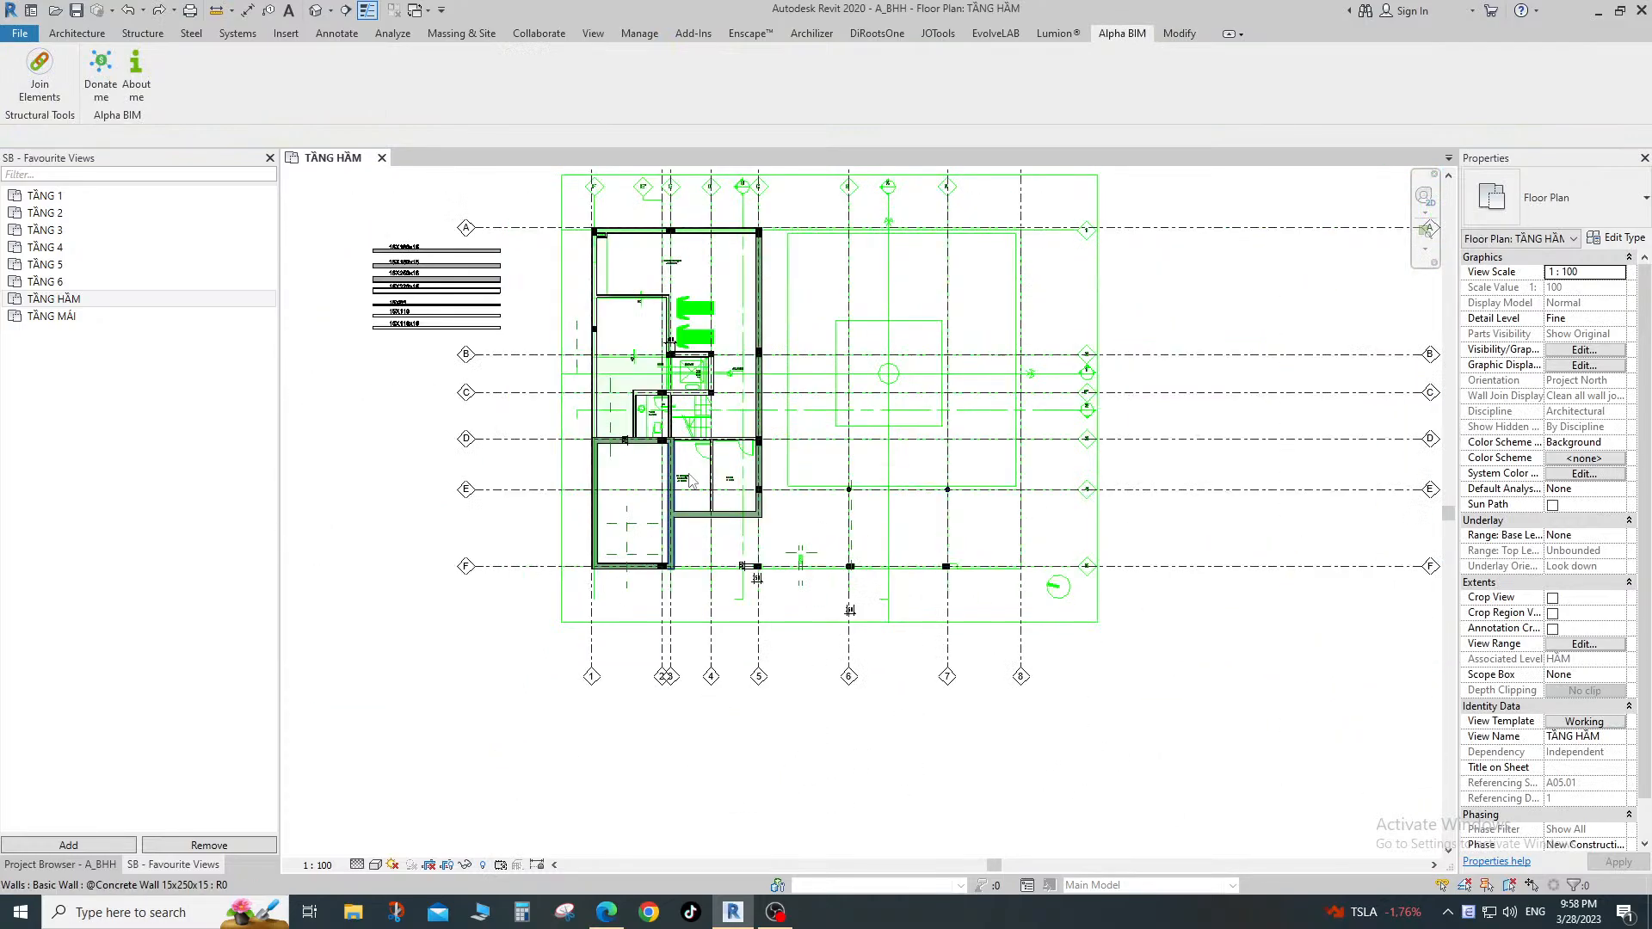
Place a D_NHÔM KÍNH_1C 900x2200 door in the wall between the KỸ THUẬT BỂ BƠI and KHO rooms, below the CAD door.
{"action": "middle_click_drag", "start_coordinate": [657, 245], "coordinate": [569, 433]}
{"action": "scroll", "coordinate": [634, 667], "scroll_direction": "up", "scroll_amount": 3}
{"action": "scroll", "coordinate": [736, 469], "scroll_direction": "up", "scroll_amount": 5}
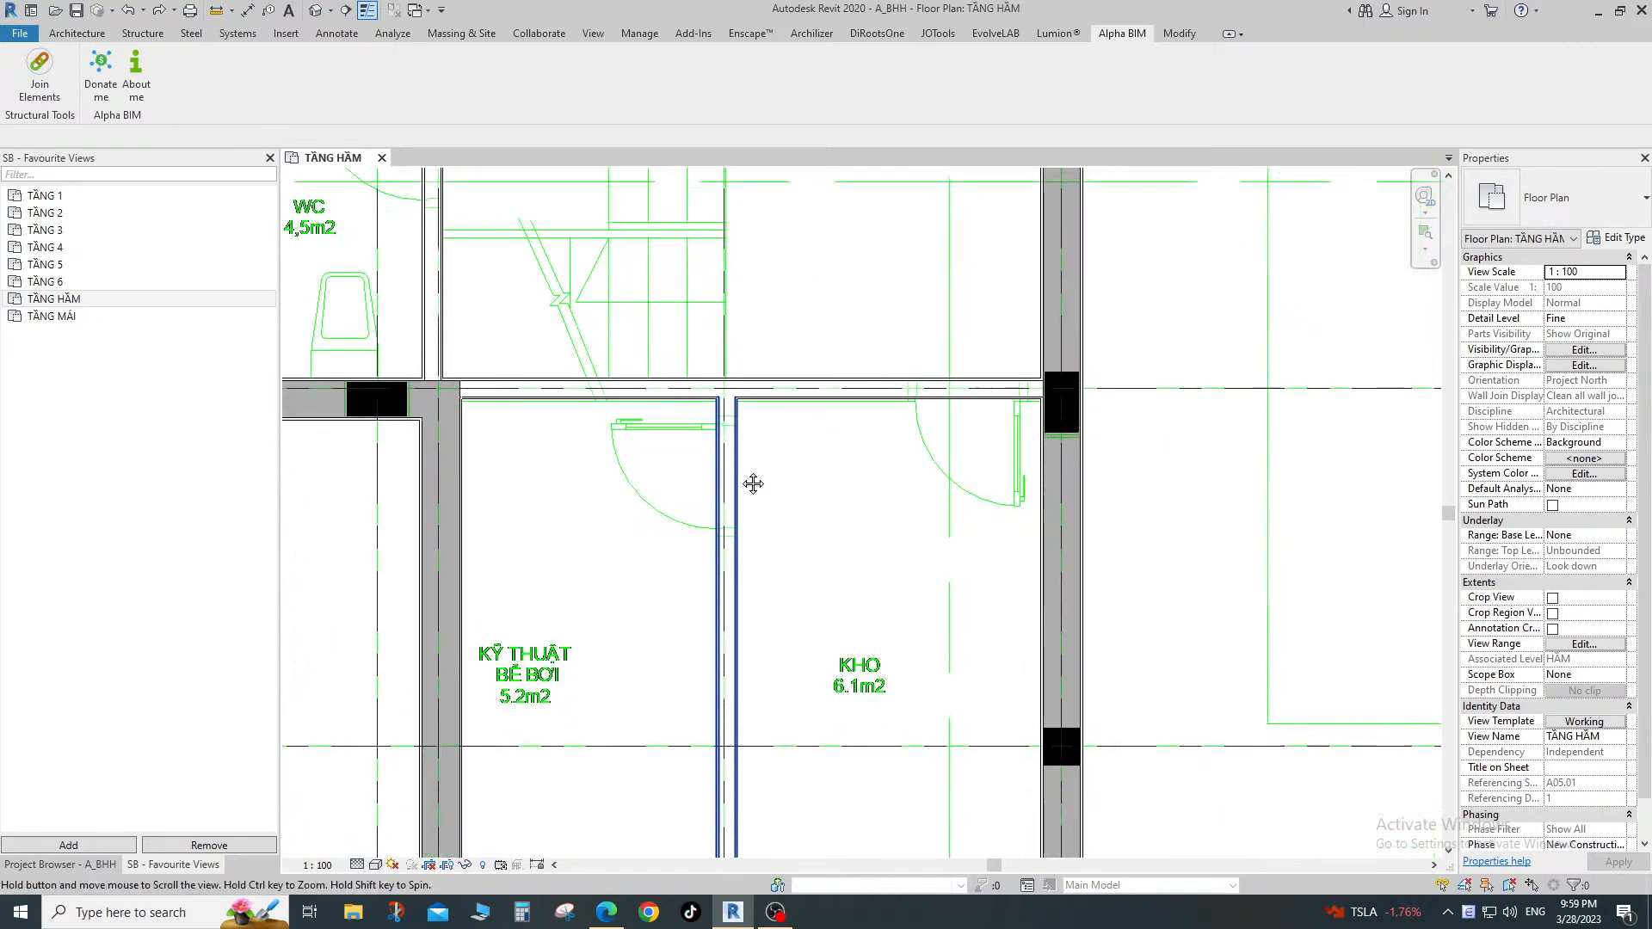
{"action": "key", "text": "d"}
{"action": "key", "text": "r"}
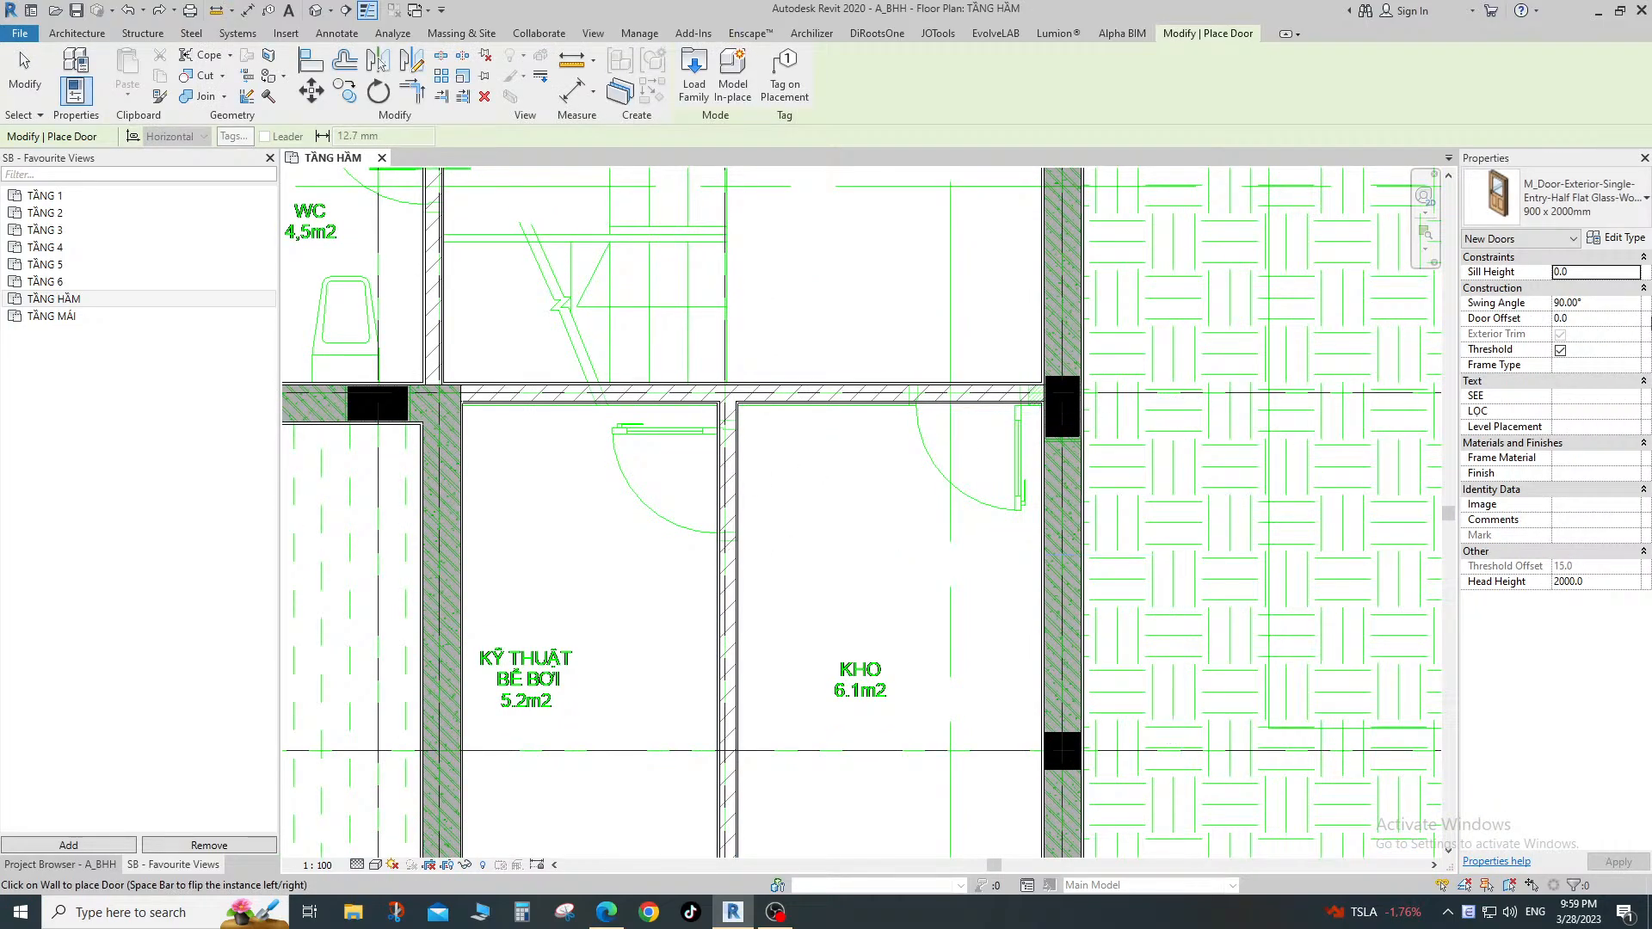
{"action": "left_click", "coordinate": [1564, 210]}
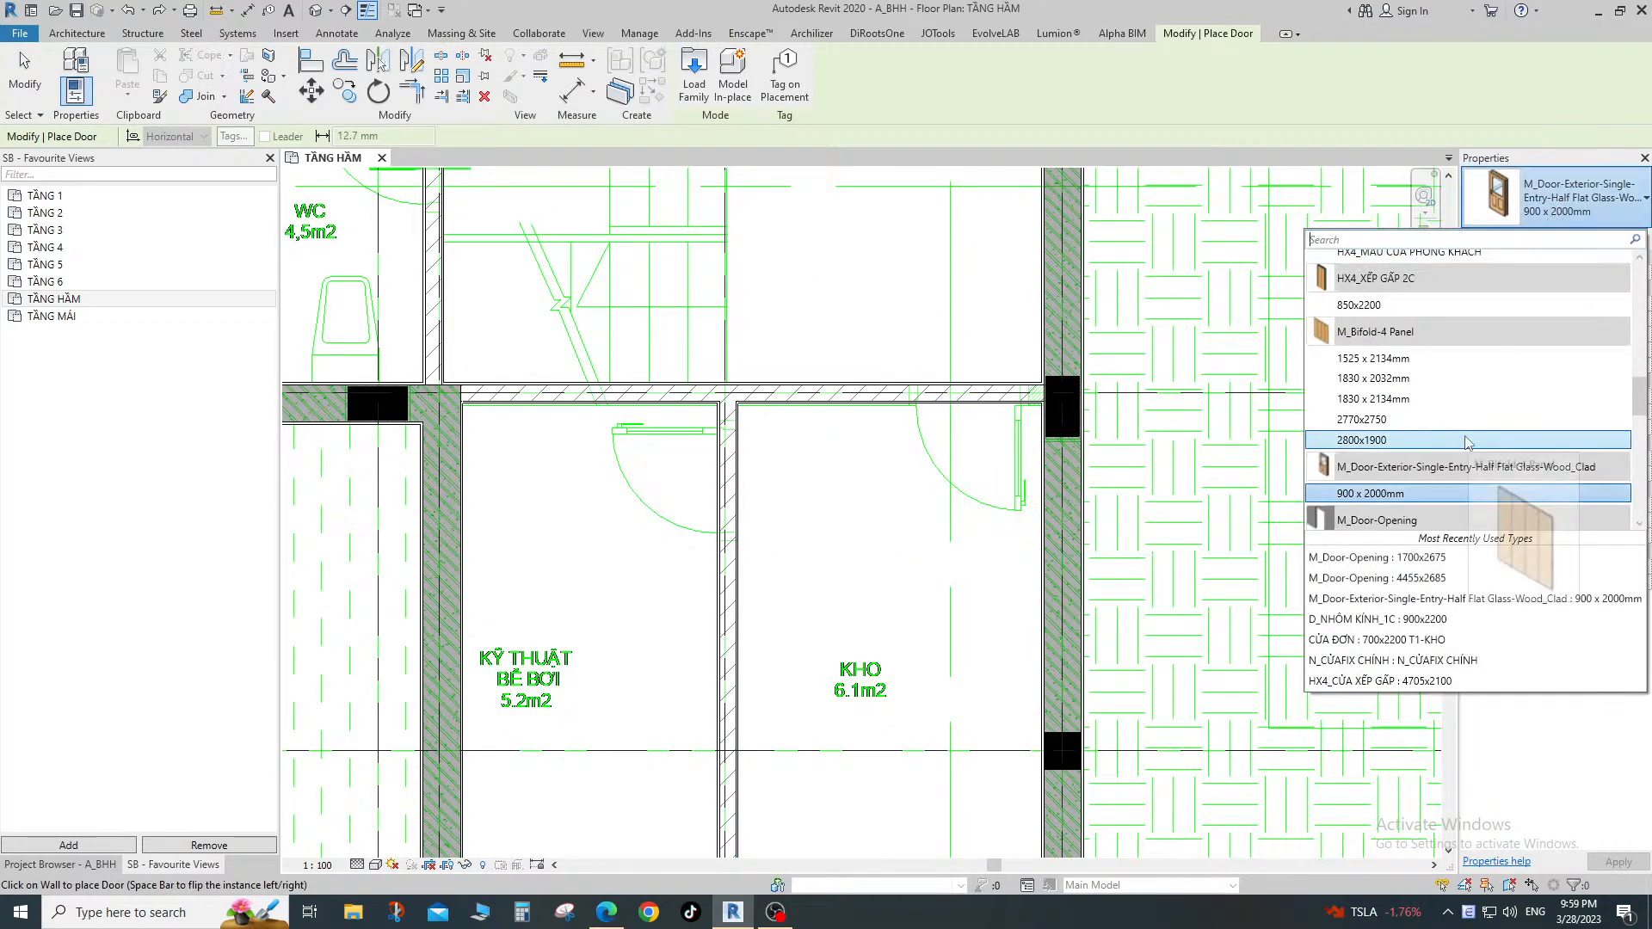
{"action": "scroll", "coordinate": [1460, 447], "scroll_direction": "up", "scroll_amount": 4}
{"action": "scroll", "coordinate": [1461, 451], "scroll_direction": "down", "scroll_amount": 6}
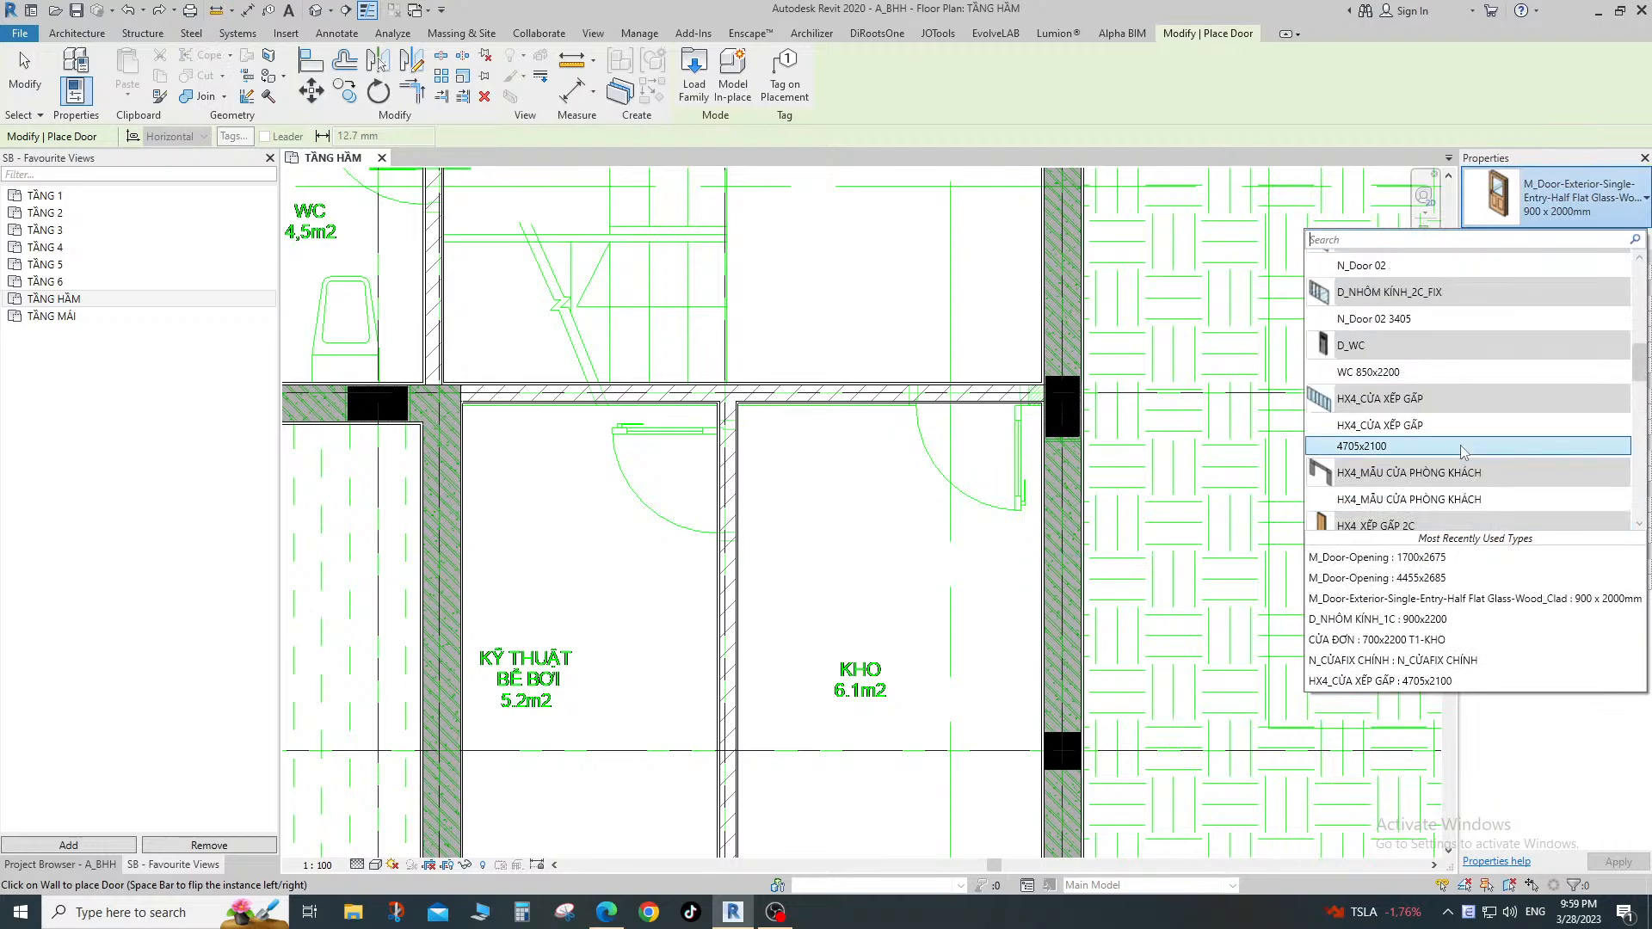
{"action": "scroll", "coordinate": [1460, 454], "scroll_direction": "up", "scroll_amount": 6}
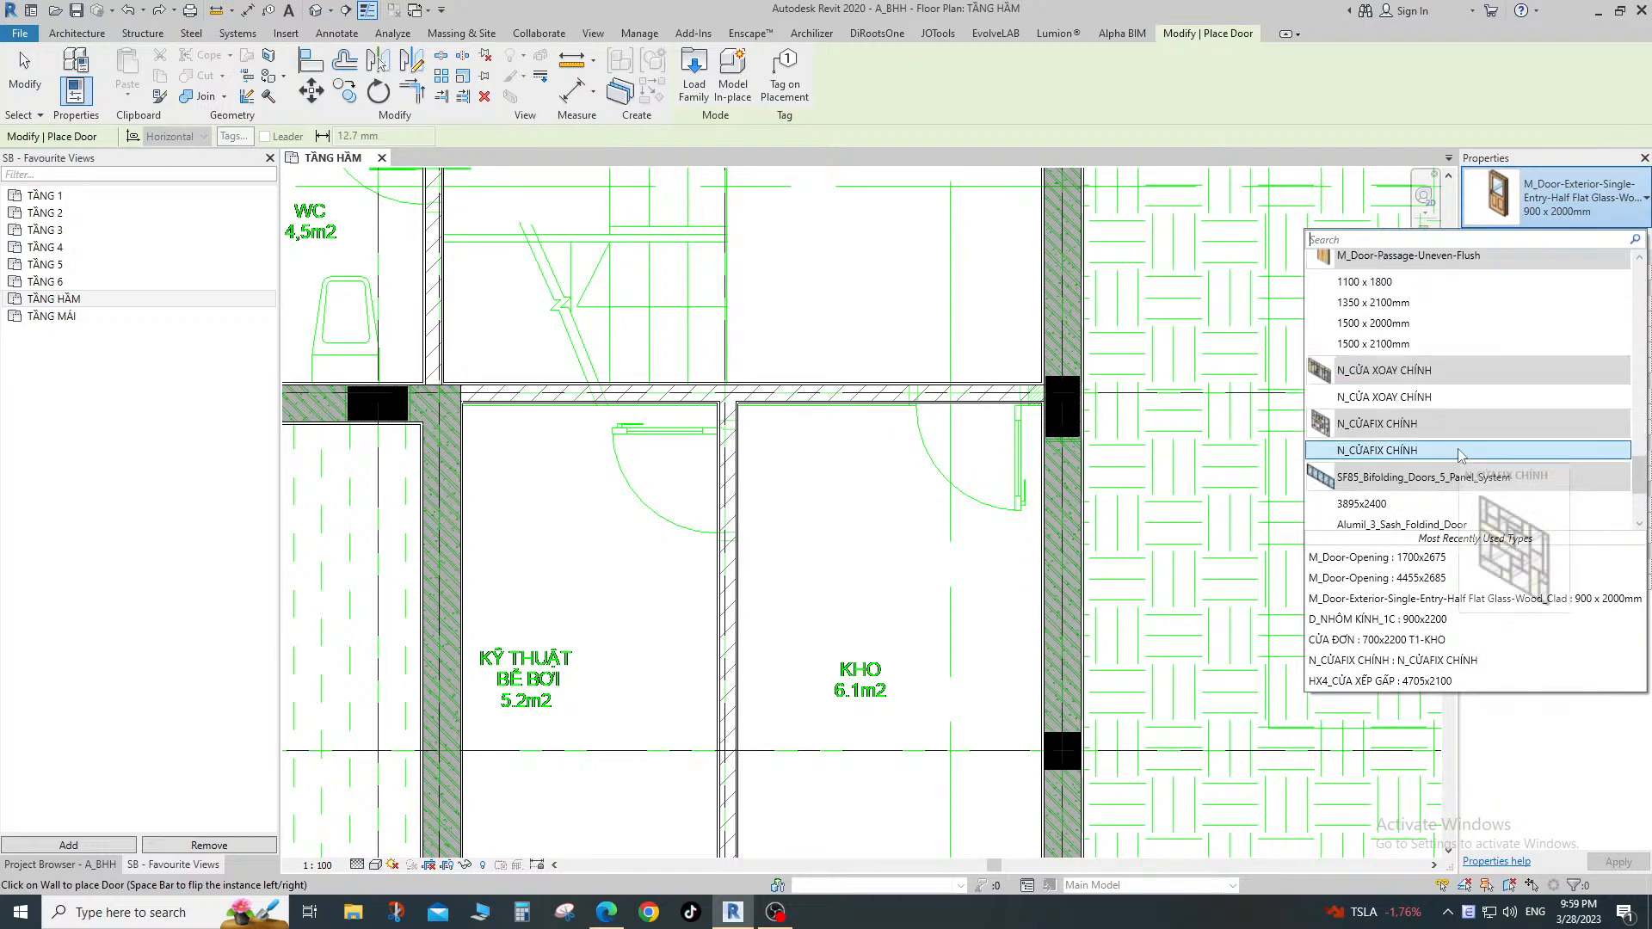
{"action": "scroll", "coordinate": [1458, 456], "scroll_direction": "up", "scroll_amount": 3}
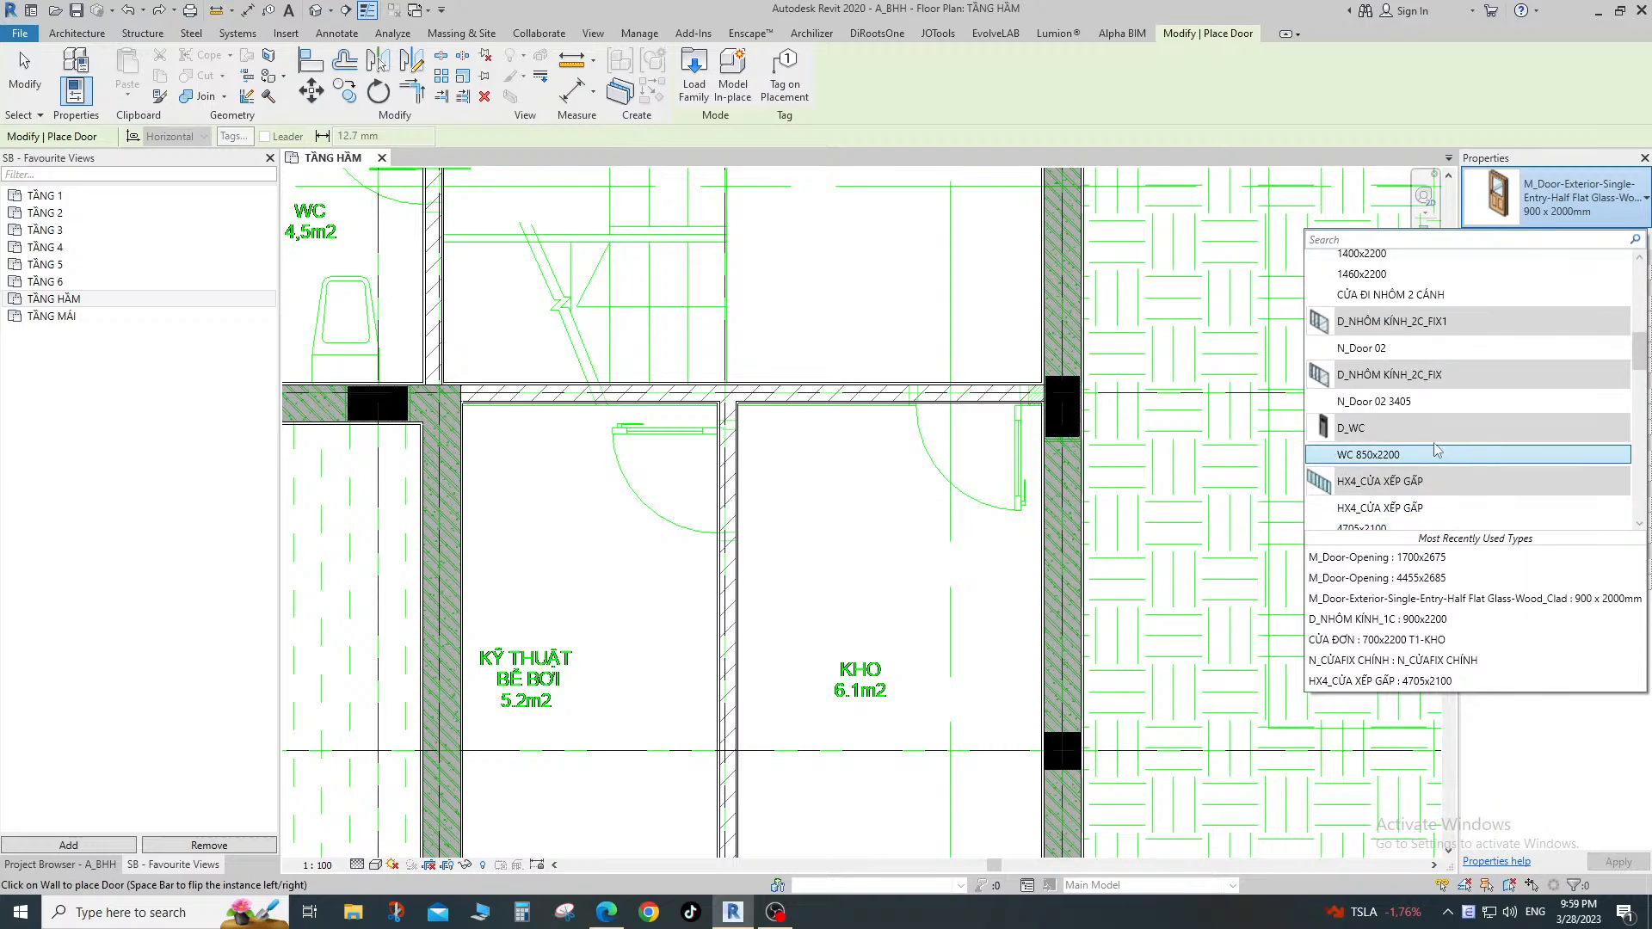
{"action": "scroll", "coordinate": [1434, 448], "scroll_direction": "up", "scroll_amount": 5}
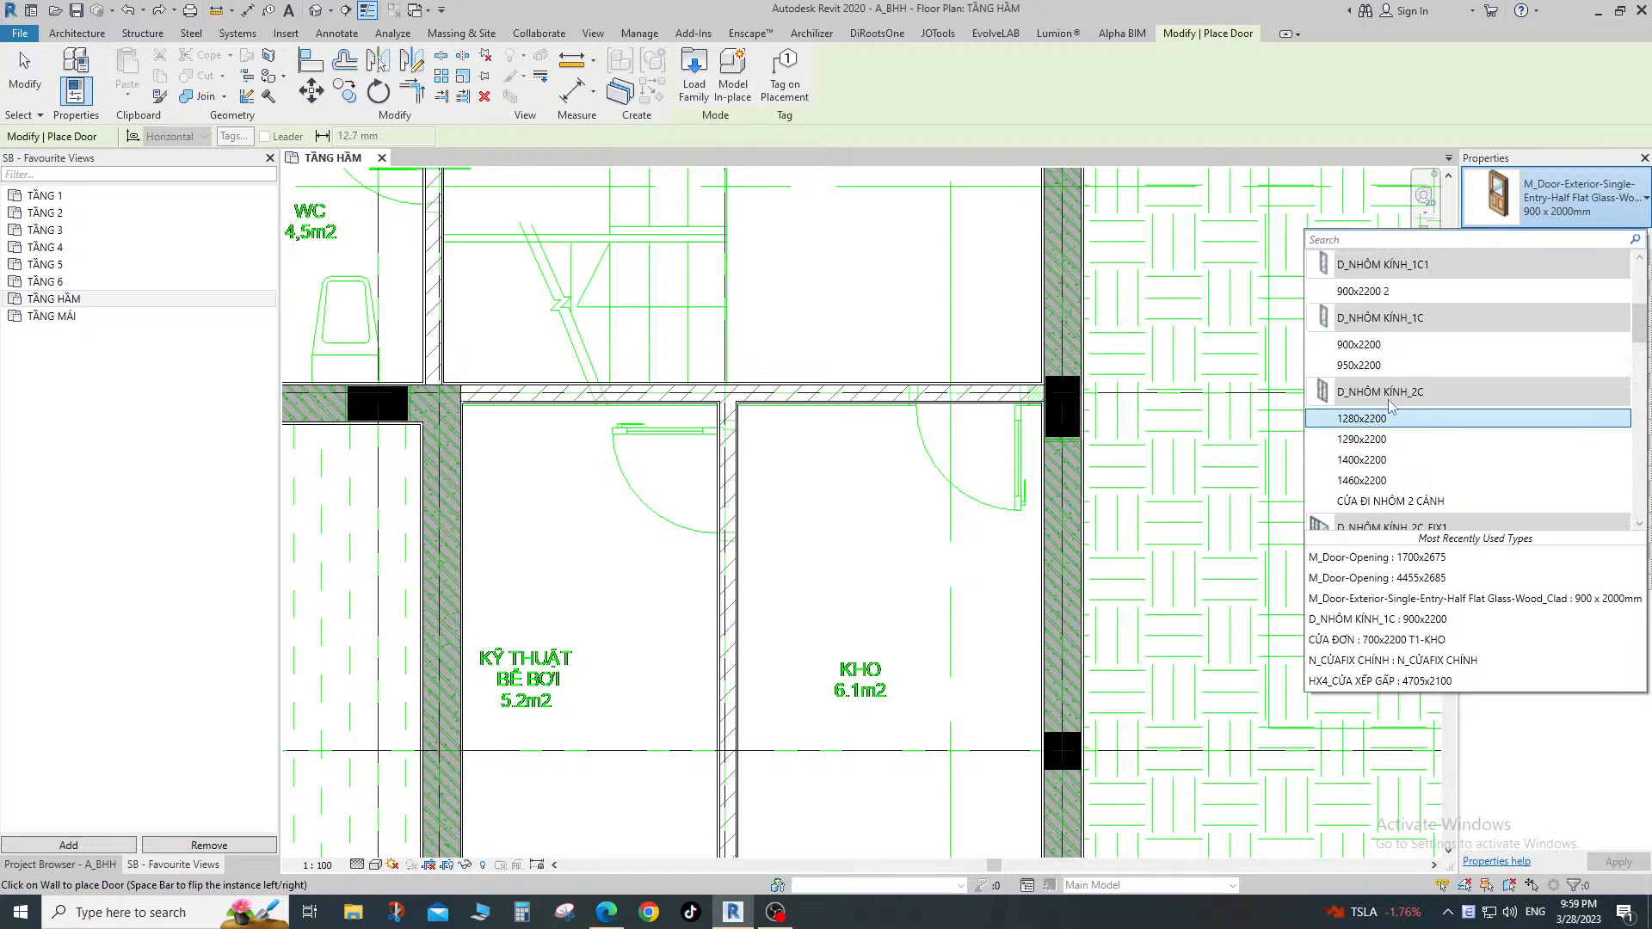
{"action": "left_click", "coordinate": [1376, 344]}
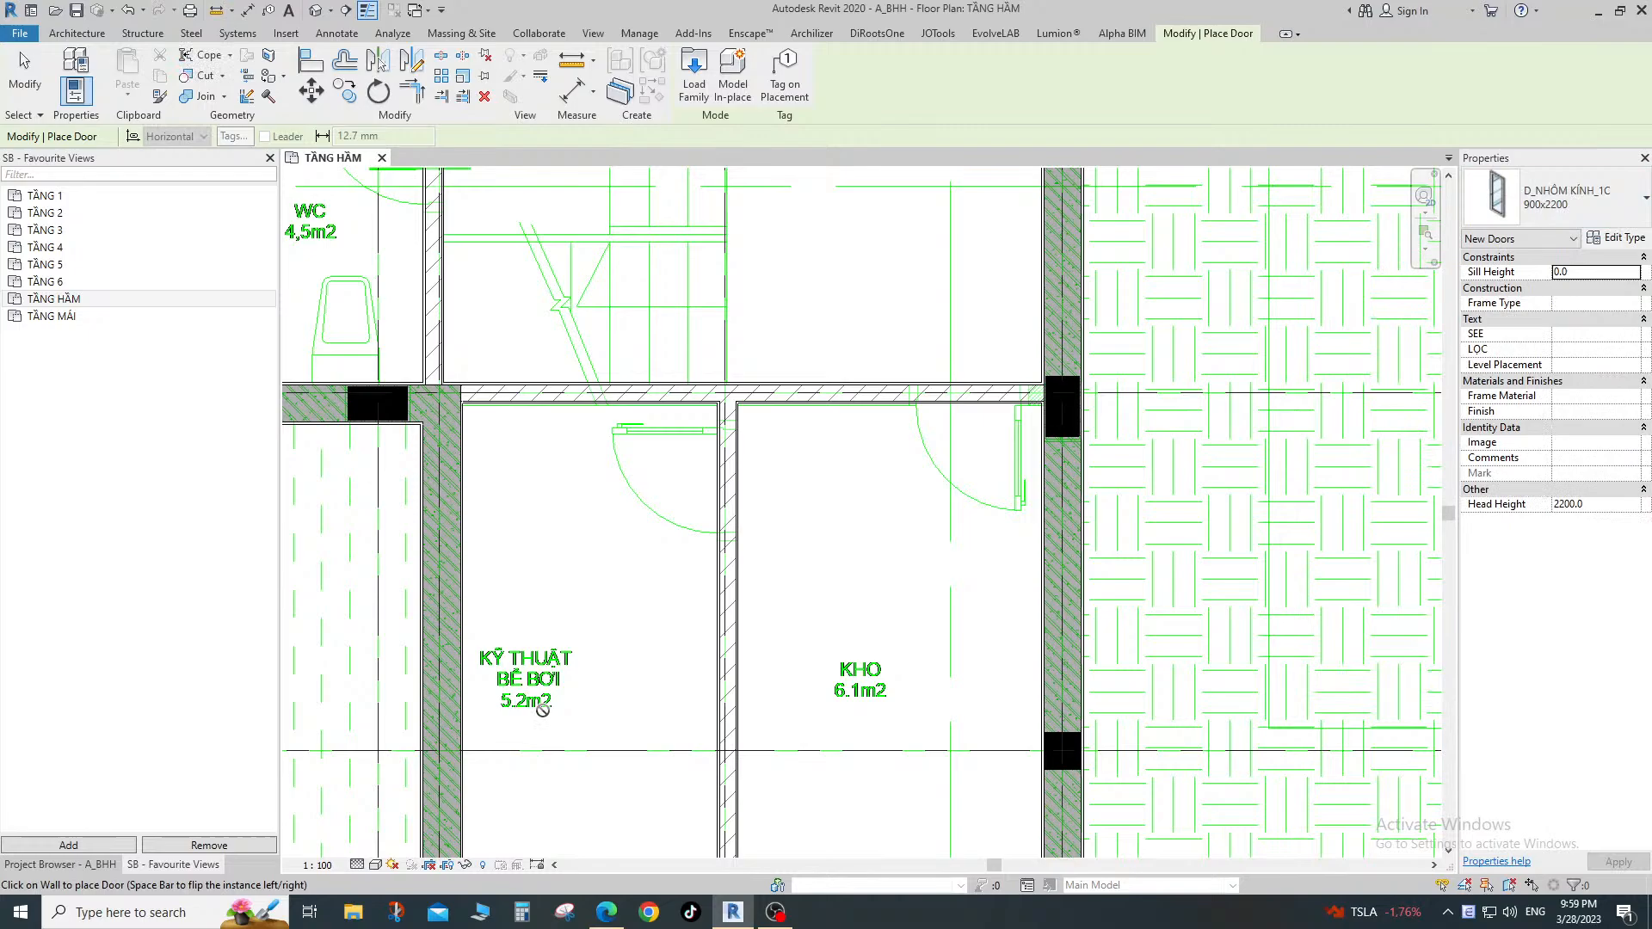
{"action": "left_click", "coordinate": [725, 675]}
{"action": "key", "text": "Escape"}
{"action": "key", "text": "Escape"}
Add an aligned dimension across the CAD door opening in the wall between KỸ THUẬT BỂ BƠI and KHO.
{"action": "scroll", "coordinate": [740, 516], "scroll_direction": "up", "scroll_amount": 5}
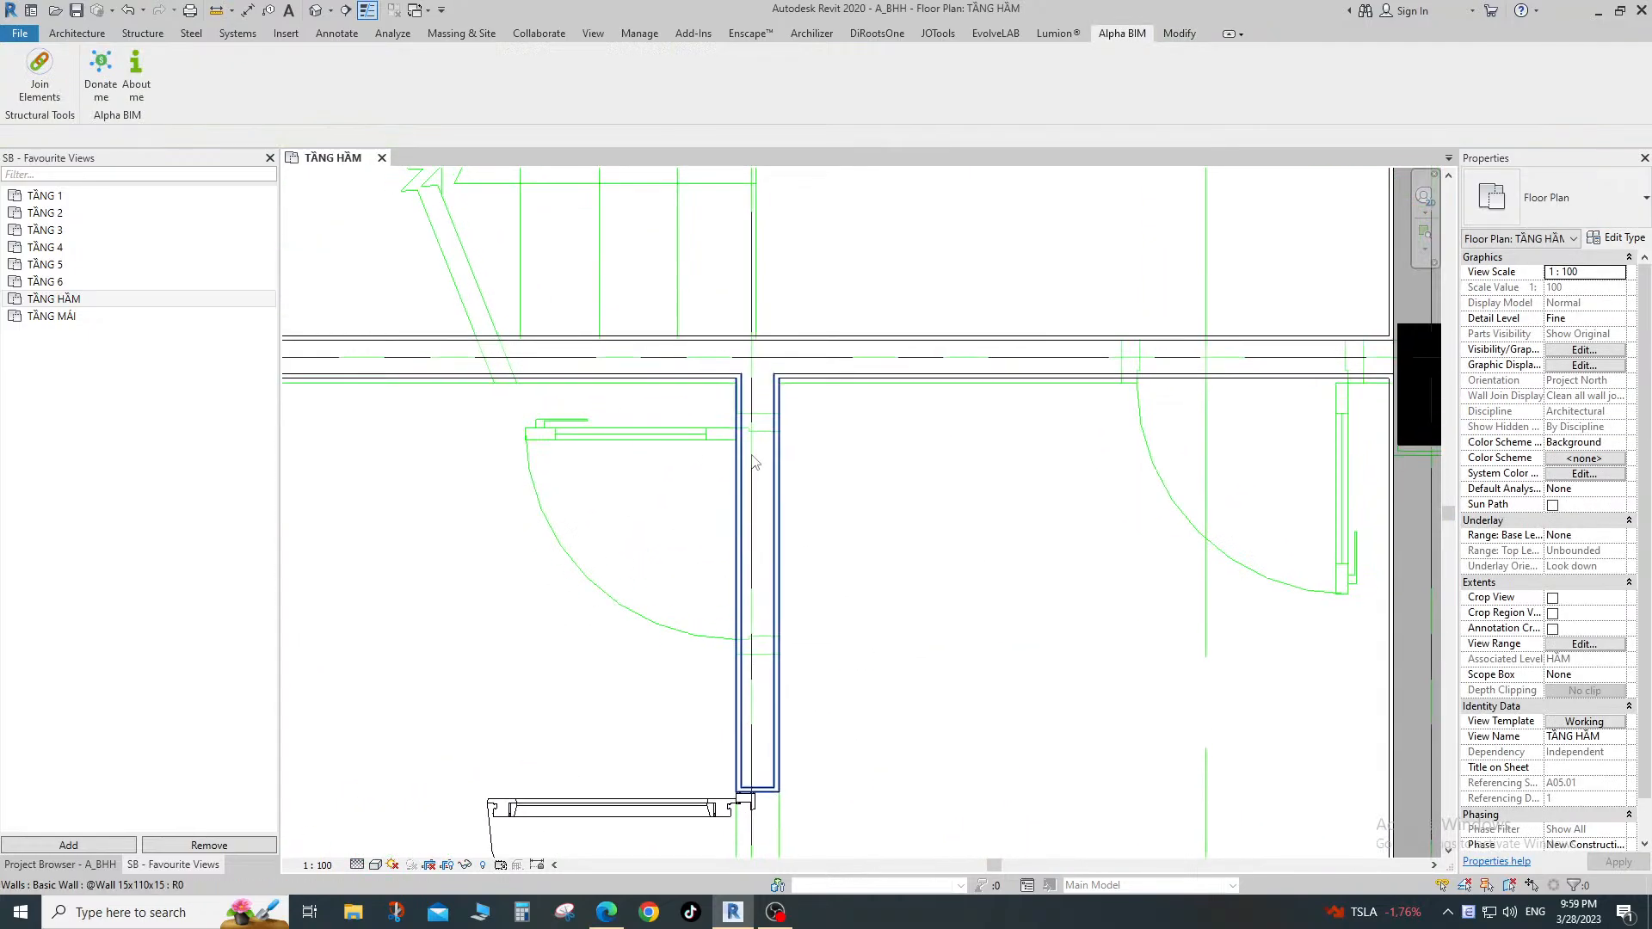
{"action": "key", "text": "d"}
{"action": "key", "text": "i"}
{"action": "left_click", "coordinate": [778, 396]}
{"action": "left_click", "coordinate": [784, 762]}
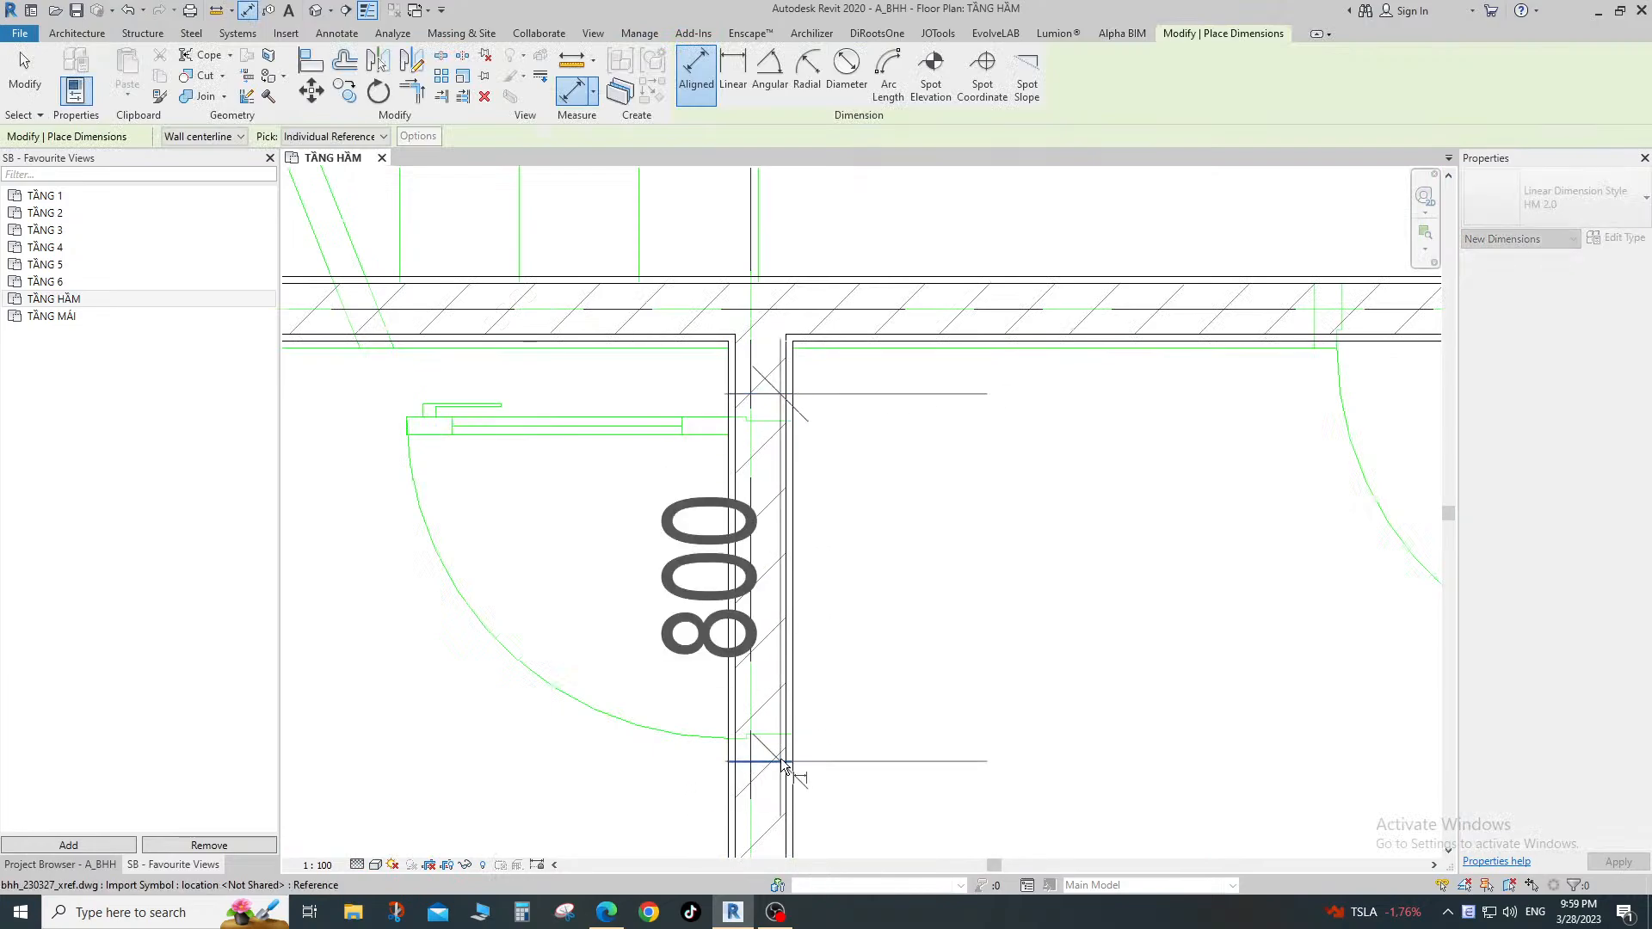
{"action": "scroll", "coordinate": [783, 762], "scroll_direction": "down", "scroll_amount": 5}
{"action": "left_click", "coordinate": [886, 550]}
Dimension the width of the CAD door opening in the KHO room's upper wall, placing the dimension inside the room.
{"action": "scroll", "coordinate": [989, 426], "scroll_direction": "up", "scroll_amount": 3}
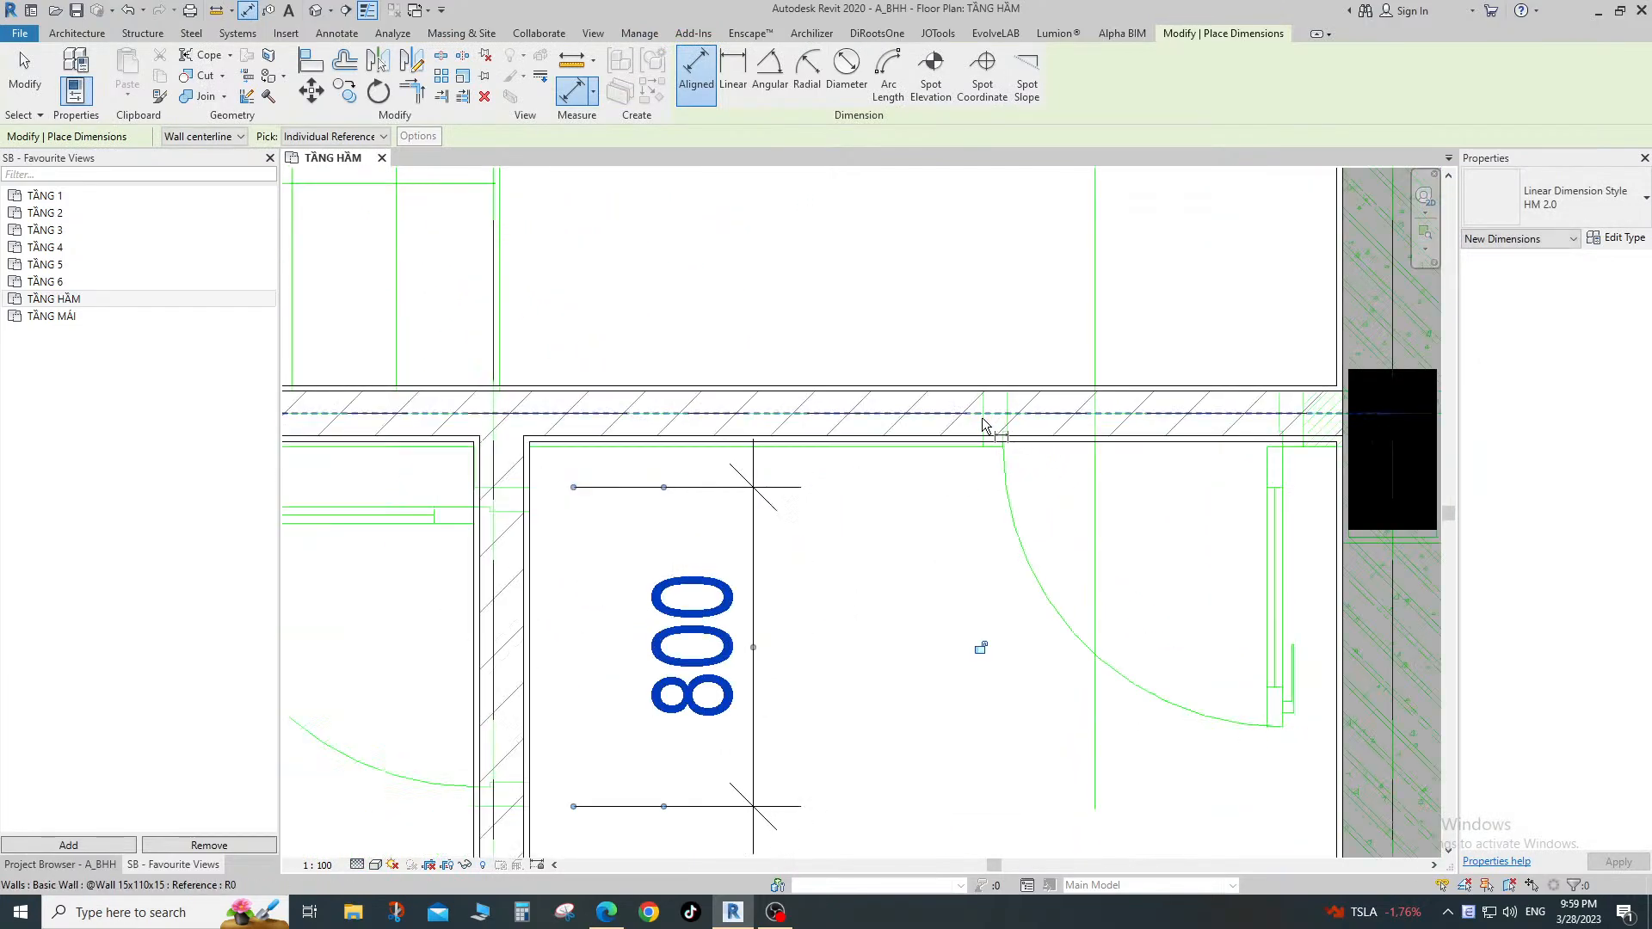
{"action": "scroll", "coordinate": [982, 419], "scroll_direction": "up", "scroll_amount": 3}
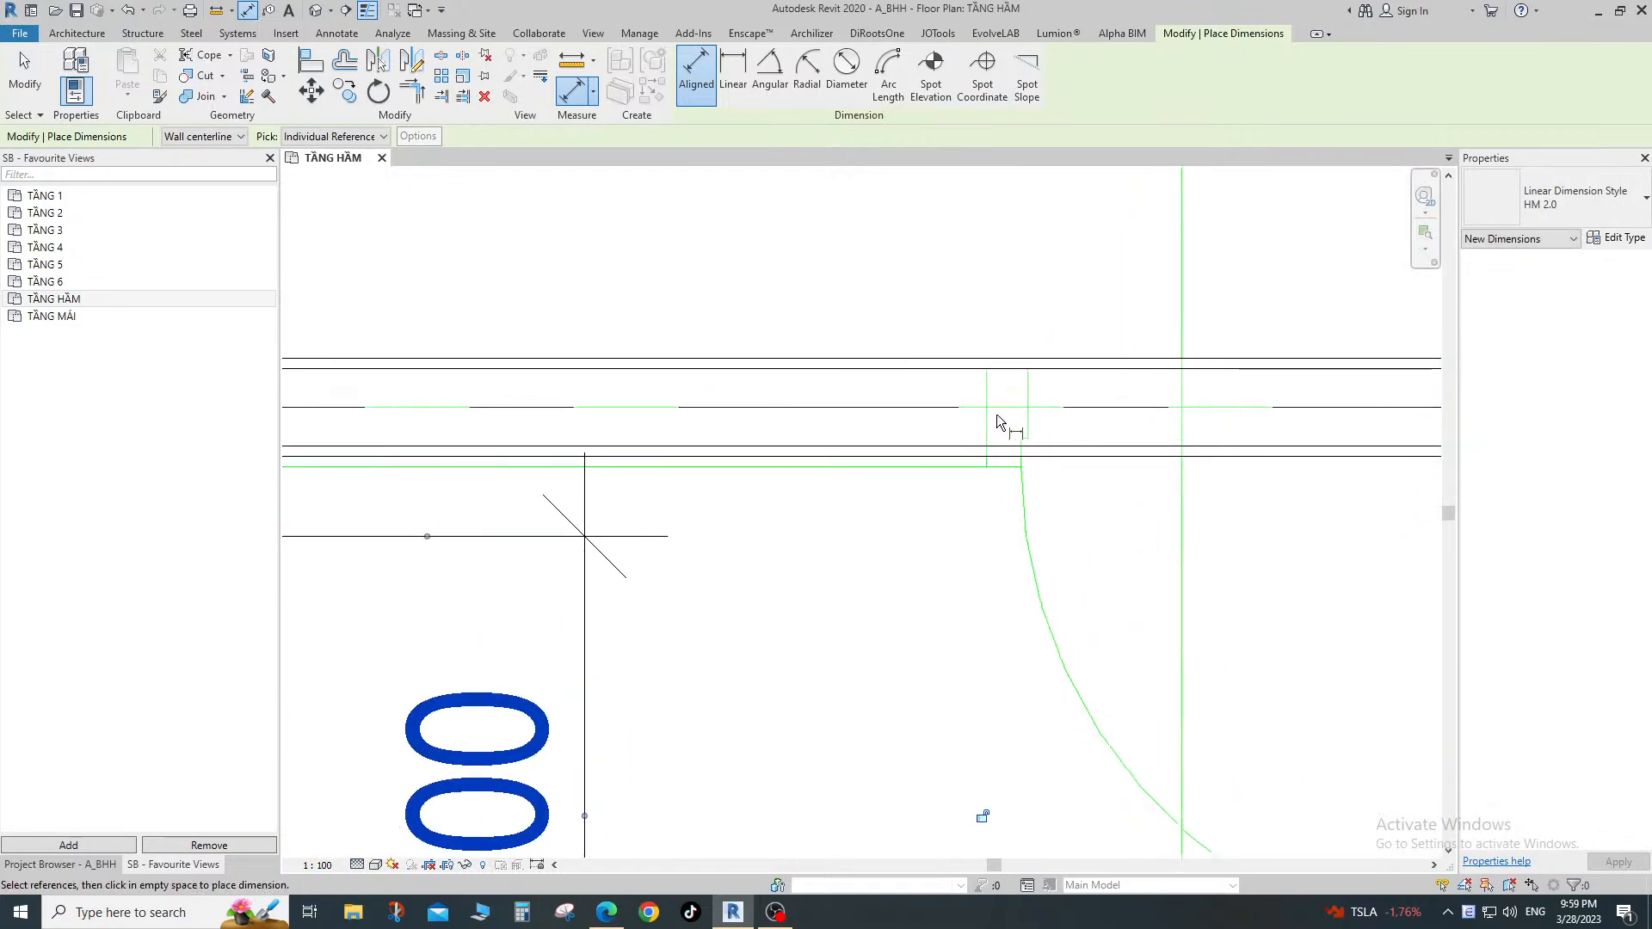
{"action": "scroll", "coordinate": [980, 377], "scroll_direction": "up", "scroll_amount": 2}
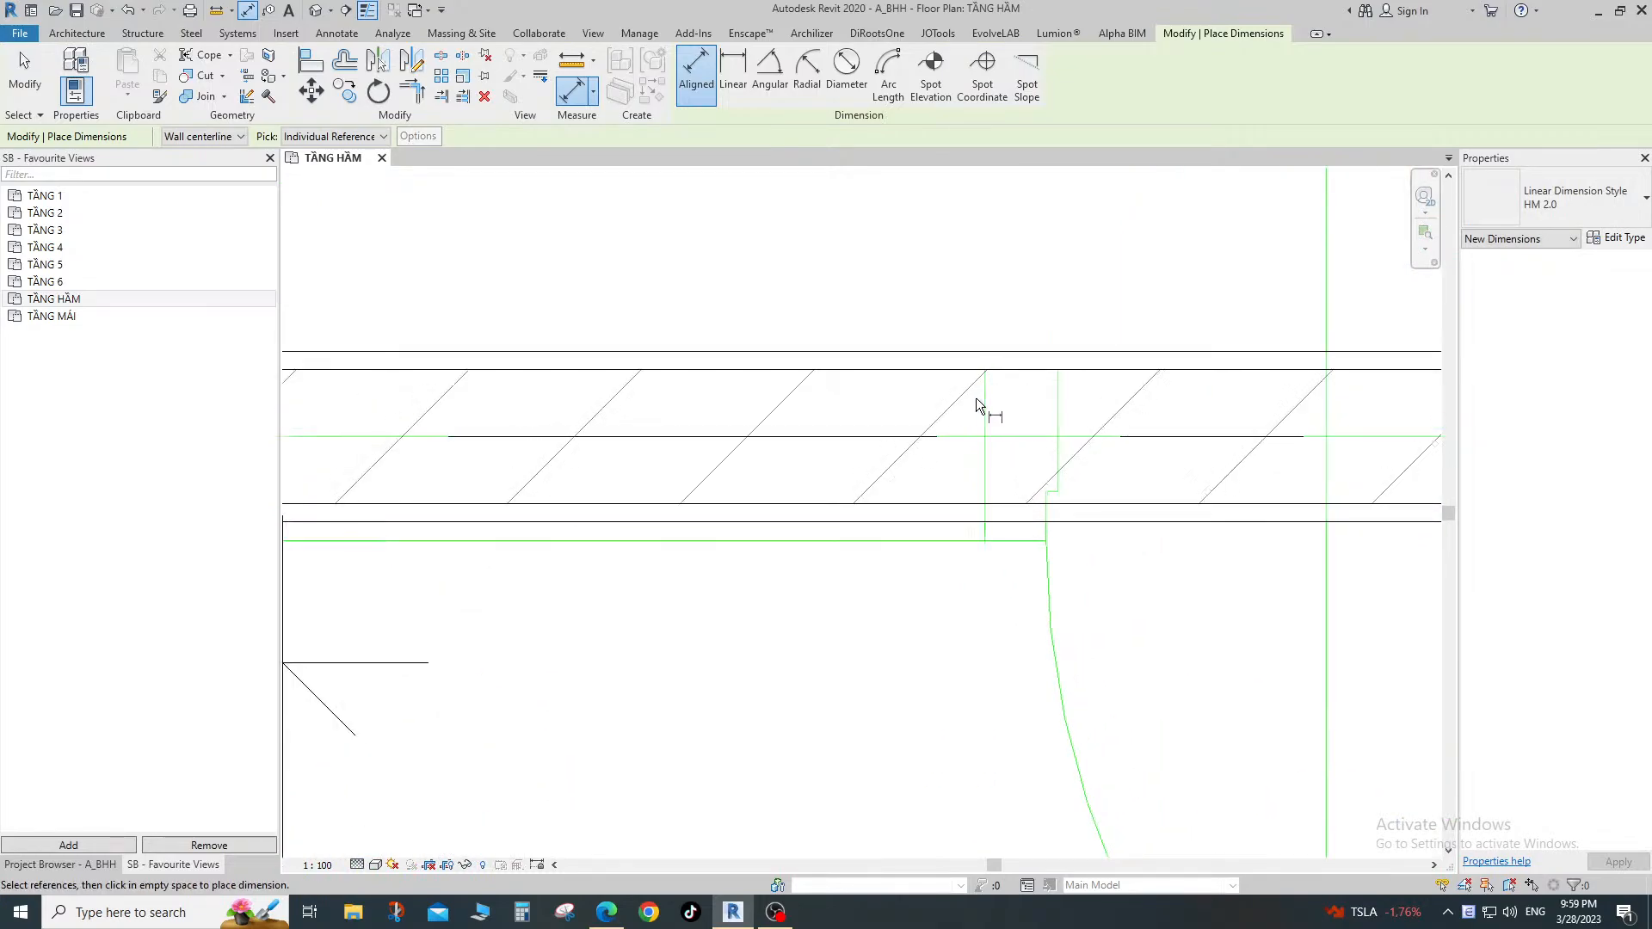
{"action": "left_click", "coordinate": [984, 402]}
{"action": "scroll", "coordinate": [1005, 412], "scroll_direction": "down", "scroll_amount": 4}
{"action": "middle_click_drag", "start_coordinate": [1378, 457], "coordinate": [1015, 462]}
{"action": "scroll", "coordinate": [1032, 465], "scroll_direction": "down", "scroll_amount": 2}
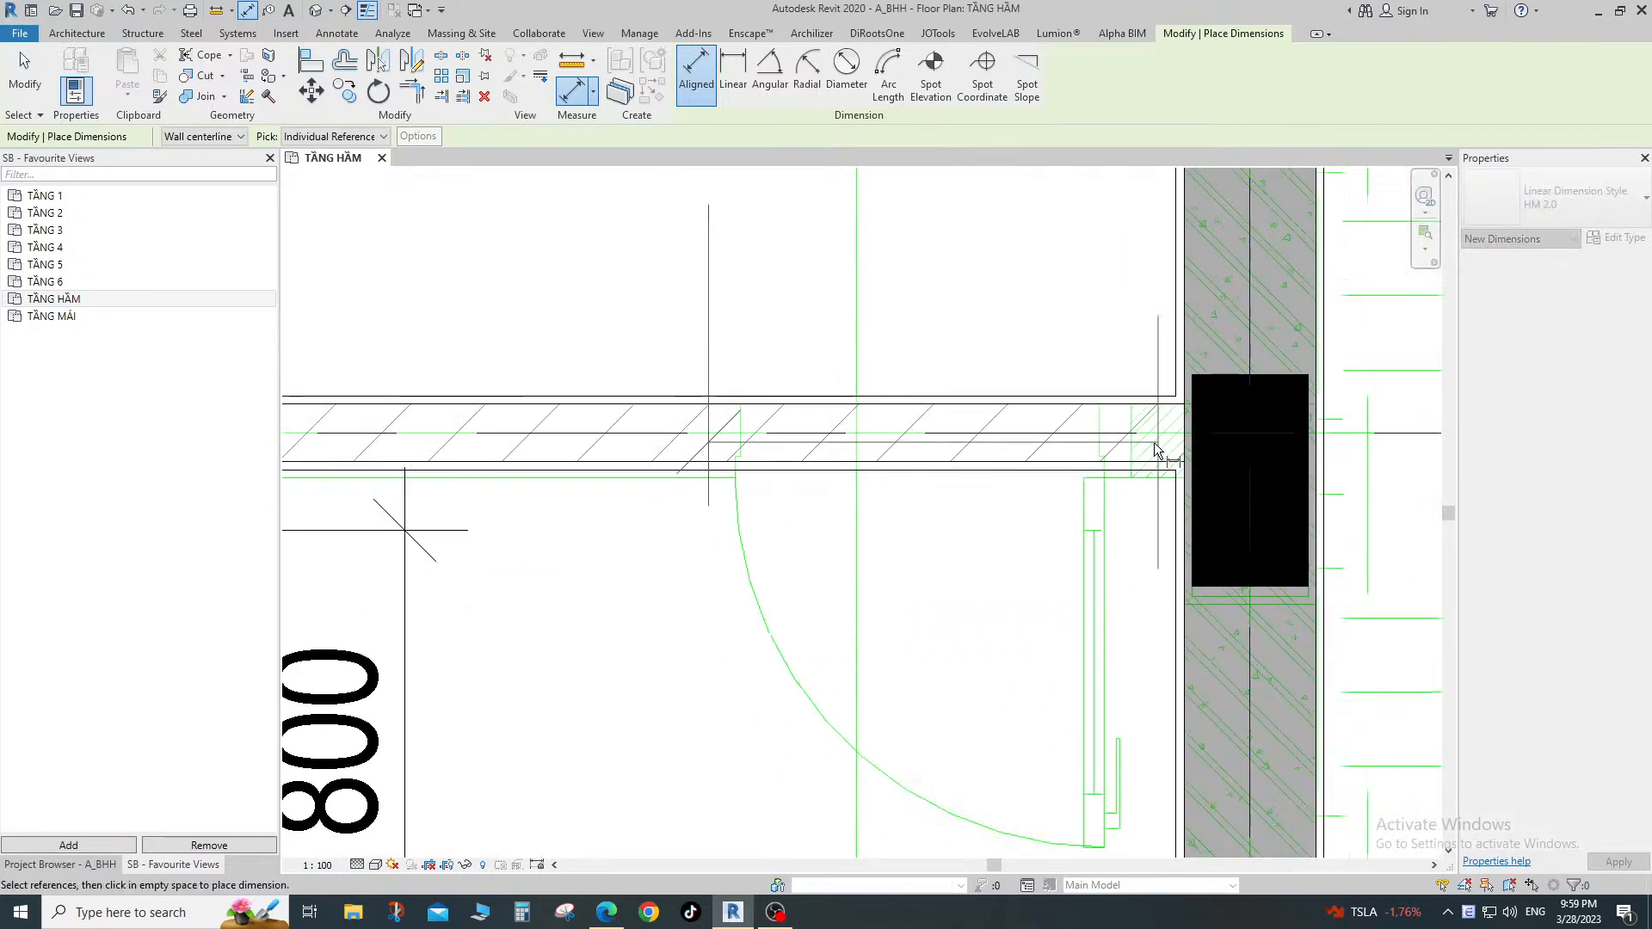
{"action": "left_click", "coordinate": [1130, 452]}
{"action": "scroll", "coordinate": [965, 661], "scroll_direction": "down", "scroll_amount": 1}
{"action": "middle_click_drag", "start_coordinate": [964, 661], "coordinate": [1007, 460]}
{"action": "scroll", "coordinate": [1007, 460], "scroll_direction": "down", "scroll_amount": 1}
{"action": "left_click", "coordinate": [833, 531]}
Dimension the WC's CAD door opening, placing the dimension on the staircase side of the wall.
{"action": "scroll", "coordinate": [835, 530], "scroll_direction": "down", "scroll_amount": 2}
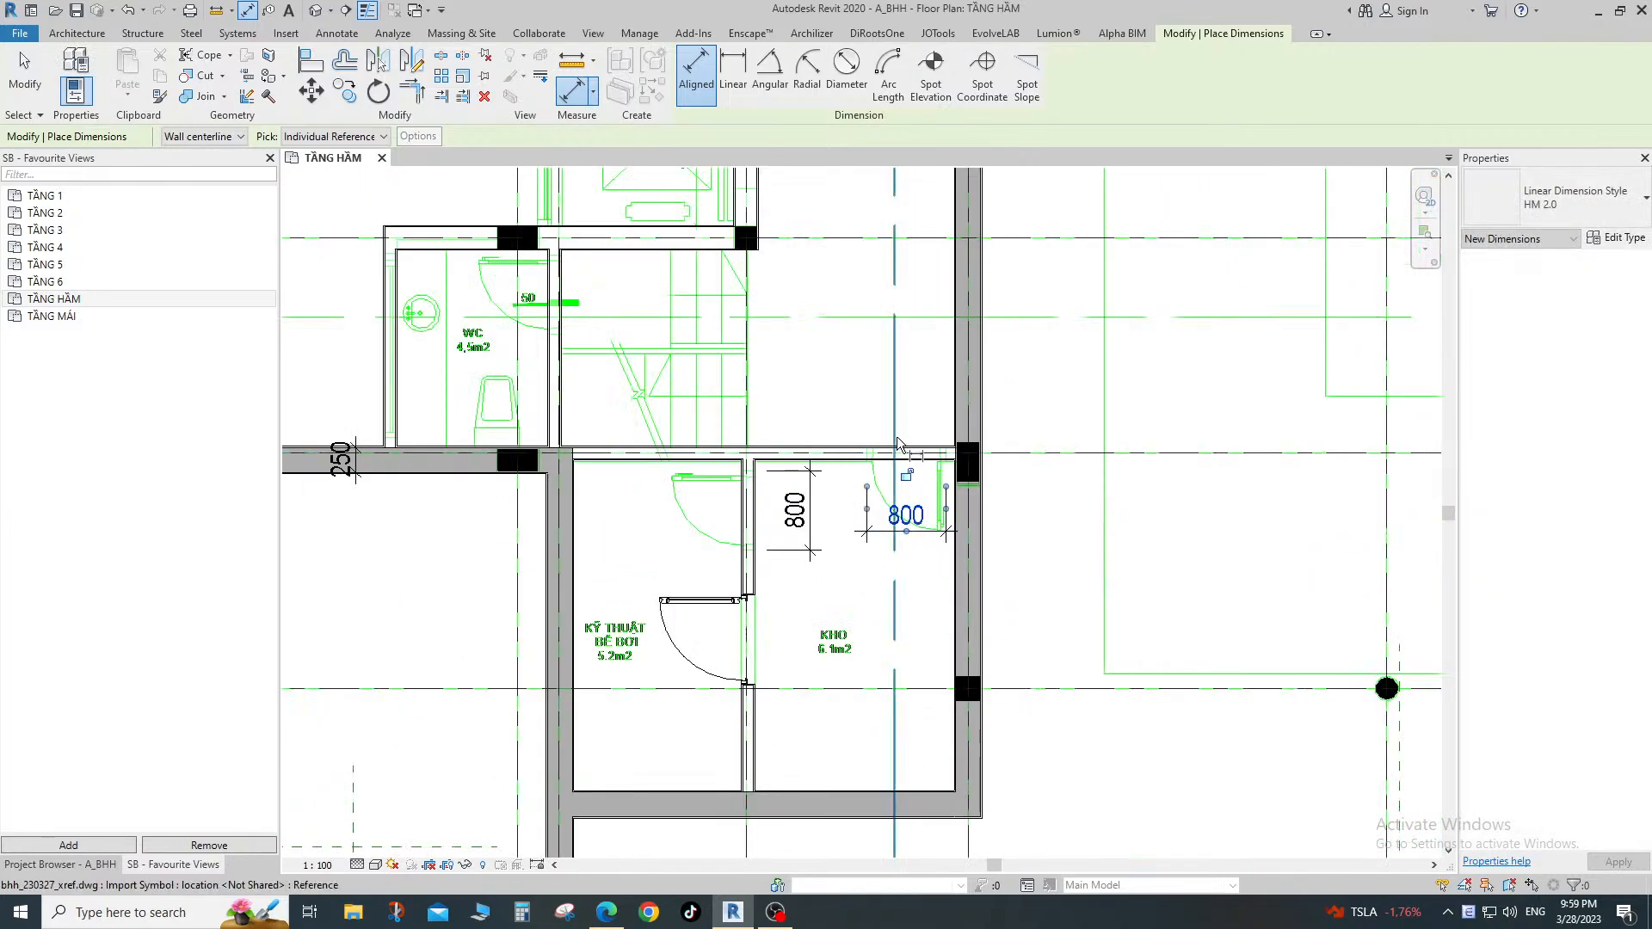
{"action": "scroll", "coordinate": [839, 318], "scroll_direction": "down", "scroll_amount": 2}
{"action": "middle_click_drag", "start_coordinate": [830, 303], "coordinate": [800, 468]}
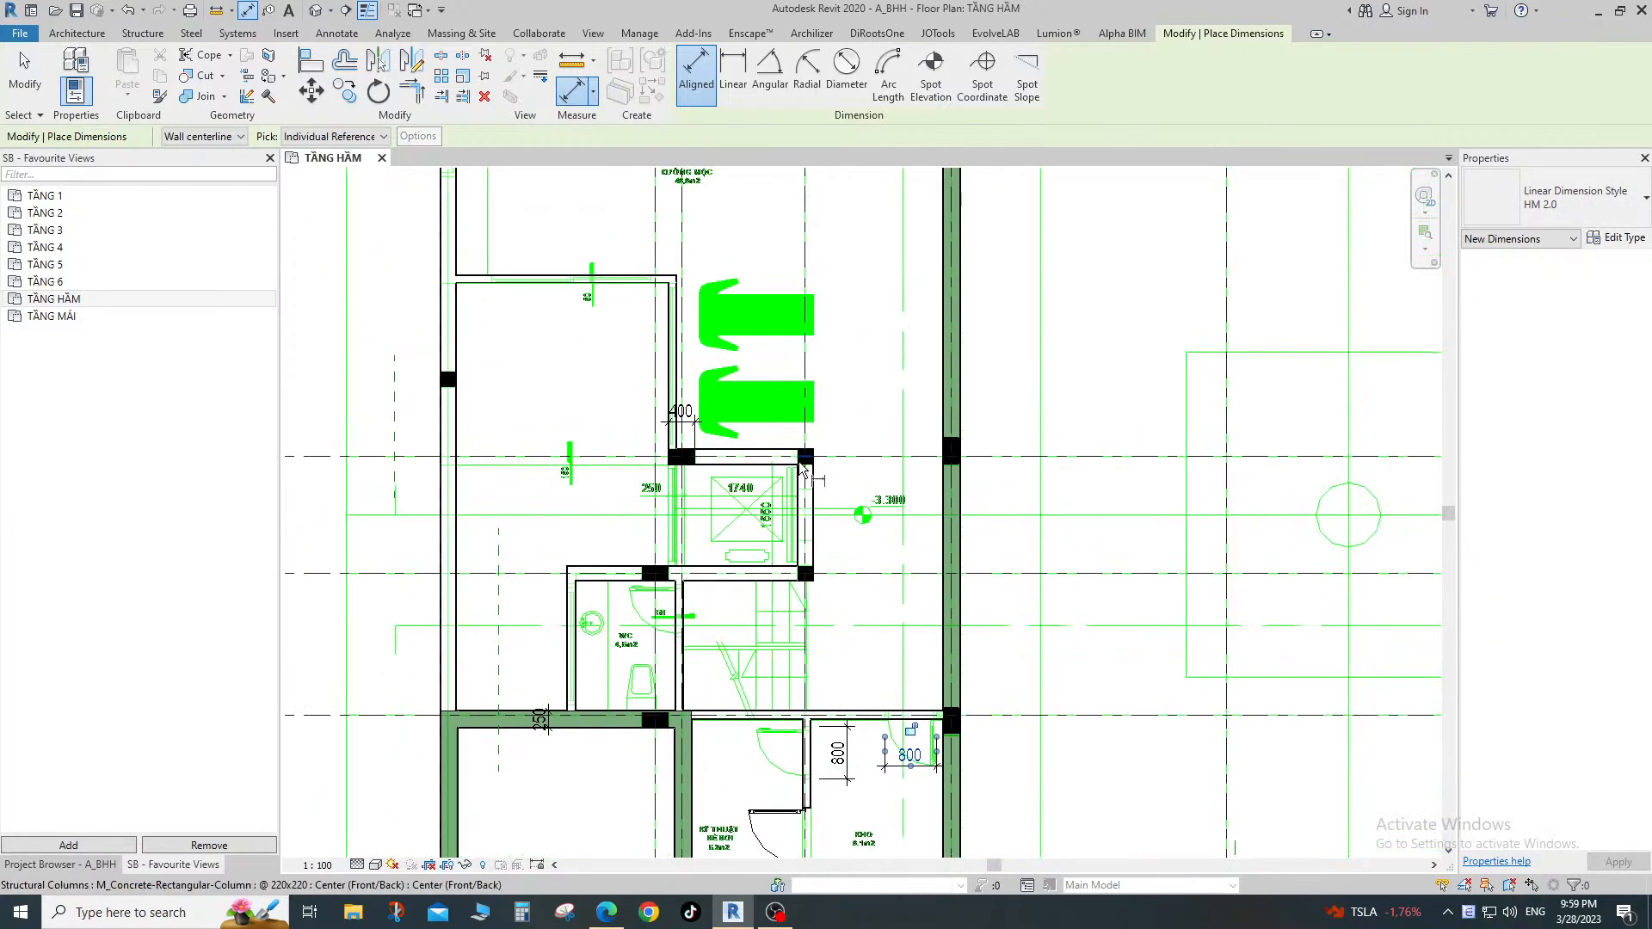
{"action": "scroll", "coordinate": [670, 628], "scroll_direction": "up", "scroll_amount": 4}
{"action": "scroll", "coordinate": [700, 591], "scroll_direction": "up", "scroll_amount": 2}
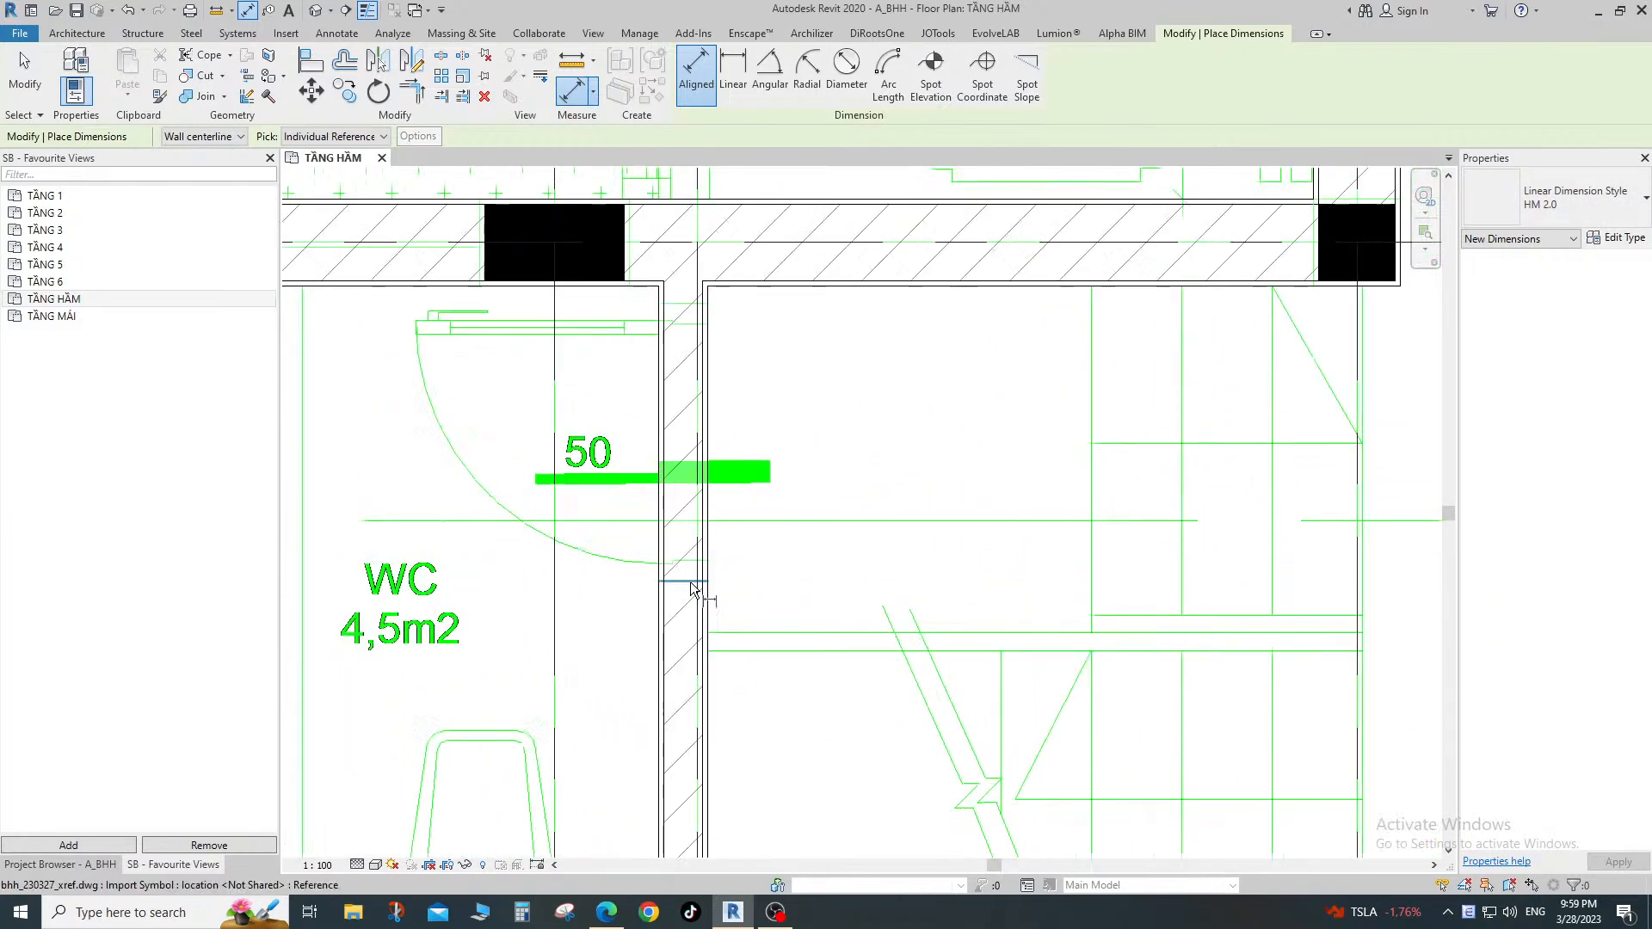
{"action": "left_click", "coordinate": [699, 304]}
{"action": "scroll", "coordinate": [792, 367], "scroll_direction": "down", "scroll_amount": 2}
{"action": "left_click", "coordinate": [858, 385]}
Dimension the CAD opening near the upper end of the XƯỞNG MỘC room's left outer wall.
{"action": "scroll", "coordinate": [861, 331], "scroll_direction": "down", "scroll_amount": 3}
{"action": "middle_click_drag", "start_coordinate": [834, 258], "coordinate": [770, 550]}
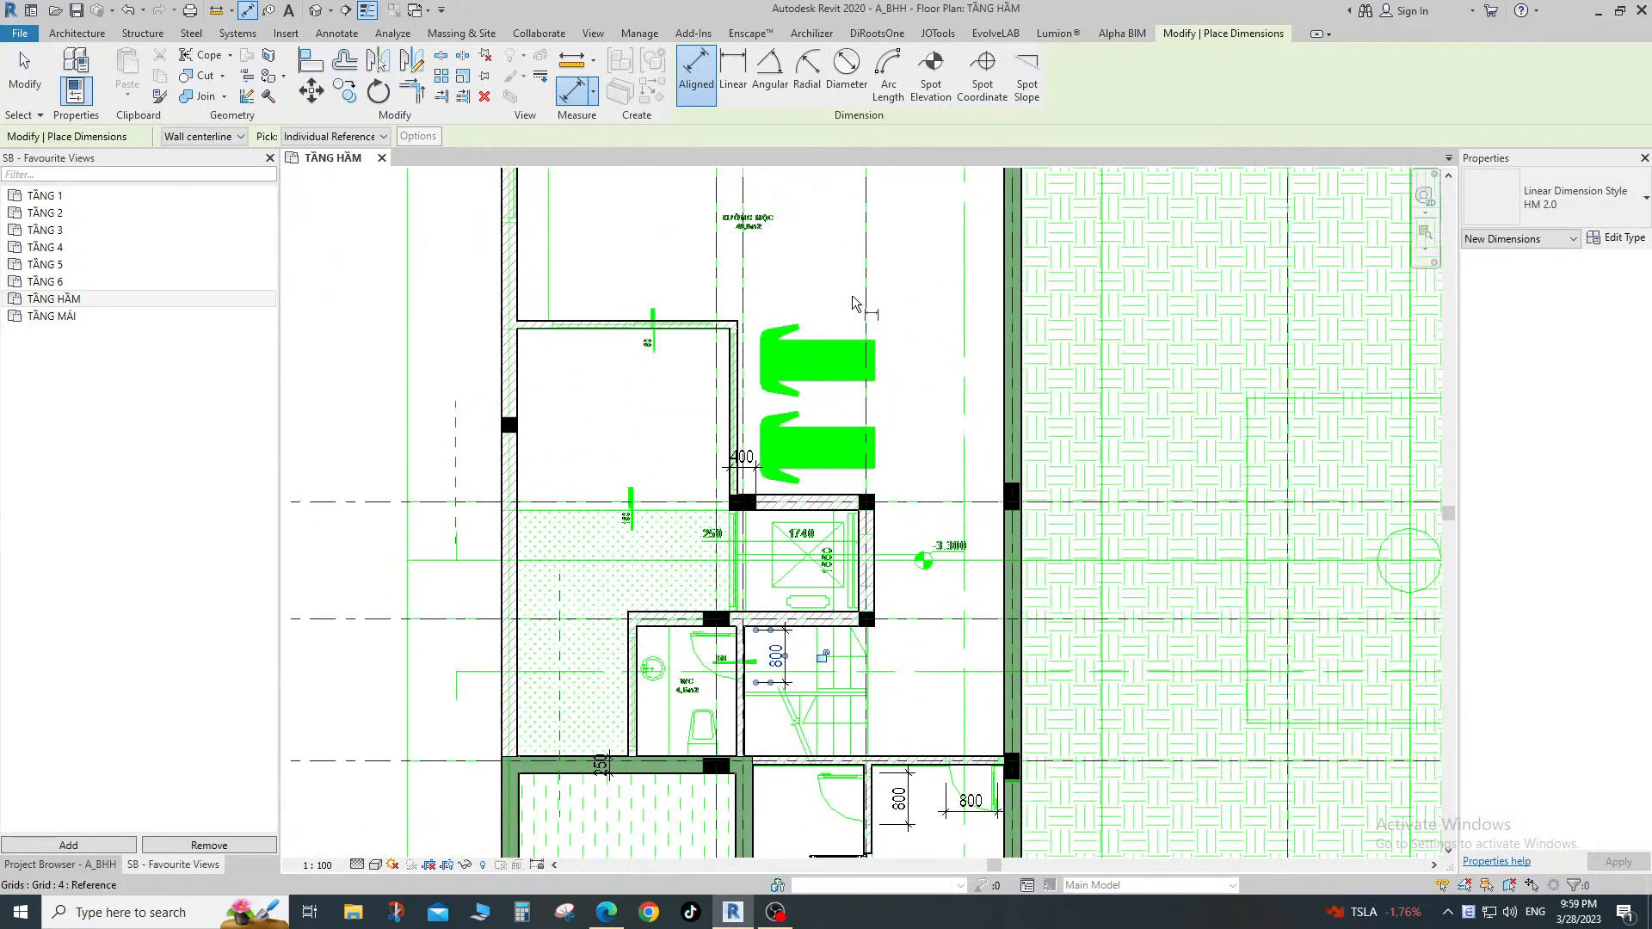
{"action": "mouse_move", "coordinate": [774, 191]}
{"action": "middle_mouse_down"}
{"action": "mouse_move", "coordinate": [807, 614]}
{"action": "mouse_move", "coordinate": [761, 472]}
{"action": "mouse_move", "coordinate": [778, 162]}
{"action": "middle_mouse_up"}
{"action": "middle_click_drag", "start_coordinate": [585, 193], "coordinate": [652, 392]}
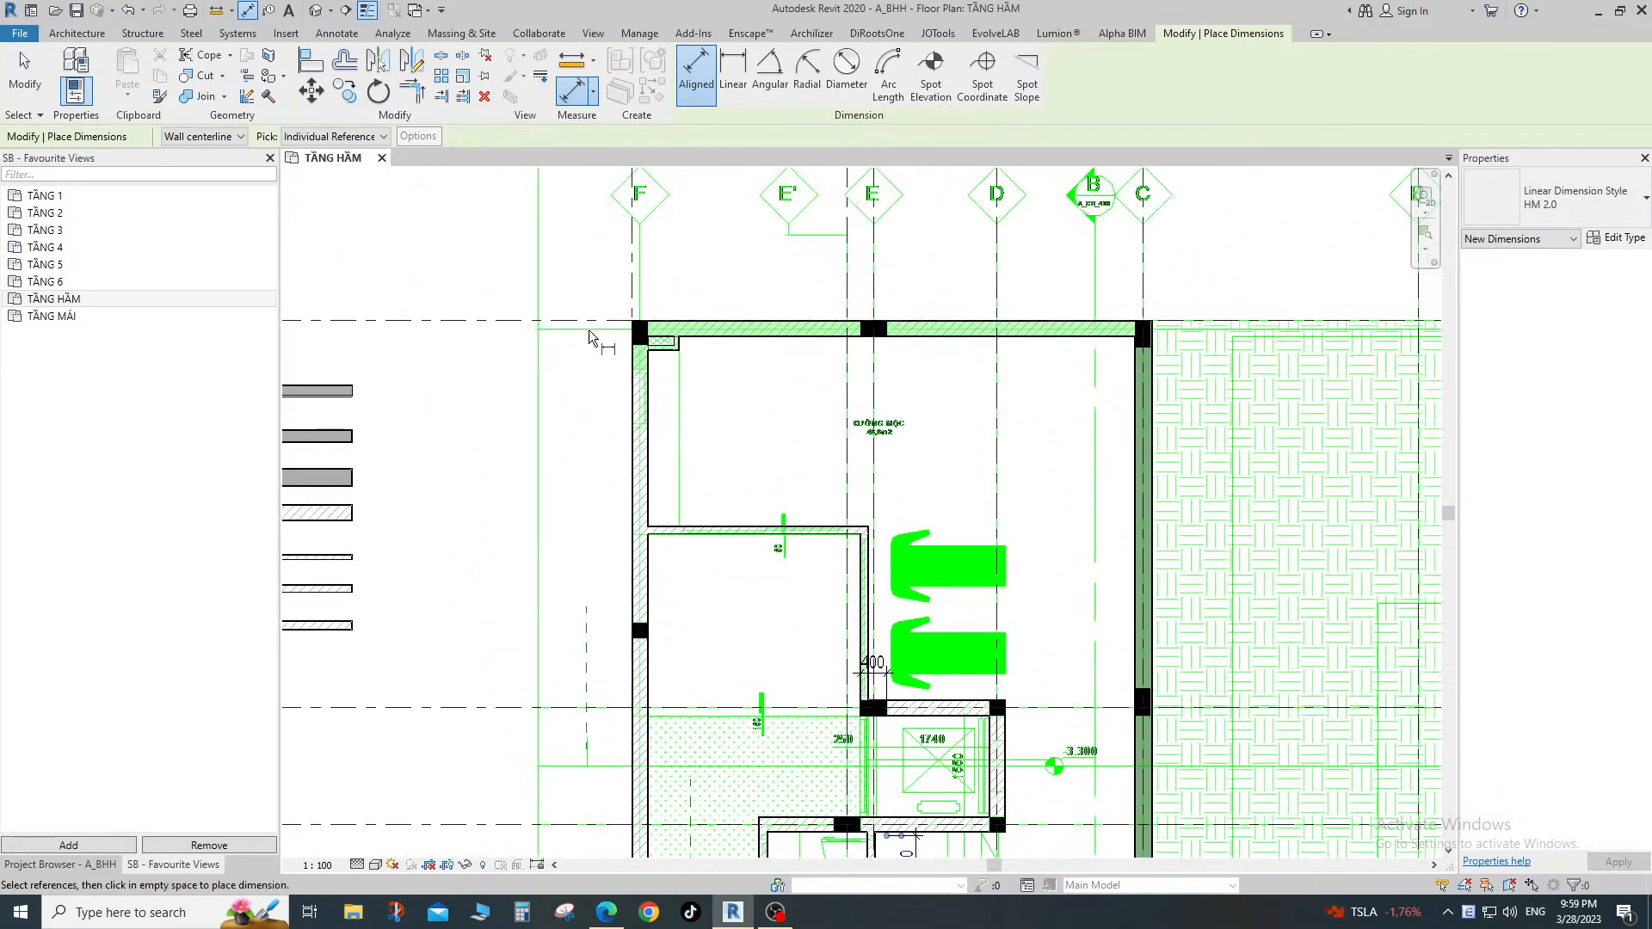
{"action": "scroll", "coordinate": [588, 329], "scroll_direction": "up", "scroll_amount": 3}
{"action": "scroll", "coordinate": [731, 602], "scroll_direction": "up", "scroll_amount": 1}
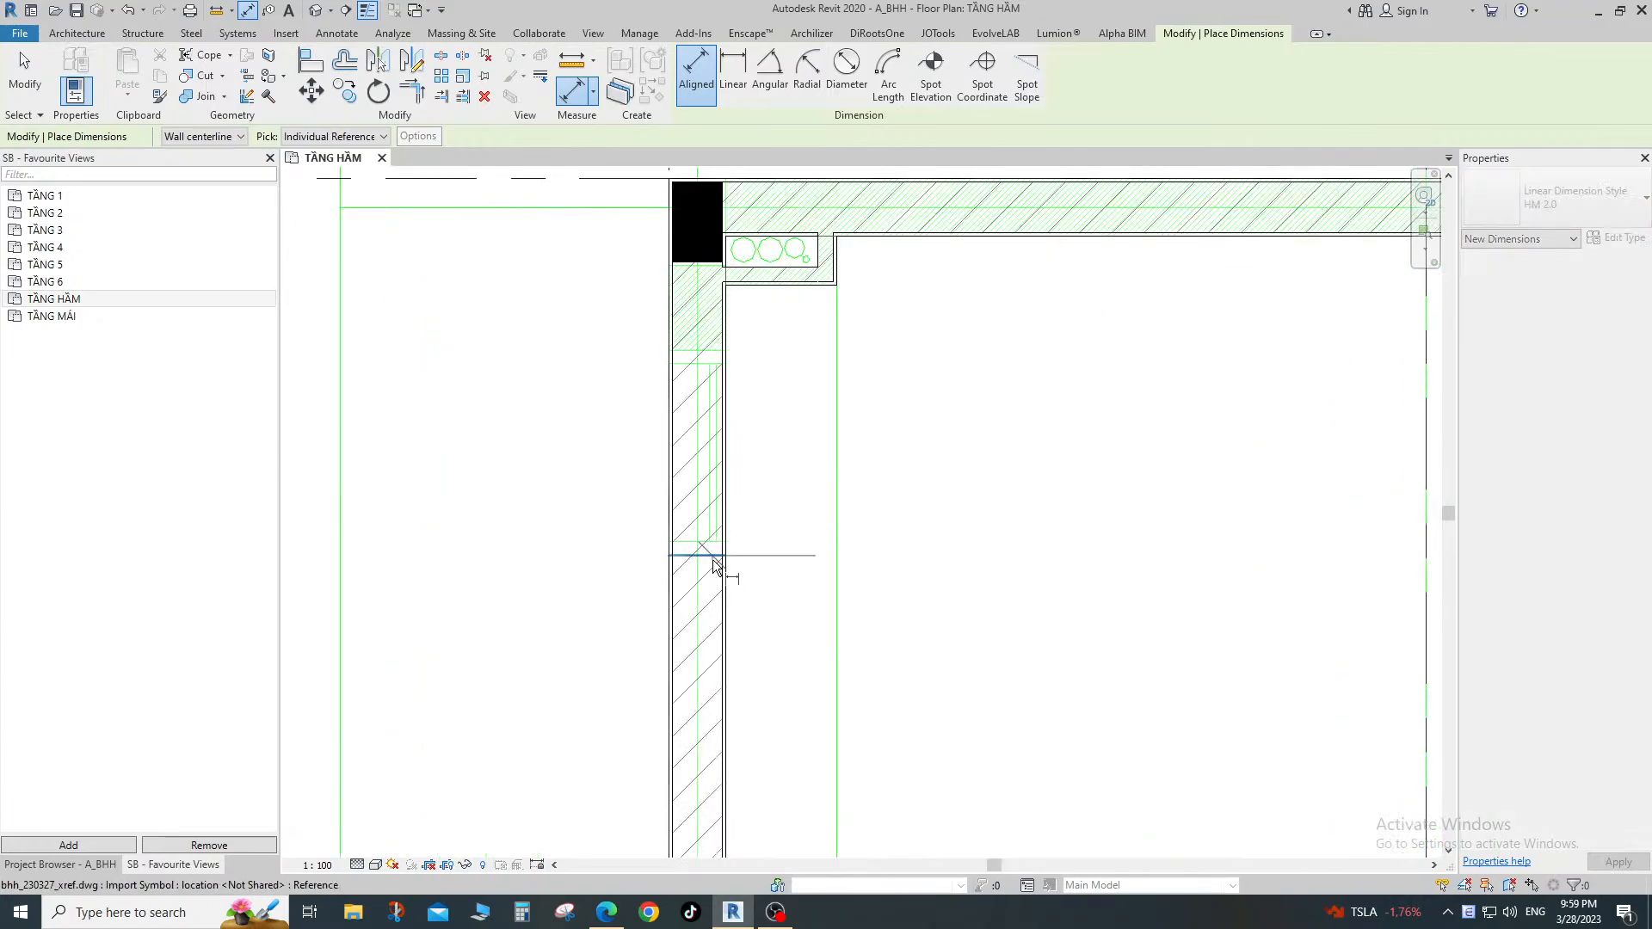
{"action": "left_click", "coordinate": [712, 555]}
{"action": "left_click", "coordinate": [712, 353]}
{"action": "scroll", "coordinate": [982, 430], "scroll_direction": "down", "scroll_amount": 2}
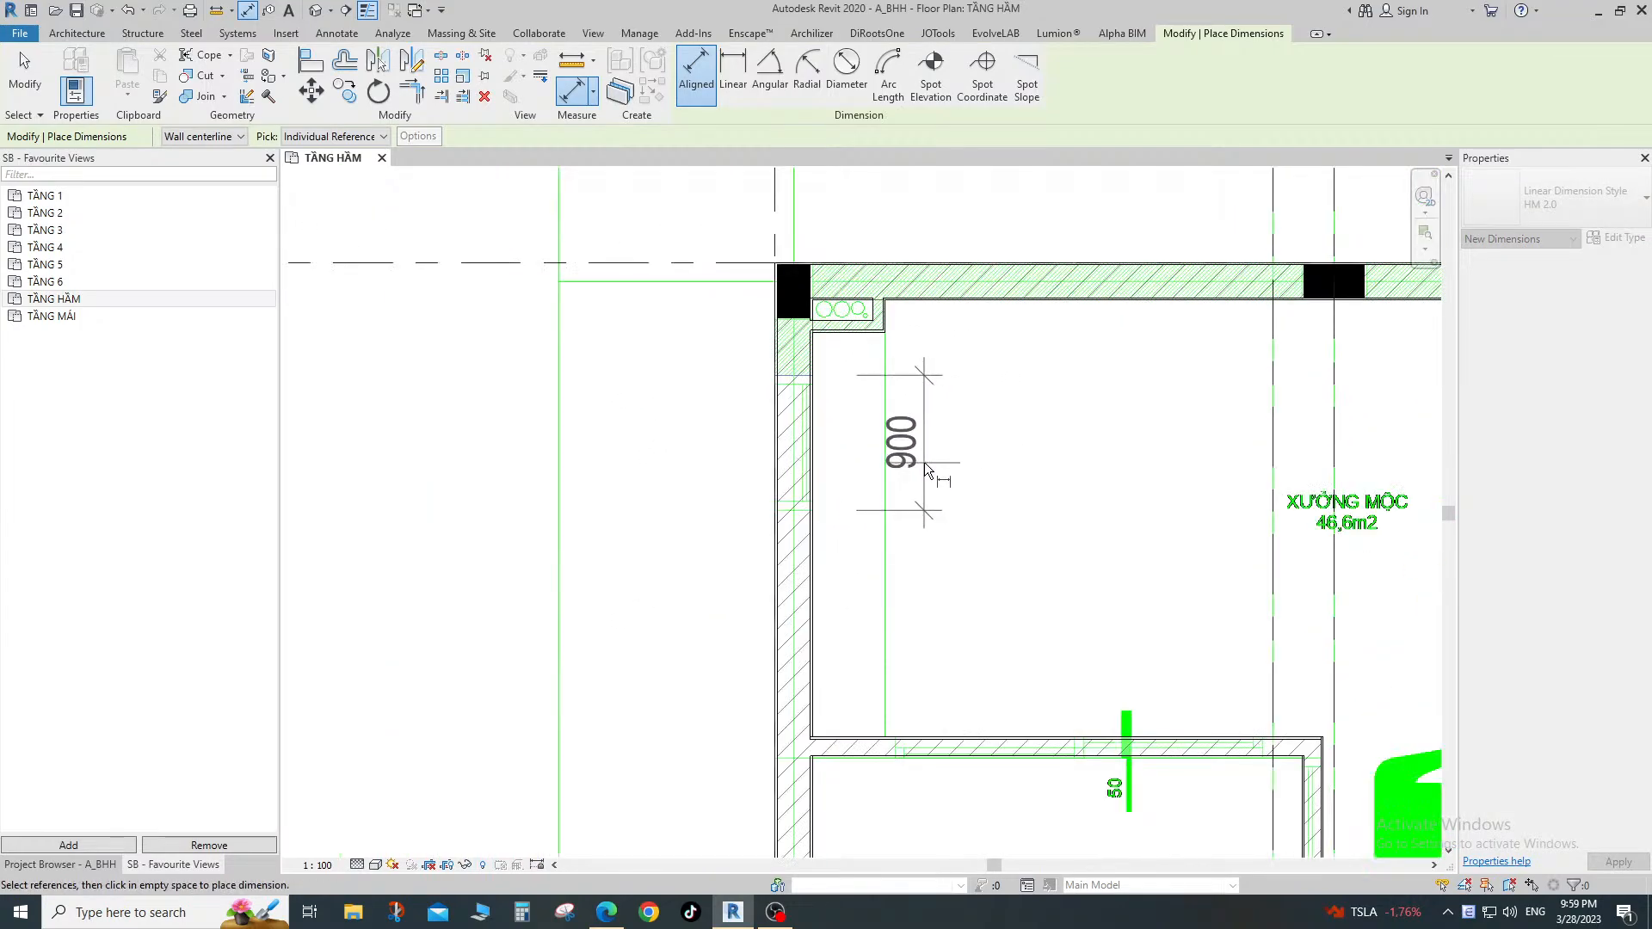
{"action": "left_click", "coordinate": [924, 463]}
Dimension the full width of the CAD opening in the horizontal wall below the XƯỞNG MỘC room.
{"action": "scroll", "coordinate": [927, 468], "scroll_direction": "down", "scroll_amount": 3}
{"action": "middle_click_drag", "start_coordinate": [1035, 746], "coordinate": [907, 563]}
{"action": "scroll", "coordinate": [907, 563], "scroll_direction": "up", "scroll_amount": 2}
{"action": "scroll", "coordinate": [759, 334], "scroll_direction": "up", "scroll_amount": 2}
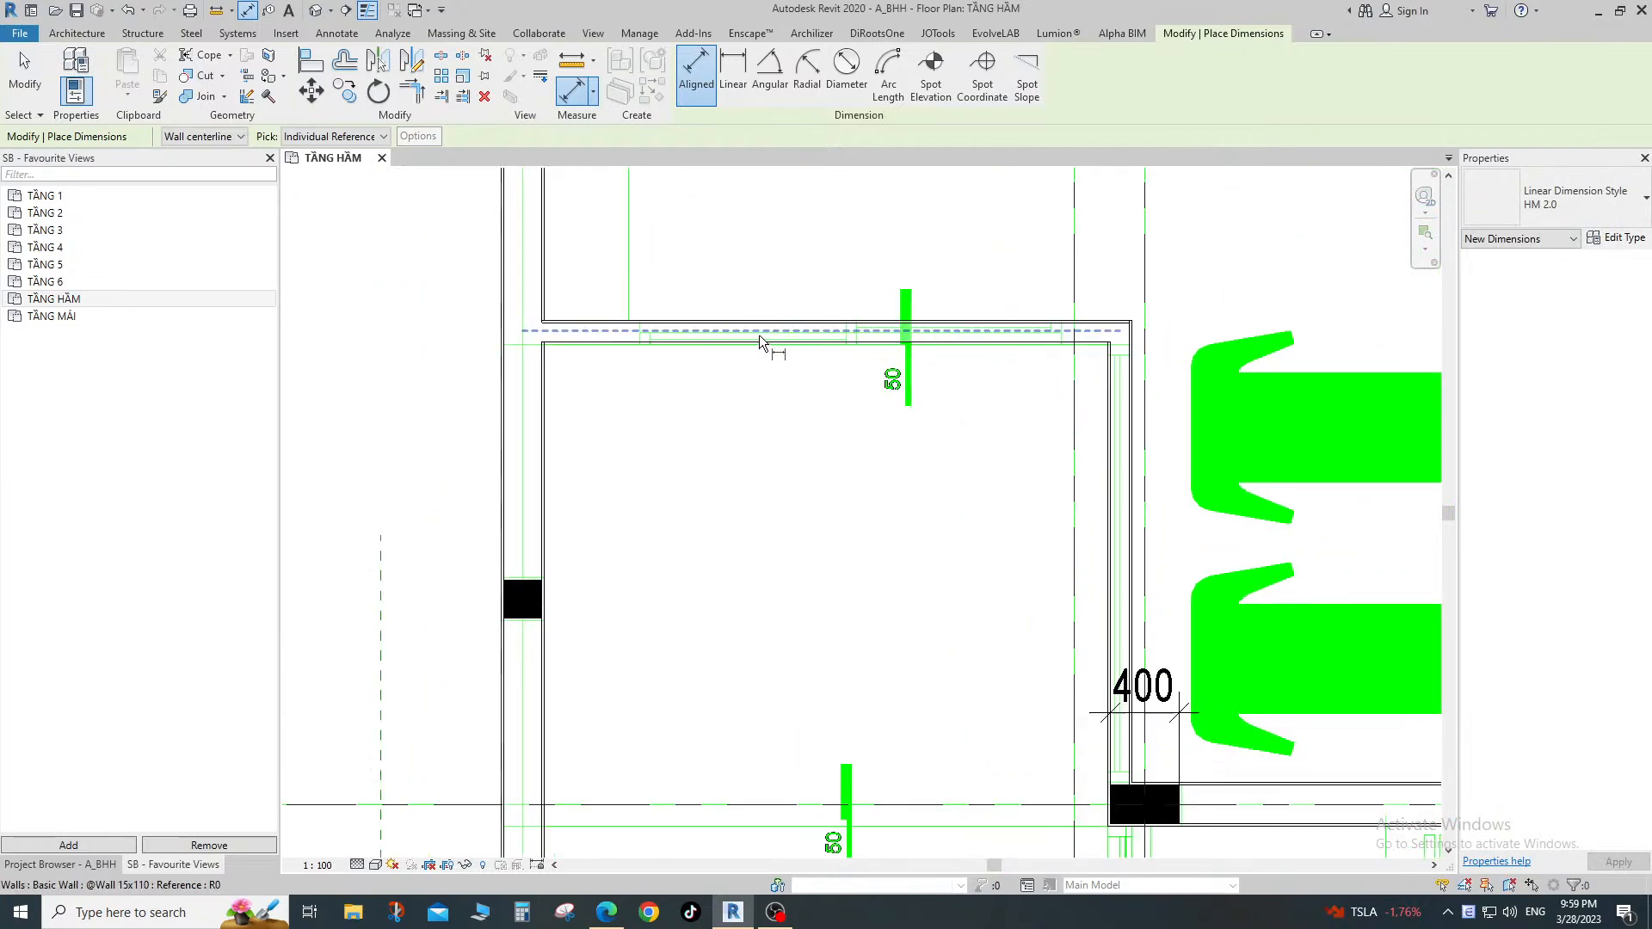
{"action": "scroll", "coordinate": [643, 342], "scroll_direction": "up", "scroll_amount": 1}
{"action": "scroll", "coordinate": [638, 338], "scroll_direction": "up", "scroll_amount": 2}
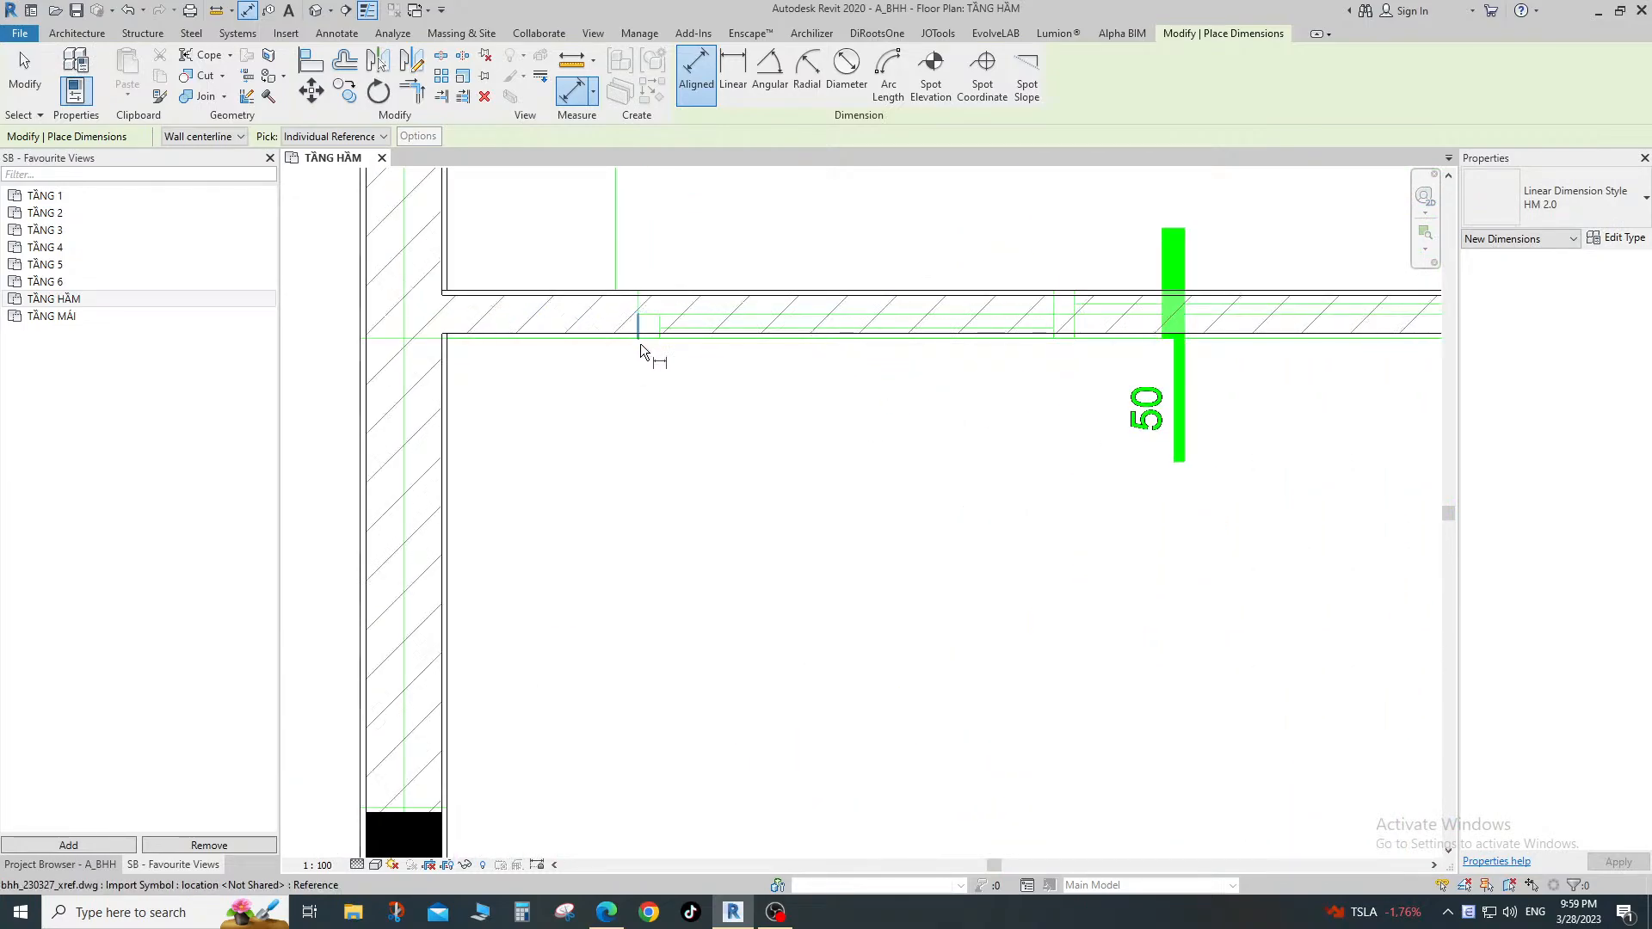
{"action": "left_click", "coordinate": [640, 343]}
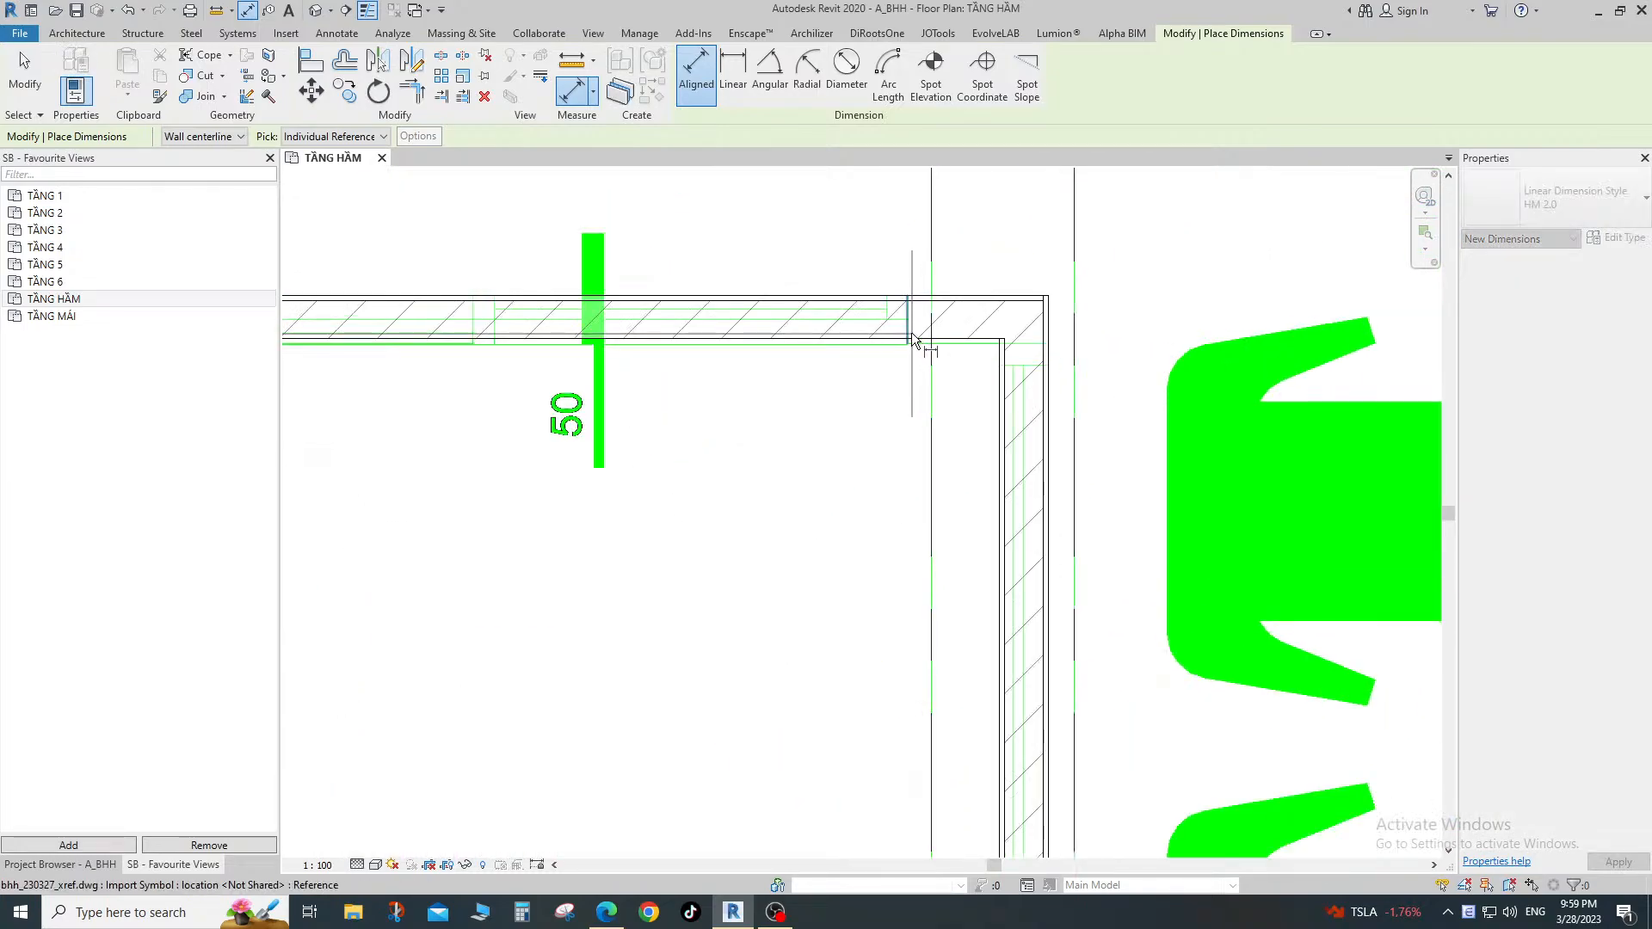
{"action": "left_click", "coordinate": [912, 334]}
{"action": "scroll", "coordinate": [905, 363], "scroll_direction": "down", "scroll_amount": 4}
{"action": "left_click", "coordinate": [859, 454]}
Dimension the vertical wall beside the two solid green shapes, from the CAD opening's upper edge to the elevator's upper wall face.
{"action": "scroll", "coordinate": [953, 344], "scroll_direction": "up", "scroll_amount": 5}
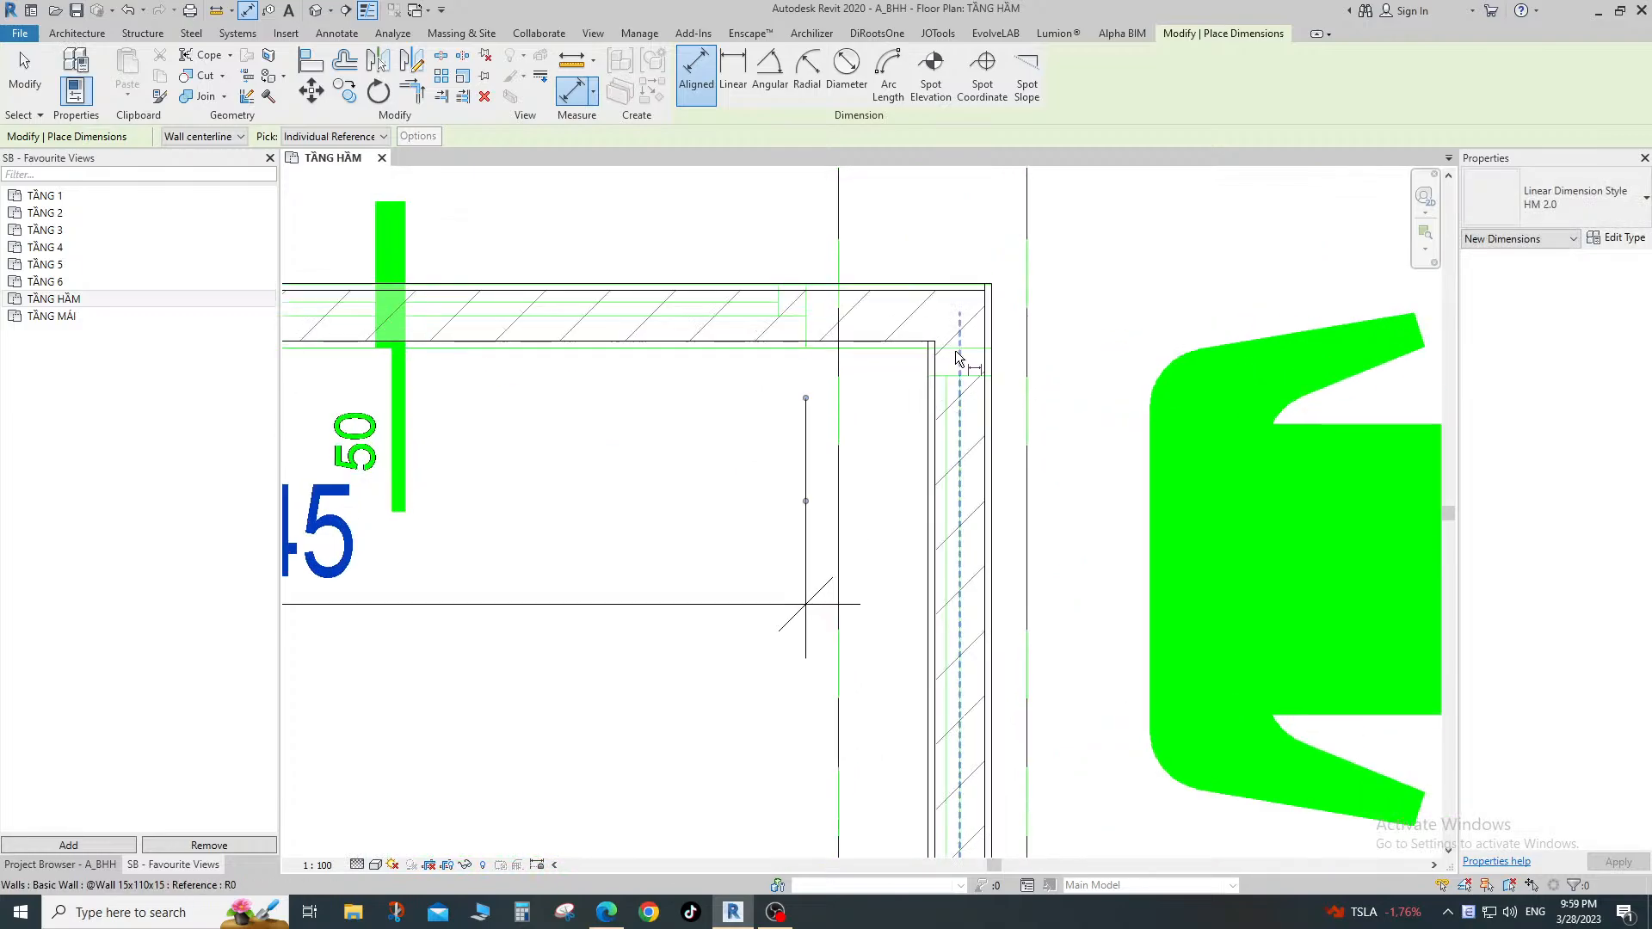
{"action": "left_click", "coordinate": [956, 351]}
{"action": "scroll", "coordinate": [956, 350], "scroll_direction": "up", "scroll_amount": 1}
{"action": "scroll", "coordinate": [956, 351], "scroll_direction": "down", "scroll_amount": 1}
{"action": "key", "text": "Escape"}
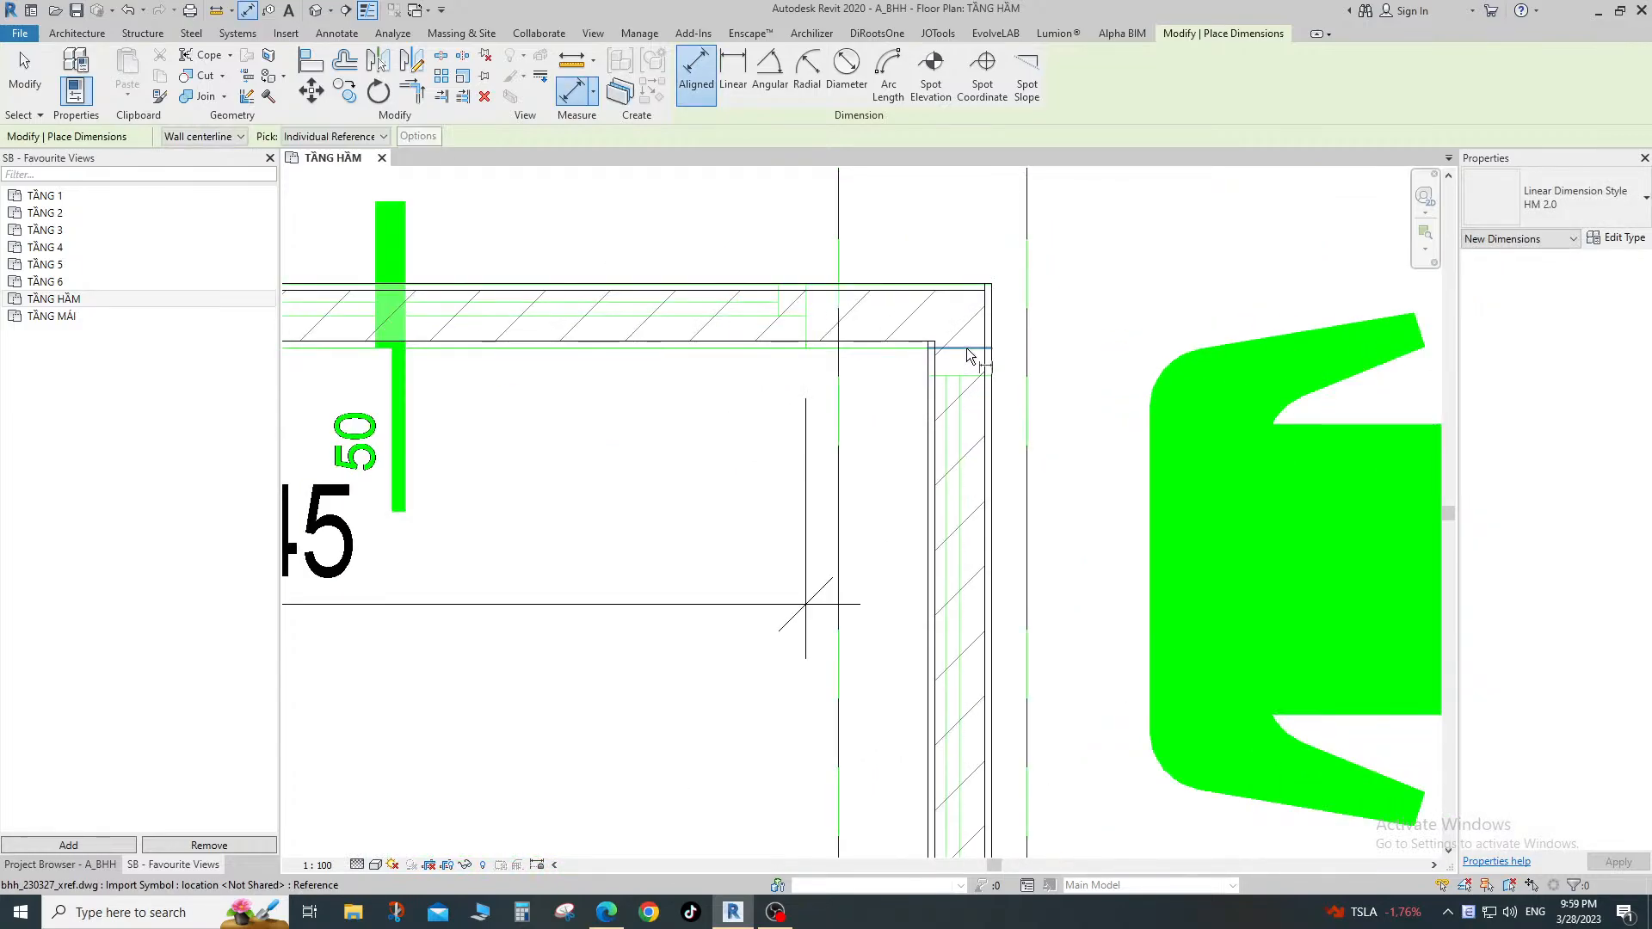
{"action": "left_click", "coordinate": [967, 348]}
{"action": "scroll", "coordinate": [967, 348], "scroll_direction": "down", "scroll_amount": 6}
{"action": "middle_click_drag", "start_coordinate": [1000, 626], "coordinate": [929, 357]}
{"action": "scroll", "coordinate": [905, 550], "scroll_direction": "up", "scroll_amount": 1}
{"action": "scroll", "coordinate": [895, 617], "scroll_direction": "up", "scroll_amount": 4}
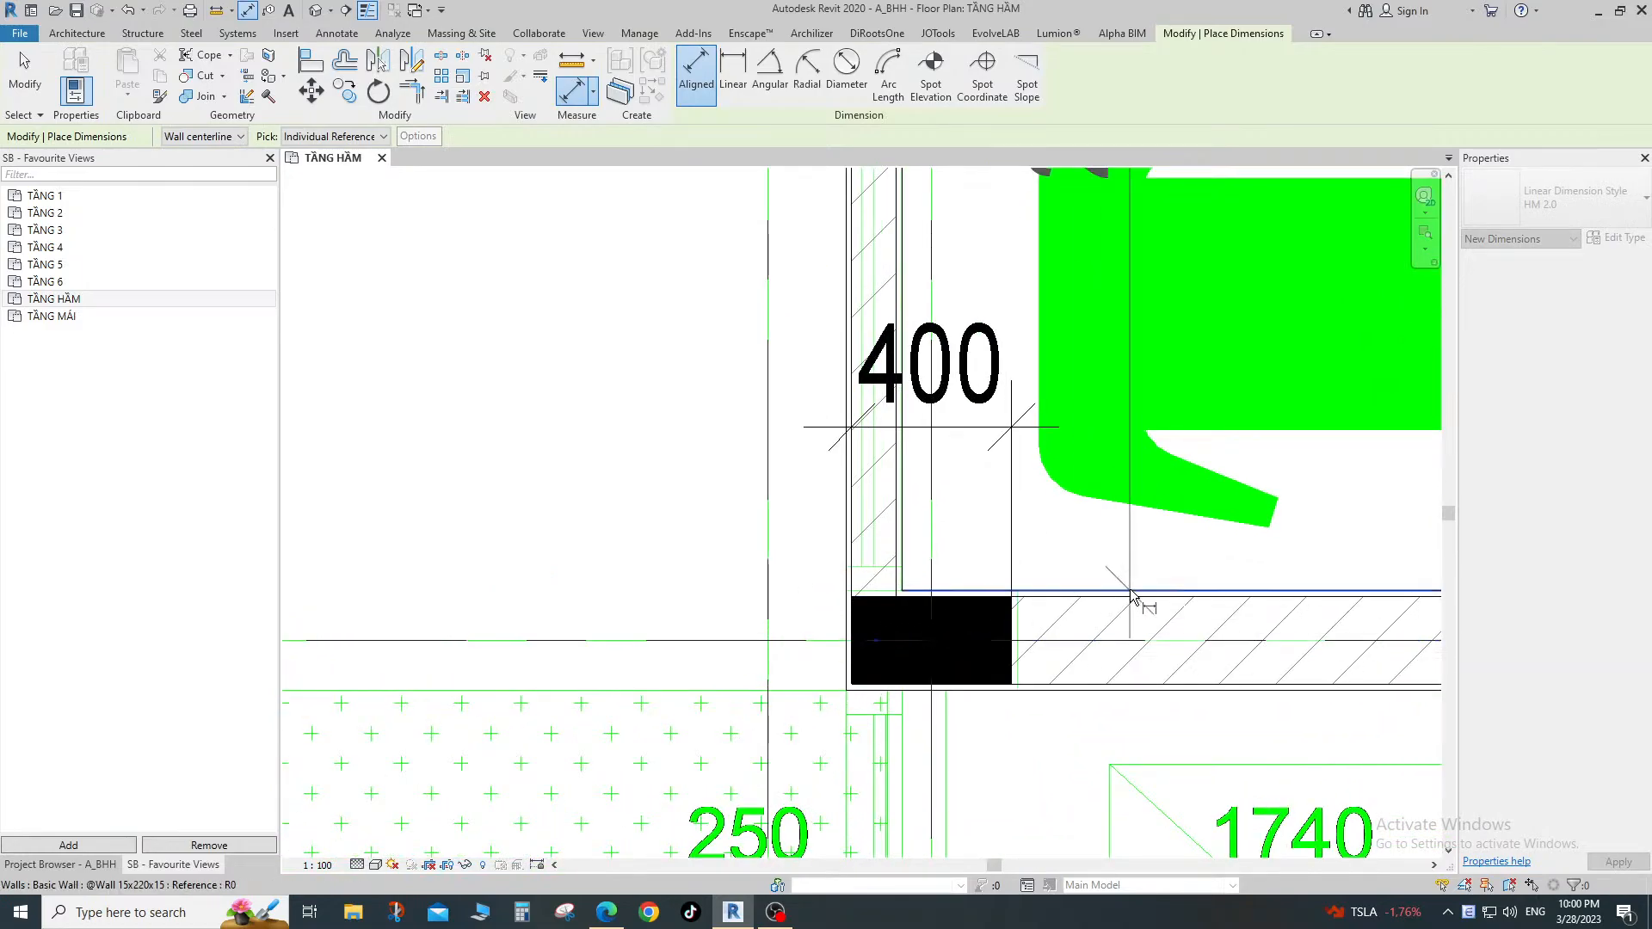
{"action": "left_click", "coordinate": [1130, 592]}
{"action": "scroll", "coordinate": [1084, 577], "scroll_direction": "down", "scroll_amount": 5}
{"action": "middle_click_drag", "start_coordinate": [867, 516], "coordinate": [890, 625]}
{"action": "scroll", "coordinate": [894, 585], "scroll_direction": "down", "scroll_amount": 1}
{"action": "left_click", "coordinate": [899, 558]}
Dimension the CAD opening in the elevator shaft's right wall, placing the dimension outside beside the -3.300 level mark.
{"action": "scroll", "coordinate": [899, 527], "scroll_direction": "down", "scroll_amount": 4}
{"action": "middle_click_drag", "start_coordinate": [998, 701], "coordinate": [951, 345]}
{"action": "scroll", "coordinate": [952, 346], "scroll_direction": "up", "scroll_amount": 1}
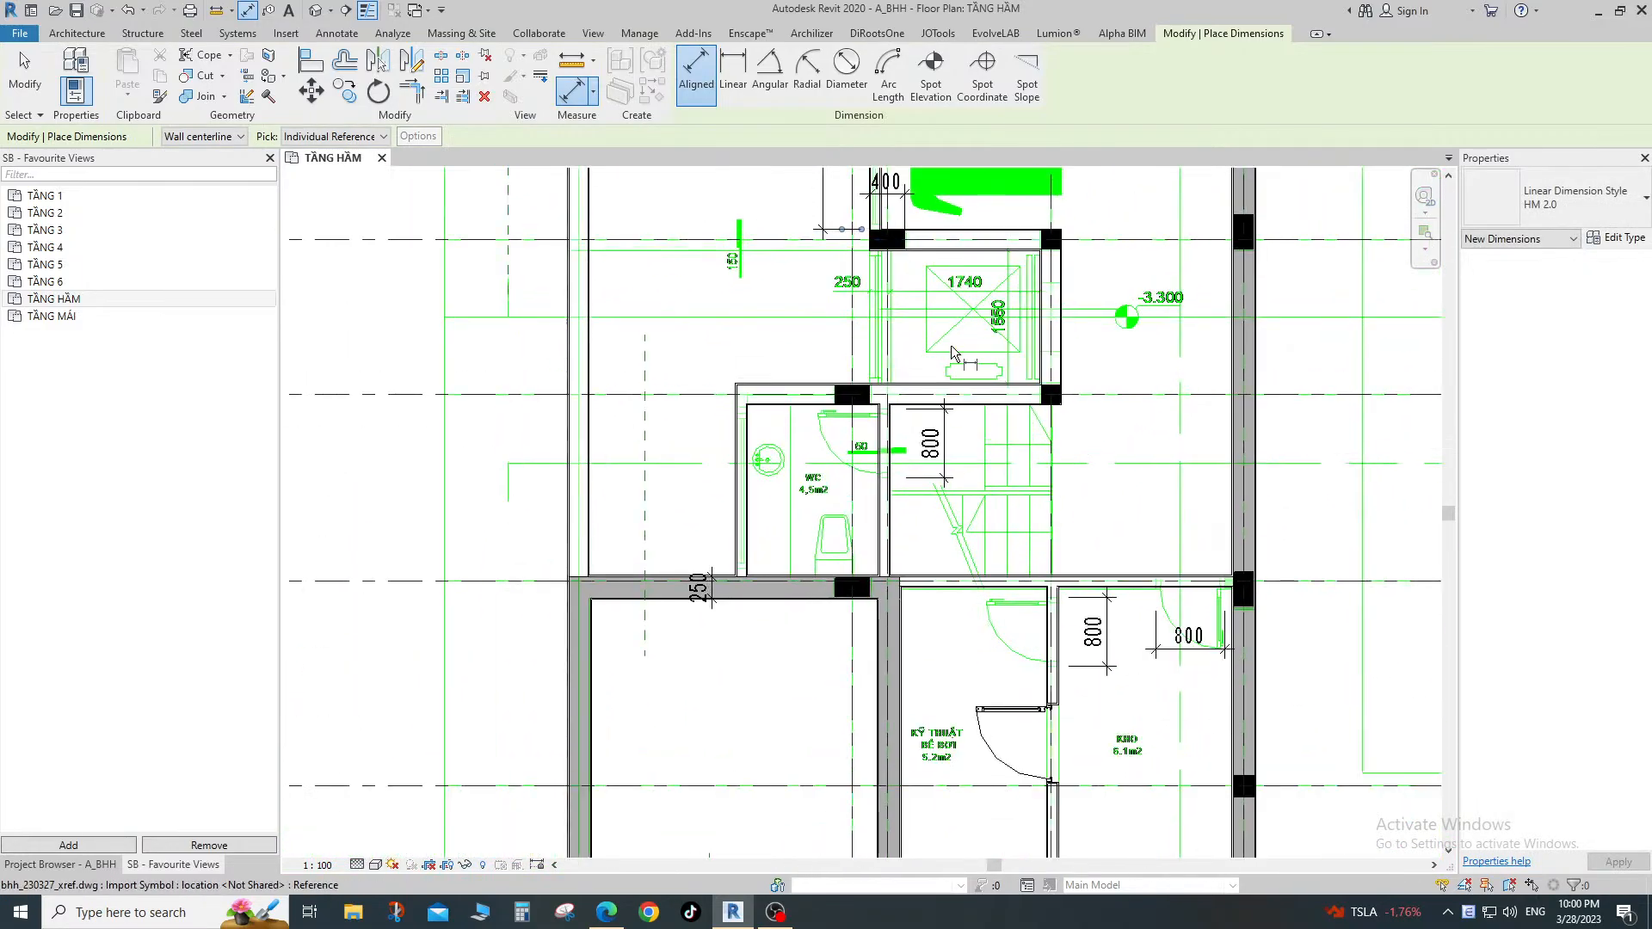
{"action": "scroll", "coordinate": [1086, 317], "scroll_direction": "up", "scroll_amount": 4}
{"action": "left_click", "coordinate": [1046, 297]}
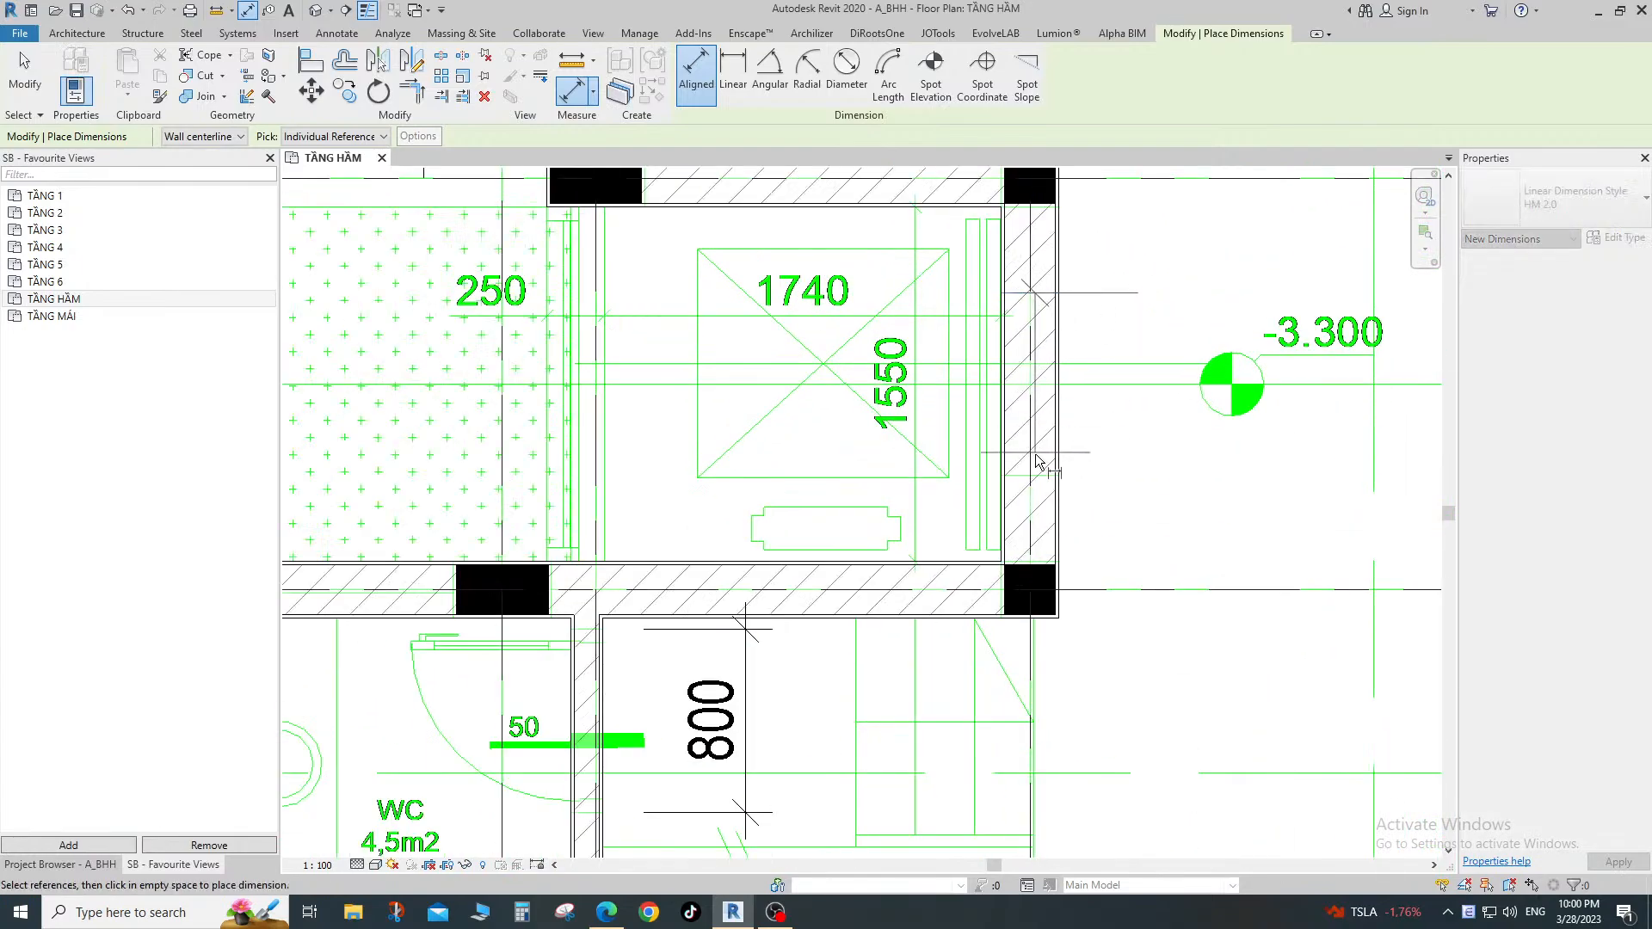
{"action": "left_click", "coordinate": [1039, 460]}
{"action": "left_click", "coordinate": [1187, 508]}
{"action": "scroll", "coordinate": [1160, 488], "scroll_direction": "down", "scroll_amount": 1}
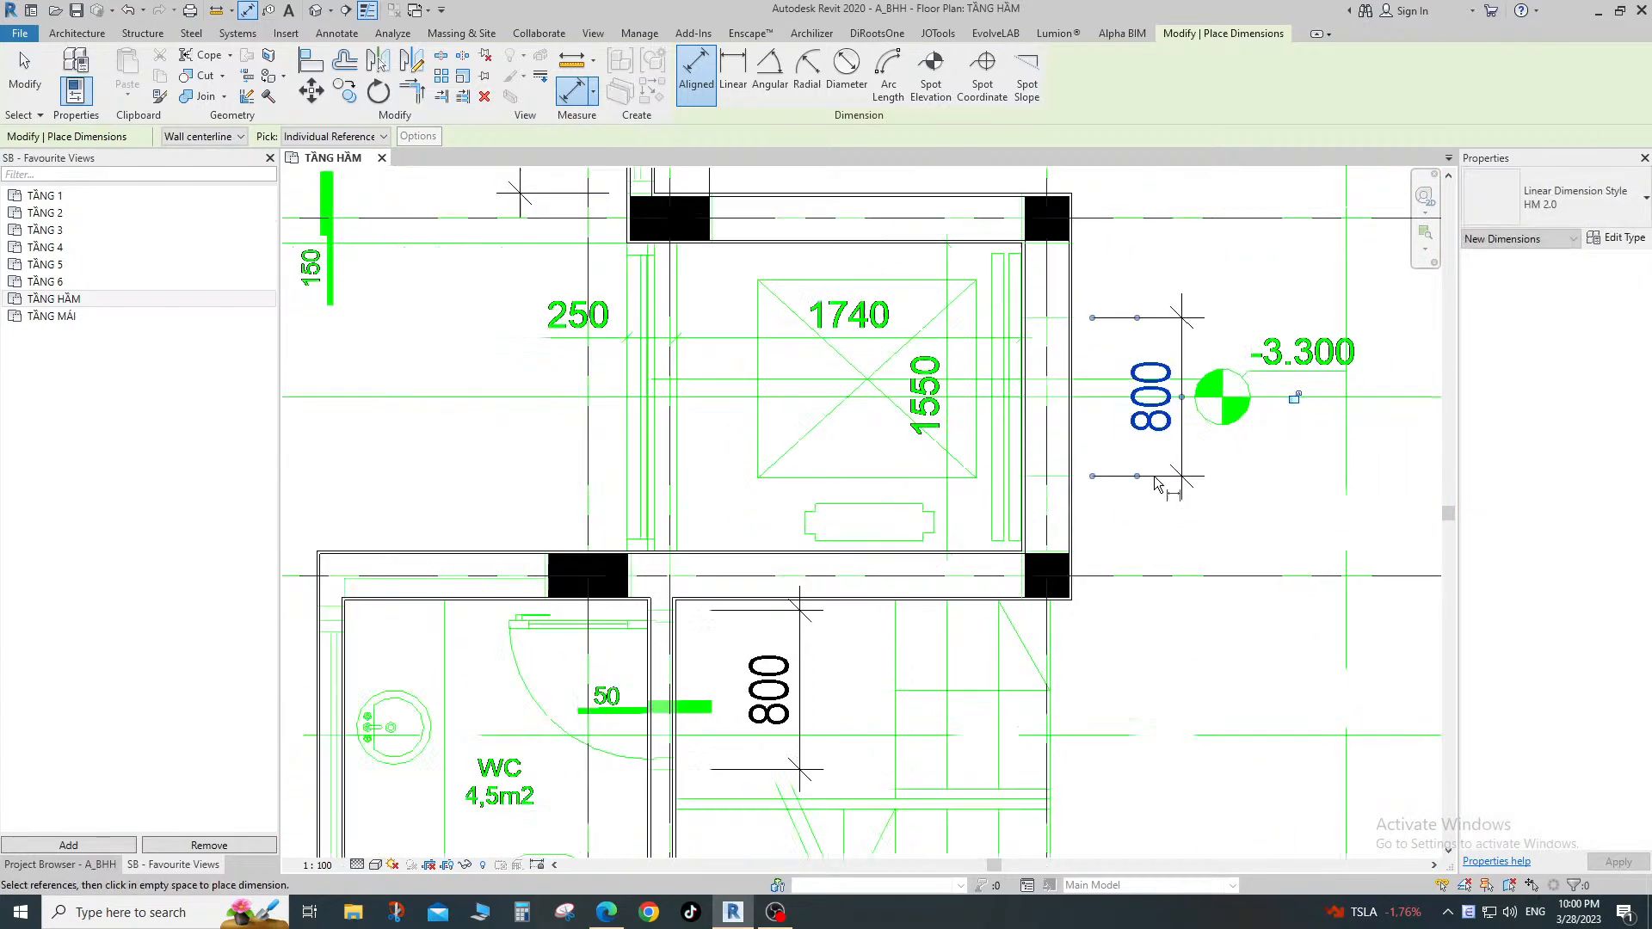
{"action": "scroll", "coordinate": [1157, 483], "scroll_direction": "down", "scroll_amount": 2}
{"action": "key", "text": "Escape"}
{"action": "key", "text": "Escape"}
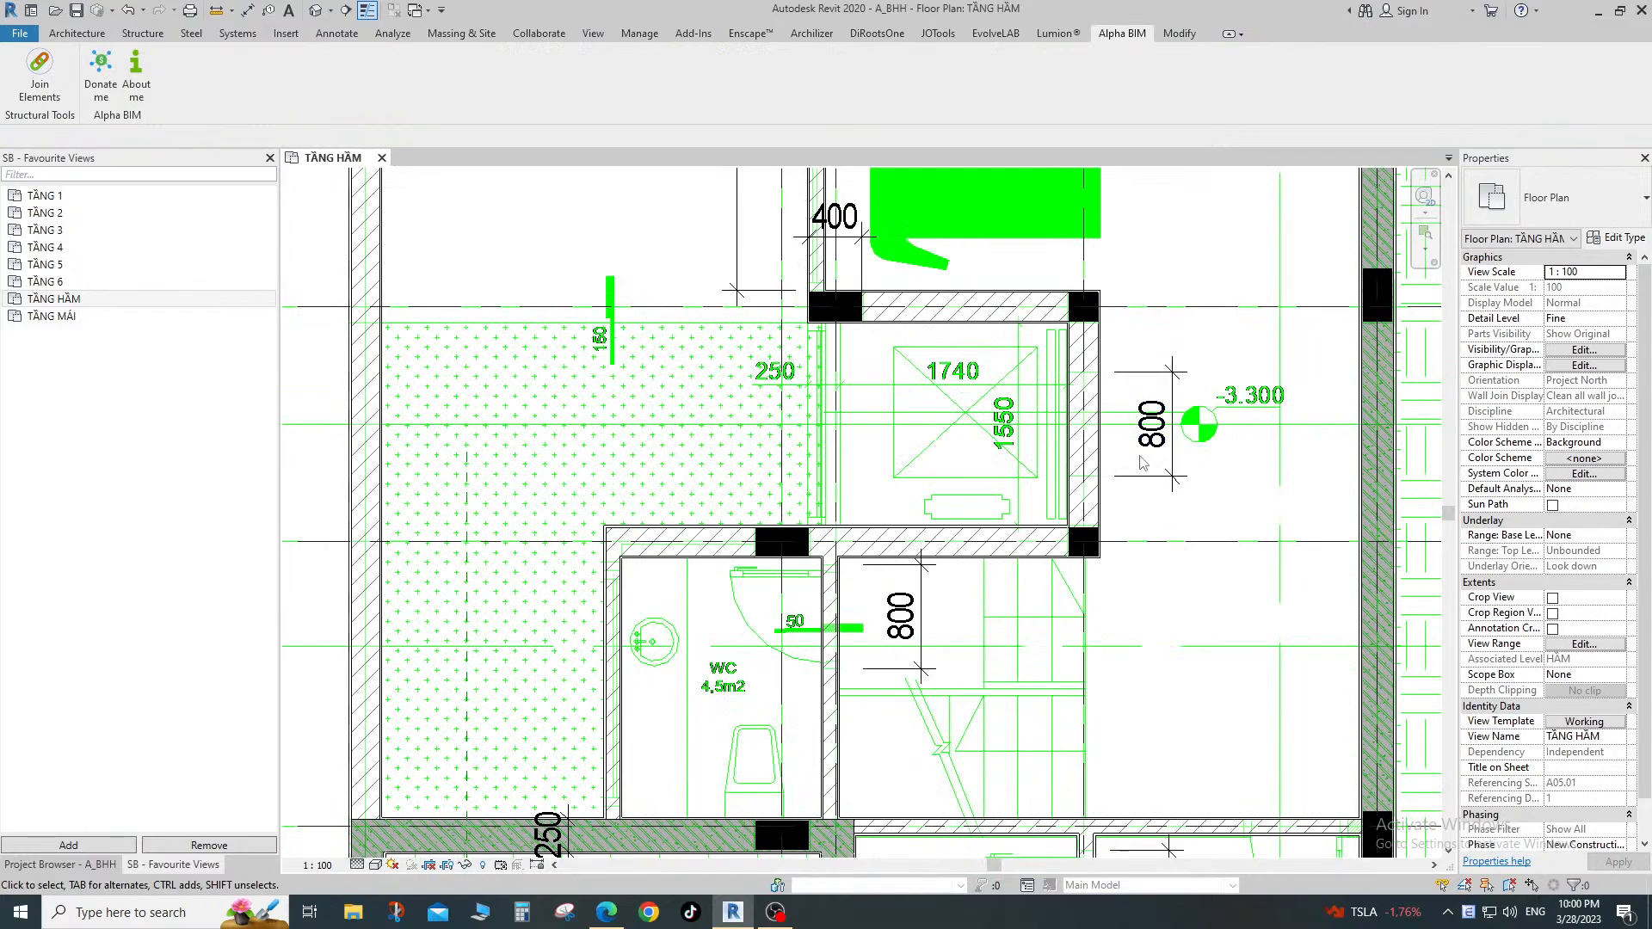
Change the door between the KỸ THUẬT BỂ BƠI and KHO rooms to the D_NHÔM KÍNH_1C type 950x2200.
{"action": "scroll", "coordinate": [1138, 470], "scroll_direction": "down", "scroll_amount": 2}
{"action": "scroll", "coordinate": [867, 458], "scroll_direction": "down", "scroll_amount": 2}
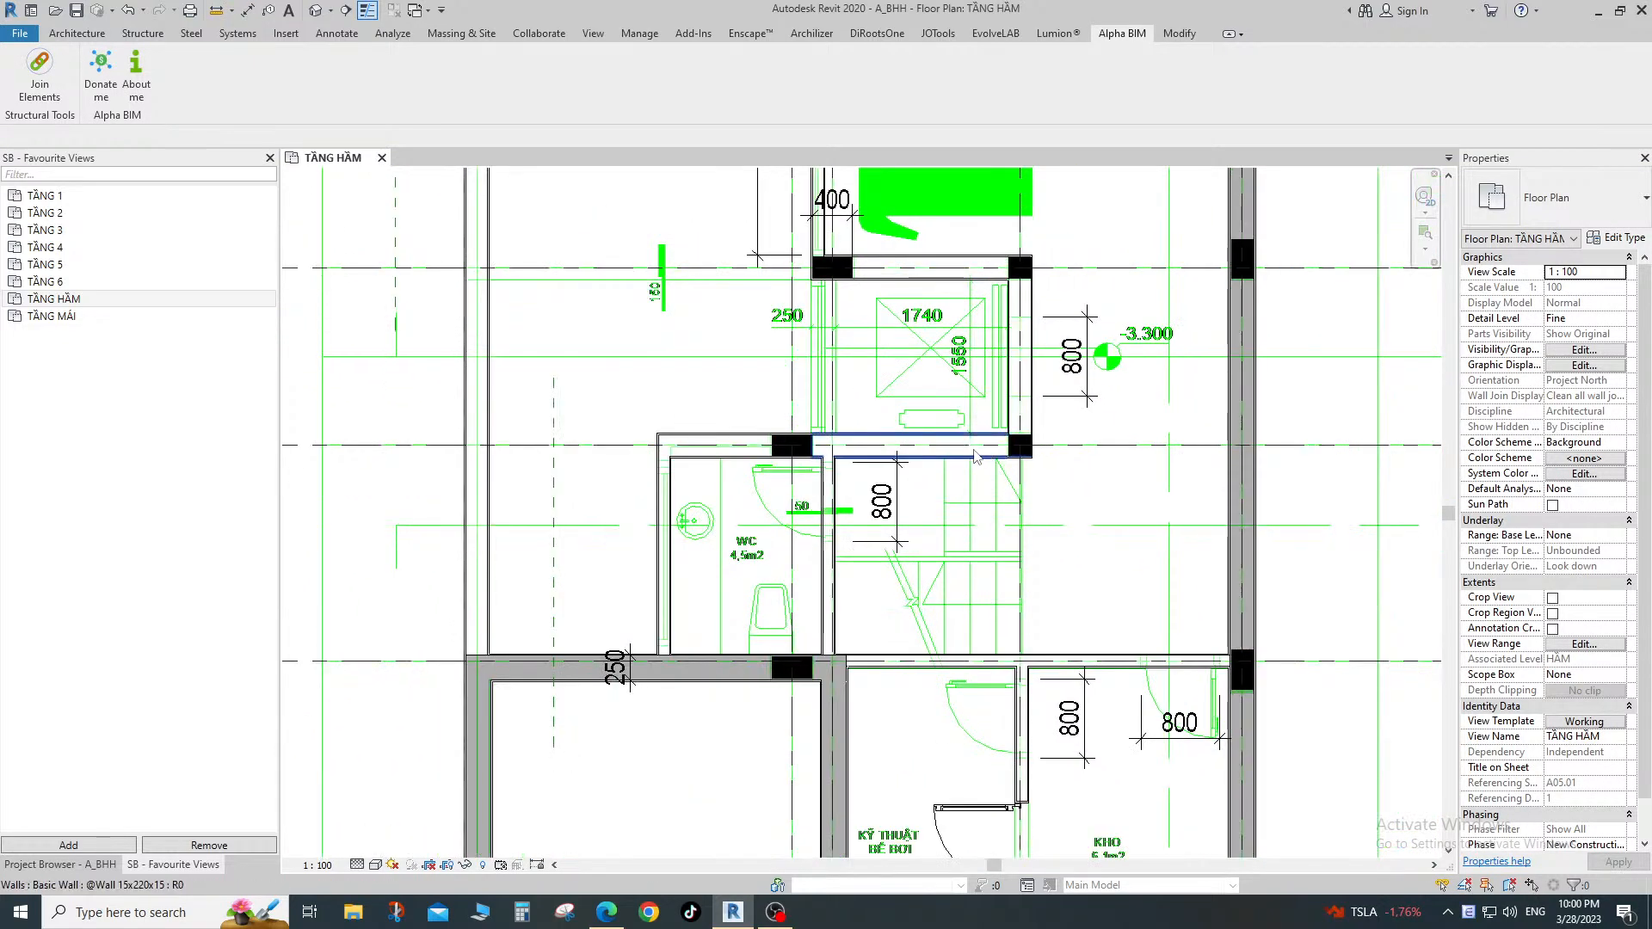
{"action": "middle_click_drag", "start_coordinate": [1003, 742], "coordinate": [900, 510]}
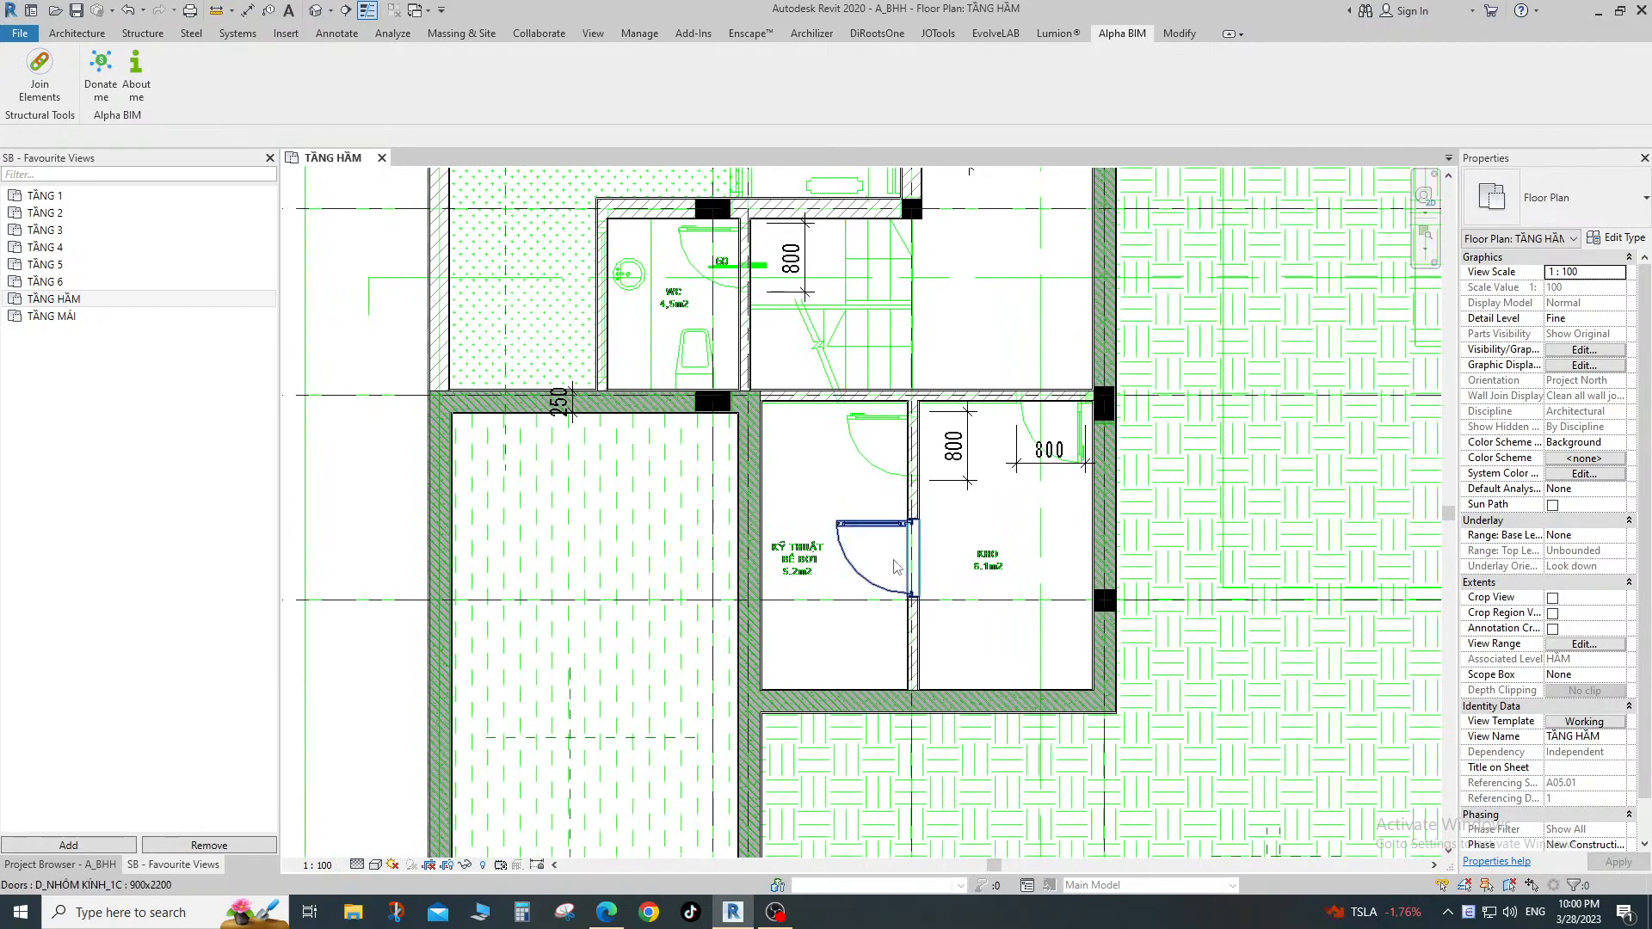
{"action": "scroll", "coordinate": [903, 494], "scroll_direction": "down", "scroll_amount": 2}
{"action": "scroll", "coordinate": [926, 477], "scroll_direction": "up", "scroll_amount": 2}
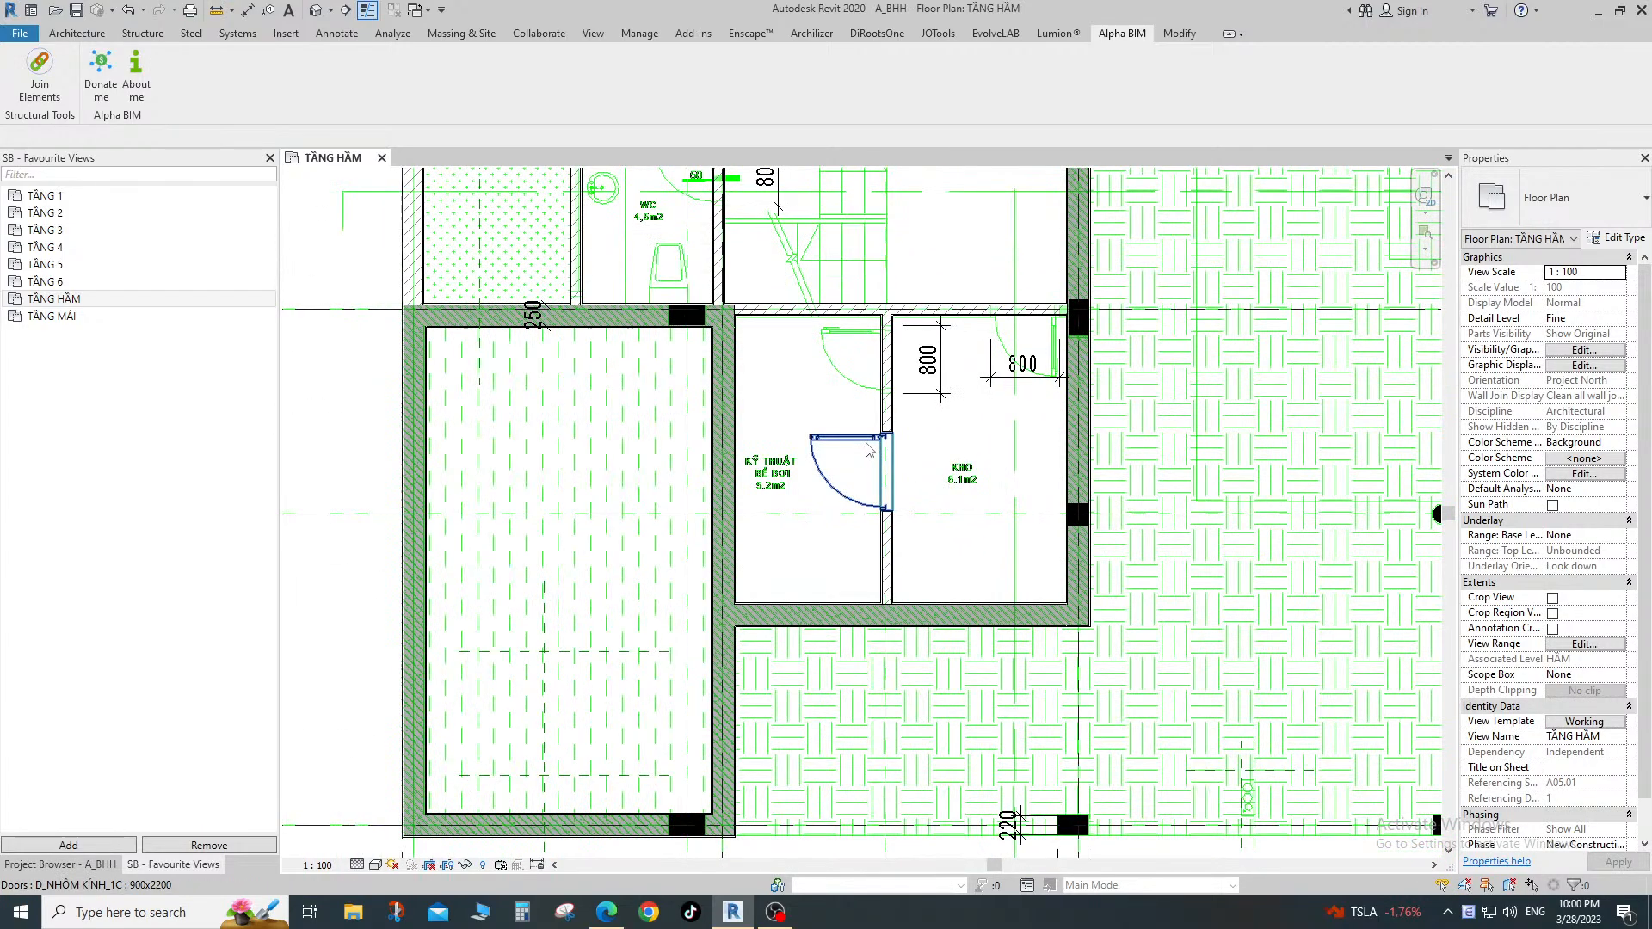
{"action": "left_click", "coordinate": [830, 489]}
{"action": "left_click", "coordinate": [1602, 244]}
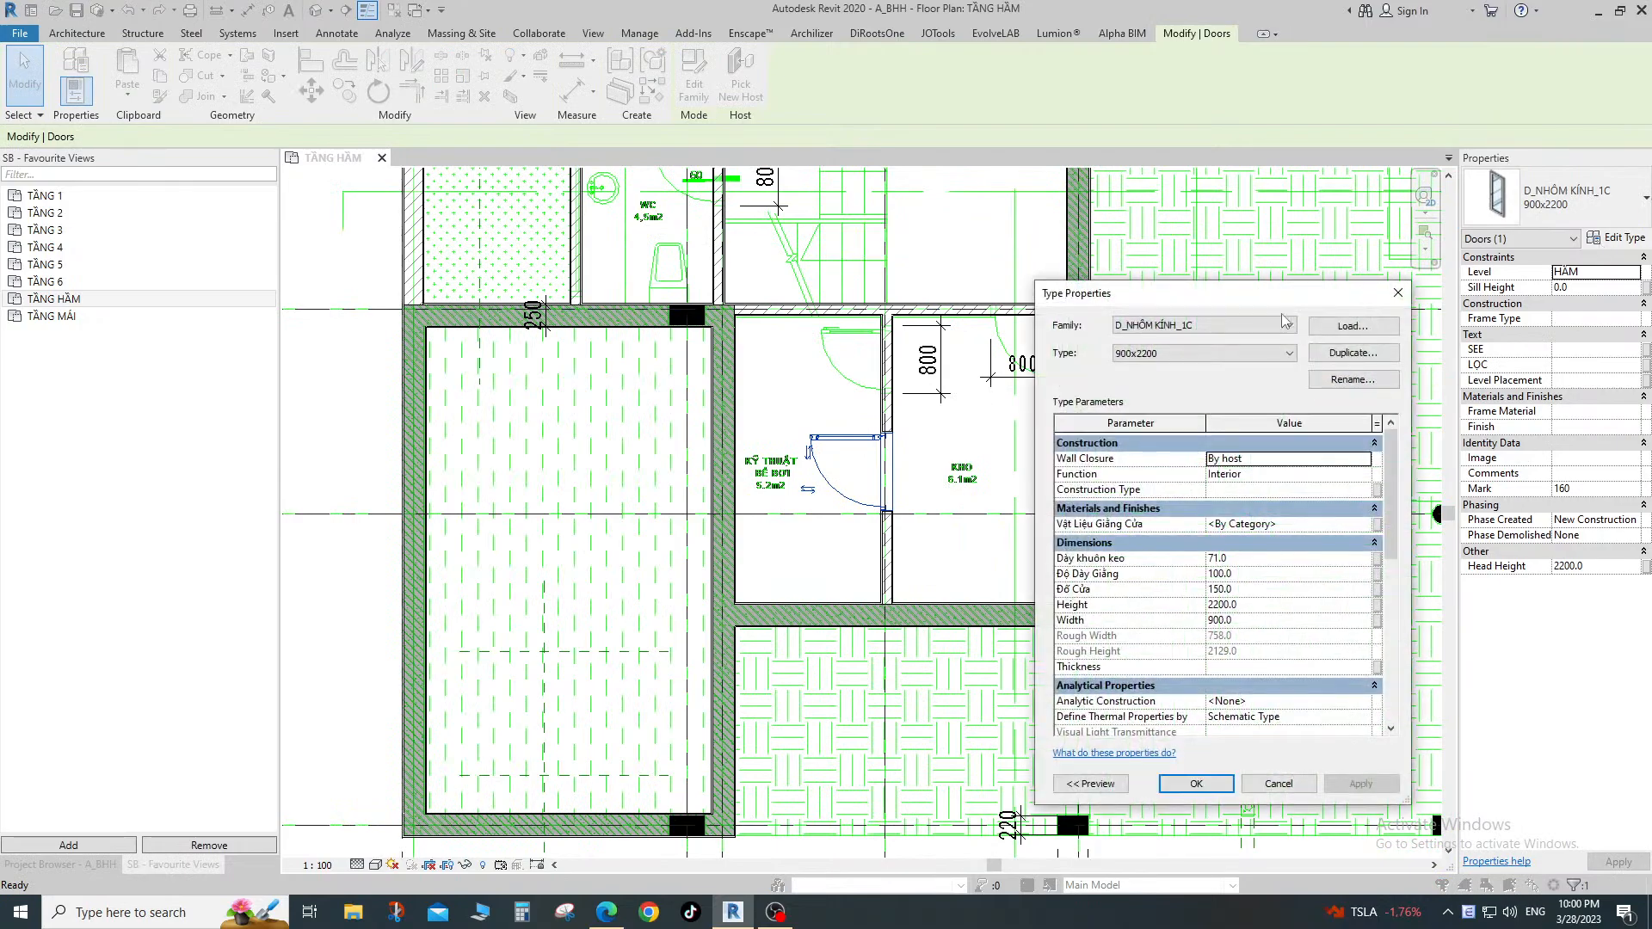
{"action": "key", "text": "Escape"}
{"action": "left_click", "coordinate": [1553, 198]}
{"action": "scroll", "coordinate": [1446, 467], "scroll_direction": "up", "scroll_amount": 2}
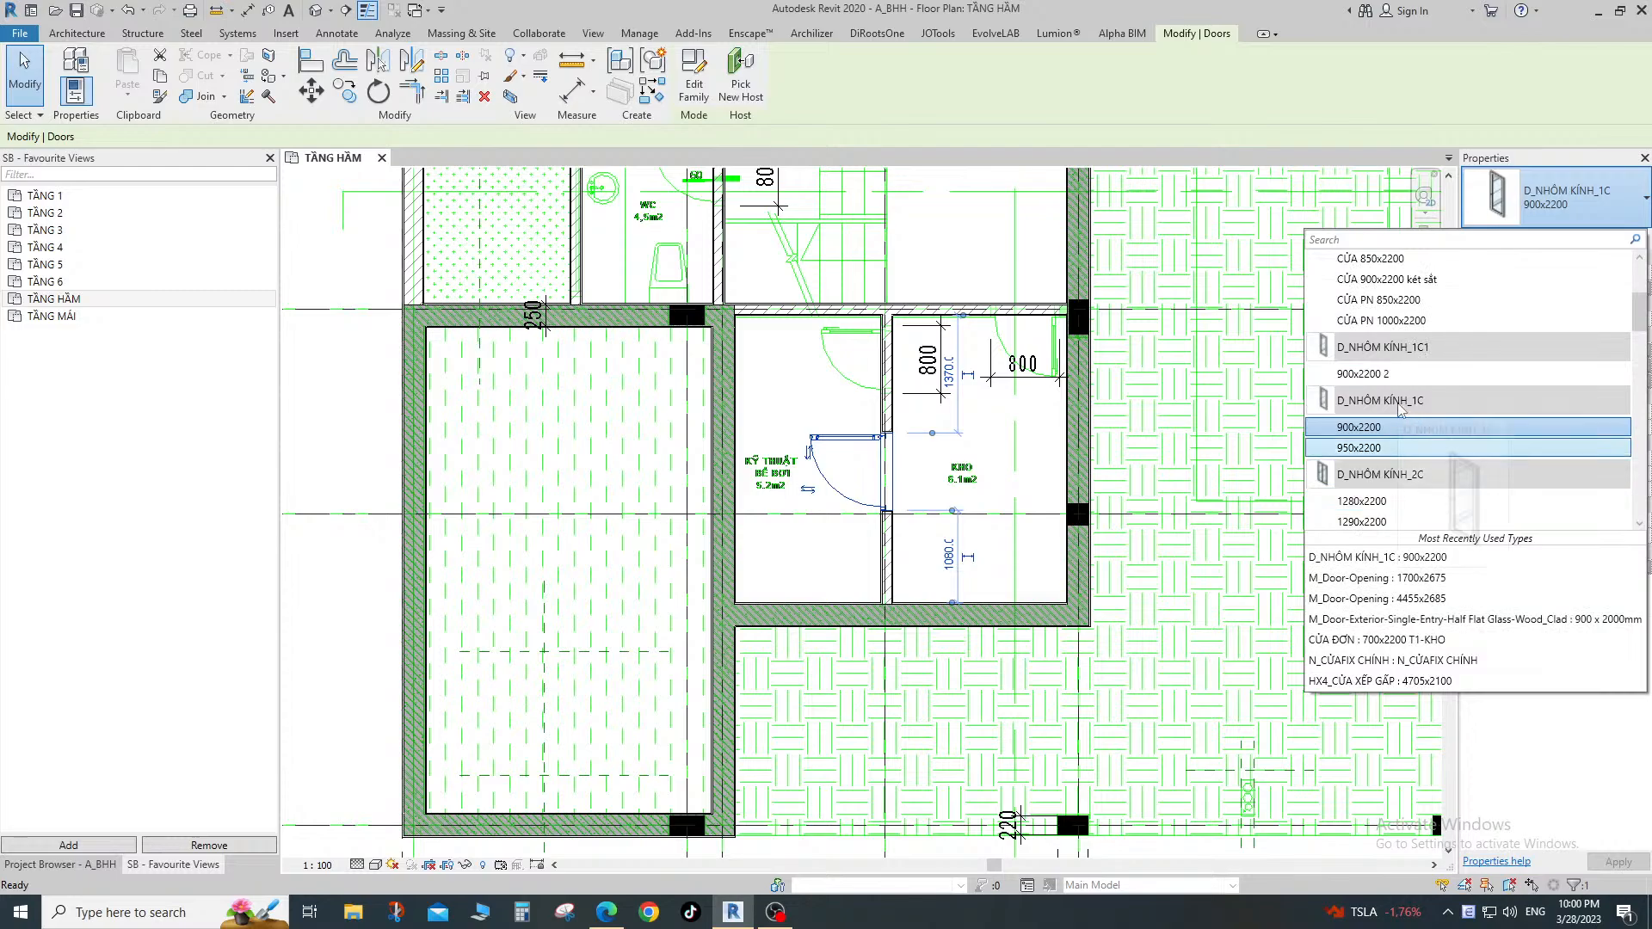
{"action": "scroll", "coordinate": [1399, 412], "scroll_direction": "up", "scroll_amount": 2}
{"action": "scroll", "coordinate": [1399, 412], "scroll_direction": "down", "scroll_amount": 2}
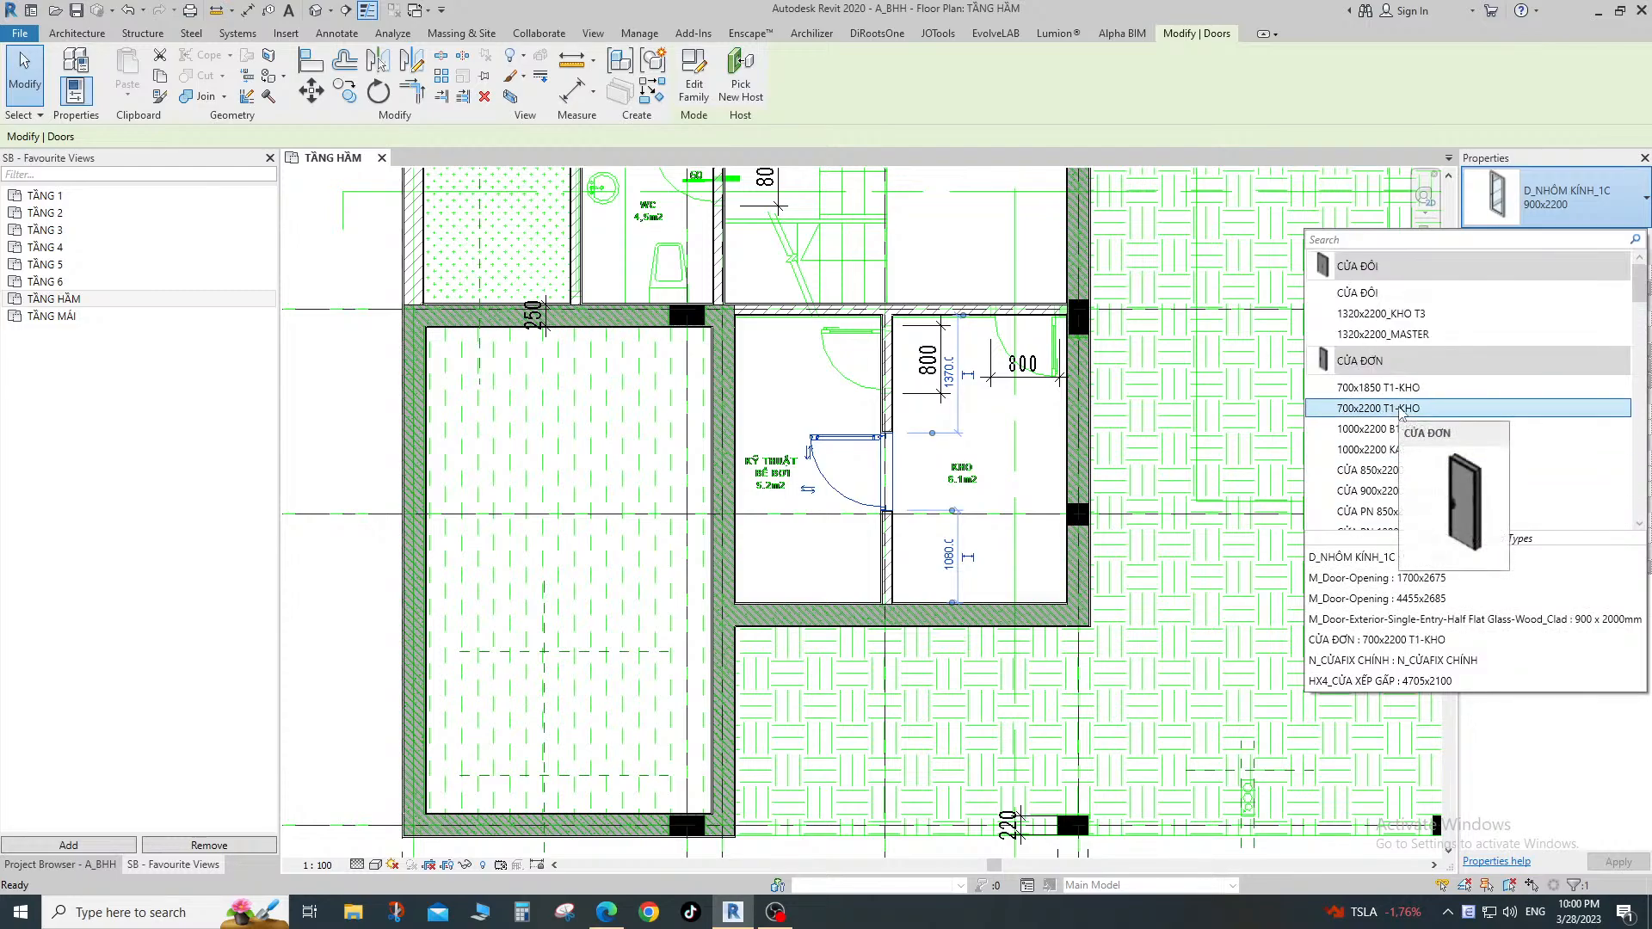
{"action": "scroll", "coordinate": [1400, 416], "scroll_direction": "down", "scroll_amount": 3}
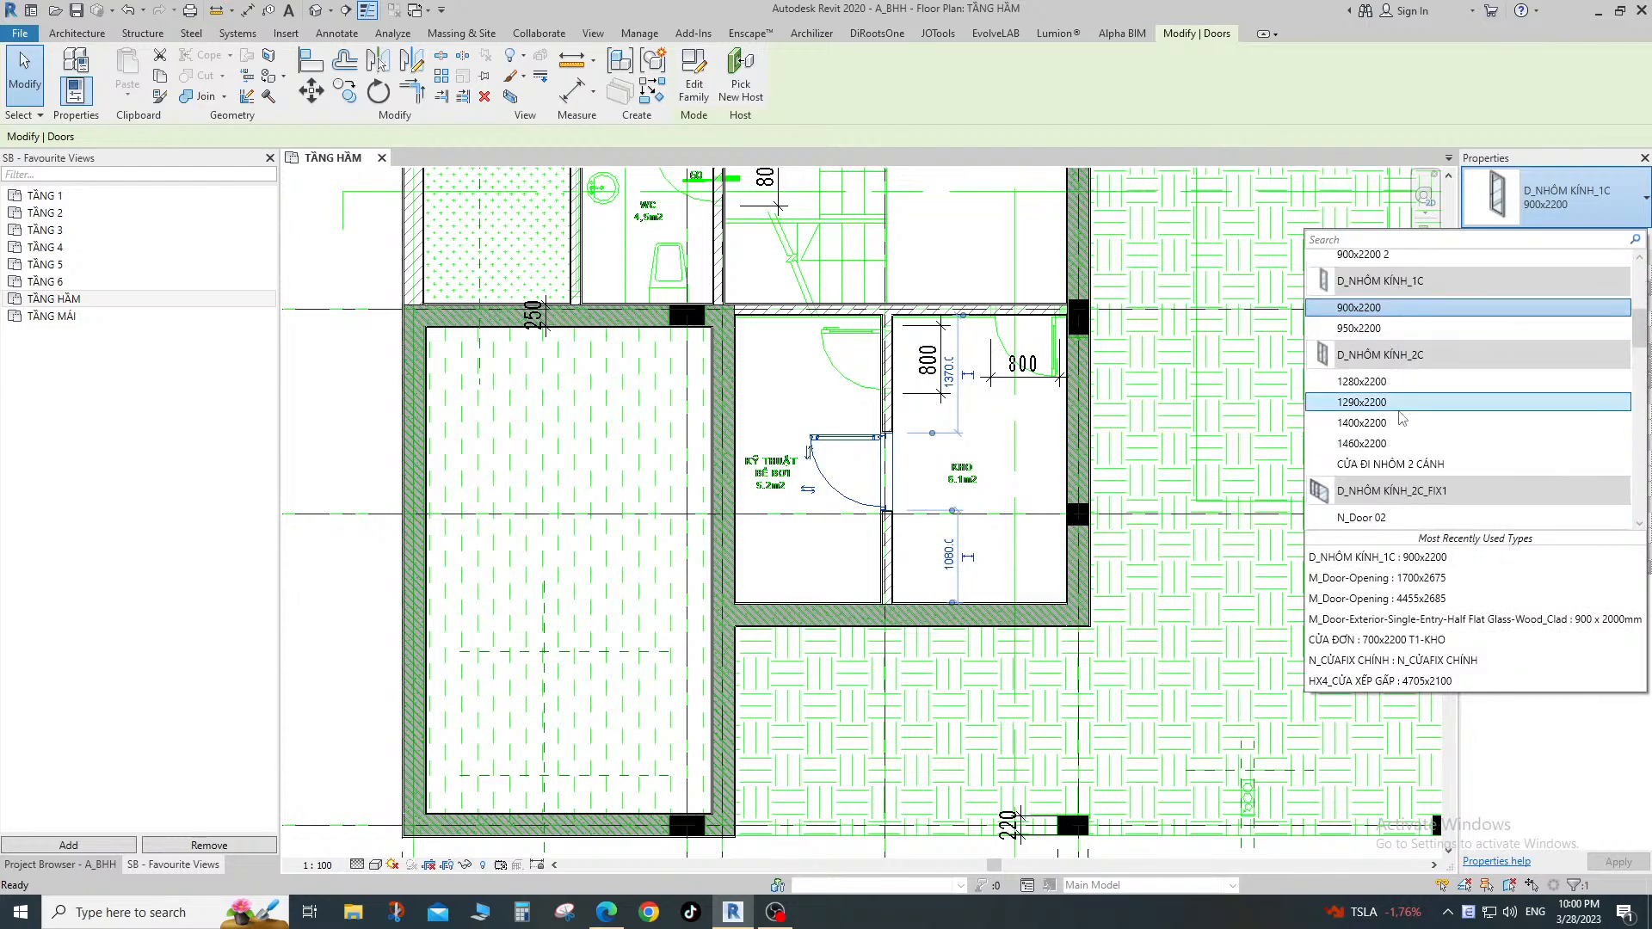
{"action": "left_click", "coordinate": [1373, 330]}
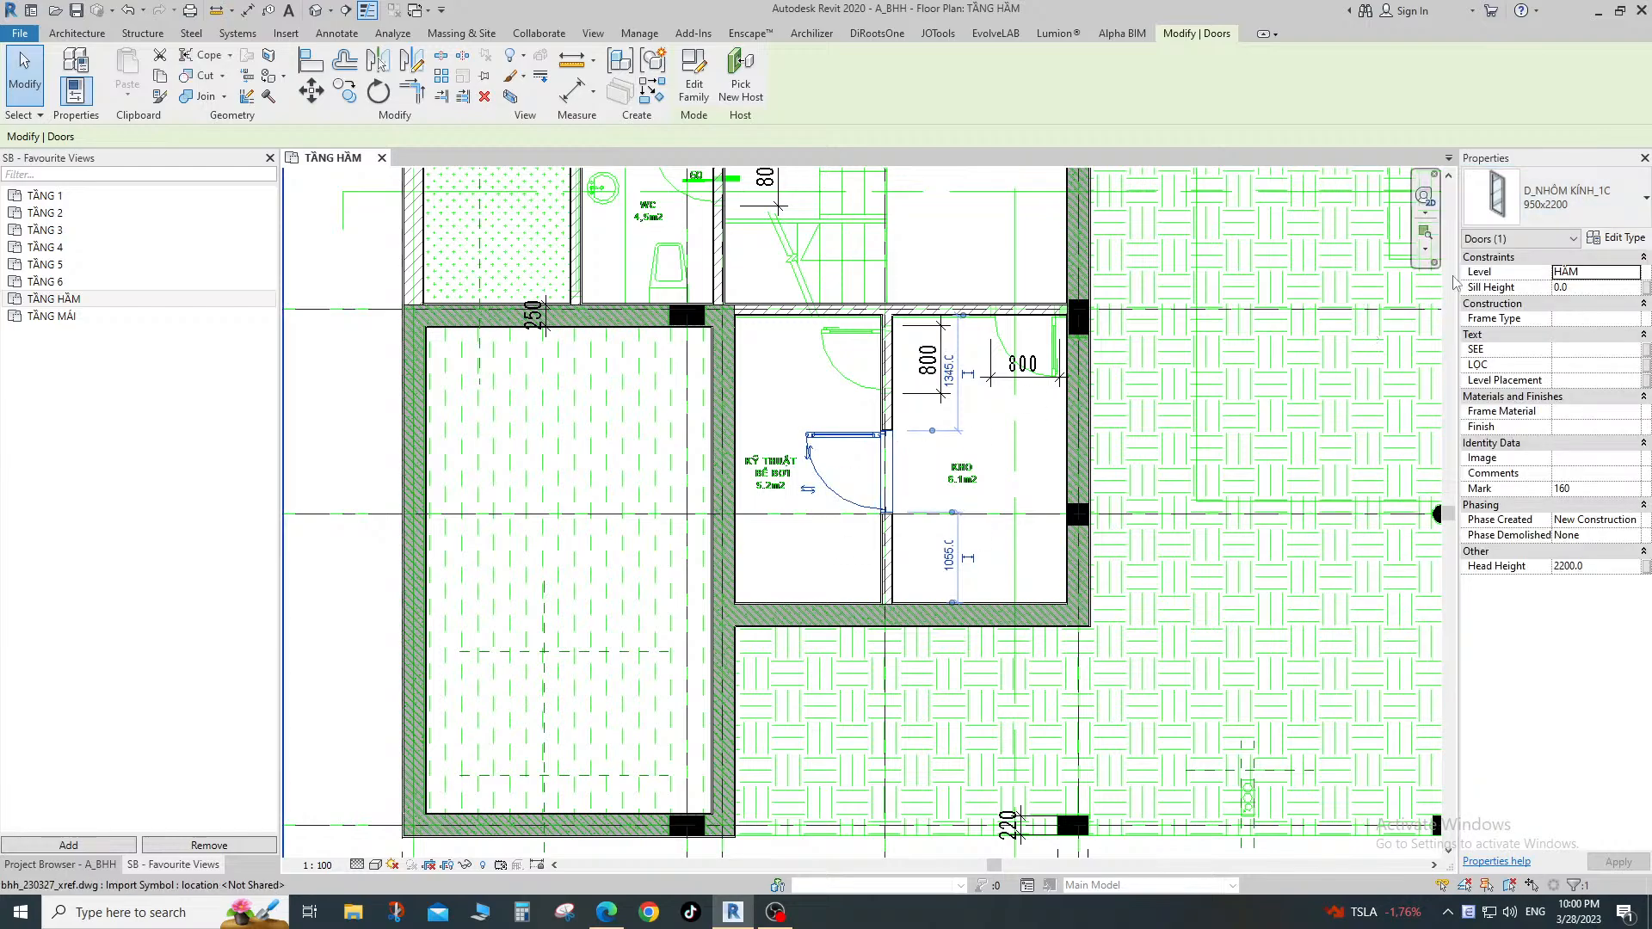
Rename the selected door's type to BHH_800x2200.
{"action": "left_click", "coordinate": [1614, 238]}
{"action": "left_click", "coordinate": [1352, 380]}
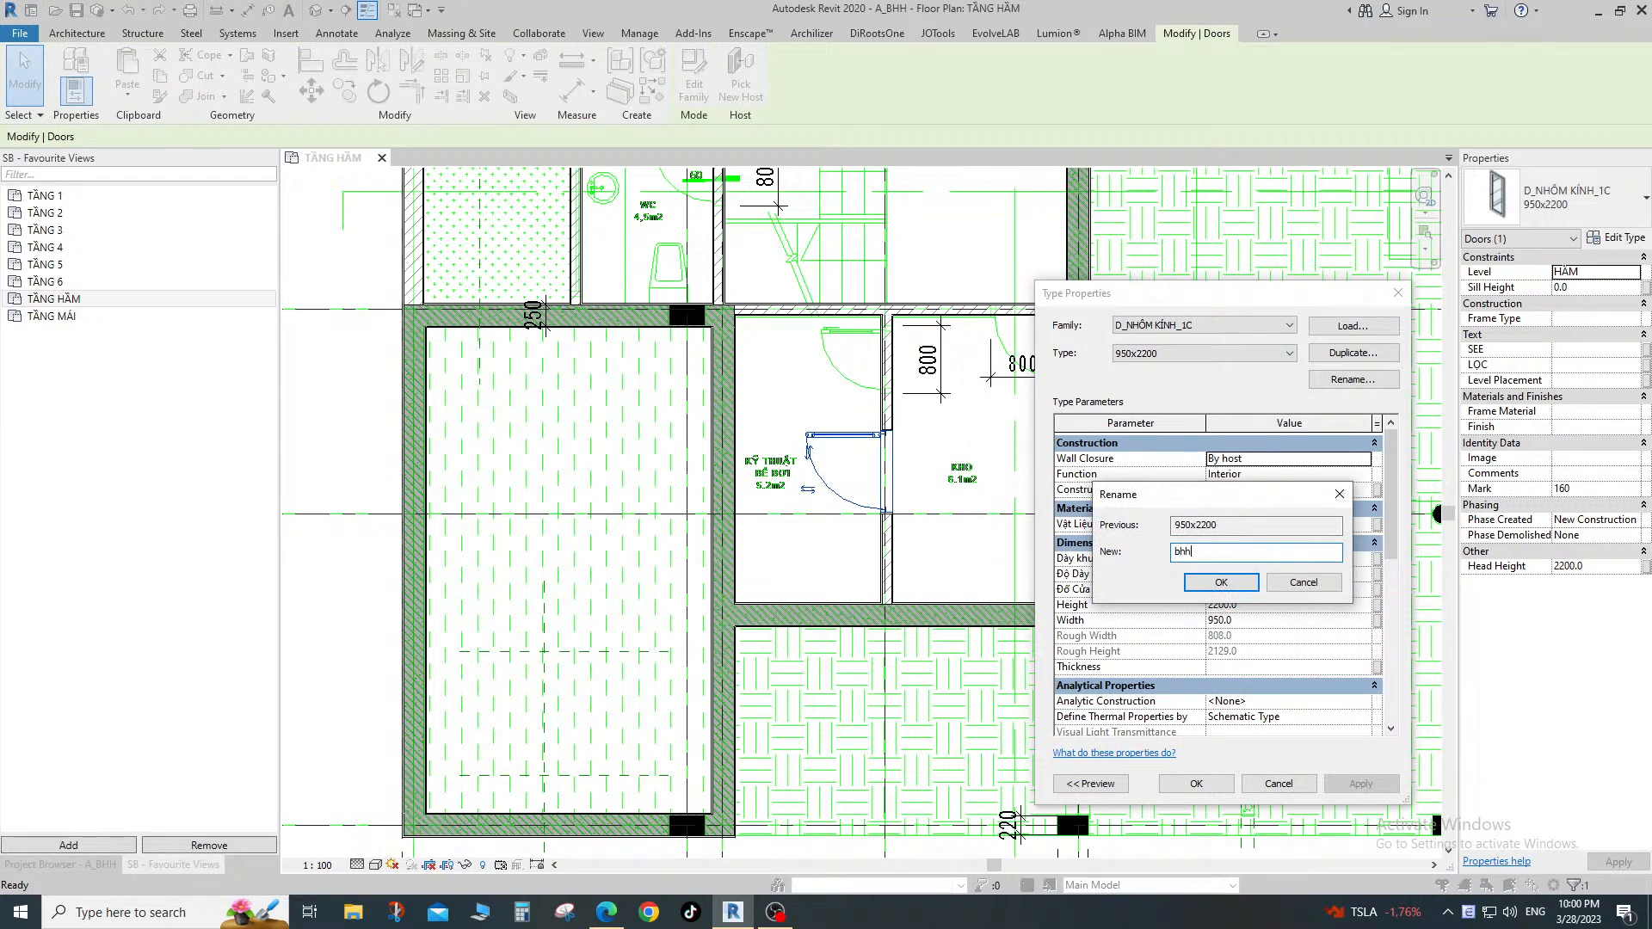
{"action": "key", "text": "BackSpace"}
{"action": "key", "text": "BackSpace"}
{"action": "type", "text": "BHH"}
{"action": "left_click", "coordinate": [1230, 585]}
Set the door type's Width to 800 and apply the type properties.
{"action": "left_click", "coordinate": [1266, 573]}
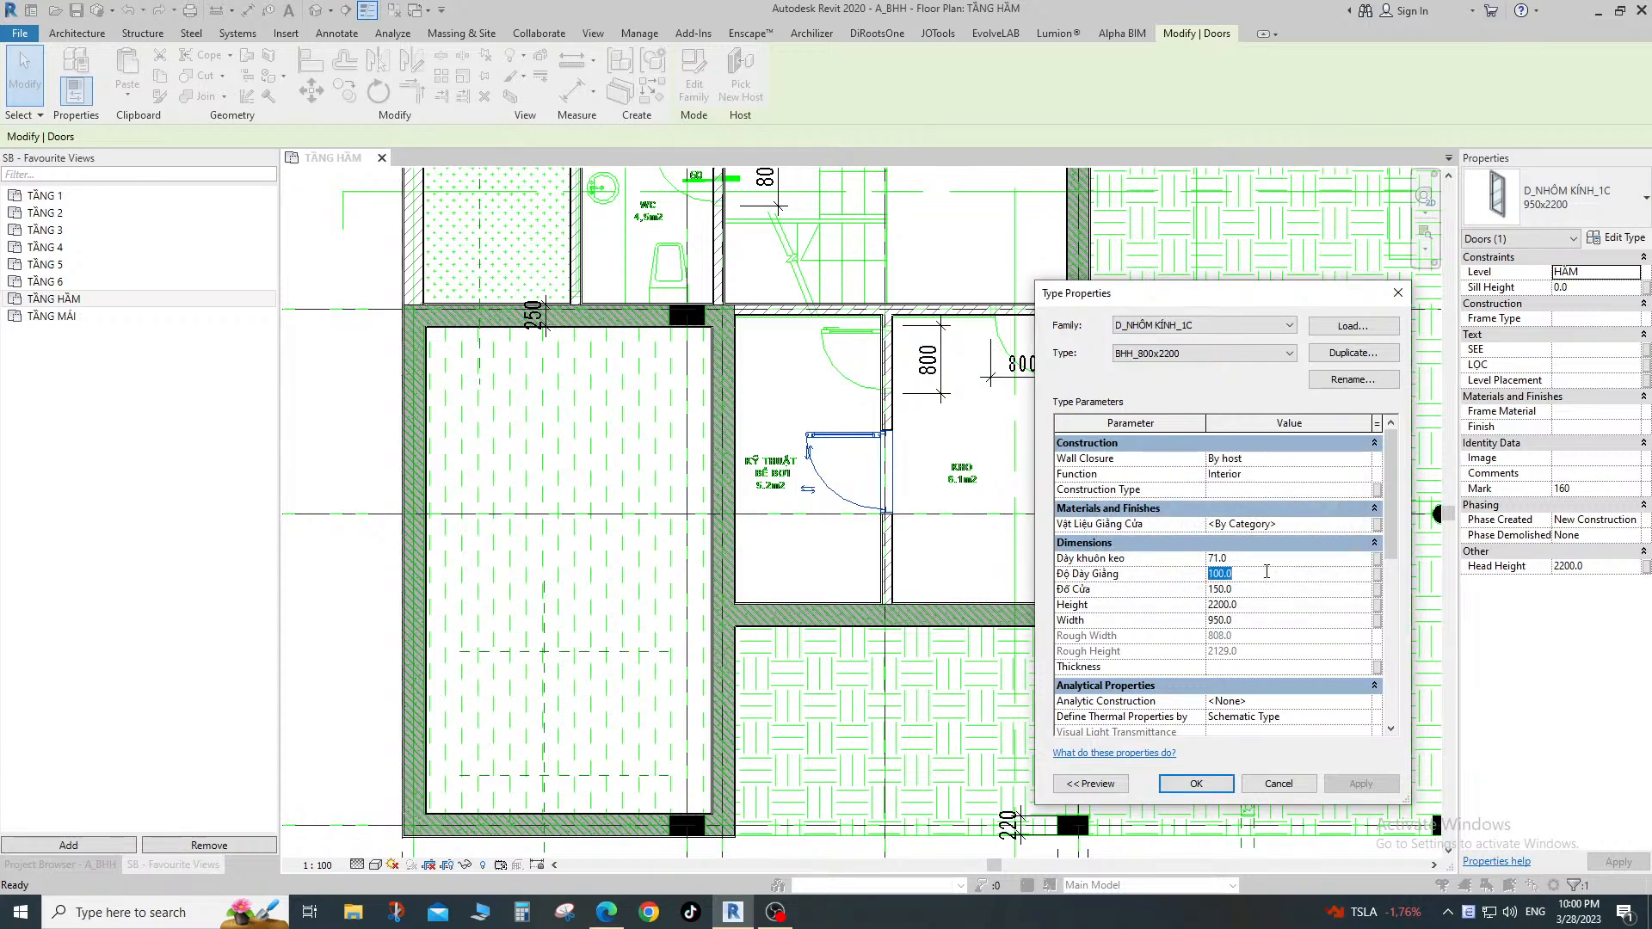
{"action": "left_click", "coordinate": [1256, 619]}
{"action": "type", "text": "800"}
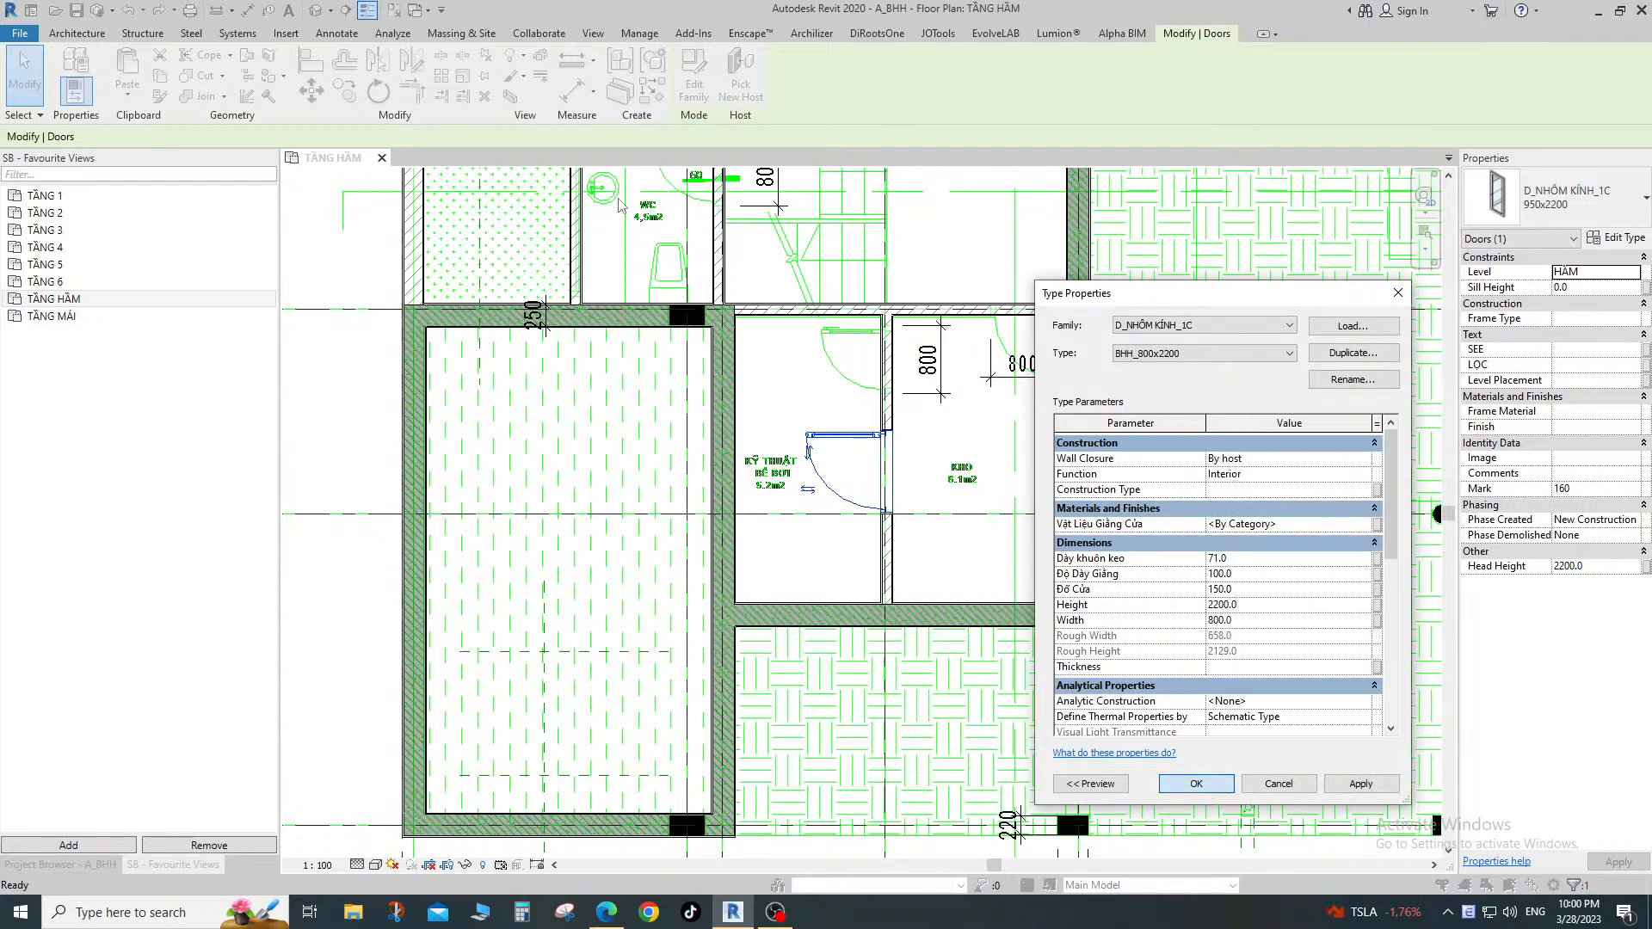
{"action": "left_click", "coordinate": [1195, 783]}
{"action": "key", "text": "Escape"}
{"action": "scroll", "coordinate": [868, 396], "scroll_direction": "up", "scroll_amount": 3}
{"action": "scroll", "coordinate": [864, 370], "scroll_direction": "up", "scroll_amount": 5}
{"action": "key", "text": "a"}
{"action": "key", "text": "l"}
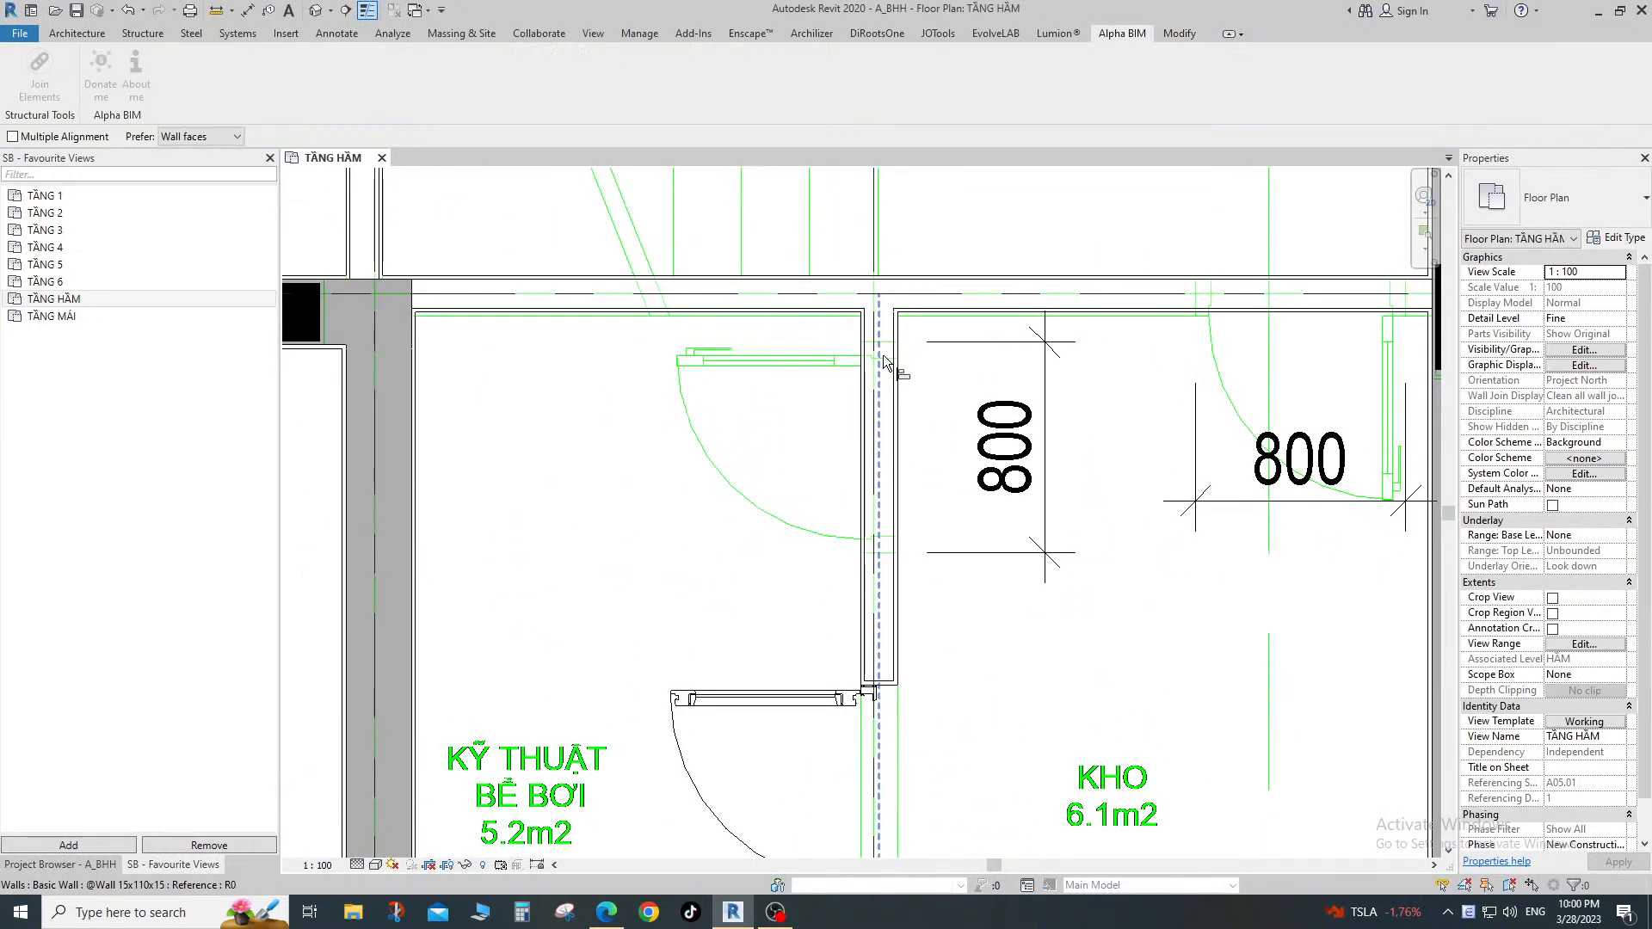
{"action": "key", "text": "Escape"}
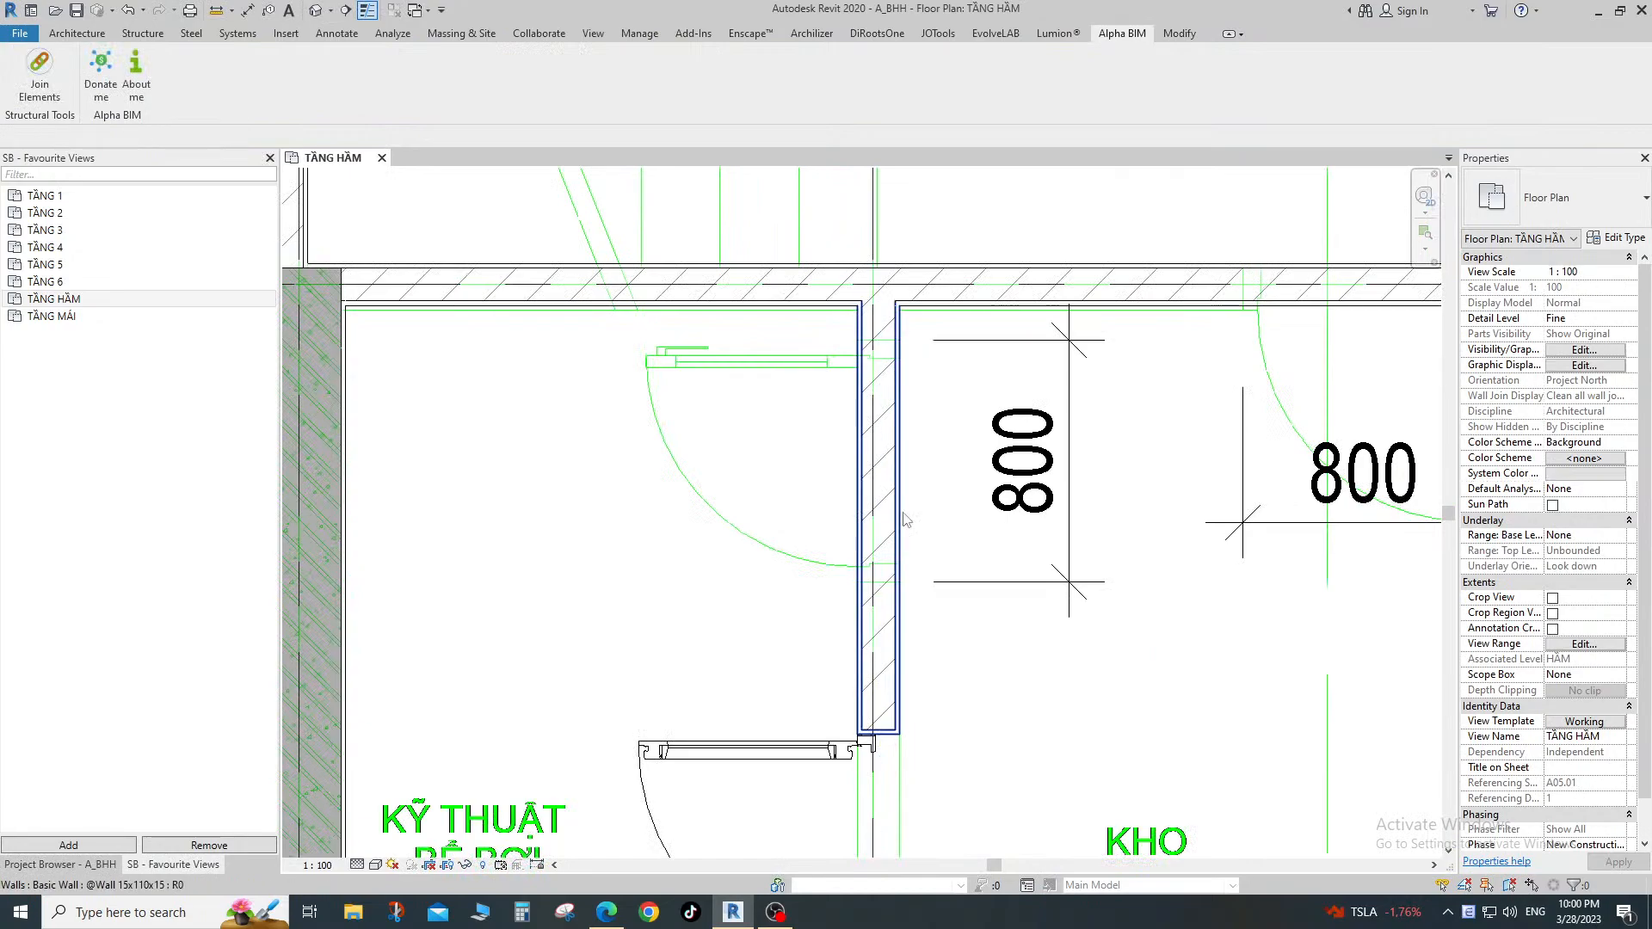
Dimension from the CAD door opening's upper edge to the horizontal wall's lower face, in line with the vertical 800 dimension in KHO.
{"action": "scroll", "coordinate": [866, 372], "scroll_direction": "up", "scroll_amount": 2}
{"action": "key", "text": "d"}
{"action": "key", "text": "i"}
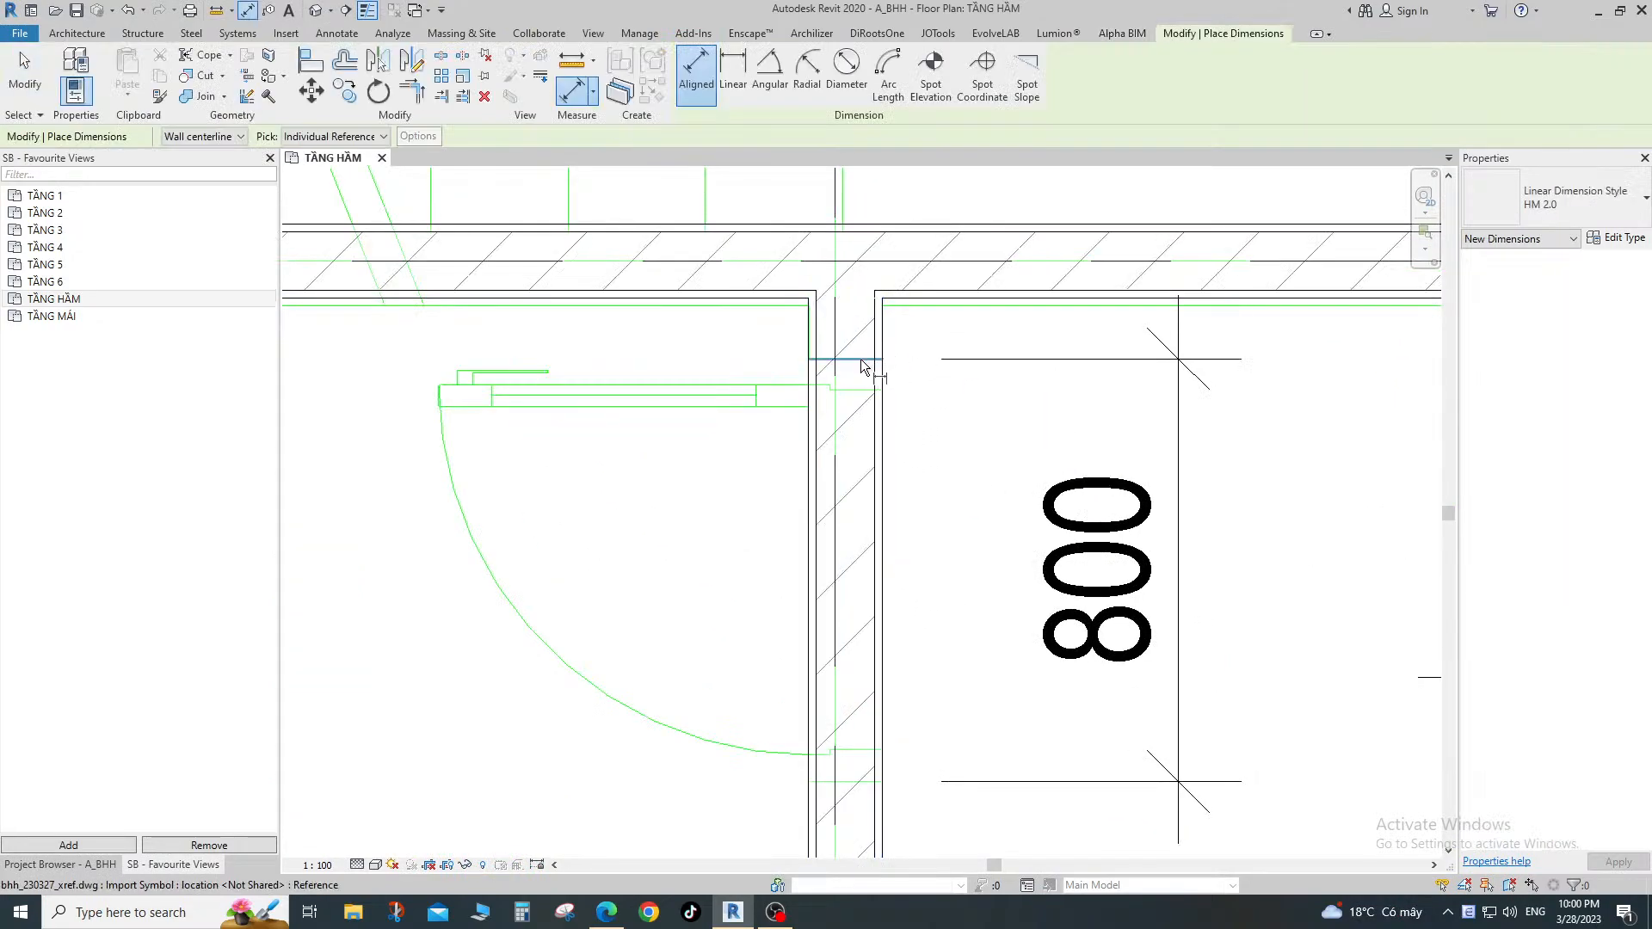
{"action": "left_click", "coordinate": [869, 358]}
{"action": "left_click", "coordinate": [926, 298]}
{"action": "scroll", "coordinate": [938, 318], "scroll_direction": "down", "scroll_amount": 2}
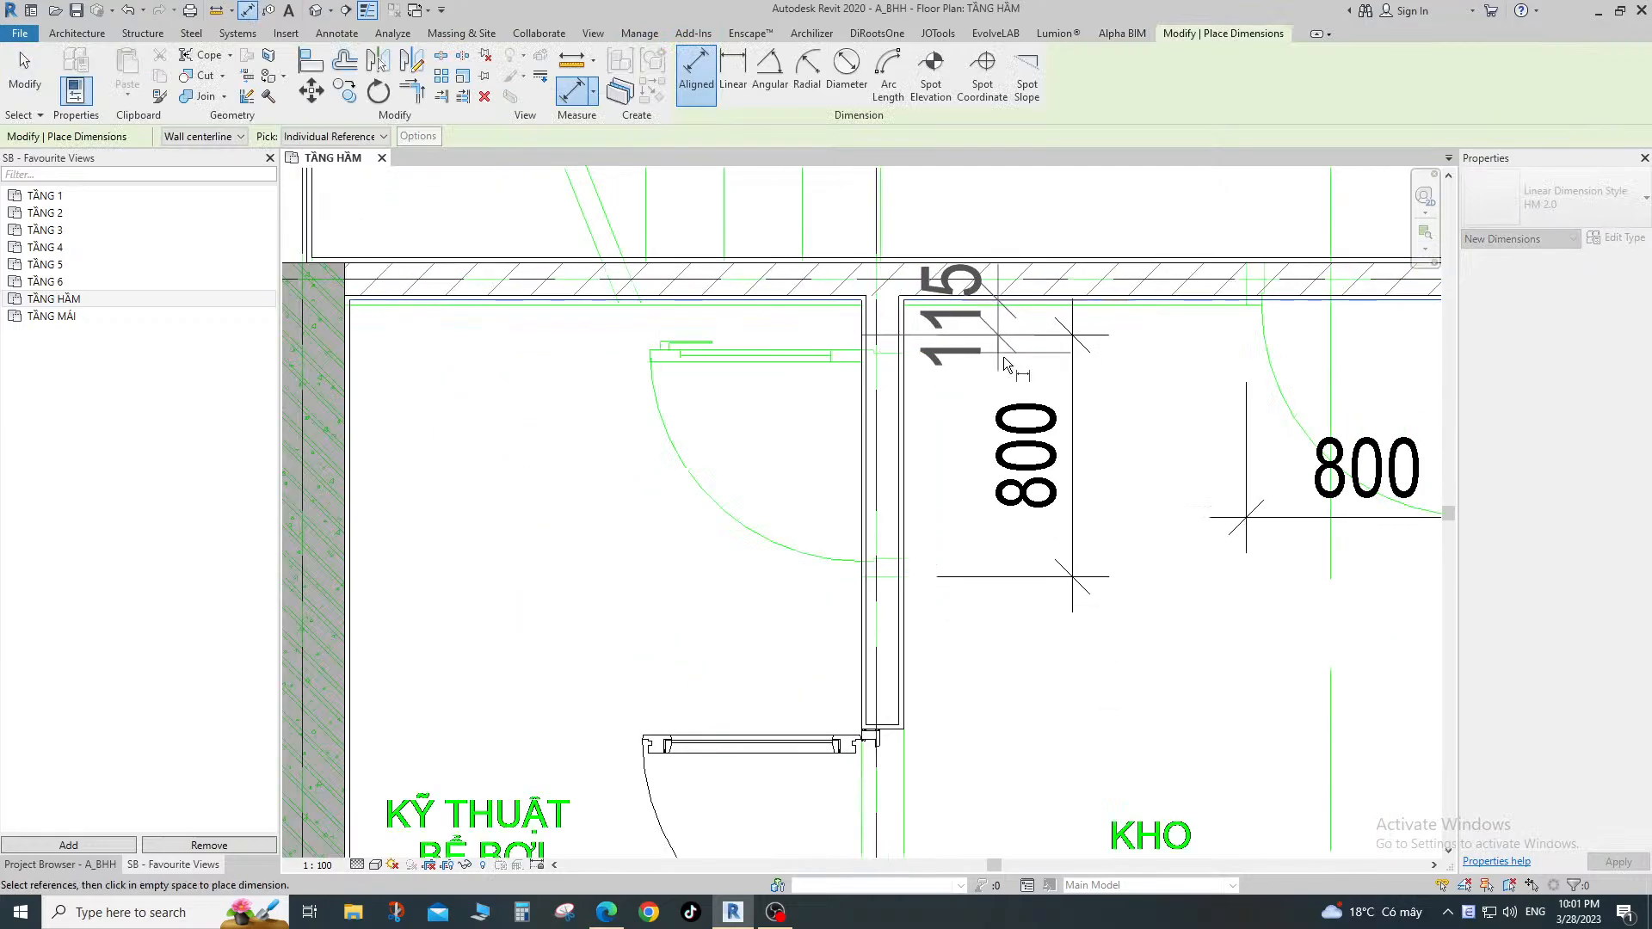
{"action": "left_click", "coordinate": [1072, 358]}
{"action": "key", "text": "Escape"}
{"action": "scroll", "coordinate": [894, 318], "scroll_direction": "up", "scroll_amount": 2}
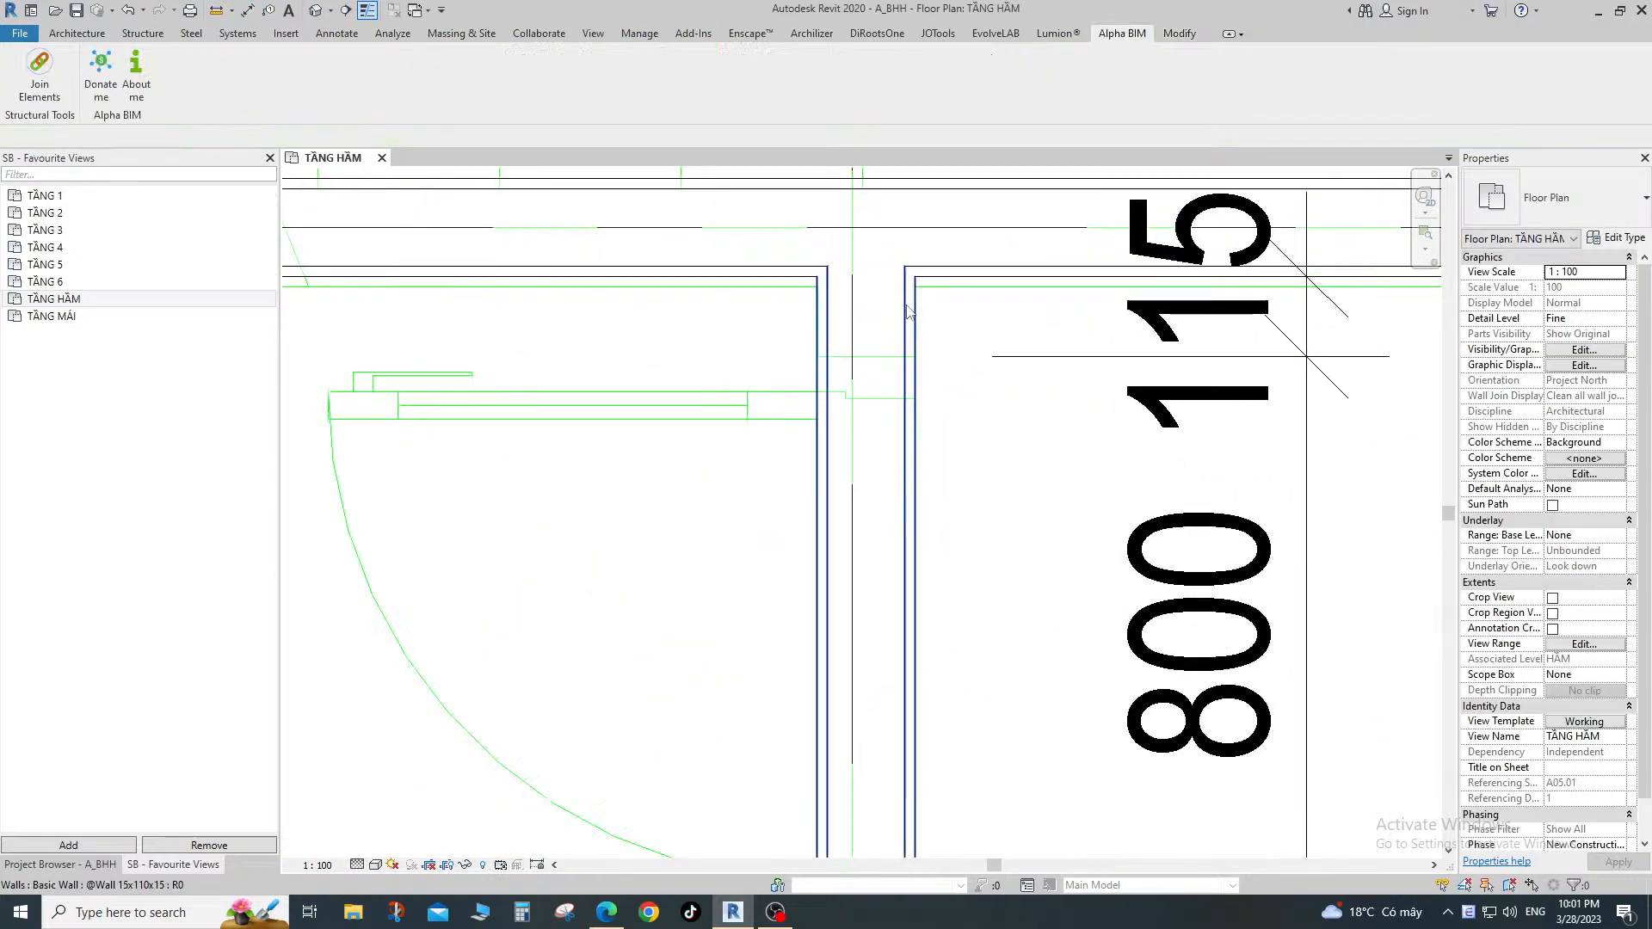
{"action": "key", "text": "d"}
{"action": "key", "text": "i"}
{"action": "left_click", "coordinate": [876, 358]}
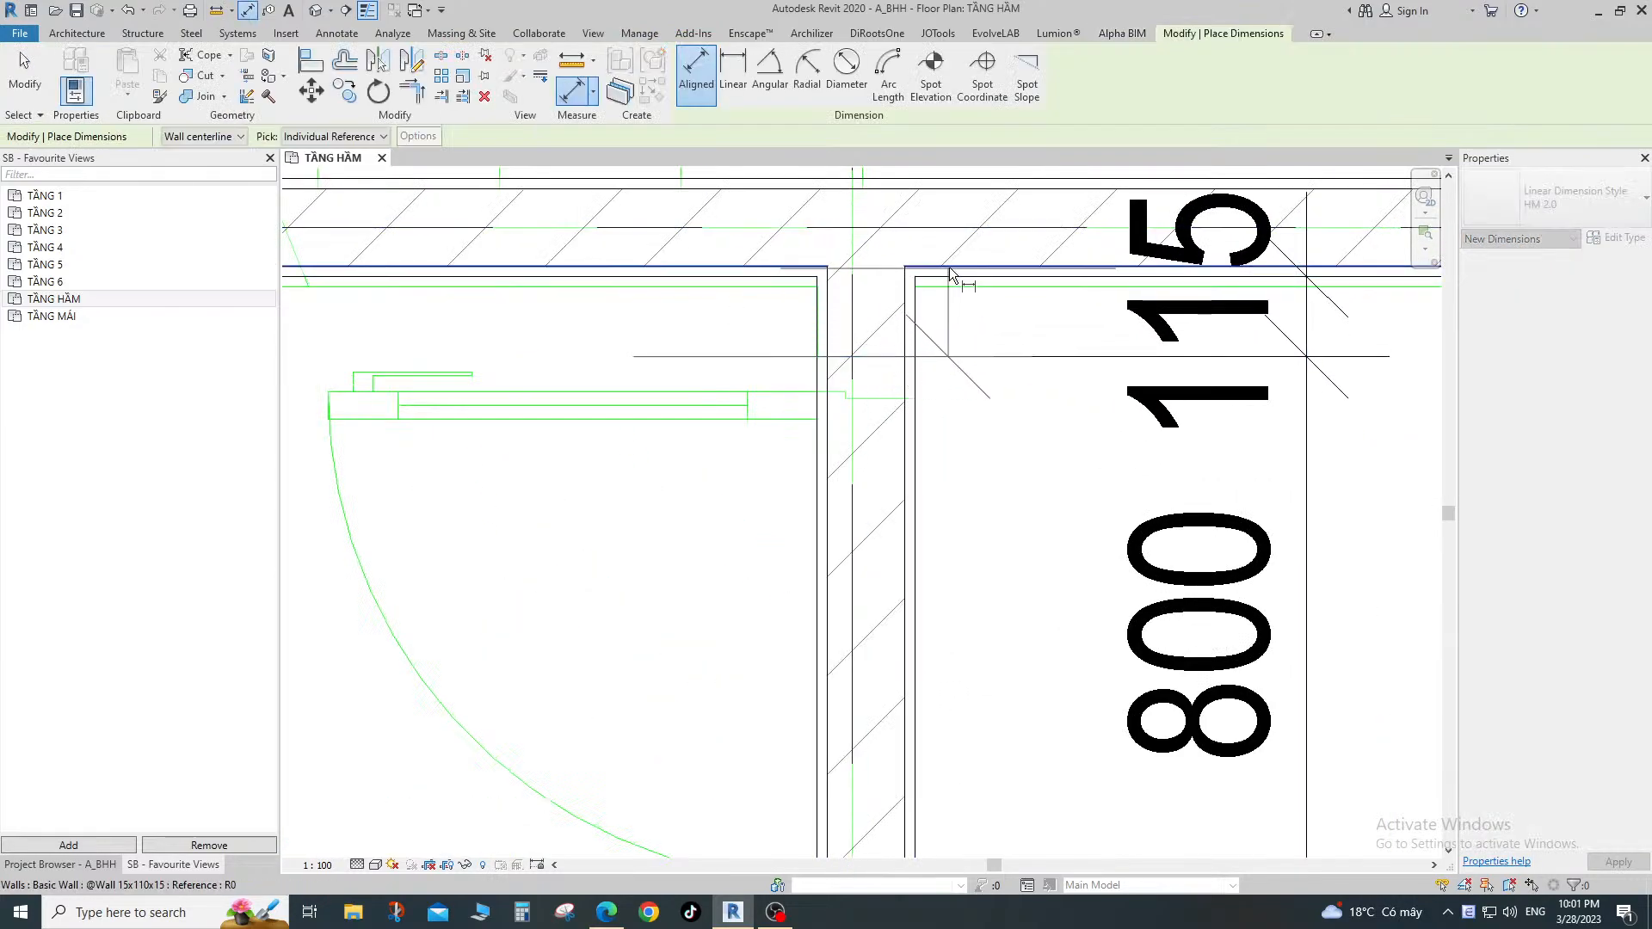
{"action": "left_click", "coordinate": [947, 272]}
{"action": "scroll", "coordinate": [946, 272], "scroll_direction": "down", "scroll_amount": 2}
{"action": "key", "text": "Escape"}
{"action": "key", "text": "Escape"}
Dimension from the right edge of KHO's upper CAD door opening to the right outer wall's face, placing the dimension above the wall.
{"action": "scroll", "coordinate": [946, 271], "scroll_direction": "down", "scroll_amount": 3}
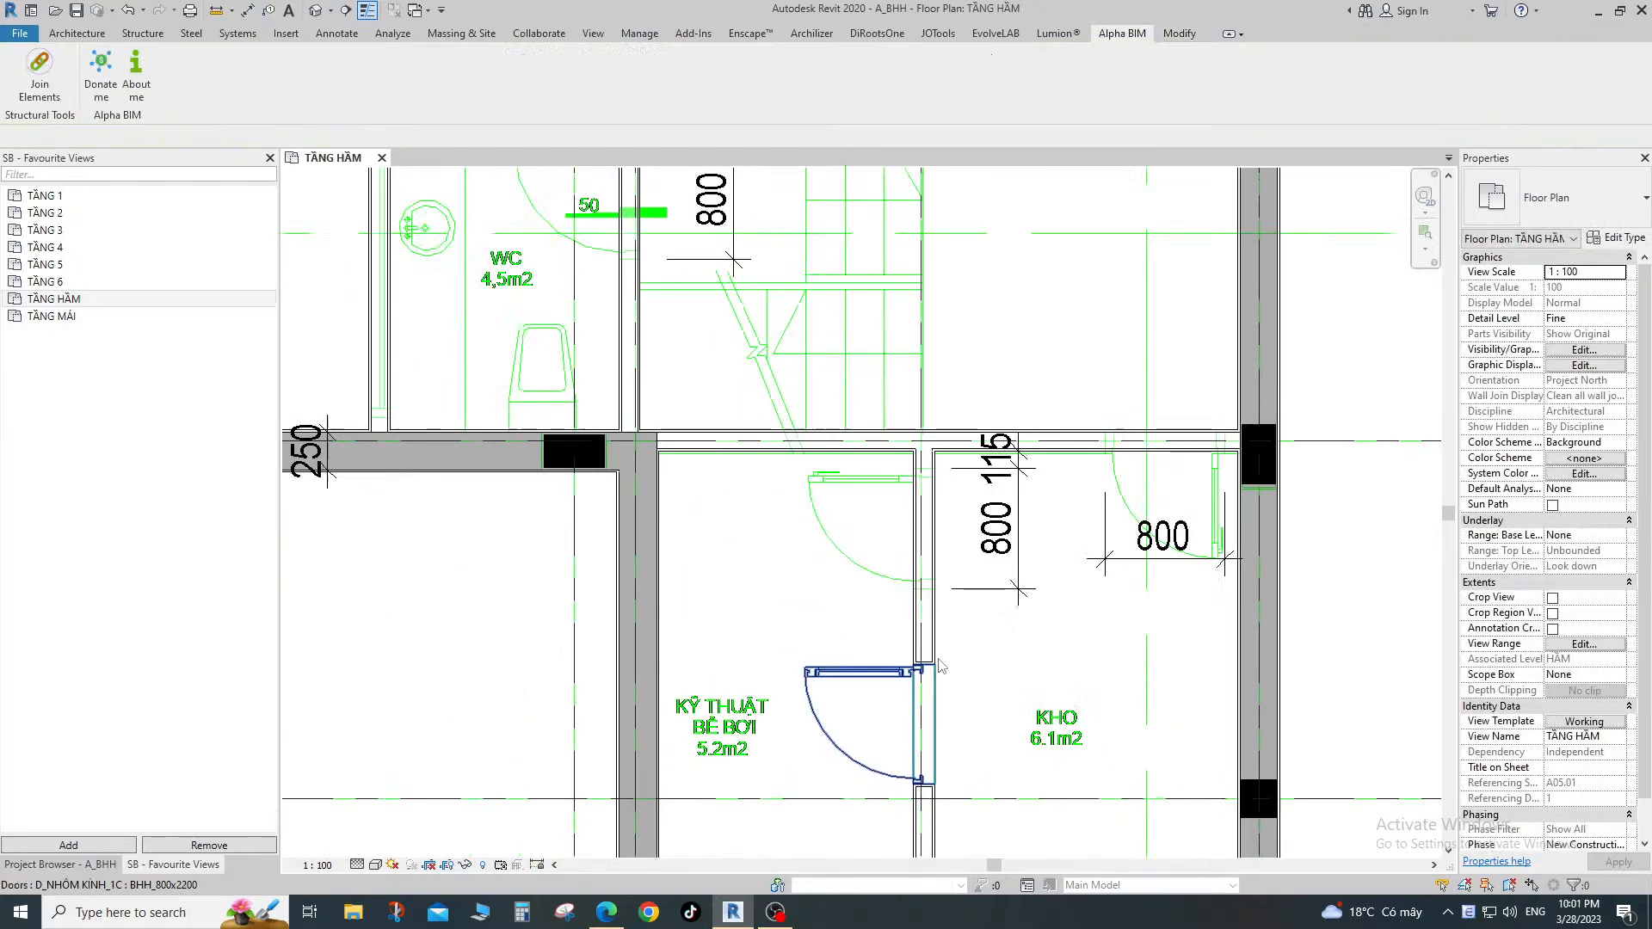
{"action": "scroll", "coordinate": [873, 555], "scroll_direction": "up", "scroll_amount": 3}
{"action": "scroll", "coordinate": [870, 460], "scroll_direction": "down", "scroll_amount": 2}
{"action": "middle_click_drag", "start_coordinate": [871, 462], "coordinate": [853, 619]}
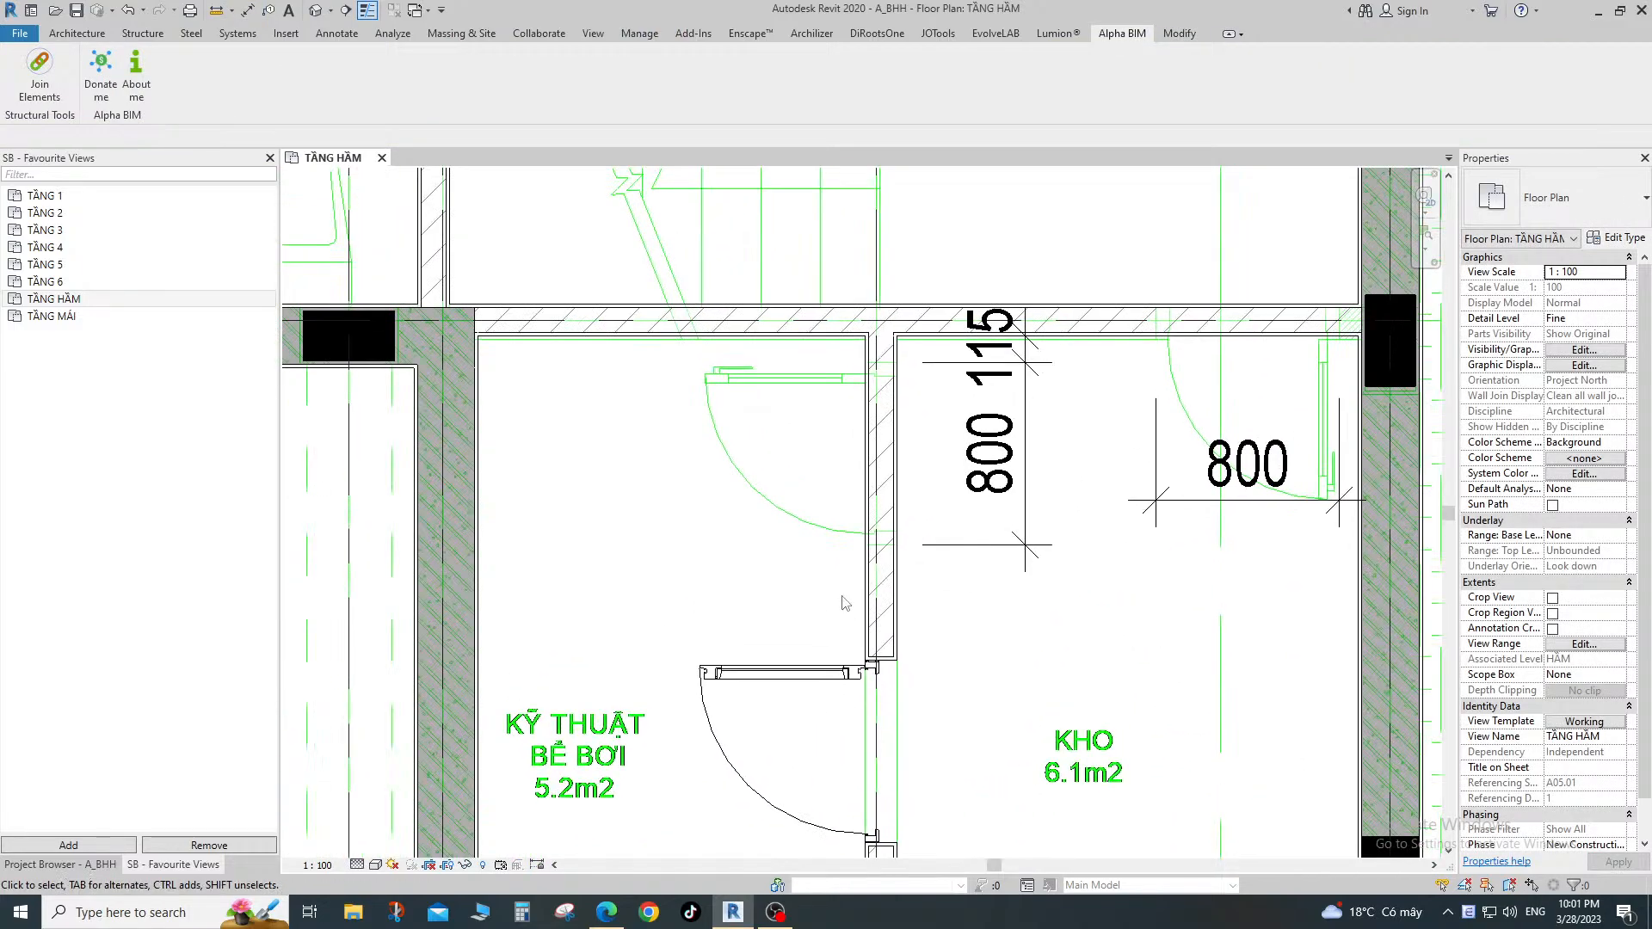
{"action": "scroll", "coordinate": [1348, 318], "scroll_direction": "up", "scroll_amount": 3}
{"action": "middle_click_drag", "start_coordinate": [1348, 319], "coordinate": [1146, 378]}
{"action": "scroll", "coordinate": [1143, 401], "scroll_direction": "up", "scroll_amount": 1}
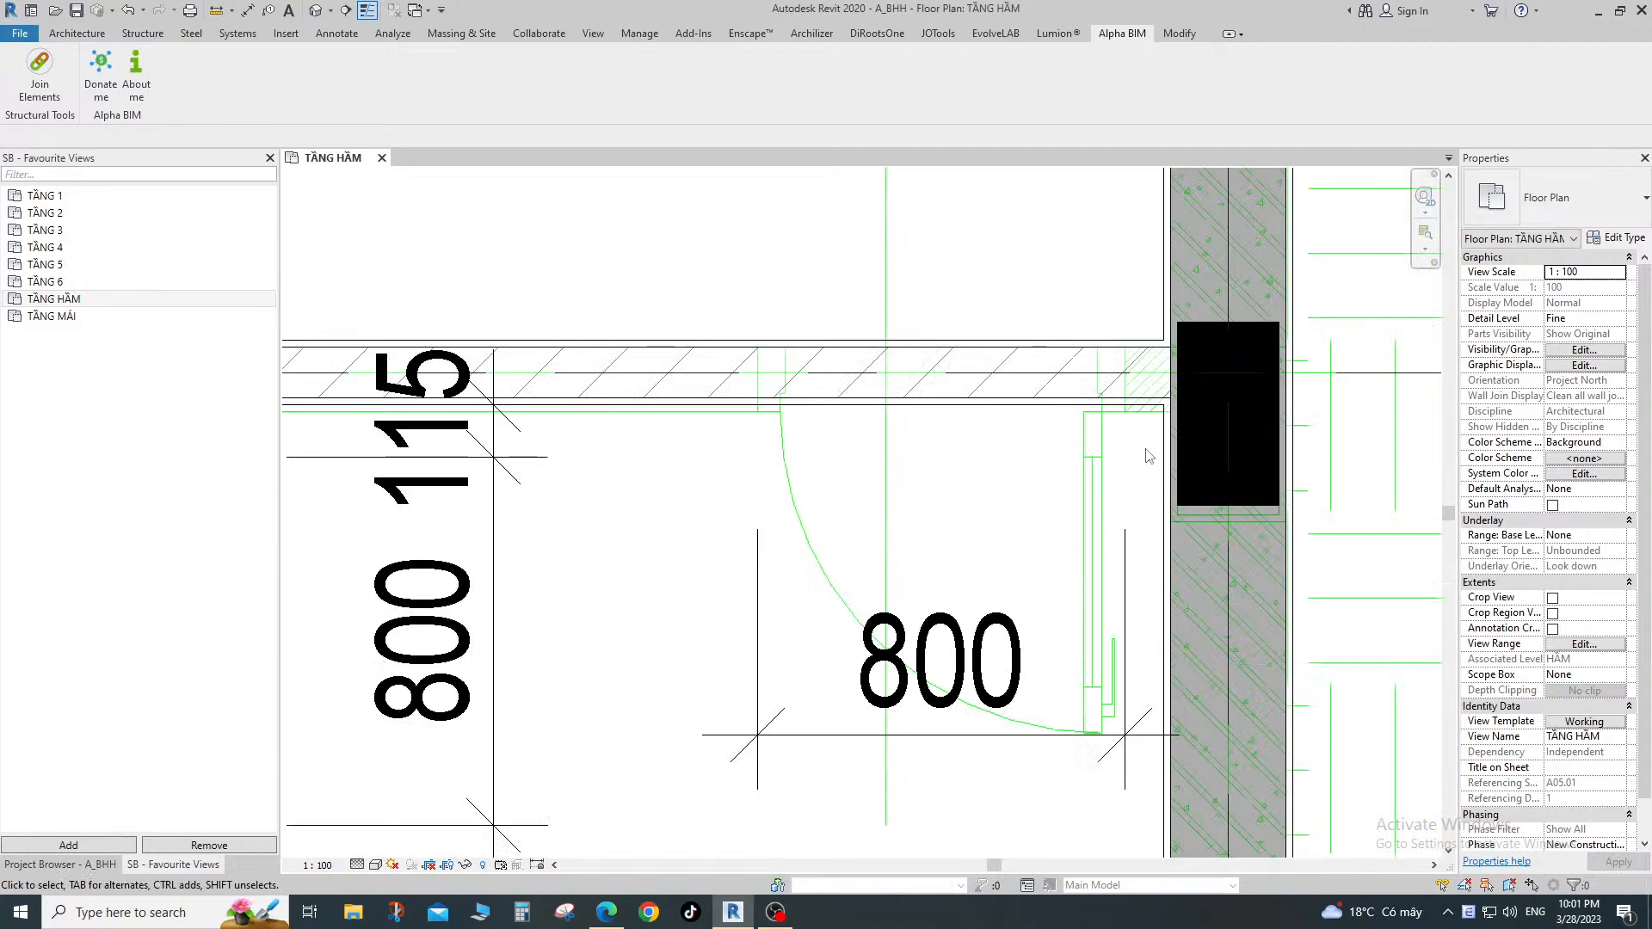
{"action": "key", "text": "d"}
{"action": "key", "text": "i"}
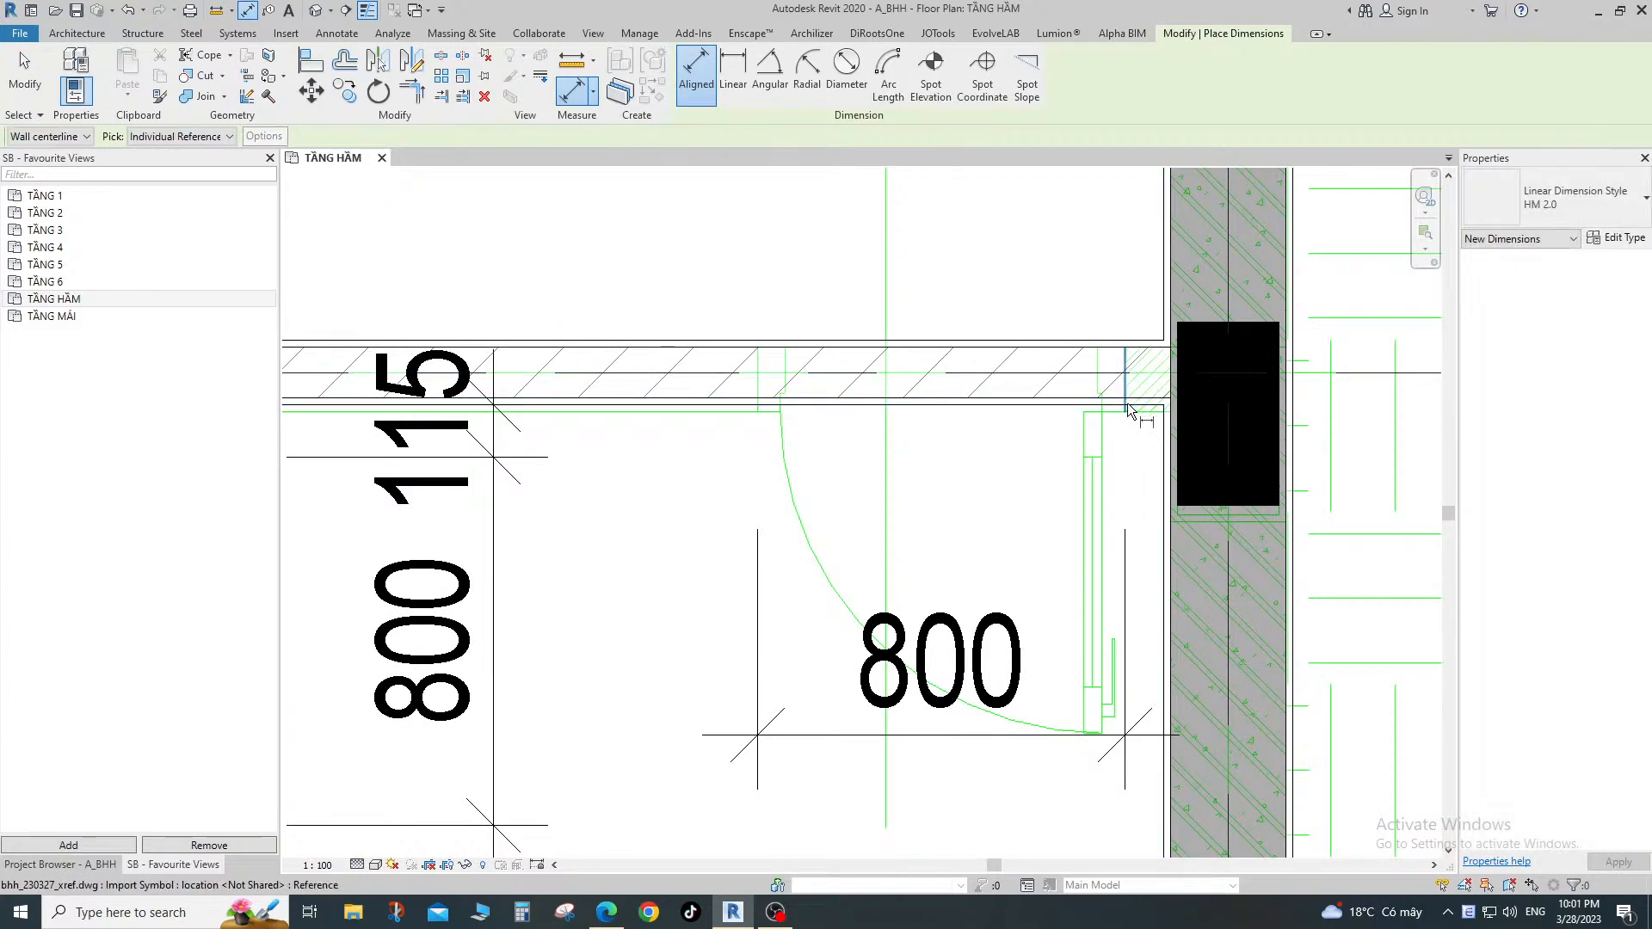
{"action": "left_click", "coordinate": [1127, 404]}
{"action": "left_click", "coordinate": [1160, 467]}
{"action": "scroll", "coordinate": [1147, 443], "scroll_direction": "down", "scroll_amount": 2}
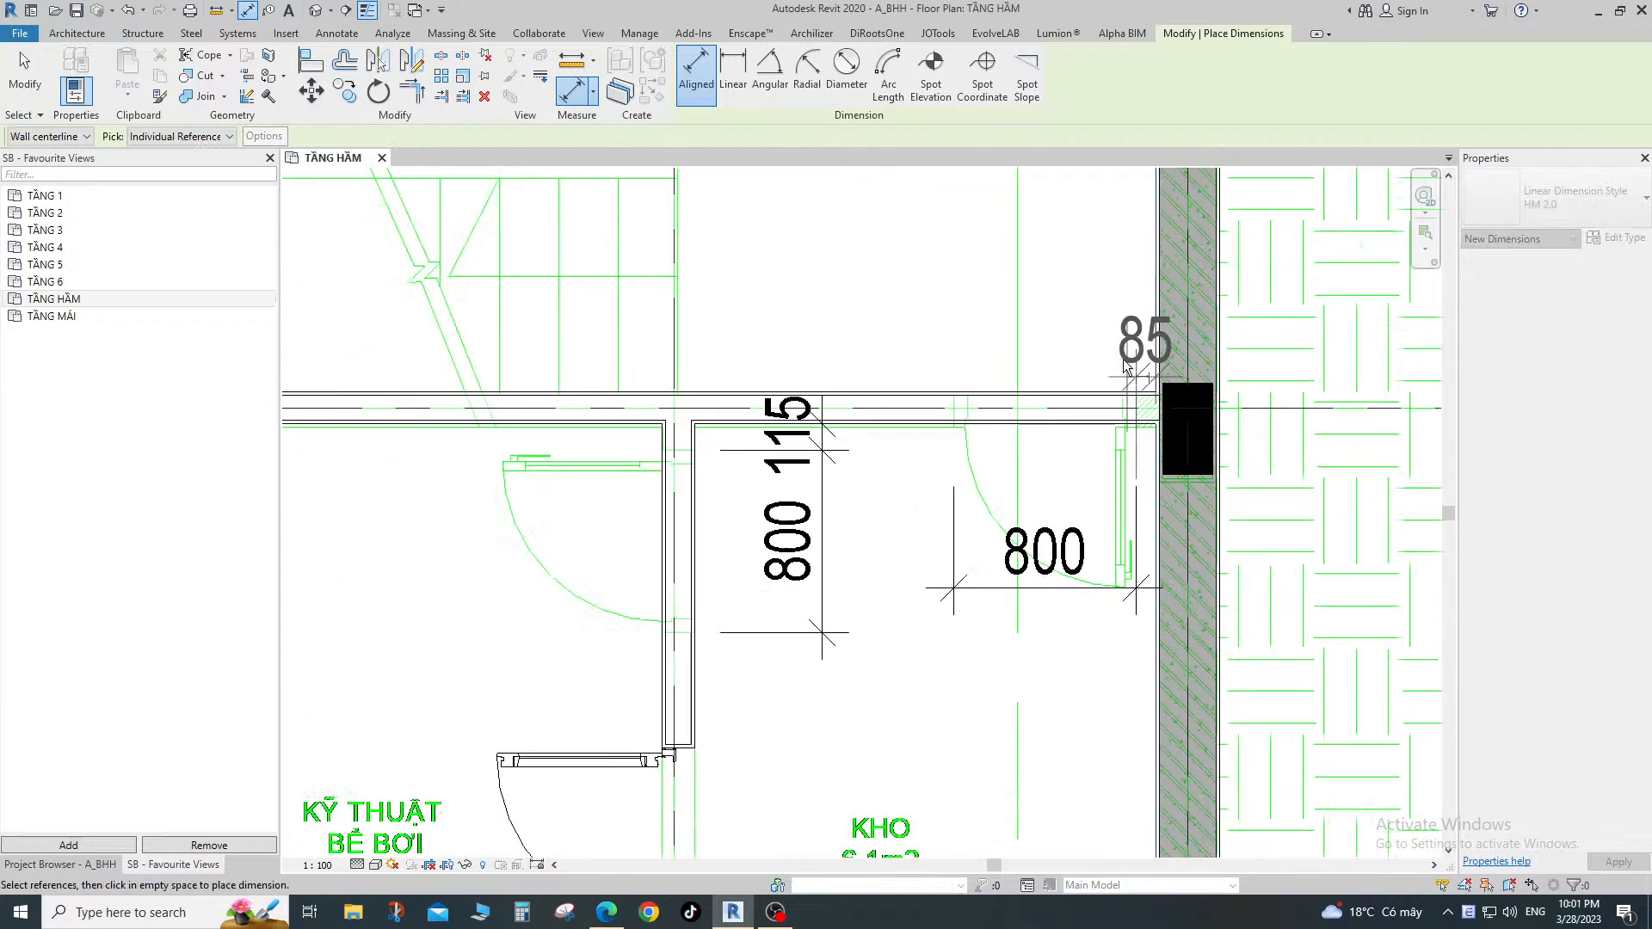
{"action": "left_click", "coordinate": [1100, 273]}
{"action": "scroll", "coordinate": [1075, 353], "scroll_direction": "down", "scroll_amount": 2}
{"action": "key", "text": "Escape"}
{"action": "key", "text": "Escape"}
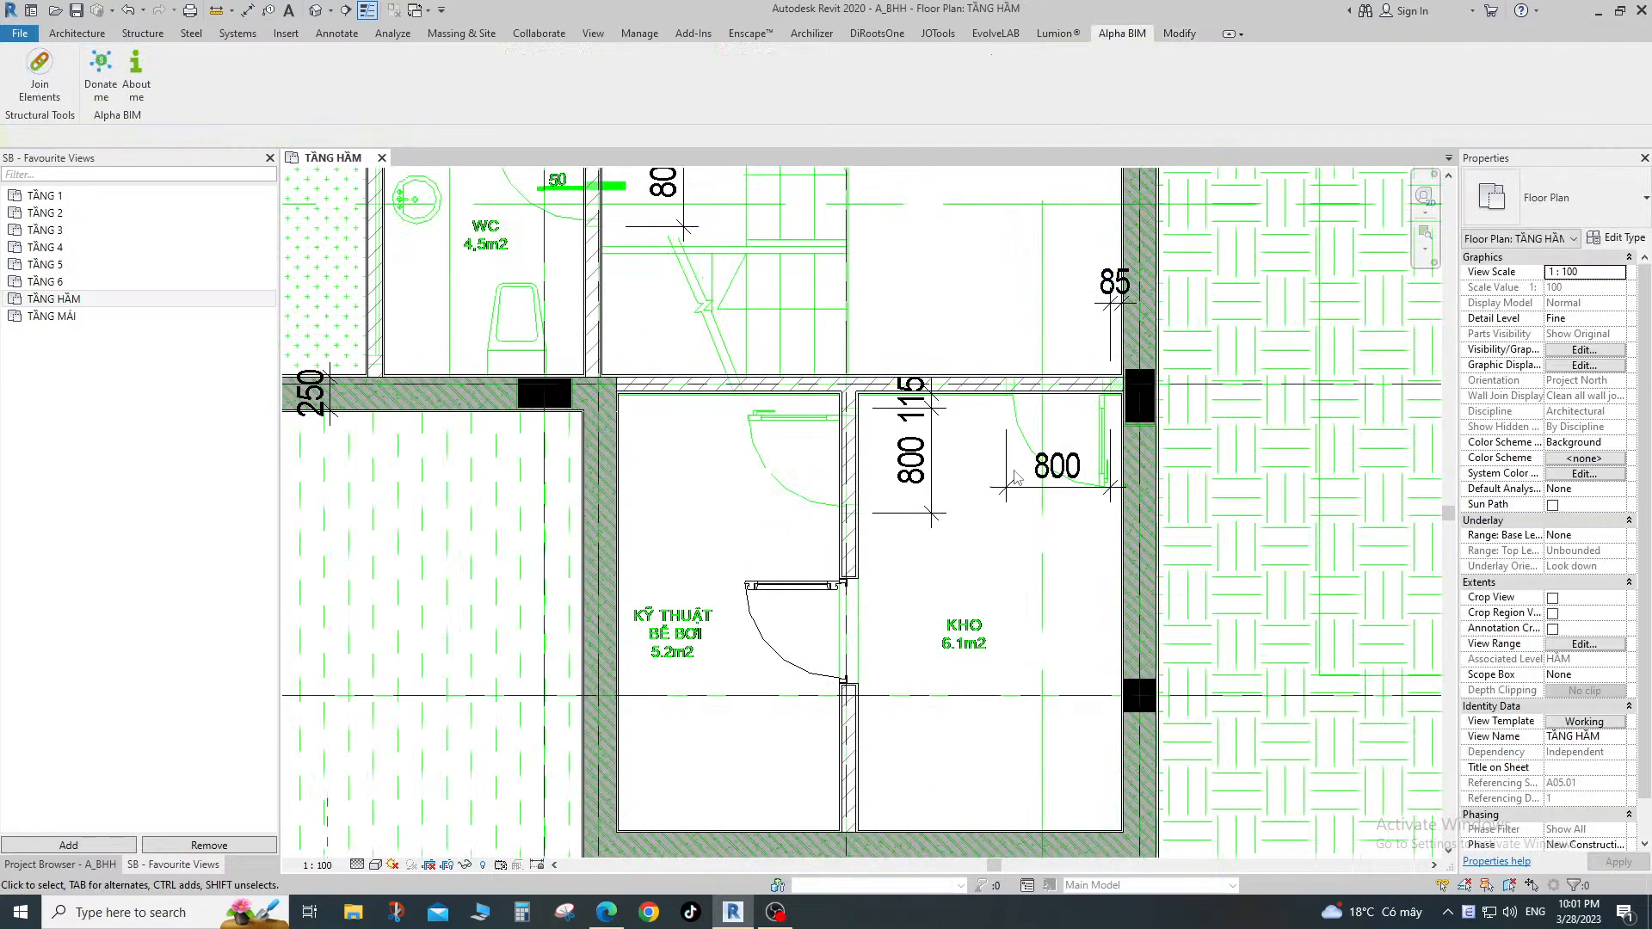
Open the family of the door between KỸ THUẬT BỂ BƠI and KHO for editing and show its Ref. Level plan.
{"action": "scroll", "coordinate": [895, 580], "scroll_direction": "down", "scroll_amount": 1}
{"action": "left_click", "coordinate": [800, 646]}
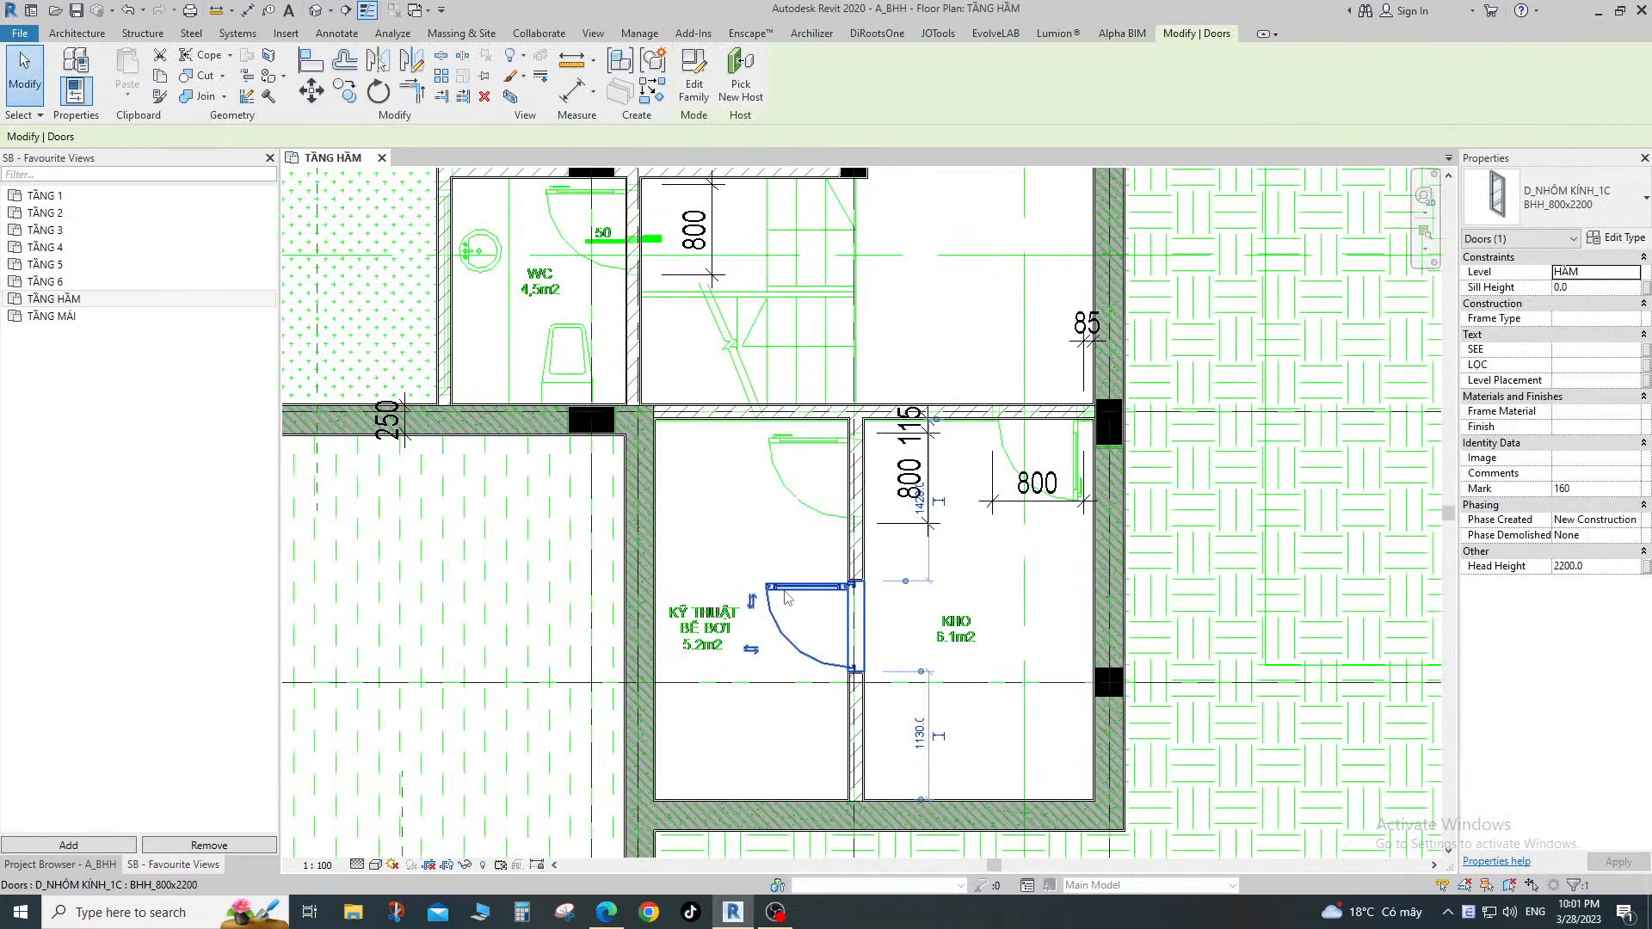
{"action": "left_click", "coordinate": [693, 79]}
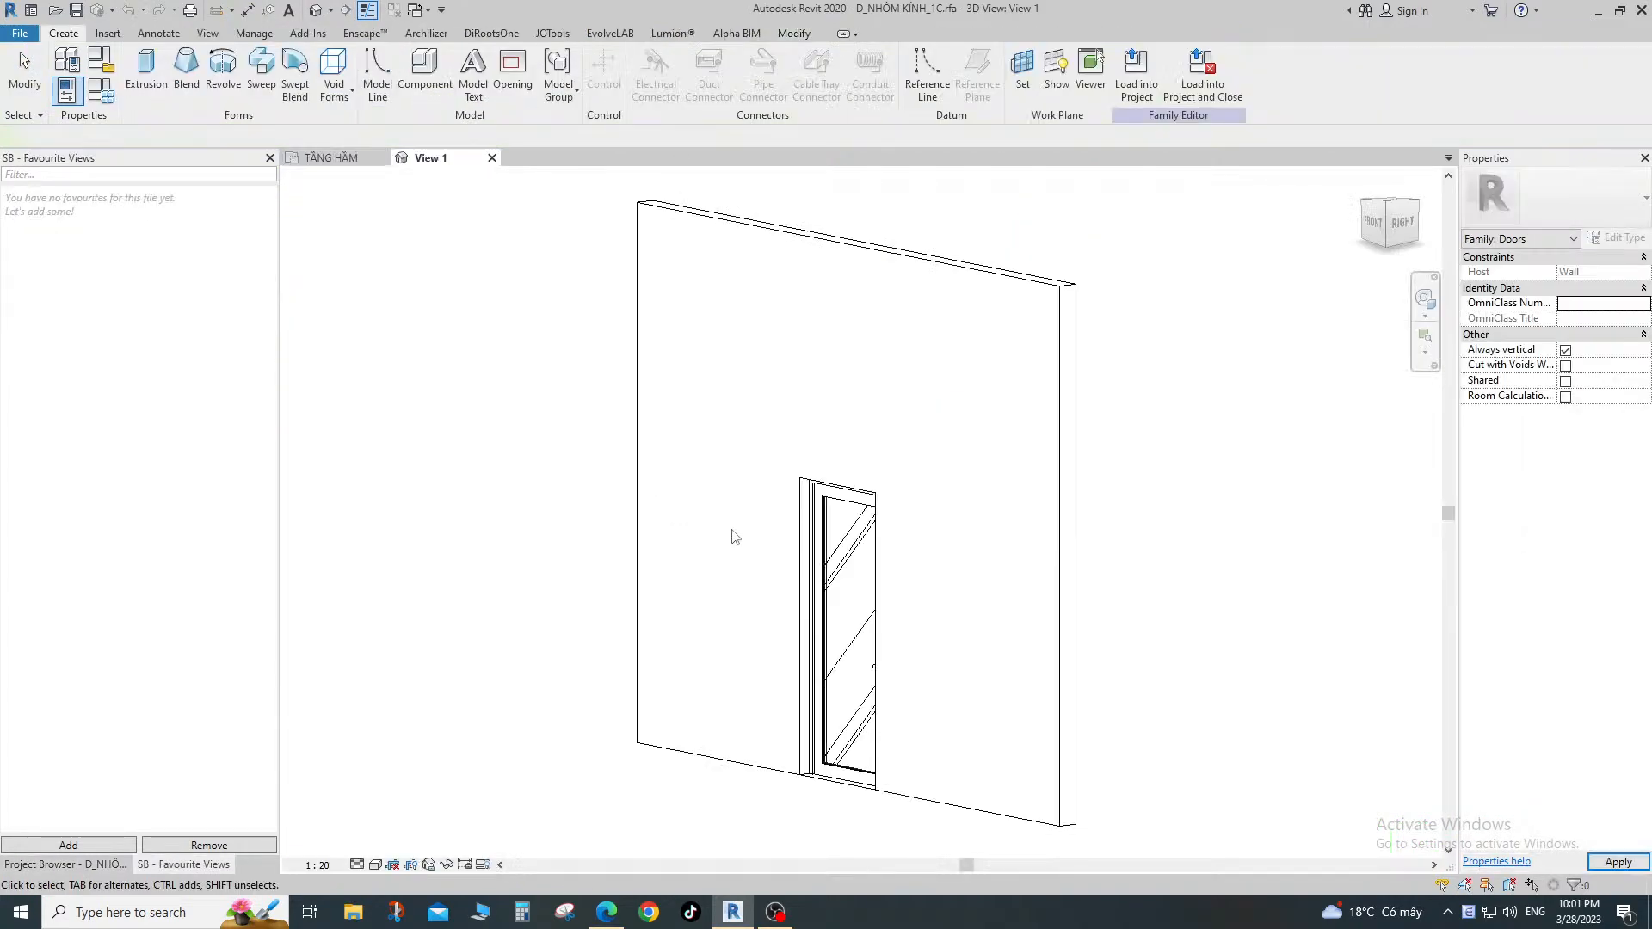
{"action": "left_click", "coordinate": [86, 863]}
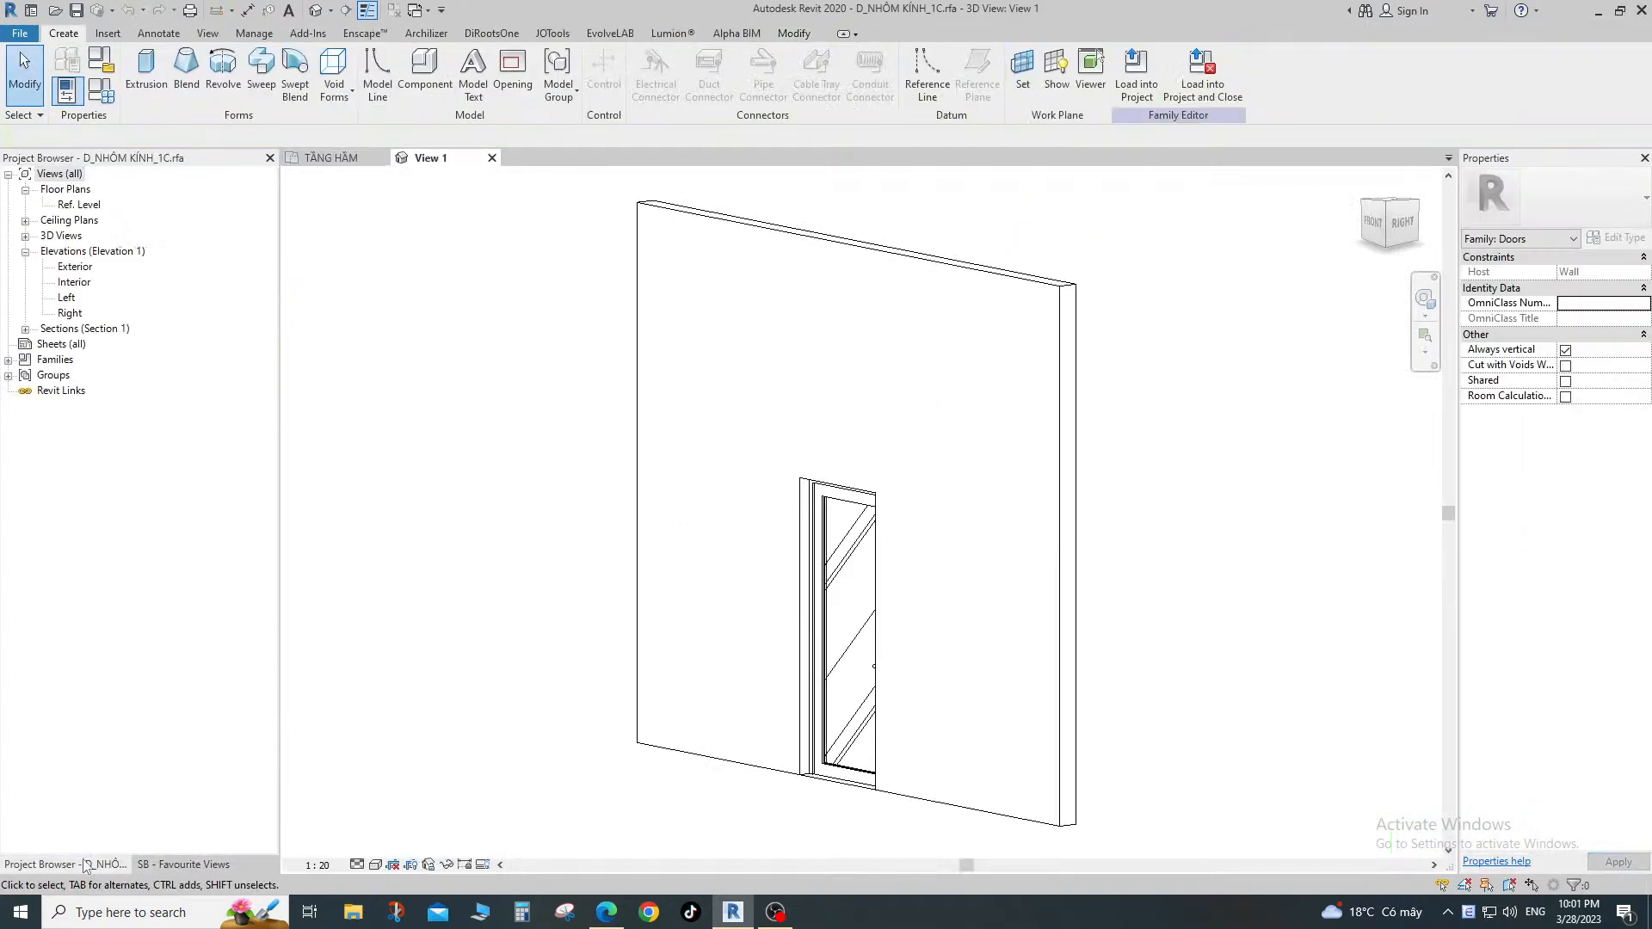
{"action": "double_click", "coordinate": [95, 204]}
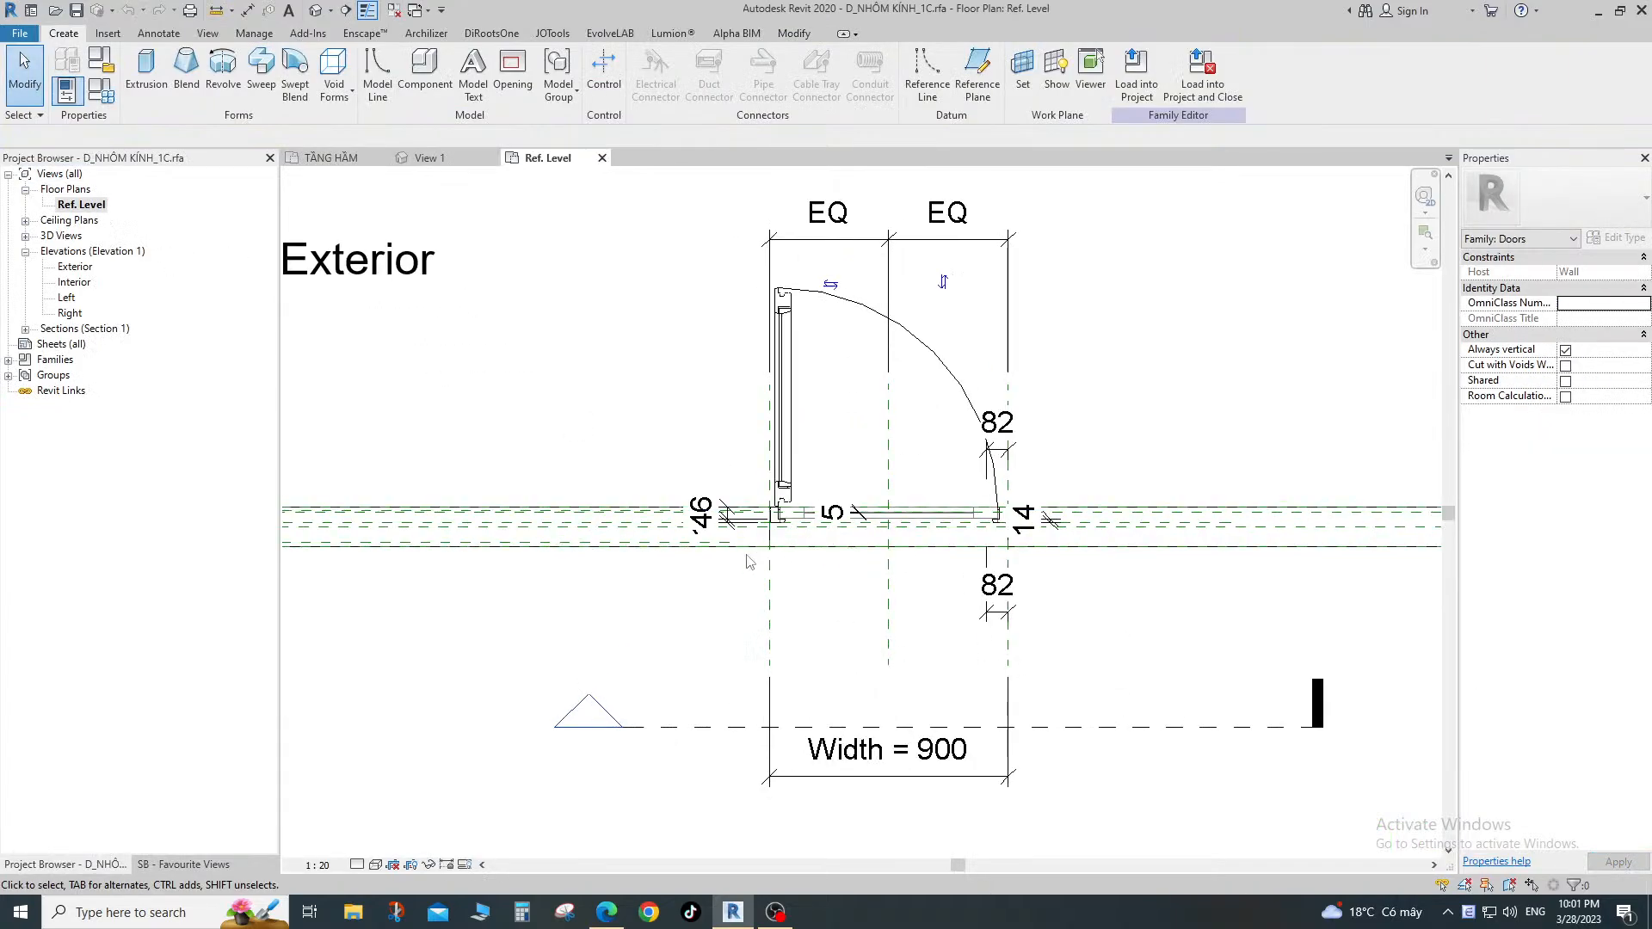
Draw a vertical reference plane across the wall, about 150 mm outside the door's hinge-side edge.
{"action": "key", "text": "r"}
{"action": "key", "text": "p"}
{"action": "scroll", "coordinate": [749, 507], "scroll_direction": "up", "scroll_amount": 3}
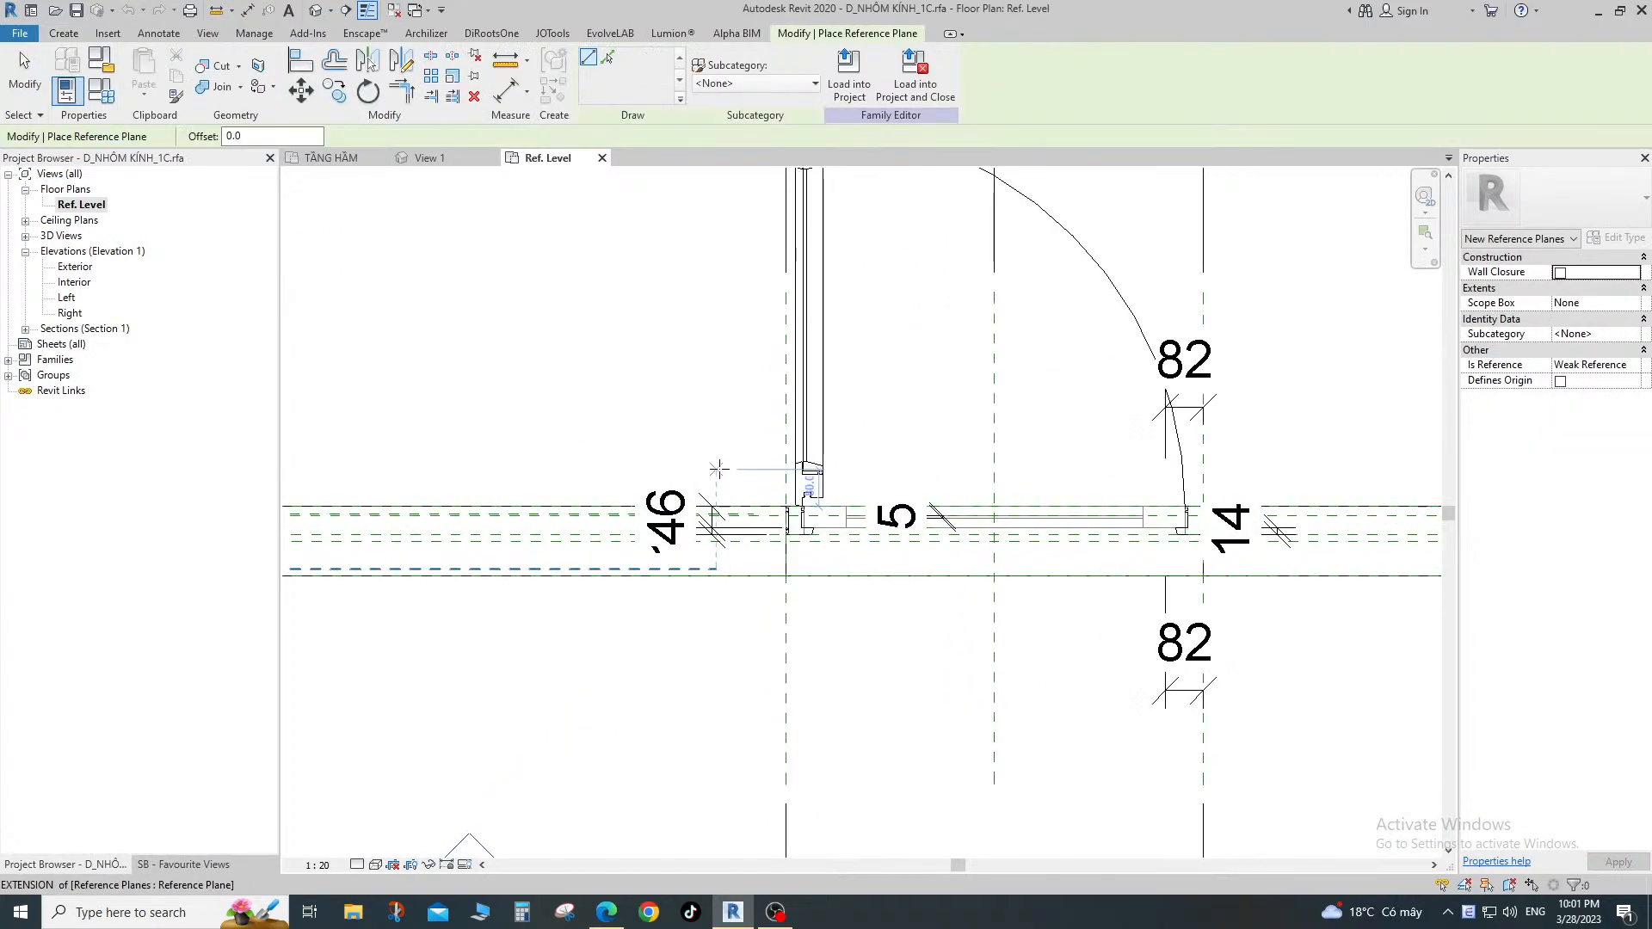
{"action": "left_click", "coordinate": [716, 461]}
{"action": "left_click", "coordinate": [714, 723]}
{"action": "key", "text": "Escape"}
Dimension the distance between the new reference plane and the door's hinge-side edge plane, below the wall.
{"action": "middle_click_drag", "start_coordinate": [737, 663], "coordinate": [756, 571]}
{"action": "key", "text": "d"}
{"action": "key", "text": "i"}
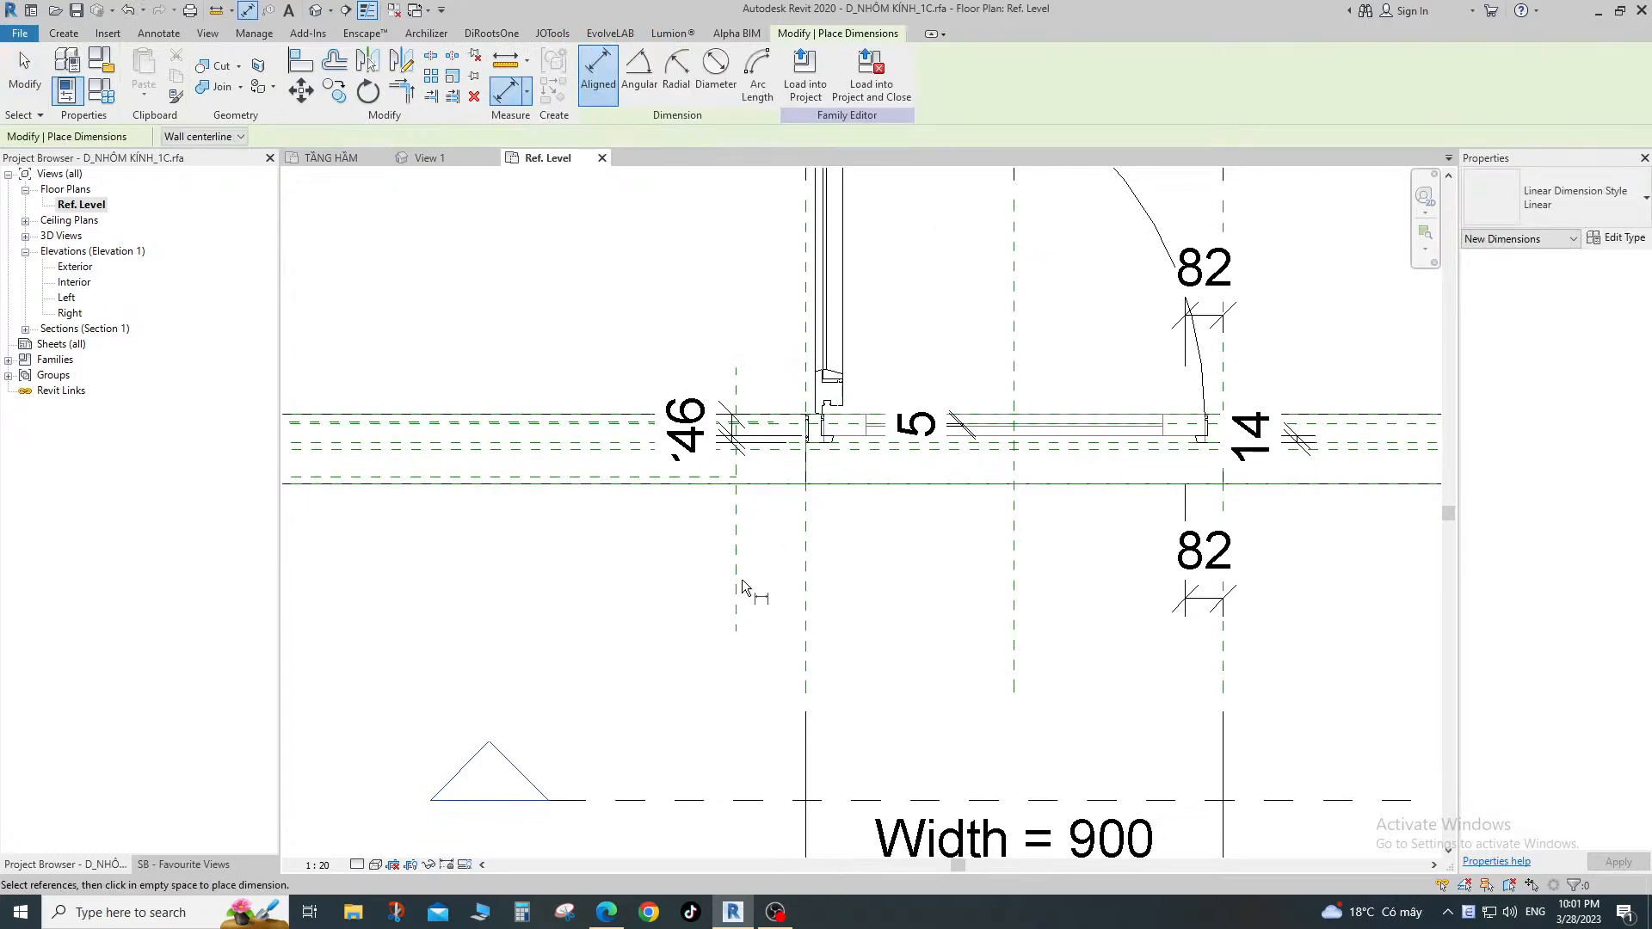
{"action": "left_click", "coordinate": [747, 584]}
{"action": "left_click", "coordinate": [803, 600]}
{"action": "left_click", "coordinate": [867, 643]}
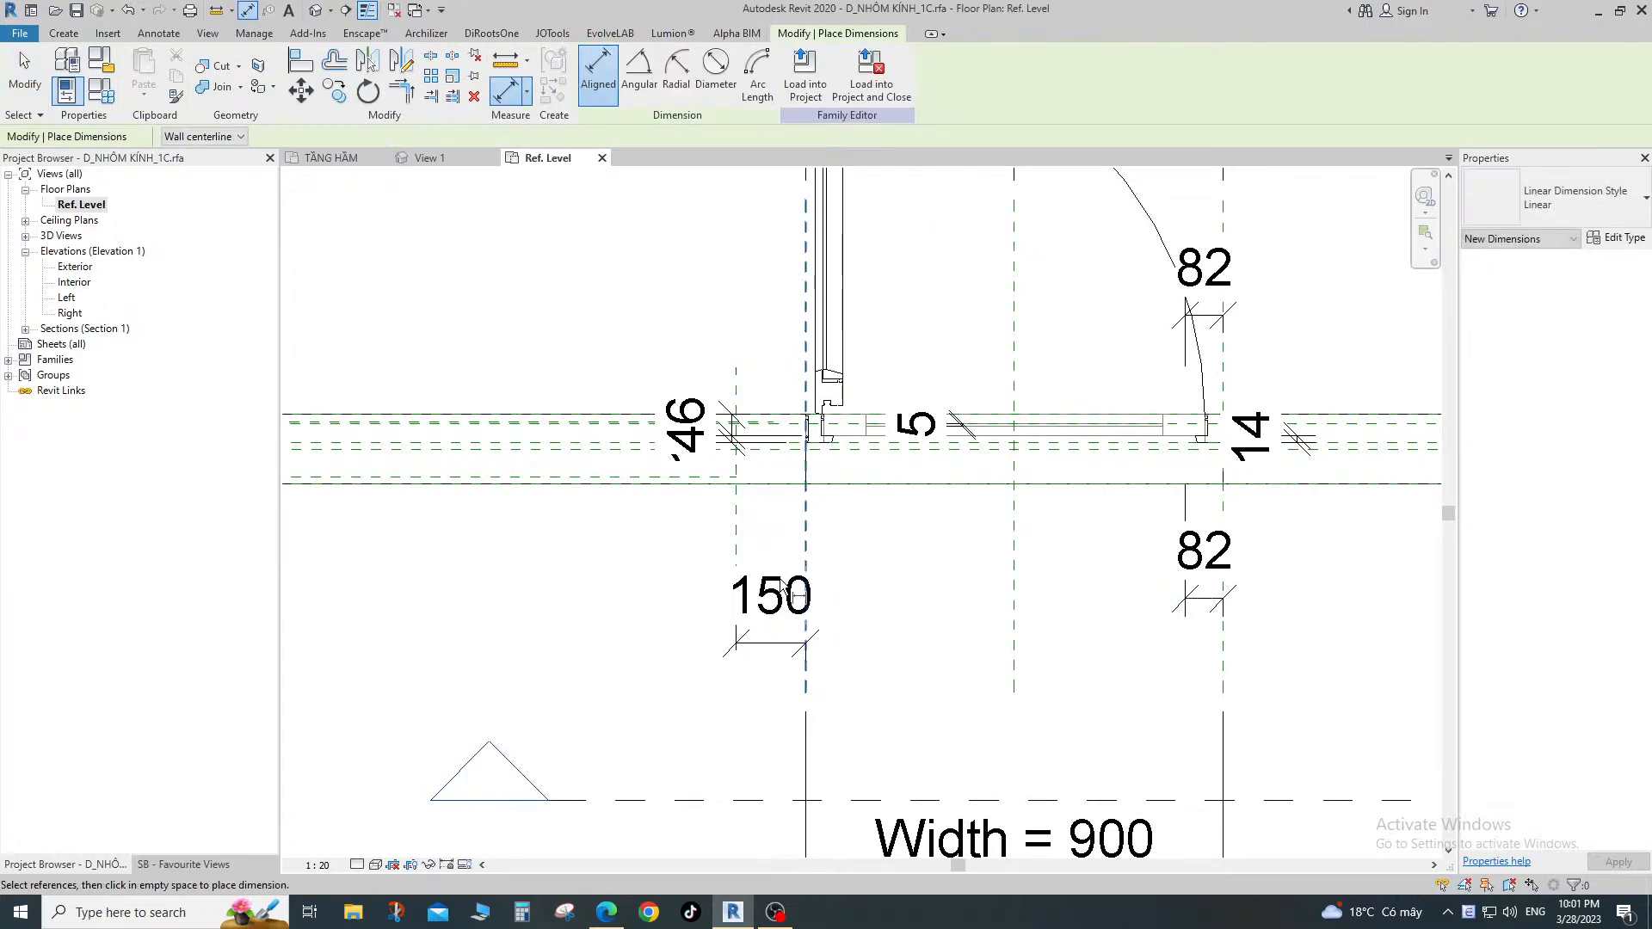
{"action": "key", "text": "Escape"}
{"action": "key", "text": "Escape"}
Set the new reference plane's distance from the door edge to 100 mm and lock that dimension.
{"action": "left_click", "coordinate": [737, 548]}
{"action": "left_click", "coordinate": [770, 595]}
{"action": "type", "text": "100"}
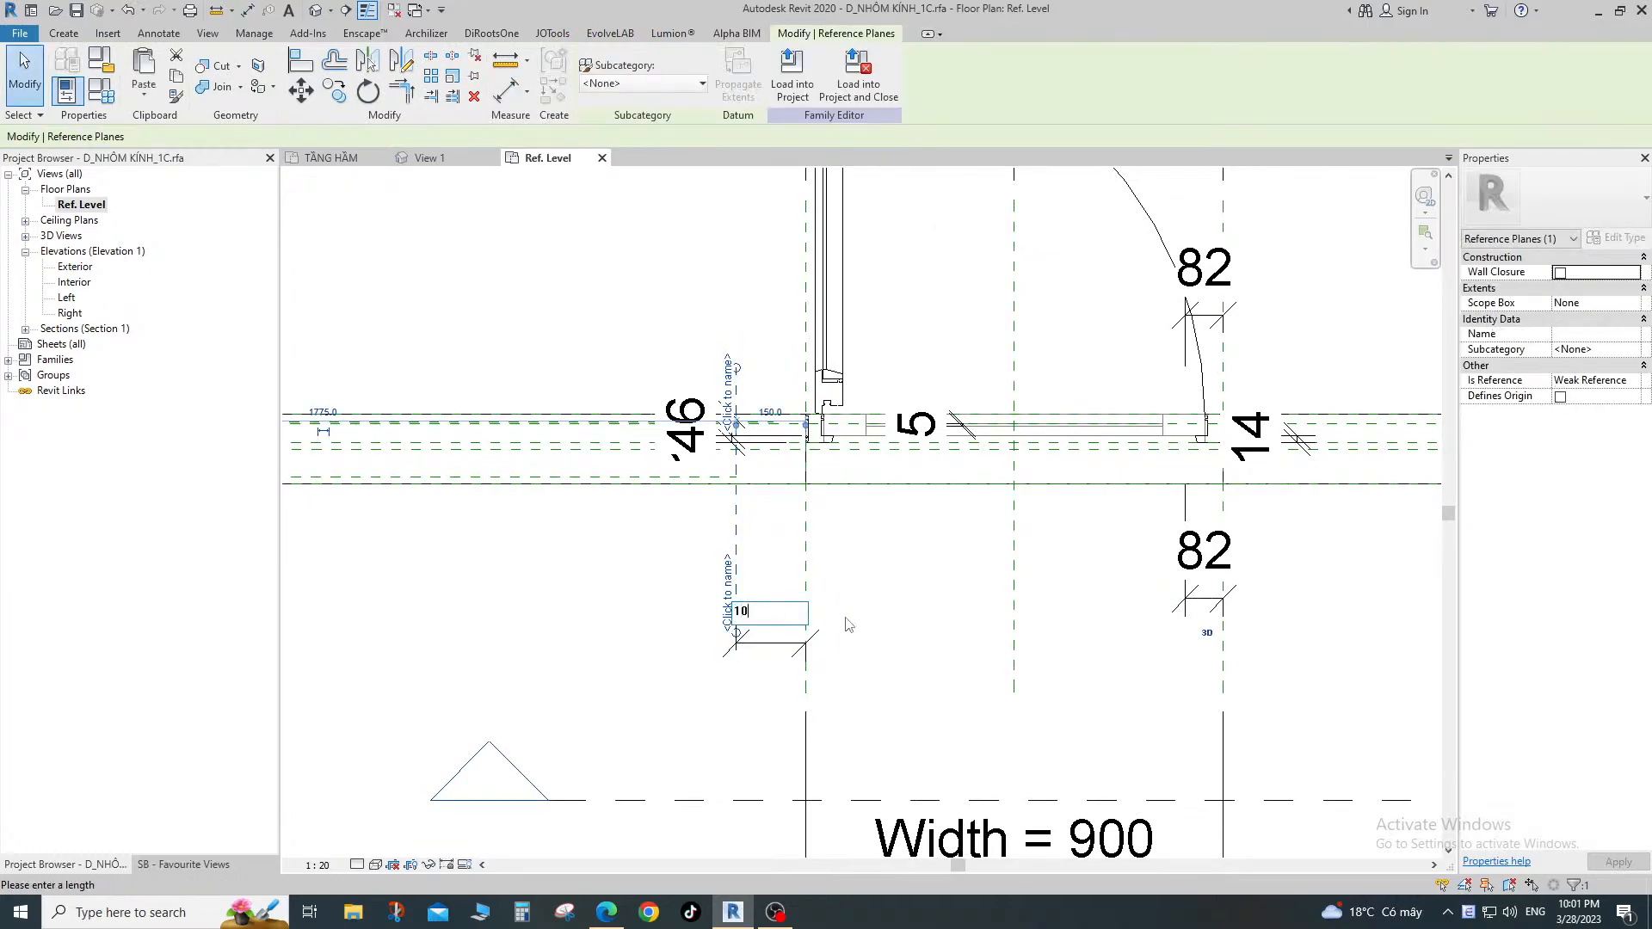
{"action": "key", "text": "Return"}
{"action": "key", "text": "Escape"}
{"action": "left_click", "coordinate": [782, 645]}
{"action": "left_click", "coordinate": [782, 695]}
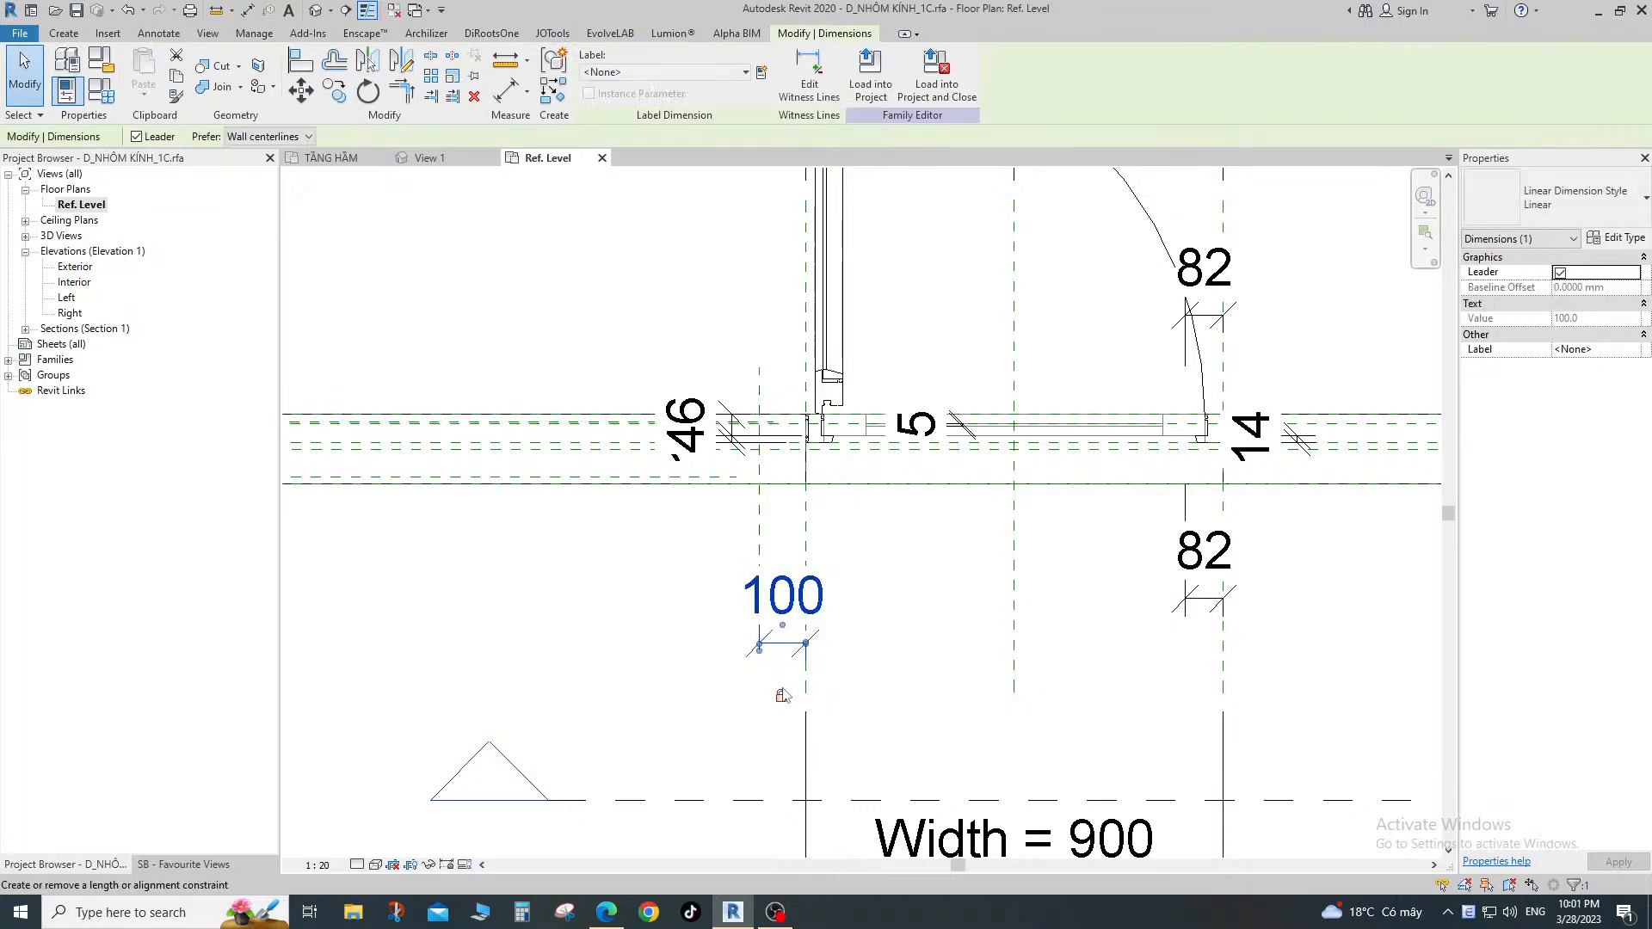
{"action": "key", "text": "Escape"}
Load the edited door family back into the A_BHH project, replacing the existing version.
{"action": "left_click", "coordinate": [598, 77]}
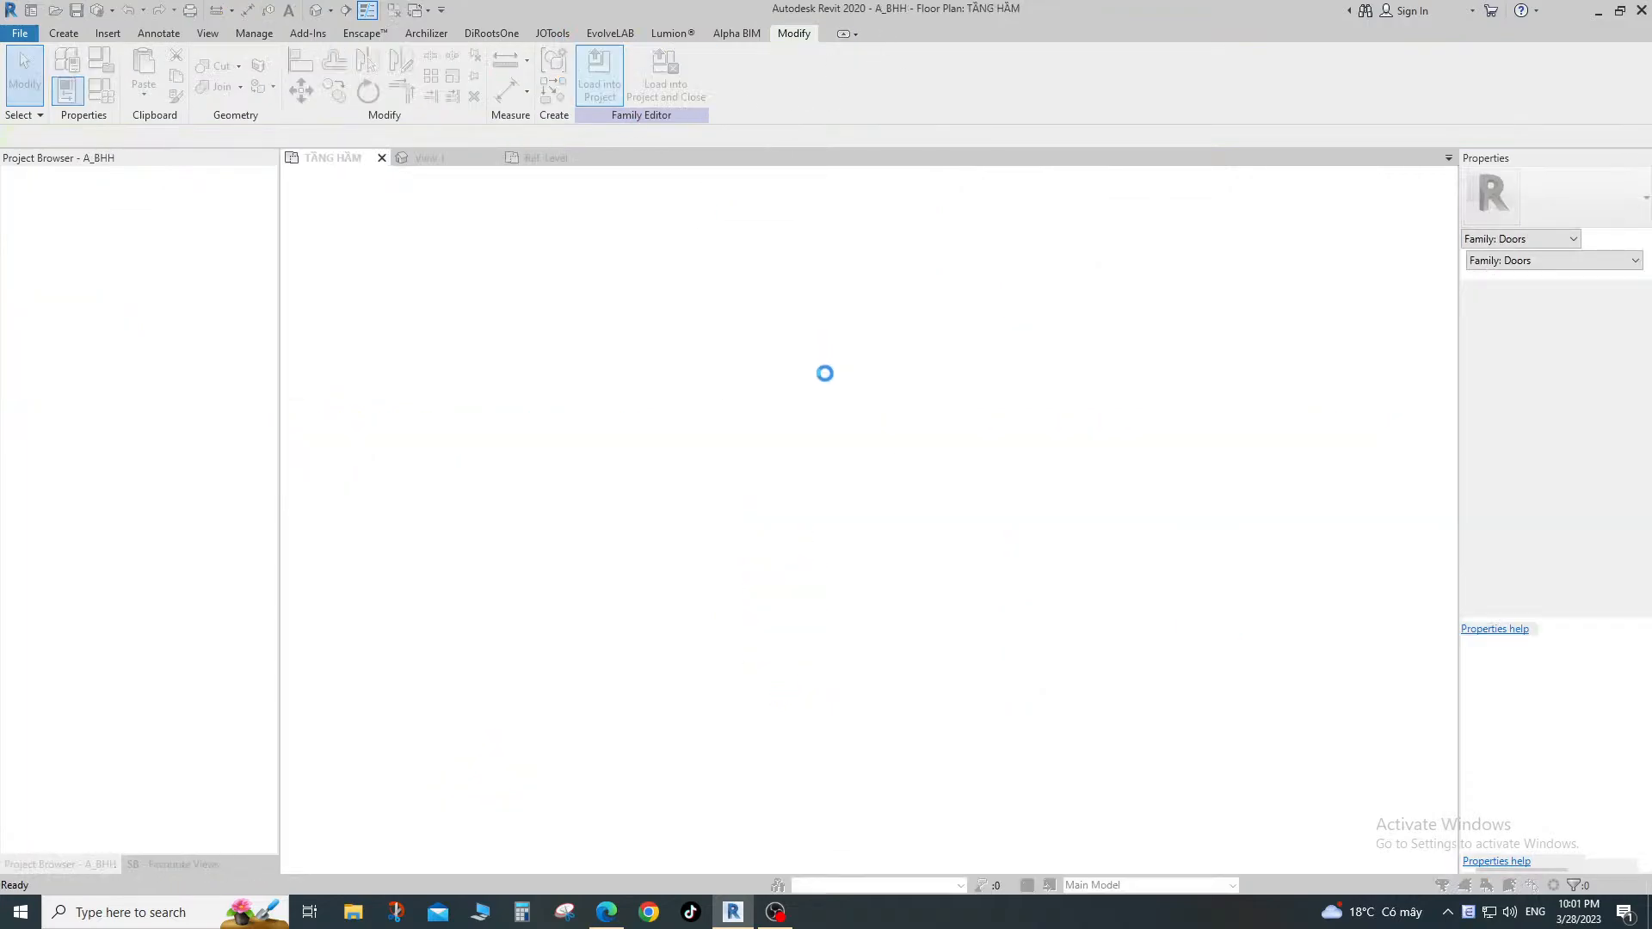
{"action": "left_click", "coordinate": [815, 435]}
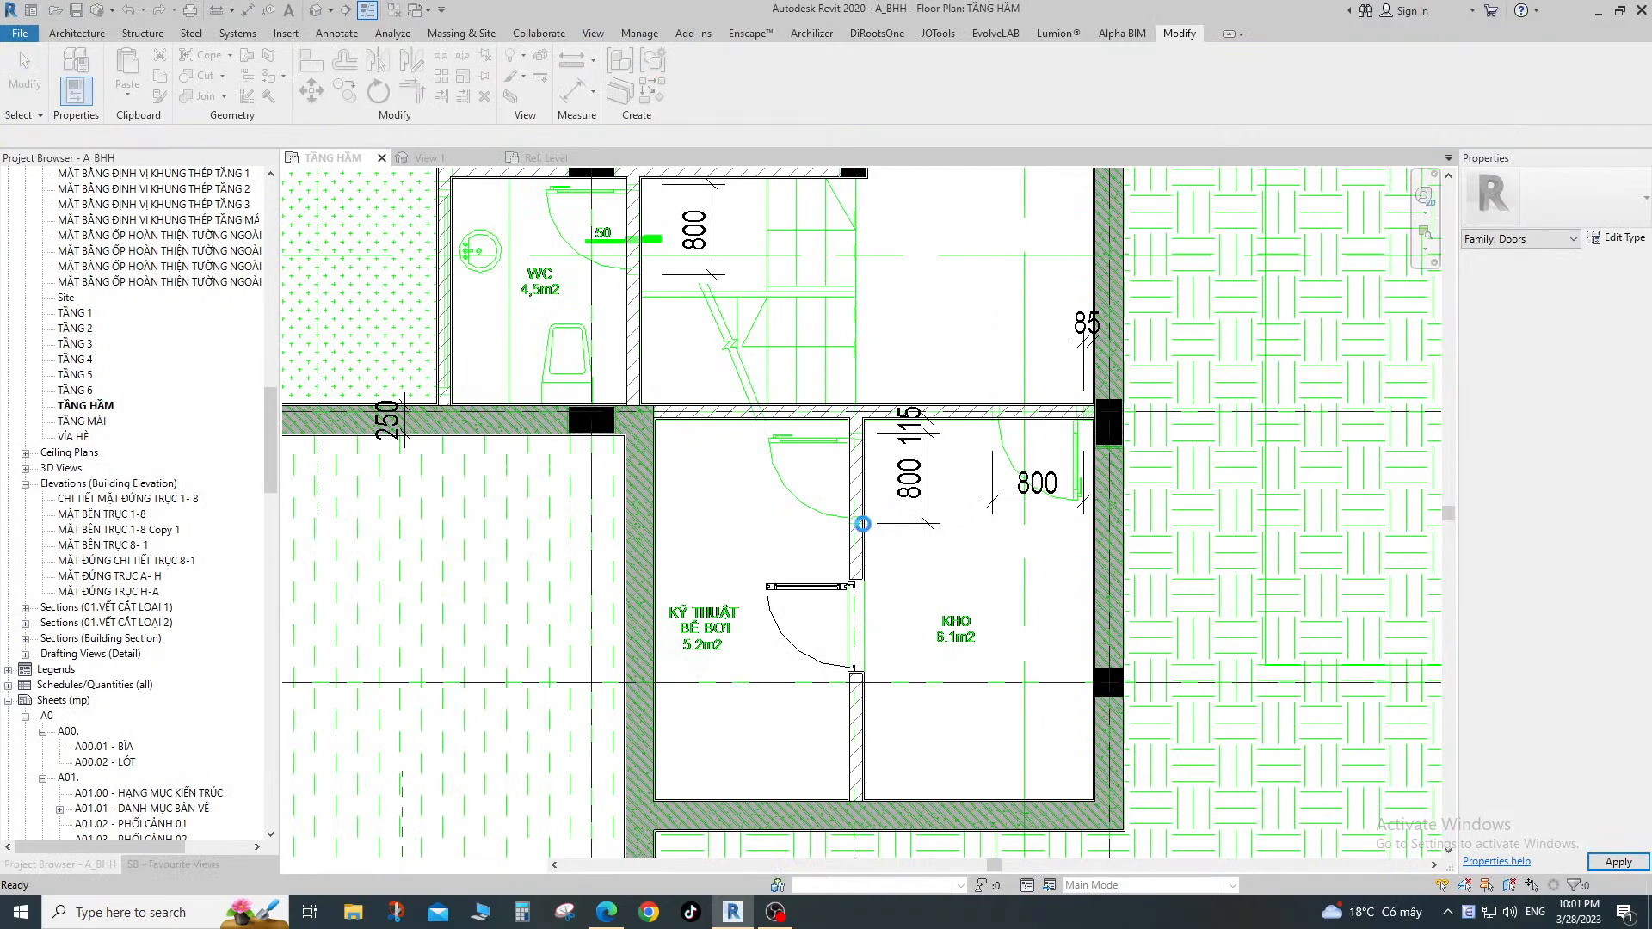
Align the offset reference of the door between KỸ THUẬT BỂ BƠI and KHO with the adjoining horizontal wall's lower face.
{"action": "scroll", "coordinate": [863, 524], "scroll_direction": "up", "scroll_amount": 2}
{"action": "key", "text": "a"}
{"action": "key", "text": "l"}
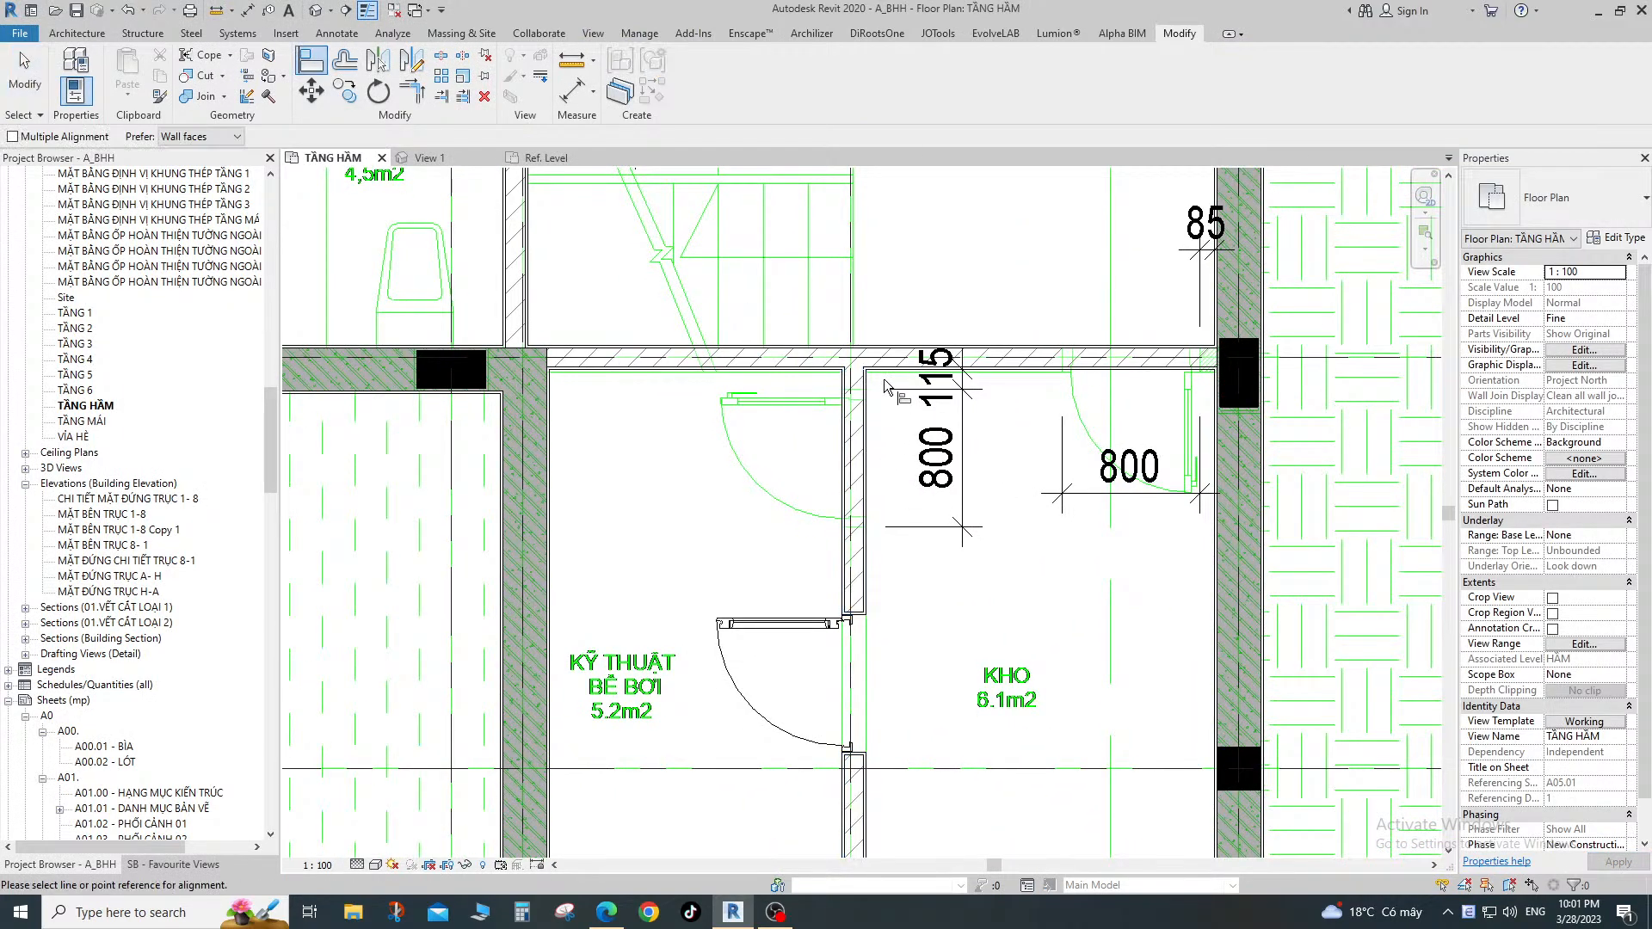
{"action": "scroll", "coordinate": [884, 372], "scroll_direction": "up", "scroll_amount": 2}
{"action": "left_click", "coordinate": [884, 370]}
{"action": "scroll", "coordinate": [871, 394], "scroll_direction": "down", "scroll_amount": 1}
{"action": "left_click", "coordinate": [837, 679]}
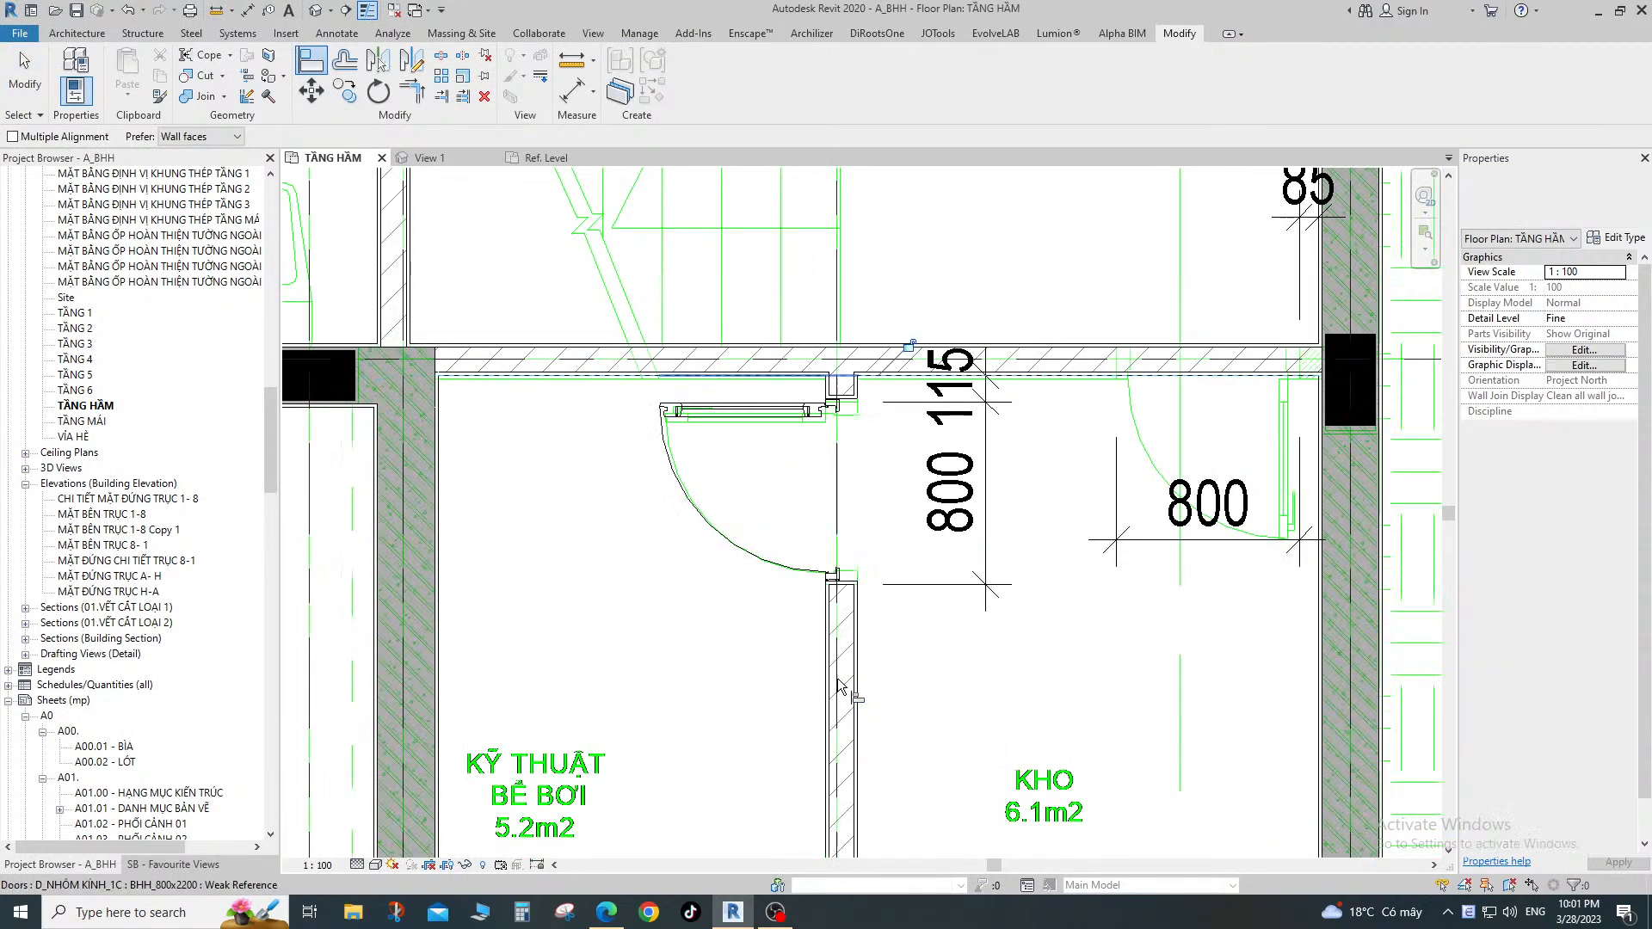
{"action": "scroll", "coordinate": [774, 602], "scroll_direction": "down", "scroll_amount": 2}
{"action": "key", "text": "Escape"}
{"action": "left_click", "coordinate": [775, 470]}
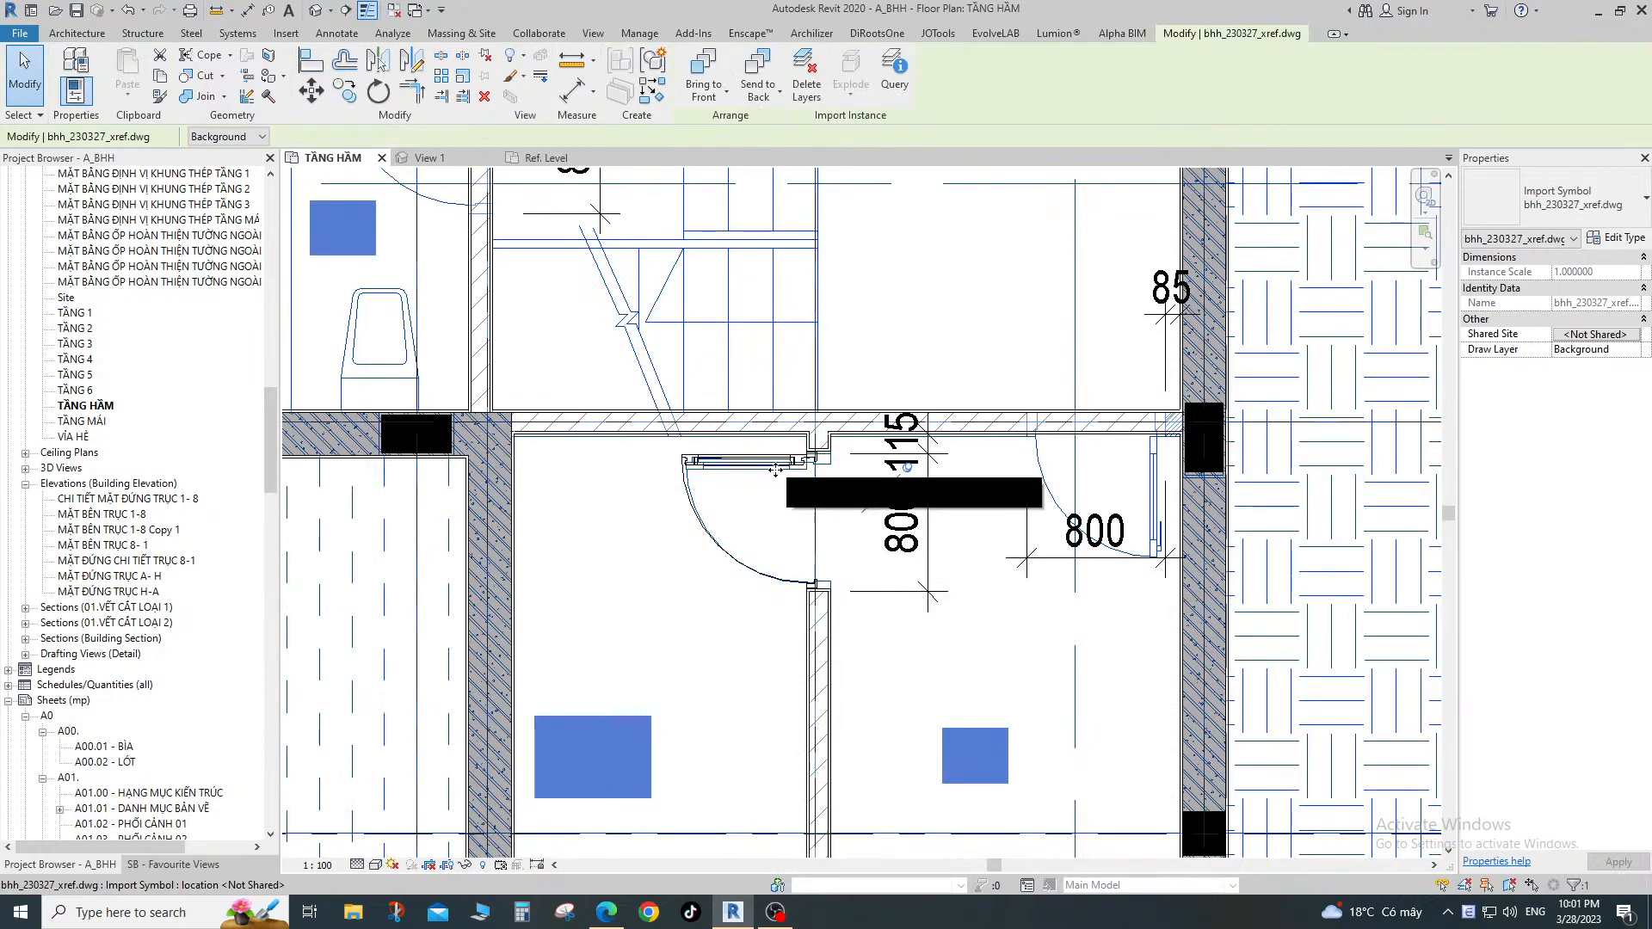
{"action": "key", "text": "Escape"}
Place a D_NHÔM KÍNH_1C door of type BHH_800x2200 in the horizontal wall above KHO, over the CAD door symbol.
{"action": "key", "text": "d"}
{"action": "key", "text": "r"}
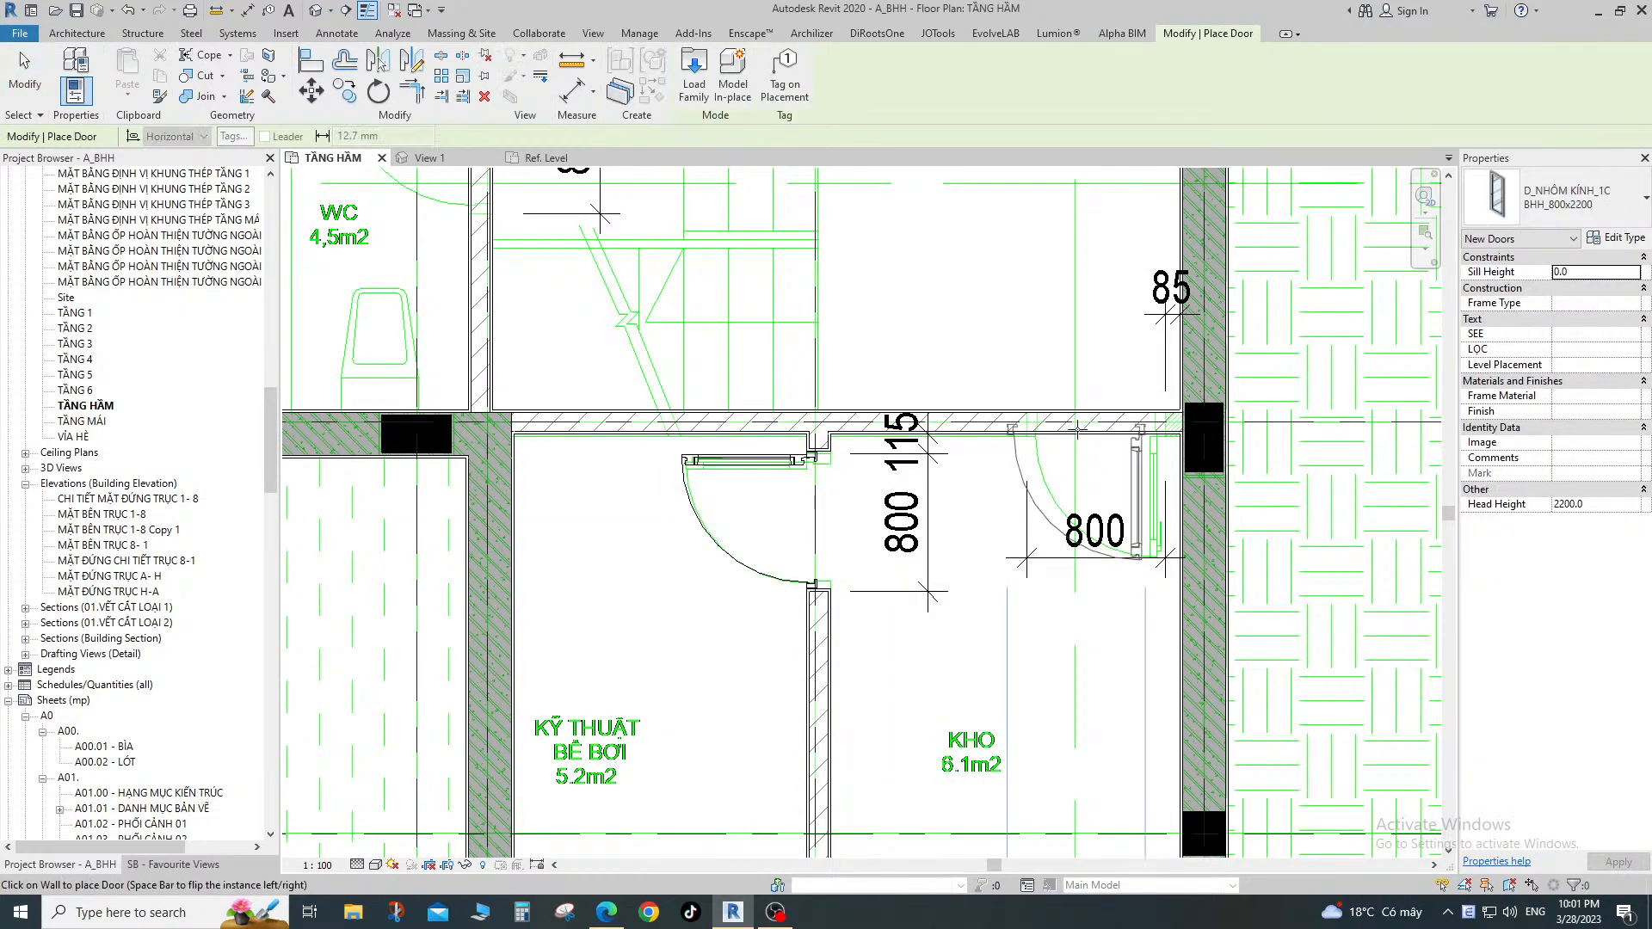
{"action": "left_click", "coordinate": [1078, 427]}
{"action": "key", "text": "Escape"}
Align the offset reference of the door above KHO with the inner face of the adjoining outer wall.
{"action": "scroll", "coordinate": [1153, 447], "scroll_direction": "up", "scroll_amount": 2}
{"action": "key", "text": "a"}
{"action": "key", "text": "l"}
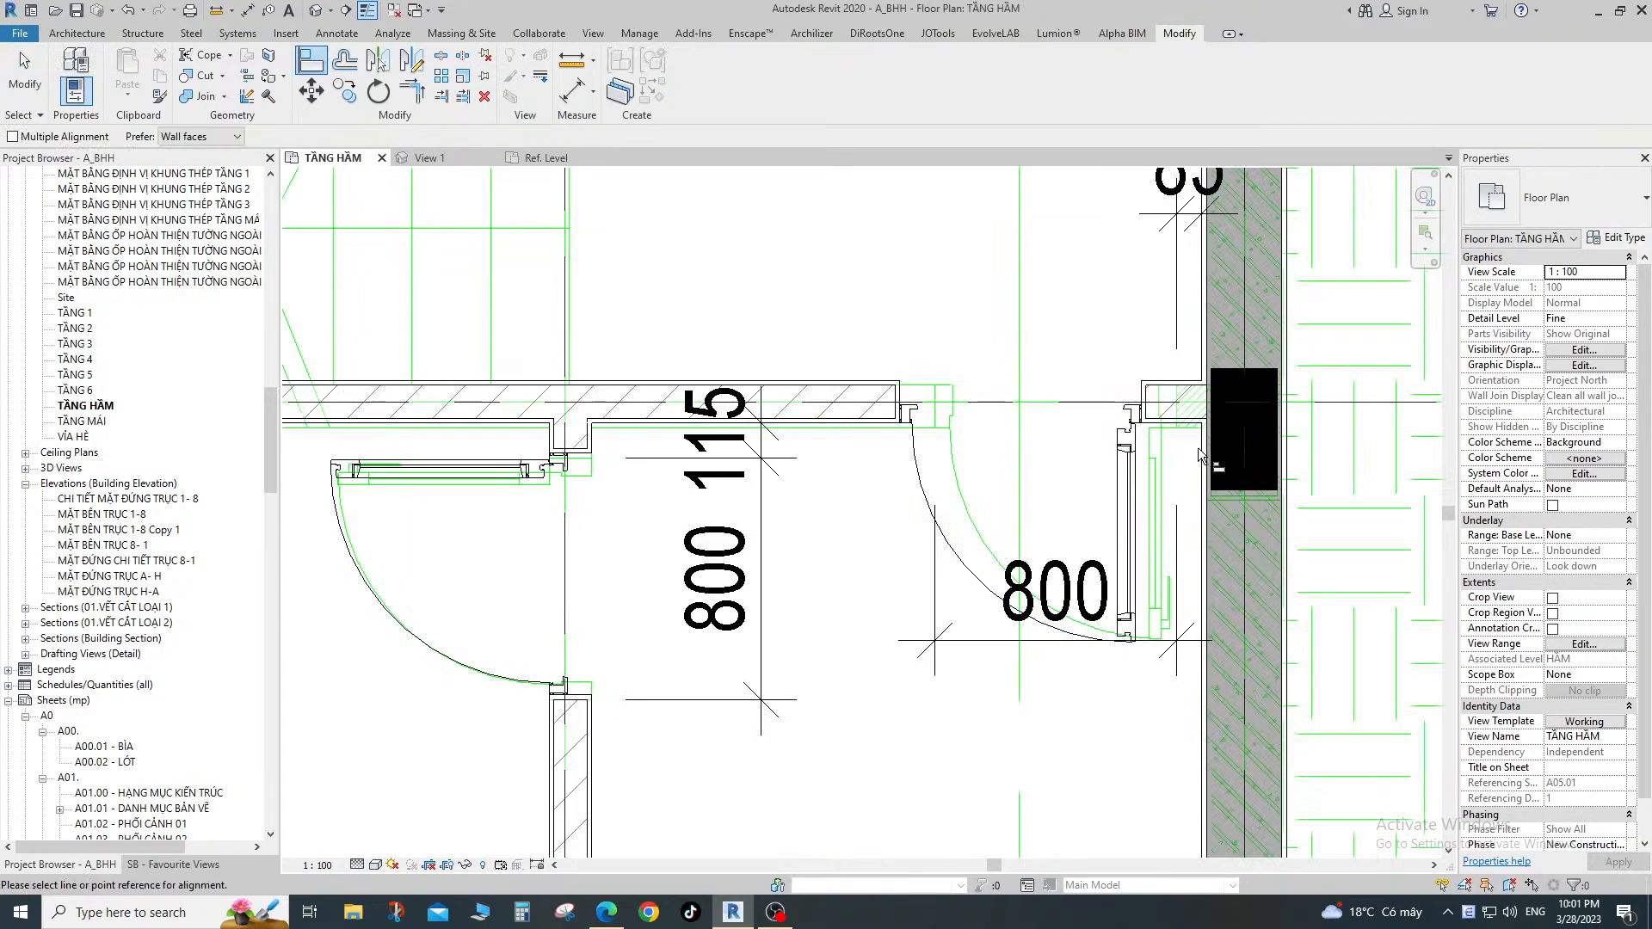
{"action": "left_click", "coordinate": [1196, 450]}
{"action": "left_click", "coordinate": [1165, 425]}
{"action": "scroll", "coordinate": [1154, 467], "scroll_direction": "down", "scroll_amount": 4}
{"action": "key", "text": "Escape"}
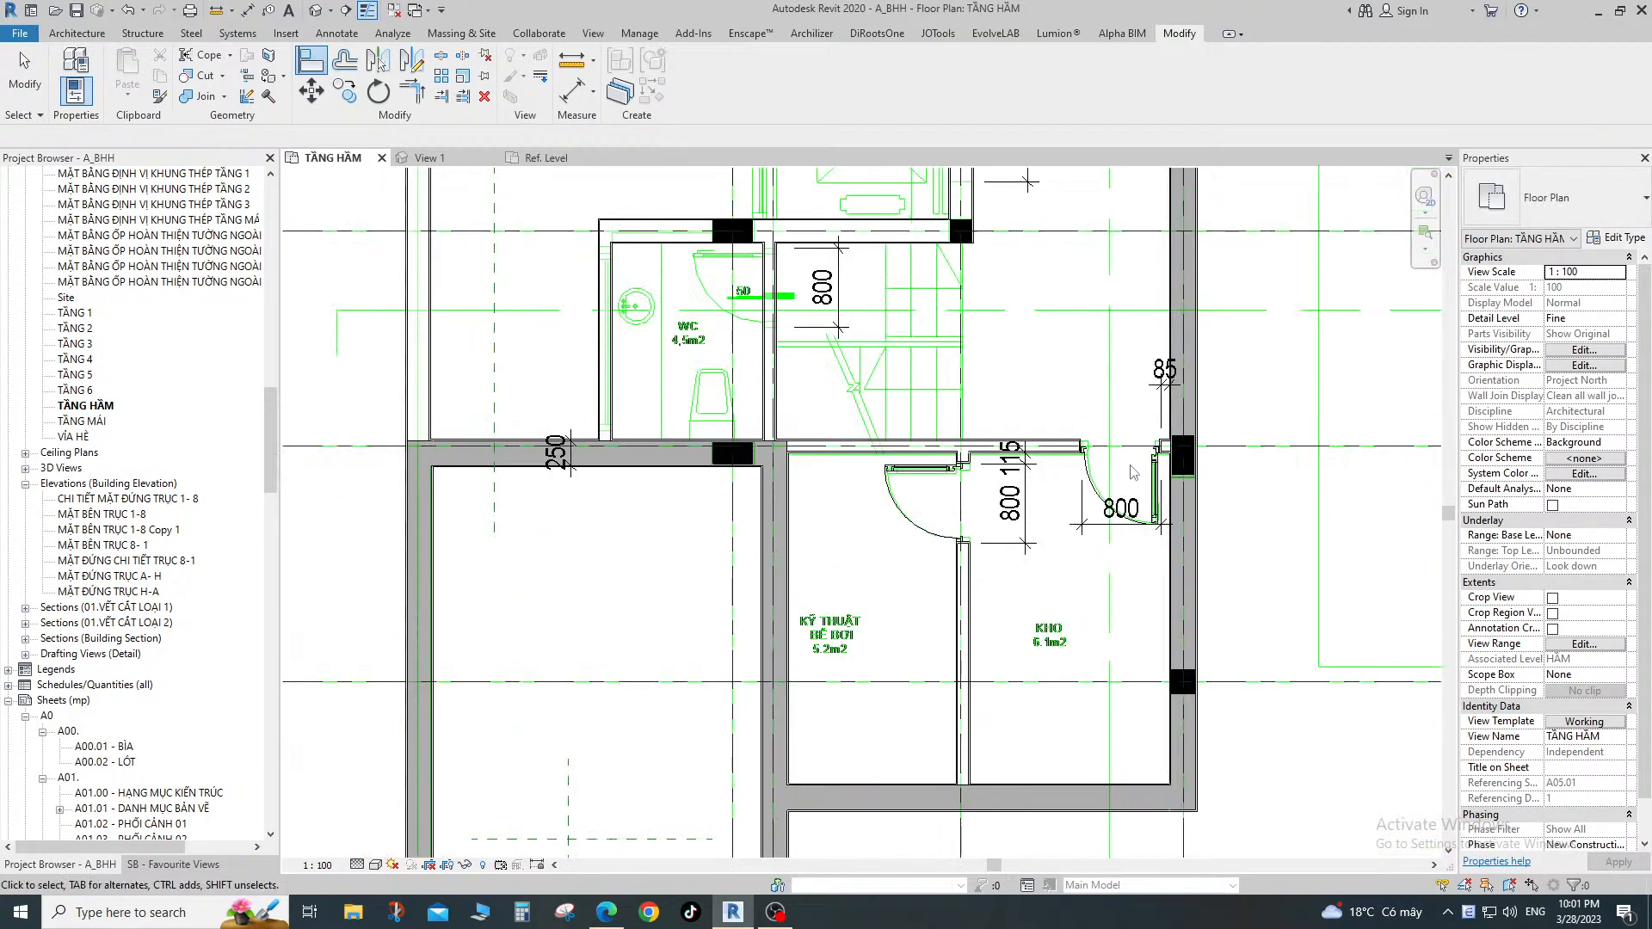
Place an M_Door-Opening of type 1000x2200 in the lift shaft wall beside the 800 dimension and the -3.300 level mark.
{"action": "scroll", "coordinate": [1108, 499], "scroll_direction": "down", "scroll_amount": 2}
{"action": "scroll", "coordinate": [1053, 329], "scroll_direction": "up", "scroll_amount": 1}
{"action": "middle_click_drag", "start_coordinate": [1053, 329], "coordinate": [1042, 574]}
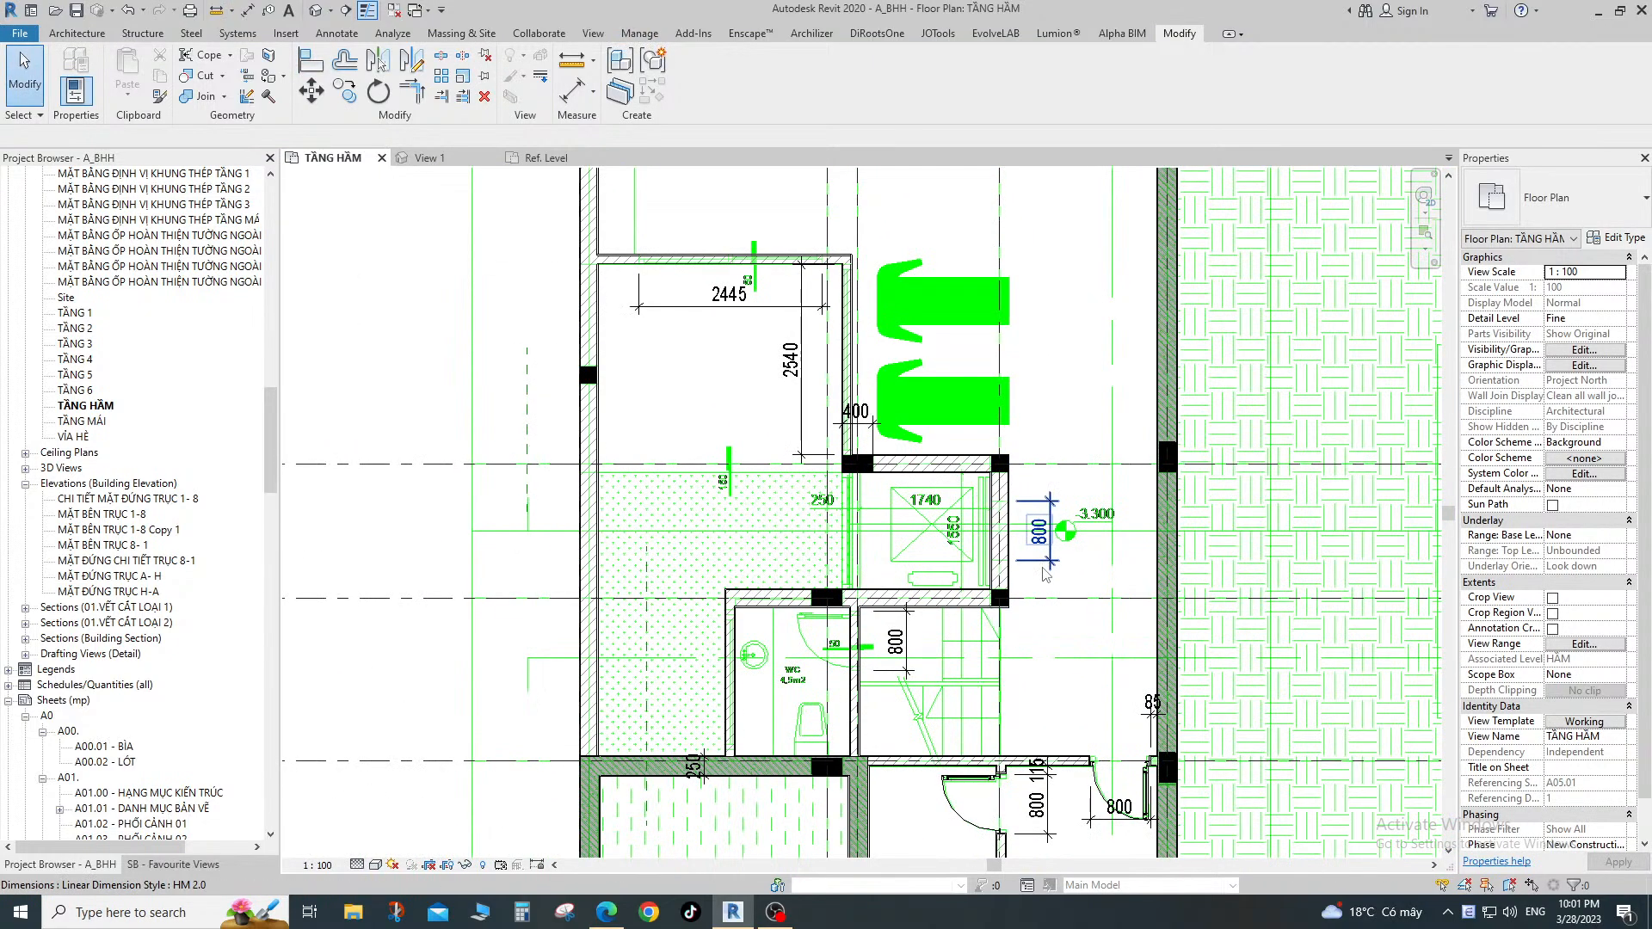
{"action": "middle_click_drag", "start_coordinate": [1011, 387], "coordinate": [1046, 580]}
{"action": "scroll", "coordinate": [845, 459], "scroll_direction": "up", "scroll_amount": 1}
{"action": "scroll", "coordinate": [852, 495], "scroll_direction": "down", "scroll_amount": 1}
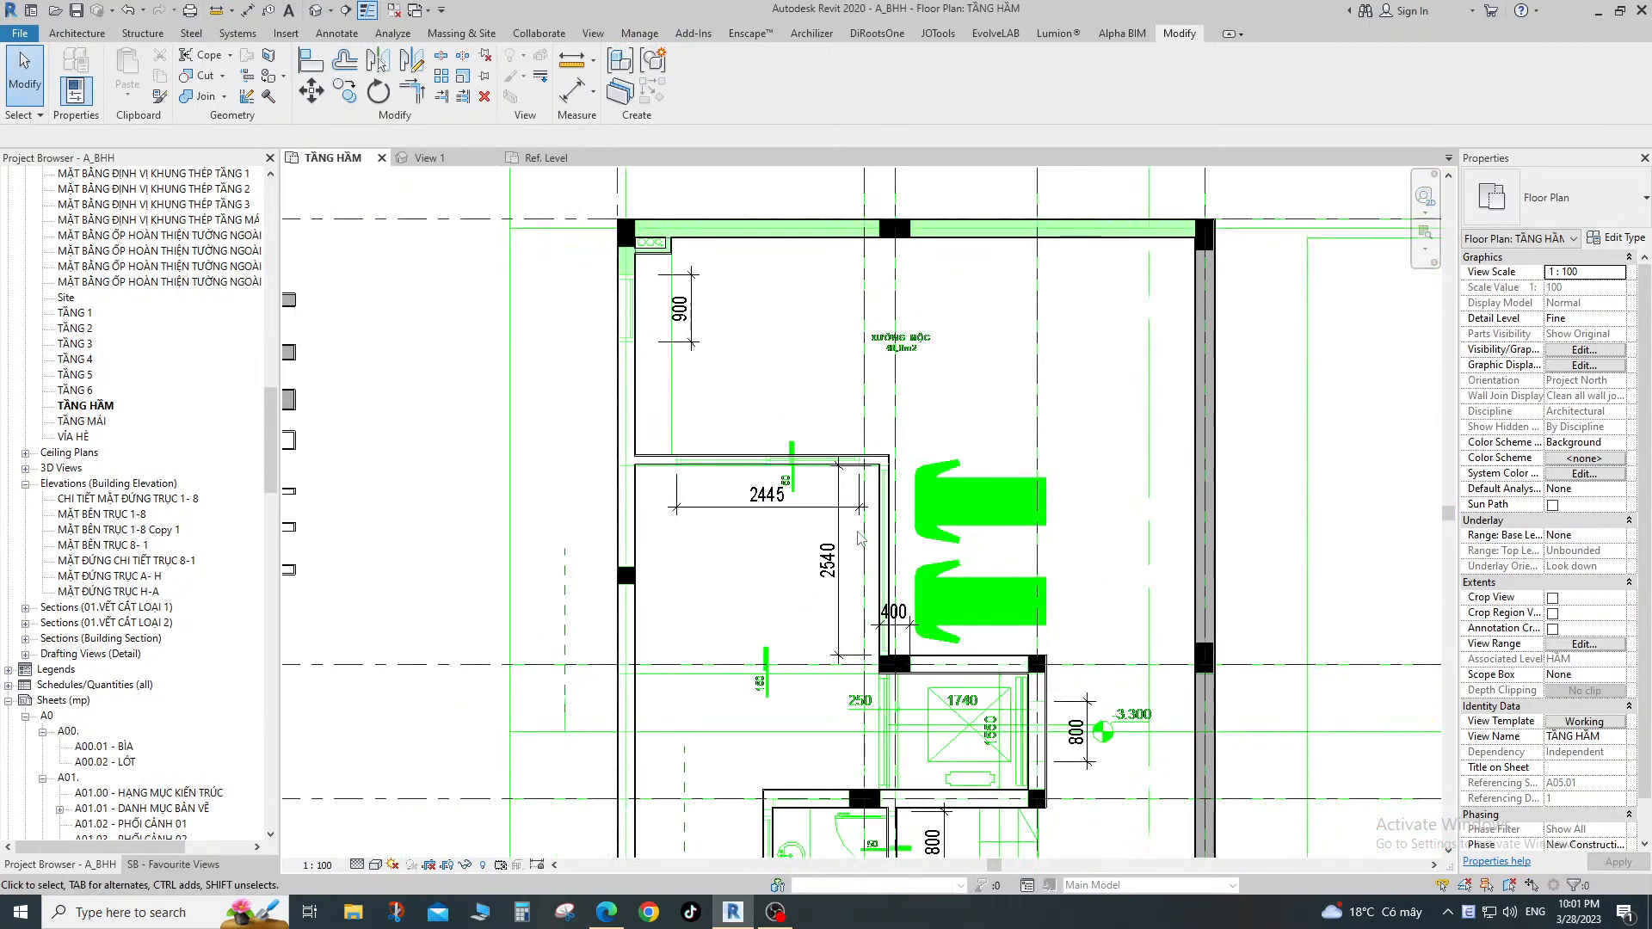
{"action": "middle_click_drag", "start_coordinate": [897, 621], "coordinate": [815, 370]}
{"action": "scroll", "coordinate": [943, 449], "scroll_direction": "up", "scroll_amount": 2}
{"action": "key", "text": "d"}
{"action": "key", "text": "r"}
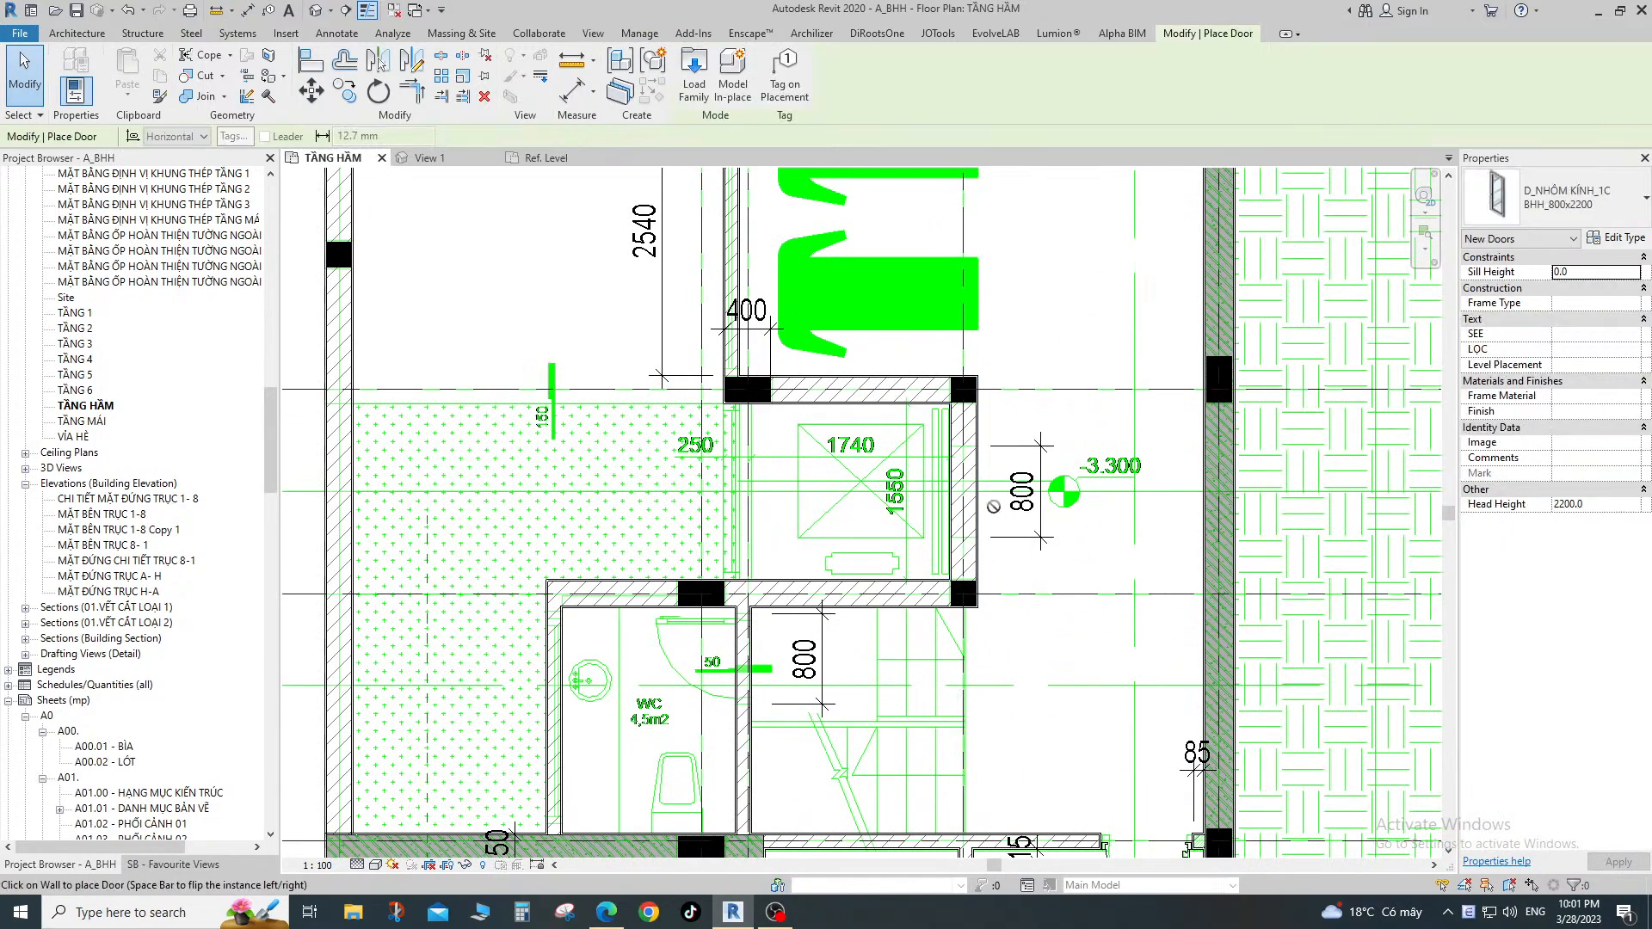
{"action": "left_click", "coordinate": [1607, 215]}
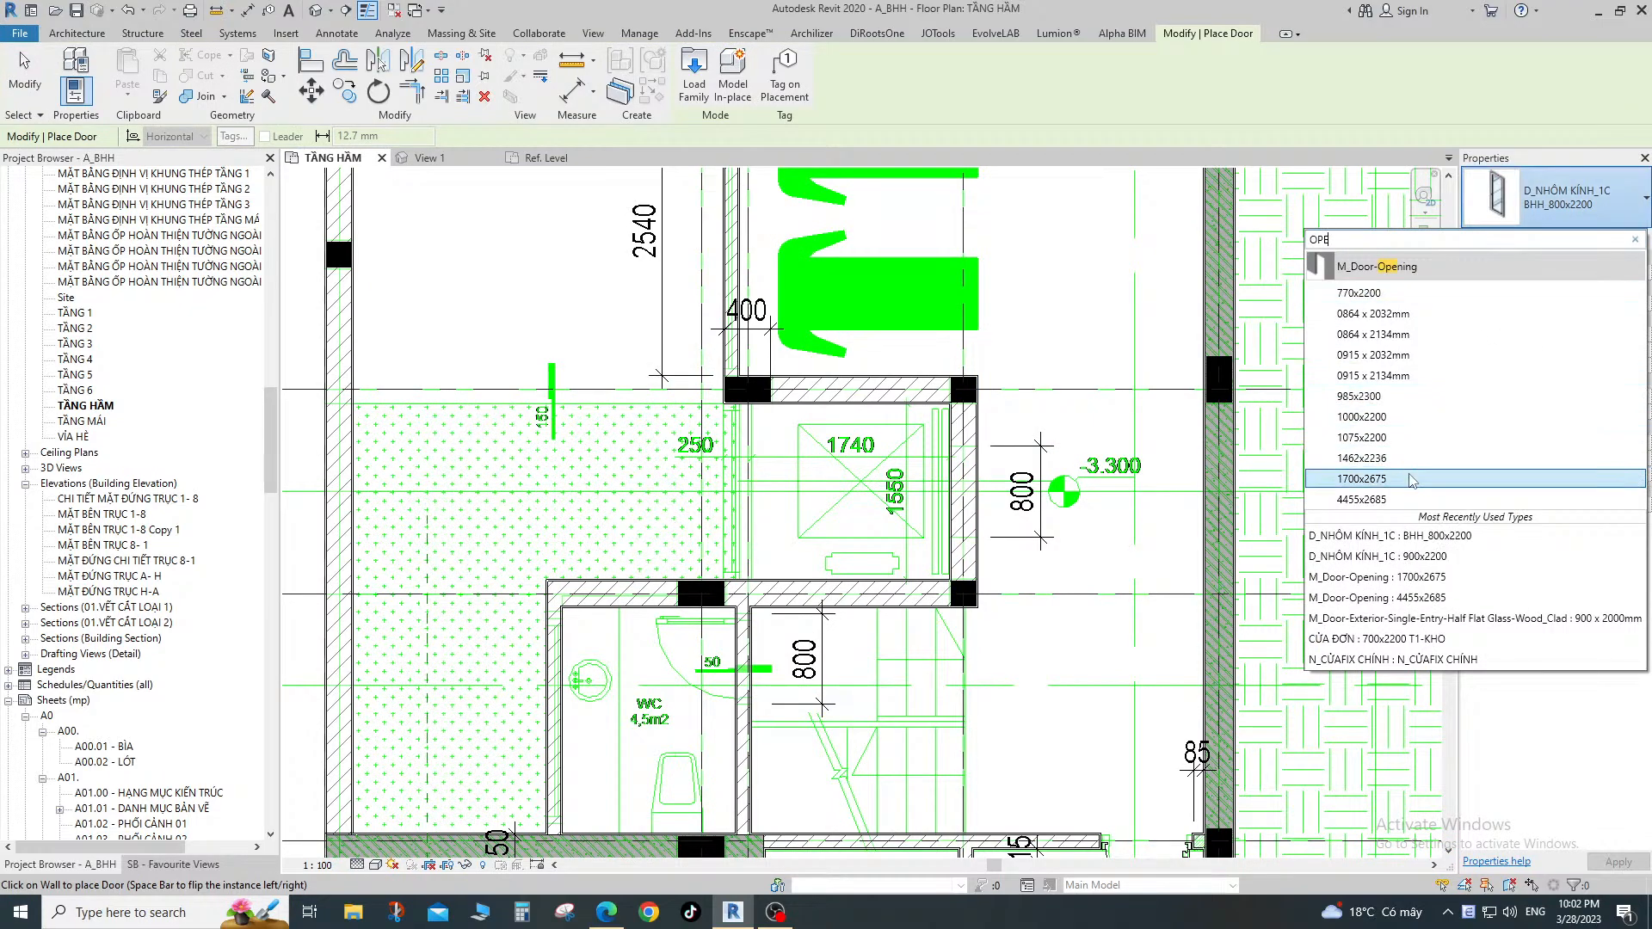
{"action": "left_click", "coordinate": [1362, 416]}
{"action": "scroll", "coordinate": [979, 494], "scroll_direction": "up", "scroll_amount": 4}
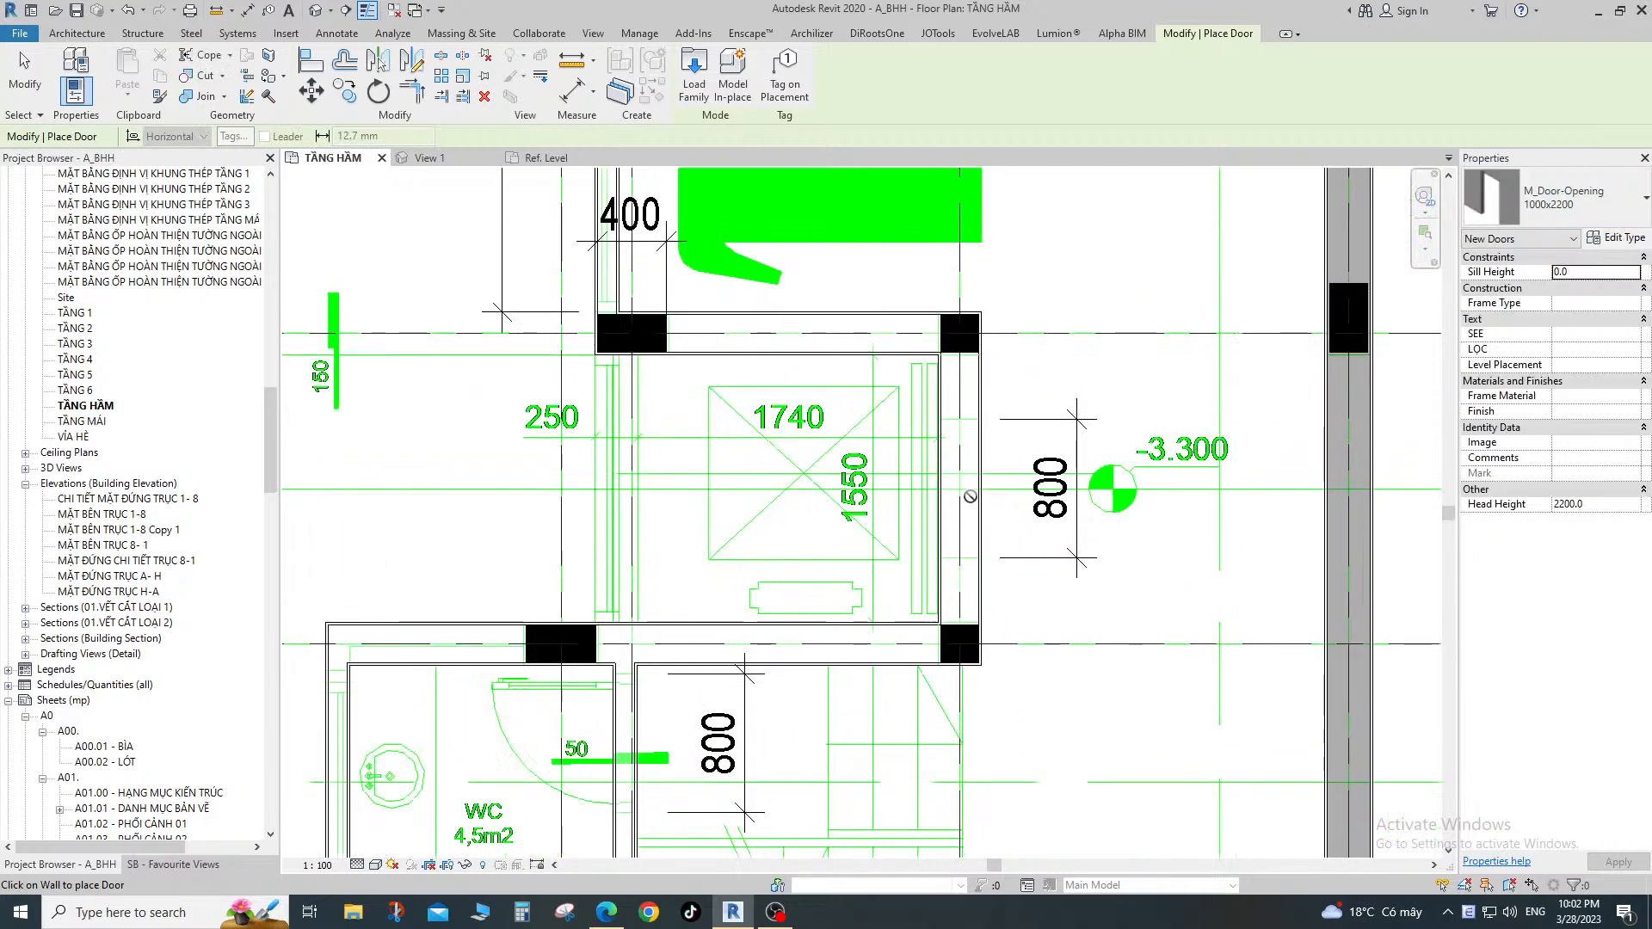
{"action": "left_click", "coordinate": [988, 497]}
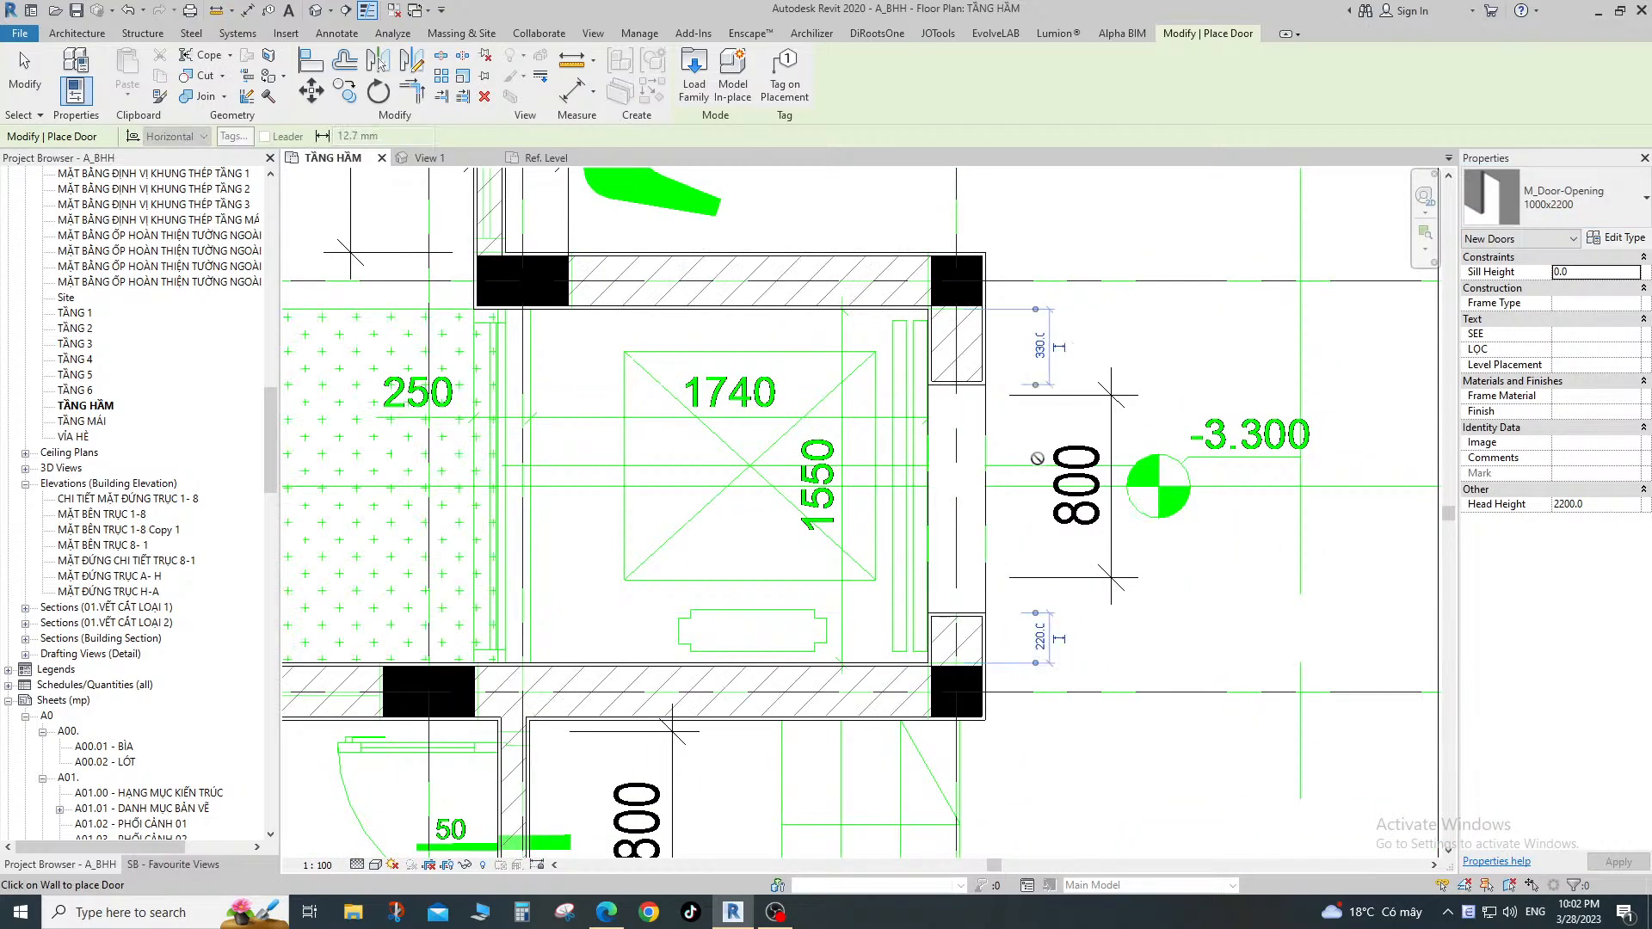
{"action": "key", "text": "Escape"}
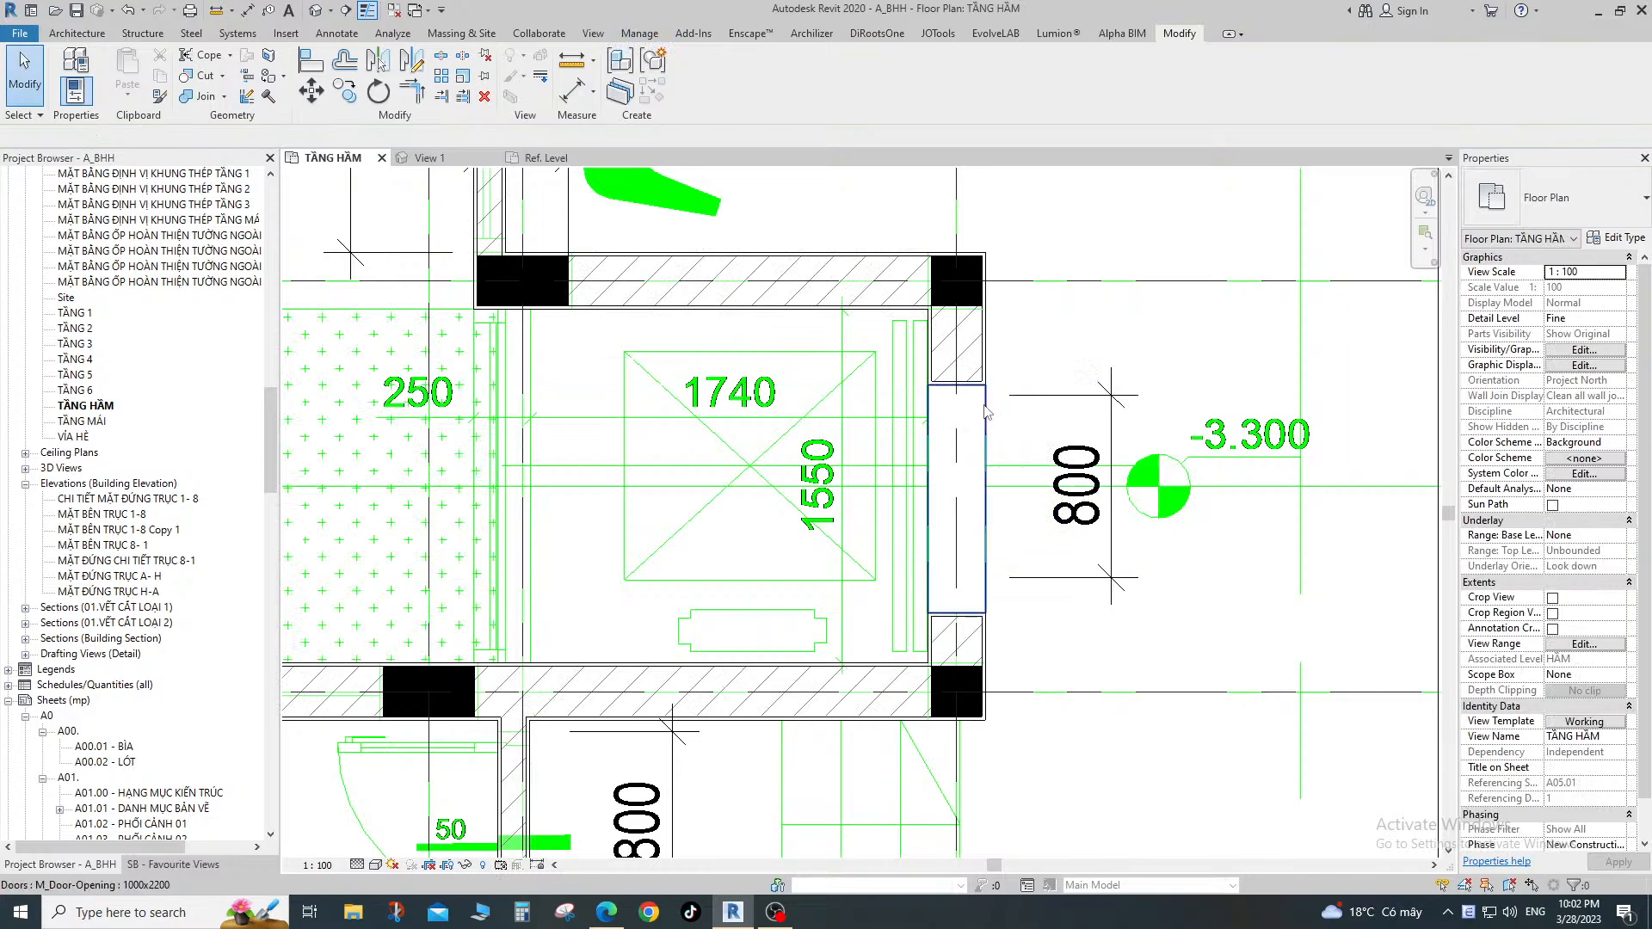
Center the lift opening between its two columns, trying a 270 mm upper offset before setting the lower offset to 275 mm.
{"action": "left_click", "coordinate": [970, 413]}
{"action": "left_click", "coordinate": [1042, 344]}
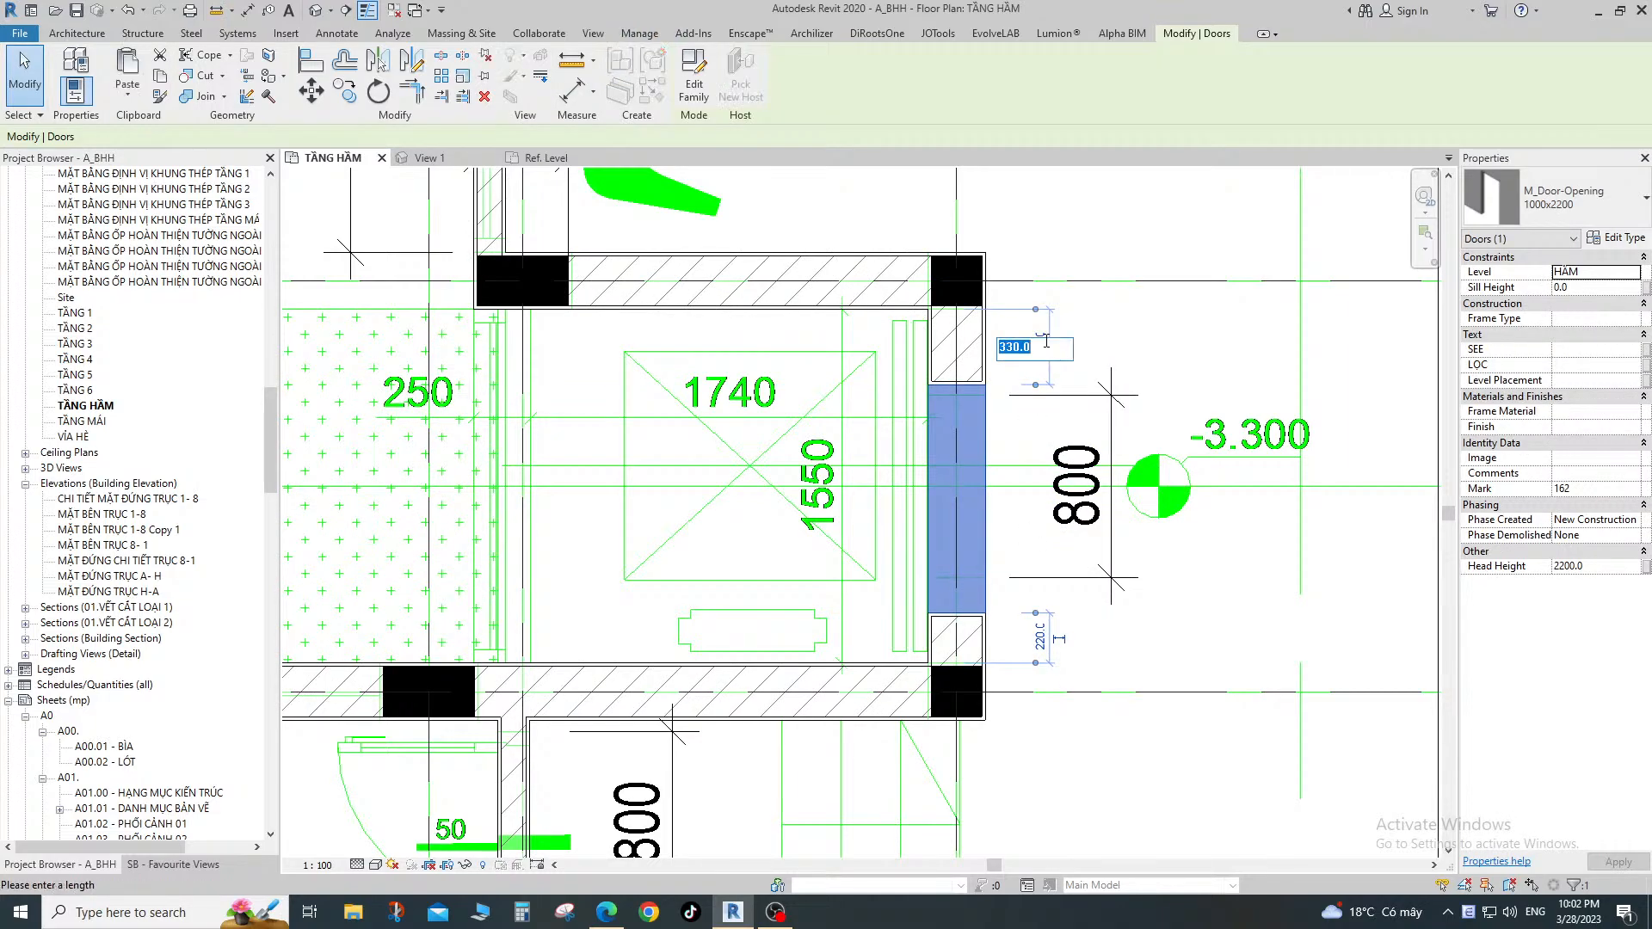
{"action": "type", "text": "270"}
{"action": "key", "text": "Return"}
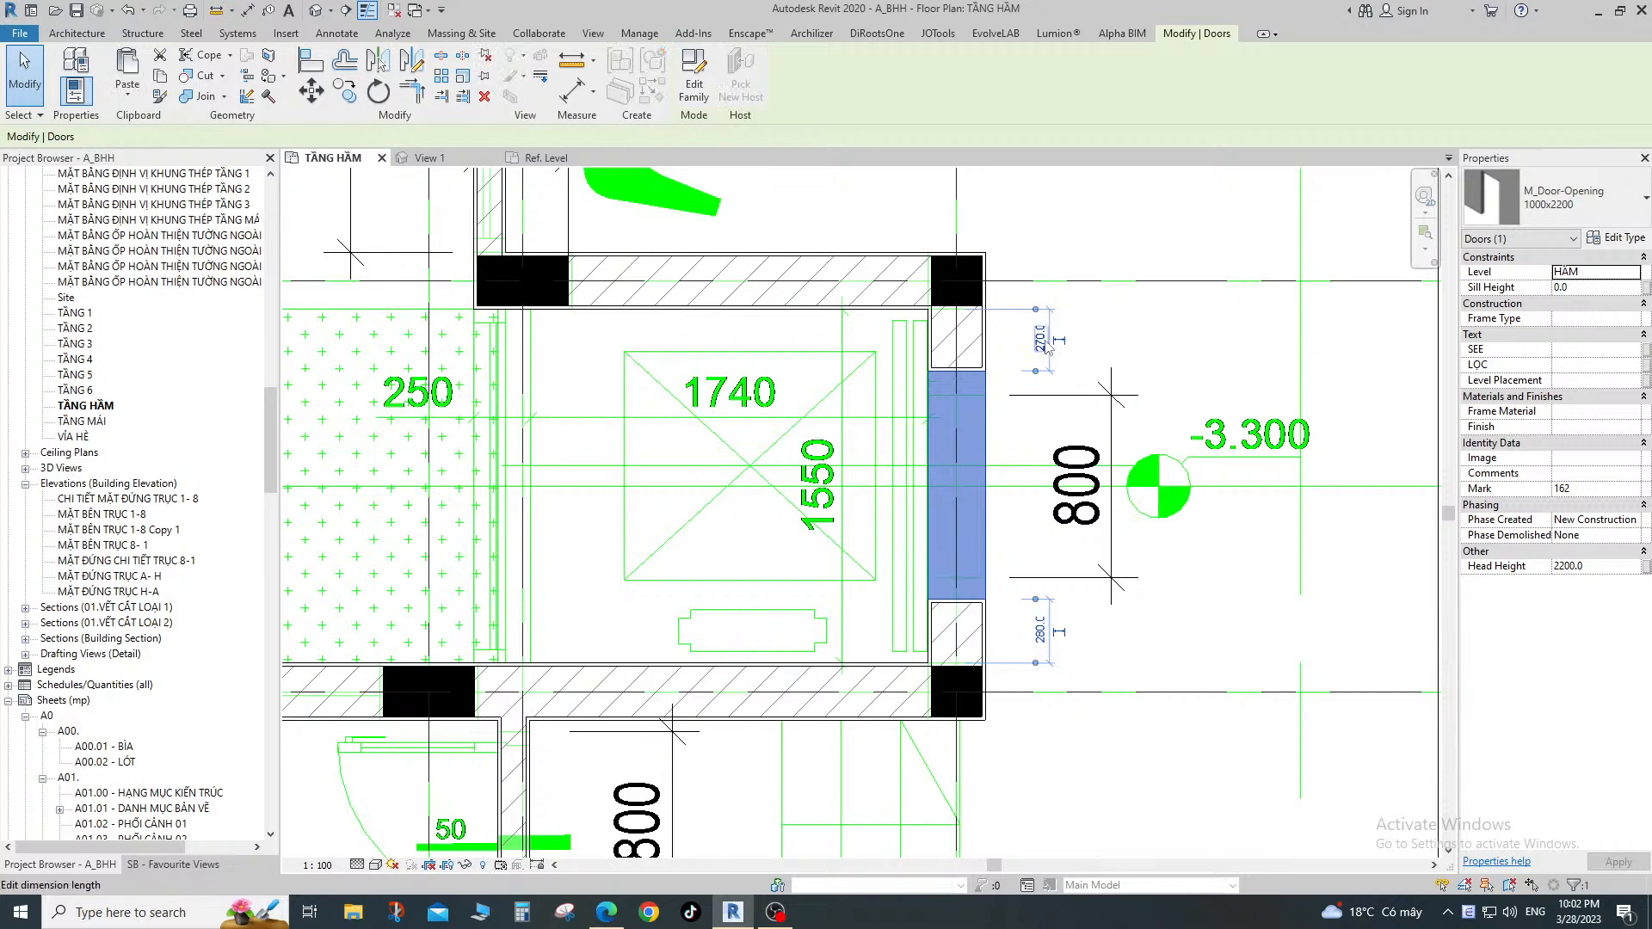
{"action": "scroll", "coordinate": [981, 348], "scroll_direction": "up", "scroll_amount": 2}
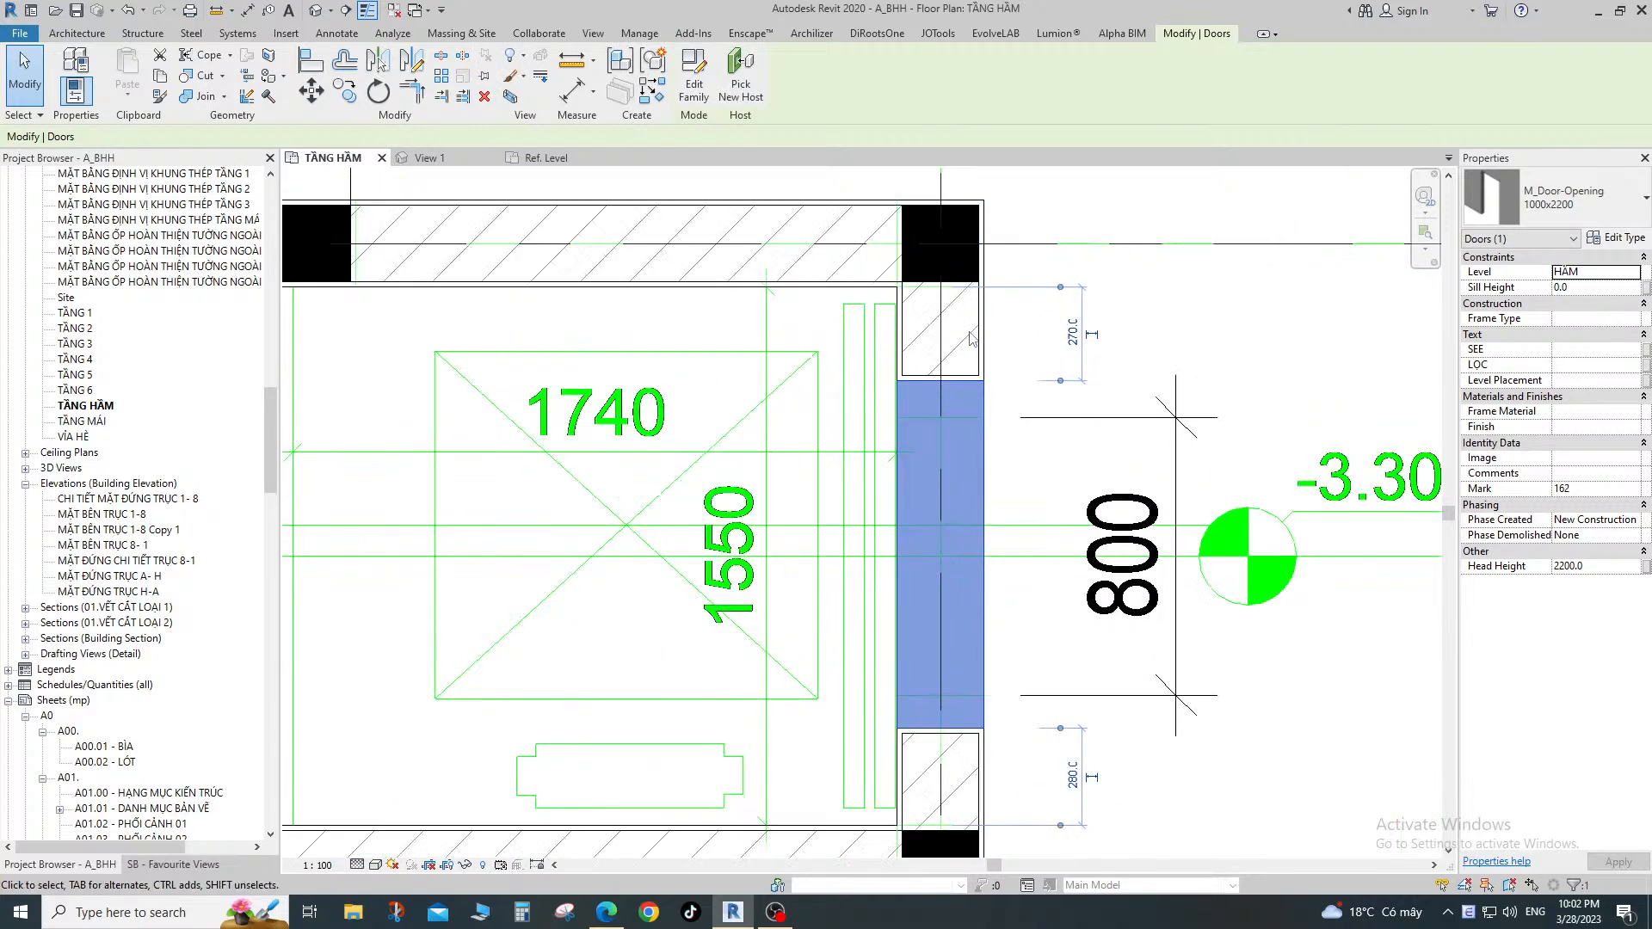
{"action": "scroll", "coordinate": [981, 349], "scroll_direction": "down", "scroll_amount": 1}
{"action": "left_click", "coordinate": [1056, 719]}
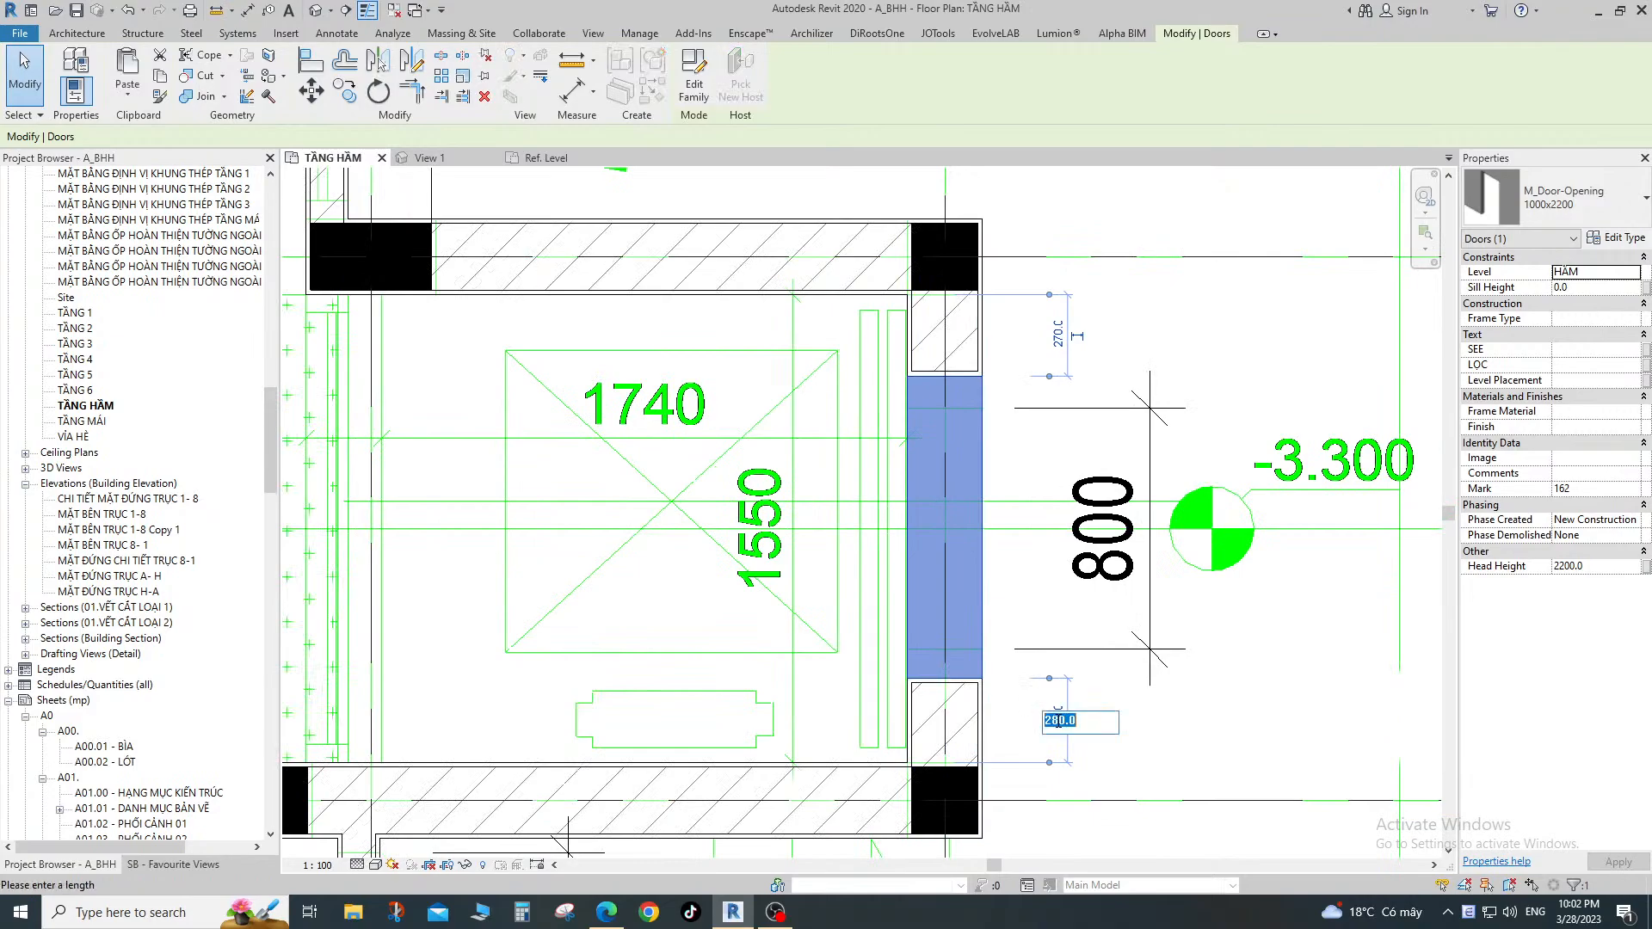
{"action": "type", "text": "275"}
{"action": "key", "text": "Return"}
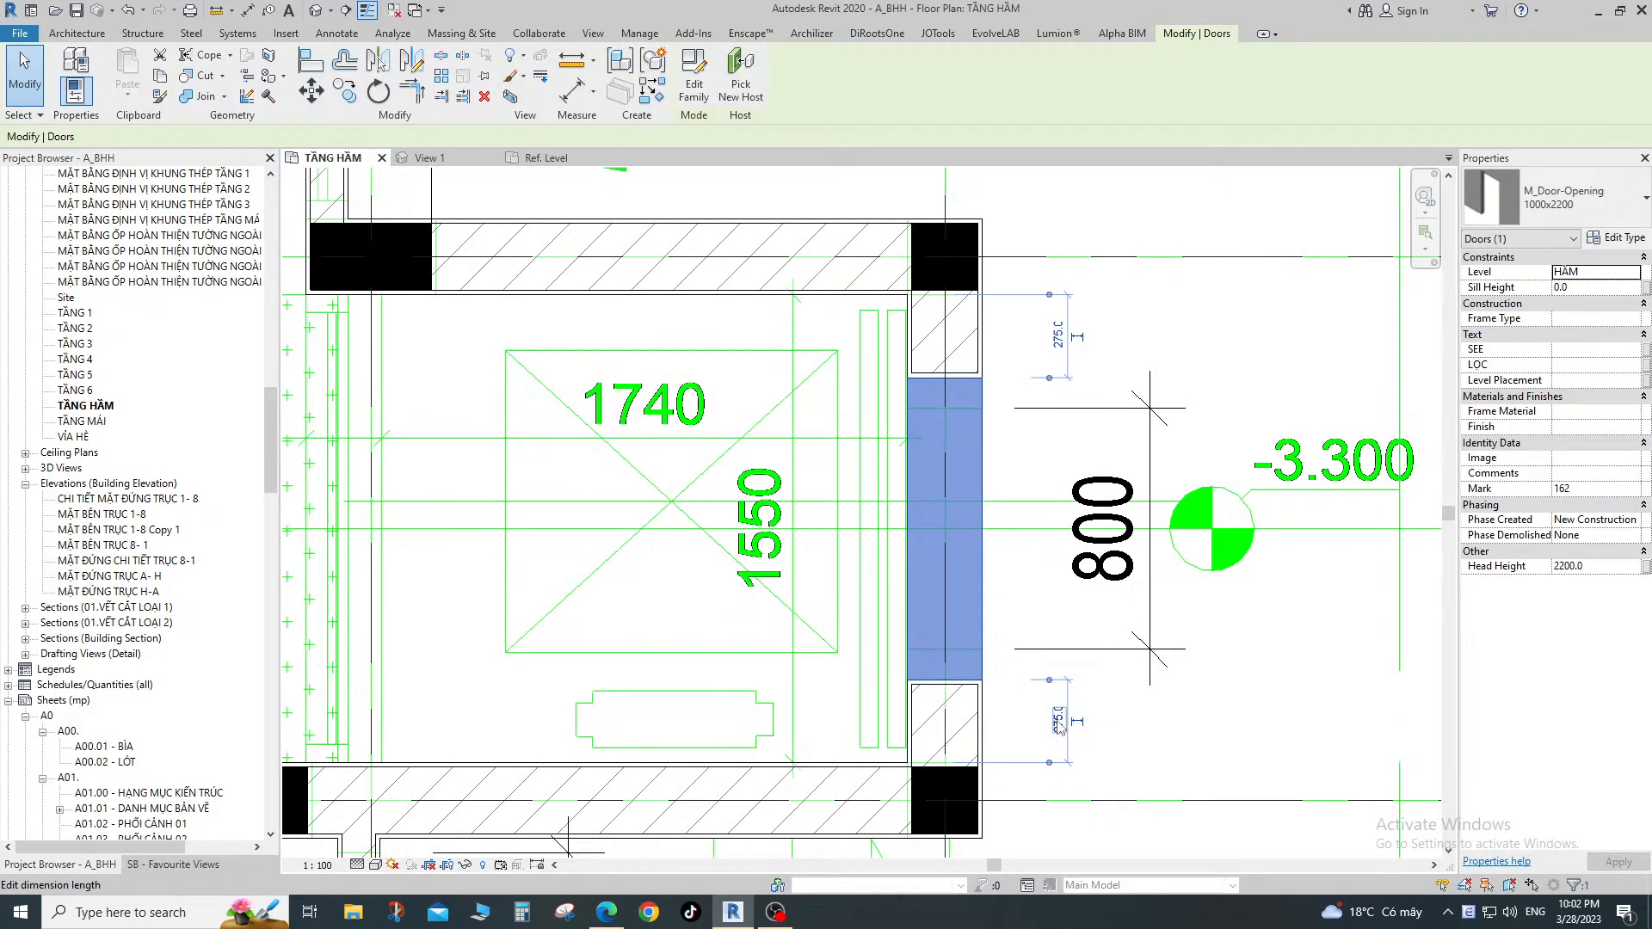
{"action": "key", "text": "Escape"}
{"action": "scroll", "coordinate": [1058, 718], "scroll_direction": "down", "scroll_amount": 2}
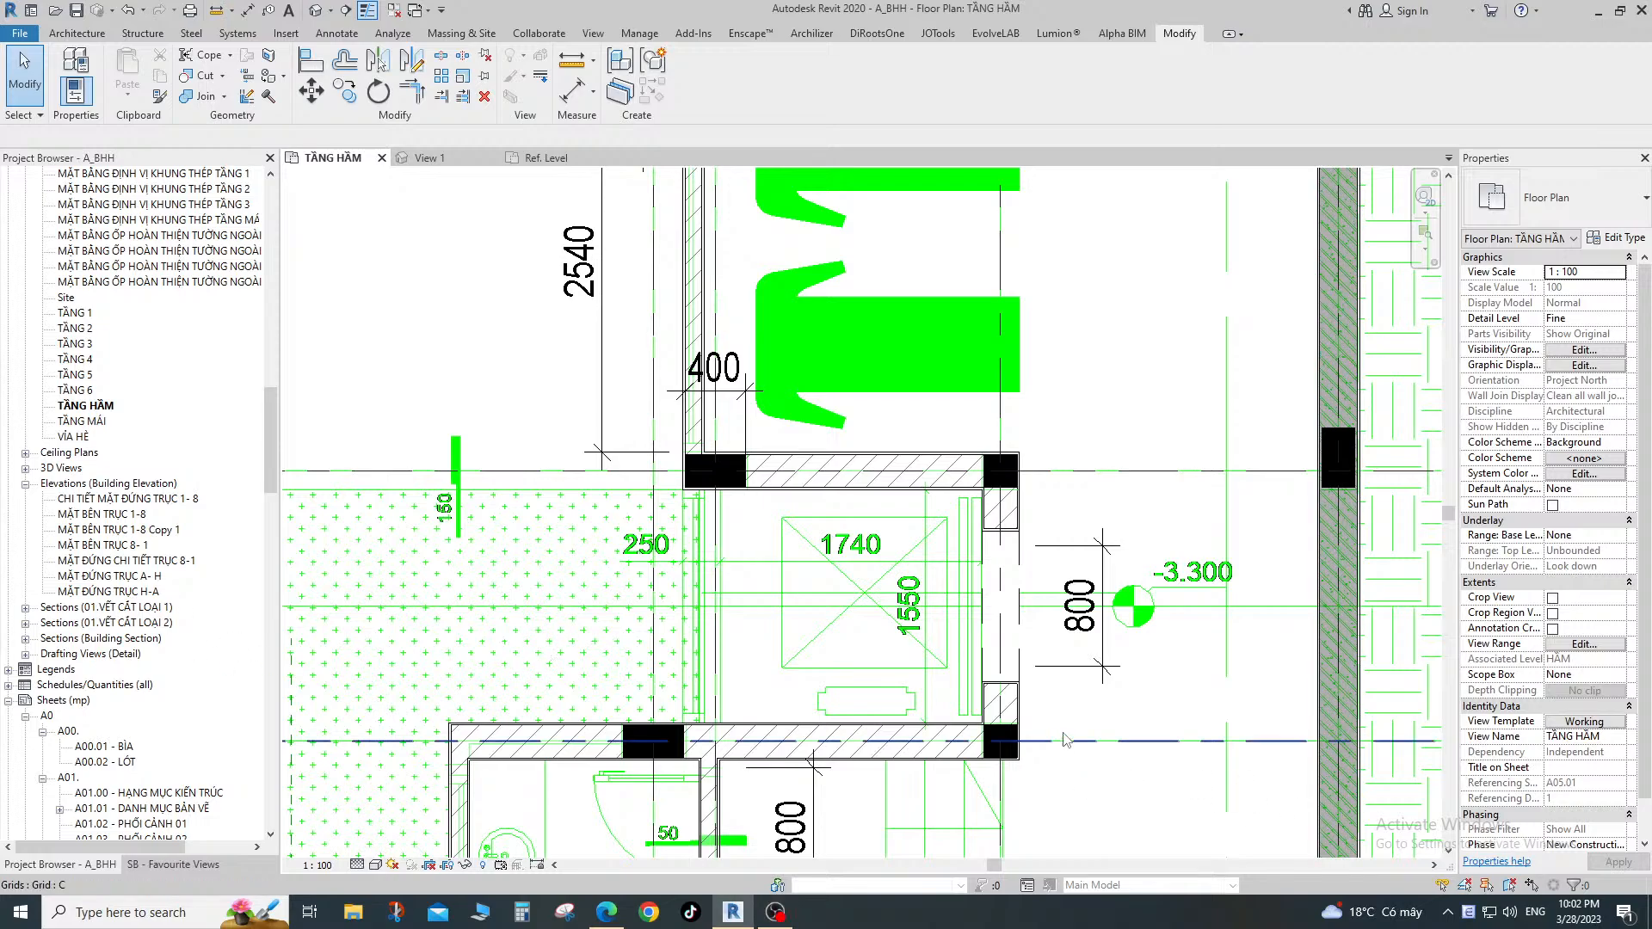
{"action": "scroll", "coordinate": [860, 493], "scroll_direction": "down", "scroll_amount": 3}
{"action": "scroll", "coordinate": [861, 493], "scroll_direction": "down", "scroll_amount": 5}
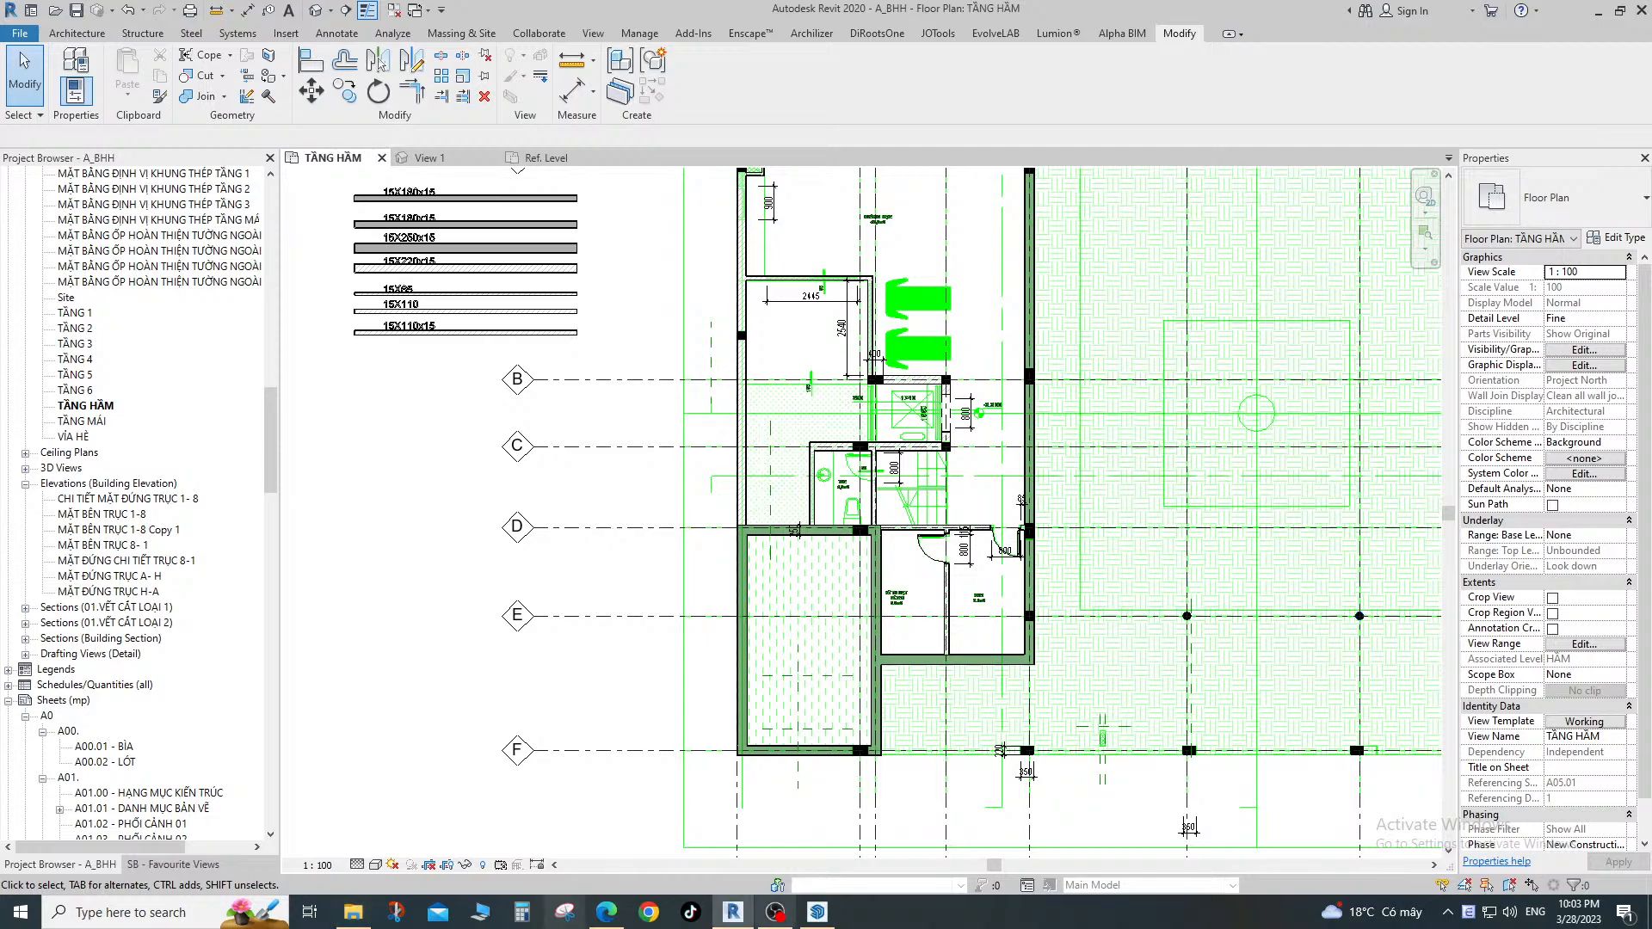
{"action": "left_click", "coordinate": [824, 908]}
{"action": "left_click", "coordinate": [957, 494]}
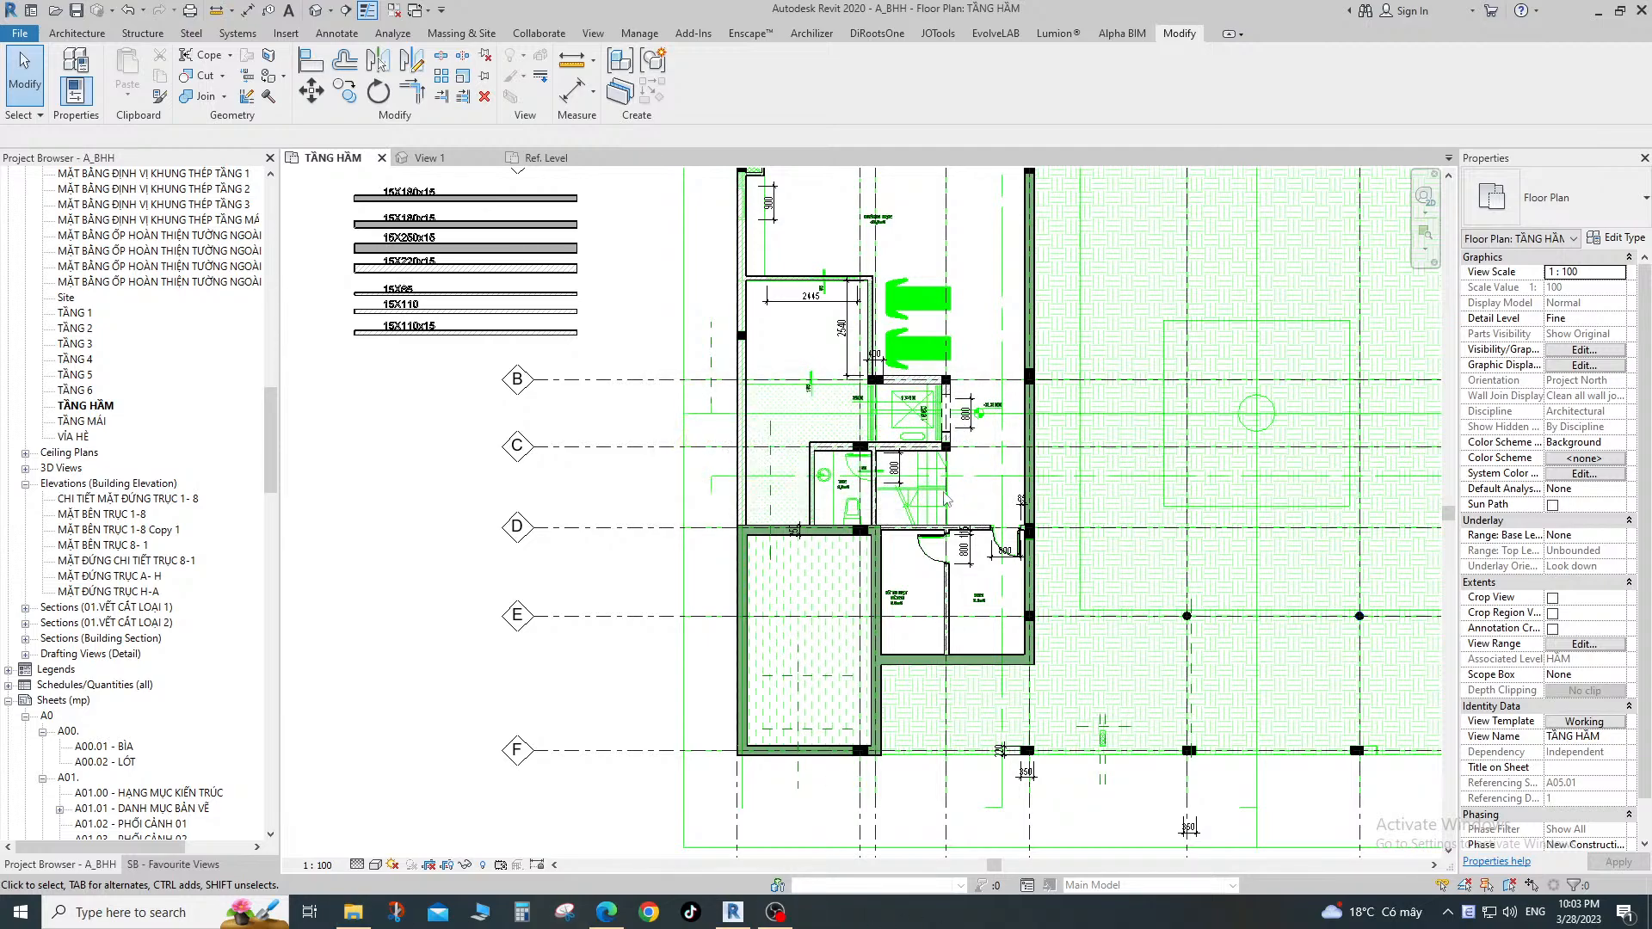
{"action": "scroll", "coordinate": [862, 664], "scroll_direction": "up", "scroll_amount": 2}
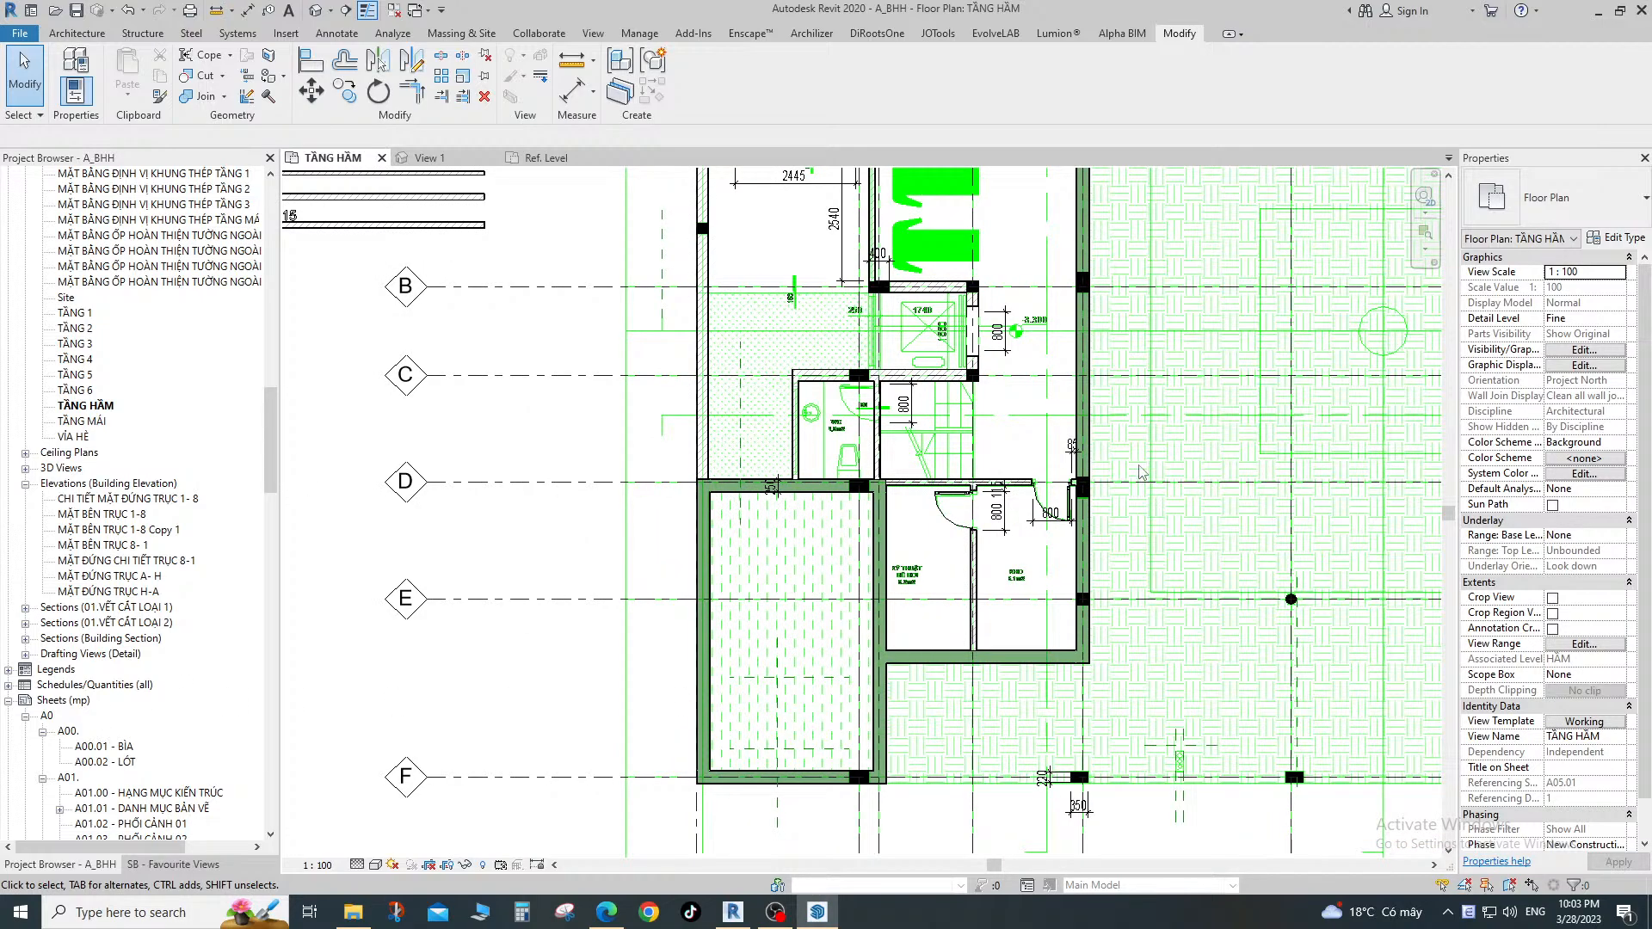
{"action": "scroll", "coordinate": [946, 499], "scroll_direction": "up", "scroll_amount": 2}
{"action": "scroll", "coordinate": [907, 517], "scroll_direction": "up", "scroll_amount": 2}
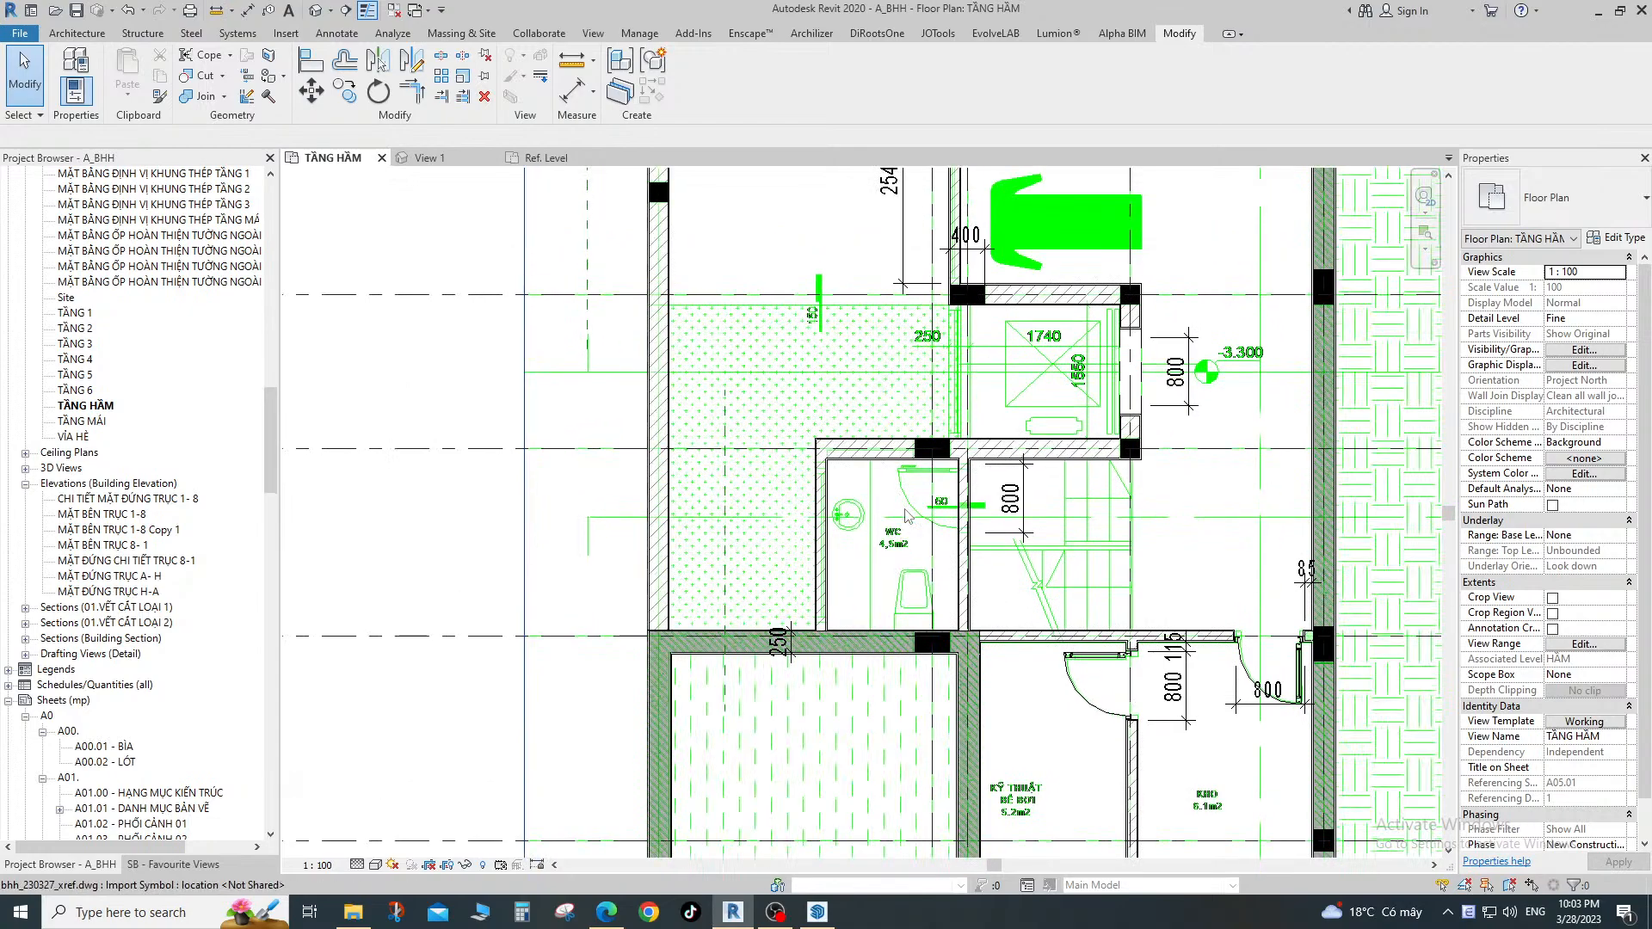
{"action": "scroll", "coordinate": [962, 540], "scroll_direction": "up", "scroll_amount": 2}
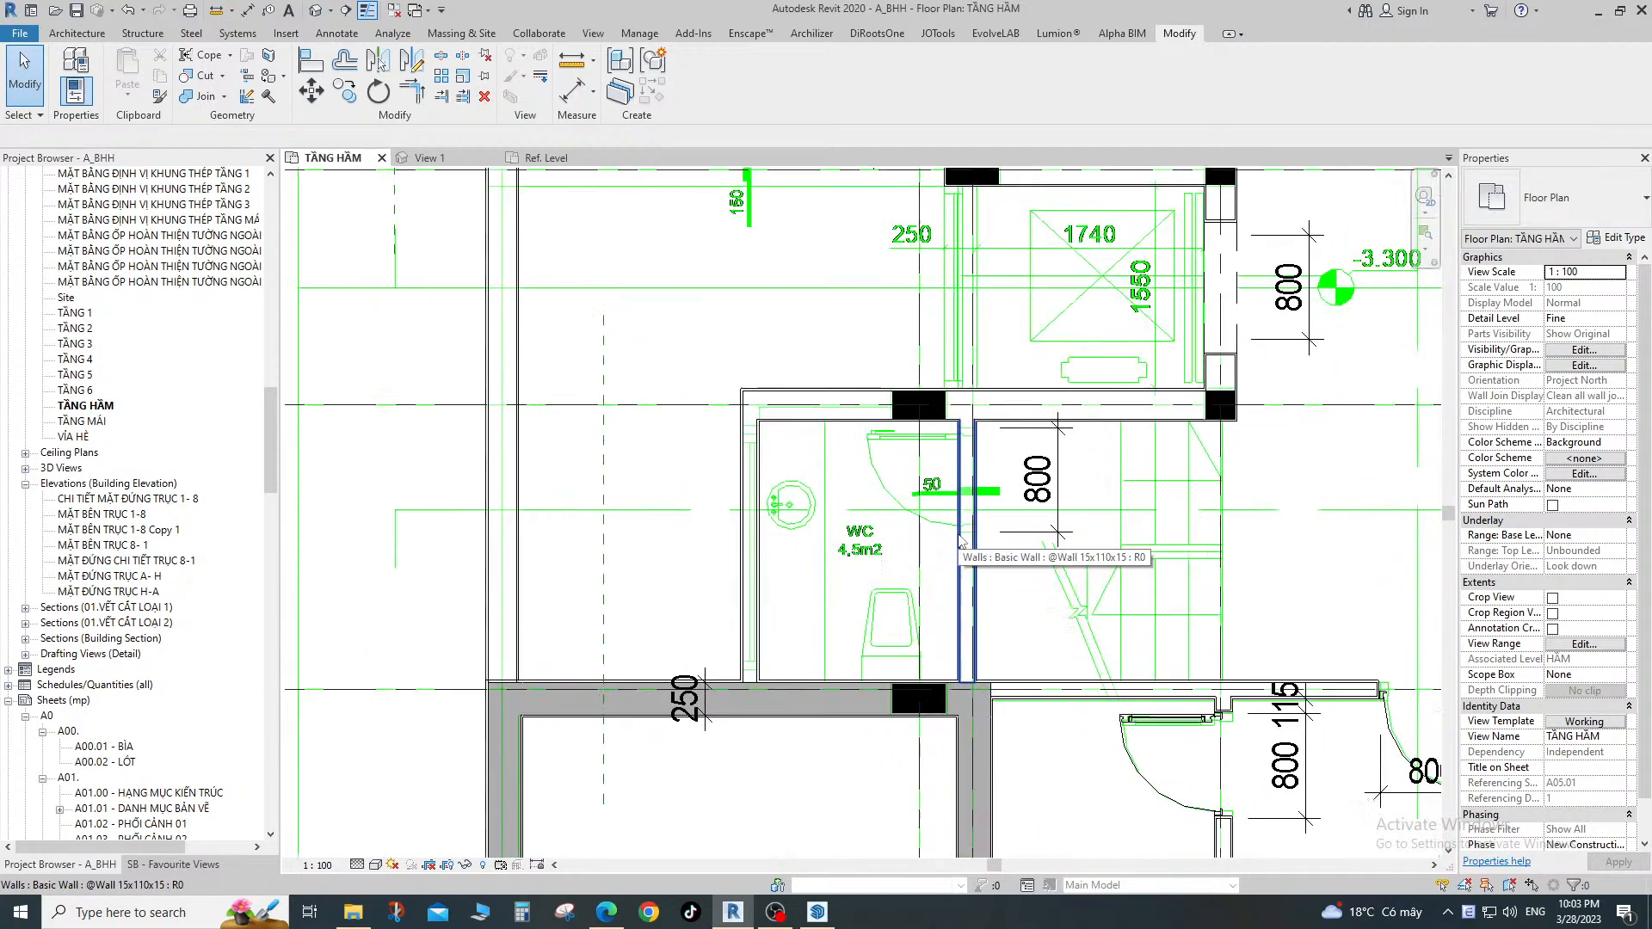
{"action": "middle_click_drag", "start_coordinate": [1008, 534], "coordinate": [852, 490]}
{"action": "scroll", "coordinate": [861, 499], "scroll_direction": "down", "scroll_amount": 2}
{"action": "scroll", "coordinate": [1066, 671], "scroll_direction": "up", "scroll_amount": 1}
{"action": "middle_click_drag", "start_coordinate": [1067, 671], "coordinate": [1070, 637]}
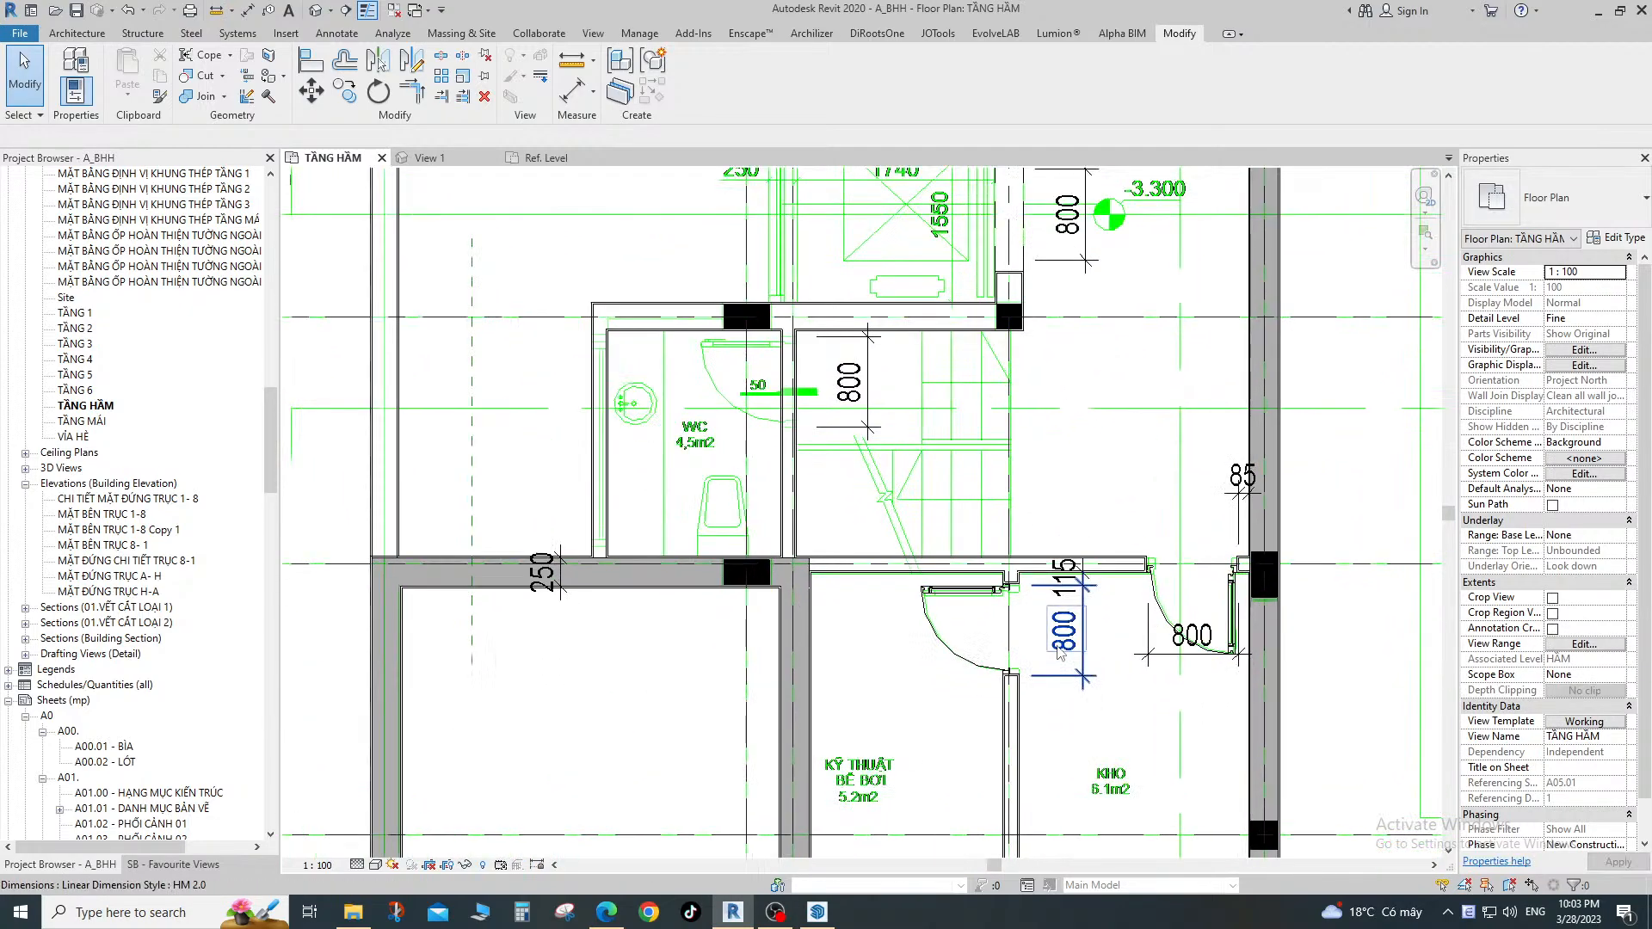
Place a D_WC door of type WC 850x2200 in the wall between the WC and the stairs, swinging into the WC.
{"action": "left_click", "coordinate": [953, 652]}
{"action": "key", "text": "c"}
{"action": "key", "text": "s"}
{"action": "scroll", "coordinate": [796, 404], "scroll_direction": "up", "scroll_amount": 1}
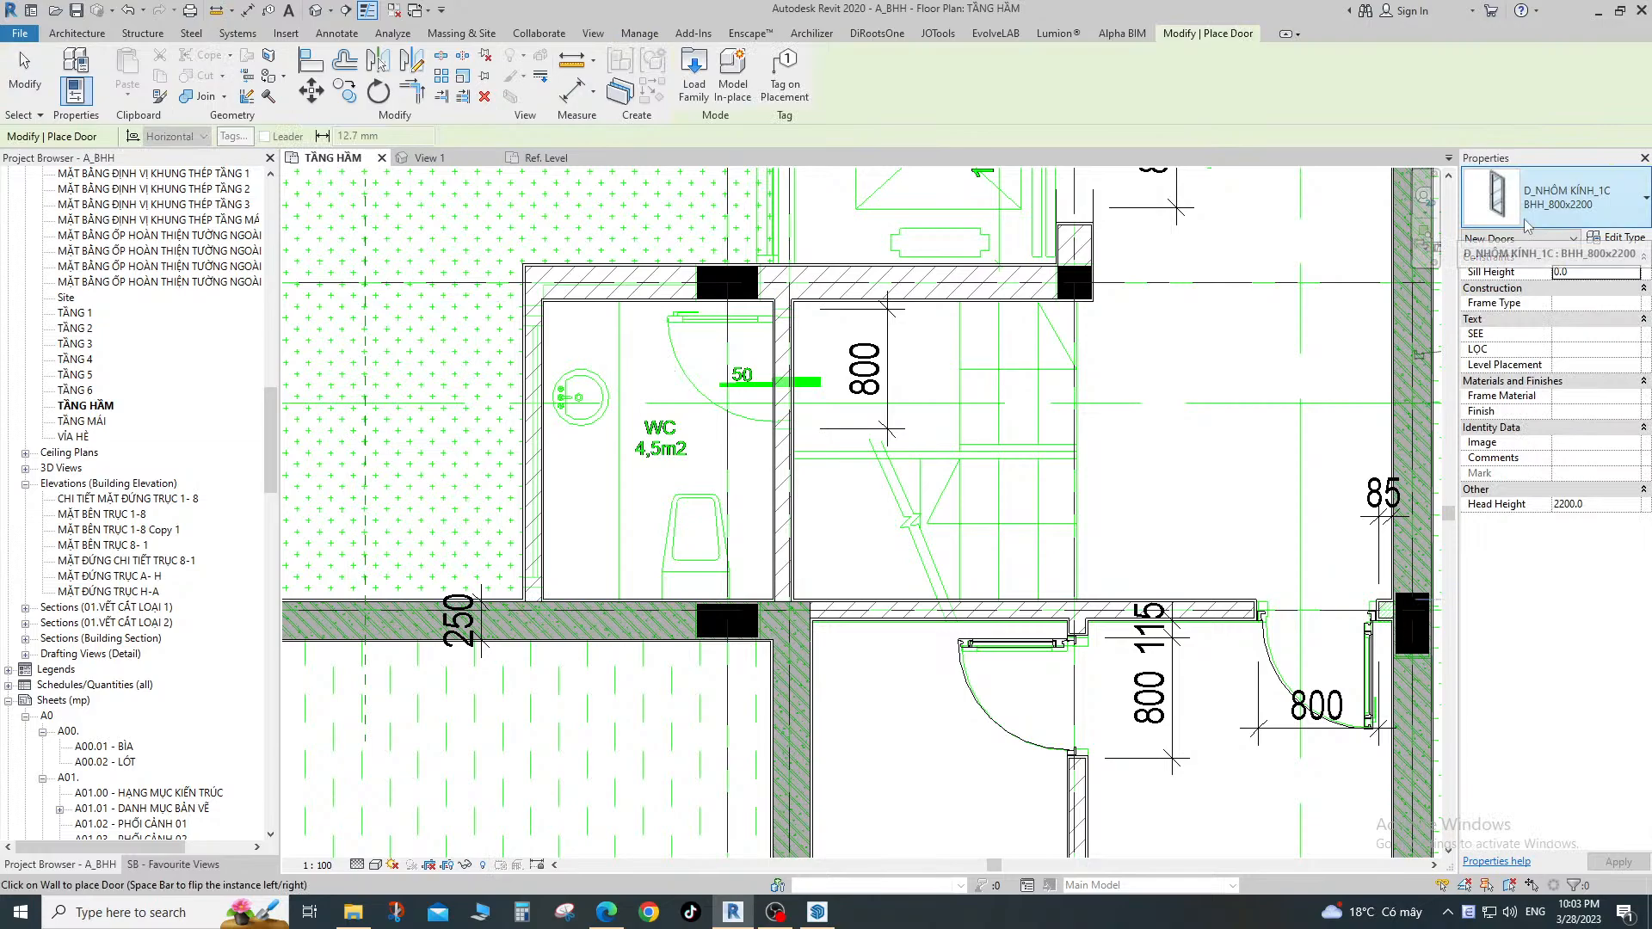
{"action": "left_click", "coordinate": [1519, 228]}
{"action": "scroll", "coordinate": [1434, 402], "scroll_direction": "up", "scroll_amount": 1}
{"action": "scroll", "coordinate": [1434, 402], "scroll_direction": "up", "scroll_amount": 1}
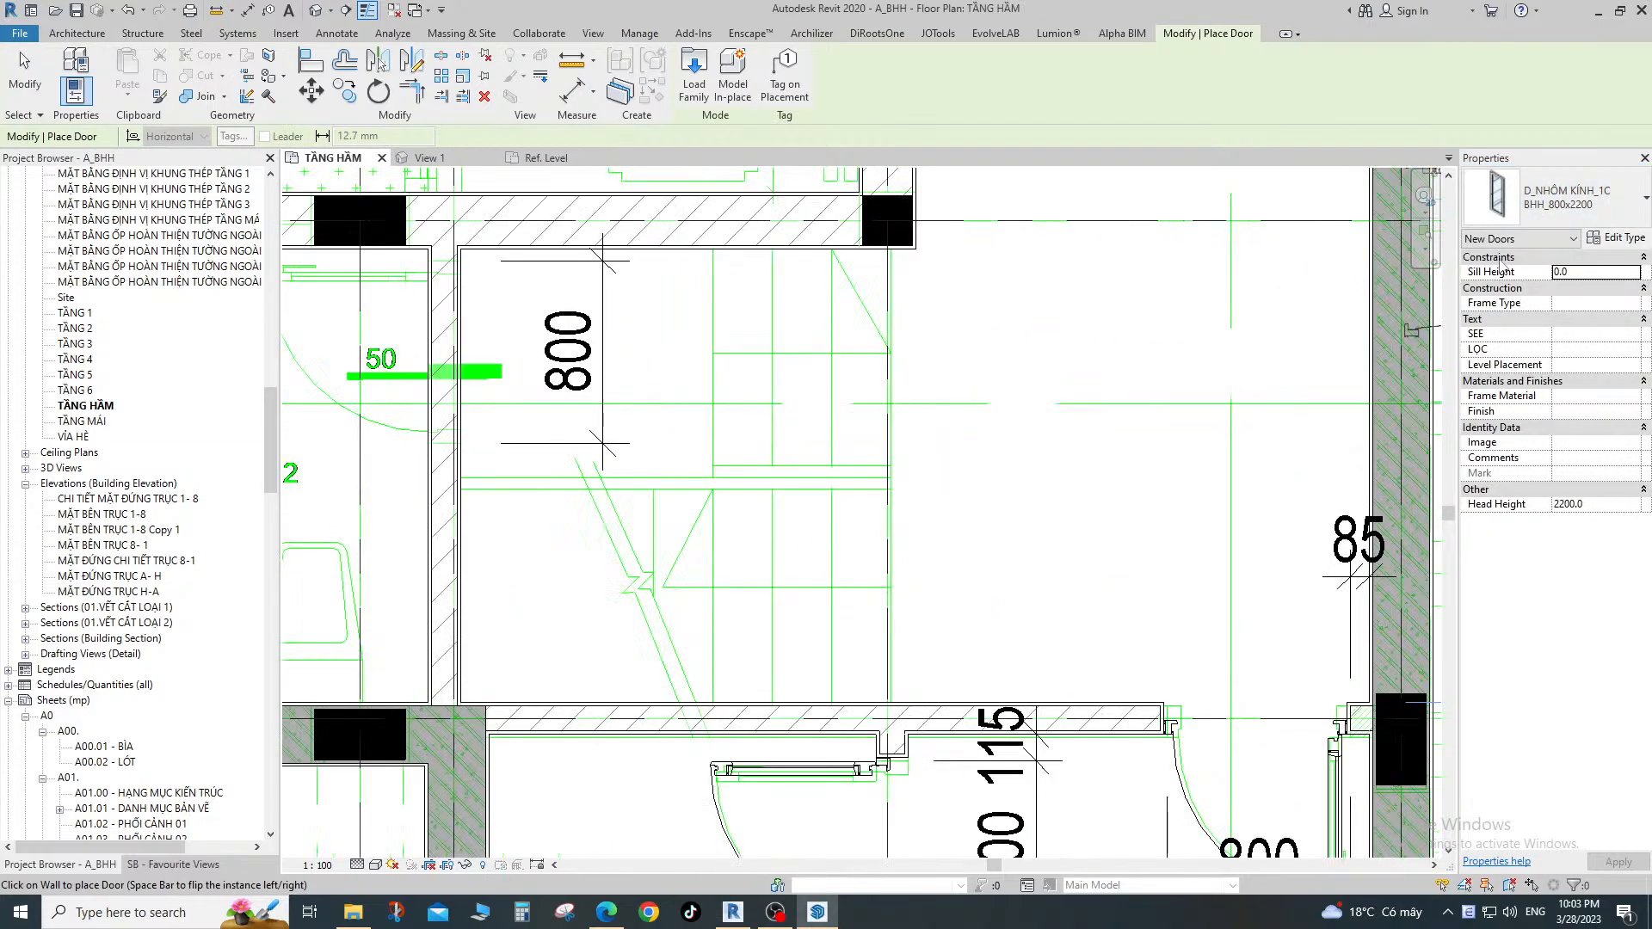
{"action": "left_click", "coordinate": [1548, 202]}
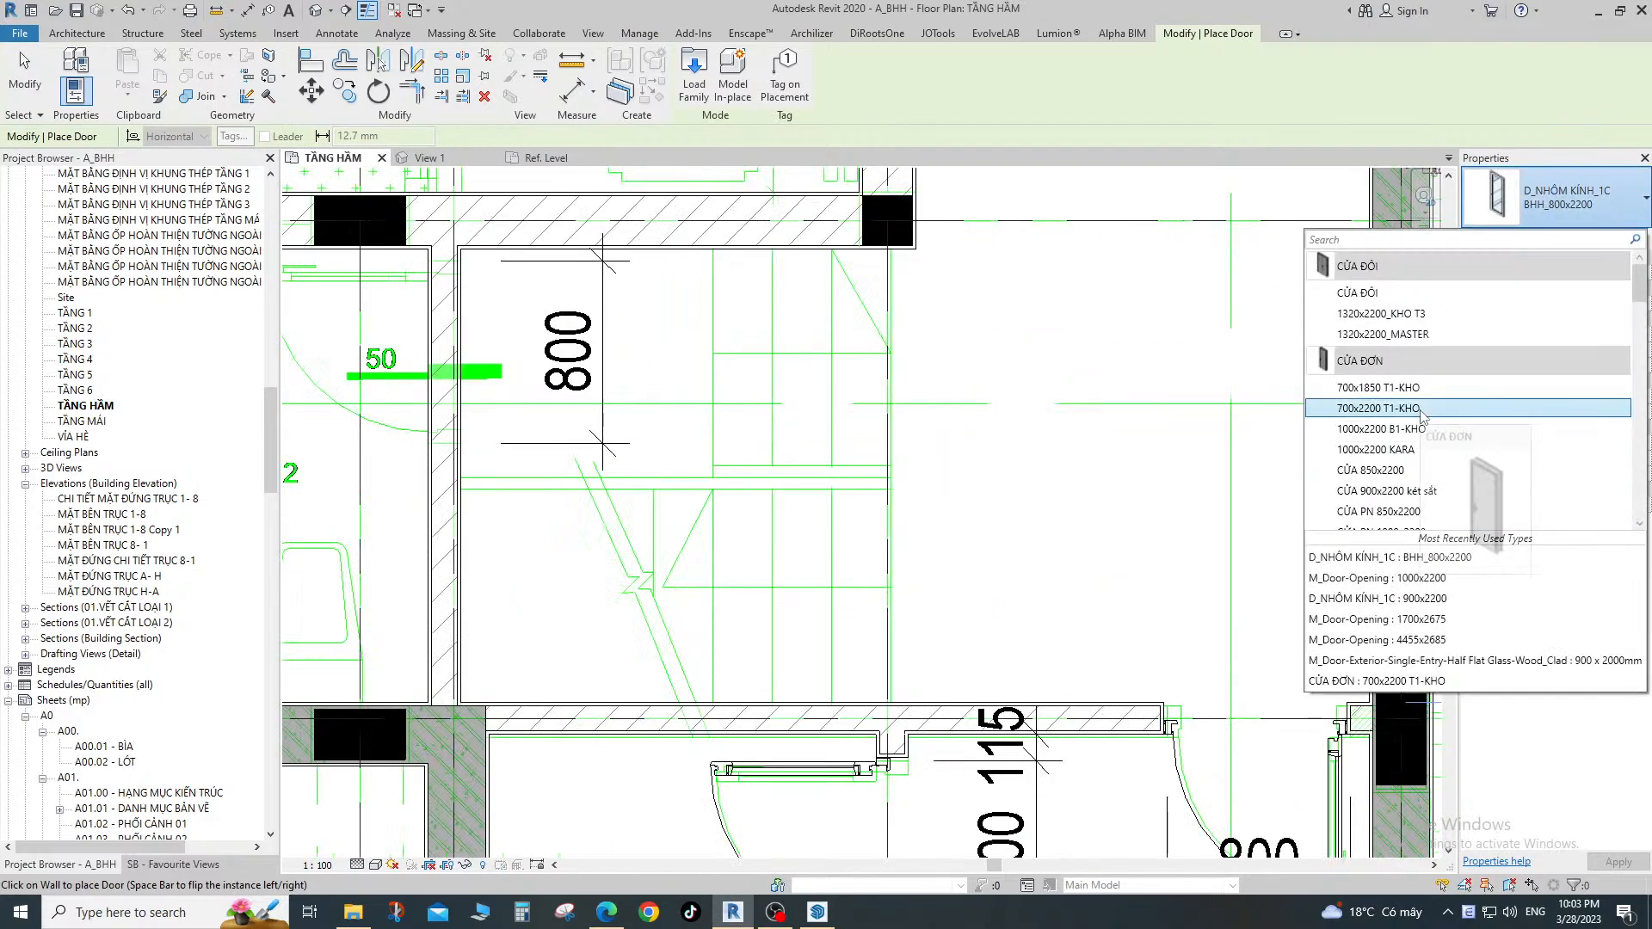
{"action": "scroll", "coordinate": [1437, 421], "scroll_direction": "down", "scroll_amount": 2}
{"action": "scroll", "coordinate": [1442, 428], "scroll_direction": "down", "scroll_amount": 5}
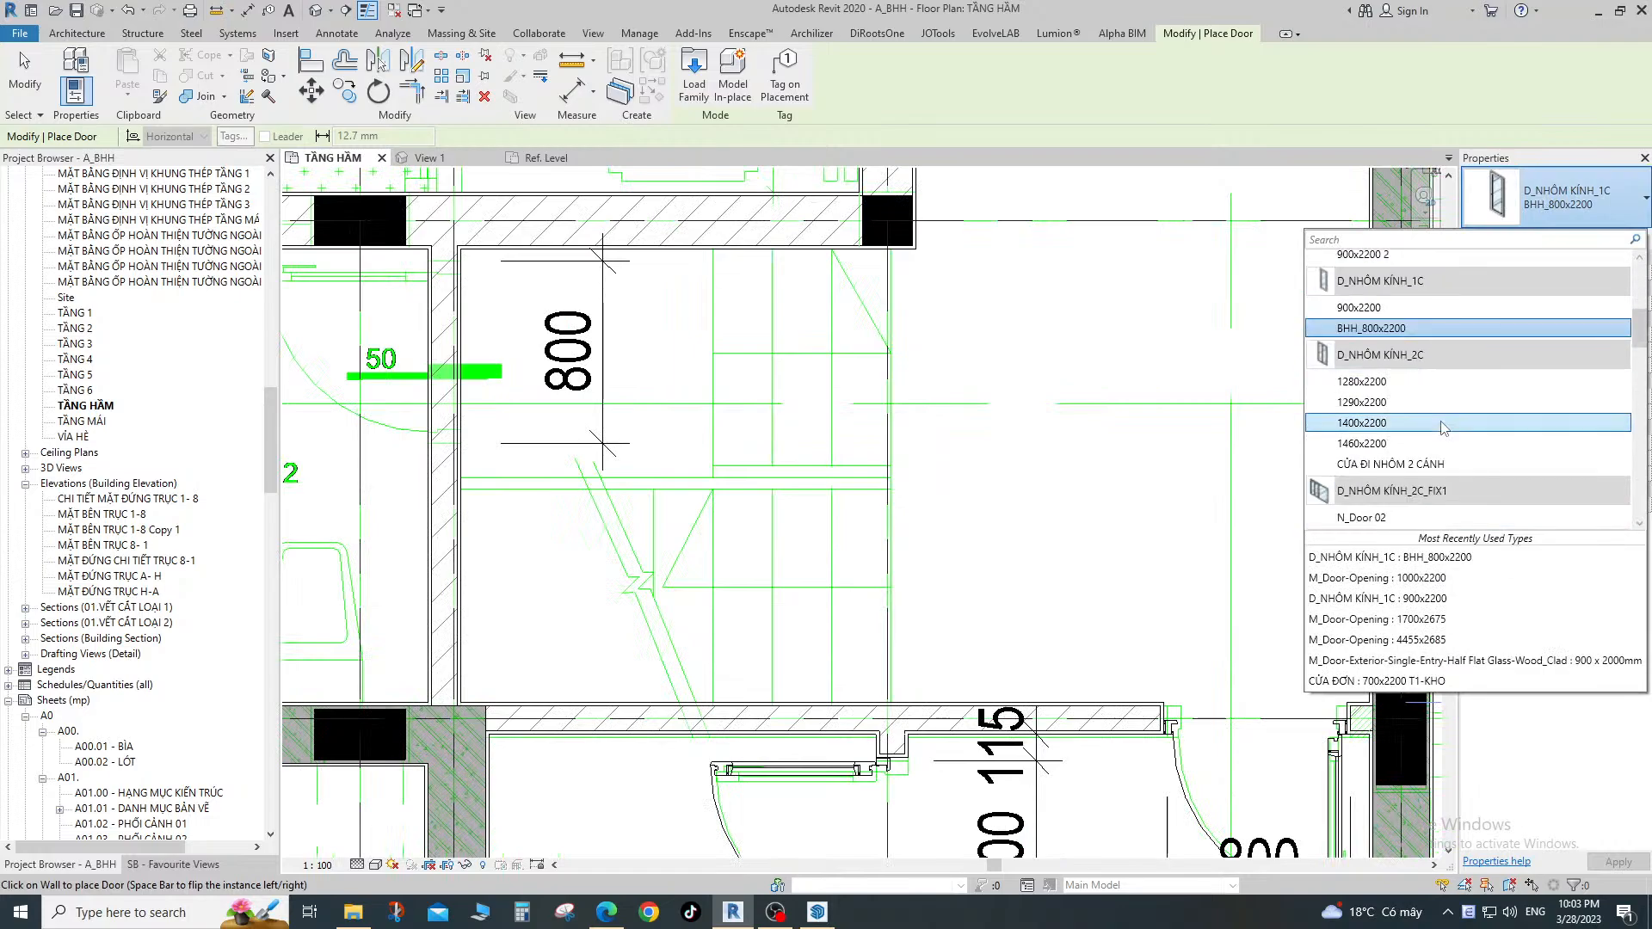
{"action": "left_click", "coordinate": [1361, 411]}
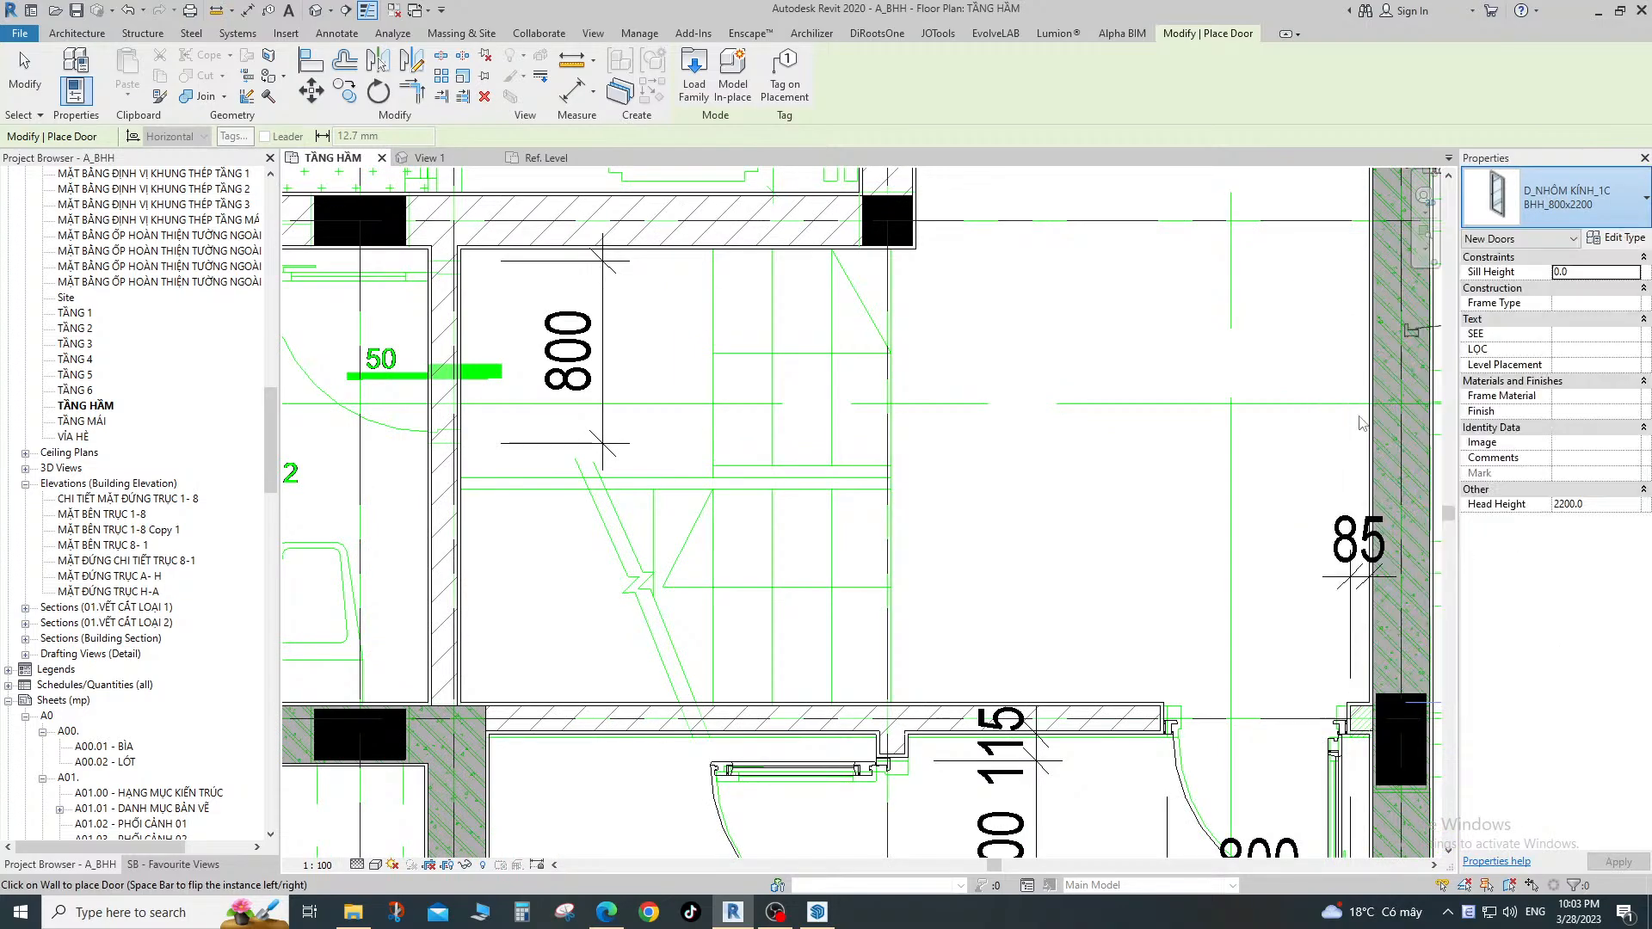
{"action": "middle_click_drag", "start_coordinate": [447, 393], "coordinate": [737, 450]}
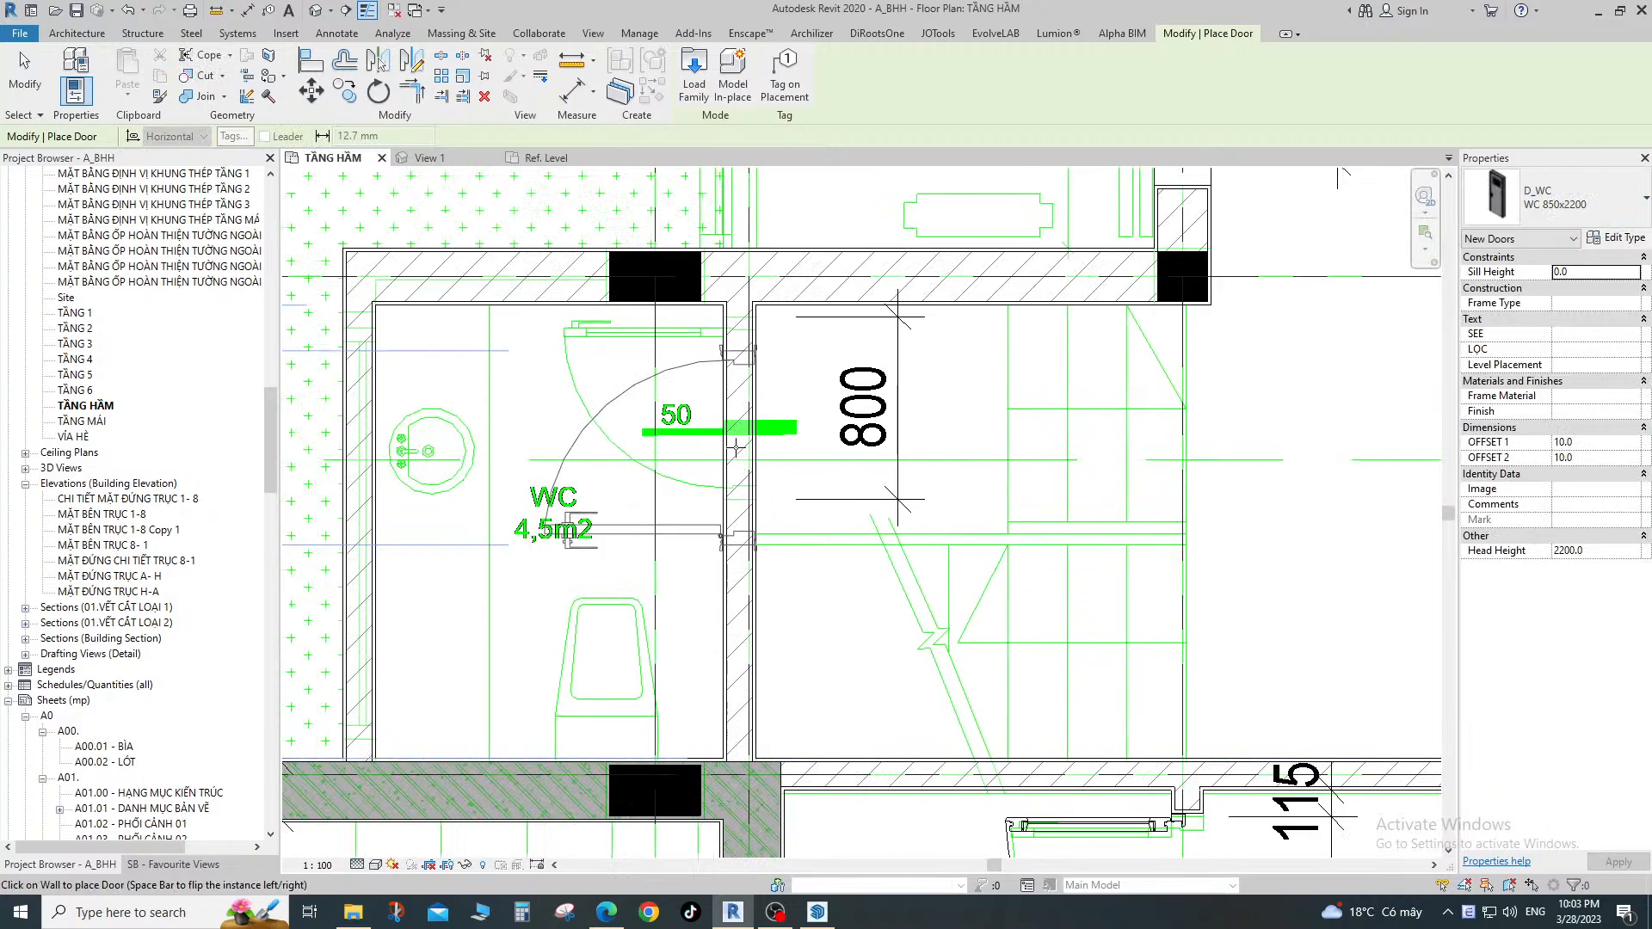
{"action": "left_click", "coordinate": [737, 443]}
{"action": "key", "text": "Escape"}
{"action": "key", "text": "Escape"}
{"action": "scroll", "coordinate": [715, 344], "scroll_direction": "up", "scroll_amount": 1}
Rename the placed WC door's type in the D_WC family to @ 800x2200.
{"action": "left_click", "coordinate": [719, 350]}
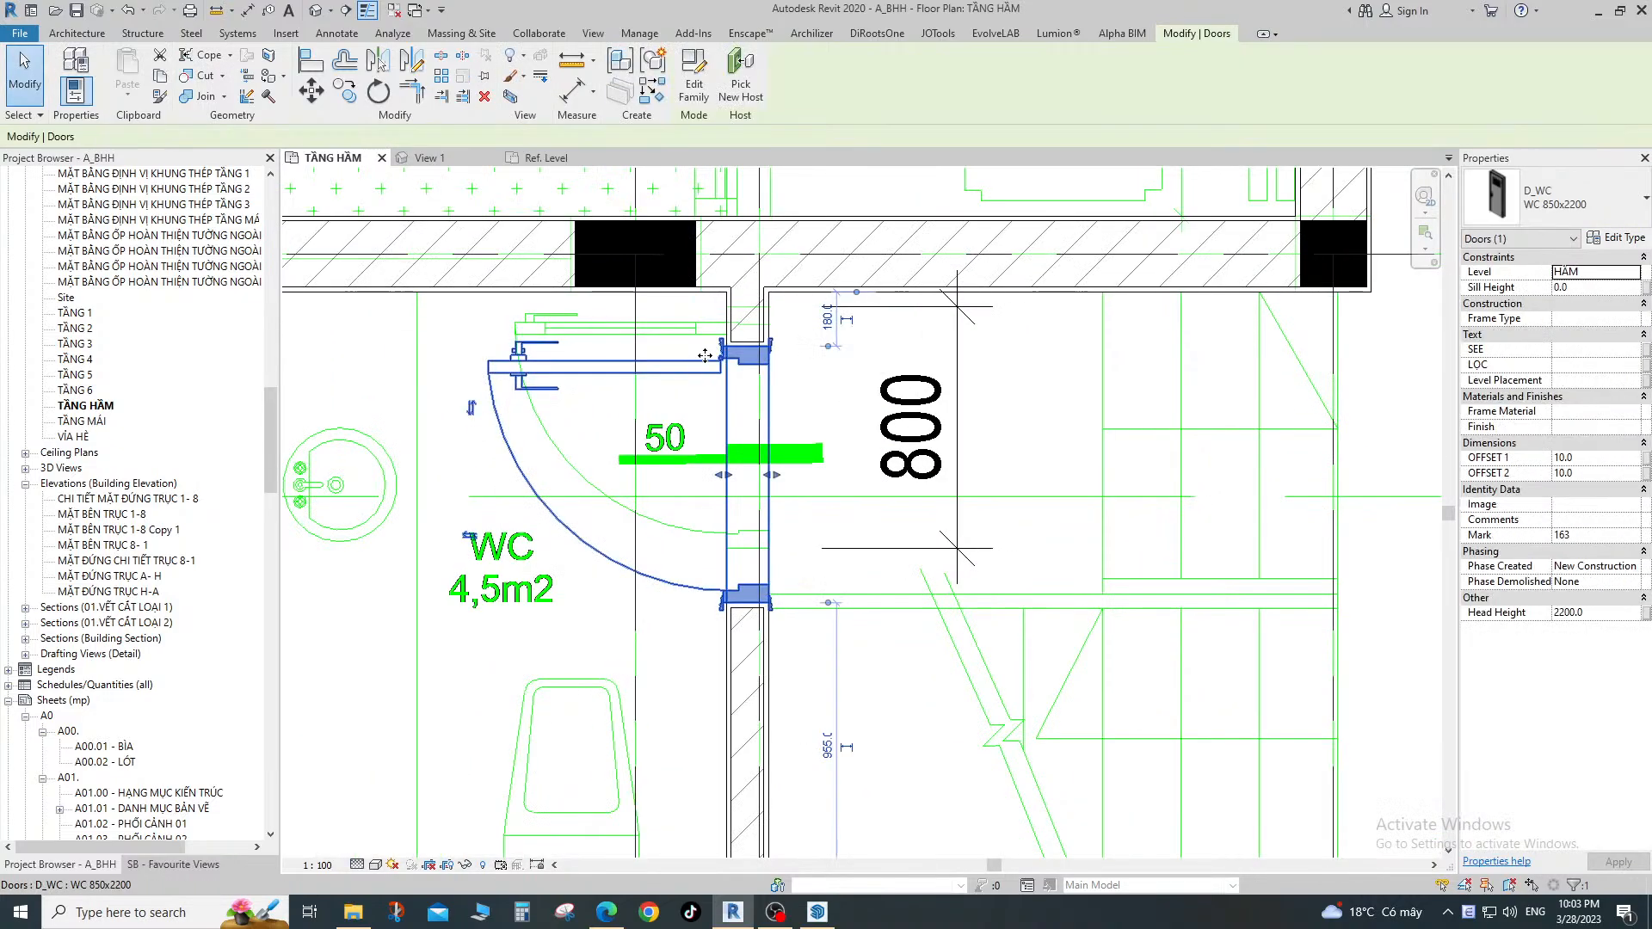
{"action": "scroll", "coordinate": [721, 346], "scroll_direction": "up", "scroll_amount": 3}
{"action": "left_click", "coordinate": [1615, 247]}
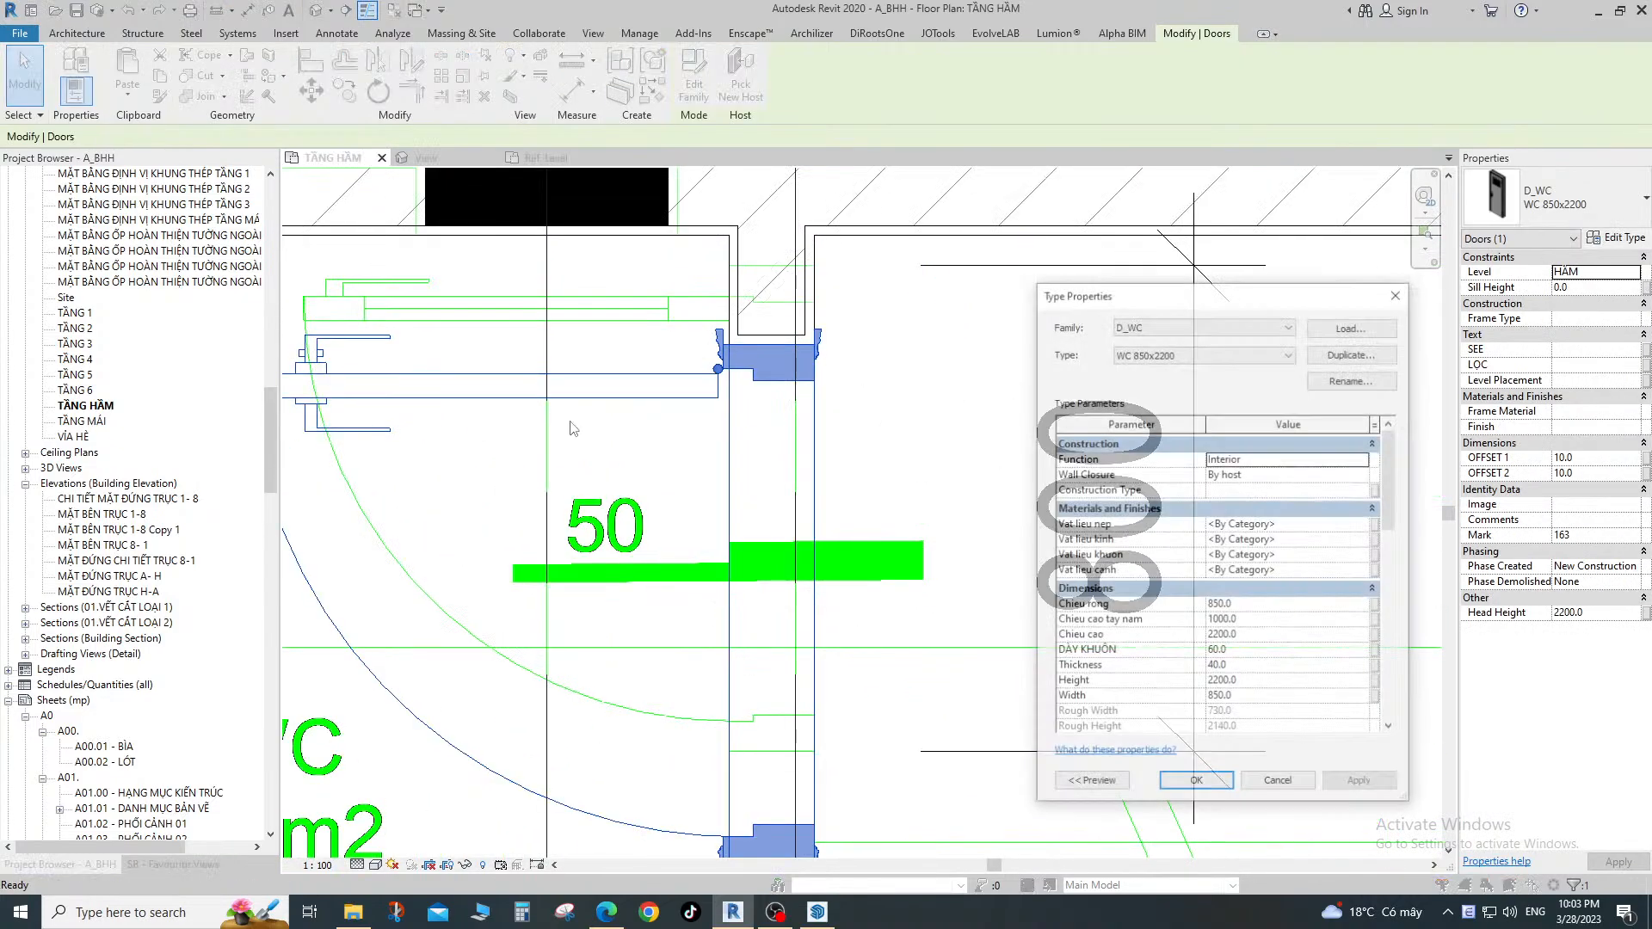
{"action": "left_click", "coordinate": [1340, 394]}
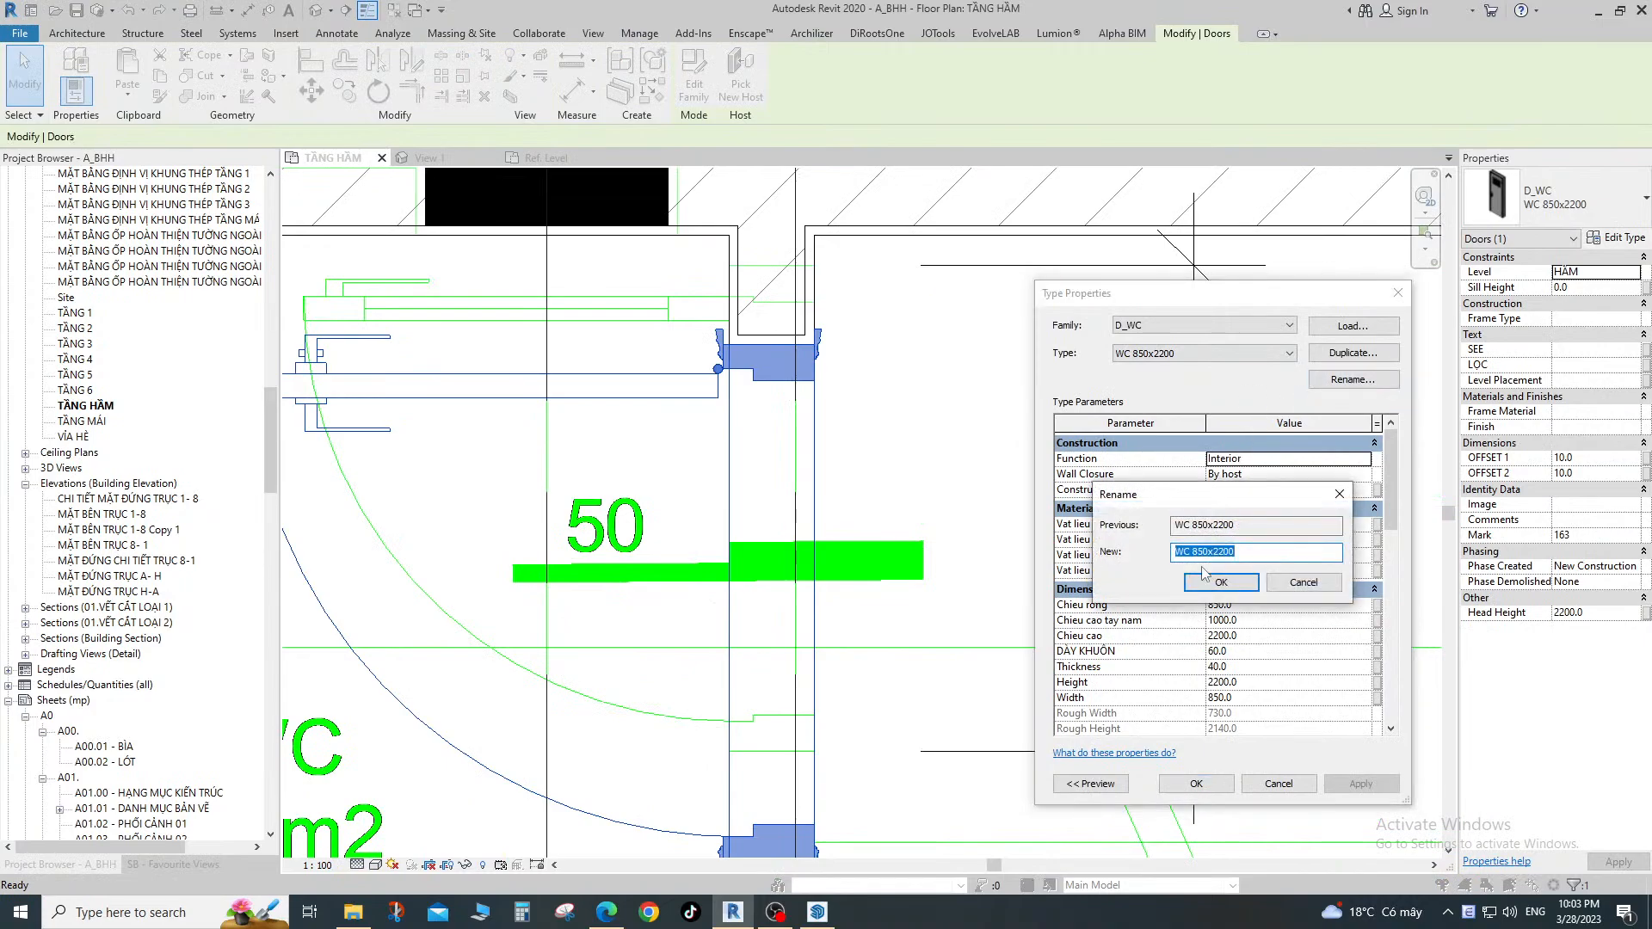
{"action": "left_click", "coordinate": [1181, 555]}
{"action": "type", "text": "@"}
{"action": "key", "text": "Delete"}
{"action": "key", "text": "Delete"}
{"action": "key", "text": "Delete"}
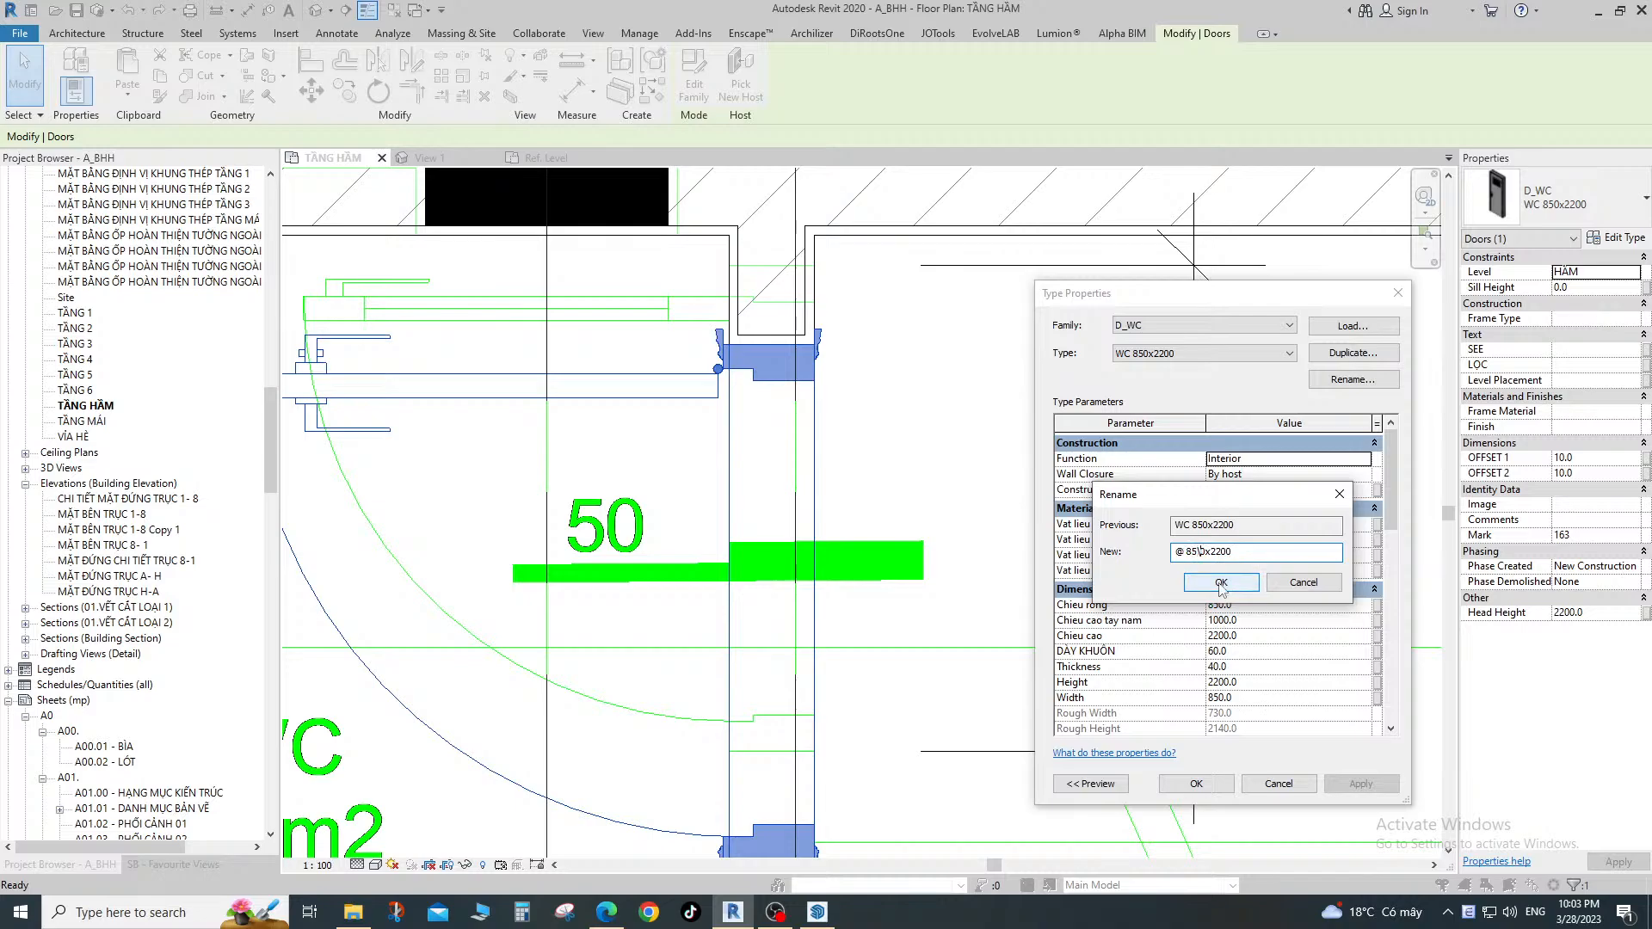
{"action": "key", "text": "BackSpace"}
{"action": "type", "text": "0"}
Switch to Calculator, subtract 80 from 800, and close it.
{"action": "left_click", "coordinate": [527, 914]}
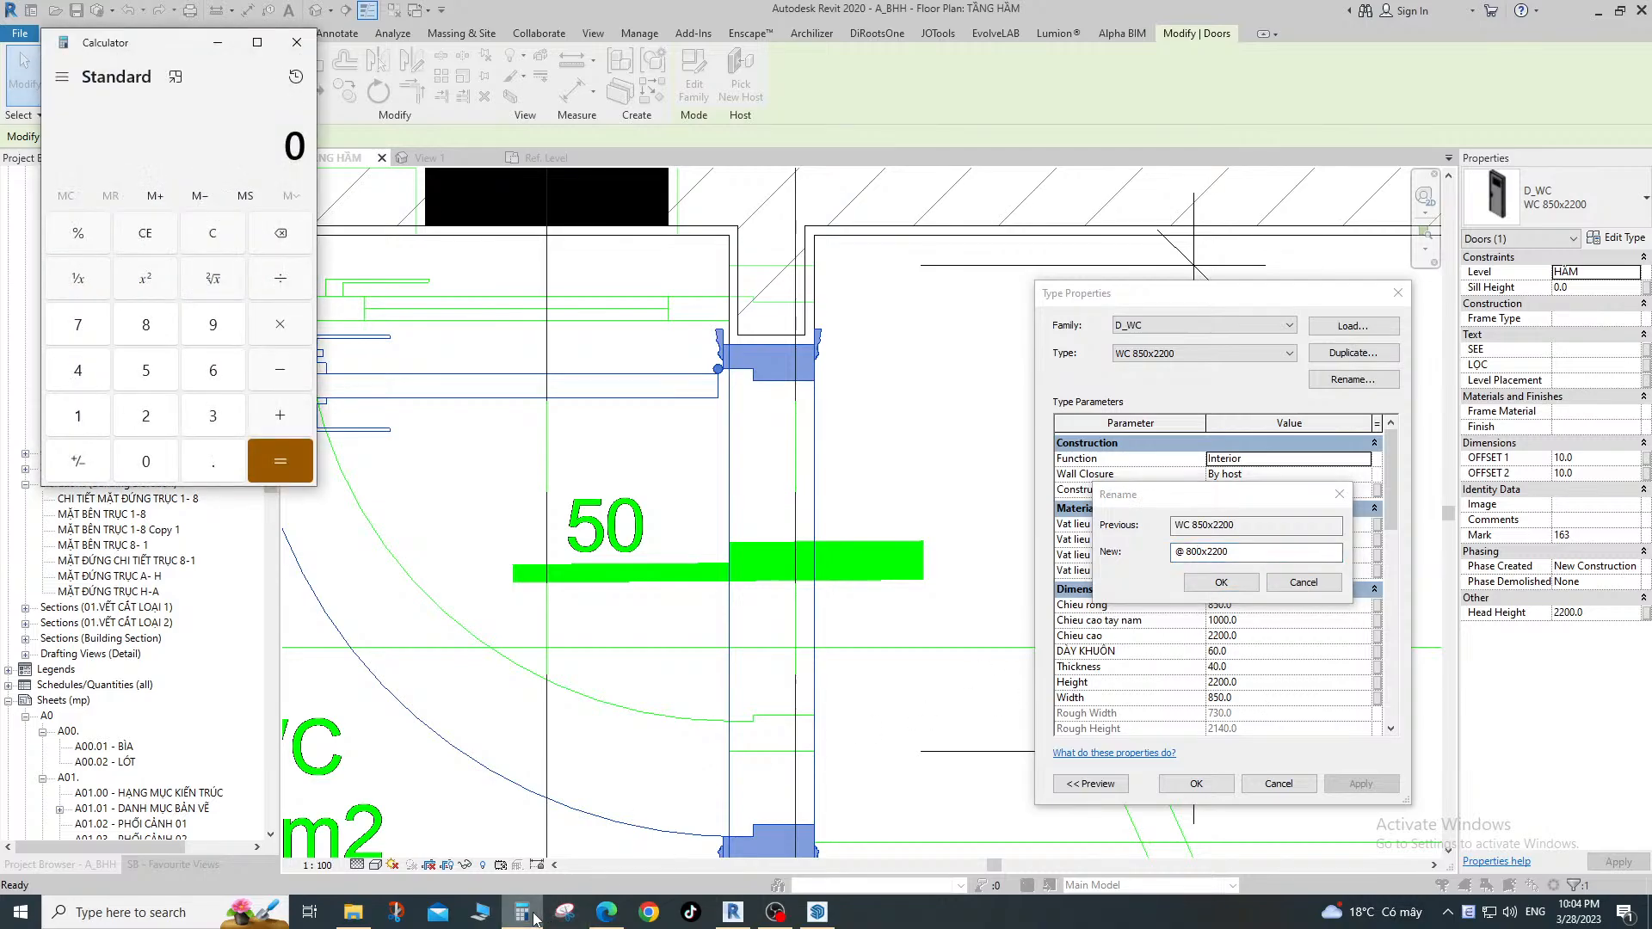
{"action": "type", "text": "800 - 80"}
{"action": "key", "text": "Return"}
{"action": "left_click", "coordinate": [297, 43]}
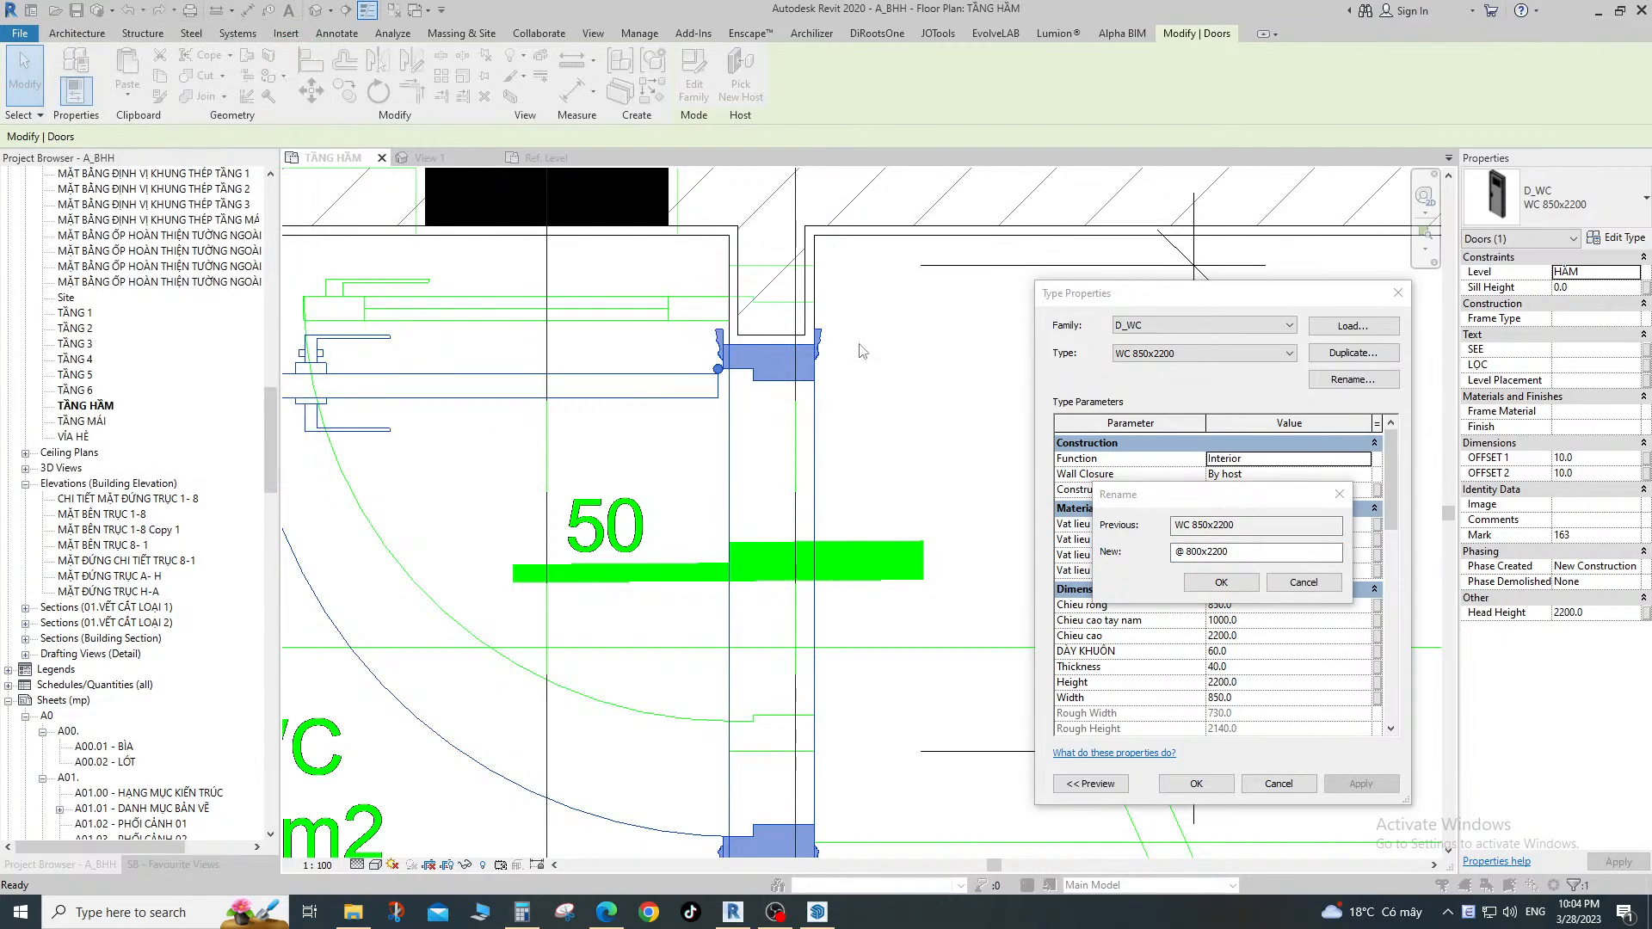
Accept the new type name and set the door type's Chieu rong to 800.
{"action": "left_click", "coordinate": [1221, 582]}
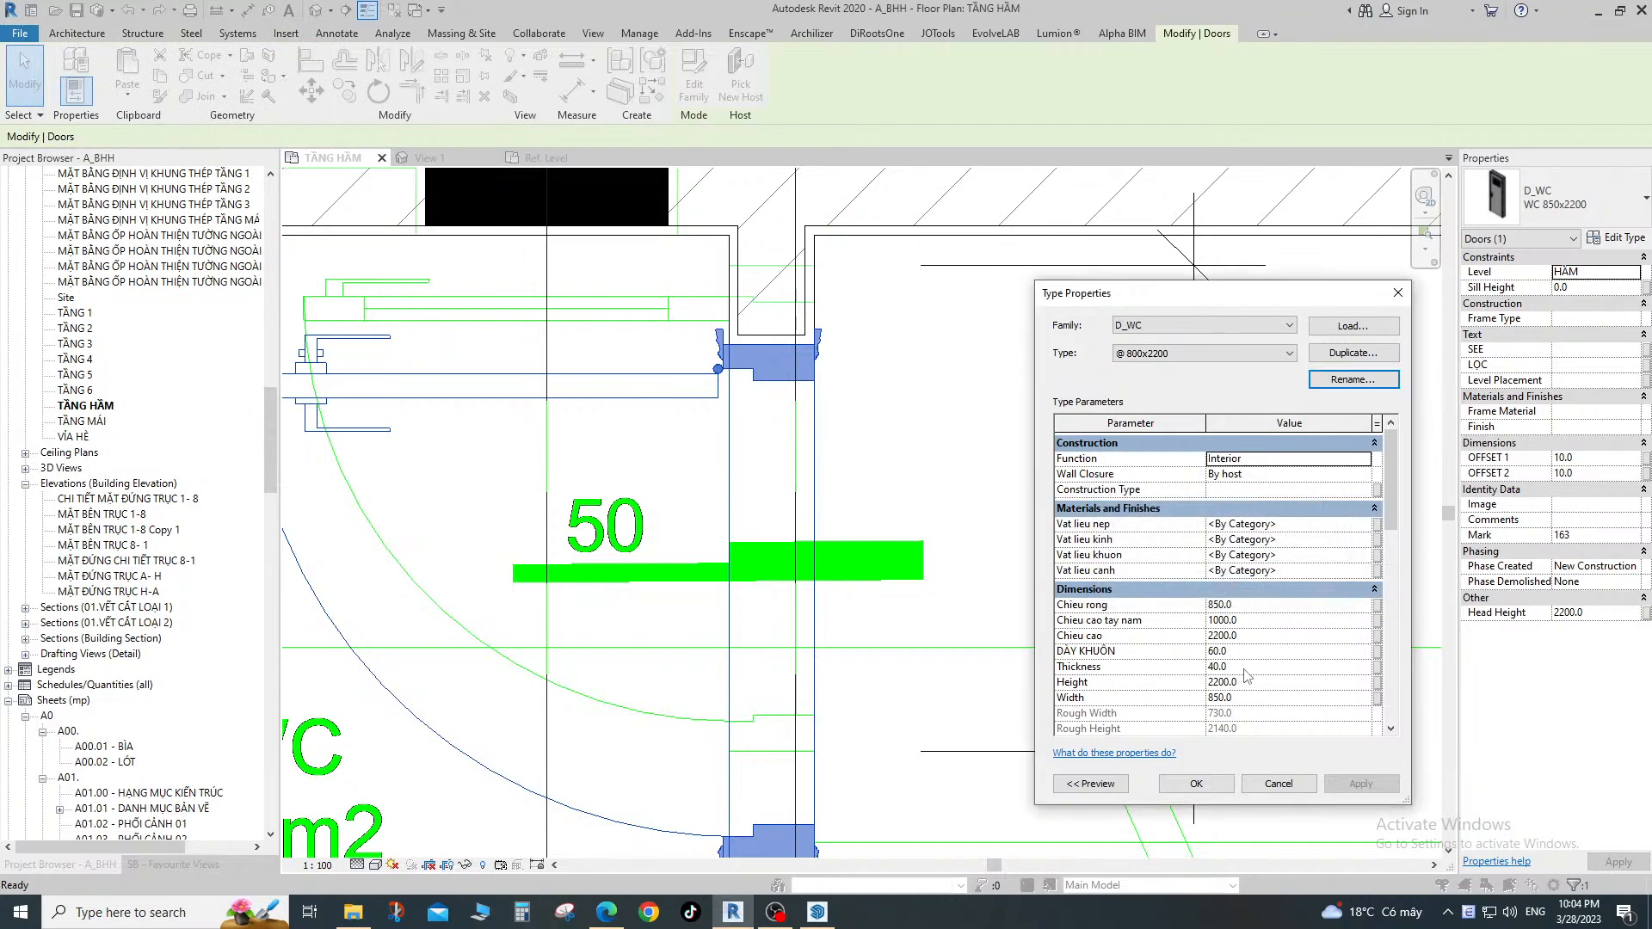
{"action": "left_click", "coordinate": [1260, 605]}
{"action": "type", "text": "800"}
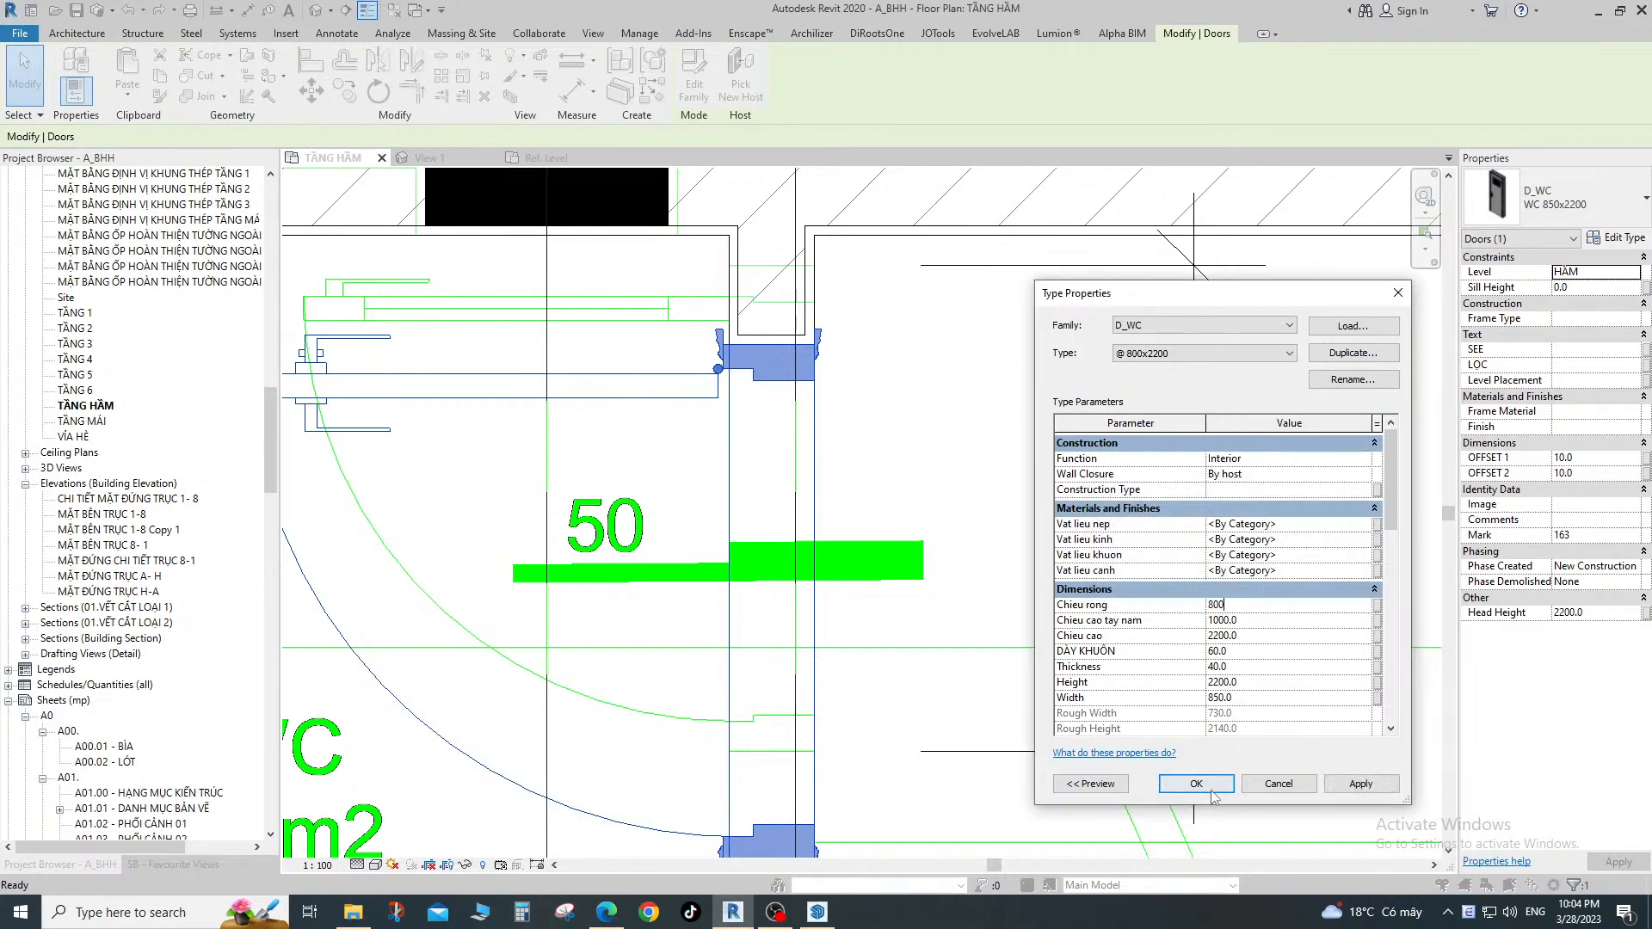
{"action": "left_click", "coordinate": [1210, 789]}
{"action": "scroll", "coordinate": [720, 320], "scroll_direction": "up", "scroll_amount": 1}
{"action": "key", "text": "Escape"}
{"action": "scroll", "coordinate": [742, 325], "scroll_direction": "down", "scroll_amount": 2}
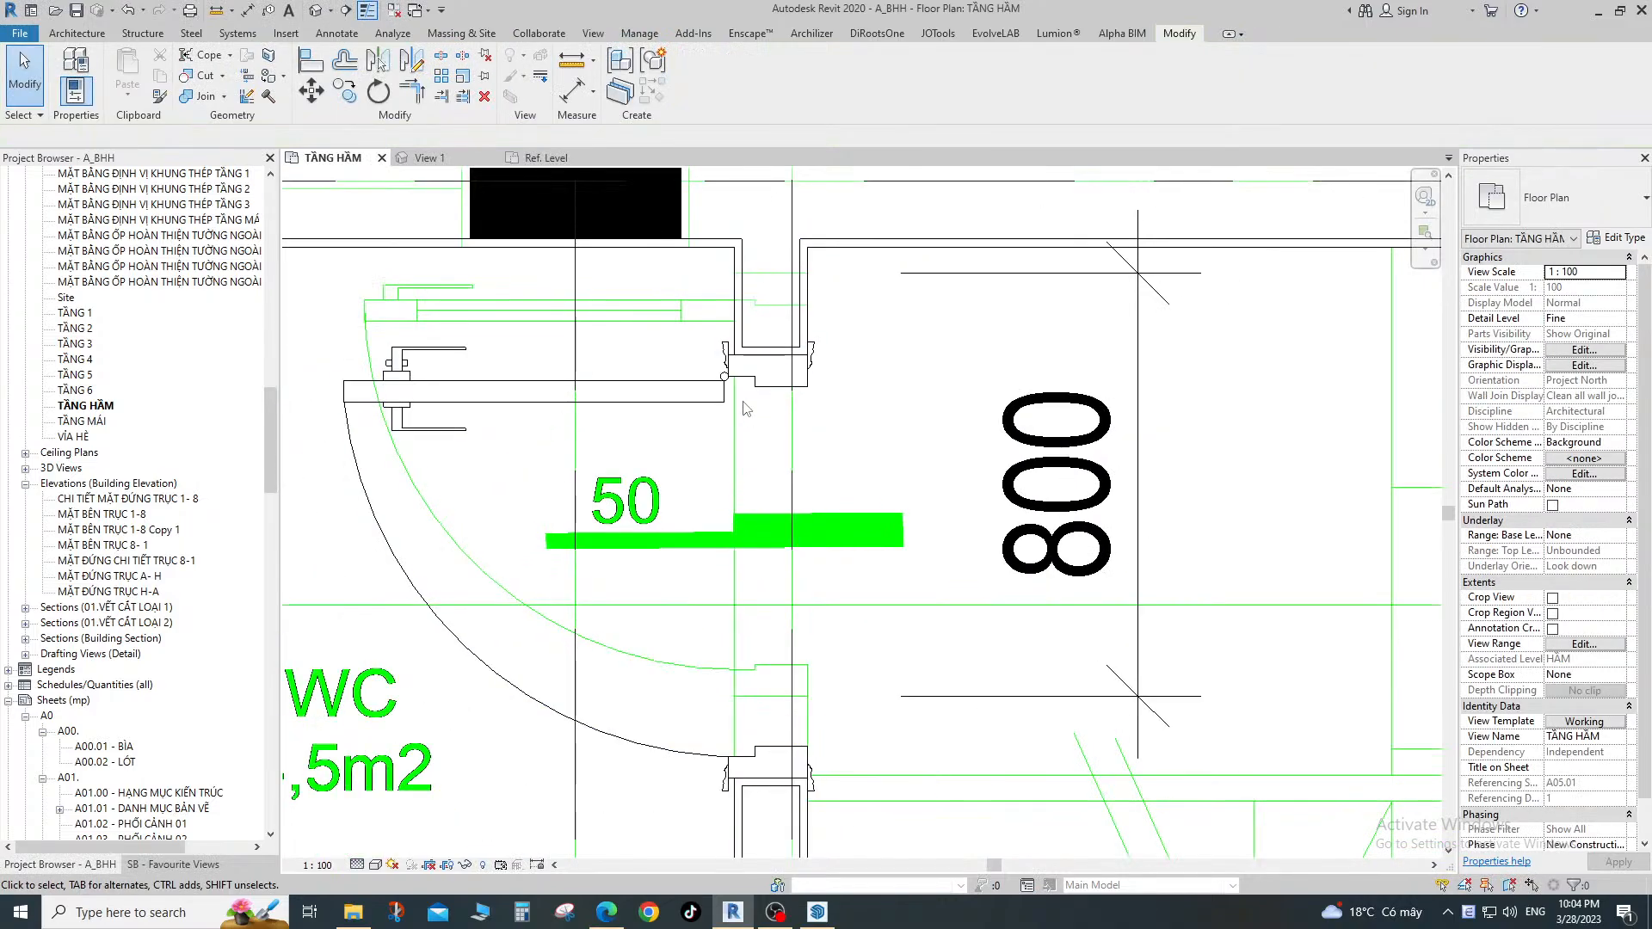
Try to align the WC door's upper jamb with the inner face of the wall above it.
{"action": "middle_click_drag", "start_coordinate": [813, 389], "coordinate": [815, 431]}
{"action": "key", "text": "a"}
{"action": "key", "text": "l"}
{"action": "left_click", "coordinate": [837, 289]}
{"action": "scroll", "coordinate": [826, 282], "scroll_direction": "up", "scroll_amount": 1}
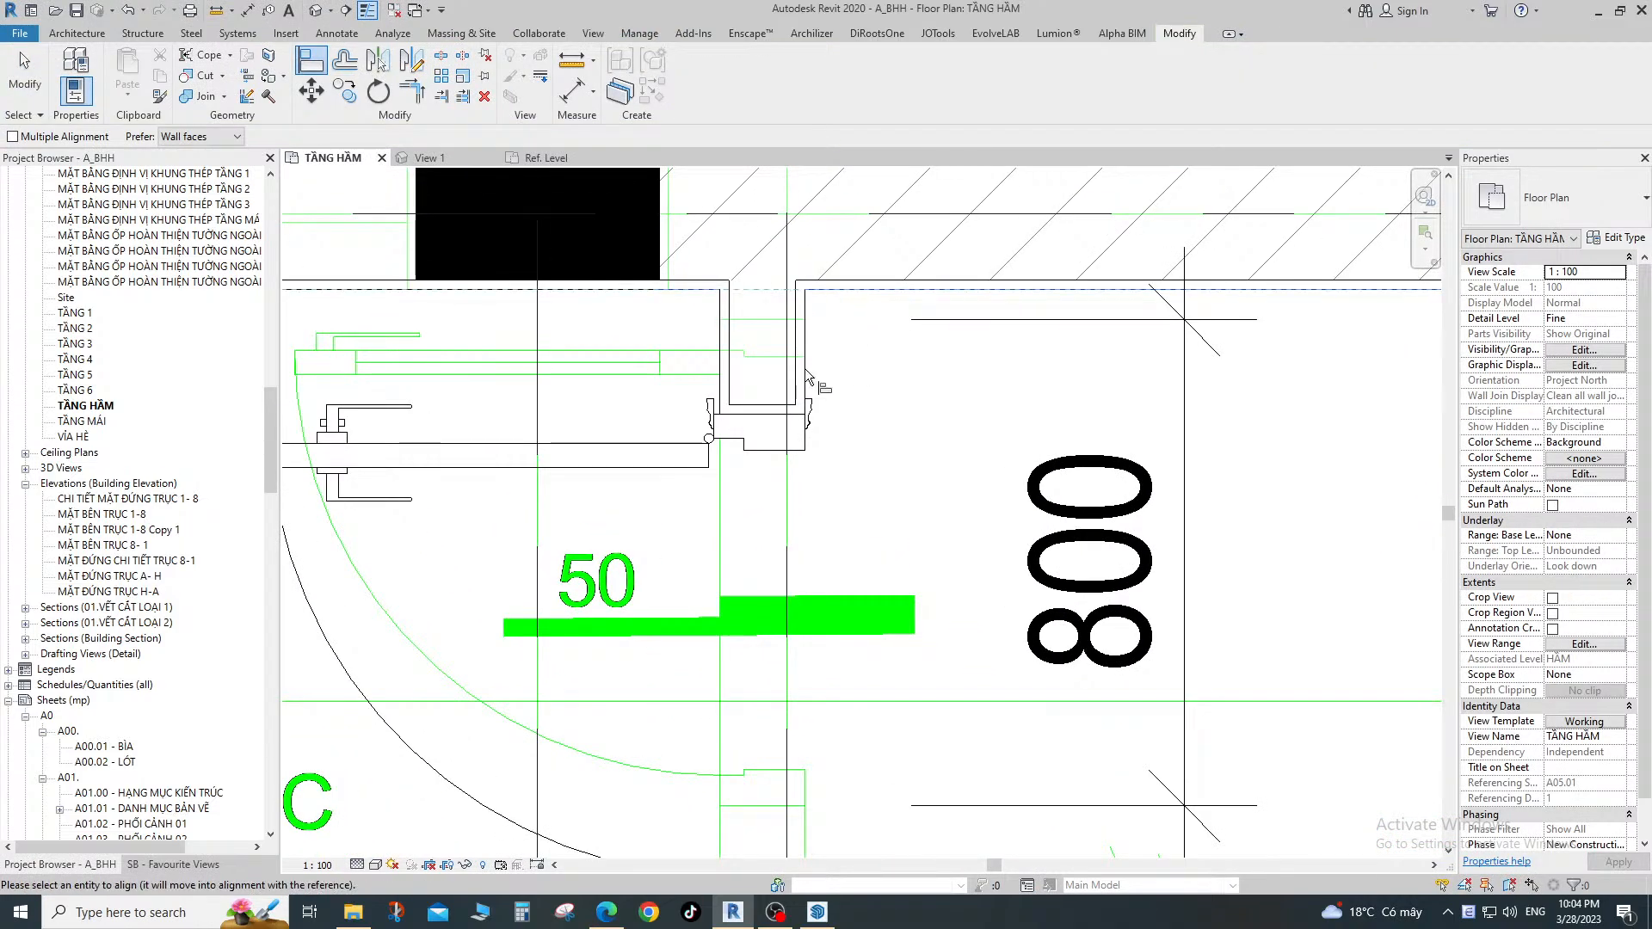
{"action": "left_click", "coordinate": [768, 403]}
{"action": "key", "text": "Escape"}
{"action": "key", "text": "Escape"}
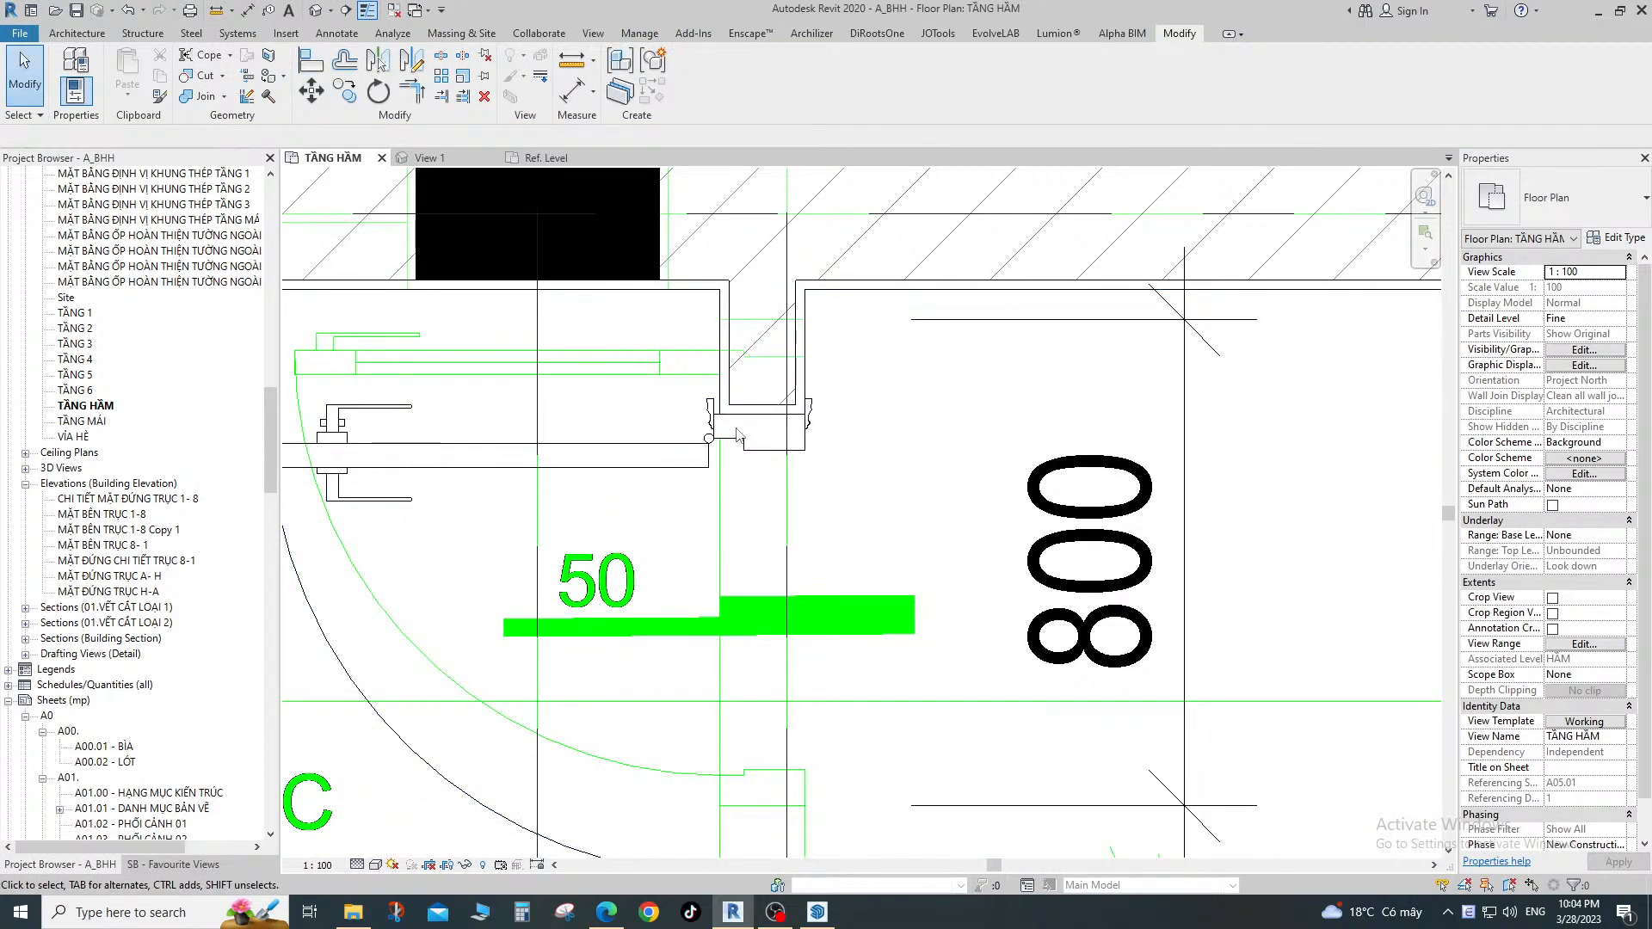
Open the D_WC family's Ref. Level plan for editing and draw a vertical reference plane just outside the hinge-side jamb.
{"action": "left_click", "coordinate": [737, 436]}
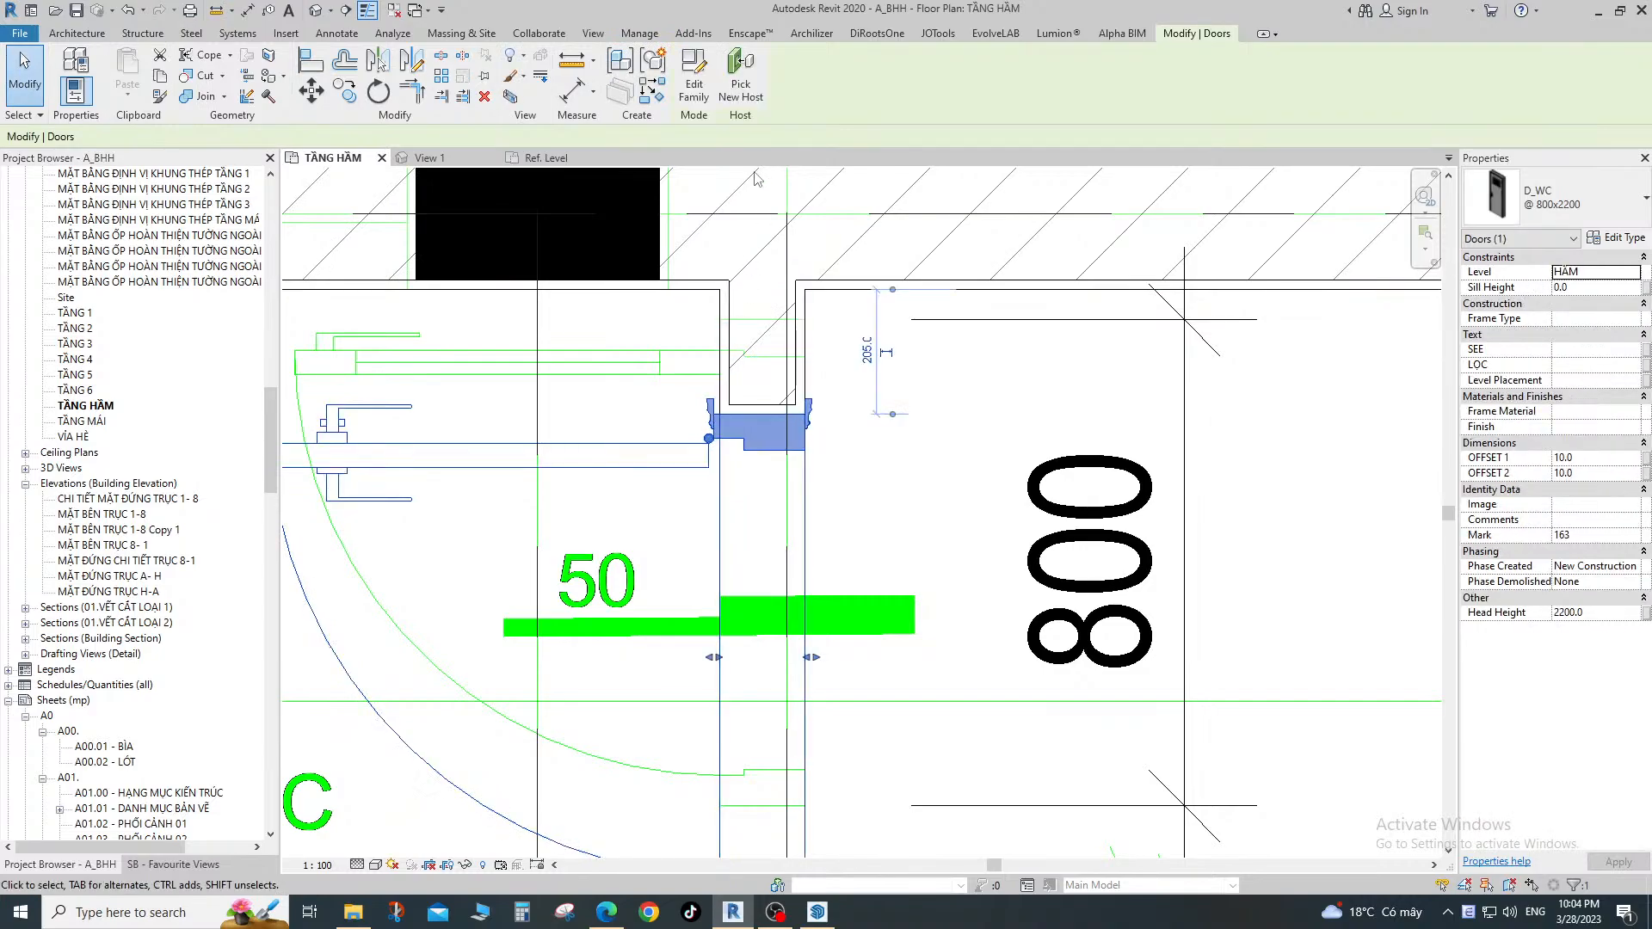
{"action": "left_click", "coordinate": [693, 78]}
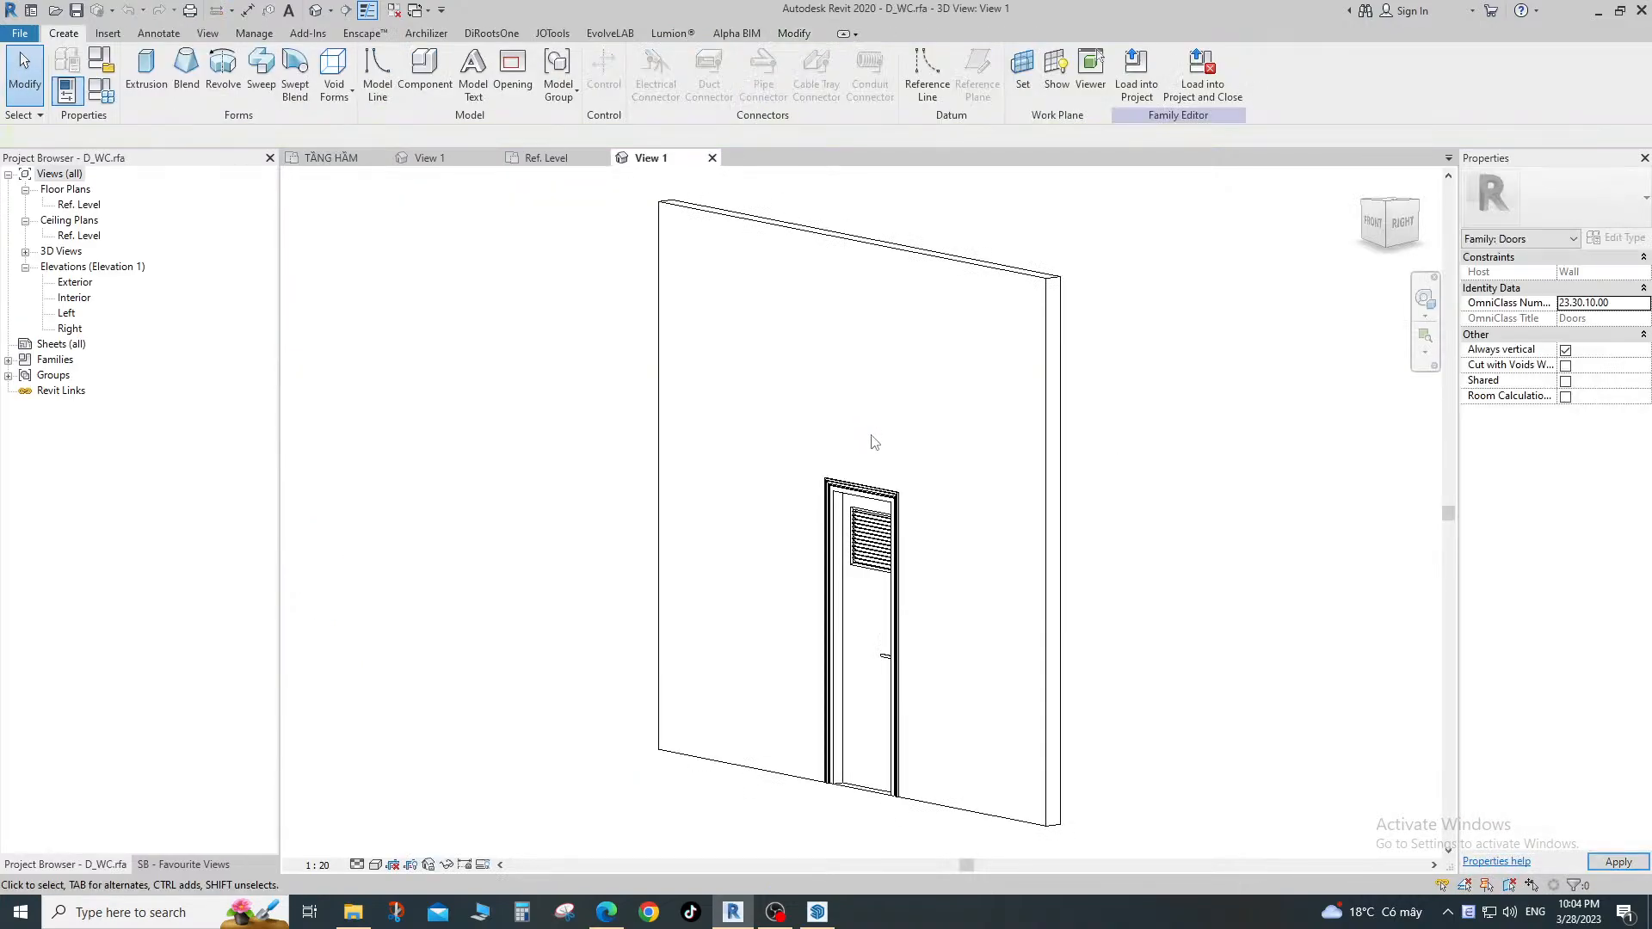
{"action": "double_click", "coordinate": [62, 206]}
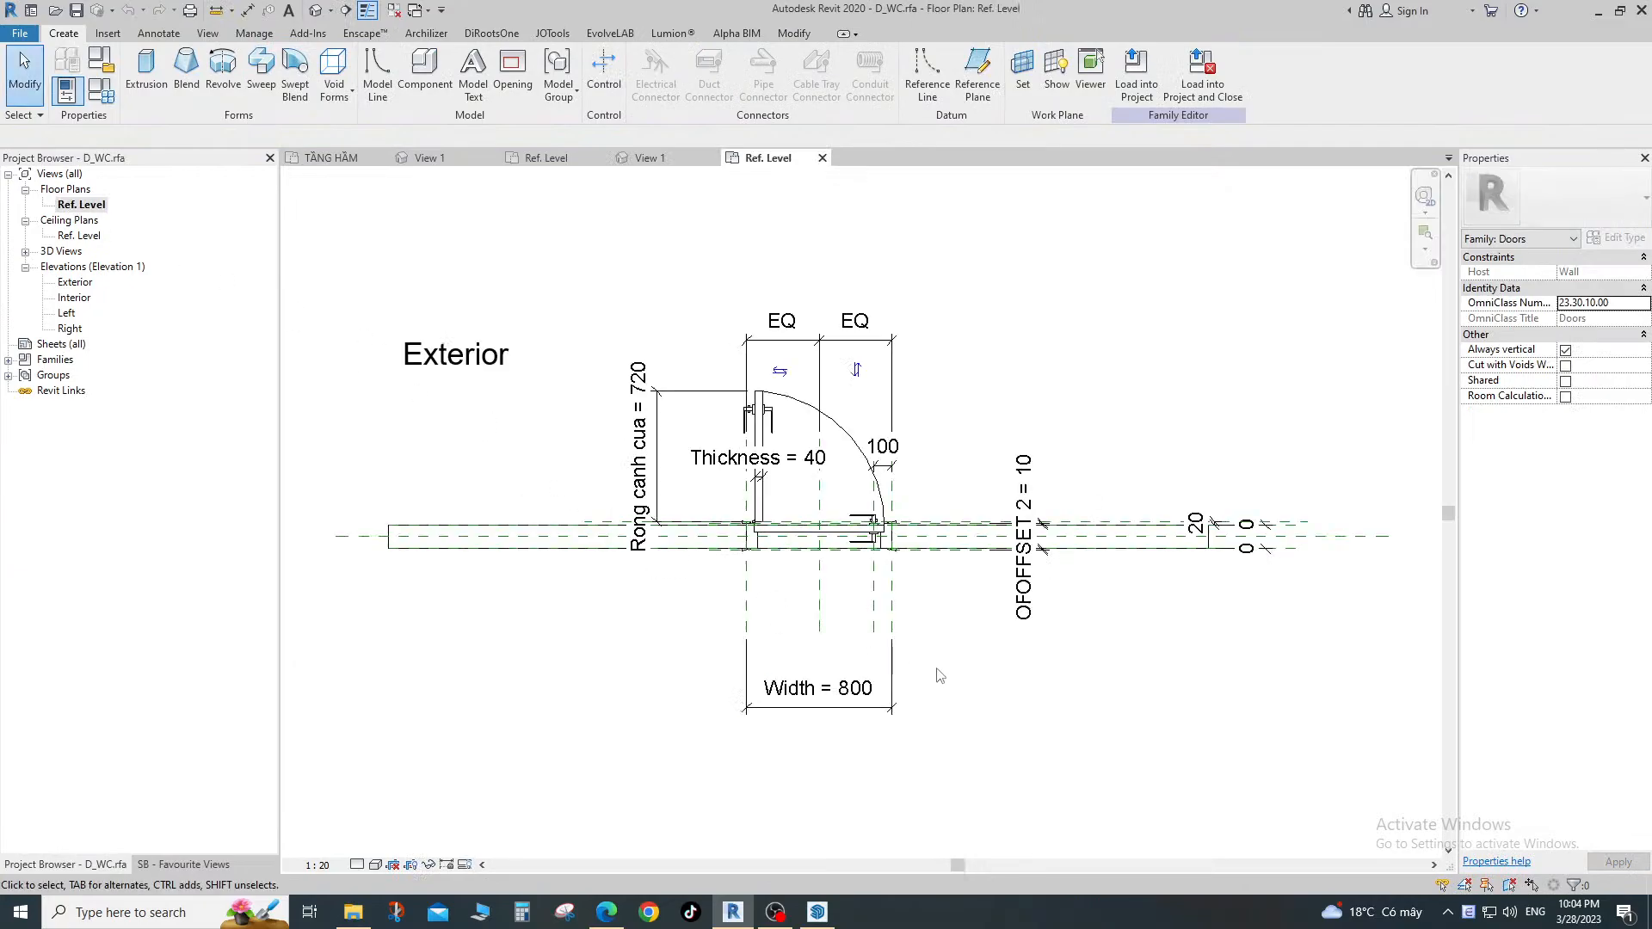
{"action": "scroll", "coordinate": [710, 594], "scroll_direction": "up", "scroll_amount": 3}
{"action": "key", "text": "r"}
{"action": "key", "text": "p"}
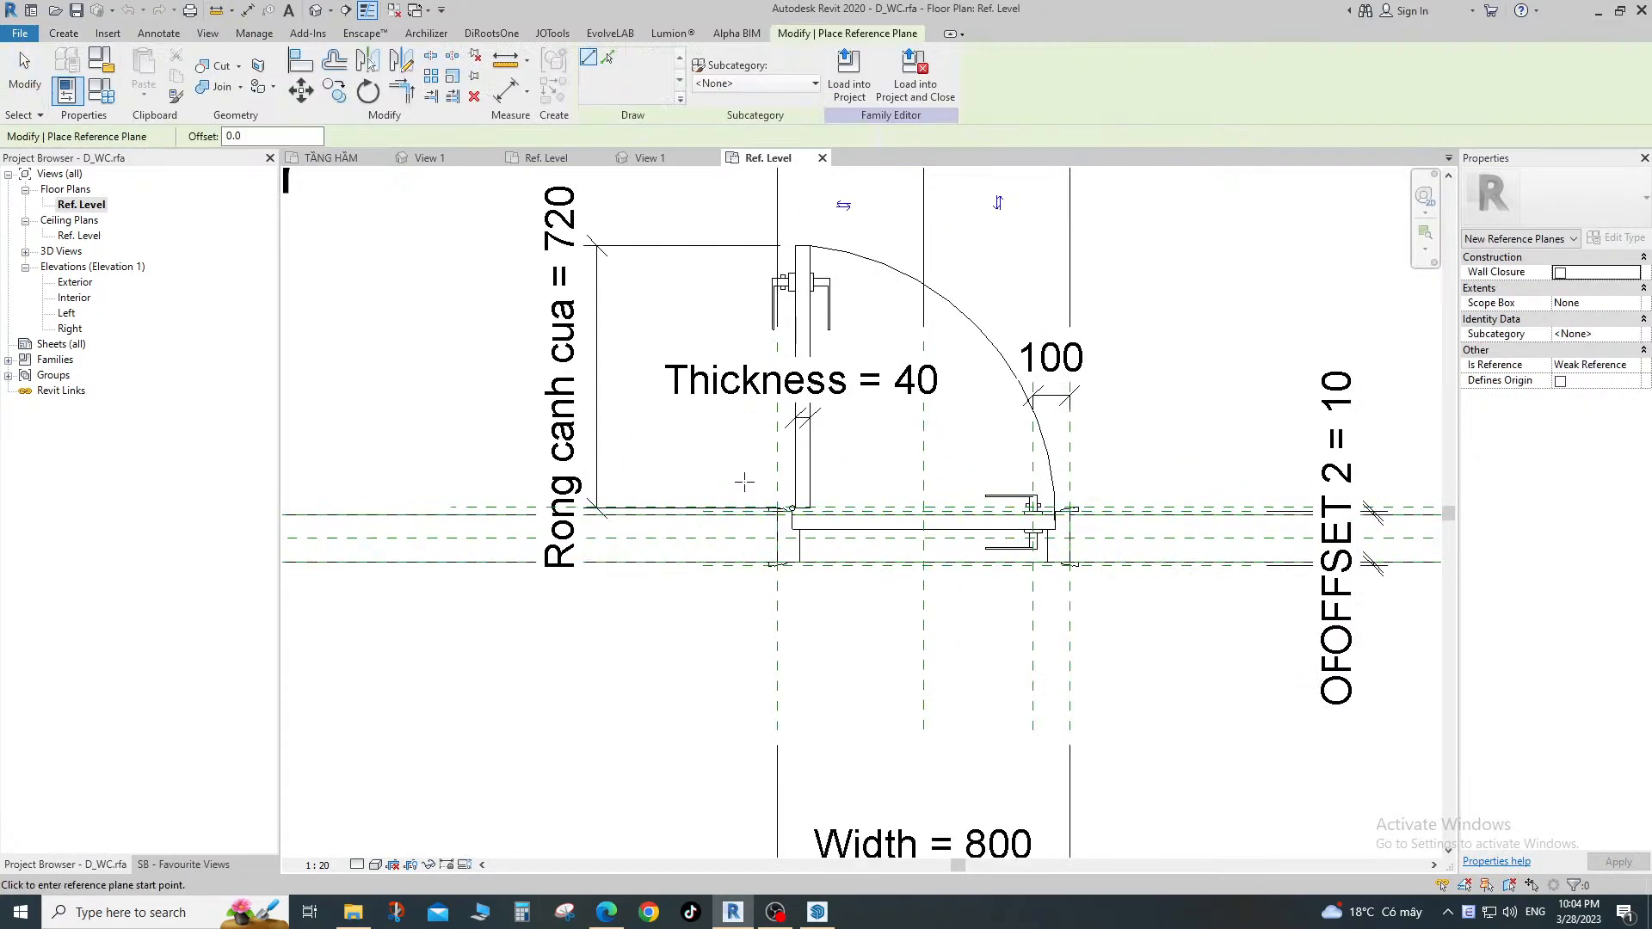
{"action": "left_click", "coordinate": [750, 455]}
{"action": "left_click", "coordinate": [751, 653]}
{"action": "key", "text": "Escape"}
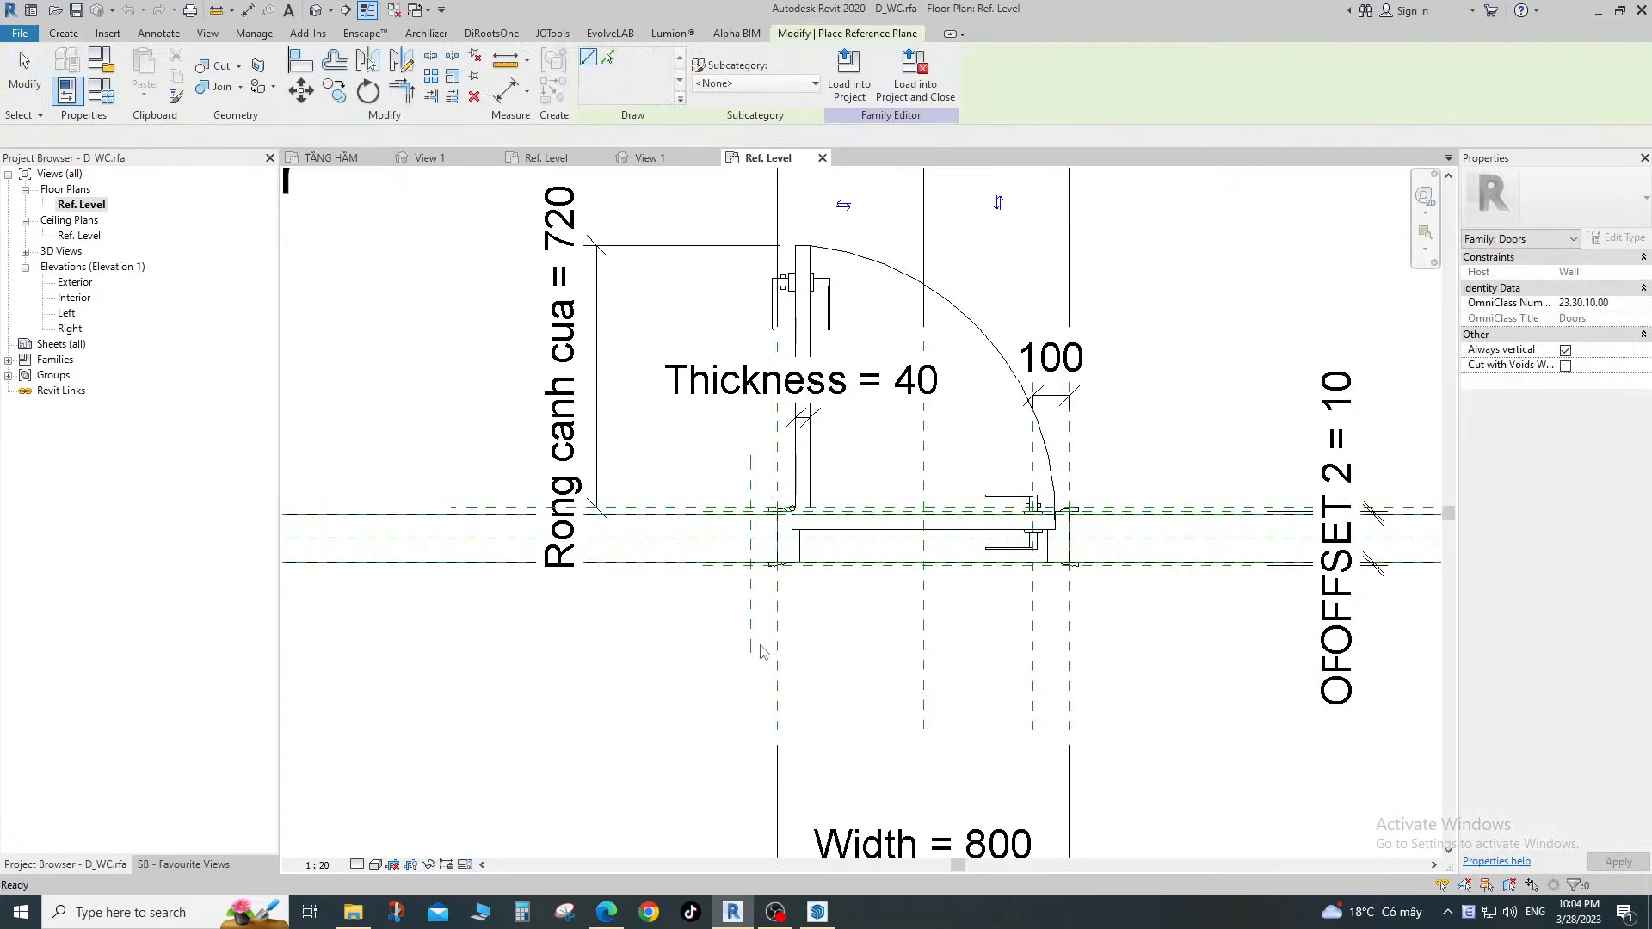
Dimension the distance between the new reference plane and the hinge-side edge of the door opening.
{"action": "scroll", "coordinate": [761, 652], "scroll_direction": "up", "scroll_amount": 2}
{"action": "key", "text": "d"}
{"action": "key", "text": "i"}
{"action": "left_click", "coordinate": [748, 619]}
{"action": "left_click", "coordinate": [781, 612]}
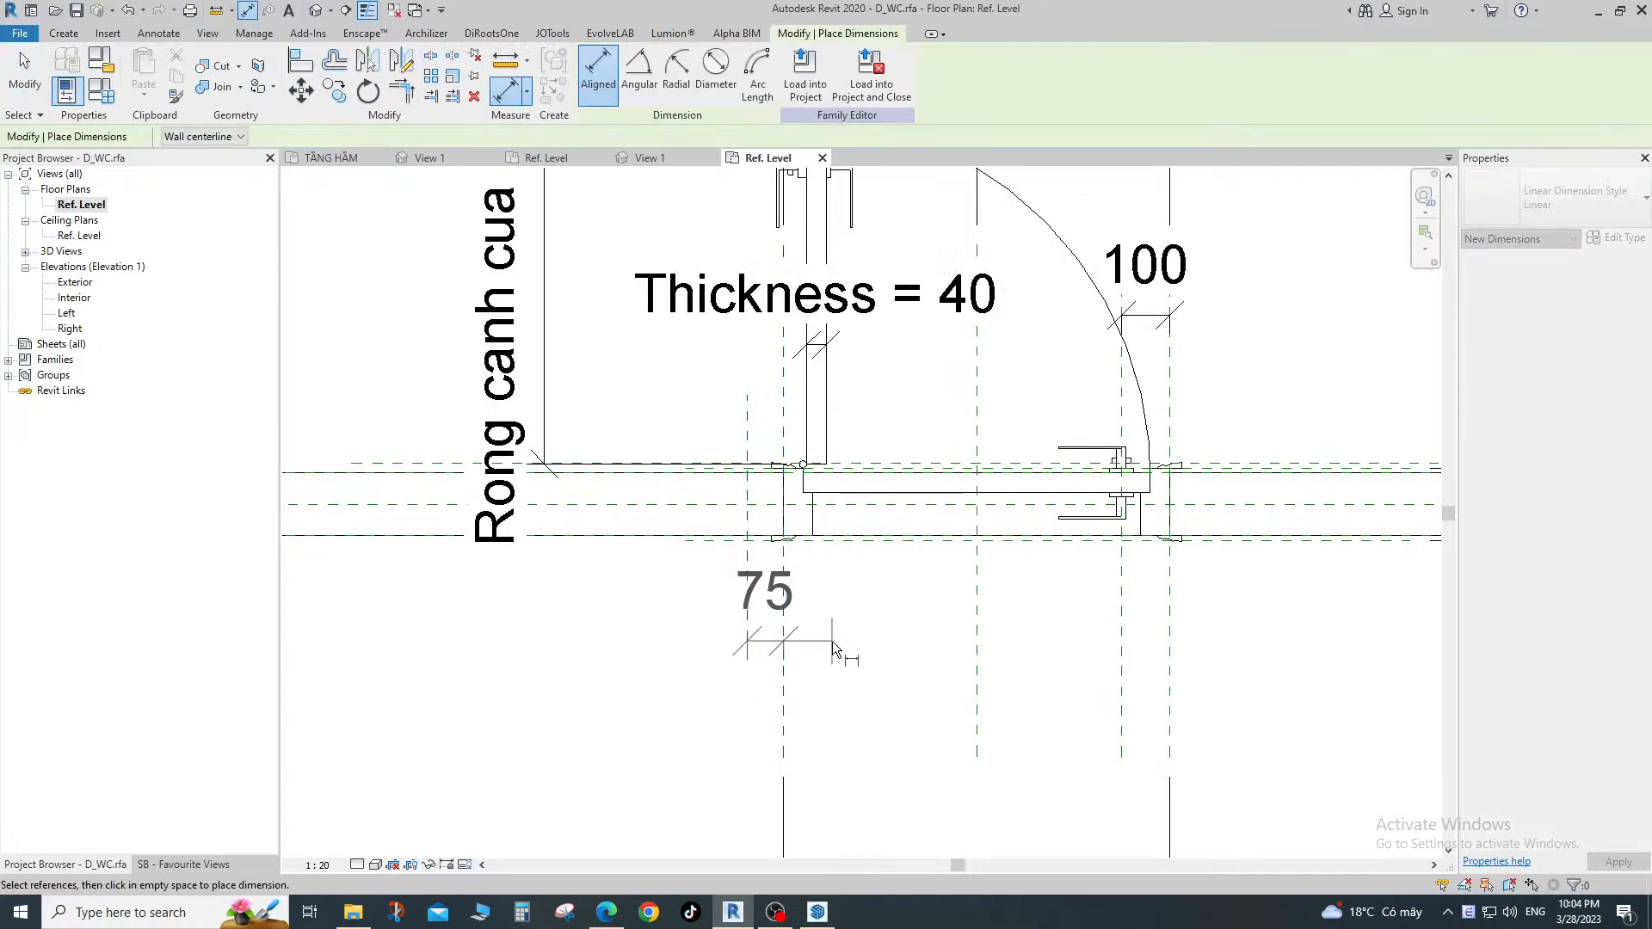
{"action": "left_click", "coordinate": [833, 641]}
{"action": "key", "text": "Escape"}
Set the new reference plane's distance from the hinge-side edge of the opening to 100.
{"action": "scroll", "coordinate": [746, 558], "scroll_direction": "up", "scroll_amount": 2}
{"action": "left_click", "coordinate": [747, 557]}
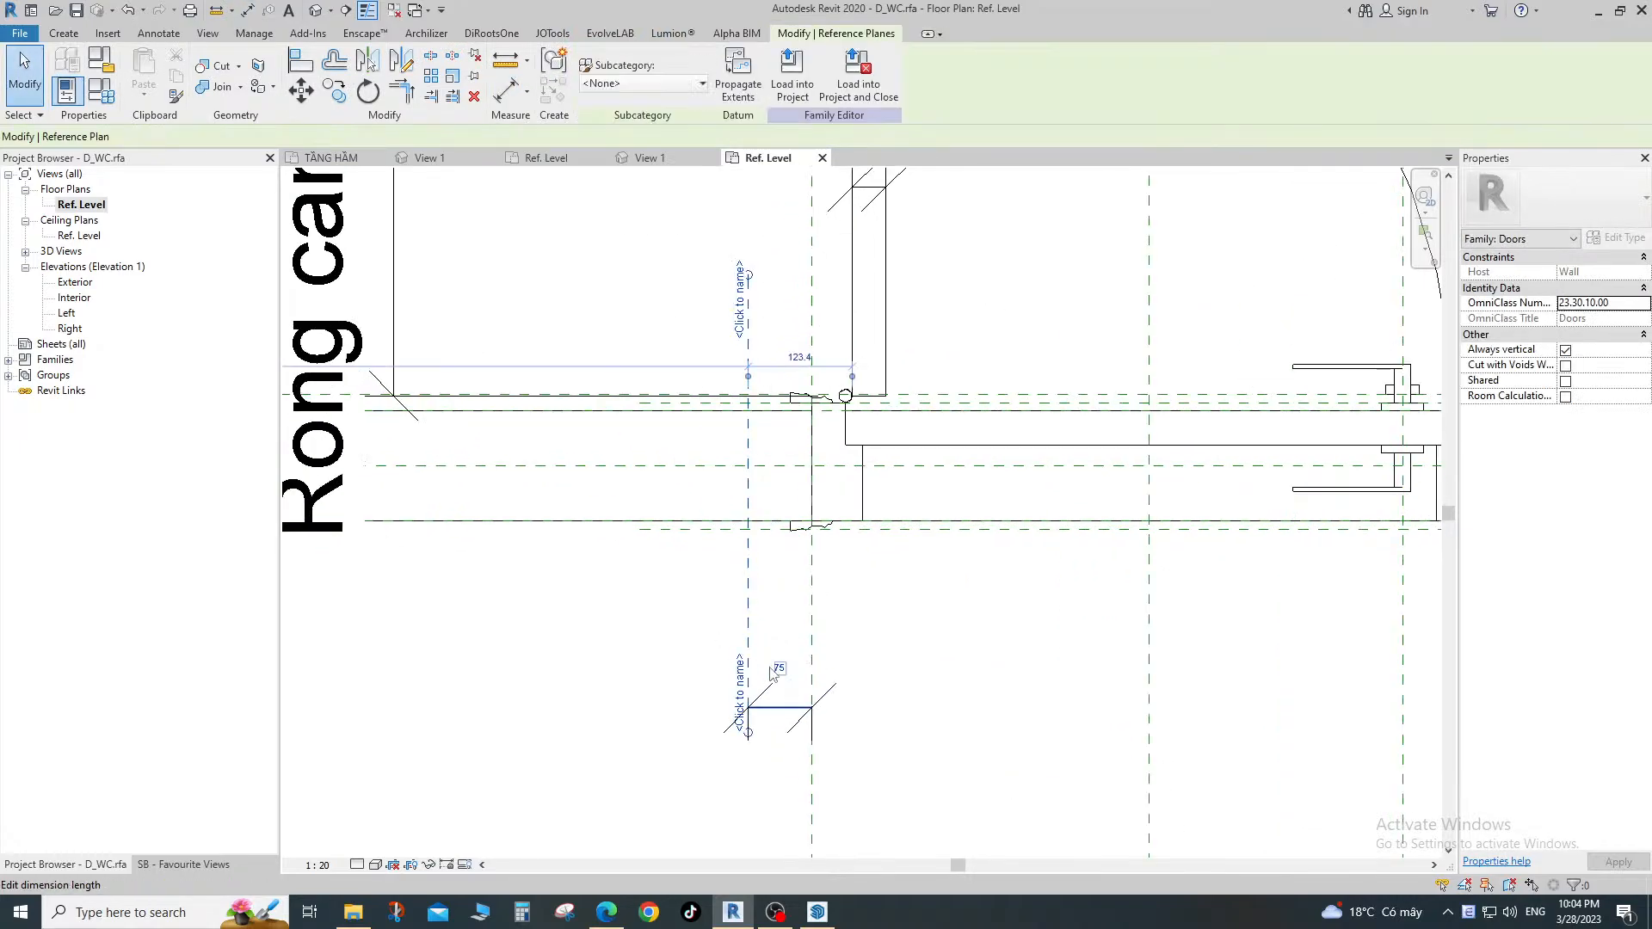
{"action": "left_click", "coordinate": [776, 669]}
{"action": "type", "text": "100"}
{"action": "key", "text": "Return"}
{"action": "scroll", "coordinate": [803, 707], "scroll_direction": "up", "scroll_amount": 2}
{"action": "key", "text": "Escape"}
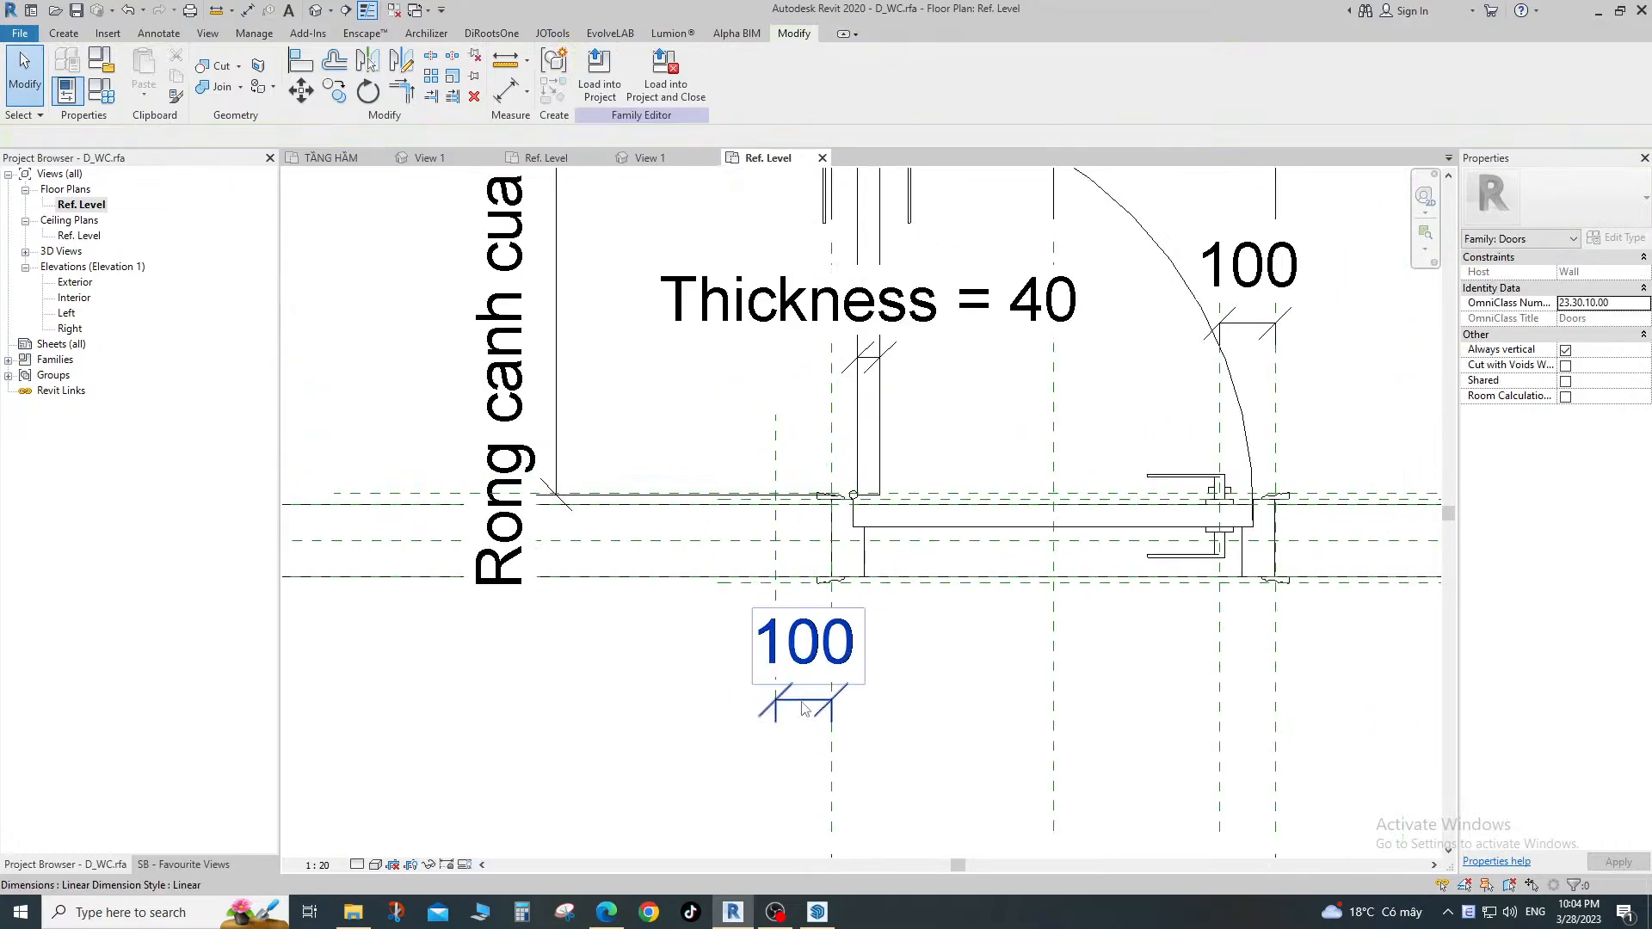
{"action": "left_click", "coordinate": [803, 707]}
{"action": "key", "text": "Escape"}
Load the edited D_WC family into the A_BHH project, overwriting the existing version.
{"action": "left_click", "coordinate": [602, 96]}
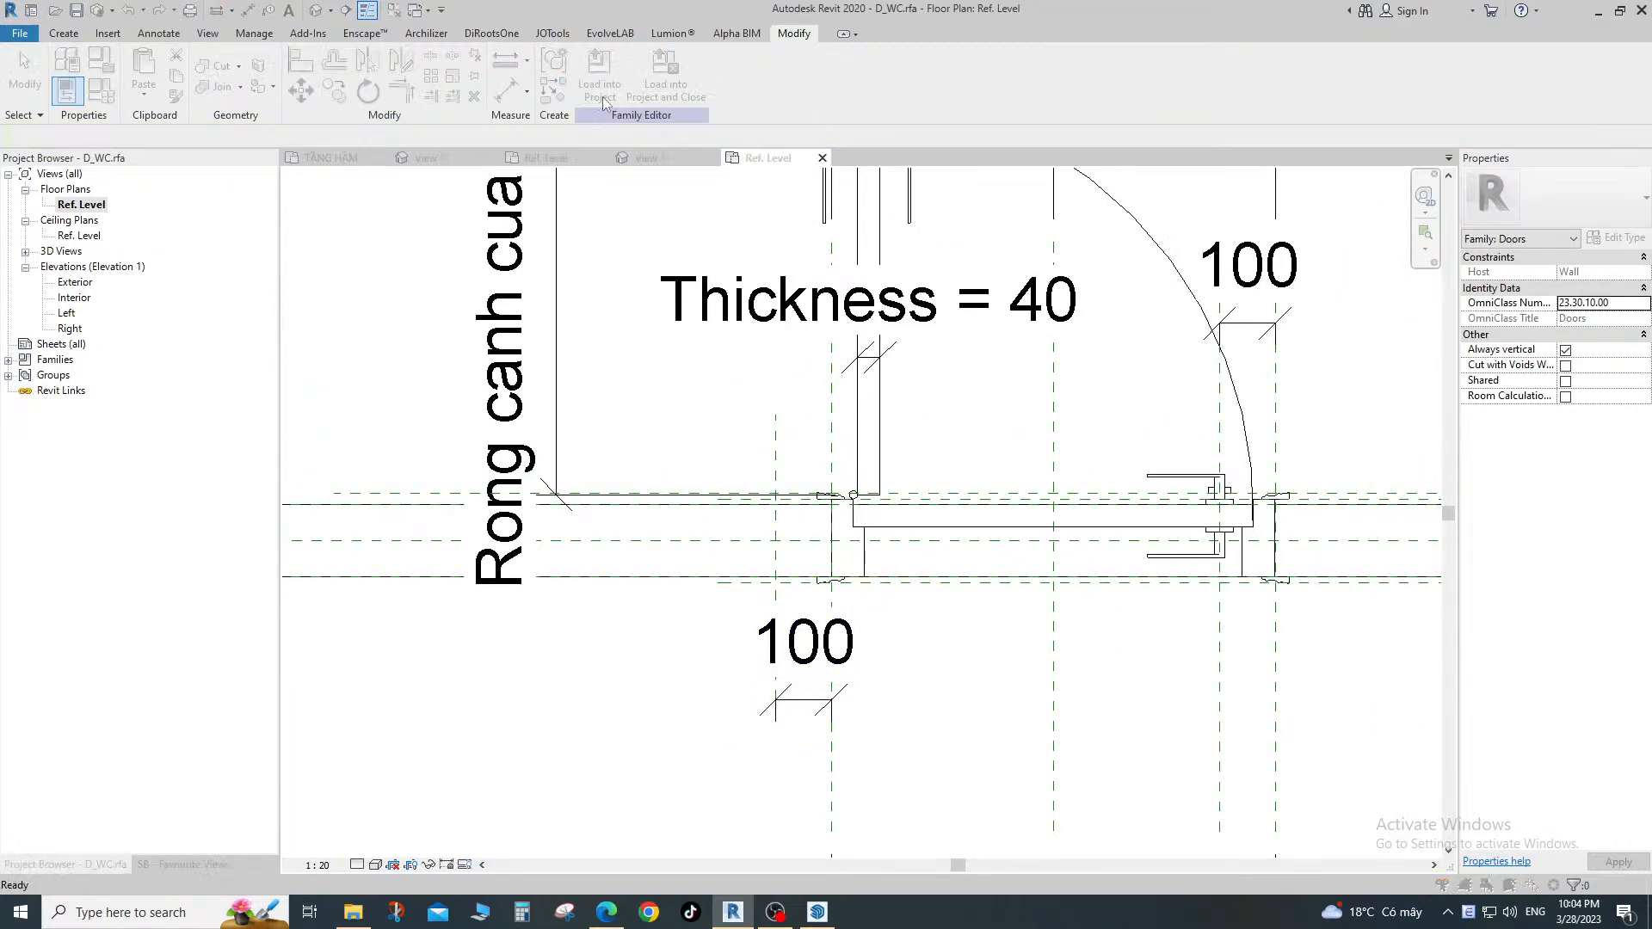
{"action": "left_click", "coordinate": [774, 580]}
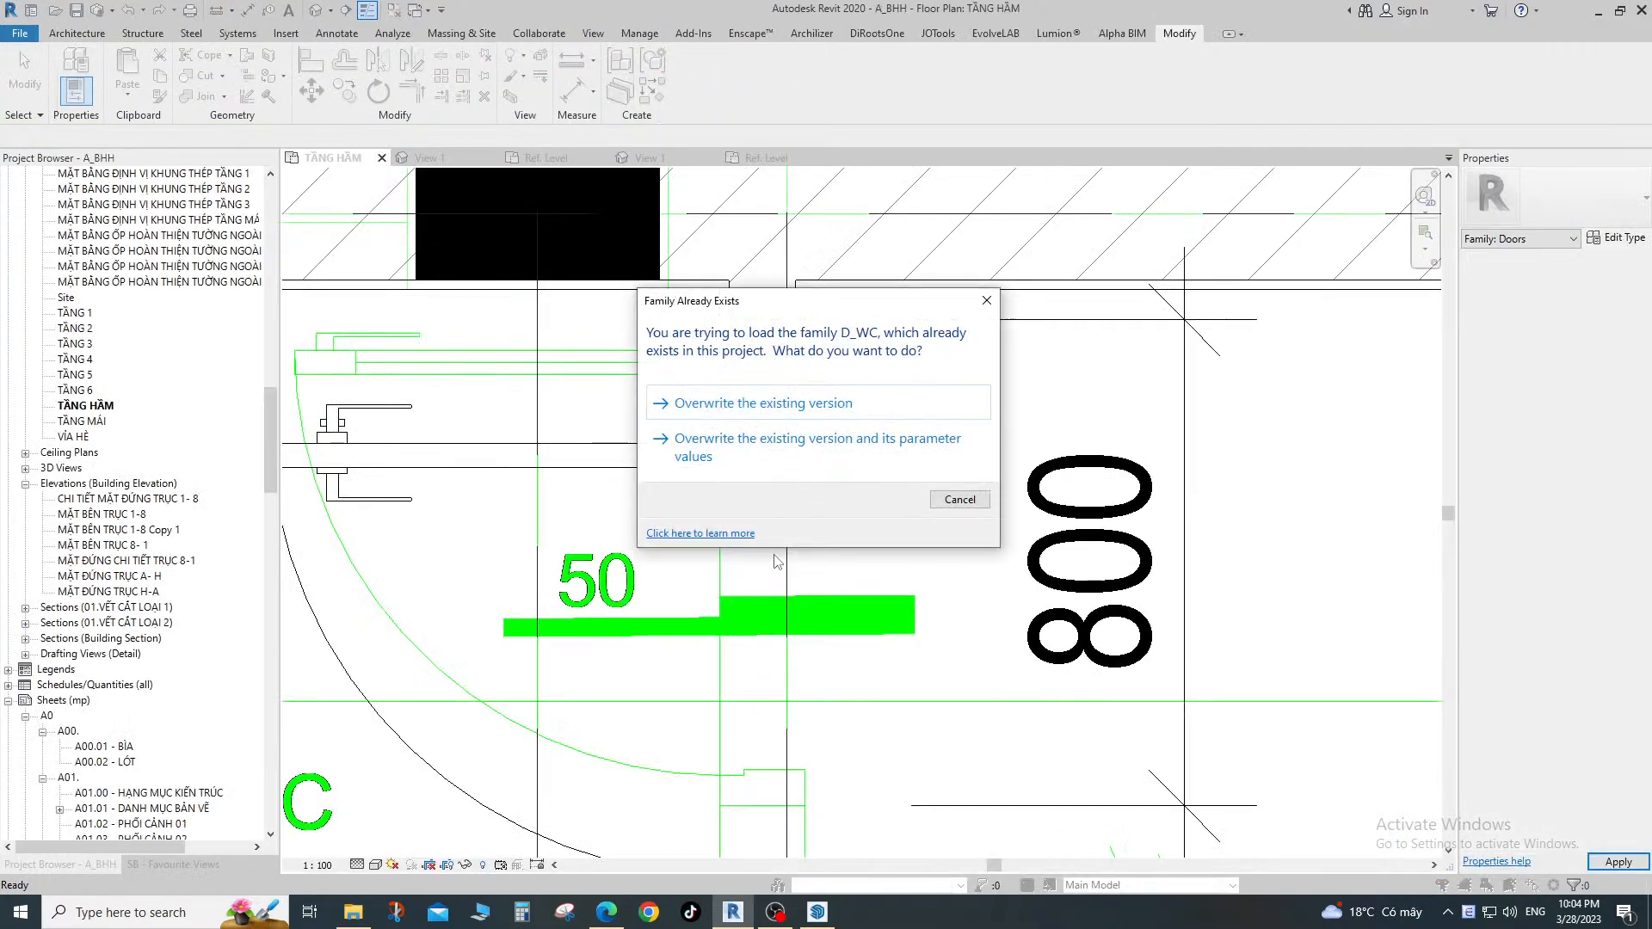
{"action": "left_click", "coordinate": [752, 401]}
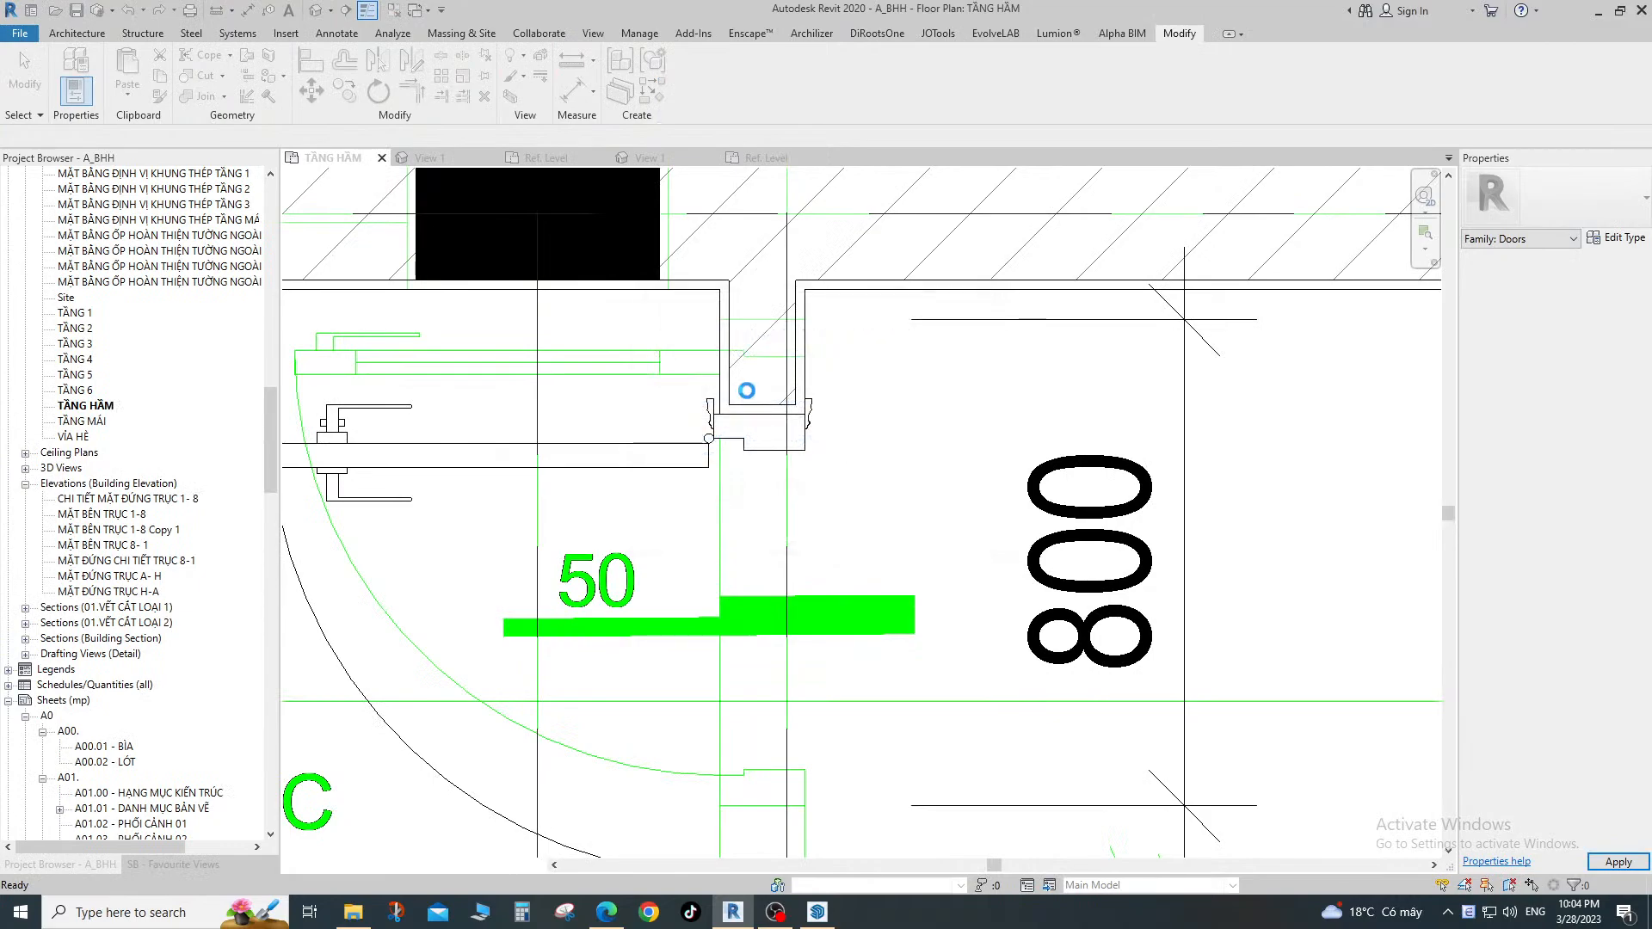
{"action": "scroll", "coordinate": [895, 482], "scroll_direction": "down", "scroll_amount": 2}
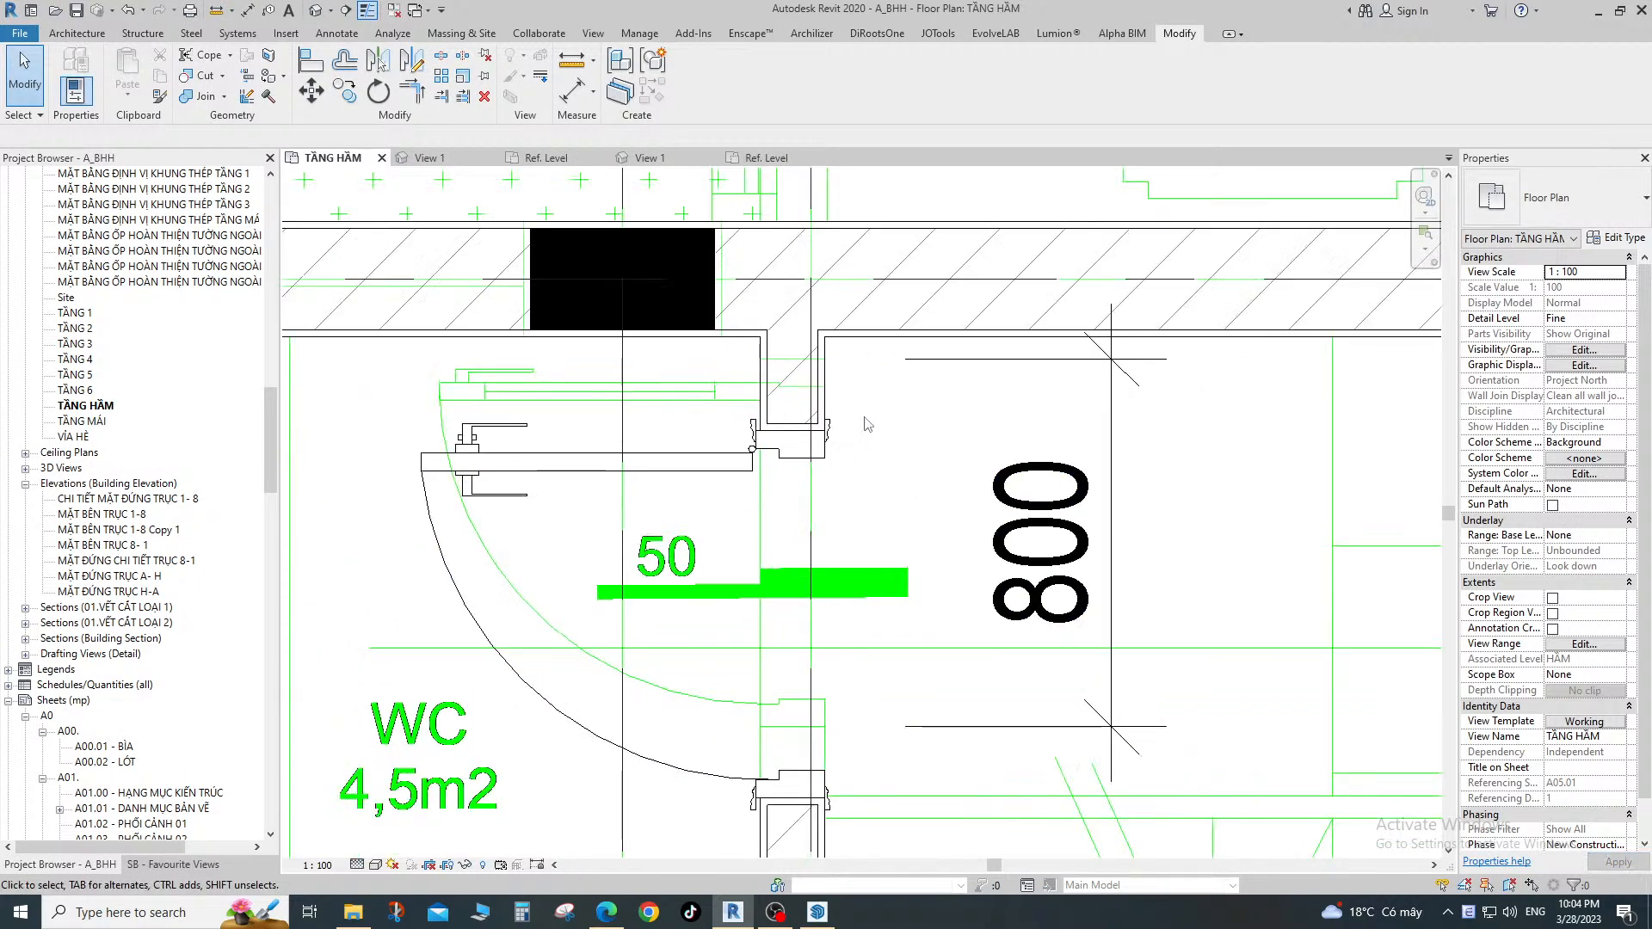
Align the WC door's offset reference with the inner face of the wall above the door.
{"action": "key", "text": "a"}
{"action": "key", "text": "l"}
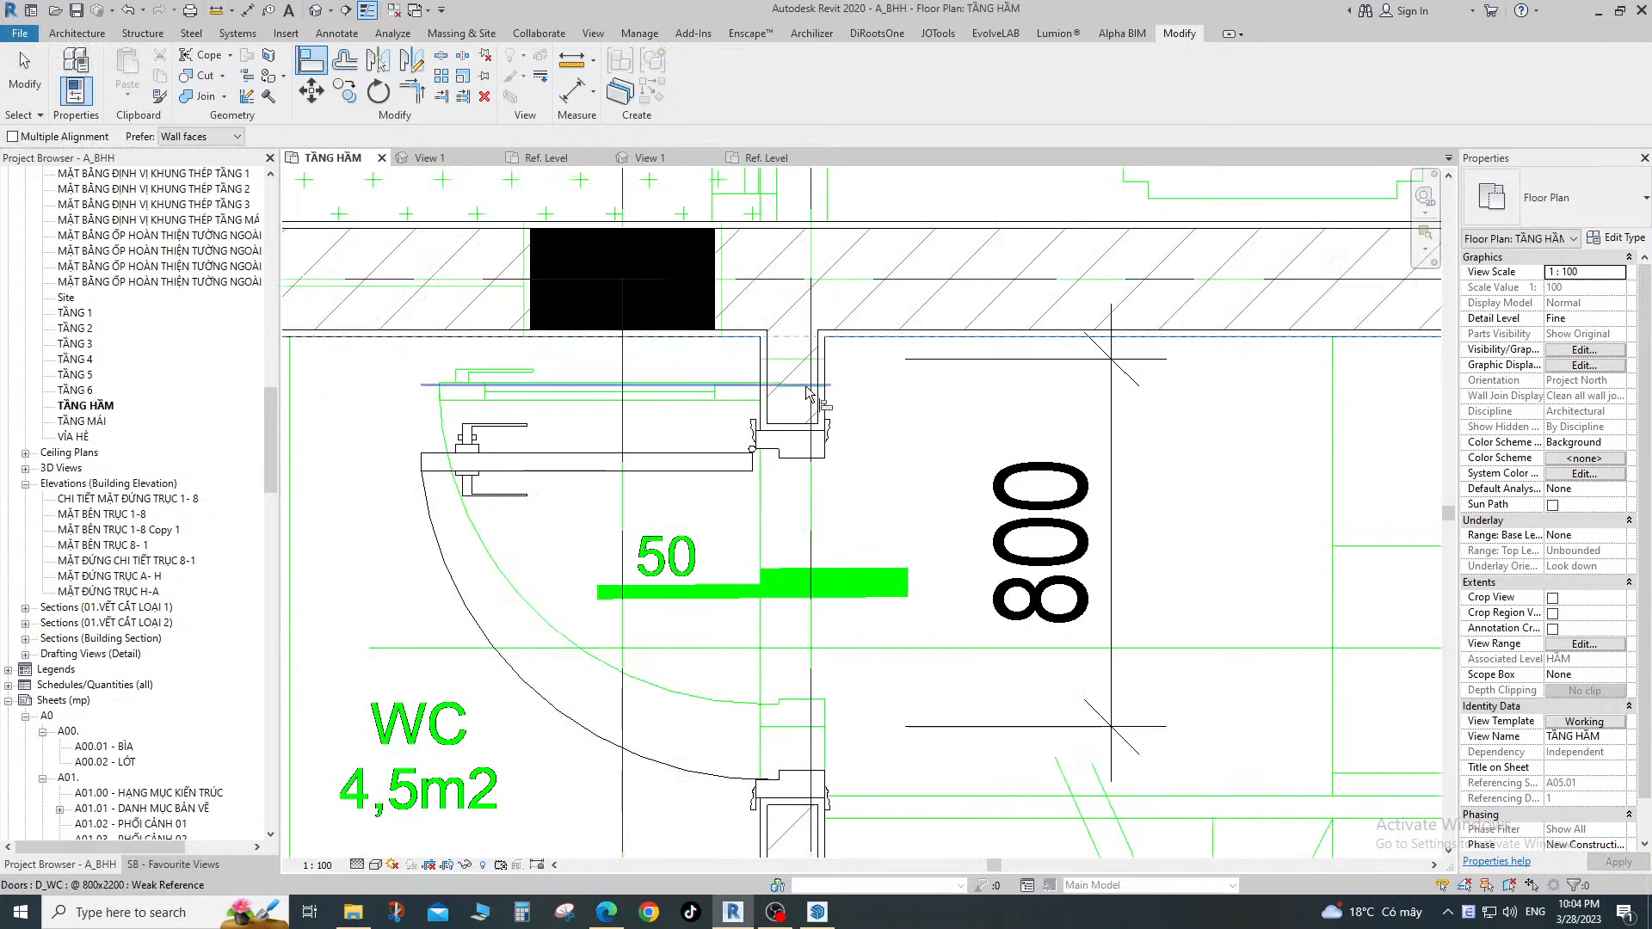
{"action": "scroll", "coordinate": [946, 430], "scroll_direction": "down", "scroll_amount": 5}
{"action": "key", "text": "Escape"}
{"action": "key", "text": "Escape"}
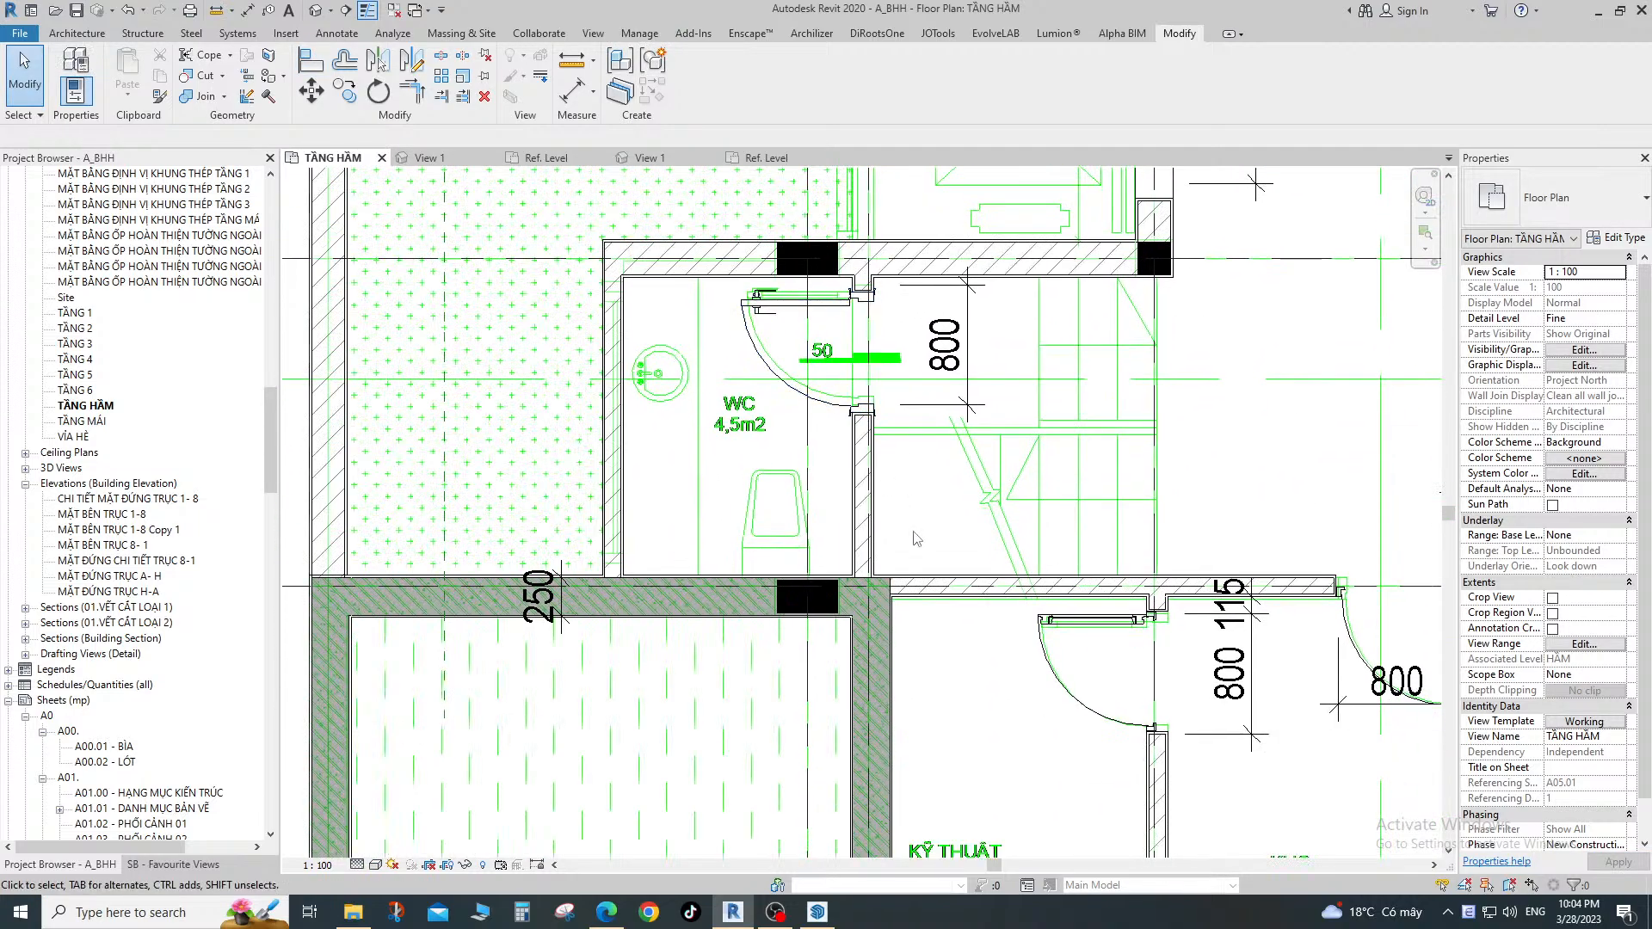
Examine the plan around the lift, the 2445 by 2540 space and XƯỞNG MỘC for openings still missing.
{"action": "middle_click_drag", "start_coordinate": [932, 360], "coordinate": [962, 571]}
{"action": "scroll", "coordinate": [910, 431], "scroll_direction": "down", "scroll_amount": 3}
{"action": "scroll", "coordinate": [968, 378], "scroll_direction": "down", "scroll_amount": 2}
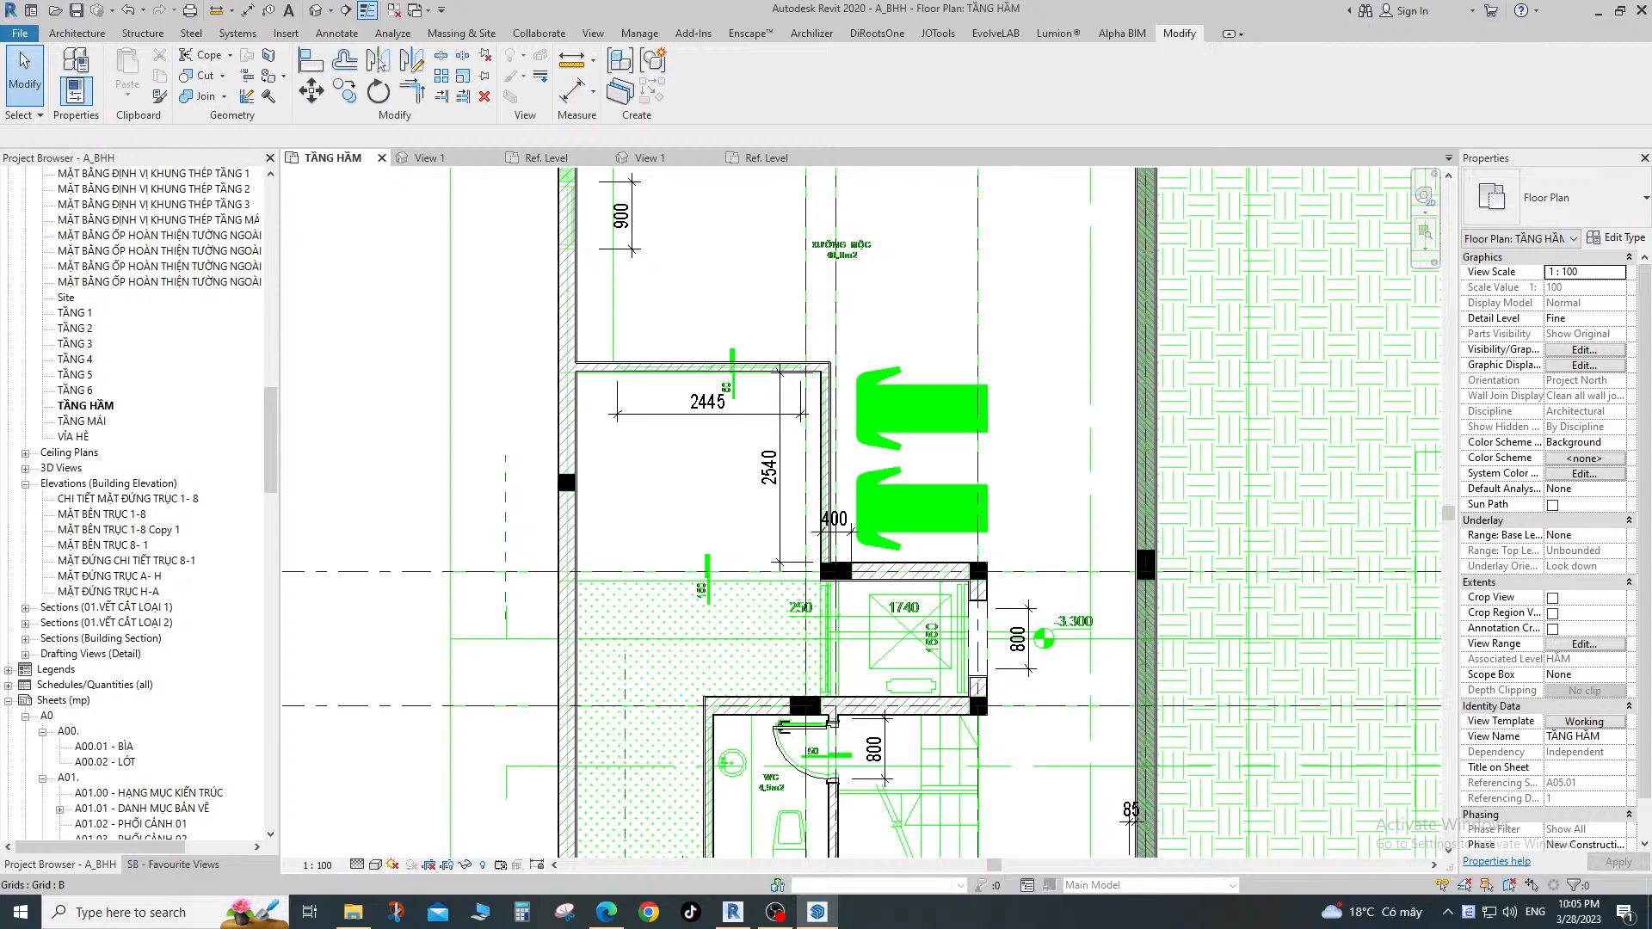
{"action": "left_click", "coordinate": [556, 547]}
{"action": "left_click", "coordinate": [945, 505]}
{"action": "key", "text": "super+space"}
{"action": "scroll", "coordinate": [941, 309], "scroll_direction": "down", "scroll_amount": 1}
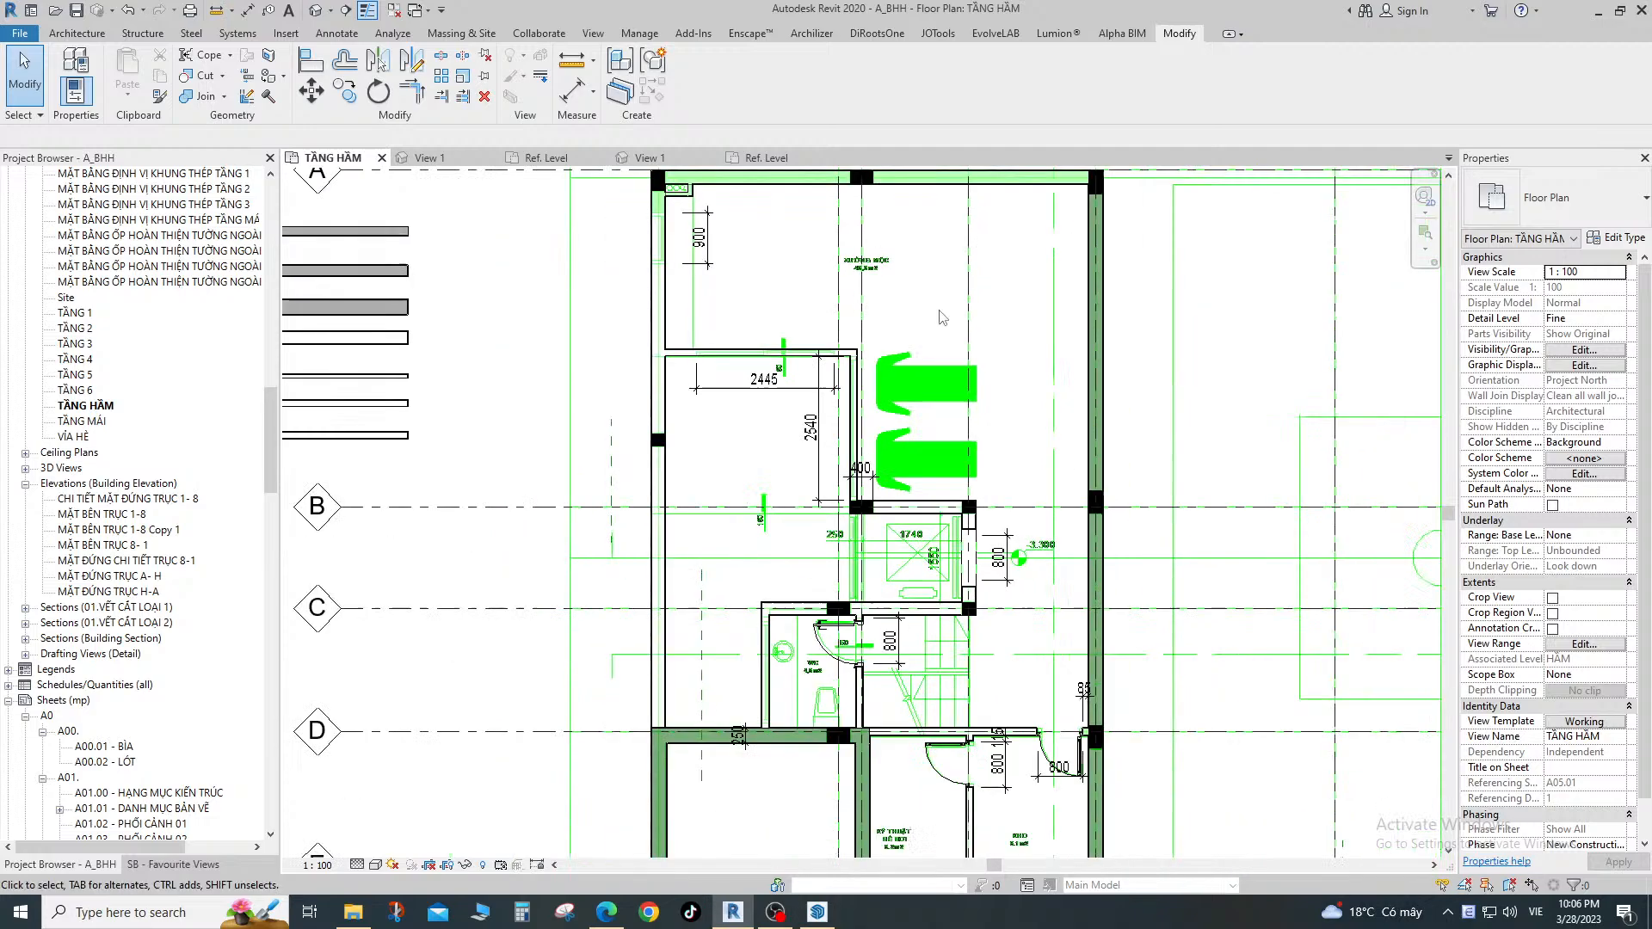
{"action": "middle_click_drag", "start_coordinate": [940, 314], "coordinate": [966, 524]}
{"action": "scroll", "coordinate": [671, 426], "scroll_direction": "up", "scroll_amount": 4}
{"action": "middle_click_drag", "start_coordinate": [703, 540], "coordinate": [686, 439]}
{"action": "scroll", "coordinate": [714, 465], "scroll_direction": "down", "scroll_amount": 5}
{"action": "middle_click_drag", "start_coordinate": [816, 550], "coordinate": [785, 292]}
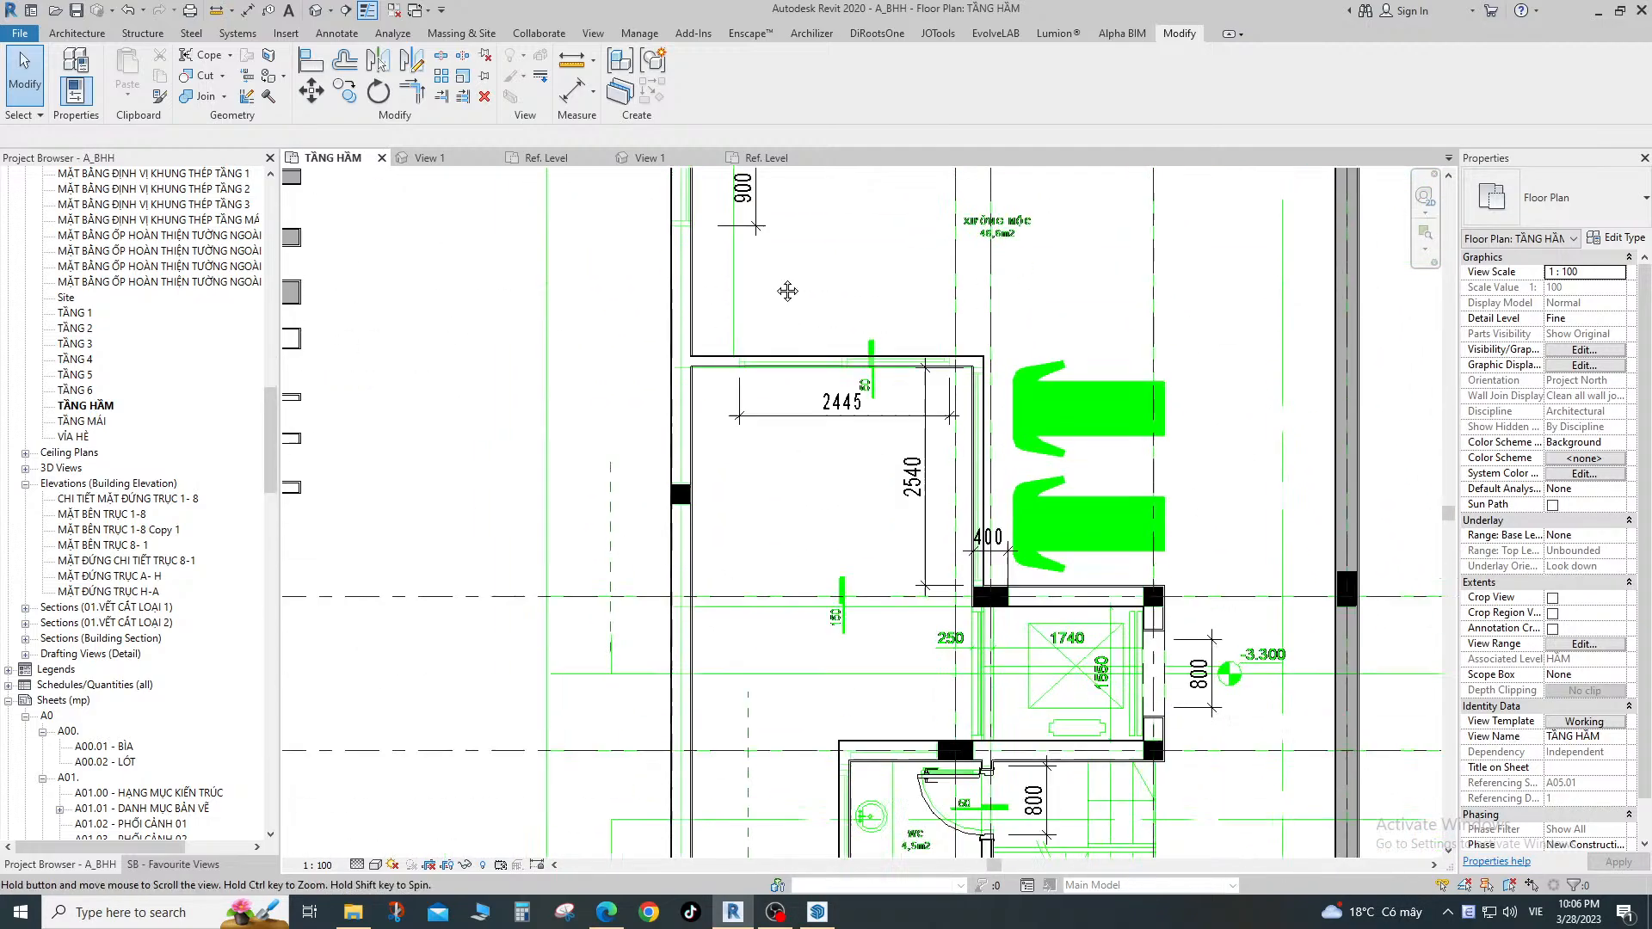
{"action": "scroll", "coordinate": [921, 602], "scroll_direction": "up", "scroll_amount": 1}
{"action": "middle_click_drag", "start_coordinate": [953, 616], "coordinate": [836, 464]}
{"action": "middle_click_drag", "start_coordinate": [902, 569], "coordinate": [957, 827]}
Place a W_MỞ A window of type HX4_900x1200 in the XƯỞNG MỘC wall beside the 900 dimension.
{"action": "key", "text": "w"}
{"action": "key", "text": "n"}
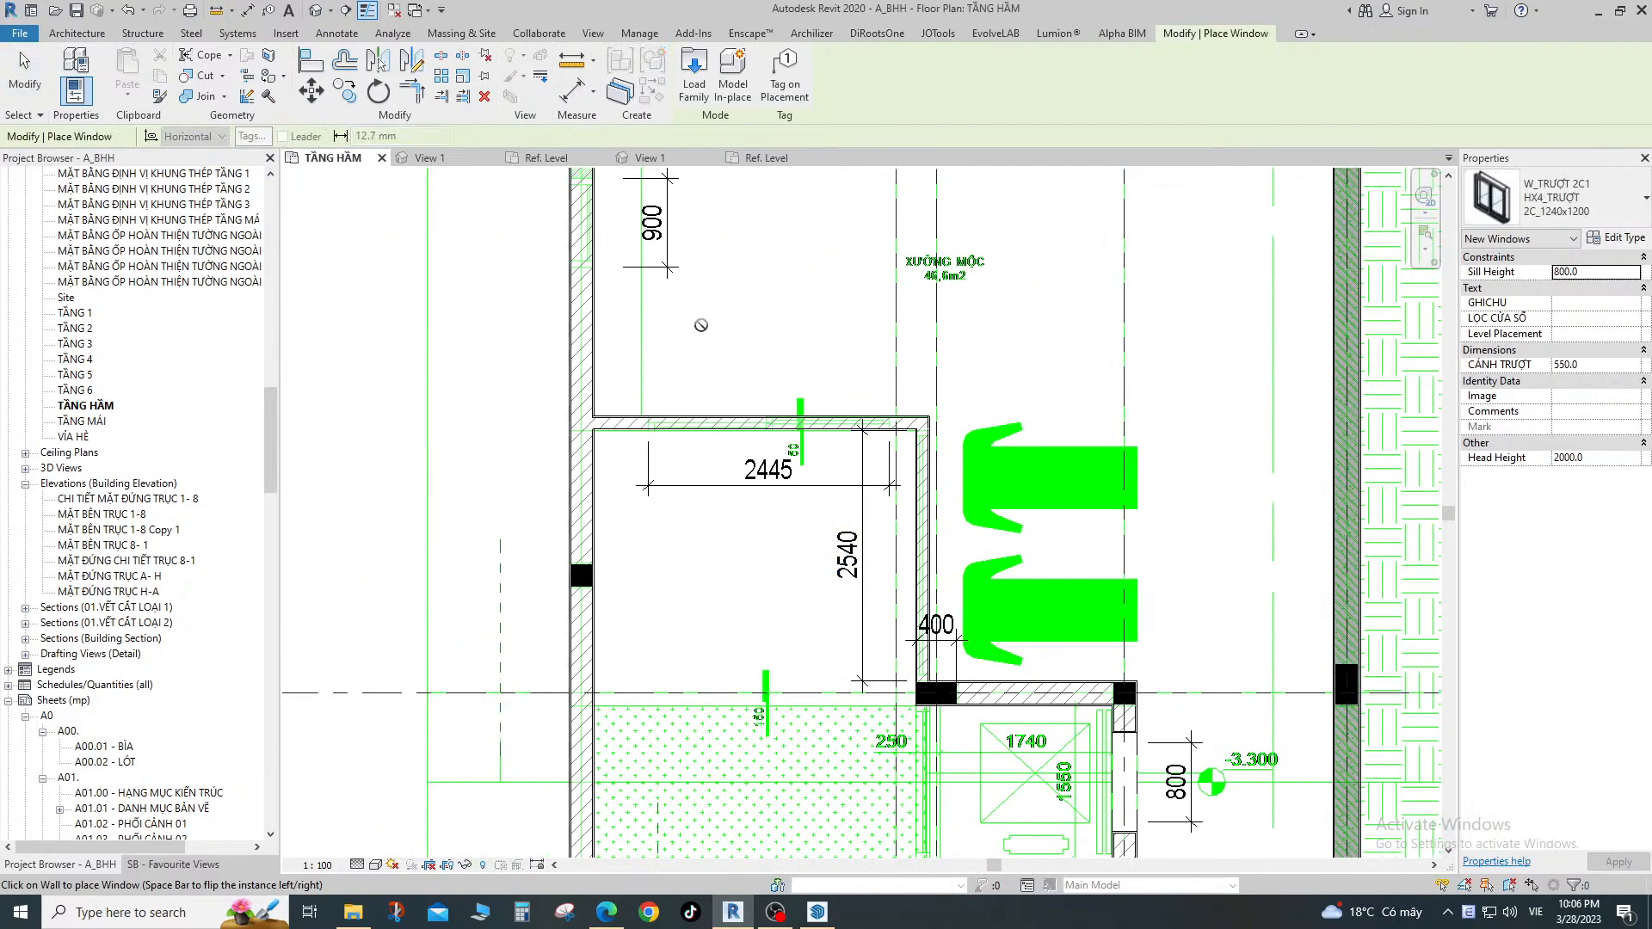
{"action": "middle_click_drag", "start_coordinate": [665, 277], "coordinate": [840, 601]}
{"action": "scroll", "coordinate": [841, 601], "scroll_direction": "up", "scroll_amount": 1}
{"action": "left_click", "coordinate": [1597, 212]}
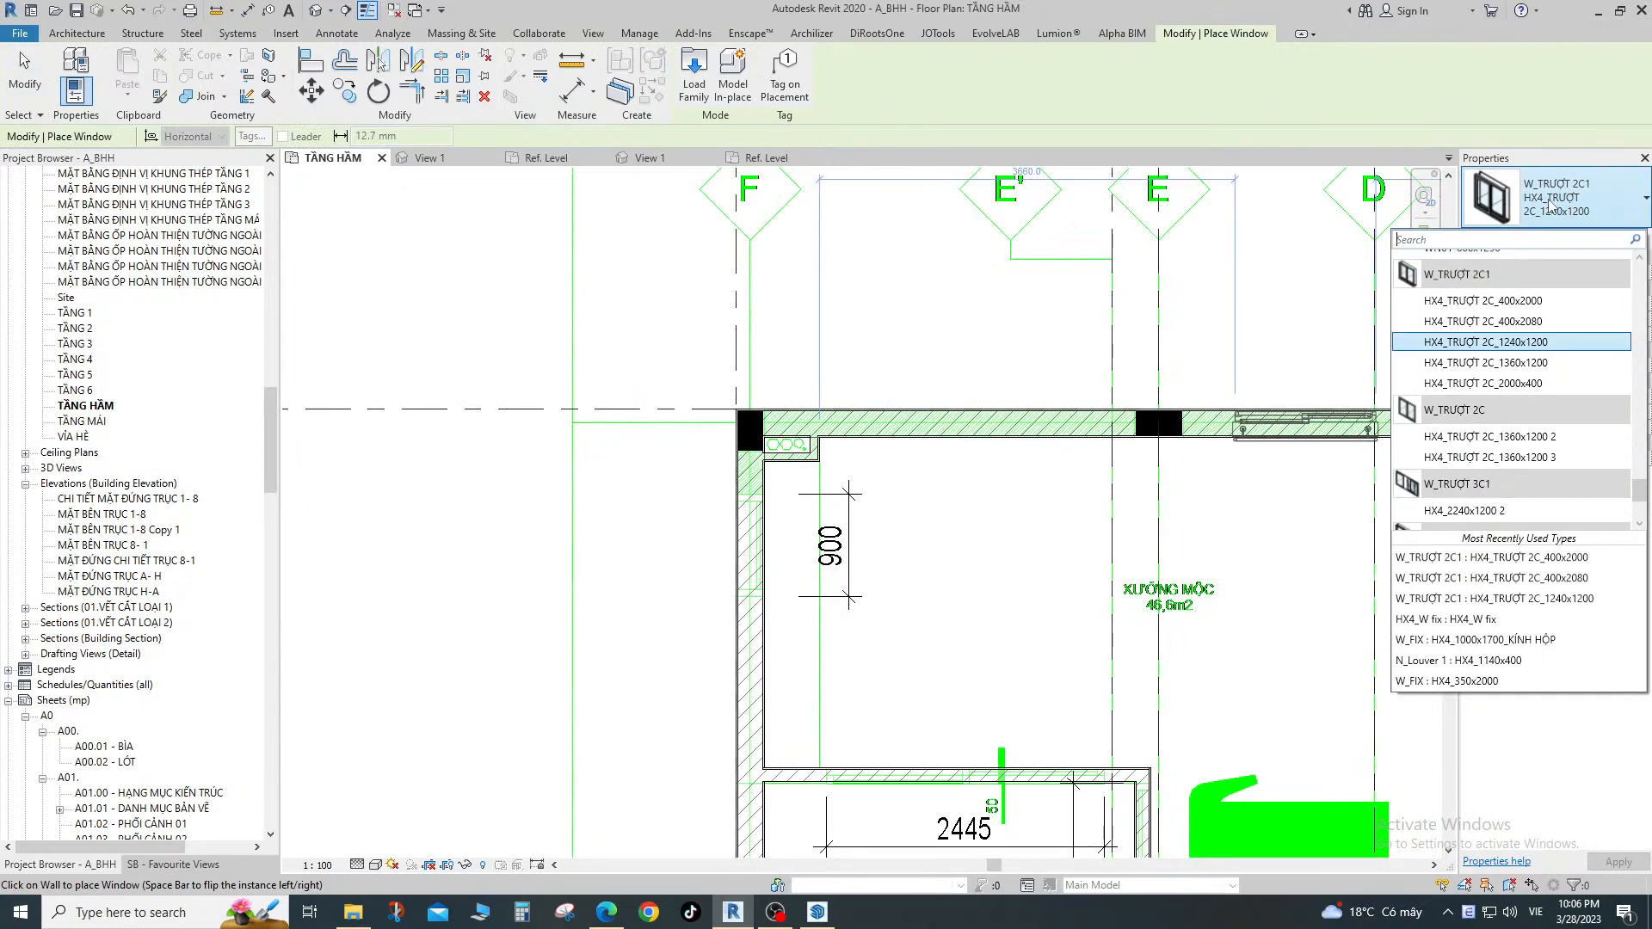
{"action": "scroll", "coordinate": [1479, 424], "scroll_direction": "down", "scroll_amount": 5}
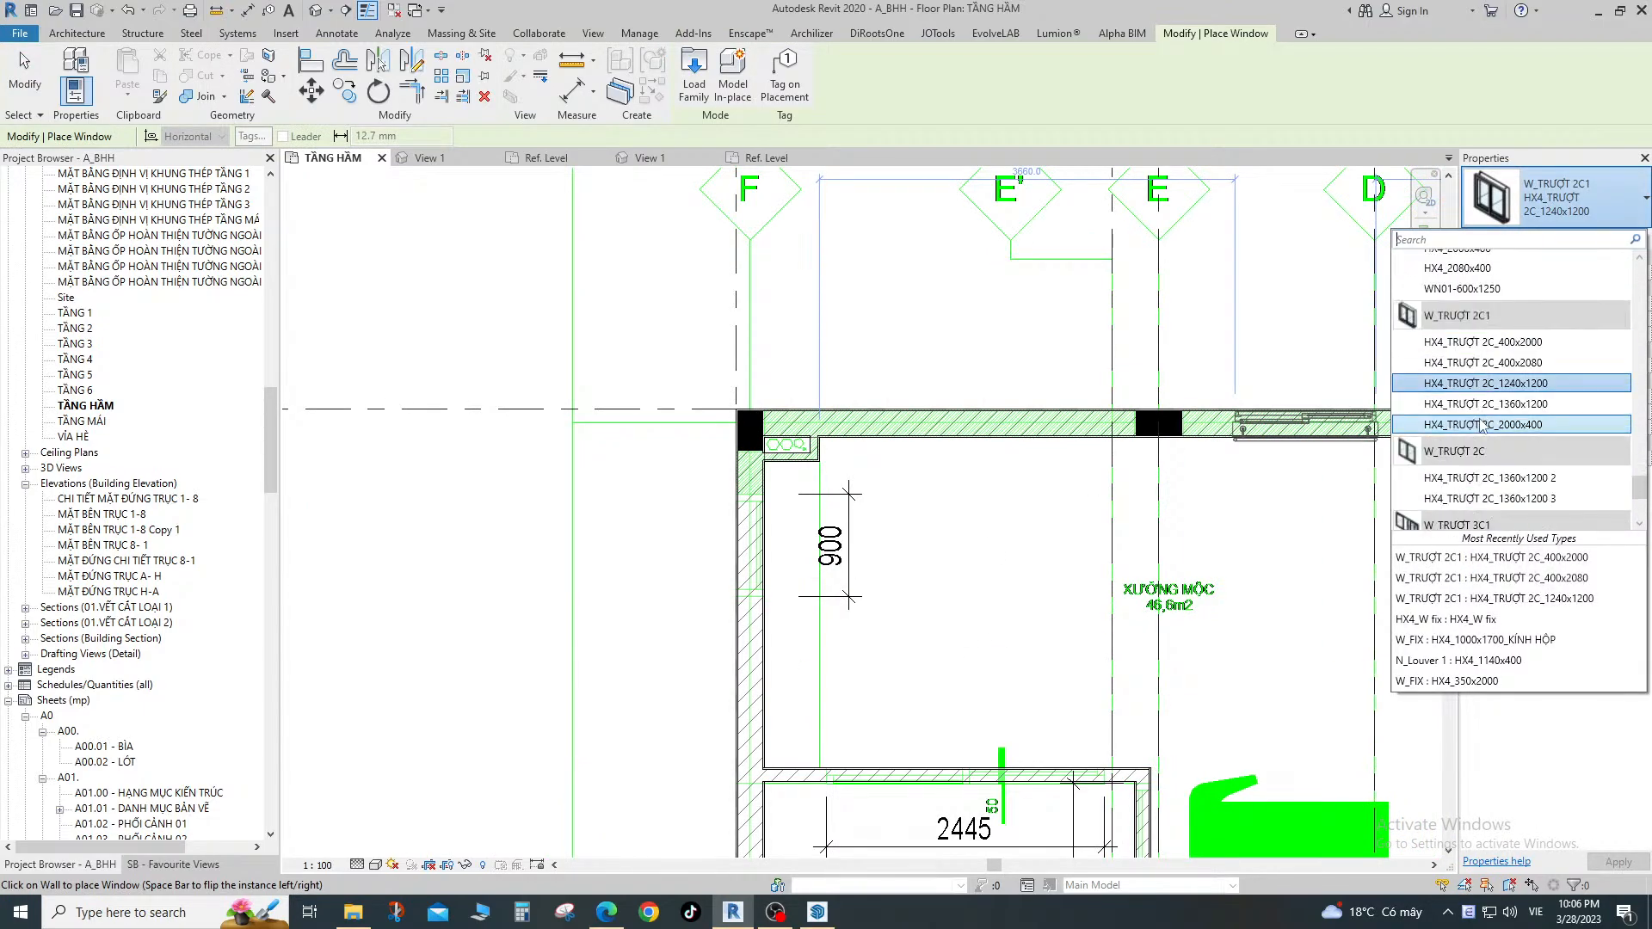
{"action": "scroll", "coordinate": [1480, 424], "scroll_direction": "up", "scroll_amount": 8}
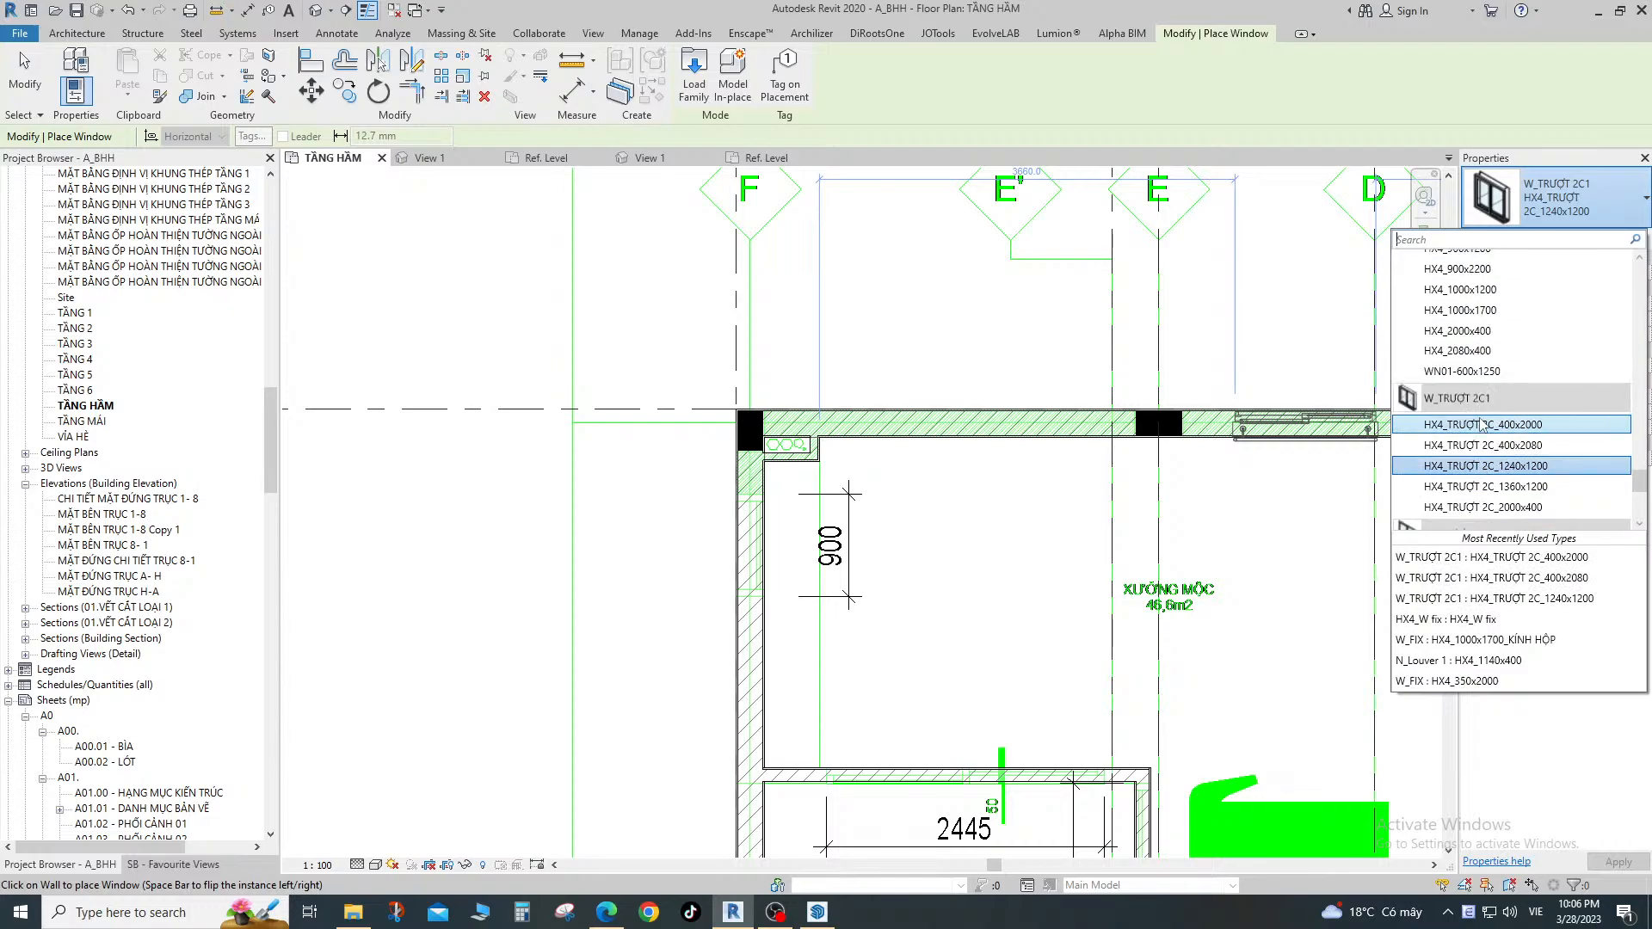
{"action": "scroll", "coordinate": [1481, 419], "scroll_direction": "up", "scroll_amount": 2}
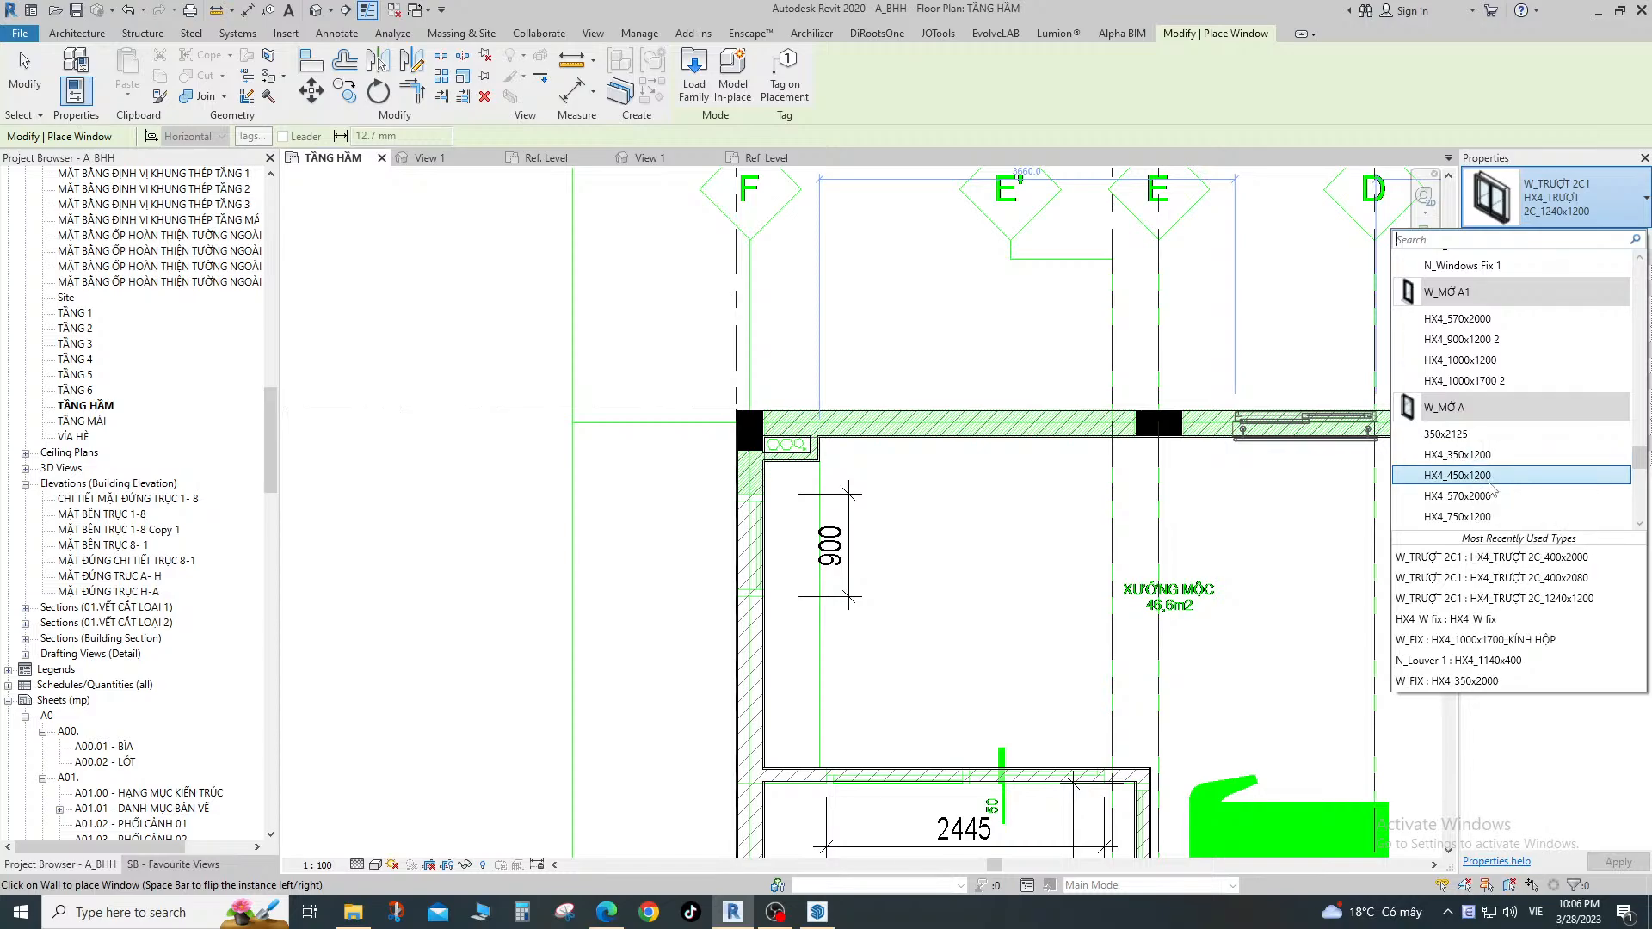
{"action": "scroll", "coordinate": [1476, 486], "scroll_direction": "down", "scroll_amount": 2}
{"action": "left_click", "coordinate": [1467, 499]}
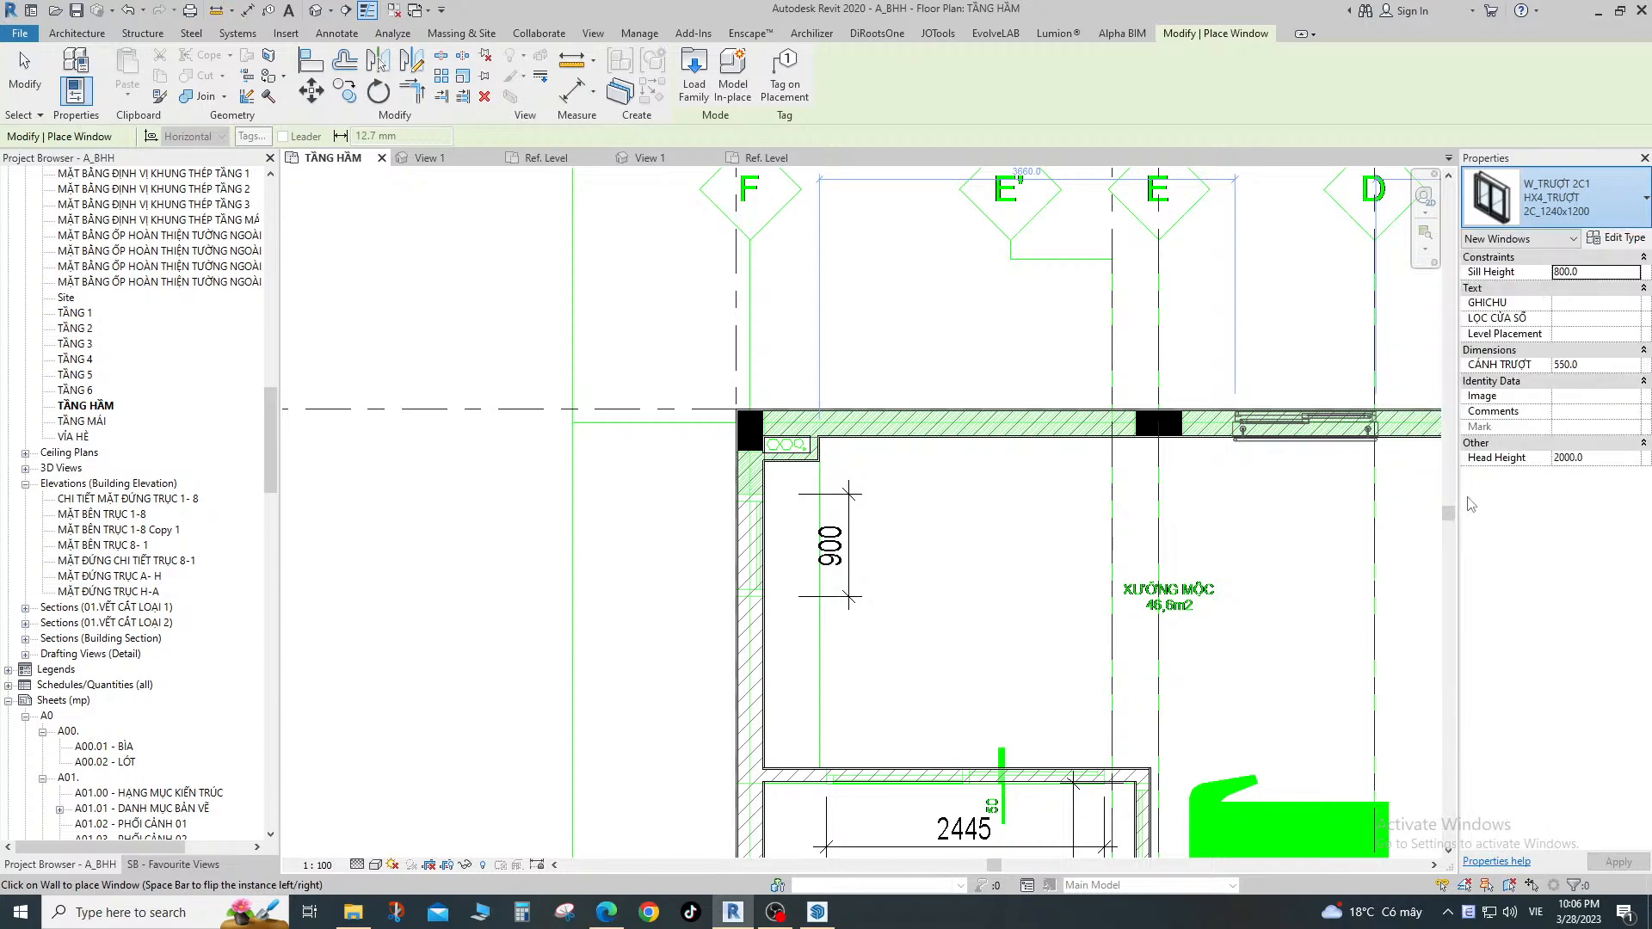
{"action": "scroll", "coordinate": [731, 542], "scroll_direction": "up", "scroll_amount": 2}
{"action": "left_click", "coordinate": [766, 555]}
{"action": "scroll", "coordinate": [792, 523], "scroll_direction": "up", "scroll_amount": 3}
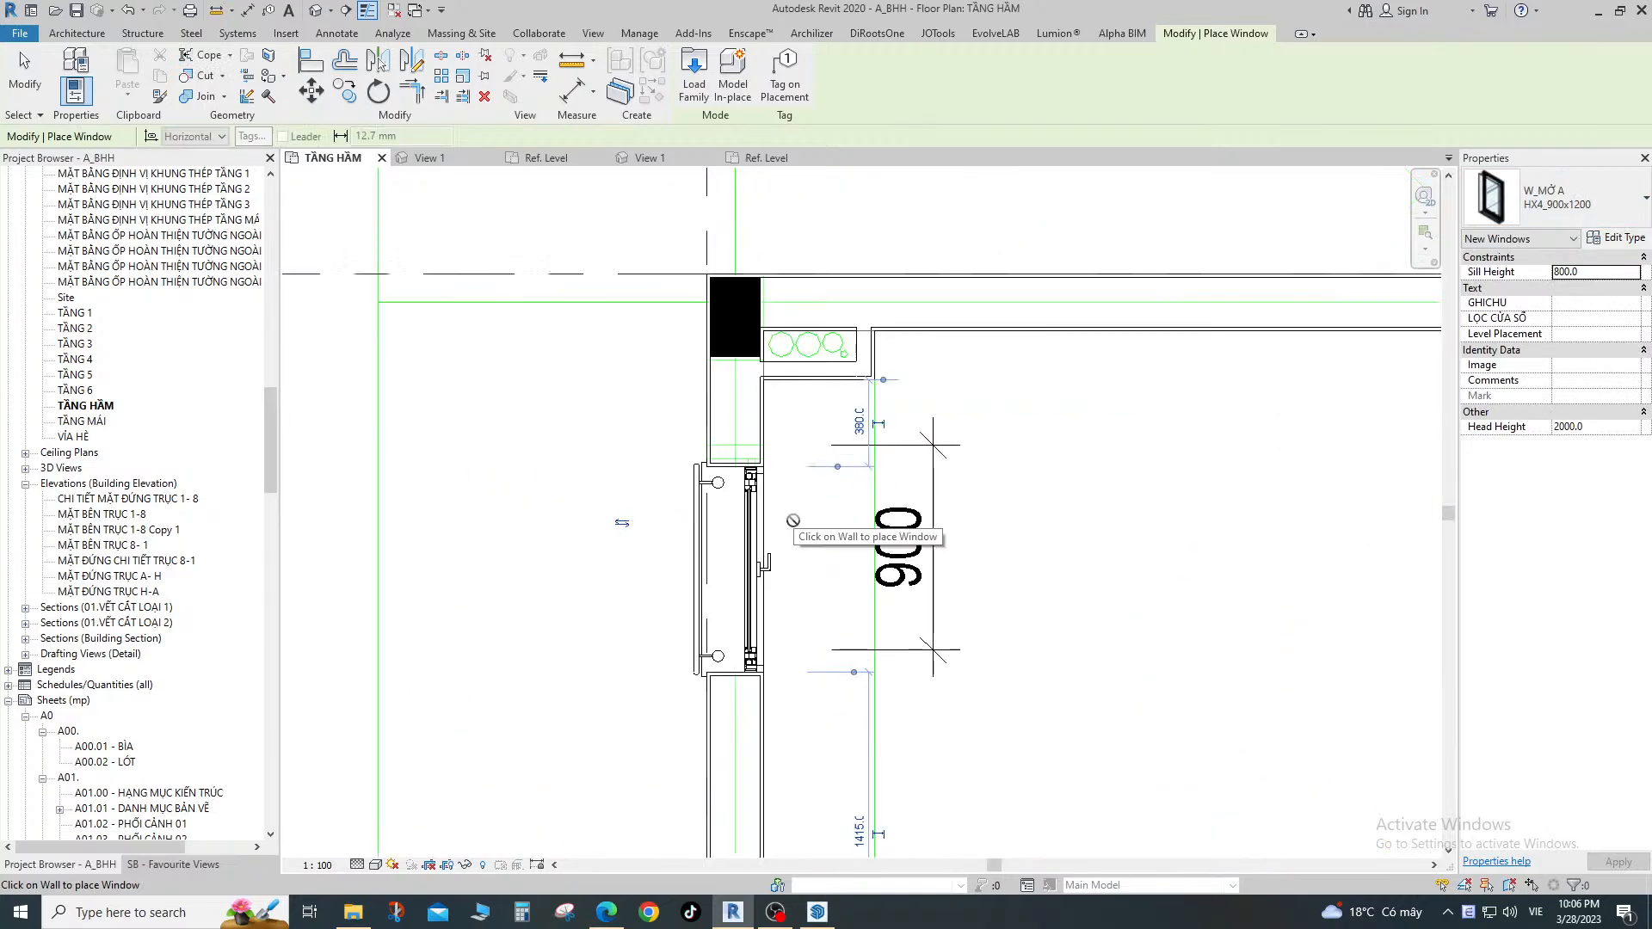
Align the upper edge of the XƯỞNG MỘC window with the opening line of the imported CAD drawing.
{"action": "key", "text": "Escape"}
{"action": "scroll", "coordinate": [751, 454], "scroll_direction": "up", "scroll_amount": 5}
{"action": "key", "text": "a"}
{"action": "key", "text": "l"}
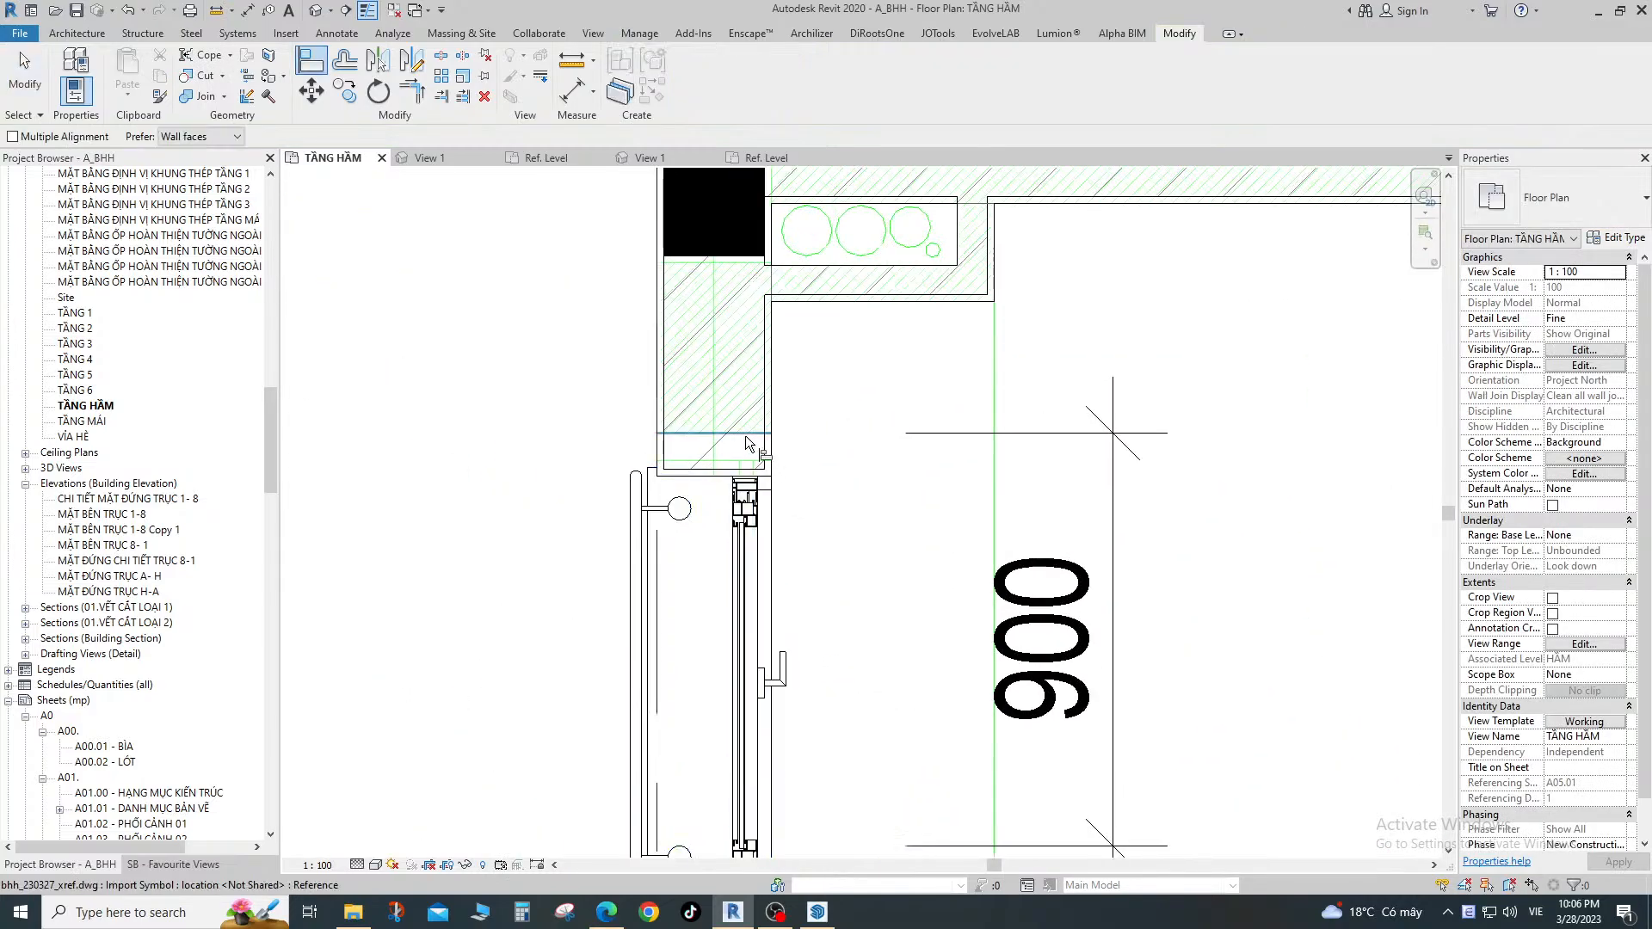
{"action": "scroll", "coordinate": [751, 464], "scroll_direction": "down", "scroll_amount": 1}
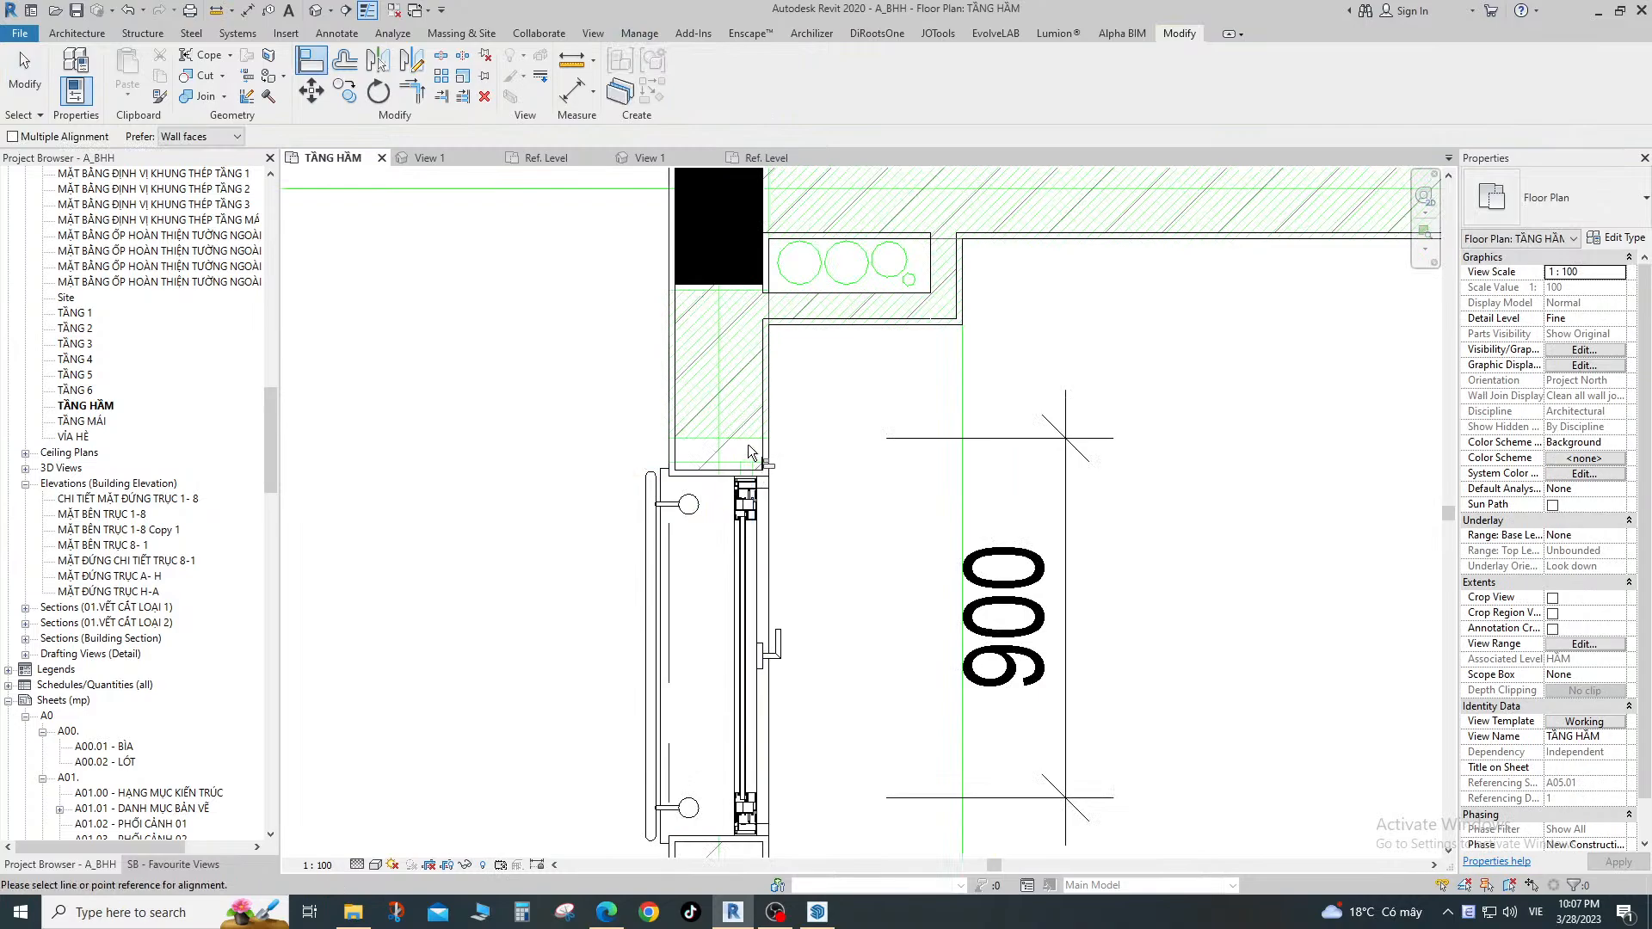
{"action": "left_click", "coordinate": [735, 475]}
{"action": "scroll", "coordinate": [734, 469], "scroll_direction": "down", "scroll_amount": 5}
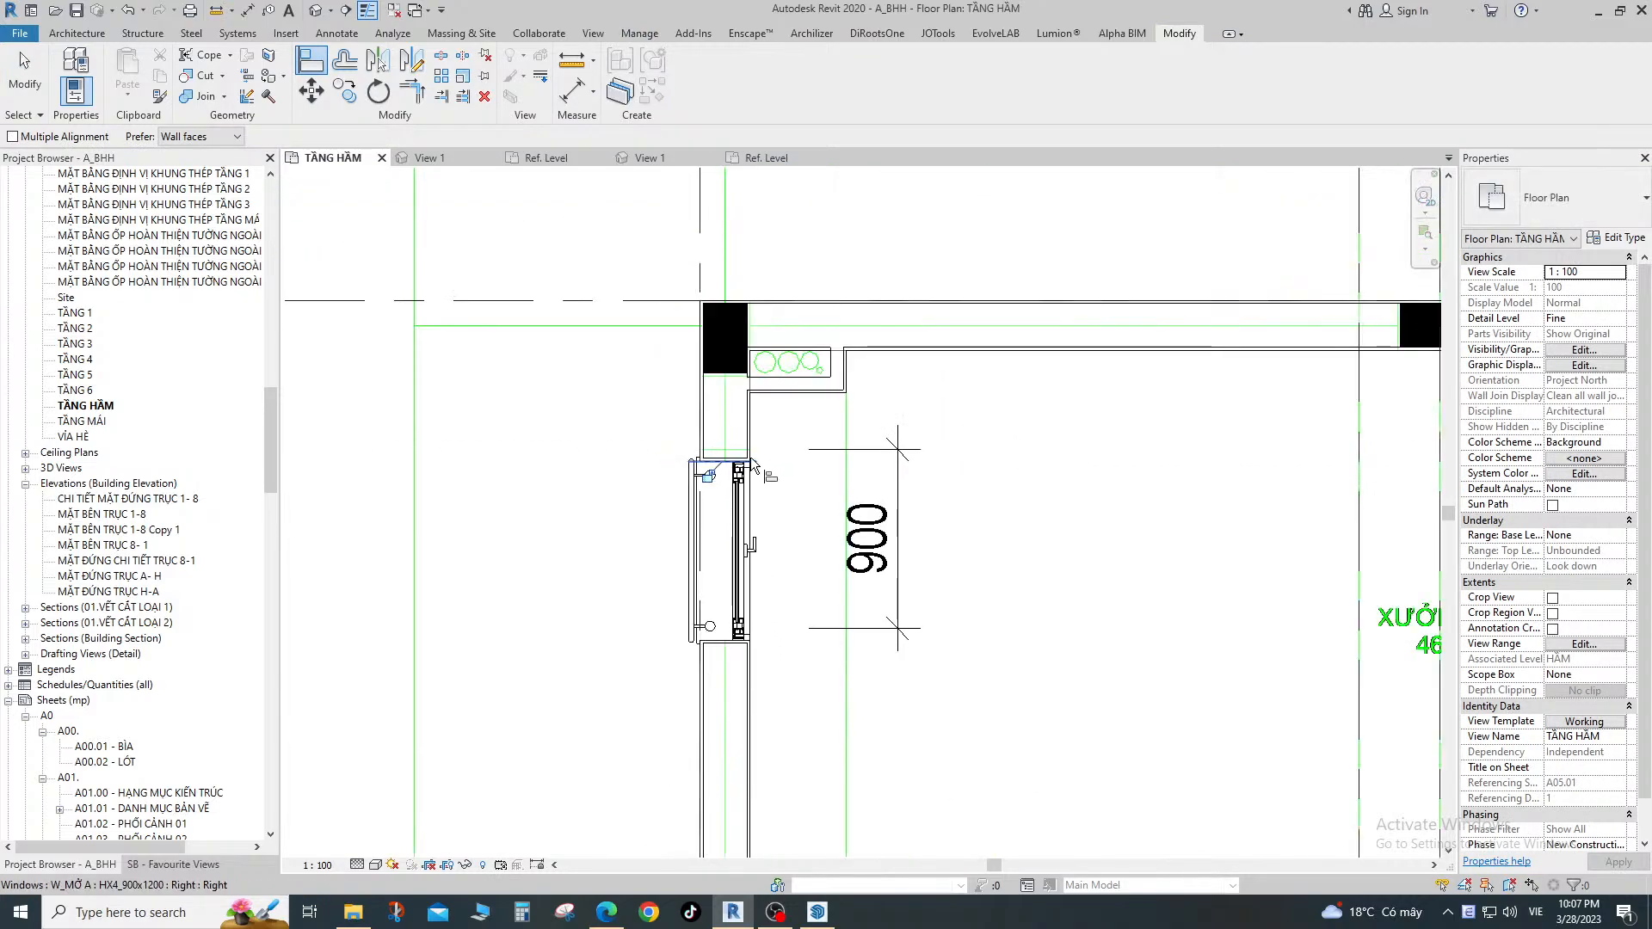
{"action": "key", "text": "Escape"}
{"action": "scroll", "coordinate": [722, 539], "scroll_direction": "up", "scroll_amount": 3}
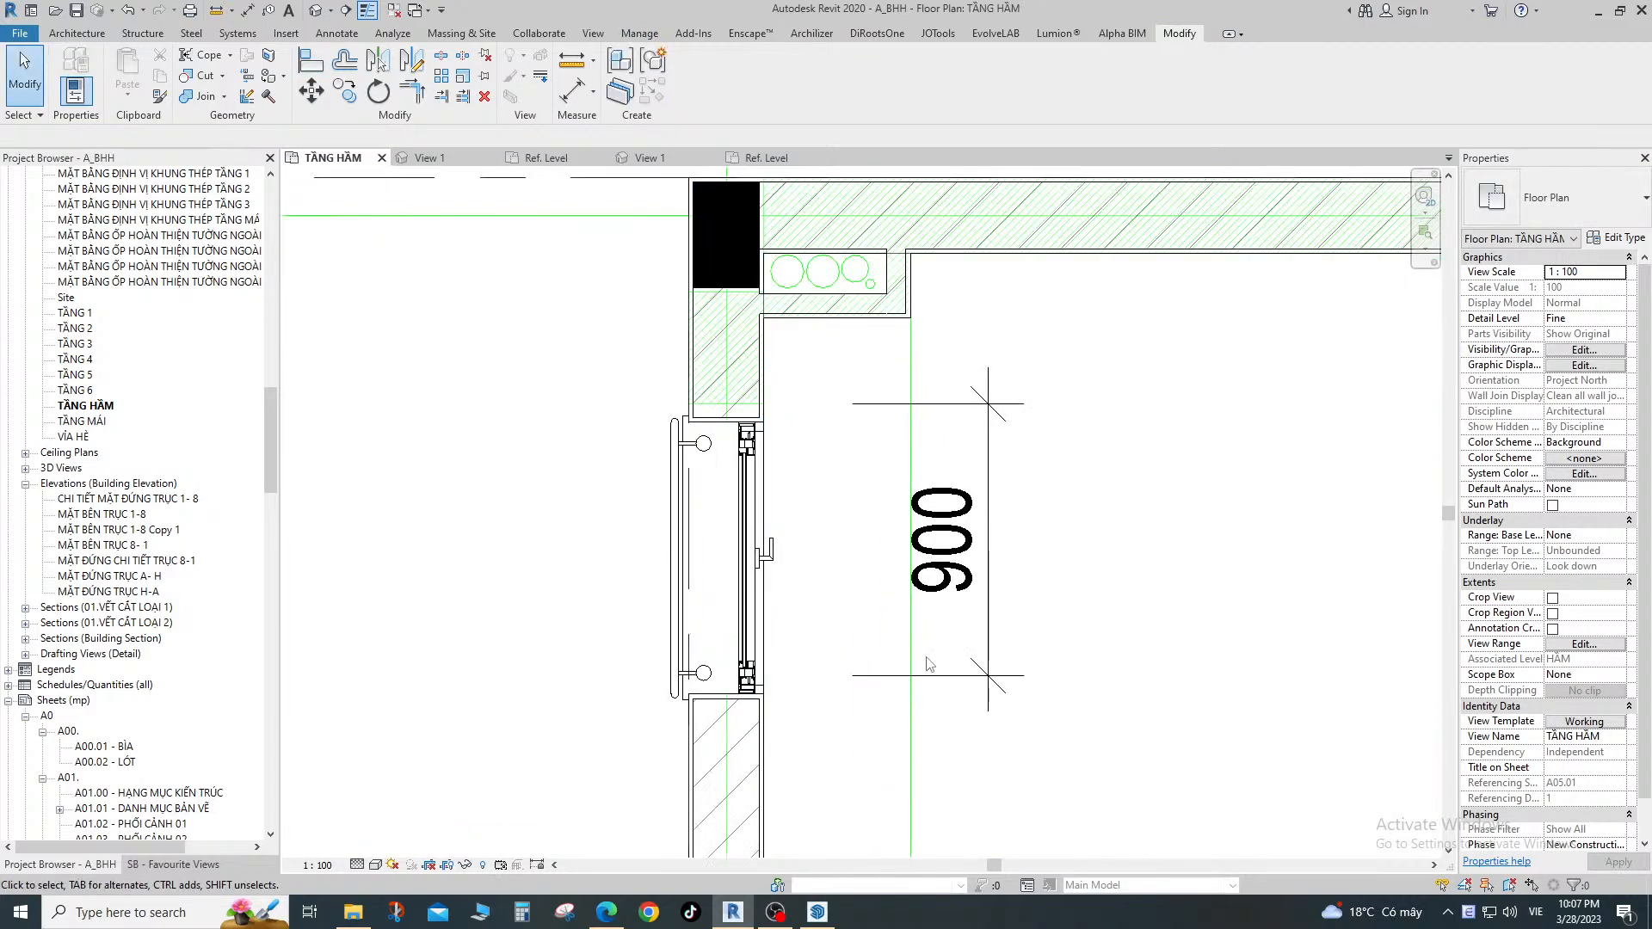
{"action": "scroll", "coordinate": [819, 583], "scroll_direction": "down", "scroll_amount": 3}
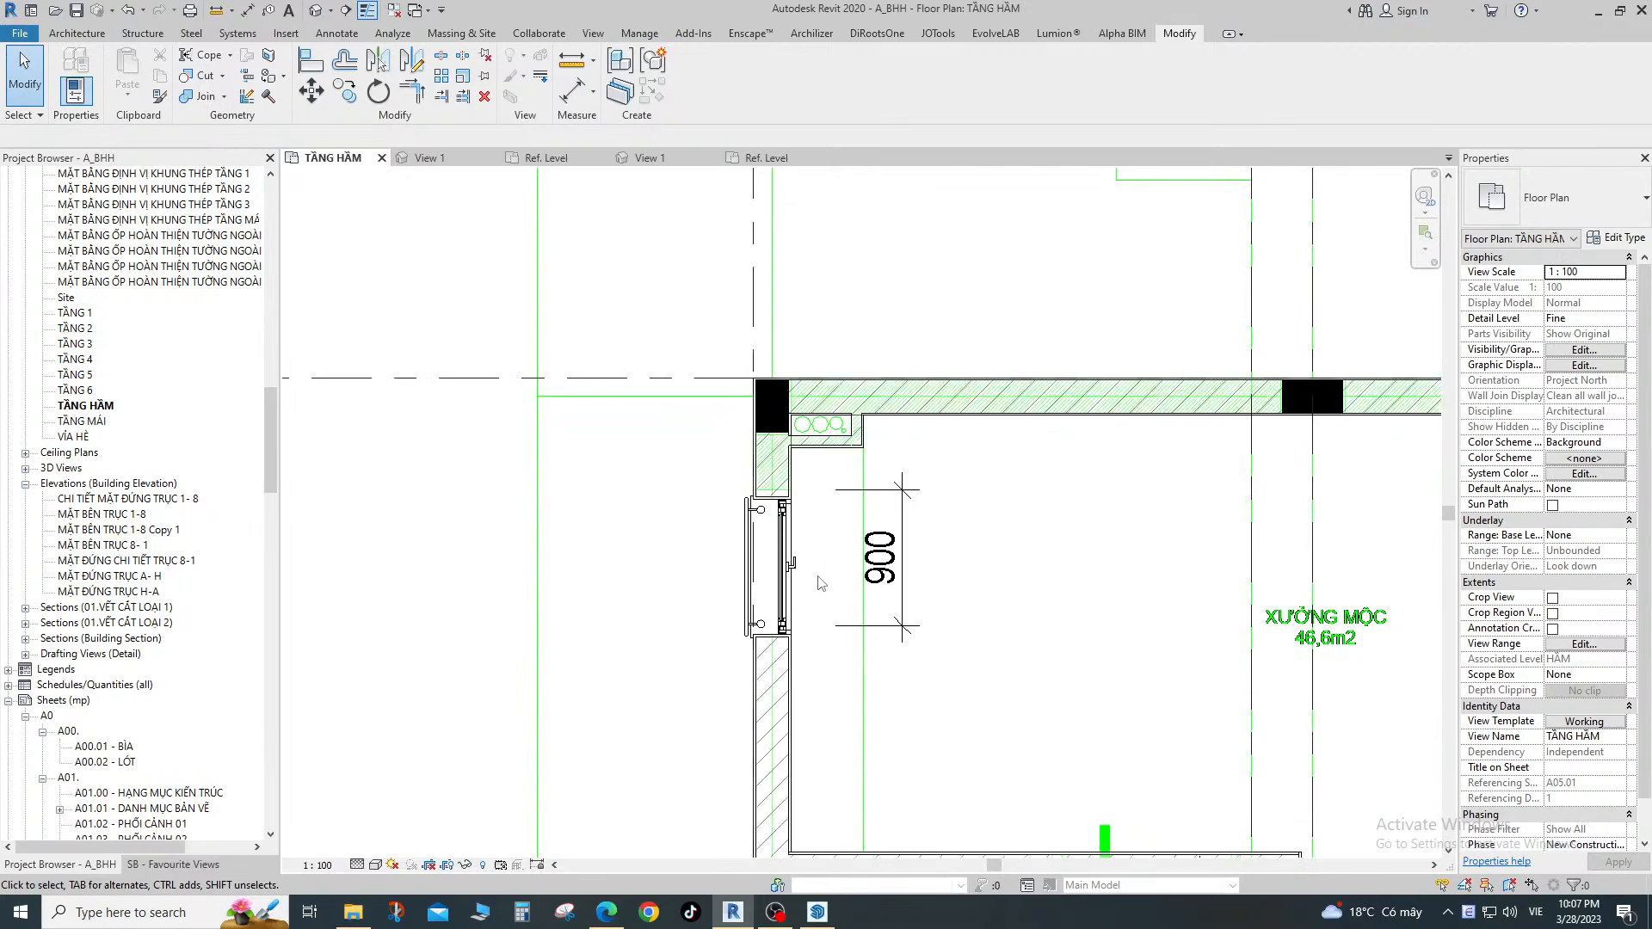
Set the XƯỞNG MỘC window's sill height to 1000.
{"action": "left_click", "coordinate": [767, 567]}
{"action": "left_click", "coordinate": [1594, 287]}
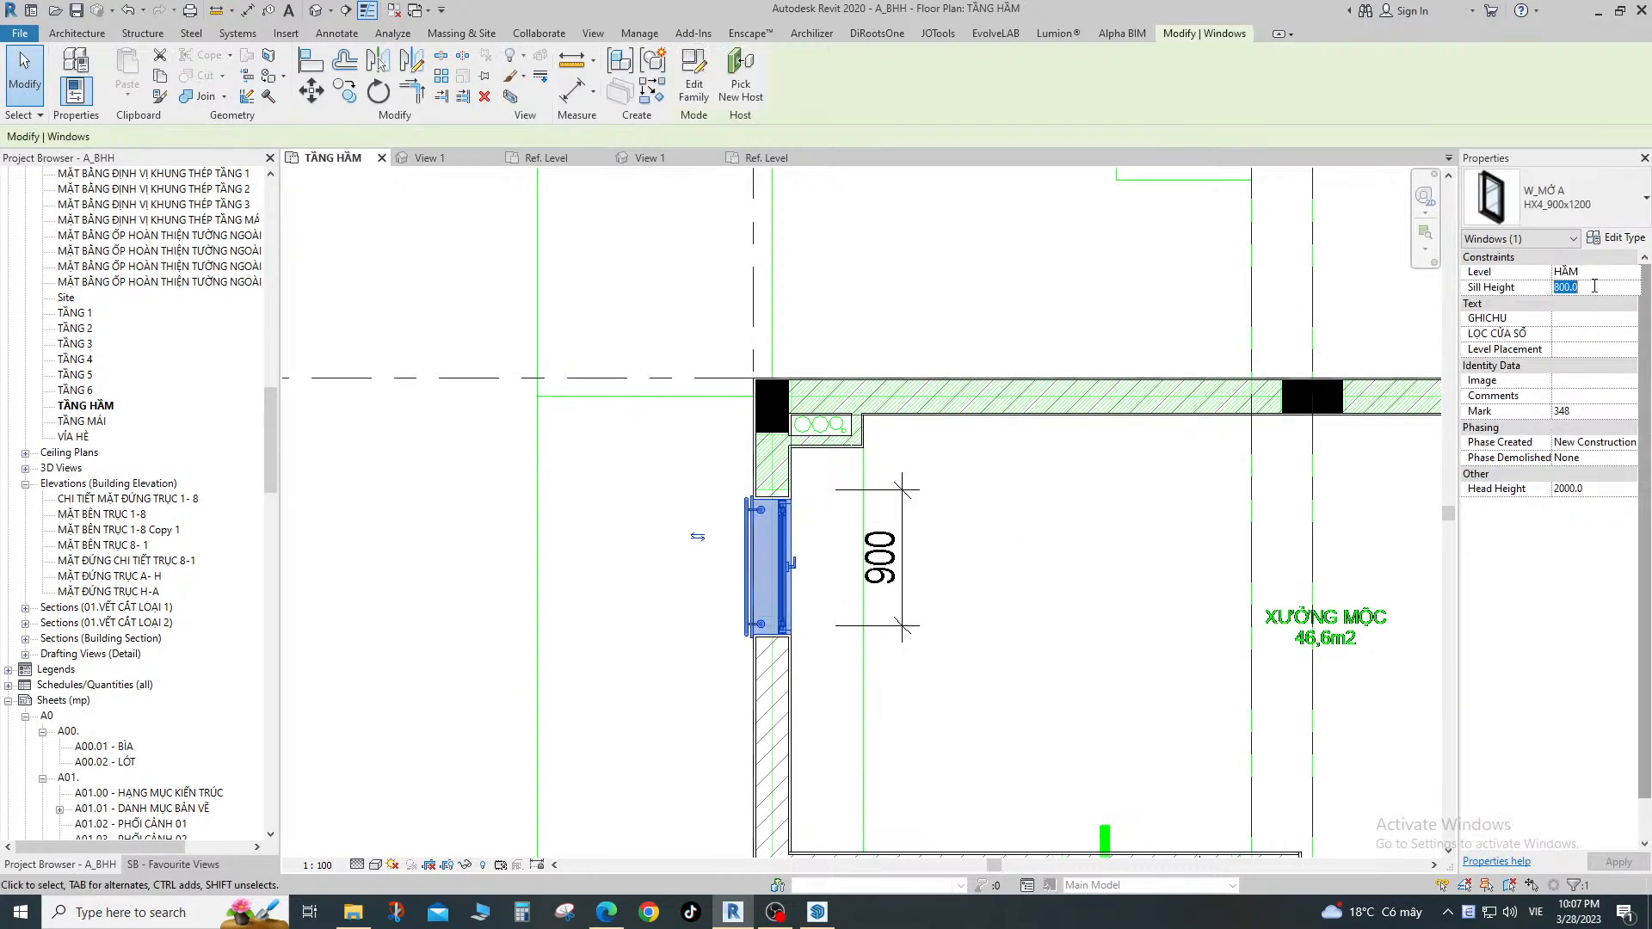
{"action": "left_click", "coordinate": [716, 486]}
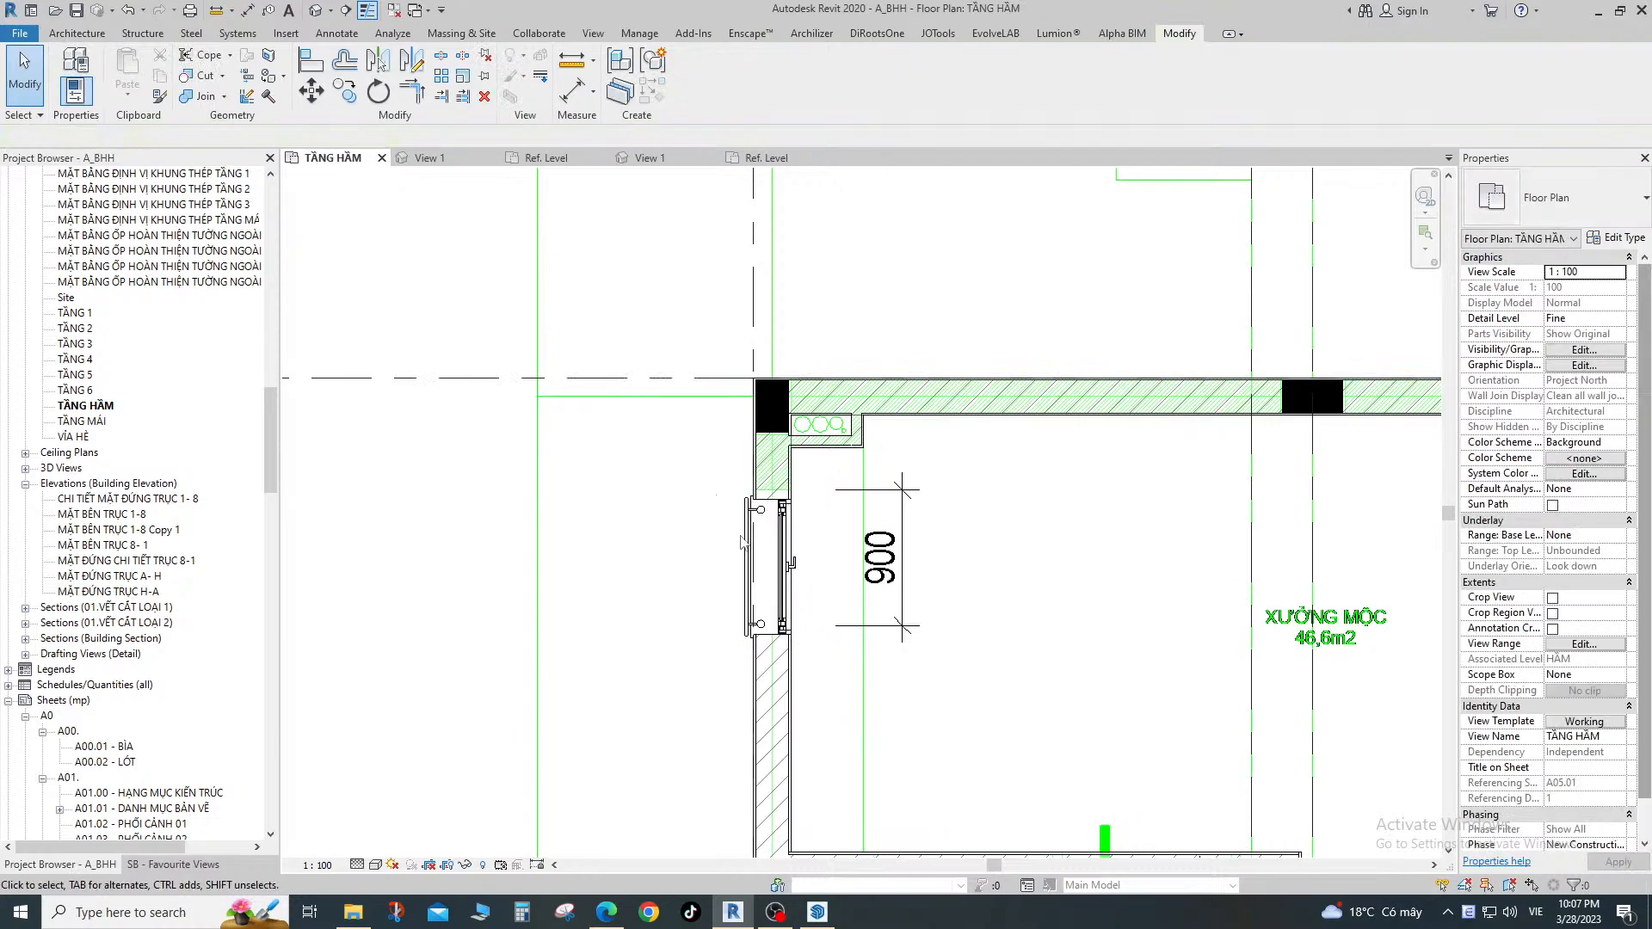
Compare how the XƯỞNG MỘC window displays in plan at the Medium and Fine detail levels.
{"action": "scroll", "coordinate": [701, 417], "scroll_direction": "down", "scroll_amount": 3}
{"action": "left_click", "coordinate": [360, 865]}
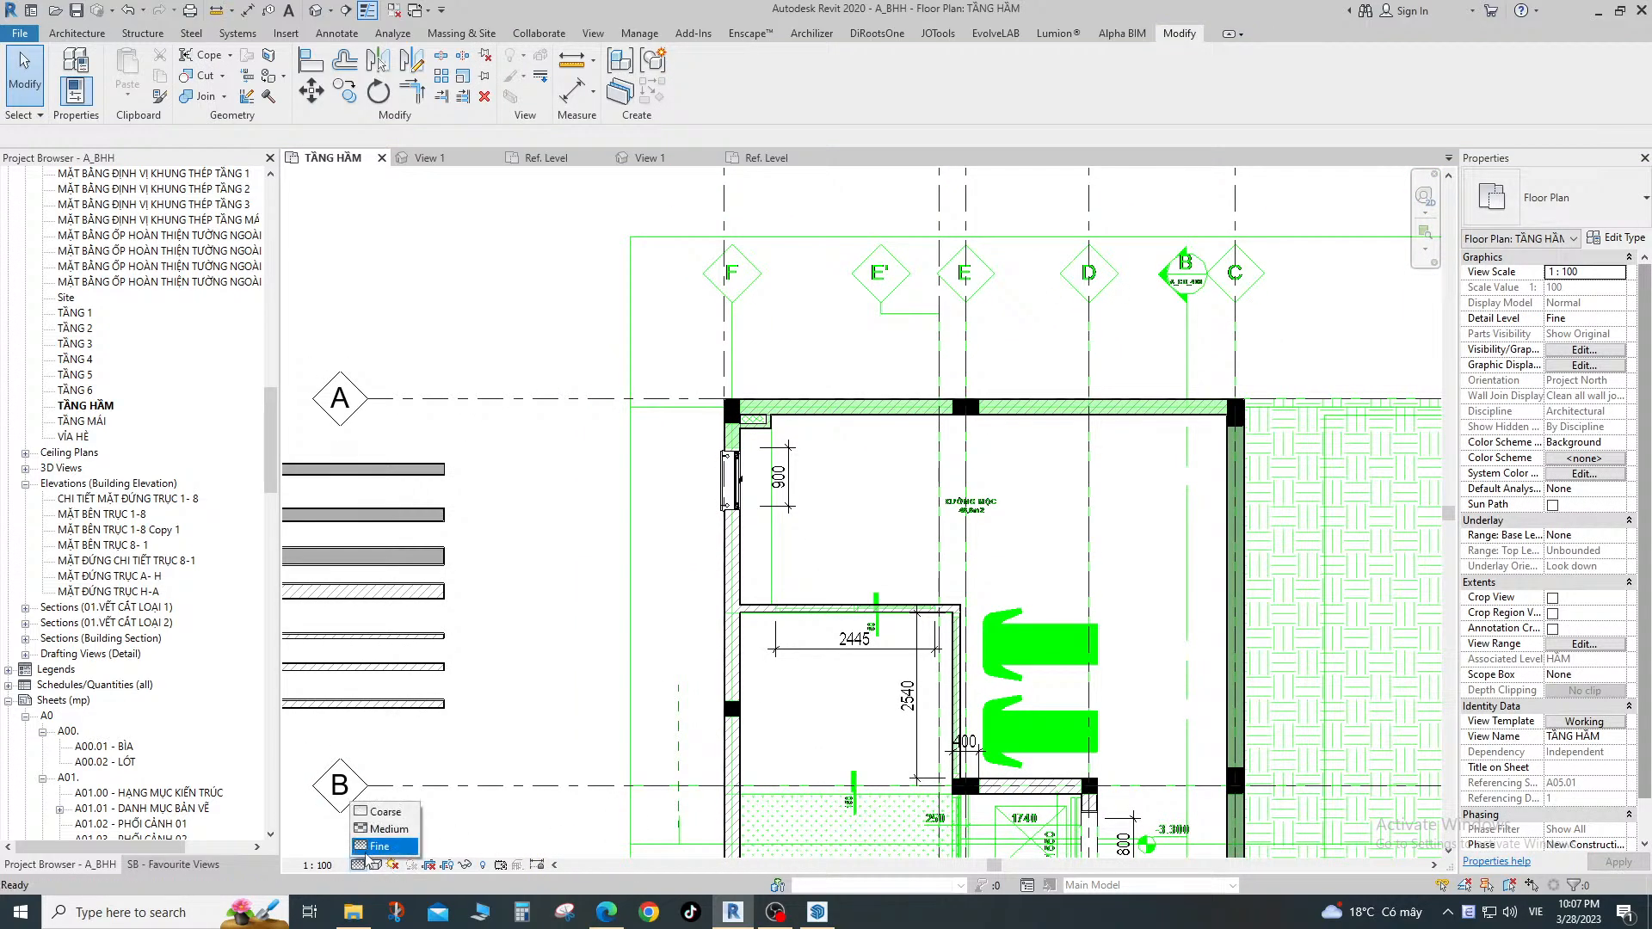
{"action": "left_click", "coordinate": [384, 829]}
{"action": "scroll", "coordinate": [782, 447], "scroll_direction": "up", "scroll_amount": 3}
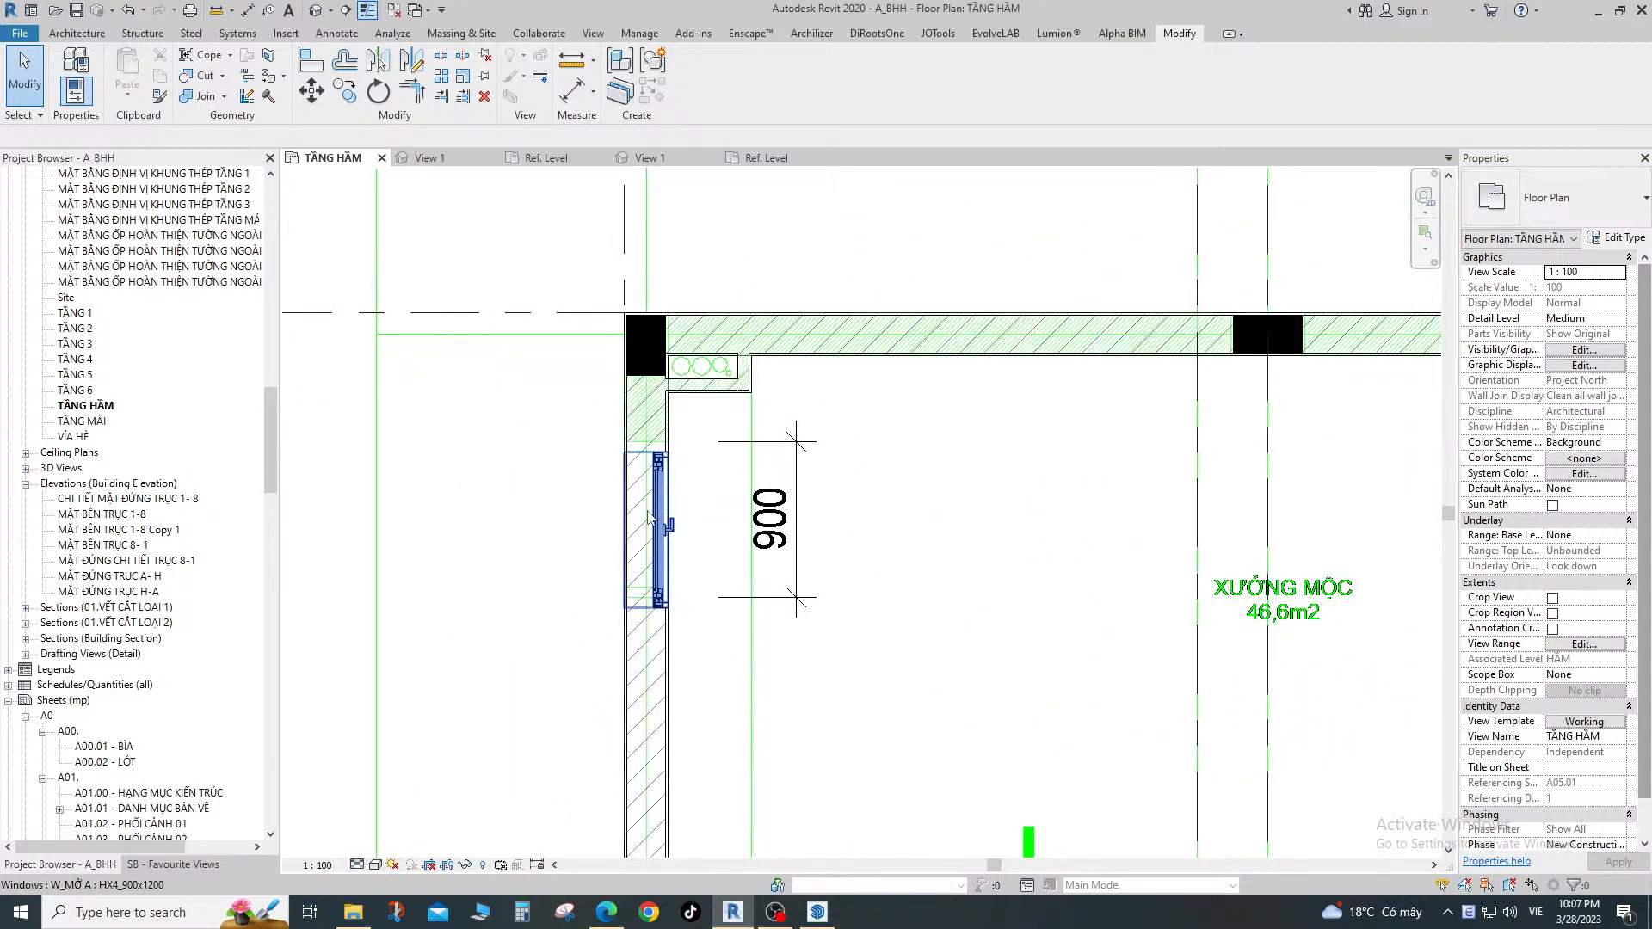
{"action": "left_click", "coordinate": [360, 865]}
{"action": "left_click", "coordinate": [383, 844]}
{"action": "scroll", "coordinate": [671, 525], "scroll_direction": "up", "scroll_amount": 2}
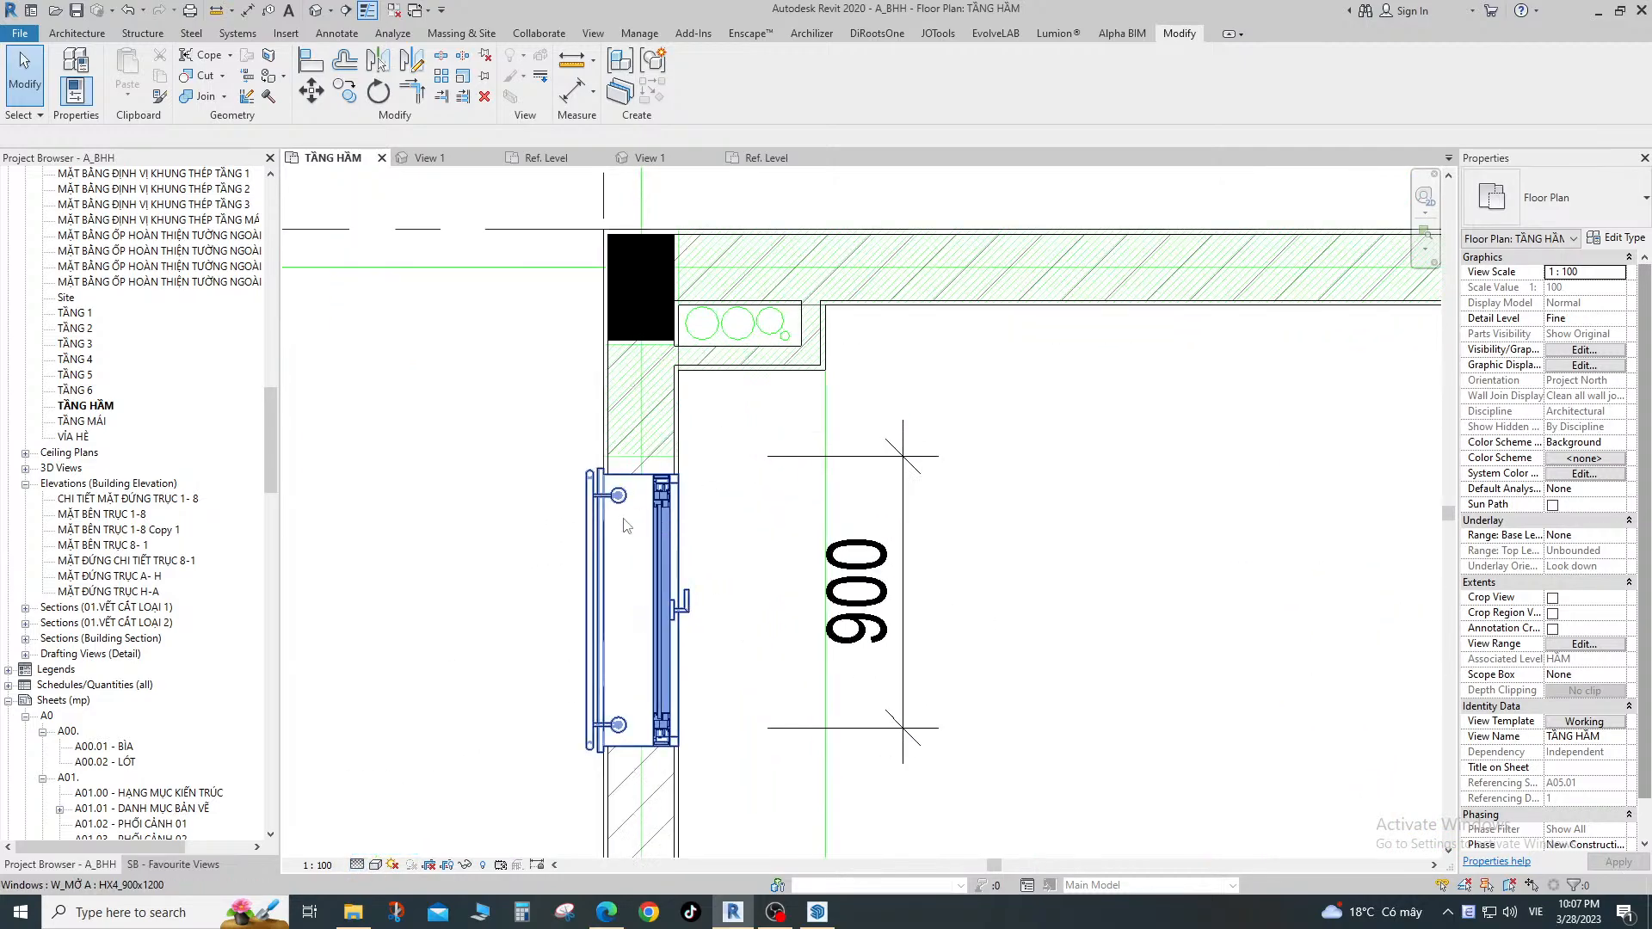
{"action": "scroll", "coordinate": [667, 504], "scroll_direction": "down", "scroll_amount": 2}
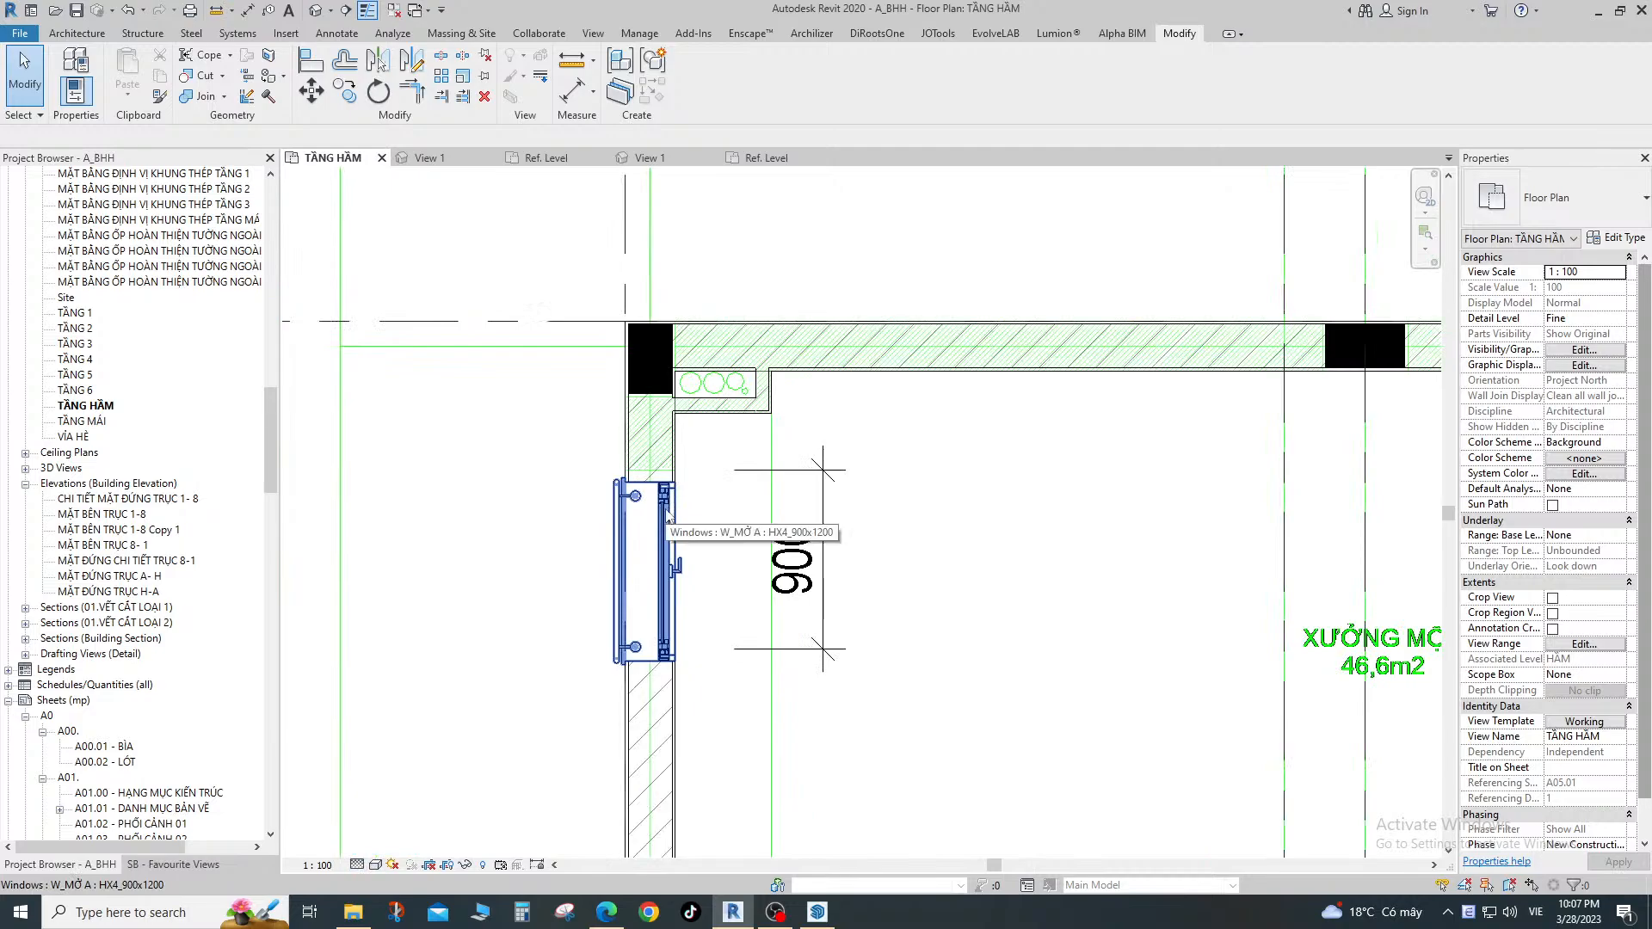
Open the W_MỞ A window family for editing and set its 3D view to Fine detail.
{"action": "left_click", "coordinate": [668, 503]}
{"action": "left_click", "coordinate": [696, 76]}
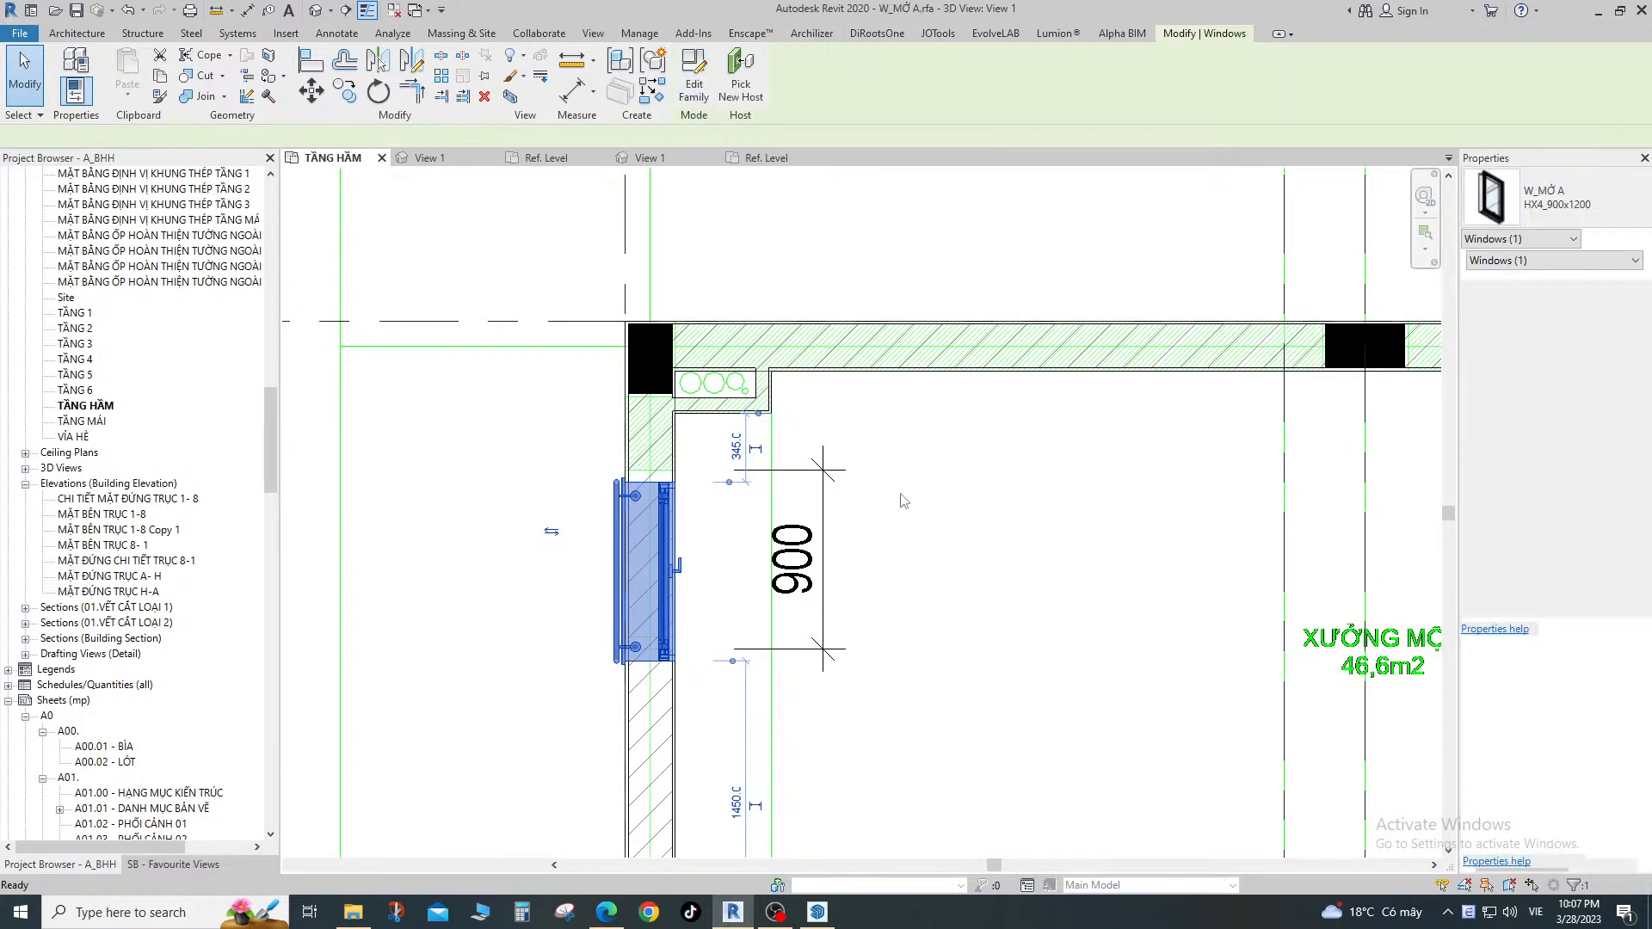
{"action": "scroll", "coordinate": [991, 643], "scroll_direction": "up", "scroll_amount": 5}
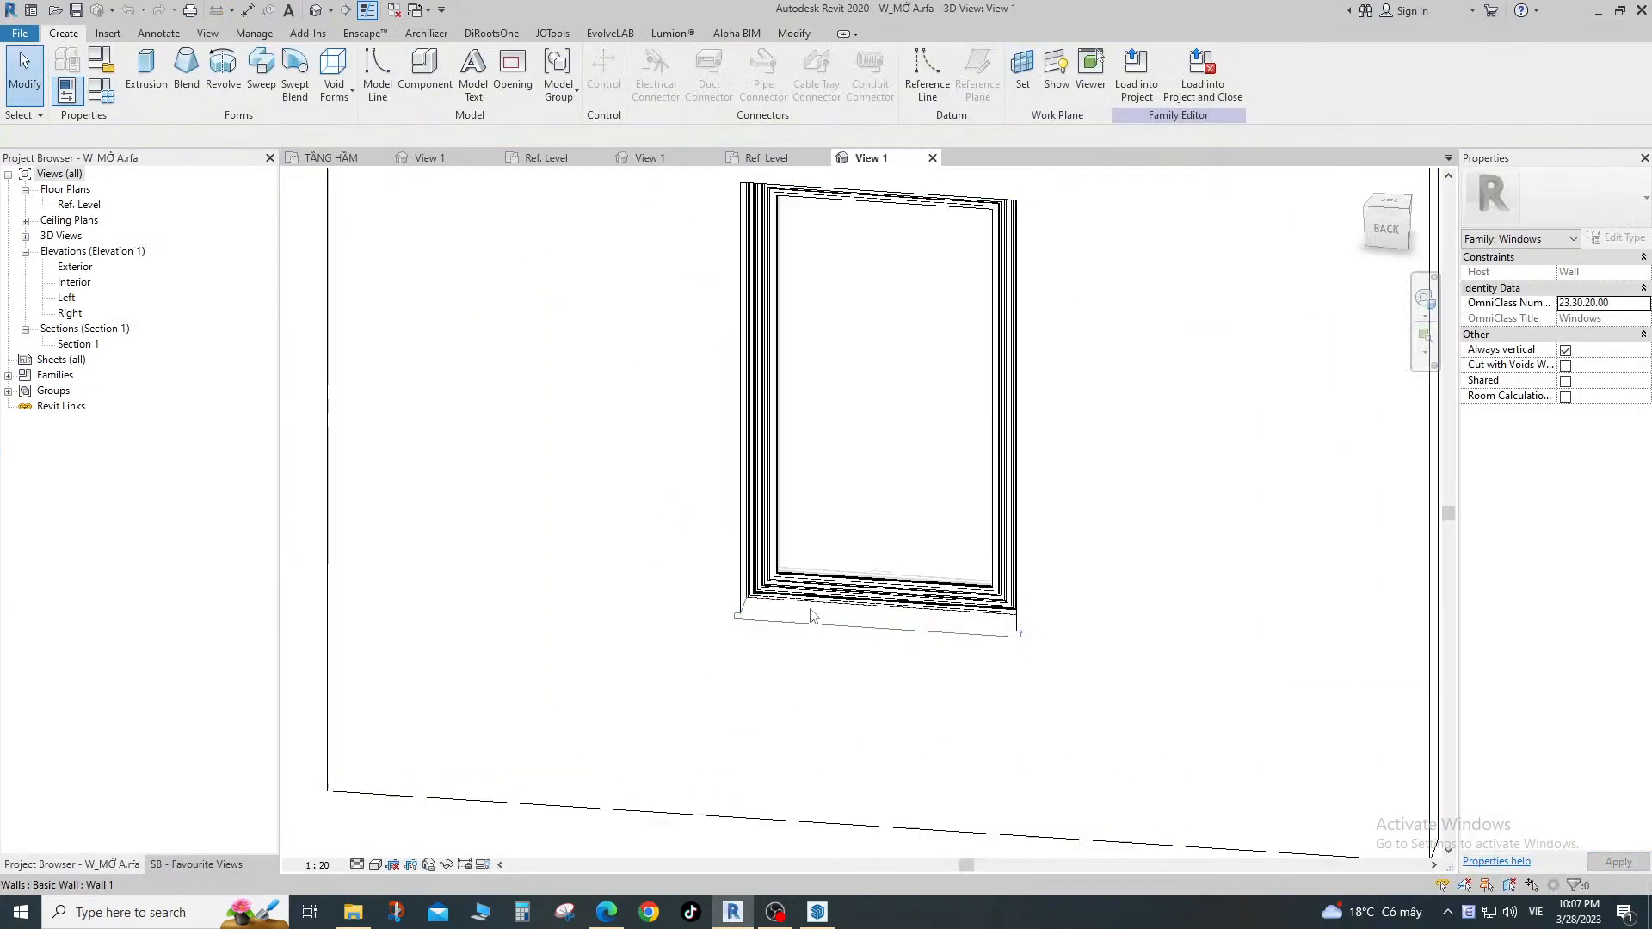
{"action": "left_click", "coordinate": [357, 865]}
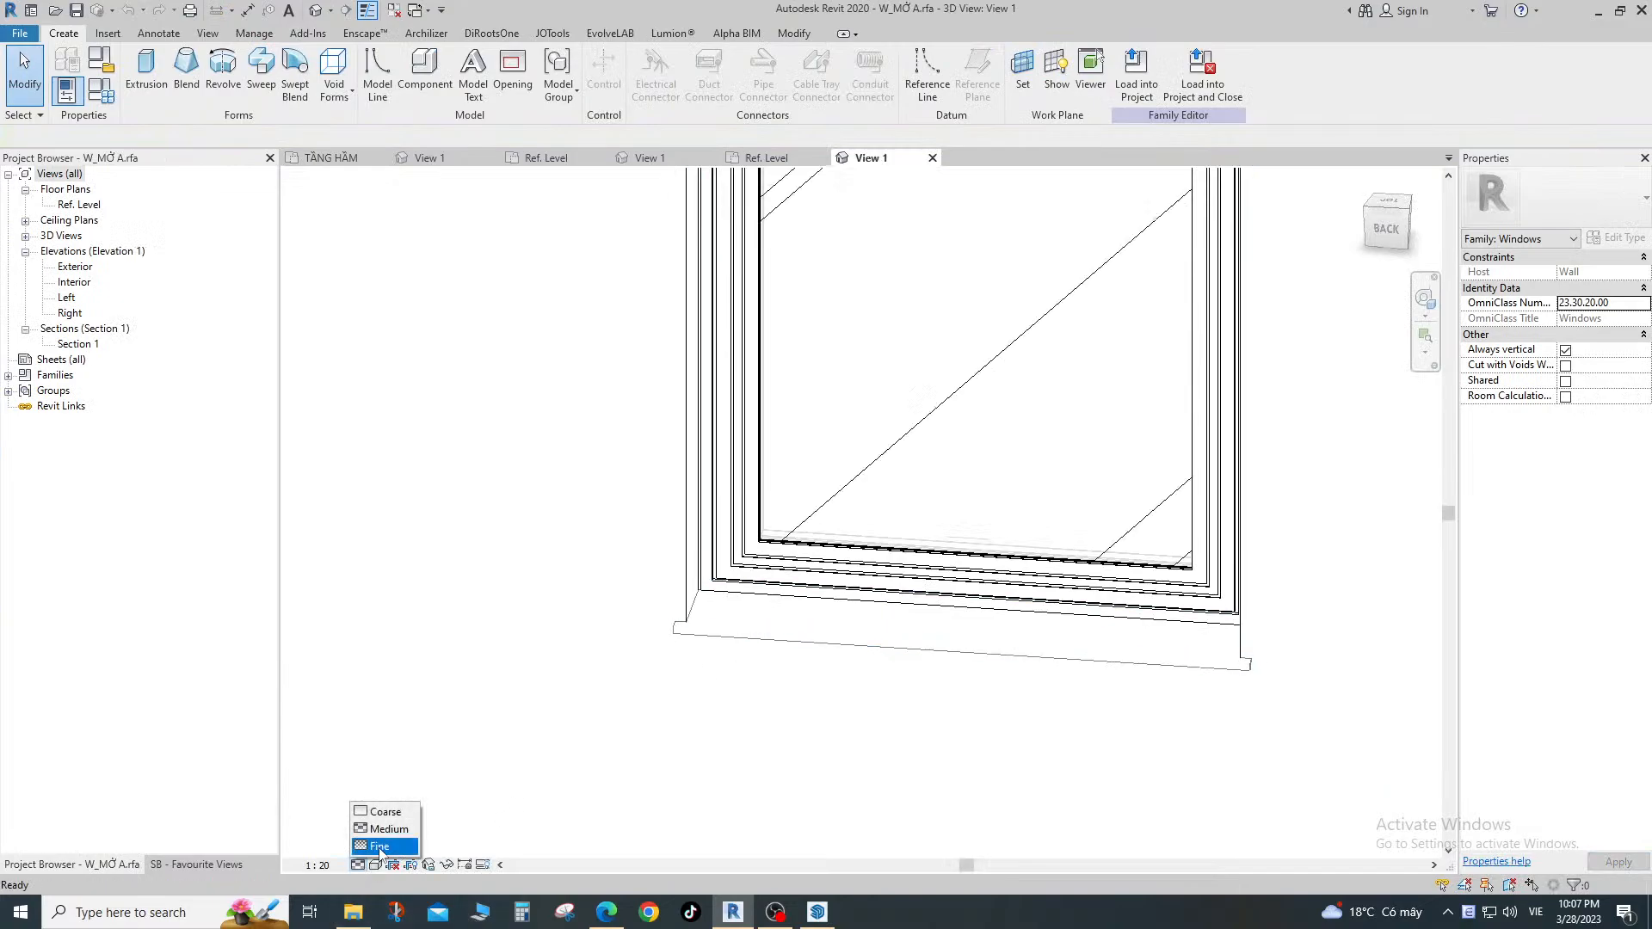
{"action": "left_click", "coordinate": [378, 844]}
Delete the nested N_KHUNG BAO outer frame from the window family and check the remaining frame and sill.
{"action": "middle_click_drag", "start_coordinate": [774, 551], "coordinate": [670, 663], "text": "shift"}
{"action": "left_click", "coordinate": [751, 531]}
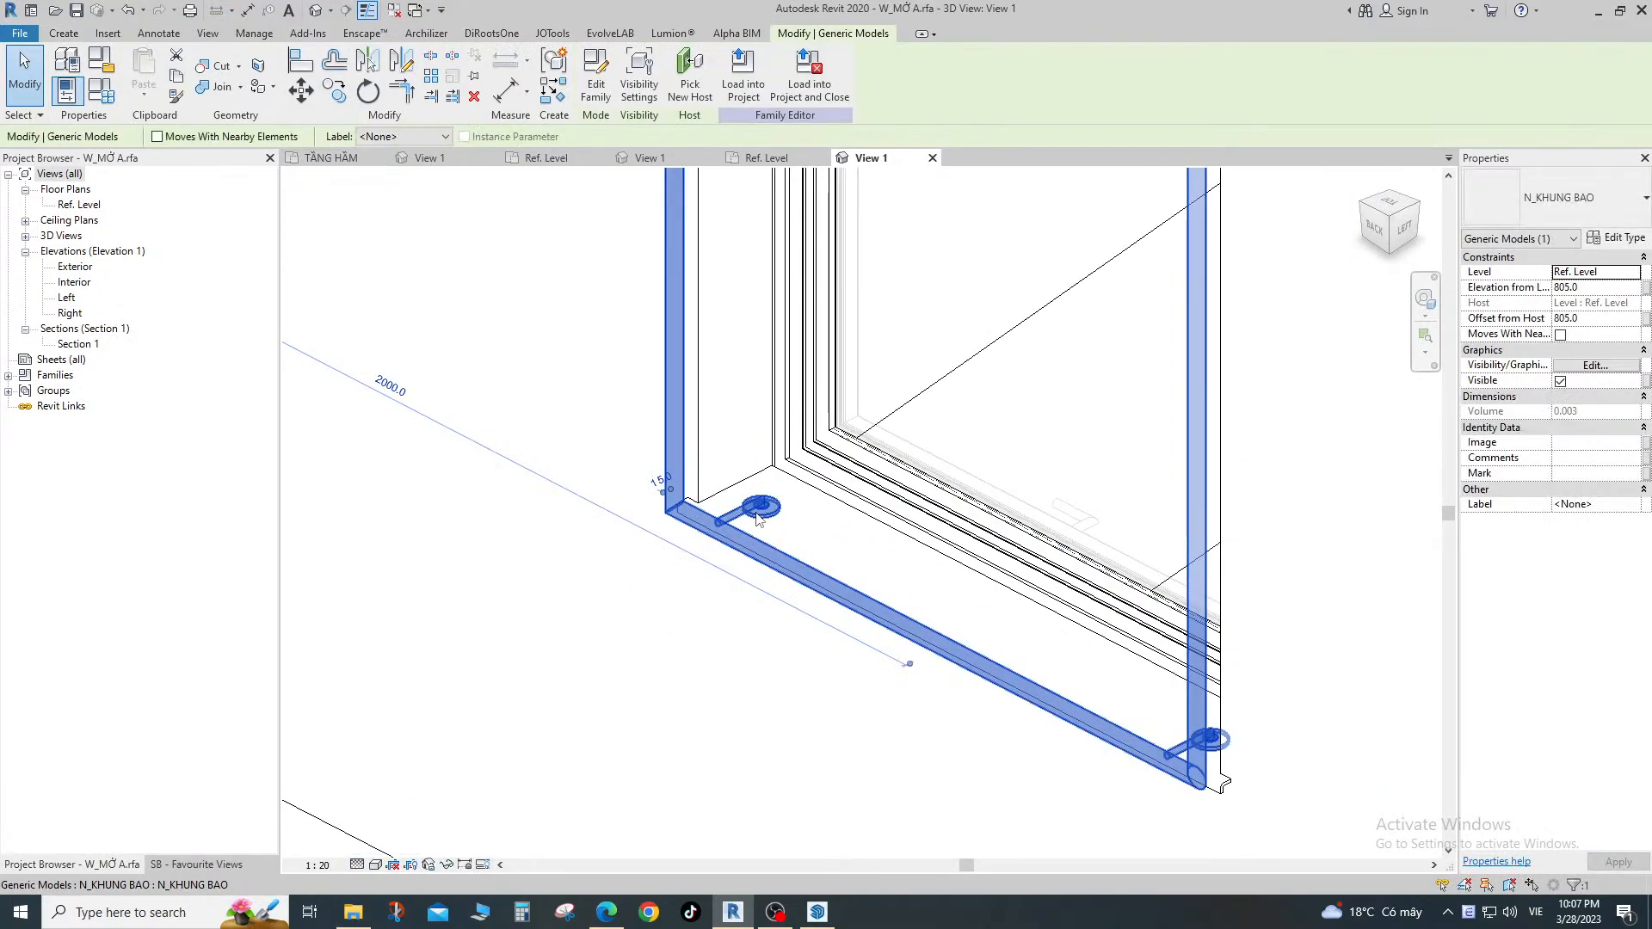
{"action": "key", "text": "Escape"}
{"action": "mouse_move", "coordinate": [774, 559]}
{"action": "middle_mouse_down", "text": "shift"}
{"action": "mouse_move", "coordinate": [914, 551]}
{"action": "mouse_move", "coordinate": [1076, 497]}
{"action": "mouse_move", "coordinate": [1105, 571]}
{"action": "mouse_move", "coordinate": [759, 575]}
{"action": "middle_mouse_up", "text": "shift"}
{"action": "left_click", "coordinate": [1101, 552]}
{"action": "key", "text": "Escape"}
{"action": "left_click", "coordinate": [1095, 560]}
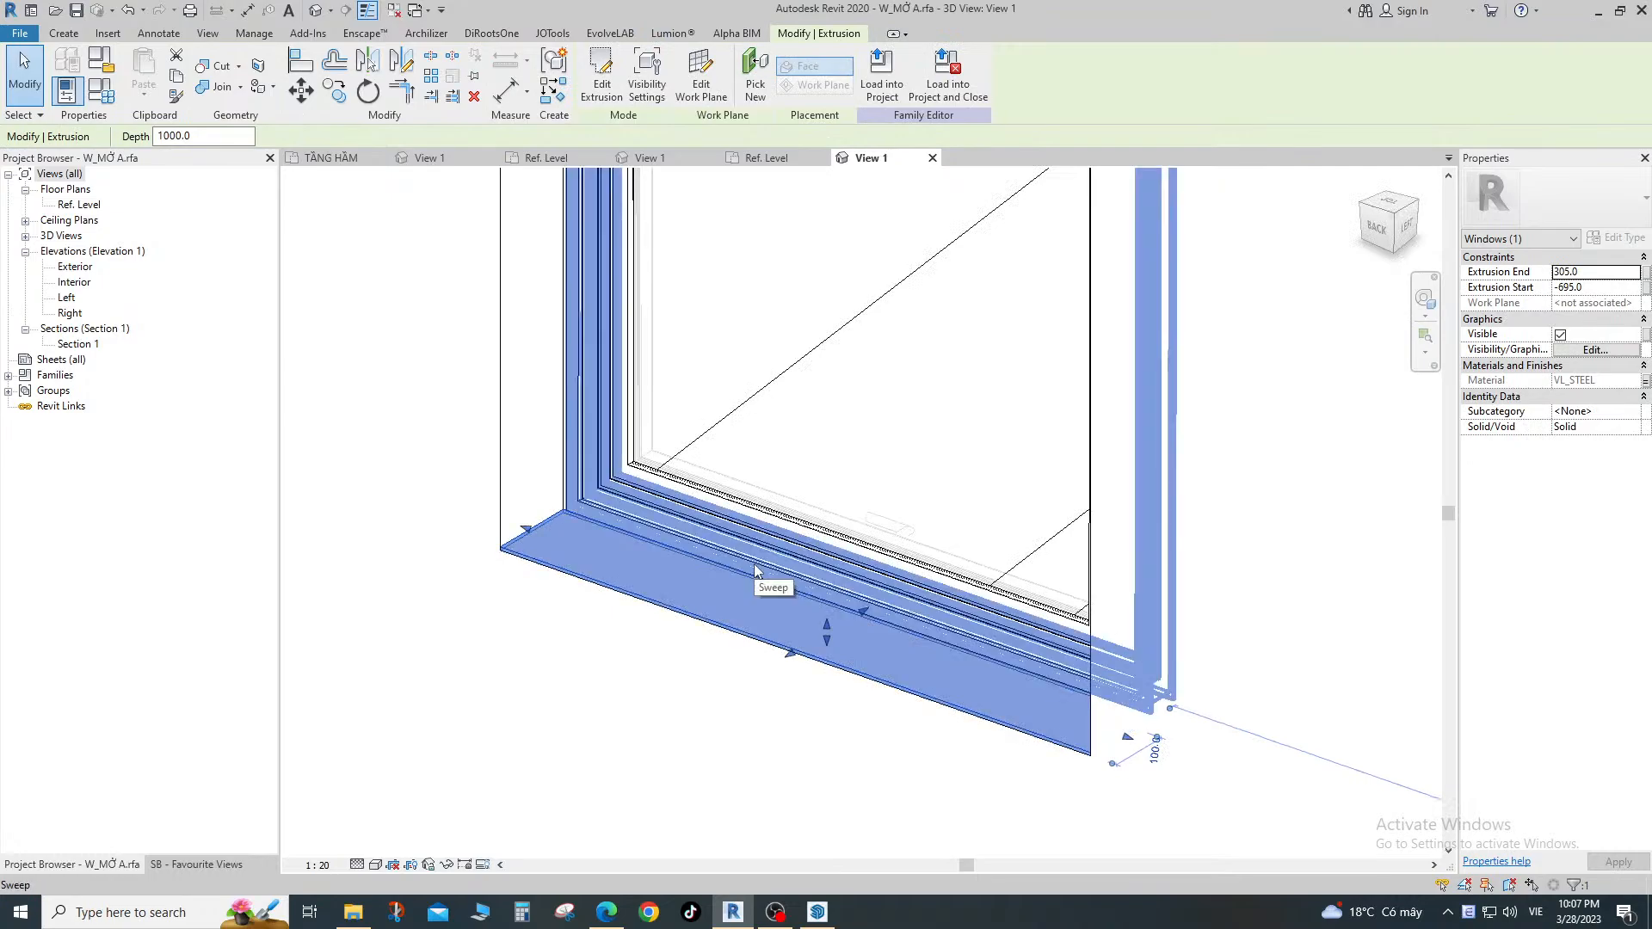
{"action": "key", "text": "Escape"}
{"action": "middle_click_drag", "start_coordinate": [755, 570], "coordinate": [852, 241], "text": "shift"}
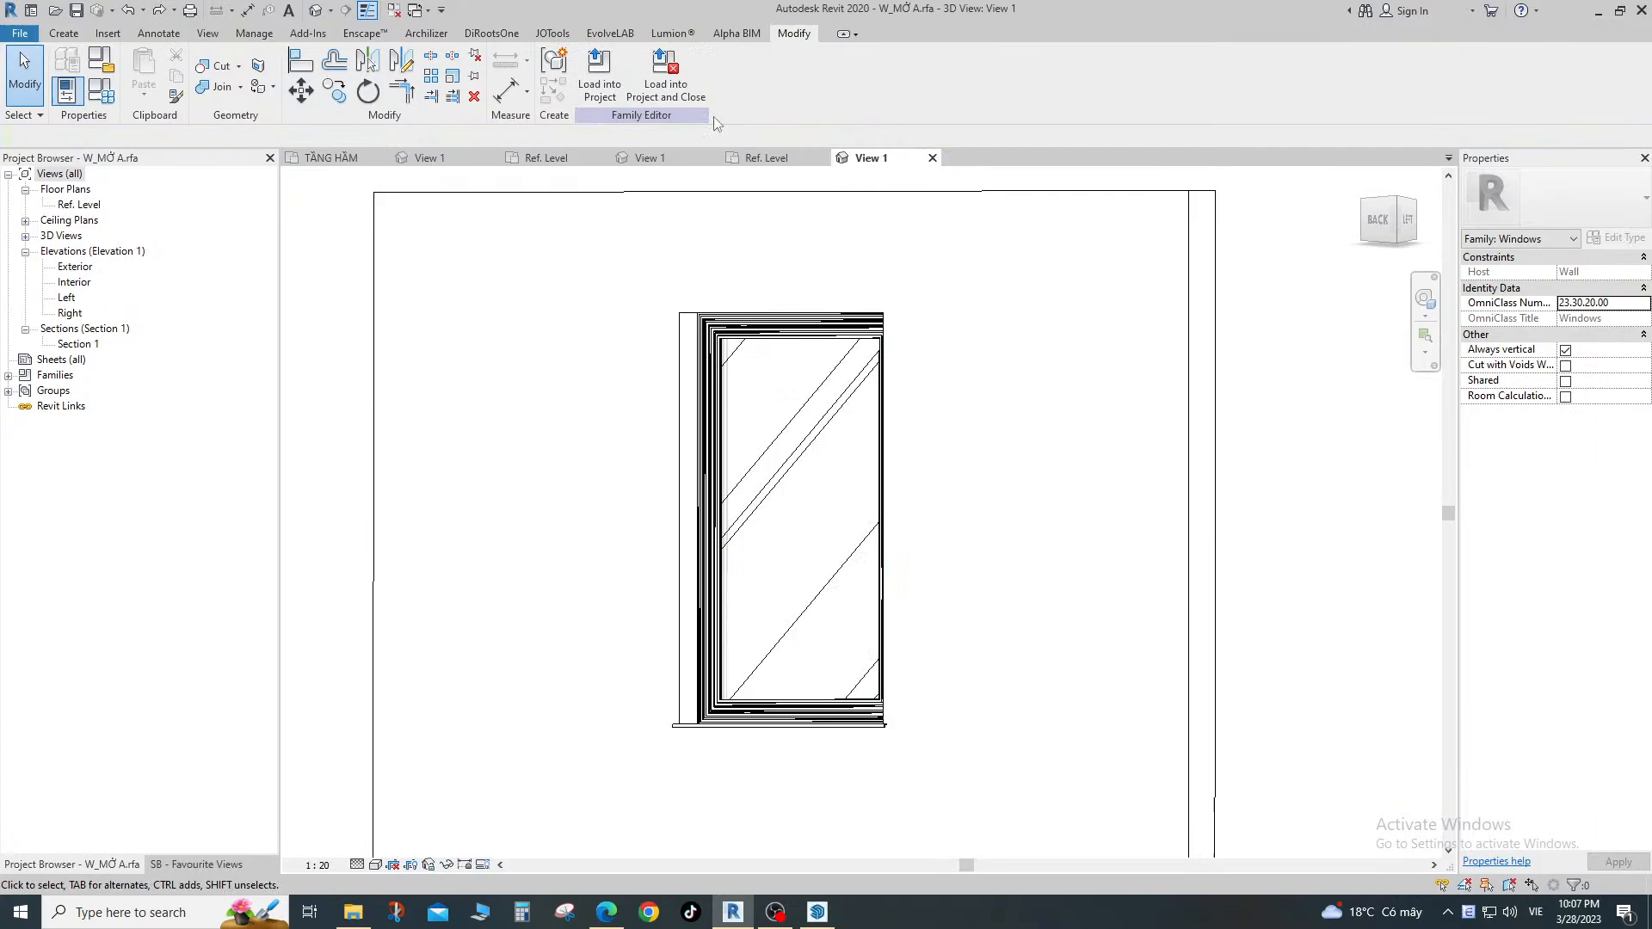
Load the edited W_MỞ A family into the A_BHH project, overwriting the existing version.
{"action": "left_click", "coordinate": [612, 69]}
{"action": "left_click", "coordinate": [781, 581]}
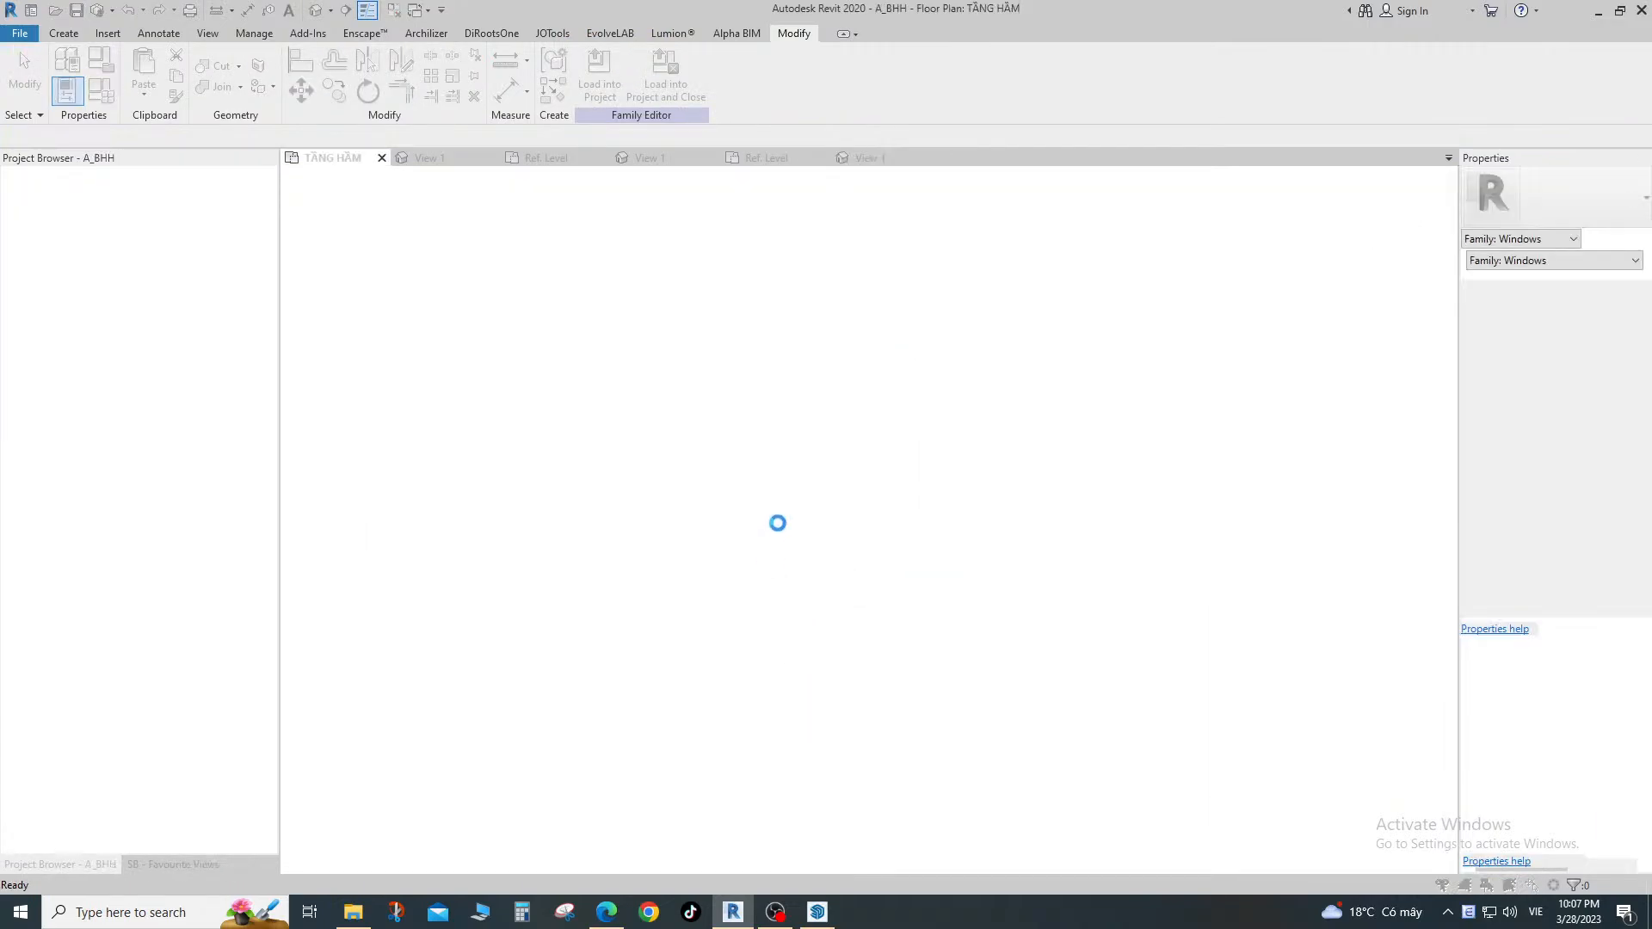
{"action": "left_click", "coordinate": [779, 412]}
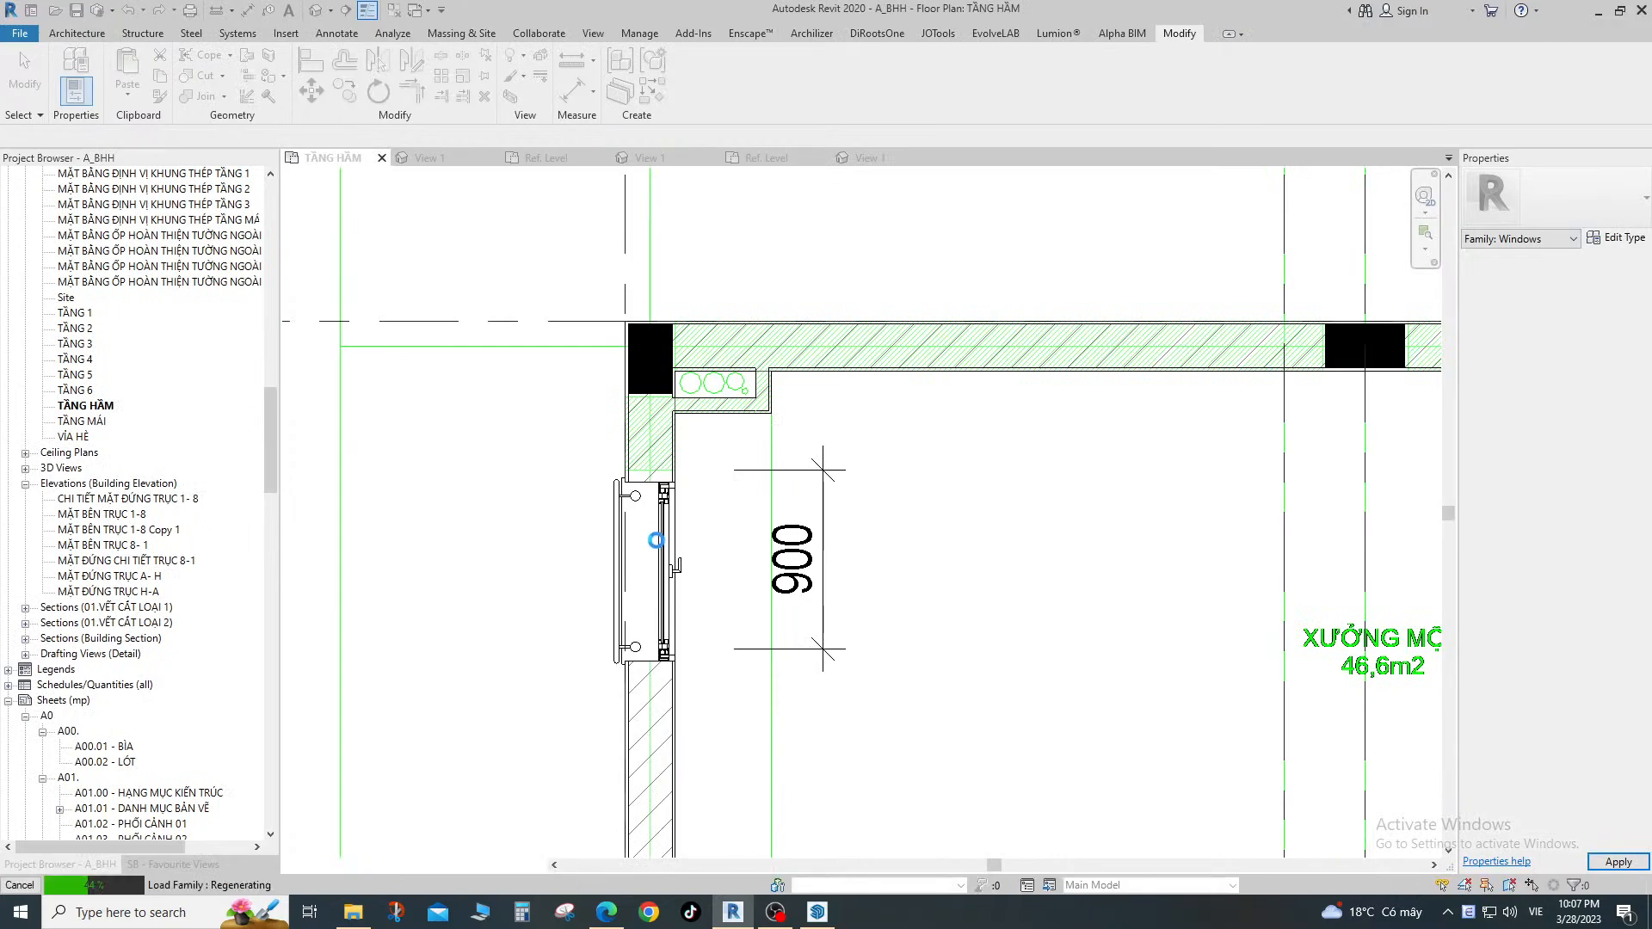
{"action": "left_click", "coordinate": [712, 588]}
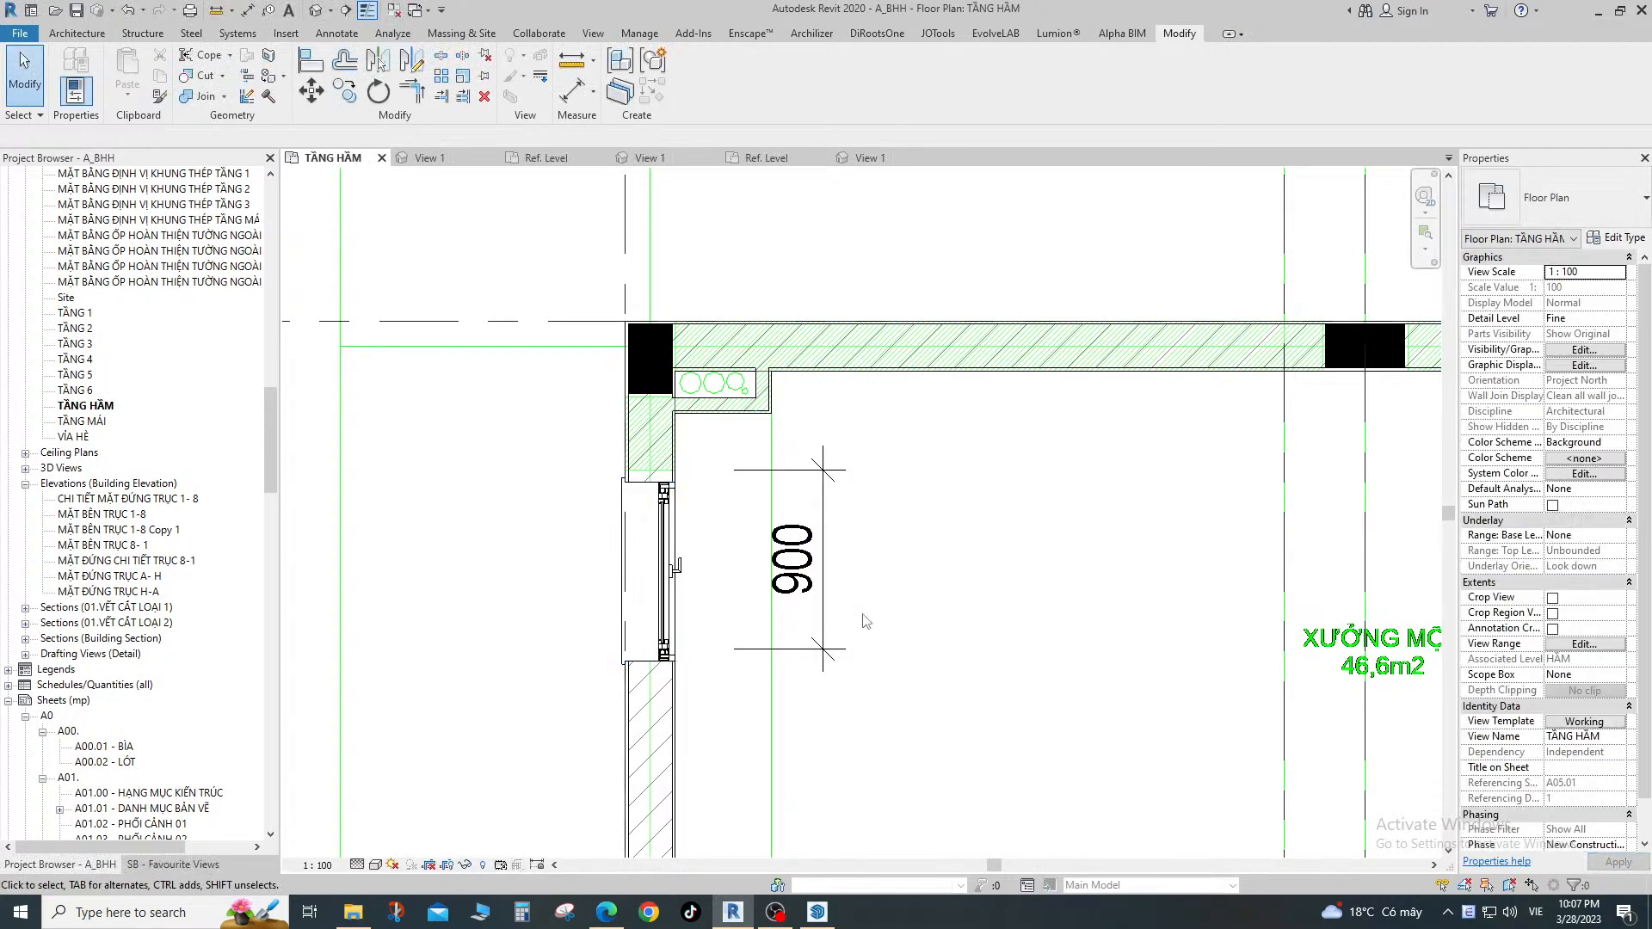
{"action": "scroll", "coordinate": [739, 555], "scroll_direction": "down", "scroll_amount": 3}
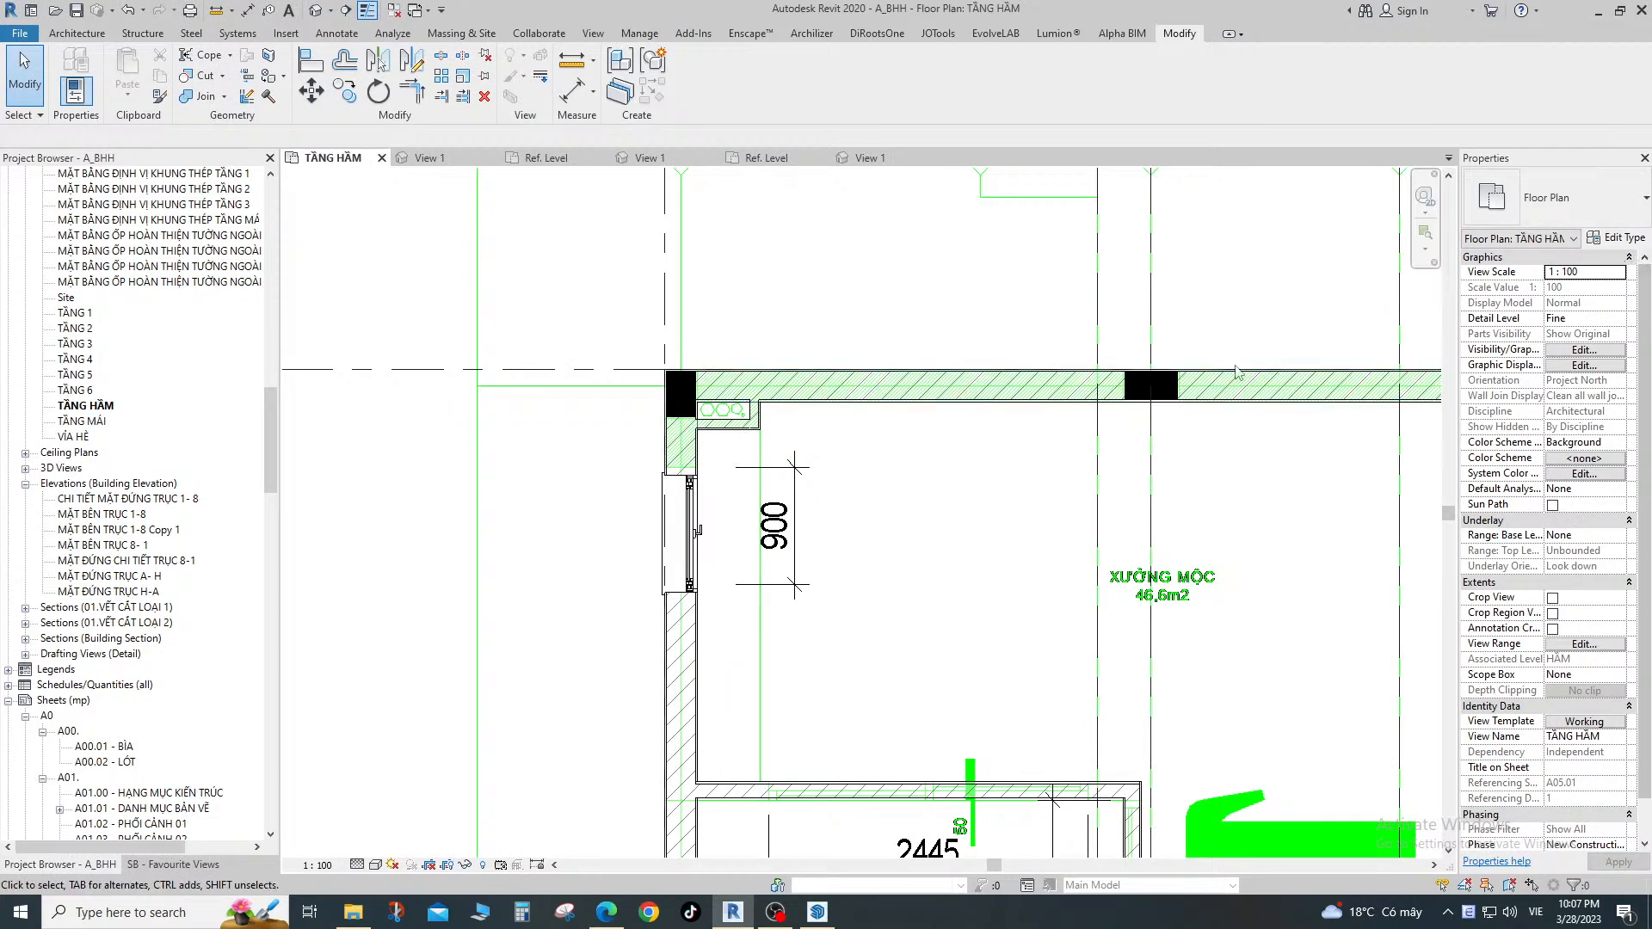
Examine the reloaded window in plan, especially where its frame meets the wall beside the 900 dimension.
{"action": "left_click", "coordinate": [703, 536]}
{"action": "scroll", "coordinate": [703, 537], "scroll_direction": "up", "scroll_amount": 2}
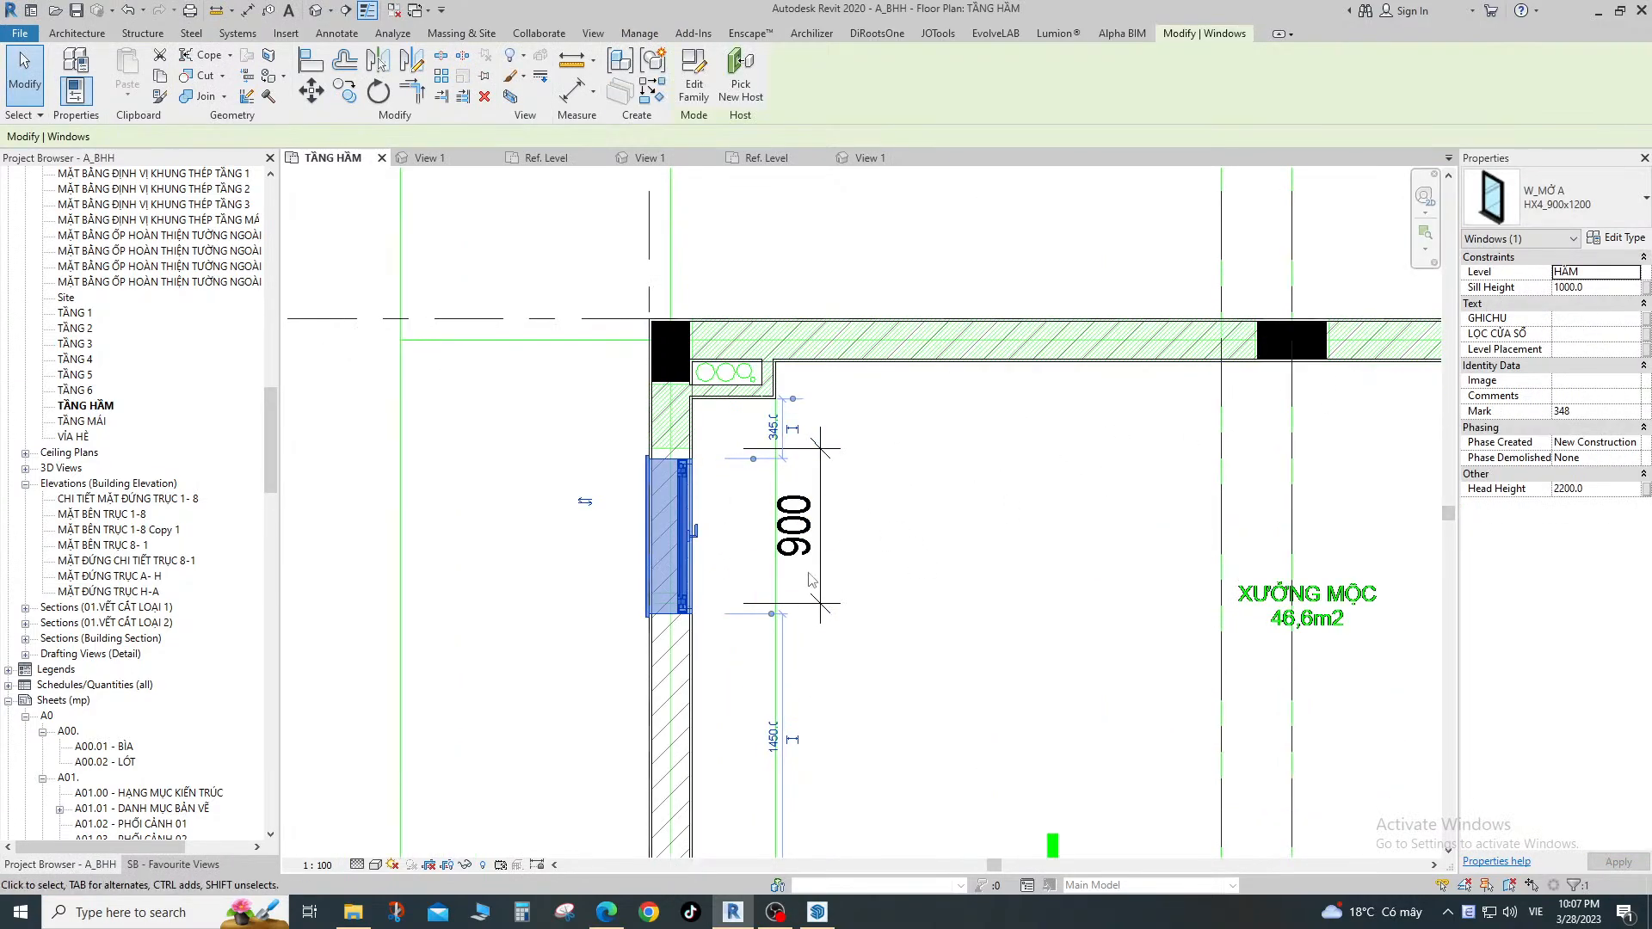
{"action": "left_click", "coordinate": [738, 603]}
{"action": "scroll", "coordinate": [738, 603], "scroll_direction": "down", "scroll_amount": 3}
{"action": "scroll", "coordinate": [745, 626], "scroll_direction": "up", "scroll_amount": 3}
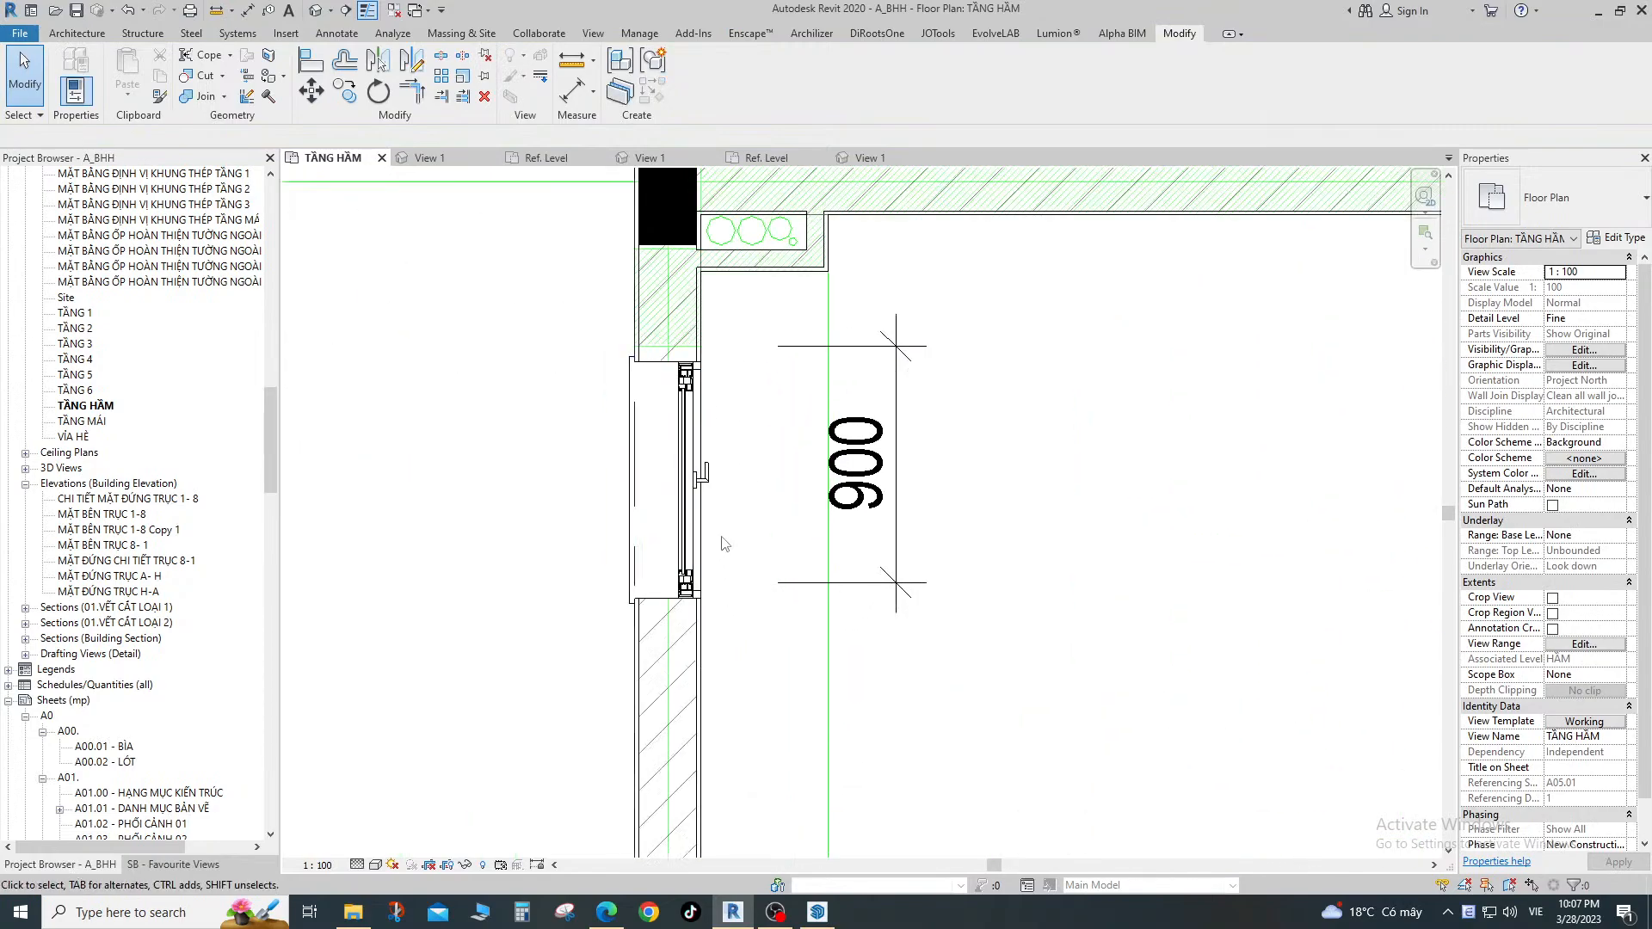
{"action": "left_click", "coordinate": [702, 590]}
{"action": "scroll", "coordinate": [688, 613], "scroll_direction": "up", "scroll_amount": 2}
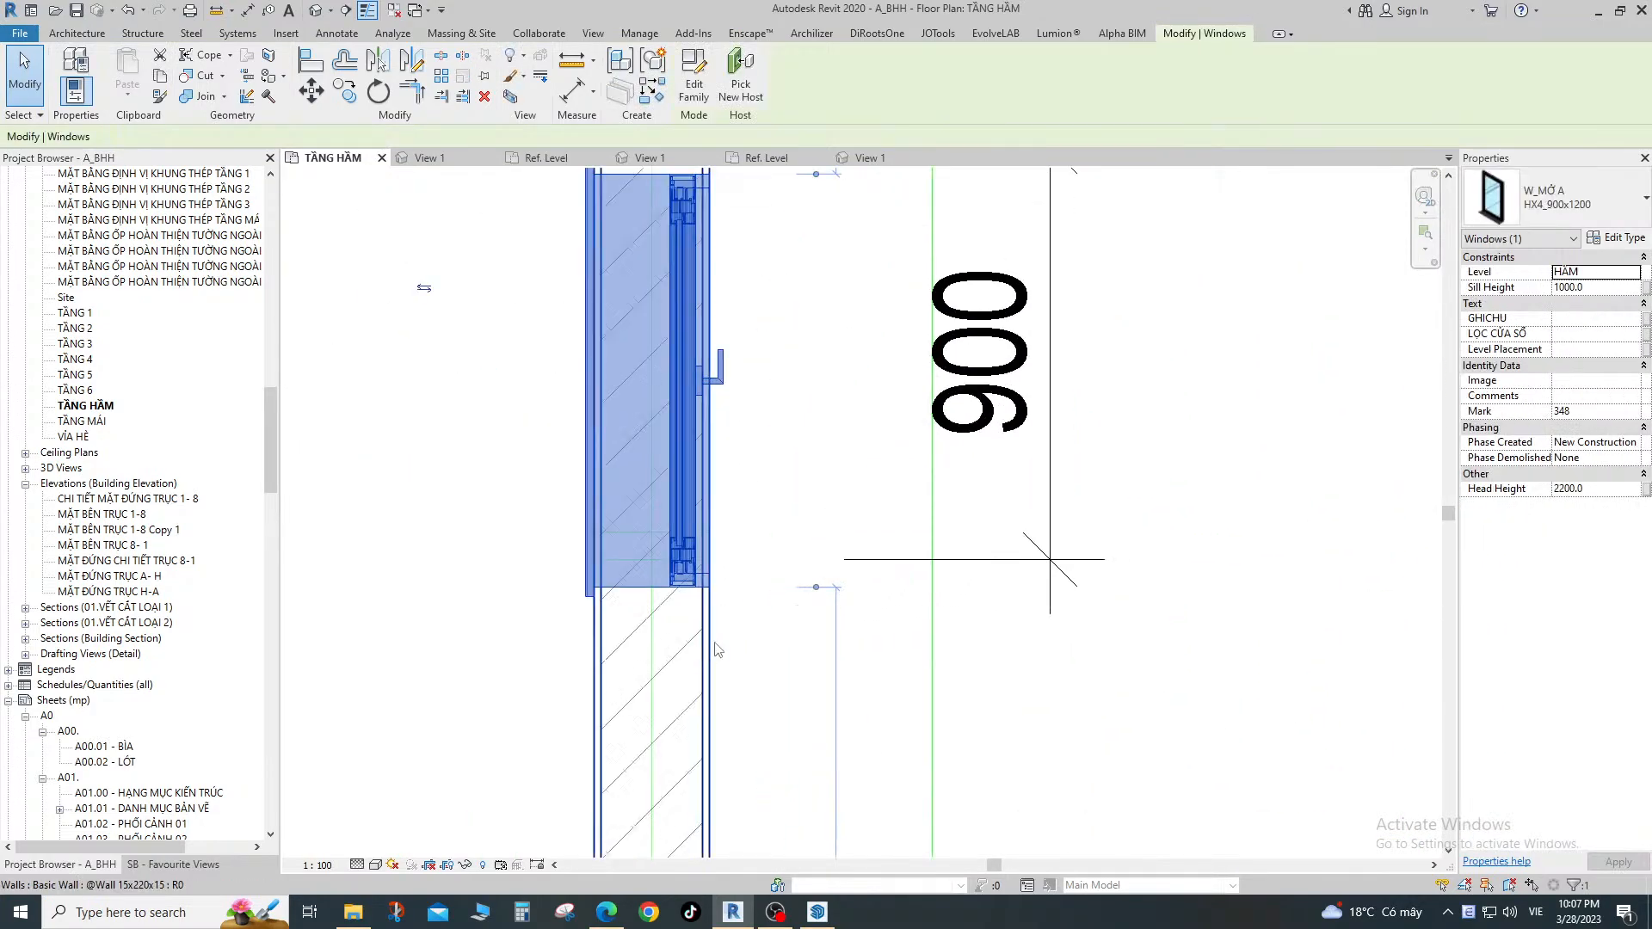
{"action": "left_click", "coordinate": [712, 641]}
{"action": "left_click", "coordinate": [688, 521]}
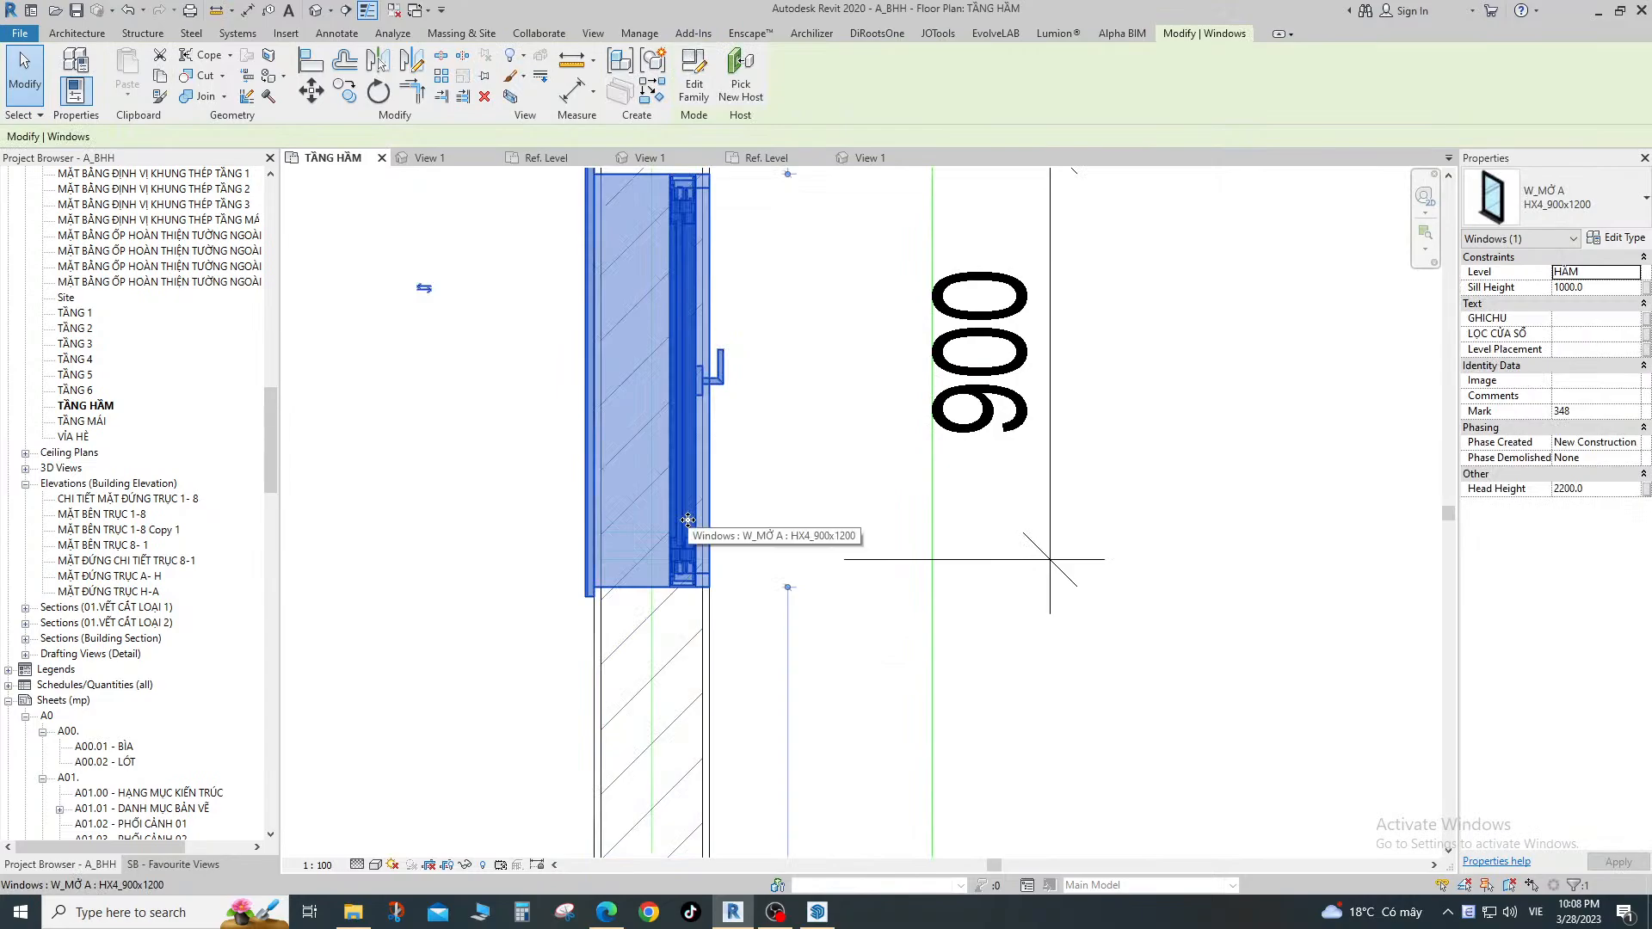
{"action": "key", "text": "Escape"}
{"action": "scroll", "coordinate": [689, 614], "scroll_direction": "down", "scroll_amount": 1}
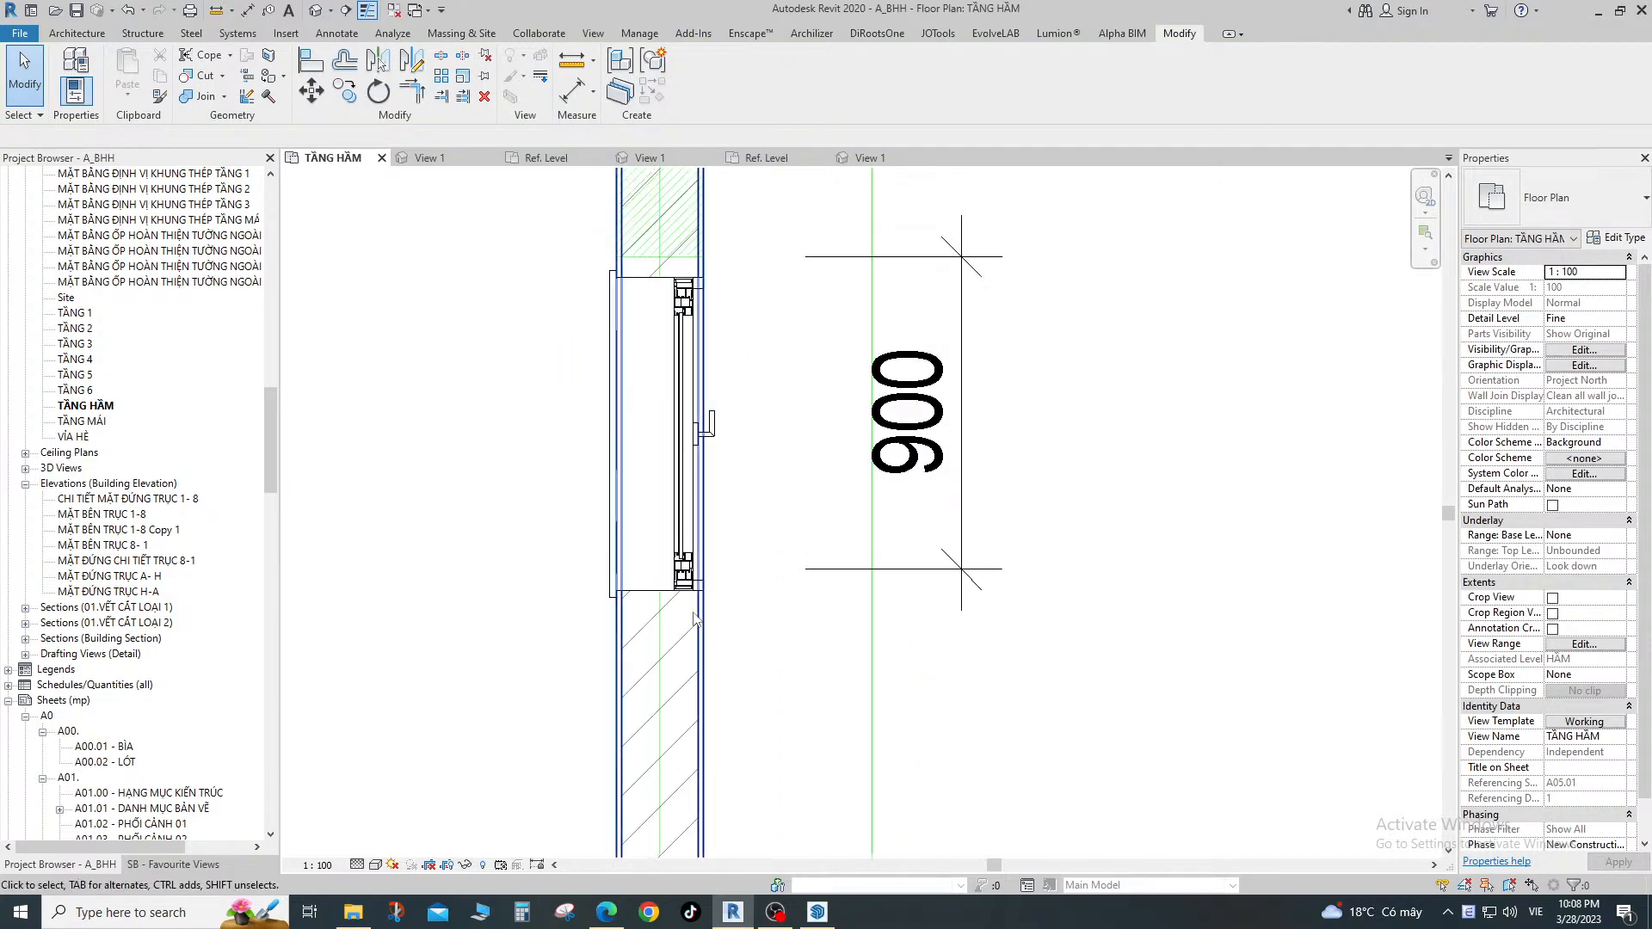
{"action": "left_click", "coordinate": [695, 502]}
{"action": "middle_click_drag", "start_coordinate": [711, 442], "coordinate": [705, 508]}
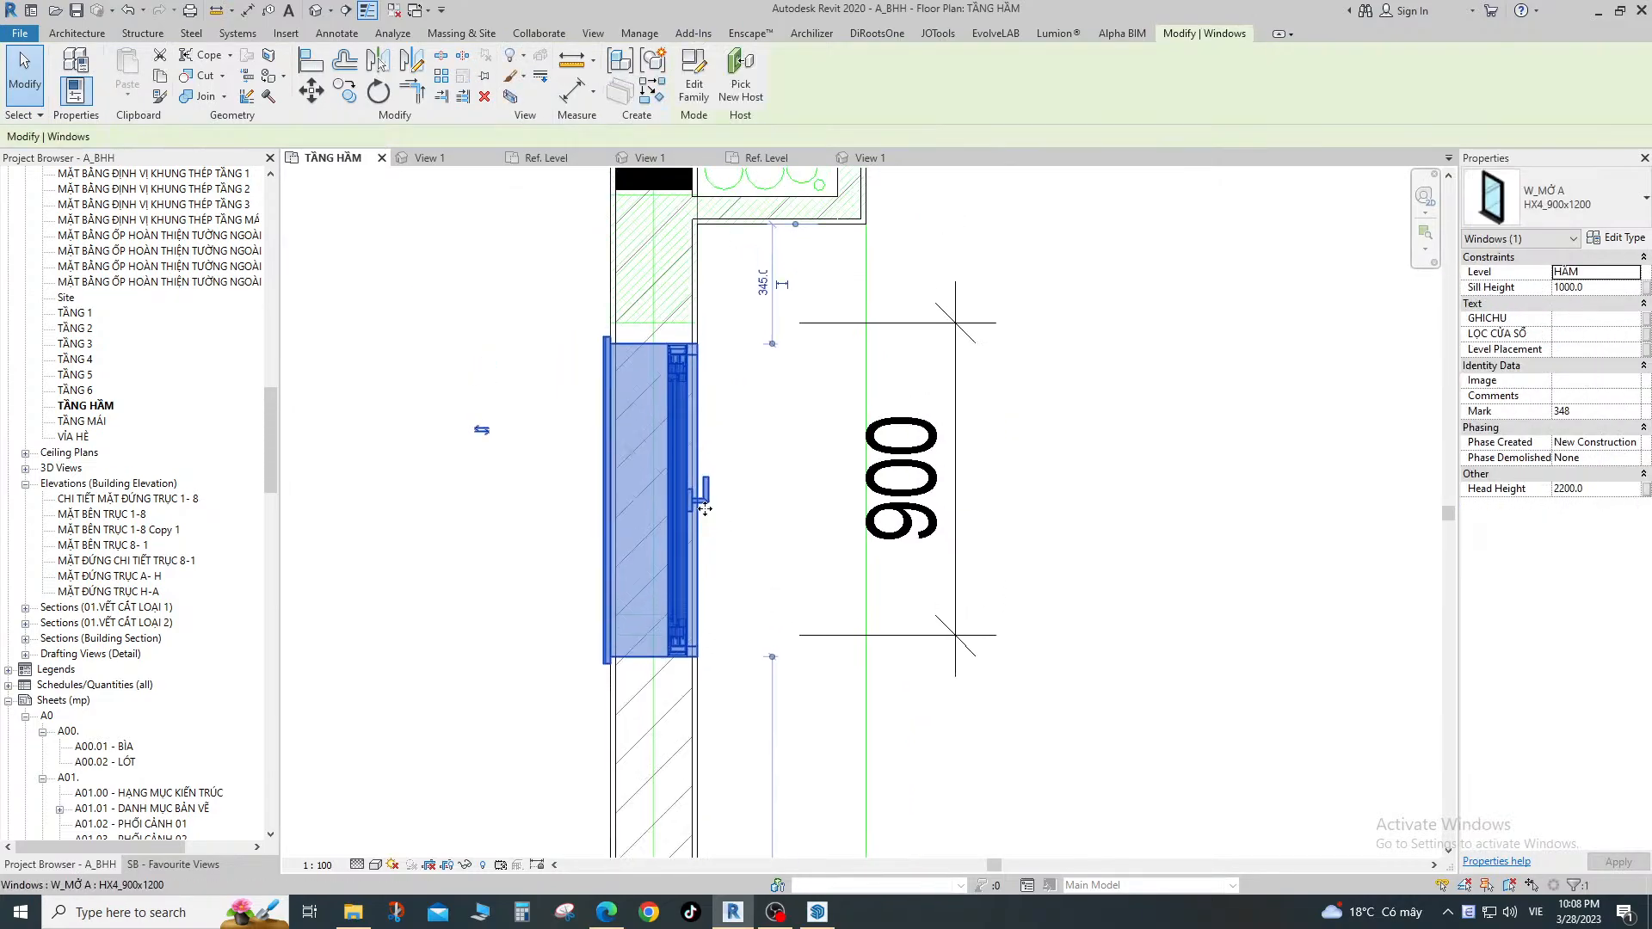
{"action": "key", "text": "Tab"}
{"action": "left_click", "coordinate": [704, 508]}
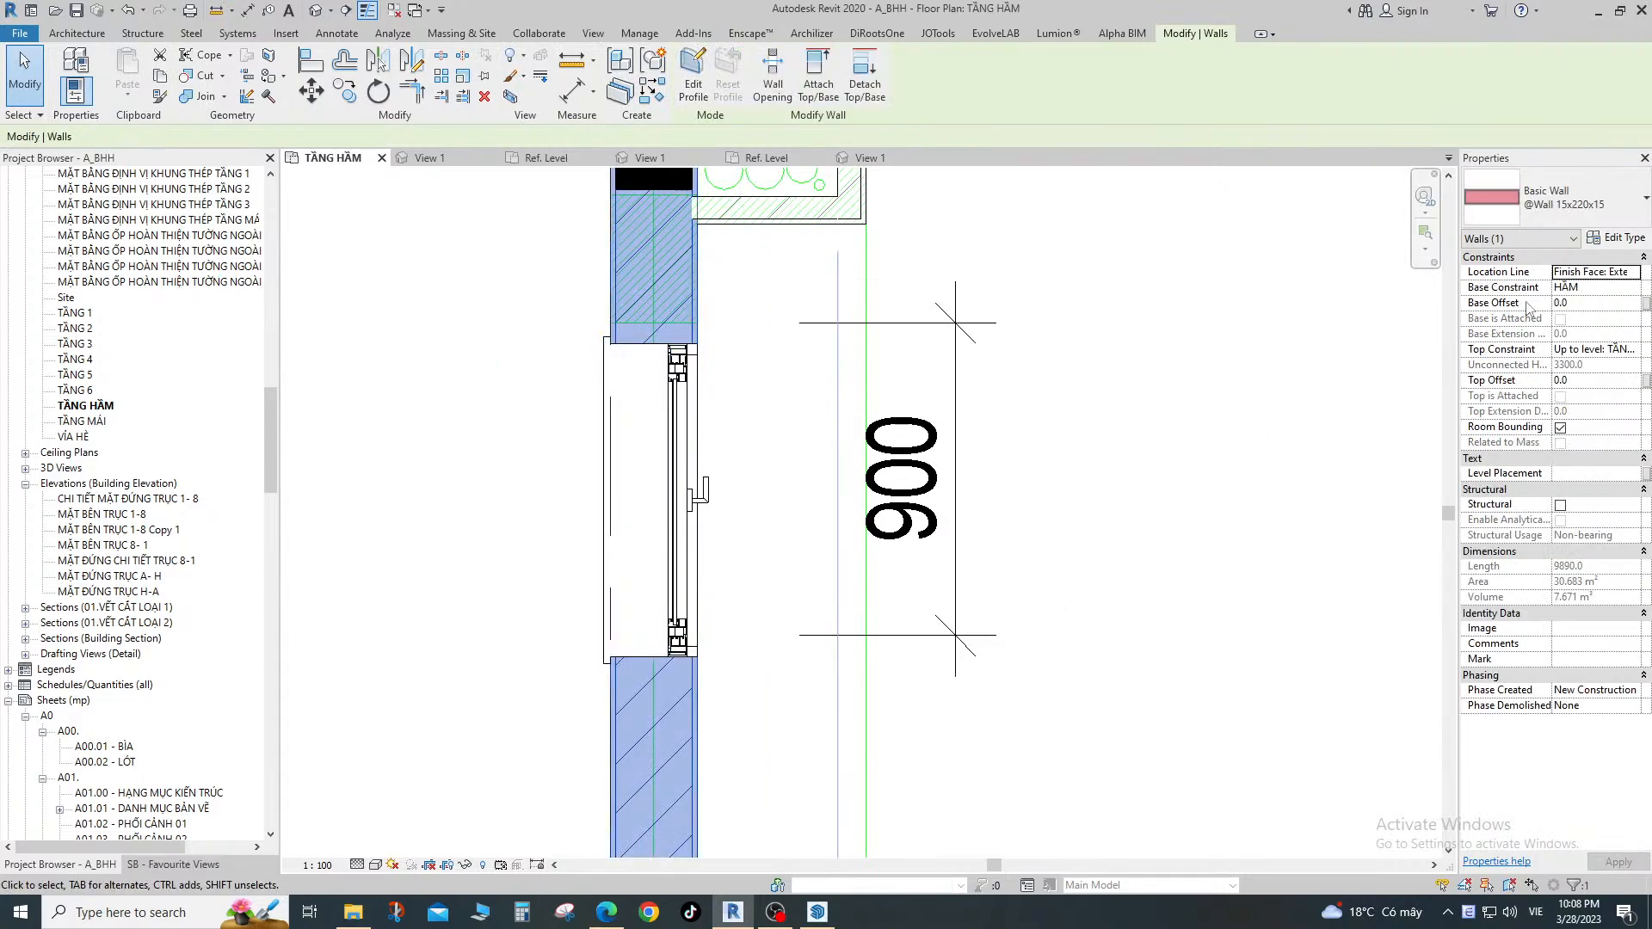
{"action": "left_click", "coordinate": [1618, 238]}
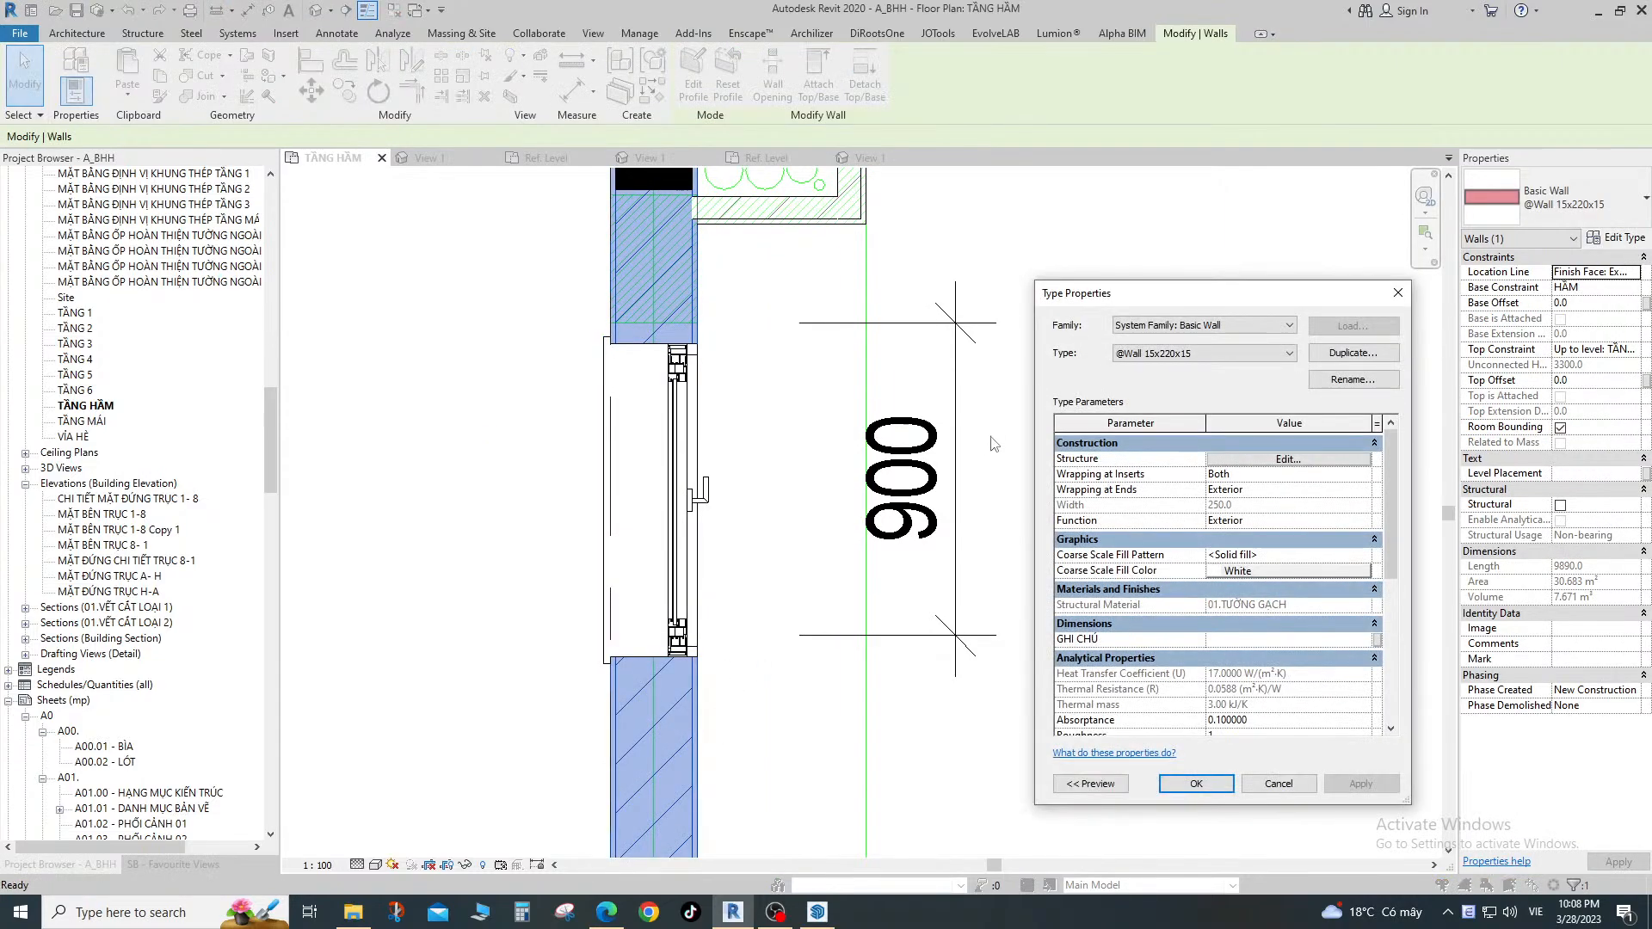
{"action": "left_click", "coordinate": [1222, 460]}
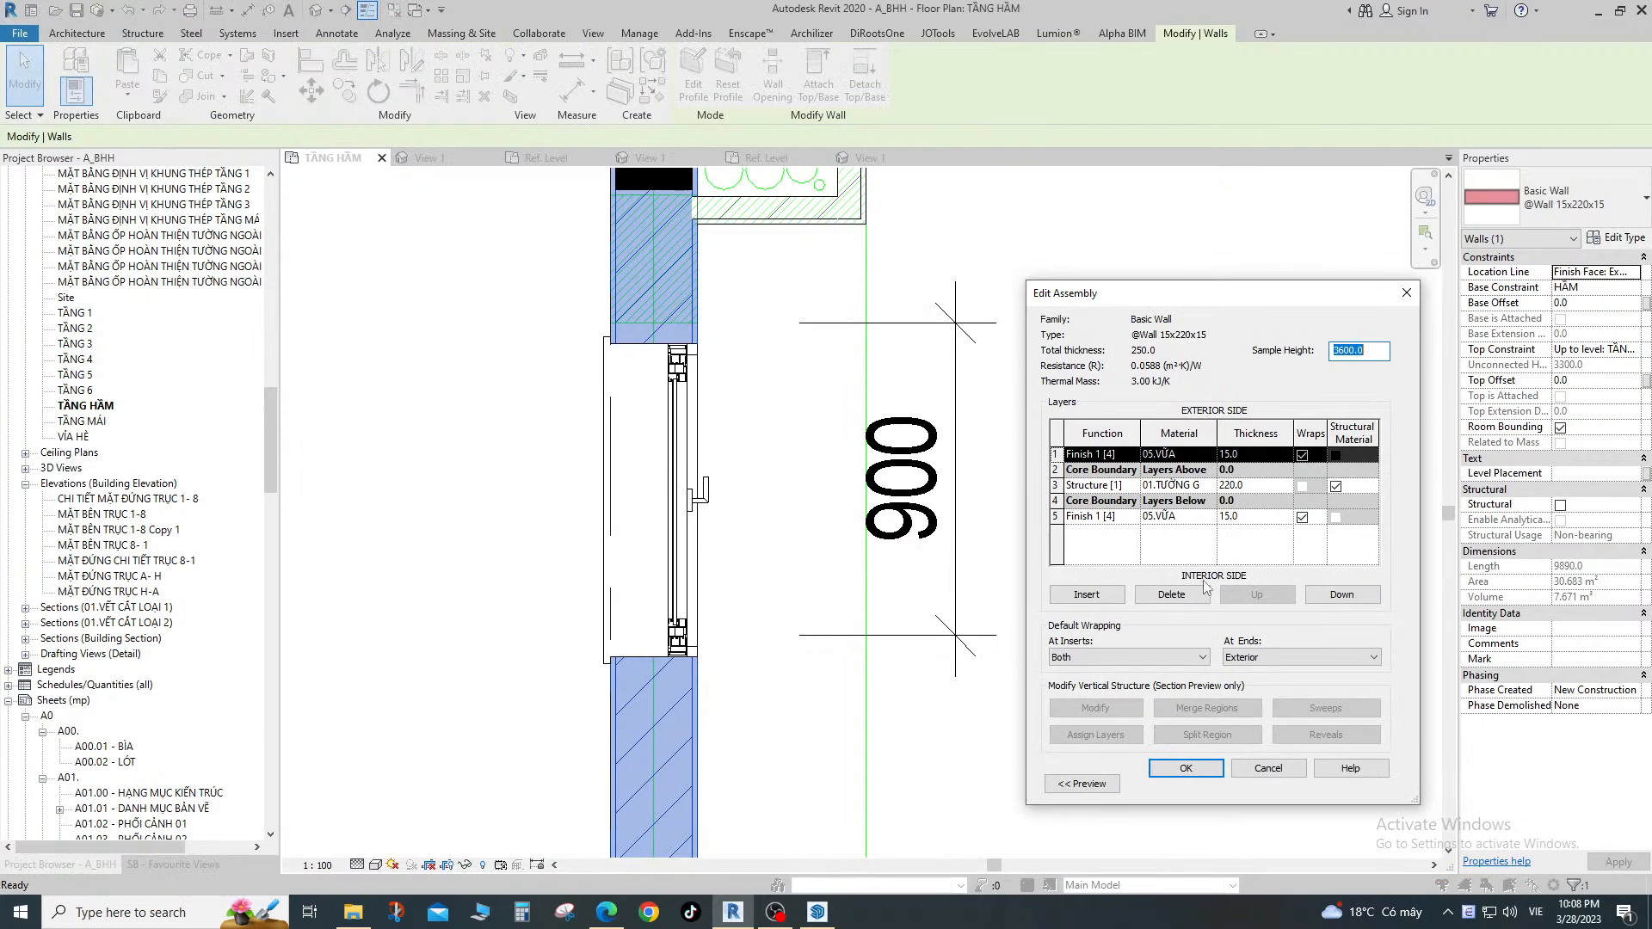
{"action": "left_click", "coordinate": [1184, 769]}
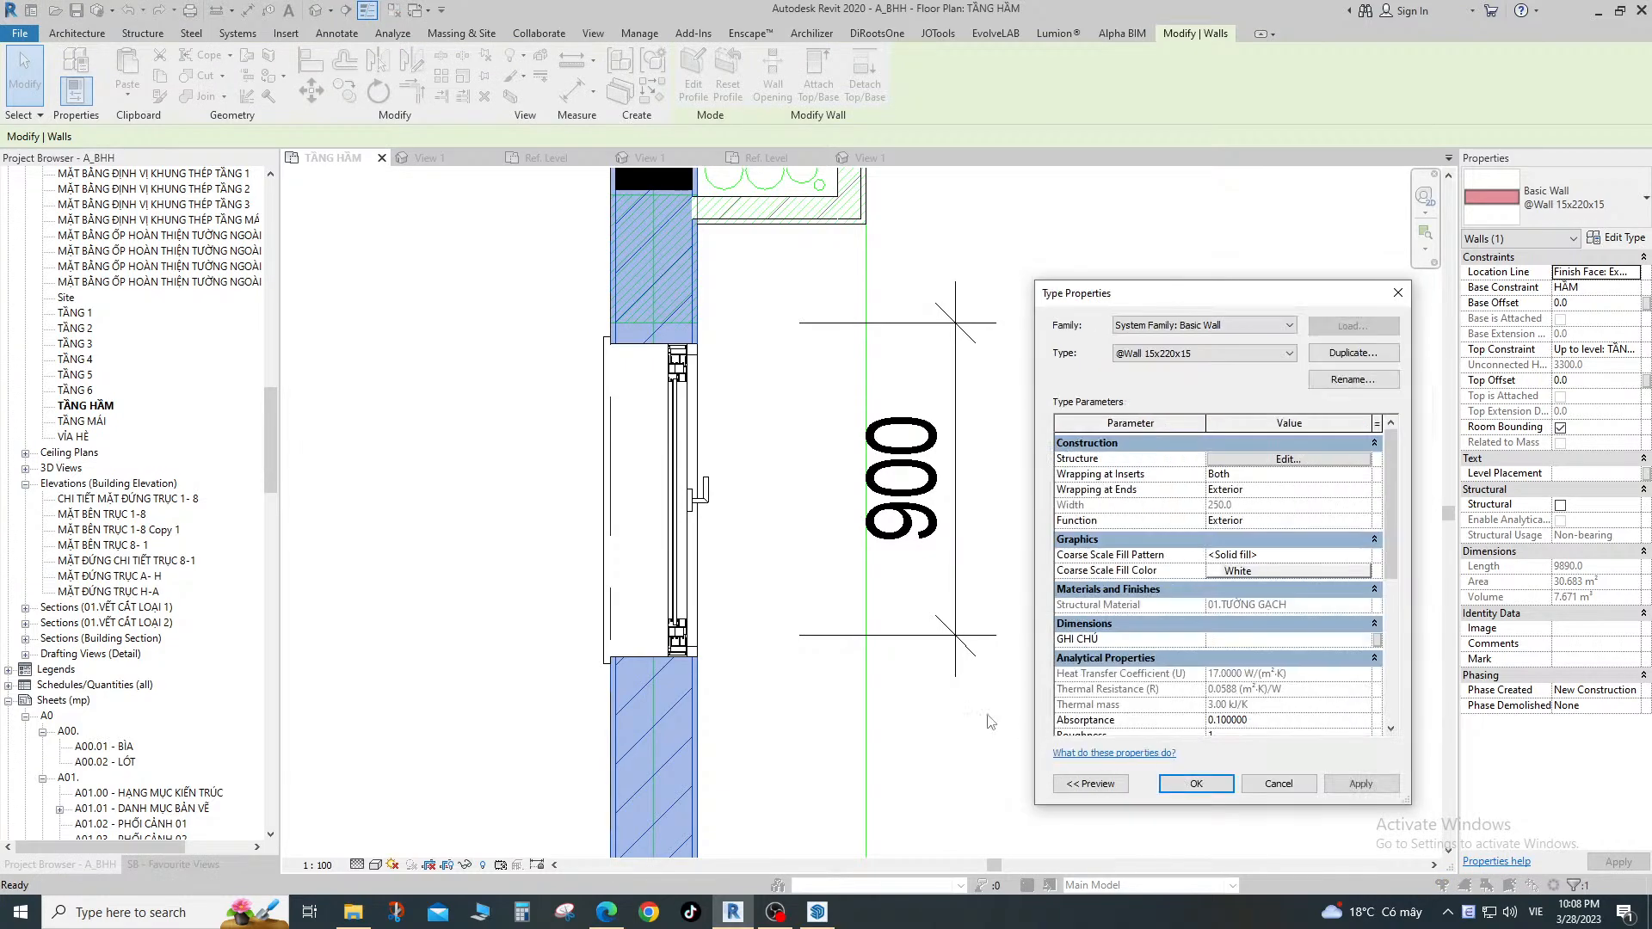
{"action": "left_click", "coordinate": [1196, 784]}
Place a similar W_MỞ A HX4_900x1200 window in the XƯỞNG MỘC wall along grid A.
{"action": "scroll", "coordinate": [774, 486], "scroll_direction": "down", "scroll_amount": 2}
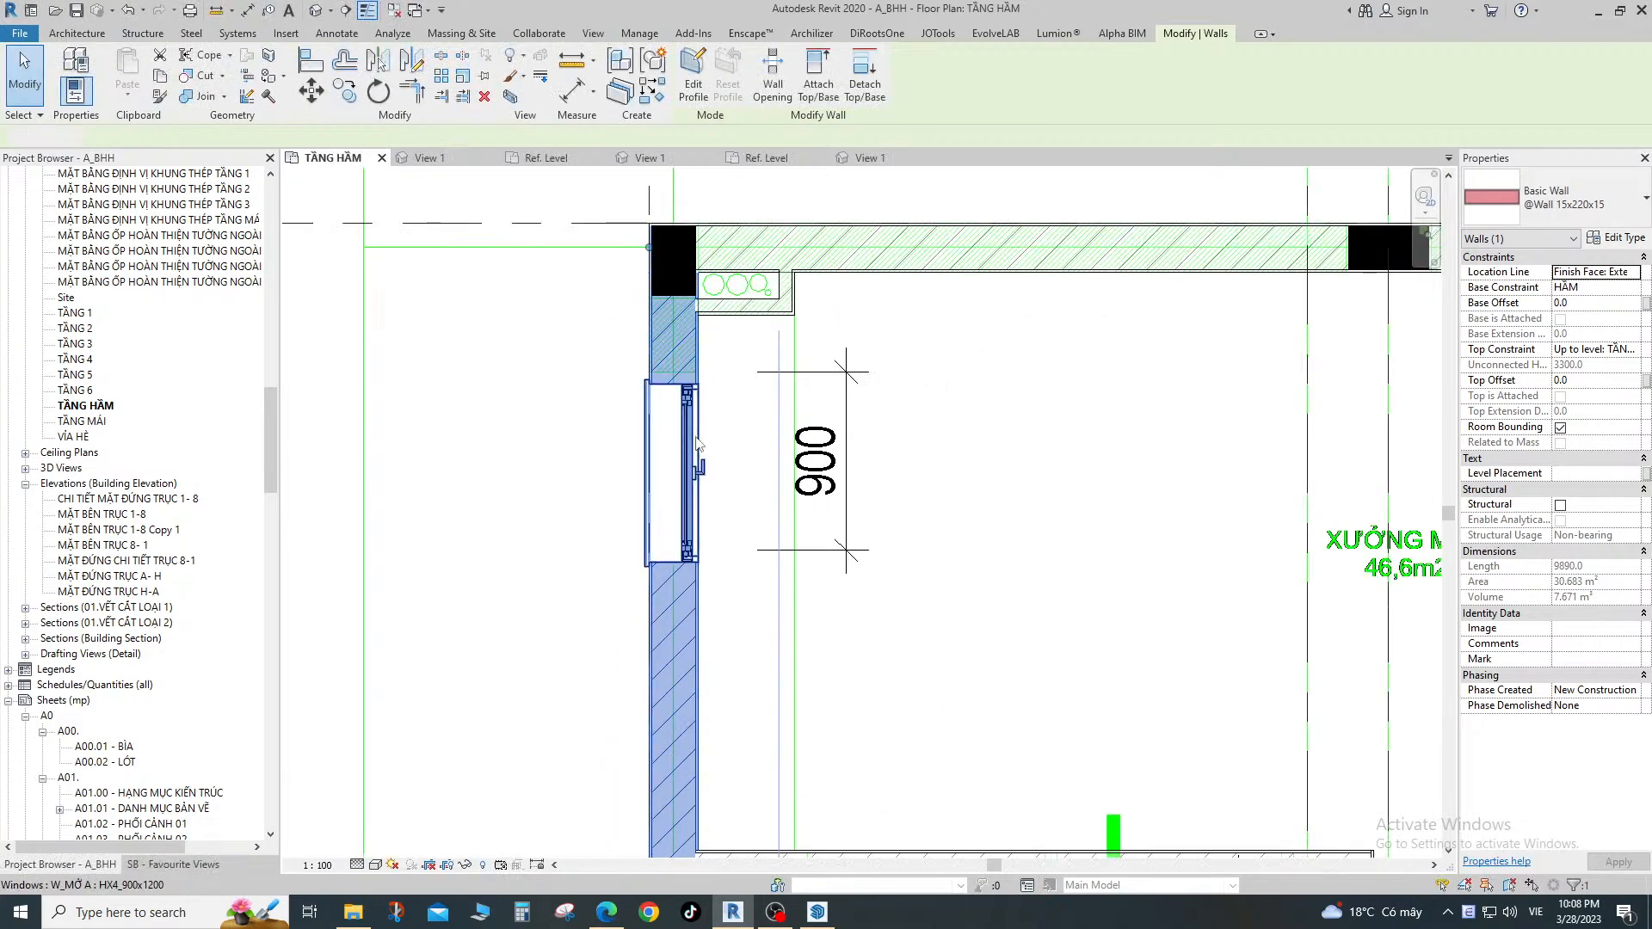
{"action": "left_click", "coordinate": [695, 445]}
{"action": "key", "text": "c"}
{"action": "key", "text": "s"}
{"action": "left_click", "coordinate": [1123, 265]}
{"action": "scroll", "coordinate": [1104, 274], "scroll_direction": "up", "scroll_amount": 2}
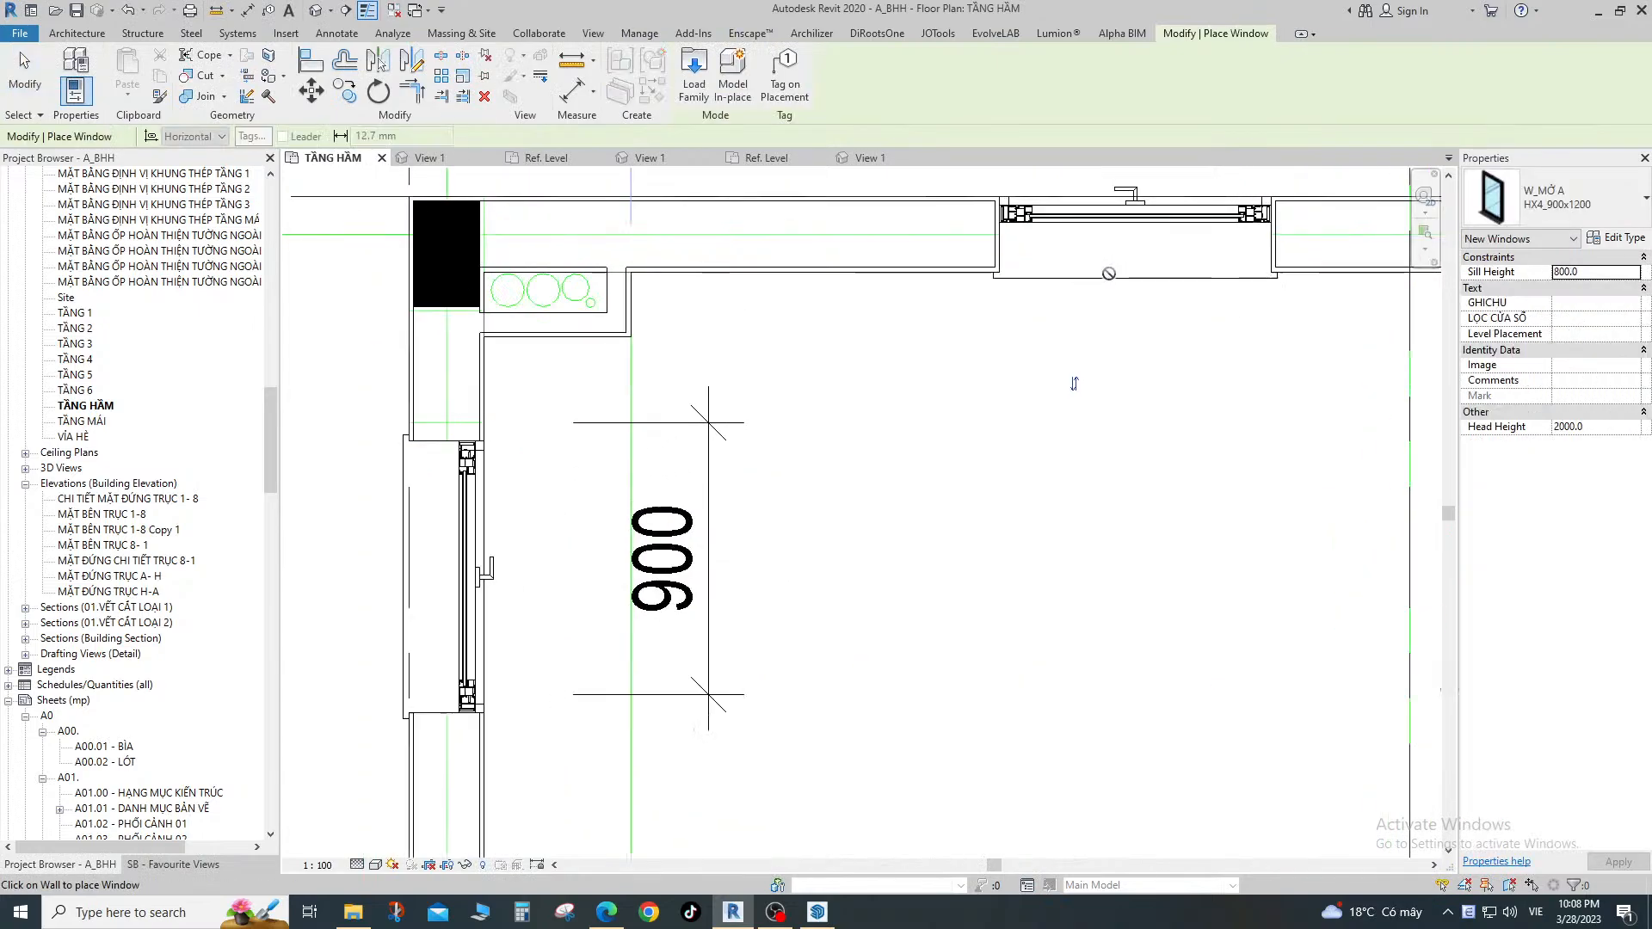
{"action": "key", "text": "Escape"}
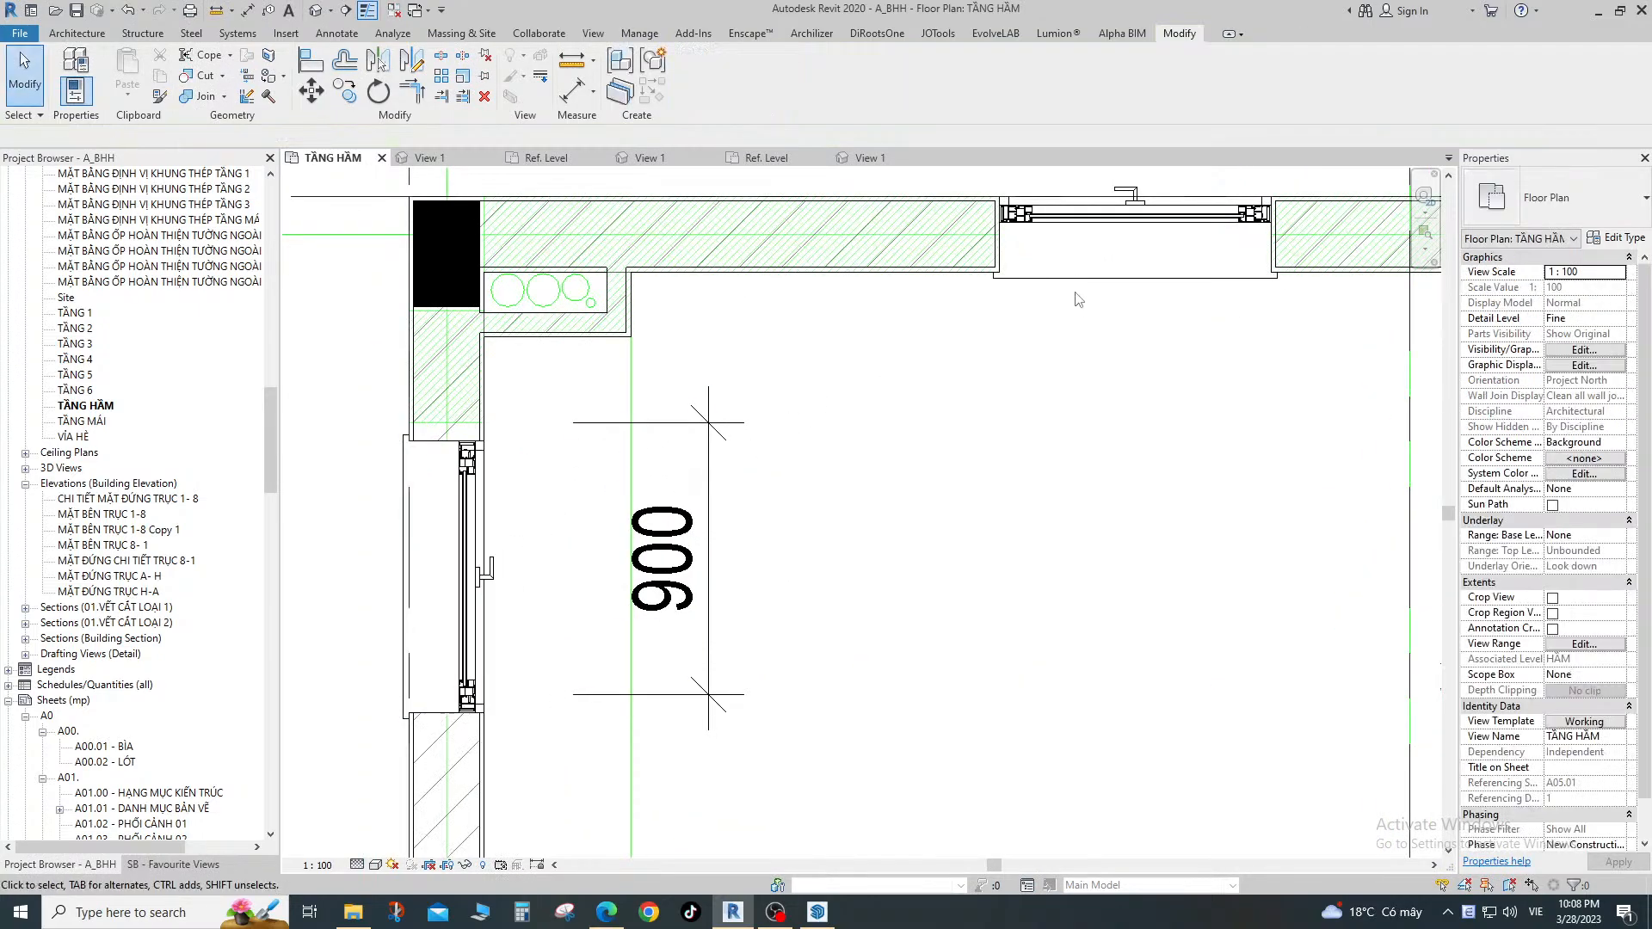
Delete the extra window from the XƯỞNG MỘC wall along grid A.
{"action": "left_click", "coordinate": [1046, 213]}
{"action": "scroll", "coordinate": [1006, 236], "scroll_direction": "up", "scroll_amount": 2}
{"action": "scroll", "coordinate": [1012, 247], "scroll_direction": "down", "scroll_amount": 1}
{"action": "middle_click_drag", "start_coordinate": [1013, 248], "coordinate": [1008, 297]}
{"action": "key", "text": "Delete"}
{"action": "scroll", "coordinate": [852, 404], "scroll_direction": "down", "scroll_amount": 2}
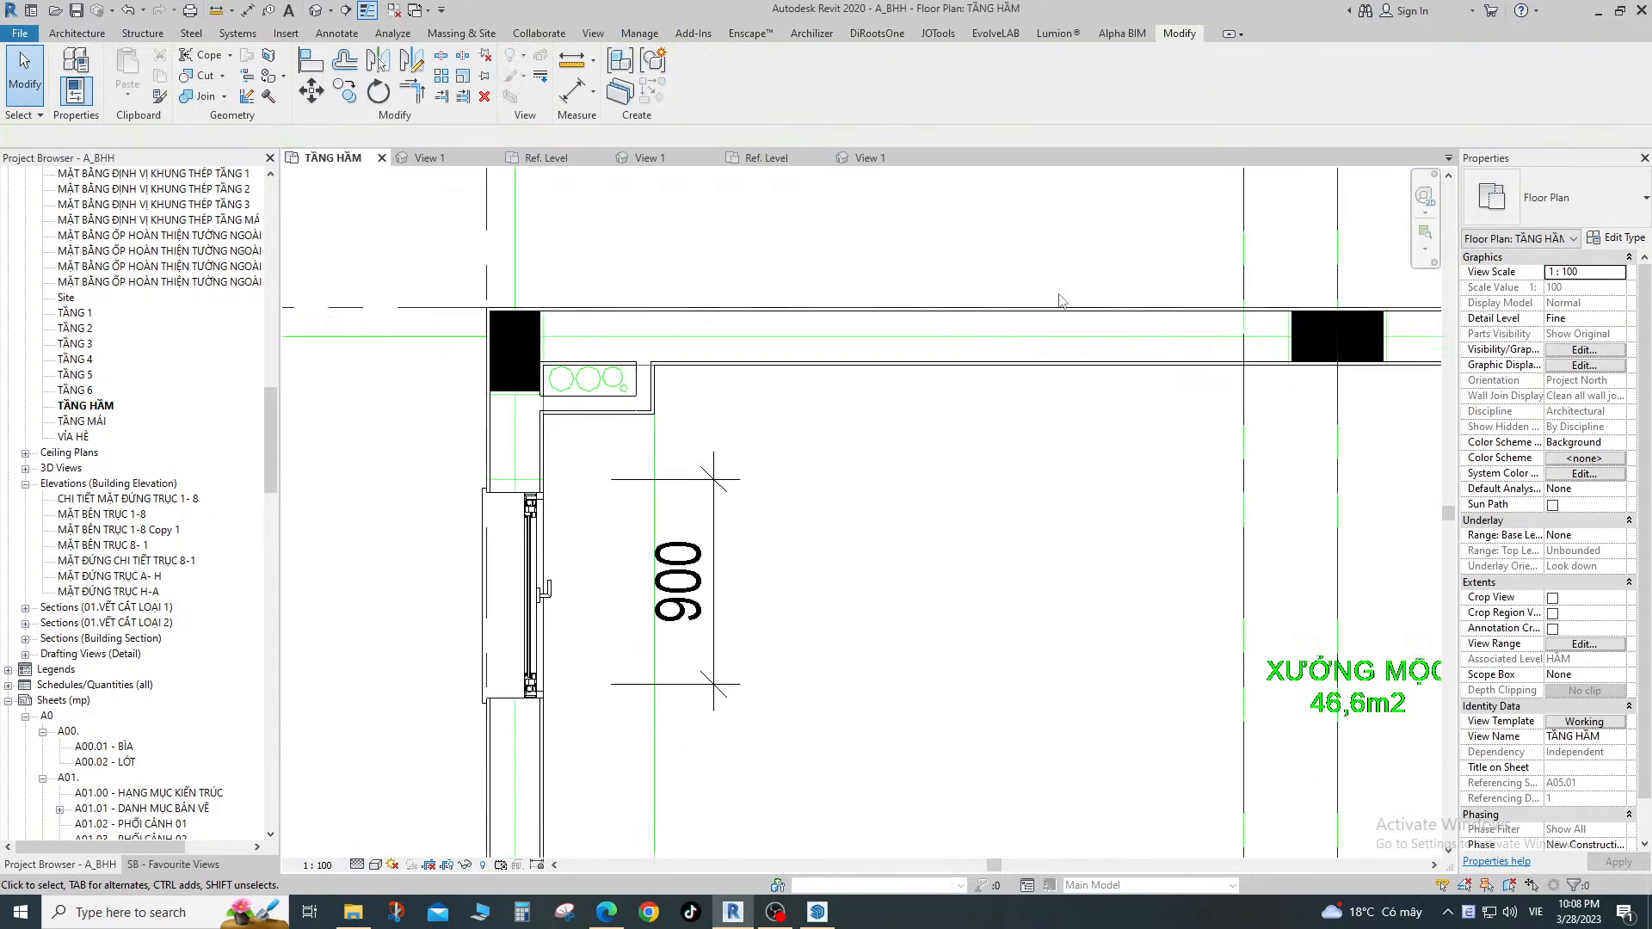
Place a similar W_MỞ A HX4_900x1200 window in the same XƯỞNG MỘC wall, below the existing window.
{"action": "scroll", "coordinate": [469, 540], "scroll_direction": "up", "scroll_amount": 1}
{"action": "middle_click_drag", "start_coordinate": [469, 541], "coordinate": [713, 411]}
{"action": "scroll", "coordinate": [749, 375], "scroll_direction": "up", "scroll_amount": 2}
{"action": "left_click", "coordinate": [848, 357]}
{"action": "scroll", "coordinate": [858, 361], "scroll_direction": "down", "scroll_amount": 4}
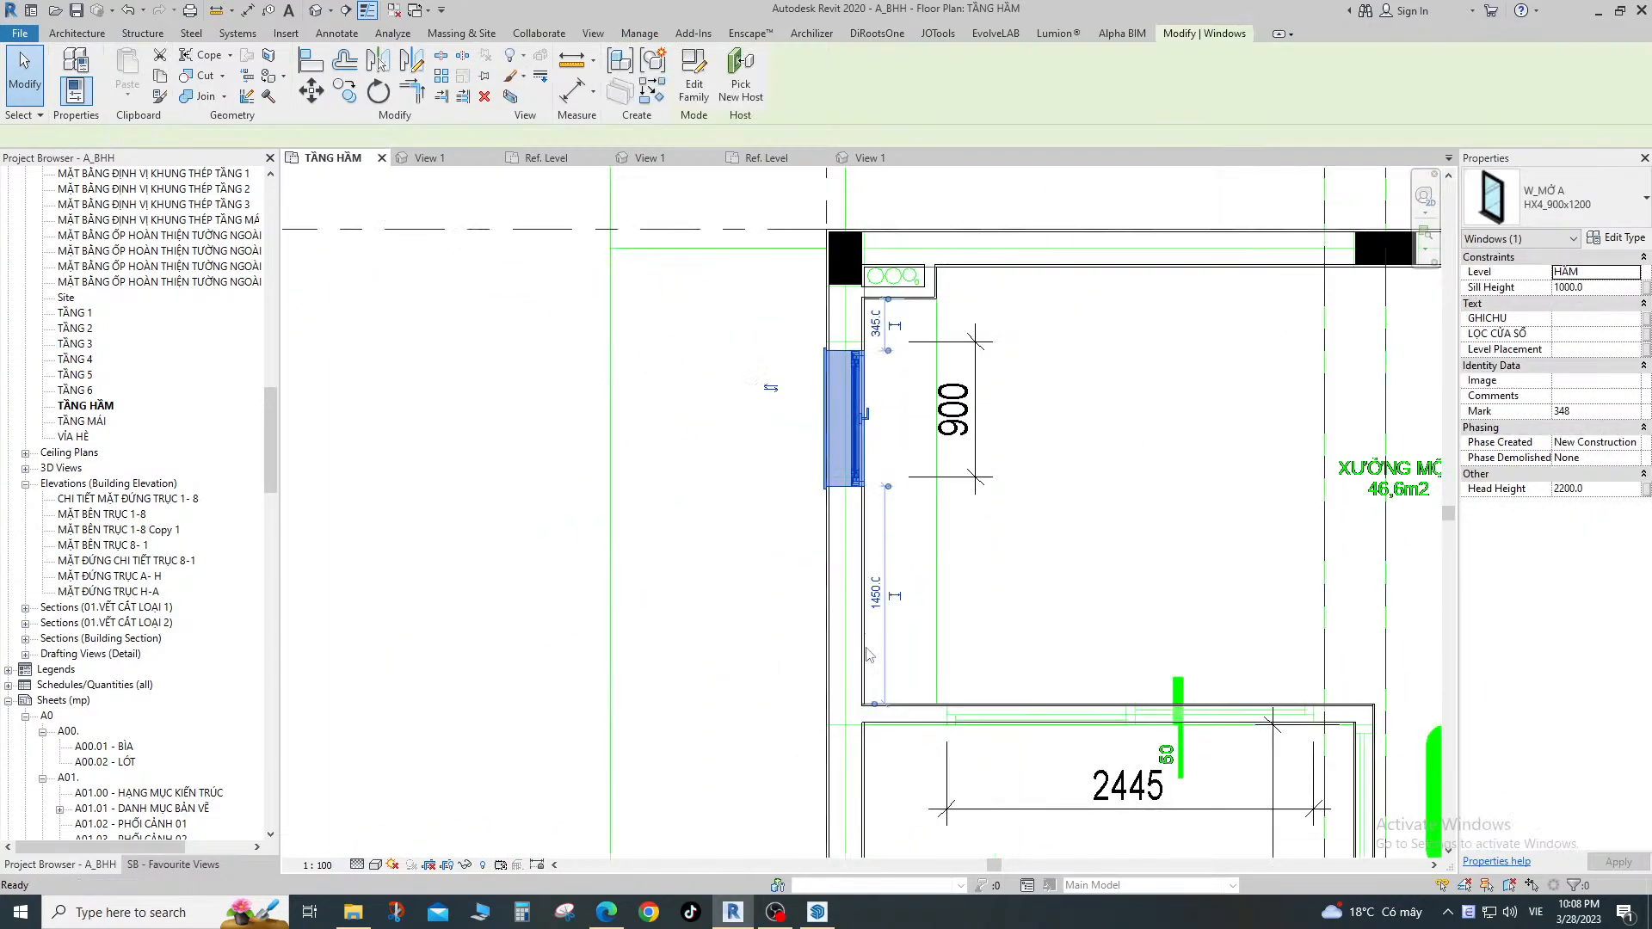
{"action": "key", "text": "c"}
{"action": "key", "text": "s"}
{"action": "left_click", "coordinate": [862, 594]}
{"action": "key", "text": "Escape"}
{"action": "scroll", "coordinate": [877, 568], "scroll_direction": "up", "scroll_amount": 2}
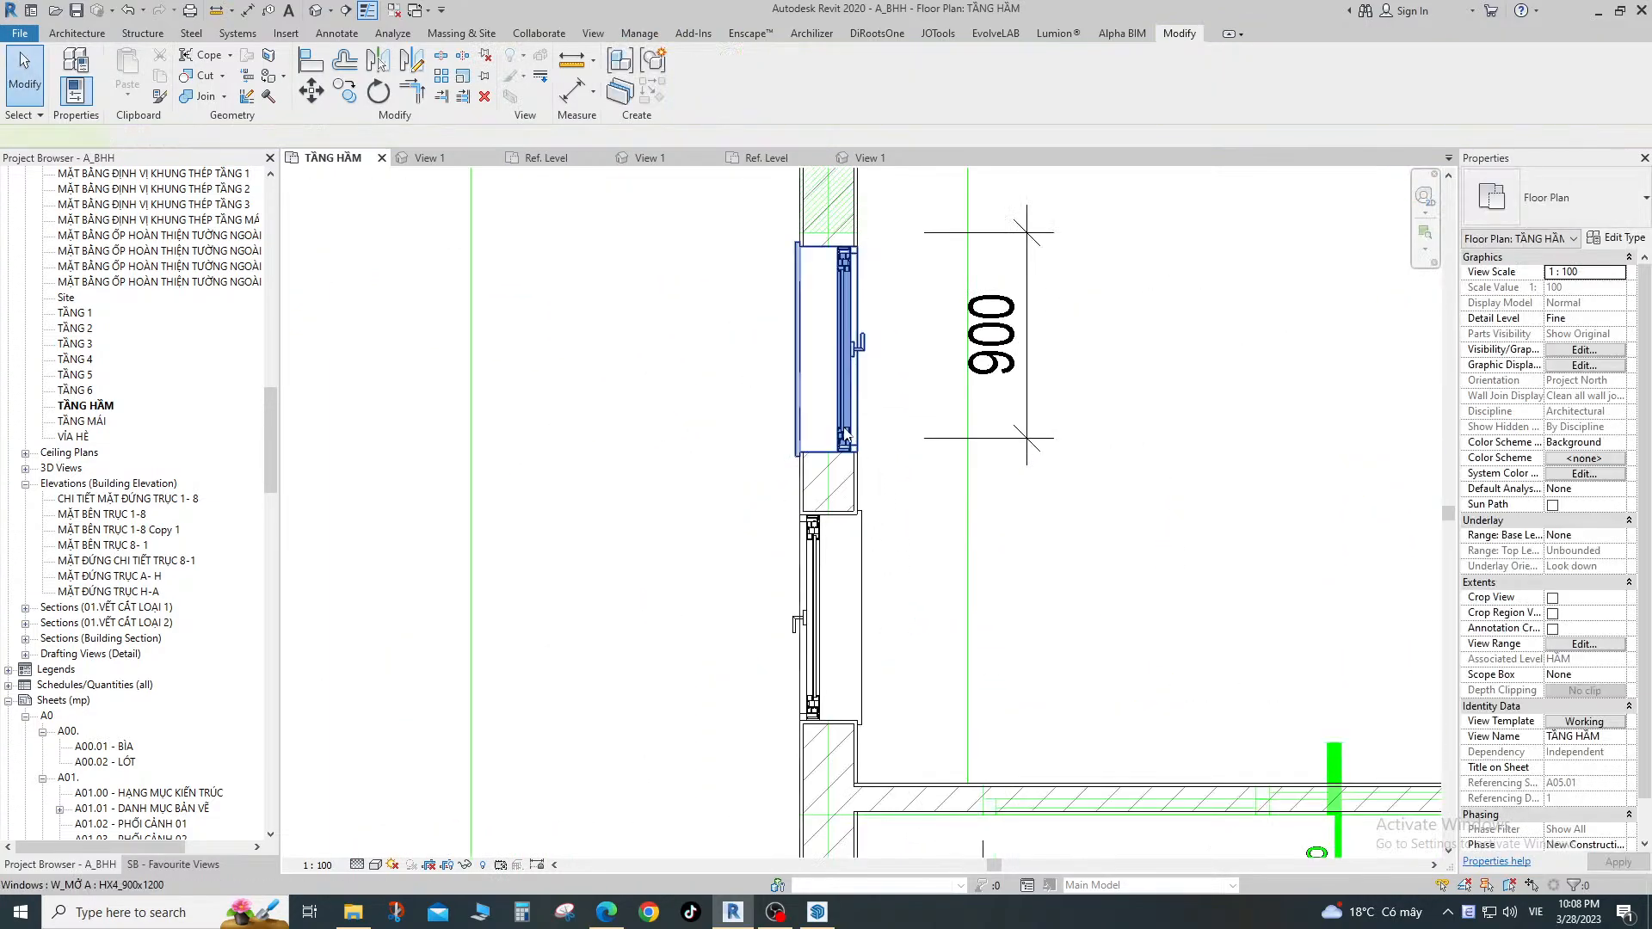
Delete the original XƯỞNG MỘC window and move the new one up the wall toward the 900 dimension.
{"action": "left_click", "coordinate": [859, 560]}
{"action": "middle_click_drag", "start_coordinate": [859, 566], "coordinate": [818, 648]}
{"action": "scroll", "coordinate": [832, 585], "scroll_direction": "up", "scroll_amount": 1}
{"action": "key", "text": "m"}
{"action": "key", "text": "v"}
{"action": "left_click", "coordinate": [817, 617]}
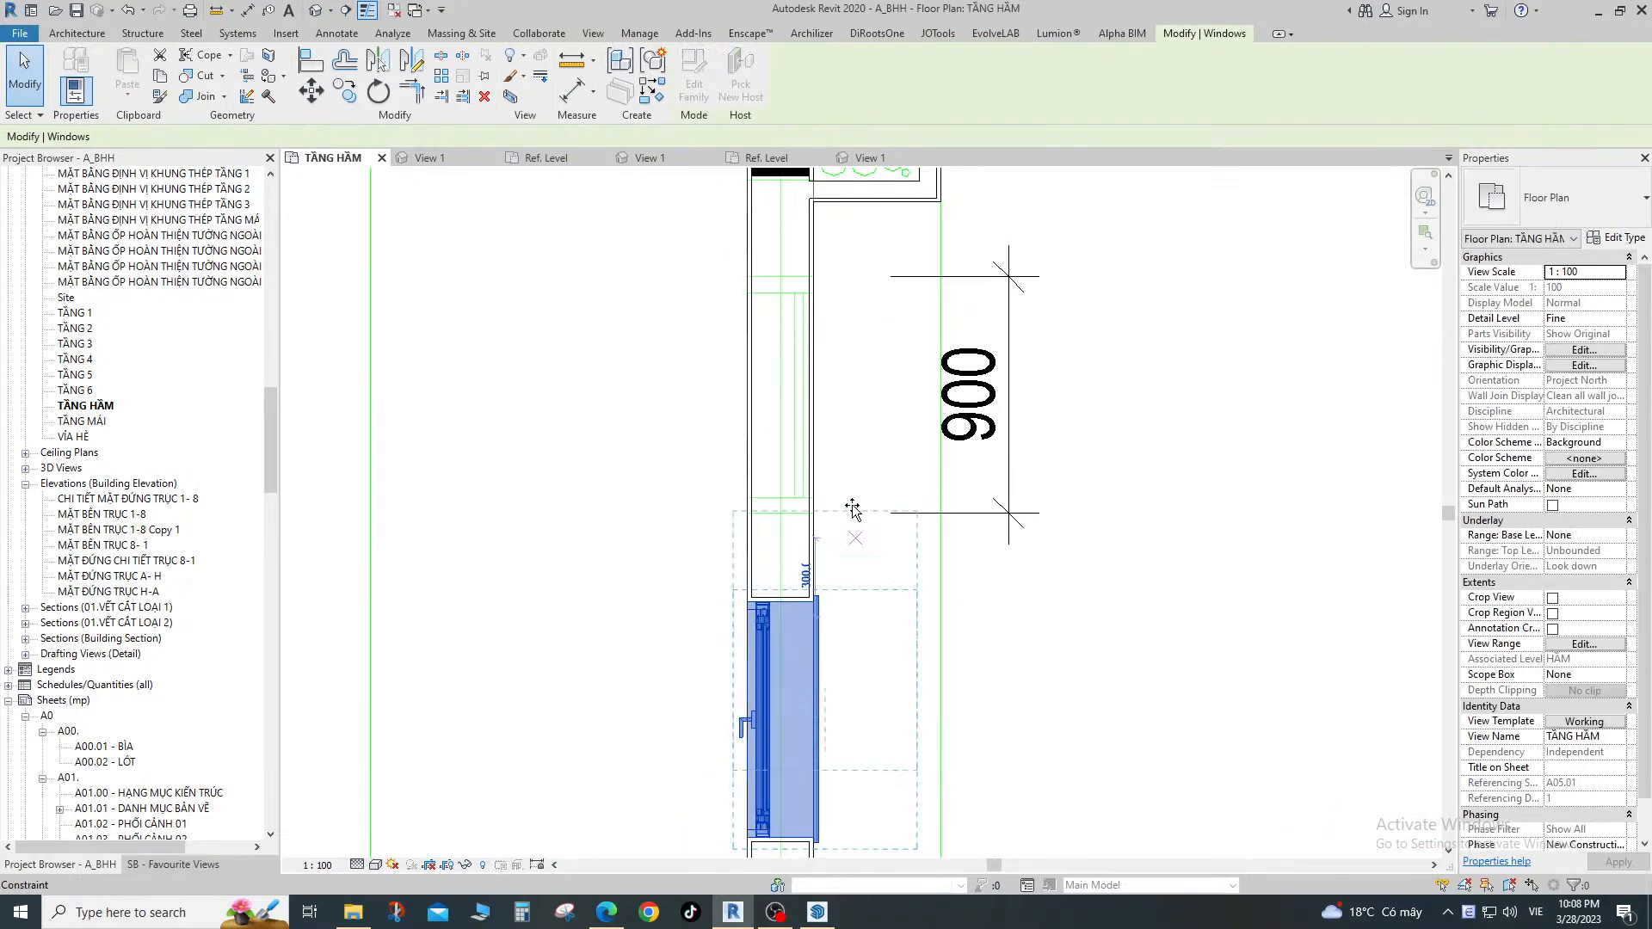
{"action": "left_click", "coordinate": [845, 327]}
{"action": "middle_click_drag", "start_coordinate": [811, 311], "coordinate": [812, 437]}
{"action": "scroll", "coordinate": [804, 434], "scroll_direction": "up", "scroll_amount": 5}
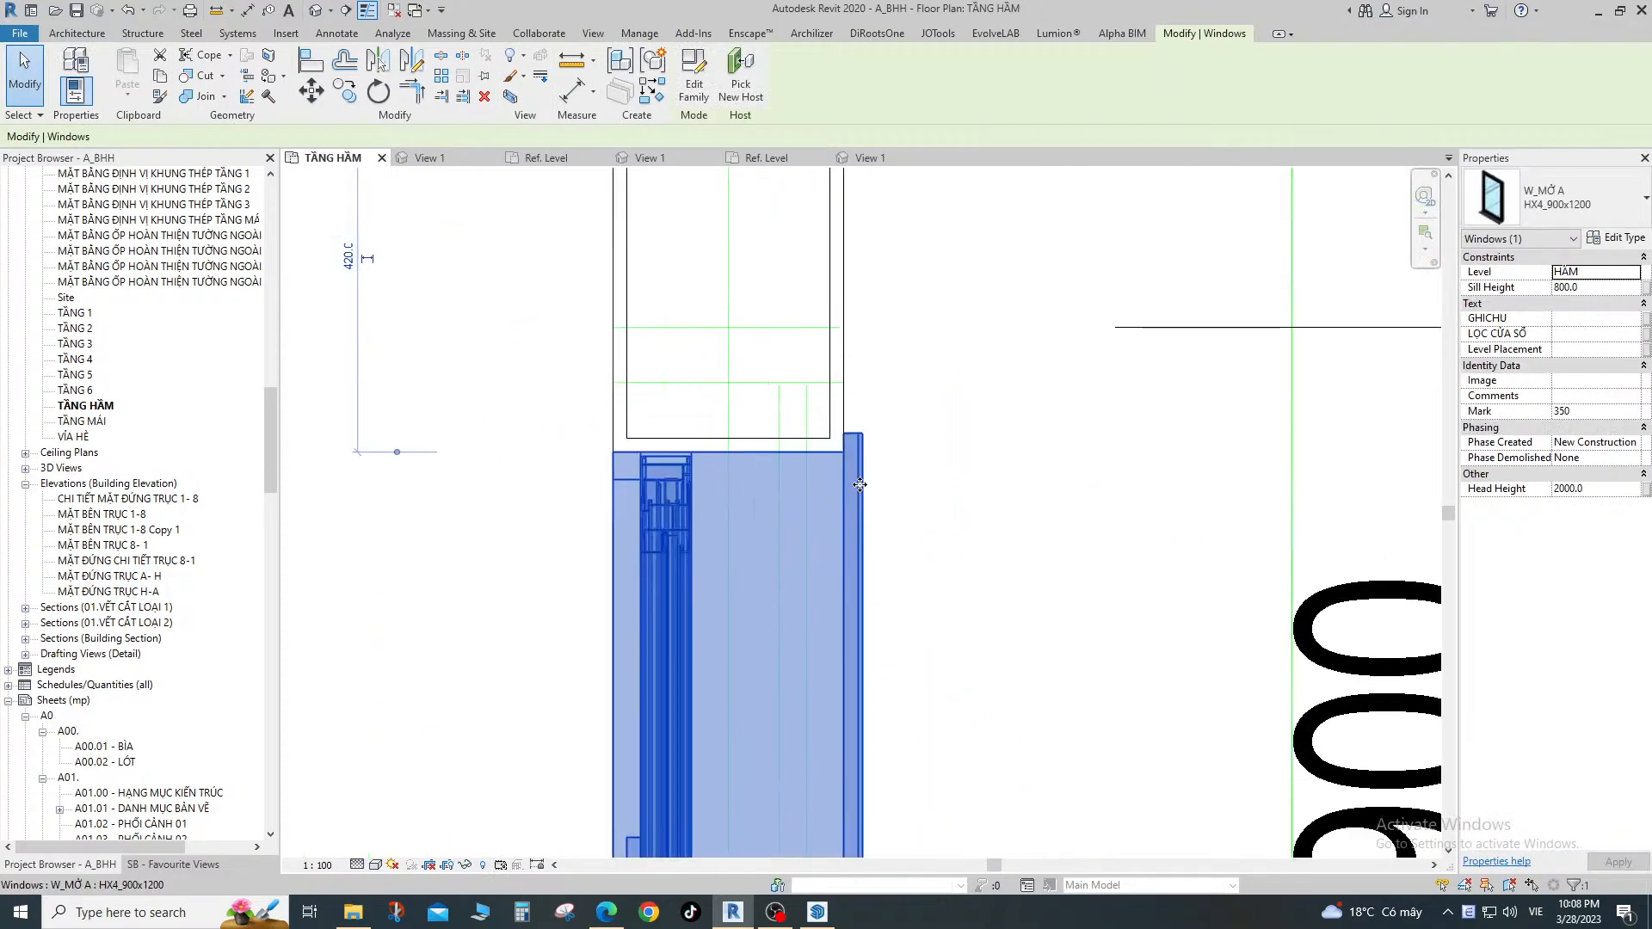
Move the new window along the wall until its upper edge aligns with the CAD opening line beside the 900 dimension.
{"action": "key", "text": "m"}
{"action": "key", "text": "v"}
{"action": "left_click", "coordinate": [827, 439]}
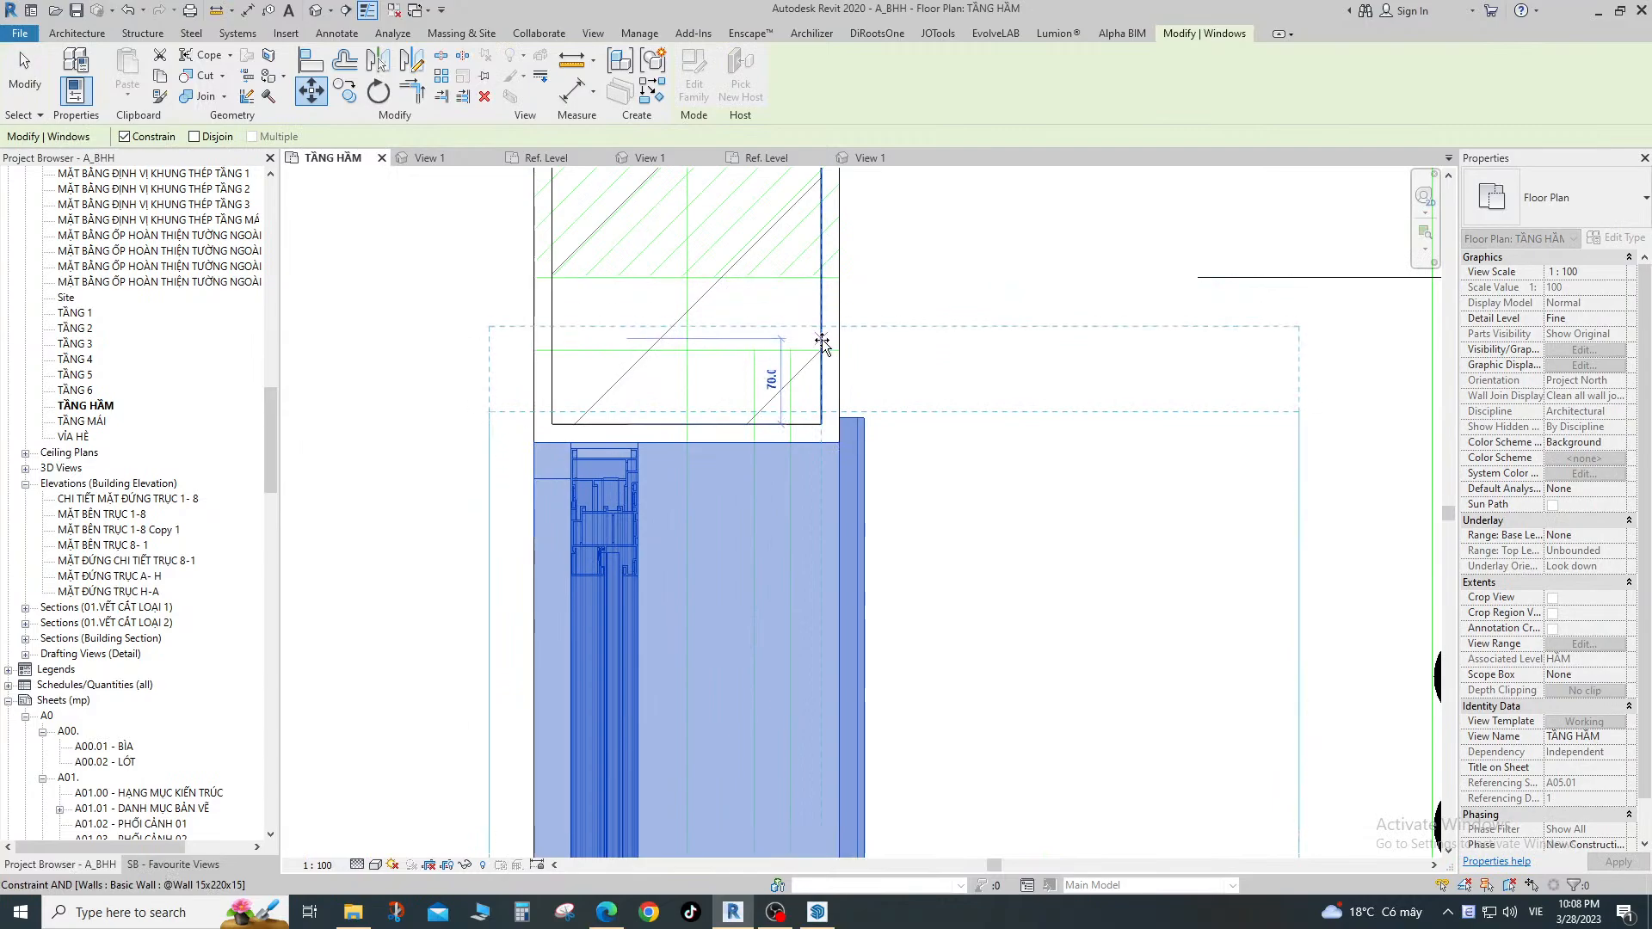
{"action": "scroll", "coordinate": [816, 442], "scroll_direction": "down", "scroll_amount": 3}
{"action": "left_click", "coordinate": [835, 589]}
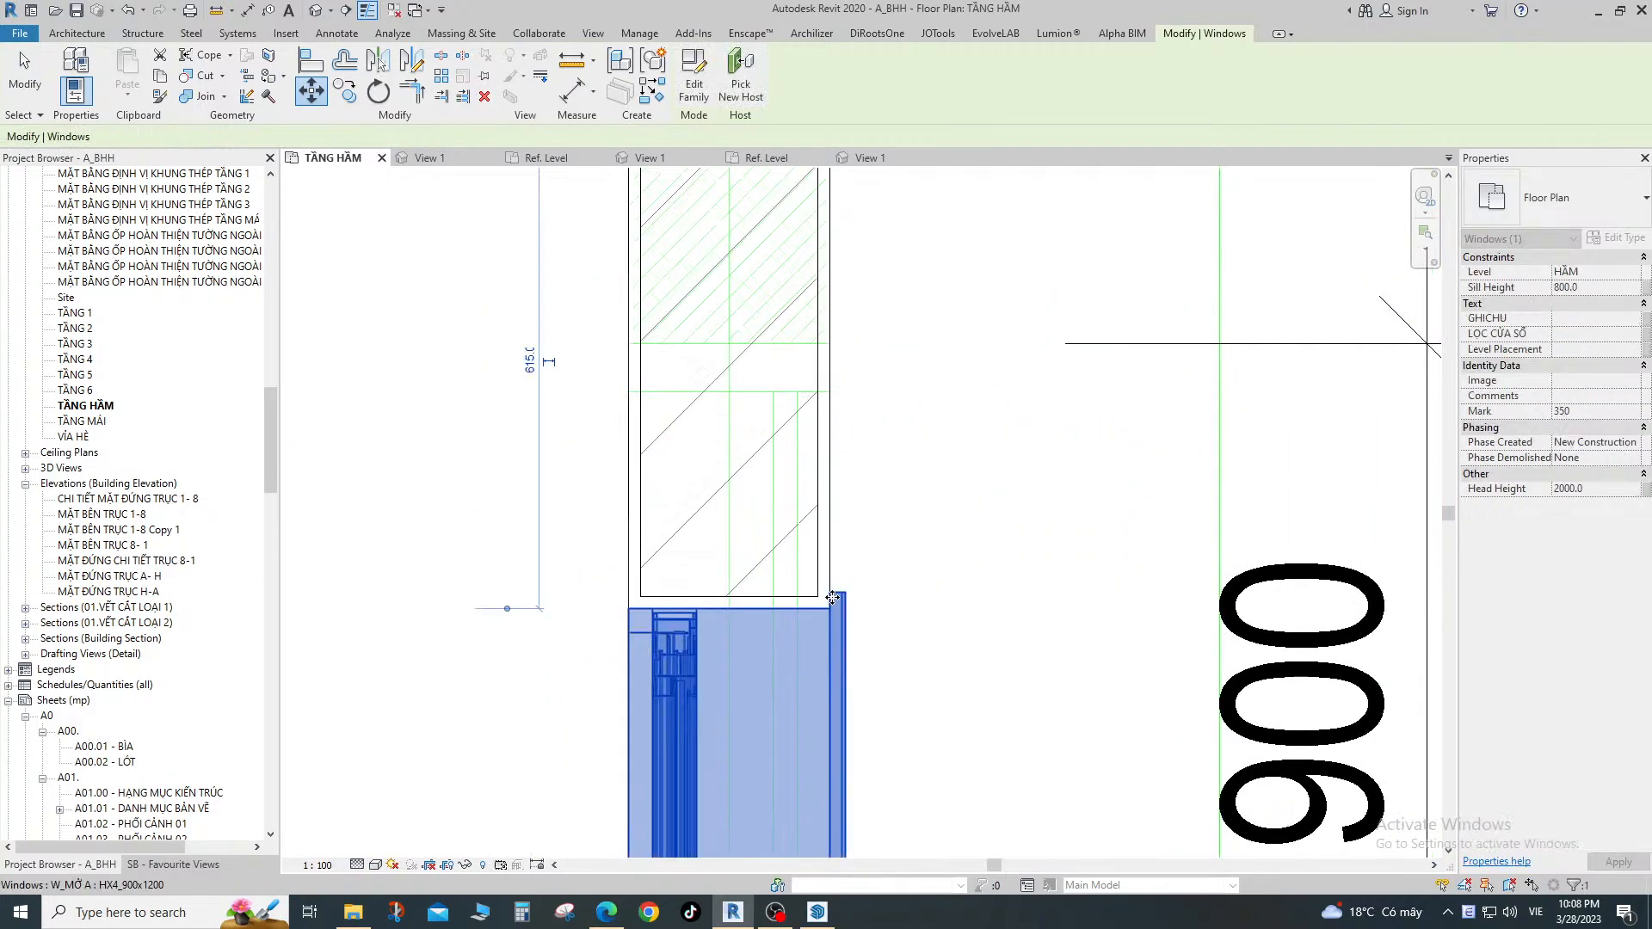
{"action": "scroll", "coordinate": [879, 616], "scroll_direction": "down", "scroll_amount": 4}
{"action": "scroll", "coordinate": [860, 615], "scroll_direction": "up", "scroll_amount": 4}
{"action": "key", "text": "m"}
{"action": "key", "text": "v"}
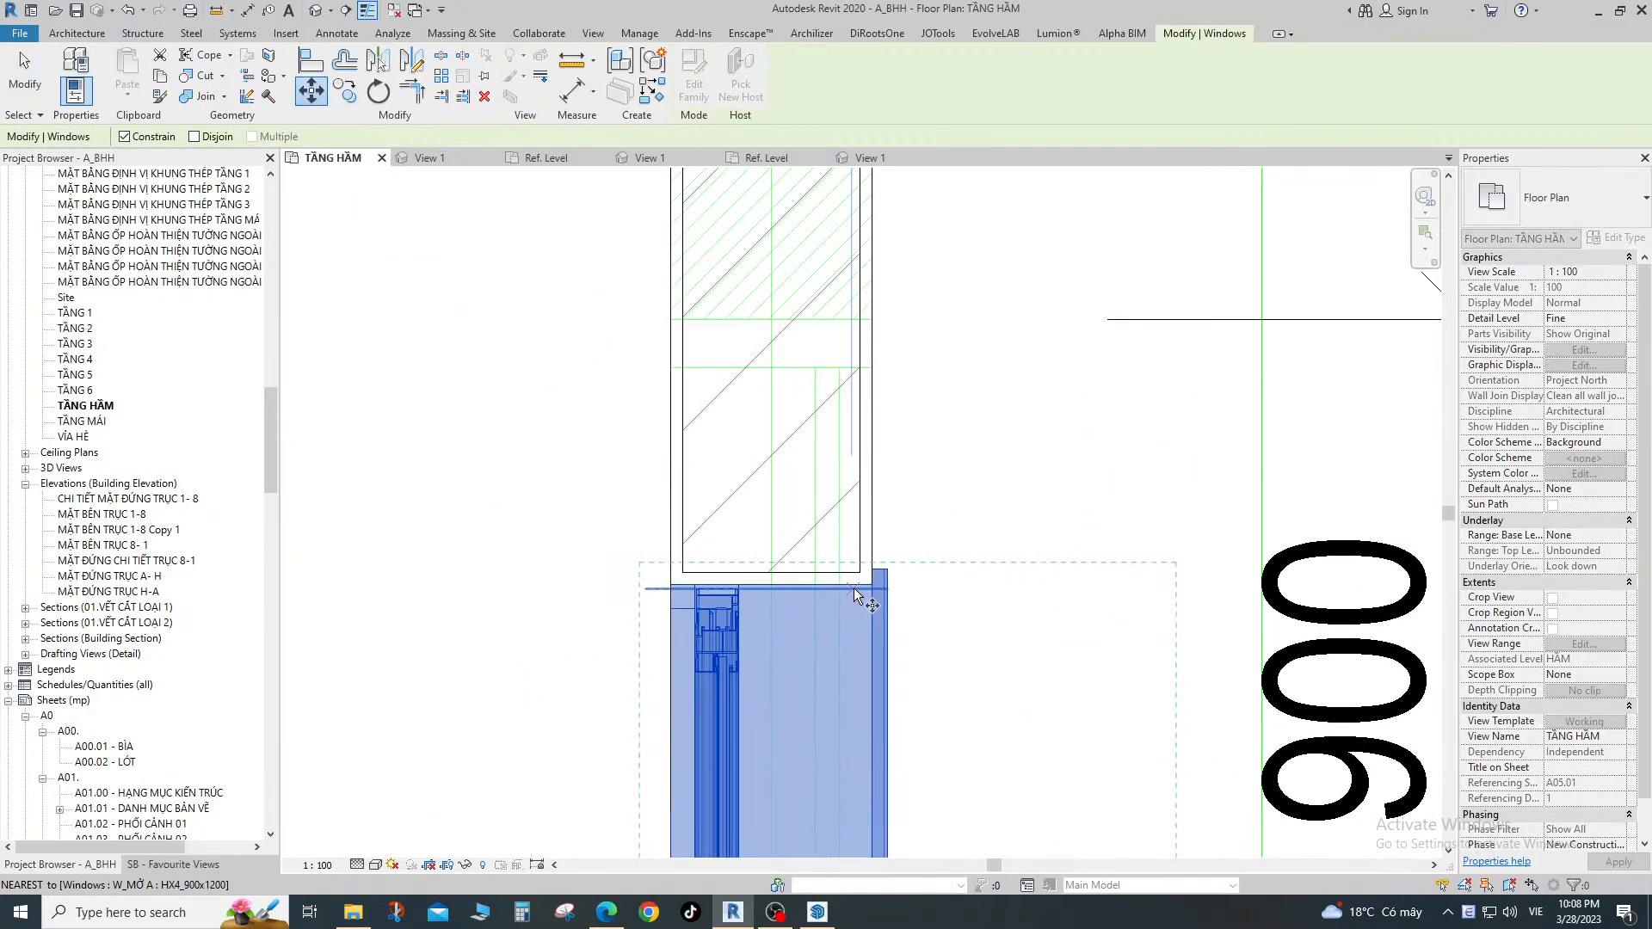
{"action": "left_click", "coordinate": [855, 582]}
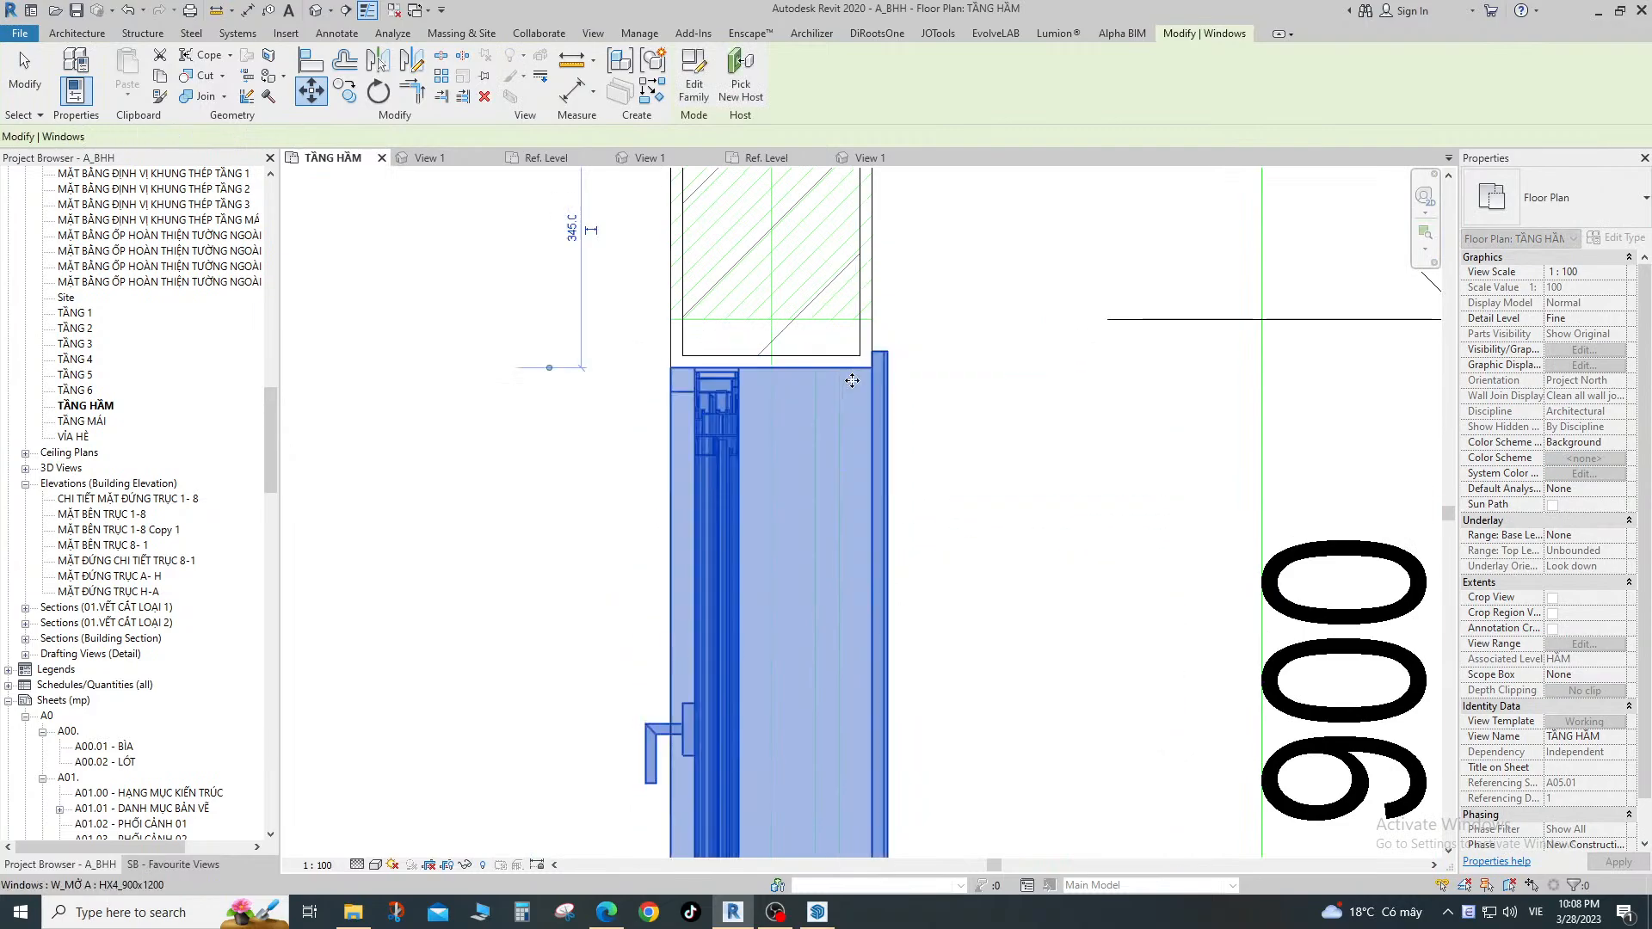
{"action": "left_click", "coordinate": [852, 375]}
Add an aligned dimension from the window's upper edge to the wall along grid A.
{"action": "scroll", "coordinate": [892, 480], "scroll_direction": "down", "scroll_amount": 4}
{"action": "key", "text": "d"}
{"action": "key", "text": "i"}
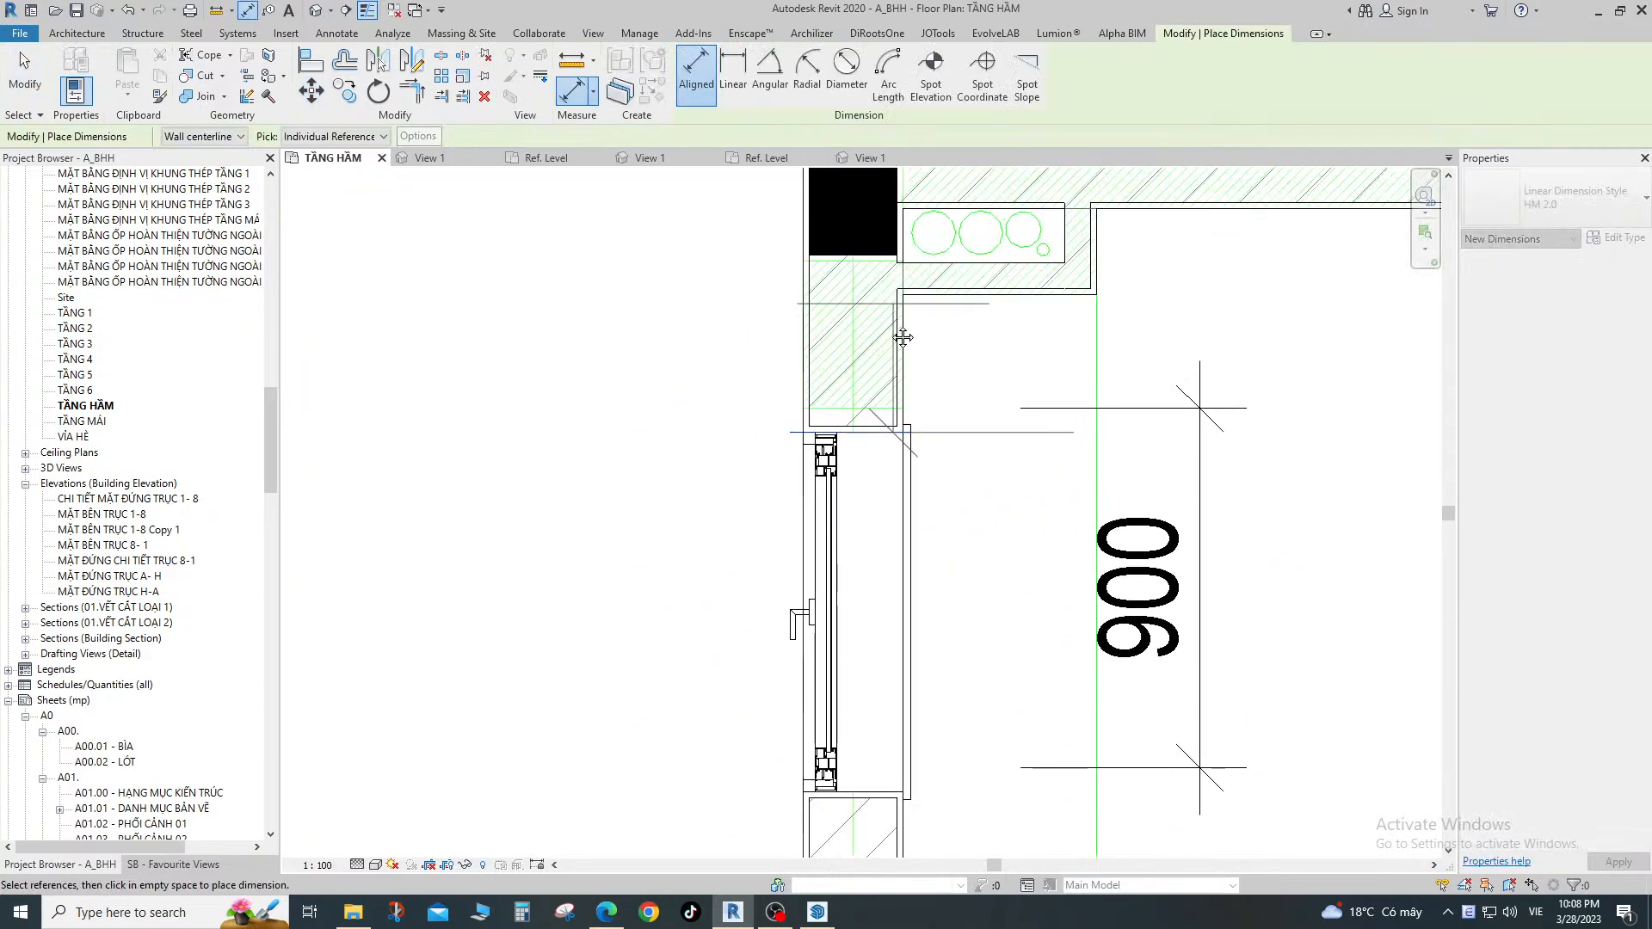
{"action": "scroll", "coordinate": [931, 346], "scroll_direction": "up", "scroll_amount": 2}
{"action": "scroll", "coordinate": [931, 345], "scroll_direction": "down", "scroll_amount": 1}
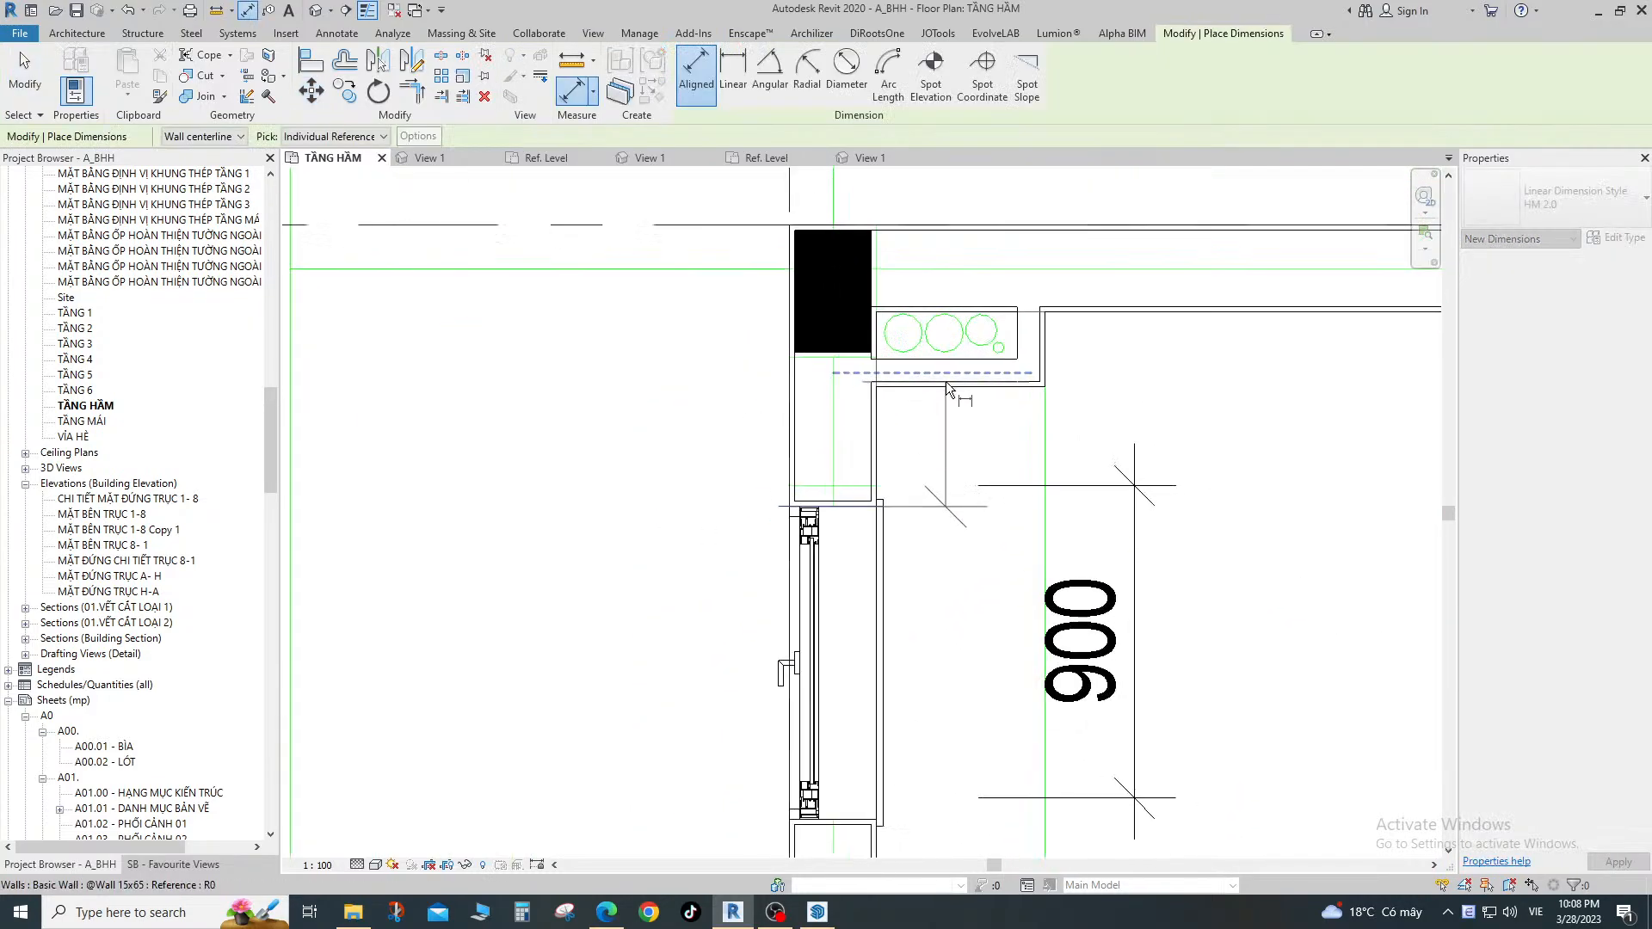
{"action": "left_click", "coordinate": [1120, 314]}
{"action": "scroll", "coordinate": [879, 375], "scroll_direction": "down", "scroll_amount": 2}
{"action": "left_click", "coordinate": [657, 393]}
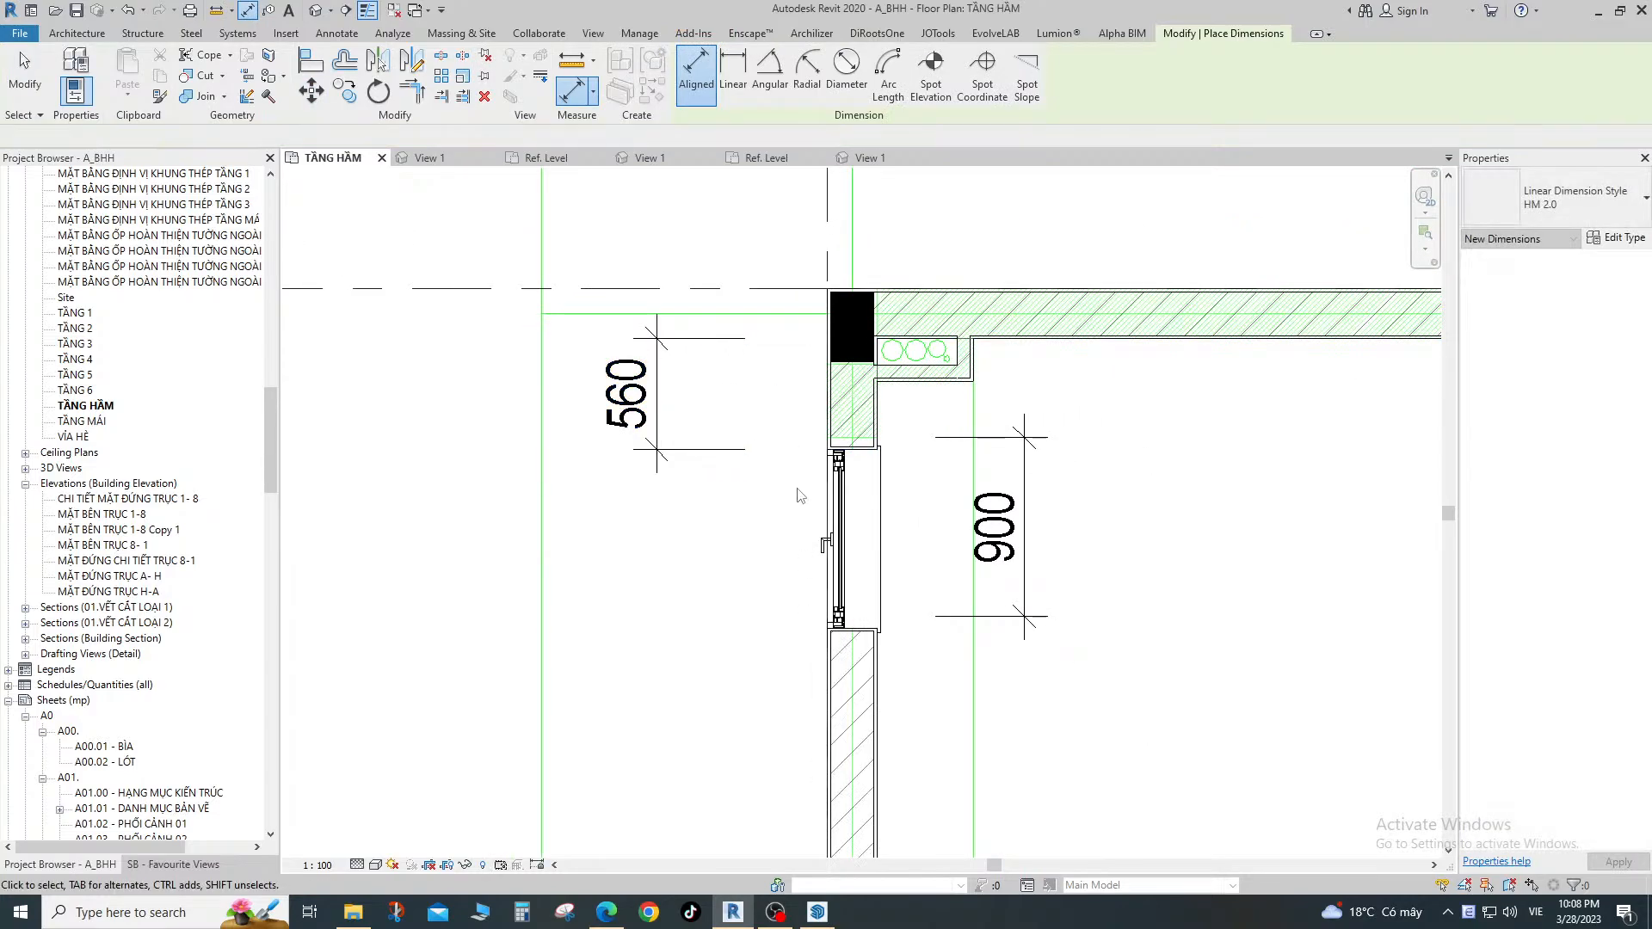
{"action": "key", "text": "Escape"}
{"action": "key", "text": "Escape"}
{"action": "left_click", "coordinate": [832, 497]}
{"action": "left_click", "coordinate": [658, 394]}
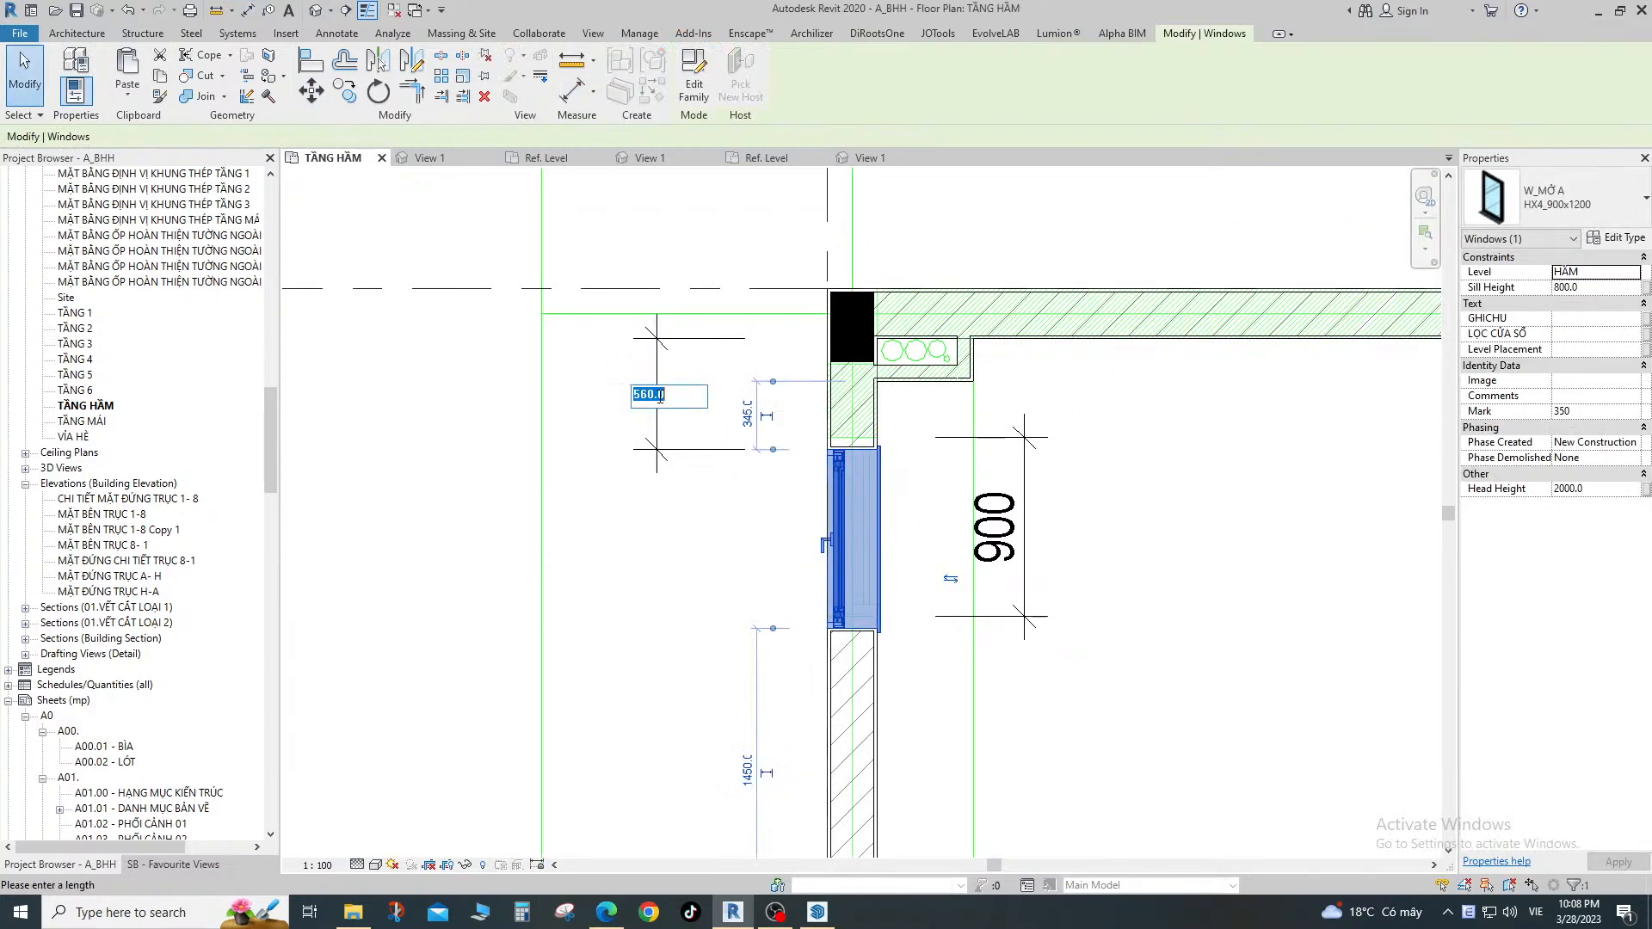
{"action": "left_click", "coordinate": [786, 413]}
{"action": "scroll", "coordinate": [787, 508], "scroll_direction": "down", "scroll_amount": 3}
{"action": "left_click", "coordinate": [785, 516]}
Flip the XƯỞNG MỘC window's facing so its sash and handle sit on the room side of the wall.
{"action": "scroll", "coordinate": [806, 615], "scroll_direction": "down", "scroll_amount": 3}
{"action": "middle_click_drag", "start_coordinate": [963, 732], "coordinate": [834, 521]}
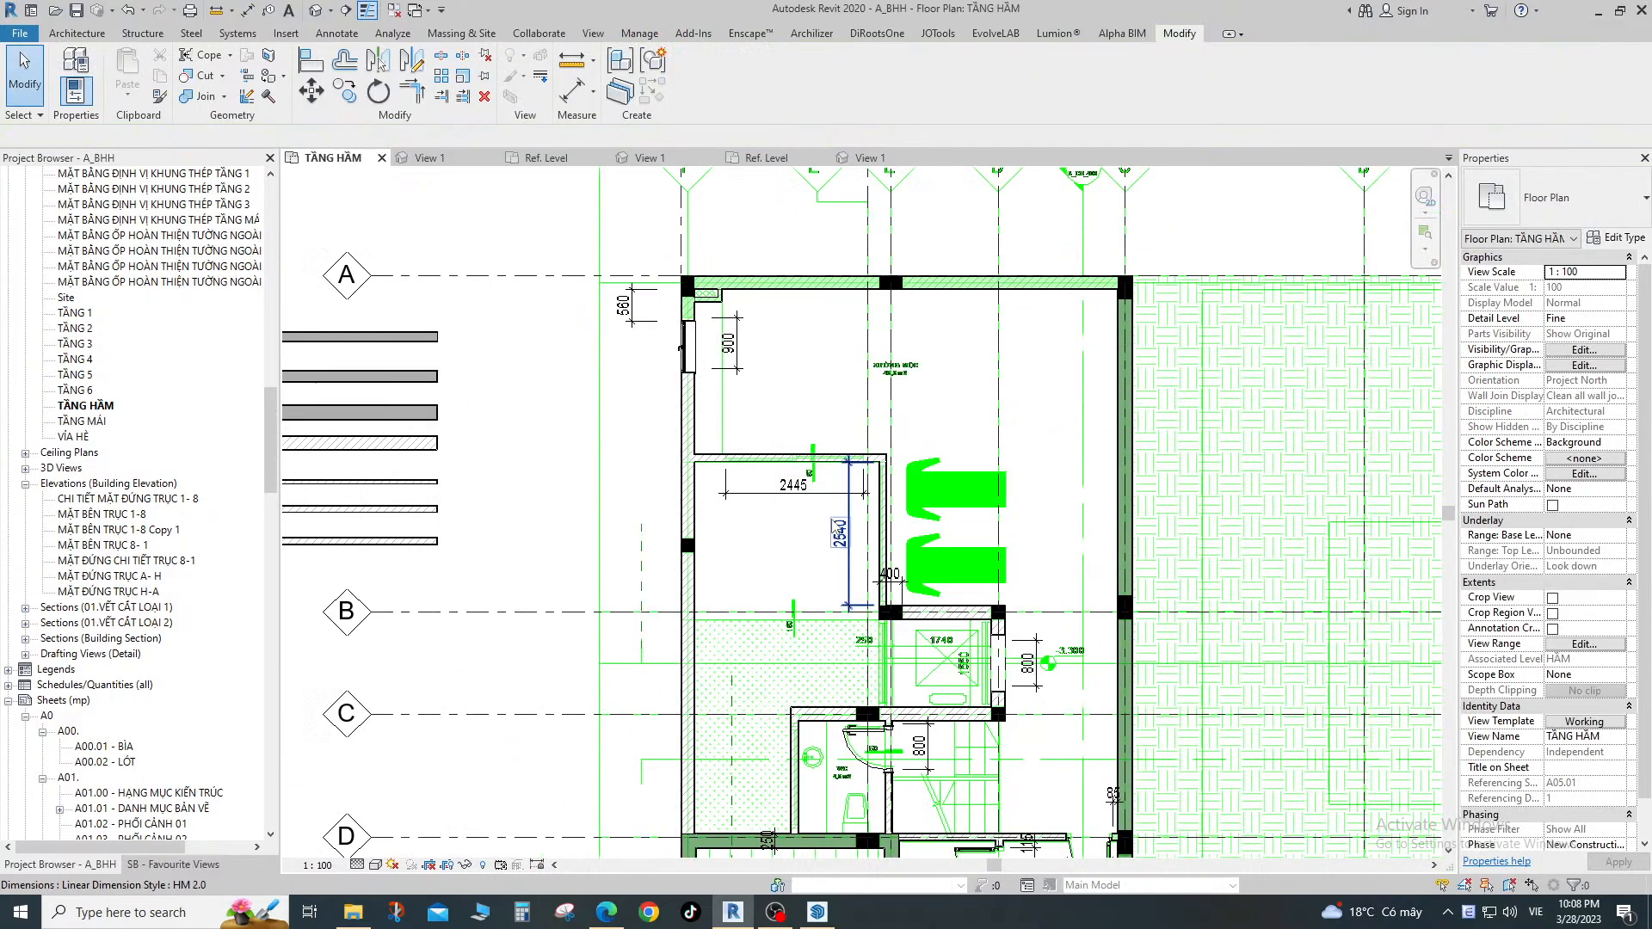
{"action": "scroll", "coordinate": [744, 322], "scroll_direction": "up", "scroll_amount": 4}
{"action": "left_click", "coordinate": [693, 425]}
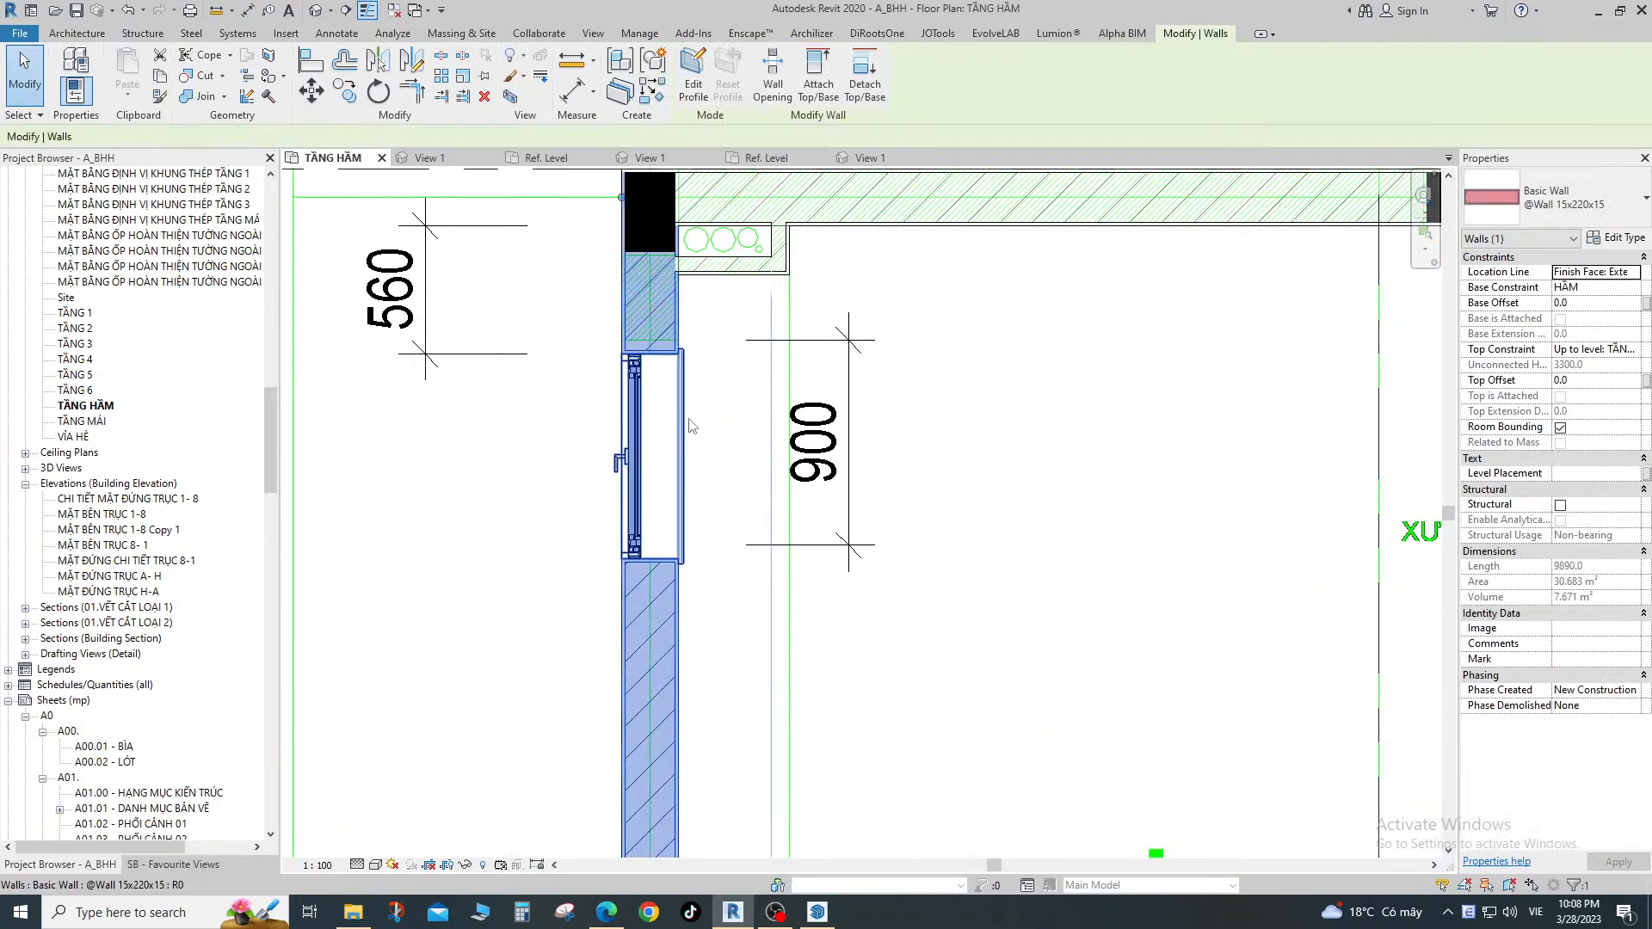
{"action": "key", "text": "Escape"}
{"action": "left_click", "coordinate": [670, 423]}
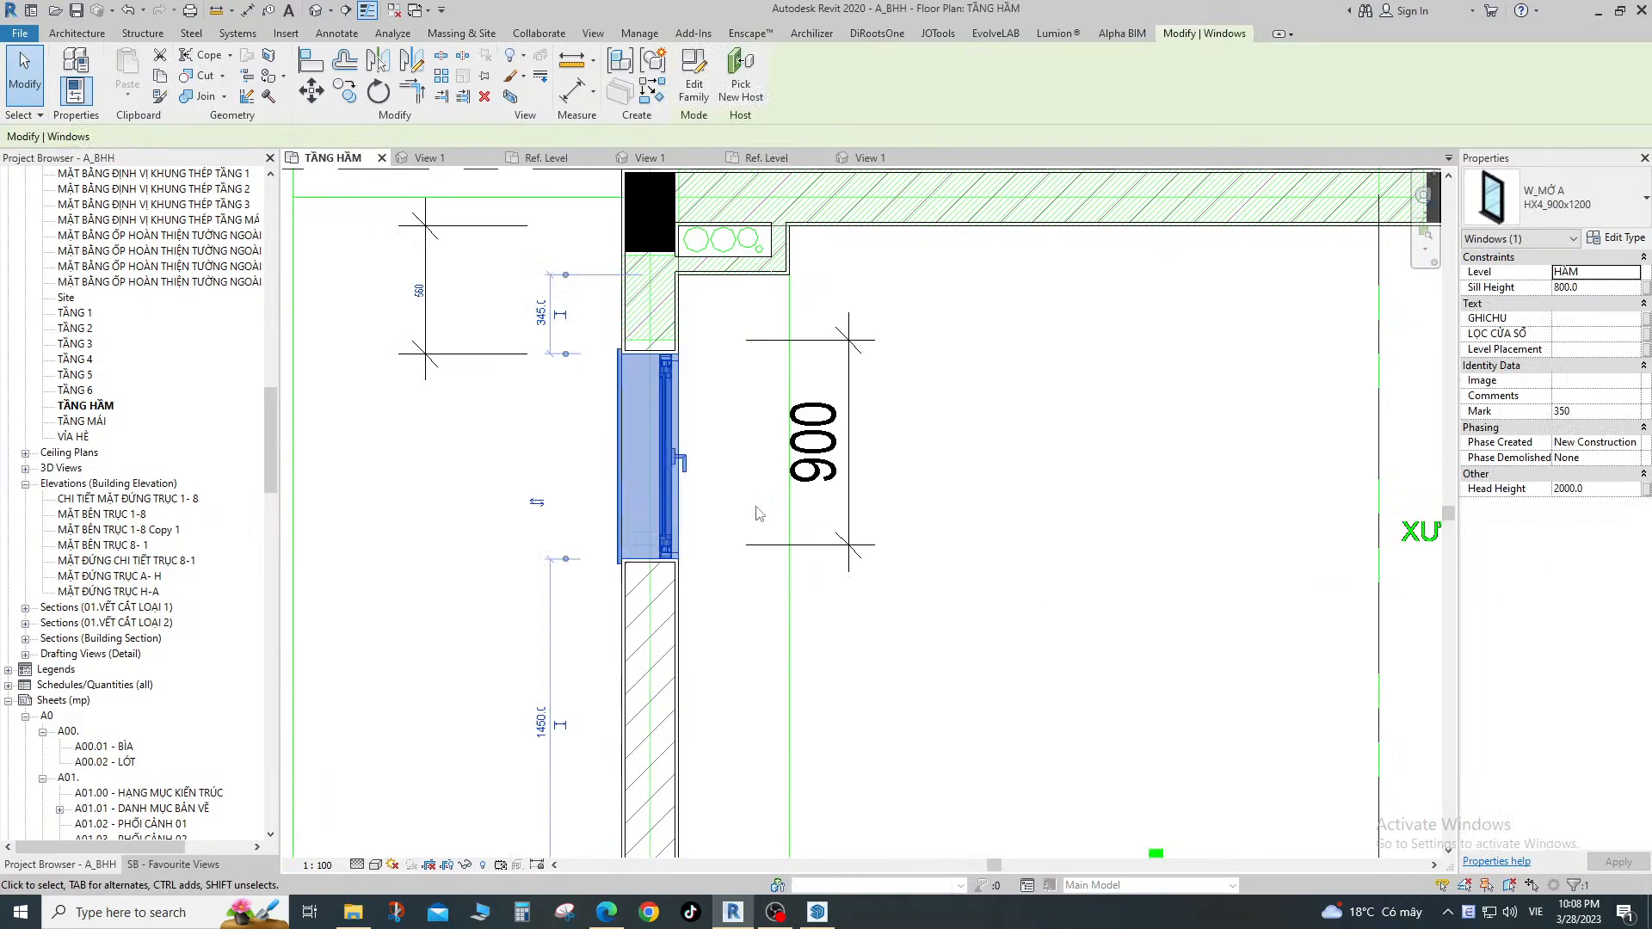
{"action": "left_click", "coordinate": [715, 475]}
Examine the outer wall and the rooms between grids A and E for remaining openings in the CAD drawing.
{"action": "scroll", "coordinate": [740, 422], "scroll_direction": "down", "scroll_amount": 3}
{"action": "middle_click_drag", "start_coordinate": [805, 623], "coordinate": [691, 381]}
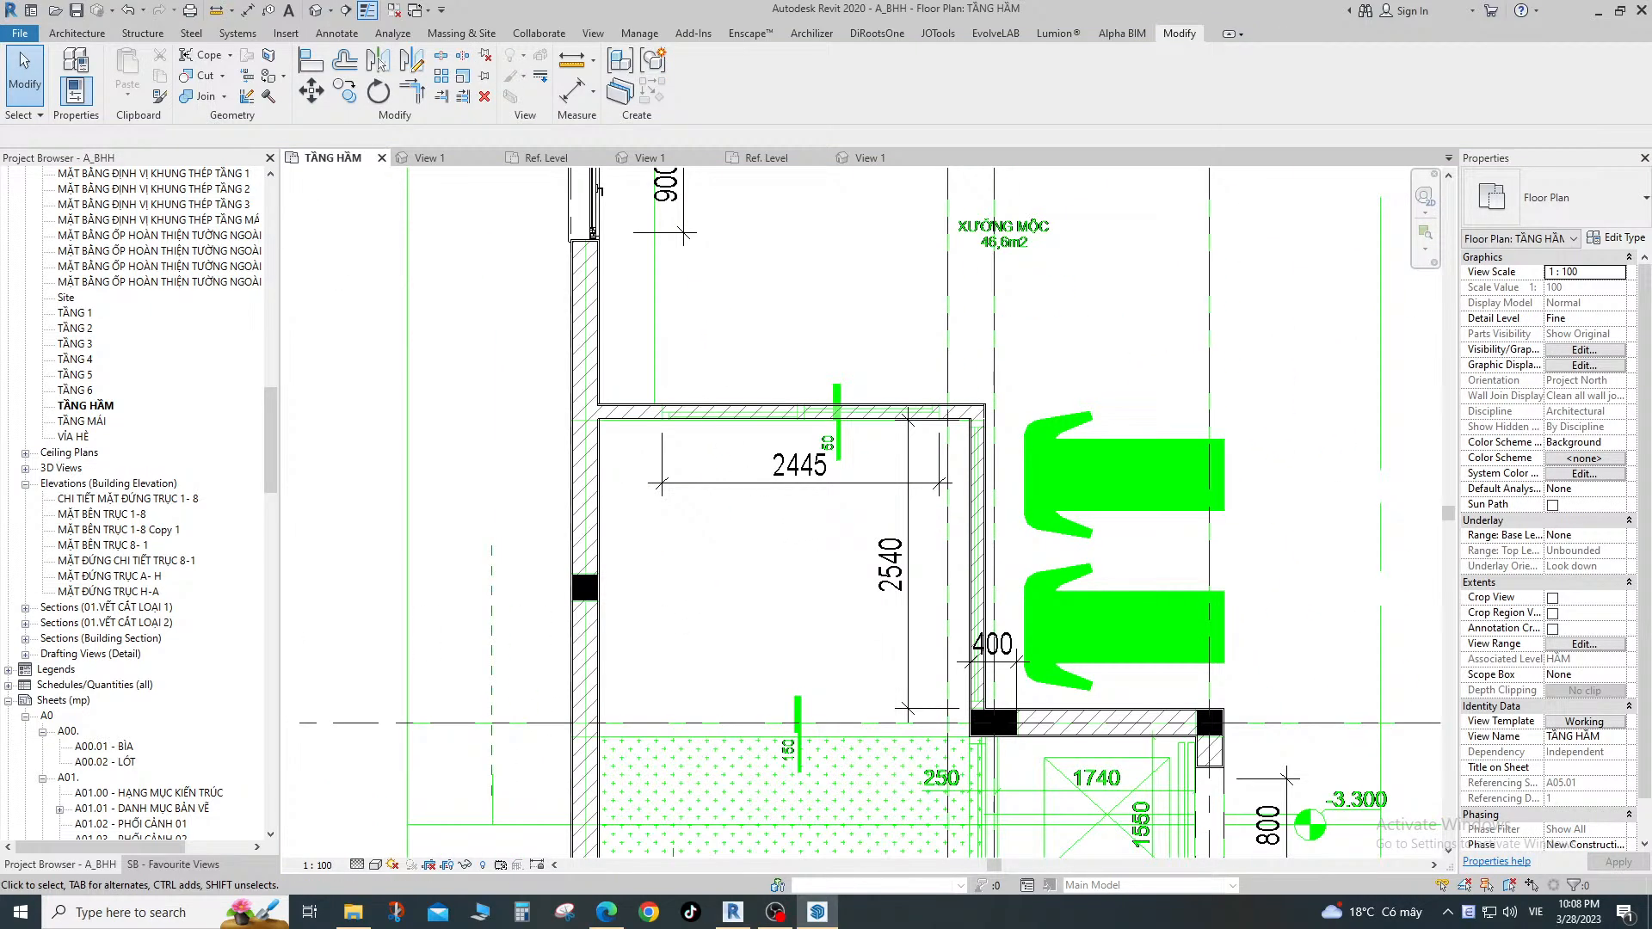
{"action": "scroll", "coordinate": [727, 585], "scroll_direction": "down", "scroll_amount": 3}
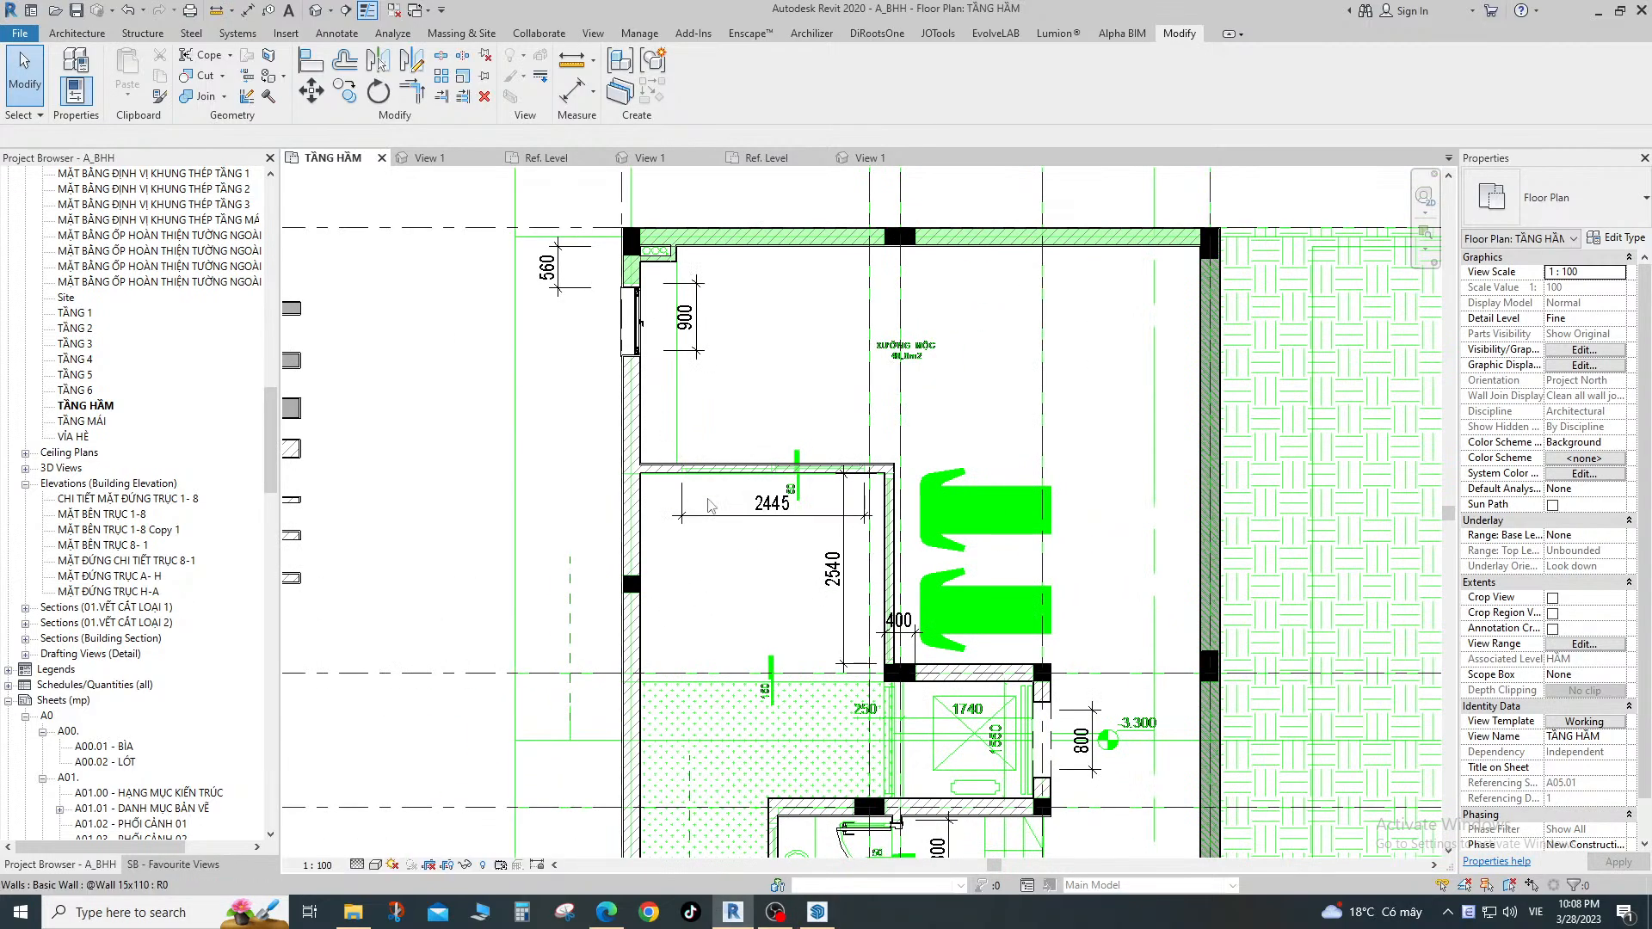
{"action": "mouse_move", "coordinate": [706, 436]}
{"action": "middle_mouse_down"}
{"action": "mouse_move", "coordinate": [674, 453]}
{"action": "mouse_move", "coordinate": [668, 282]}
{"action": "middle_mouse_up"}
{"action": "scroll", "coordinate": [668, 282], "scroll_direction": "up", "scroll_amount": 1}
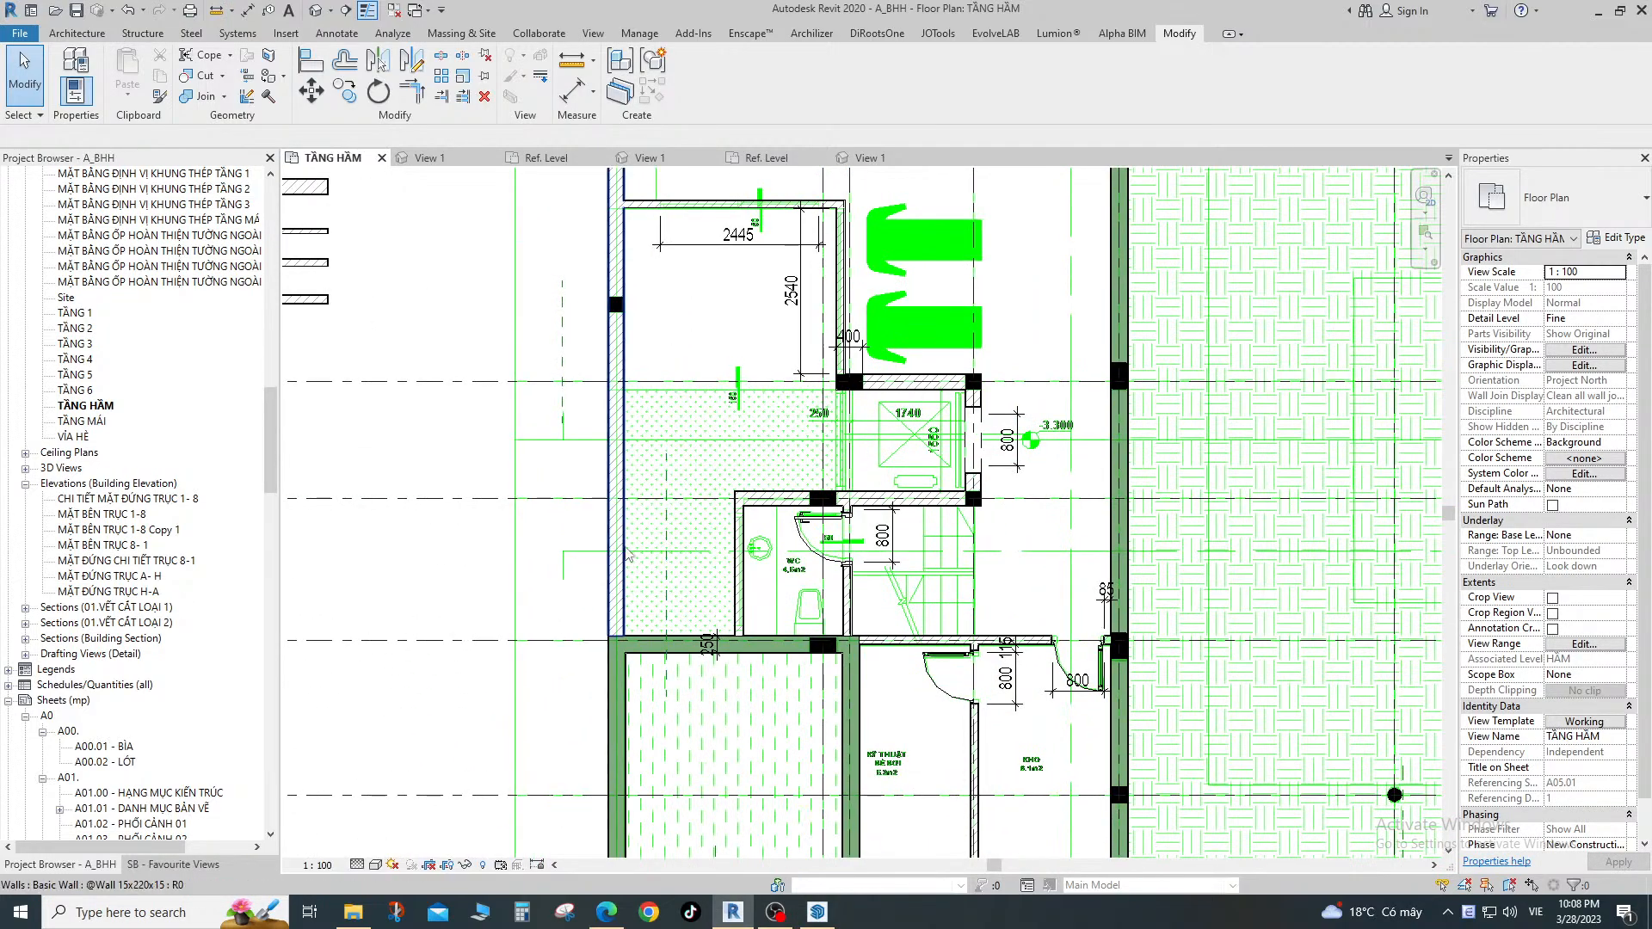
{"action": "middle_click_drag", "start_coordinate": [649, 347], "coordinate": [637, 492]}
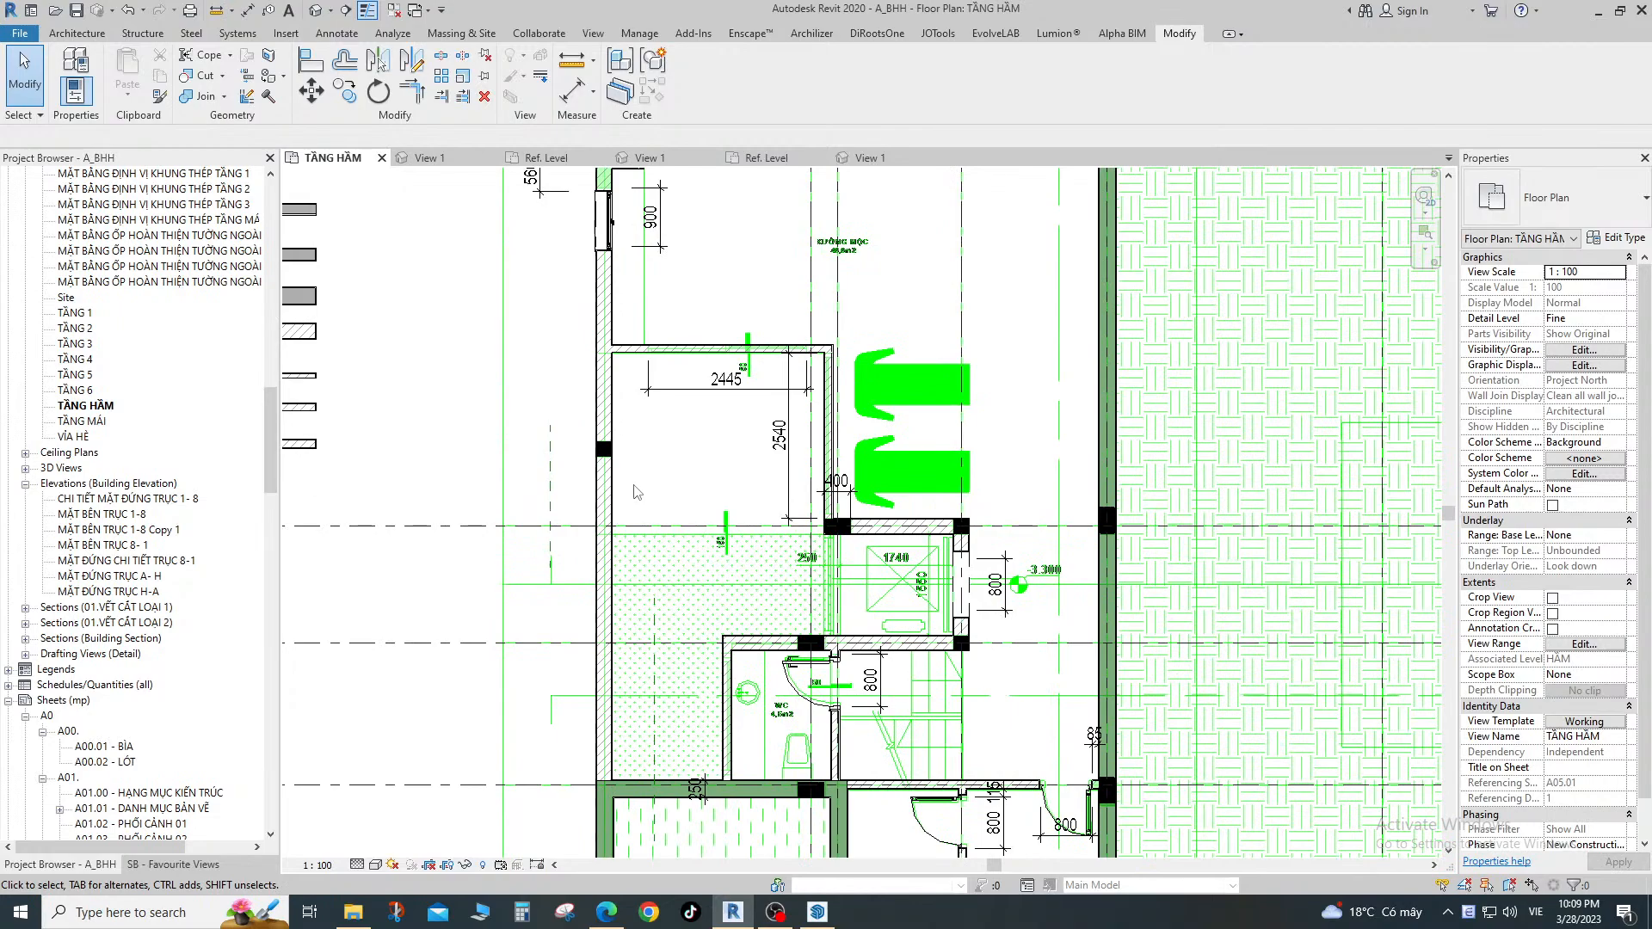
{"action": "scroll", "coordinate": [635, 492], "scroll_direction": "down", "scroll_amount": 2}
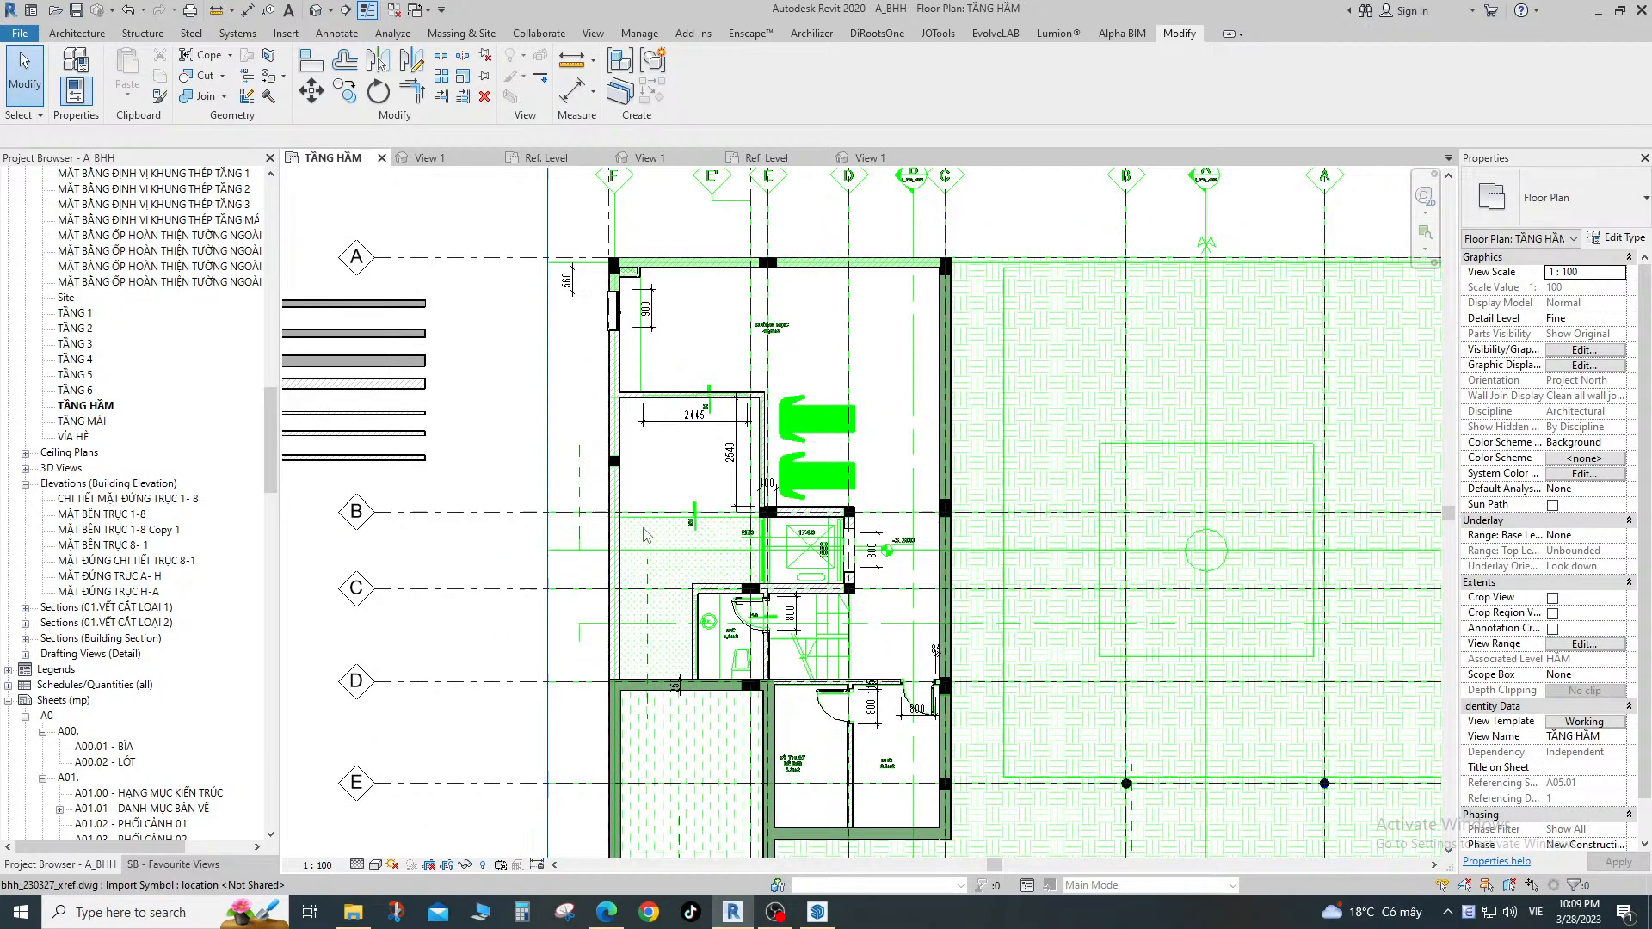
{"action": "scroll", "coordinate": [637, 492], "scroll_direction": "up", "scroll_amount": 2}
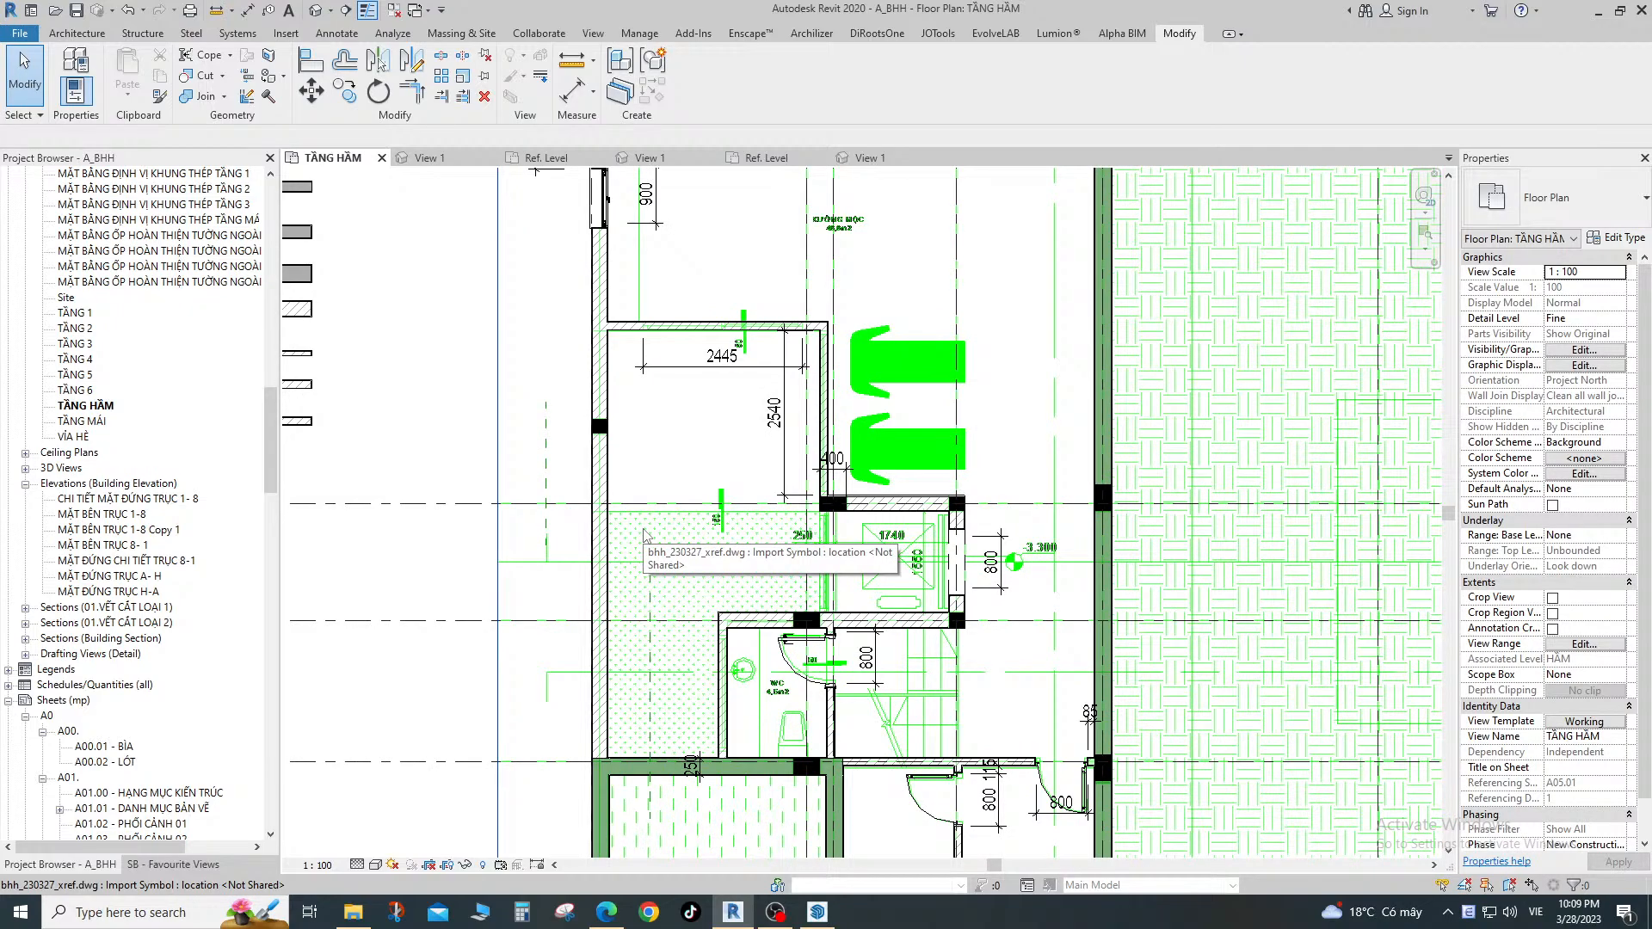
{"action": "scroll", "coordinate": [602, 402], "scroll_direction": "up", "scroll_amount": 4}
{"action": "middle_click_drag", "start_coordinate": [611, 400], "coordinate": [610, 460]}
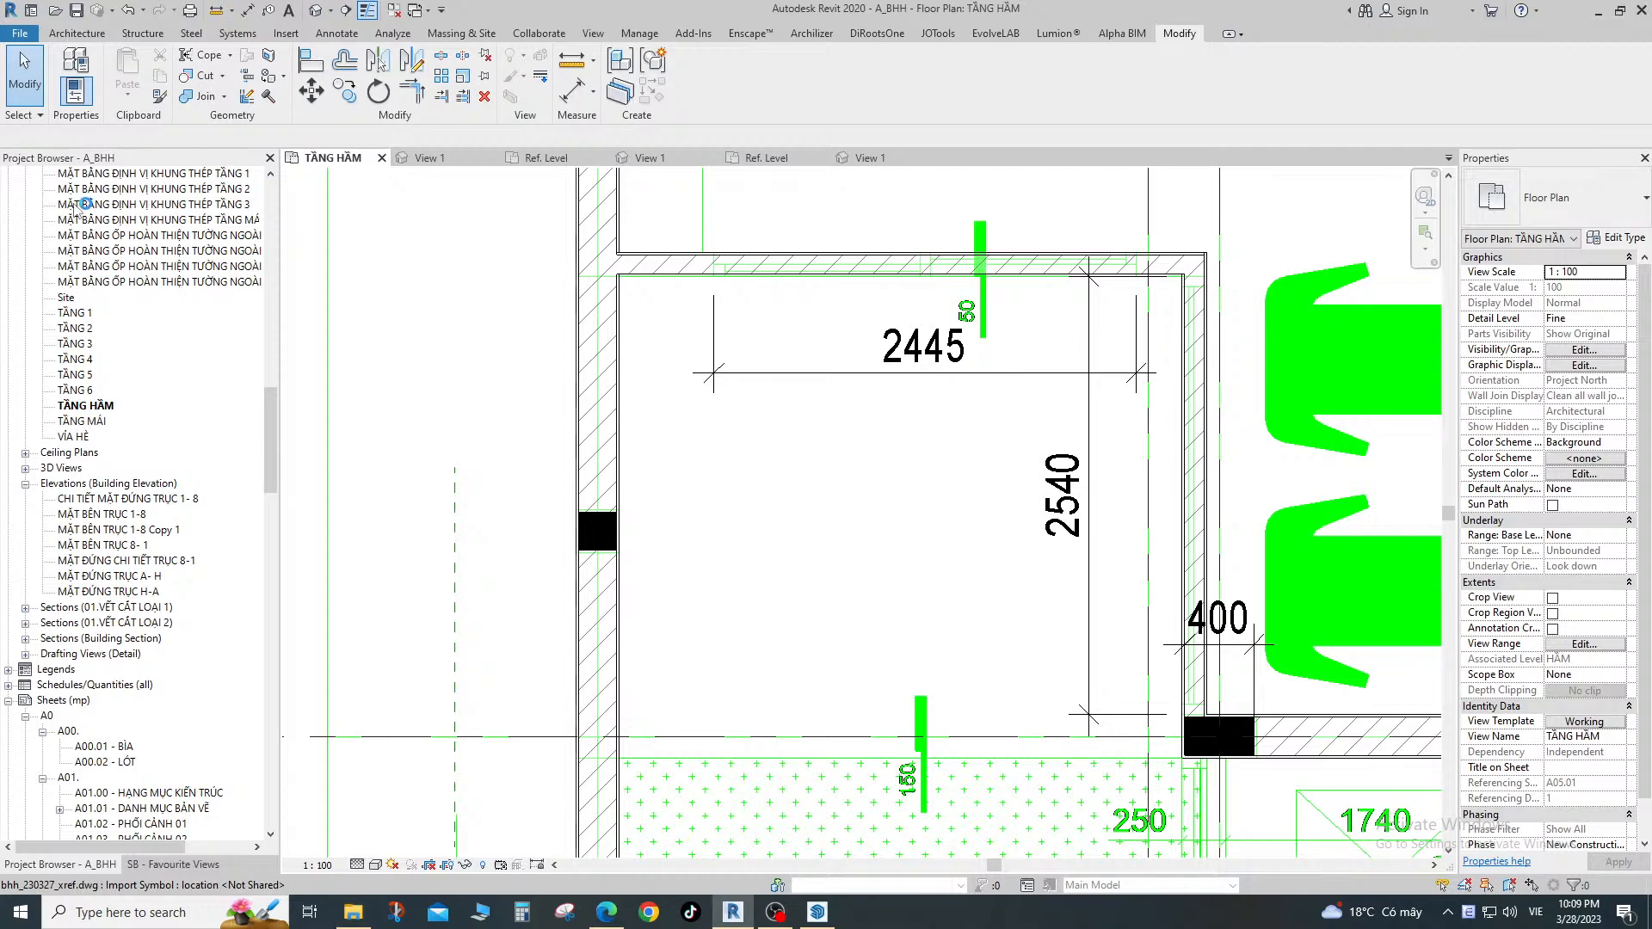
{"action": "scroll", "coordinate": [936, 384], "scroll_direction": "down", "scroll_amount": 4}
{"action": "scroll", "coordinate": [741, 347], "scroll_direction": "up", "scroll_amount": 2}
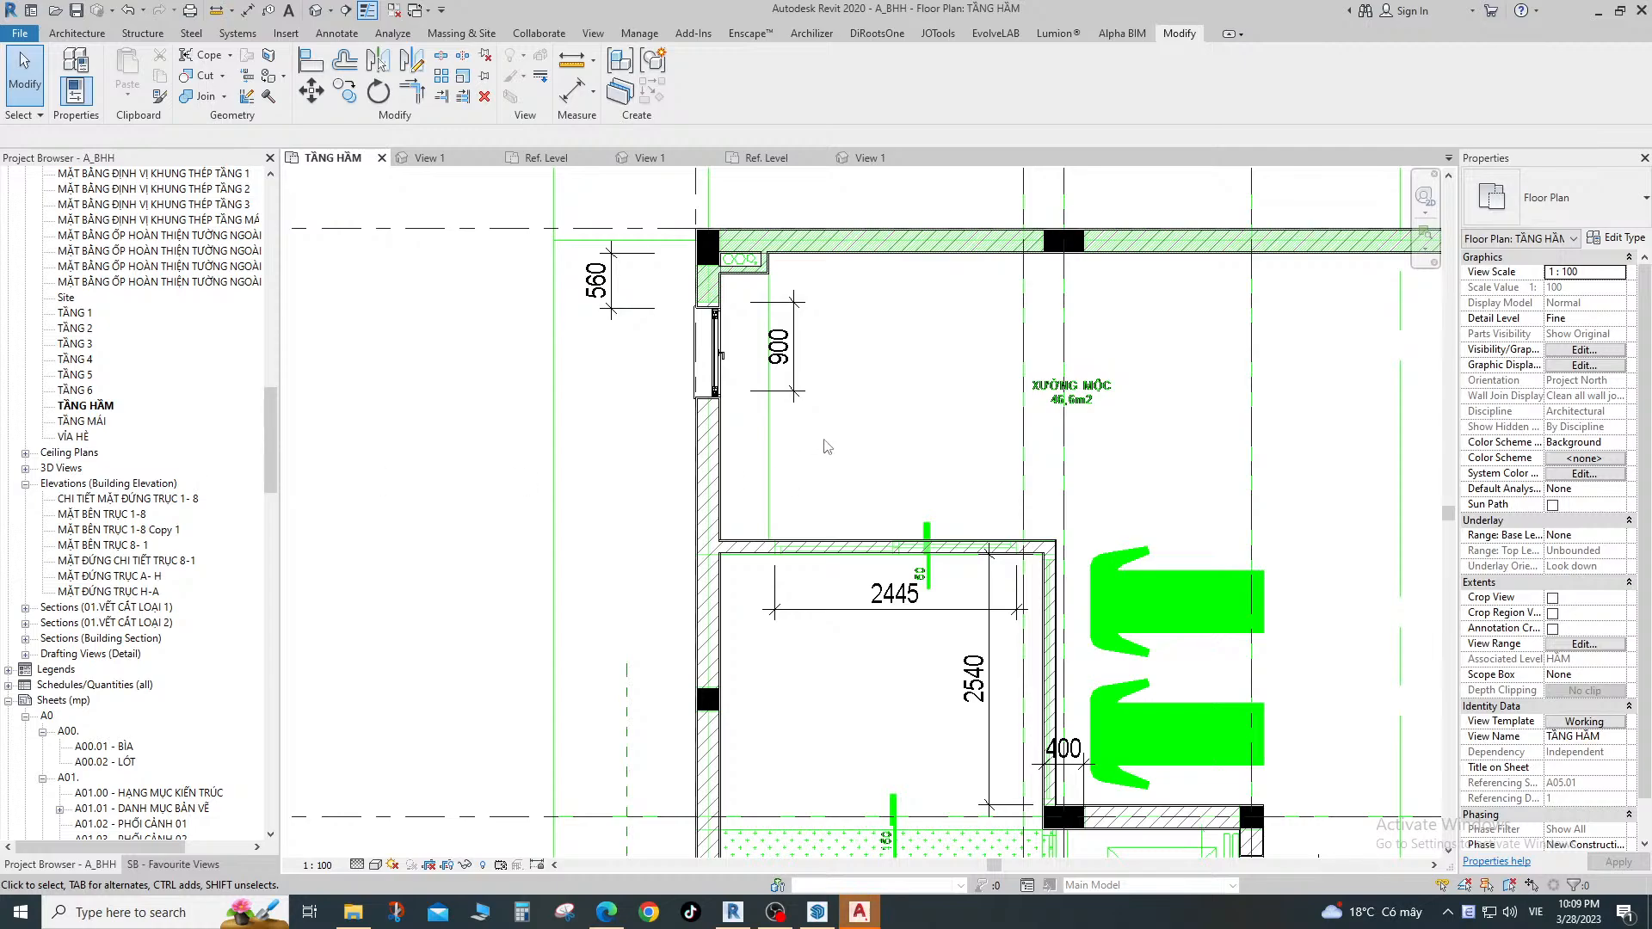
Place a similar HX4_900x1200 window in the outer wall between the XƯỞNG MỘC partition and the column below it.
{"action": "scroll", "coordinate": [757, 283], "scroll_direction": "down", "scroll_amount": 2}
{"action": "left_click", "coordinate": [730, 244]}
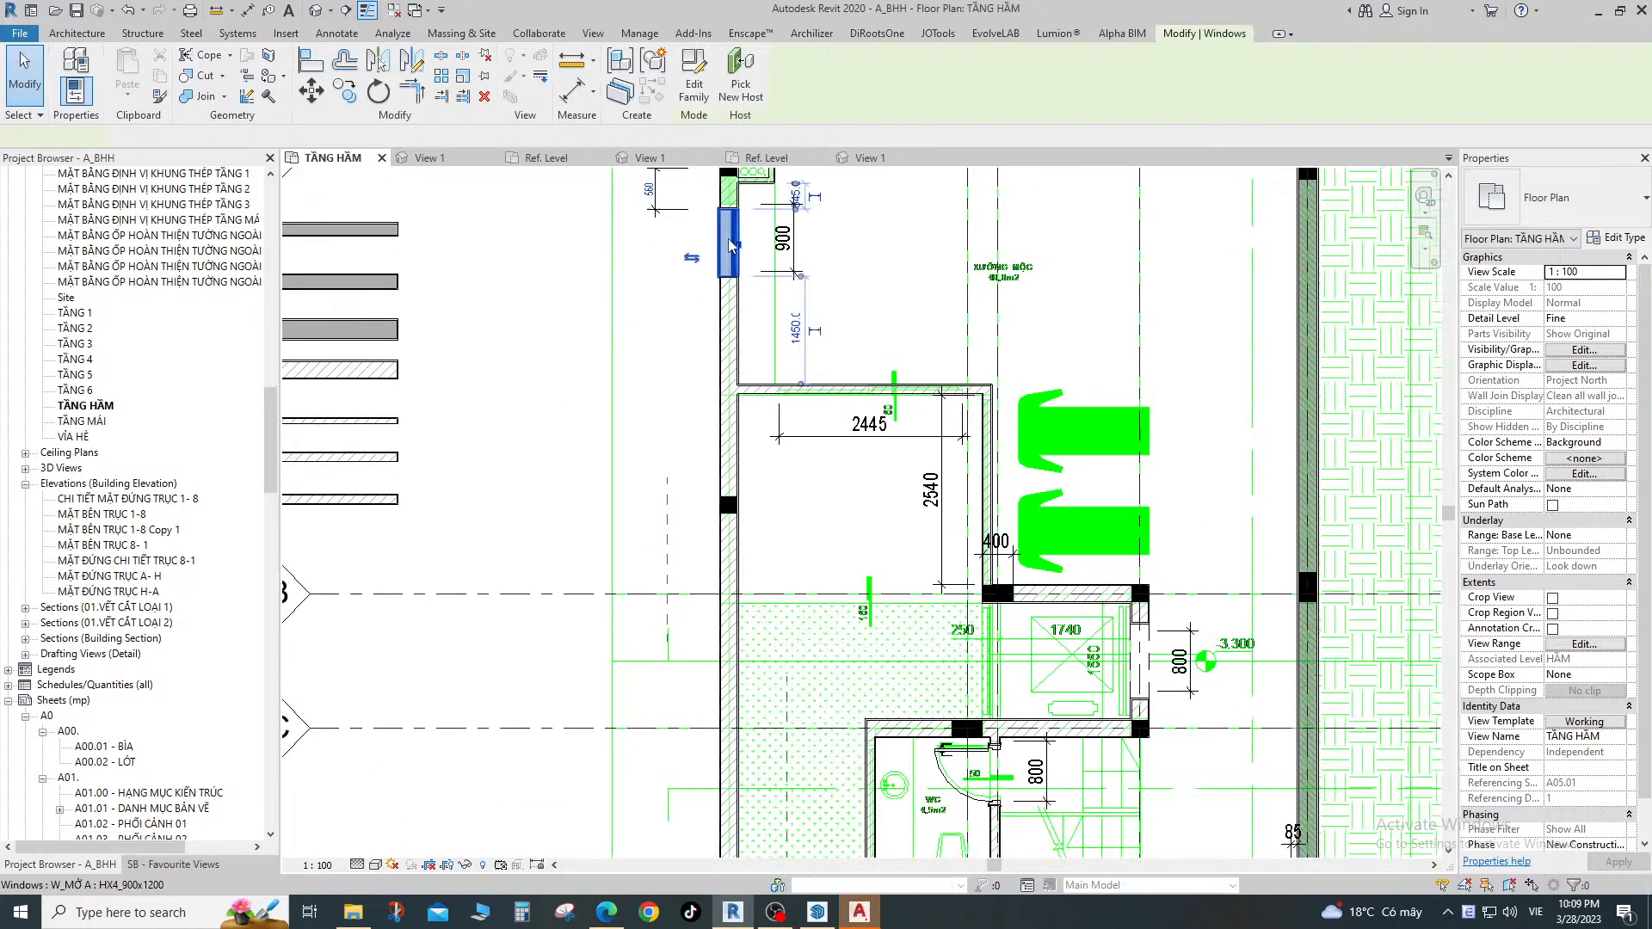
{"action": "key", "text": "c"}
{"action": "key", "text": "s"}
{"action": "scroll", "coordinate": [738, 456], "scroll_direction": "up", "scroll_amount": 2}
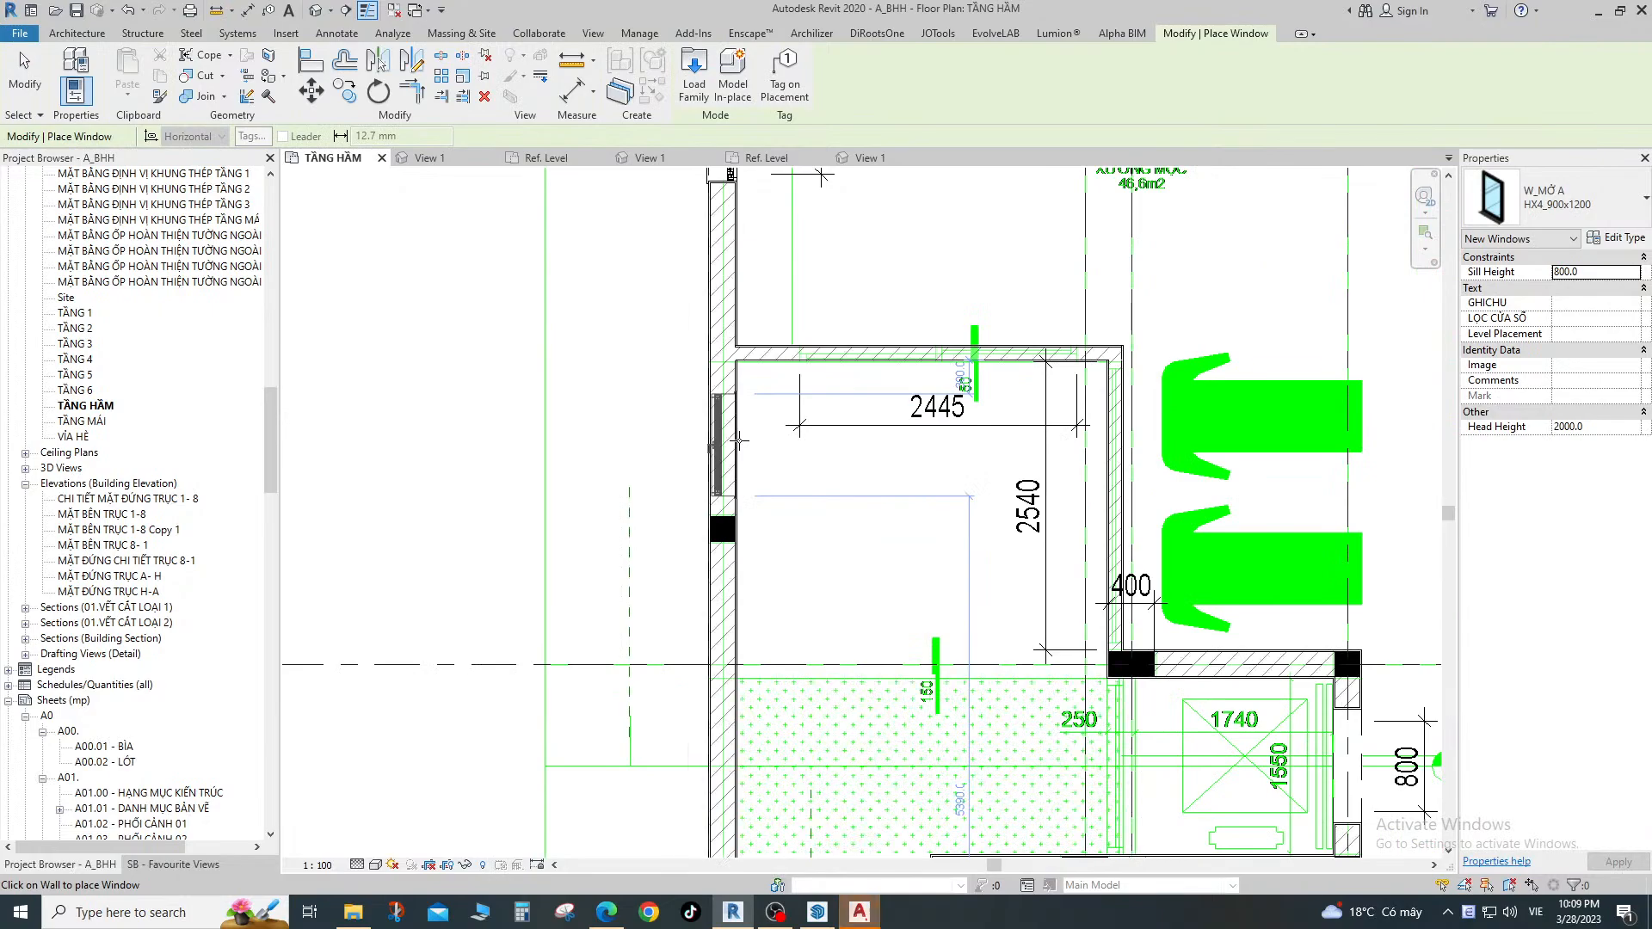
{"action": "key", "text": "Escape"}
Flip the newly placed window's facing so its sash and handle sit on the room side.
{"action": "left_click", "coordinate": [720, 454]}
{"action": "scroll", "coordinate": [720, 456], "scroll_direction": "up", "scroll_amount": 2}
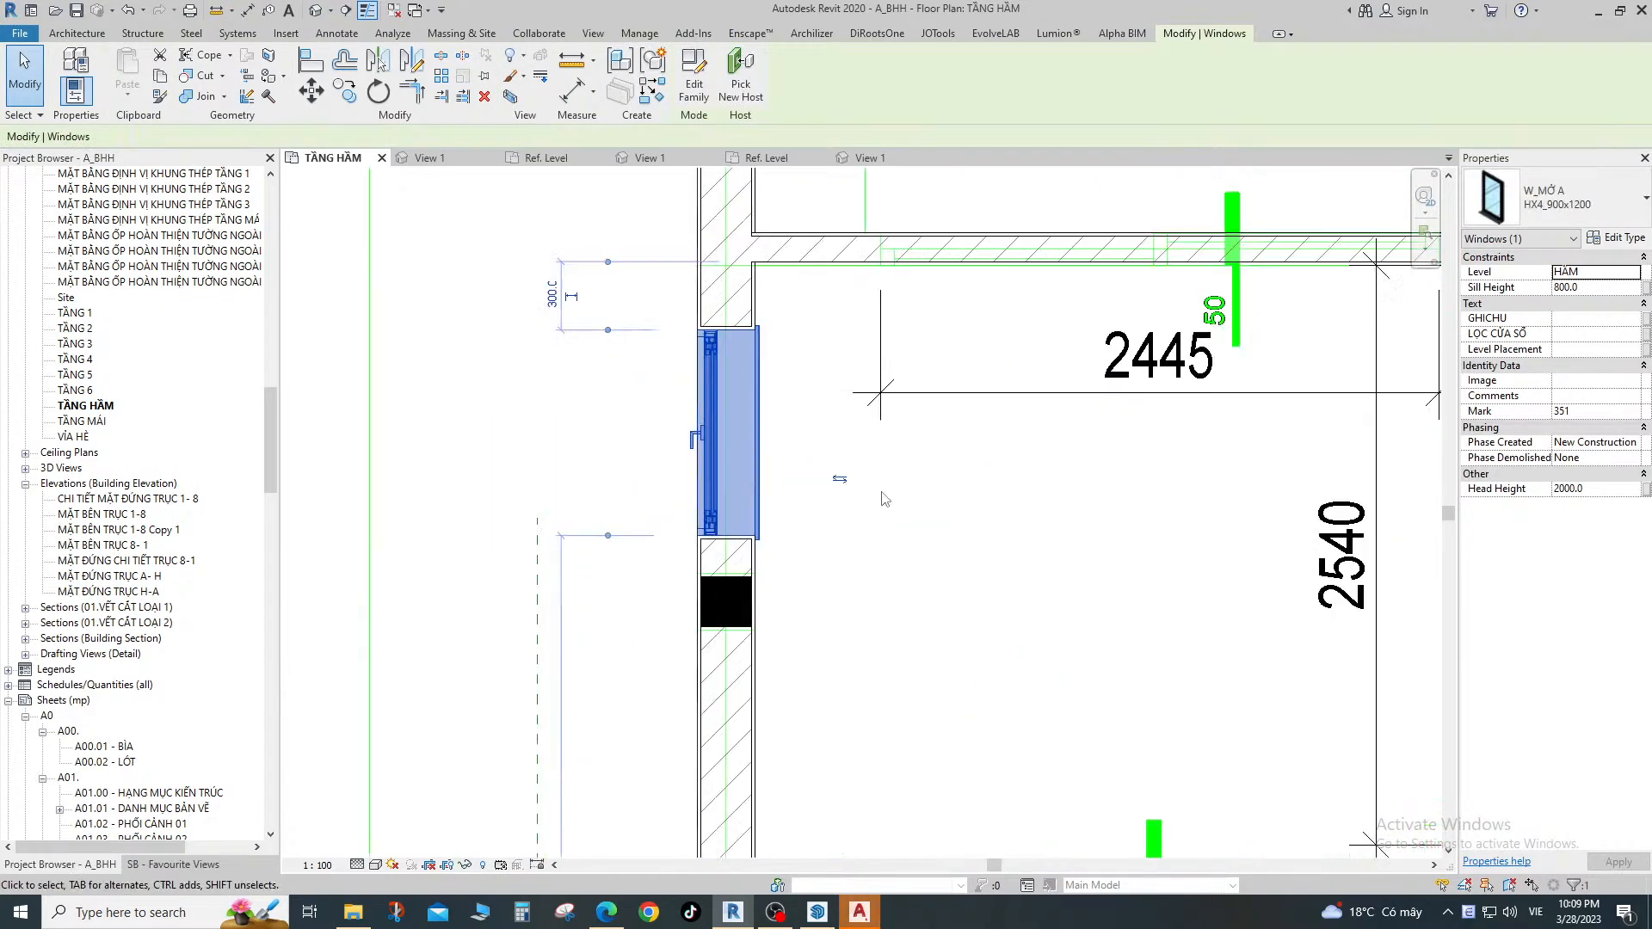
{"action": "key", "text": "Escape"}
{"action": "left_click", "coordinate": [741, 430]}
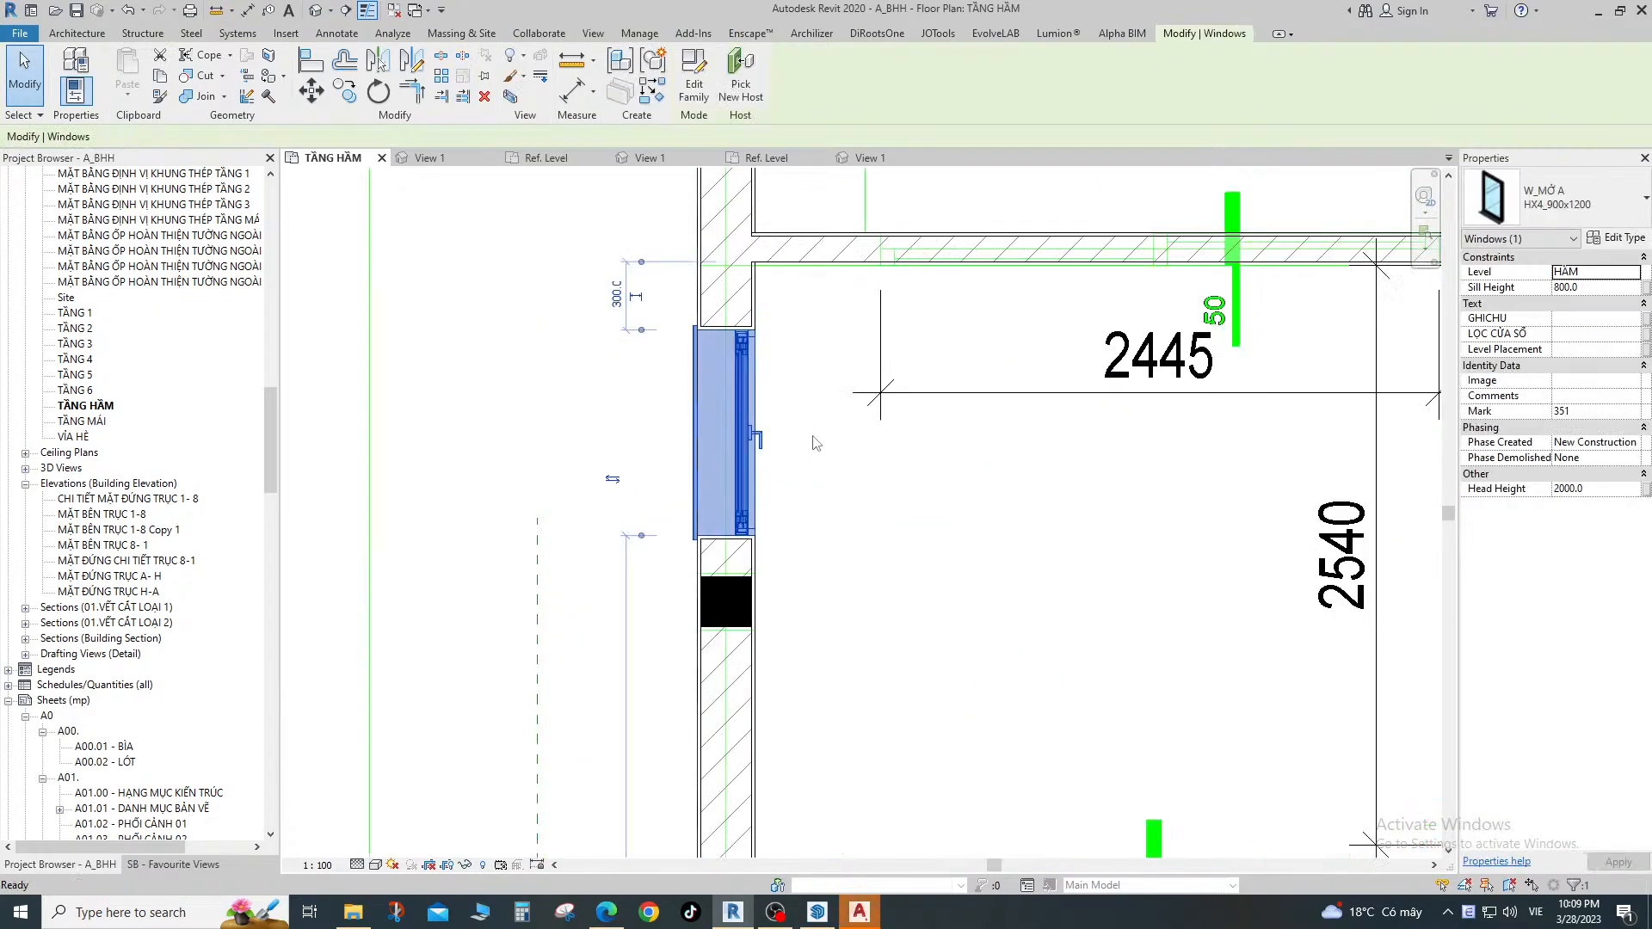
{"action": "key", "text": "Escape"}
Review the window types available for the new window and copy its type name, HX4_900x1200, from the type properties.
{"action": "left_click", "coordinate": [755, 437]}
{"action": "left_click", "coordinate": [1566, 208]}
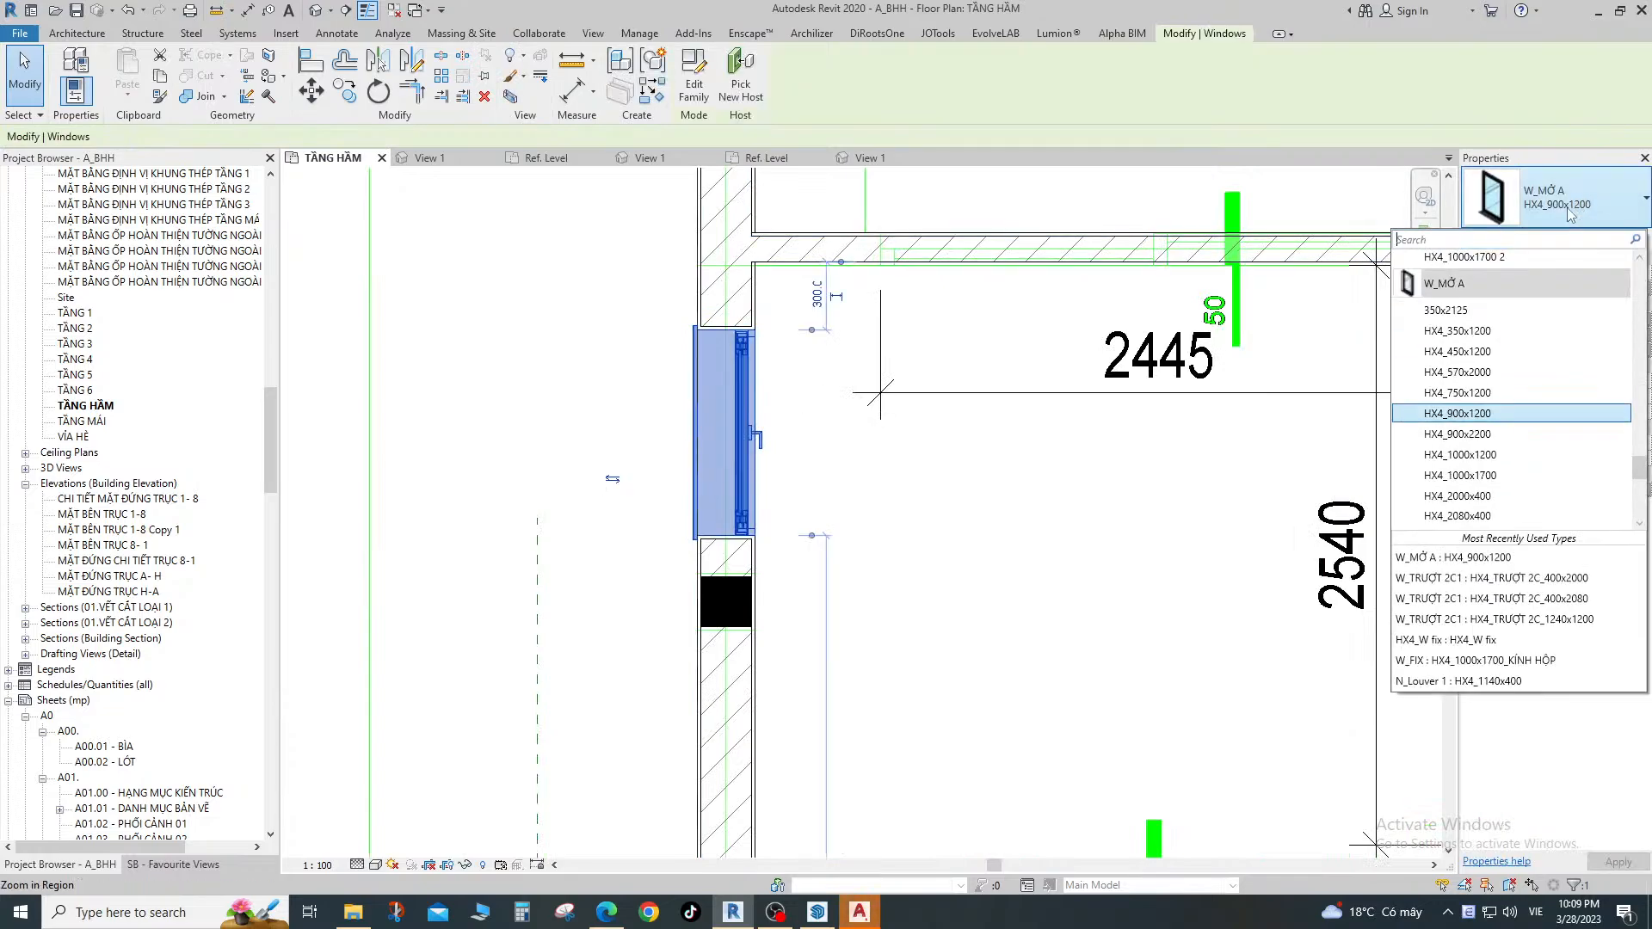
{"action": "left_click", "coordinate": [901, 490]}
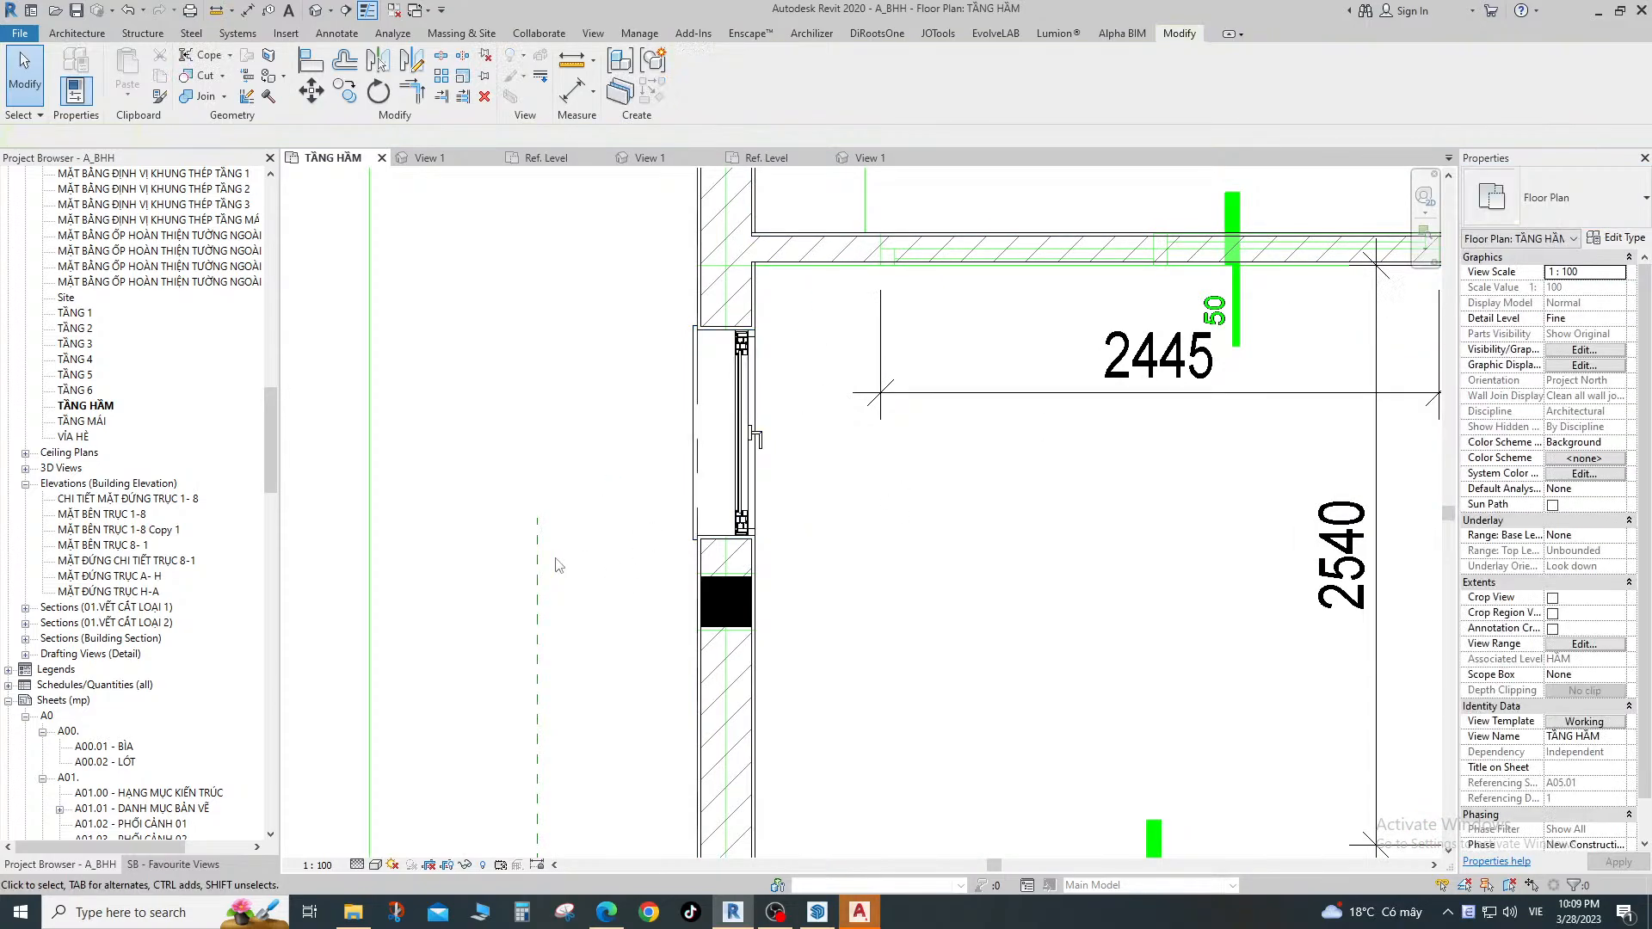
{"action": "left_click", "coordinate": [692, 402]}
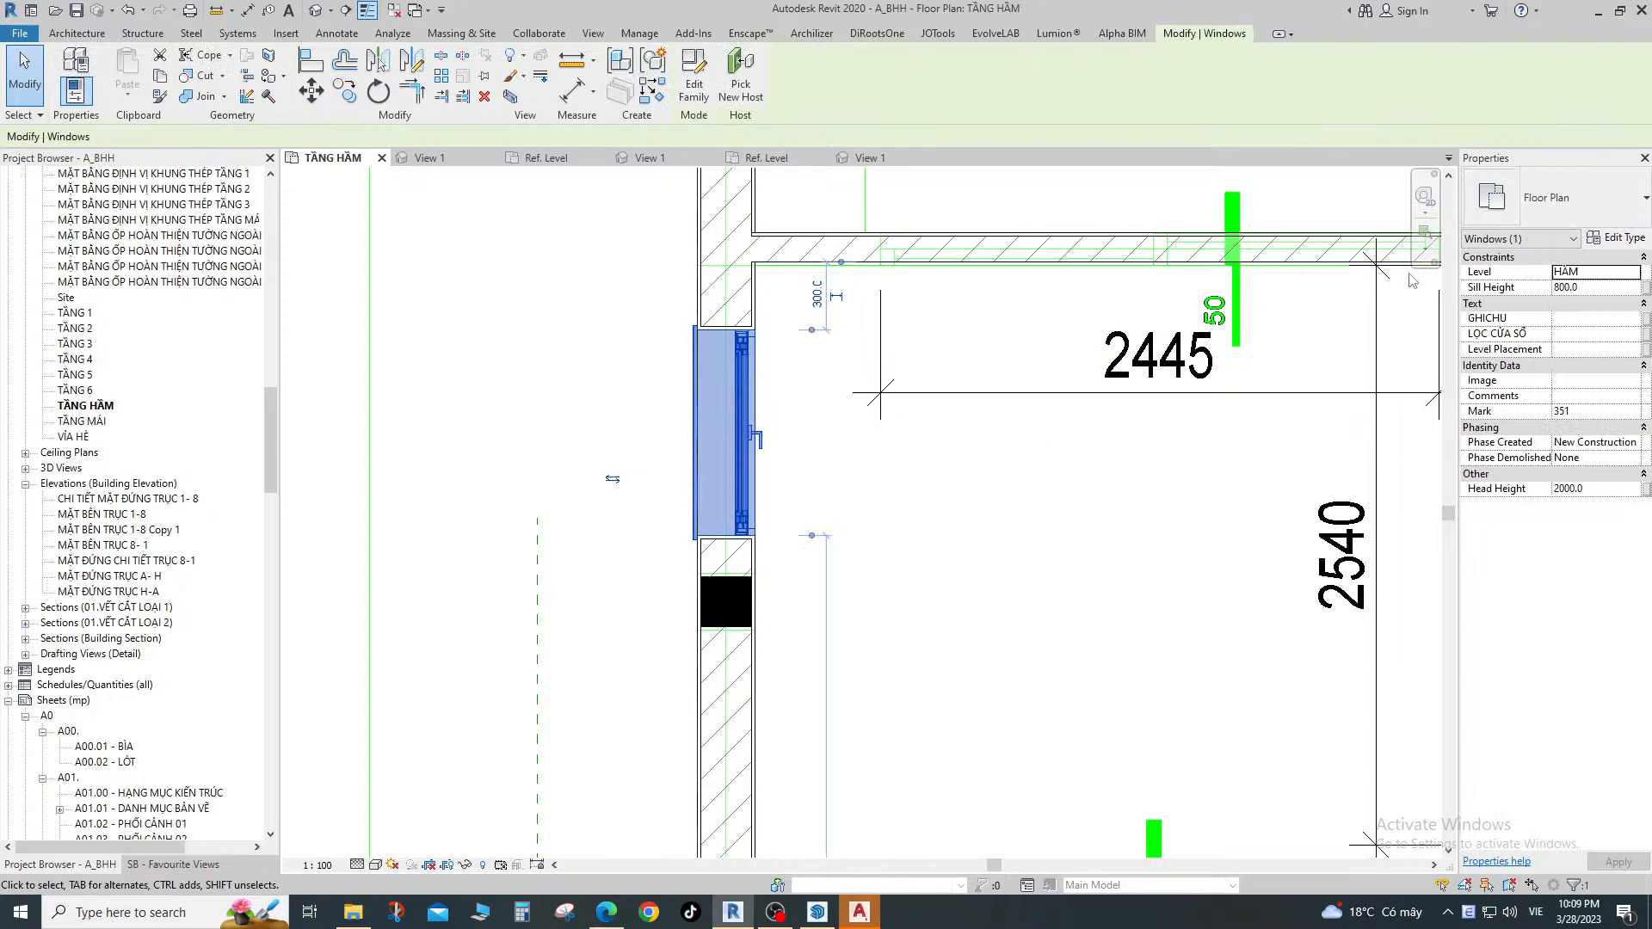
{"action": "left_click", "coordinate": [1614, 243]}
{"action": "left_click", "coordinate": [1353, 379]}
{"action": "key", "text": "ctrl+c"}
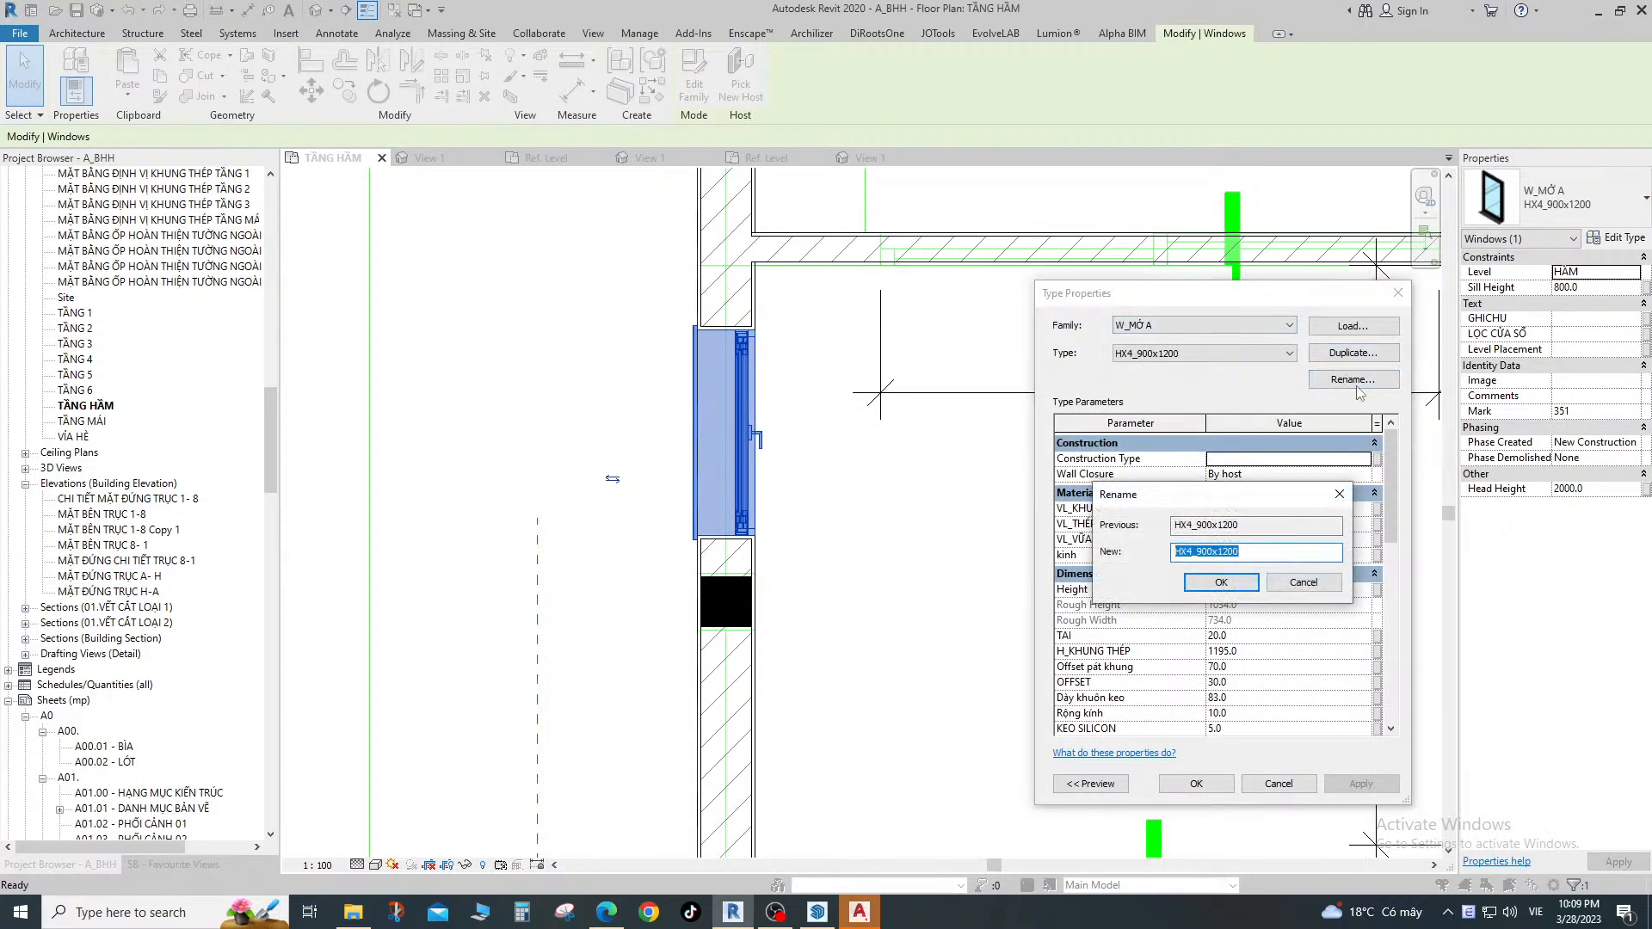
{"action": "key", "text": "Escape"}
Search the project browser for HX4_900x1200.
{"action": "left_click", "coordinate": [162, 610]}
{"action": "key", "text": "ctrl+f"}
{"action": "key", "text": "ctrl+v"}
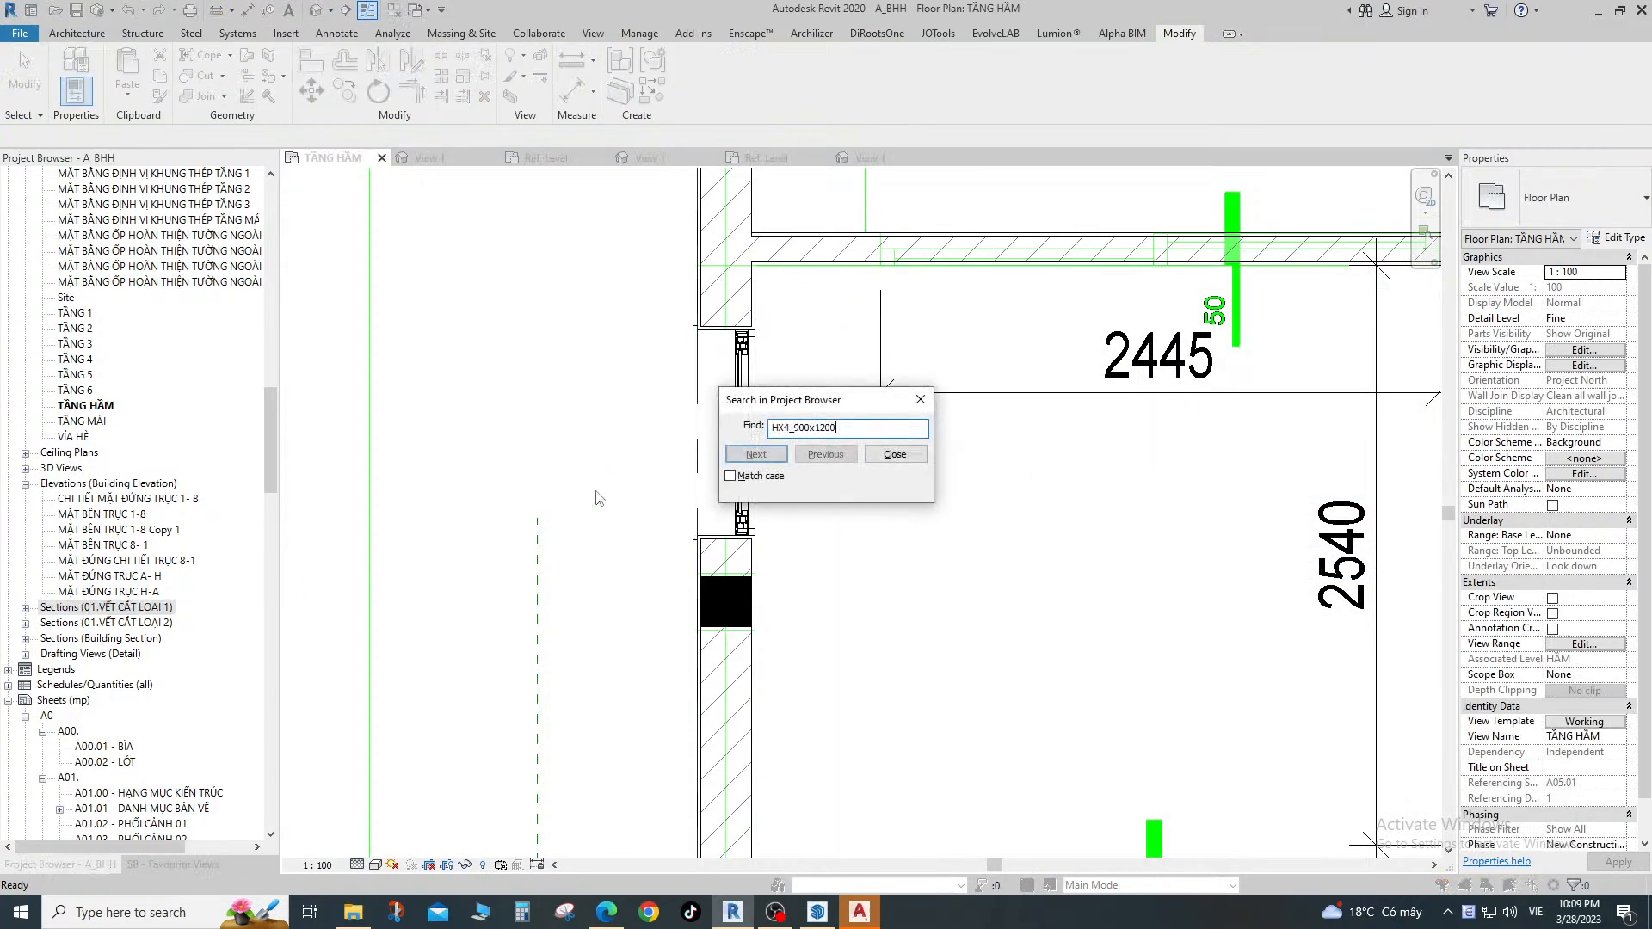
{"action": "left_click", "coordinate": [756, 454]}
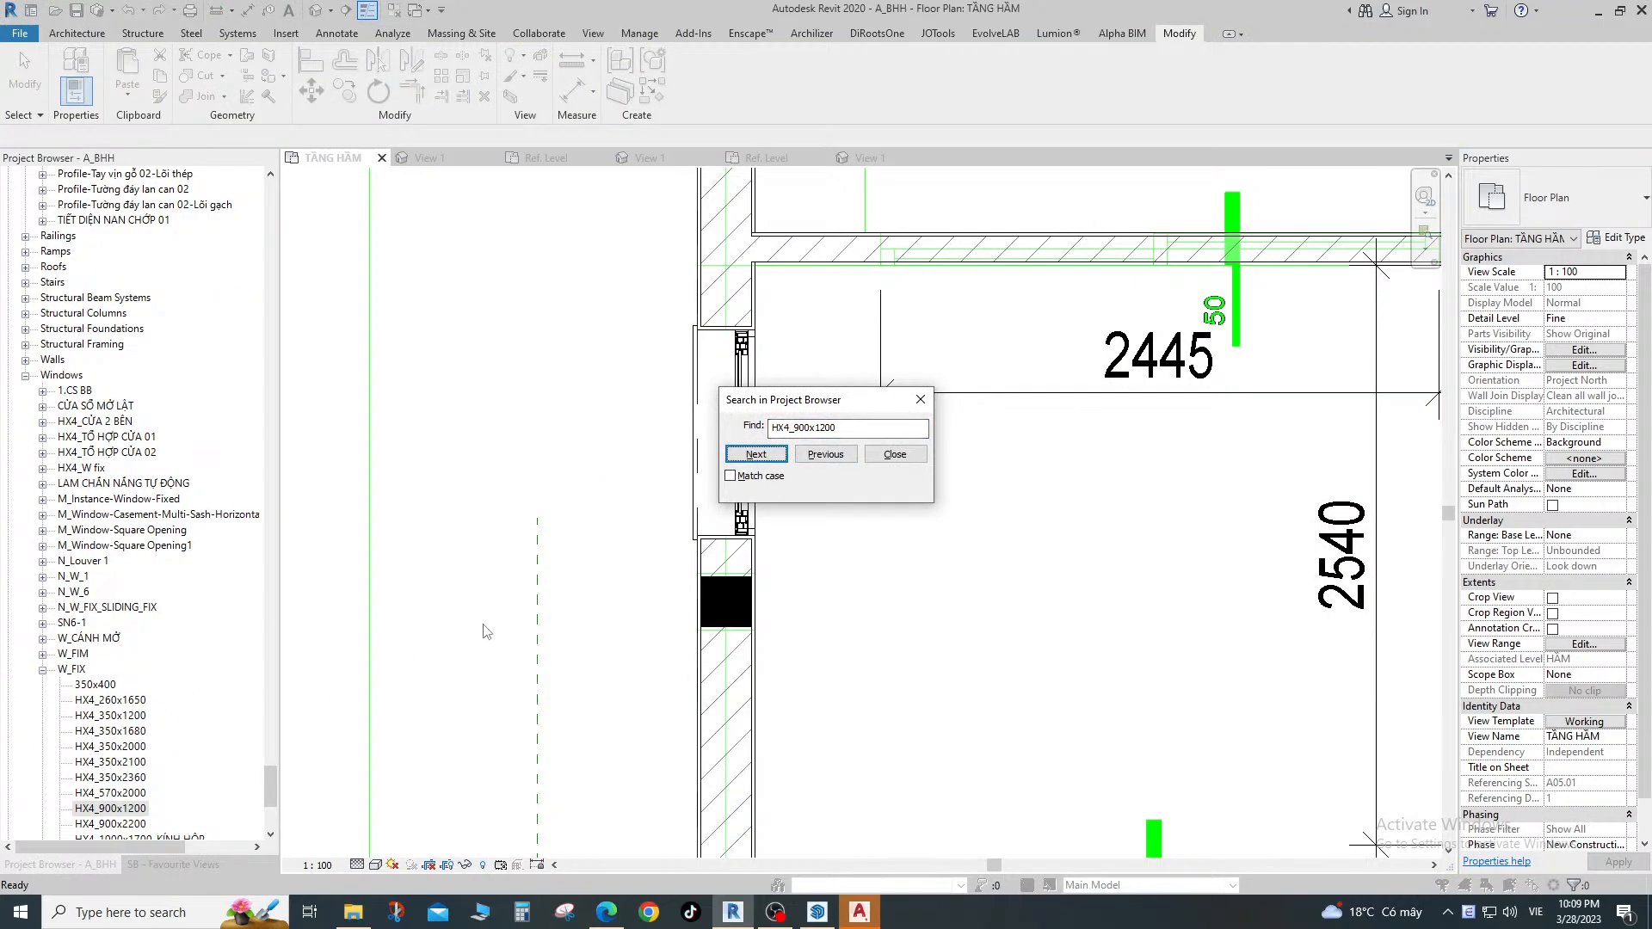
{"action": "left_click", "coordinate": [920, 400]}
Delete the duplicate window family W_MỞ A1 from the project browser.
{"action": "left_click_drag", "start_coordinate": [270, 786], "coordinate": [270, 806]}
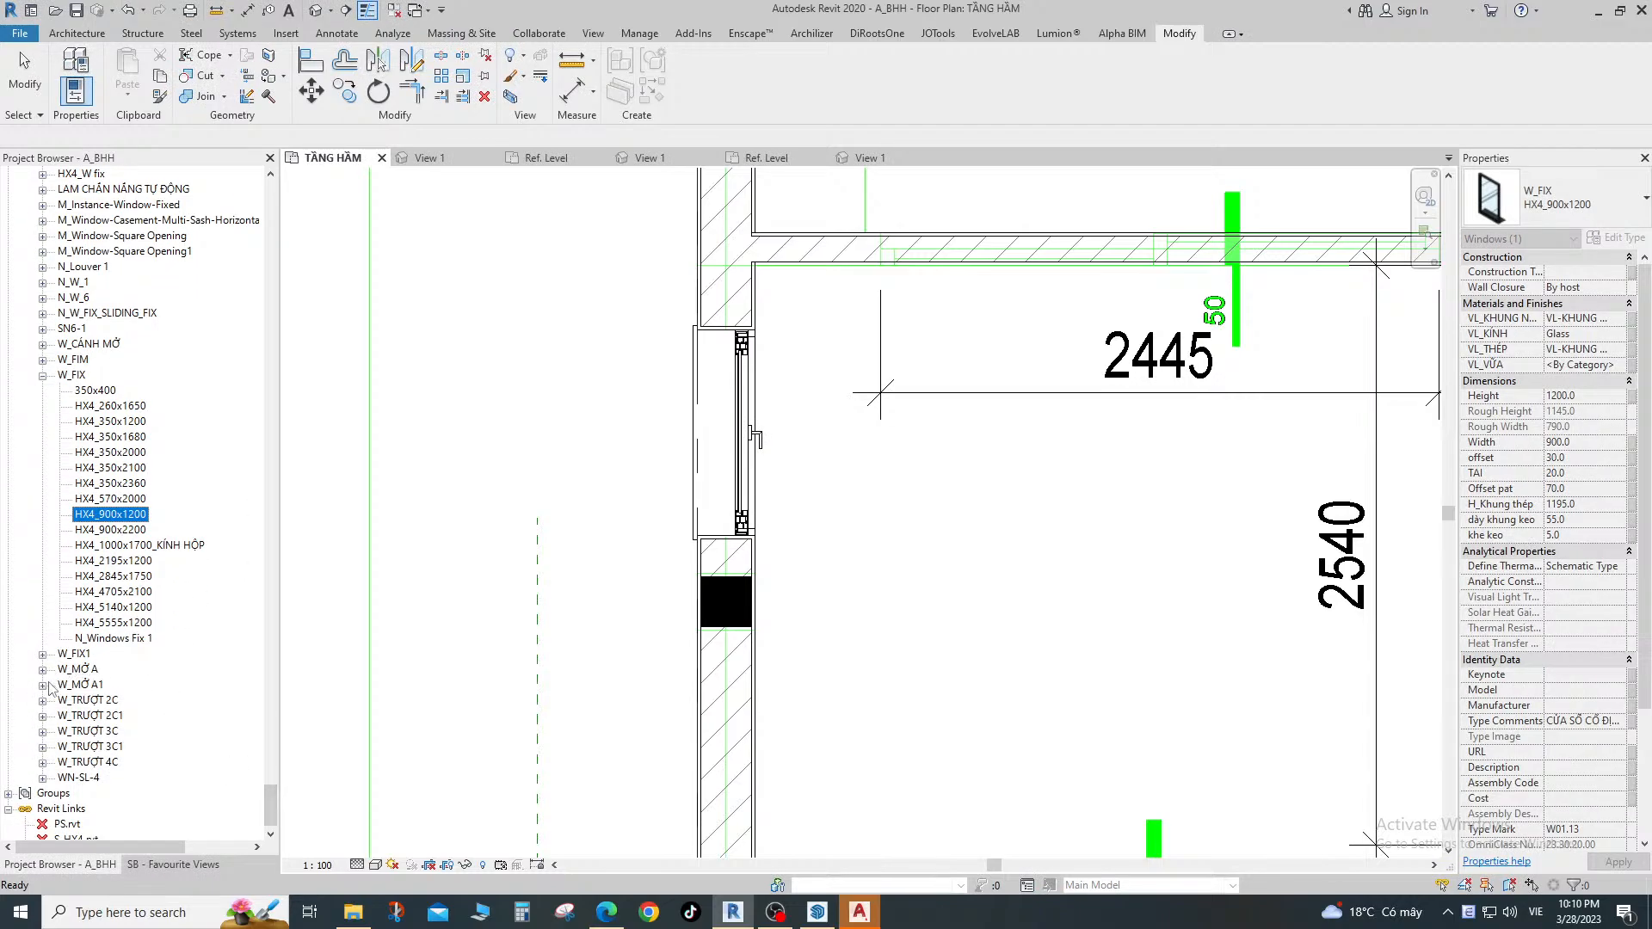
{"action": "left_click", "coordinate": [42, 686]}
{"action": "left_click", "coordinate": [42, 686]}
{"action": "left_click", "coordinate": [80, 684]}
{"action": "right_click", "coordinate": [81, 685]}
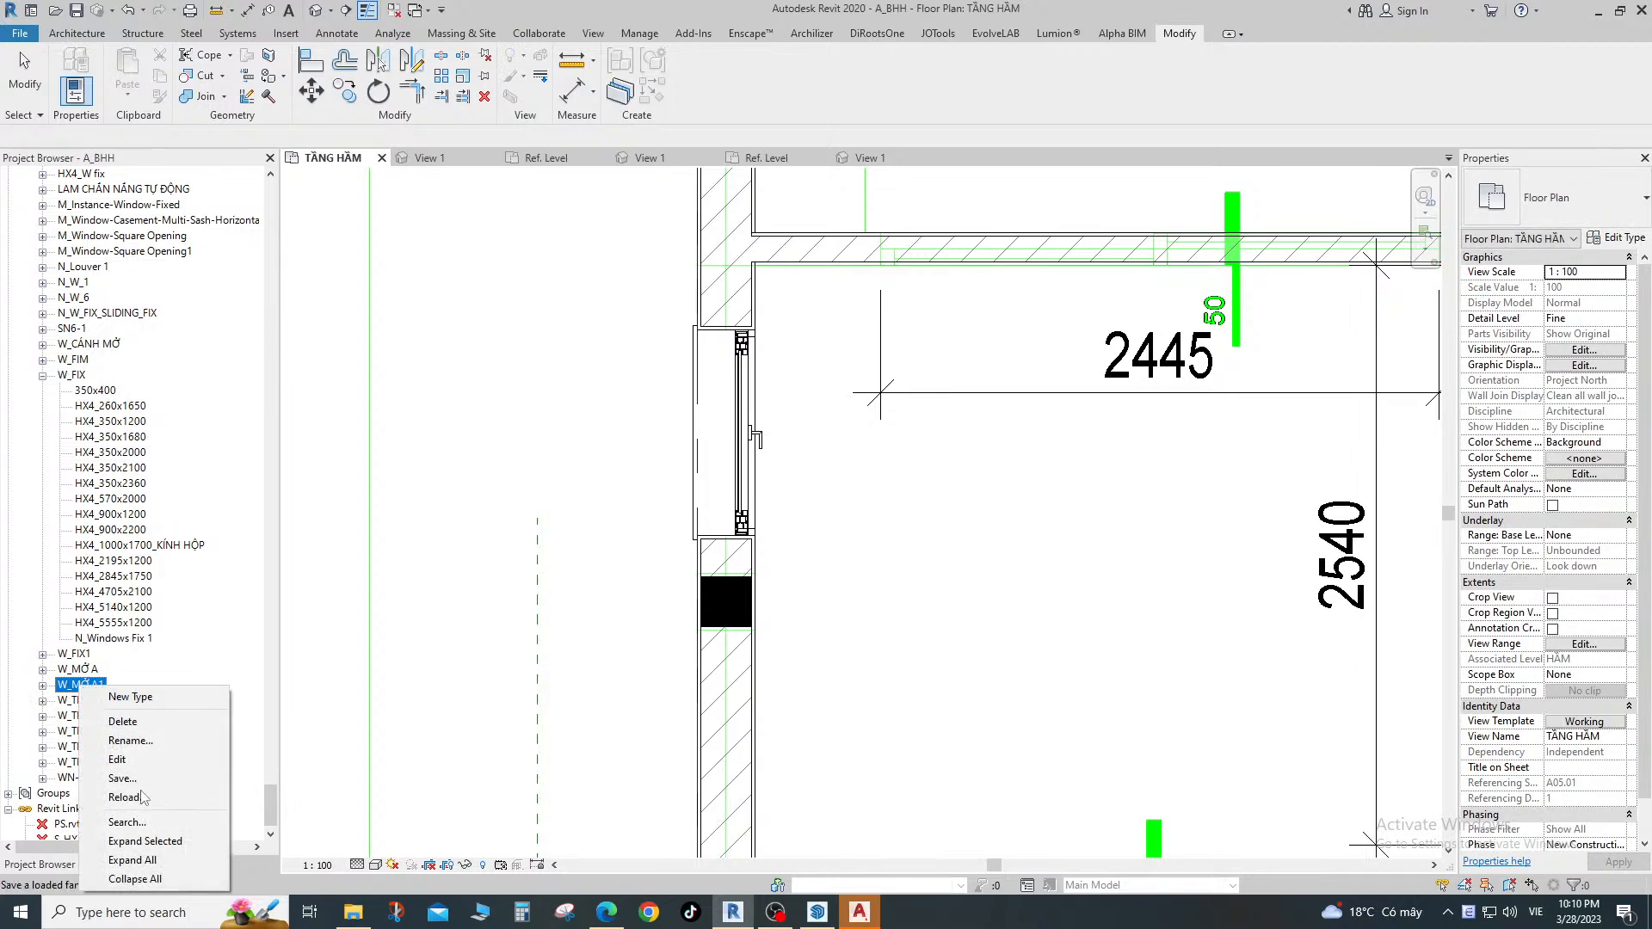
{"action": "left_click", "coordinate": [122, 722]}
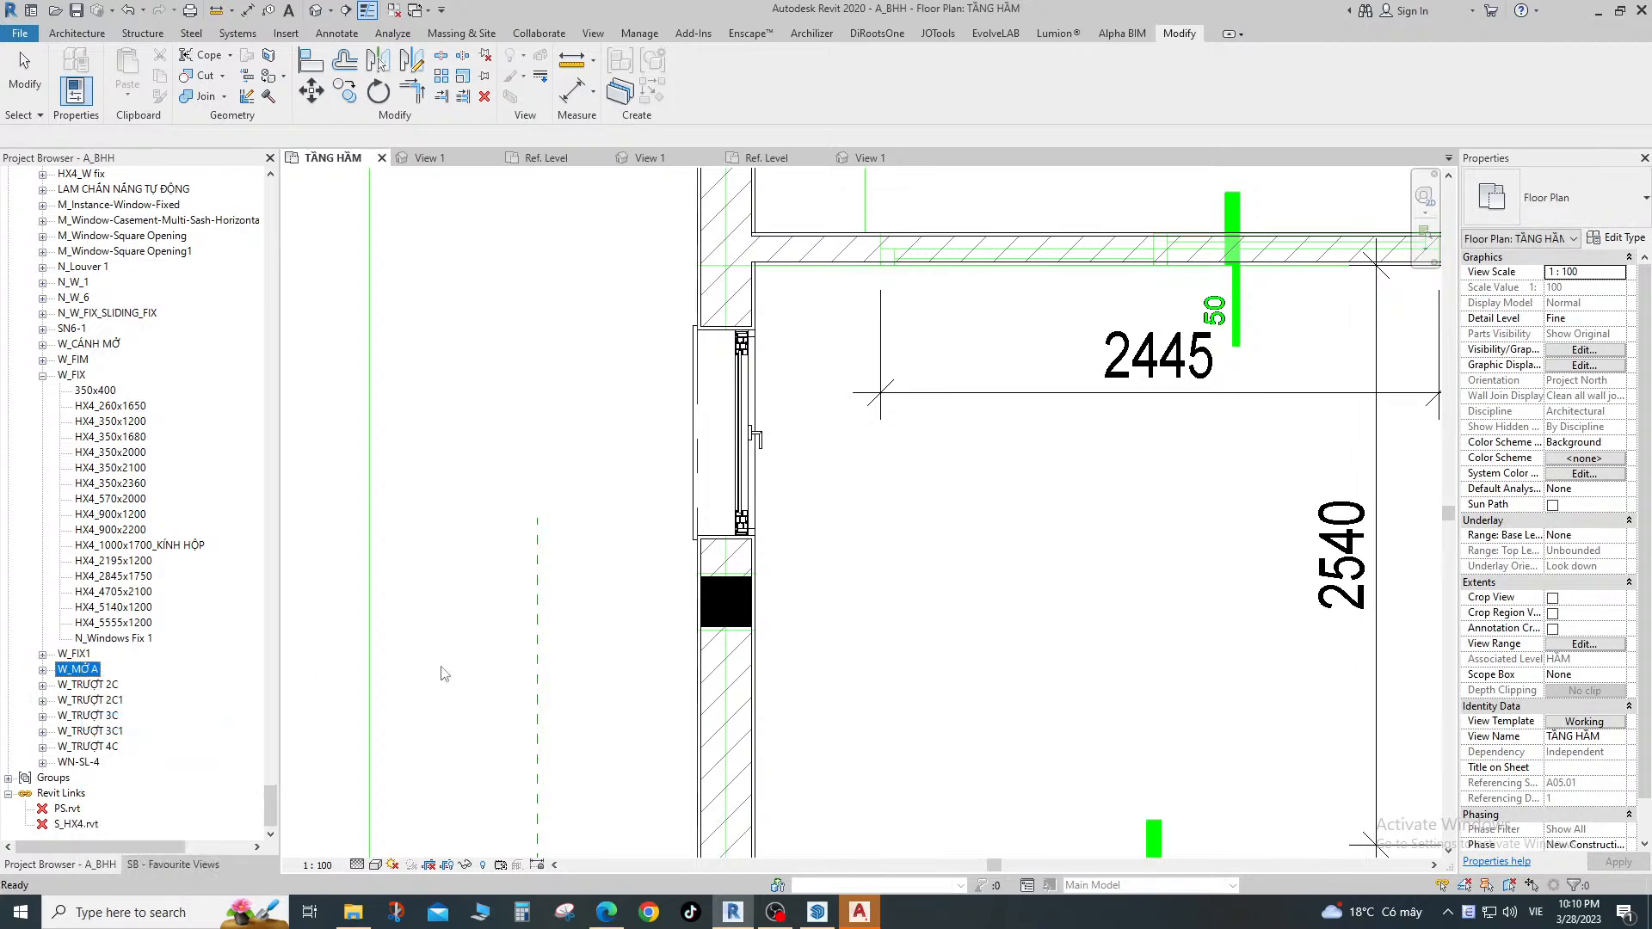
Delete the duplicate sliding window families W_TRƯỢT 3C1 and W_TRƯỢT 2C1 from the project.
{"action": "left_click", "coordinate": [107, 732]}
{"action": "right_click", "coordinate": [109, 736]}
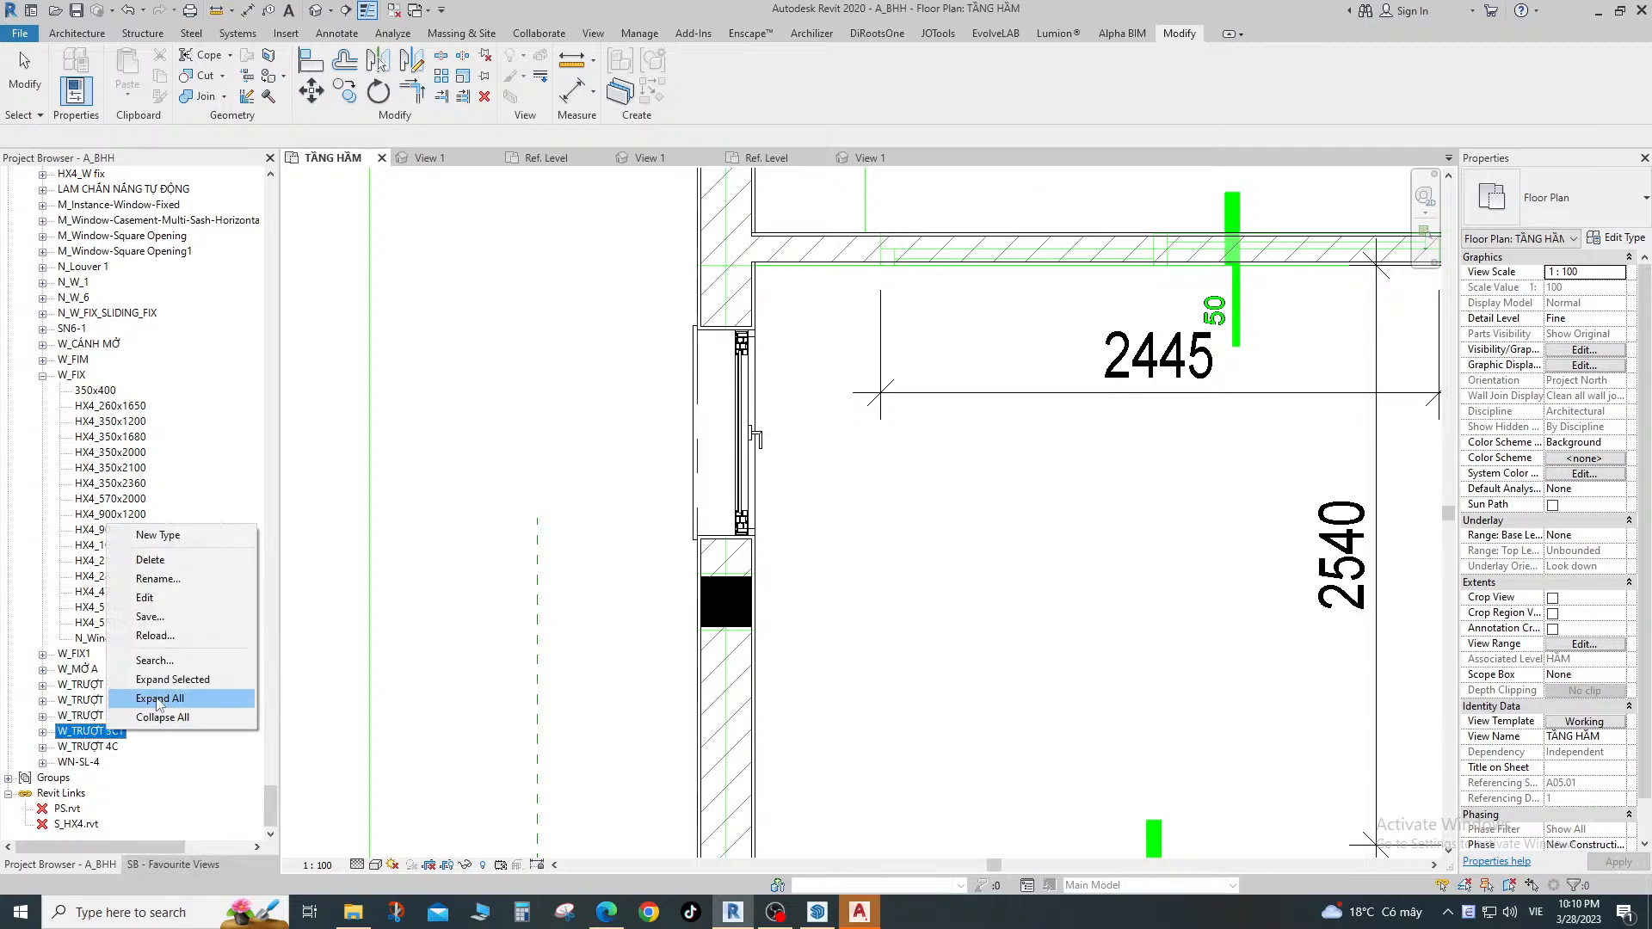
{"action": "left_click", "coordinate": [150, 560]}
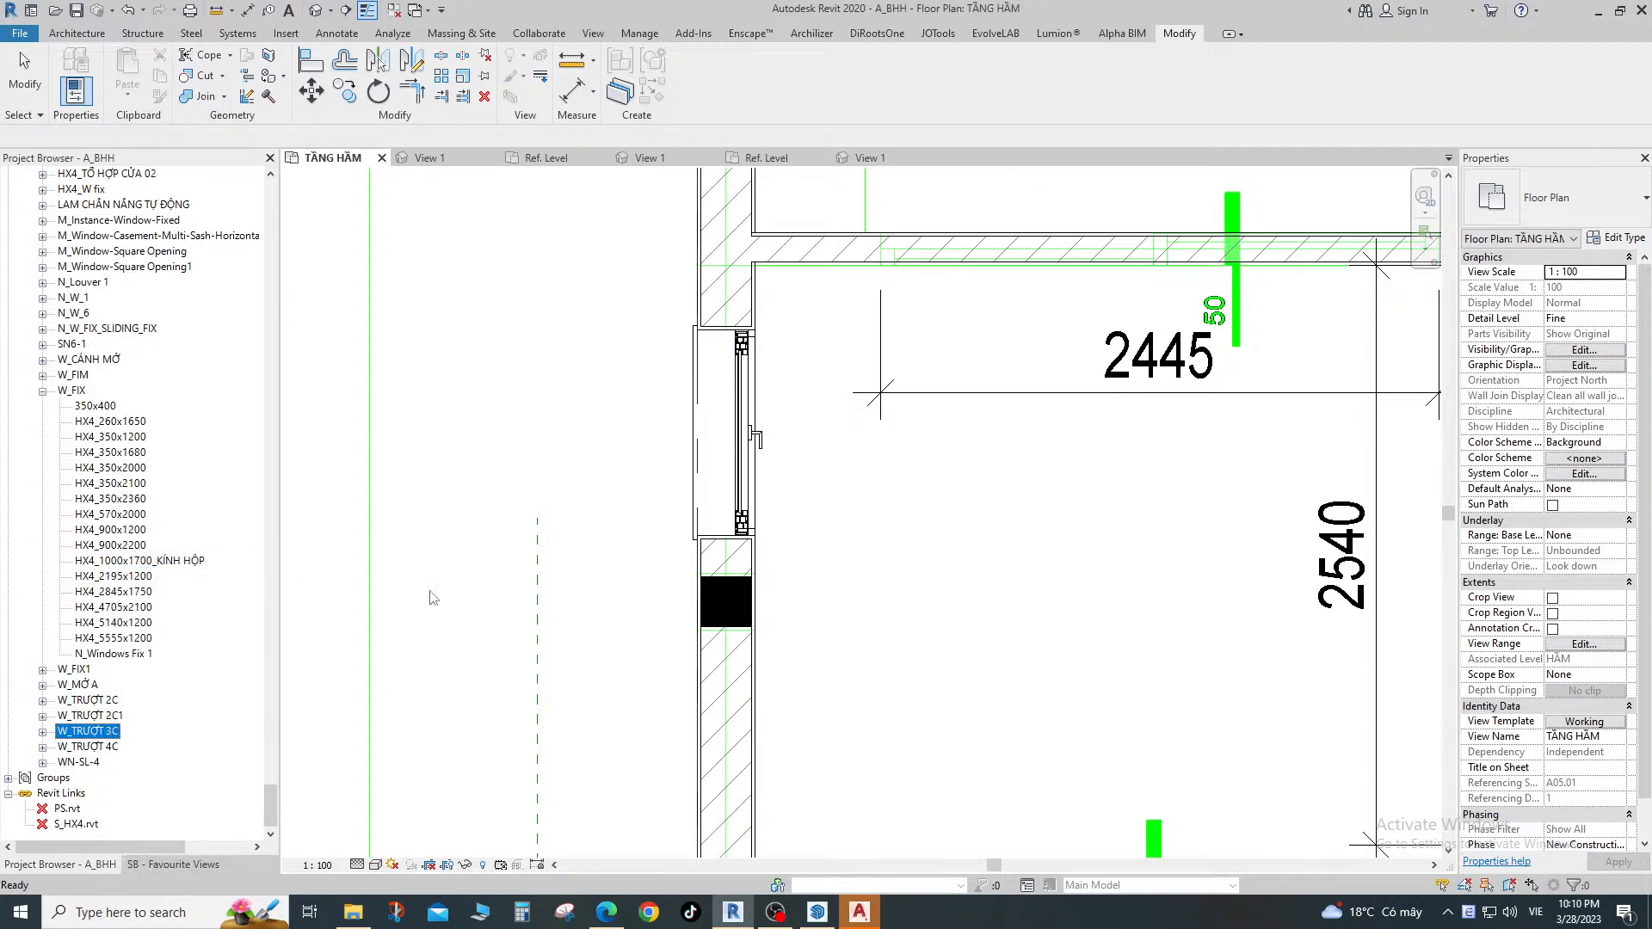
{"action": "right_click", "coordinate": [101, 718]}
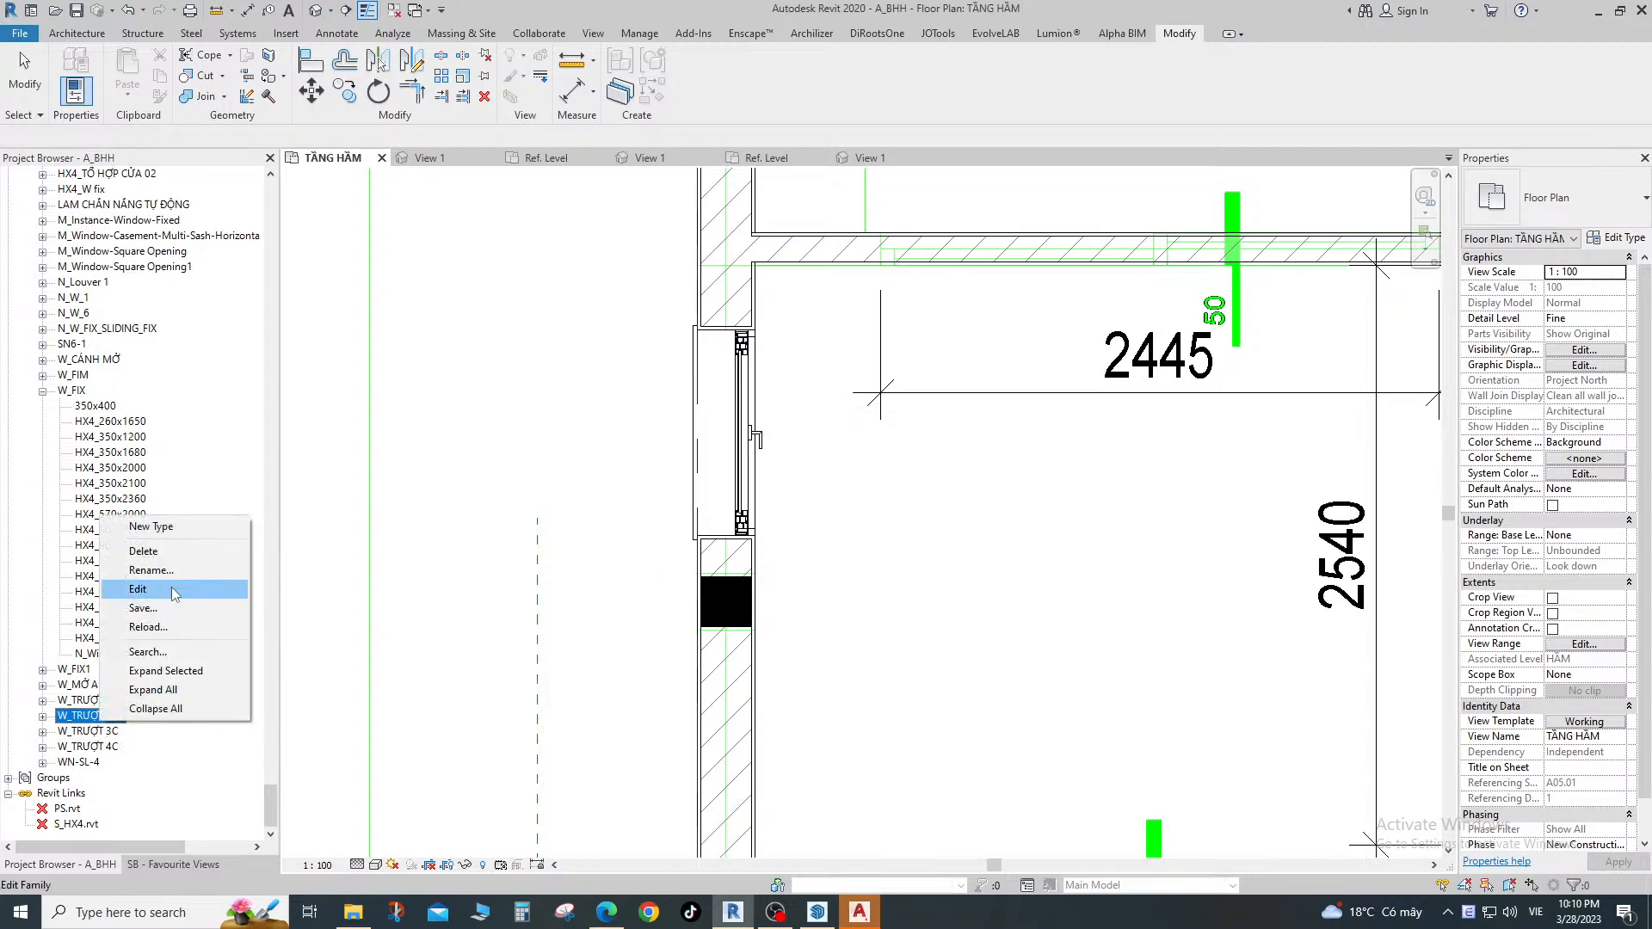
{"action": "left_click", "coordinate": [138, 553]}
{"action": "left_click", "coordinate": [888, 513]}
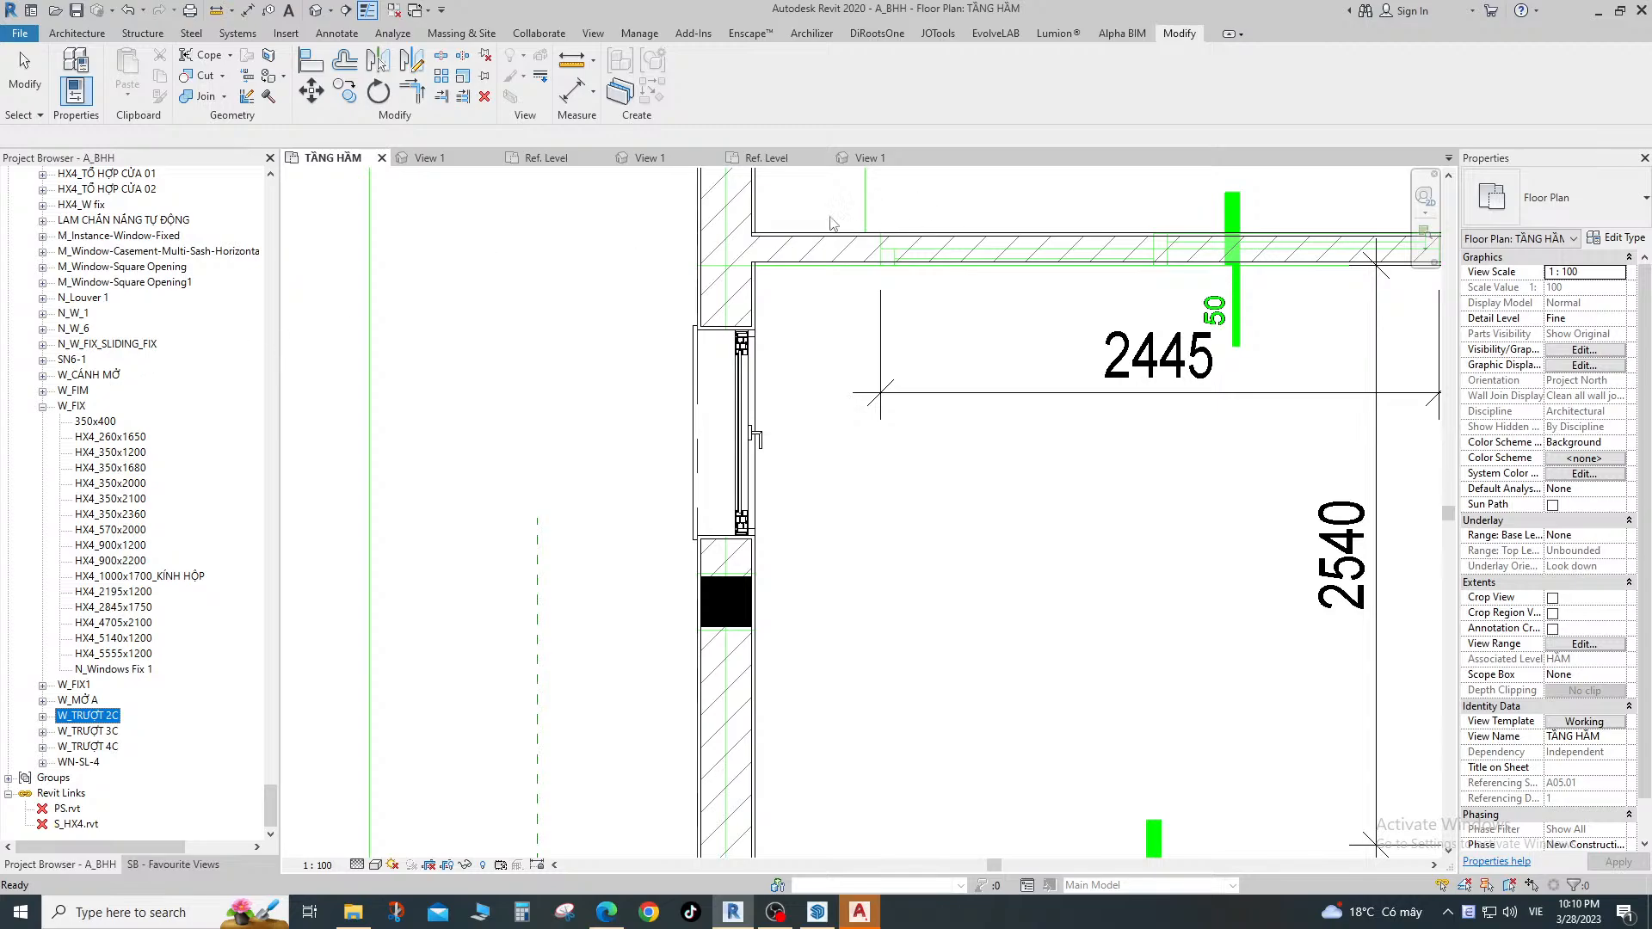
{"action": "scroll", "coordinate": [914, 551], "scroll_direction": "down", "scroll_amount": 3}
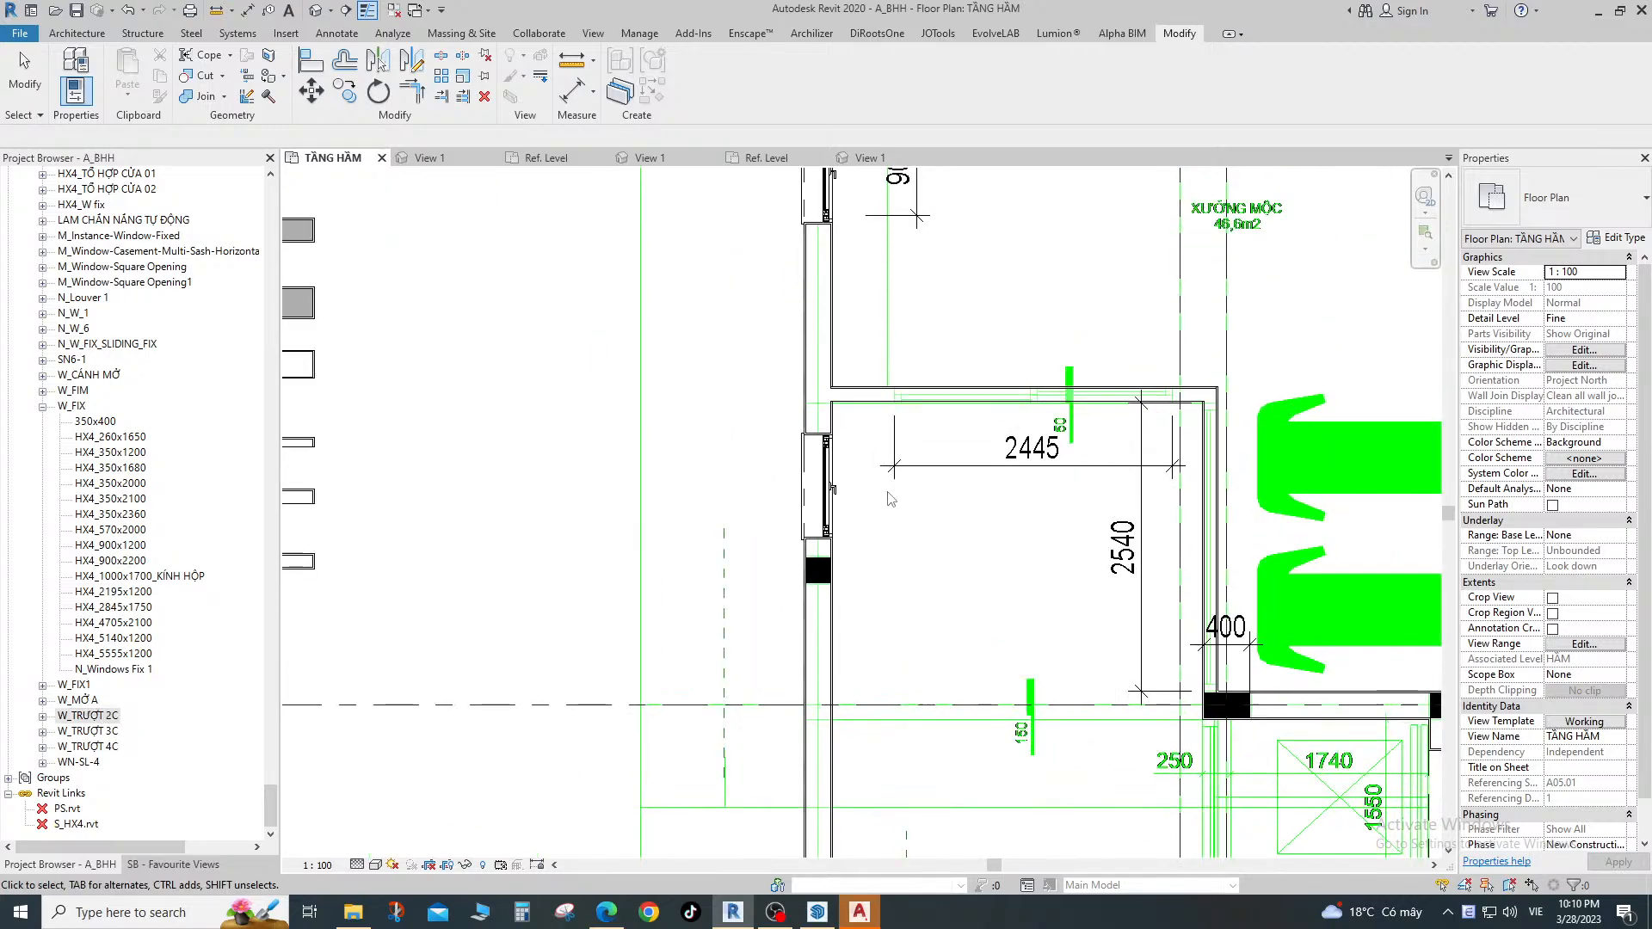
{"action": "scroll", "coordinate": [914, 551], "scroll_direction": "up", "scroll_amount": 3}
{"action": "left_click", "coordinate": [790, 481]}
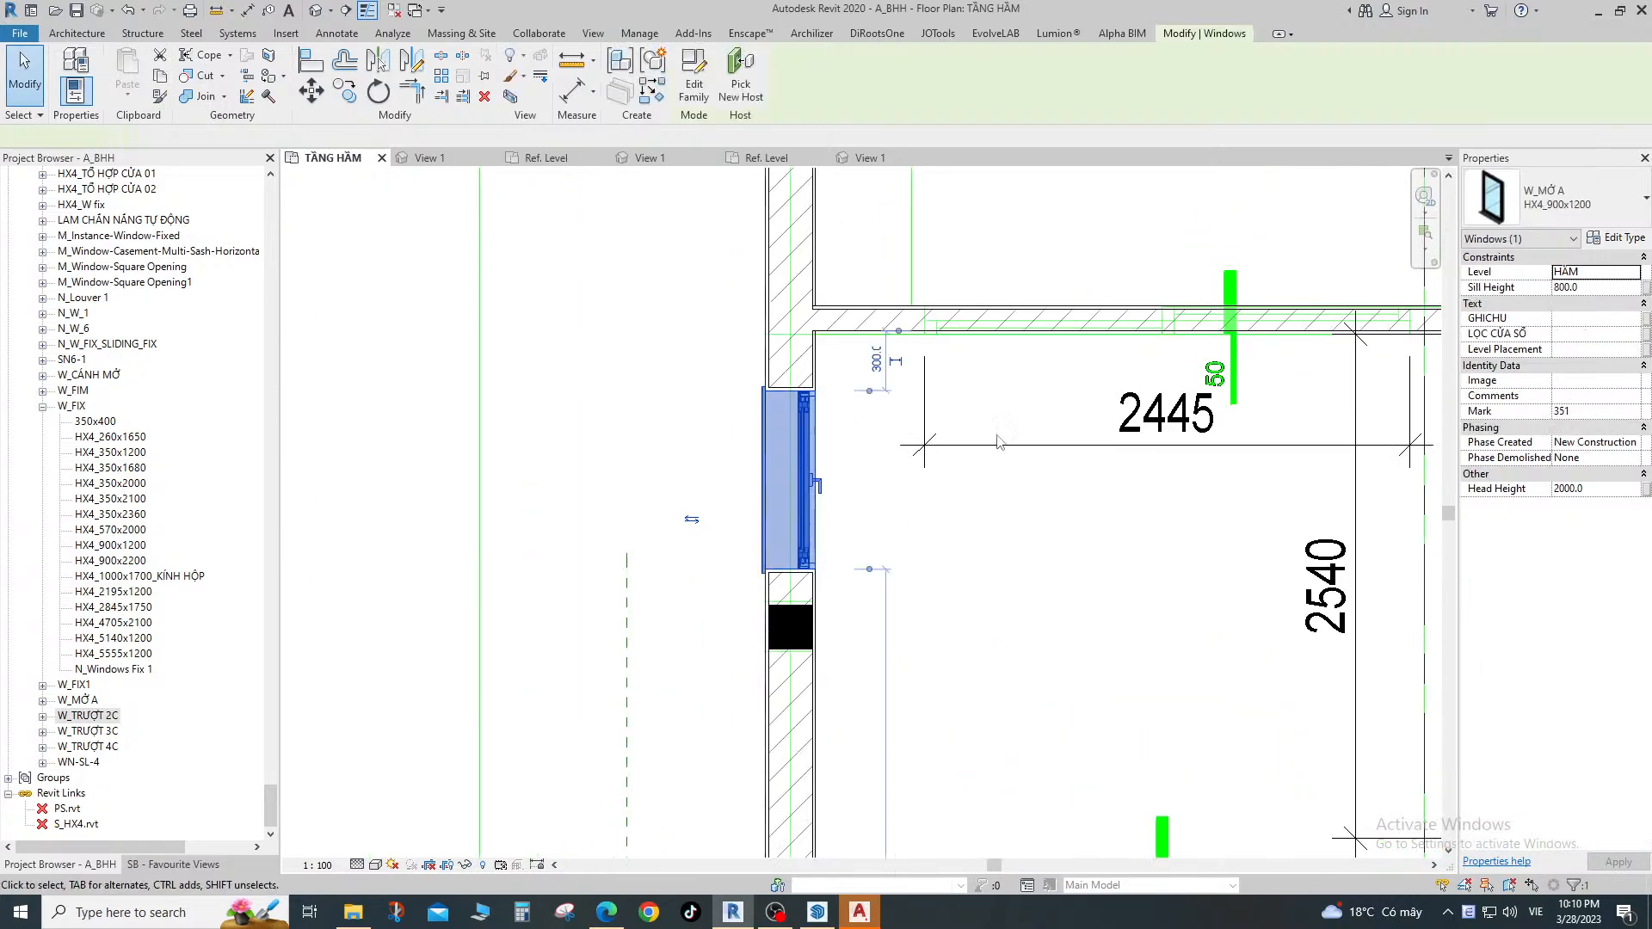
{"action": "left_click", "coordinate": [1593, 222]}
{"action": "left_click", "coordinate": [1593, 222]}
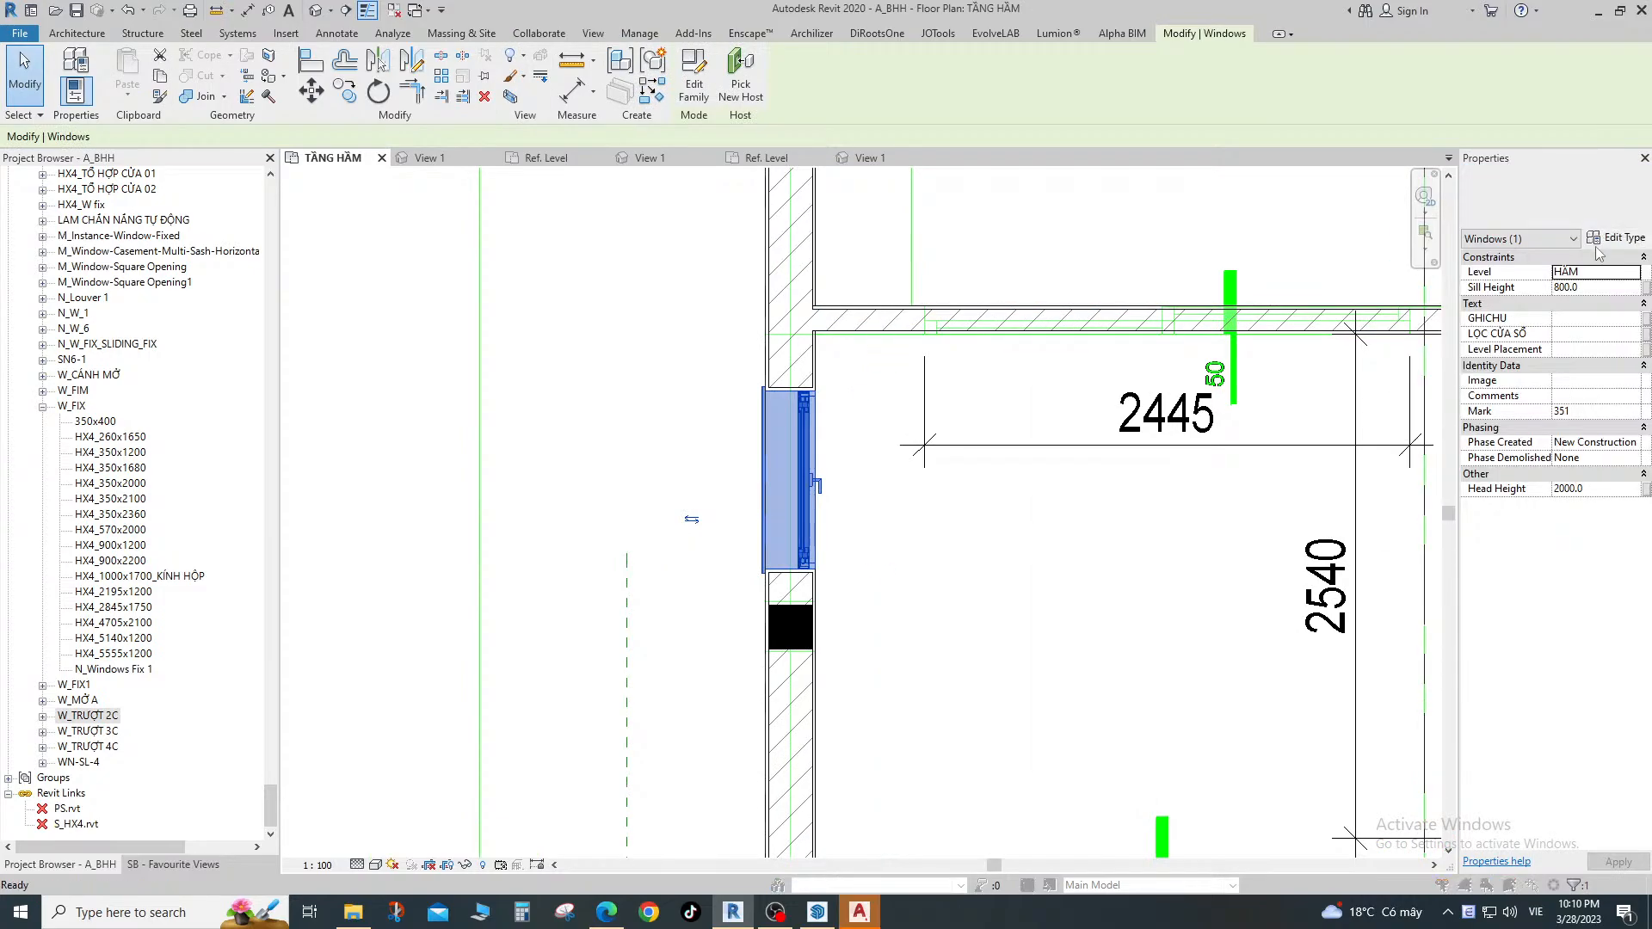
{"action": "left_click", "coordinate": [1614, 239]}
{"action": "left_click", "coordinate": [1337, 396]}
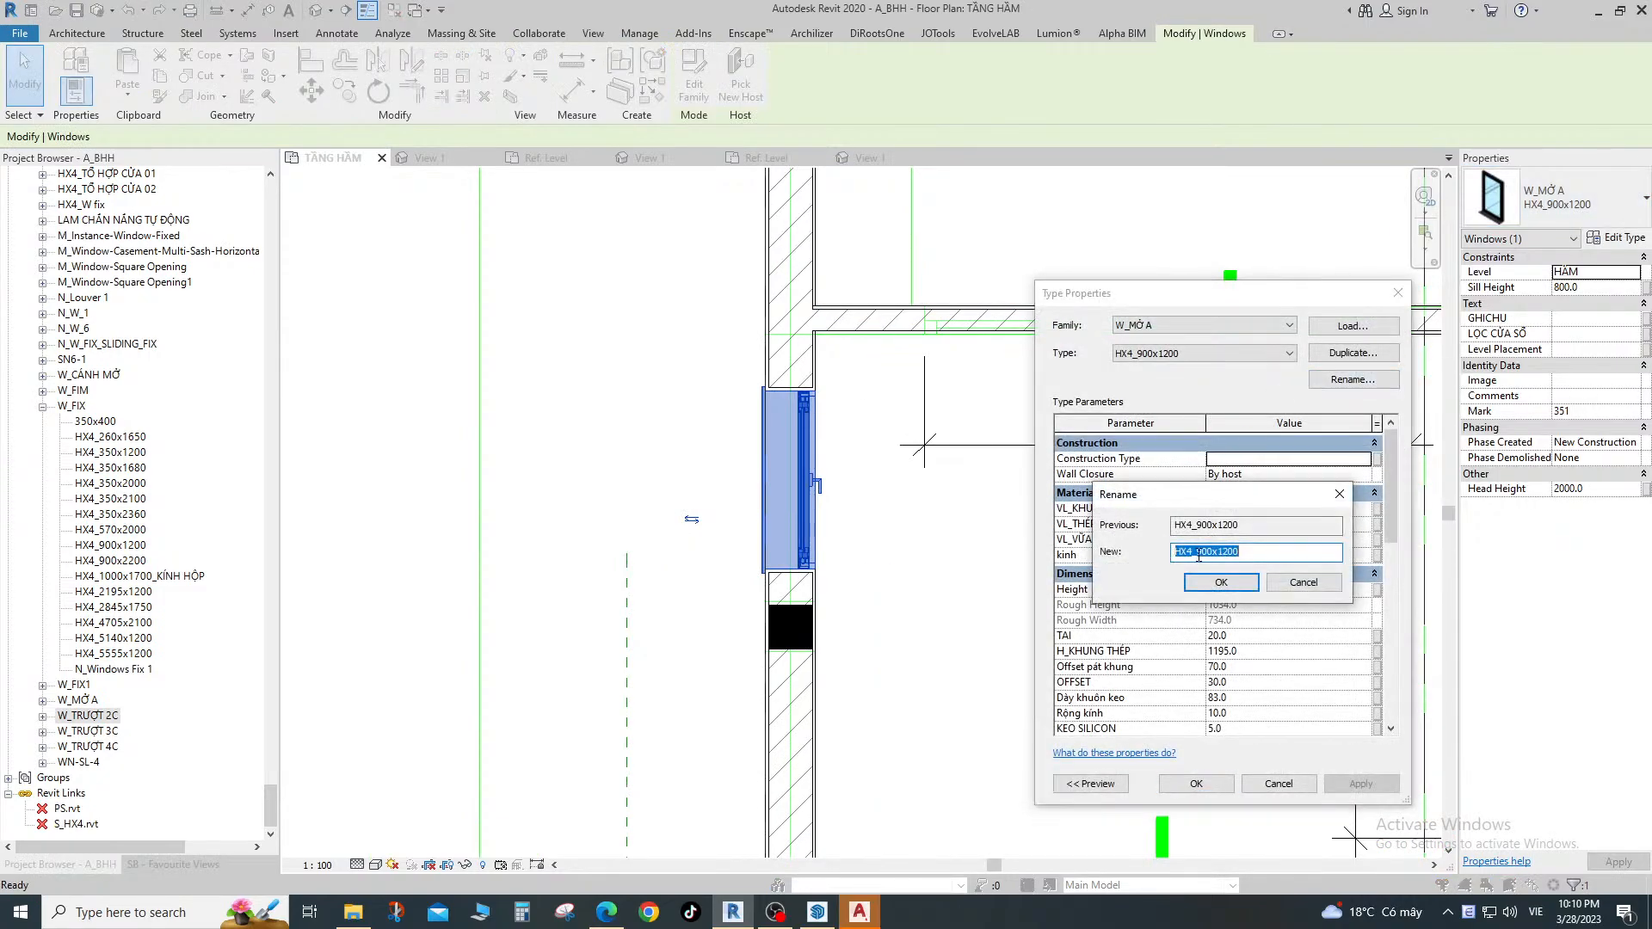
{"action": "left_click_drag", "start_coordinate": [1198, 555], "coordinate": [1123, 559]}
{"action": "type", "text": "@"}
{"action": "key", "text": "BackSpace"}
{"action": "key", "text": "BackSpace"}
{"action": "type", "text": "50"}
{"action": "left_click", "coordinate": [1224, 584]}
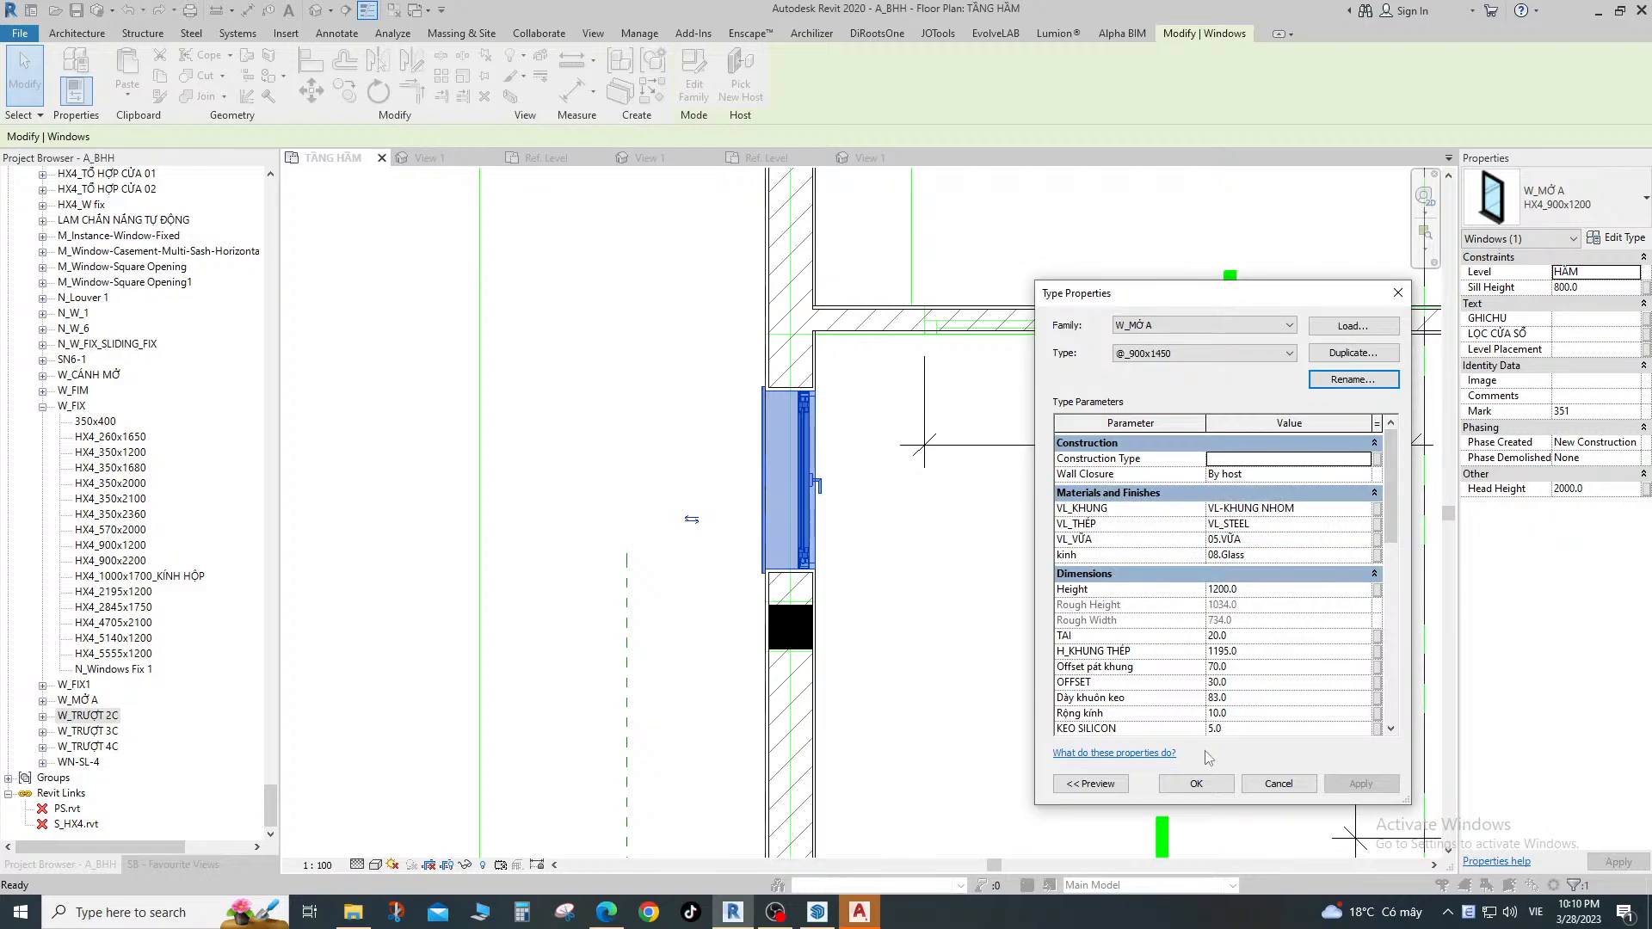
{"action": "left_click", "coordinate": [1196, 784]}
Set the sill height of the outer-wall window below the XƯỞNG MỘC partition to 2050.
{"action": "scroll", "coordinate": [886, 535], "scroll_direction": "down", "scroll_amount": 2}
{"action": "middle_click_drag", "start_coordinate": [900, 338], "coordinate": [881, 502]}
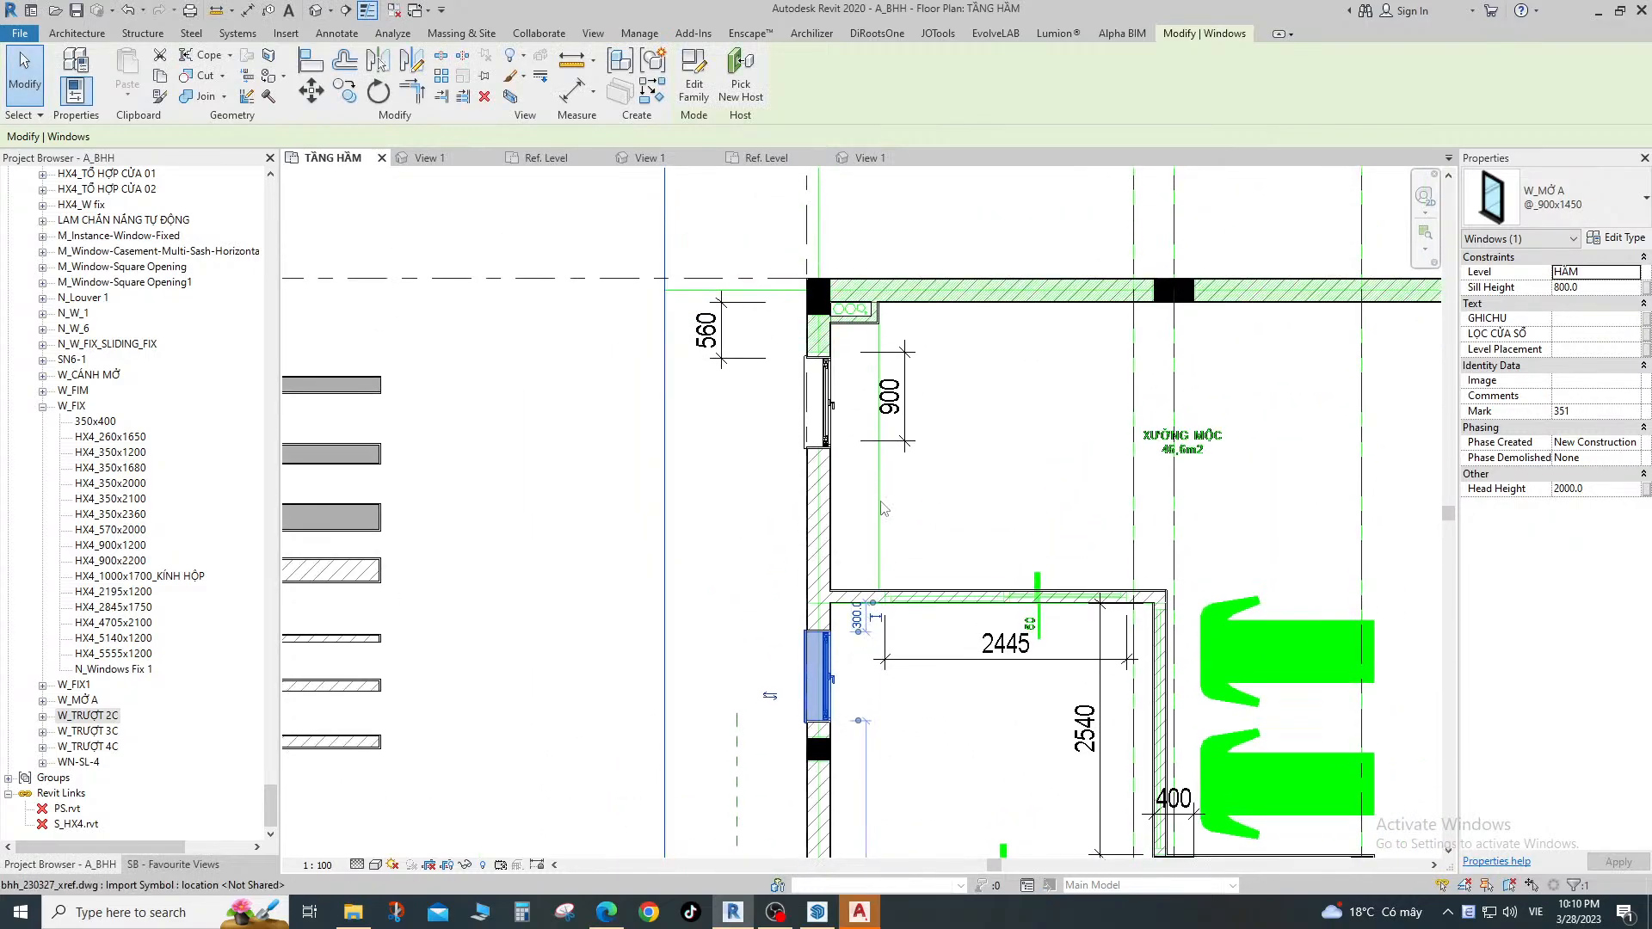
{"action": "left_click", "coordinate": [817, 404]}
{"action": "middle_click_drag", "start_coordinate": [828, 698], "coordinate": [827, 563]}
{"action": "scroll", "coordinate": [828, 563], "scroll_direction": "up", "scroll_amount": 2}
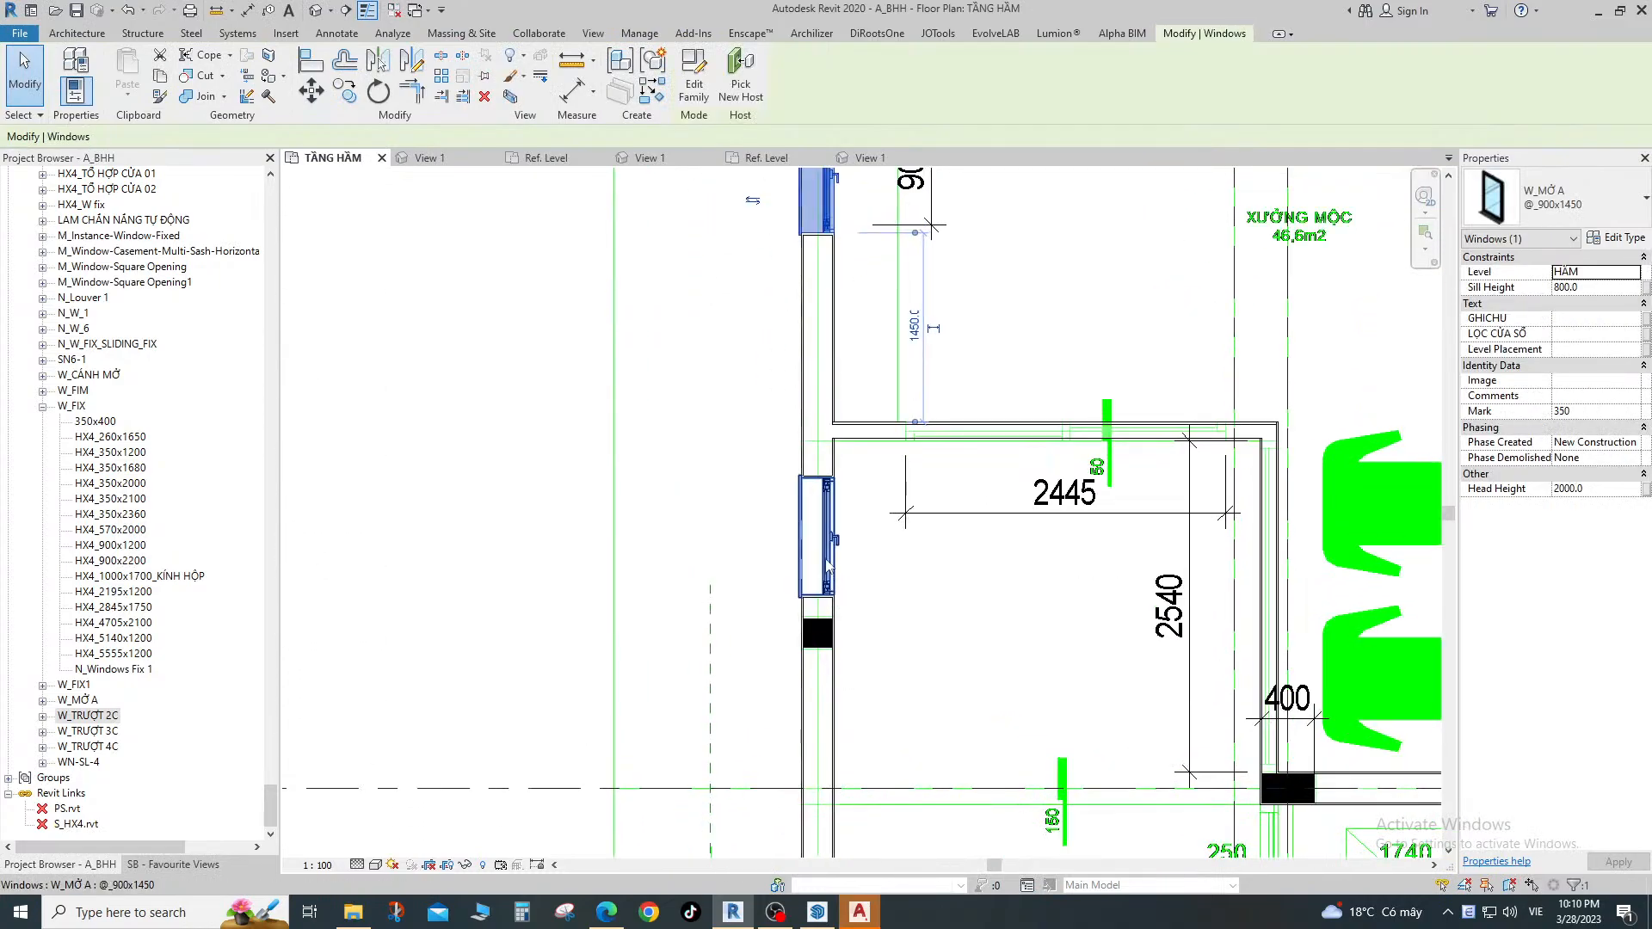
{"action": "left_click", "coordinate": [827, 563]}
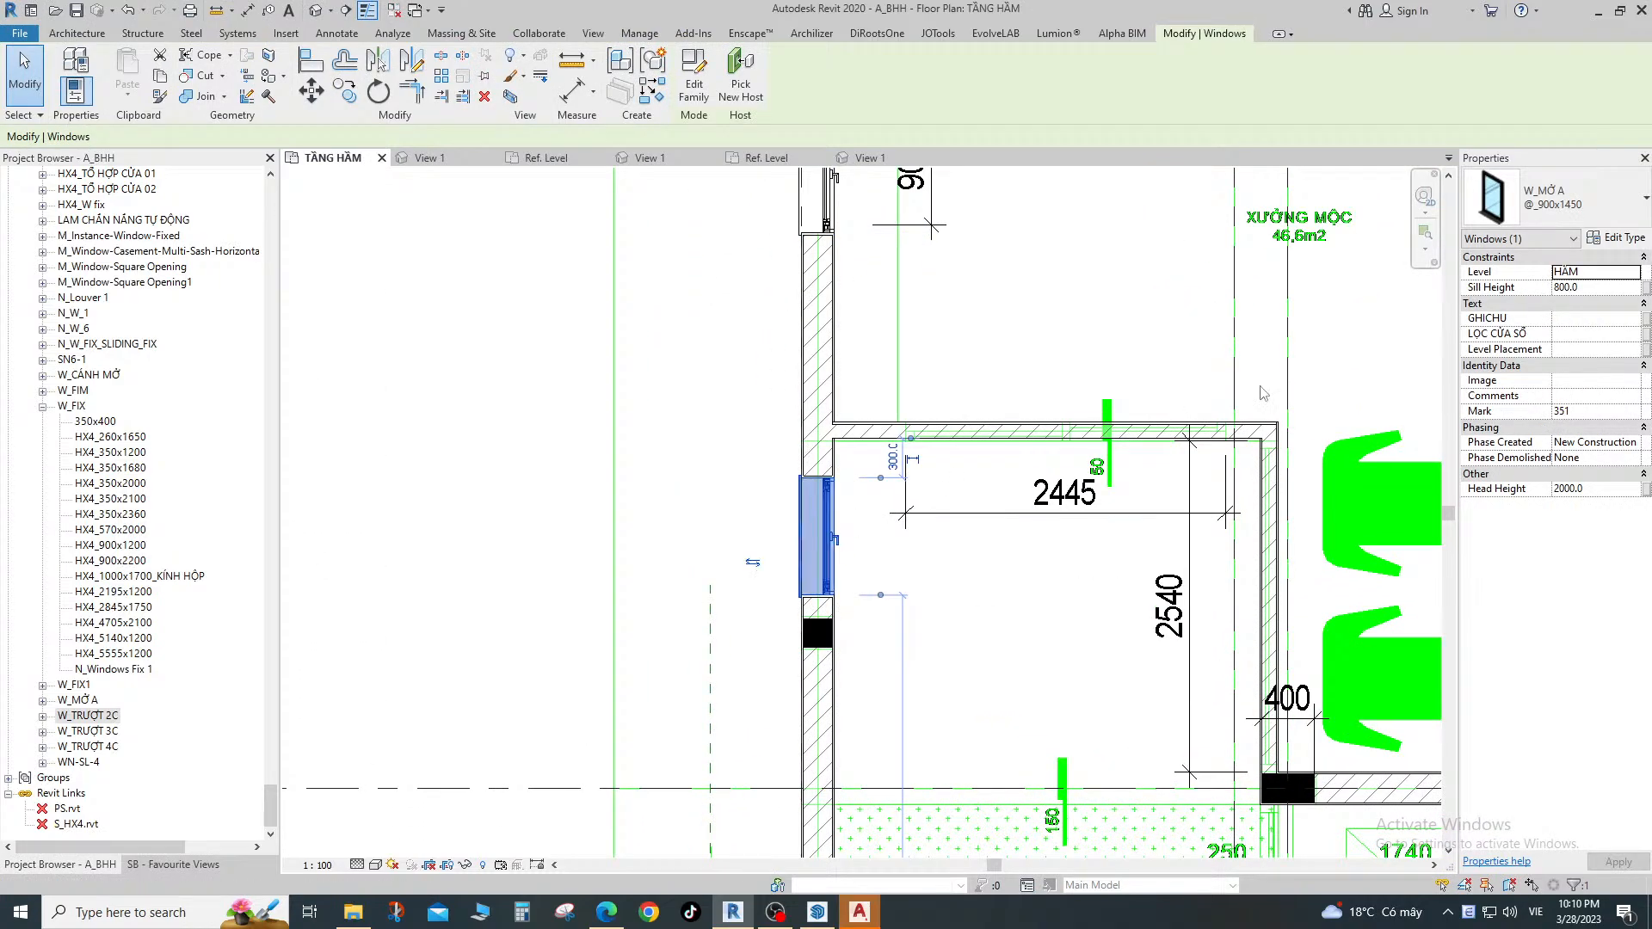
{"action": "left_click", "coordinate": [1603, 289]}
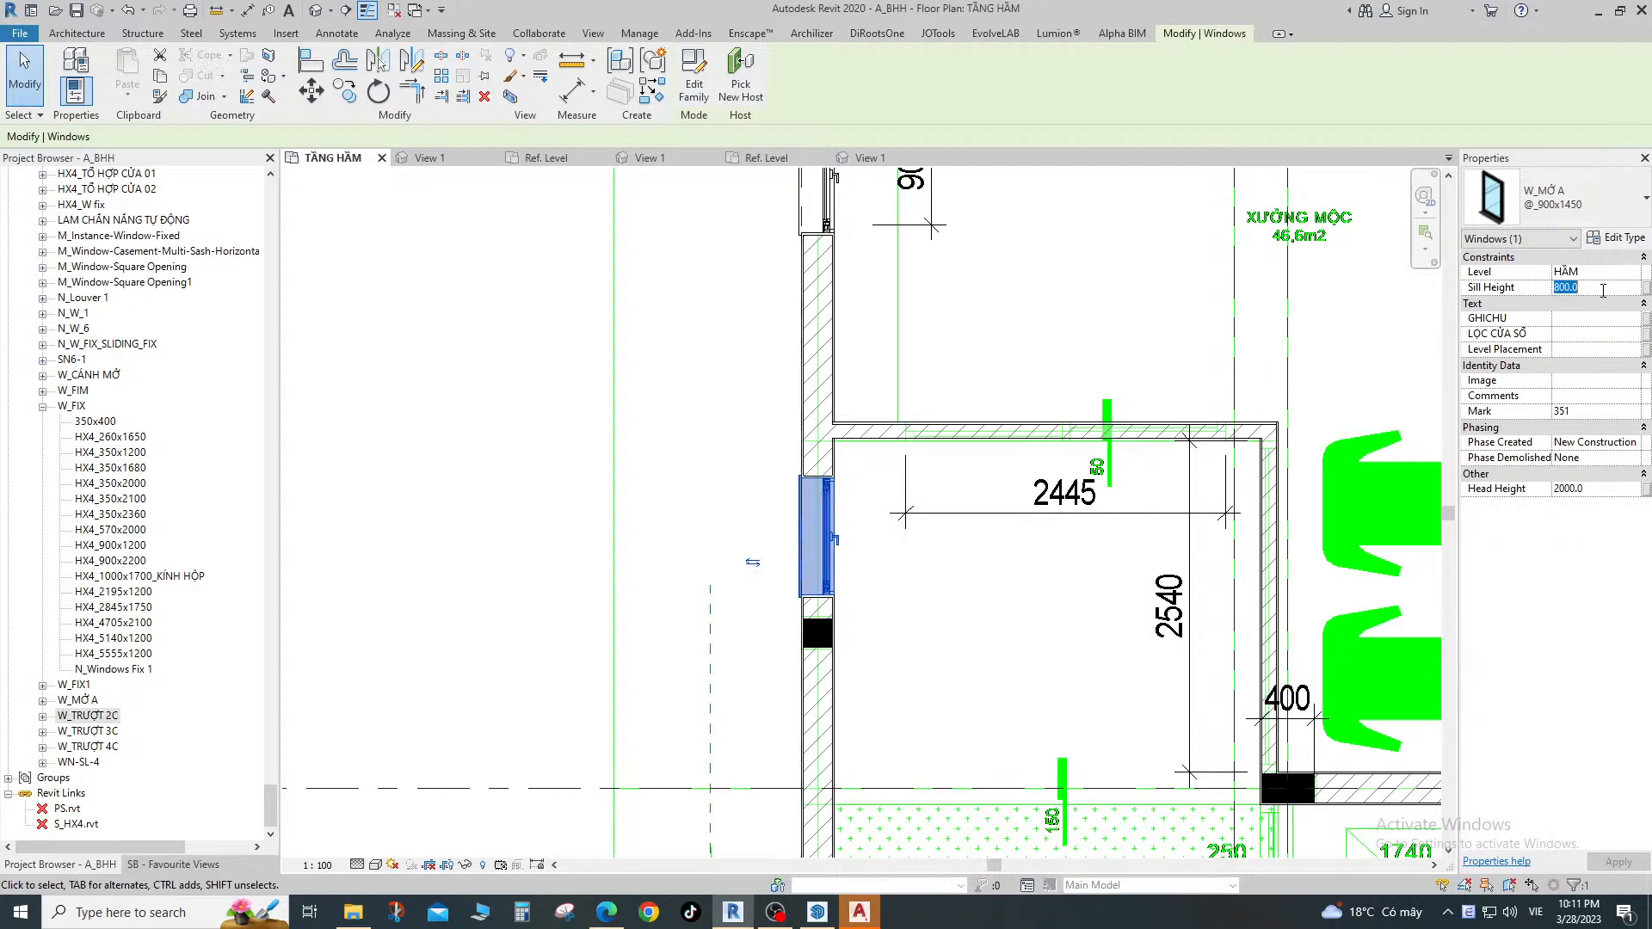
{"action": "type", "text": "205"}
Switch the selected window to the W_MỞ A type HX4_350x1200.
{"action": "left_click", "coordinate": [1515, 200]}
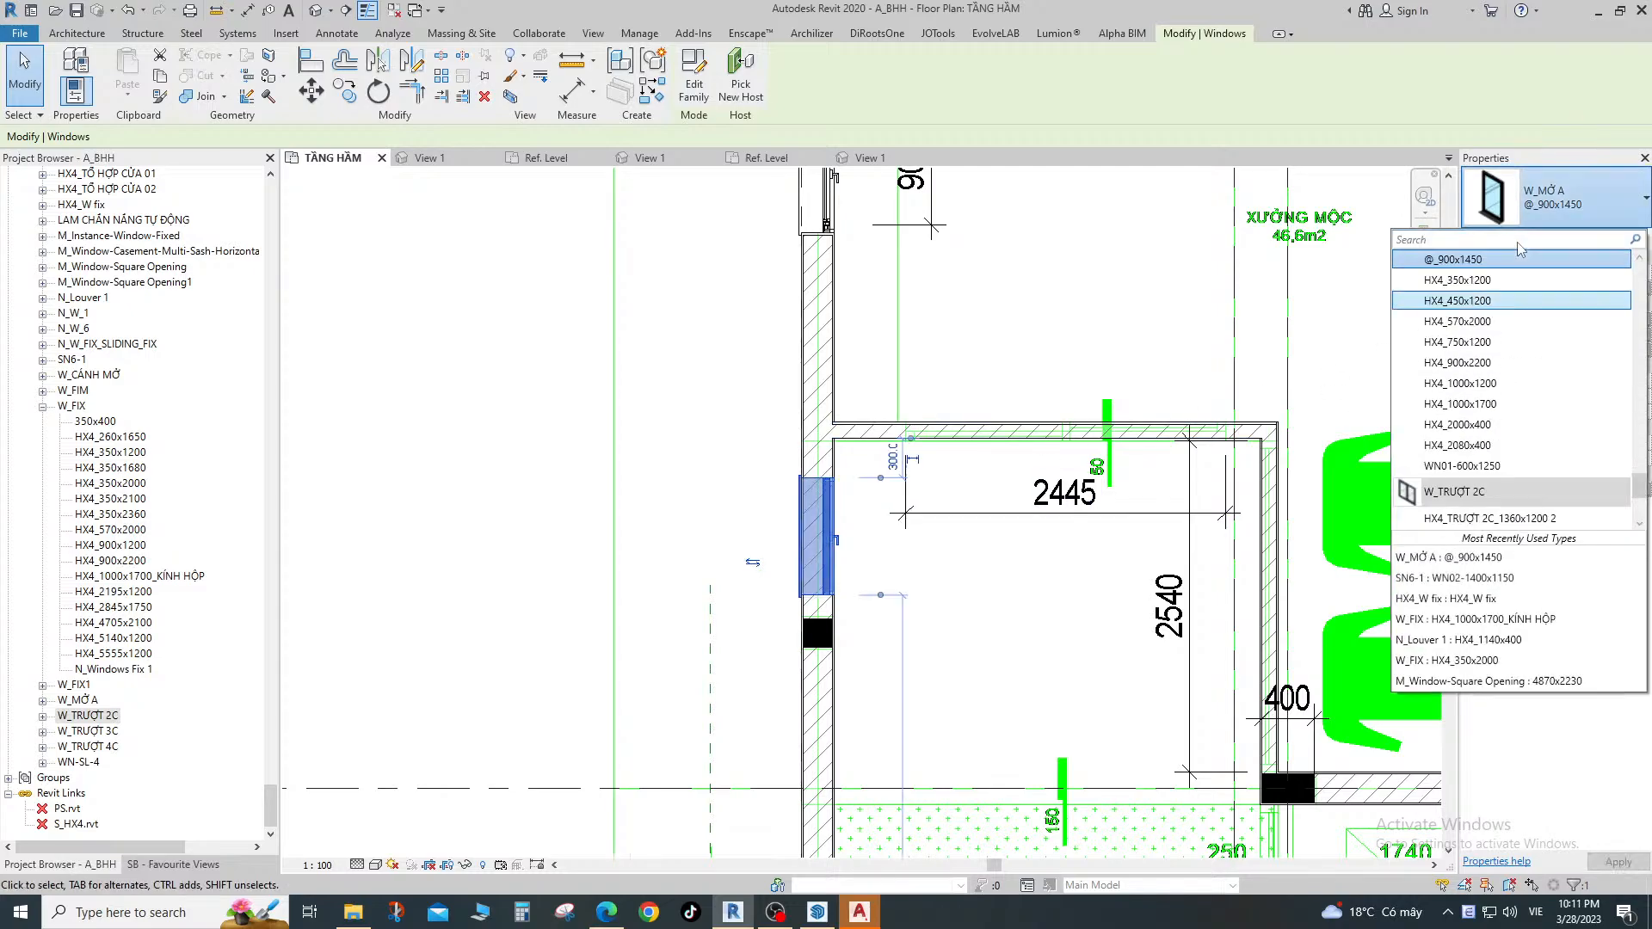
{"action": "scroll", "coordinate": [1469, 343], "scroll_direction": "up", "scroll_amount": 1}
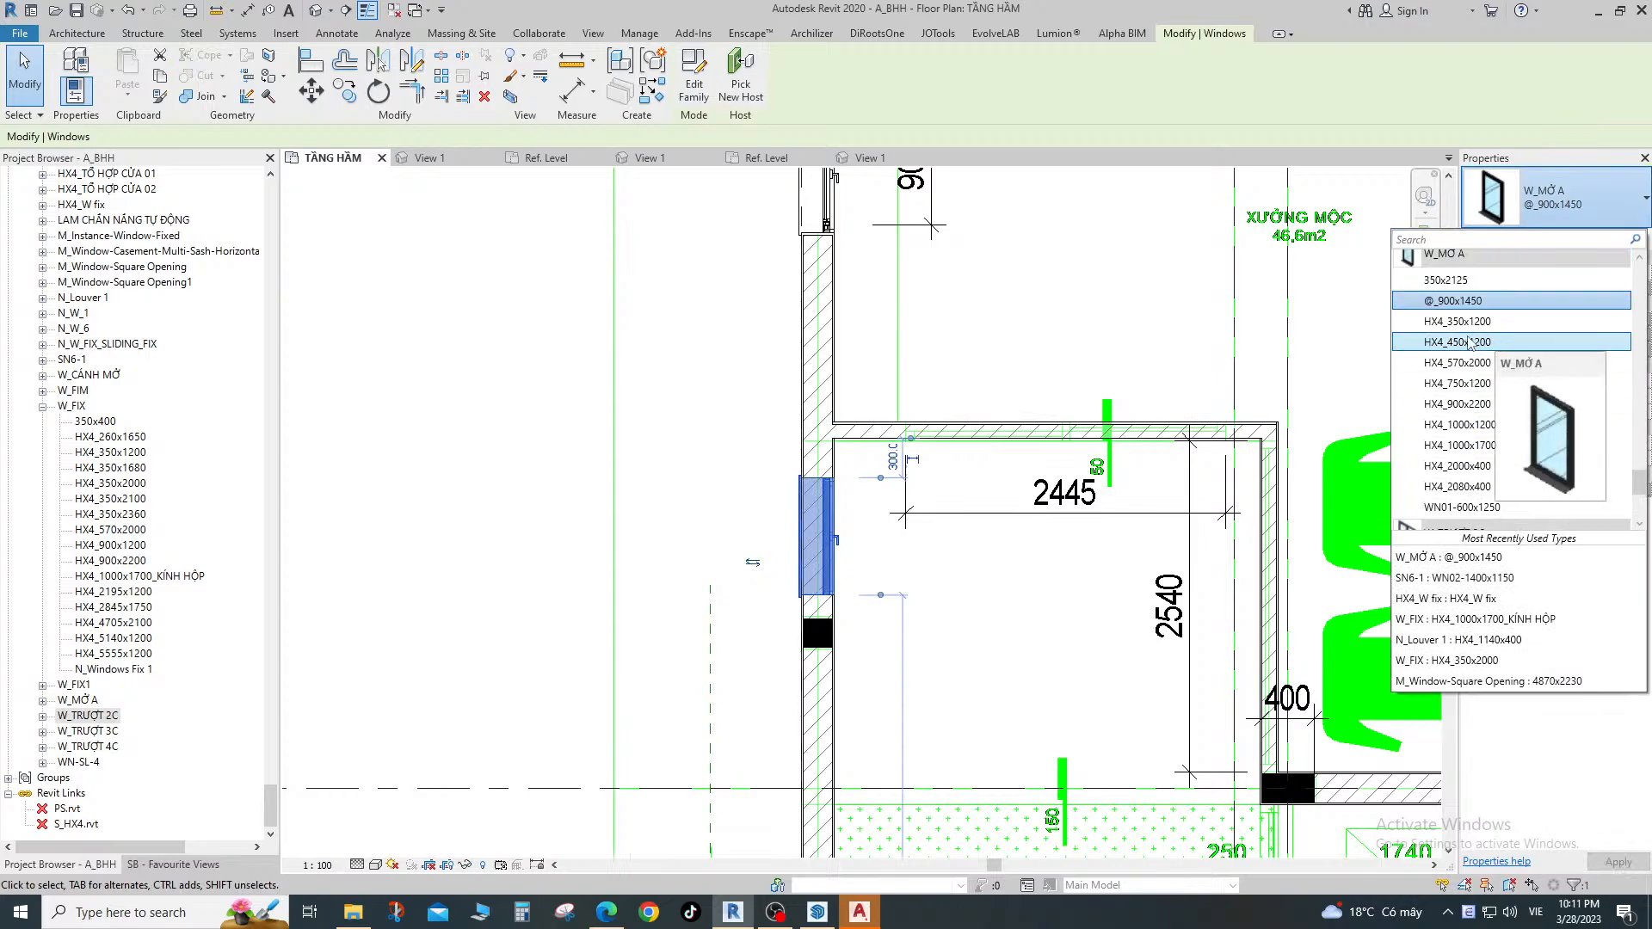
{"action": "left_click", "coordinate": [1483, 303]}
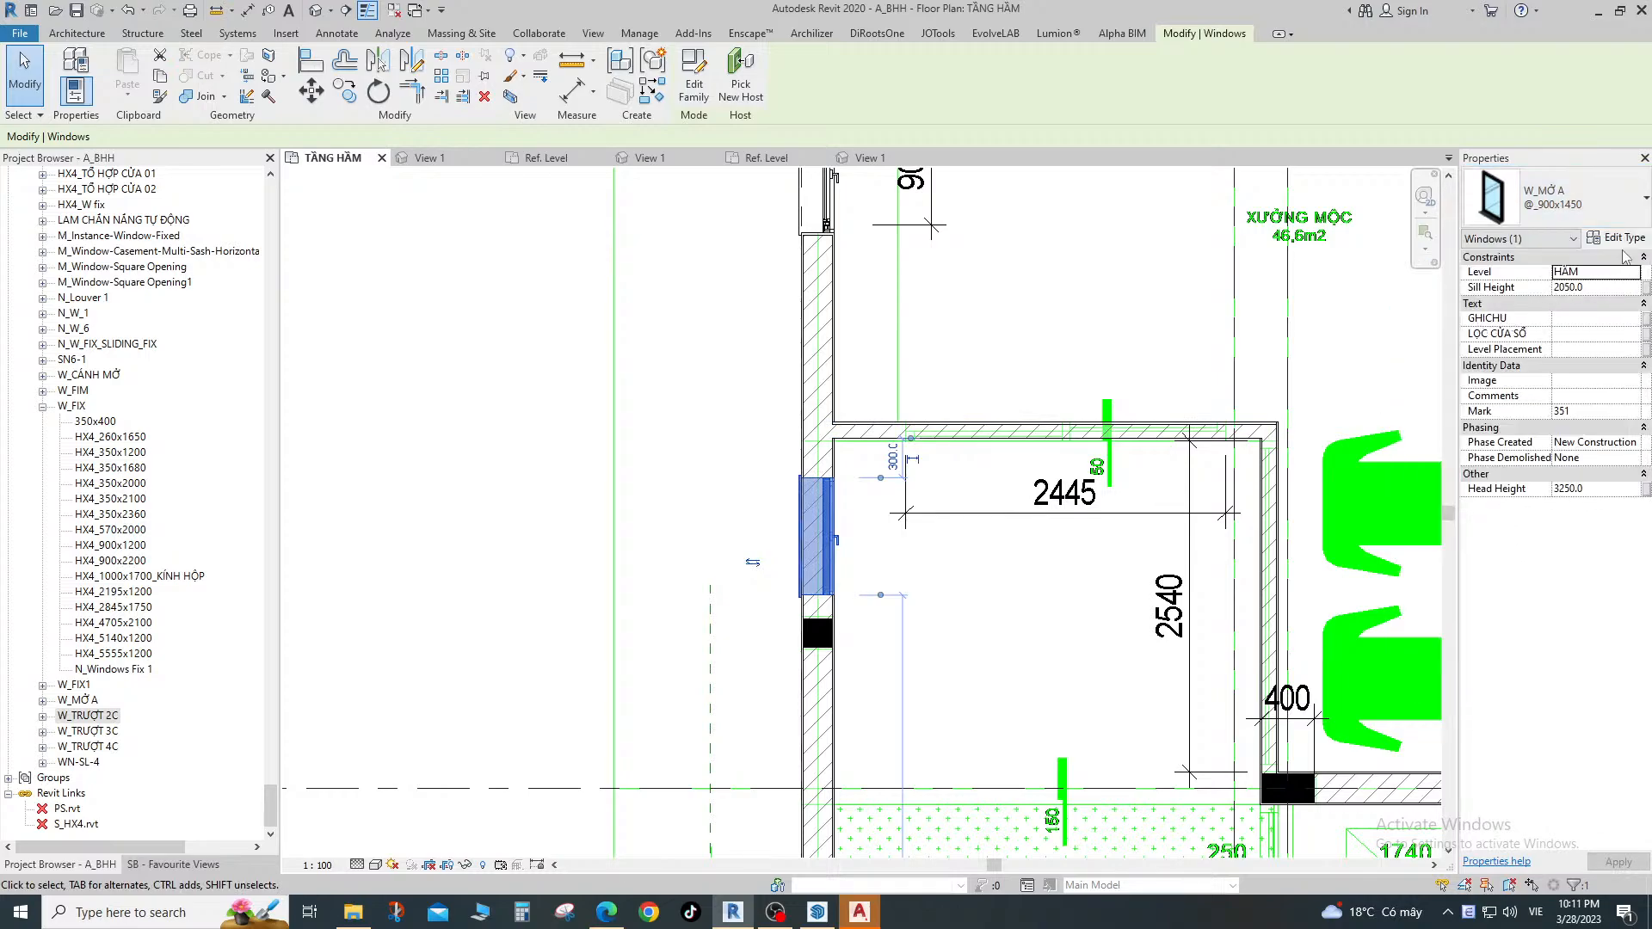
Rename the selected window's HX4_350x1200 type as @ 1200x450.
{"action": "left_click", "coordinate": [1617, 238]}
{"action": "left_click", "coordinate": [1352, 379]}
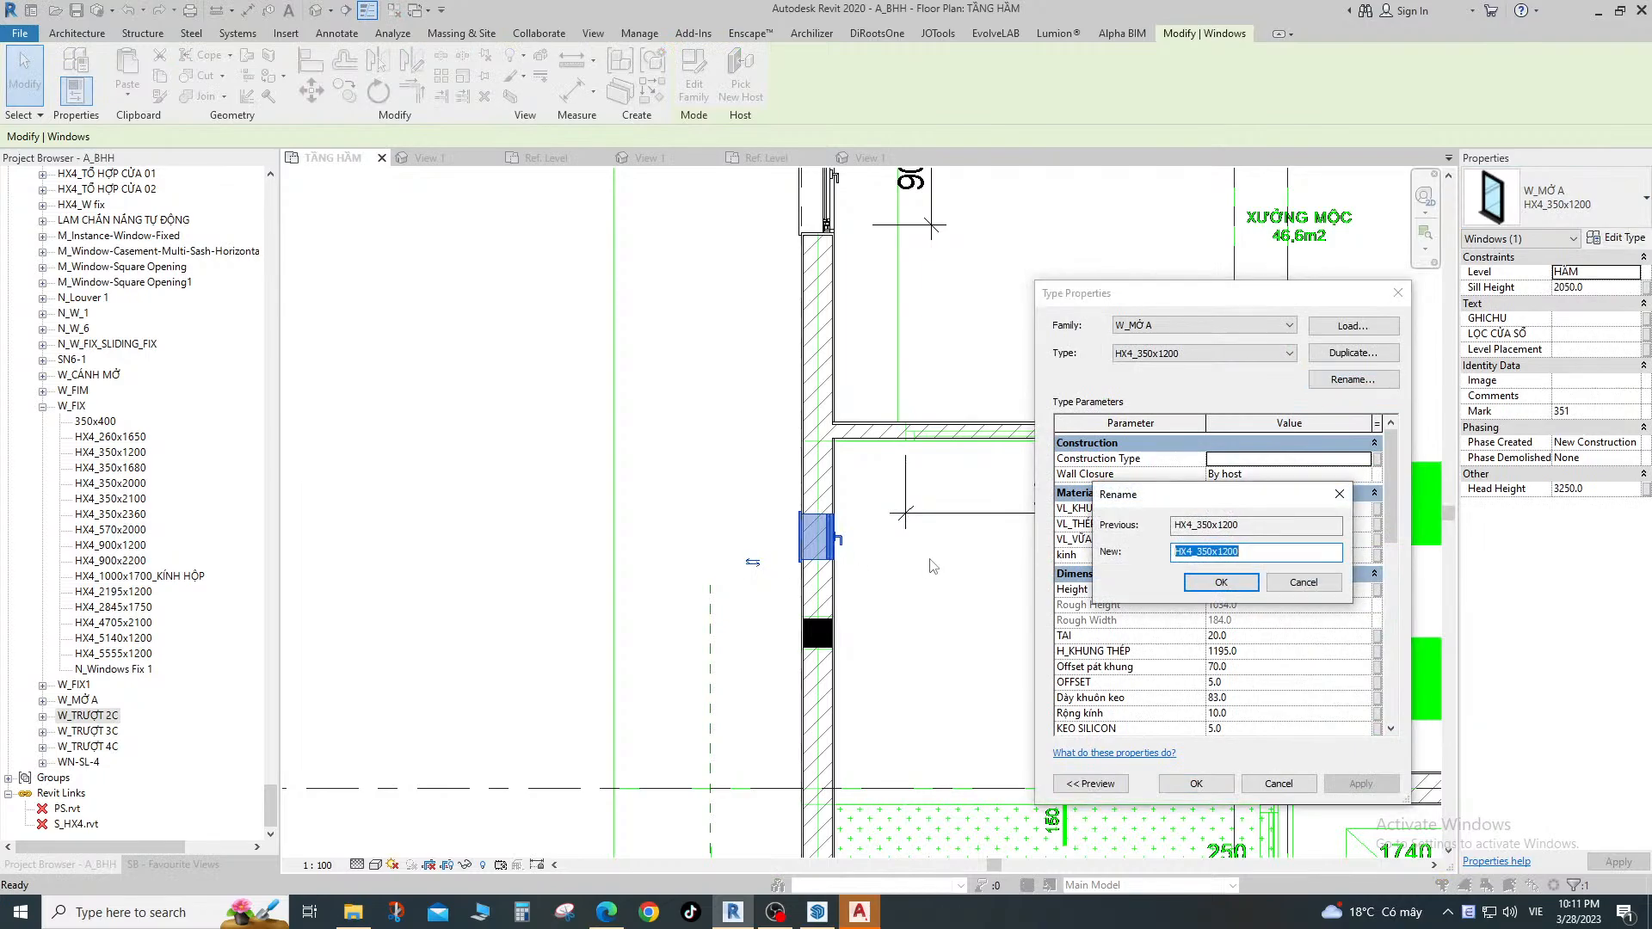
{"action": "left_click", "coordinate": [1208, 551]}
{"action": "key", "text": "BackSpace"}
{"action": "key", "text": "BackSpace"}
{"action": "key", "text": "BackSpace"}
{"action": "type", "text": "1200x450"}
{"action": "left_click_drag", "start_coordinate": [1193, 552], "coordinate": [1173, 552]}
{"action": "type", "text": "@"}
{"action": "key", "text": "Right"}
{"action": "key", "text": "Right"}
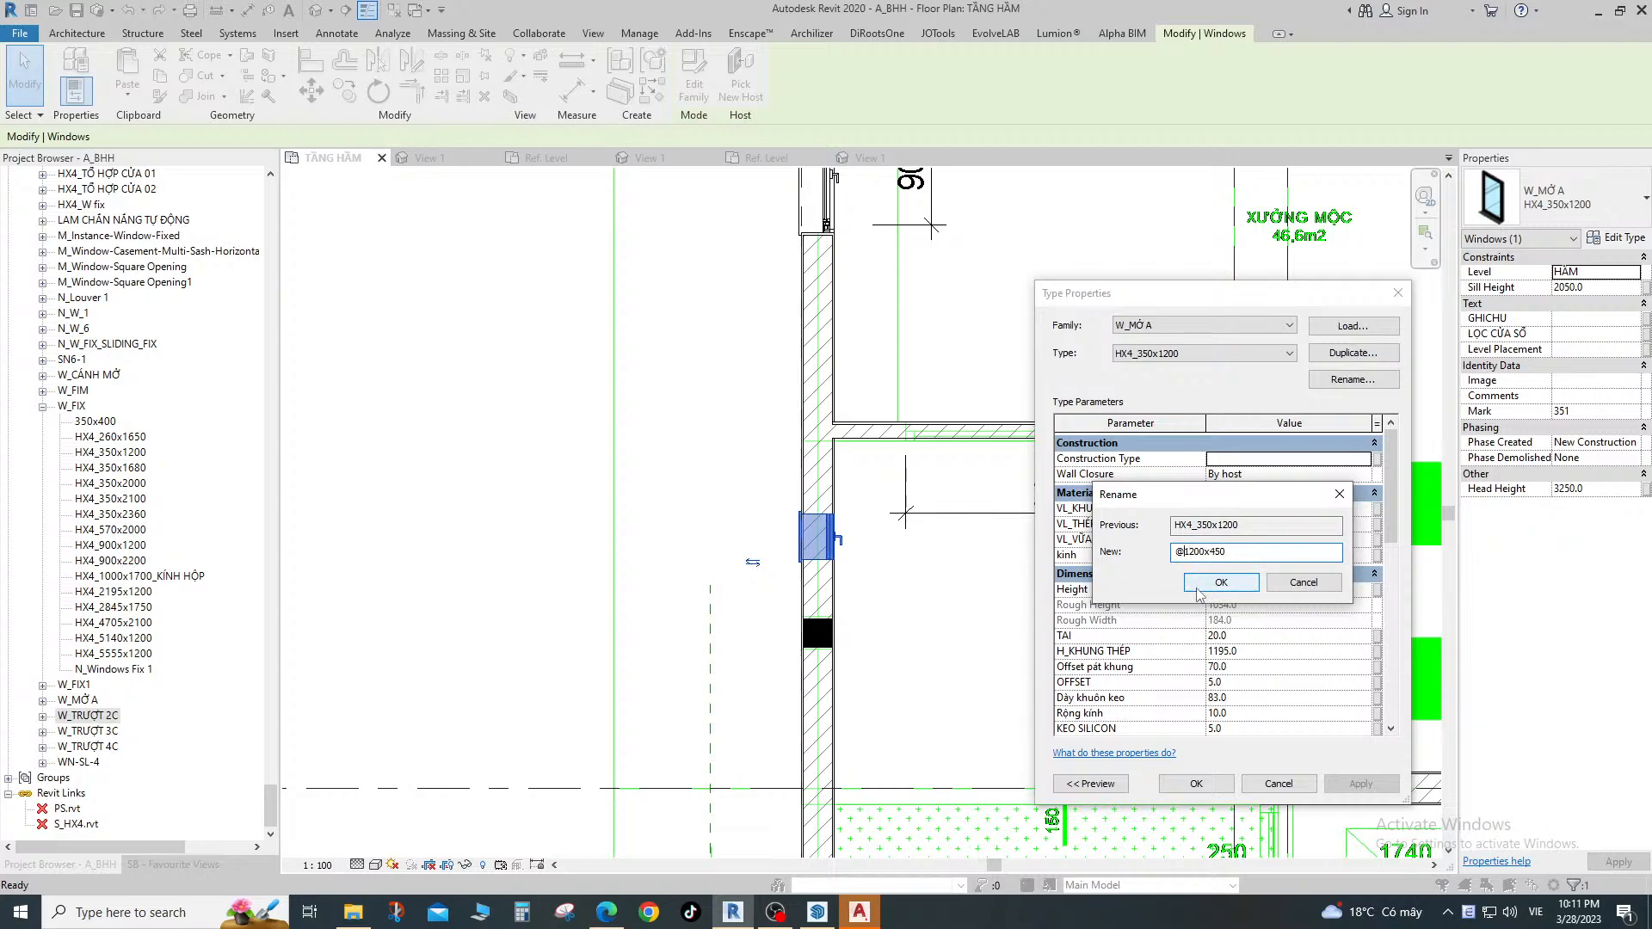
{"action": "left_click", "coordinate": [1220, 583]}
Set both the height and width of the @ 1200x450 window type to 450 and apply the type properties.
{"action": "left_click", "coordinate": [1278, 592]}
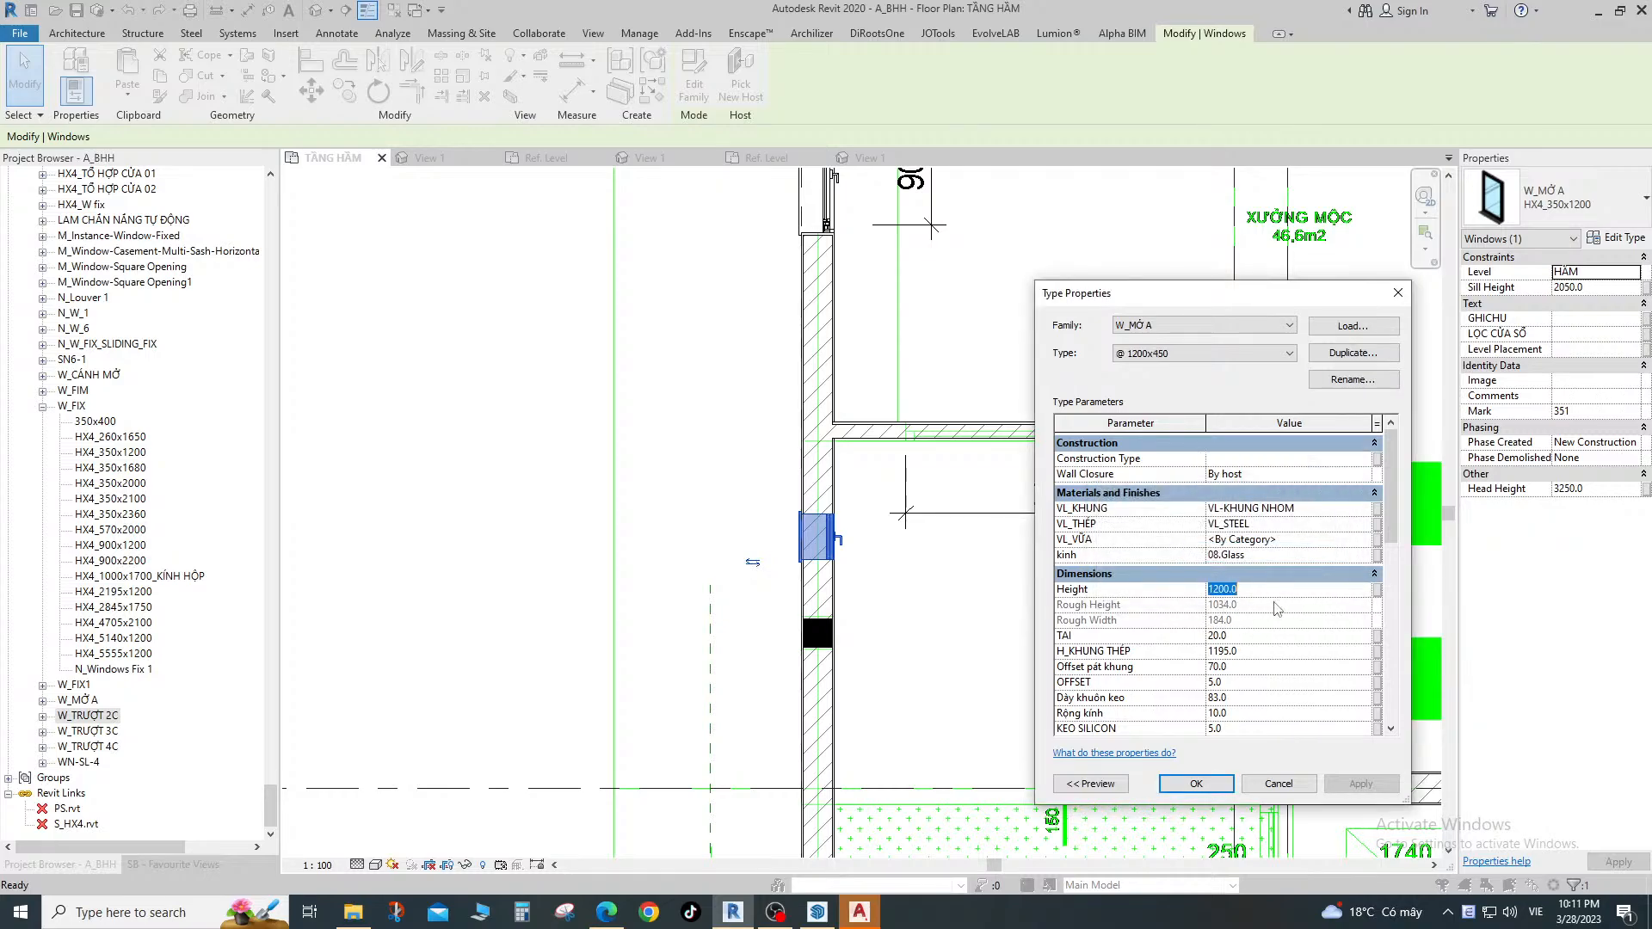
{"action": "type", "text": "450"}
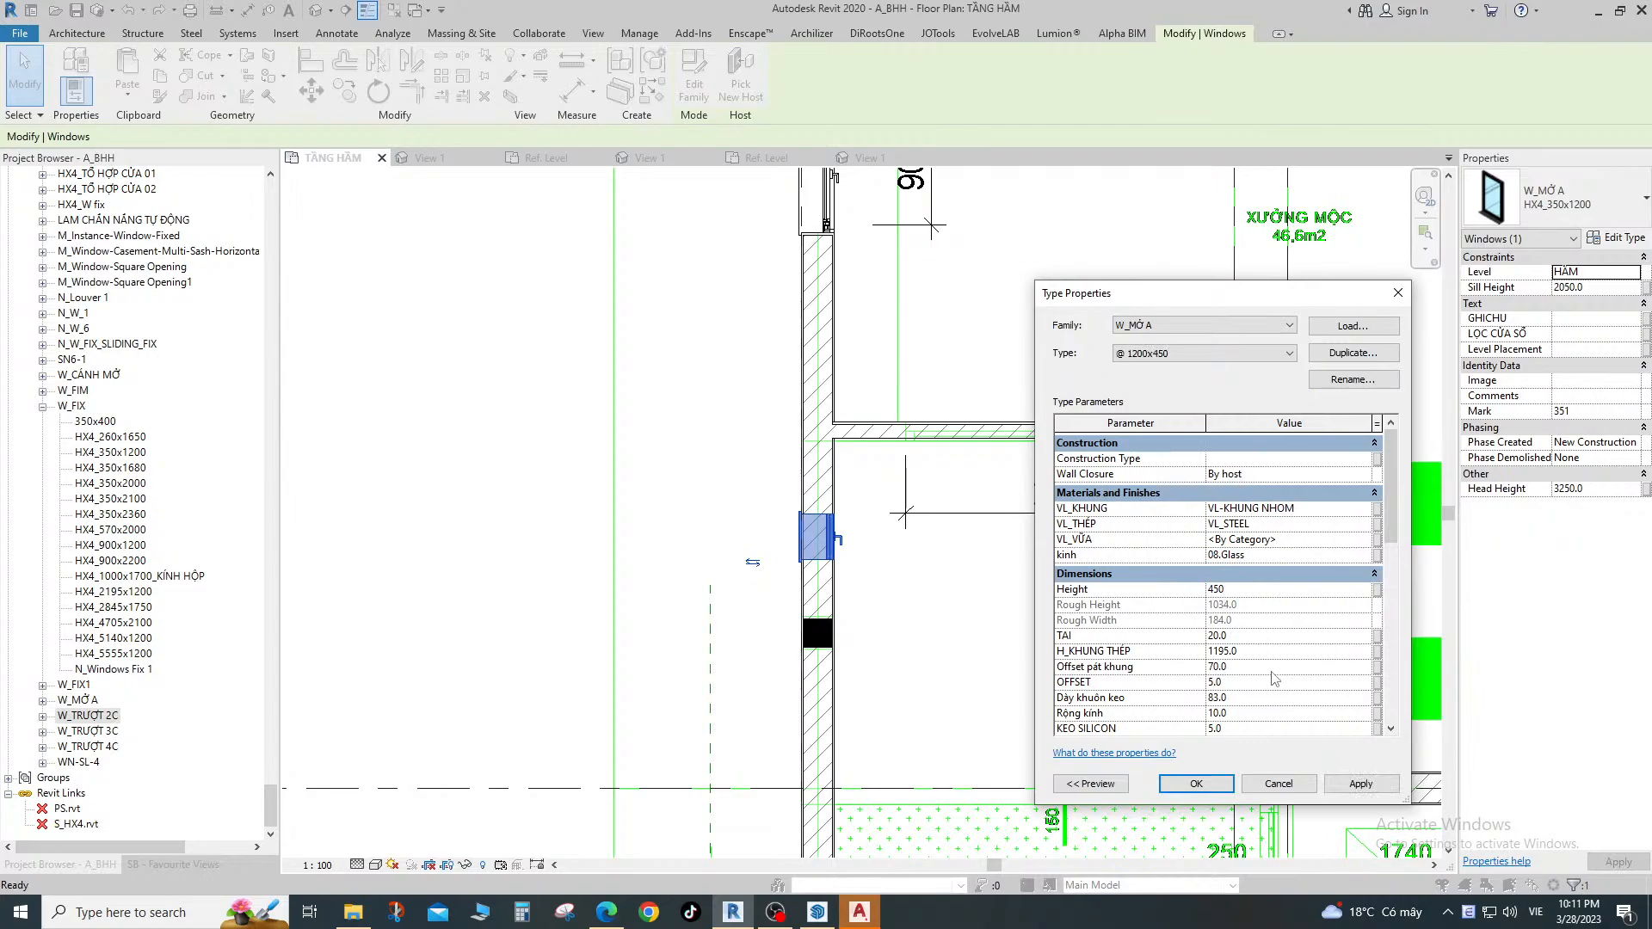
{"action": "scroll", "coordinate": [1244, 679], "scroll_direction": "down", "scroll_amount": 1}
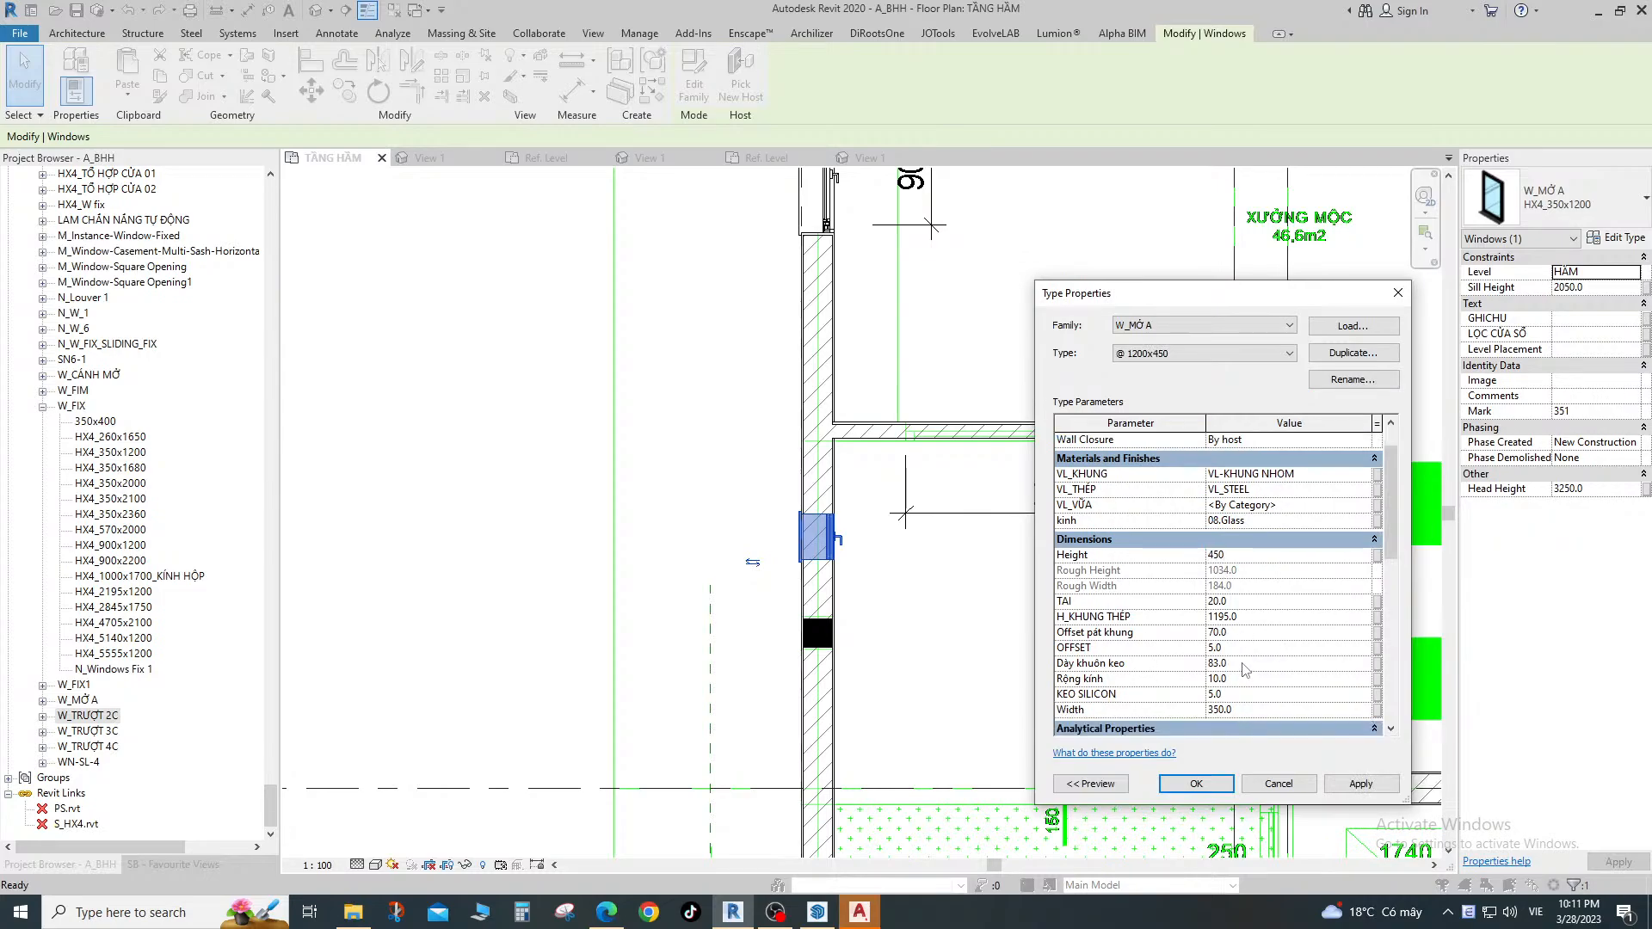
{"action": "left_click", "coordinate": [1246, 712]}
{"action": "double_click", "coordinate": [1245, 707]}
{"action": "type", "text": "450"}
{"action": "left_click", "coordinate": [1196, 783]}
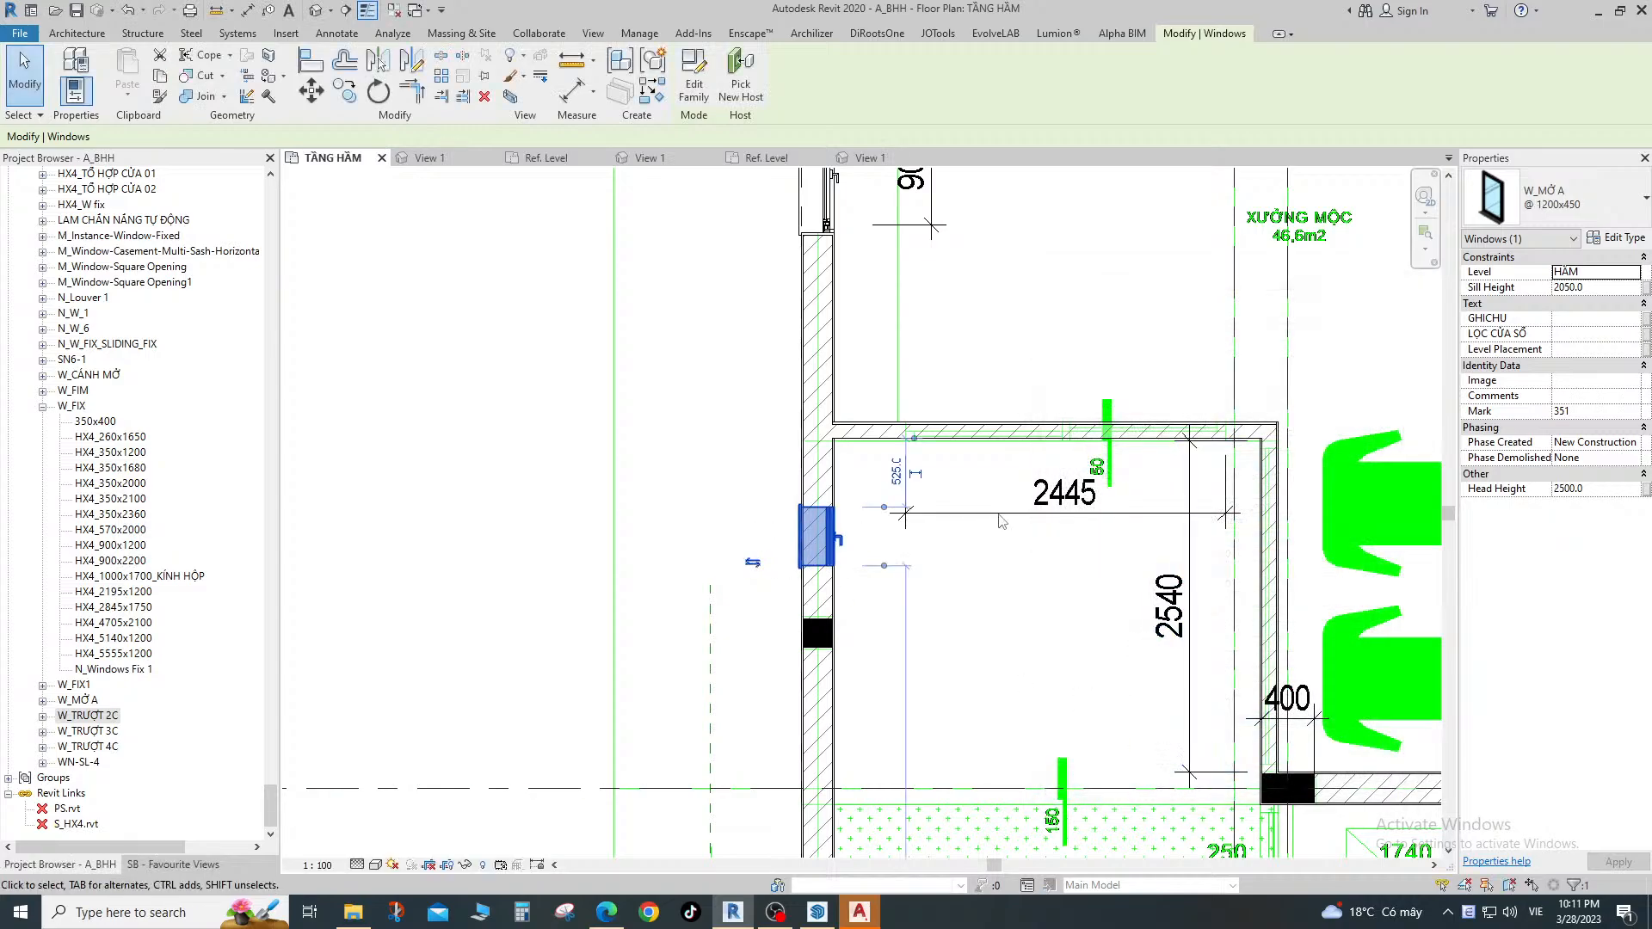
Review the dimension parameters of the @ 1200x450 type in its type properties.
{"action": "left_click", "coordinate": [1615, 237]}
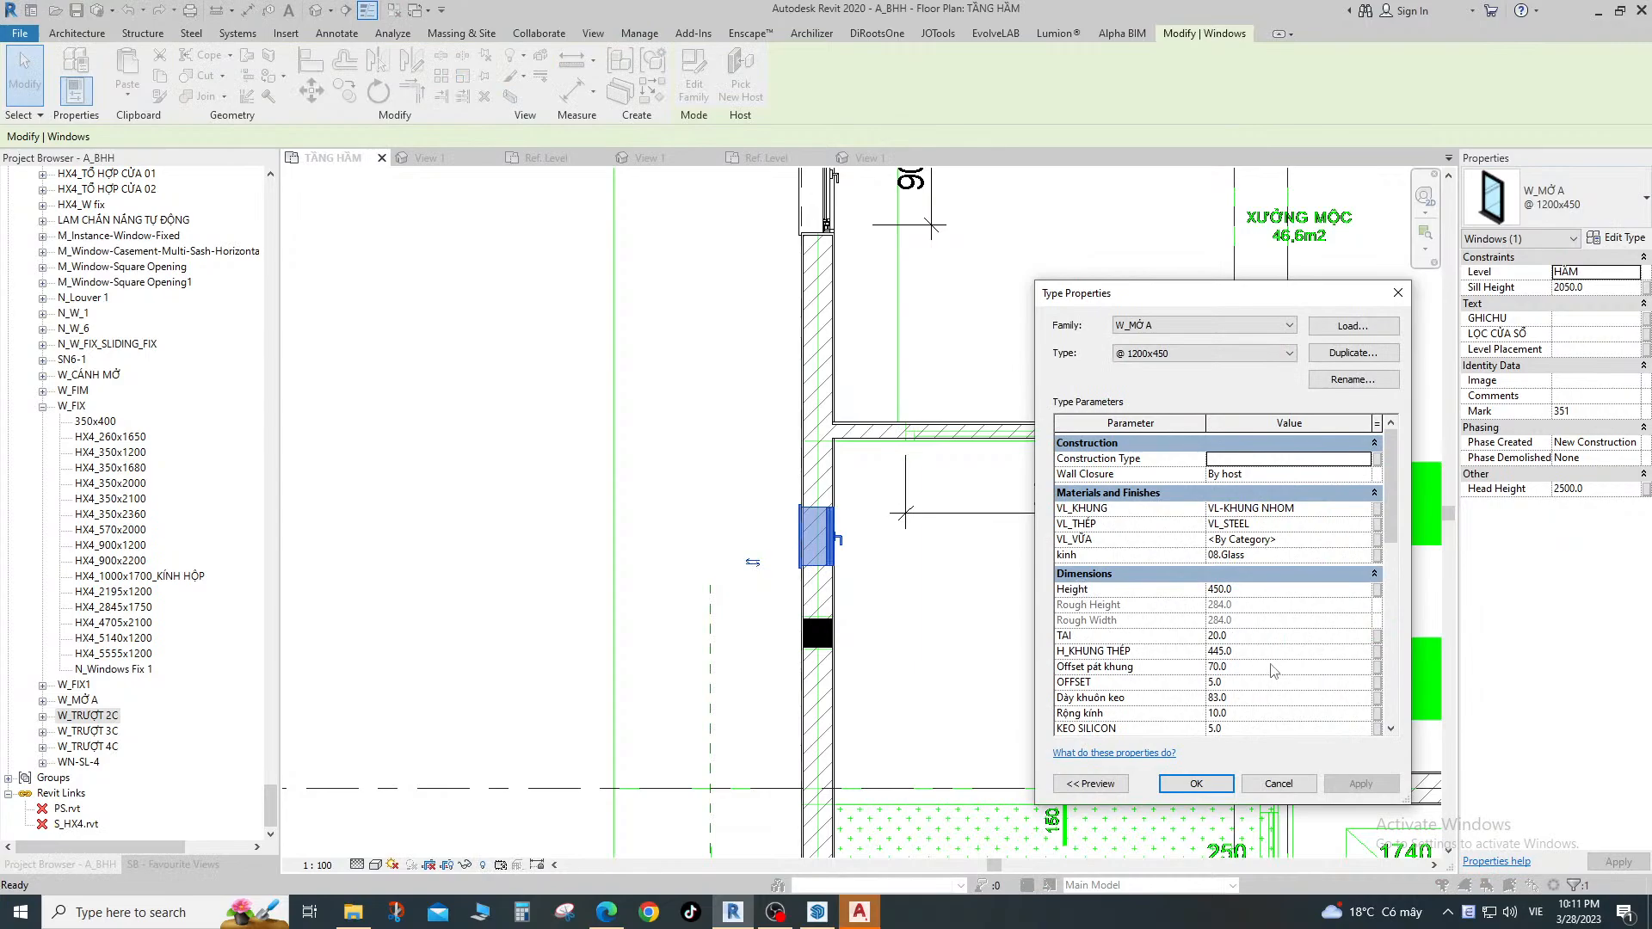
{"action": "scroll", "coordinate": [1250, 659], "scroll_direction": "down", "scroll_amount": 3}
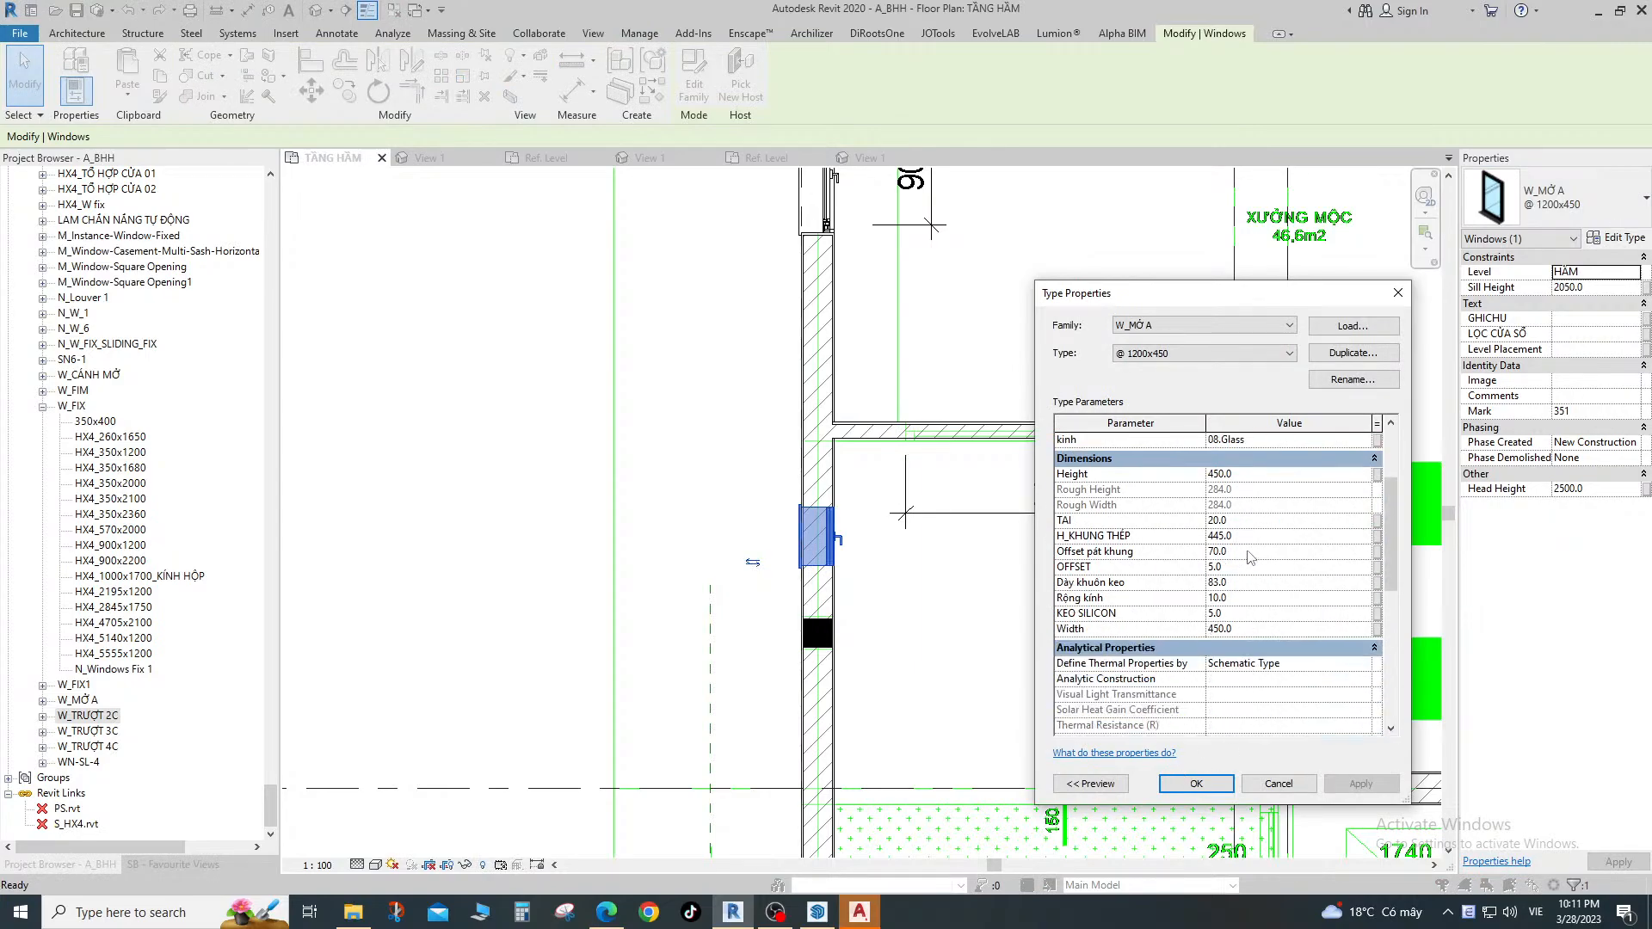
{"action": "scroll", "coordinate": [1215, 671], "scroll_direction": "up", "scroll_amount": 3}
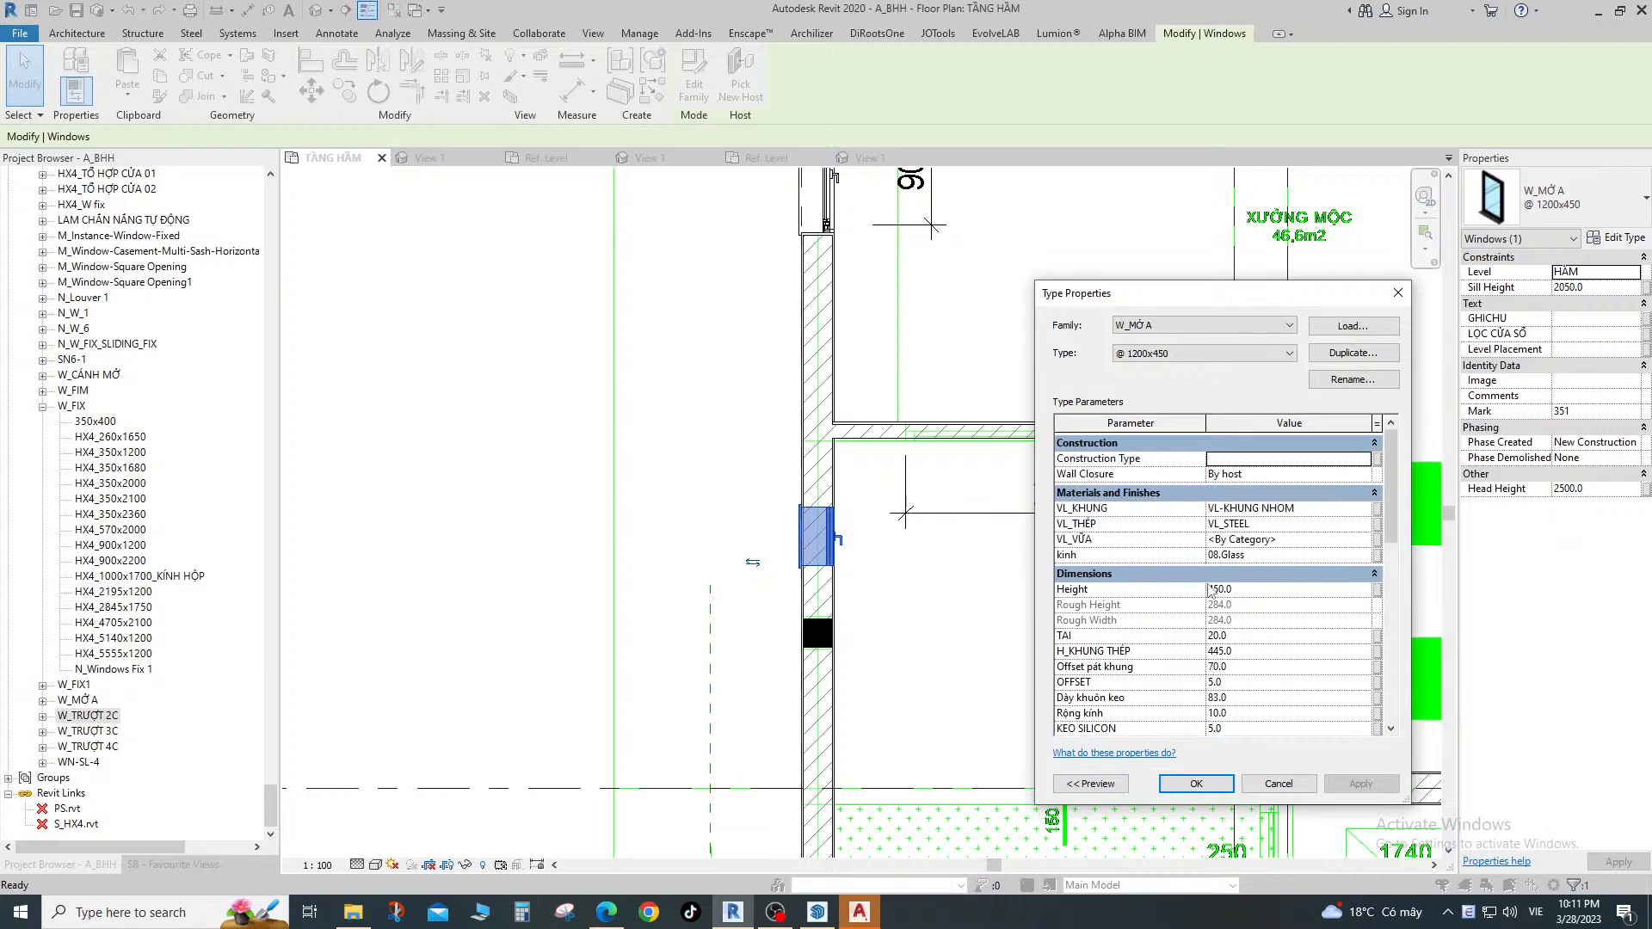
{"action": "scroll", "coordinate": [1216, 593], "scroll_direction": "down", "scroll_amount": 3}
{"action": "left_click", "coordinate": [1196, 784]}
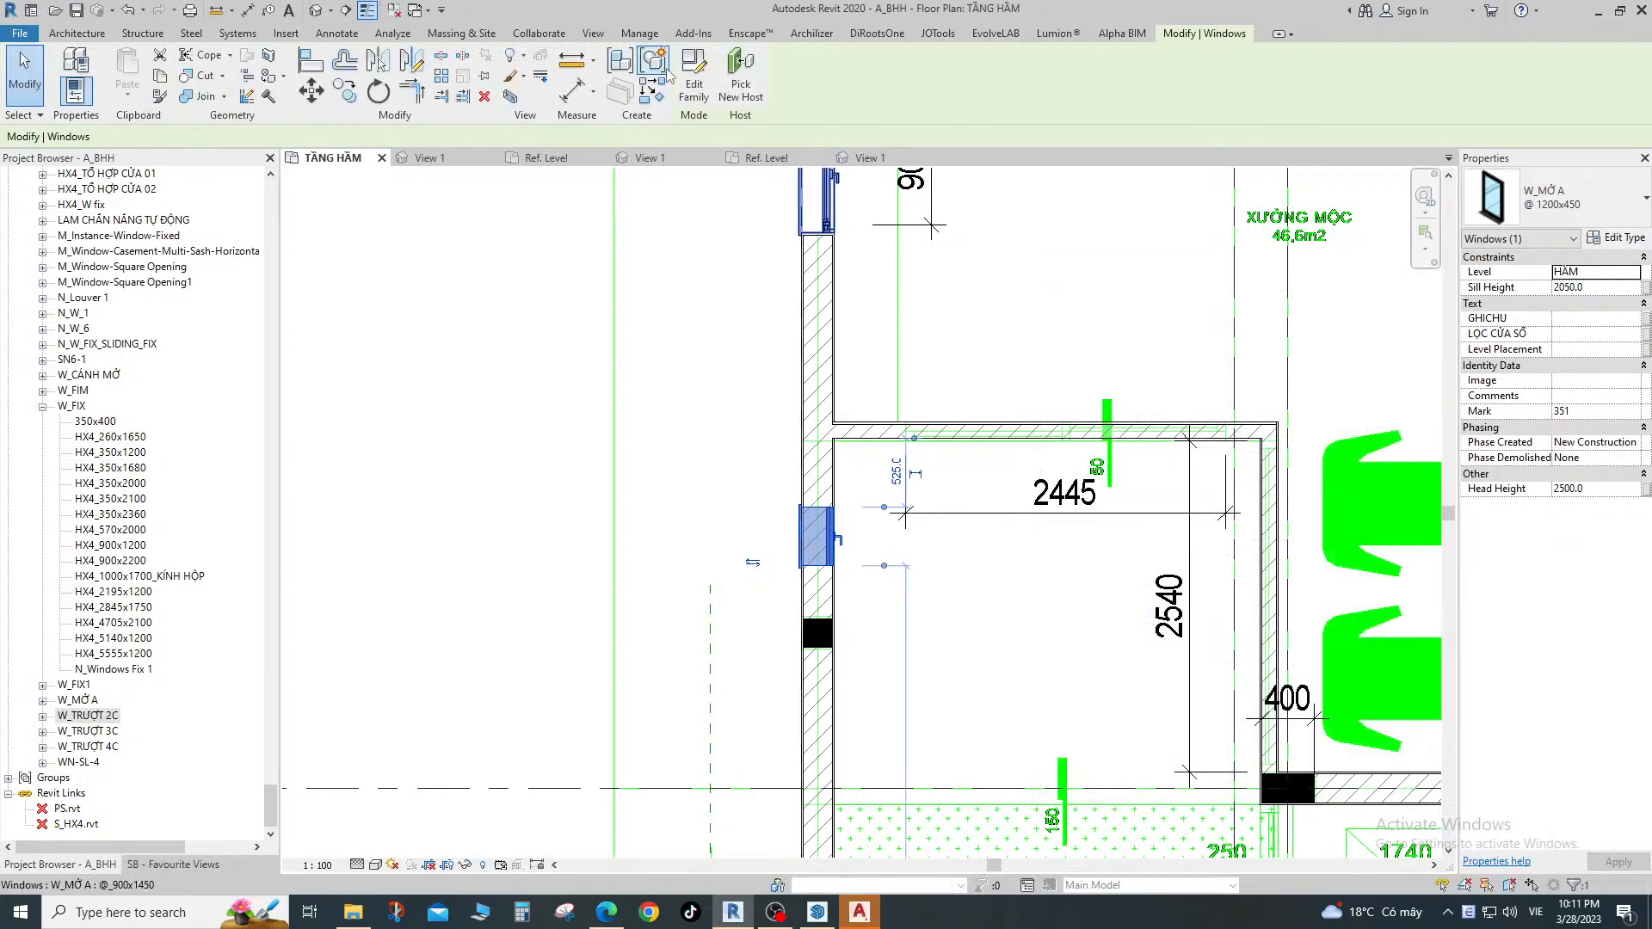
Open the W_MỞ A window family for editing and look over its family types.
{"action": "left_click", "coordinate": [692, 78]}
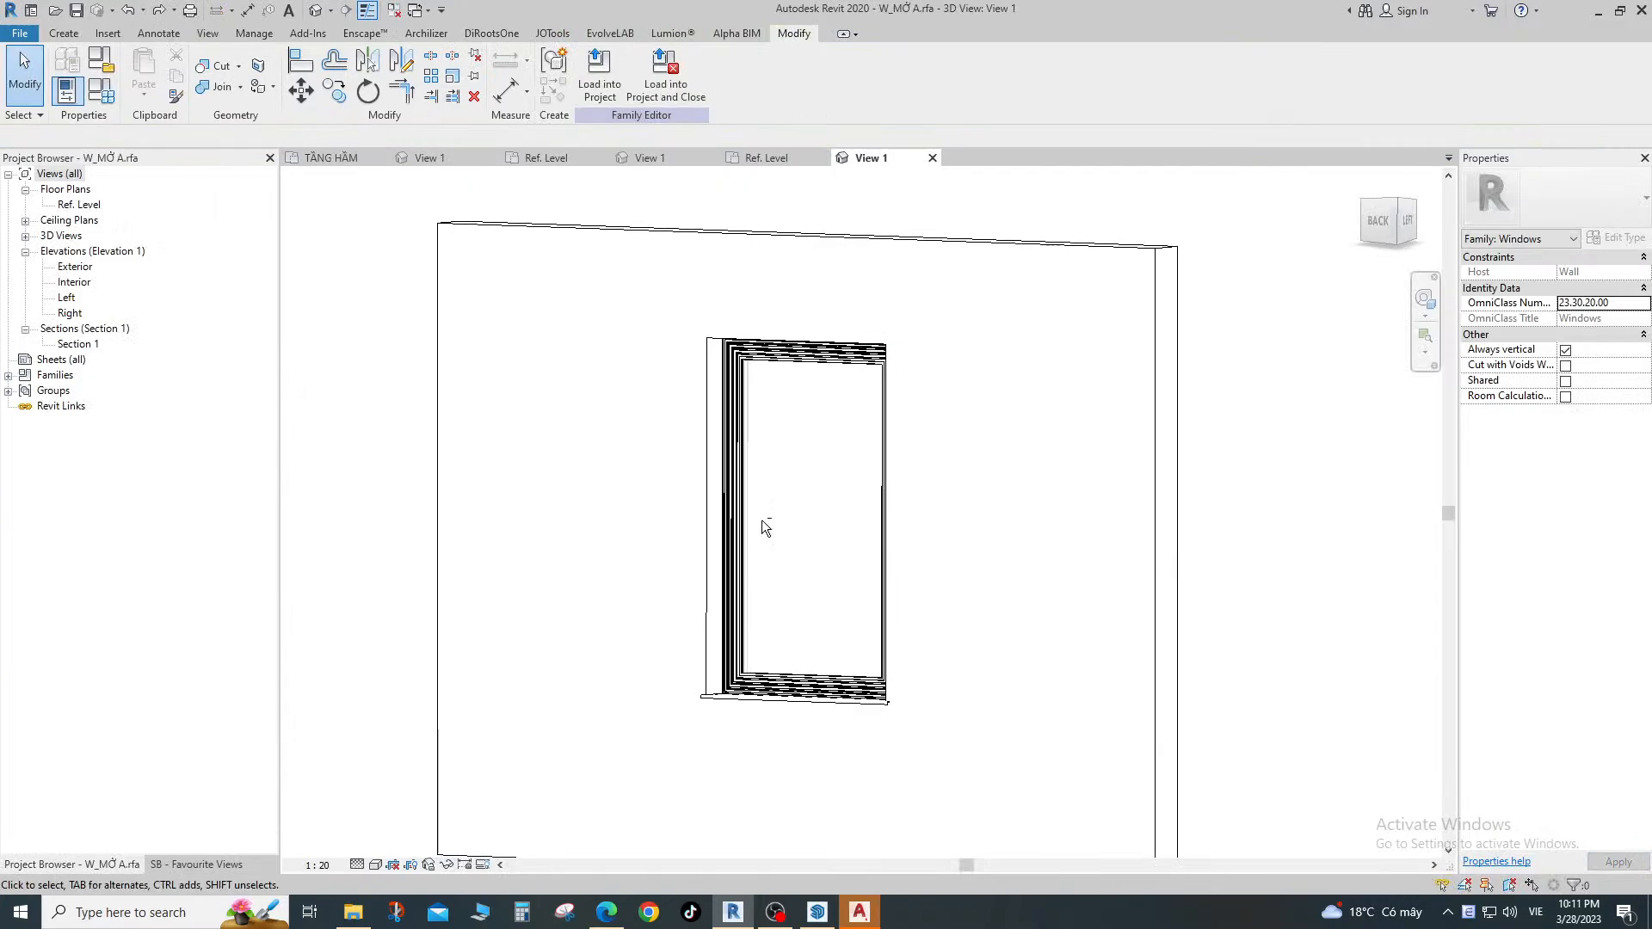
{"action": "left_click", "coordinate": [101, 91]}
{"action": "key", "text": "Escape"}
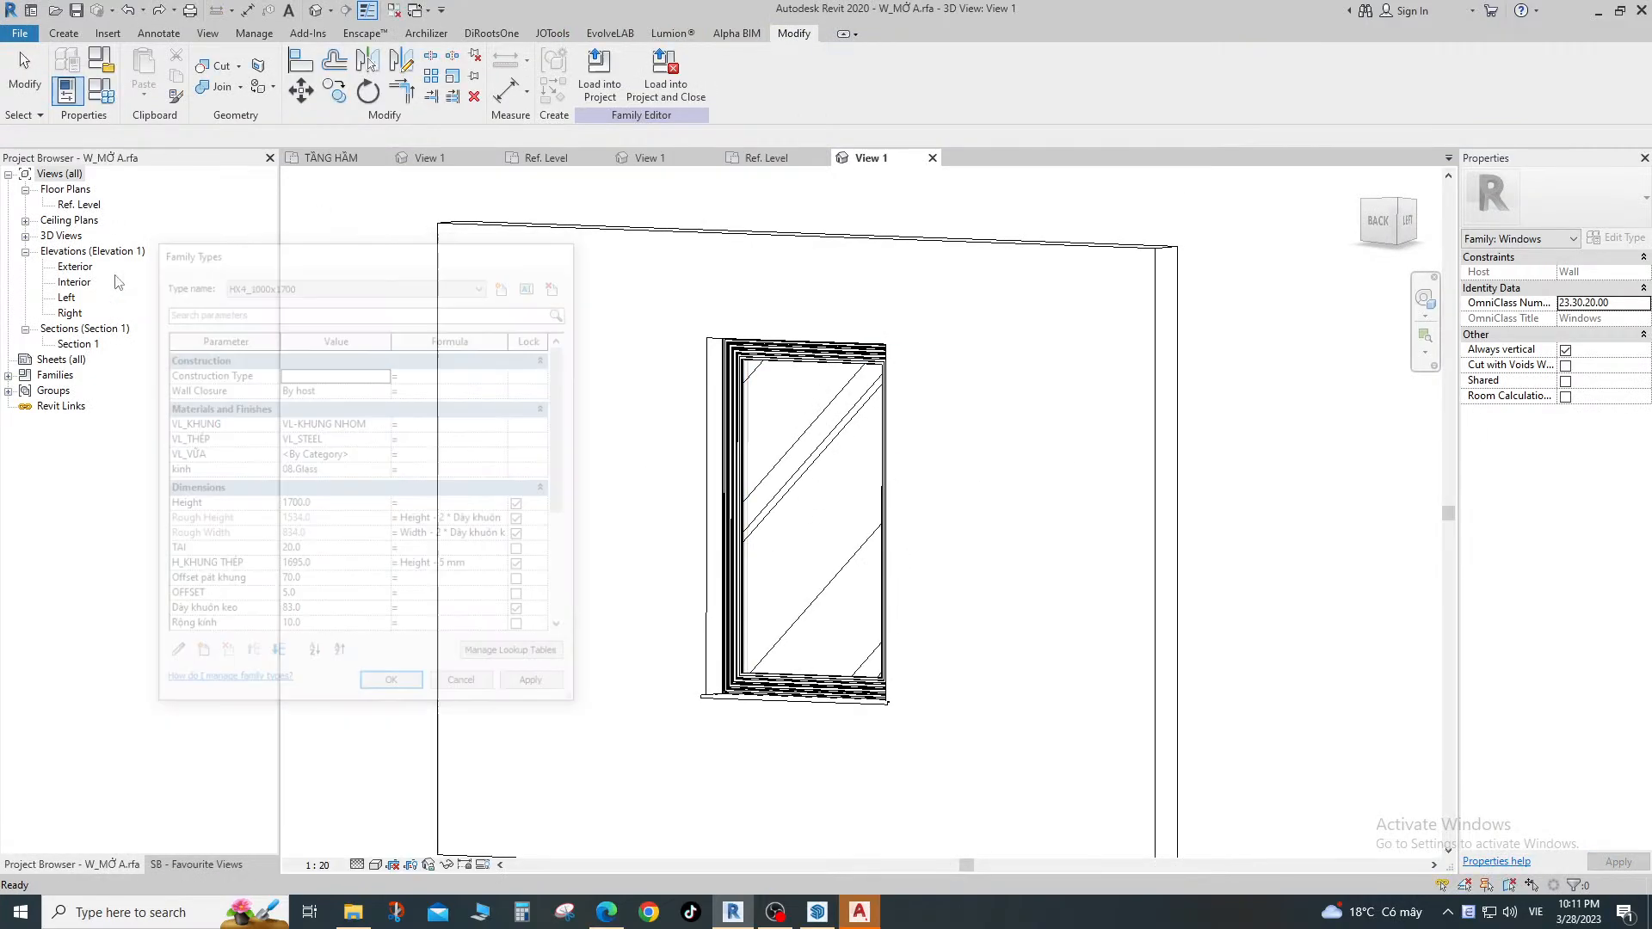
Examine the window frame, reference planes and Width dimension in the family's Ref. Level floor plan, and close that view.
{"action": "left_click", "coordinate": [89, 220]}
{"action": "double_click", "coordinate": [90, 220]}
{"action": "double_click", "coordinate": [80, 205]}
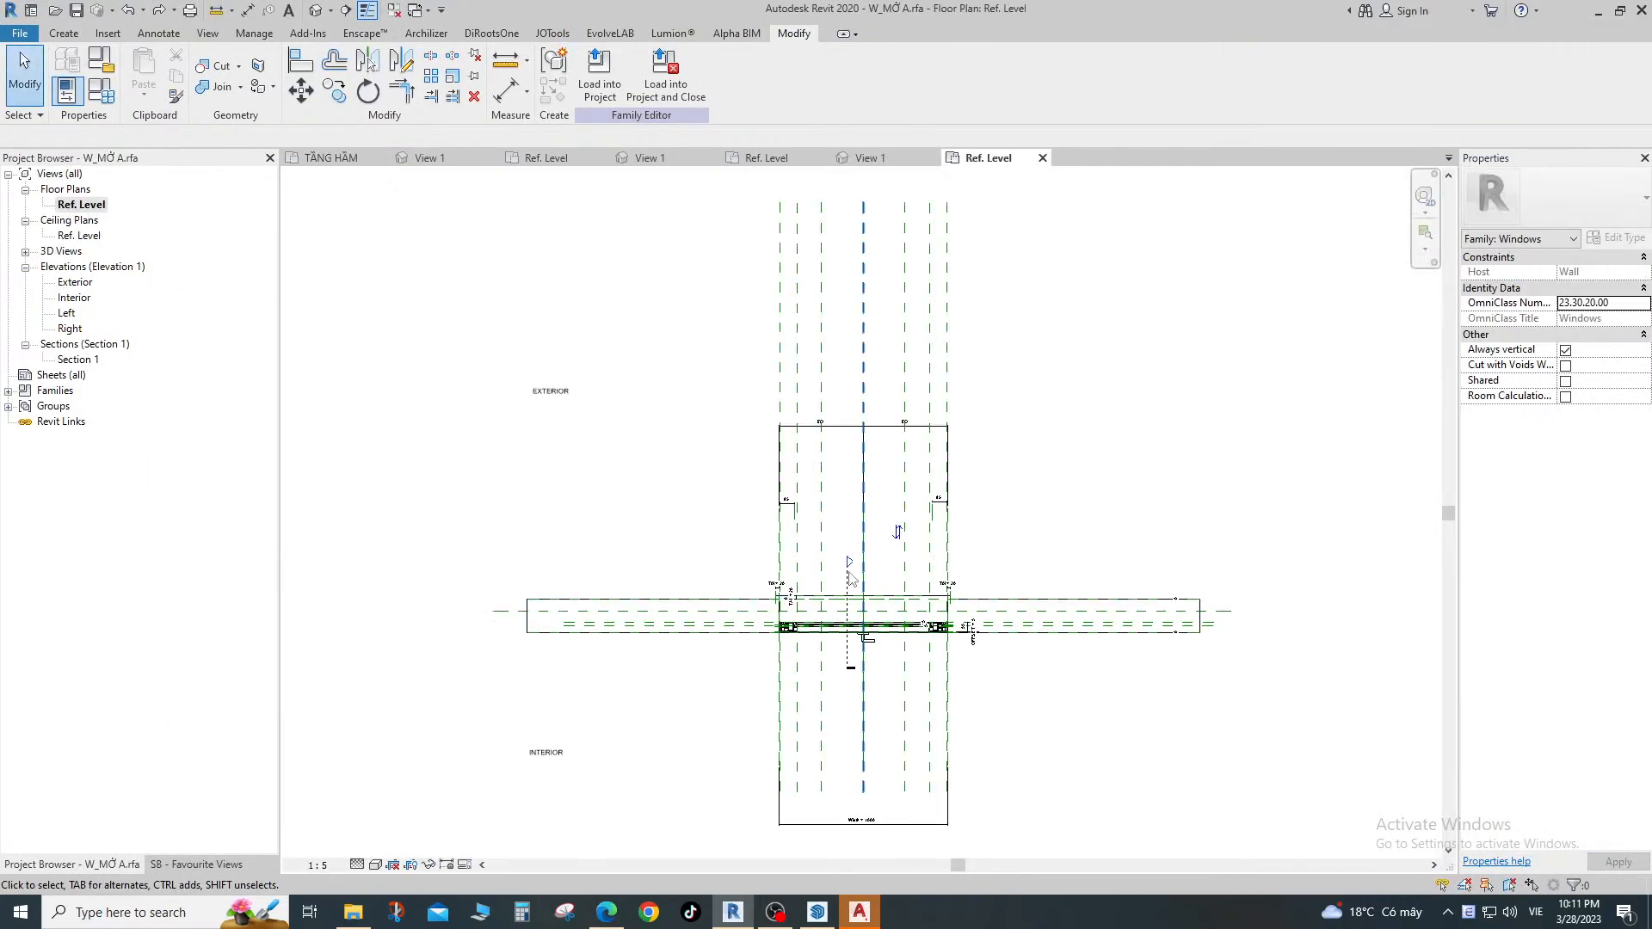
{"action": "scroll", "coordinate": [845, 642], "scroll_direction": "up", "scroll_amount": 1}
{"action": "middle_click_drag", "start_coordinate": [844, 642], "coordinate": [893, 510]}
{"action": "scroll", "coordinate": [907, 578], "scroll_direction": "down", "scroll_amount": 3}
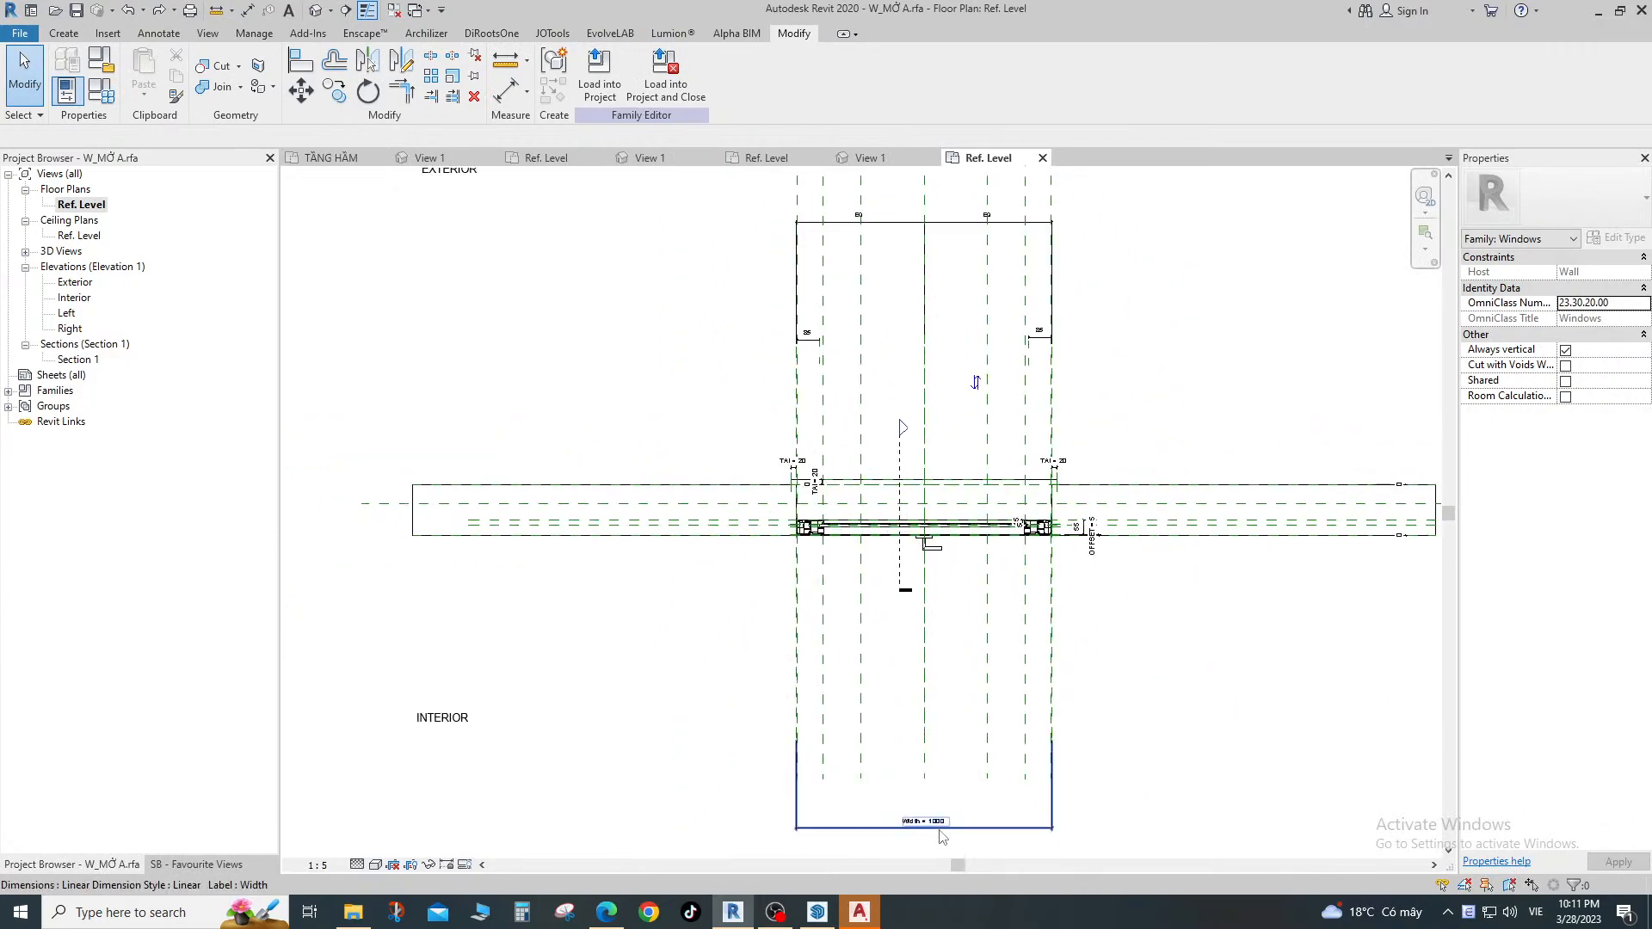
{"action": "middle_click_drag", "start_coordinate": [951, 793], "coordinate": [945, 750]}
{"action": "scroll", "coordinate": [948, 755], "scroll_direction": "up", "scroll_amount": 1}
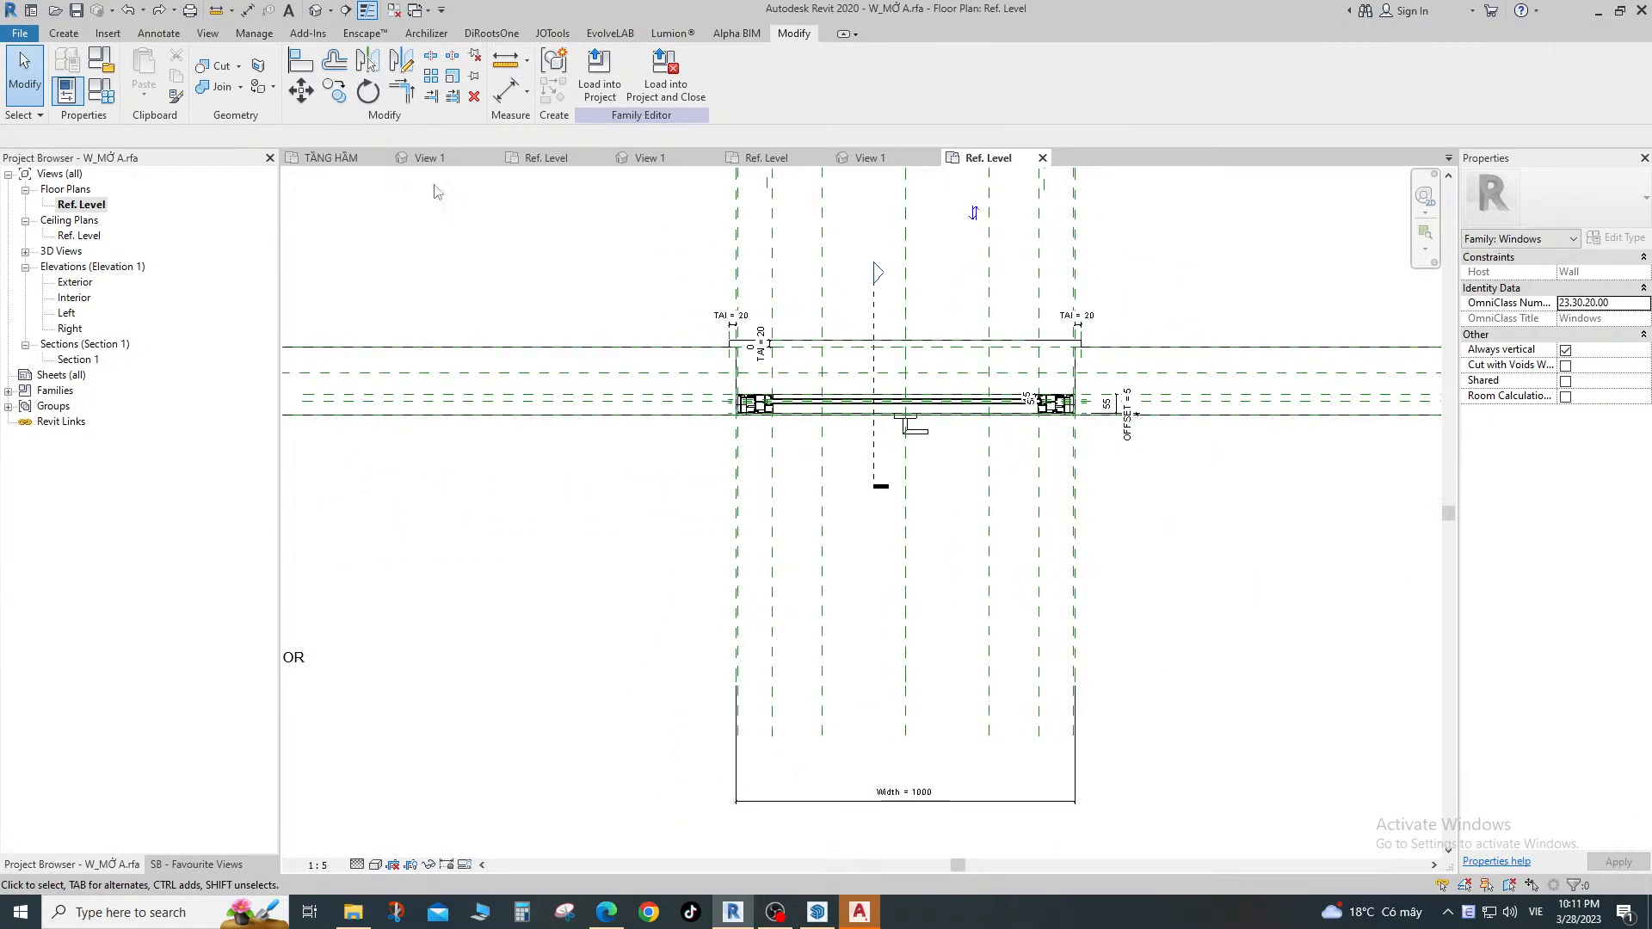
{"action": "left_click", "coordinate": [1042, 158]}
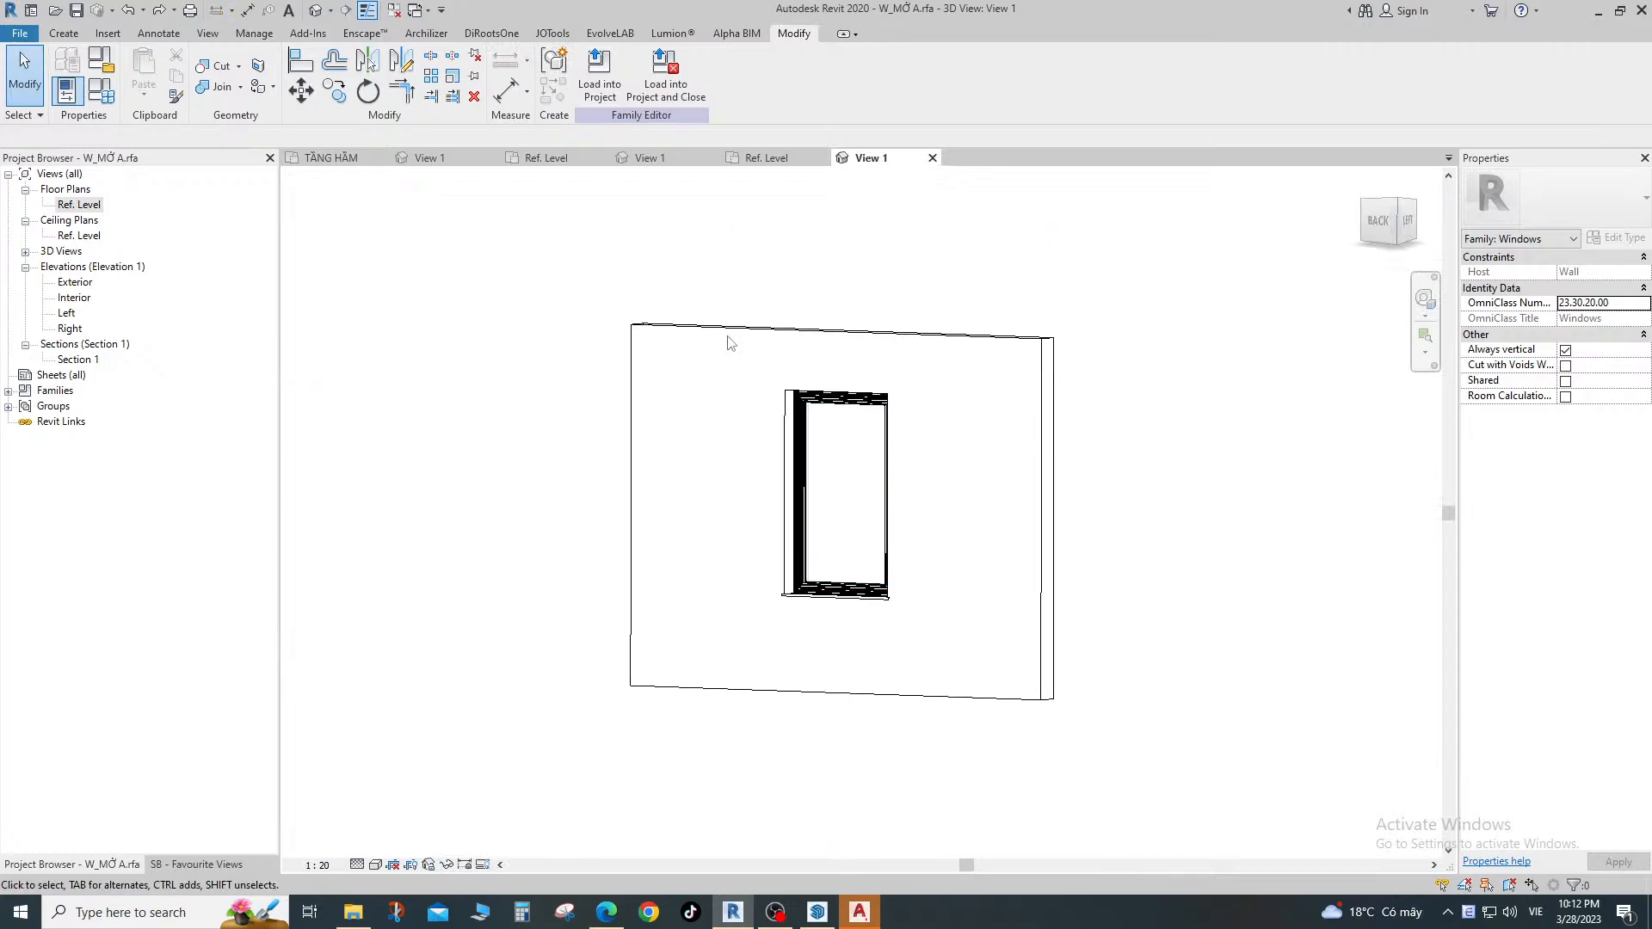
Close the W_MỞ A family without saving and set the width of the @ 1200x450 window type to 1200.
{"action": "left_click", "coordinate": [932, 158]}
{"action": "left_click", "coordinate": [859, 454]}
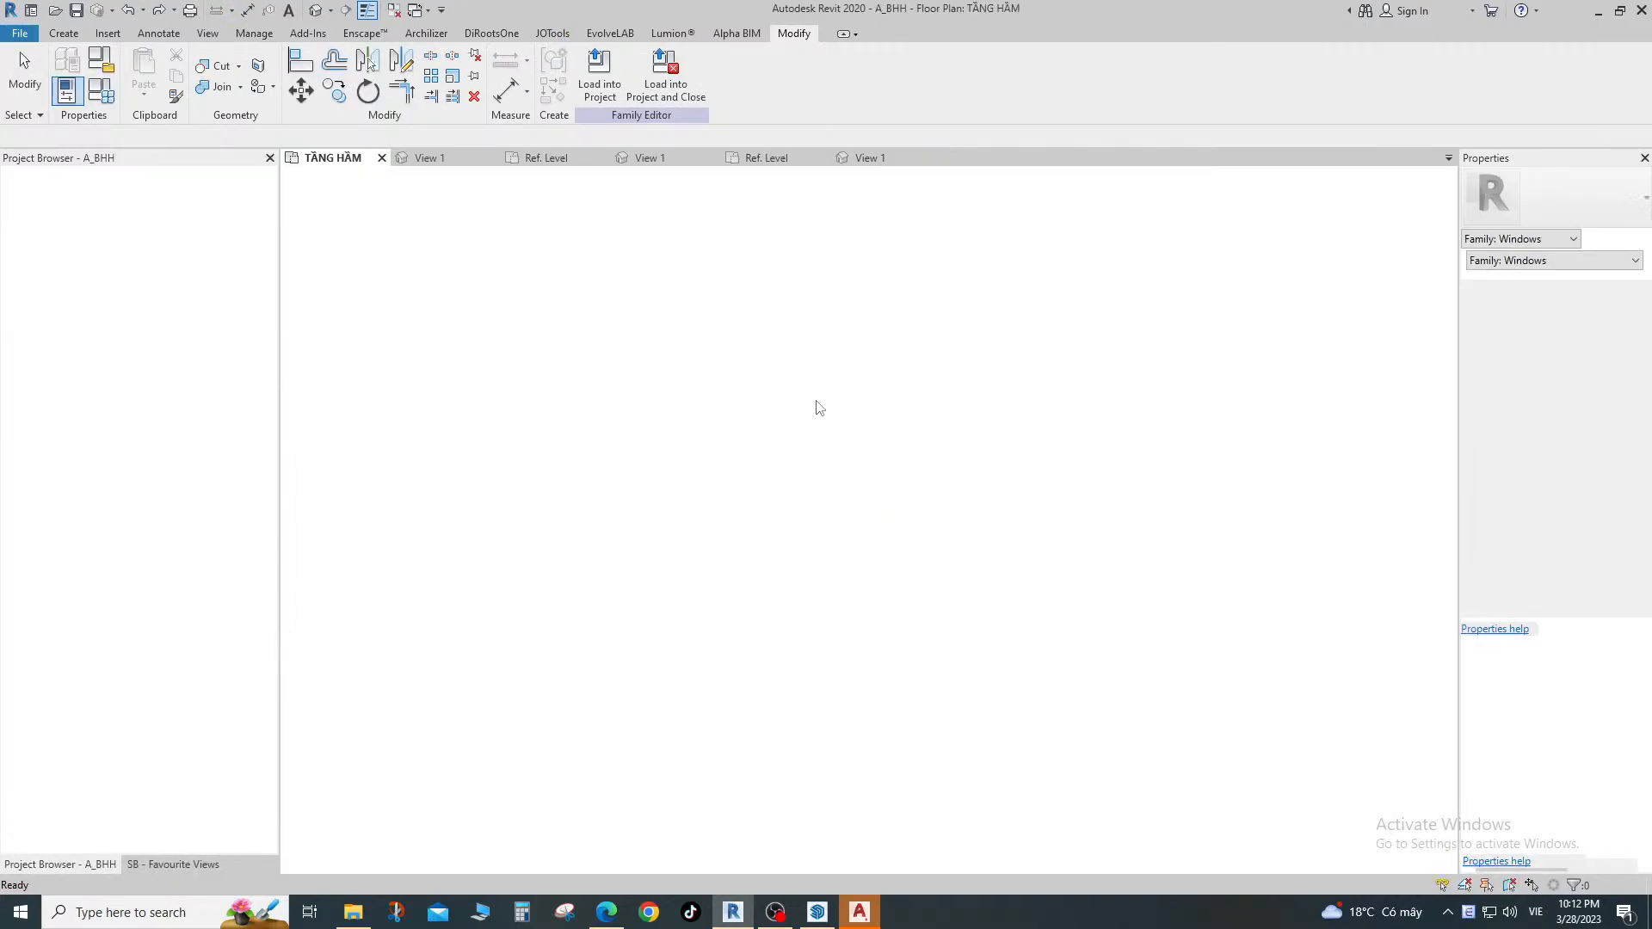
{"action": "left_click", "coordinate": [815, 535]}
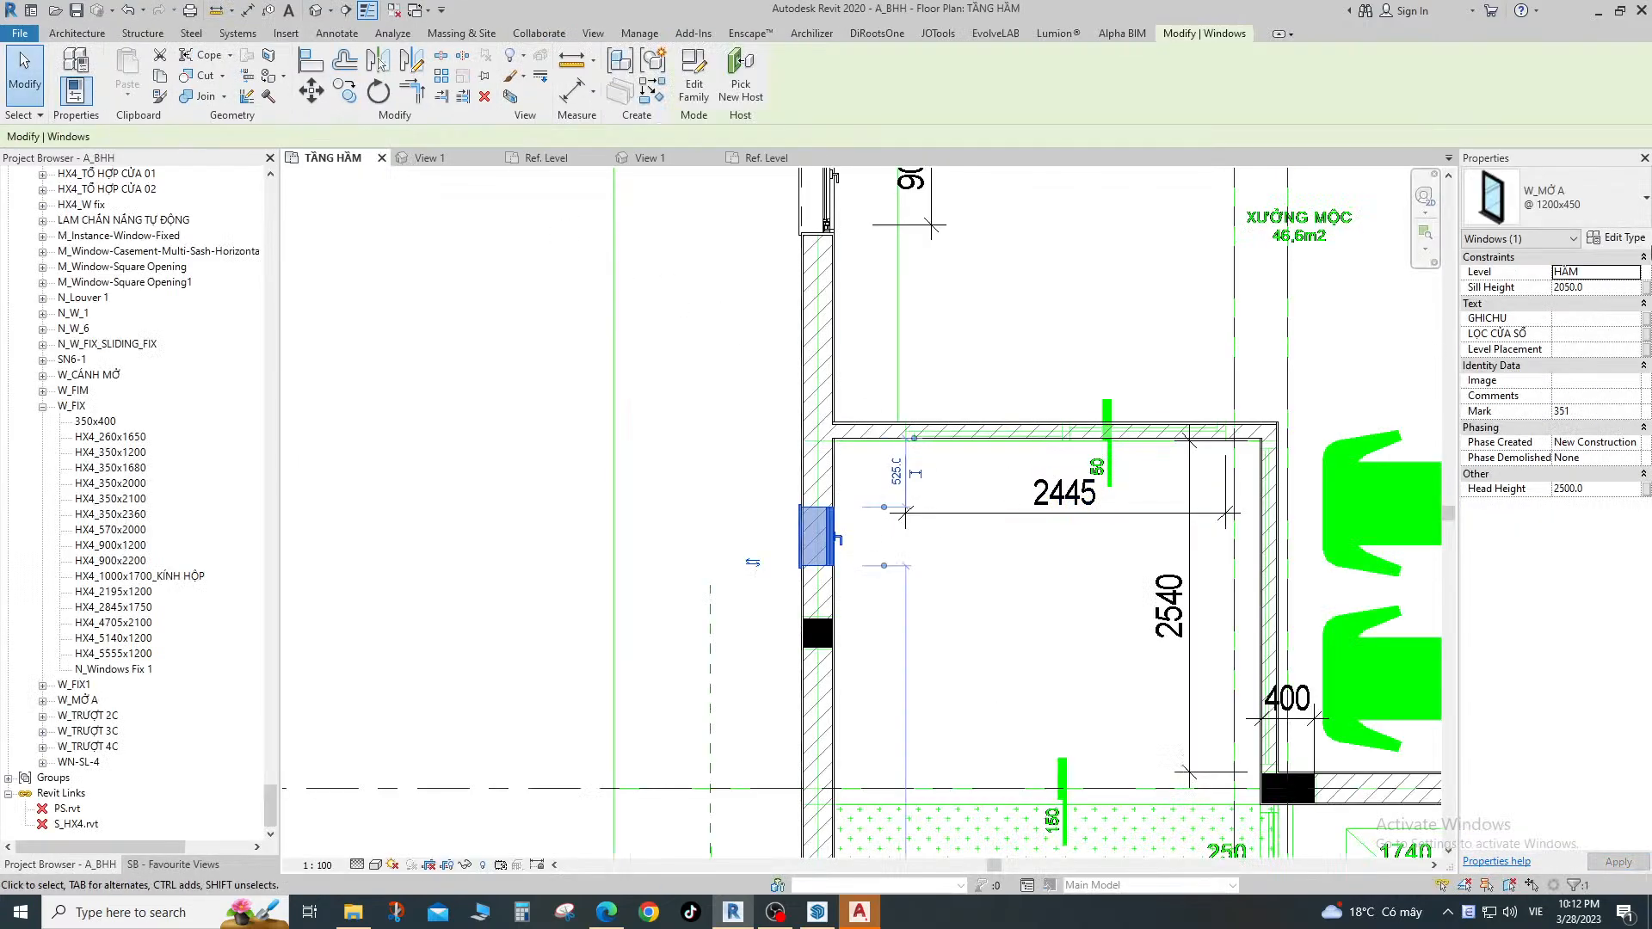
{"action": "left_click", "coordinate": [1617, 238]}
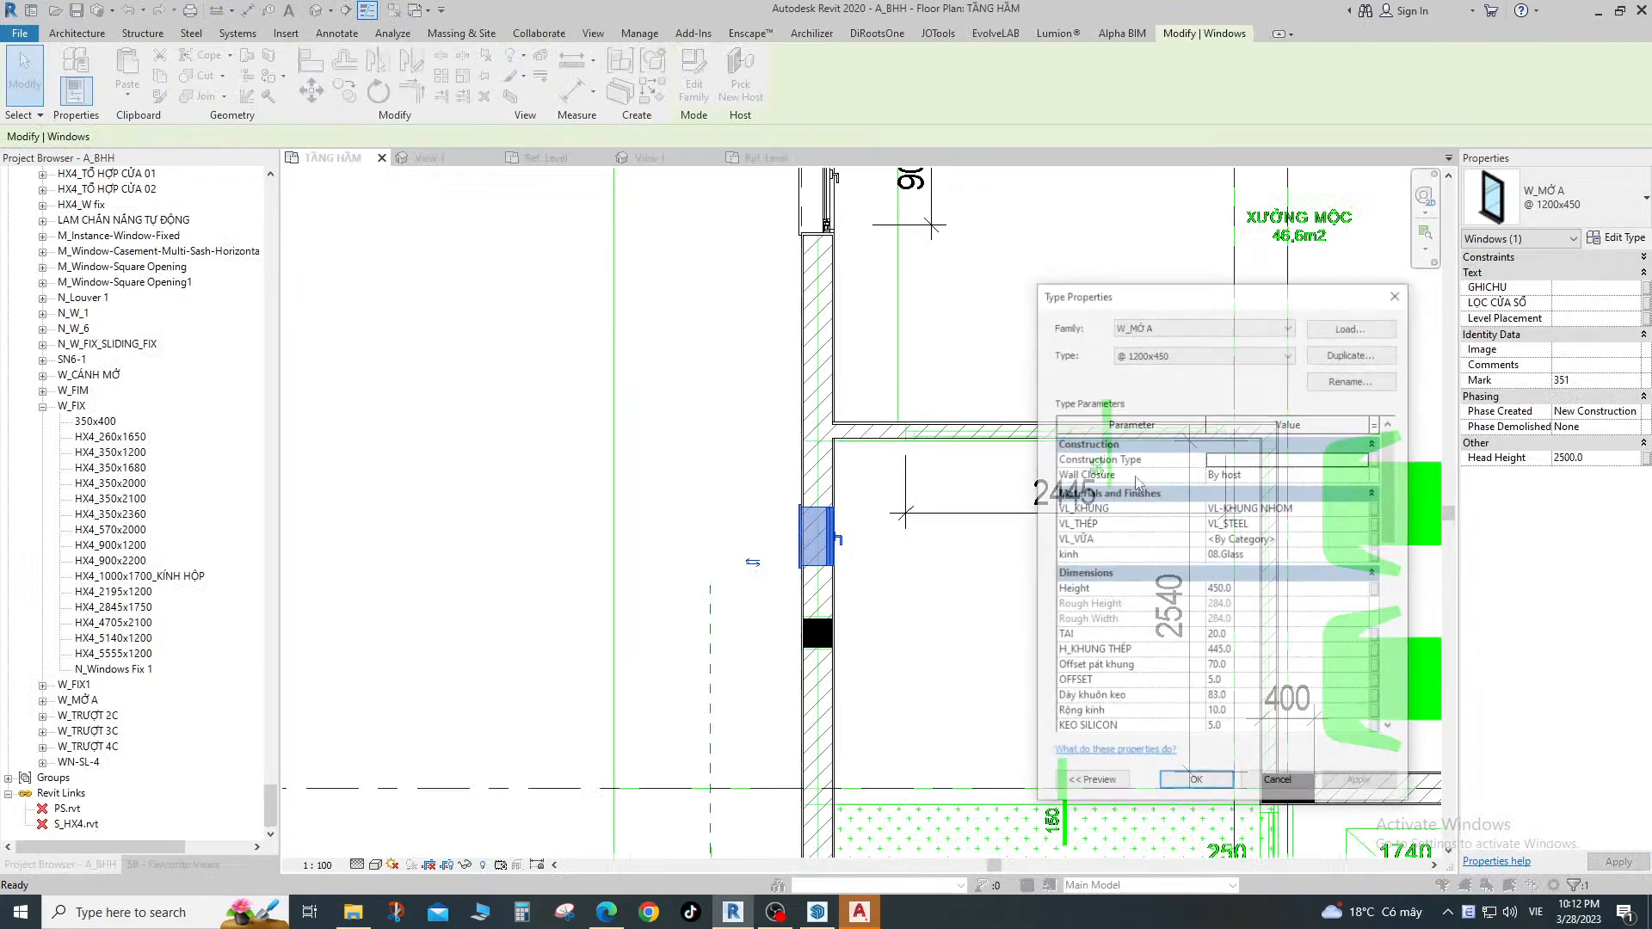
{"action": "left_click", "coordinate": [1279, 577]}
{"action": "left_click", "coordinate": [1280, 575]}
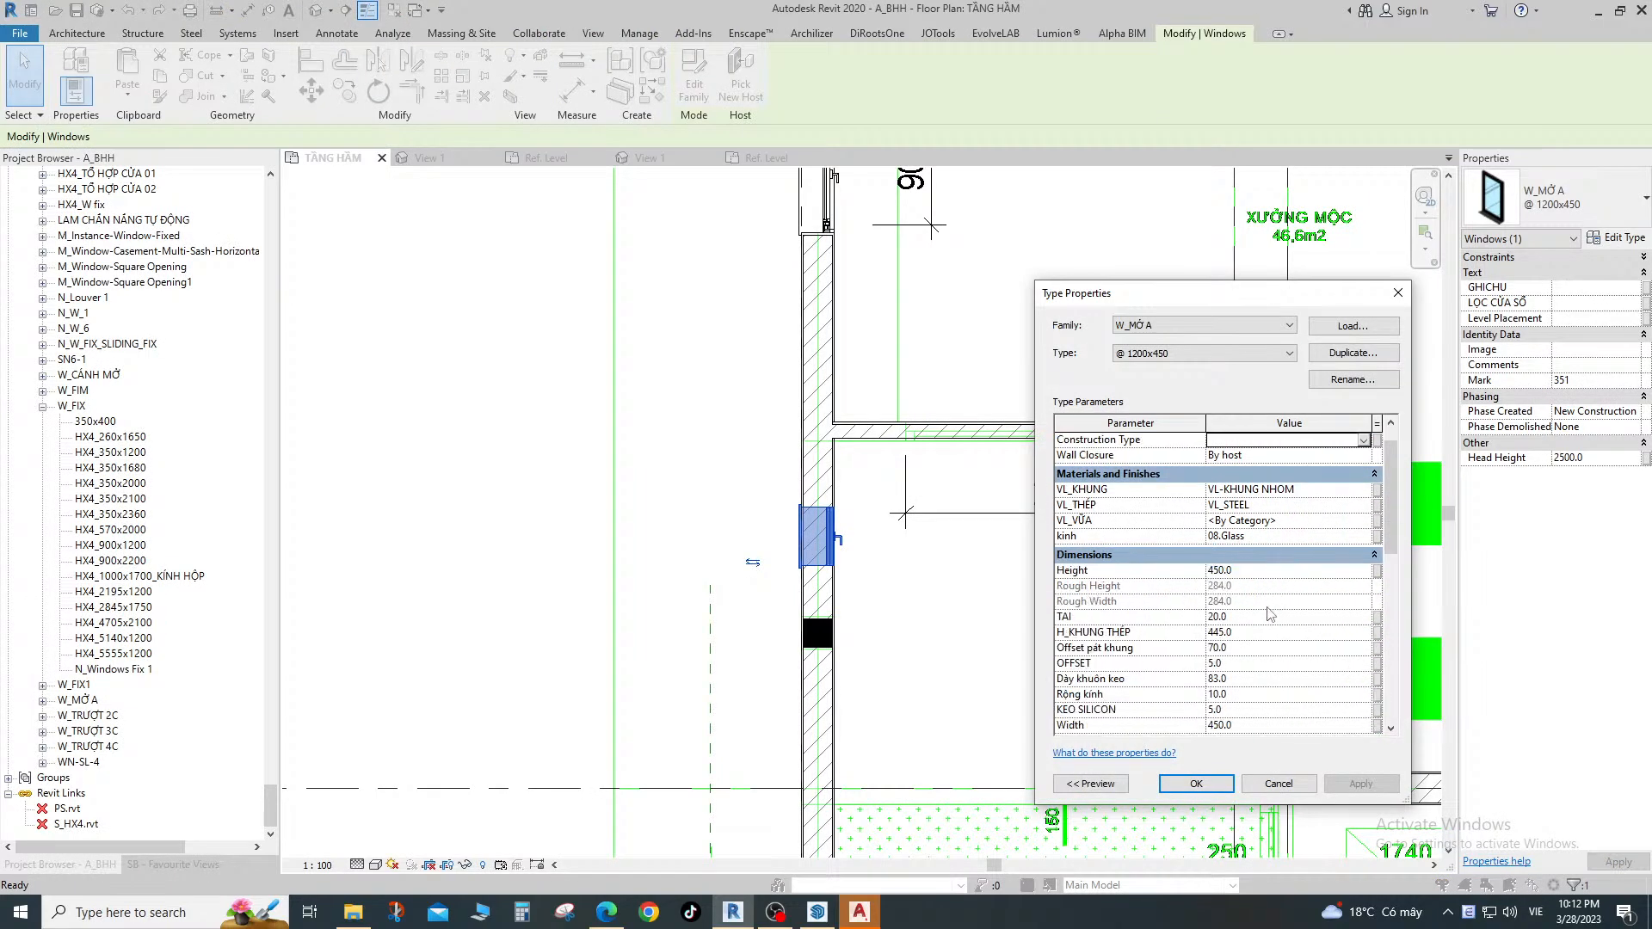
{"action": "scroll", "coordinate": [1255, 645], "scroll_direction": "down", "scroll_amount": 1}
{"action": "left_click", "coordinate": [1252, 688]}
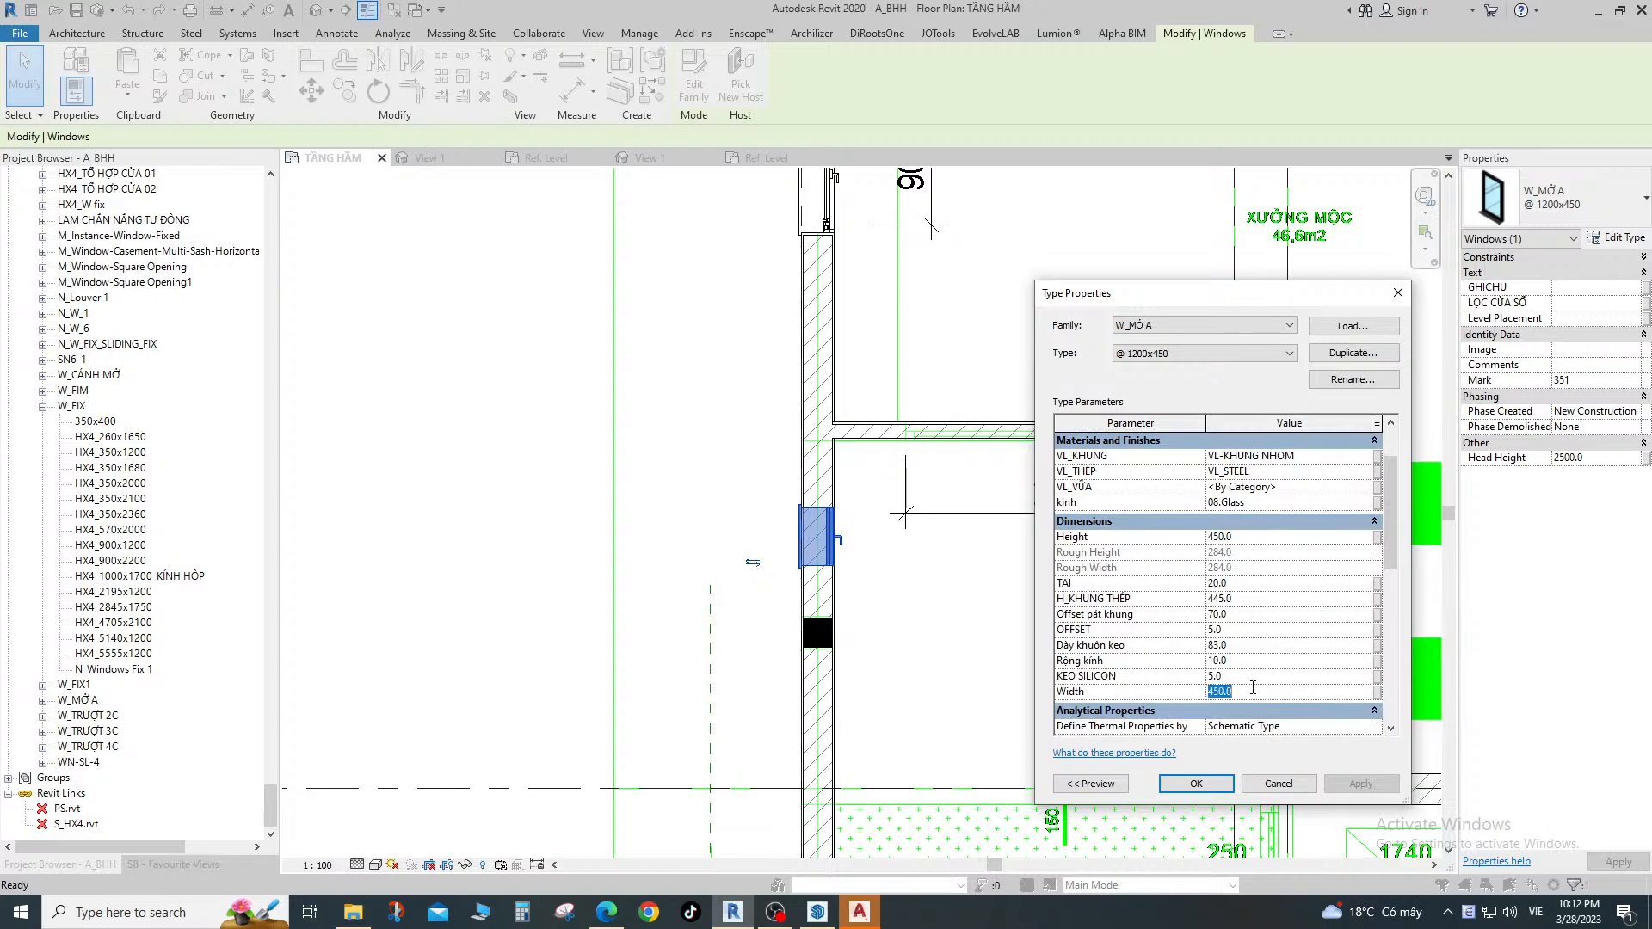
{"action": "type", "text": "1200"}
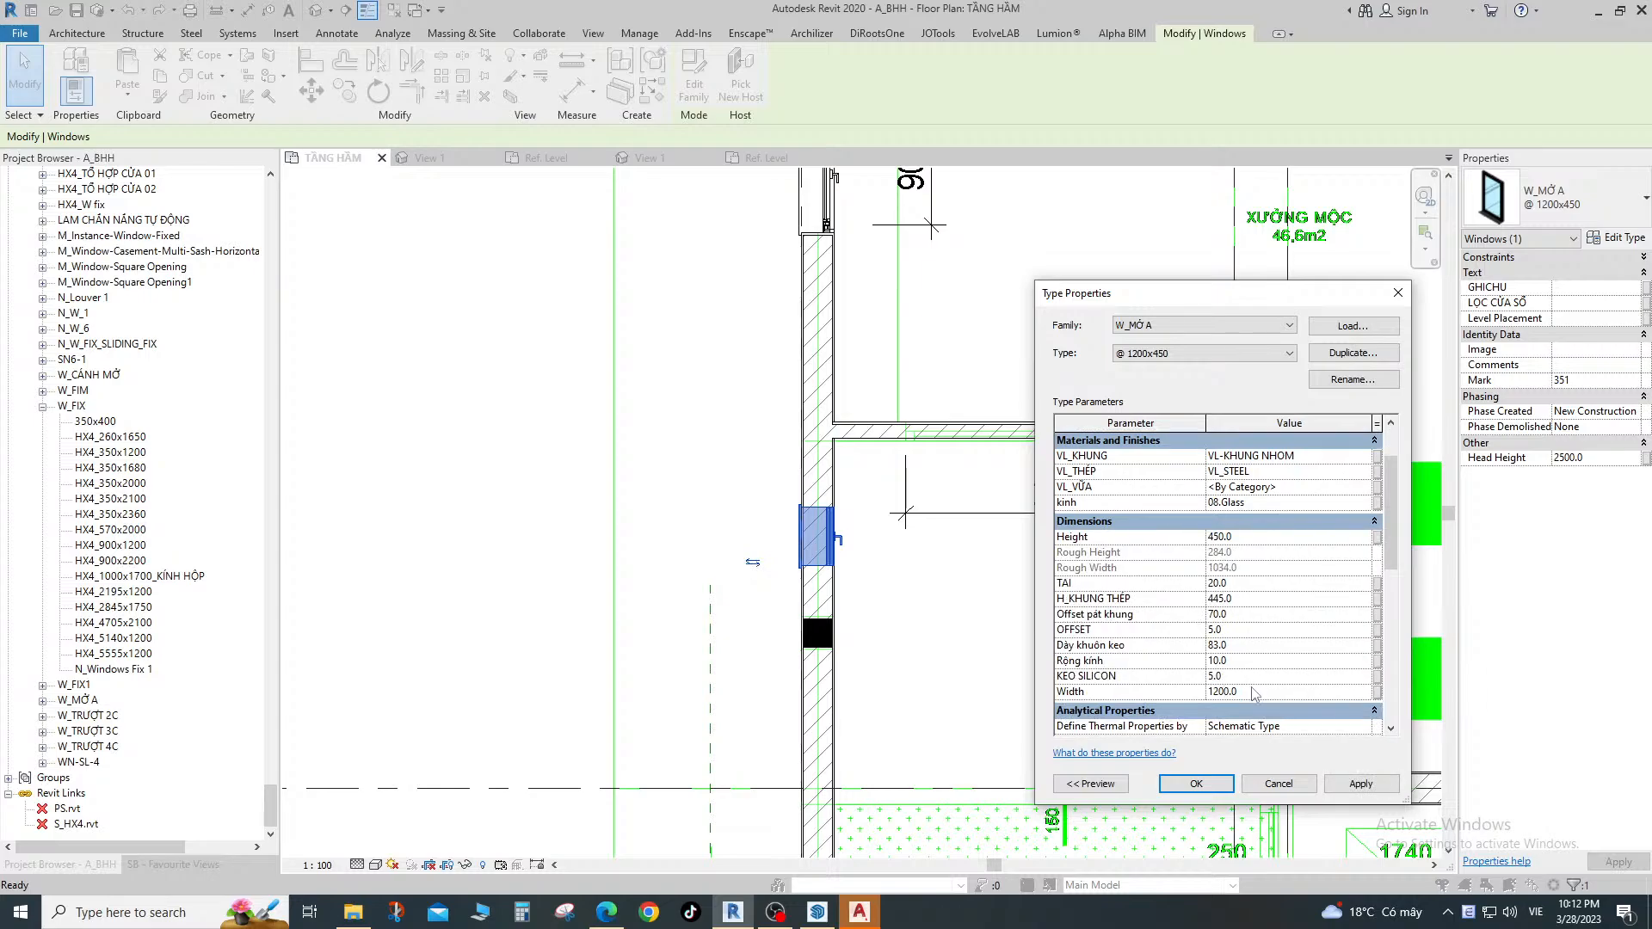
{"action": "left_click", "coordinate": [1195, 783]}
{"action": "left_click", "coordinate": [908, 555]}
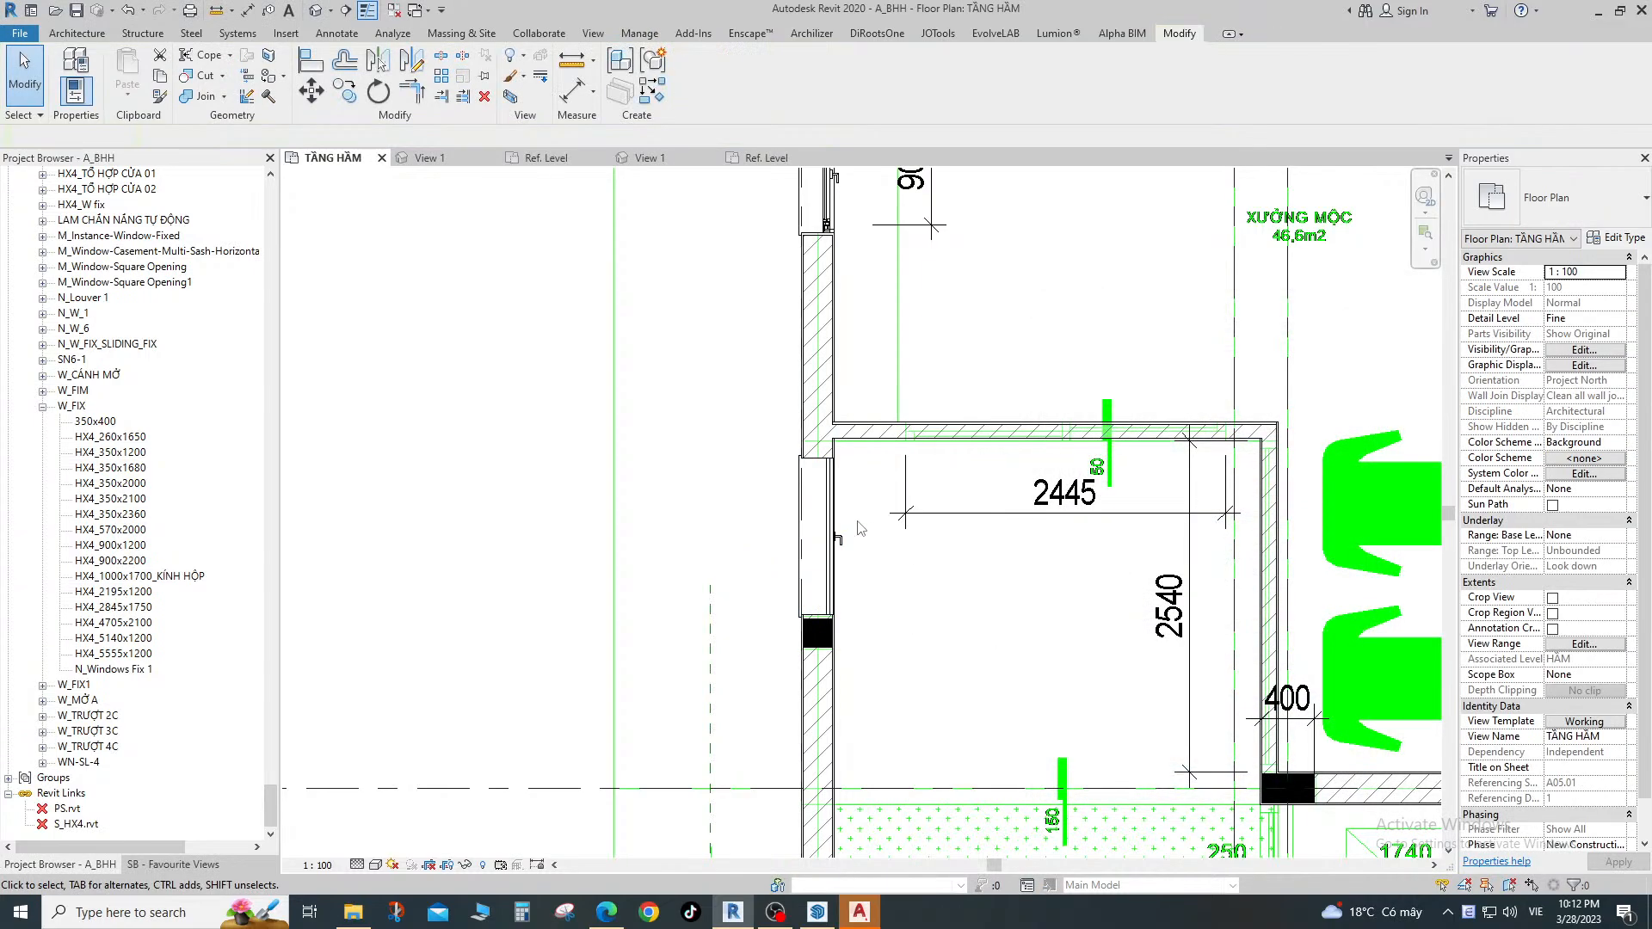
Align the lower end of the resized window with the upper face of the concrete column in the exterior wall.
{"action": "scroll", "coordinate": [800, 494], "scroll_direction": "up", "scroll_amount": 3}
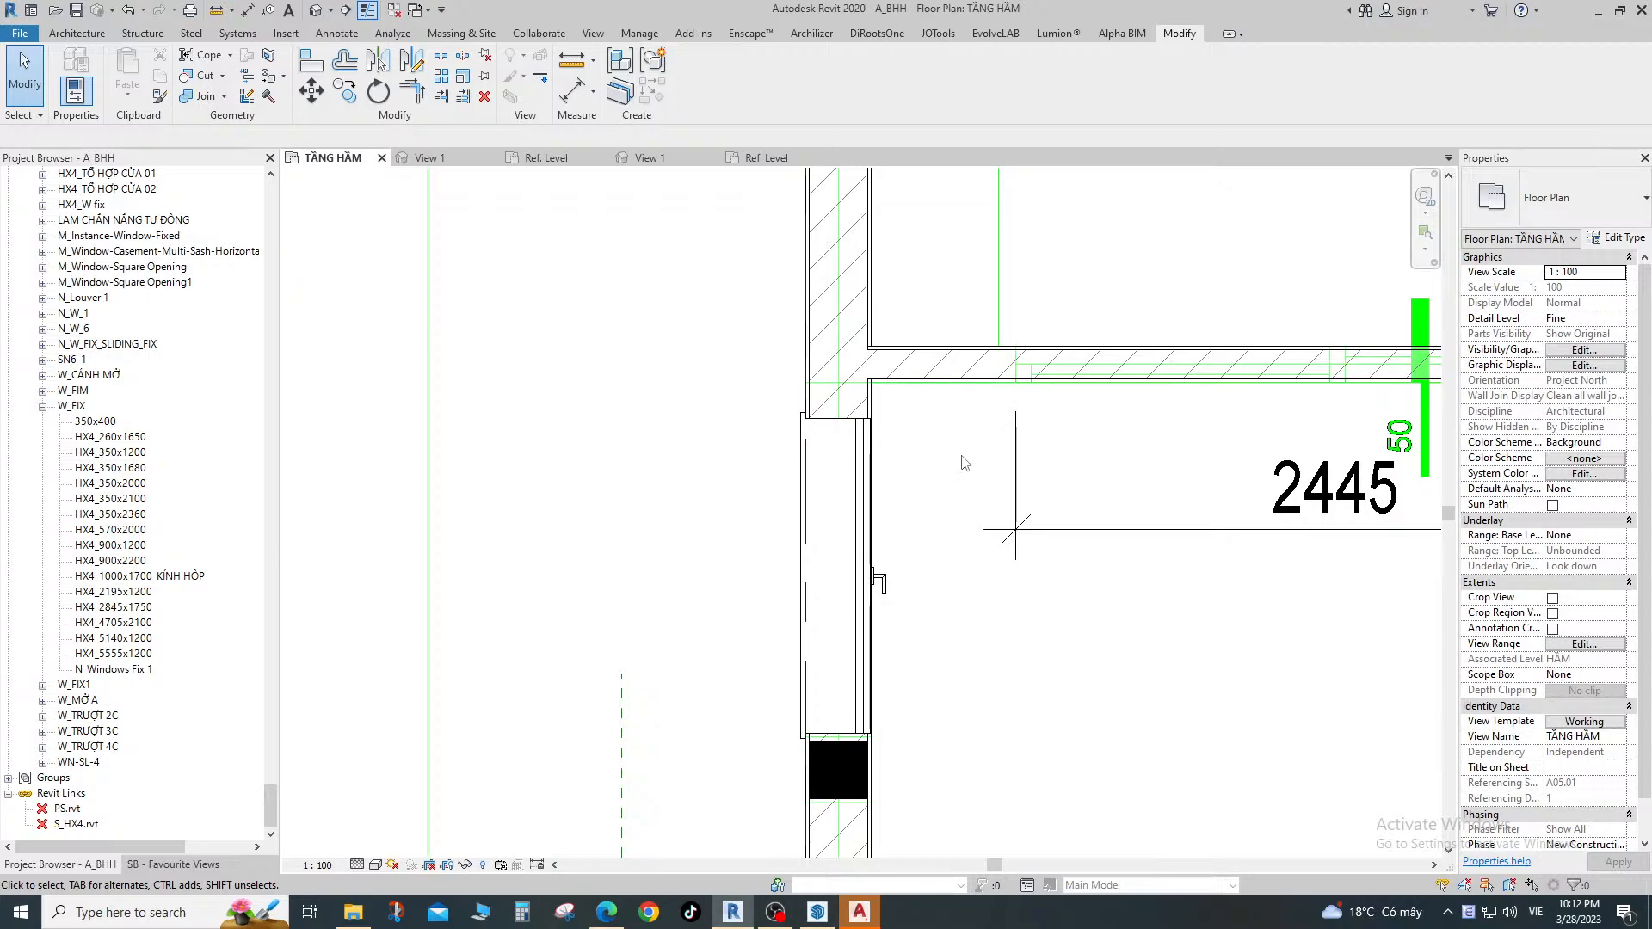
{"action": "scroll", "coordinate": [856, 748], "scroll_direction": "up", "scroll_amount": 4}
{"action": "key", "text": "a"}
{"action": "key", "text": "l"}
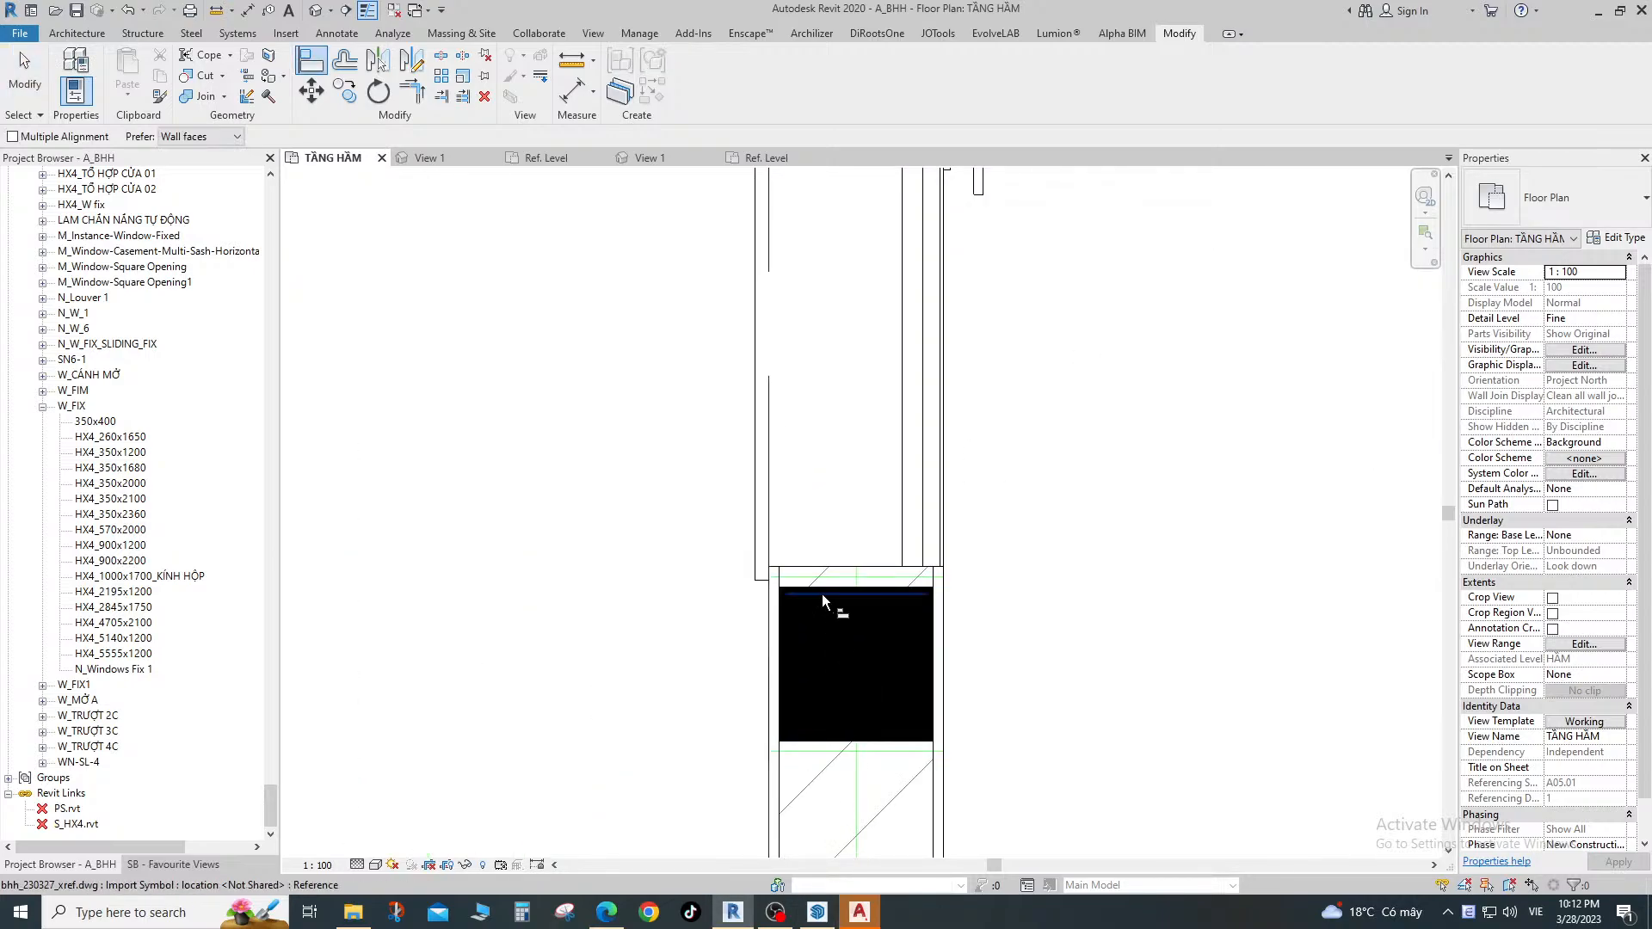
{"action": "scroll", "coordinate": [822, 594], "scroll_direction": "up", "scroll_amount": 2}
{"action": "key", "text": "a"}
{"action": "key", "text": "l"}
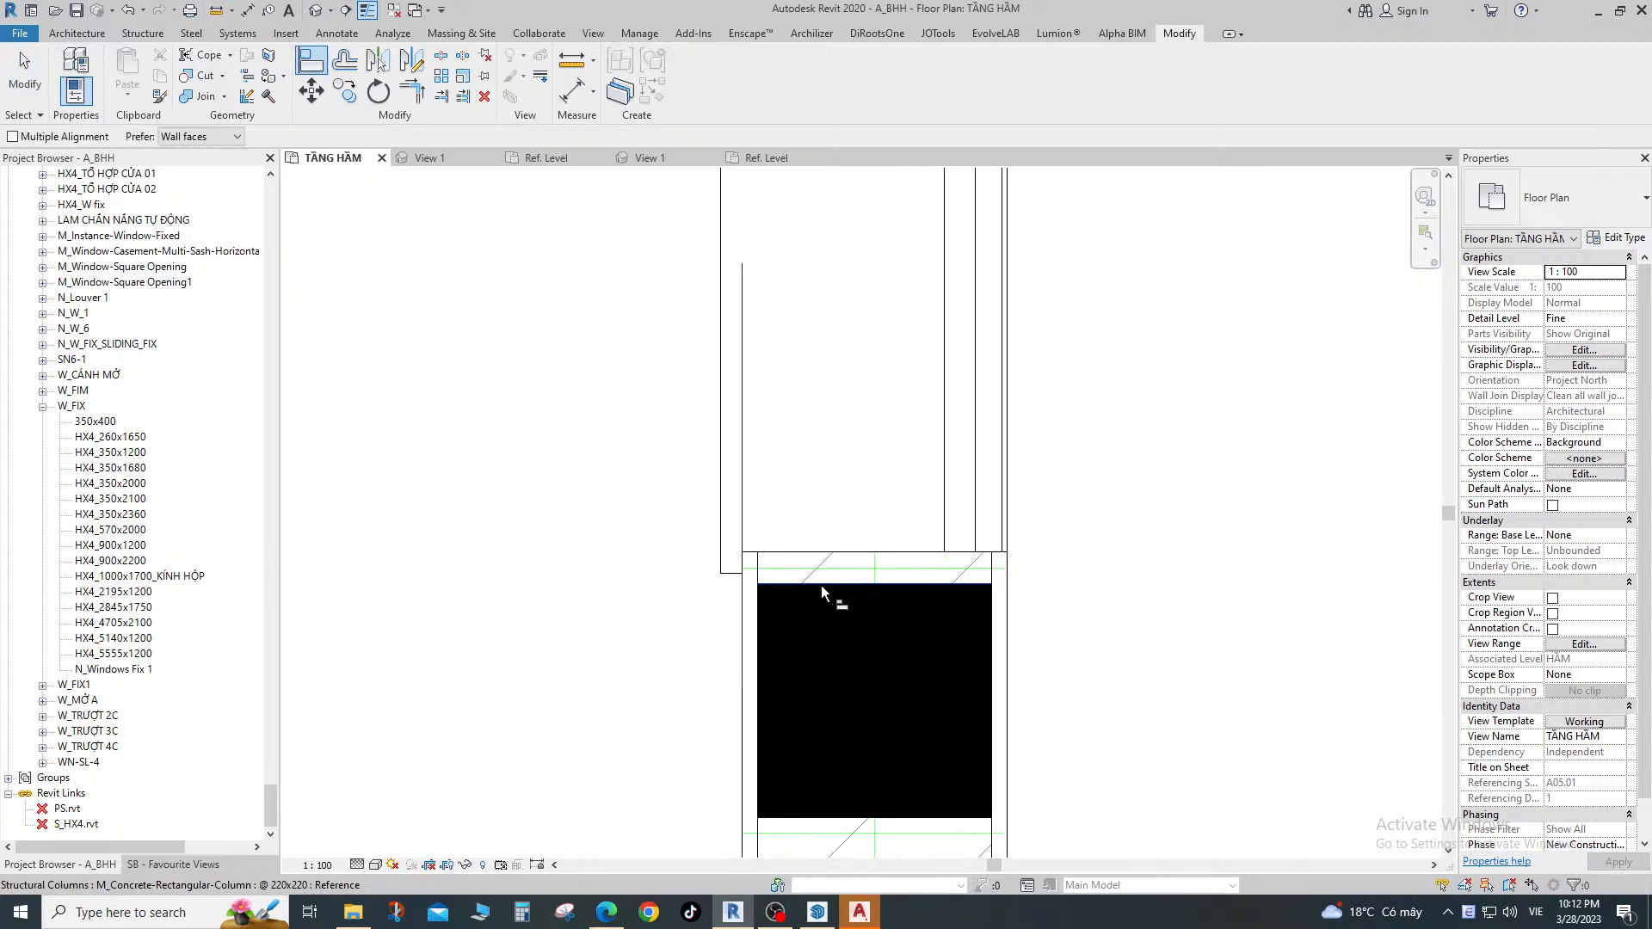
{"action": "left_click", "coordinate": [823, 585]}
{"action": "left_click", "coordinate": [828, 566]}
{"action": "scroll", "coordinate": [843, 576], "scroll_direction": "down", "scroll_amount": 1}
{"action": "scroll", "coordinate": [847, 568], "scroll_direction": "down", "scroll_amount": 4}
{"action": "key", "text": "Escape"}
{"action": "key", "text": "Escape"}
{"action": "middle_click_drag", "start_coordinate": [968, 456], "coordinate": [925, 575]}
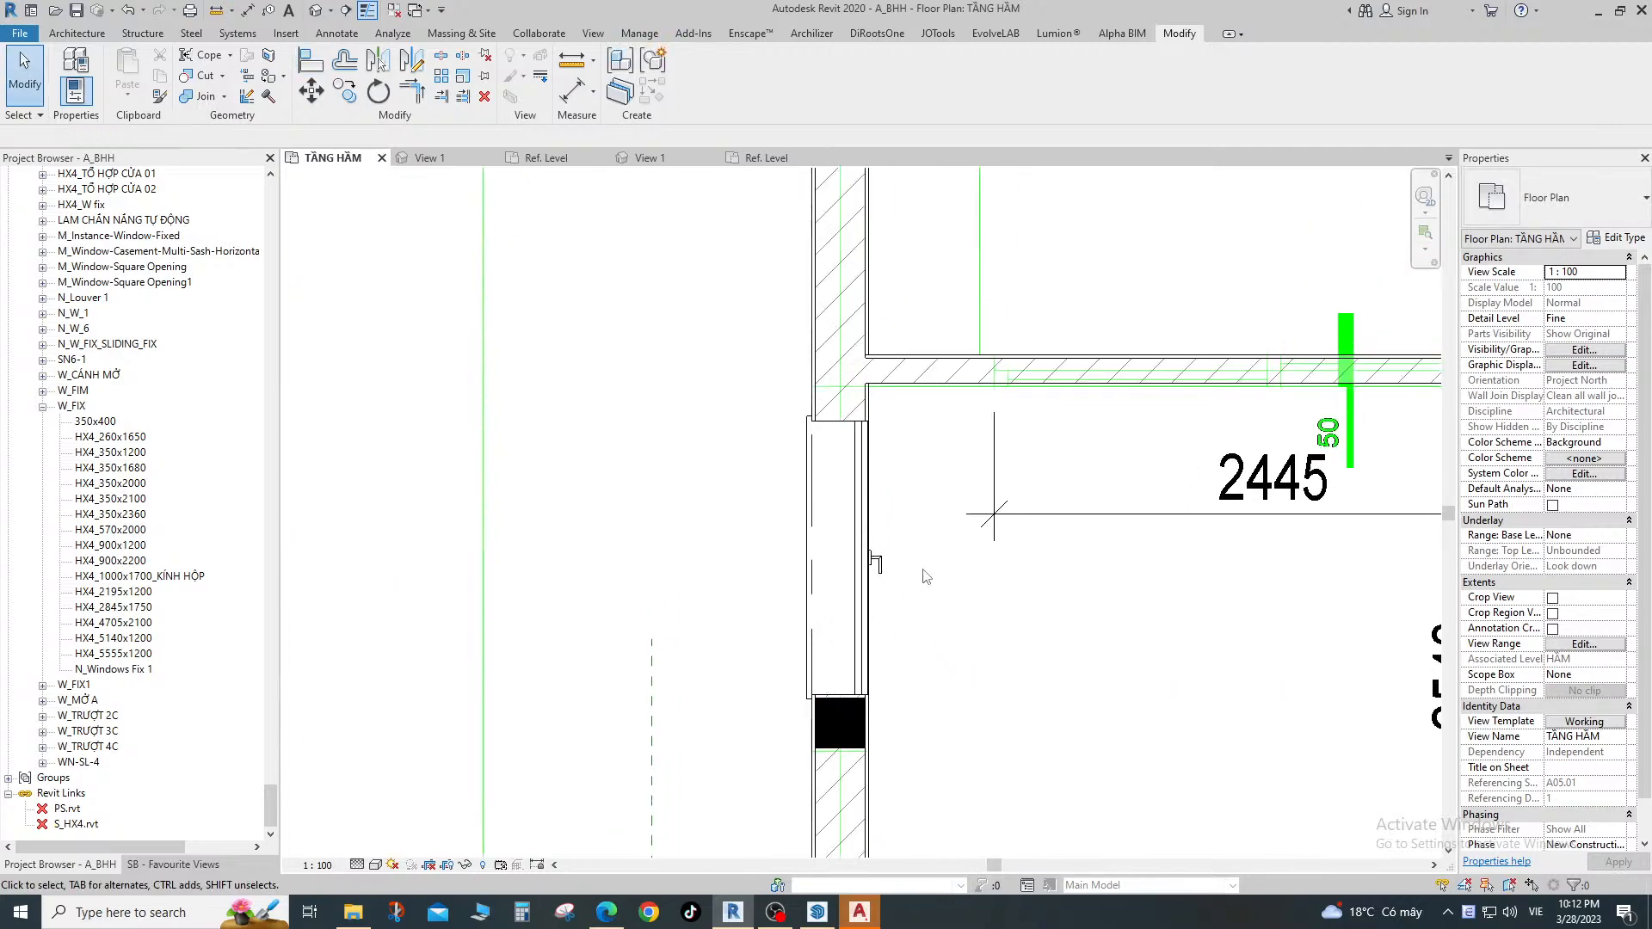
Temporarily isolate the imported CAD drawing bhh_230327_xref.dwg in the TẦNG HẦM plan.
{"action": "scroll", "coordinate": [926, 575], "scroll_direction": "down", "scroll_amount": 1}
{"action": "scroll", "coordinate": [1029, 621], "scroll_direction": "down", "scroll_amount": 1}
{"action": "middle_click_drag", "start_coordinate": [1032, 617], "coordinate": [973, 486]}
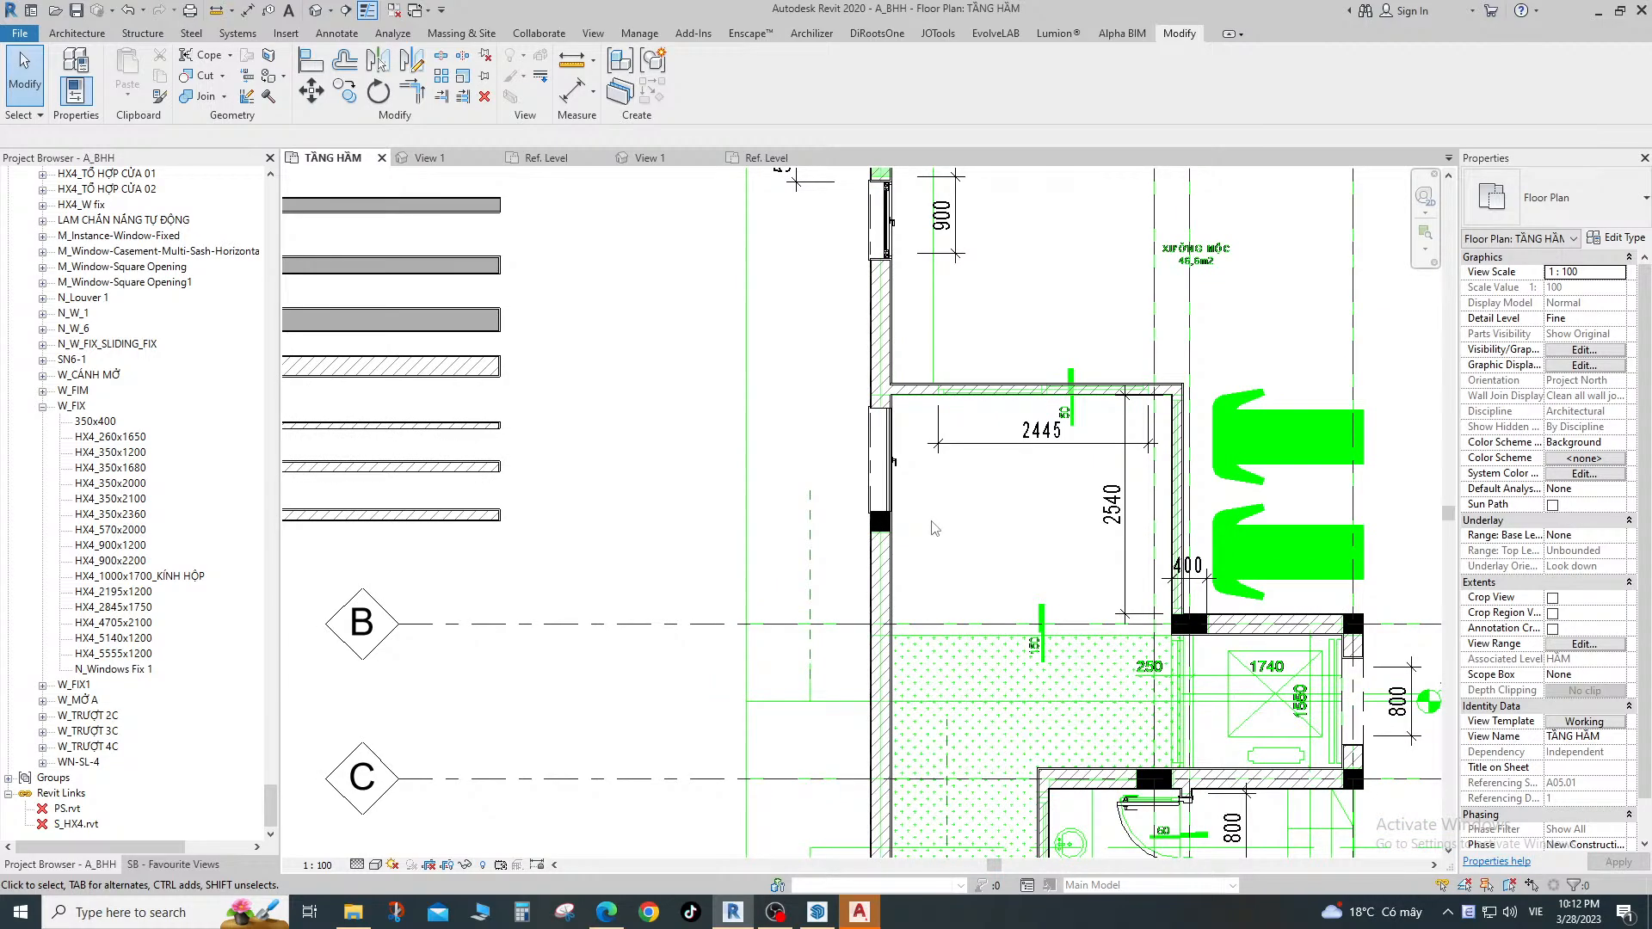
{"action": "scroll", "coordinate": [934, 527], "scroll_direction": "down", "scroll_amount": 3}
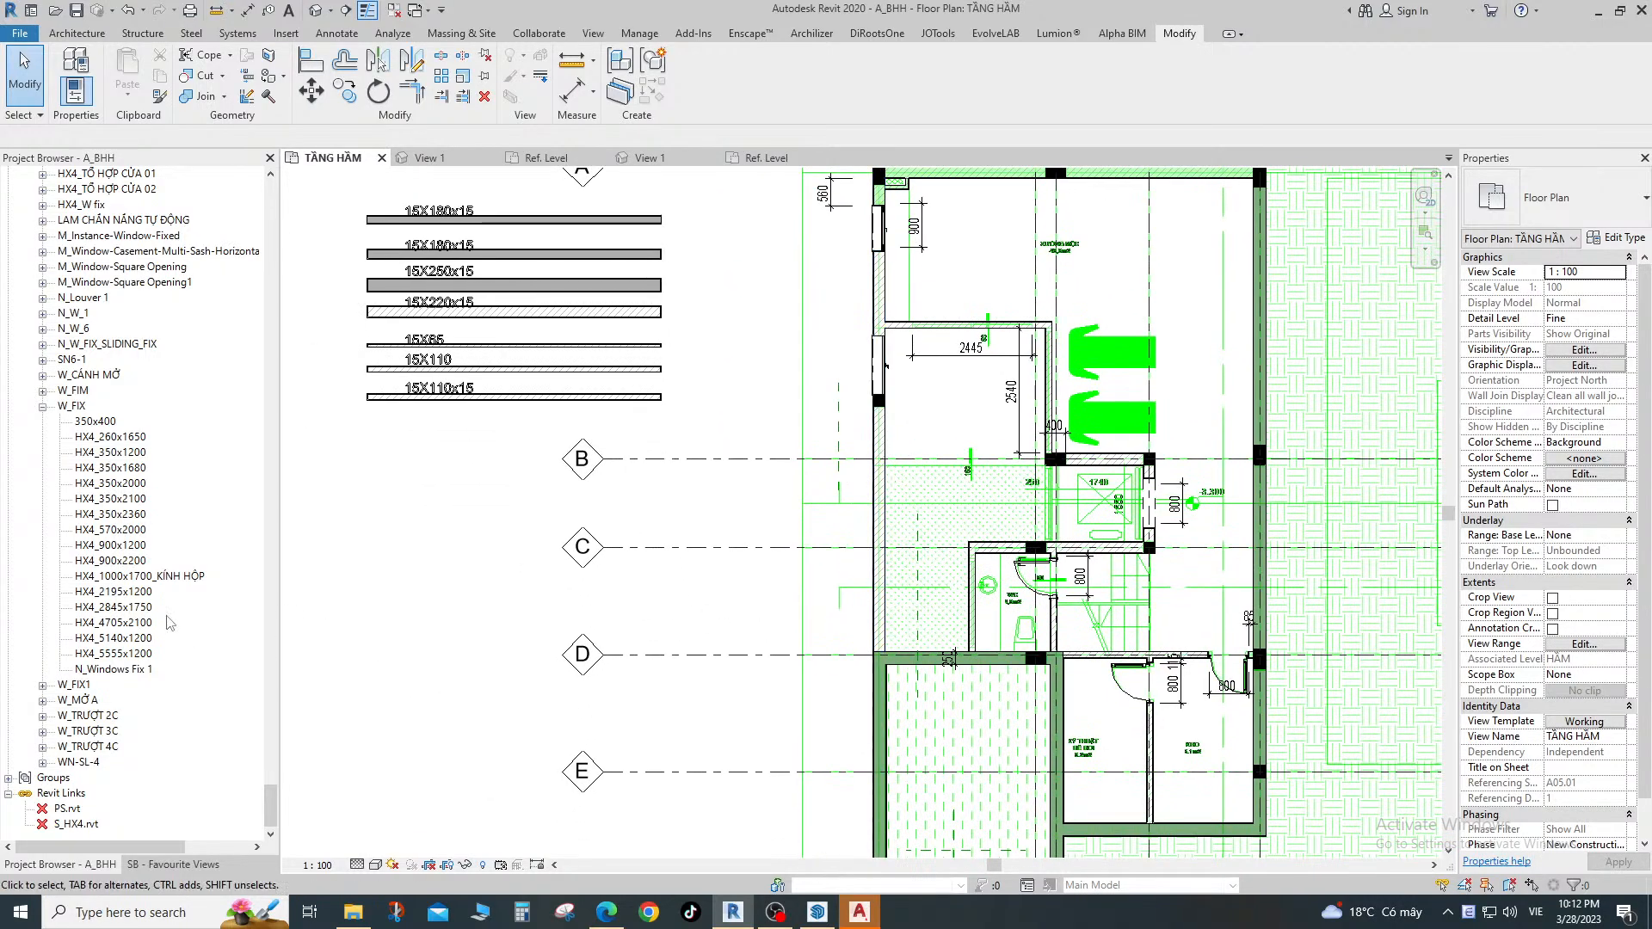
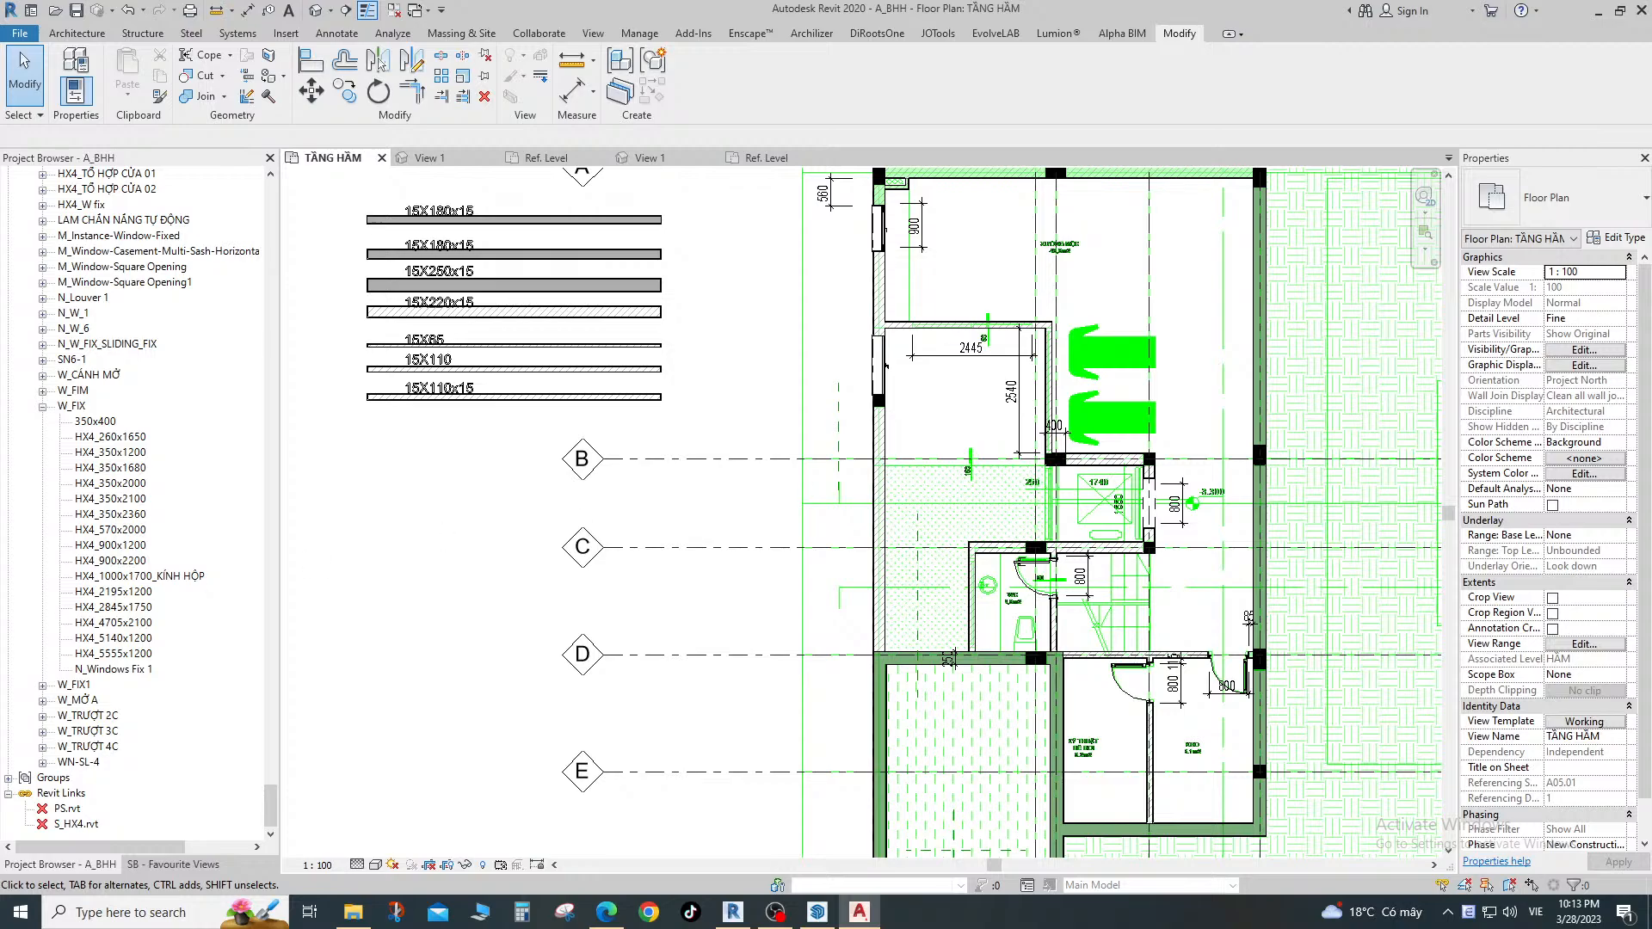
{"action": "scroll", "coordinate": [1127, 433], "scroll_direction": "down", "scroll_amount": 2}
{"action": "scroll", "coordinate": [1044, 440], "scroll_direction": "up", "scroll_amount": 2}
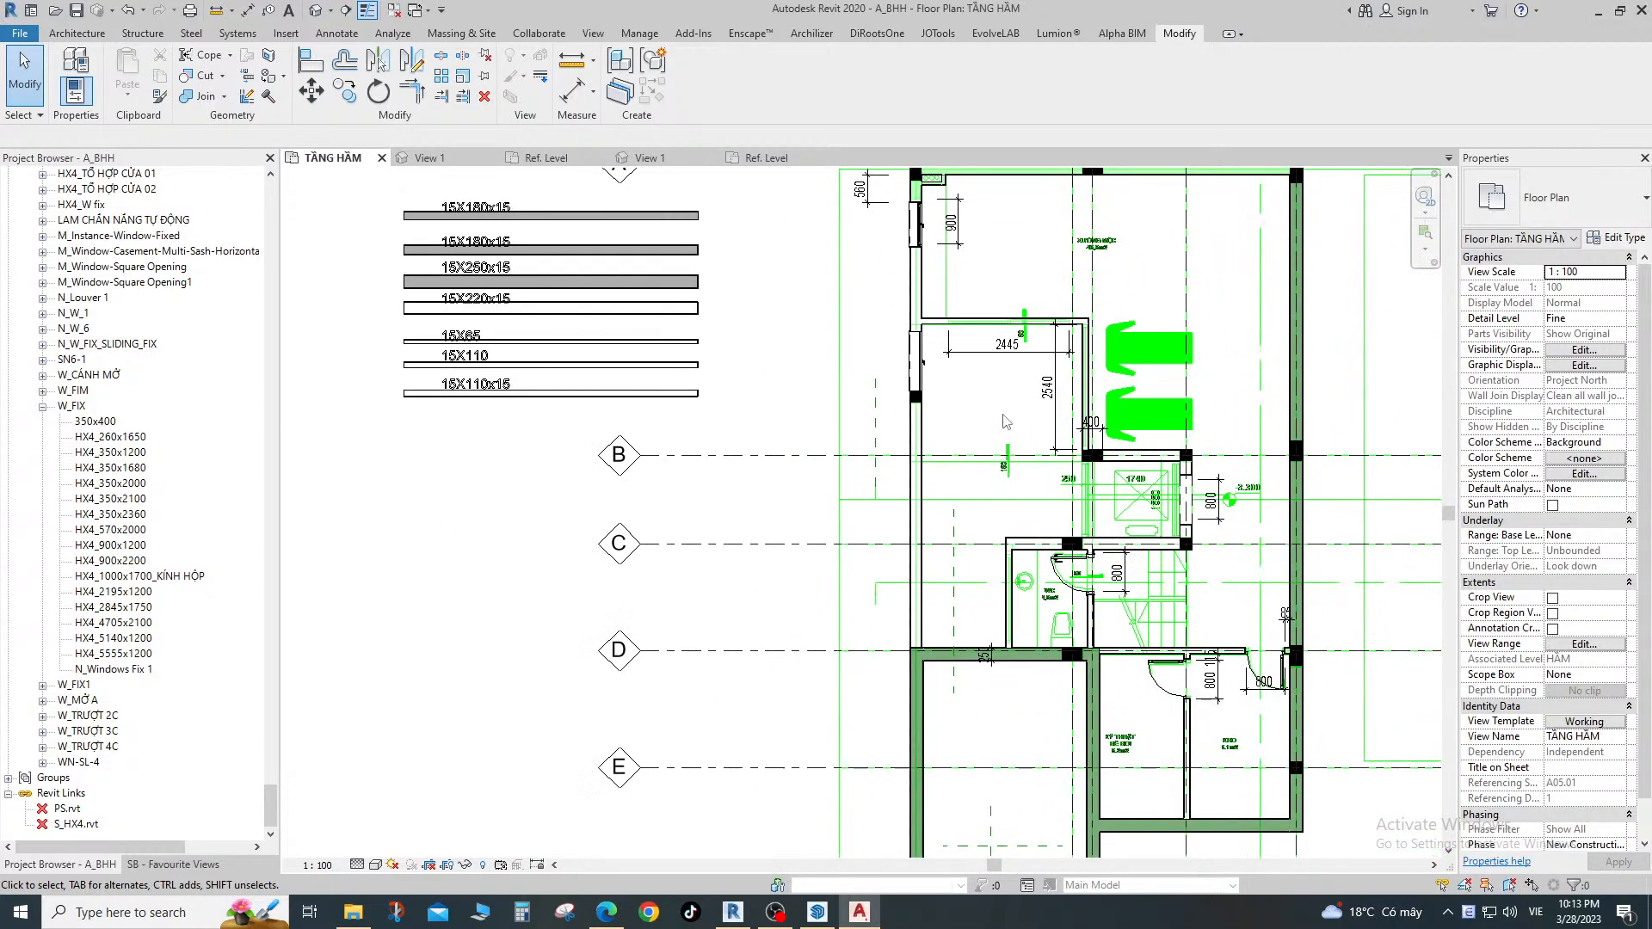
{"action": "left_click", "coordinate": [1134, 405]}
{"action": "key", "text": "Escape"}
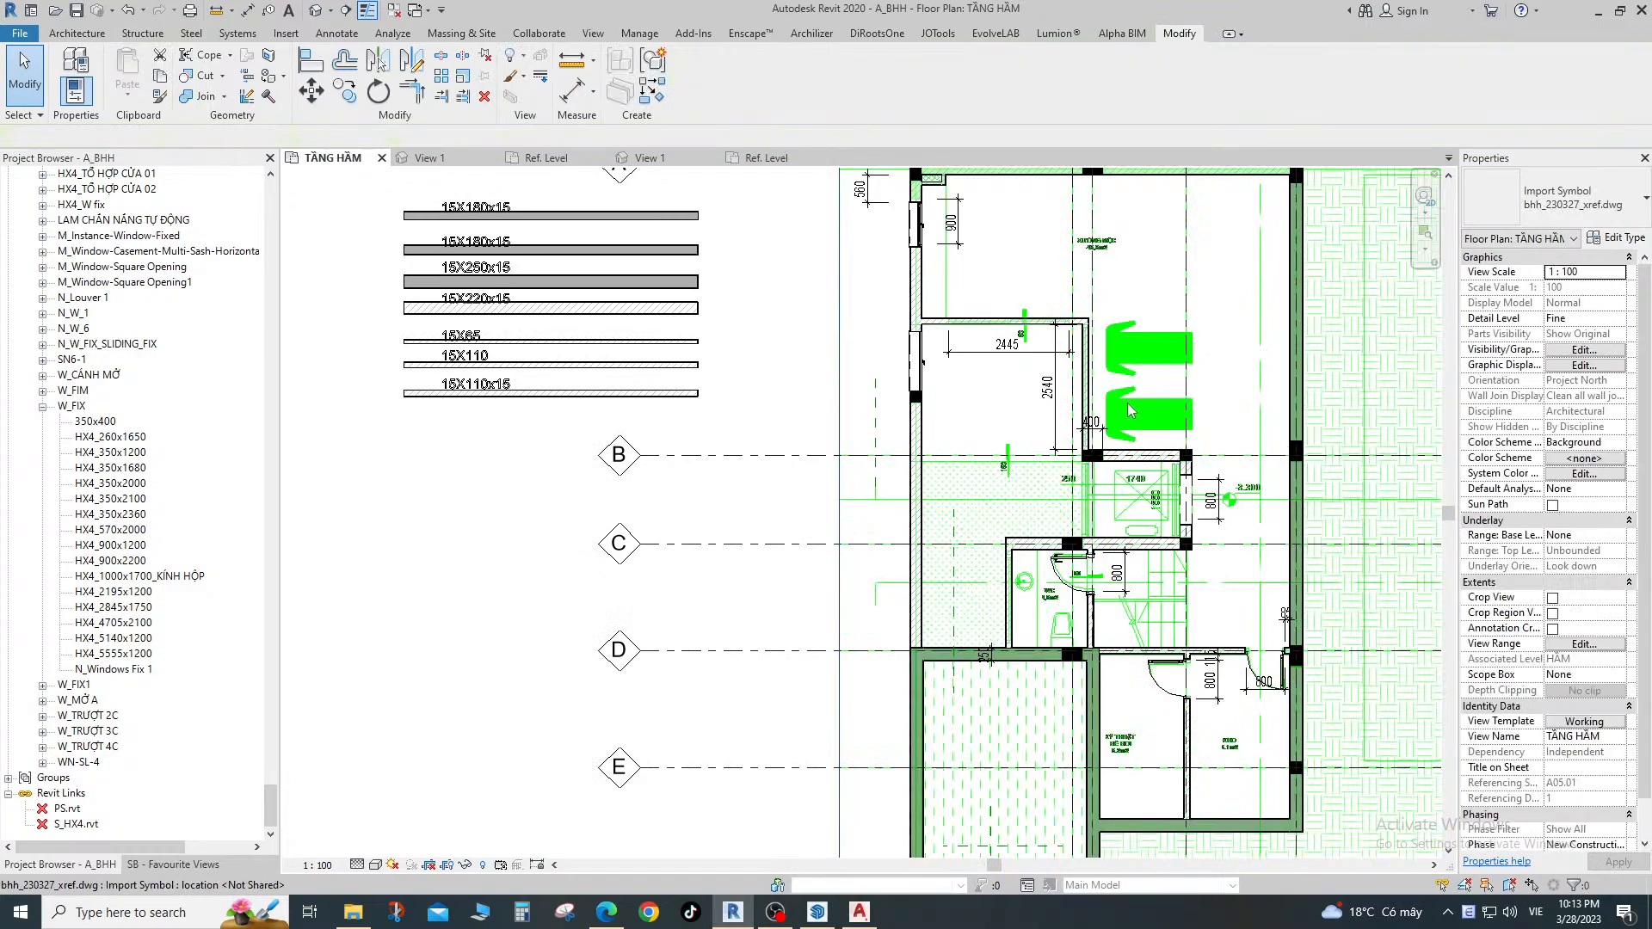
{"action": "left_click", "coordinate": [1130, 409]}
{"action": "key", "text": "h"}
{"action": "key", "text": "i"}
{"action": "key", "text": "Escape"}
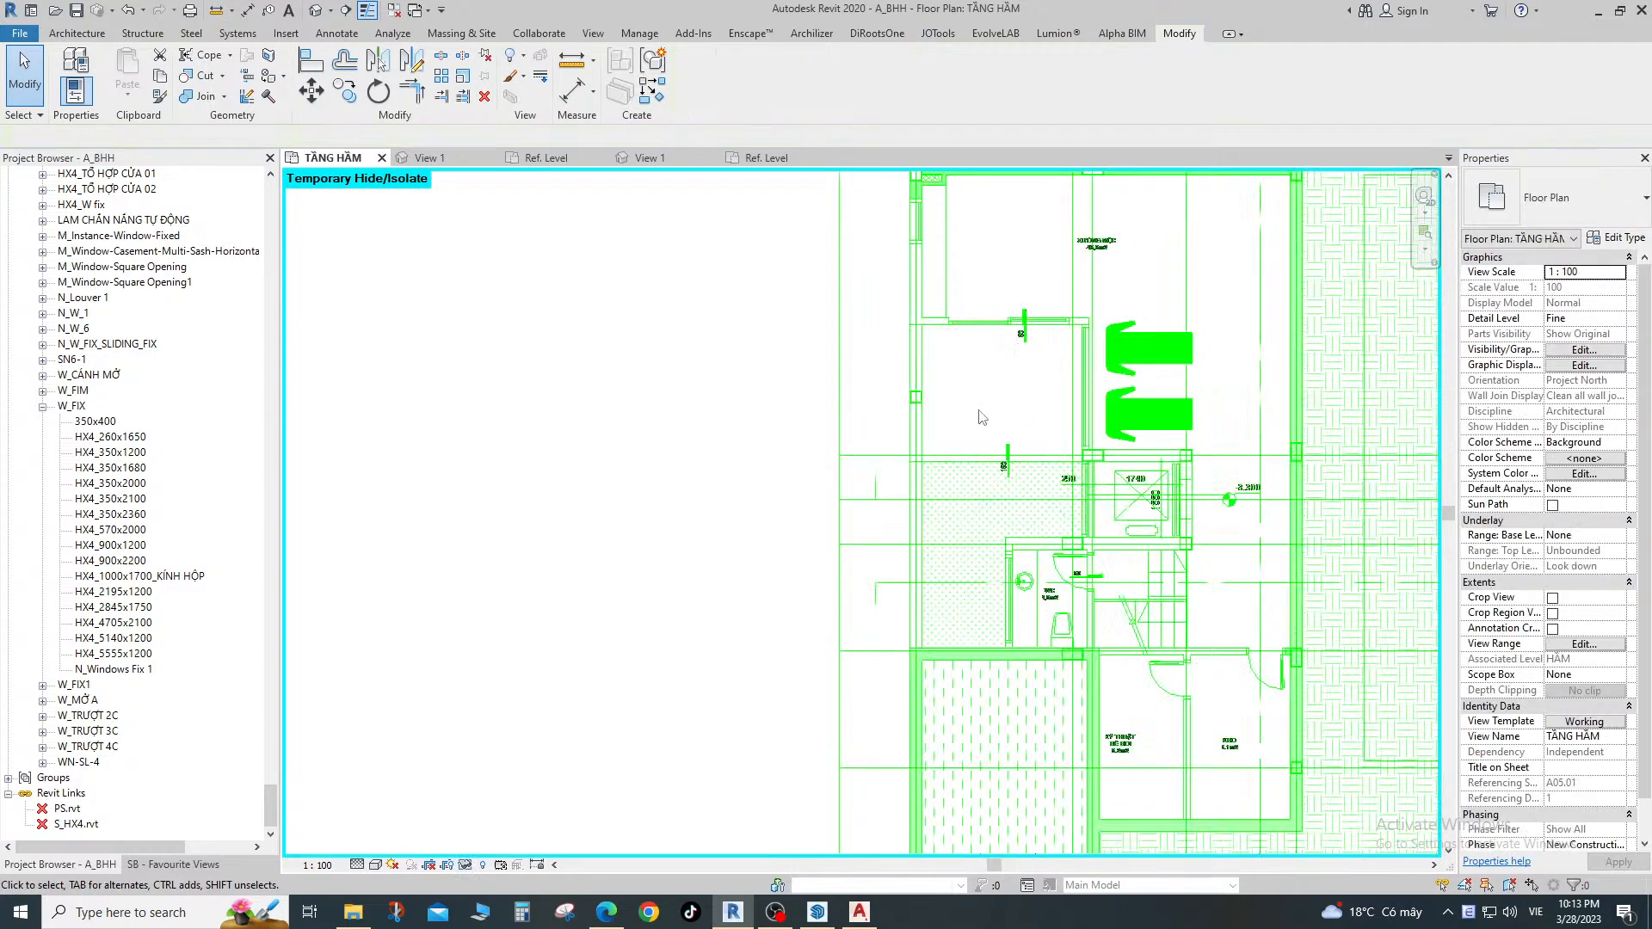
Examine the basement layout in the isolated CAD drawing and restore the display of all model elements.
{"action": "scroll", "coordinate": [950, 424], "scroll_direction": "up", "scroll_amount": 2}
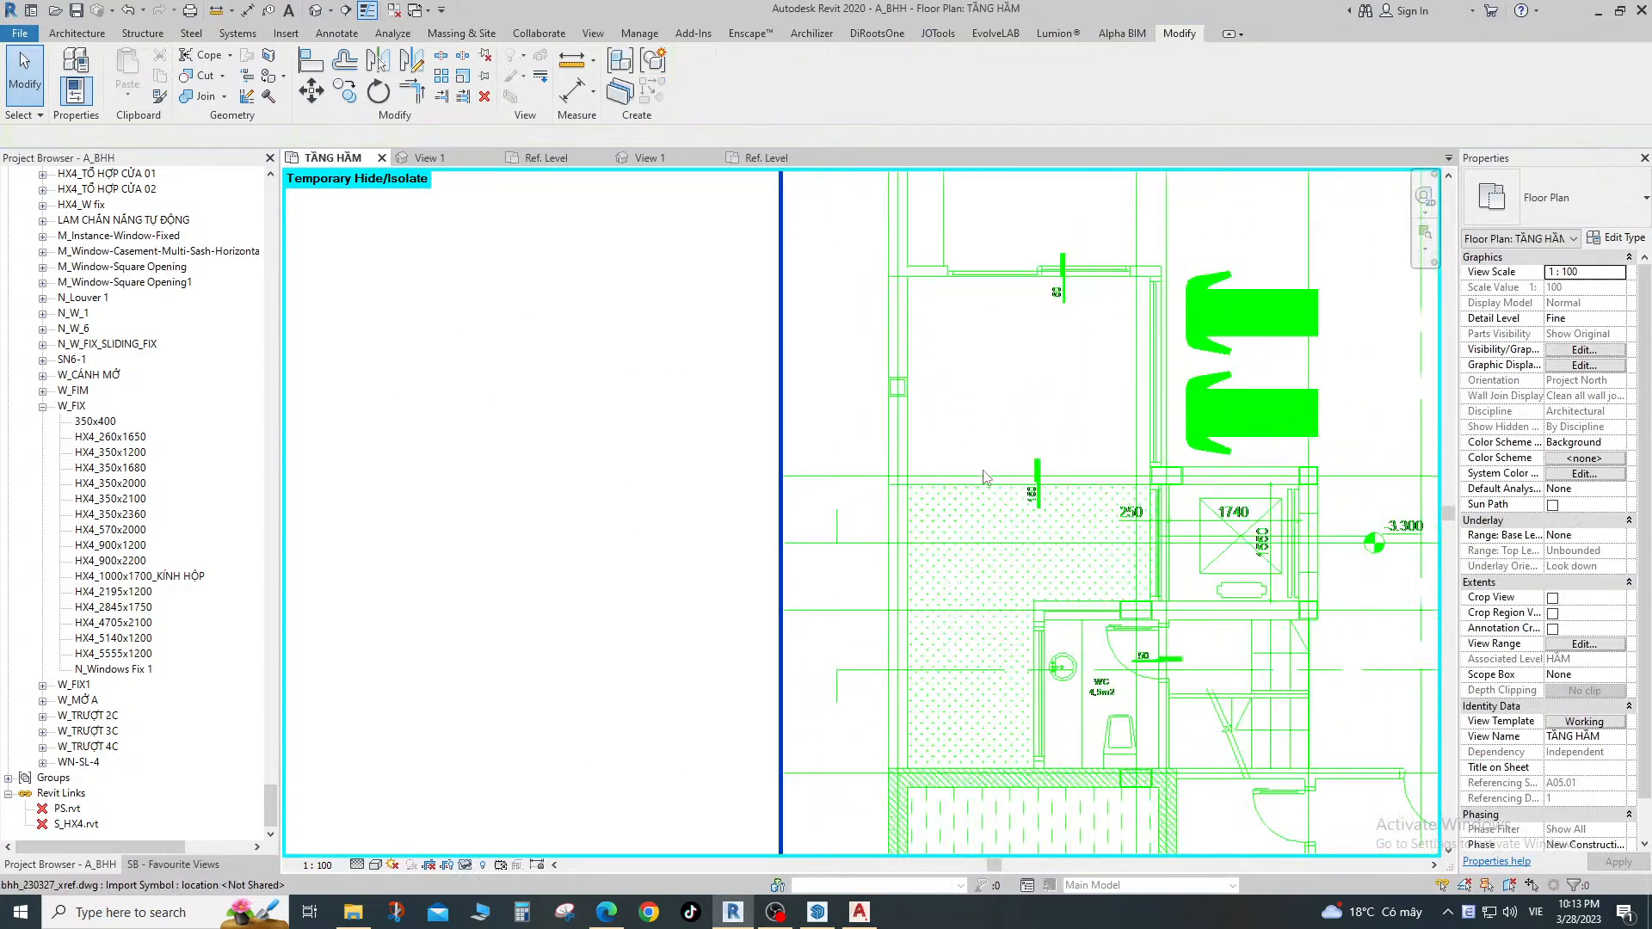
{"action": "middle_click_drag", "start_coordinate": [961, 375], "coordinate": [939, 497]}
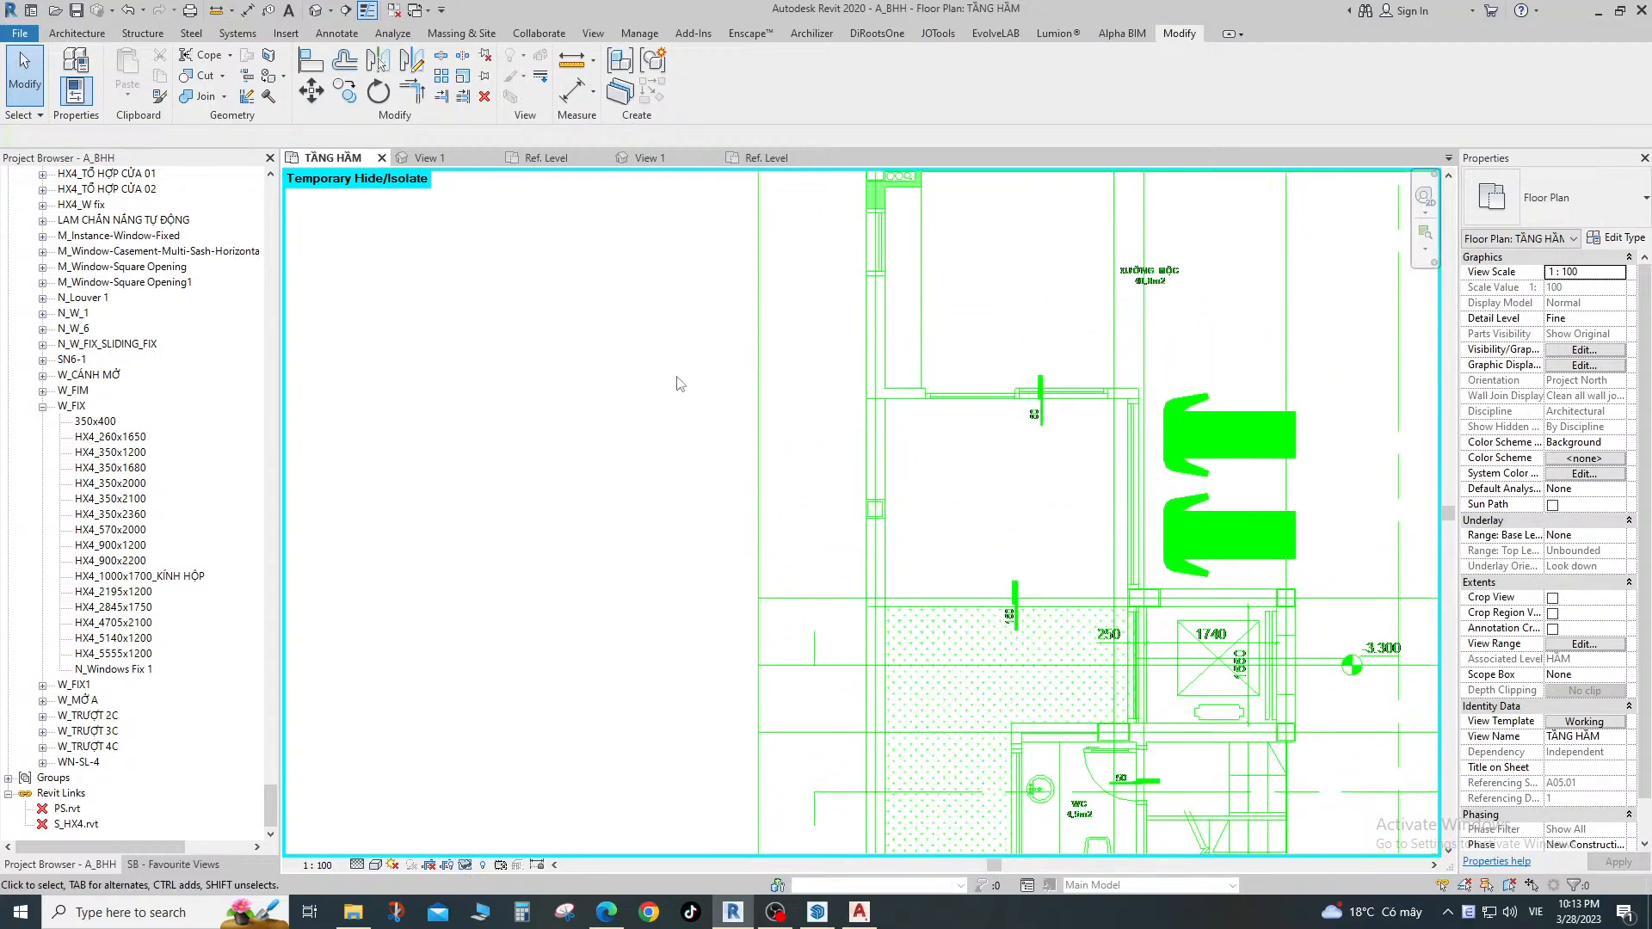
{"action": "scroll", "coordinate": [903, 370], "scroll_direction": "down", "scroll_amount": 1}
{"action": "scroll", "coordinate": [951, 408], "scroll_direction": "down", "scroll_amount": 3}
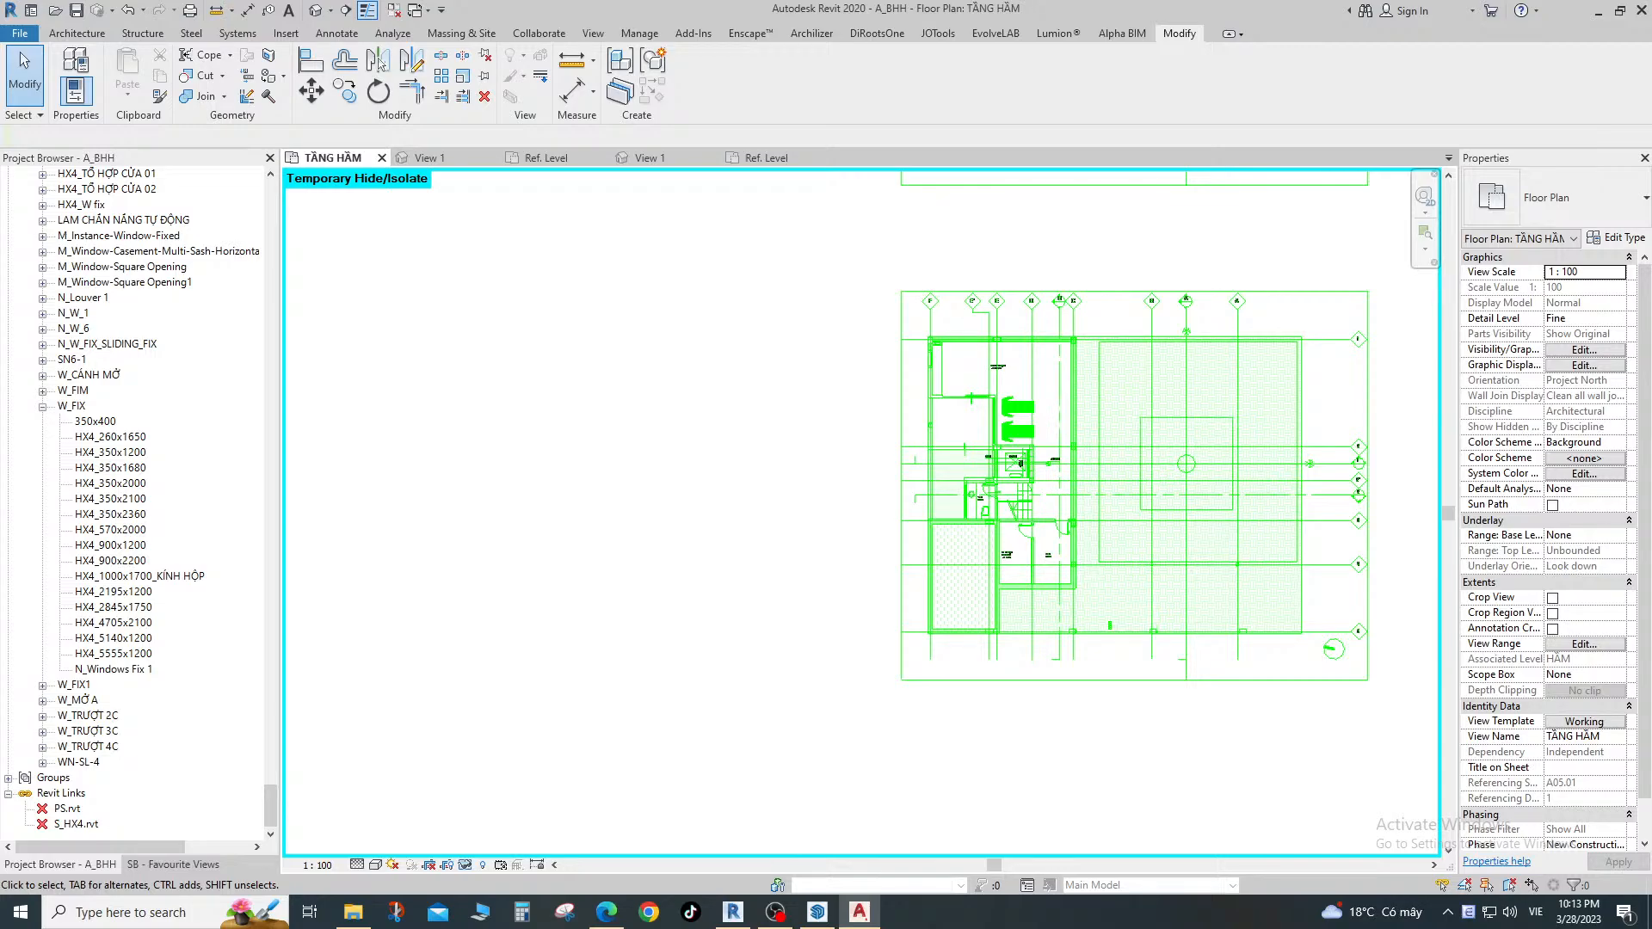
{"action": "scroll", "coordinate": [929, 408], "scroll_direction": "up", "scroll_amount": 5}
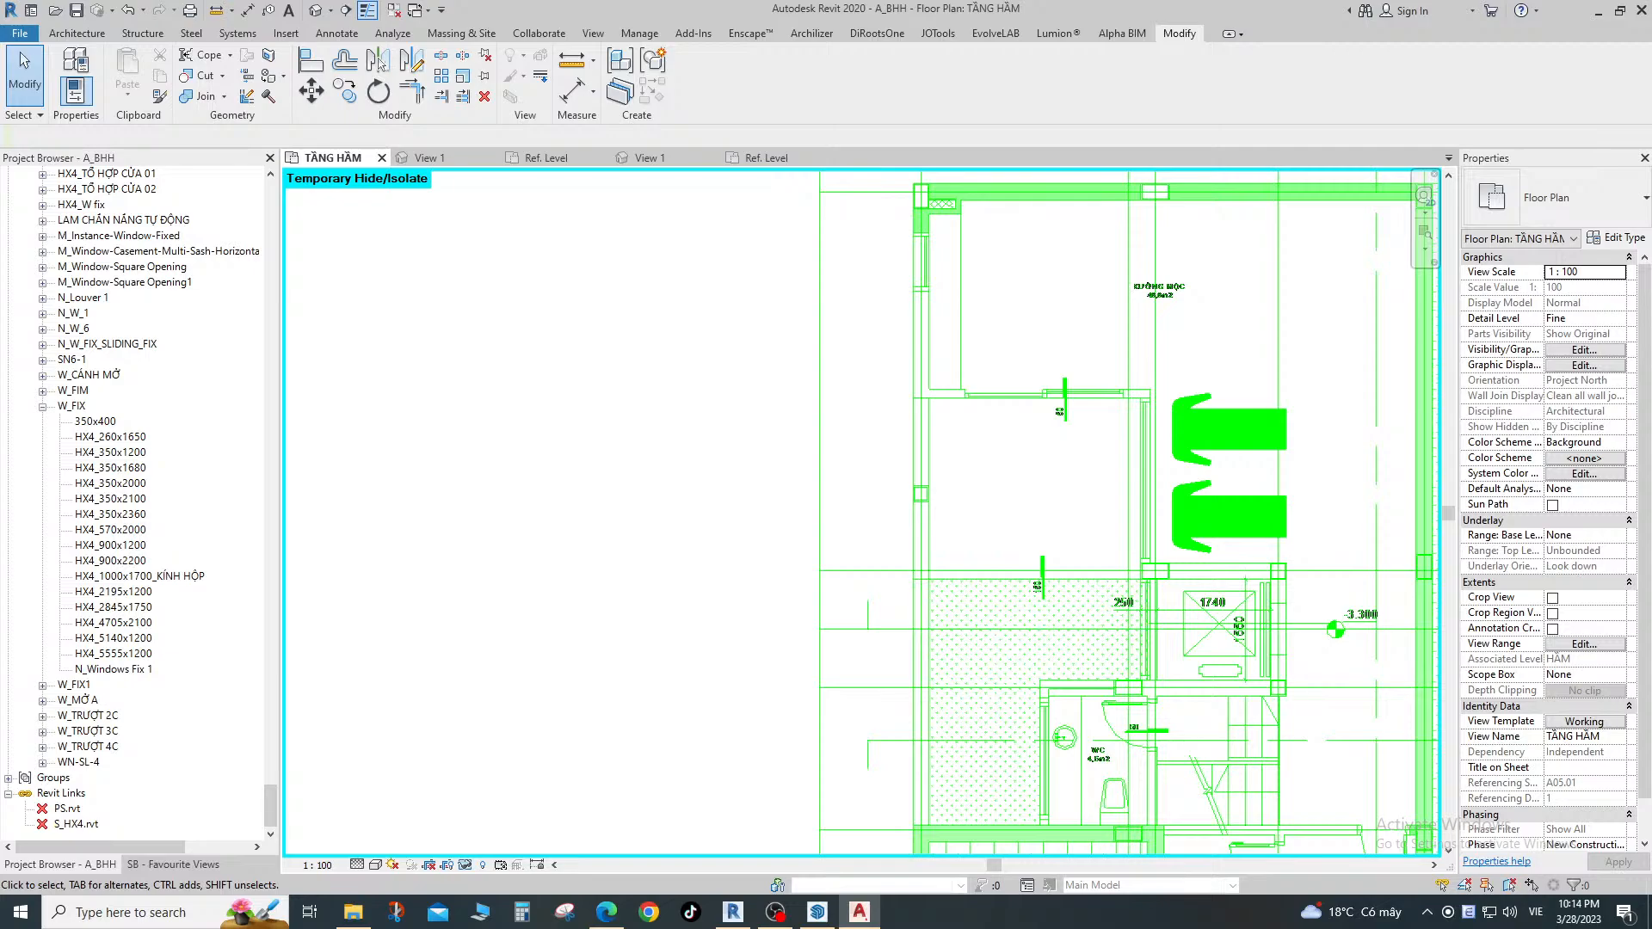
{"action": "key", "text": "alt+Tab"}
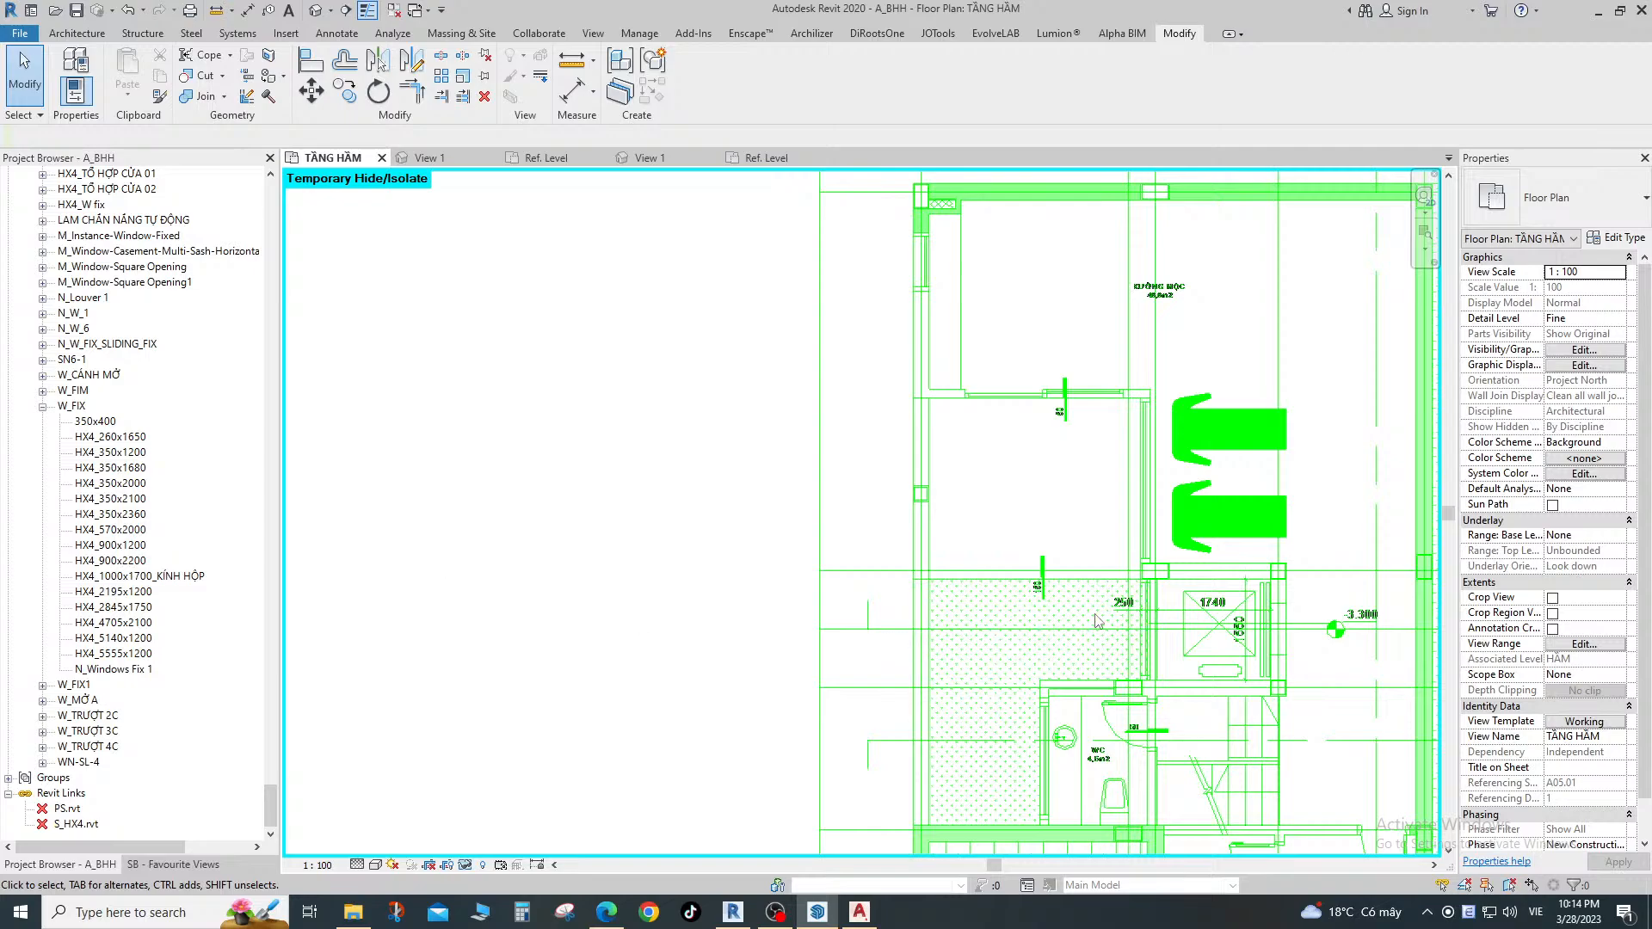
{"action": "scroll", "coordinate": [1010, 481], "scroll_direction": "down", "scroll_amount": 3}
{"action": "left_click", "coordinate": [817, 479]}
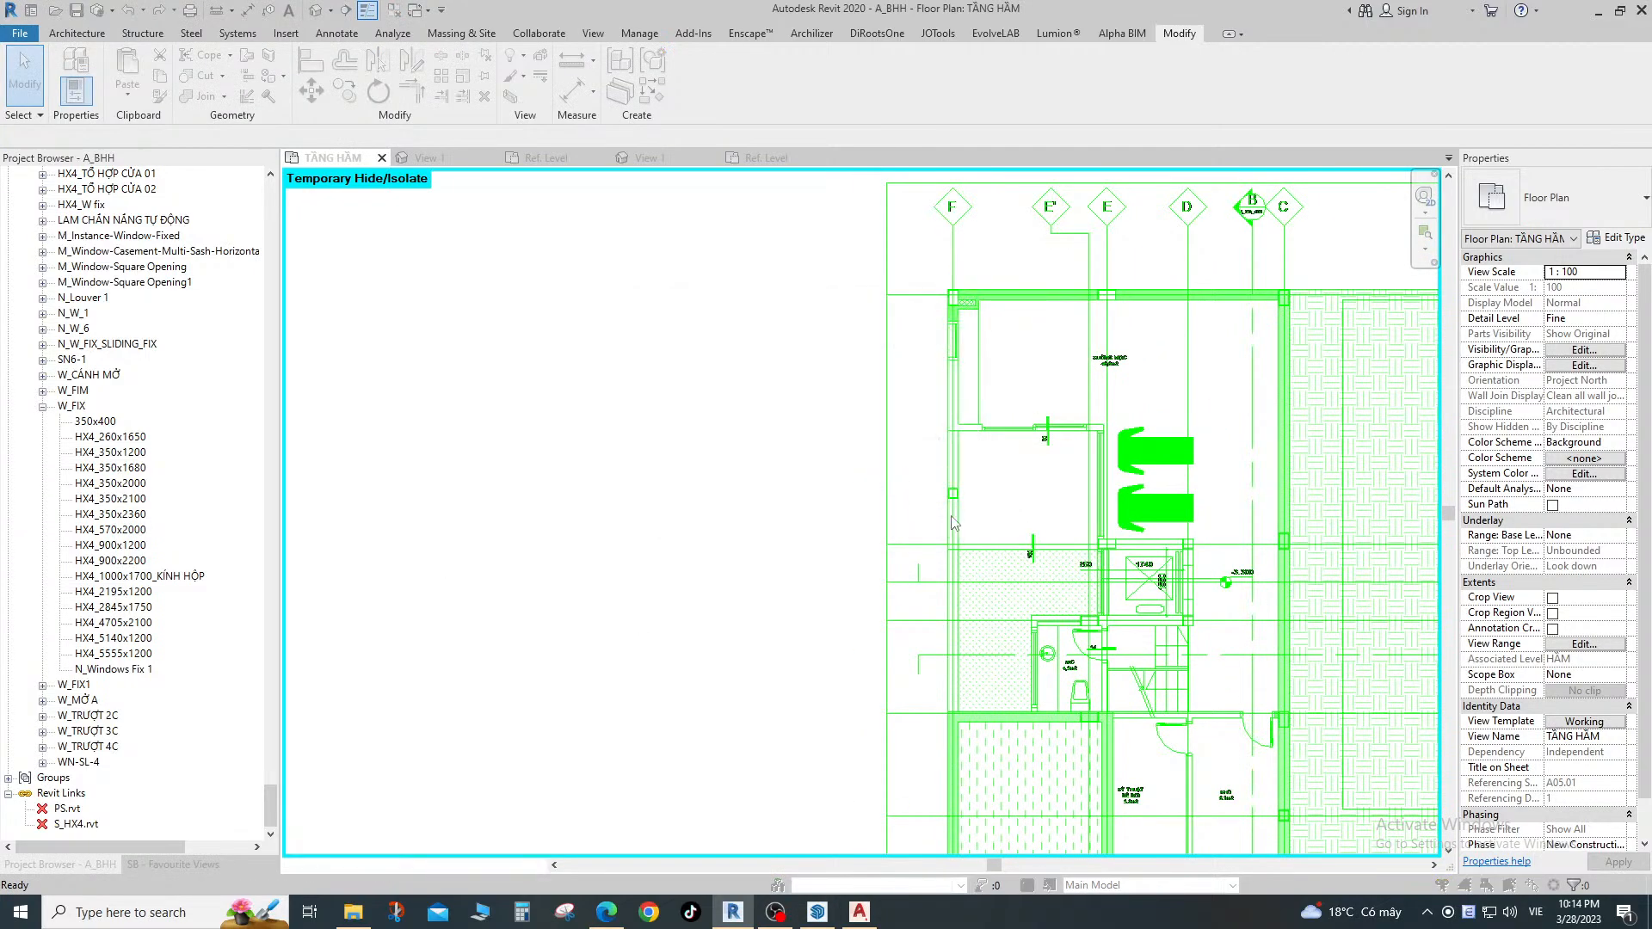
{"action": "key", "text": "Return"}
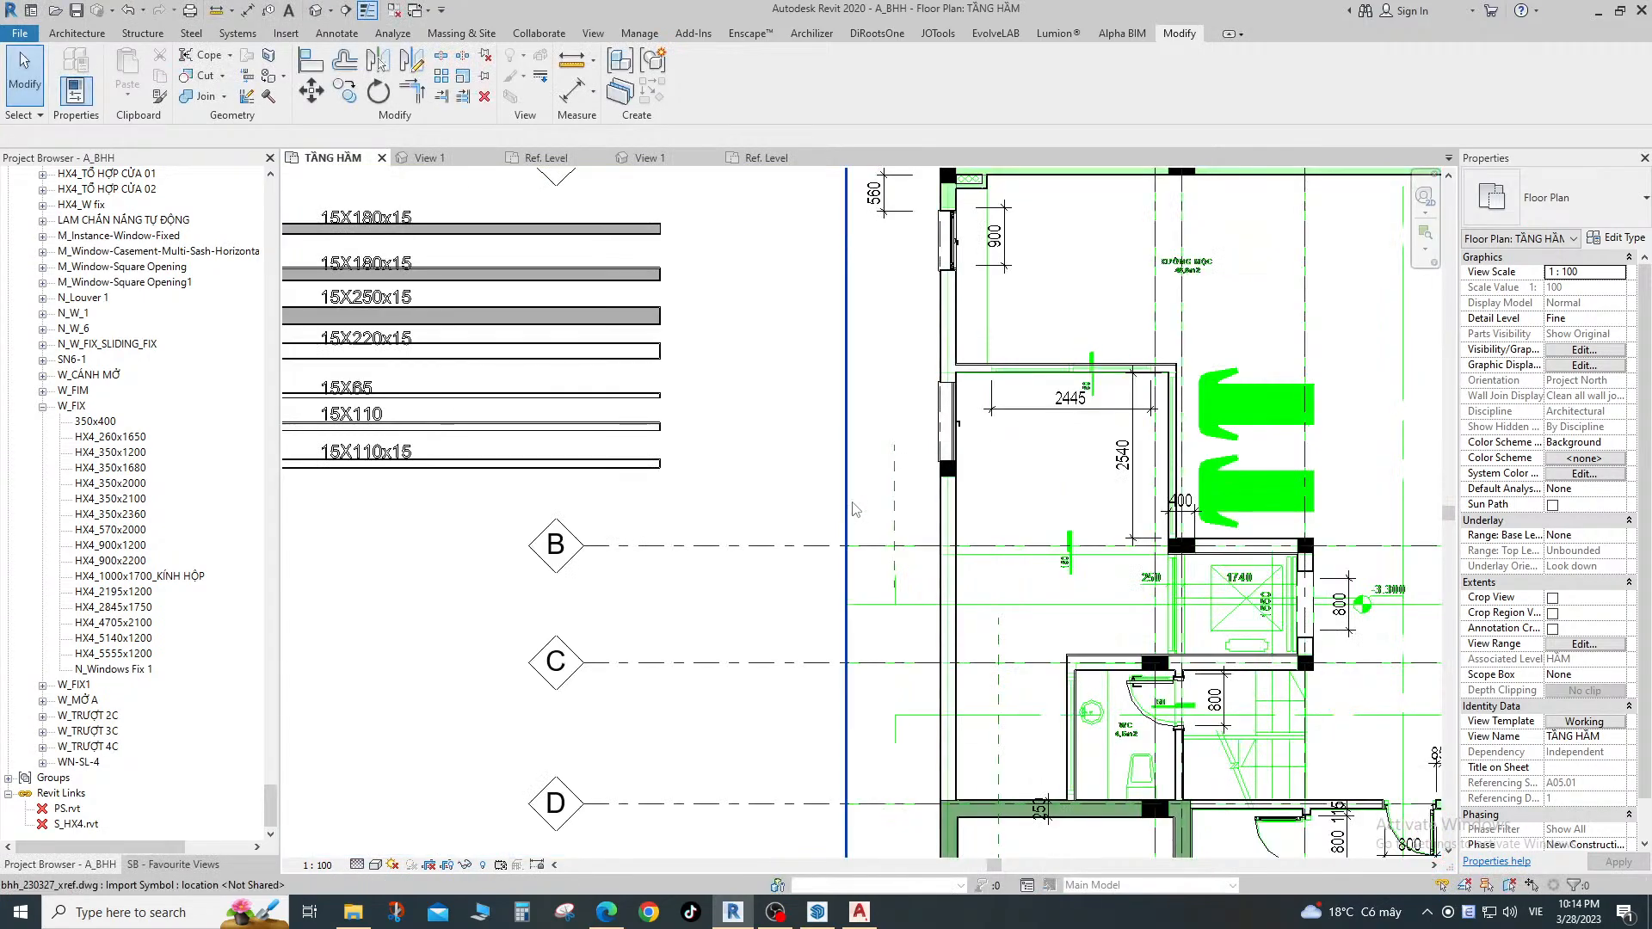
Close all open family views without saving, leaving only the TẦNG HẦM floor plan open.
{"action": "scroll", "coordinate": [850, 507], "scroll_direction": "down", "scroll_amount": 2}
{"action": "key", "text": "c"}
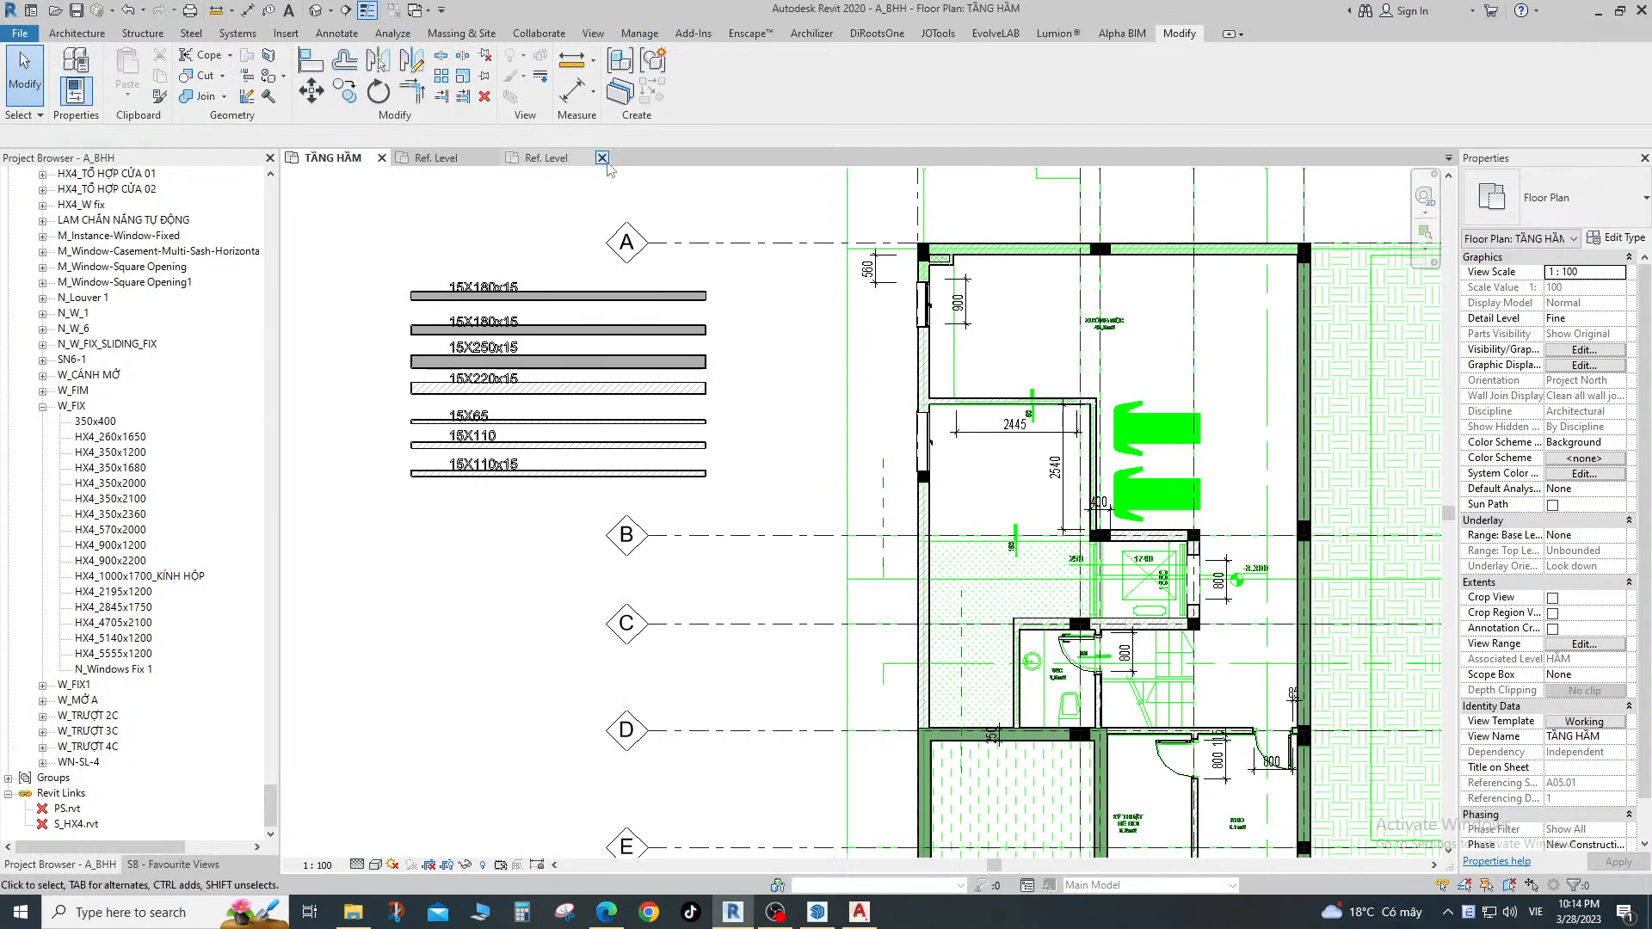
{"action": "left_click", "coordinate": [603, 158]}
{"action": "left_click", "coordinate": [795, 456]}
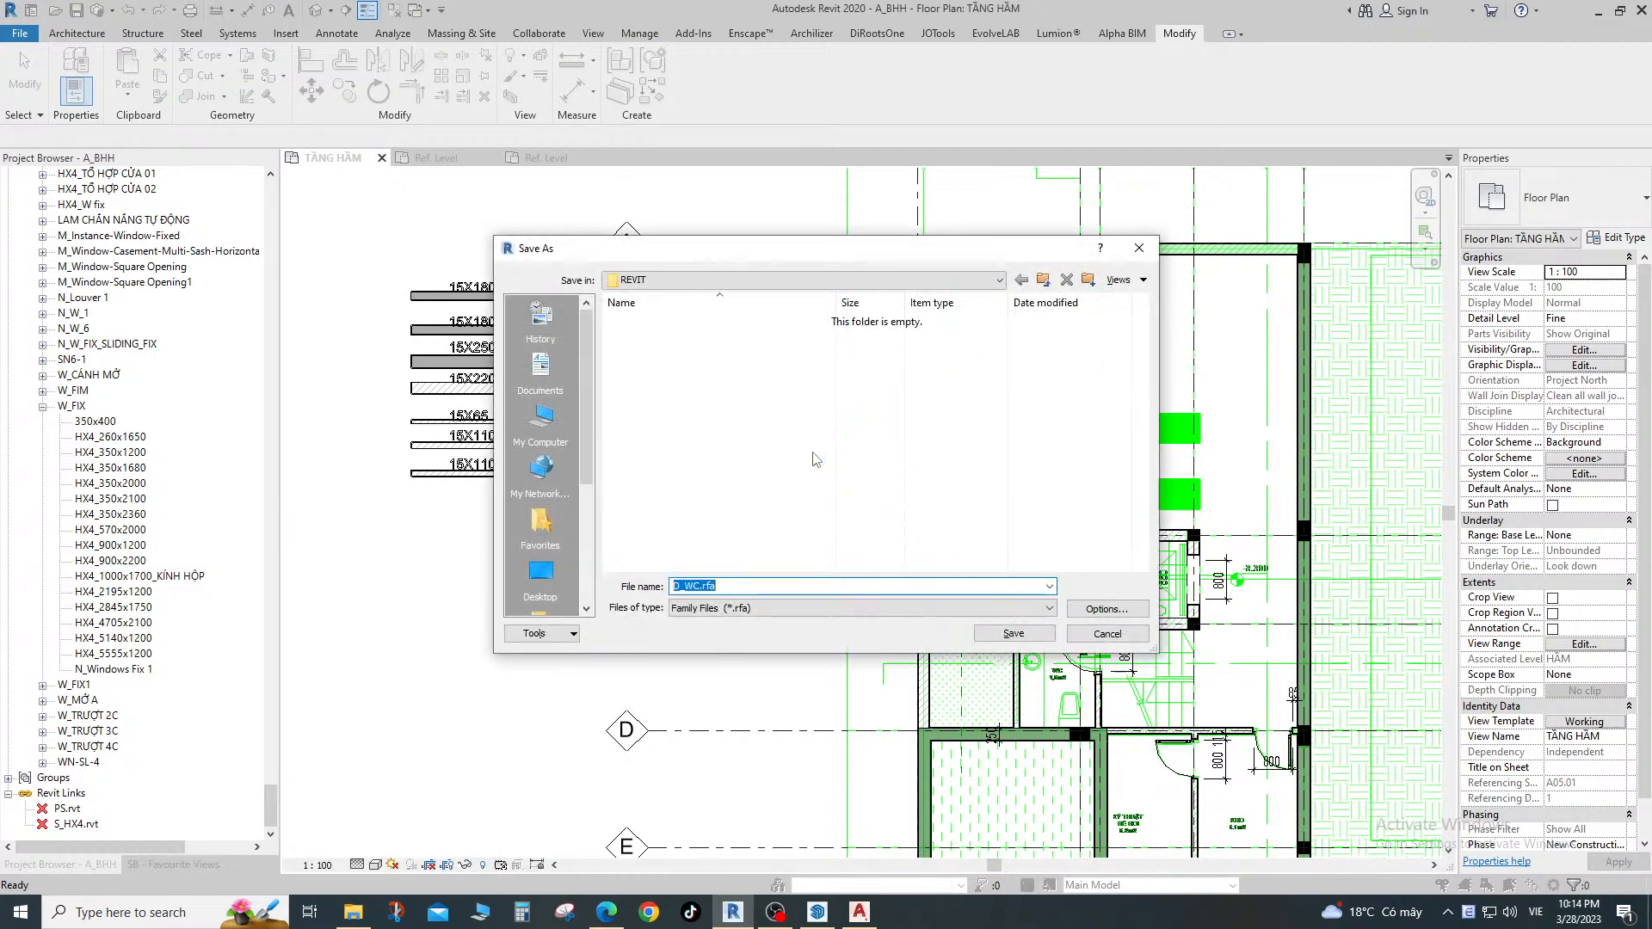
{"action": "key", "text": "Escape"}
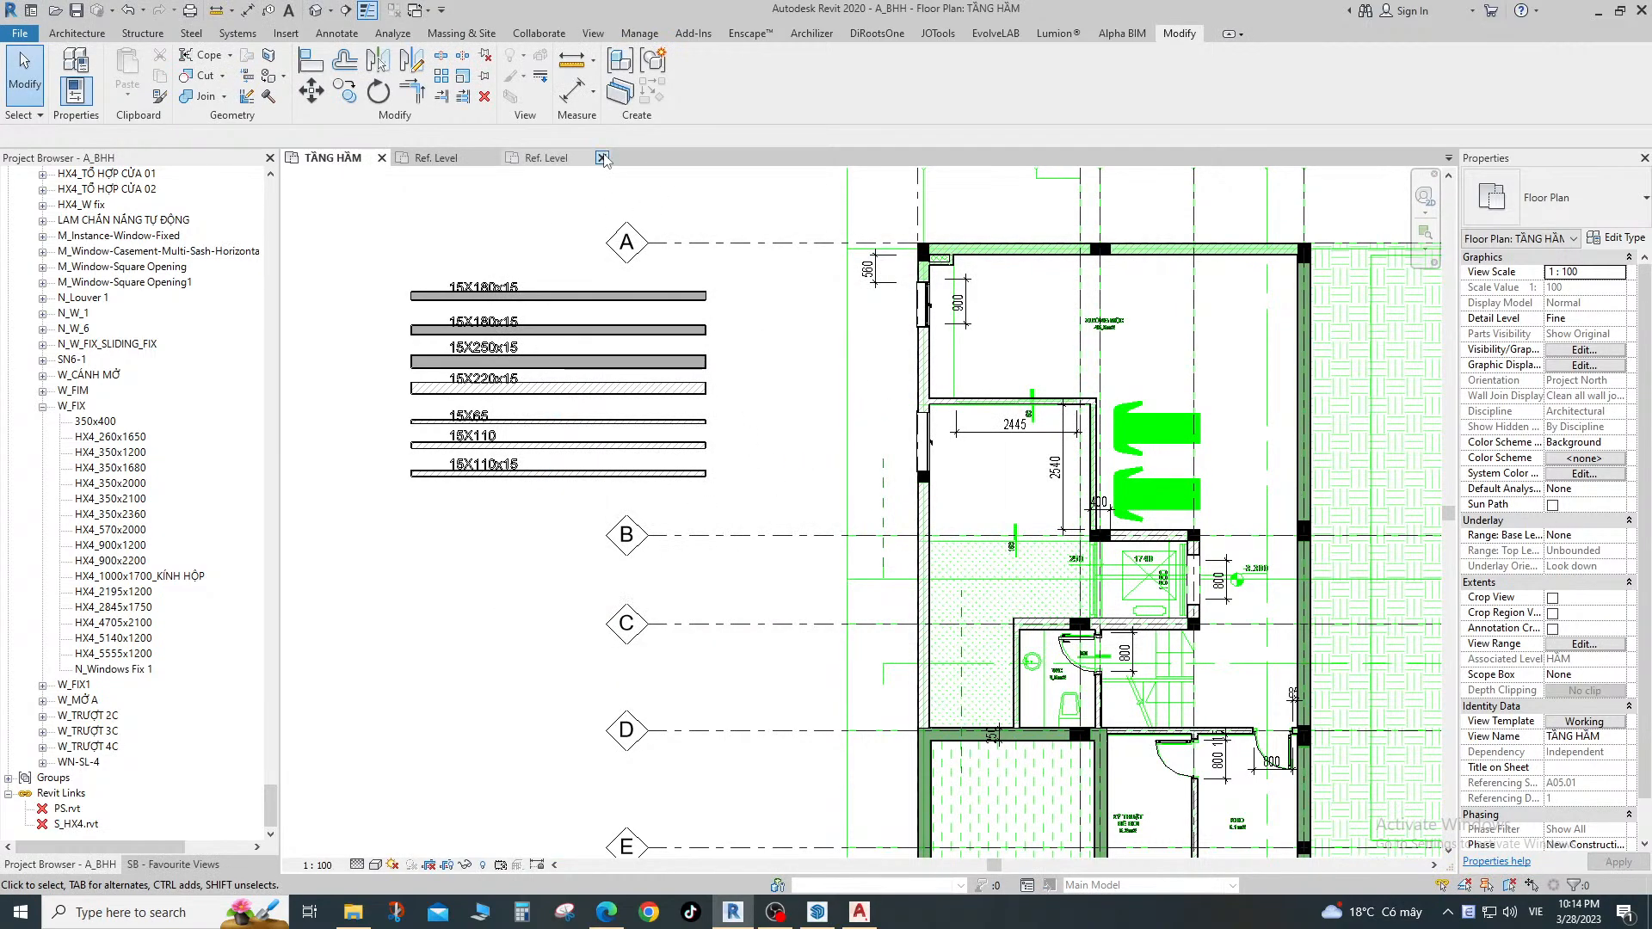
{"action": "left_click", "coordinate": [602, 158]}
{"action": "left_click", "coordinate": [858, 457]}
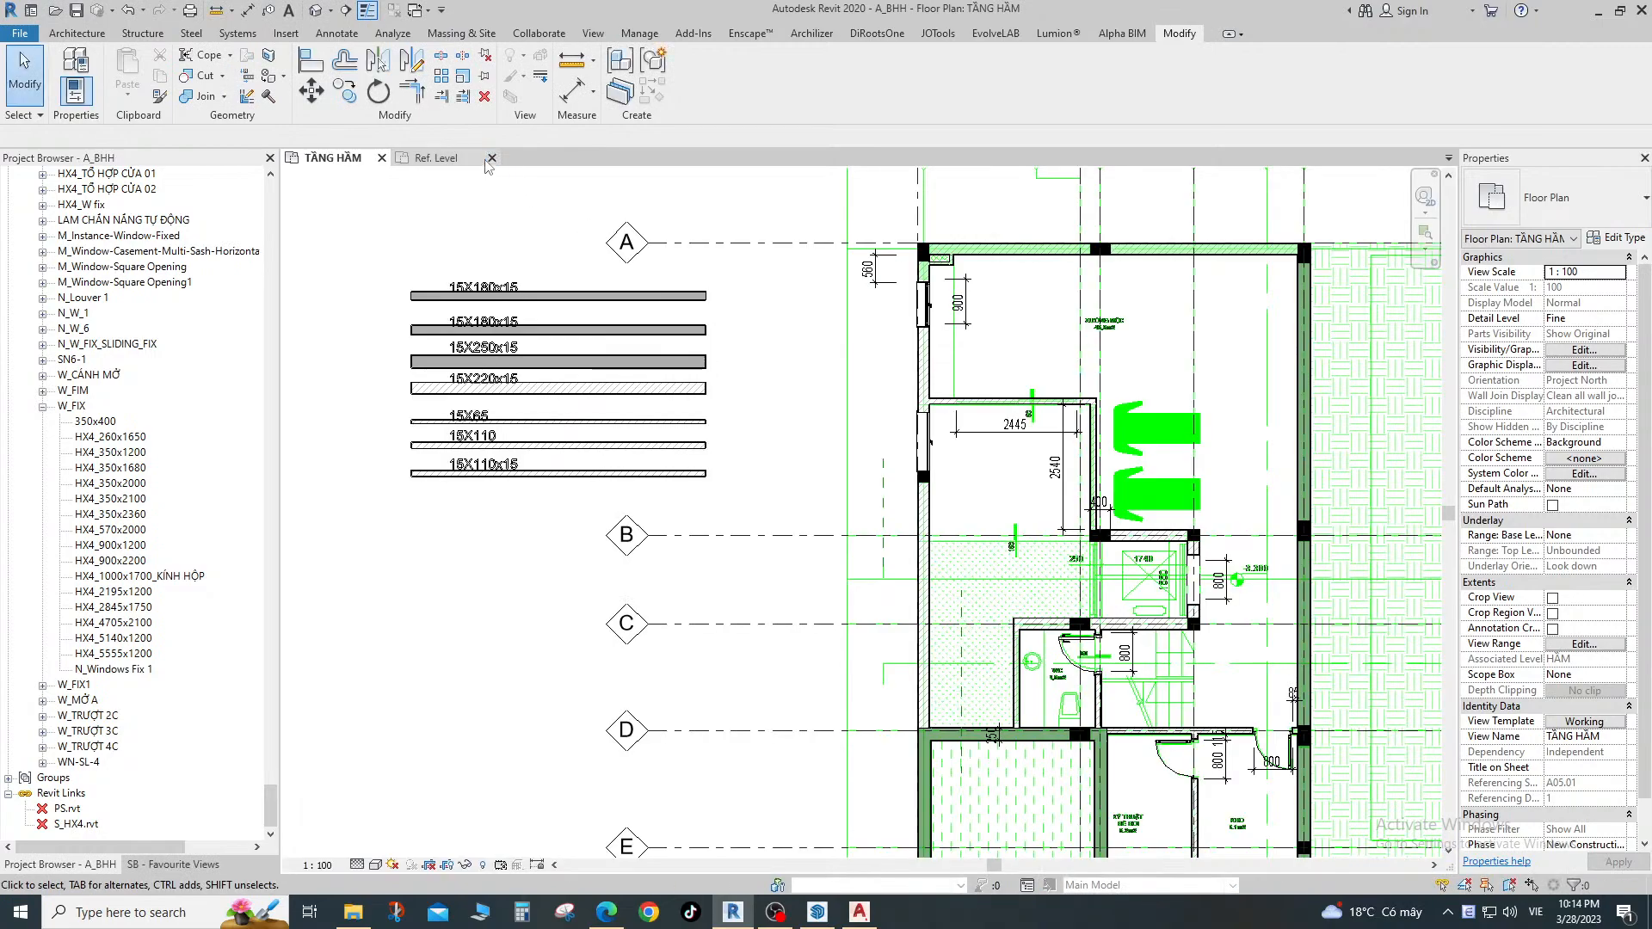
{"action": "left_click", "coordinate": [492, 157]}
{"action": "left_click", "coordinate": [862, 466]}
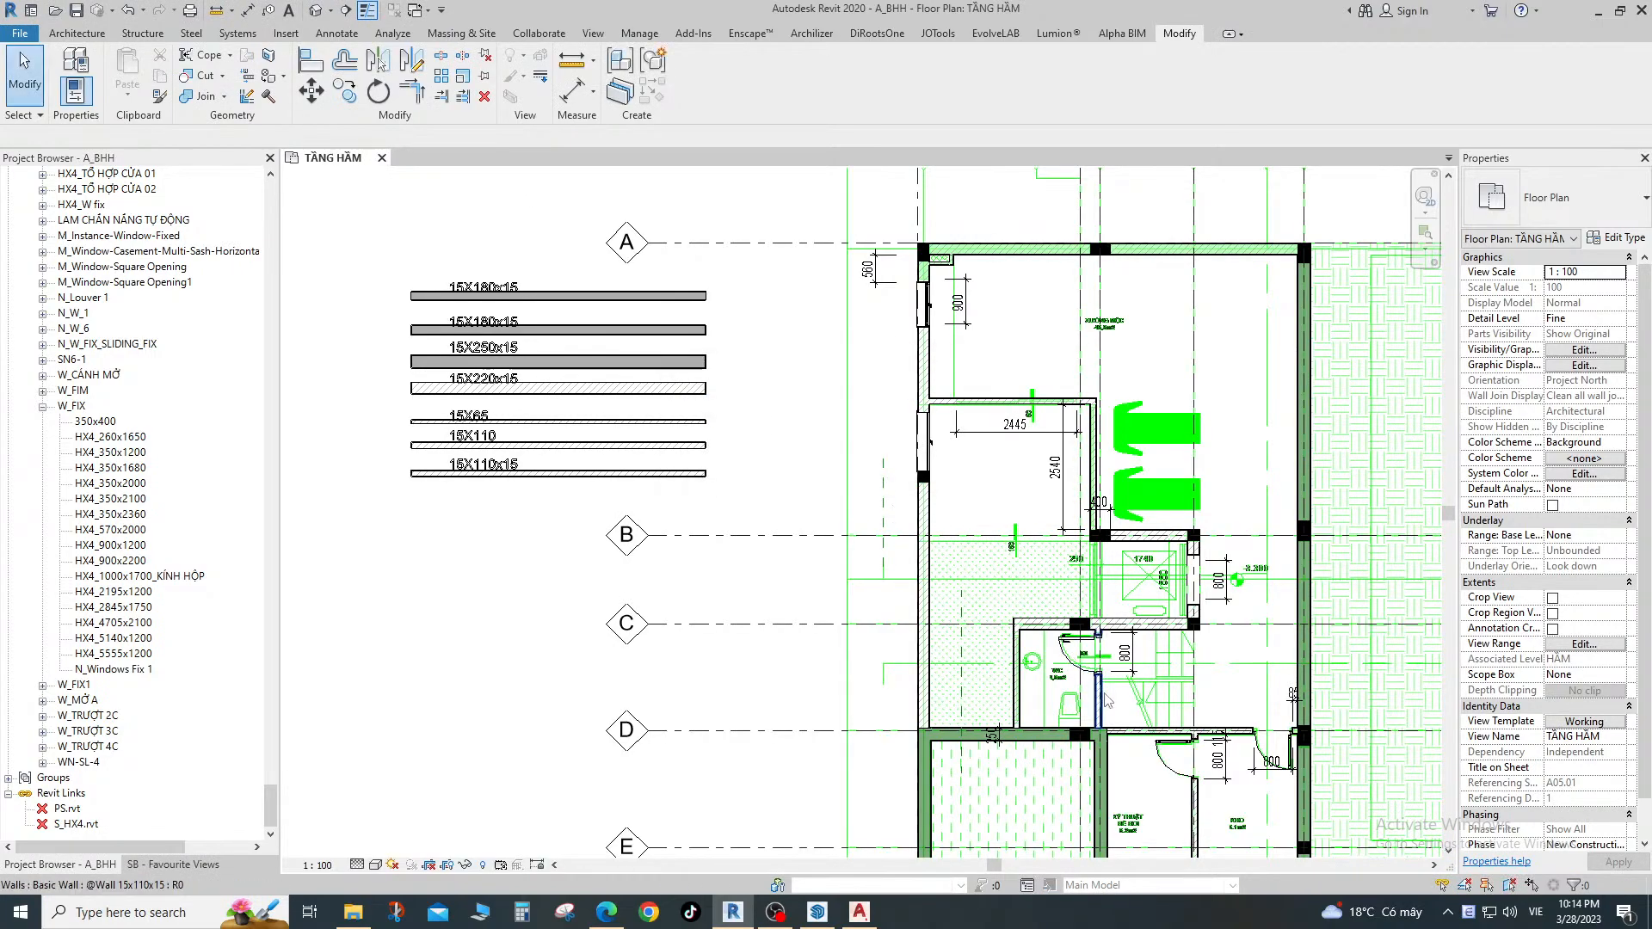
Draw a Storefront curtain wall about 1800 mm long in the WC wall beside the washbasin, following the window in the CAD drawing.
{"action": "scroll", "coordinate": [1184, 712], "scroll_direction": "up", "scroll_amount": 2}
{"action": "middle_click_drag", "start_coordinate": [1042, 715], "coordinate": [1023, 634]}
{"action": "scroll", "coordinate": [1006, 602], "scroll_direction": "up", "scroll_amount": 2}
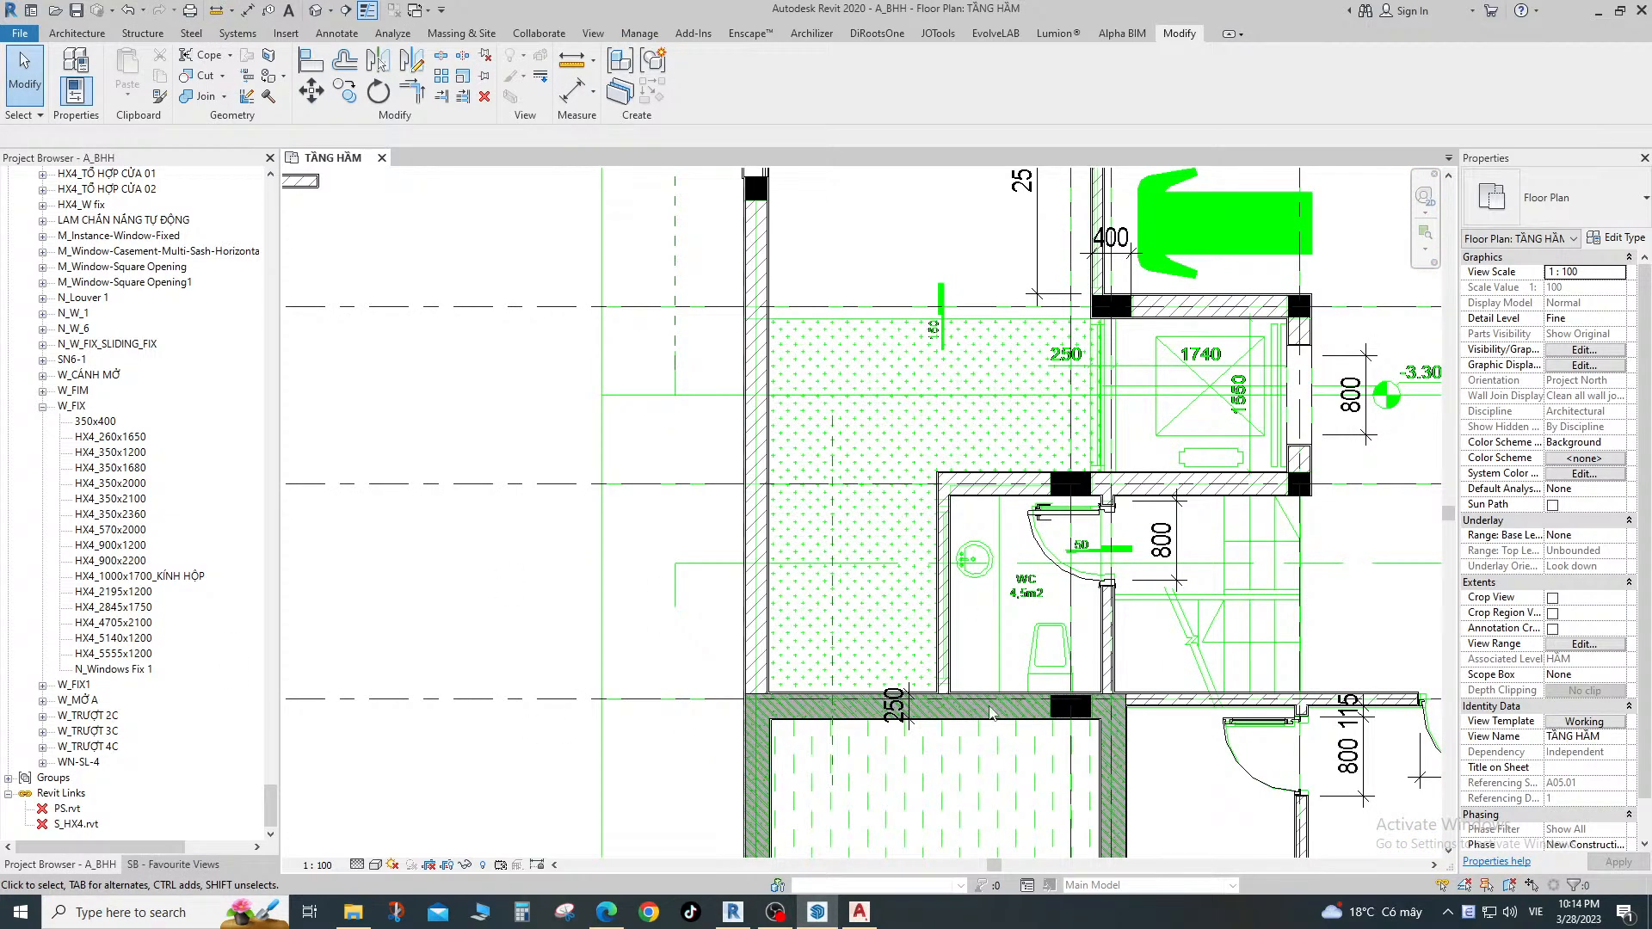
{"action": "scroll", "coordinate": [959, 574], "scroll_direction": "up", "scroll_amount": 3}
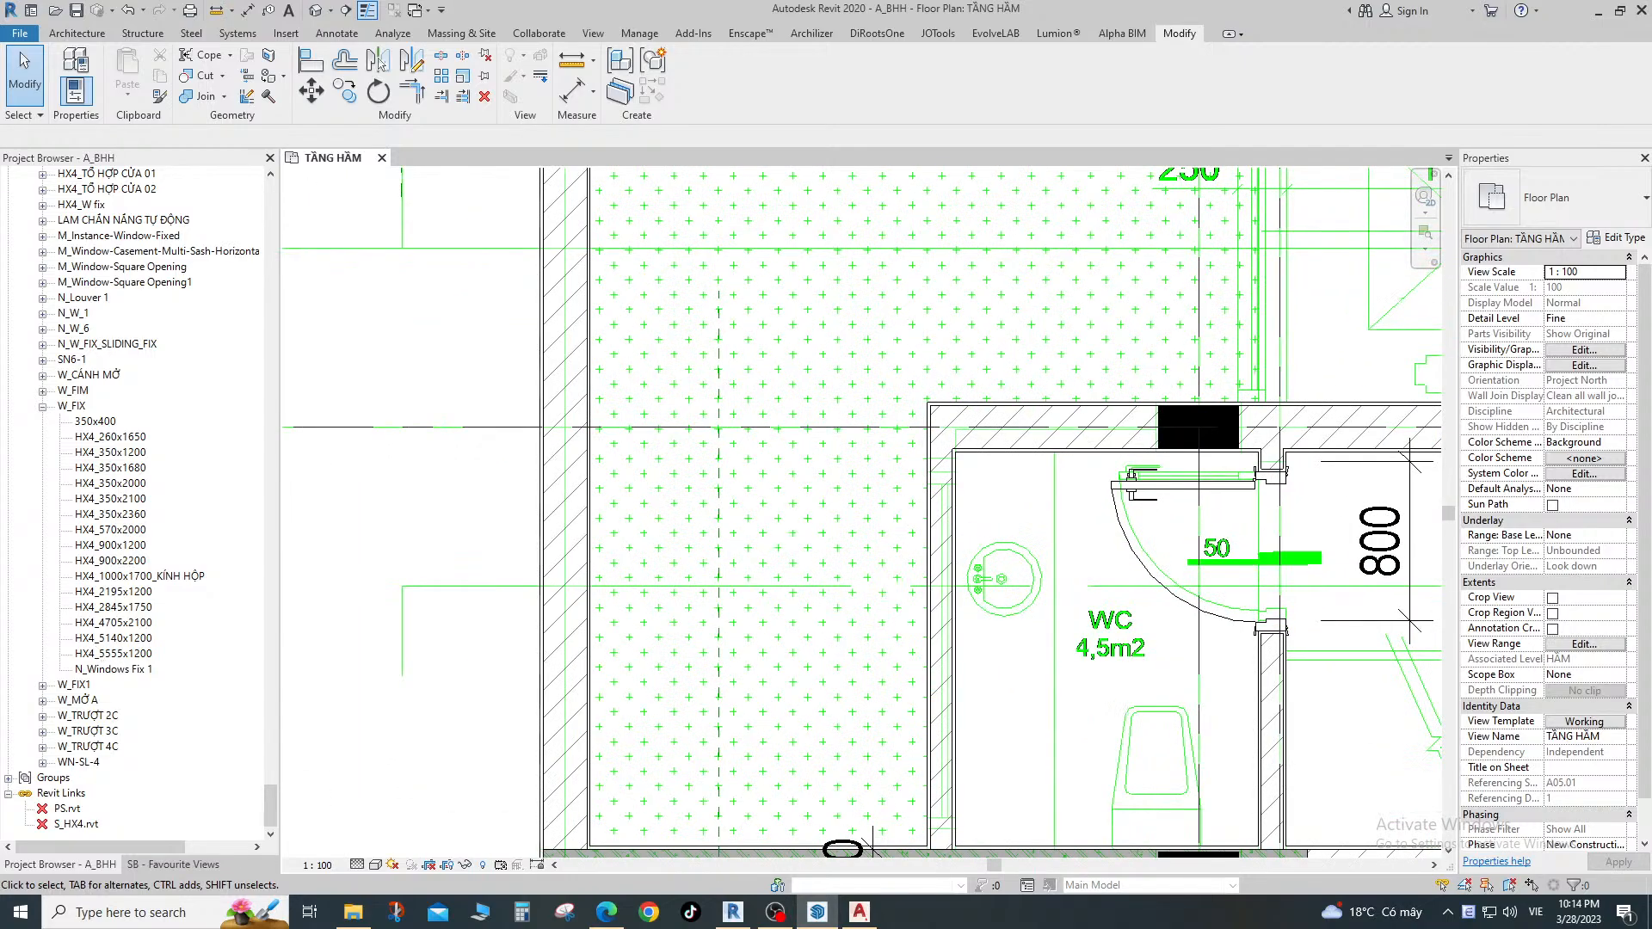
{"action": "scroll", "coordinate": [977, 671], "scroll_direction": "down", "scroll_amount": 2}
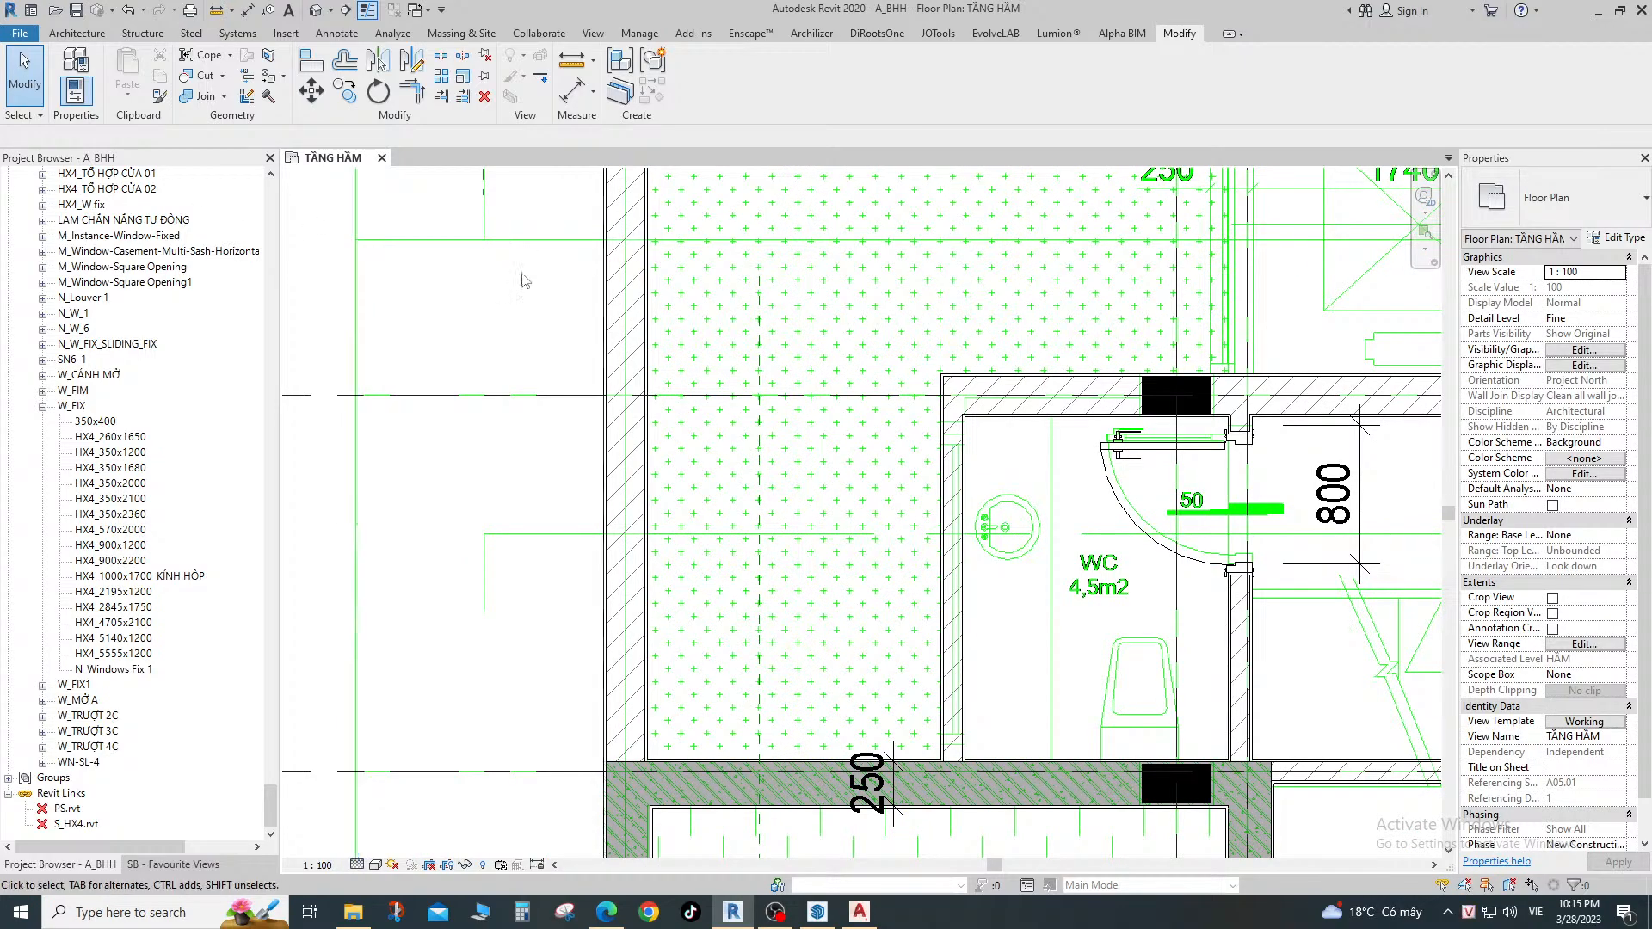
{"action": "key", "text": "a"}
{"action": "key", "text": "w"}
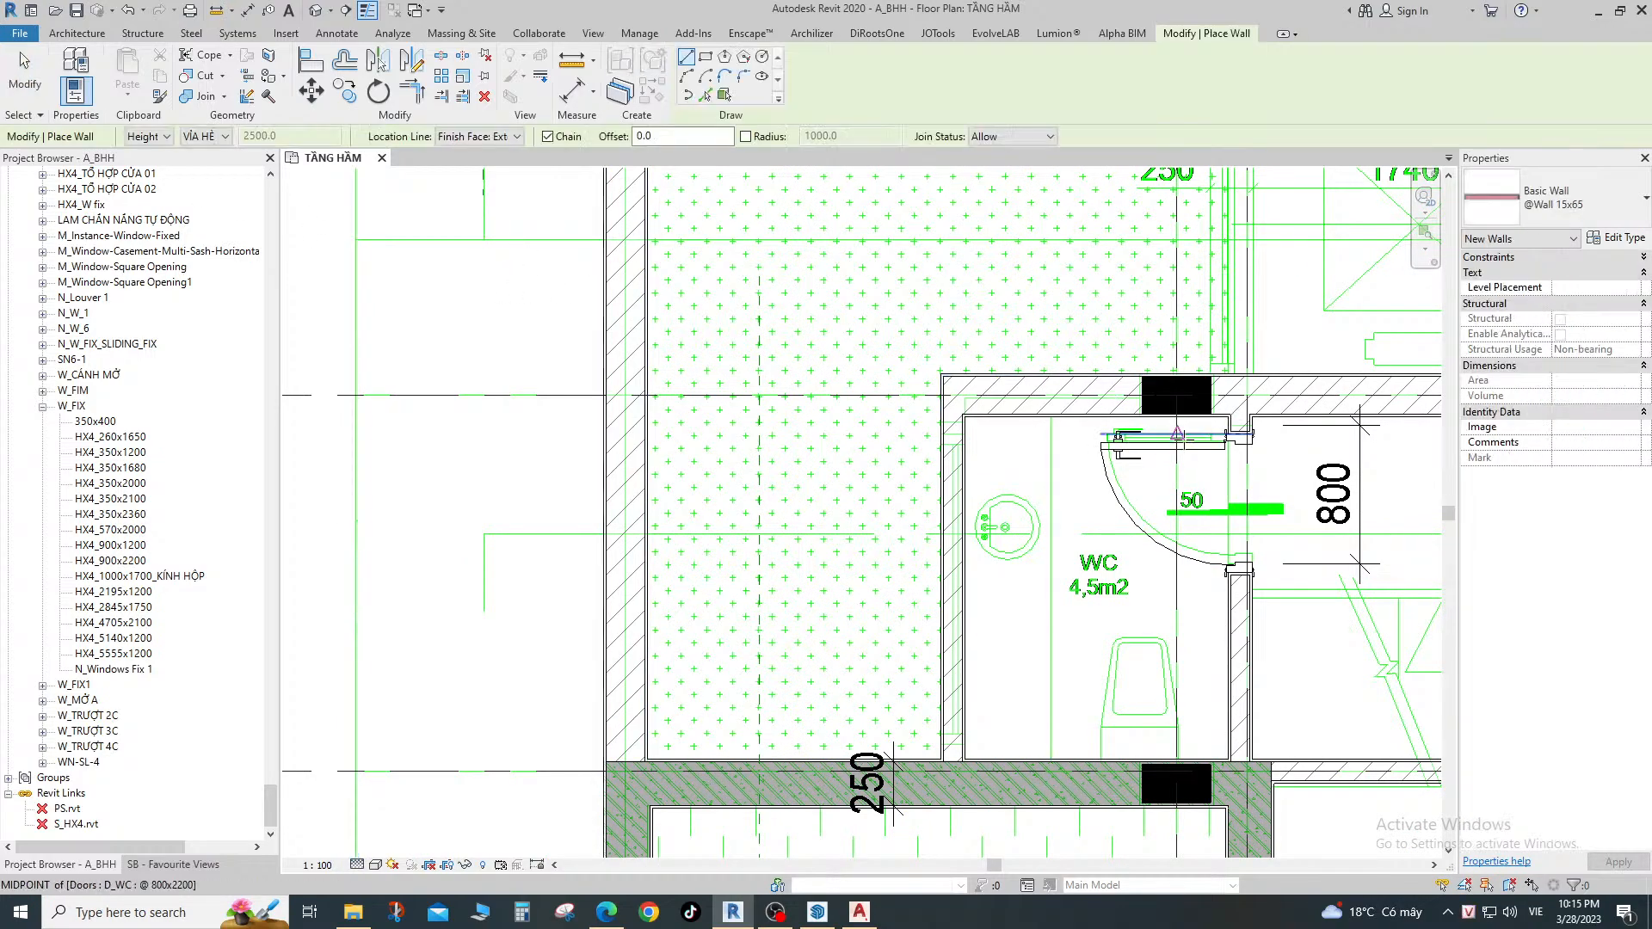
{"action": "left_click", "coordinate": [1535, 911]}
{"action": "left_click", "coordinate": [1480, 748]}
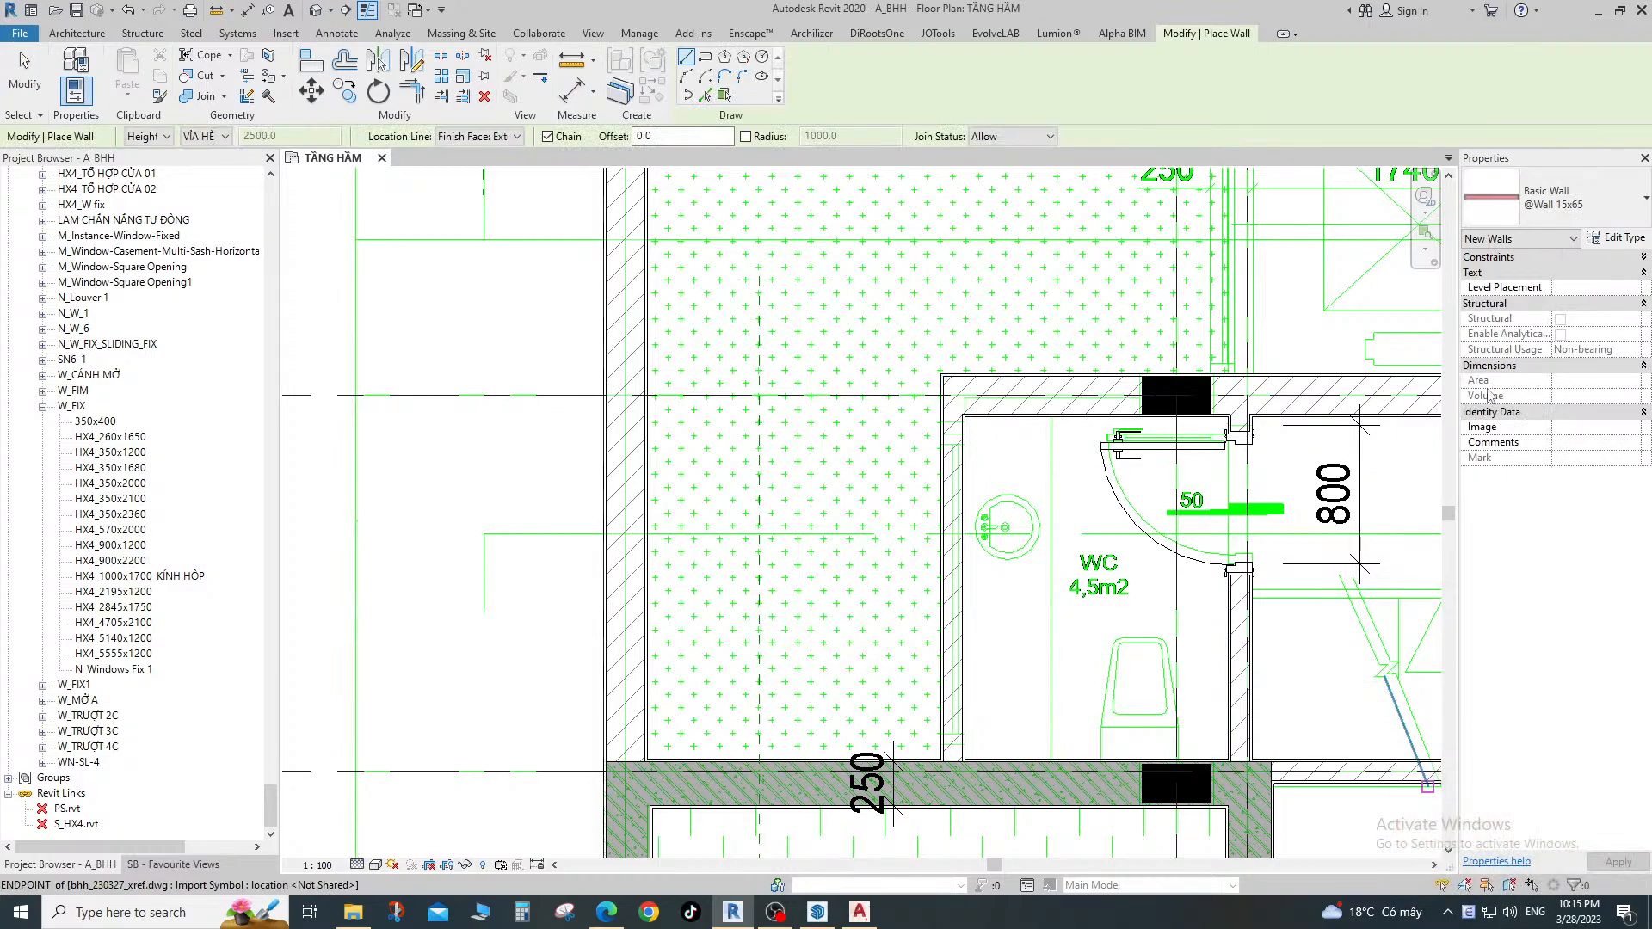
{"action": "left_click", "coordinate": [1553, 202]}
{"action": "scroll", "coordinate": [1542, 308], "scroll_direction": "down", "scroll_amount": 8}
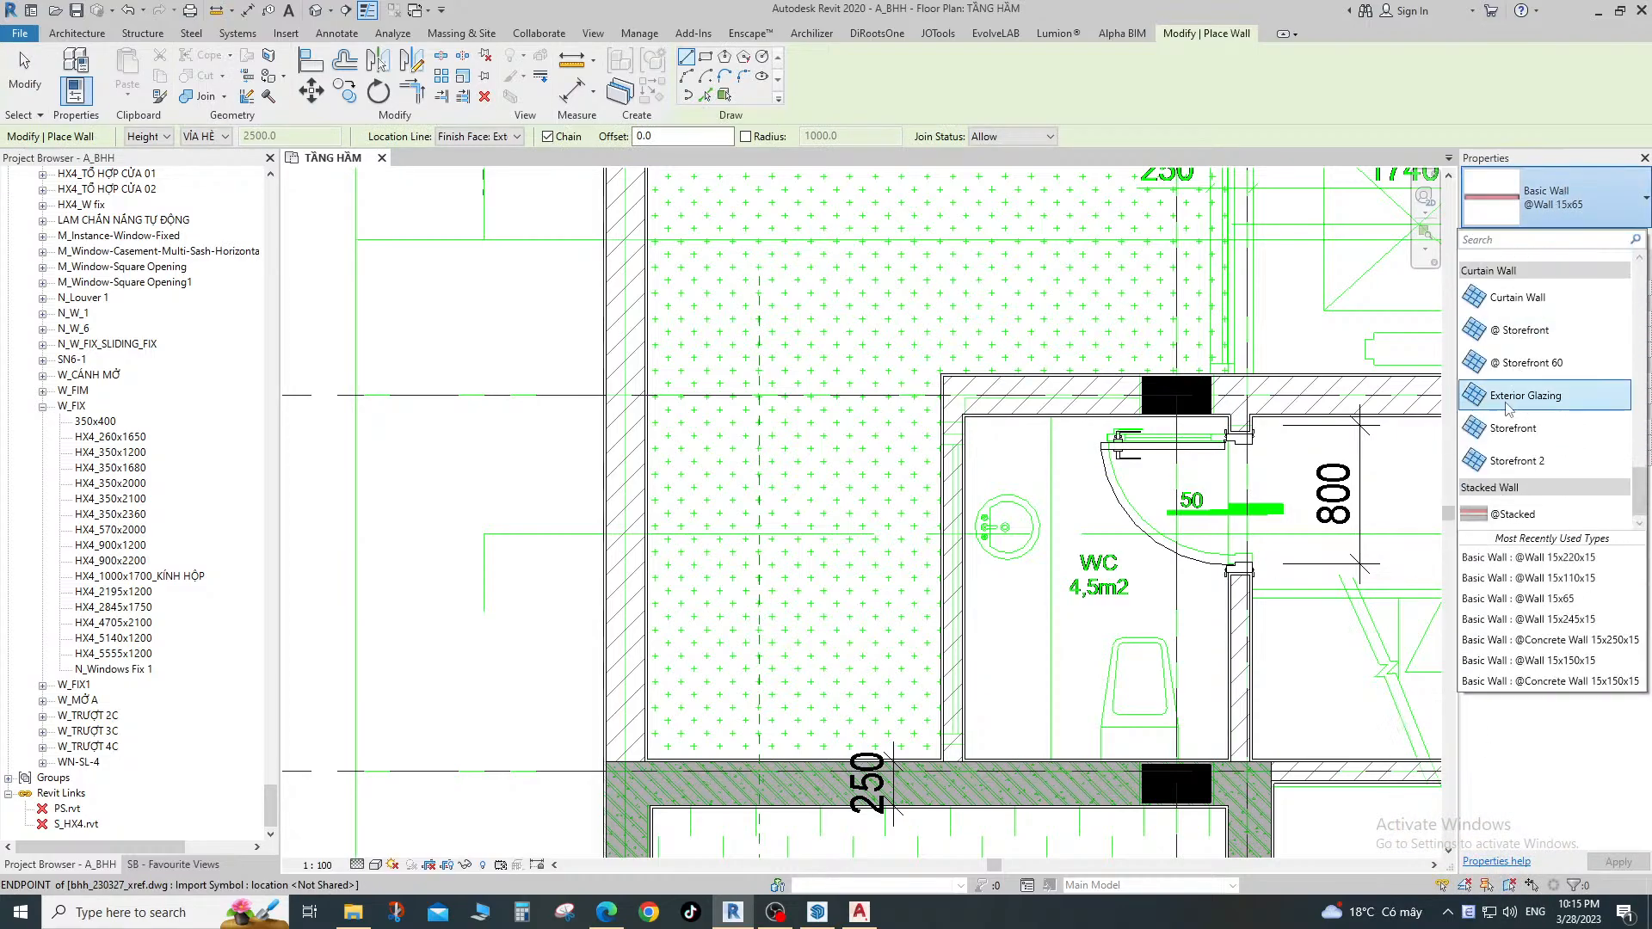
{"action": "left_click", "coordinate": [1531, 440]}
{"action": "scroll", "coordinate": [940, 445], "scroll_direction": "up", "scroll_amount": 5}
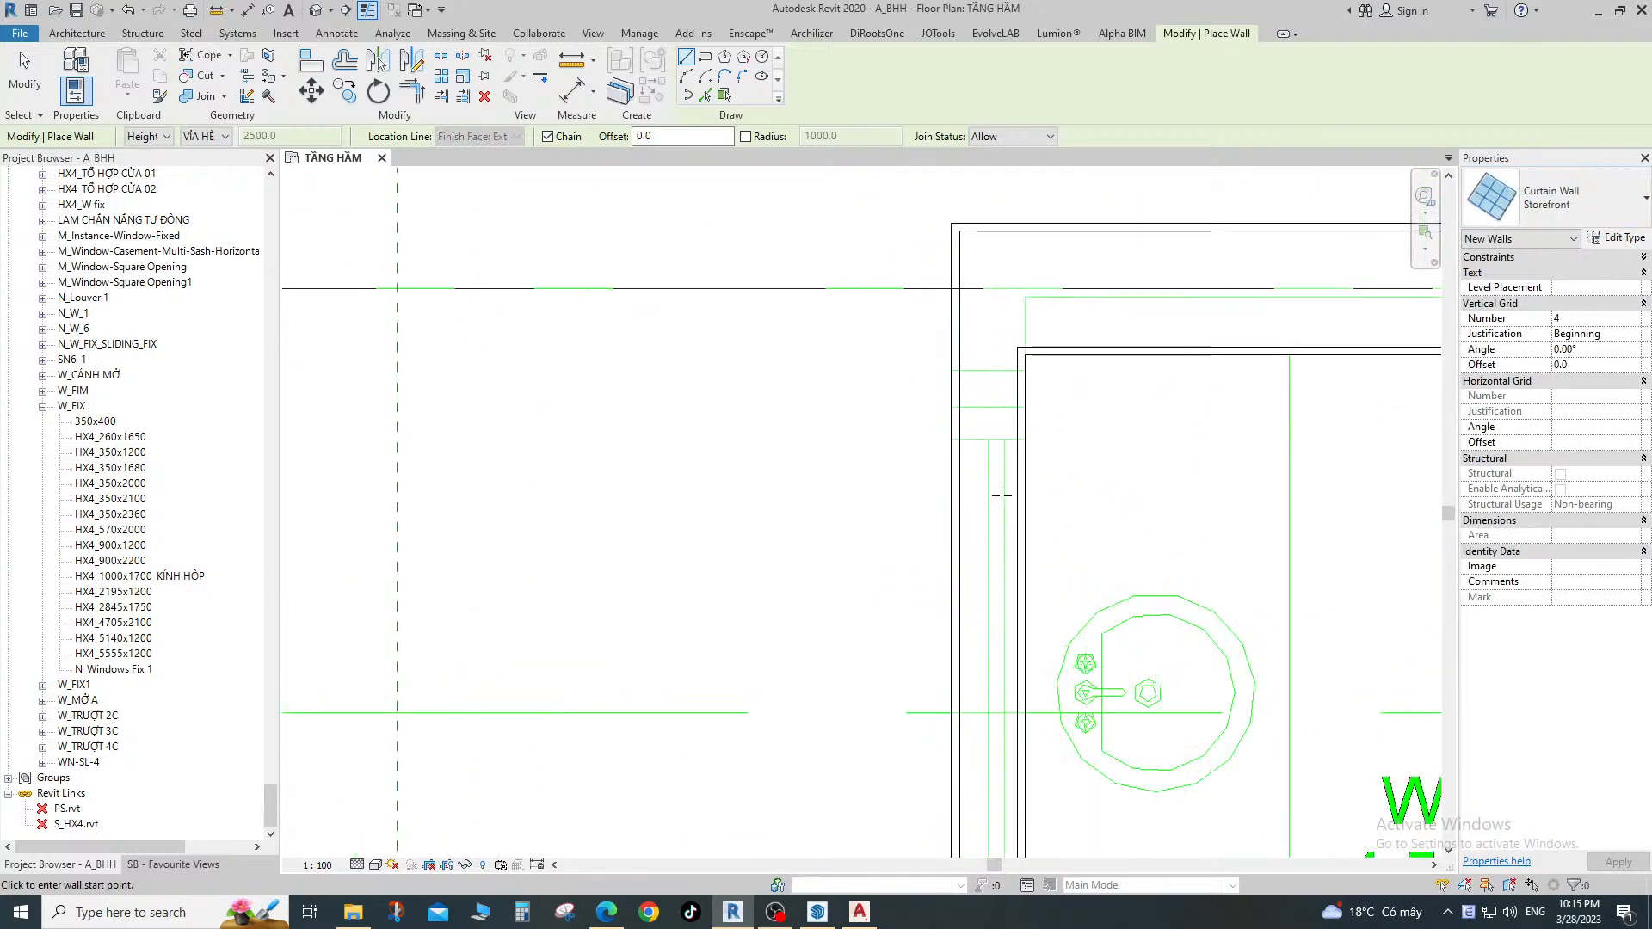
{"action": "left_click", "coordinate": [988, 406]}
{"action": "scroll", "coordinate": [1003, 700], "scroll_direction": "up", "scroll_amount": 5}
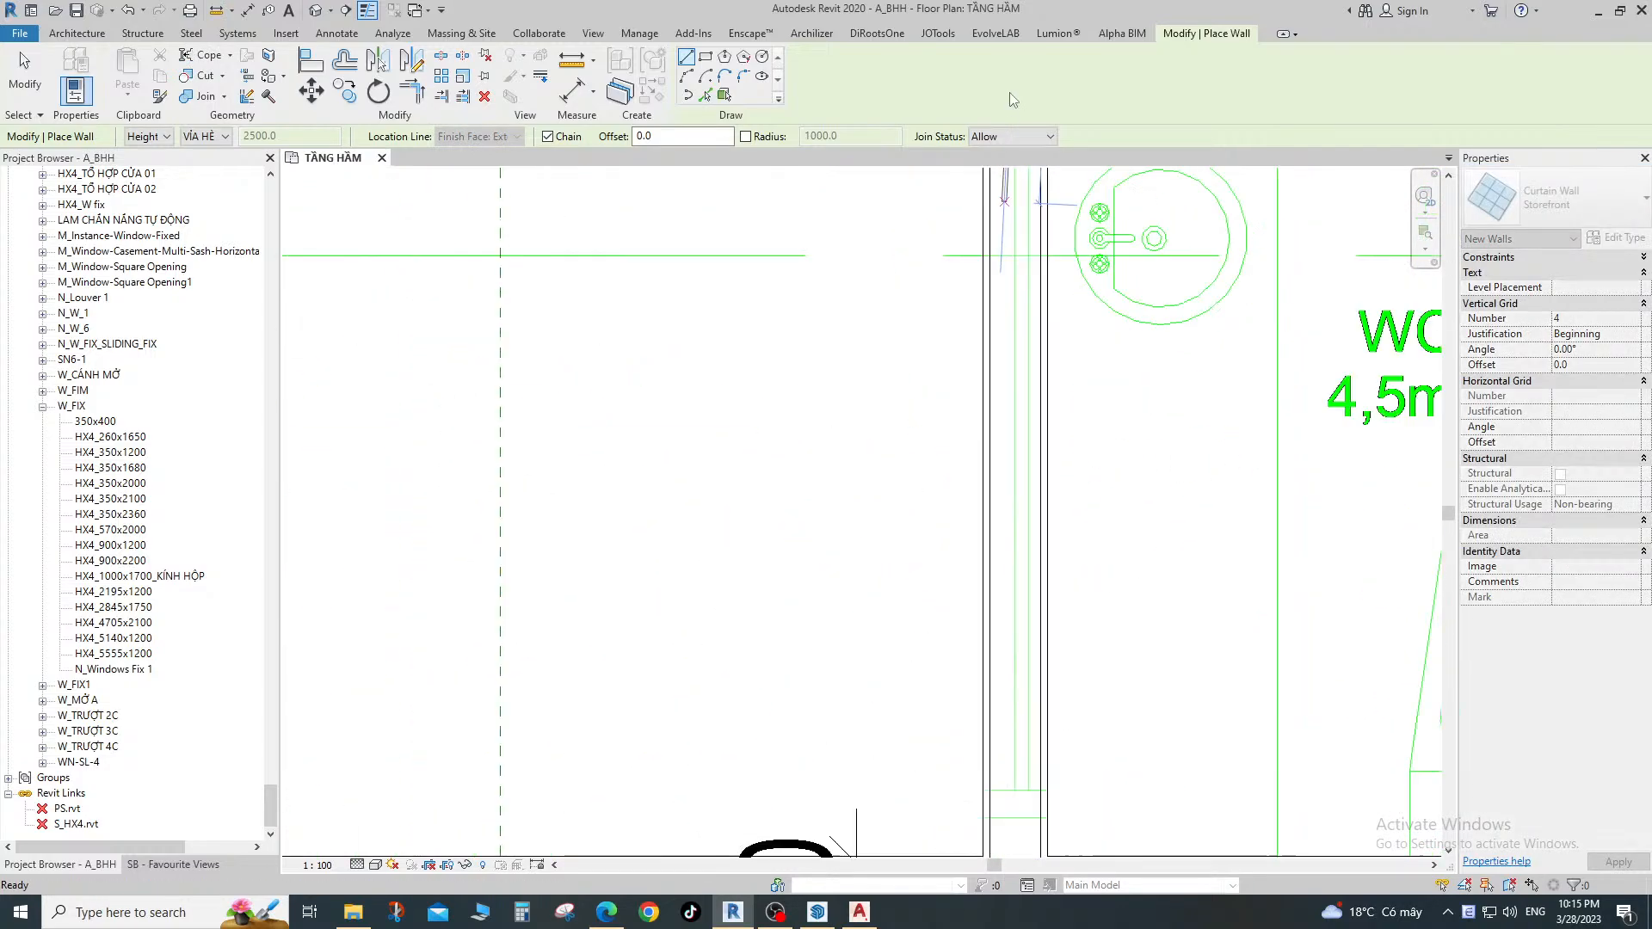
{"action": "left_click", "coordinate": [998, 685]}
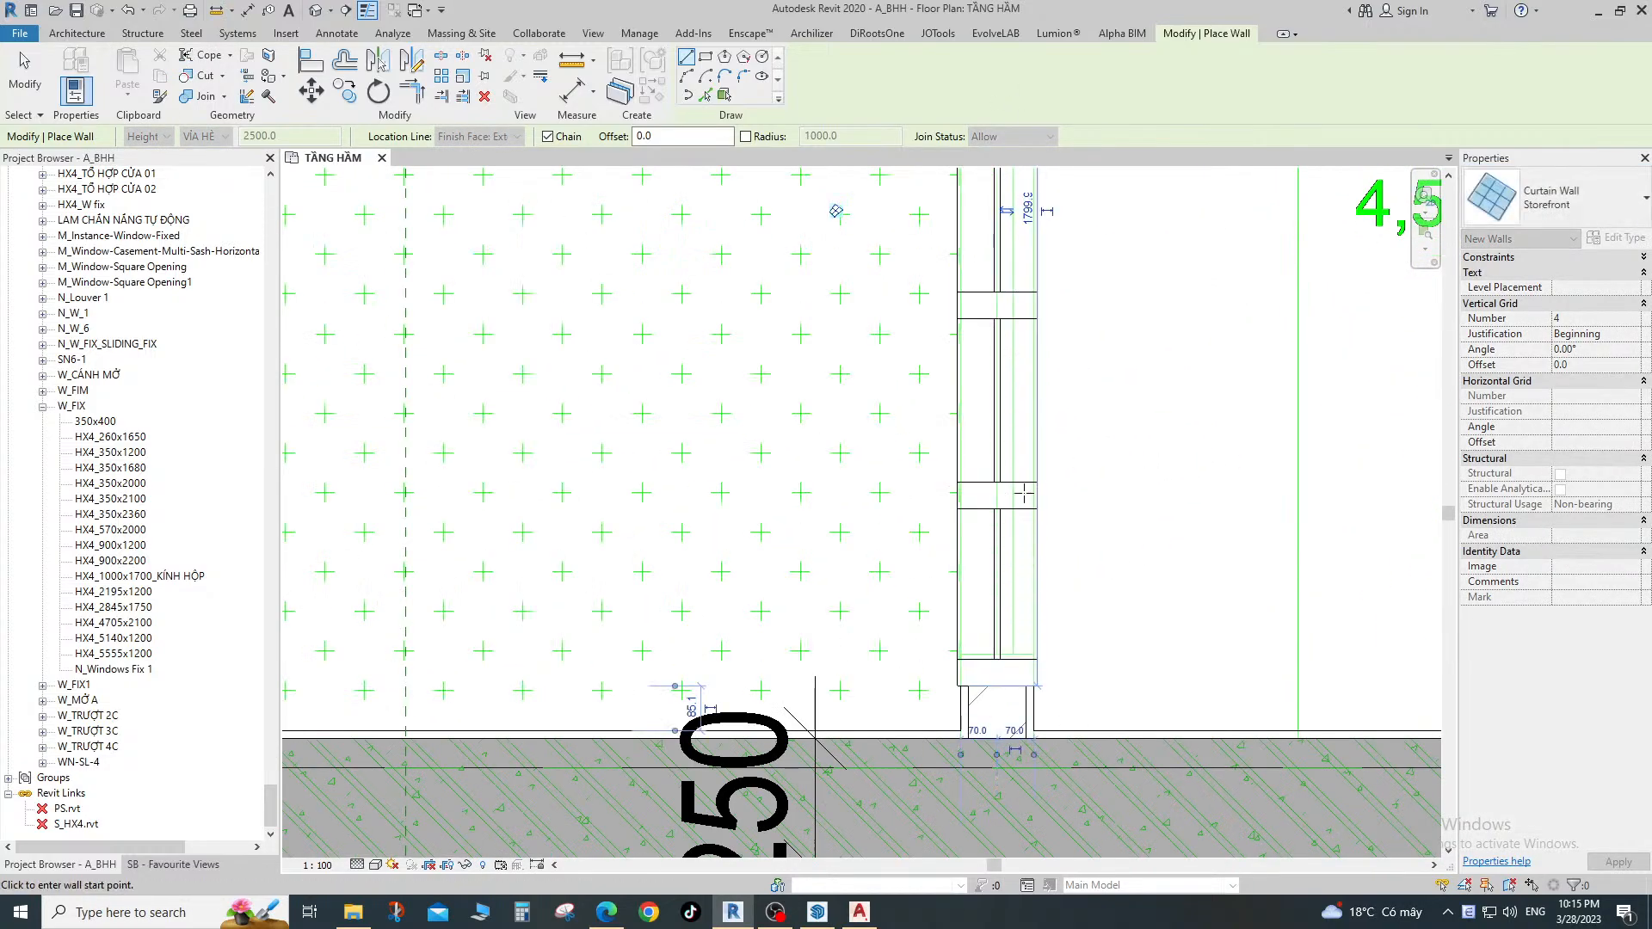
{"action": "scroll", "coordinate": [993, 645], "scroll_direction": "down", "scroll_amount": 5}
{"action": "middle_click_drag", "start_coordinate": [1070, 576], "coordinate": [1068, 598]}
{"action": "key", "text": "Escape"}
{"action": "key", "text": "Escape"}
Try the curtain wall types Storefront 2 and @ Storefront 60 on the new WC curtain wall.
{"action": "scroll", "coordinate": [986, 390], "scroll_direction": "up", "scroll_amount": 5}
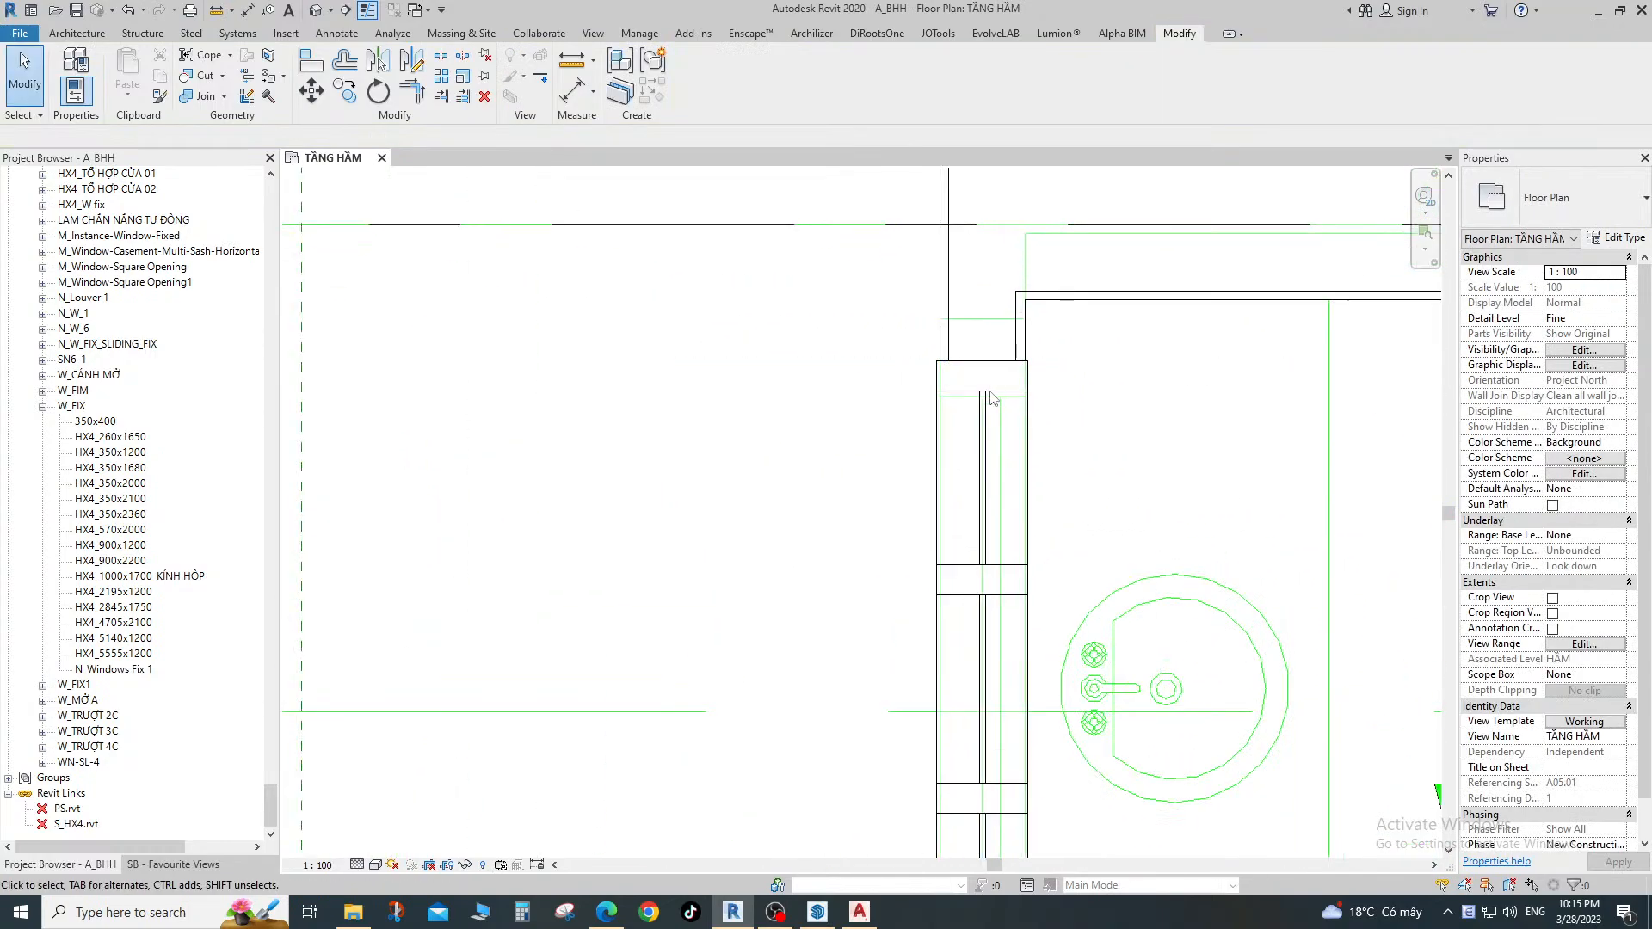
{"action": "left_click", "coordinate": [970, 368]}
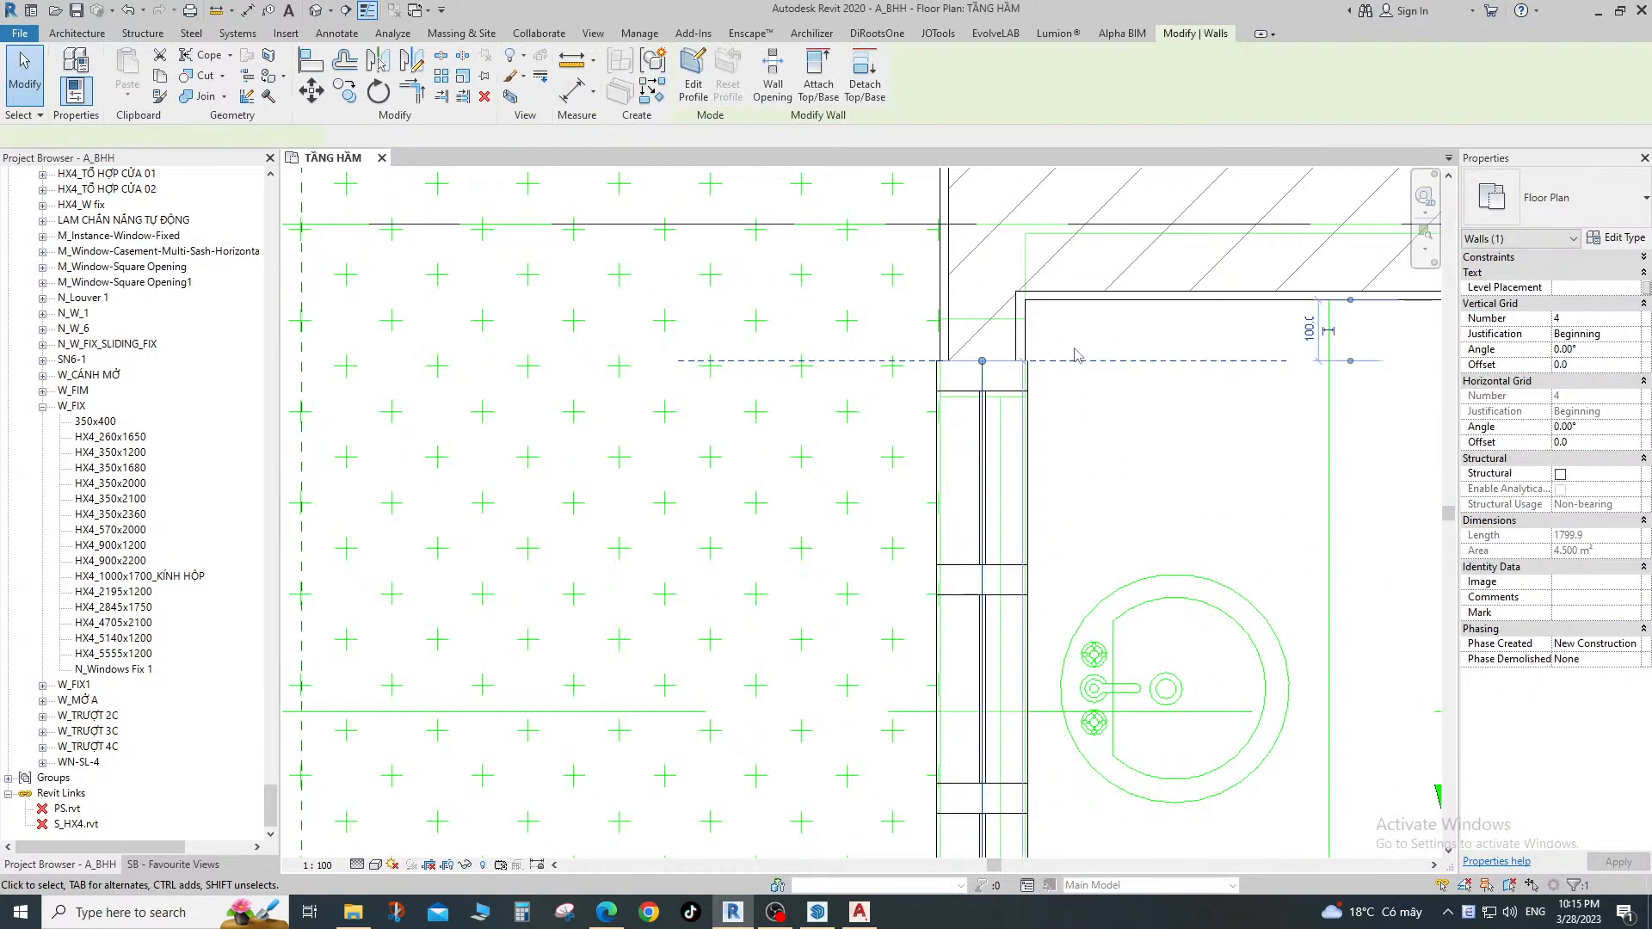
{"action": "left_click", "coordinate": [1572, 219]}
{"action": "left_click", "coordinate": [1546, 461]}
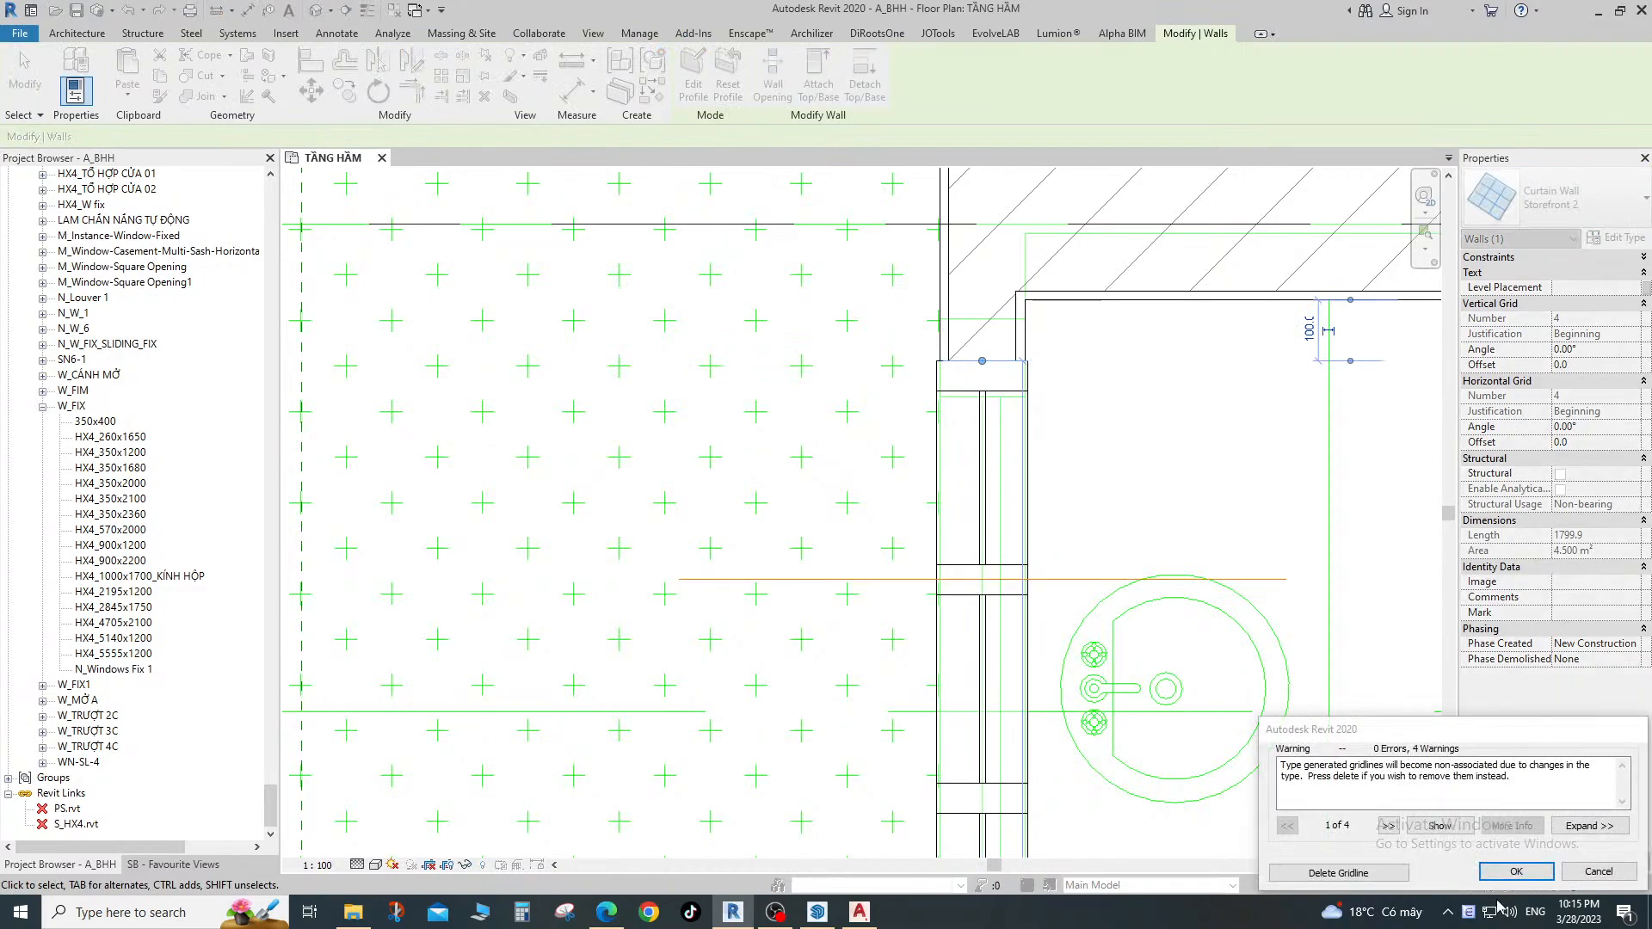
{"action": "scroll", "coordinate": [1049, 478], "scroll_direction": "down", "scroll_amount": 5}
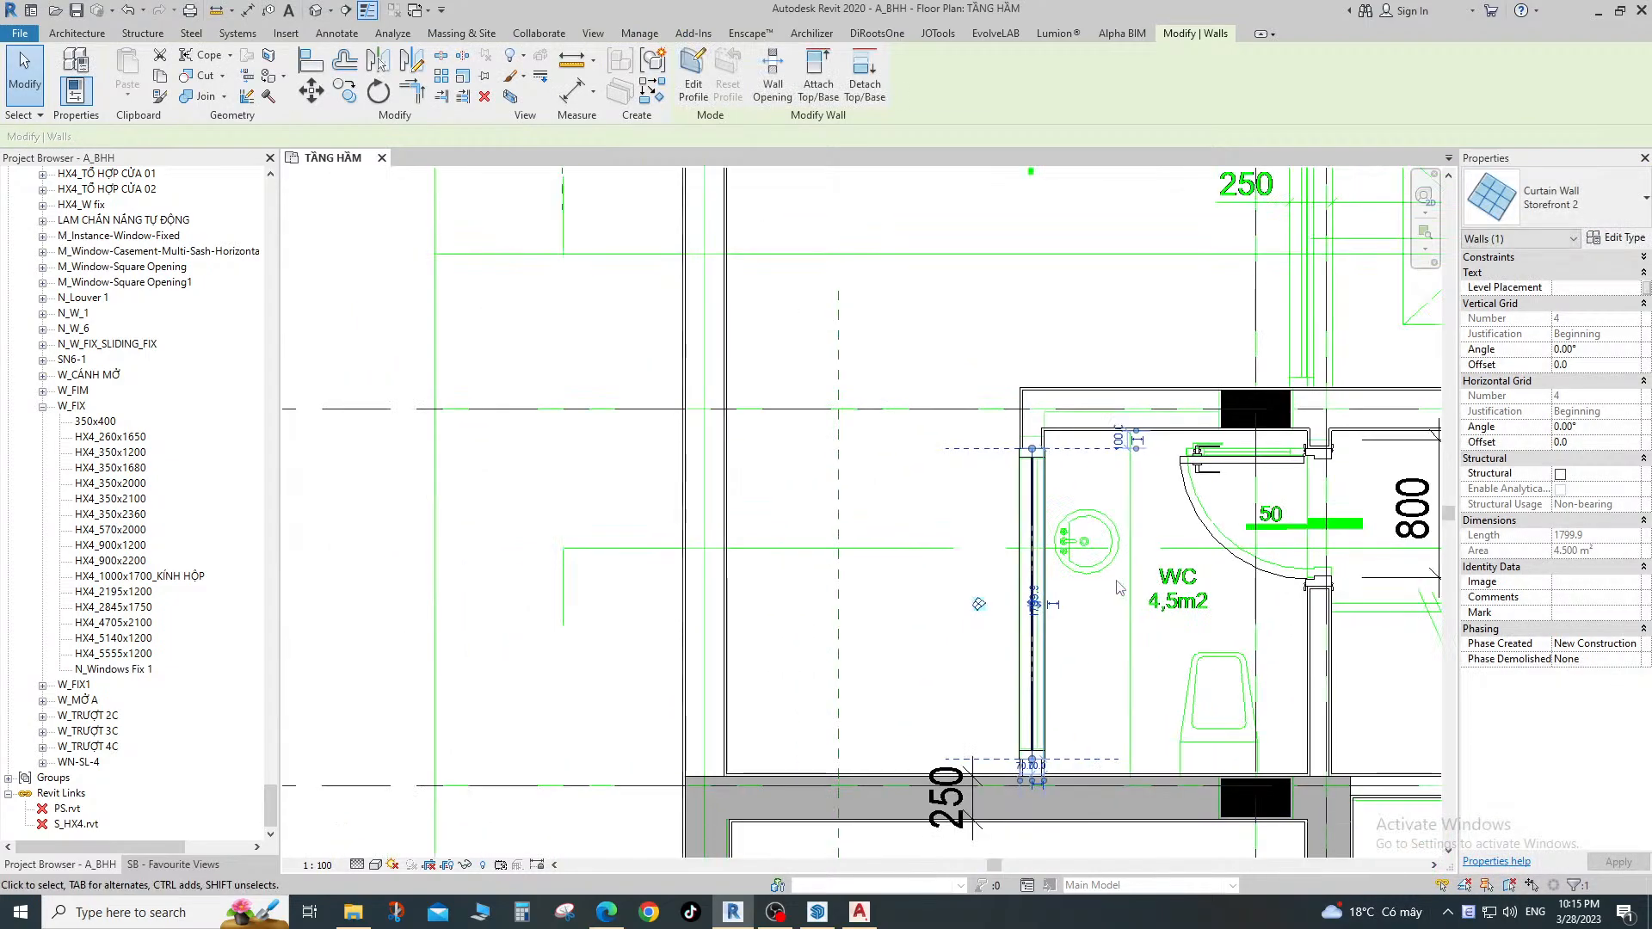
{"action": "left_click", "coordinate": [1619, 237]}
{"action": "left_click", "coordinate": [1398, 292]}
{"action": "left_click", "coordinate": [1553, 198]}
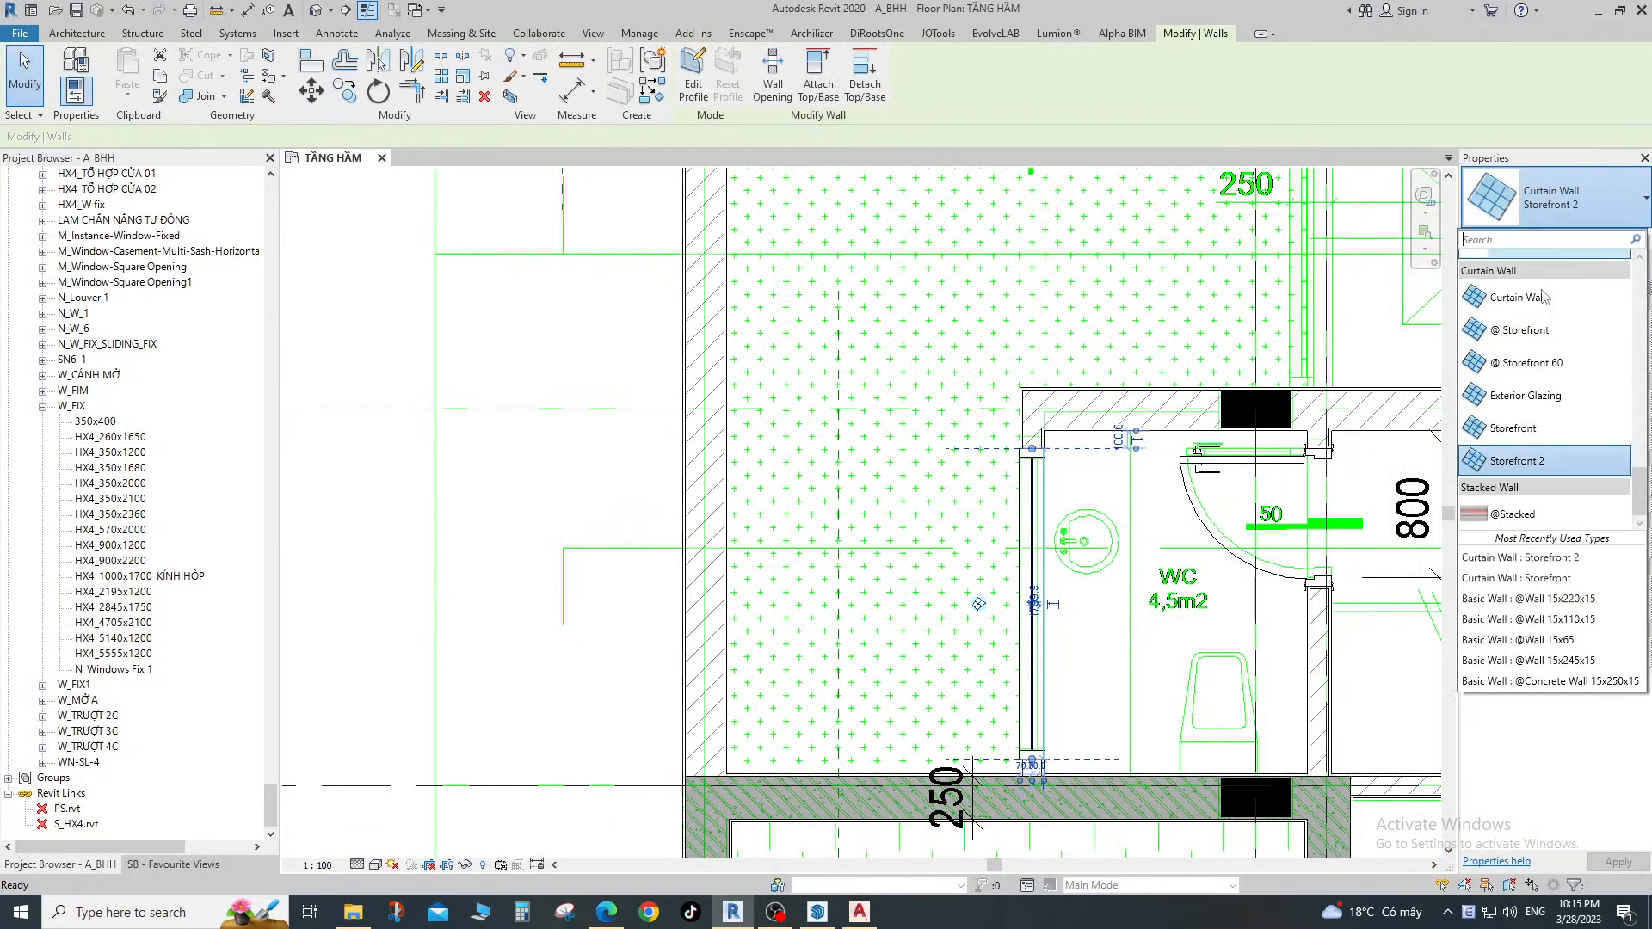
{"action": "left_click", "coordinate": [1531, 362]}
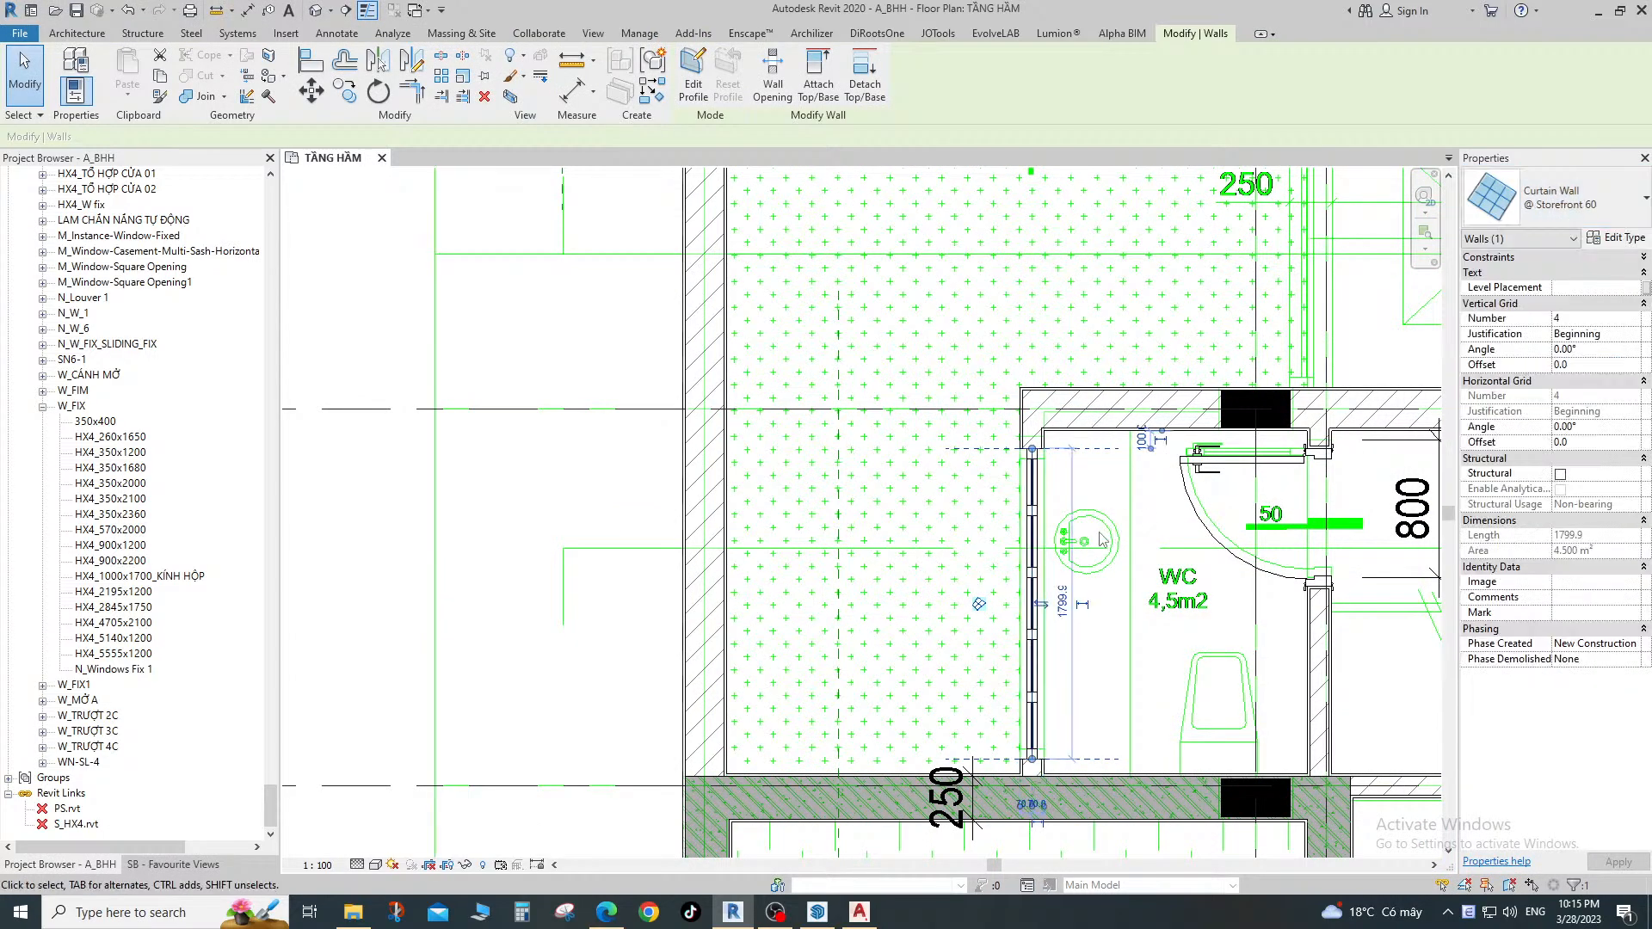
{"action": "scroll", "coordinate": [1084, 533], "scroll_direction": "up", "scroll_amount": 1}
Change the WC curtain wall to the type @ Storefront and delete its leftover type-generated gridlines.
{"action": "left_click", "coordinate": [1613, 198]}
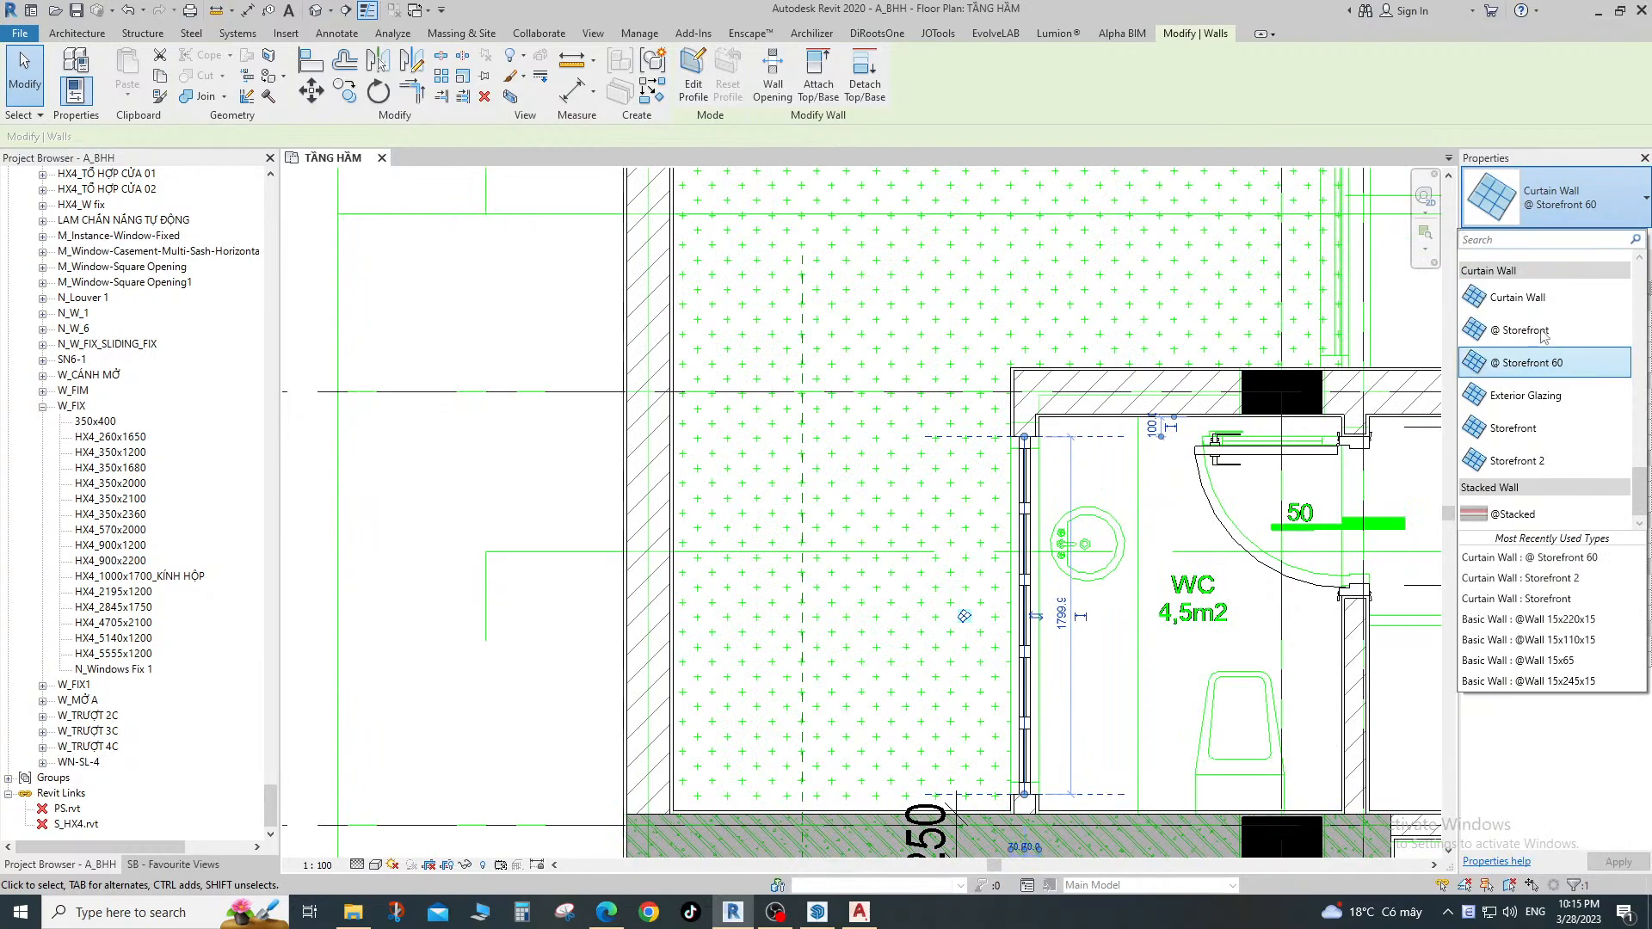
{"action": "left_click", "coordinate": [1540, 222]}
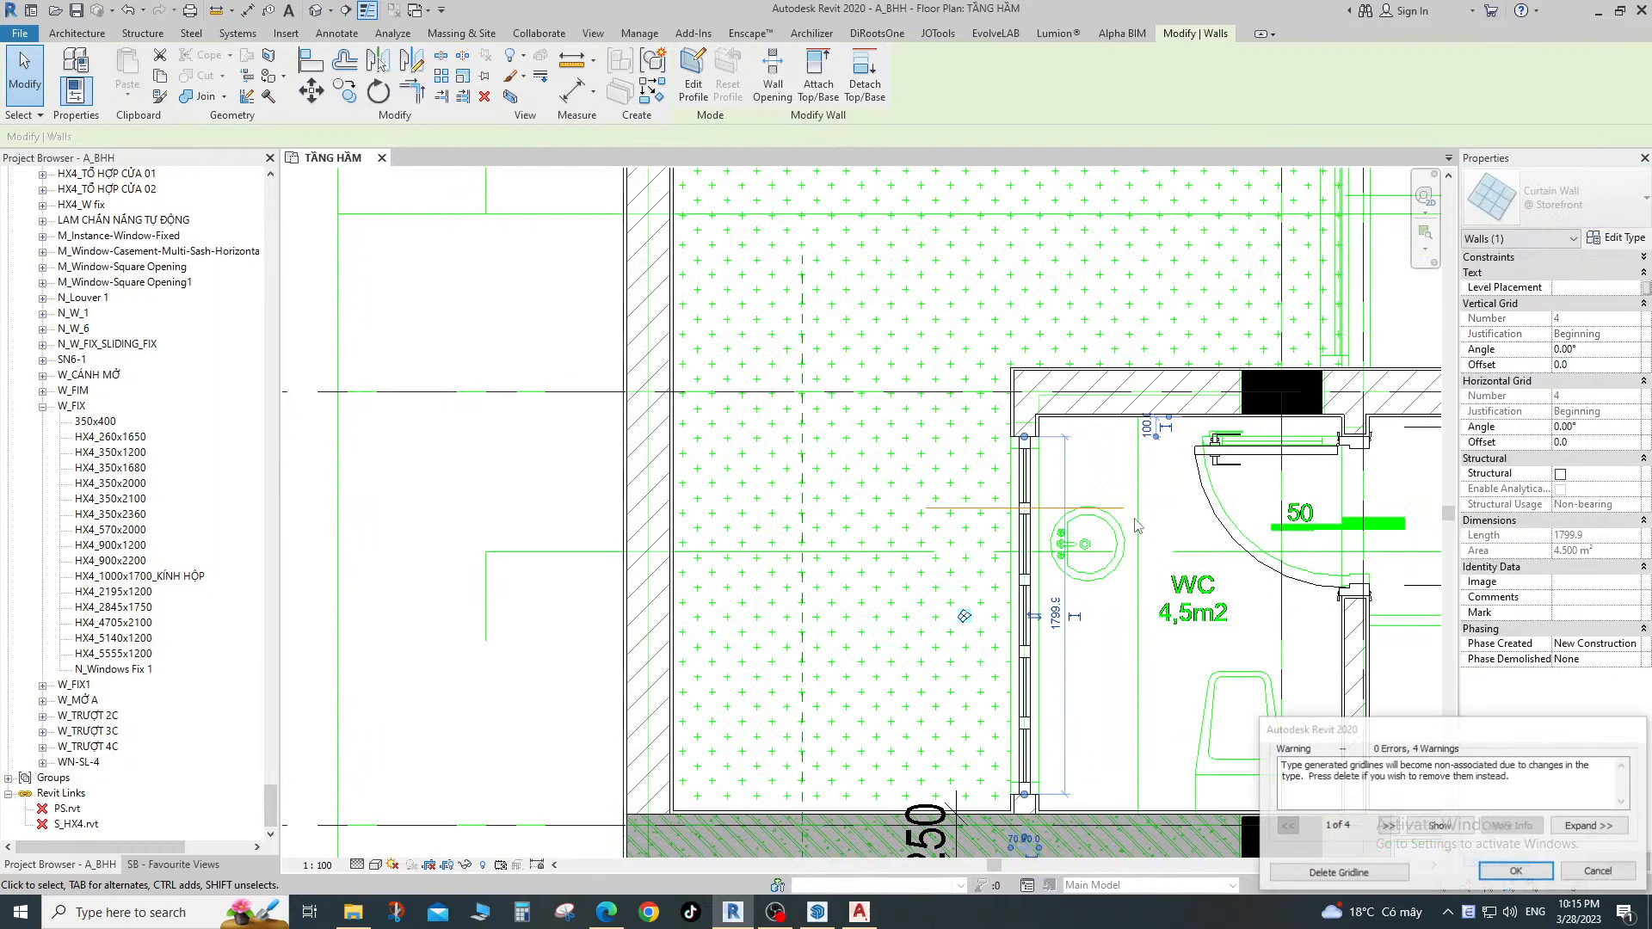
{"action": "left_click", "coordinate": [1337, 872]}
{"action": "key", "text": "Escape"}
Examine both ends of the WC curtain wall and its mullions against the adjoining walls and the CAD lines.
{"action": "scroll", "coordinate": [954, 383], "scroll_direction": "up", "scroll_amount": 2}
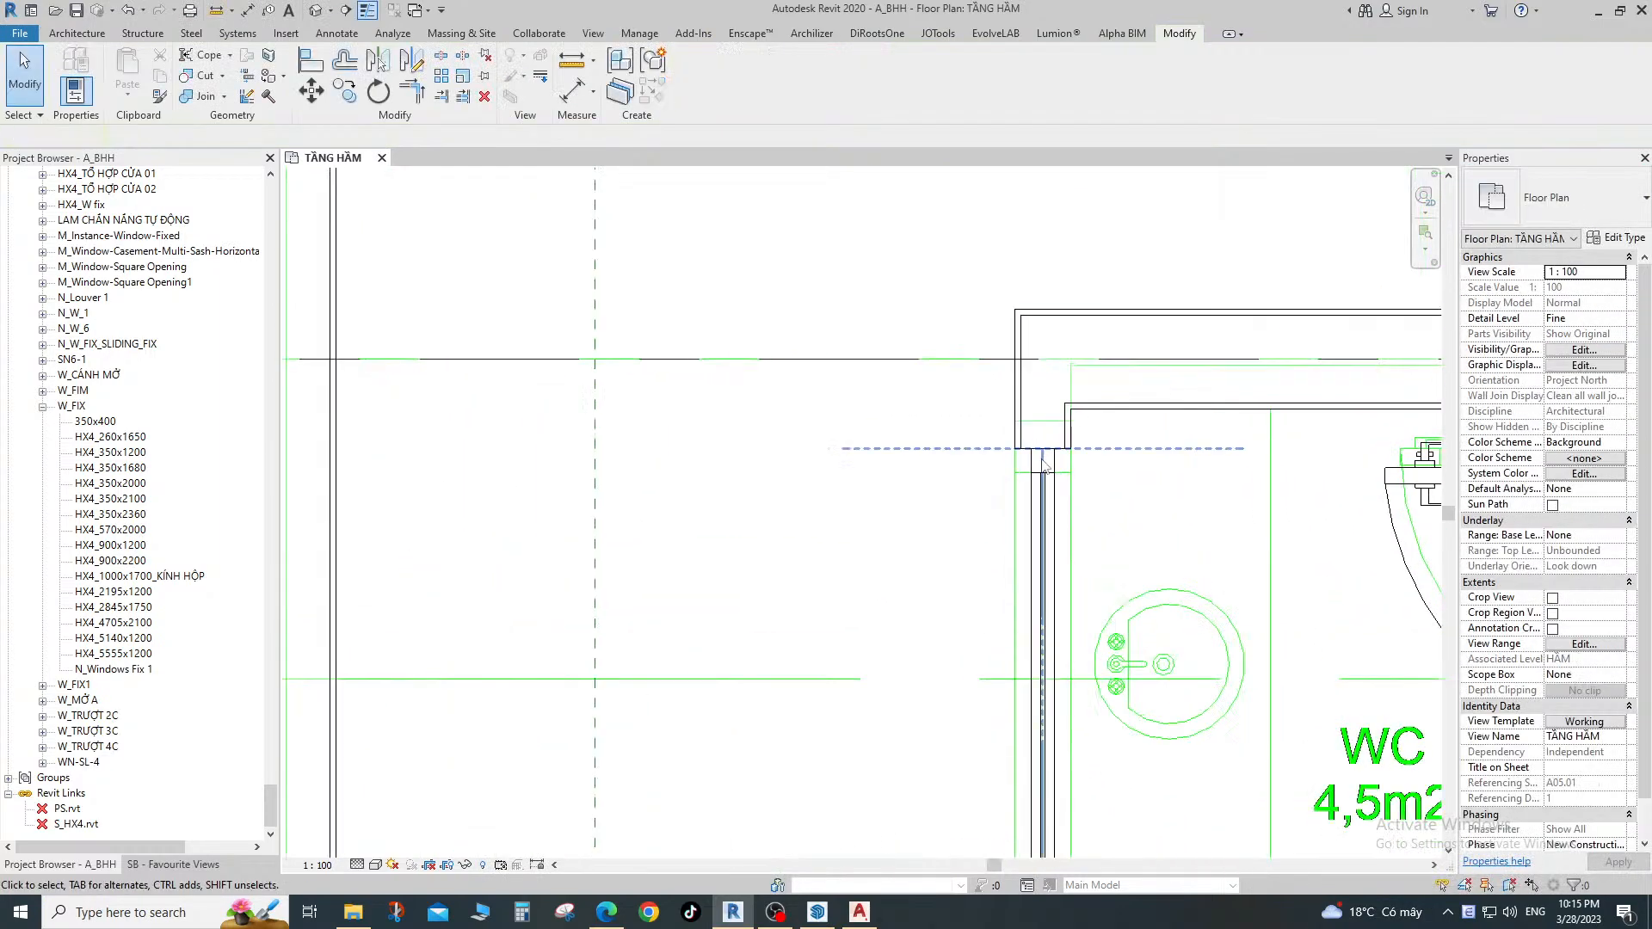
{"action": "scroll", "coordinate": [1051, 591], "scroll_direction": "down", "scroll_amount": 2}
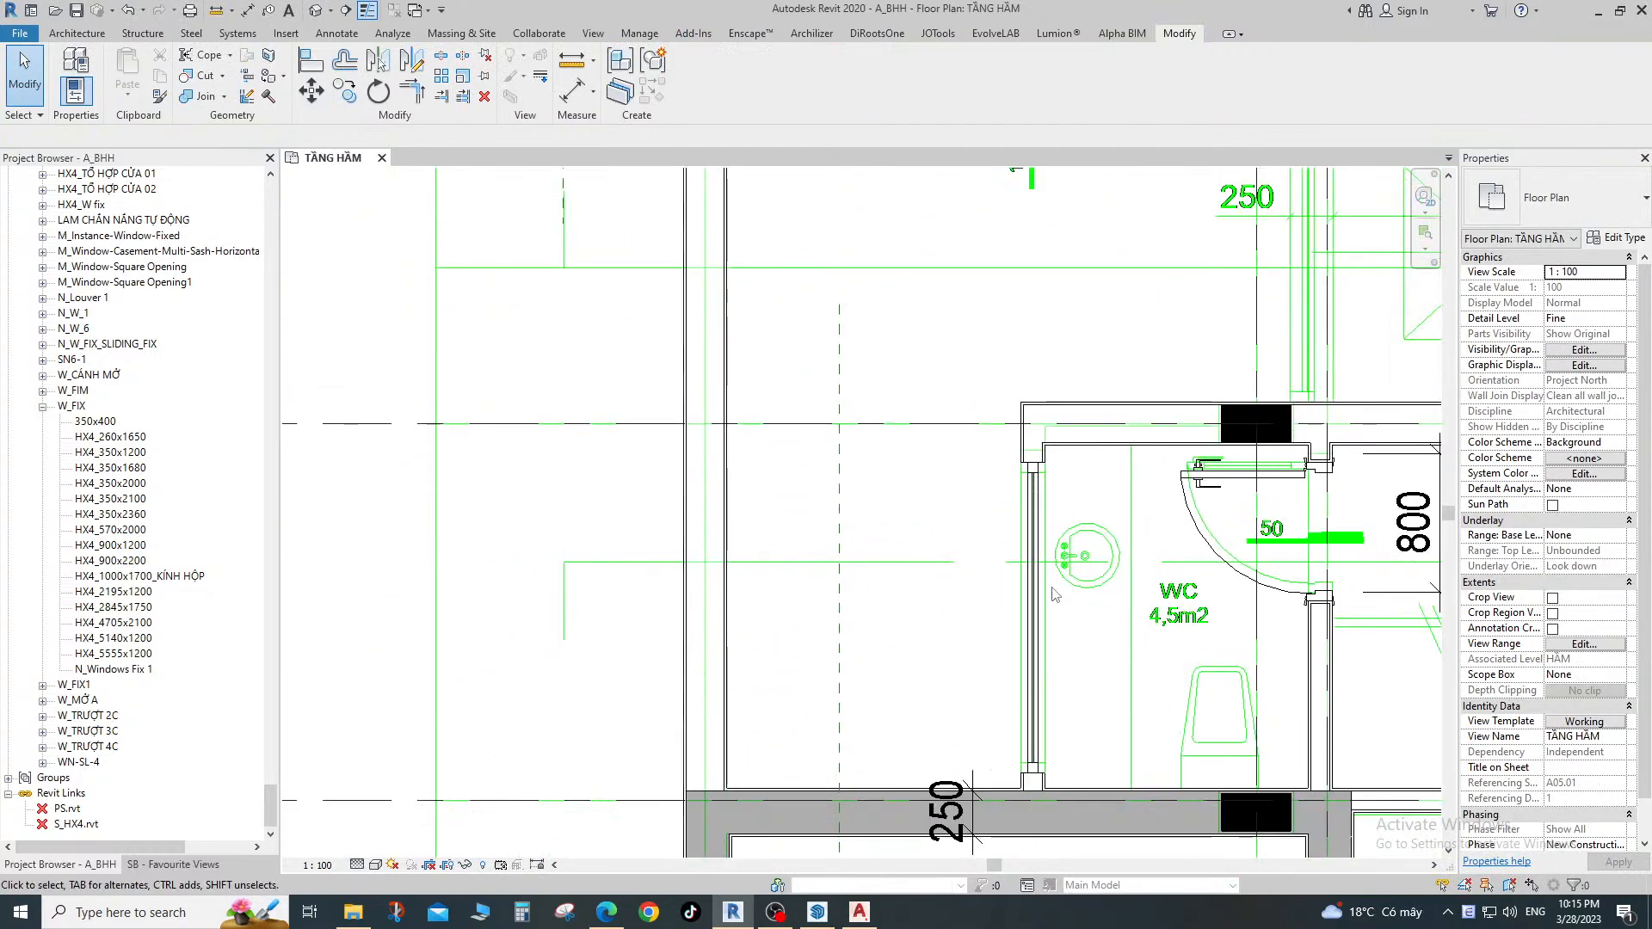
{"action": "scroll", "coordinate": [1058, 533], "scroll_direction": "up", "scroll_amount": 2}
{"action": "scroll", "coordinate": [1056, 516], "scroll_direction": "down", "scroll_amount": 2}
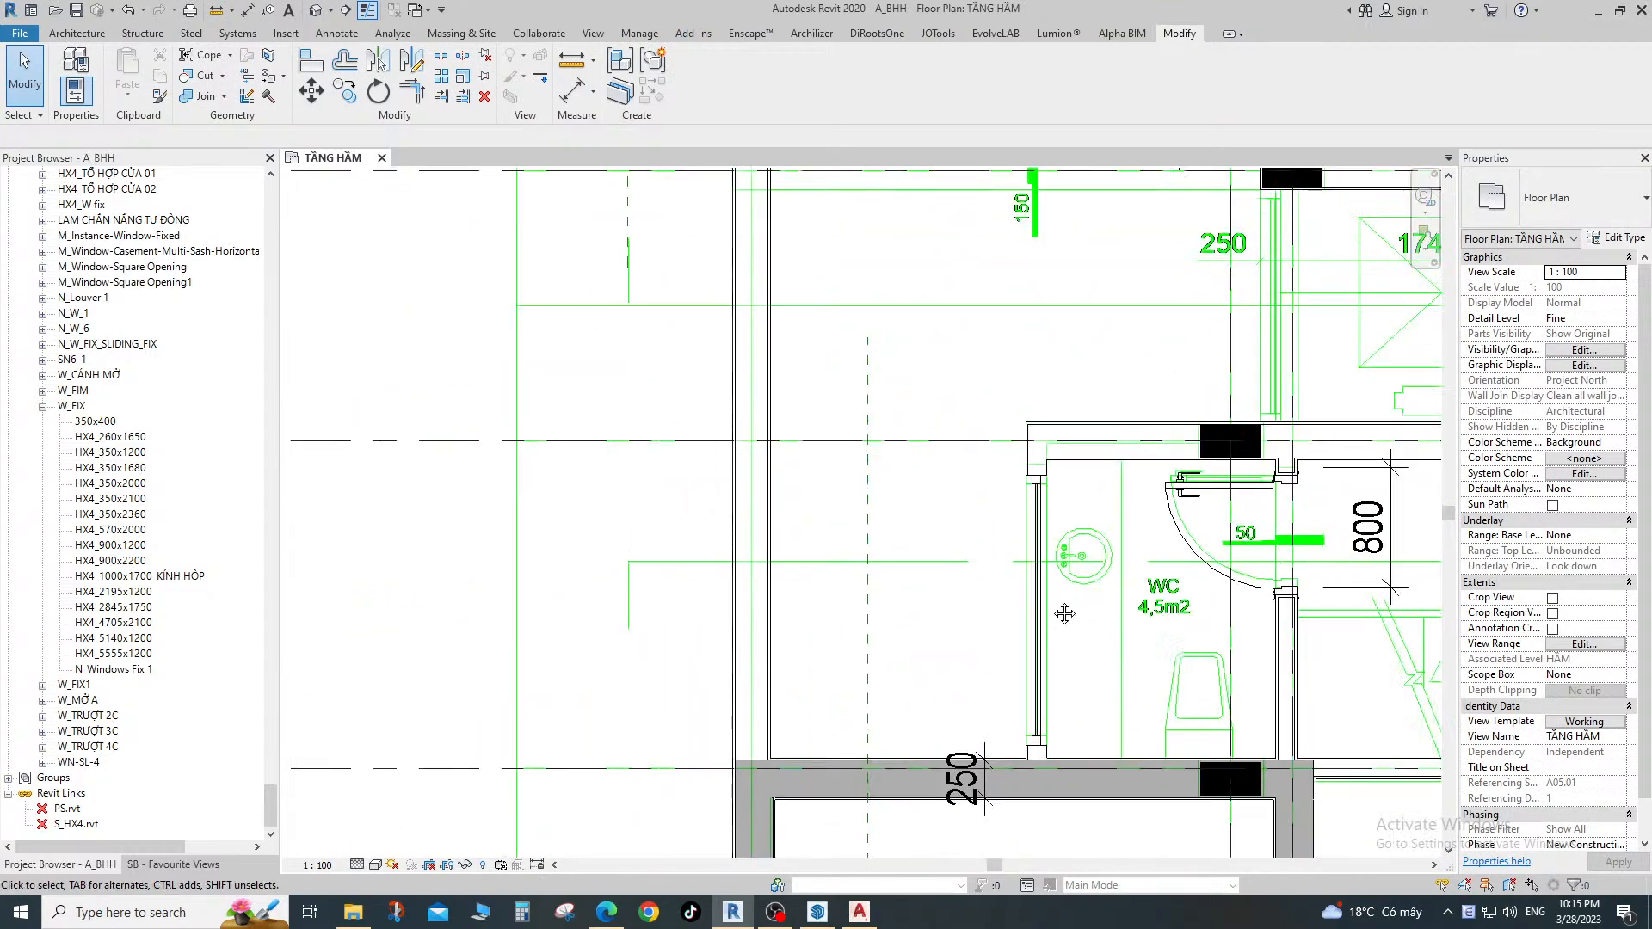
{"action": "scroll", "coordinate": [1017, 623], "scroll_direction": "up", "scroll_amount": 3}
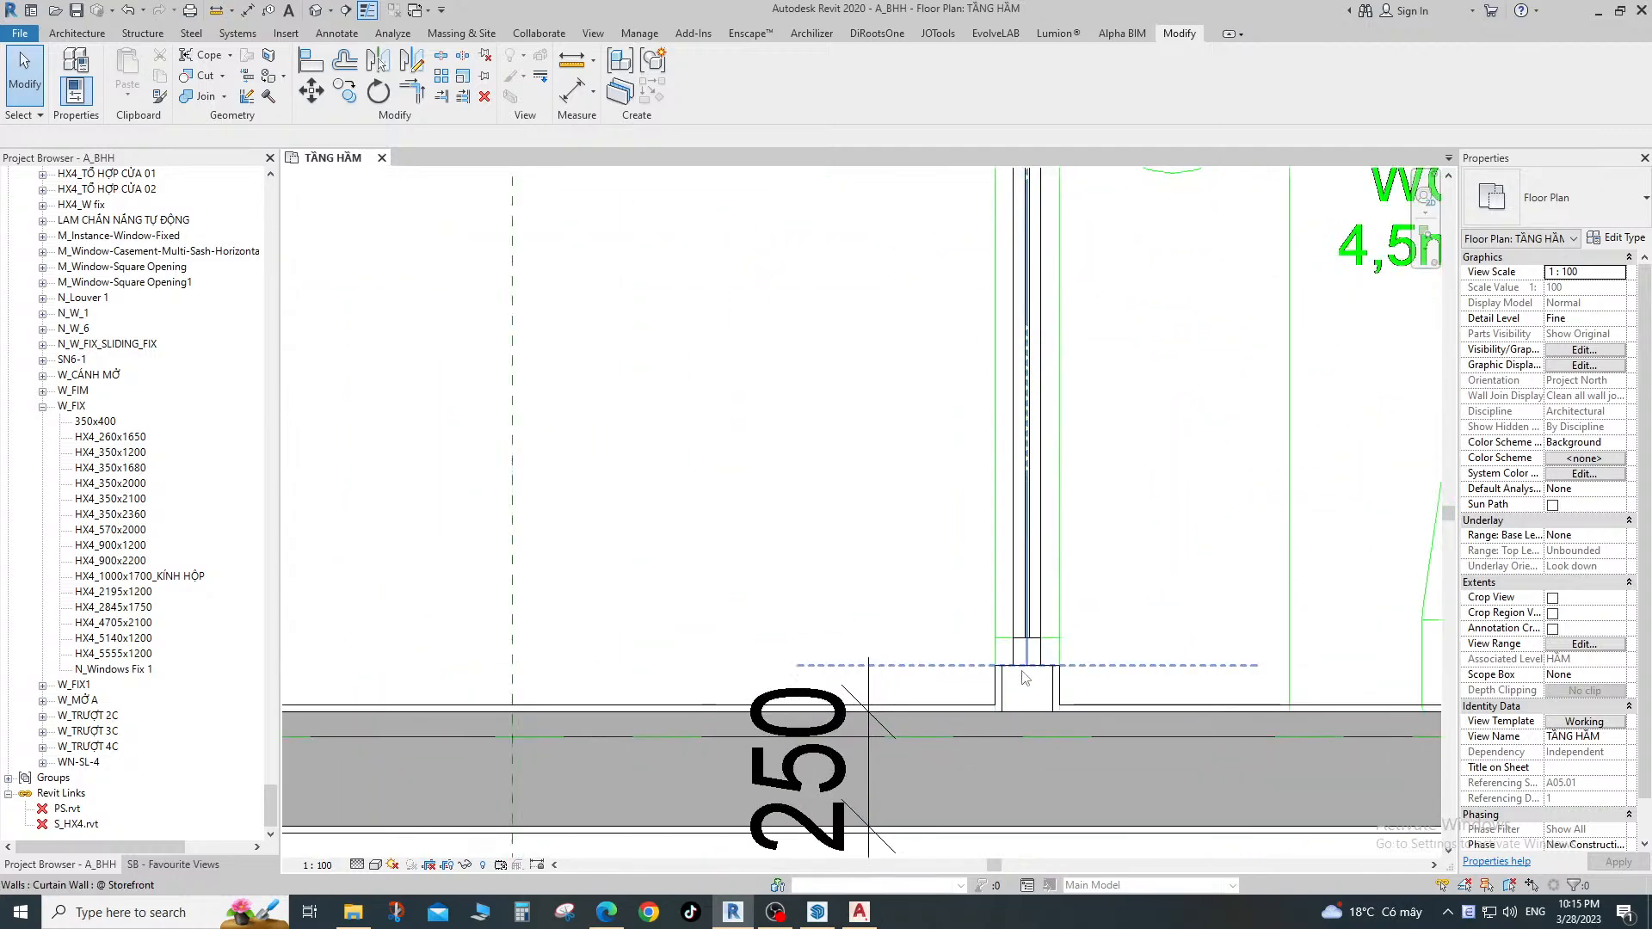
{"action": "scroll", "coordinate": [1024, 672], "scroll_direction": "down", "scroll_amount": 1}
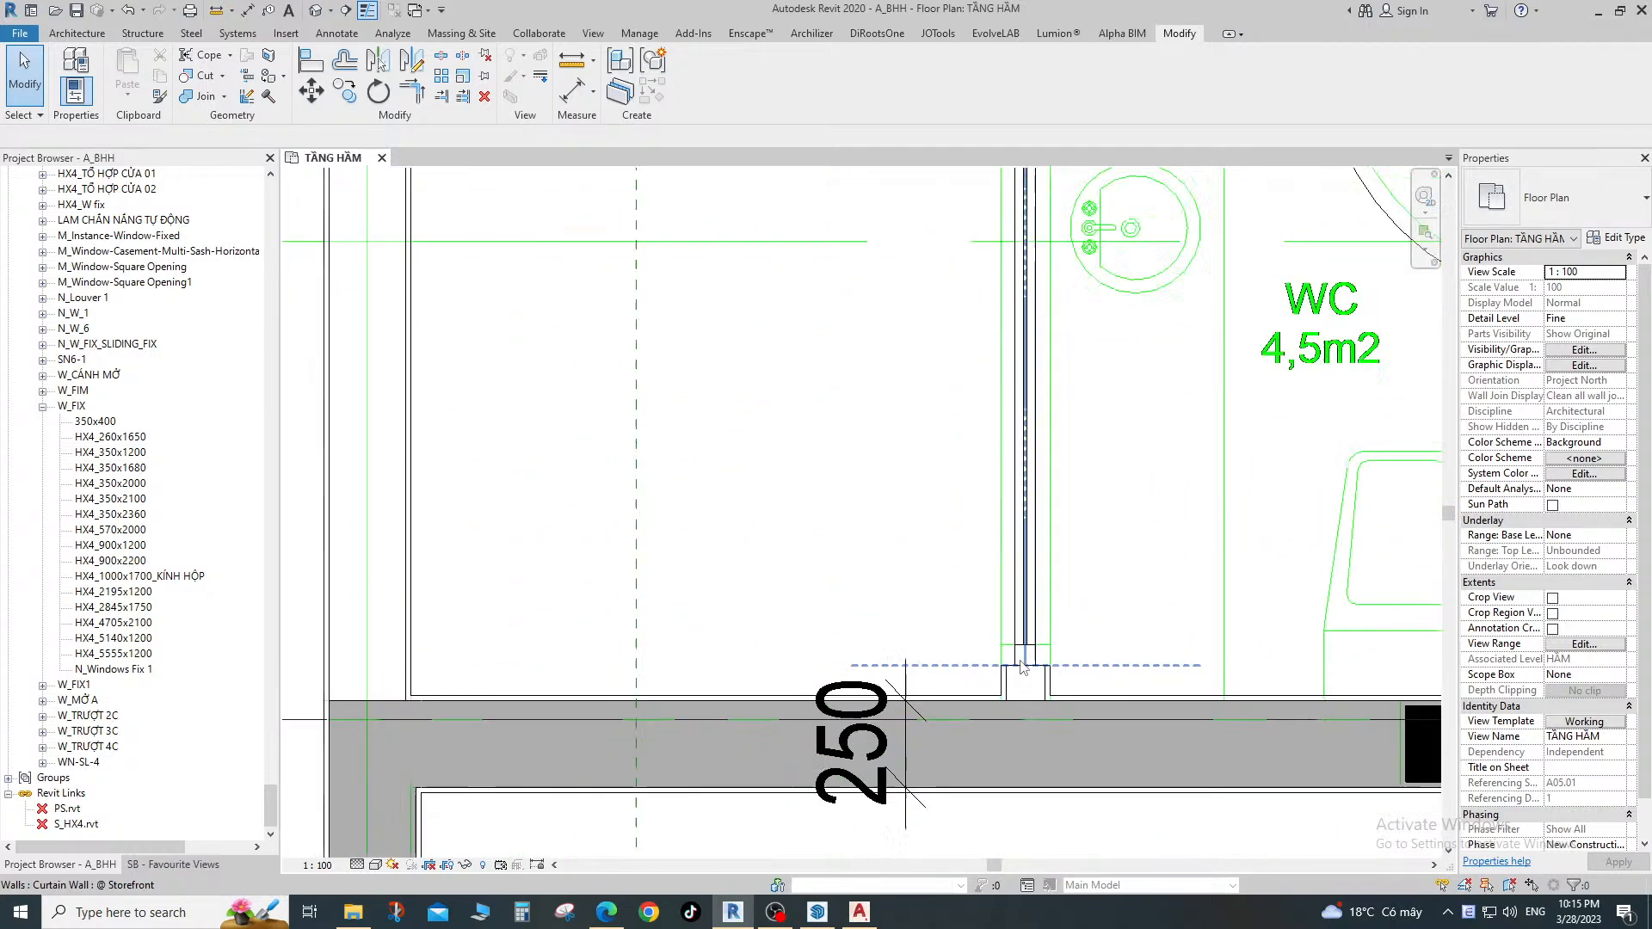
{"action": "scroll", "coordinate": [975, 432], "scroll_direction": "up", "scroll_amount": 3}
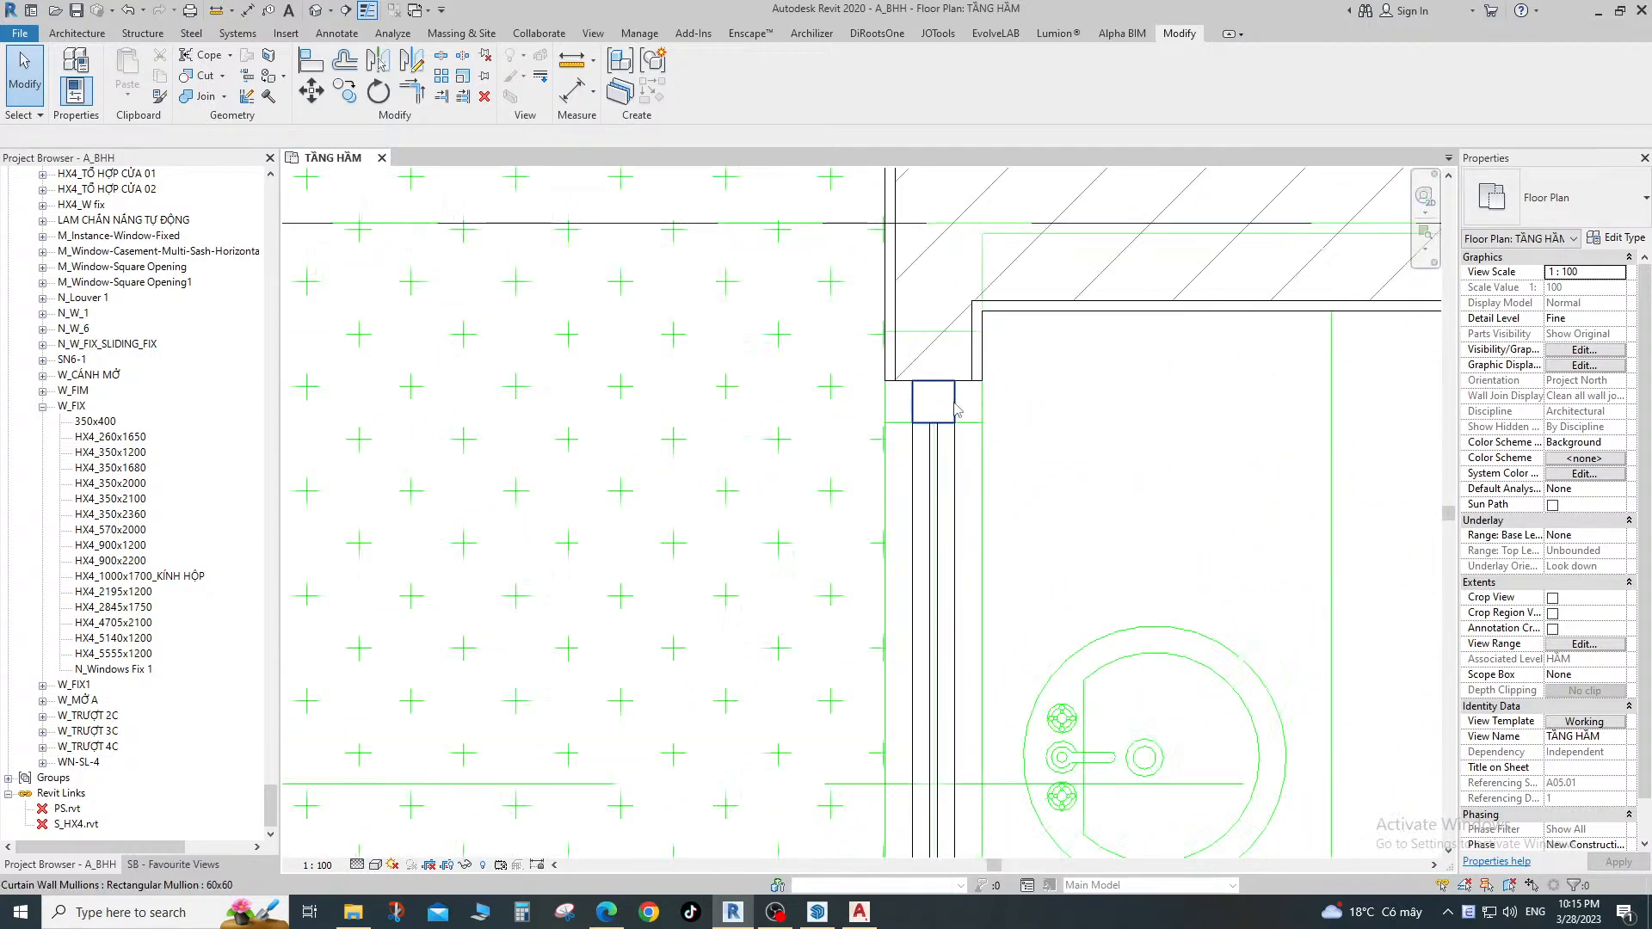
{"action": "scroll", "coordinate": [964, 419], "scroll_direction": "down", "scroll_amount": 2}
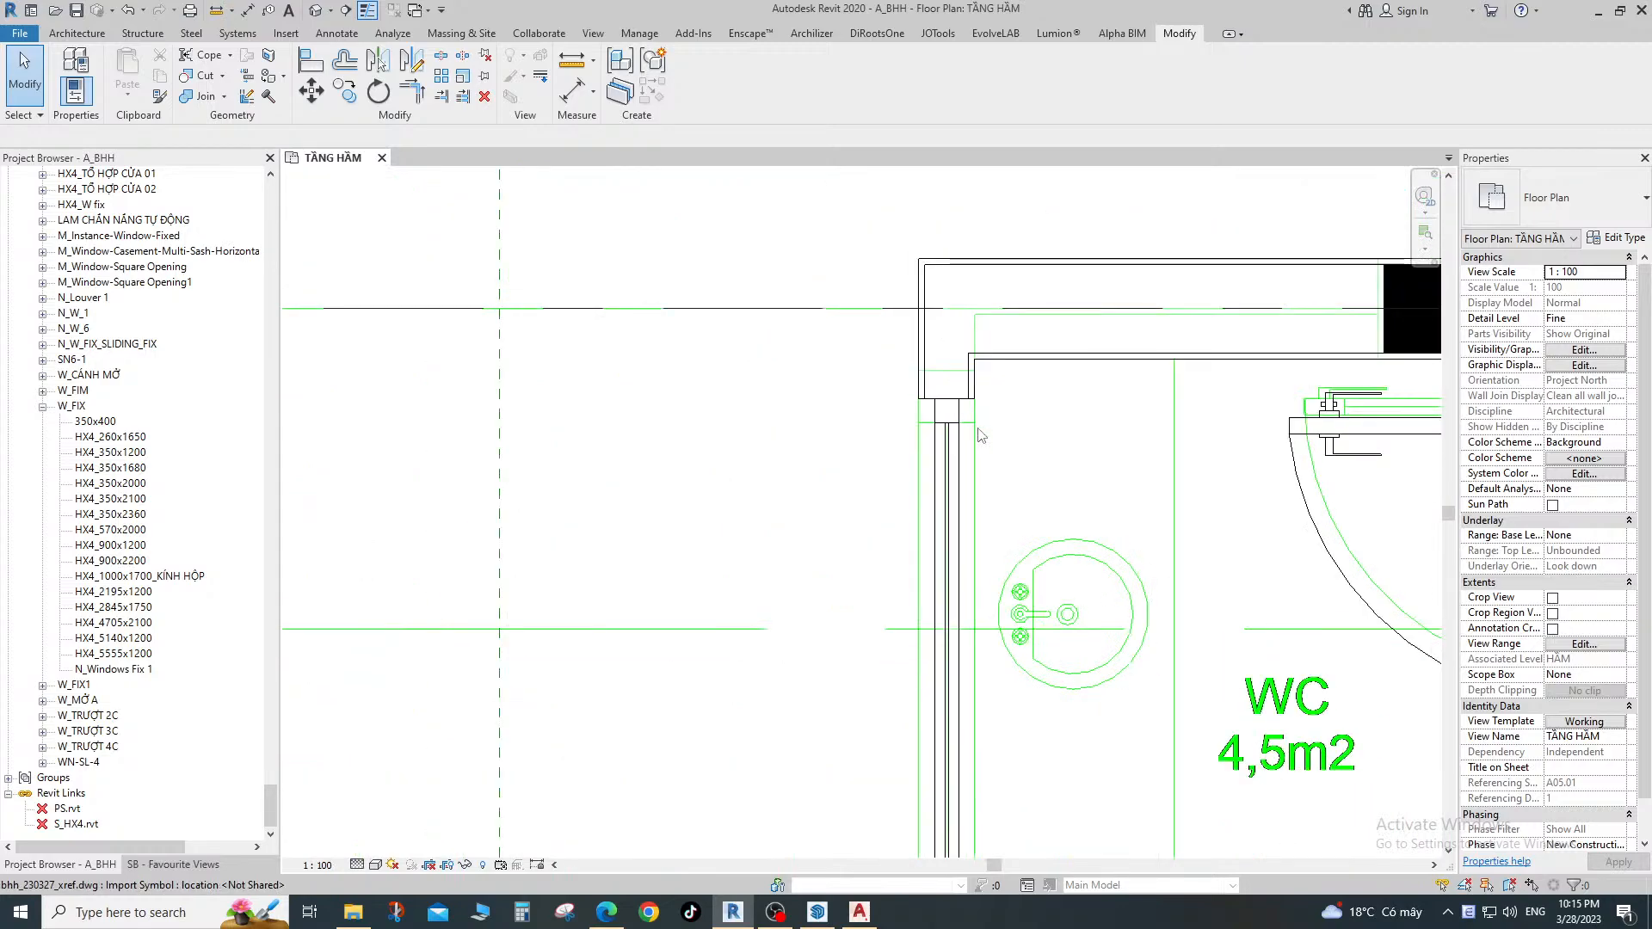
{"action": "scroll", "coordinate": [929, 407], "scroll_direction": "up", "scroll_amount": 2}
{"action": "scroll", "coordinate": [929, 407], "scroll_direction": "down", "scroll_amount": 2}
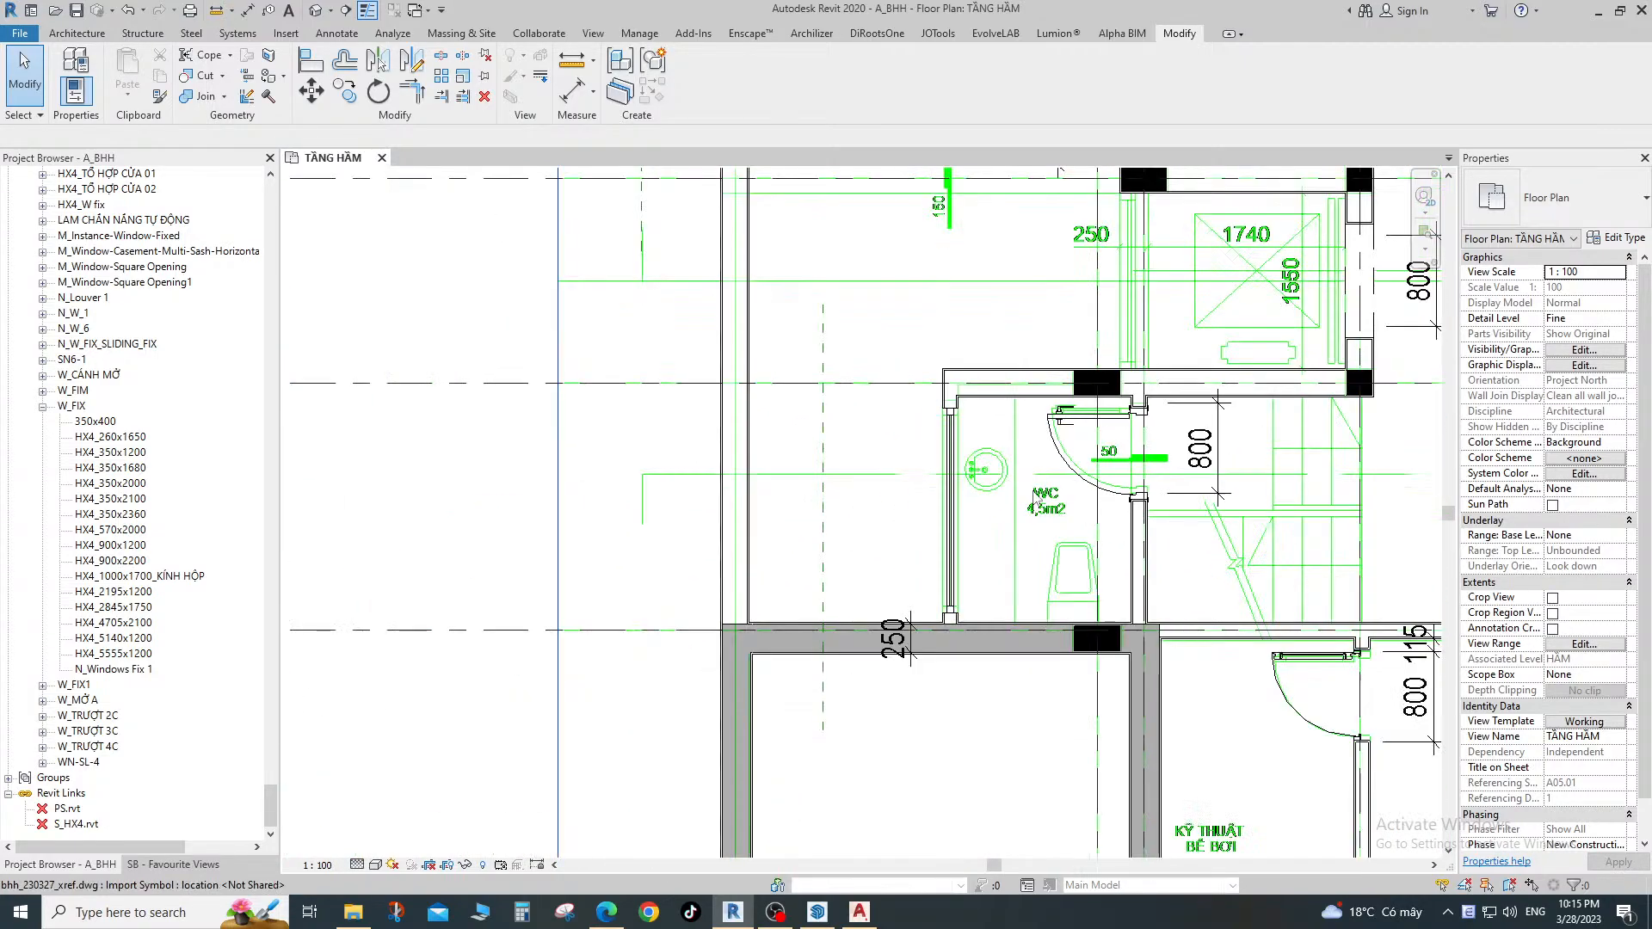
{"action": "scroll", "coordinate": [981, 482], "scroll_direction": "up", "scroll_amount": 1}
{"action": "scroll", "coordinate": [987, 502], "scroll_direction": "down", "scroll_amount": 1}
{"action": "scroll", "coordinate": [968, 462], "scroll_direction": "down", "scroll_amount": 2}
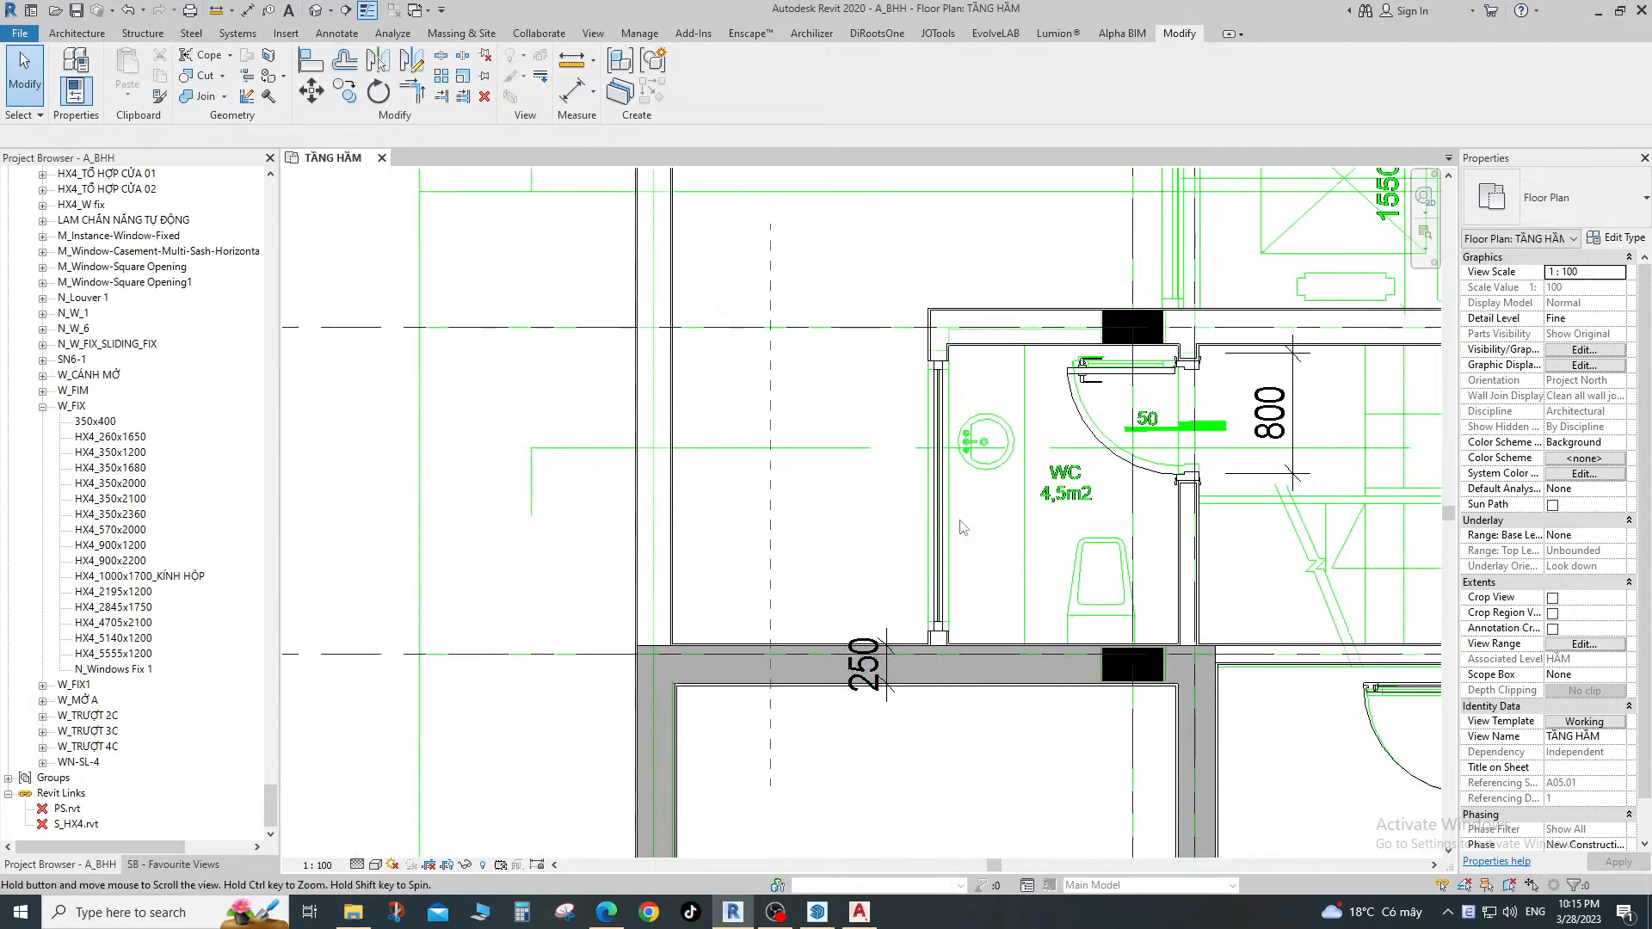
{"action": "middle_click_drag", "start_coordinate": [956, 387], "coordinate": [821, 247]}
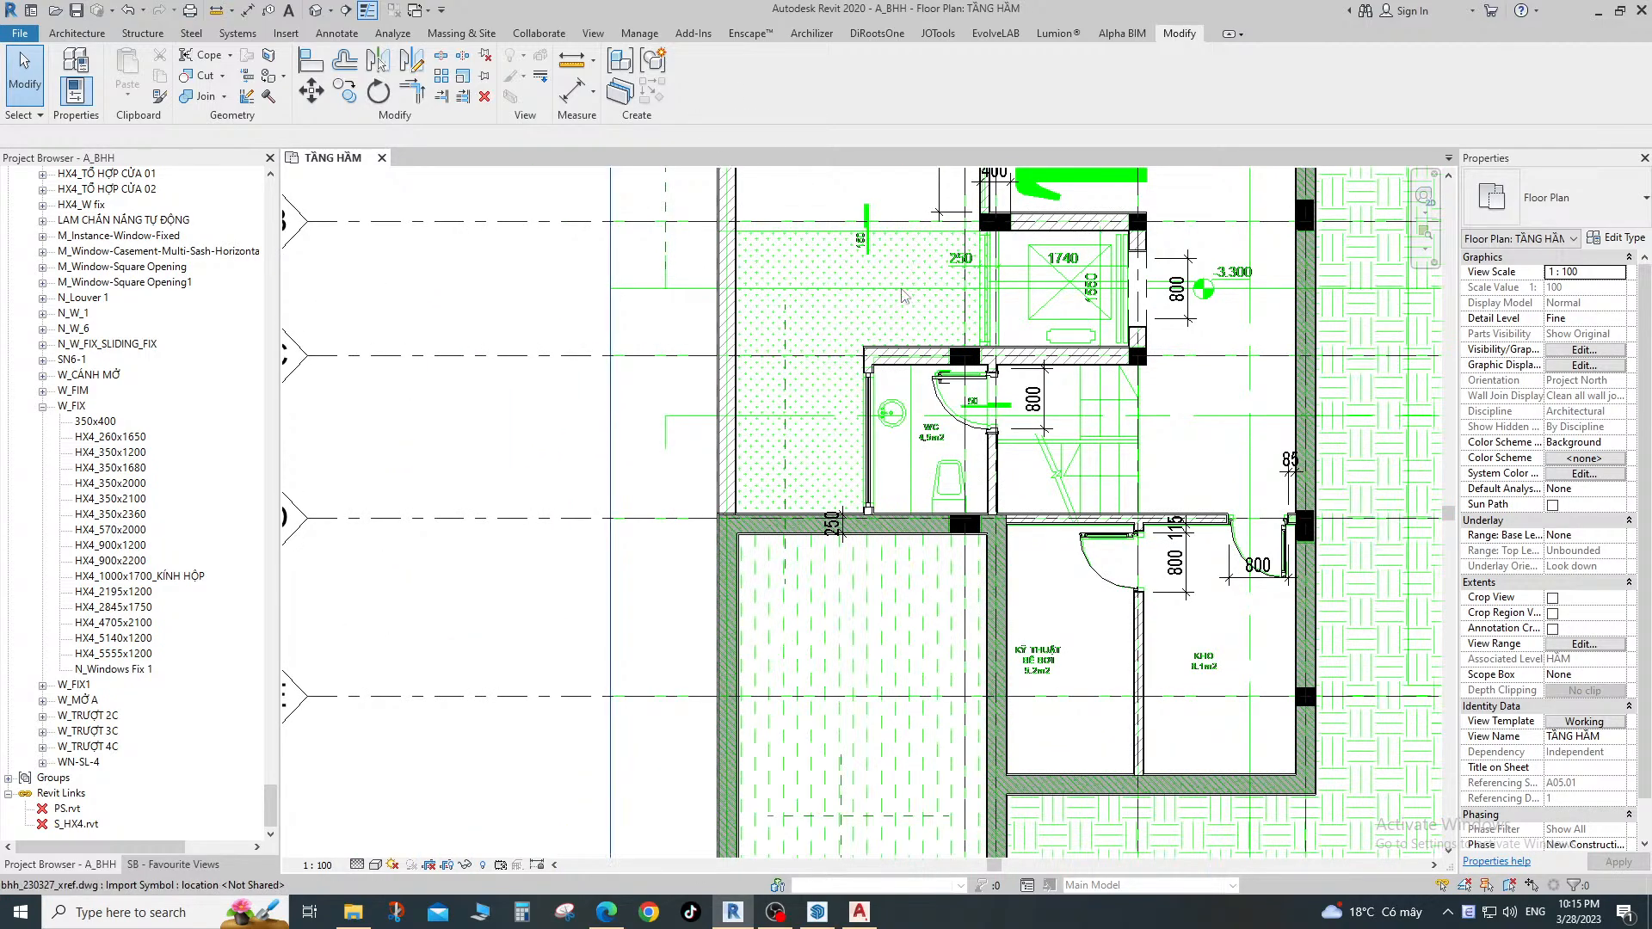
Open the default 3D view and temporarily hide the basement exterior wall that blocks the view of the WC curtain wall.
{"action": "key", "text": "3"}
{"action": "key", "text": "d"}
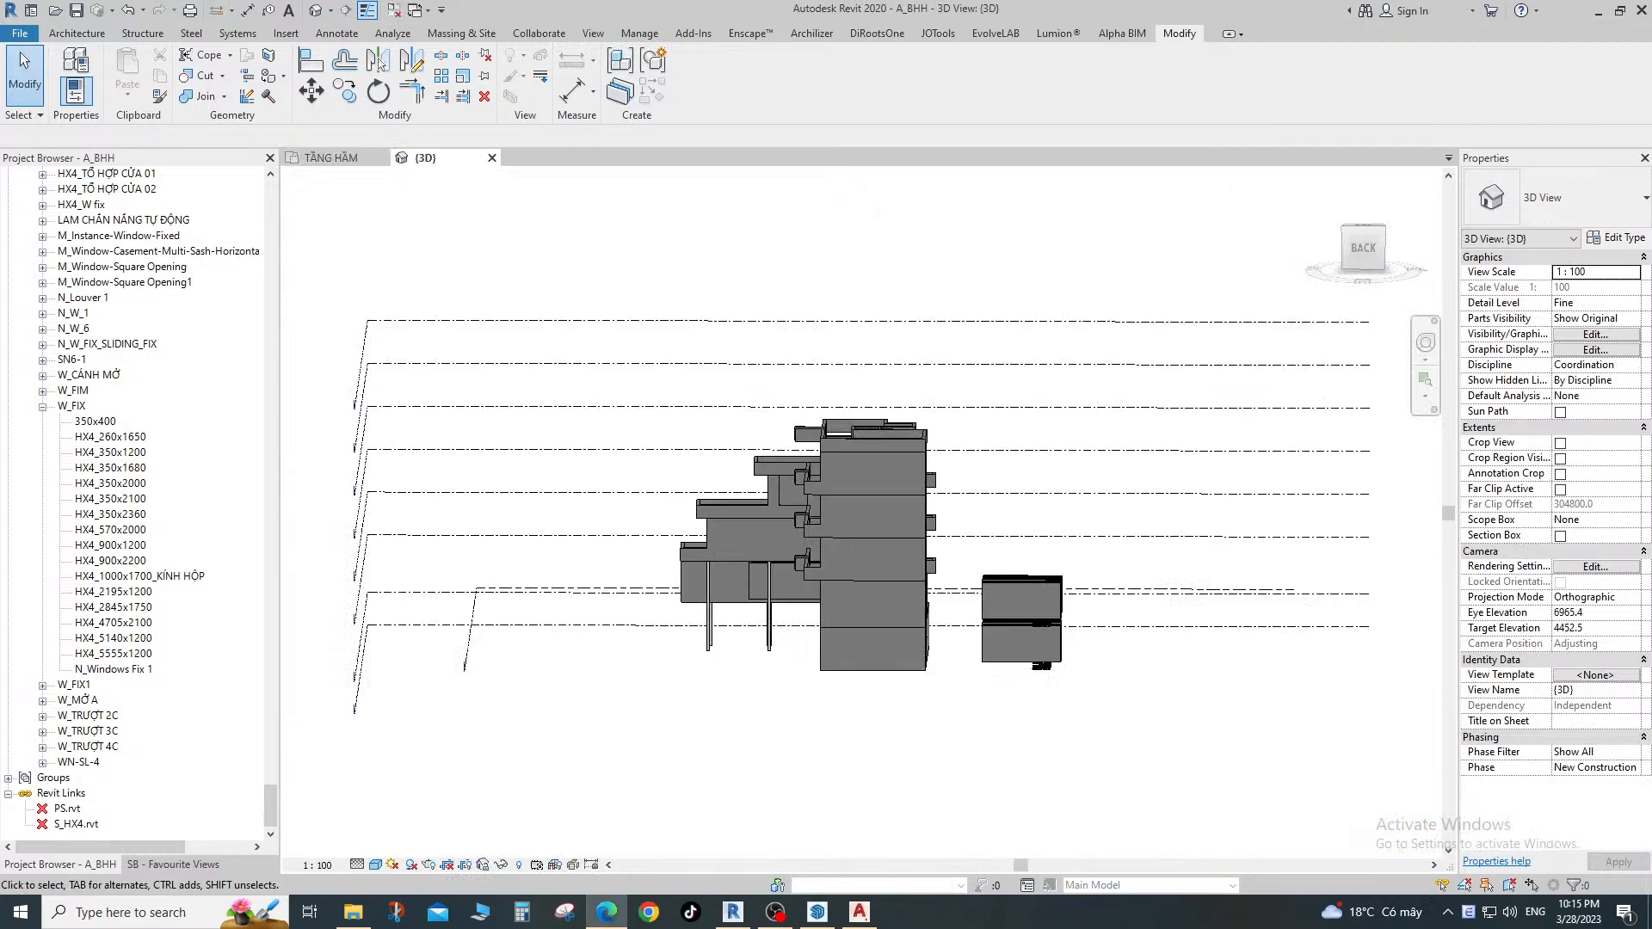
{"action": "scroll", "coordinate": [1076, 627], "scroll_direction": "up", "scroll_amount": 5}
{"action": "key", "text": "alt+Tab"}
{"action": "scroll", "coordinate": [658, 585], "scroll_direction": "down", "scroll_amount": 2}
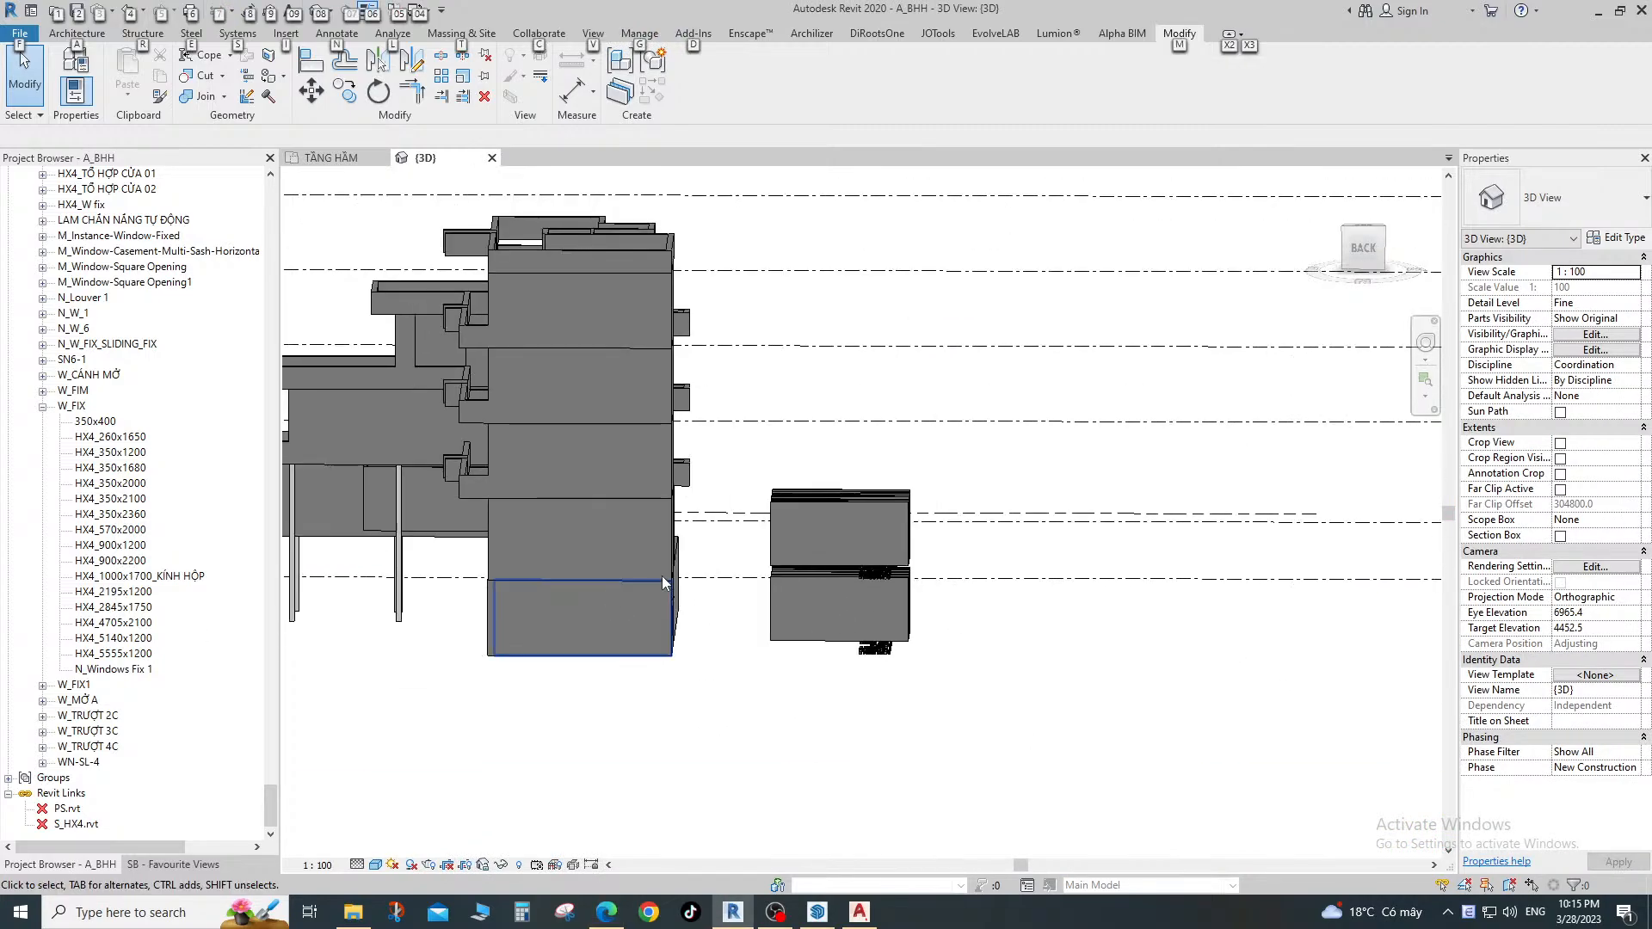
{"action": "middle_click_drag", "start_coordinate": [662, 575], "coordinate": [1001, 652], "text": "shift"}
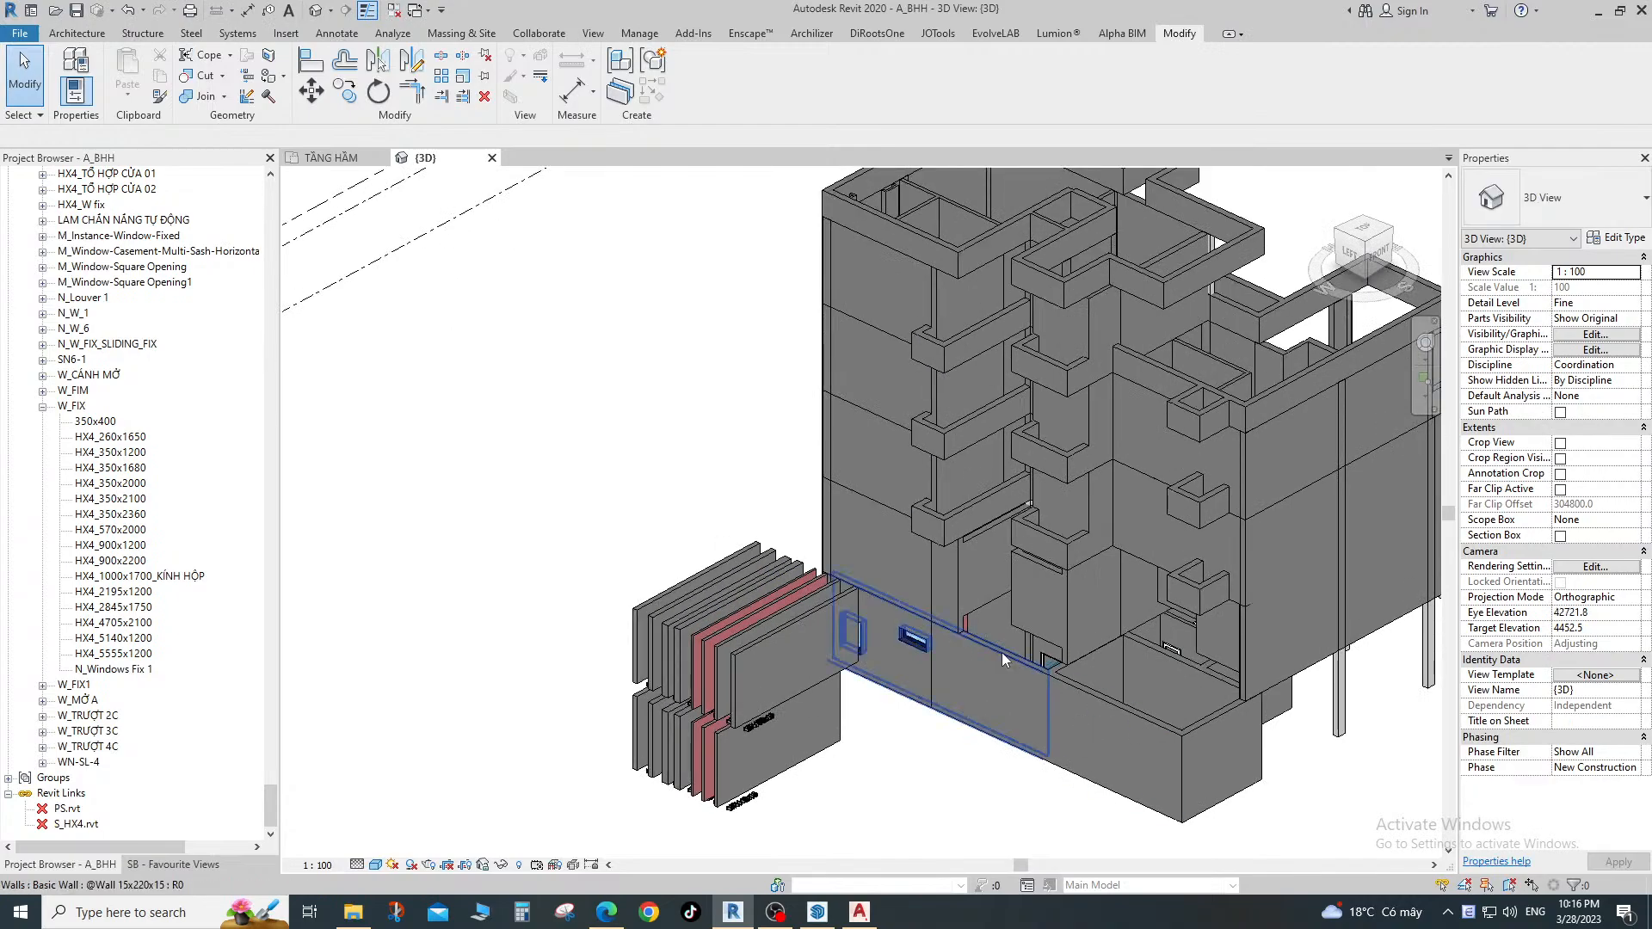
{"action": "left_click", "coordinate": [1001, 652]}
{"action": "scroll", "coordinate": [1000, 658], "scroll_direction": "up", "scroll_amount": 2}
{"action": "key", "text": "h"}
{"action": "key", "text": "h"}
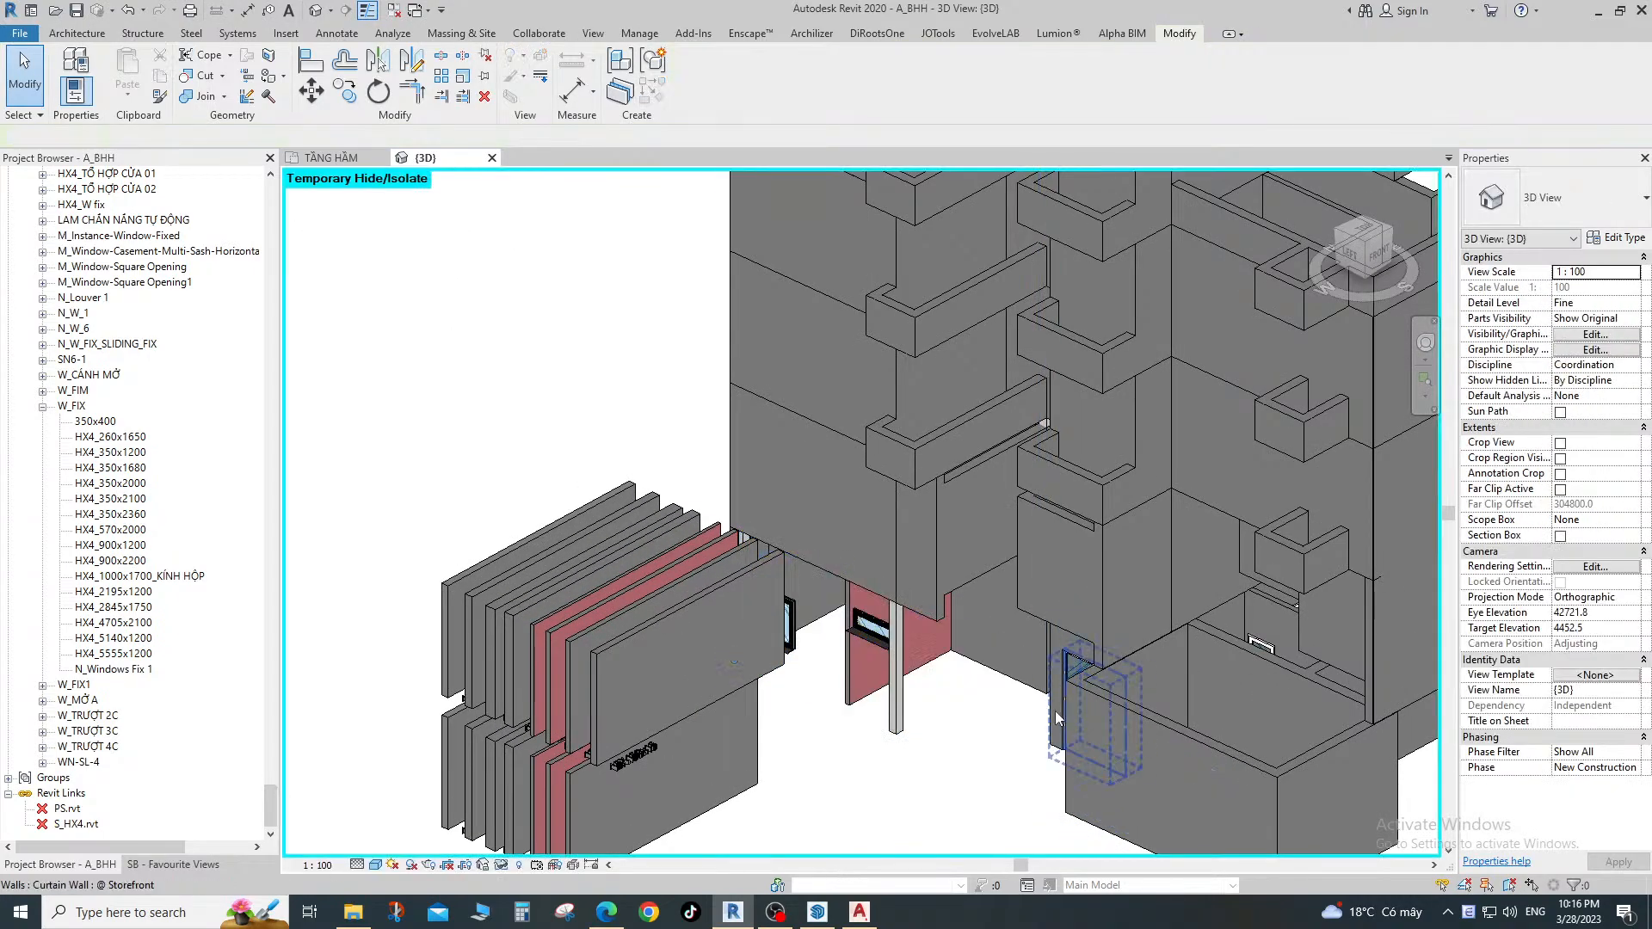
Select the WC curtain wall in the 3D view and set its base offset to 600.
{"action": "middle_click_drag", "start_coordinate": [1057, 718], "coordinate": [899, 559], "text": "shift"}
{"action": "scroll", "coordinate": [1163, 667], "scroll_direction": "up", "scroll_amount": 5}
{"action": "left_click", "coordinate": [859, 444]}
{"action": "scroll", "coordinate": [892, 539], "scroll_direction": "down", "scroll_amount": 5}
{"action": "middle_click_drag", "start_coordinate": [899, 559], "coordinate": [928, 645]}
{"action": "scroll", "coordinate": [928, 645], "scroll_direction": "up", "scroll_amount": 1}
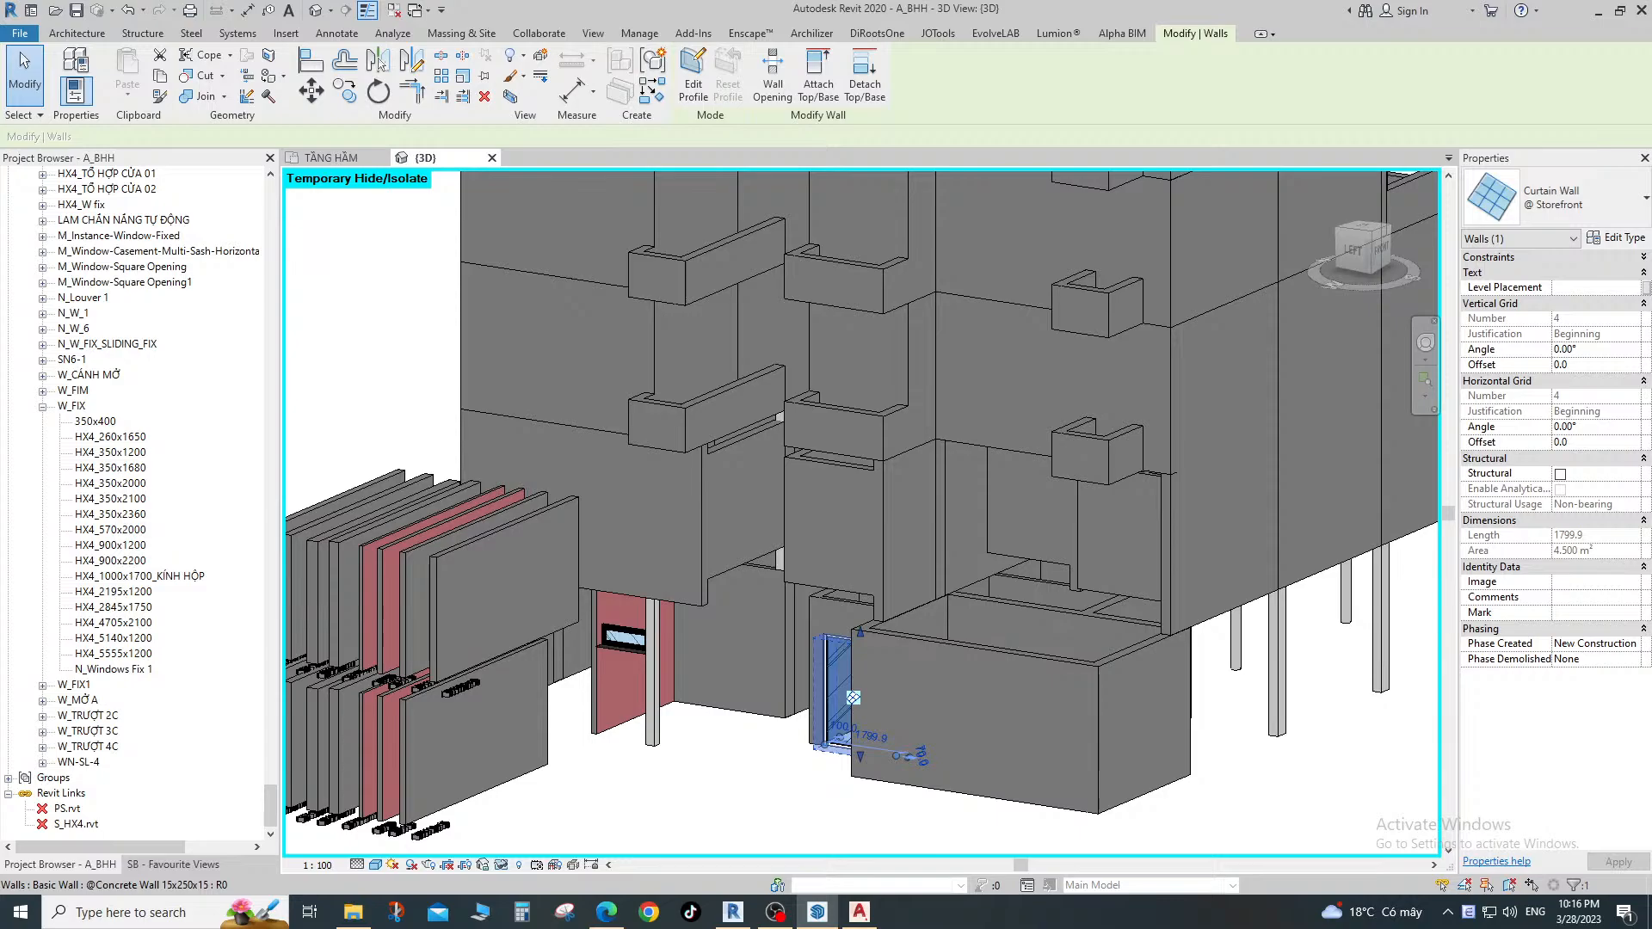
{"action": "left_click", "coordinate": [968, 499]}
{"action": "scroll", "coordinate": [826, 701], "scroll_direction": "down", "scroll_amount": 1}
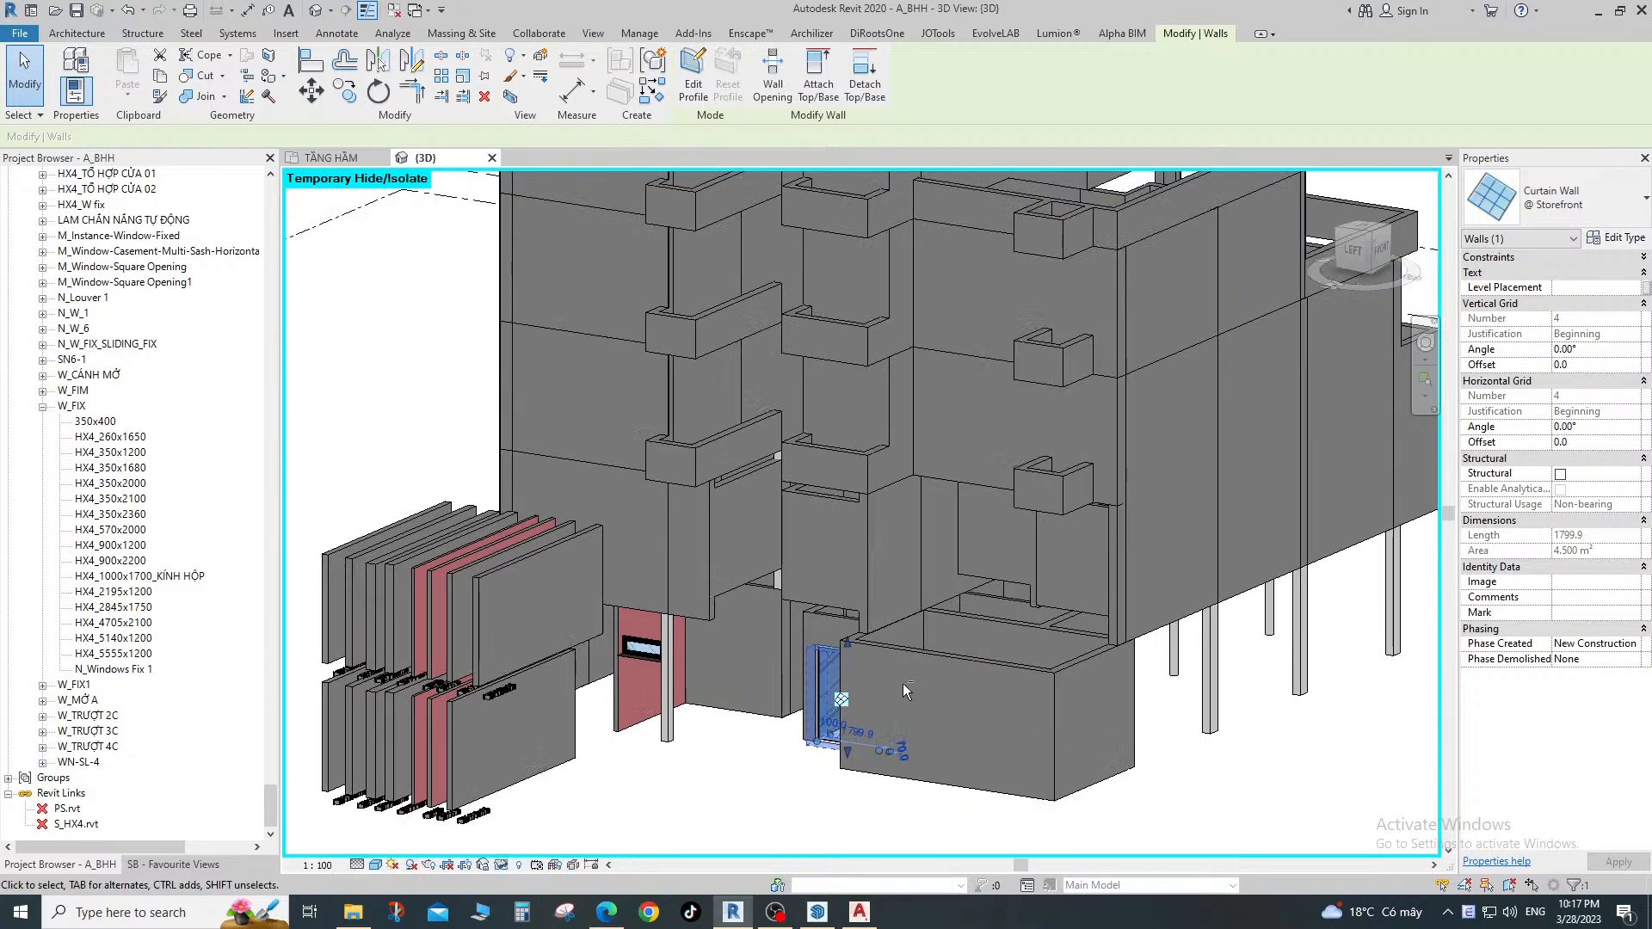
{"action": "left_click", "coordinate": [1643, 257]}
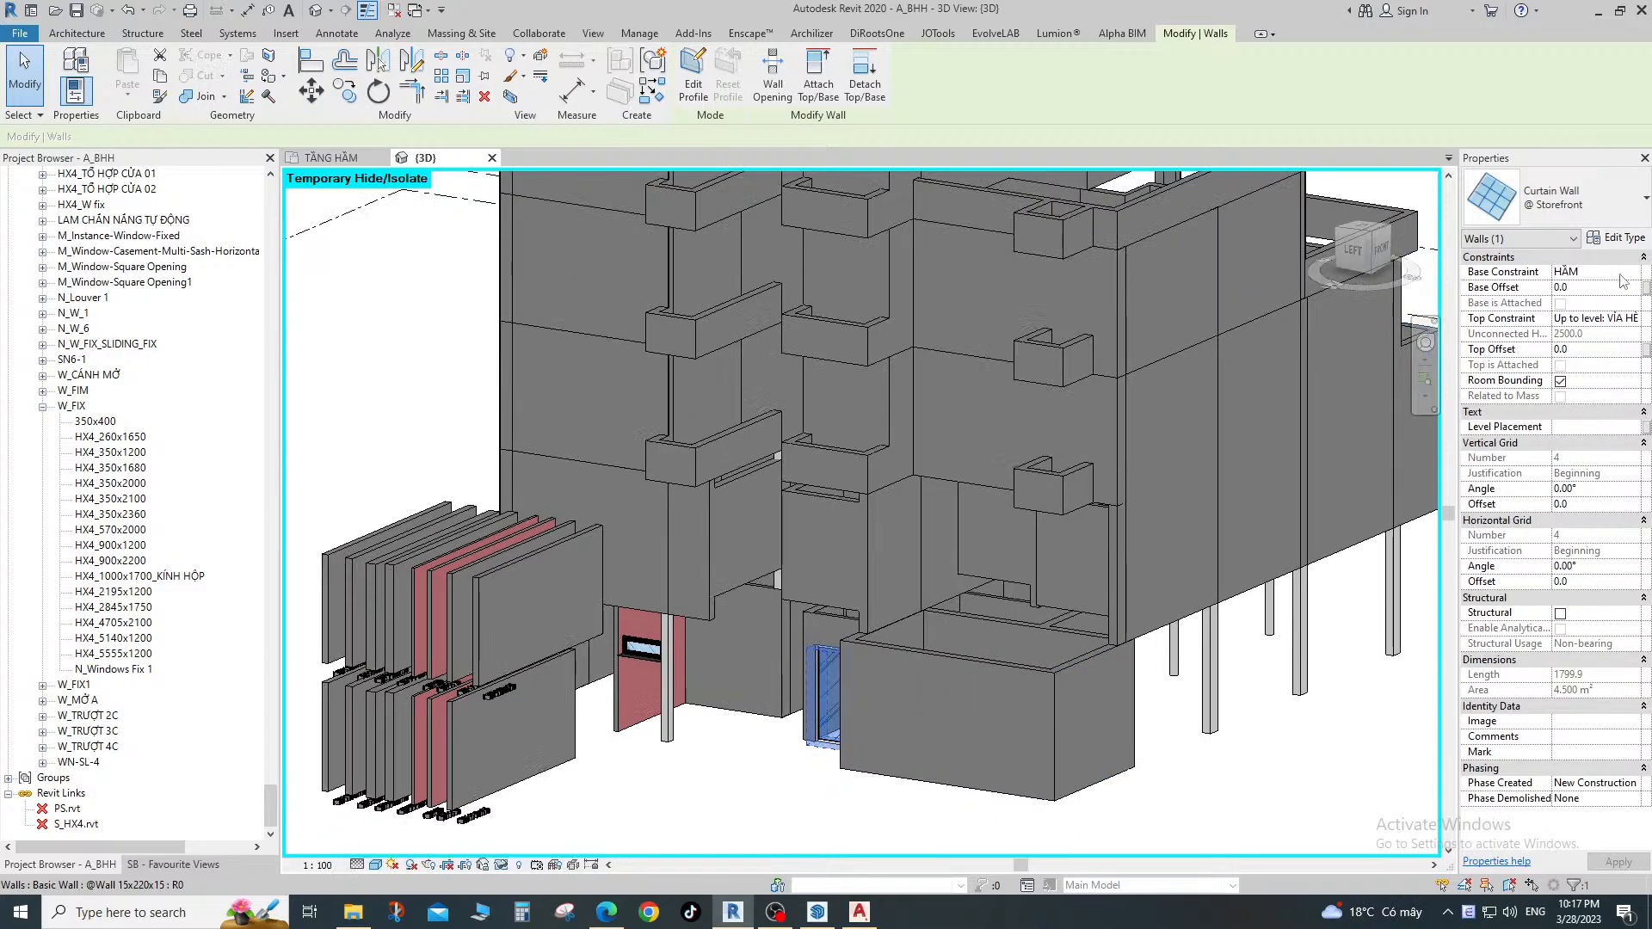
{"action": "left_click", "coordinate": [1611, 286]}
{"action": "type", "text": "6"}
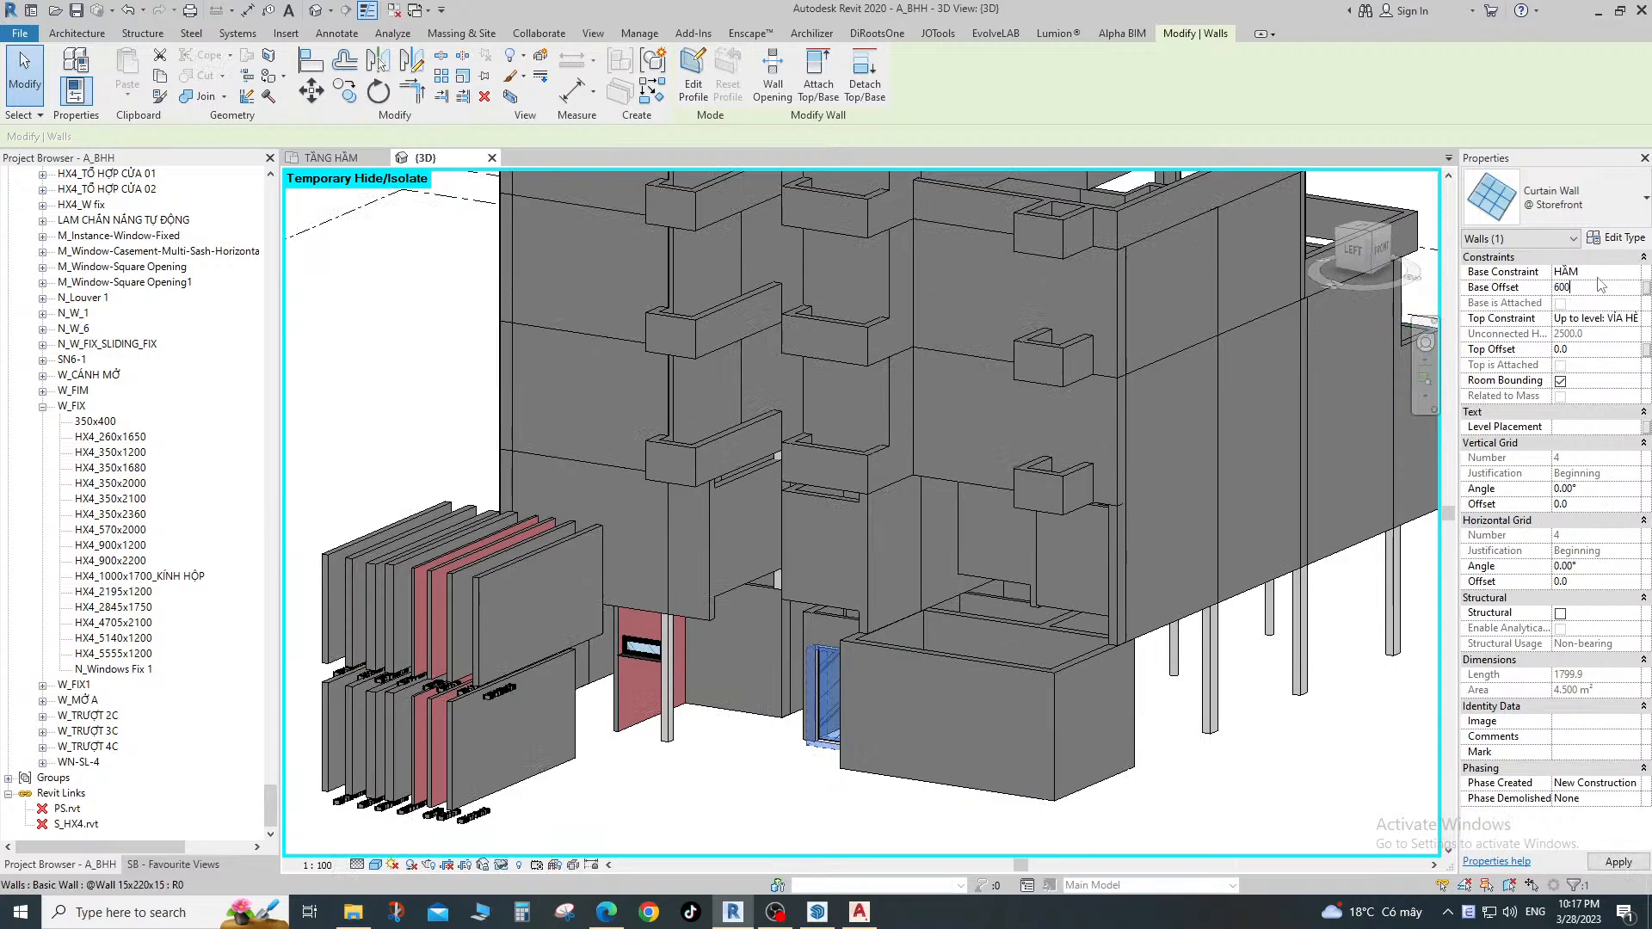
{"action": "type", "text": "00"}
{"action": "key", "text": "Return"}
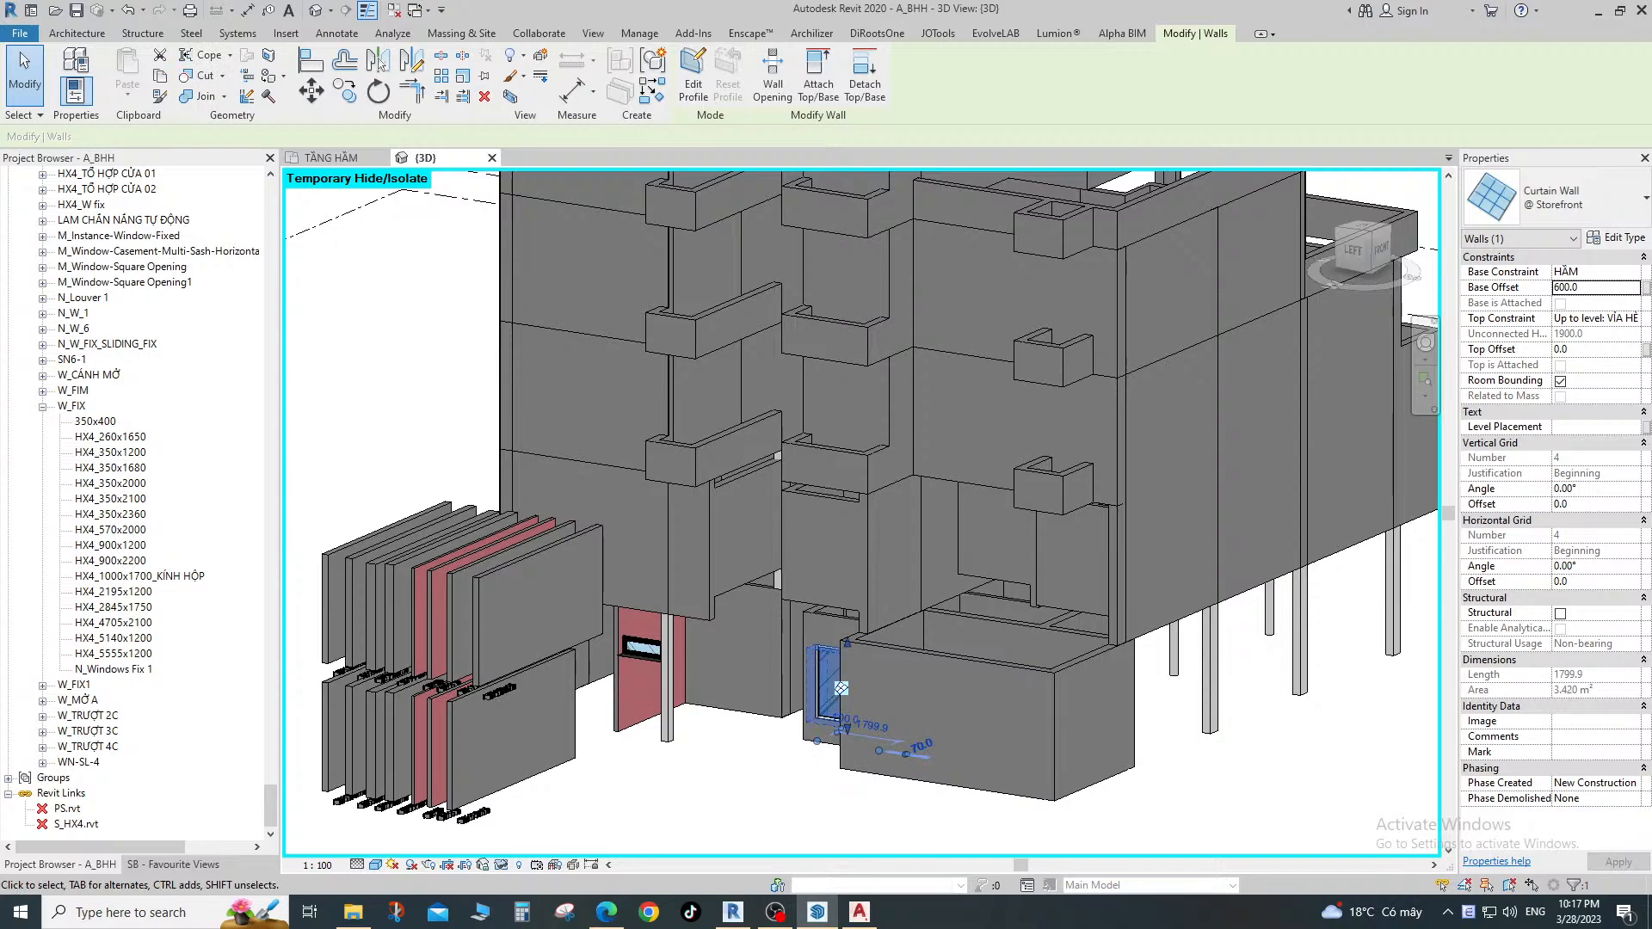
Set the selected curtain wall's top constraint to Unconnected with an unconnected height of 1400.
{"action": "left_click", "coordinate": [1630, 319]}
{"action": "left_click", "coordinate": [1588, 332]}
{"action": "left_click", "coordinate": [1596, 334]}
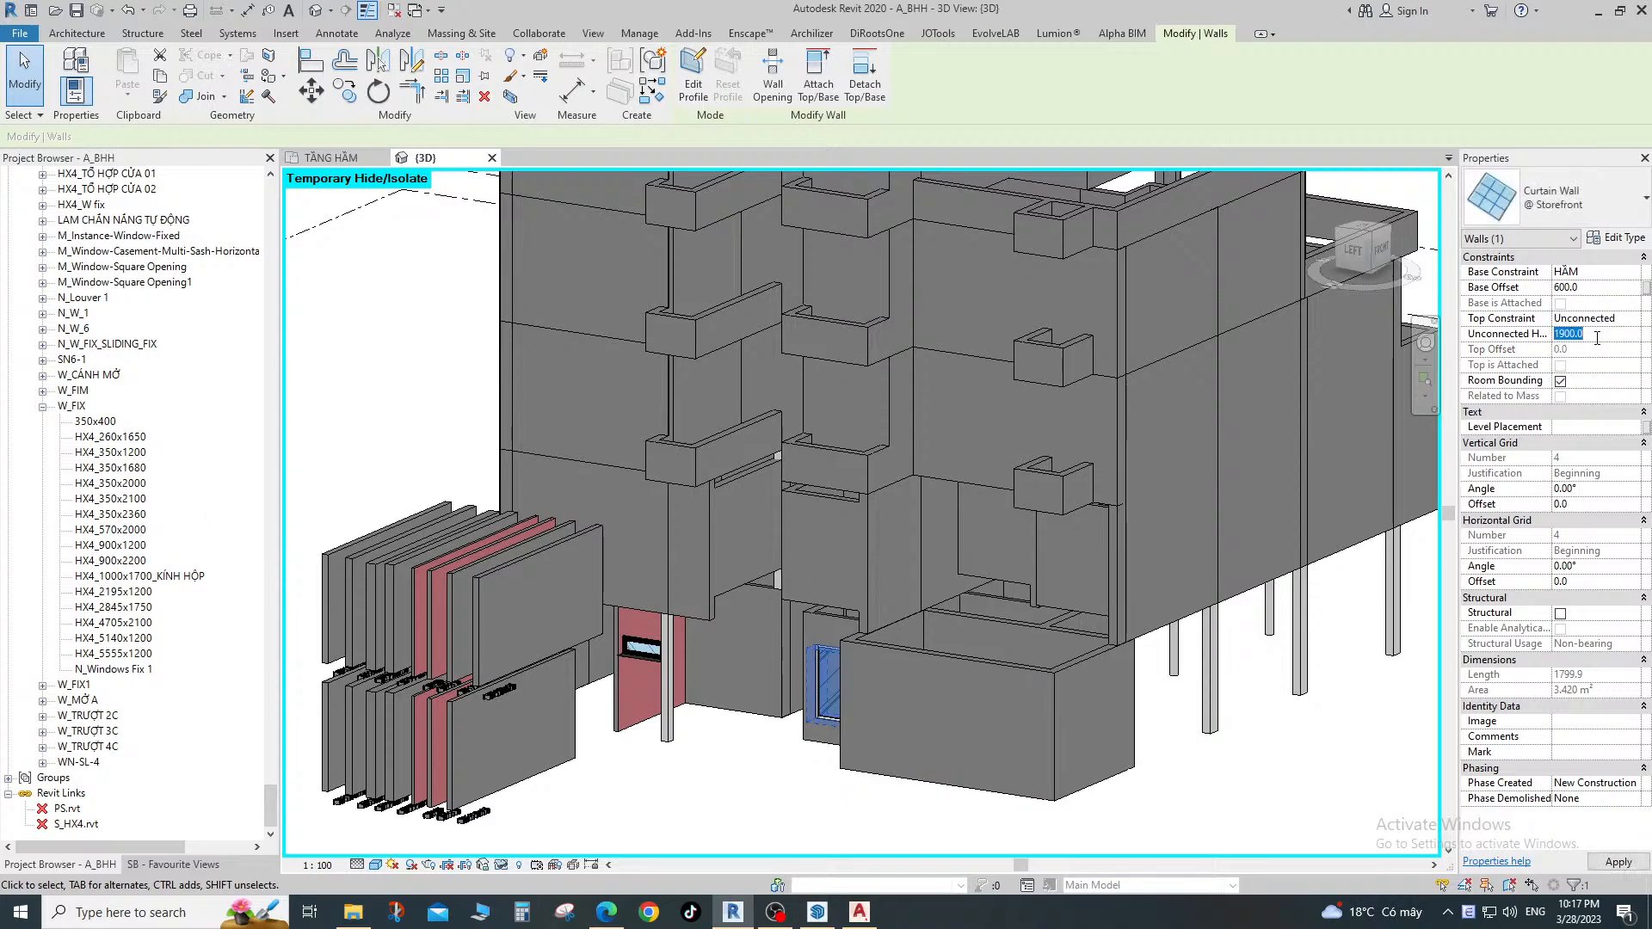
{"action": "type", "text": "1400"}
{"action": "middle_click_drag", "start_coordinate": [670, 721], "coordinate": [710, 547], "text": "shift"}
{"action": "left_click", "coordinate": [869, 780]}
{"action": "left_click", "coordinate": [709, 544]}
{"action": "key", "text": "Escape"}
{"action": "scroll", "coordinate": [770, 554], "scroll_direction": "up", "scroll_amount": 1}
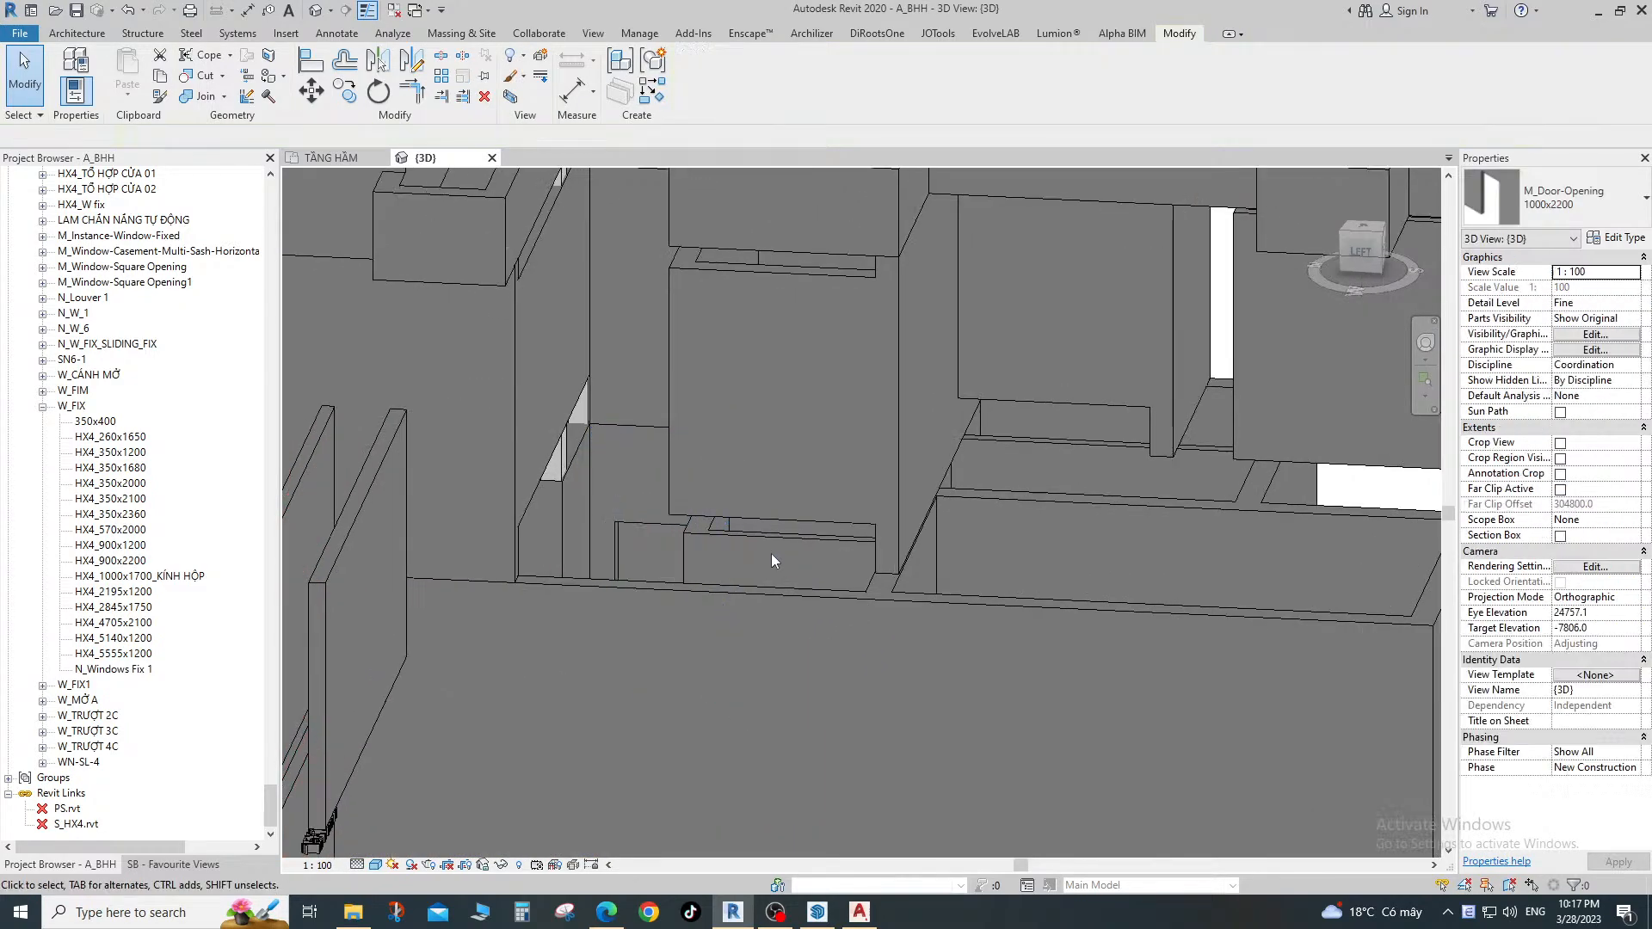
{"action": "left_click", "coordinate": [787, 543]}
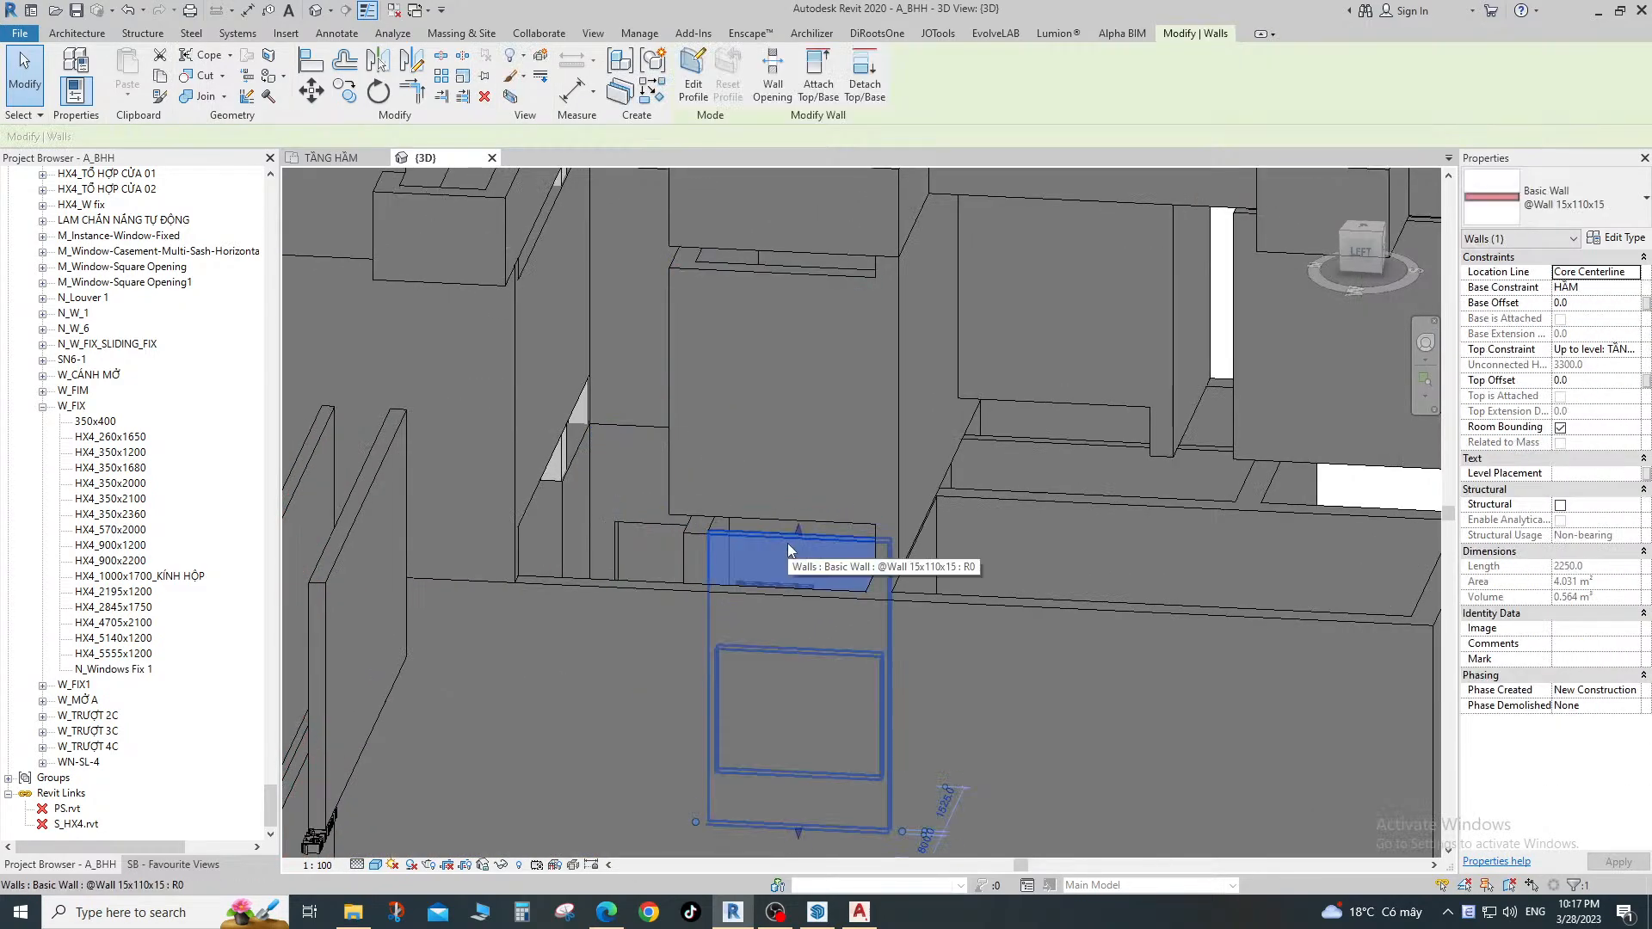
{"action": "scroll", "coordinate": [787, 544], "scroll_direction": "down", "scroll_amount": 3}
{"action": "middle_click_drag", "start_coordinate": [807, 582], "coordinate": [726, 488], "text": "shift"}
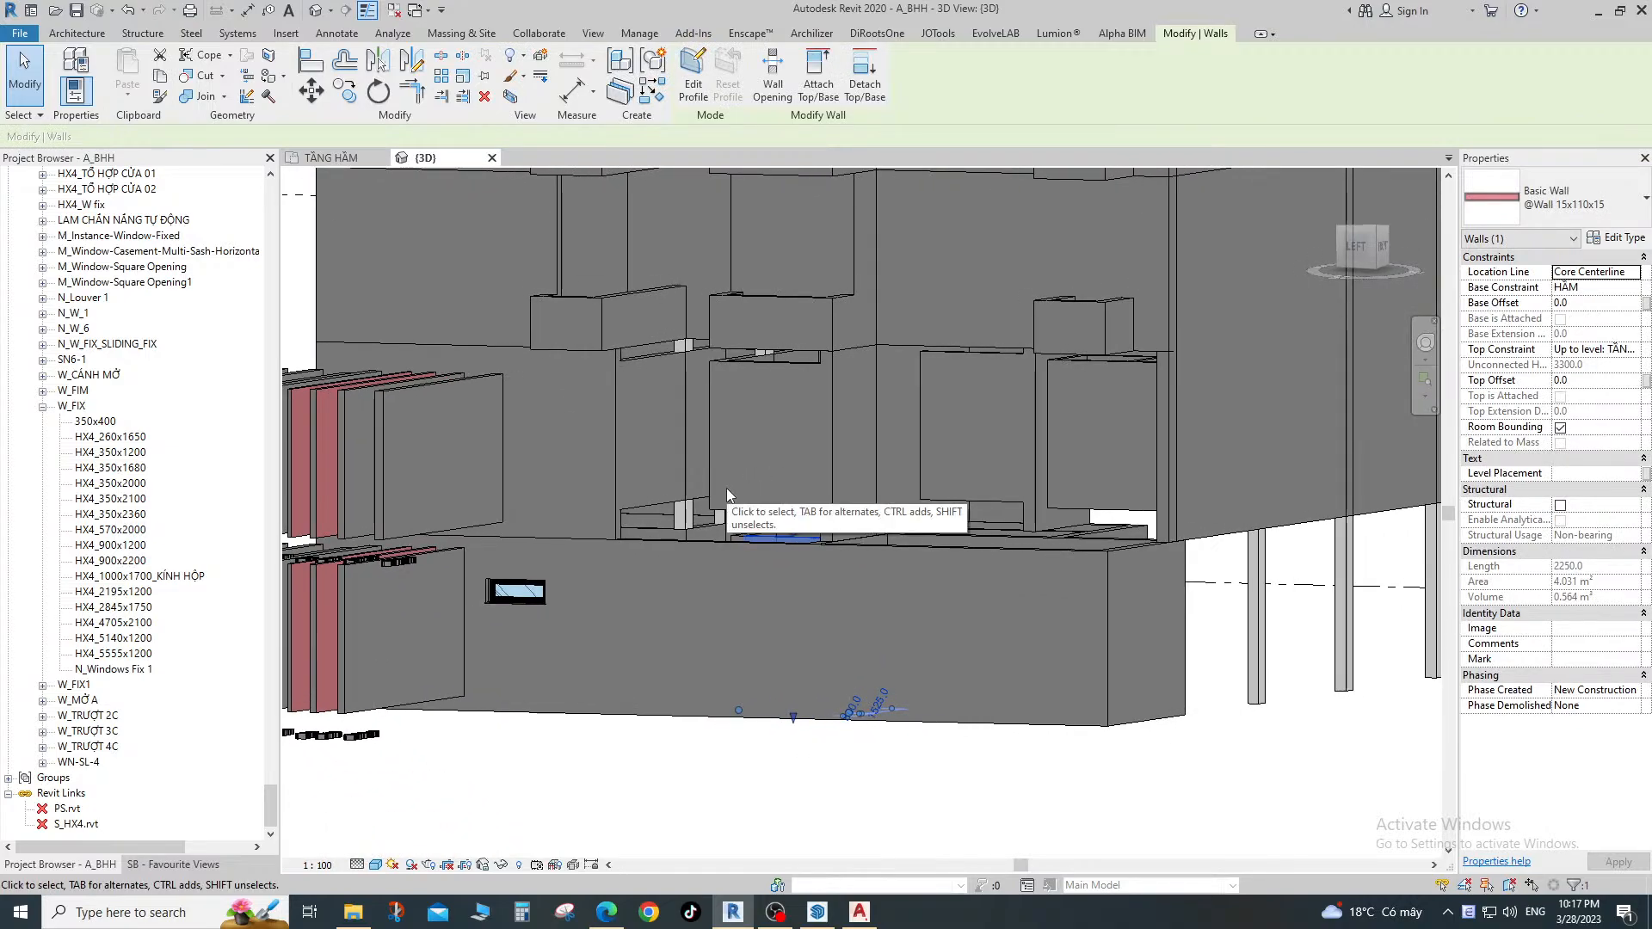
{"action": "left_click", "coordinate": [1632, 350]}
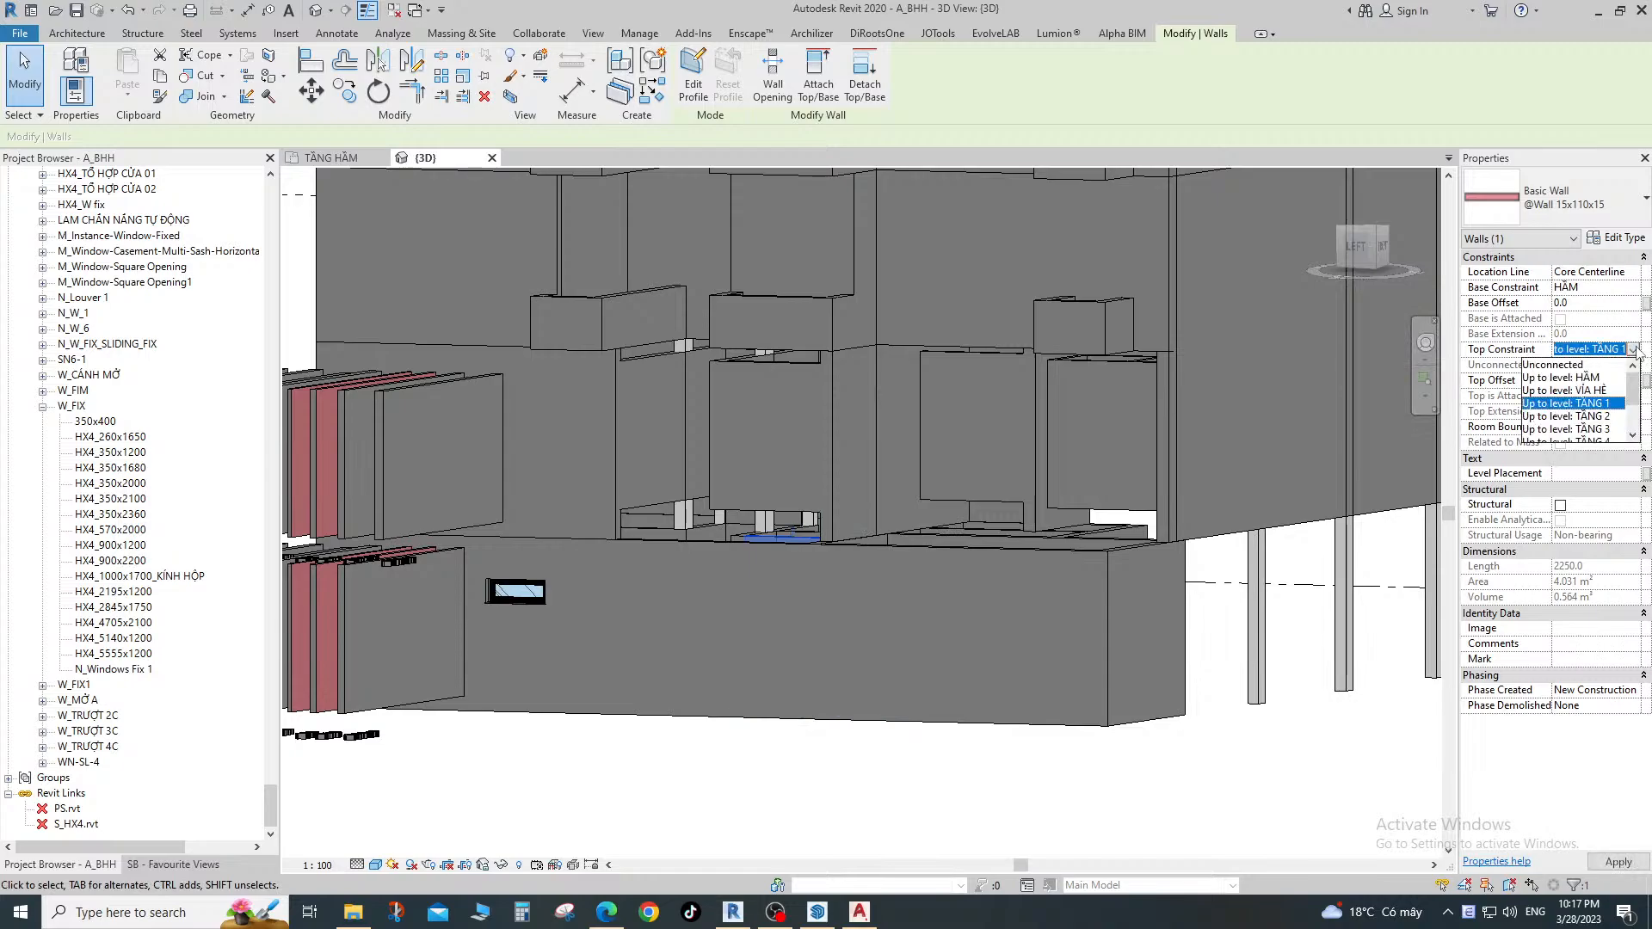
{"action": "left_click", "coordinate": [1635, 348]}
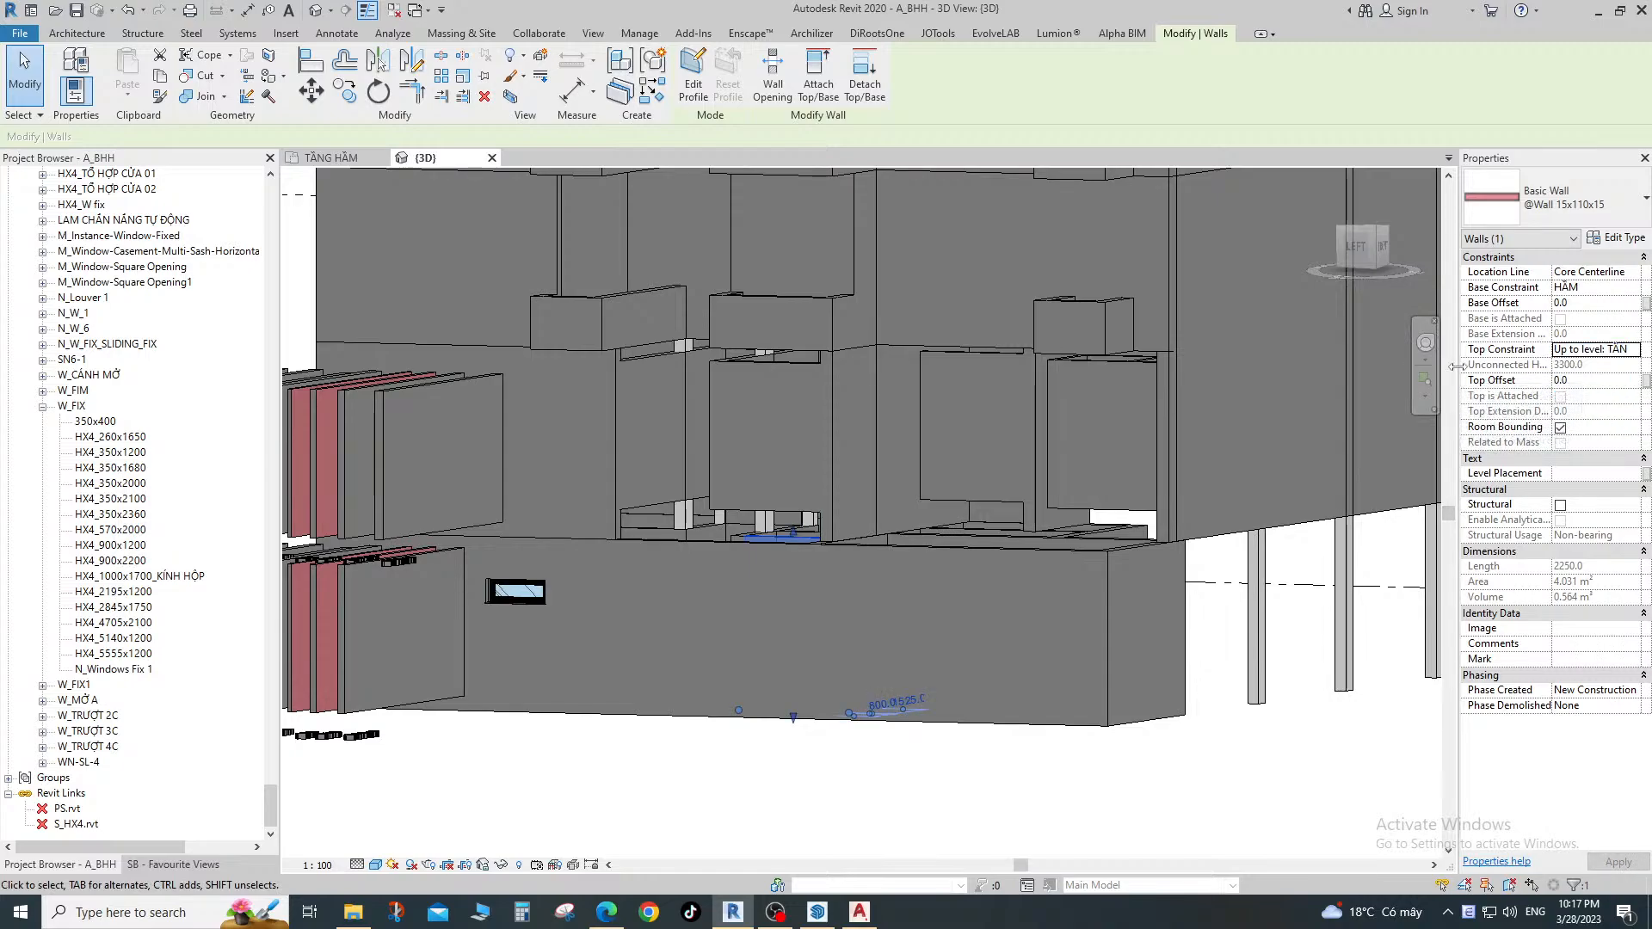
{"action": "left_click_drag", "start_coordinate": [1456, 367], "coordinate": [1331, 368]}
Deselect the wall and tile the 3D view and the TẦNG HẦM floor plan side by side.
{"action": "scroll", "coordinate": [937, 543], "scroll_direction": "down", "scroll_amount": 2}
{"action": "middle_click_drag", "start_coordinate": [509, 626], "coordinate": [865, 760], "text": "shift"}
{"action": "key", "text": "Escape"}
{"action": "scroll", "coordinate": [839, 632], "scroll_direction": "up", "scroll_amount": 2}
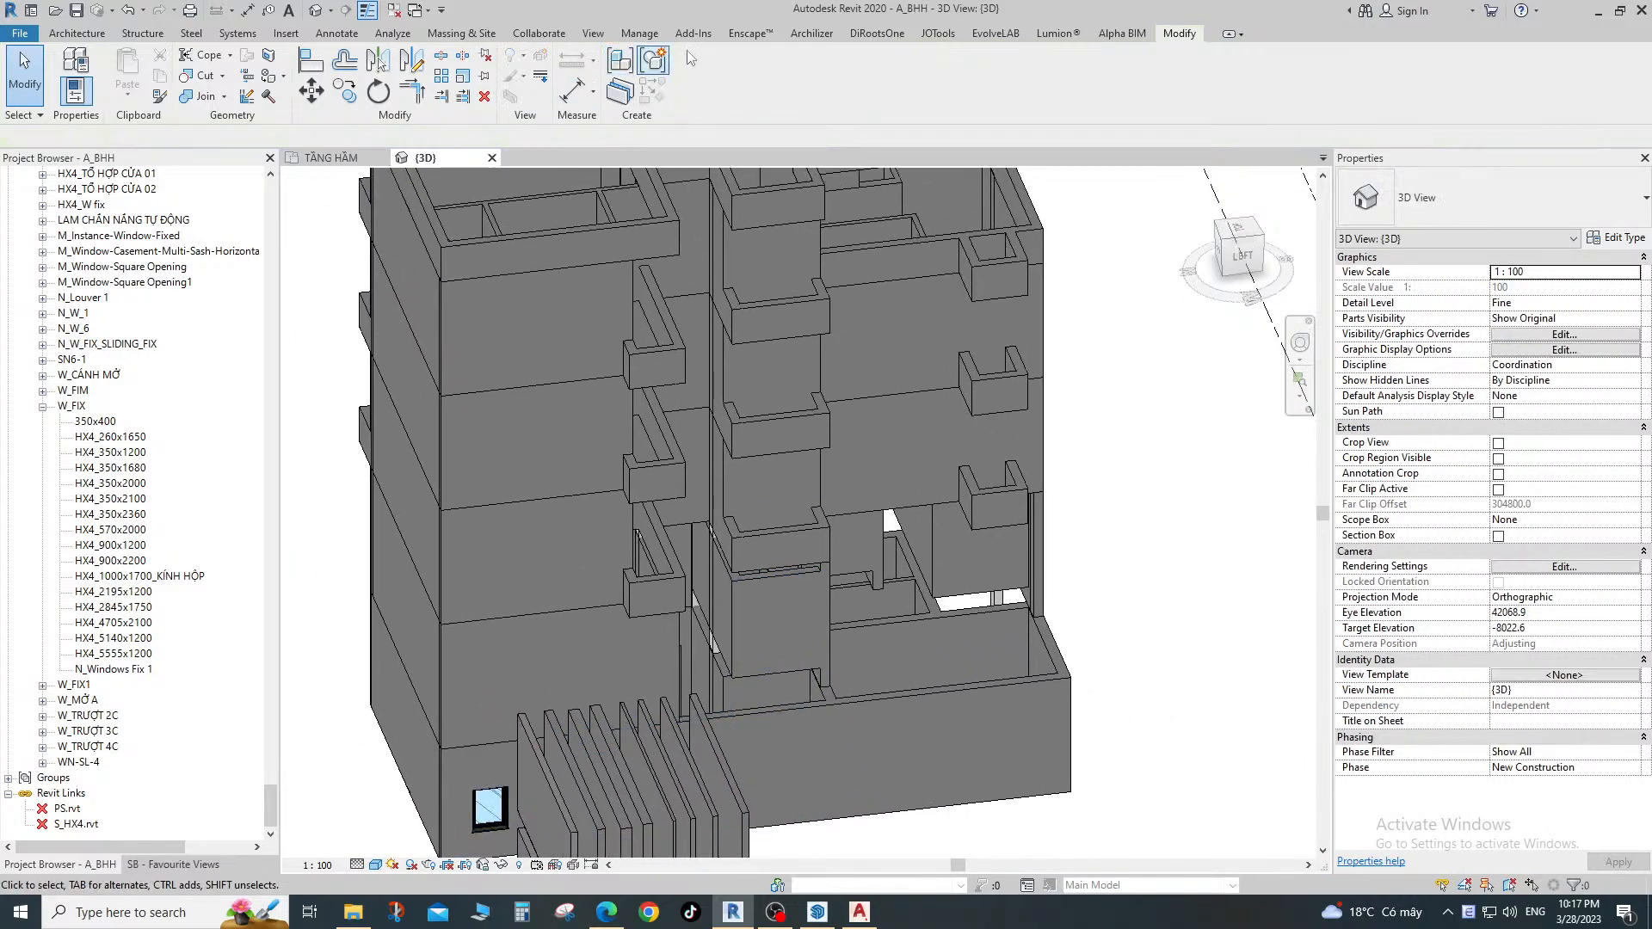
{"action": "left_click", "coordinate": [592, 33]}
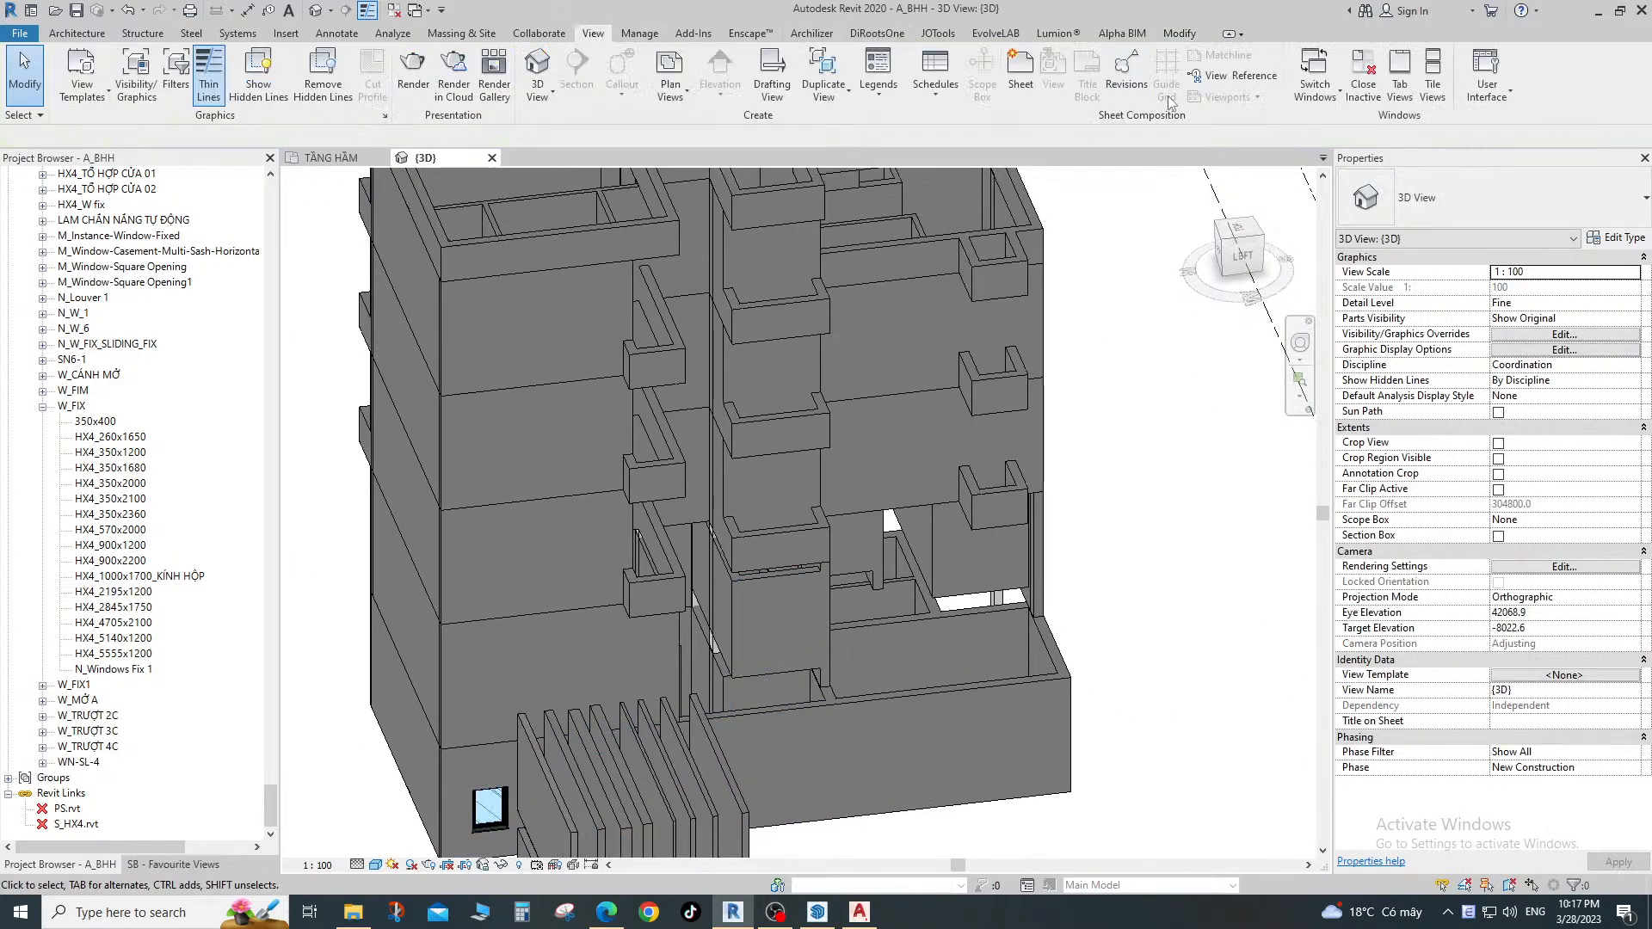
{"action": "left_click", "coordinate": [1432, 82]}
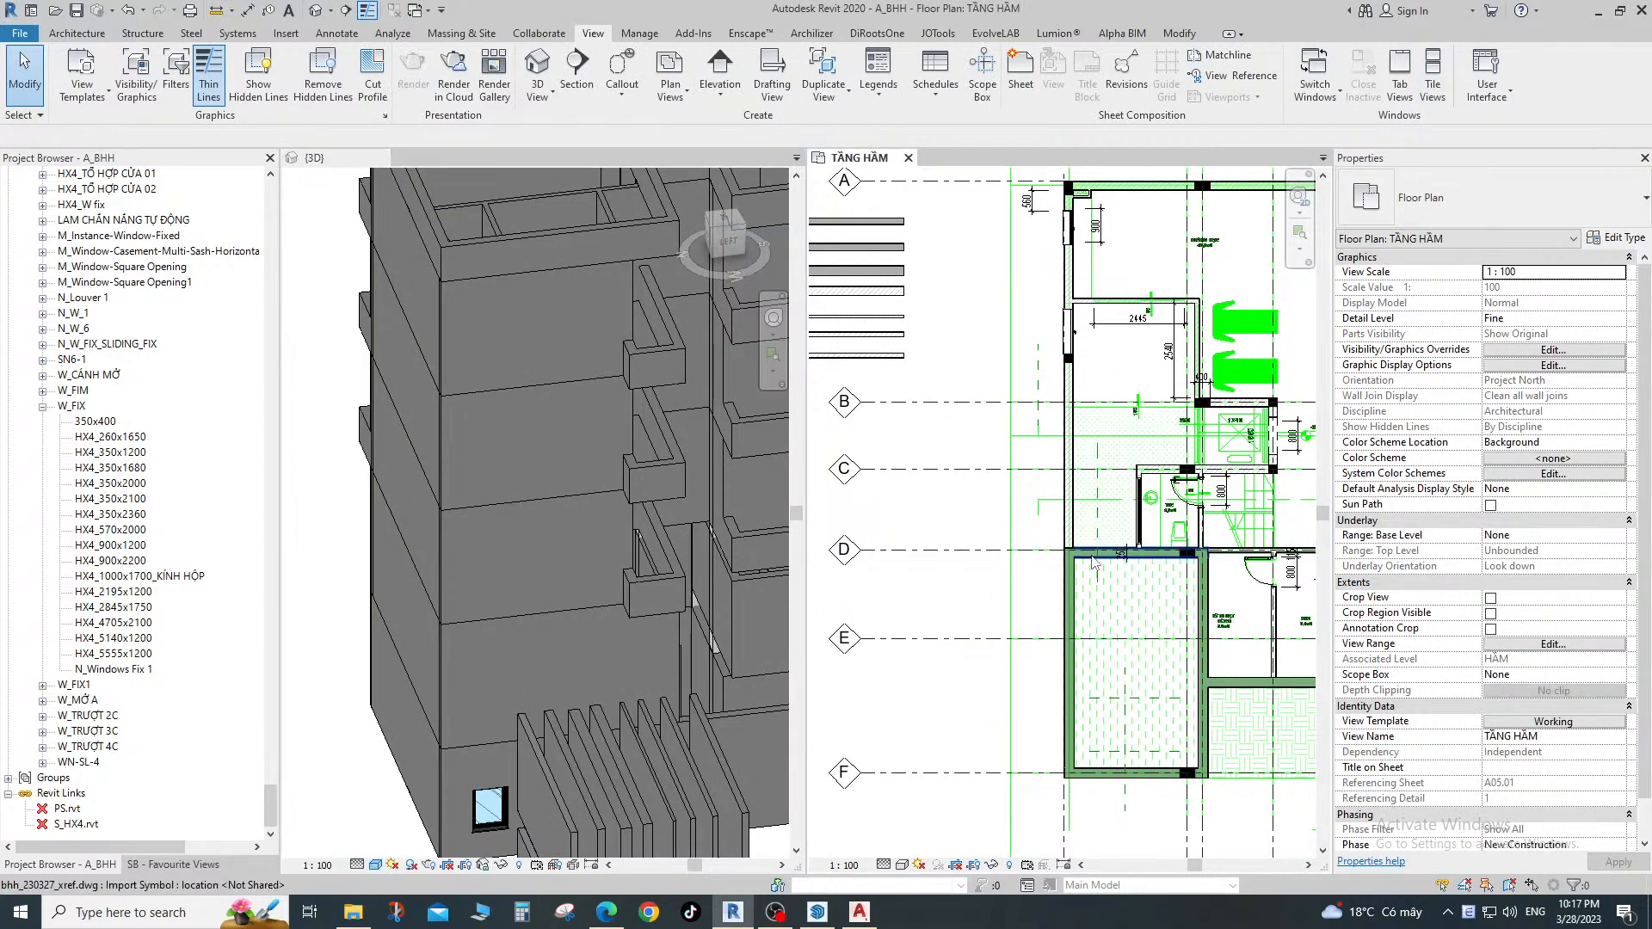
Examine the TẦNG HẦM plan around the WC, the lift shaft and the room with the 2445 and 2540 dimensions.
{"action": "scroll", "coordinate": [1121, 532], "scroll_direction": "up", "scroll_amount": 1}
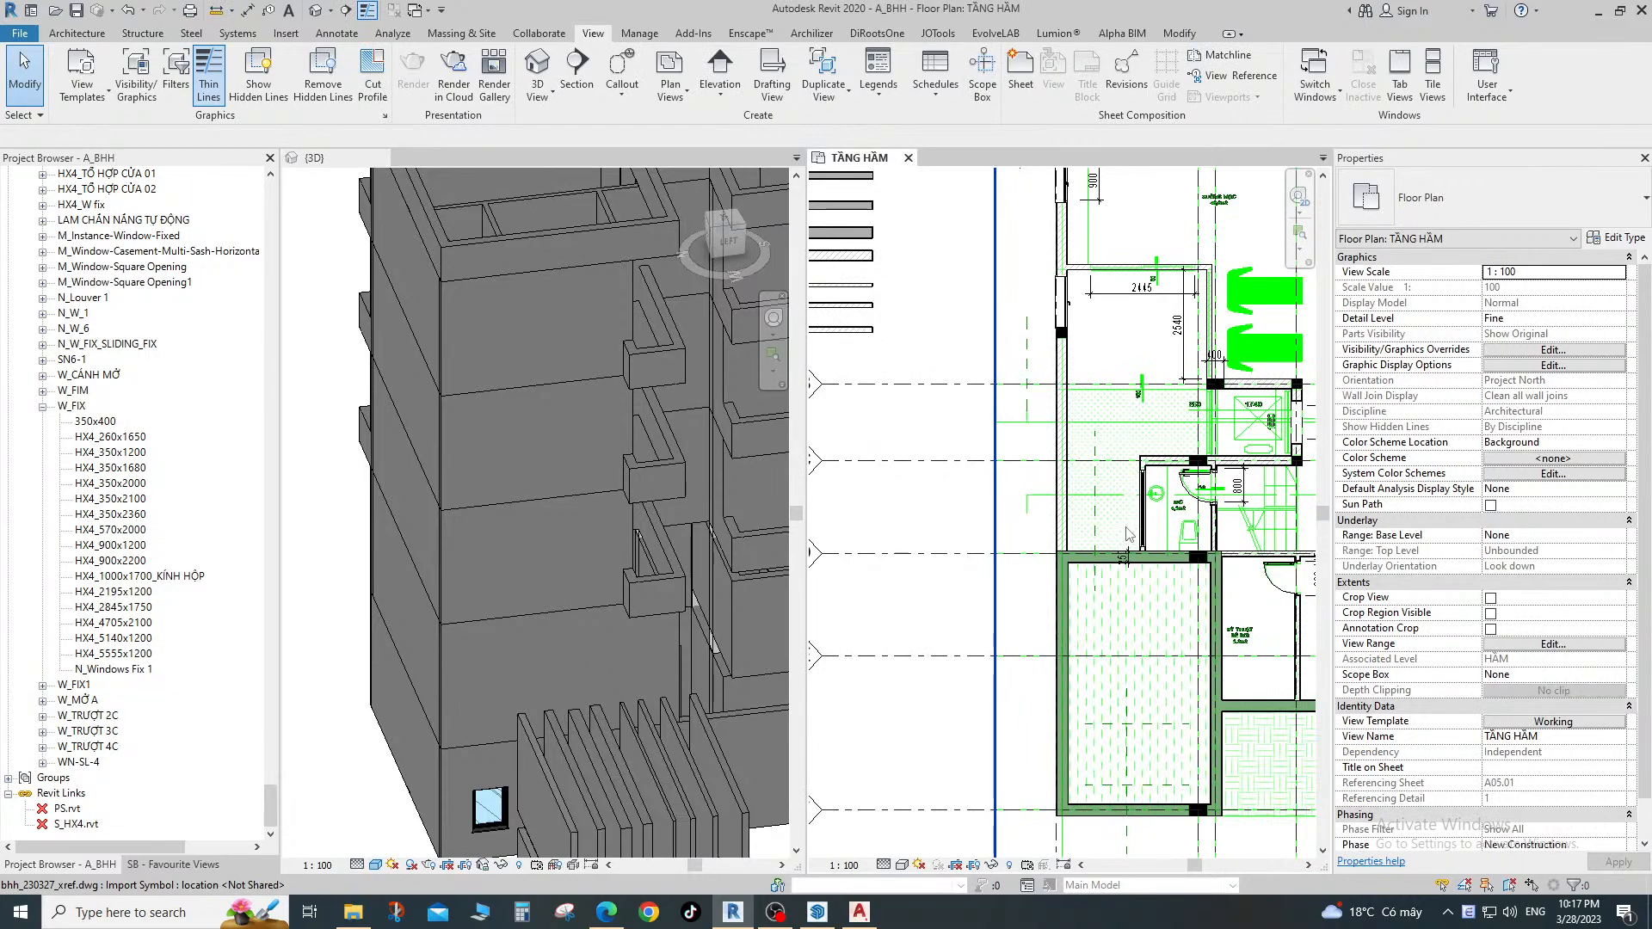
{"action": "scroll", "coordinate": [1127, 533], "scroll_direction": "up", "scroll_amount": 5}
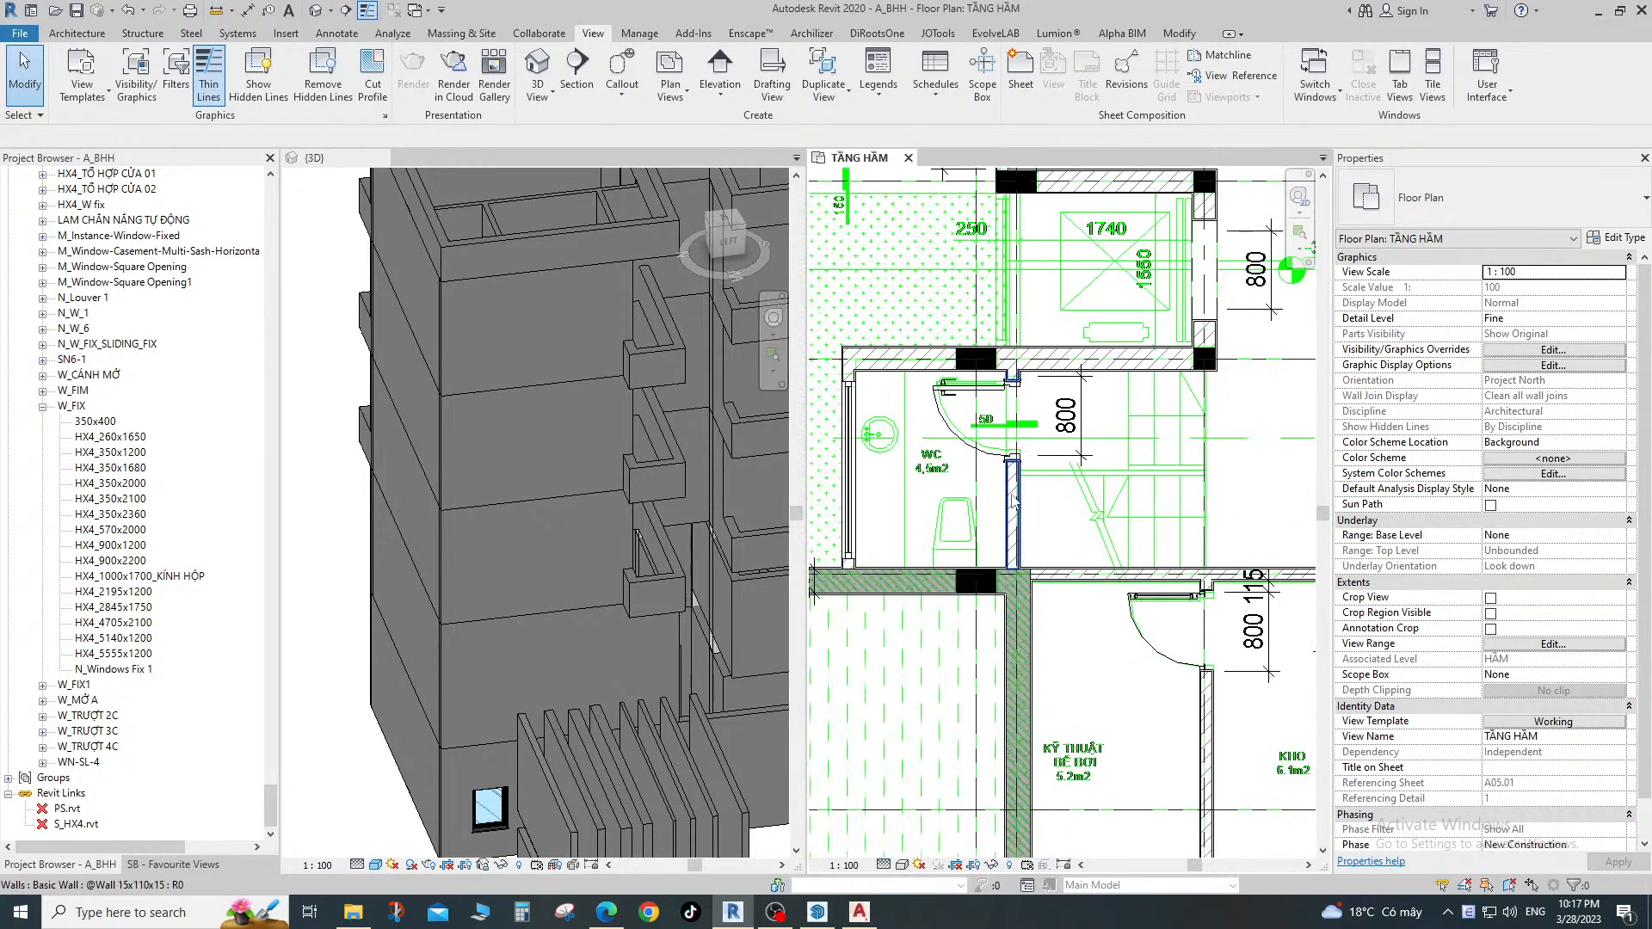
{"action": "middle_click_drag", "start_coordinate": [1012, 445], "coordinate": [1022, 575]}
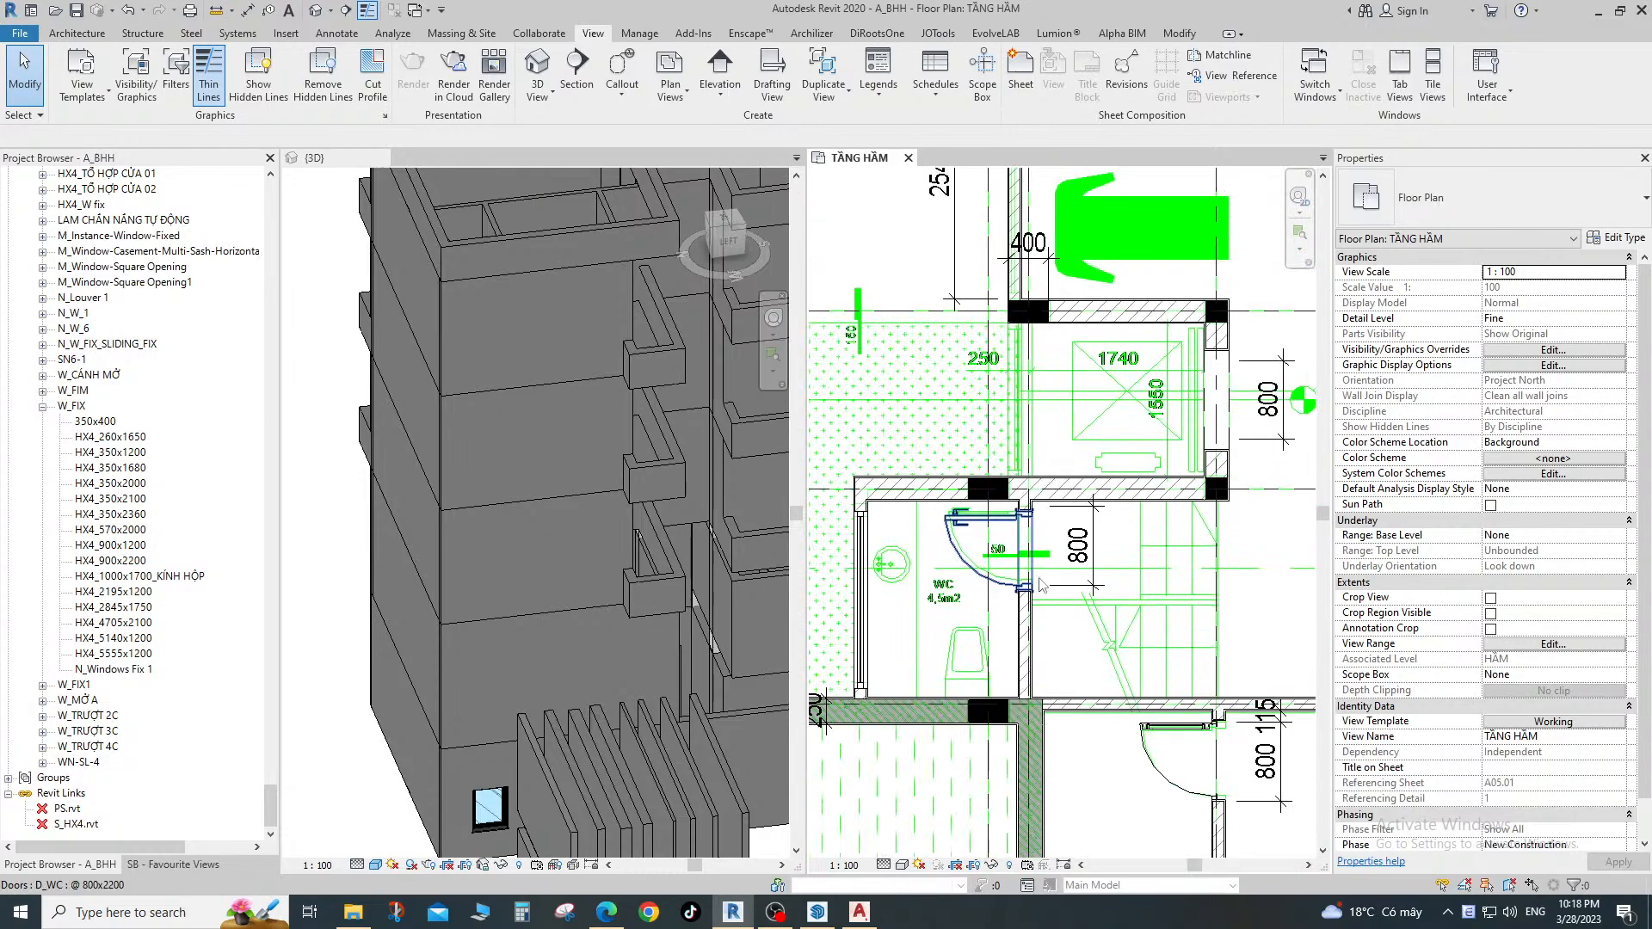
{"action": "middle_click_drag", "start_coordinate": [927, 606], "coordinate": [1152, 586]}
{"action": "scroll", "coordinate": [1149, 584], "scroll_direction": "down", "scroll_amount": 1}
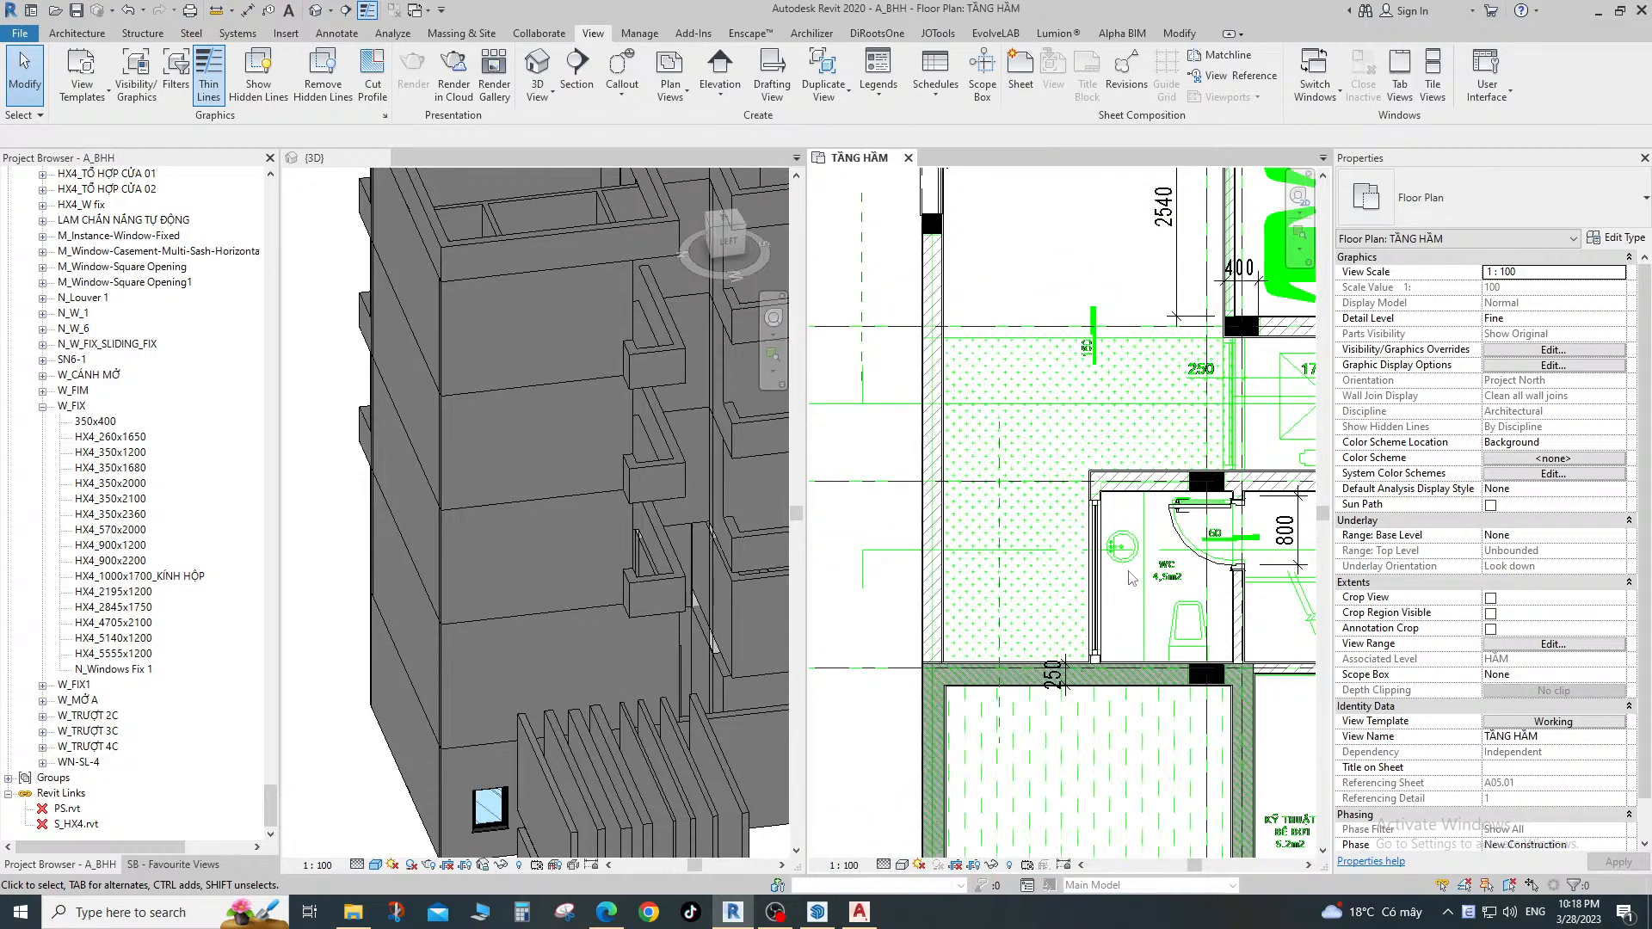
{"action": "scroll", "coordinate": [1045, 462], "scroll_direction": "up", "scroll_amount": 3}
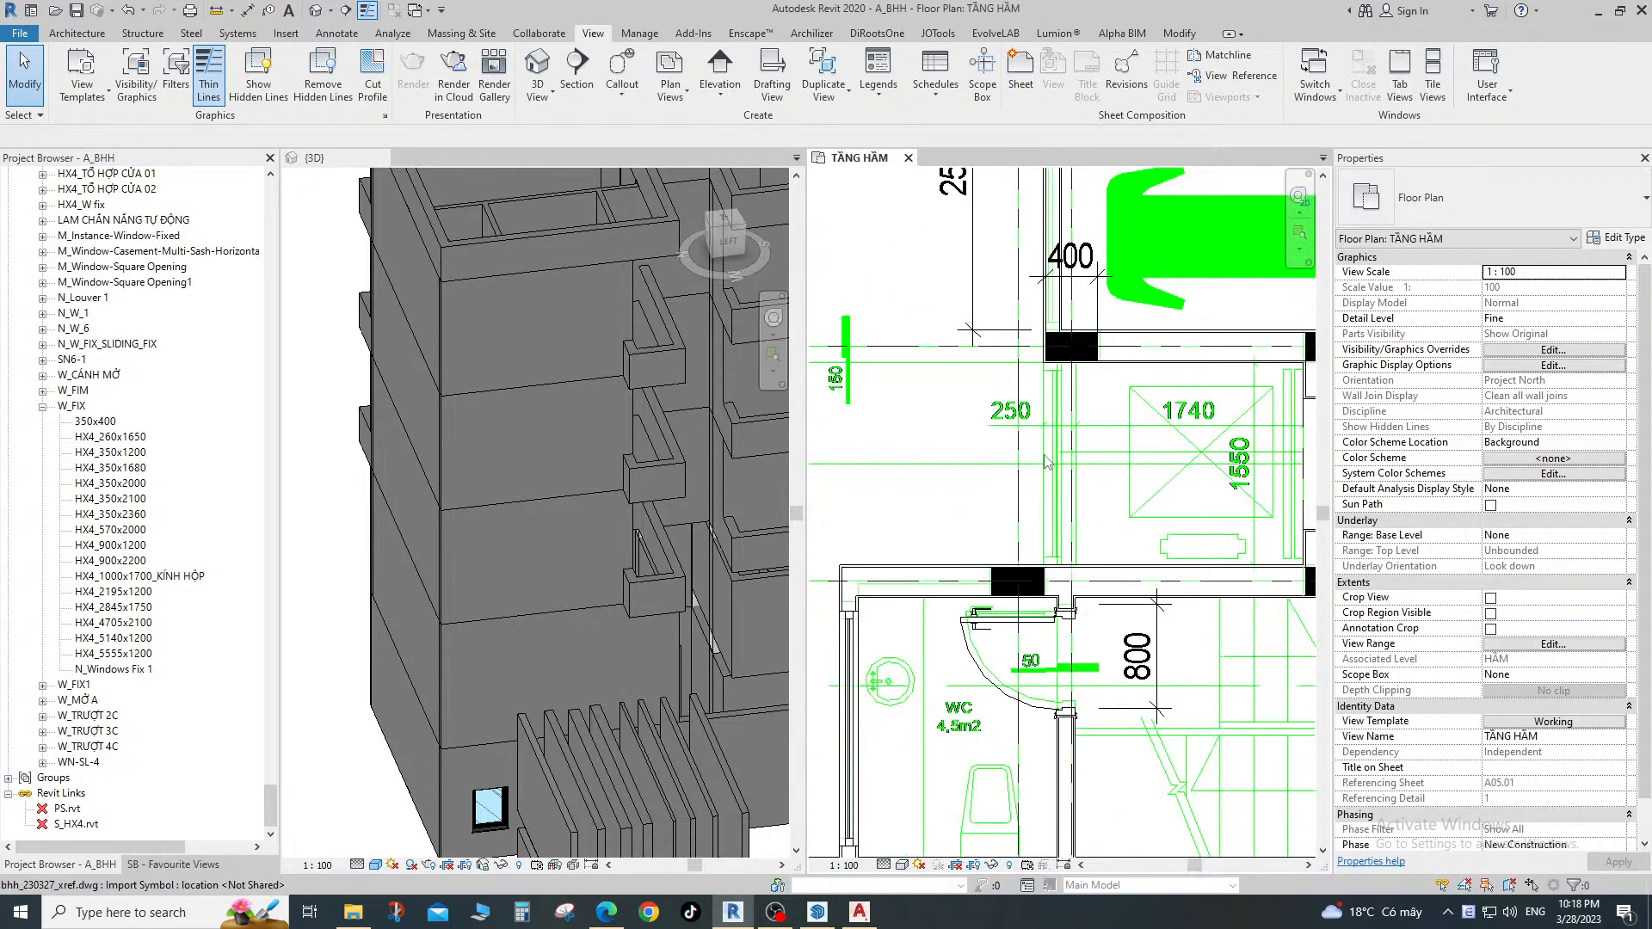
{"action": "scroll", "coordinate": [1045, 462], "scroll_direction": "down", "scroll_amount": 3}
{"action": "middle_click_drag", "start_coordinate": [1045, 462], "coordinate": [1140, 428]}
{"action": "scroll", "coordinate": [1082, 447], "scroll_direction": "up", "scroll_amount": 1}
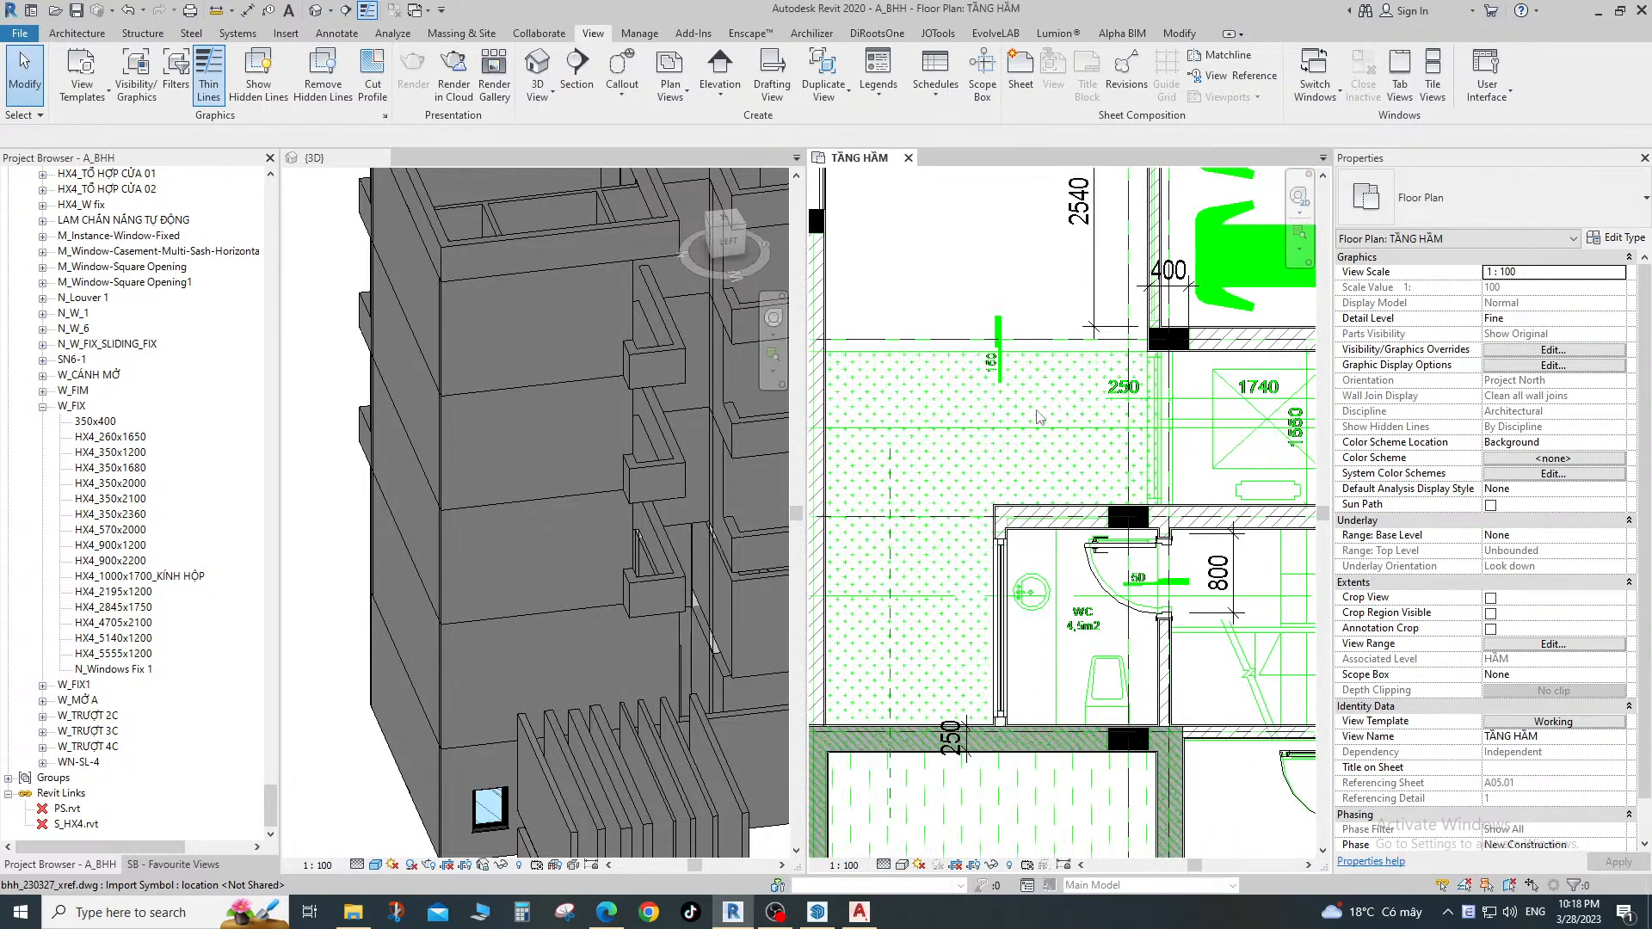
{"action": "scroll", "coordinate": [1040, 417], "scroll_direction": "down", "scroll_amount": 2}
{"action": "middle_click_drag", "start_coordinate": [1040, 418], "coordinate": [978, 531]}
{"action": "scroll", "coordinate": [982, 303], "scroll_direction": "up", "scroll_amount": 3}
{"action": "scroll", "coordinate": [989, 321], "scroll_direction": "down", "scroll_amount": 3}
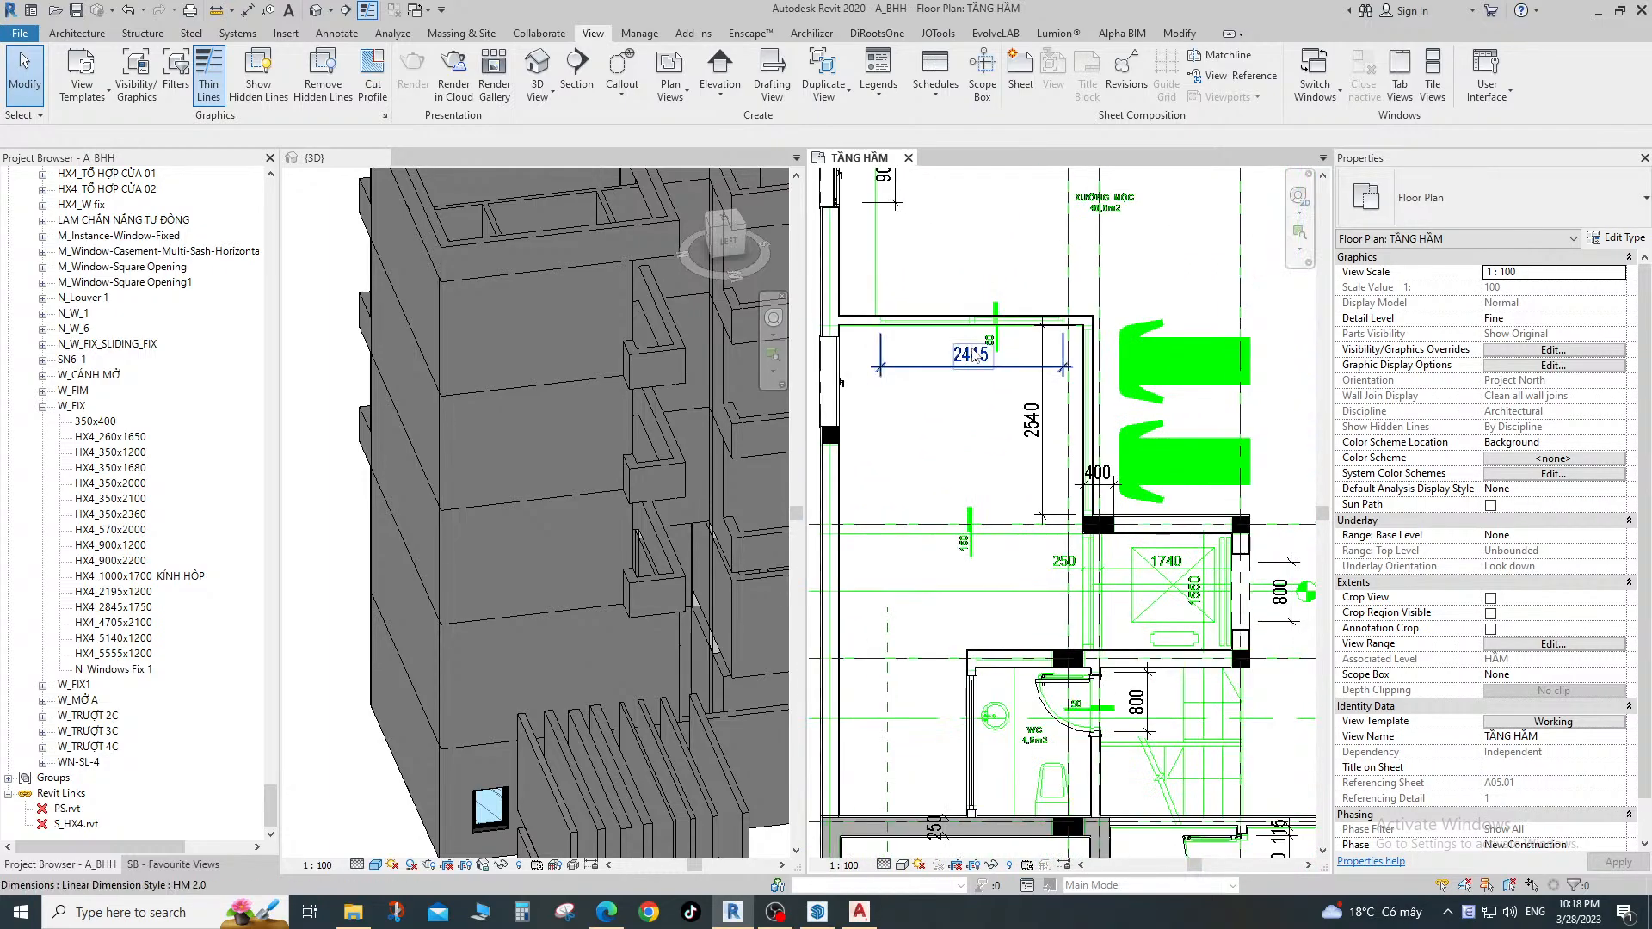
{"action": "scroll", "coordinate": [997, 313], "scroll_direction": "up", "scroll_amount": 2}
{"action": "mouse_move", "coordinate": [948, 853]}
{"action": "middle_mouse_down"}
{"action": "mouse_move", "coordinate": [978, 843]}
{"action": "mouse_move", "coordinate": [979, 678]}
{"action": "middle_mouse_up"}
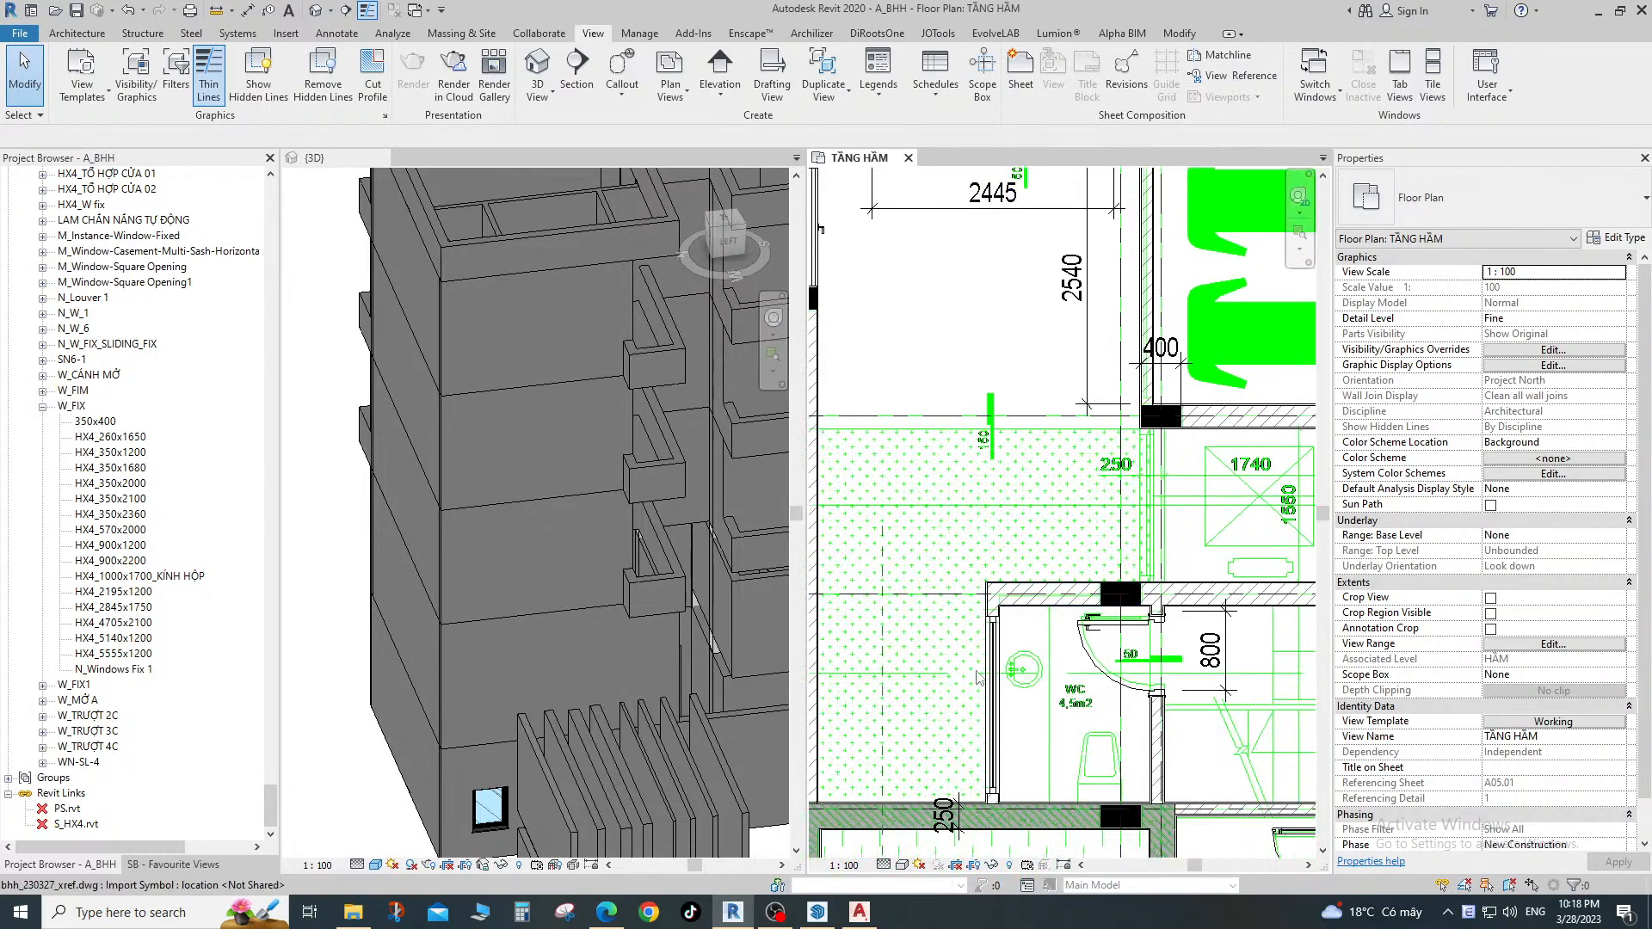
Create a curtain wall similar to the WC's @ Storefront one, about 2440 mm long, within the wall above the 2445 dimension.
{"action": "left_click", "coordinate": [989, 680]}
{"action": "middle_click_drag", "start_coordinate": [997, 364], "coordinate": [1010, 616]}
{"action": "key", "text": "c"}
{"action": "key", "text": "s"}
{"action": "scroll", "coordinate": [891, 409], "scroll_direction": "up", "scroll_amount": 5}
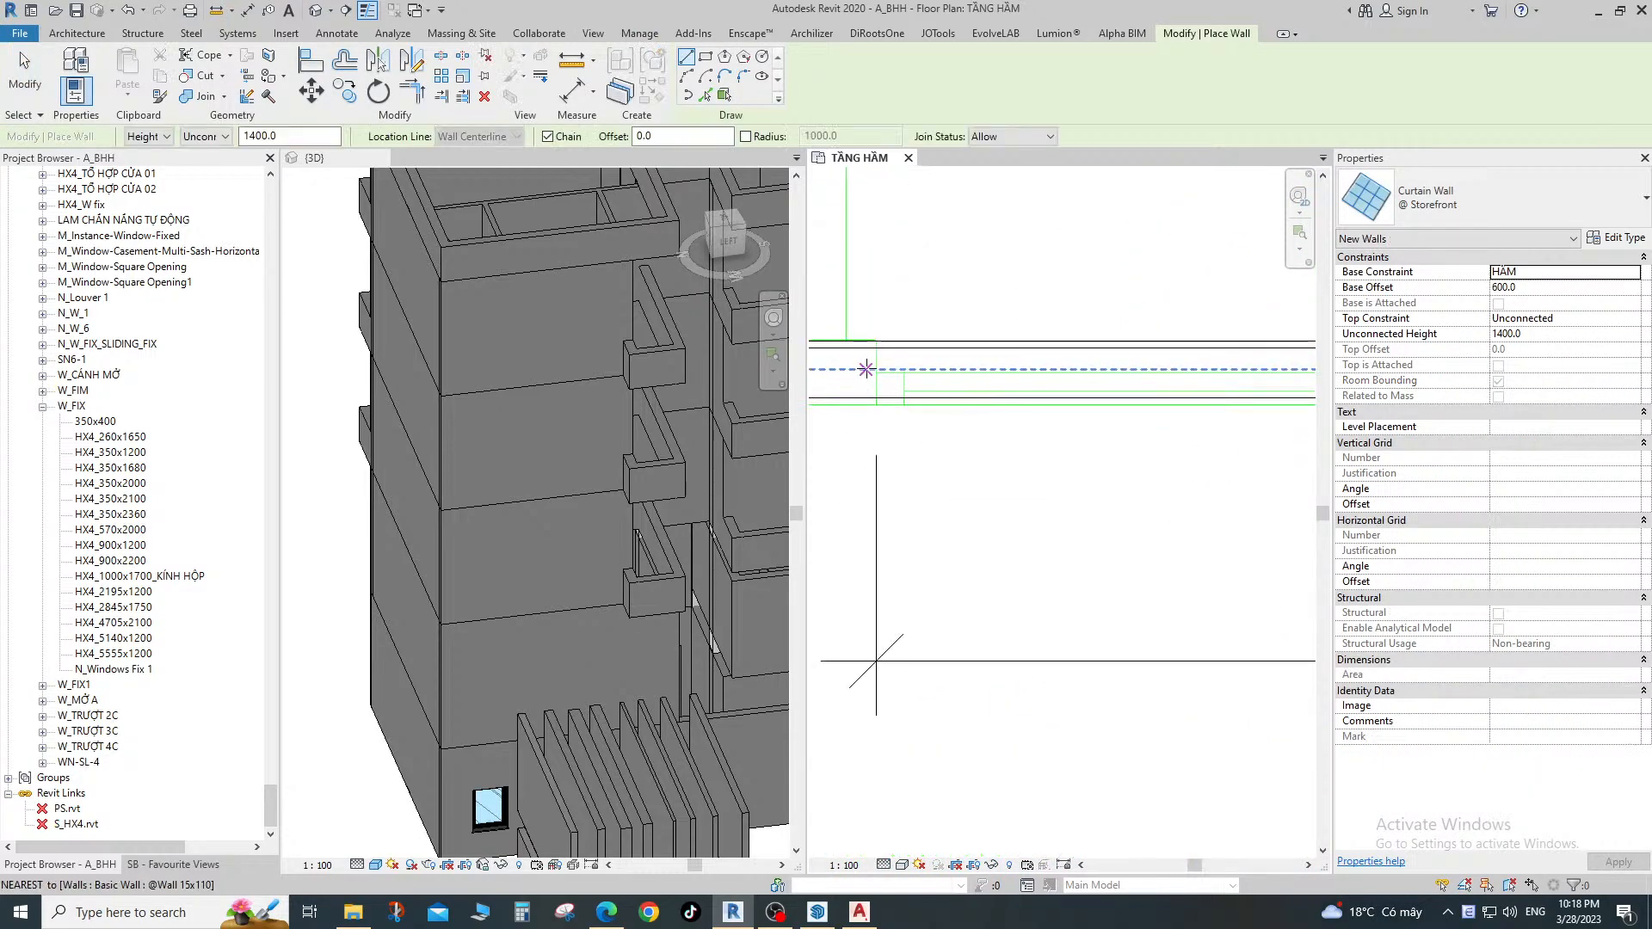
{"action": "scroll", "coordinate": [874, 368], "scroll_direction": "up", "scroll_amount": 4}
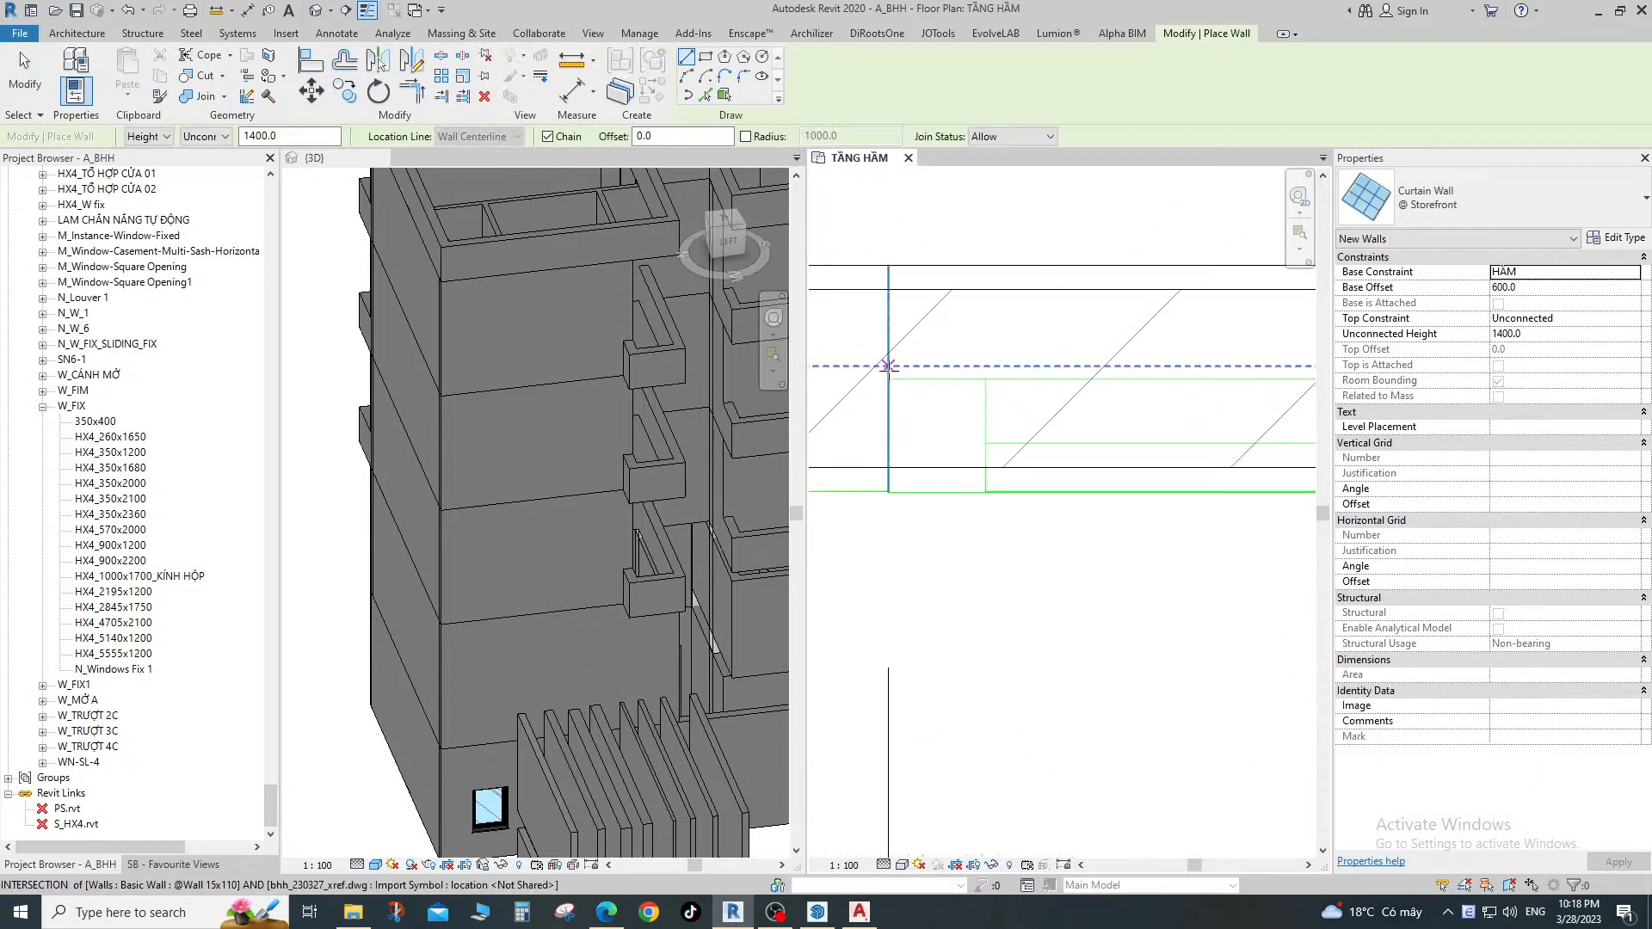
{"action": "left_click", "coordinate": [888, 367]}
{"action": "scroll", "coordinate": [967, 376], "scroll_direction": "down", "scroll_amount": 6}
{"action": "middle_click_drag", "start_coordinate": [1235, 395], "coordinate": [712, 395]}
{"action": "scroll", "coordinate": [712, 396], "scroll_direction": "up", "scroll_amount": 1}
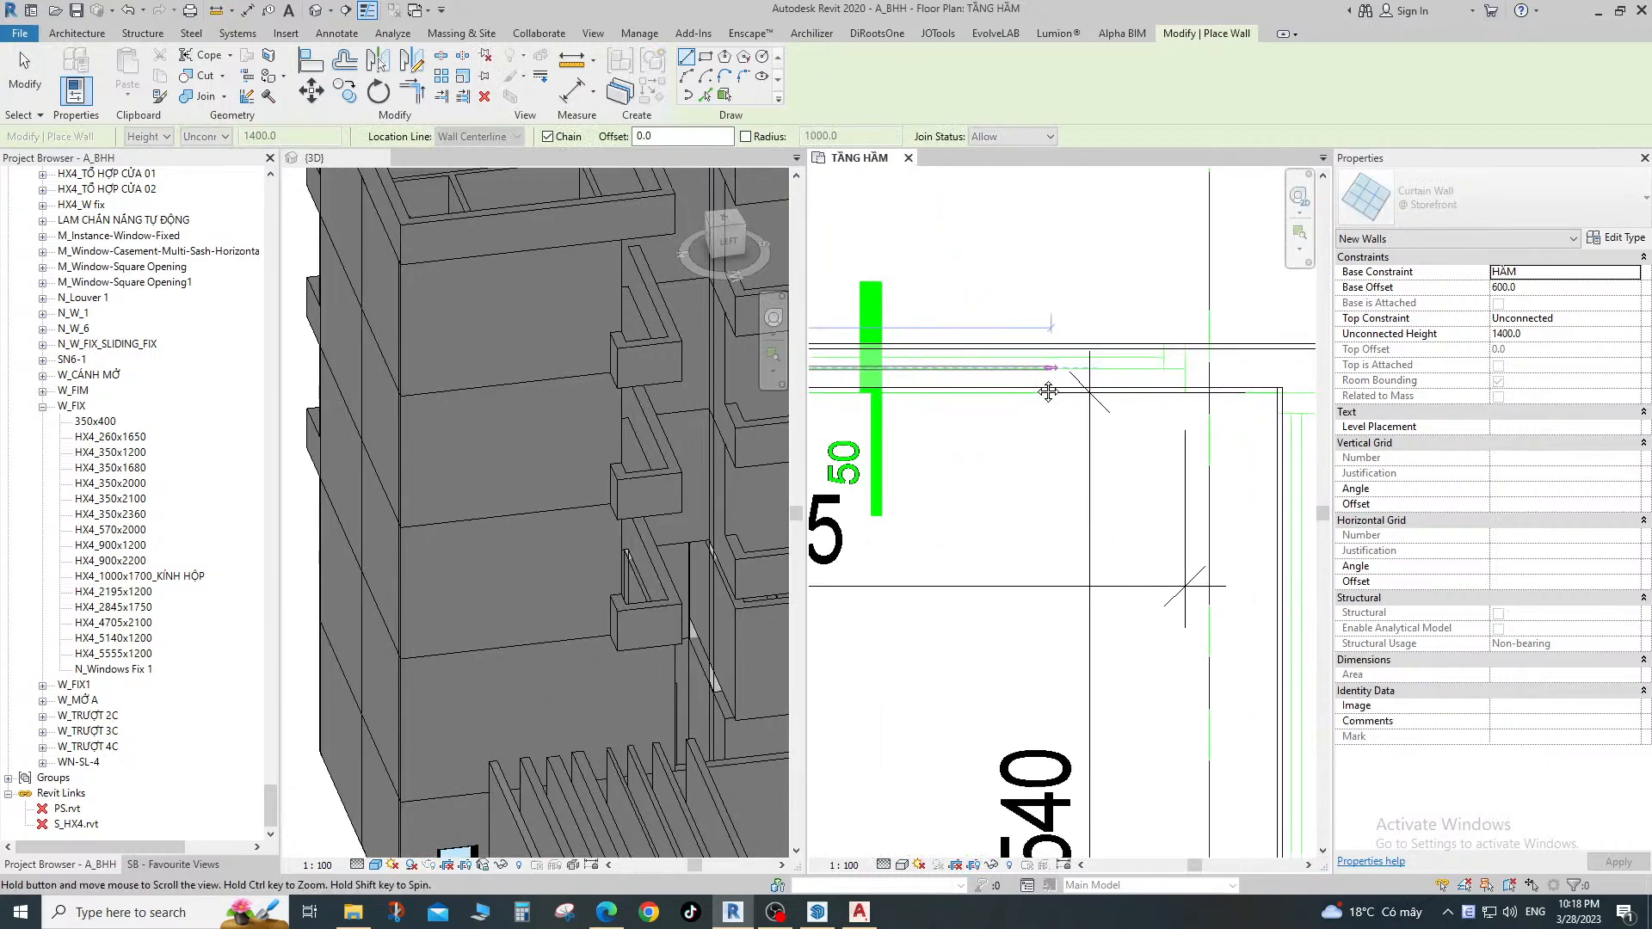
{"action": "scroll", "coordinate": [1163, 365], "scroll_direction": "up", "scroll_amount": 2}
{"action": "scroll", "coordinate": [1167, 362], "scroll_direction": "up", "scroll_amount": 1}
{"action": "left_click", "coordinate": [1183, 365]}
{"action": "key", "text": "Escape"}
{"action": "key", "text": "Escape"}
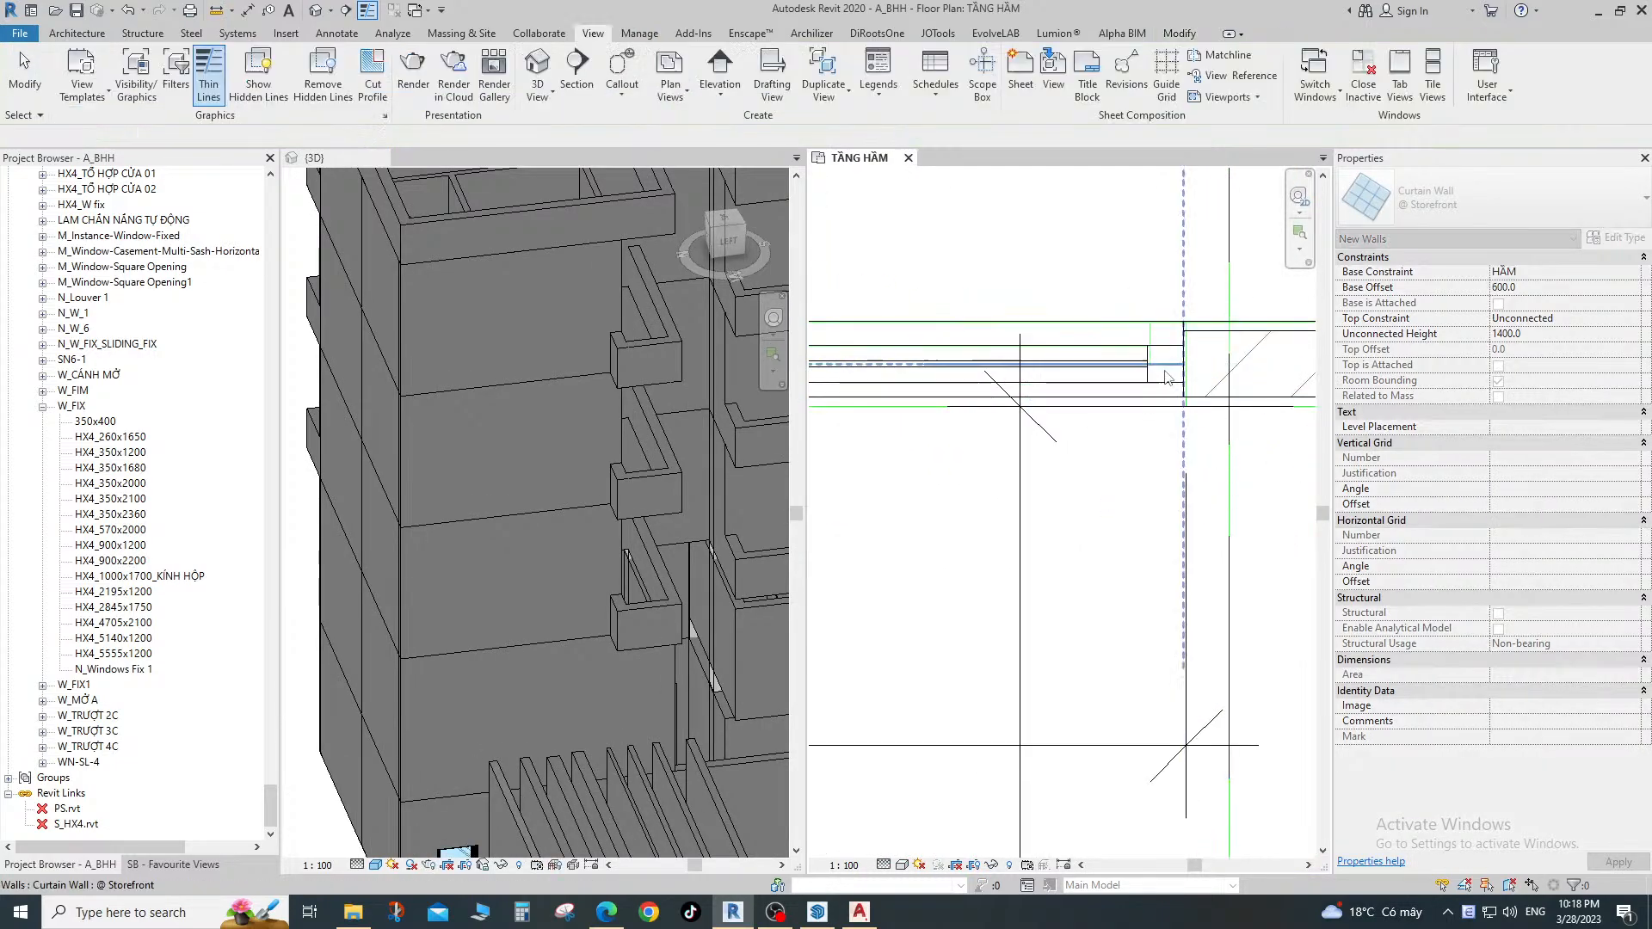
Stretch the new curtain wall's right end to the reference line so it is 2445 mm long, and check its left end.
{"action": "scroll", "coordinate": [1172, 362], "scroll_direction": "up", "scroll_amount": 5}
{"action": "middle_click_drag", "start_coordinate": [1172, 361], "coordinate": [1036, 376]}
{"action": "scroll", "coordinate": [1035, 376], "scroll_direction": "up", "scroll_amount": 1}
{"action": "left_click", "coordinate": [1015, 387]}
{"action": "scroll", "coordinate": [1063, 388], "scroll_direction": "up", "scroll_amount": 3}
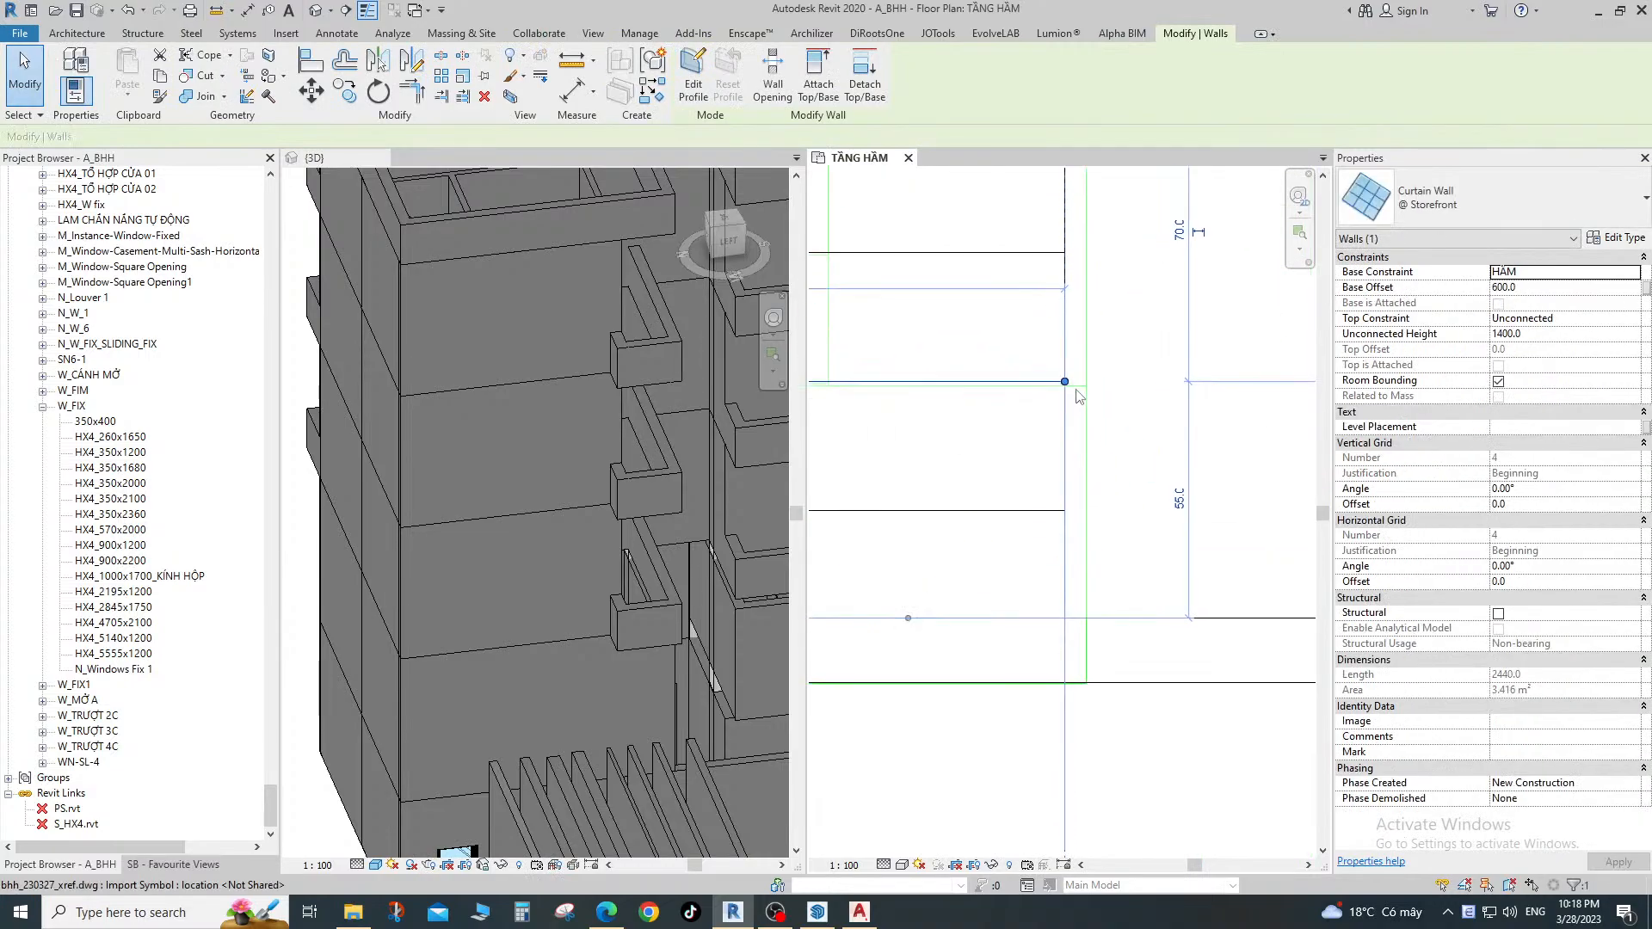
{"action": "left_click_drag", "start_coordinate": [1066, 380], "coordinate": [1087, 380]}
{"action": "scroll", "coordinate": [1087, 380], "scroll_direction": "down", "scroll_amount": 9}
{"action": "middle_click_drag", "start_coordinate": [871, 413], "coordinate": [1168, 417]}
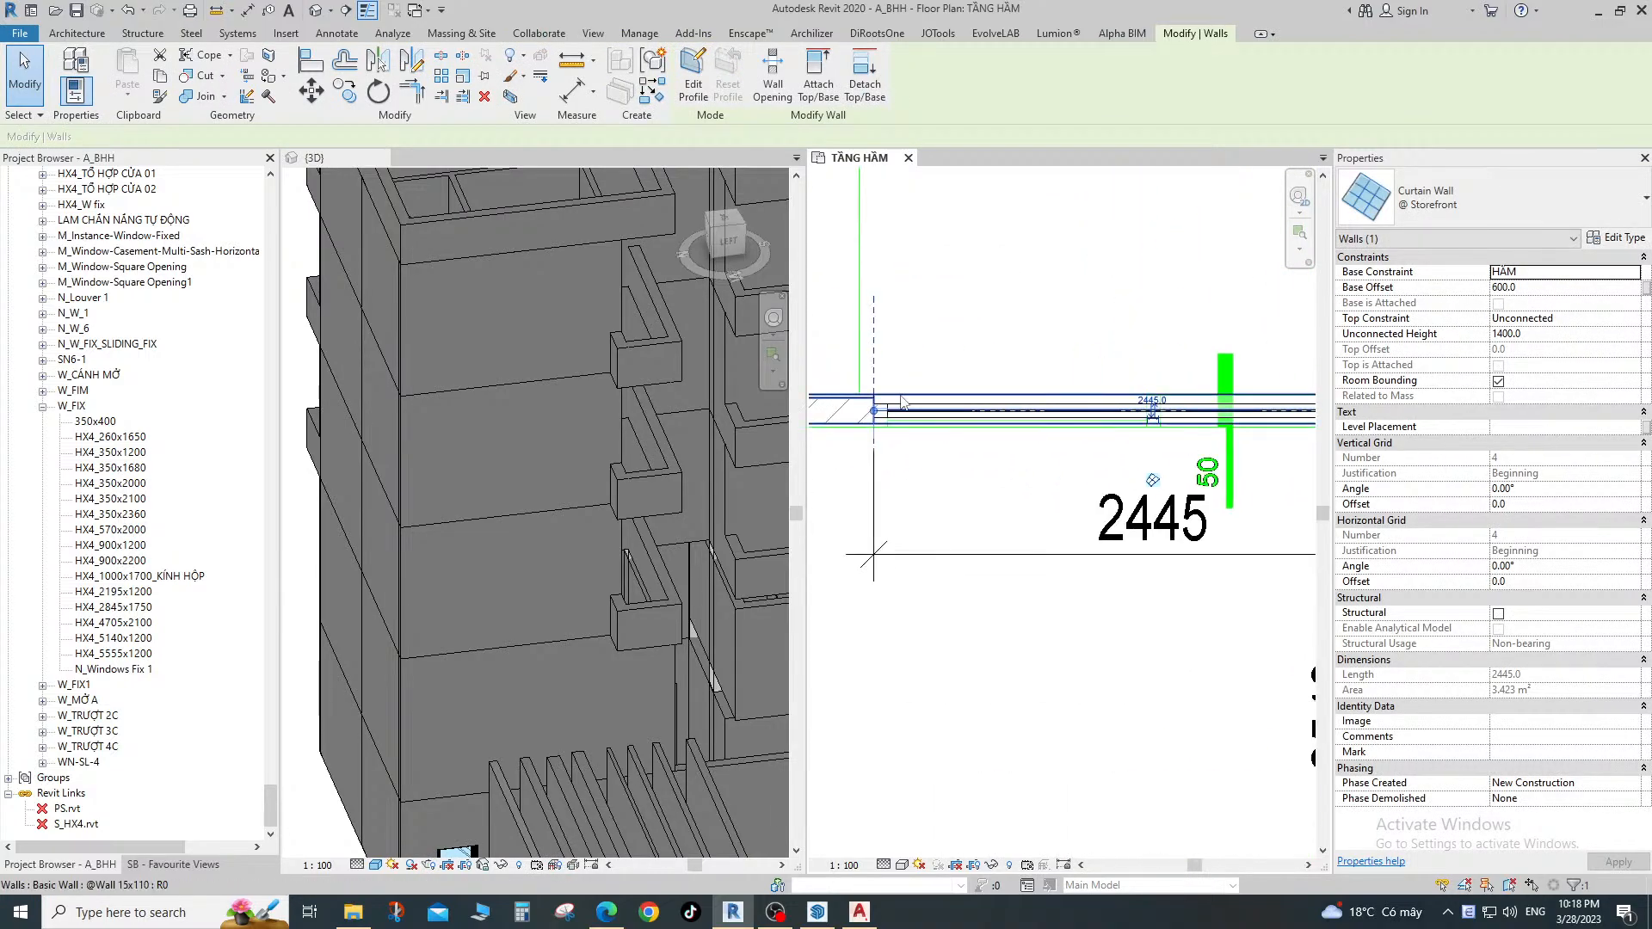
{"action": "scroll", "coordinate": [869, 419], "scroll_direction": "up", "scroll_amount": 4}
{"action": "scroll", "coordinate": [873, 419], "scroll_direction": "down", "scroll_amount": 4}
{"action": "key", "text": "Escape"}
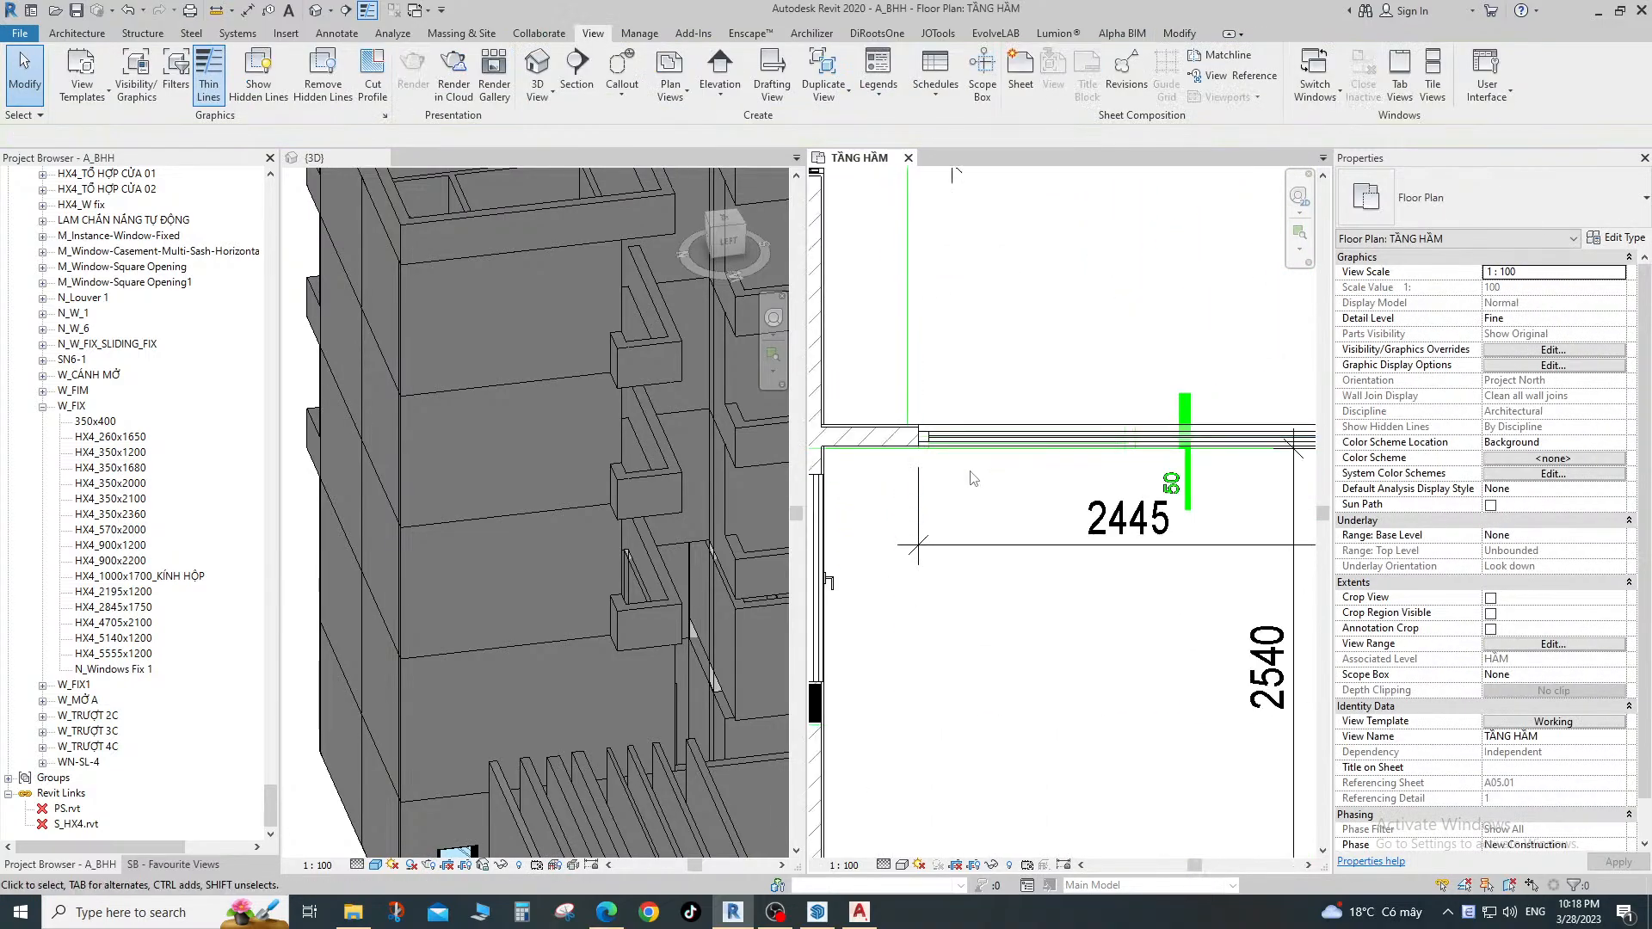
{"action": "scroll", "coordinate": [1000, 436], "scroll_direction": "down", "scroll_amount": 3}
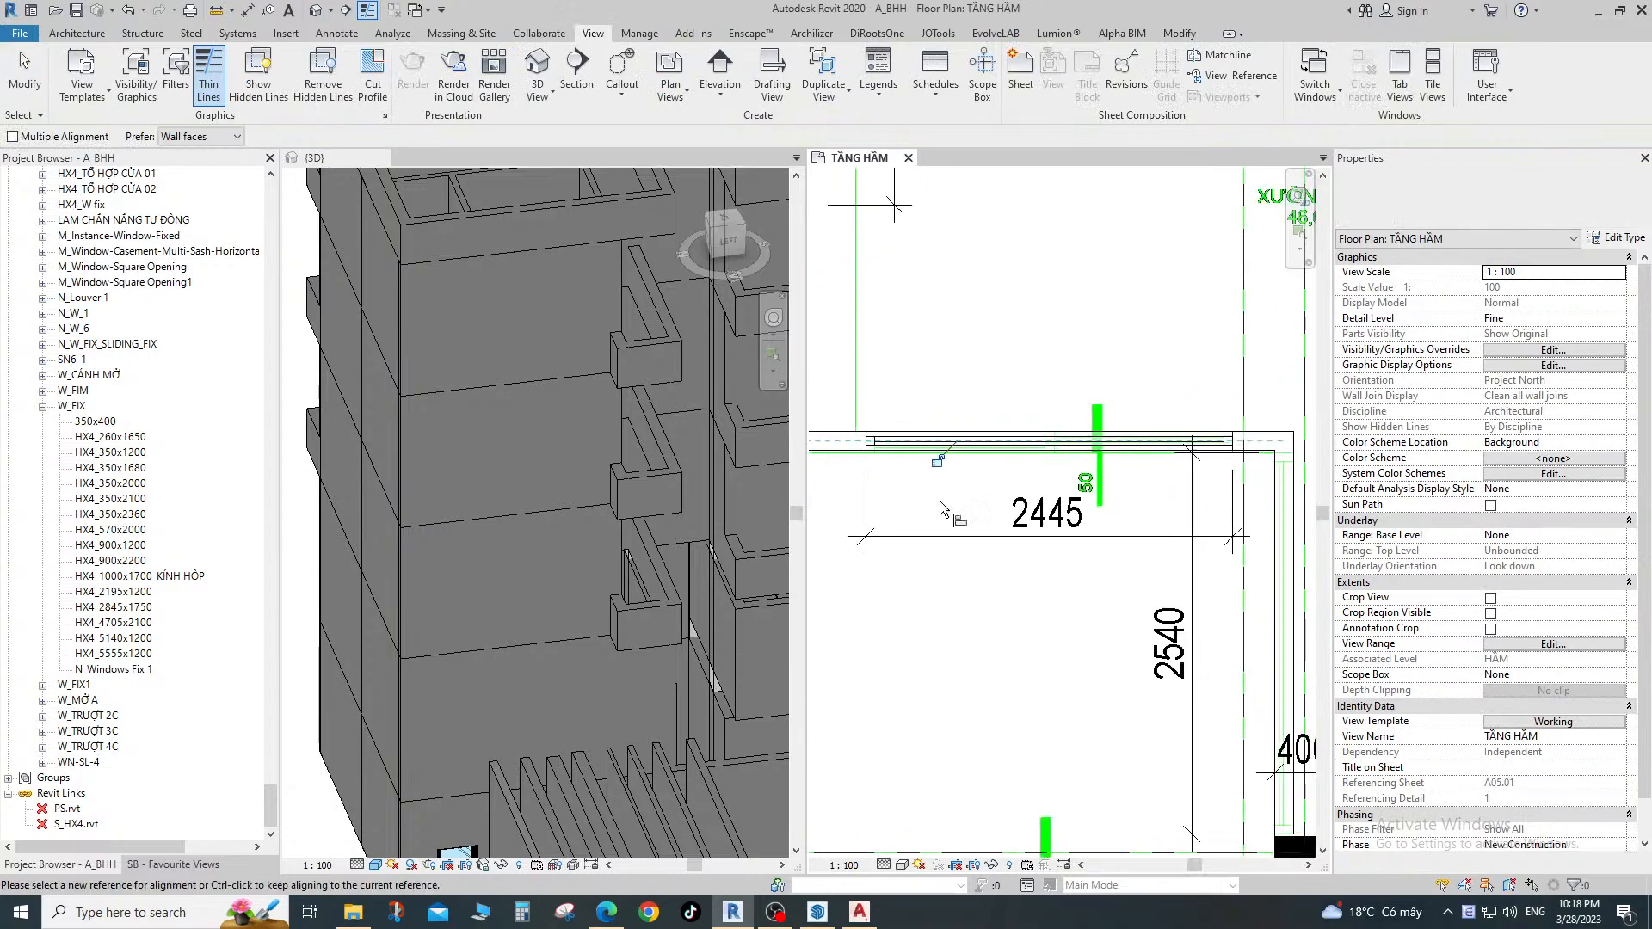
{"action": "scroll", "coordinate": [1024, 469], "scroll_direction": "up", "scroll_amount": 2}
{"action": "scroll", "coordinate": [1041, 469], "scroll_direction": "down", "scroll_amount": 2}
{"action": "scroll", "coordinate": [1058, 467], "scroll_direction": "up", "scroll_amount": 3}
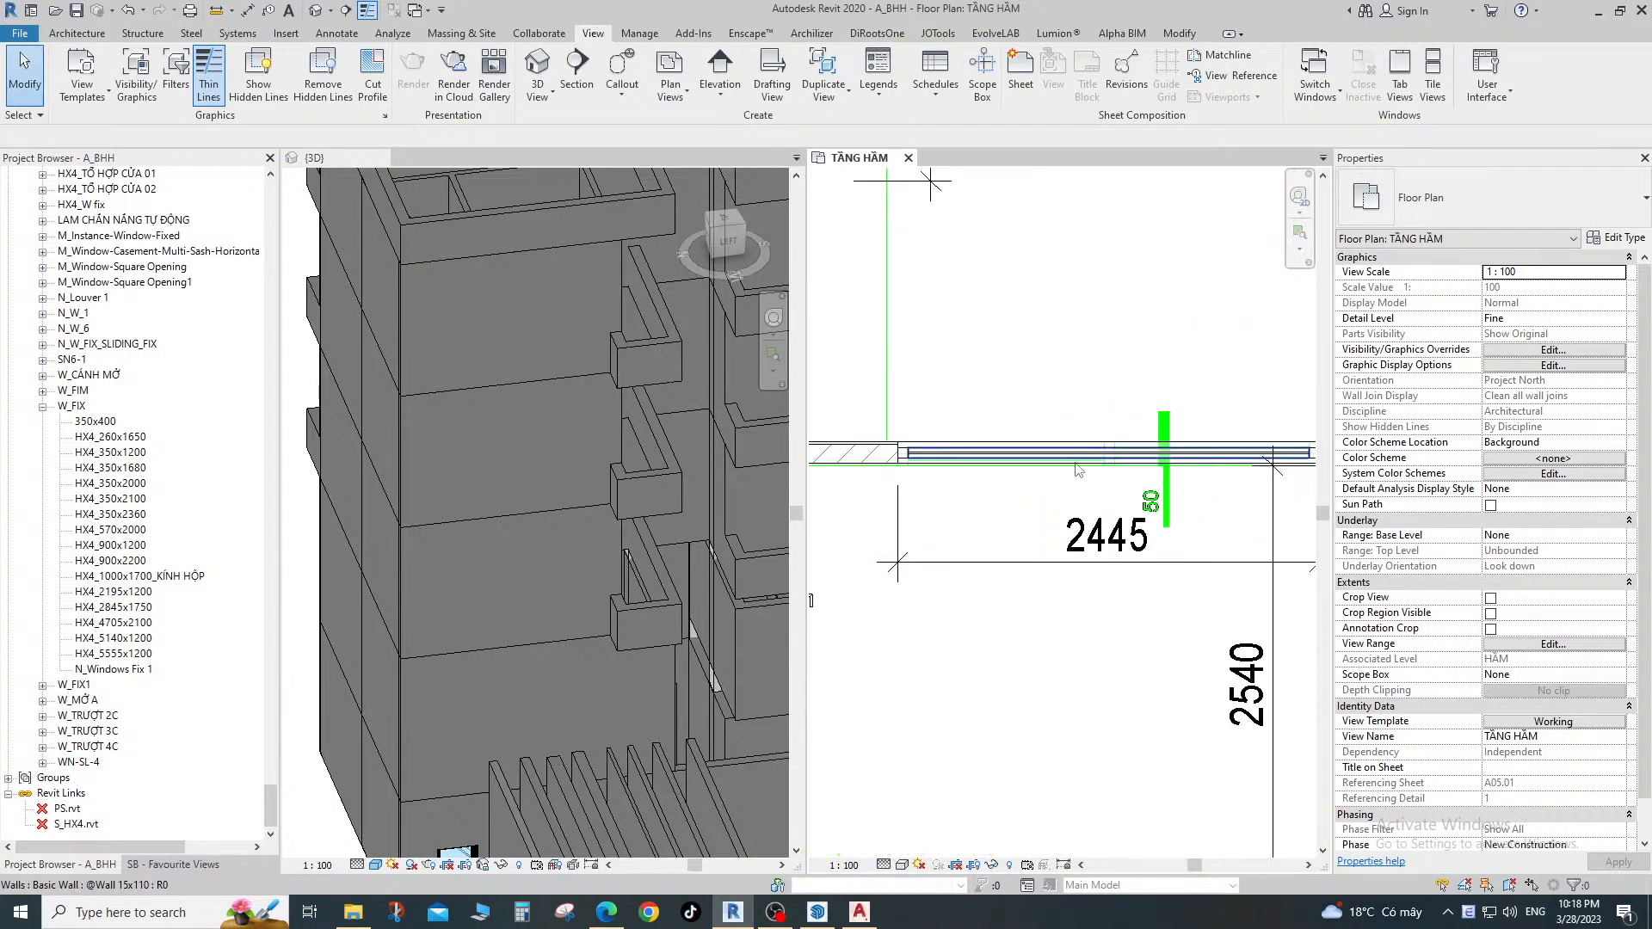
Try the @ Storefront 60 type on the new 2445 mm curtain wall, and switch it back to @ Storefront.
{"action": "left_click", "coordinate": [1066, 457]}
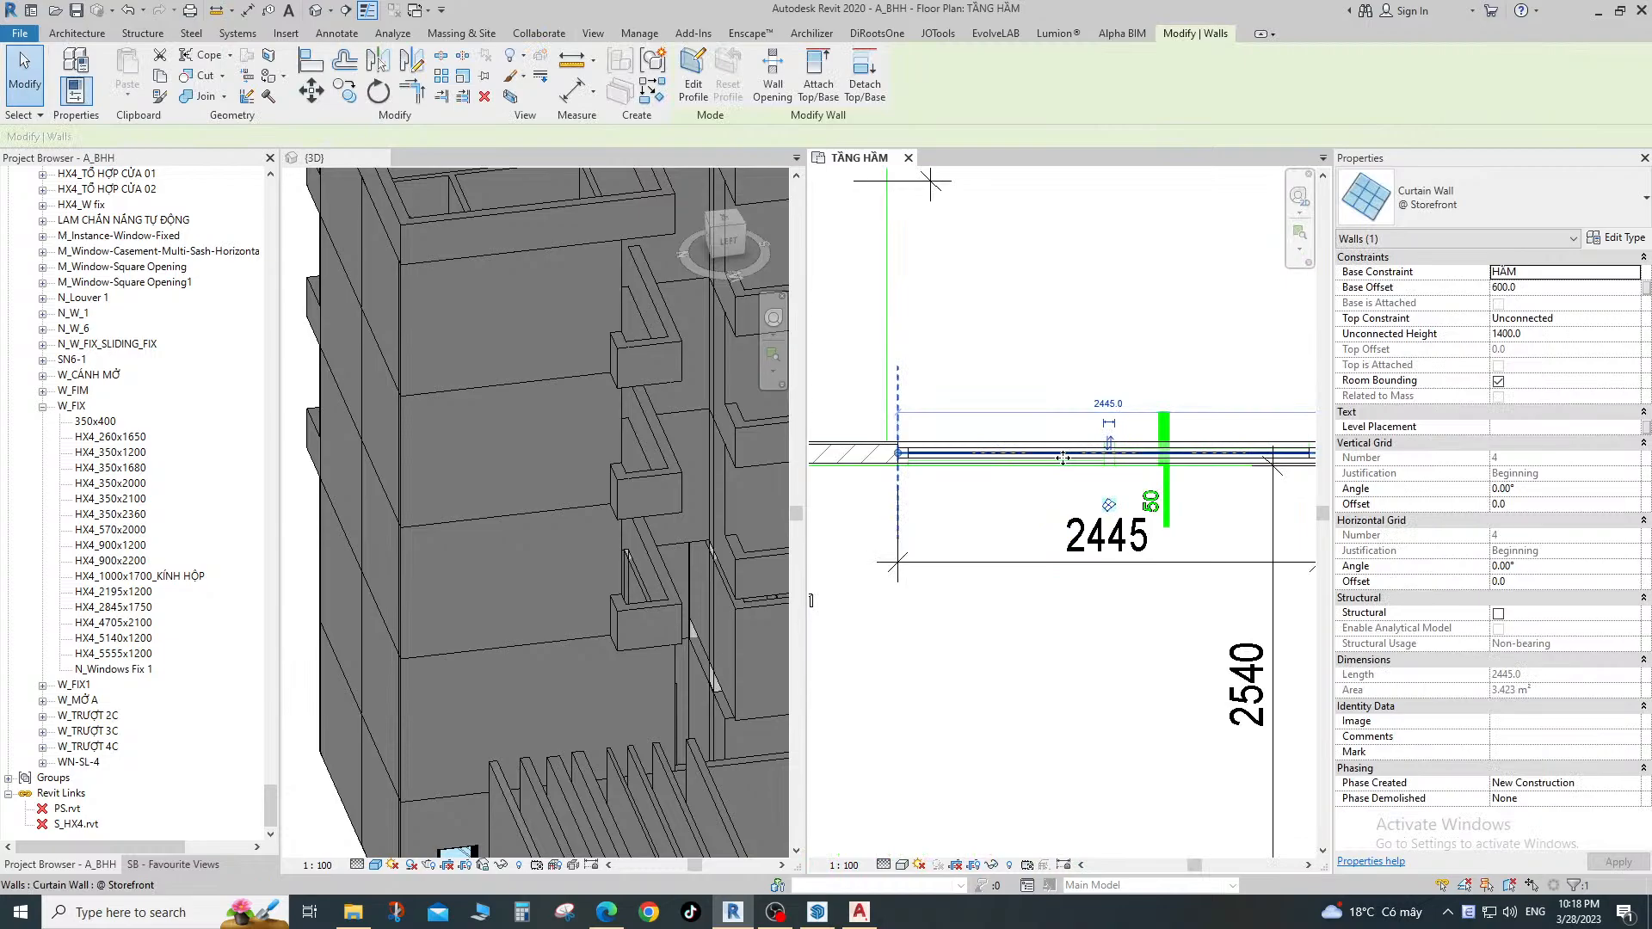
{"action": "left_click", "coordinate": [1462, 205]}
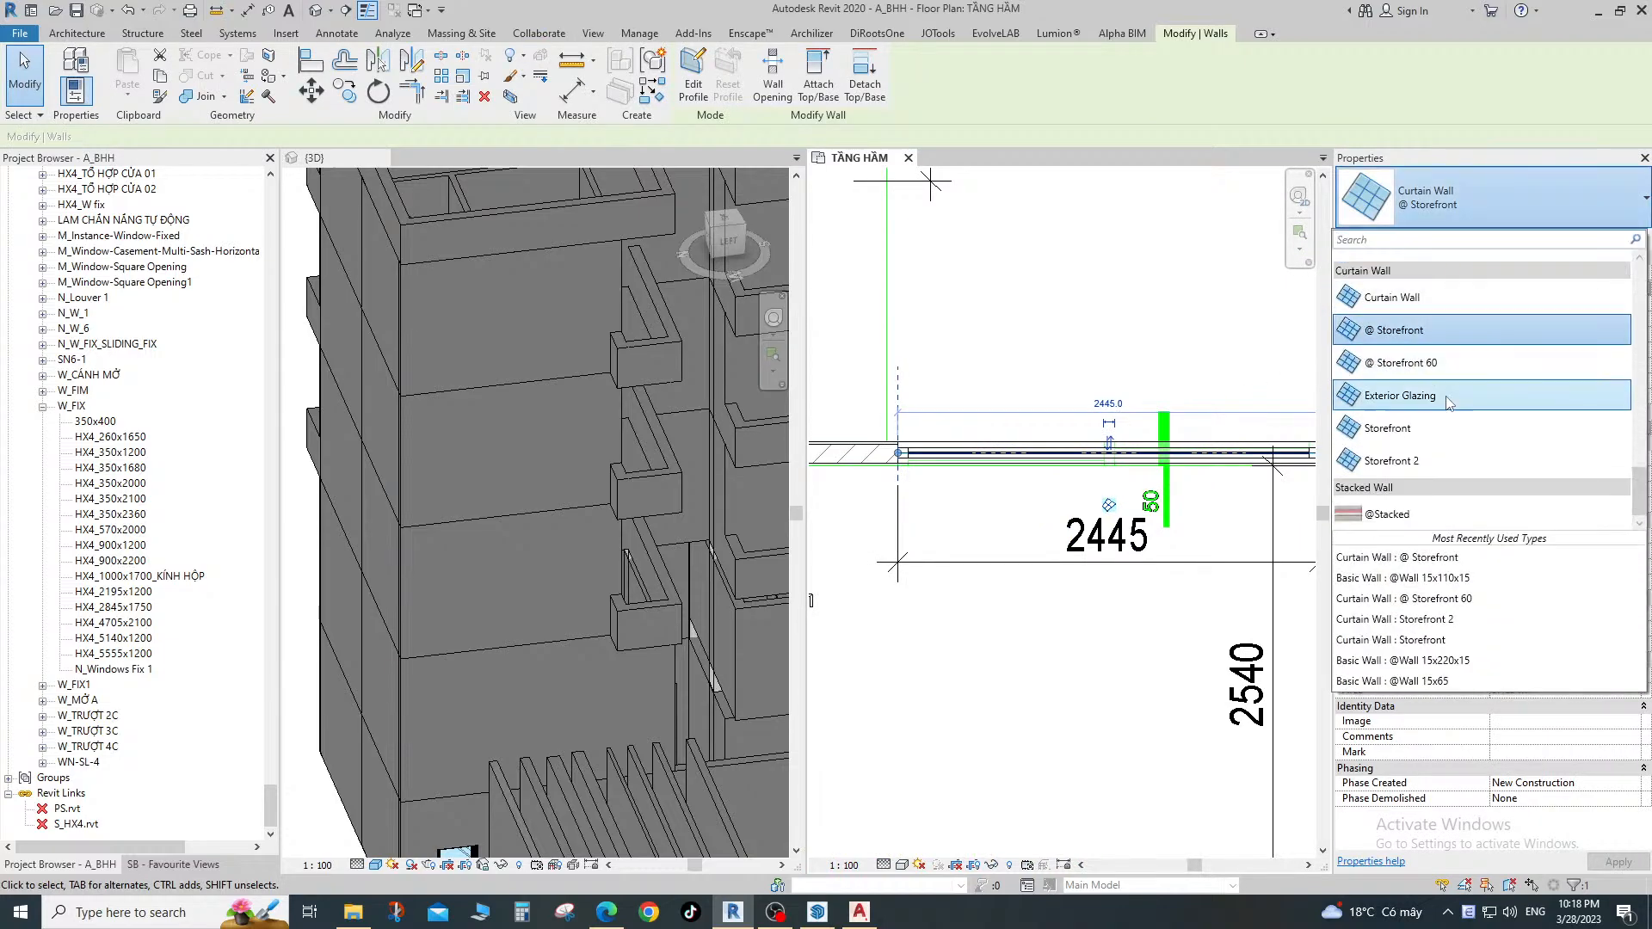
{"action": "left_click", "coordinate": [1284, 448]}
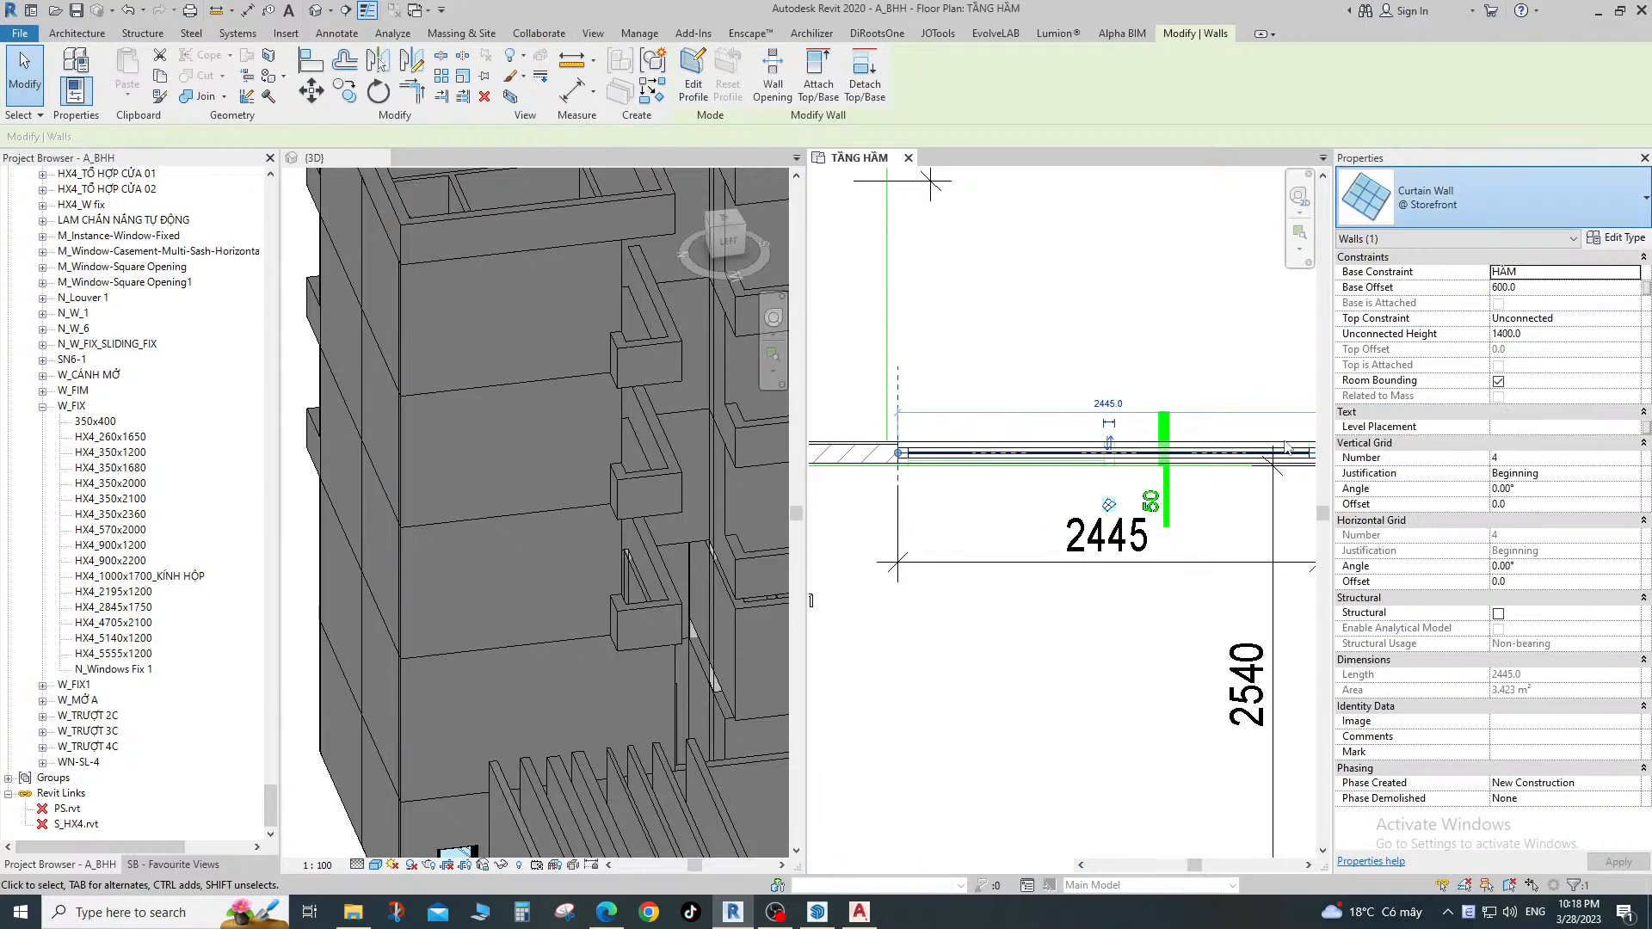
{"action": "left_click", "coordinate": [1520, 210]}
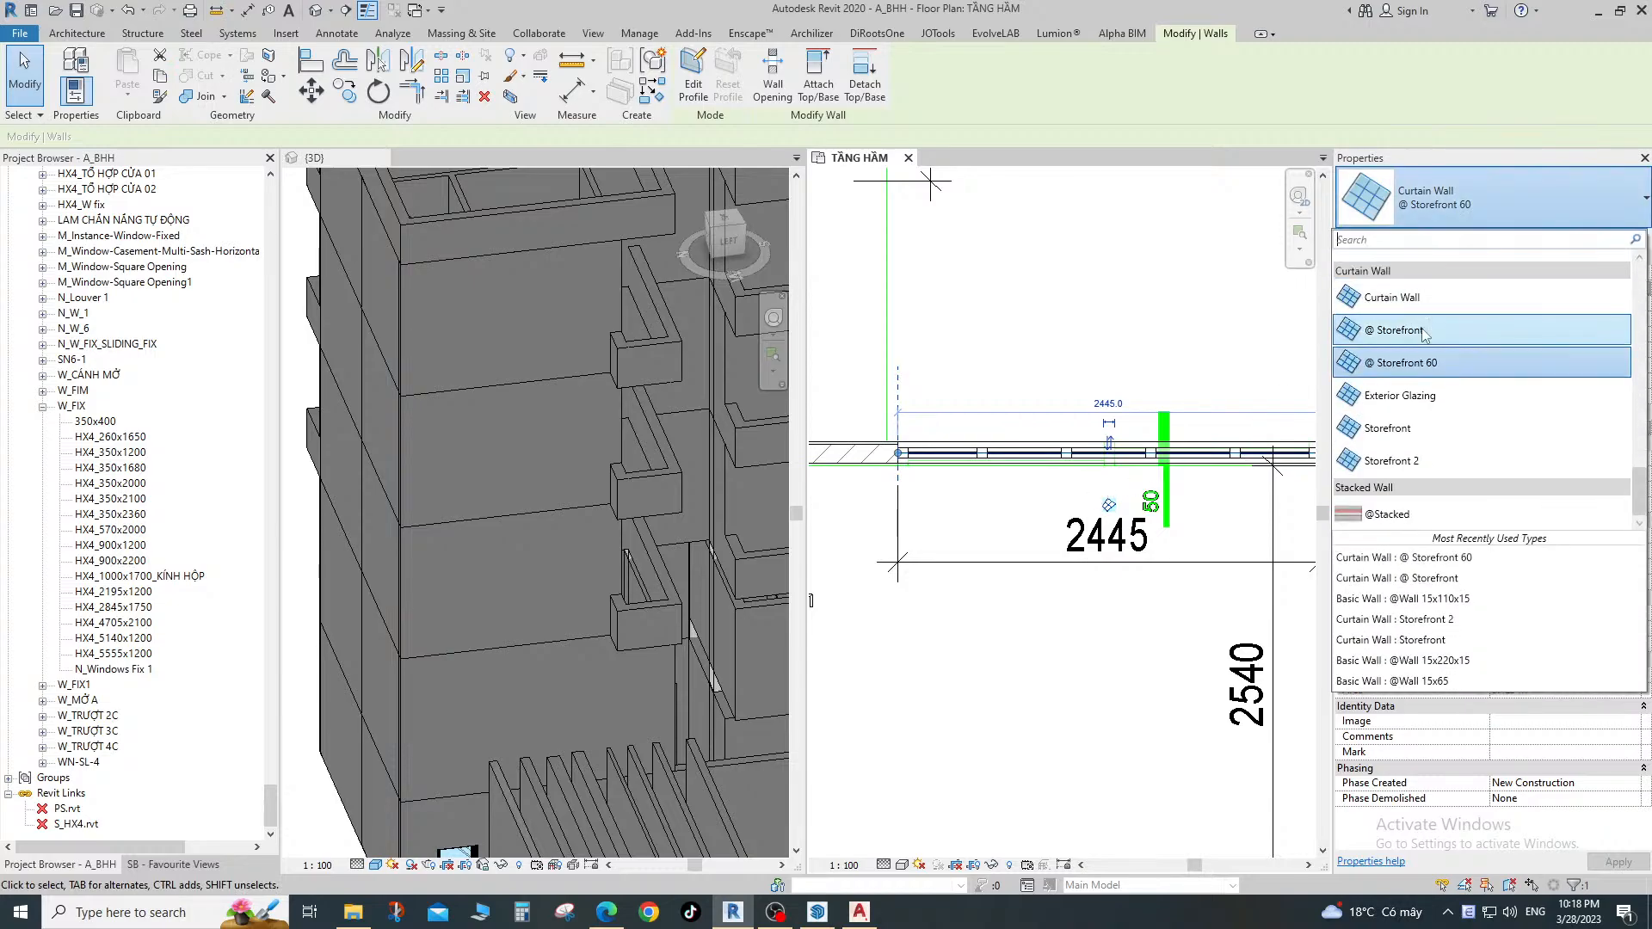
{"action": "left_click", "coordinate": [1425, 334]}
{"action": "left_click", "coordinate": [1375, 875]}
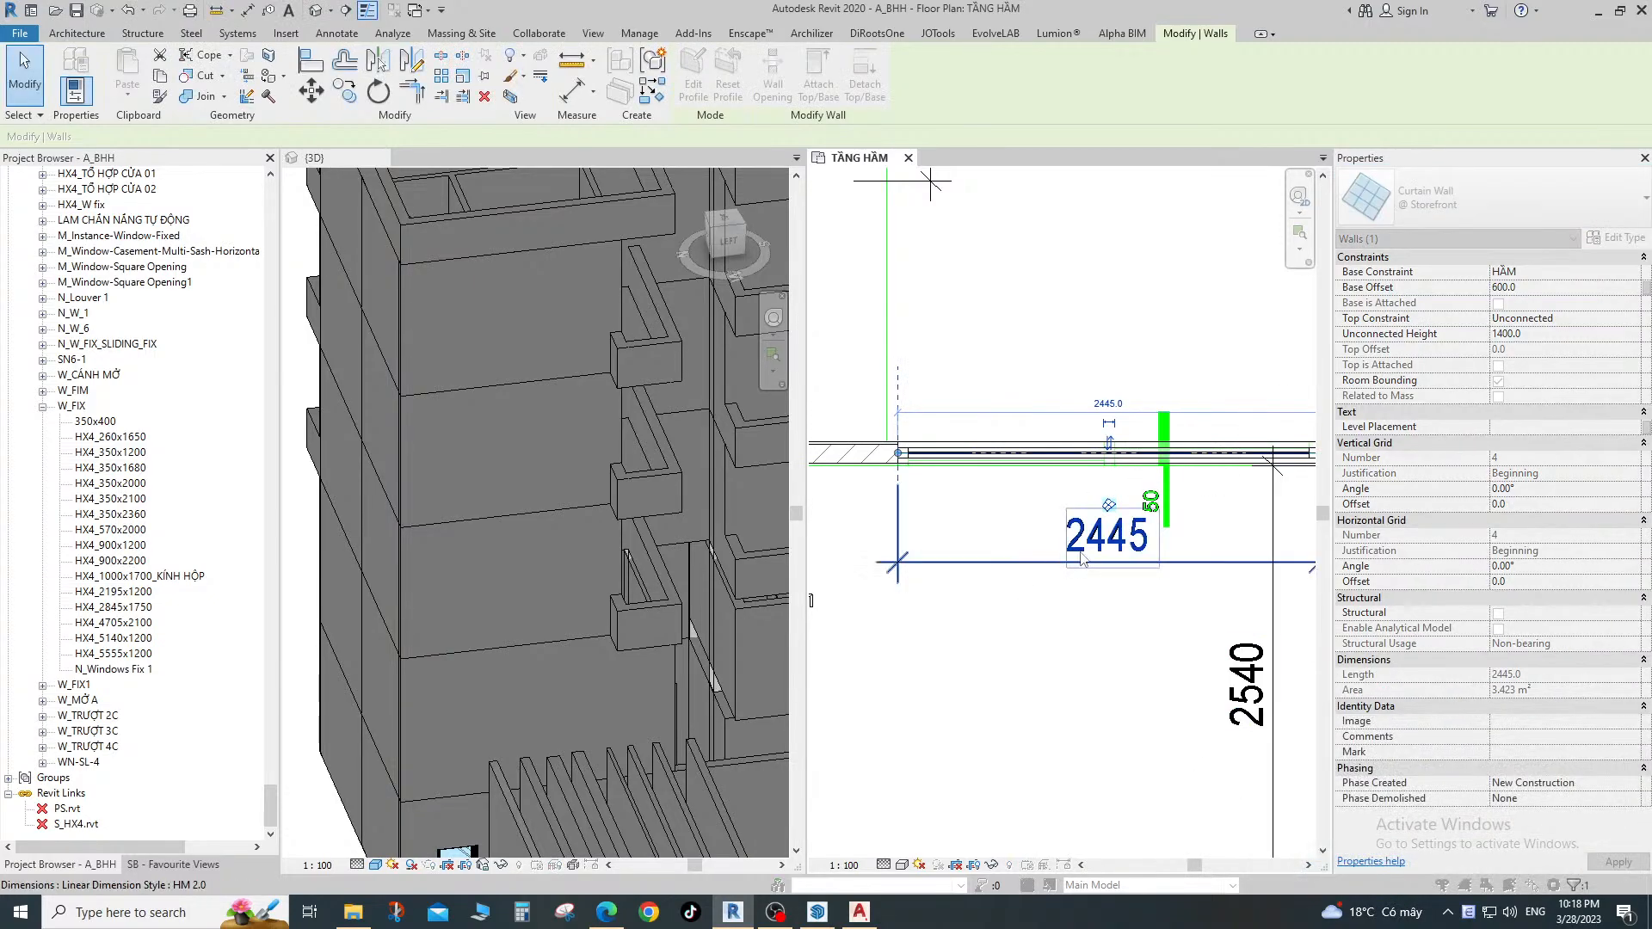
Duplicate the 2445 mm curtain wall's @ Storefront type as "@ Storefront Siding".
{"action": "middle_click_drag", "start_coordinate": [1157, 542], "coordinate": [1085, 547]}
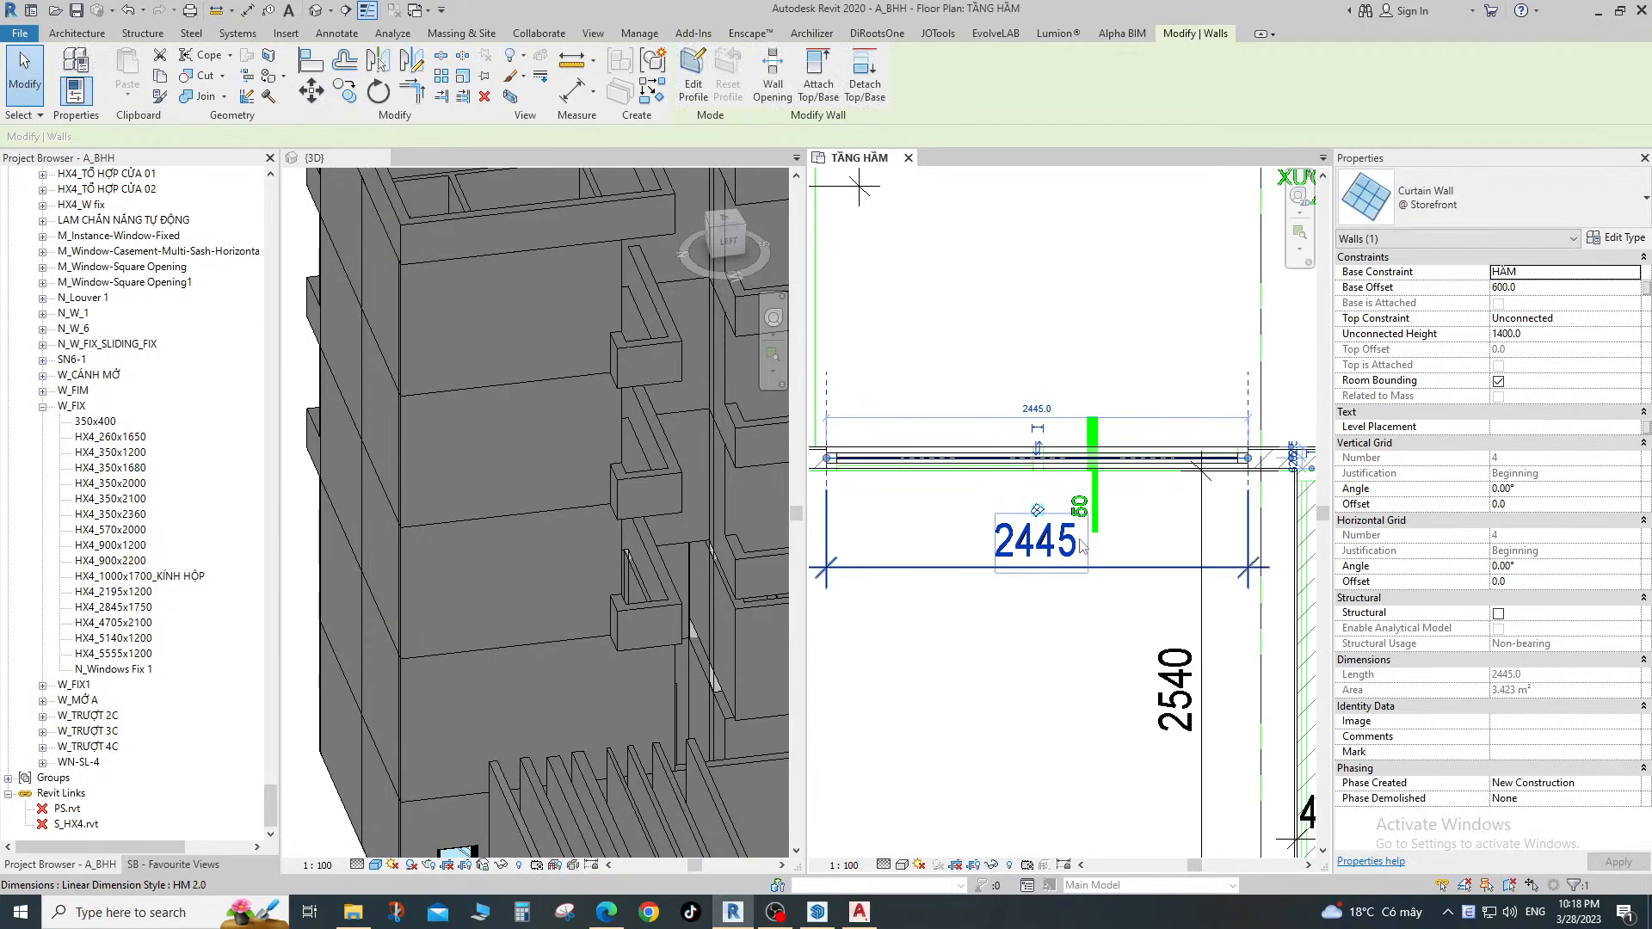
{"action": "left_click", "coordinate": [1613, 237]}
{"action": "left_click", "coordinate": [1340, 354]}
{"action": "left_click", "coordinate": [1258, 539]}
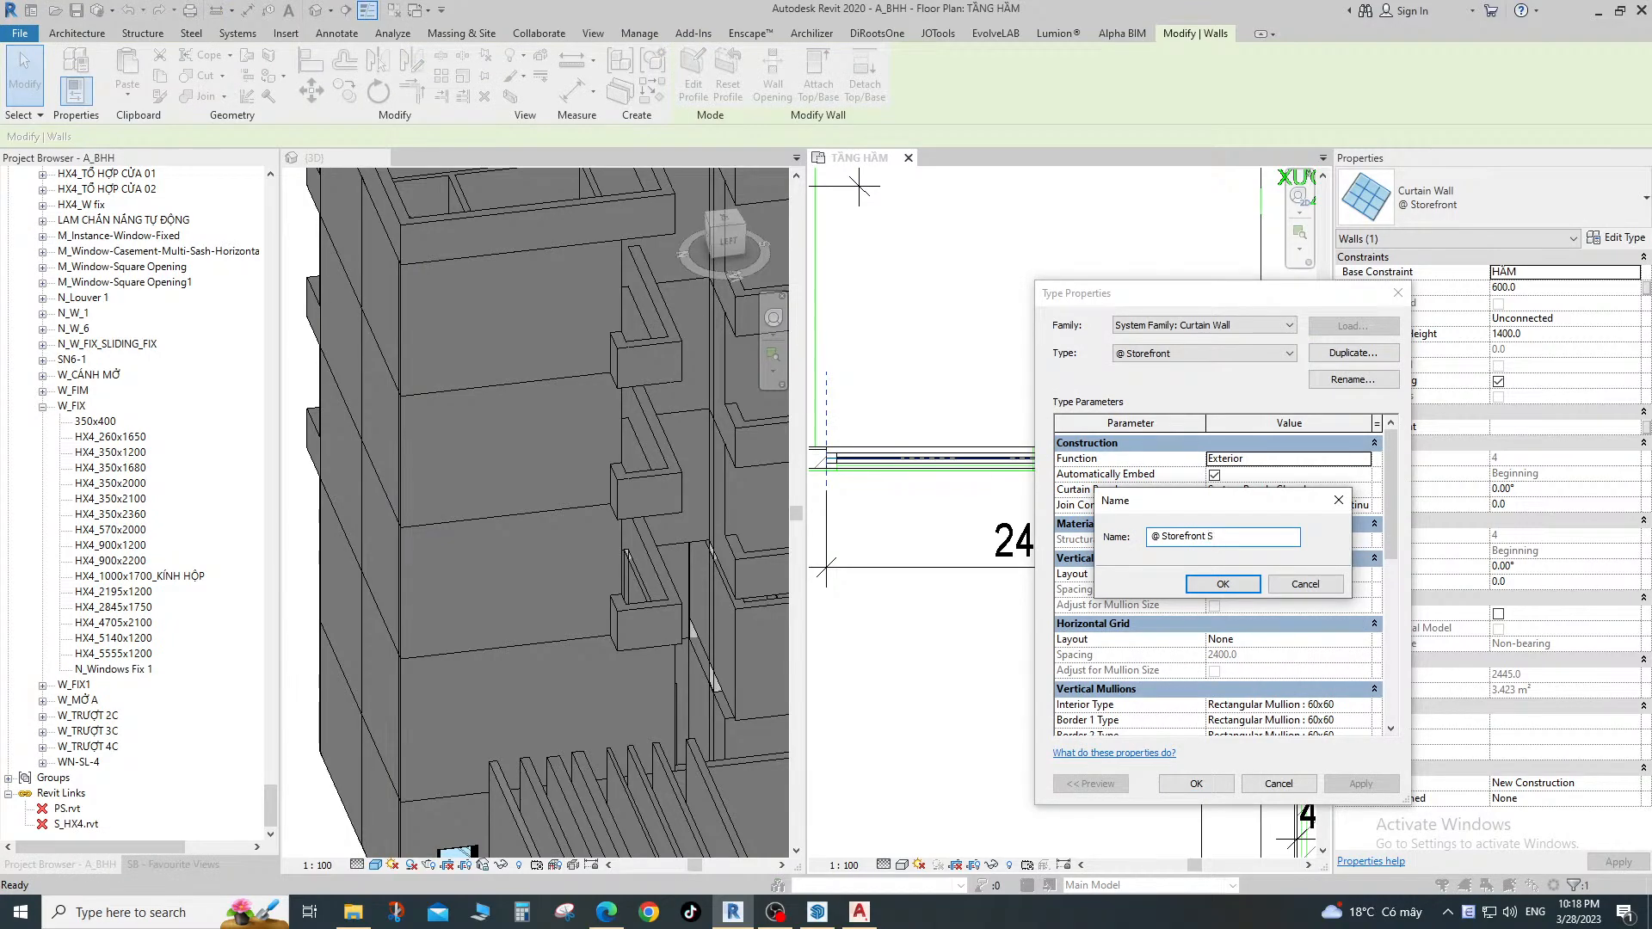
{"action": "type", "text": "Siding"}
{"action": "key", "text": "Return"}
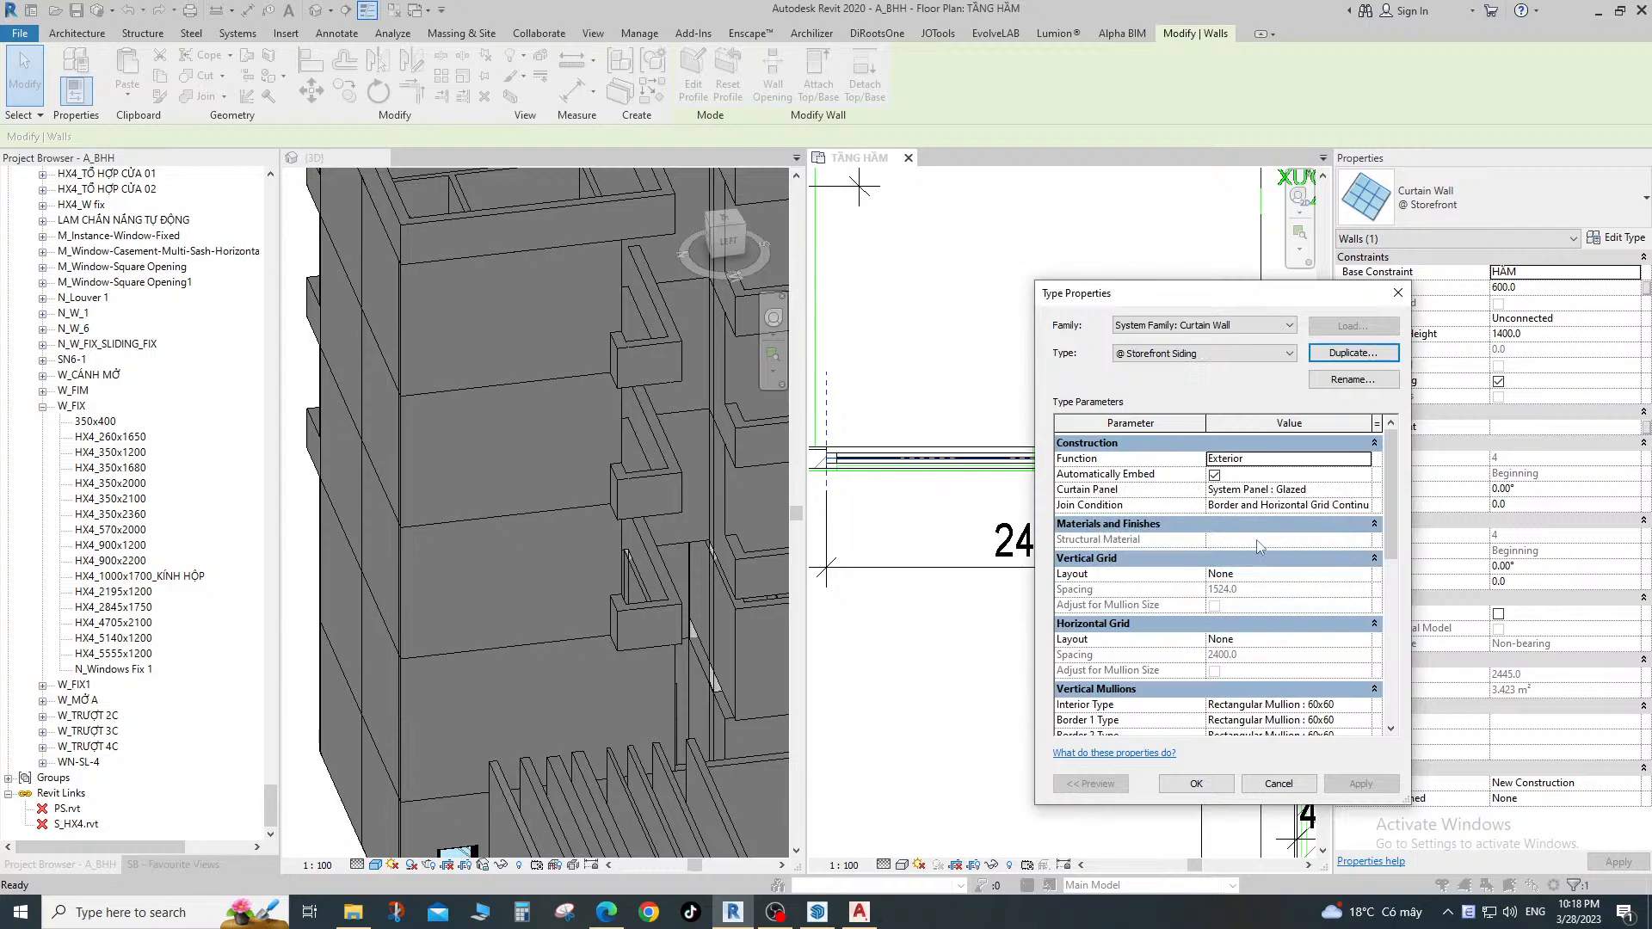
Set the @ Storefront Siding type's vertical grid layout to Fixed Number and apply the type changes.
{"action": "scroll", "coordinate": [1285, 645], "scroll_direction": "down", "scroll_amount": 5}
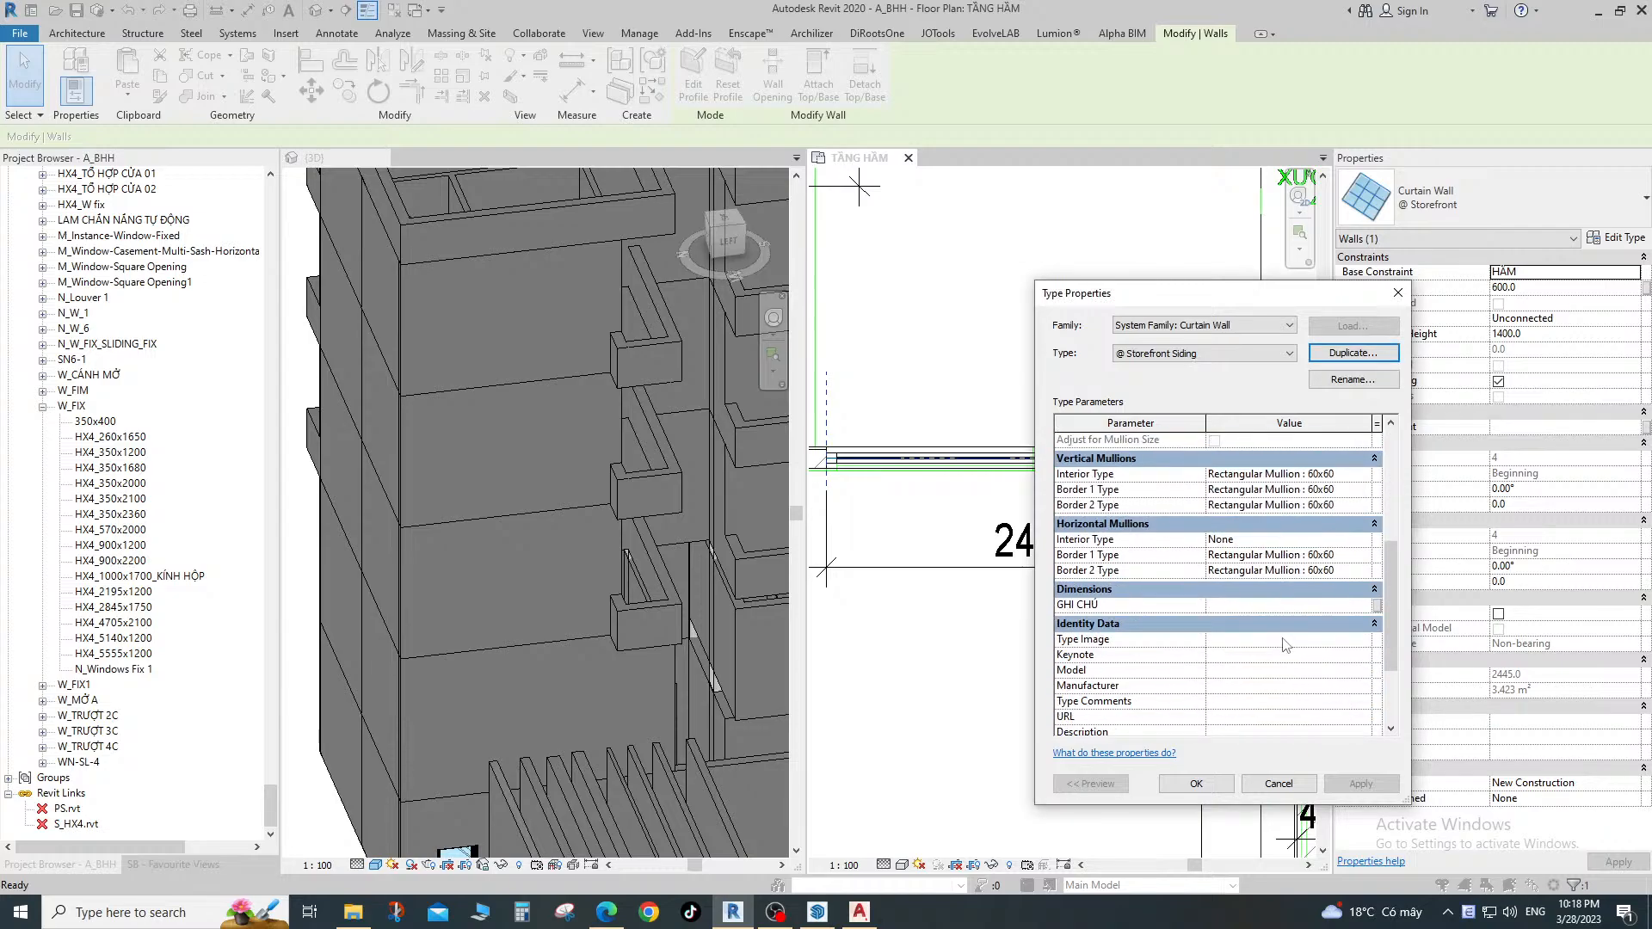
{"action": "scroll", "coordinate": [1259, 521], "scroll_direction": "up", "scroll_amount": 4}
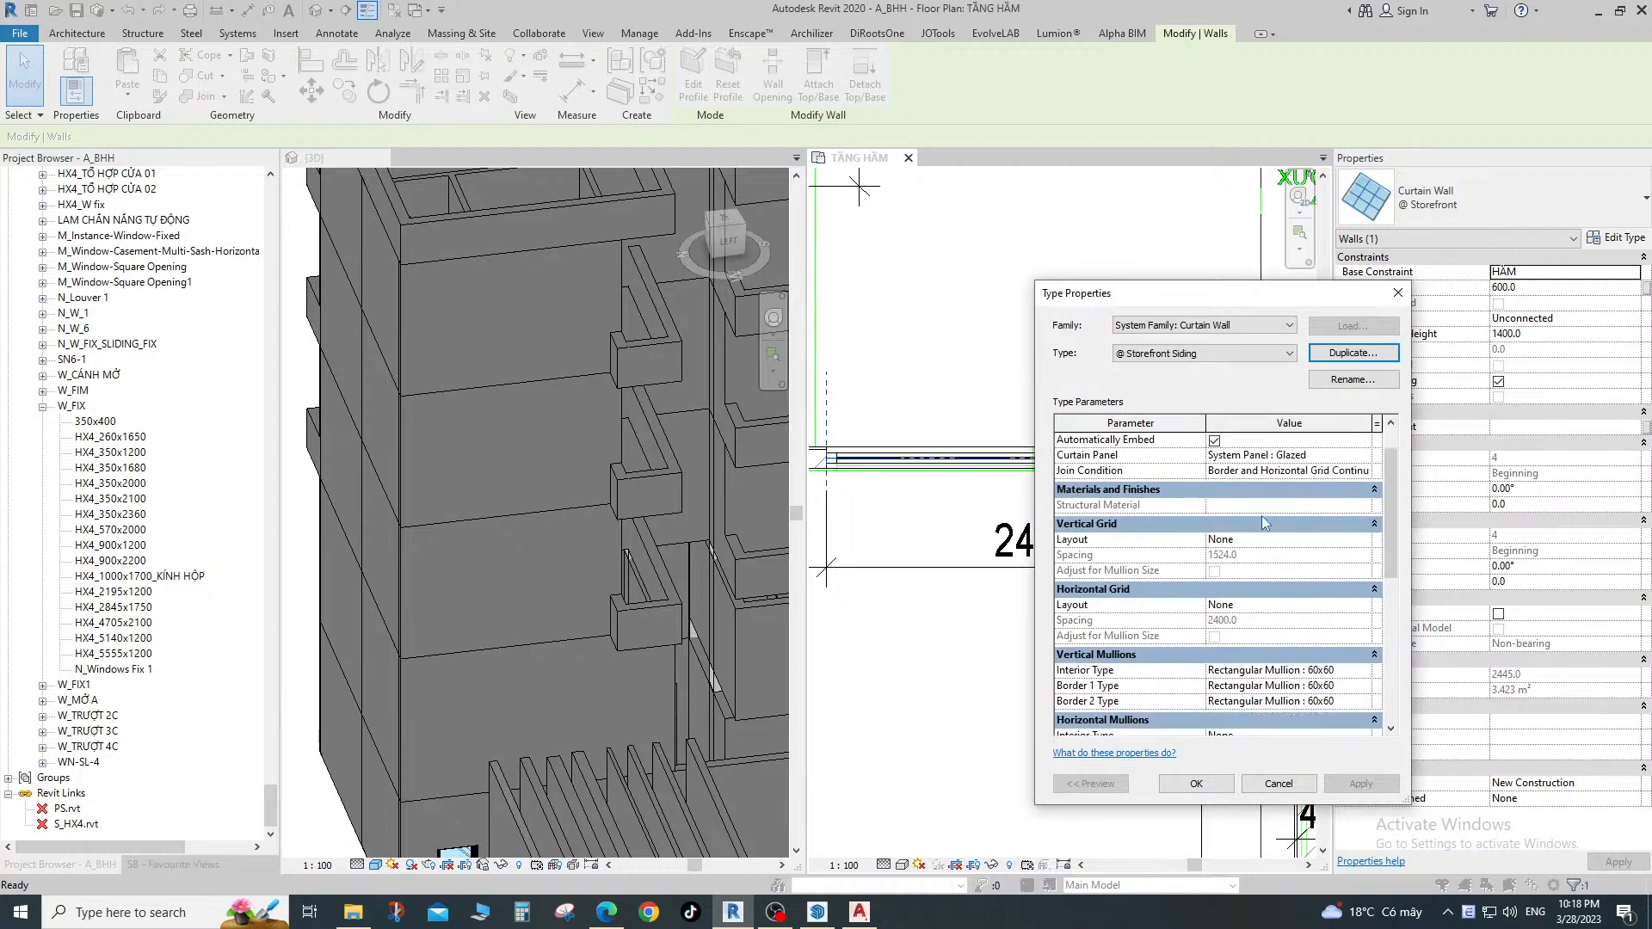
{"action": "left_click", "coordinate": [1366, 540]}
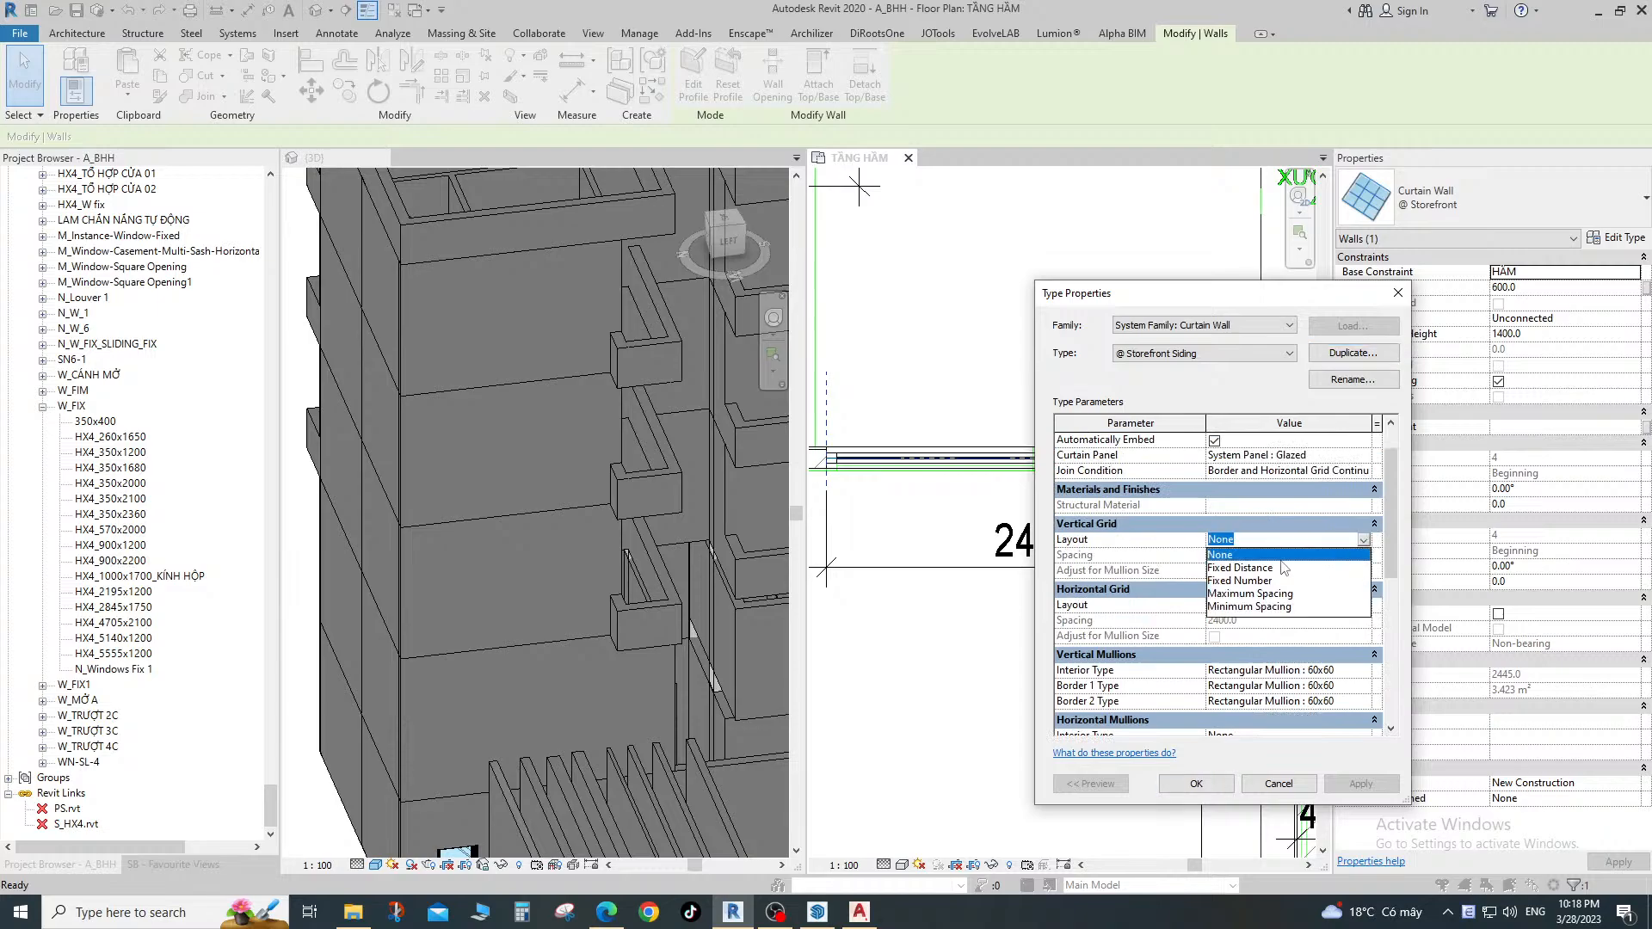
{"action": "left_click", "coordinate": [1242, 568]}
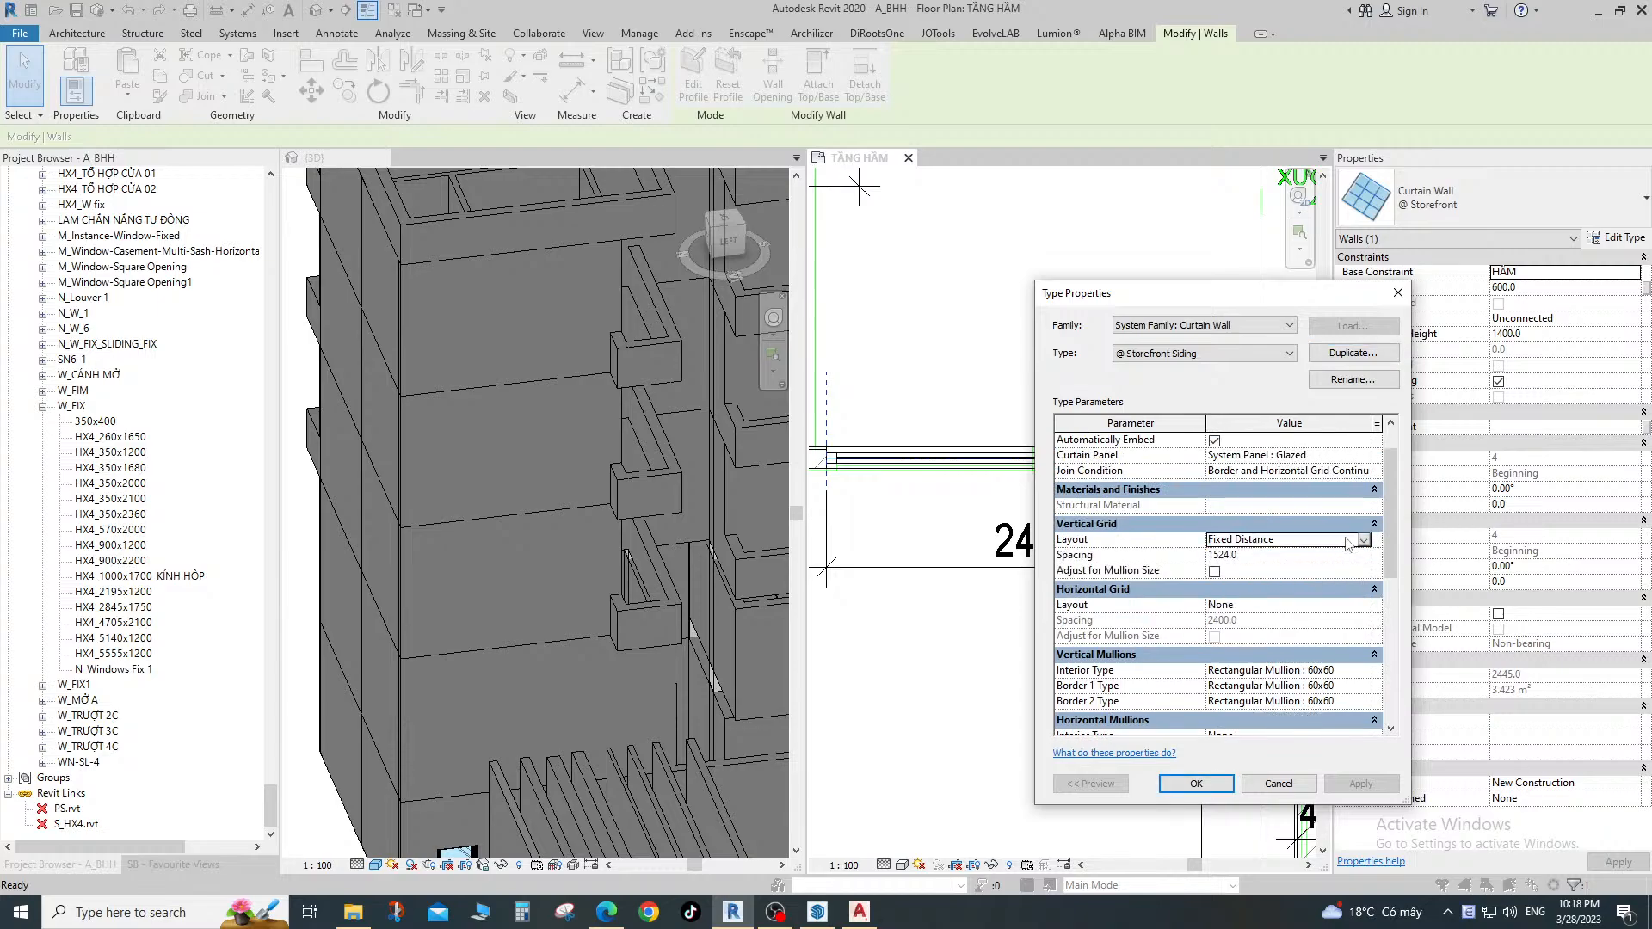
{"action": "left_click", "coordinate": [1348, 544]}
{"action": "left_click", "coordinate": [1268, 578]}
{"action": "left_click", "coordinate": [1194, 783]}
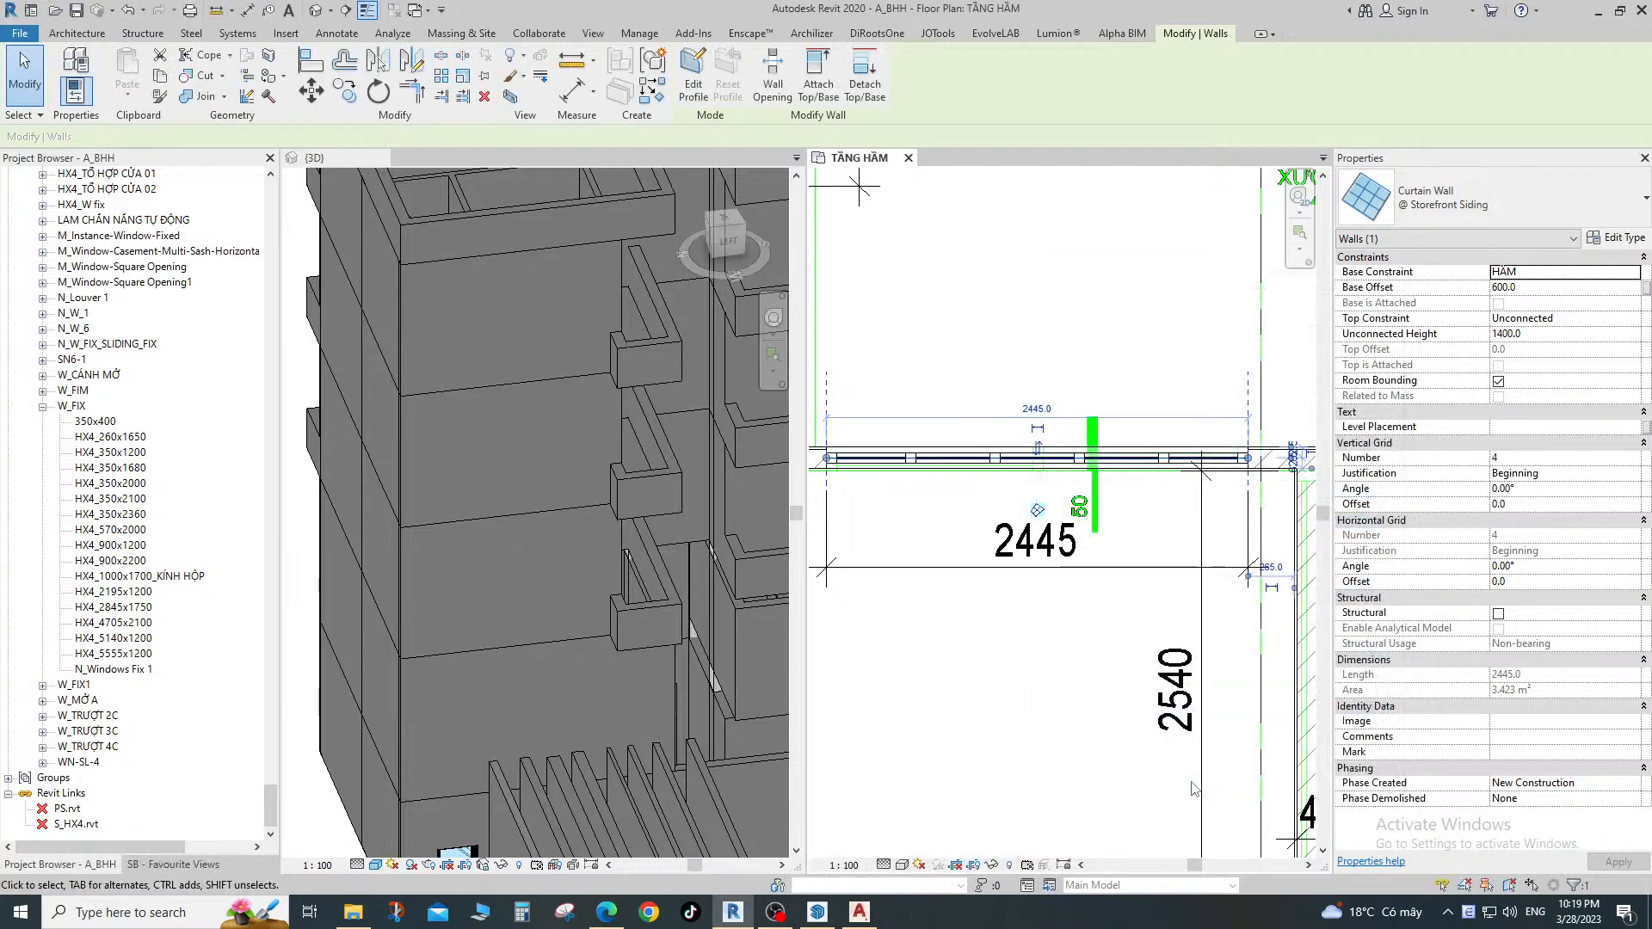
Set the 2445 mm curtain wall's vertical grid number to 1 and check the division in plan.
{"action": "left_click", "coordinate": [1572, 462]}
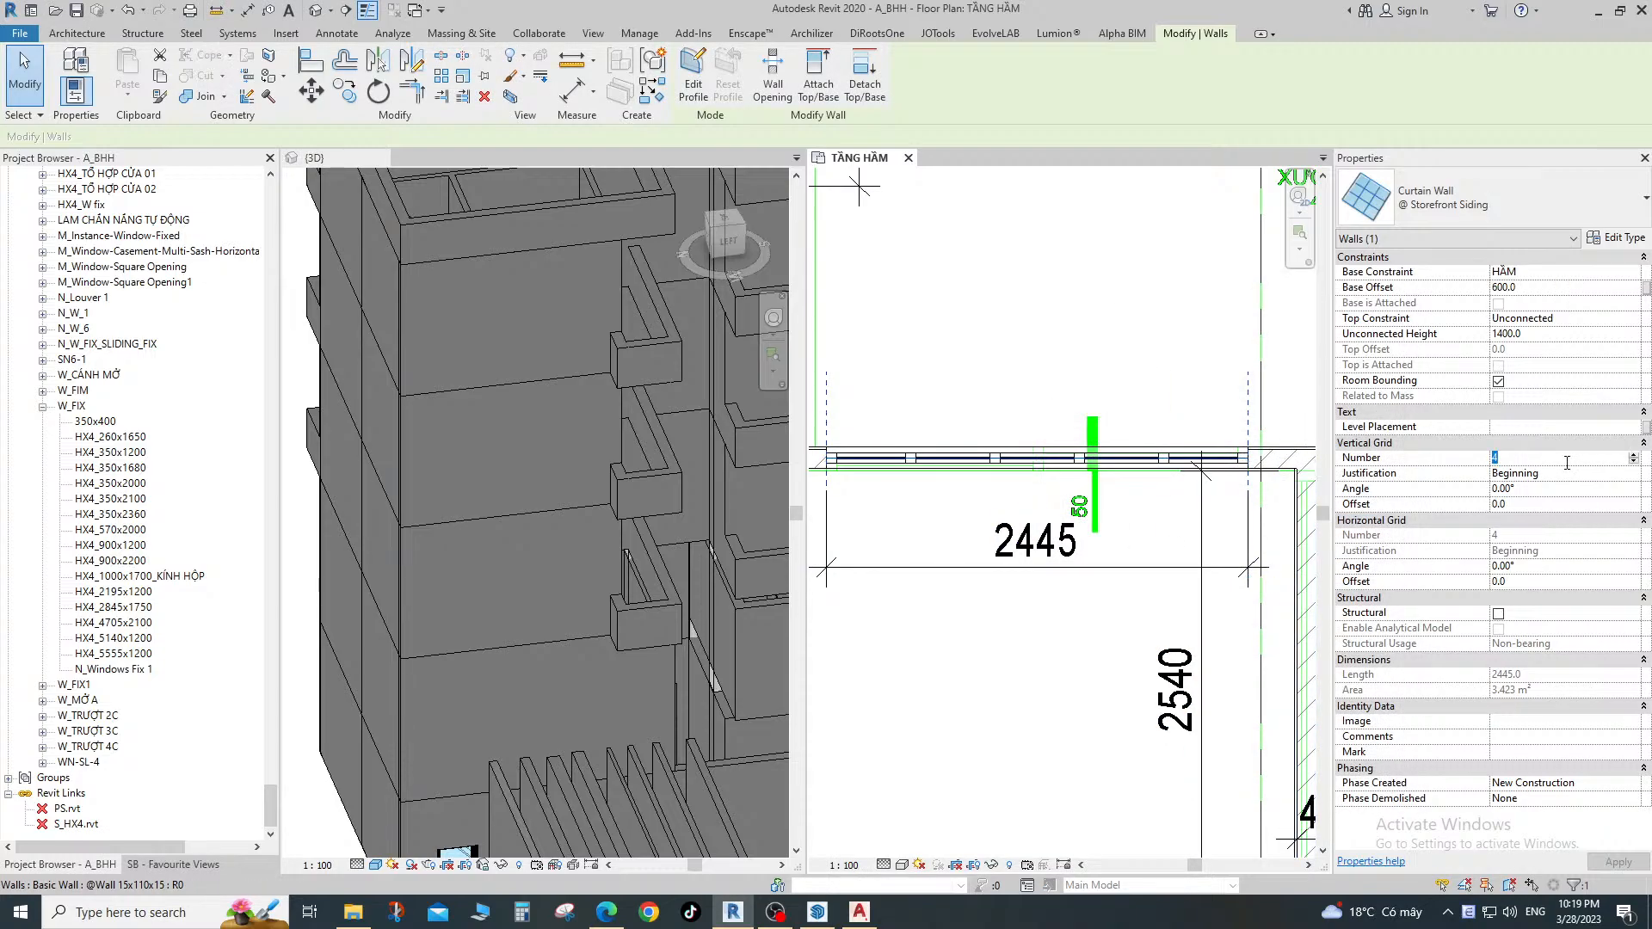
{"action": "left_click", "coordinate": [1512, 472]}
{"action": "left_click", "coordinate": [1022, 689]}
{"action": "scroll", "coordinate": [1052, 555], "scroll_direction": "down", "scroll_amount": 2}
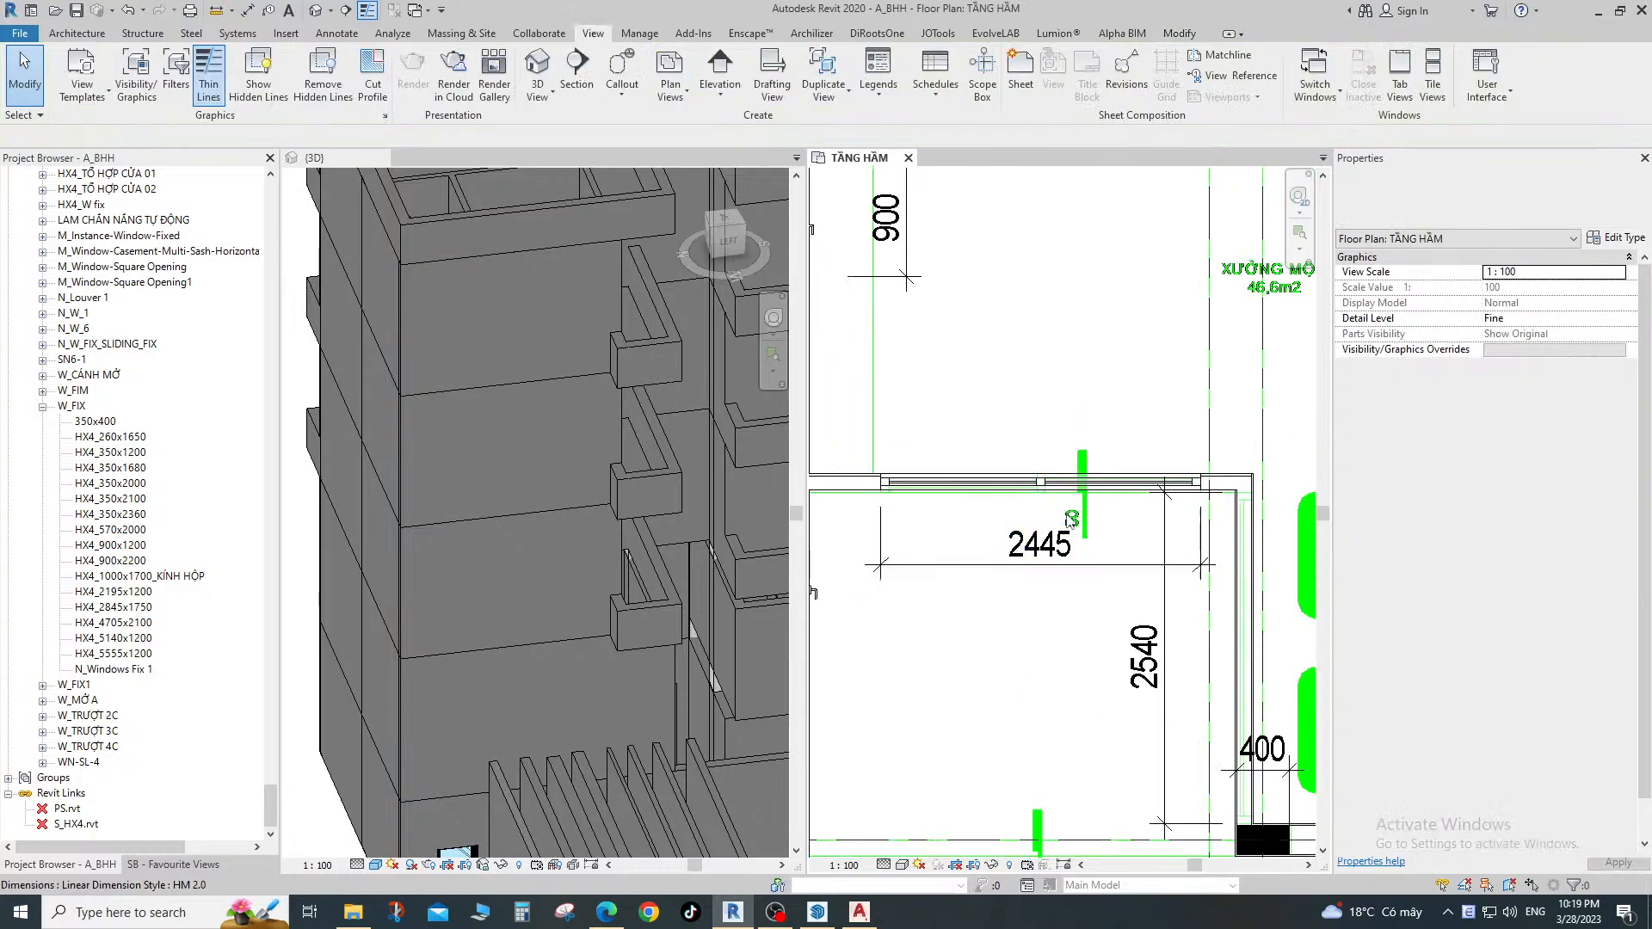
{"action": "scroll", "coordinate": [1074, 506], "scroll_direction": "up", "scroll_amount": 2}
{"action": "scroll", "coordinate": [1143, 446], "scroll_direction": "up", "scroll_amount": 3}
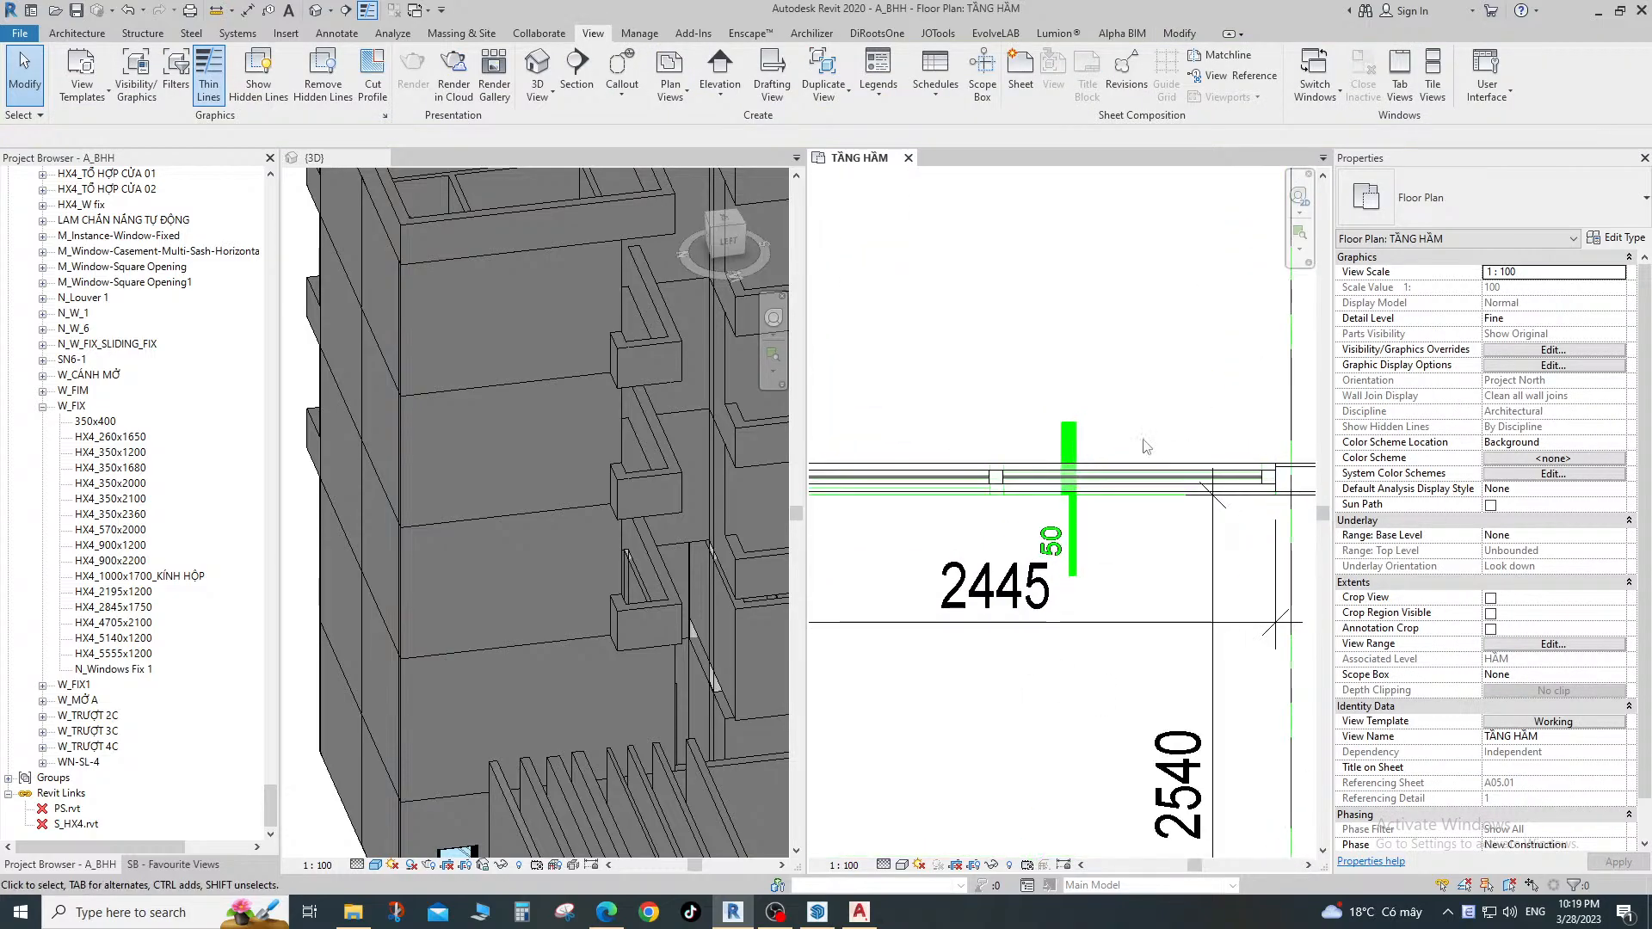
{"action": "middle_click_drag", "start_coordinate": [1204, 452], "coordinate": [812, 356]}
{"action": "middle_click_drag", "start_coordinate": [946, 421], "coordinate": [1063, 366]}
{"action": "scroll", "coordinate": [1065, 365], "scroll_direction": "down", "scroll_amount": 3}
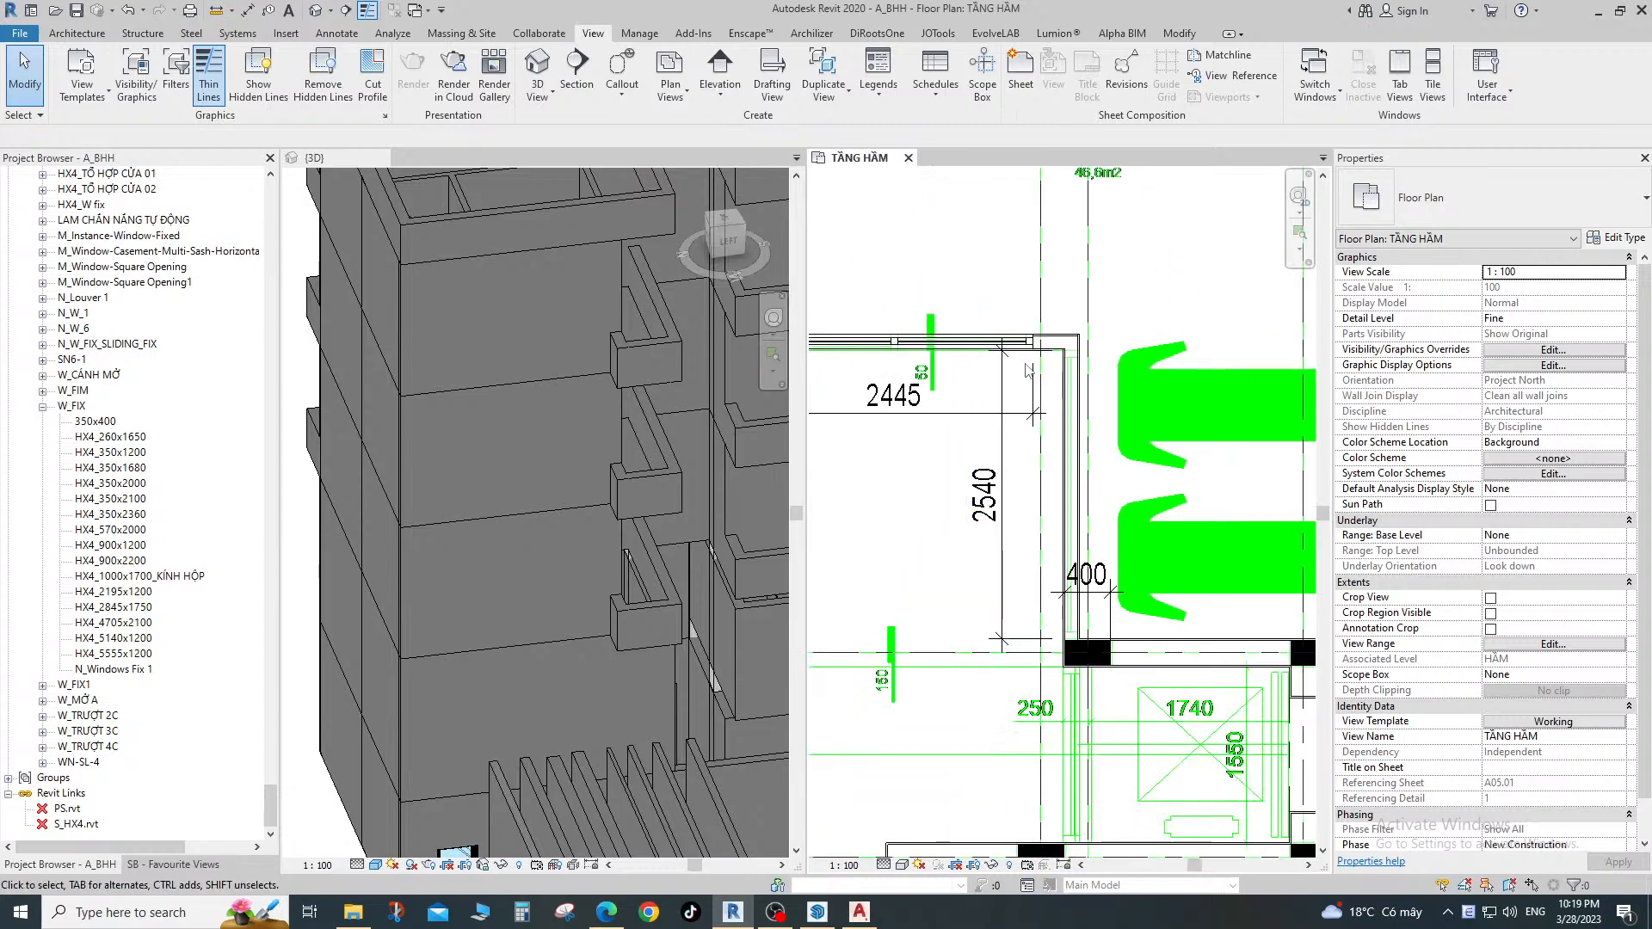
{"action": "scroll", "coordinate": [1041, 400], "scroll_direction": "up", "scroll_amount": 1}
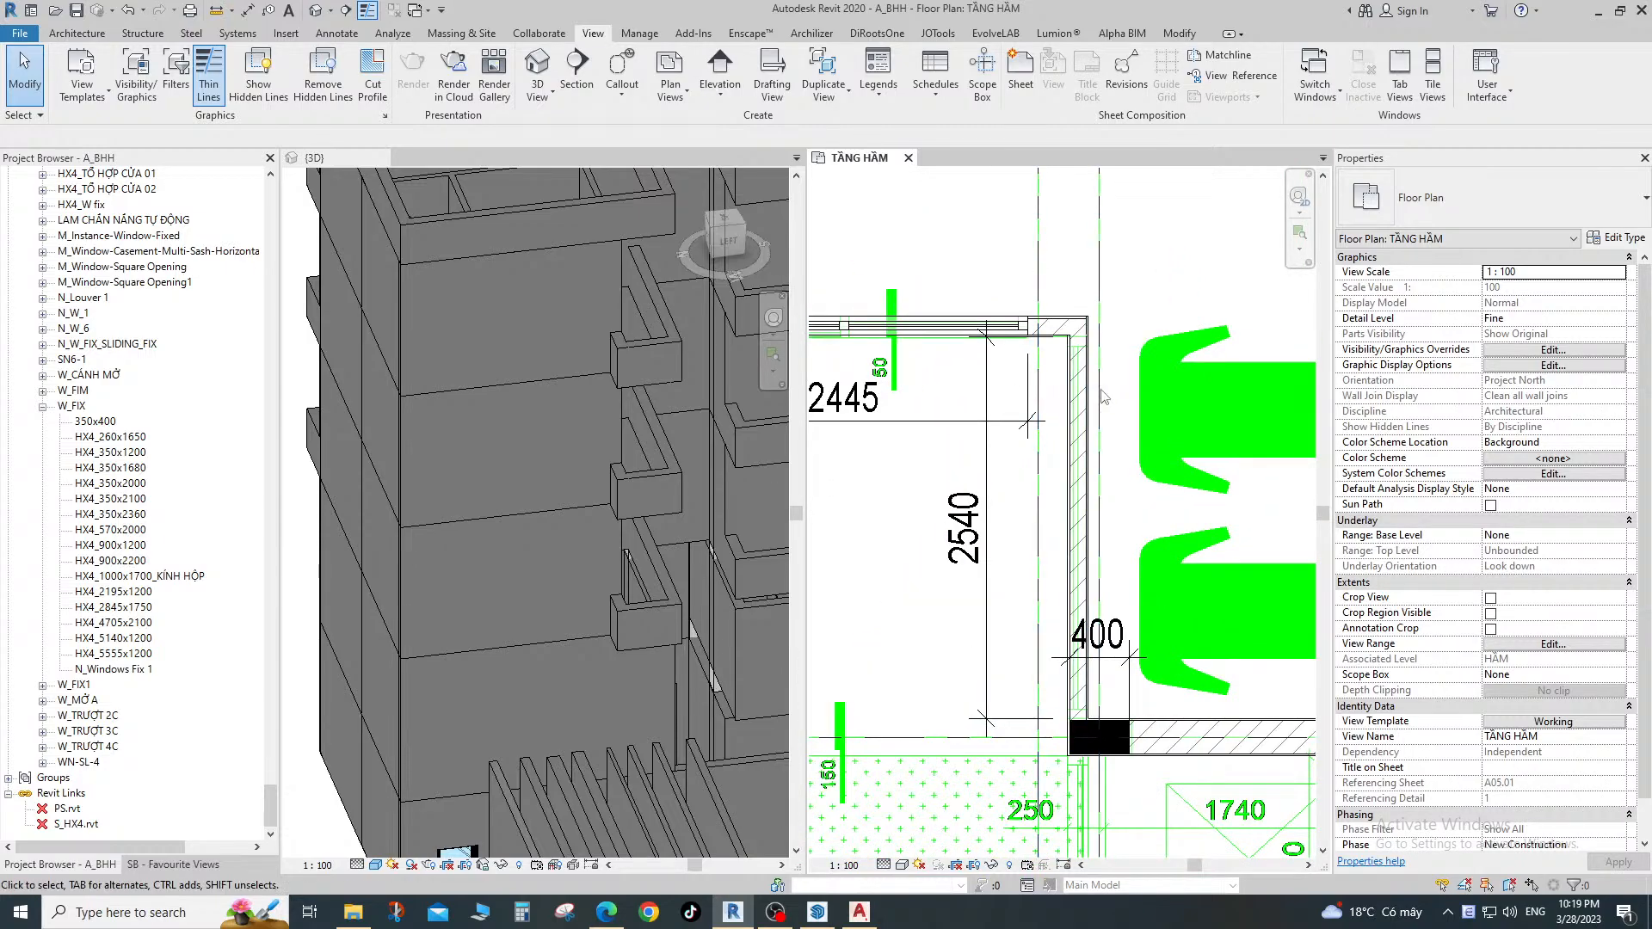
Create a similar @ Storefront Siding curtain wall, about 2625 mm long, within the wall beside the 2540 dimension, down to the black column.
{"action": "left_click", "coordinate": [929, 326]}
{"action": "scroll", "coordinate": [928, 335], "scroll_direction": "up", "scroll_amount": 3}
{"action": "scroll", "coordinate": [1227, 417], "scroll_direction": "up", "scroll_amount": 2}
{"action": "key", "text": "c"}
{"action": "key", "text": "s"}
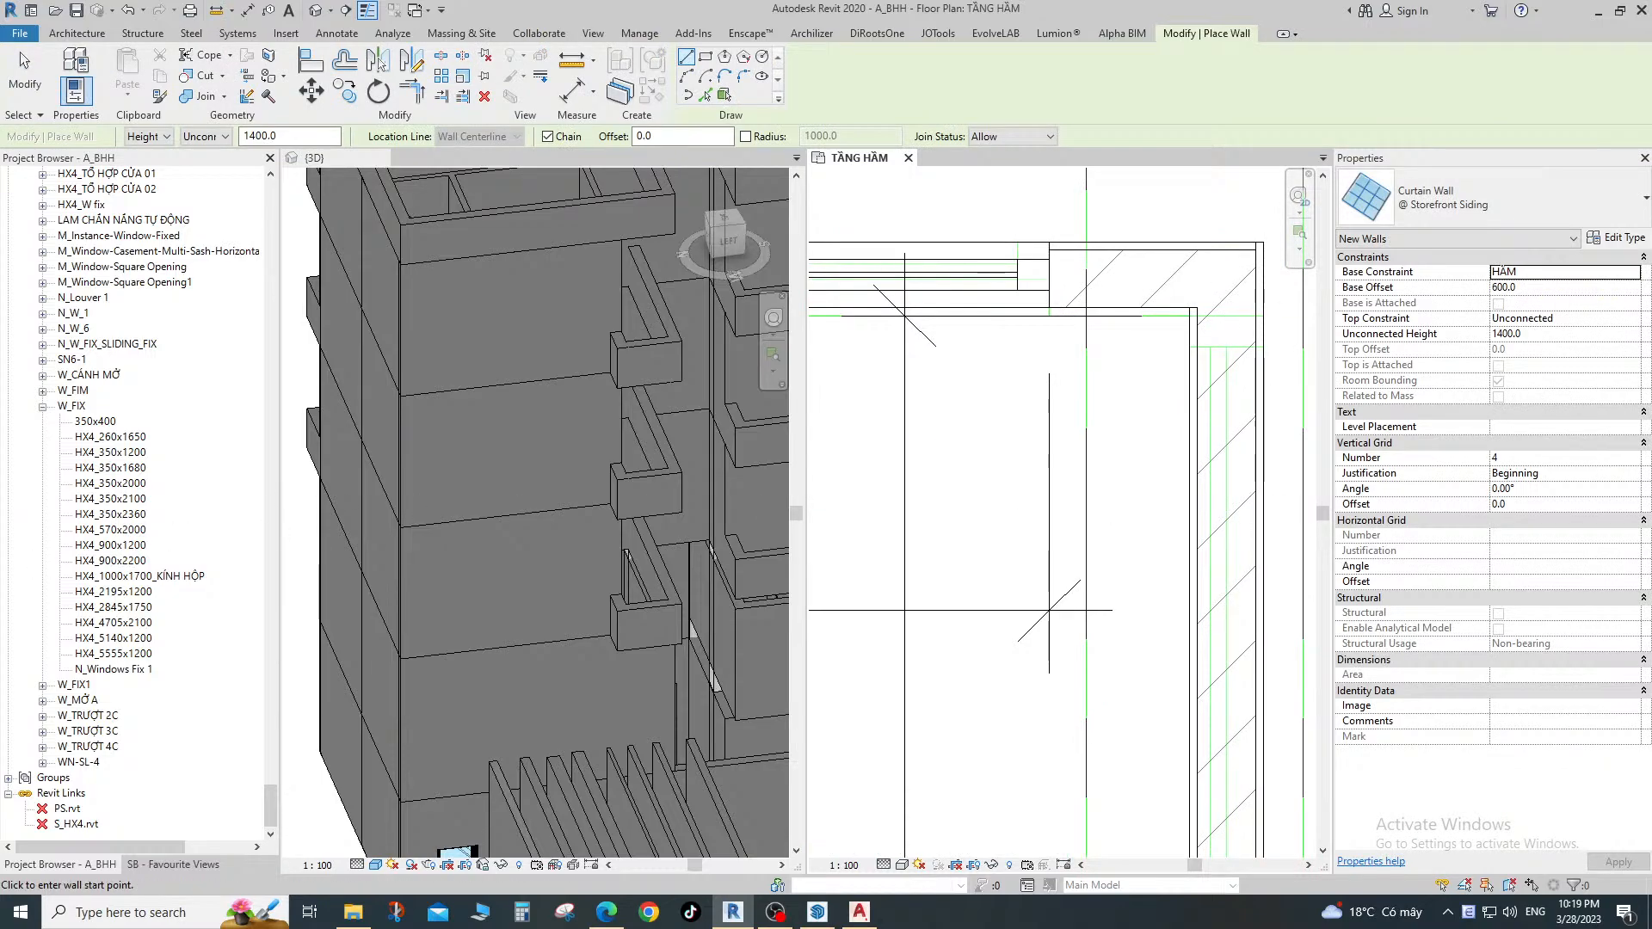
{"action": "key", "text": "alt+Tab"}
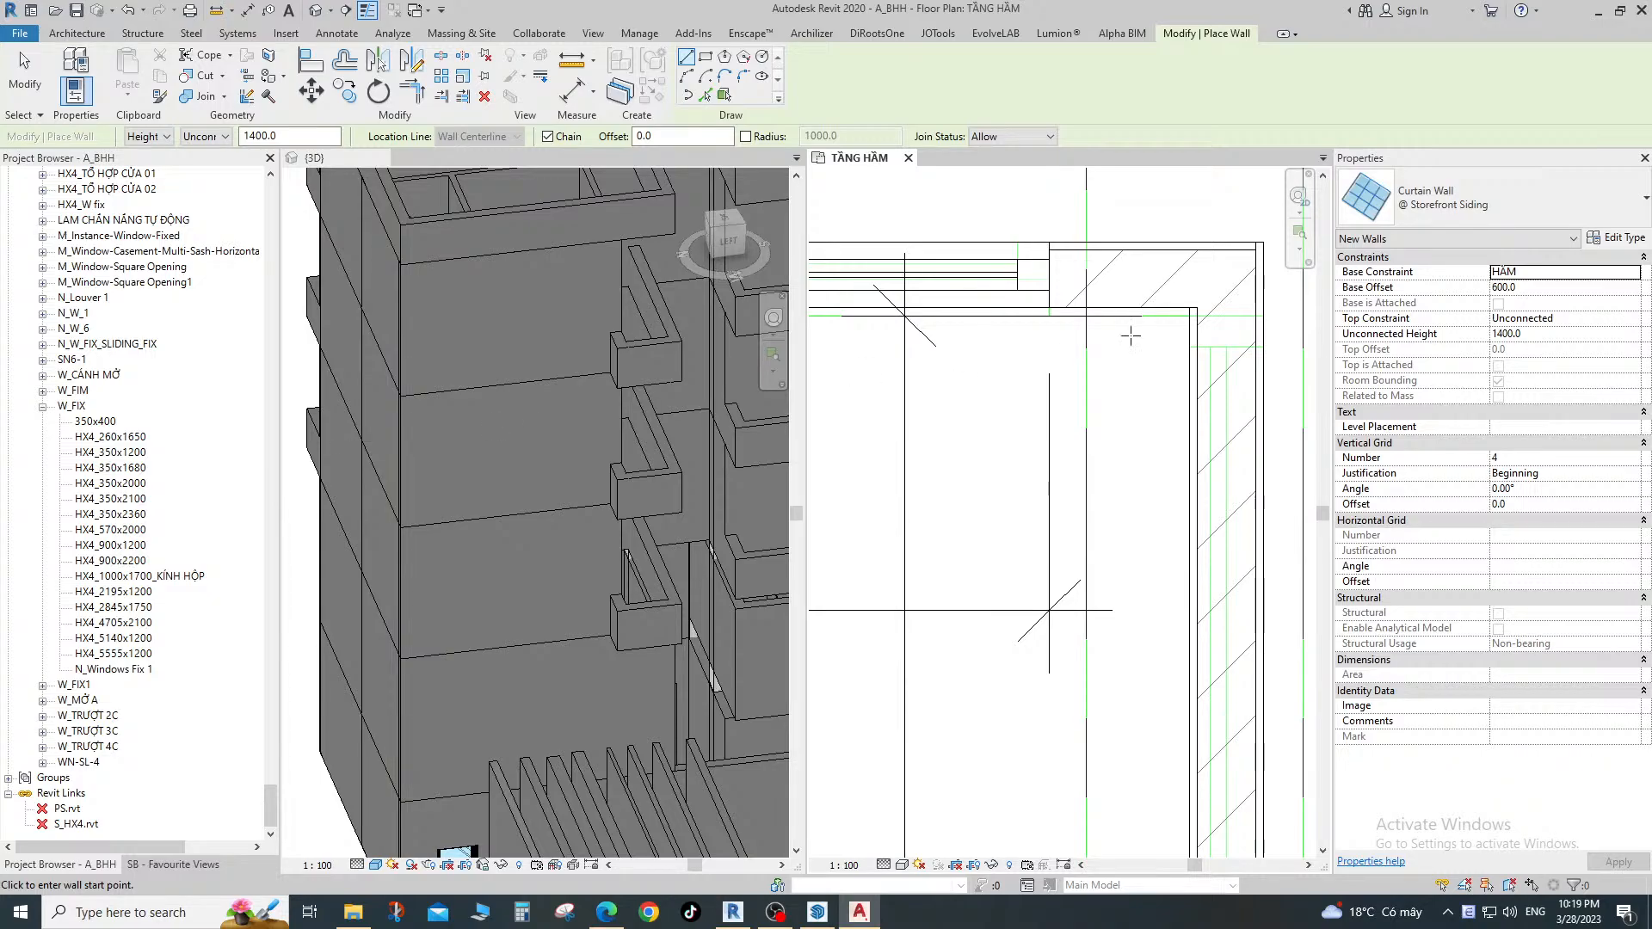
{"action": "left_click", "coordinate": [1223, 306]}
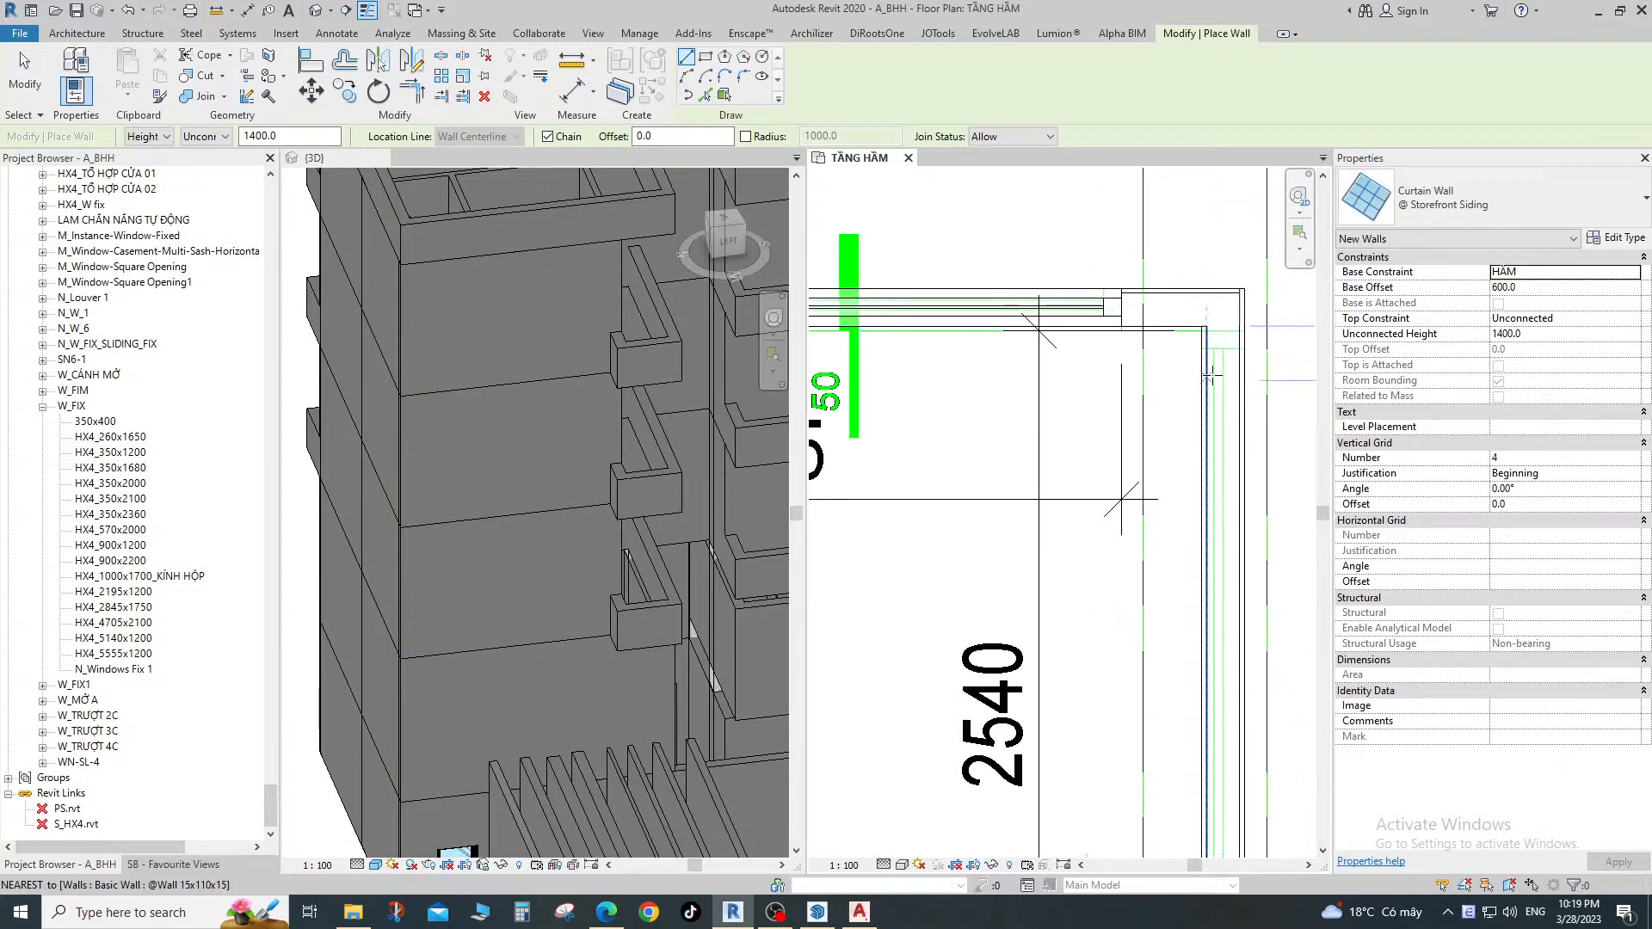
{"action": "scroll", "coordinate": [1223, 353], "scroll_direction": "up", "scroll_amount": 5}
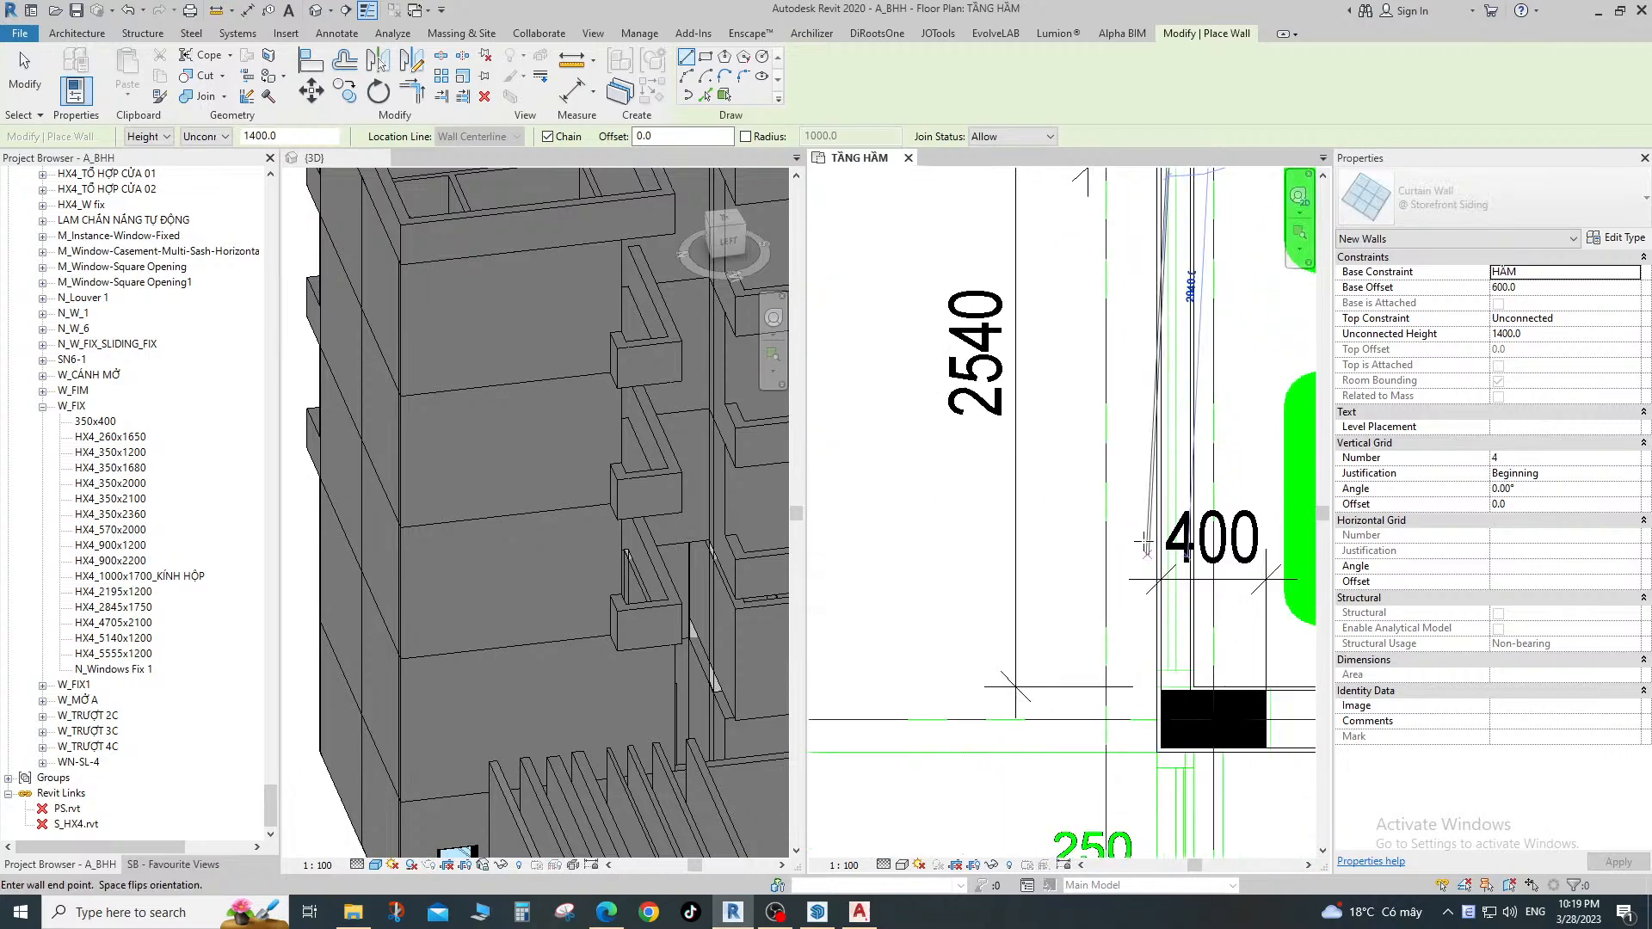
{"action": "left_click", "coordinate": [1171, 676]}
{"action": "key", "text": "Escape"}
{"action": "key", "text": "Escape"}
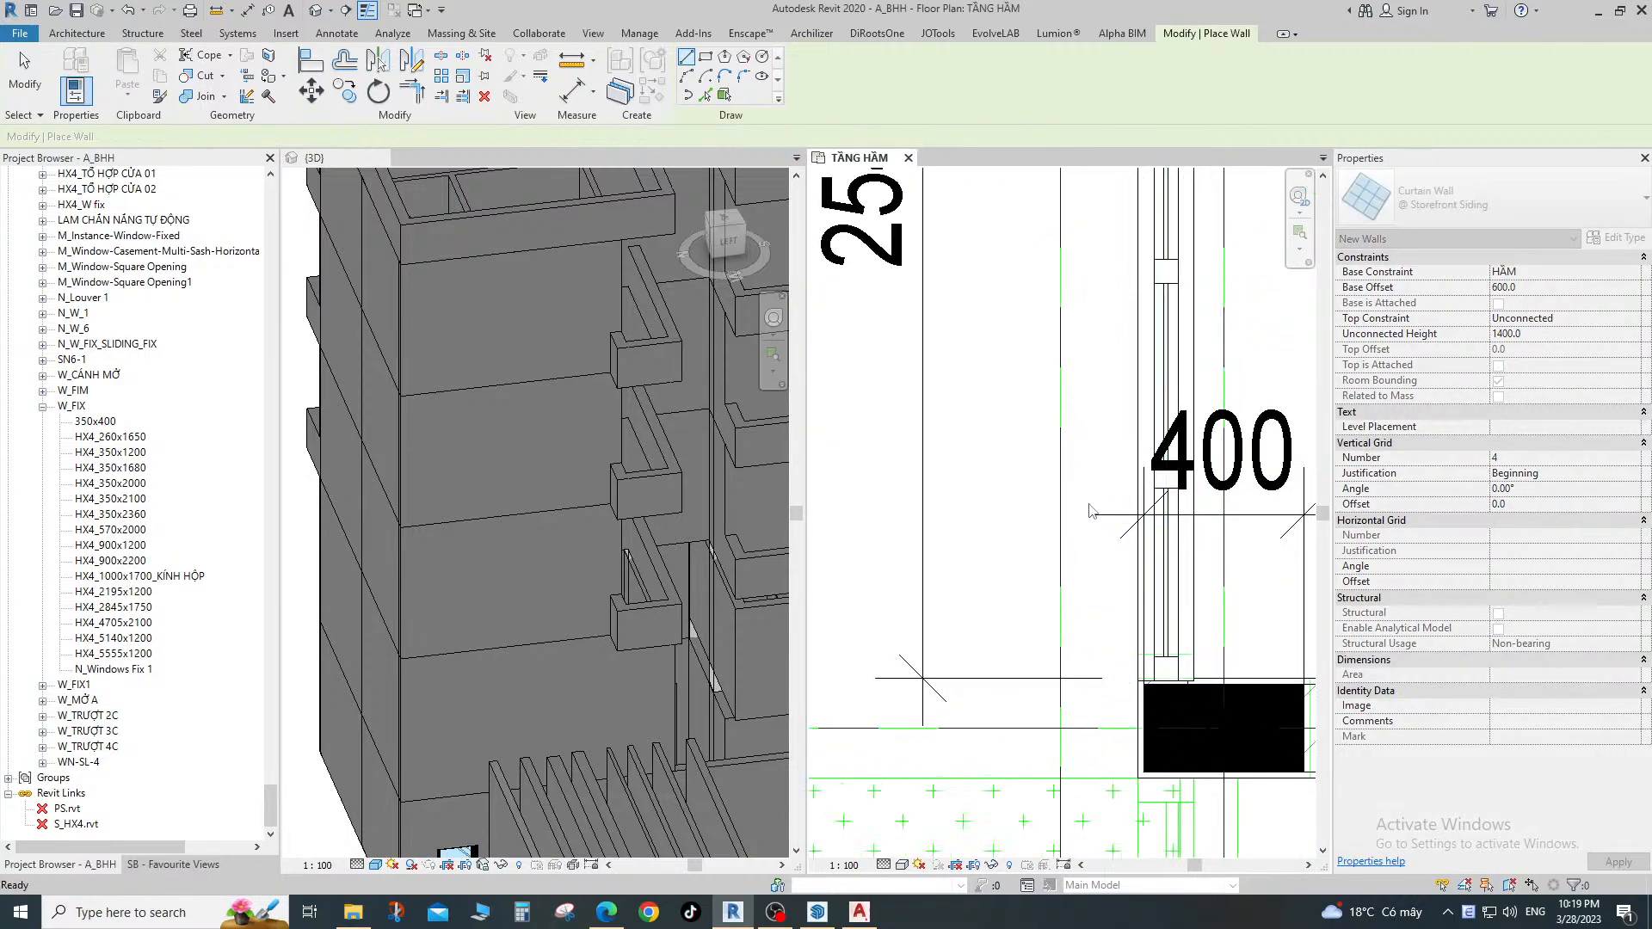
{"action": "scroll", "coordinate": [1146, 533], "scroll_direction": "up", "scroll_amount": 1}
{"action": "scroll", "coordinate": [1132, 345], "scroll_direction": "down", "scroll_amount": 4}
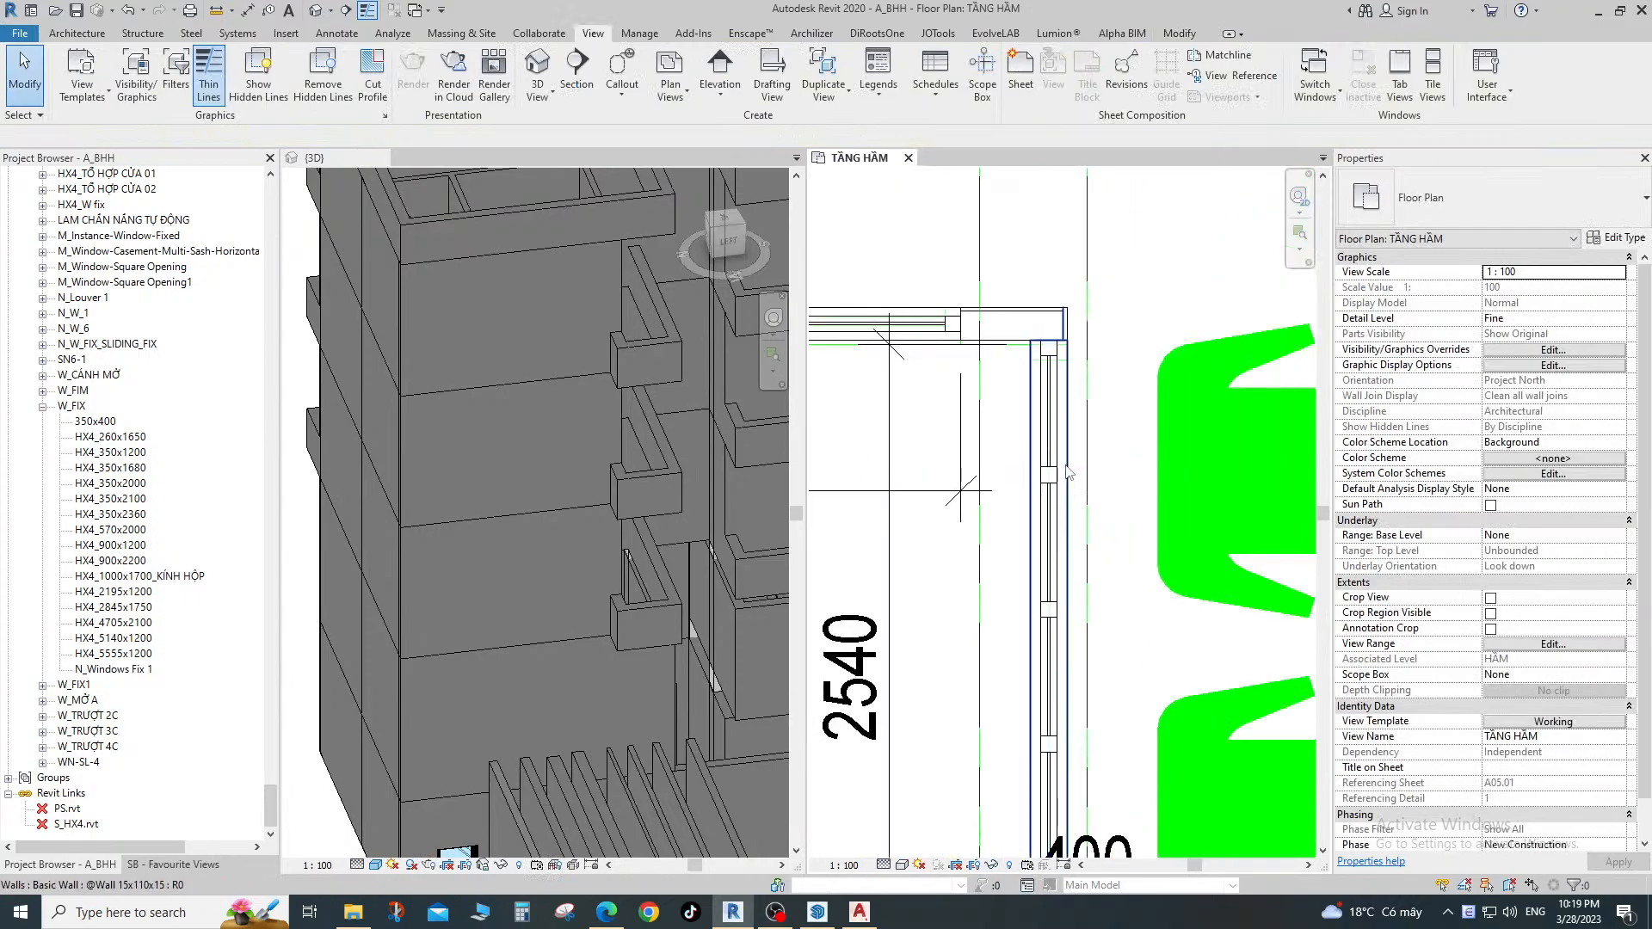
{"action": "key", "text": "m"}
{"action": "key", "text": "a"}
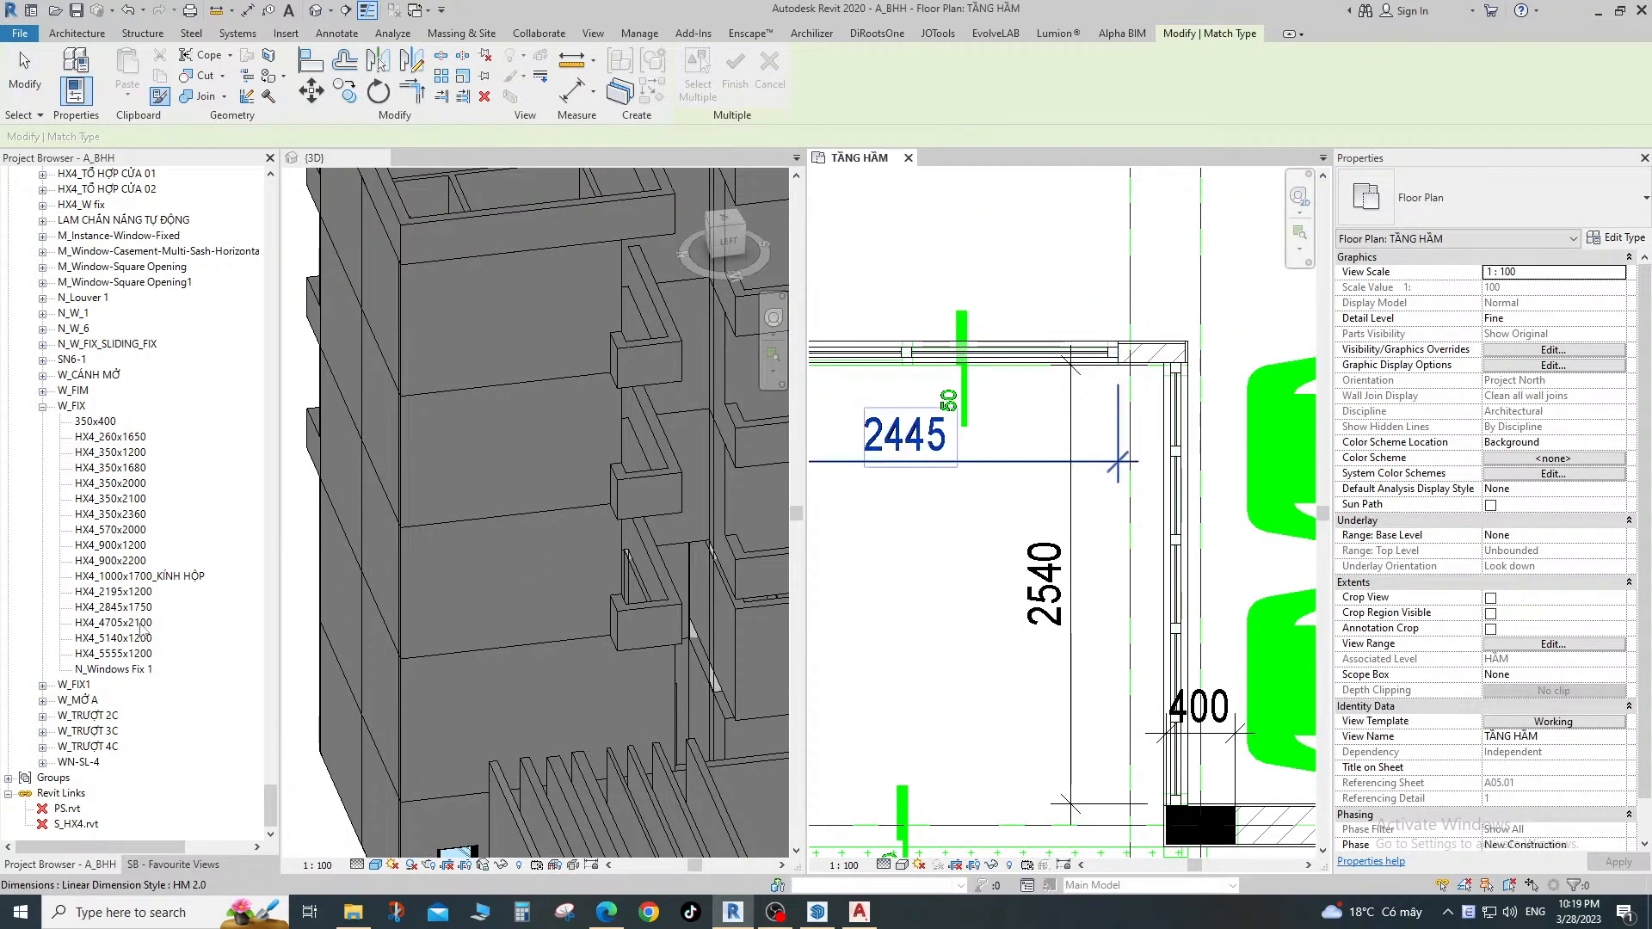
{"action": "key", "text": "alt+Tab"}
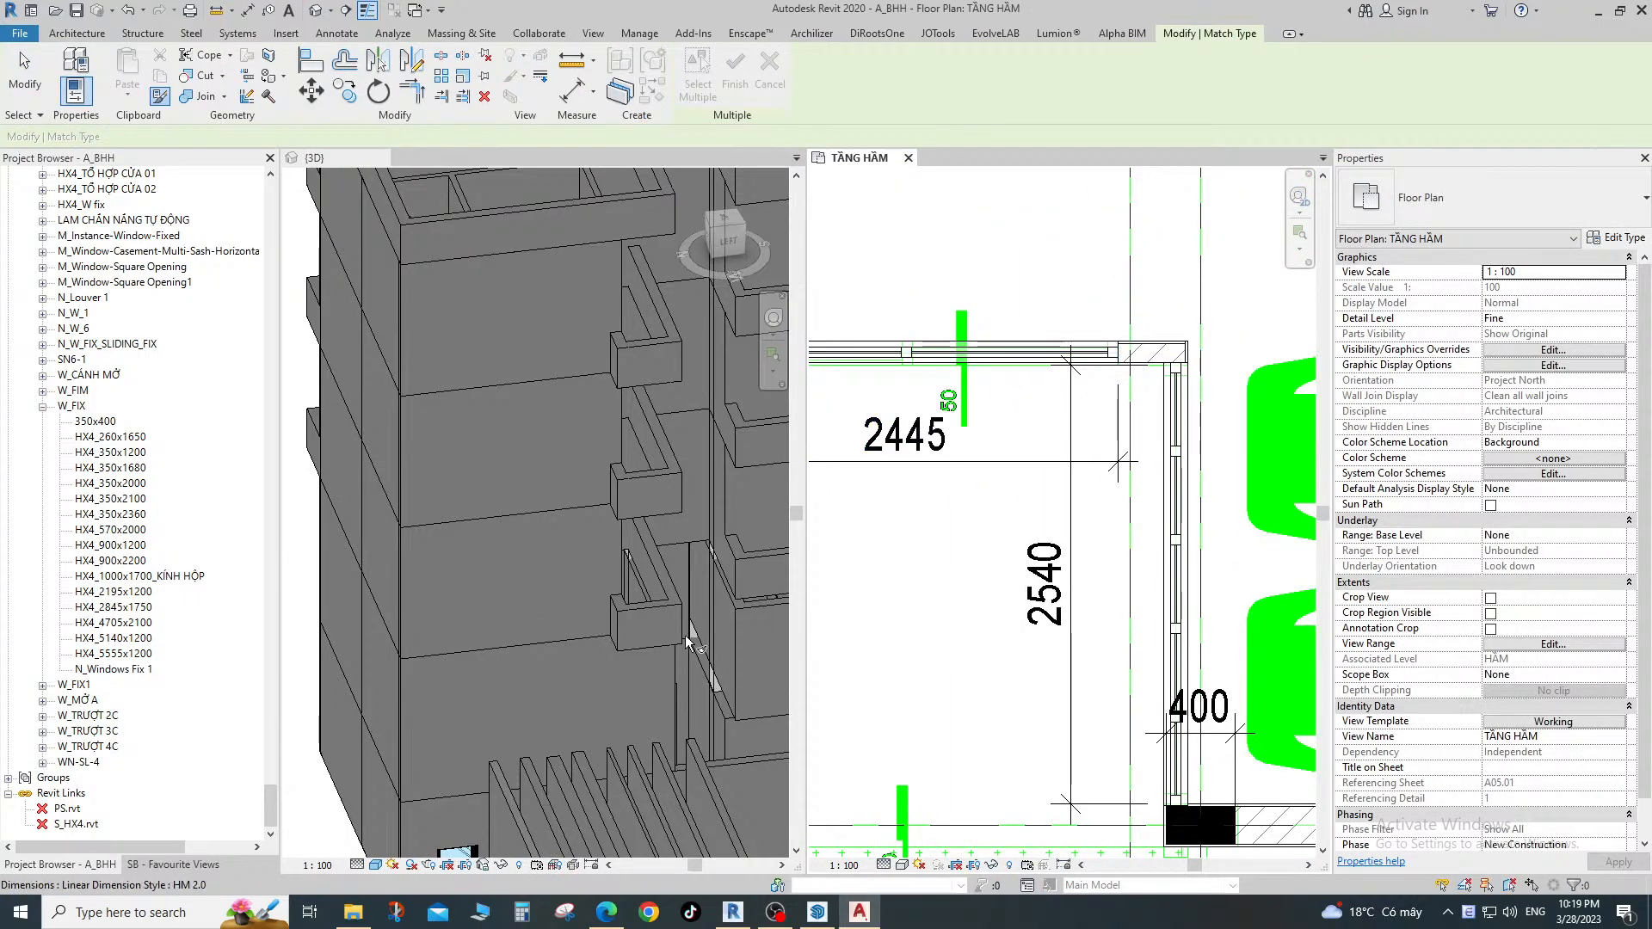
{"action": "scroll", "coordinate": [1081, 442], "scroll_direction": "down", "scroll_amount": 4}
{"action": "middle_click_drag", "start_coordinate": [1017, 649], "coordinate": [963, 501]}
{"action": "scroll", "coordinate": [962, 501], "scroll_direction": "up", "scroll_amount": 1}
{"action": "scroll", "coordinate": [962, 501], "scroll_direction": "down", "scroll_amount": 1}
{"action": "key", "text": "Escape"}
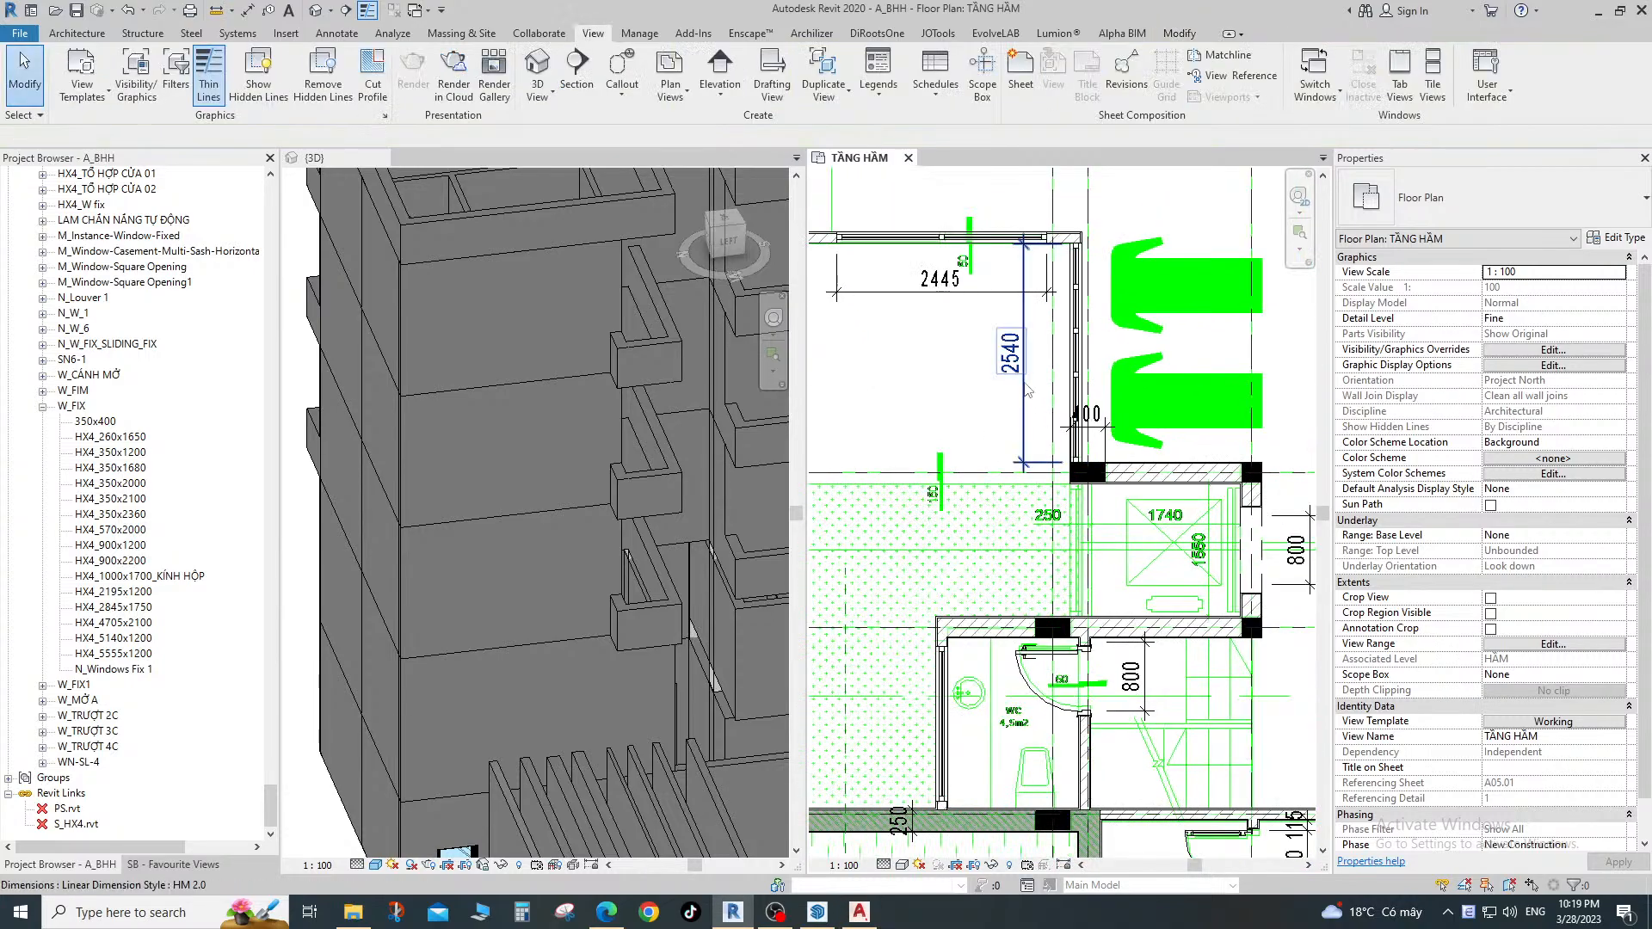
Change the curtain wall beside the 2540 dimension to the @ Storefront type, deleting its type-generated gridlines.
{"action": "left_click", "coordinate": [1075, 370]}
{"action": "left_click", "coordinate": [1457, 206]}
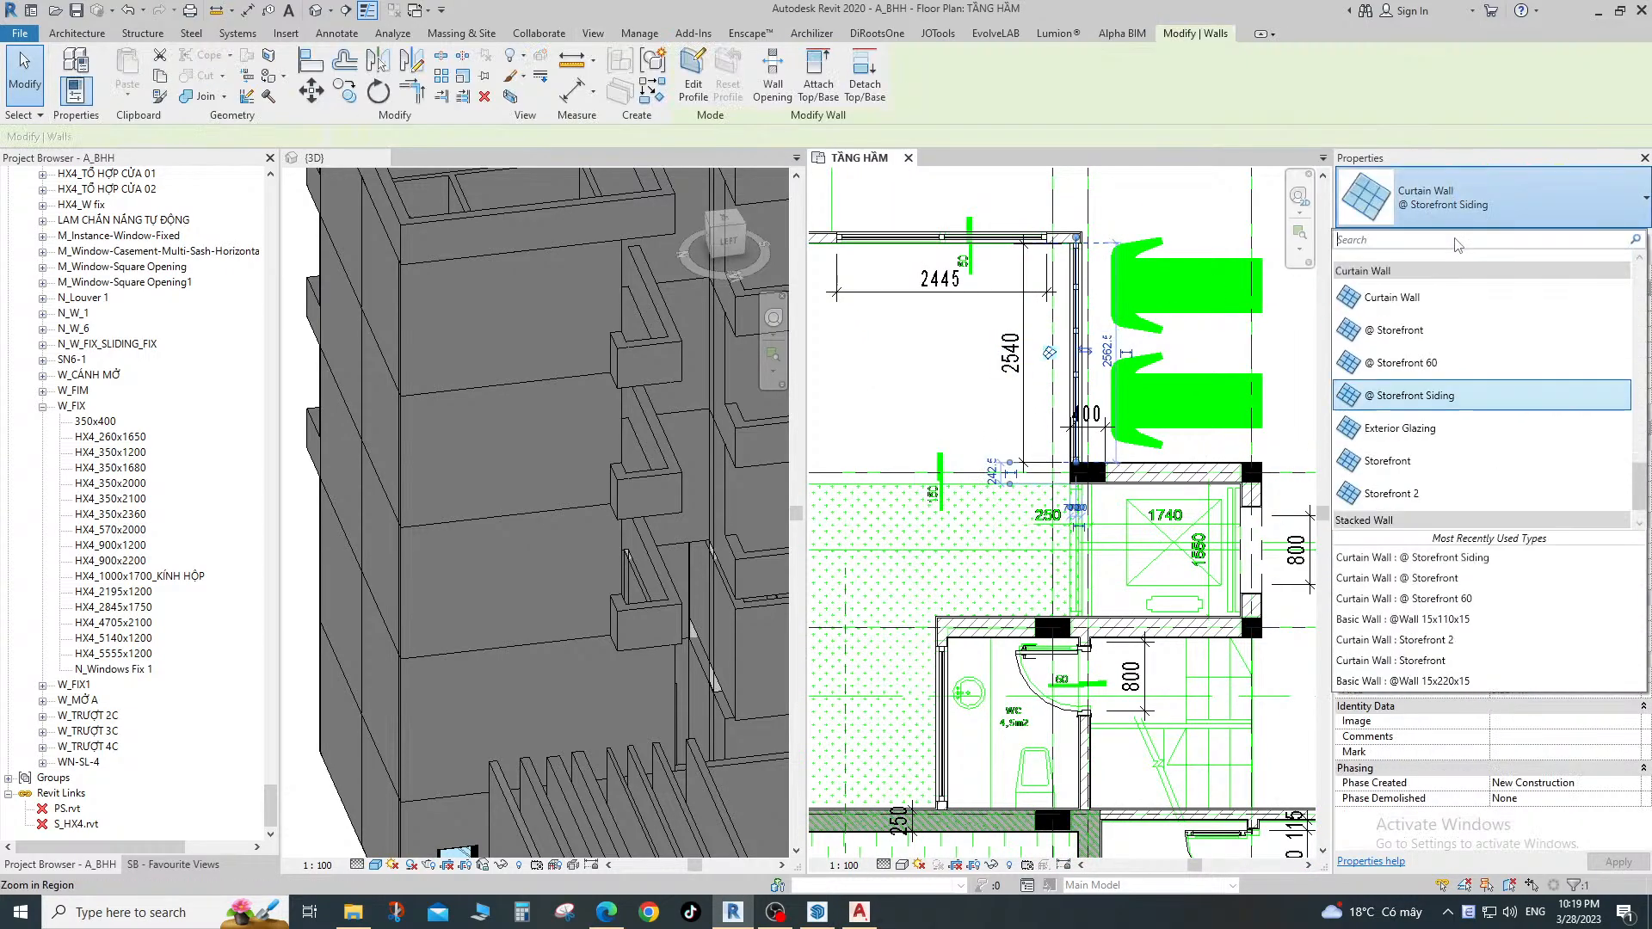
{"action": "left_click", "coordinate": [1411, 362]}
{"action": "left_click", "coordinate": [1432, 209]}
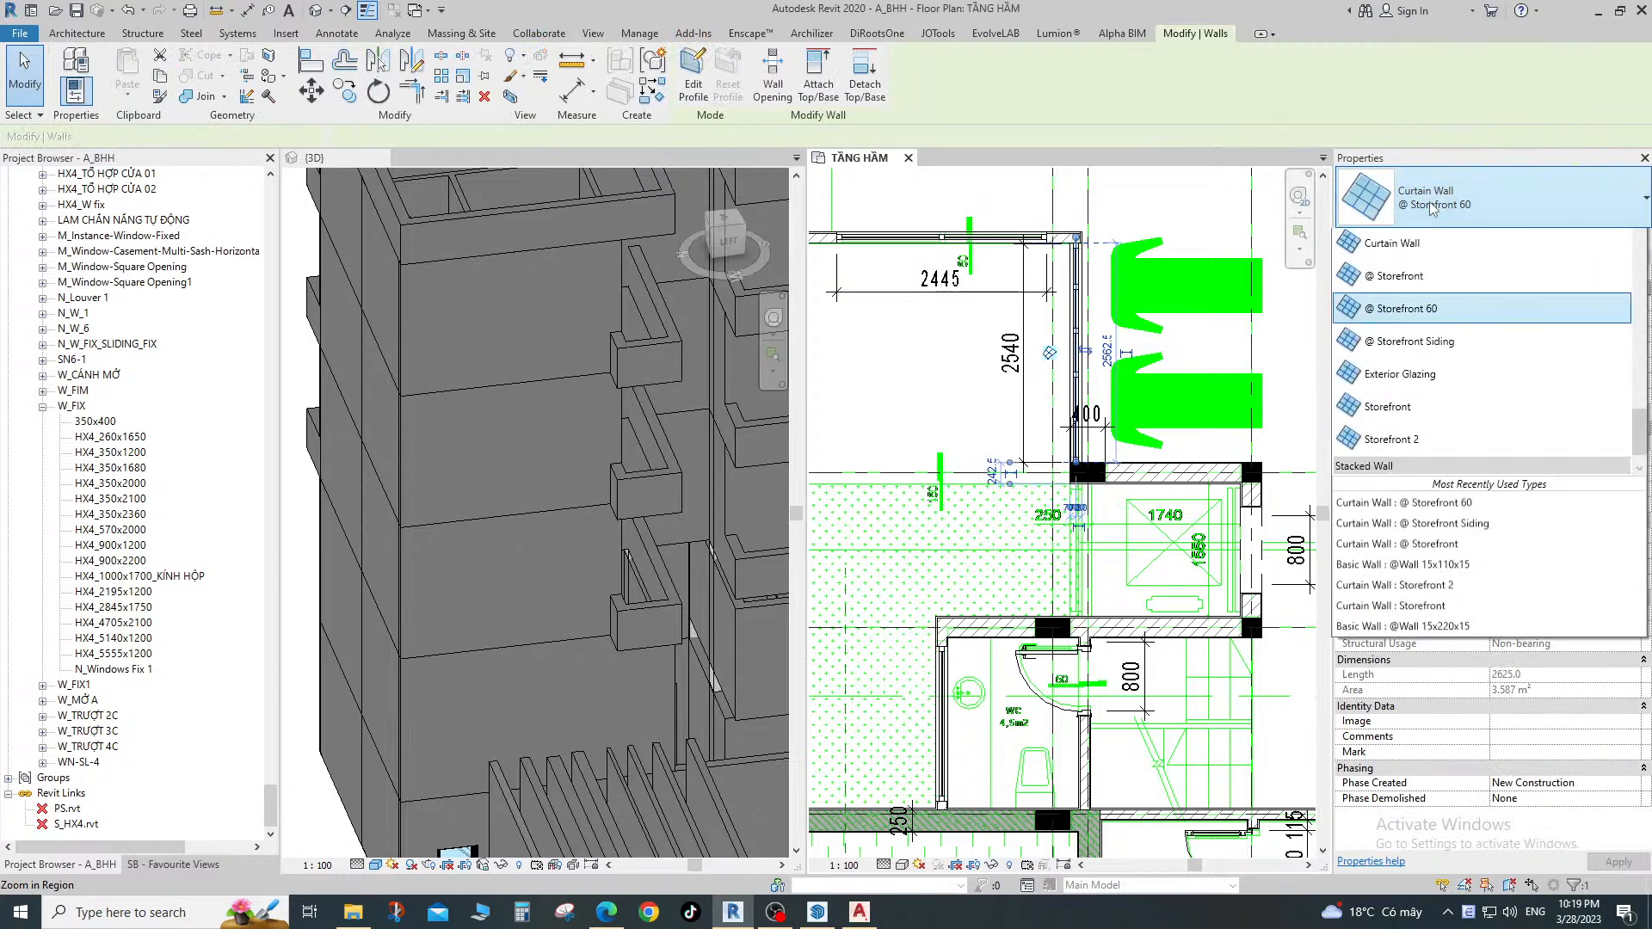
{"action": "left_click", "coordinate": [1400, 275]}
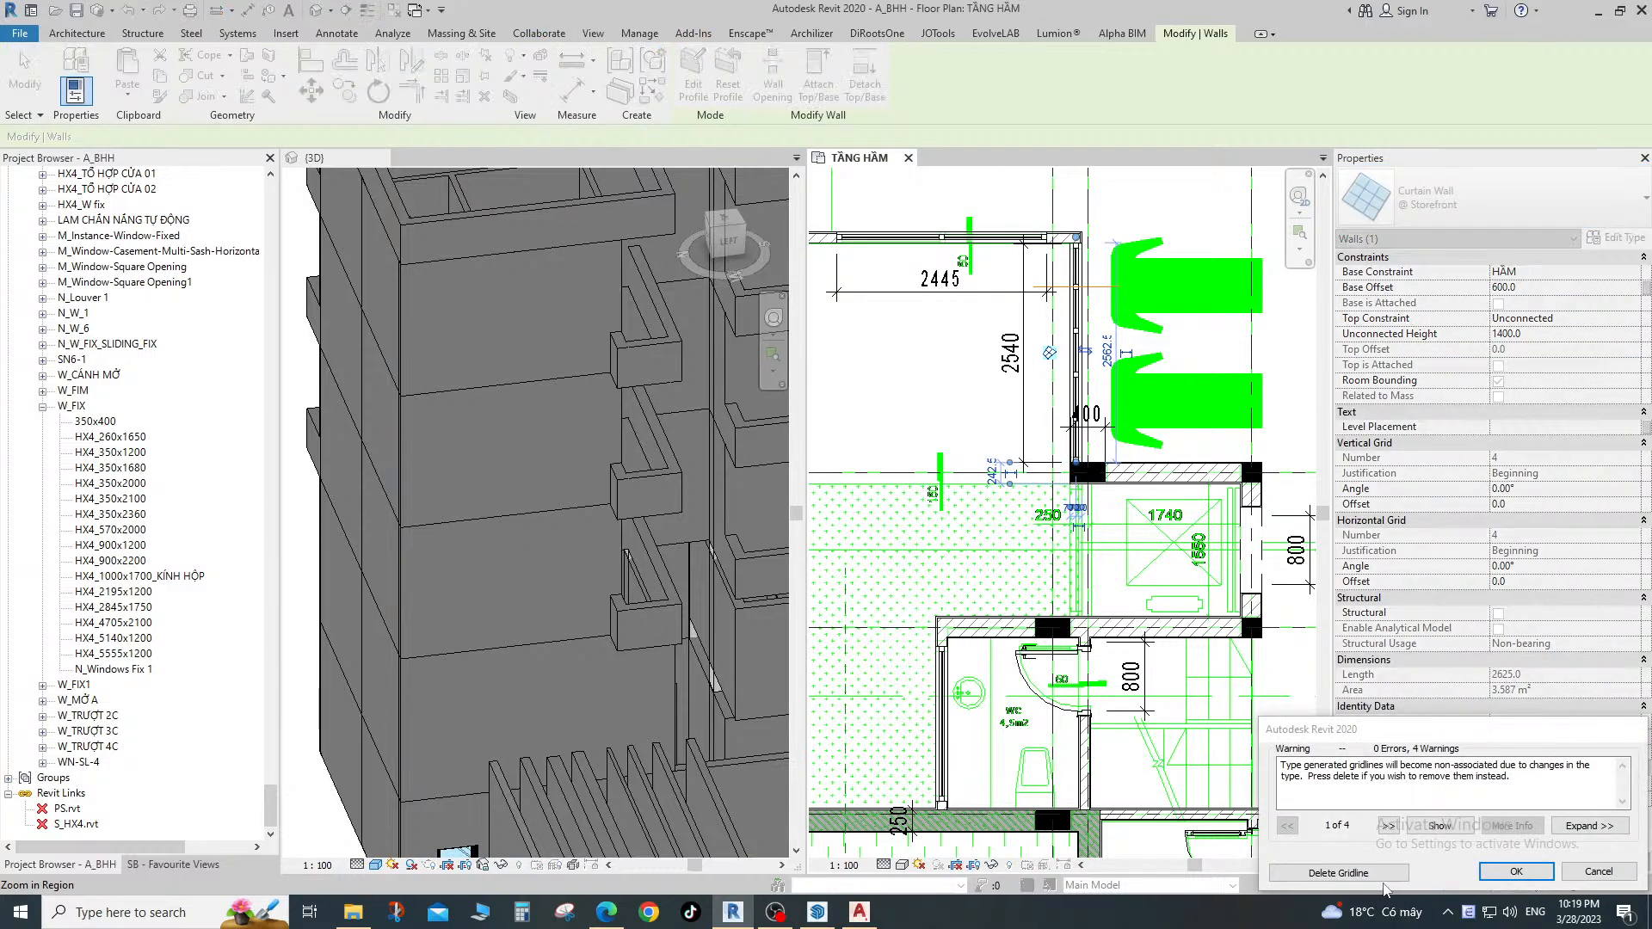
{"action": "left_click", "coordinate": [1374, 878]}
{"action": "key", "text": "Escape"}
Set the base offset to 0 and the unconnected height to 2450 for the curtain wall beside the 2540 dimension.
{"action": "scroll", "coordinate": [972, 258], "scroll_direction": "up", "scroll_amount": 2}
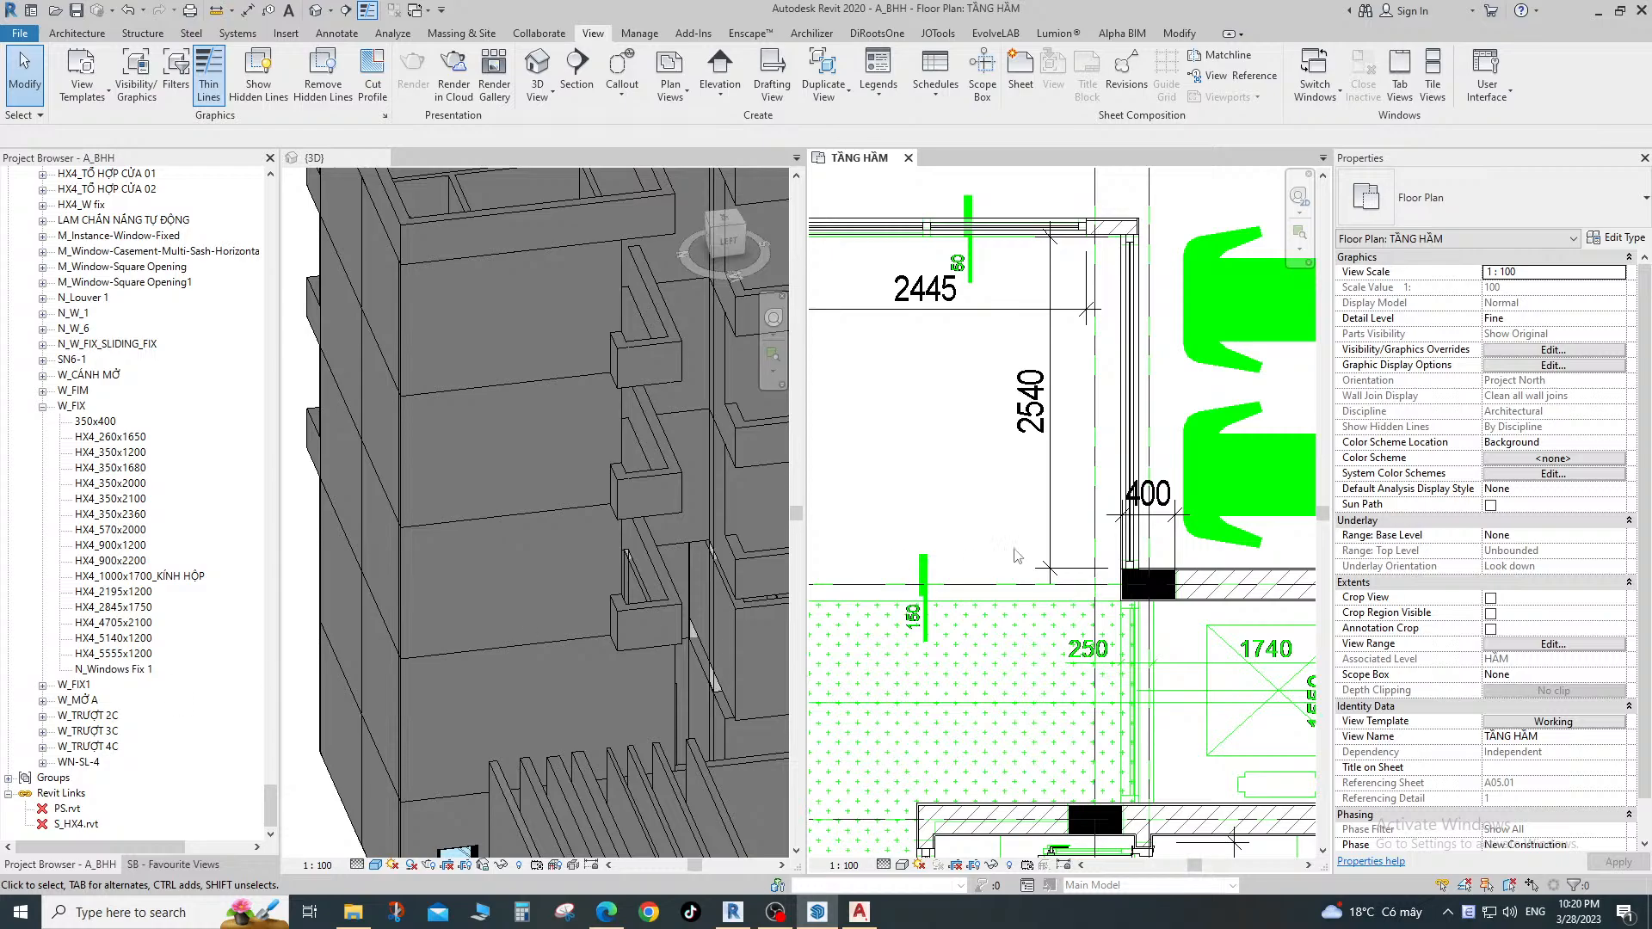
{"action": "scroll", "coordinate": [1030, 520], "scroll_direction": "down", "scroll_amount": 1}
{"action": "left_click", "coordinate": [1063, 357]}
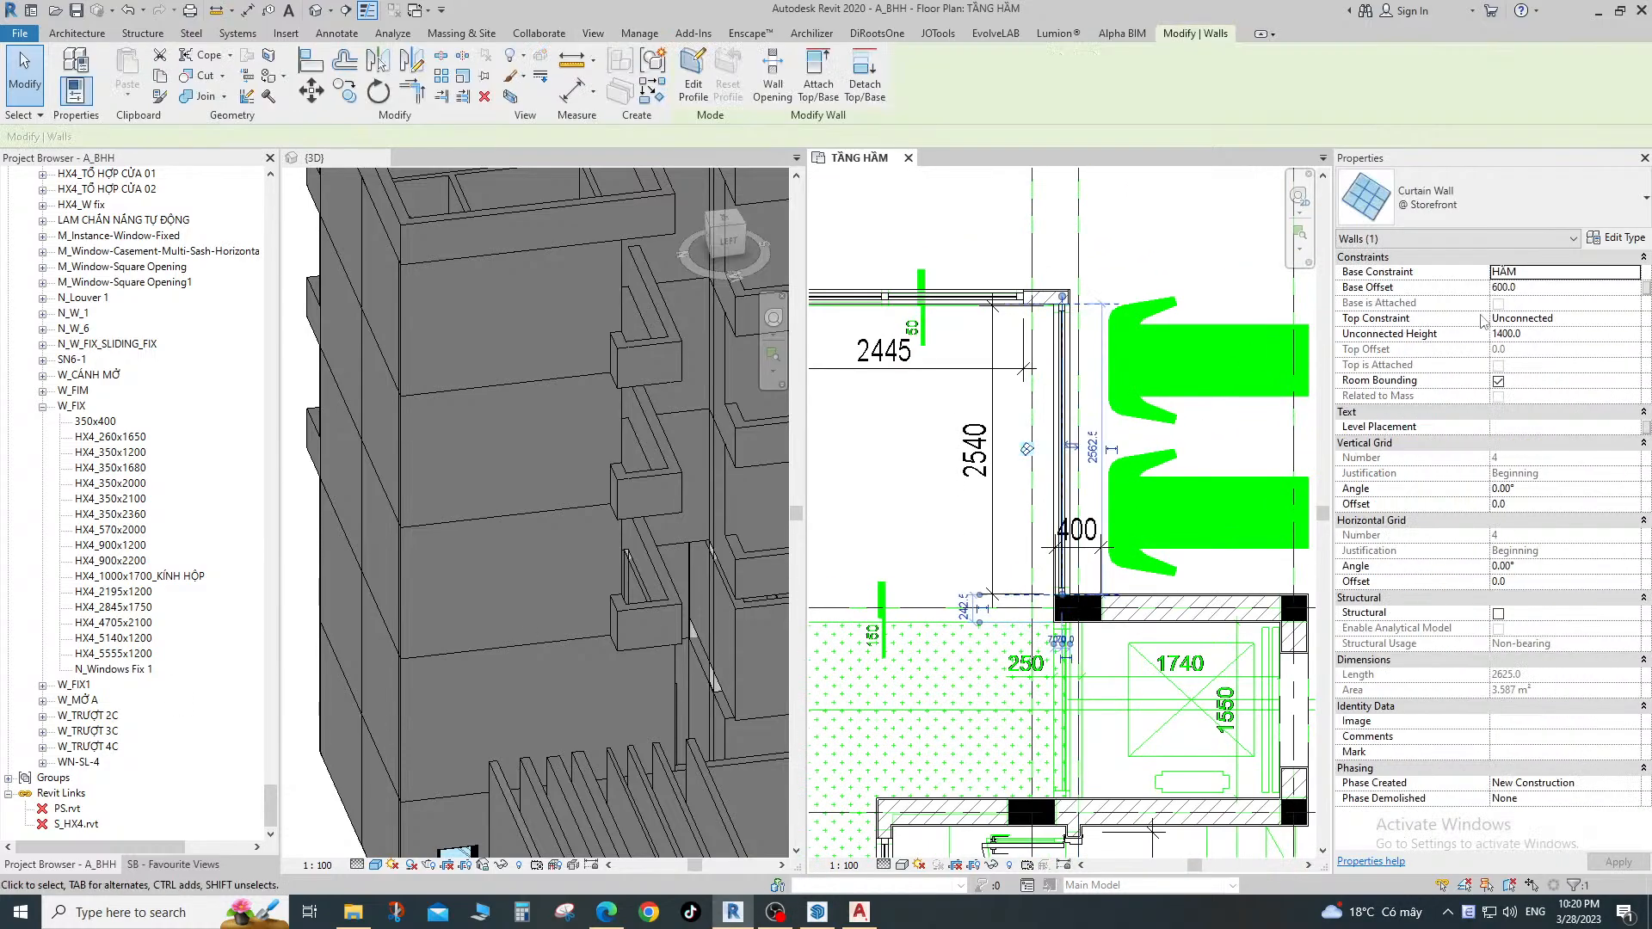
{"action": "left_click", "coordinate": [1557, 288]}
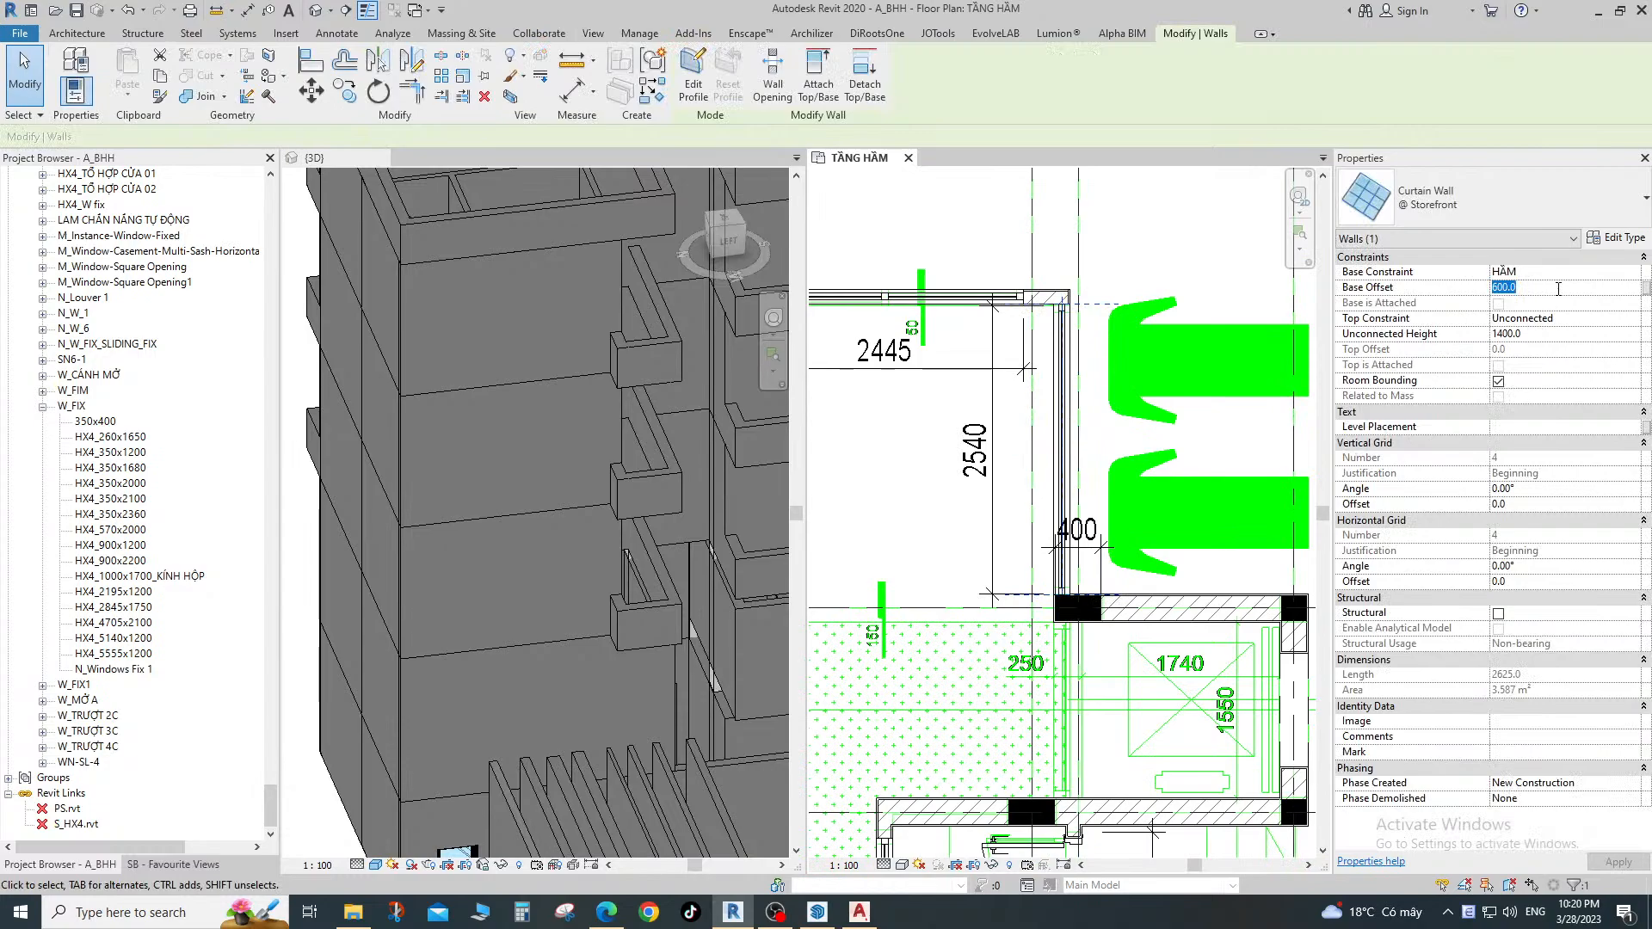
{"action": "type", "text": "0"}
{"action": "key", "text": "Return"}
{"action": "left_click", "coordinate": [1546, 333]}
{"action": "type", "text": "2000"}
{"action": "key", "text": "Return"}
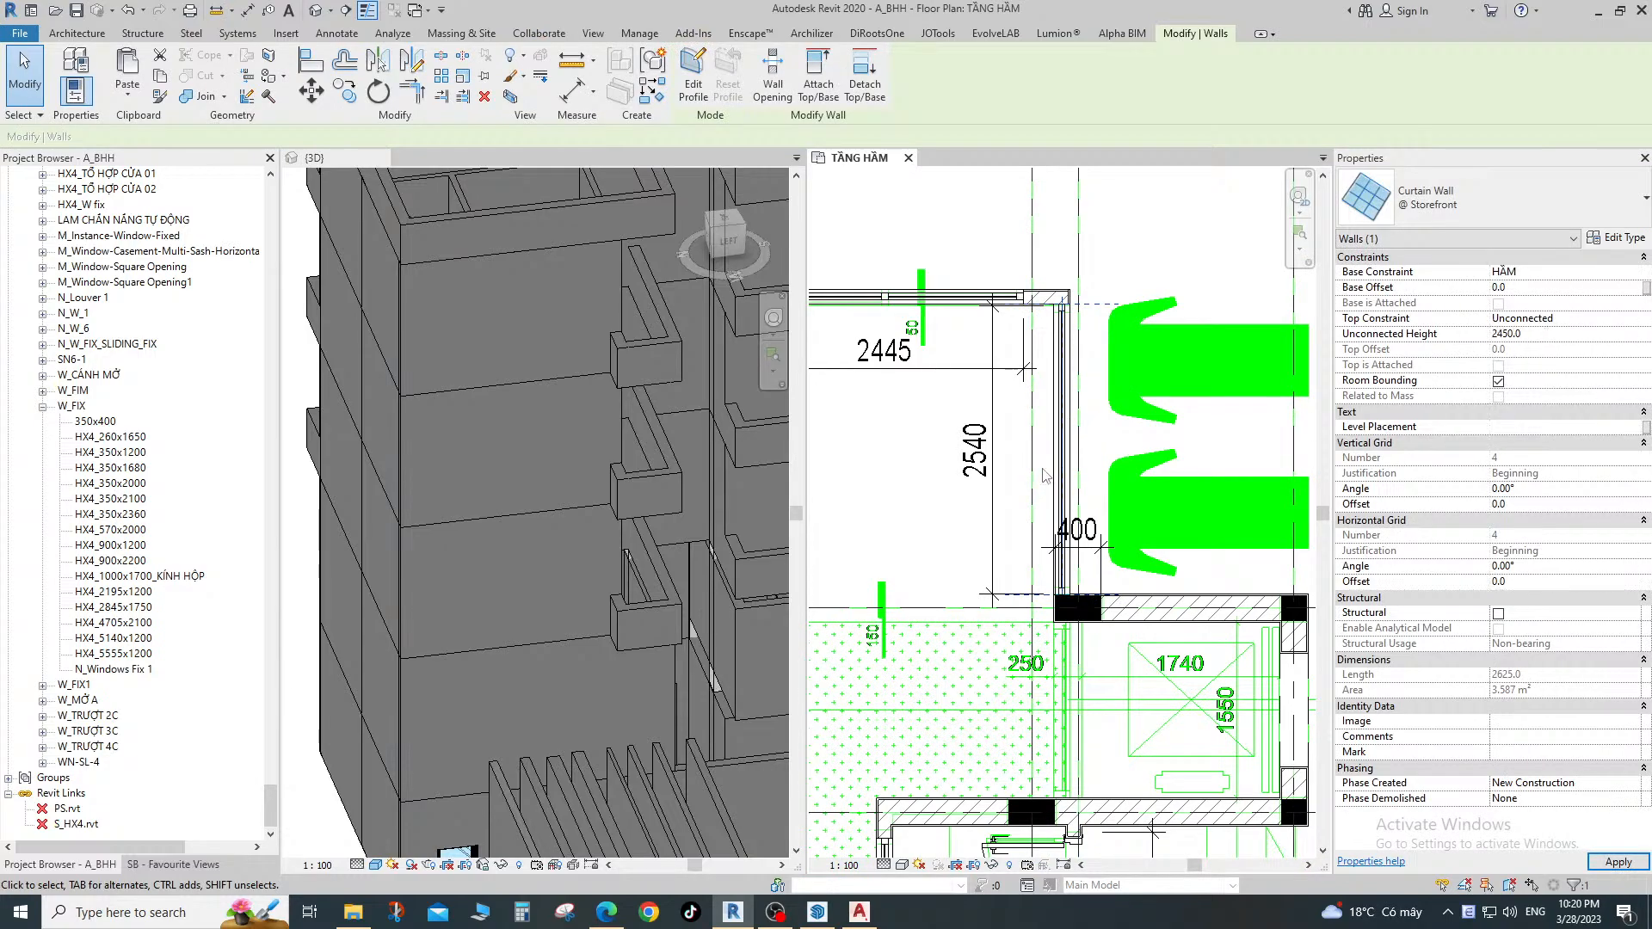
Set the 2445 mm @ Storefront Siding curtain wall's base offset to 0 and unconnected height to 2450.
{"action": "left_click", "coordinate": [972, 271]}
{"action": "left_click", "coordinate": [1015, 299]}
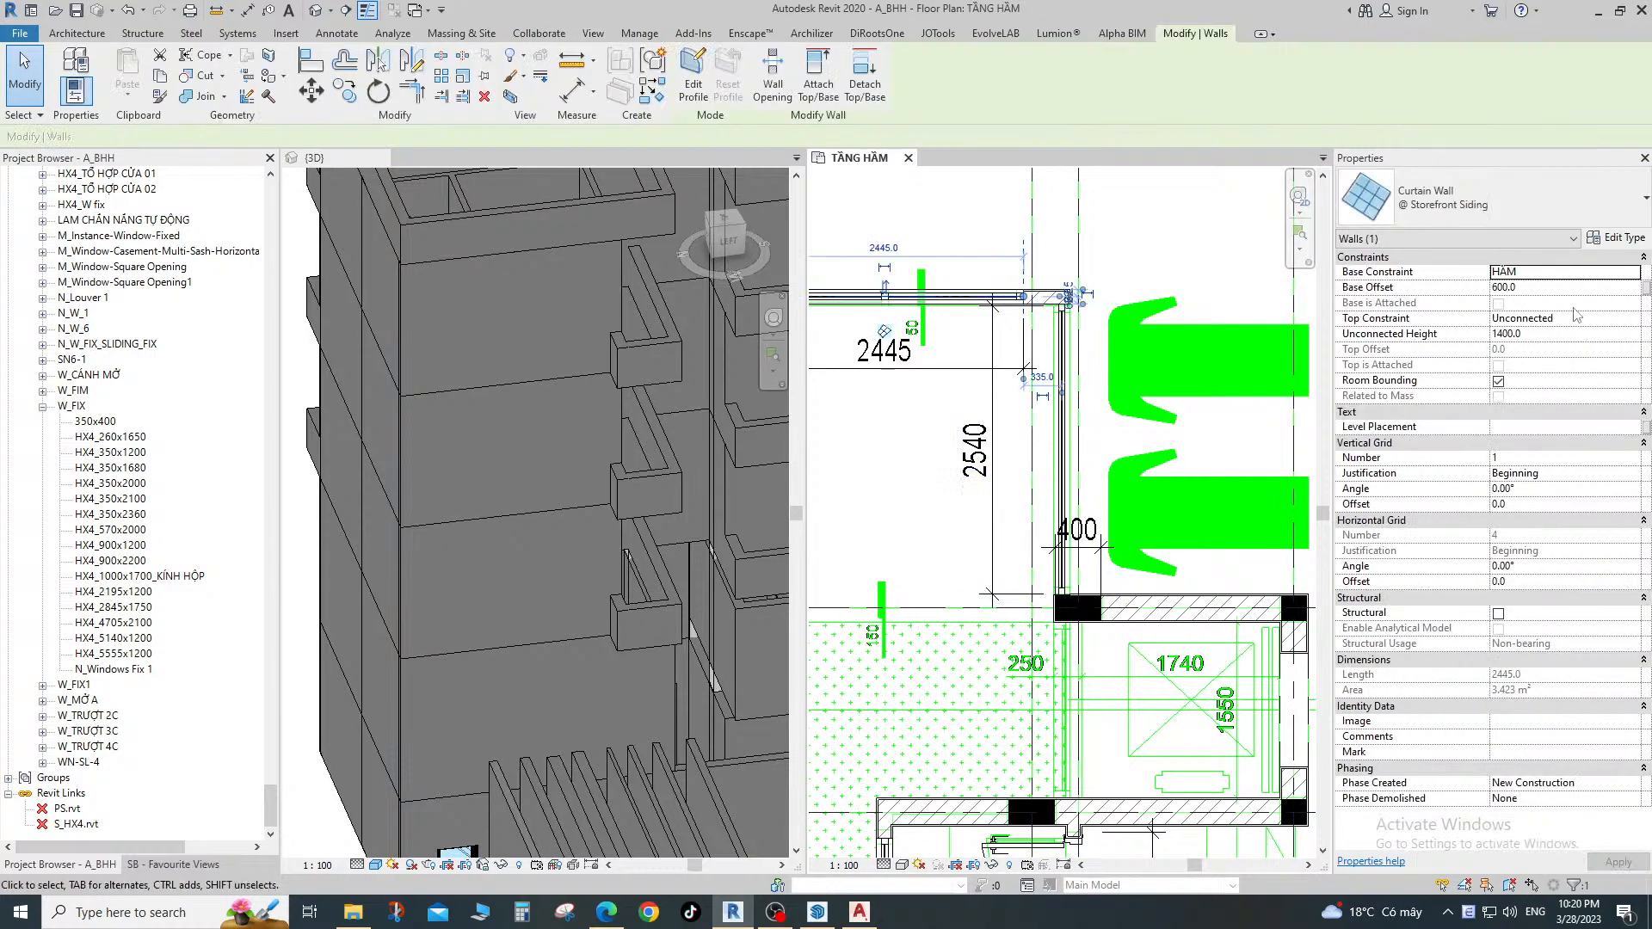
{"action": "left_click", "coordinate": [1555, 333]}
{"action": "type", "text": "2000"}
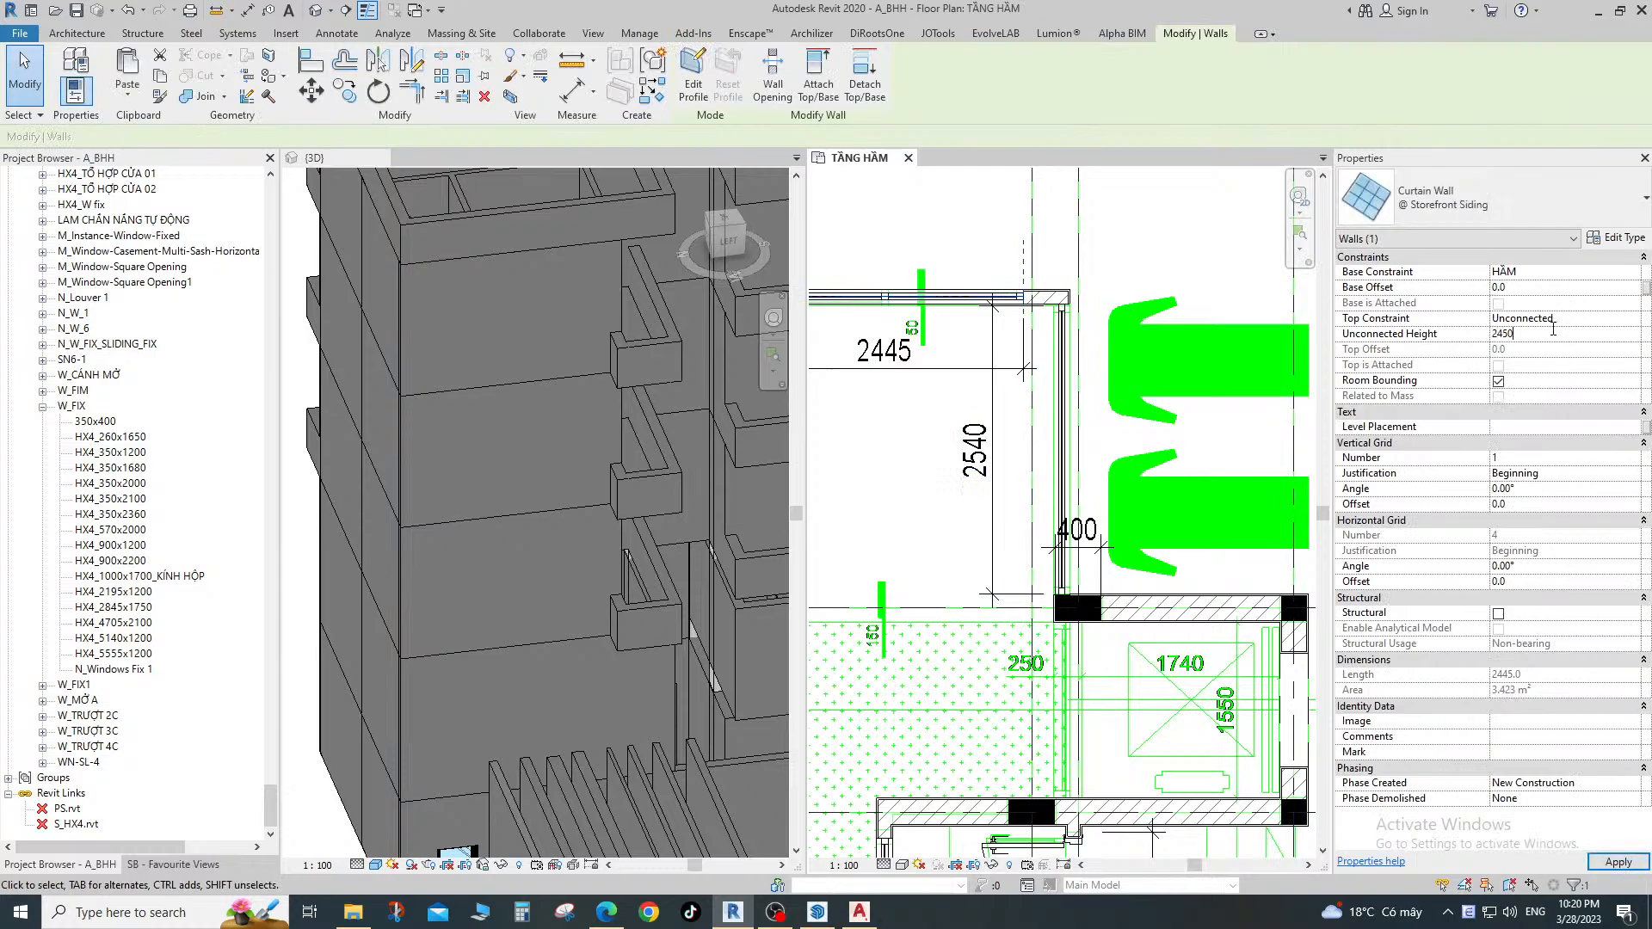
{"action": "scroll", "coordinate": [995, 377], "scroll_direction": "down", "scroll_amount": 3}
{"action": "key", "text": "Escape"}
{"action": "scroll", "coordinate": [967, 528], "scroll_direction": "up", "scroll_amount": 2}
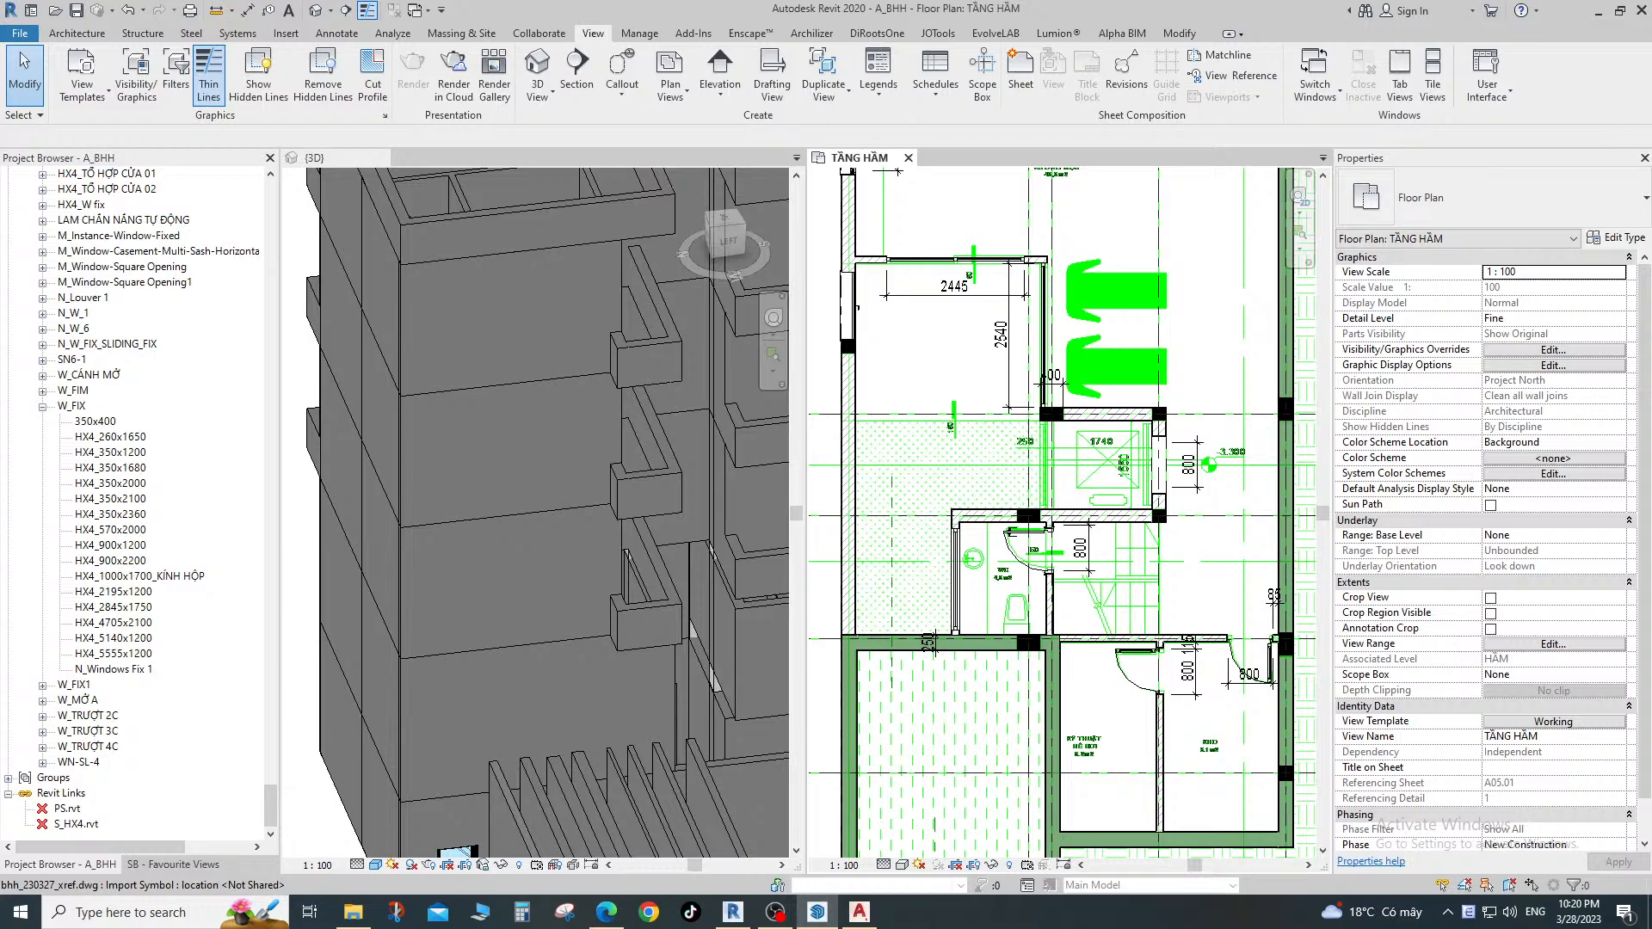
Switch the keyboard input language to Vietnamese.
{"action": "key", "text": "alt+shift"}
{"action": "key", "text": "alt+shift"}
{"action": "key", "text": "alt+shift"}
{"action": "key", "text": "alt+shift"}
{"action": "key", "text": "super+space"}
Rename the D_NHÔM KÍNH_1C door type between the KỸ THUẬT BỂ BƠI and KHO rooms as BHH_800x2250.
{"action": "scroll", "coordinate": [1167, 636], "scroll_direction": "up", "scroll_amount": 2}
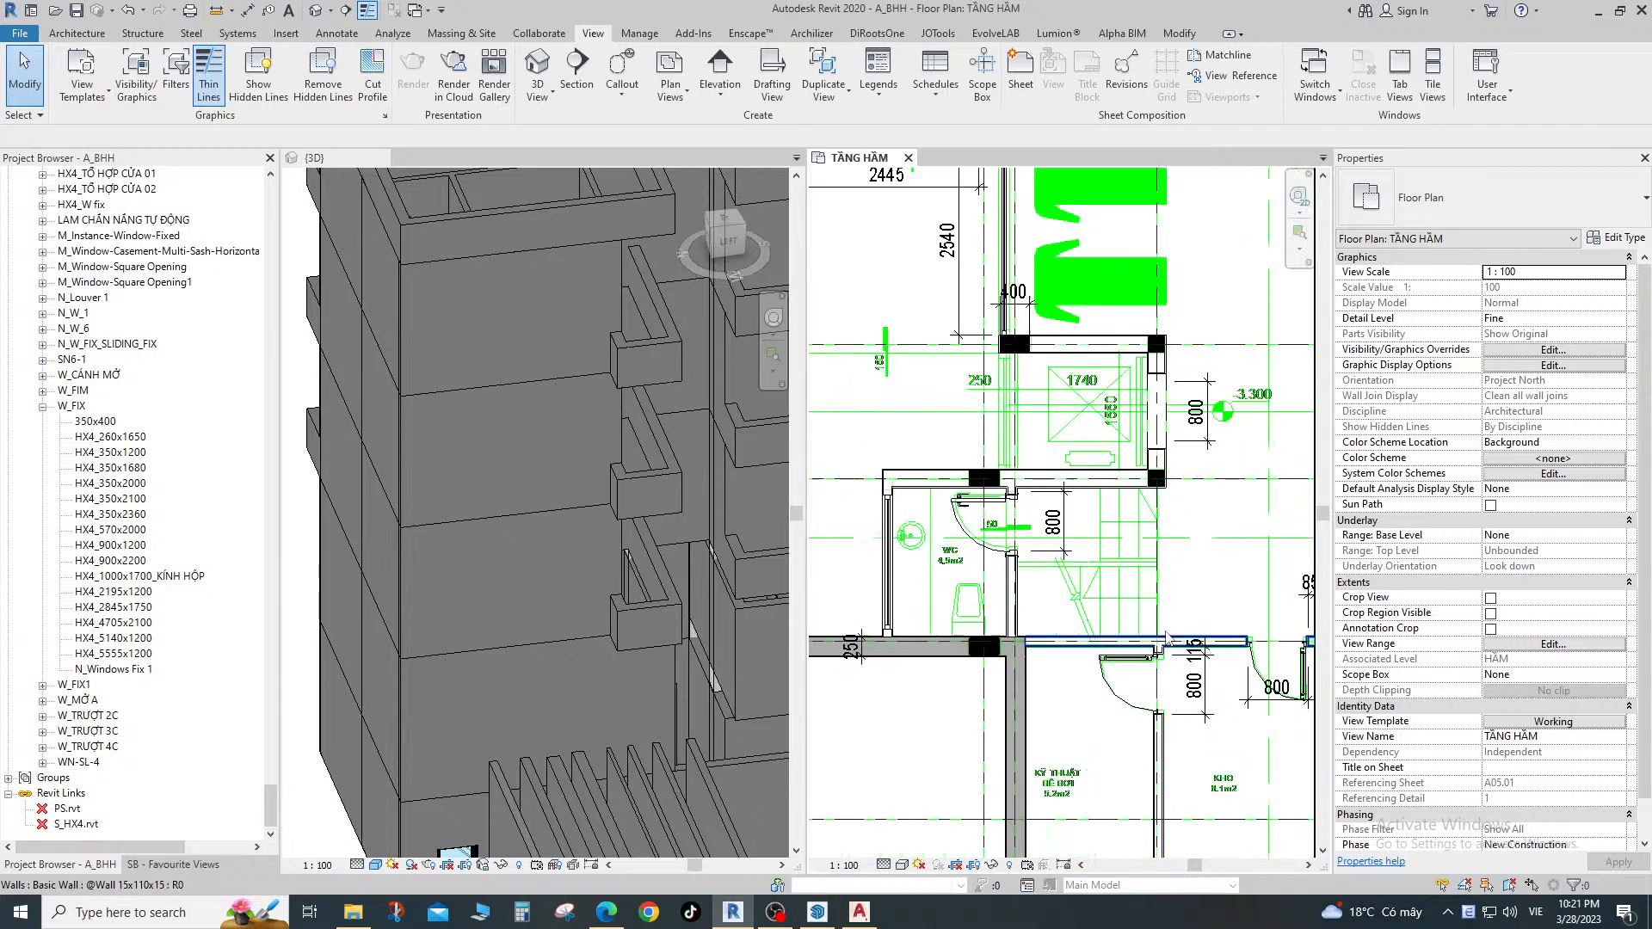
{"action": "scroll", "coordinate": [1167, 637], "scroll_direction": "up", "scroll_amount": 2}
{"action": "left_click", "coordinate": [1153, 641]}
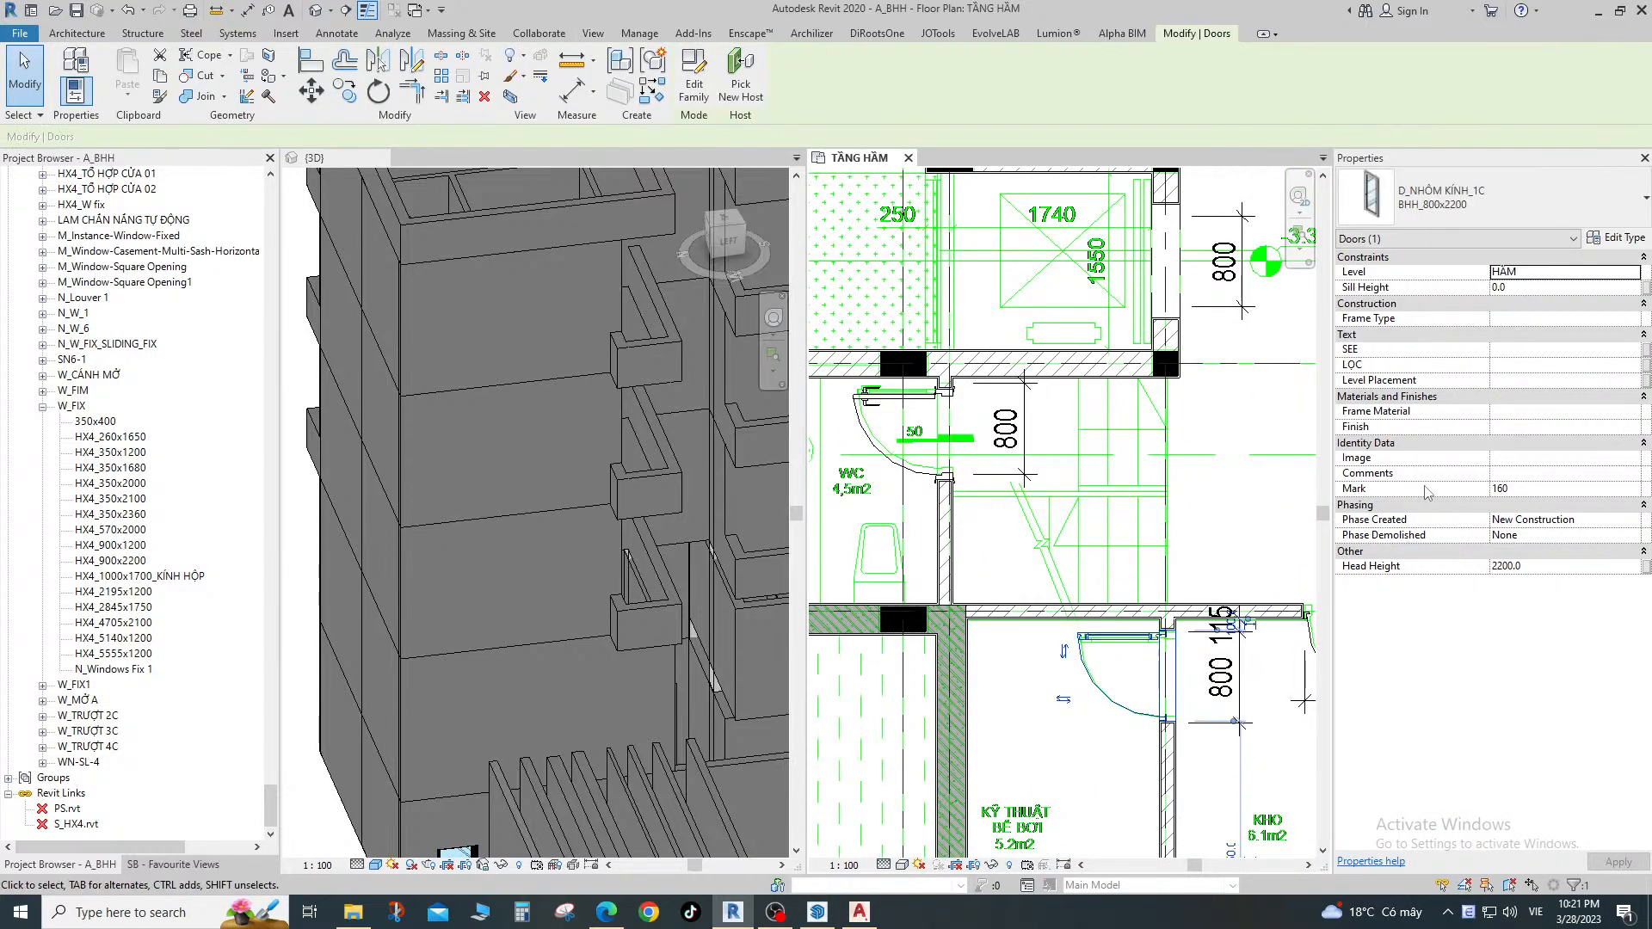
{"action": "left_click", "coordinate": [1615, 238]}
{"action": "left_click", "coordinate": [1353, 379]}
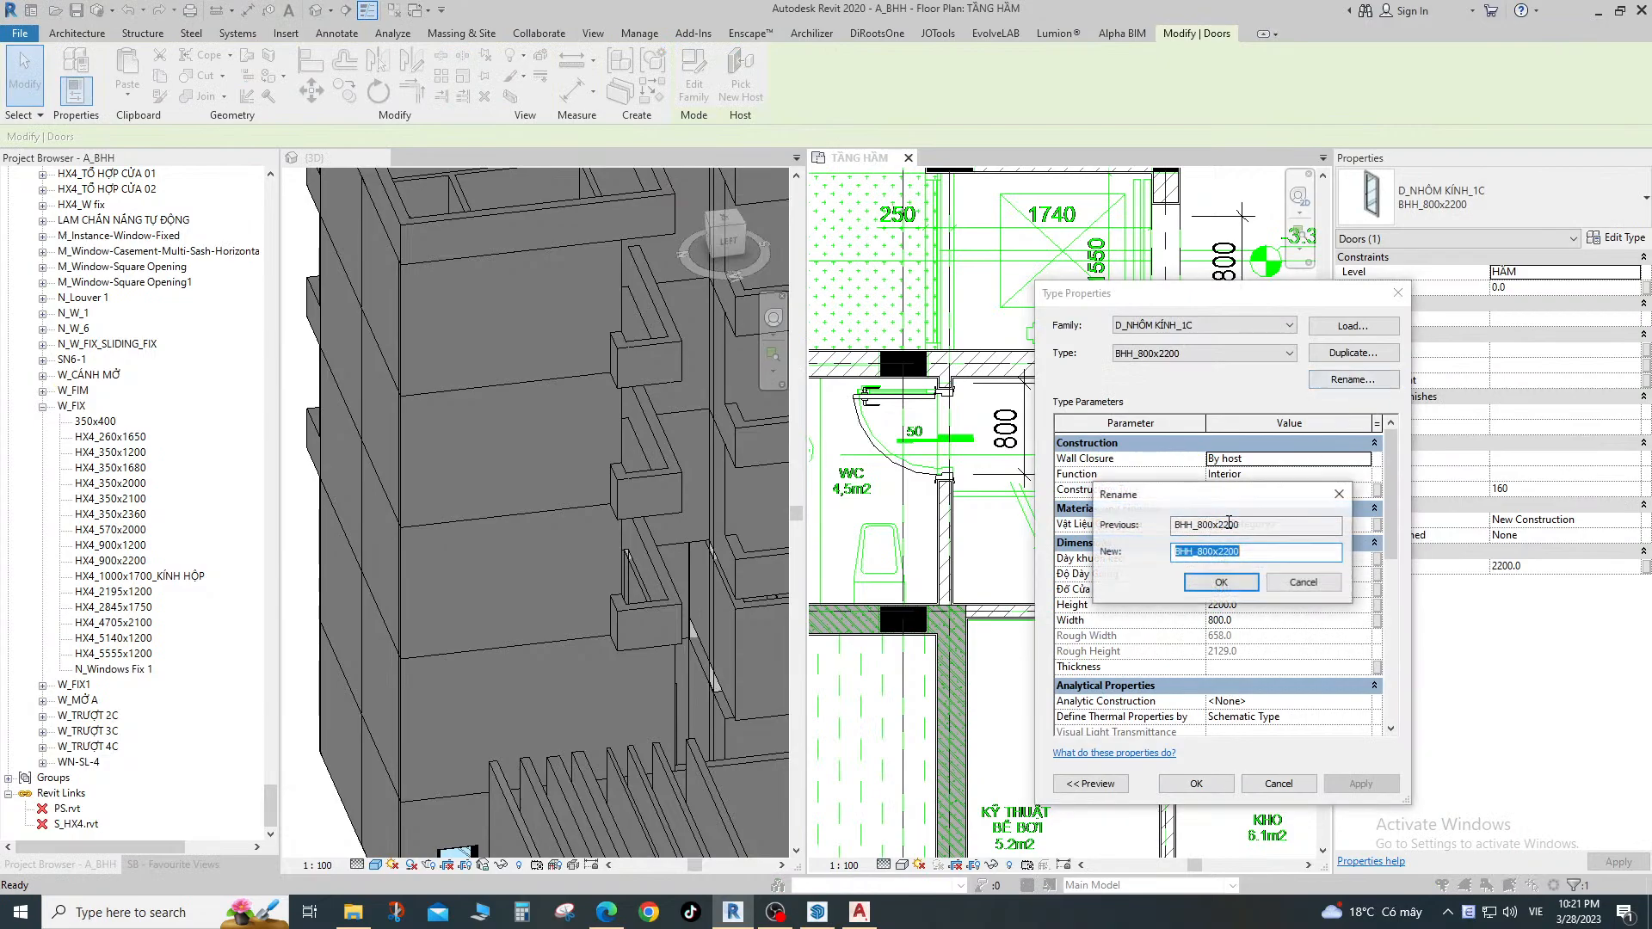
{"action": "key", "text": "End"}
{"action": "key", "text": "BackSpace"}
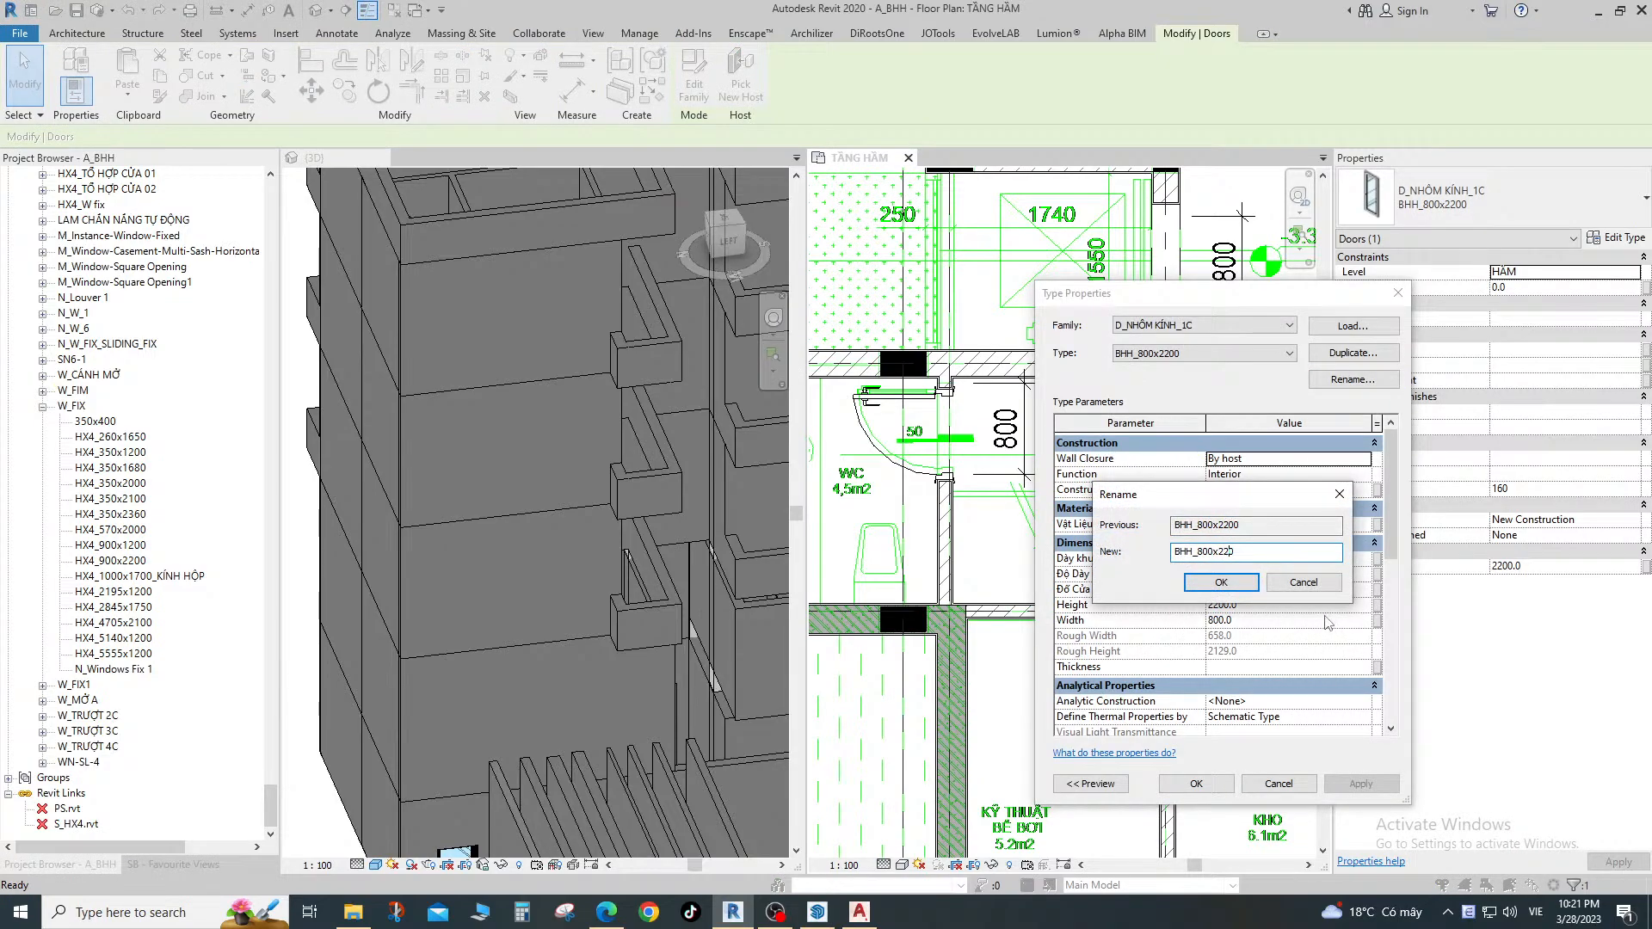
{"action": "type", "text": "50"}
{"action": "left_click", "coordinate": [1234, 584]}
Set the BHH_800x2250 door type's height to 2250.
{"action": "left_click", "coordinate": [1264, 606]}
{"action": "type", "text": "2"}
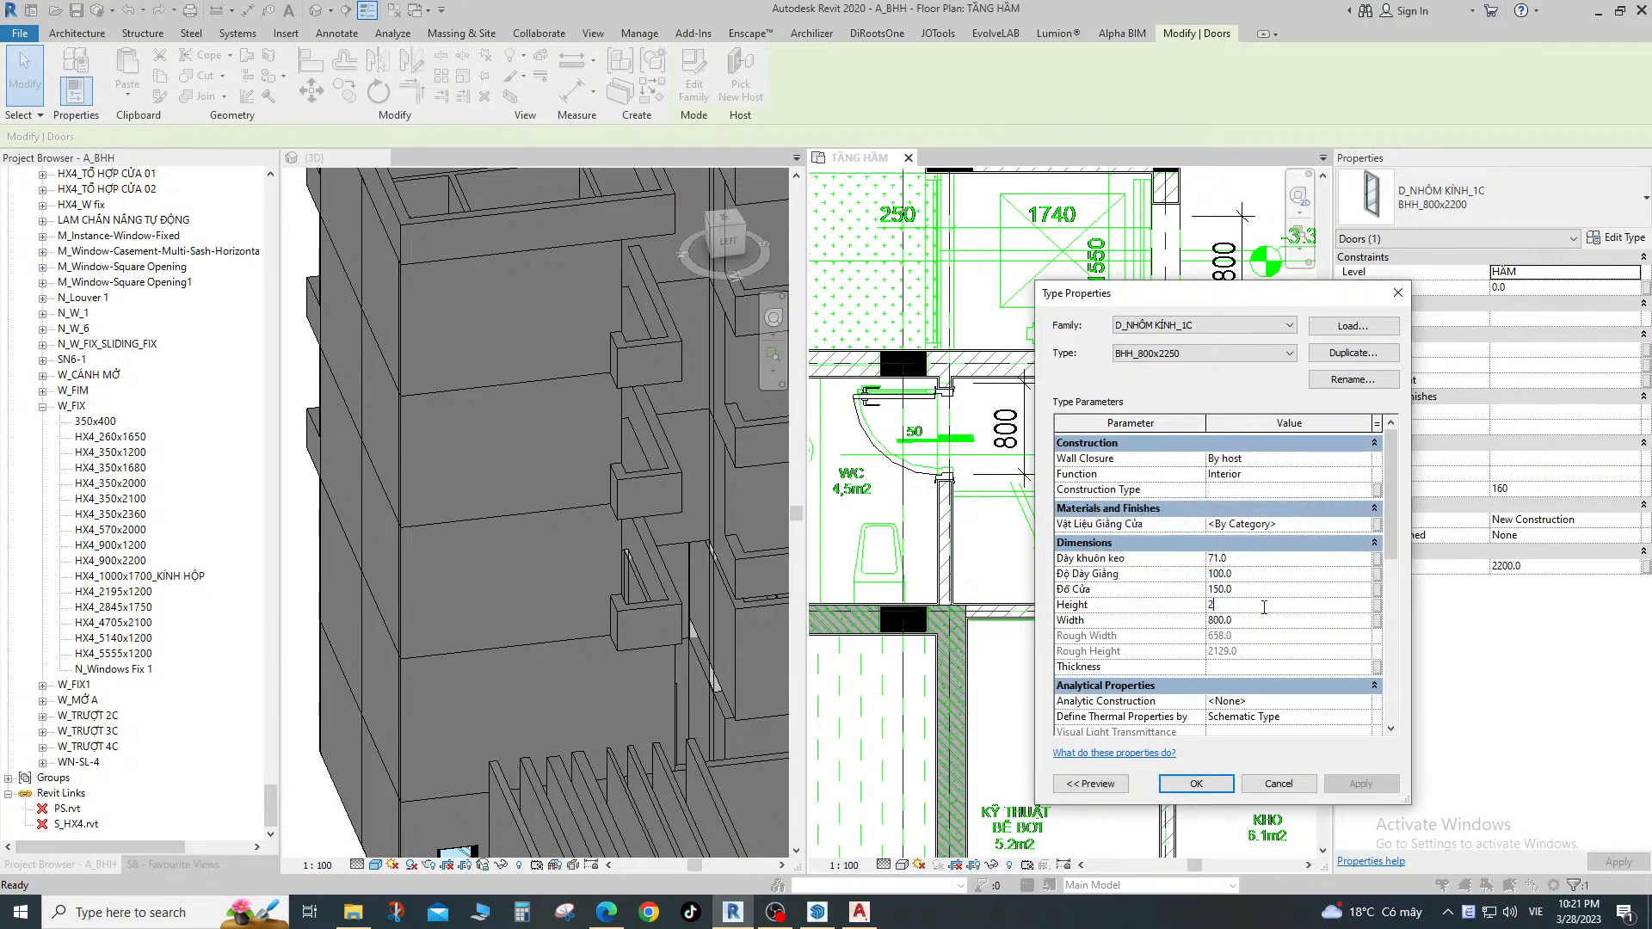
{"action": "type", "text": "250"}
{"action": "left_click", "coordinate": [1196, 785]}
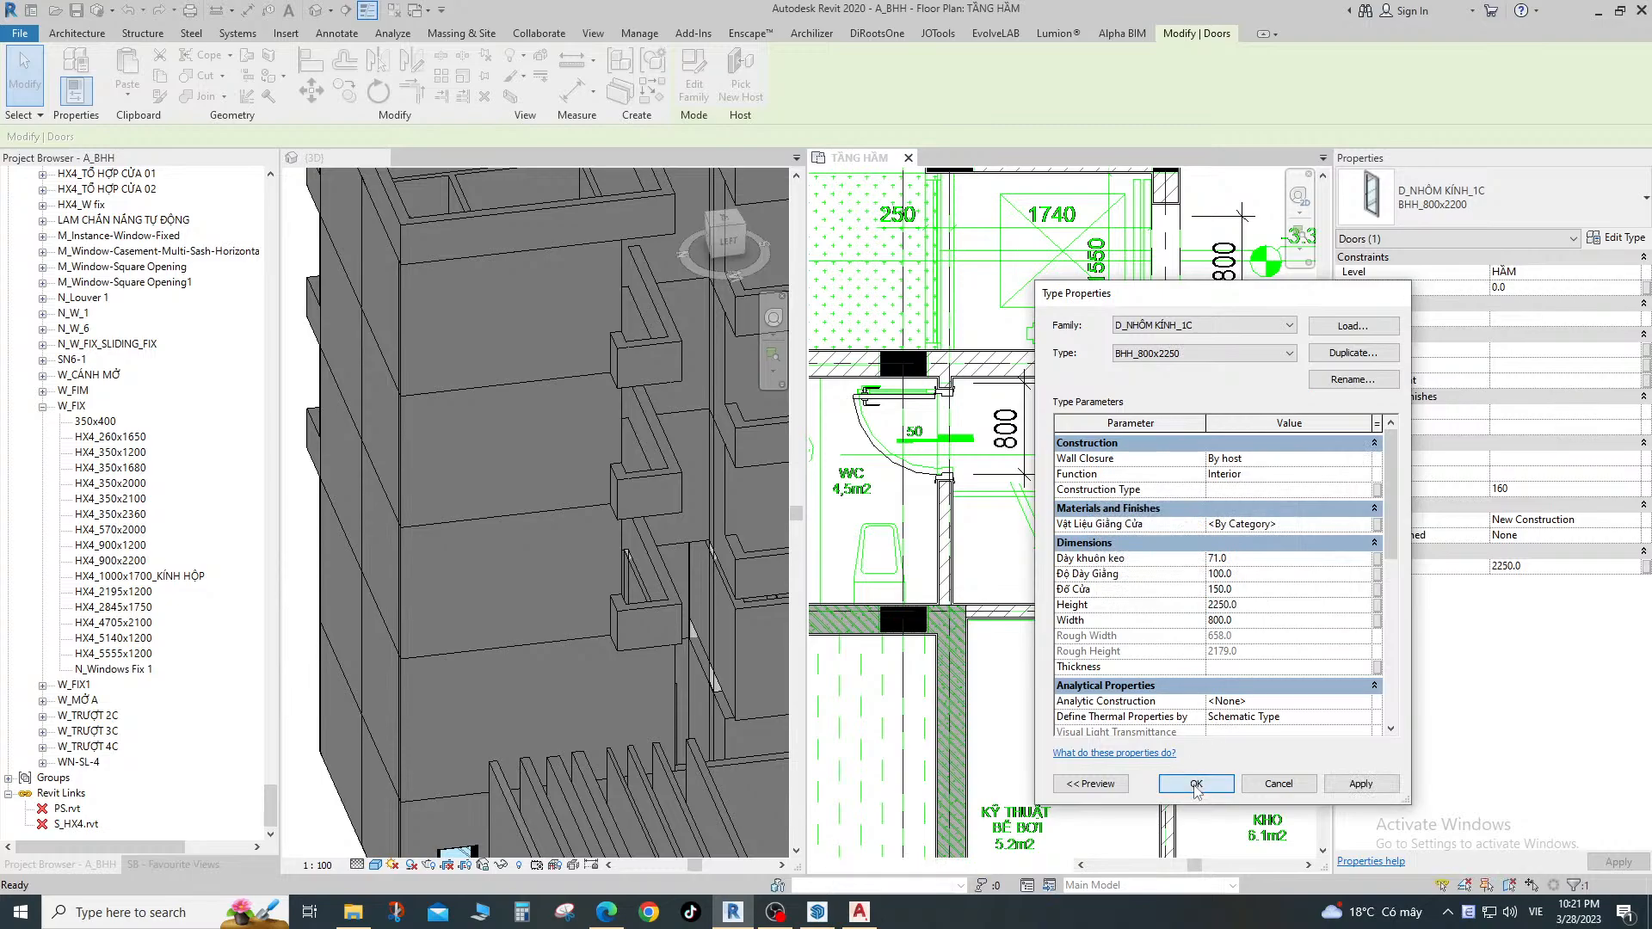
Check the type height of the door at the KHO room's upper wall.
{"action": "scroll", "coordinate": [1060, 527], "scroll_direction": "up", "scroll_amount": 5}
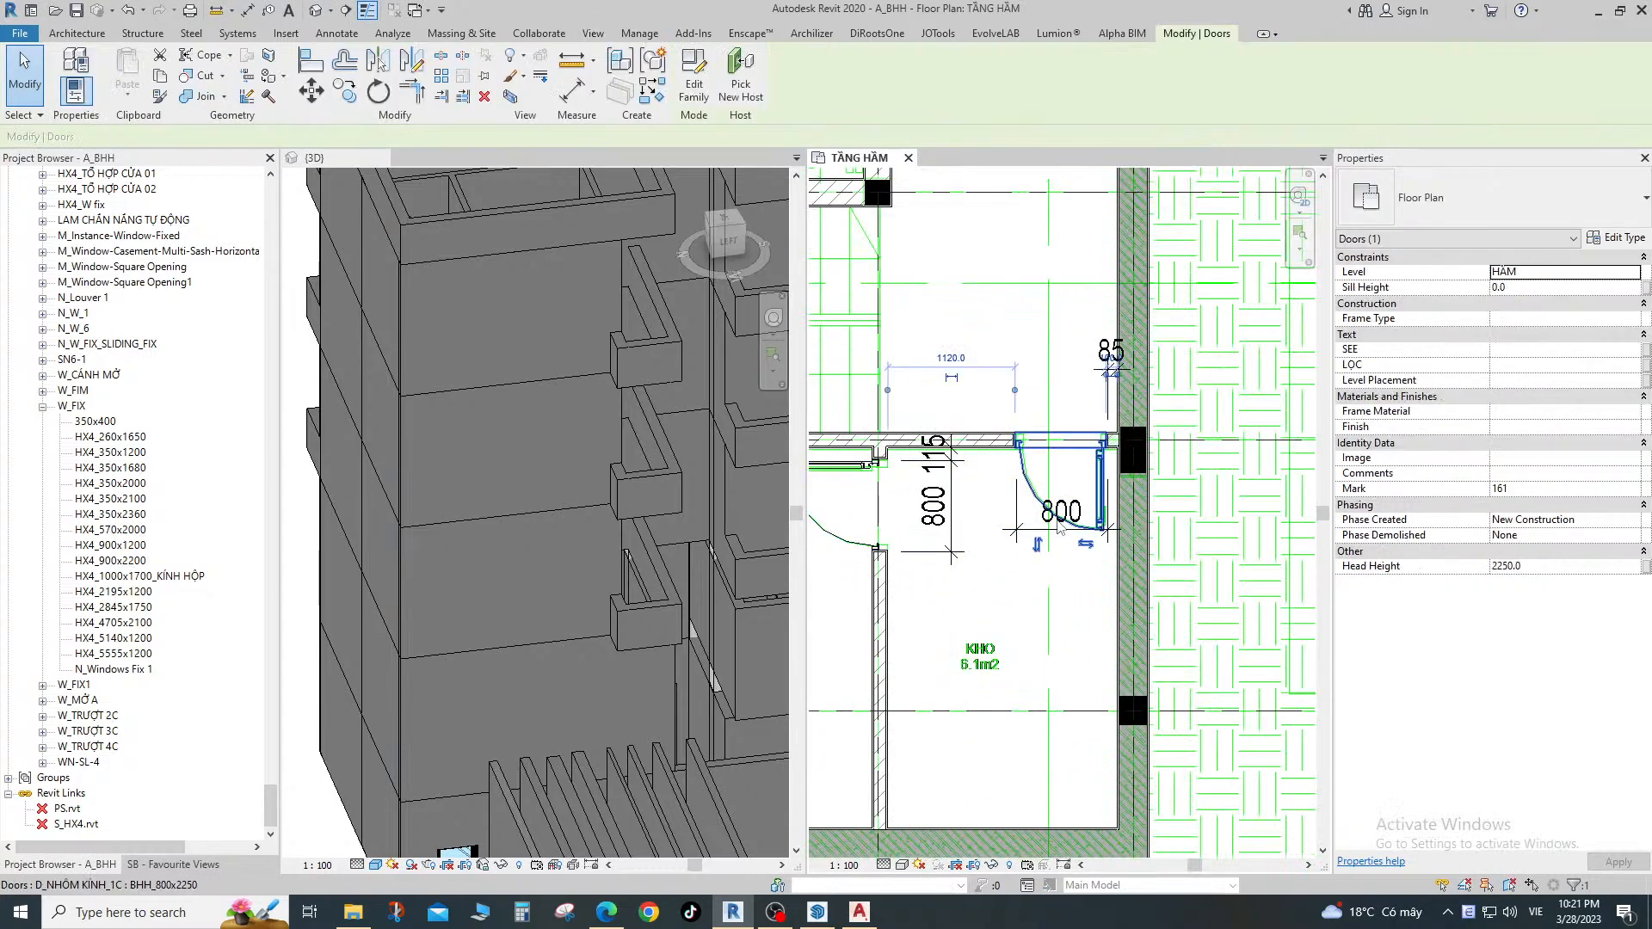
{"action": "left_click", "coordinate": [1617, 238]}
{"action": "left_click", "coordinate": [1284, 605]}
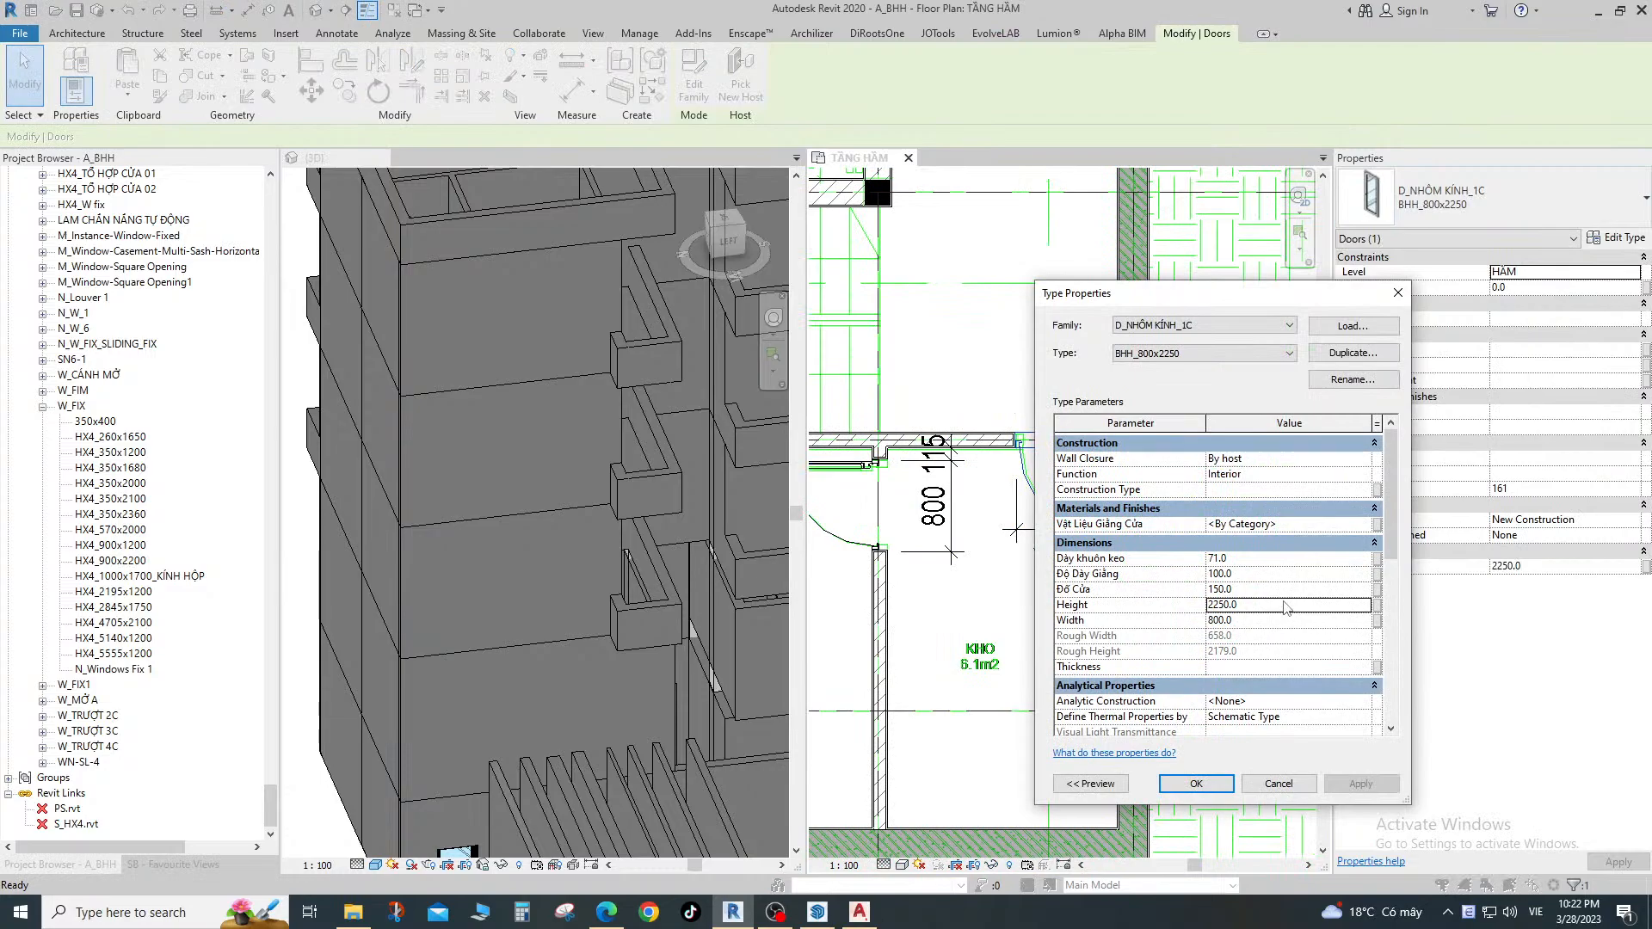
{"action": "left_click", "coordinate": [1209, 784]}
{"action": "scroll", "coordinate": [1138, 575], "scroll_direction": "down", "scroll_amount": 4}
{"action": "scroll", "coordinate": [886, 480], "scroll_direction": "up", "scroll_amount": 4}
{"action": "key", "text": "Escape"}
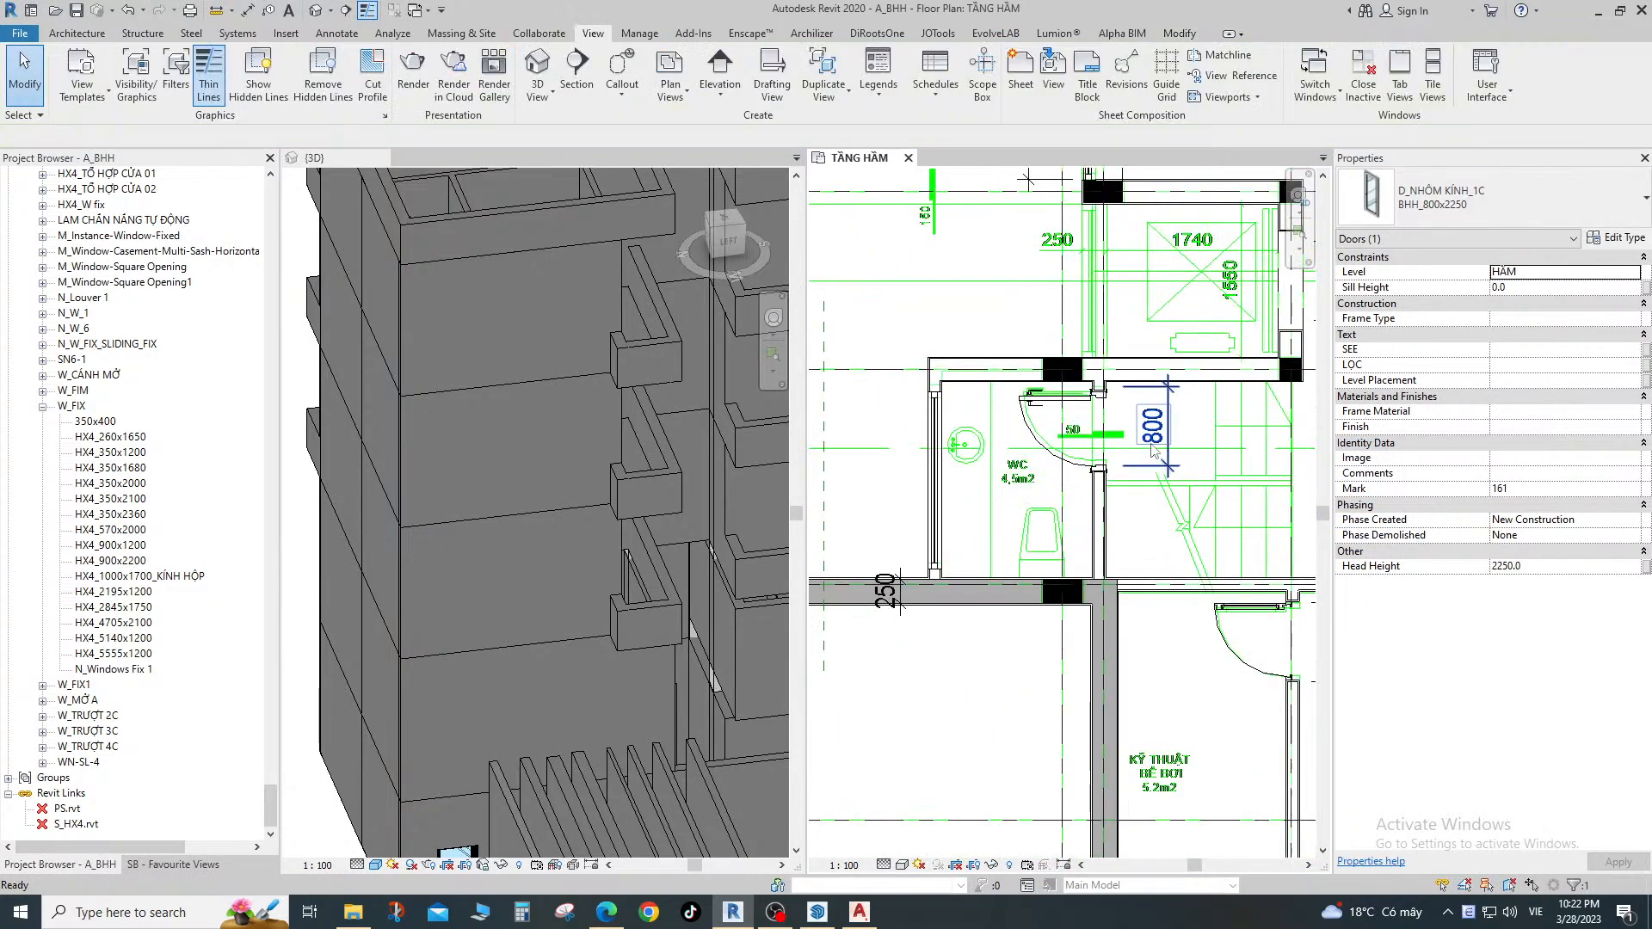
Set the Chieu cao parameter of the WC door's D_WC type to 2250.
{"action": "left_click", "coordinate": [1066, 456]}
{"action": "left_click", "coordinate": [1617, 237]}
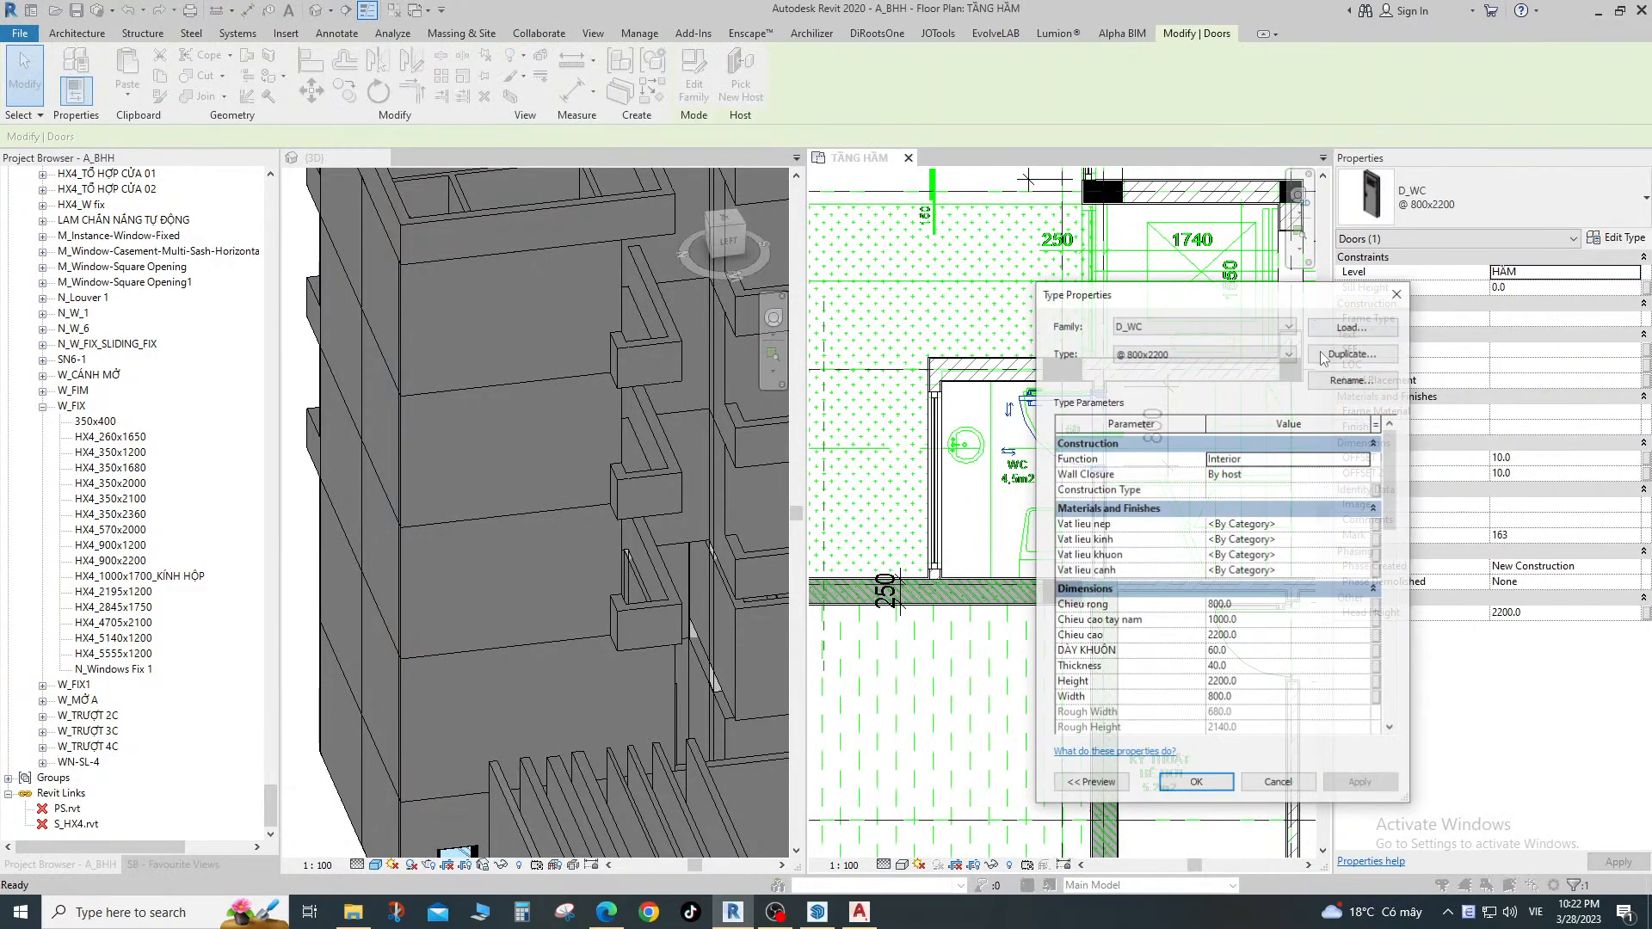
{"action": "left_click", "coordinate": [1252, 635]}
{"action": "type", "text": "2250"}
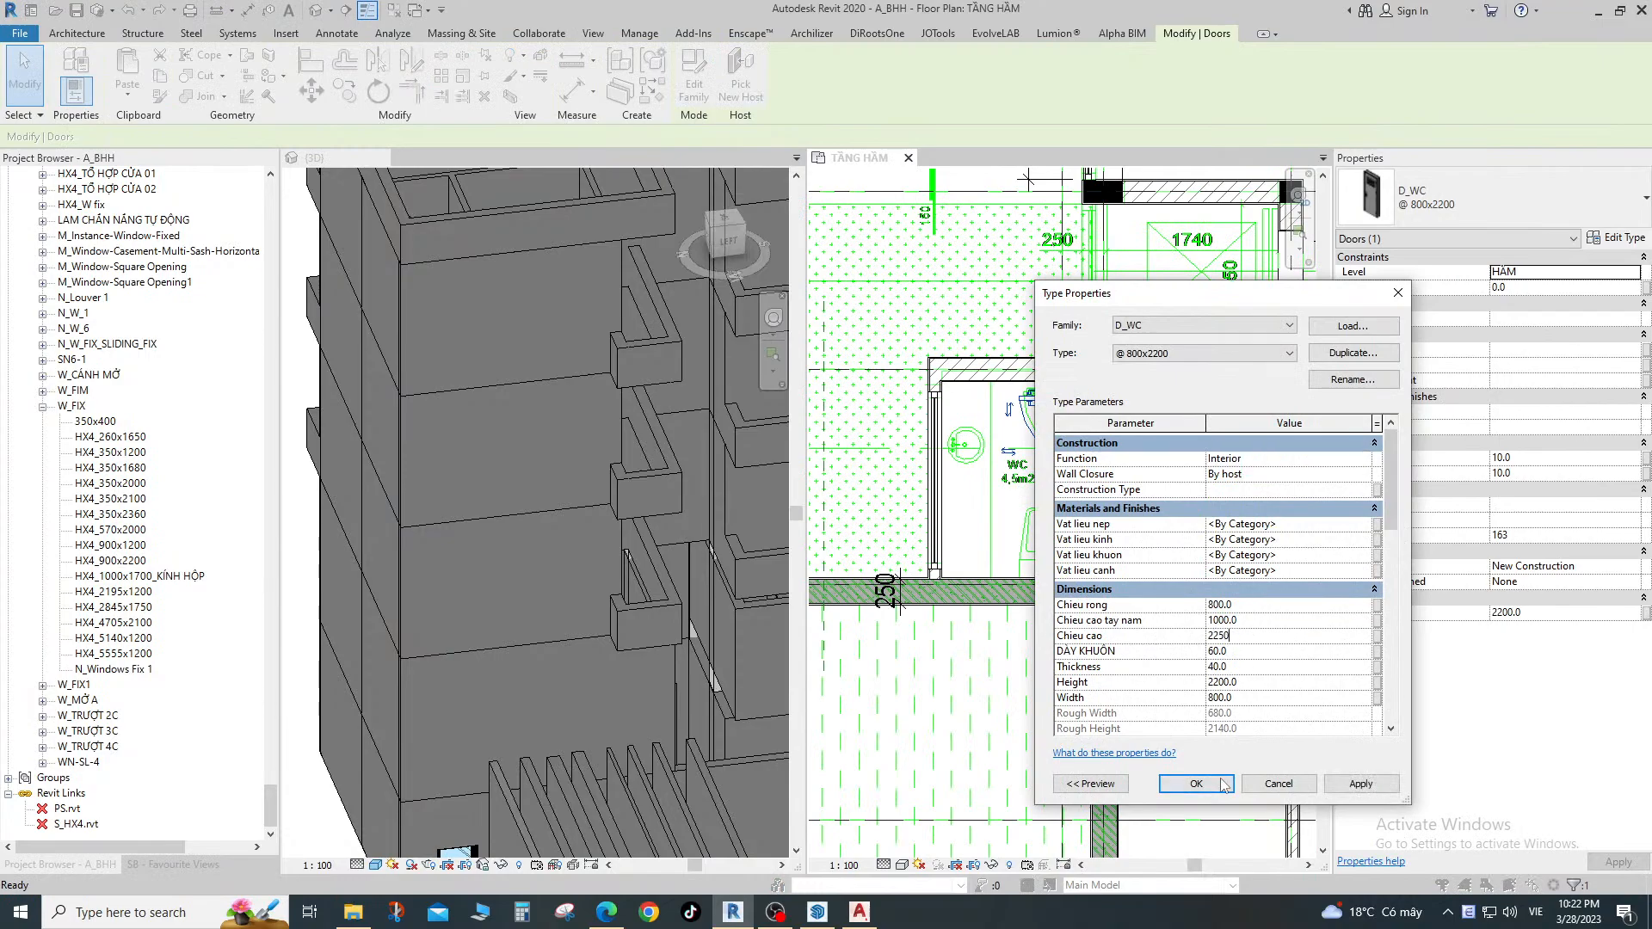
{"action": "left_click", "coordinate": [1223, 784]}
{"action": "scroll", "coordinate": [1058, 458], "scroll_direction": "up", "scroll_amount": 2}
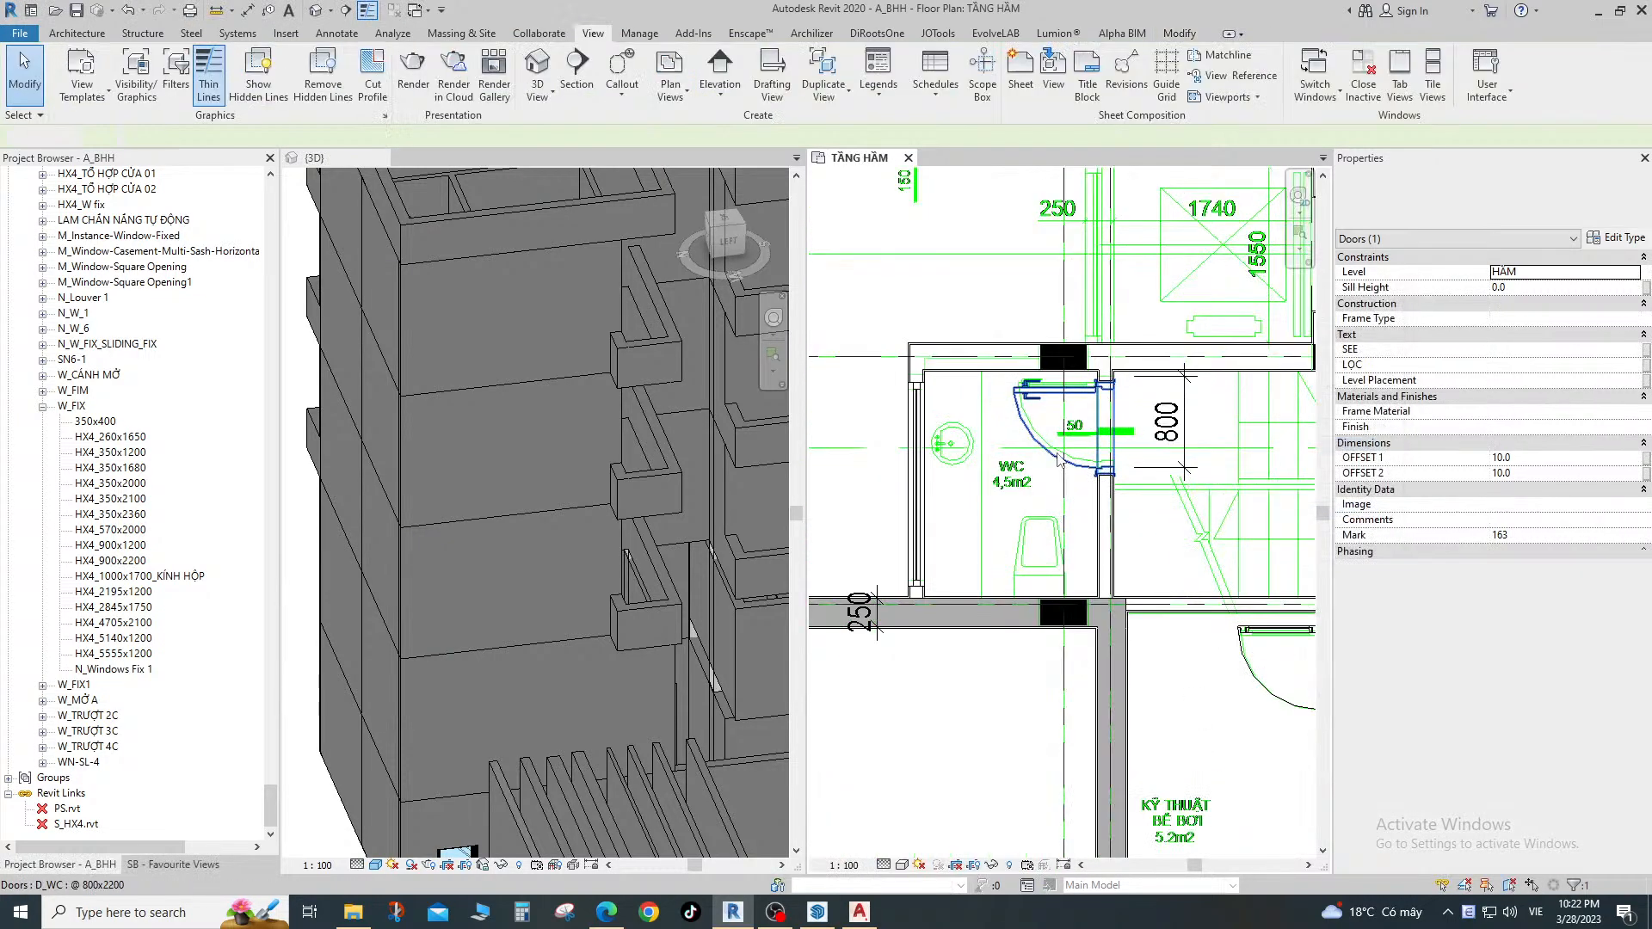
Examine the basement plan around the 2445 and 2540 storefront walls and the lift shaft.
{"action": "scroll", "coordinate": [1058, 459], "scroll_direction": "down", "scroll_amount": 6}
{"action": "middle_click_drag", "start_coordinate": [1058, 459], "coordinate": [1052, 637]}
{"action": "scroll", "coordinate": [1033, 489], "scroll_direction": "up", "scroll_amount": 4}
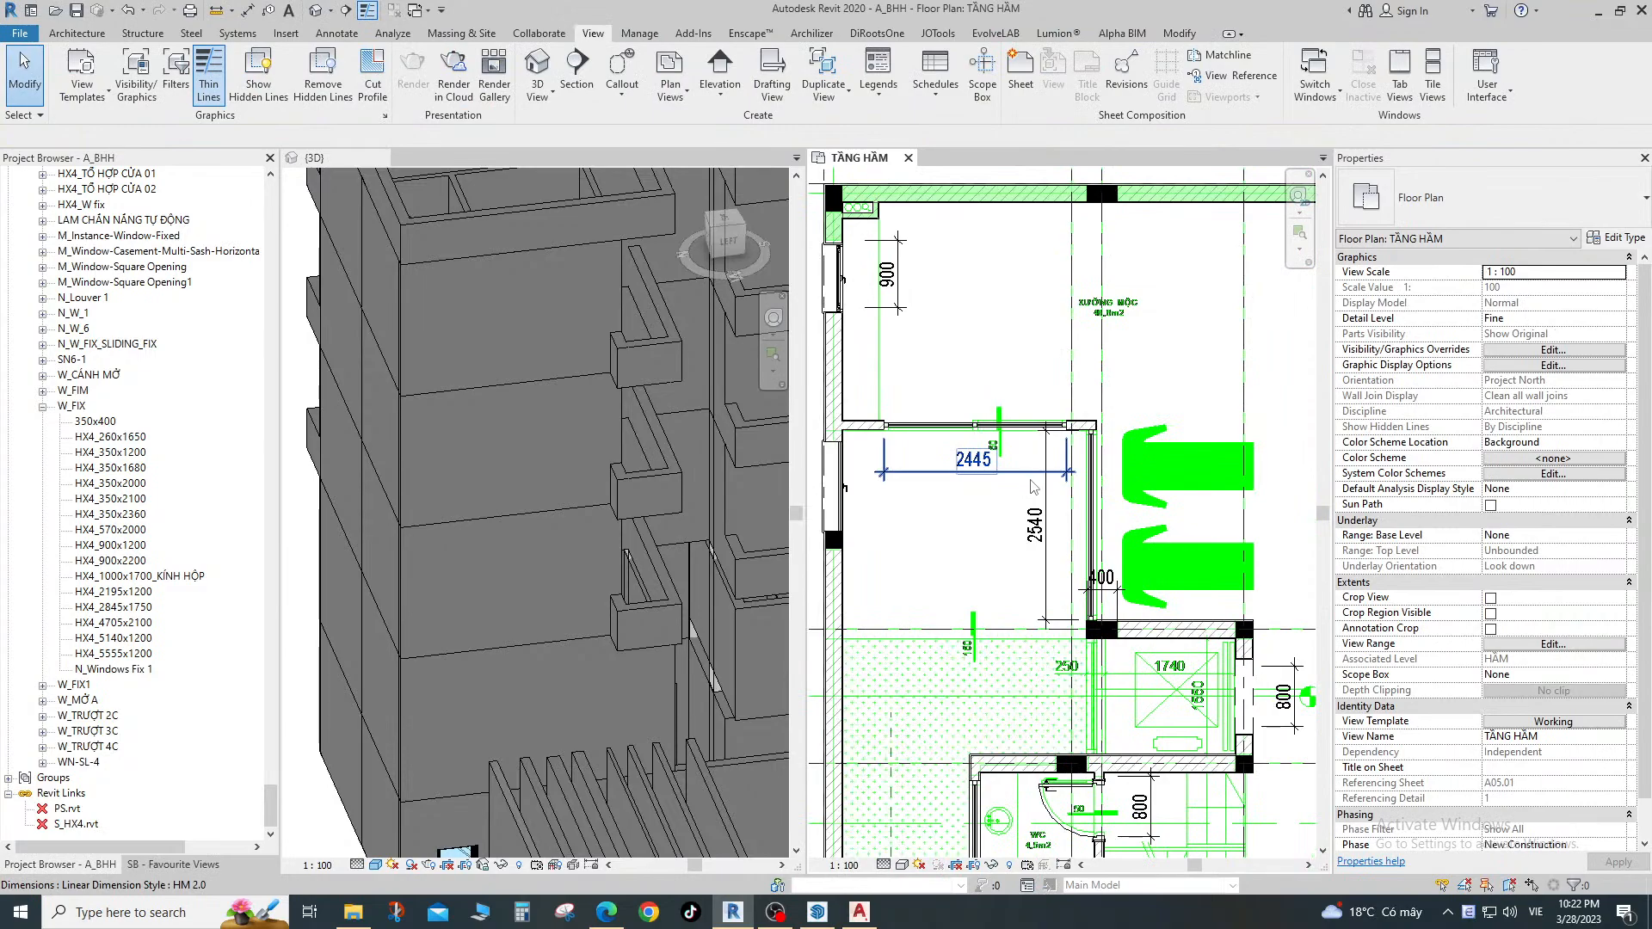
{"action": "scroll", "coordinate": [972, 525], "scroll_direction": "down", "scroll_amount": 3}
{"action": "middle_click_drag", "start_coordinate": [972, 525], "coordinate": [906, 348]}
{"action": "scroll", "coordinate": [1065, 461], "scroll_direction": "up", "scroll_amount": 3}
{"action": "middle_click_drag", "start_coordinate": [1088, 437], "coordinate": [1176, 475]}
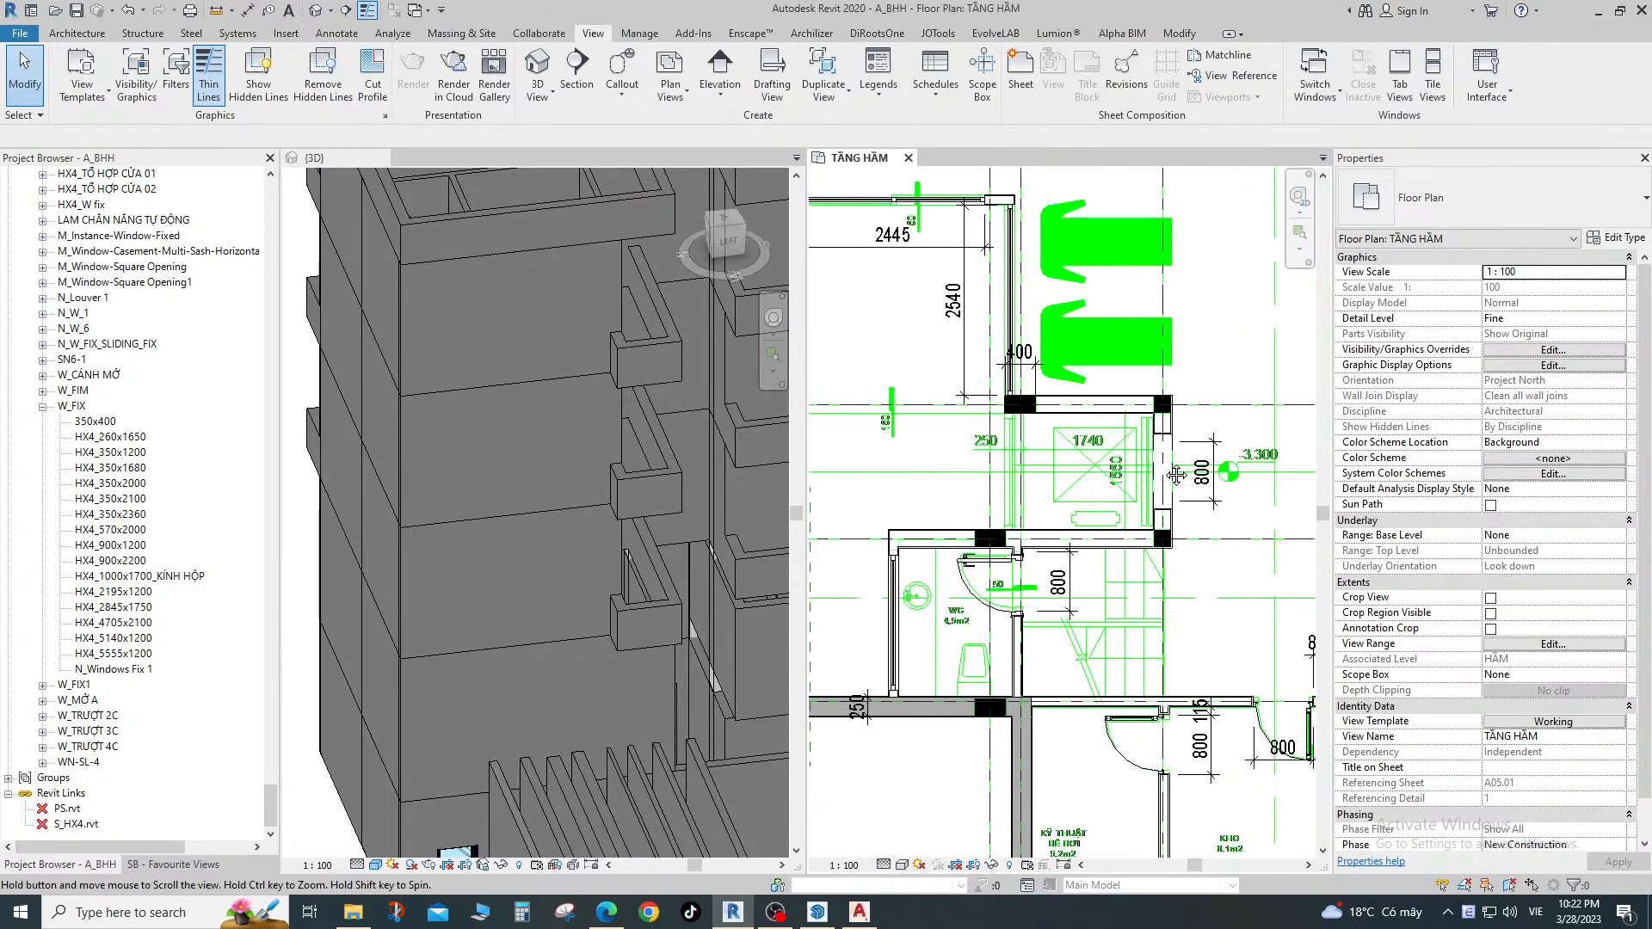
{"action": "scroll", "coordinate": [985, 445], "scroll_direction": "up", "scroll_amount": 3}
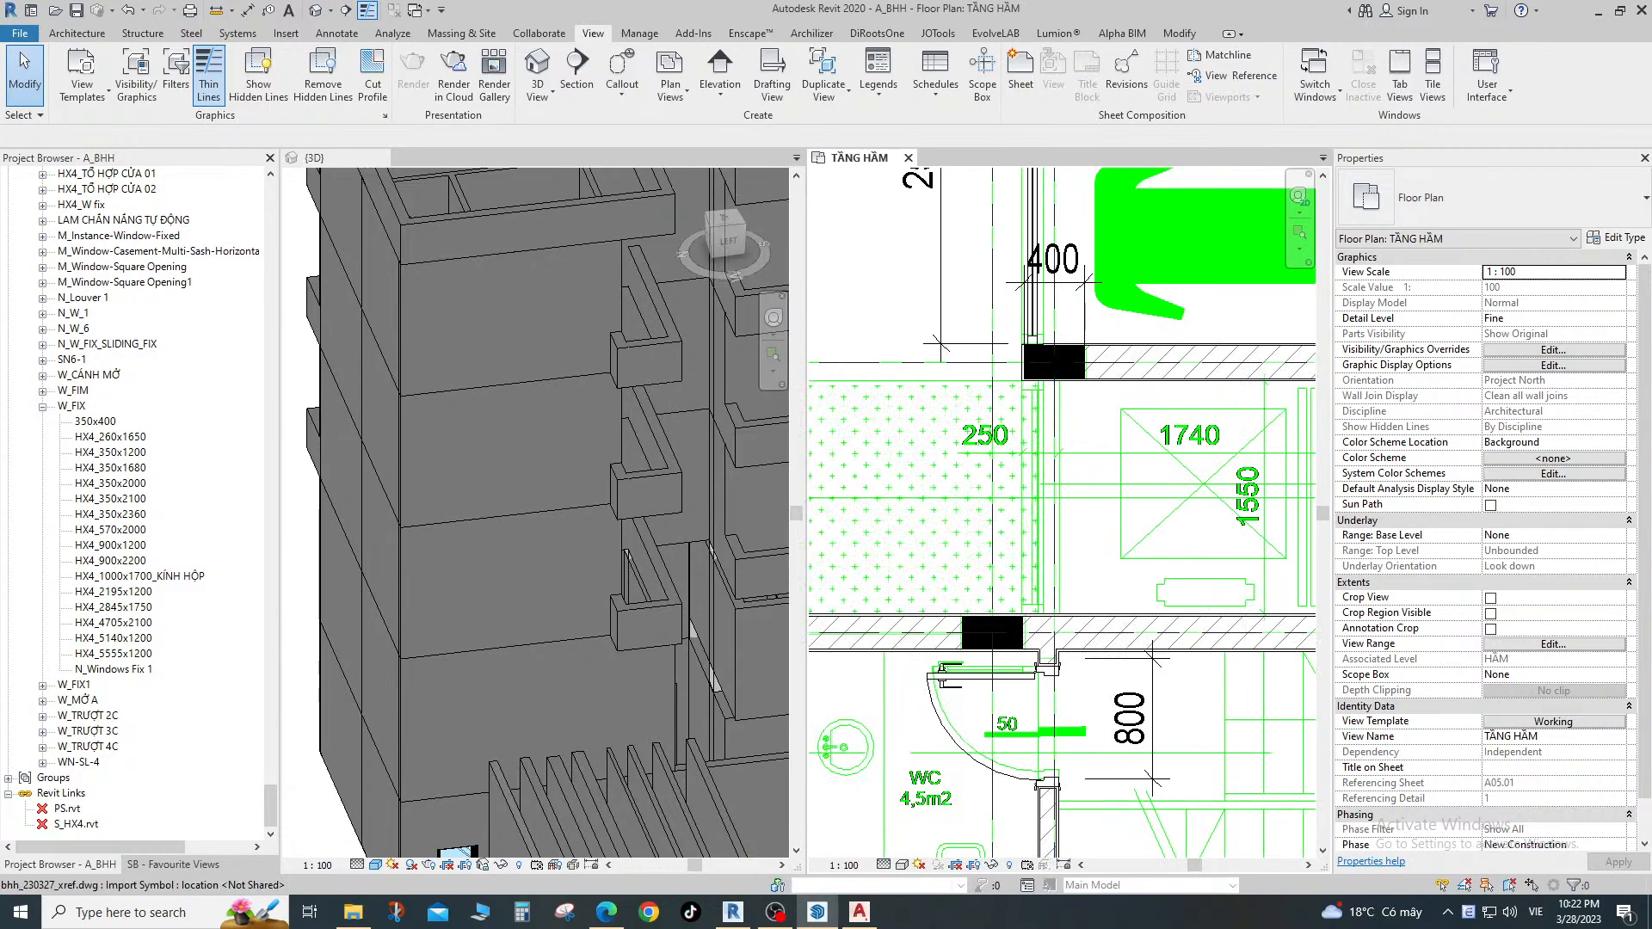
Switch the keyboard input to English and draw a 2450 mm high @ Storefront curtain wall along the lift shaft's left side, between the two horizontal walls.
{"action": "key", "text": "alt+shift"}
{"action": "scroll", "coordinate": [1043, 326], "scroll_direction": "up", "scroll_amount": 2}
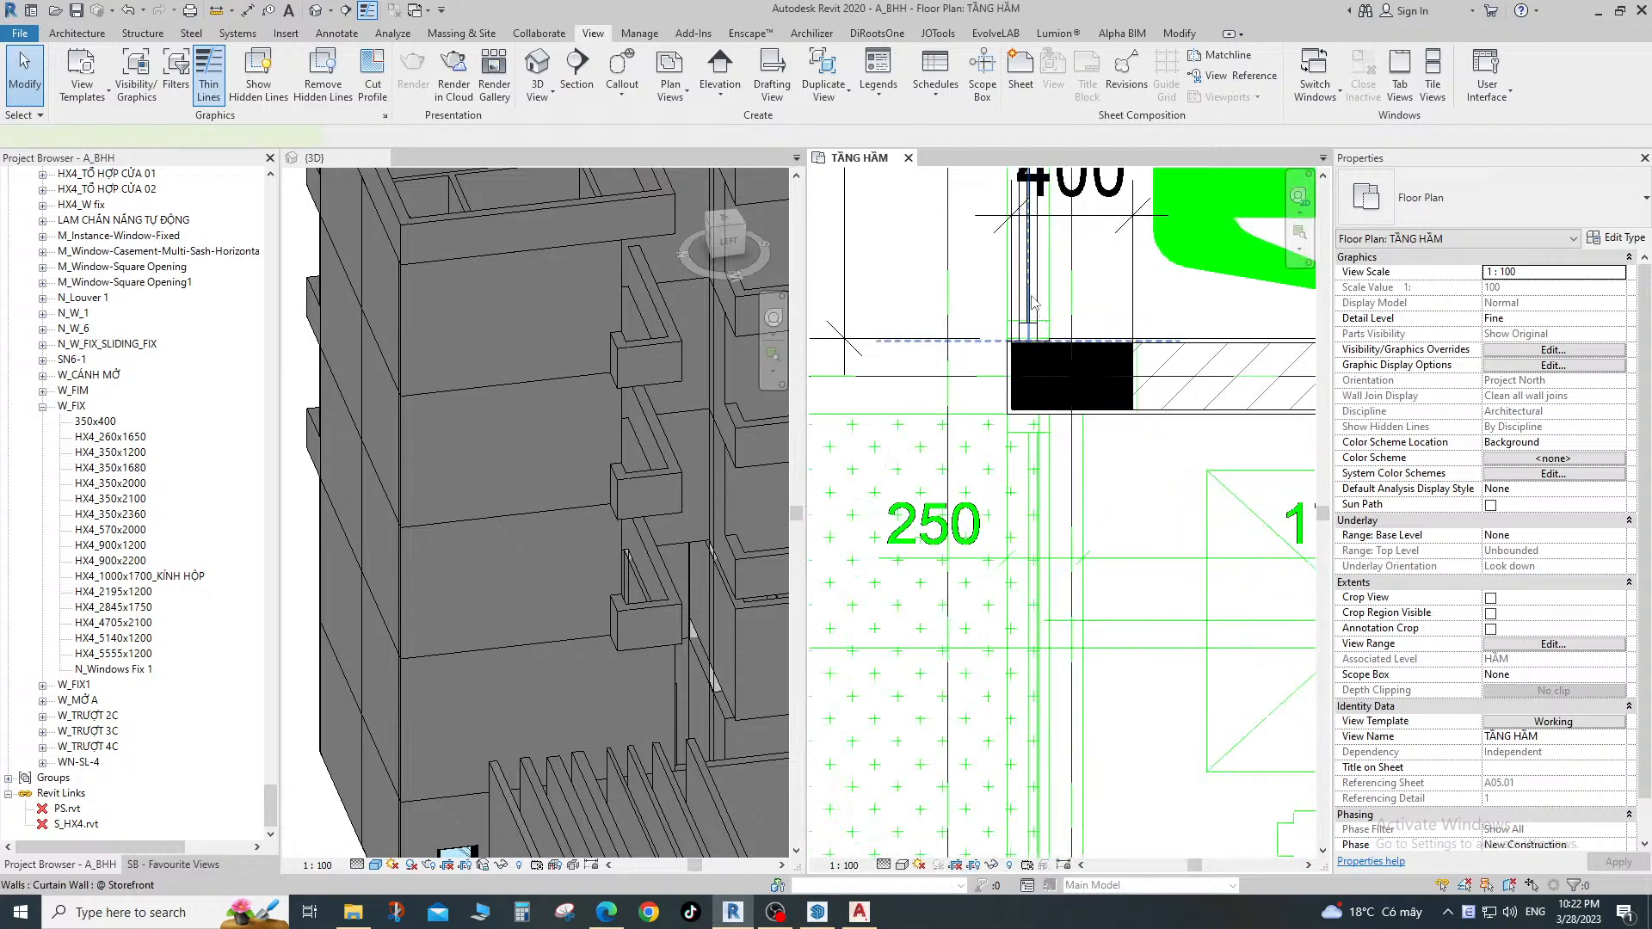
{"action": "key", "text": "w"}
{"action": "key", "text": "a"}
{"action": "scroll", "coordinate": [1018, 399], "scroll_direction": "up", "scroll_amount": 2}
{"action": "left_click", "coordinate": [1028, 385]}
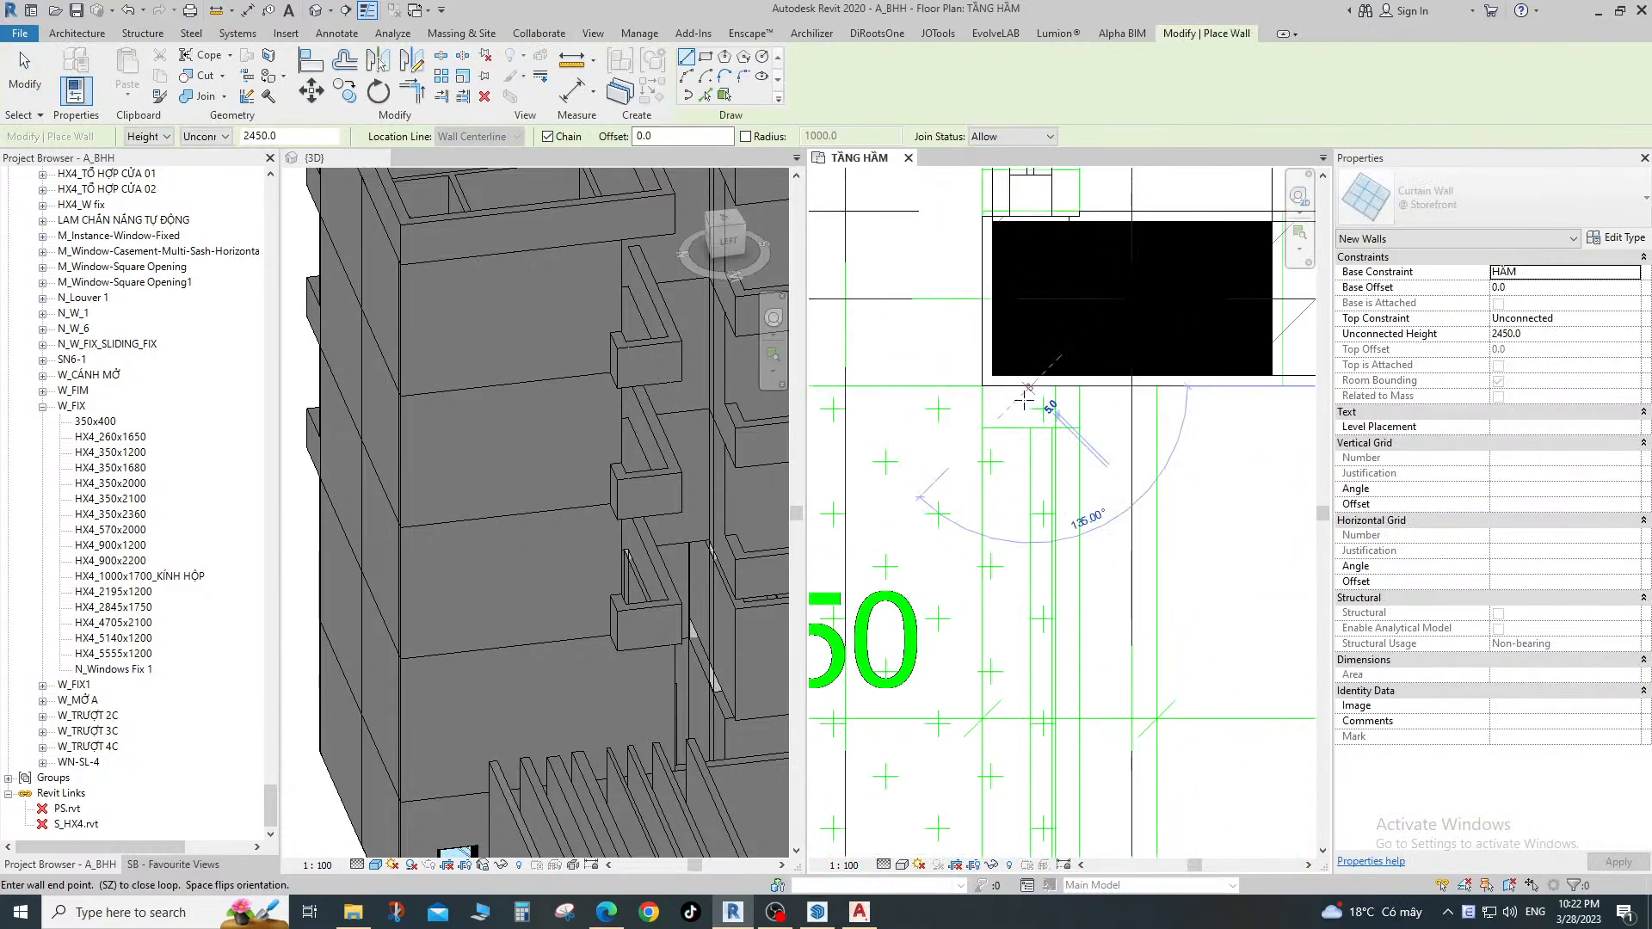
{"action": "scroll", "coordinate": [1023, 484], "scroll_direction": "down", "scroll_amount": 3}
{"action": "middle_click_drag", "start_coordinate": [1033, 585], "coordinate": [996, 595]}
{"action": "left_click", "coordinate": [1037, 520]}
{"action": "key", "text": "Escape"}
{"action": "key", "text": "Escape"}
Disallow the wall join at the lower end of the lift shaft's new @ Storefront curtain wall.
{"action": "middle_click_drag", "start_coordinate": [972, 817], "coordinate": [1021, 461]}
{"action": "scroll", "coordinate": [1021, 464], "scroll_direction": "up", "scroll_amount": 2}
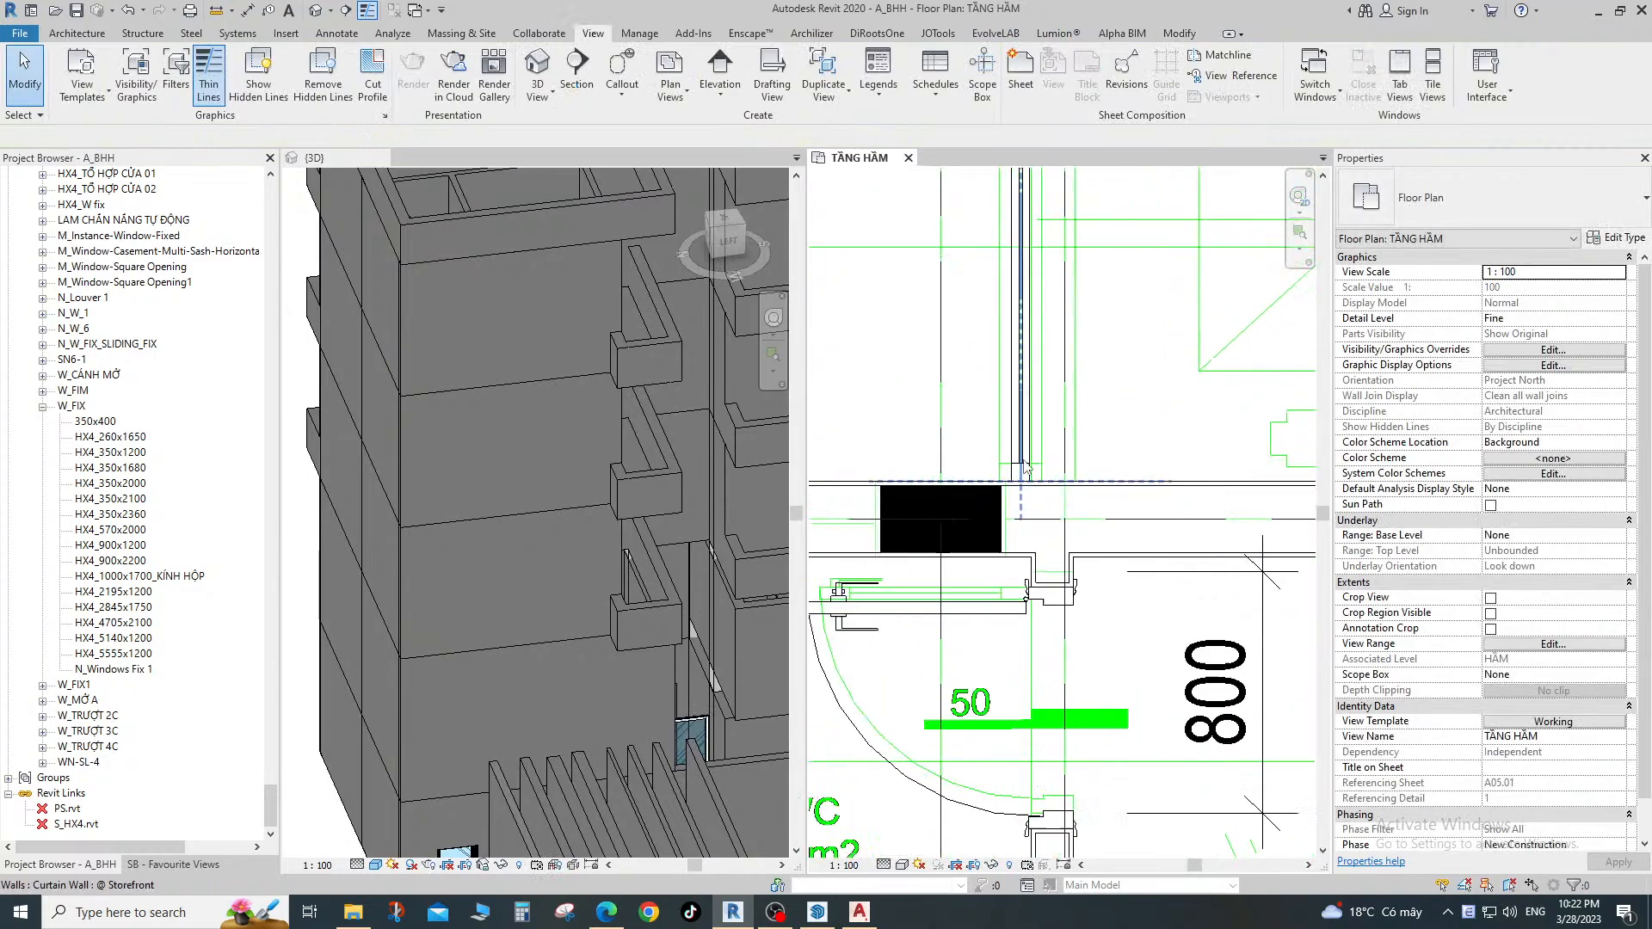
{"action": "left_click", "coordinate": [1016, 497]}
{"action": "right_click", "coordinate": [1017, 499]}
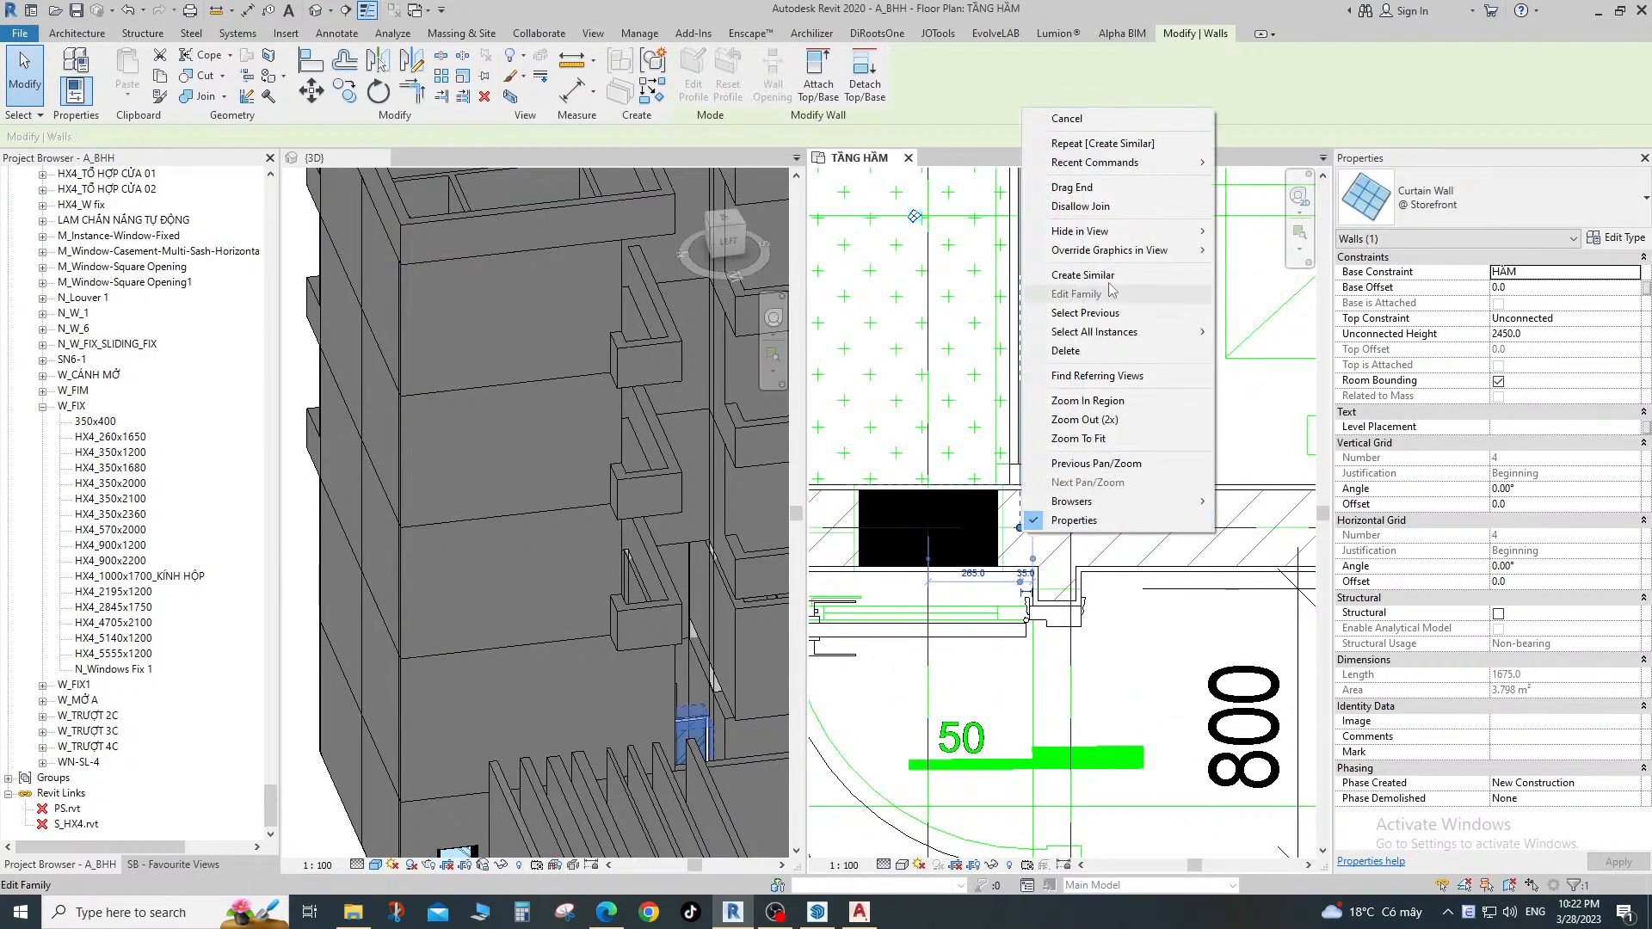
{"action": "scroll", "coordinate": [1039, 516], "scroll_direction": "up", "scroll_amount": 2}
{"action": "key", "text": "Escape"}
{"action": "left_click", "coordinate": [1005, 458]}
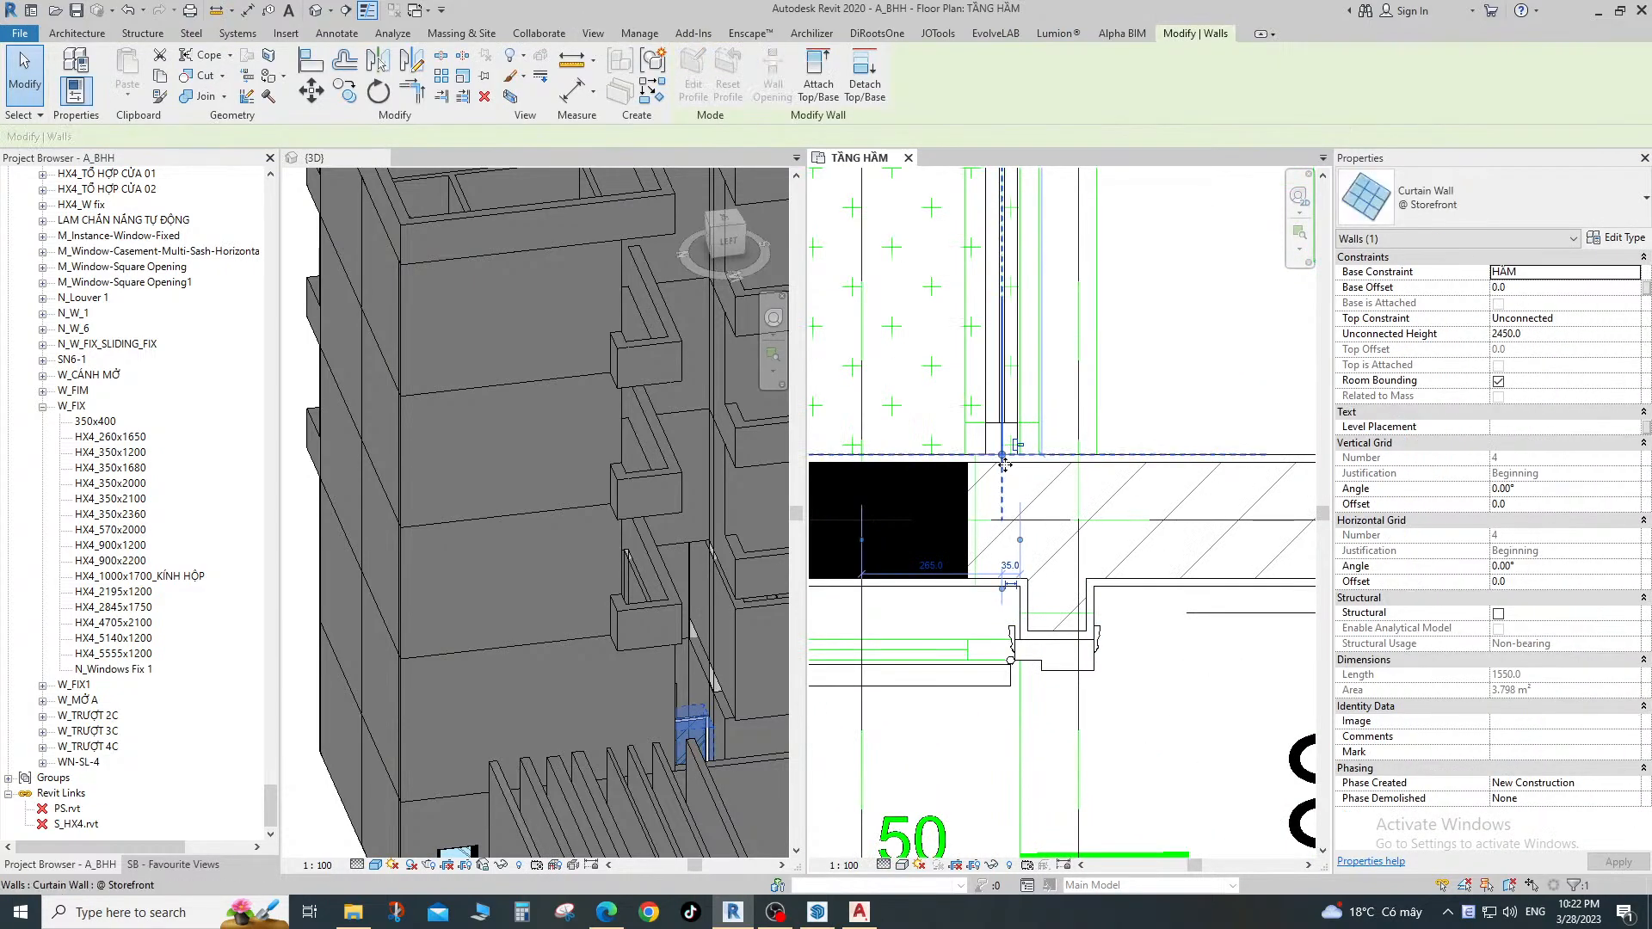
Disallow the wall join at the upper end of the lift shaft's curtain wall, next to the column.
{"action": "scroll", "coordinate": [1012, 464], "scroll_direction": "down", "scroll_amount": 4}
{"action": "middle_click_drag", "start_coordinate": [1023, 258], "coordinate": [1036, 471]}
{"action": "scroll", "coordinate": [1036, 471], "scroll_direction": "up", "scroll_amount": 2}
{"action": "key", "text": "Escape"}
{"action": "left_click", "coordinate": [993, 558]}
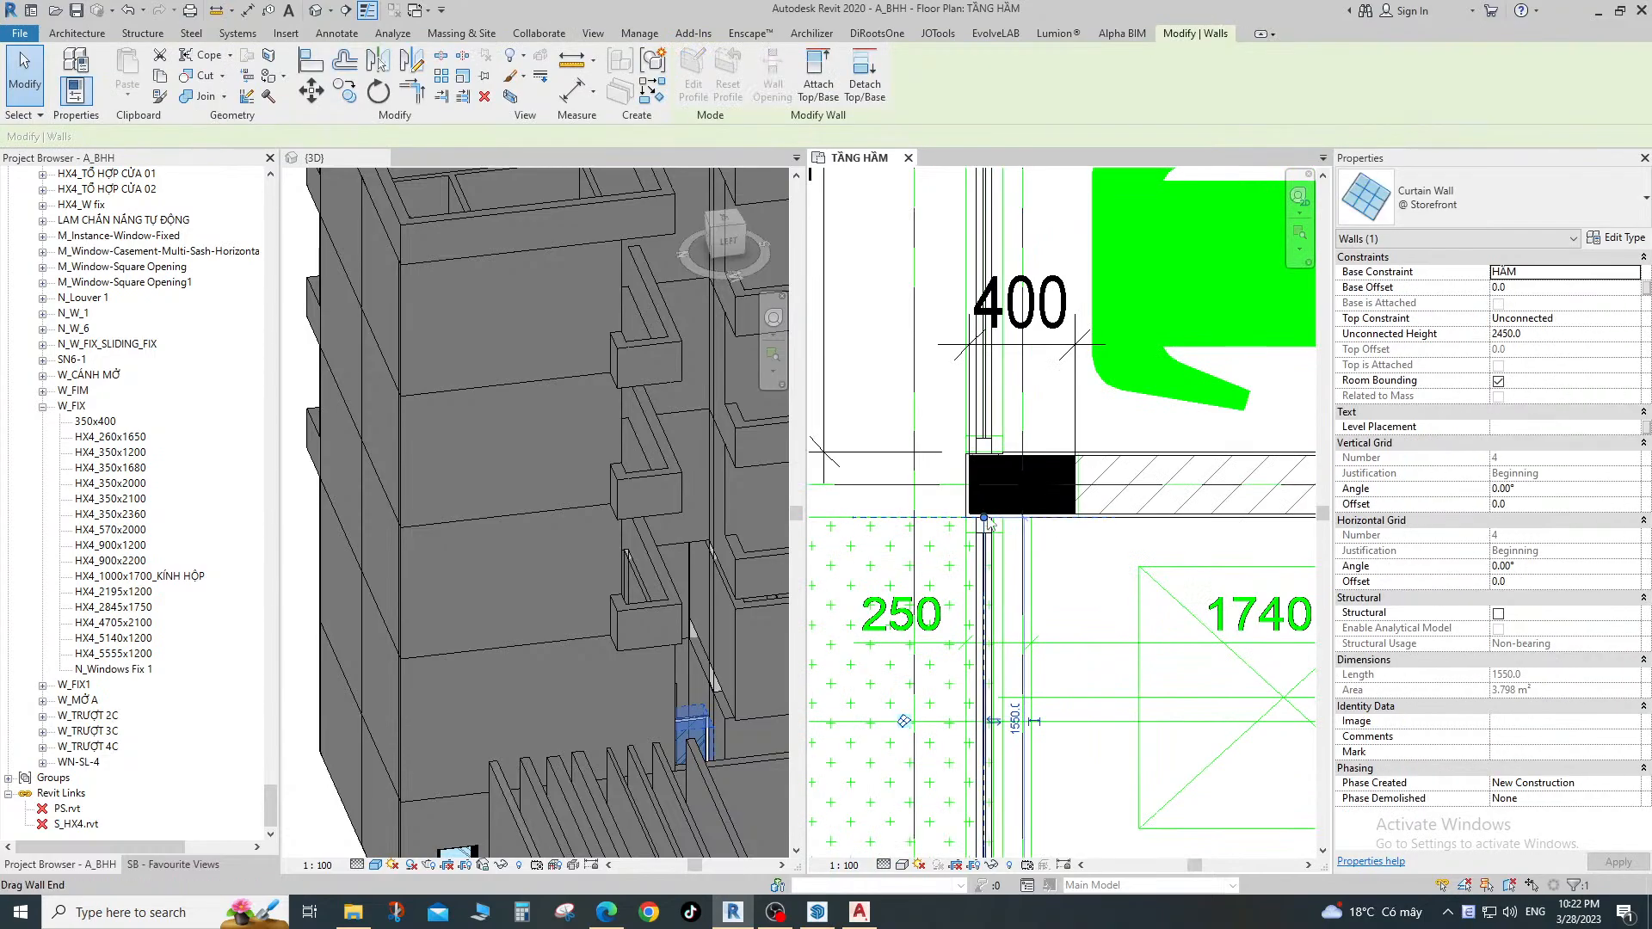
{"action": "right_click", "coordinate": [986, 517]}
{"action": "left_click", "coordinate": [1031, 191]}
{"action": "key", "text": "Escape"}
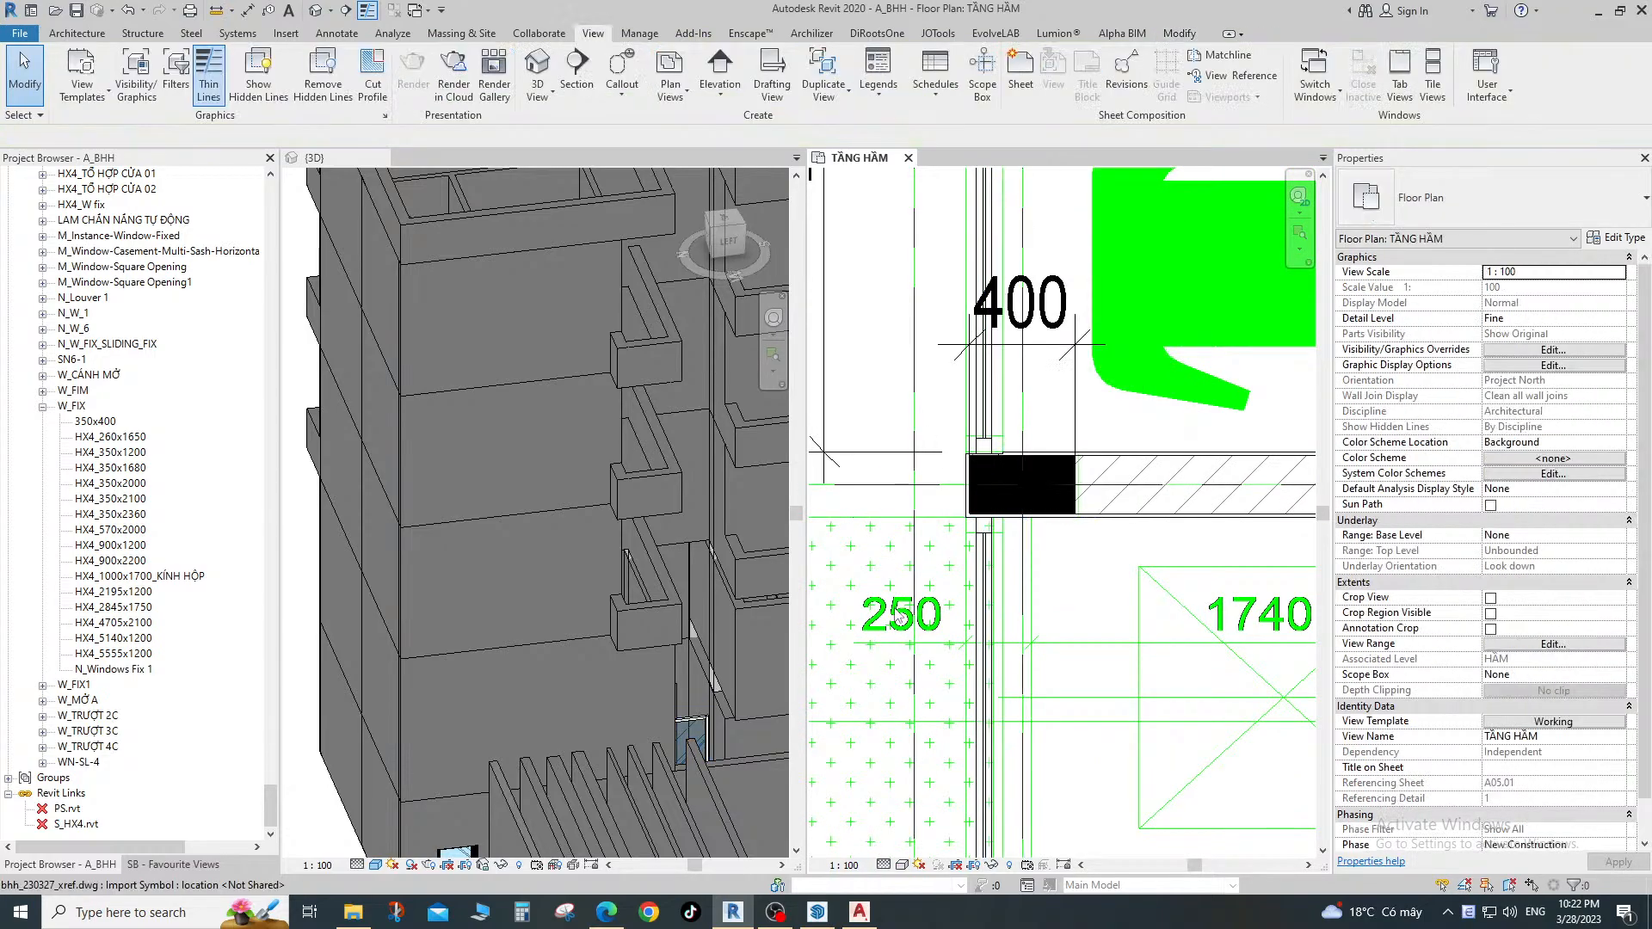
Align the lower end of the curtain wall beside the 2540 dimension with the upper face of the lift shaft wall.
{"action": "scroll", "coordinate": [832, 609], "scroll_direction": "down", "scroll_amount": 1}
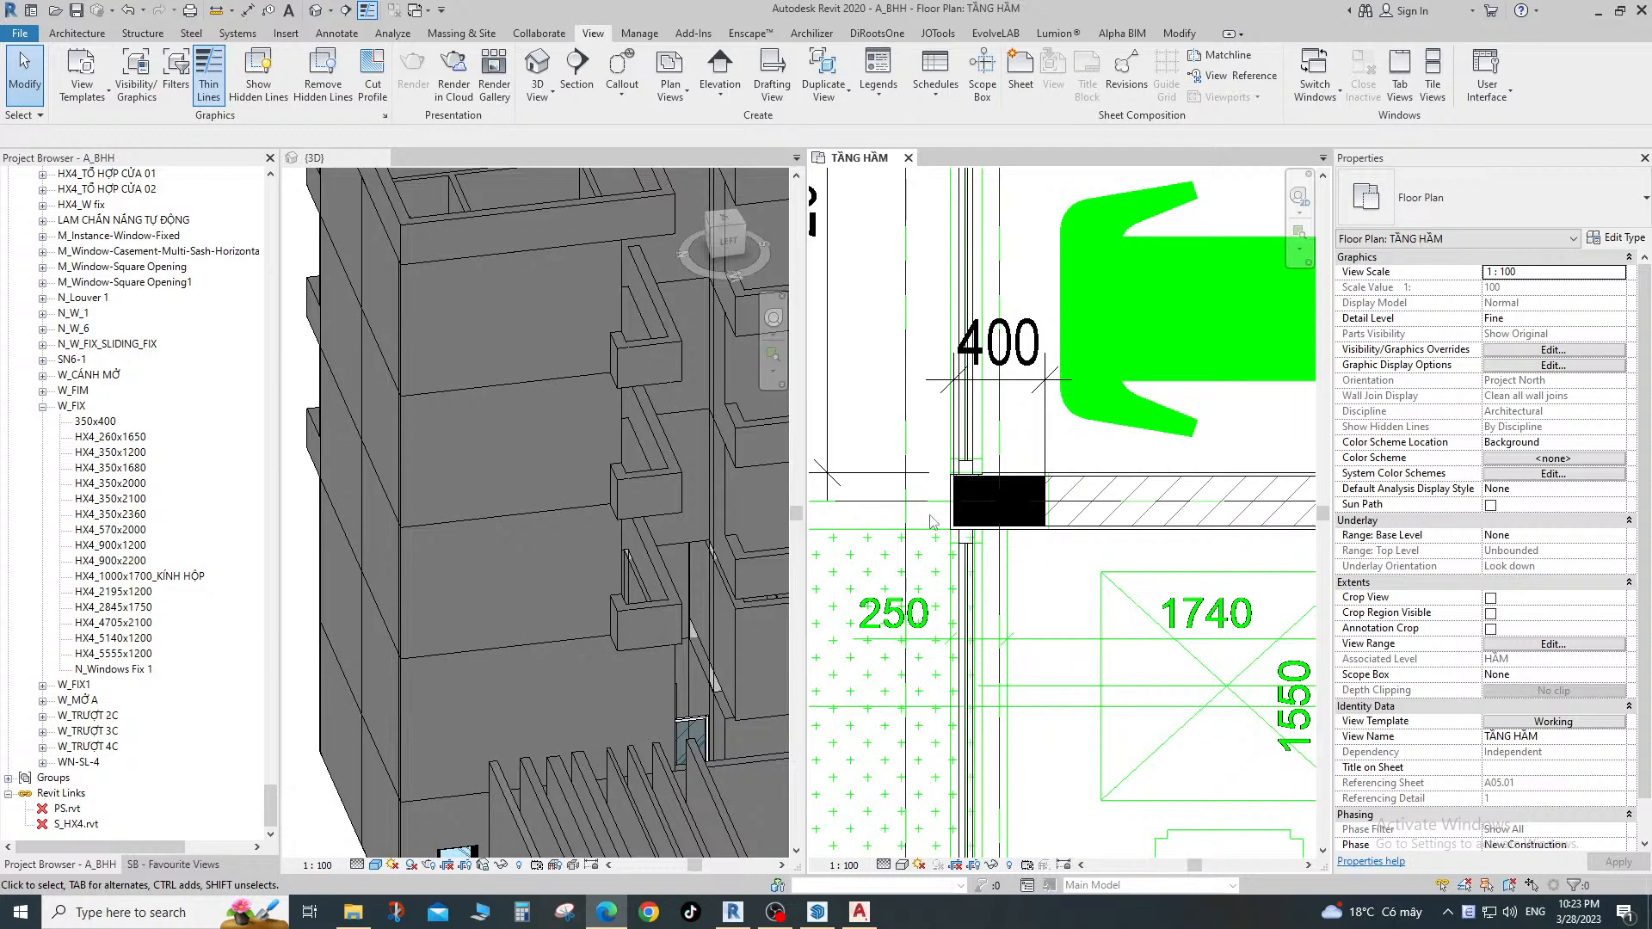
{"action": "scroll", "coordinate": [934, 523], "scroll_direction": "up", "scroll_amount": 5}
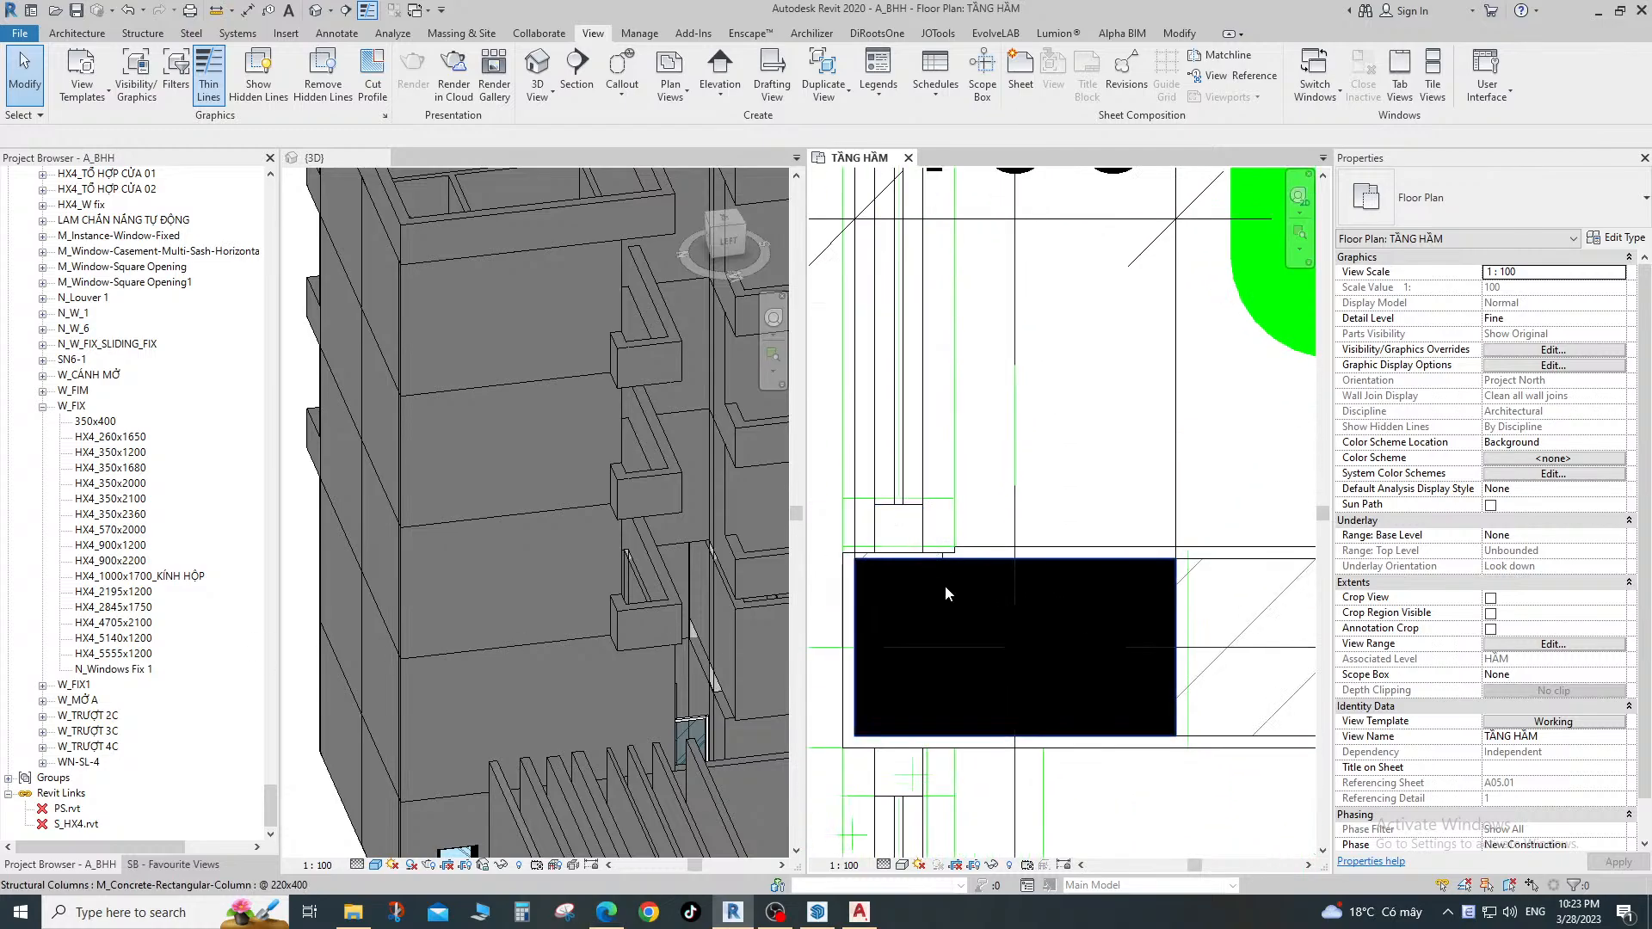
{"action": "key", "text": "a"}
{"action": "key", "text": "l"}
{"action": "left_click", "coordinate": [901, 553]}
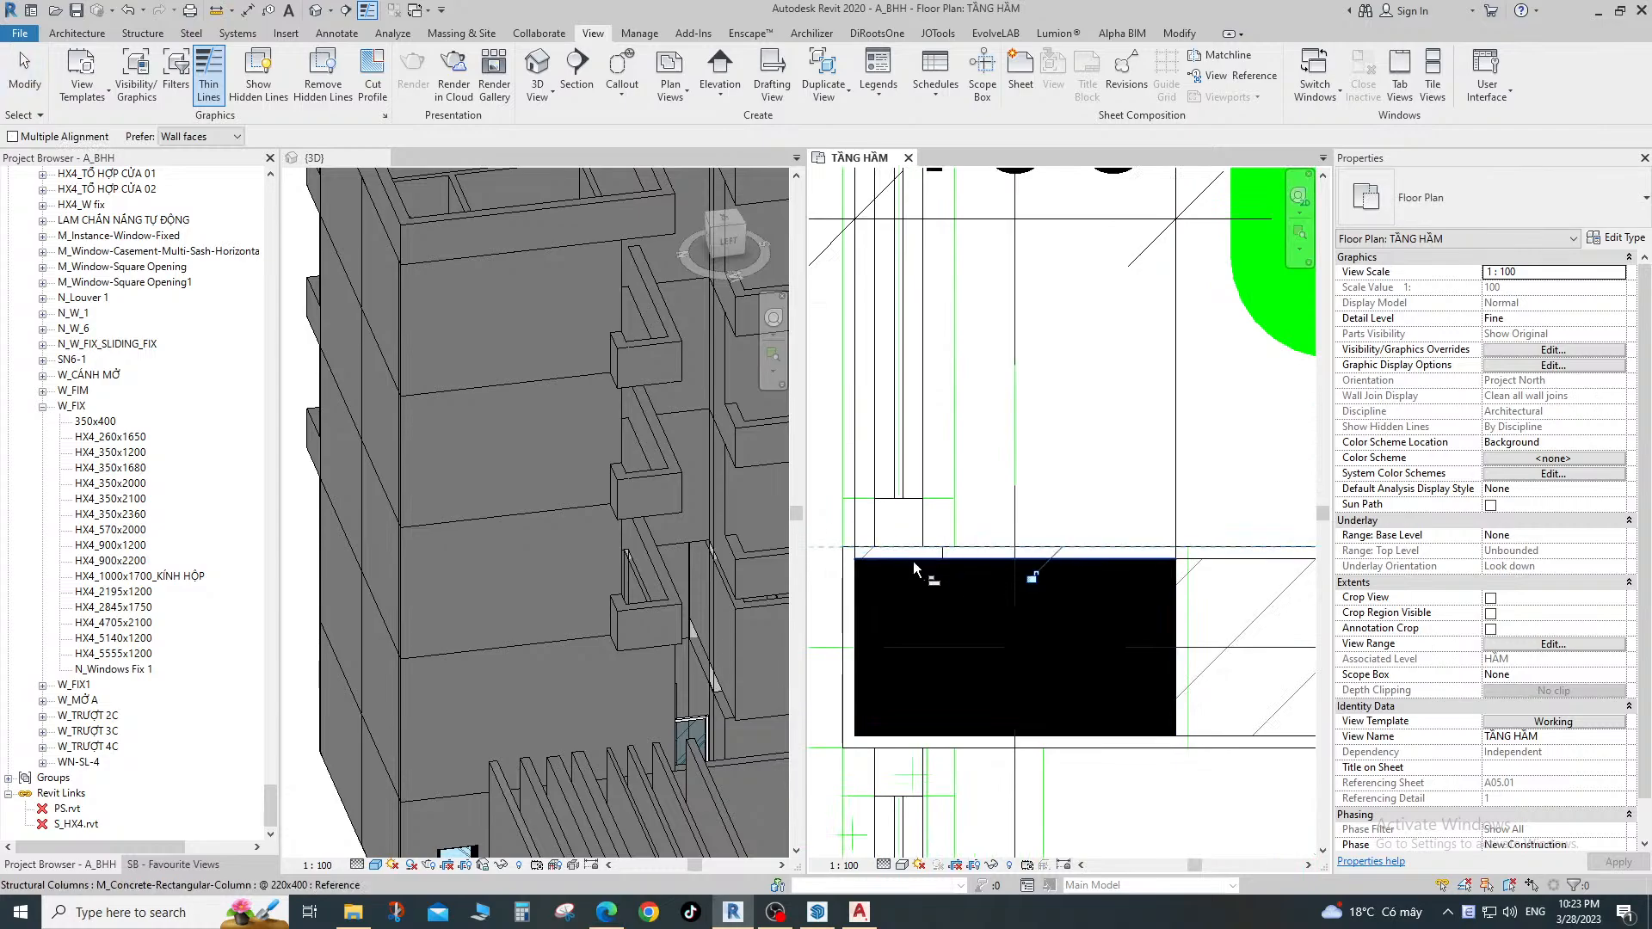
{"action": "scroll", "coordinate": [911, 564], "scroll_direction": "down", "scroll_amount": 10}
{"action": "scroll", "coordinate": [937, 472], "scroll_direction": "up", "scroll_amount": 7}
{"action": "scroll", "coordinate": [900, 513], "scroll_direction": "down", "scroll_amount": 5}
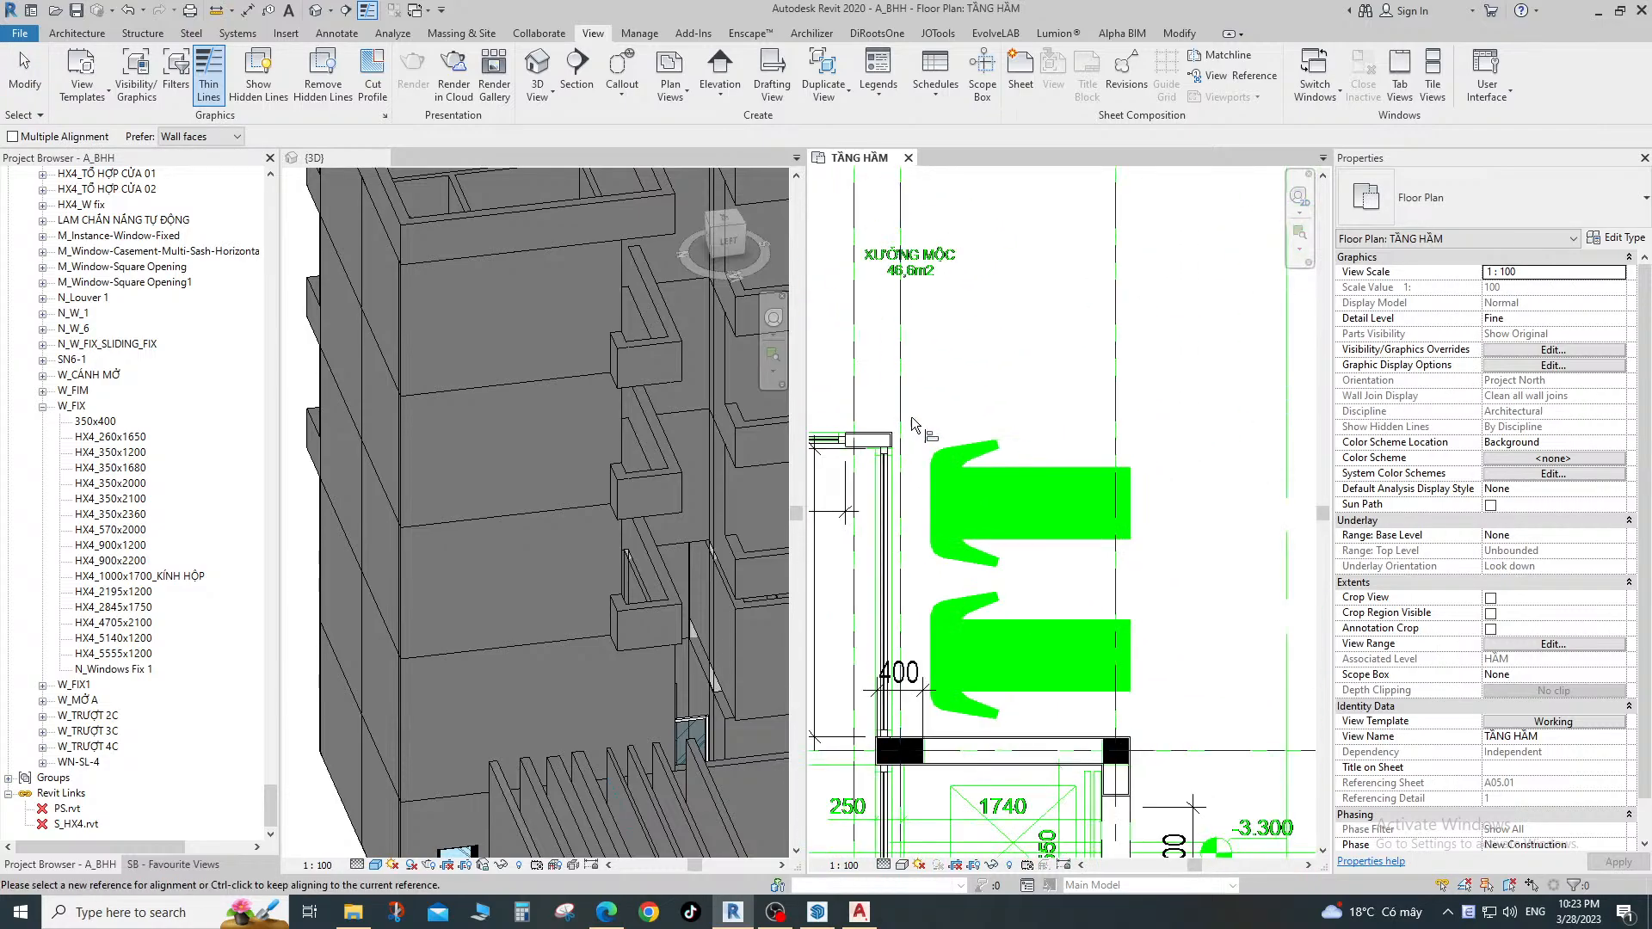
{"action": "key", "text": "Escape"}
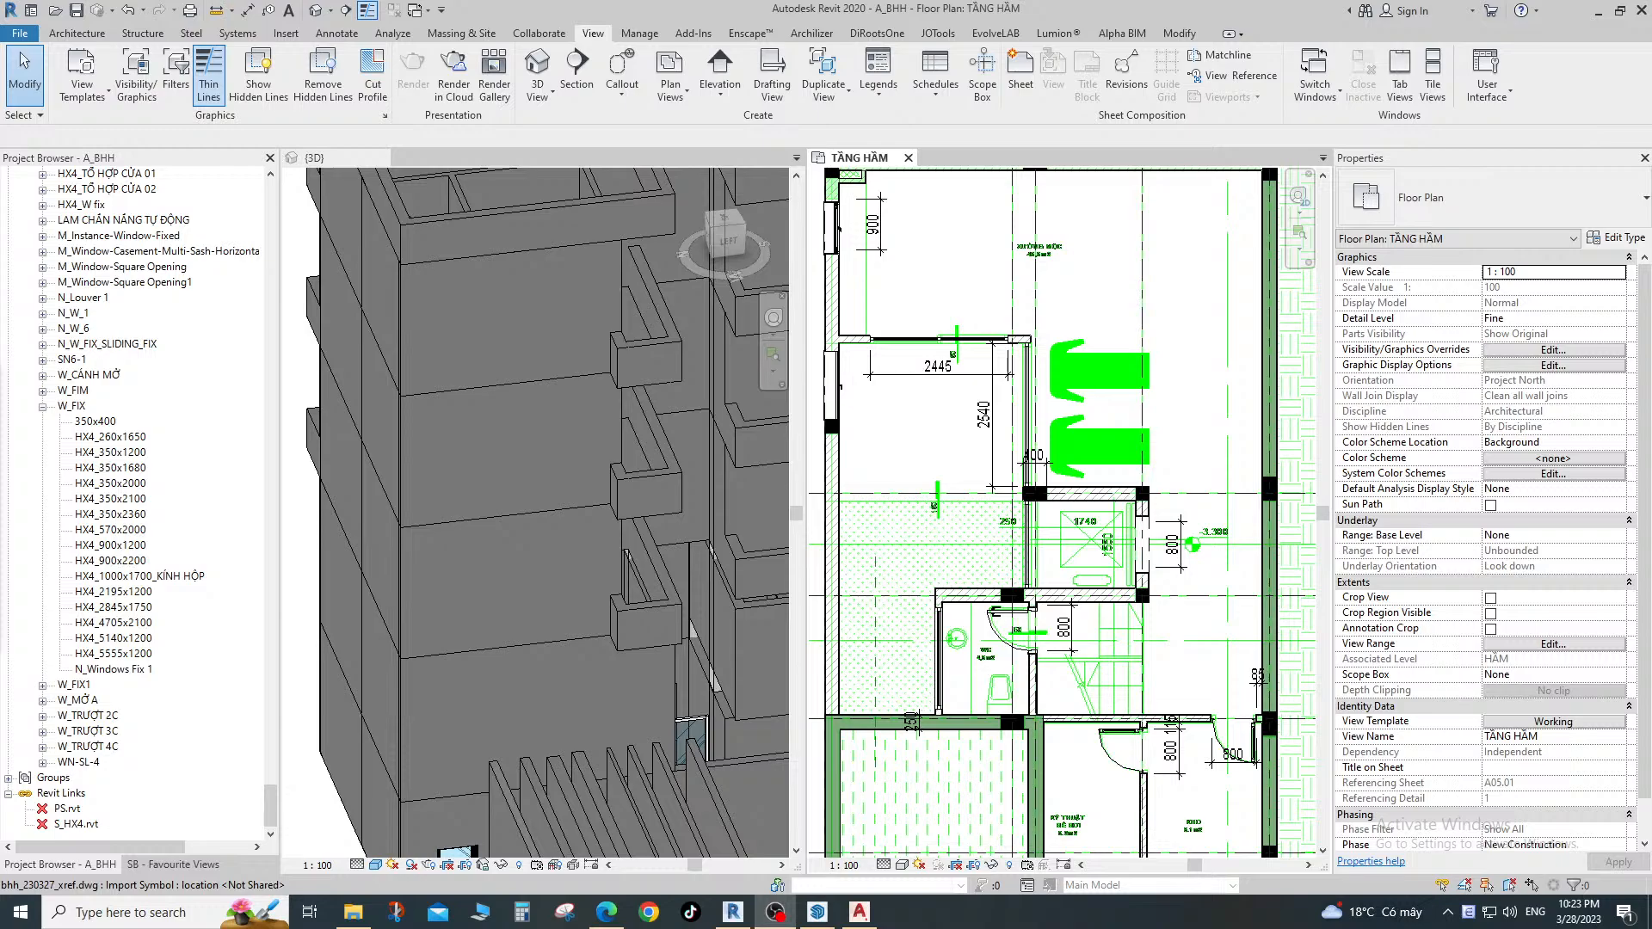
Review the whole basement plan, including the storefront walls, WC door and the KHO and KỸ THUẬT BỂ BƠI rooms.
{"action": "scroll", "coordinate": [1138, 603], "scroll_direction": "down", "scroll_amount": 3}
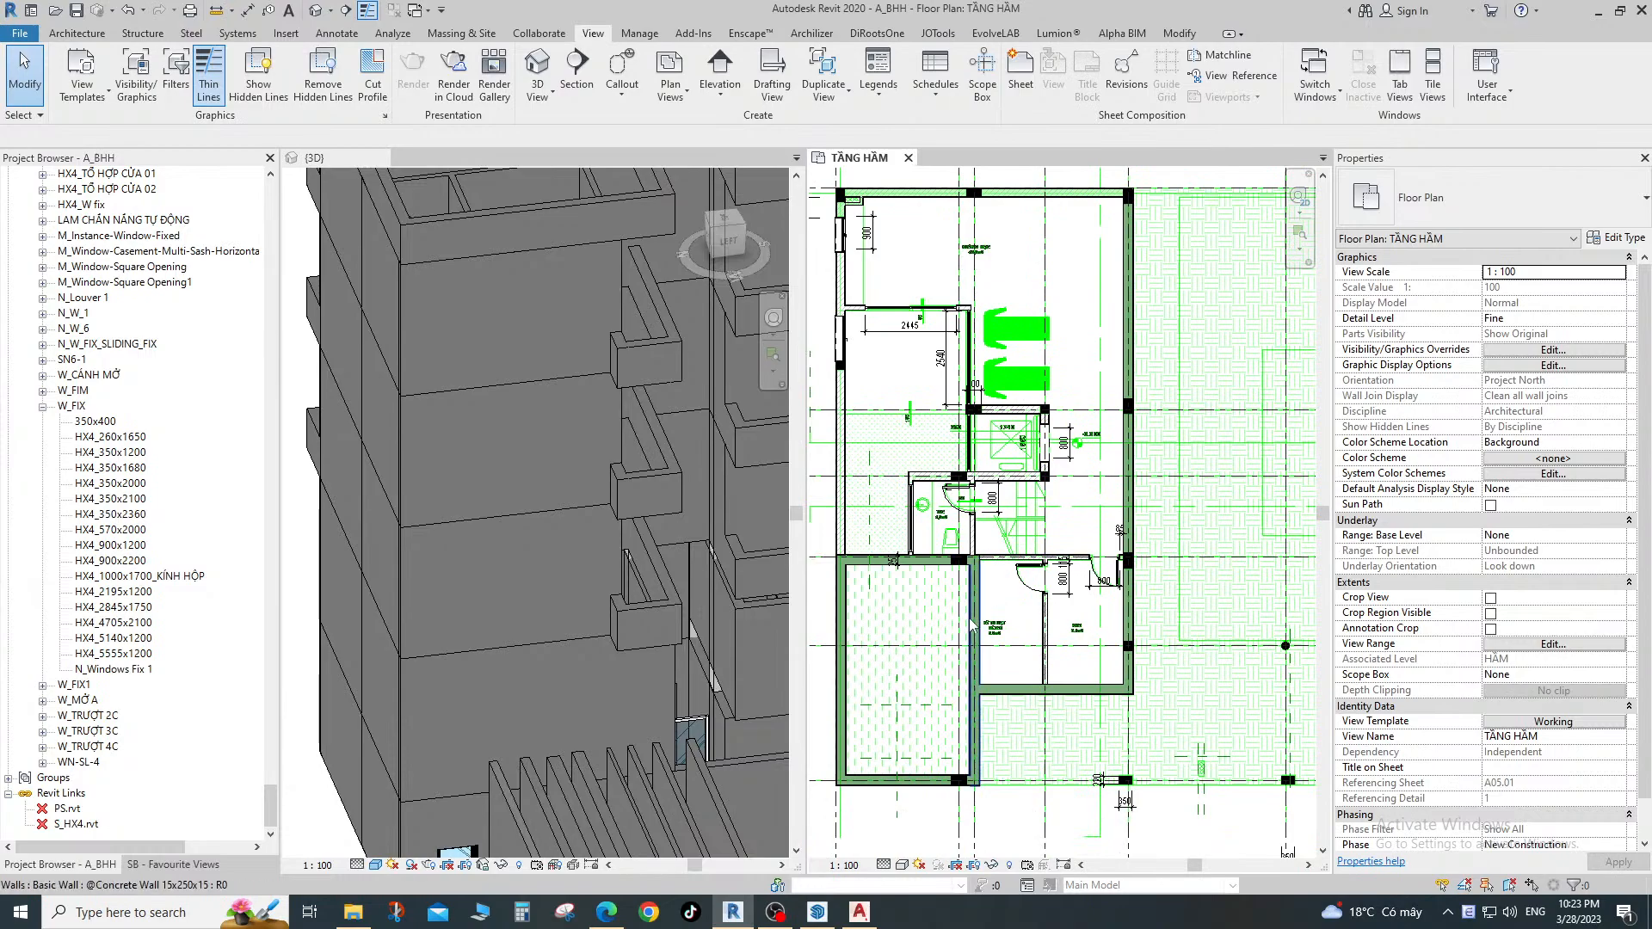
{"action": "scroll", "coordinate": [1023, 535], "scroll_direction": "up", "scroll_amount": 3}
{"action": "scroll", "coordinate": [1004, 469], "scroll_direction": "down", "scroll_amount": 2}
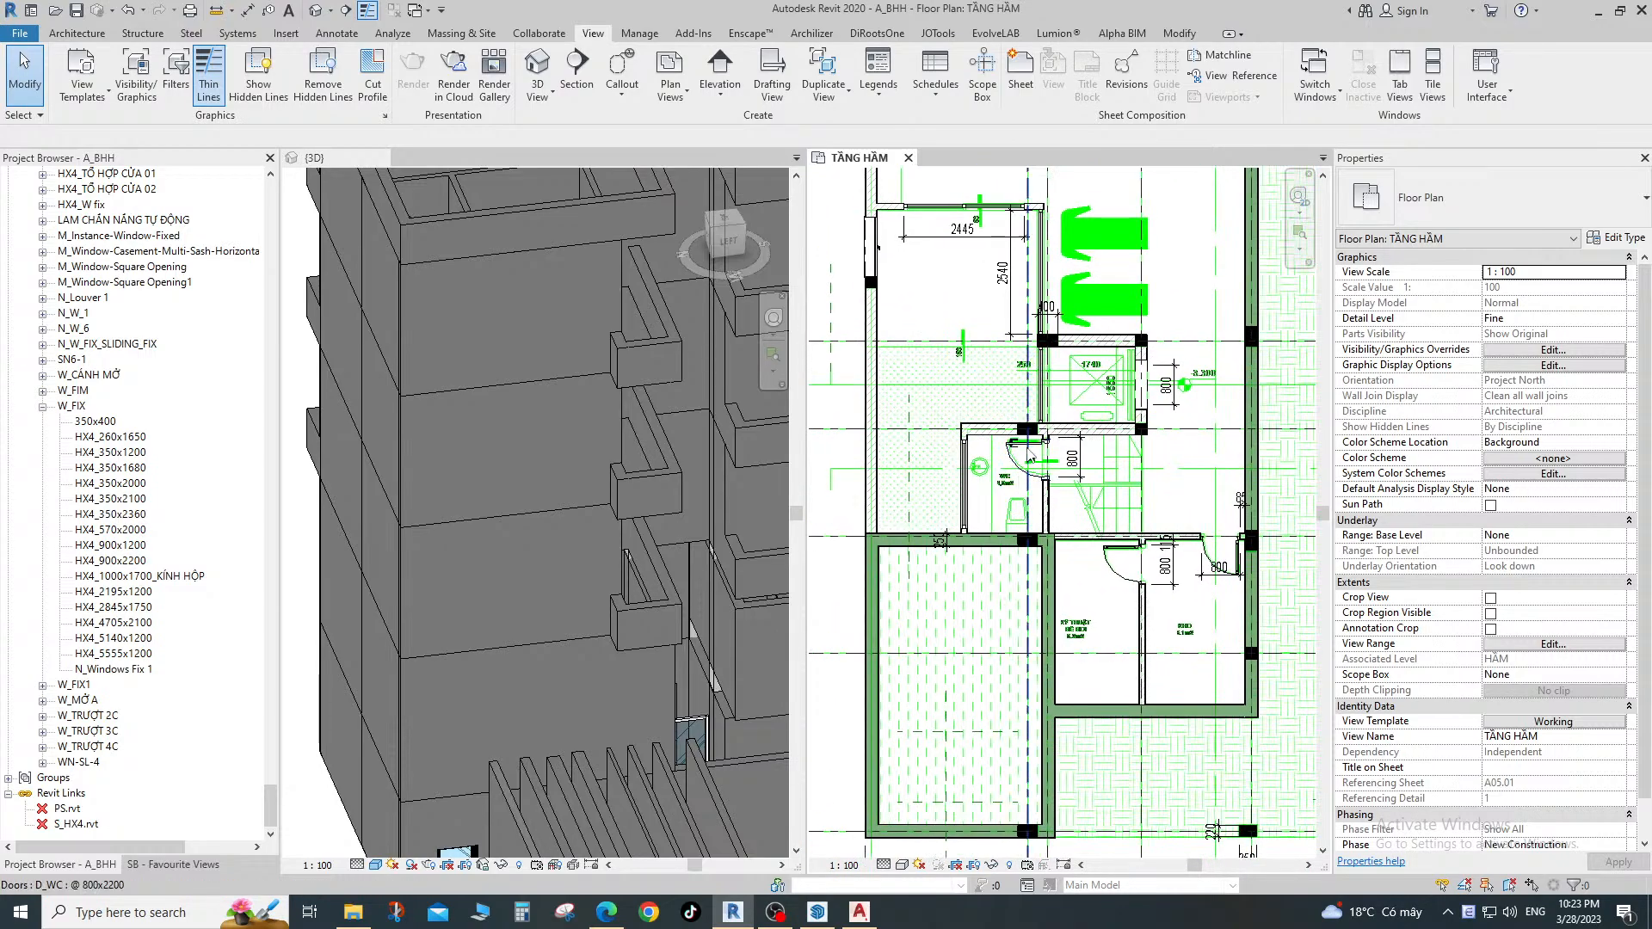
{"action": "scroll", "coordinate": [1050, 478], "scroll_direction": "up", "scroll_amount": 3}
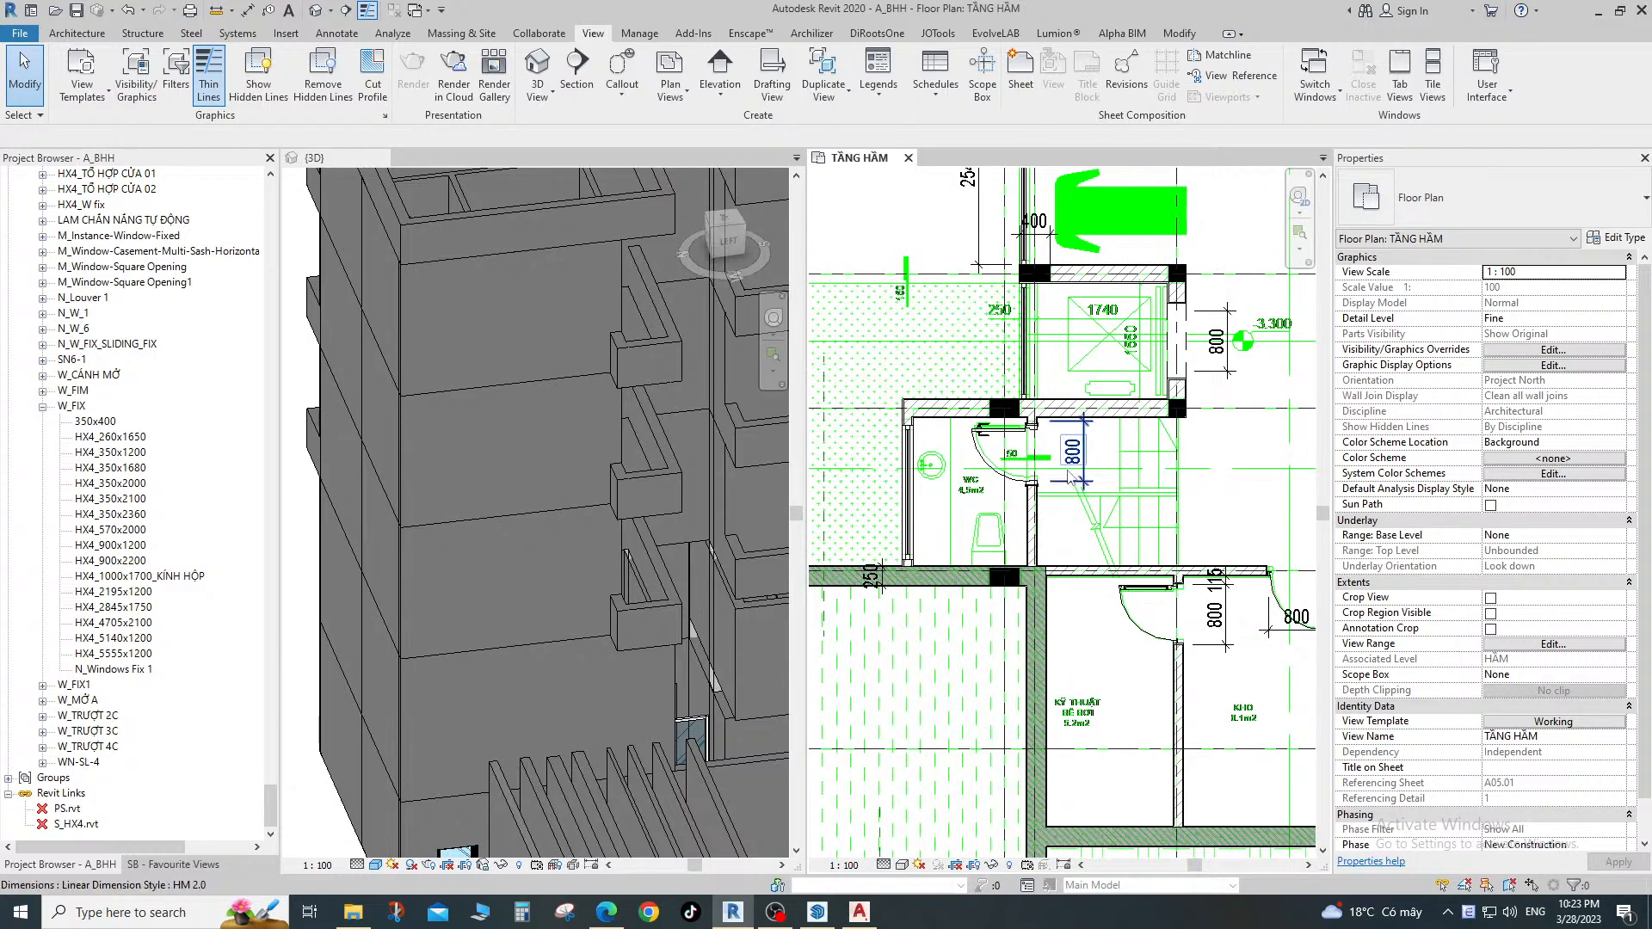
{"action": "scroll", "coordinate": [998, 460], "scroll_direction": "up", "scroll_amount": 3}
{"action": "scroll", "coordinate": [1032, 482], "scroll_direction": "down", "scroll_amount": 2}
{"action": "scroll", "coordinate": [1101, 519], "scroll_direction": "down", "scroll_amount": 1}
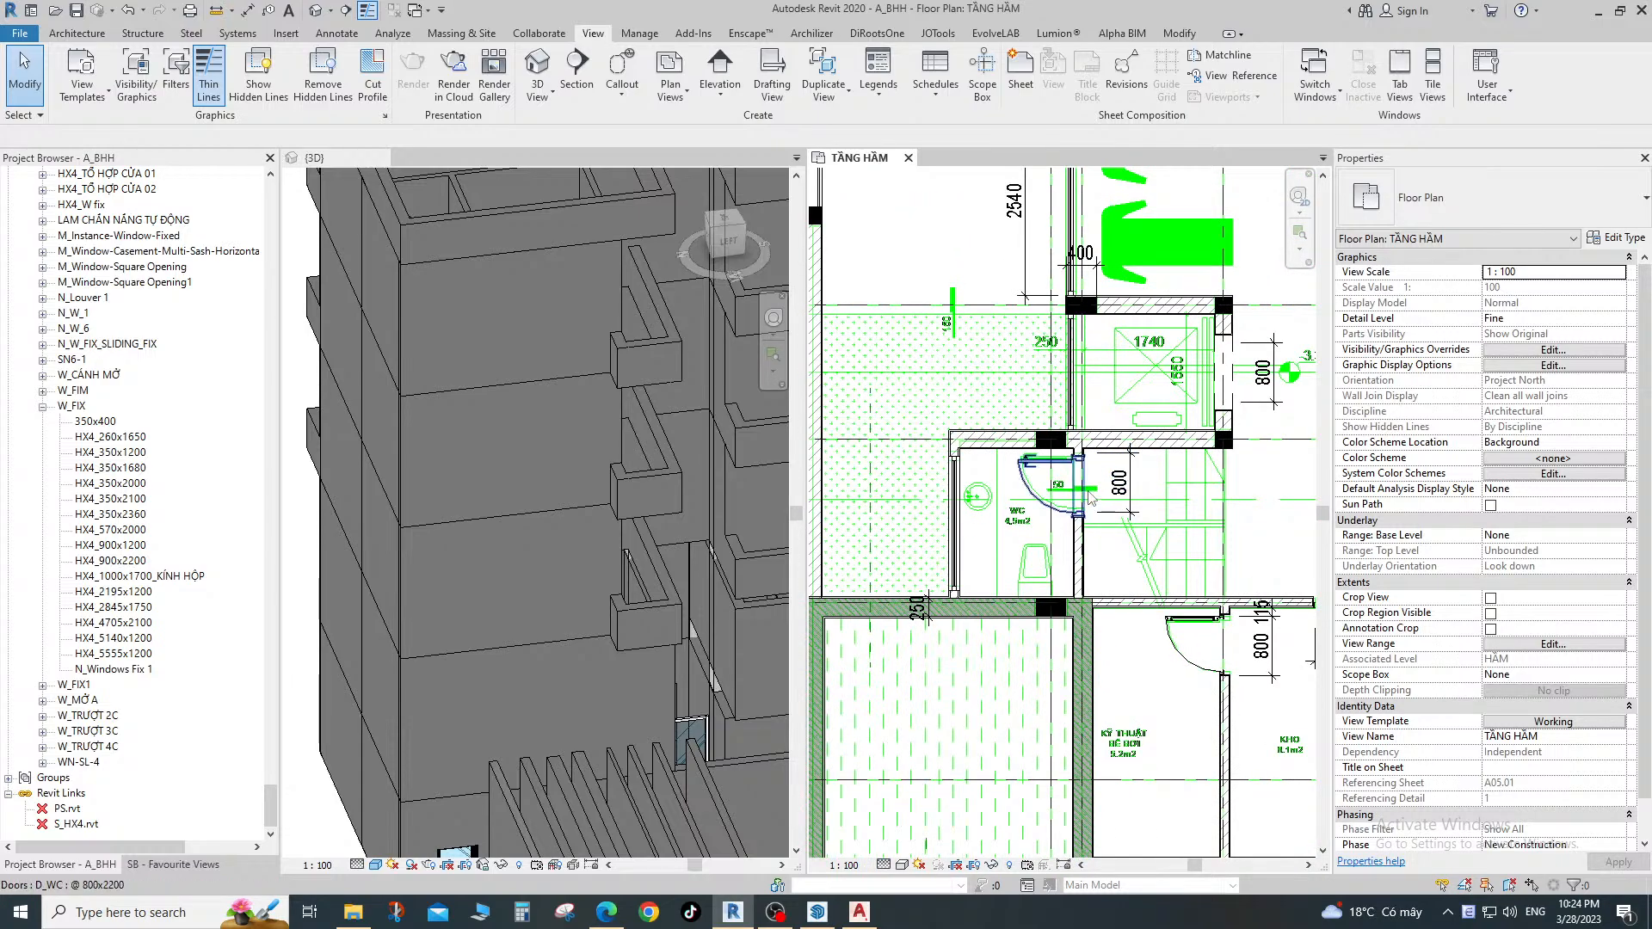
{"action": "scroll", "coordinate": [1095, 507], "scroll_direction": "down", "scroll_amount": 1}
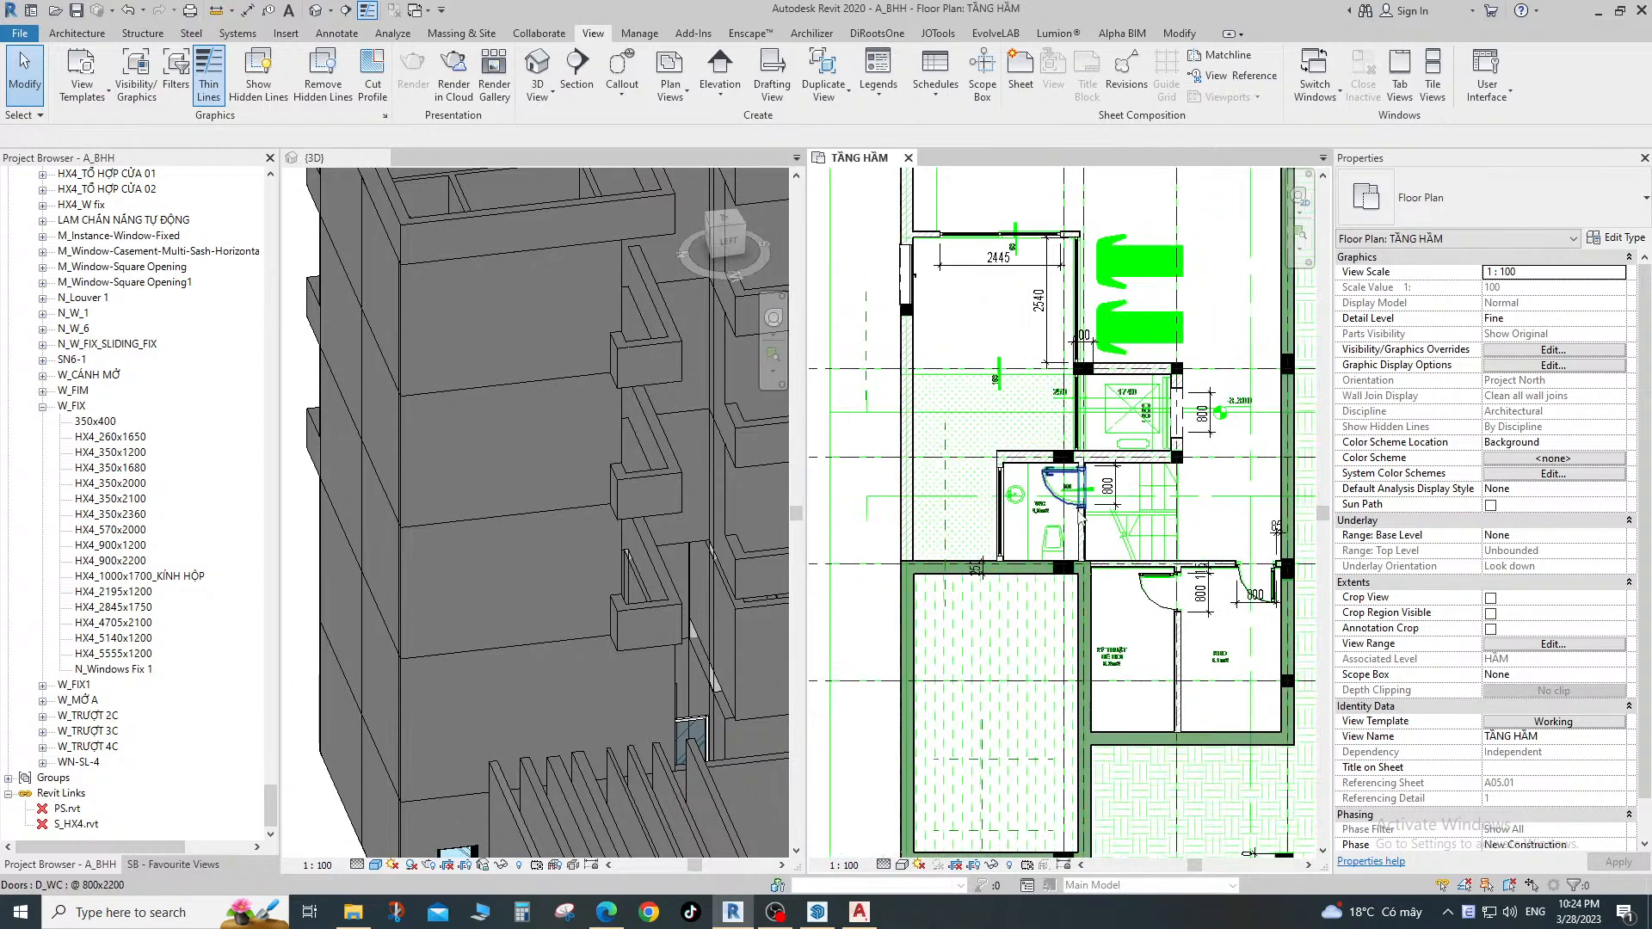
{"action": "scroll", "coordinate": [1083, 522], "scroll_direction": "down", "scroll_amount": 2}
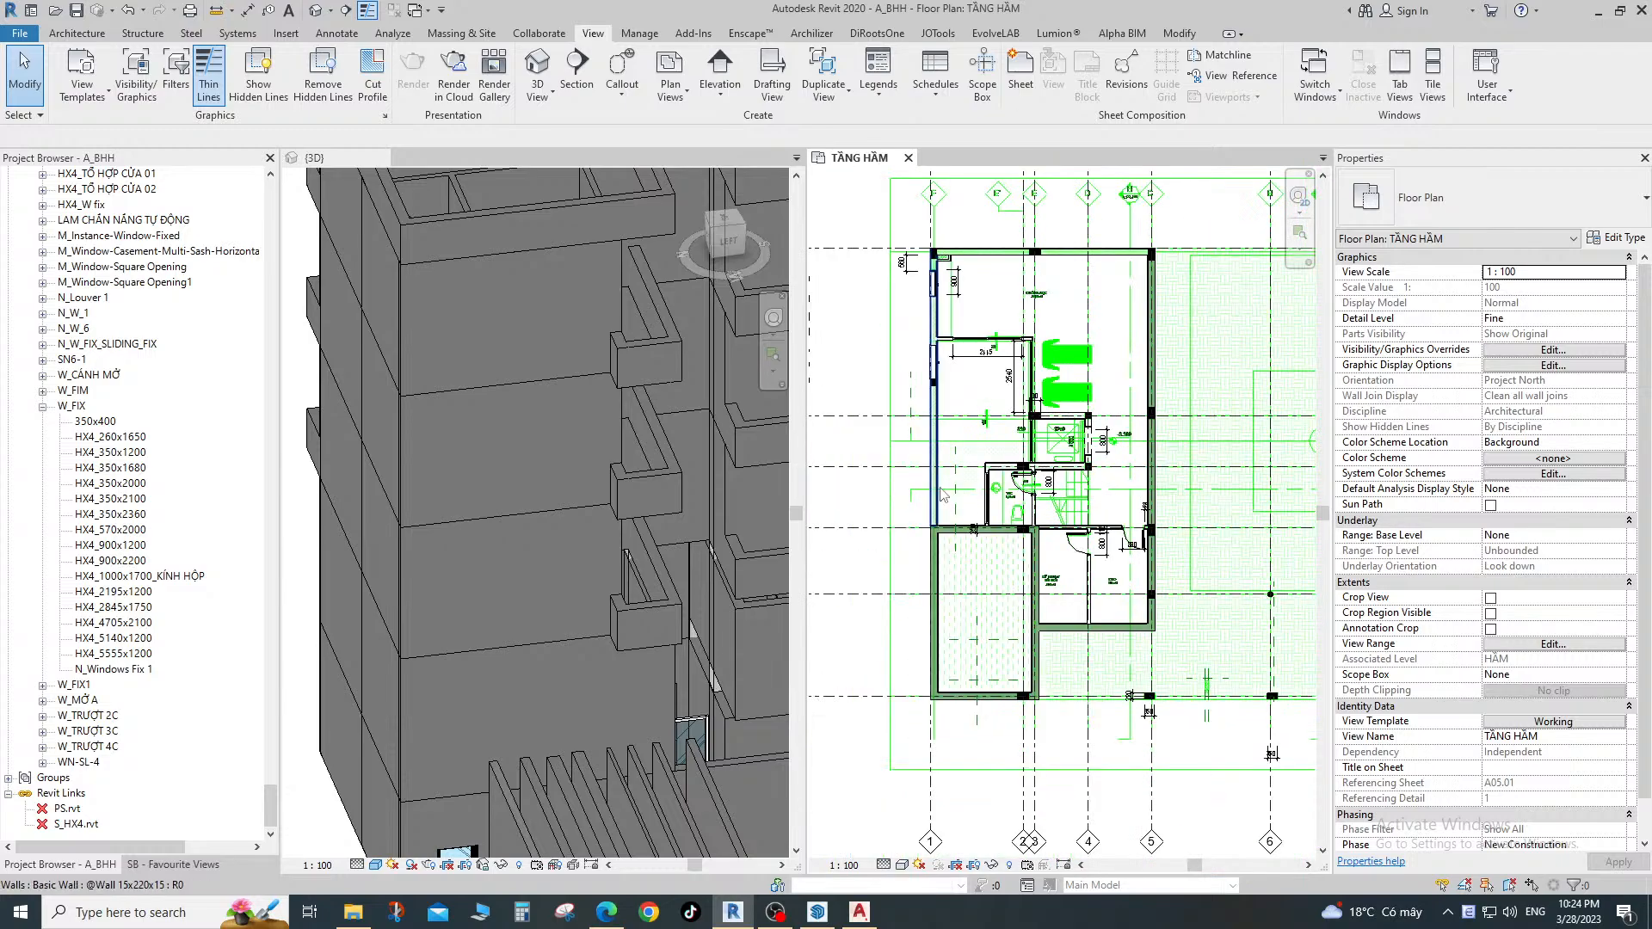
{"action": "scroll", "coordinate": [486, 564], "scroll_direction": "down", "scroll_amount": 2}
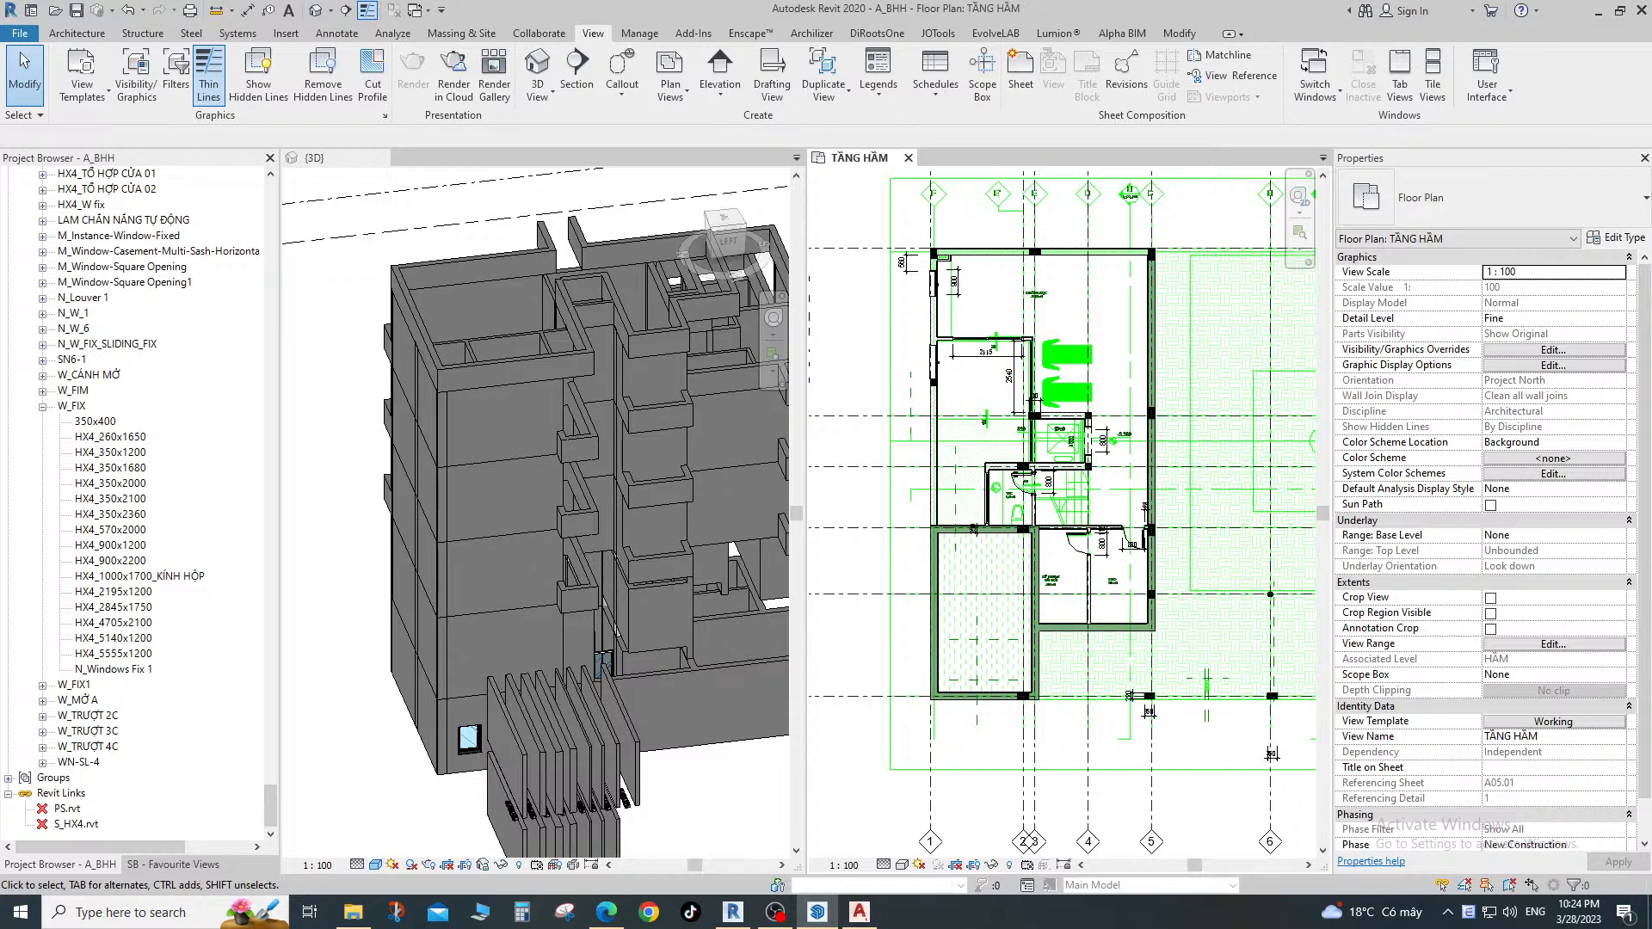
{"action": "key", "text": "f"}
{"action": "key", "text": "l"}
{"action": "scroll", "coordinate": [1110, 516], "scroll_direction": "up", "scroll_amount": 5}
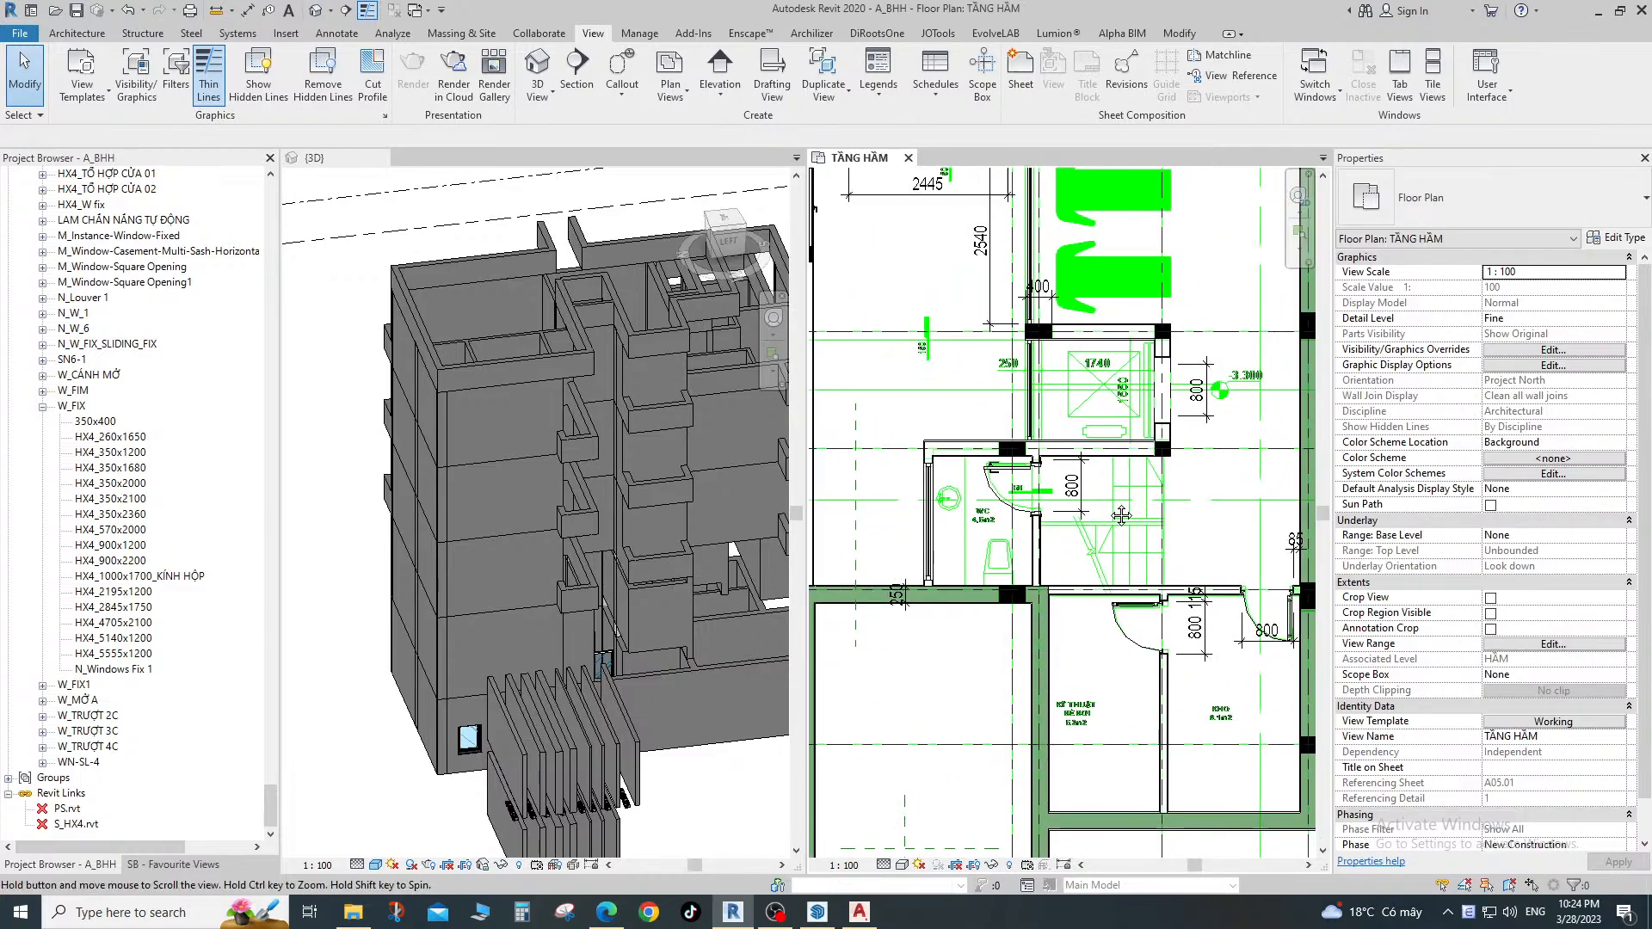
Start a 01. 20 floor sketch in the basement stairwell, picking the upper flight's riser line and the lift shaft wall's lower face as boundary lines.
{"action": "scroll", "coordinate": [1063, 471], "scroll_direction": "up", "scroll_amount": 4}
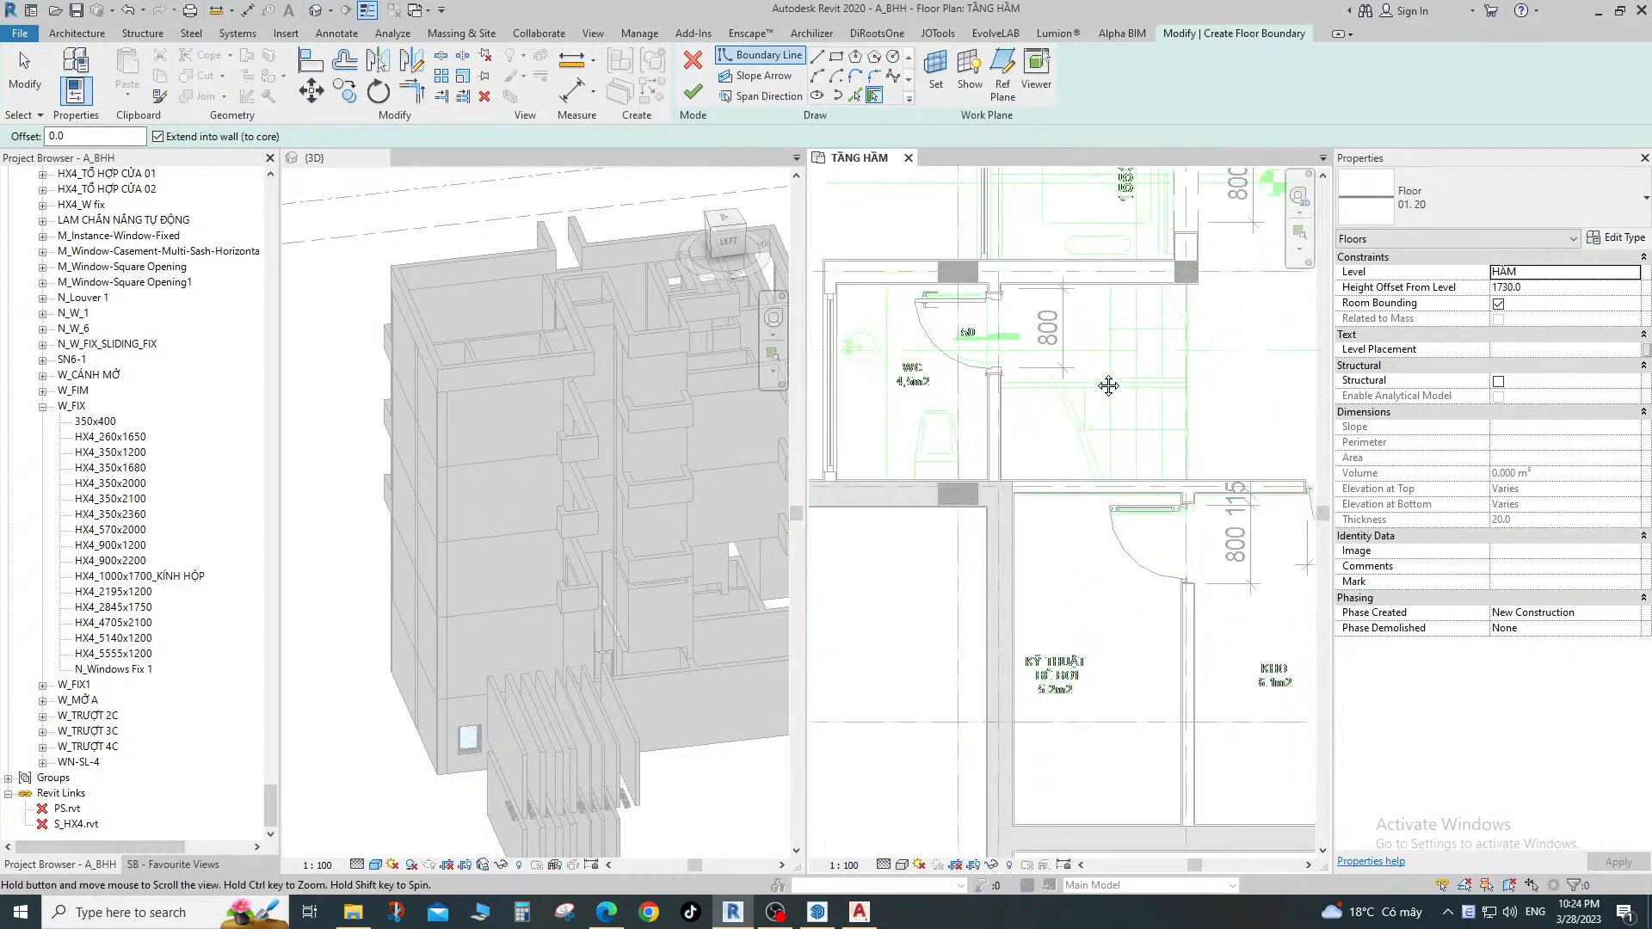
{"action": "left_click", "coordinate": [855, 96]}
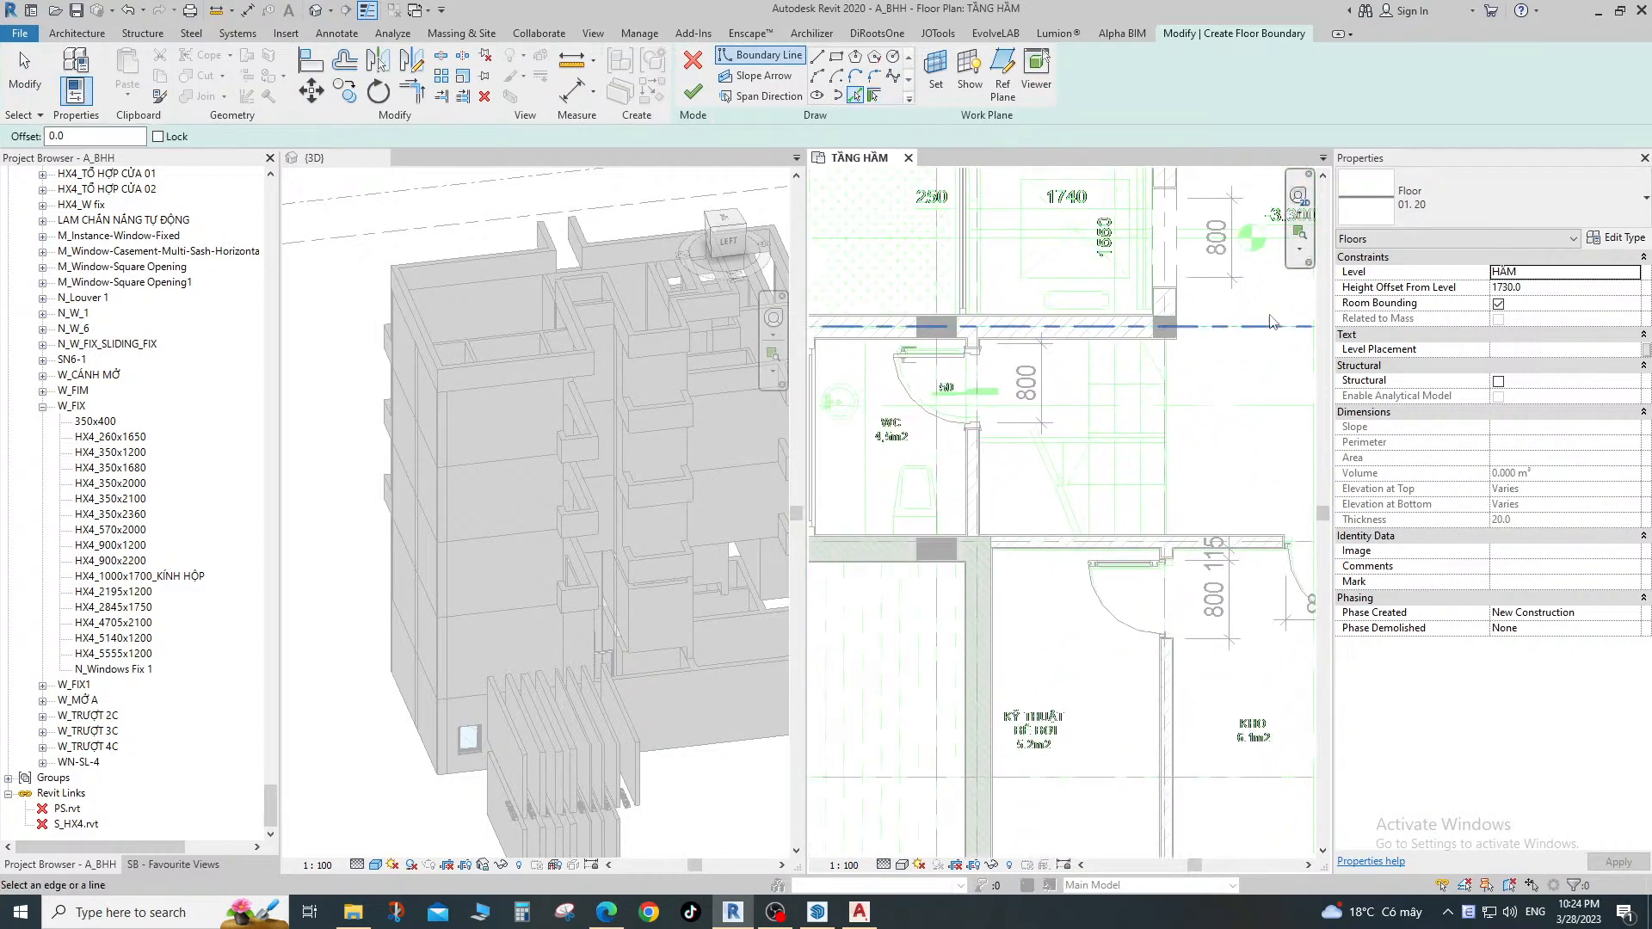
{"action": "scroll", "coordinate": [1082, 376], "scroll_direction": "up", "scroll_amount": 4}
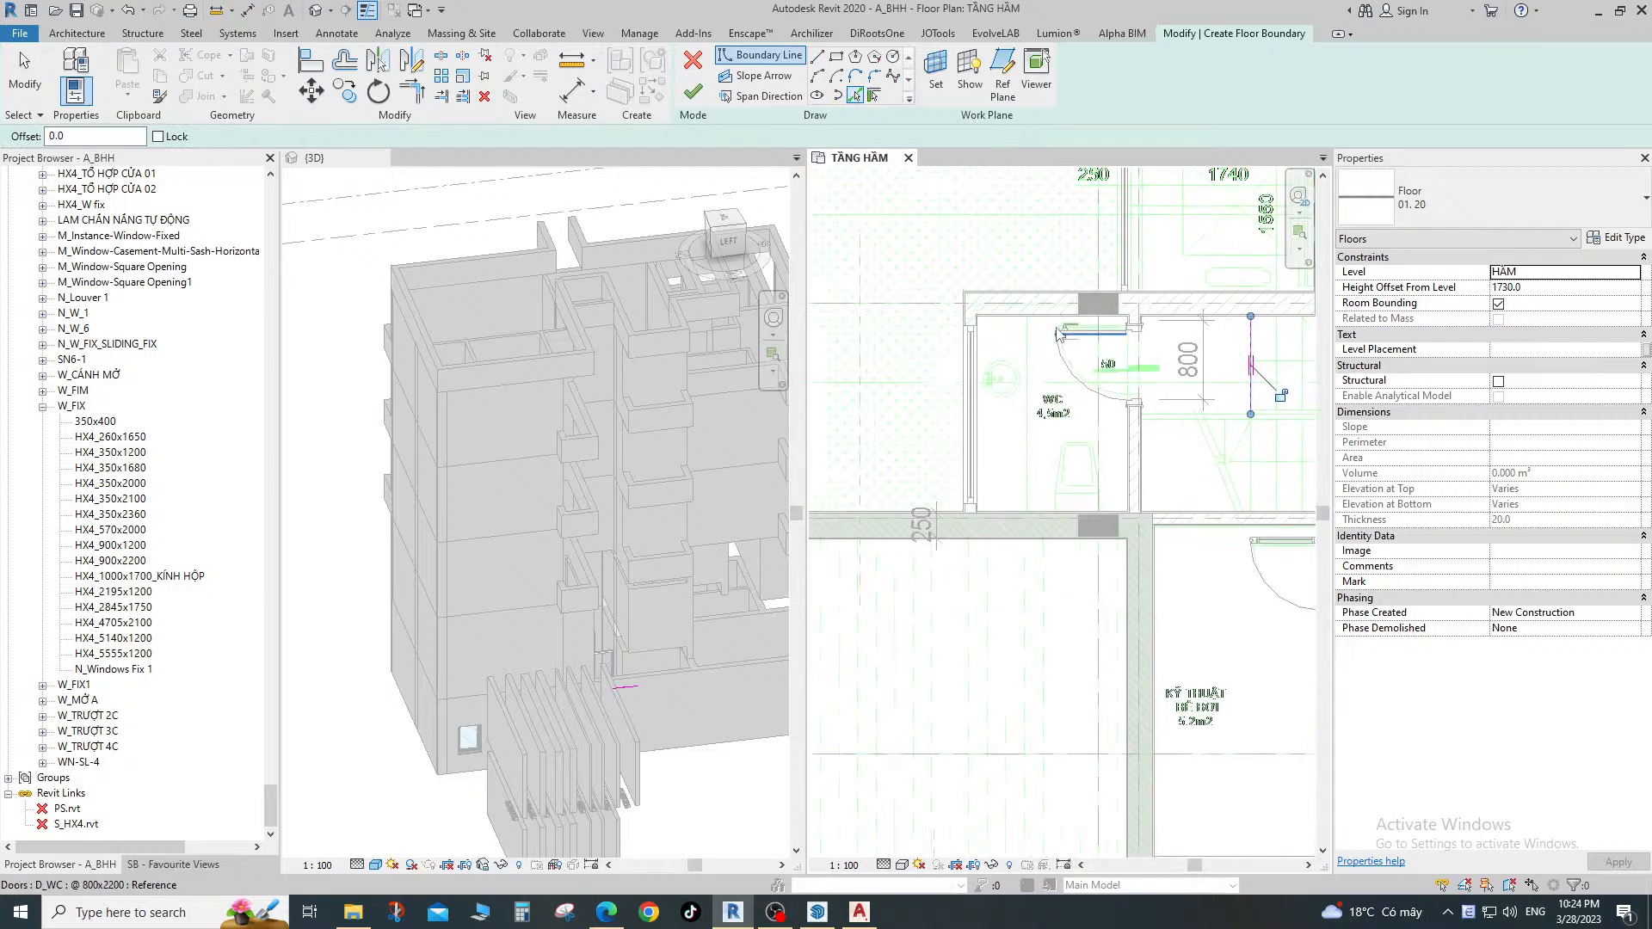
{"action": "scroll", "coordinate": [981, 316], "scroll_direction": "down", "scroll_amount": 3}
{"action": "middle_click_drag", "start_coordinate": [1192, 440], "coordinate": [1150, 442]}
{"action": "scroll", "coordinate": [1154, 456], "scroll_direction": "up", "scroll_amount": 5}
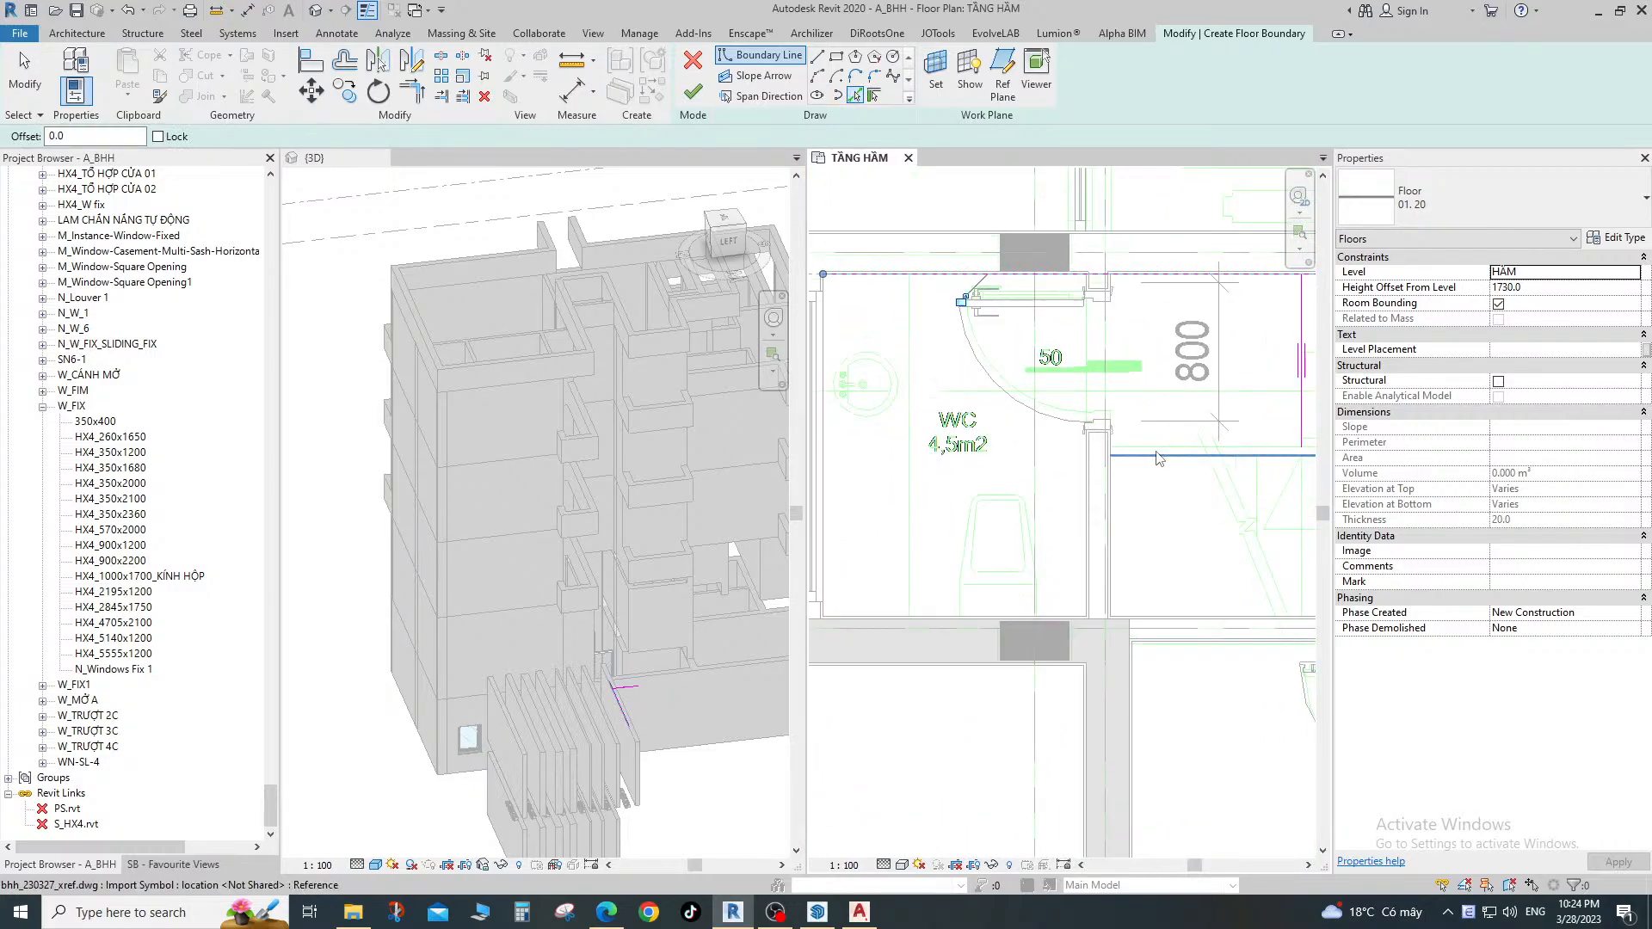
{"action": "scroll", "coordinate": [1146, 495], "scroll_direction": "down", "scroll_amount": 5}
{"action": "middle_click_drag", "start_coordinate": [1195, 518], "coordinate": [1089, 505]}
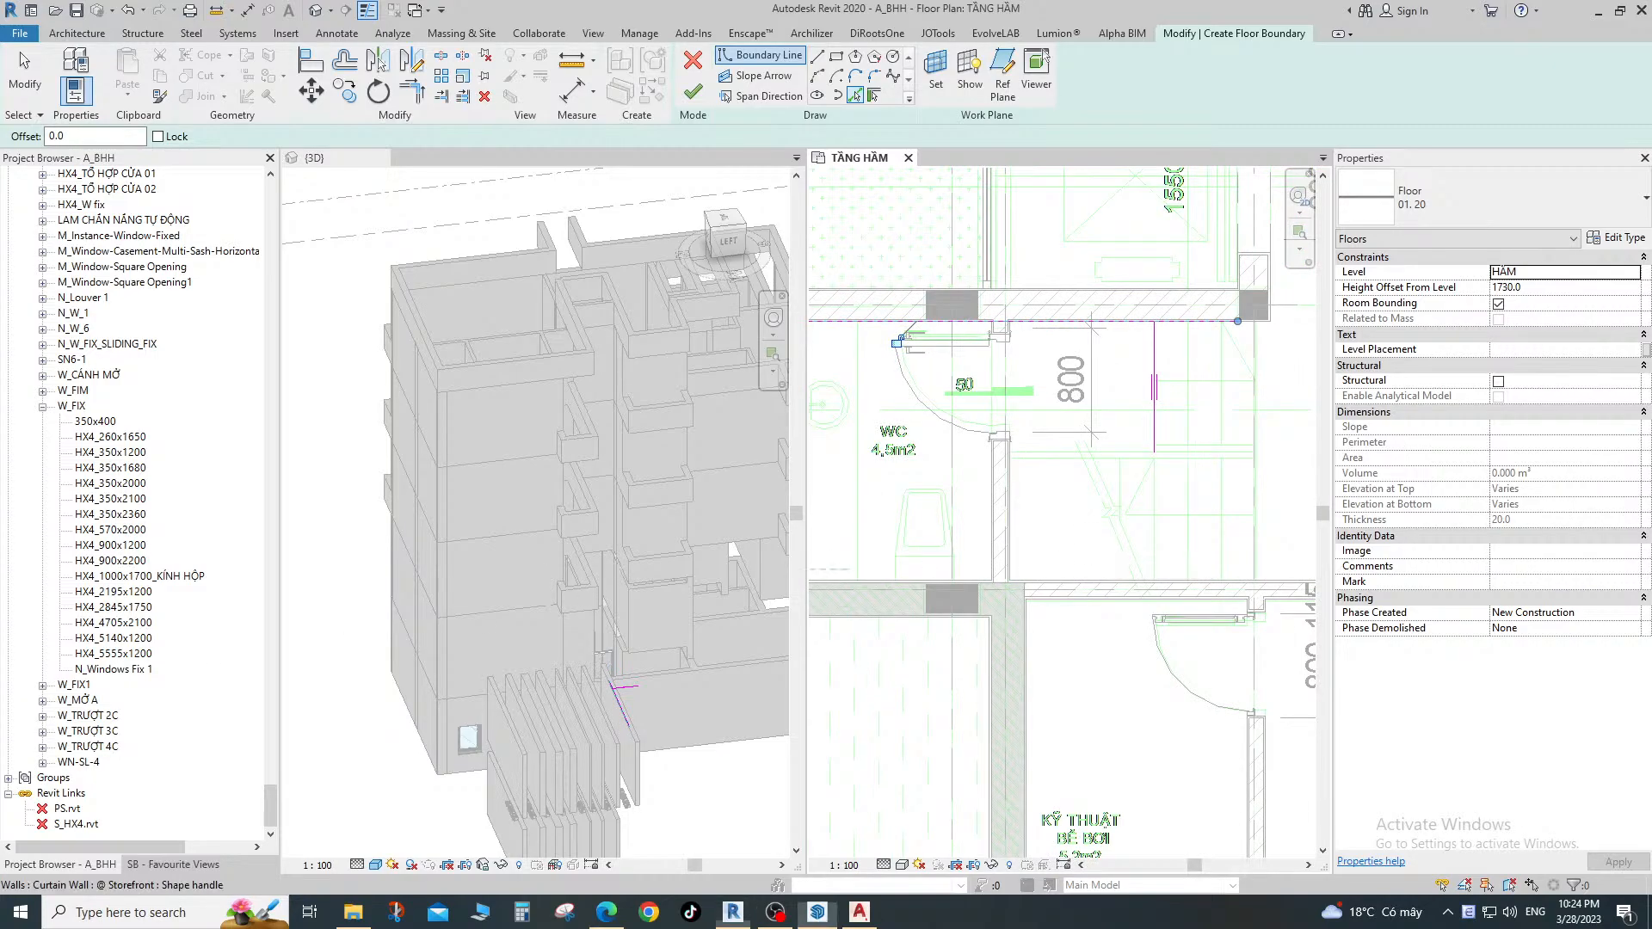
Add the lower flight's vertical riser line and the horizontal line between the two flights to the floor boundary.
{"action": "key", "text": "super+space"}
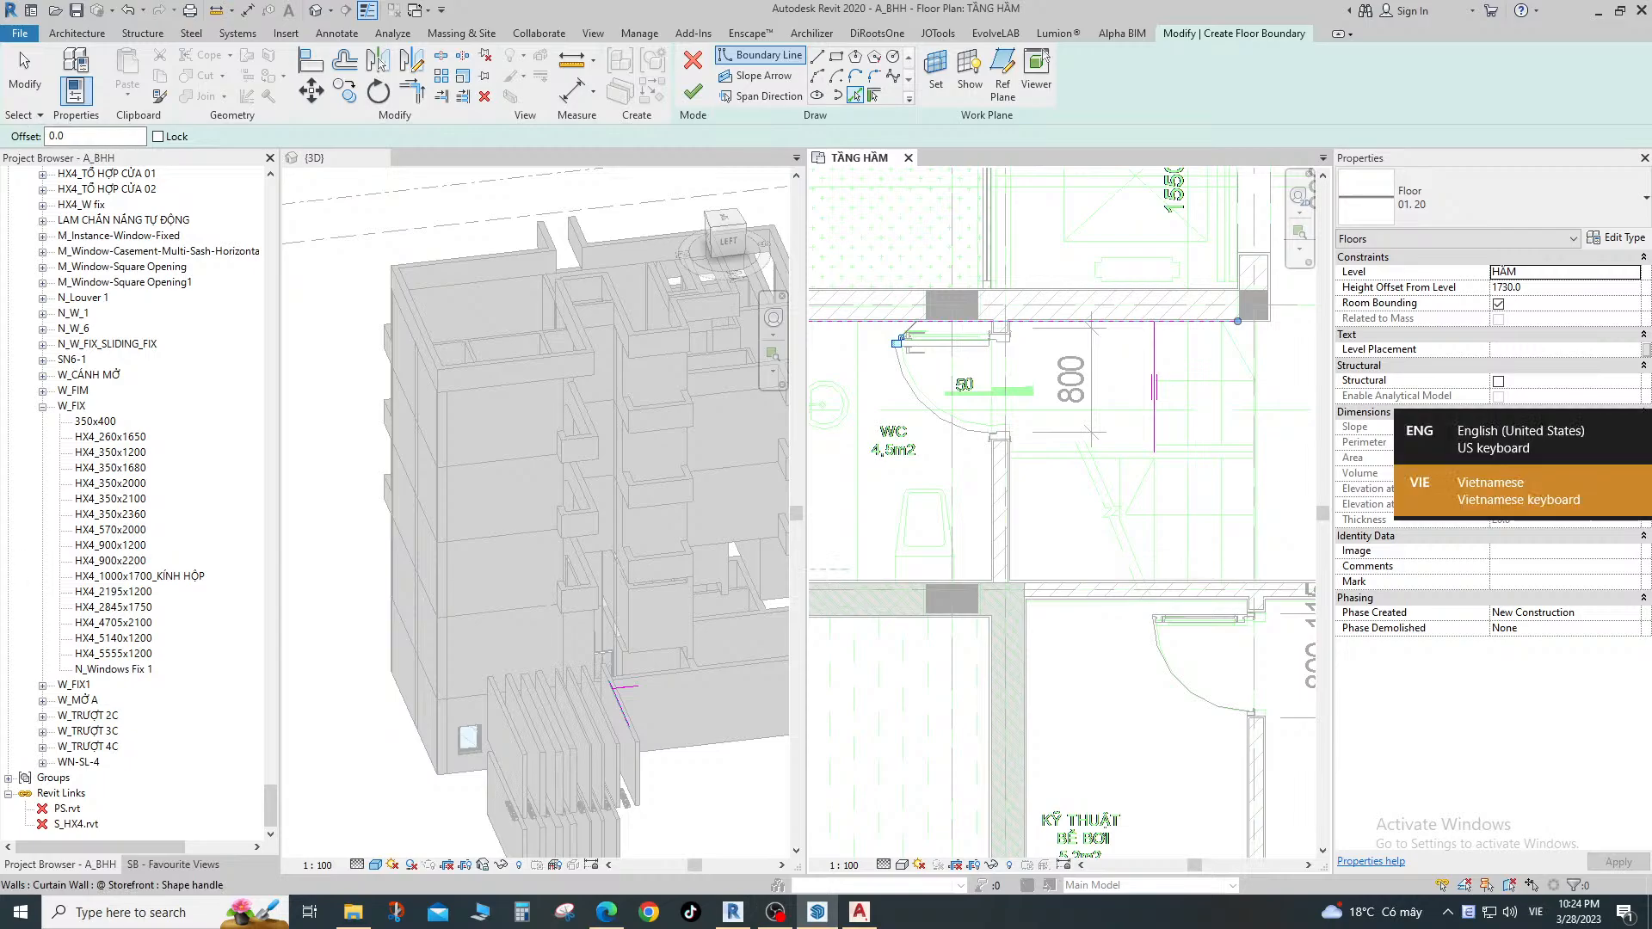
{"action": "scroll", "coordinate": [1192, 566], "scroll_direction": "down", "scroll_amount": 2}
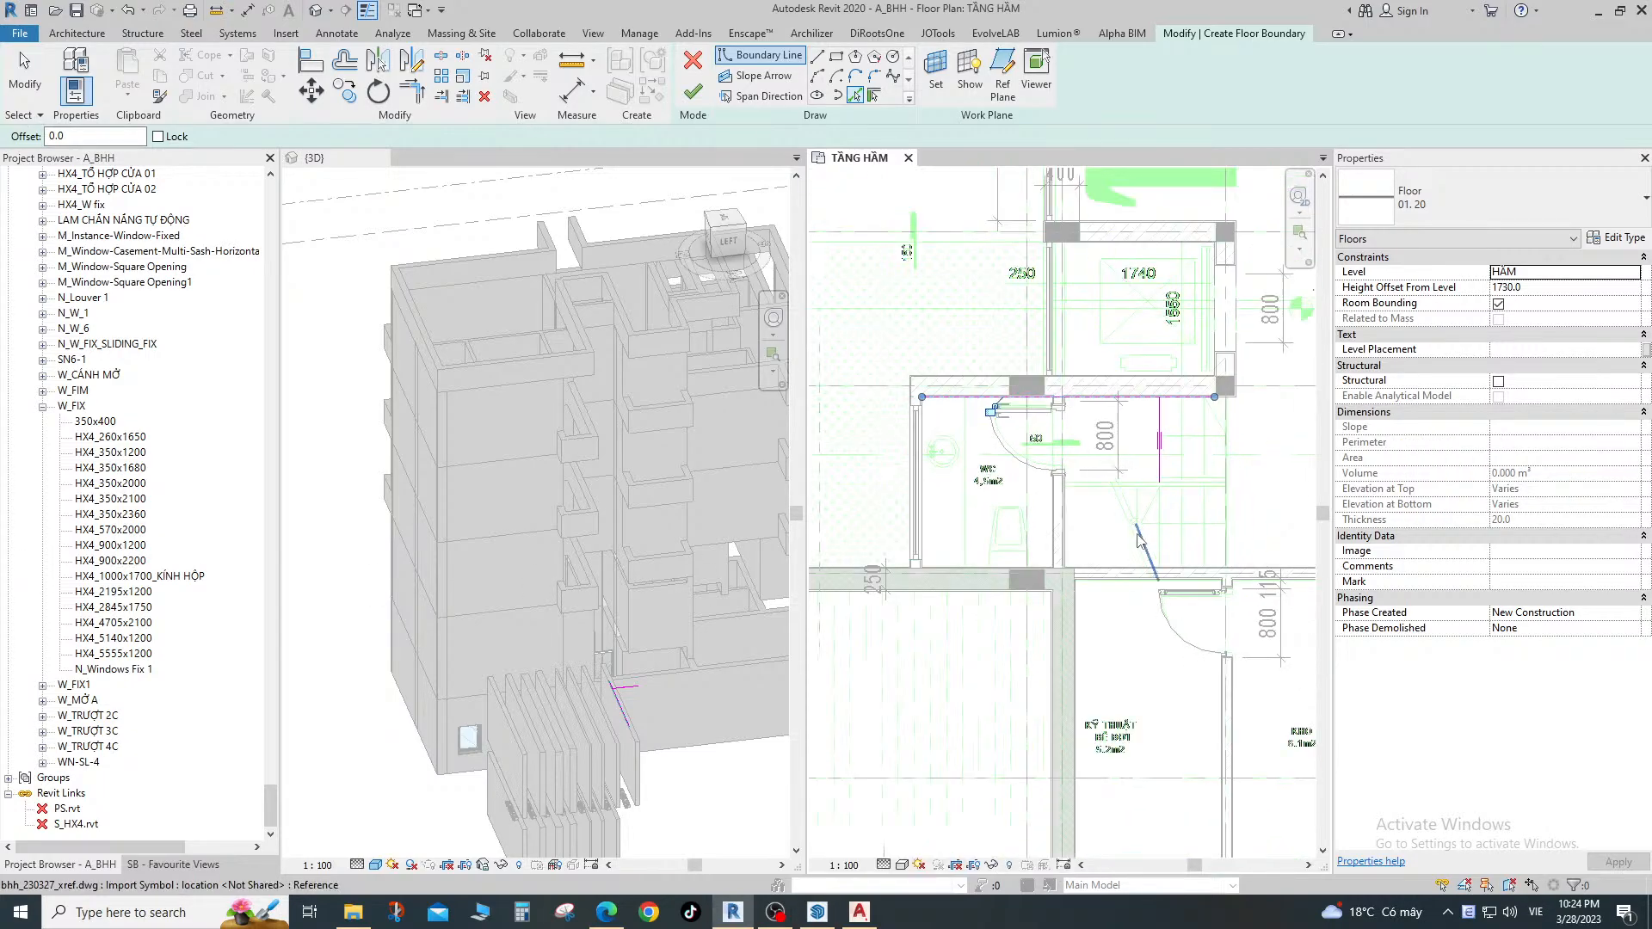
{"action": "scroll", "coordinate": [1109, 550], "scroll_direction": "up", "scroll_amount": 5}
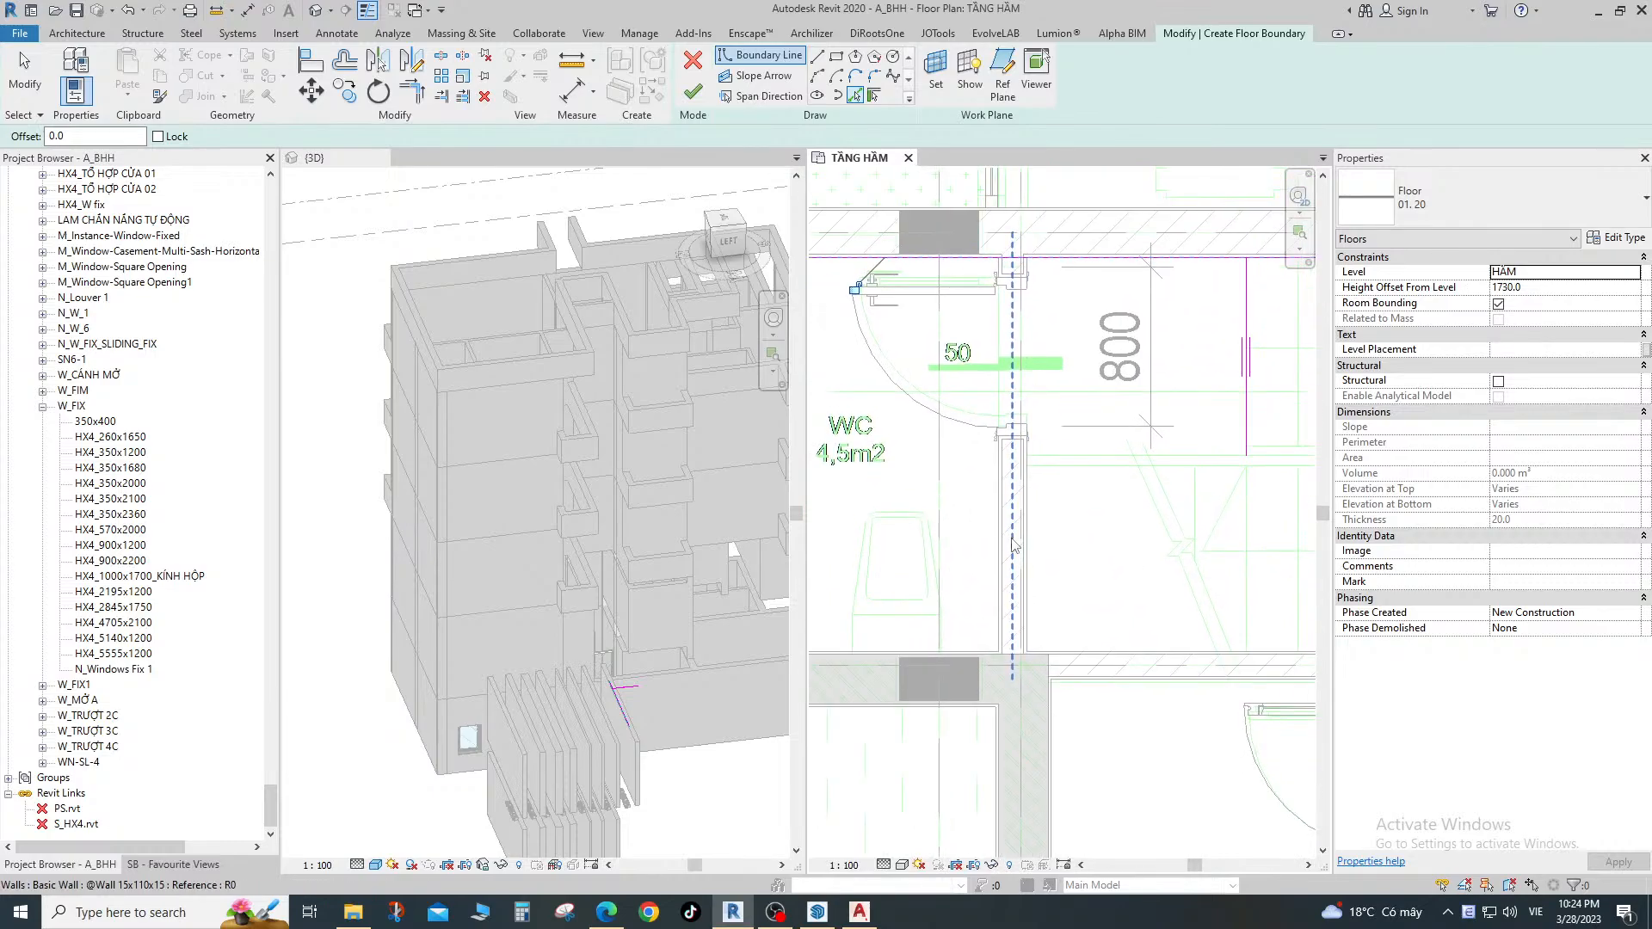
{"action": "left_click", "coordinate": [1148, 529]}
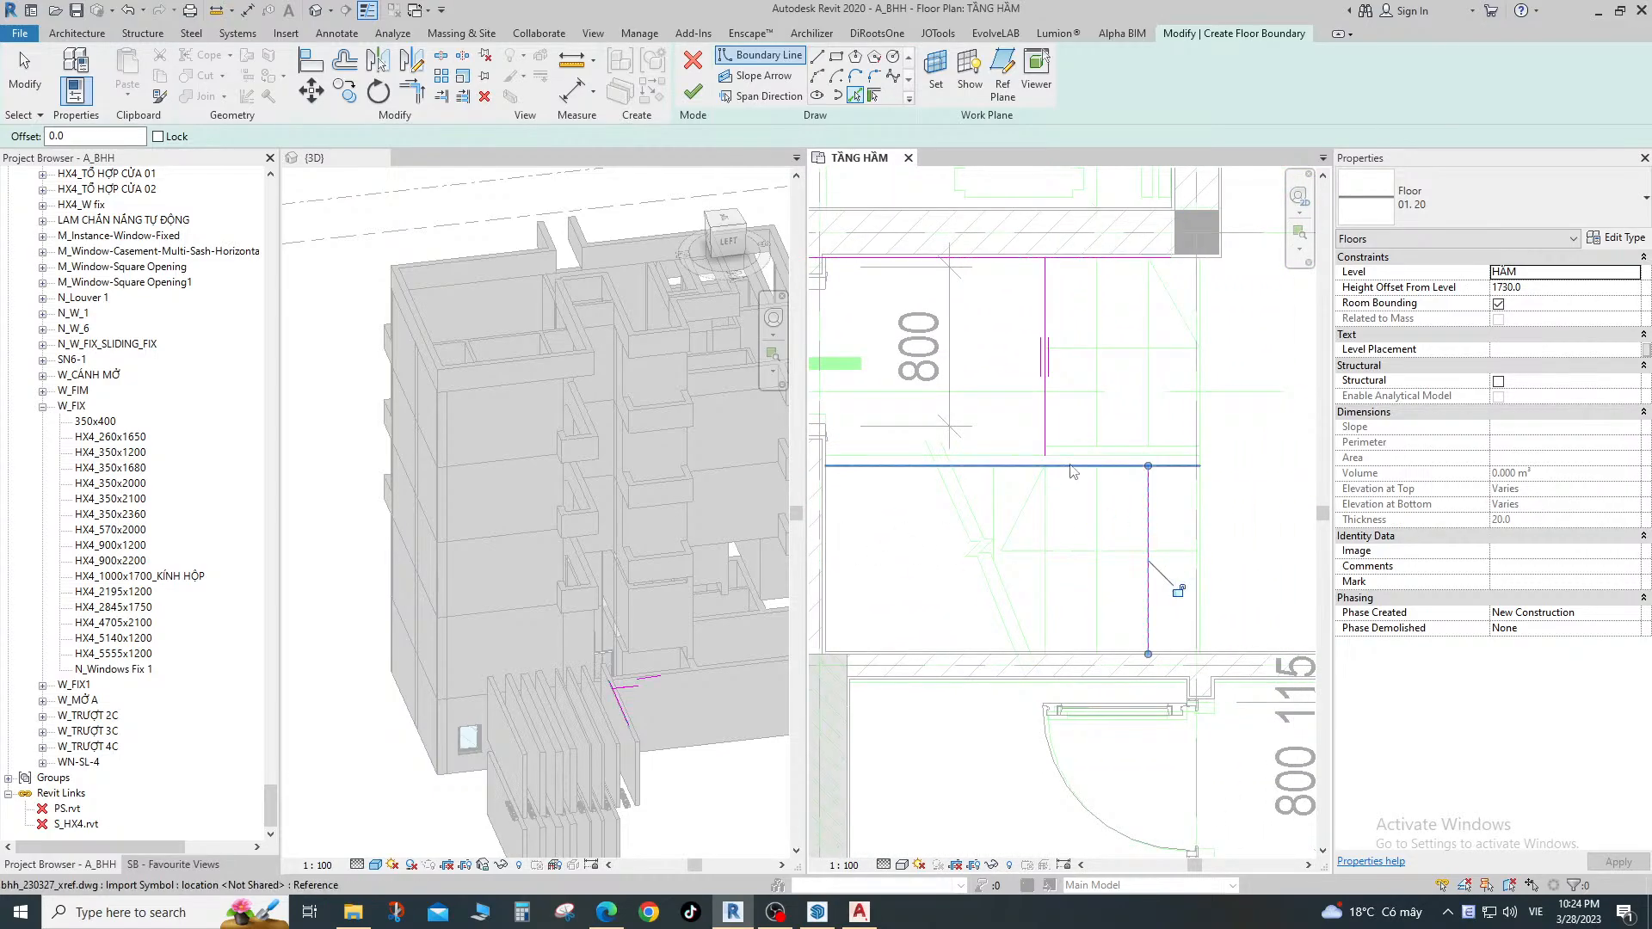
{"action": "left_click", "coordinate": [1086, 448]}
{"action": "scroll", "coordinate": [1121, 495], "scroll_direction": "down", "scroll_amount": 2}
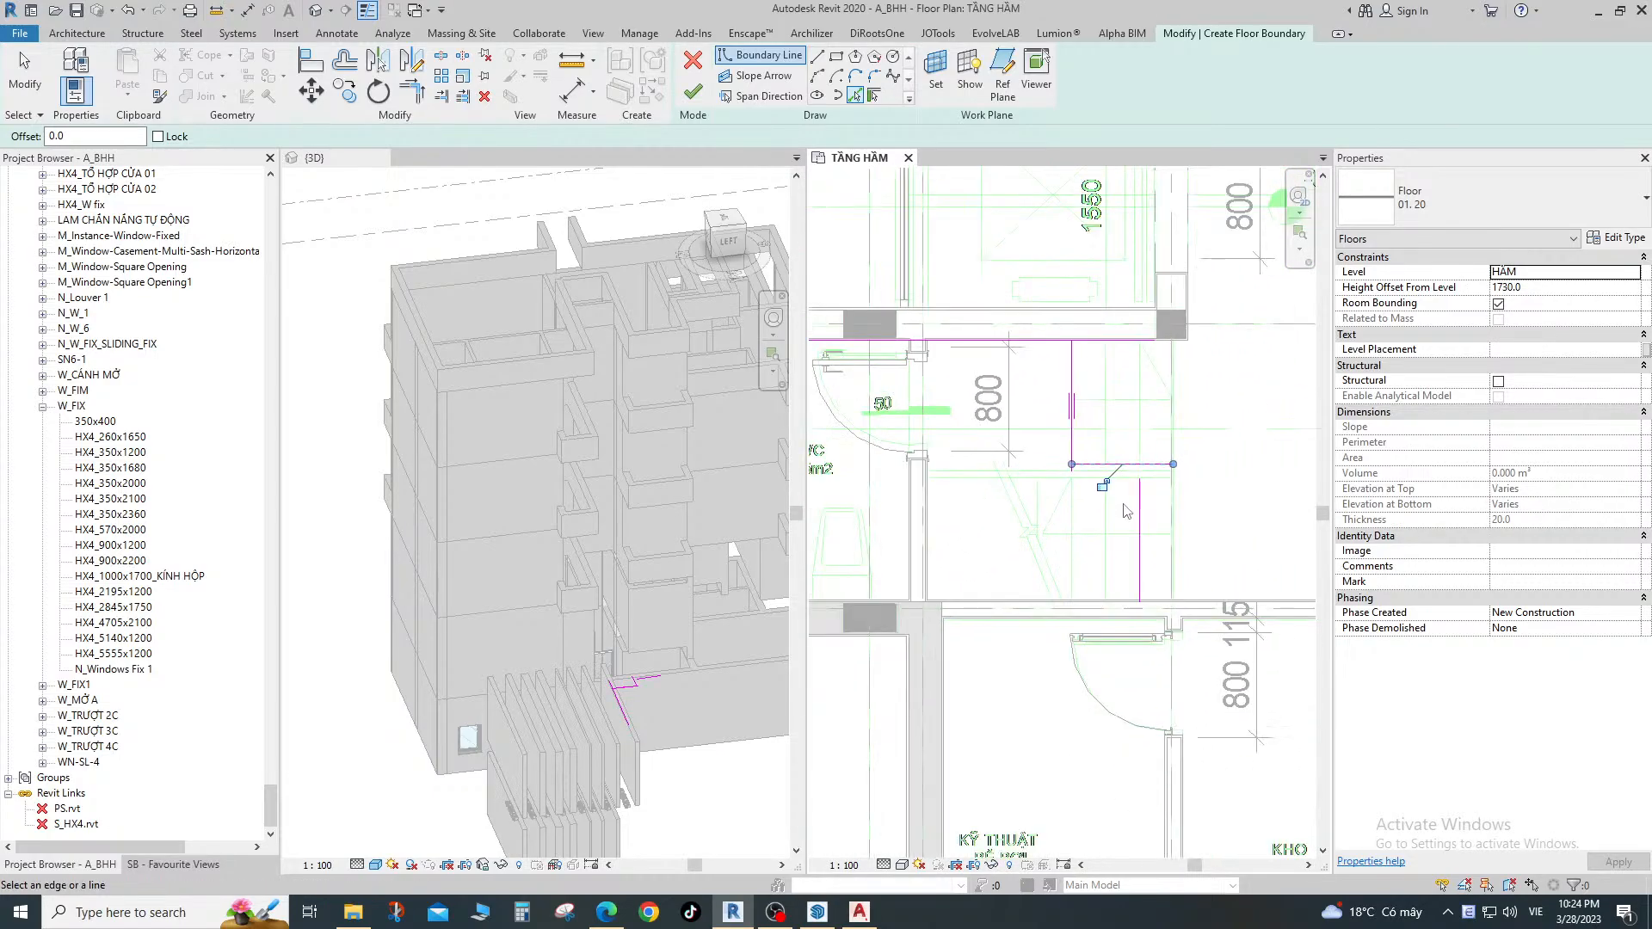
Trim the stepped stair boundary lines into corners, joining the upper riser line to the lift shaft wall line.
{"action": "key", "text": "t"}
{"action": "key", "text": "r"}
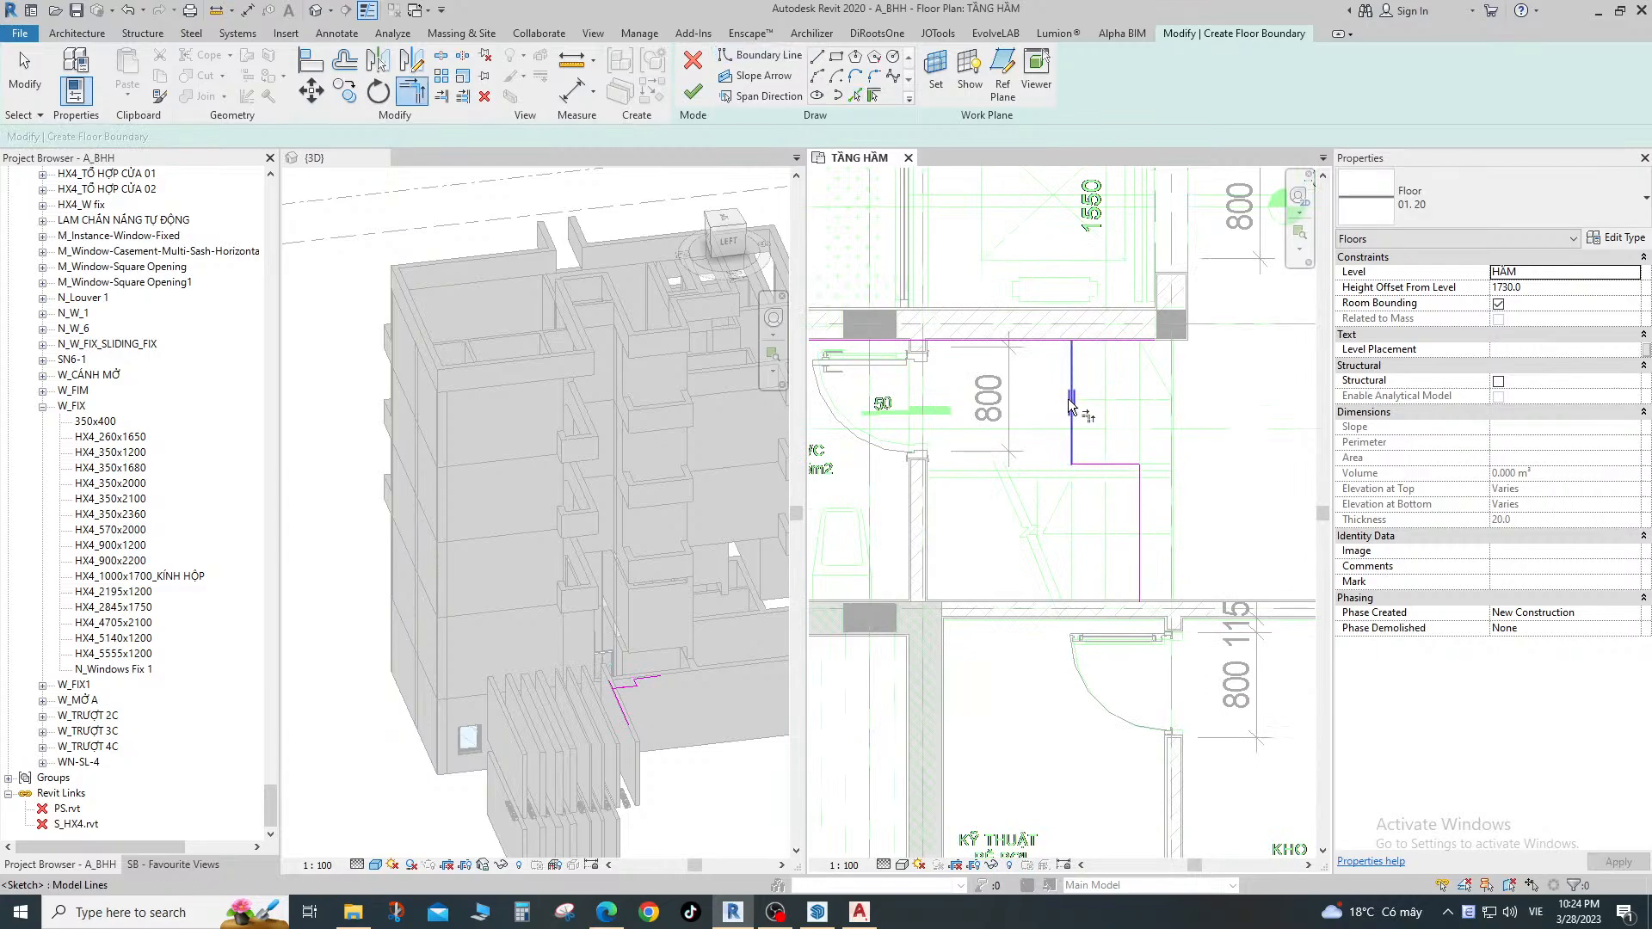
{"action": "left_click", "coordinate": [1071, 404]}
{"action": "left_click", "coordinate": [980, 340]}
Add the WC wall's stair-side face and the upper face of the wall above the KỸ THUẬT BỂ BƠI room to the floor boundary.
{"action": "left_click", "coordinate": [856, 92]}
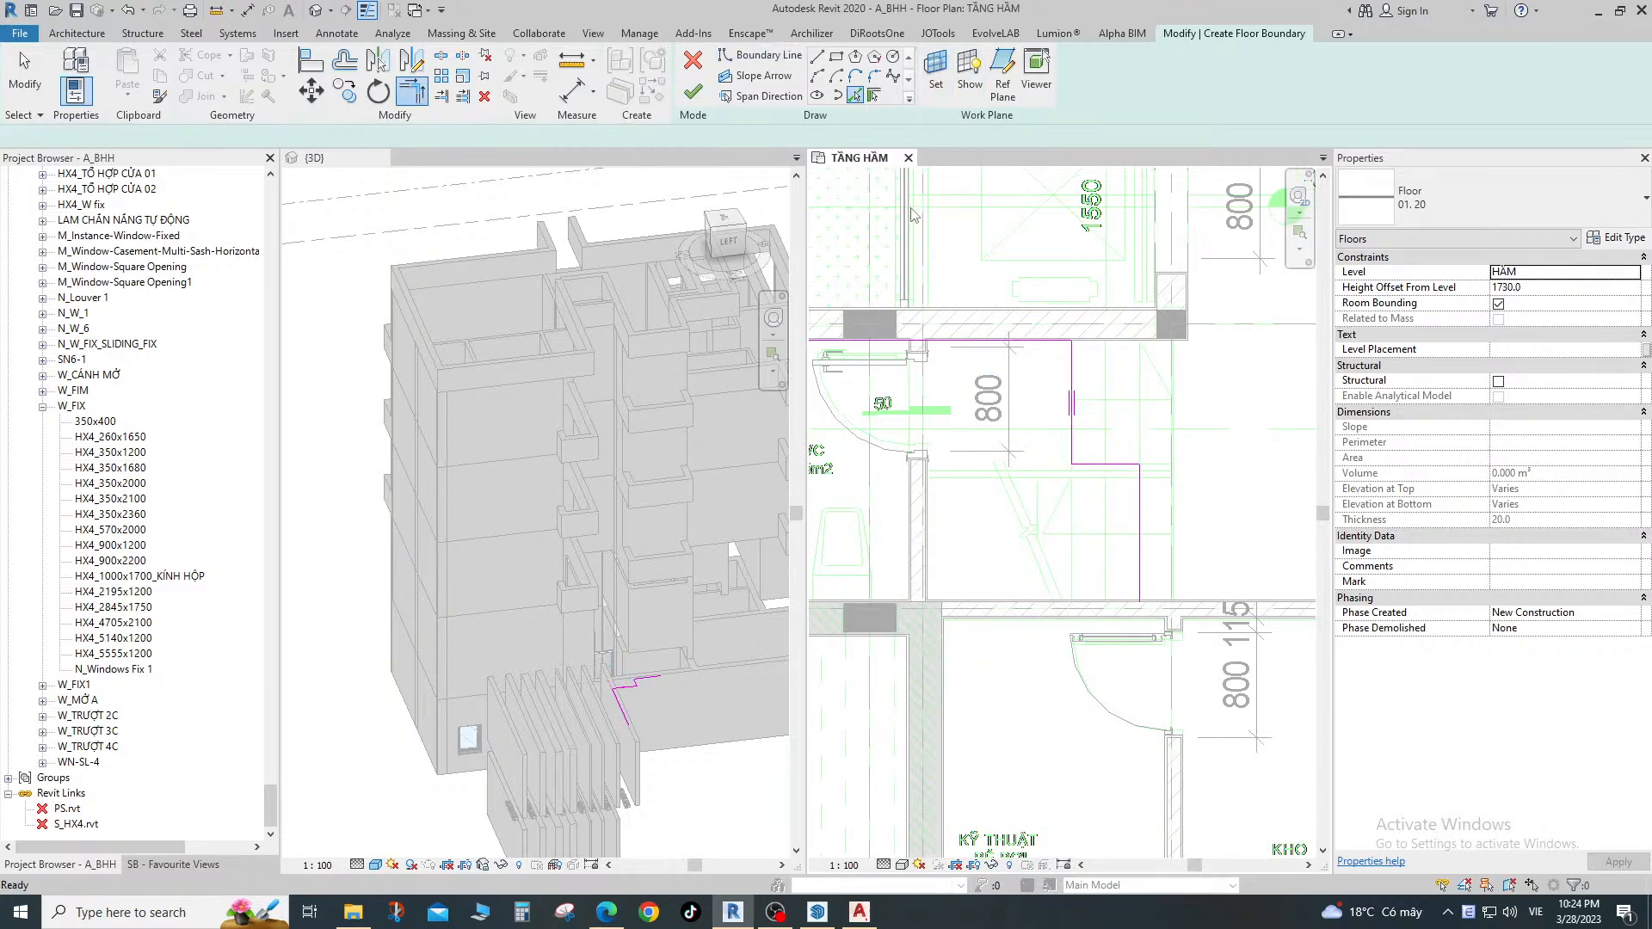
{"action": "scroll", "coordinate": [930, 473], "scroll_direction": "up", "scroll_amount": 6}
{"action": "left_click", "coordinate": [899, 440]}
{"action": "scroll", "coordinate": [931, 440], "scroll_direction": "down", "scroll_amount": 6}
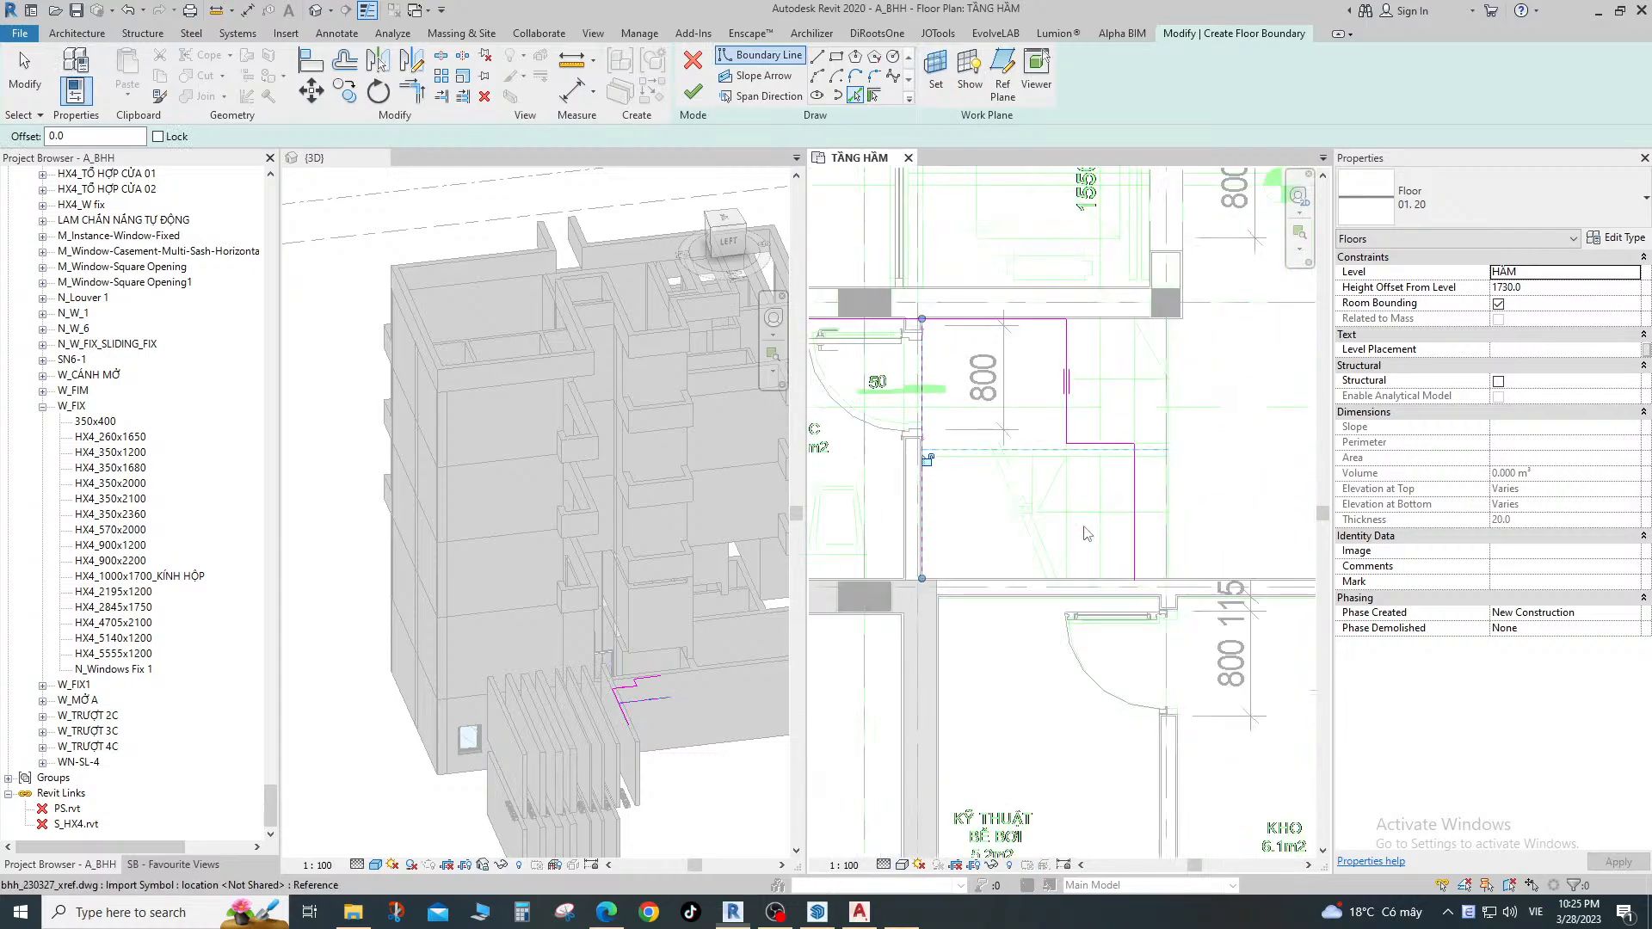
{"action": "scroll", "coordinate": [1135, 574], "scroll_direction": "up", "scroll_amount": 4}
{"action": "left_click", "coordinate": [1170, 580]}
{"action": "scroll", "coordinate": [1115, 582], "scroll_direction": "down", "scroll_amount": 6}
{"action": "scroll", "coordinate": [1114, 584], "scroll_direction": "up", "scroll_amount": 2}
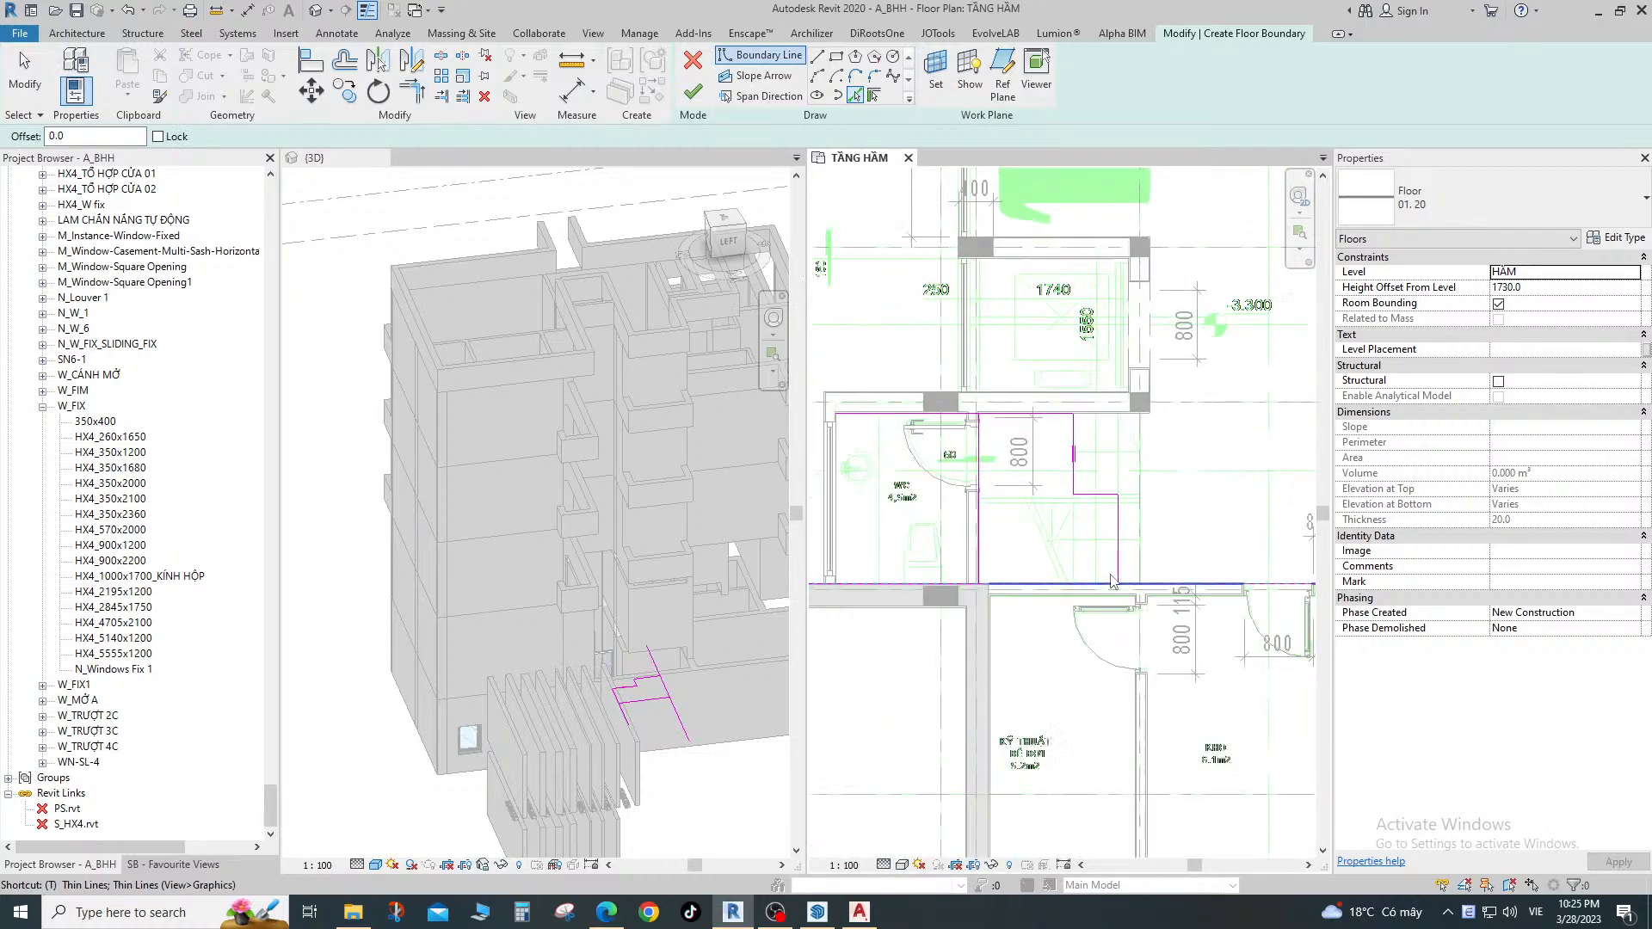
Trim the WC wall and lower wall boundary lines at their corners to close the floor boundary.
{"action": "key", "text": "t"}
{"action": "key", "text": "r"}
{"action": "left_click", "coordinate": [991, 416]}
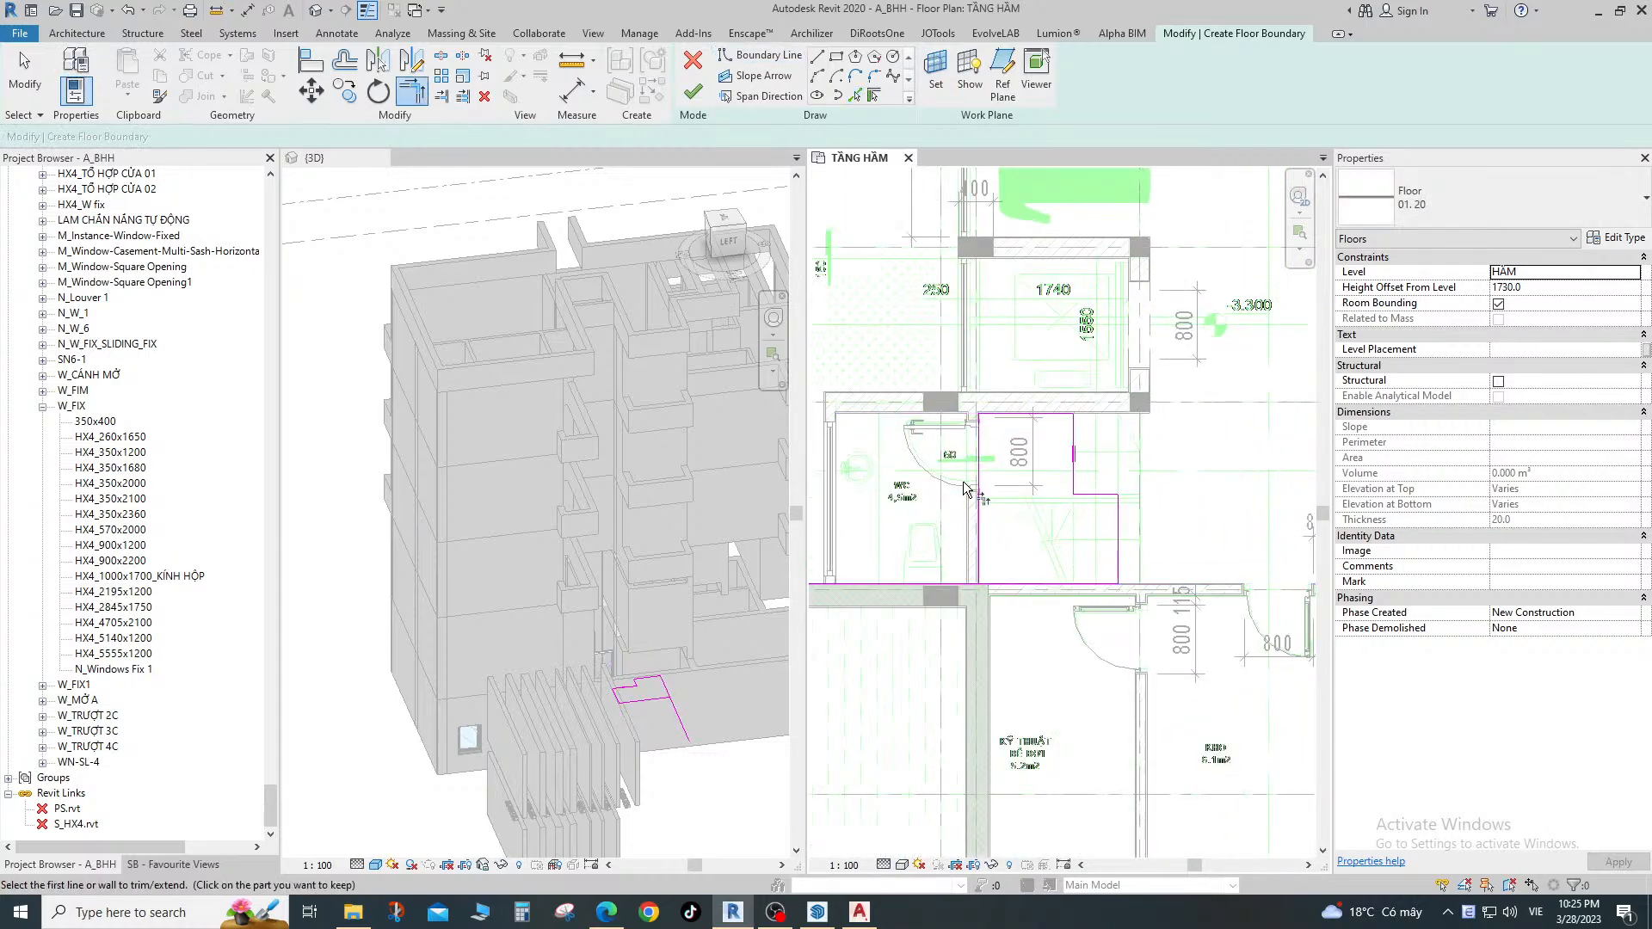
{"action": "left_click", "coordinate": [980, 516]}
{"action": "left_click", "coordinate": [1050, 584]}
{"action": "key", "text": "Escape"}
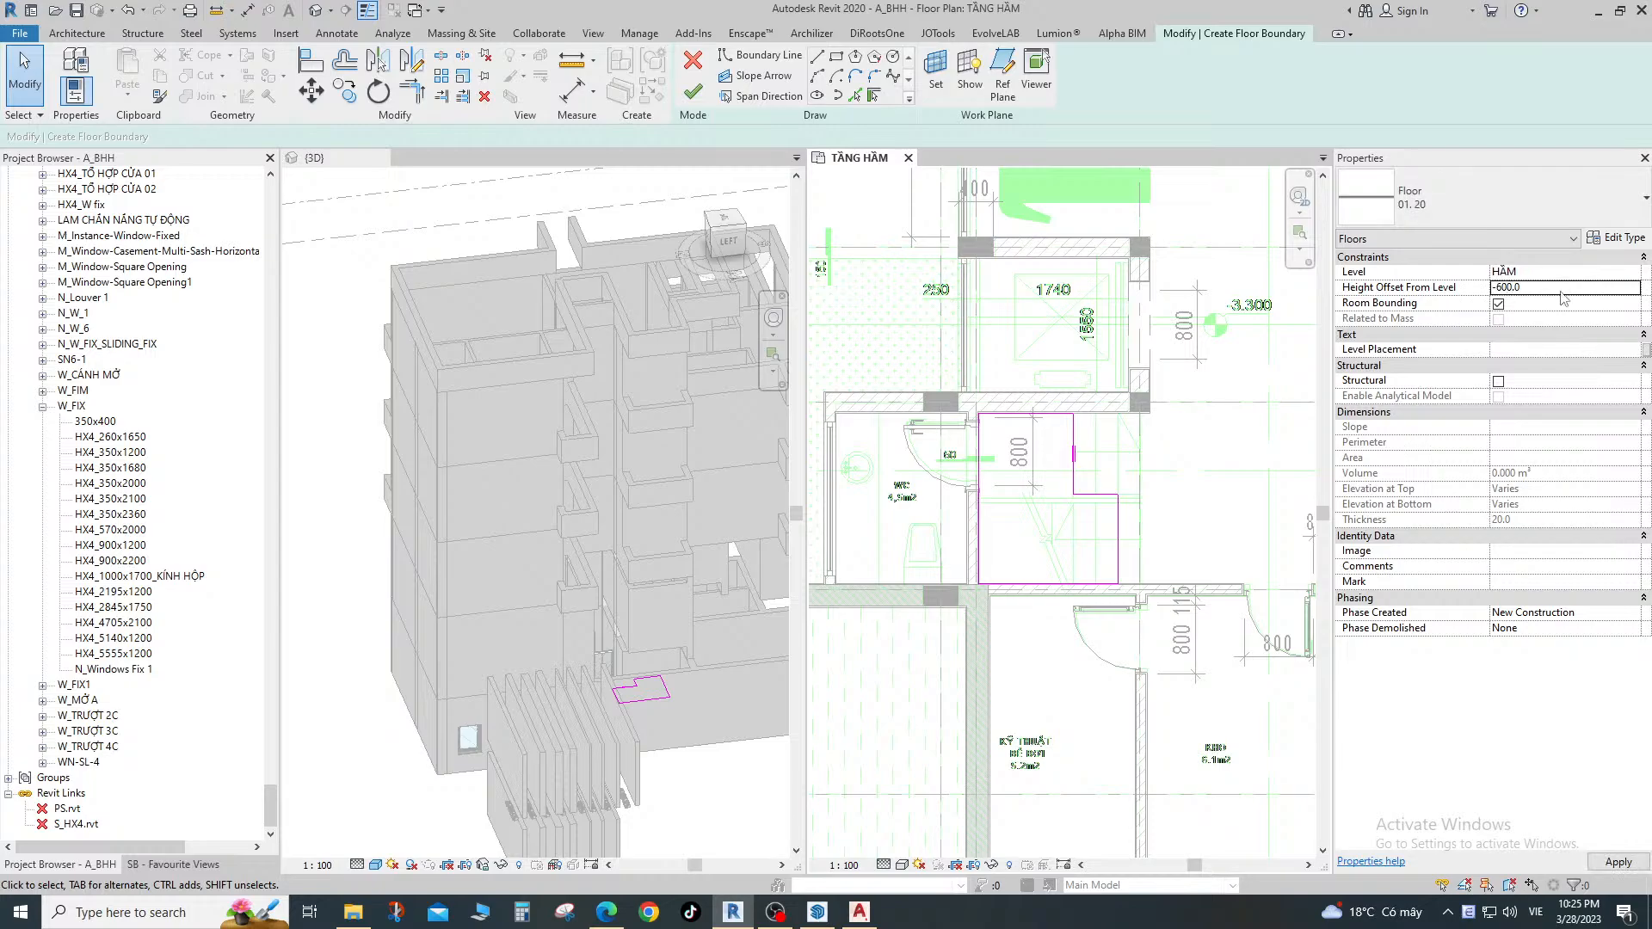
Set the stairwell floor's height offset from level HẦM to -600 and finish the floor.
{"action": "left_click", "coordinate": [693, 90]}
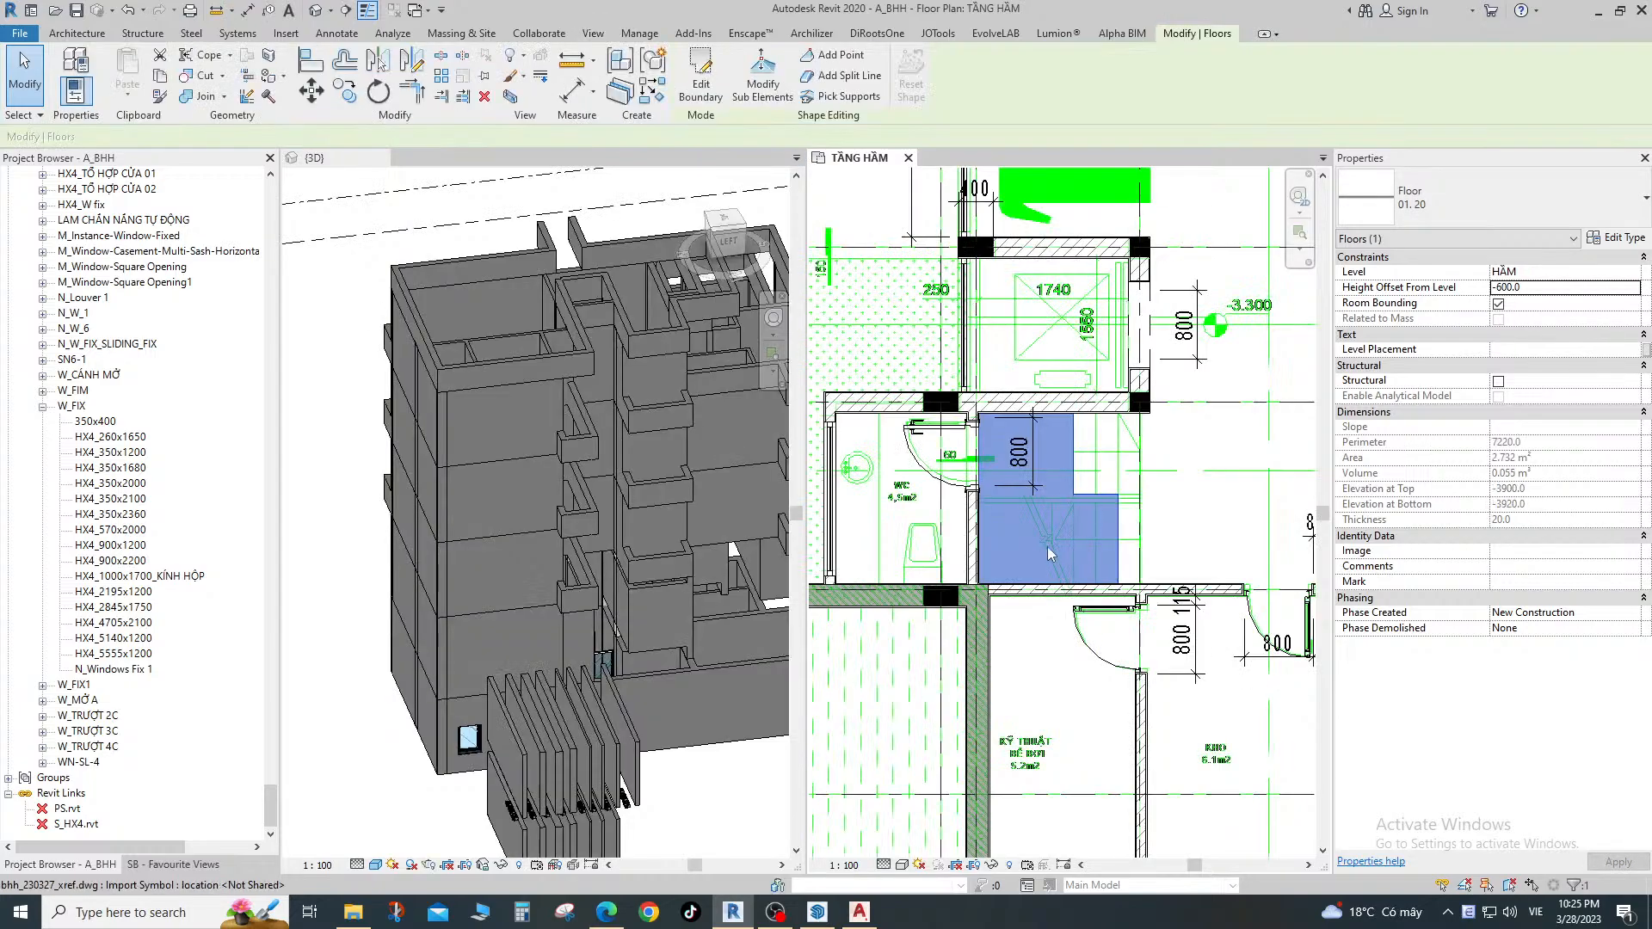
{"action": "left_click", "coordinate": [1003, 469]}
{"action": "left_click", "coordinate": [1097, 529]}
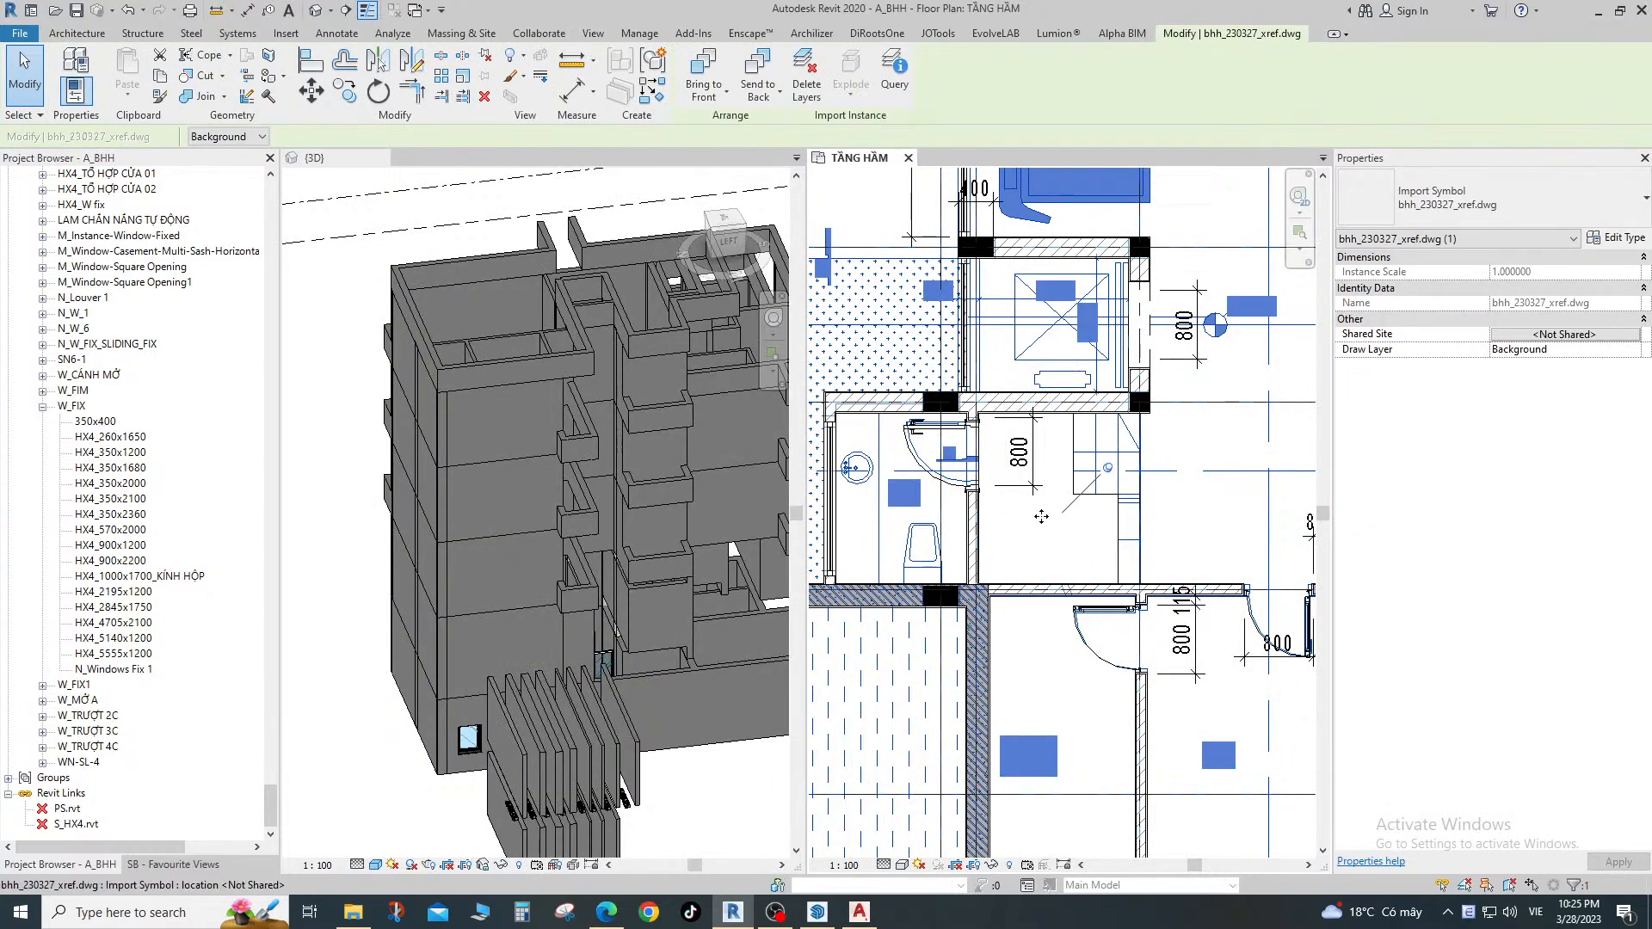
{"action": "key", "text": "Escape"}
{"action": "scroll", "coordinate": [985, 570], "scroll_direction": "down", "scroll_amount": 4}
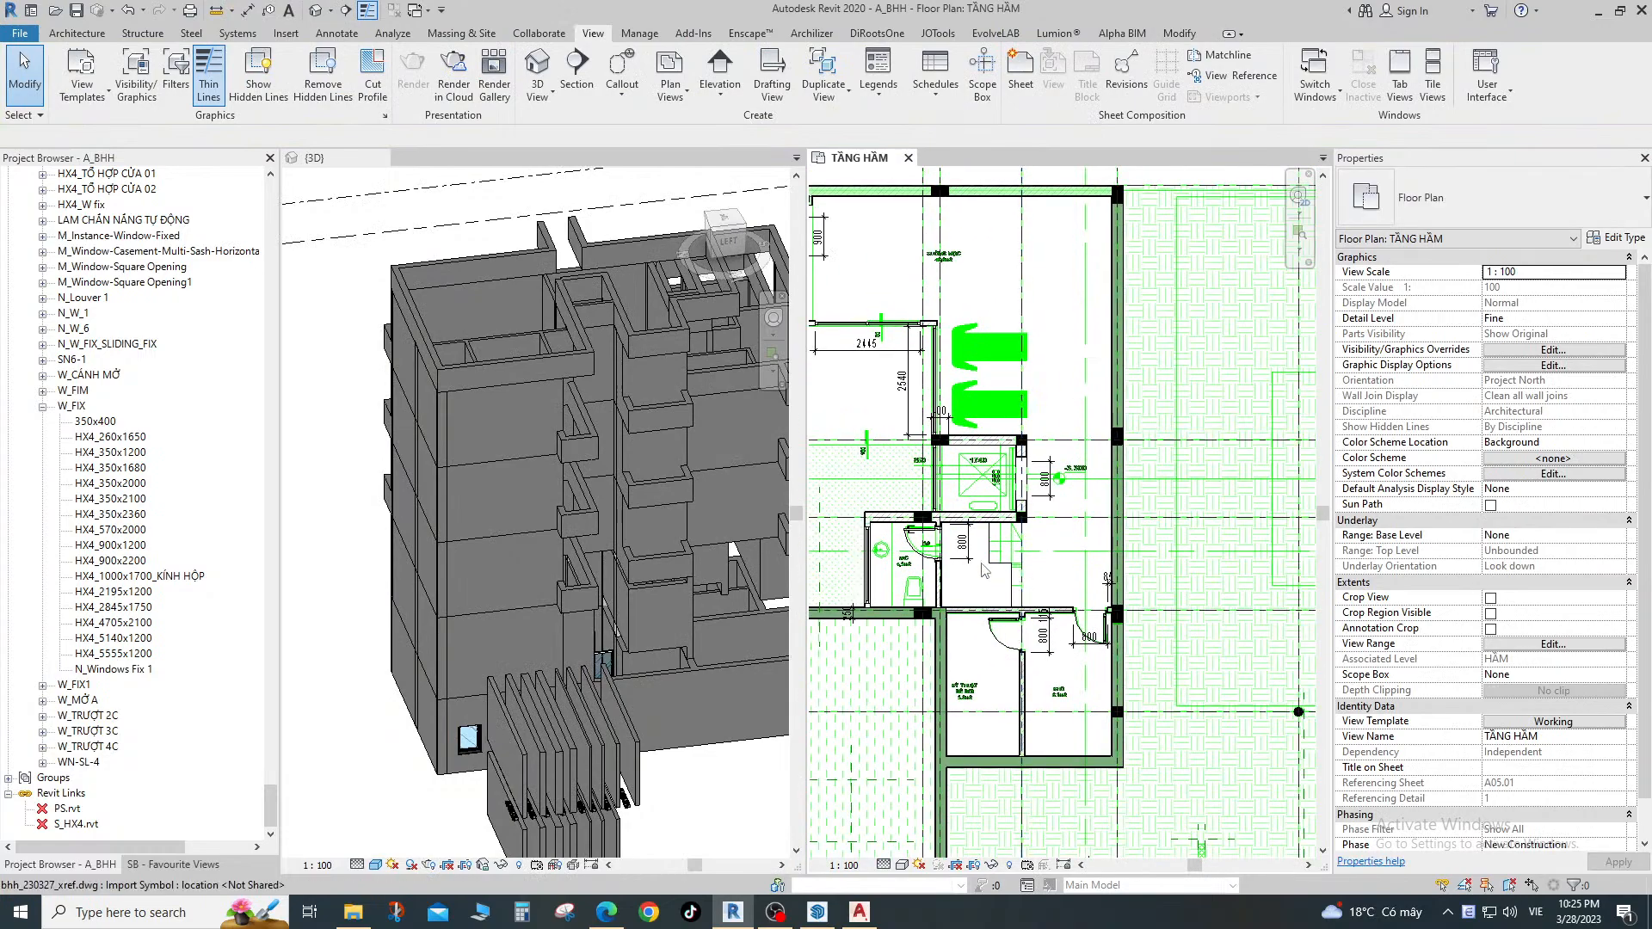
Open the TẦNG 1 floor plan from the favourite views.
{"action": "scroll", "coordinate": [984, 571], "scroll_direction": "down", "scroll_amount": 4}
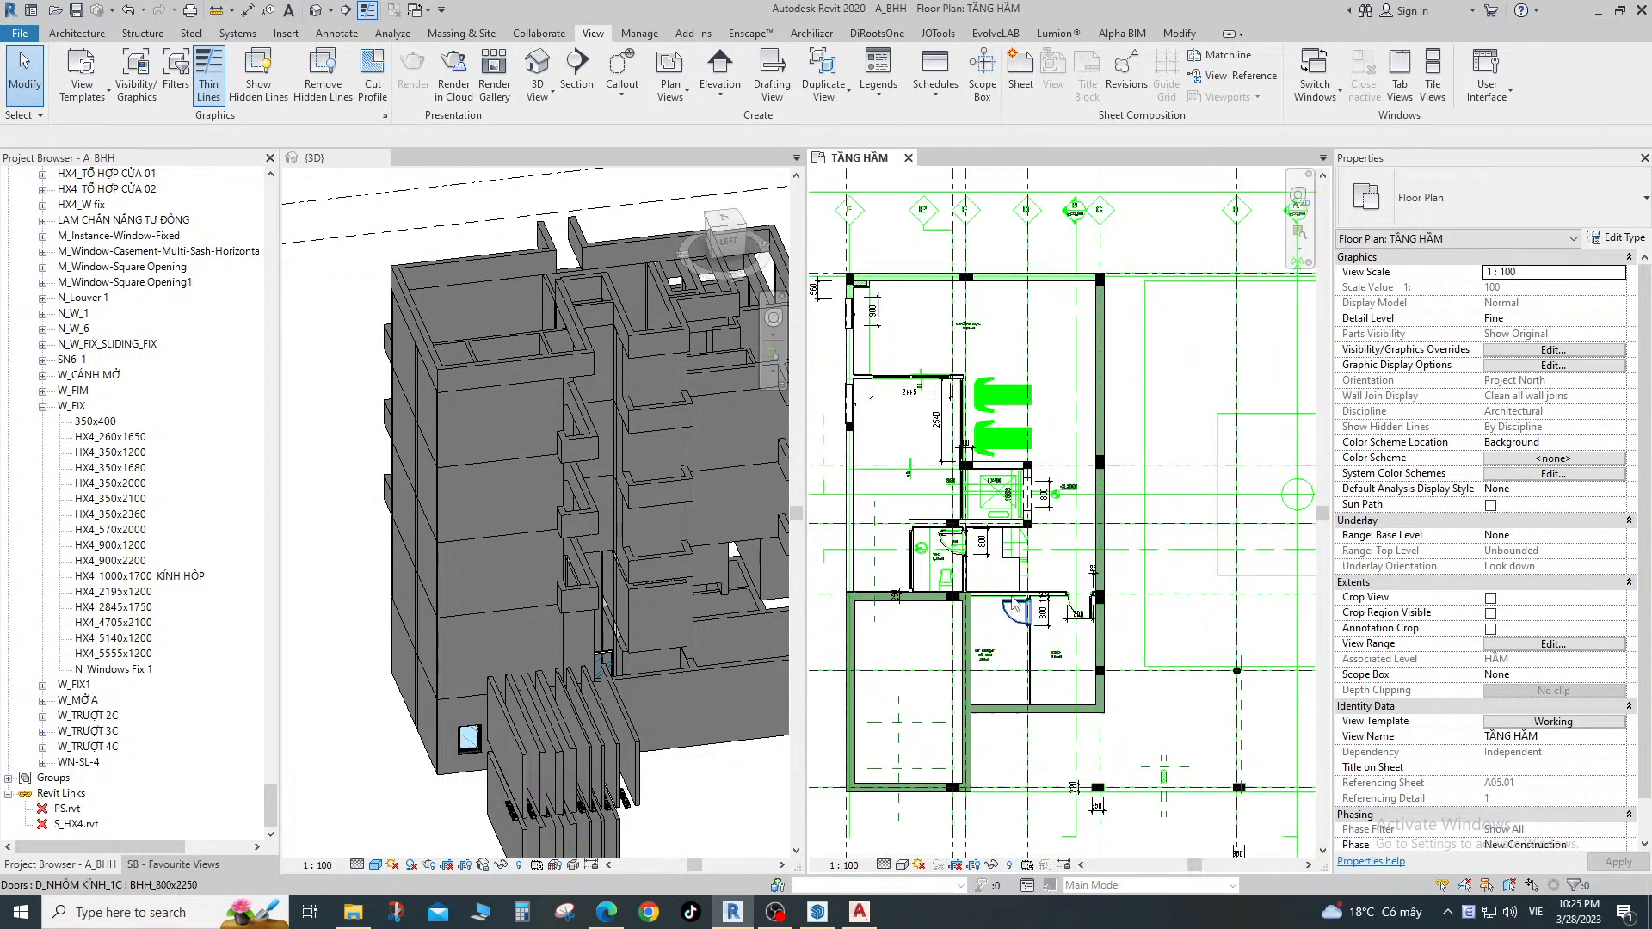
{"action": "scroll", "coordinate": [1036, 658], "scroll_direction": "up", "scroll_amount": 2}
{"action": "middle_click_drag", "start_coordinate": [1035, 658], "coordinate": [1074, 538]}
{"action": "scroll", "coordinate": [1075, 538], "scroll_direction": "down", "scroll_amount": 2}
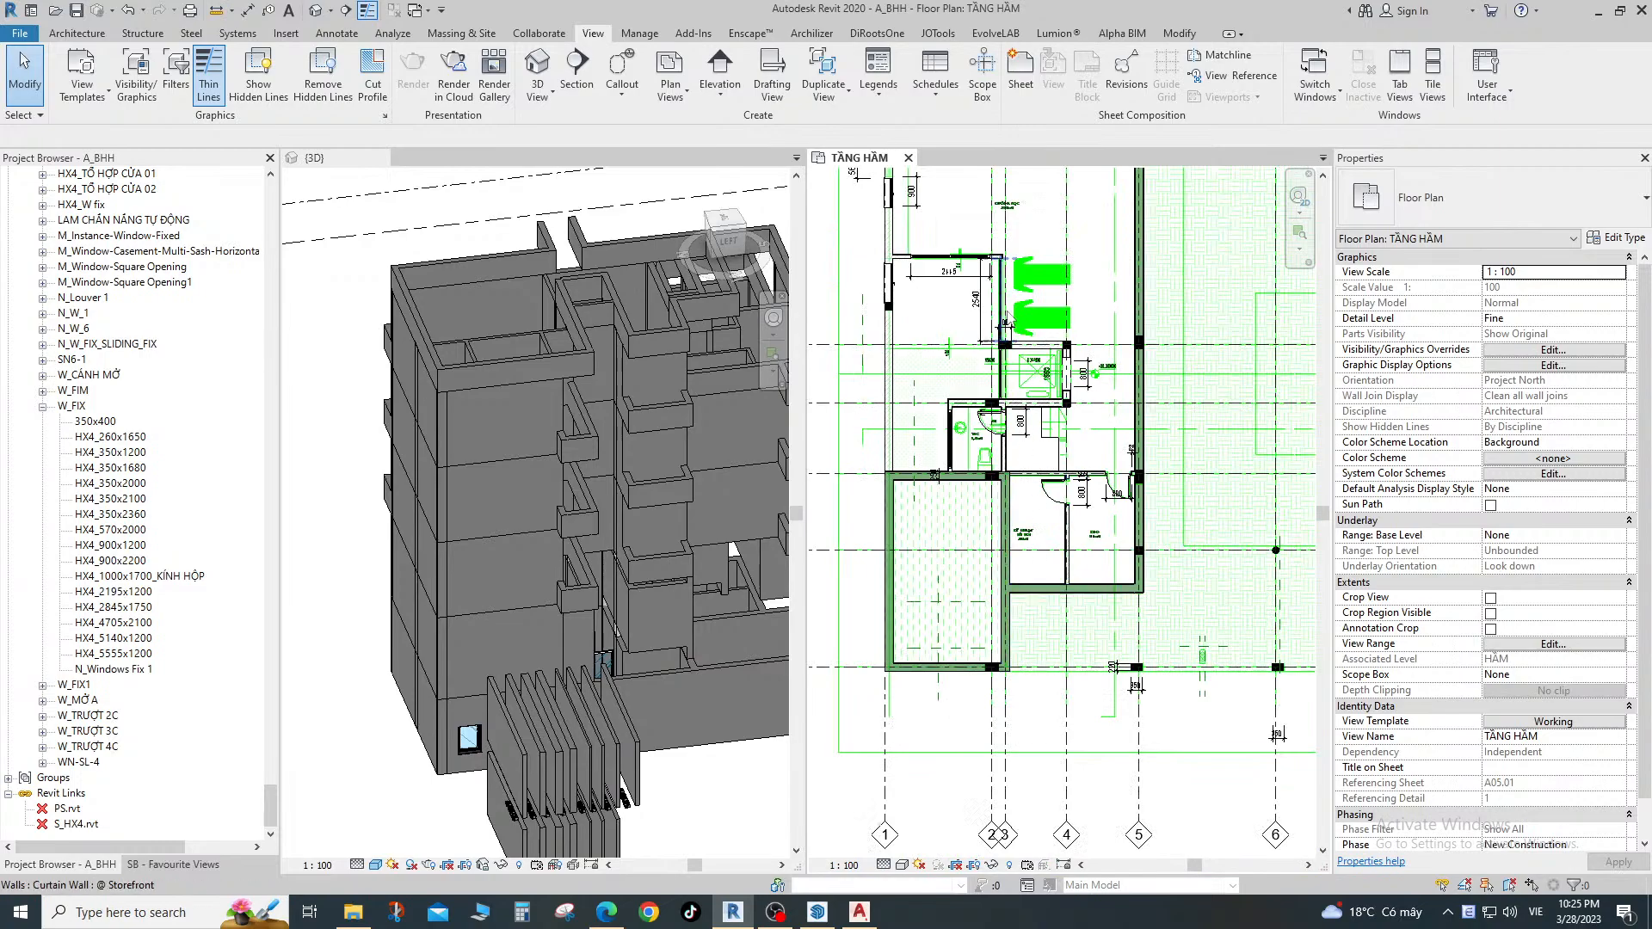
{"action": "scroll", "coordinate": [1005, 324], "scroll_direction": "down", "scroll_amount": 2}
{"action": "left_click", "coordinate": [173, 863]}
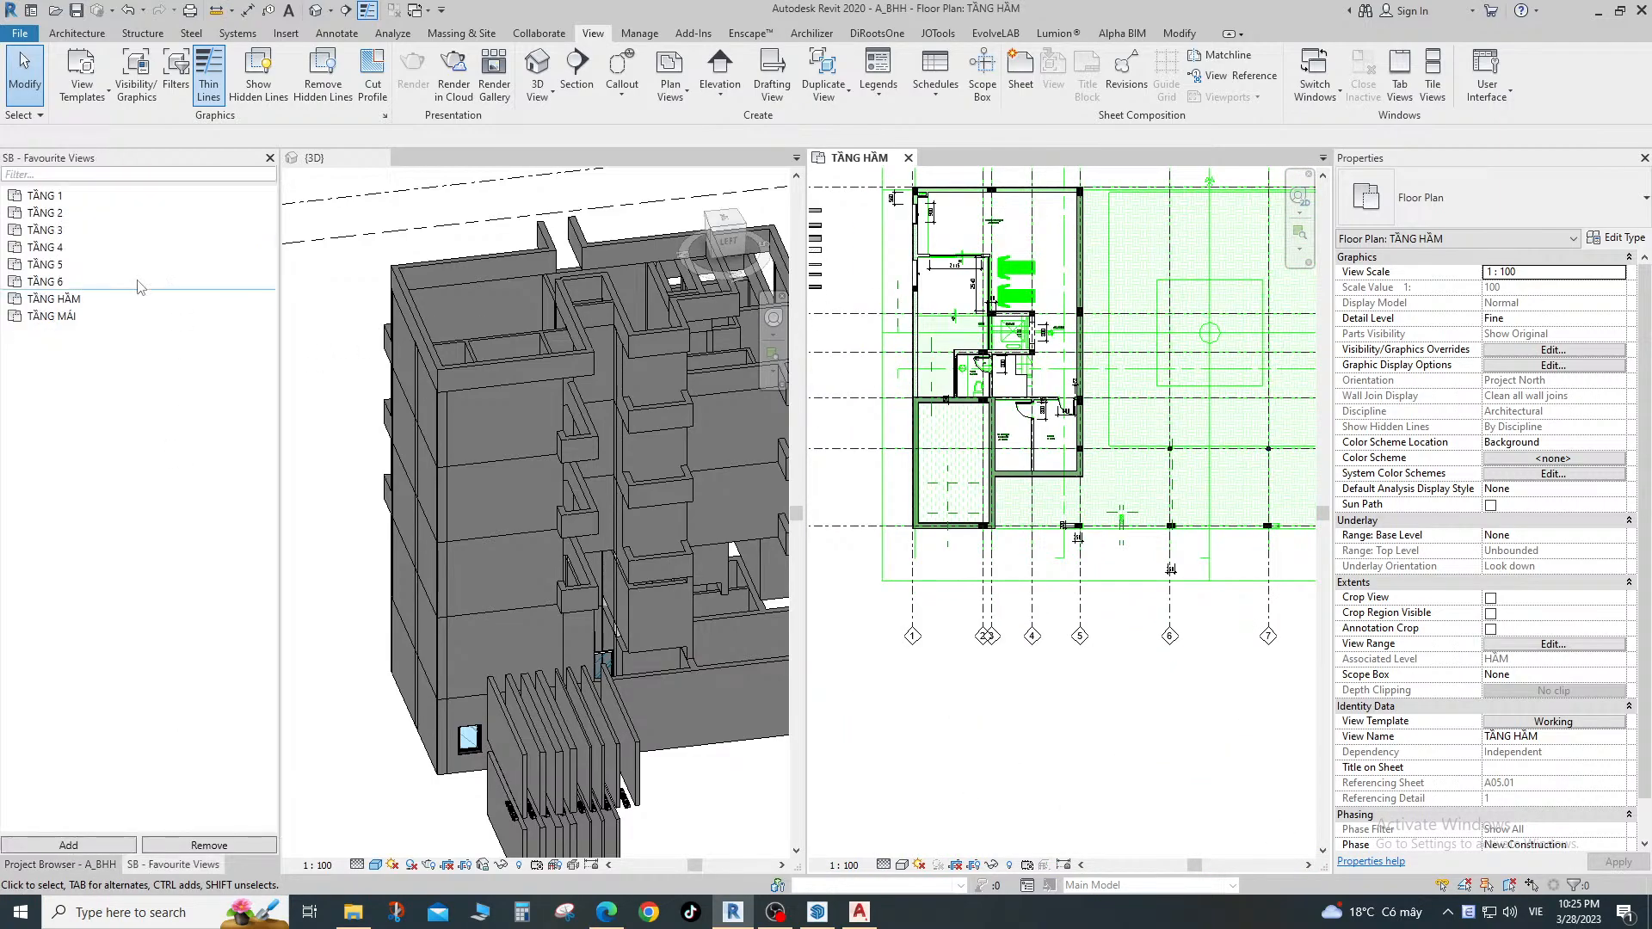
{"action": "left_click", "coordinate": [29, 204]}
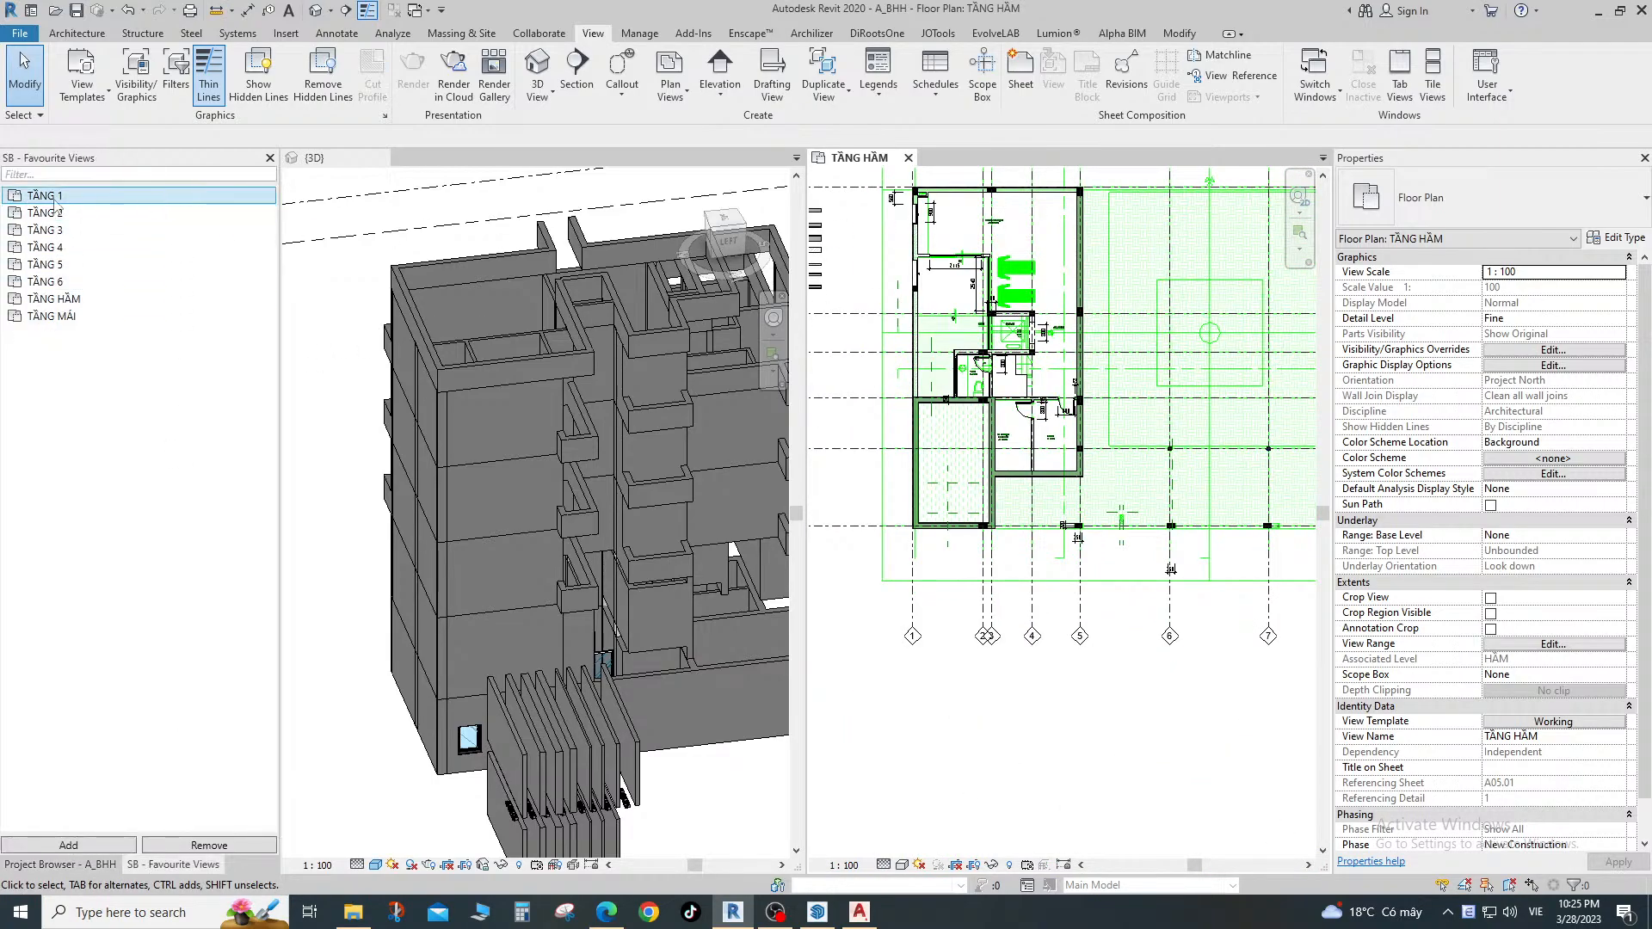
{"action": "double_click", "coordinate": [55, 204]}
{"action": "middle_click_drag", "start_coordinate": [1055, 814], "coordinate": [1122, 508]}
{"action": "scroll", "coordinate": [1122, 507], "scroll_direction": "up", "scroll_amount": 4}
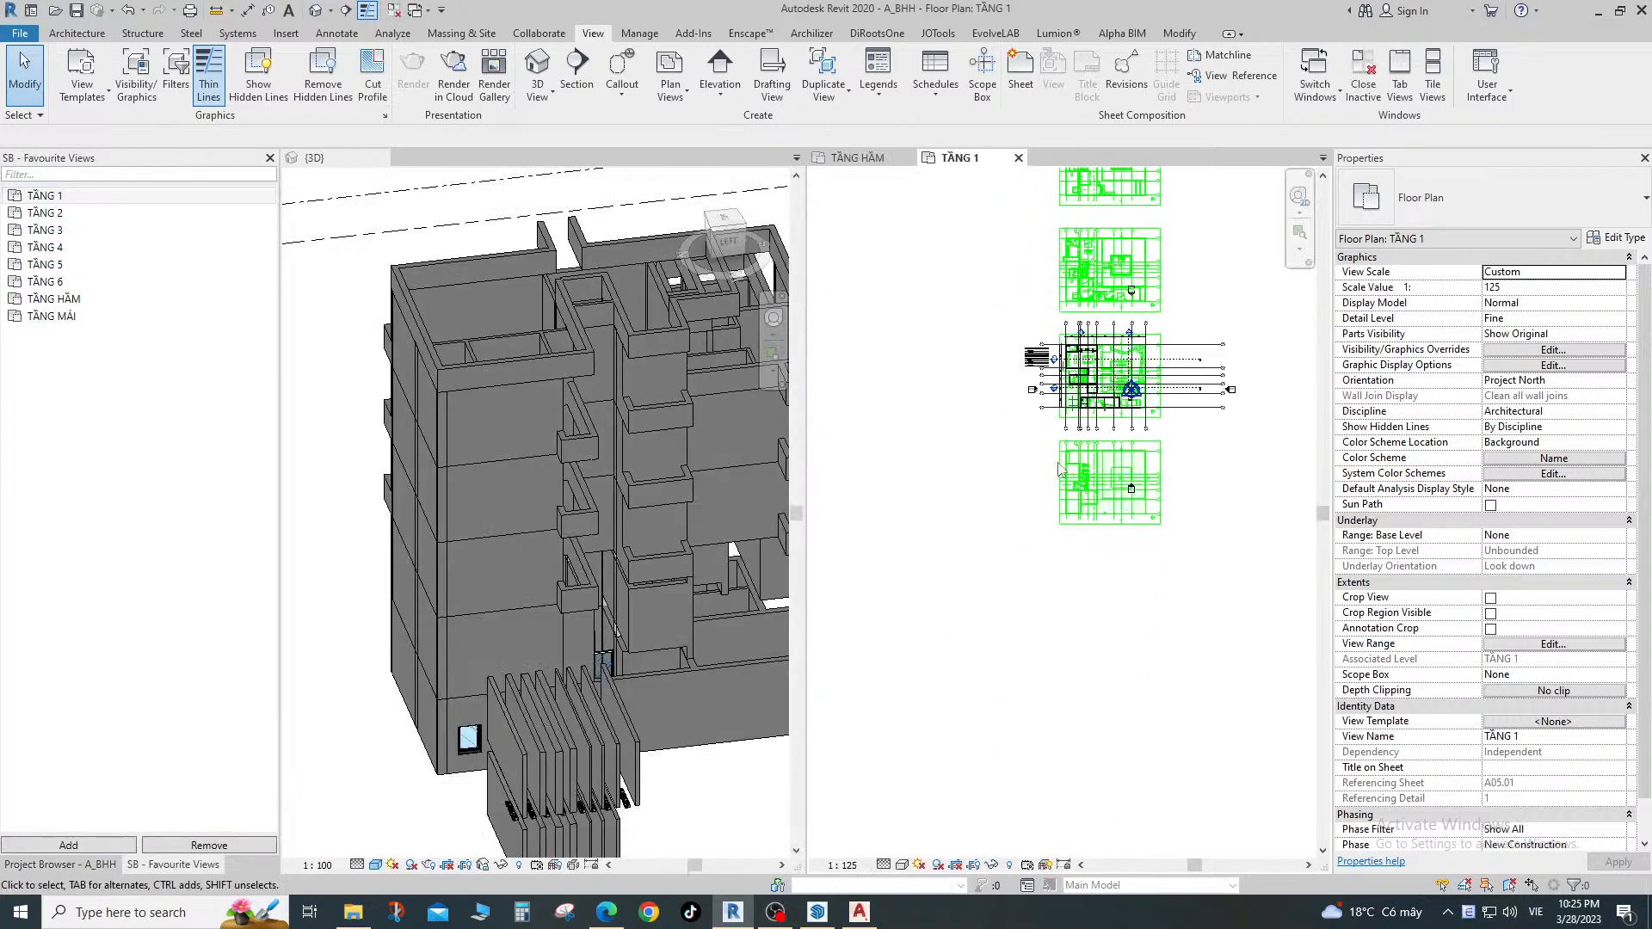
{"action": "scroll", "coordinate": [1009, 522], "scroll_direction": "up", "scroll_amount": 10}
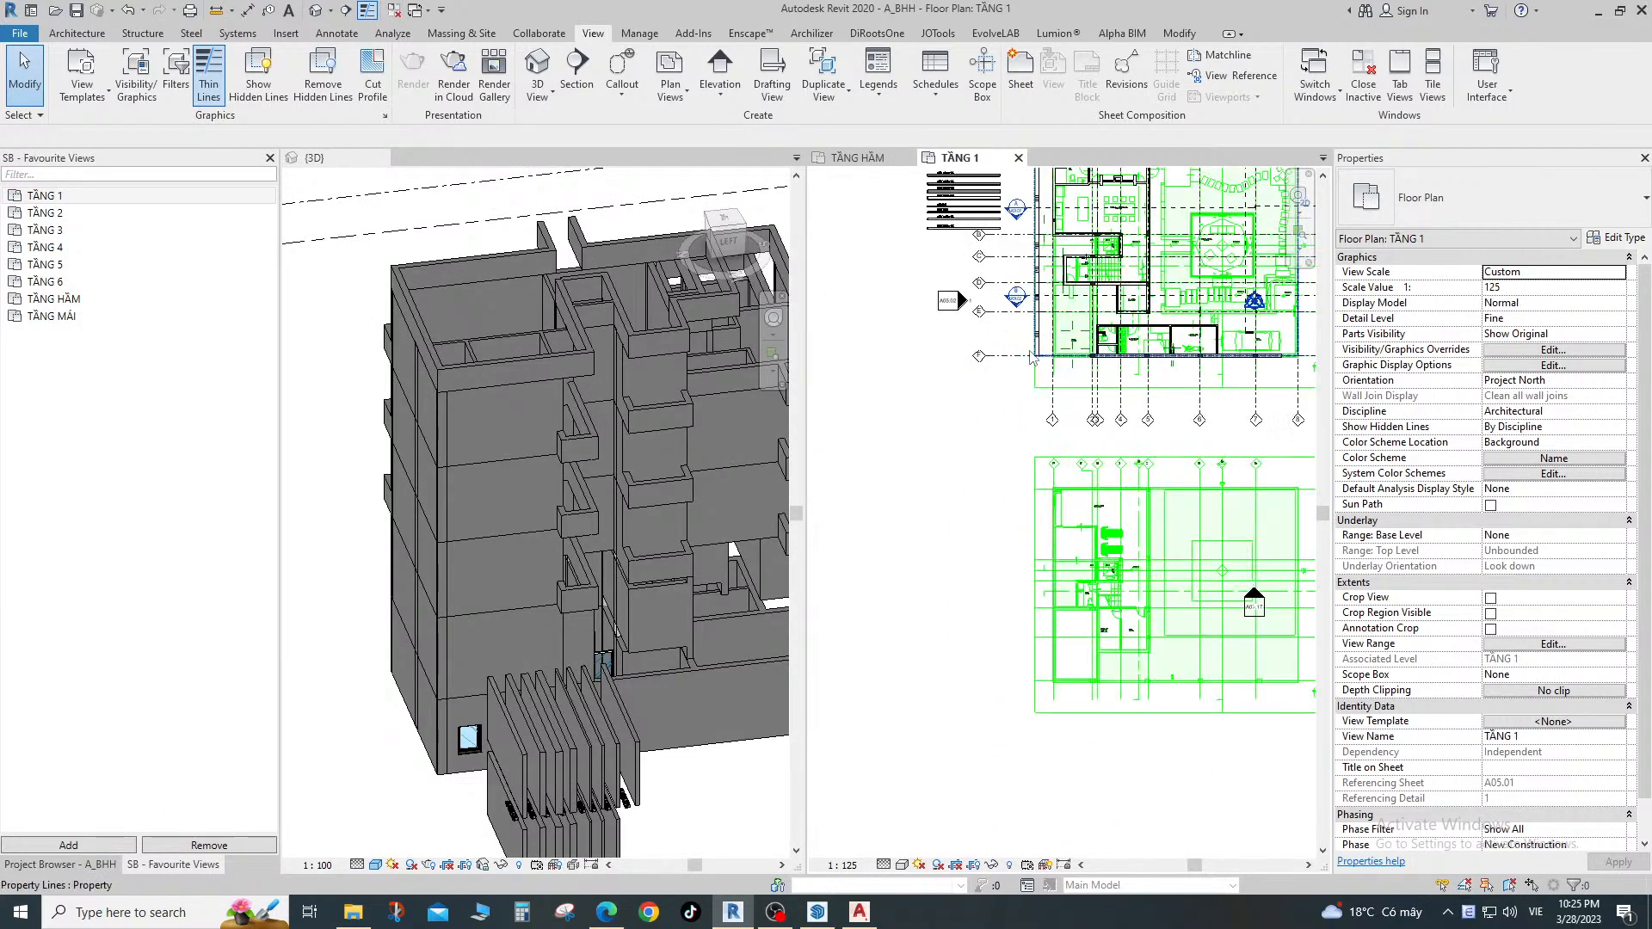
{"action": "middle_click_drag", "start_coordinate": [1045, 428], "coordinate": [1051, 661]}
{"action": "scroll", "coordinate": [1058, 370], "scroll_direction": "up", "scroll_amount": 2}
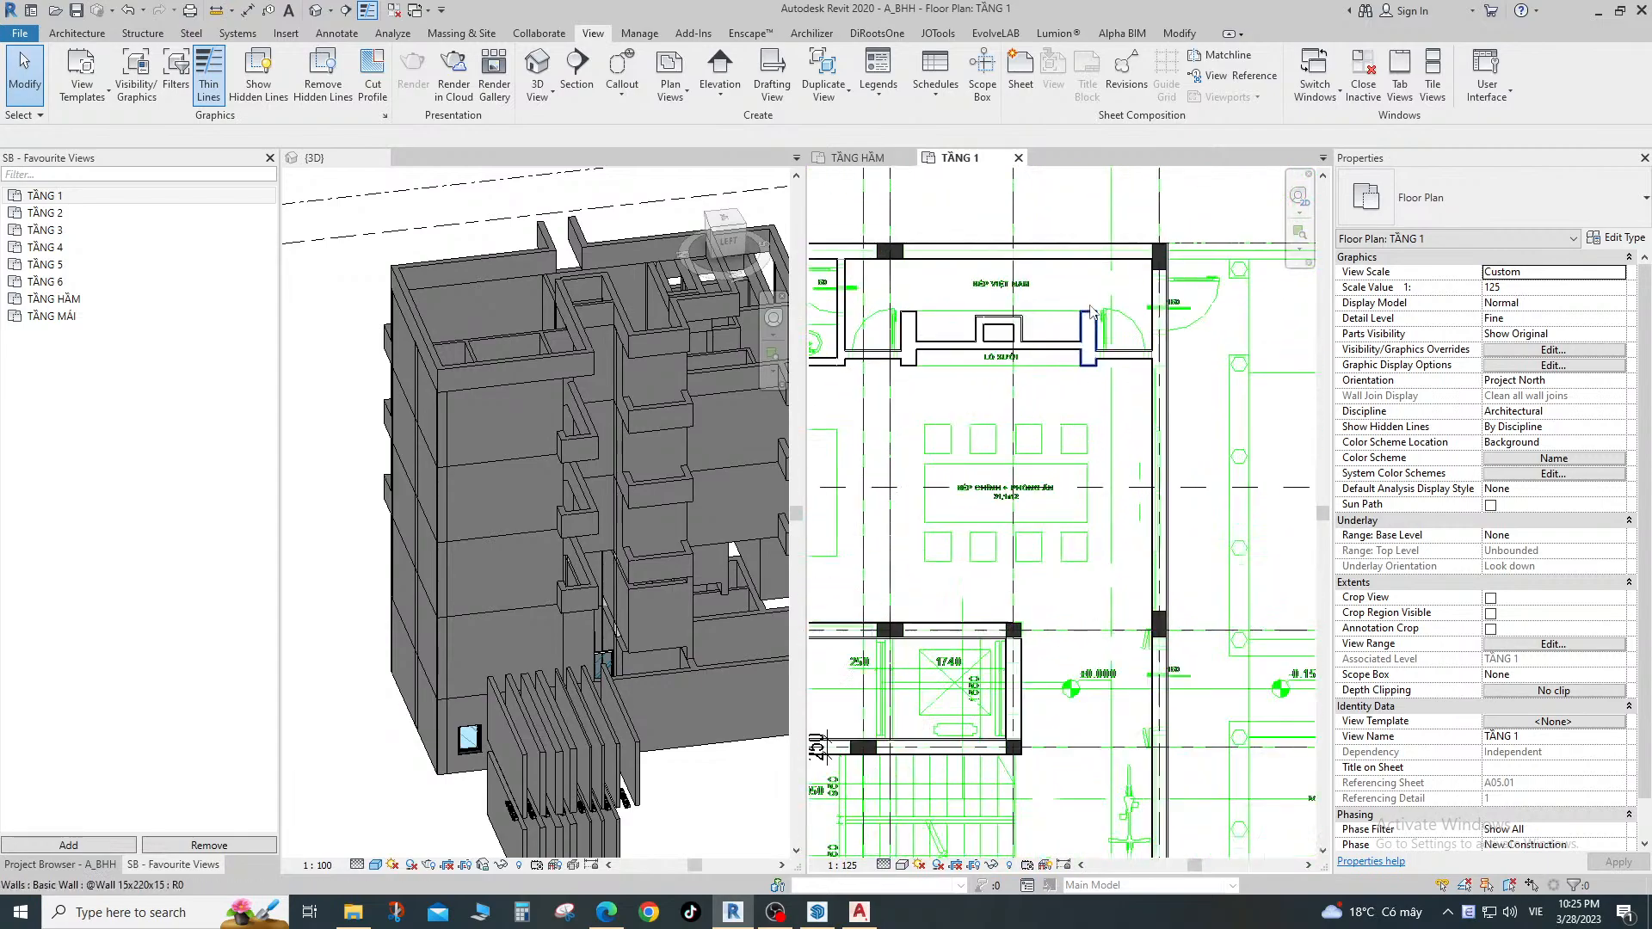
Place a D_NHÔM KÍNH_1C door of type BHH_800x2250 in the short wall between the BẾP VIỆT NAM kitchen and the dining room.
{"action": "middle_click_drag", "start_coordinate": [1053, 365], "coordinate": [1132, 516]}
{"action": "scroll", "coordinate": [1117, 378], "scroll_direction": "up", "scroll_amount": 3}
{"action": "key", "text": "d"}
{"action": "key", "text": "r"}
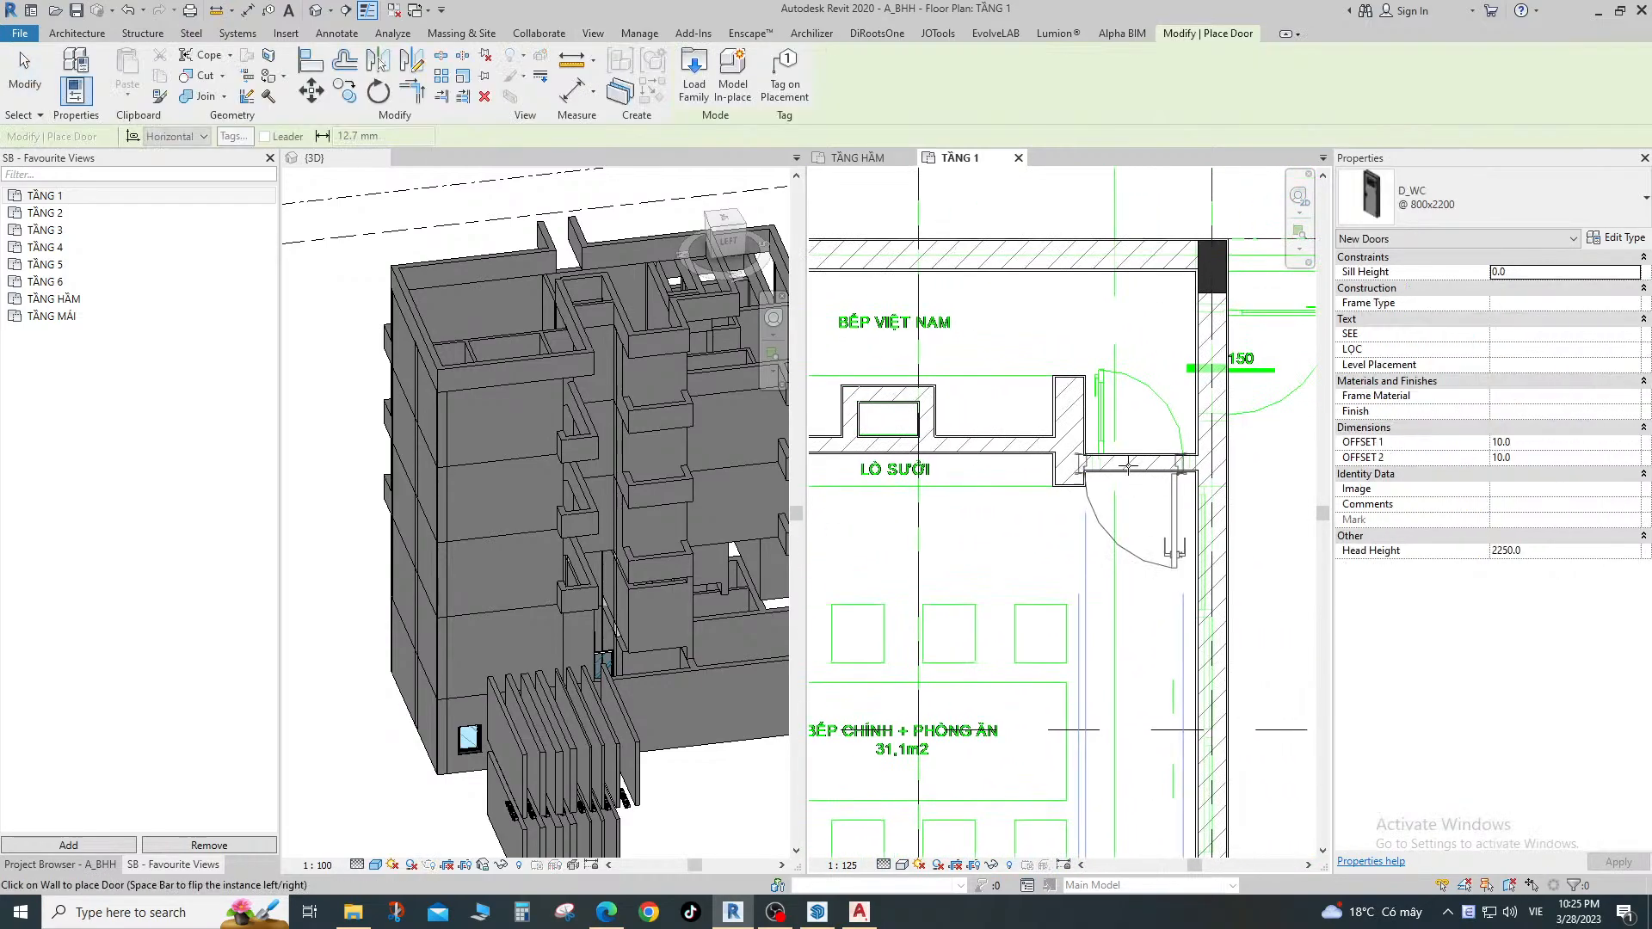
{"action": "left_click", "coordinate": [1448, 207]}
{"action": "scroll", "coordinate": [1394, 447], "scroll_direction": "up", "scroll_amount": 5}
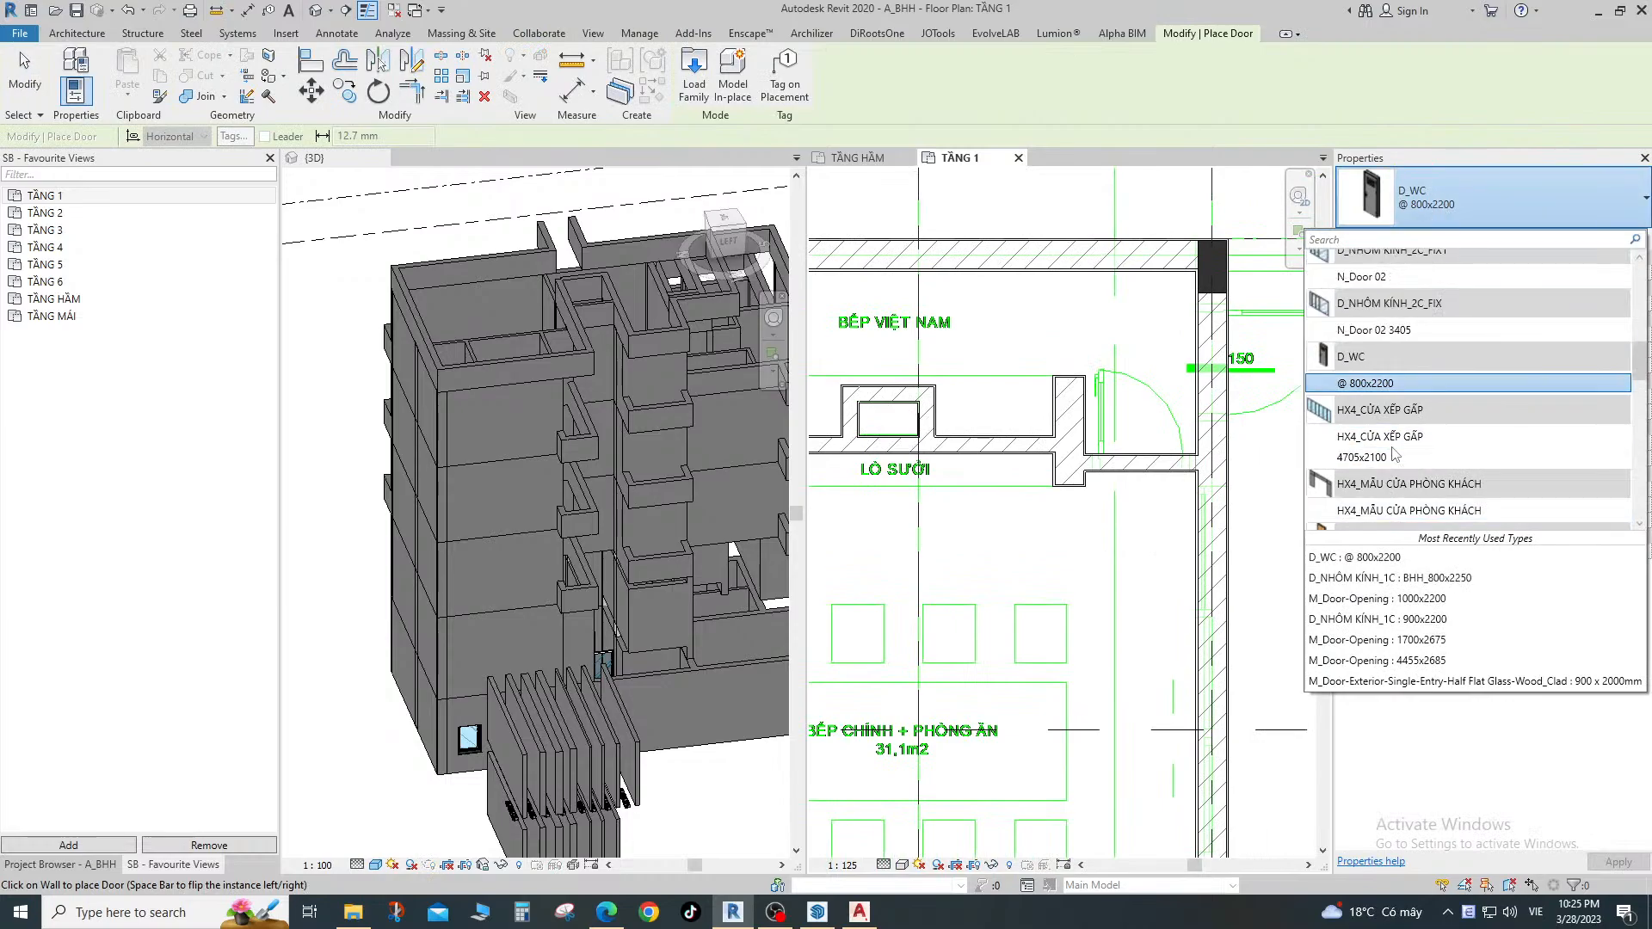
{"action": "scroll", "coordinate": [1391, 421], "scroll_direction": "up", "scroll_amount": 3}
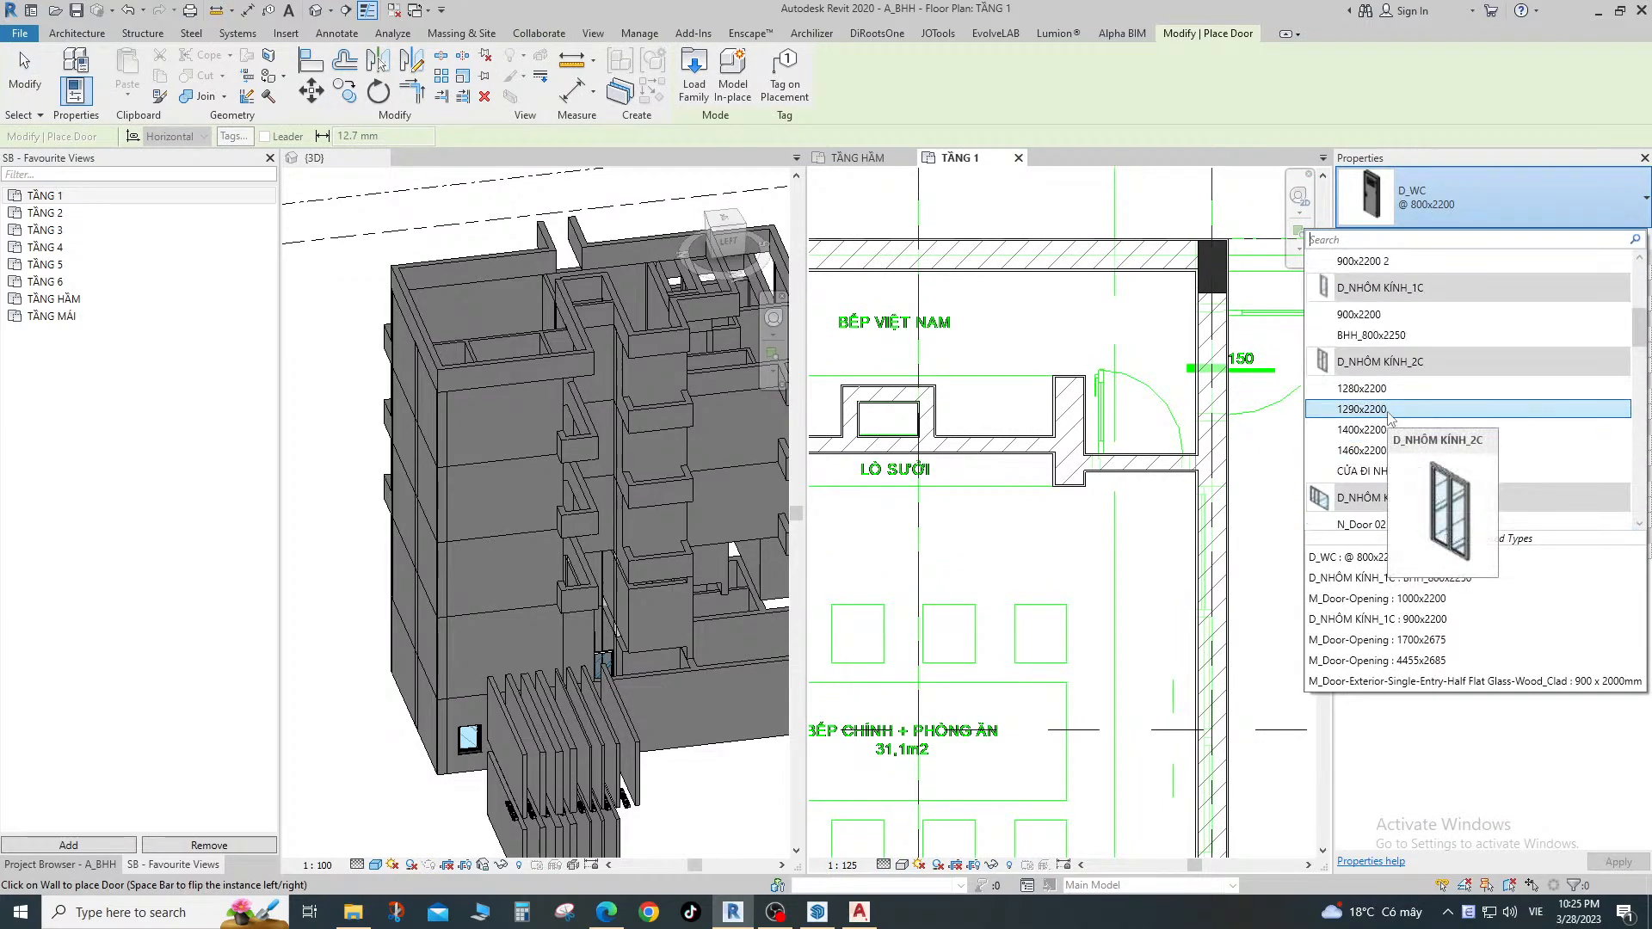
{"action": "scroll", "coordinate": [1391, 419], "scroll_direction": "up", "scroll_amount": 2}
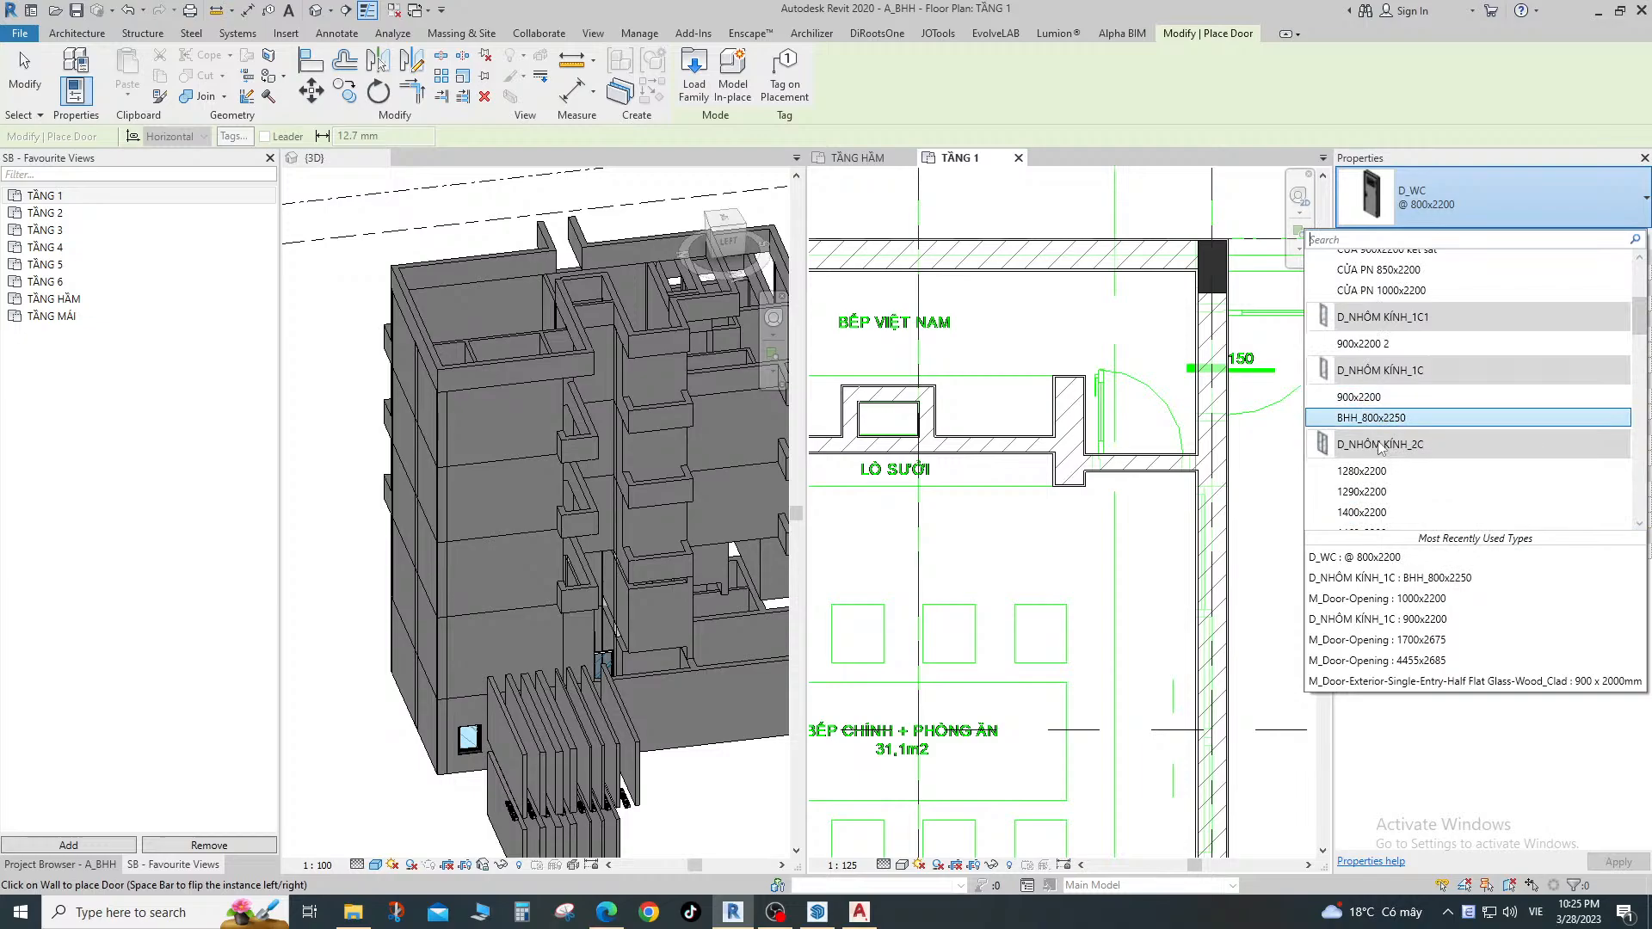
{"action": "left_click", "coordinate": [1376, 417]}
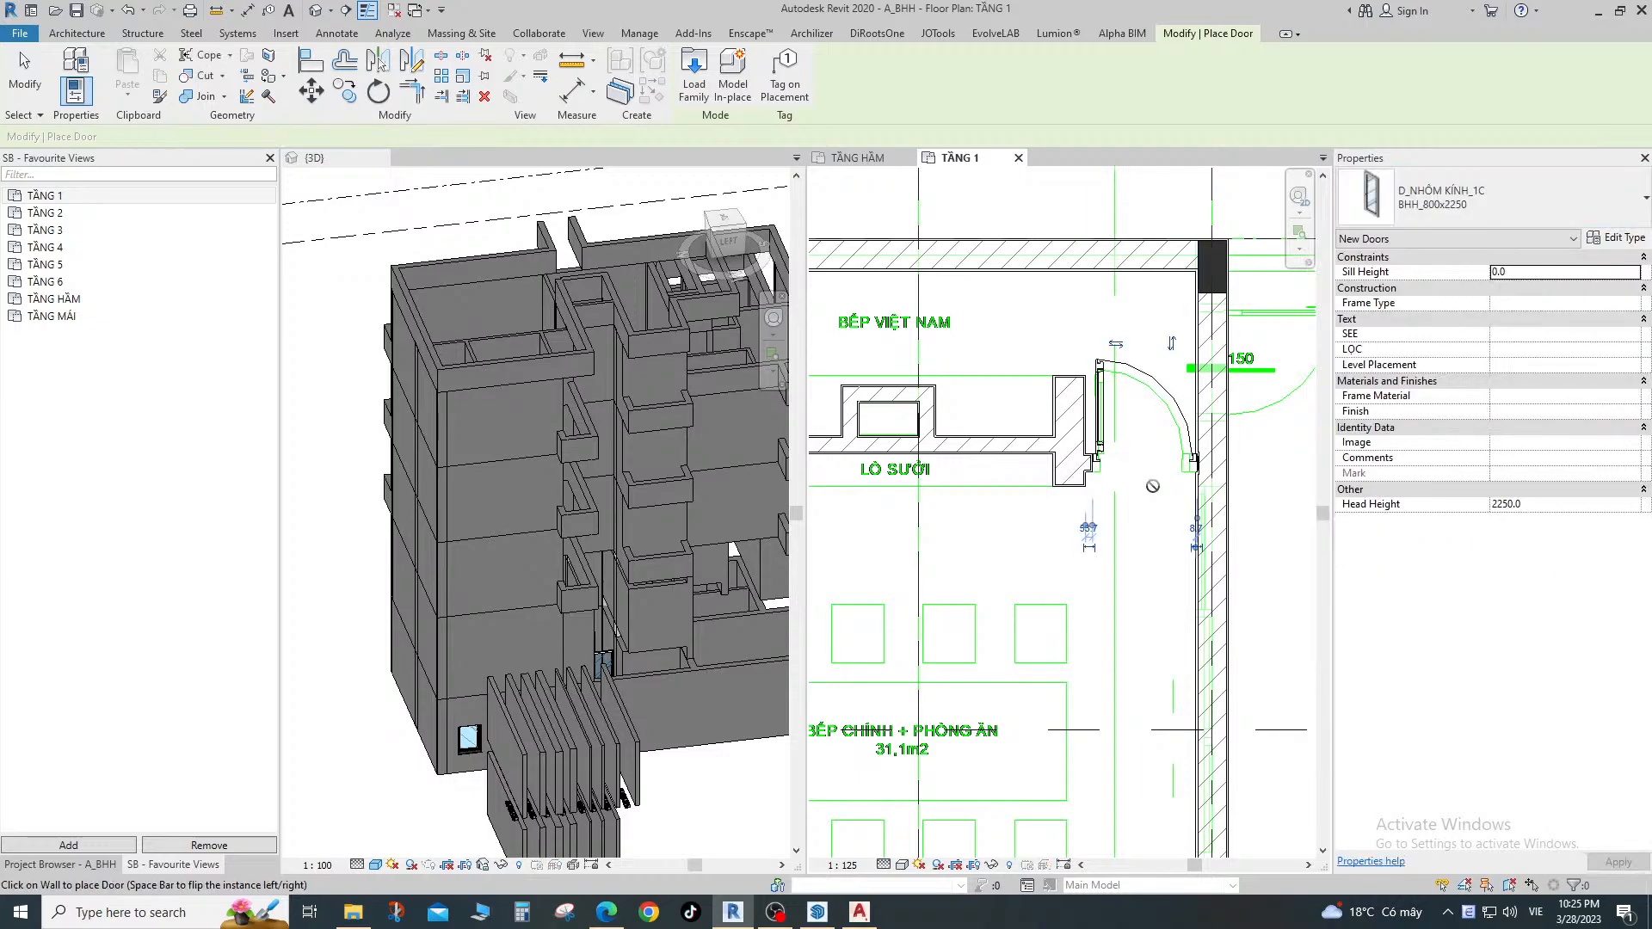
{"action": "scroll", "coordinate": [1153, 464], "scroll_direction": "up", "scroll_amount": 3}
{"action": "key", "text": "Escape"}
{"action": "key", "text": "Escape"}
Compare the placed kitchen door's jamb beside the fireplace wall with the jamb in the linked drawing.
{"action": "scroll", "coordinate": [1056, 472], "scroll_direction": "up", "scroll_amount": 1}
{"action": "scroll", "coordinate": [1058, 438], "scroll_direction": "up", "scroll_amount": 2}
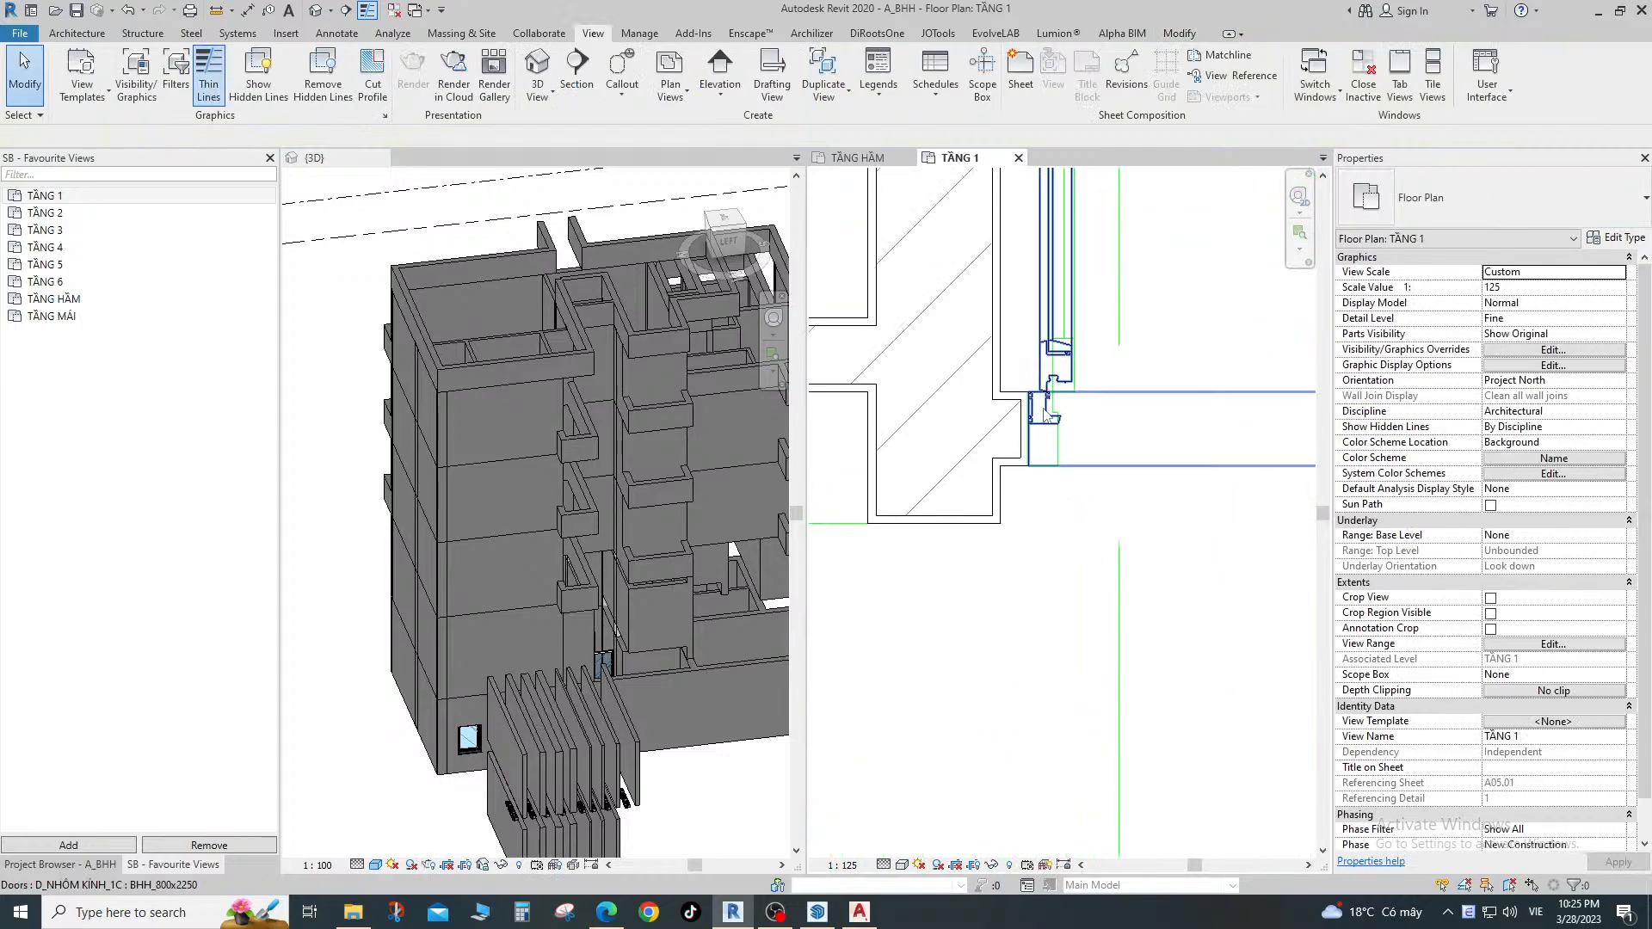
{"action": "left_click", "coordinate": [1045, 415]}
{"action": "scroll", "coordinate": [1045, 415], "scroll_direction": "down", "scroll_amount": 2}
{"action": "scroll", "coordinate": [1045, 416], "scroll_direction": "down", "scroll_amount": 2}
{"action": "key", "text": "Escape"}
Isolate the imported drawing bhh_230327_xref.dwg and dimension the width of the kitchen door opening beside the fireplace wall.
{"action": "left_click", "coordinate": [1077, 313]}
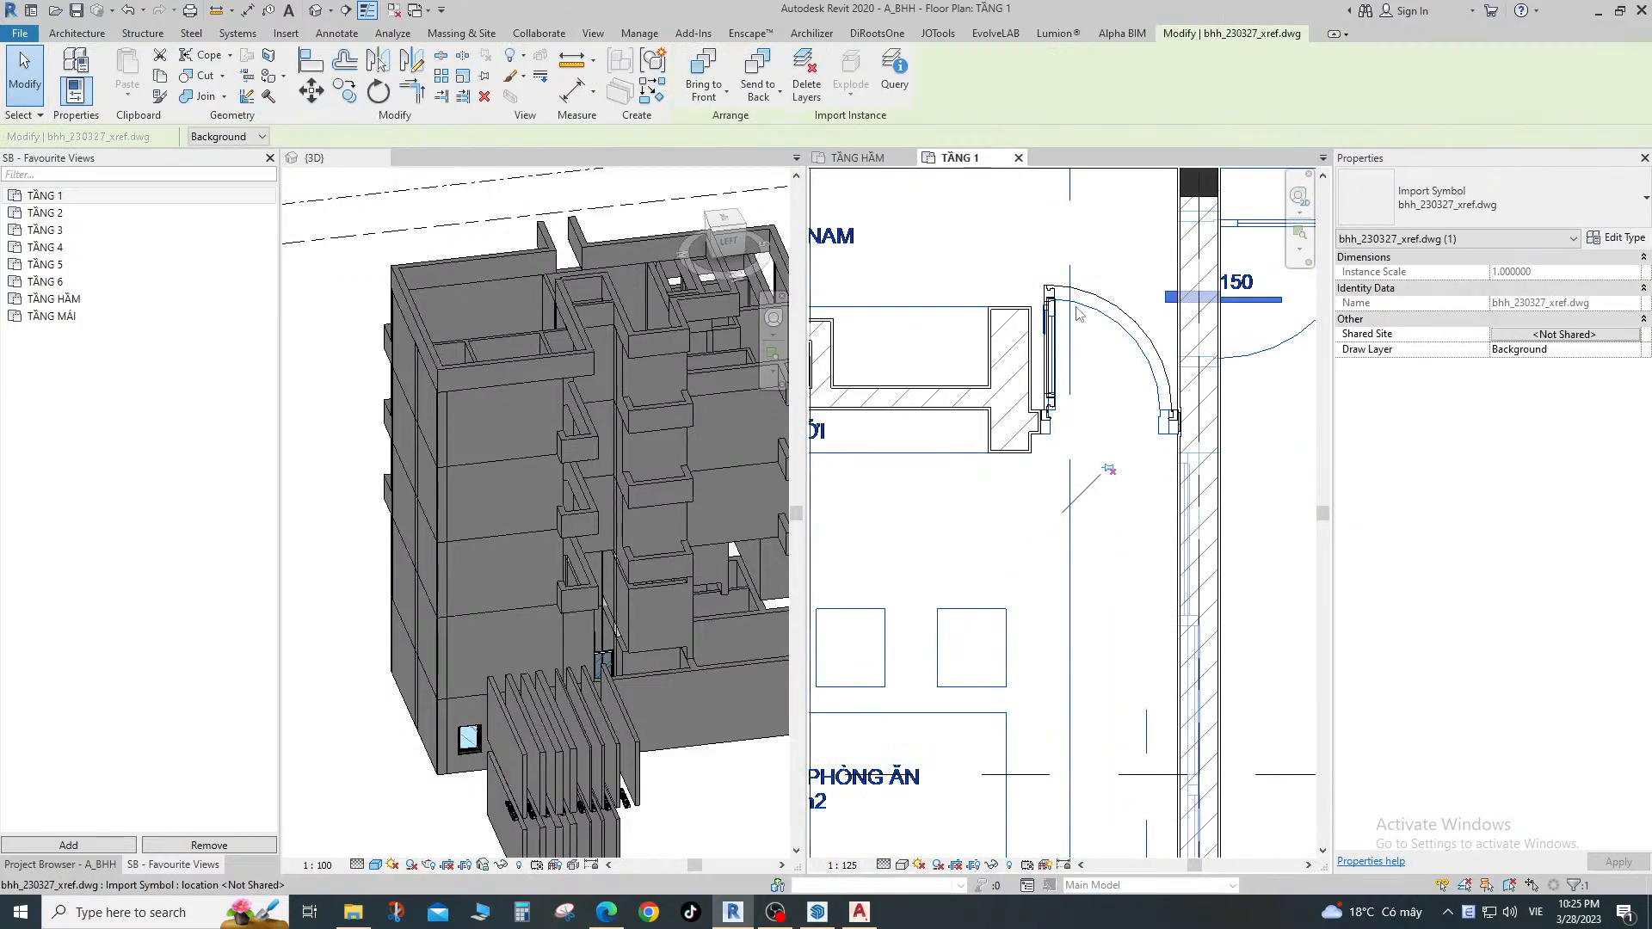
{"action": "key", "text": "h"}
{"action": "key", "text": "i"}
{"action": "key", "text": "d"}
{"action": "key", "text": "i"}
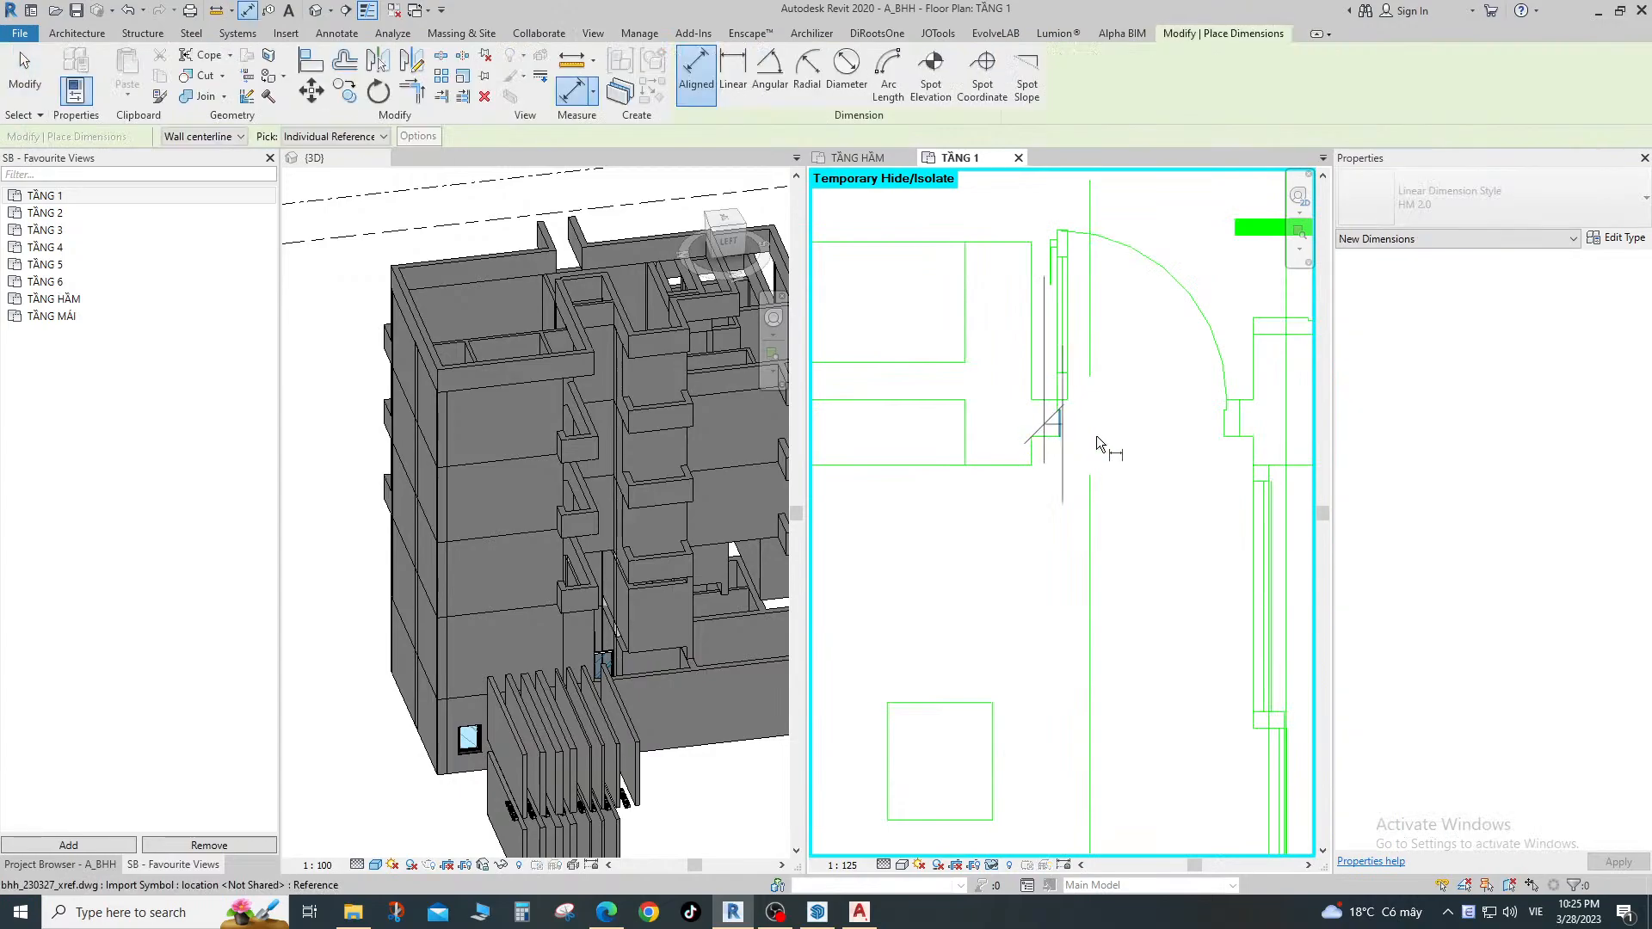
{"action": "left_click", "coordinate": [1247, 421]}
{"action": "scroll", "coordinate": [1220, 440], "scroll_direction": "down", "scroll_amount": 4}
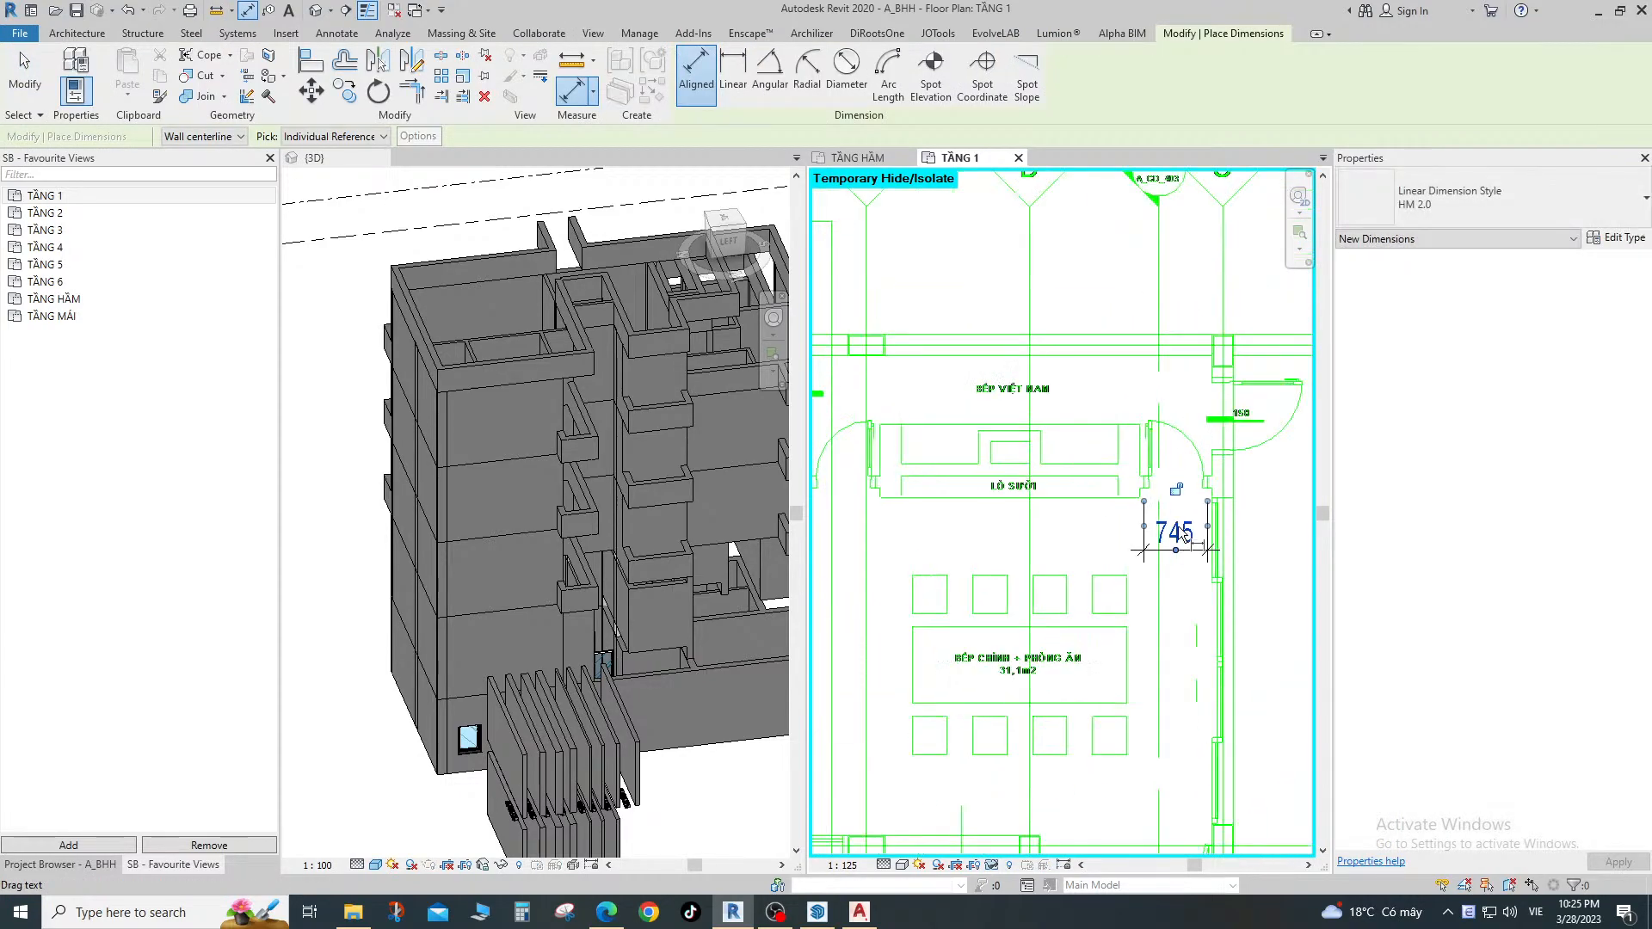
Dimension the width of the side door opening in the outer wall of the BẾP VIỆT NAM kitchen.
{"action": "scroll", "coordinate": [1249, 465], "scroll_direction": "up", "scroll_amount": 5}
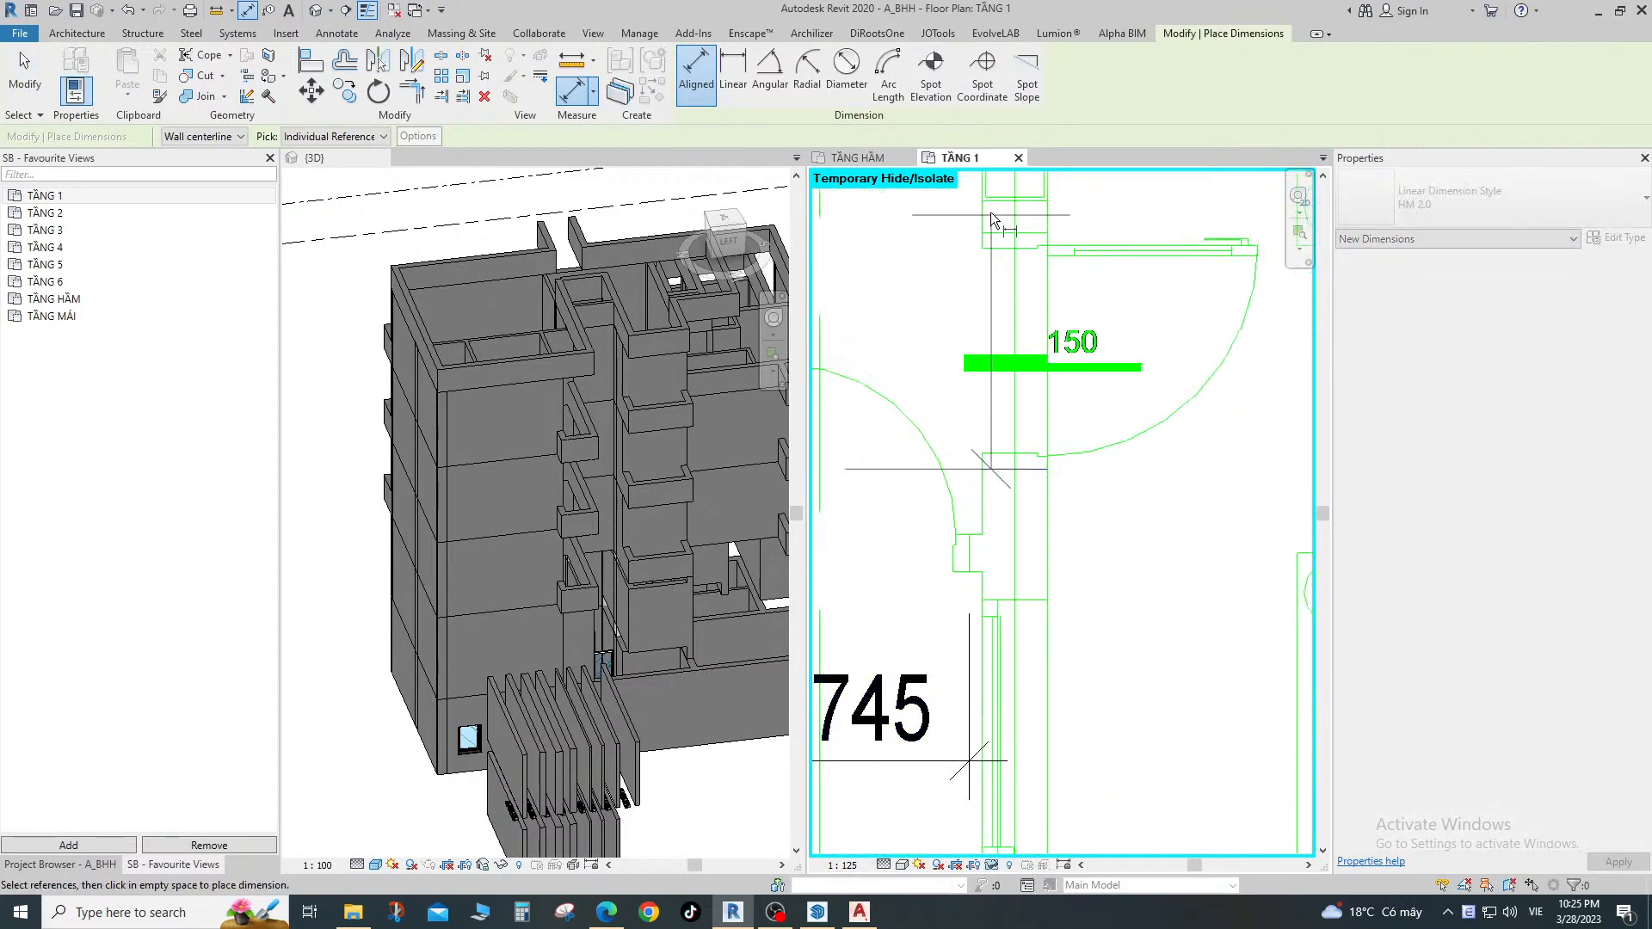
{"action": "scroll", "coordinate": [1112, 386], "scroll_direction": "down", "scroll_amount": 3}
{"action": "scroll", "coordinate": [1191, 452], "scroll_direction": "down", "scroll_amount": 3}
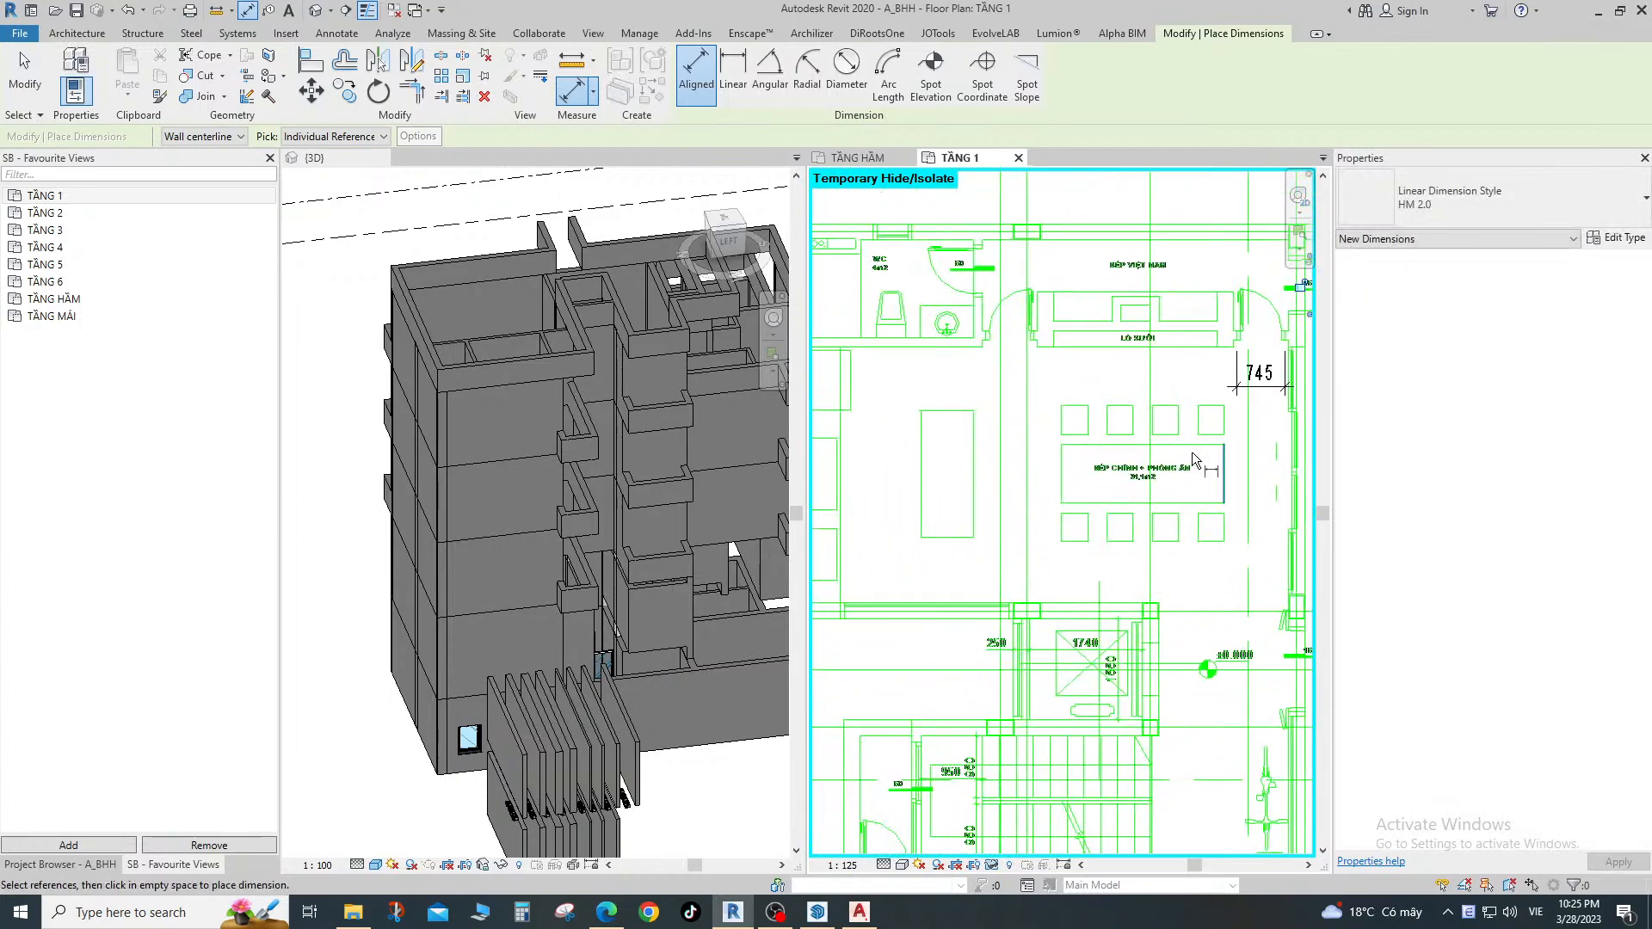
Dimension the width of the kitchen door opening between the WC and the LÒ SƯỞI fireplace wall.
{"action": "scroll", "coordinate": [1086, 394], "scroll_direction": "up", "scroll_amount": 4}
{"action": "scroll", "coordinate": [1072, 404], "scroll_direction": "up", "scroll_amount": 4}
{"action": "left_click", "coordinate": [1049, 413]}
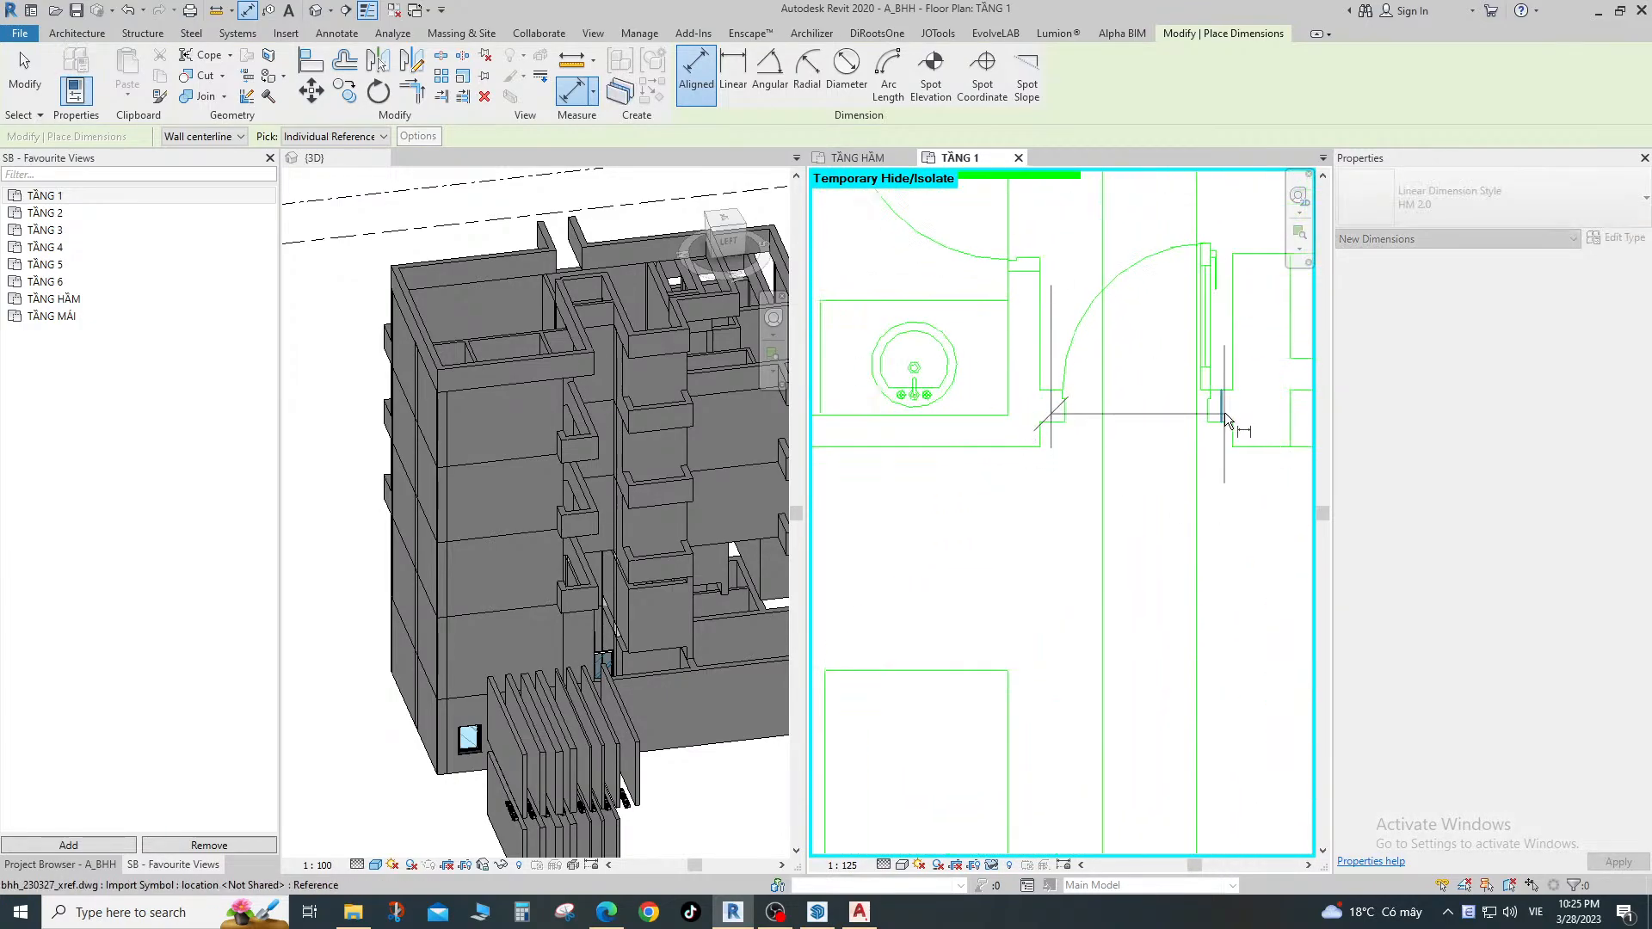
{"action": "left_click", "coordinate": [1223, 411]}
{"action": "scroll", "coordinate": [1222, 452], "scroll_direction": "down", "scroll_amount": 2}
{"action": "left_click", "coordinate": [1225, 525]}
{"action": "scroll", "coordinate": [1071, 476], "scroll_direction": "down", "scroll_amount": 2}
Dimension the door opening of the 4m2 WC beside the BẾP VIỆT NAM kitchen.
{"action": "scroll", "coordinate": [1163, 425], "scroll_direction": "up", "scroll_amount": 6}
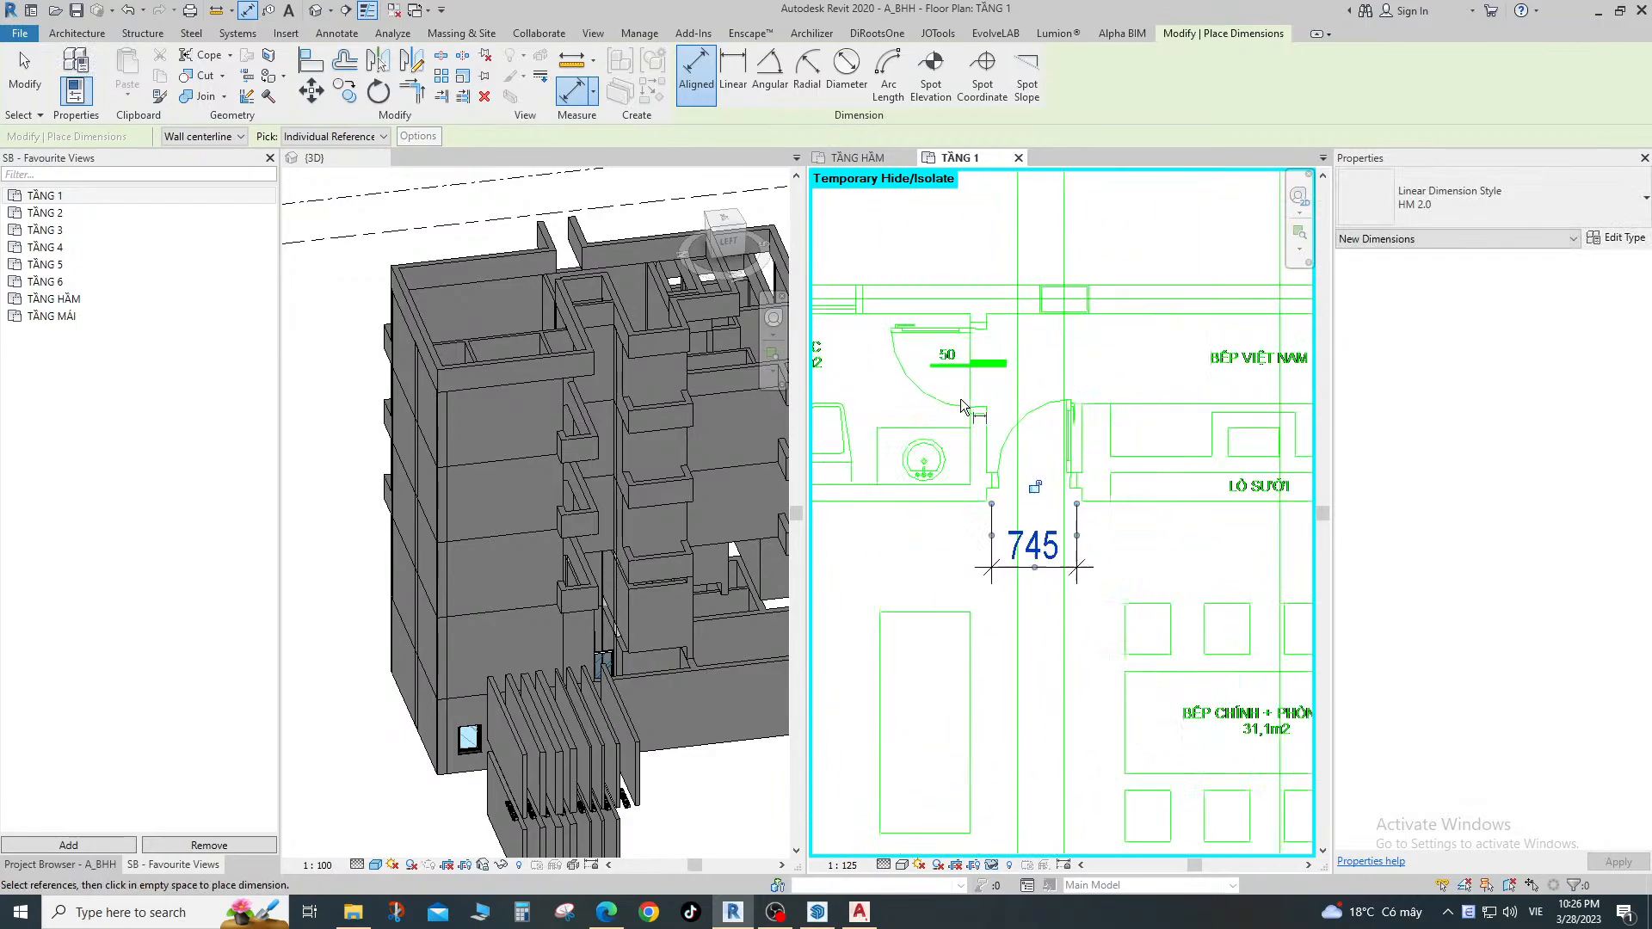
{"action": "left_click", "coordinate": [994, 427]}
{"action": "left_click", "coordinate": [991, 246]}
{"action": "scroll", "coordinate": [972, 268], "scroll_direction": "down", "scroll_amount": 3}
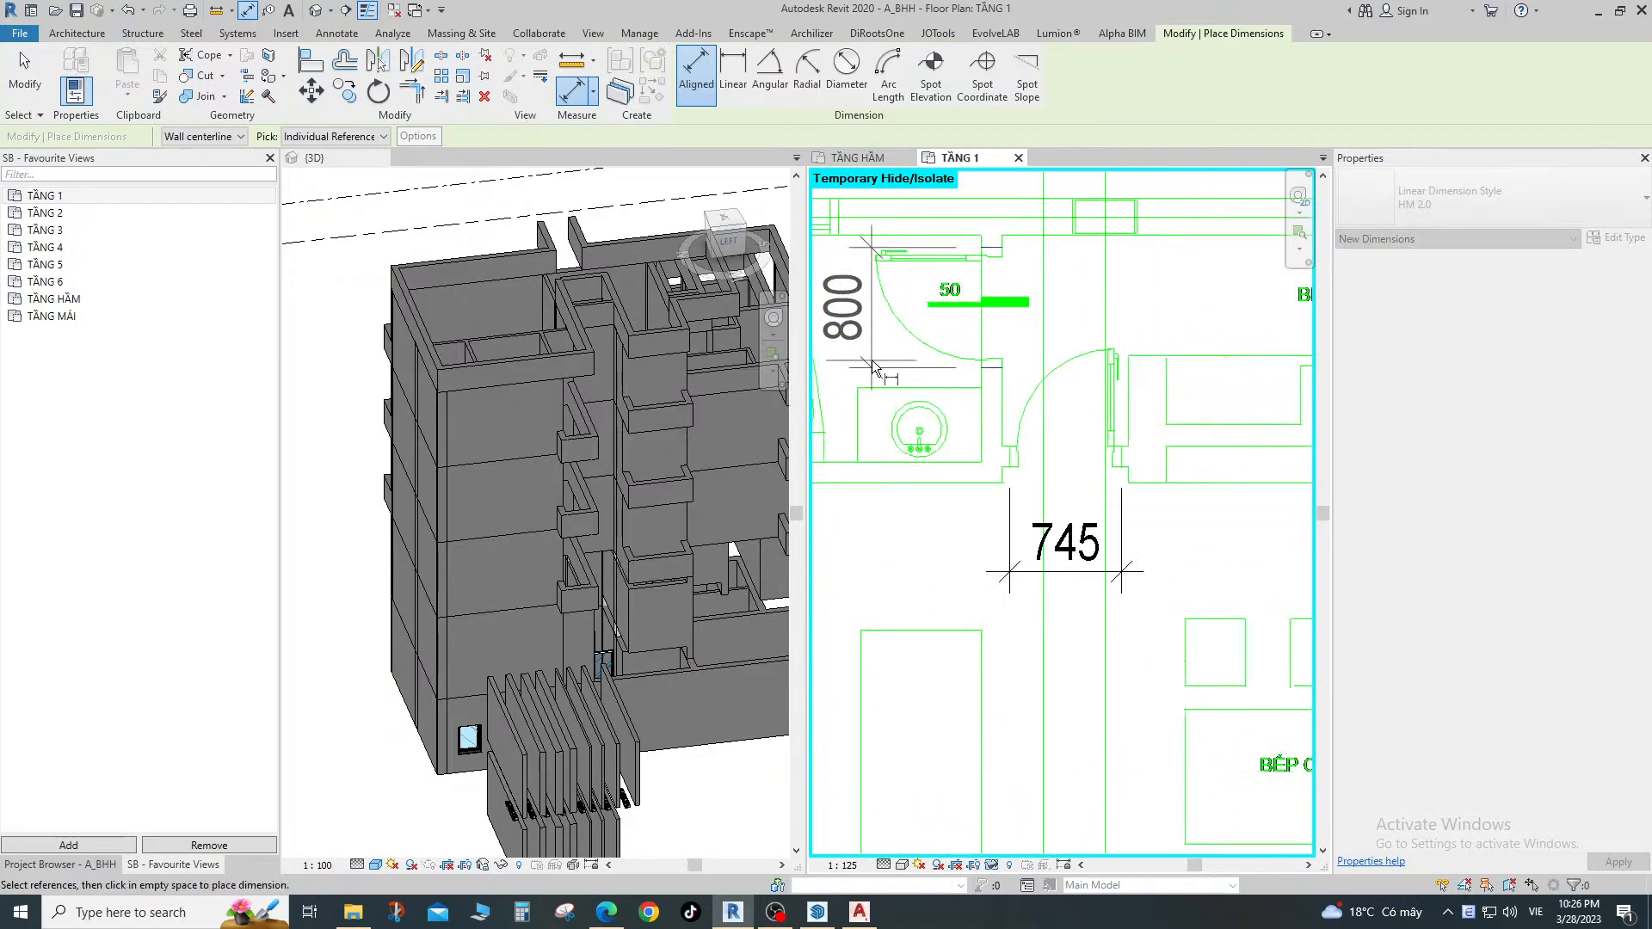
{"action": "scroll", "coordinate": [908, 357], "scroll_direction": "up", "scroll_amount": 1}
{"action": "left_click", "coordinate": [912, 365]}
Dimension the length of the glazed opening in the wall beside the SẢNH ĐÓN lobby, below the stairs.
{"action": "scroll", "coordinate": [922, 432], "scroll_direction": "down", "scroll_amount": 5}
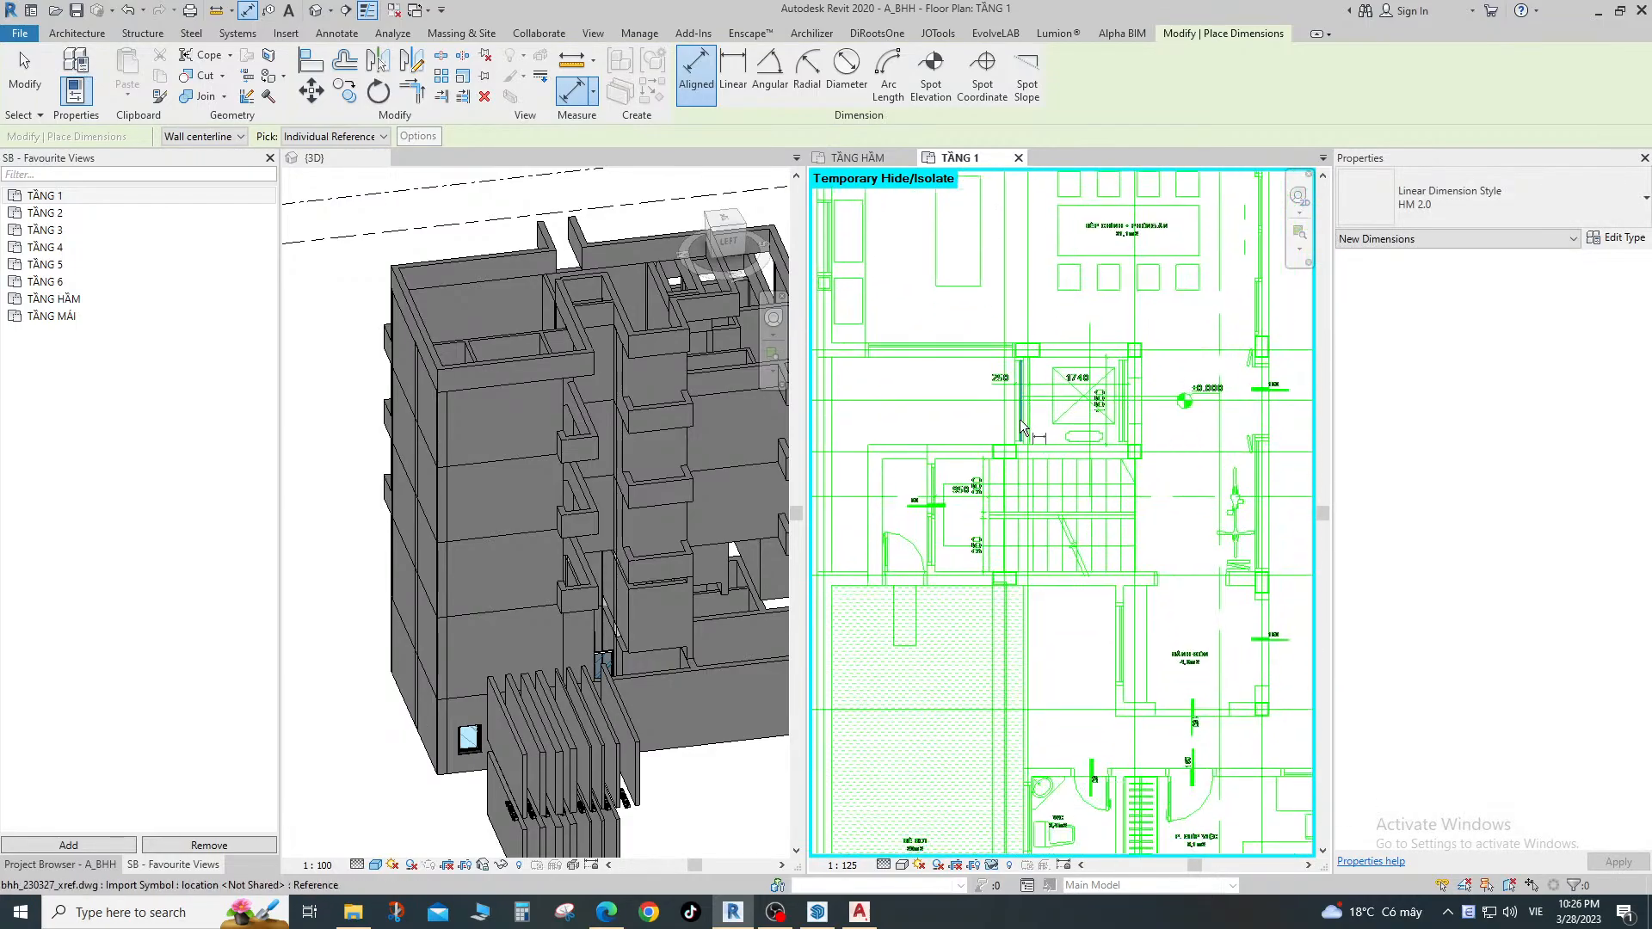
{"action": "scroll", "coordinate": [1143, 385], "scroll_direction": "up", "scroll_amount": 5}
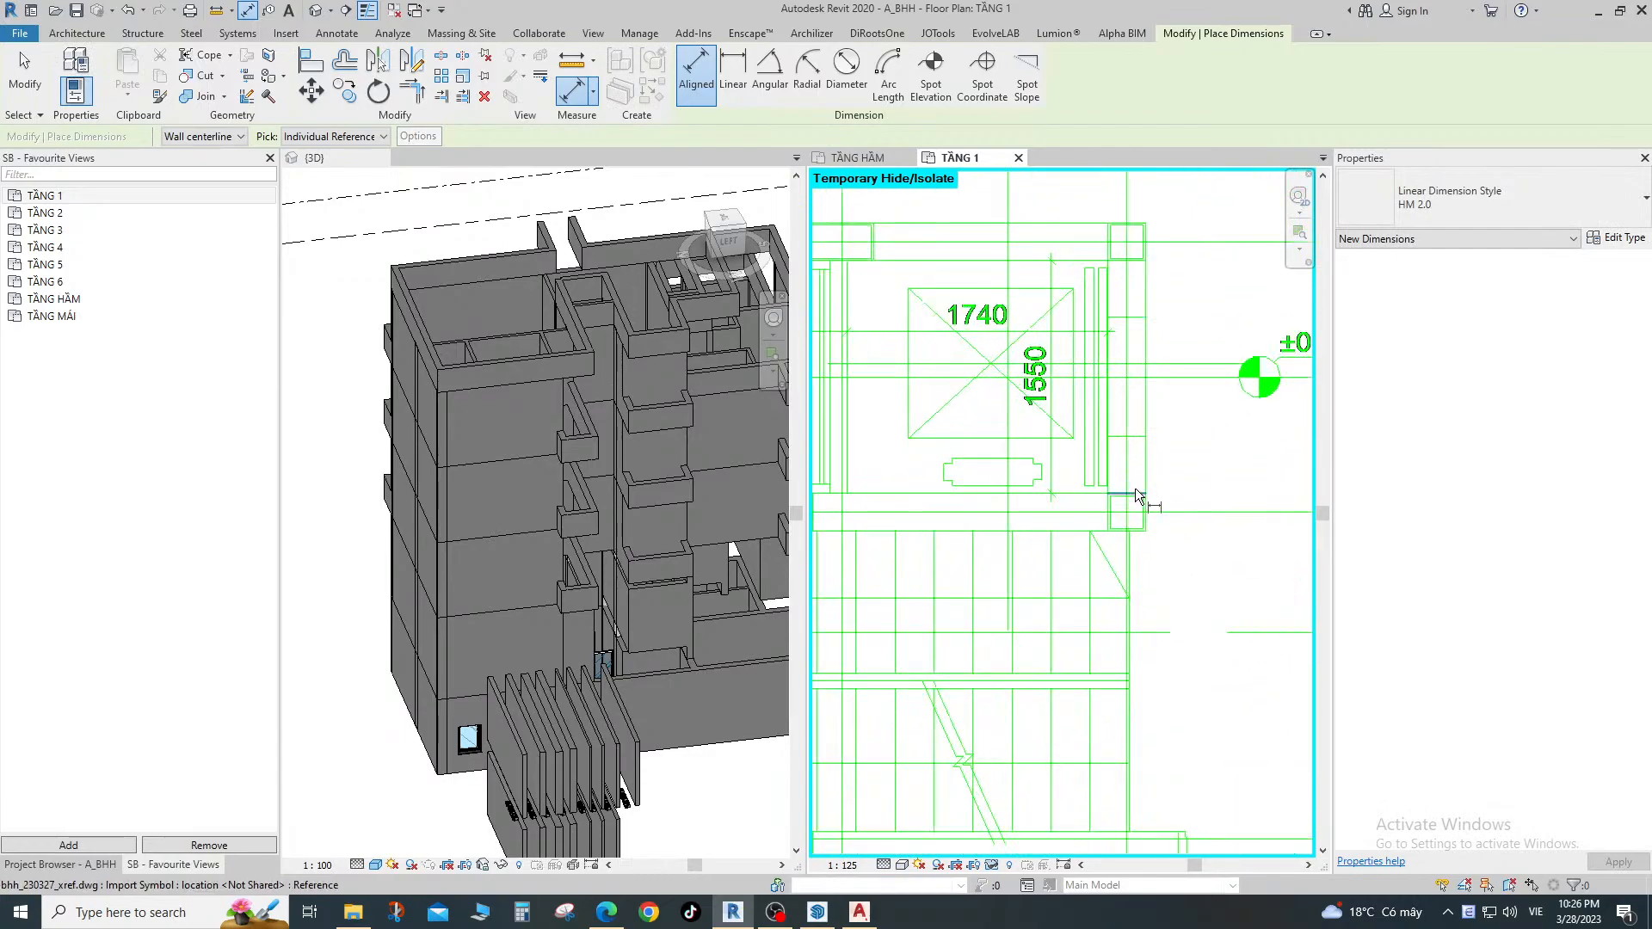
{"action": "scroll", "coordinate": [1134, 446], "scroll_direction": "down", "scroll_amount": 3}
{"action": "scroll", "coordinate": [1063, 403], "scroll_direction": "up", "scroll_amount": 4}
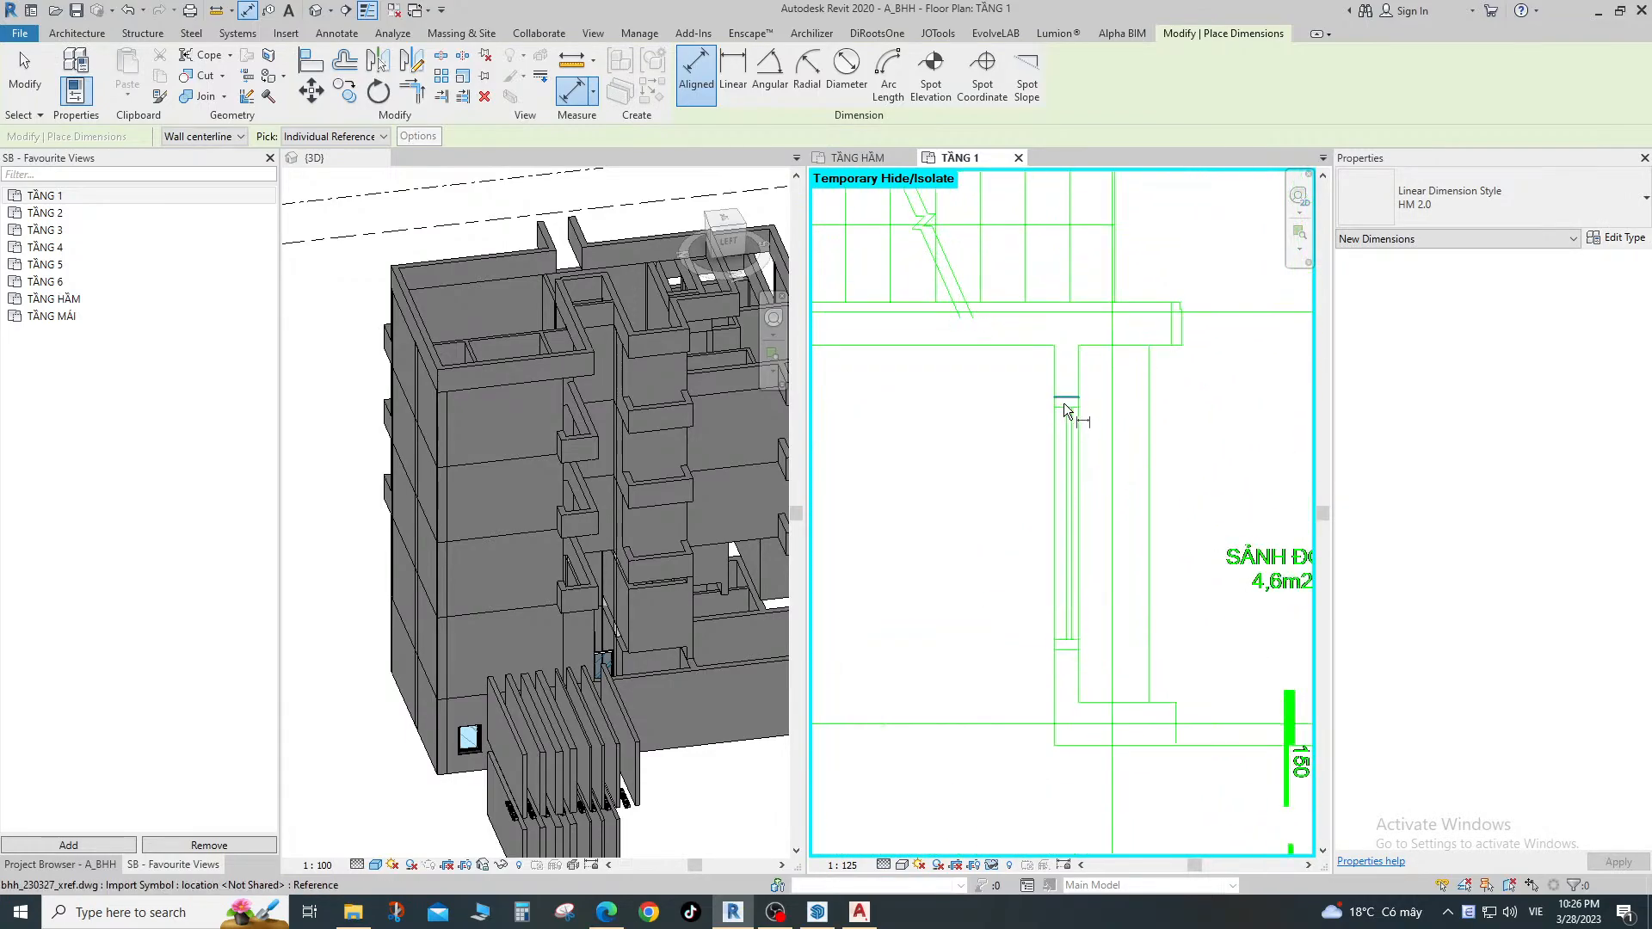
{"action": "left_click", "coordinate": [1070, 660]}
{"action": "scroll", "coordinate": [1105, 633], "scroll_direction": "down", "scroll_amount": 4}
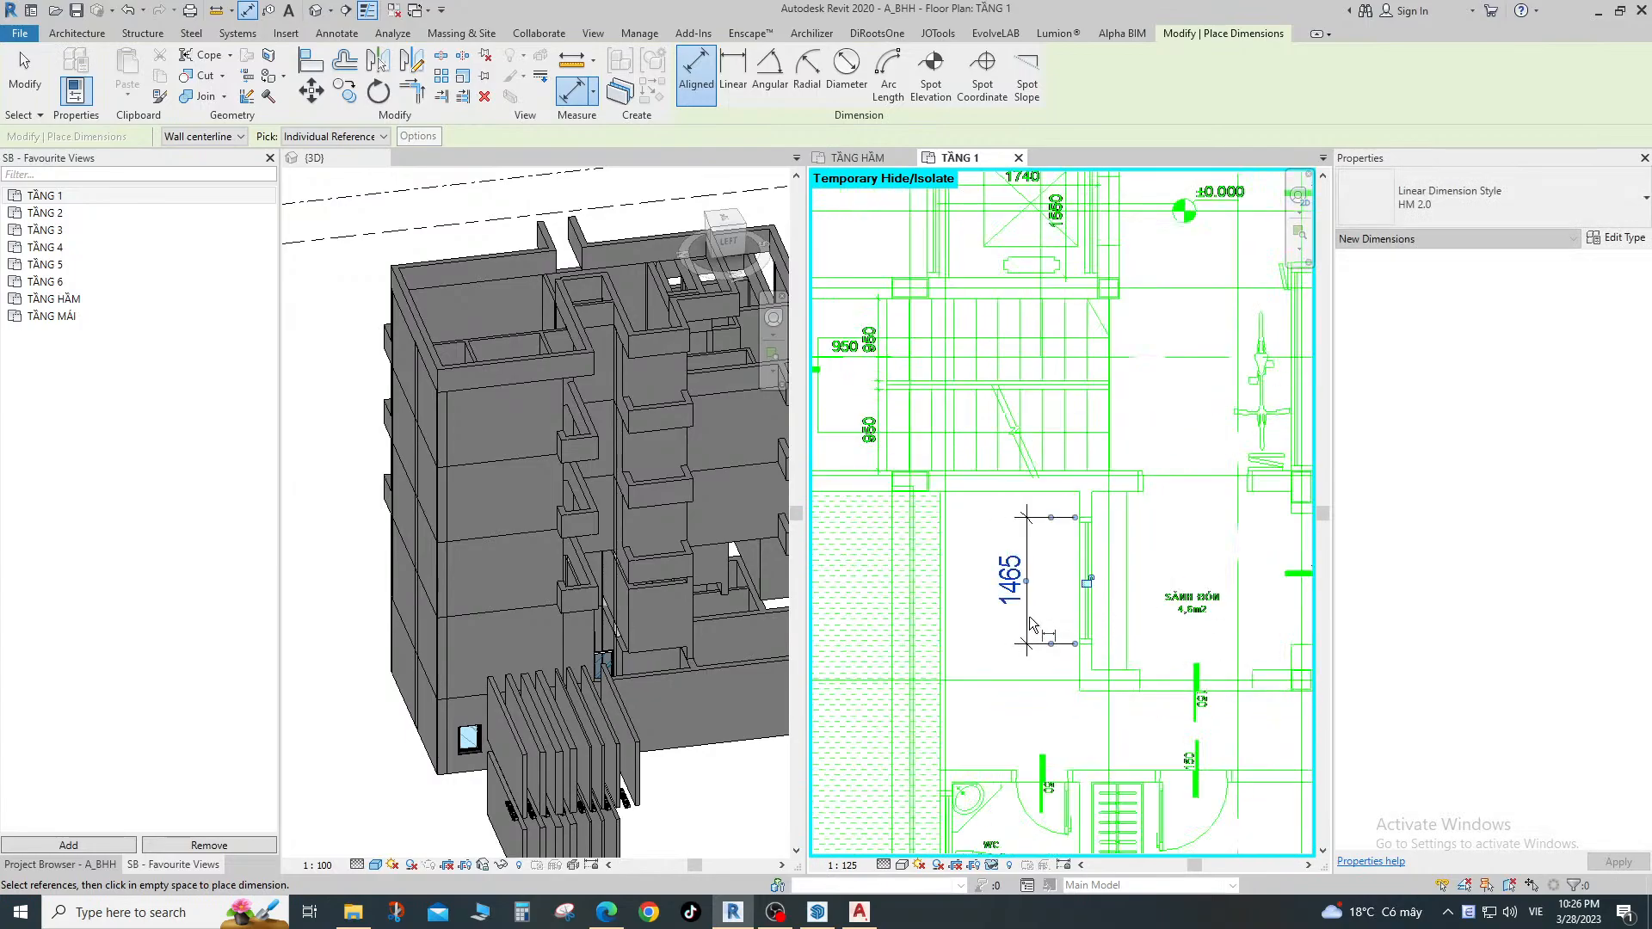
Dimension the width of the door opening to the P. GIÚP VIỆC room.
{"action": "scroll", "coordinate": [978, 490], "scroll_direction": "up", "scroll_amount": 4}
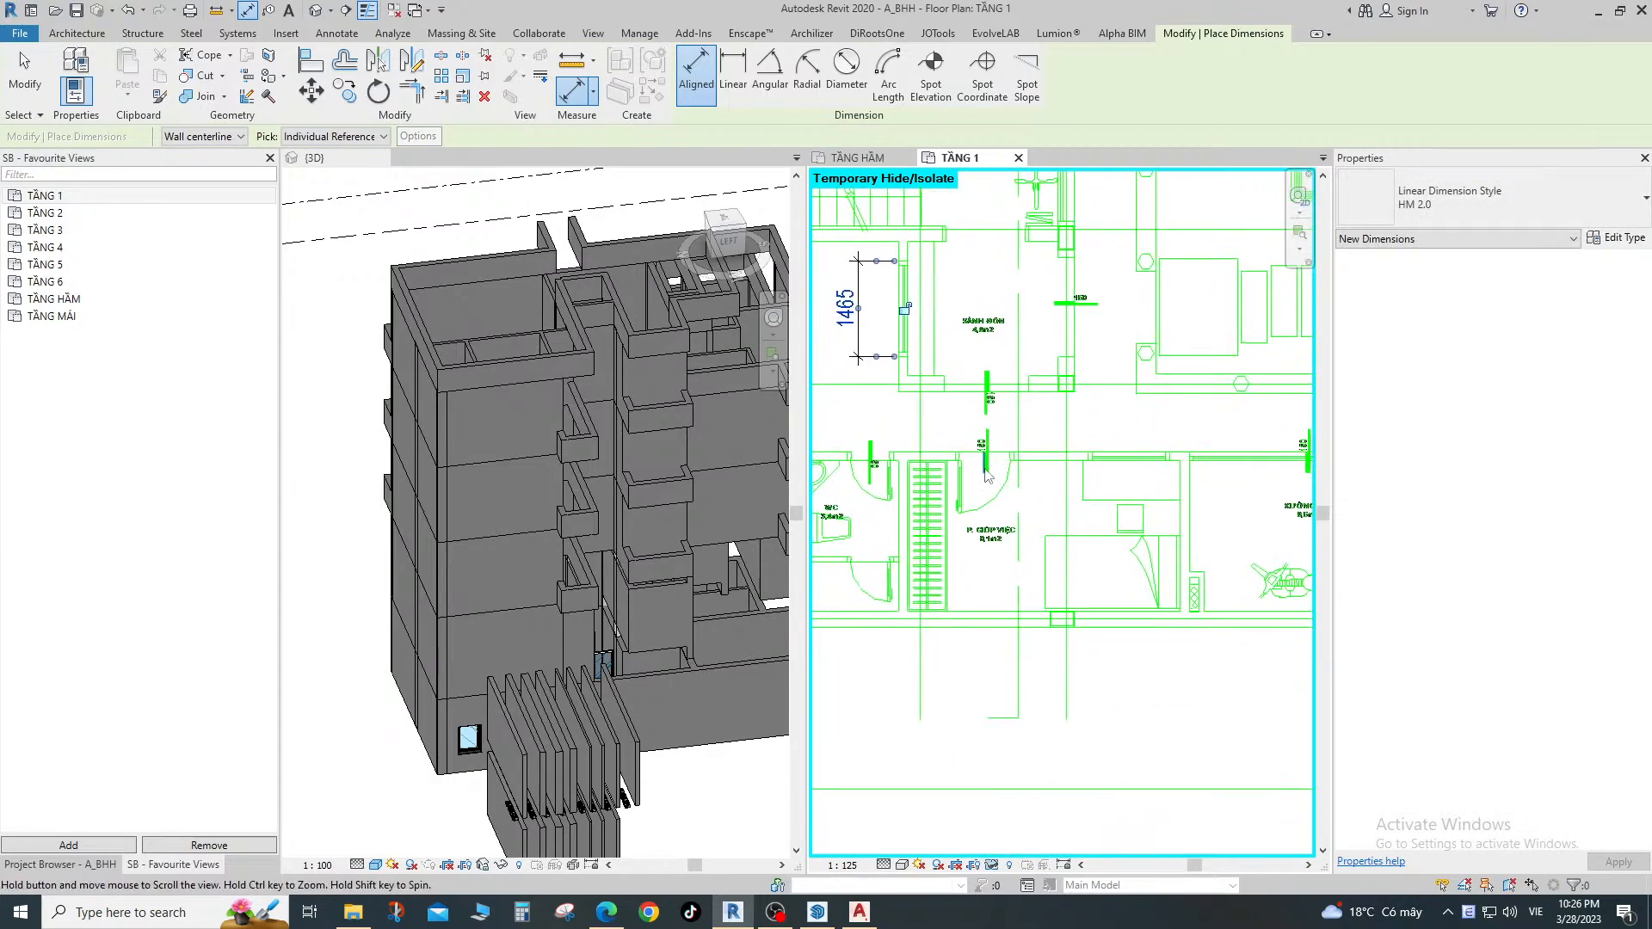
{"action": "left_click", "coordinate": [961, 441]}
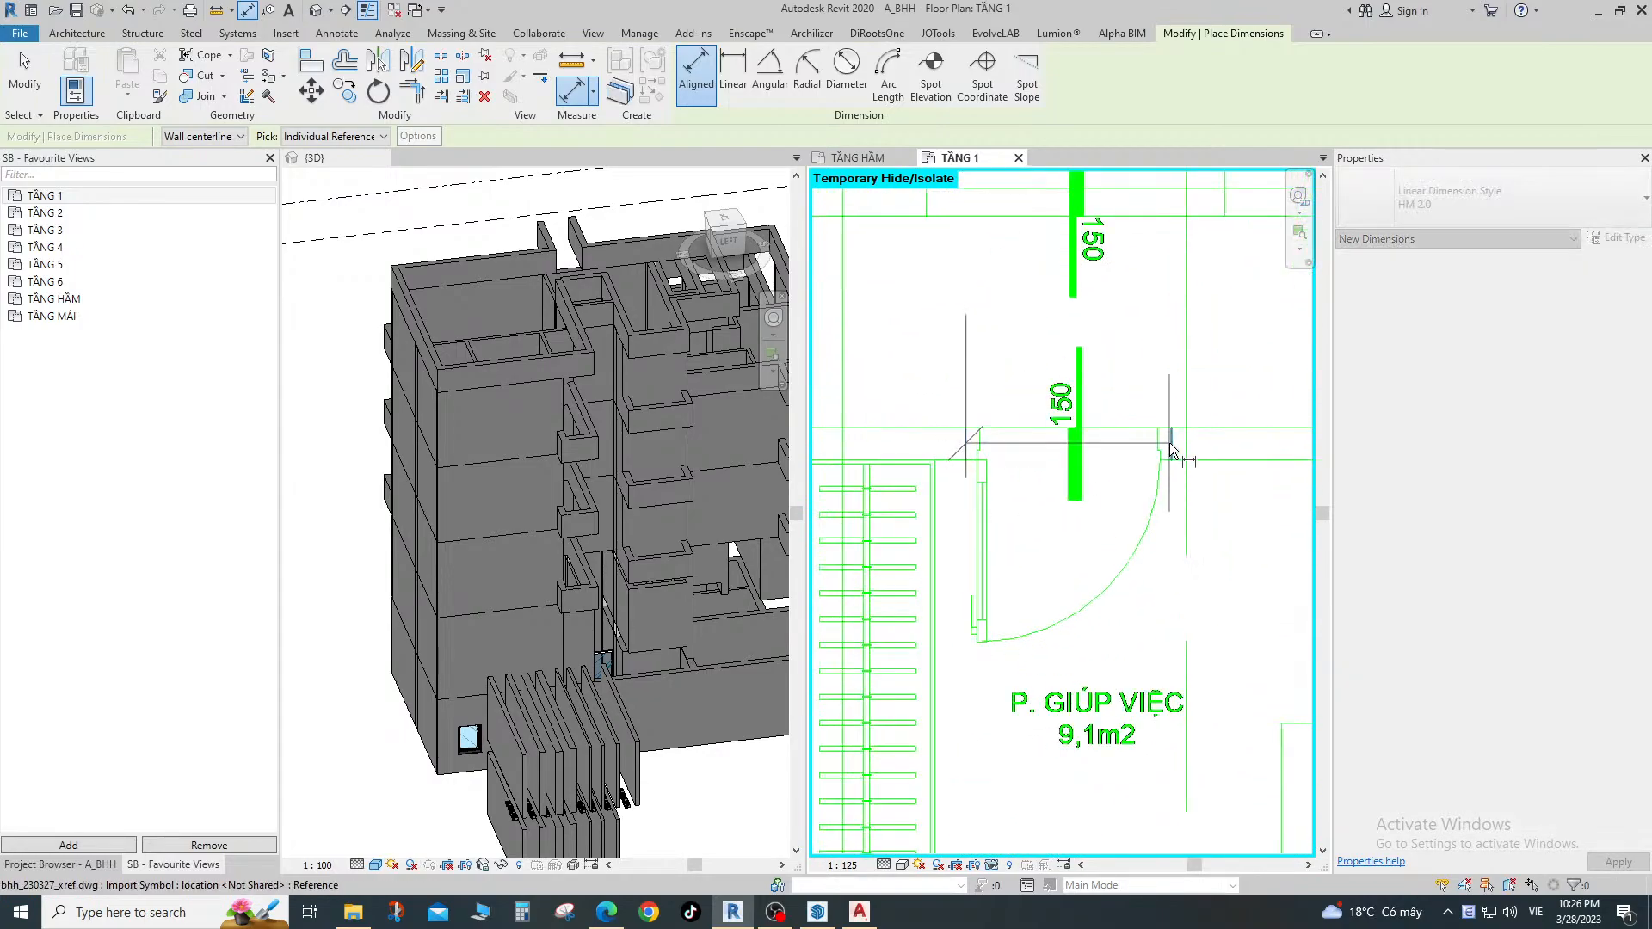
{"action": "scroll", "coordinate": [1165, 426], "scroll_direction": "down", "scroll_amount": 1}
{"action": "scroll", "coordinate": [1163, 424], "scroll_direction": "down", "scroll_amount": 1}
{"action": "left_click", "coordinate": [1164, 400]}
{"action": "middle_click_drag", "start_coordinate": [819, 449], "coordinate": [1021, 415]}
Dimension the width of the corridor-side door opening of the 3,4m2 WC.
{"action": "scroll", "coordinate": [1106, 403], "scroll_direction": "up", "scroll_amount": 2}
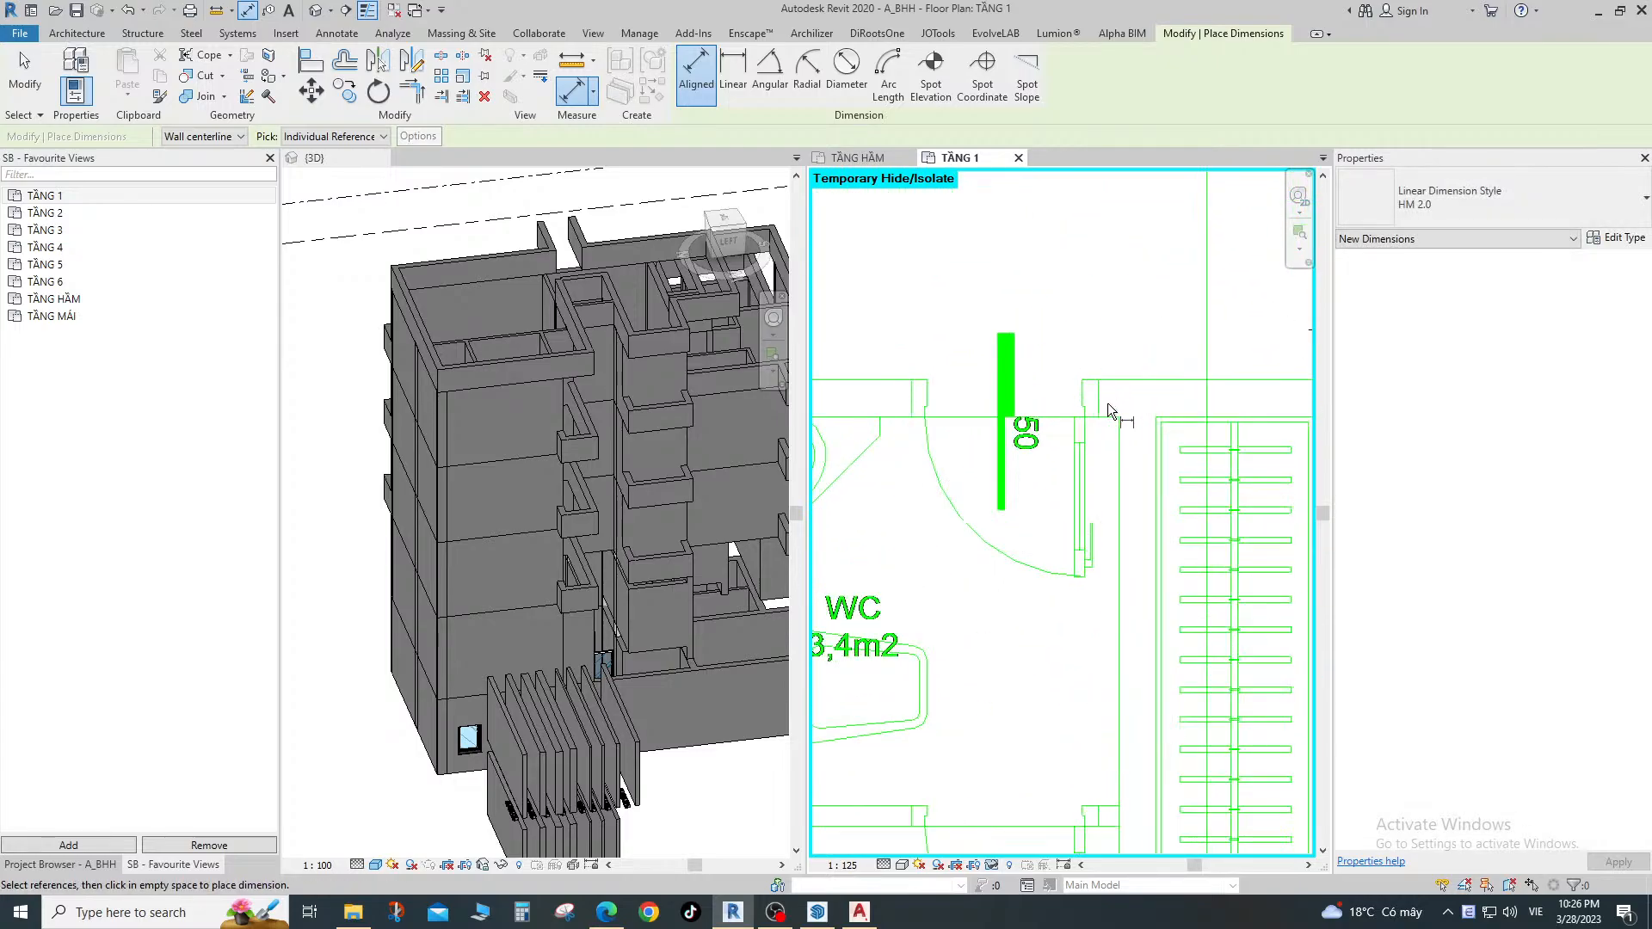
{"action": "left_click", "coordinate": [1099, 401]}
{"action": "left_click", "coordinate": [910, 408]}
{"action": "scroll", "coordinate": [912, 370], "scroll_direction": "down", "scroll_amount": 2}
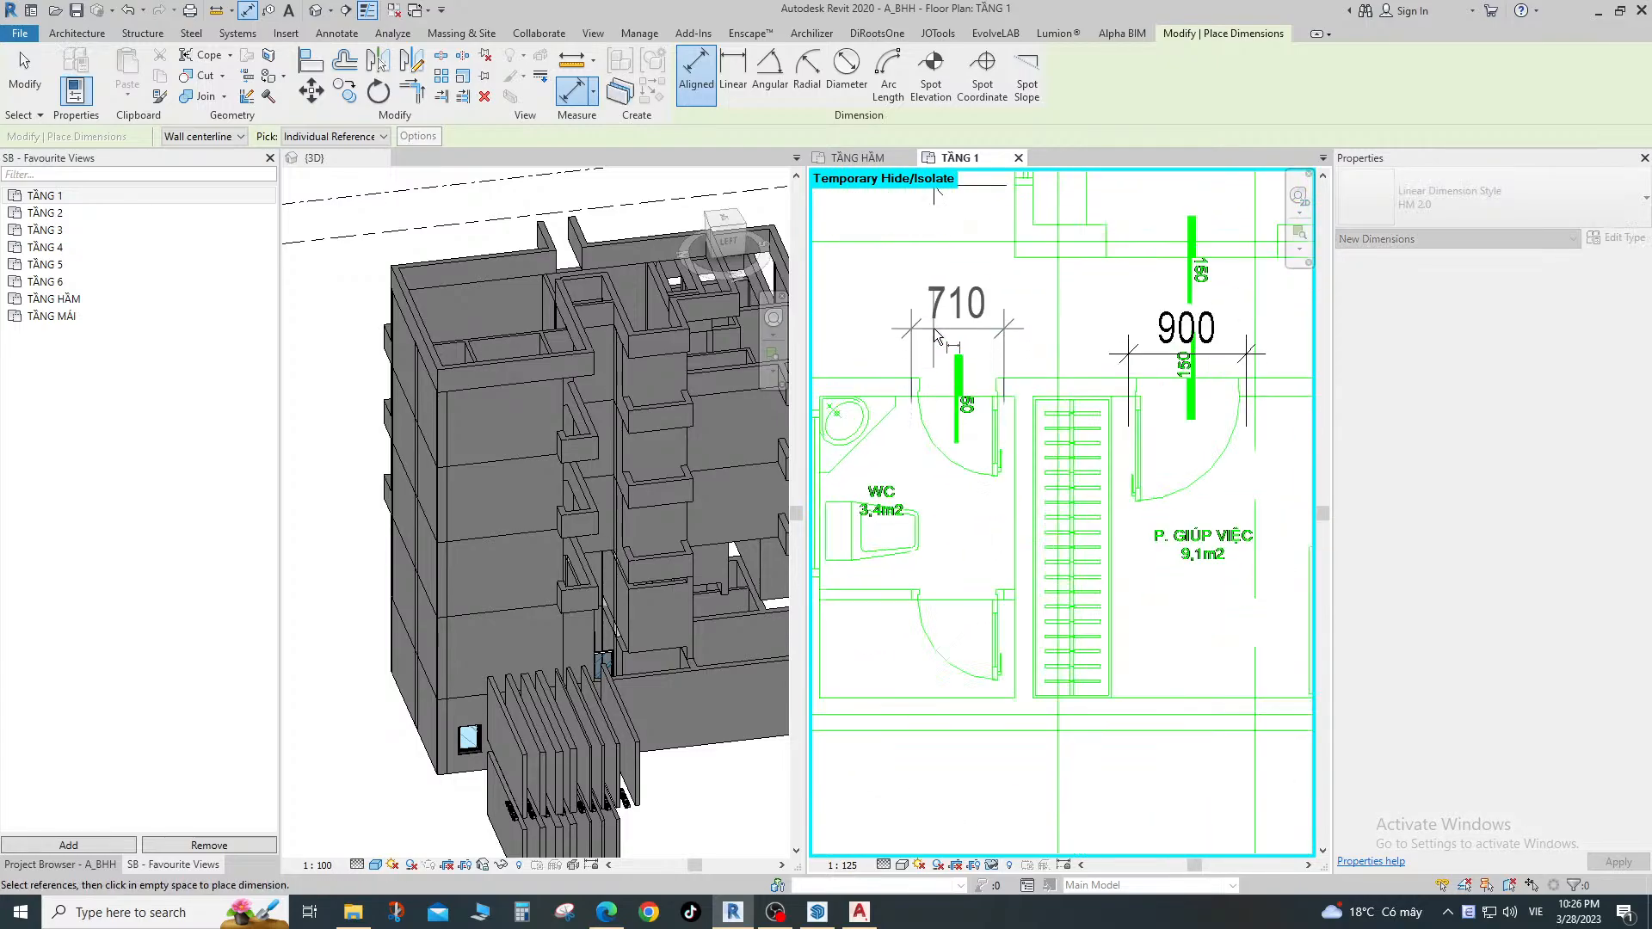
{"action": "left_click", "coordinate": [944, 334]}
{"action": "scroll", "coordinate": [944, 344], "scroll_direction": "down", "scroll_amount": 3}
{"action": "middle_click_drag", "start_coordinate": [1120, 493], "coordinate": [1060, 492]}
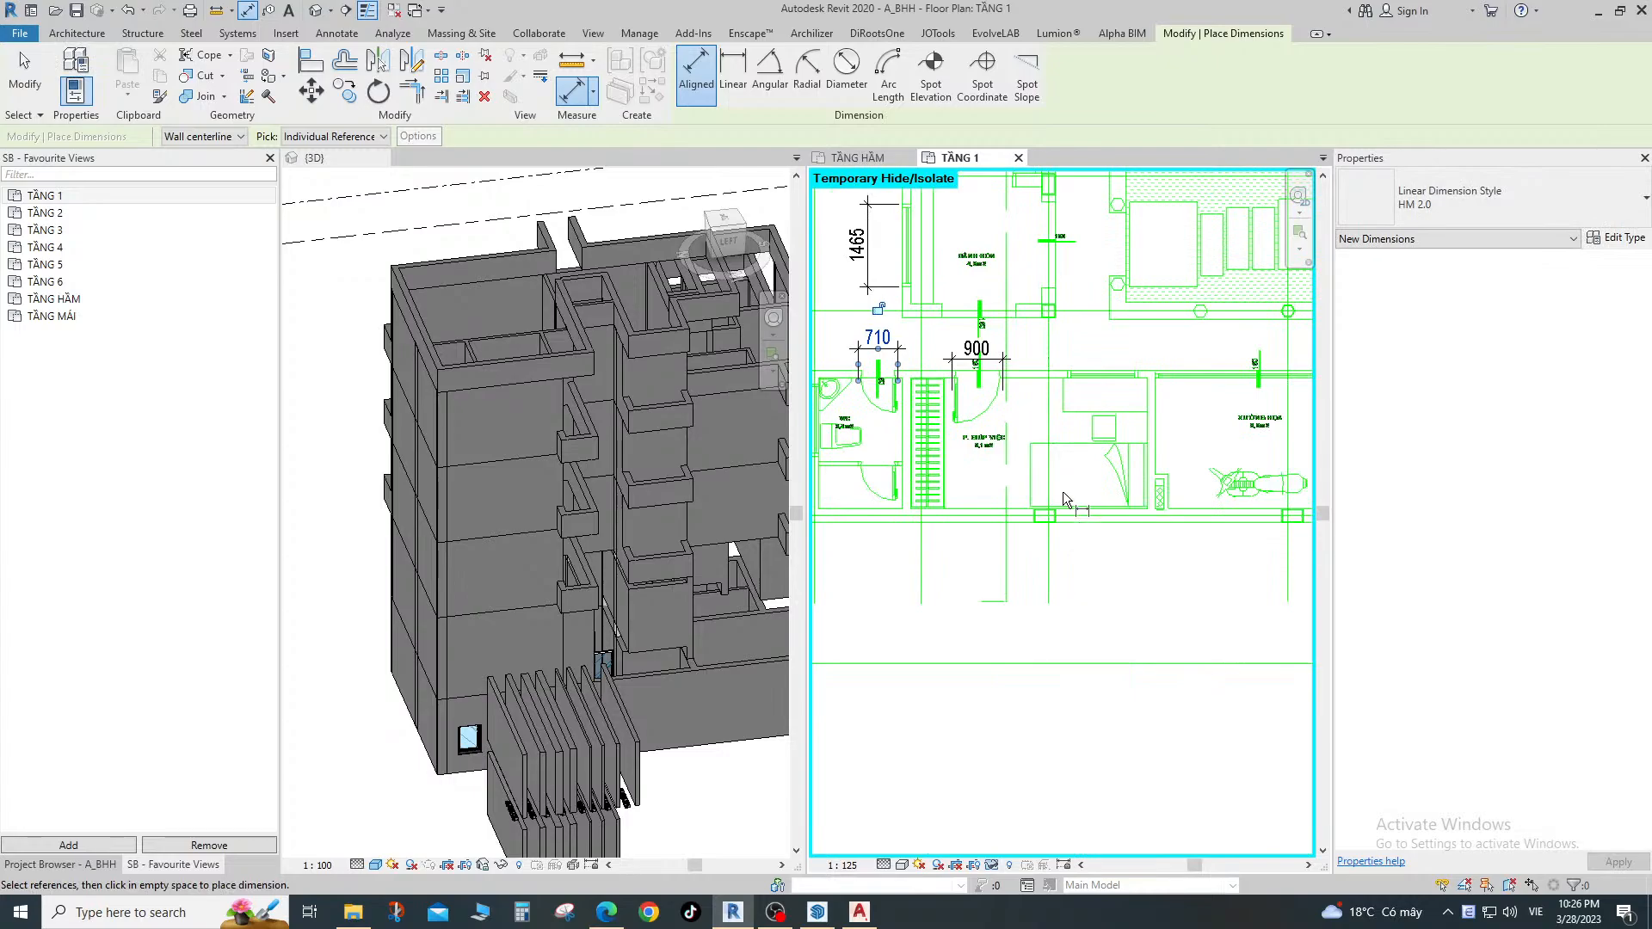
Dimension the width of the door opening in the wall between the 3,4m2 WC and the small room below it.
{"action": "scroll", "coordinate": [865, 468], "scroll_direction": "up", "scroll_amount": 2}
{"action": "scroll", "coordinate": [989, 413], "scroll_direction": "up", "scroll_amount": 4}
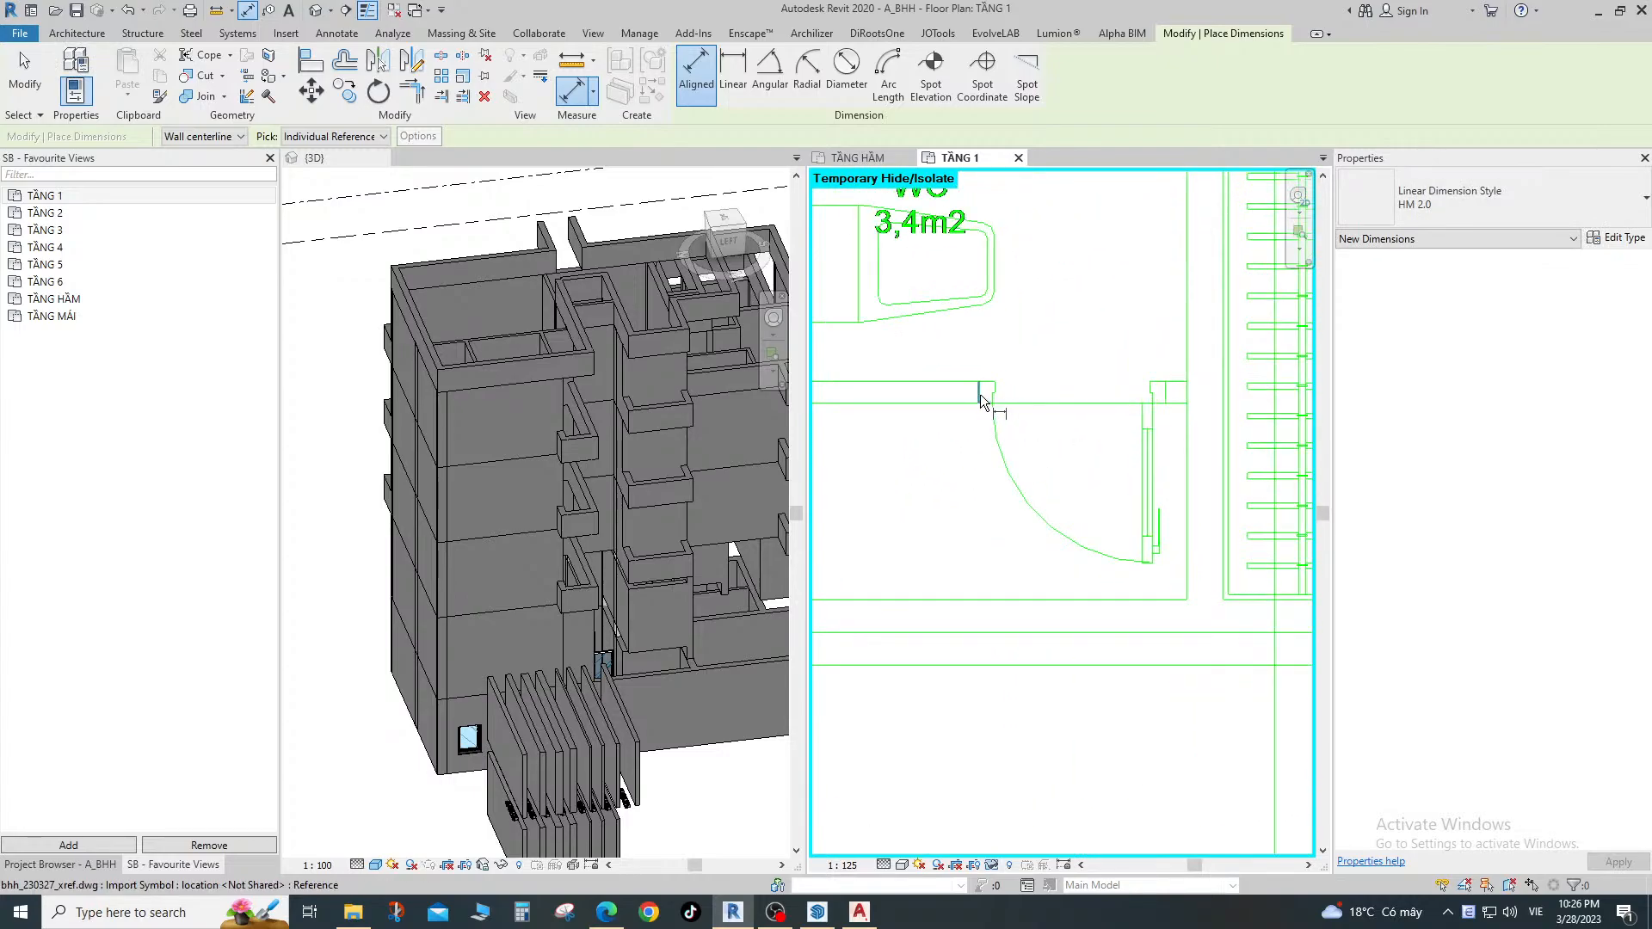
{"action": "left_click", "coordinate": [979, 394]}
{"action": "left_click", "coordinate": [1164, 394]}
{"action": "scroll", "coordinate": [1161, 397], "scroll_direction": "down", "scroll_amount": 3}
{"action": "left_click", "coordinate": [1049, 471]}
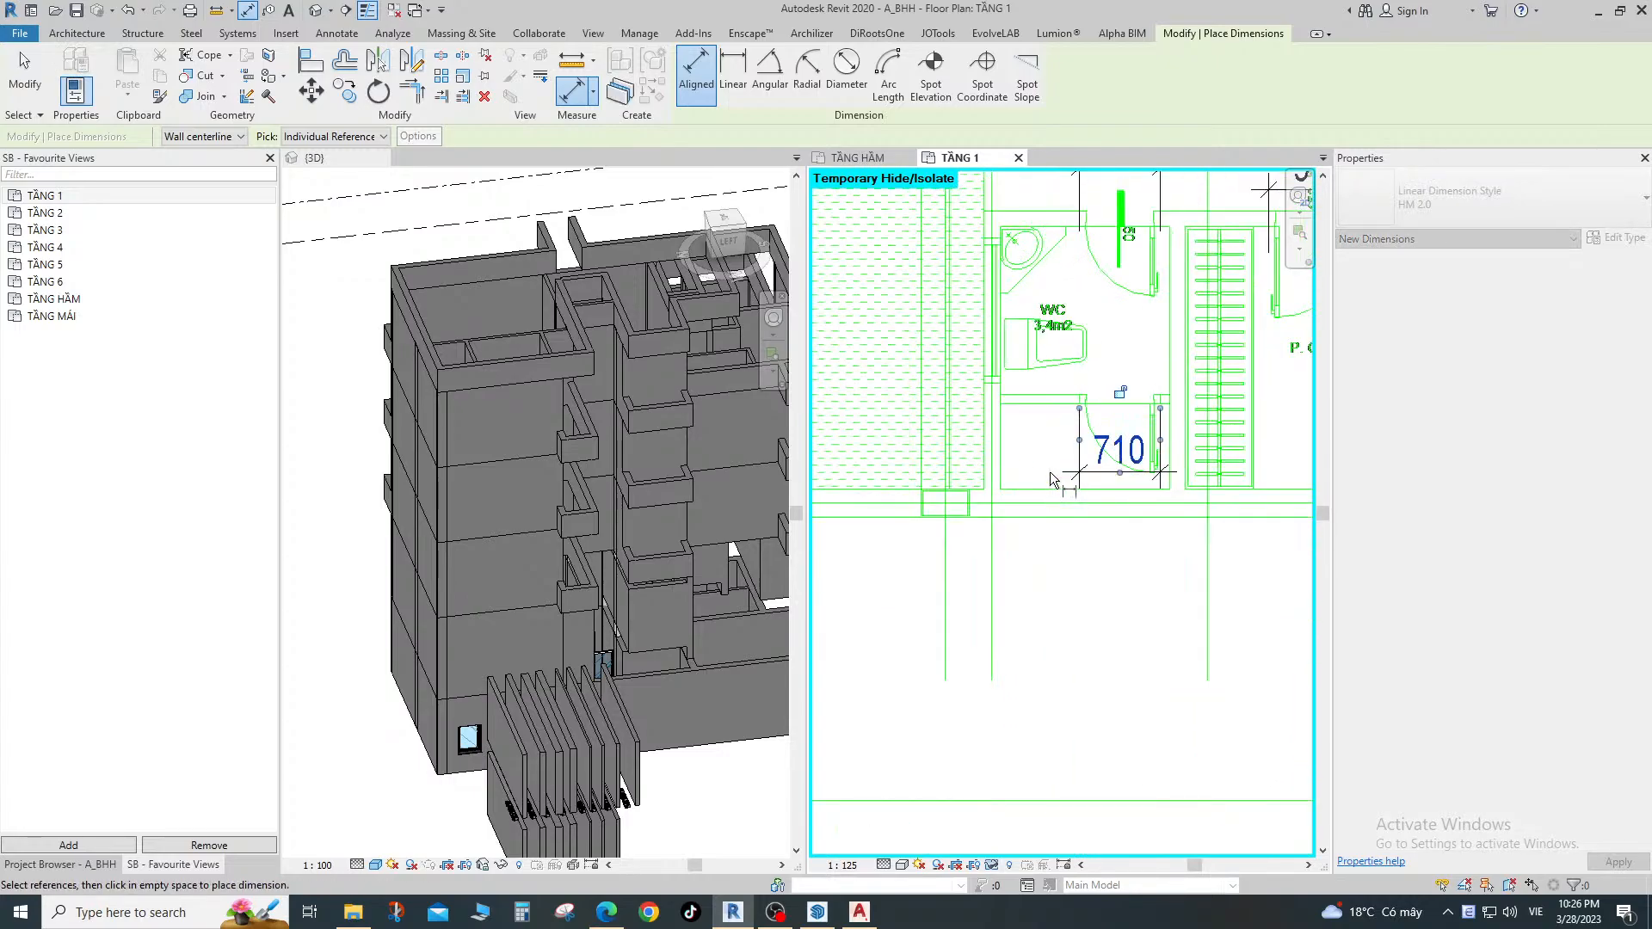
{"action": "scroll", "coordinate": [1051, 471], "scroll_direction": "down", "scroll_amount": 2}
Dimension the length of the glazed opening between the XƯỞNG HỌA studio and the garage.
{"action": "middle_click_drag", "start_coordinate": [1166, 475], "coordinate": [824, 486]}
{"action": "middle_click_drag", "start_coordinate": [1103, 427], "coordinate": [858, 459]}
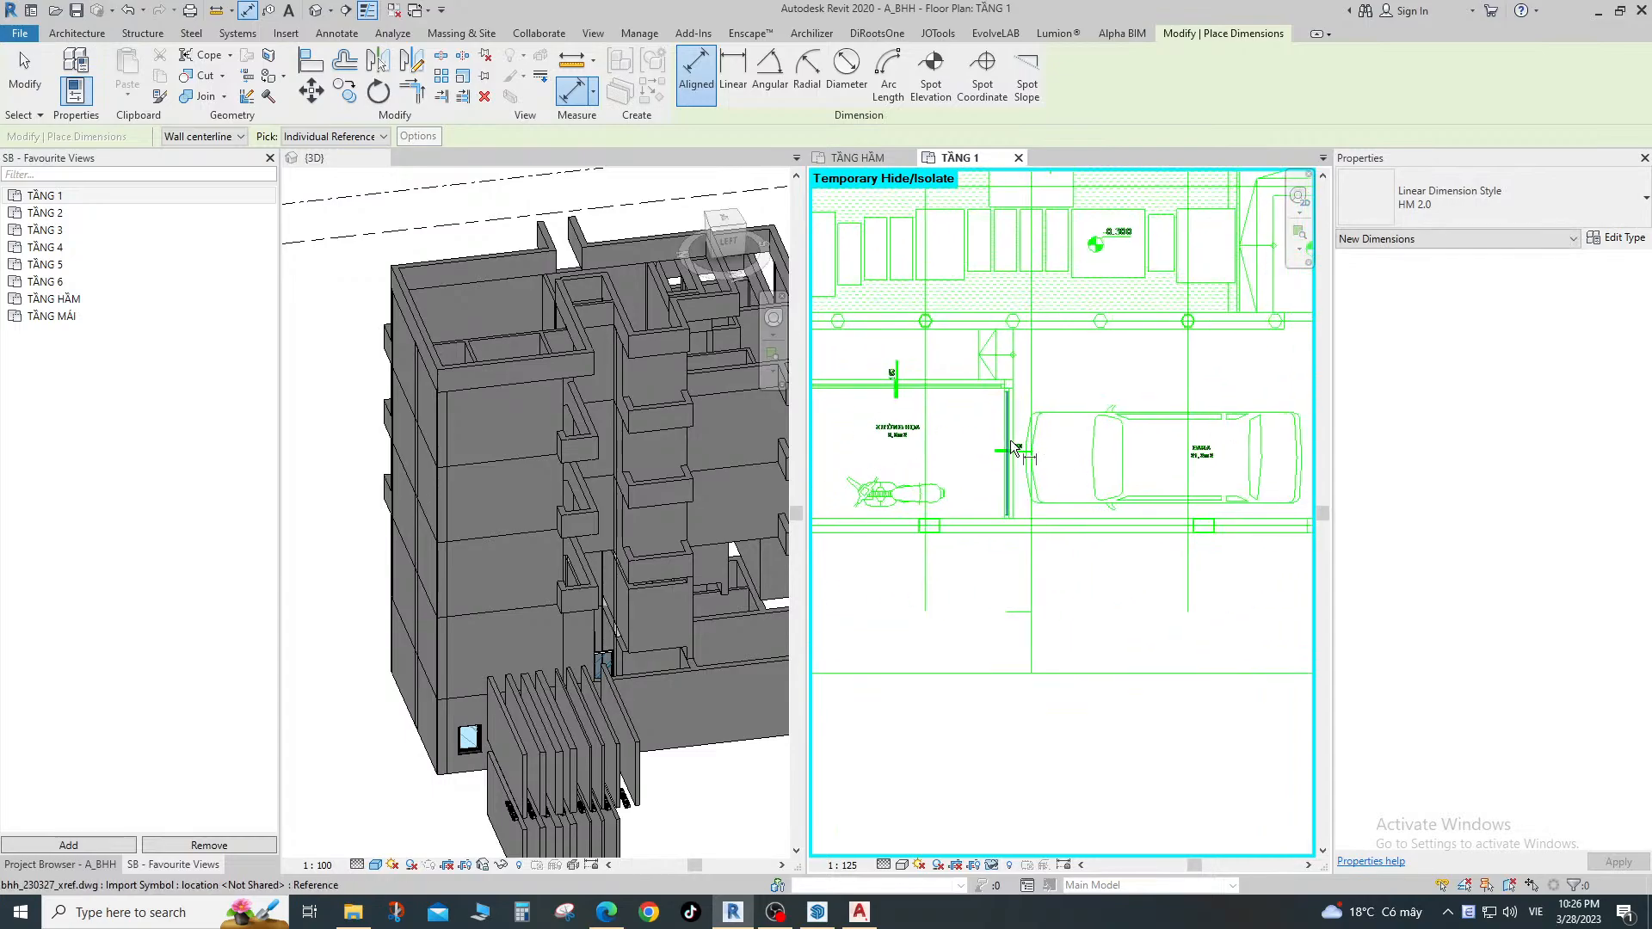
{"action": "scroll", "coordinate": [1013, 448], "scroll_direction": "up", "scroll_amount": 5}
{"action": "left_click", "coordinate": [1041, 393]}
{"action": "scroll", "coordinate": [1048, 426], "scroll_direction": "down", "scroll_amount": 3}
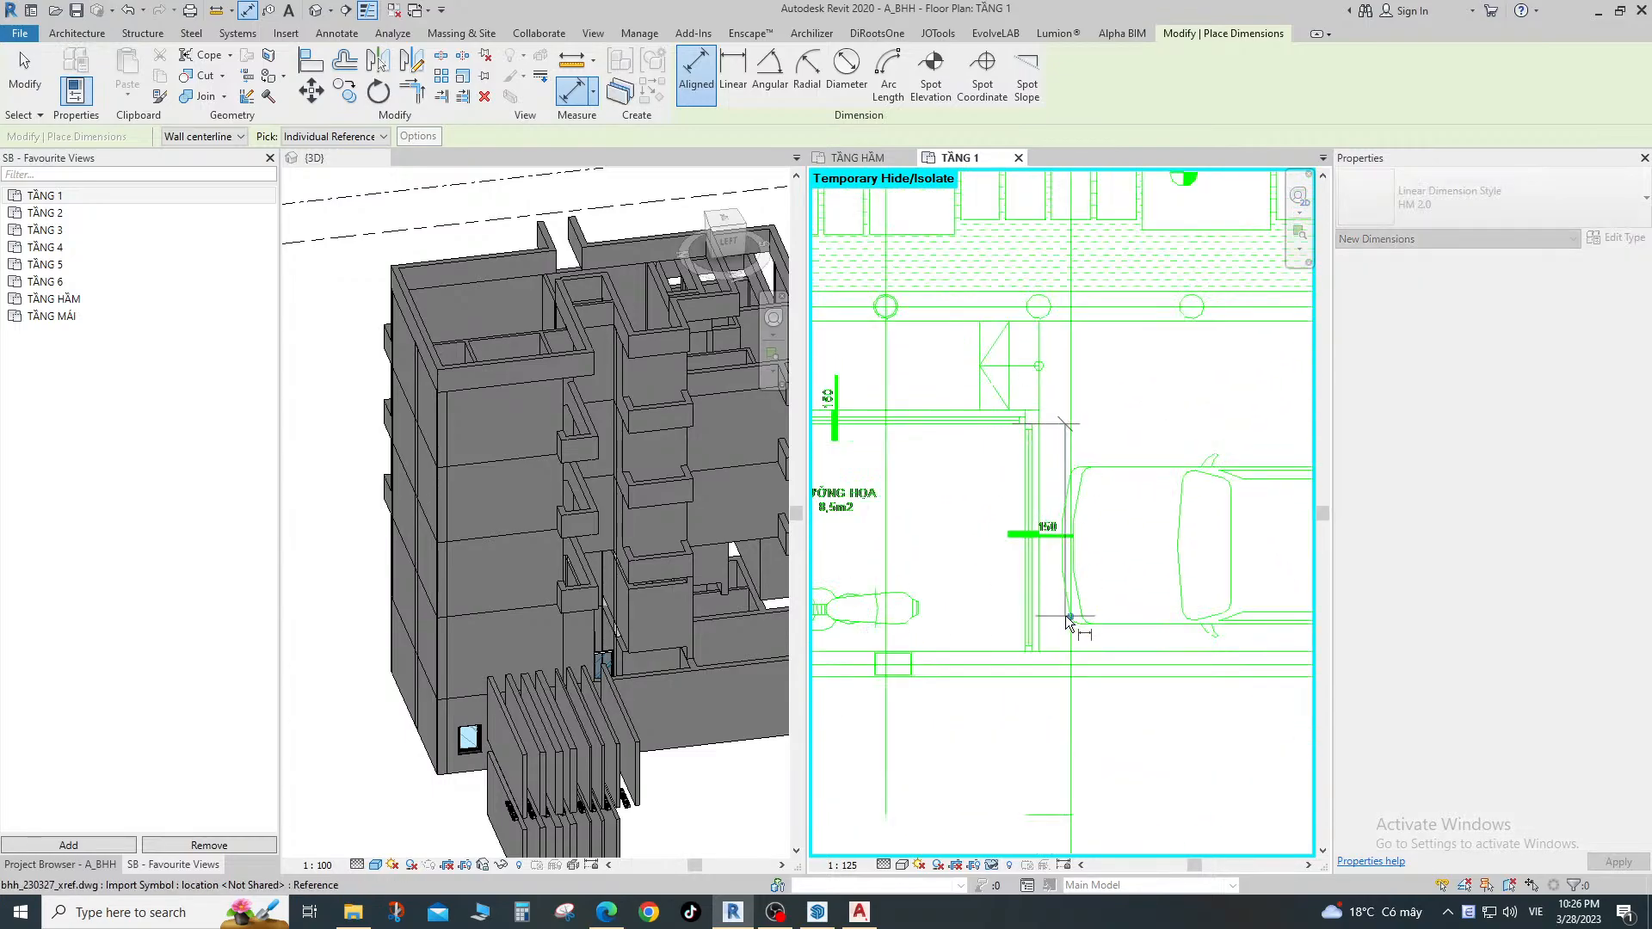
{"action": "scroll", "coordinate": [1035, 663], "scroll_direction": "up", "scroll_amount": 2}
{"action": "left_click", "coordinate": [1036, 647]}
{"action": "scroll", "coordinate": [1044, 607], "scroll_direction": "down", "scroll_amount": 2}
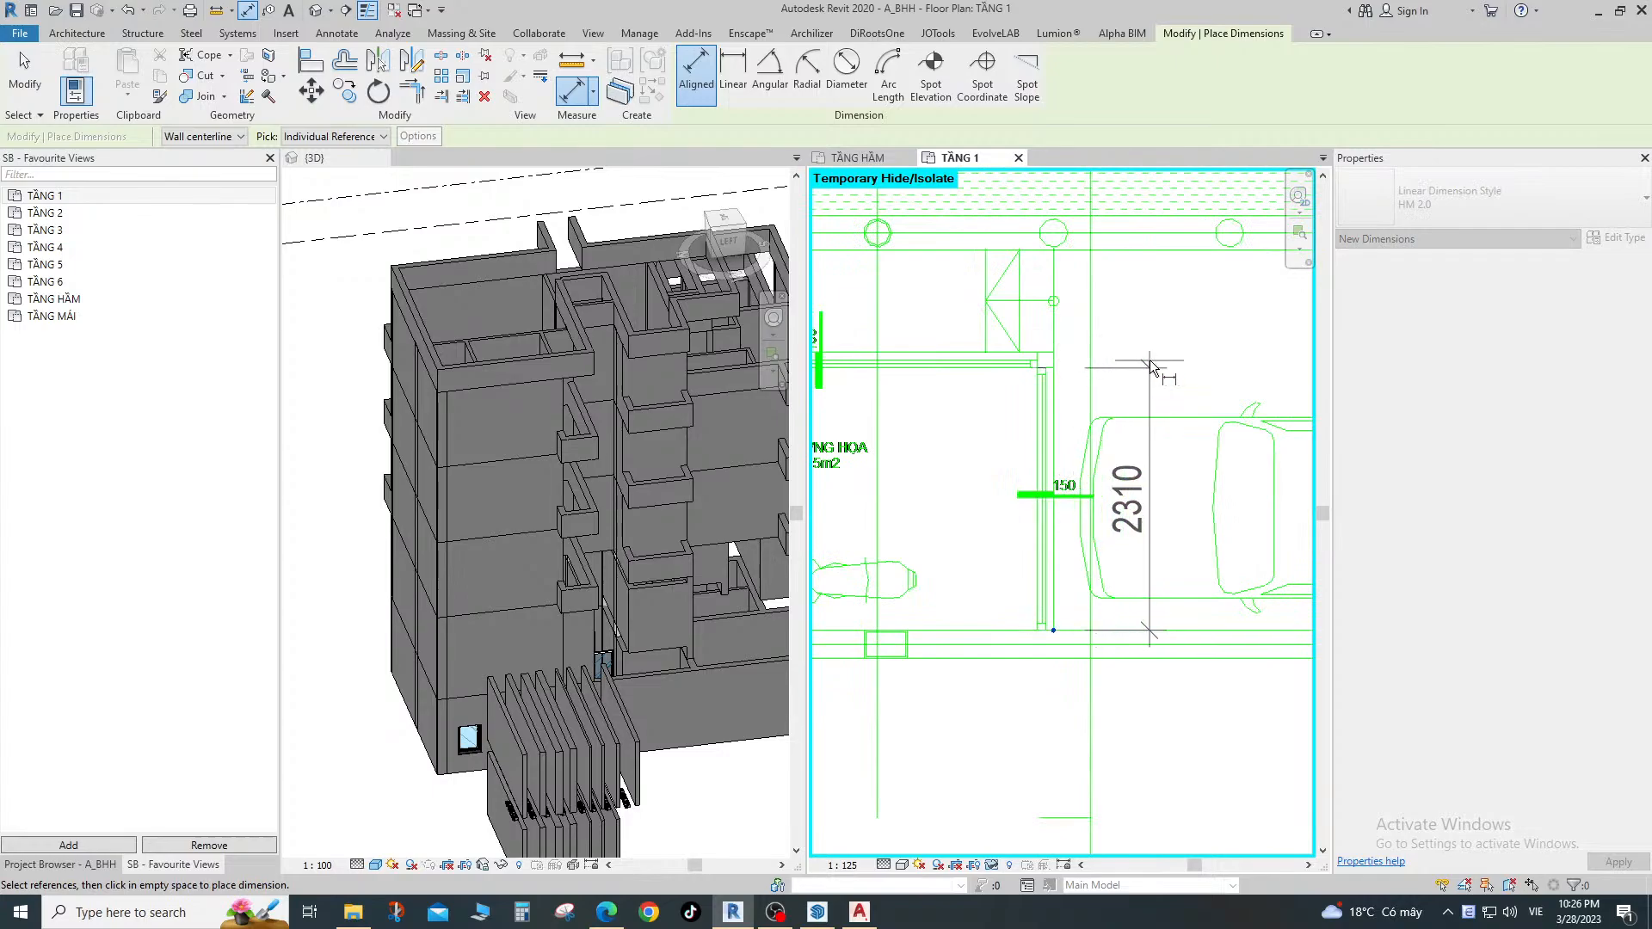
{"action": "left_click", "coordinate": [1117, 490]}
Dimension the length of the glazed opening in the XƯỞNG HỌA studio's long wall facing the garden.
{"action": "scroll", "coordinate": [1061, 368], "scroll_direction": "up", "scroll_amount": 3}
{"action": "scroll", "coordinate": [1056, 378], "scroll_direction": "down", "scroll_amount": 2}
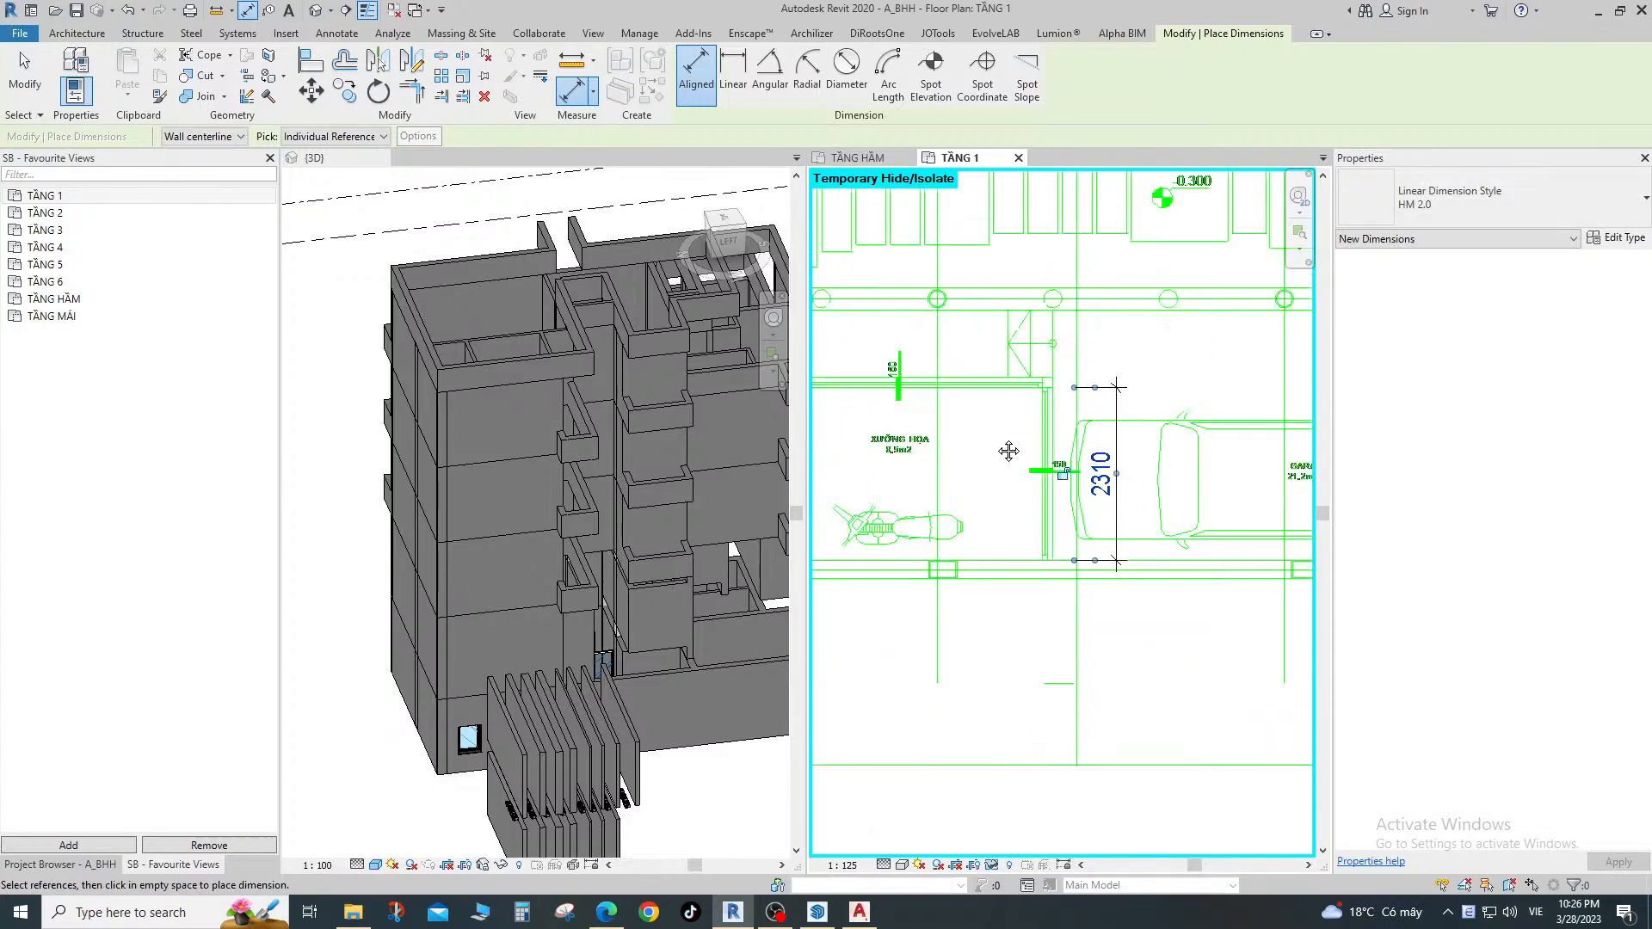
{"action": "scroll", "coordinate": [1133, 374], "scroll_direction": "up", "scroll_amount": 4}
{"action": "scroll", "coordinate": [1020, 399], "scroll_direction": "down", "scroll_amount": 1}
{"action": "middle_click_drag", "start_coordinate": [993, 435], "coordinate": [1256, 430]}
{"action": "middle_click_drag", "start_coordinate": [989, 423], "coordinate": [1150, 420]}
{"action": "scroll", "coordinate": [1032, 380], "scroll_direction": "up", "scroll_amount": 2}
{"action": "left_click", "coordinate": [1044, 358]}
{"action": "scroll", "coordinate": [844, 488], "scroll_direction": "down", "scroll_amount": 4}
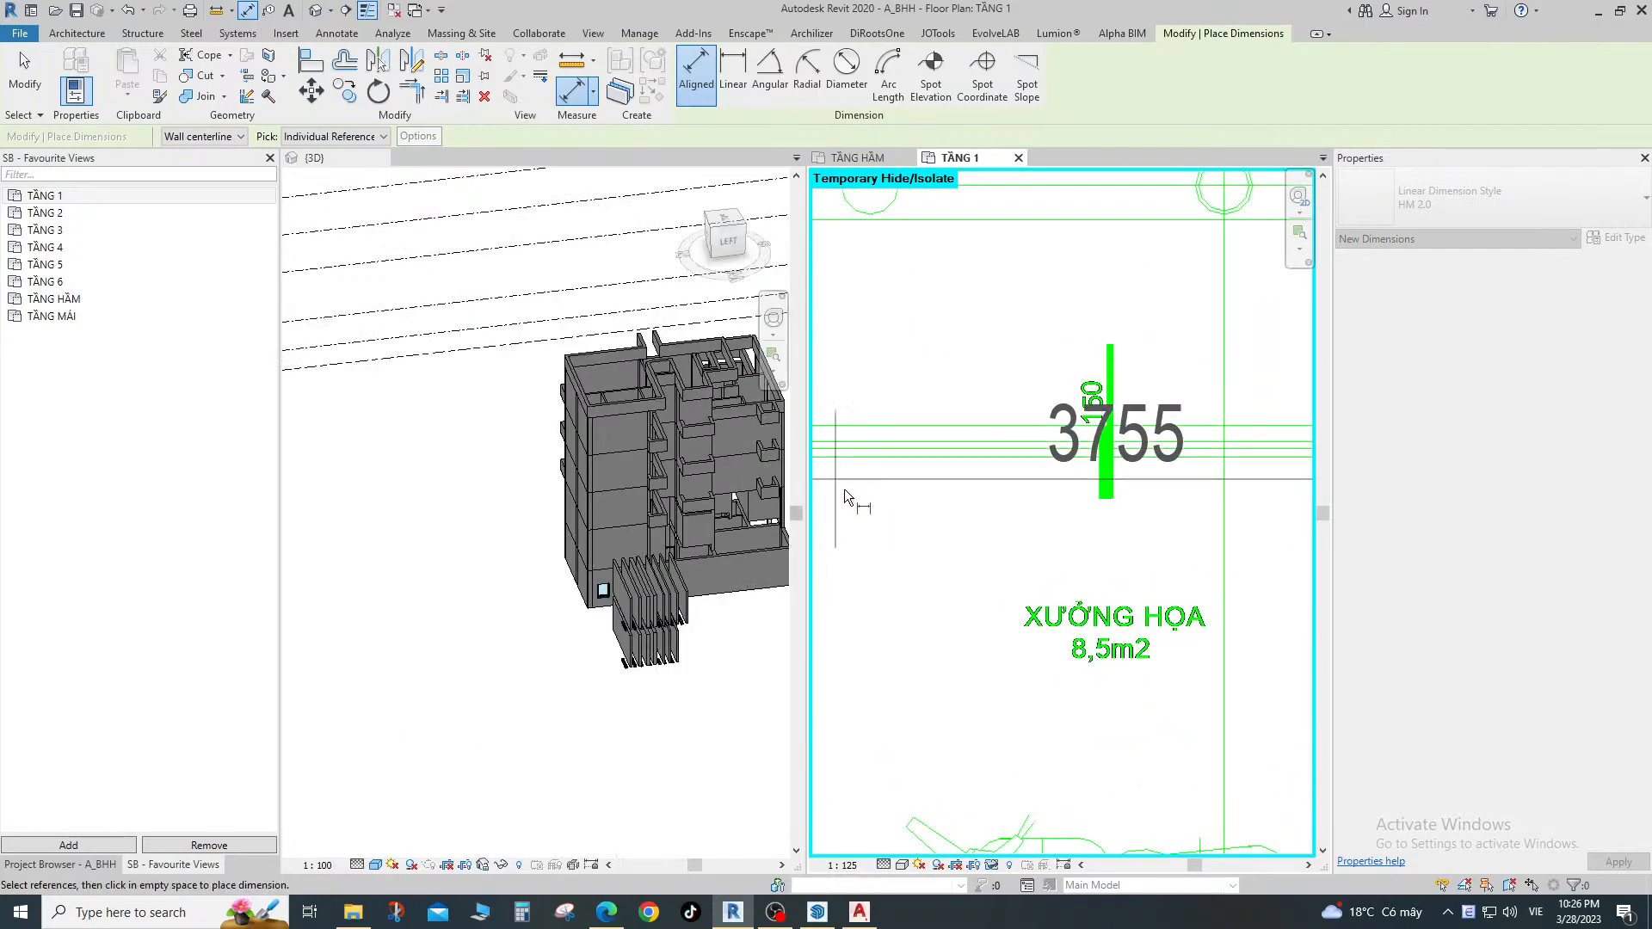
{"action": "scroll", "coordinate": [1096, 451], "scroll_direction": "down", "scroll_amount": 4}
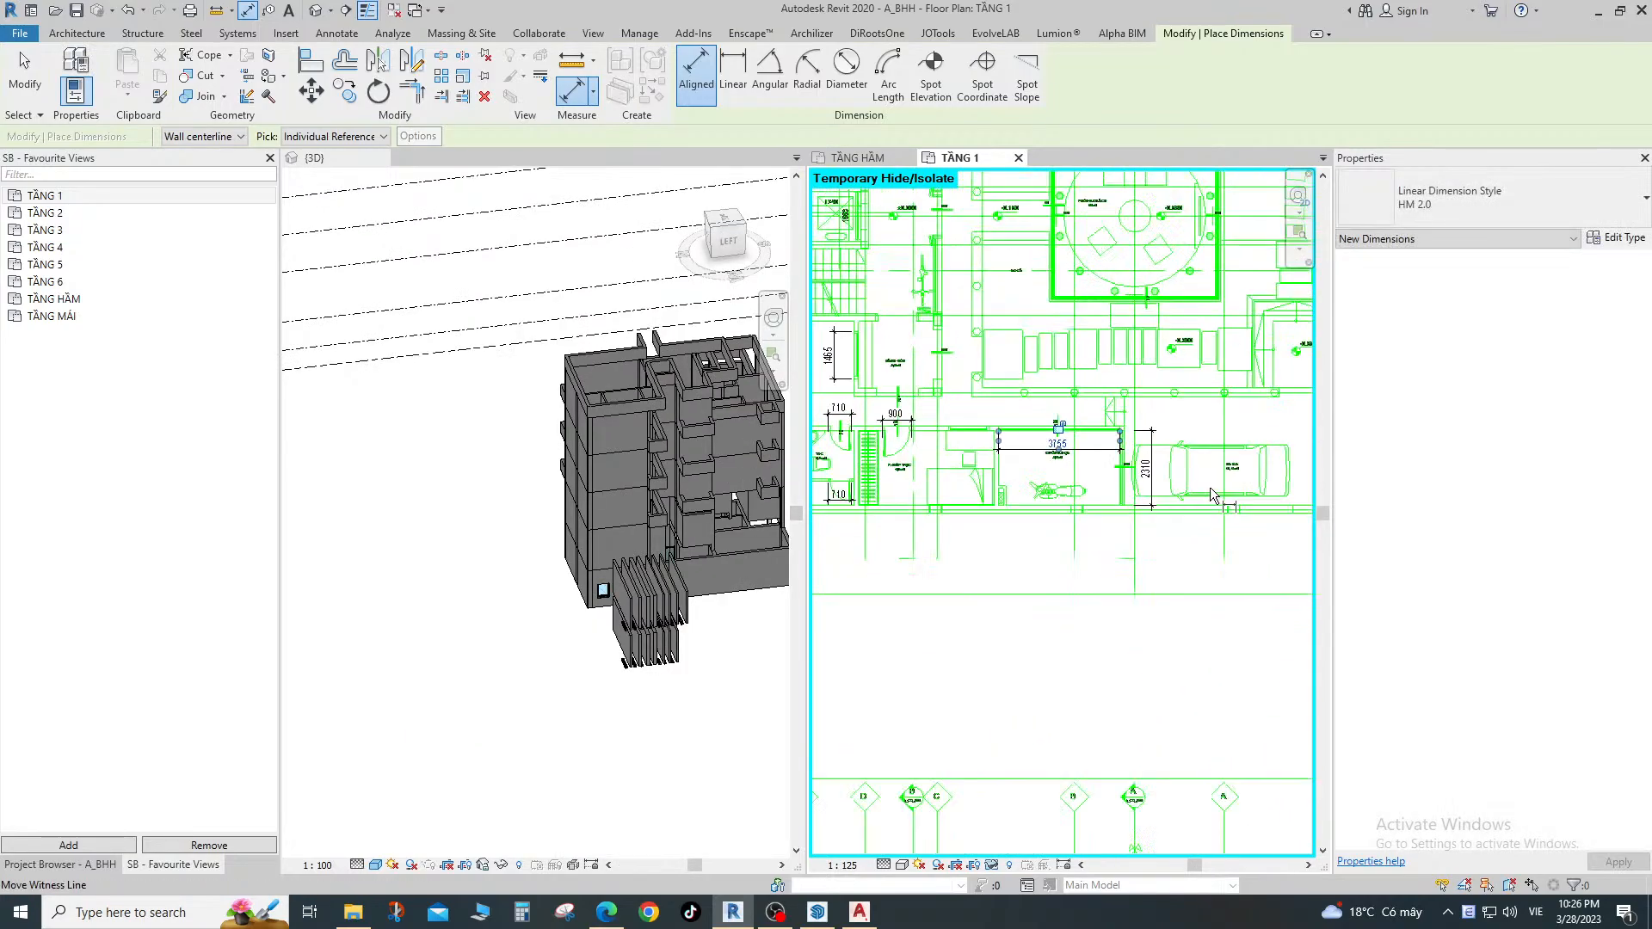
{"action": "middle_click_drag", "start_coordinate": [1153, 348], "coordinate": [1064, 480]}
{"action": "scroll", "coordinate": [1036, 480], "scroll_direction": "up", "scroll_amount": 1}
{"action": "scroll", "coordinate": [1064, 480], "scroll_direction": "up", "scroll_amount": 4}
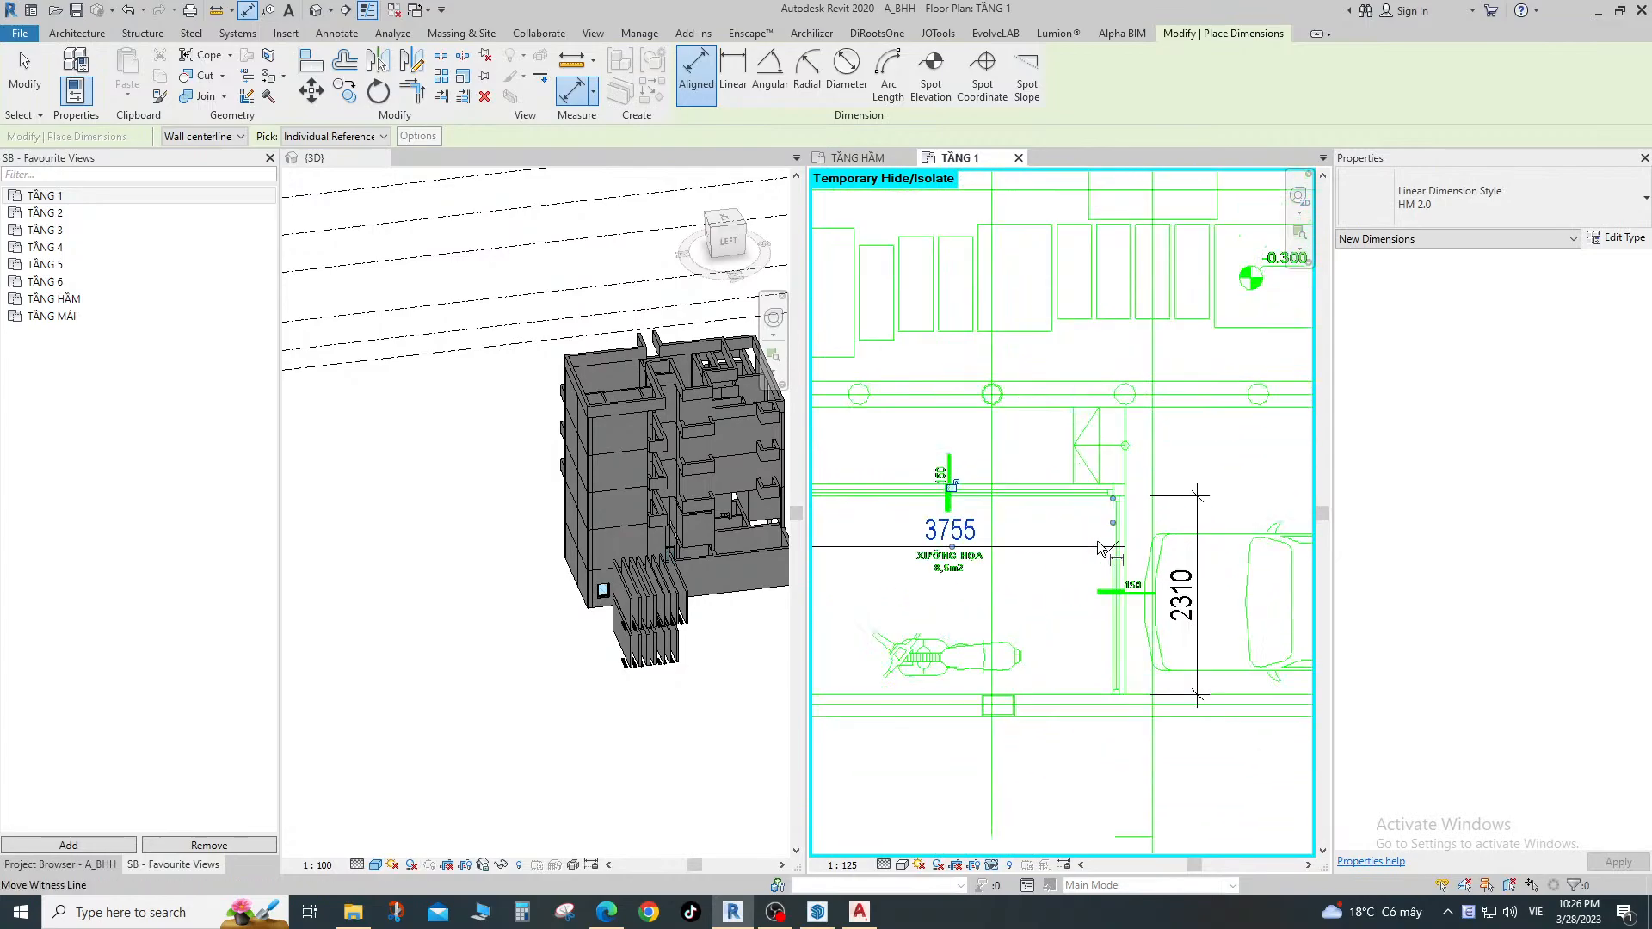
{"action": "scroll", "coordinate": [1082, 470], "scroll_direction": "down", "scroll_amount": 4}
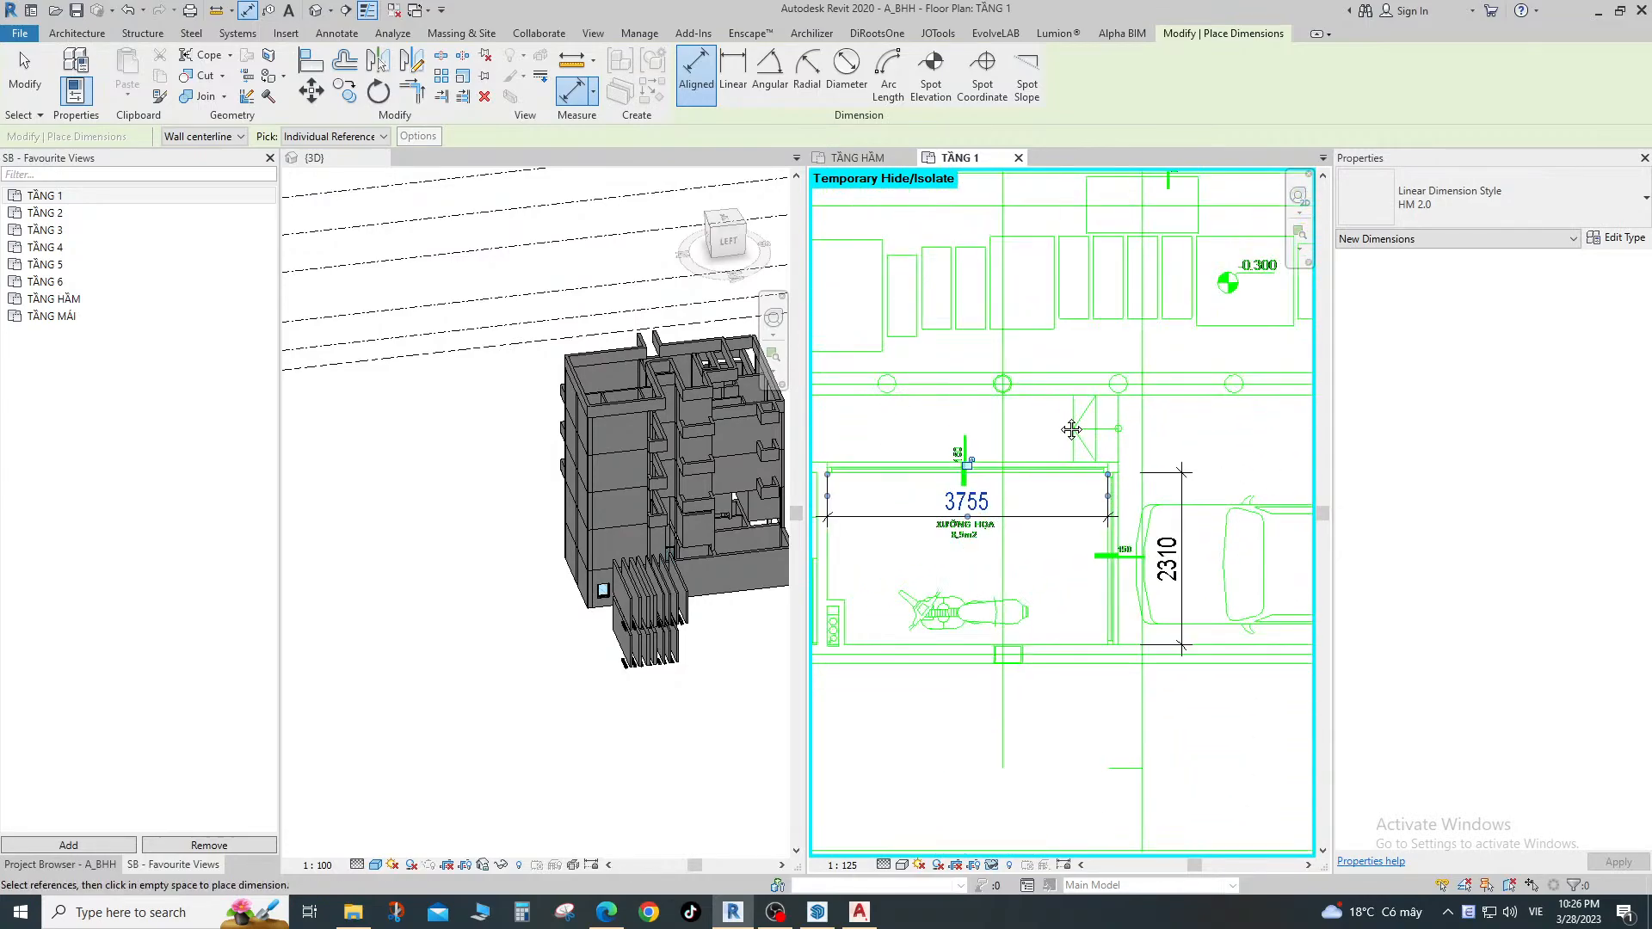
Dimension the length of the long glazed opening in the main kitchen's lower wall, up to the column by the lift shaft.
{"action": "middle_click_drag", "start_coordinate": [1073, 427], "coordinate": [1207, 538]}
{"action": "scroll", "coordinate": [1207, 538], "scroll_direction": "down", "scroll_amount": 1}
{"action": "scroll", "coordinate": [1139, 490], "scroll_direction": "down", "scroll_amount": 1}
{"action": "mouse_move", "coordinate": [1085, 521]}
{"action": "middle_mouse_down"}
{"action": "mouse_move", "coordinate": [1139, 490]}
{"action": "mouse_move", "coordinate": [1157, 548]}
{"action": "mouse_move", "coordinate": [1309, 645]}
{"action": "middle_mouse_up"}
{"action": "scroll", "coordinate": [1274, 603], "scroll_direction": "up", "scroll_amount": 1}
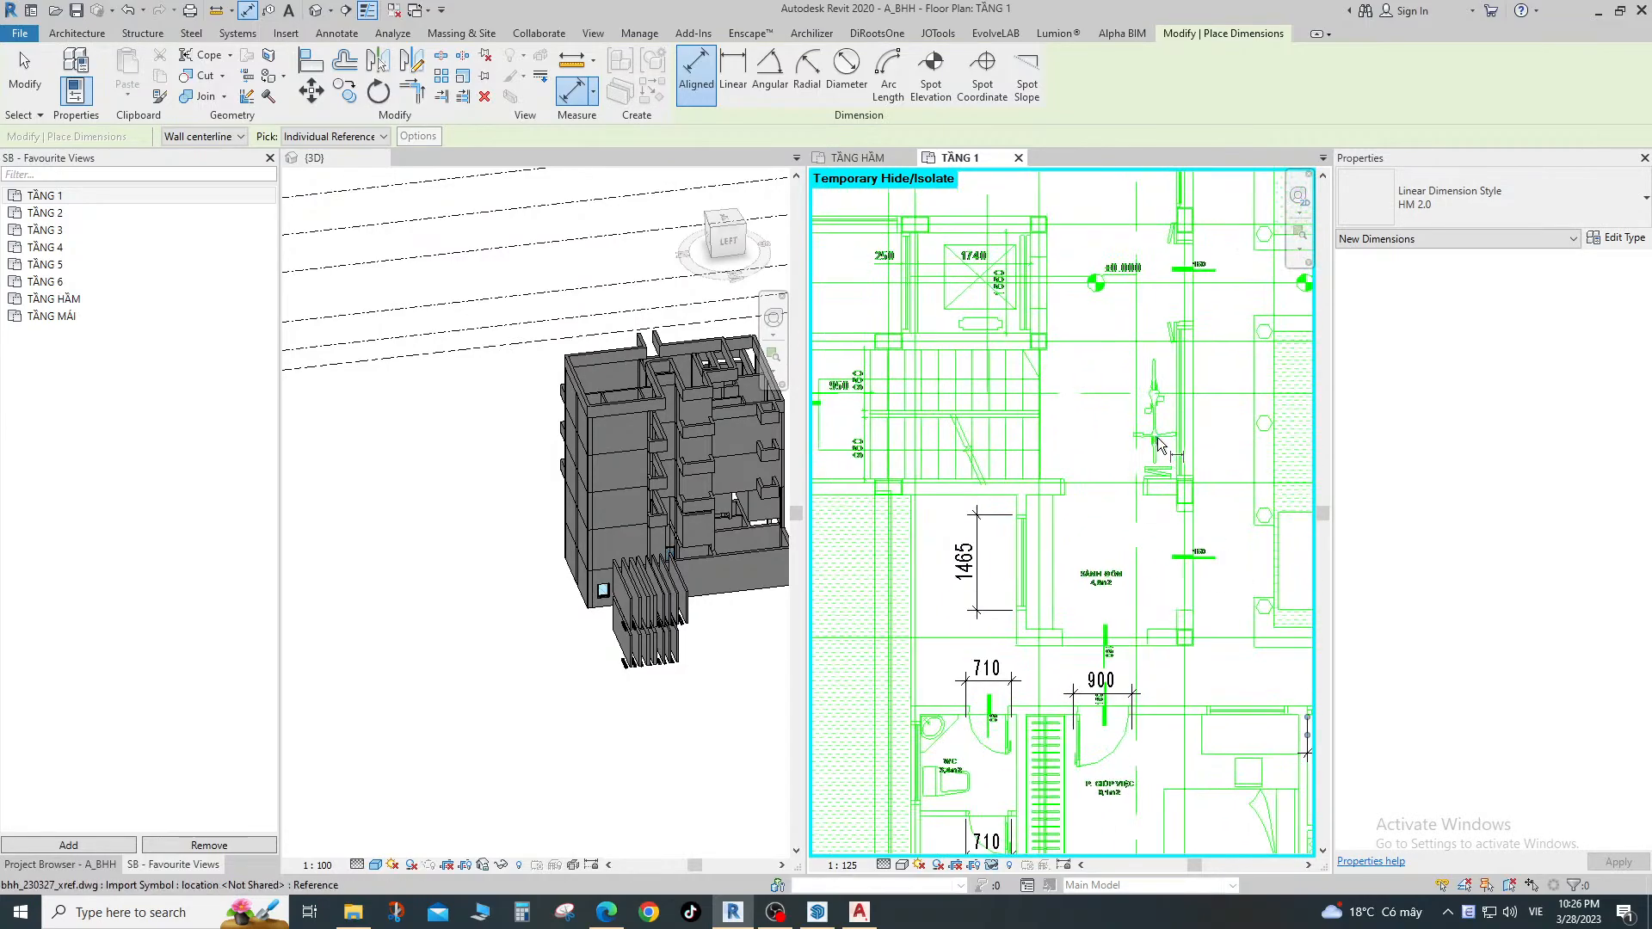
{"action": "mouse_move", "coordinate": [1084, 418]}
{"action": "middle_mouse_down"}
{"action": "mouse_move", "coordinate": [1110, 487]}
{"action": "mouse_move", "coordinate": [1199, 568]}
{"action": "middle_mouse_up"}
{"action": "middle_click_drag", "start_coordinate": [972, 482], "coordinate": [1084, 577]}
{"action": "scroll", "coordinate": [1033, 534], "scroll_direction": "up", "scroll_amount": 1}
{"action": "scroll", "coordinate": [947, 468], "scroll_direction": "up", "scroll_amount": 3}
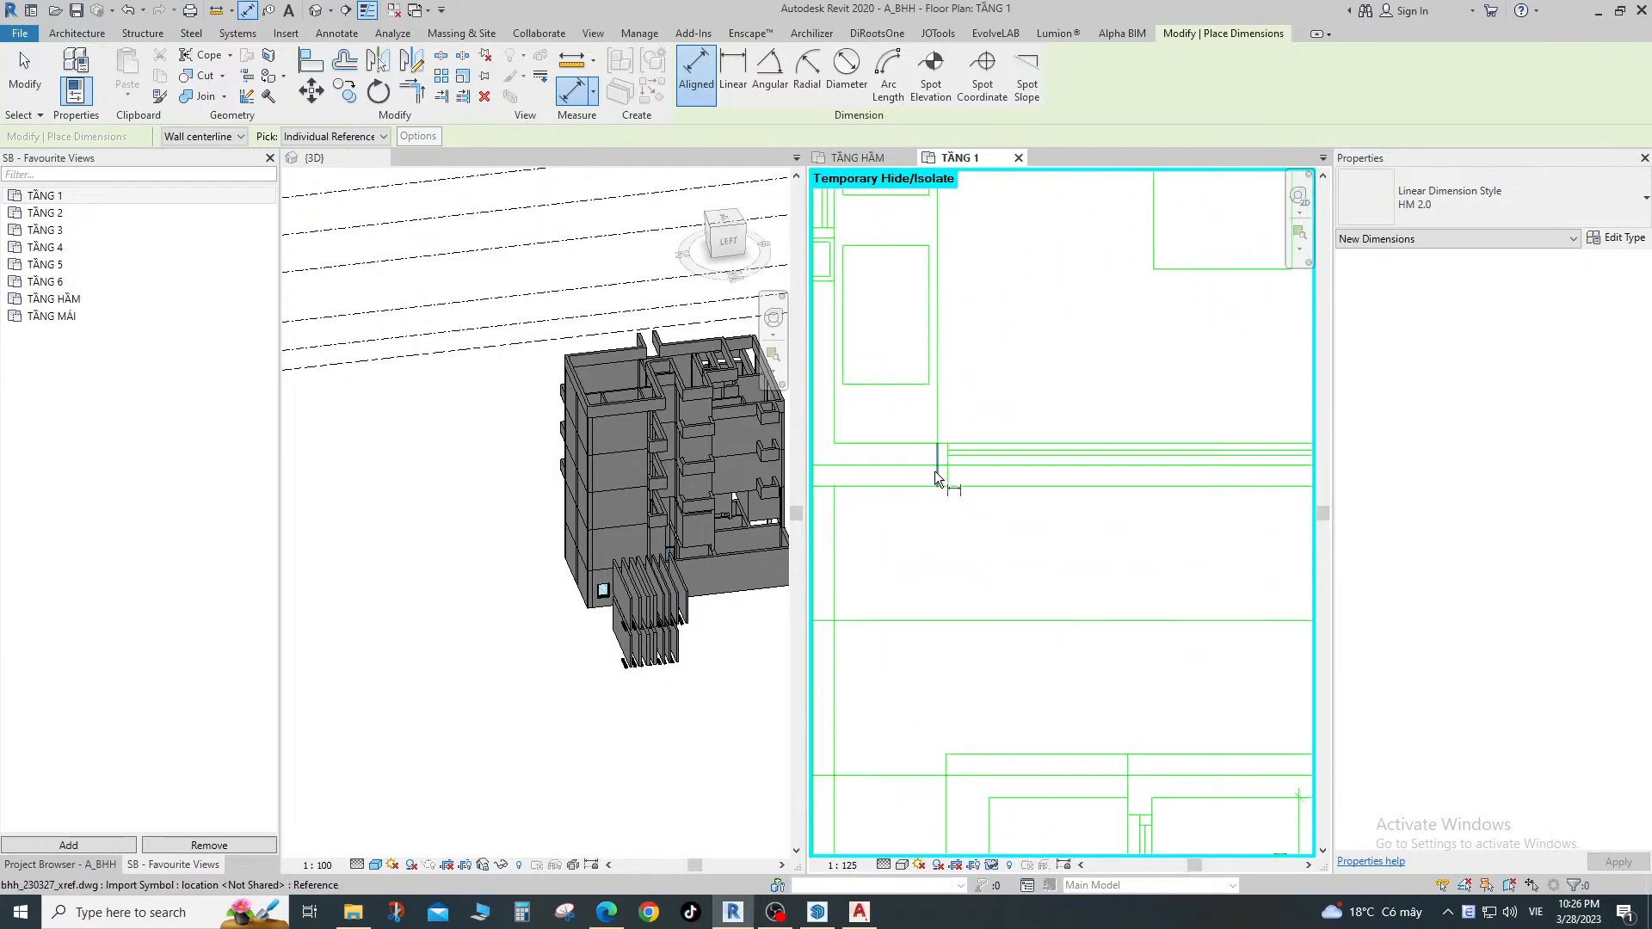
{"action": "left_click", "coordinate": [935, 472]}
{"action": "middle_click_drag", "start_coordinate": [1238, 456], "coordinate": [887, 504]}
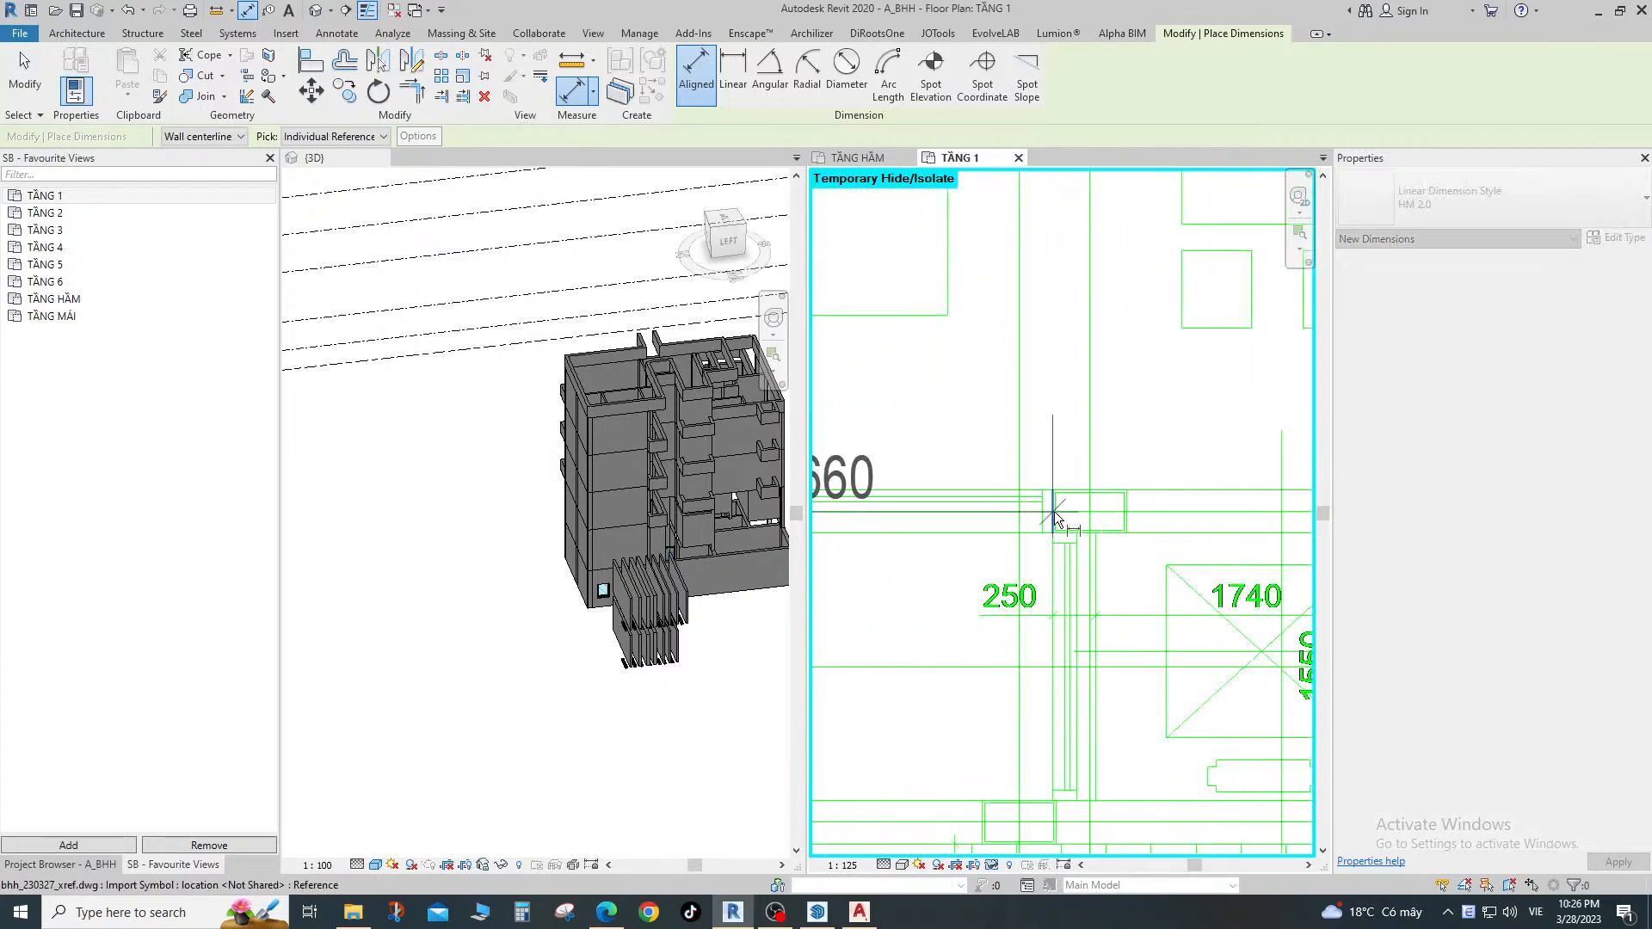
{"action": "scroll", "coordinate": [1054, 516], "scroll_direction": "down", "scroll_amount": 3}
{"action": "left_click", "coordinate": [1053, 452]}
Dimension the wall segment between the two columns above the lift shaft.
{"action": "scroll", "coordinate": [1075, 482], "scroll_direction": "up", "scroll_amount": 2}
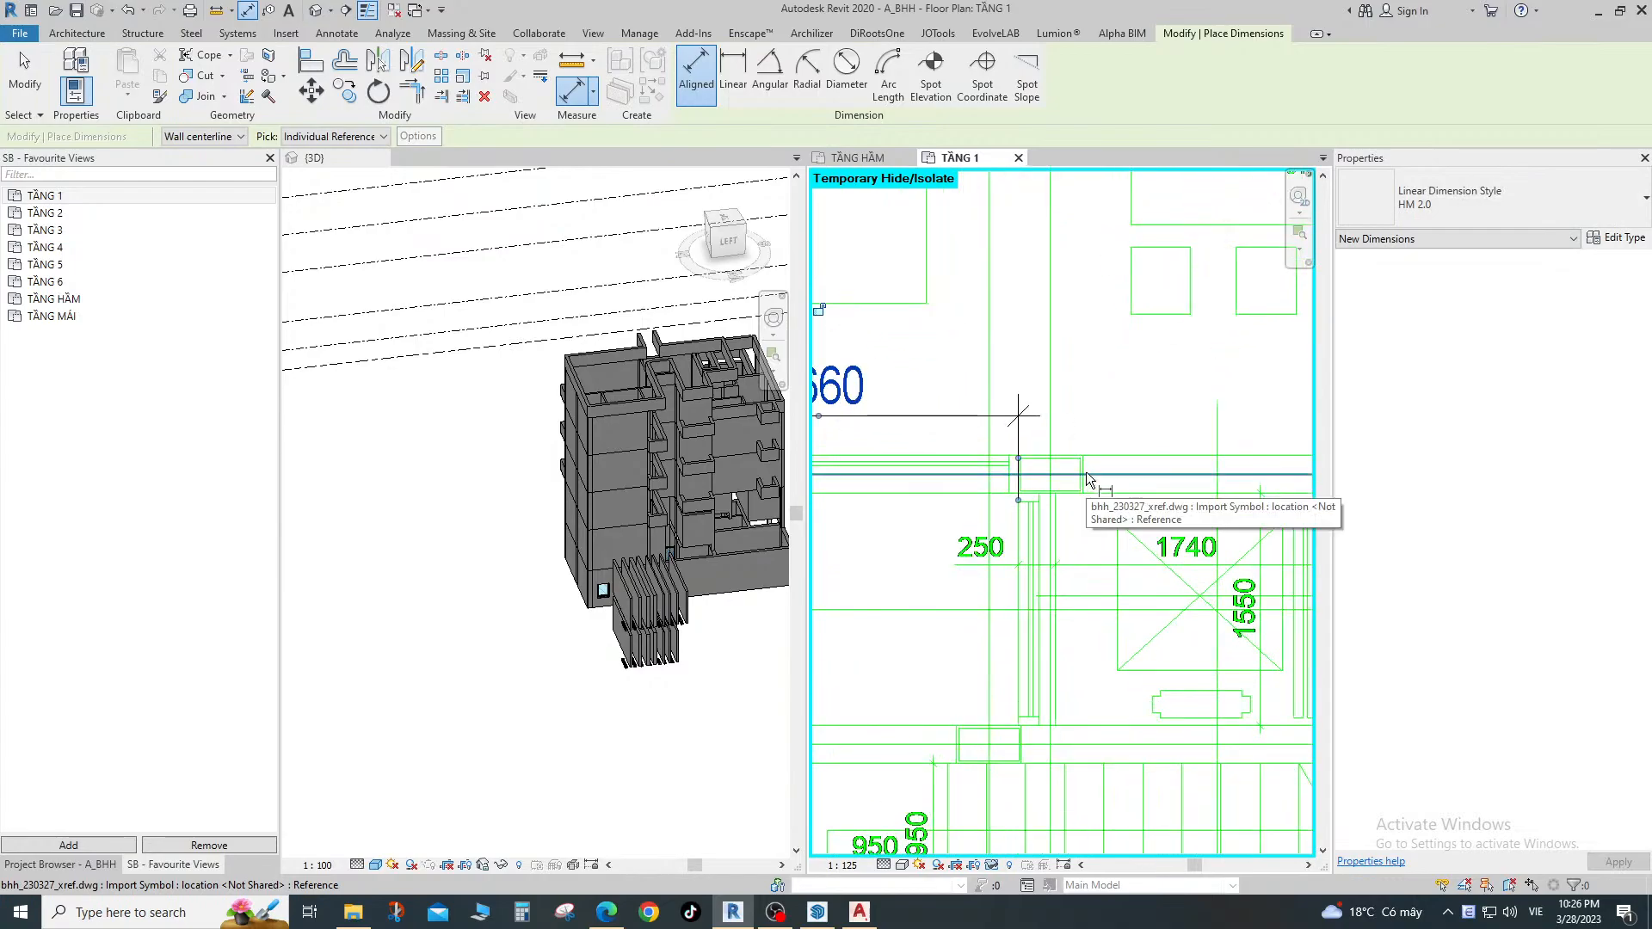
{"action": "left_click", "coordinate": [1086, 466]}
{"action": "middle_click_drag", "start_coordinate": [1110, 467], "coordinate": [886, 504]}
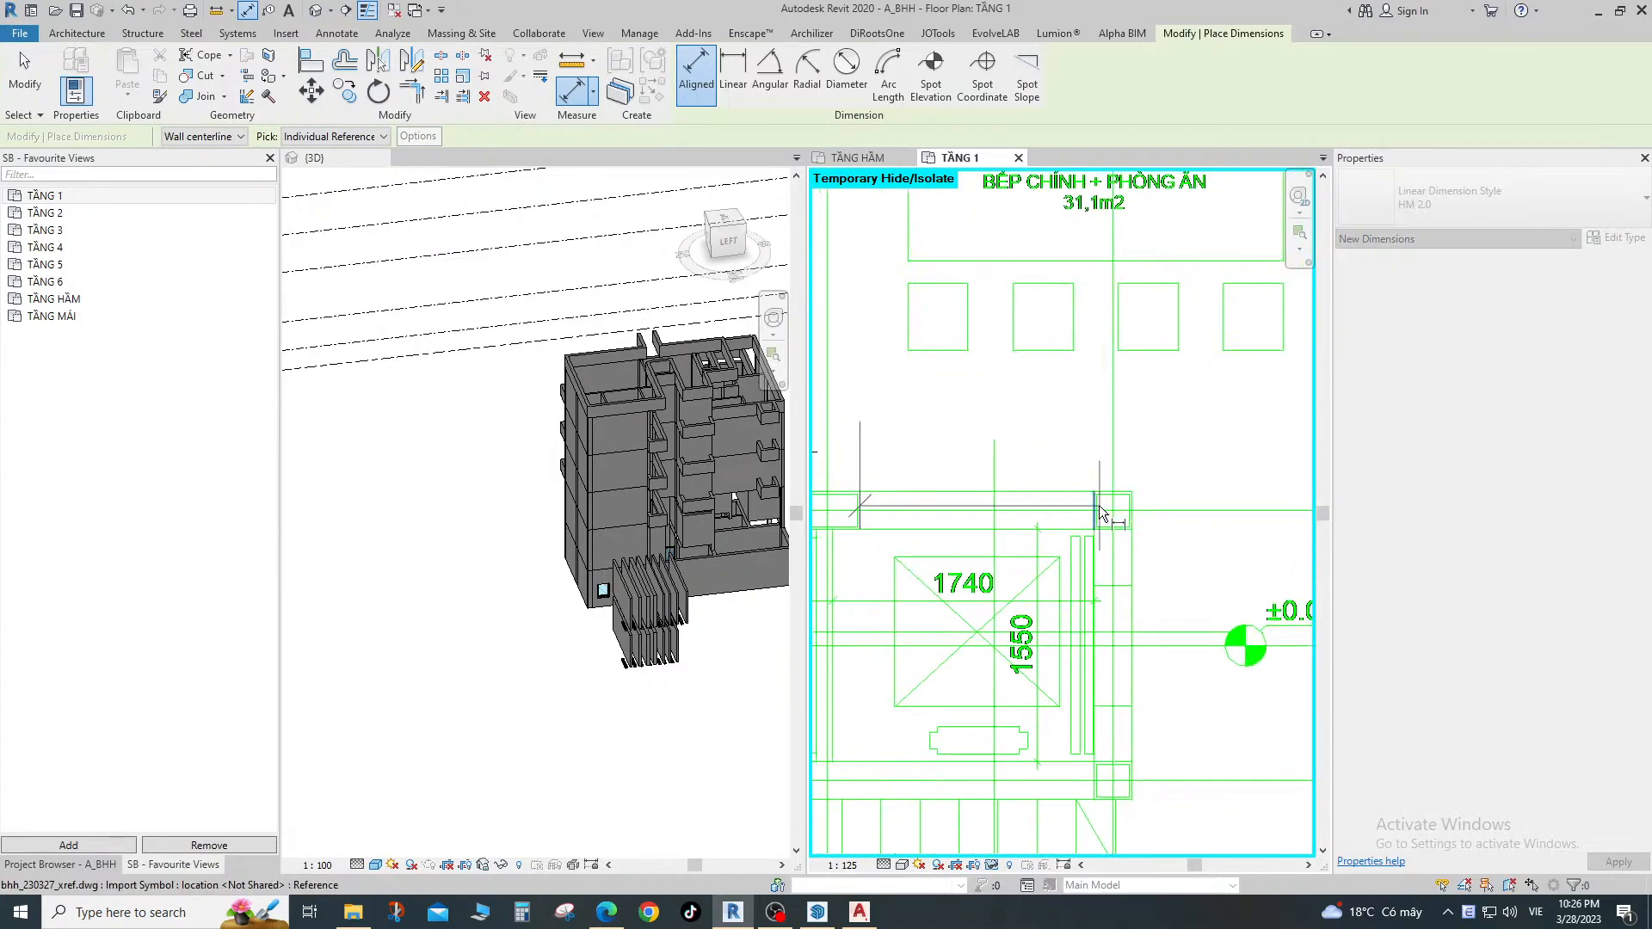
{"action": "left_click", "coordinate": [1094, 507]}
{"action": "scroll", "coordinate": [1064, 471], "scroll_direction": "down", "scroll_amount": 2}
{"action": "middle_click_drag", "start_coordinate": [1051, 459], "coordinate": [1159, 603]}
{"action": "left_click", "coordinate": [1181, 511]}
Dimension the length of the window in the 4m2 WC area's outer wall along grid F.
{"action": "scroll", "coordinate": [1037, 476], "scroll_direction": "down", "scroll_amount": 2}
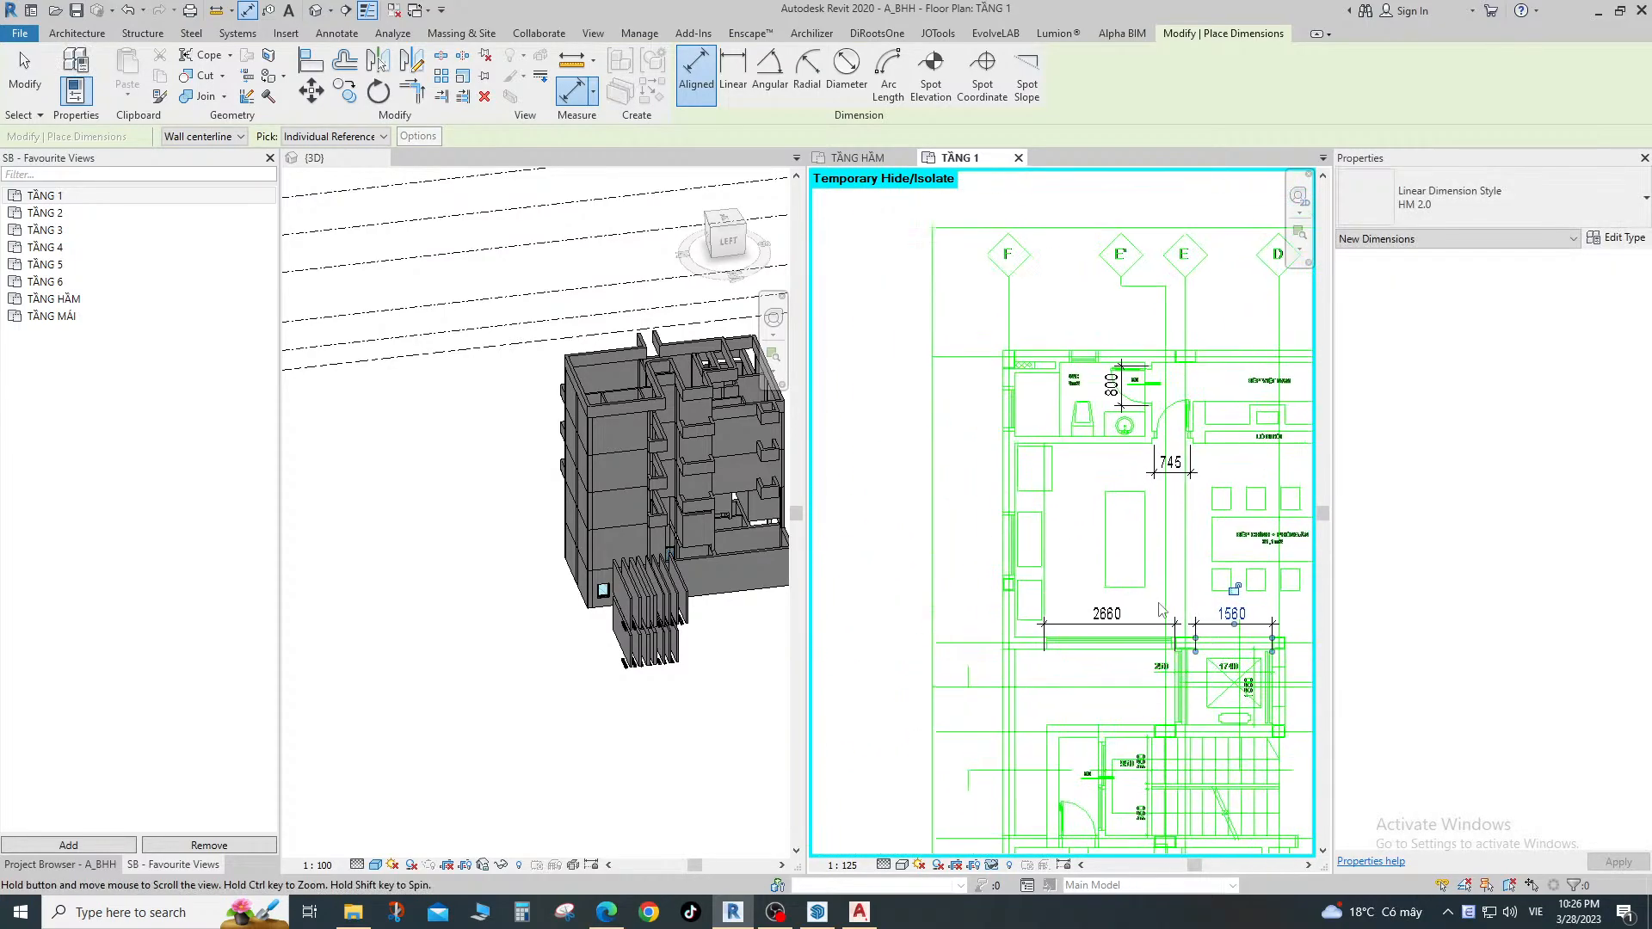
{"action": "scroll", "coordinate": [1050, 437], "scroll_direction": "up", "scroll_amount": 2}
{"action": "scroll", "coordinate": [961, 421], "scroll_direction": "up", "scroll_amount": 3}
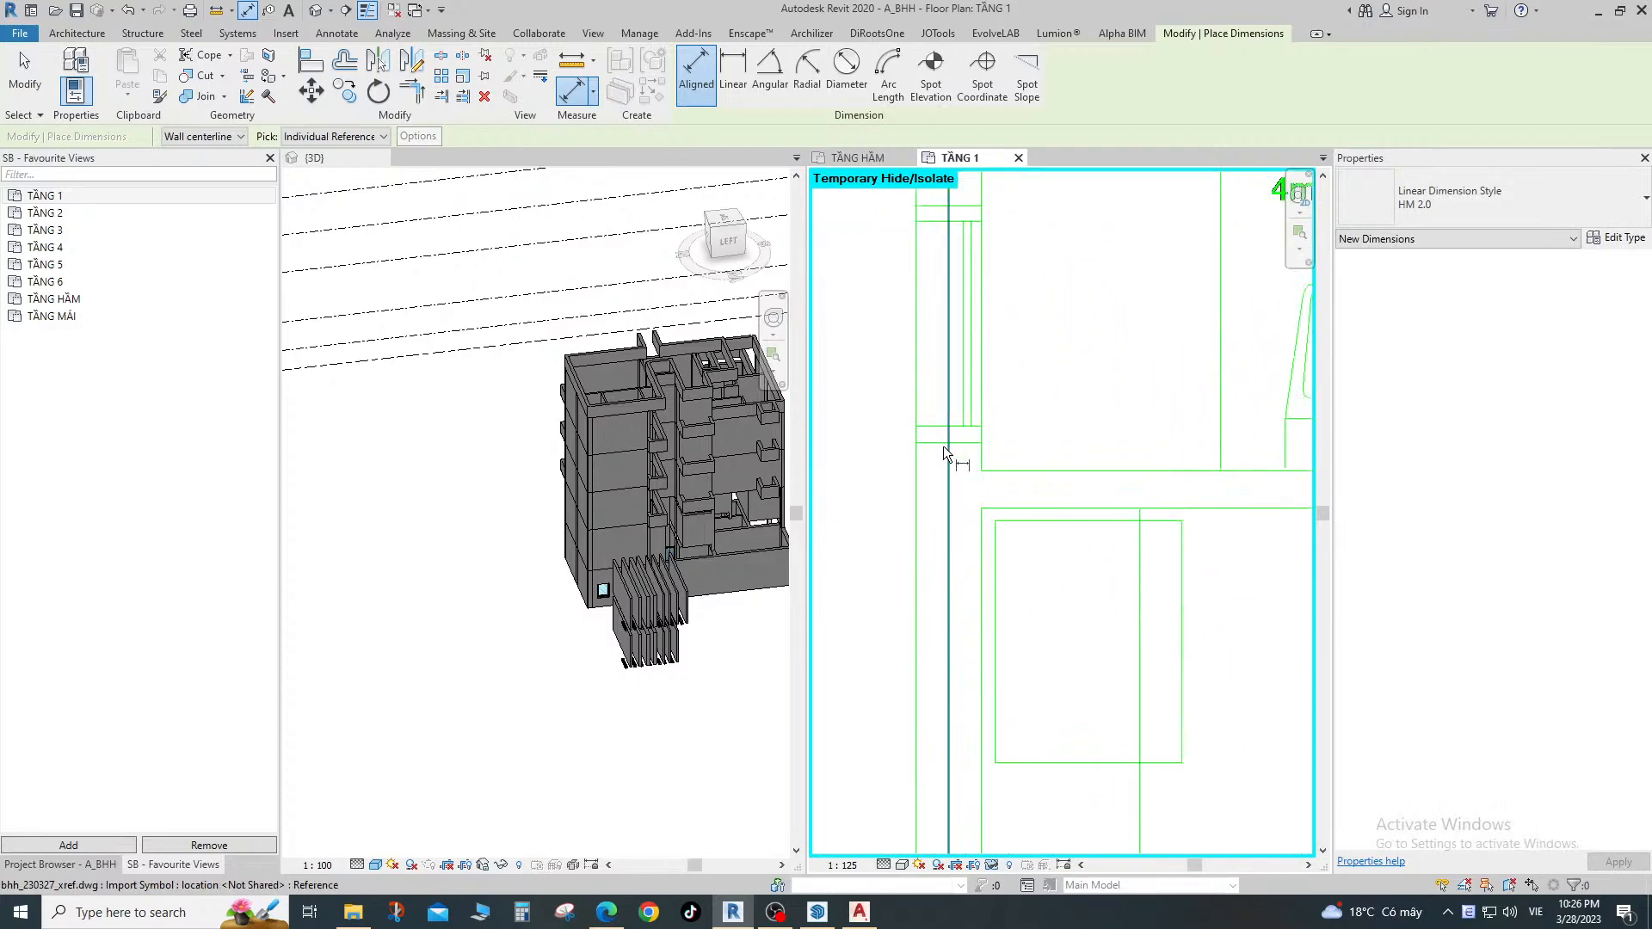
{"action": "left_click", "coordinate": [945, 444]}
{"action": "middle_click_drag", "start_coordinate": [957, 229], "coordinate": [979, 363]}
{"action": "left_click", "coordinate": [954, 343]}
{"action": "scroll", "coordinate": [950, 346], "scroll_direction": "down", "scroll_amount": 2}
{"action": "middle_click_drag", "start_coordinate": [885, 388], "coordinate": [940, 375]}
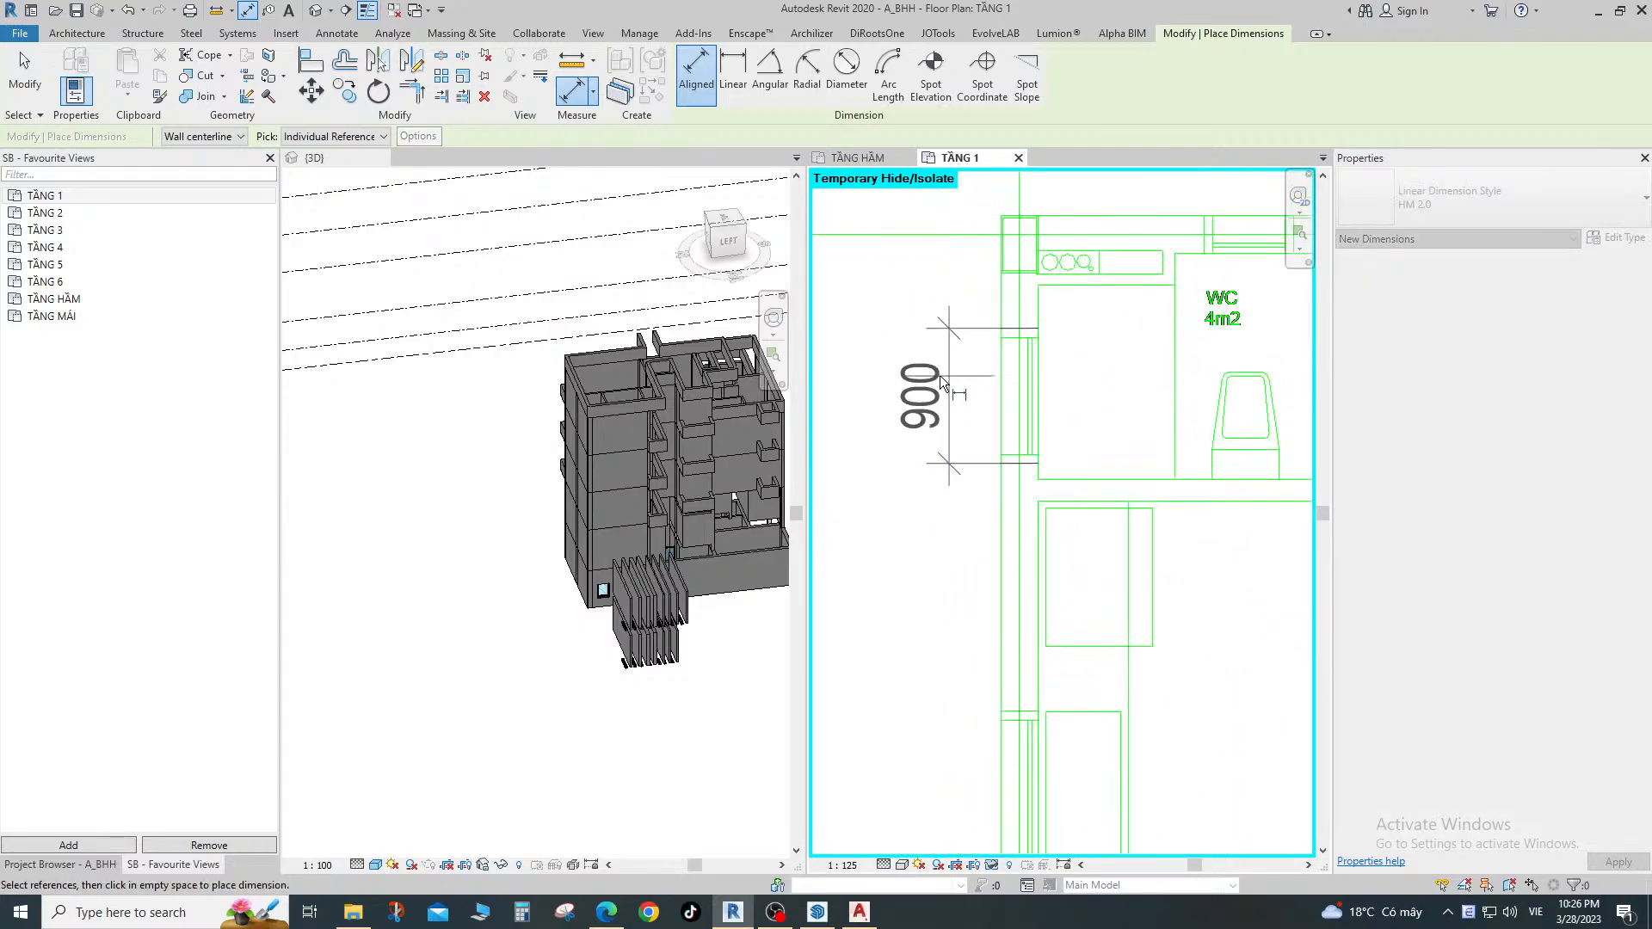
{"action": "left_click", "coordinate": [939, 375]}
Dimension the length of the main kitchen window in the outer wall along grid F, just above the column.
{"action": "scroll", "coordinate": [876, 377], "scroll_direction": "down", "scroll_amount": 4}
{"action": "middle_click_drag", "start_coordinate": [1032, 615], "coordinate": [982, 472]}
{"action": "scroll", "coordinate": [877, 481], "scroll_direction": "up", "scroll_amount": 5}
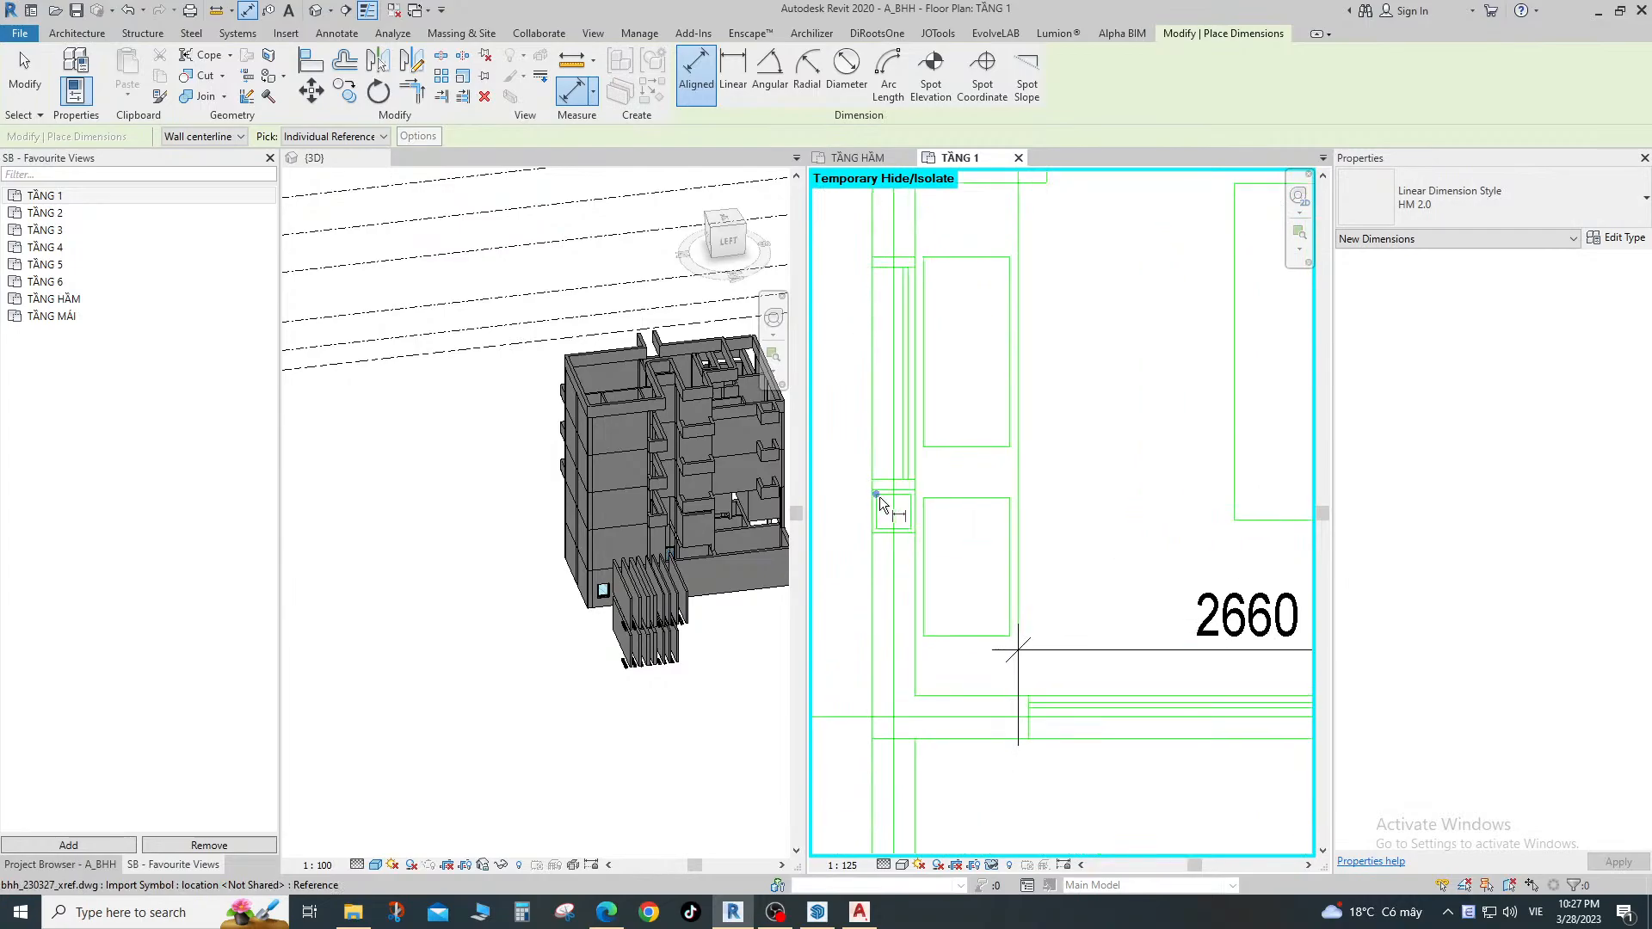
{"action": "left_click", "coordinate": [882, 493]}
{"action": "middle_click_drag", "start_coordinate": [895, 322], "coordinate": [984, 465]}
{"action": "left_click", "coordinate": [973, 400]}
{"action": "scroll", "coordinate": [949, 396], "scroll_direction": "down", "scroll_amount": 2}
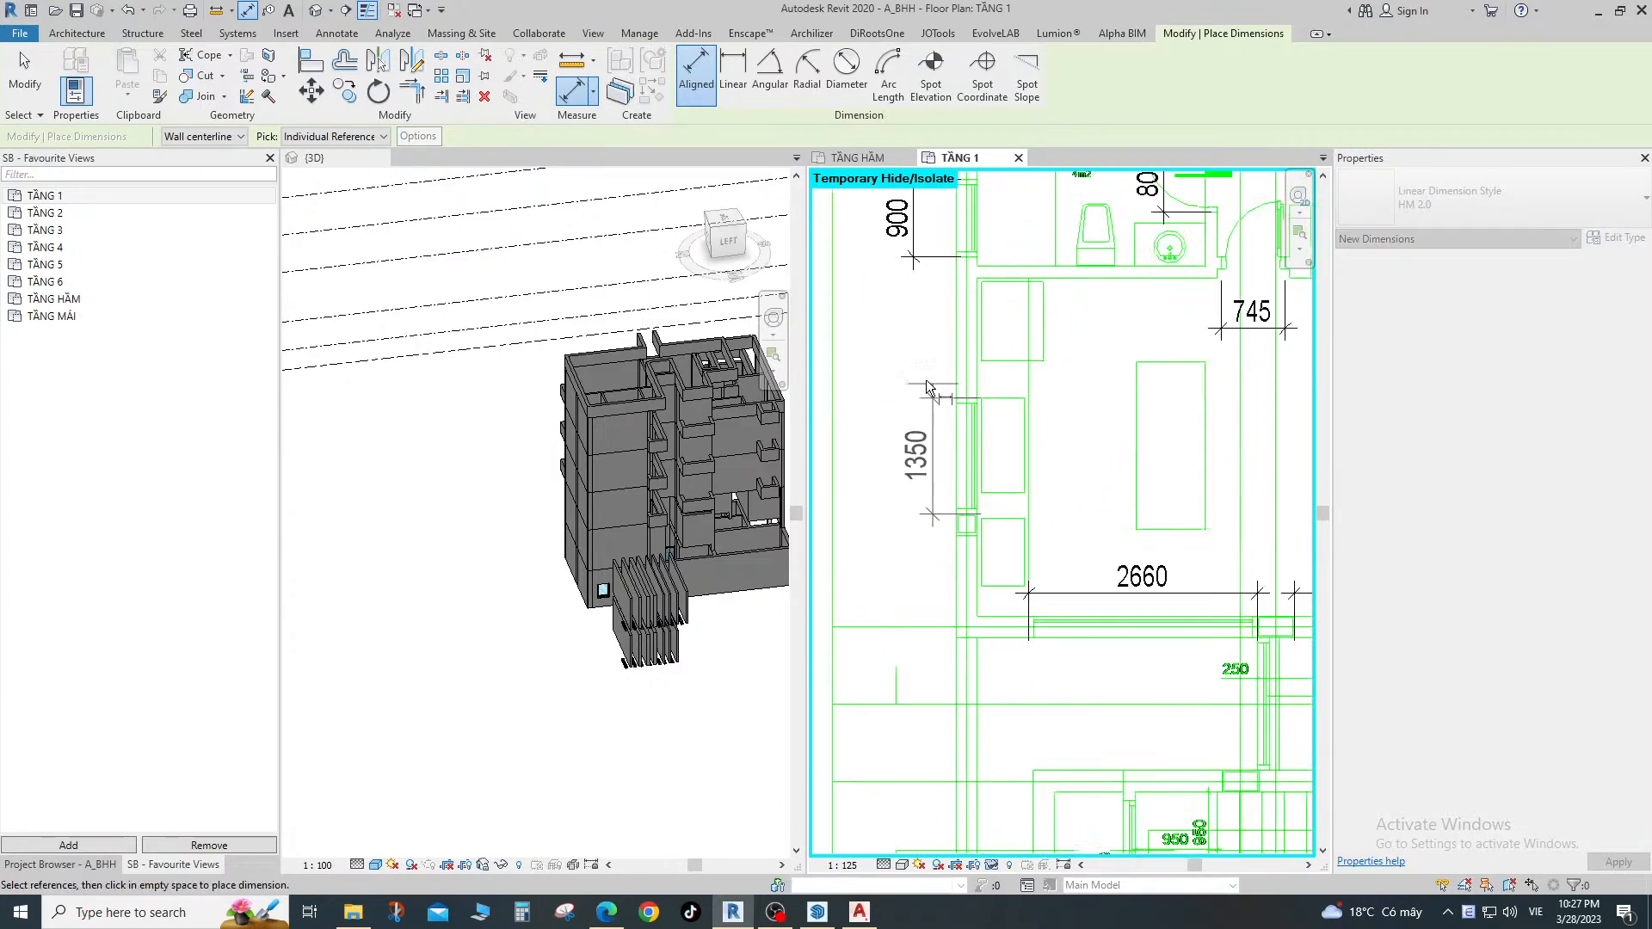
{"action": "scroll", "coordinate": [926, 381], "scroll_direction": "down", "scroll_amount": 1}
{"action": "middle_click_drag", "start_coordinate": [925, 381], "coordinate": [941, 450]}
{"action": "left_click", "coordinate": [938, 439]}
{"action": "scroll", "coordinate": [937, 433], "scroll_direction": "down", "scroll_amount": 4}
{"action": "middle_click_drag", "start_coordinate": [1244, 286], "coordinate": [1027, 471]}
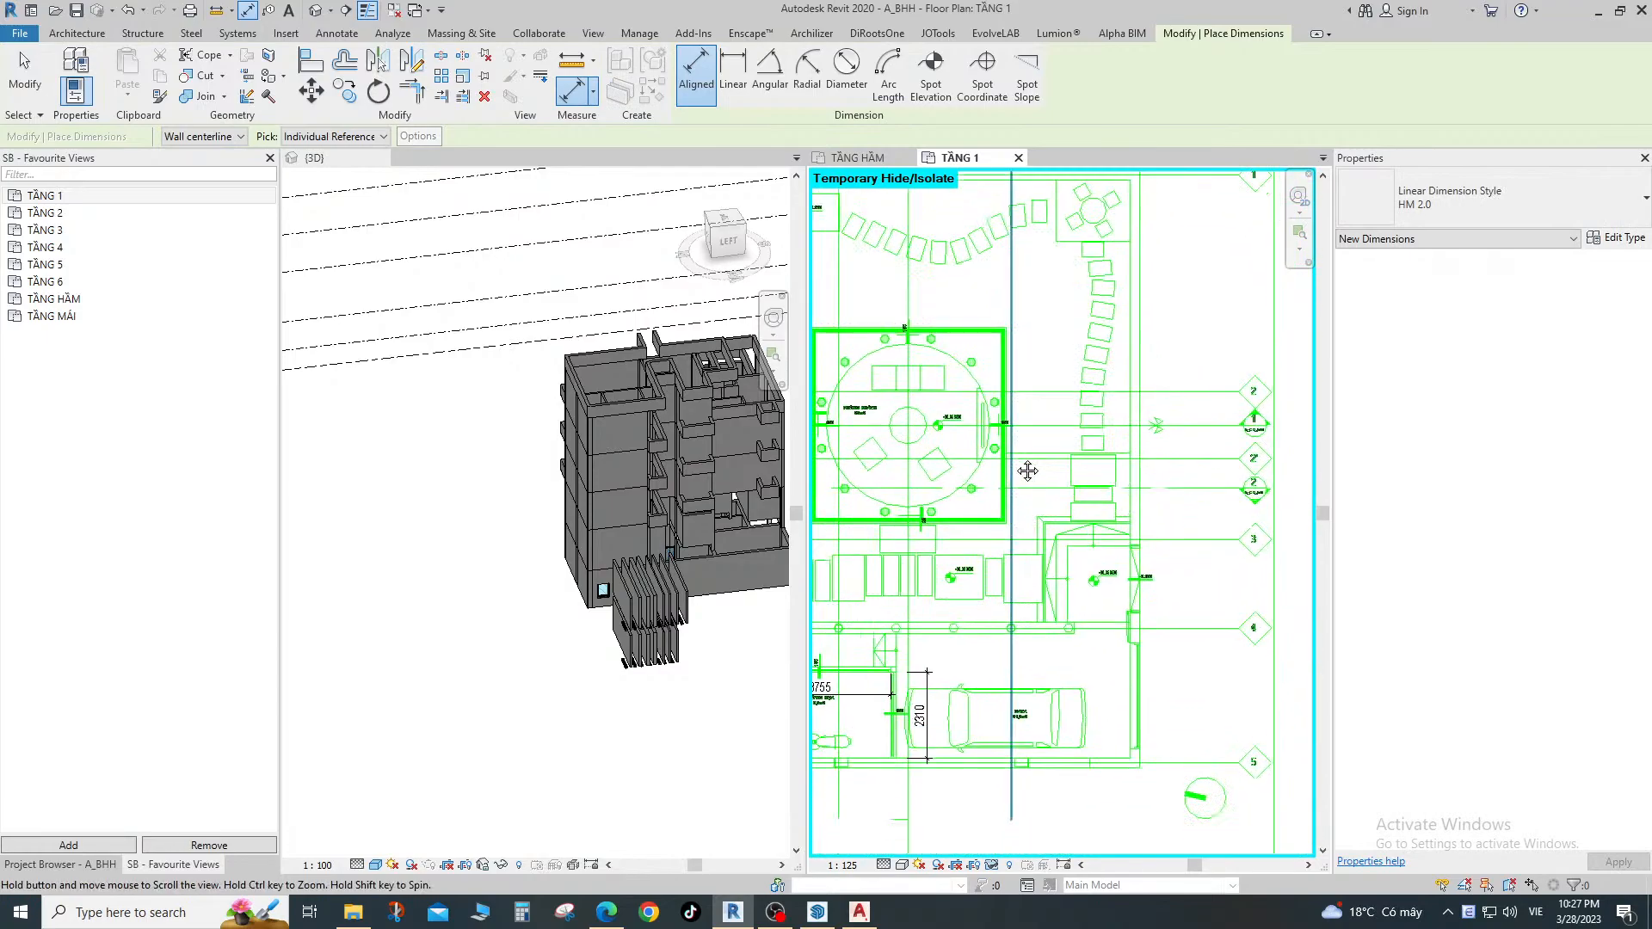
Examine the garage, entrance gate, SẢNH ĐÓN lobby and glazed walls of the plan for openings that still lack dimensions.
{"action": "scroll", "coordinate": [1027, 470], "scroll_direction": "up", "scroll_amount": 2}
{"action": "middle_click_drag", "start_coordinate": [1102, 569], "coordinate": [1010, 549]}
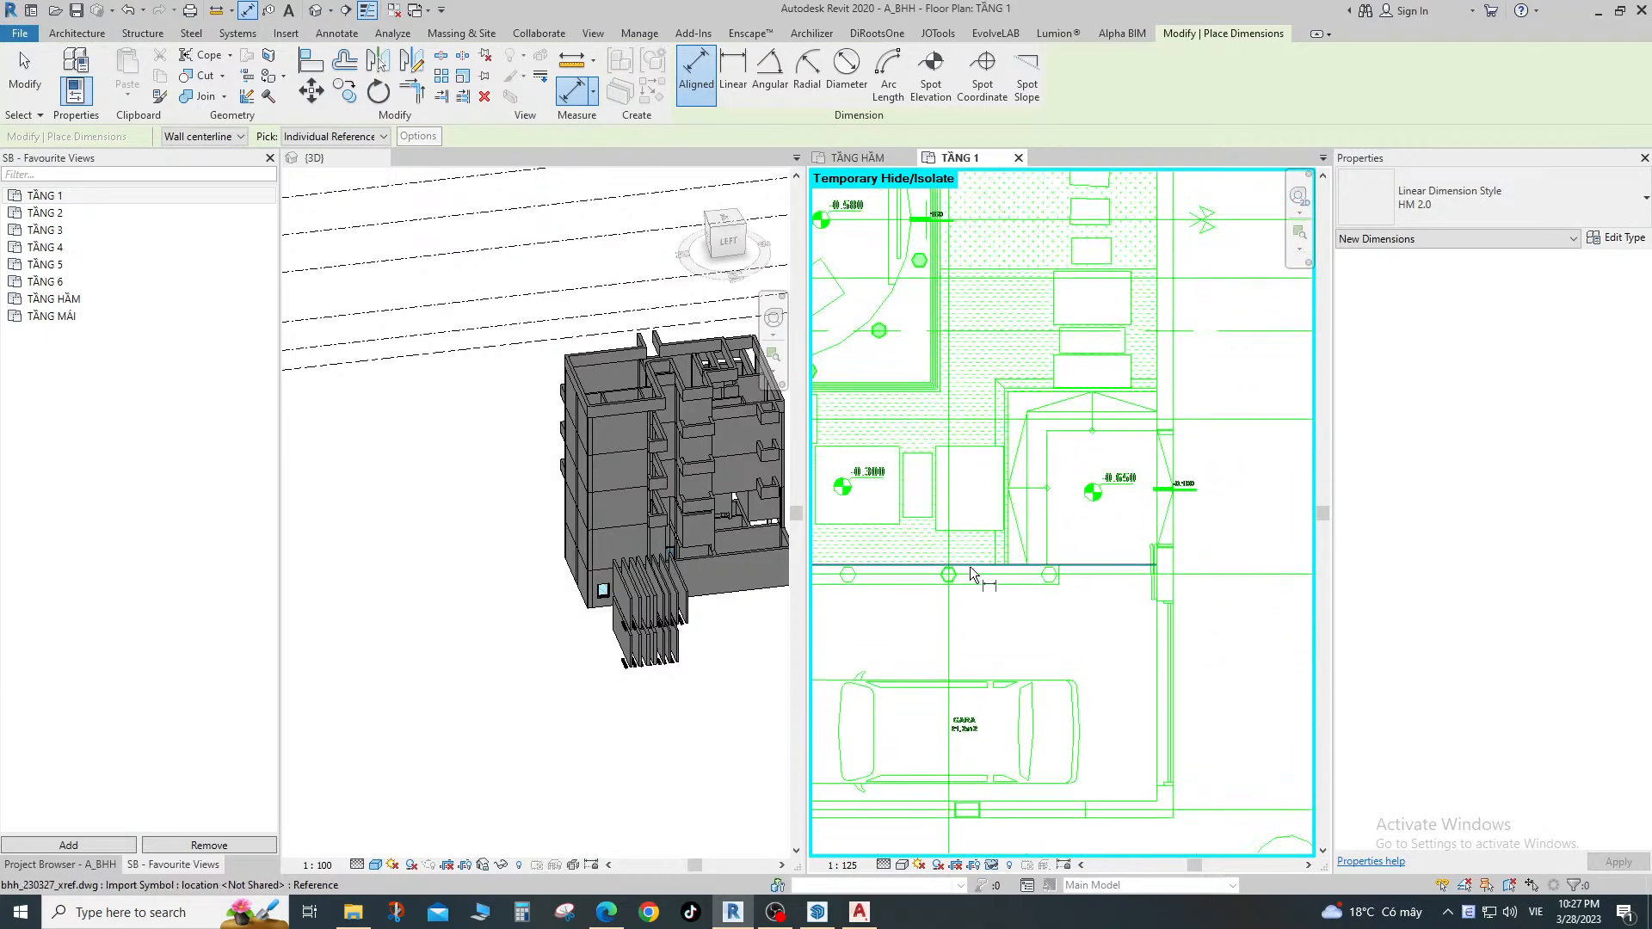
{"action": "scroll", "coordinate": [979, 431], "scroll_direction": "down", "scroll_amount": 1}
{"action": "scroll", "coordinate": [1131, 417], "scroll_direction": "up", "scroll_amount": 3}
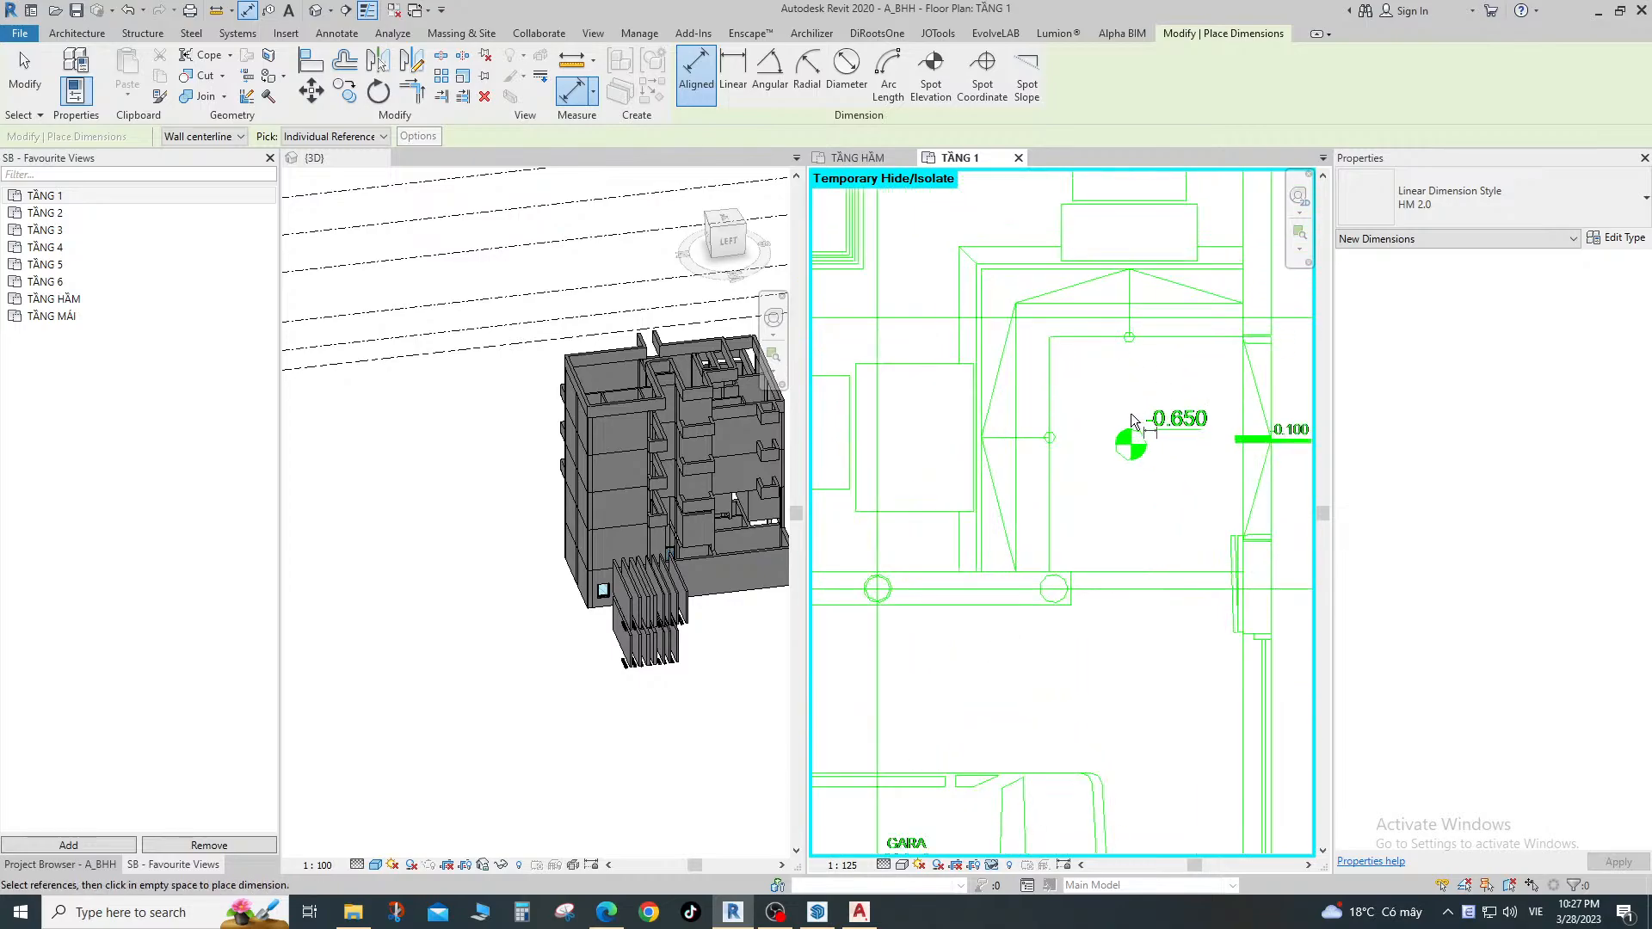
{"action": "scroll", "coordinate": [1006, 406], "scroll_direction": "up", "scroll_amount": 2}
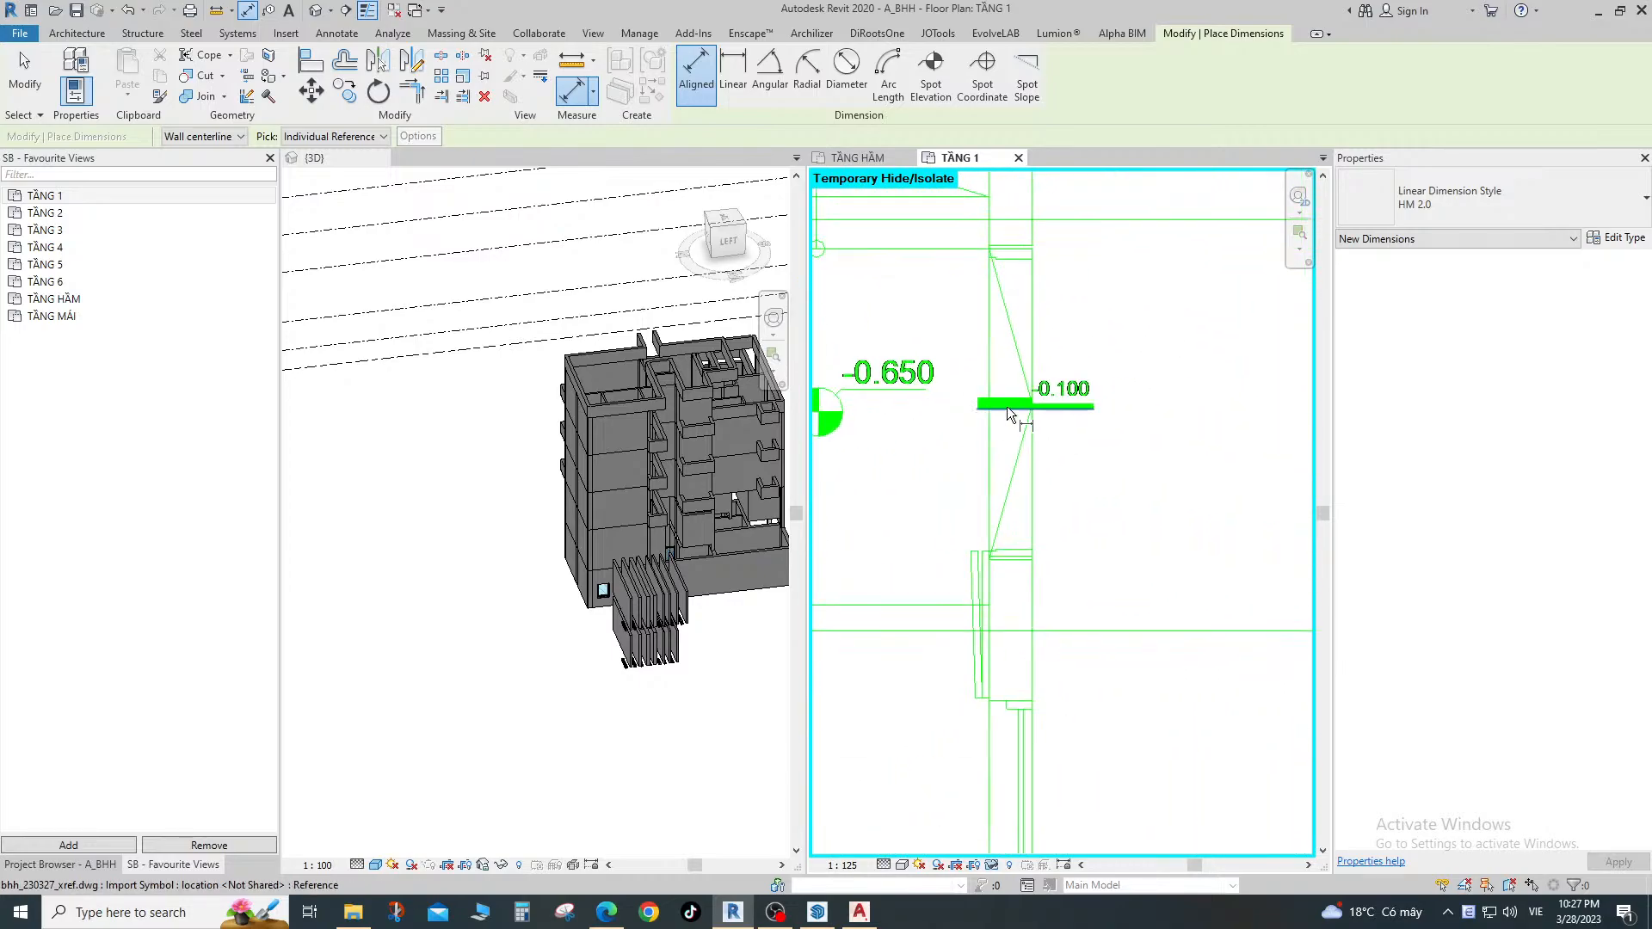
{"action": "scroll", "coordinate": [1222, 374], "scroll_direction": "down", "scroll_amount": 3}
{"action": "scroll", "coordinate": [1221, 374], "scroll_direction": "down", "scroll_amount": 2}
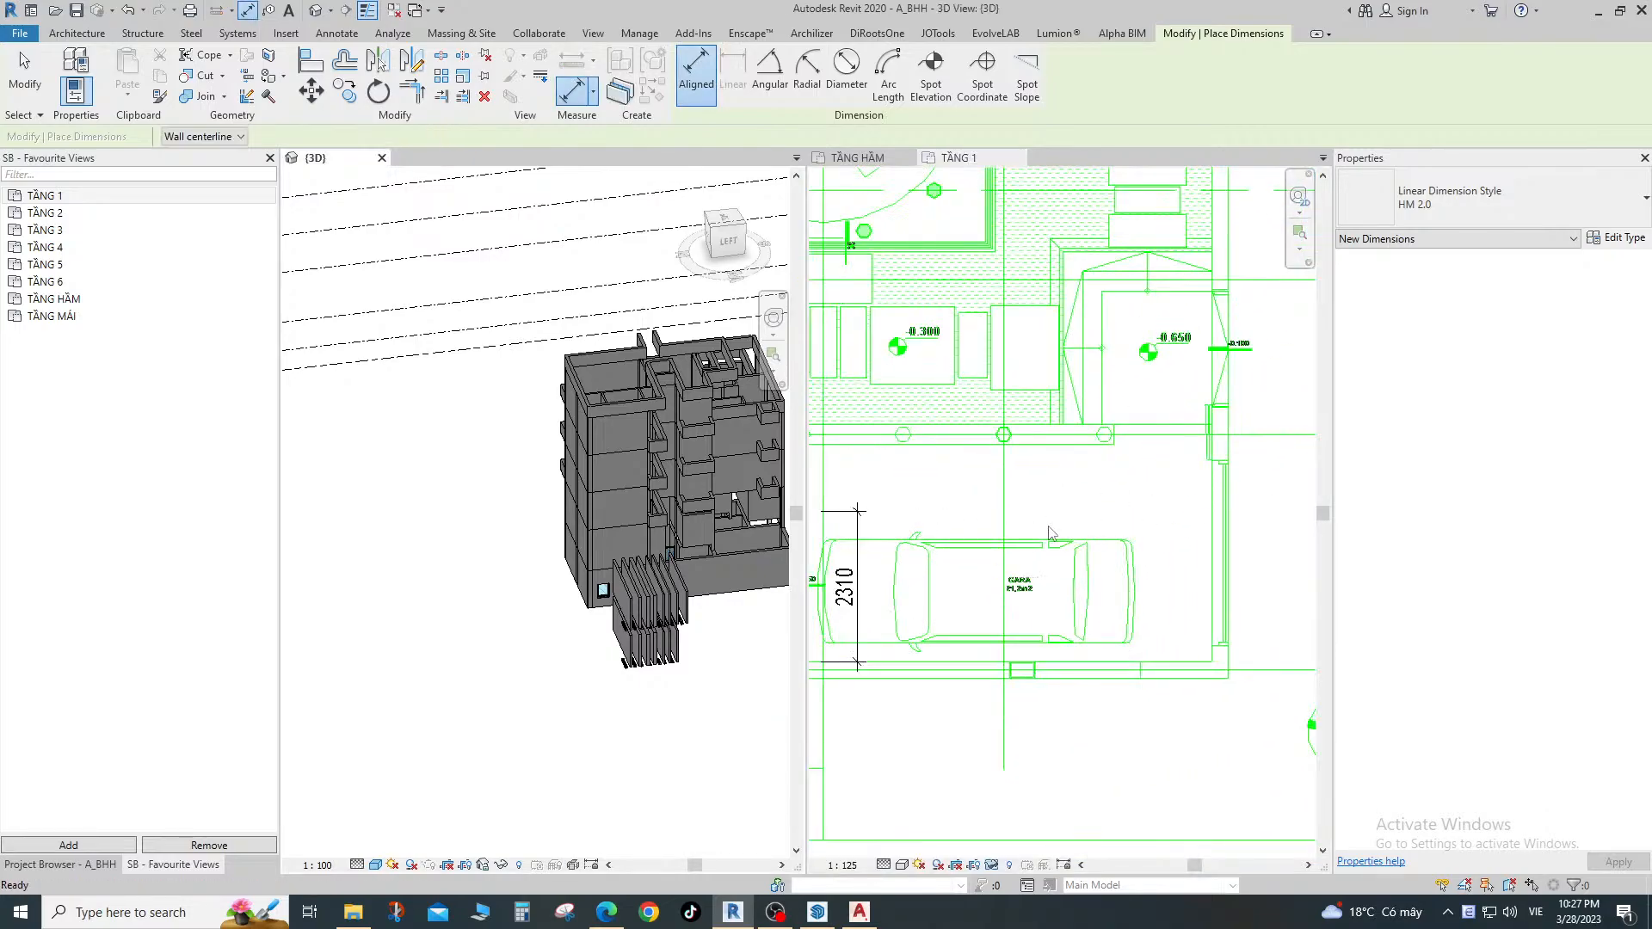
{"action": "scroll", "coordinate": [1148, 405], "scroll_direction": "up", "scroll_amount": 1}
{"action": "scroll", "coordinate": [1079, 322], "scroll_direction": "up", "scroll_amount": 3}
{"action": "scroll", "coordinate": [1149, 369], "scroll_direction": "down", "scroll_amount": 3}
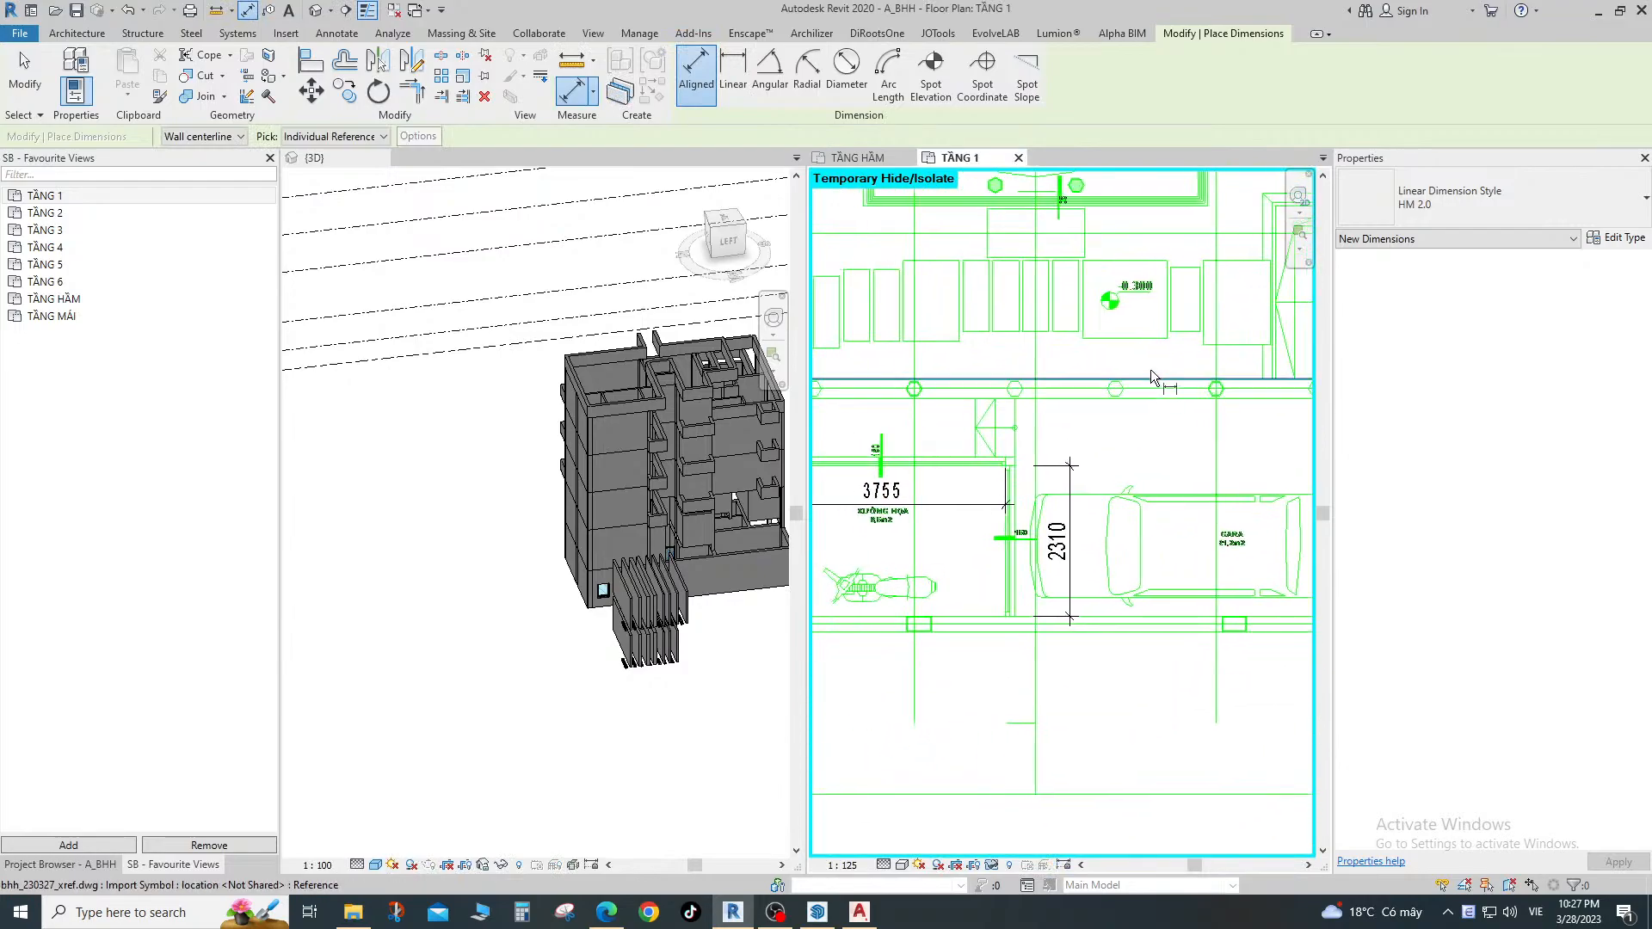
{"action": "scroll", "coordinate": [1149, 369], "scroll_direction": "up", "scroll_amount": 2}
{"action": "scroll", "coordinate": [1041, 381], "scroll_direction": "down", "scroll_amount": 1}
{"action": "scroll", "coordinate": [1075, 387], "scroll_direction": "up", "scroll_amount": 1}
{"action": "scroll", "coordinate": [1109, 394], "scroll_direction": "down", "scroll_amount": 3}
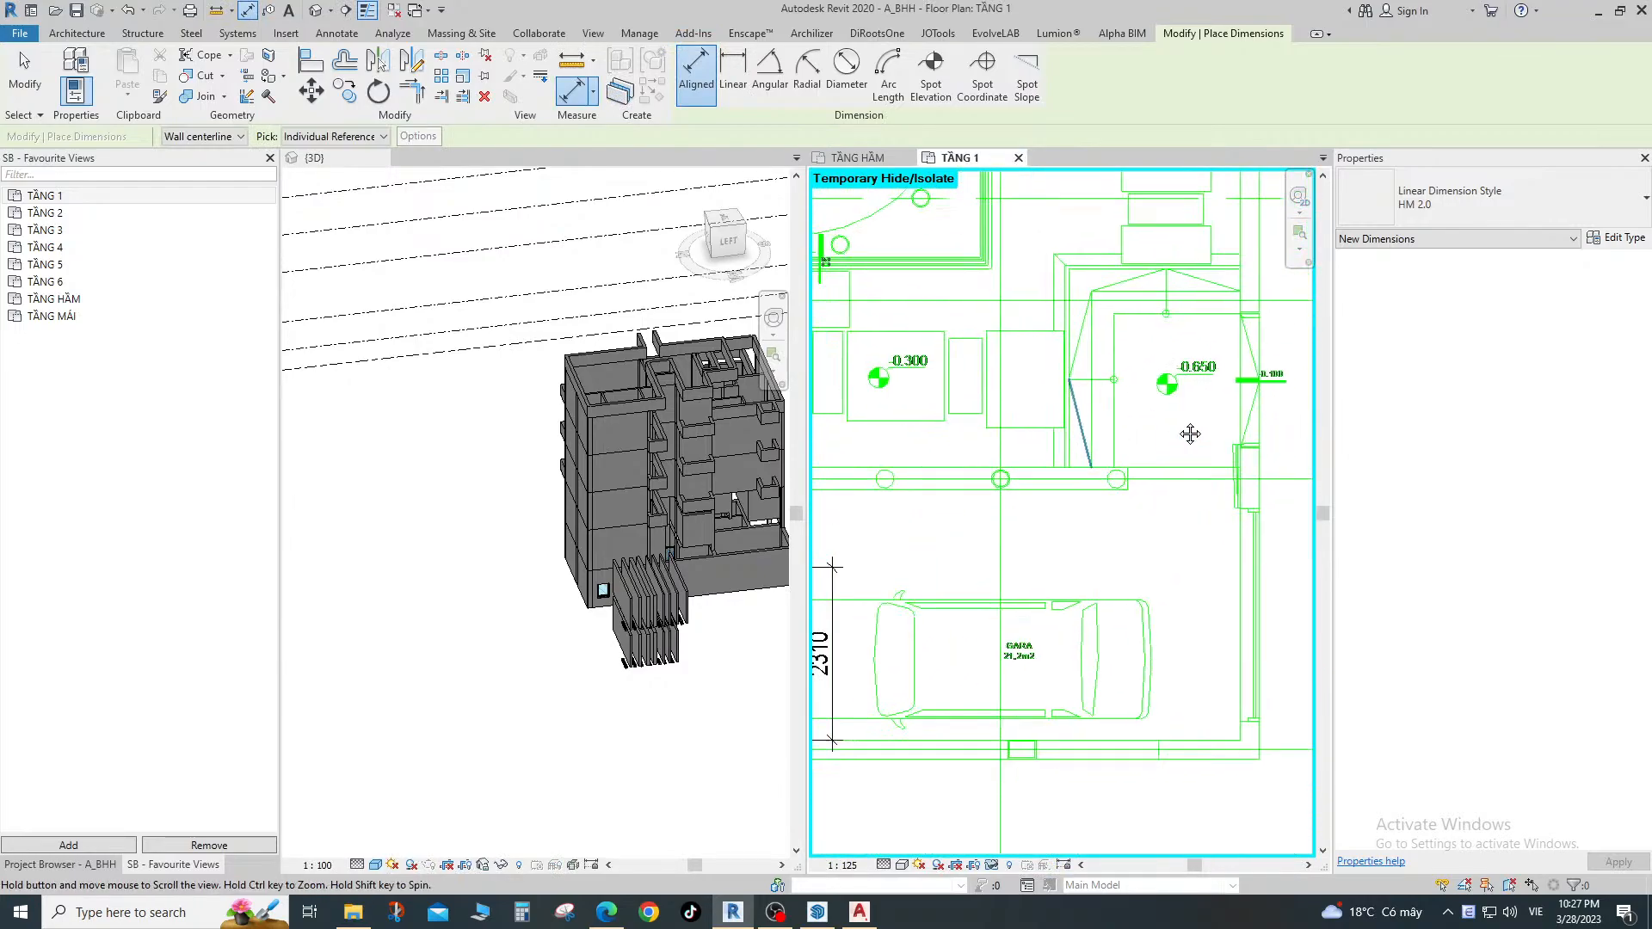
{"action": "scroll", "coordinate": [1054, 555], "scroll_direction": "up", "scroll_amount": 3}
{"action": "scroll", "coordinate": [1213, 508], "scroll_direction": "down", "scroll_amount": 2}
{"action": "scroll", "coordinate": [1081, 455], "scroll_direction": "up", "scroll_amount": 3}
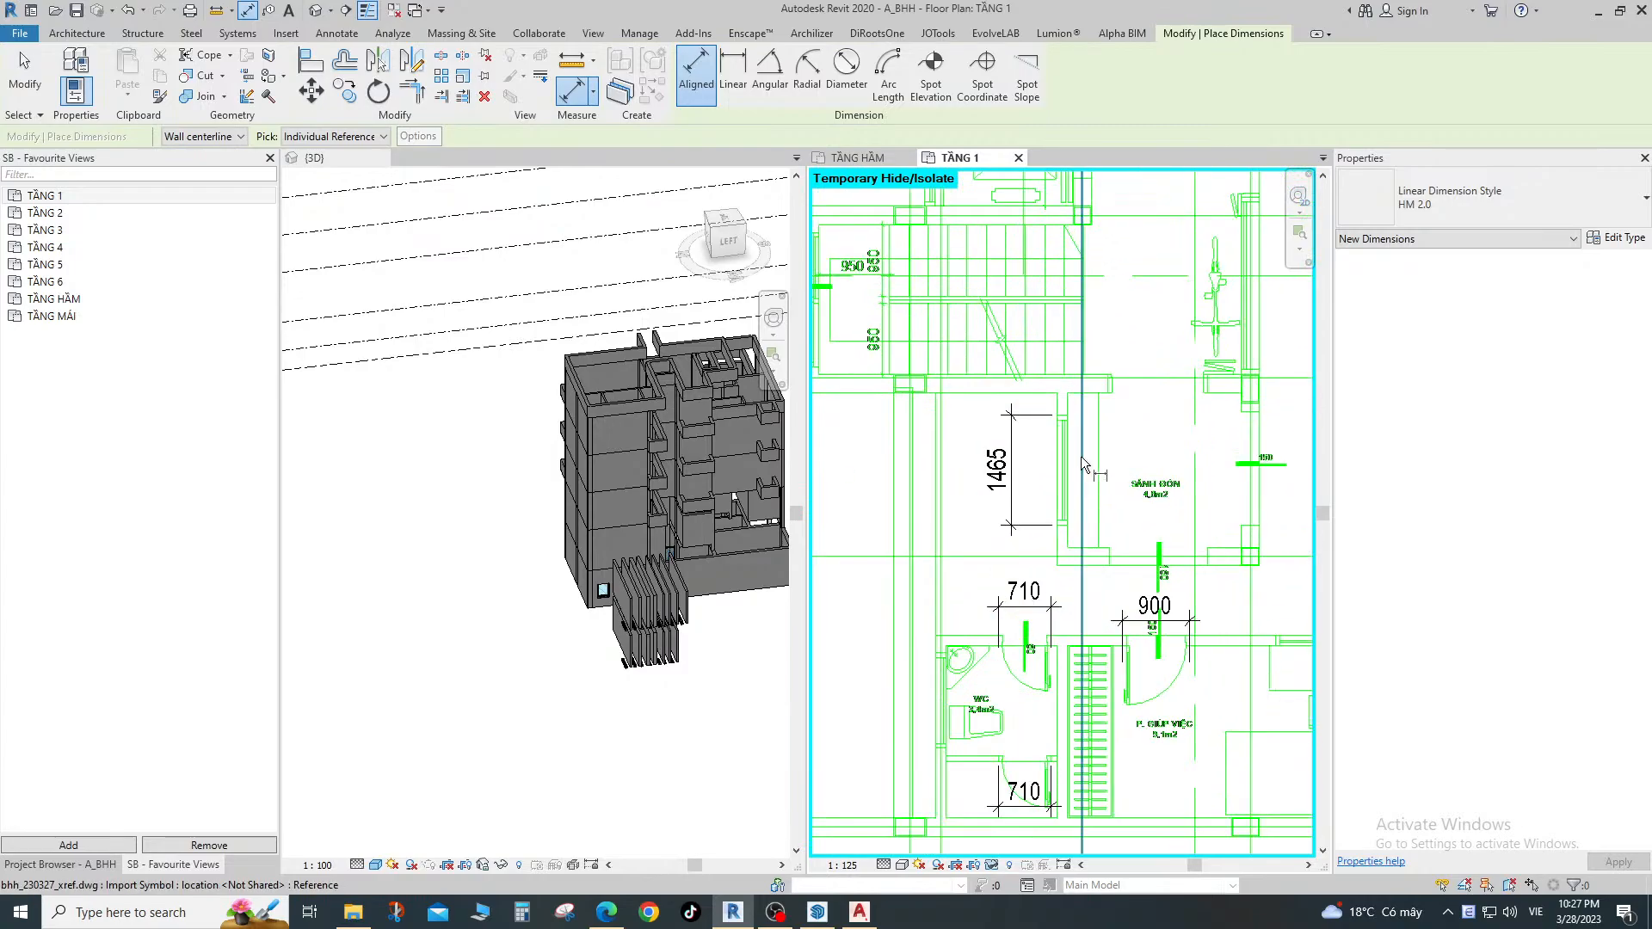
{"action": "scroll", "coordinate": [1127, 489], "scroll_direction": "up", "scroll_amount": 1}
{"action": "scroll", "coordinate": [1127, 489], "scroll_direction": "up", "scroll_amount": 1}
{"action": "scroll", "coordinate": [1110, 516], "scroll_direction": "down", "scroll_amount": 3}
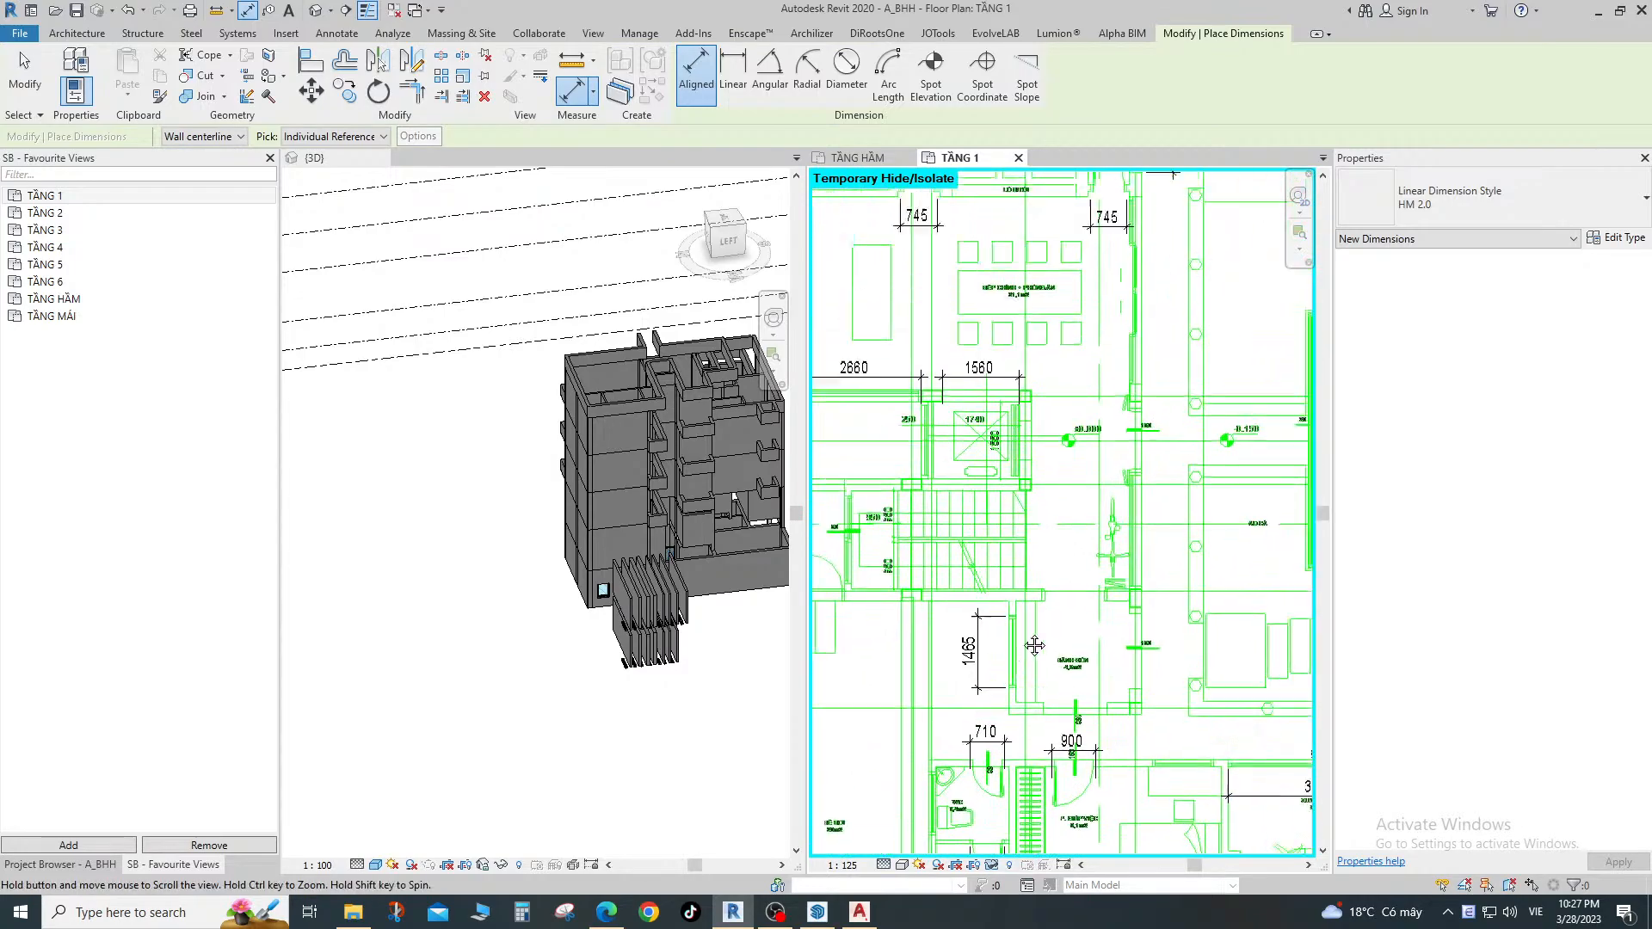
{"action": "scroll", "coordinate": [1058, 602], "scroll_direction": "up", "scroll_amount": 3}
{"action": "scroll", "coordinate": [960, 534], "scroll_direction": "down", "scroll_amount": 1}
{"action": "middle_click_drag", "start_coordinate": [959, 534], "coordinate": [934, 466]}
{"action": "scroll", "coordinate": [1118, 473], "scroll_direction": "down", "scroll_amount": 2}
{"action": "scroll", "coordinate": [934, 466], "scroll_direction": "down", "scroll_amount": 2}
{"action": "scroll", "coordinate": [896, 519], "scroll_direction": "up", "scroll_amount": 3}
{"action": "scroll", "coordinate": [1158, 437], "scroll_direction": "up", "scroll_amount": 2}
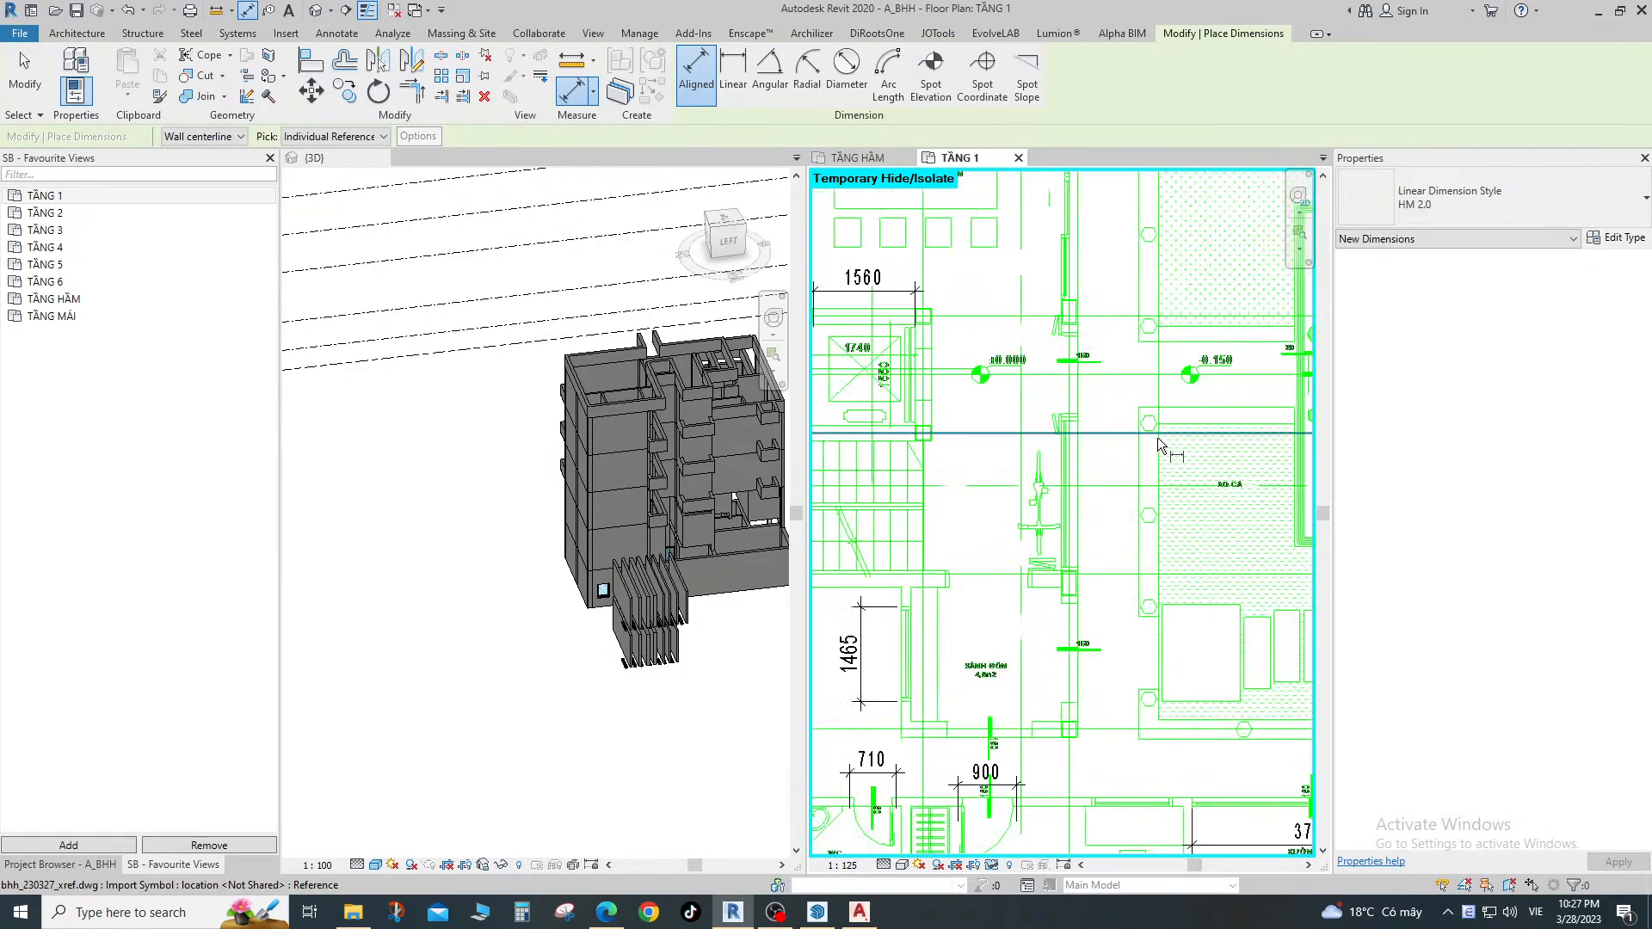
{"action": "scroll", "coordinate": [1109, 454], "scroll_direction": "up", "scroll_amount": 2}
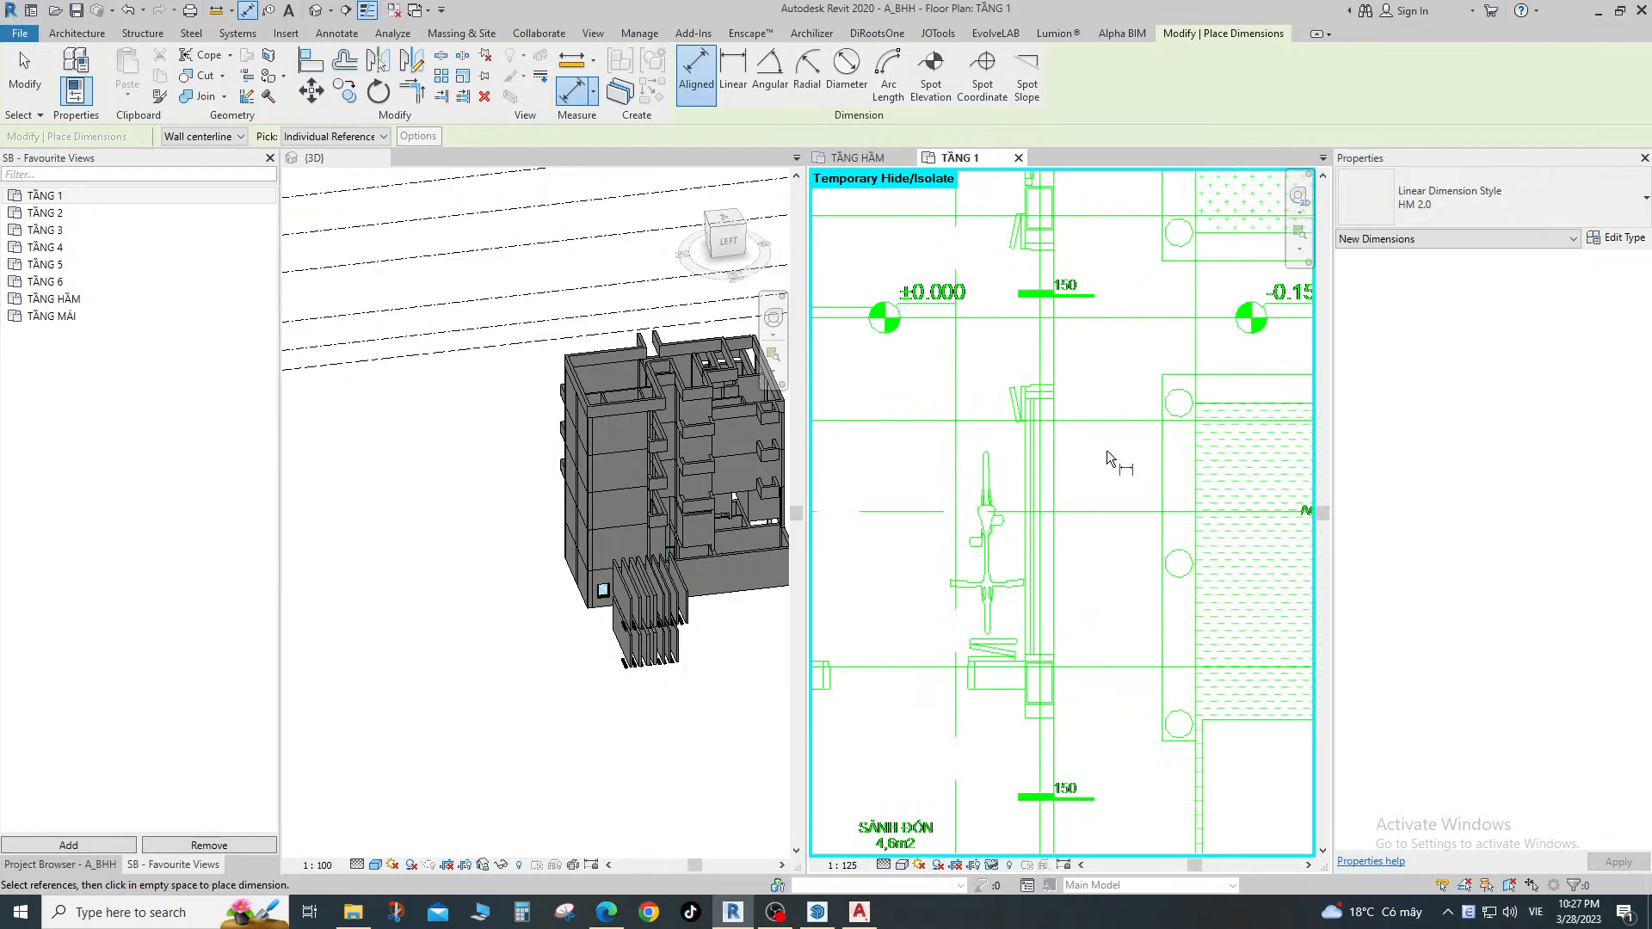
{"action": "scroll", "coordinate": [1024, 685], "scroll_direction": "up", "scroll_amount": 3}
{"action": "left_click", "coordinate": [1086, 645]}
{"action": "scroll", "coordinate": [1058, 434], "scroll_direction": "down", "scroll_amount": 3}
{"action": "scroll", "coordinate": [1075, 301], "scroll_direction": "up", "scroll_amount": 2}
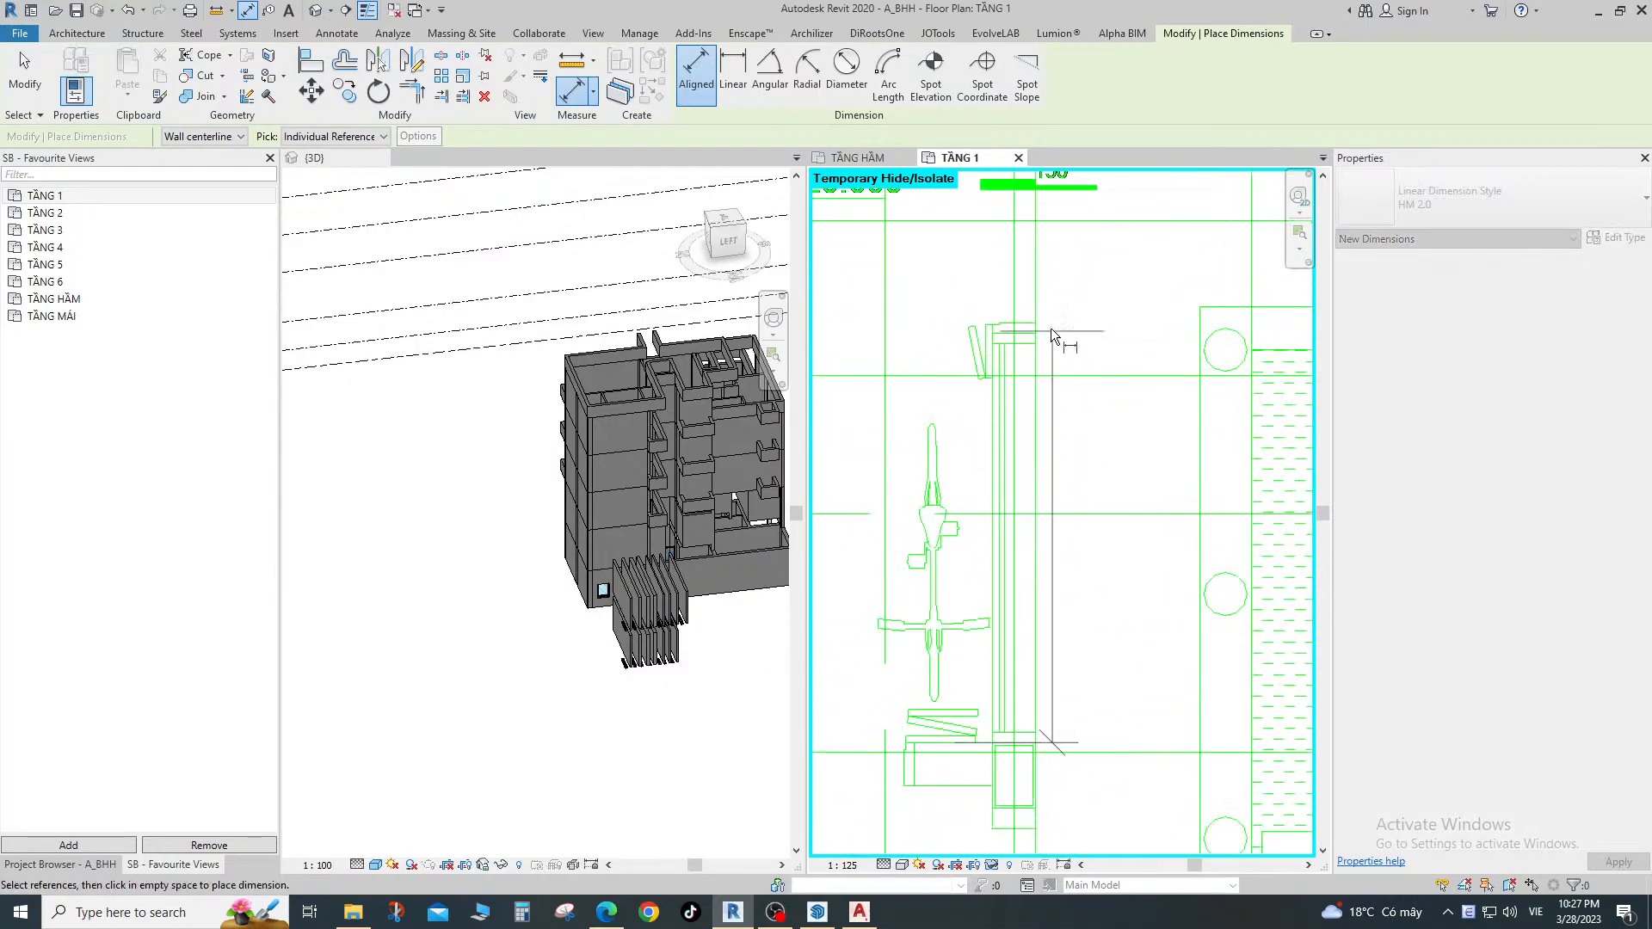
{"action": "scroll", "coordinate": [1035, 370], "scroll_direction": "down", "scroll_amount": 4}
{"action": "scroll", "coordinate": [1051, 518], "scroll_direction": "down", "scroll_amount": 1}
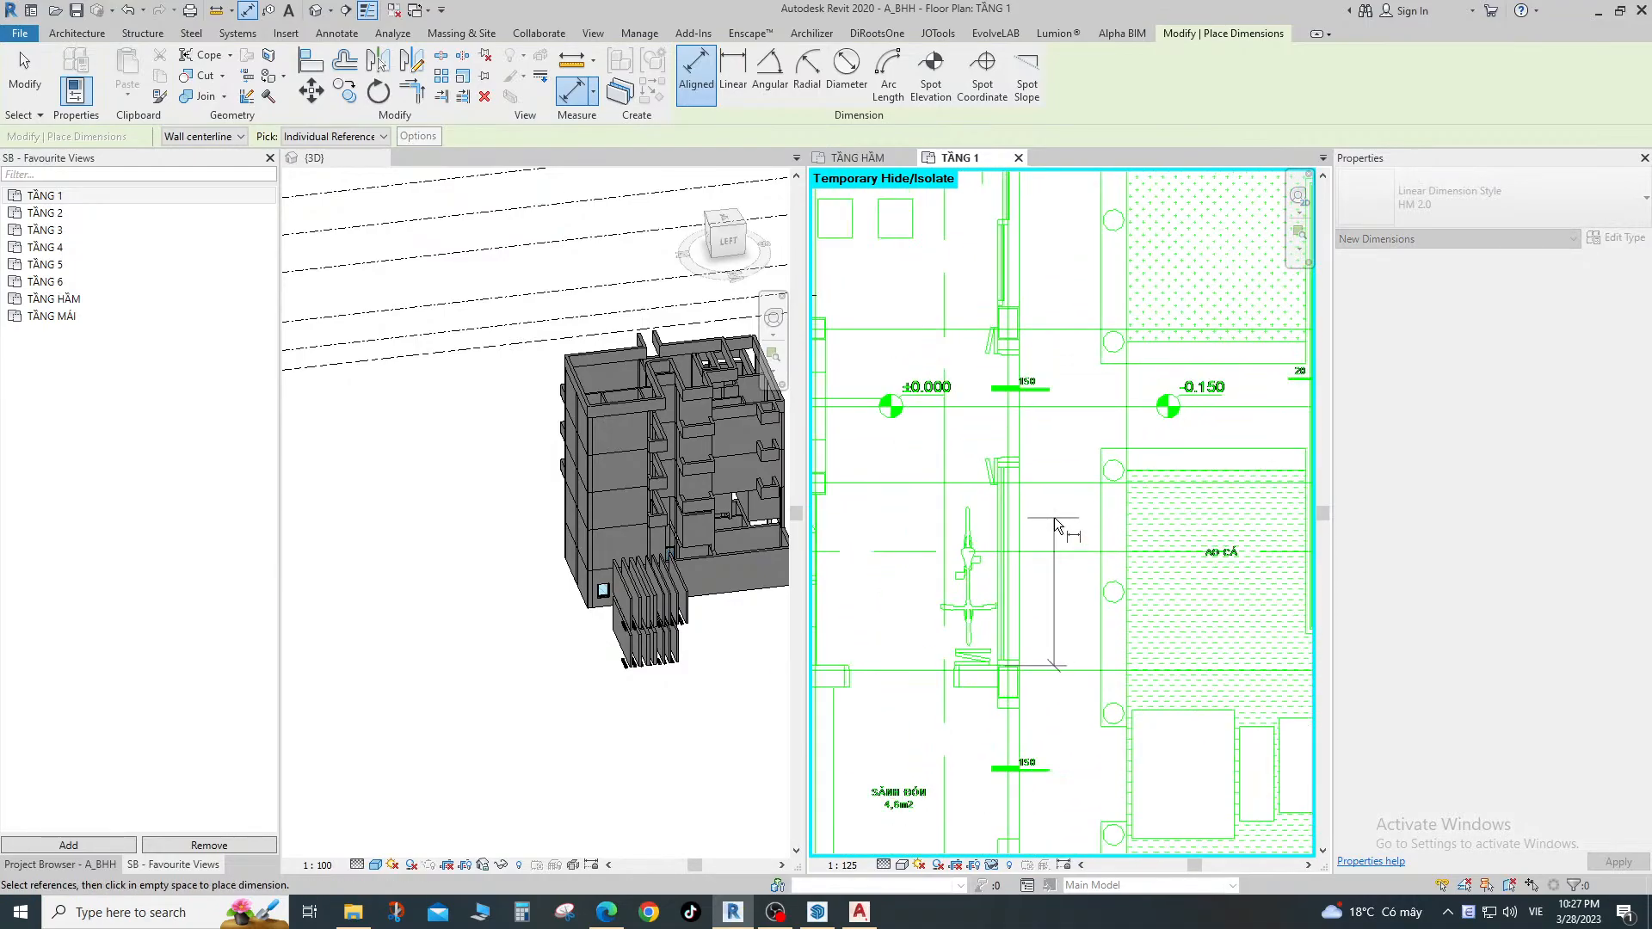
{"action": "key", "text": "Escape"}
{"action": "scroll", "coordinate": [1055, 544], "scroll_direction": "down", "scroll_amount": 4}
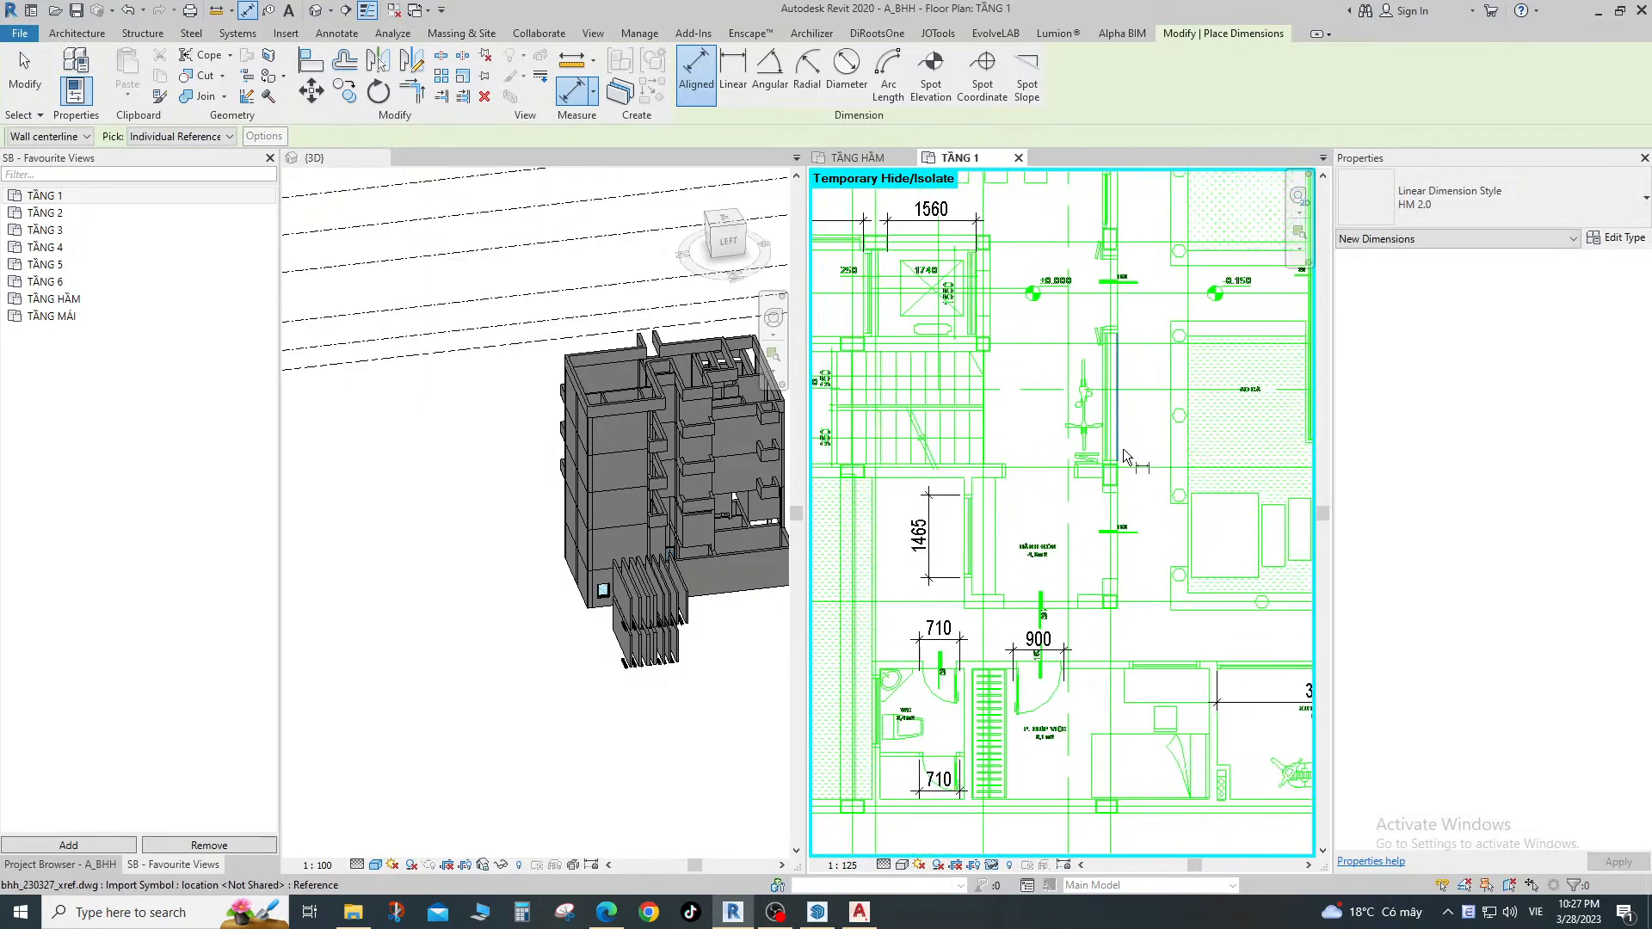
Dimension the length of the glazed opening in the wall at the end of the stair landing.
{"action": "scroll", "coordinate": [1124, 447], "scroll_direction": "down", "scroll_amount": 1}
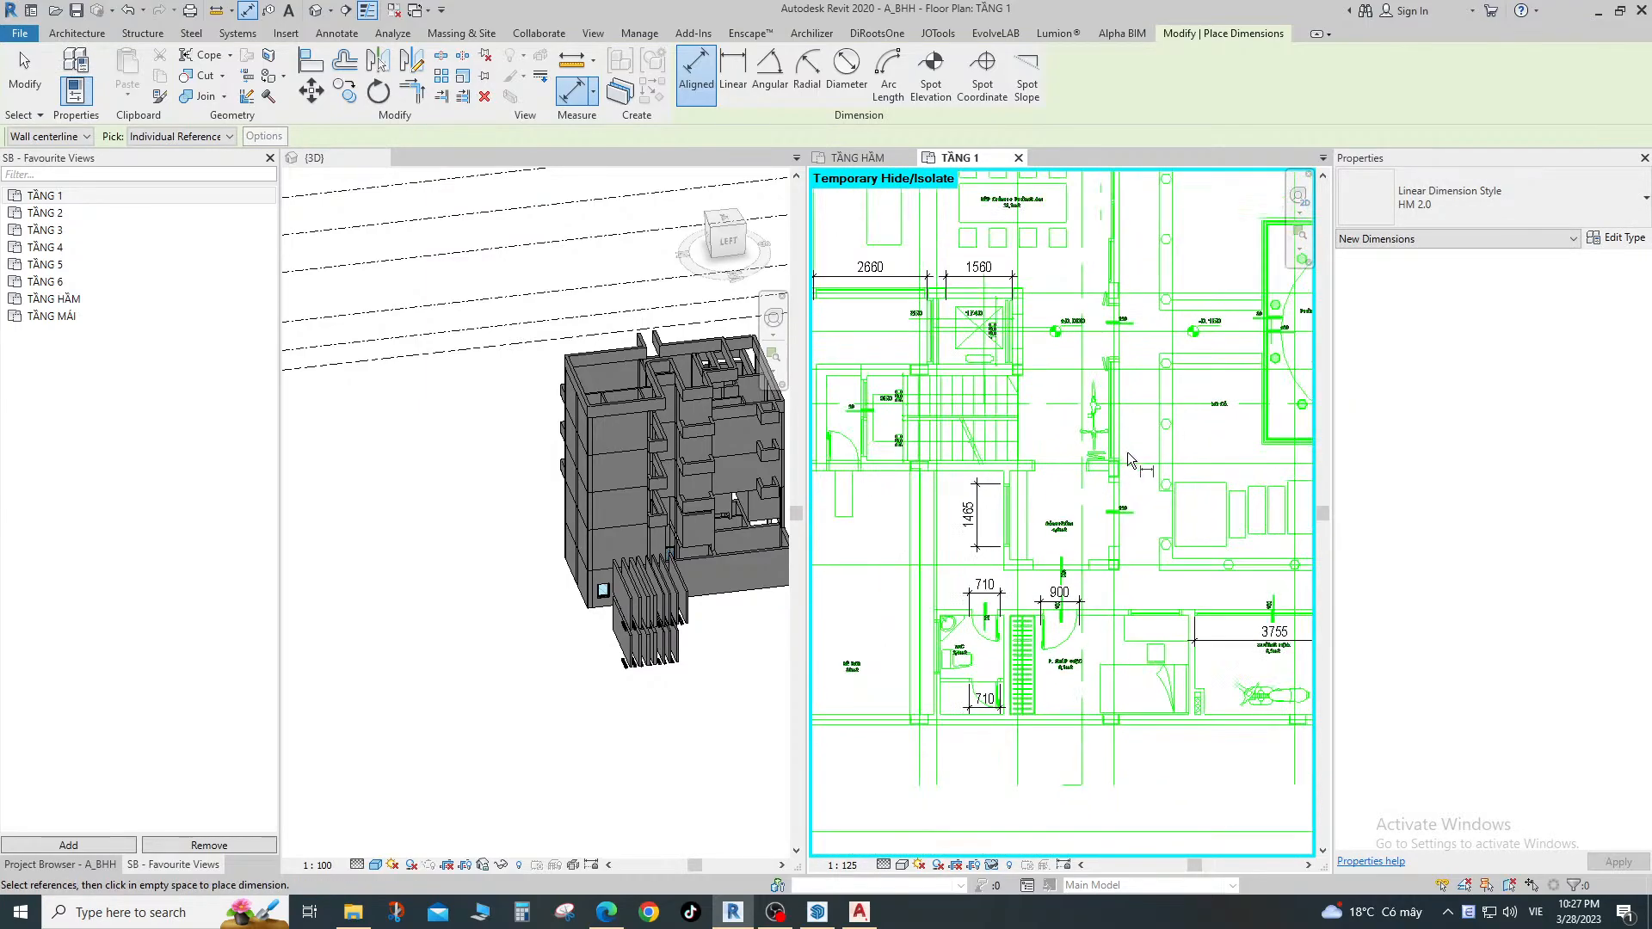
{"action": "scroll", "coordinate": [1025, 457], "scroll_direction": "up", "scroll_amount": 6}
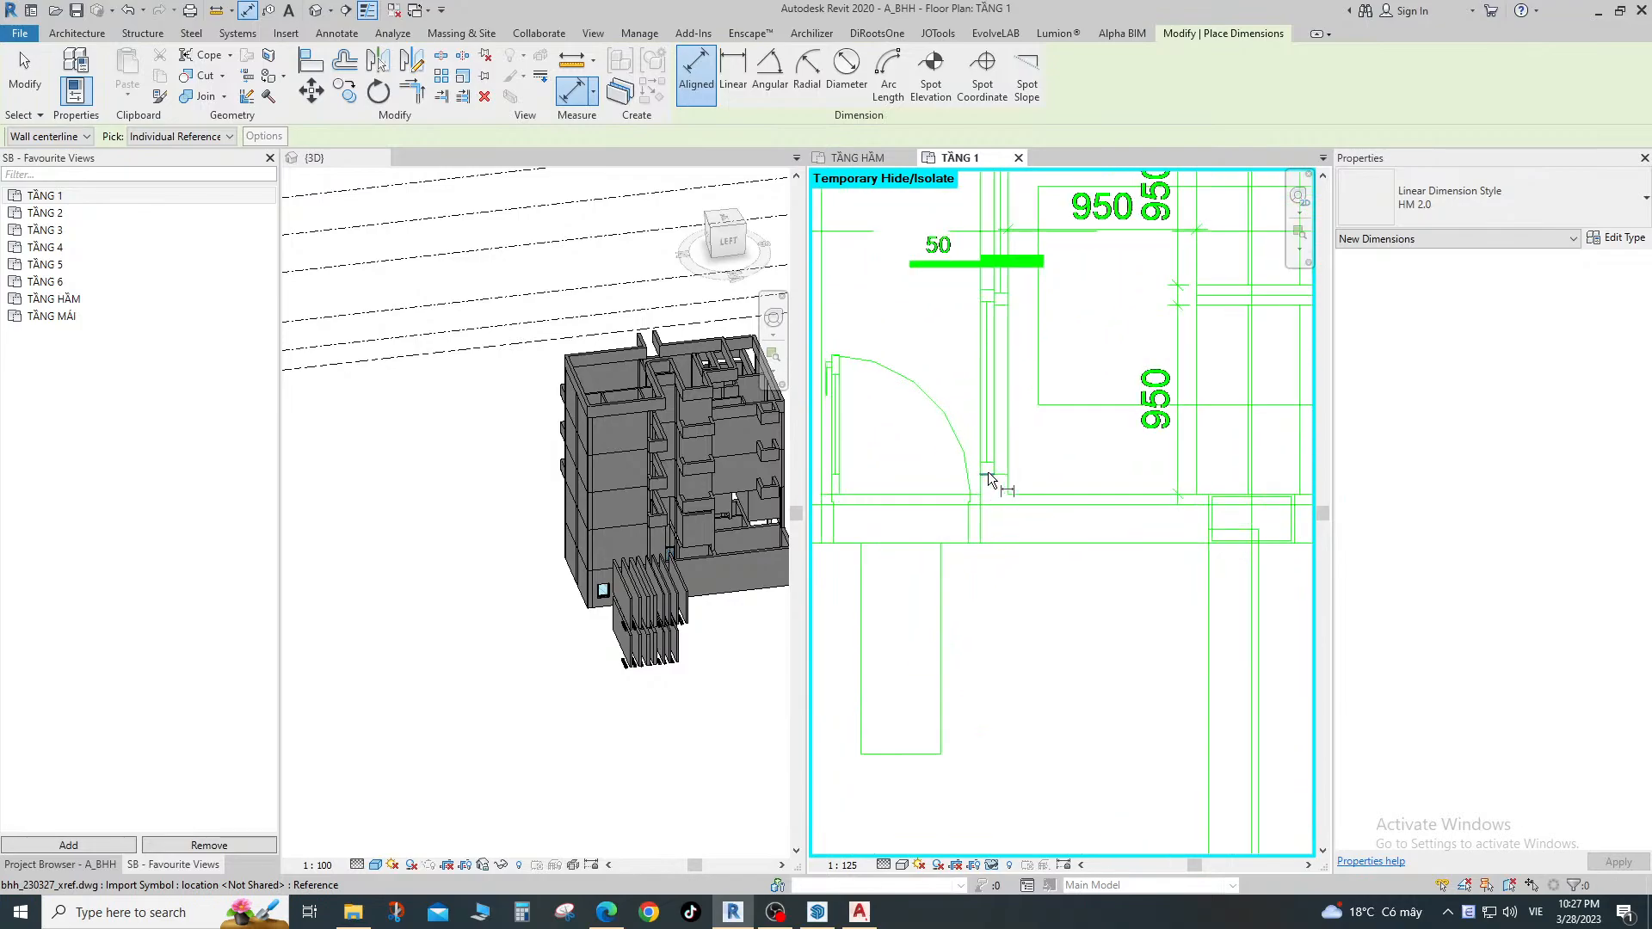
{"action": "left_click", "coordinate": [988, 478]}
{"action": "scroll", "coordinate": [968, 306], "scroll_direction": "up", "scroll_amount": 1}
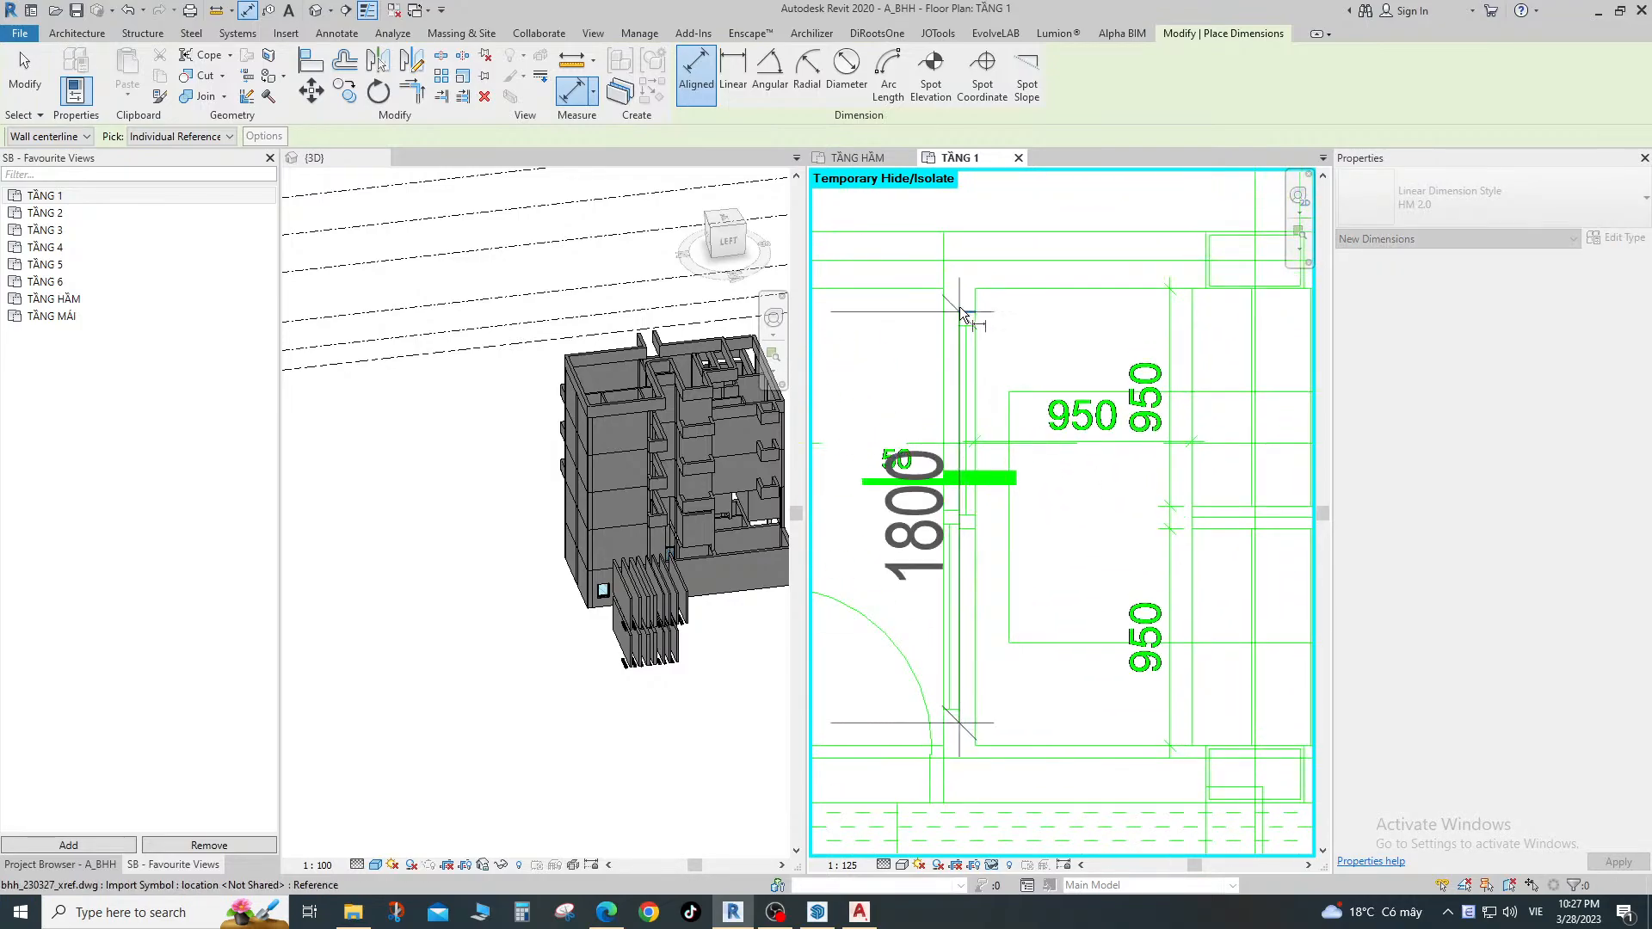
{"action": "middle_click_drag", "start_coordinate": [962, 314], "coordinate": [920, 205]}
{"action": "left_click", "coordinate": [1052, 327]}
{"action": "scroll", "coordinate": [979, 457], "scroll_direction": "down", "scroll_amount": 4}
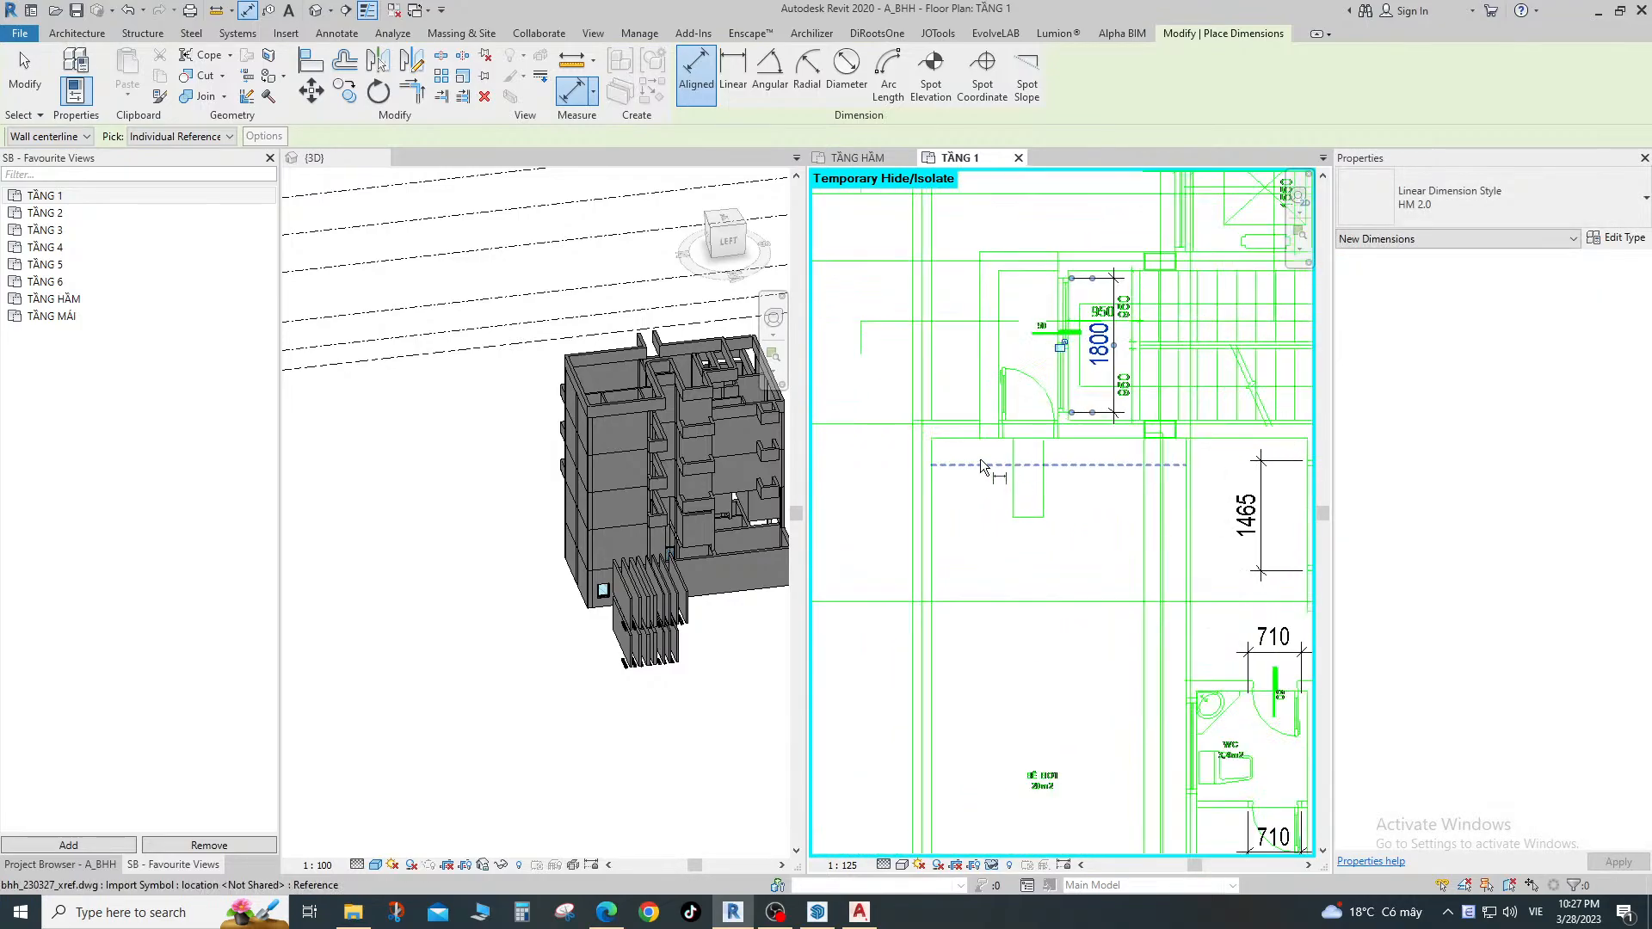
Dimension the width of the door opening of the small room beside the stair landing, placing the dimension below the wall.
{"action": "scroll", "coordinate": [979, 457], "scroll_direction": "up", "scroll_amount": 3}
{"action": "left_click", "coordinate": [1036, 410]}
{"action": "middle_click_drag", "start_coordinate": [1194, 409], "coordinate": [964, 416]}
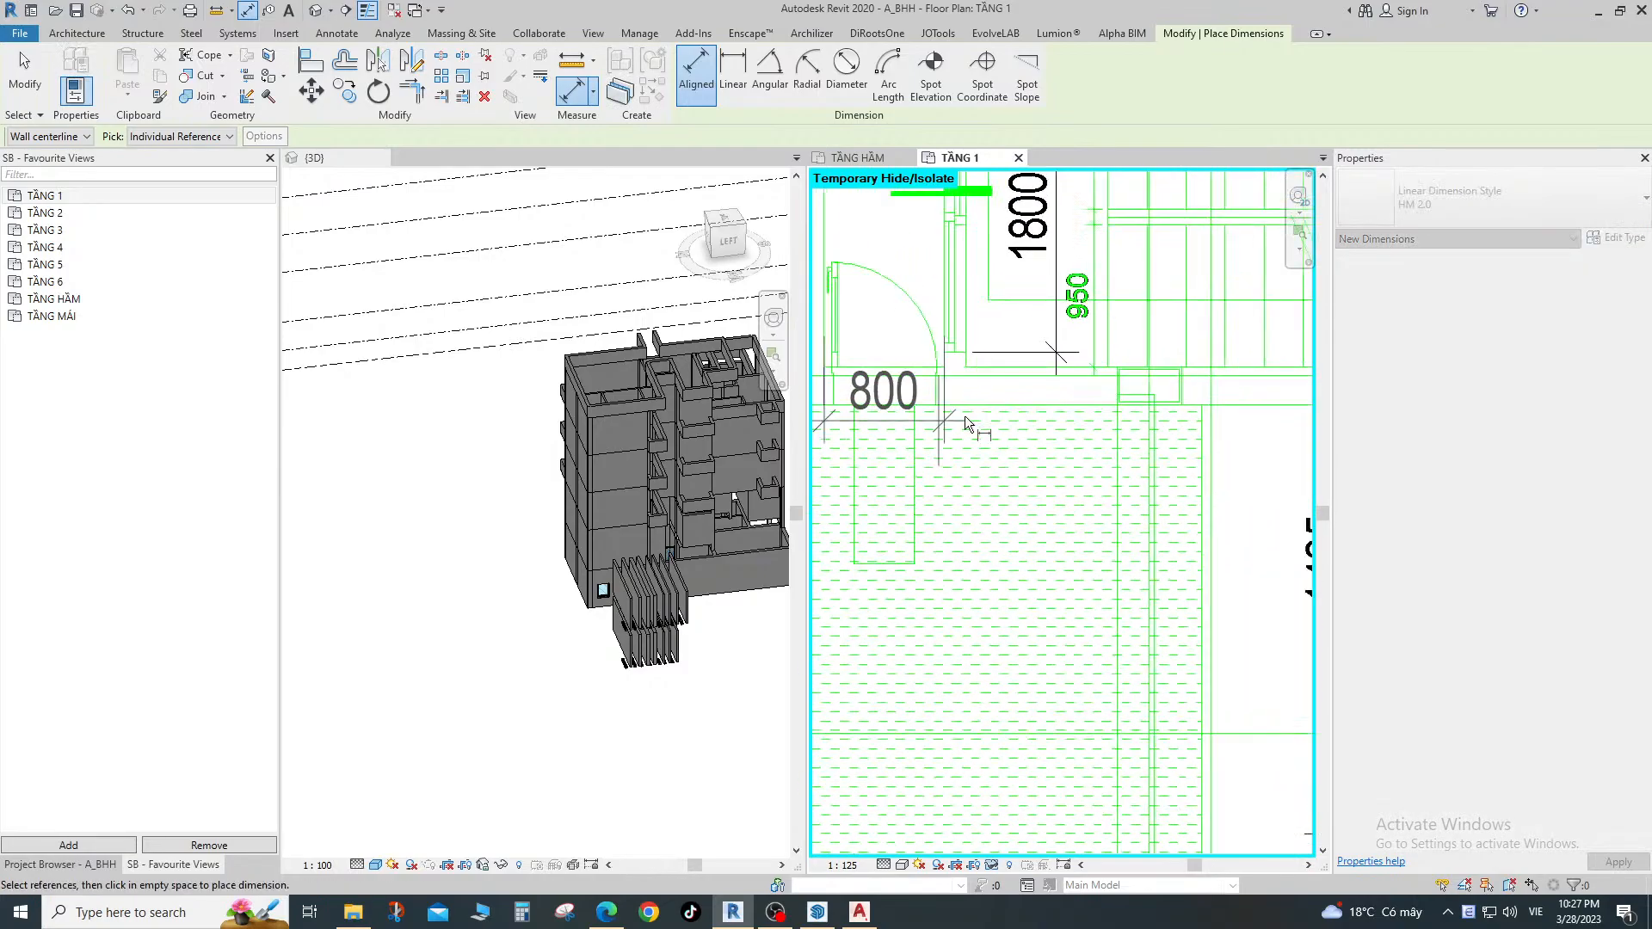
{"action": "scroll", "coordinate": [964, 415], "scroll_direction": "down", "scroll_amount": 1}
{"action": "left_click", "coordinate": [1019, 501]}
{"action": "scroll", "coordinate": [1049, 465], "scroll_direction": "down", "scroll_amount": 4}
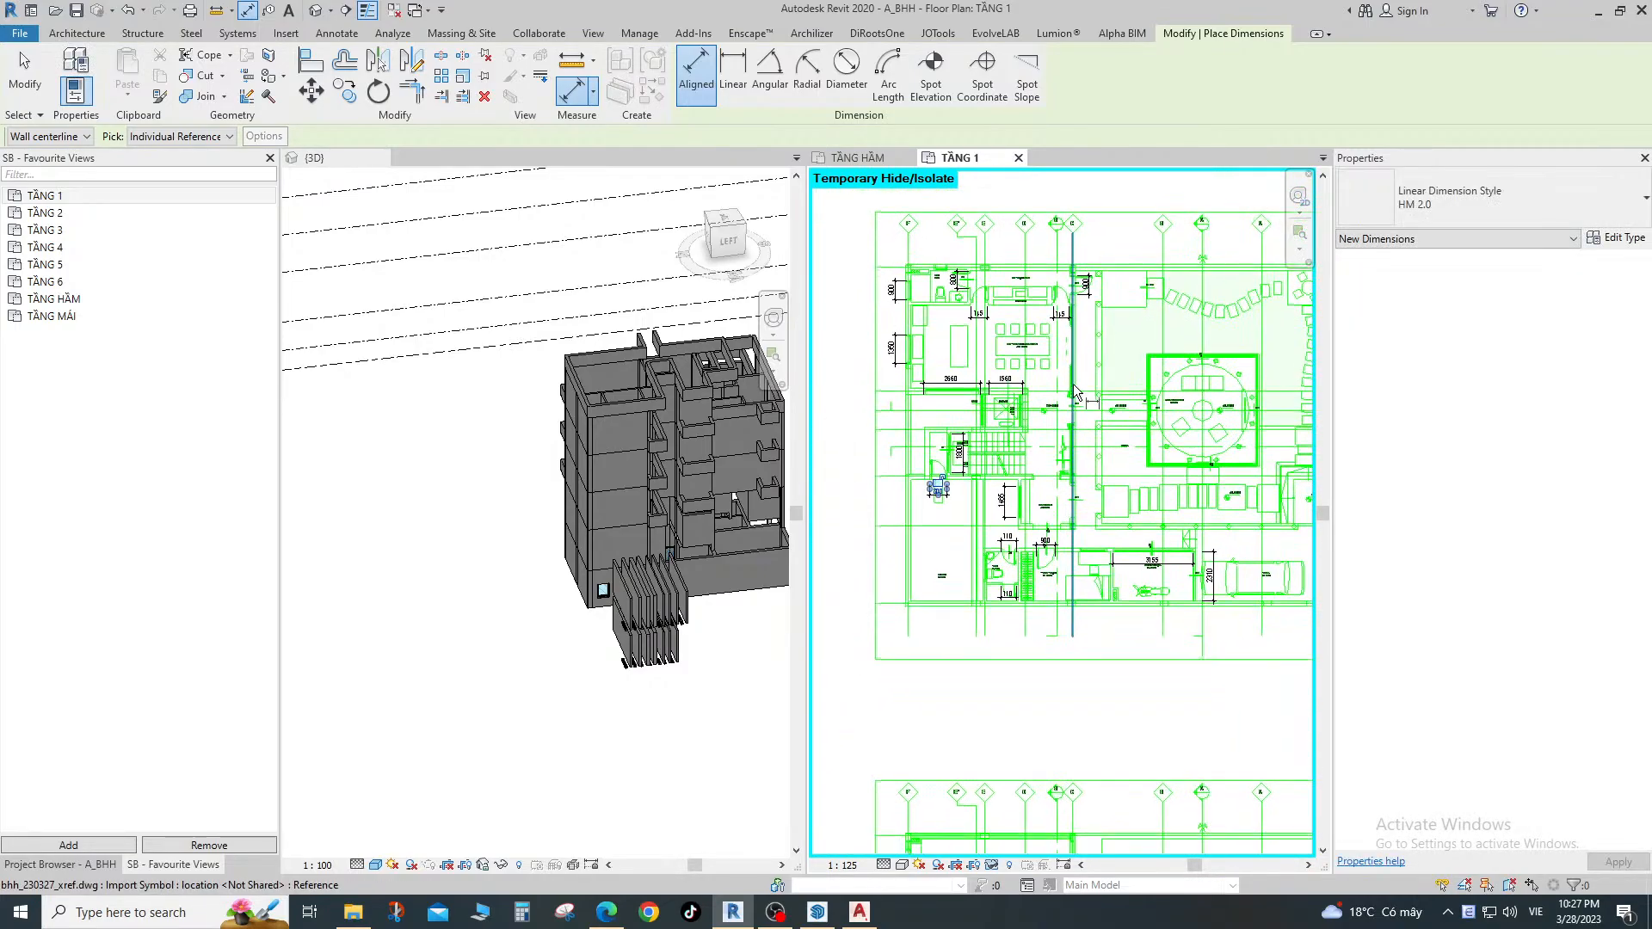
Reset the temporary hide/isolate so the walls and columns of the TẦNG 1 plan show again.
{"action": "key", "text": "Escape"}
{"action": "key", "text": "Escape"}
{"action": "key", "text": "h"}
{"action": "key", "text": "r"}
{"action": "scroll", "coordinate": [1048, 416], "scroll_direction": "up", "scroll_amount": 3}
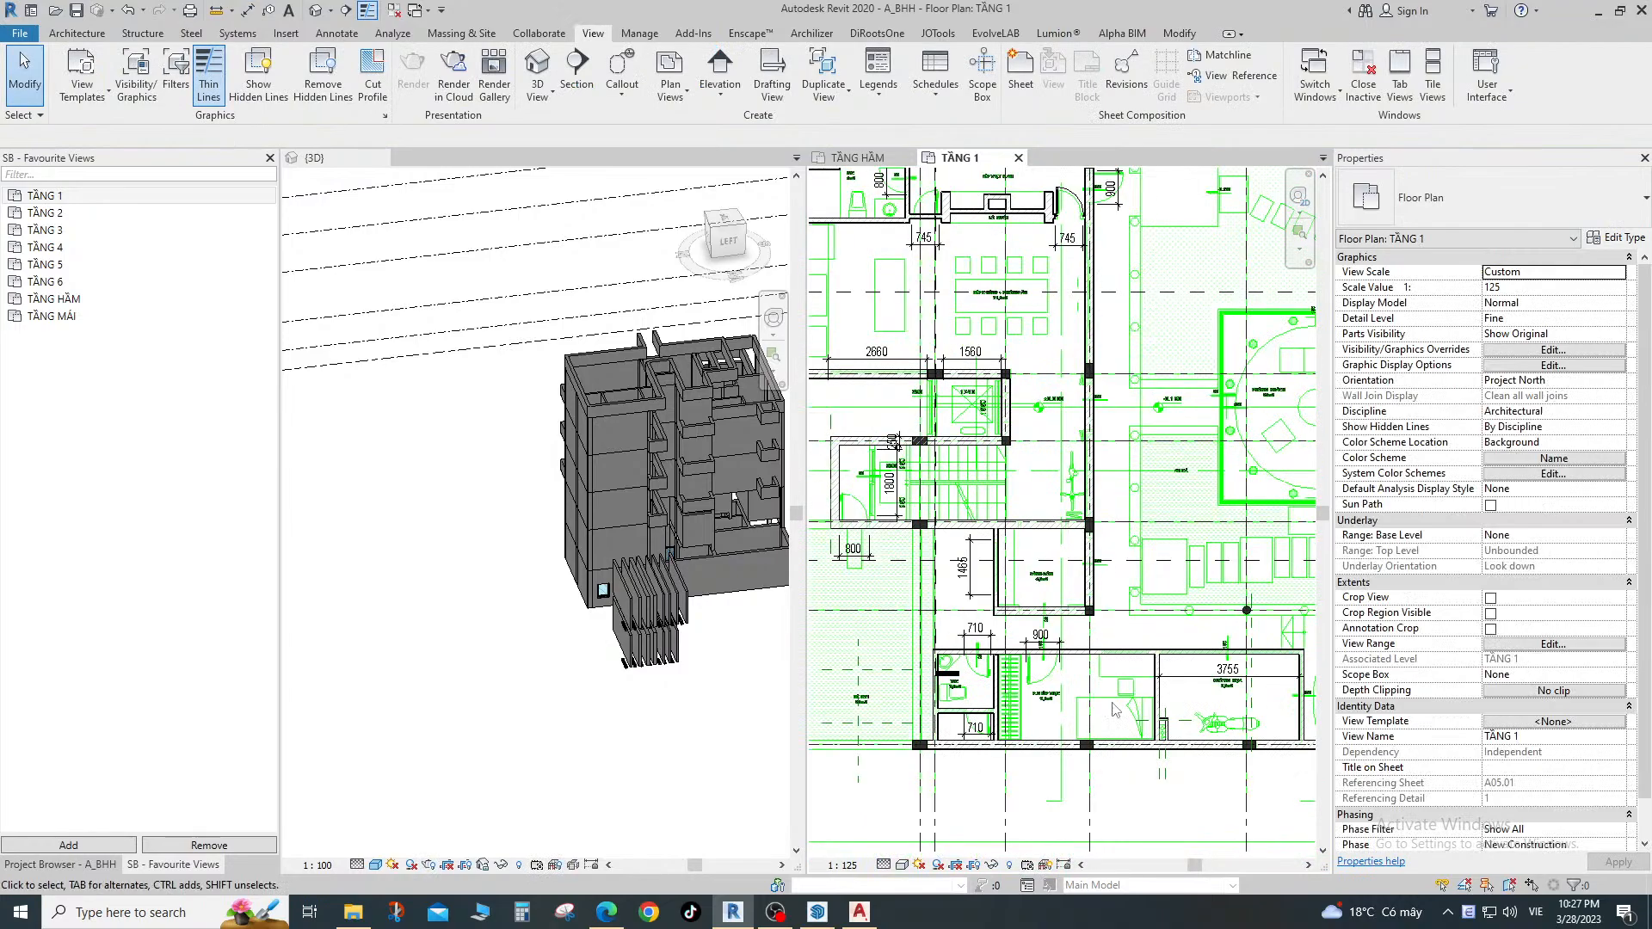
Place a CỬA ĐƠN door of type CỬA PN 850x2200 in the upper wall of the P. GIÚP VIỆC room, beside the 900 opening.
{"action": "scroll", "coordinate": [1114, 710], "scroll_direction": "up", "scroll_amount": 3}
{"action": "key", "text": "d"}
{"action": "key", "text": "r"}
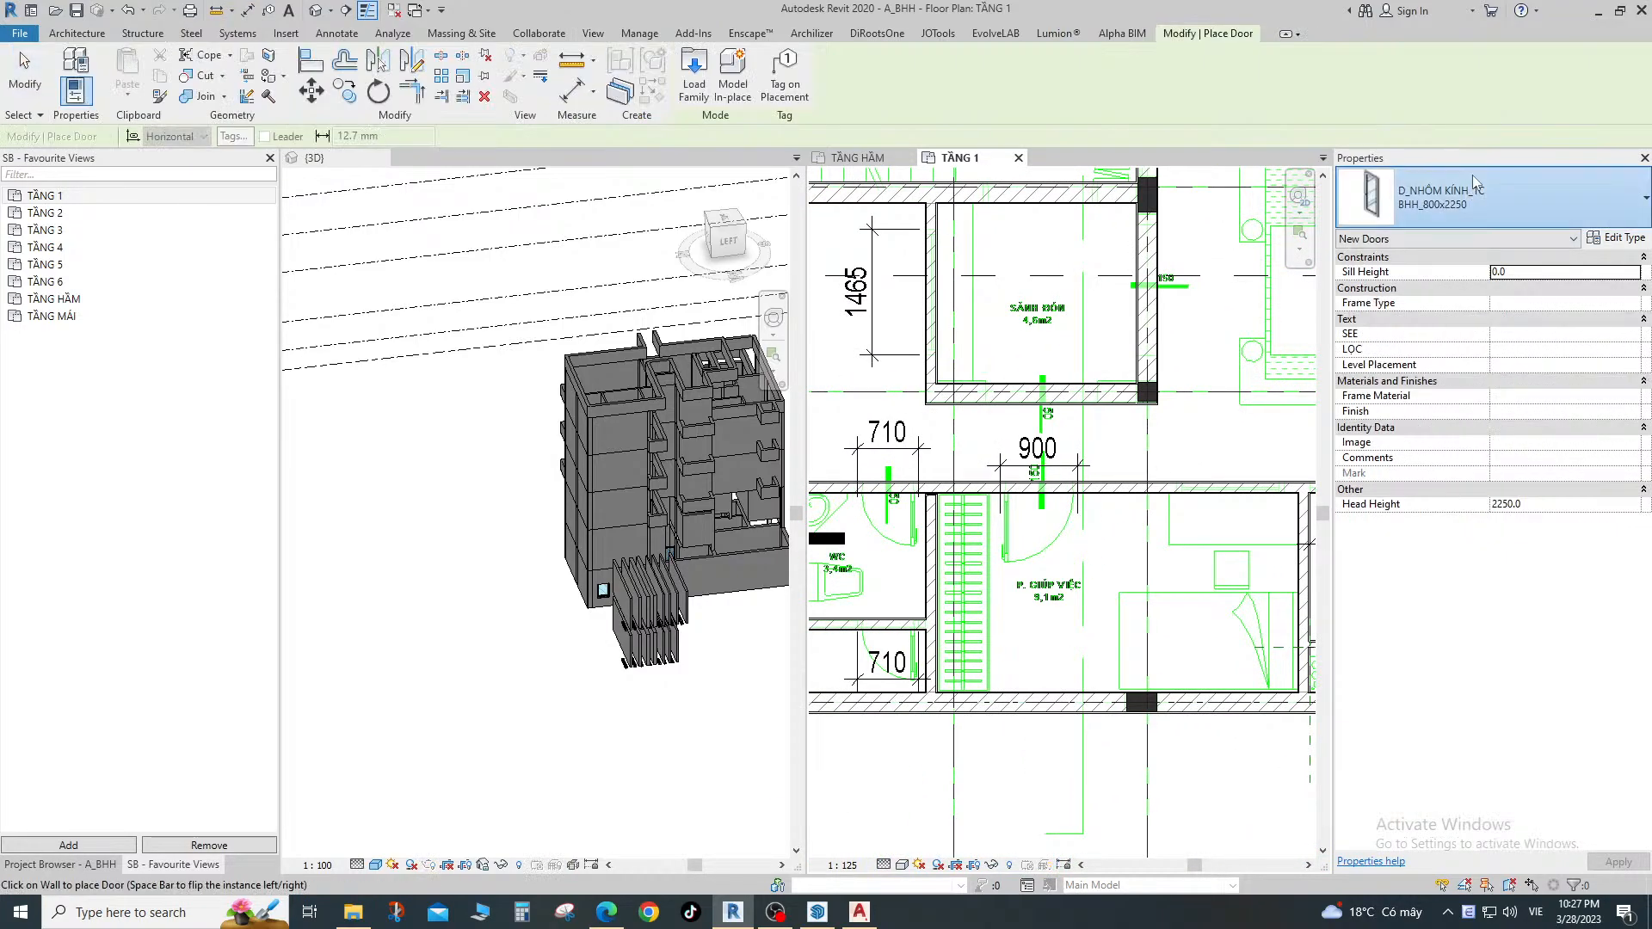
{"action": "left_click", "coordinate": [1473, 180]}
{"action": "scroll", "coordinate": [1387, 443], "scroll_direction": "down", "scroll_amount": 3}
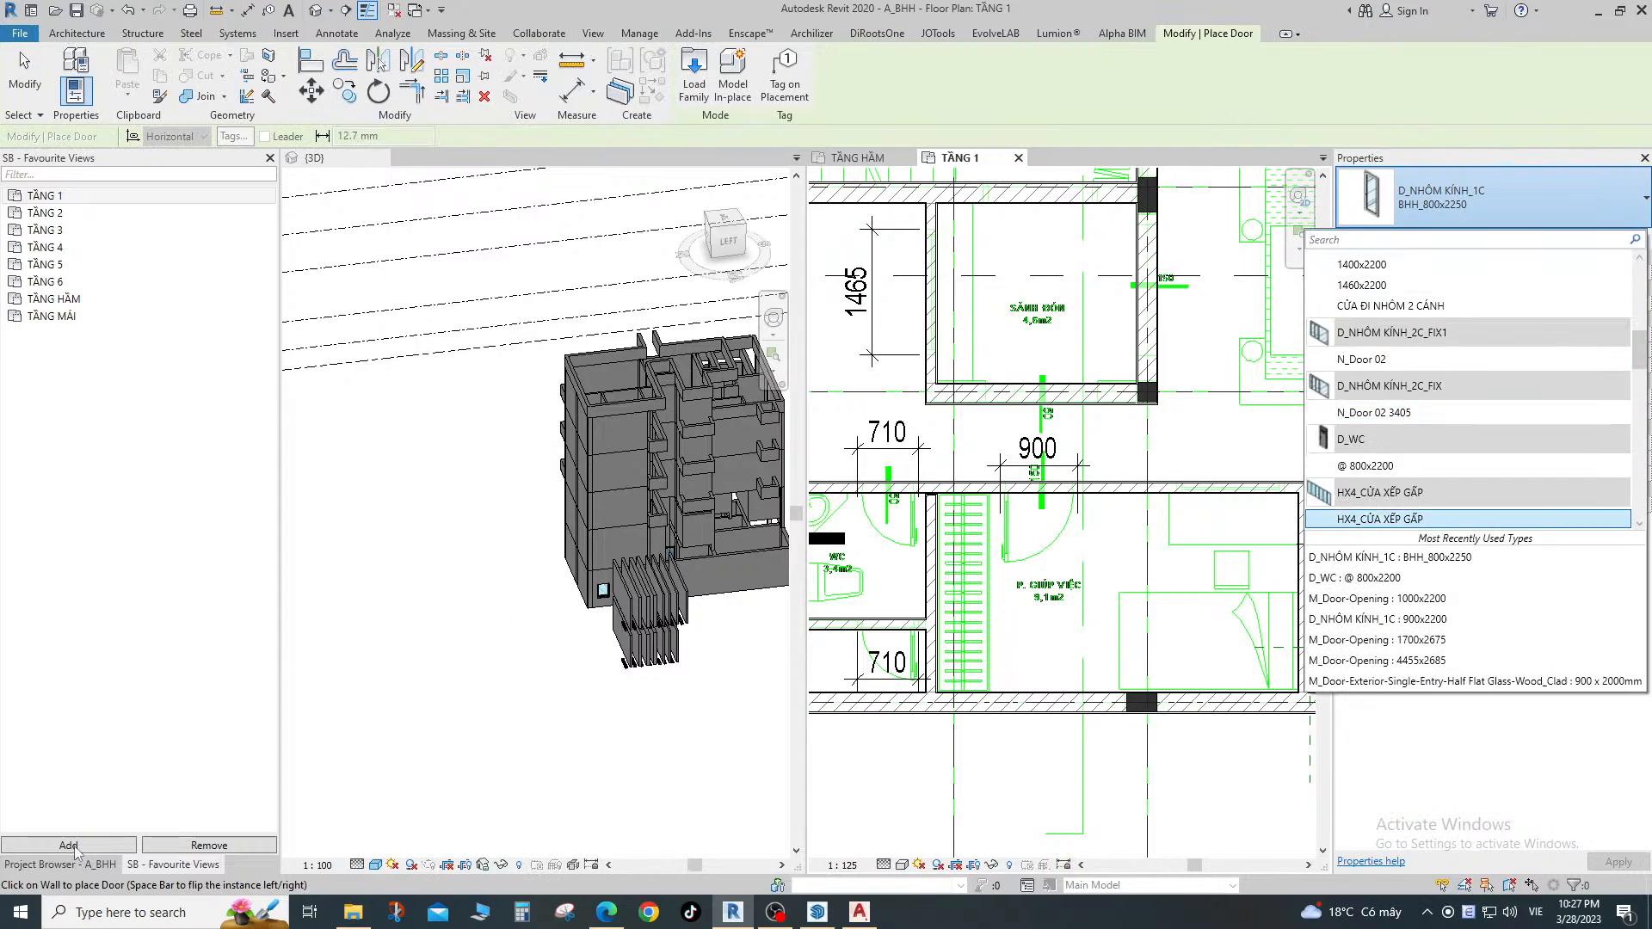
{"action": "left_click", "coordinate": [74, 867]}
{"action": "left_click", "coordinate": [1462, 202]}
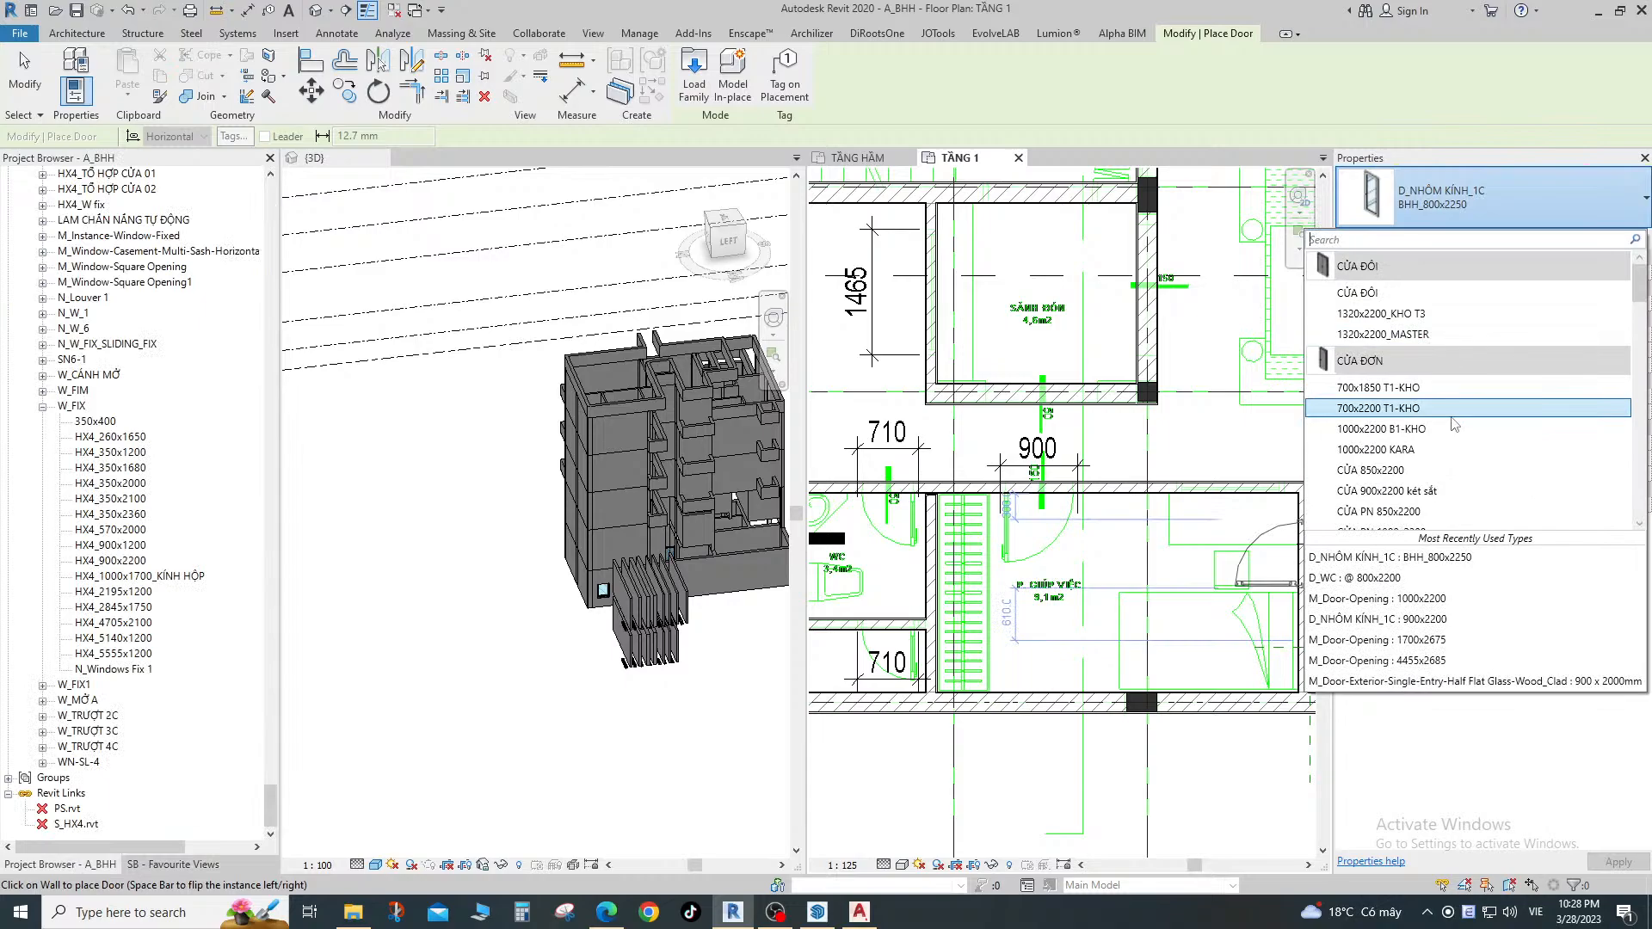
{"action": "scroll", "coordinate": [1470, 460], "scroll_direction": "down", "scroll_amount": 2}
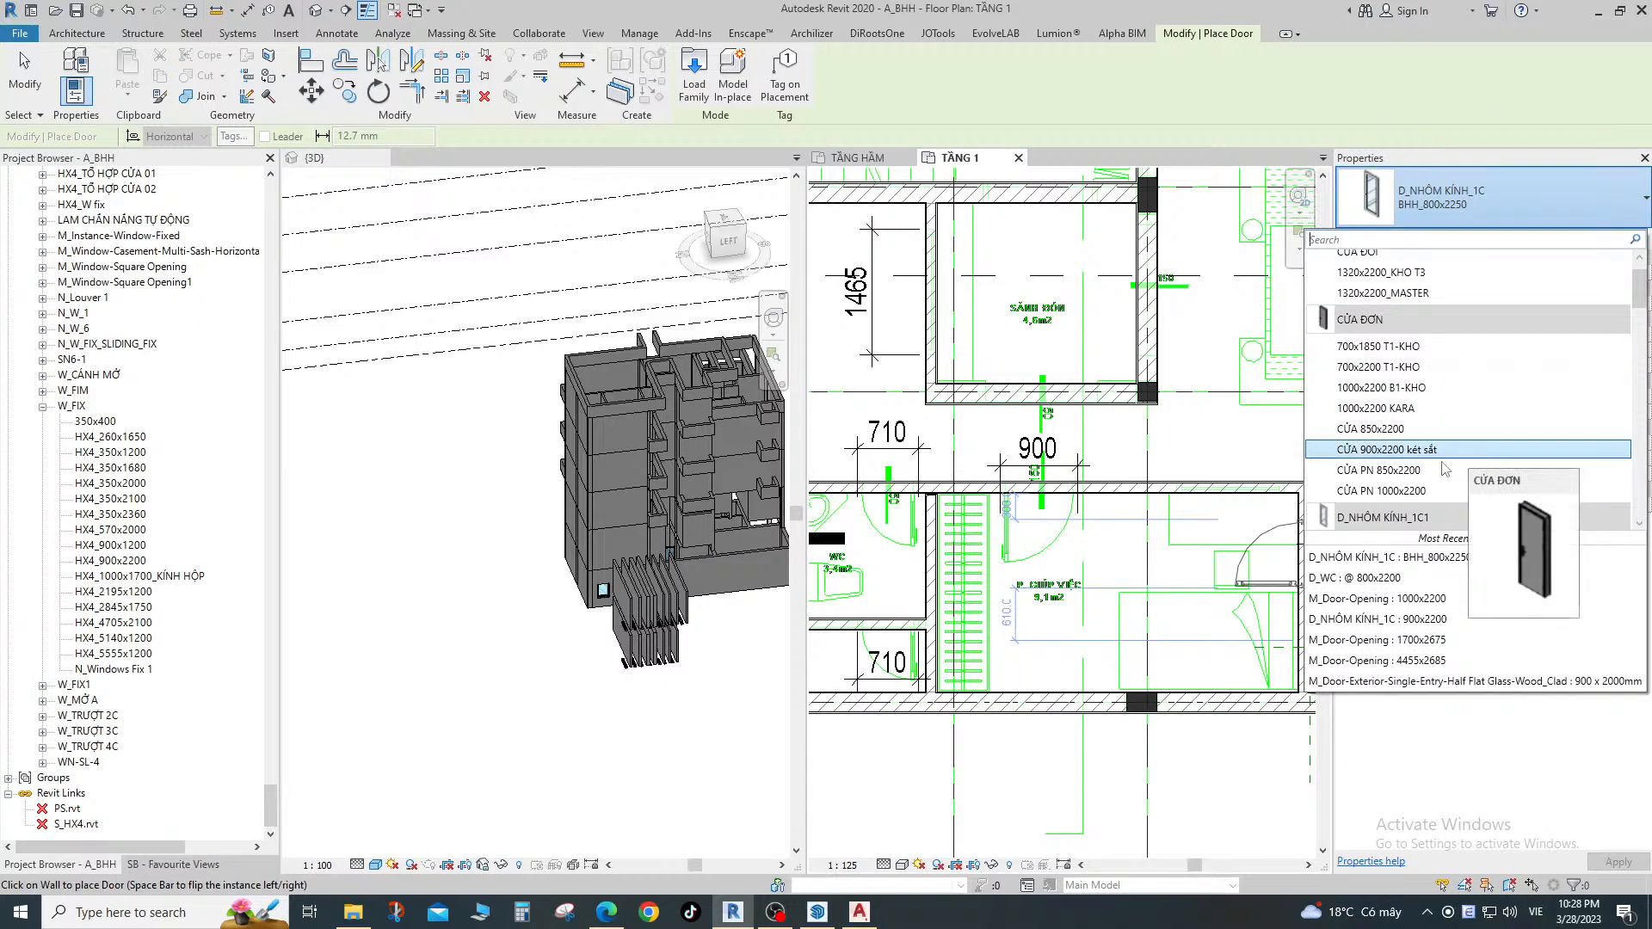
{"action": "scroll", "coordinate": [1444, 473], "scroll_direction": "down", "scroll_amount": 2}
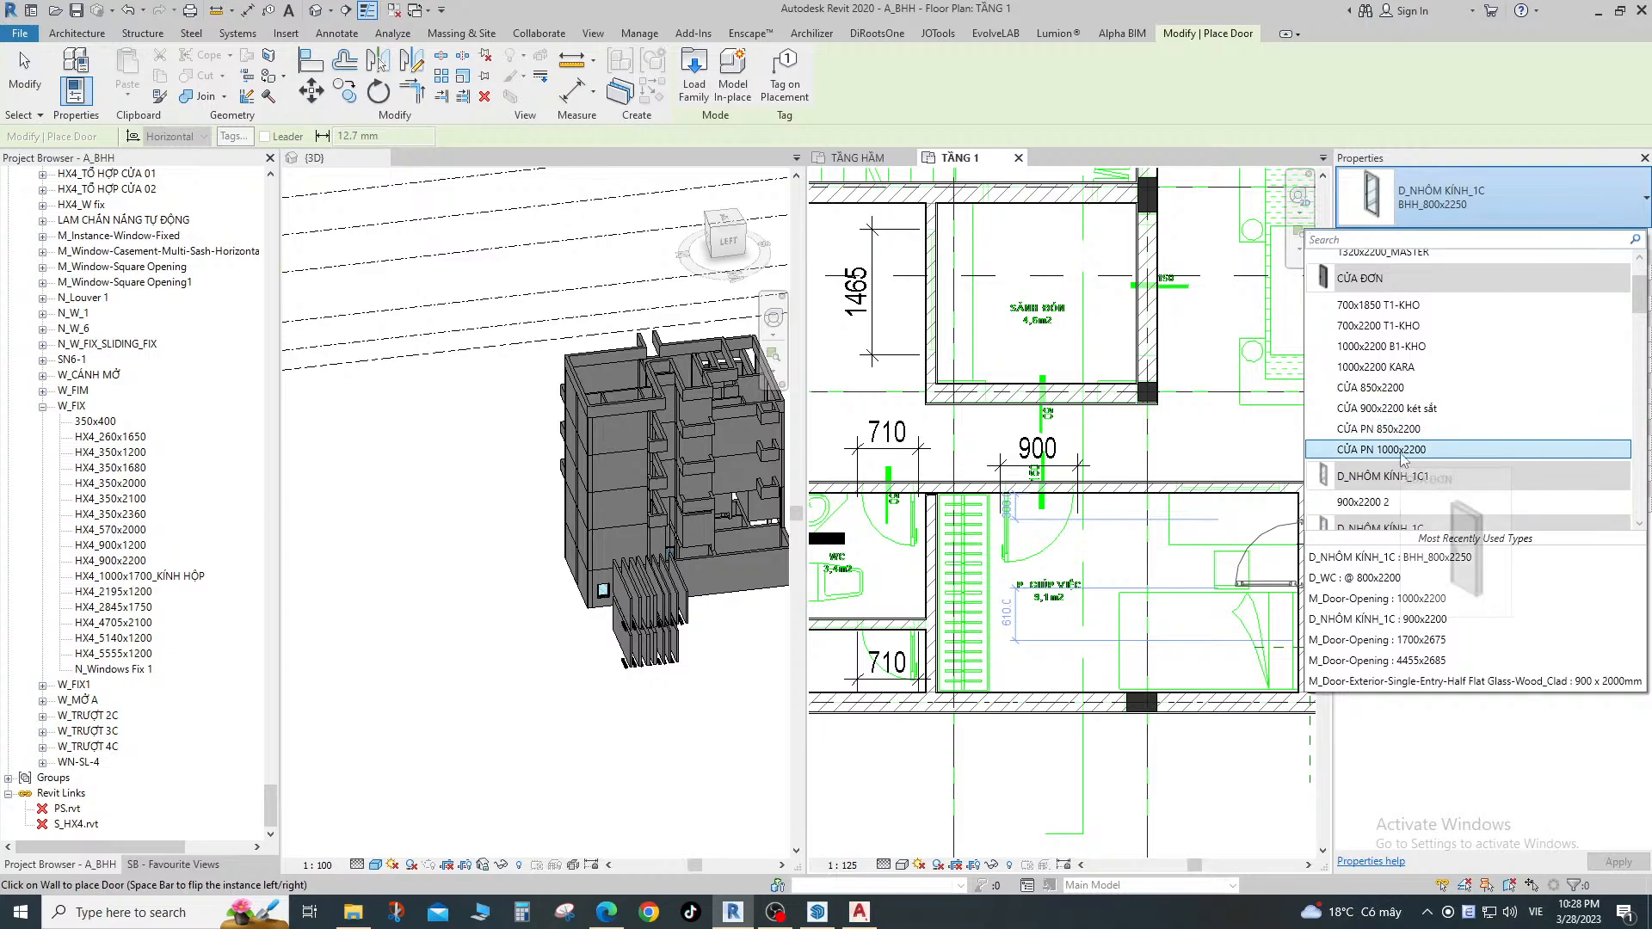
{"action": "left_click", "coordinate": [1402, 429]}
{"action": "scroll", "coordinate": [1110, 500], "scroll_direction": "up", "scroll_amount": 1}
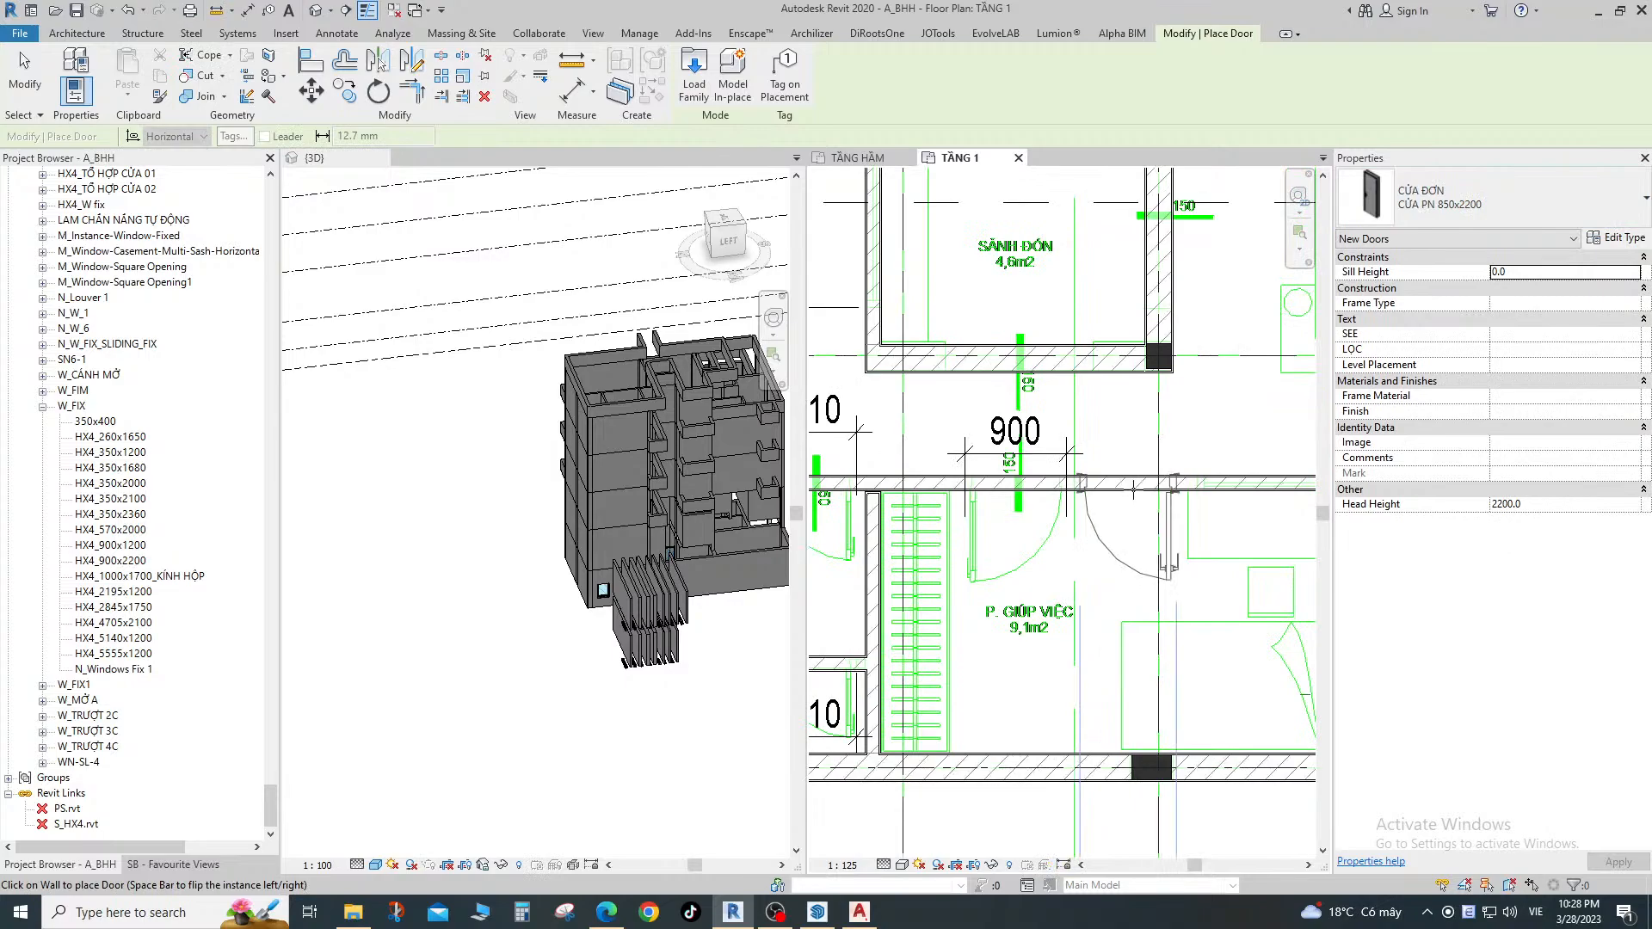
{"action": "key", "text": "Escape"}
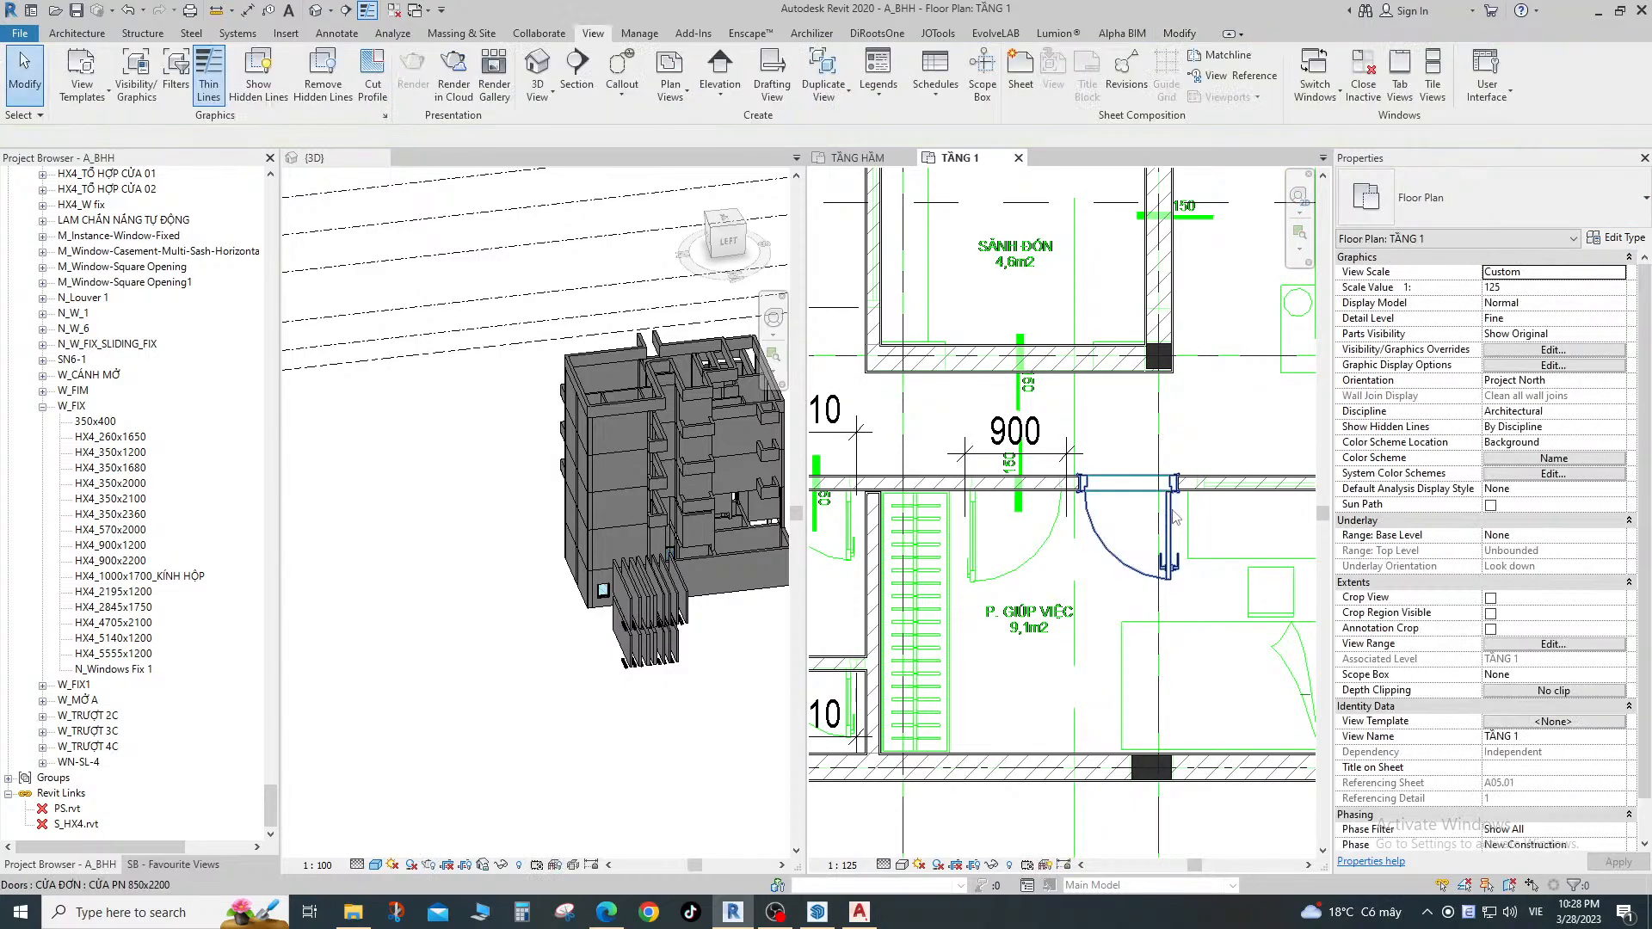
Rename the placed door's type as CỬA PN 900x2250.
{"action": "left_click", "coordinate": [1167, 511]}
{"action": "left_click", "coordinate": [1598, 236]}
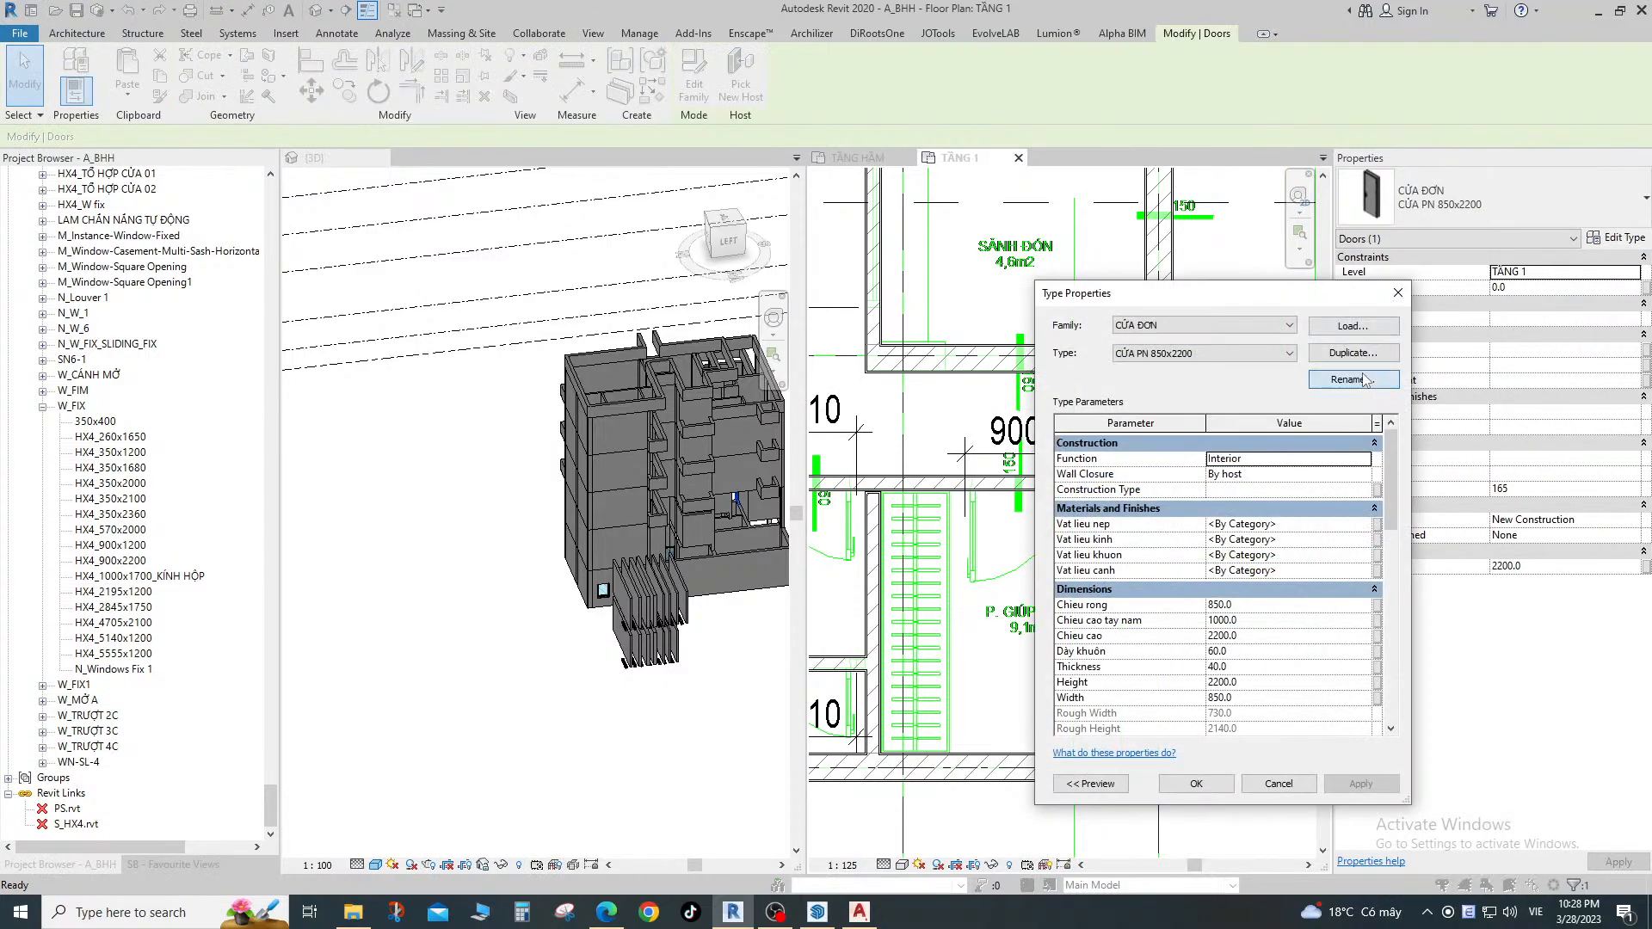
{"action": "left_click", "coordinate": [1364, 379]}
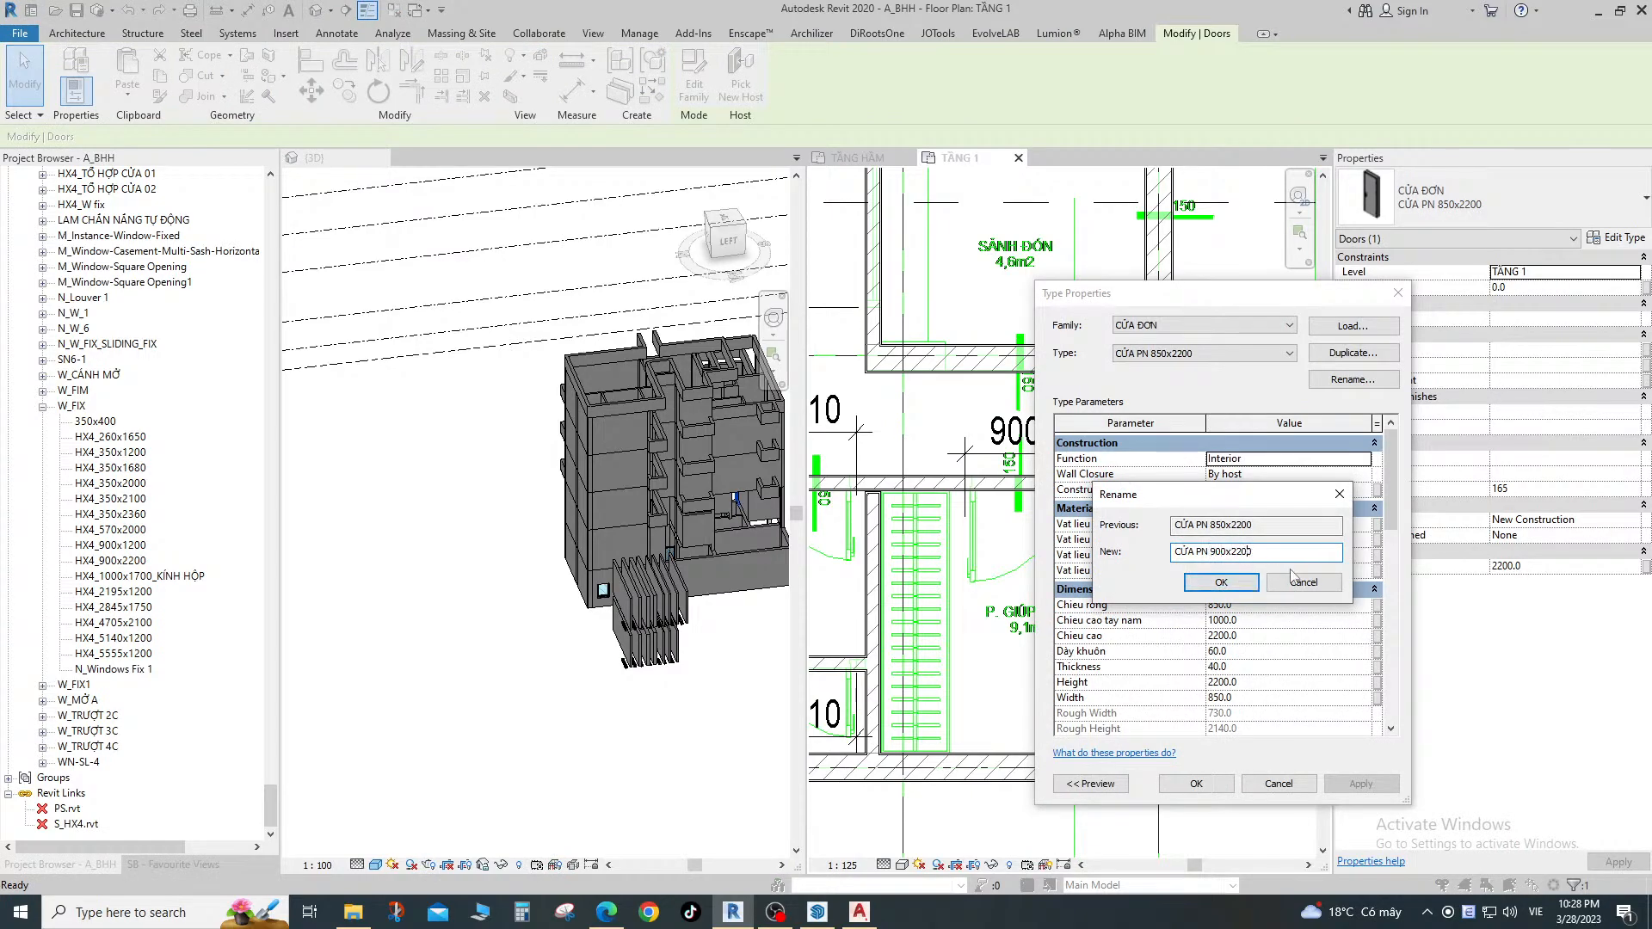
{"action": "left_click", "coordinate": [1256, 583]}
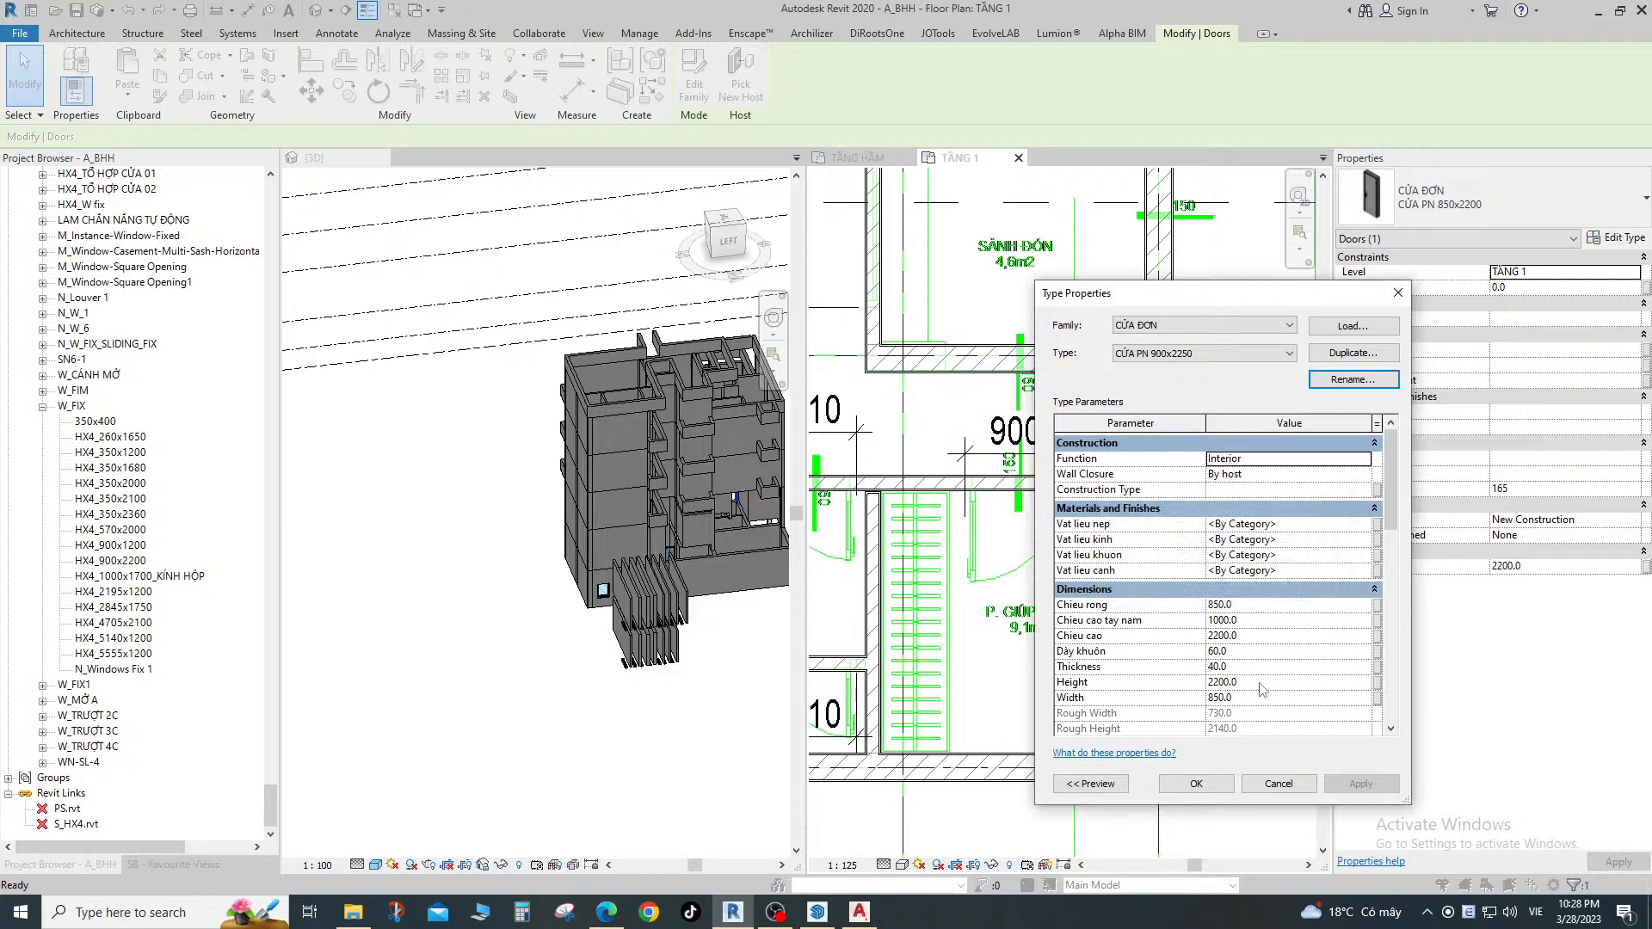
Set the door type's height to 2250 and its width to 900, and apply the type changes.
{"action": "left_click", "coordinate": [1261, 590]}
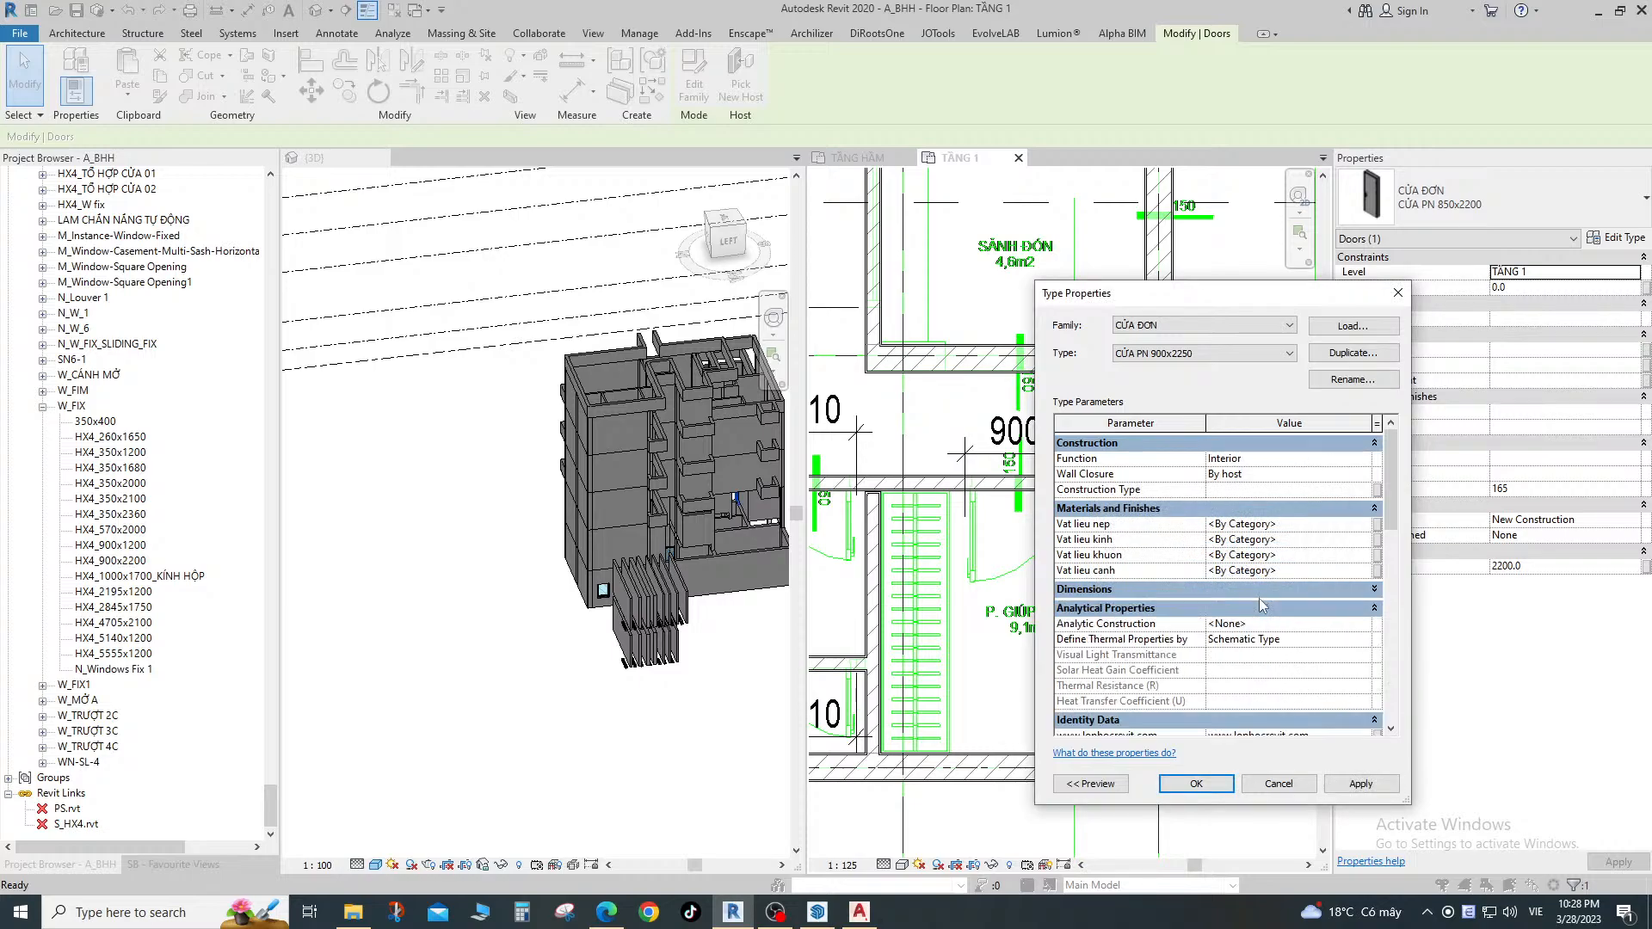
{"action": "left_click", "coordinate": [1261, 591]}
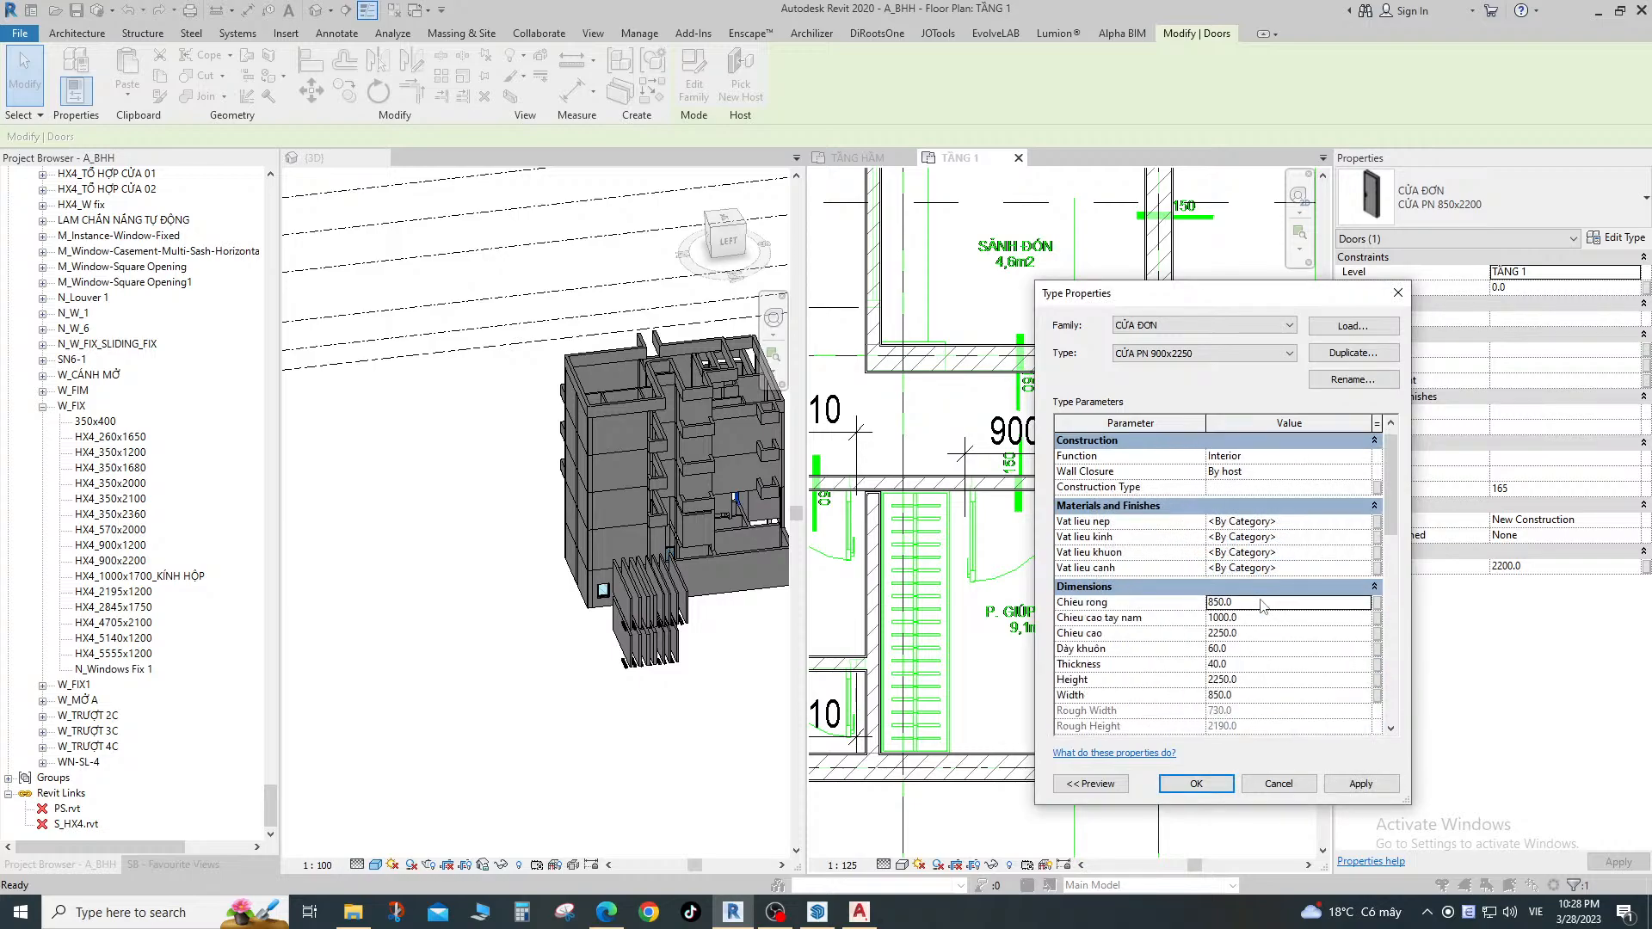
{"action": "left_click", "coordinate": [1195, 783]}
{"action": "left_click", "coordinate": [1615, 238]}
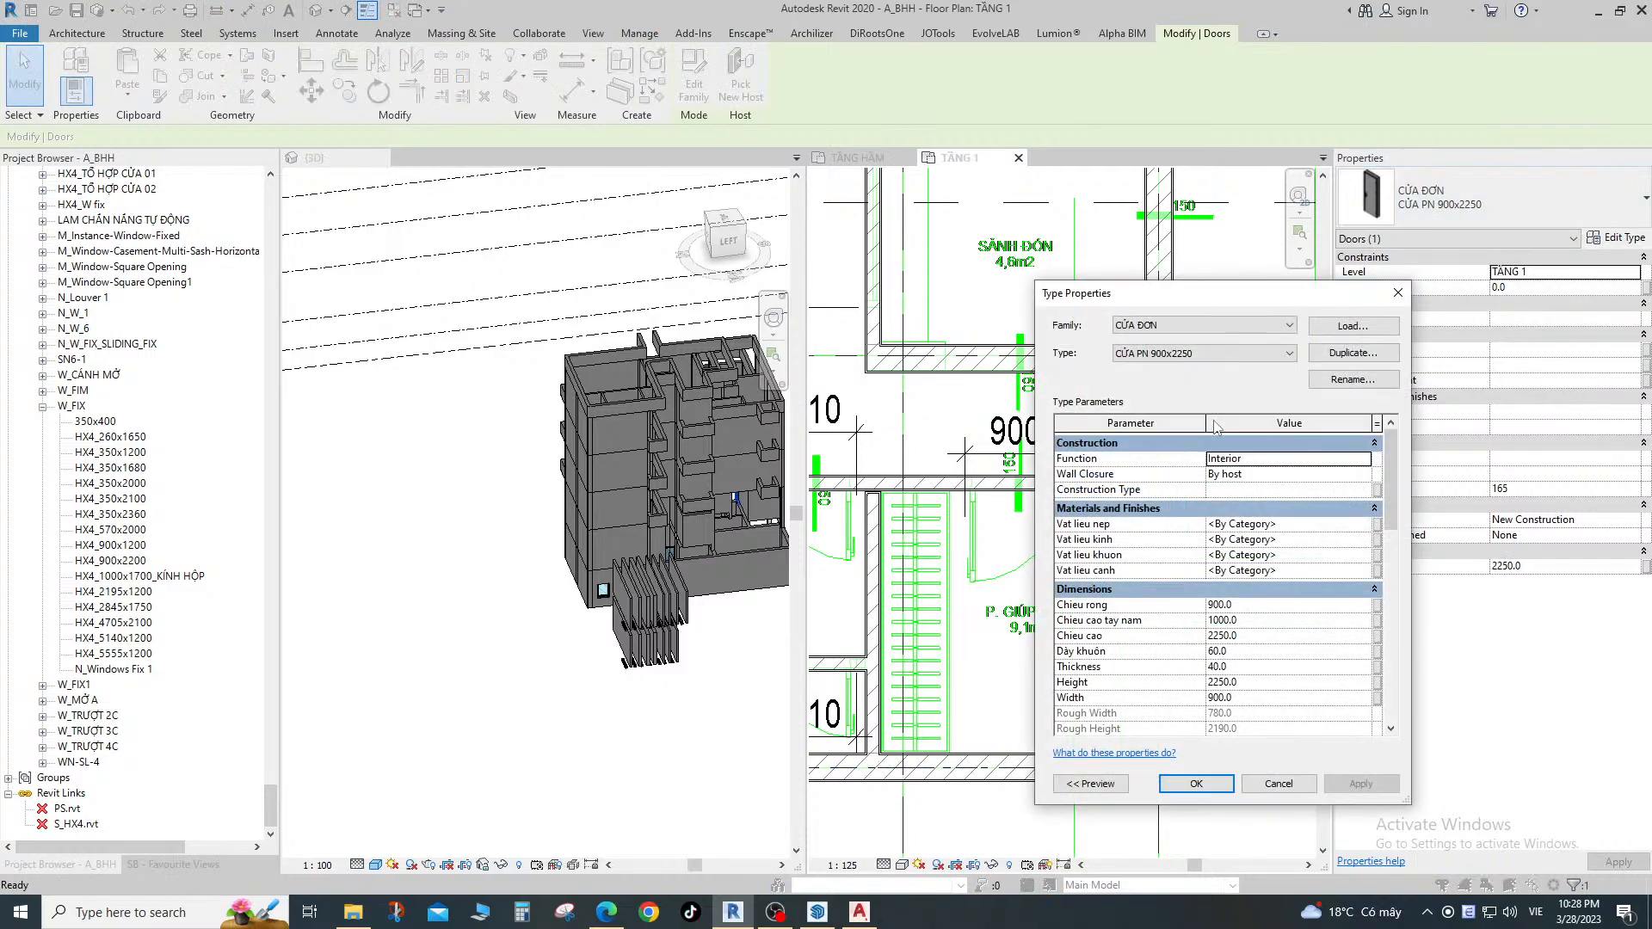
{"action": "left_click", "coordinate": [1352, 379]}
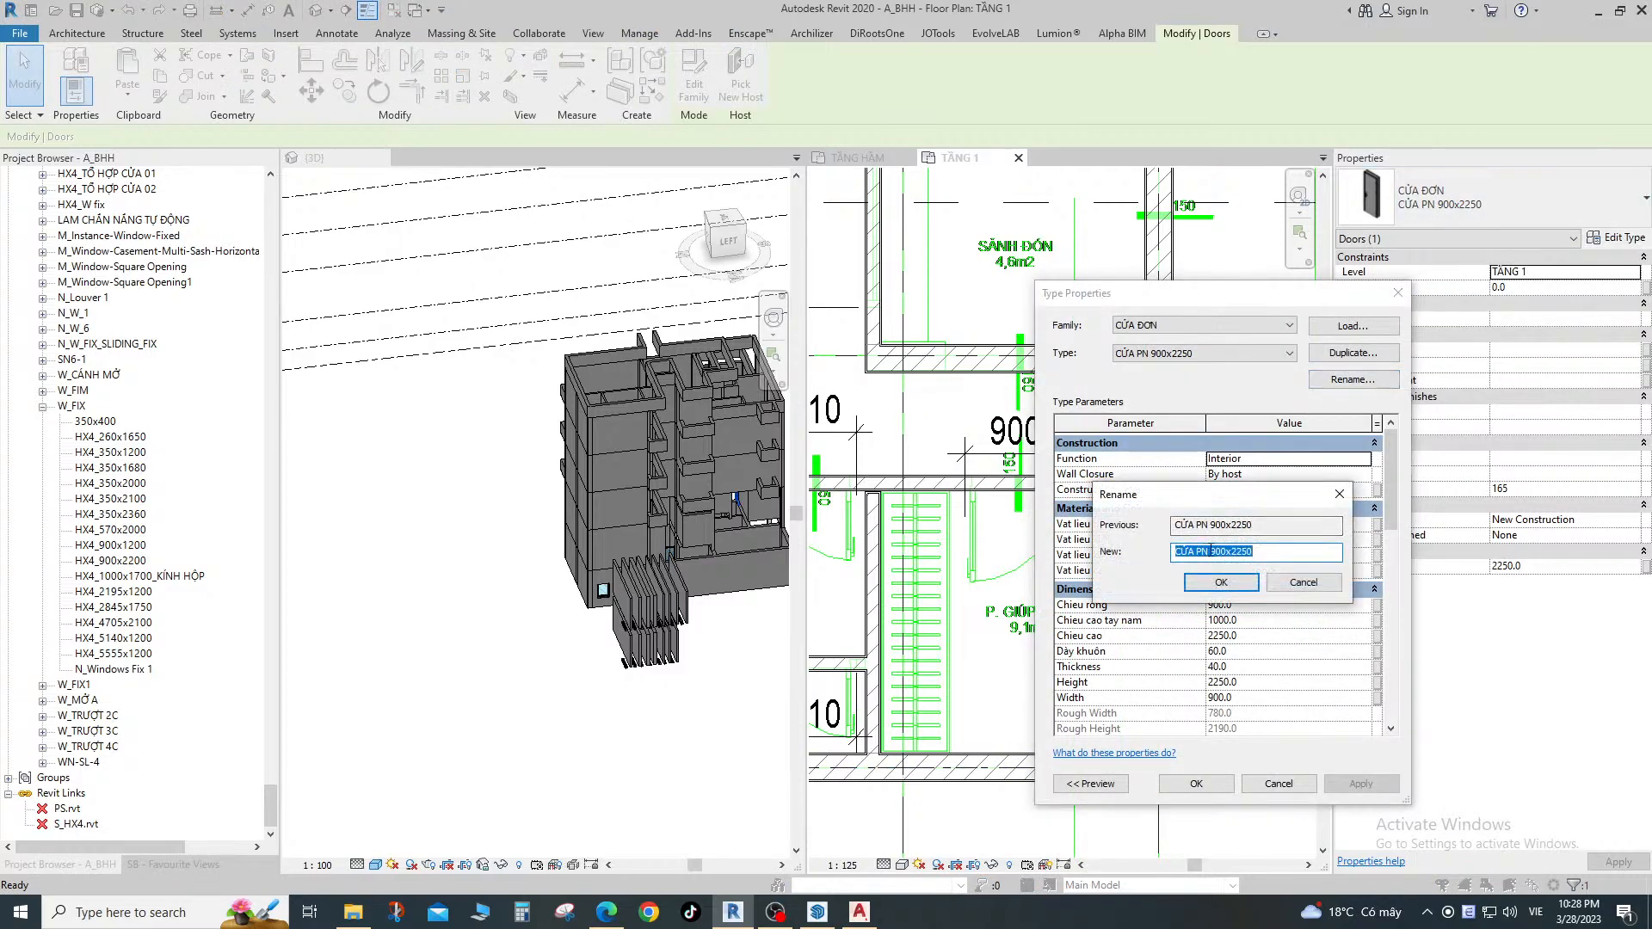
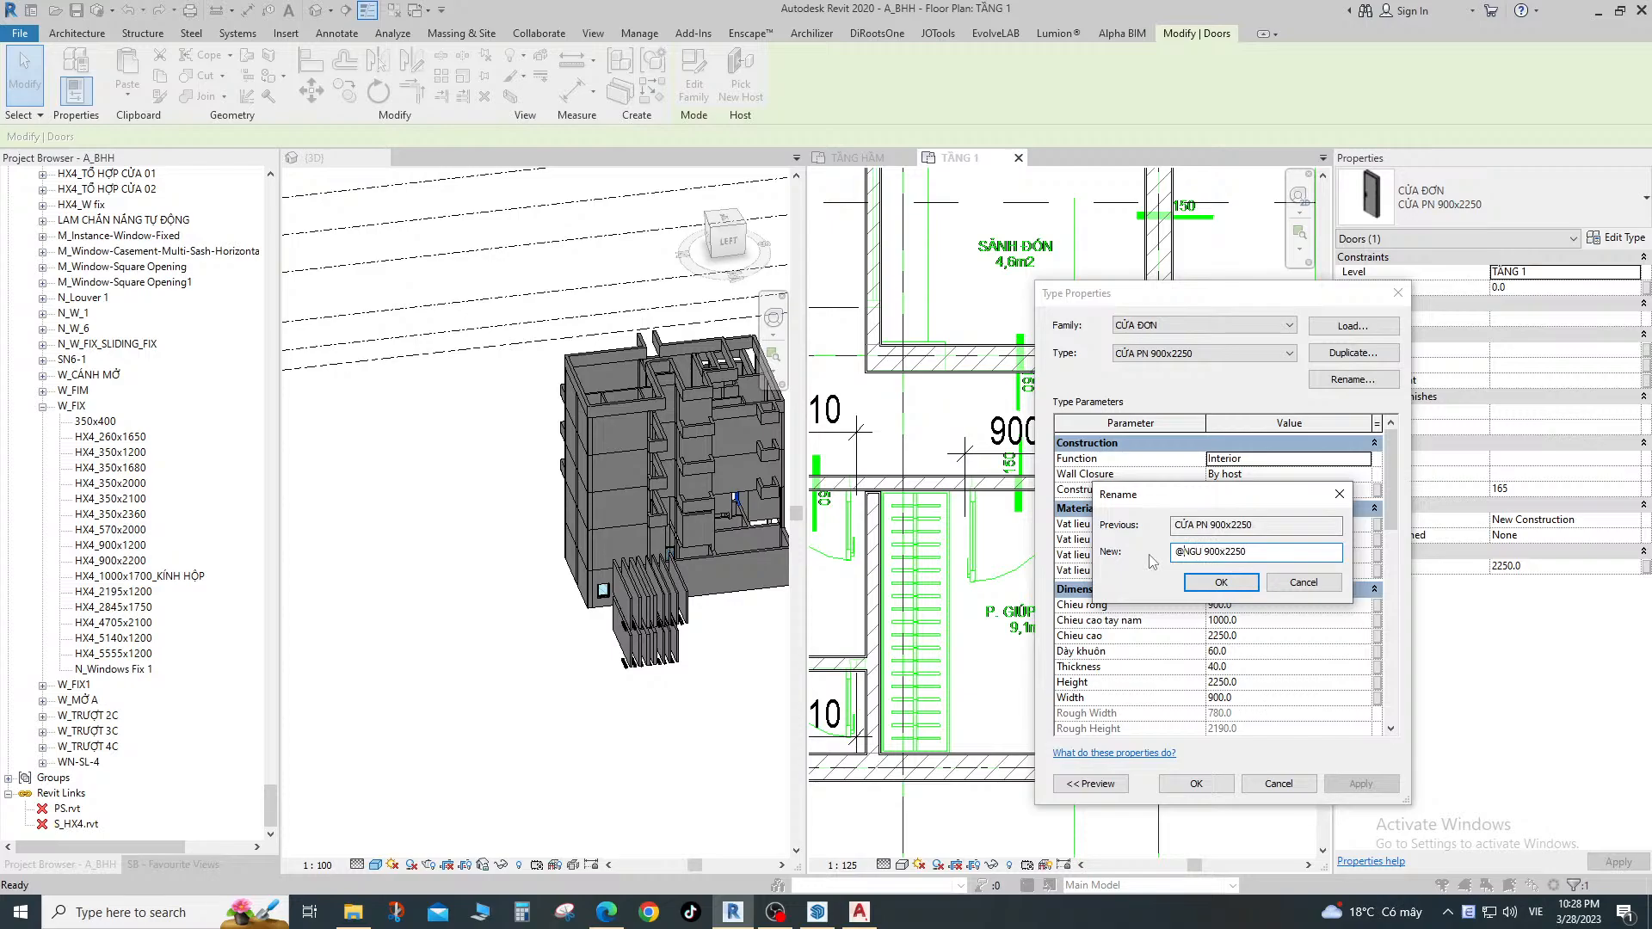
{"action": "left_click", "coordinate": [1249, 584]}
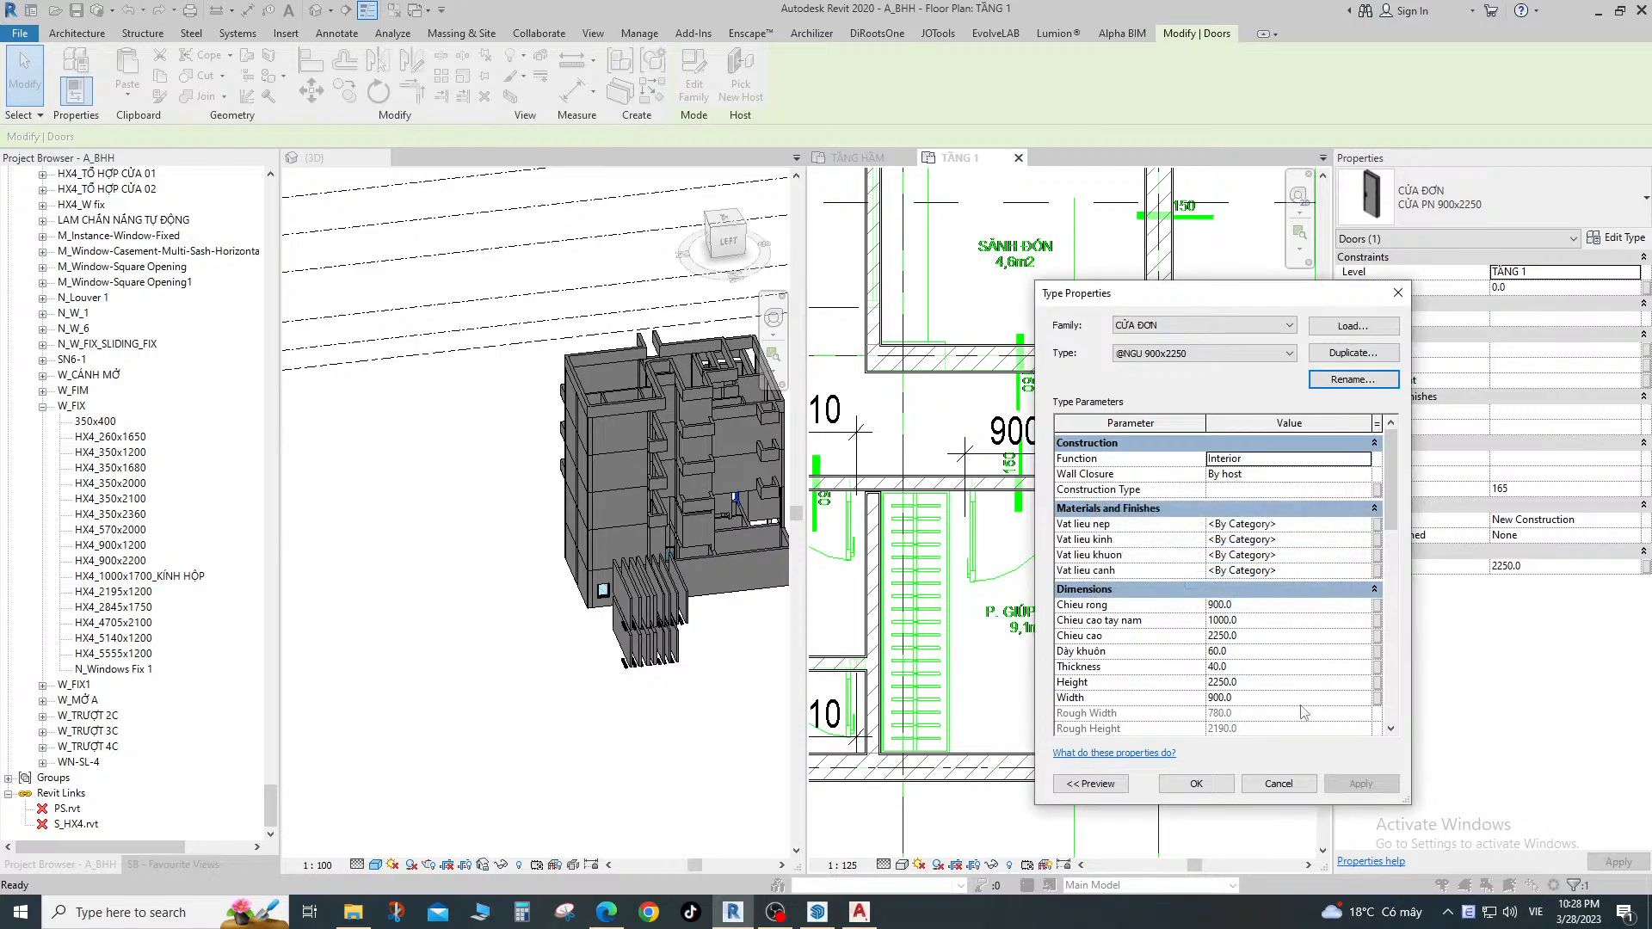
{"action": "left_click", "coordinate": [1178, 785]}
{"action": "scroll", "coordinate": [1122, 561], "scroll_direction": "up", "scroll_amount": 2}
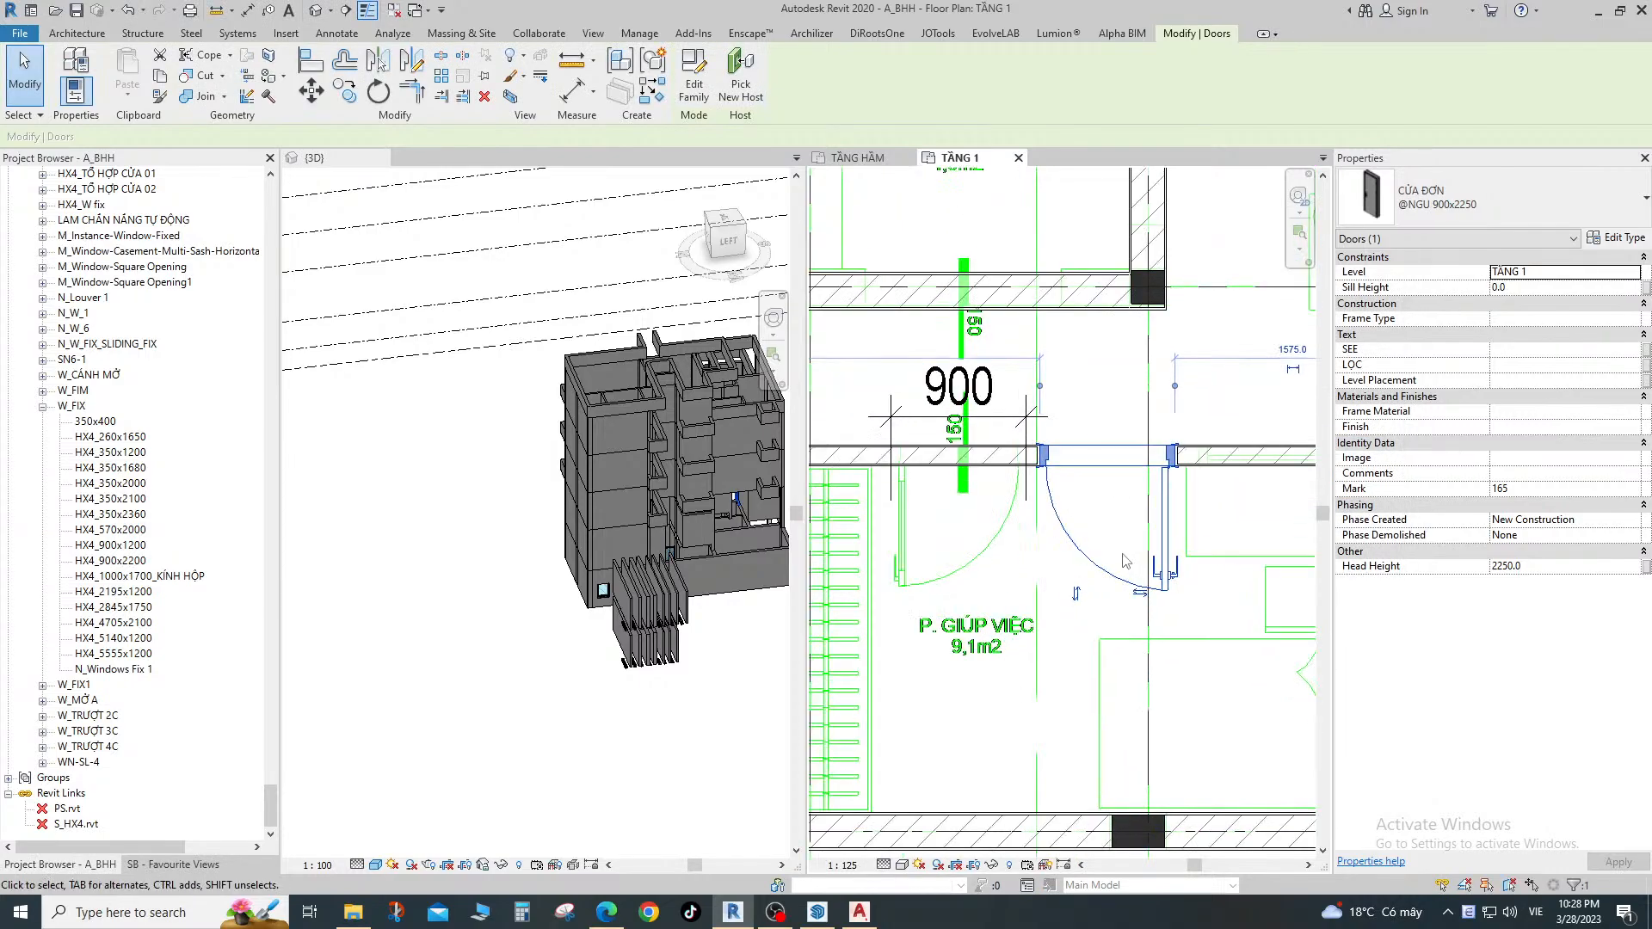
{"action": "key", "text": "Escape"}
{"action": "key", "text": "d"}
{"action": "key", "text": "i"}
{"action": "scroll", "coordinate": [900, 473], "scroll_direction": "up", "scroll_amount": 3}
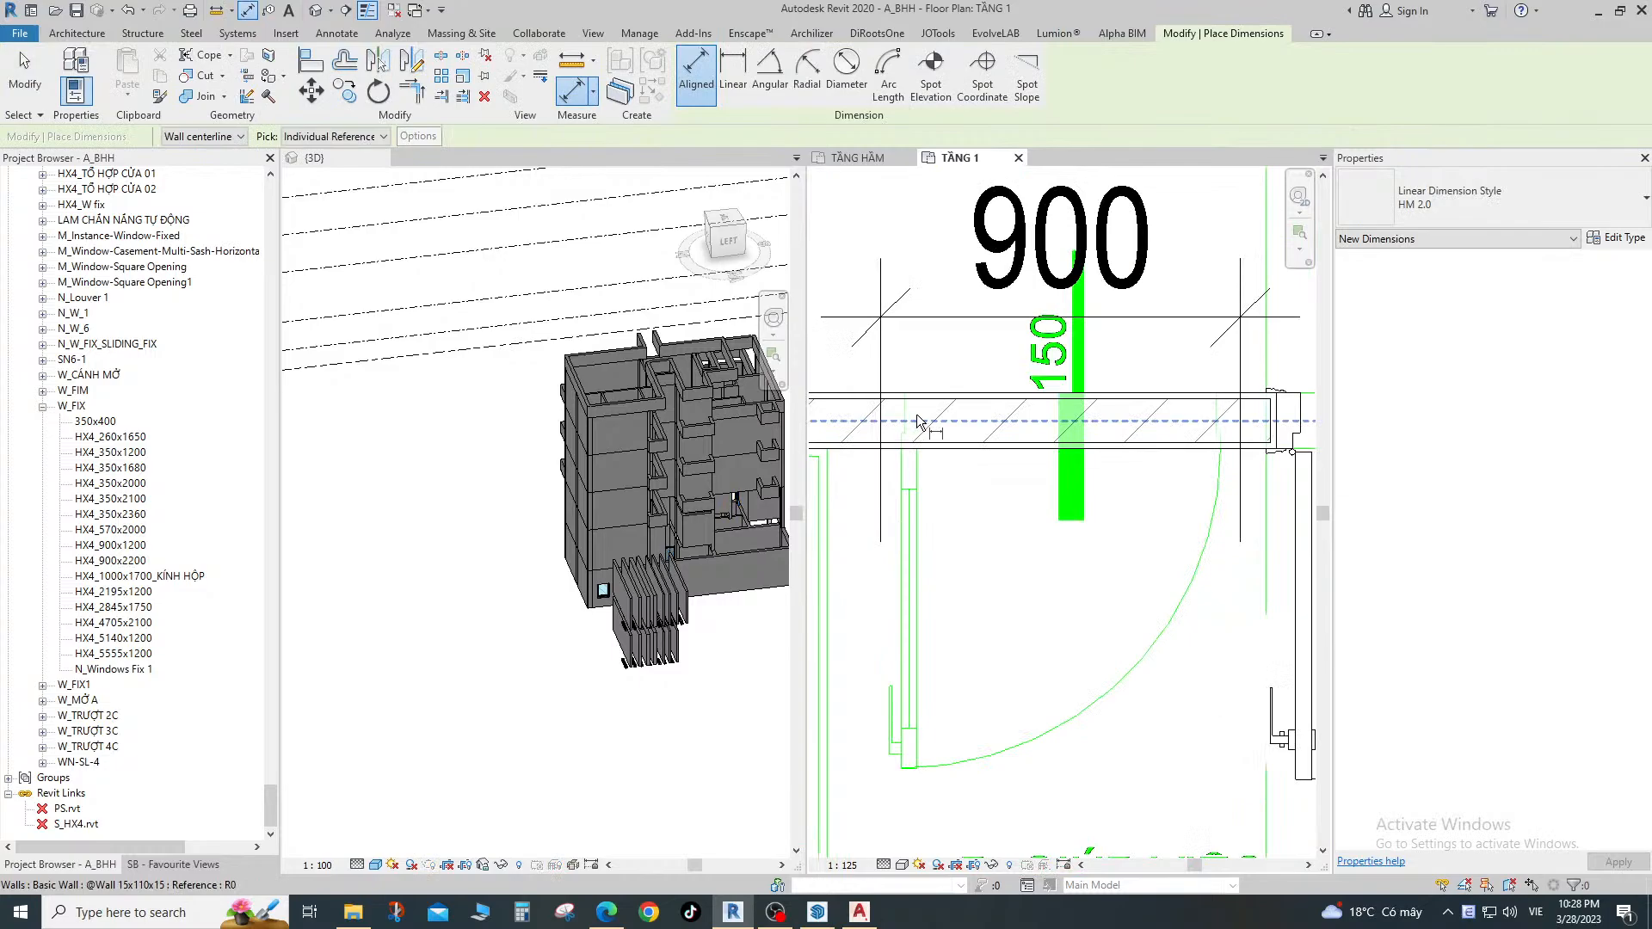
{"action": "scroll", "coordinate": [917, 422], "scroll_direction": "down", "scroll_amount": 2}
{"action": "key", "text": "Escape"}
{"action": "left_click", "coordinate": [905, 473]}
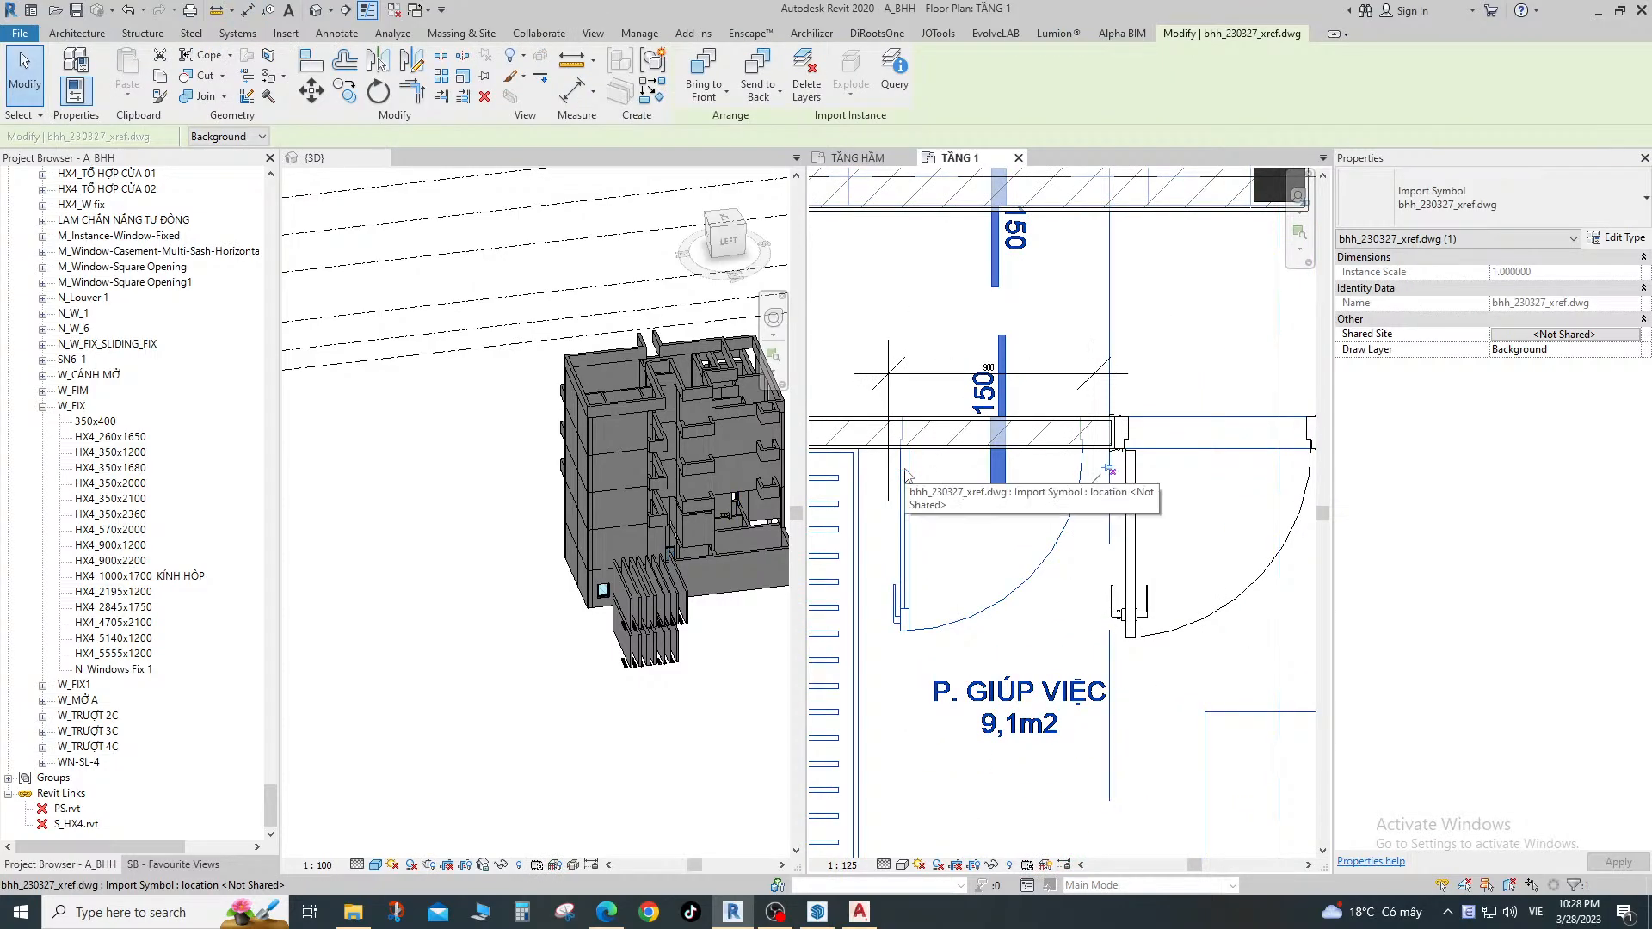
{"action": "key", "text": "d"}
{"action": "key", "text": "i"}
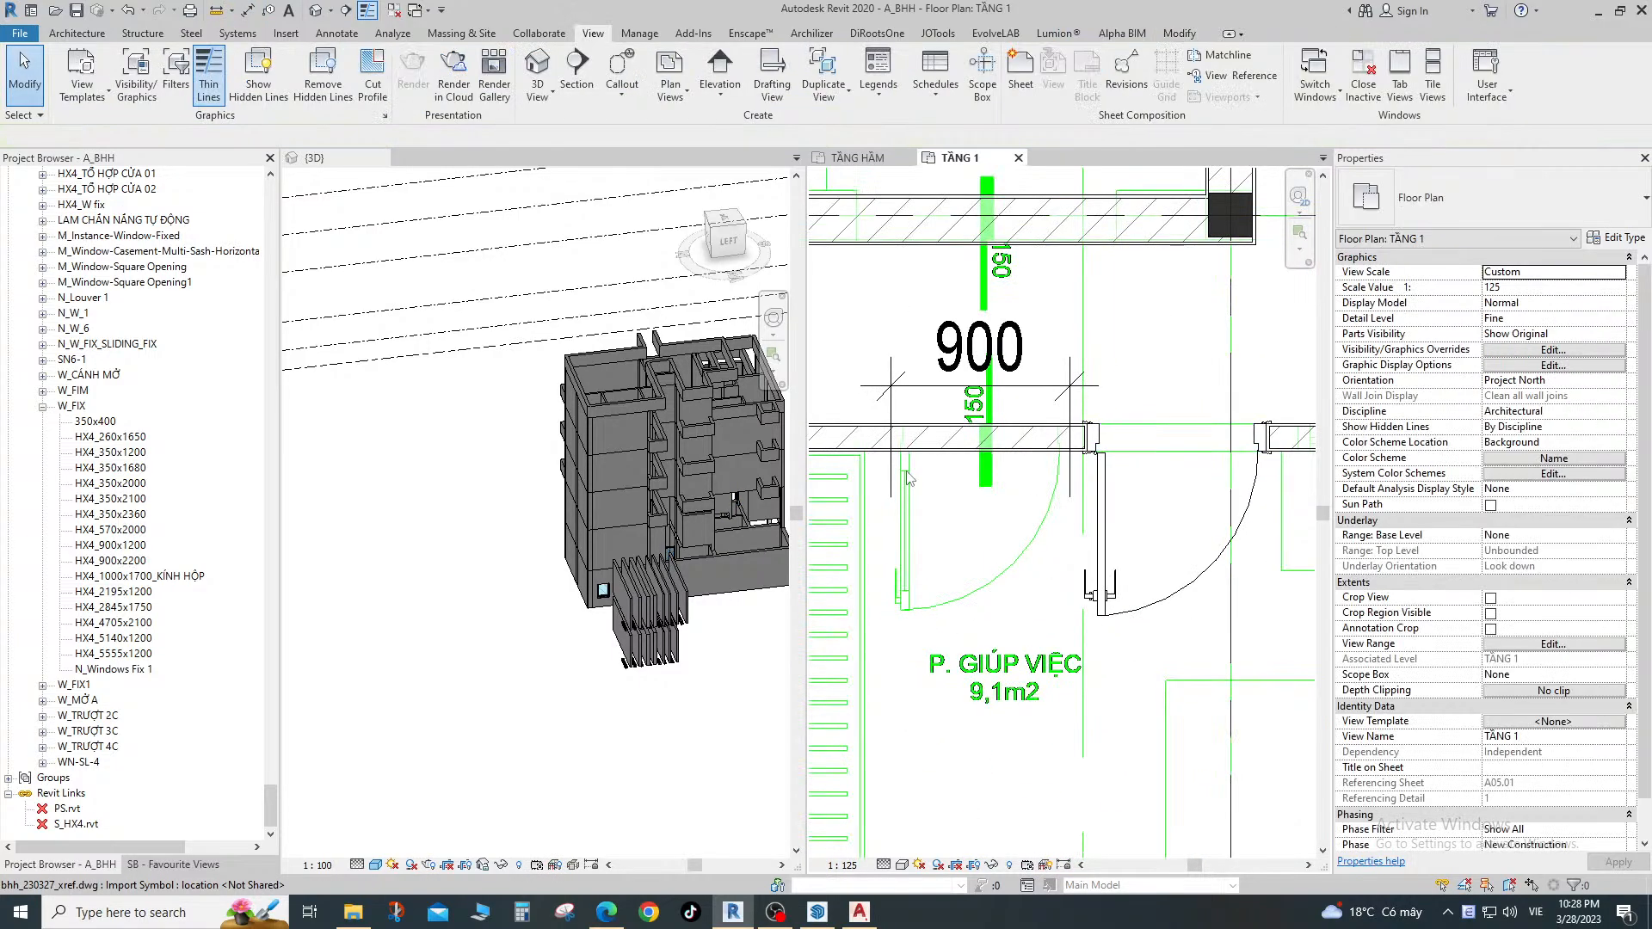
{"action": "scroll", "coordinate": [900, 454], "scroll_direction": "up", "scroll_amount": 3}
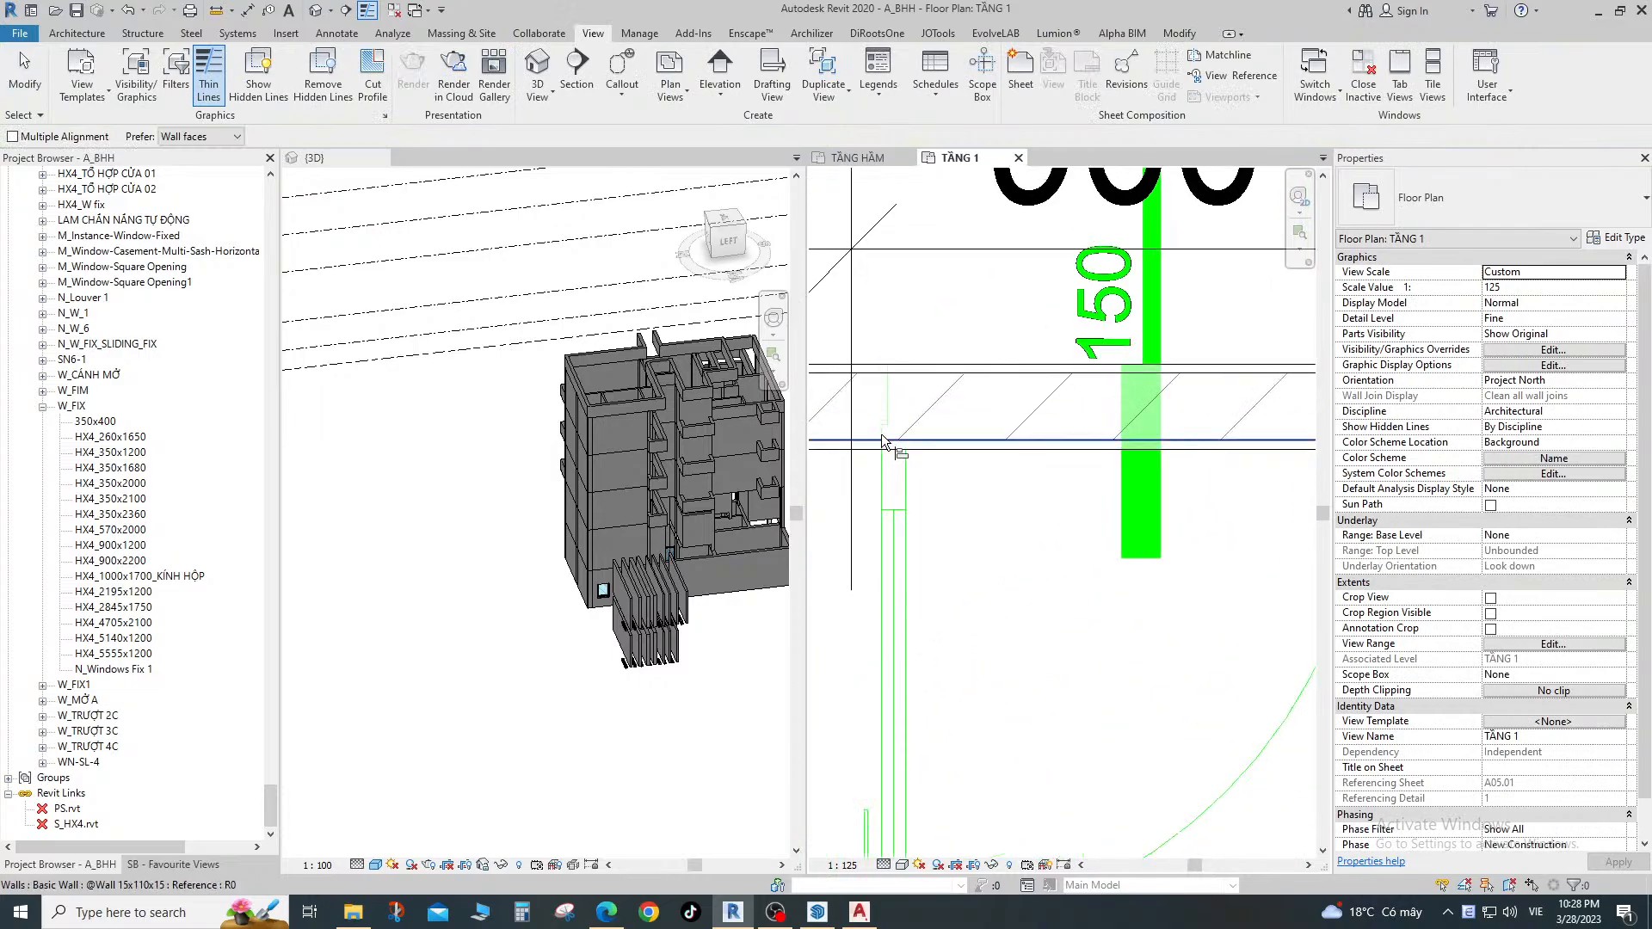
{"action": "left_click", "coordinate": [882, 440]}
{"action": "scroll", "coordinate": [898, 432], "scroll_direction": "down", "scroll_amount": 2}
{"action": "key", "text": "Escape"}
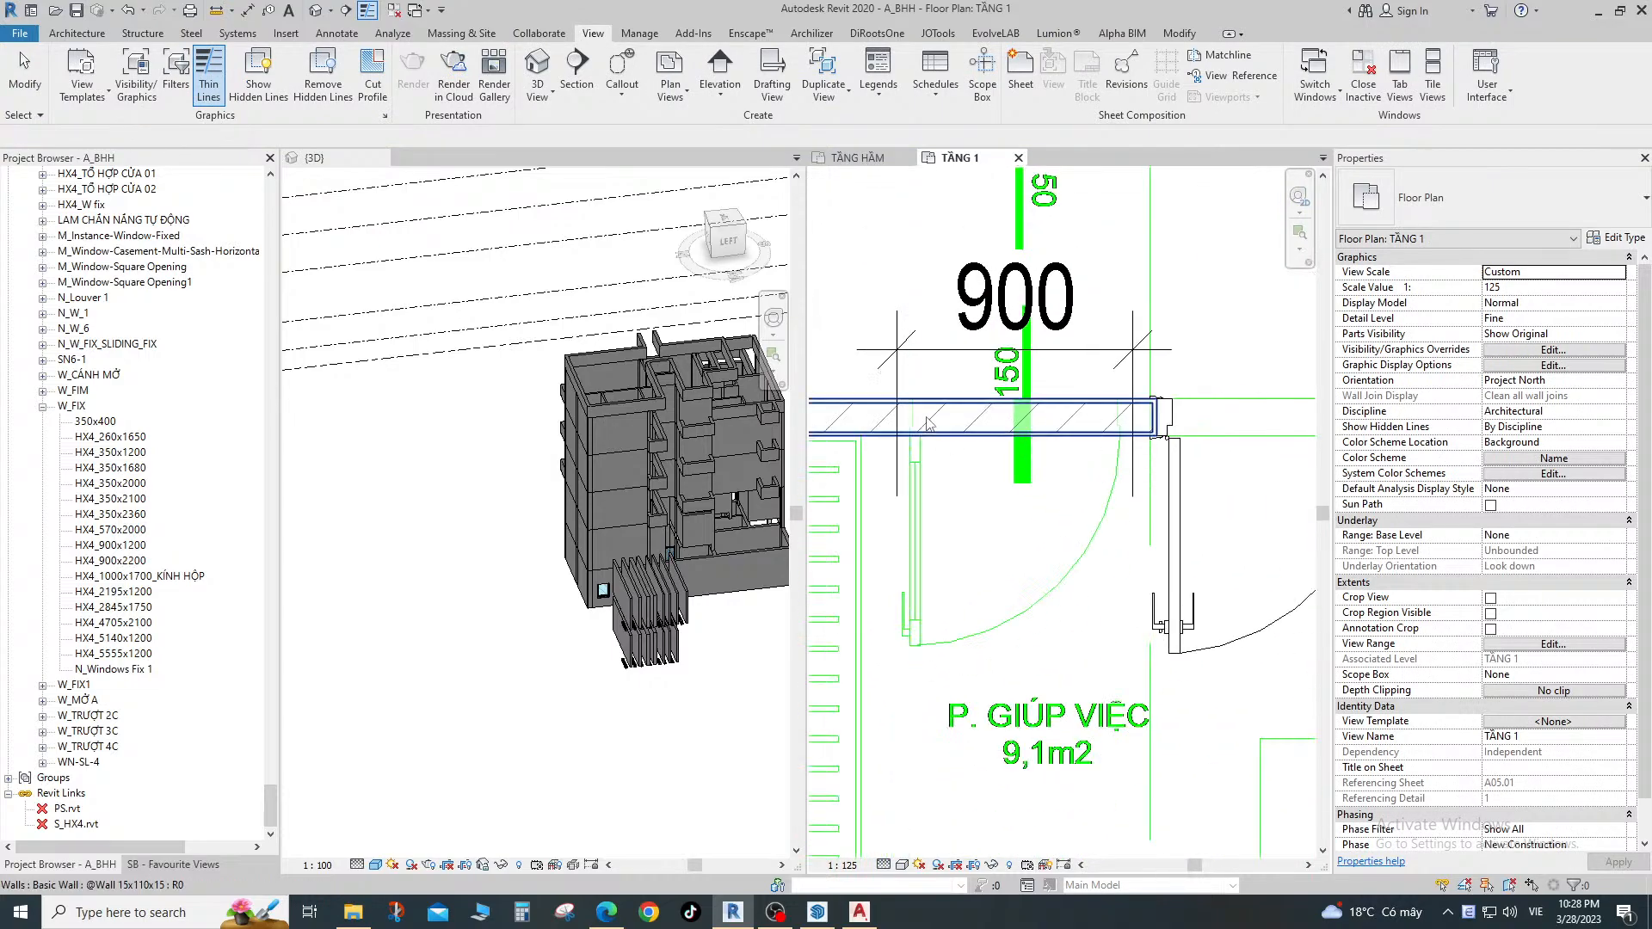
{"action": "key", "text": "d"}
{"action": "key", "text": "i"}
{"action": "scroll", "coordinate": [897, 427], "scroll_direction": "up", "scroll_amount": 3}
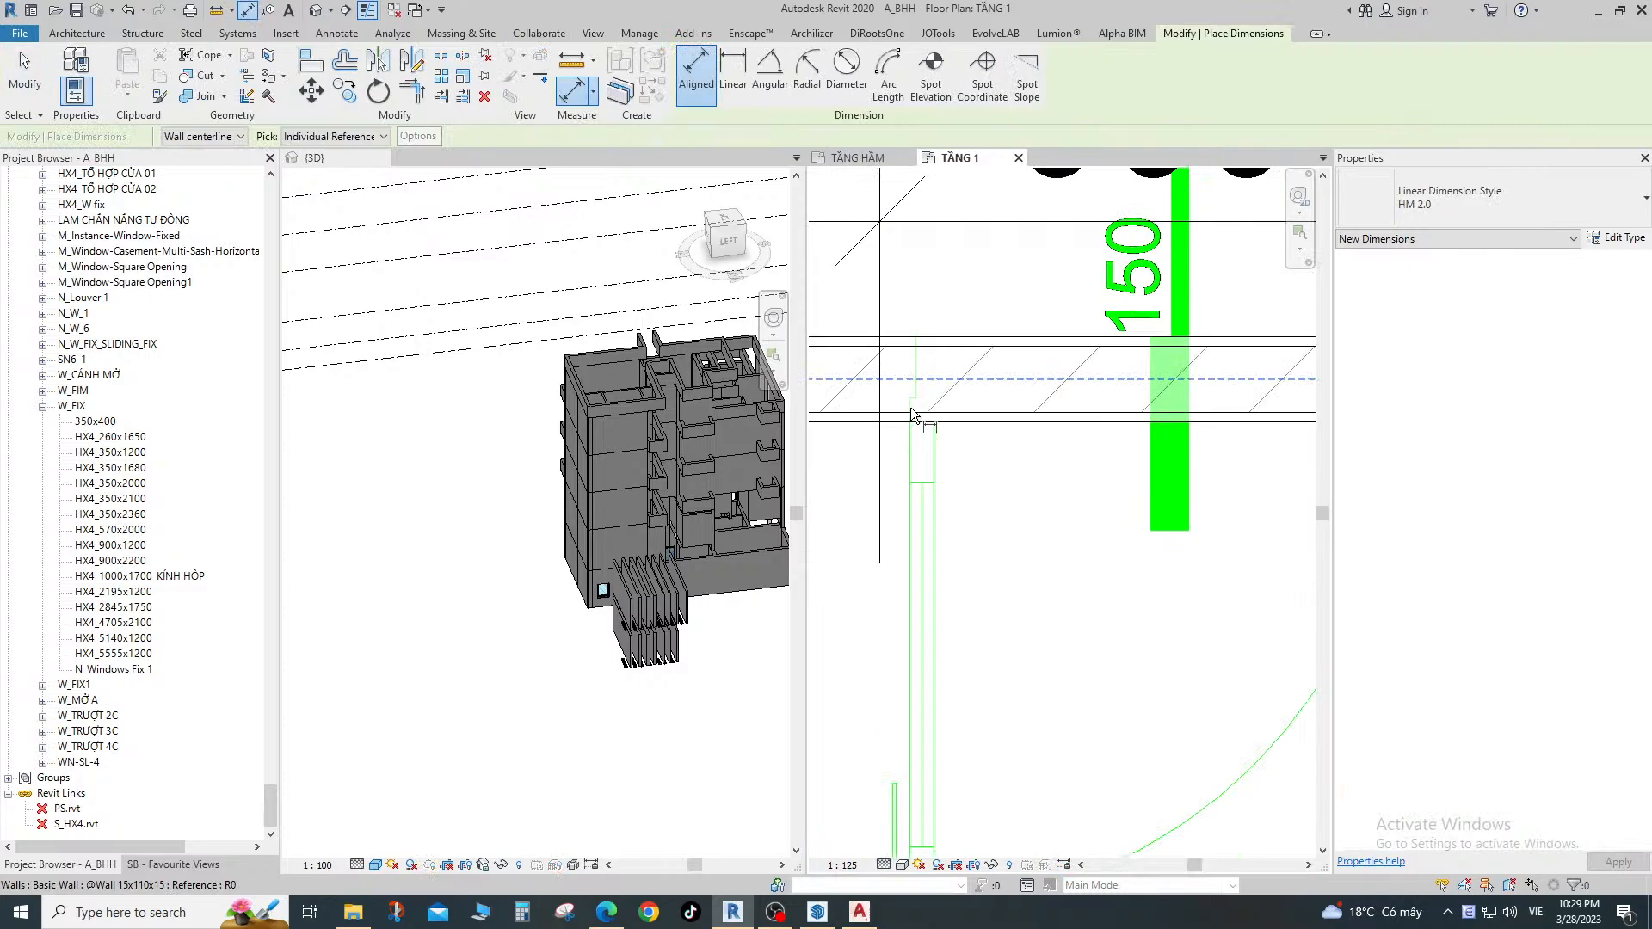
{"action": "key", "text": "Escape"}
{"action": "key", "text": "Escape"}
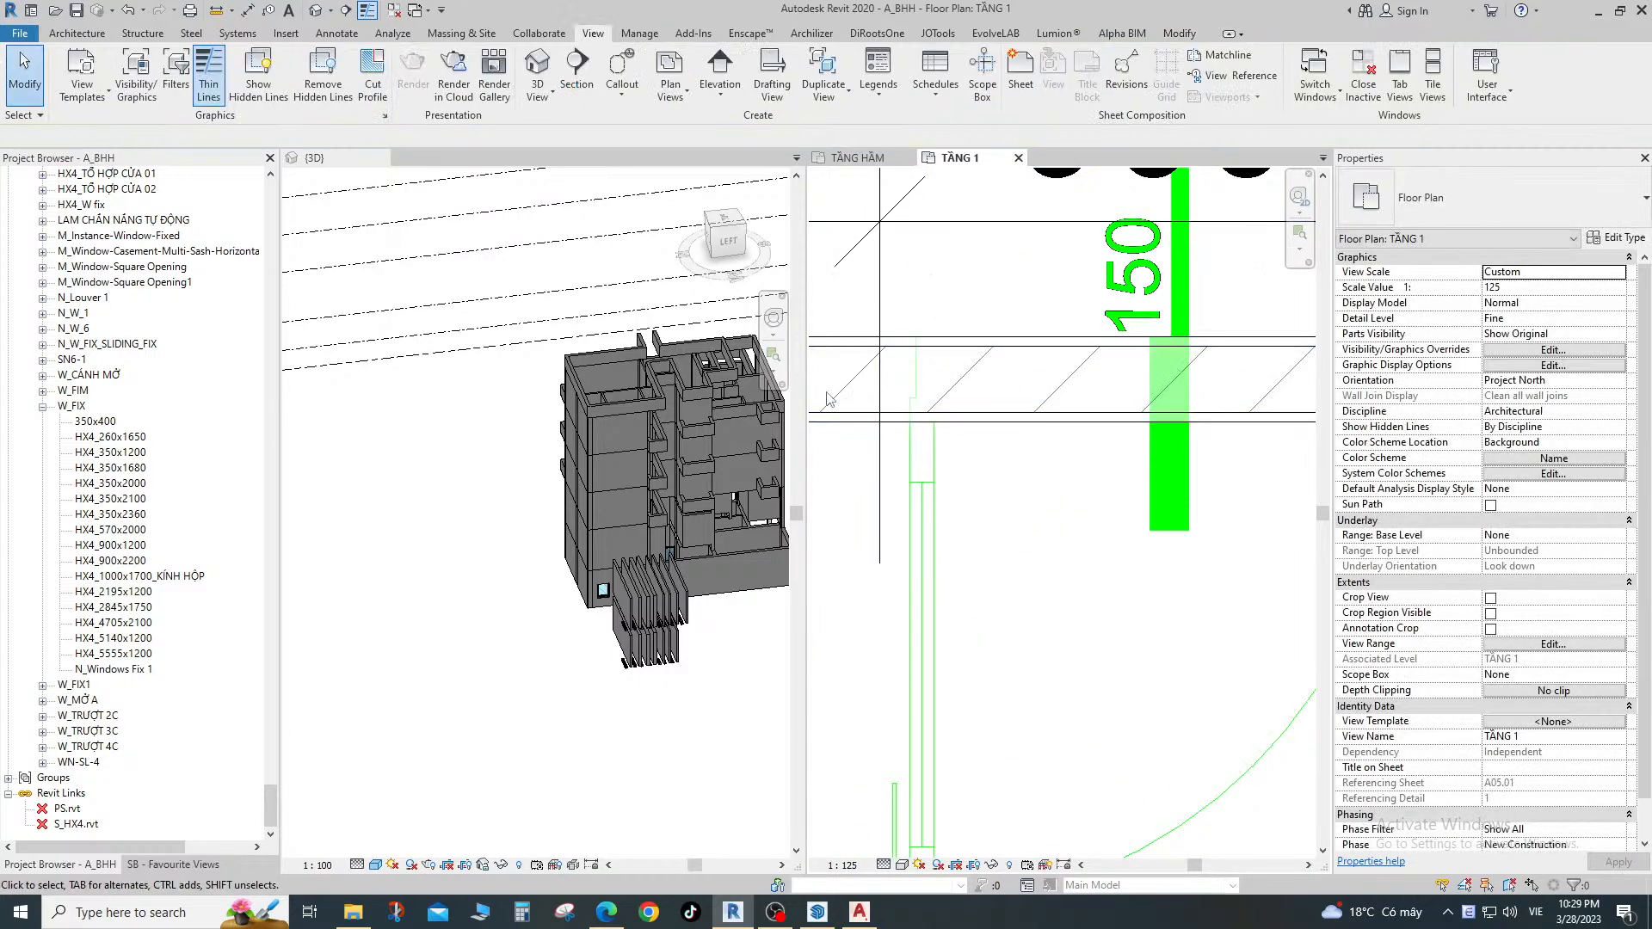
{"action": "scroll", "coordinate": [826, 398], "scroll_direction": "down", "scroll_amount": 2}
{"action": "left_click", "coordinate": [933, 394]}
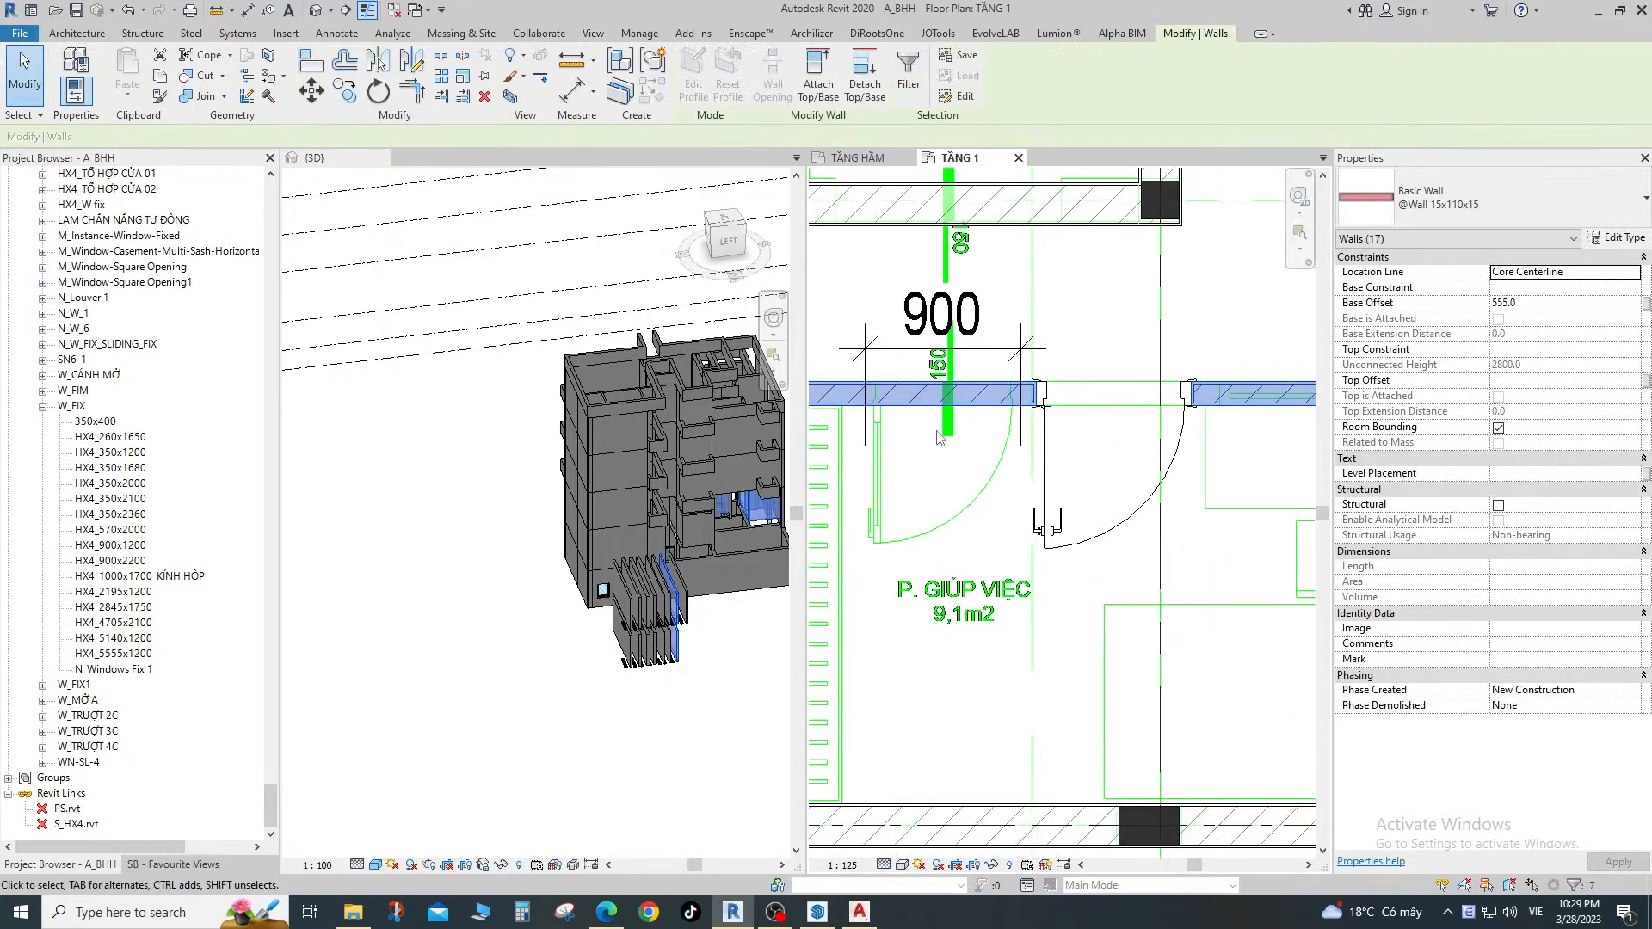
{"action": "middle_click_drag", "start_coordinate": [937, 436], "coordinate": [1024, 432]}
{"action": "key", "text": "h"}
{"action": "key", "text": "h"}
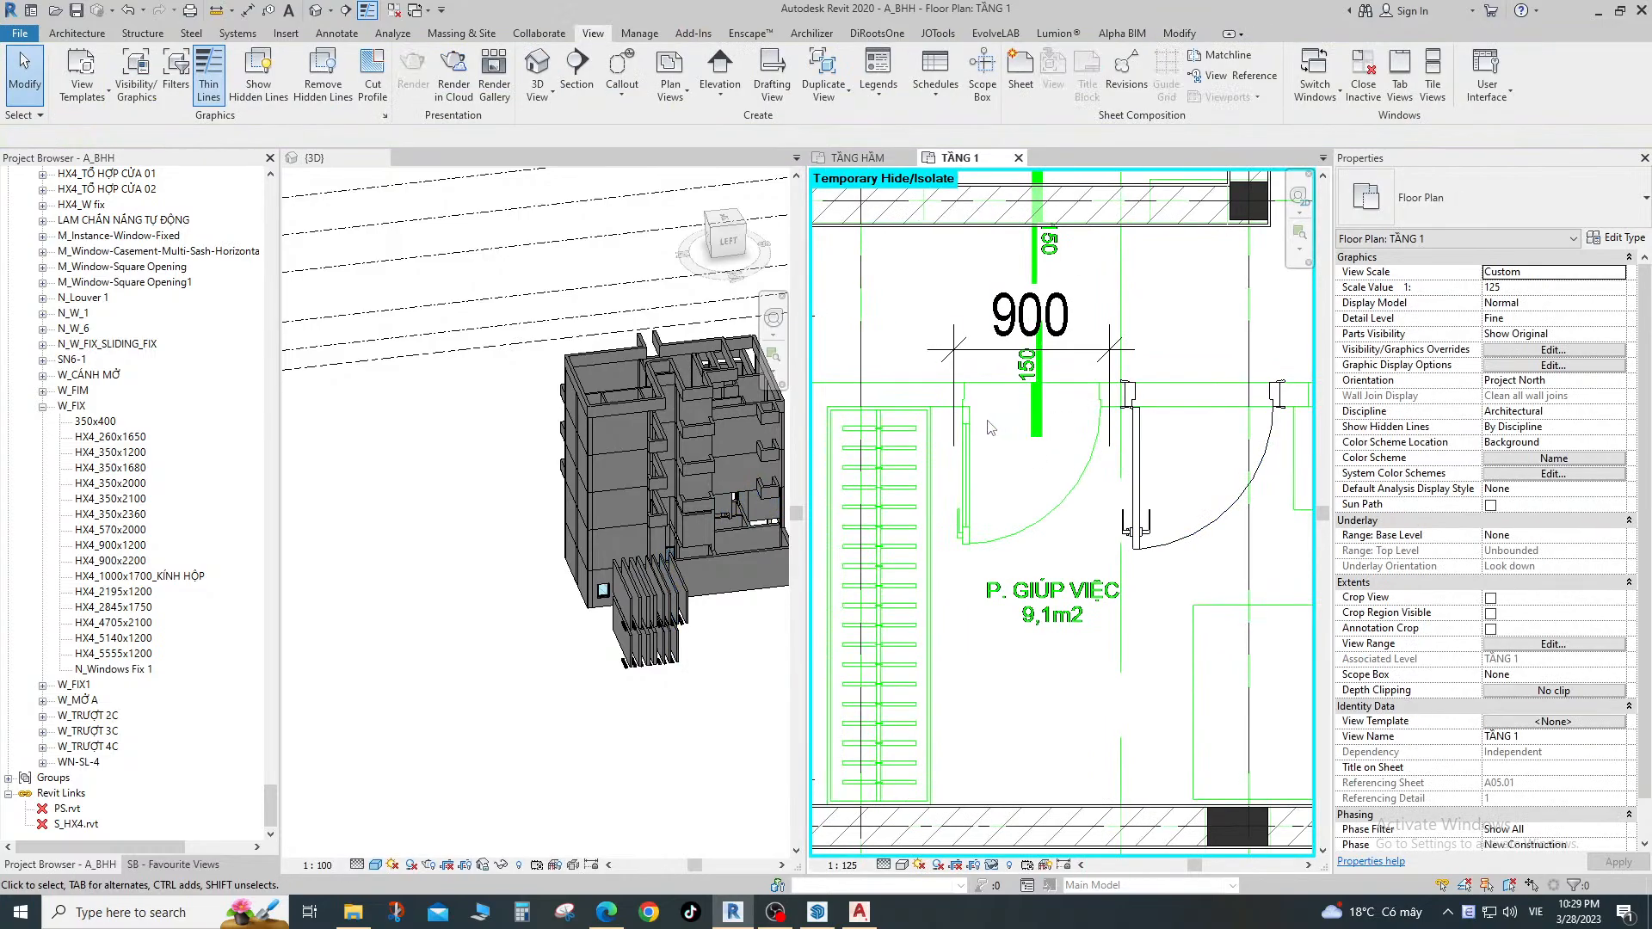
Align the 900x2250 door's hinge-side frame with the left jamb of the 900 opening in the linked P. GIÚP VIỆC drawing.
{"action": "key", "text": "a"}
{"action": "key", "text": "l"}
{"action": "scroll", "coordinate": [946, 391], "scroll_direction": "up", "scroll_amount": 4}
{"action": "scroll", "coordinate": [955, 405], "scroll_direction": "down", "scroll_amount": 2}
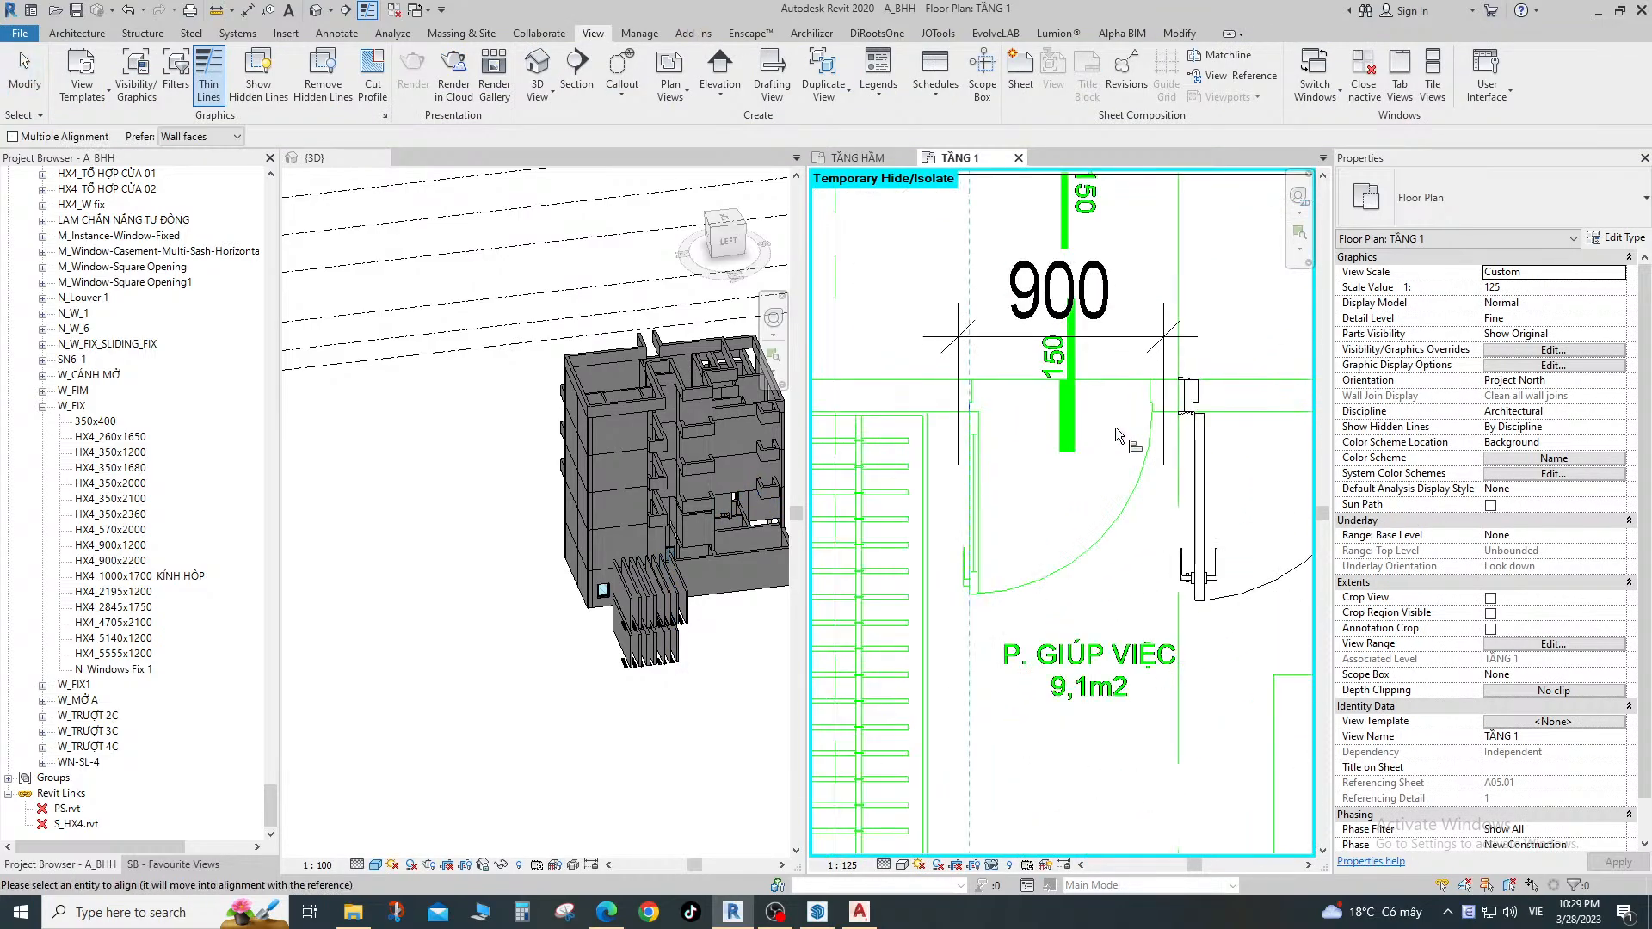
{"action": "left_click", "coordinate": [1190, 406]}
{"action": "scroll", "coordinate": [1104, 430], "scroll_direction": "down", "scroll_amount": 3}
{"action": "key", "text": "Escape"}
{"action": "key", "text": "Escape"}
{"action": "scroll", "coordinate": [1097, 437], "scroll_direction": "down", "scroll_amount": 2}
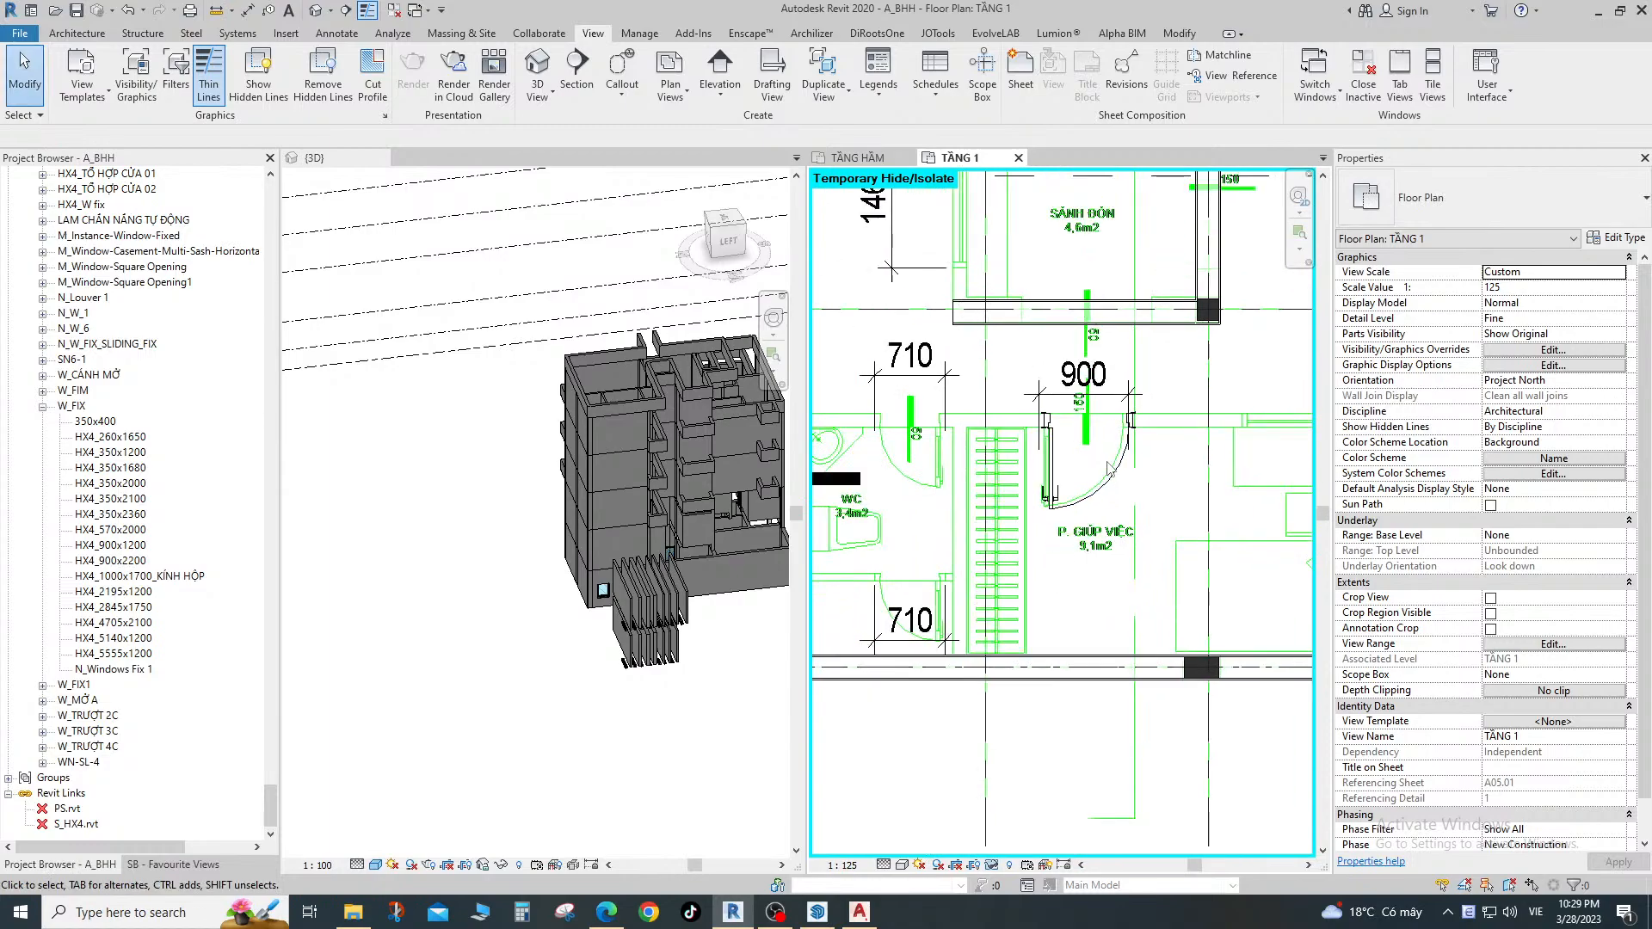
Examine how the aligned door's frame and swing fit the 900 opening drawn in the linked CAD file.
{"action": "scroll", "coordinate": [1097, 434], "scroll_direction": "up", "scroll_amount": 5}
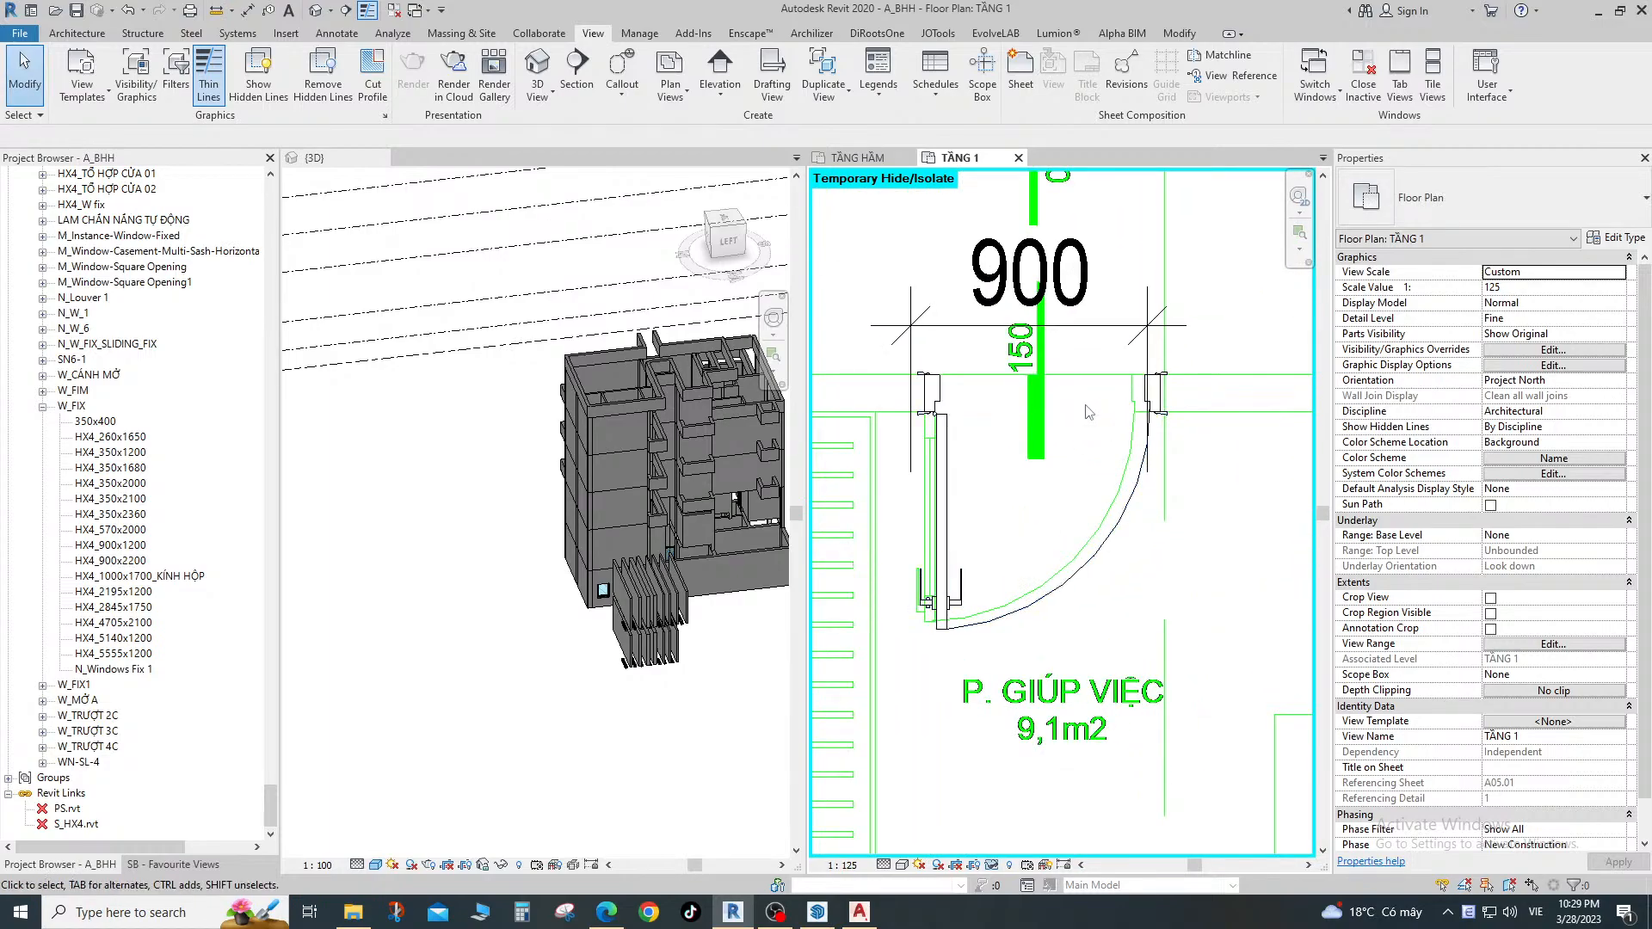
{"action": "scroll", "coordinate": [933, 417], "scroll_direction": "up", "scroll_amount": 2}
{"action": "scroll", "coordinate": [894, 430], "scroll_direction": "down", "scroll_amount": 3}
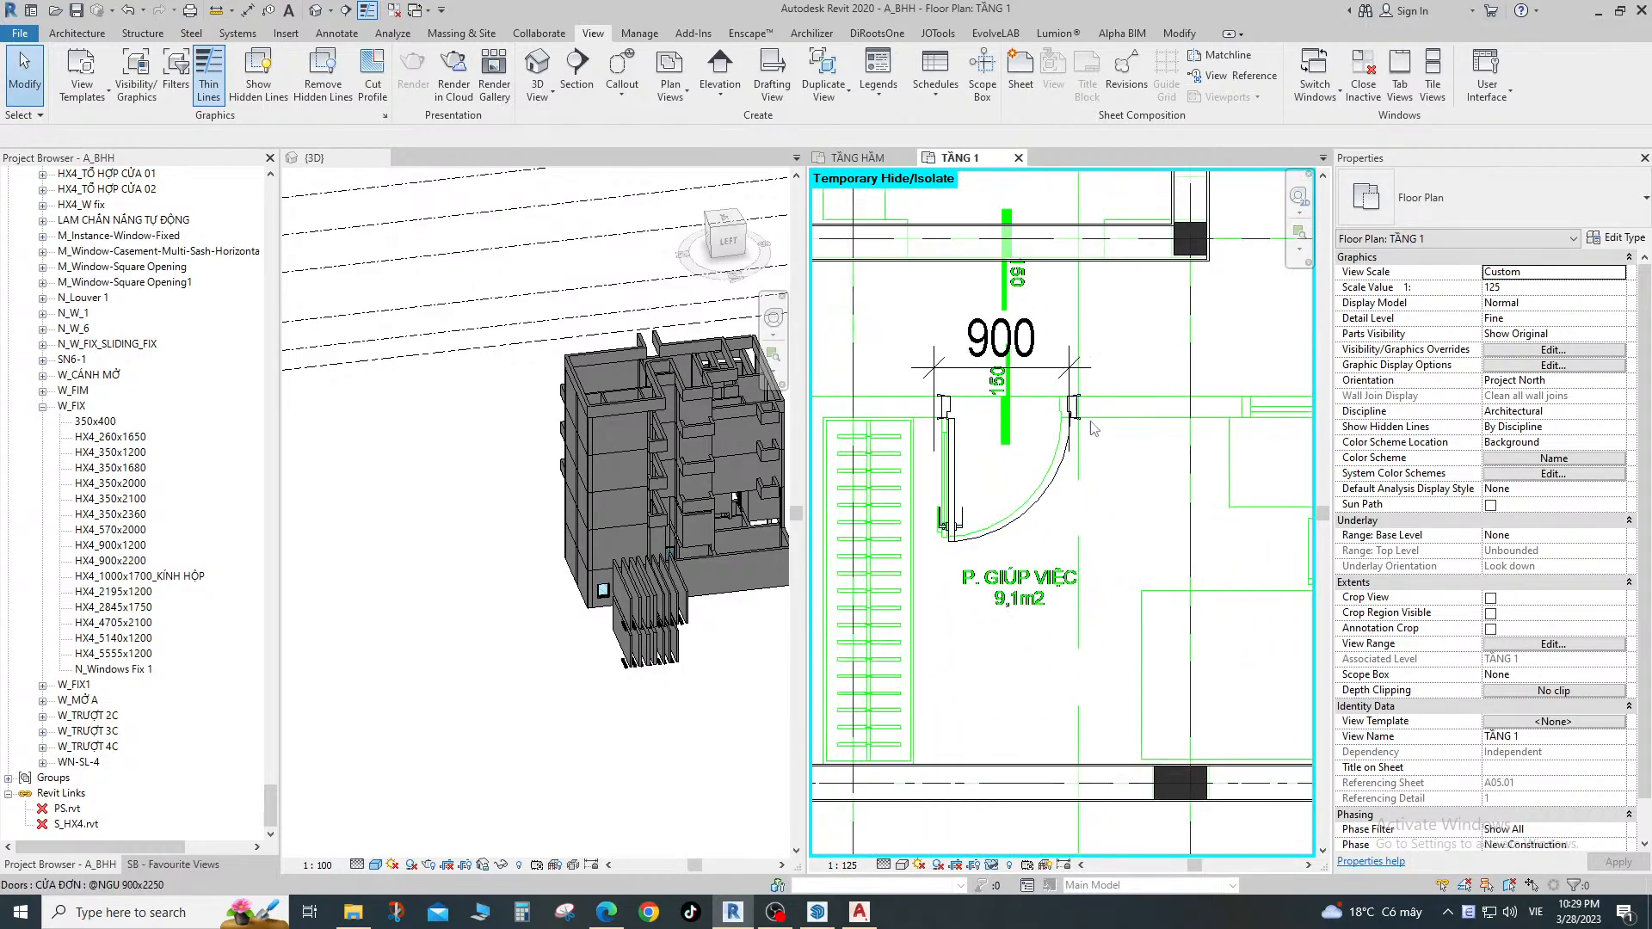
{"action": "scroll", "coordinate": [1054, 404], "scroll_direction": "up", "scroll_amount": 2}
{"action": "scroll", "coordinate": [1053, 405], "scroll_direction": "down", "scroll_amount": 2}
{"action": "scroll", "coordinate": [1050, 407], "scroll_direction": "up", "scroll_amount": 2}
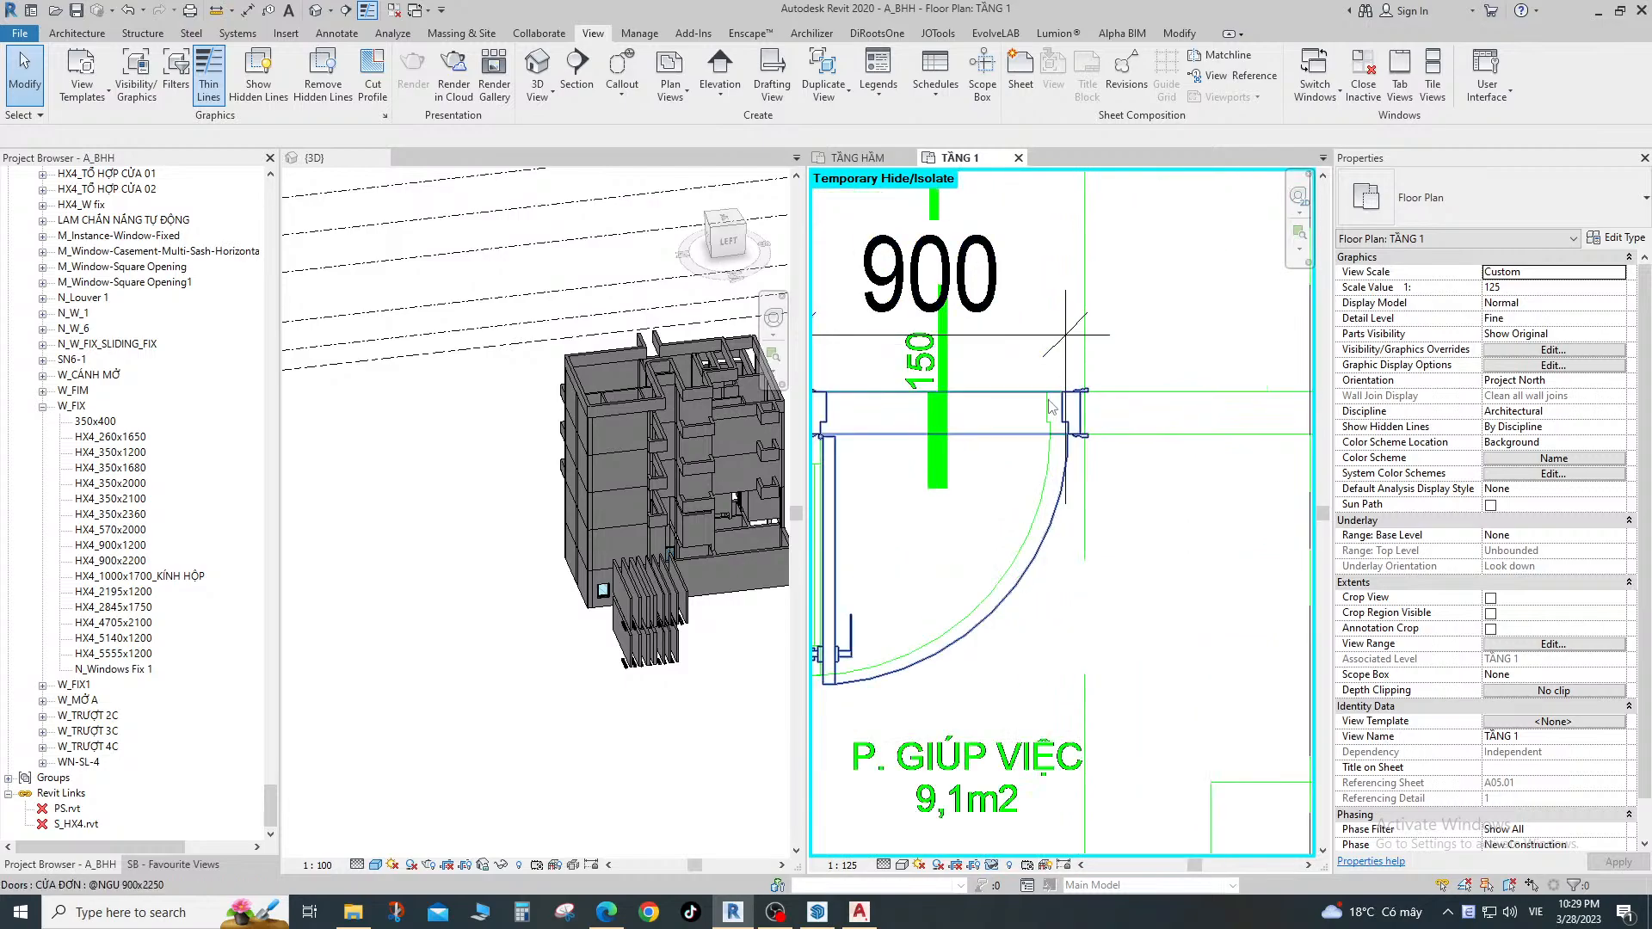
{"action": "left_click", "coordinate": [1077, 420]}
{"action": "scroll", "coordinate": [1093, 430], "scroll_direction": "down", "scroll_amount": 2}
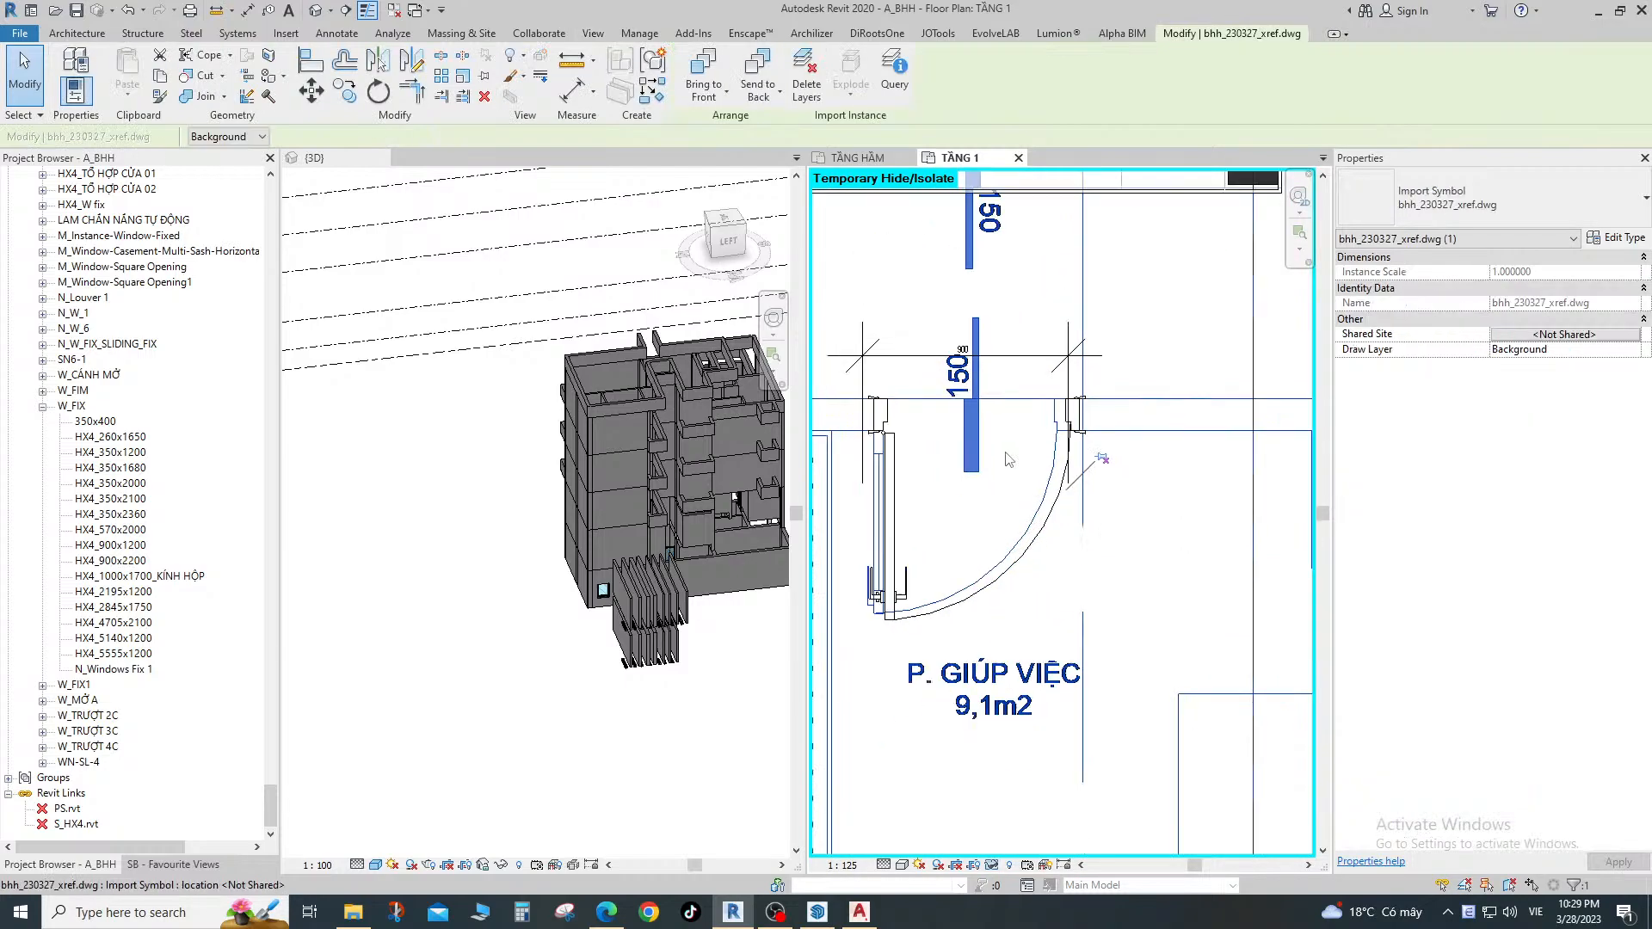
{"action": "scroll", "coordinate": [1060, 457], "scroll_direction": "down", "scroll_amount": 1}
{"action": "key", "text": "Escape"}
{"action": "scroll", "coordinate": [1051, 472], "scroll_direction": "down", "scroll_amount": 4}
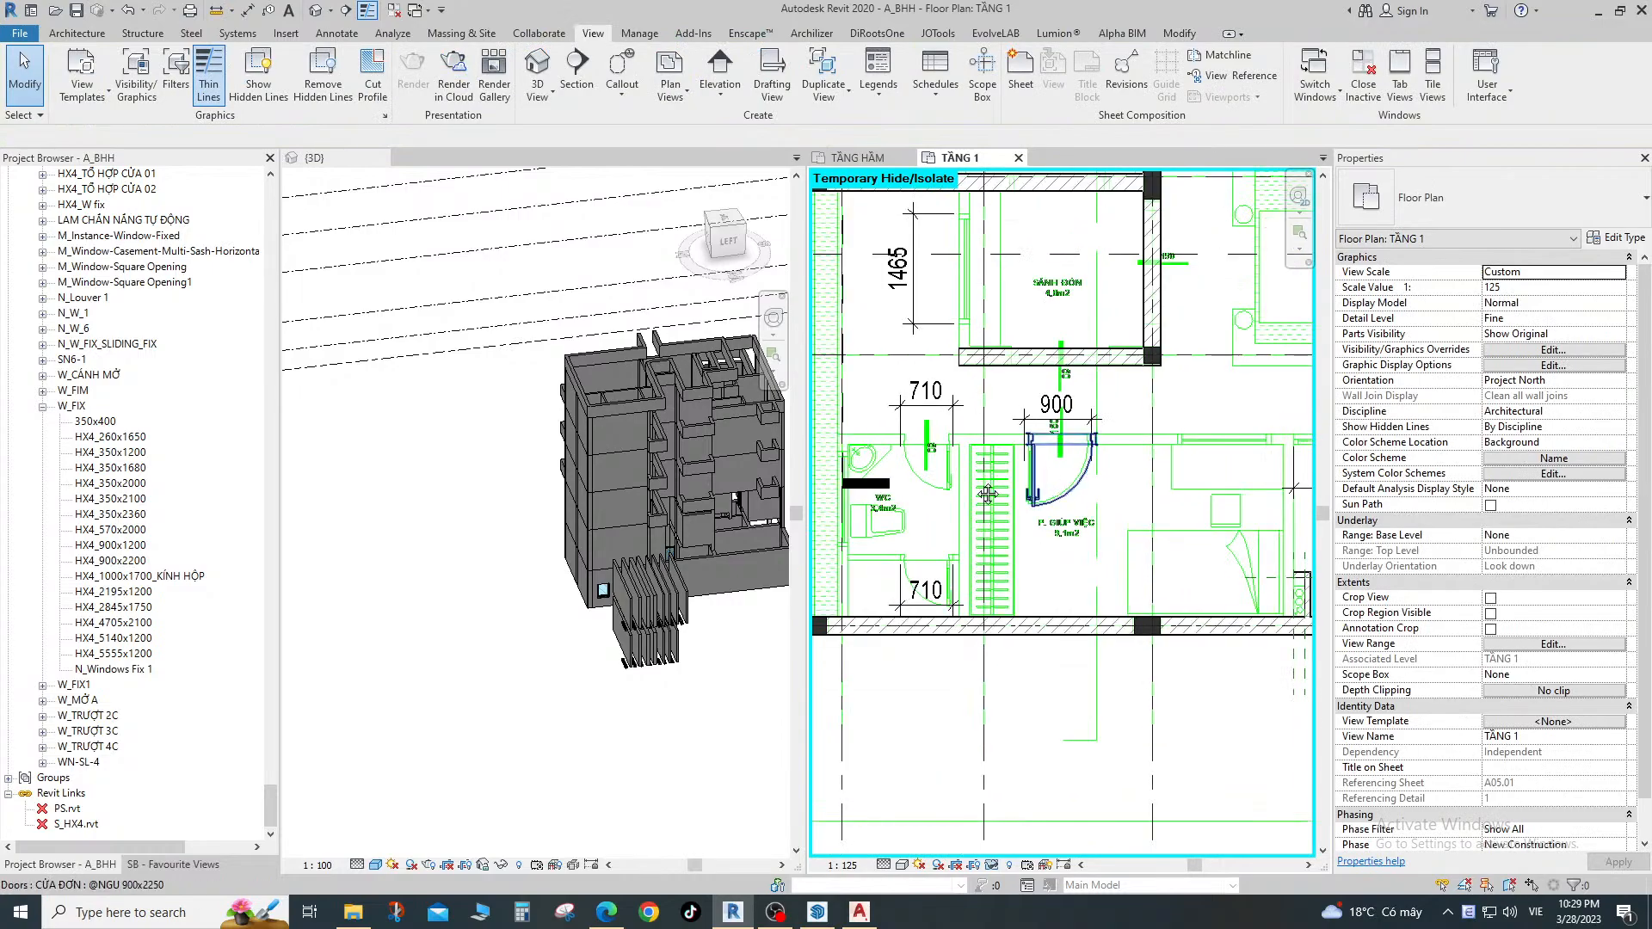
{"action": "middle_click_drag", "start_coordinate": [987, 494], "coordinate": [1238, 491]}
{"action": "scroll", "coordinate": [1118, 447], "scroll_direction": "up", "scroll_amount": 4}
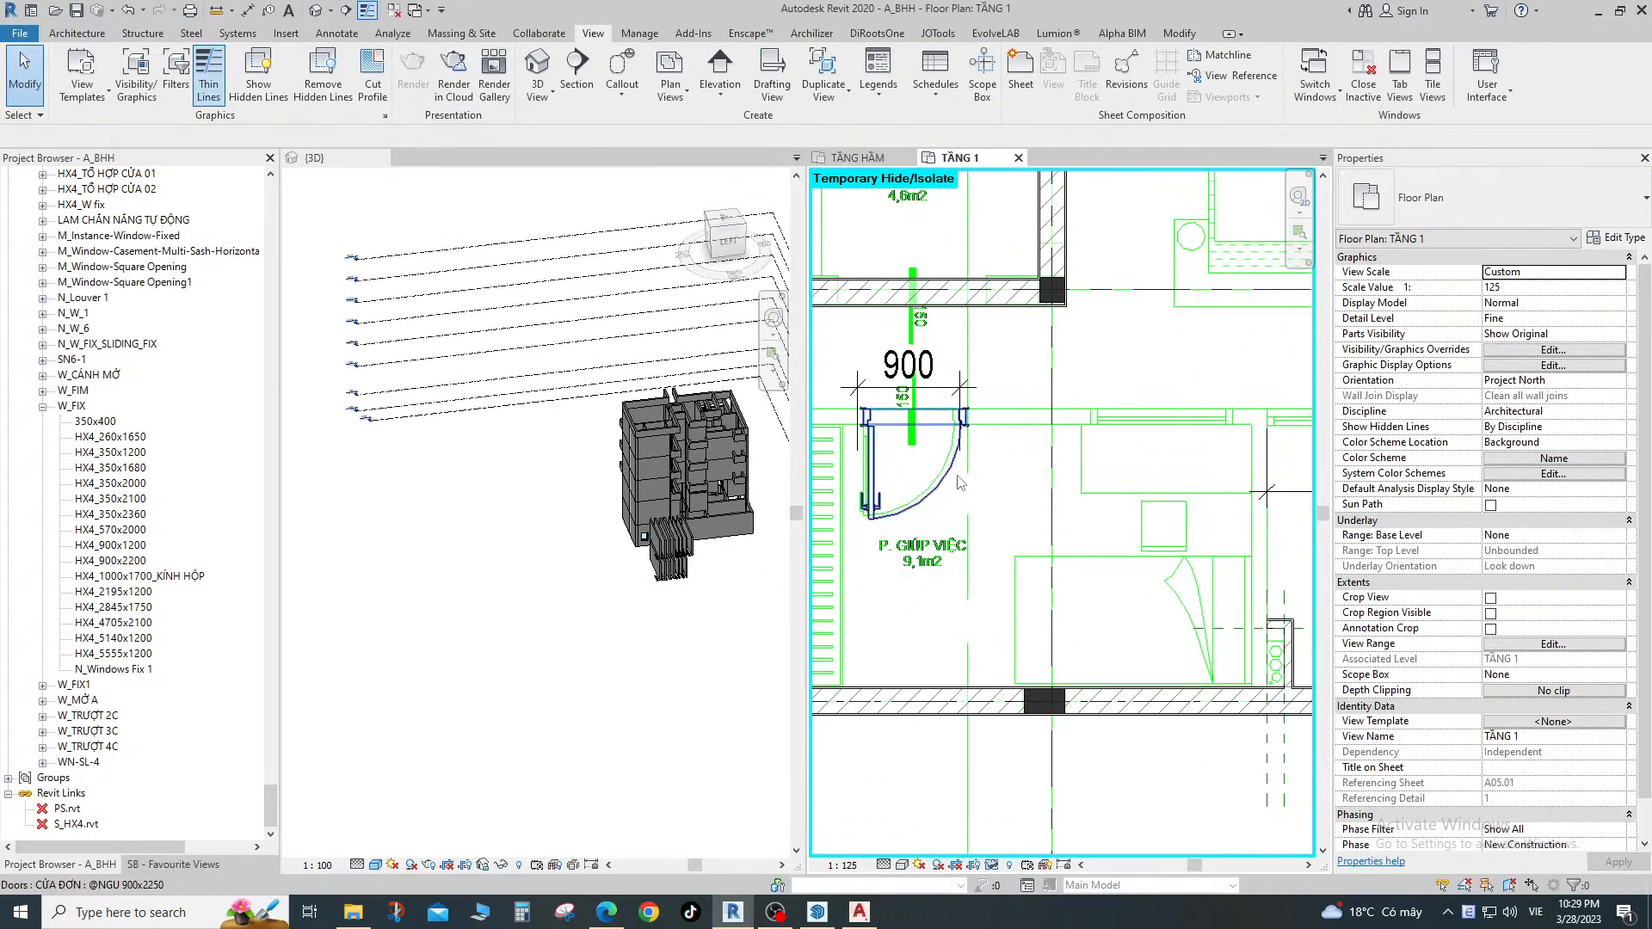
{"action": "left_click", "coordinate": [953, 486]}
{"action": "key", "text": "c"}
{"action": "key", "text": "s"}
{"action": "scroll", "coordinate": [1075, 516], "scroll_direction": "down", "scroll_amount": 3}
{"action": "scroll", "coordinate": [1119, 550], "scroll_direction": "up", "scroll_amount": 3}
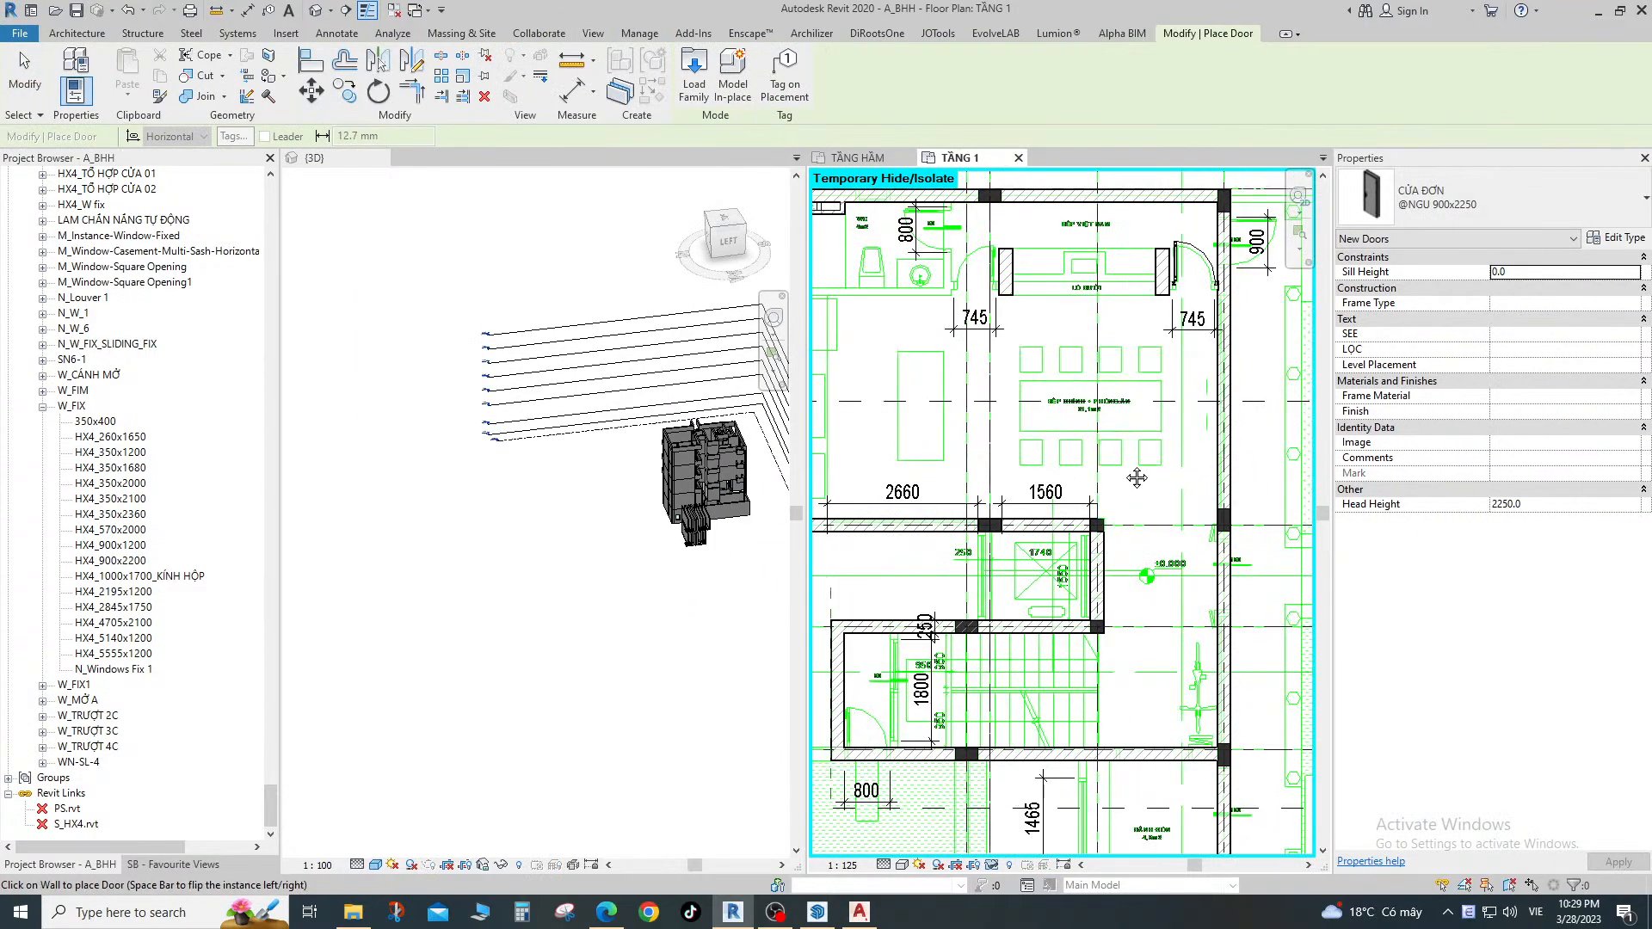
{"action": "scroll", "coordinate": [1144, 482], "scroll_direction": "up", "scroll_amount": 3}
{"action": "key", "text": "Escape"}
Duplicate the D_NHÔM KÍNH_1C type of the door beside the BẾP VIỆT NAM outer wall as BHH_740x2250 and set its width to 745.
{"action": "scroll", "coordinate": [1032, 413], "scroll_direction": "up", "scroll_amount": 2}
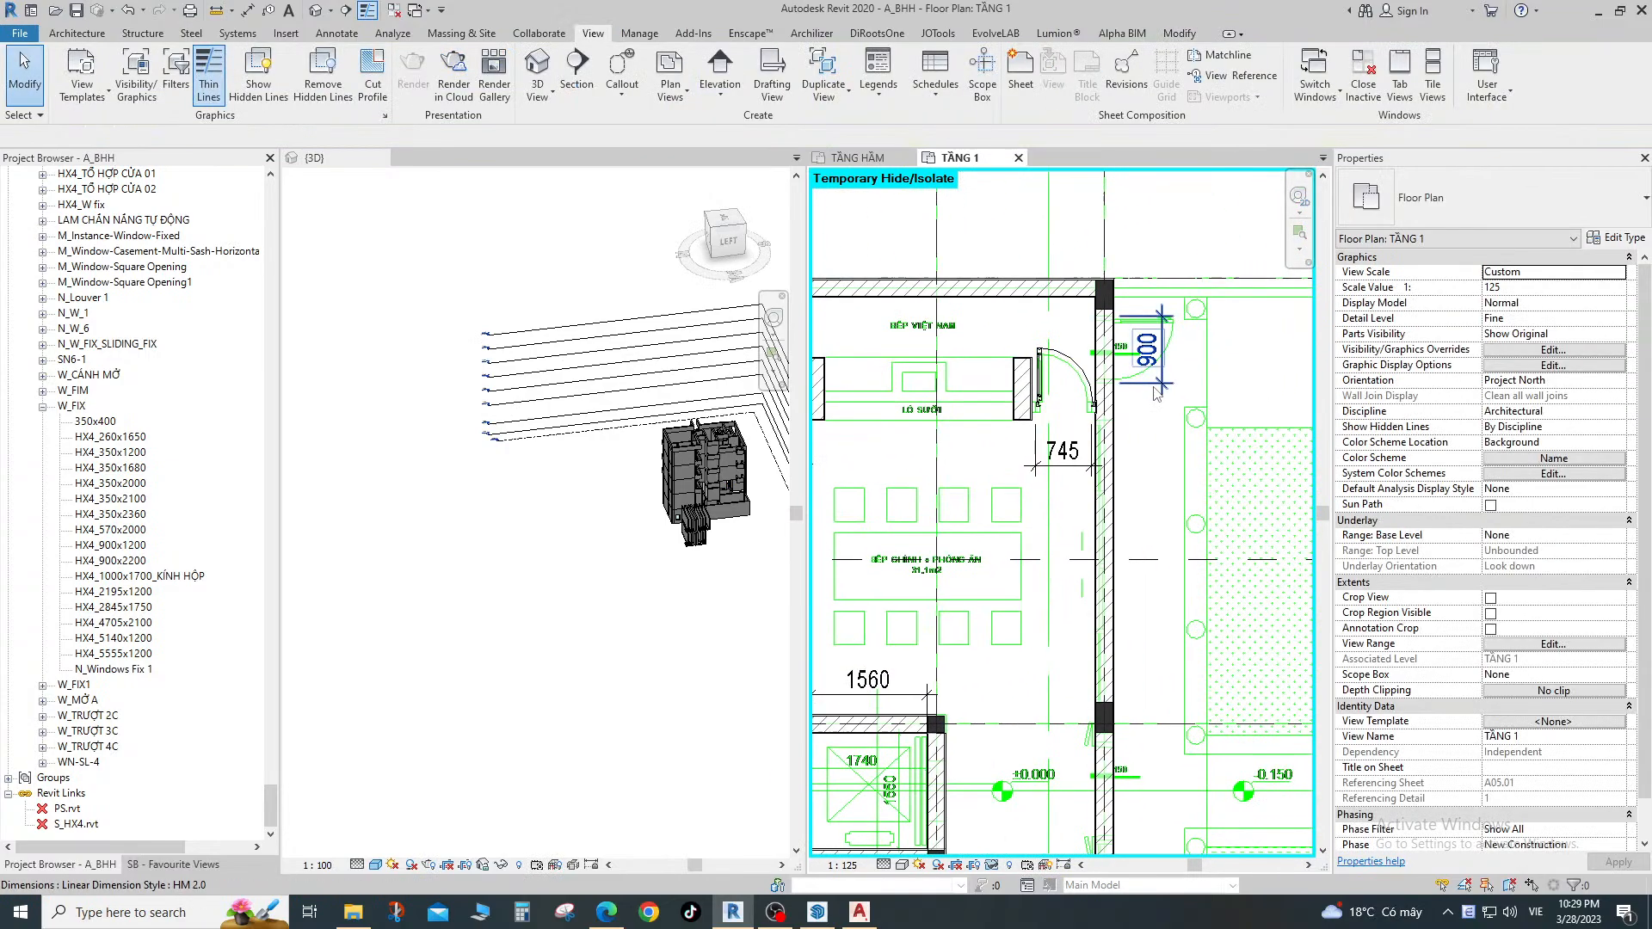
{"action": "left_click", "coordinate": [1009, 340]}
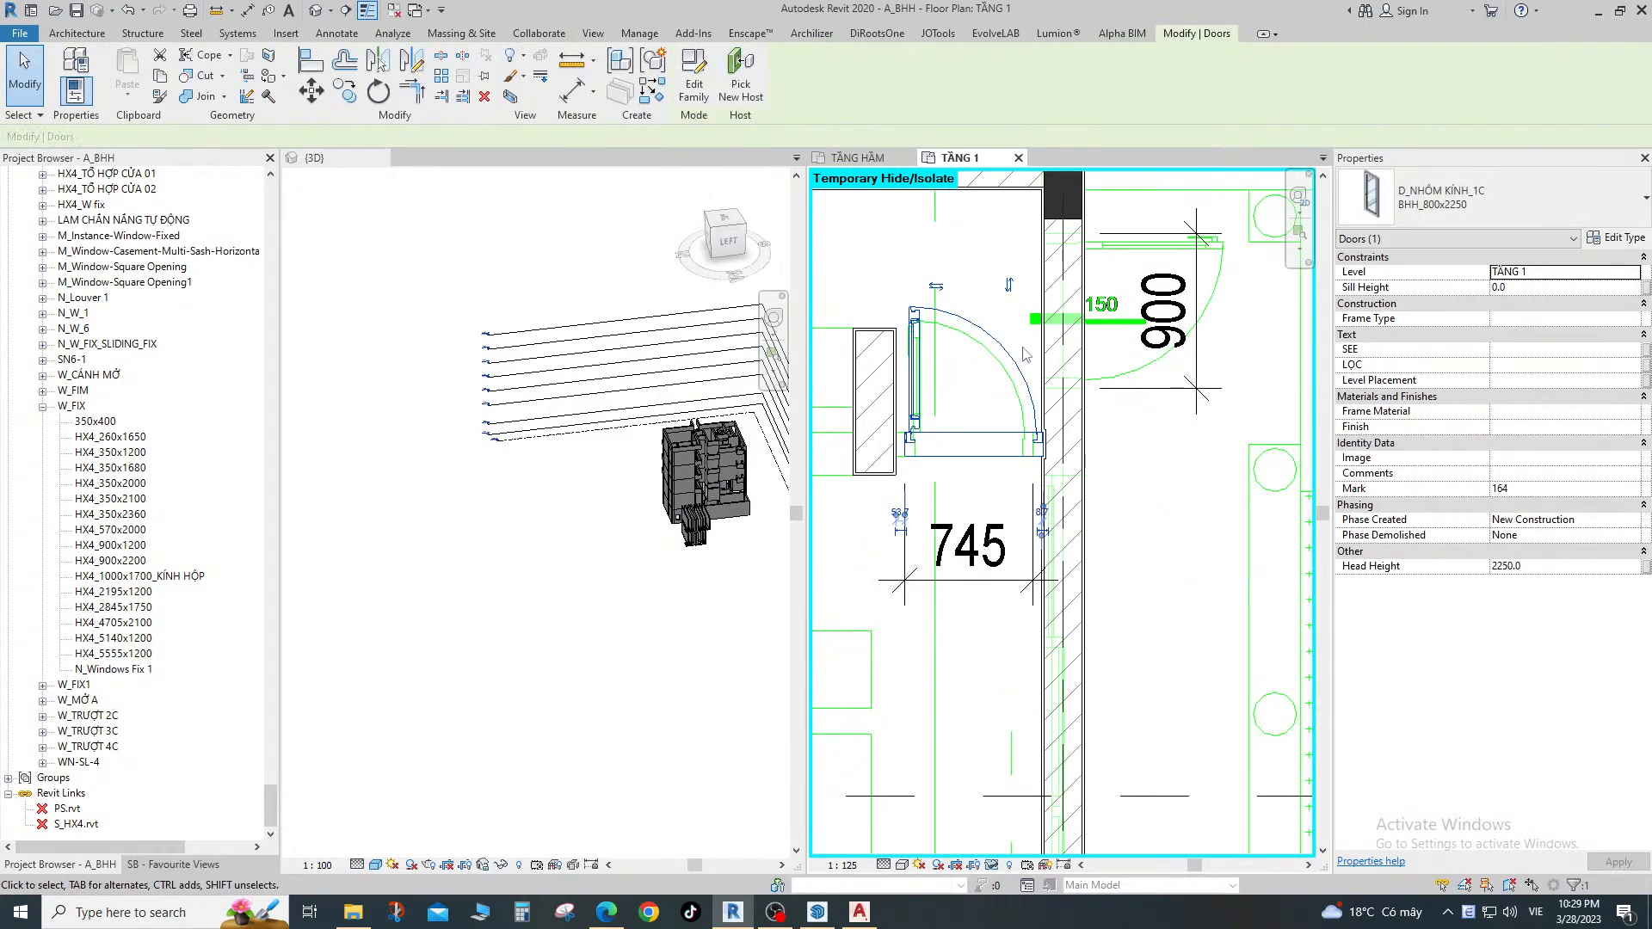
{"action": "left_click", "coordinate": [1613, 238]}
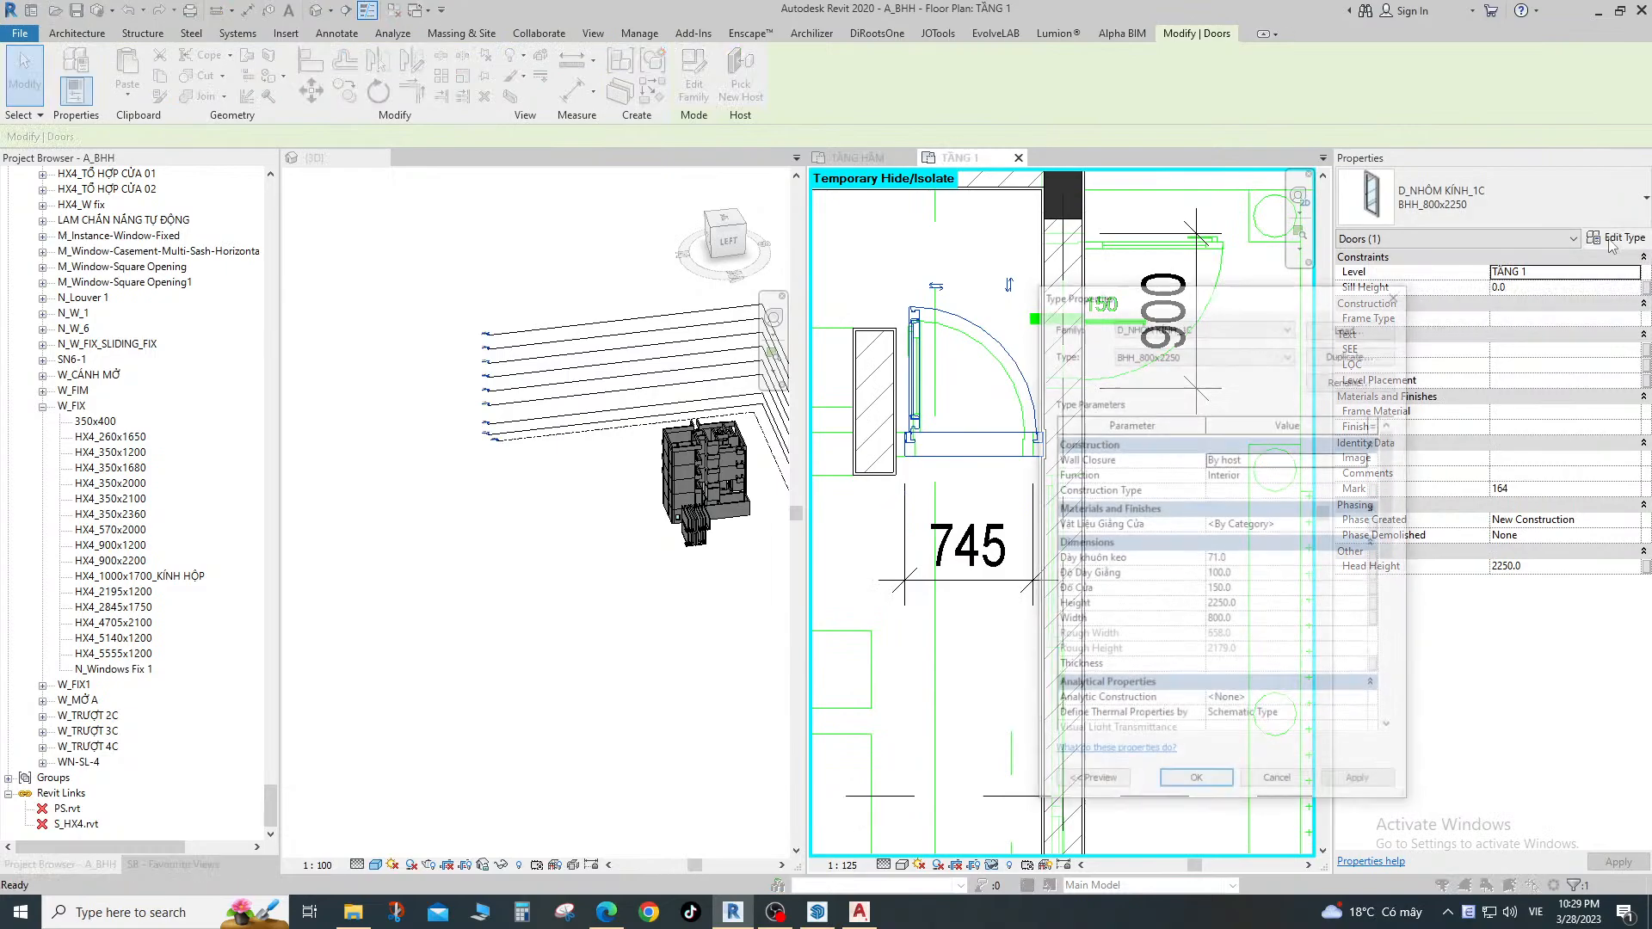
{"action": "left_click", "coordinate": [1352, 353]}
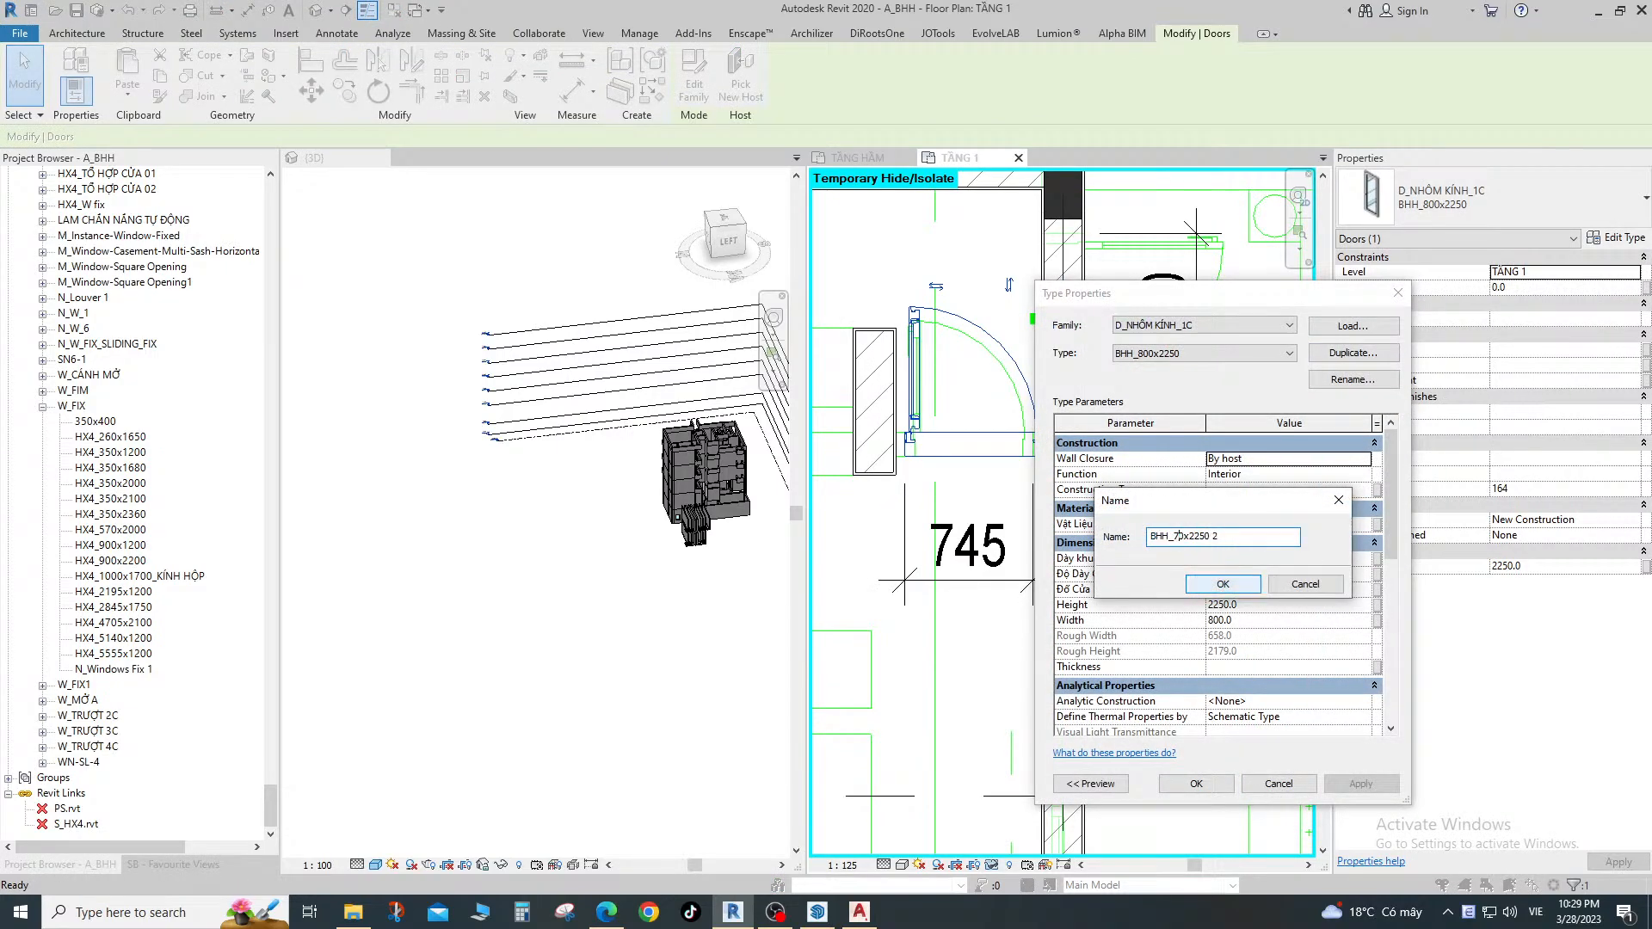
{"action": "left_click", "coordinate": [1242, 584]}
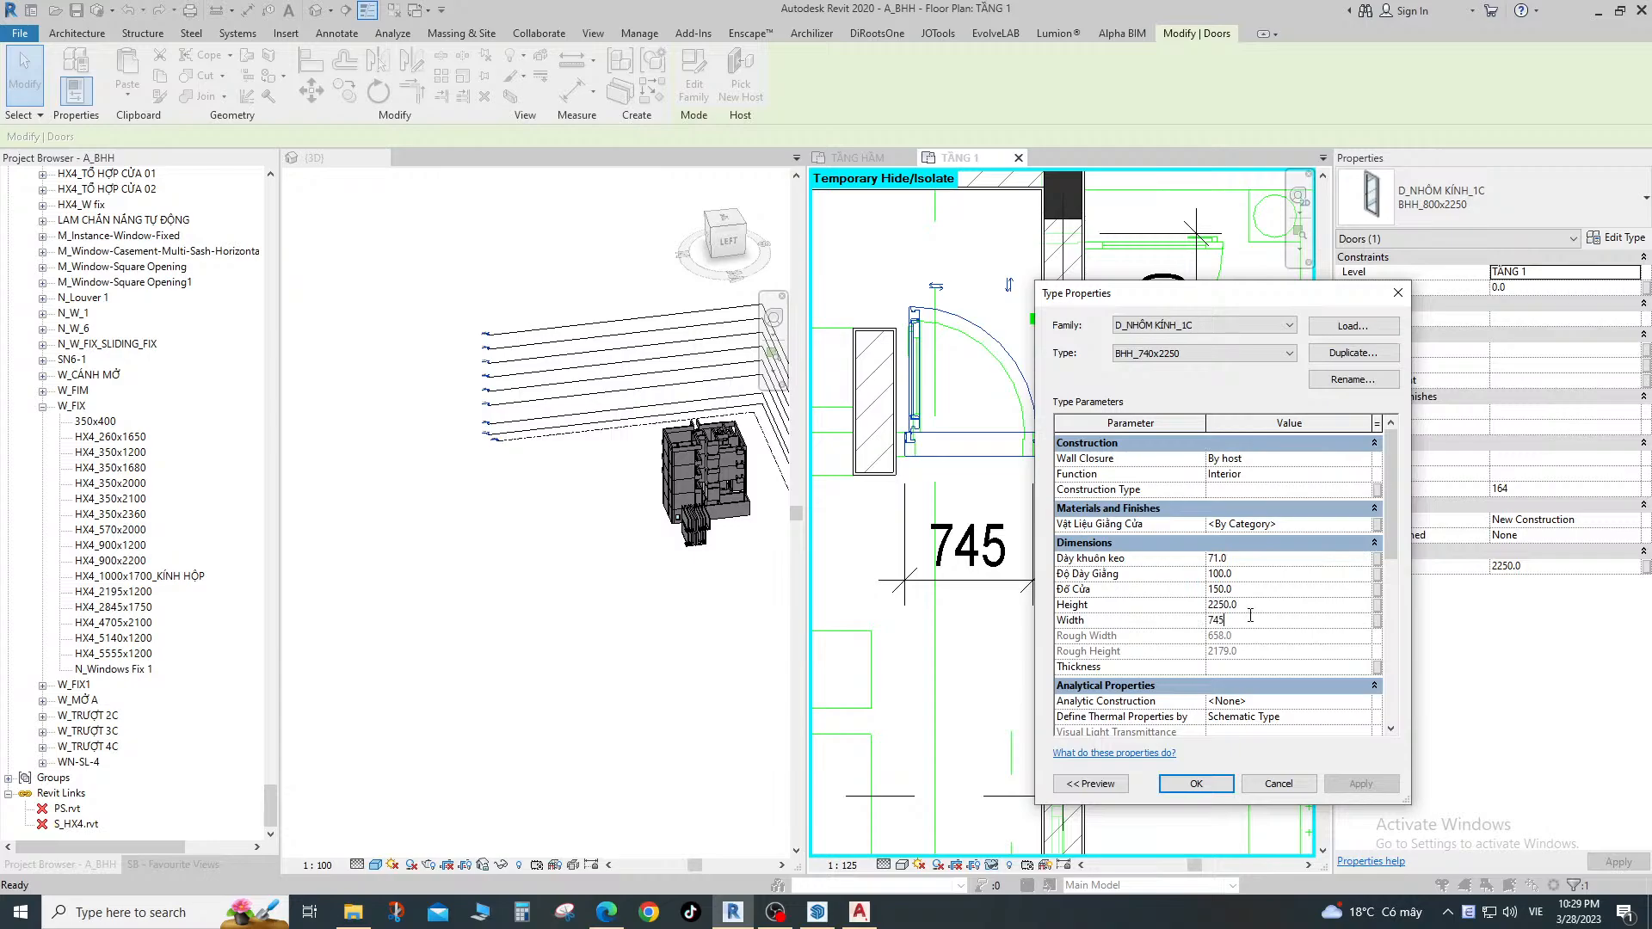
{"action": "left_click", "coordinate": [1189, 781]}
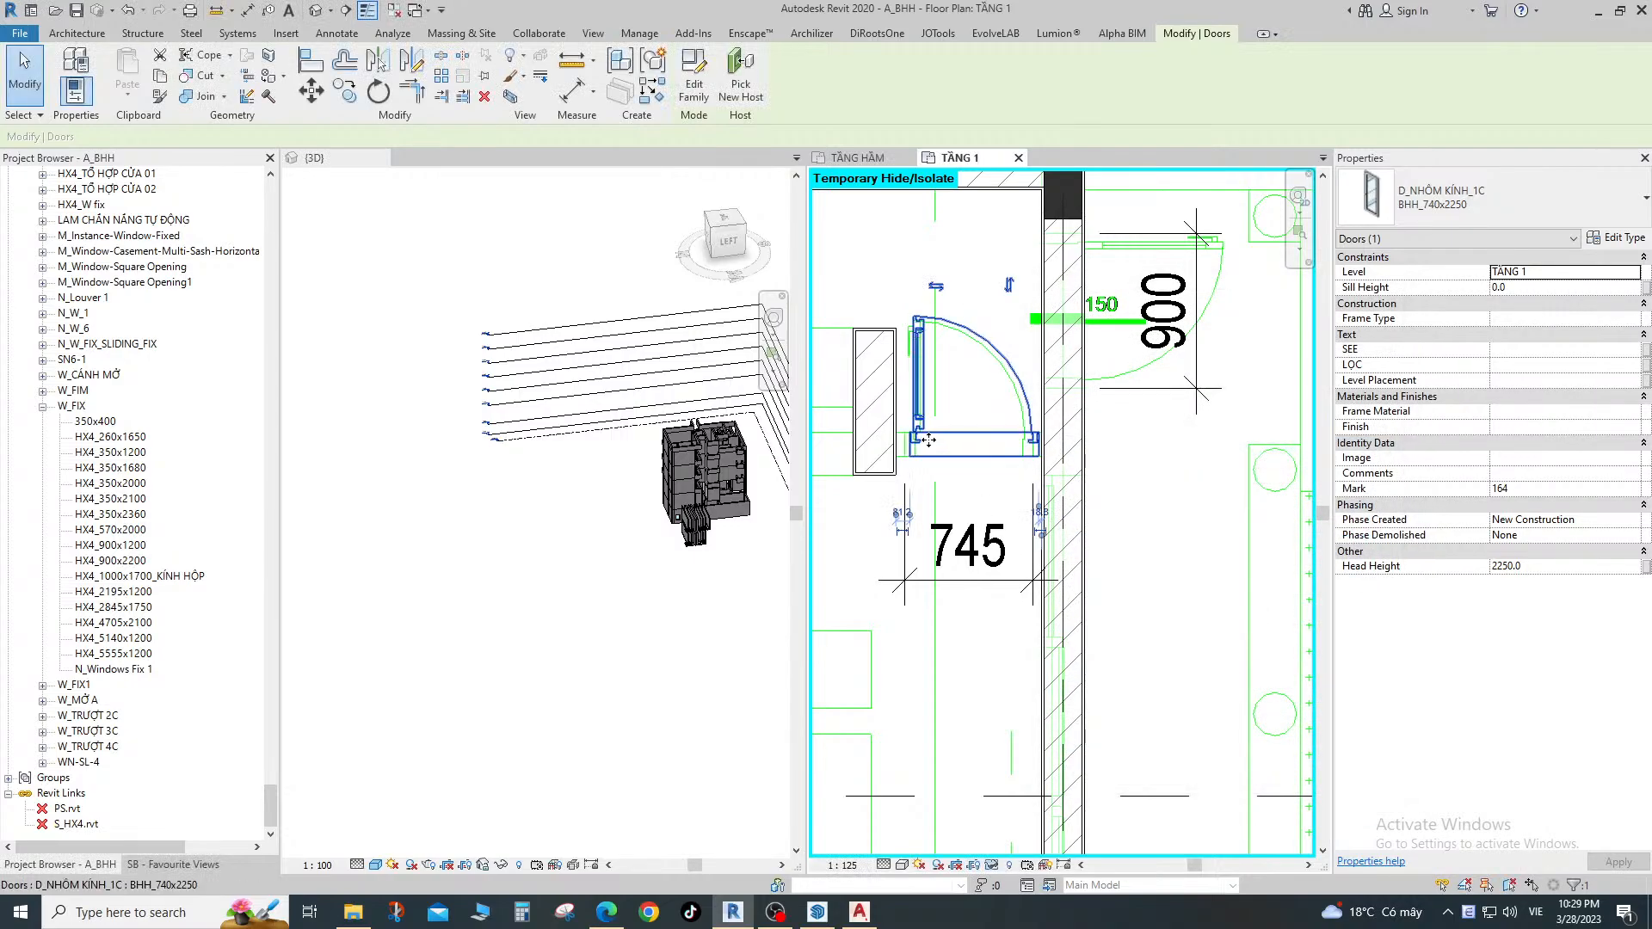
Align that door's hinge-side frame with the left jamb of the 745 opening in the linked drawing.
{"action": "scroll", "coordinate": [970, 445], "scroll_direction": "up", "scroll_amount": 2}
{"action": "key", "text": "Escape"}
{"action": "key", "text": "Escape"}
{"action": "scroll", "coordinate": [911, 472], "scroll_direction": "up", "scroll_amount": 4}
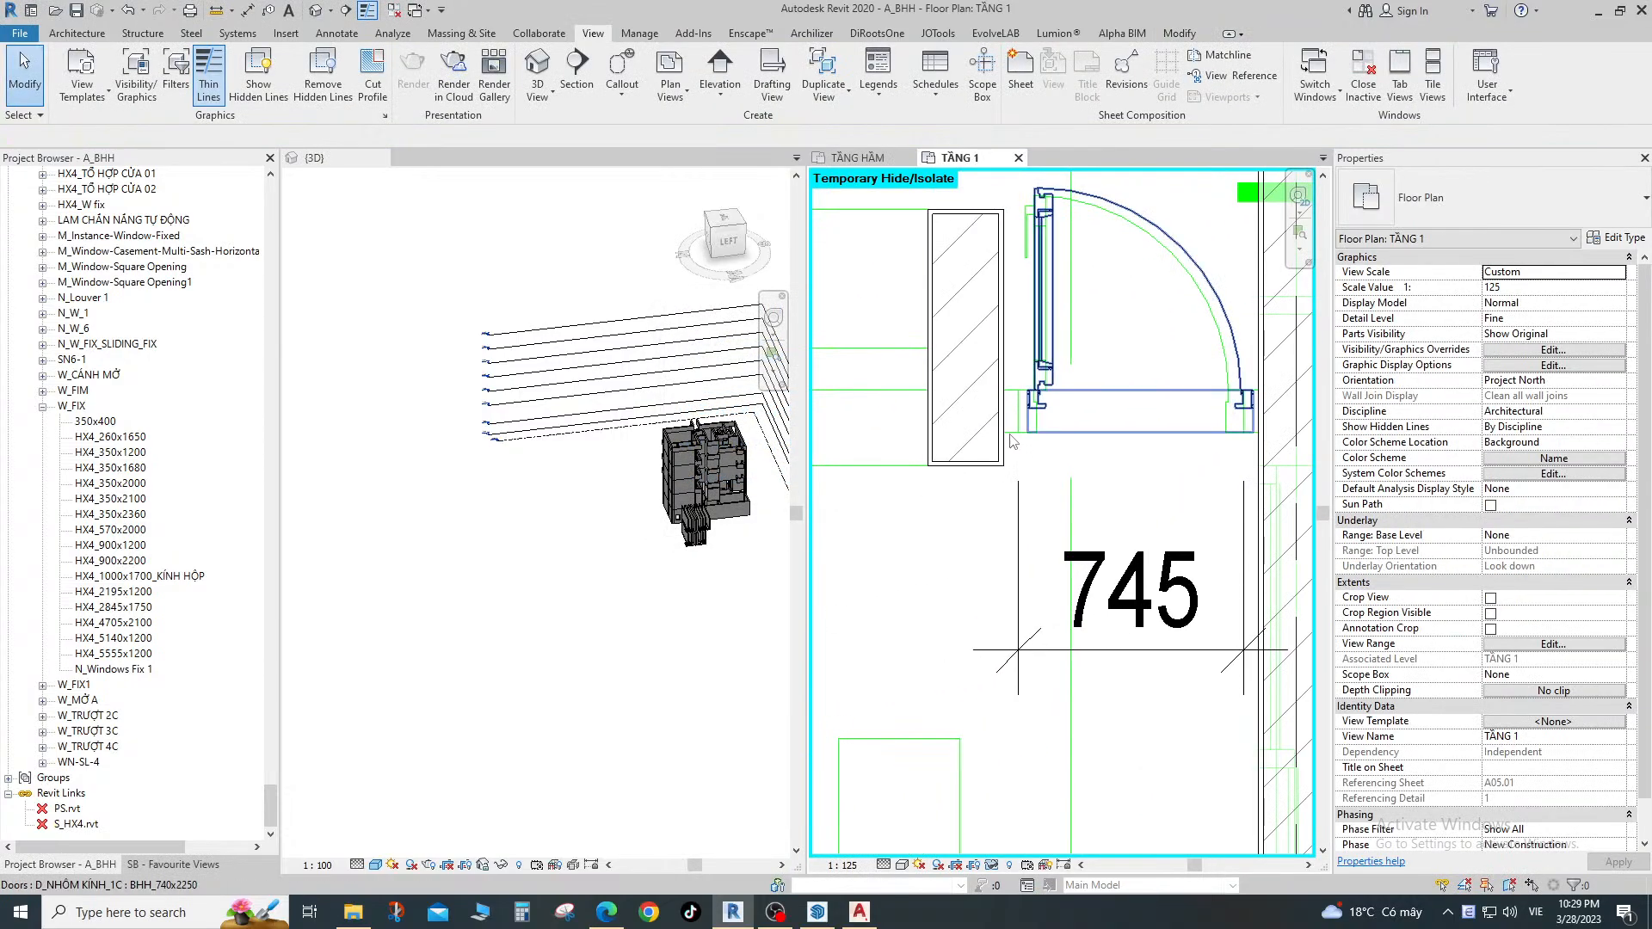
{"action": "key", "text": "a"}
{"action": "key", "text": "l"}
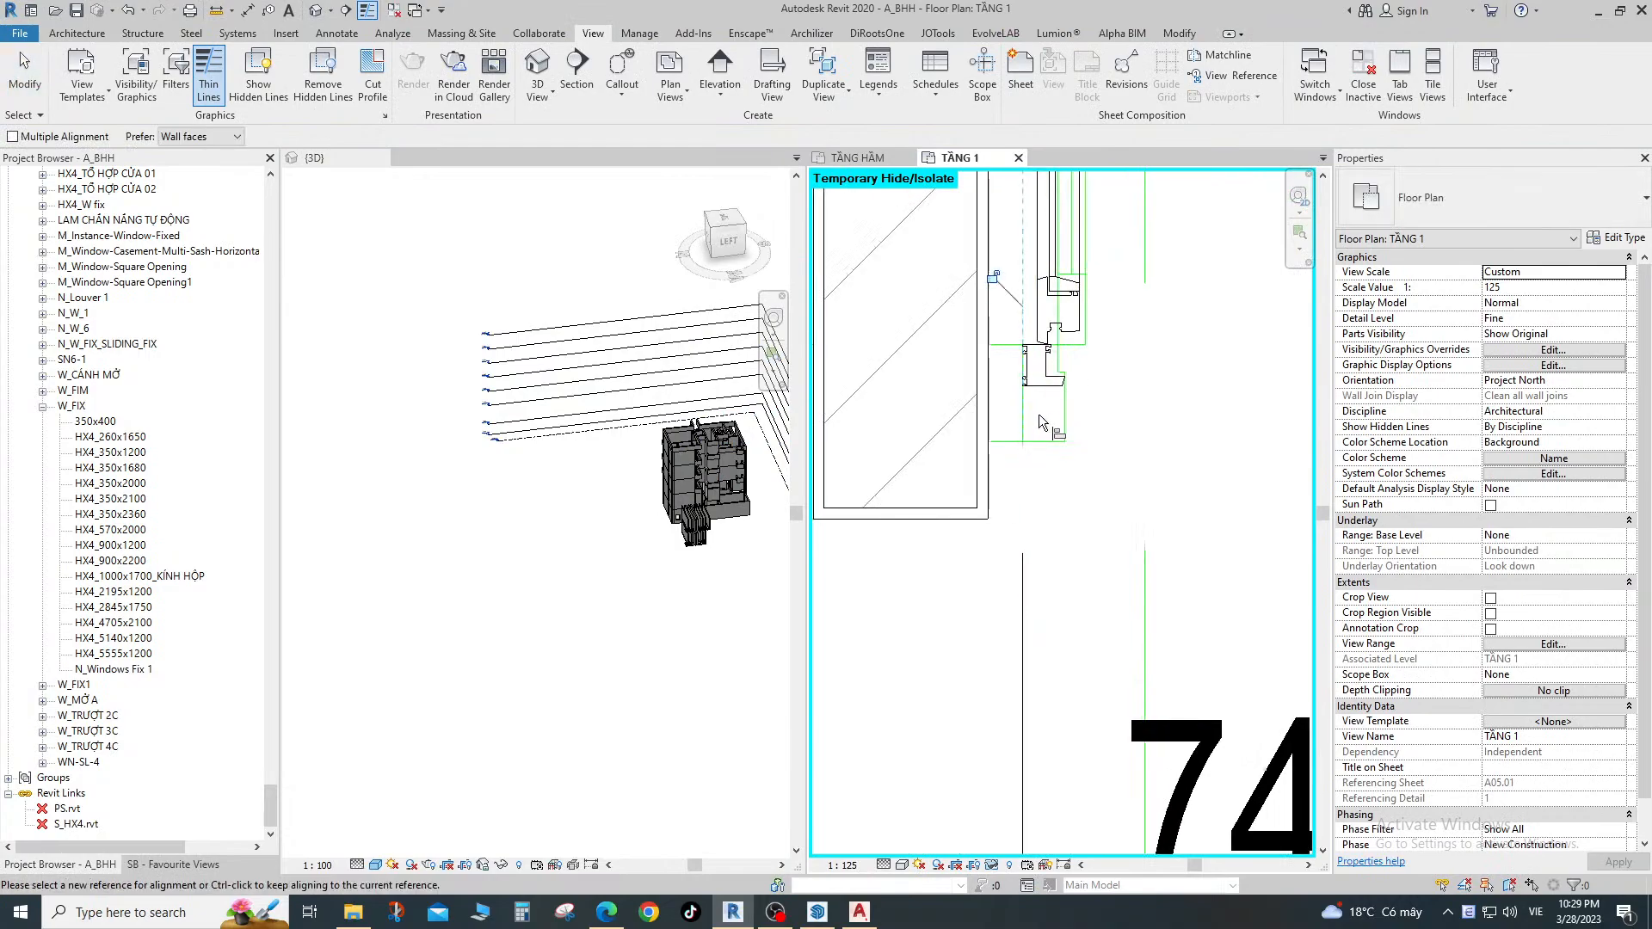
{"action": "scroll", "coordinate": [1039, 414], "scroll_direction": "down", "scroll_amount": 5}
{"action": "key", "text": "Escape"}
{"action": "key", "text": "d"}
{"action": "key", "text": "r"}
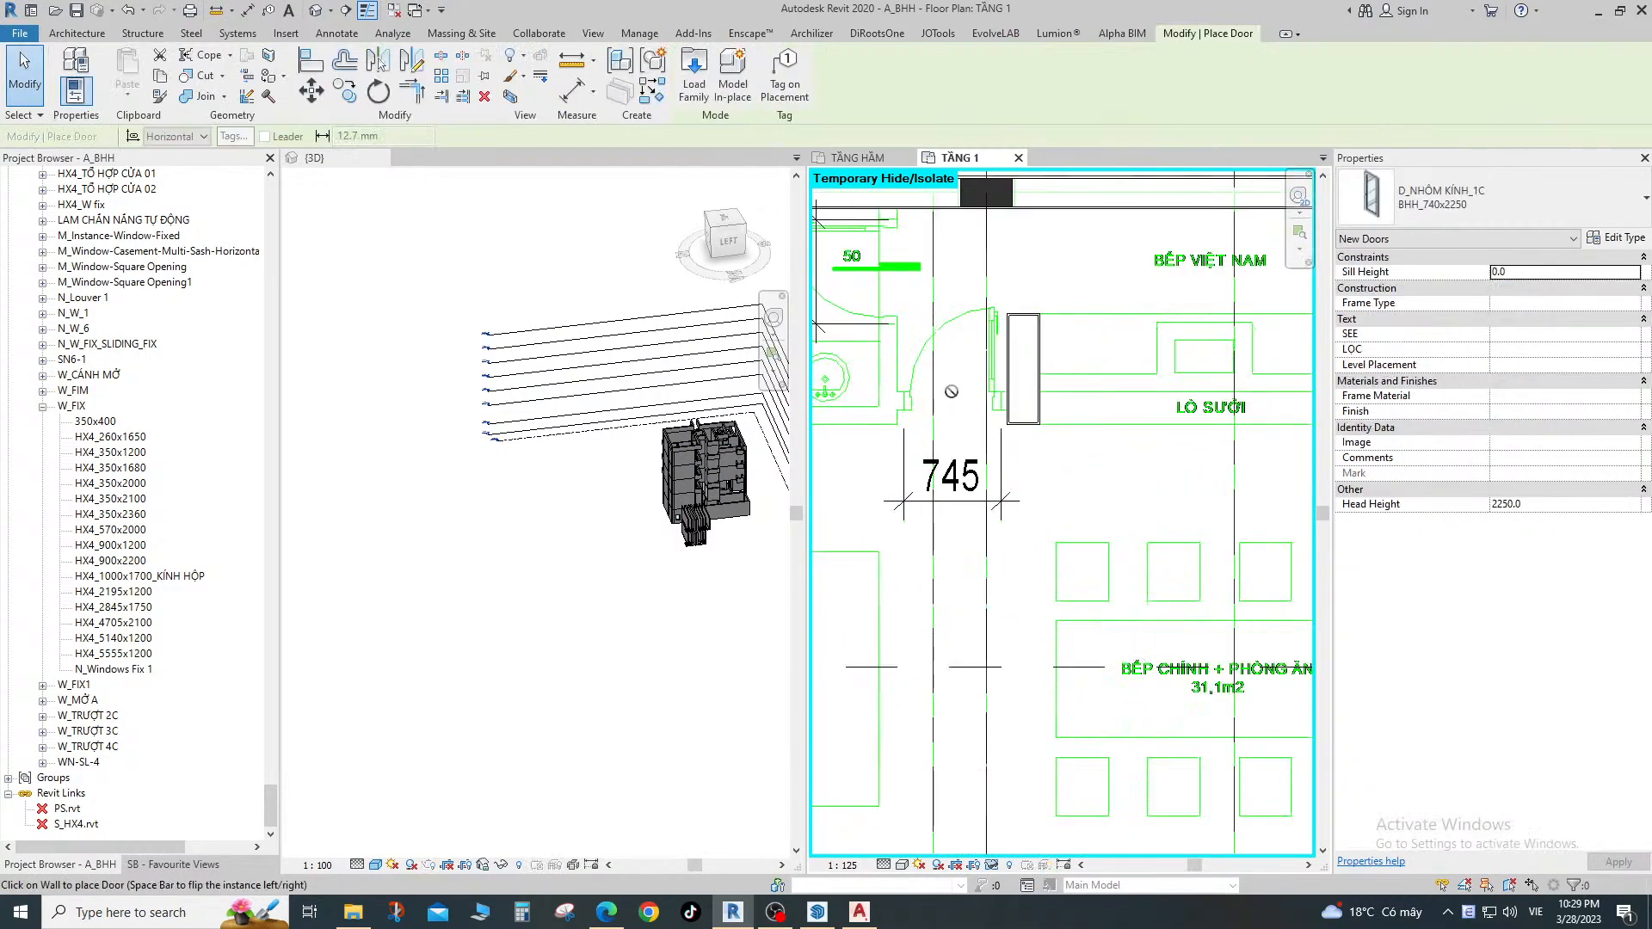
{"action": "scroll", "coordinate": [963, 396], "scroll_direction": "up", "scroll_amount": 3}
{"action": "key", "text": "Escape"}
{"action": "scroll", "coordinate": [997, 396], "scroll_direction": "down", "scroll_amount": 4}
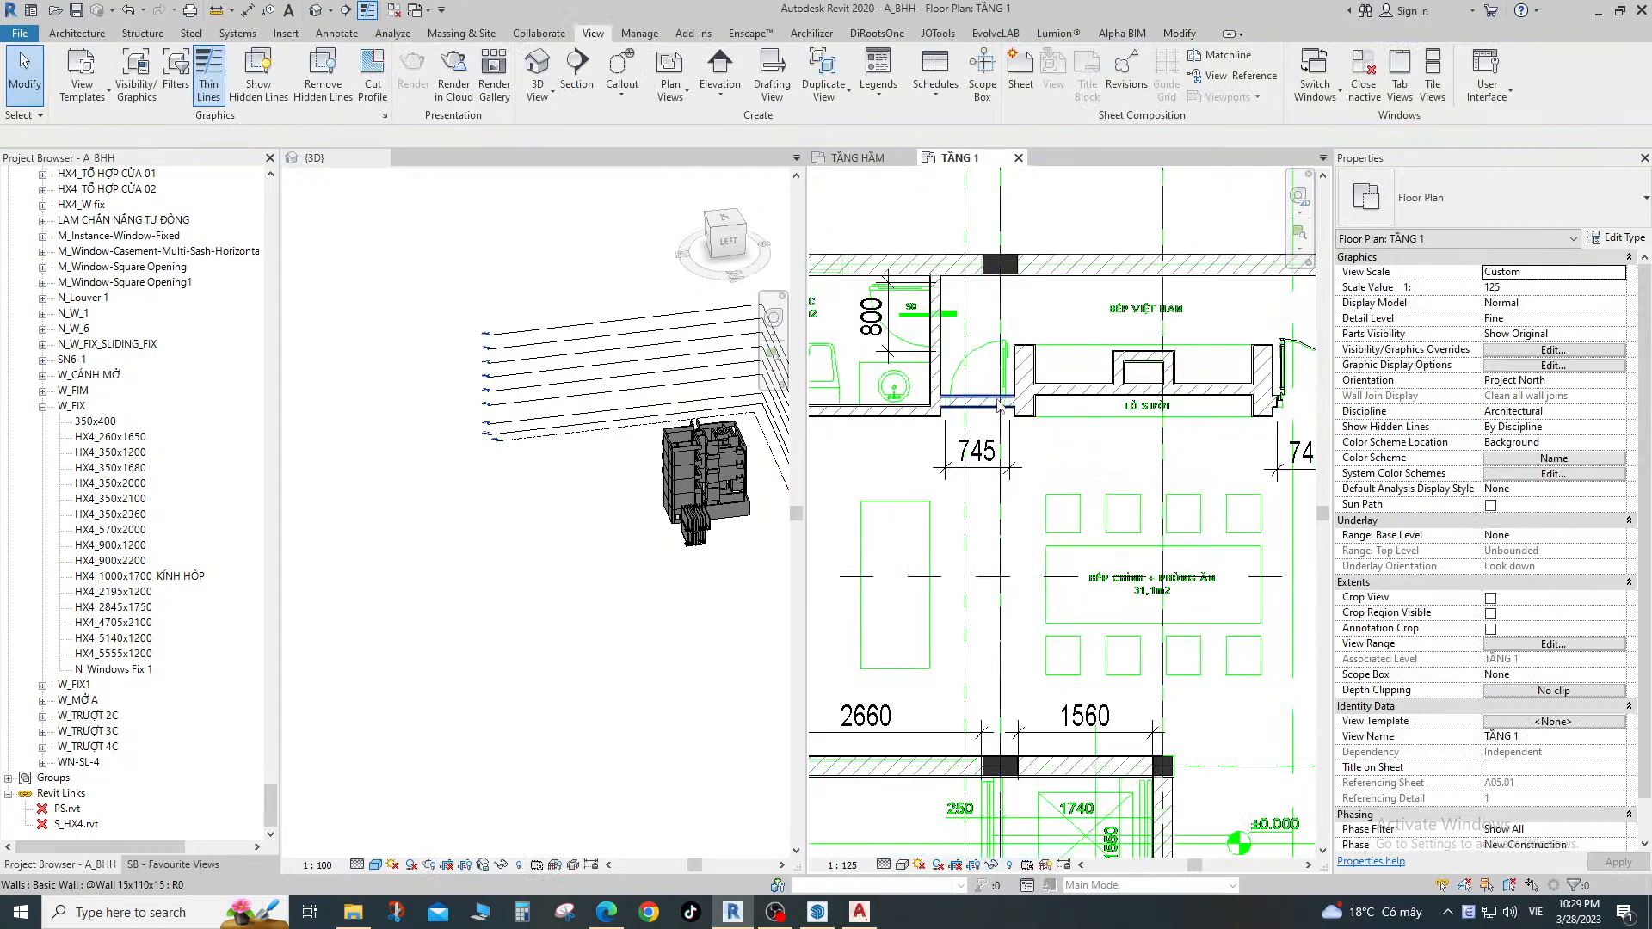
Place a D_NHÔM KÍNH_1C door of type BHH_740x2250 in the wall at the 745 opening between the WC and the fireplace.
{"action": "key", "text": "d"}
{"action": "key", "text": "r"}
{"action": "scroll", "coordinate": [948, 407], "scroll_direction": "up", "scroll_amount": 4}
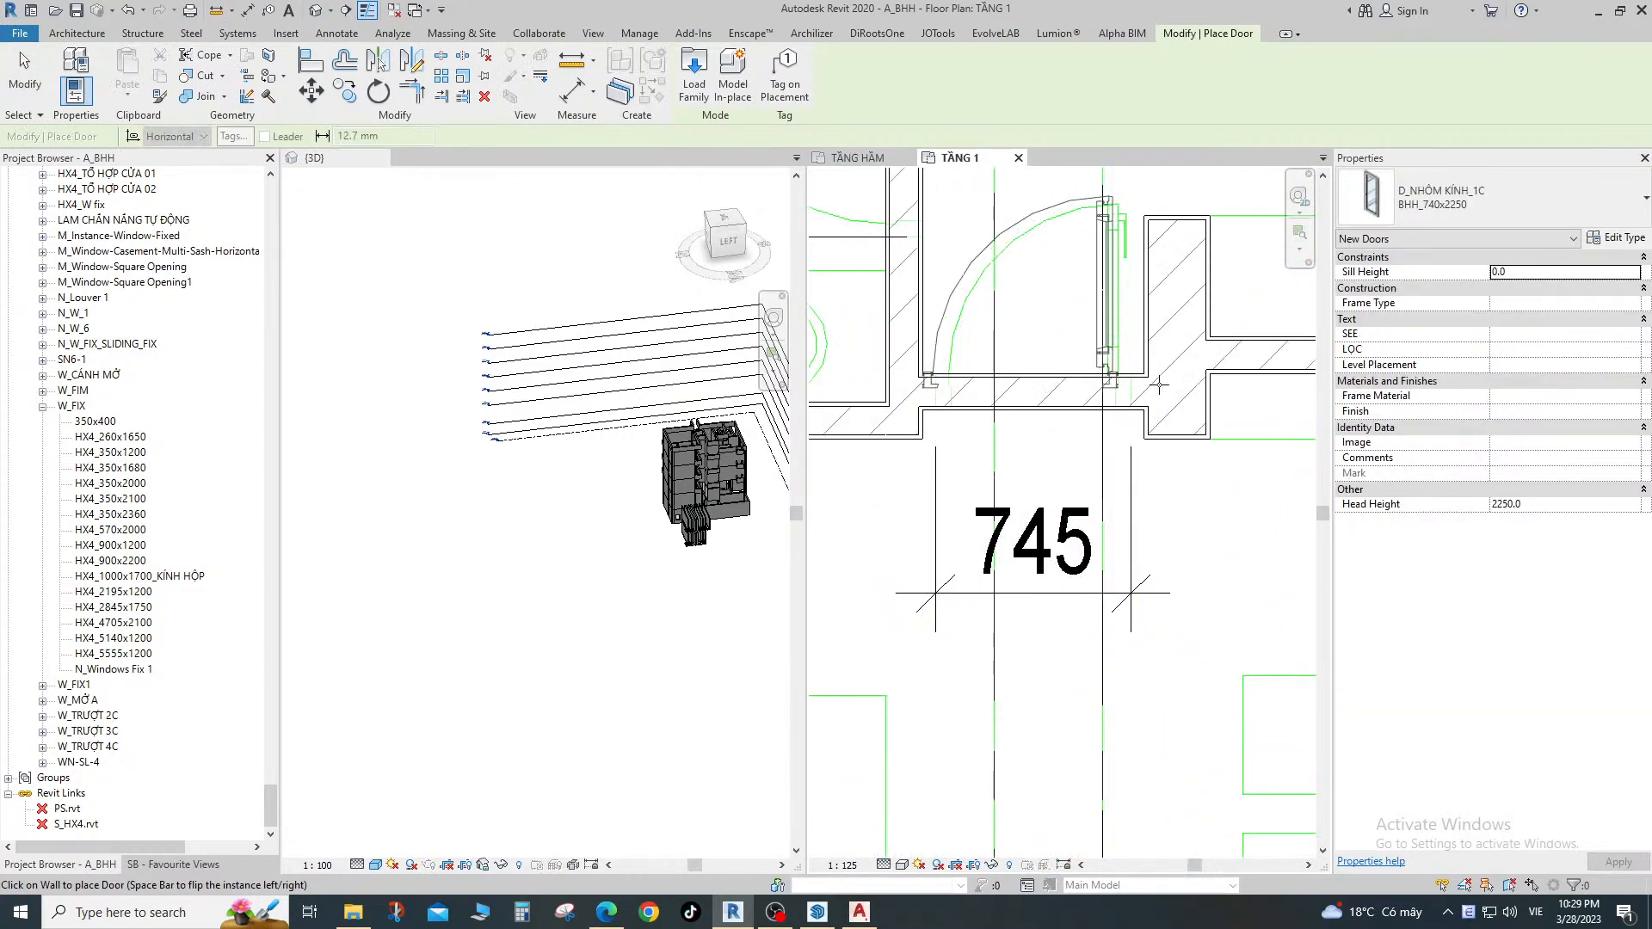
Align the newly placed door's hinge-side frame with the right jamb of the 745 opening in the linked drawing.
{"action": "key", "text": "a"}
{"action": "key", "text": "l"}
{"action": "scroll", "coordinate": [1082, 415], "scroll_direction": "up", "scroll_amount": 2}
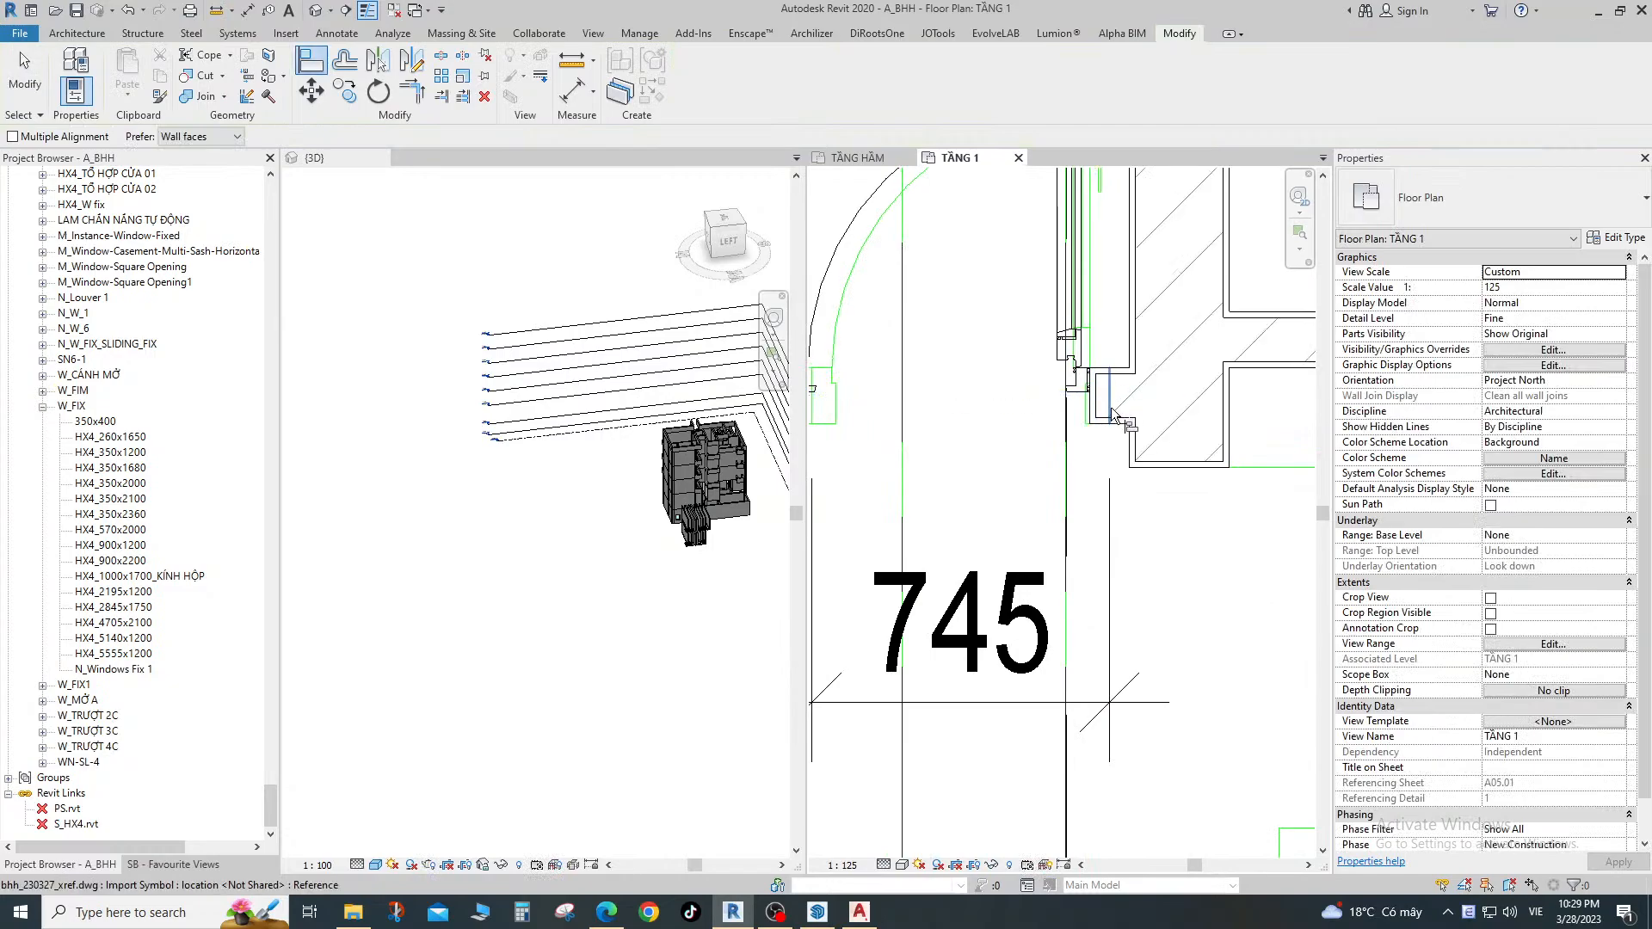
{"action": "key", "text": "Escape"}
{"action": "key", "text": "Escape"}
{"action": "scroll", "coordinate": [1083, 411], "scroll_direction": "down", "scroll_amount": 5}
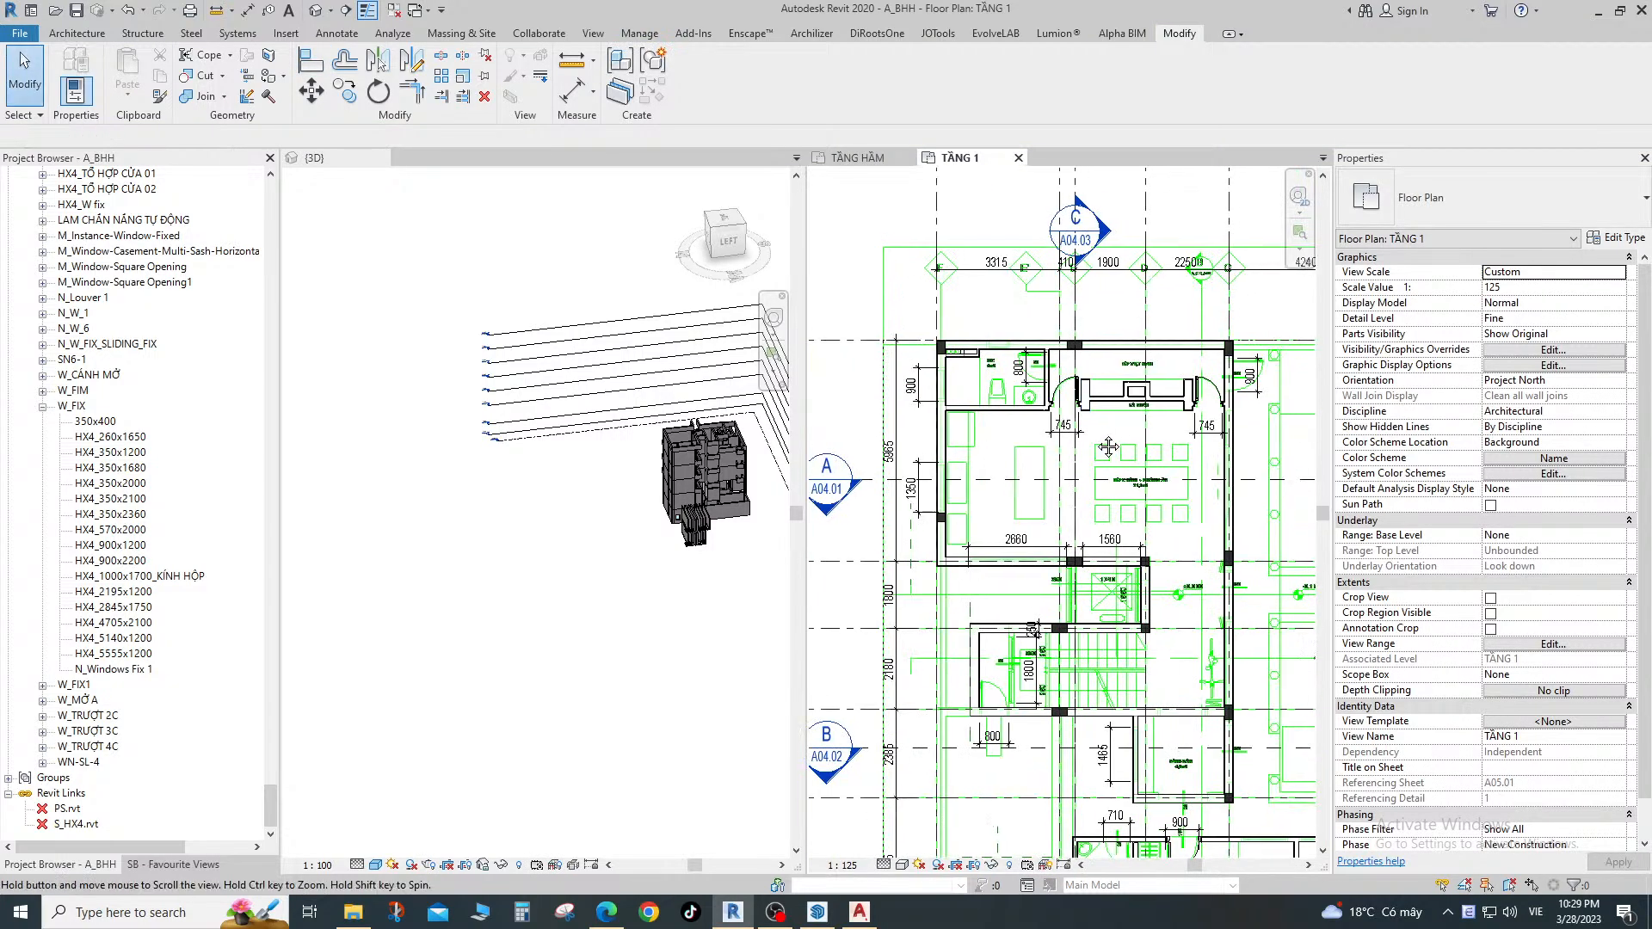
Place a D_NHÔM KÍNH_1C door of type BHH_740x2250 in the outer wall at the 900 opening near BẾP VIỆT NAM.
{"action": "scroll", "coordinate": [1073, 419], "scroll_direction": "up", "scroll_amount": 5}
{"action": "key", "text": "d"}
{"action": "key", "text": "r"}
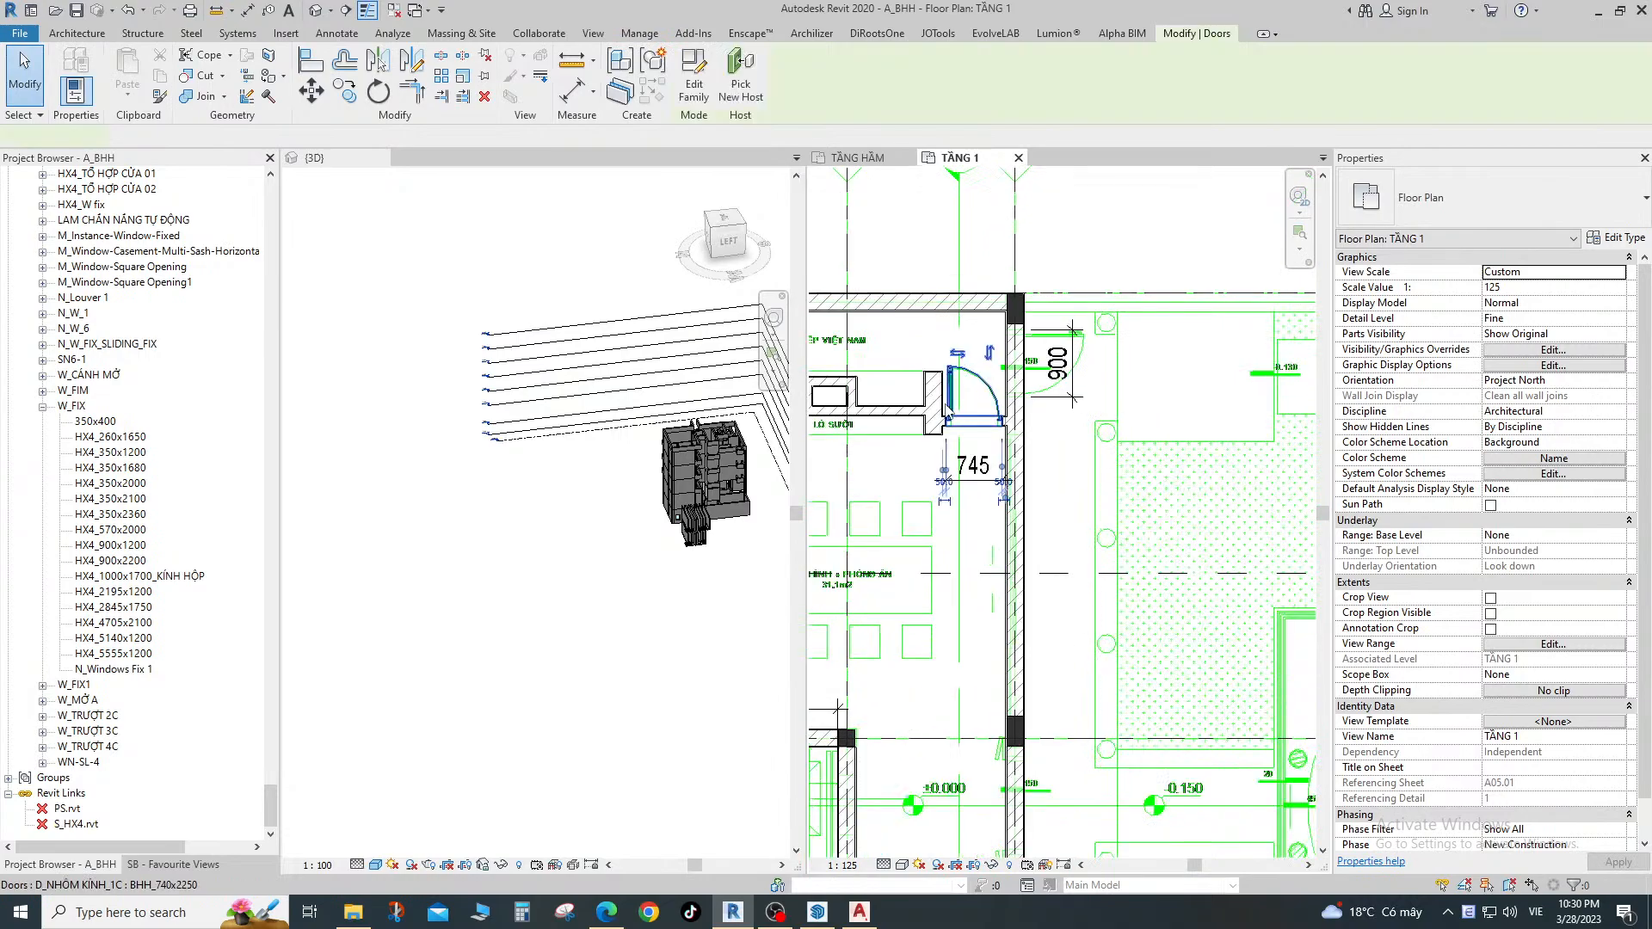
{"action": "left_click", "coordinate": [1037, 345]}
{"action": "key", "text": "Escape"}
{"action": "key", "text": "Escape"}
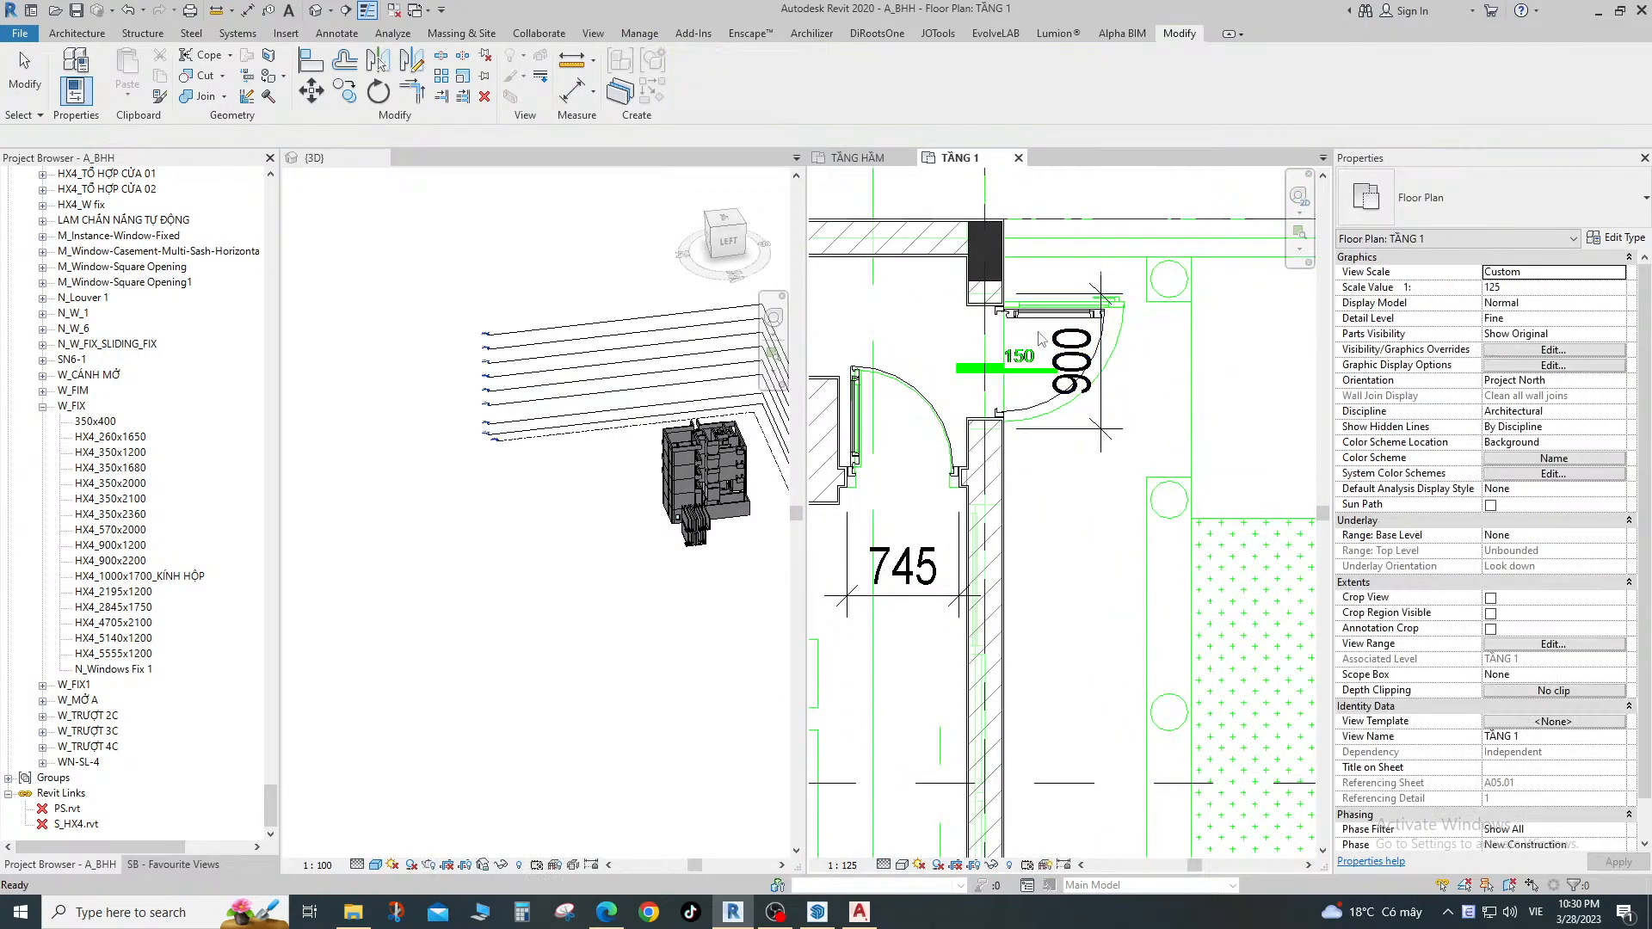
Change the door at the 900 opening to the D_NHÔM KÍNH_1C type 900x2200.
{"action": "left_click", "coordinate": [1036, 325]}
{"action": "left_click", "coordinate": [1486, 198]}
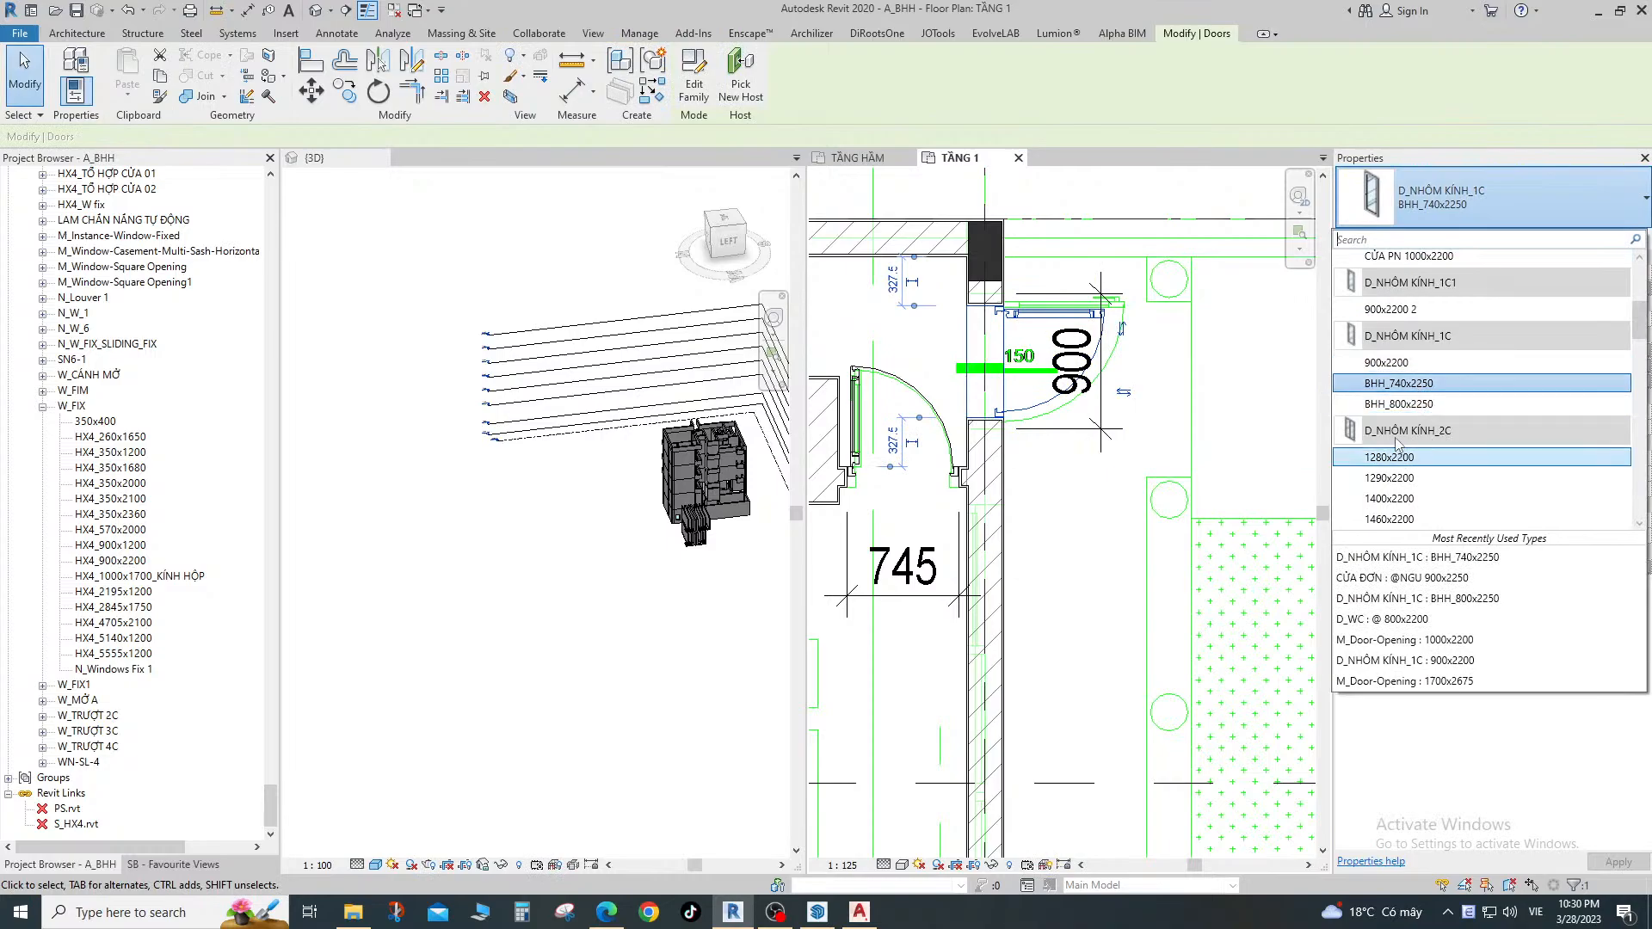
{"action": "left_click", "coordinate": [1430, 368]}
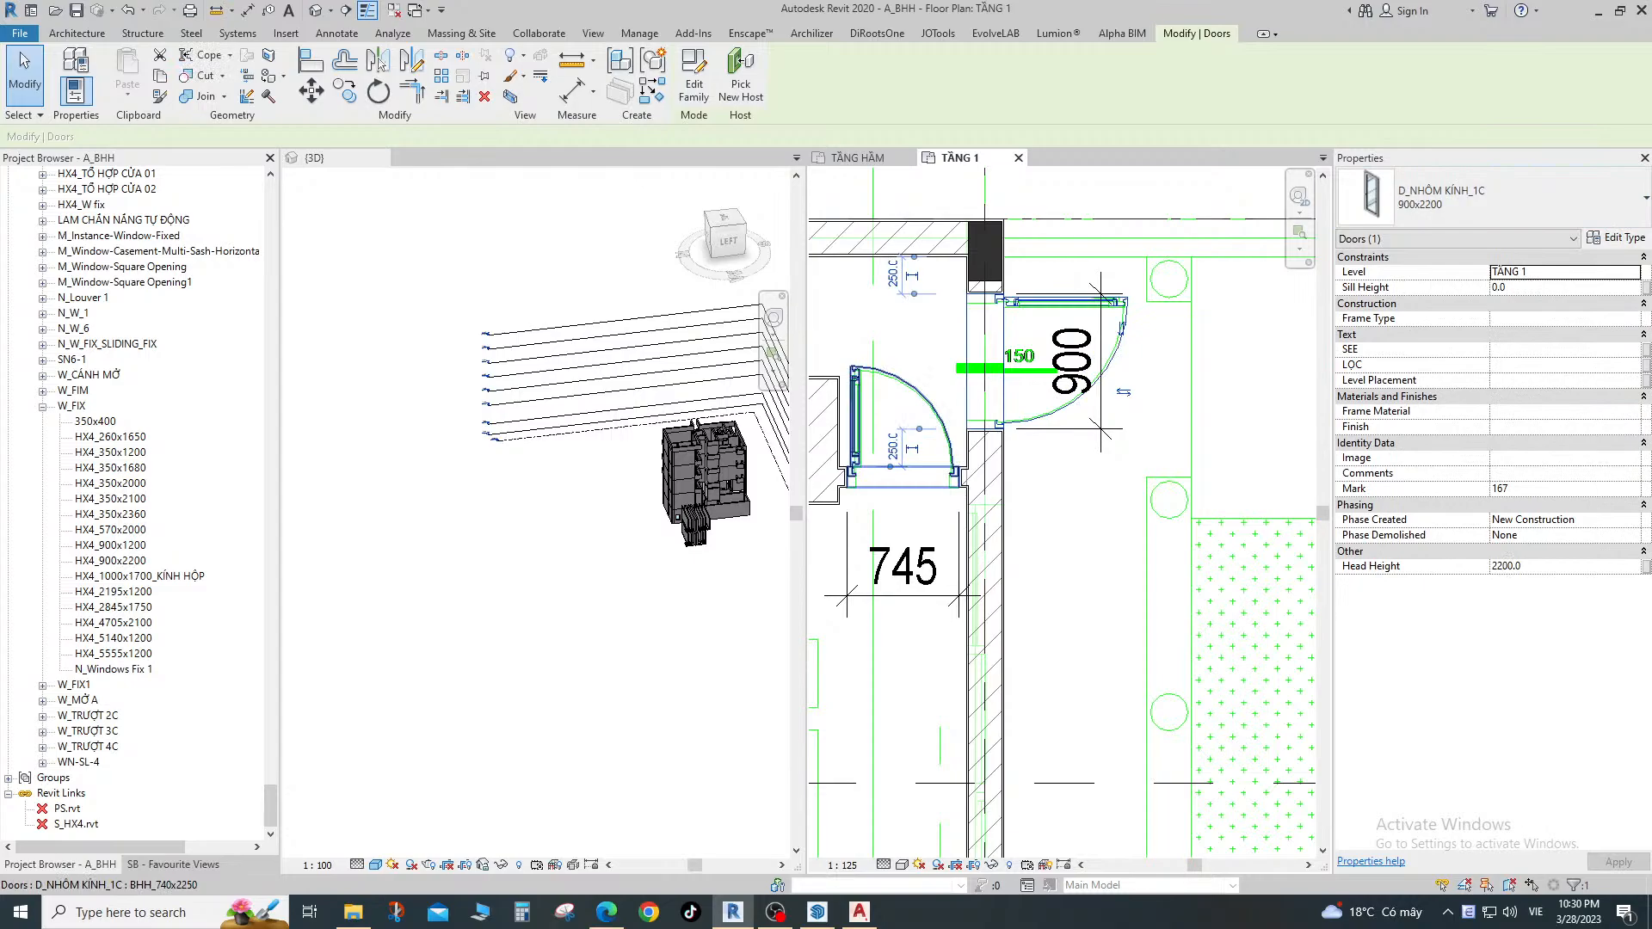
Flip the 900 opening's door through its swing orientations and return it to opening outward.
{"action": "key", "text": "space"}
{"action": "key", "text": "space"}
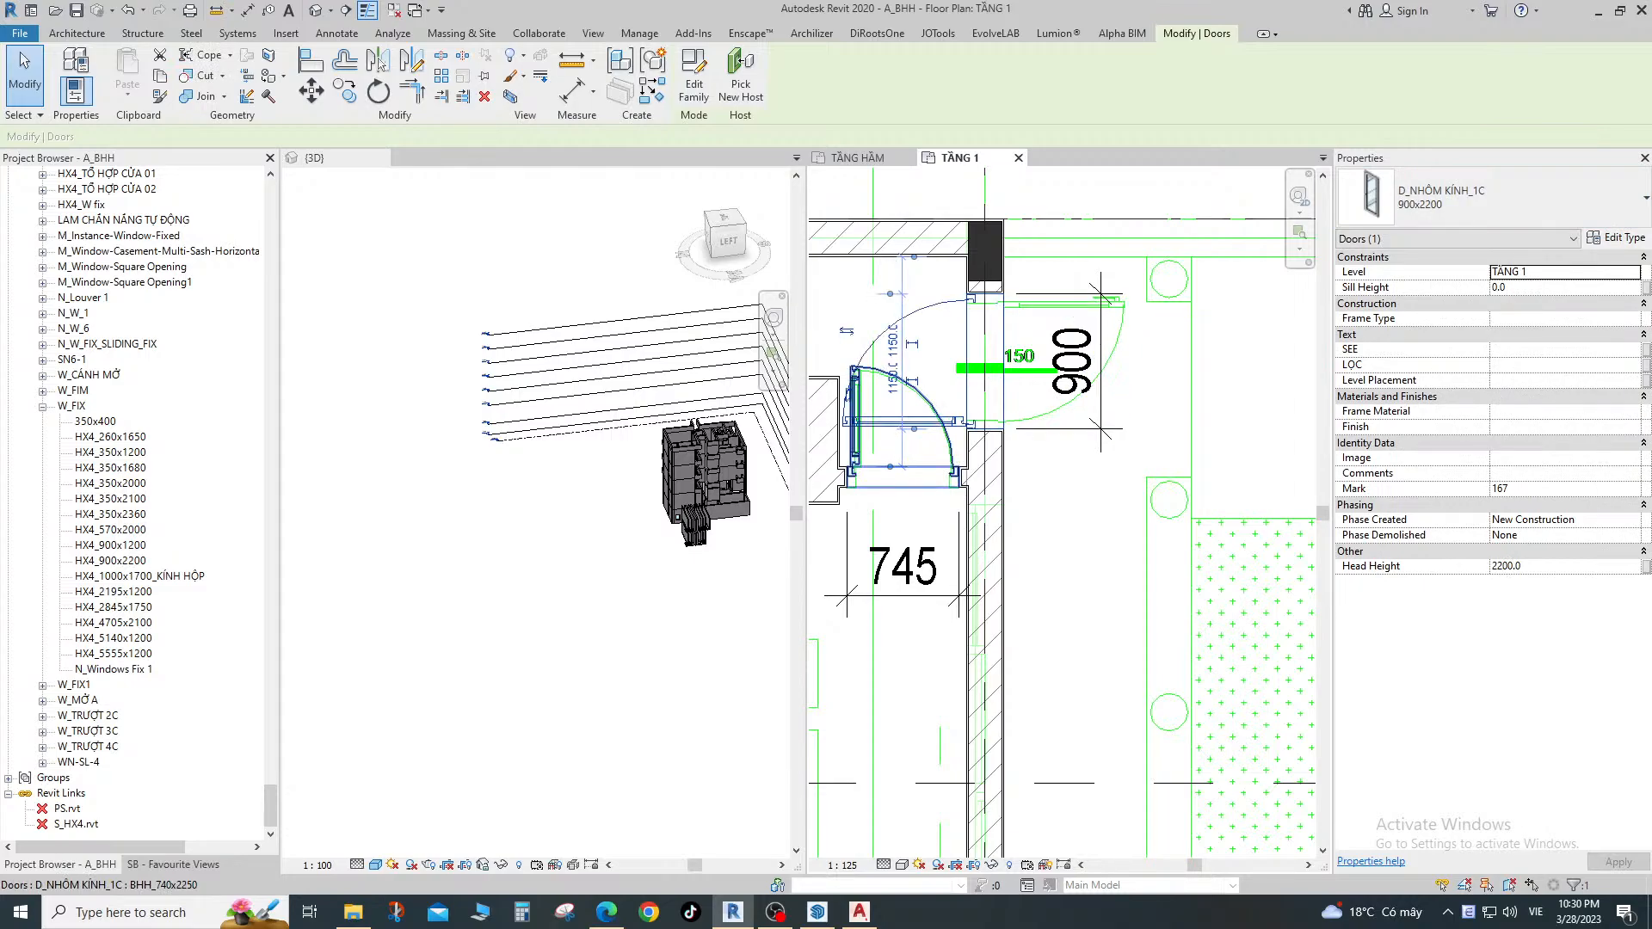
{"action": "key", "text": "Escape"}
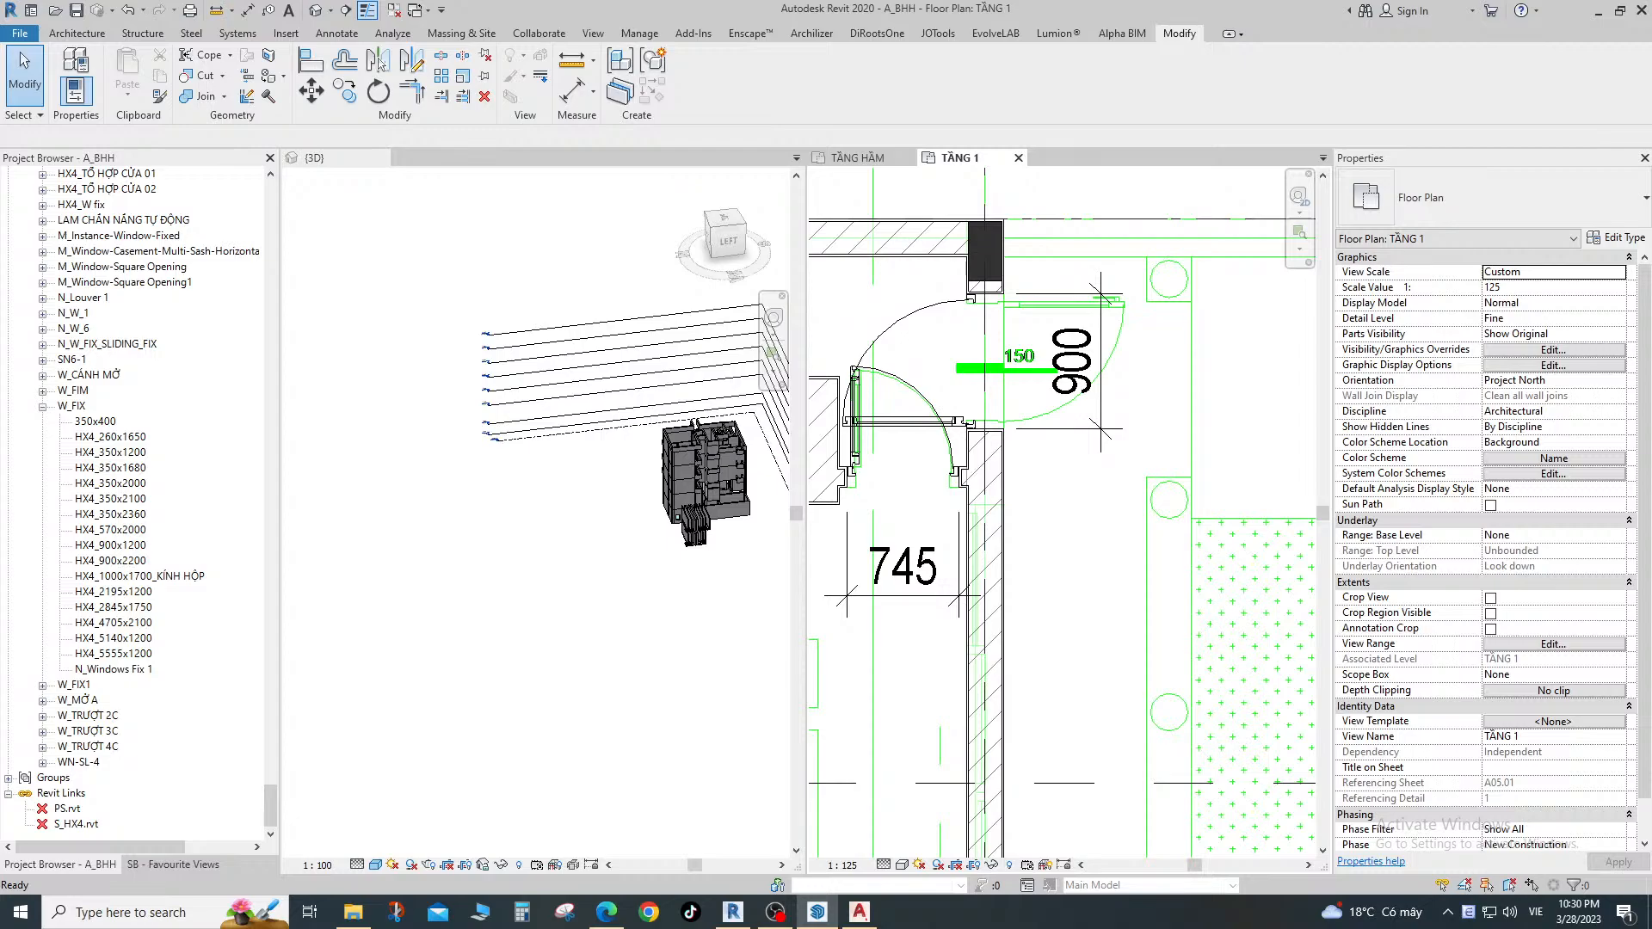
{"action": "key", "text": "super+space"}
{"action": "scroll", "coordinate": [946, 344], "scroll_direction": "up", "scroll_amount": 1}
{"action": "left_click", "coordinate": [873, 394]}
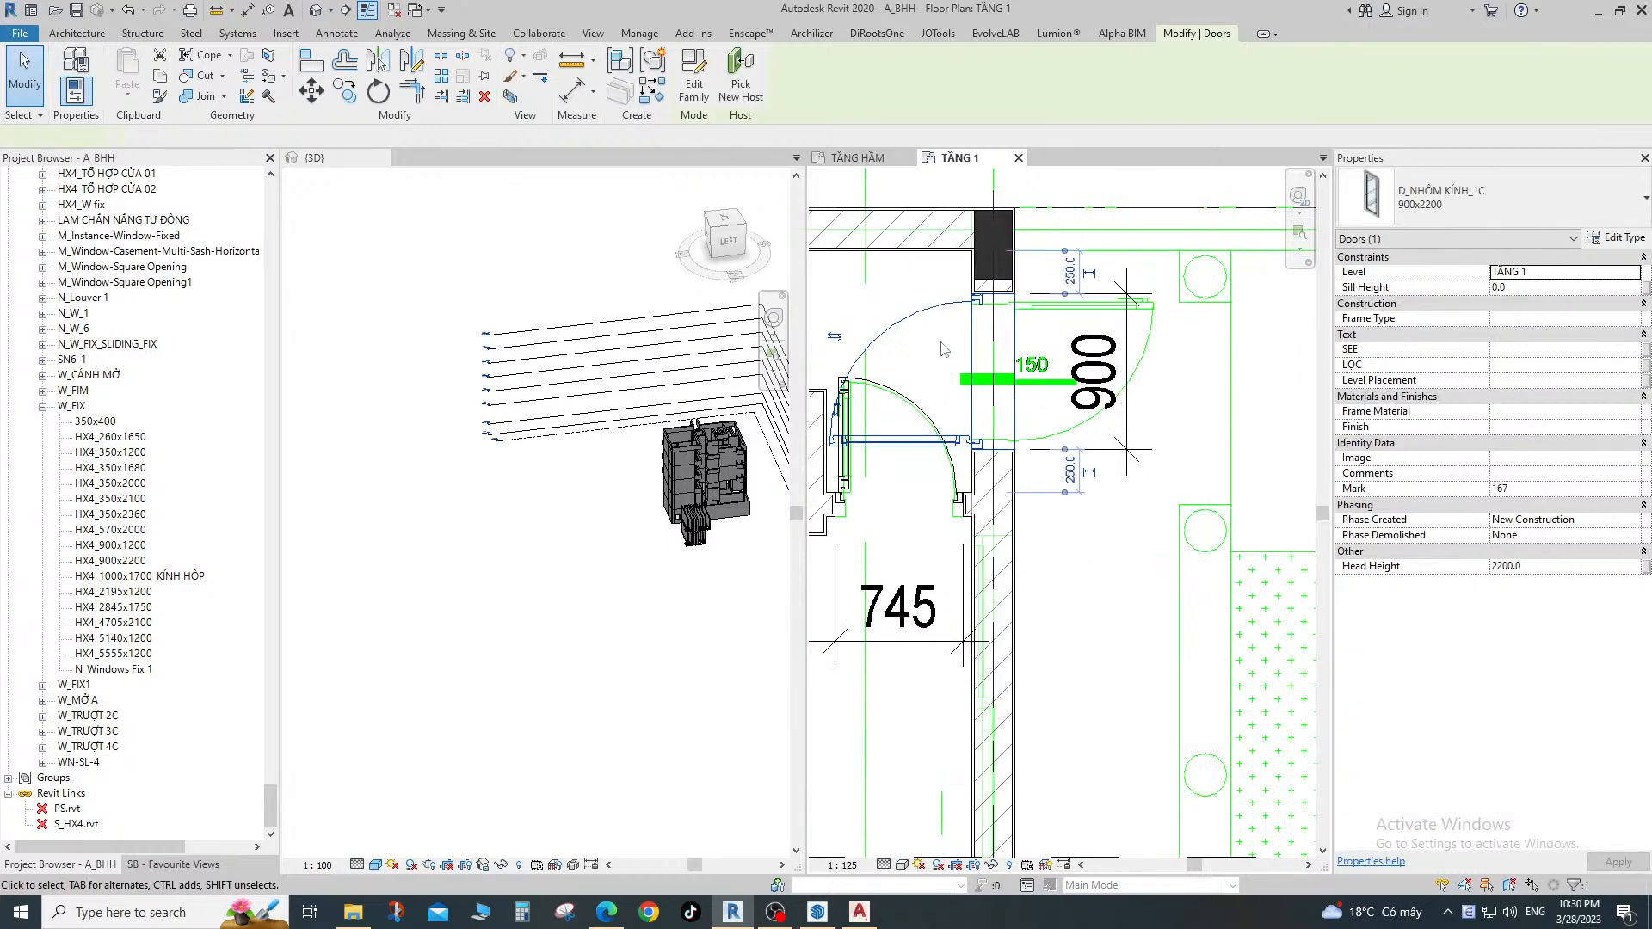
{"action": "left_click", "coordinate": [839, 341]}
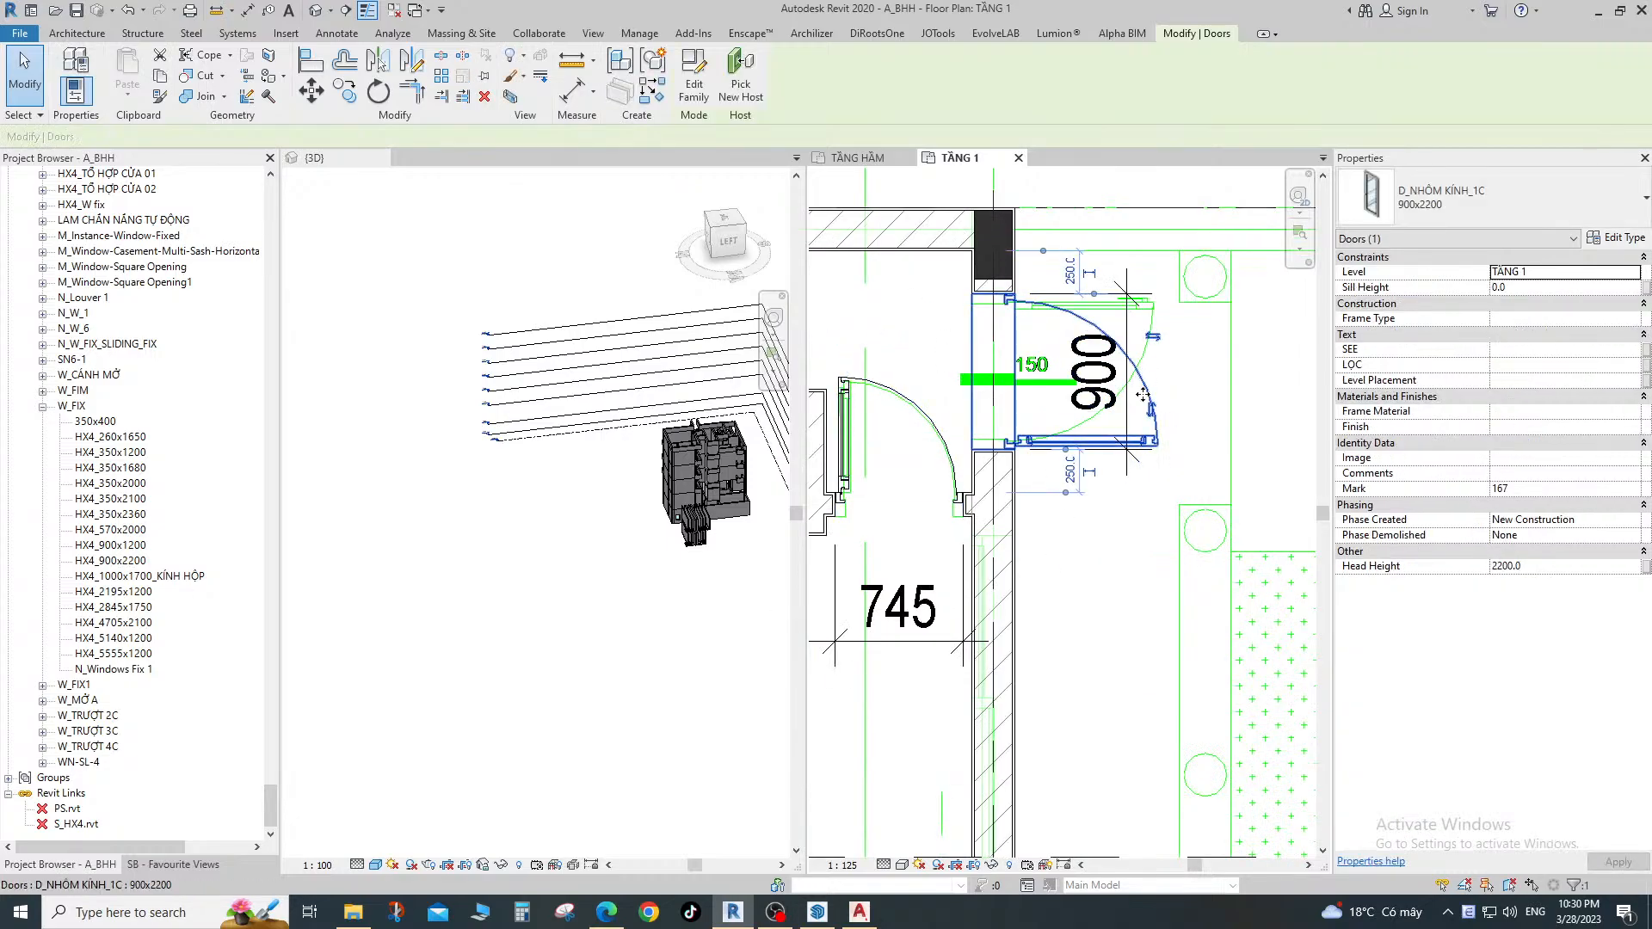
{"action": "key", "text": "Escape"}
{"action": "scroll", "coordinate": [961, 302], "scroll_direction": "up", "scroll_amount": 3}
{"action": "key", "text": "d"}
{"action": "key", "text": "i"}
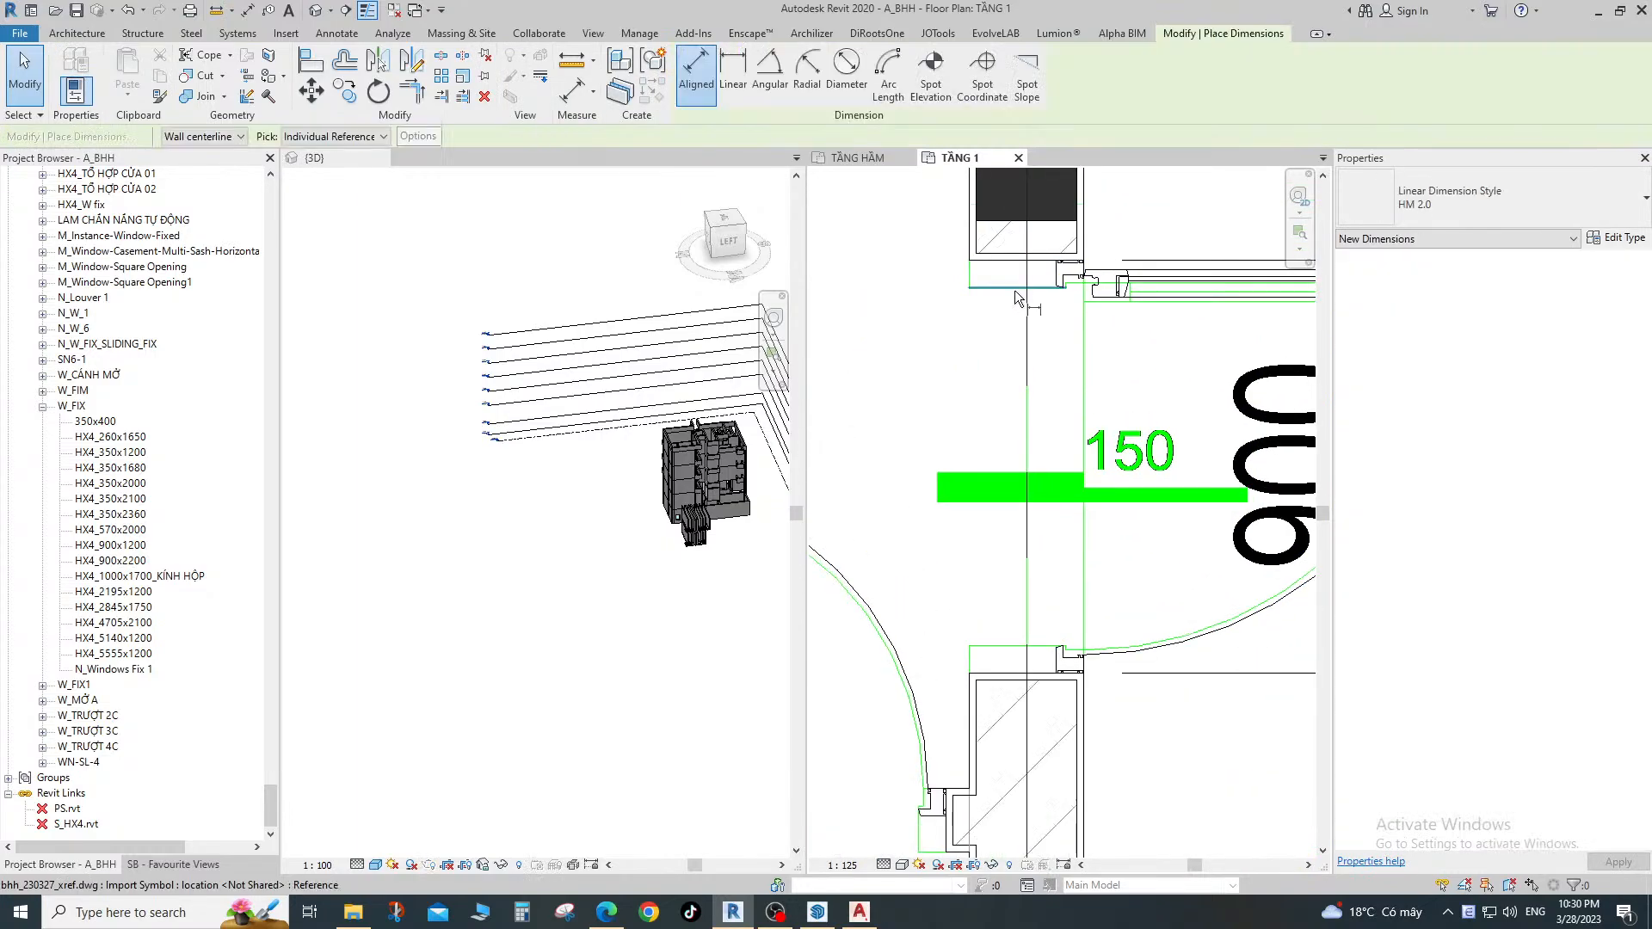
{"action": "key", "text": "Escape"}
{"action": "key", "text": "a"}
{"action": "key", "text": "l"}
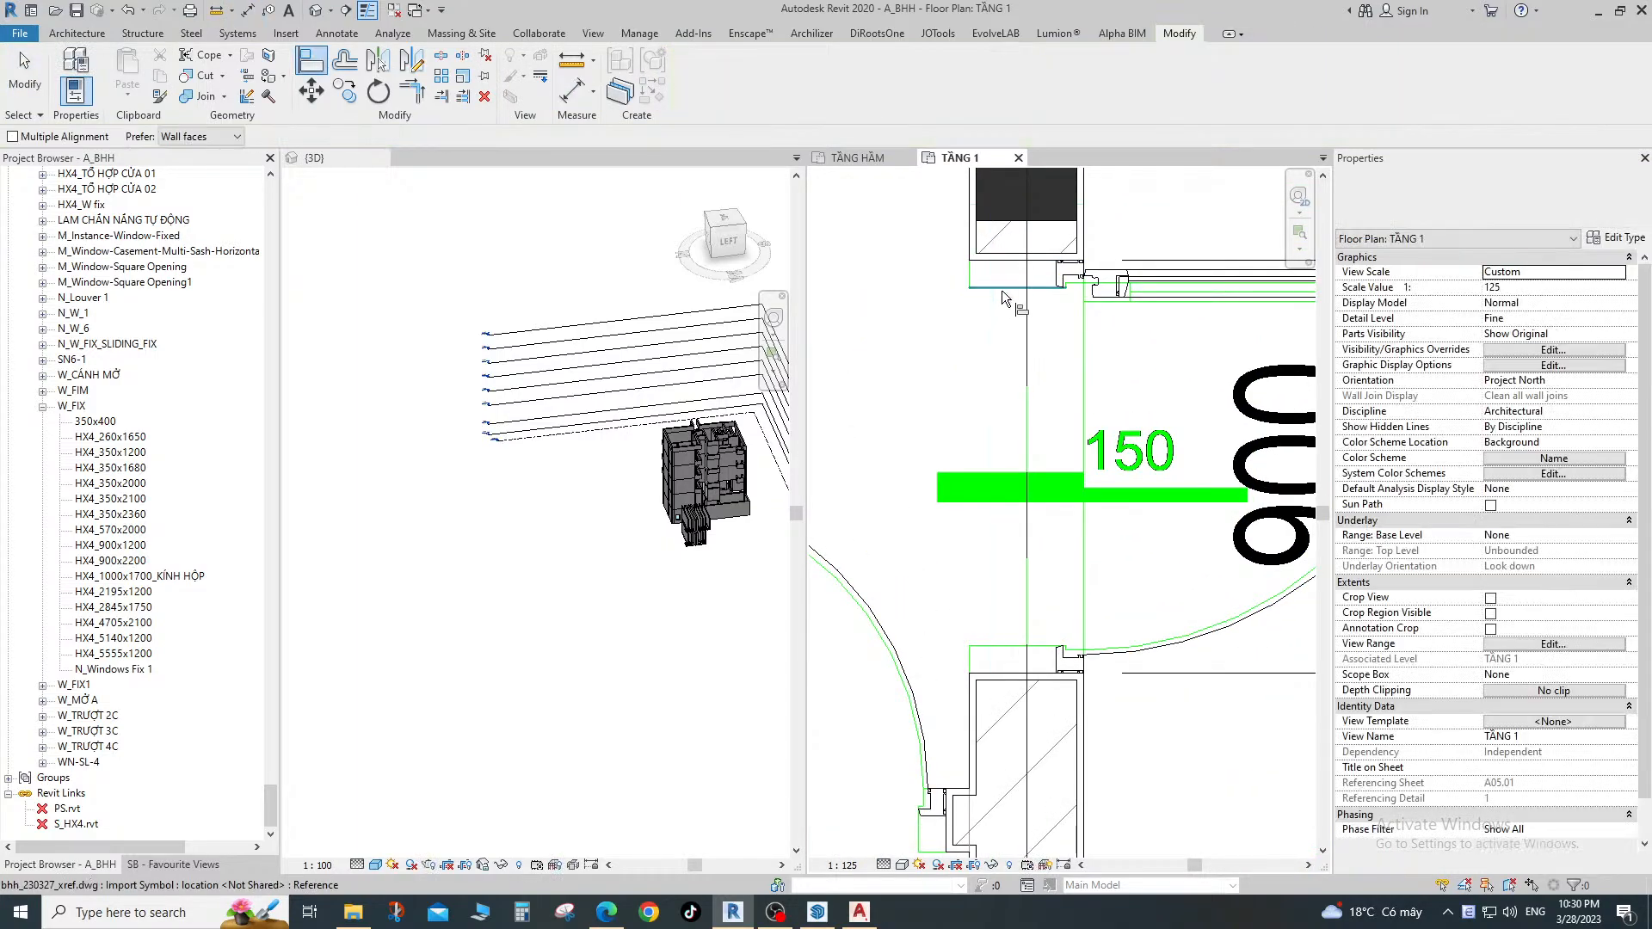
{"action": "scroll", "coordinate": [1024, 300], "scroll_direction": "down", "scroll_amount": 3}
{"action": "key", "text": "Escape"}
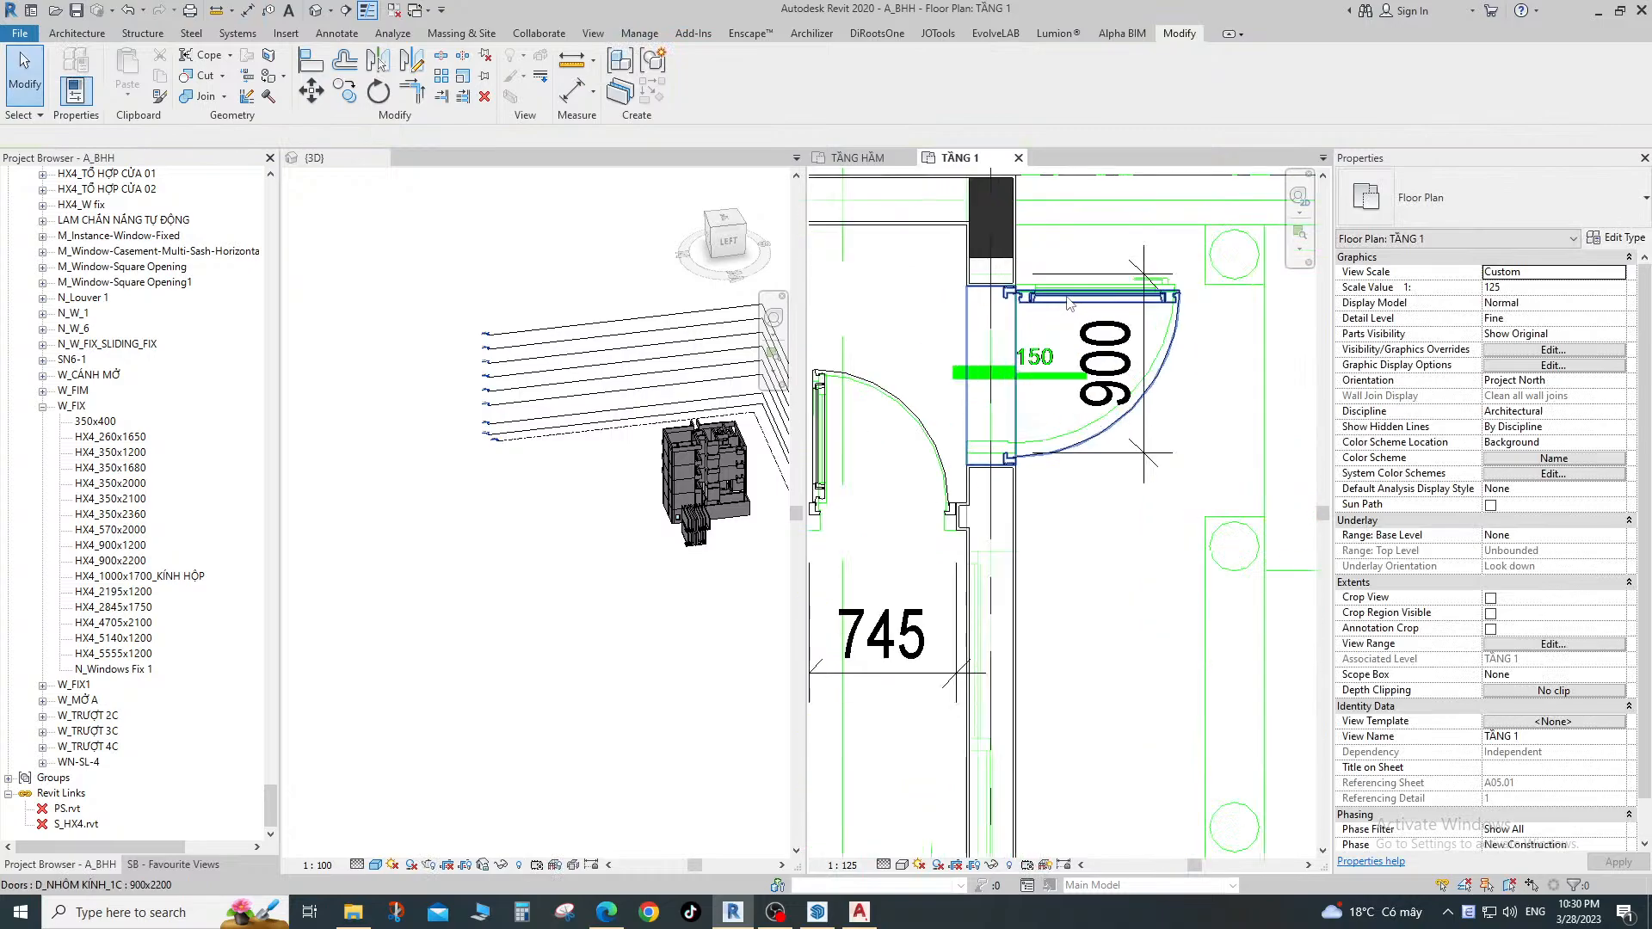
Align the upper frame edge of the outer-wall door with the upper jamb of the 900 opening in the linked drawing.
{"action": "scroll", "coordinate": [1066, 301], "scroll_direction": "up", "scroll_amount": 4}
{"action": "key", "text": "d"}
{"action": "key", "text": "i"}
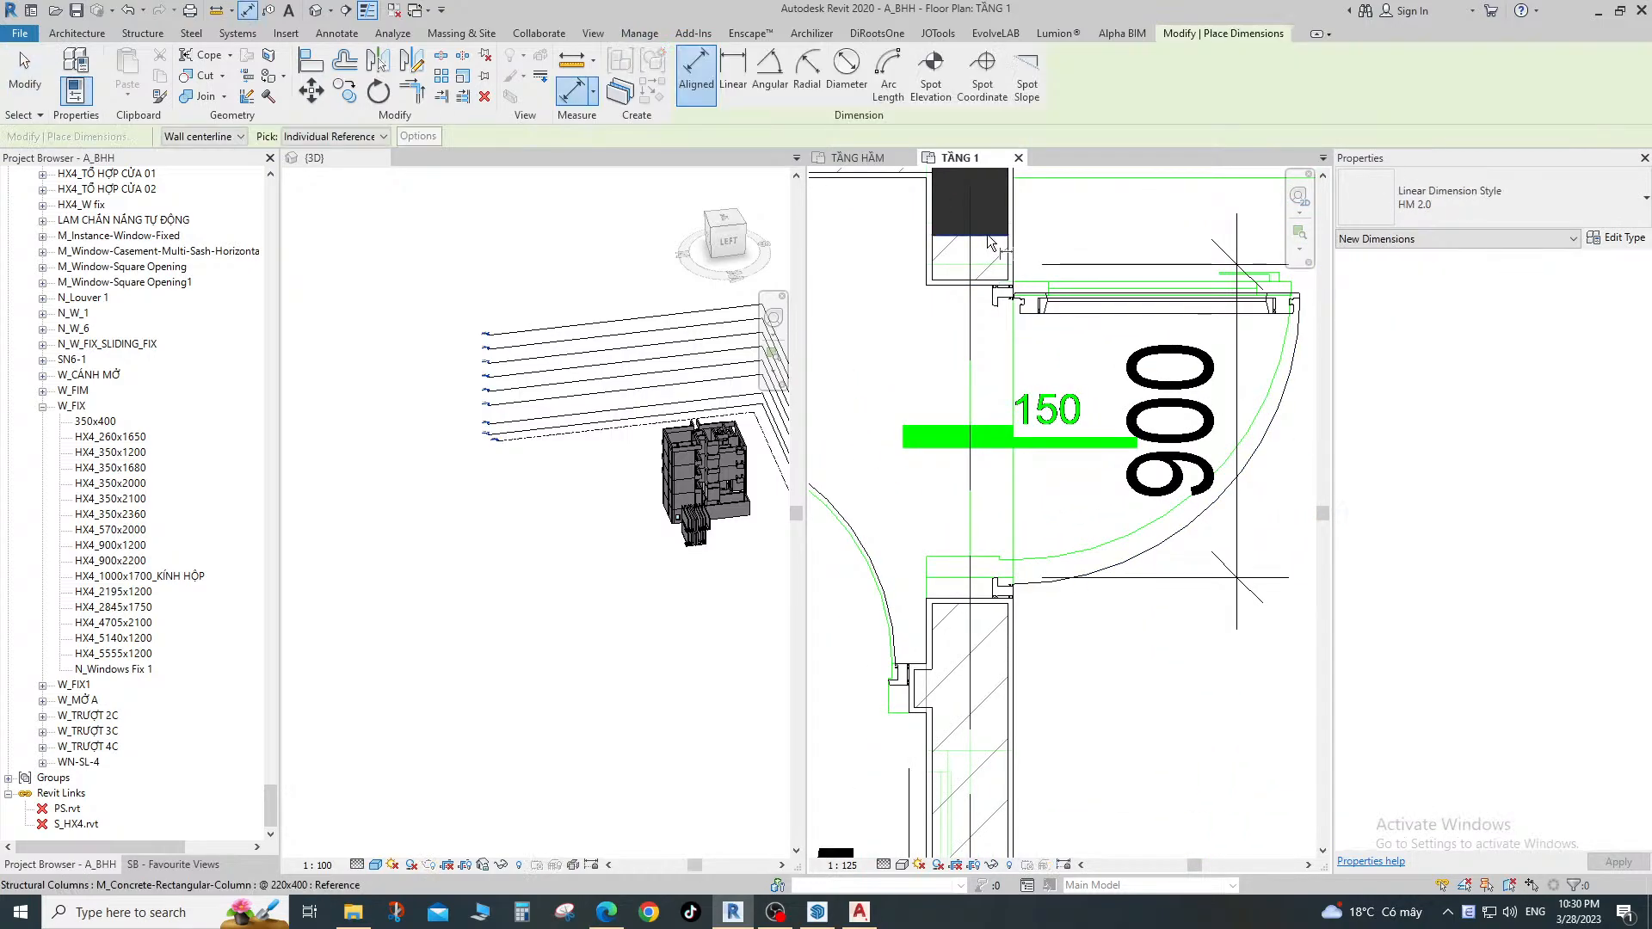
{"action": "key", "text": "Escape"}
{"action": "key", "text": "a"}
{"action": "key", "text": "l"}
{"action": "left_click", "coordinate": [987, 234]}
{"action": "left_click", "coordinate": [982, 251]}
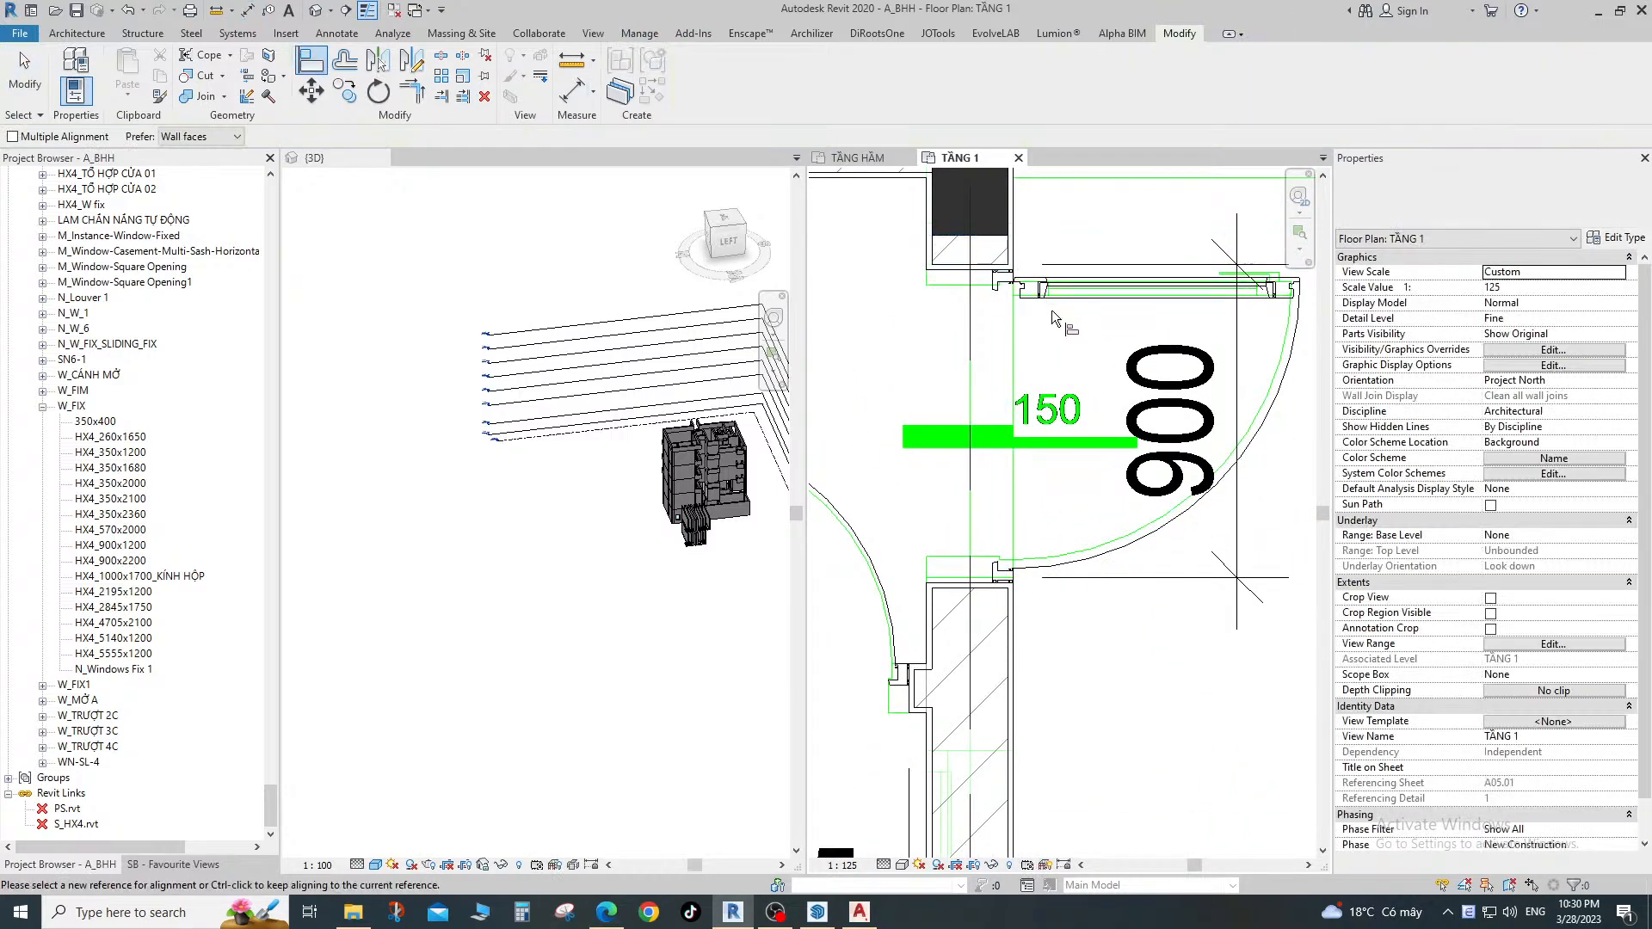
{"action": "key", "text": "Escape"}
Rename the outer-wall door's type from 900x2200 to @ 900x2250 and set its height to 2250.
{"action": "scroll", "coordinate": [1118, 327], "scroll_direction": "down", "scroll_amount": 1}
{"action": "left_click", "coordinate": [1120, 329]}
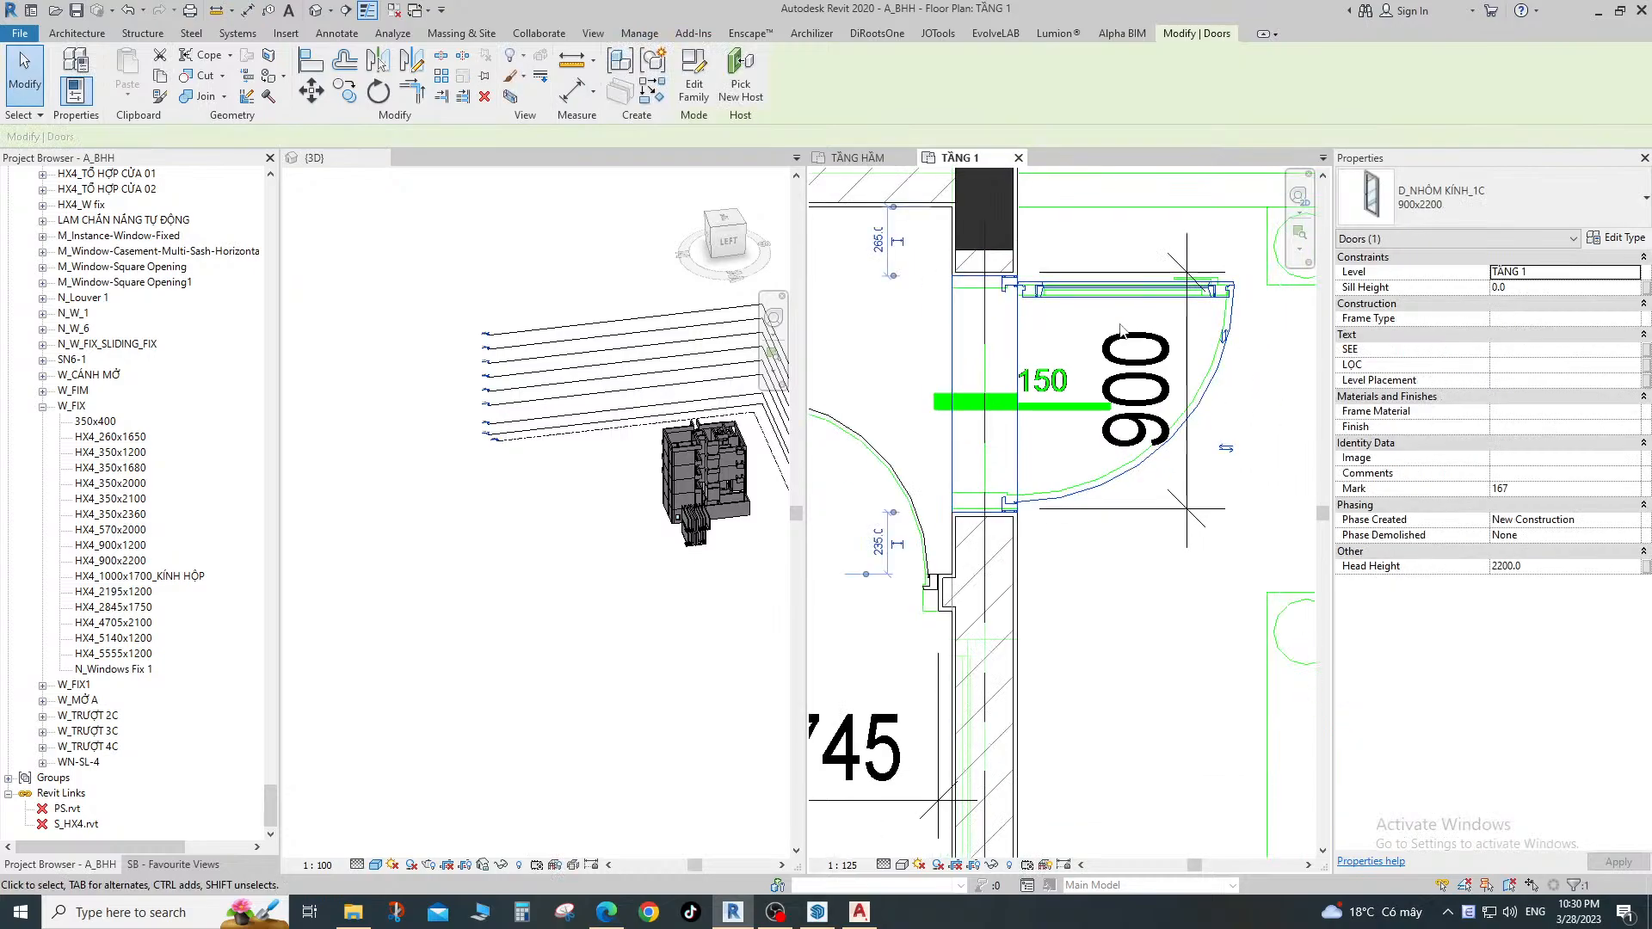
{"action": "left_click", "coordinate": [1615, 237]}
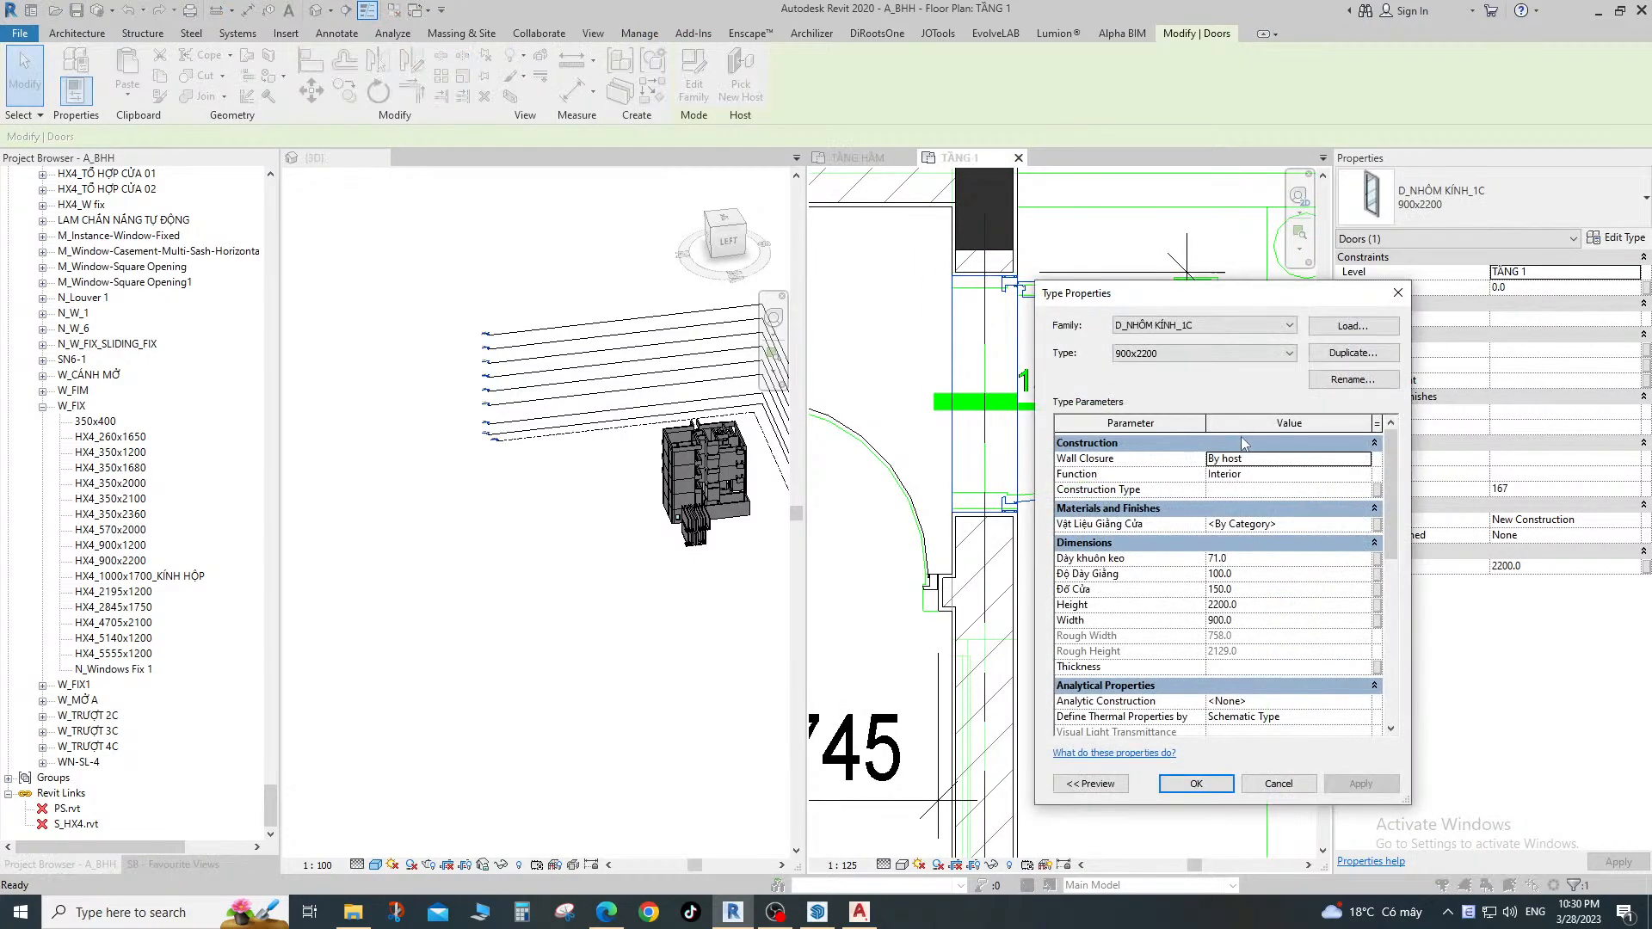
{"action": "left_click", "coordinate": [1351, 379]}
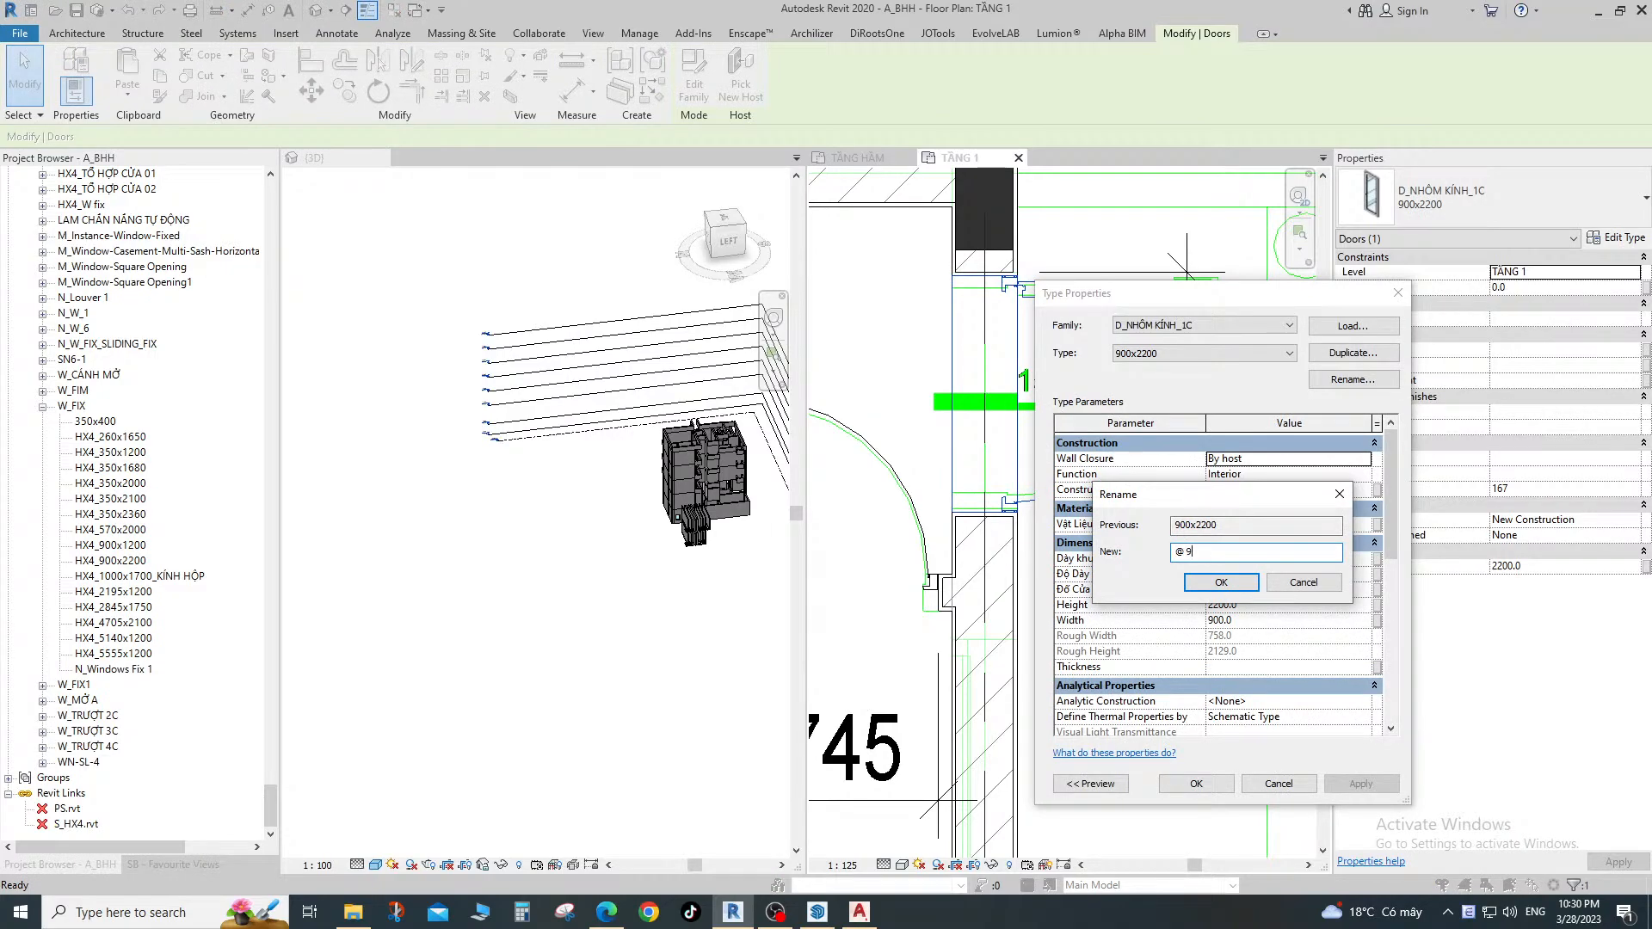
{"action": "type", "text": "@ 900x2250"}
{"action": "key", "text": "Return"}
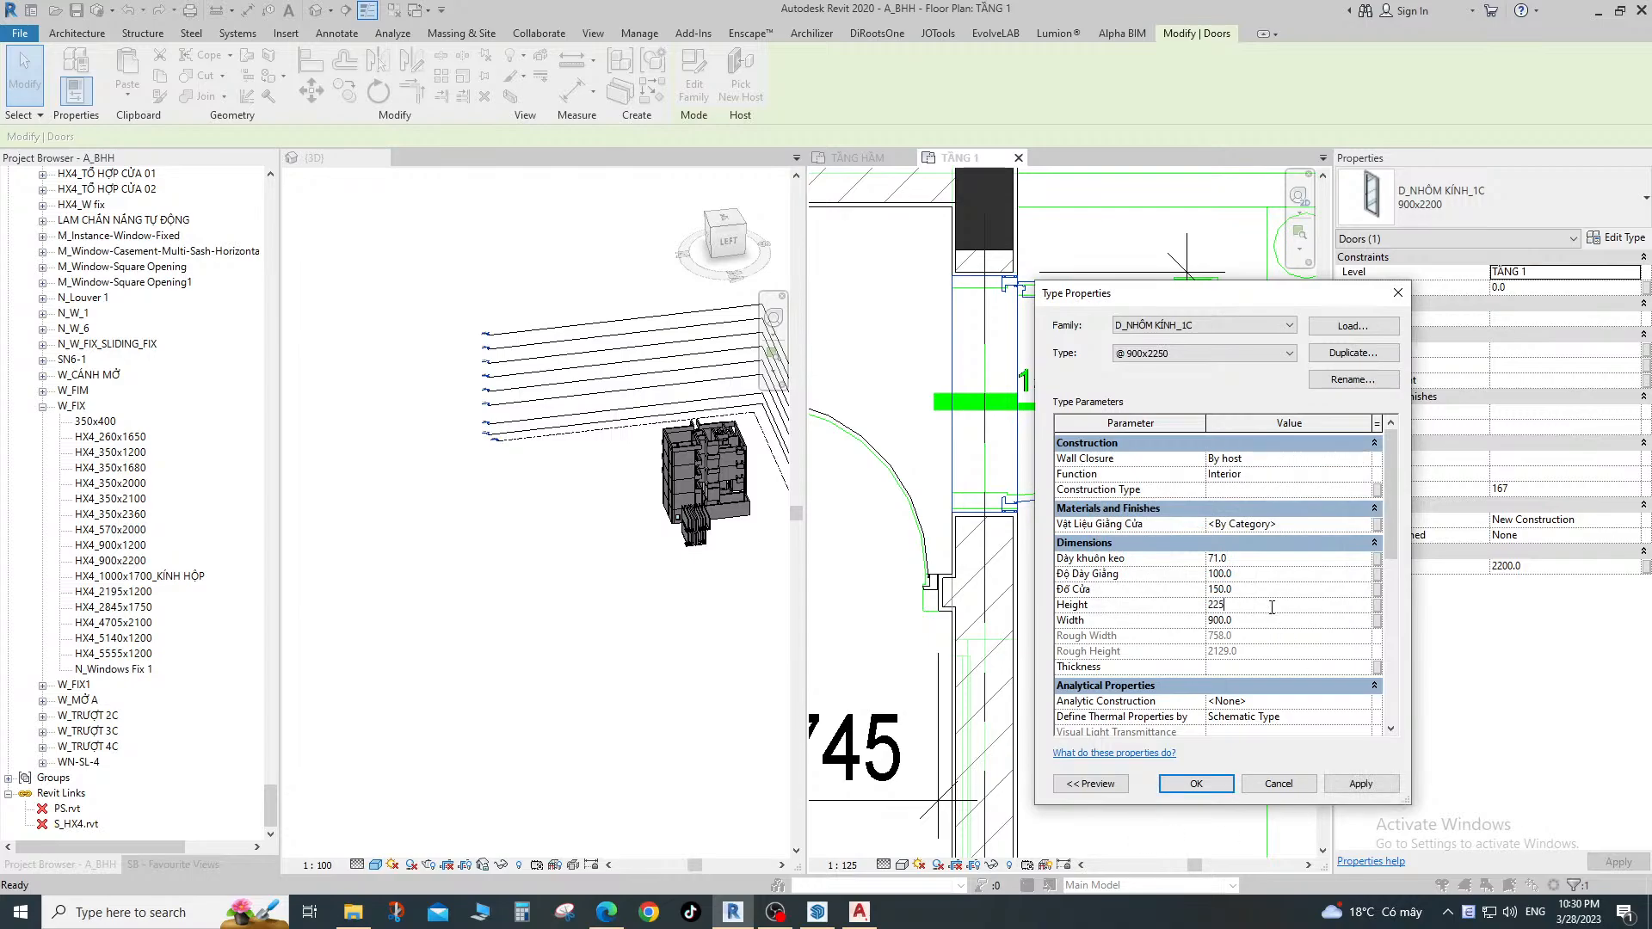
{"action": "left_click", "coordinate": [1196, 783]}
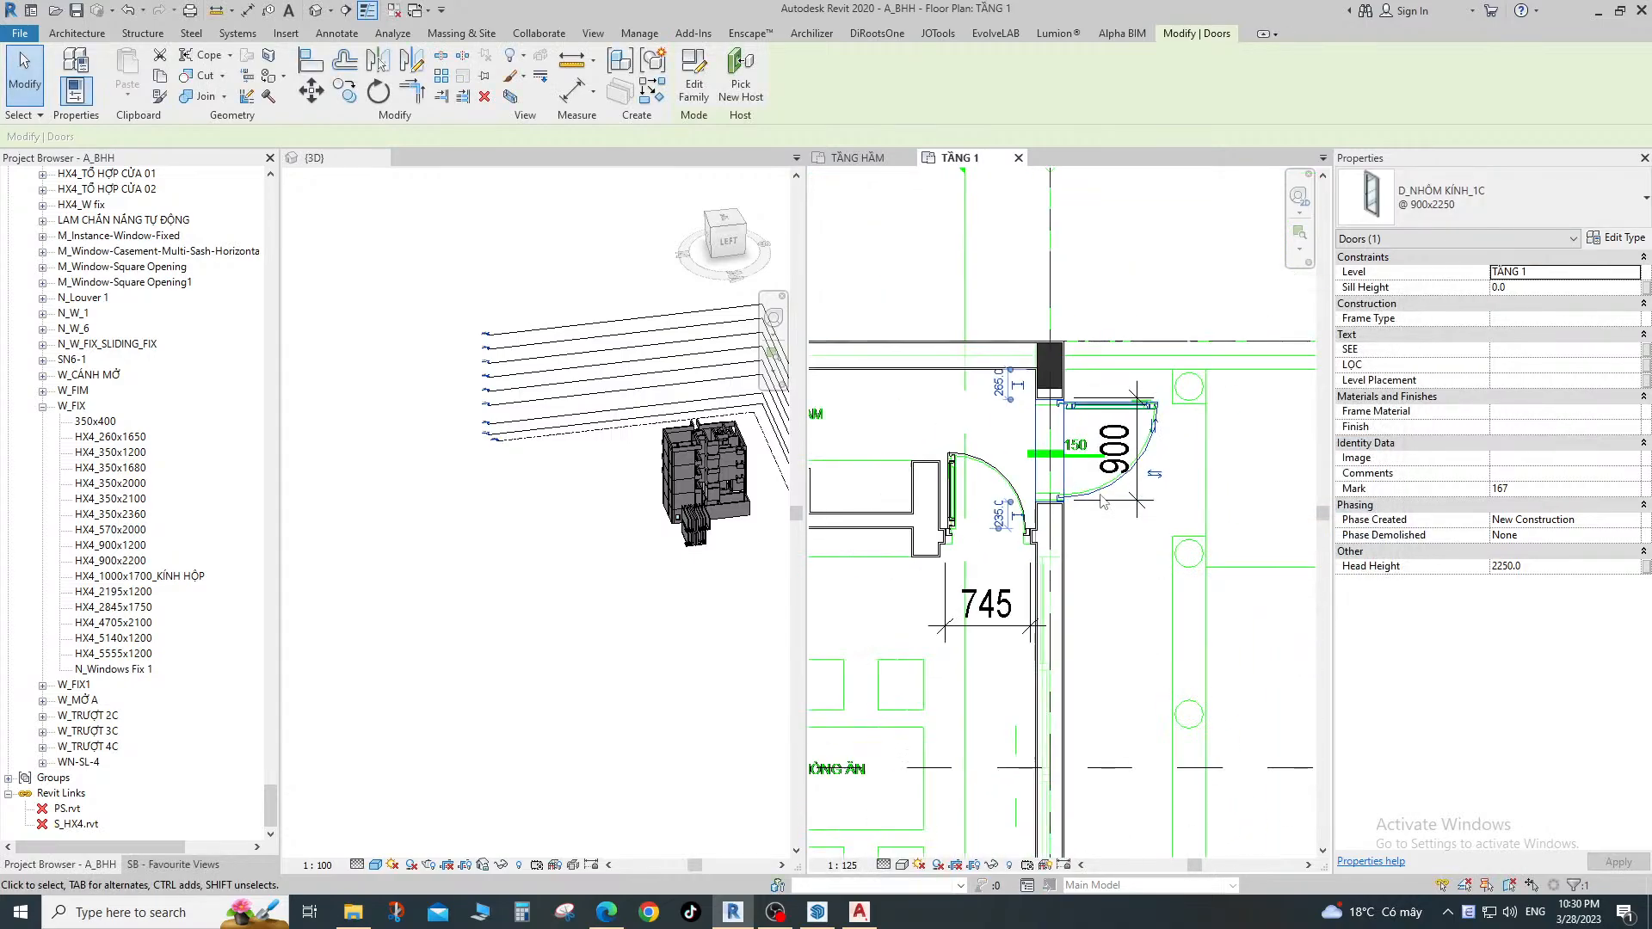
{"action": "scroll", "coordinate": [1176, 417], "scroll_direction": "down", "scroll_amount": 3}
{"action": "key", "text": "Escape"}
Place a D_NHÔM KÍNH_1C door of type BHH_740x2250 at the upper 710 opening of the WC beside P. GIÚP VIỆC.
{"action": "scroll", "coordinate": [1176, 417], "scroll_direction": "down", "scroll_amount": 3}
{"action": "middle_click_drag", "start_coordinate": [1176, 418], "coordinate": [1254, 348]}
{"action": "middle_click_drag", "start_coordinate": [967, 482], "coordinate": [893, 747]}
{"action": "scroll", "coordinate": [968, 481], "scroll_direction": "up", "scroll_amount": 4}
{"action": "scroll", "coordinate": [905, 472], "scroll_direction": "down", "scroll_amount": 1}
{"action": "middle_click_drag", "start_coordinate": [1172, 851], "coordinate": [933, 388]}
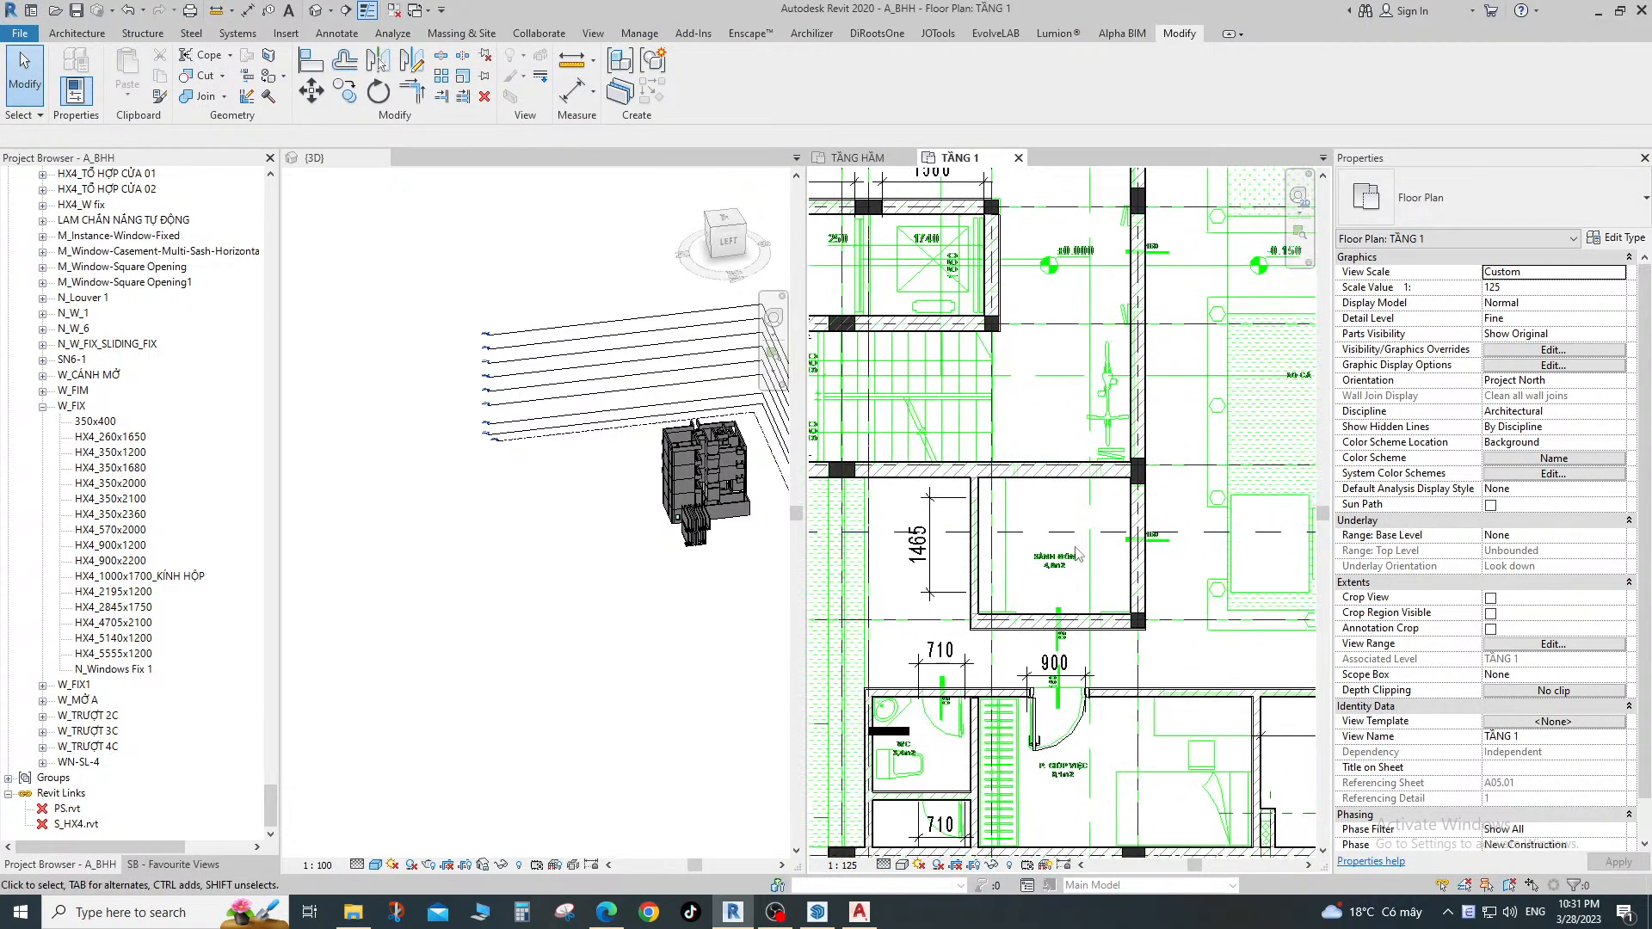
{"action": "middle_click_drag", "start_coordinate": [1058, 675], "coordinate": [1055, 458]}
{"action": "scroll", "coordinate": [952, 534], "scroll_direction": "up", "scroll_amount": 2}
{"action": "scroll", "coordinate": [952, 533], "scroll_direction": "down", "scroll_amount": 1}
{"action": "middle_click_drag", "start_coordinate": [939, 484], "coordinate": [1024, 488]}
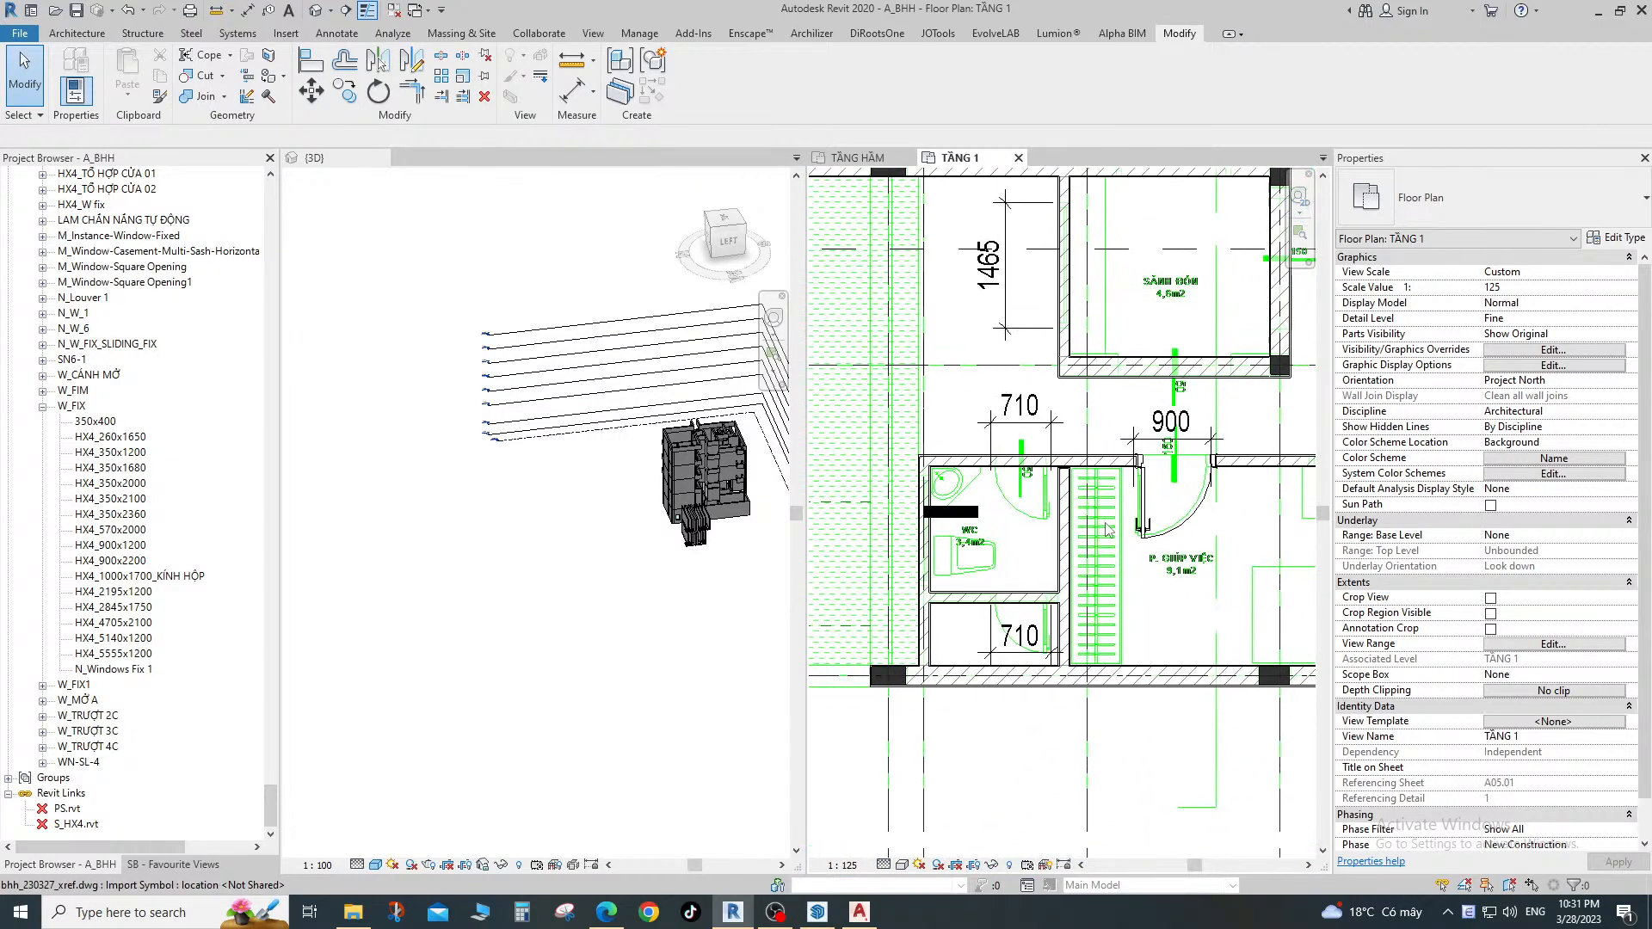
{"action": "key", "text": "d"}
{"action": "key", "text": "r"}
{"action": "scroll", "coordinate": [1024, 488], "scroll_direction": "up", "scroll_amount": 1}
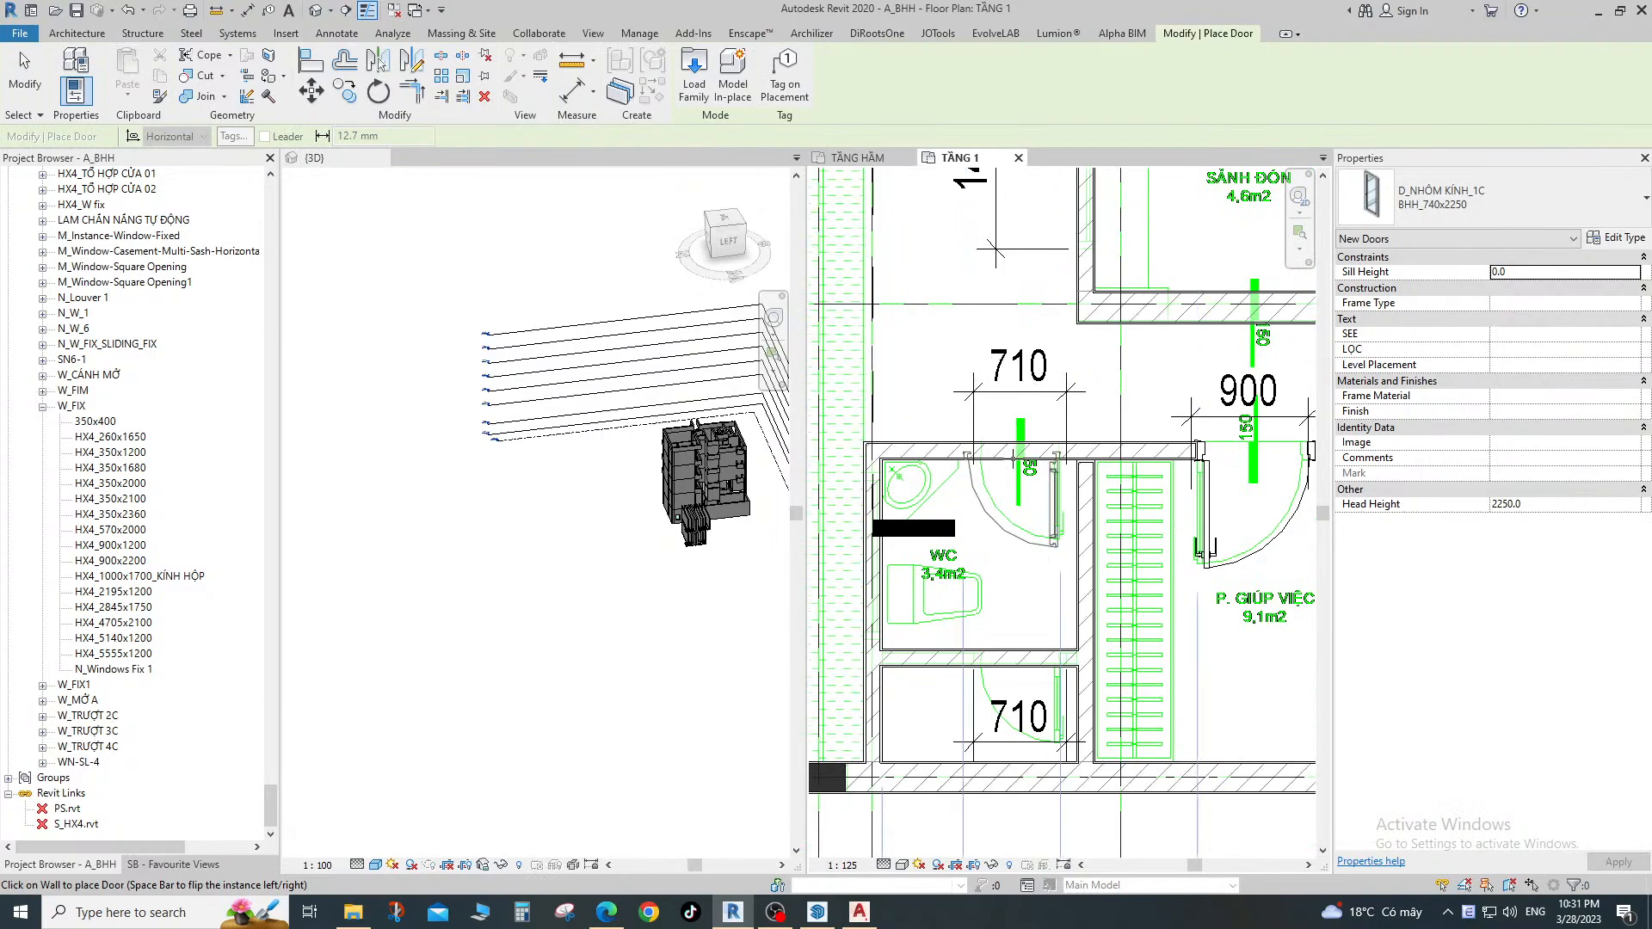
{"action": "left_click", "coordinate": [1030, 470]}
{"action": "key", "text": "Escape"}
{"action": "key", "text": "Escape"}
Change the door at the WC's upper 710 opening to the D_WC type @ 800x2200.
{"action": "left_click", "coordinate": [1052, 483]}
{"action": "left_click", "coordinate": [1488, 179]}
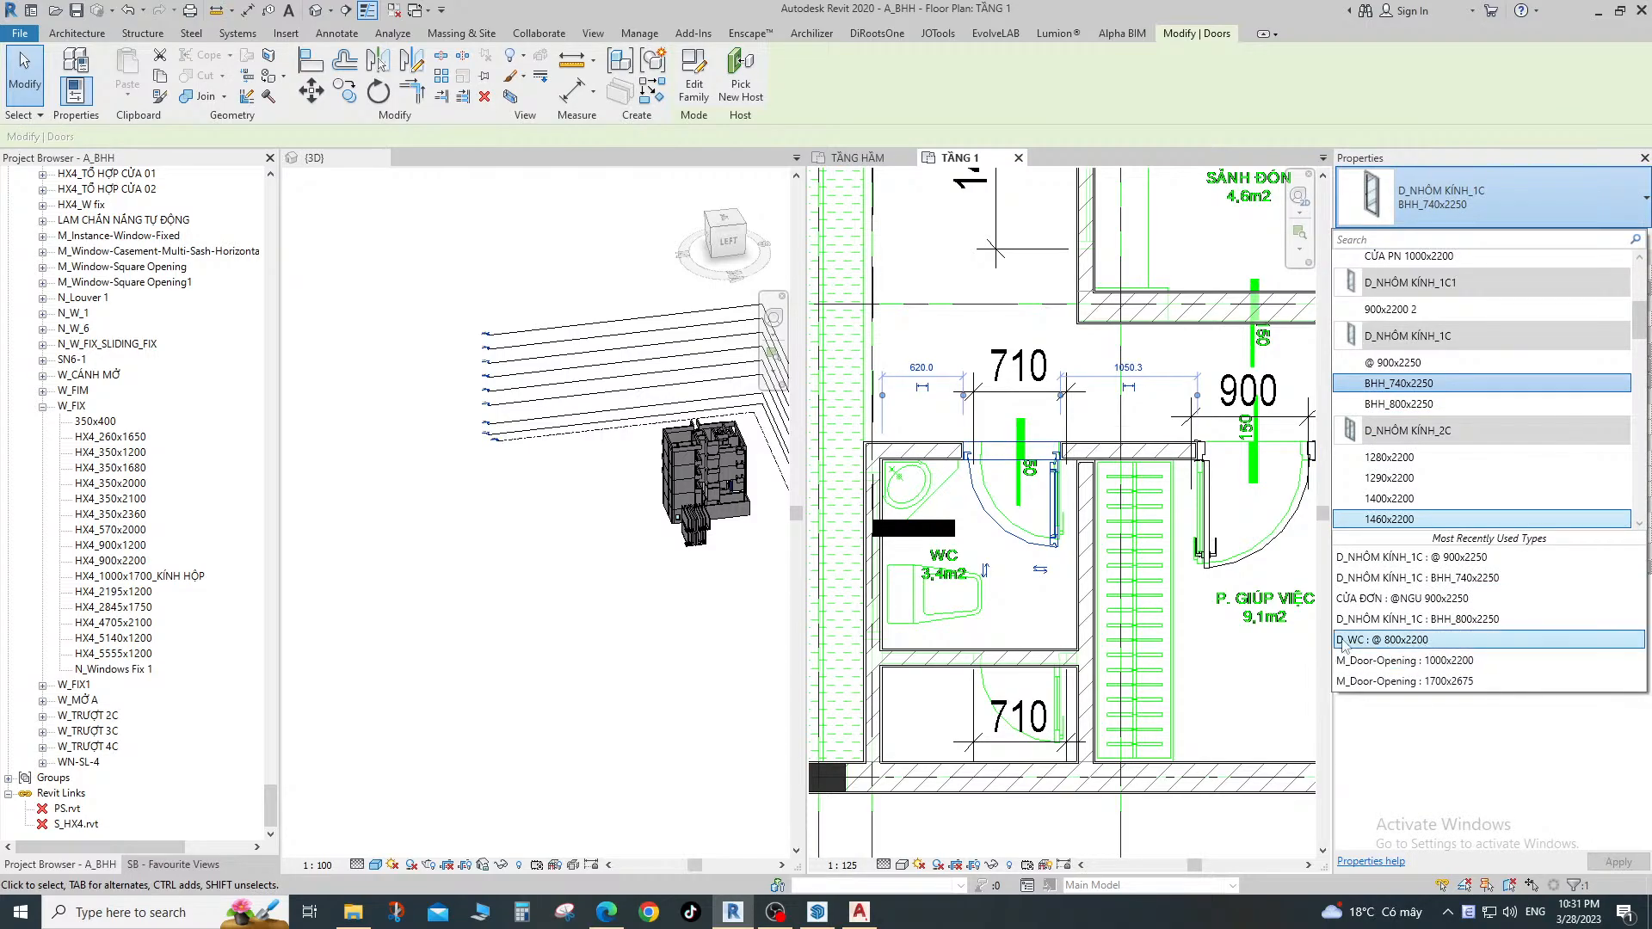
{"action": "scroll", "coordinate": [1046, 480], "scroll_direction": "up", "scroll_amount": 2}
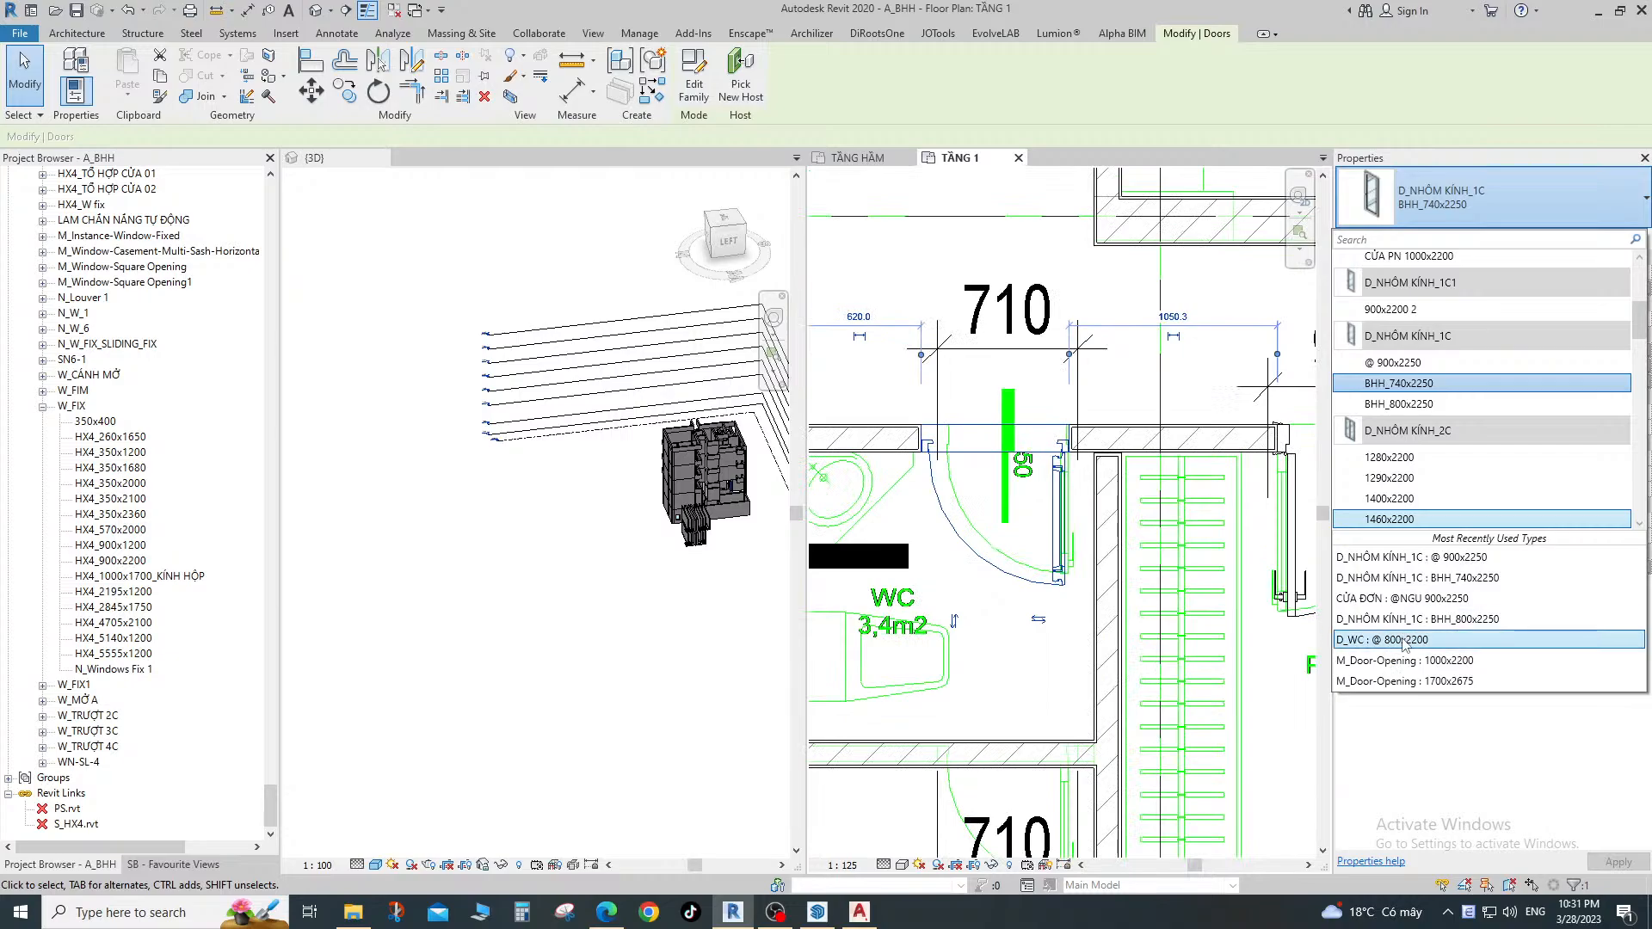
{"action": "left_click", "coordinate": [1355, 639]}
{"action": "key", "text": "Escape"}
Duplicate the WC door's D_WC type as @ 710x2250.
{"action": "left_click", "coordinate": [1065, 487]}
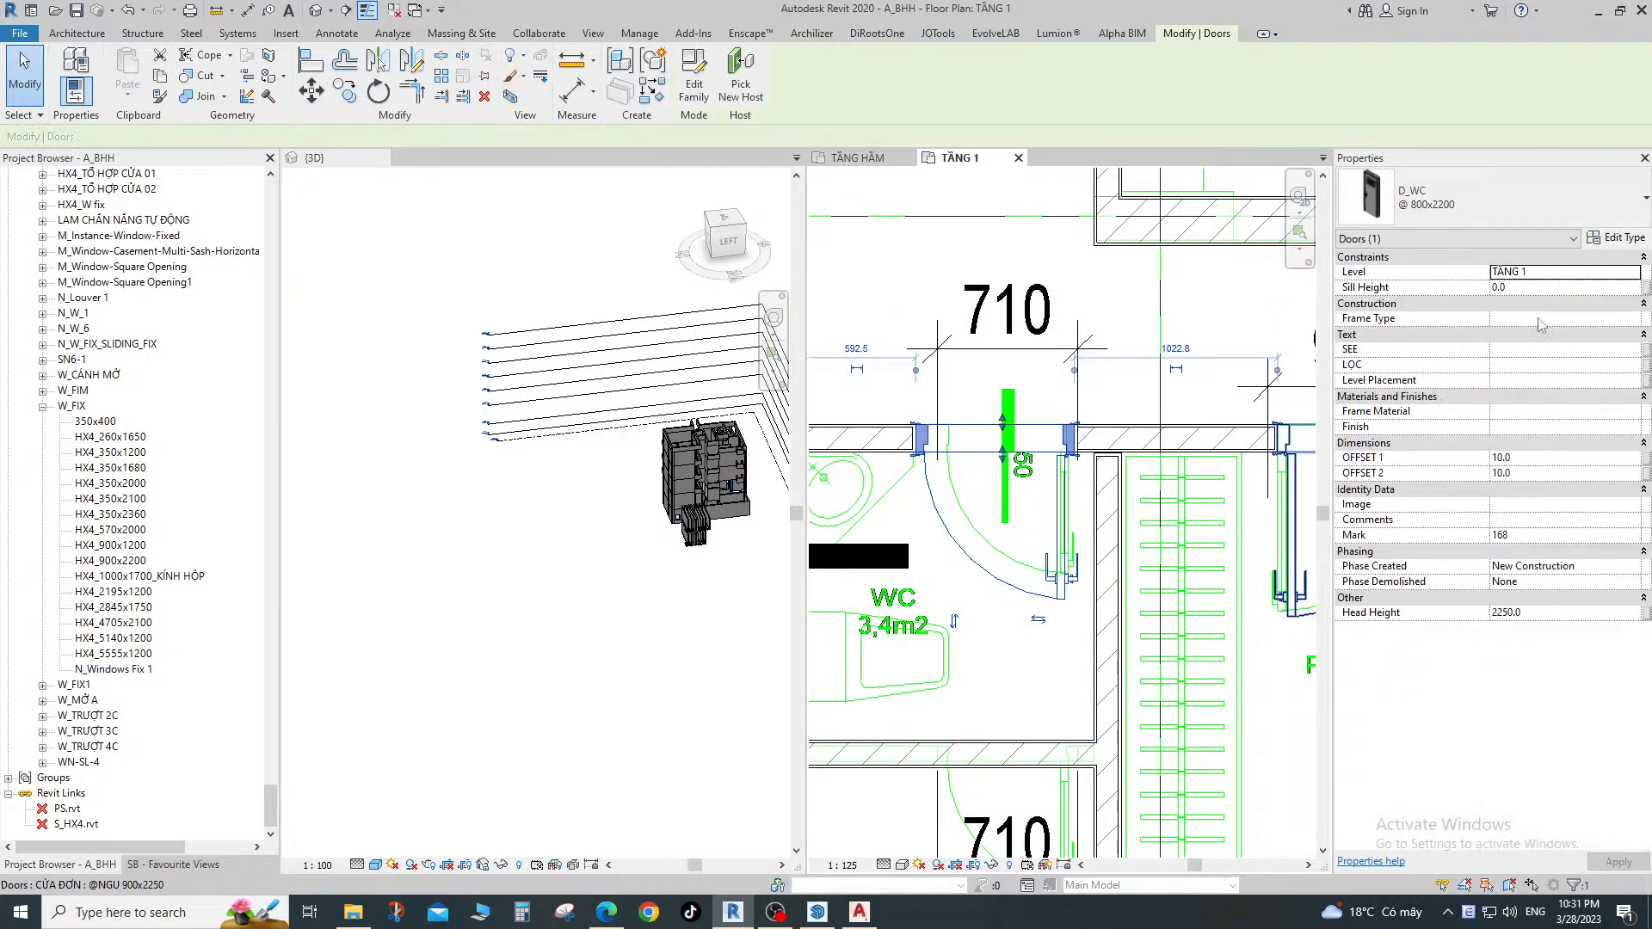
{"action": "left_click", "coordinate": [1615, 238]}
{"action": "left_click", "coordinate": [1352, 353]}
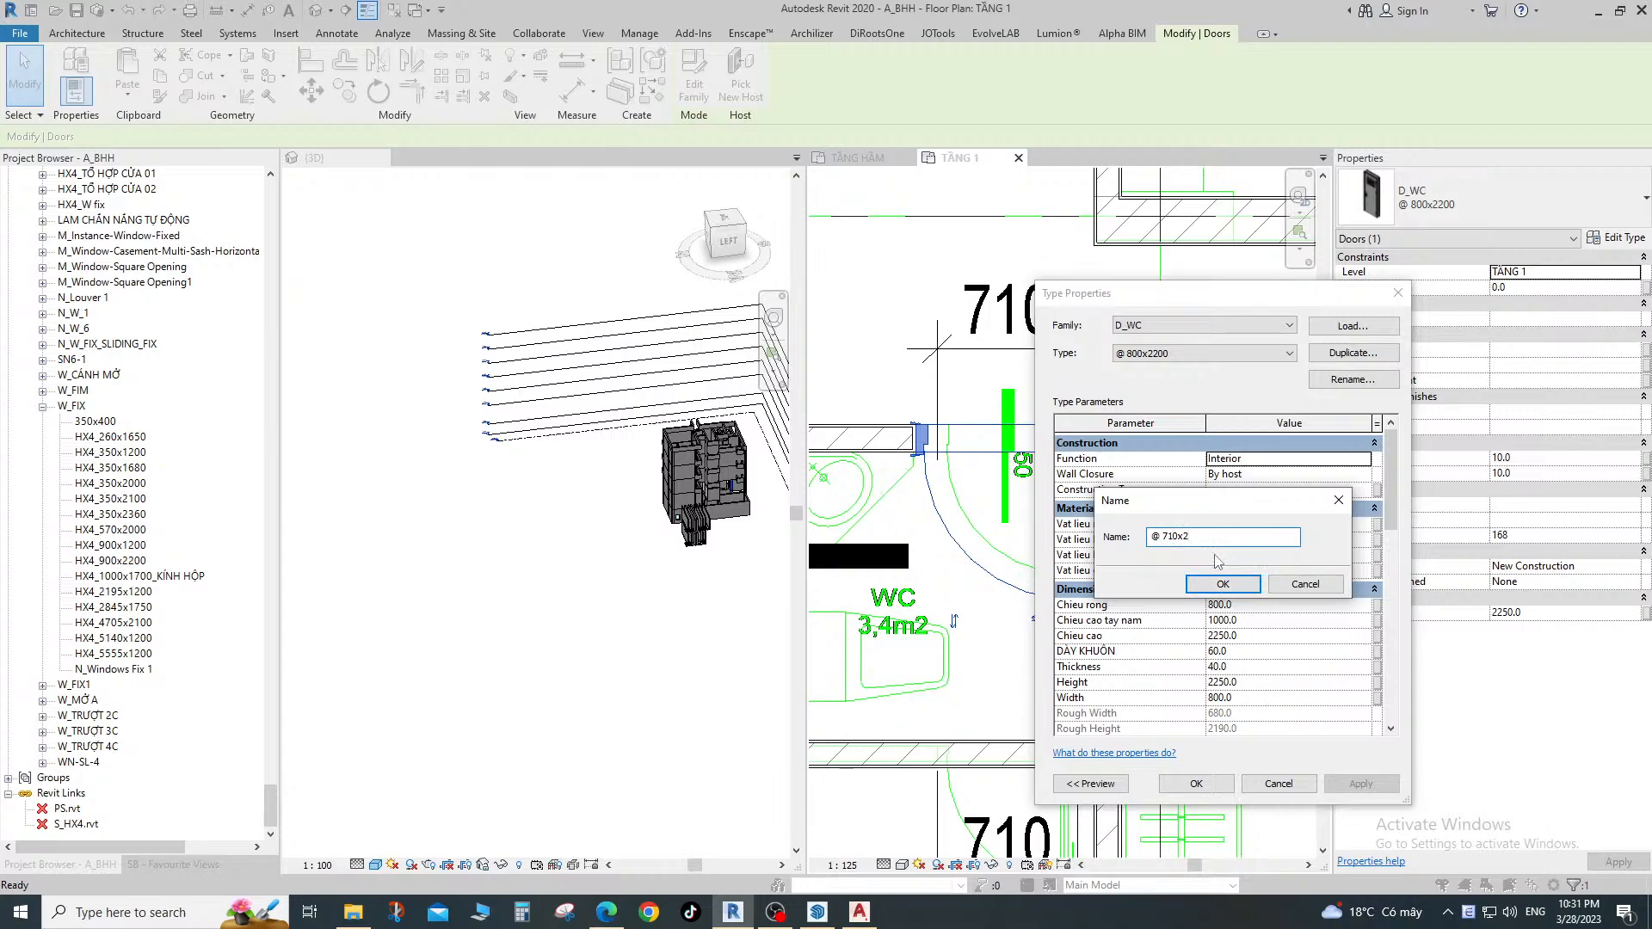
{"action": "left_click", "coordinate": [1208, 588]}
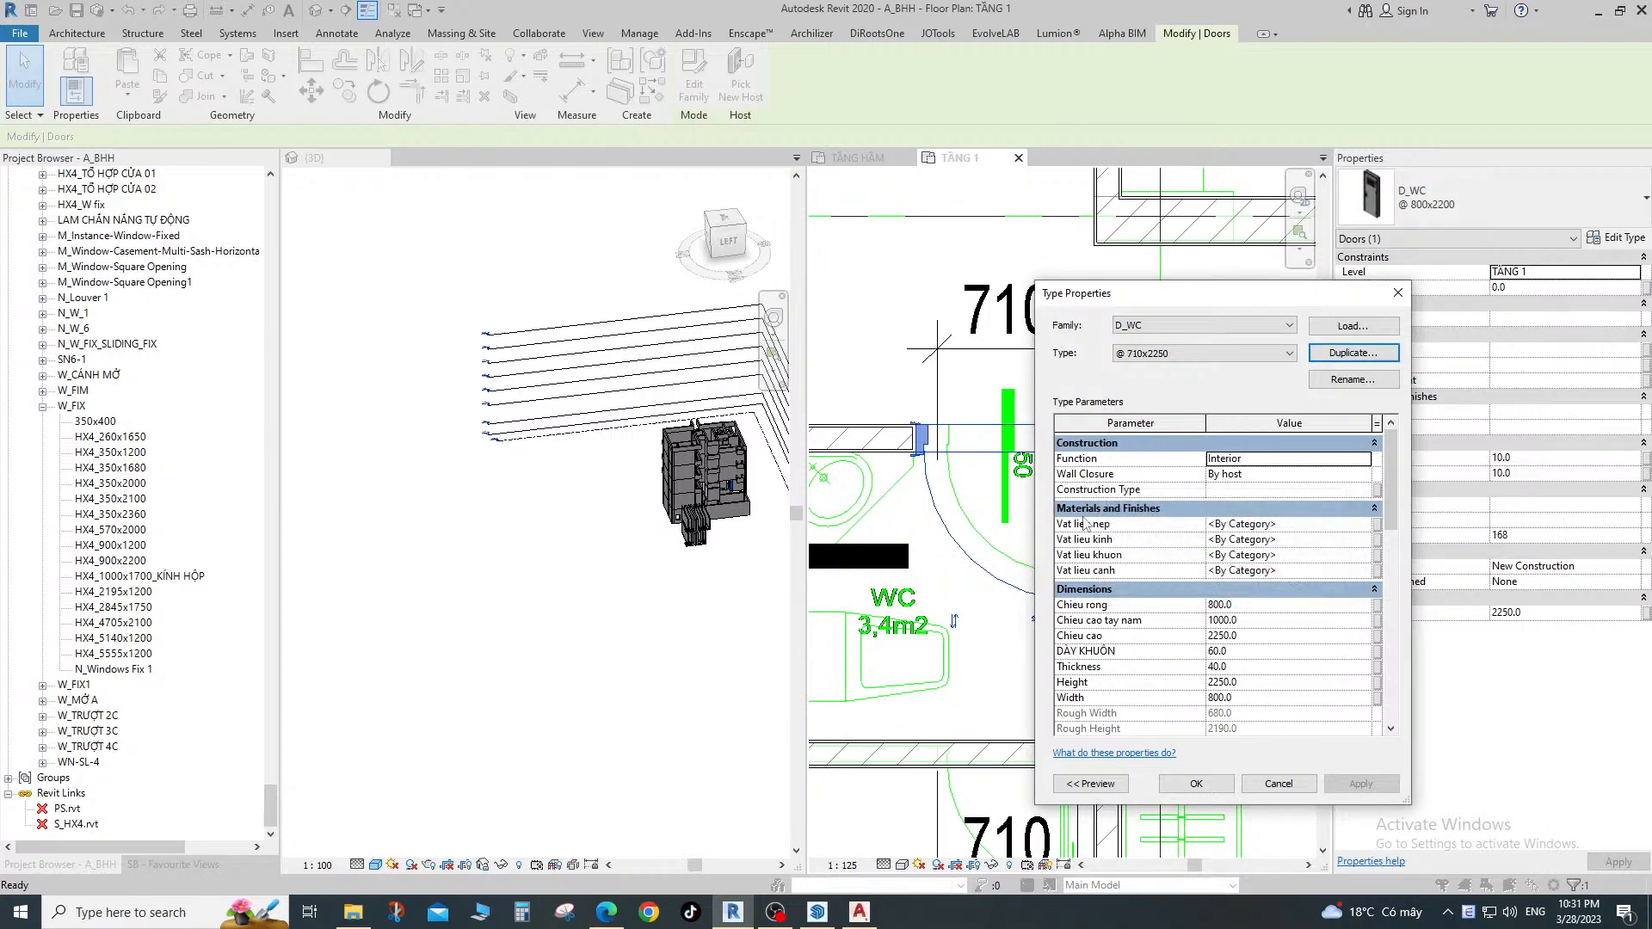
Rename the D_WC type @ 800x2200 to @ 800x2250 and assign the @ 710x2250 type to the WC door.
{"action": "left_click", "coordinate": [1175, 353]}
{"action": "left_click", "coordinate": [1204, 372]}
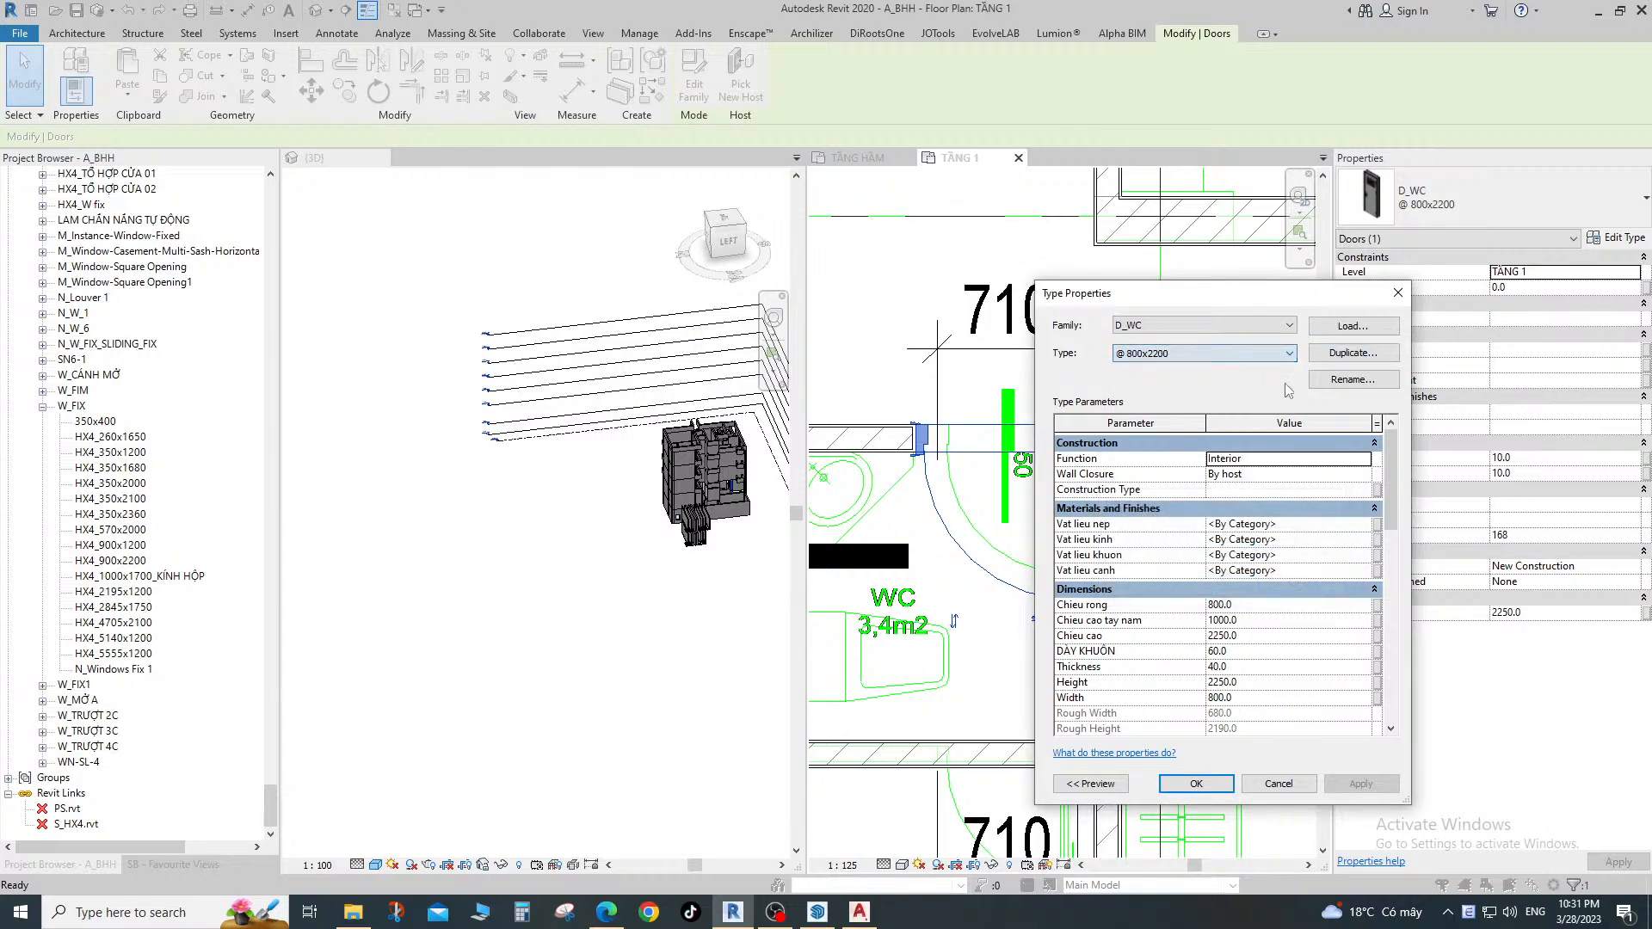
{"action": "left_click", "coordinate": [1352, 380]}
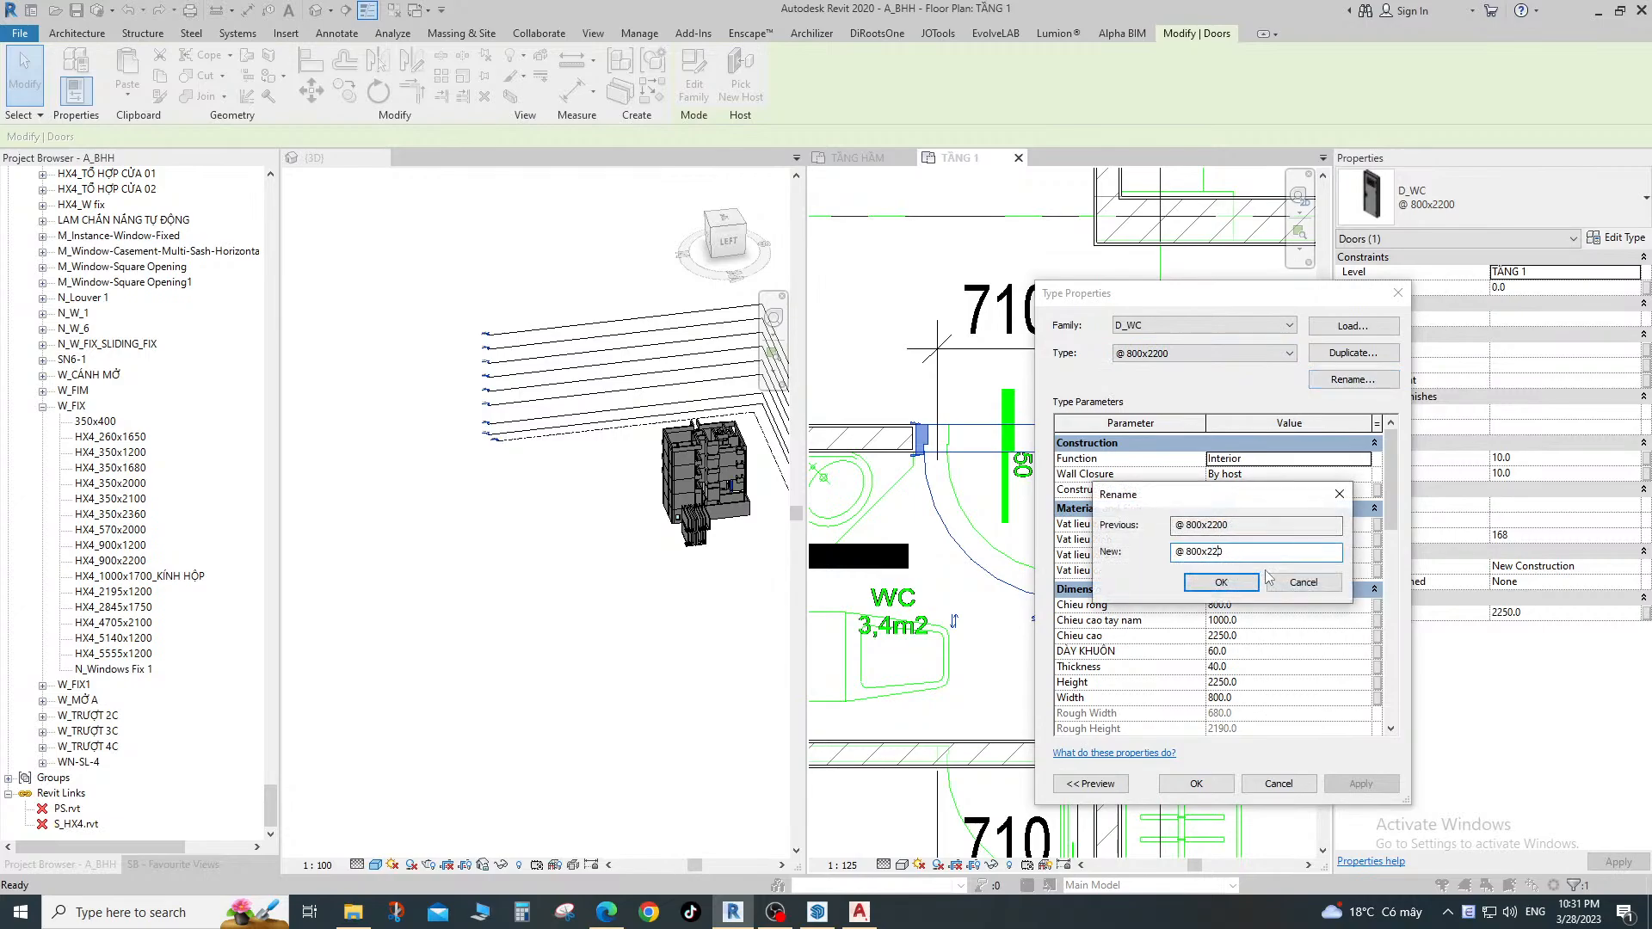
{"action": "left_click", "coordinate": [1220, 583]}
{"action": "left_click", "coordinate": [1268, 634]}
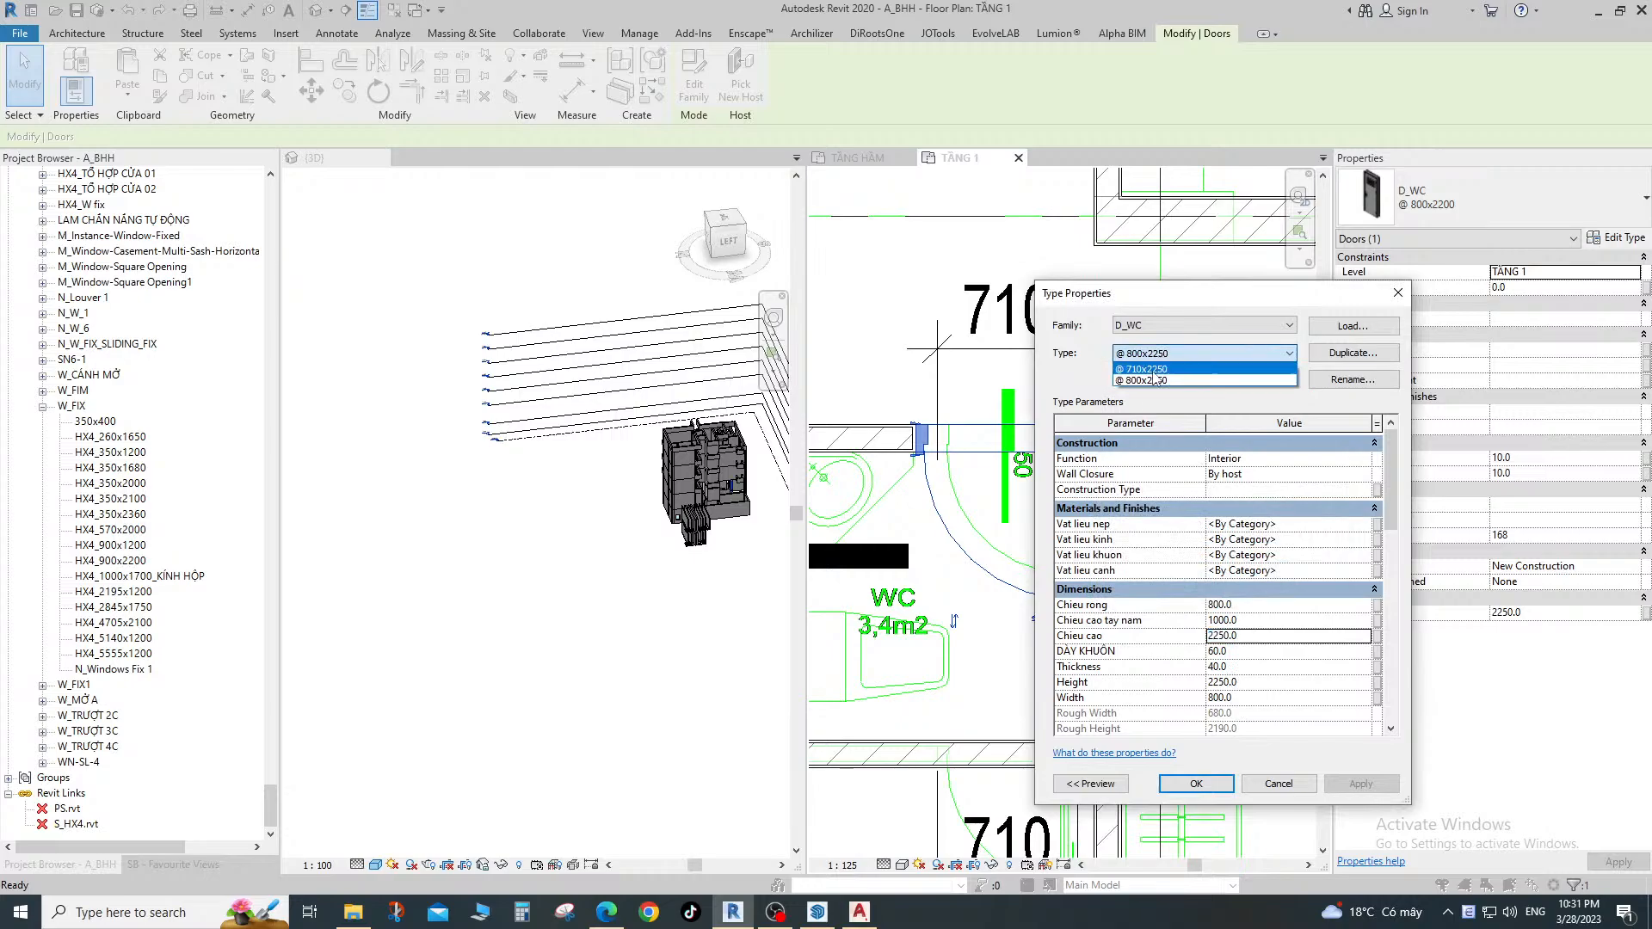
{"action": "left_click", "coordinate": [1195, 782]}
{"action": "scroll", "coordinate": [1054, 445], "scroll_direction": "up", "scroll_amount": 5}
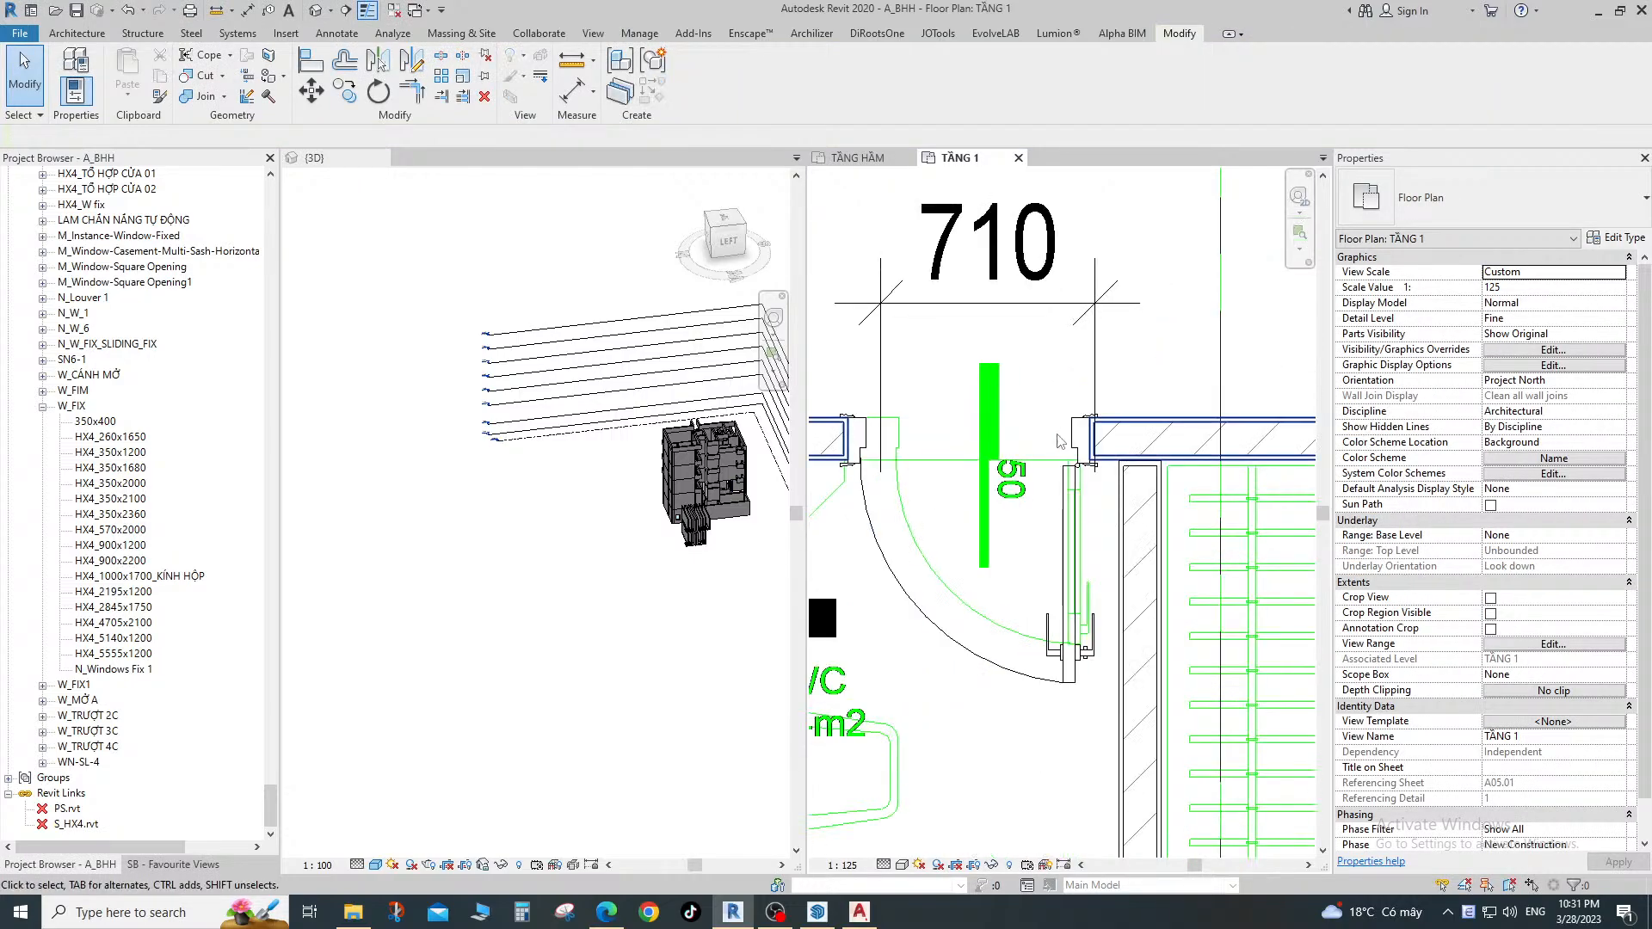
{"action": "key", "text": "a"}
{"action": "key", "text": "l"}
{"action": "key", "text": "Escape"}
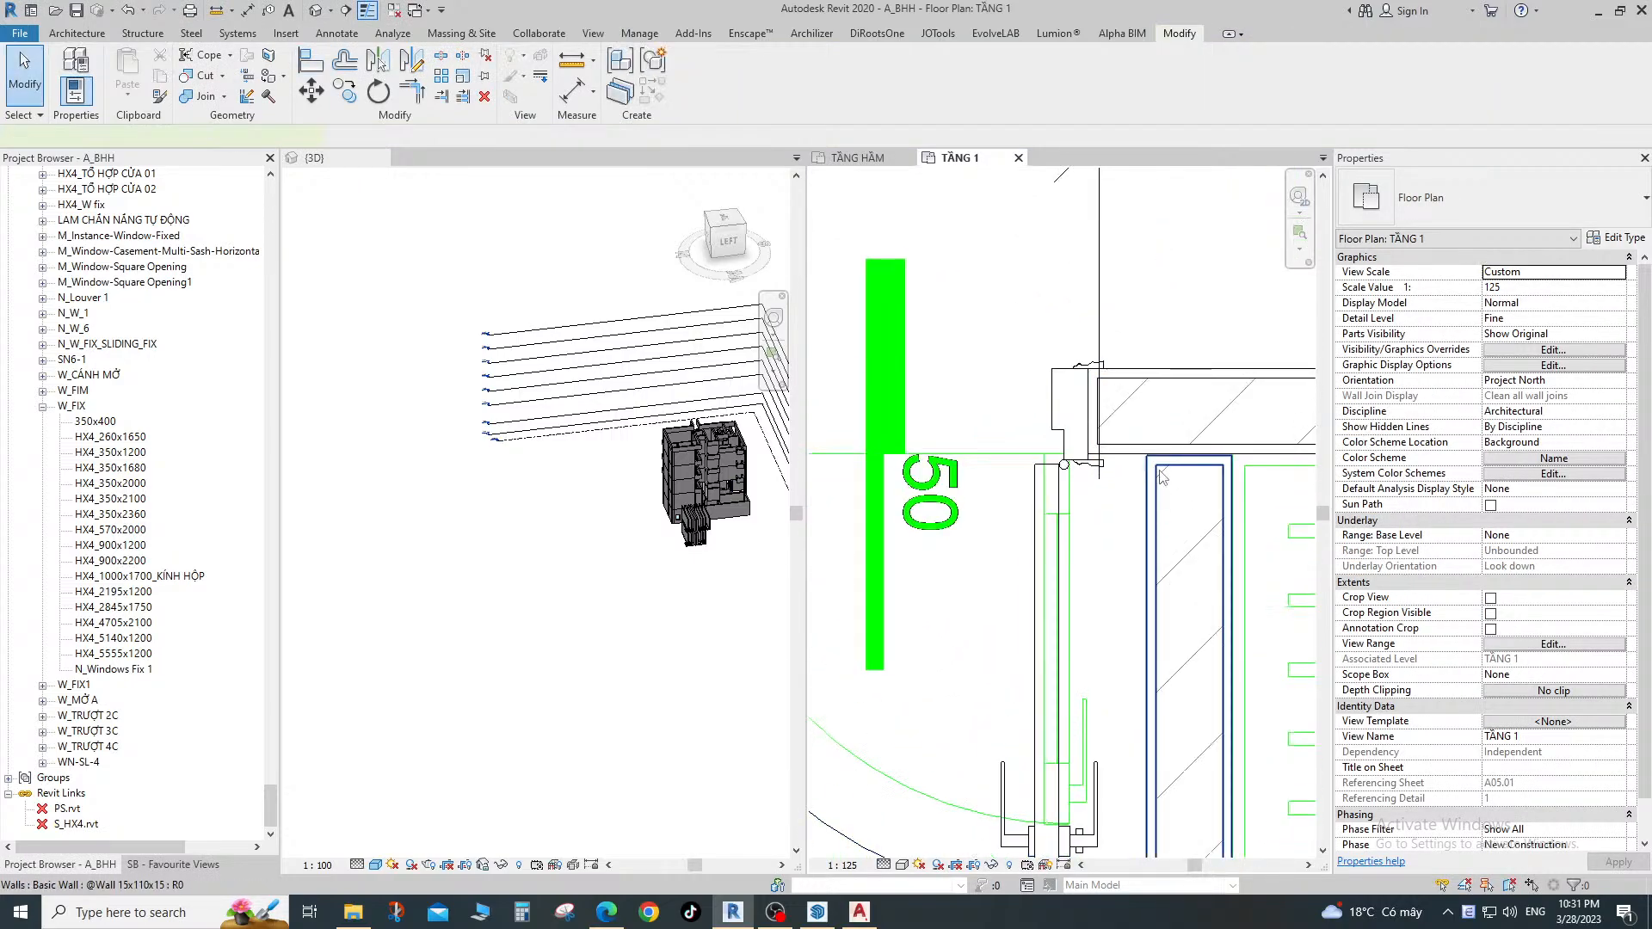
{"action": "left_click", "coordinate": [1156, 490]}
{"action": "left_click_drag", "start_coordinate": [1188, 456], "coordinate": [1188, 412]}
{"action": "key", "text": "Escape"}
{"action": "scroll", "coordinate": [1174, 455], "scroll_direction": "down", "scroll_amount": 2}
{"action": "key", "text": "a"}
{"action": "key", "text": "l"}
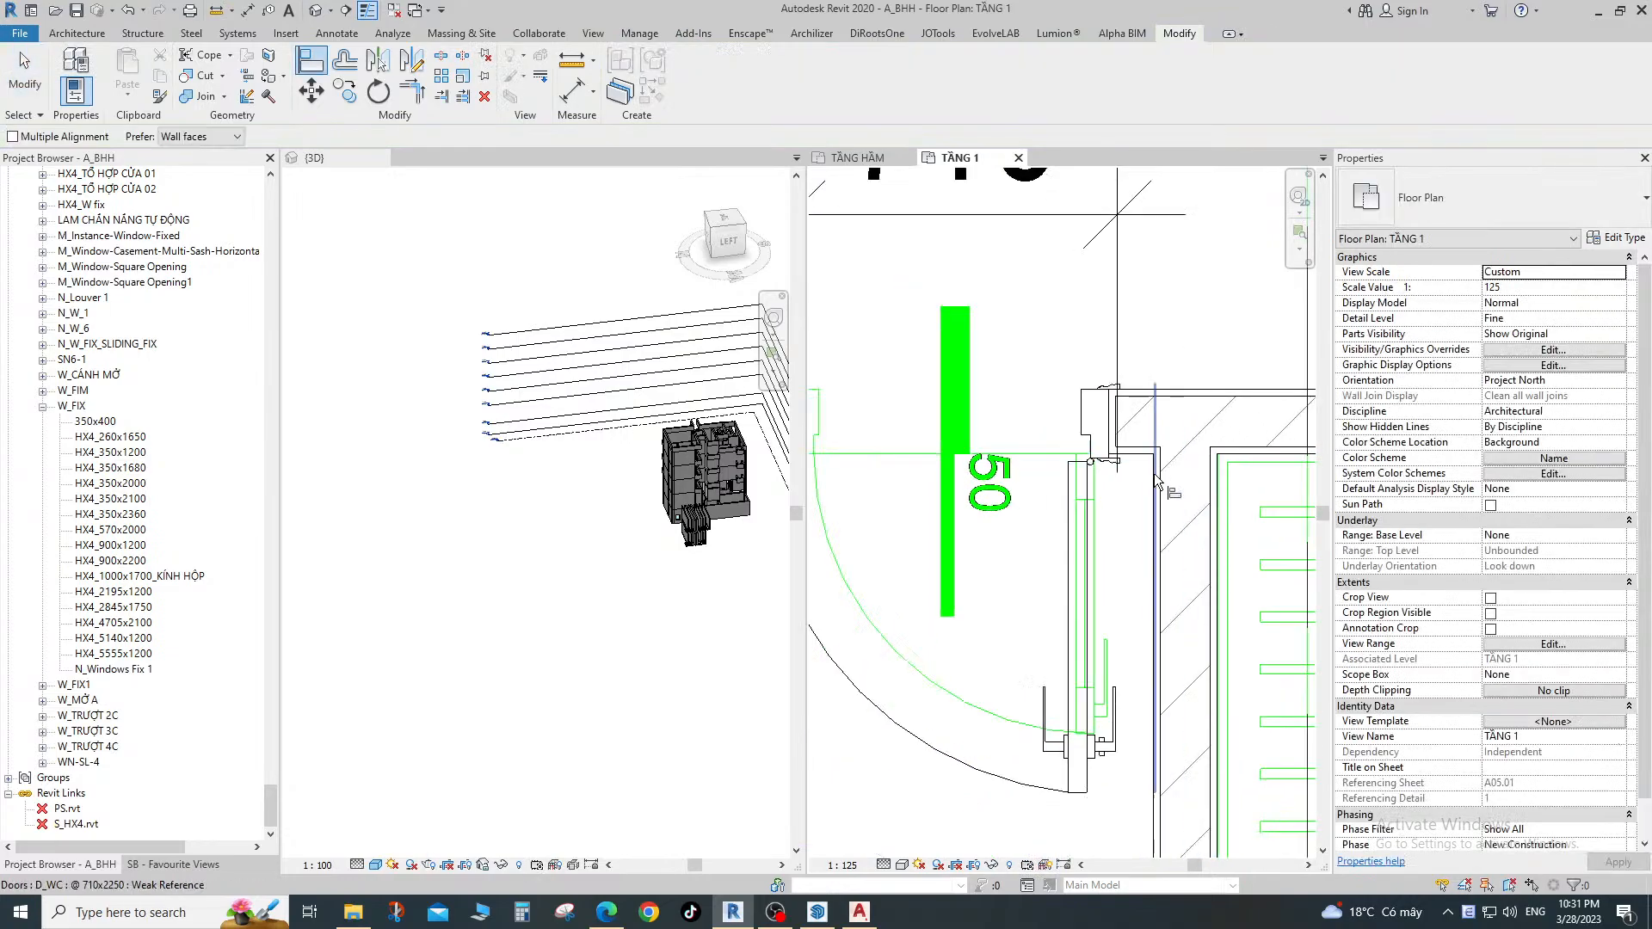
{"action": "scroll", "coordinate": [1148, 471], "scroll_direction": "up", "scroll_amount": 4}
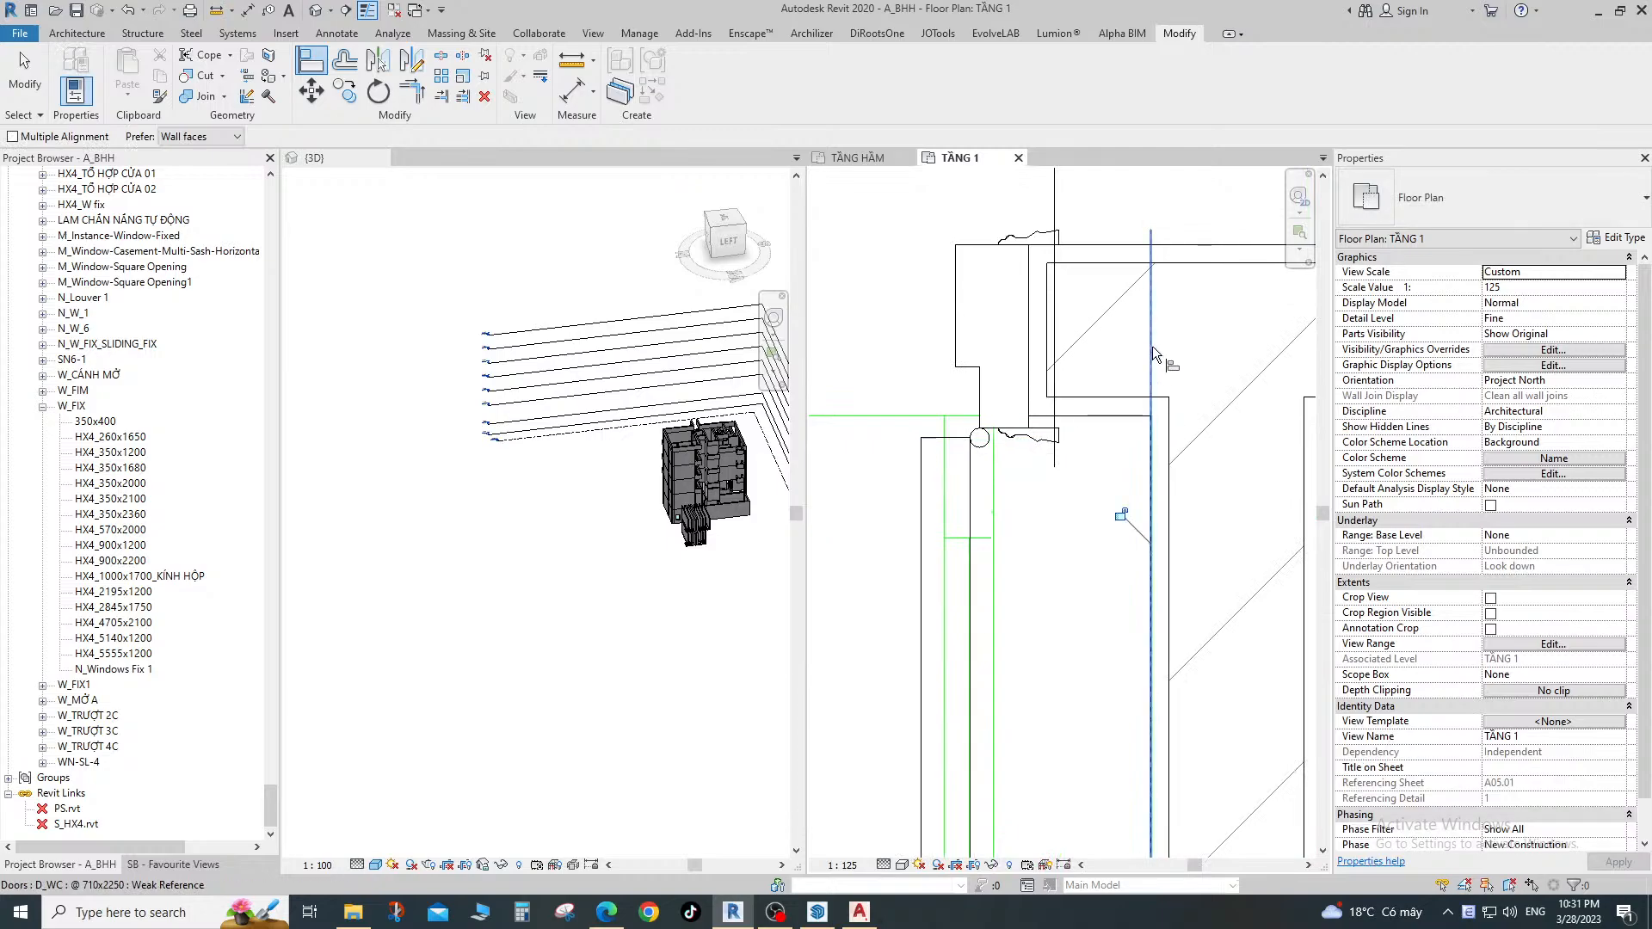
{"action": "scroll", "coordinate": [1157, 347], "scroll_direction": "down", "scroll_amount": 3}
{"action": "key", "text": "Escape"}
{"action": "scroll", "coordinate": [1163, 433], "scroll_direction": "up", "scroll_amount": 5}
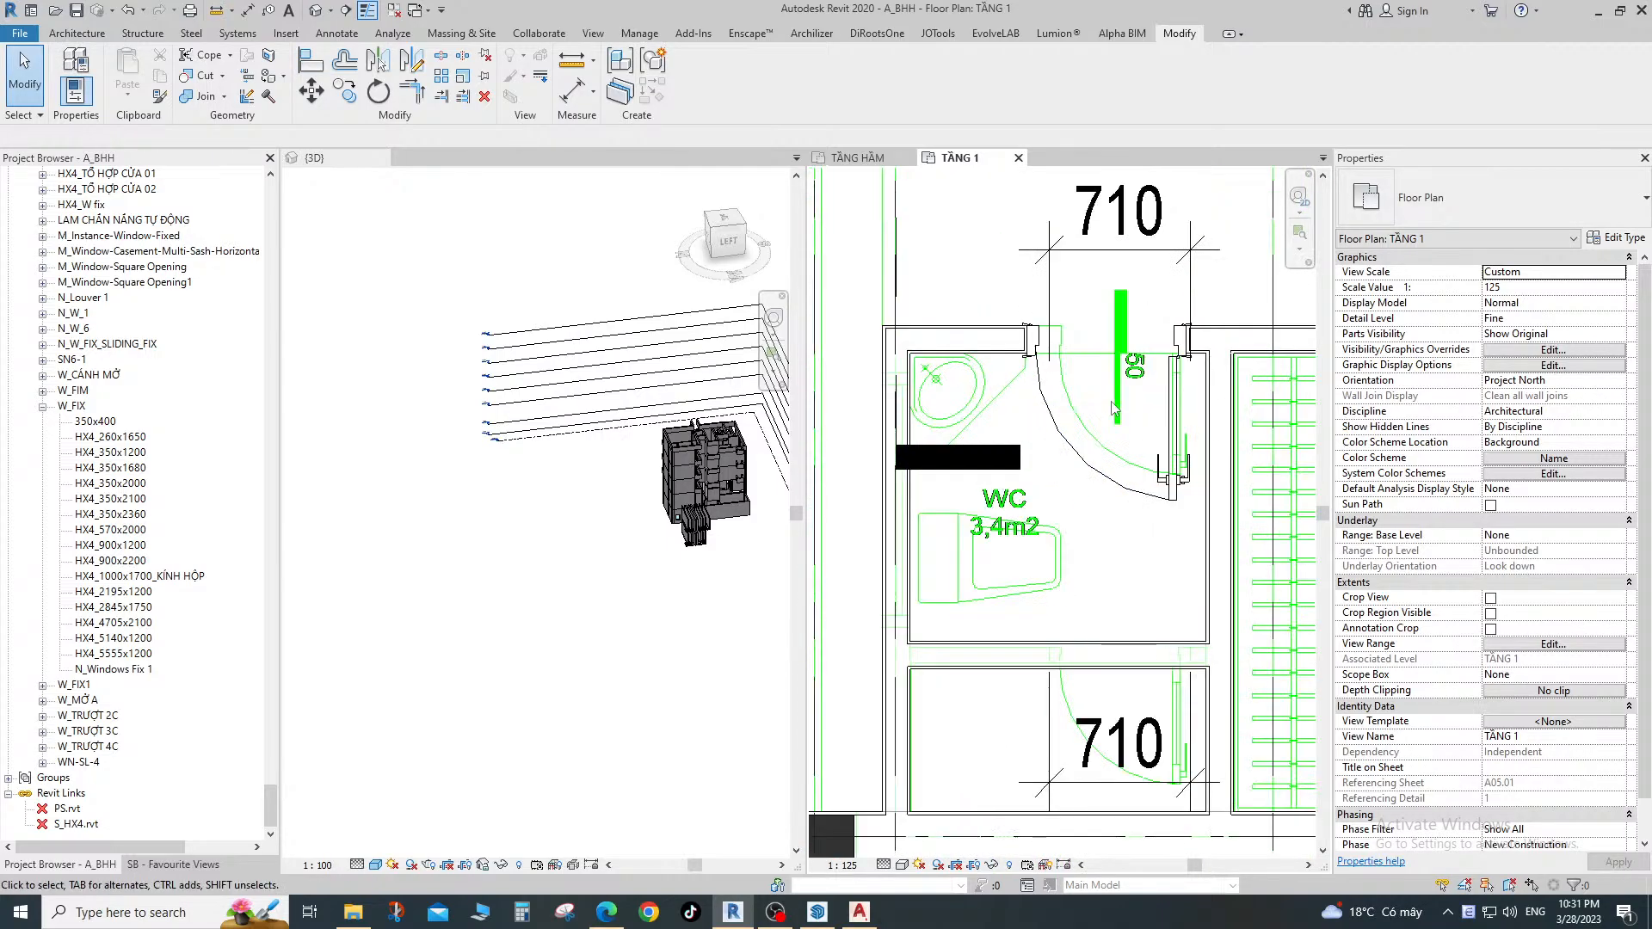
{"action": "key", "text": "a"}
{"action": "key", "text": "l"}
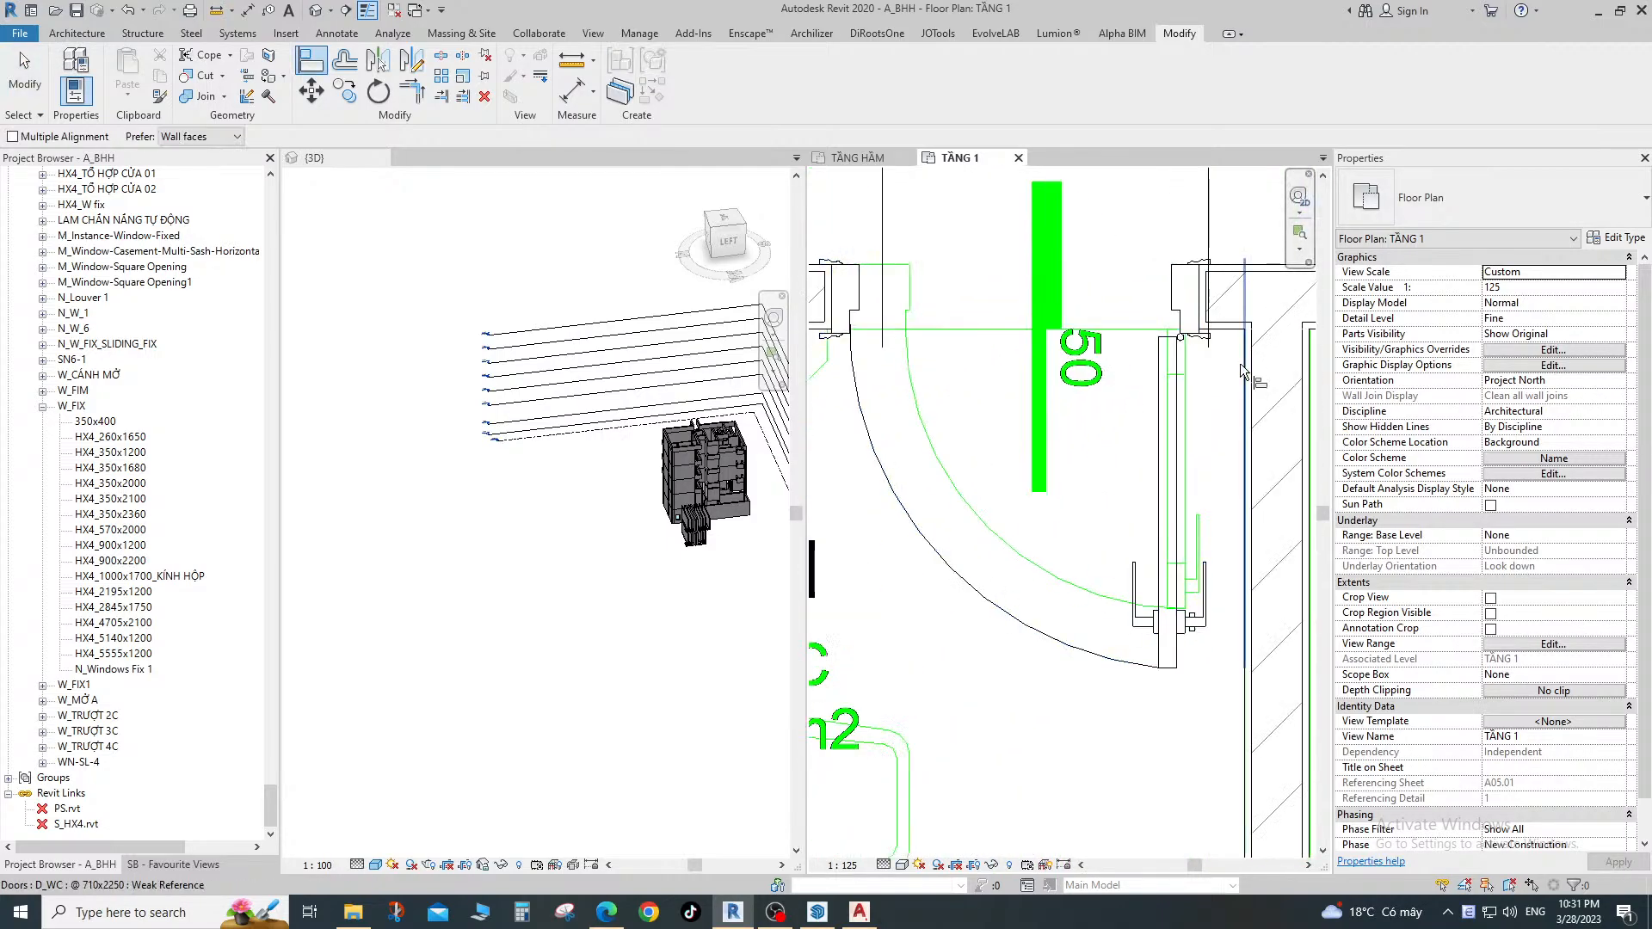
{"action": "scroll", "coordinate": [1209, 301], "scroll_direction": "up", "scroll_amount": 2}
{"action": "key", "text": "Escape"}
{"action": "left_click", "coordinate": [1190, 293]}
{"action": "key", "text": "Escape"}
{"action": "left_click", "coordinate": [1142, 273]}
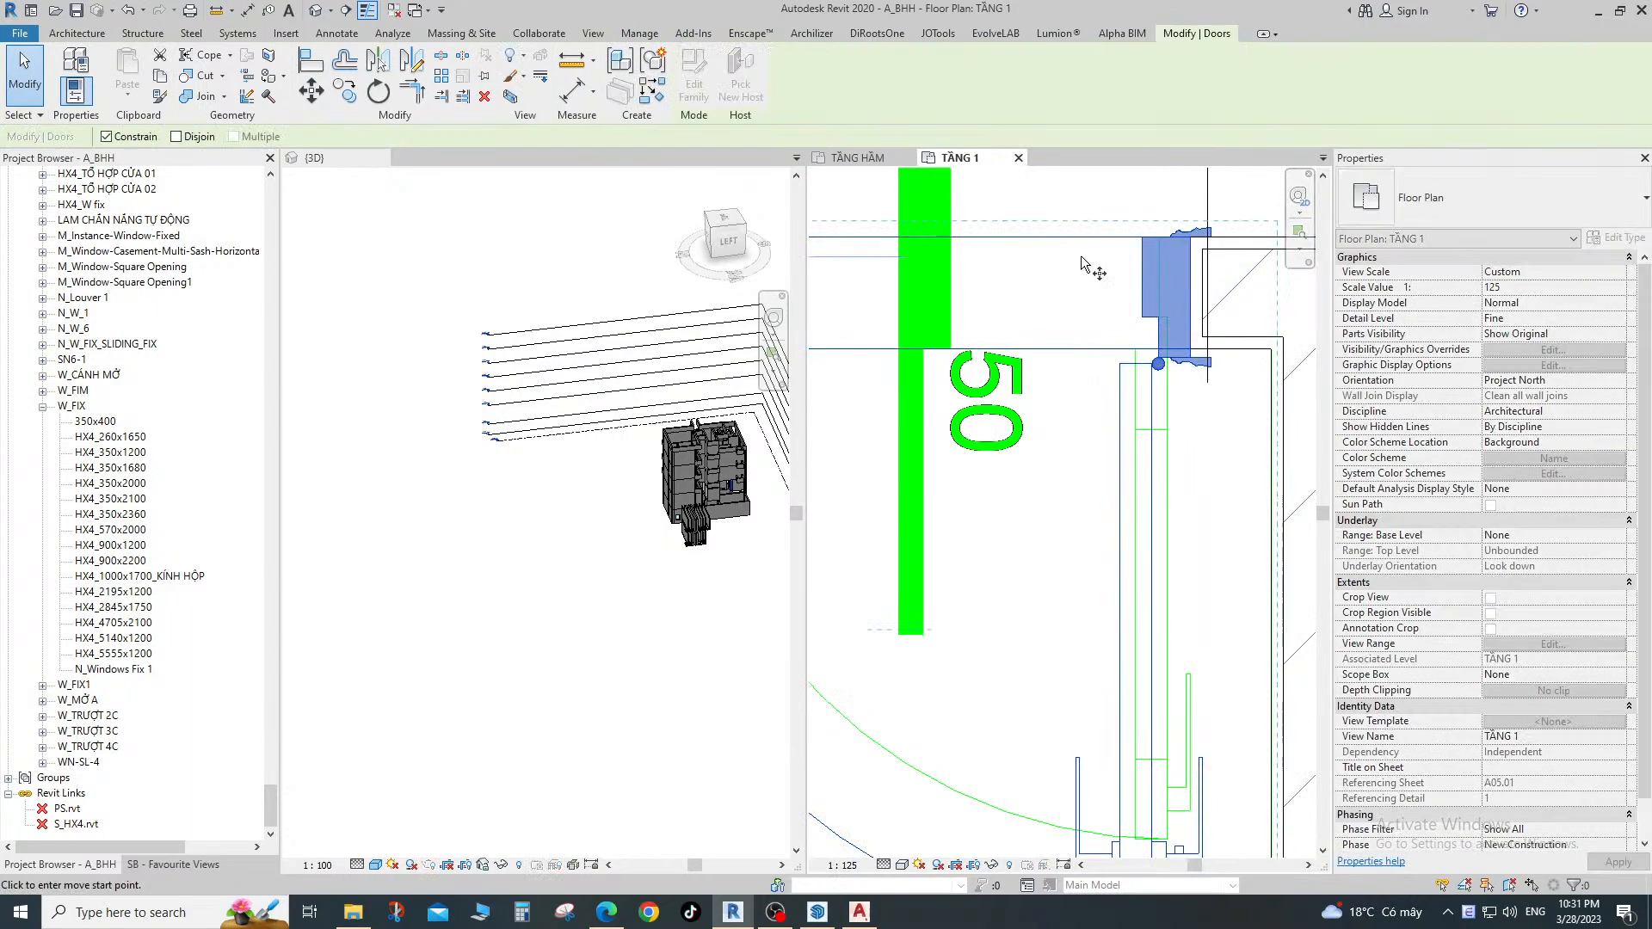
{"action": "key", "text": "Return"}
{"action": "scroll", "coordinate": [1109, 260], "scroll_direction": "down", "scroll_amount": 4}
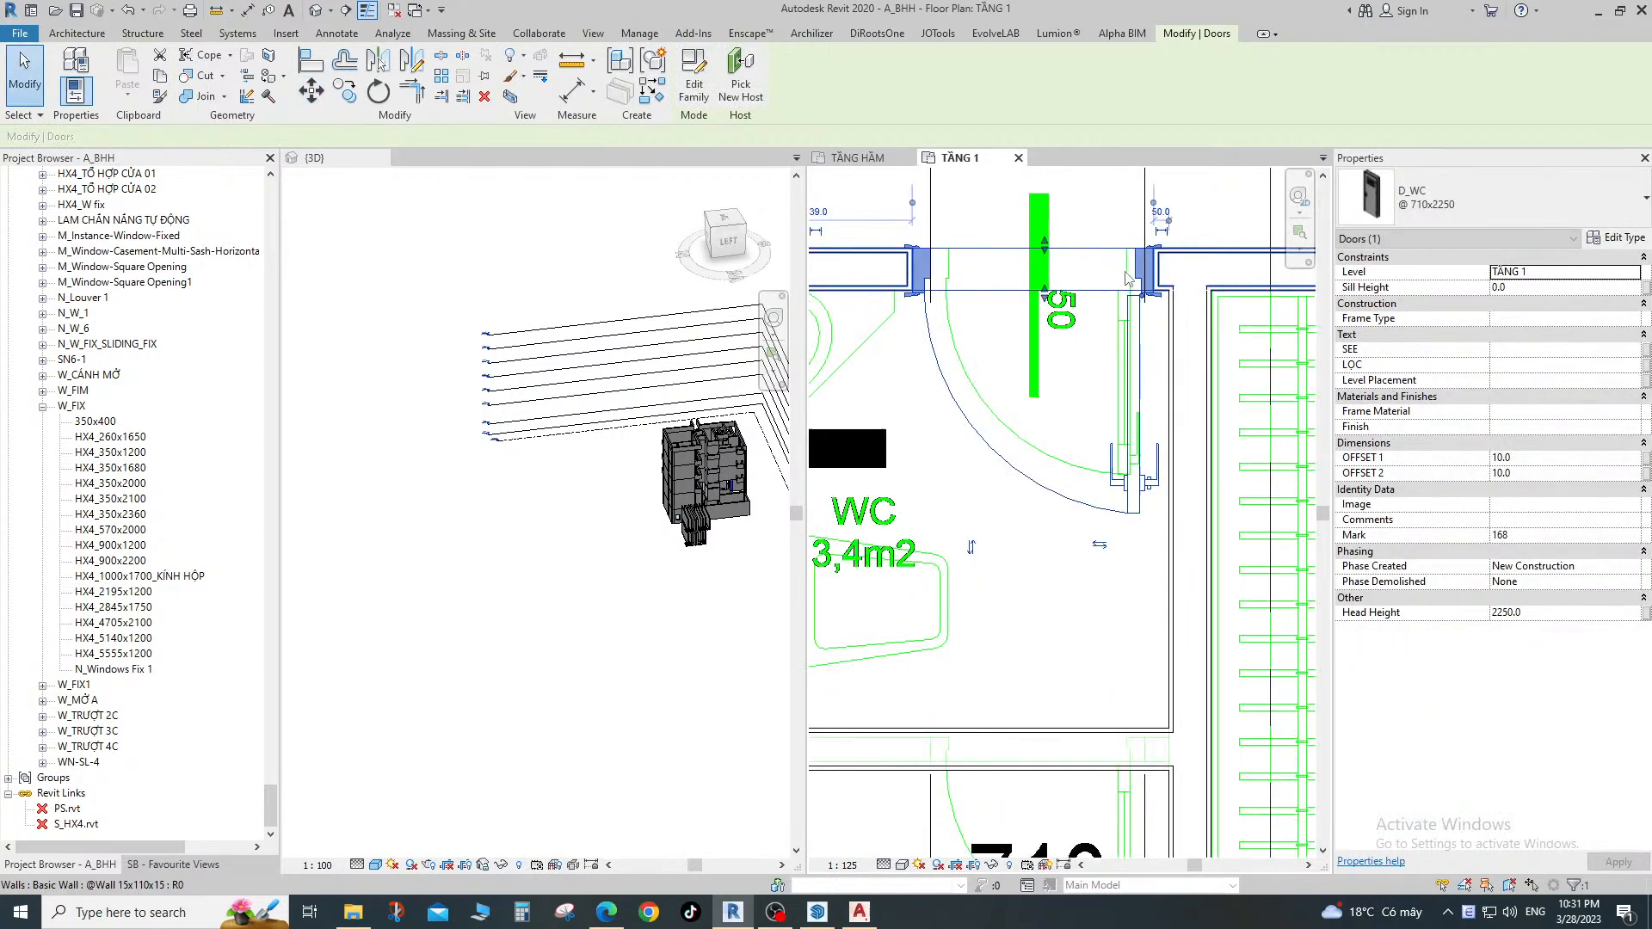
{"action": "key", "text": "Escape"}
{"action": "scroll", "coordinate": [1132, 376], "scroll_direction": "up", "scroll_amount": 2}
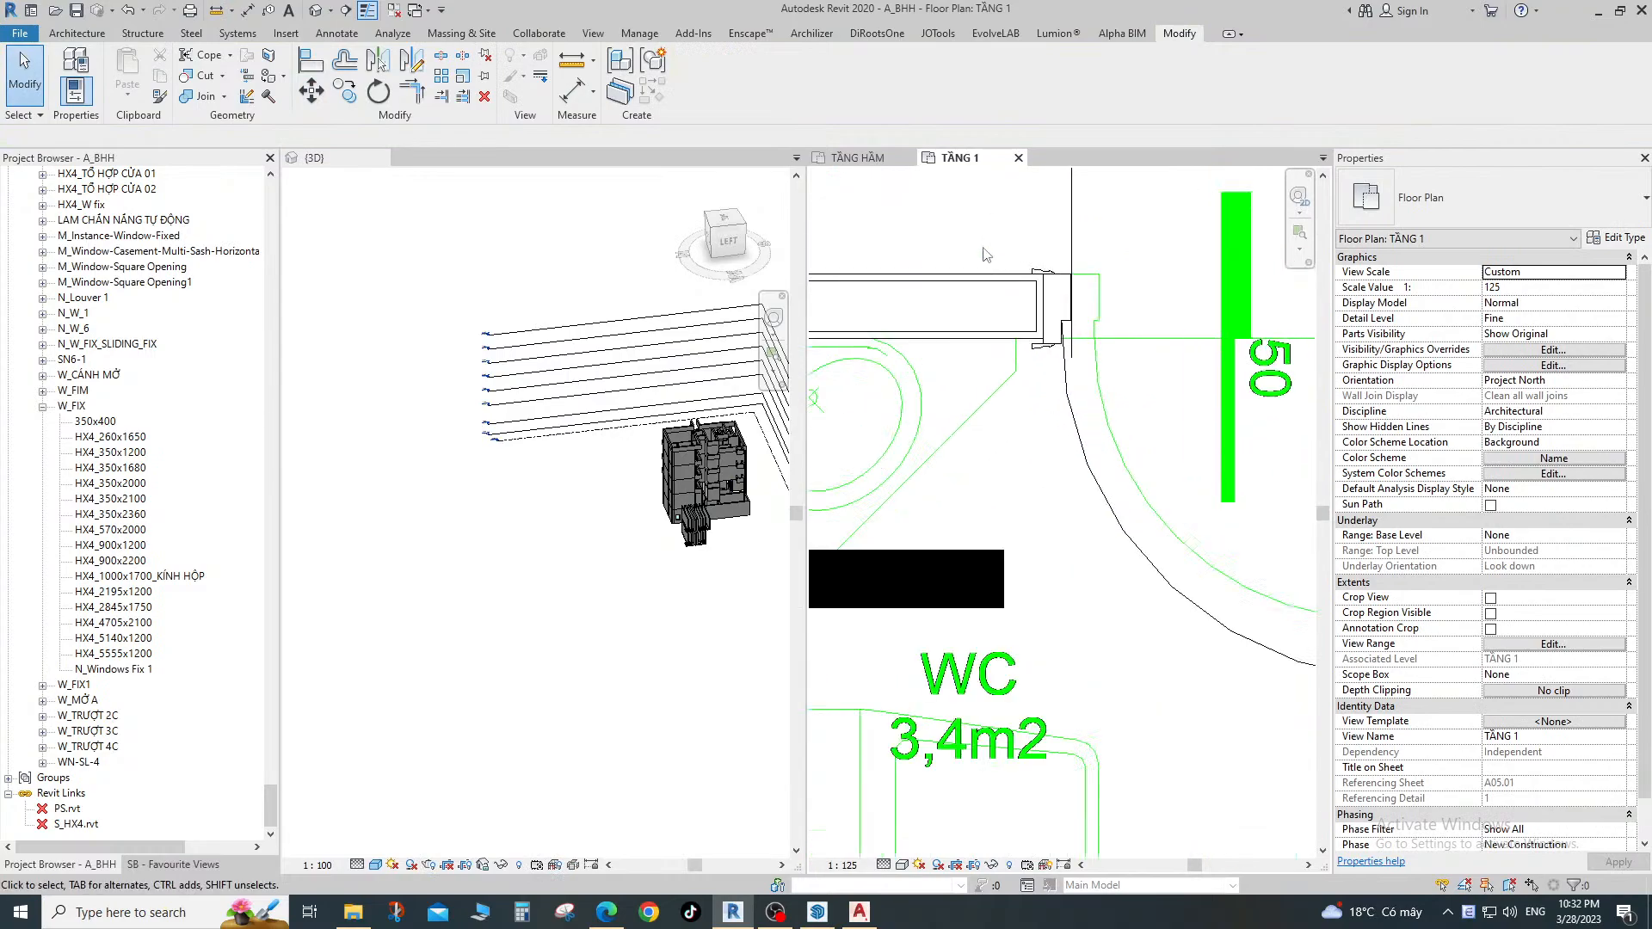
Place a D_WC @ 710x2250 door at the lower 710 opening in the WC's partition wall.
{"action": "scroll", "coordinate": [1067, 482], "scroll_direction": "down", "scroll_amount": 5}
{"action": "scroll", "coordinate": [1061, 526], "scroll_direction": "up", "scroll_amount": 2}
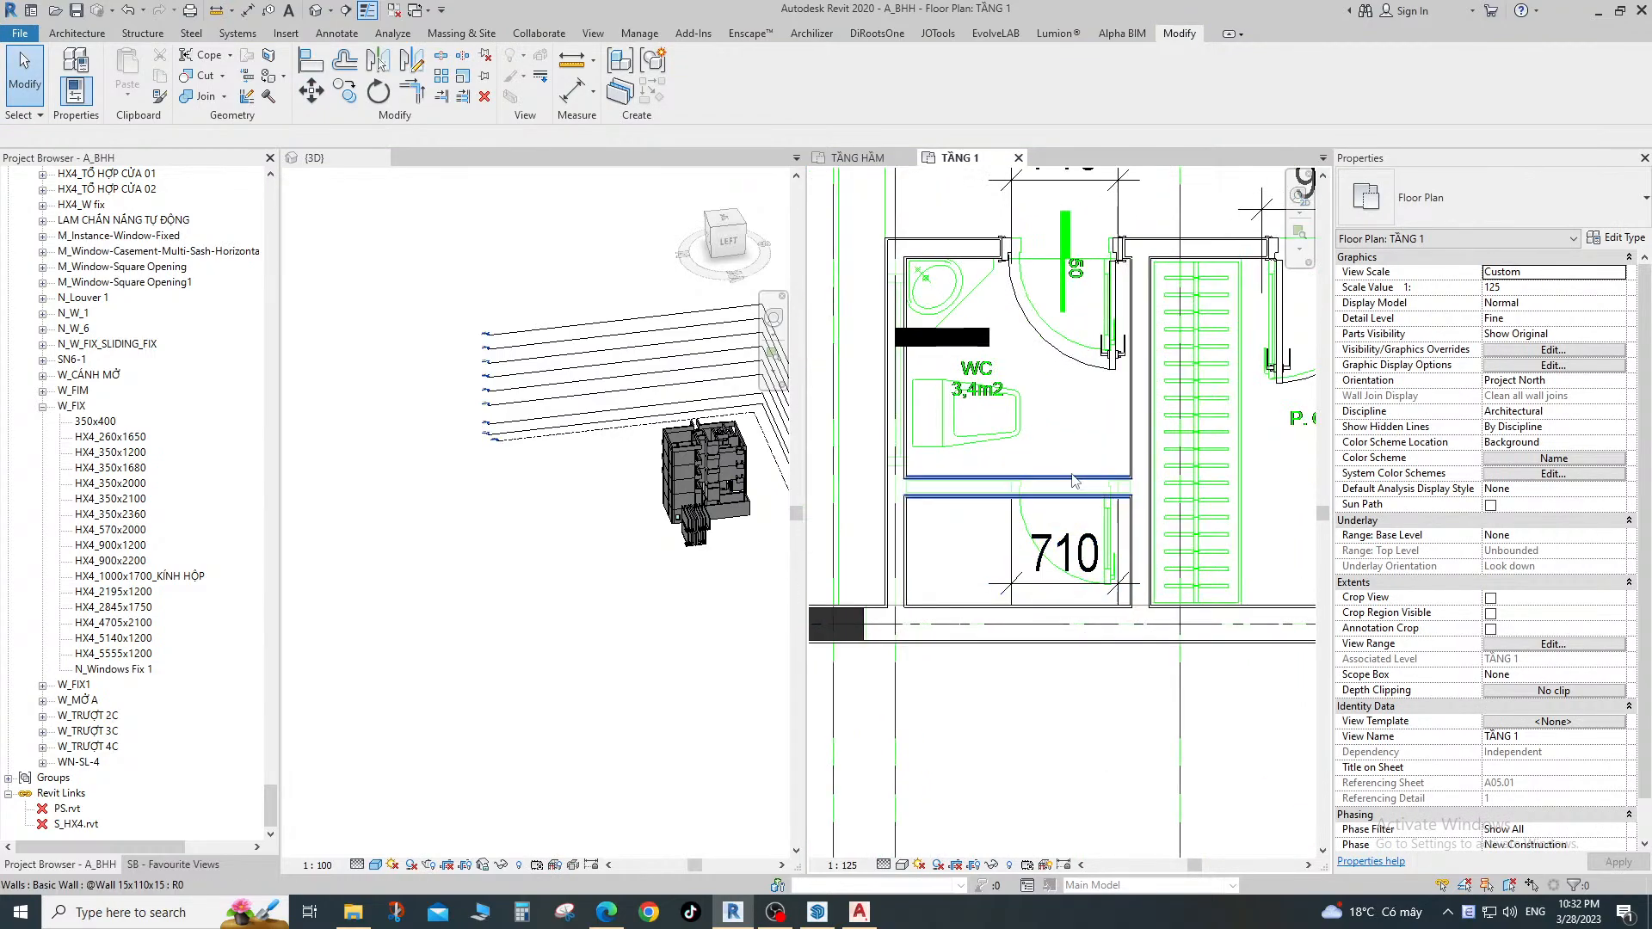
{"action": "key", "text": "d"}
{"action": "key", "text": "r"}
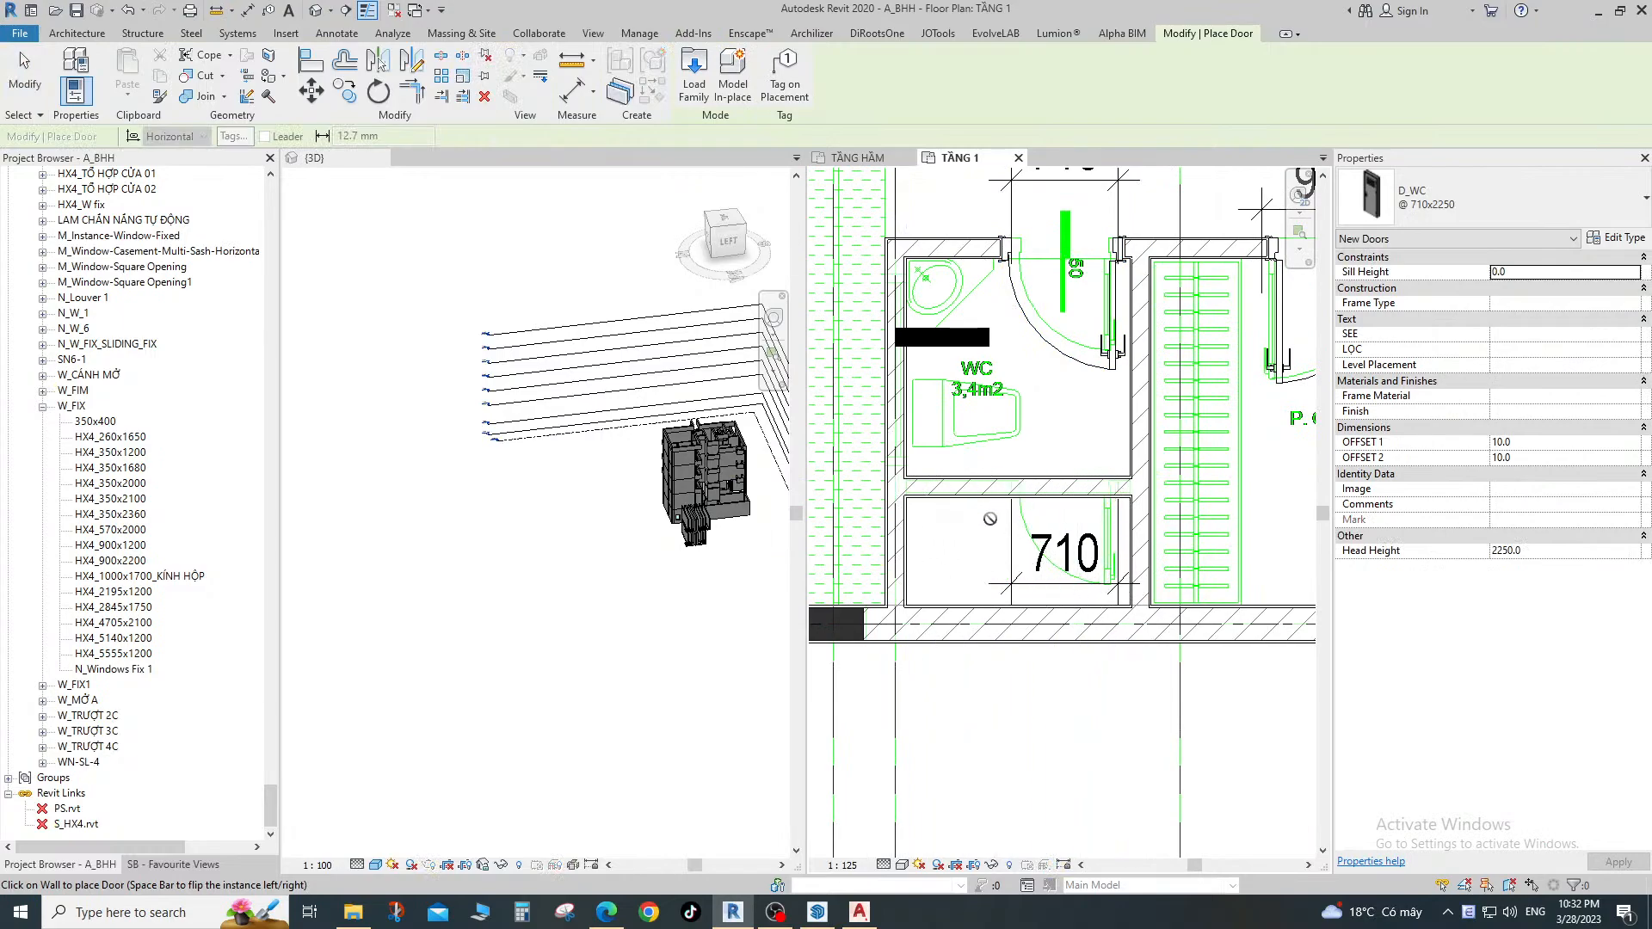
{"action": "key", "text": "Escape"}
{"action": "scroll", "coordinate": [1125, 534], "scroll_direction": "up", "scroll_amount": 1}
{"action": "scroll", "coordinate": [1124, 535], "scroll_direction": "up", "scroll_amount": 2}
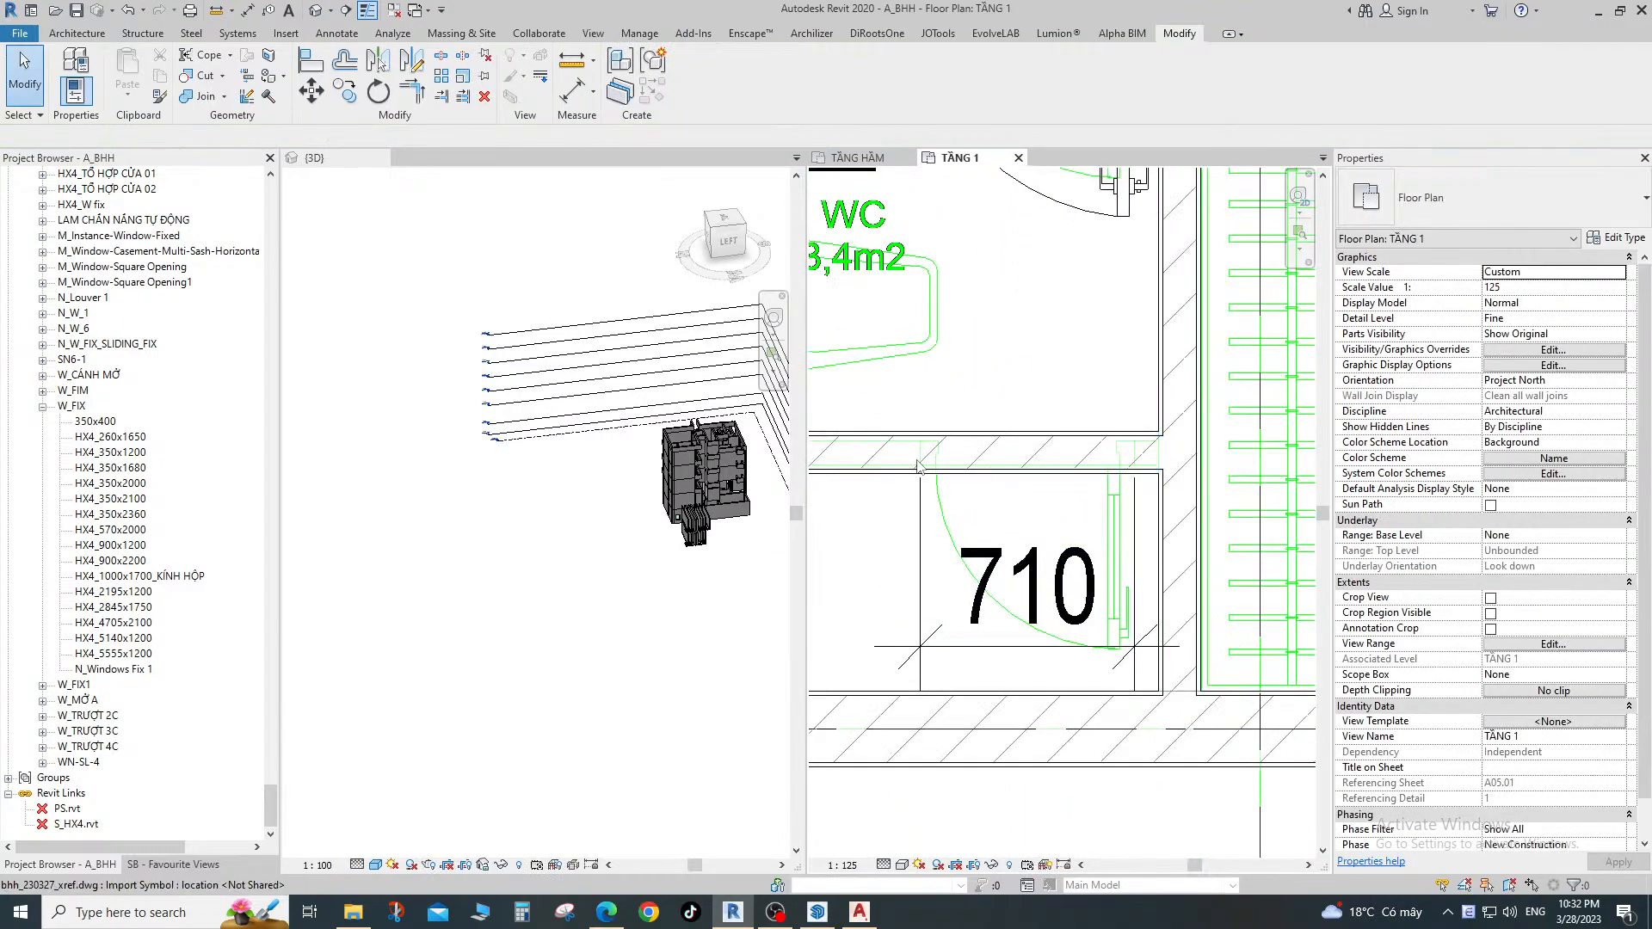
{"action": "scroll", "coordinate": [972, 466], "scroll_direction": "down", "scroll_amount": 3}
{"action": "scroll", "coordinate": [972, 465], "scroll_direction": "down", "scroll_amount": 2}
{"action": "key", "text": "d"}
{"action": "key", "text": "r"}
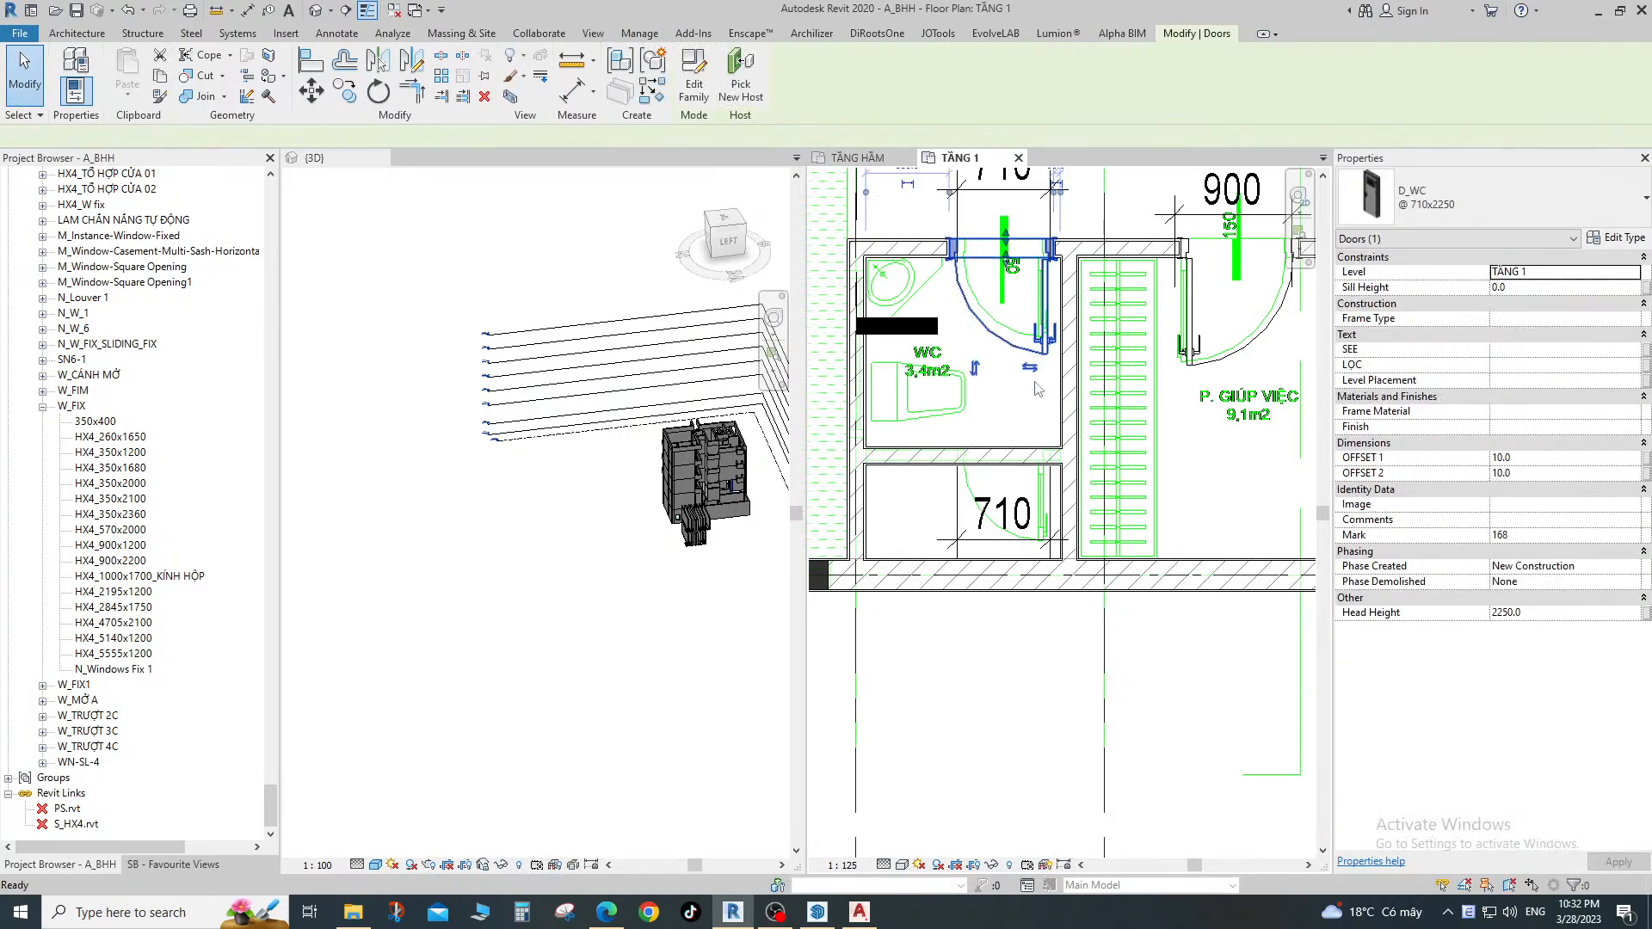
{"action": "left_click", "coordinate": [1005, 451]}
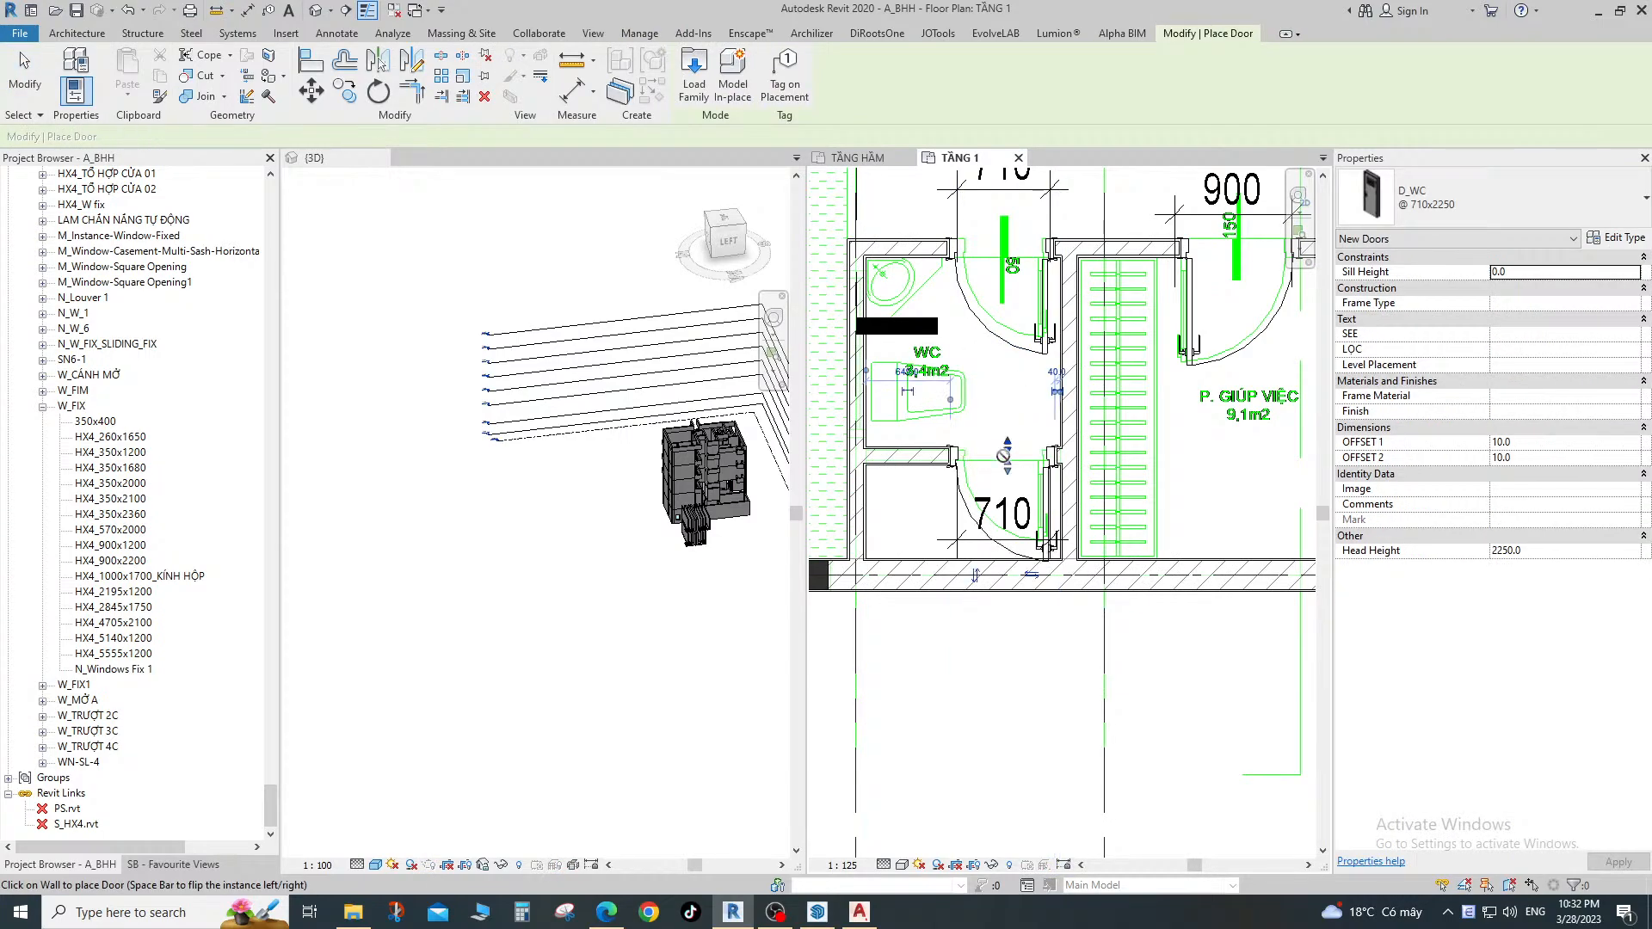
{"action": "key", "text": "Escape"}
{"action": "key", "text": "Escape"}
{"action": "scroll", "coordinate": [1046, 480], "scroll_direction": "up", "scroll_amount": 3}
{"action": "scroll", "coordinate": [1134, 495], "scroll_direction": "down", "scroll_amount": 1}
{"action": "scroll", "coordinate": [1002, 471], "scroll_direction": "down", "scroll_amount": 1}
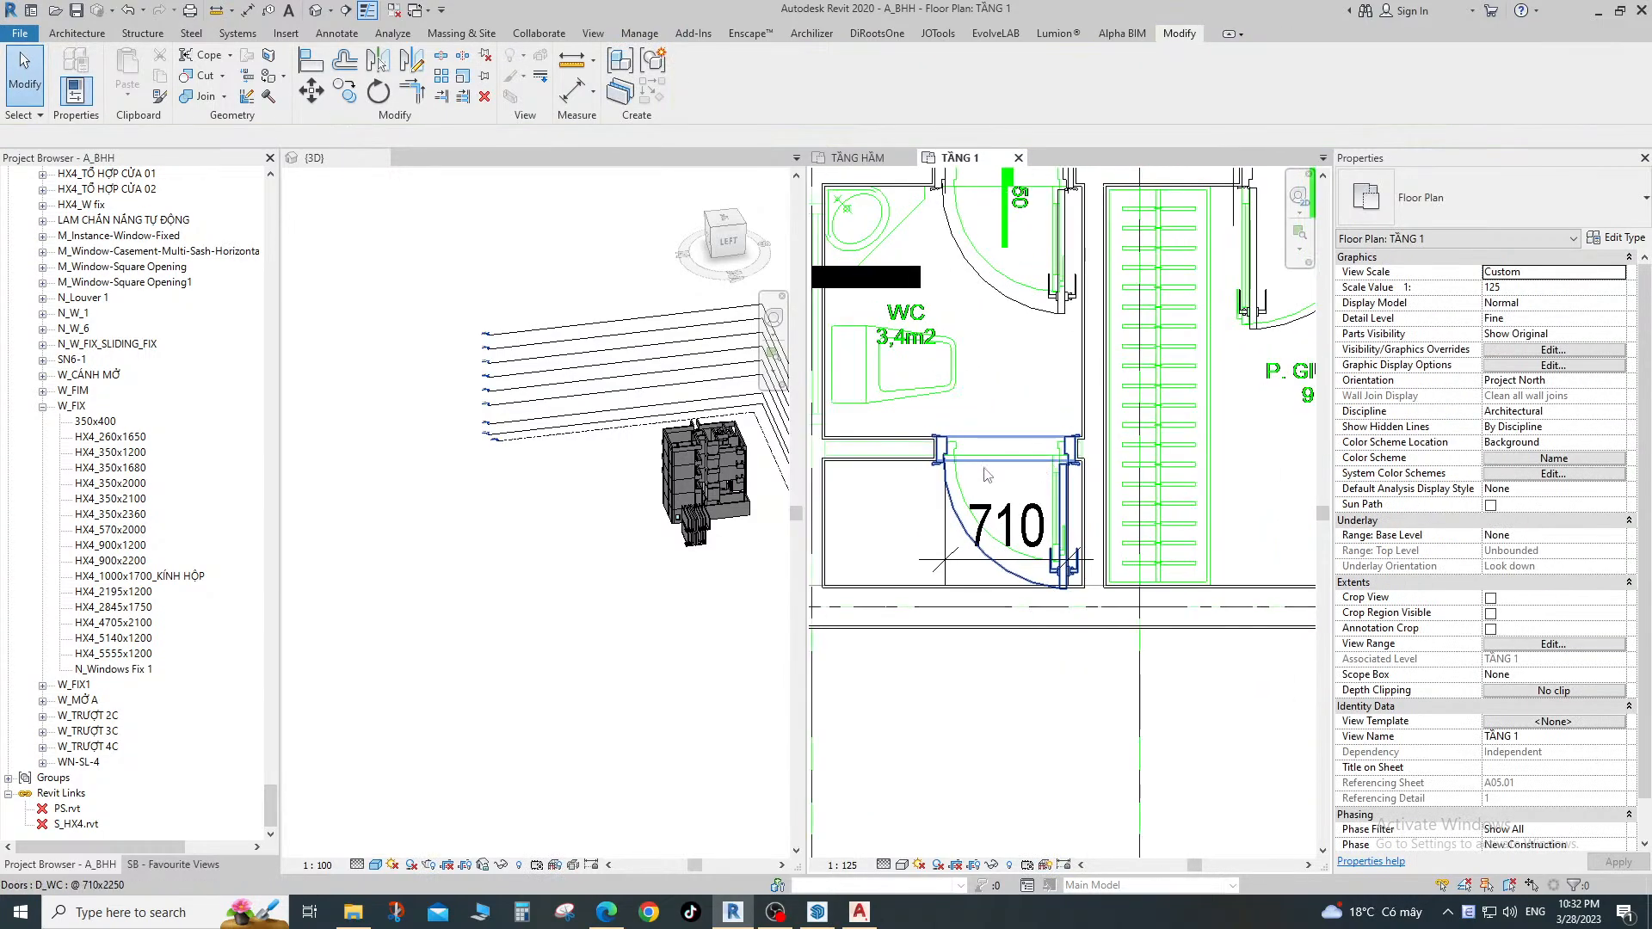
Draw a horizontal 6_BLUE_DASH detail line about 1100 mm long through the WC's toilet outline.
{"action": "middle_click_drag", "start_coordinate": [1006, 517], "coordinate": [1155, 581]}
{"action": "key", "text": "d"}
{"action": "key", "text": "i"}
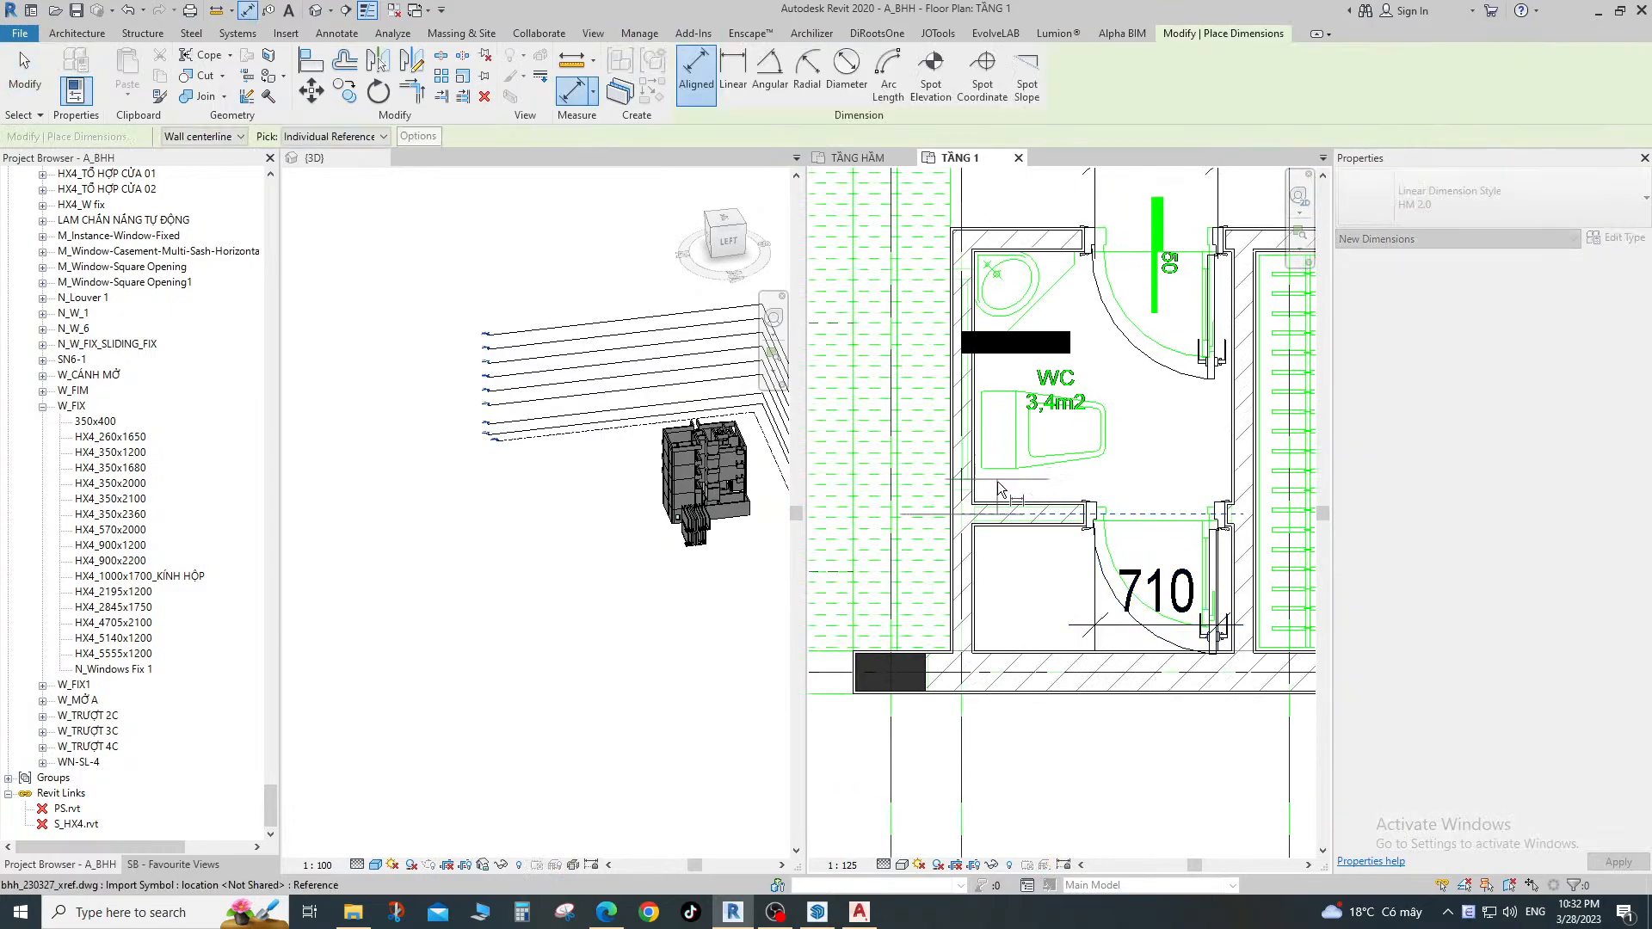
{"action": "scroll", "coordinate": [1011, 507], "scroll_direction": "up", "scroll_amount": 1}
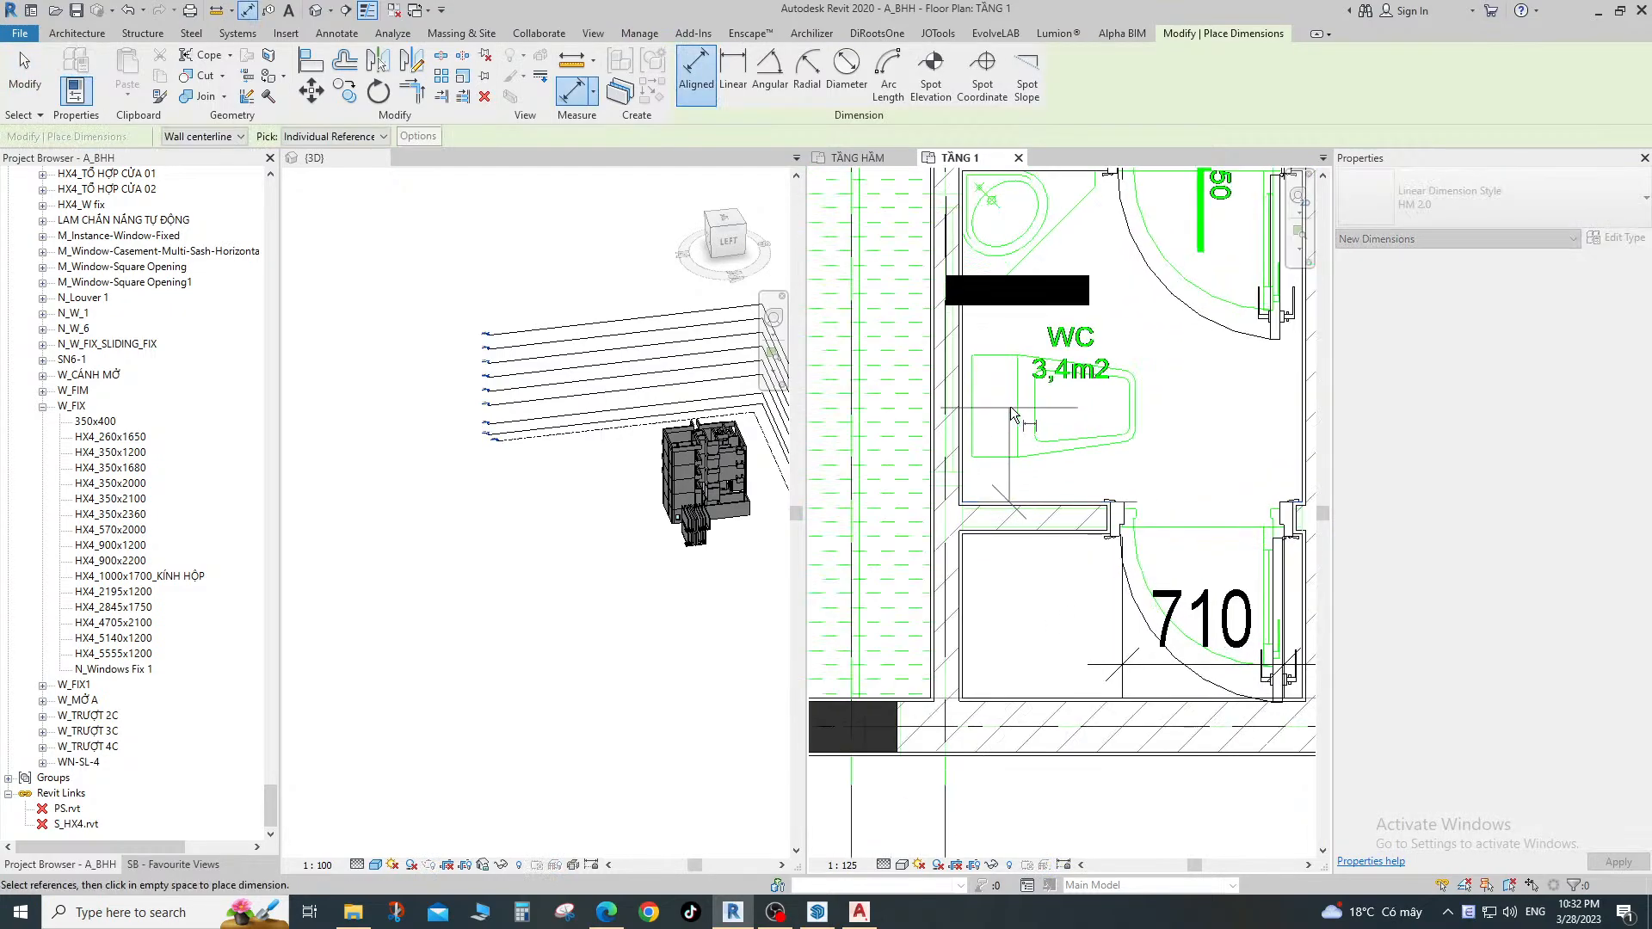
{"action": "scroll", "coordinate": [1015, 416], "scroll_direction": "down", "scroll_amount": 2}
{"action": "scroll", "coordinate": [1010, 424], "scroll_direction": "up", "scroll_amount": 2}
{"action": "key", "text": "Escape"}
{"action": "key", "text": "d"}
{"action": "key", "text": "l"}
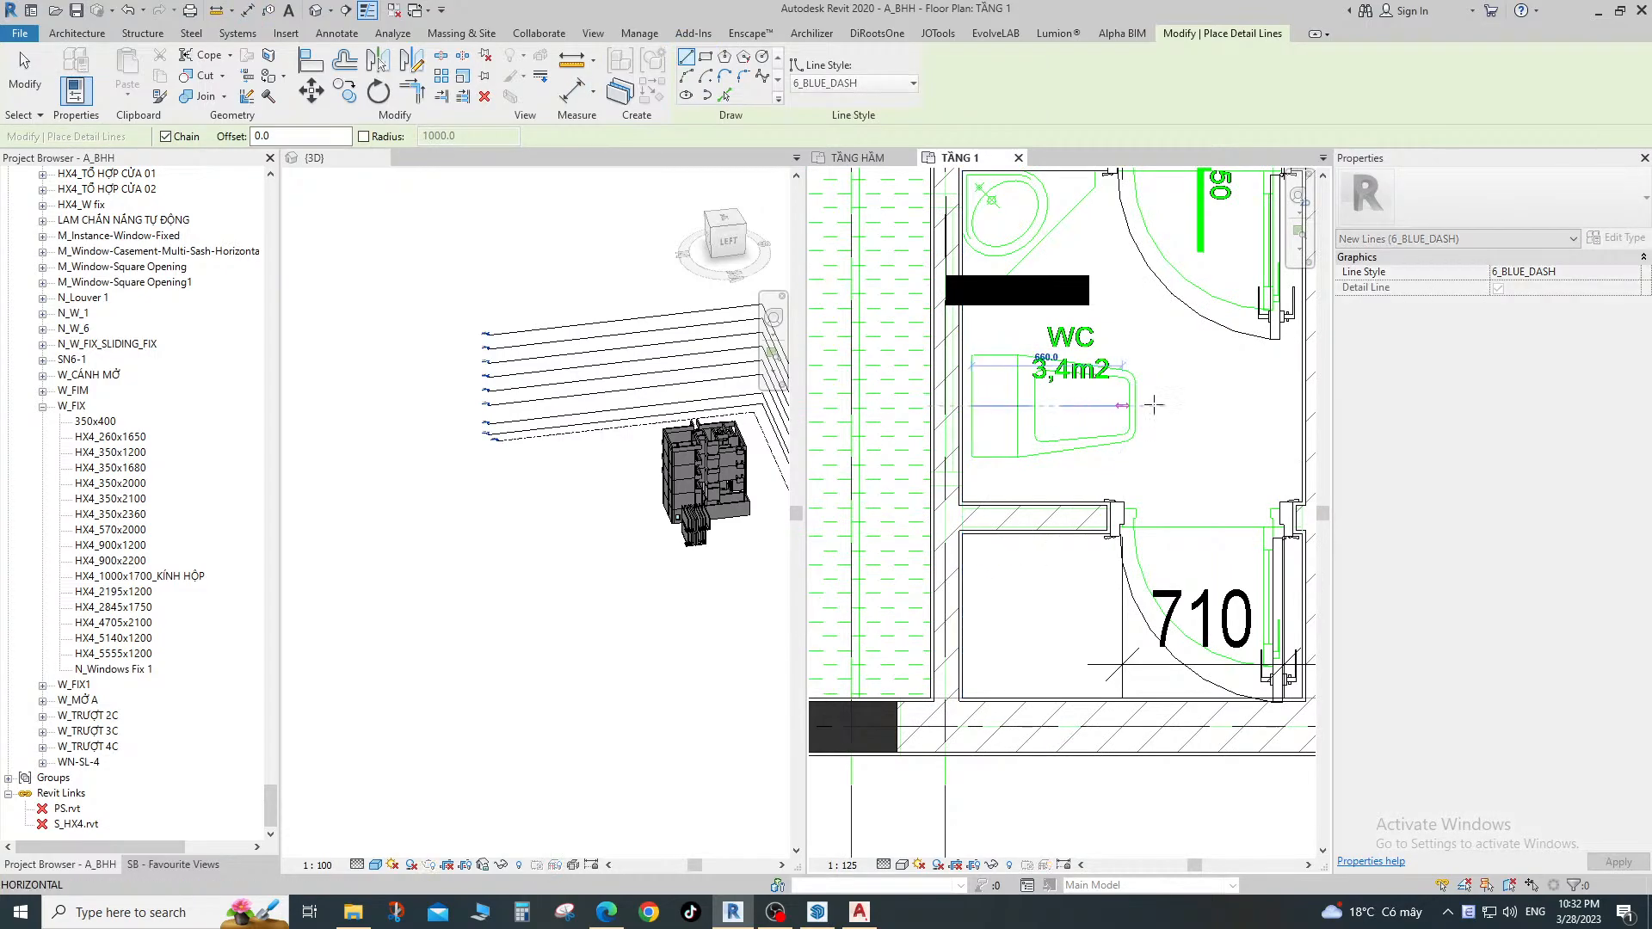
{"action": "key", "text": "Escape"}
{"action": "key", "text": "Escape"}
Dimension the distance between the detail line and the upper face of the WC's lower partition wall.
{"action": "key", "text": "d"}
{"action": "key", "text": "i"}
{"action": "left_click", "coordinate": [1059, 503]}
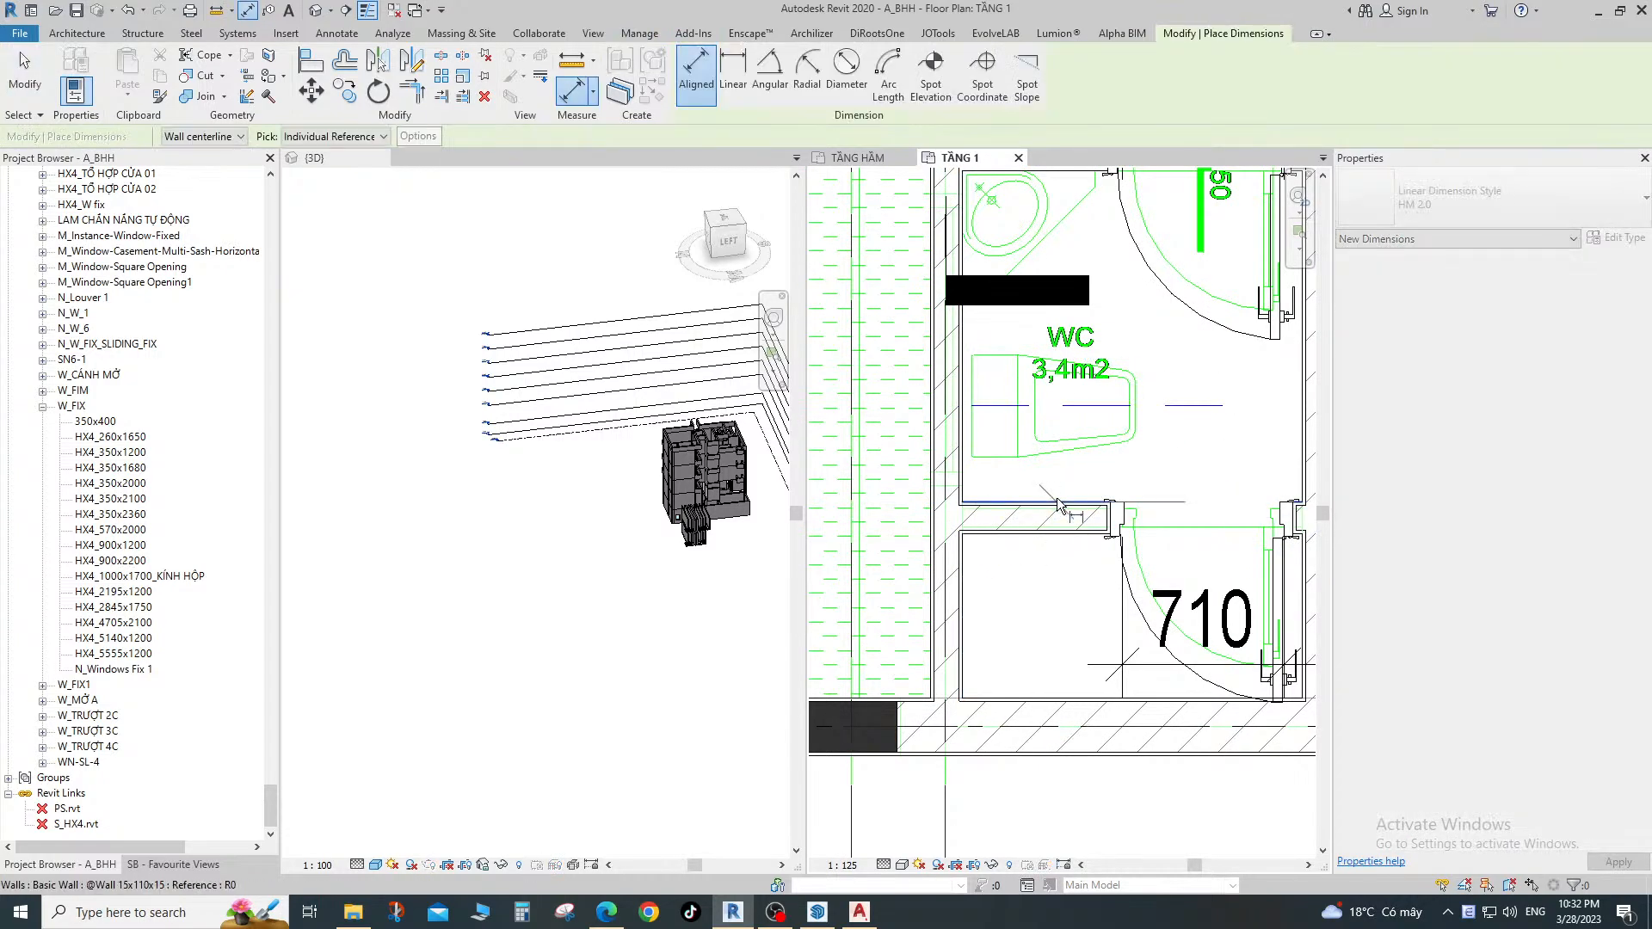
{"action": "left_click", "coordinate": [1209, 404]}
{"action": "scroll", "coordinate": [1201, 440], "scroll_direction": "down", "scroll_amount": 1}
{"action": "left_click", "coordinate": [1189, 453]}
{"action": "key", "text": "Escape"}
{"action": "key", "text": "Escape"}
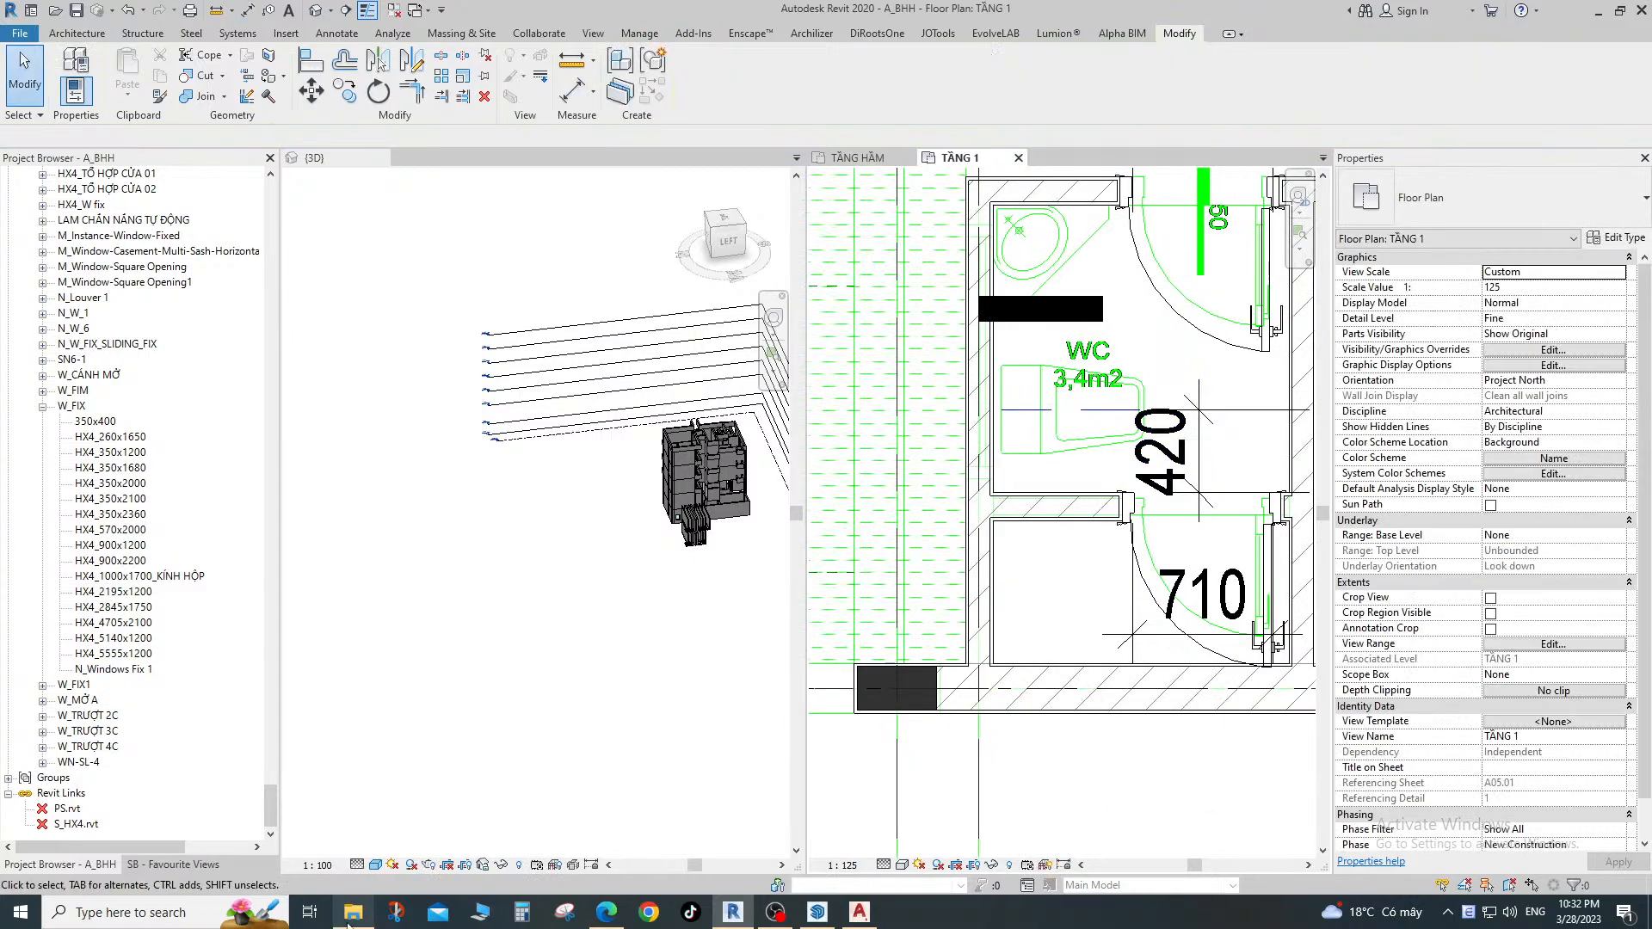
Move the detail line farther from the WC's lower partition by editing its dimension value.
{"action": "left_click", "coordinate": [1090, 416]}
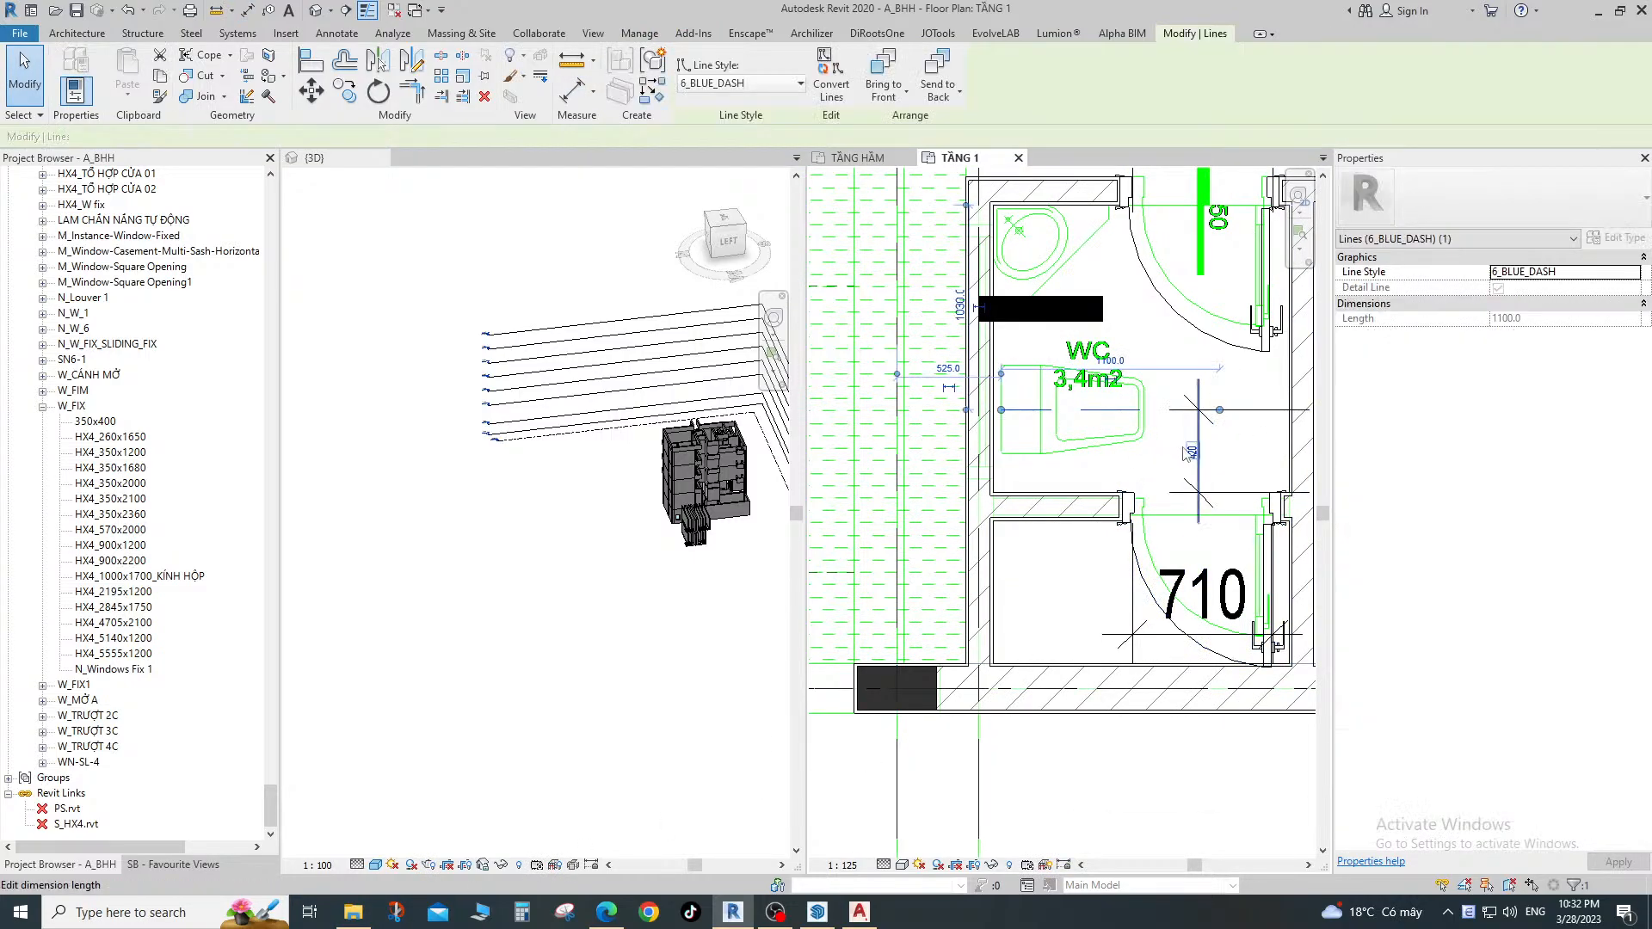
{"action": "left_click", "coordinate": [1185, 451]}
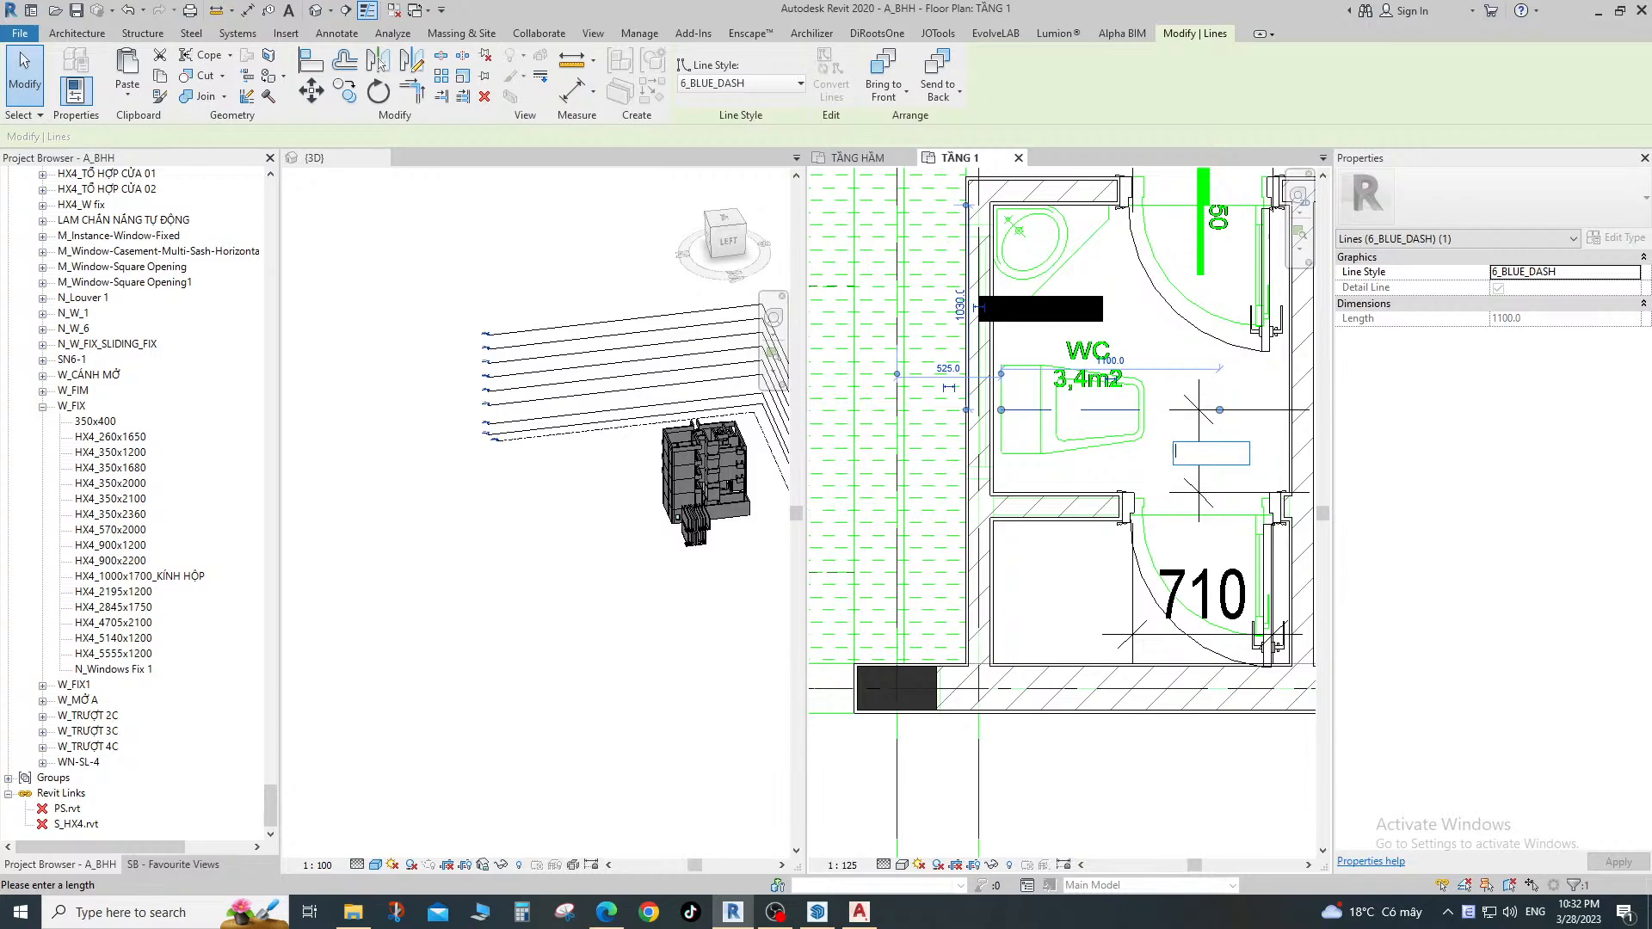
{"action": "type", "text": "0"}
{"action": "key", "text": "Return"}
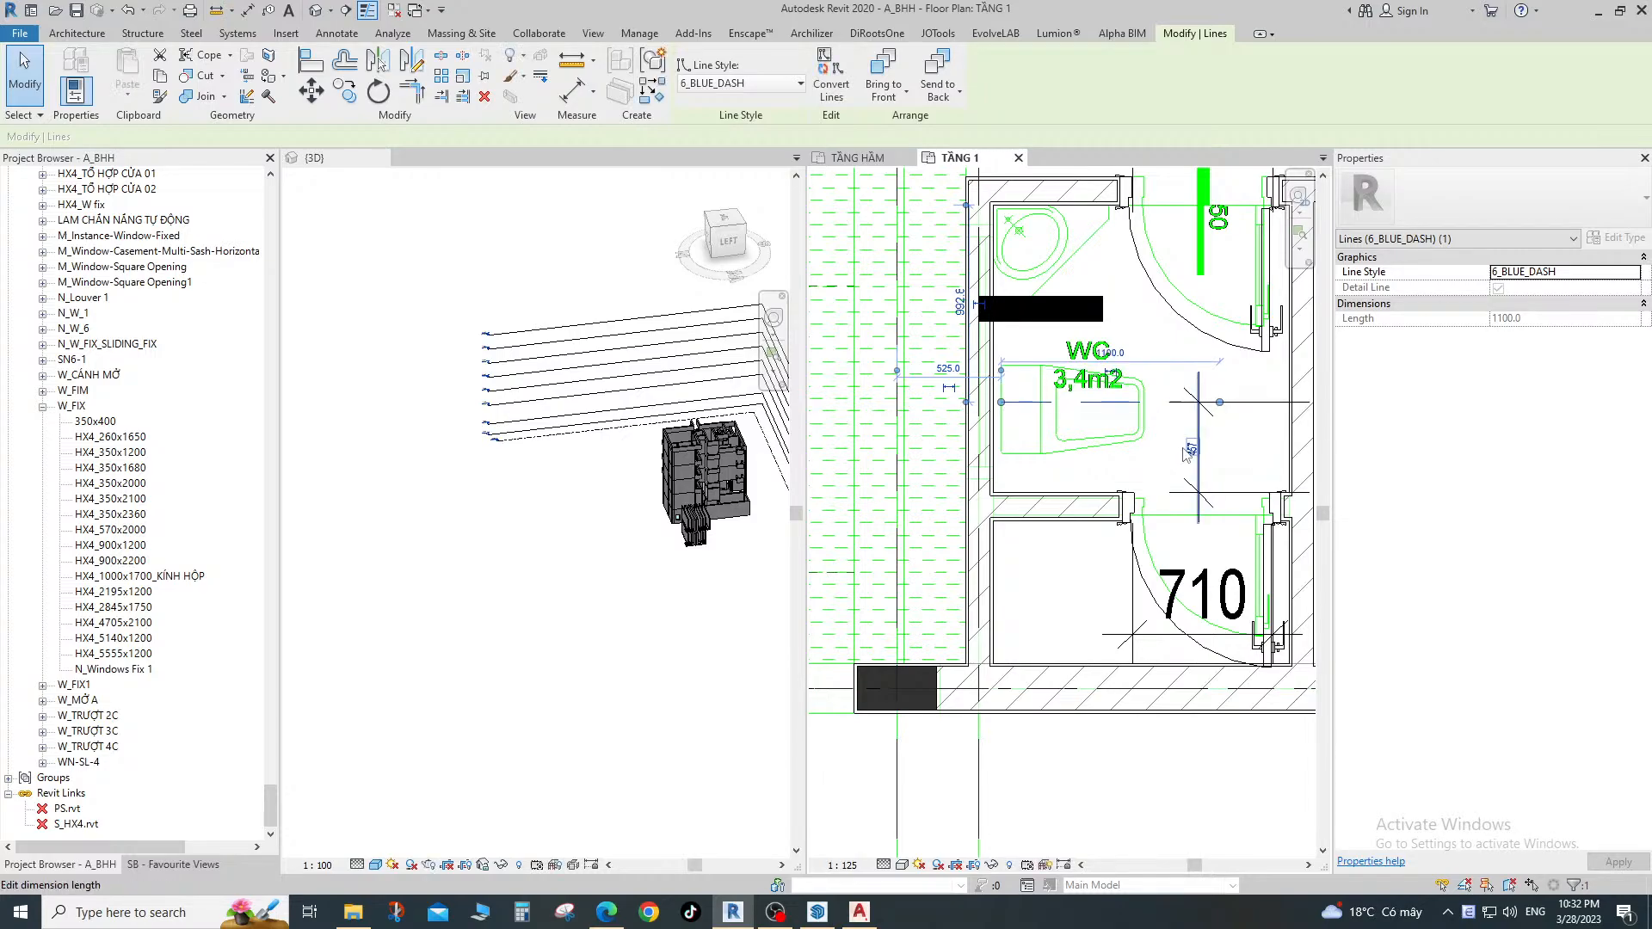
{"action": "key", "text": "Escape"}
{"action": "key", "text": "Escape"}
Delete the detail line in the WC together with its dimension.
{"action": "left_click", "coordinate": [1163, 417]}
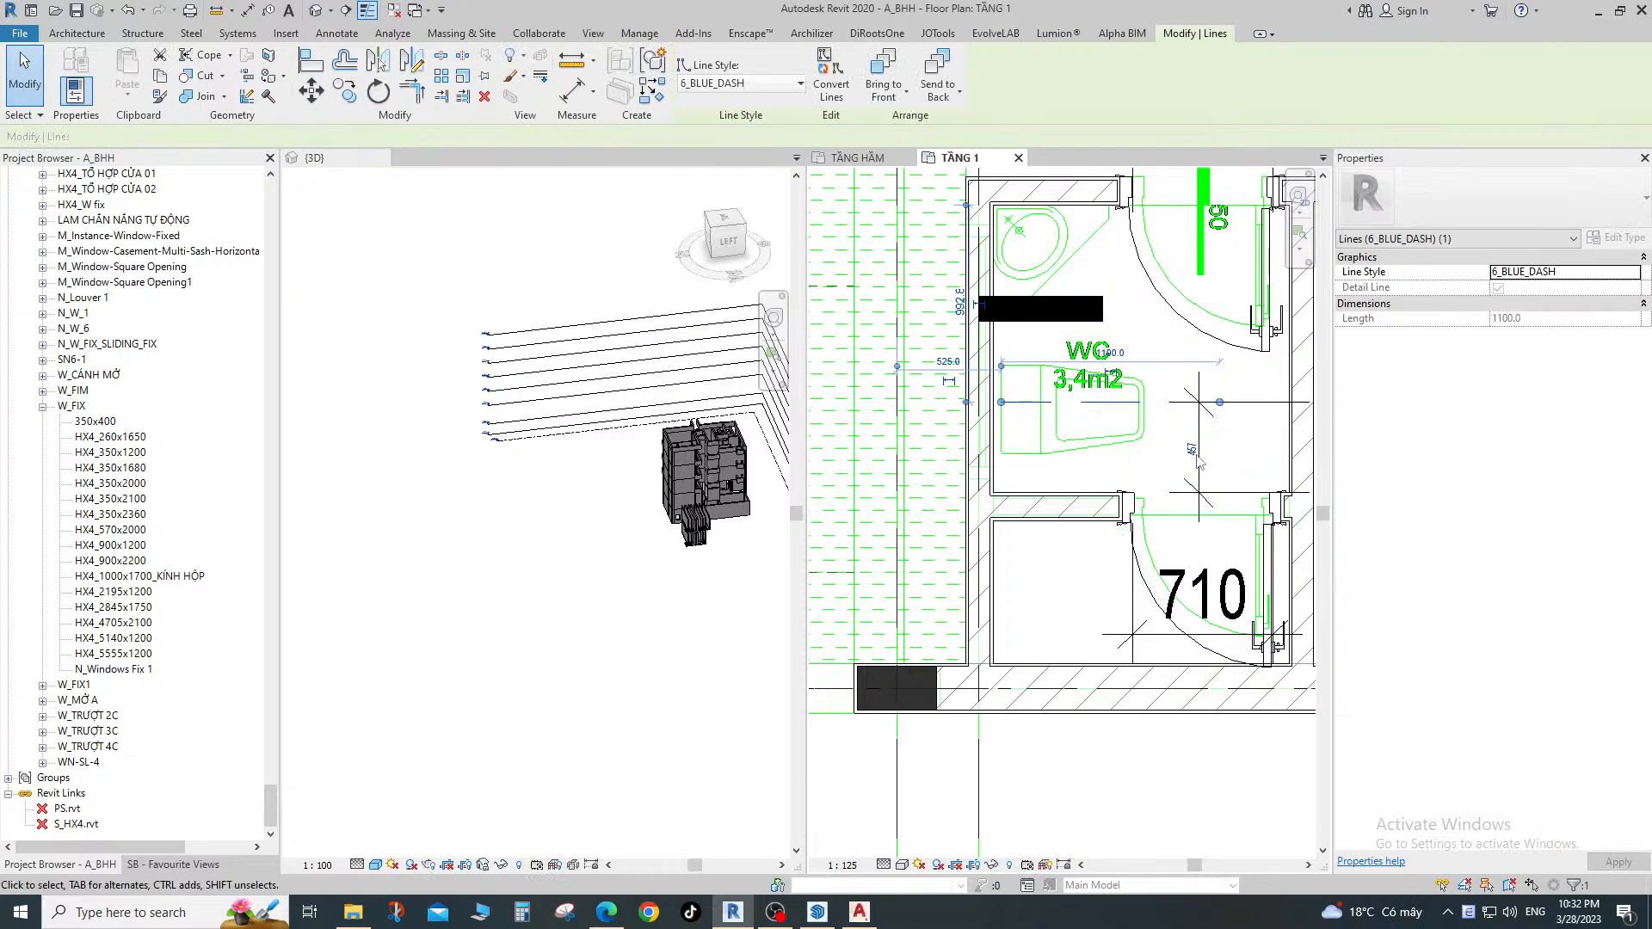
{"action": "key", "text": "Escape"}
{"action": "left_click", "coordinate": [1108, 402]}
{"action": "scroll", "coordinate": [1108, 405], "scroll_direction": "down", "scroll_amount": 3}
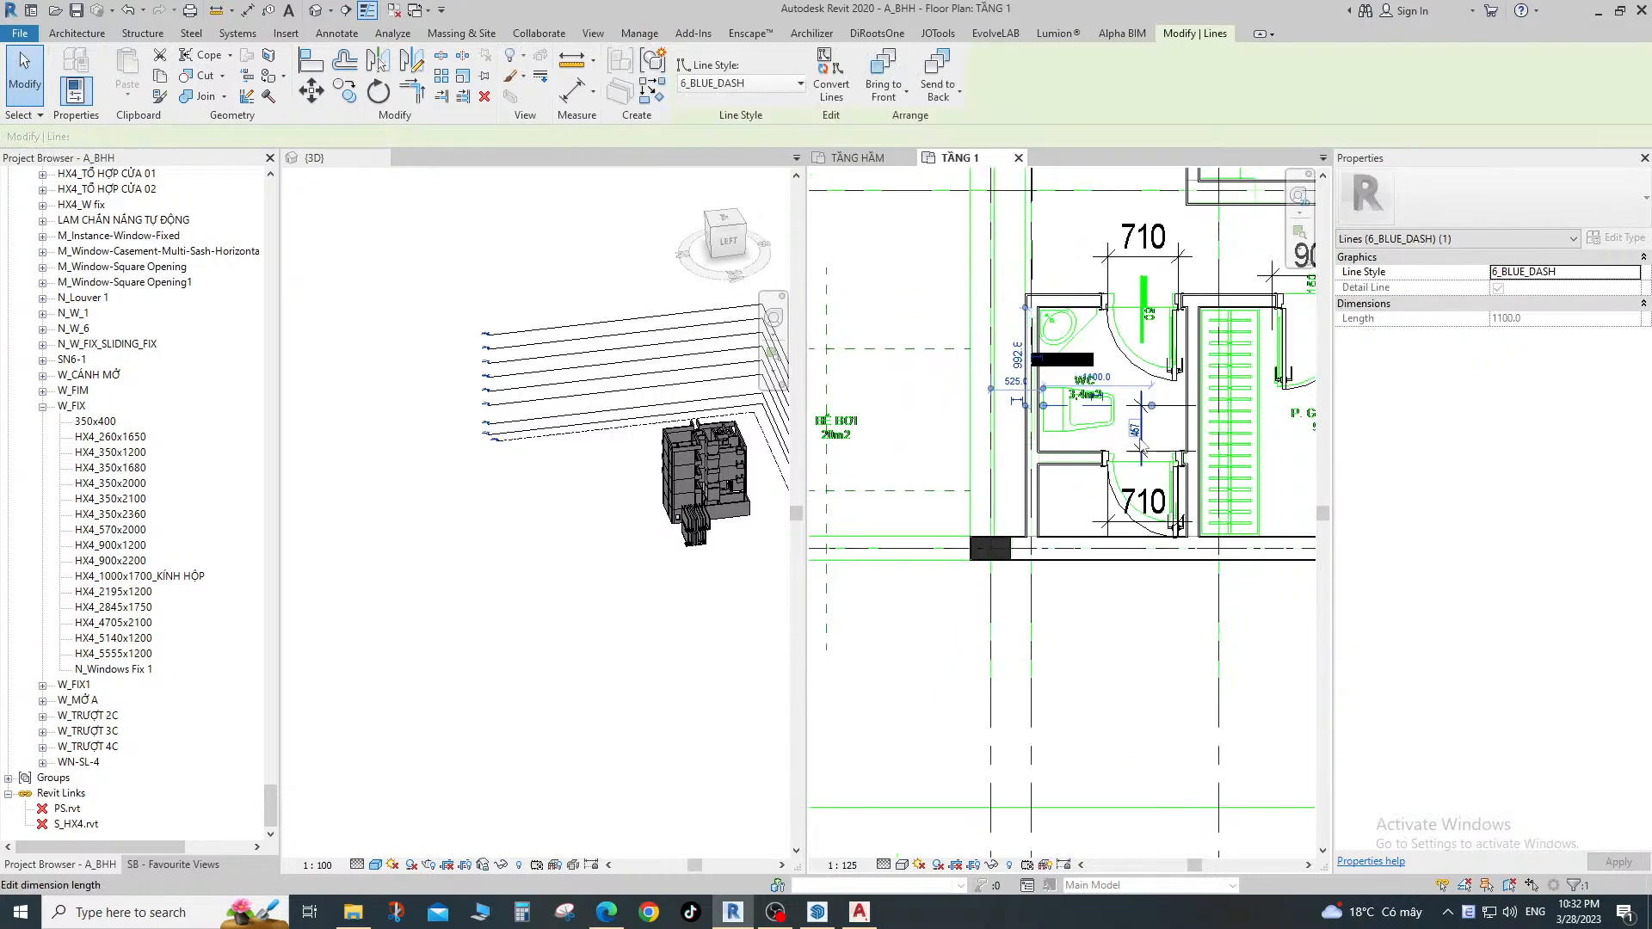
{"action": "key", "text": "Delete"}
Check the placed doors against the linked CAD drawing across the TẦNG 1 plan and look for openings still without a door.
{"action": "scroll", "coordinate": [1157, 483], "scroll_direction": "up", "scroll_amount": 3}
{"action": "scroll", "coordinate": [1178, 465], "scroll_direction": "up", "scroll_amount": 2}
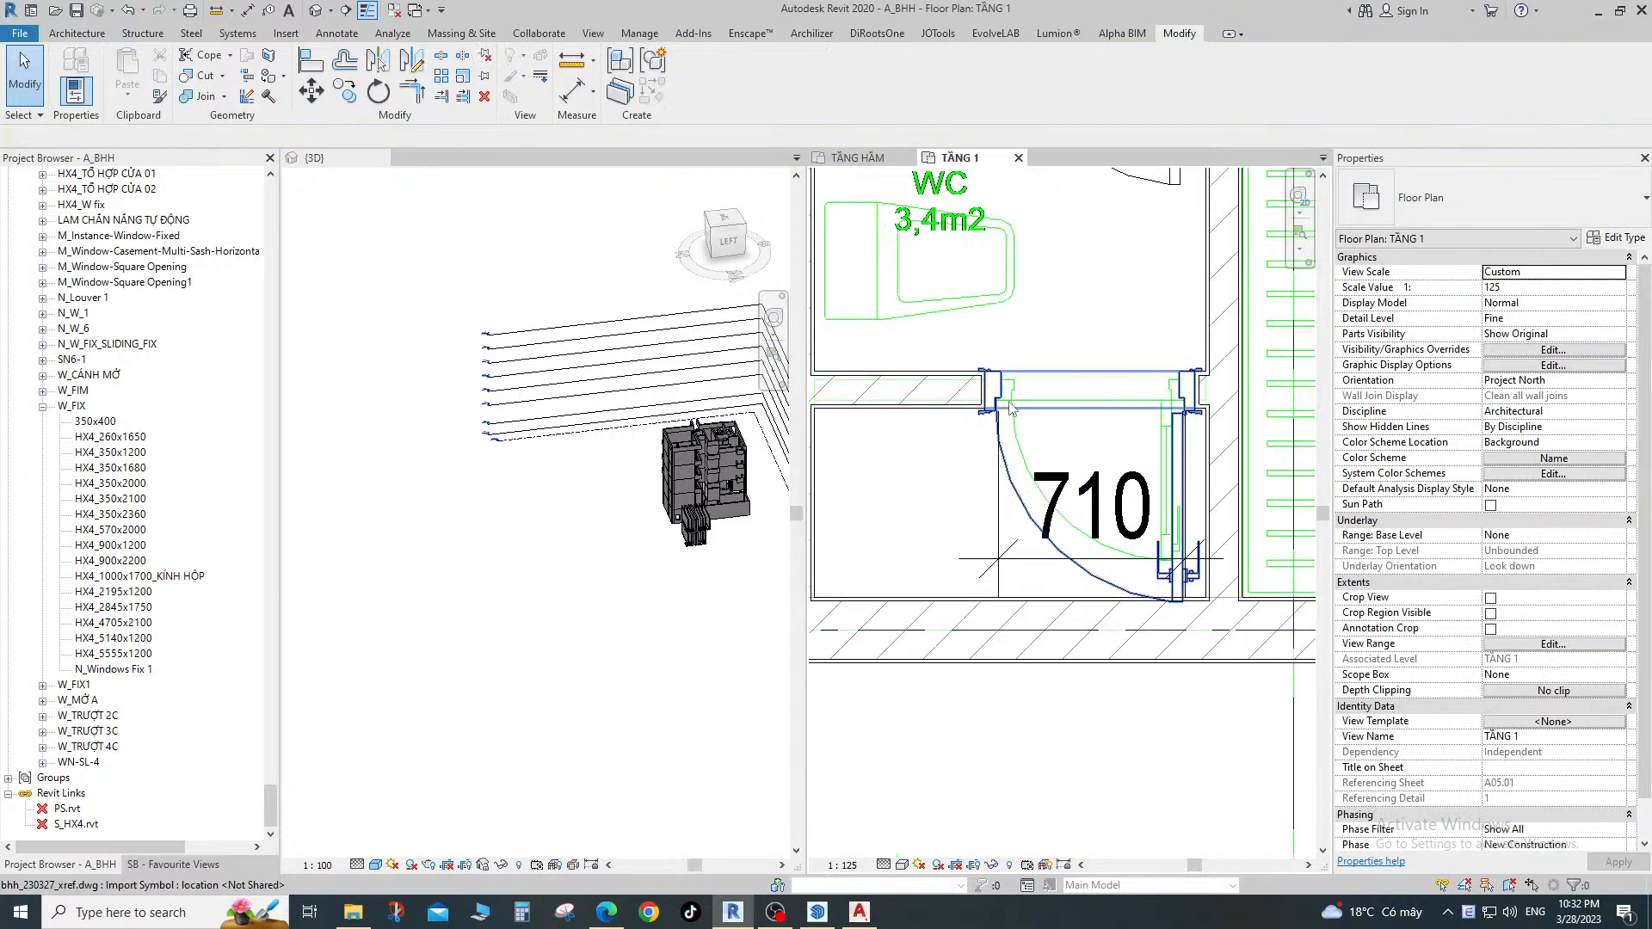
{"action": "scroll", "coordinate": [1012, 407], "scroll_direction": "down", "scroll_amount": 2}
{"action": "scroll", "coordinate": [1049, 465], "scroll_direction": "up", "scroll_amount": 2}
{"action": "scroll", "coordinate": [1082, 511], "scroll_direction": "down", "scroll_amount": 3}
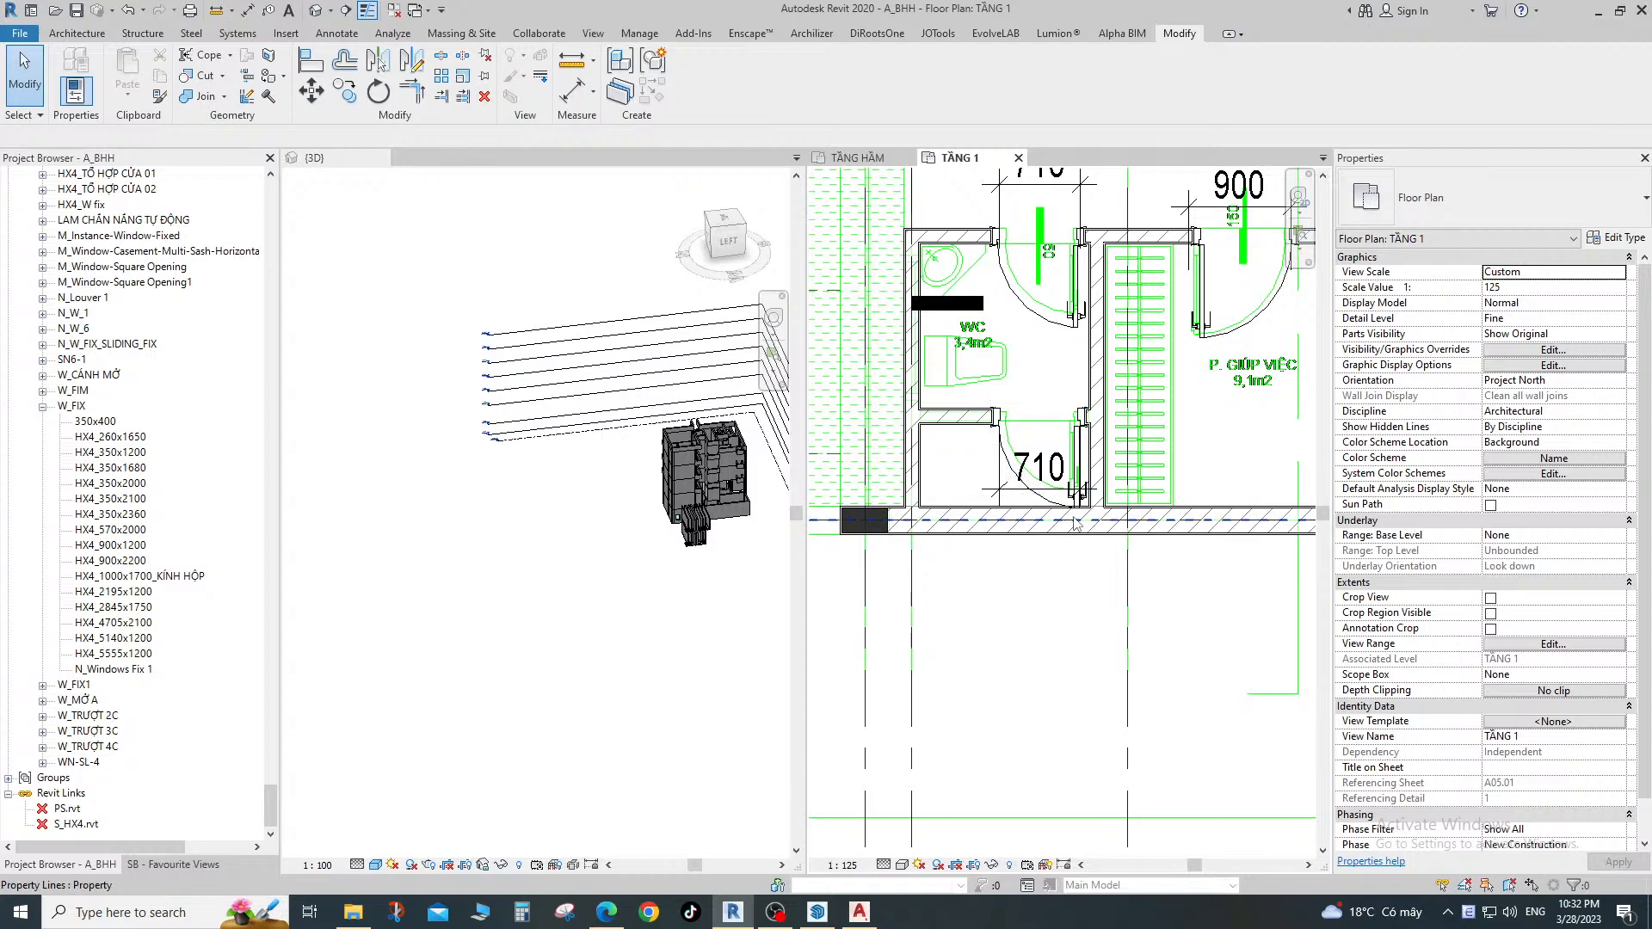
{"action": "scroll", "coordinate": [1073, 523], "scroll_direction": "down", "scroll_amount": 3}
{"action": "scroll", "coordinate": [1114, 443], "scroll_direction": "up", "scroll_amount": 4}
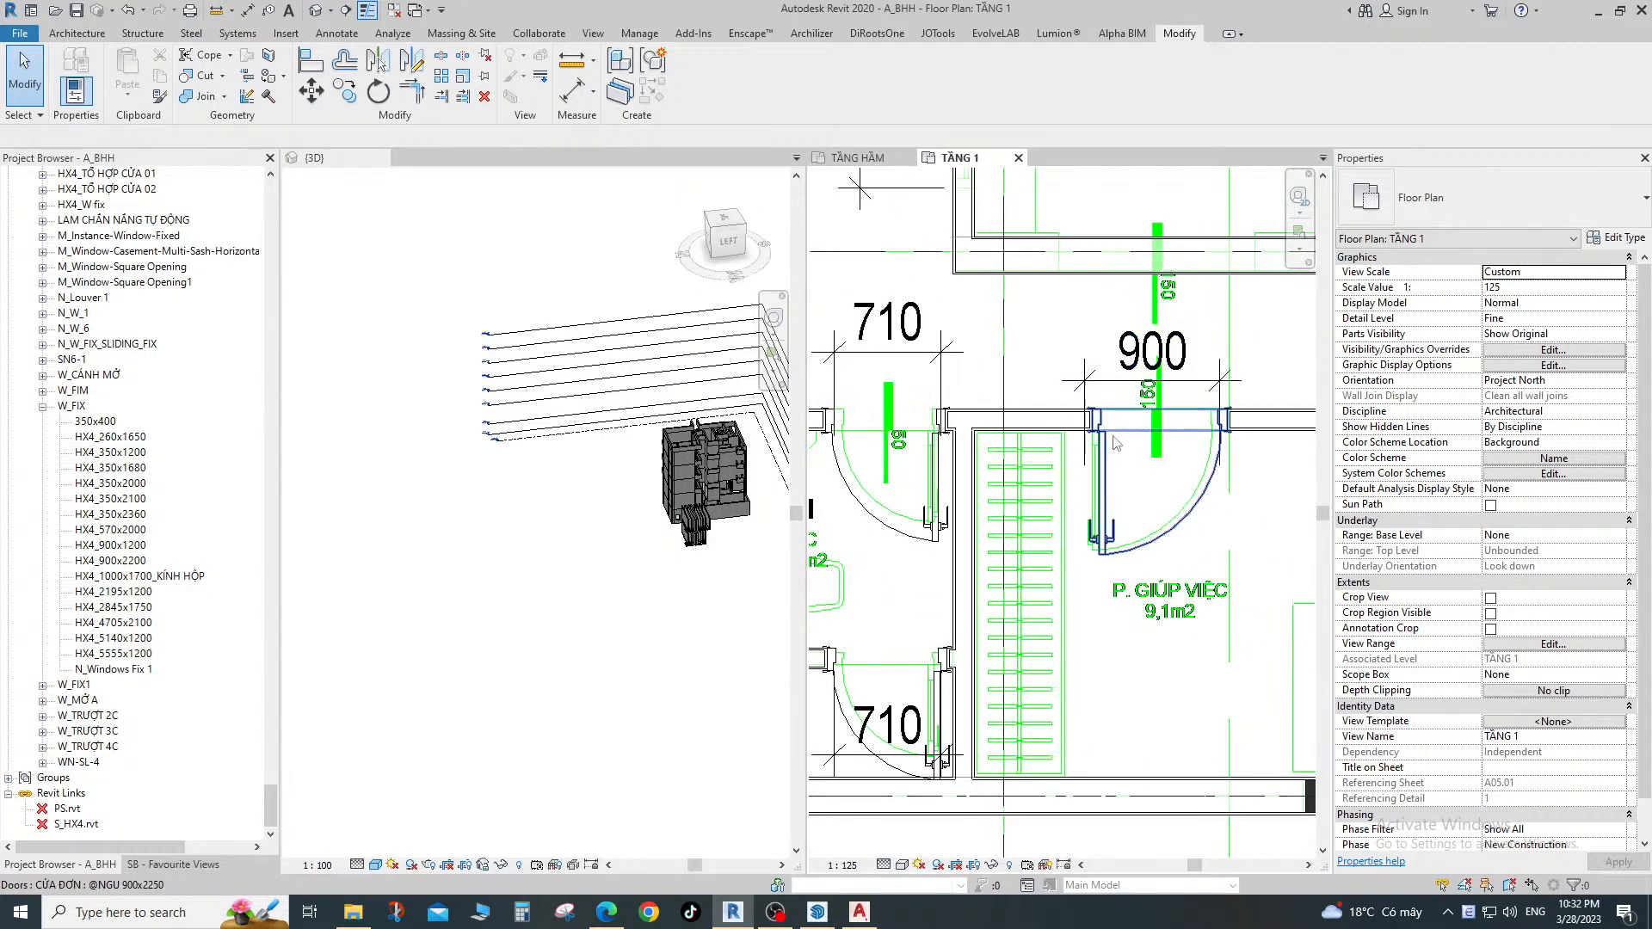
{"action": "scroll", "coordinate": [1110, 482], "scroll_direction": "down", "scroll_amount": 3}
{"action": "scroll", "coordinate": [1095, 600], "scroll_direction": "up", "scroll_amount": 1}
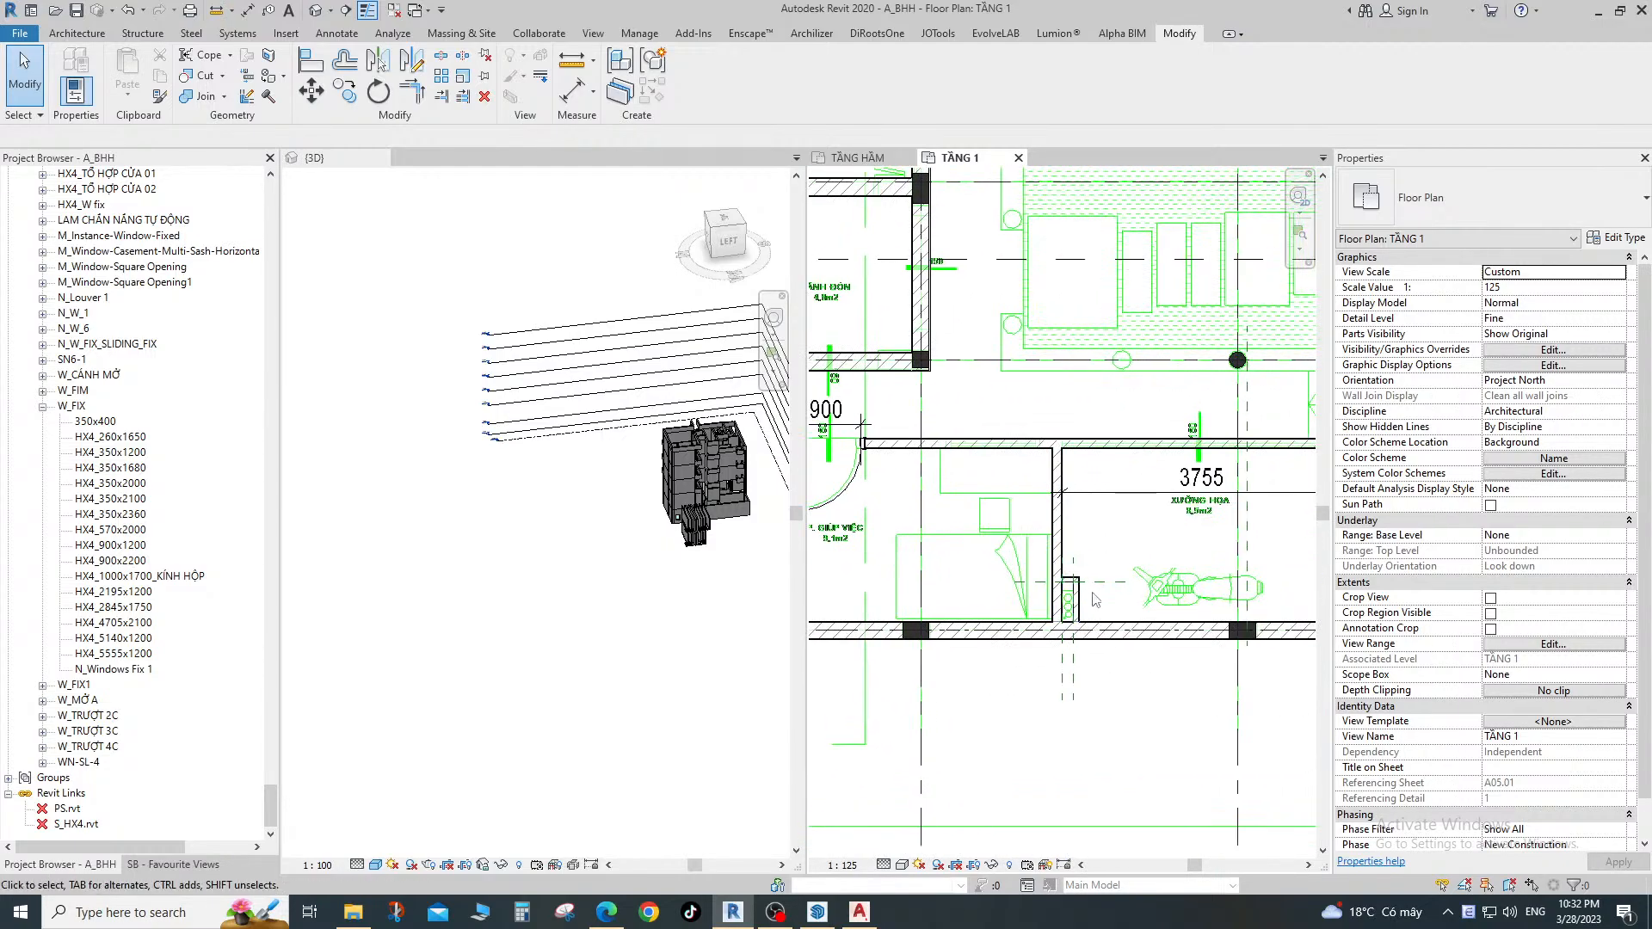
{"action": "scroll", "coordinate": [1095, 600], "scroll_direction": "down", "scroll_amount": 3}
{"action": "scroll", "coordinate": [1241, 523], "scroll_direction": "up", "scroll_amount": 3}
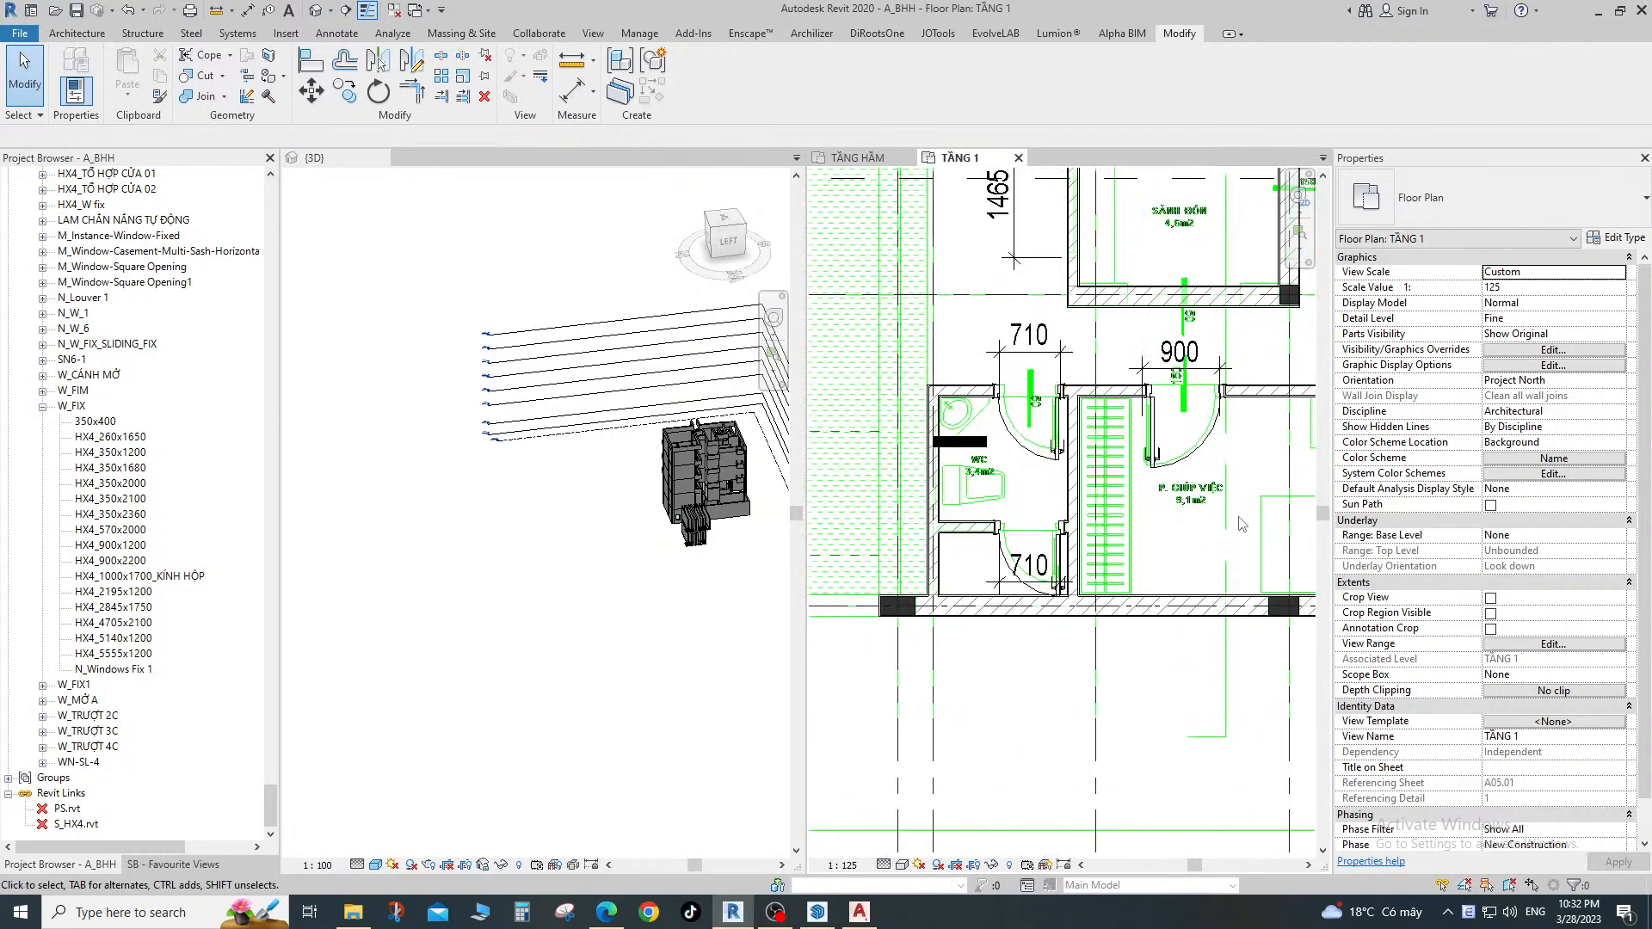
{"action": "middle_click_drag", "start_coordinate": [1166, 496], "coordinate": [1125, 643]}
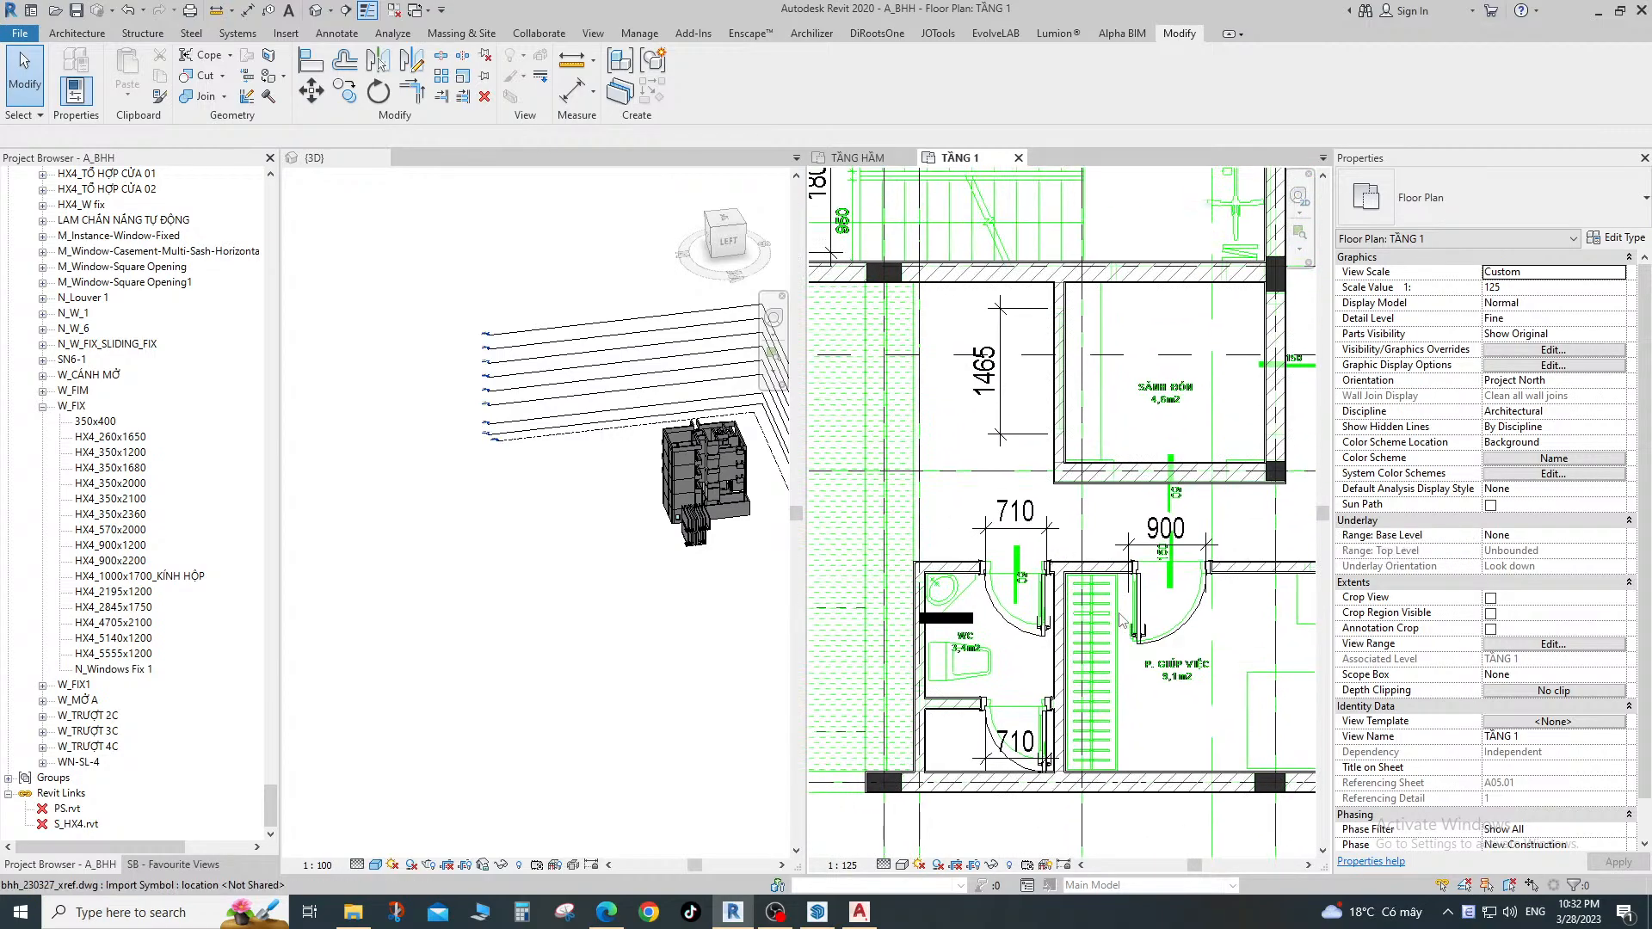
{"action": "scroll", "coordinate": [1122, 619], "scroll_direction": "down", "scroll_amount": 2}
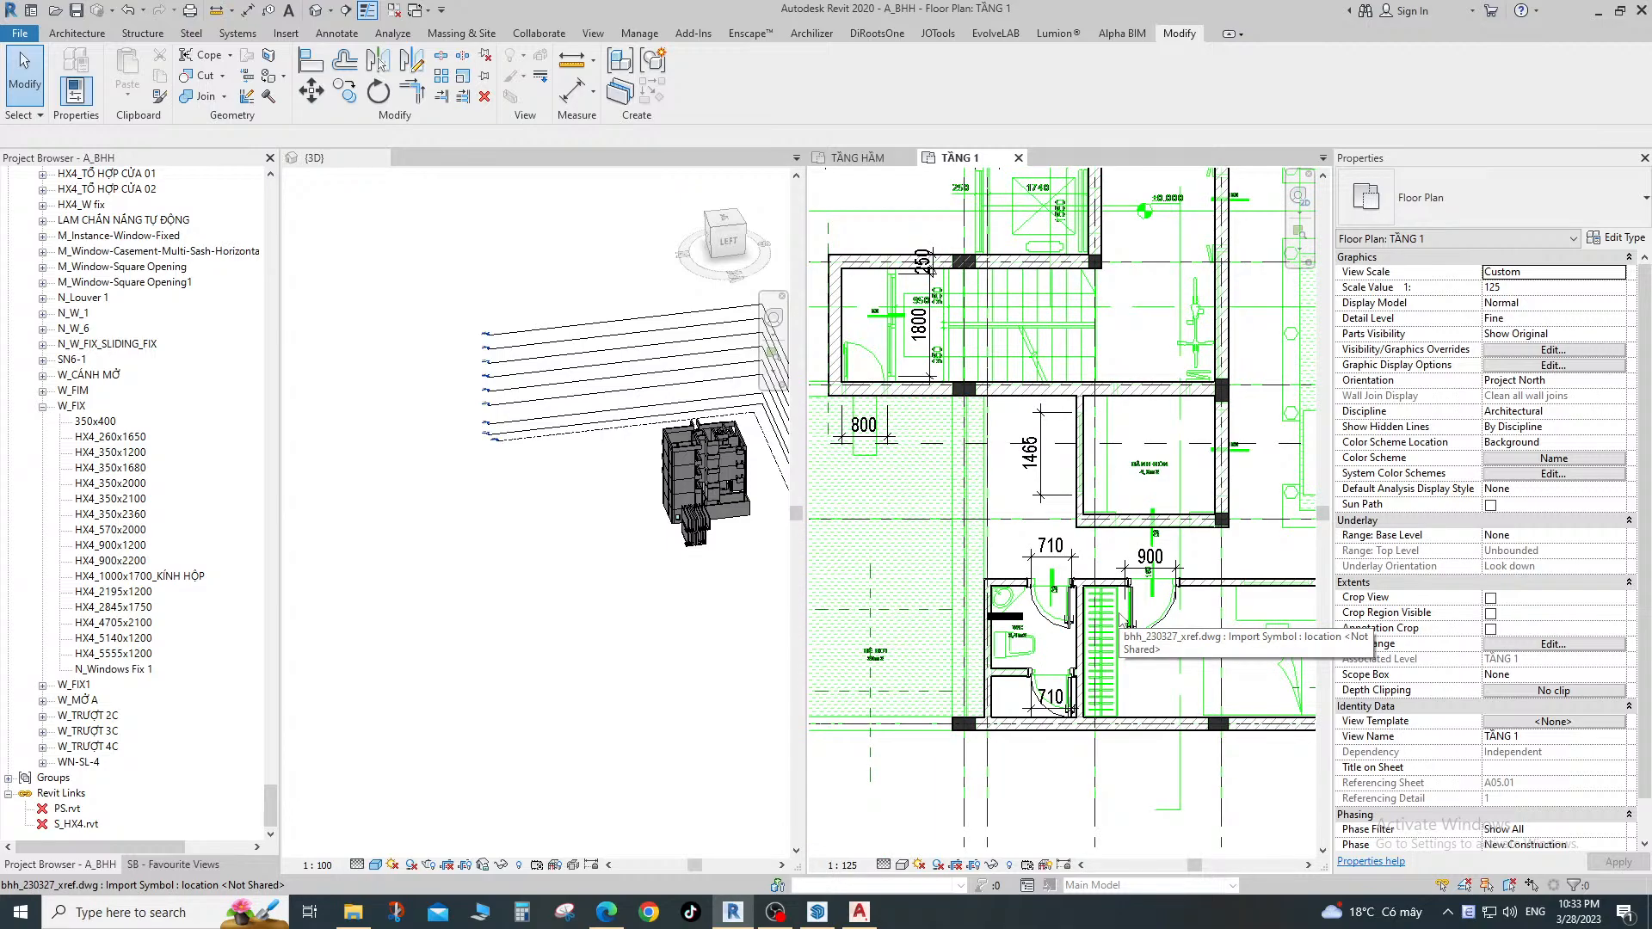
{"action": "middle_click_drag", "start_coordinate": [1187, 623], "coordinate": [960, 540]}
{"action": "middle_click_drag", "start_coordinate": [869, 404], "coordinate": [1306, 532]}
{"action": "middle_click_drag", "start_coordinate": [1041, 441], "coordinate": [1018, 490]}
{"action": "scroll", "coordinate": [998, 534], "scroll_direction": "down", "scroll_amount": 3}
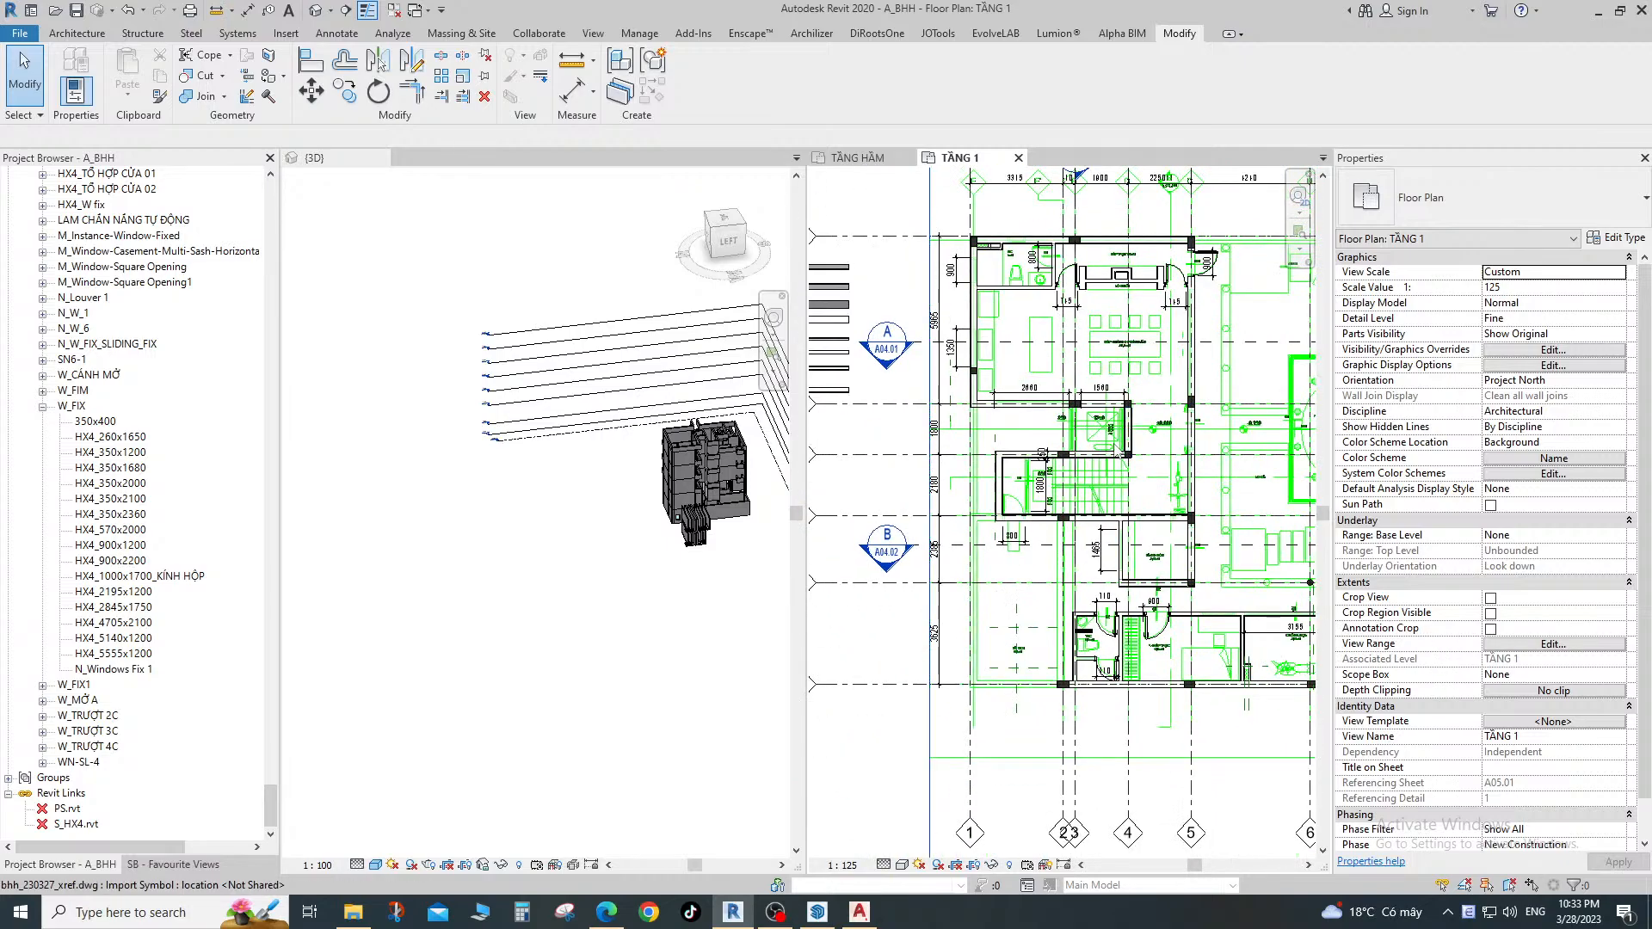
Place a D_NHÔM KÍNH_1C @ 900x2250 door at the 800 opening in the wall below the staircase room.
{"action": "scroll", "coordinate": [1205, 262], "scroll_direction": "up", "scroll_amount": 3}
{"action": "left_click", "coordinate": [1192, 245]}
{"action": "key", "text": "s"}
{"action": "middle_click_drag", "start_coordinate": [981, 601], "coordinate": [1172, 390]}
{"action": "scroll", "coordinate": [1173, 390], "scroll_direction": "up", "scroll_amount": 5}
{"action": "middle_click_drag", "start_coordinate": [895, 617], "coordinate": [1132, 439]}
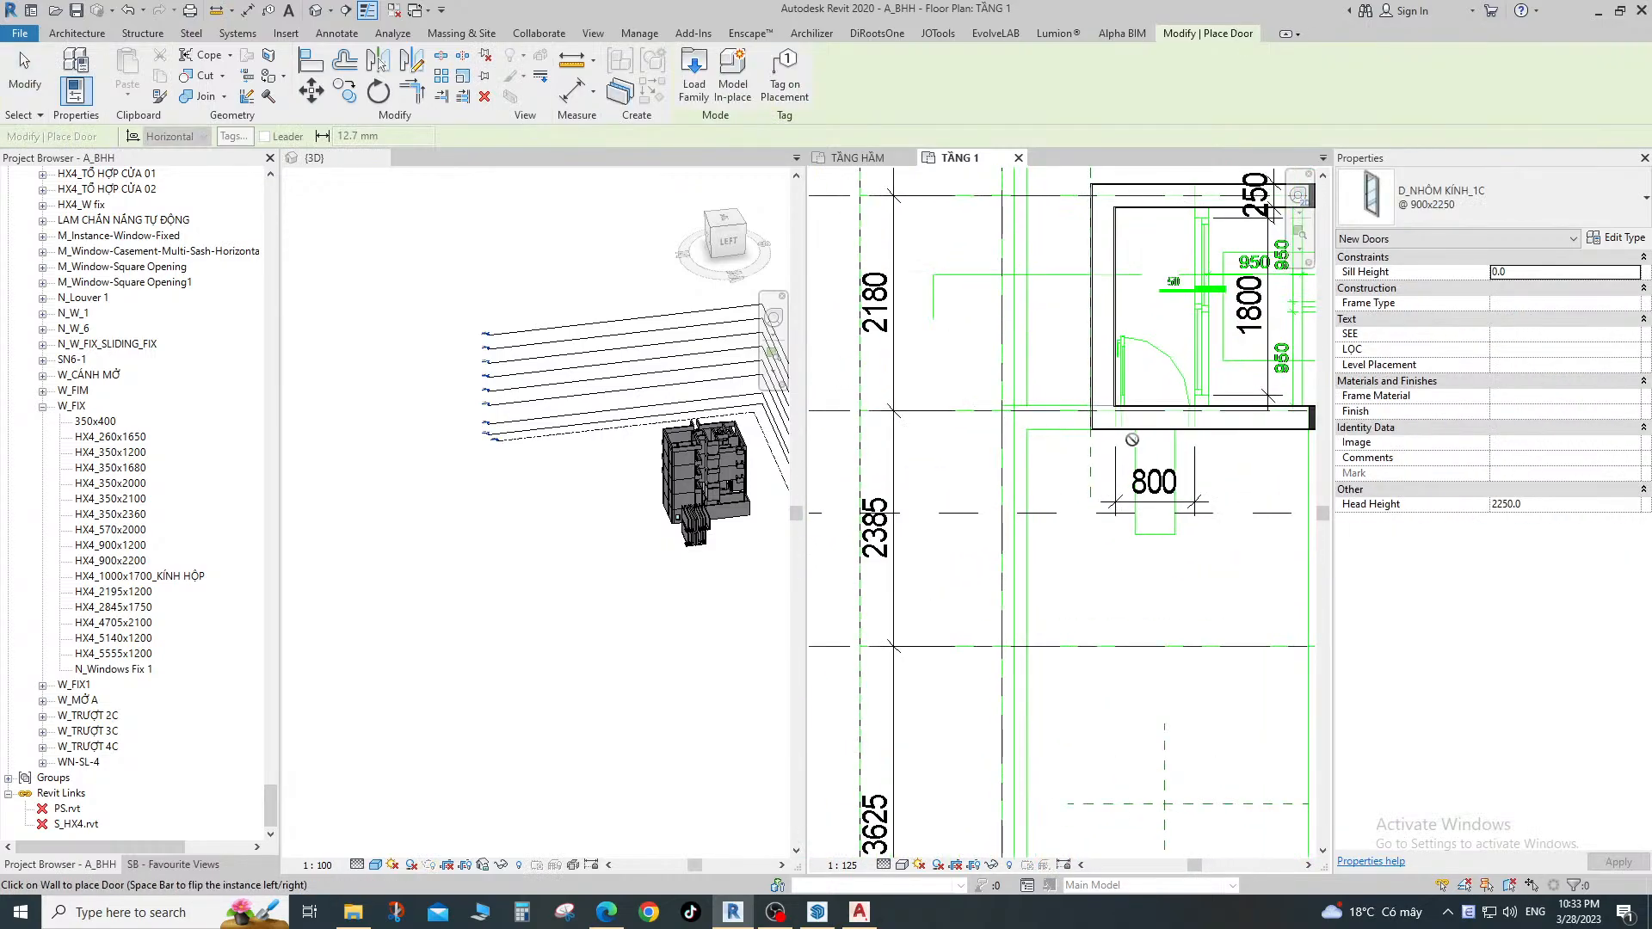
{"action": "left_click", "coordinate": [1163, 411]}
{"action": "key", "text": "Escape"}
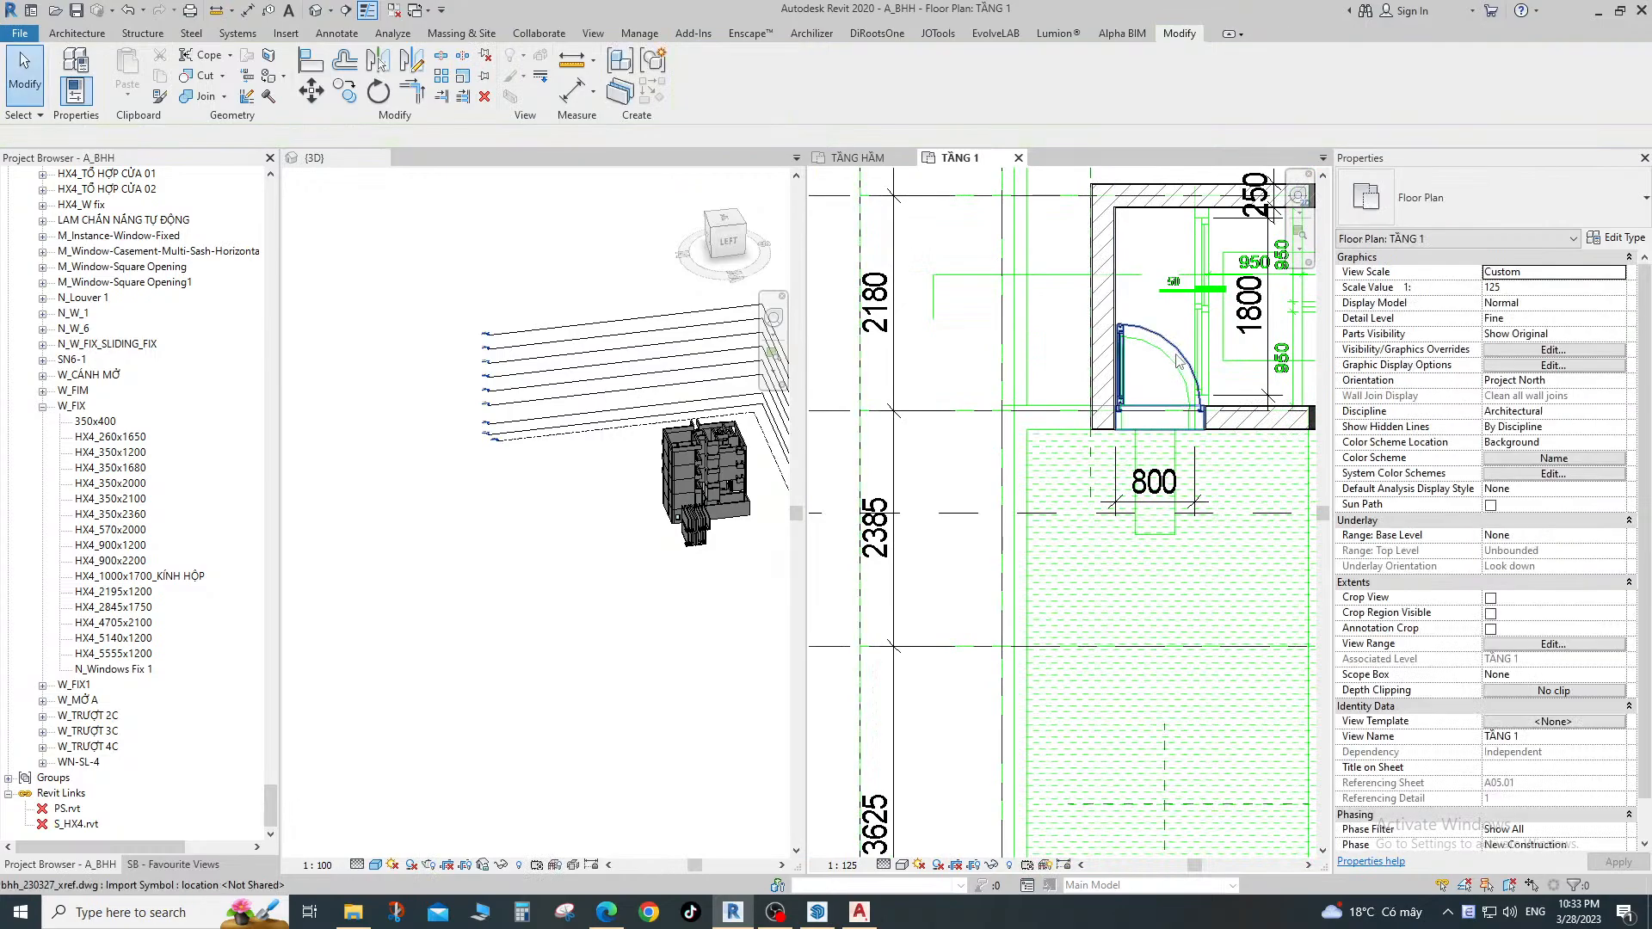
Change the door at the 800 opening to the D_NHÔM KÍNH_1C type BHH_800x2250.
{"action": "left_click", "coordinate": [1542, 211]}
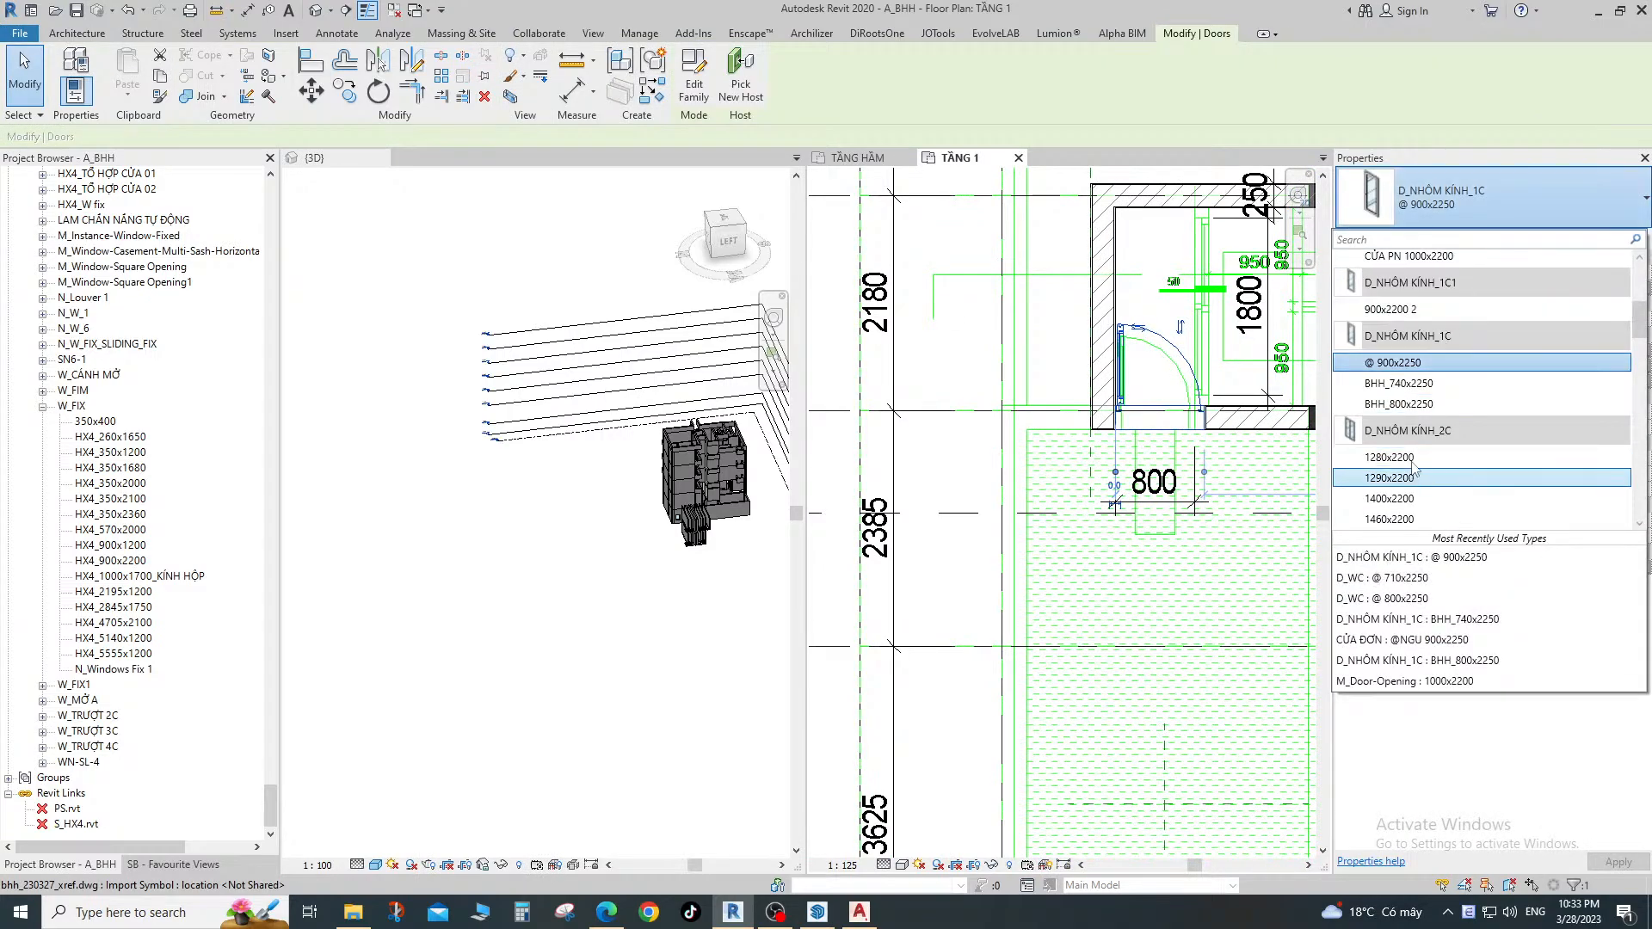
{"action": "left_click", "coordinate": [1424, 404]}
{"action": "key", "text": "Escape"}
{"action": "scroll", "coordinate": [1075, 465], "scroll_direction": "up", "scroll_amount": 6}
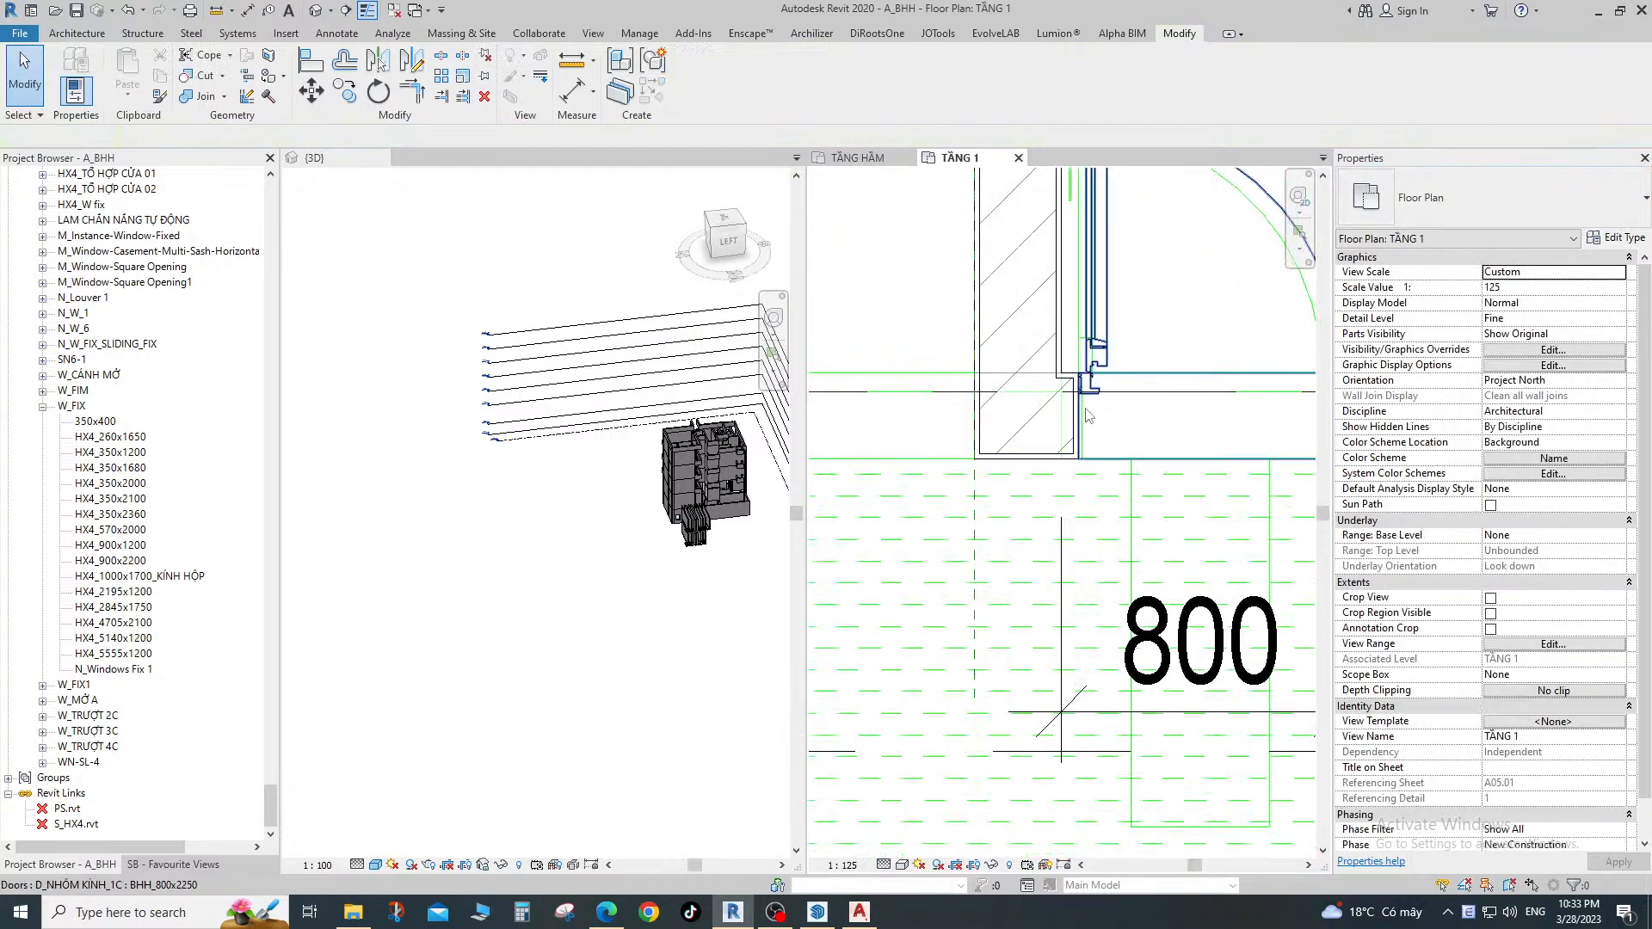
{"action": "key", "text": "a"}
{"action": "key", "text": "l"}
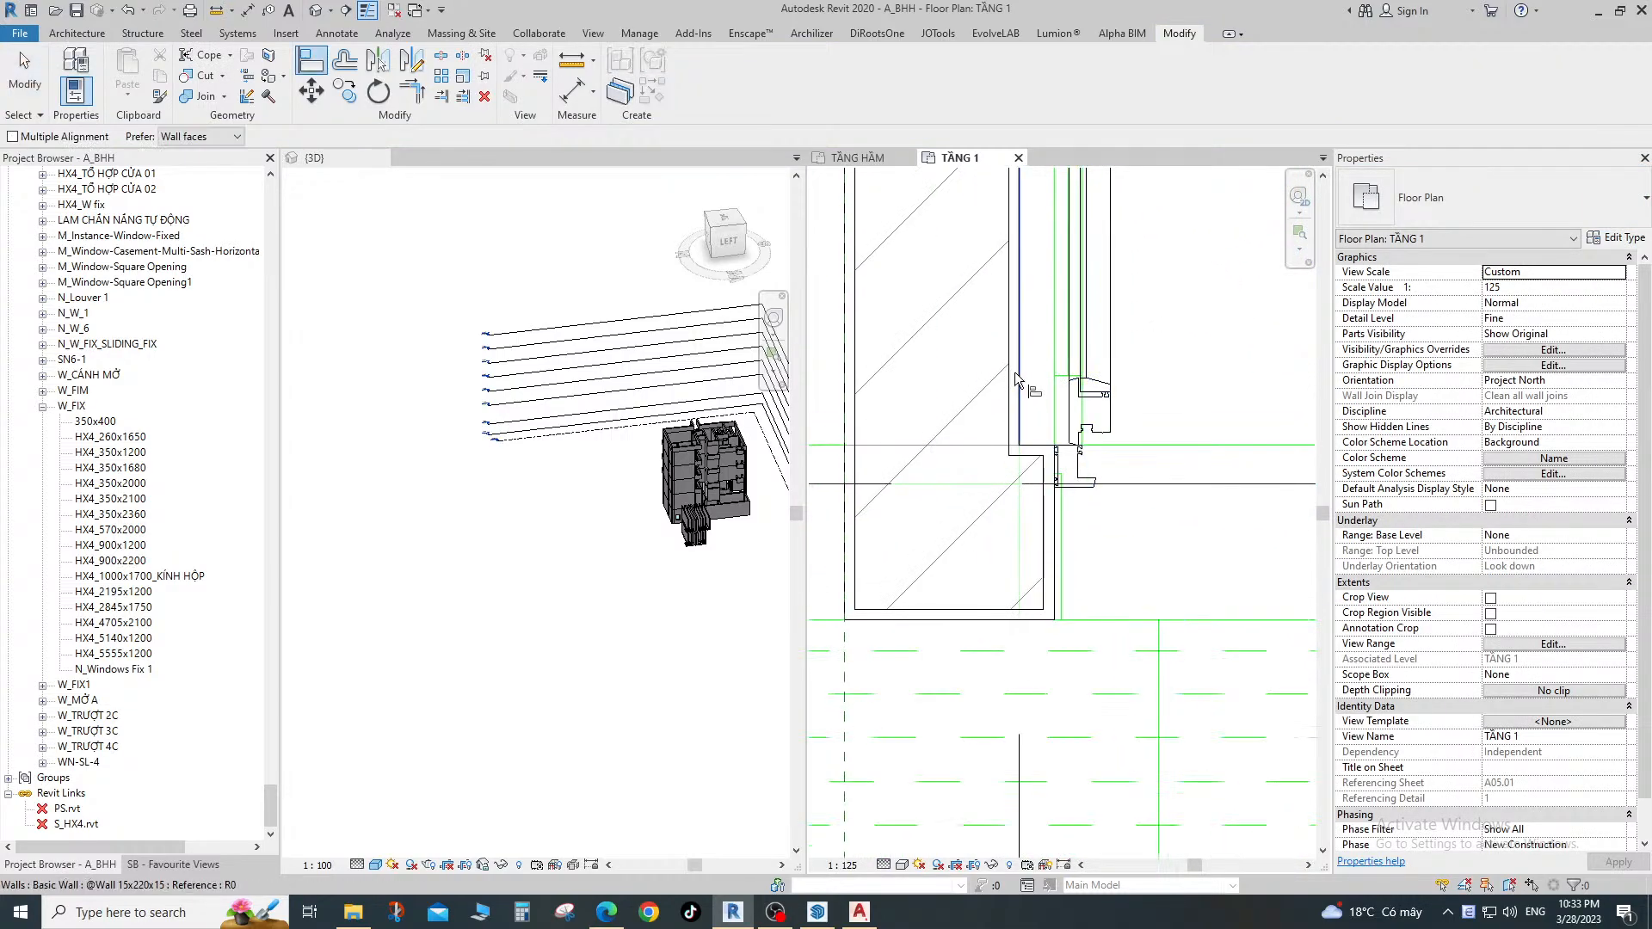
{"action": "key", "text": "Escape"}
Check the door at the 800 opening below the staircase against the linked CAD drawing and look over the surrounding rooms.
{"action": "scroll", "coordinate": [1054, 516], "scroll_direction": "down", "scroll_amount": 3}
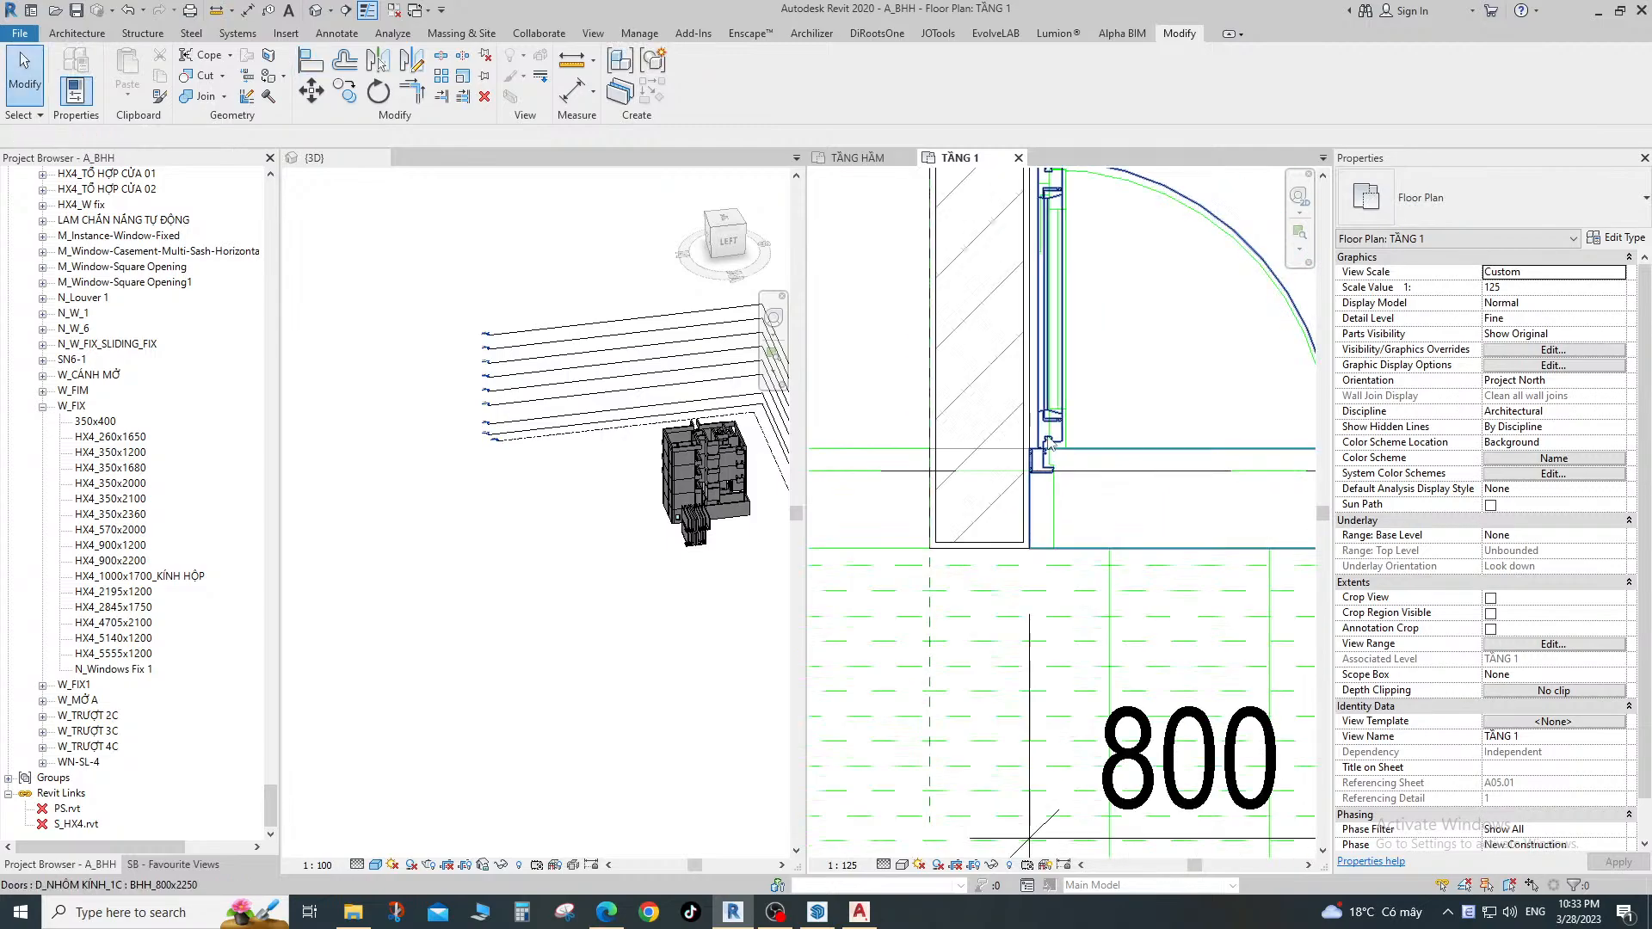
{"action": "scroll", "coordinate": [1049, 495], "scroll_direction": "up", "scroll_amount": 5}
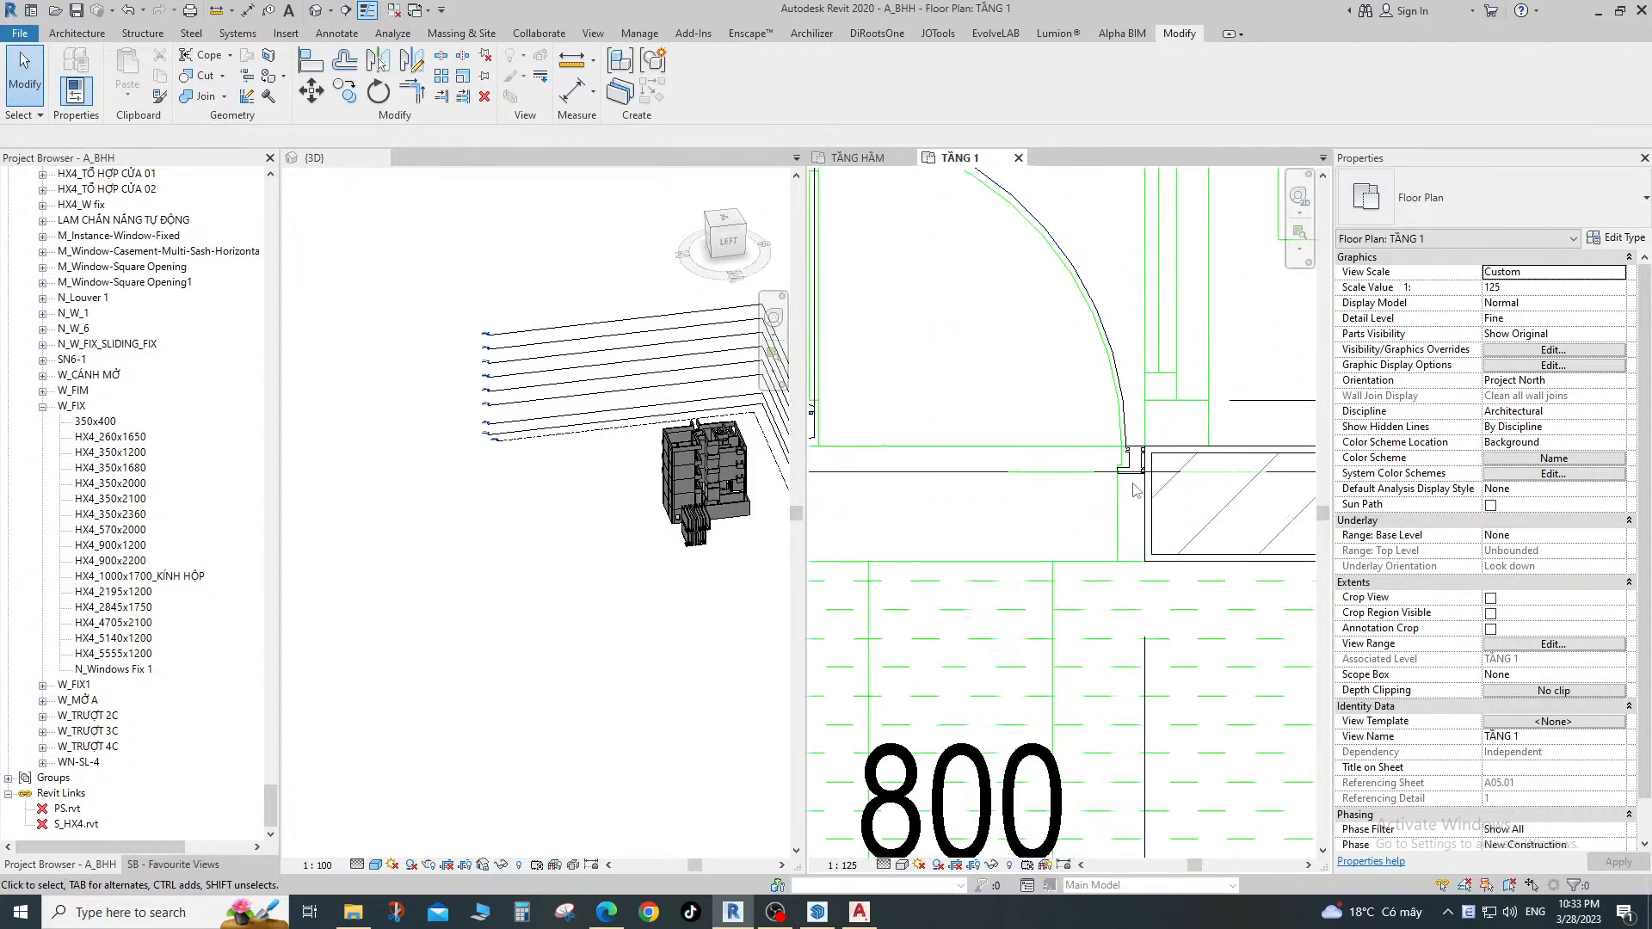
{"action": "scroll", "coordinate": [1160, 455], "scroll_direction": "down", "scroll_amount": 4}
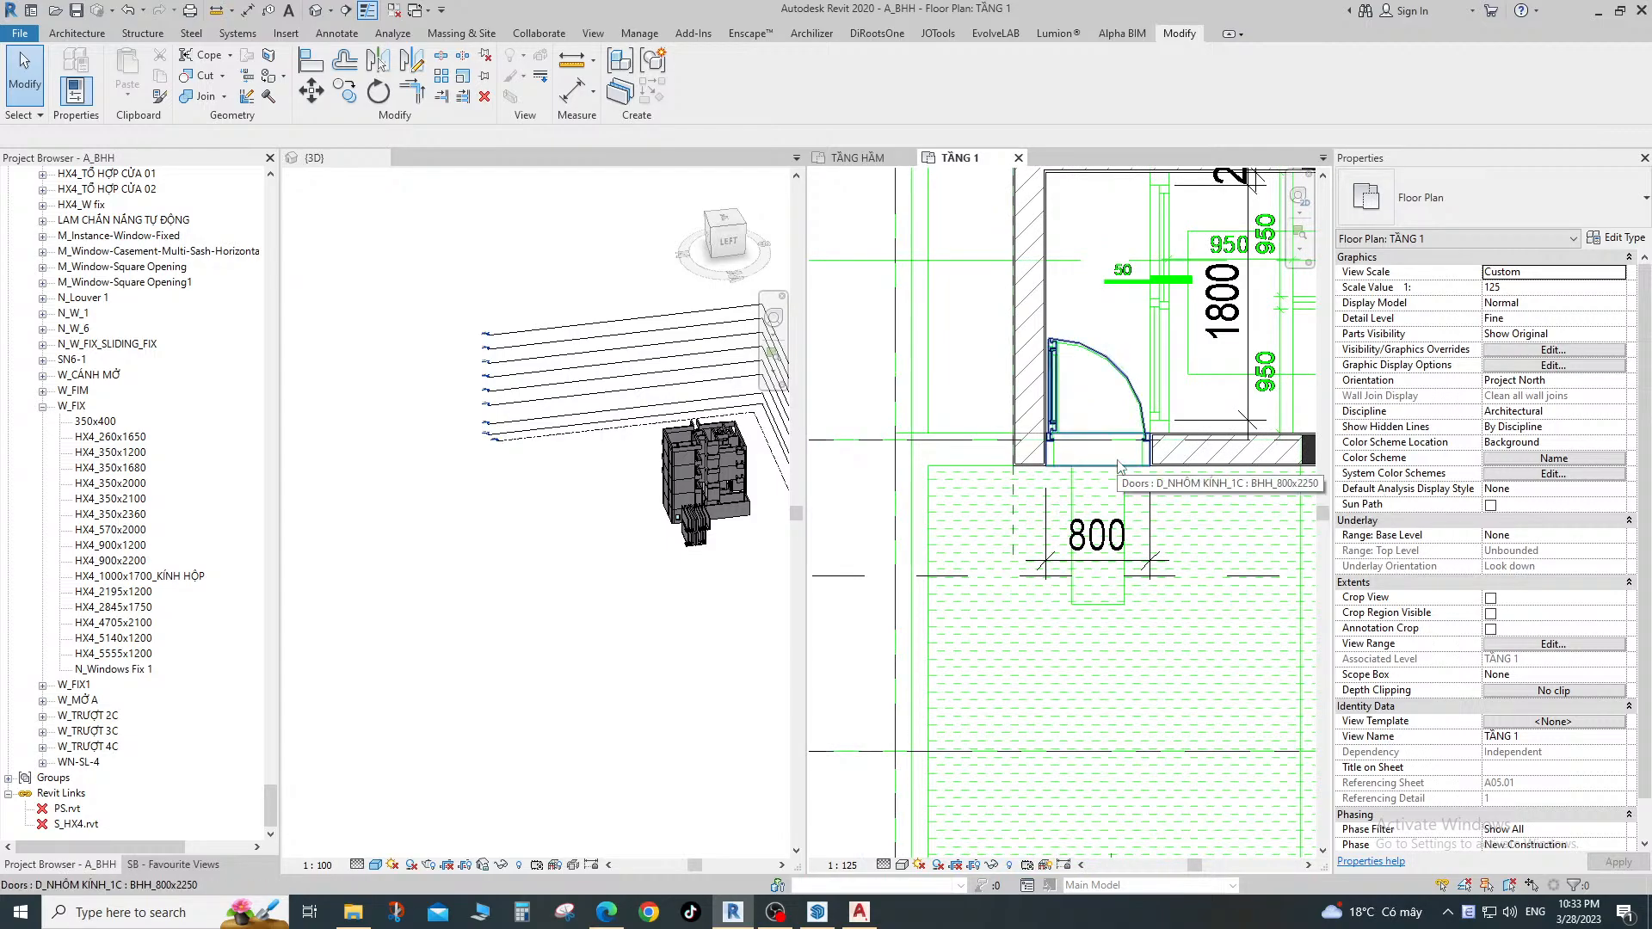
{"action": "scroll", "coordinate": [1044, 424], "scroll_direction": "up", "scroll_amount": 5}
{"action": "scroll", "coordinate": [1110, 381], "scroll_direction": "down", "scroll_amount": 4}
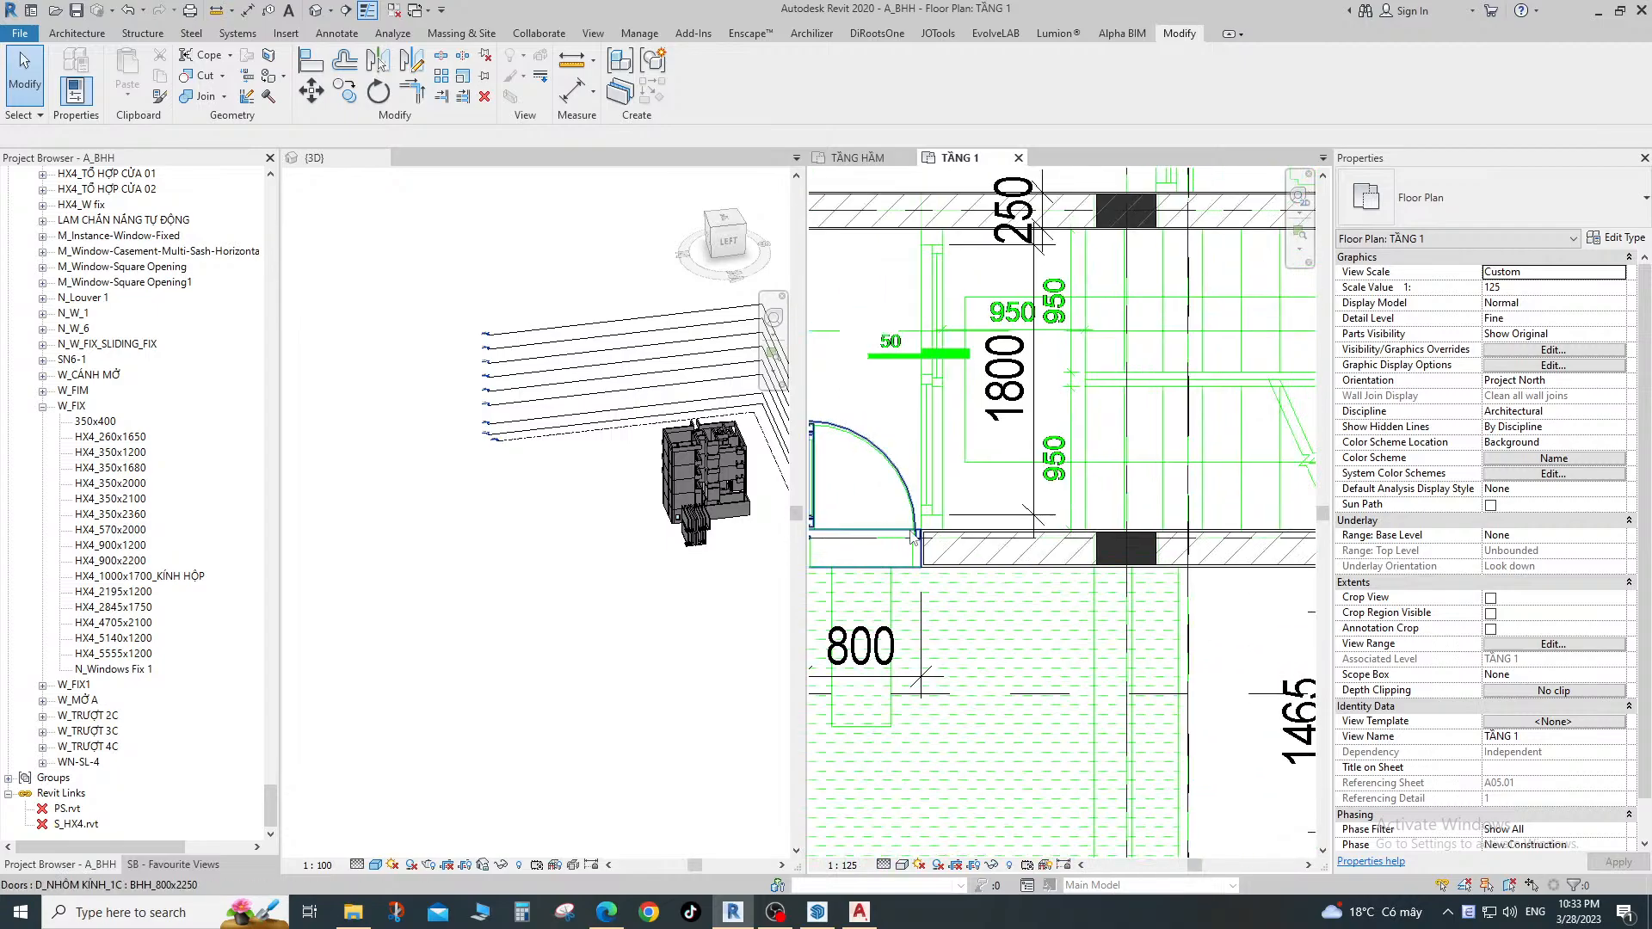
{"action": "scroll", "coordinate": [1023, 626], "scroll_direction": "down", "scroll_amount": 2}
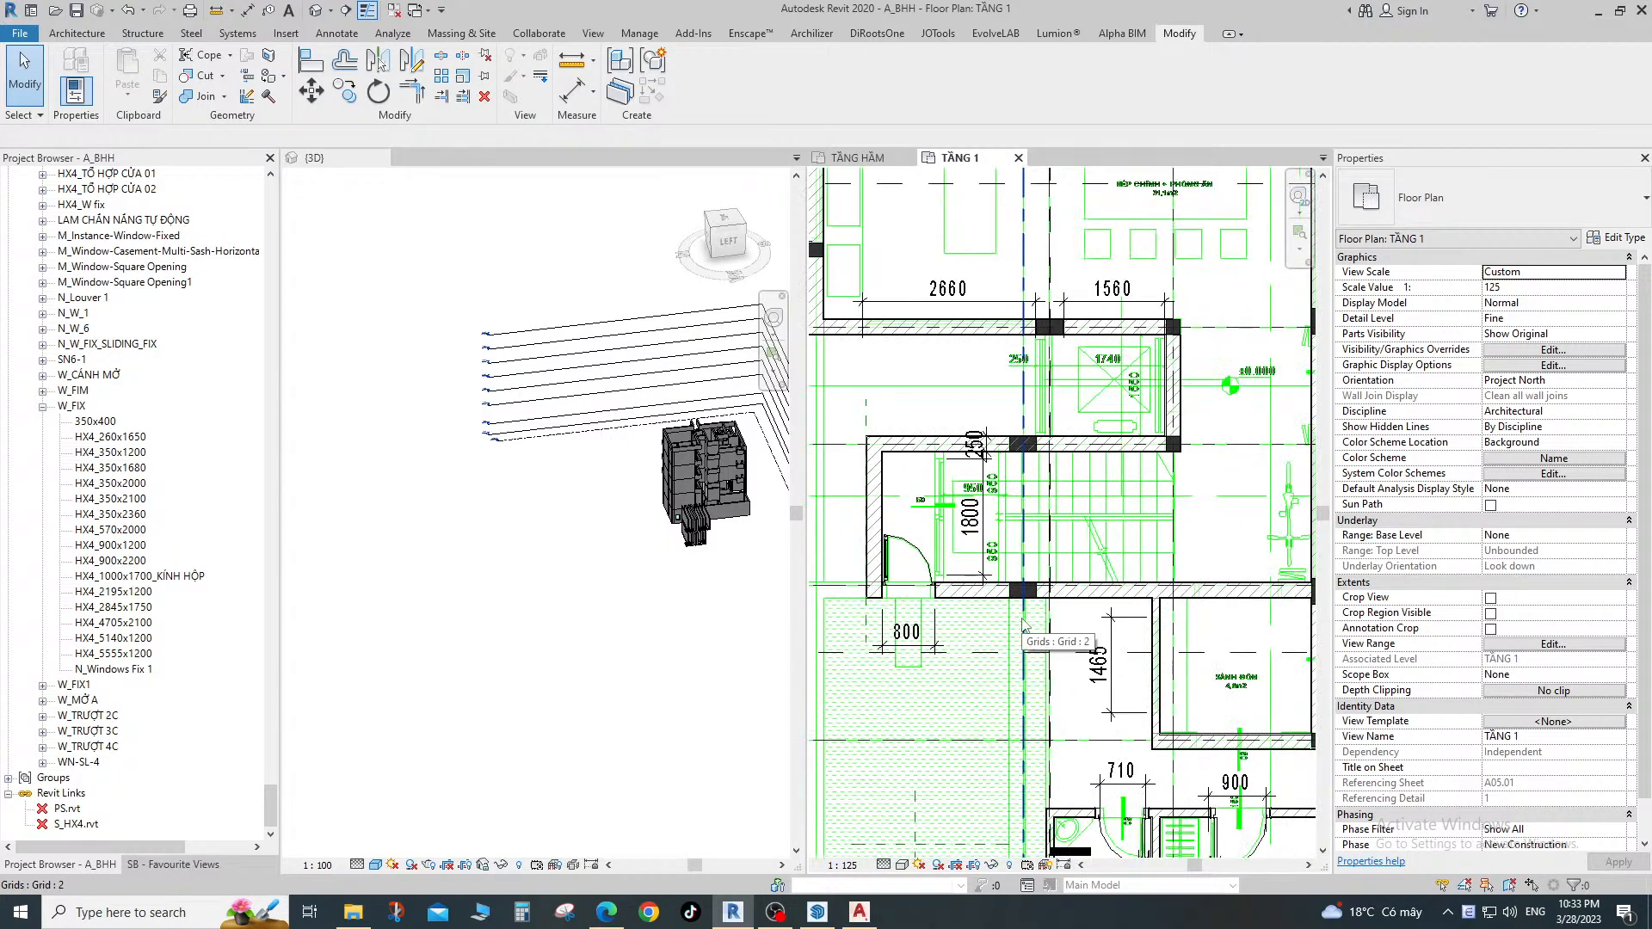
{"action": "middle_click_drag", "start_coordinate": [1022, 625], "coordinate": [1022, 536]}
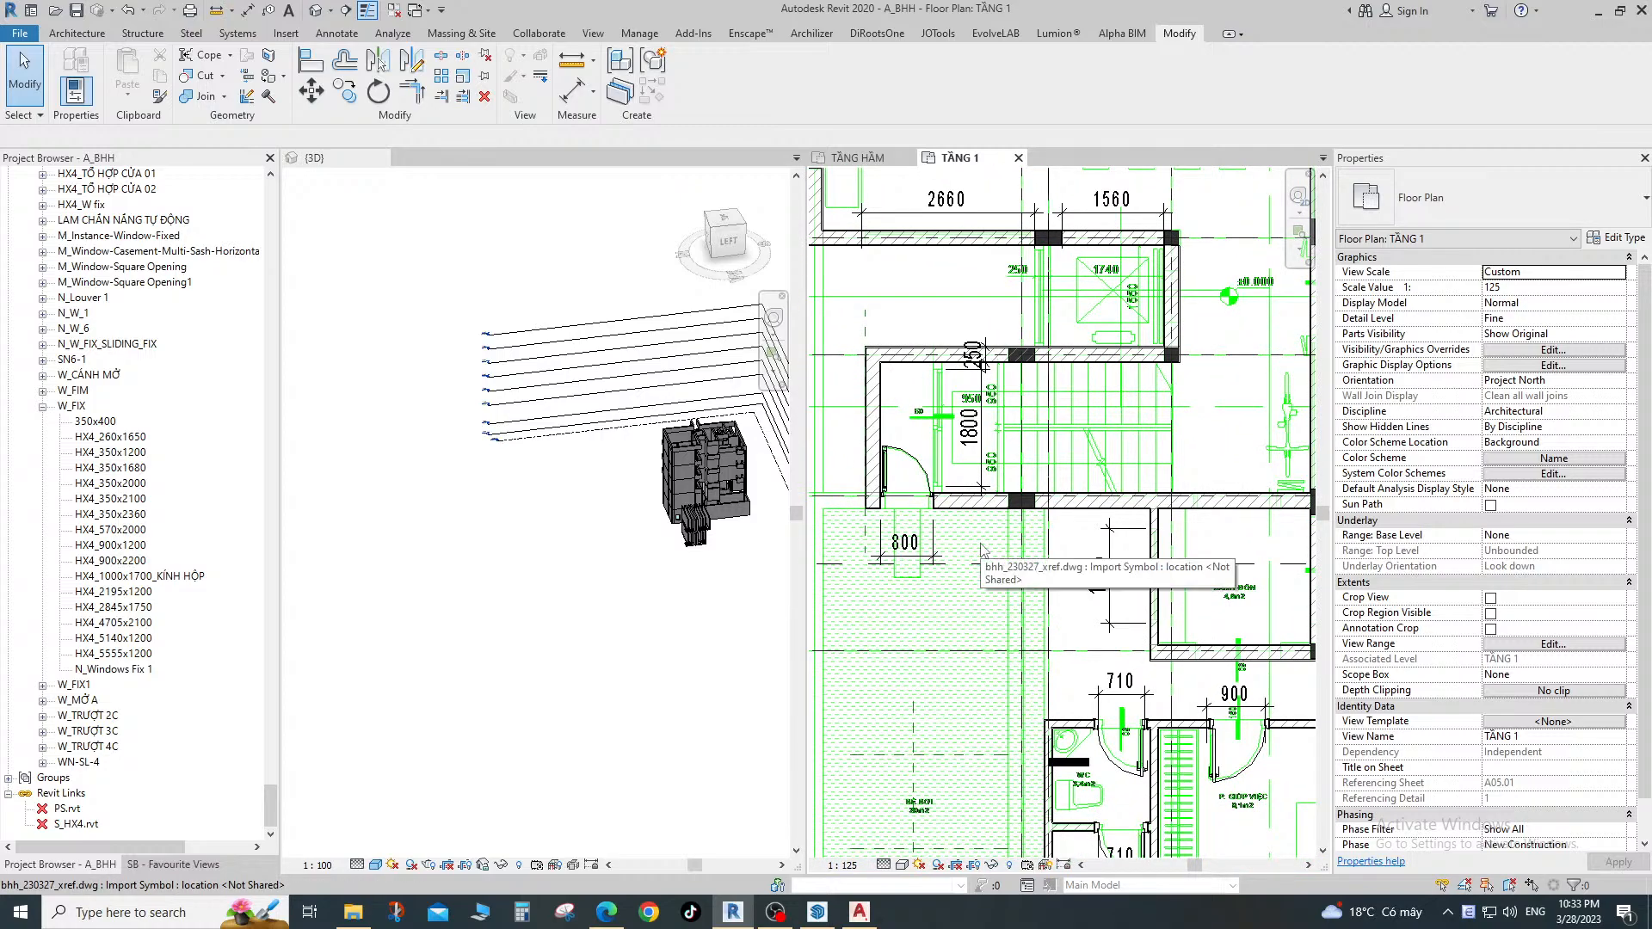
{"action": "scroll", "coordinate": [982, 548], "scroll_direction": "down", "scroll_amount": 2}
{"action": "scroll", "coordinate": [1143, 513], "scroll_direction": "up", "scroll_amount": 3}
{"action": "middle_click_drag", "start_coordinate": [1137, 442], "coordinate": [1138, 625]}
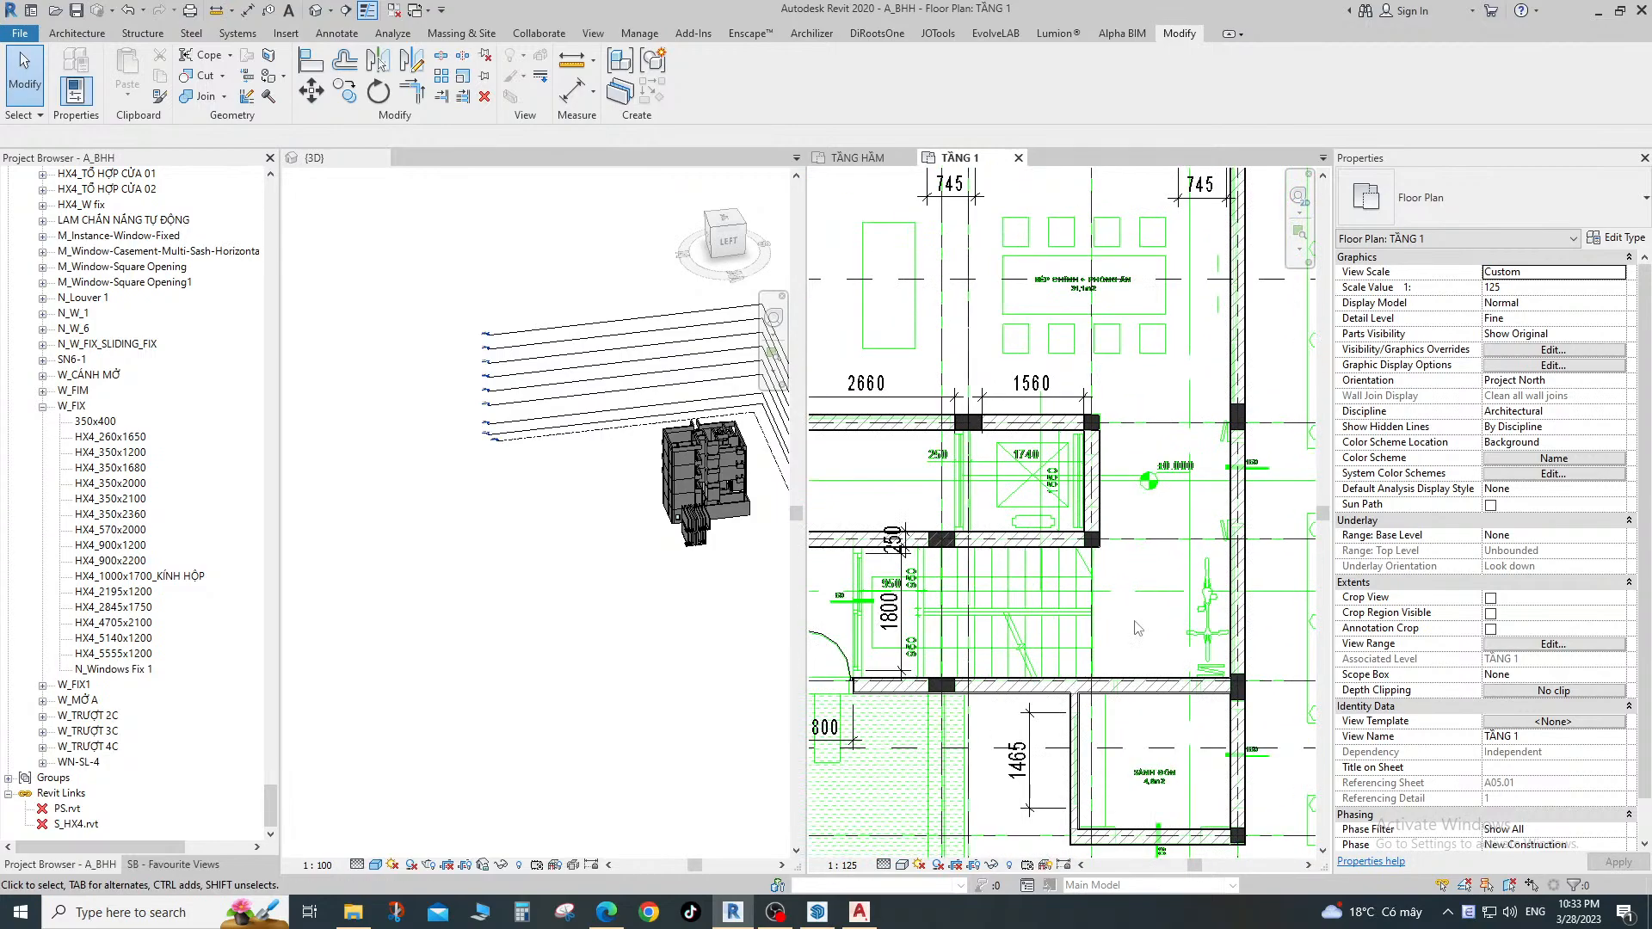
{"action": "middle_click_drag", "start_coordinate": [996, 477], "coordinate": [1018, 551]}
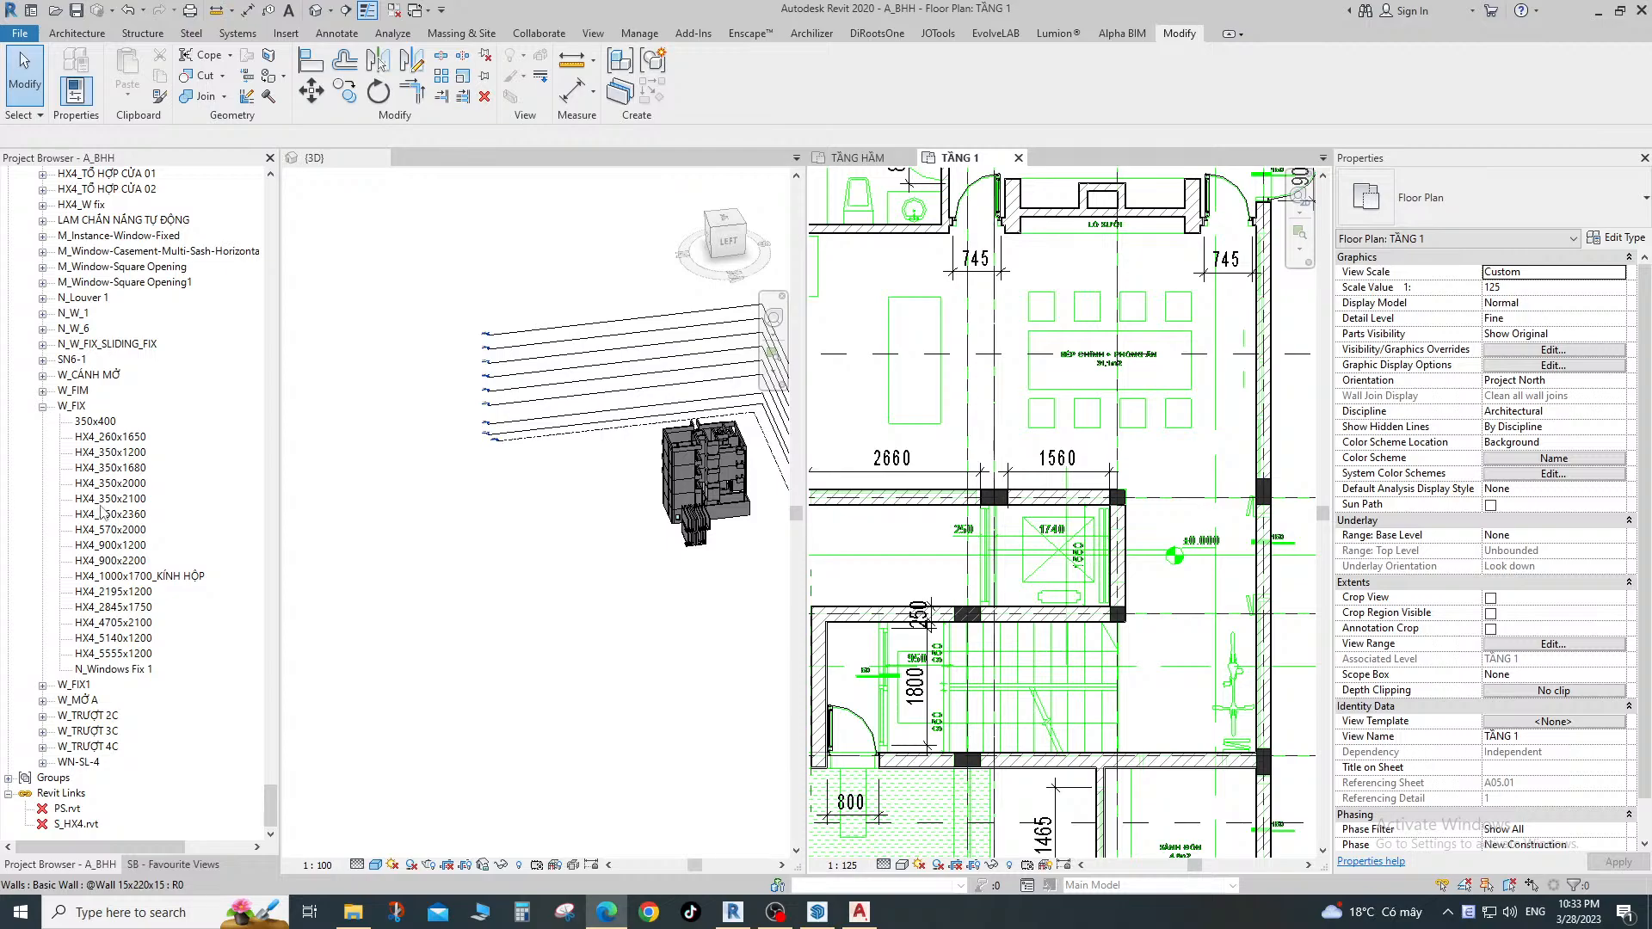
Place a D_WC @ 710x2250 door at the 800 opening in the wall between the 4m2 WC and the adjoining kitchen.
{"action": "middle_click_drag", "start_coordinate": [813, 308], "coordinate": [1074, 510]}
{"action": "middle_click_drag", "start_coordinate": [1214, 444], "coordinate": [1079, 526]}
{"action": "scroll", "coordinate": [1076, 479], "scroll_direction": "up", "scroll_amount": 2}
{"action": "scroll", "coordinate": [1076, 479], "scroll_direction": "down", "scroll_amount": 1}
{"action": "scroll", "coordinate": [1065, 437], "scroll_direction": "up", "scroll_amount": 1}
{"action": "middle_click_drag", "start_coordinate": [1065, 437], "coordinate": [1046, 452]}
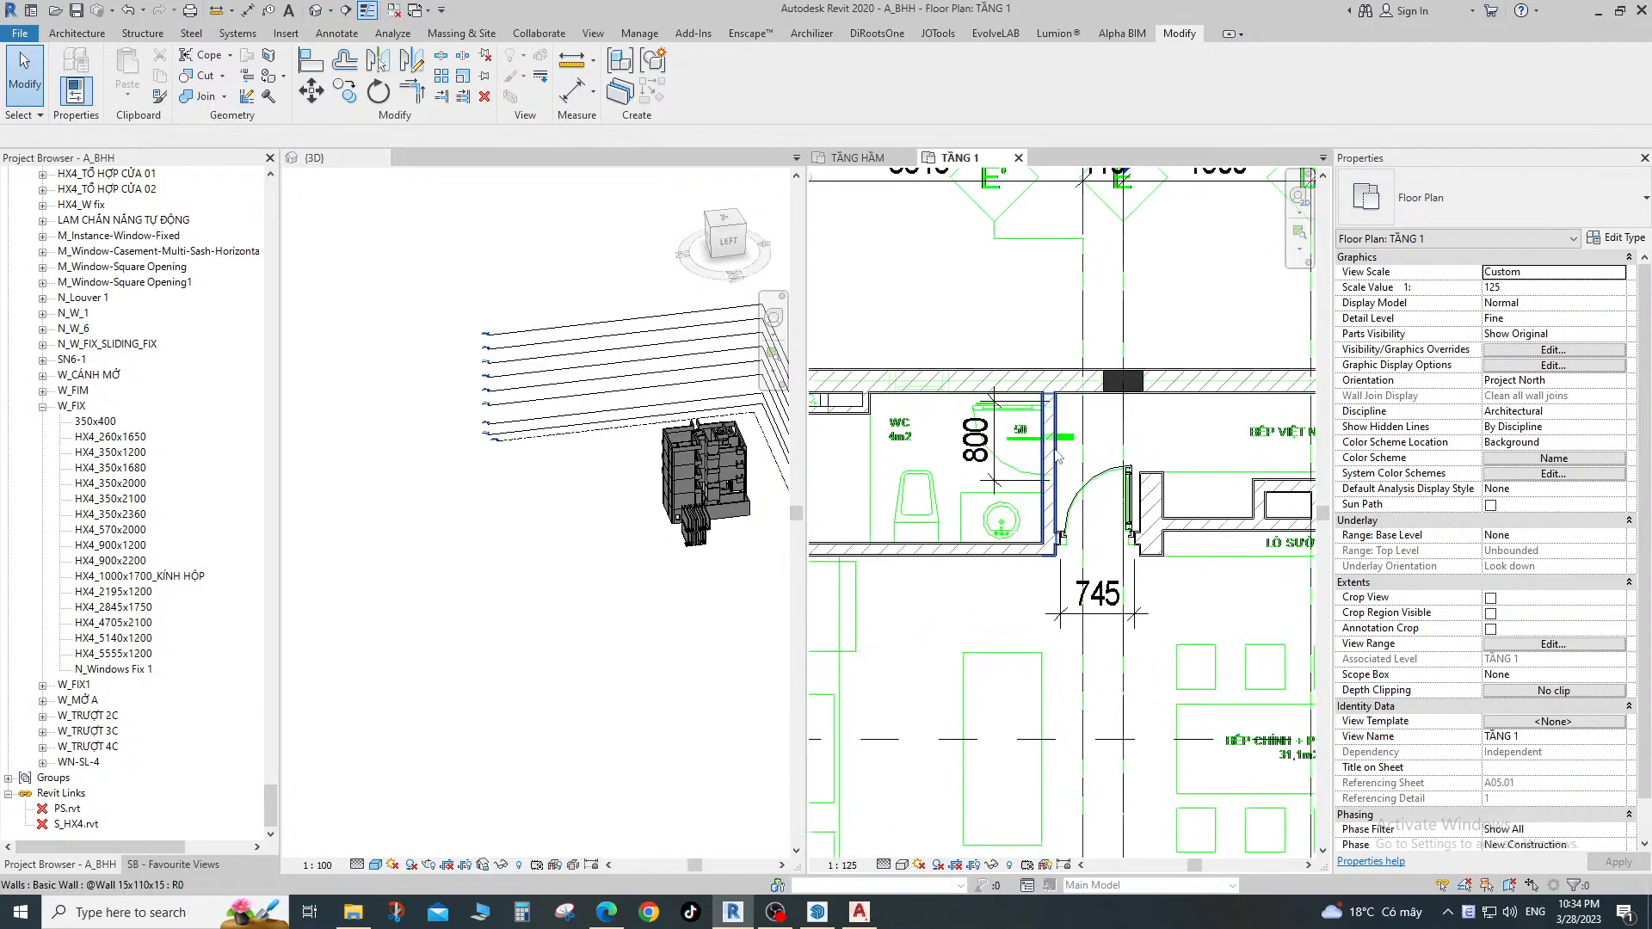
{"action": "key", "text": "d"}
{"action": "key", "text": "r"}
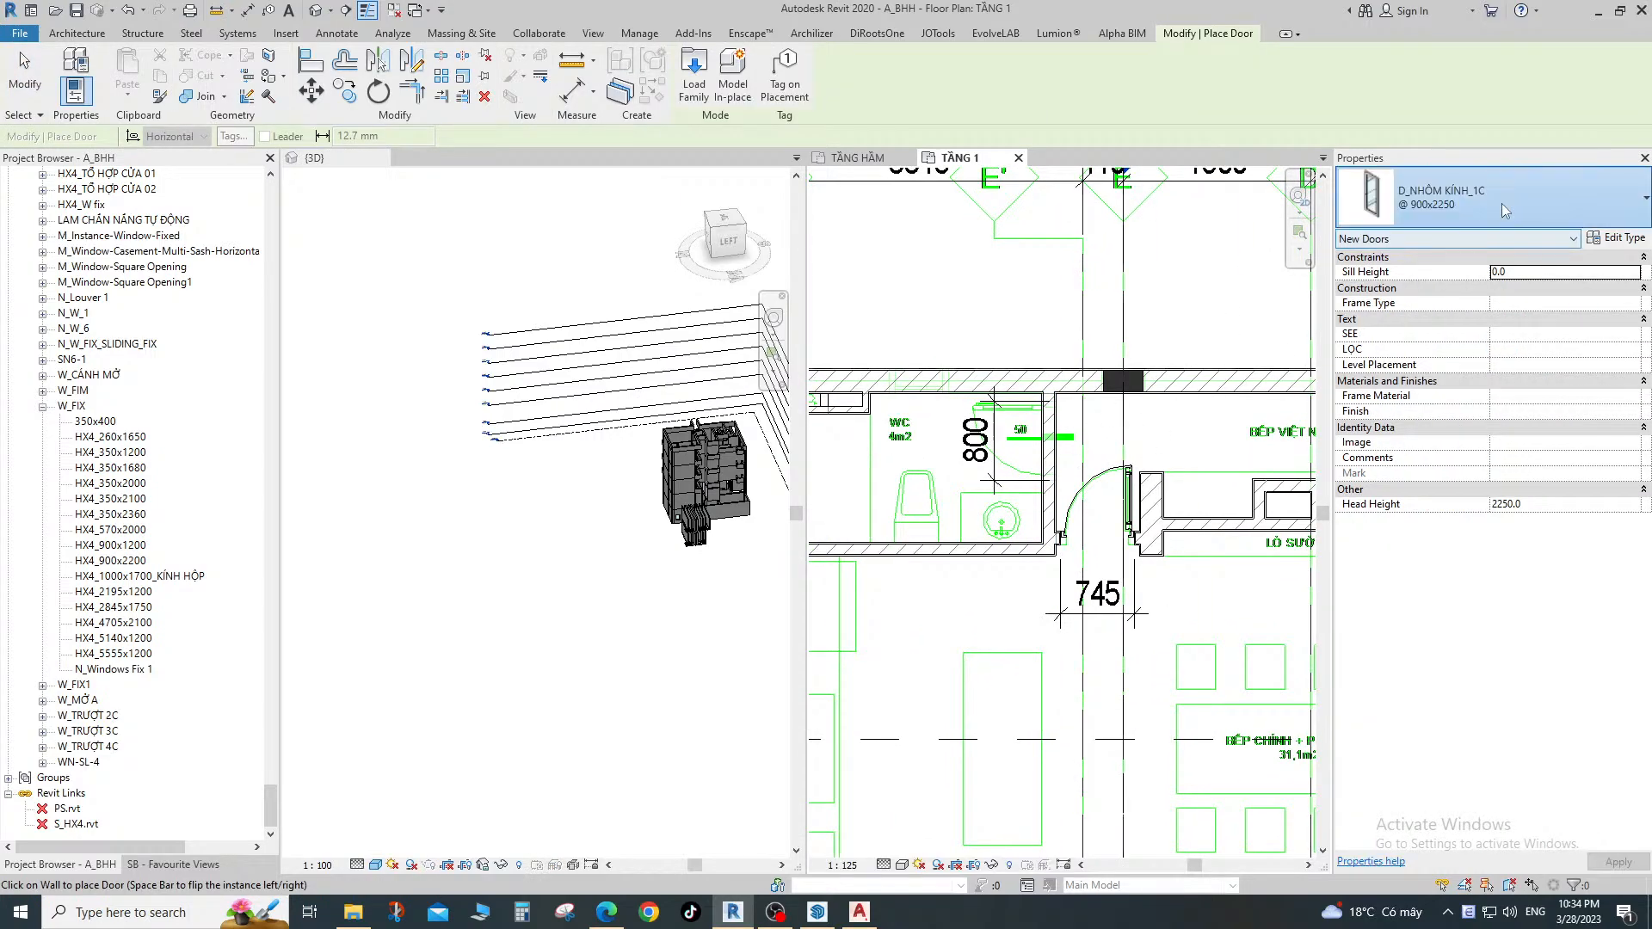
{"action": "left_click", "coordinate": [1505, 202]}
{"action": "left_click", "coordinate": [1416, 600]}
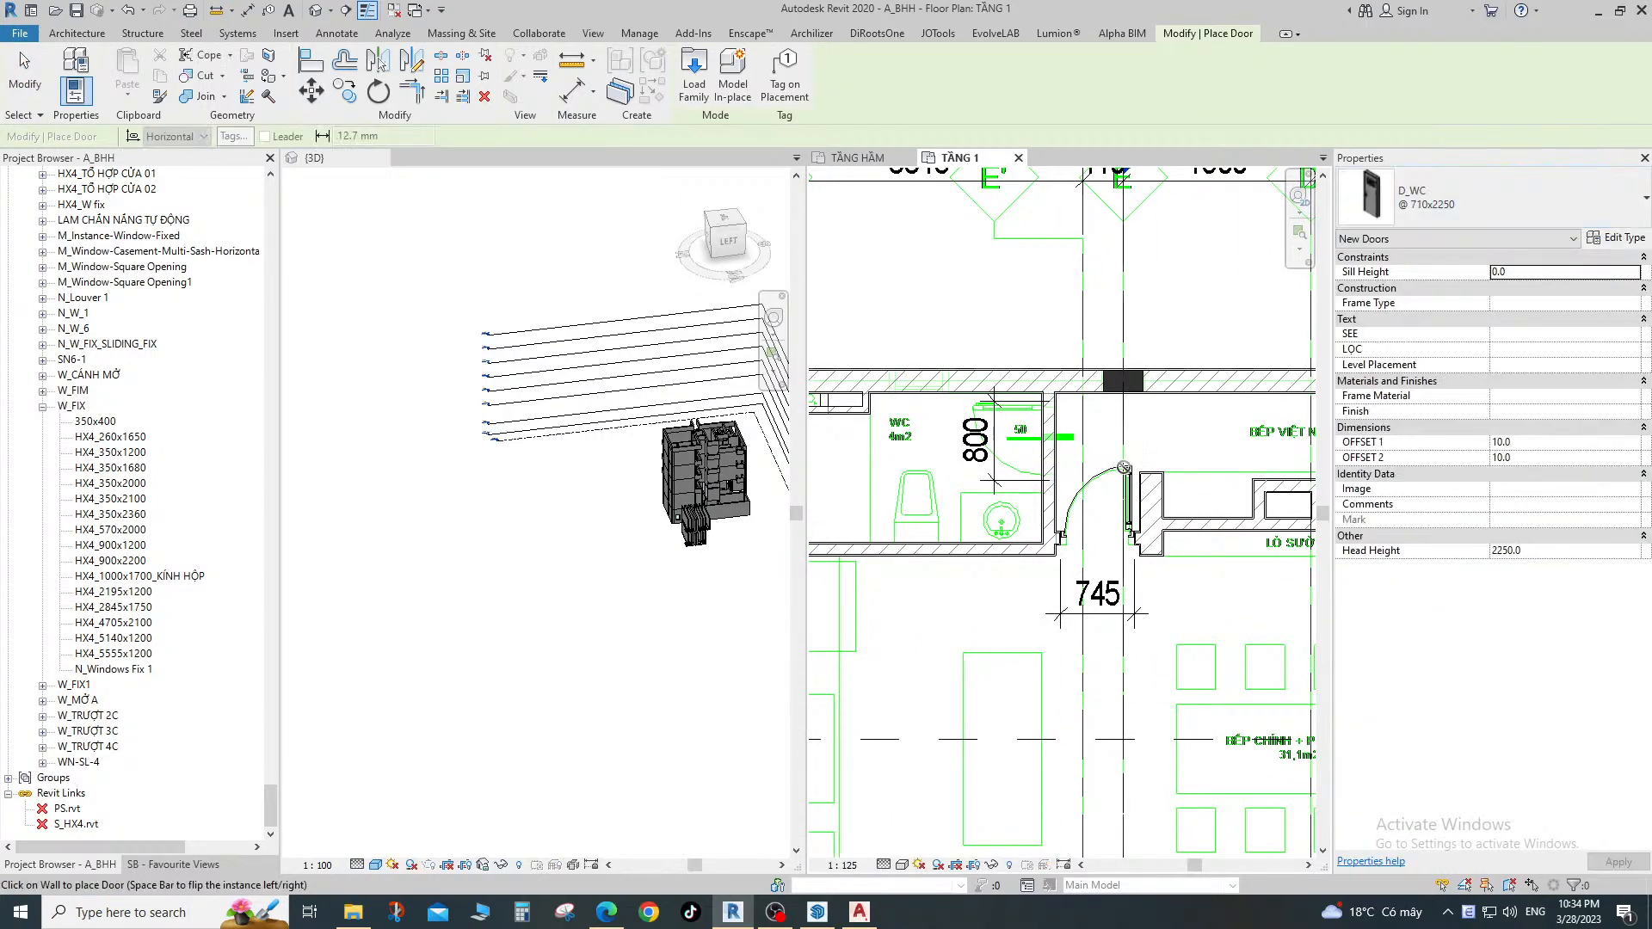
{"action": "scroll", "coordinate": [1043, 450], "scroll_direction": "up", "scroll_amount": 2}
{"action": "left_click", "coordinate": [1043, 450]}
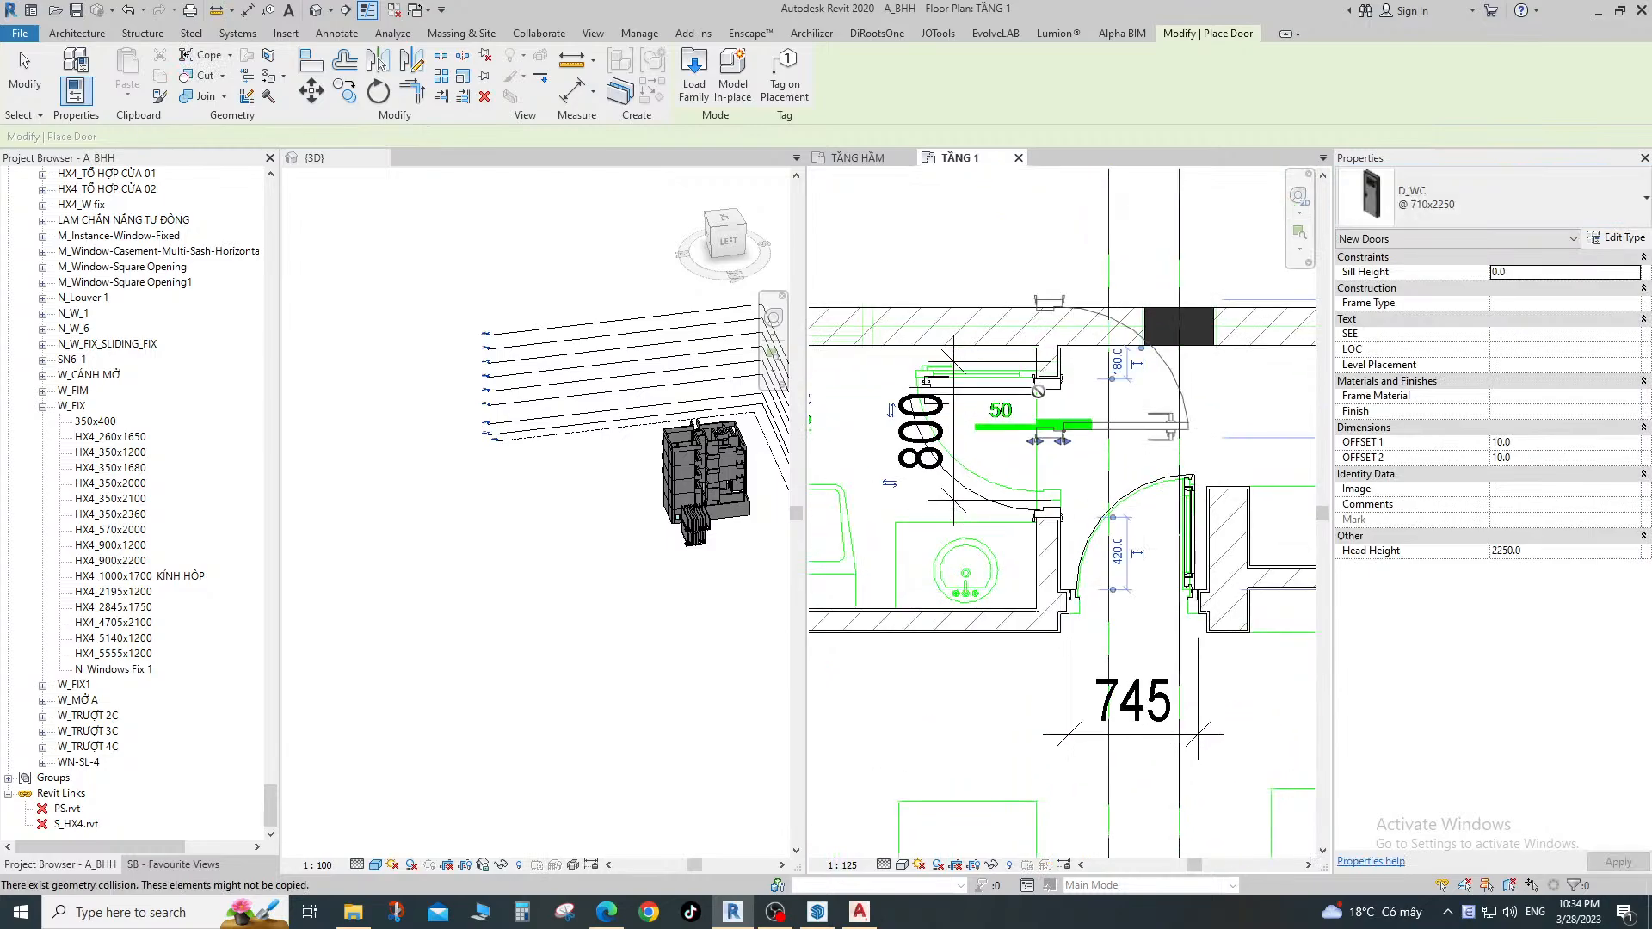
{"action": "key", "text": "Escape"}
{"action": "key", "text": "Escape"}
Change the new door of the 4m2 WC to the D_WC type @ 800x2250.
{"action": "left_click", "coordinate": [1496, 214]}
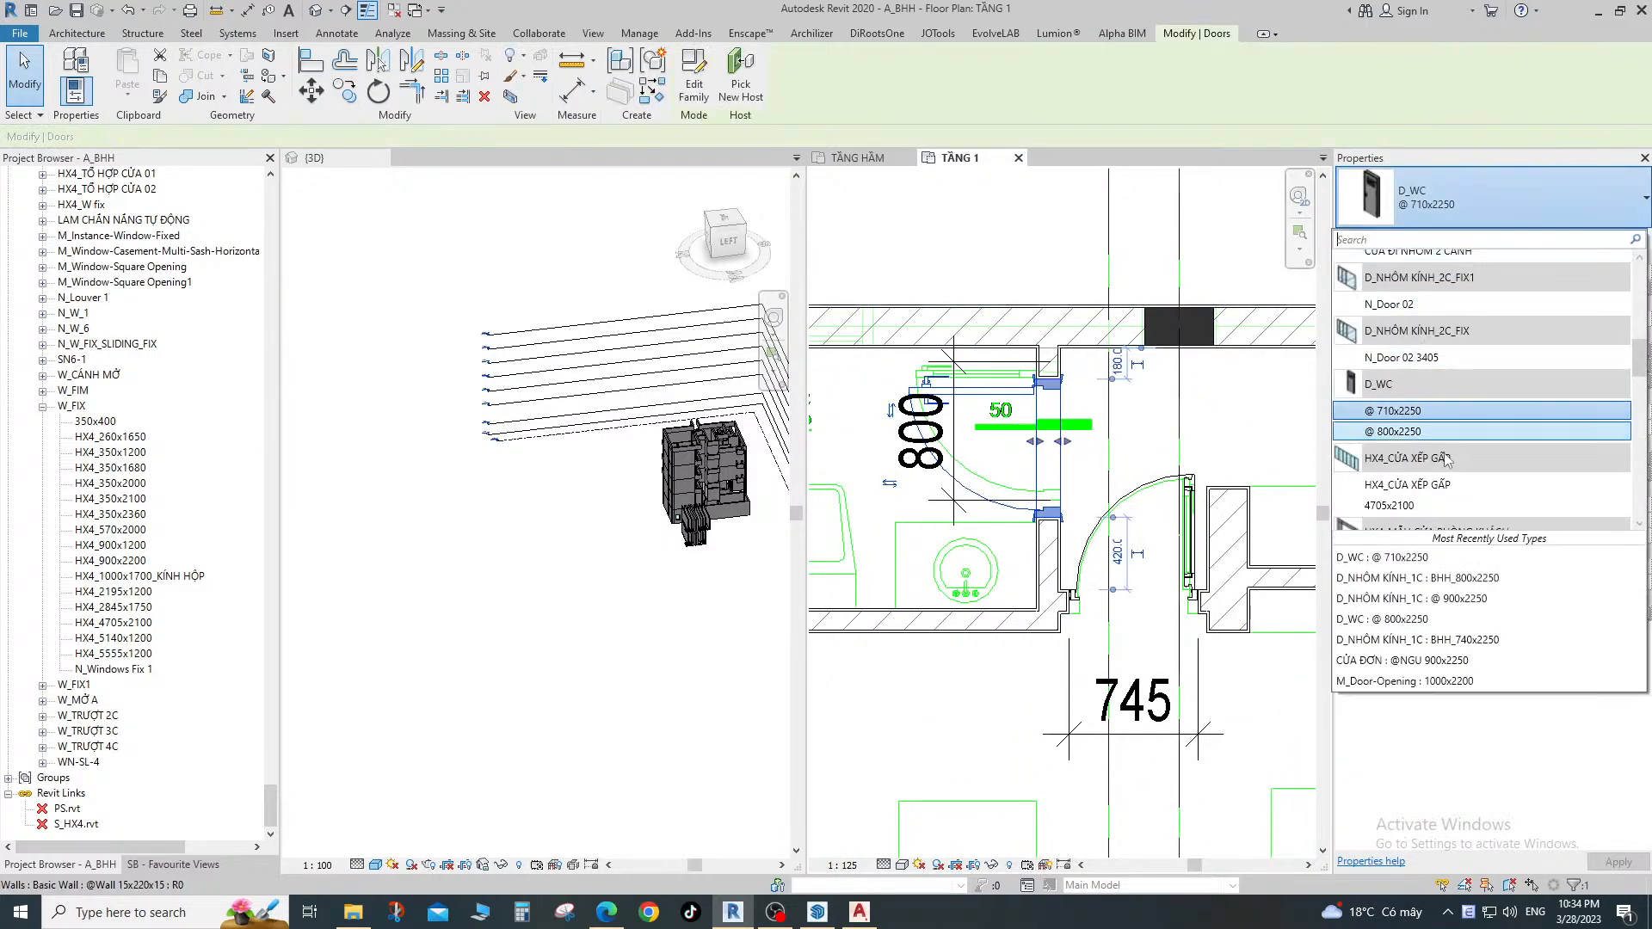
{"action": "left_click", "coordinate": [1415, 432]}
{"action": "left_click", "coordinate": [1161, 437]}
Align the frame of the 4m2 WC door with its opening in the linked CAD drawing.
{"action": "scroll", "coordinate": [1047, 375], "scroll_direction": "up", "scroll_amount": 3}
{"action": "scroll", "coordinate": [1048, 379], "scroll_direction": "up", "scroll_amount": 2}
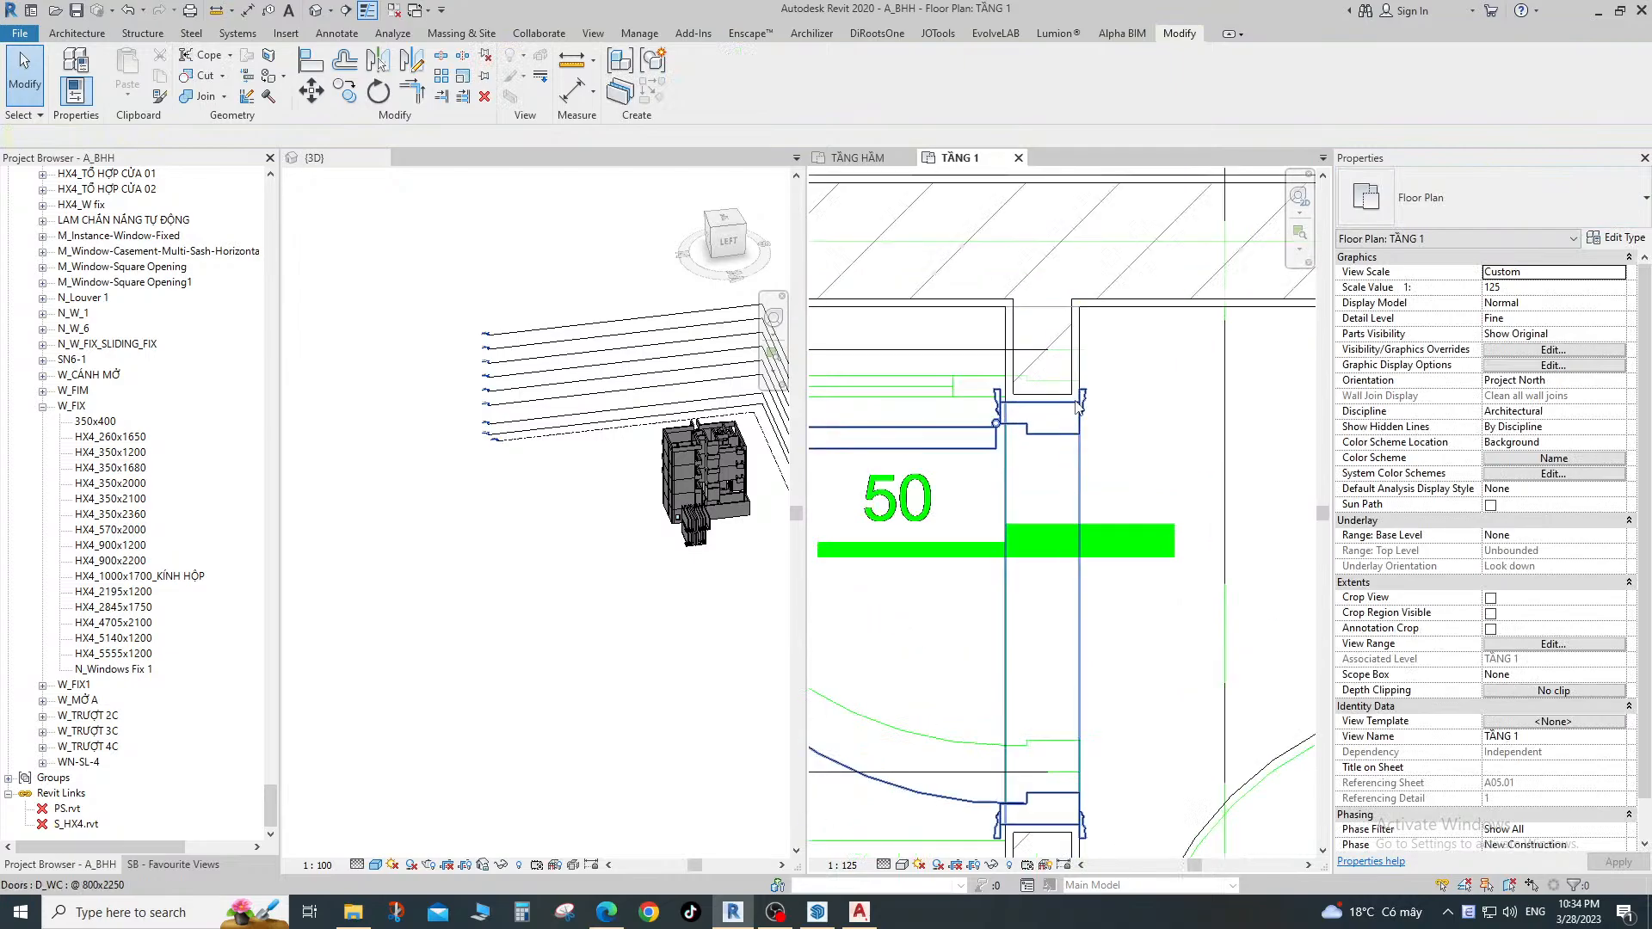
{"action": "middle_click_drag", "start_coordinate": [1051, 387], "coordinate": [1080, 425]}
{"action": "key", "text": "a"}
{"action": "key", "text": "l"}
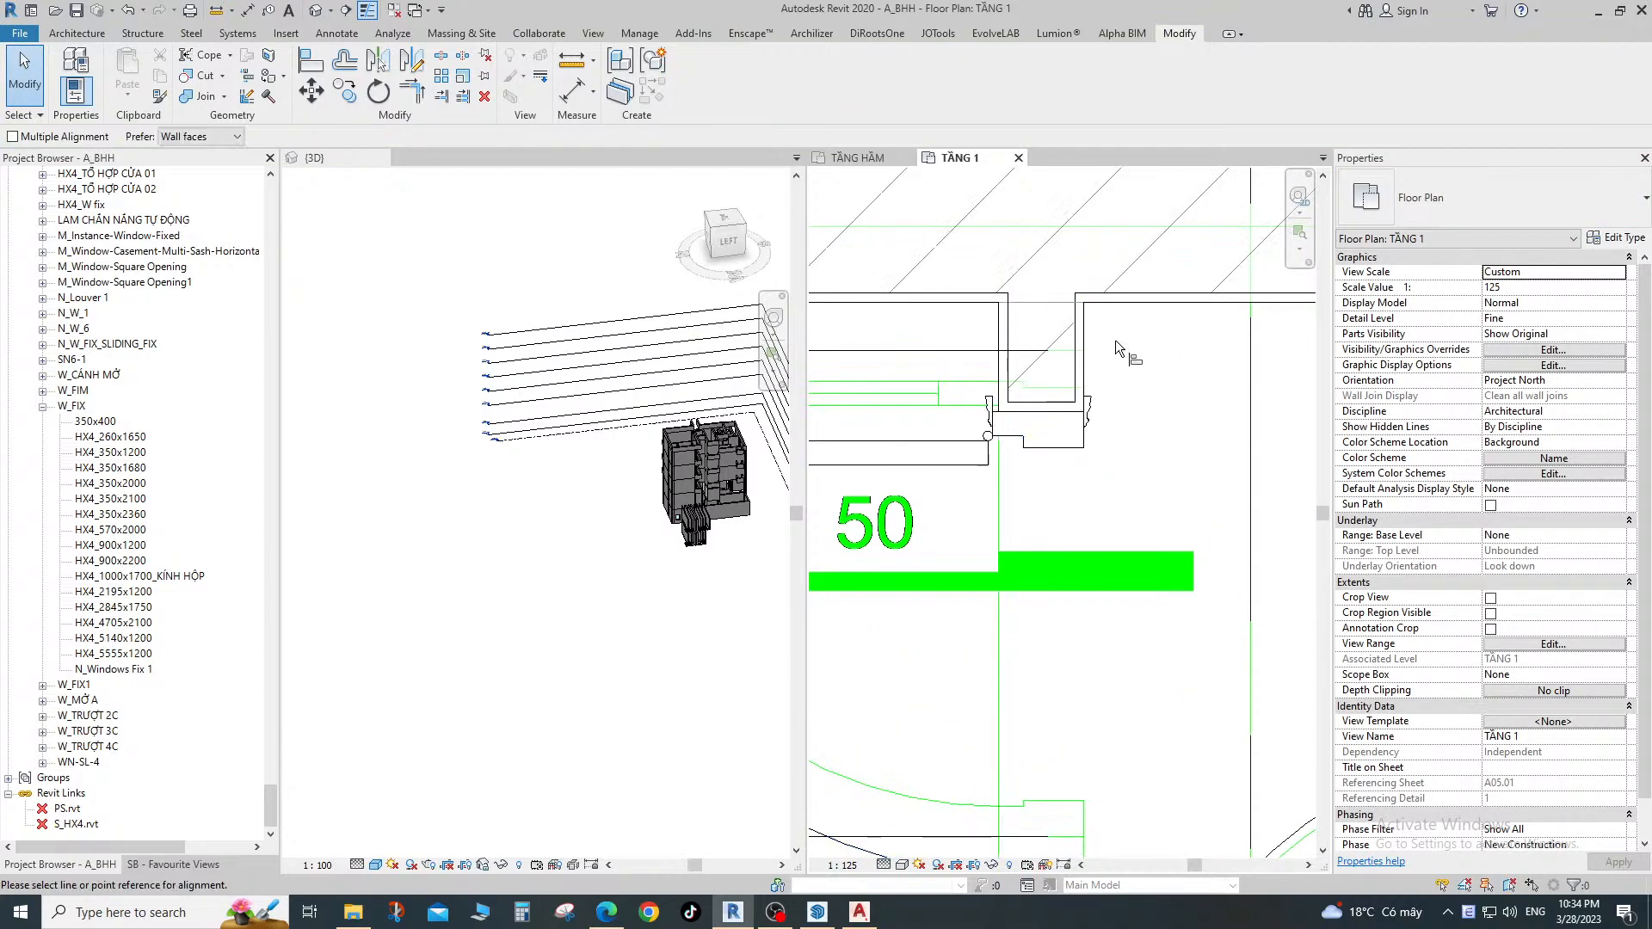
{"action": "left_click", "coordinate": [1112, 307]}
{"action": "left_click", "coordinate": [1070, 353]}
{"action": "scroll", "coordinate": [1082, 370], "scroll_direction": "down", "scroll_amount": 3}
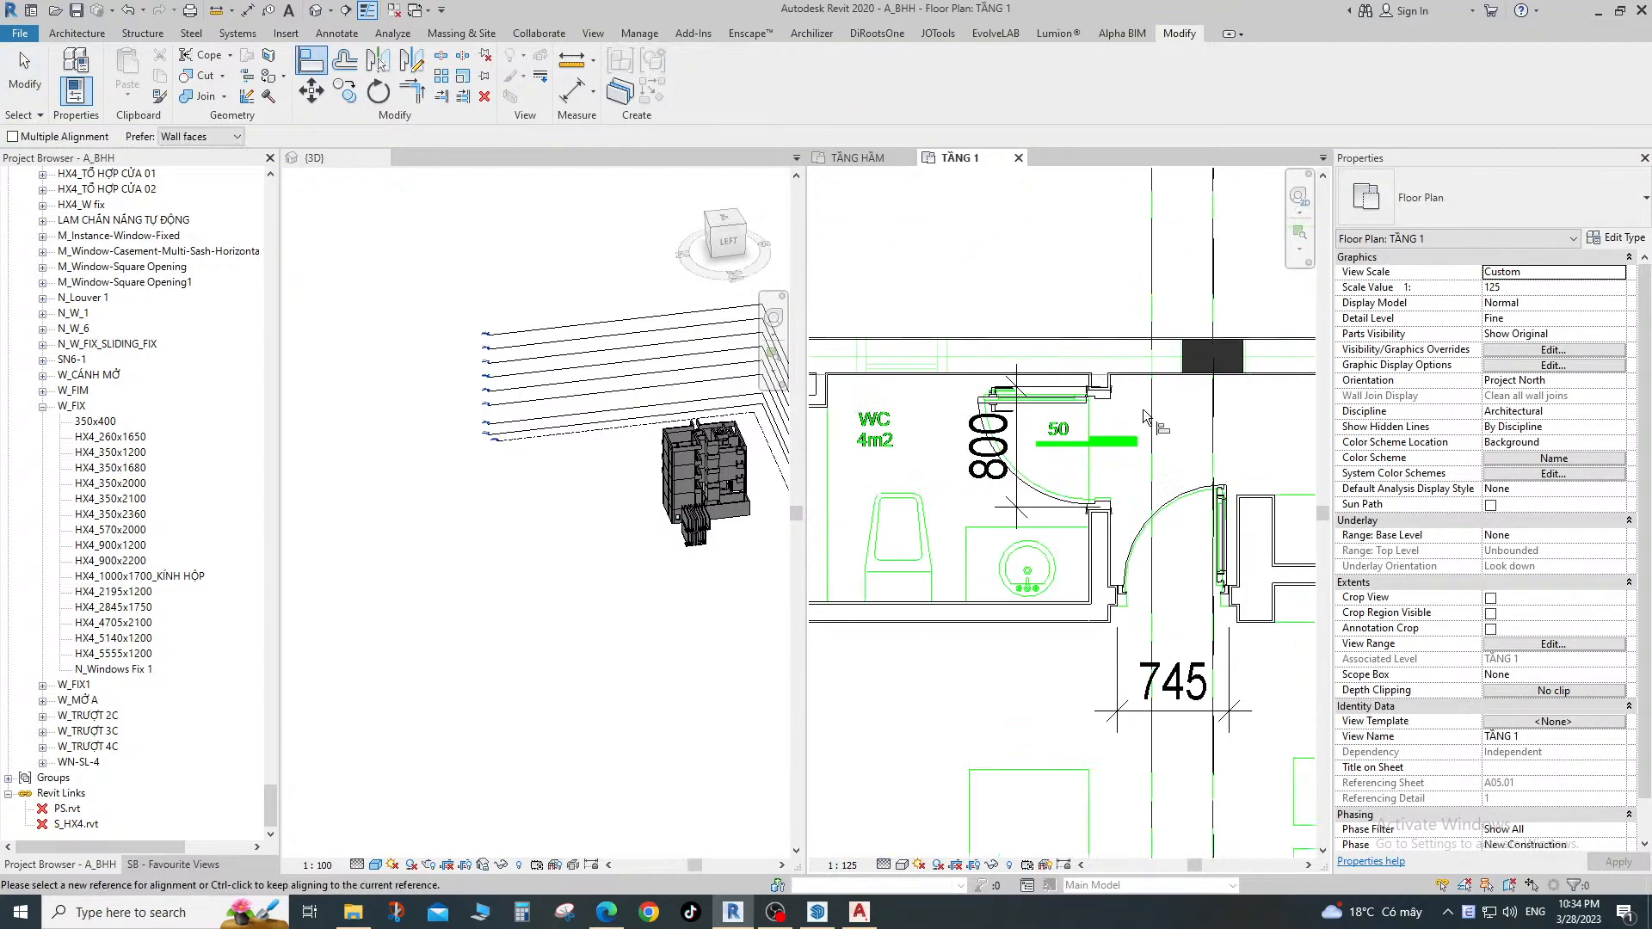
{"action": "key", "text": "Escape"}
Examine the lower part of the TẦNG 1 plan, from the staircase to the XƯỞNG HỌA room, for openings still unfilled.
{"action": "scroll", "coordinate": [1140, 540], "scroll_direction": "down", "scroll_amount": 2}
{"action": "scroll", "coordinate": [1140, 540], "scroll_direction": "down", "scroll_amount": 5}
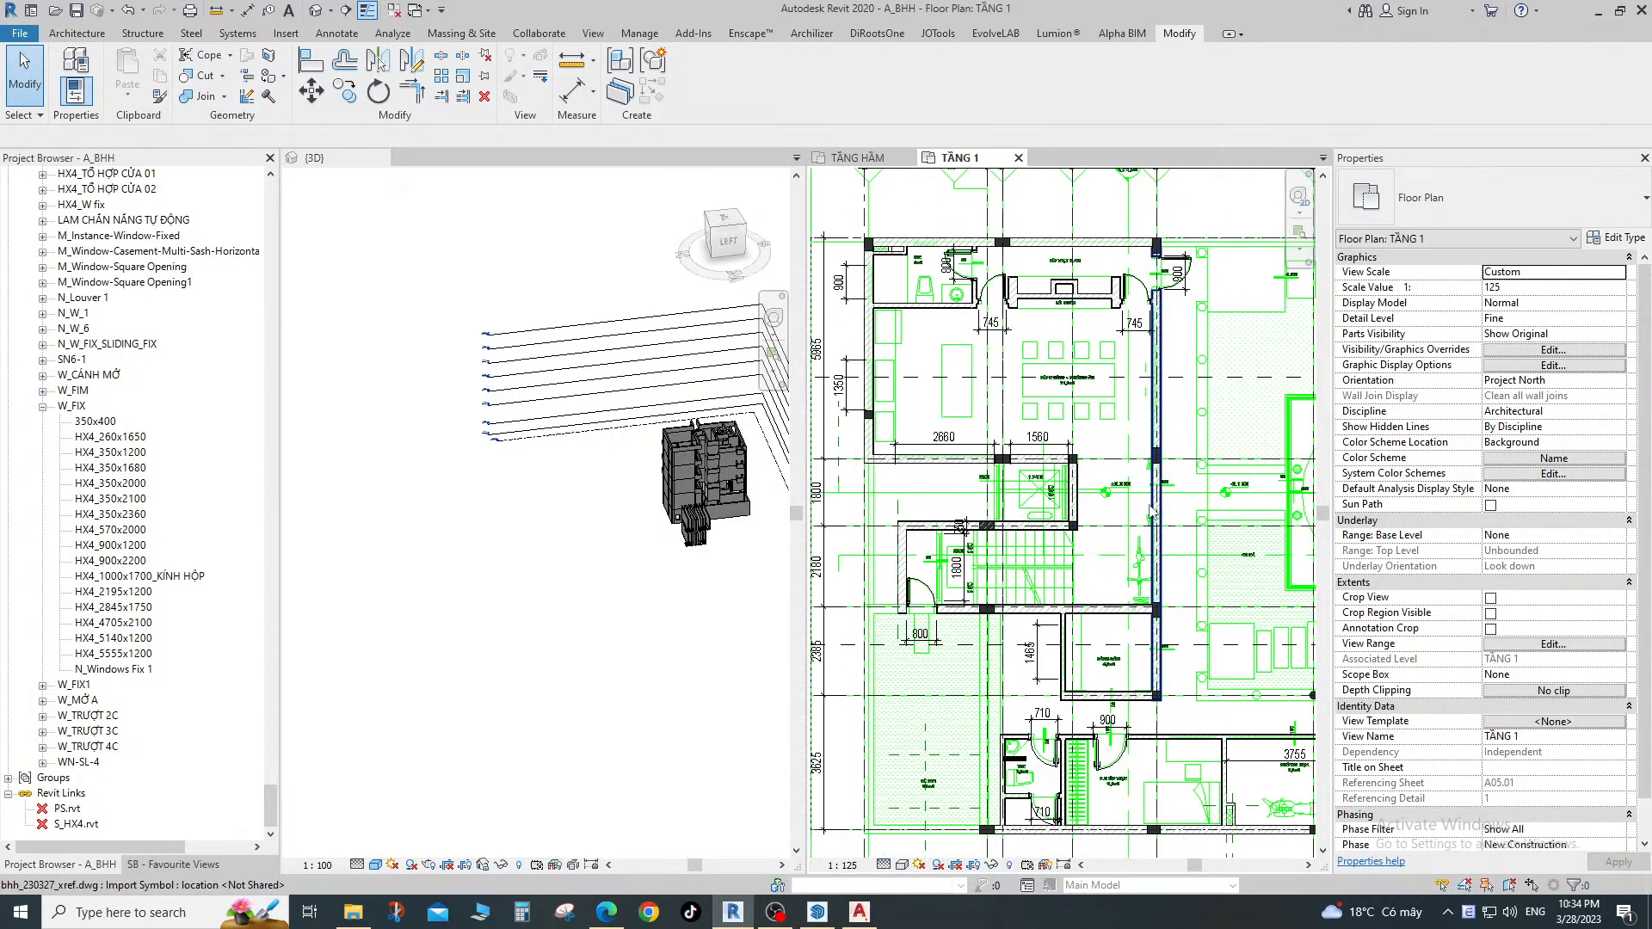
{"action": "middle_click_drag", "start_coordinate": [1150, 593], "coordinate": [1135, 464]}
{"action": "scroll", "coordinate": [1048, 575], "scroll_direction": "up", "scroll_amount": 2}
{"action": "middle_click_drag", "start_coordinate": [1074, 658], "coordinate": [1064, 514]}
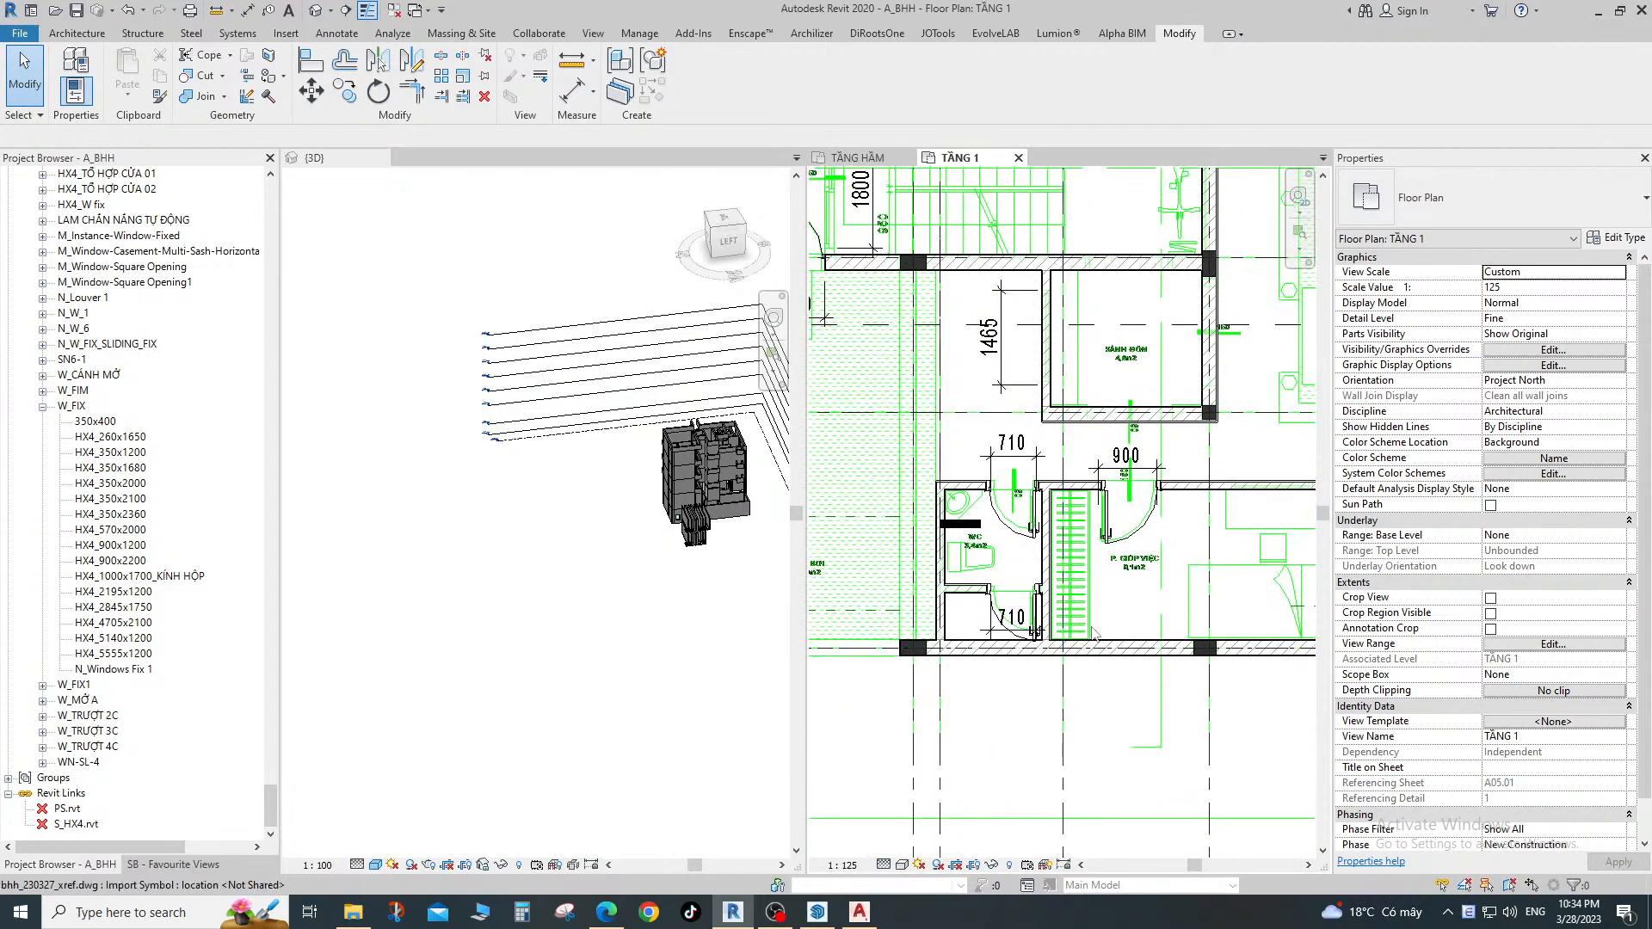
{"action": "middle_click_drag", "start_coordinate": [1230, 534], "coordinate": [972, 535]}
{"action": "scroll", "coordinate": [1071, 550], "scroll_direction": "down", "scroll_amount": 2}
{"action": "middle_click_drag", "start_coordinate": [1071, 551], "coordinate": [961, 591]}
{"action": "scroll", "coordinate": [981, 635], "scroll_direction": "up", "scroll_amount": 3}
{"action": "scroll", "coordinate": [1204, 542], "scroll_direction": "up", "scroll_amount": 2}
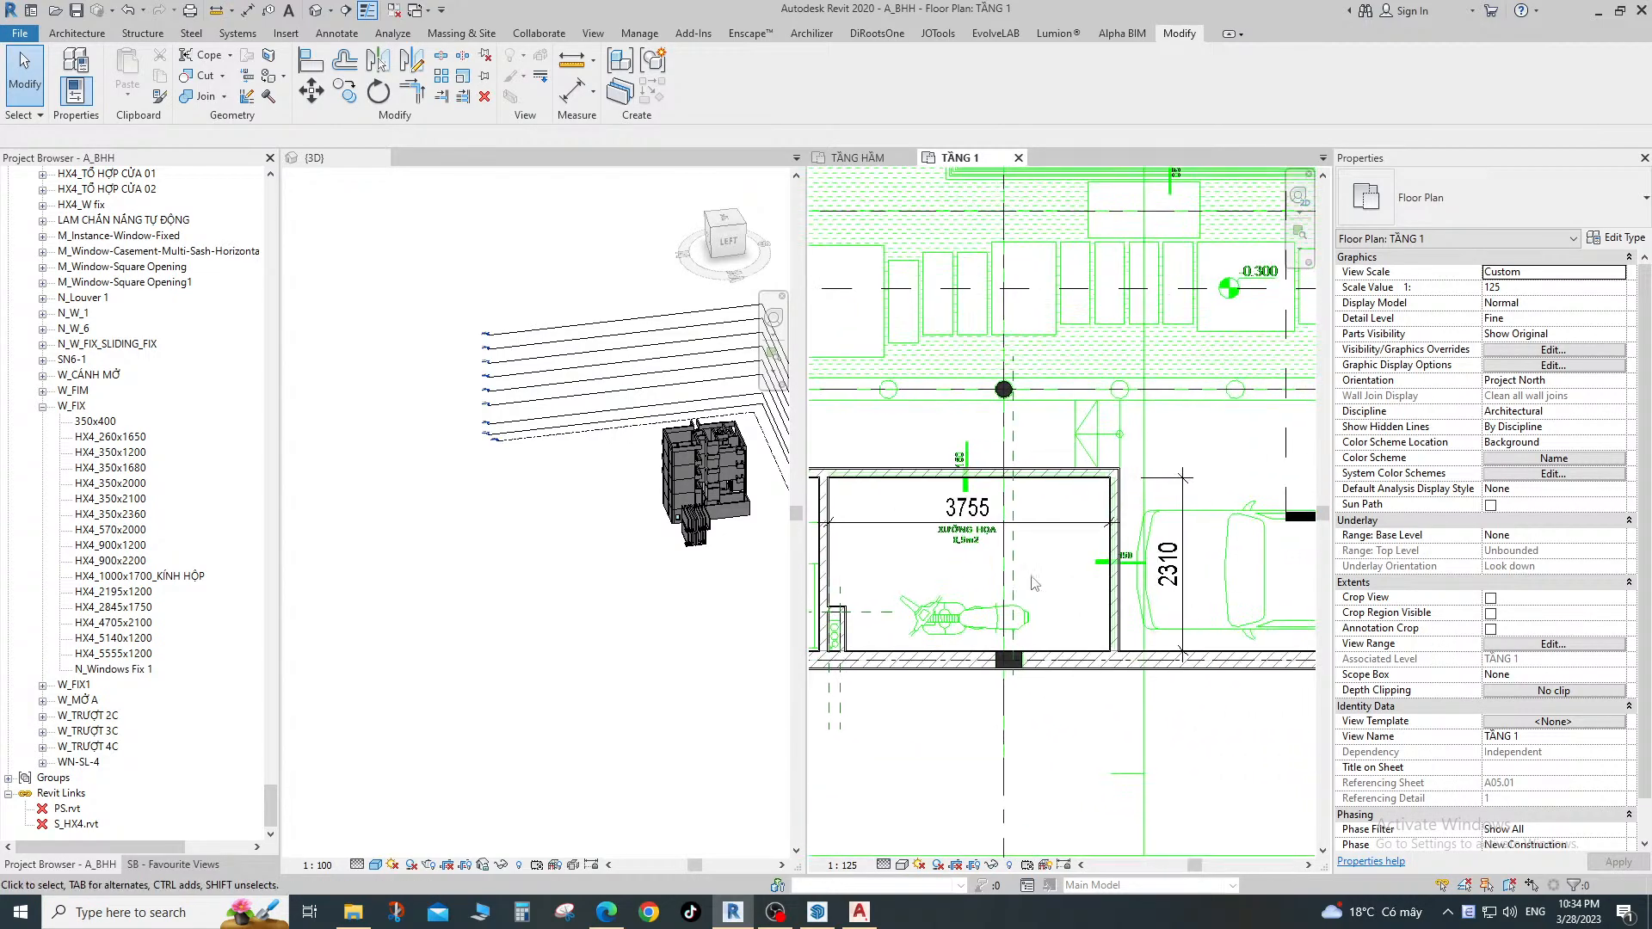
{"action": "middle_click_drag", "start_coordinate": [1217, 513], "coordinate": [1150, 506]}
{"action": "scroll", "coordinate": [1114, 576], "scroll_direction": "up", "scroll_amount": 3}
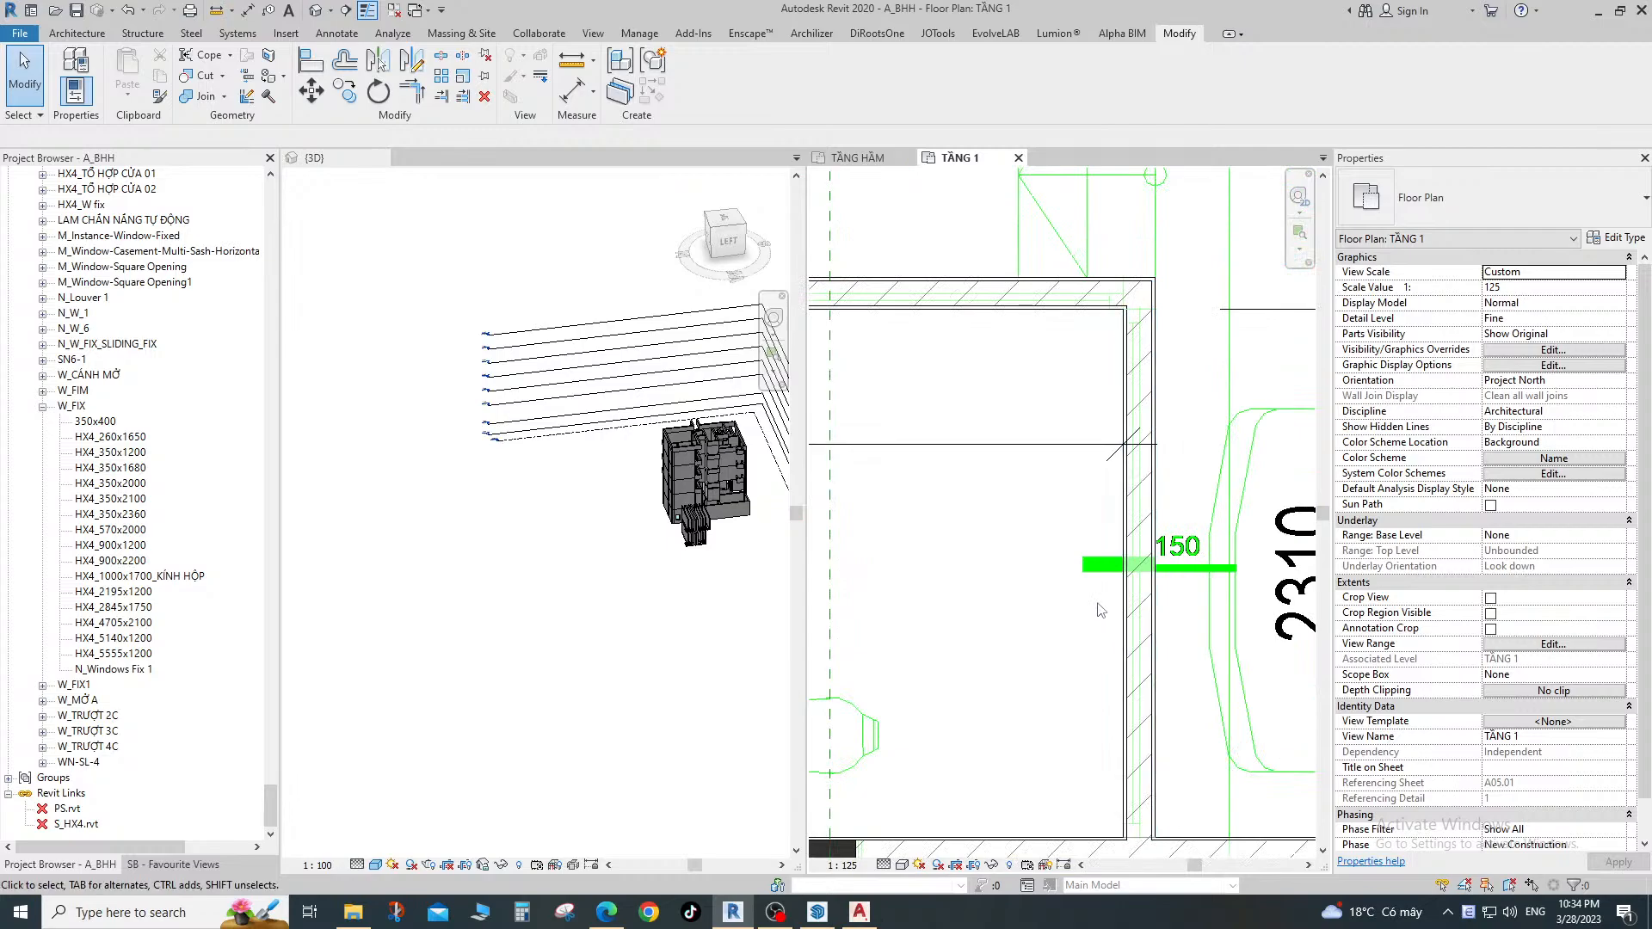
Draw a Curtain Wall @ Storefront, 2450 high, along the 2310 opening in the XƯỞNG HỌA wall facing the car.
{"action": "left_click", "coordinate": [1138, 520]}
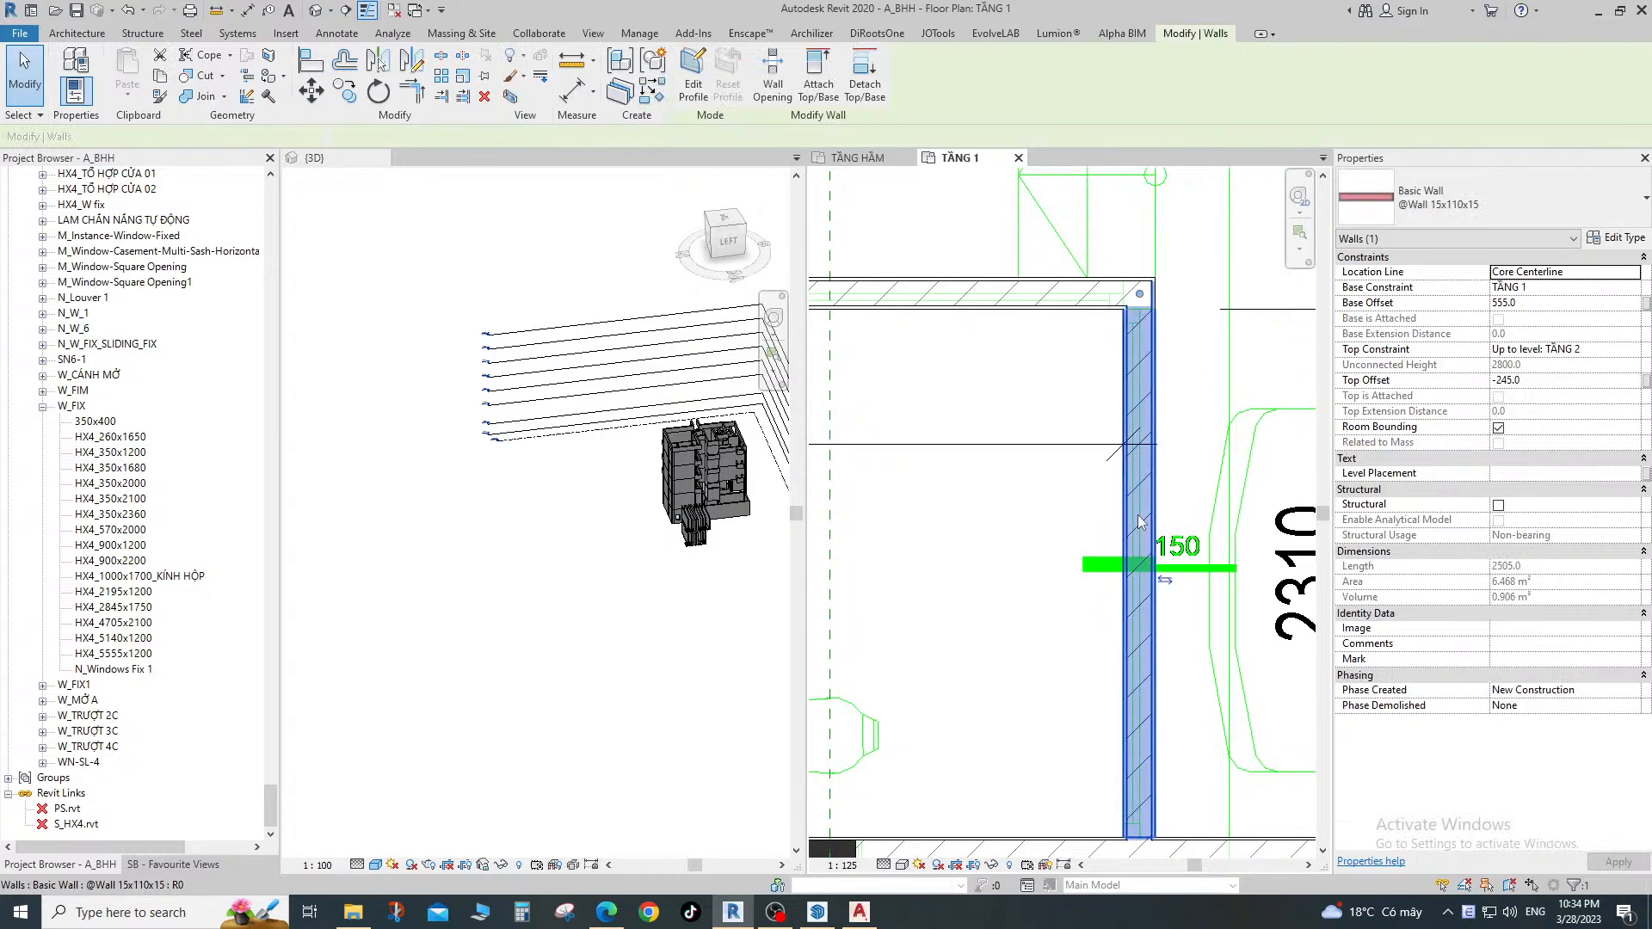
{"action": "scroll", "coordinate": [1138, 520], "scroll_direction": "down", "scroll_amount": 1}
{"action": "key", "text": "Escape"}
{"action": "key", "text": "w"}
{"action": "key", "text": "a"}
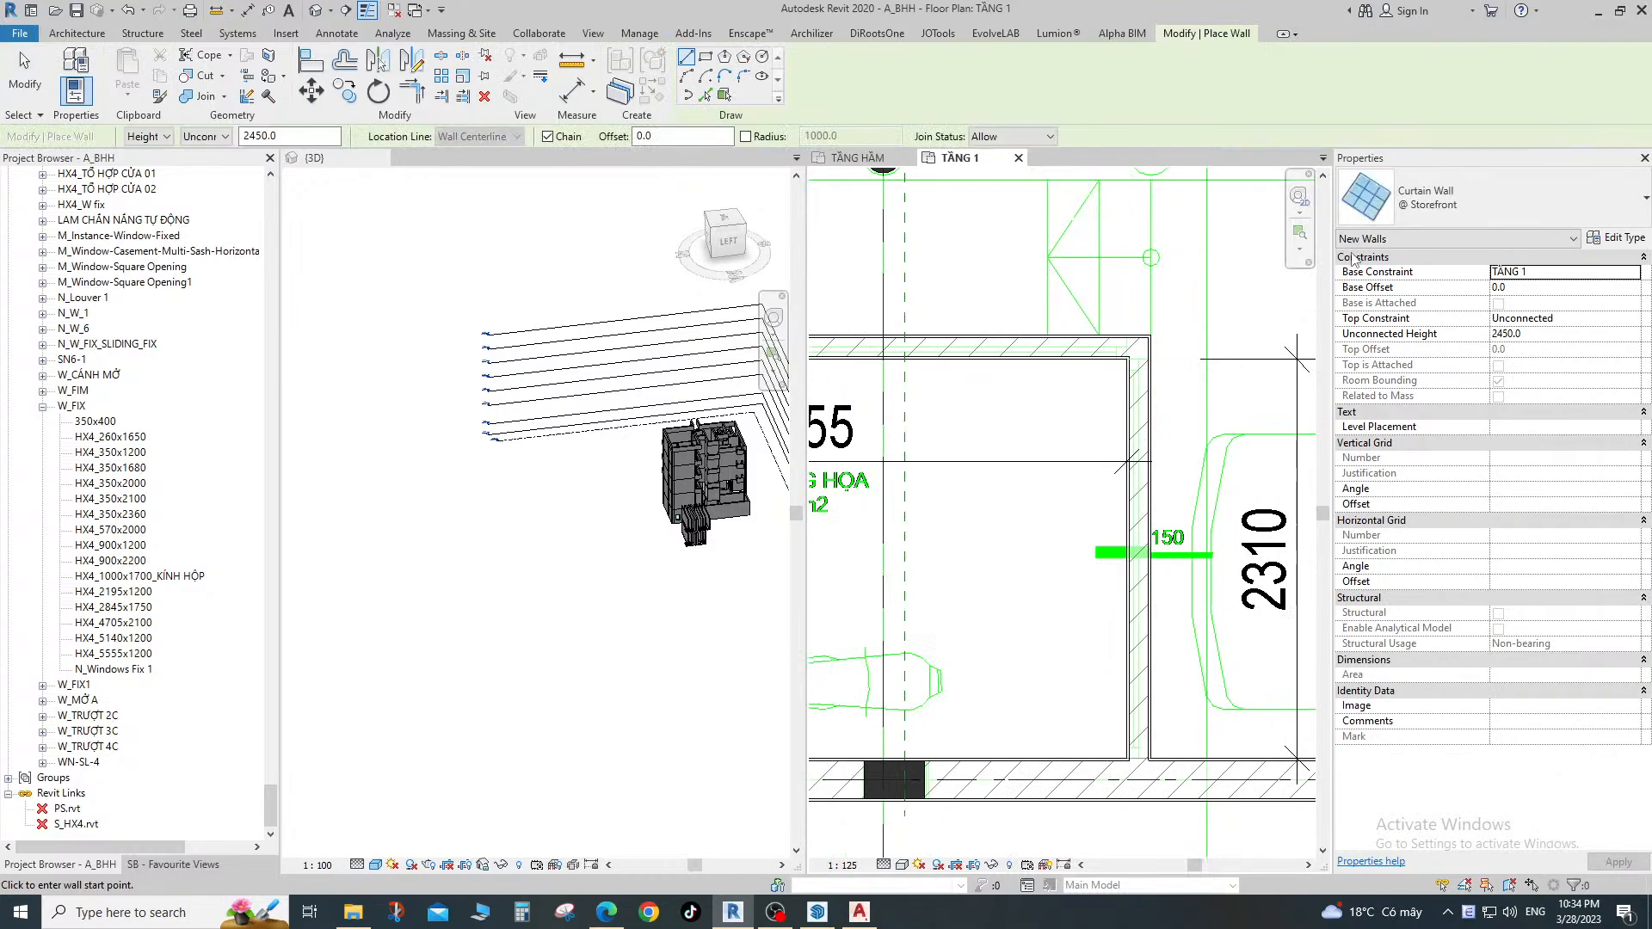
{"action": "left_click", "coordinate": [1463, 198]}
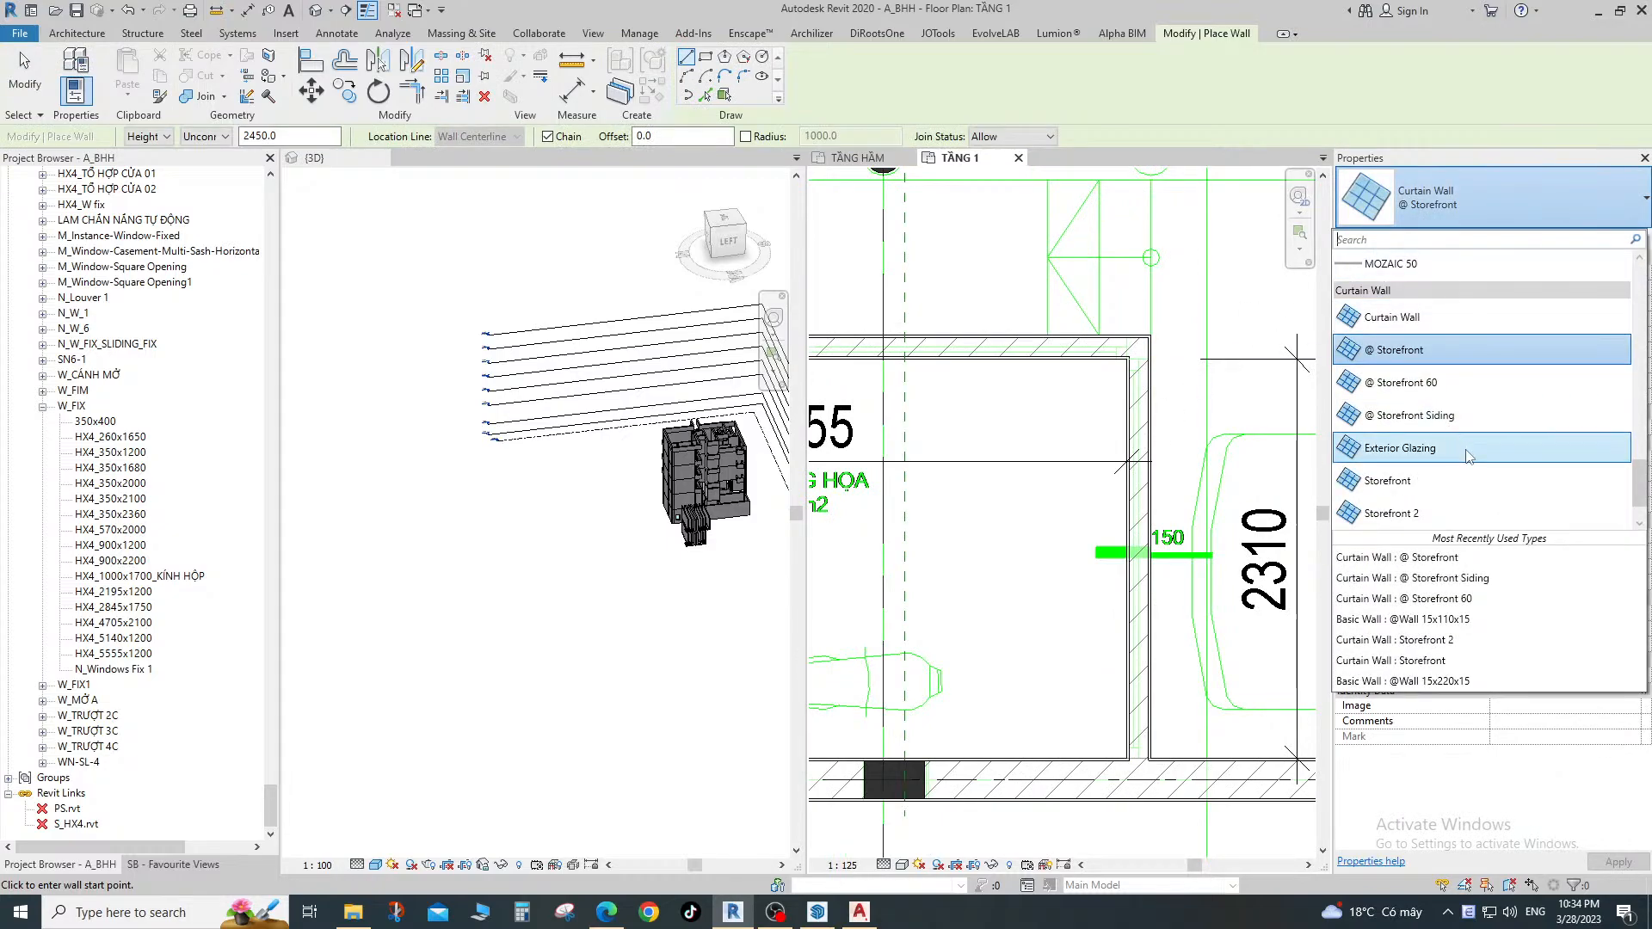
{"action": "left_click", "coordinate": [1423, 353]}
{"action": "scroll", "coordinate": [1105, 378], "scroll_direction": "up", "scroll_amount": 3}
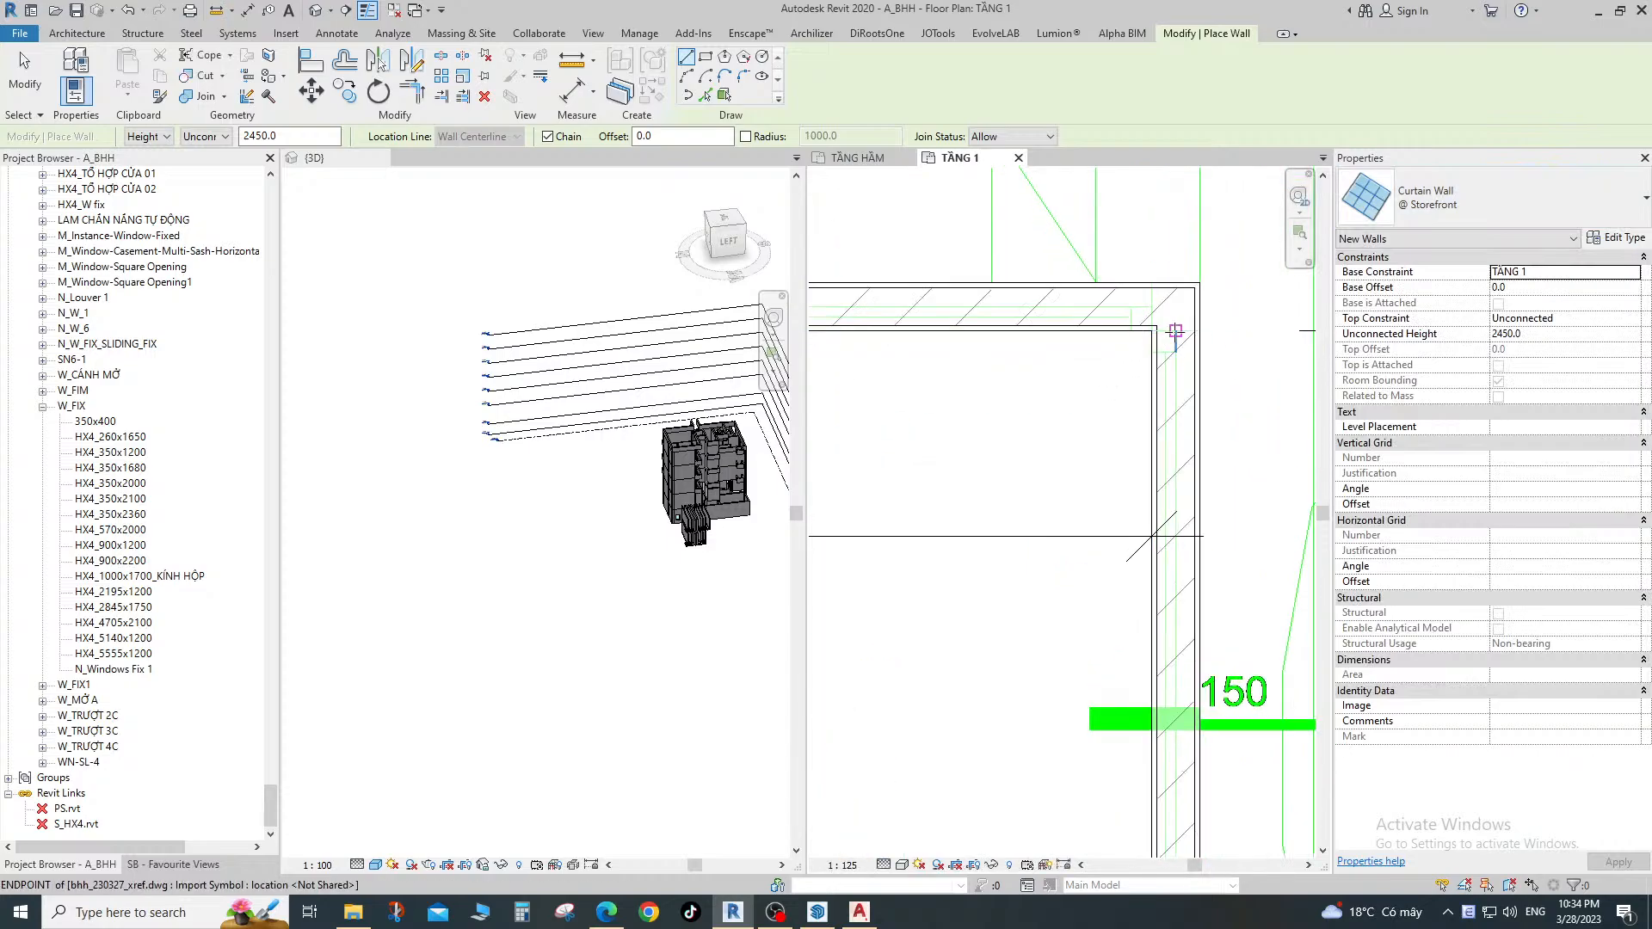
{"action": "left_click", "coordinate": [1176, 331]}
{"action": "scroll", "coordinate": [1171, 434], "scroll_direction": "down", "scroll_amount": 1}
{"action": "middle_click_drag", "start_coordinate": [1143, 847], "coordinate": [1125, 451]}
{"action": "scroll", "coordinate": [1149, 624], "scroll_direction": "up", "scroll_amount": 2}
{"action": "left_click", "coordinate": [1165, 661]}
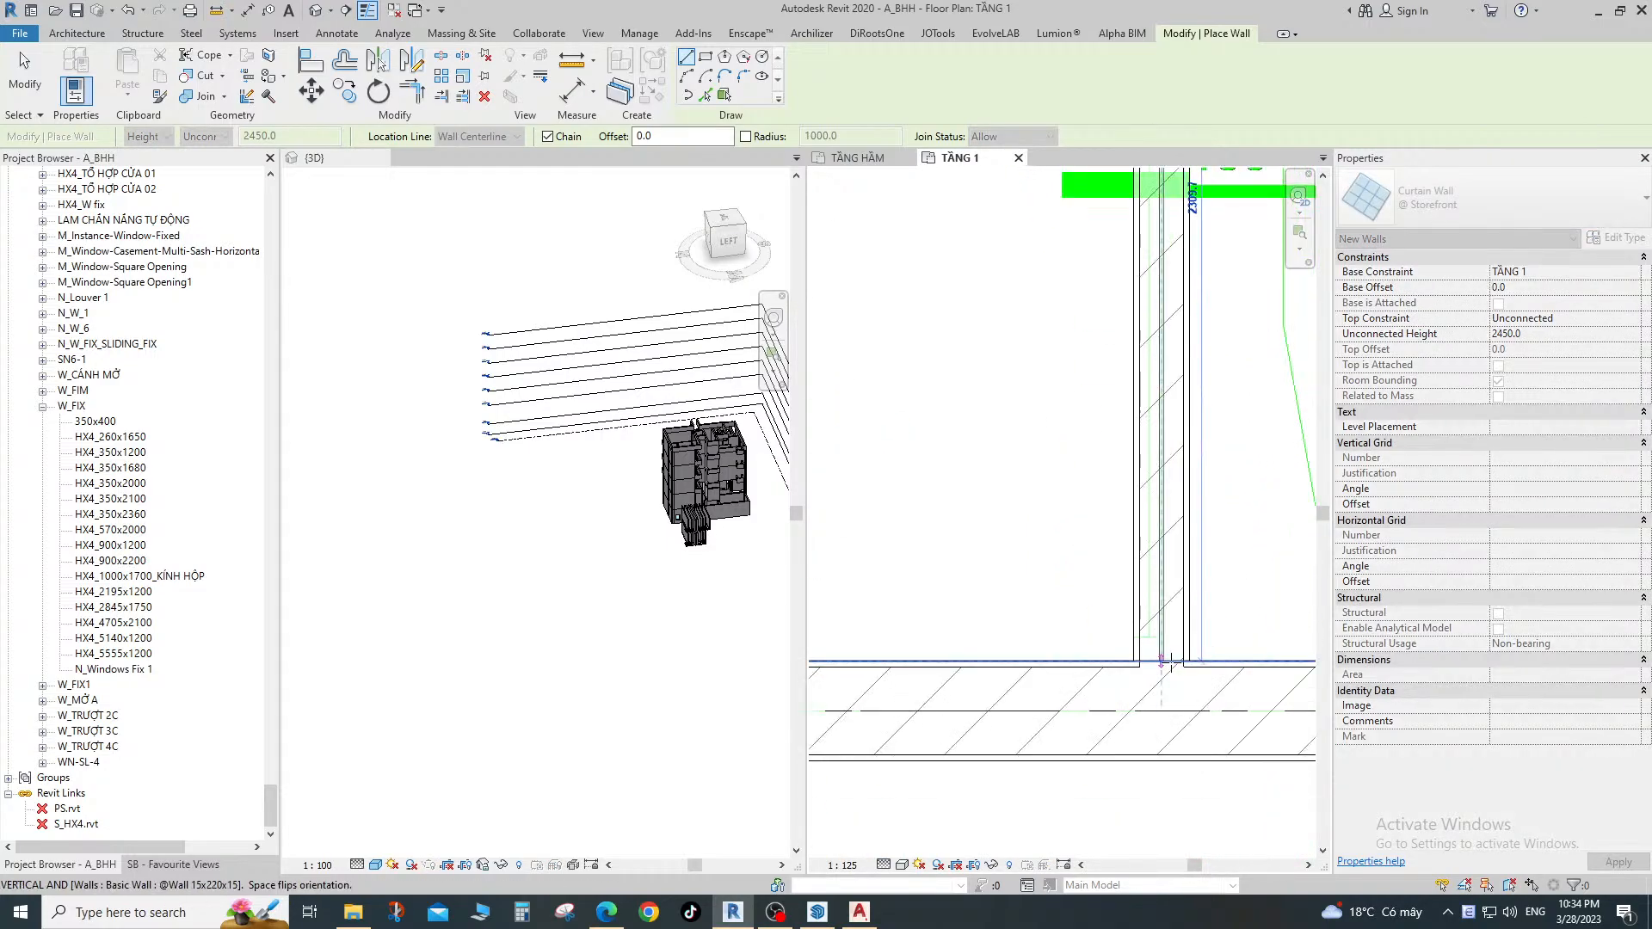
{"action": "scroll", "coordinate": [1171, 482], "scroll_direction": "down", "scroll_amount": 2}
{"action": "middle_click_drag", "start_coordinate": [1154, 575], "coordinate": [1140, 787]}
{"action": "key", "text": "Escape"}
{"action": "key", "text": "Escape"}
Move the XƯỞNG HỌA curtain wall sideways onto its frame in the linked CAD drawing.
{"action": "middle_click_drag", "start_coordinate": [1145, 237], "coordinate": [1131, 407]}
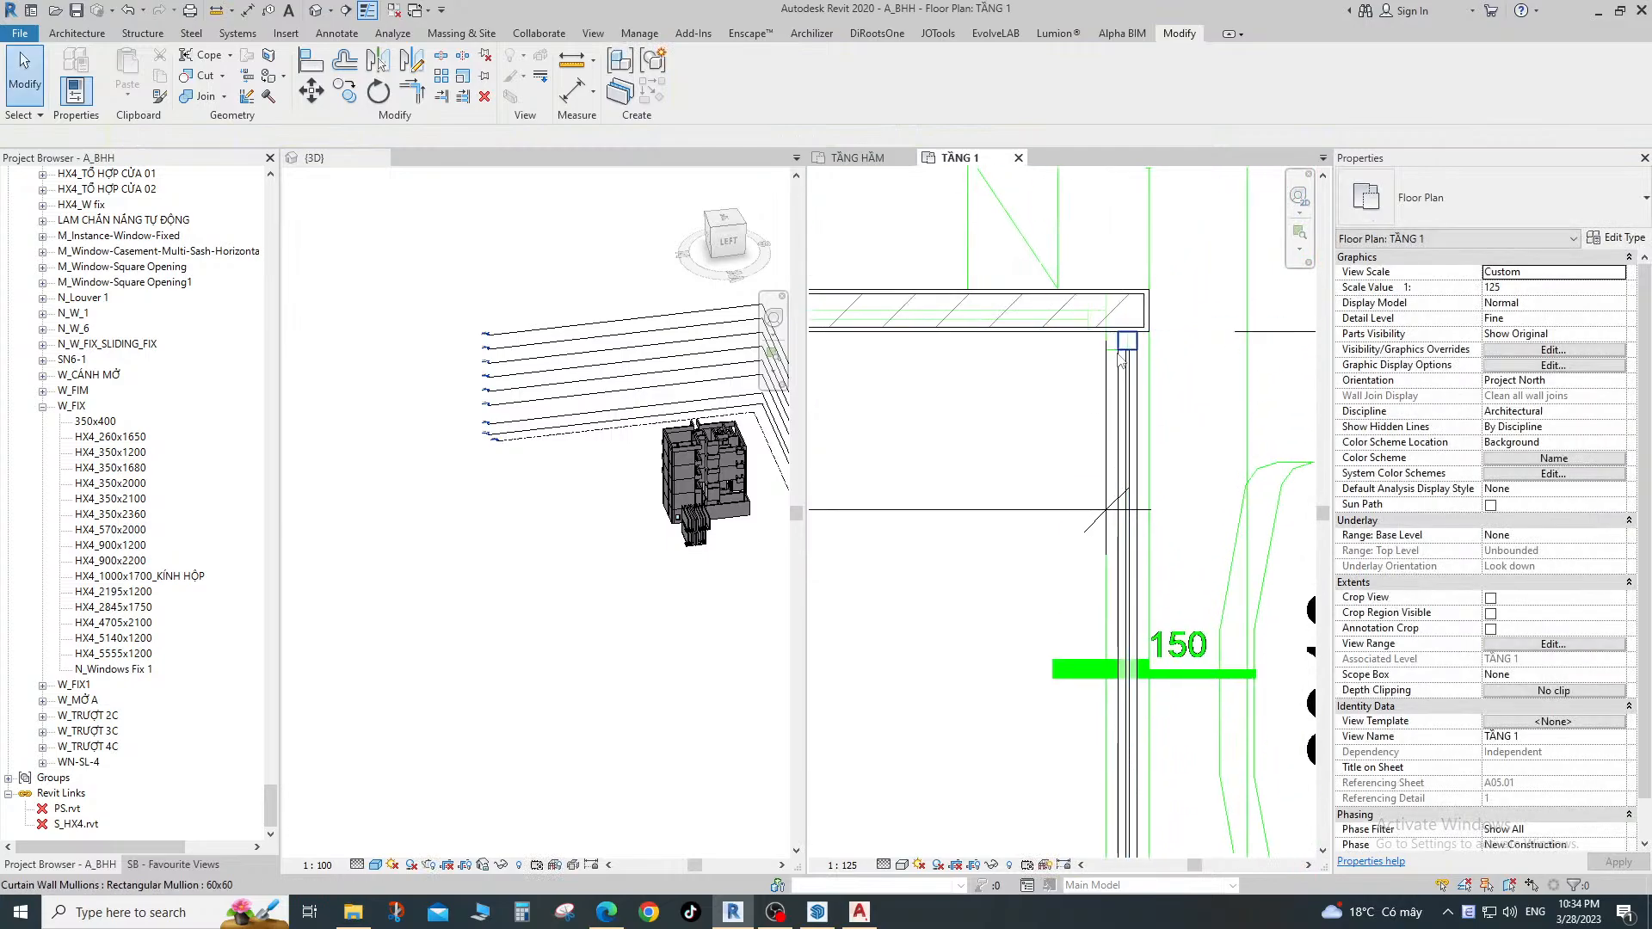
{"action": "scroll", "coordinate": [1125, 336], "scroll_direction": "up", "scroll_amount": 1}
{"action": "left_click", "coordinate": [1131, 342]}
{"action": "key", "text": "m"}
{"action": "key", "text": "v"}
{"action": "scroll", "coordinate": [1123, 325], "scroll_direction": "up", "scroll_amount": 2}
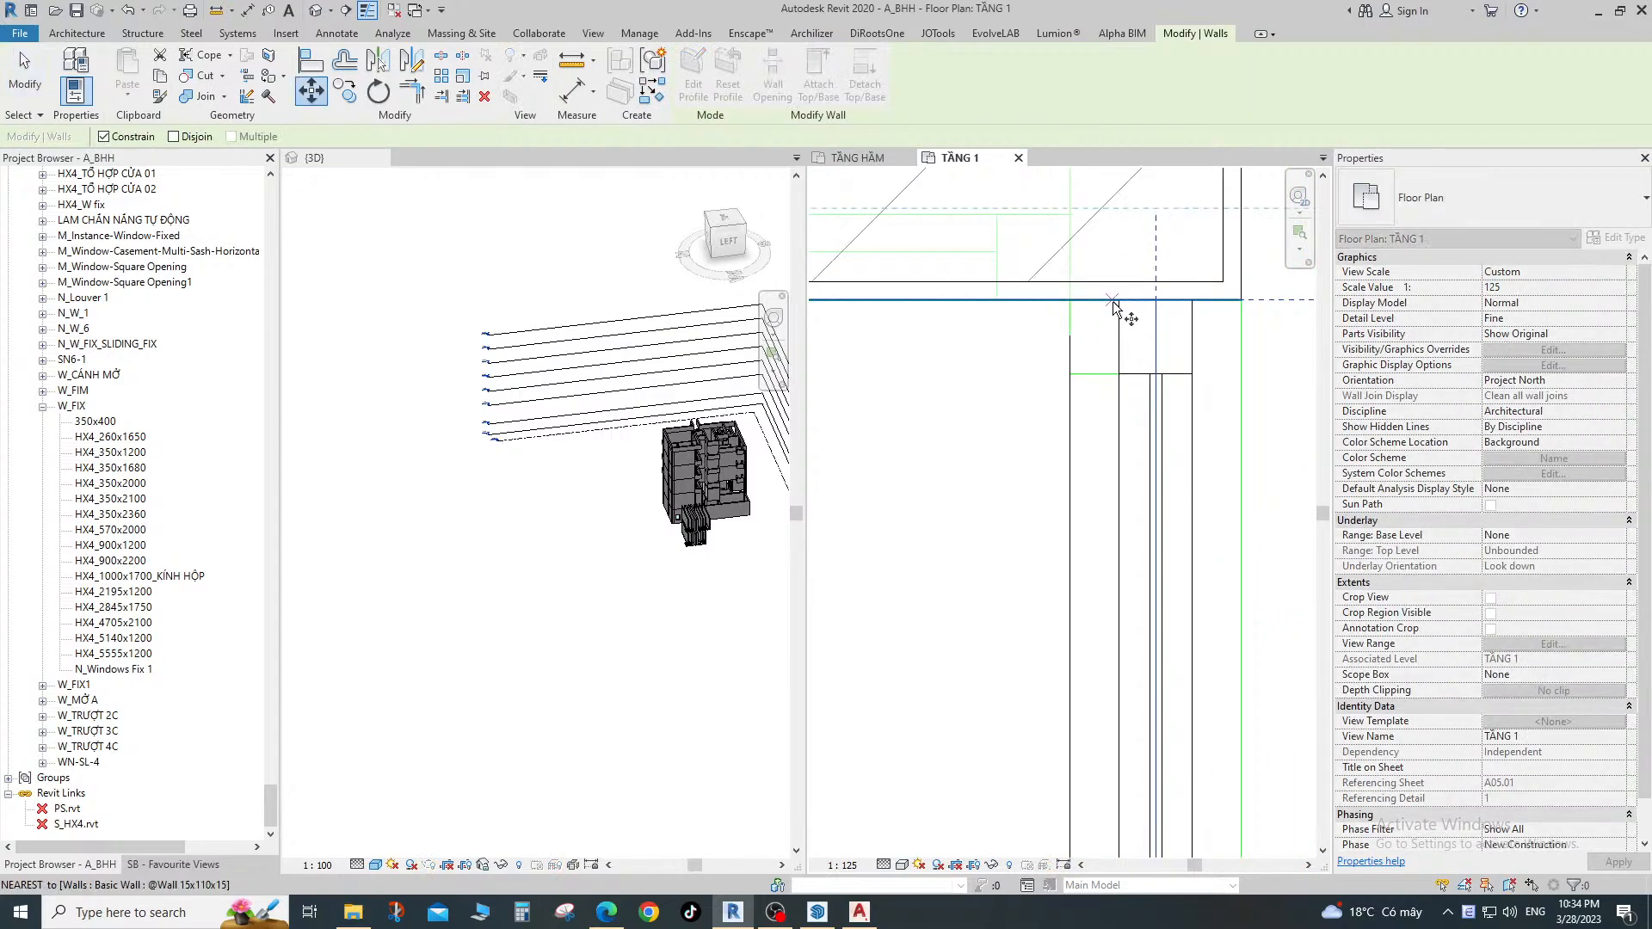
Move the curtain wall on the garage side of the XƯỞNG HỌA room inward to the CAD wall's inner line.
{"action": "left_click", "coordinate": [1118, 300]}
{"action": "left_click", "coordinate": [1070, 300]}
{"action": "left_click", "coordinate": [1179, 390]}
{"action": "scroll", "coordinate": [1154, 379], "scroll_direction": "down", "scroll_amount": 6}
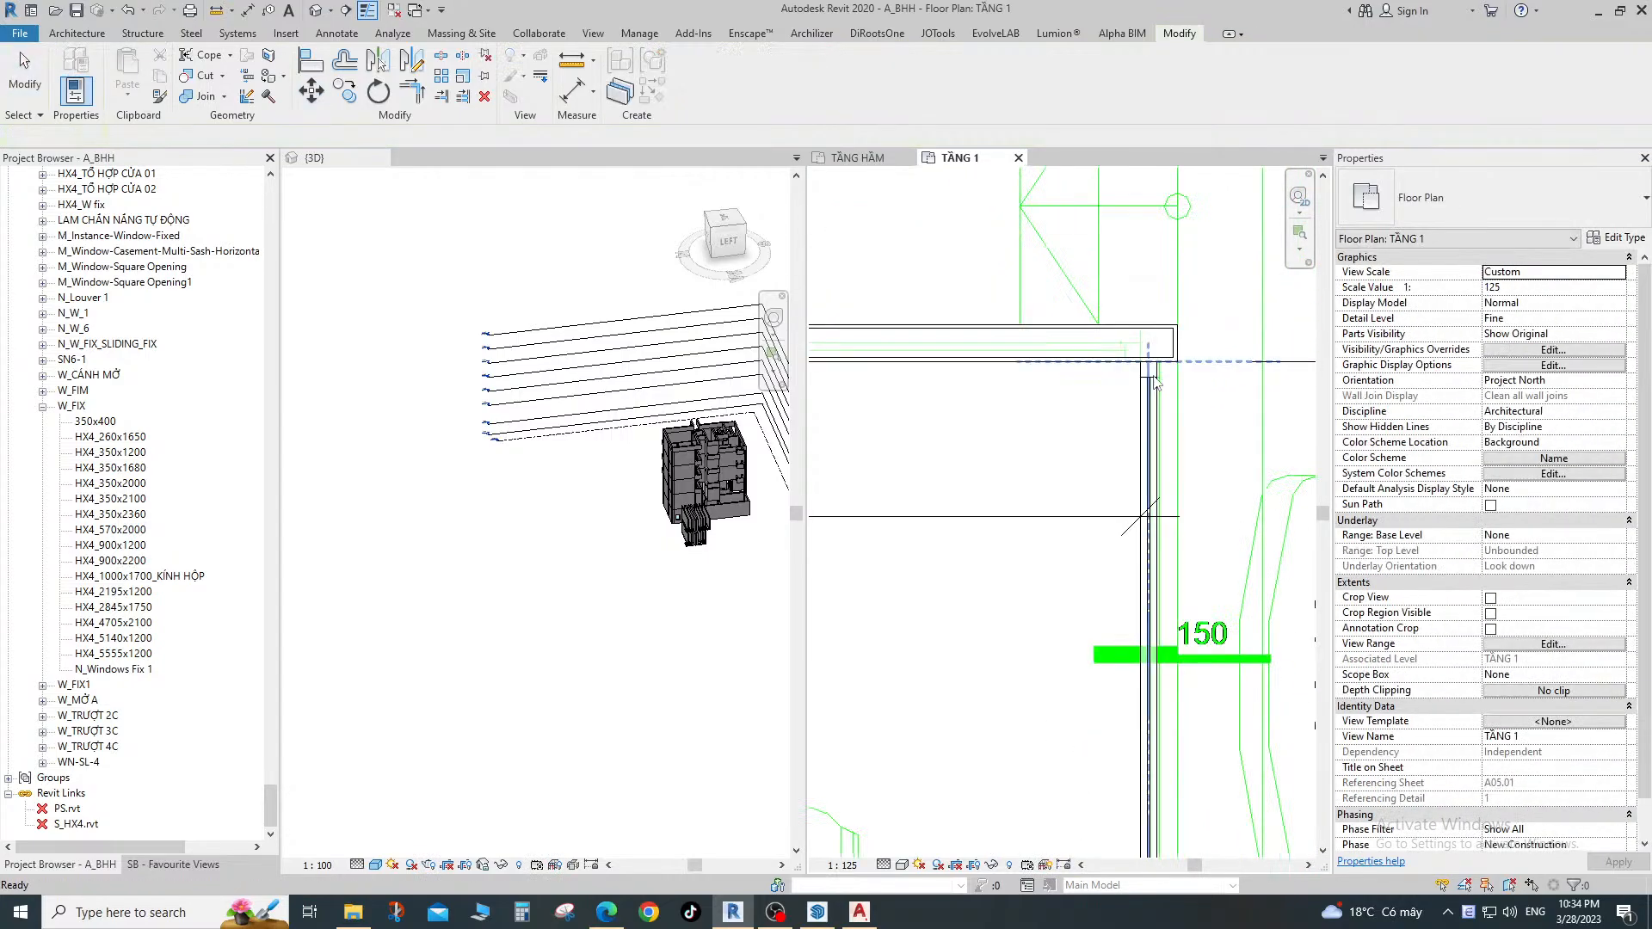
Create a similar @ Storefront curtain wall along the XƯỞNG HỌA room's horizontal wall, starting at the corner beside the existing curtain wall.
{"action": "left_click", "coordinate": [1148, 397]}
{"action": "key", "text": "c"}
{"action": "key", "text": "s"}
{"action": "scroll", "coordinate": [1133, 350], "scroll_direction": "up", "scroll_amount": 4}
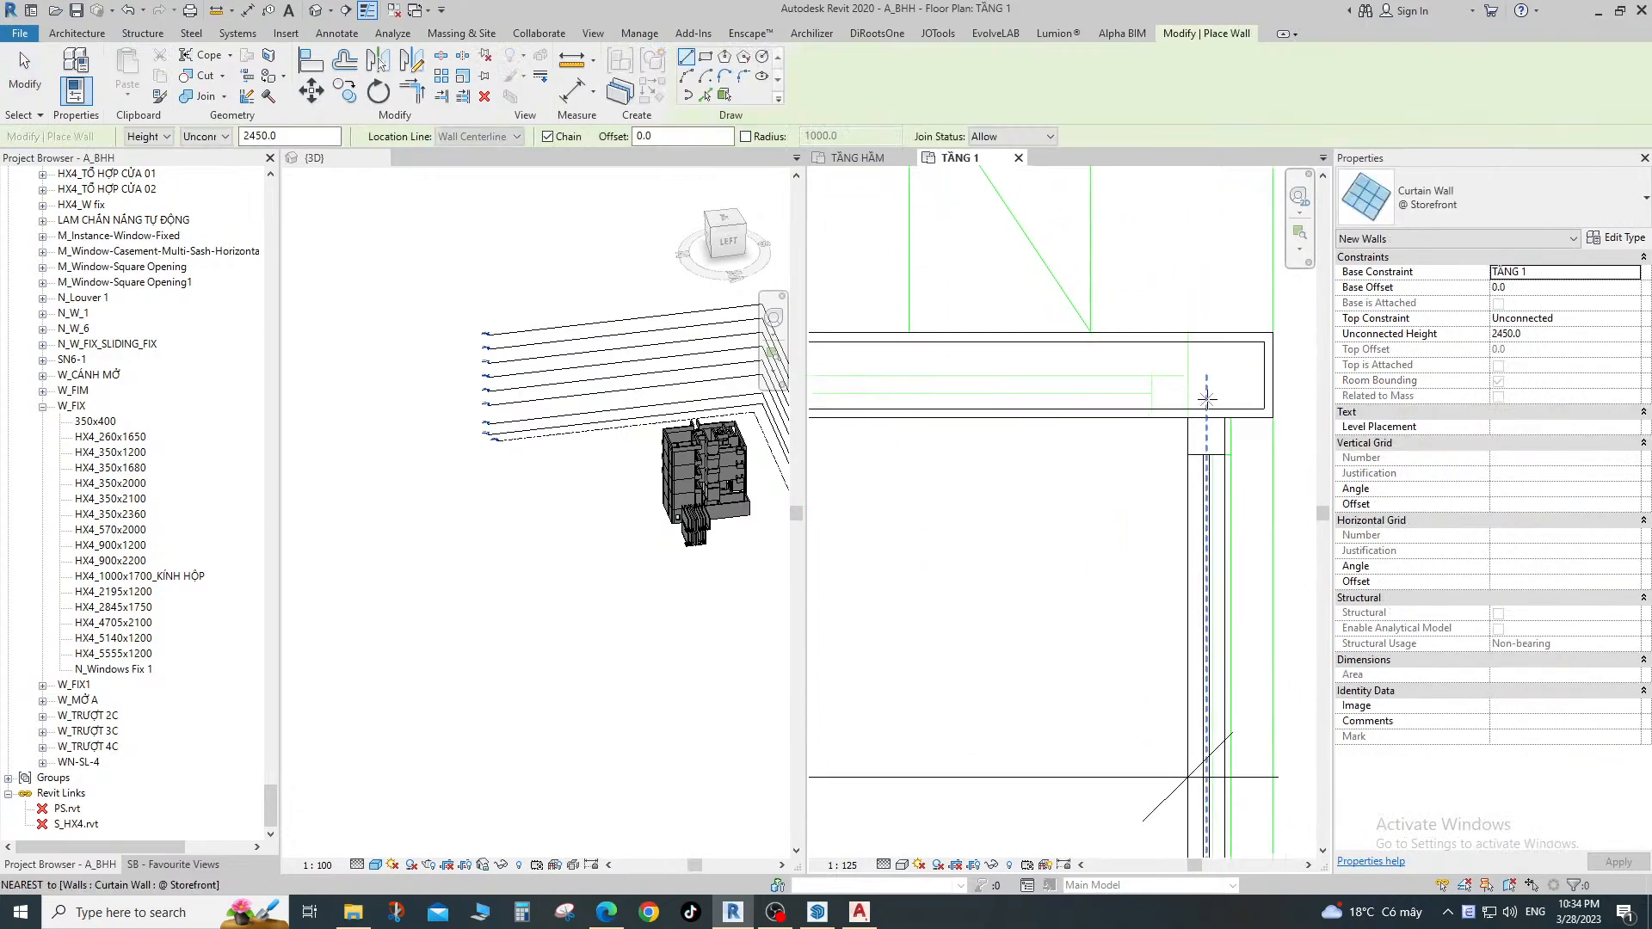
{"action": "left_click", "coordinate": [1188, 395]}
{"action": "scroll", "coordinate": [1137, 387], "scroll_direction": "down", "scroll_amount": 2}
{"action": "middle_click_drag", "start_coordinate": [937, 395], "coordinate": [1279, 394]}
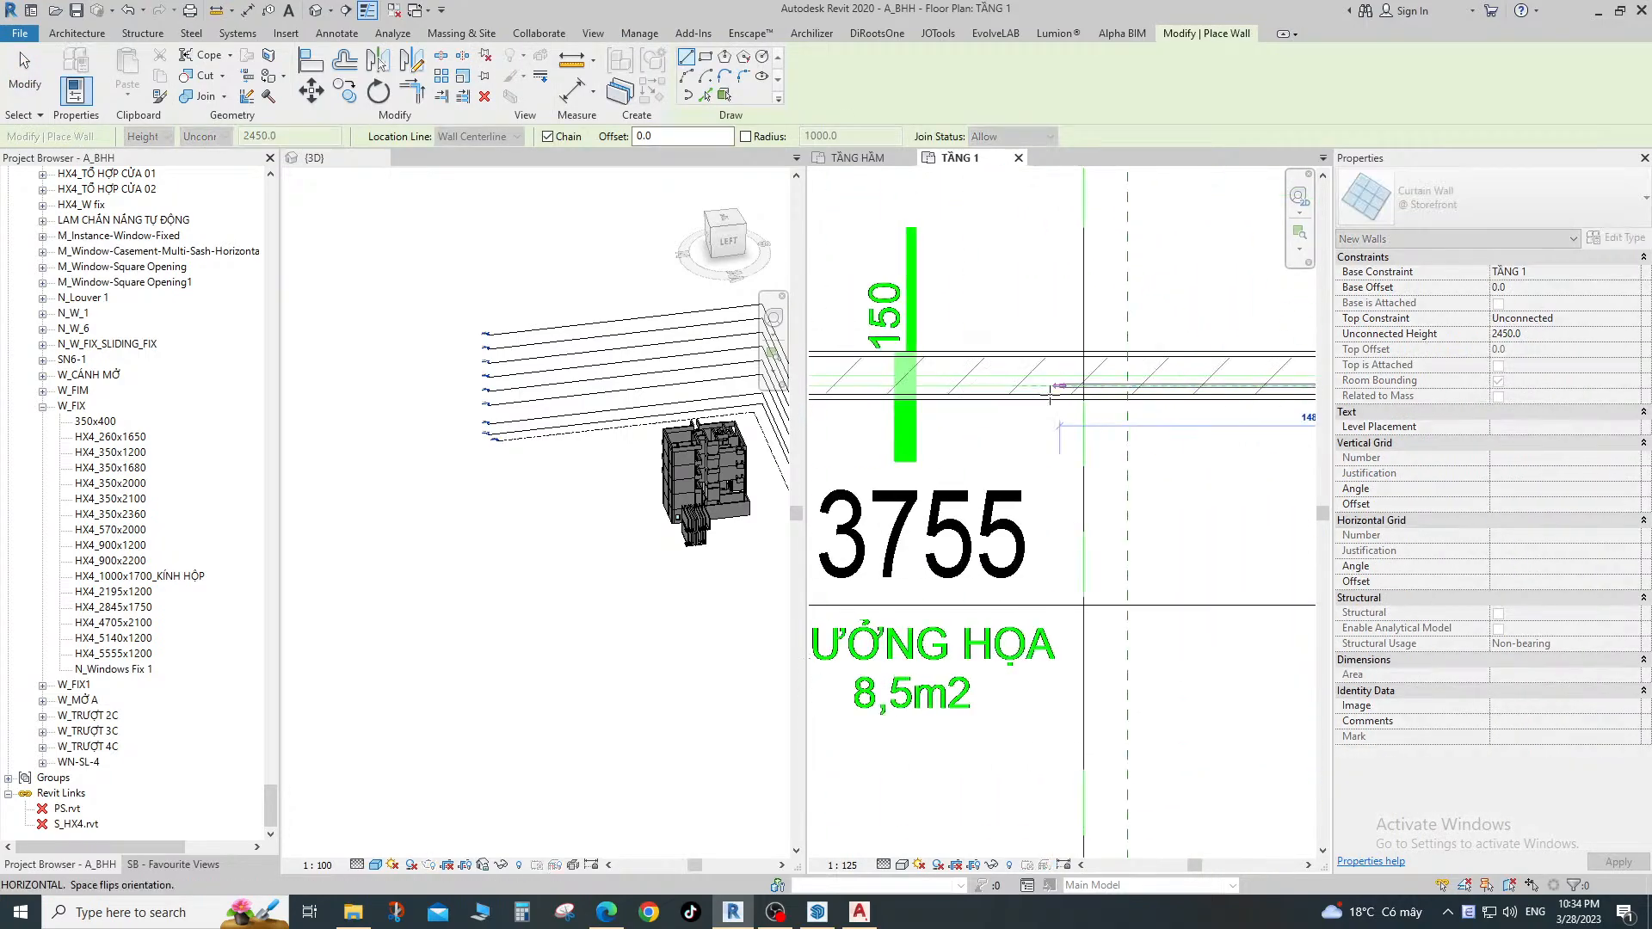
{"action": "middle_click_drag", "start_coordinate": [861, 391], "coordinate": [1295, 391]}
{"action": "middle_click_drag", "start_coordinate": [985, 392], "coordinate": [843, 396]}
{"action": "scroll", "coordinate": [1131, 377], "scroll_direction": "down", "scroll_amount": 2}
{"action": "scroll", "coordinate": [1102, 379], "scroll_direction": "up", "scroll_amount": 3}
{"action": "key", "text": "Escape"}
{"action": "key", "text": "Escape"}
Move the horizontal curtain wall 10 mm toward the room so its mullion lines up with the basic wall's inner corner.
{"action": "scroll", "coordinate": [1065, 394], "scroll_direction": "down", "scroll_amount": 1}
{"action": "middle_click_drag", "start_coordinate": [1154, 410], "coordinate": [867, 416]}
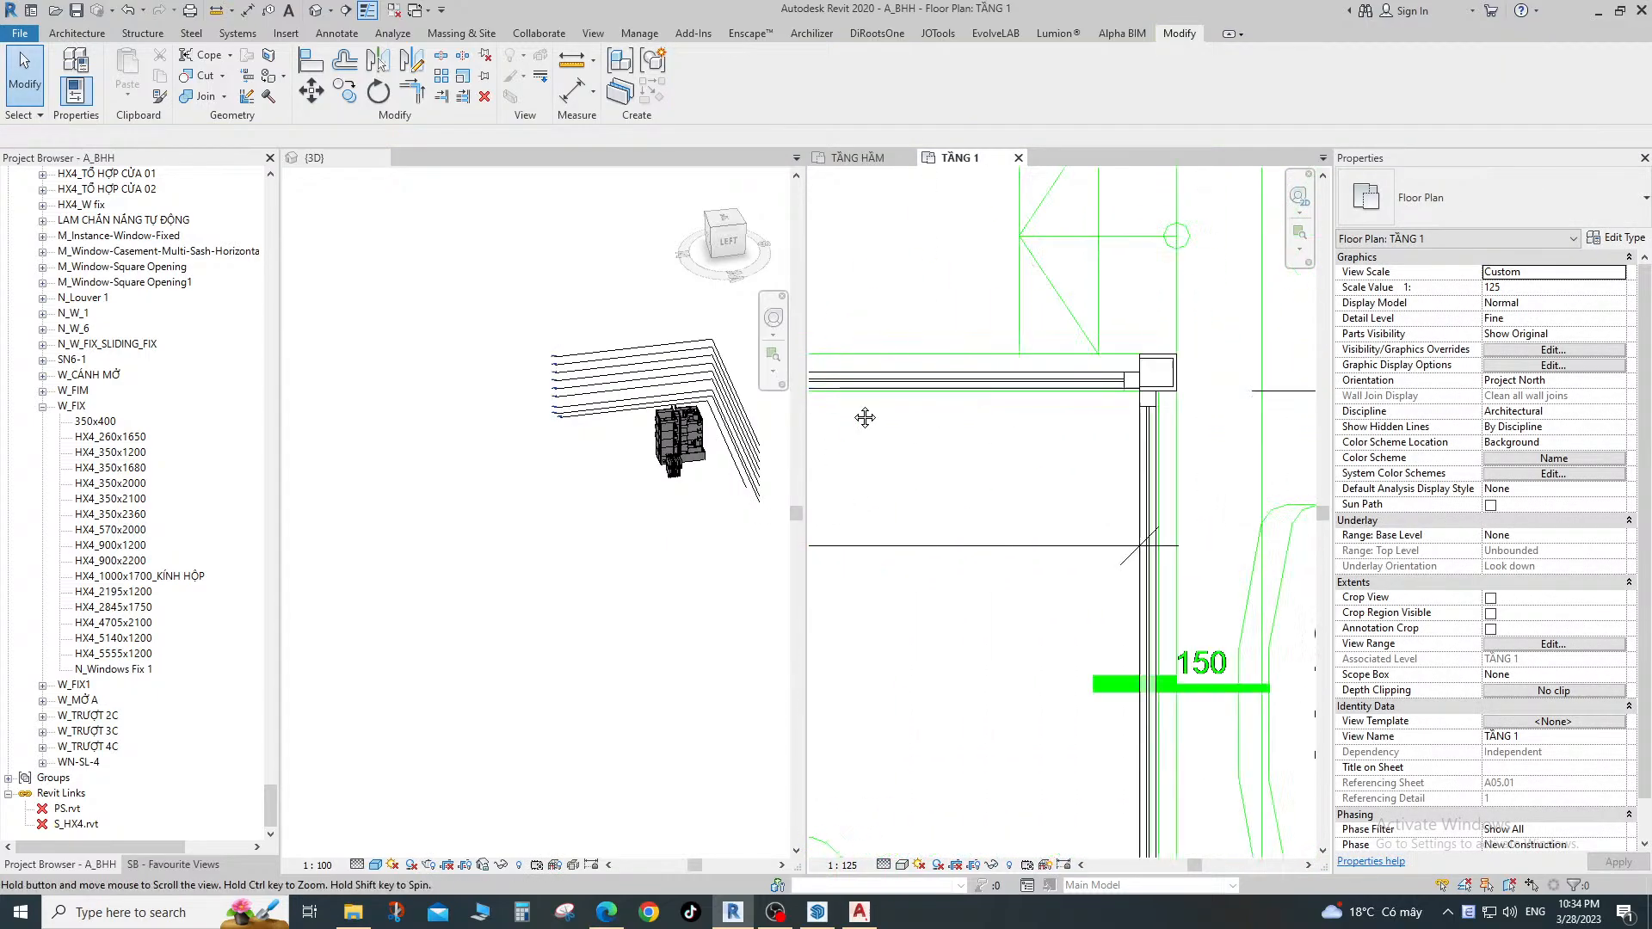
{"action": "scroll", "coordinate": [1170, 400], "scroll_direction": "up", "scroll_amount": 2}
{"action": "middle_click_drag", "start_coordinate": [1179, 379], "coordinate": [1076, 371]}
{"action": "scroll", "coordinate": [1050, 365], "scroll_direction": "up", "scroll_amount": 2}
{"action": "left_click", "coordinate": [989, 369]}
{"action": "scroll", "coordinate": [995, 370], "scroll_direction": "up", "scroll_amount": 2}
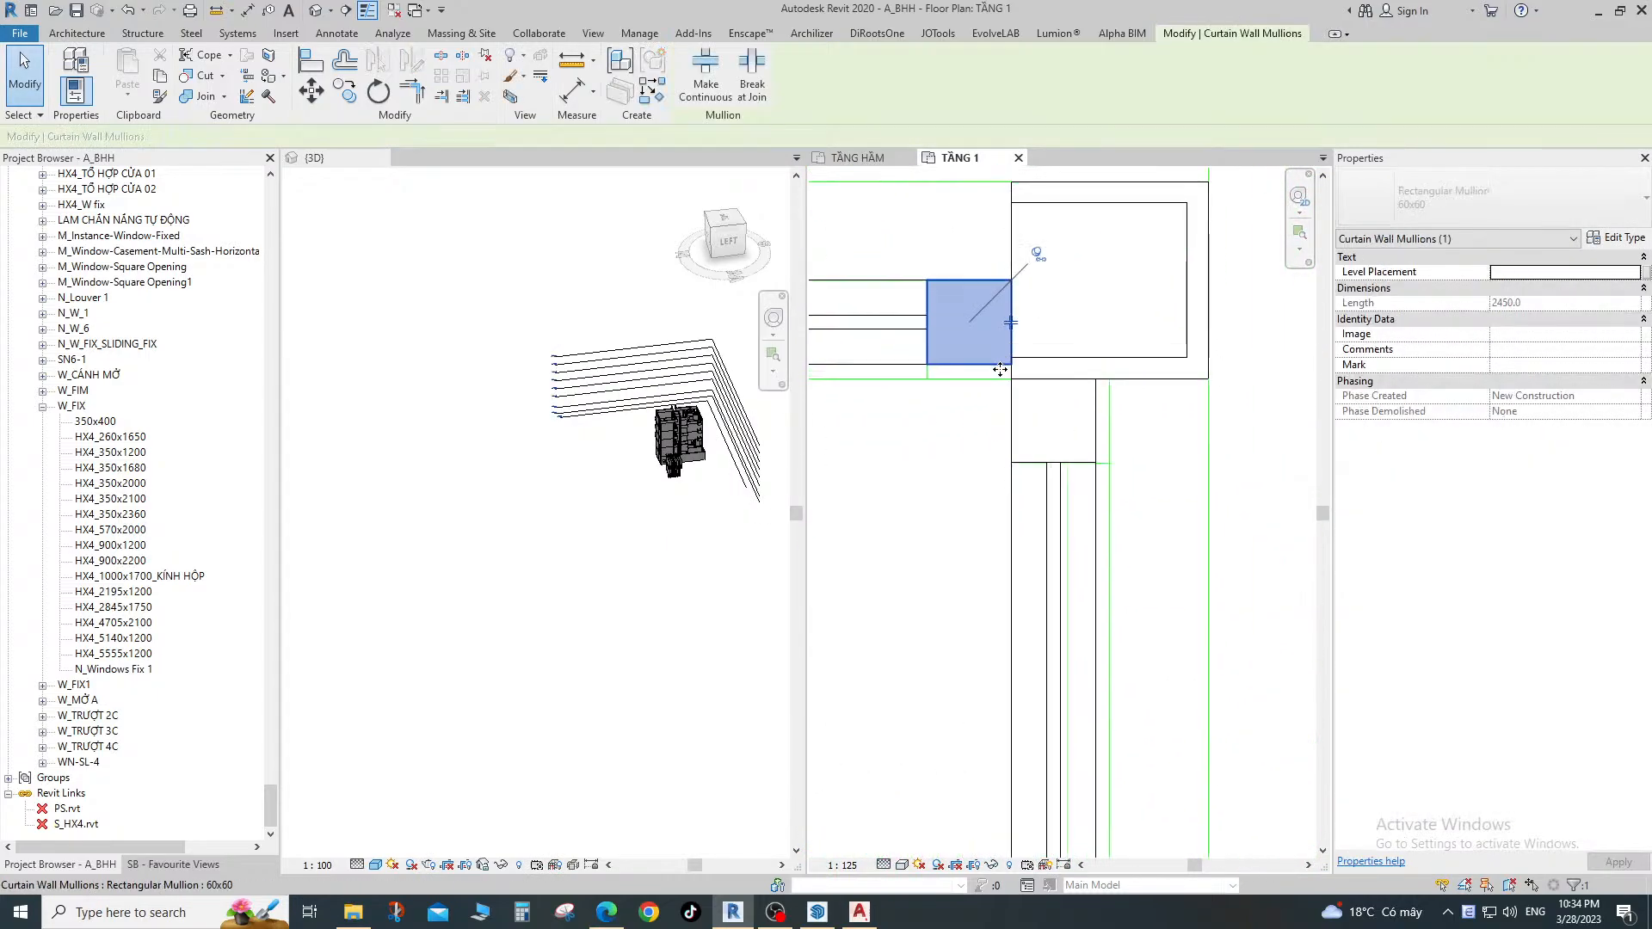
{"action": "key", "text": "Escape"}
{"action": "left_click", "coordinate": [901, 330]}
{"action": "scroll", "coordinate": [996, 378], "scroll_direction": "up", "scroll_amount": 2}
{"action": "key", "text": "m"}
{"action": "key", "text": "v"}
{"action": "left_click", "coordinate": [1022, 375]}
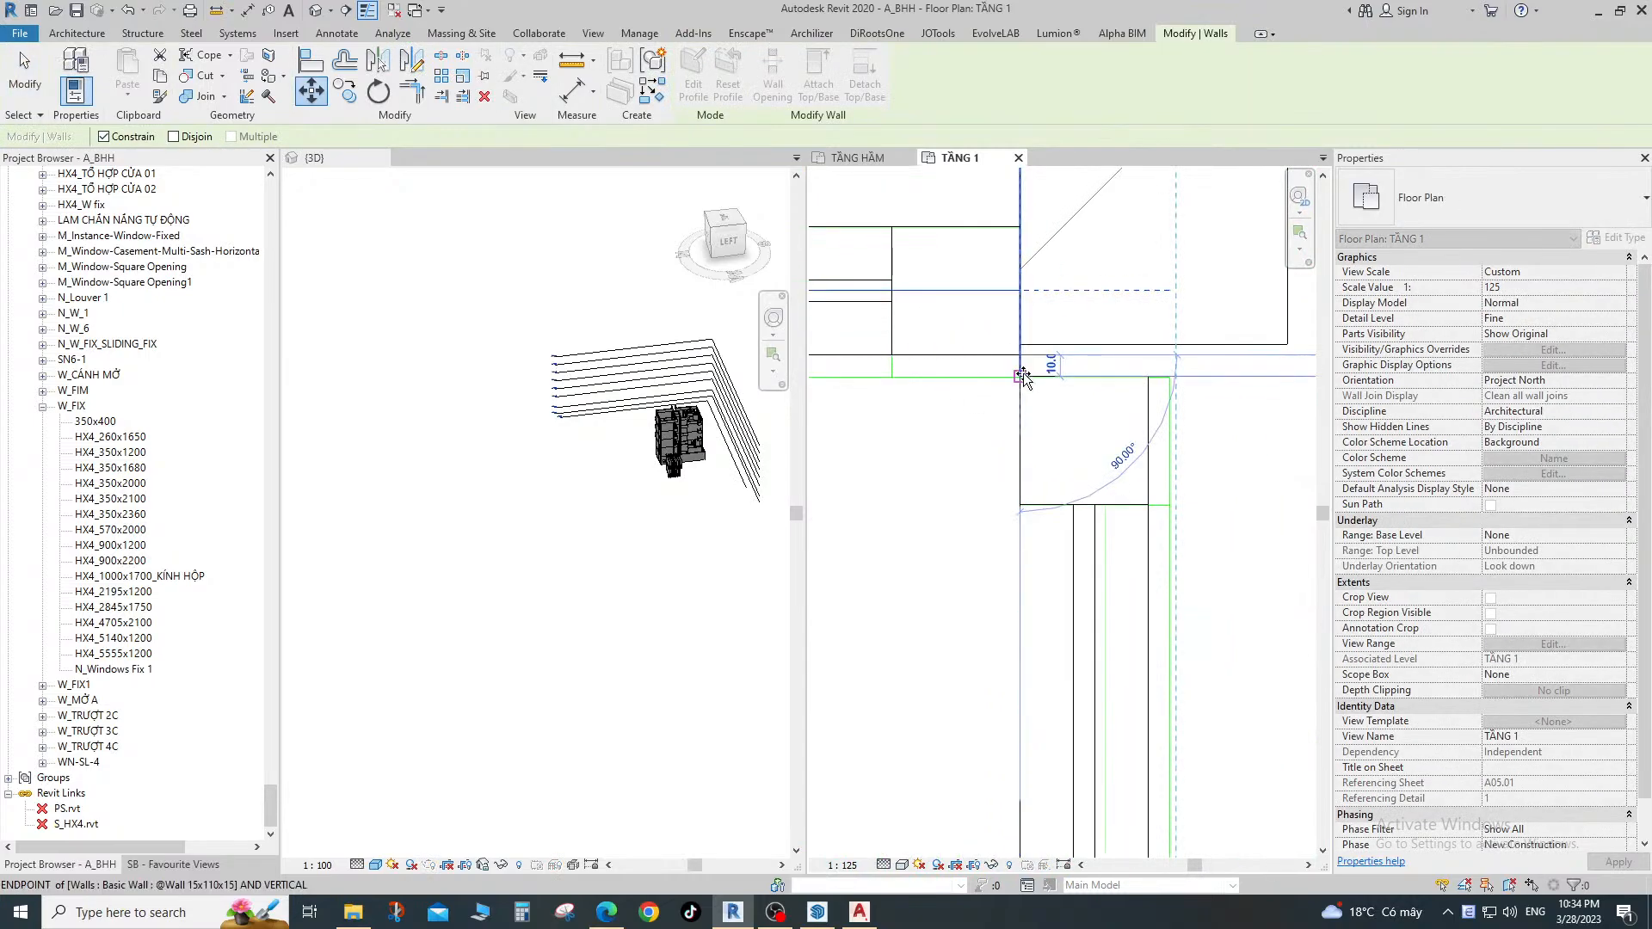
{"action": "left_click", "coordinate": [1020, 375]}
{"action": "key", "text": "Escape"}
{"action": "scroll", "coordinate": [1071, 389], "scroll_direction": "down", "scroll_amount": 3}
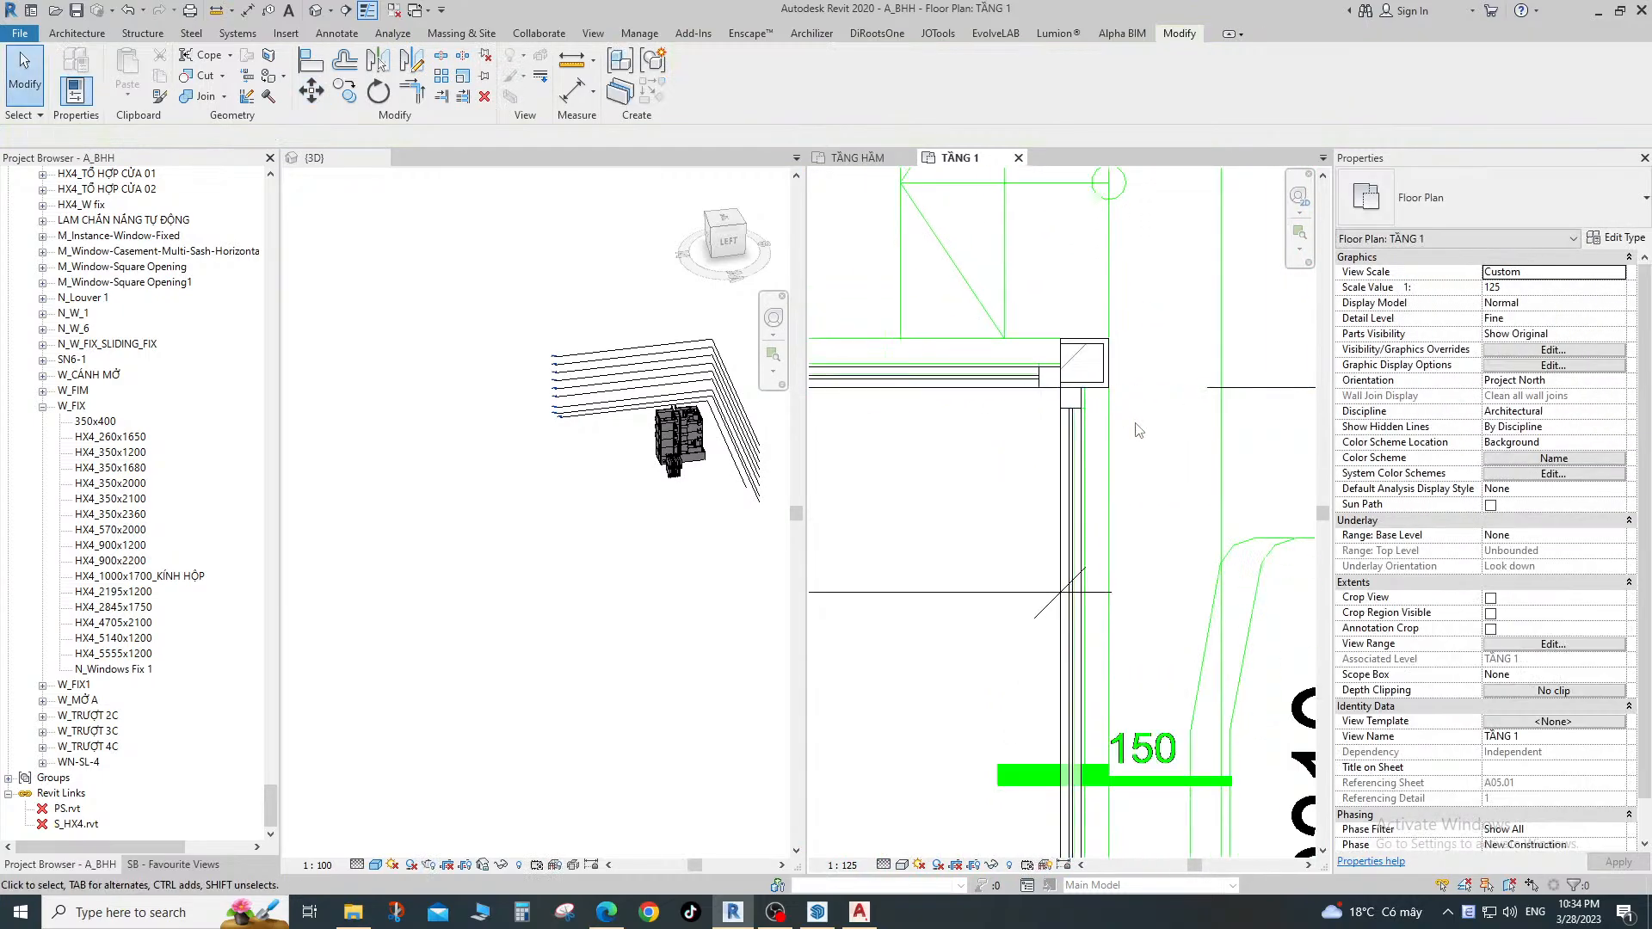
Examine the wall stub and curtain walls meeting at the XƯỞNG HỌA room's corner in plan and in the 3D view.
{"action": "scroll", "coordinate": [1135, 432], "scroll_direction": "down", "scroll_amount": 2}
{"action": "scroll", "coordinate": [1129, 465], "scroll_direction": "down", "scroll_amount": 2}
{"action": "middle_click_drag", "start_coordinate": [1128, 465], "coordinate": [1077, 402]}
{"action": "scroll", "coordinate": [1077, 403], "scroll_direction": "up", "scroll_amount": 2}
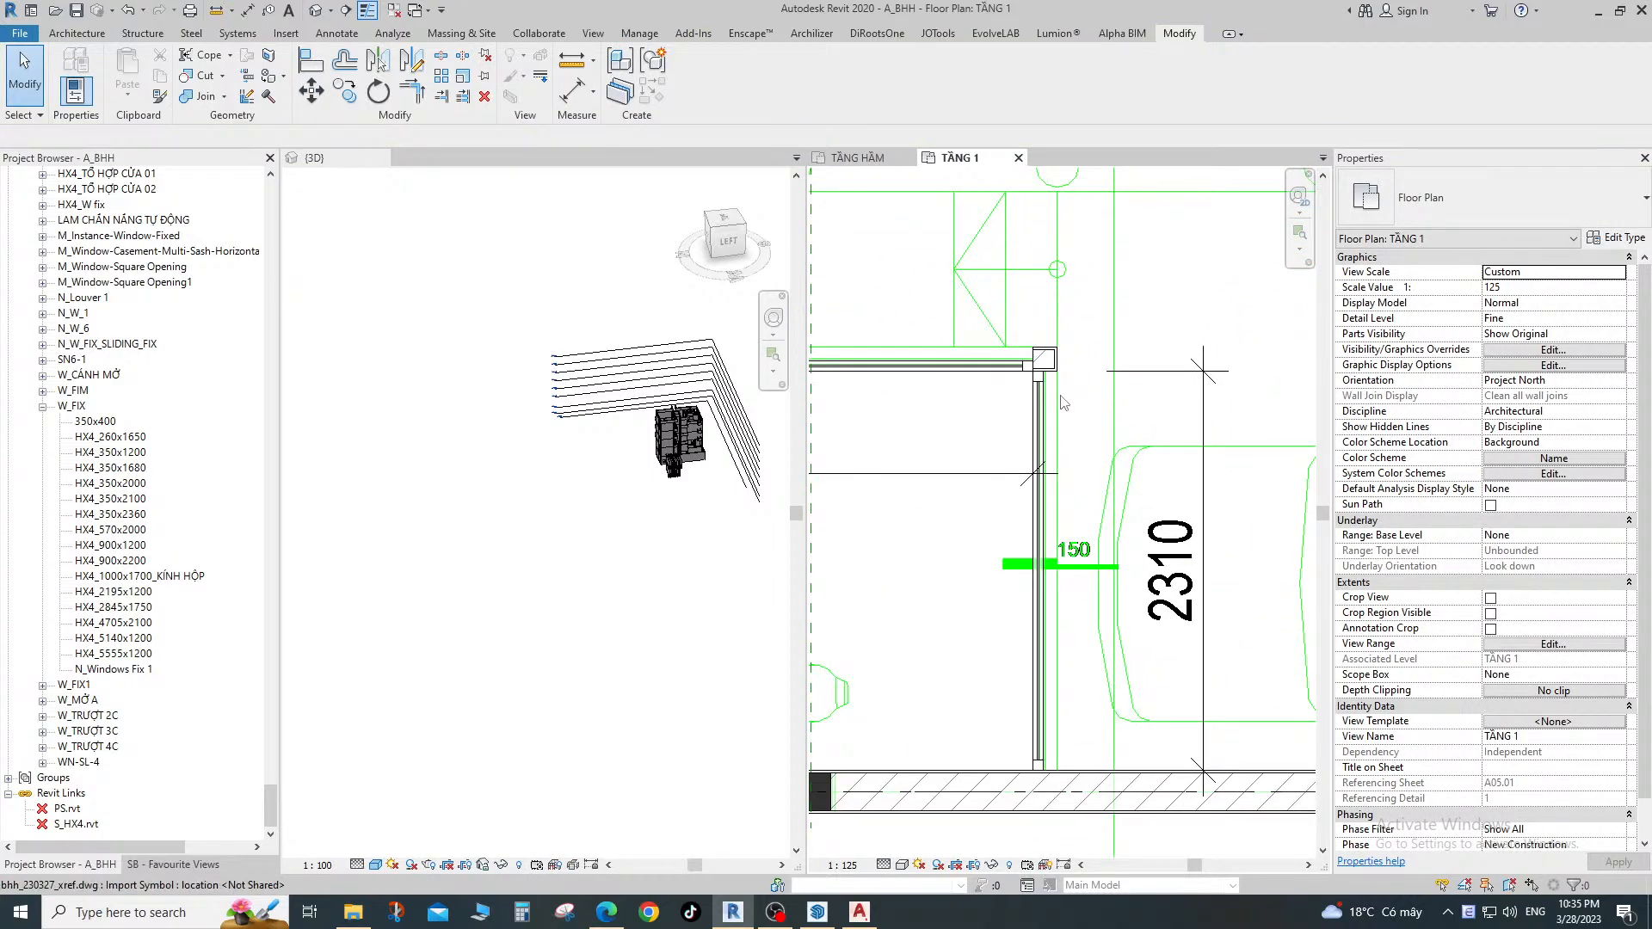
{"action": "scroll", "coordinate": [1051, 399], "scroll_direction": "up", "scroll_amount": 1}
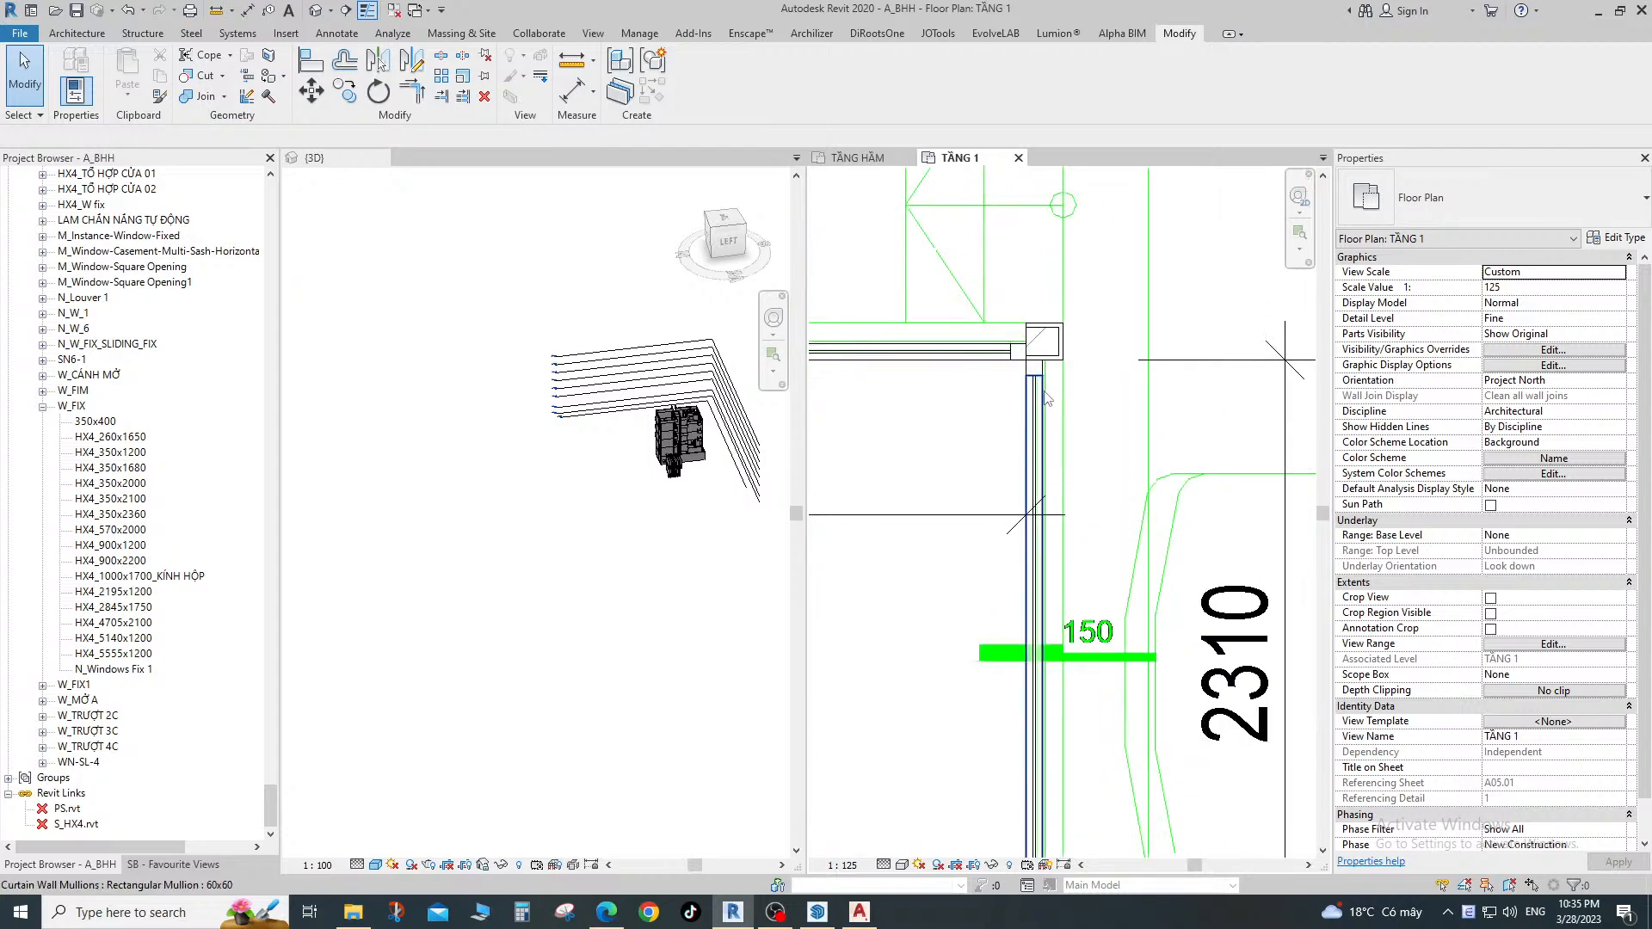
{"action": "scroll", "coordinate": [1046, 382], "scroll_direction": "up", "scroll_amount": 1}
{"action": "left_click", "coordinate": [1046, 332]}
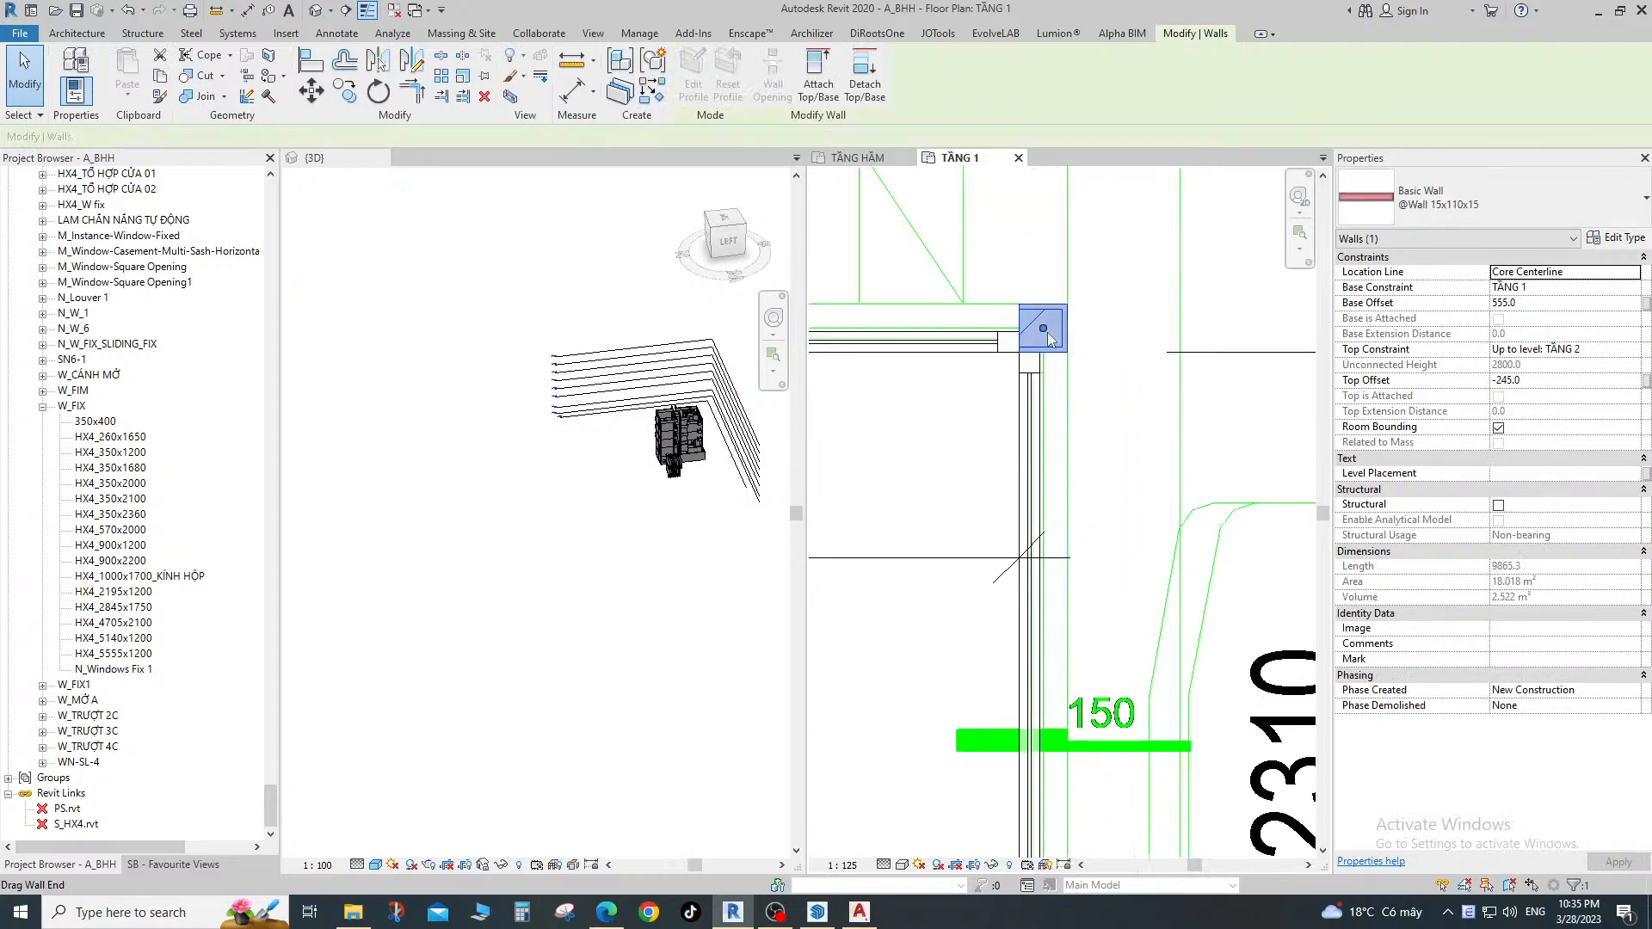
{"action": "scroll", "coordinate": [1052, 348], "scroll_direction": "down", "scroll_amount": 2}
{"action": "scroll", "coordinate": [1073, 367], "scroll_direction": "down", "scroll_amount": 4}
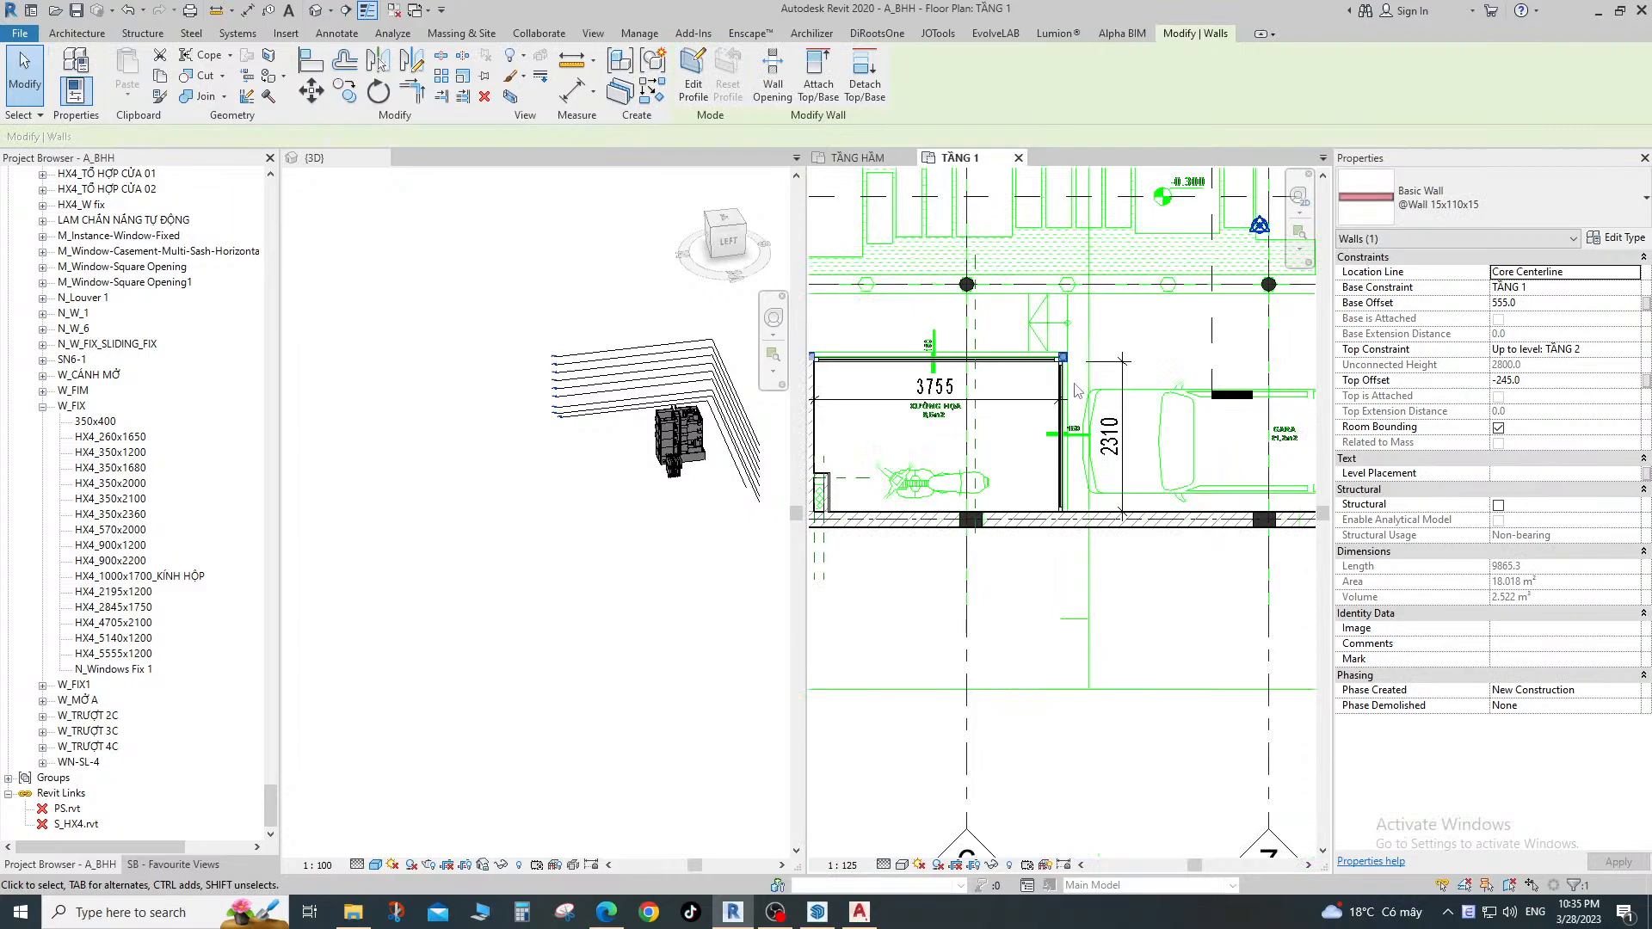
{"action": "scroll", "coordinate": [1064, 392], "scroll_direction": "up", "scroll_amount": 1}
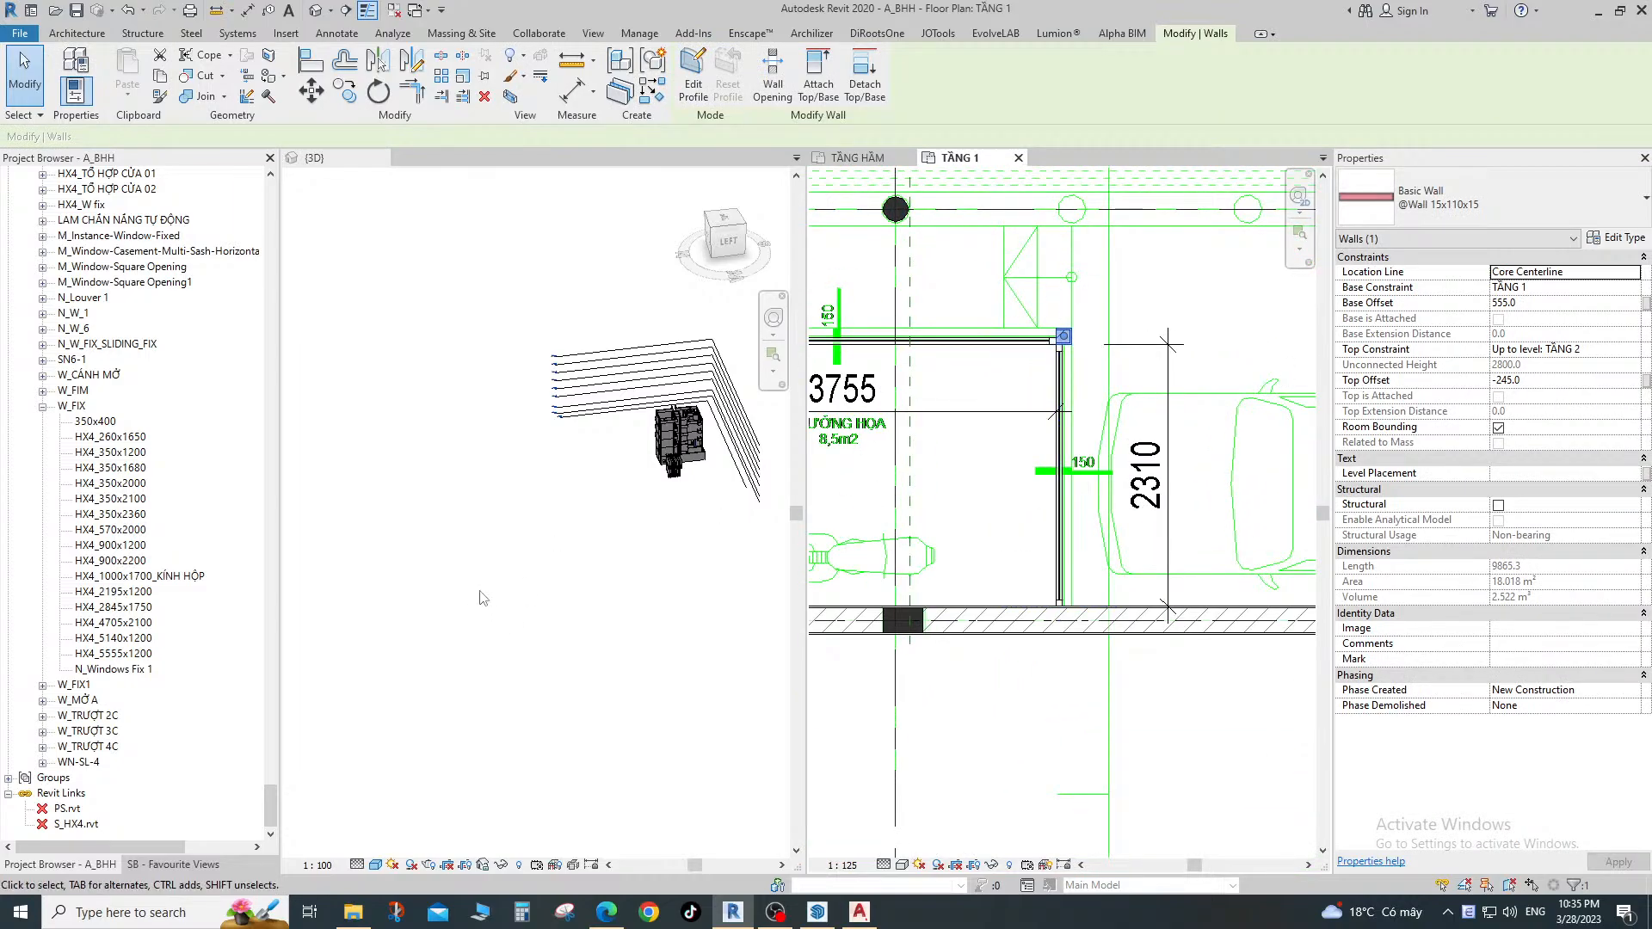
{"action": "scroll", "coordinate": [687, 462], "scroll_direction": "up", "scroll_amount": 1}
{"action": "scroll", "coordinate": [687, 463], "scroll_direction": "up", "scroll_amount": 2}
{"action": "scroll", "coordinate": [1060, 437], "scroll_direction": "down", "scroll_amount": 2}
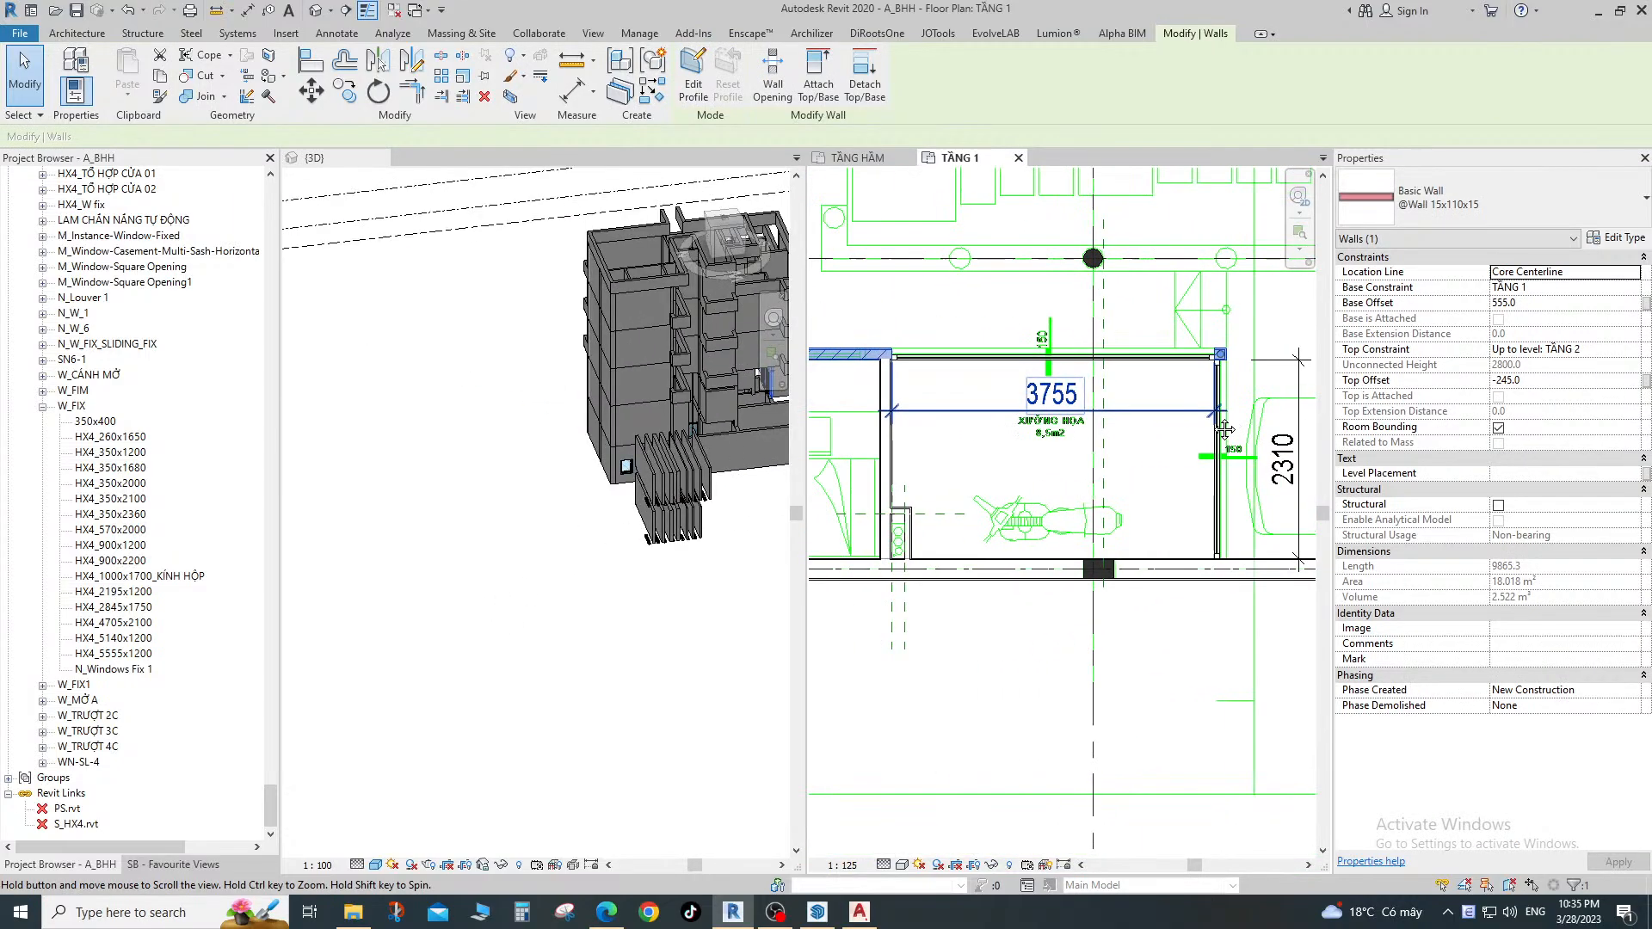
{"action": "key", "text": "Escape"}
{"action": "scroll", "coordinate": [1146, 411], "scroll_direction": "up", "scroll_amount": 3}
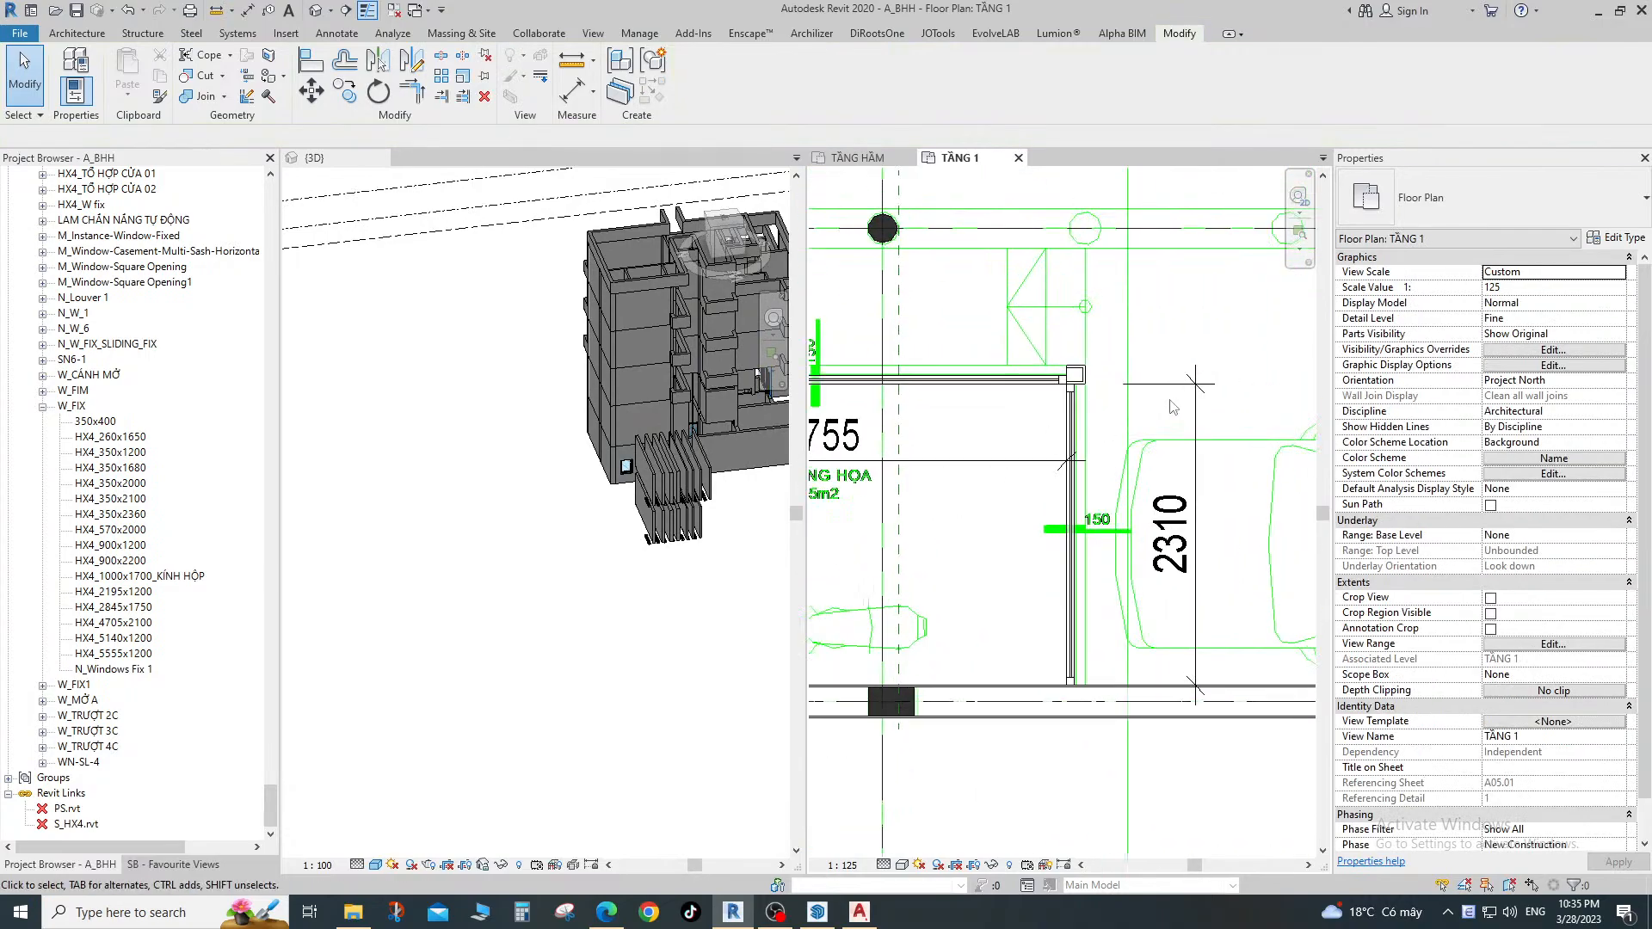
{"action": "middle_click_drag", "start_coordinate": [1049, 463], "coordinate": [1248, 438]}
{"action": "scroll", "coordinate": [1243, 439], "scroll_direction": "down", "scroll_amount": 3}
{"action": "middle_click_drag", "start_coordinate": [1038, 502], "coordinate": [1272, 465]}
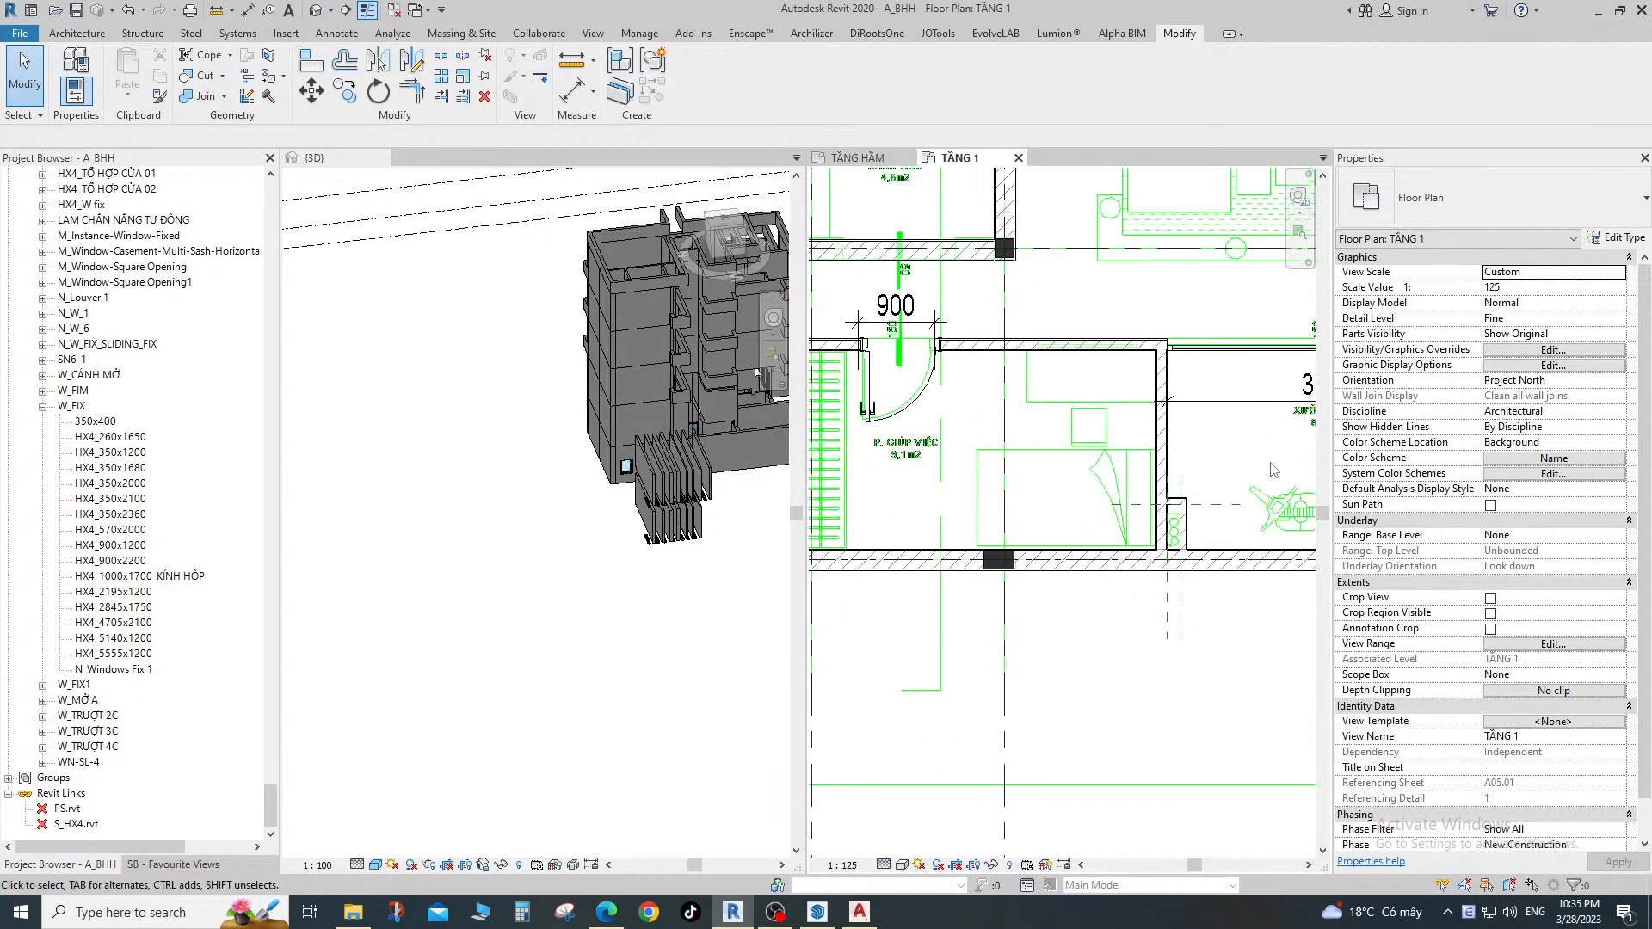
{"action": "scroll", "coordinate": [1126, 522], "scroll_direction": "down", "scroll_amount": 1}
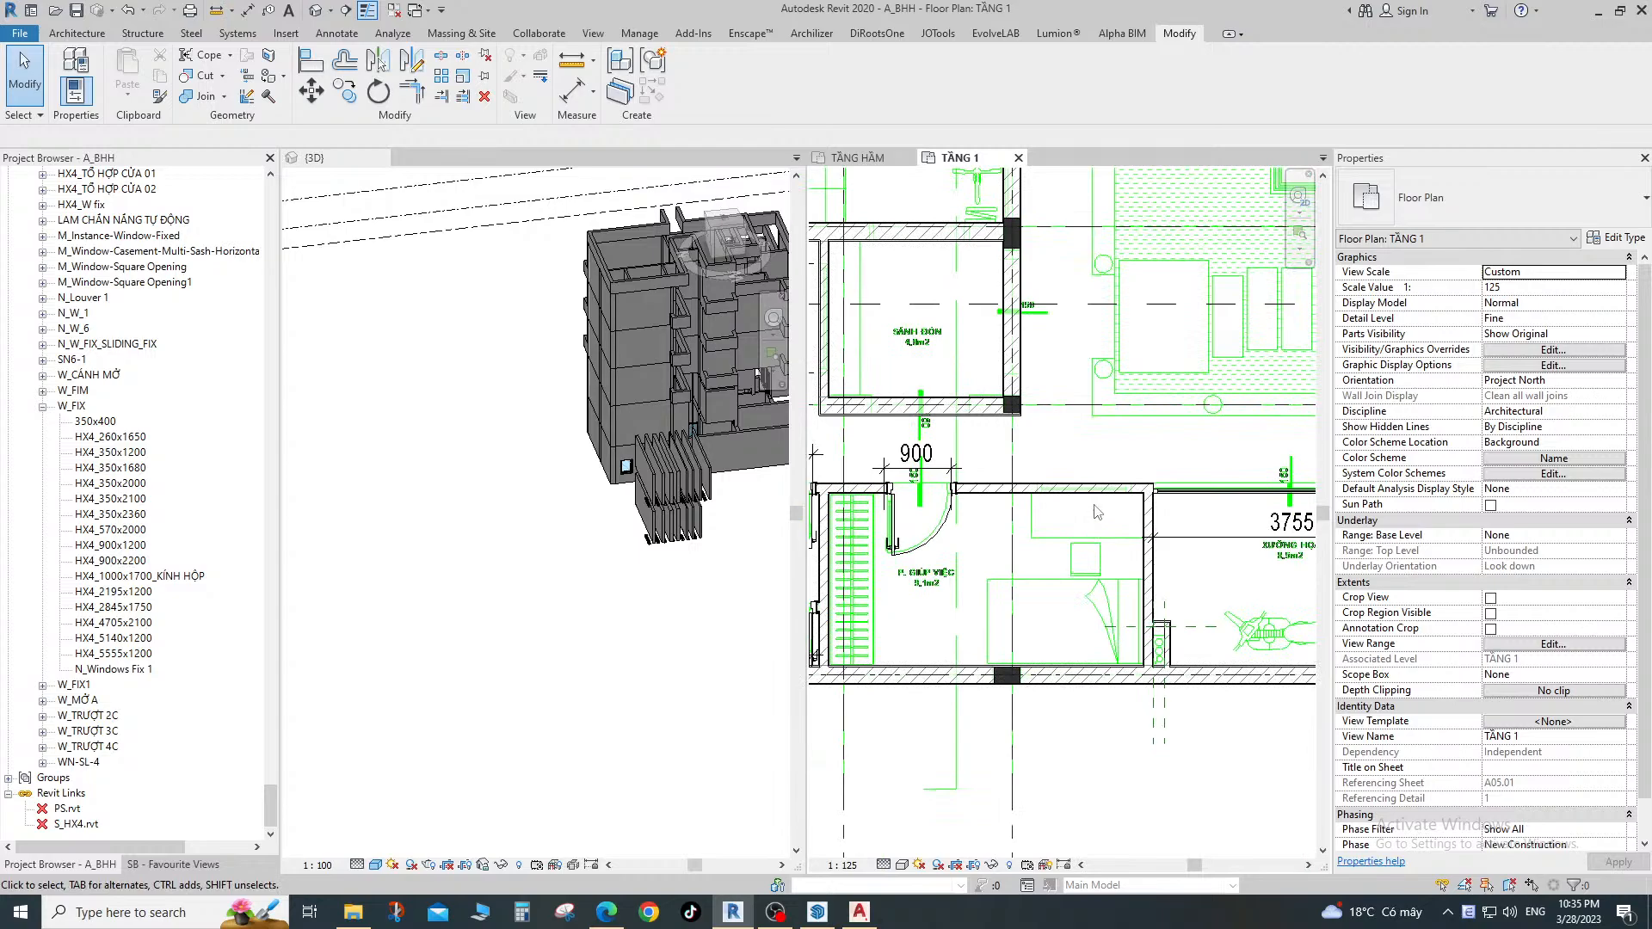
{"action": "scroll", "coordinate": [1095, 511], "scroll_direction": "up", "scroll_amount": 3}
{"action": "scroll", "coordinate": [1089, 486], "scroll_direction": "down", "scroll_amount": 2}
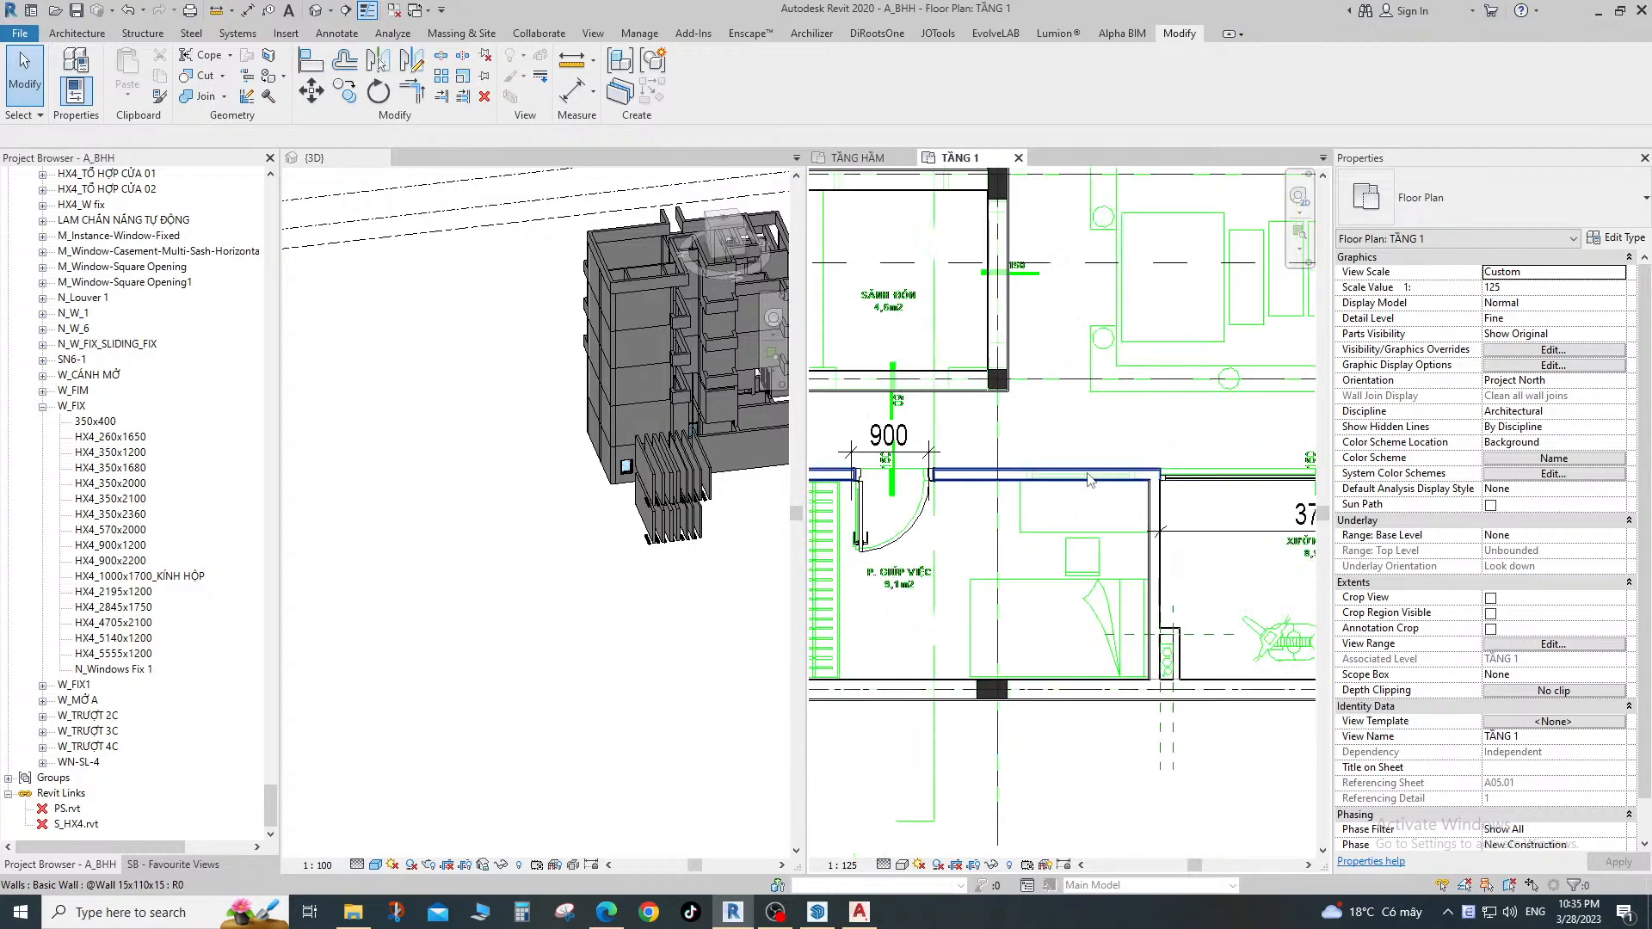
{"action": "key", "text": "d"}
{"action": "key", "text": "w"}
{"action": "key", "text": "n"}
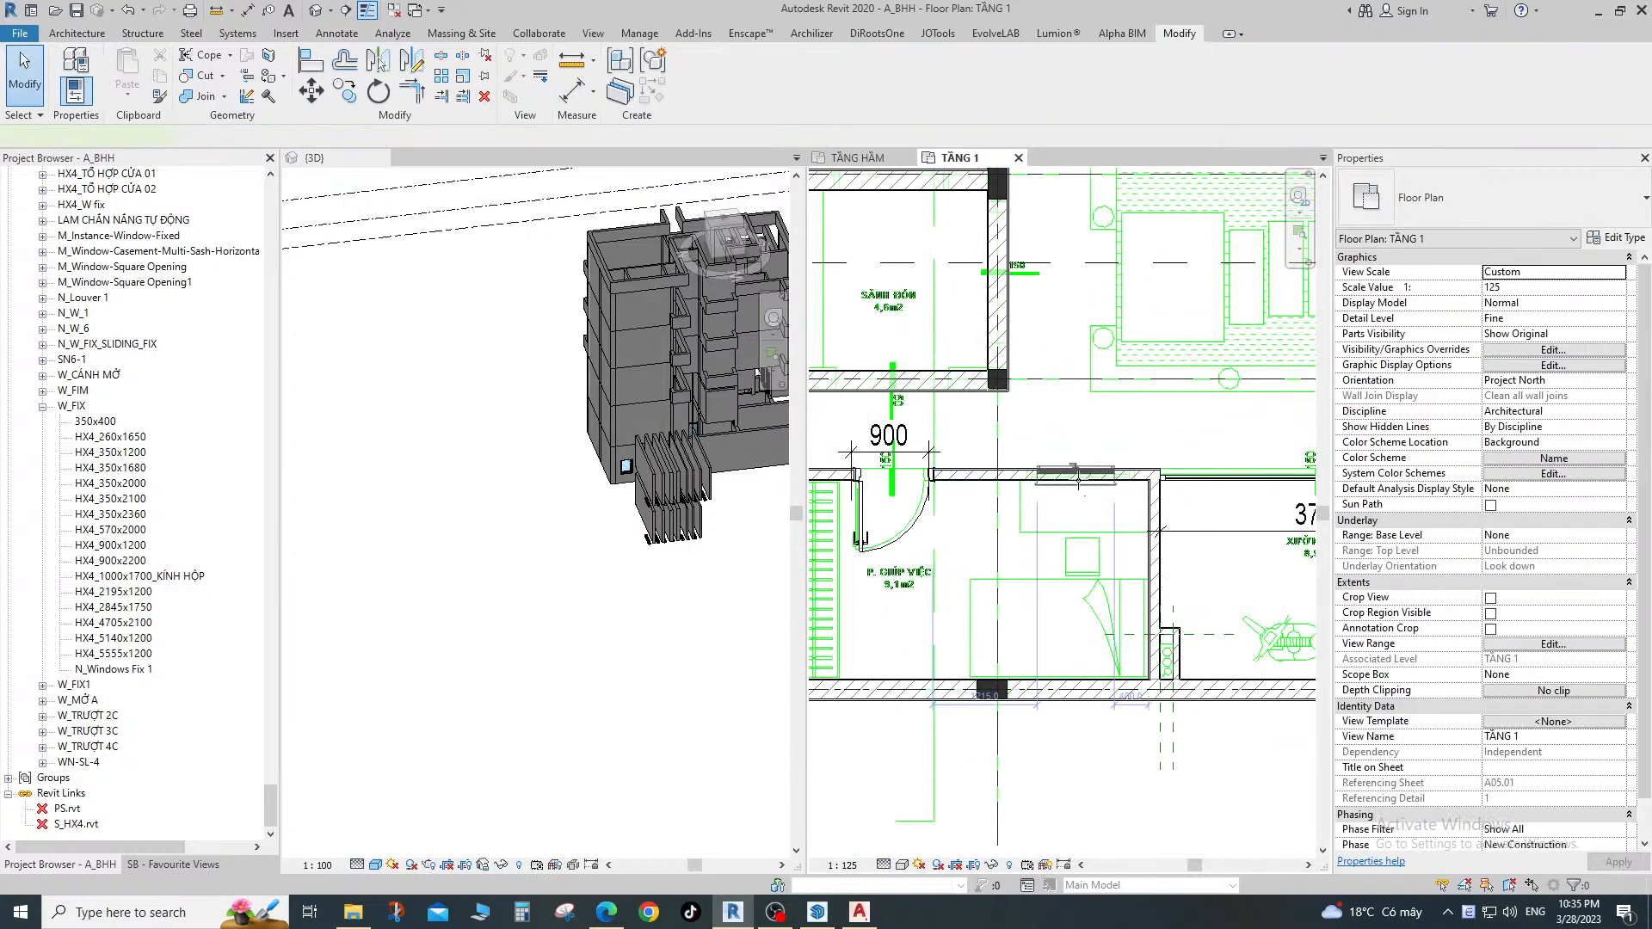
{"action": "scroll", "coordinate": [1079, 476], "scroll_direction": "up", "scroll_amount": 2}
{"action": "scroll", "coordinate": [1078, 473], "scroll_direction": "up", "scroll_amount": 1}
{"action": "left_click", "coordinate": [1488, 198]}
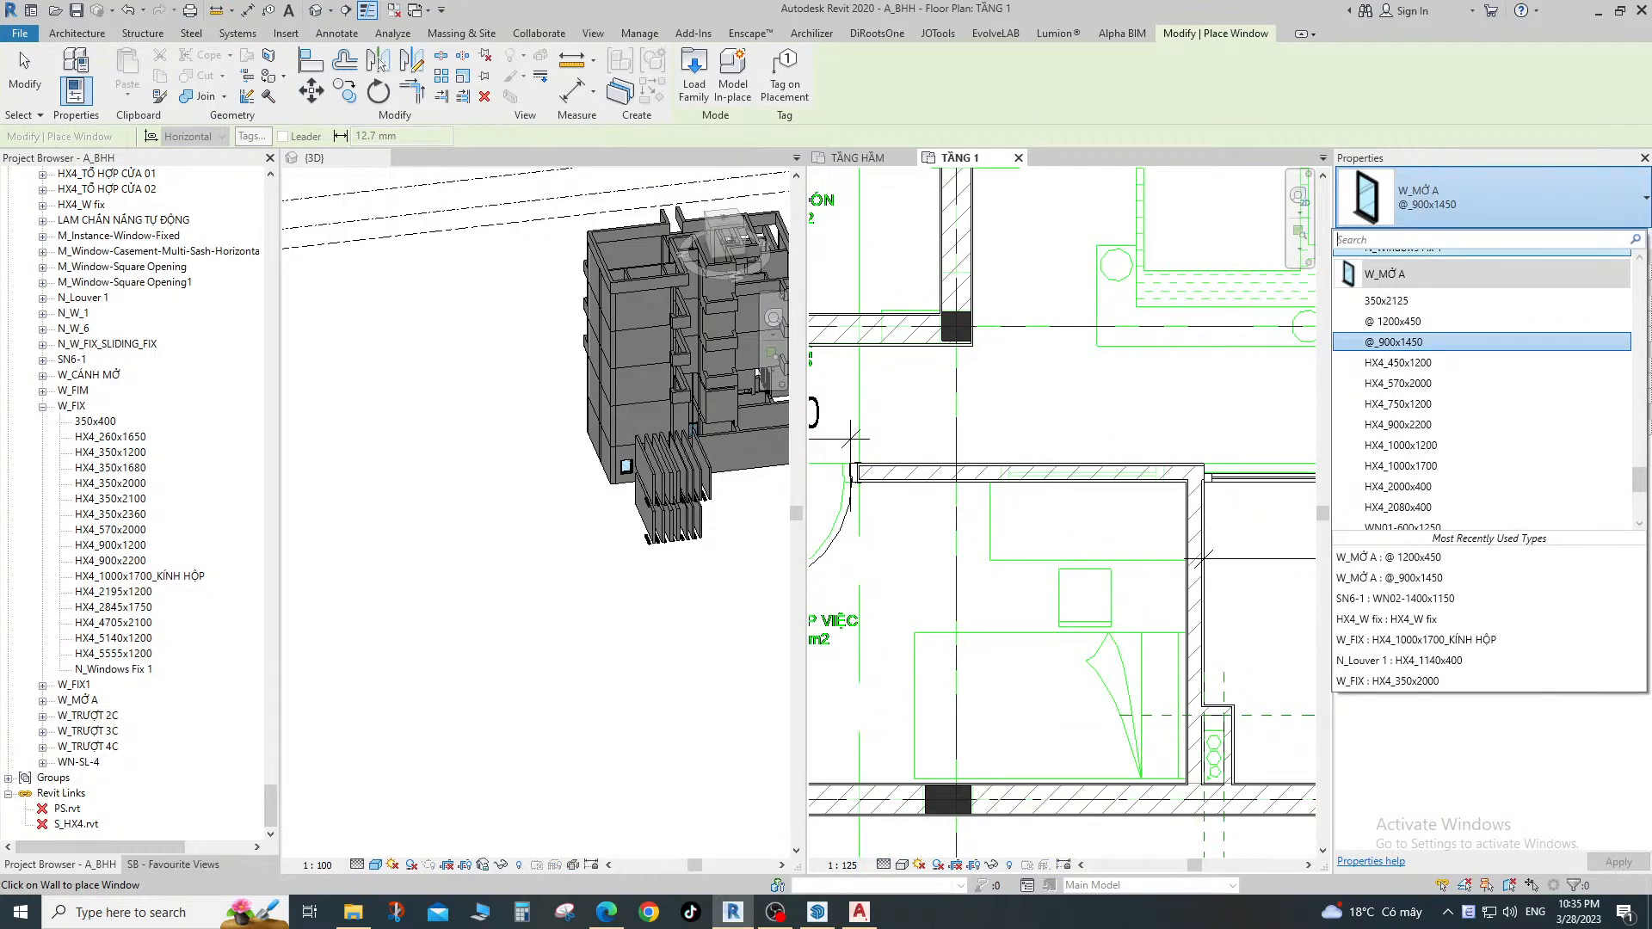
{"action": "left_click", "coordinate": [606, 911]}
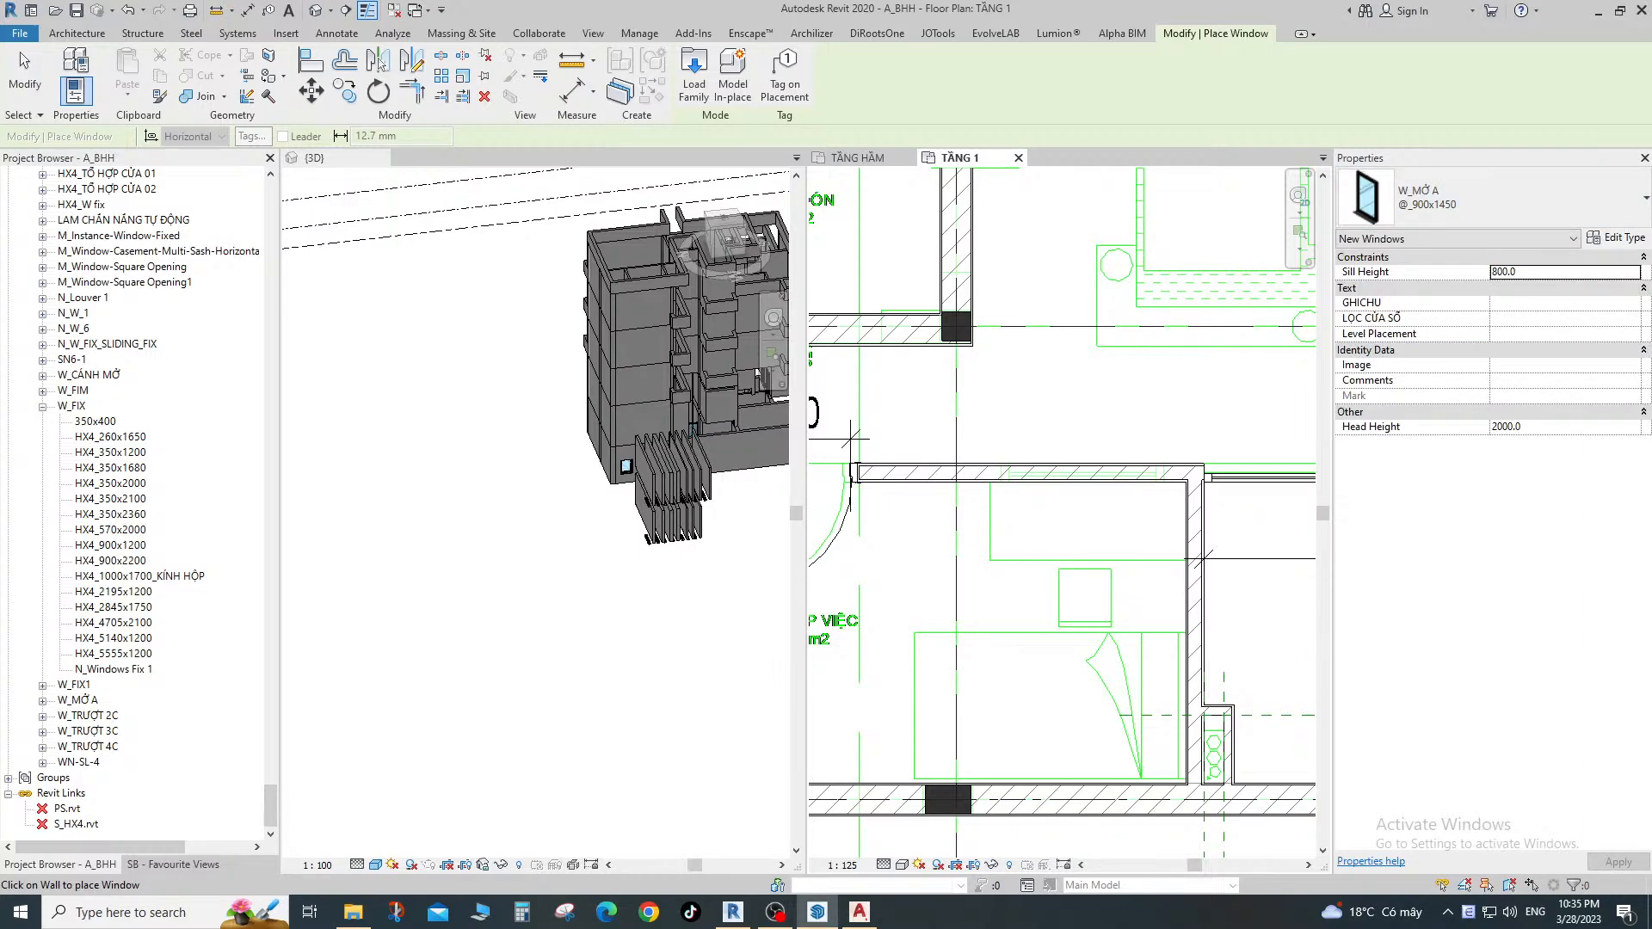
{"action": "key", "text": "super+space"}
{"action": "scroll", "coordinate": [1136, 553], "scroll_direction": "down", "scroll_amount": 6}
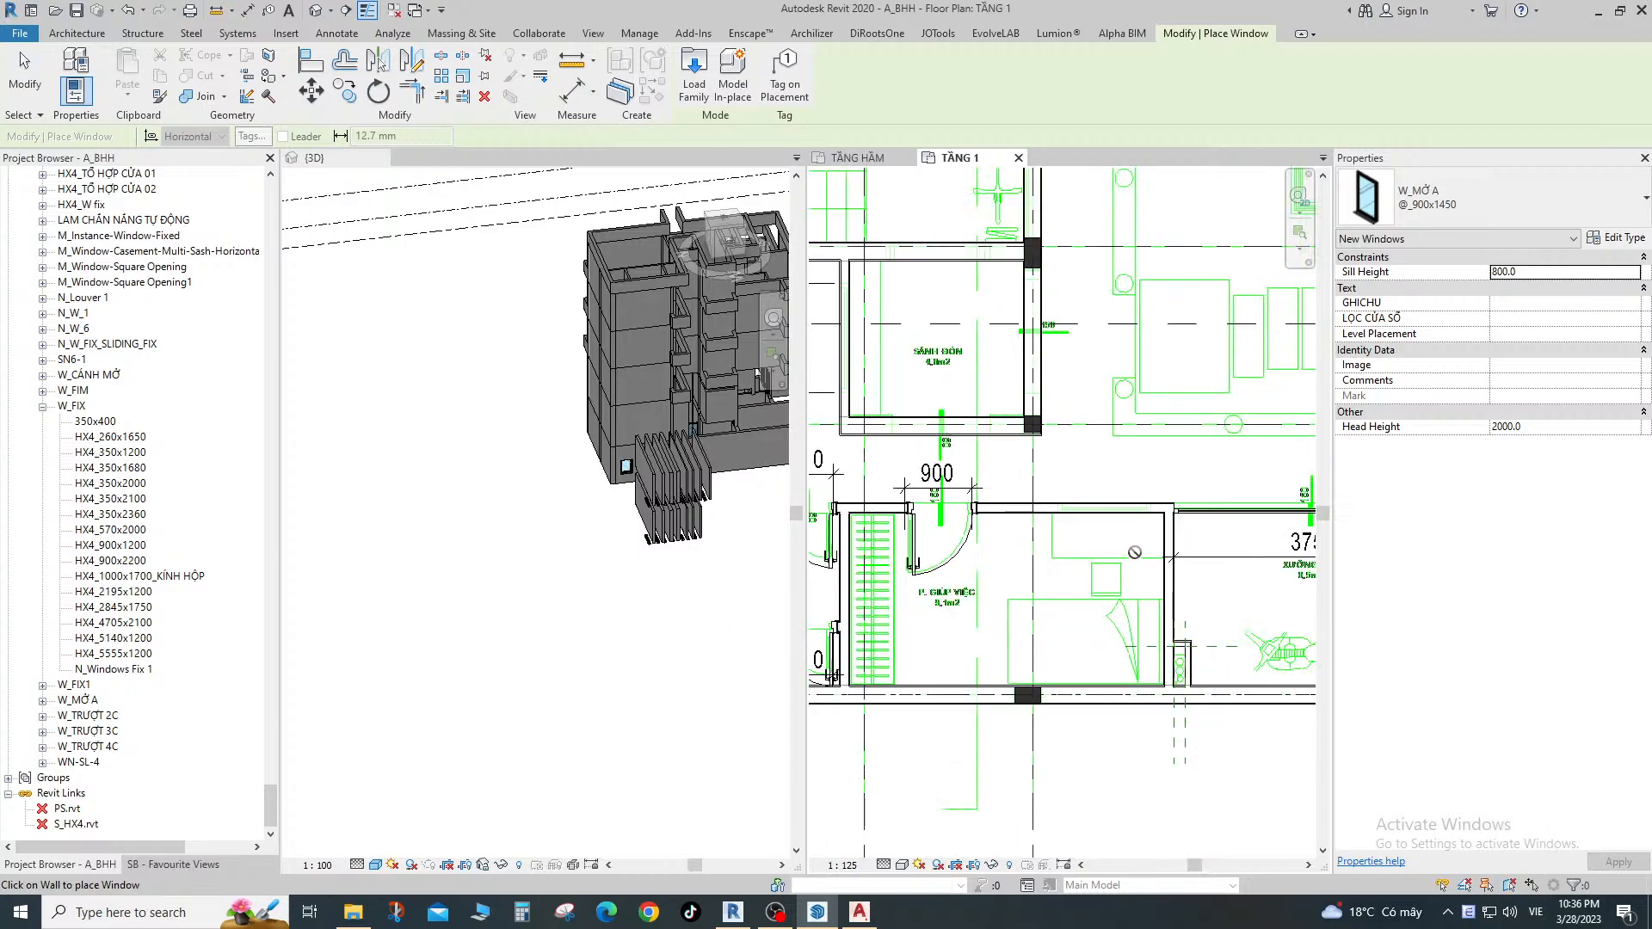
{"action": "scroll", "coordinate": [1075, 527], "scroll_direction": "up", "scroll_amount": 5}
{"action": "key", "text": "Escape"}
{"action": "key", "text": "Escape"}
{"action": "scroll", "coordinate": [1125, 529], "scroll_direction": "up", "scroll_amount": 1}
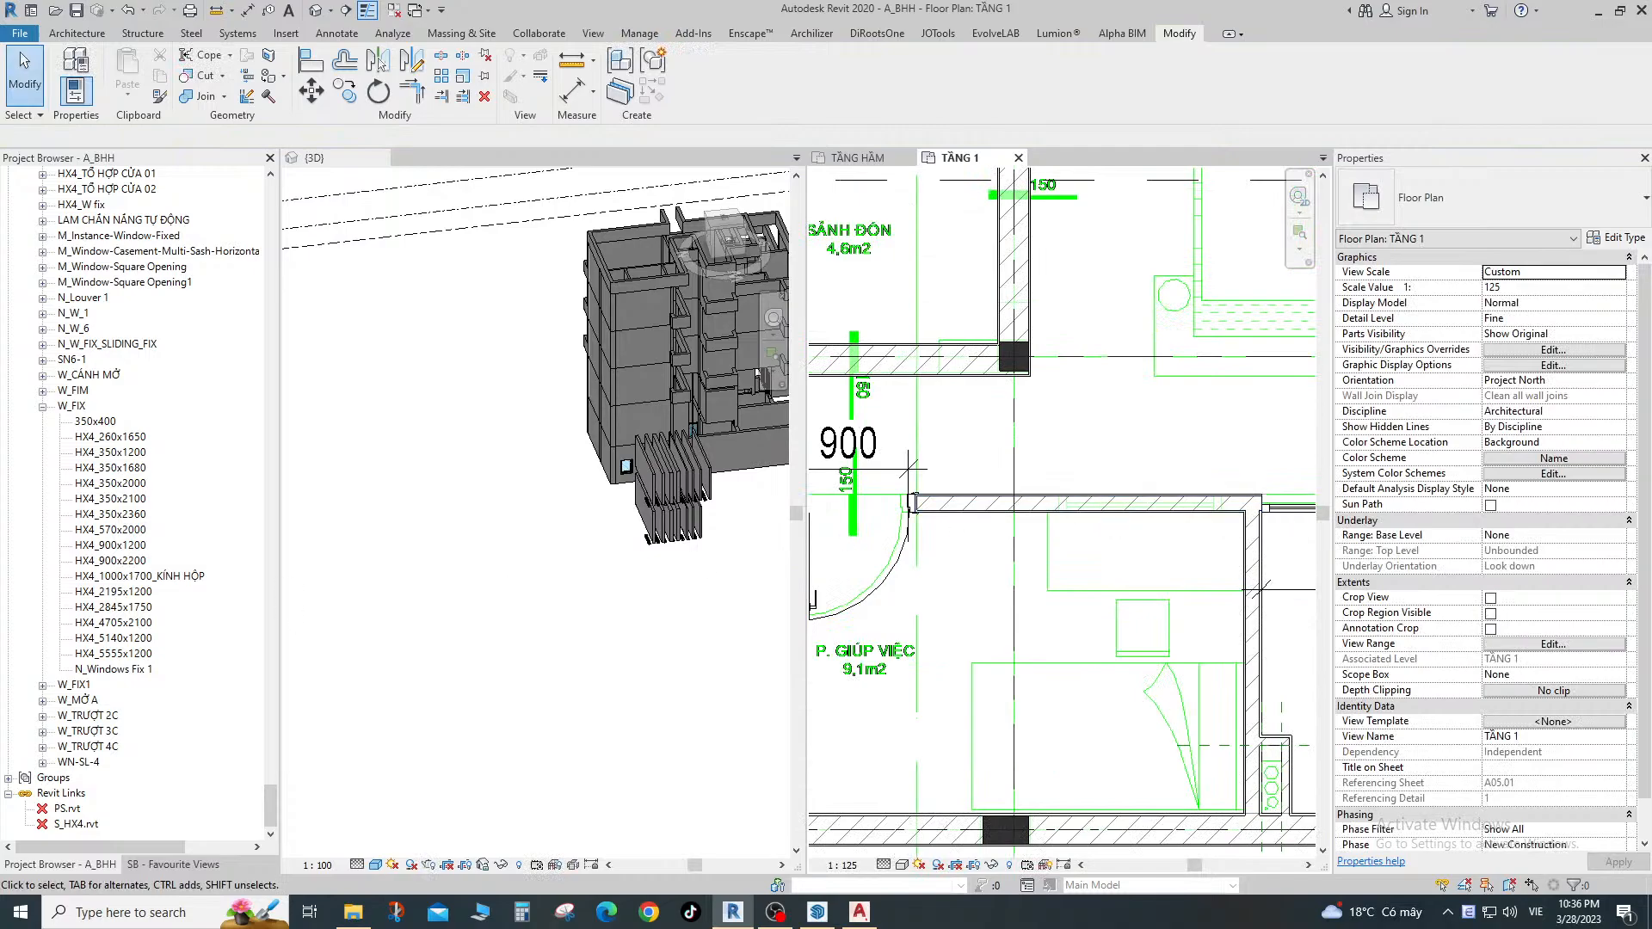
{"action": "key", "text": "a"}
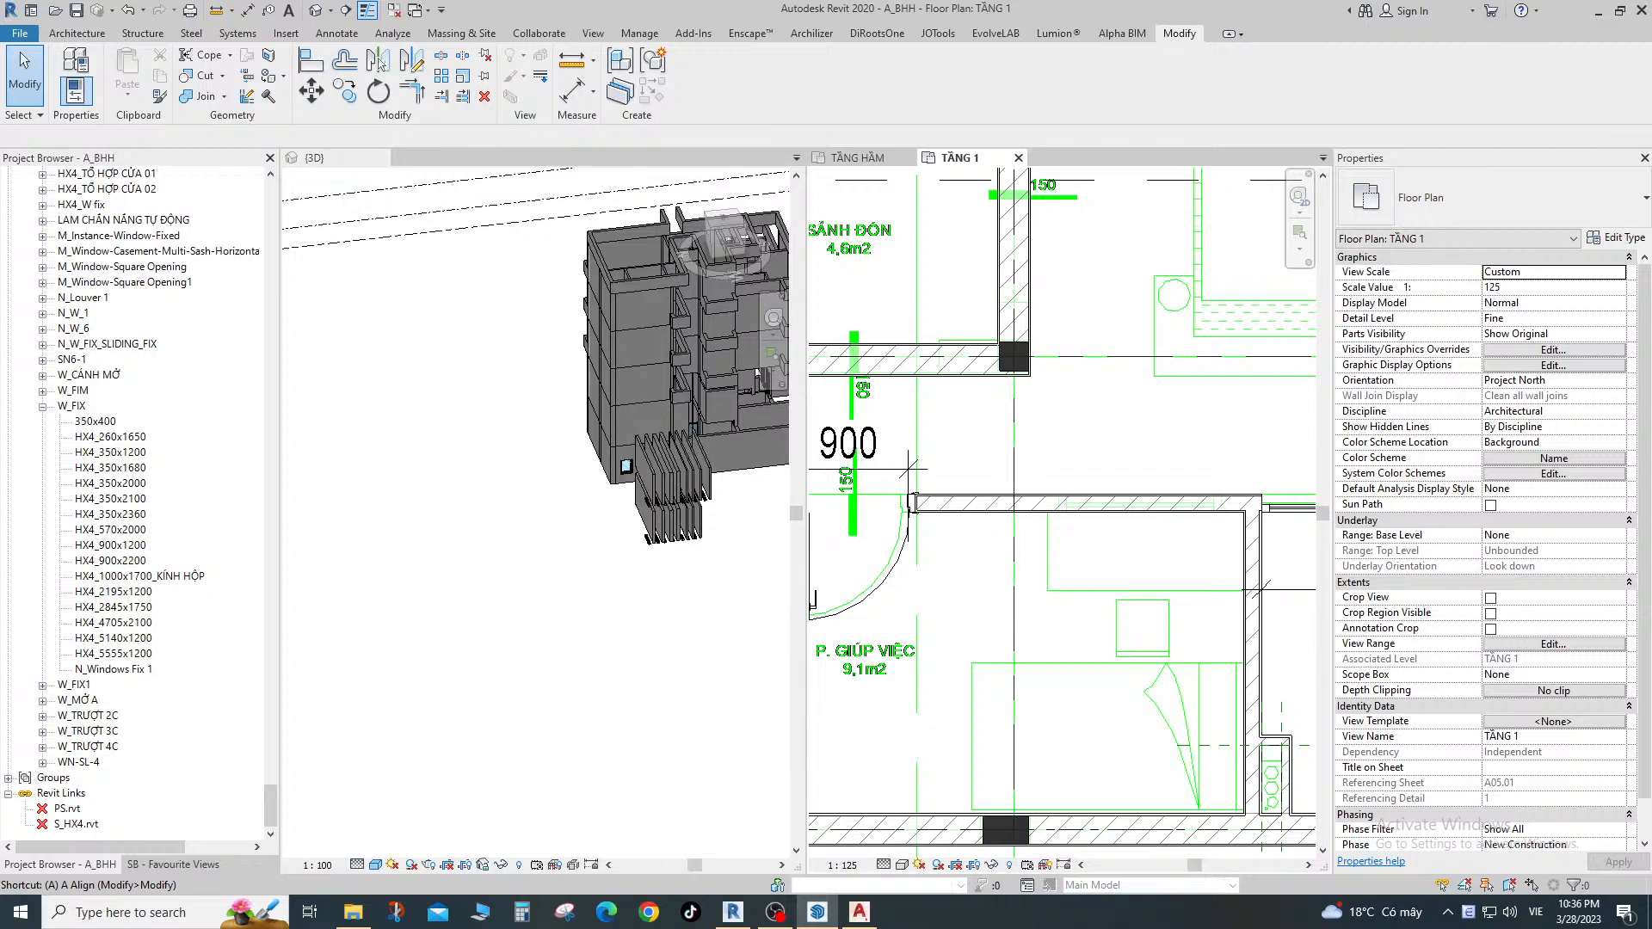
{"action": "scroll", "coordinate": [1028, 498], "scroll_direction": "up", "scroll_amount": 5}
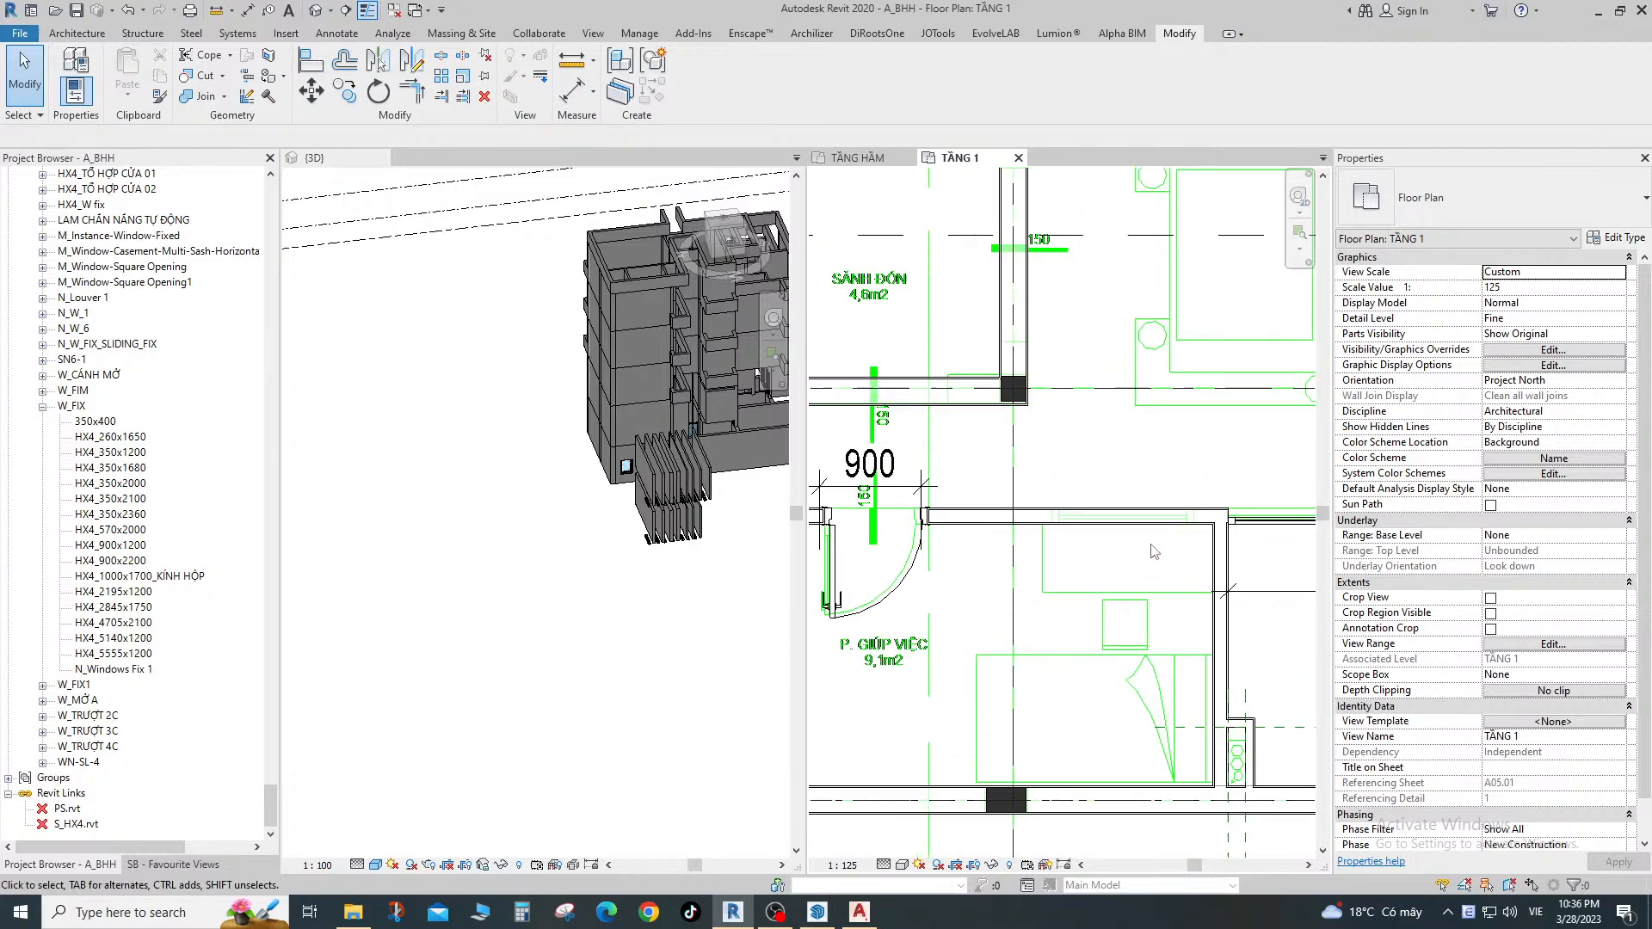
{"action": "scroll", "coordinate": [1058, 505], "scroll_direction": "down", "scroll_amount": 3}
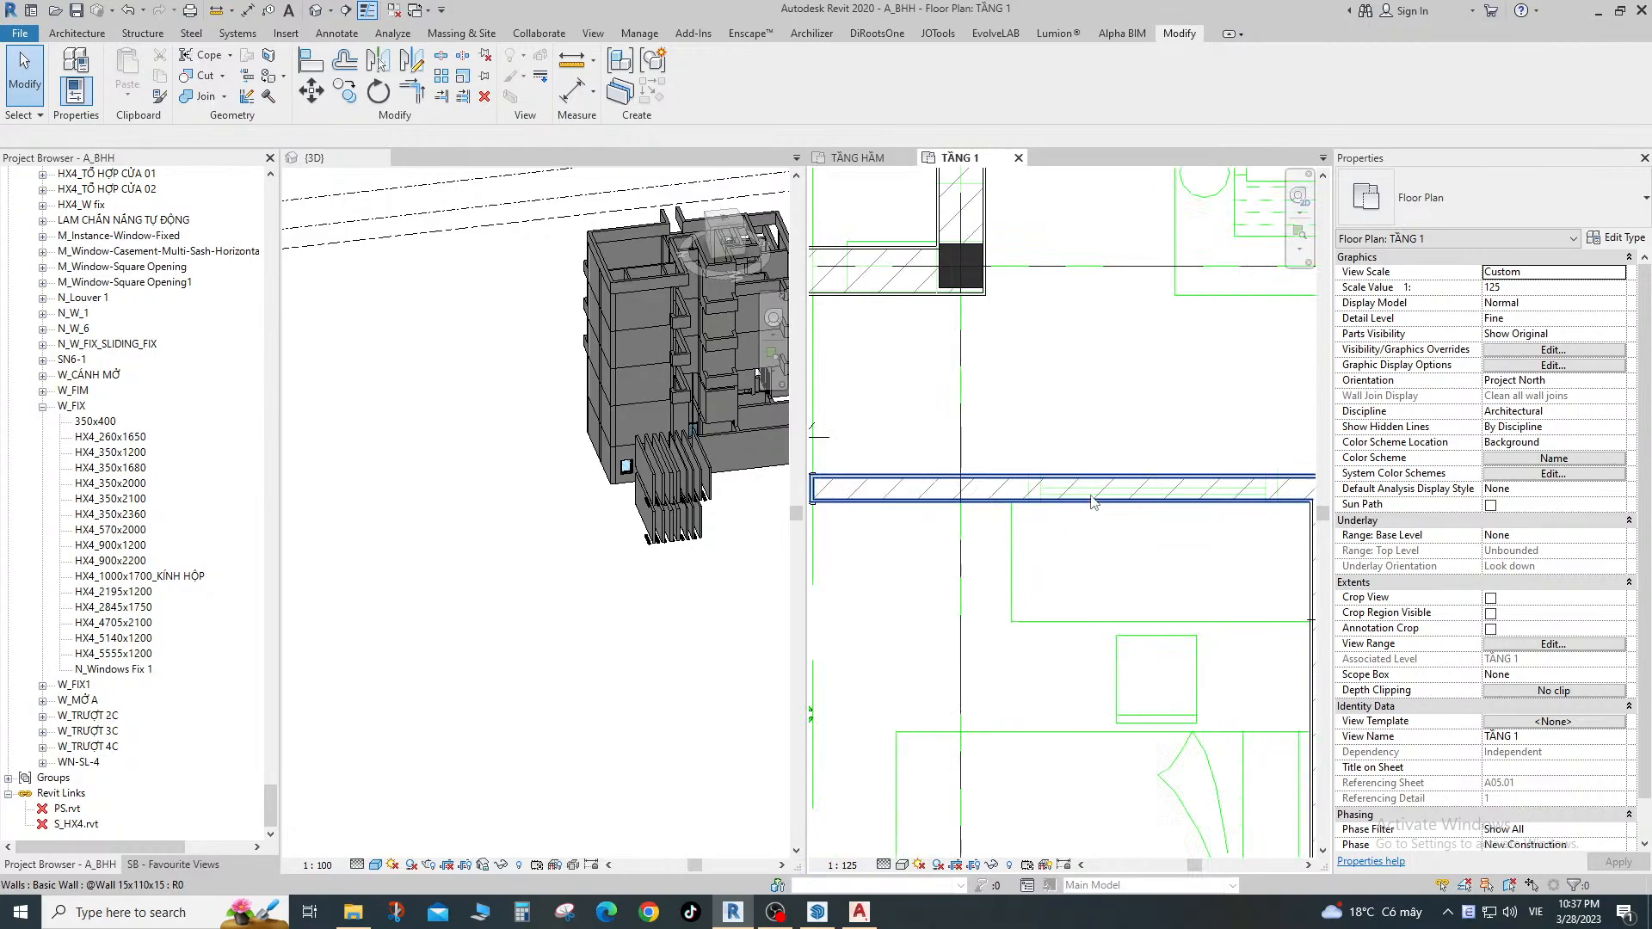
{"action": "scroll", "coordinate": [1118, 509], "scroll_direction": "down", "scroll_amount": 3}
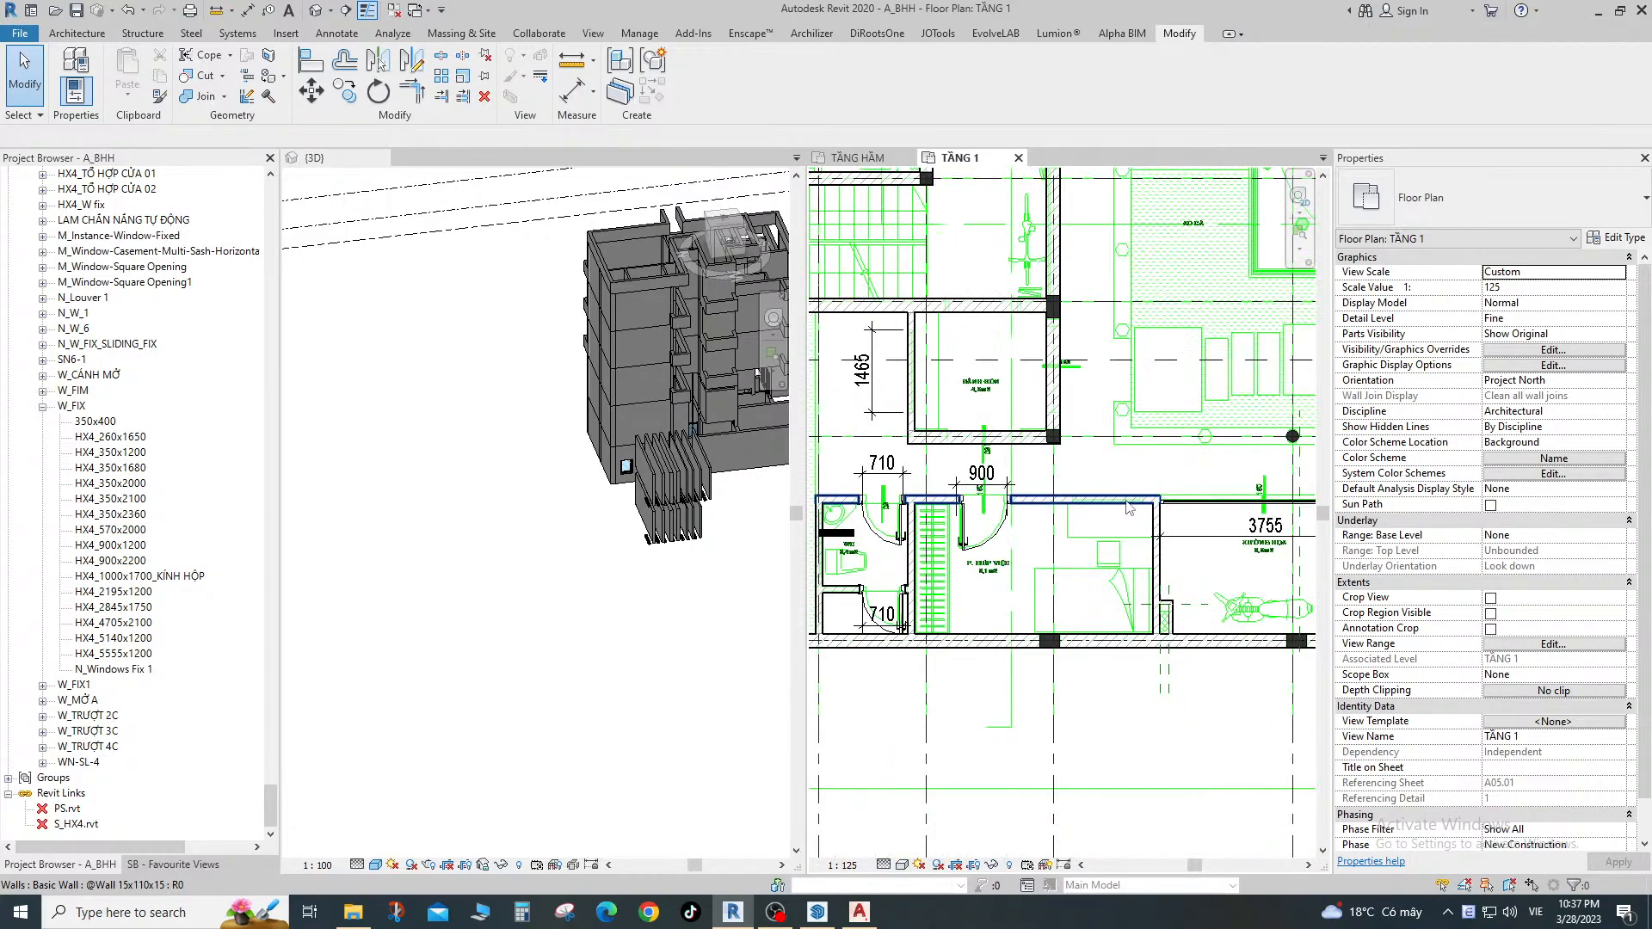
{"action": "scroll", "coordinate": [1128, 506], "scroll_direction": "up", "scroll_amount": 2}
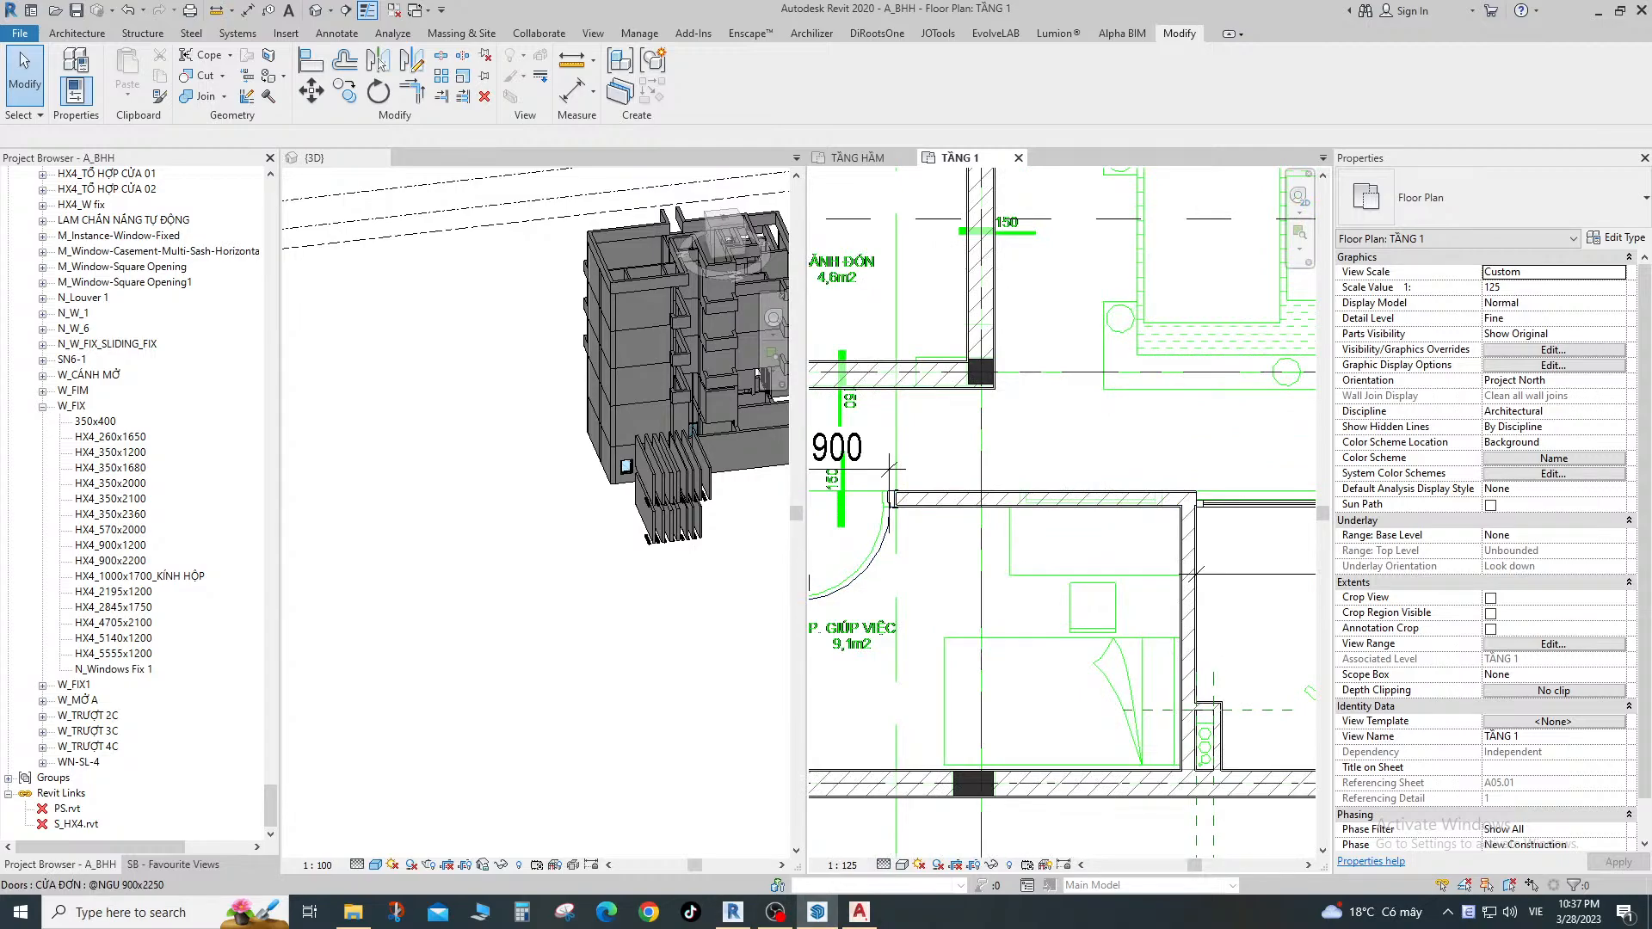
{"action": "scroll", "coordinate": [1077, 515], "scroll_direction": "up", "scroll_amount": 3}
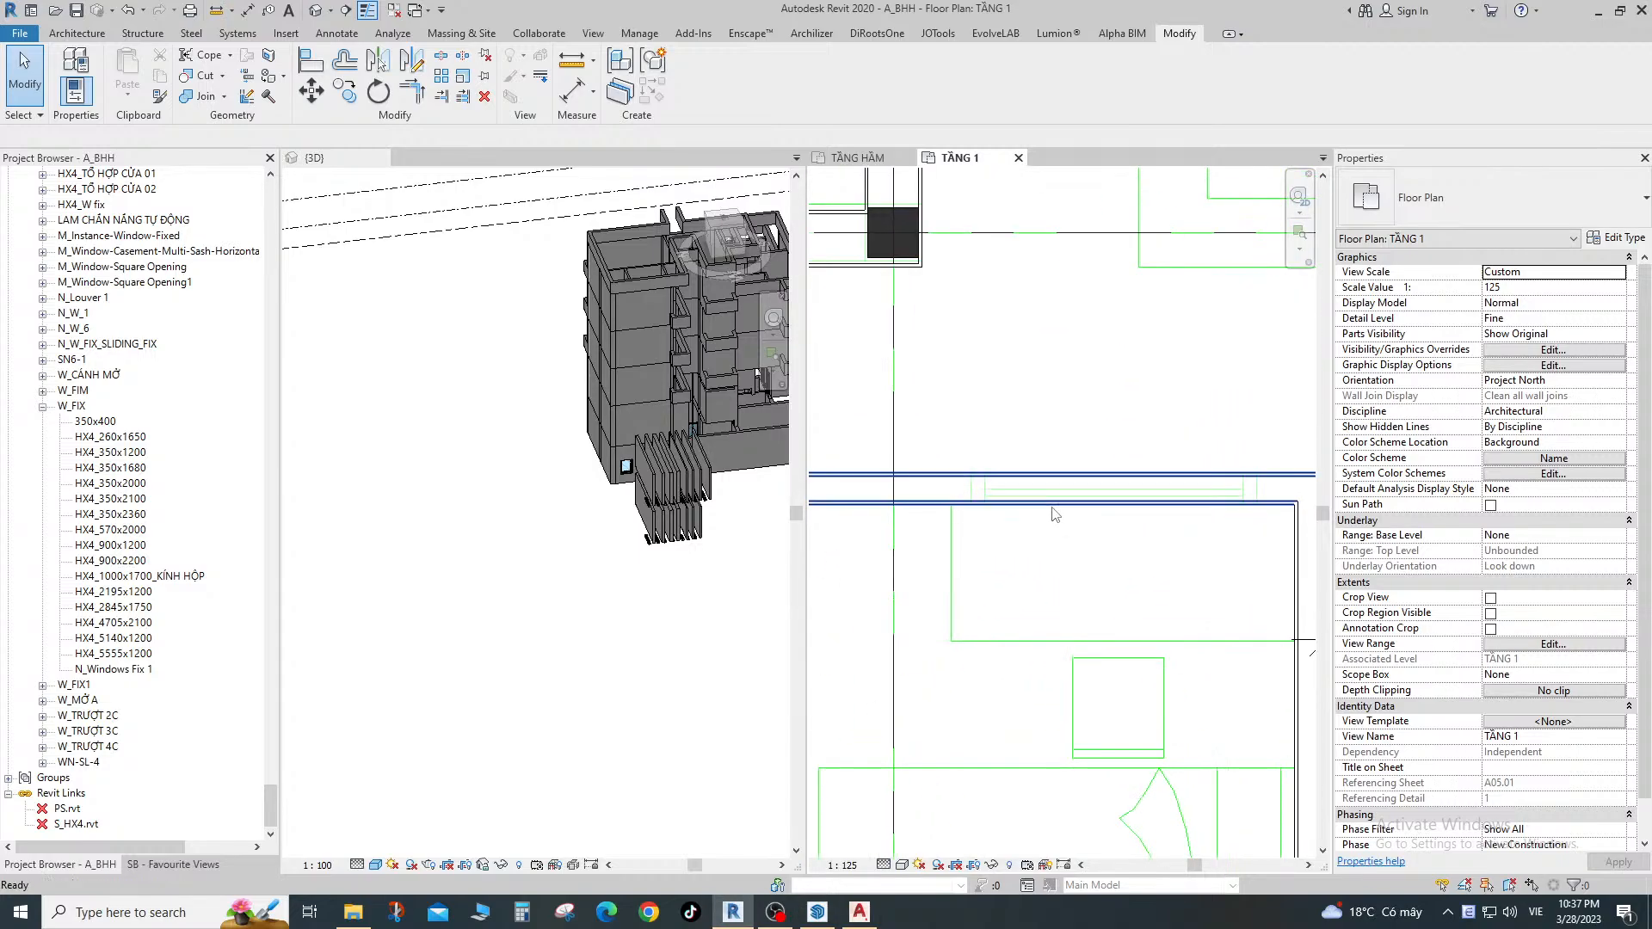
{"action": "scroll", "coordinate": [1035, 501], "scroll_direction": "down", "scroll_amount": 1}
{"action": "left_click", "coordinate": [1037, 499]}
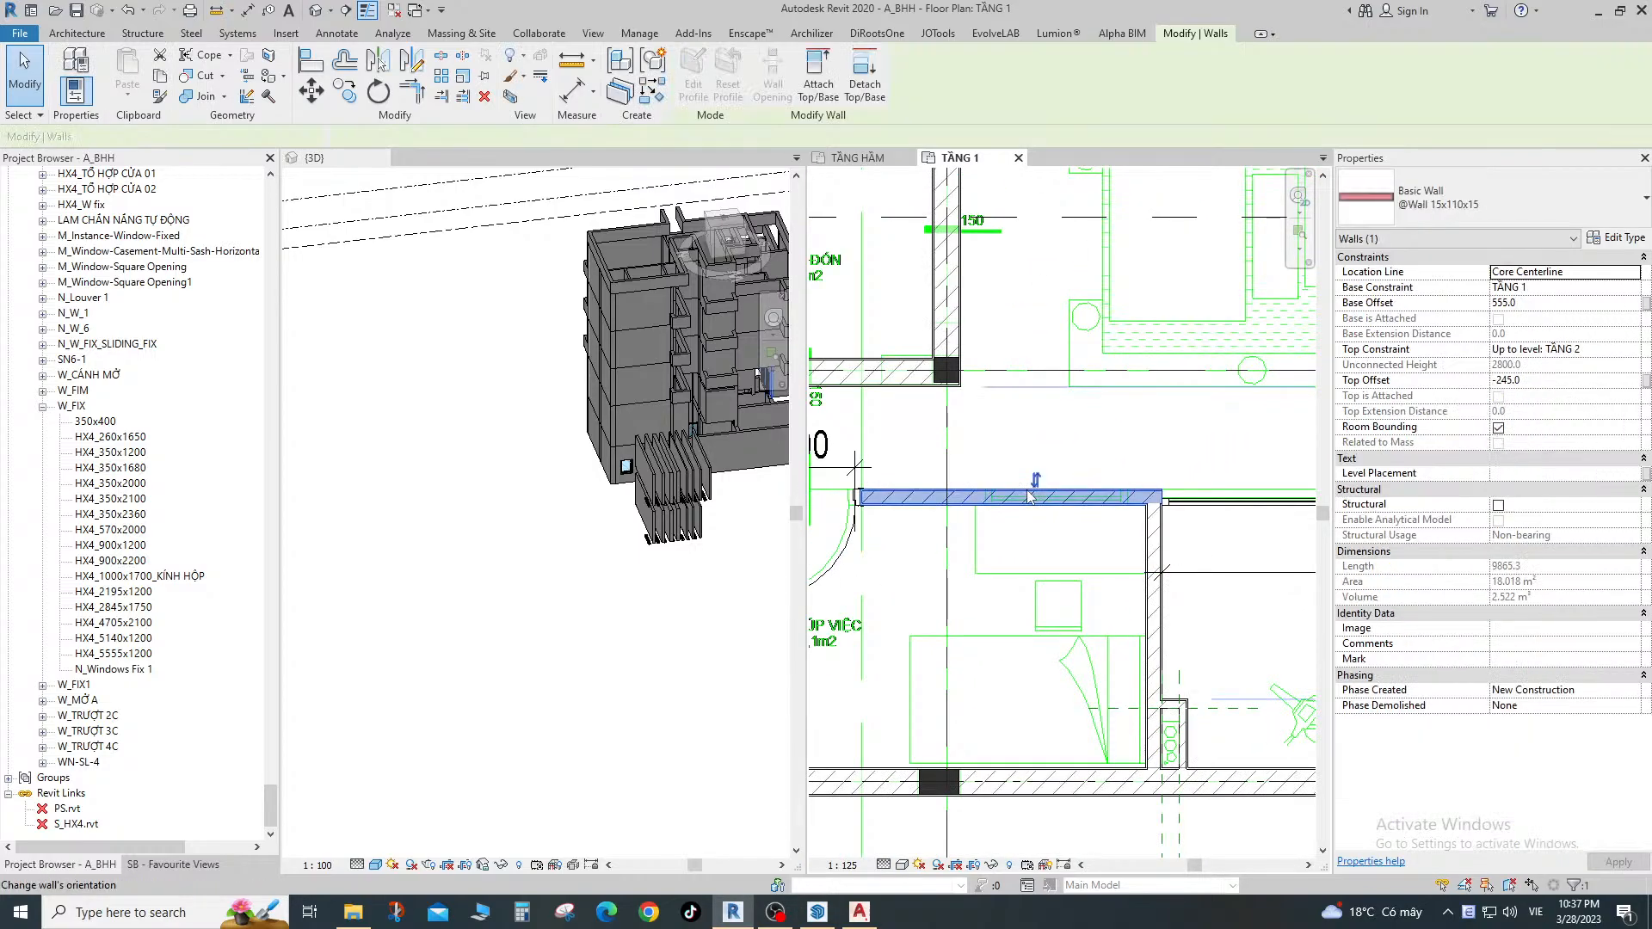
{"action": "key", "text": "c"}
{"action": "key", "text": "s"}
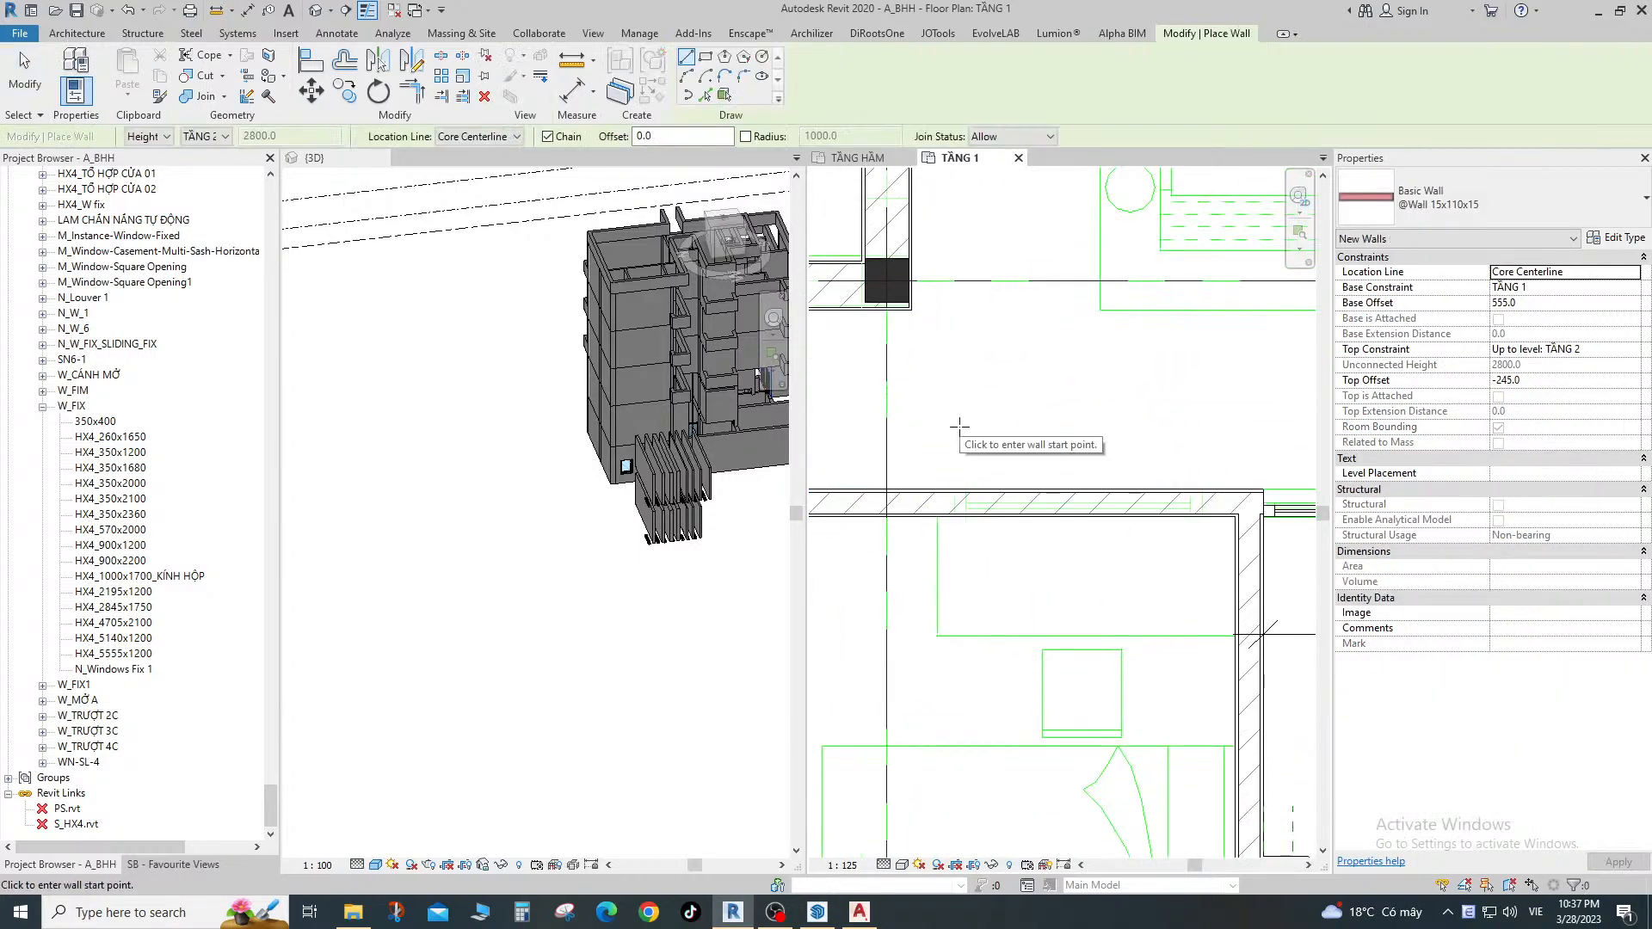
{"action": "left_click", "coordinate": [951, 422]}
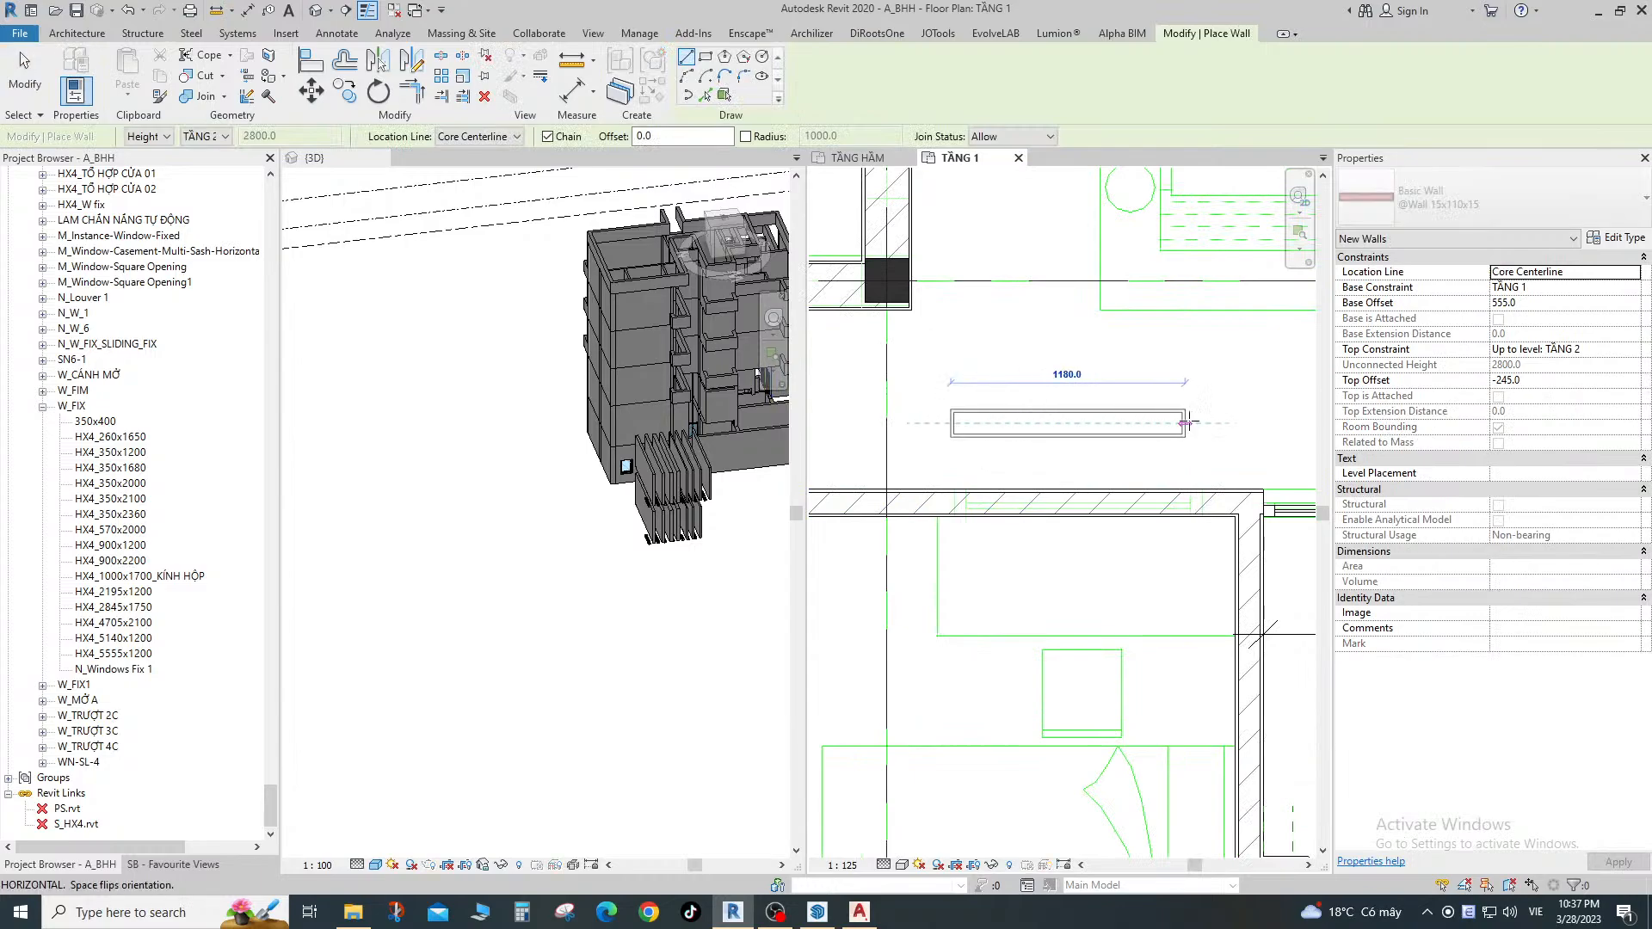
{"action": "left_click", "coordinate": [1195, 423]}
{"action": "key", "text": "Escape"}
{"action": "key", "text": "Escape"}
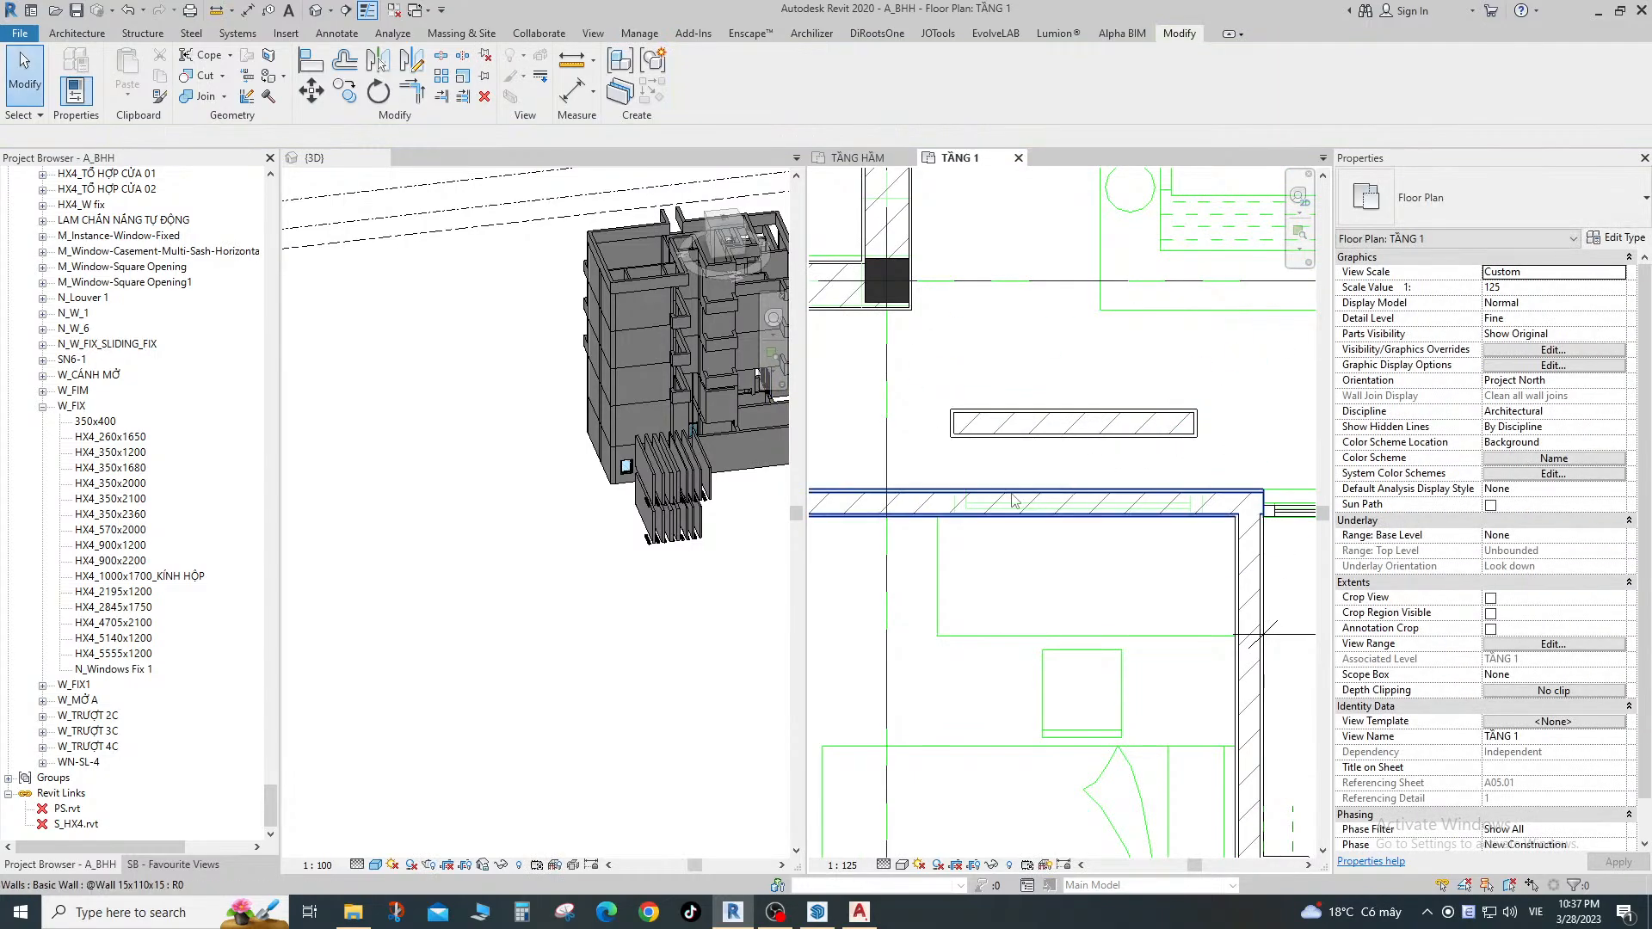
{"action": "left_click", "coordinate": [1040, 419]}
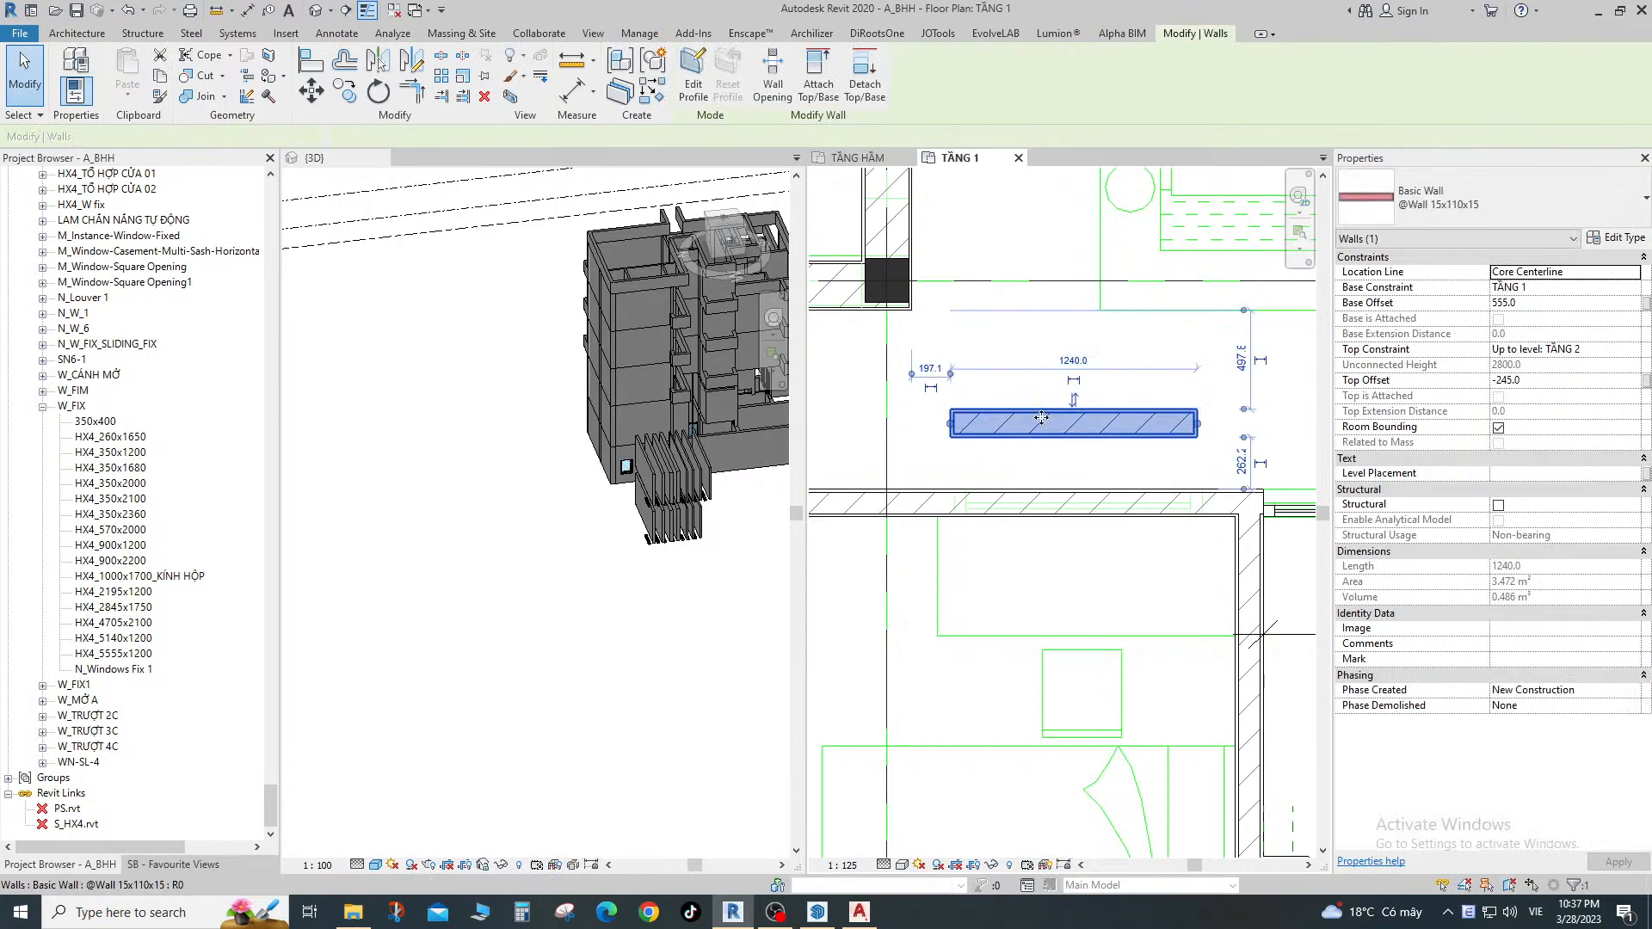
{"action": "left_click", "coordinate": [1615, 238]}
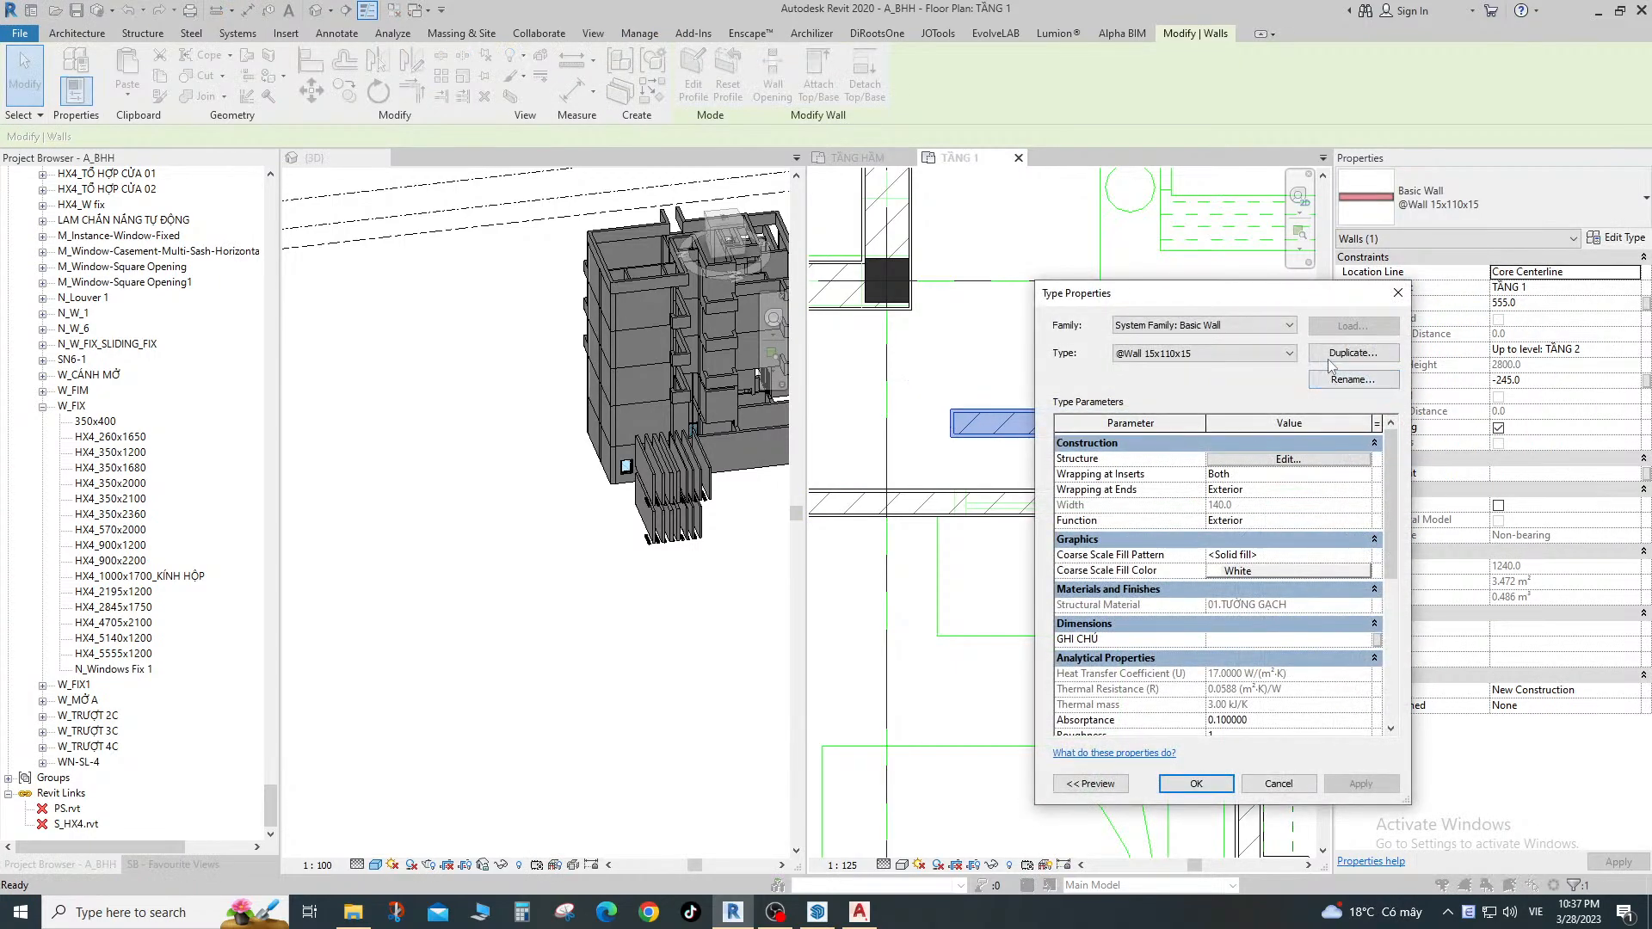
{"action": "left_click", "coordinate": [1396, 293]}
{"action": "left_click", "coordinate": [1442, 210]}
{"action": "scroll", "coordinate": [1428, 387], "scroll_direction": "down", "scroll_amount": 5}
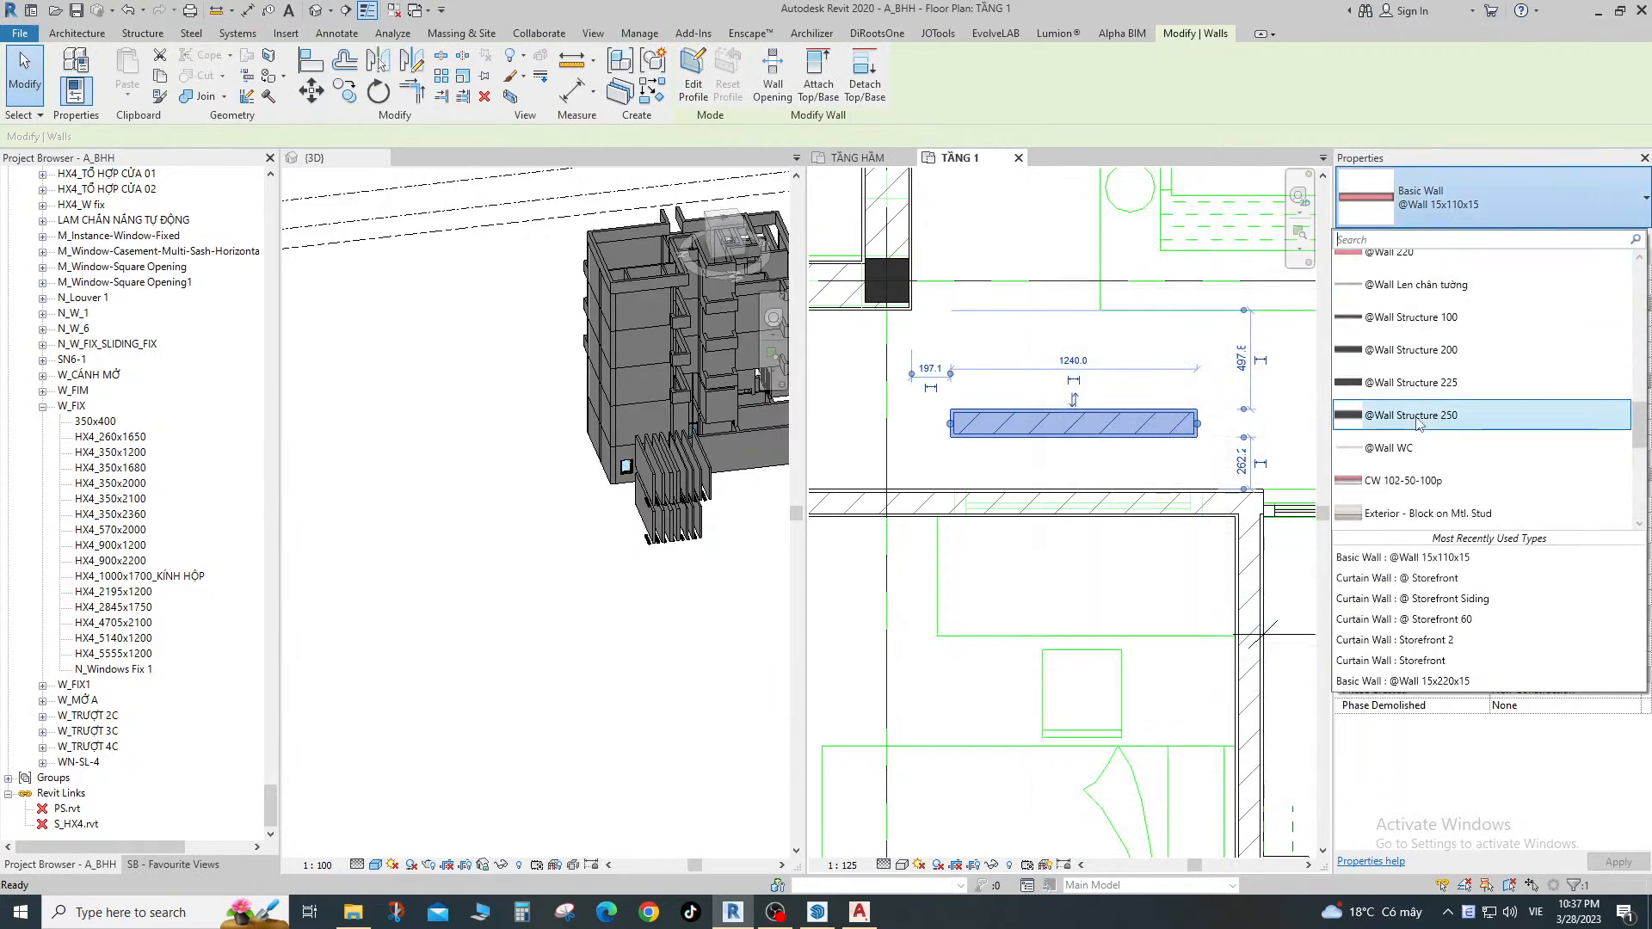
{"action": "scroll", "coordinate": [1406, 422], "scroll_direction": "up", "scroll_amount": 3}
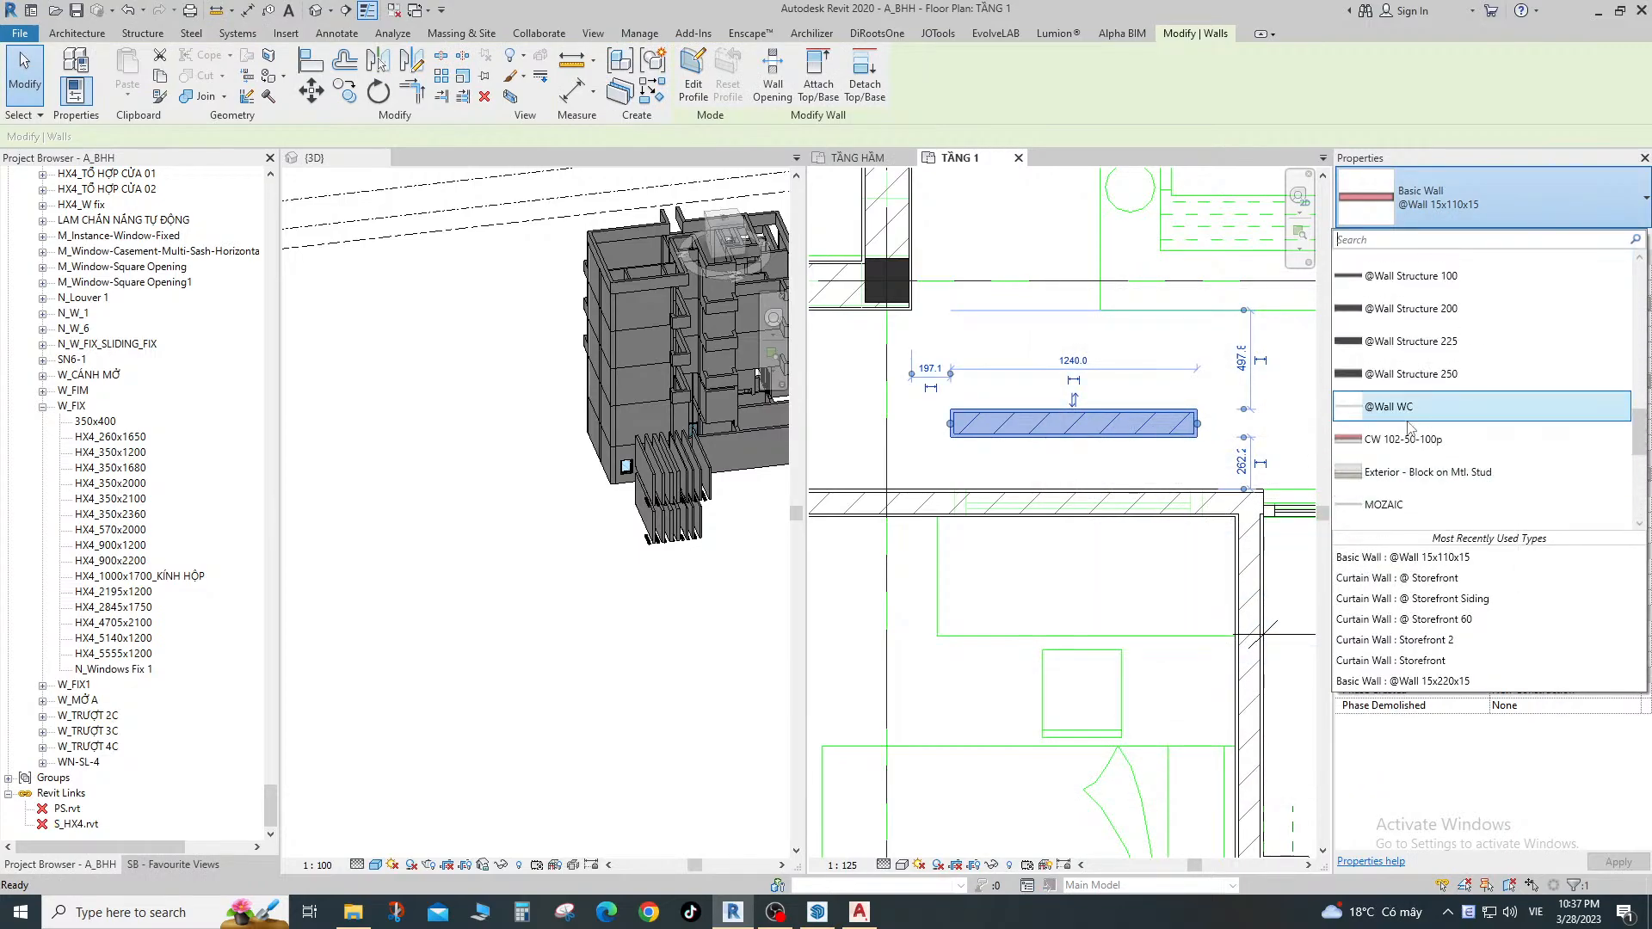
{"action": "scroll", "coordinate": [1408, 426], "scroll_direction": "down", "scroll_amount": 4}
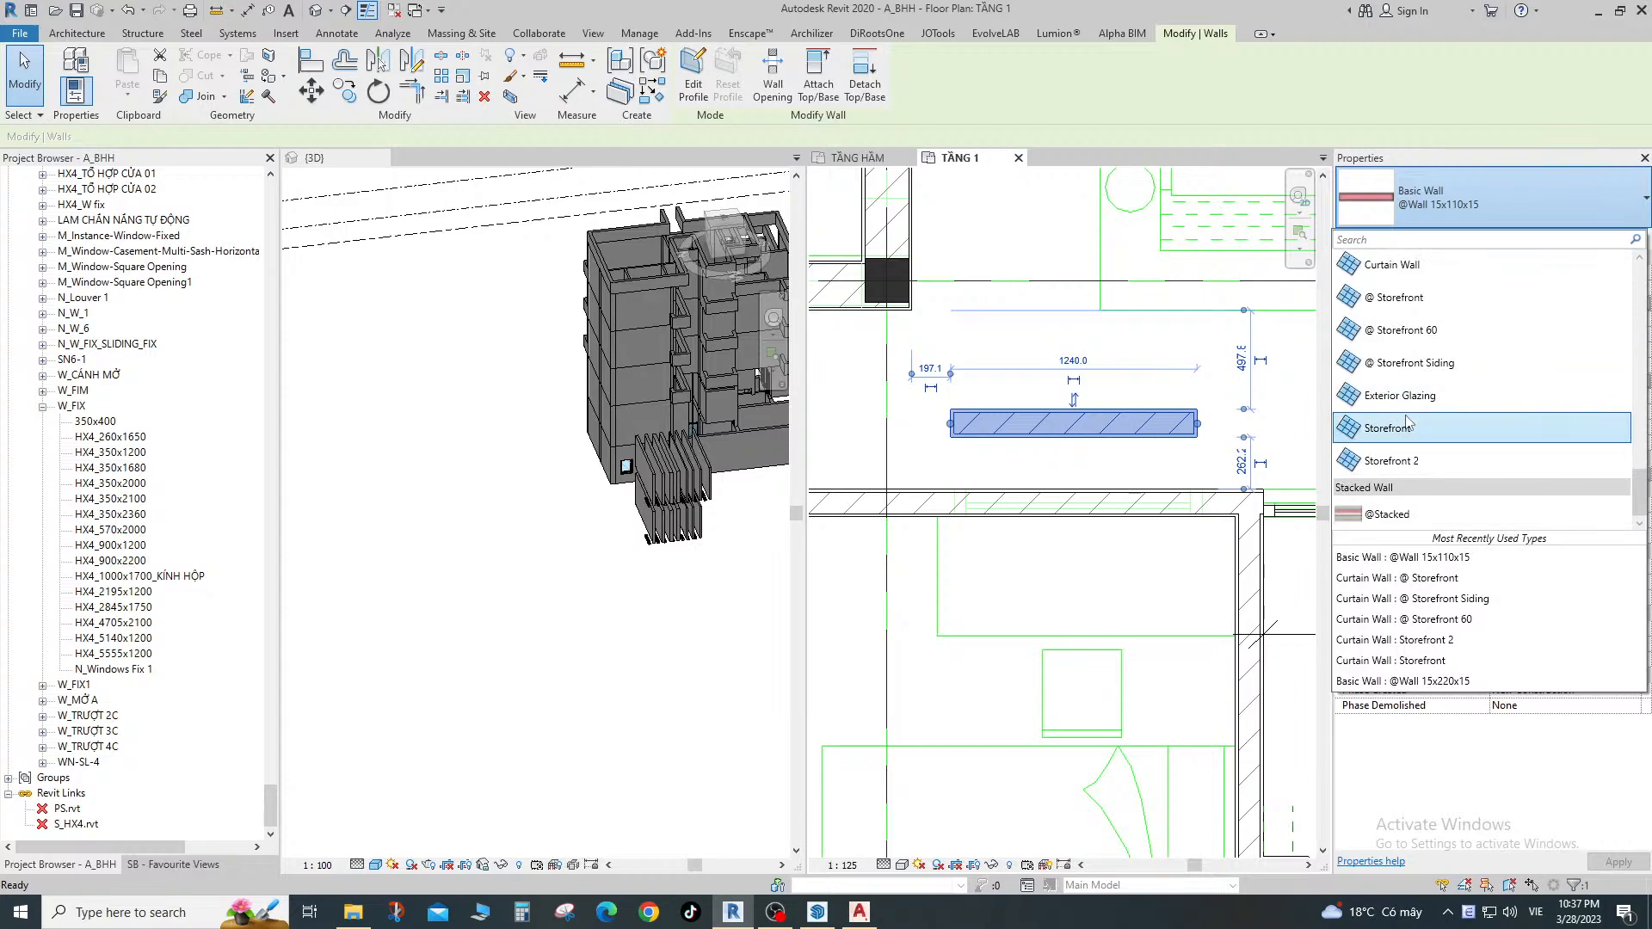
{"action": "left_click", "coordinate": [1385, 514]}
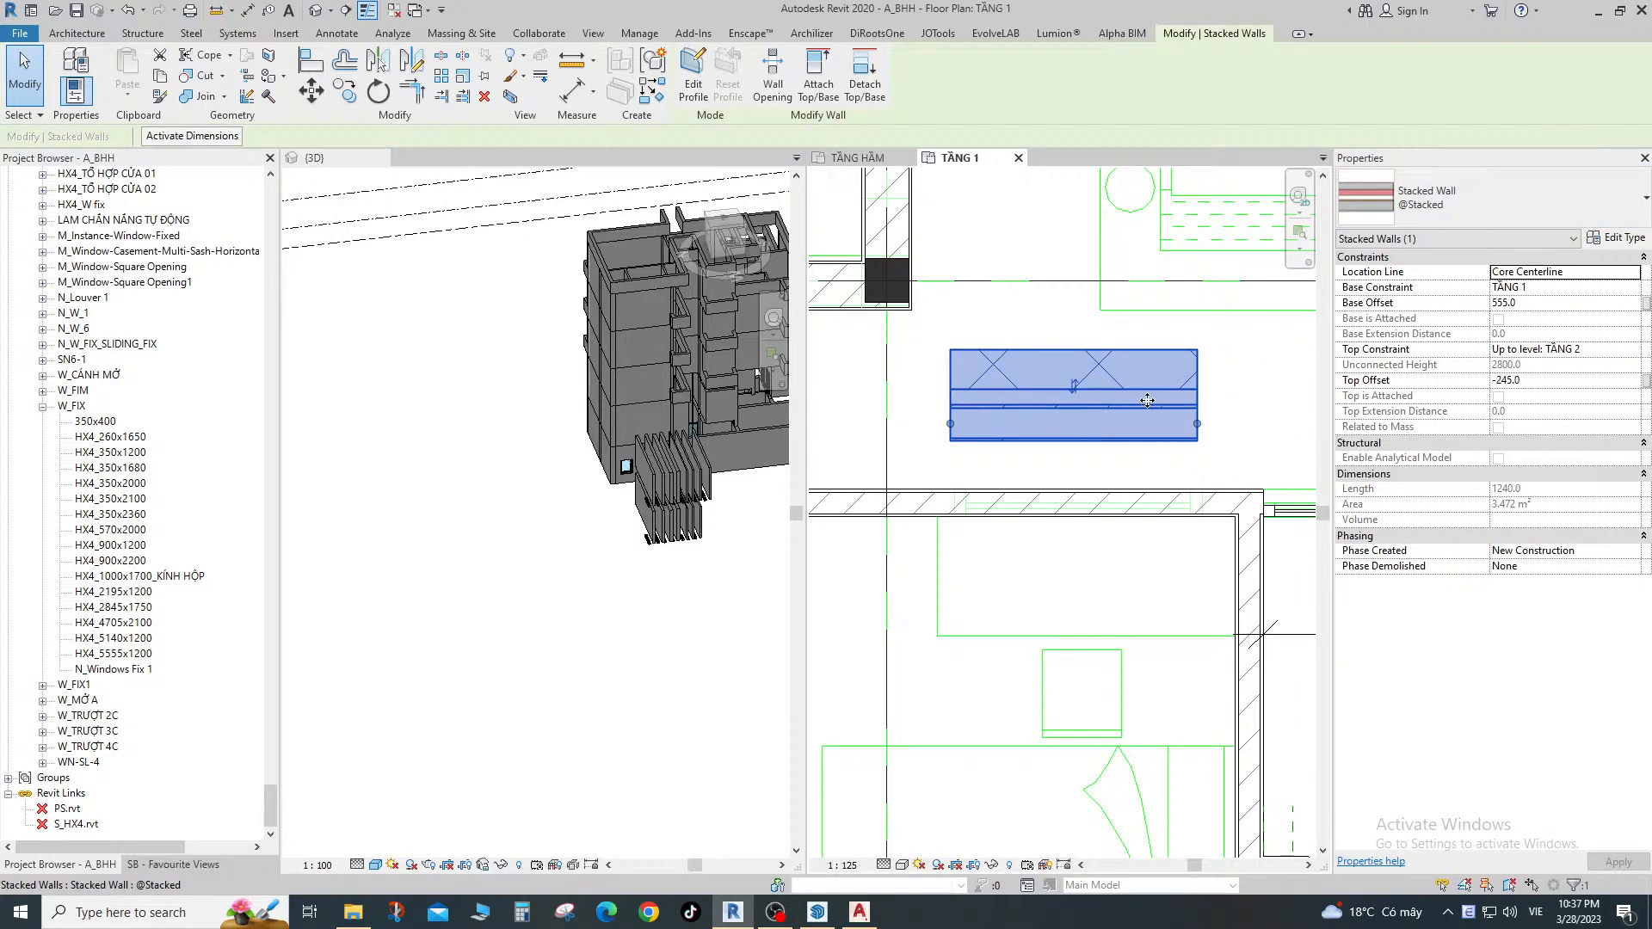
{"action": "key", "text": "Escape"}
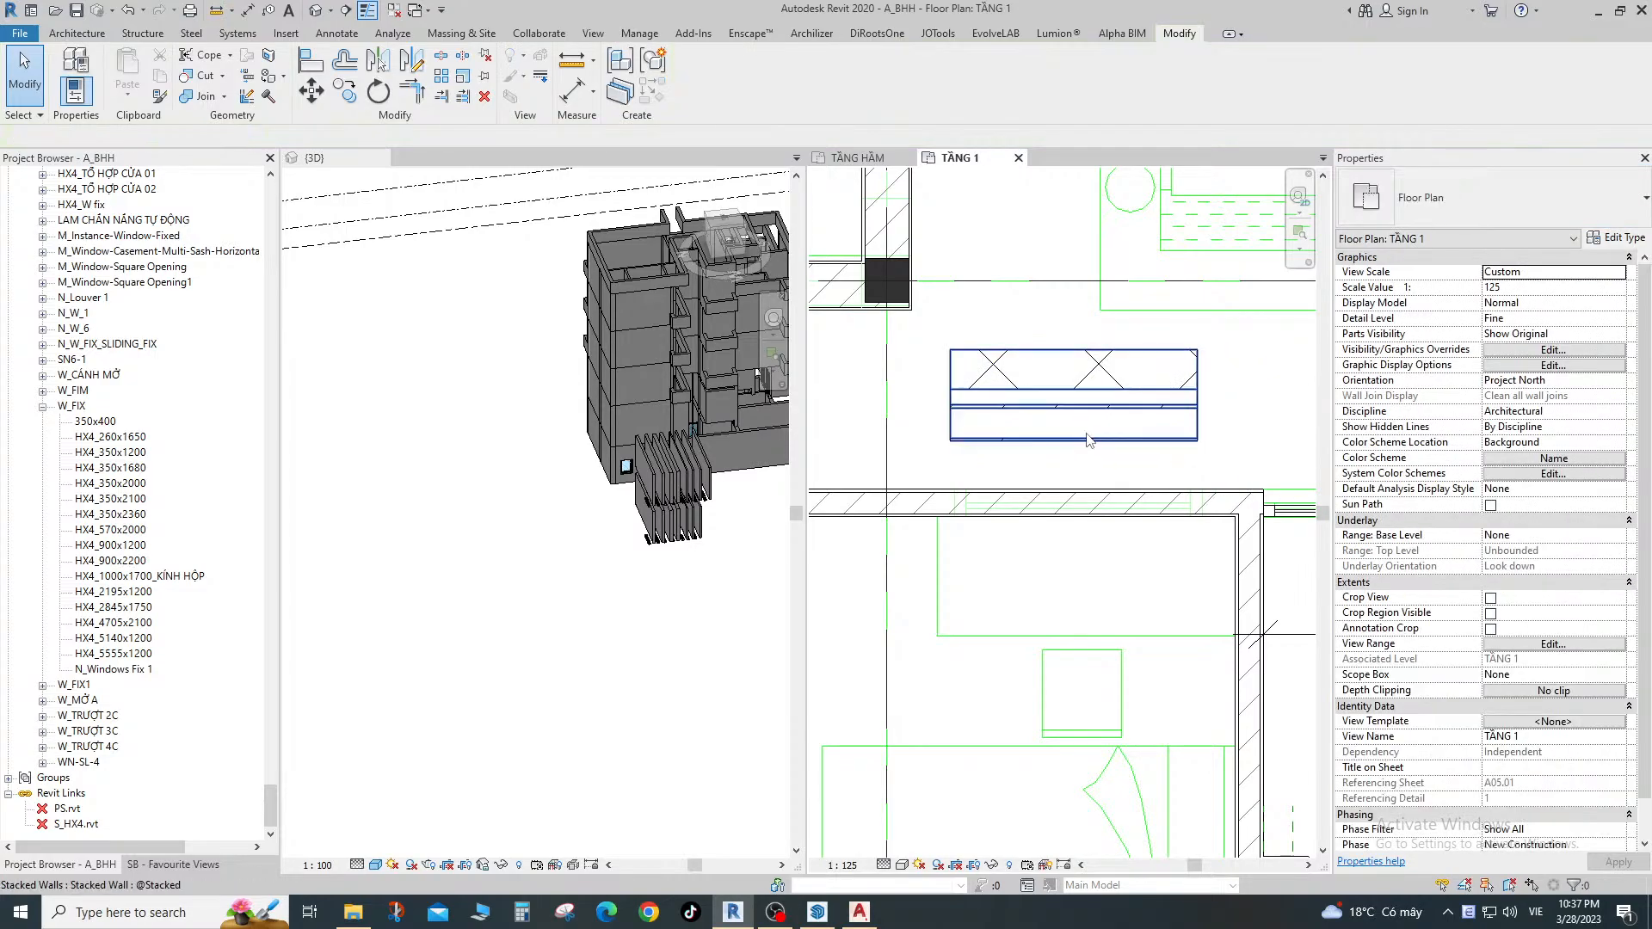
{"action": "left_click", "coordinate": [1089, 418]}
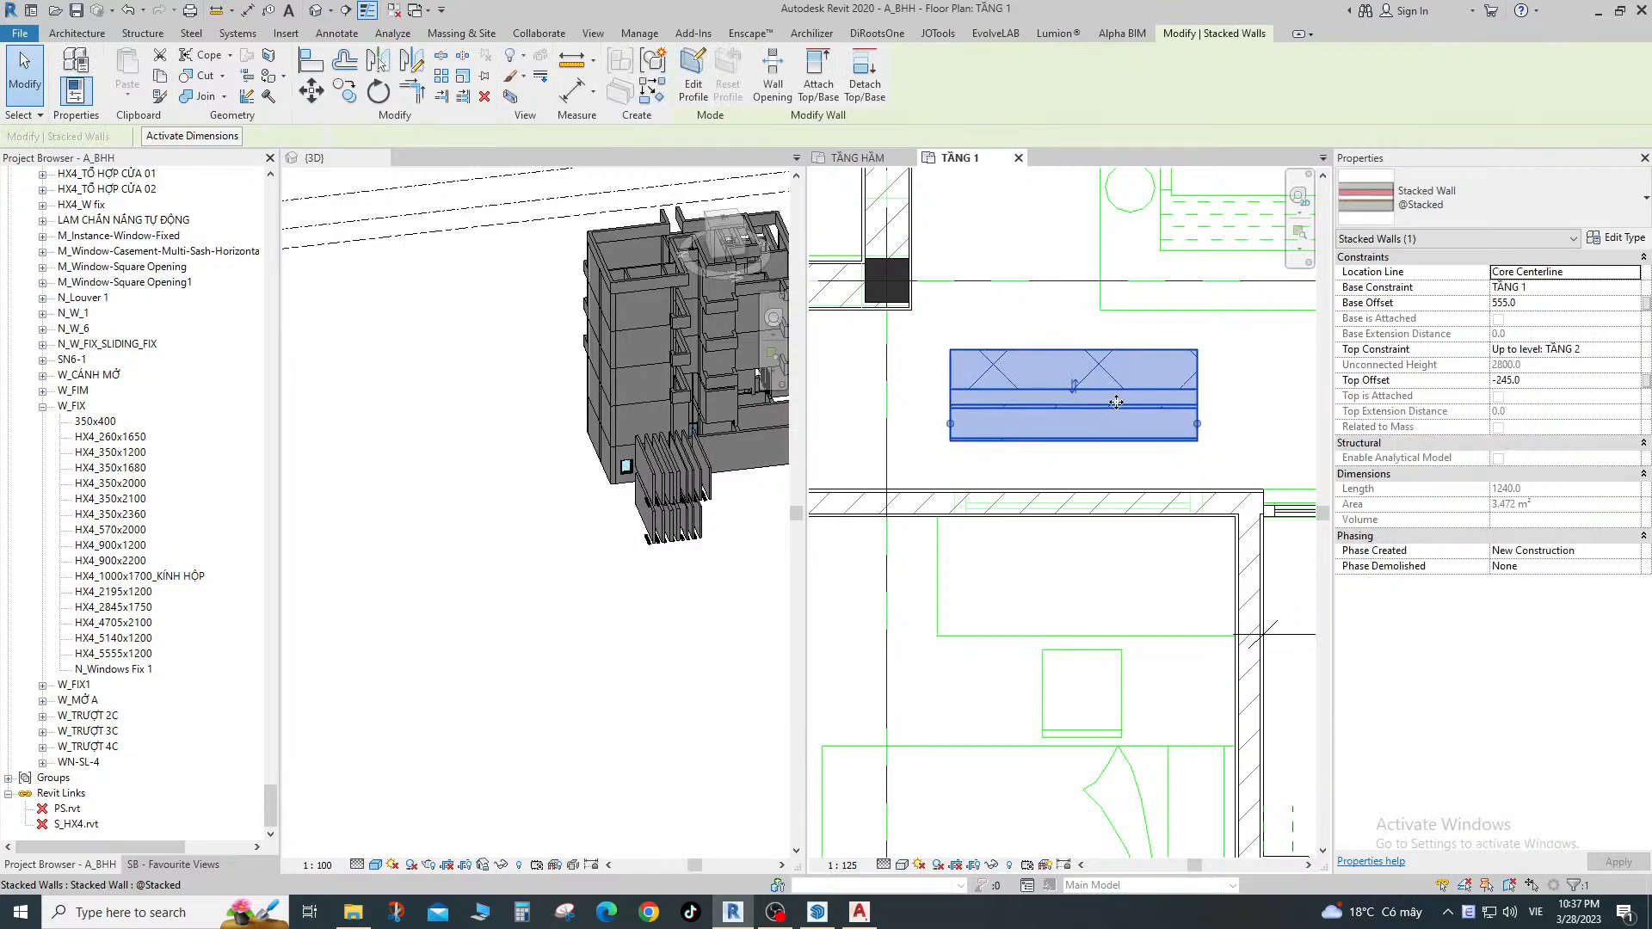
{"action": "left_click", "coordinate": [1616, 238]}
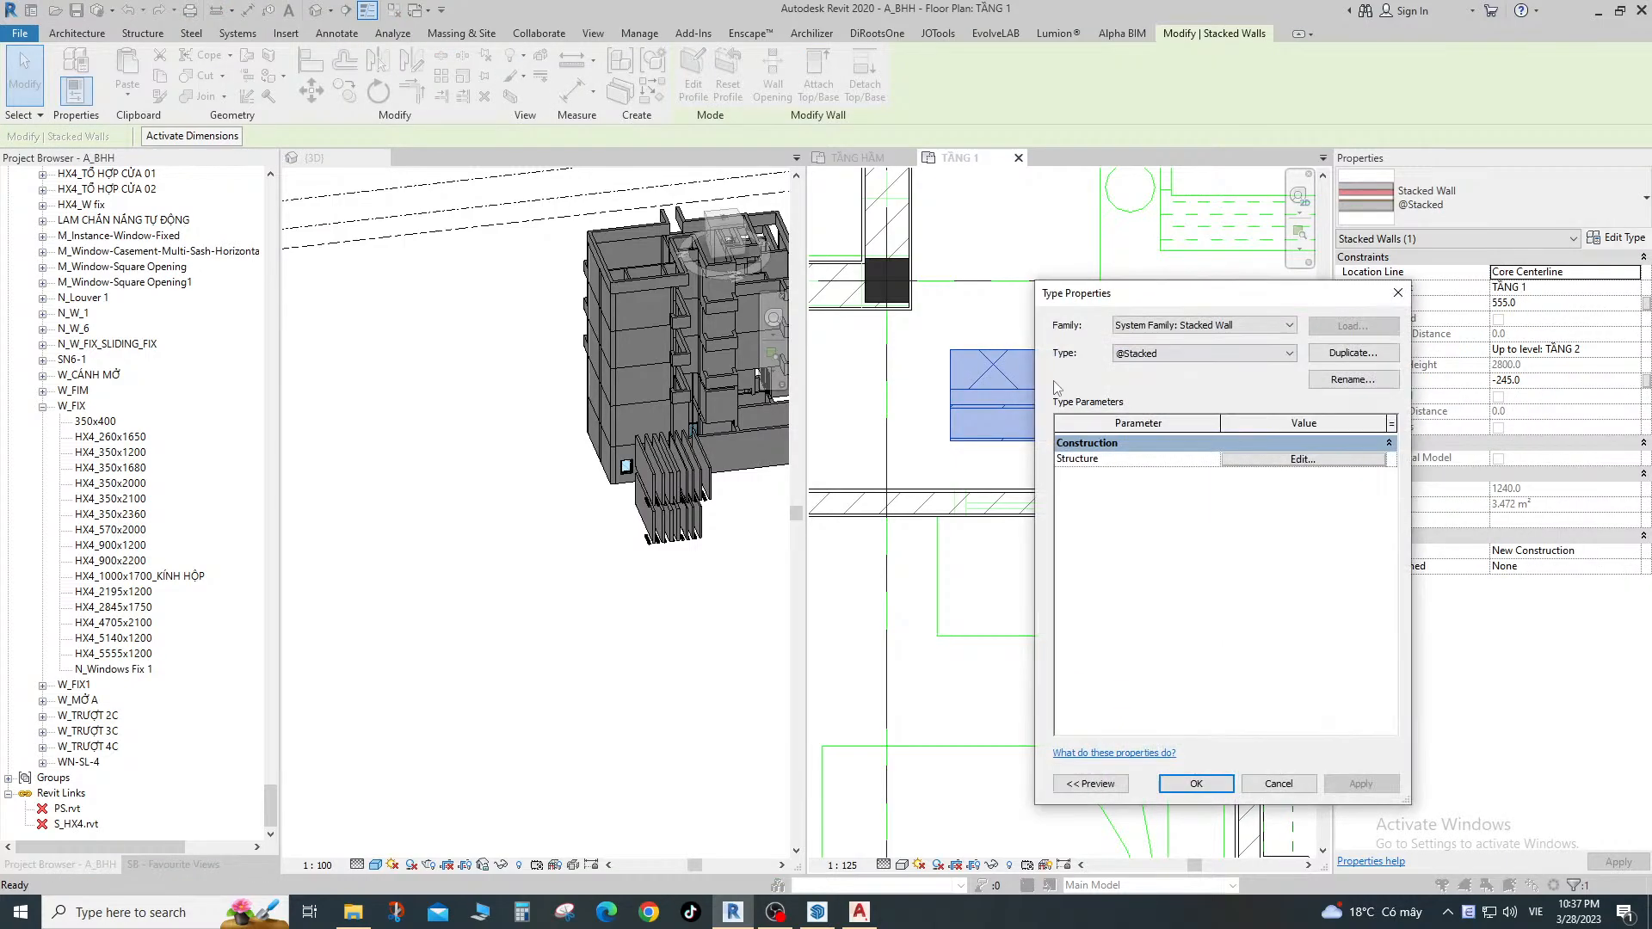
{"action": "left_click", "coordinate": [1346, 363]}
{"action": "left_click", "coordinate": [1245, 538]}
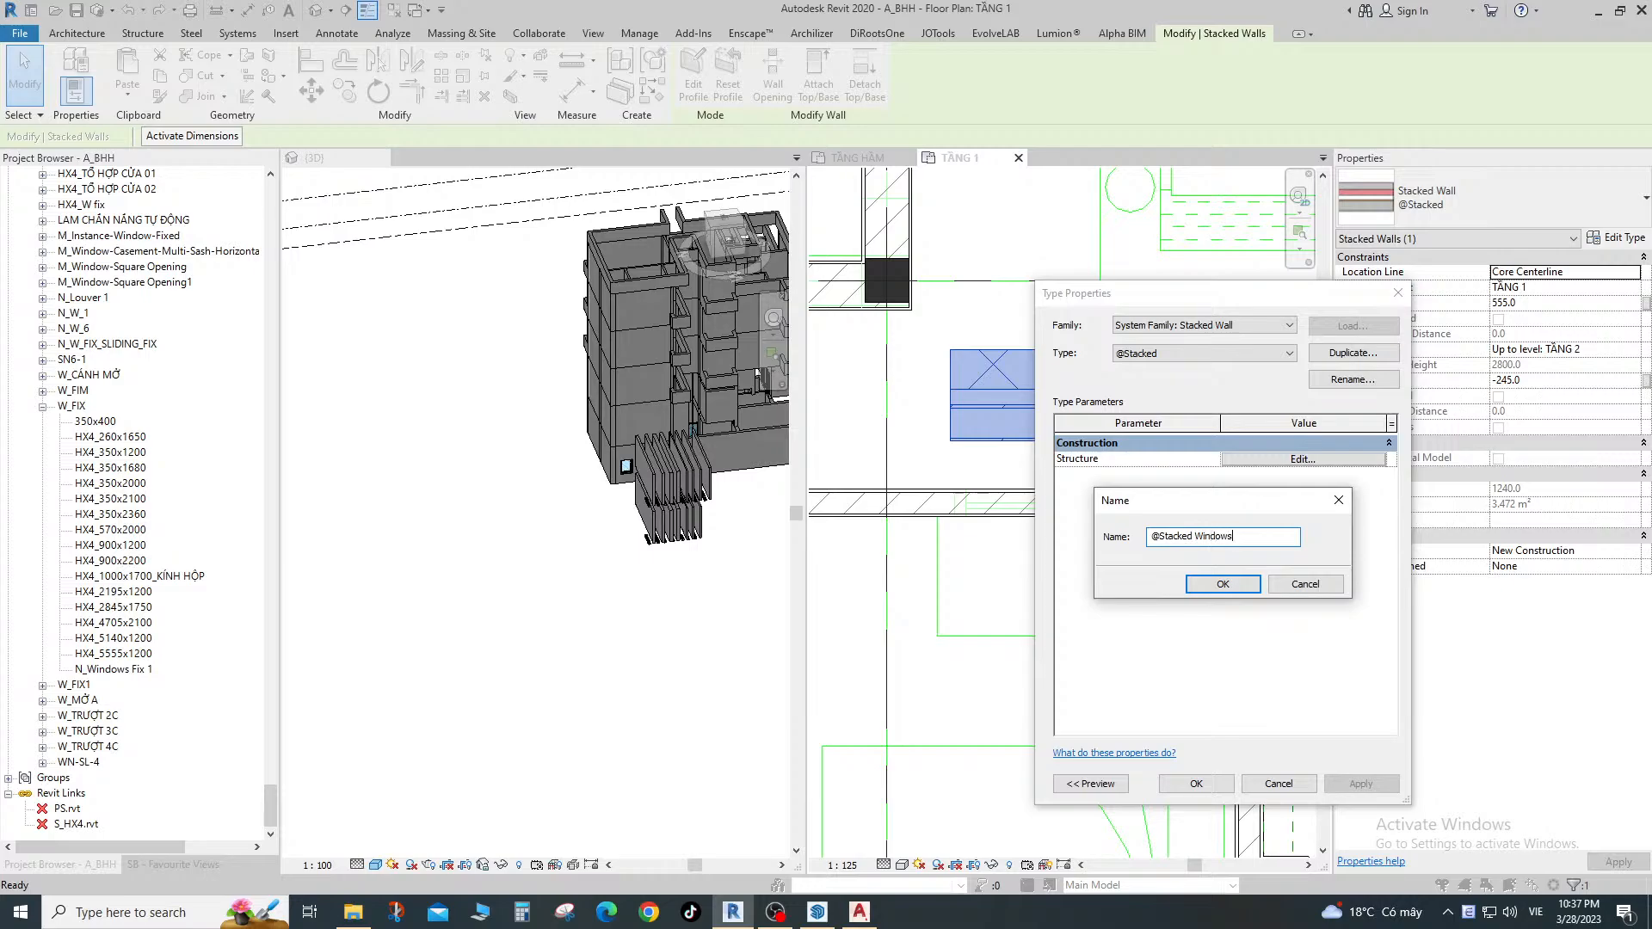
{"action": "key", "text": "Return"}
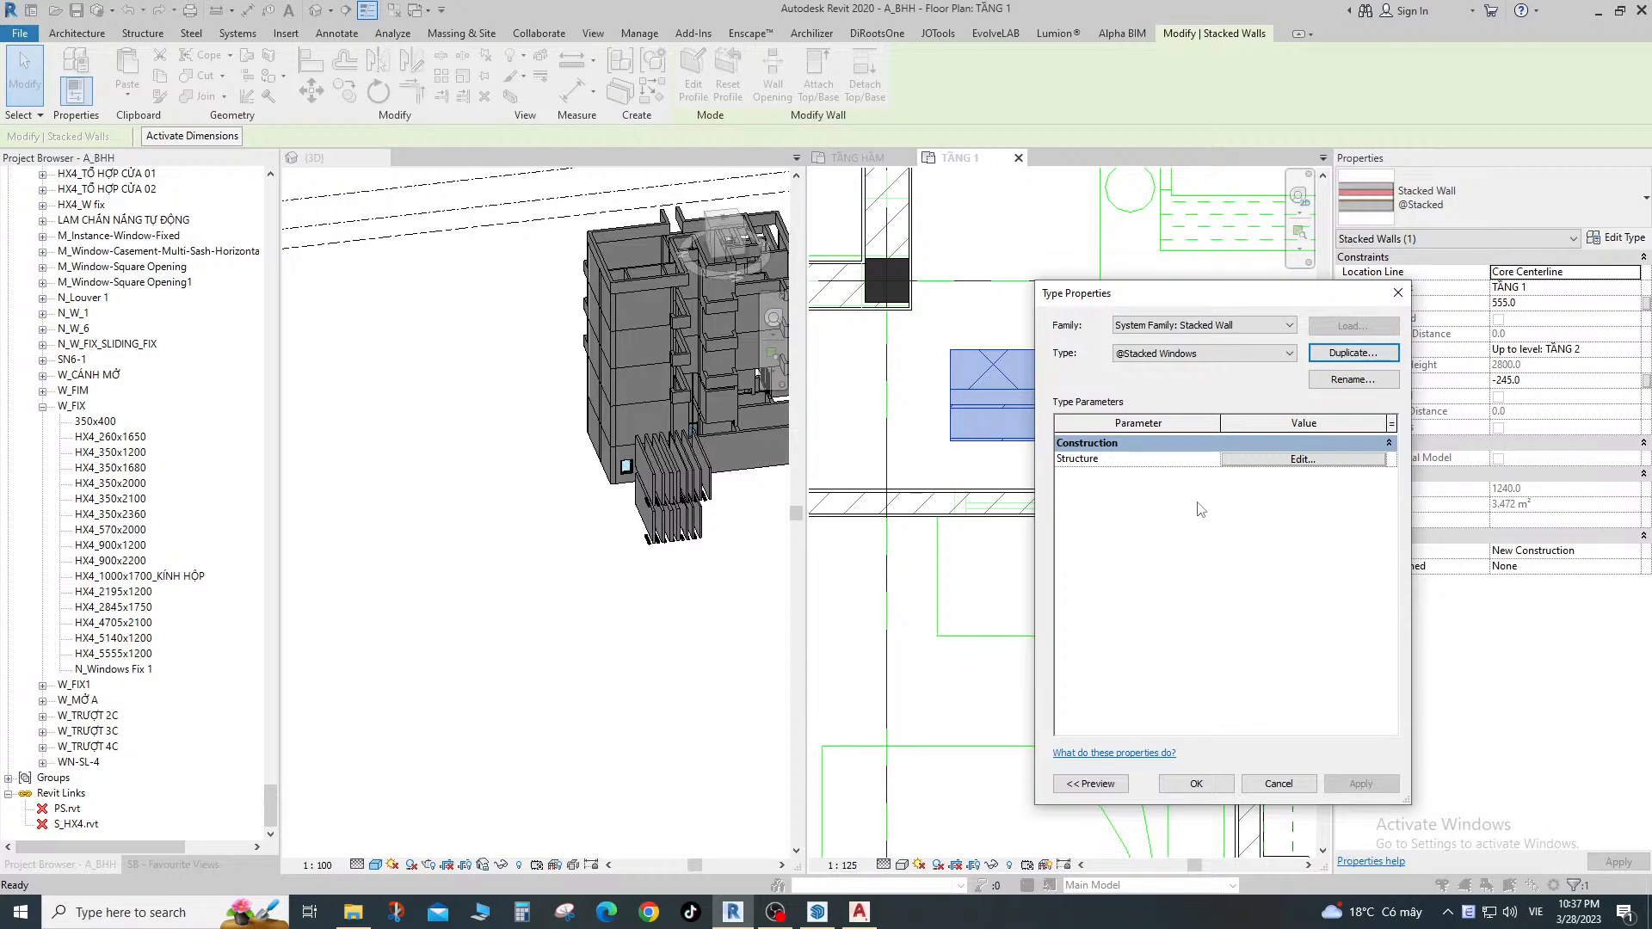
{"action": "left_click", "coordinate": [1265, 460]}
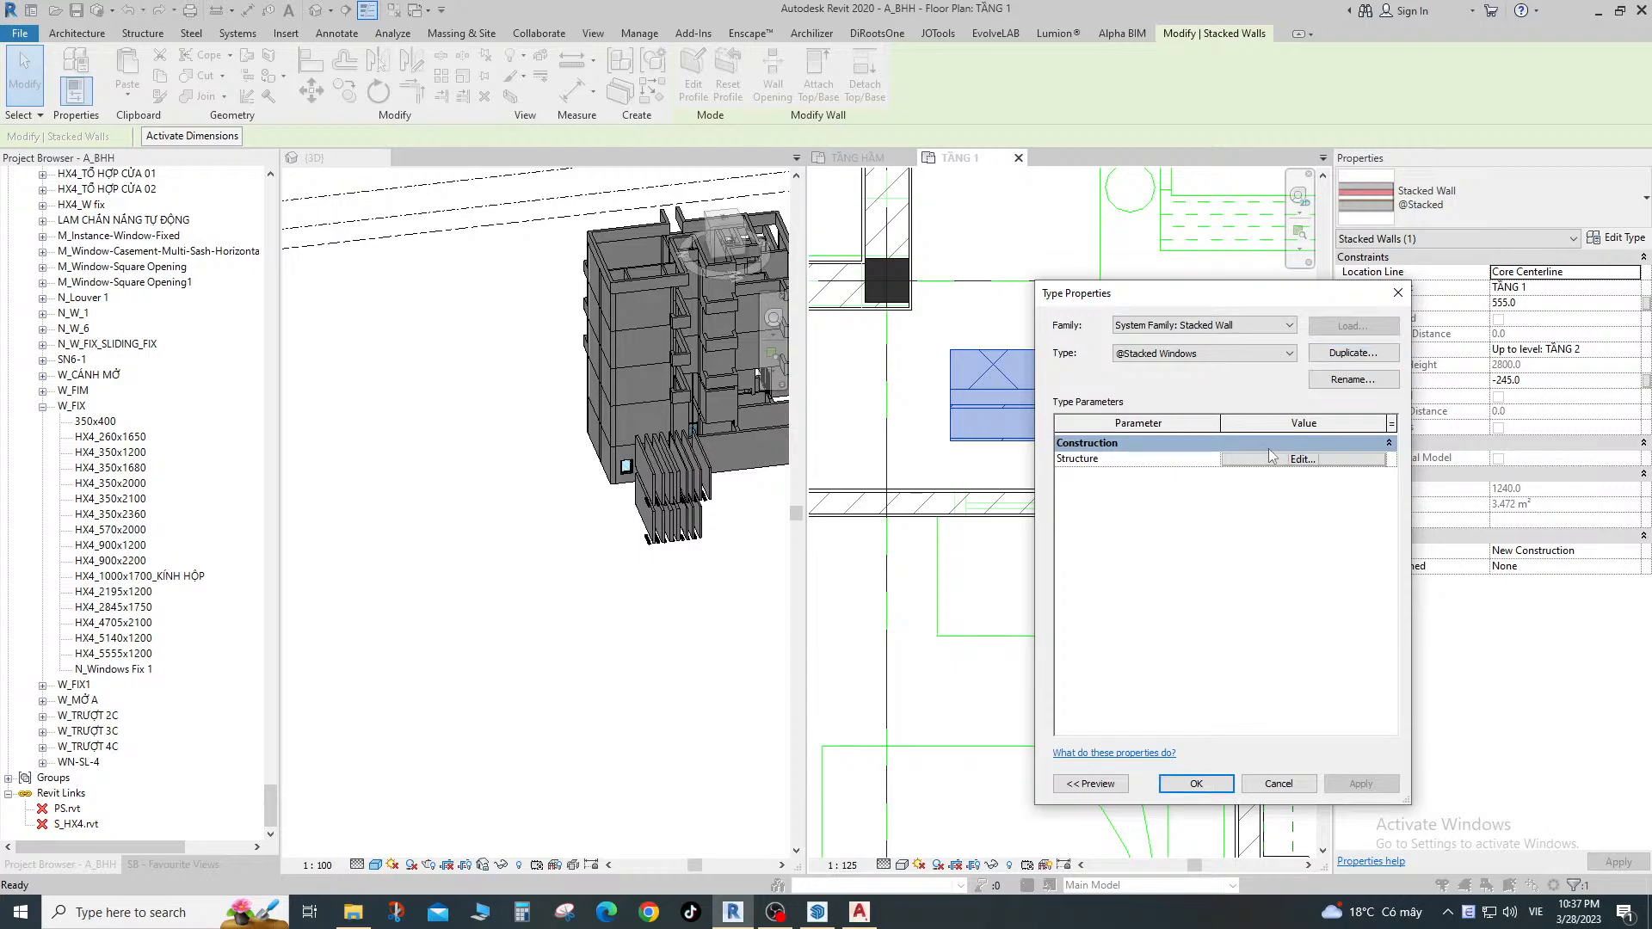
{"action": "left_click", "coordinate": [1271, 460]}
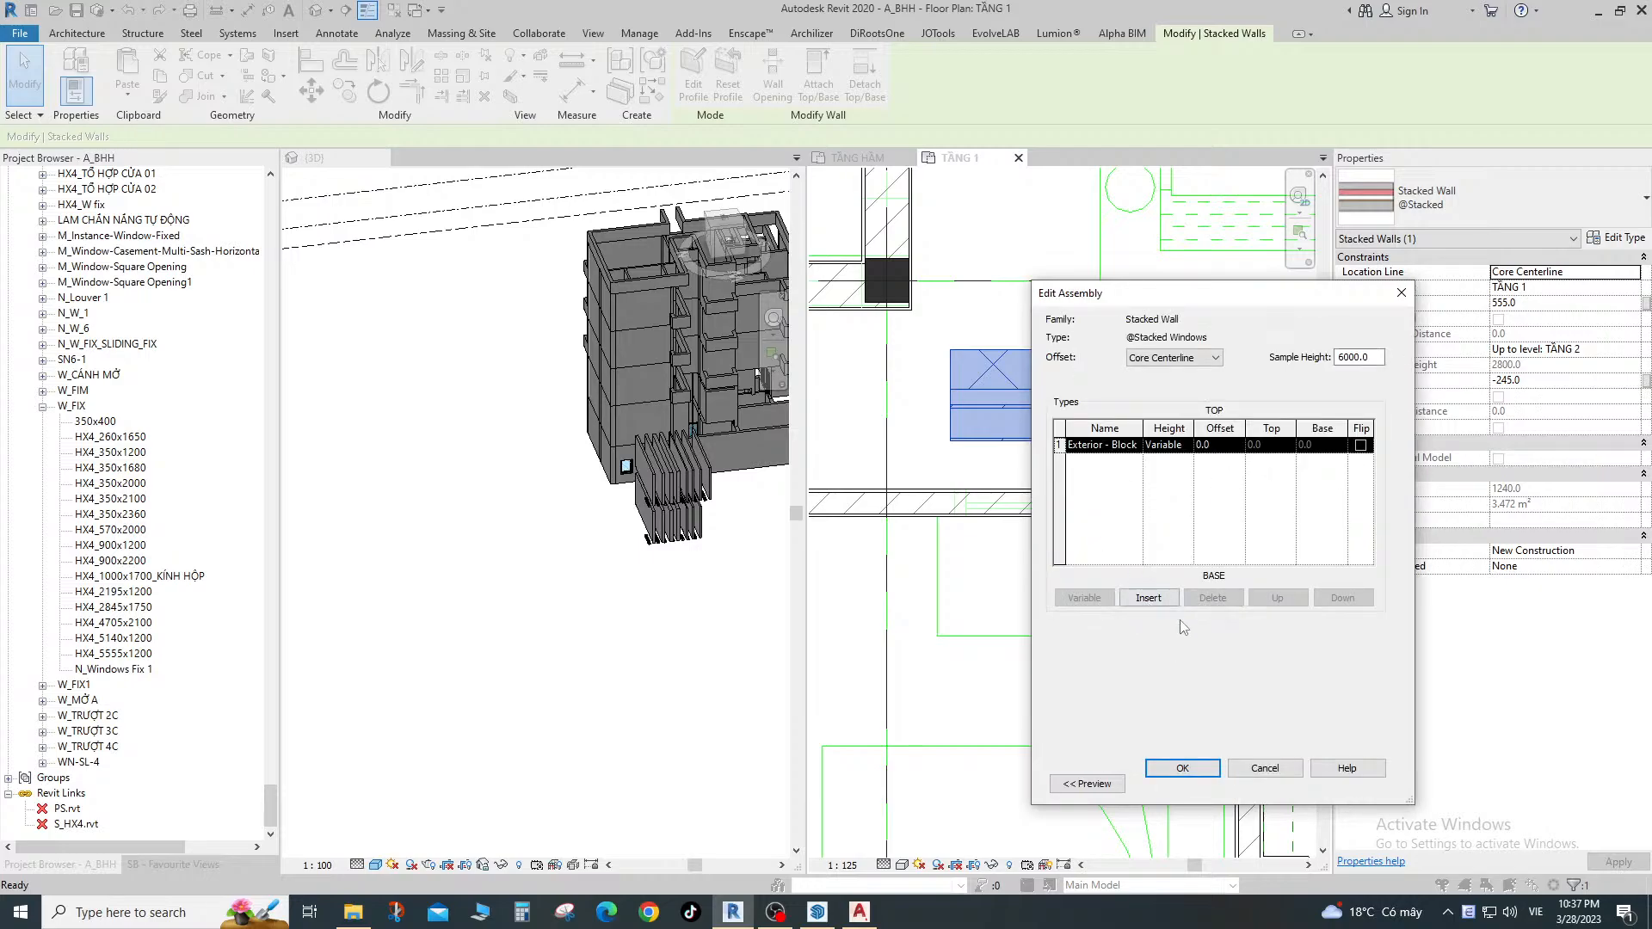
{"action": "left_click", "coordinate": [1148, 597]}
{"action": "left_click", "coordinate": [1148, 597]}
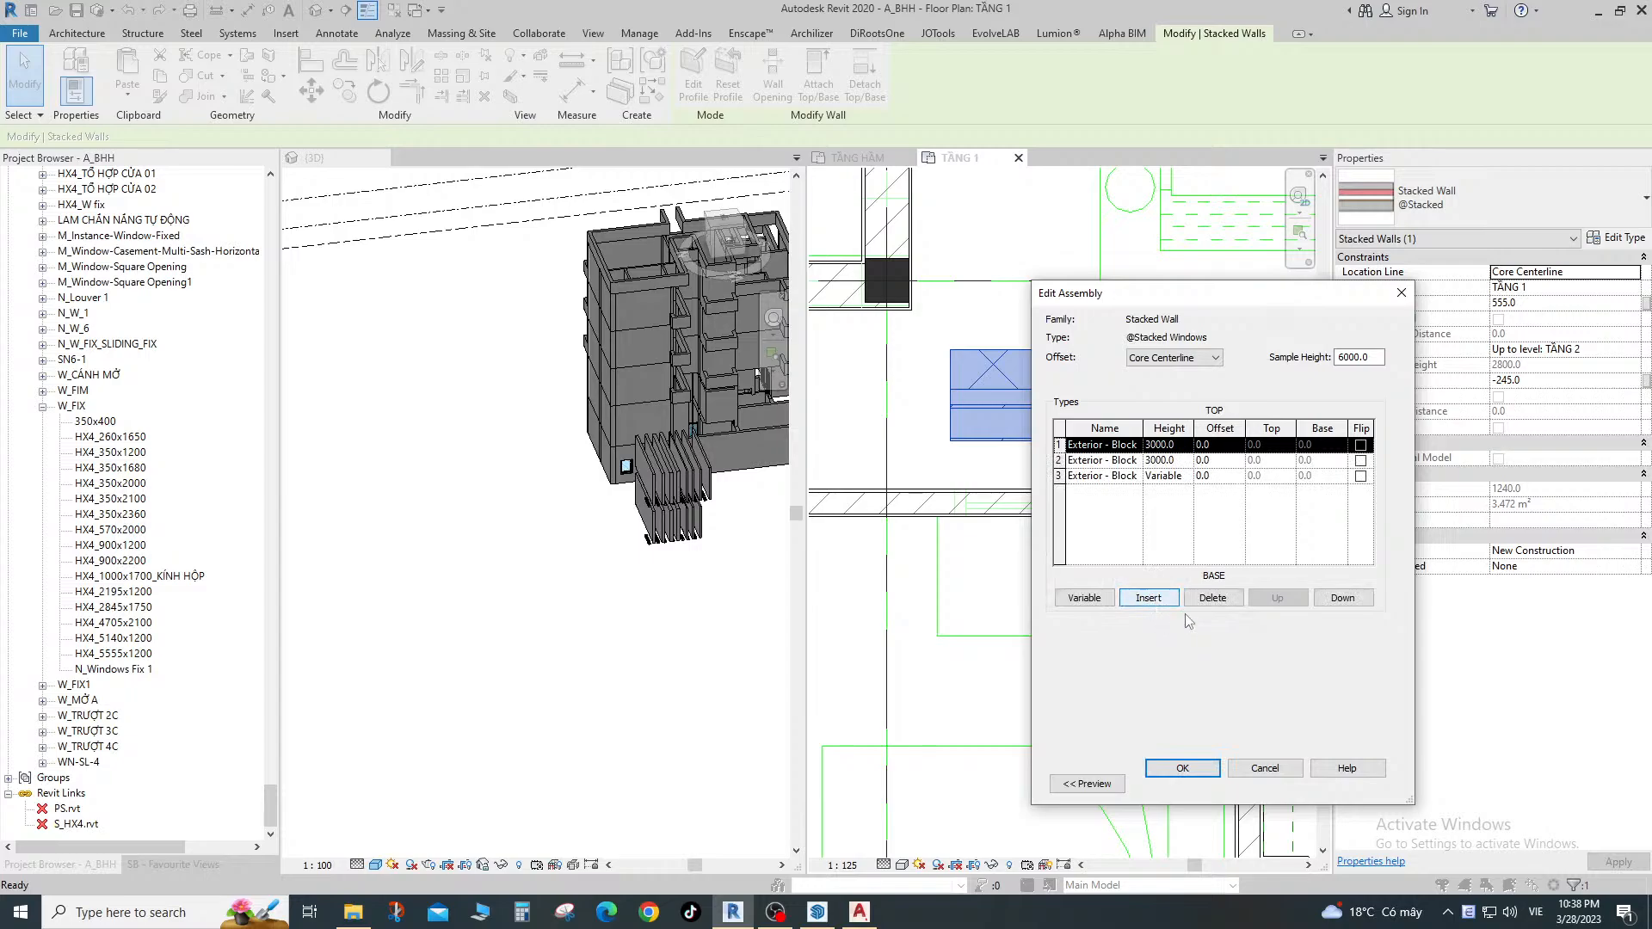
{"action": "left_click", "coordinate": [1110, 460]}
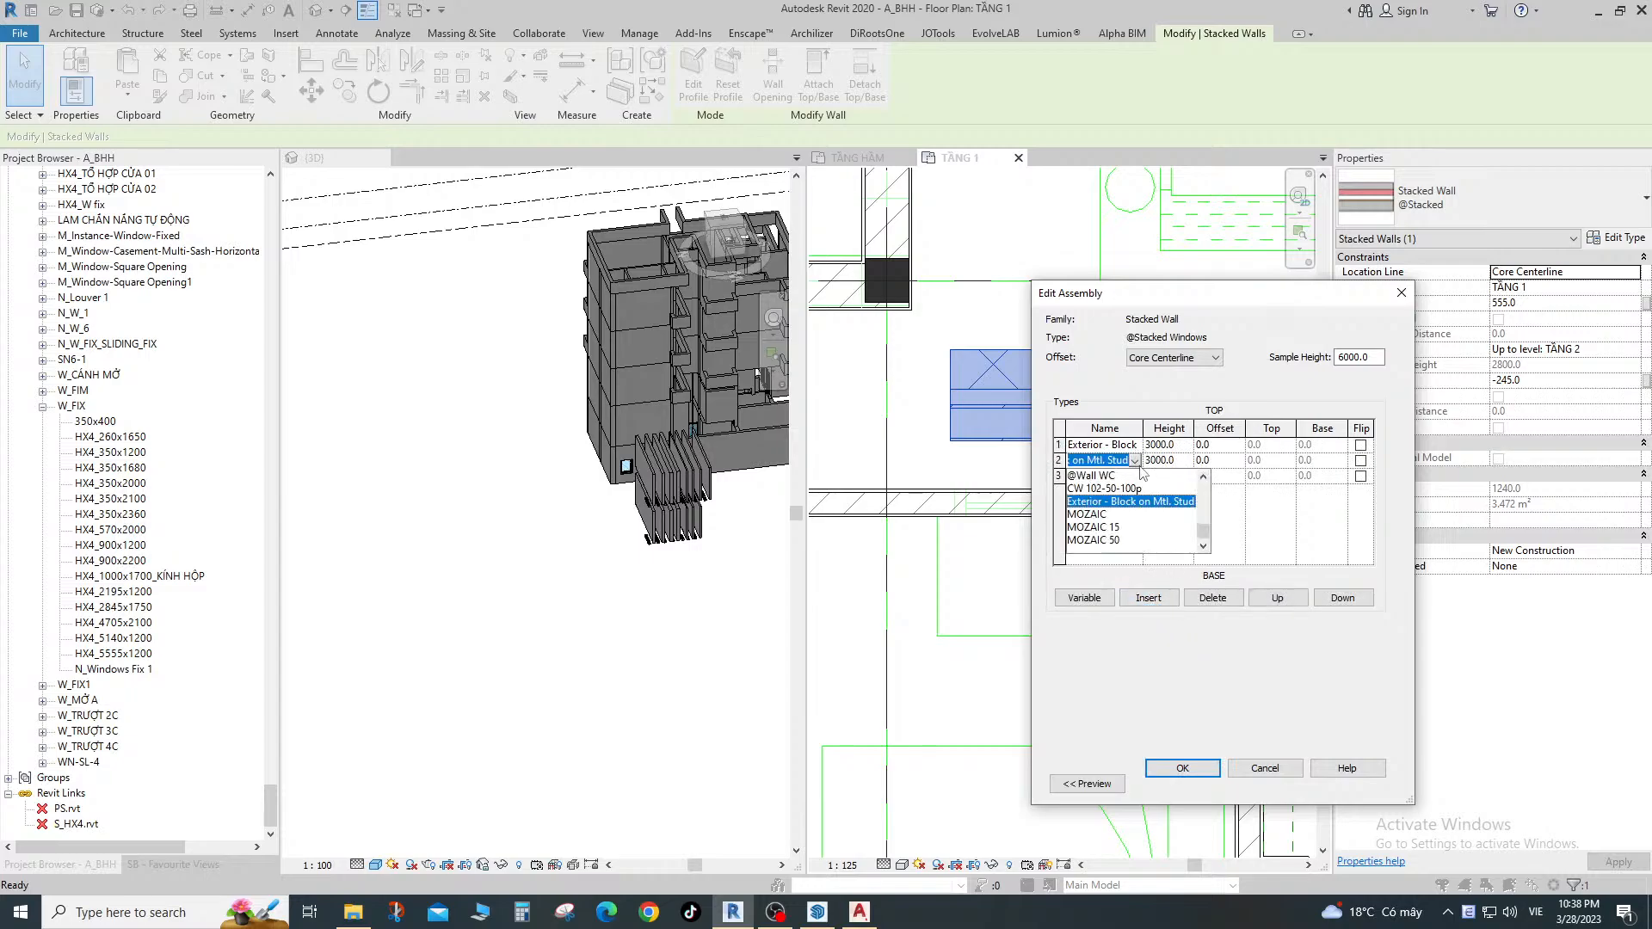
{"action": "left_click", "coordinate": [1135, 461]}
{"action": "scroll", "coordinate": [1139, 523], "scroll_direction": "up", "scroll_amount": 5}
{"action": "scroll", "coordinate": [1140, 522], "scroll_direction": "up", "scroll_amount": 6}
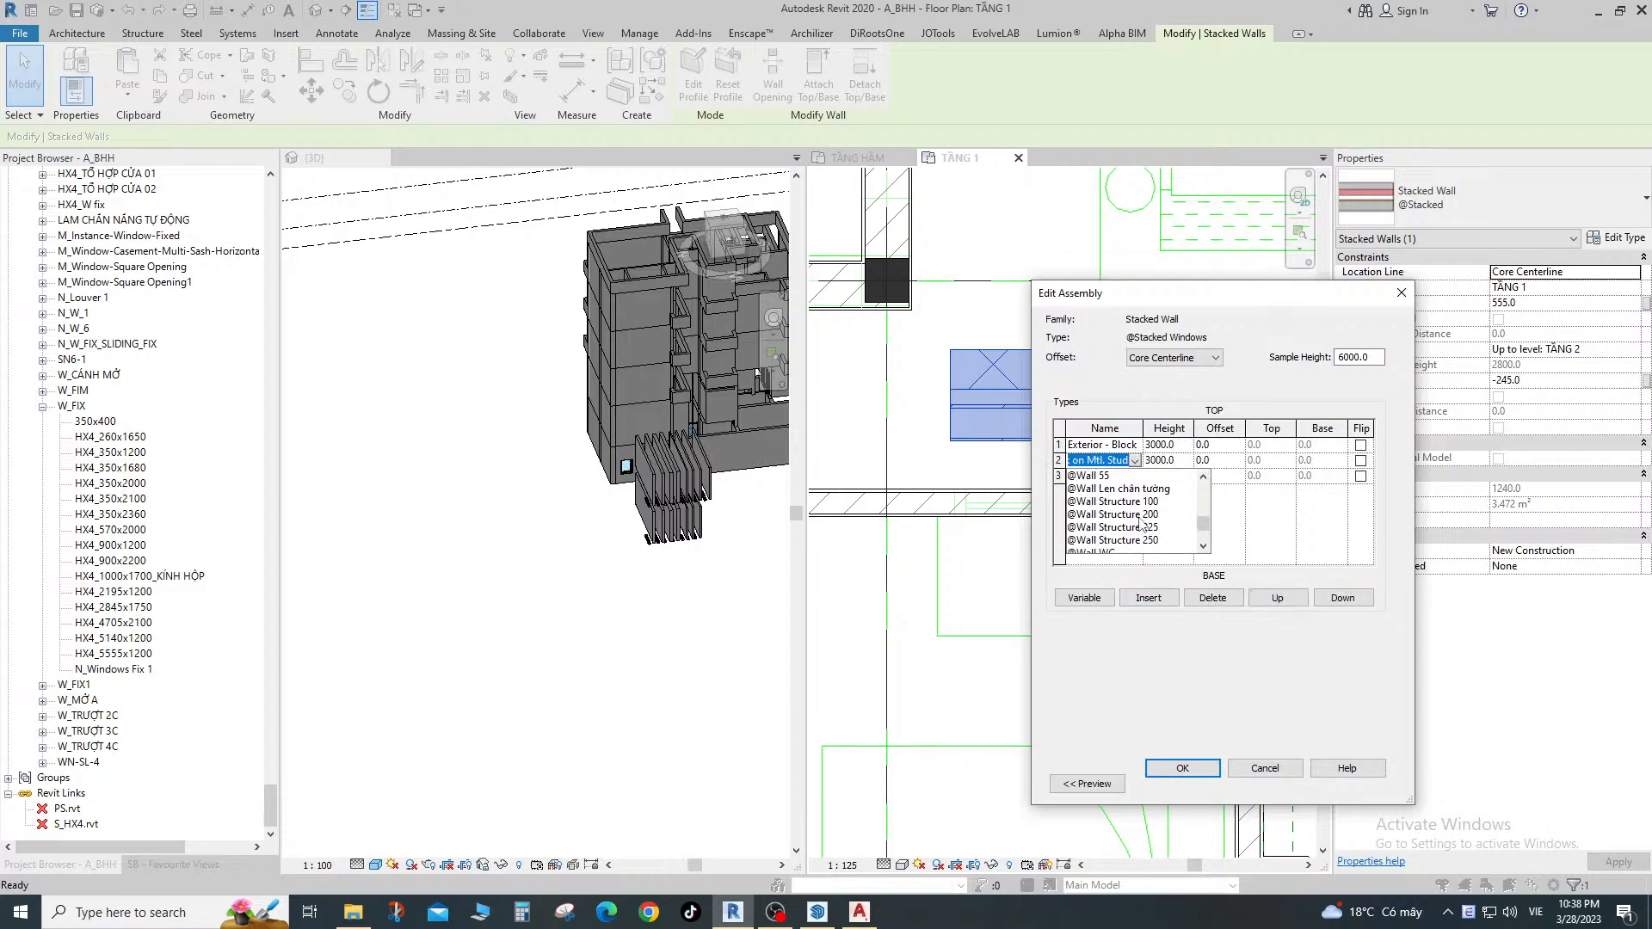
{"action": "scroll", "coordinate": [1157, 526], "scroll_direction": "up", "scroll_amount": 2}
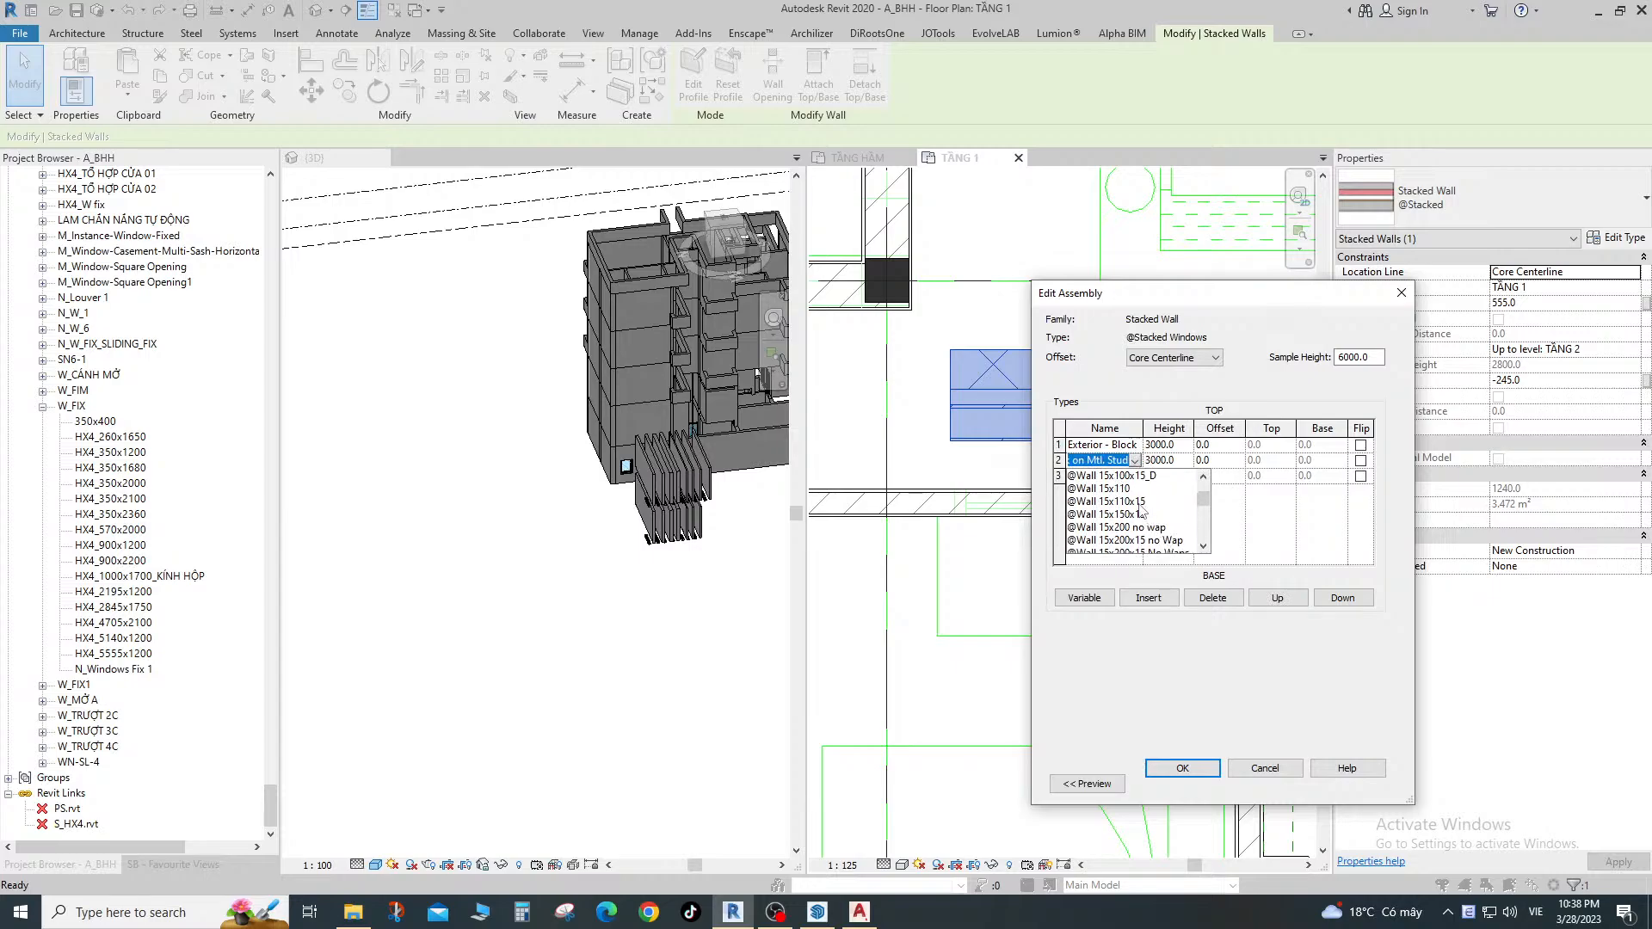
{"action": "left_click", "coordinate": [1138, 503]}
{"action": "left_click", "coordinate": [1133, 446]}
{"action": "left_click", "coordinate": [1134, 445]}
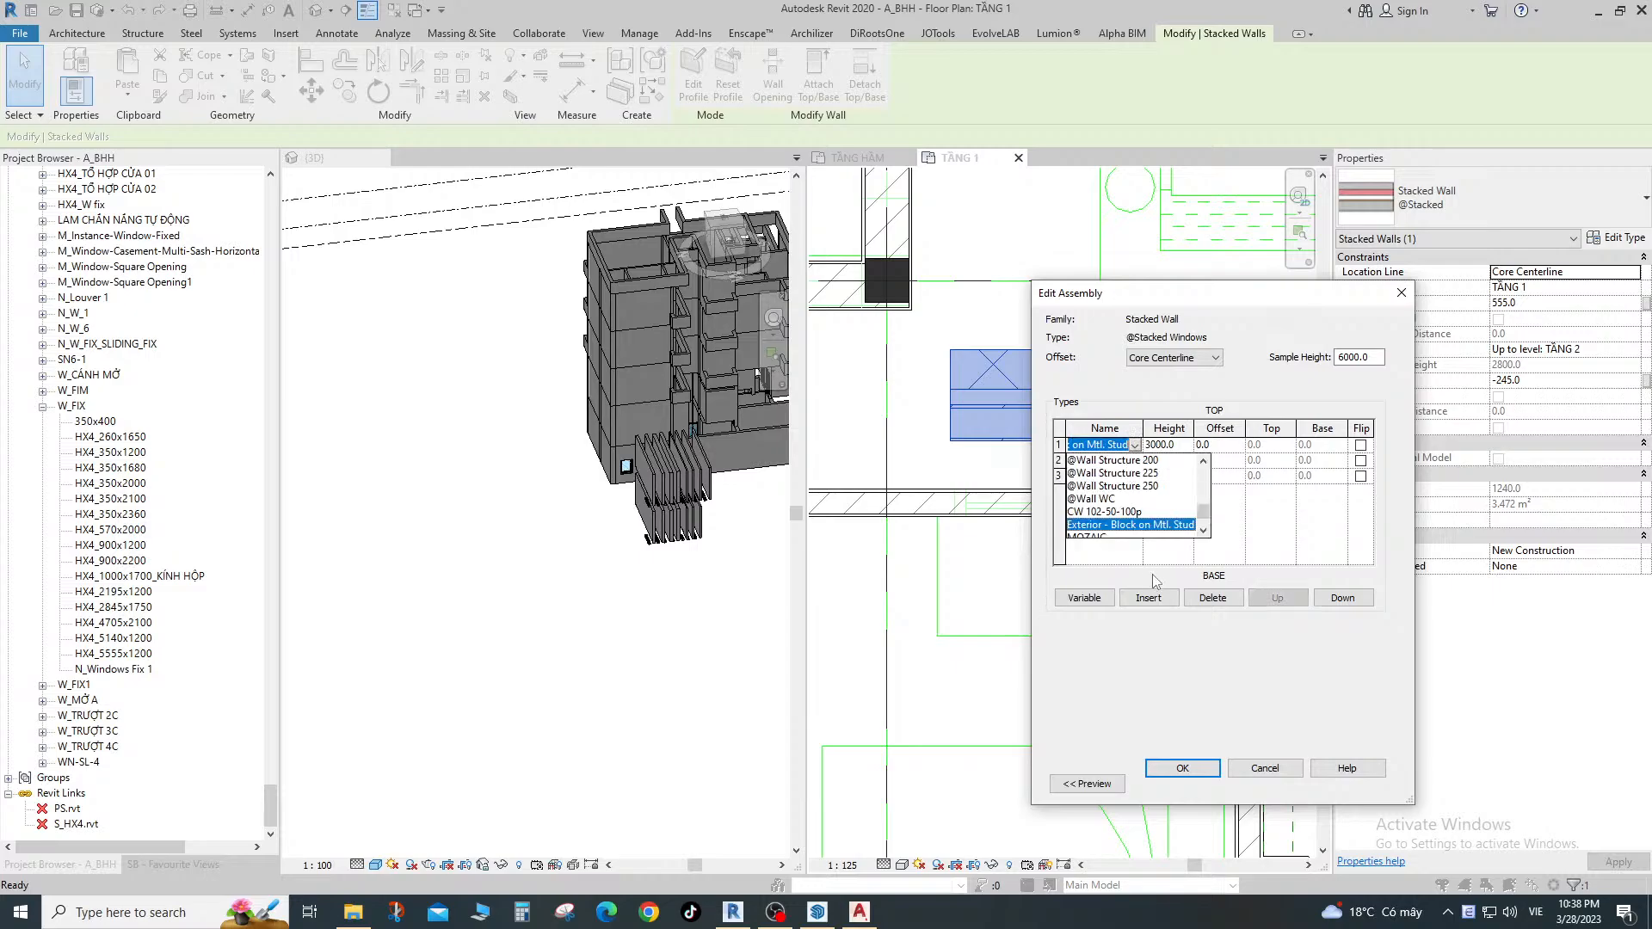
{"action": "left_click", "coordinate": [1180, 599]}
{"action": "left_click", "coordinate": [1205, 602]}
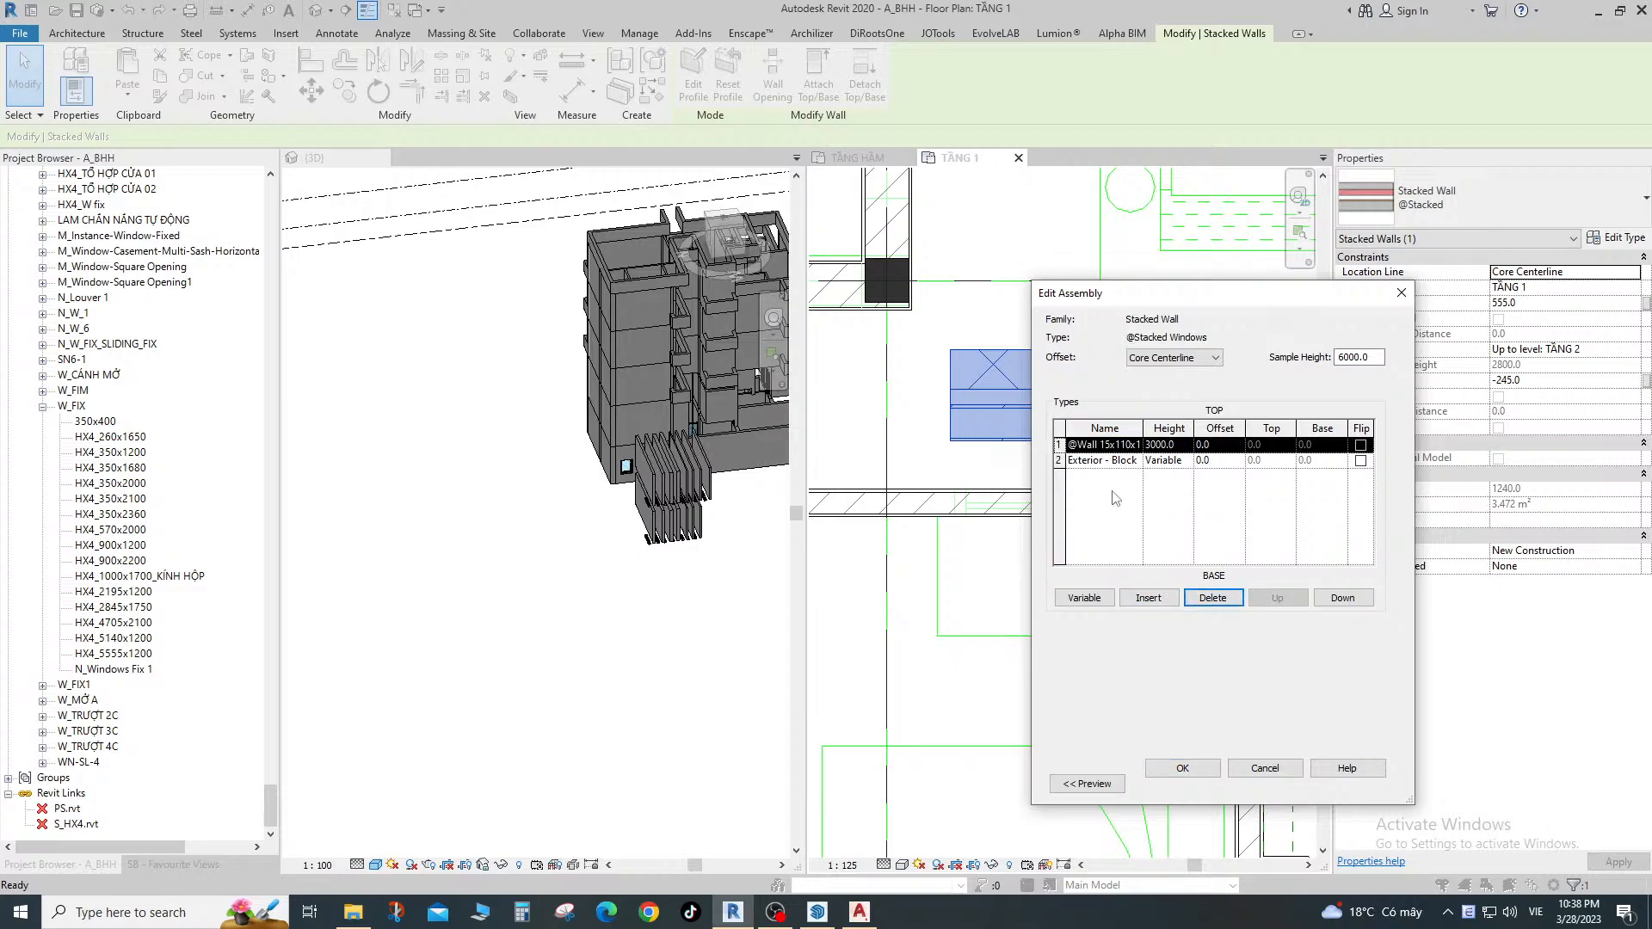
{"action": "left_click", "coordinate": [1116, 463]}
{"action": "left_click", "coordinate": [1180, 448]}
{"action": "left_click_drag", "start_coordinate": [1181, 448], "coordinate": [1142, 446]}
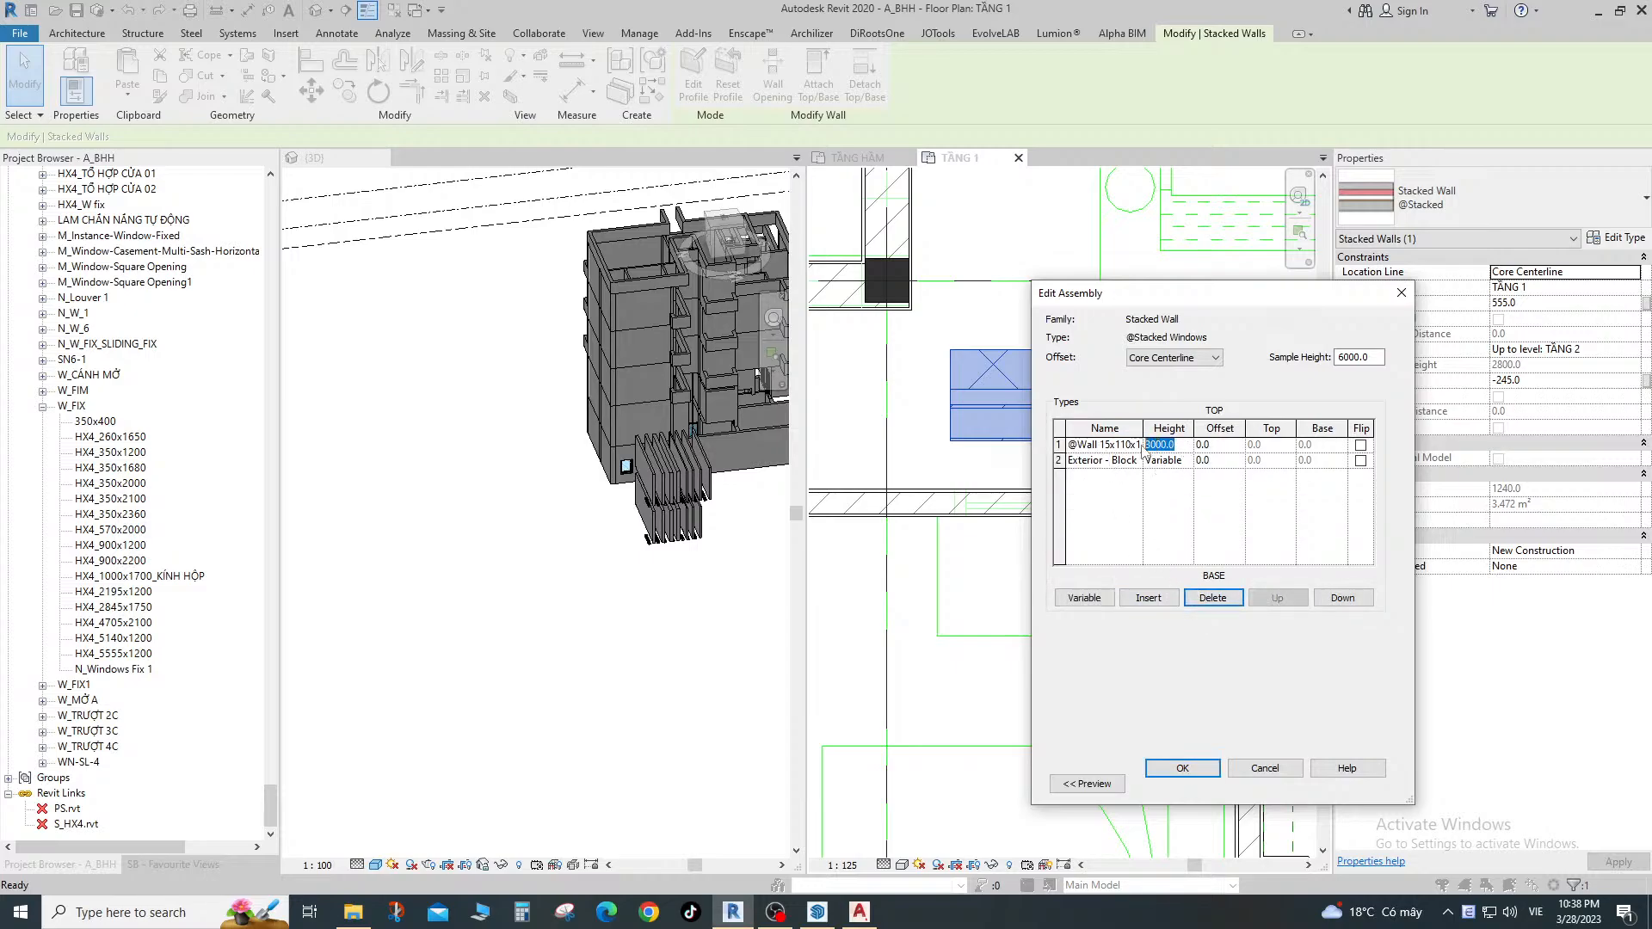
{"action": "type", "text": "300"}
{"action": "left_click", "coordinate": [1114, 463]}
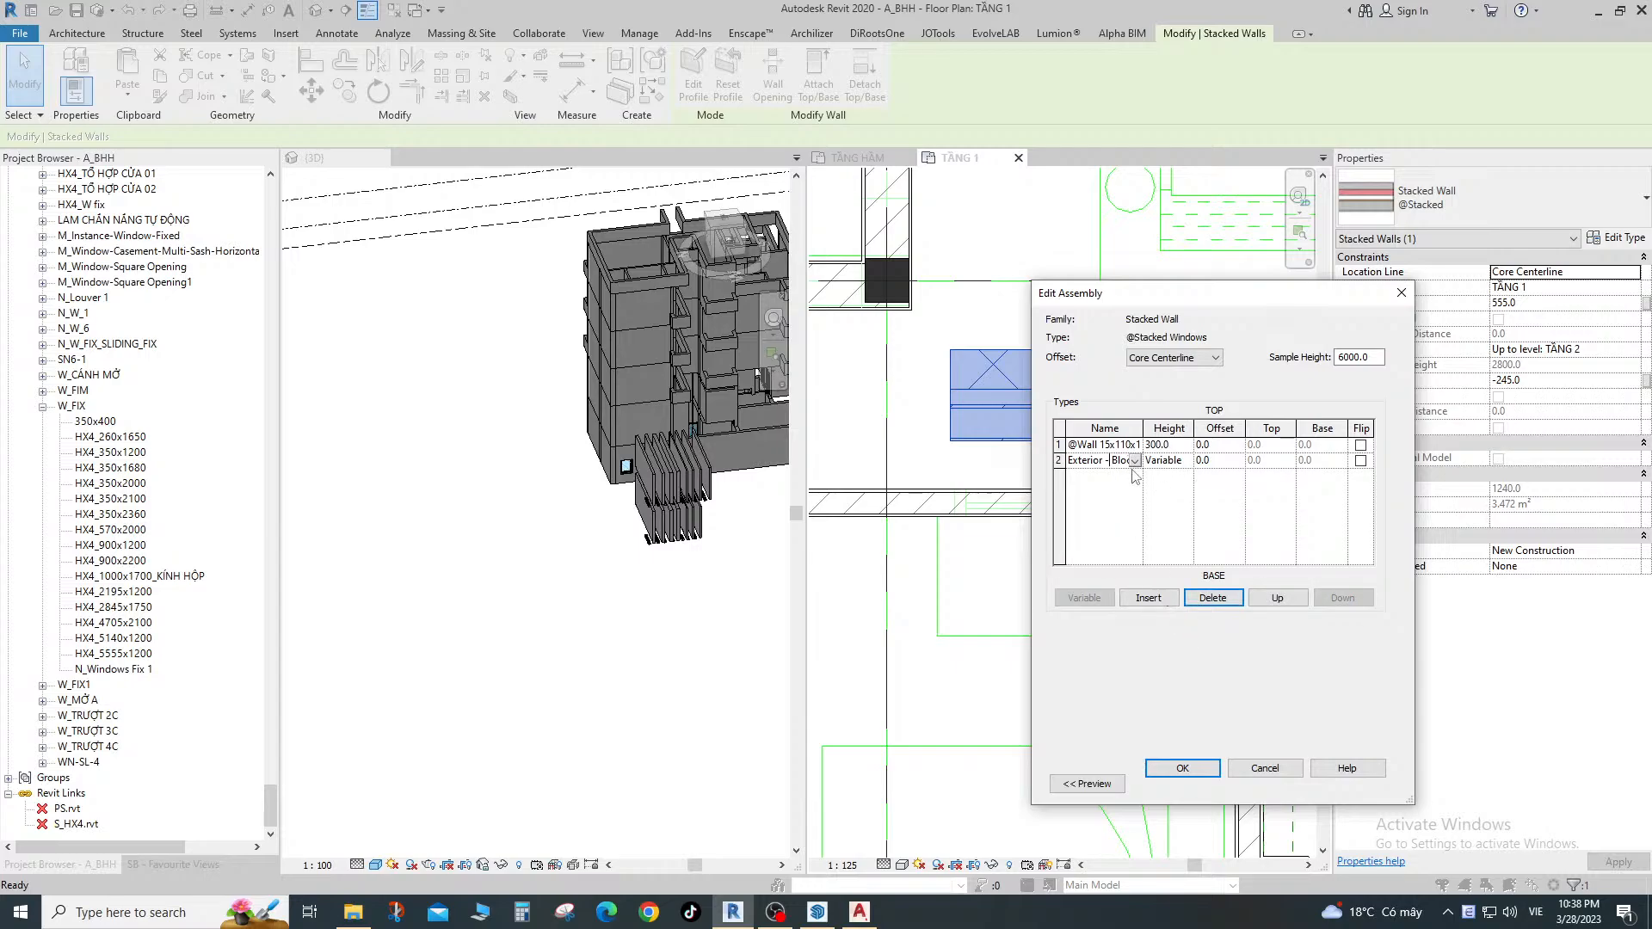
{"action": "left_click", "coordinate": [1196, 768]}
{"action": "left_click", "coordinate": [1196, 783]}
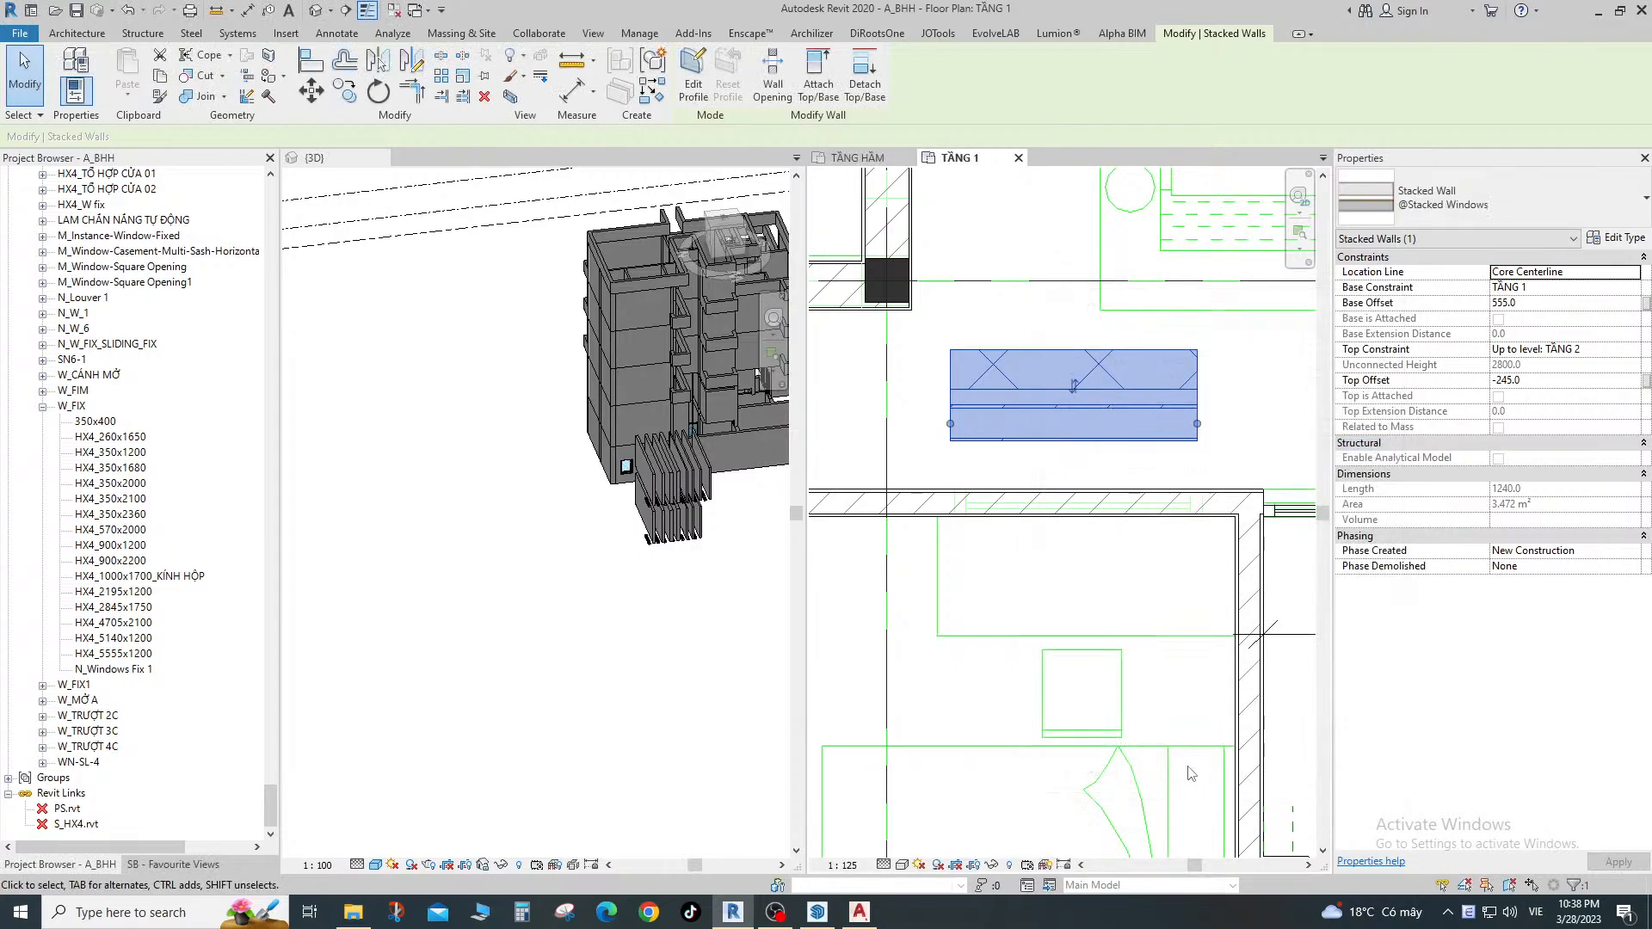
{"action": "left_click", "coordinate": [1621, 240]}
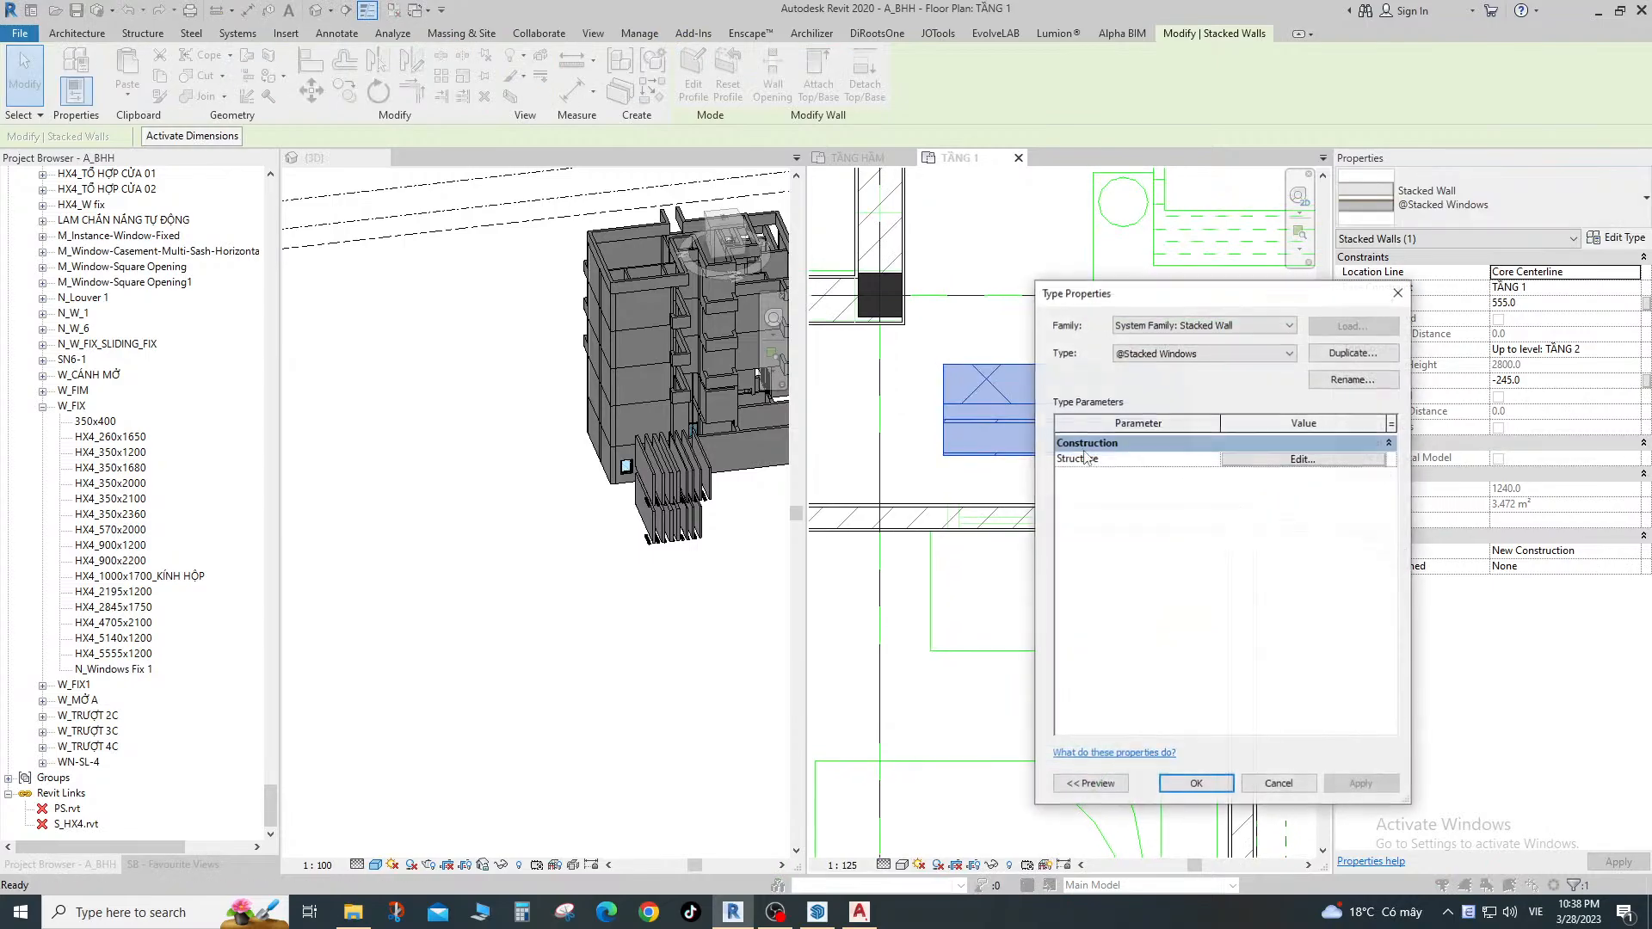
{"action": "left_click", "coordinate": [1298, 458]}
{"action": "left_click", "coordinate": [1103, 463]}
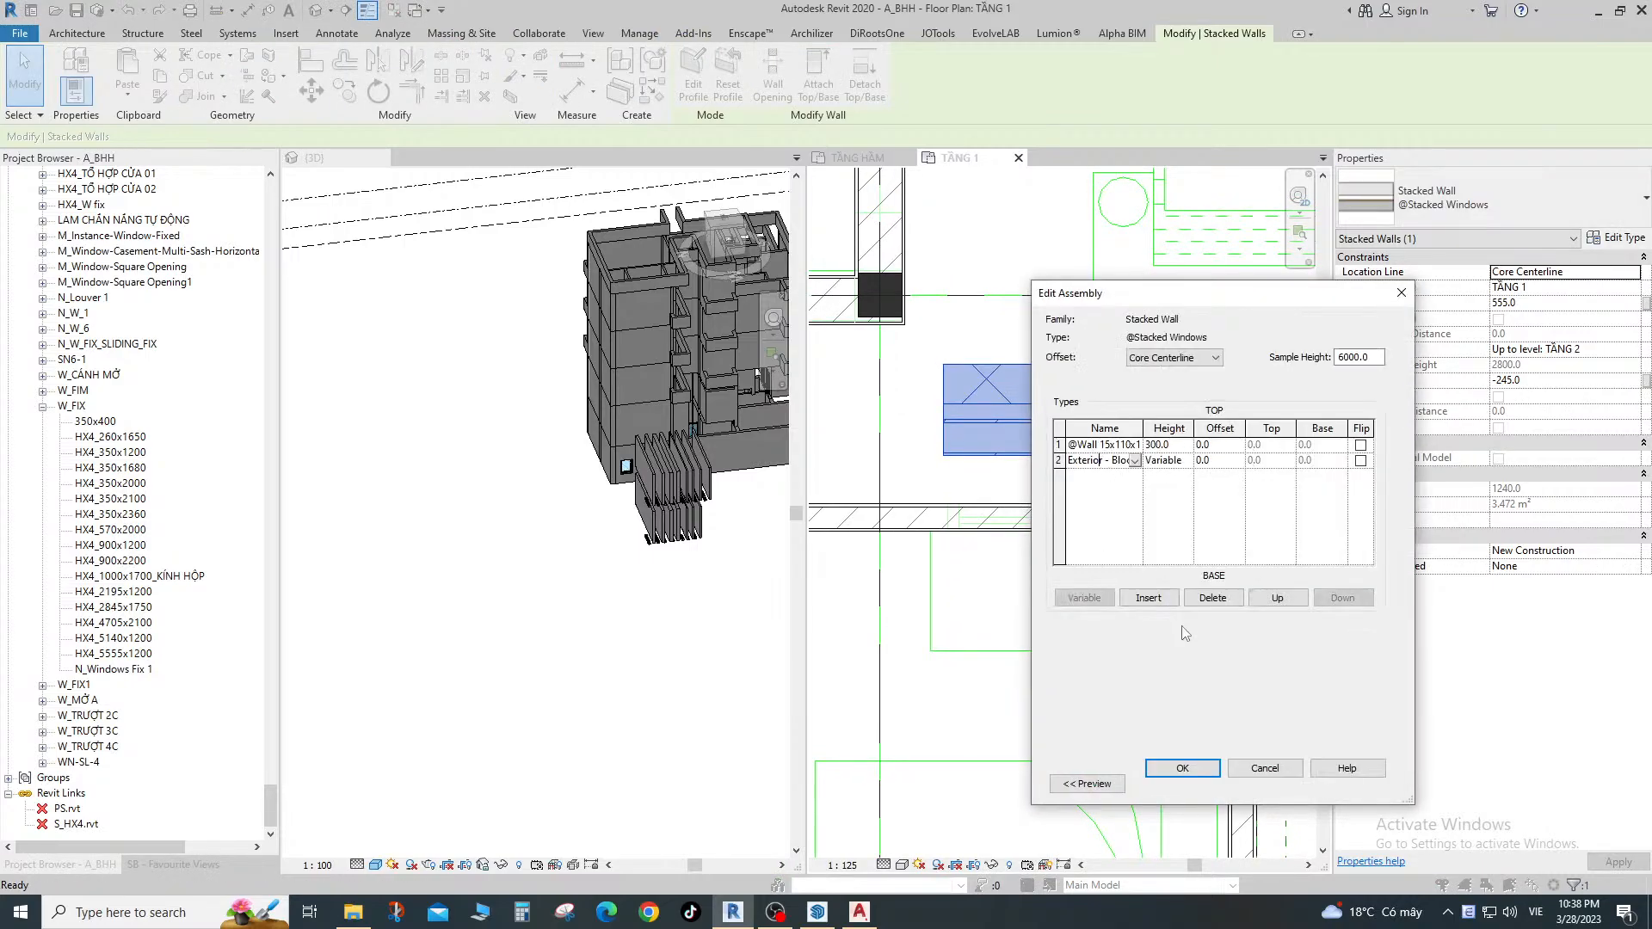
{"action": "left_click", "coordinate": [1212, 597]}
{"action": "left_click", "coordinate": [1185, 768]}
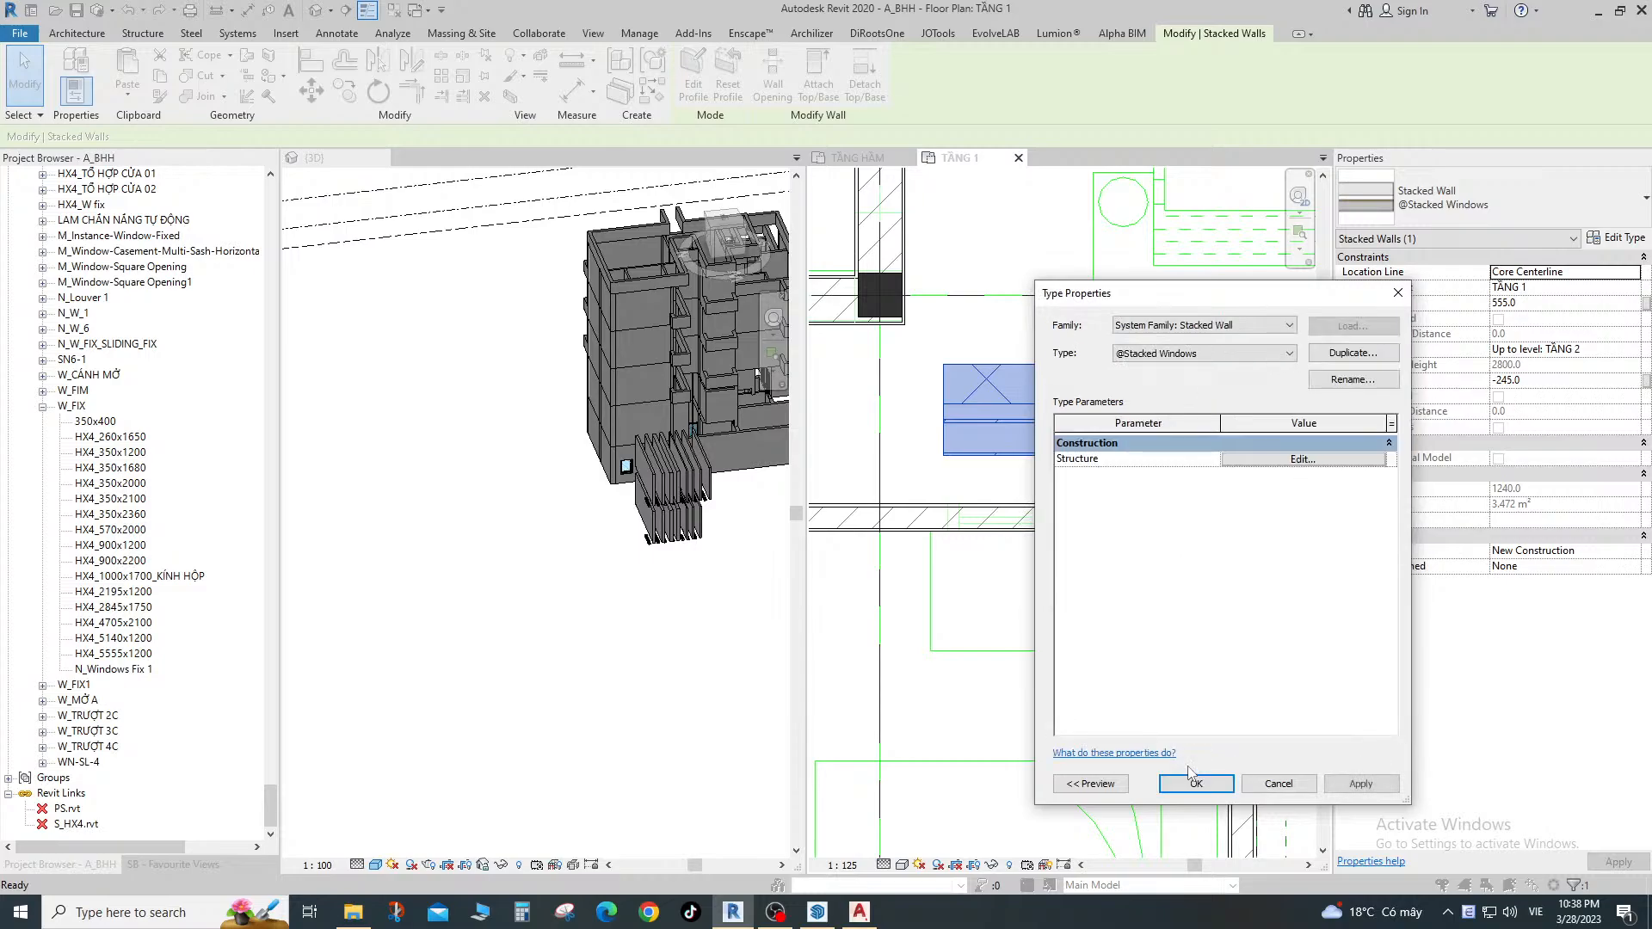
{"action": "left_click", "coordinate": [1191, 782]}
{"action": "scroll", "coordinate": [1066, 415], "scroll_direction": "up", "scroll_amount": 3}
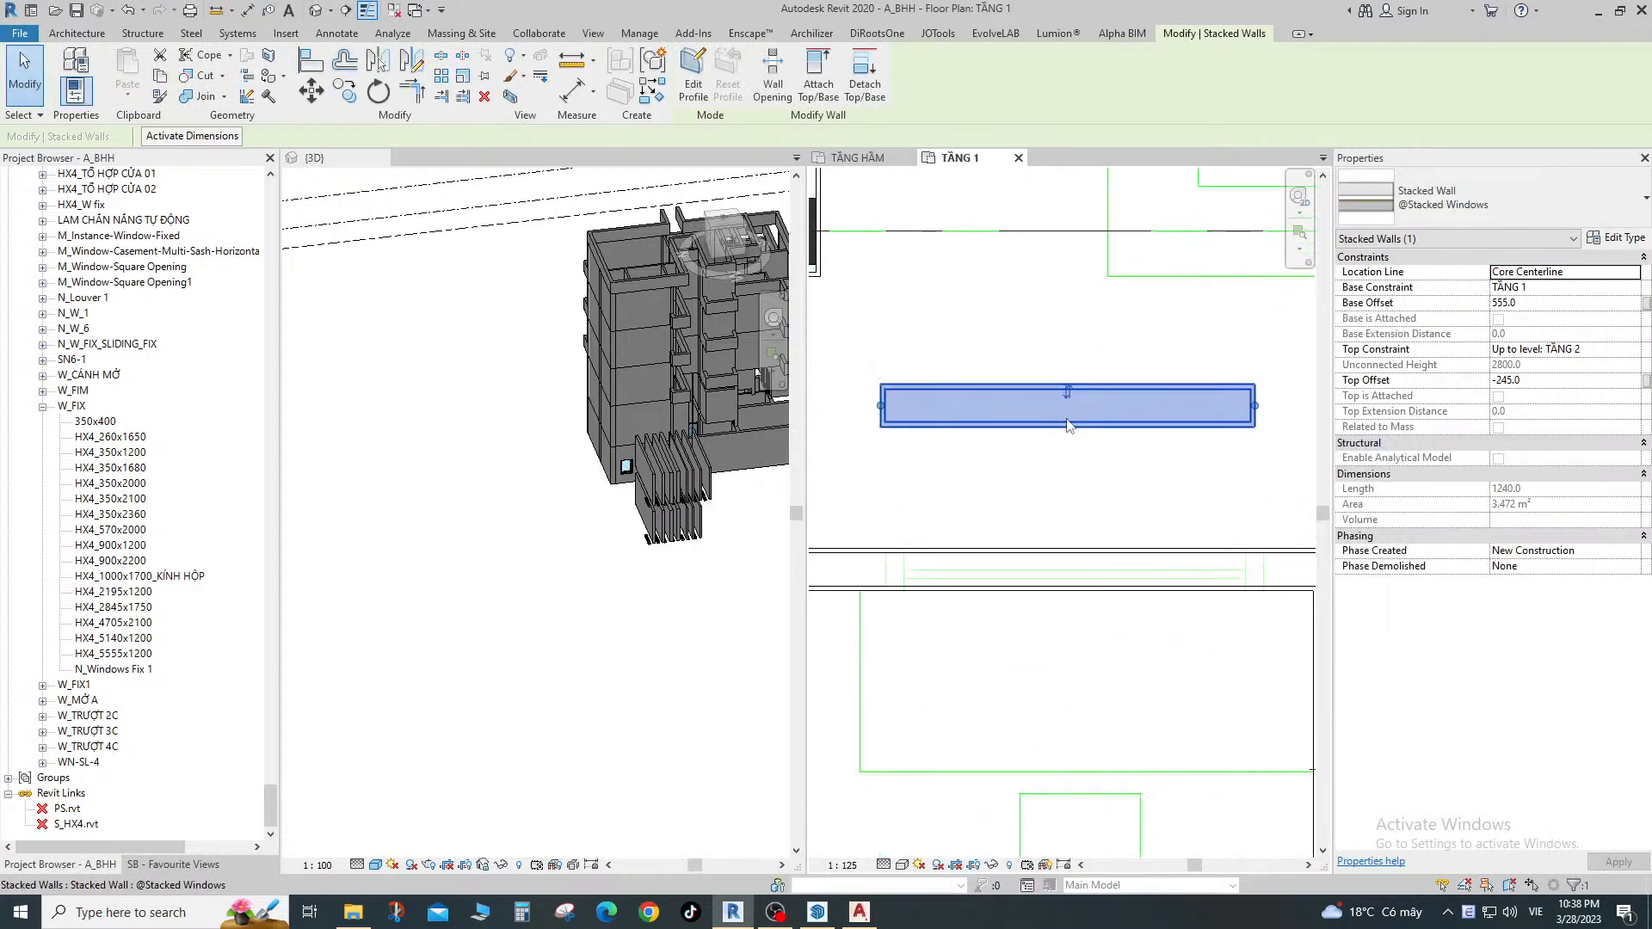
{"action": "key", "text": "Escape"}
{"action": "scroll", "coordinate": [1036, 425], "scroll_direction": "down", "scroll_amount": 2}
{"action": "left_click", "coordinate": [1033, 429]}
{"action": "scroll", "coordinate": [1066, 447], "scroll_direction": "down", "scroll_amount": 4}
{"action": "key", "text": "Escape"}
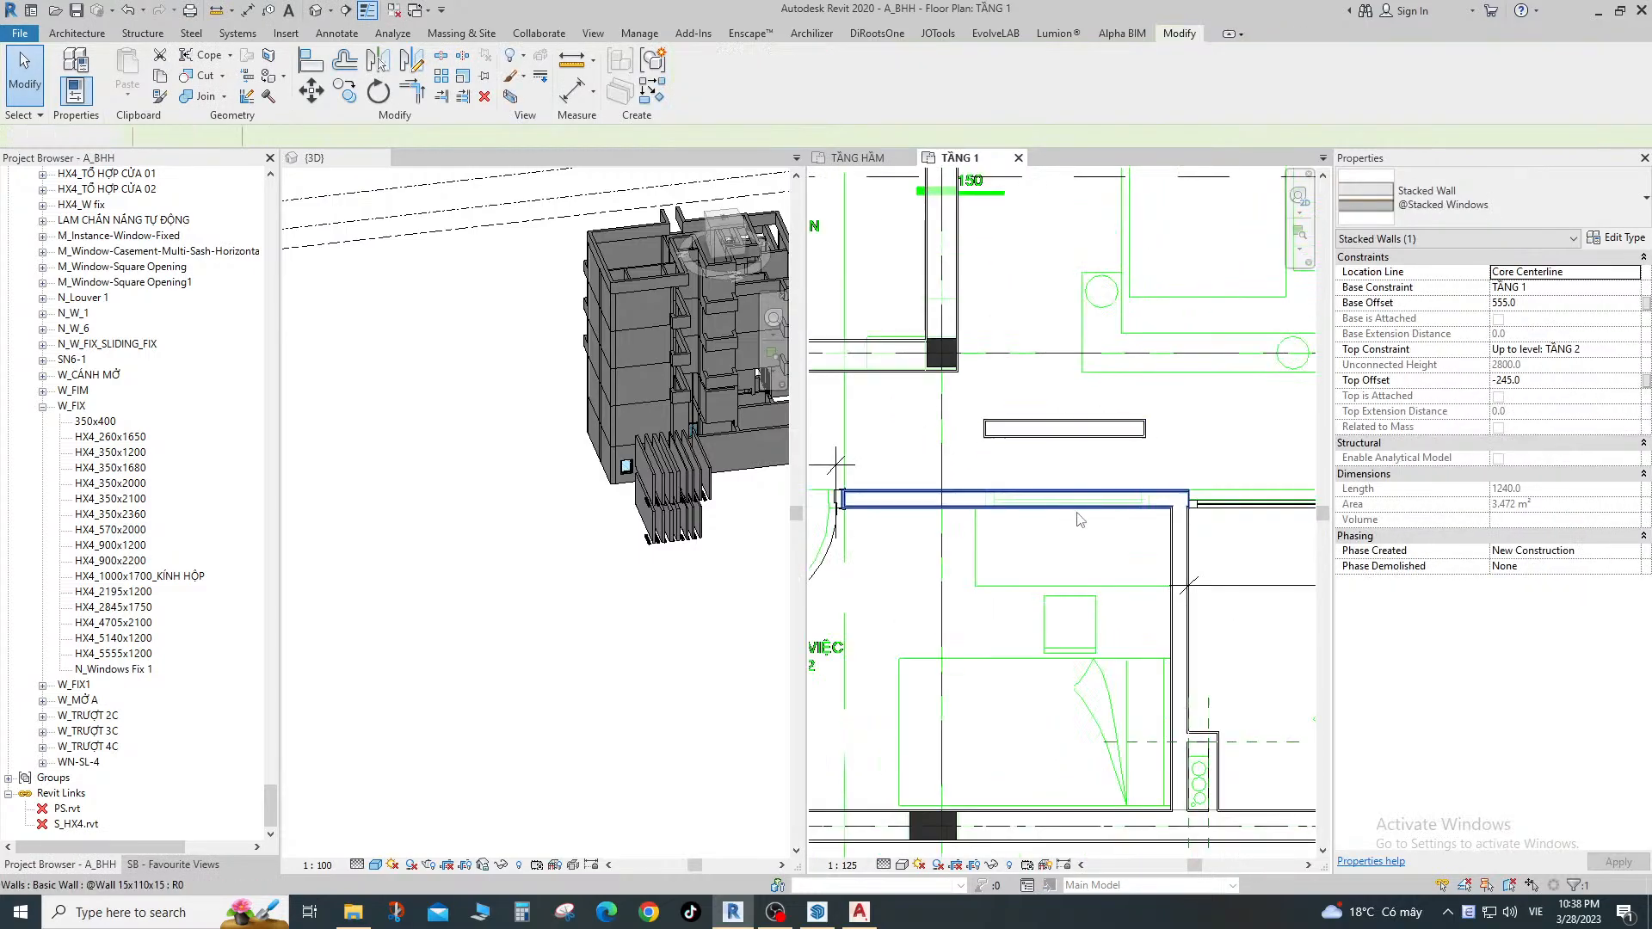
{"action": "key", "text": "w"}
{"action": "key", "text": "a"}
{"action": "scroll", "coordinate": [983, 467], "scroll_direction": "up", "scroll_amount": 3}
{"action": "key", "text": "Escape"}
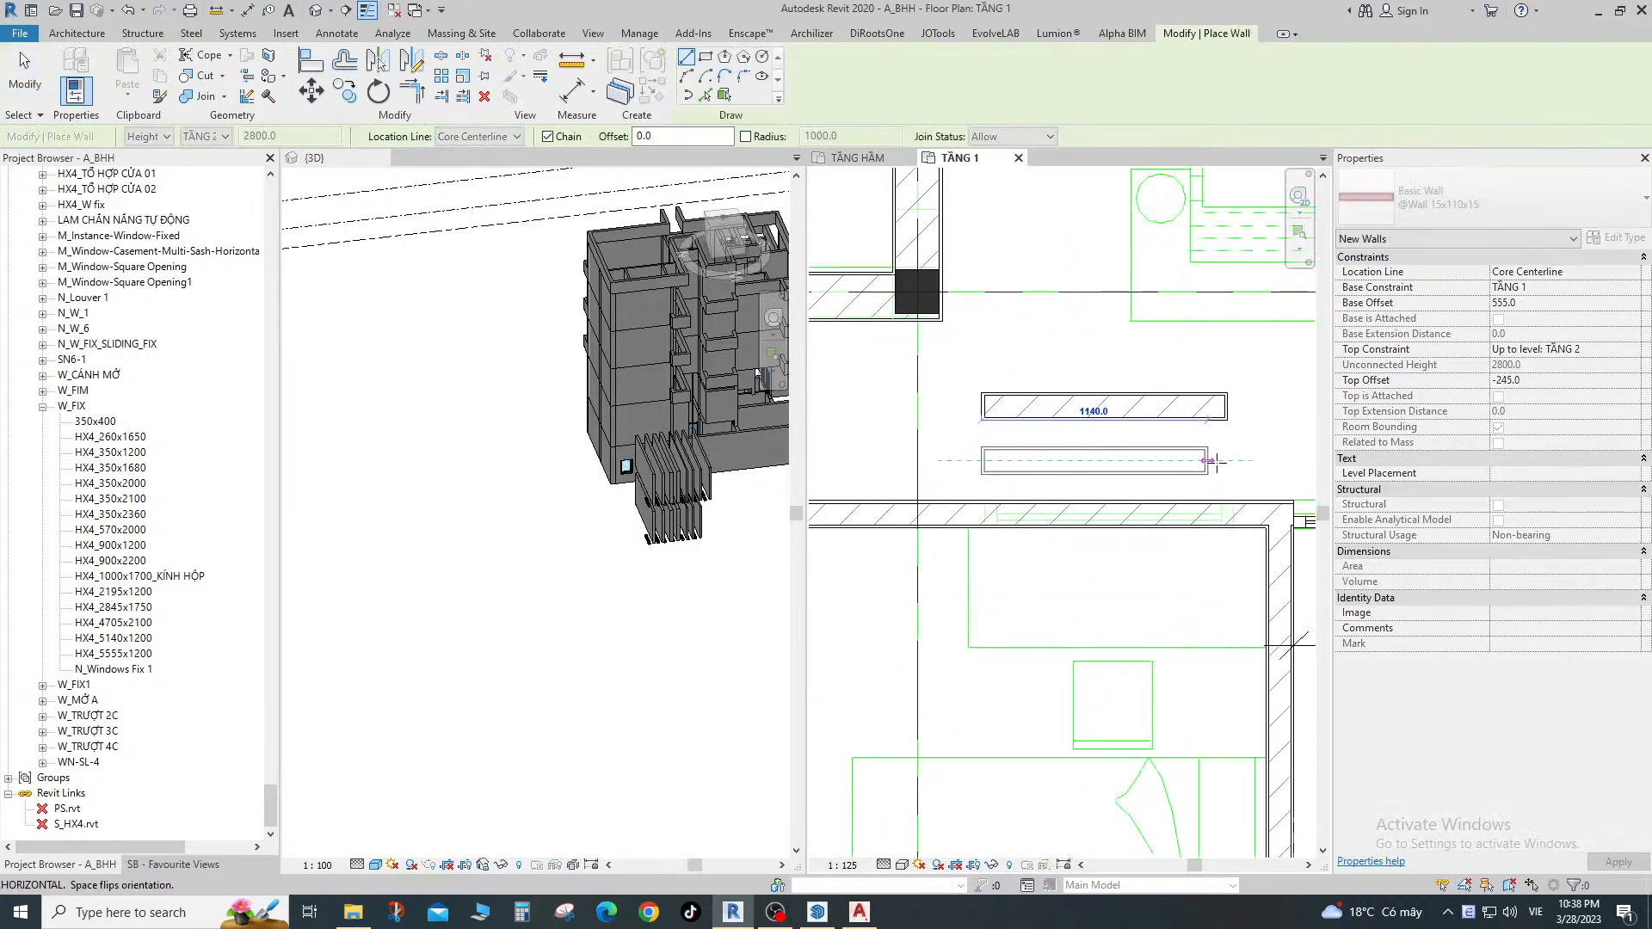
{"action": "scroll", "coordinate": [1024, 370], "scroll_direction": "up", "scroll_amount": 3}
{"action": "scroll", "coordinate": [920, 482], "scroll_direction": "up", "scroll_amount": 2}
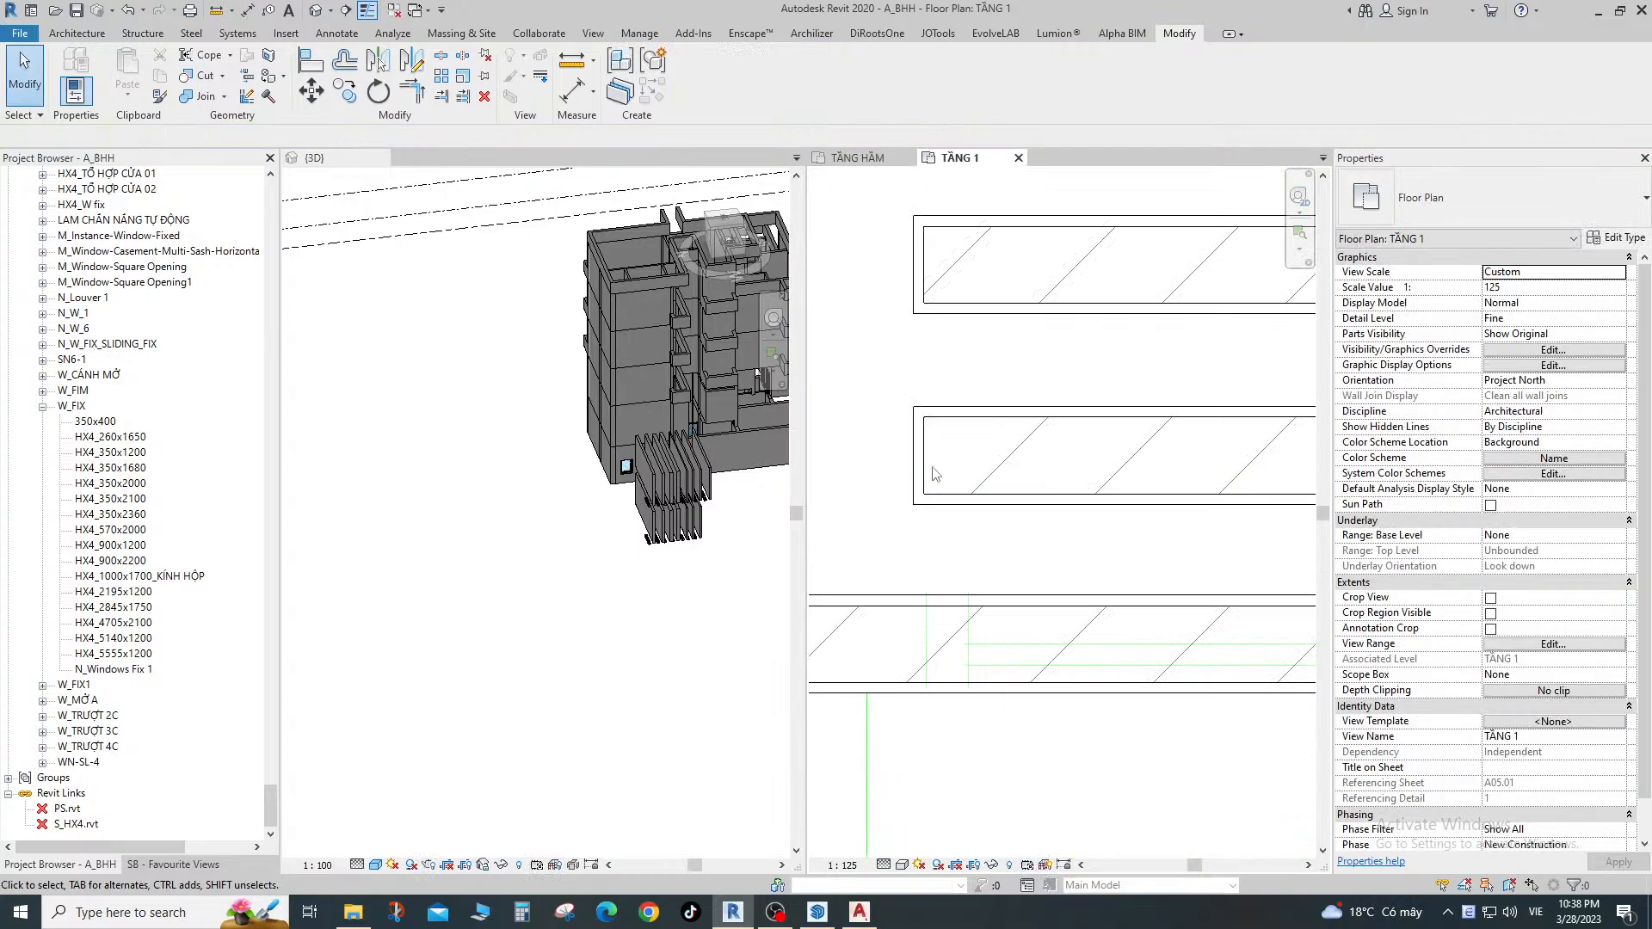
{"action": "scroll", "coordinate": [926, 456], "scroll_direction": "up", "scroll_amount": 1}
{"action": "key", "text": "d"}
{"action": "key", "text": "i"}
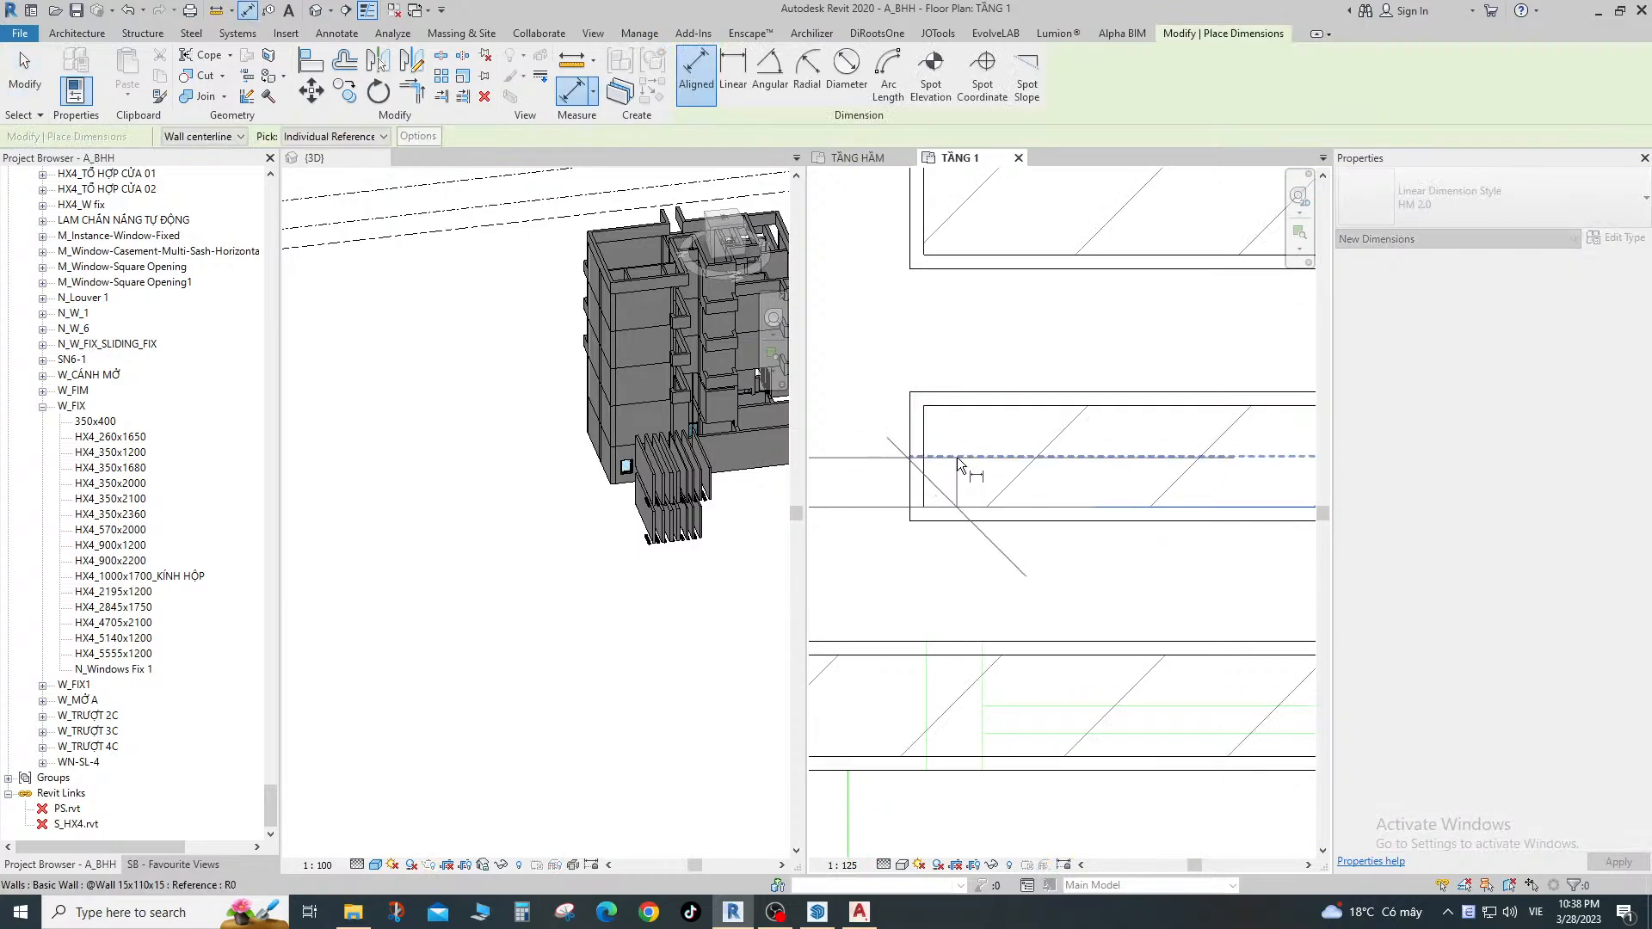
{"action": "left_click", "coordinate": [956, 458]}
{"action": "scroll", "coordinate": [1003, 457], "scroll_direction": "down", "scroll_amount": 3}
{"action": "key", "text": "Escape"}
{"action": "key", "text": "Escape"}
{"action": "scroll", "coordinate": [1004, 457], "scroll_direction": "up", "scroll_amount": 3}
{"action": "key", "text": "Escape"}
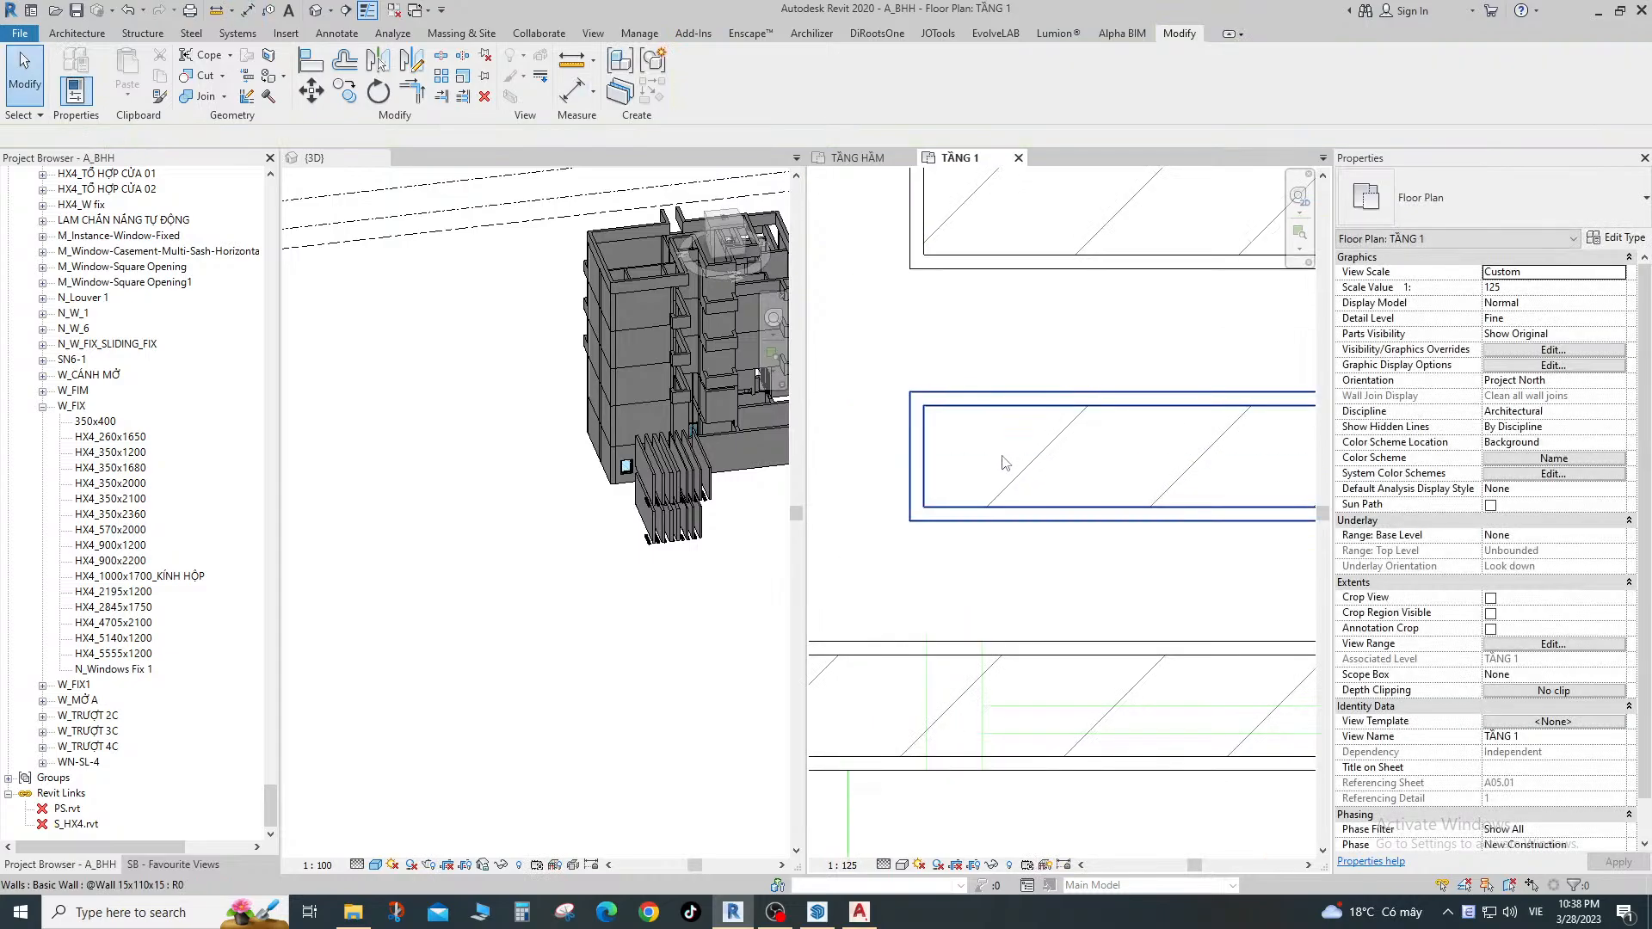
{"action": "scroll", "coordinate": [1006, 468], "scroll_direction": "down", "scroll_amount": 1}
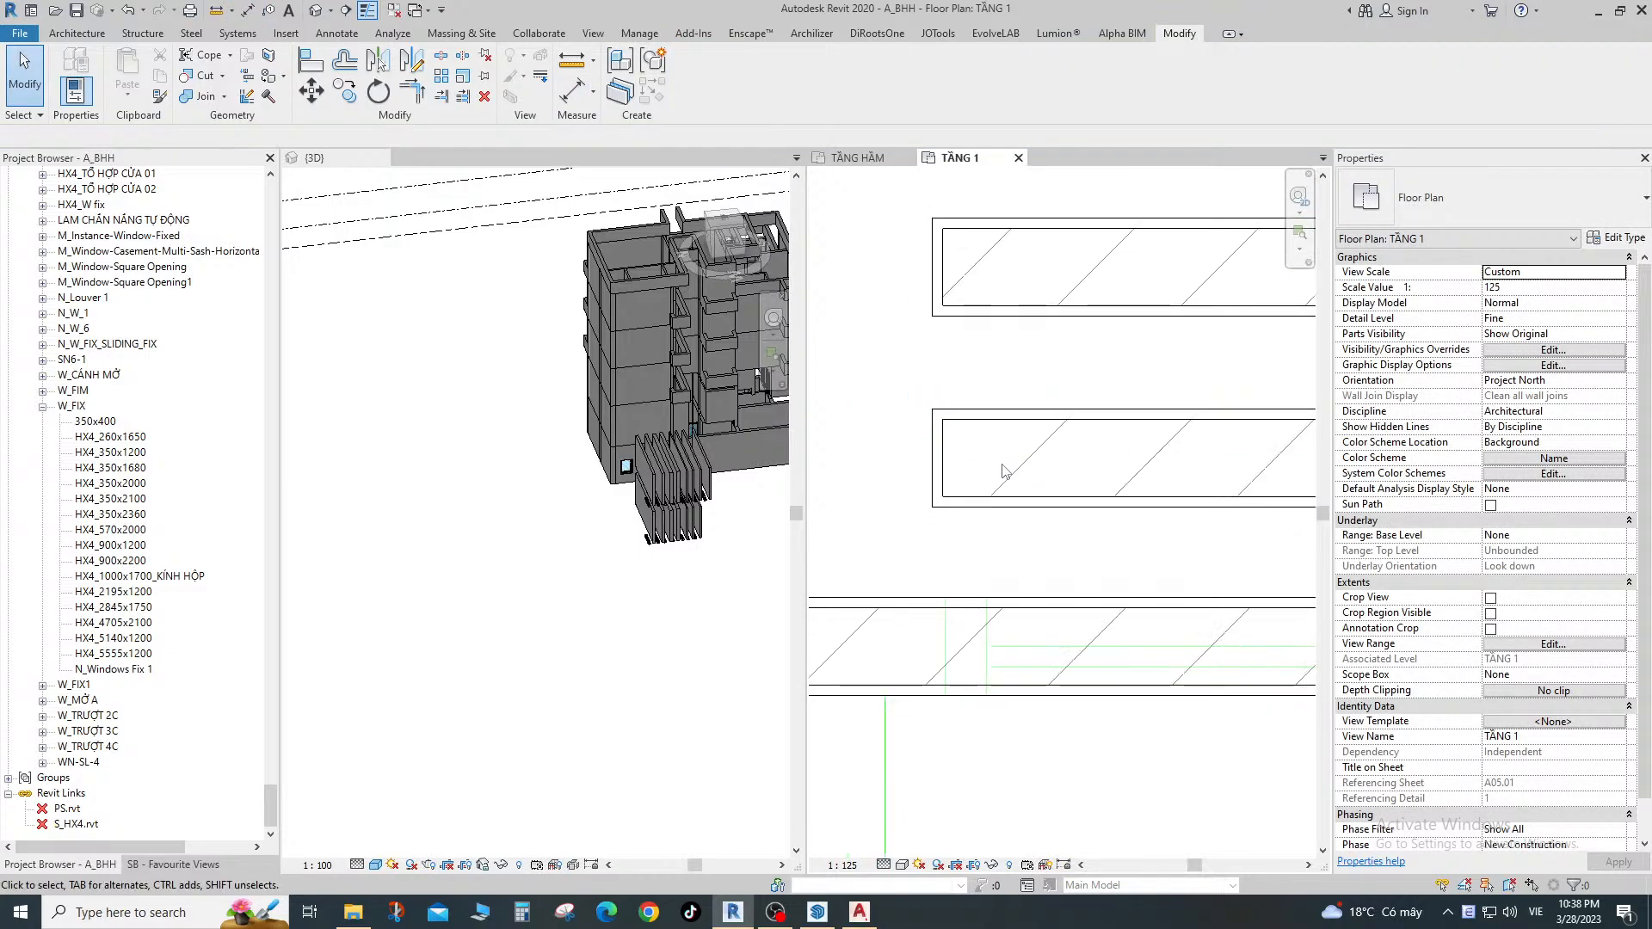
{"action": "key", "text": "d"}
{"action": "key", "text": "l"}
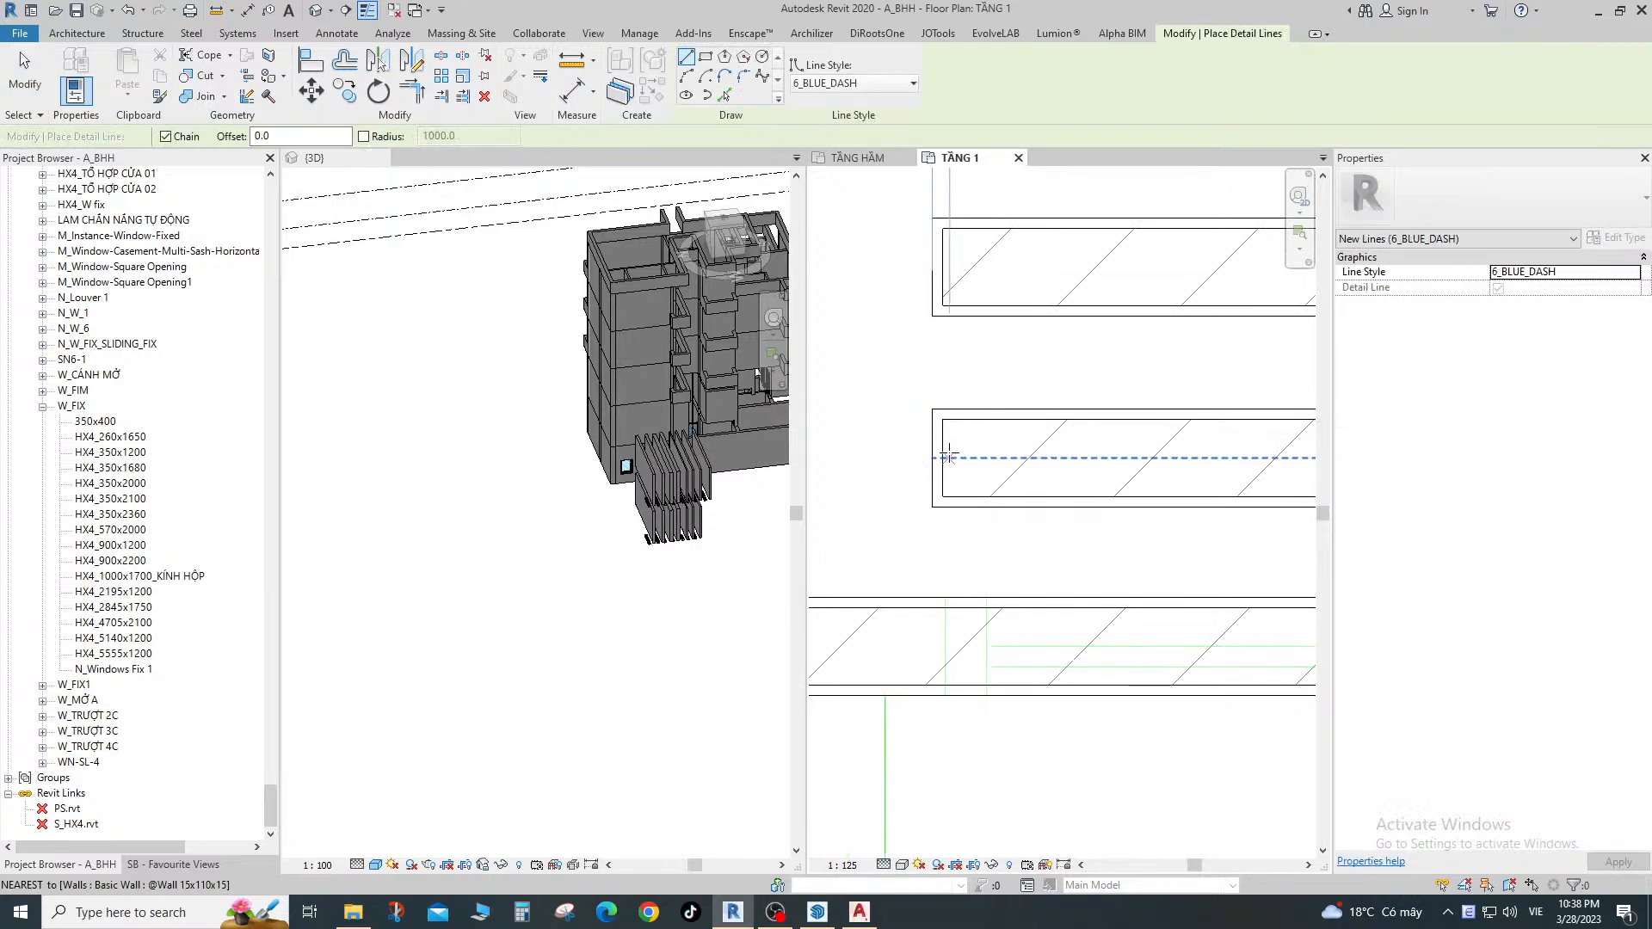
{"action": "left_click", "coordinate": [948, 457]}
{"action": "scroll", "coordinate": [1200, 468], "scroll_direction": "down", "scroll_amount": 3}
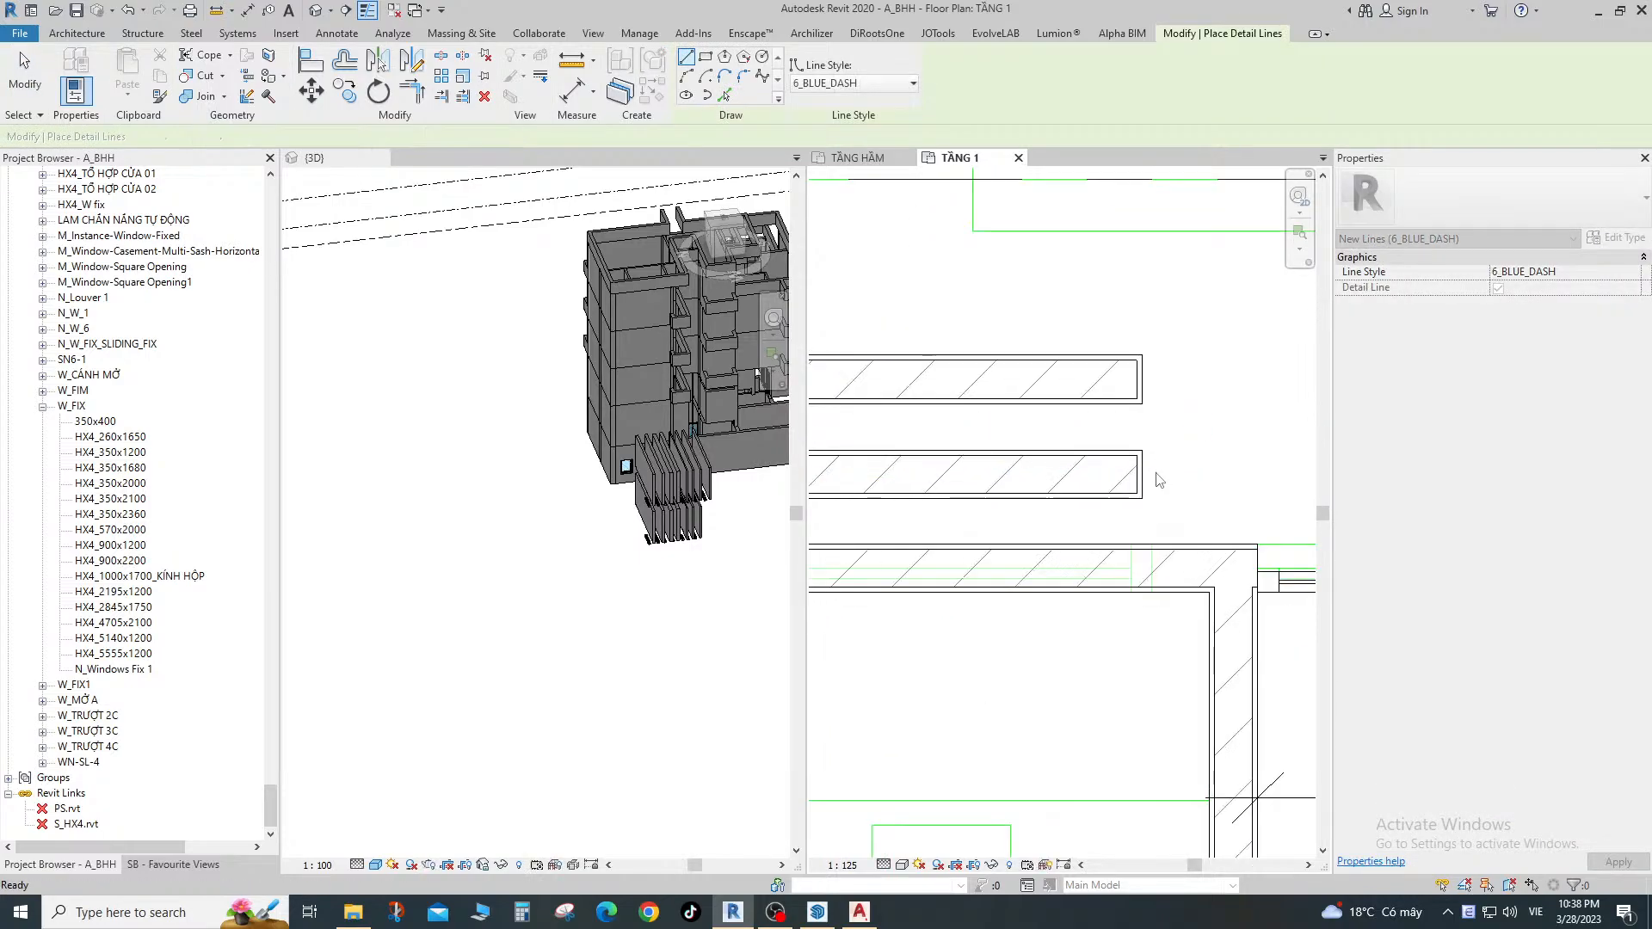
{"action": "key", "text": "Escape"}
{"action": "key", "text": "Escape"}
{"action": "left_click", "coordinate": [1134, 475]}
{"action": "left_click", "coordinate": [1615, 238]}
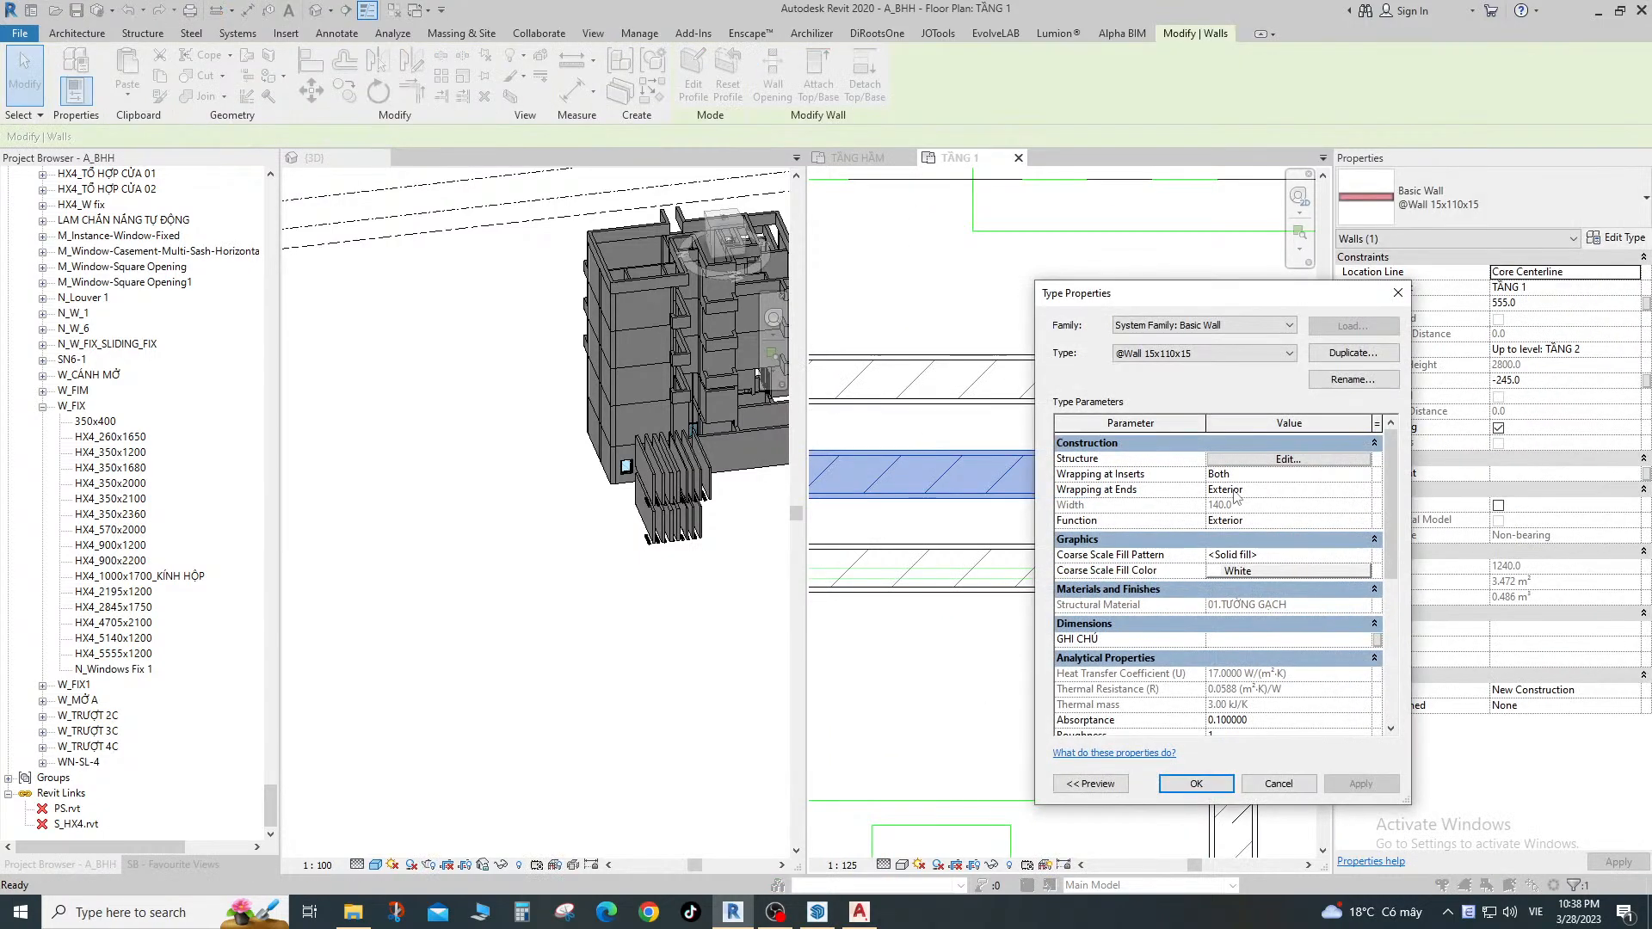
{"action": "left_click", "coordinate": [1338, 356]}
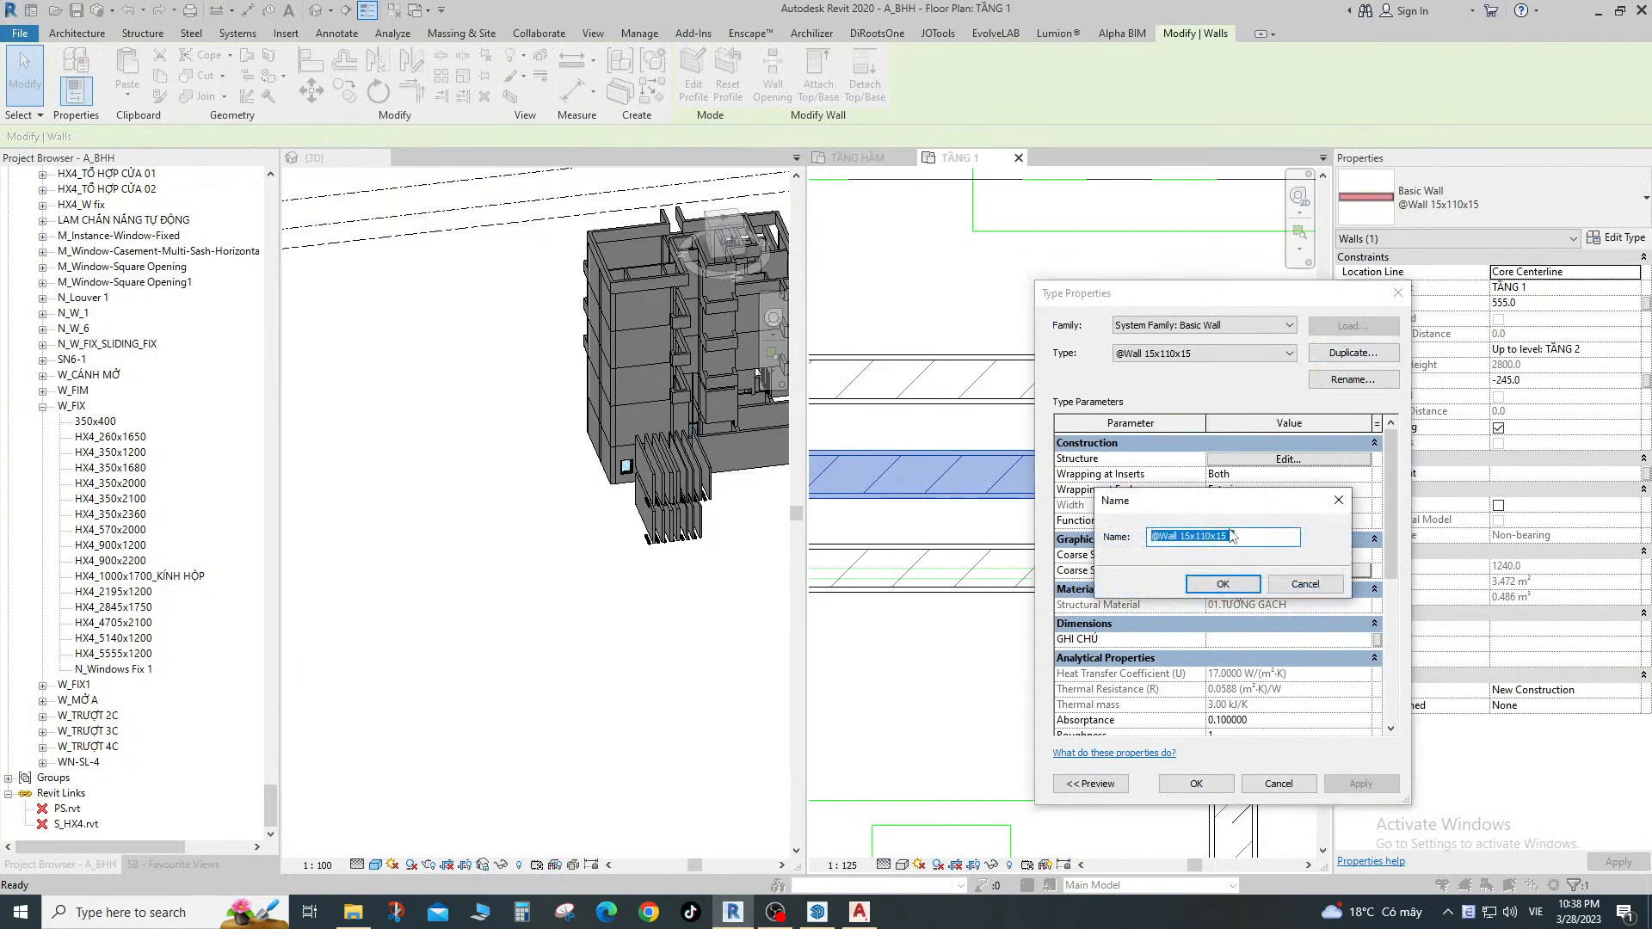
{"action": "left_click", "coordinate": [1213, 536]}
{"action": "key", "text": "Escape"}
{"action": "left_click", "coordinate": [1203, 355]}
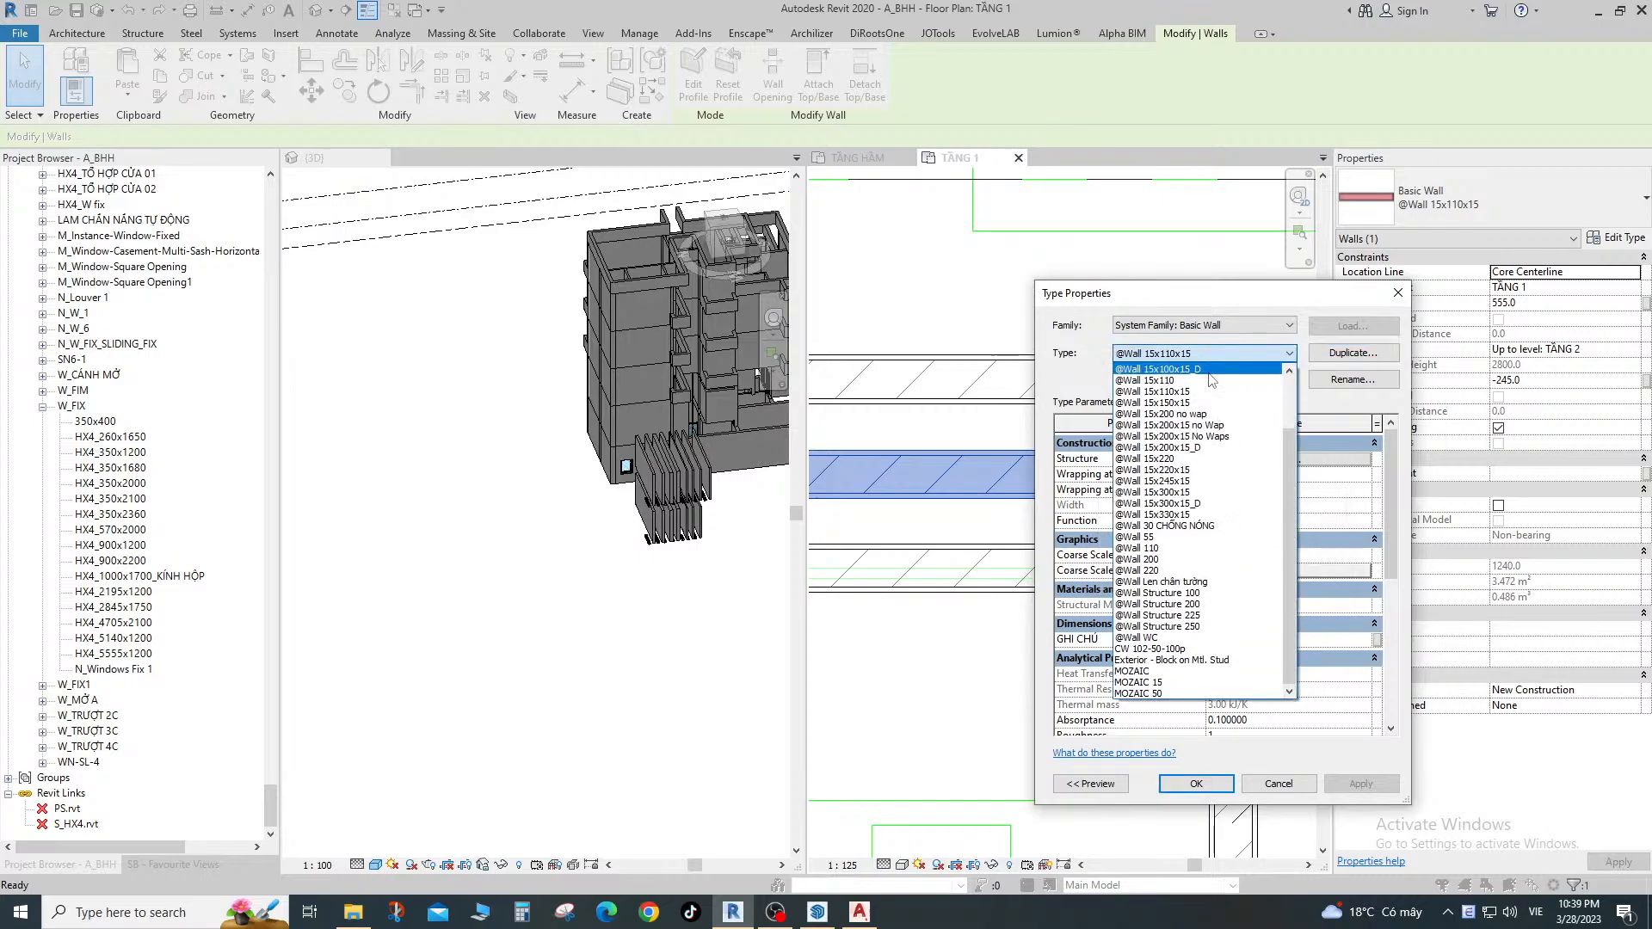
{"action": "scroll", "coordinate": [1211, 388], "scroll_direction": "up", "scroll_amount": 3}
{"action": "scroll", "coordinate": [1213, 394], "scroll_direction": "up", "scroll_amount": 1}
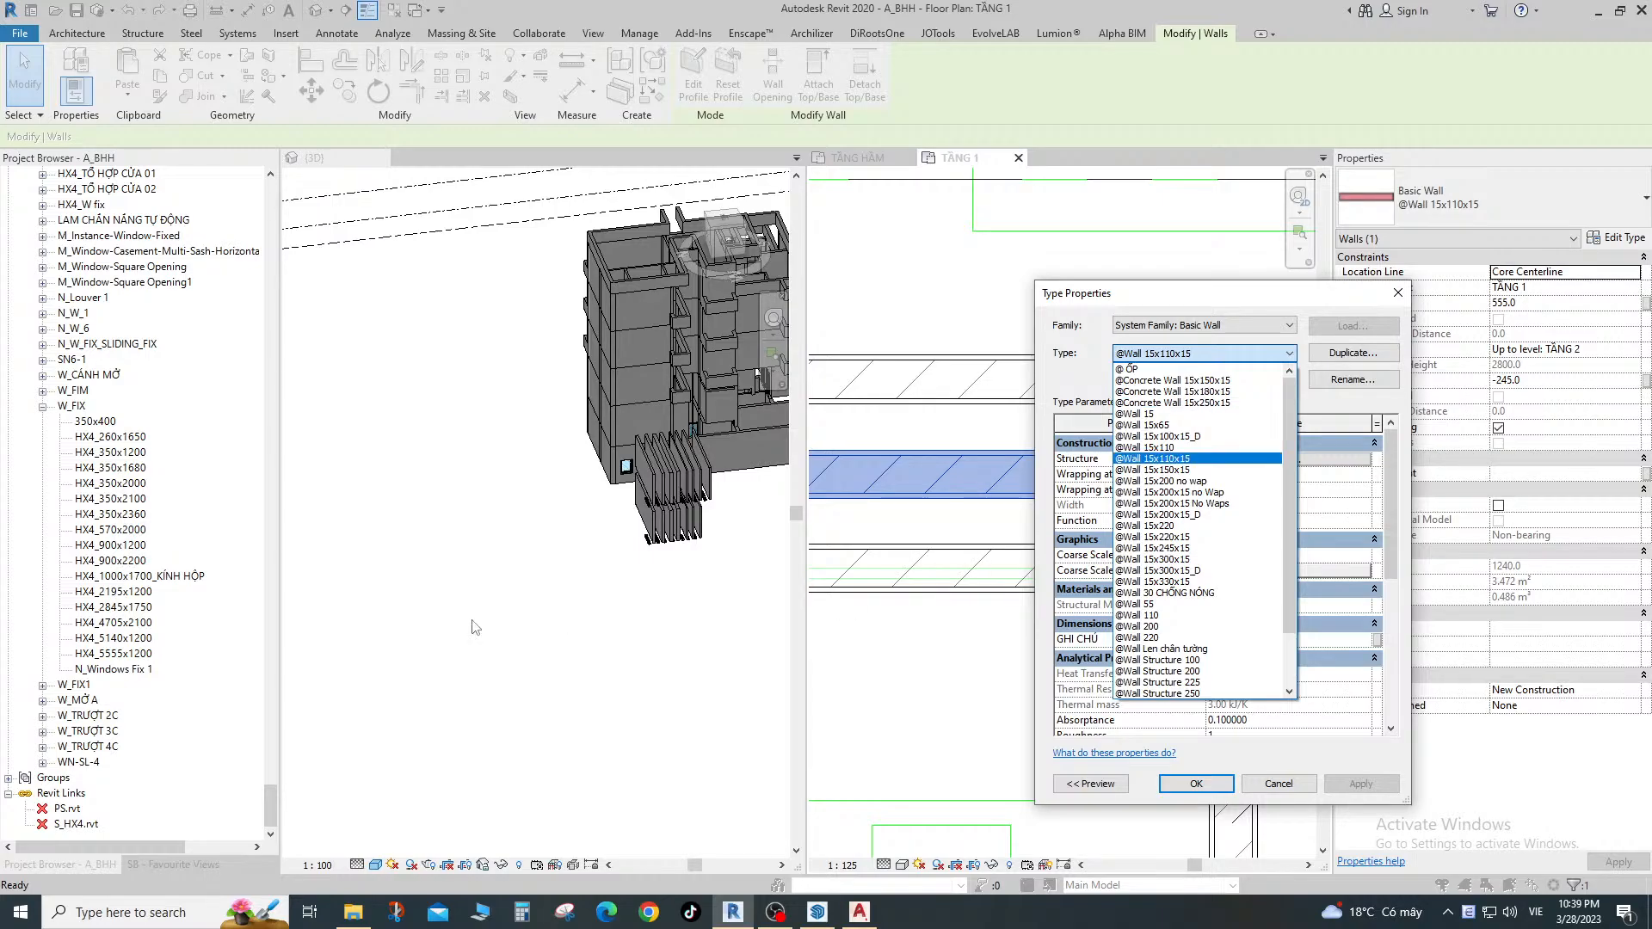
{"action": "left_click", "coordinate": [648, 912]}
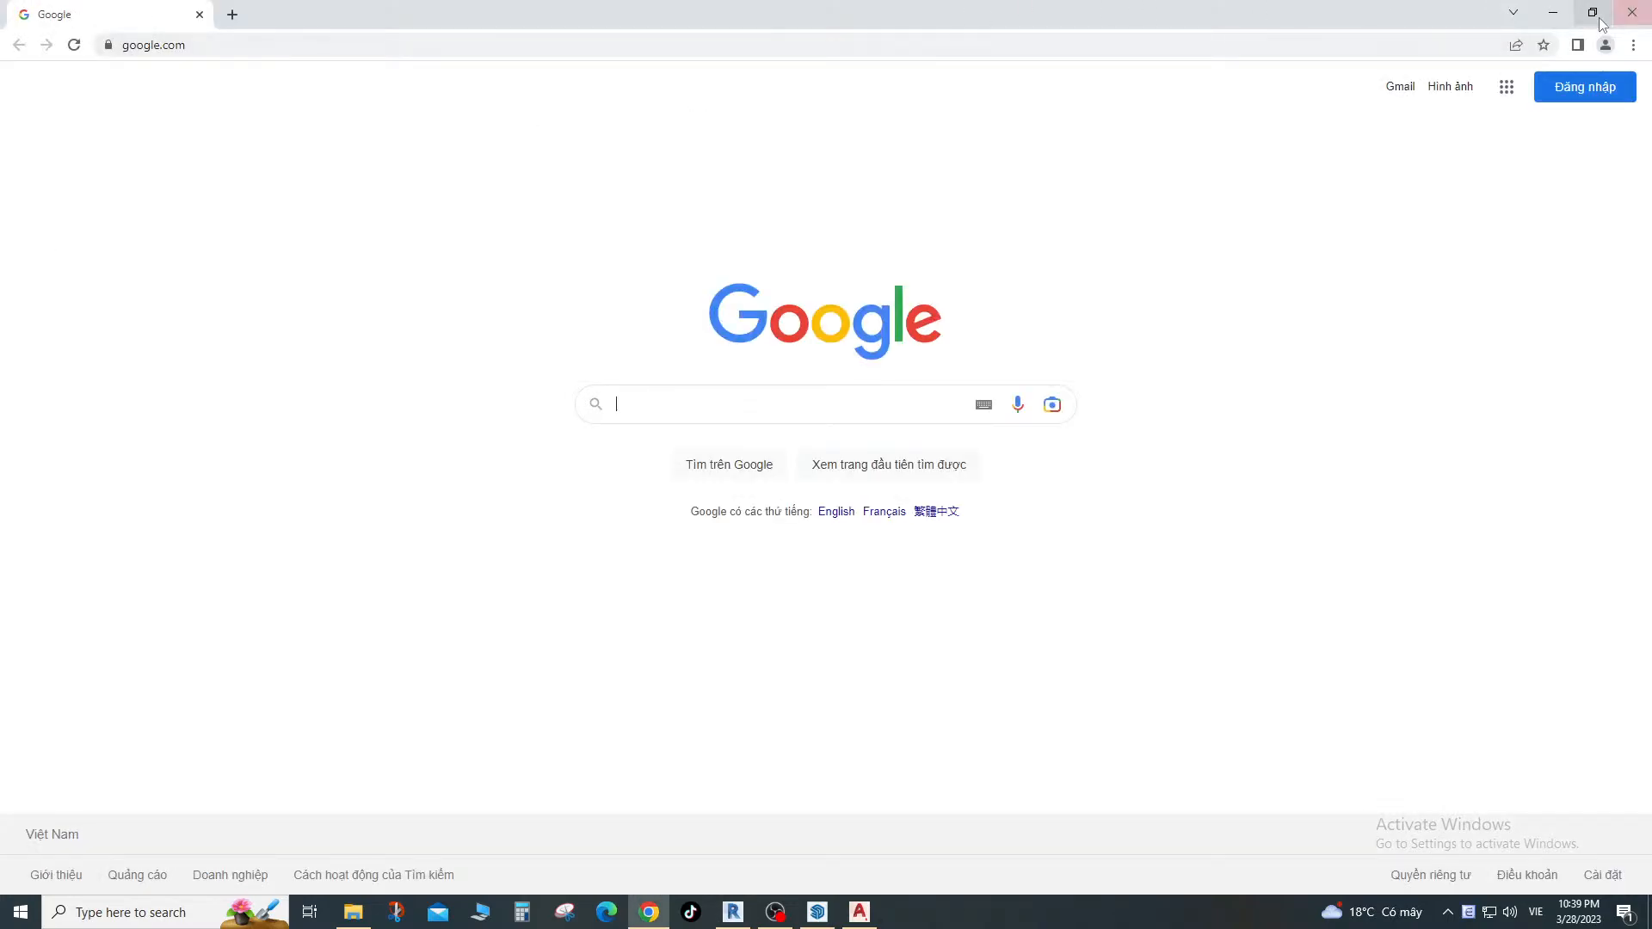
{"action": "left_click", "coordinate": [1632, 12]}
{"action": "left_click", "coordinate": [606, 912]}
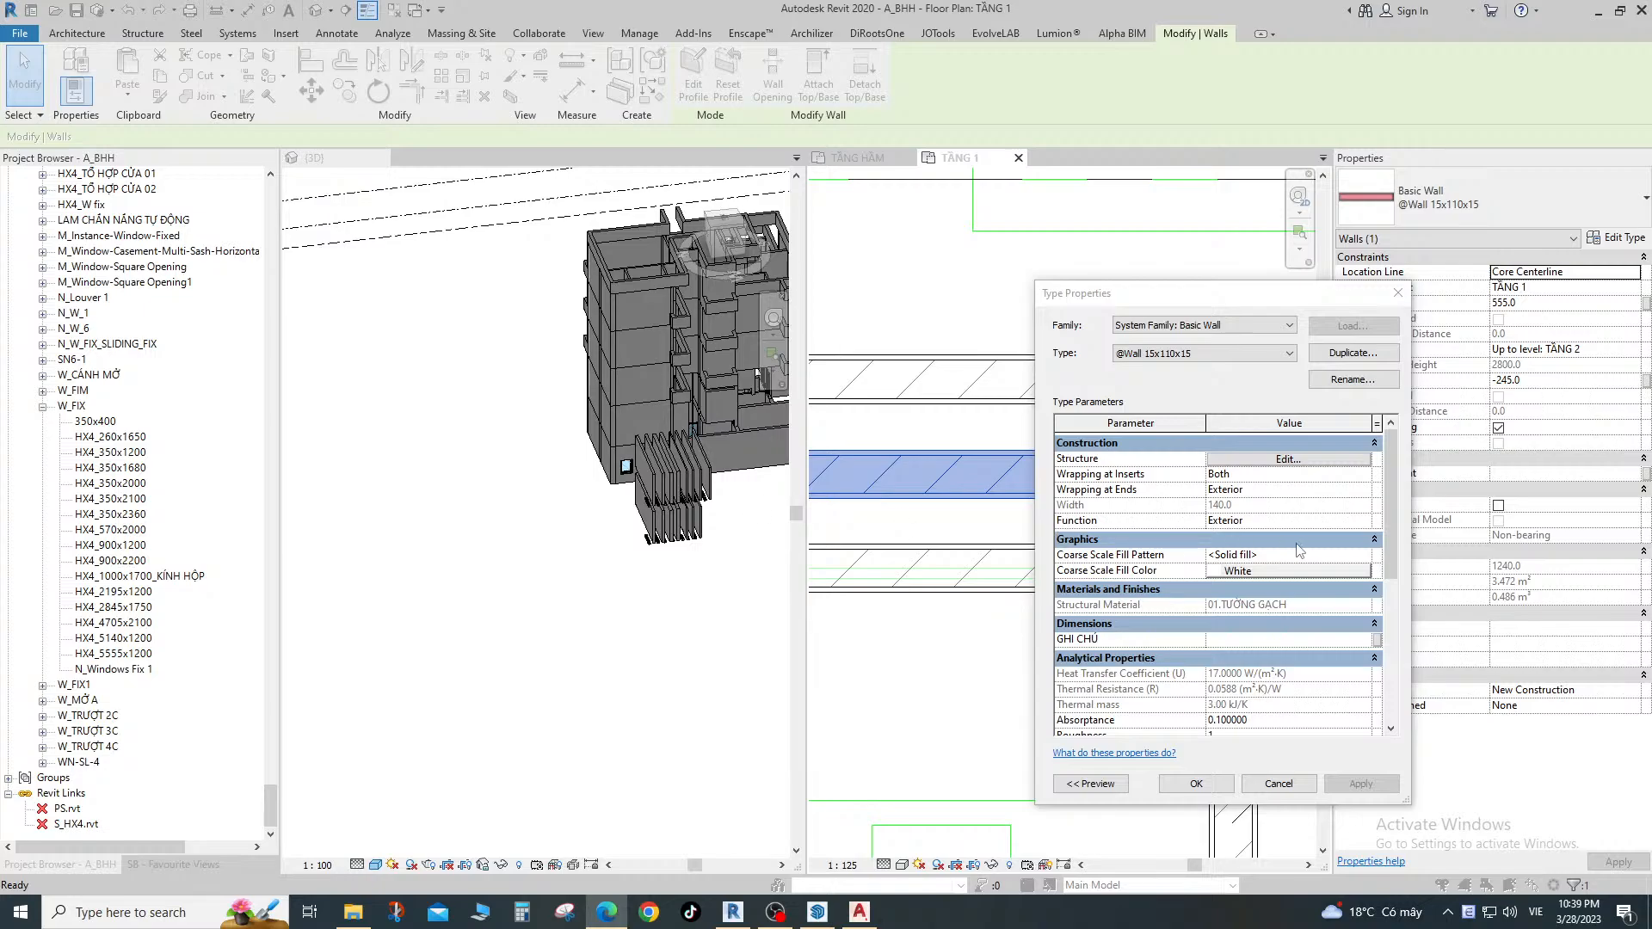
{"action": "left_click", "coordinate": [1397, 293]}
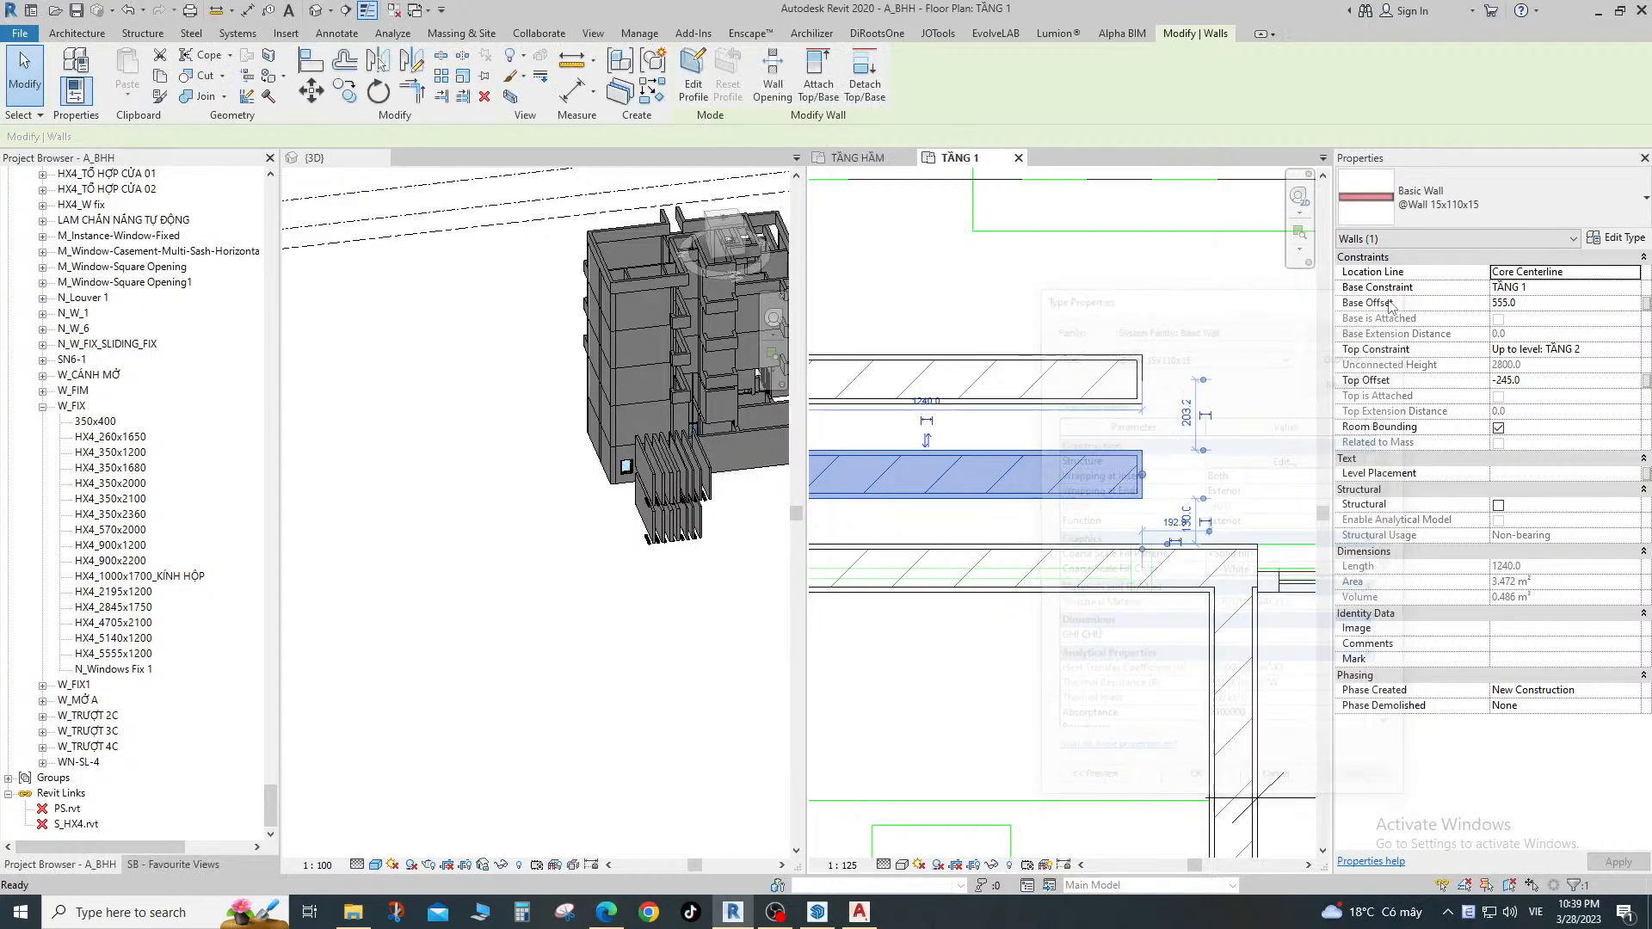
{"action": "left_click", "coordinate": [1614, 240]}
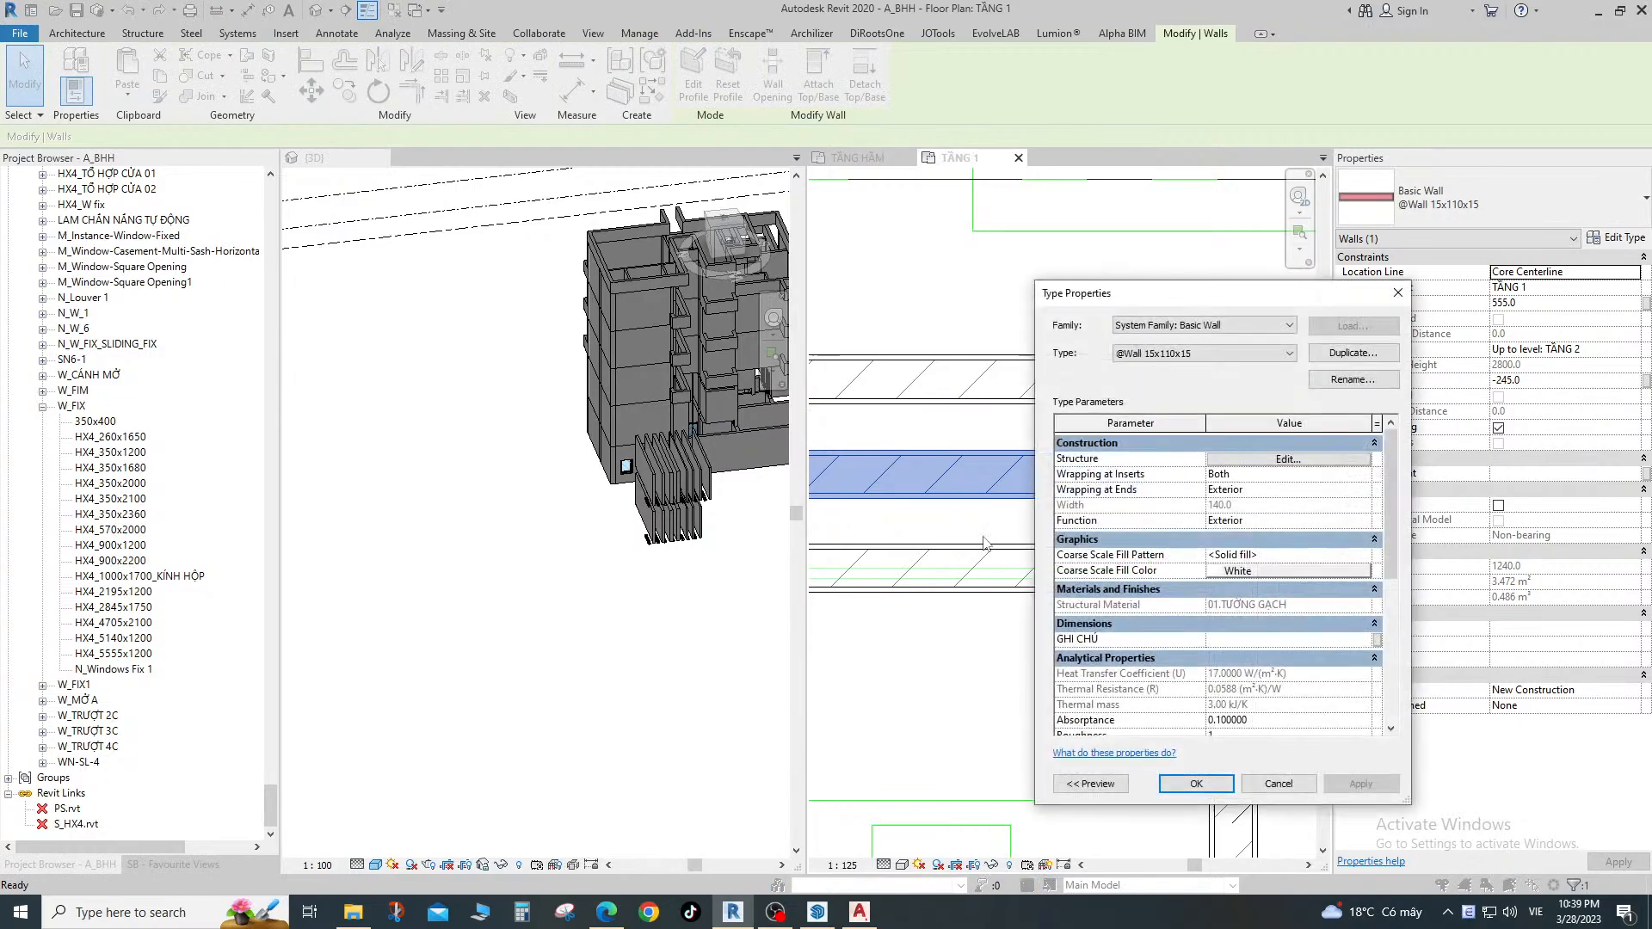
{"action": "left_click", "coordinate": [1288, 460]}
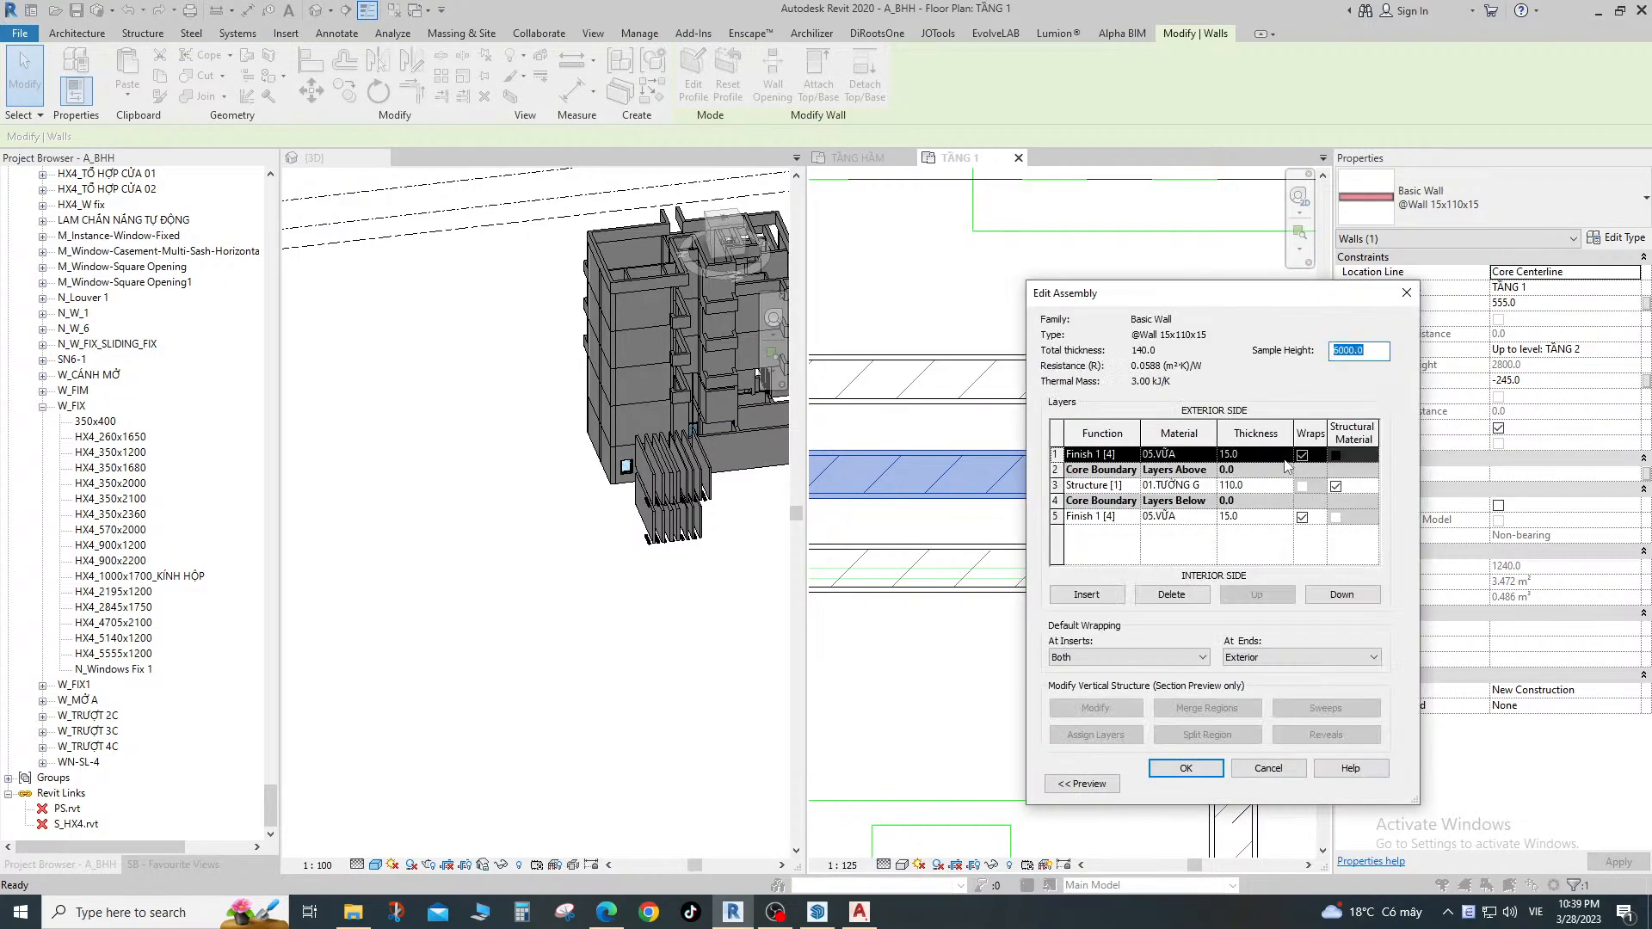
{"action": "left_click", "coordinate": [1262, 489]}
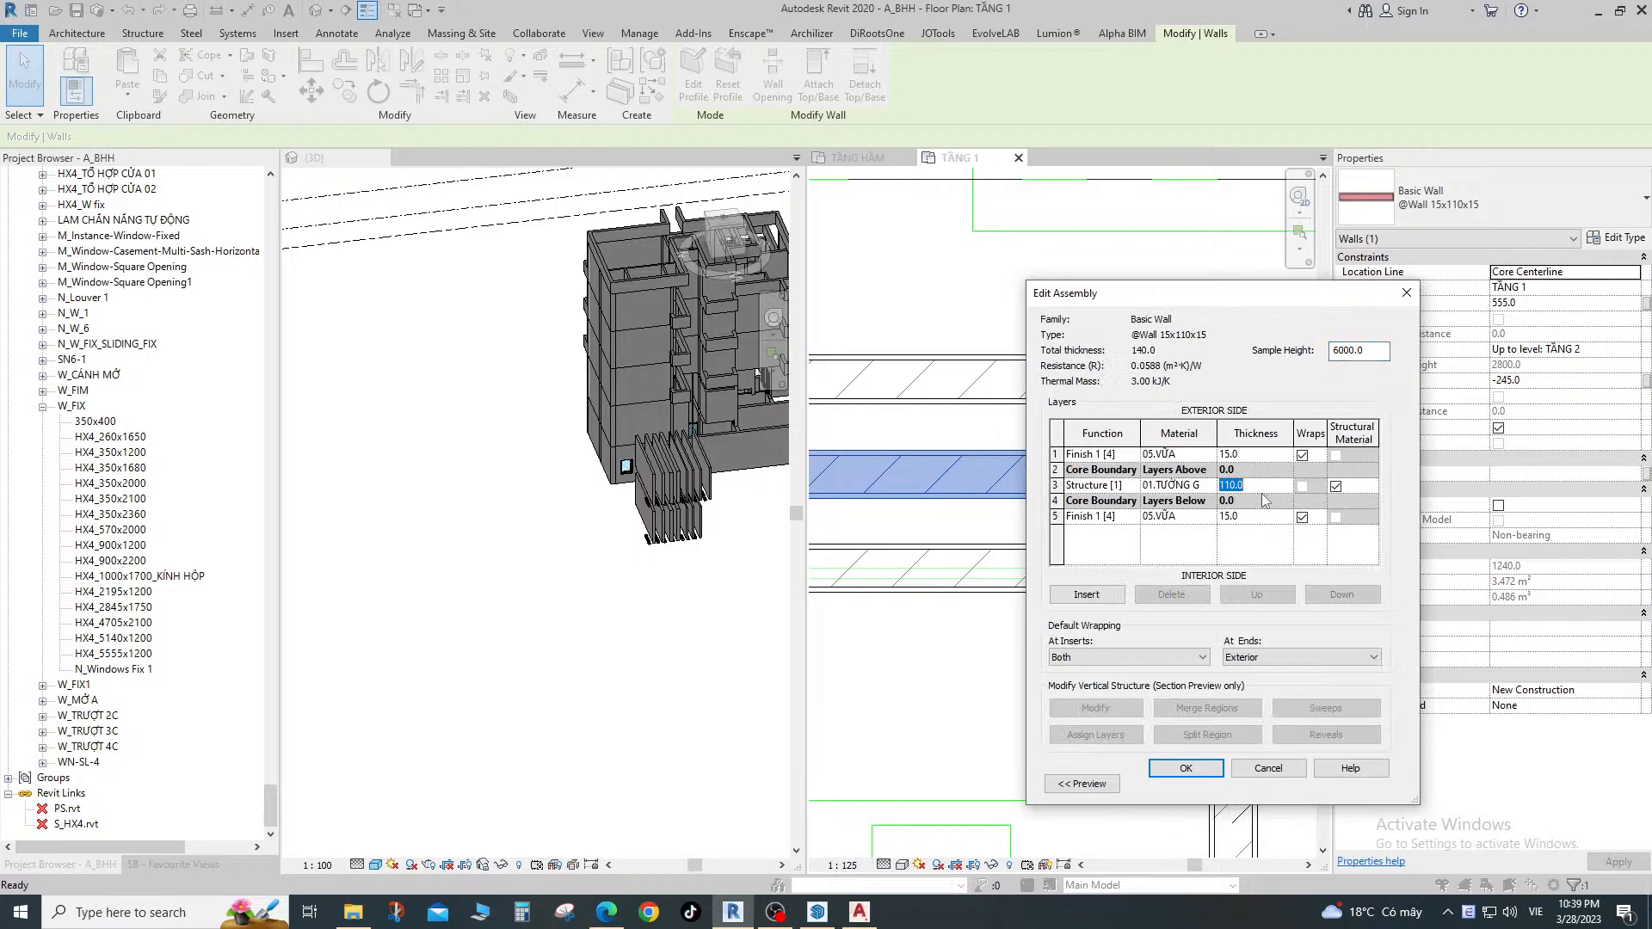
{"action": "key", "text": "Return"}
{"action": "key", "text": "Return"}
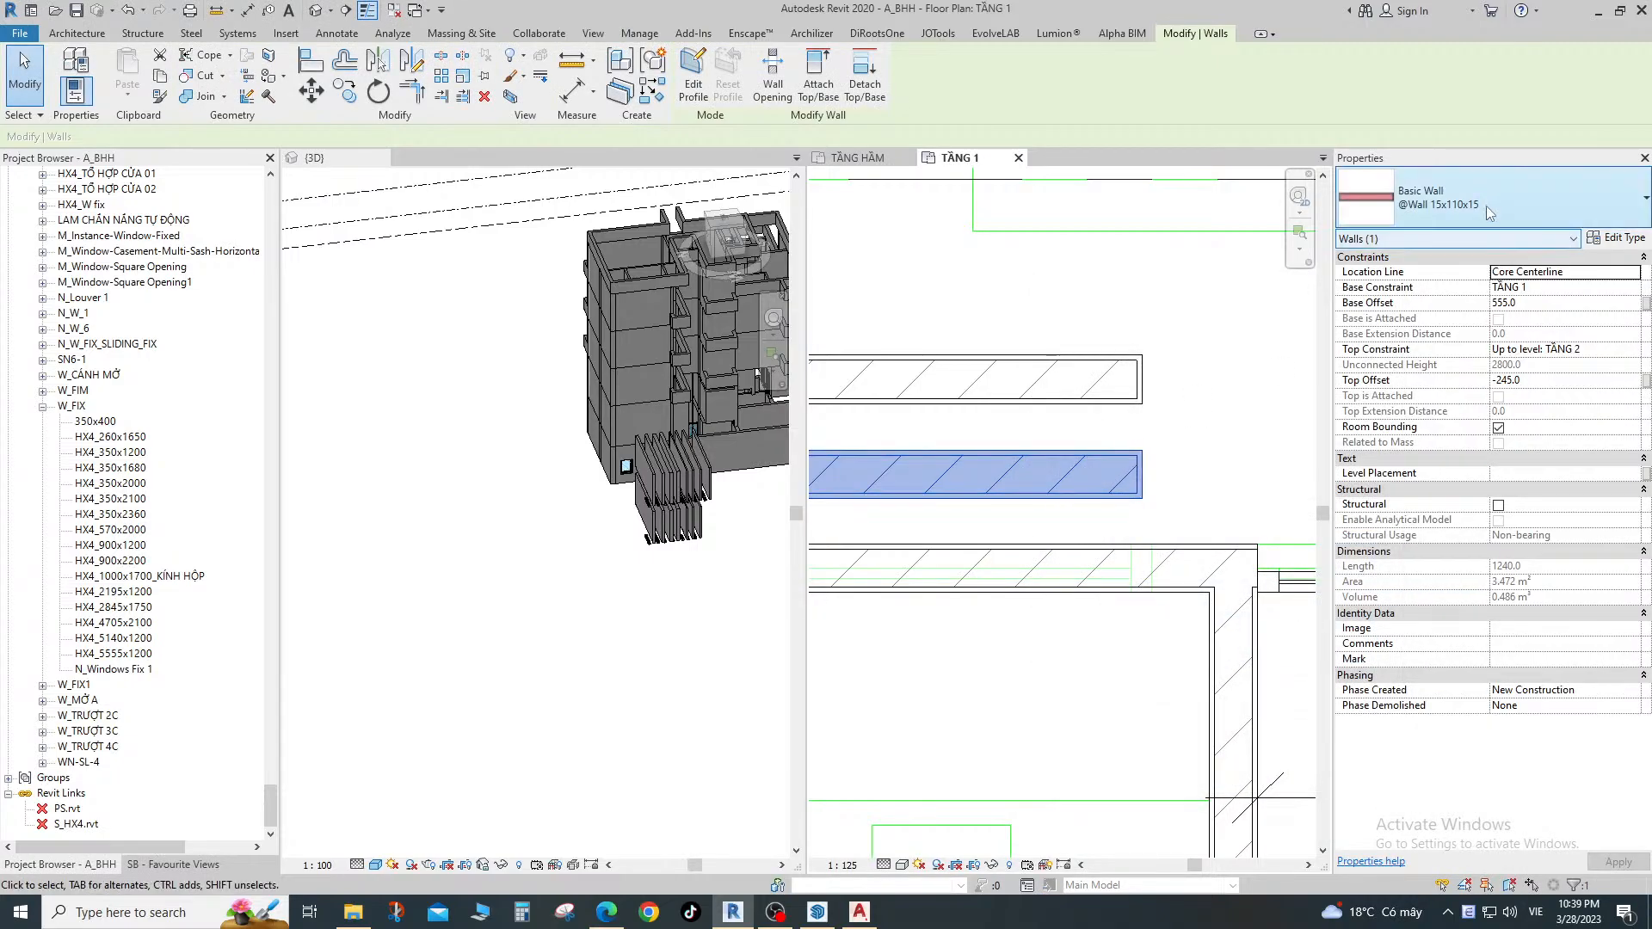
{"action": "left_click", "coordinate": [1485, 205]}
{"action": "scroll", "coordinate": [1474, 377], "scroll_direction": "up", "scroll_amount": 3}
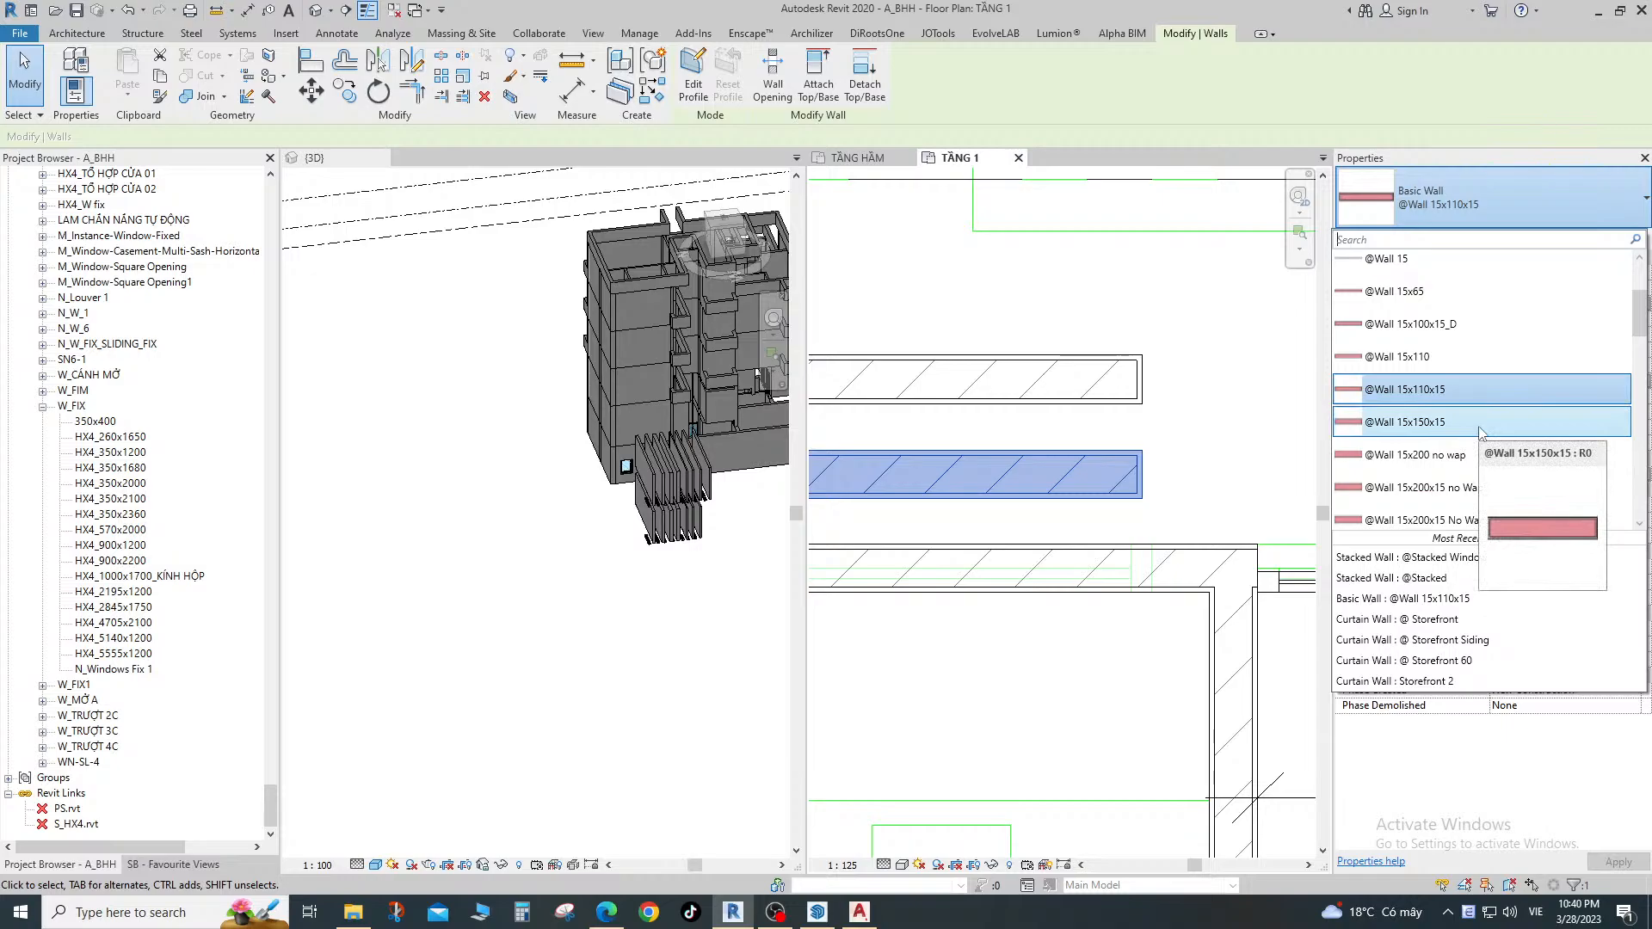
{"action": "scroll", "coordinate": [1500, 487], "scroll_direction": "down", "scroll_amount": 1}
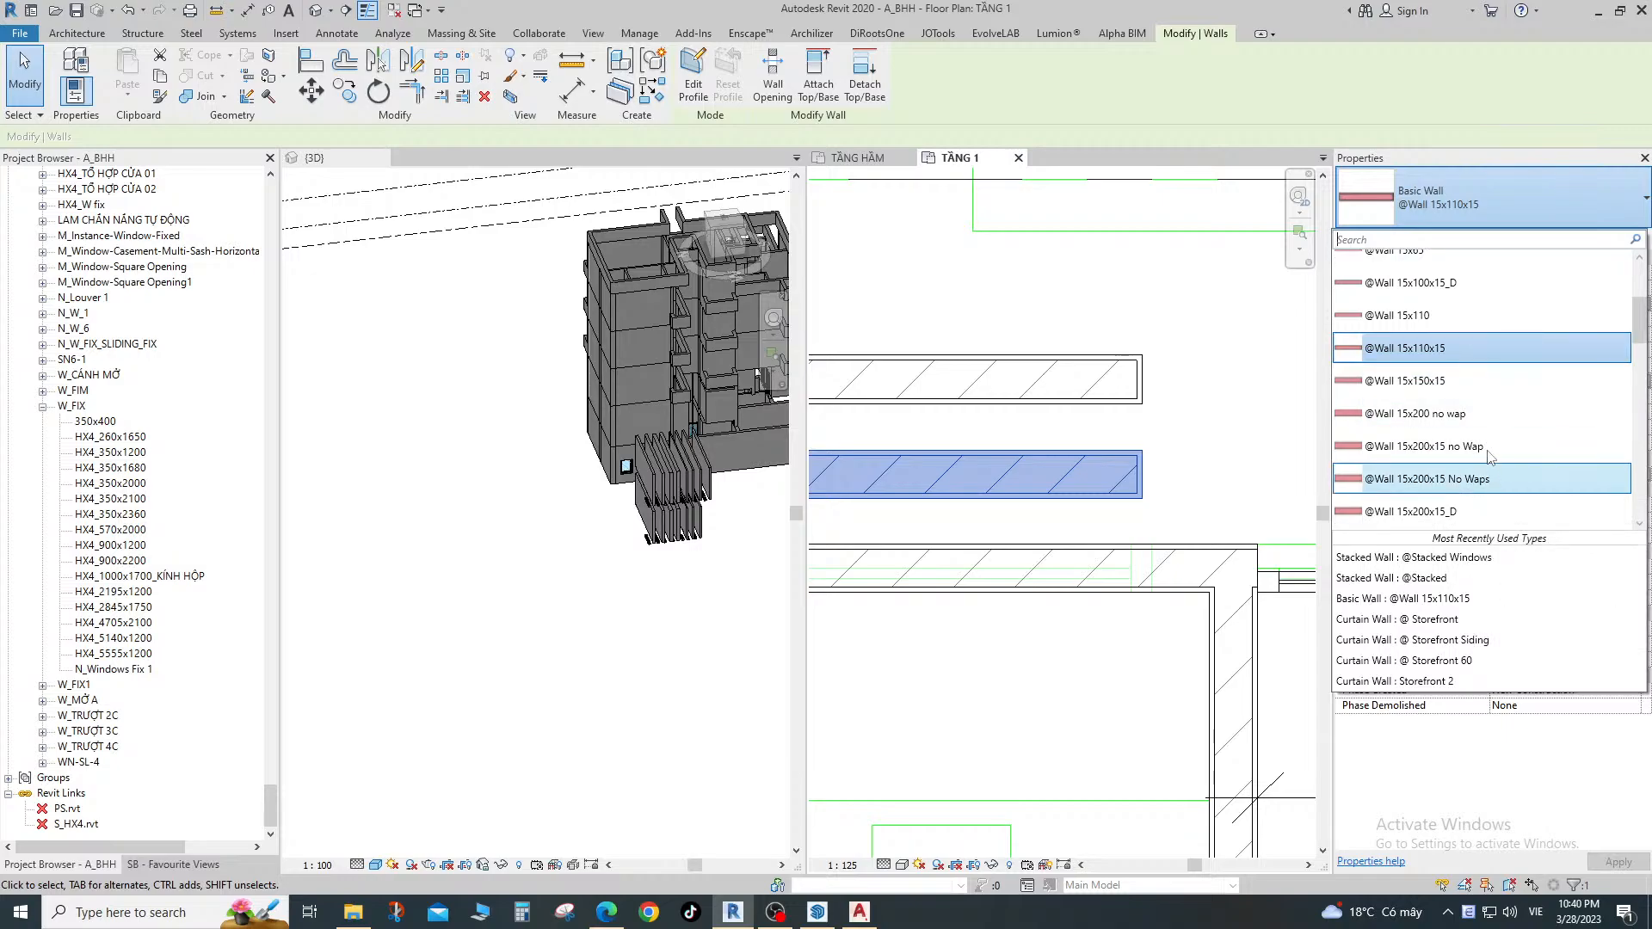
{"action": "left_click", "coordinate": [1459, 414]}
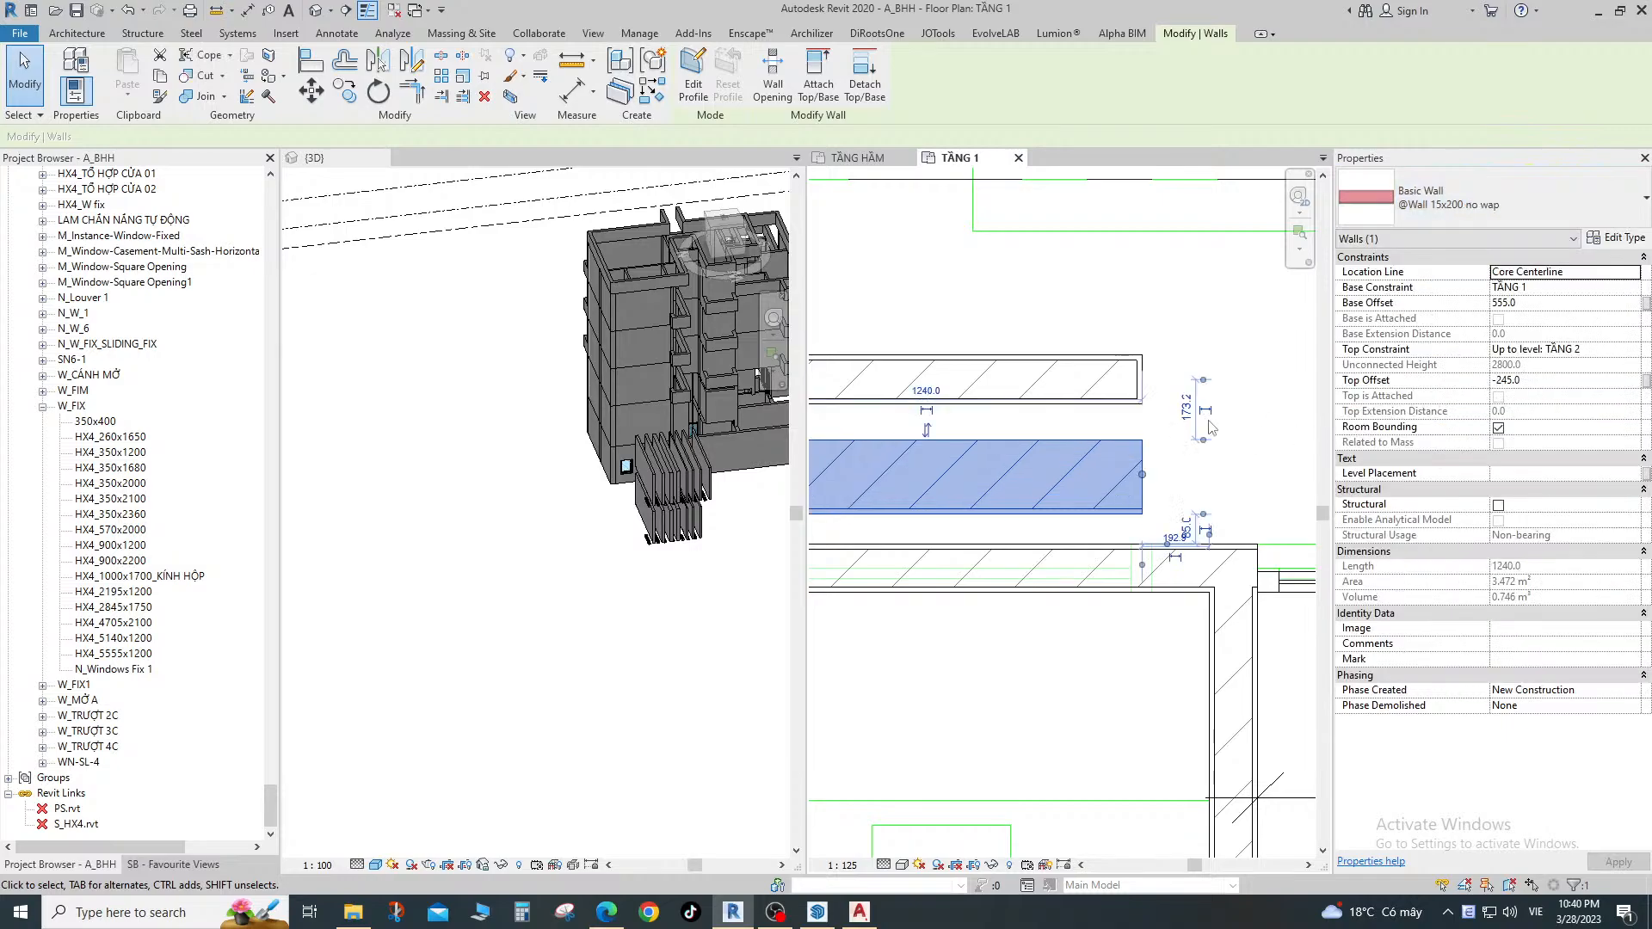
Rename the selected wall's type as @ 15x65x15.
{"action": "left_click", "coordinate": [1614, 237]}
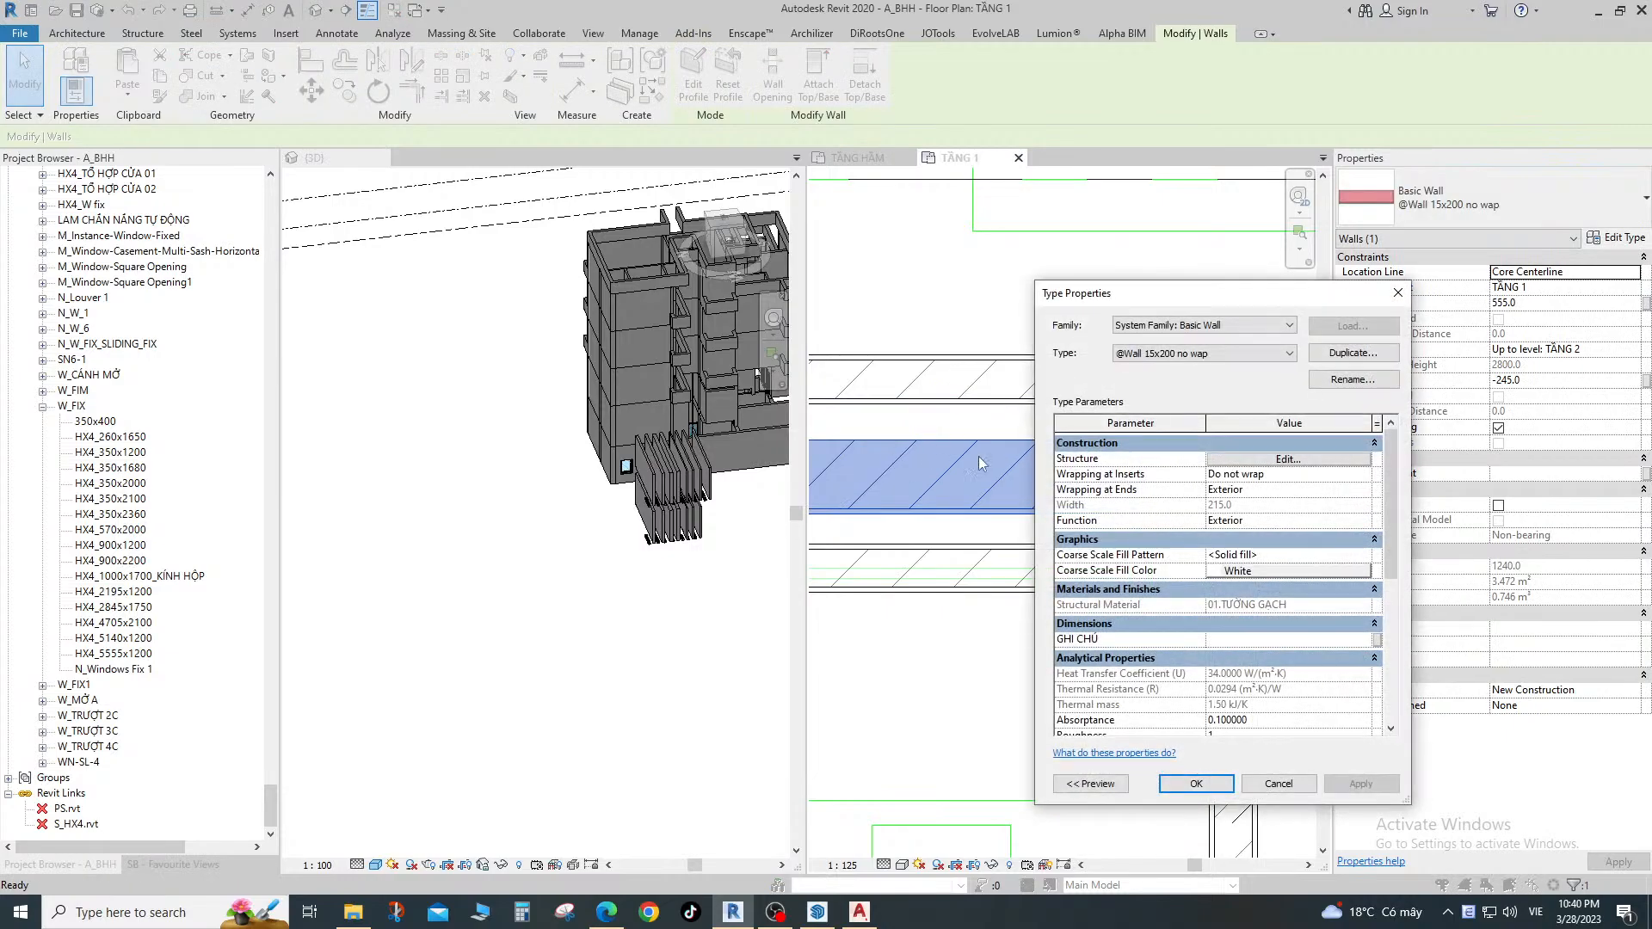
{"action": "left_click", "coordinate": [1352, 379]}
{"action": "left_click", "coordinate": [1224, 551]}
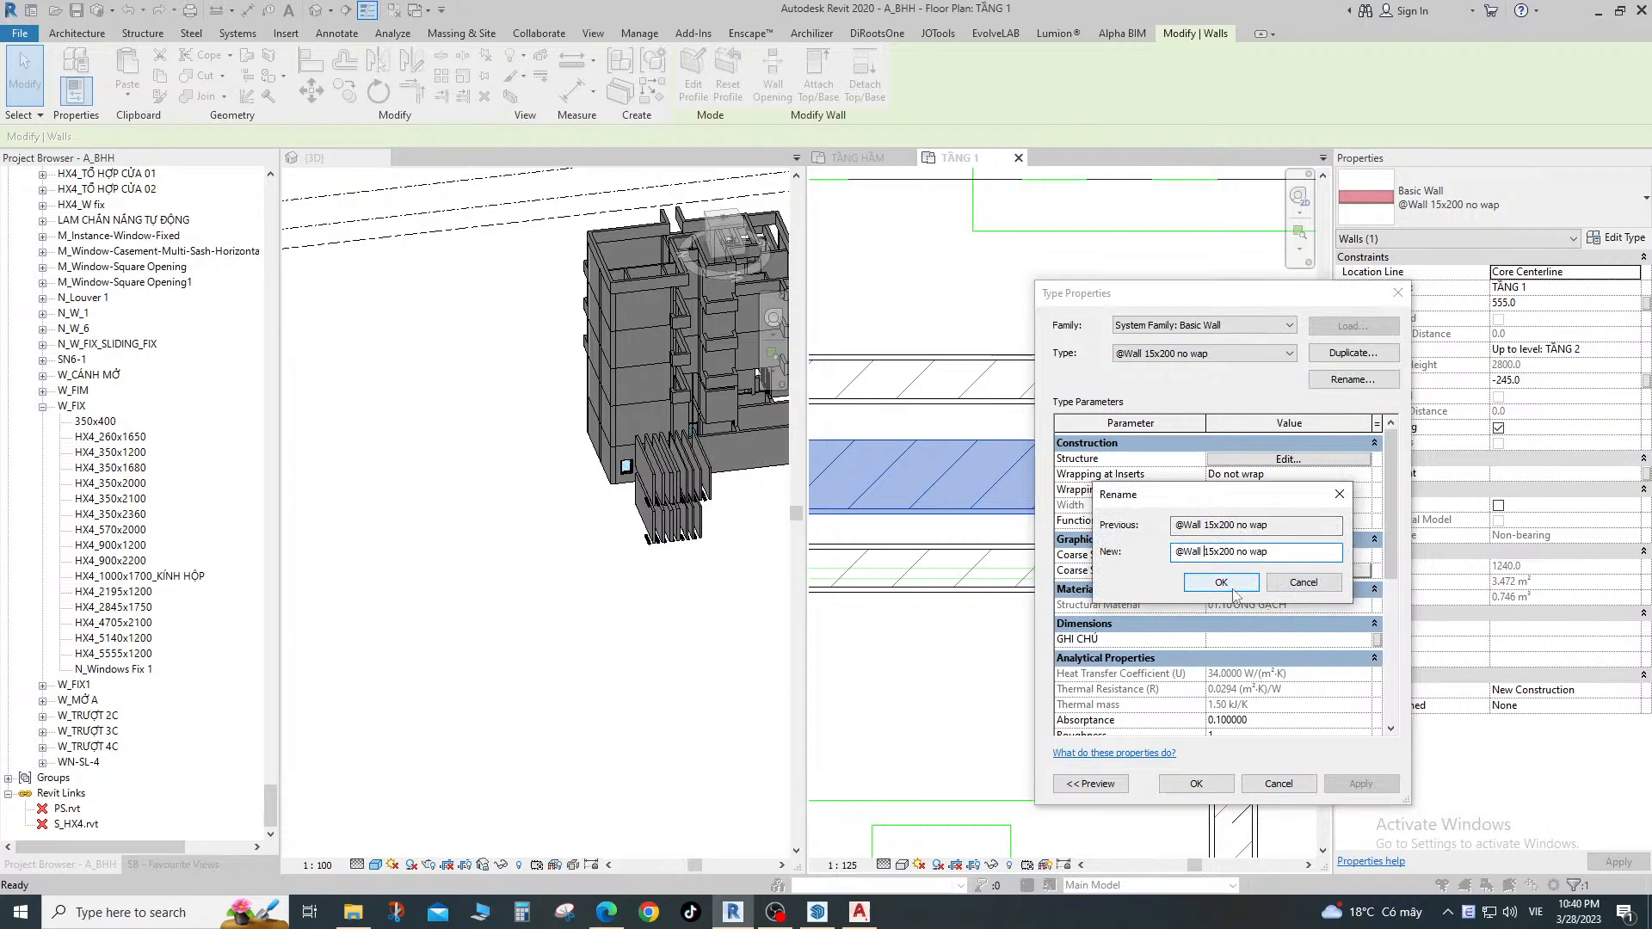
{"action": "key", "text": "BackSpace"}
{"action": "key", "text": "BackSpace"}
{"action": "key", "text": "BackSpace"}
{"action": "key", "text": "BackSpace"}
{"action": "key", "text": "BackSpace"}
{"action": "key", "text": "BackSpace"}
{"action": "type", "text": "@"}
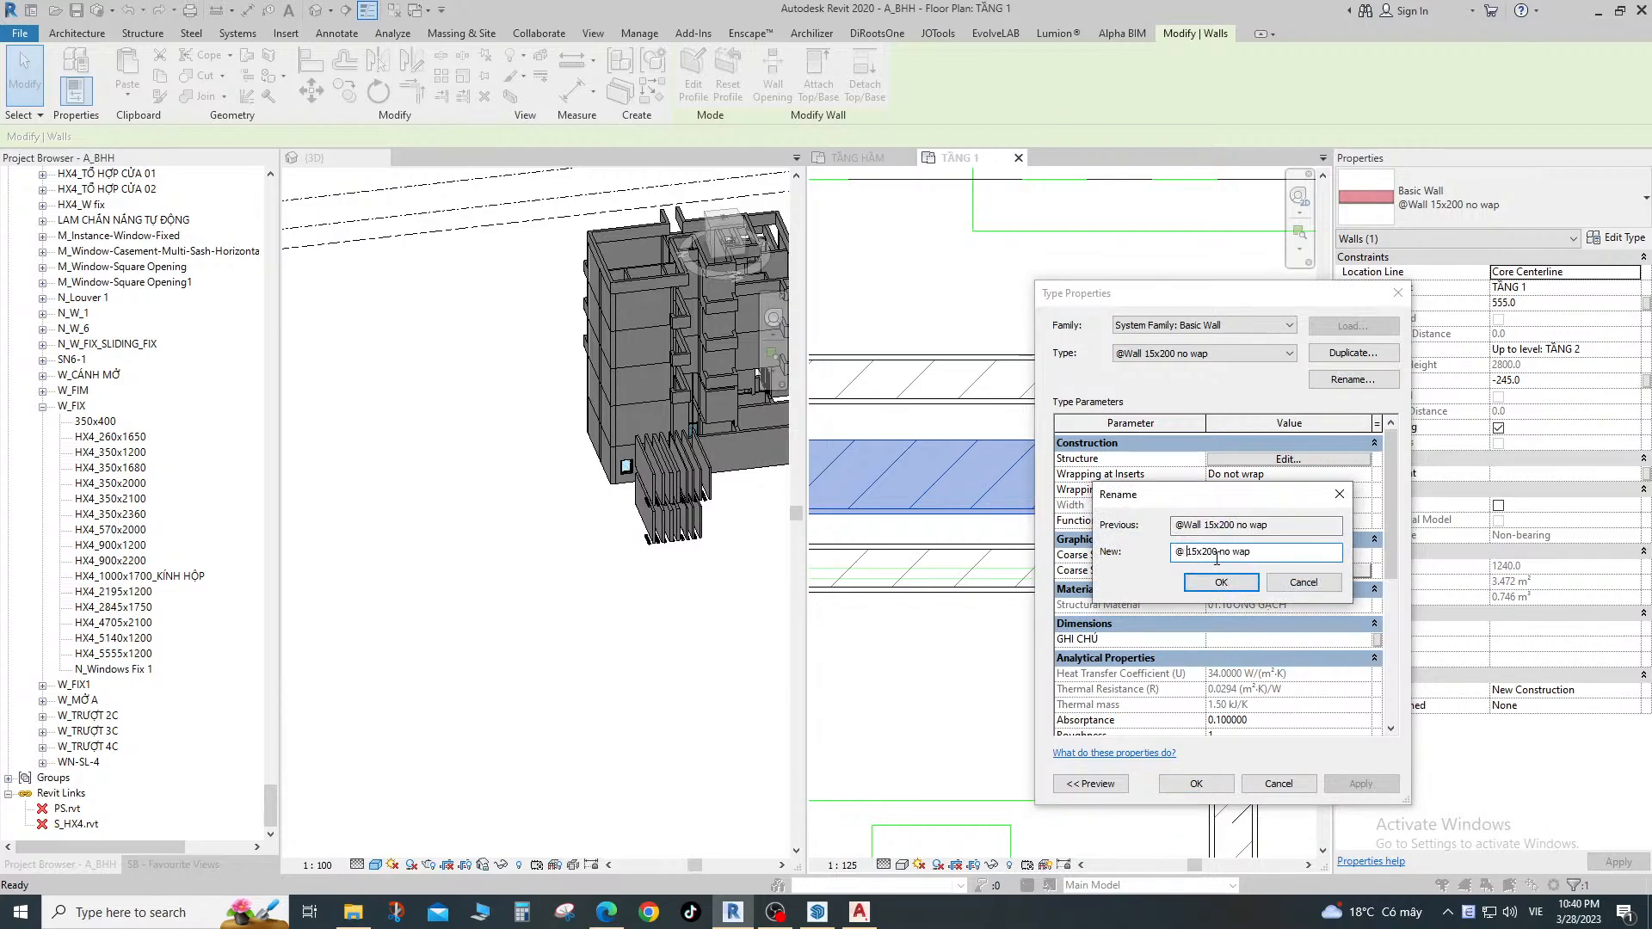
{"action": "key", "text": "BackSpace"}
{"action": "key", "text": "BackSpace"}
{"action": "key", "text": "BackSpace"}
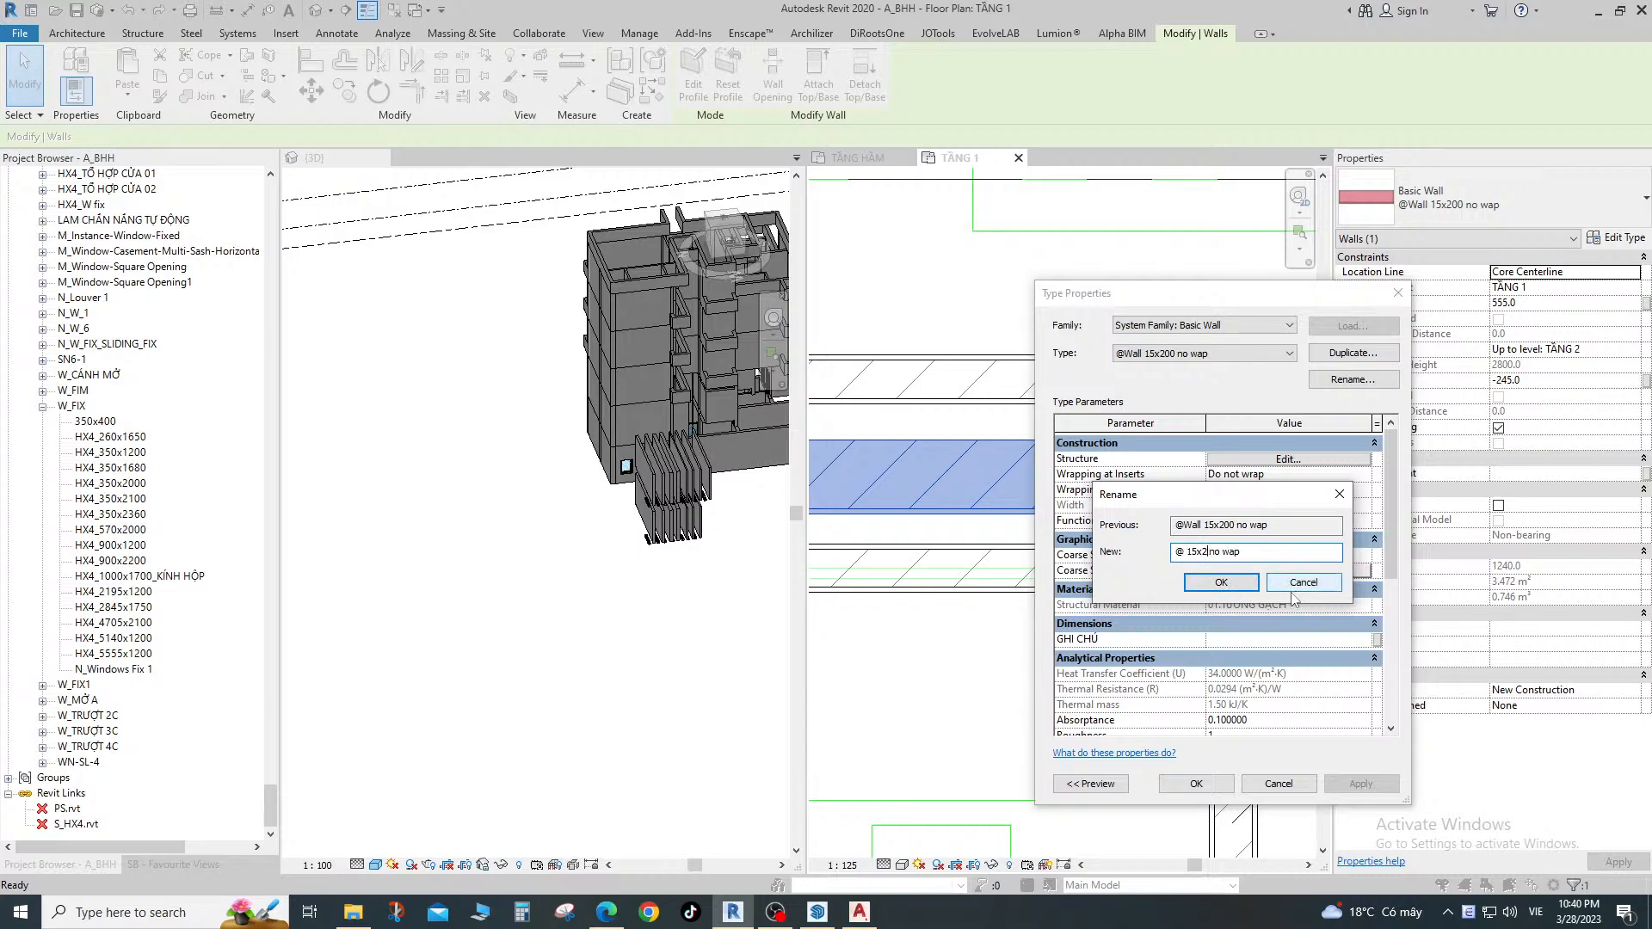
{"action": "type", "text": "65"}
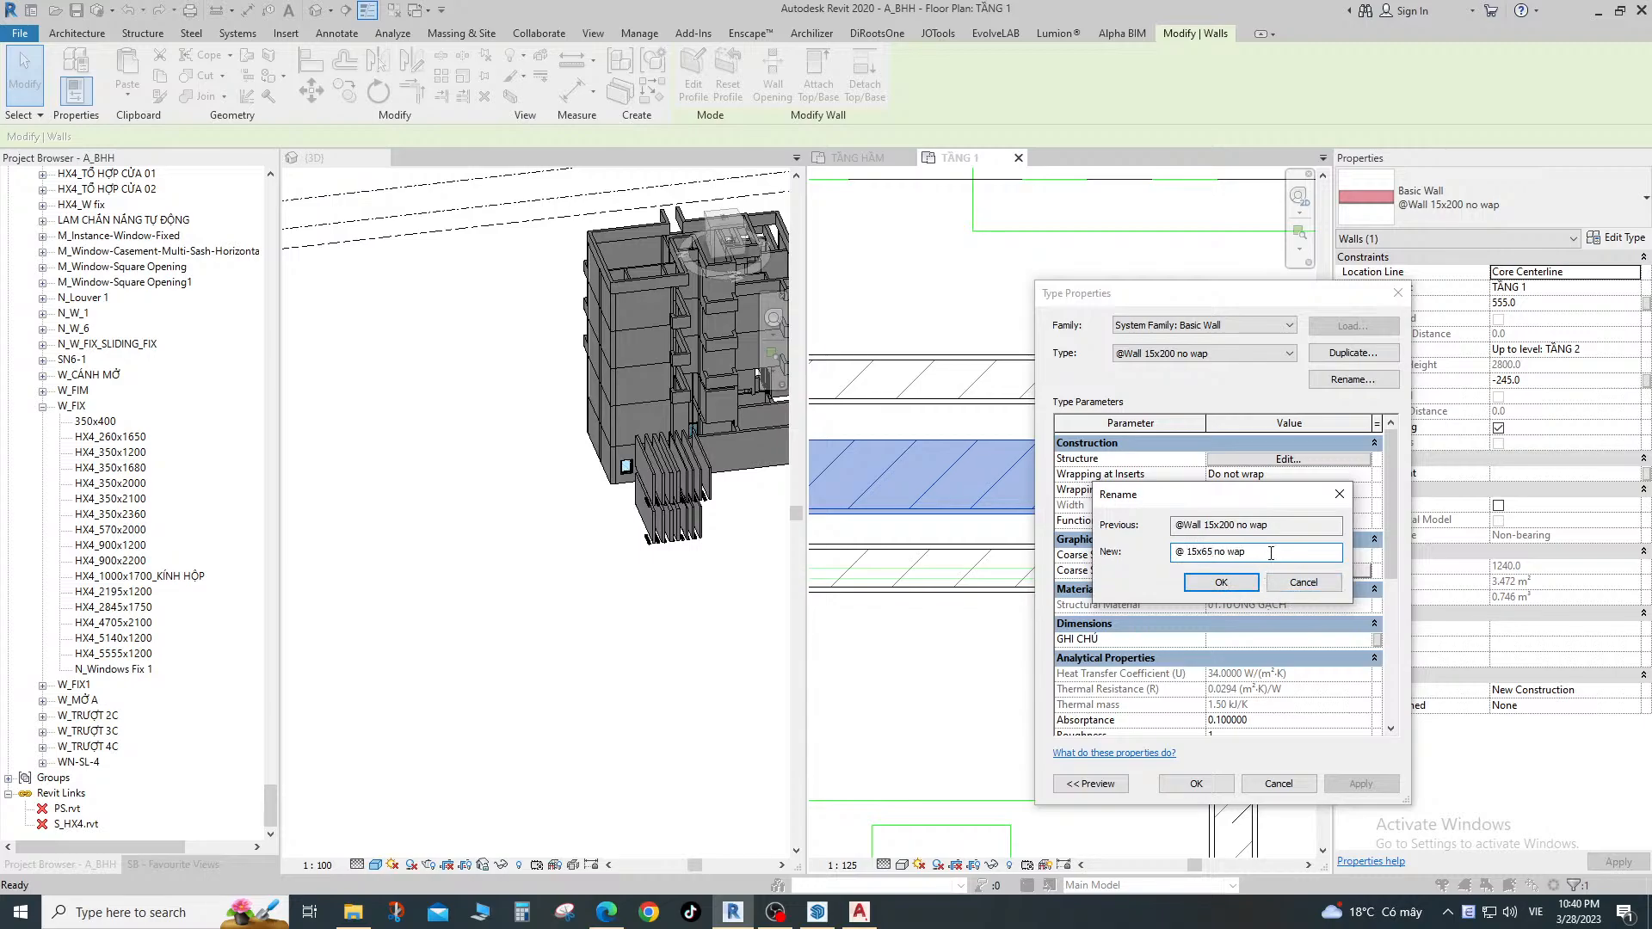
{"action": "left_click_drag", "start_coordinate": [1250, 552], "coordinate": [1212, 555]}
{"action": "type", "text": "X"}
{"action": "left_click", "coordinate": [1251, 583]}
In the @ 15x65x15 structure, enable wrapping for the interior finish layer and insert a new layer outside the core on the exterior side.
{"action": "left_click", "coordinate": [1257, 459]}
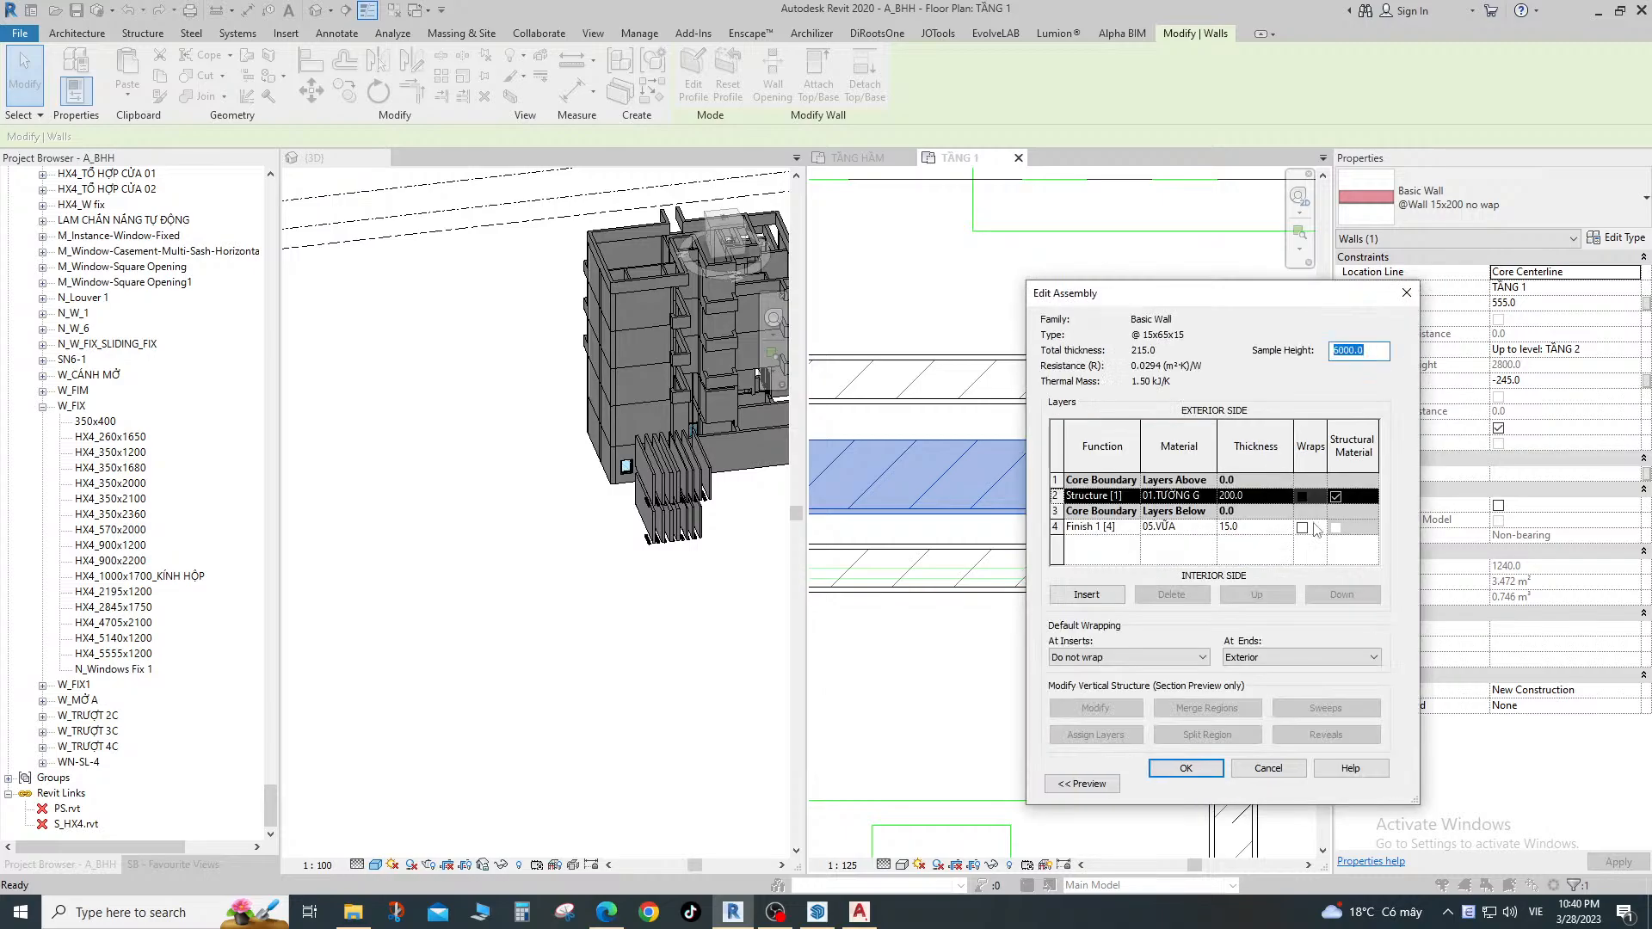
{"action": "left_click", "coordinate": [1315, 529]}
{"action": "left_click", "coordinate": [1170, 594]}
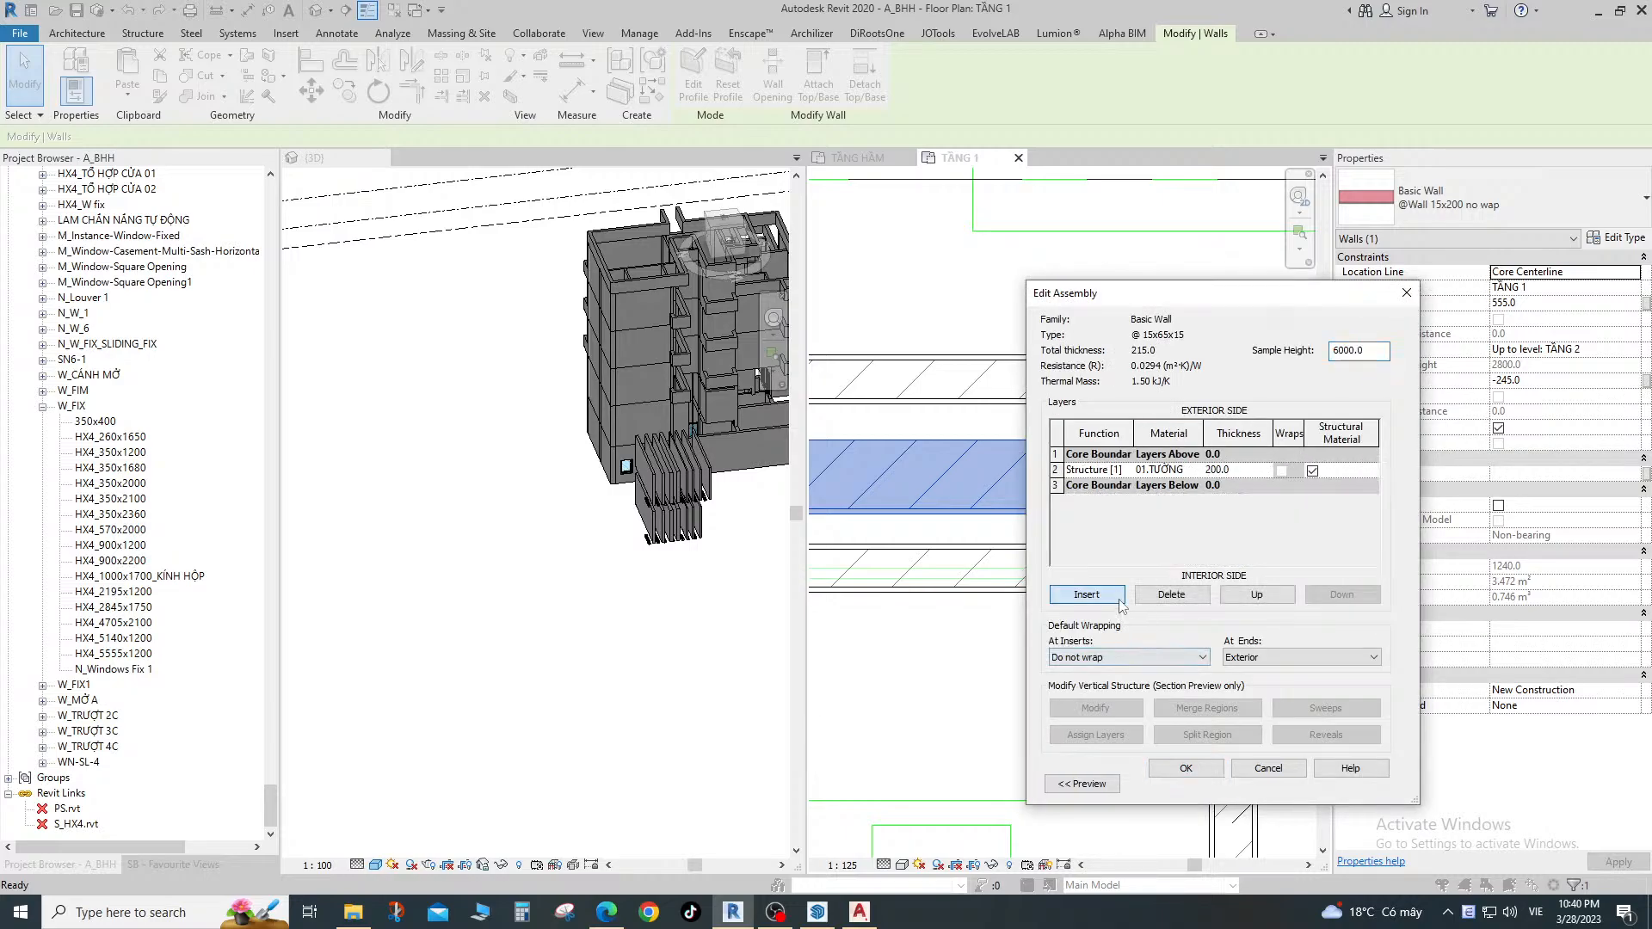
{"action": "left_click", "coordinate": [1119, 602]}
{"action": "left_click", "coordinate": [1286, 600]}
{"action": "left_click", "coordinate": [1286, 601]}
{"action": "left_click", "coordinate": [1286, 600]}
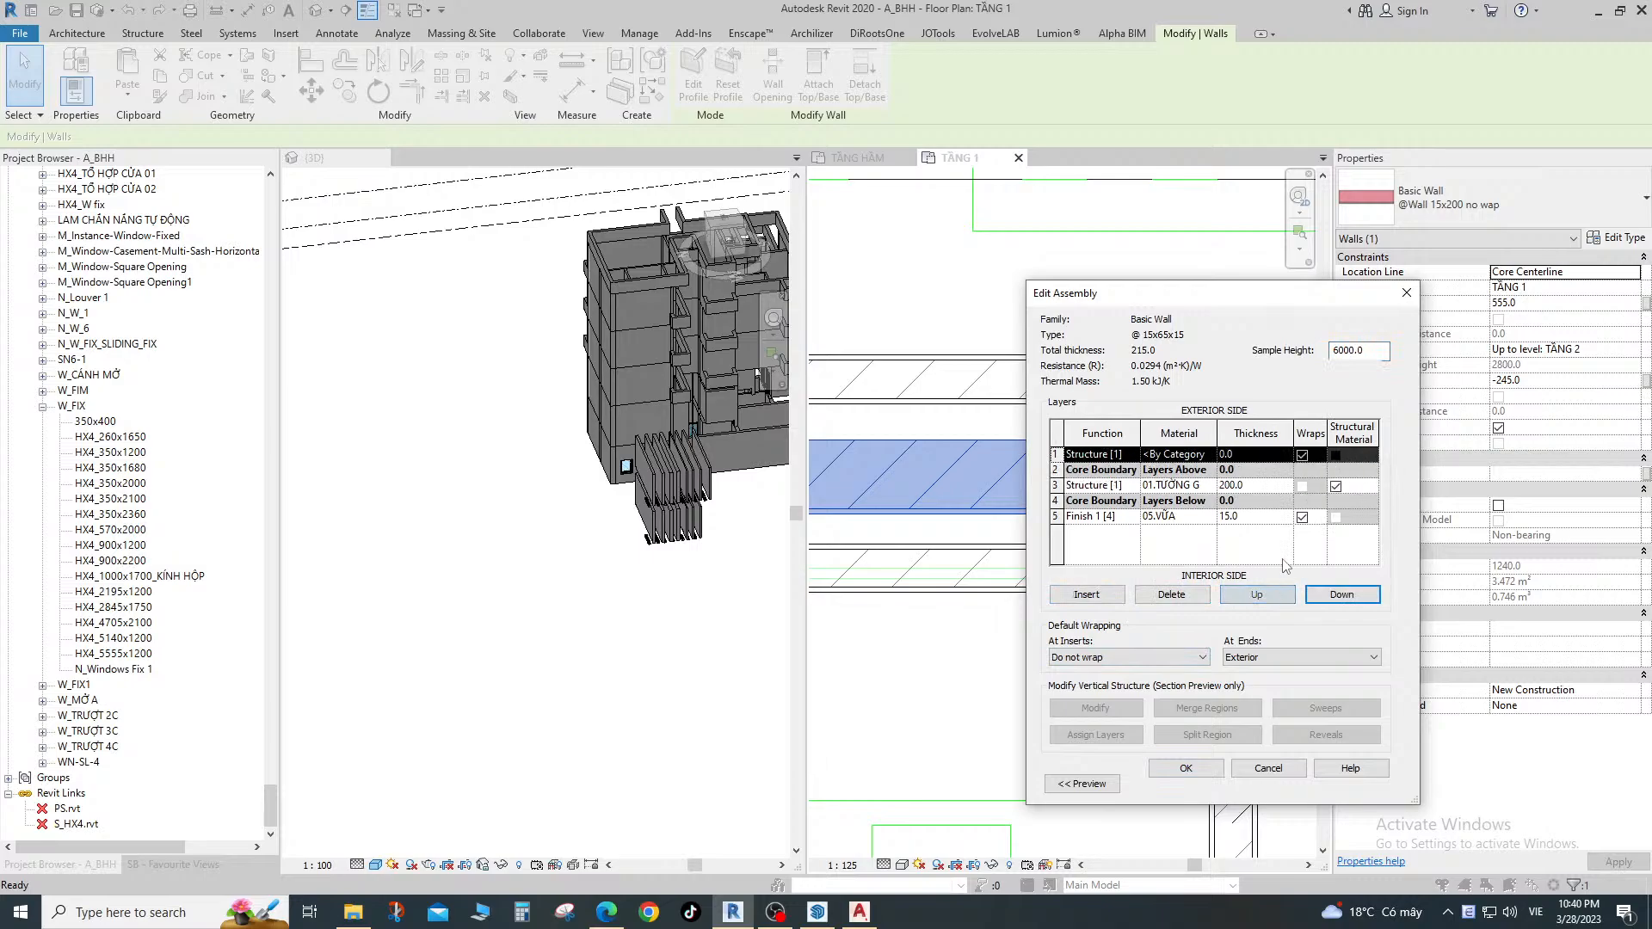
Give the new exterior layer a thickness of 15, the material 05.VỮA and the function Finish 1 [4].
{"action": "left_click", "coordinate": [1264, 455]}
{"action": "type", "text": "15"}
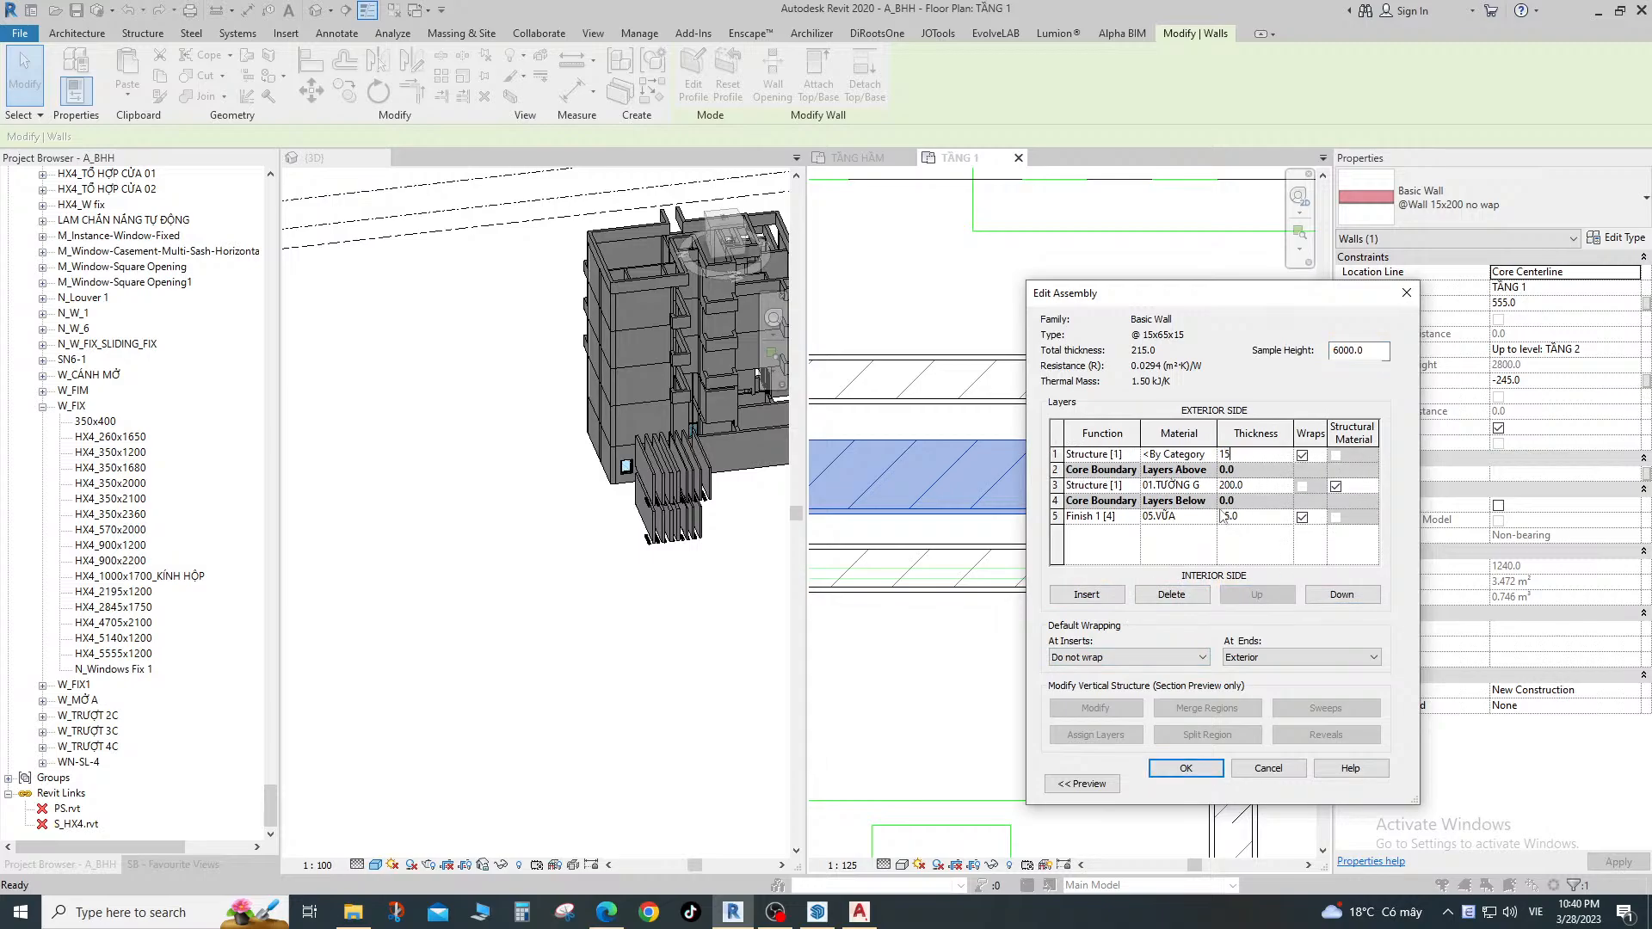
{"action": "left_click", "coordinate": [1208, 516]}
{"action": "key", "text": "Escape"}
{"action": "left_click", "coordinate": [1192, 517]}
{"action": "key", "text": "ctrl+c"}
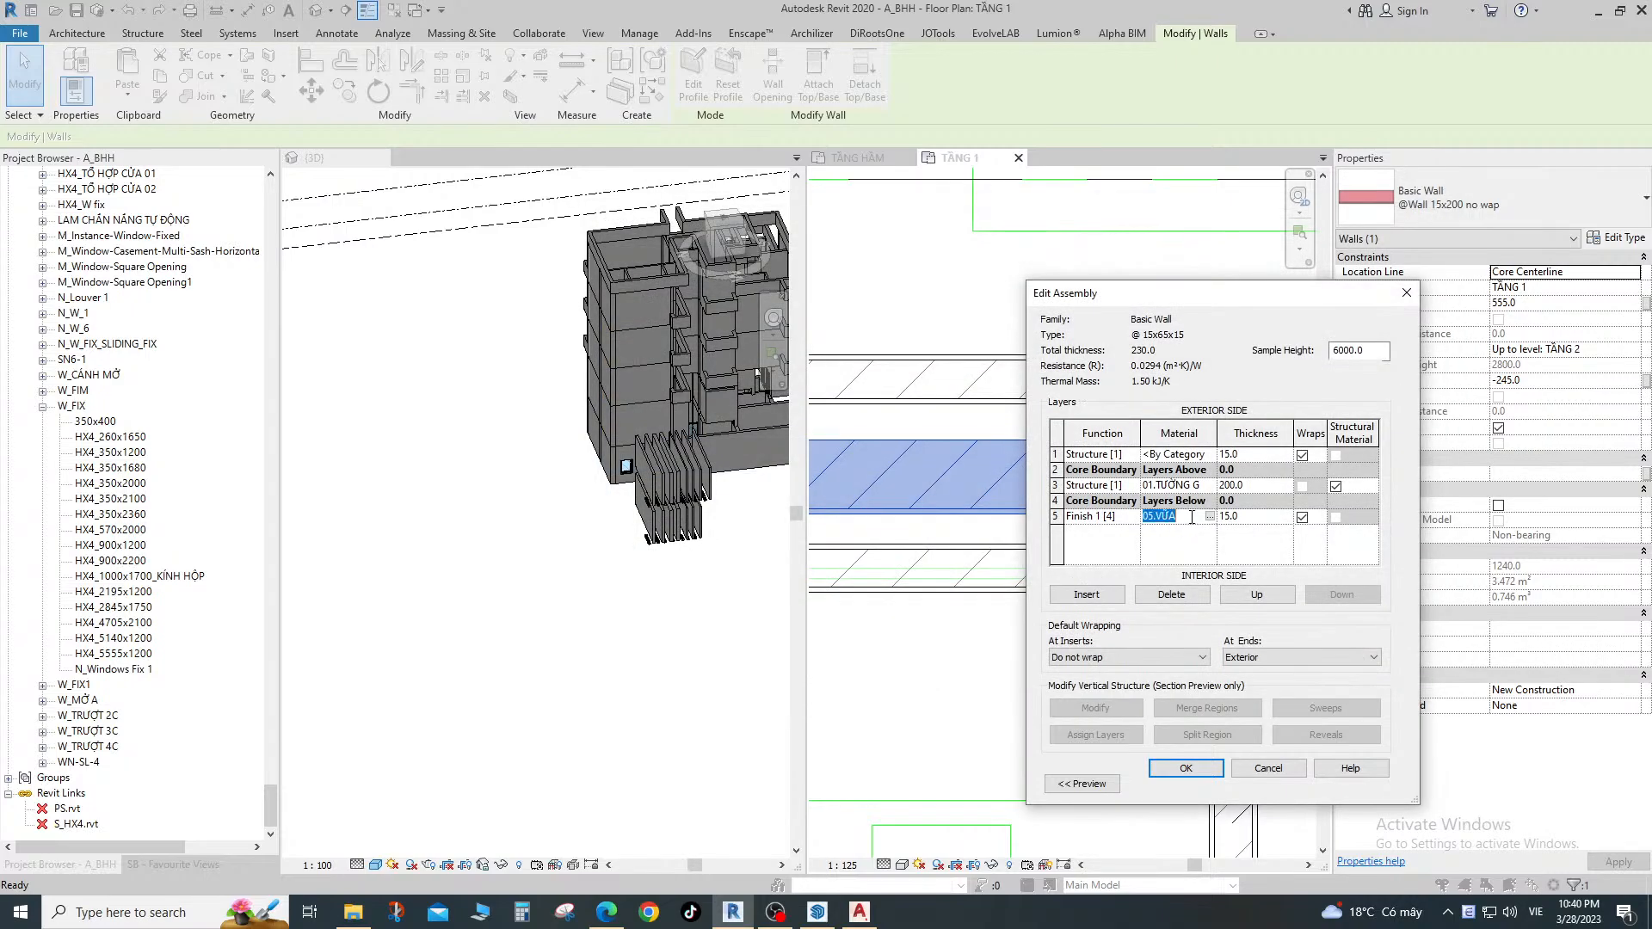
{"action": "left_click", "coordinate": [1179, 454]}
{"action": "key", "text": "ctrl+v"}
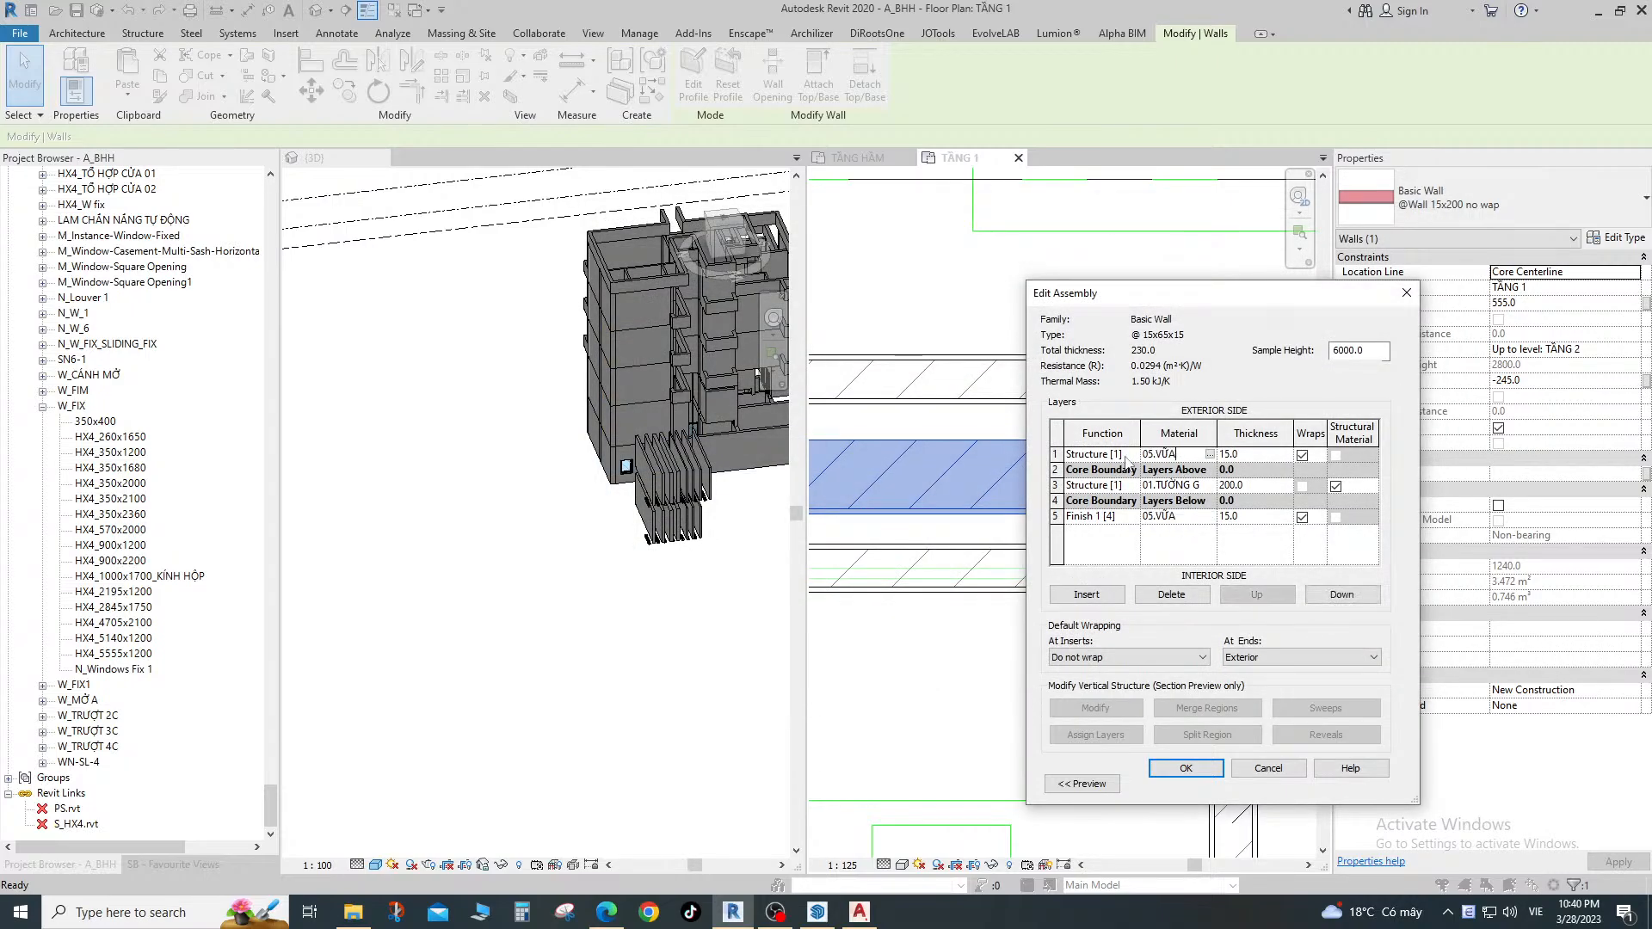
{"action": "left_click", "coordinate": [1124, 456]}
{"action": "left_click", "coordinate": [1129, 455]}
{"action": "left_click", "coordinate": [1099, 506]}
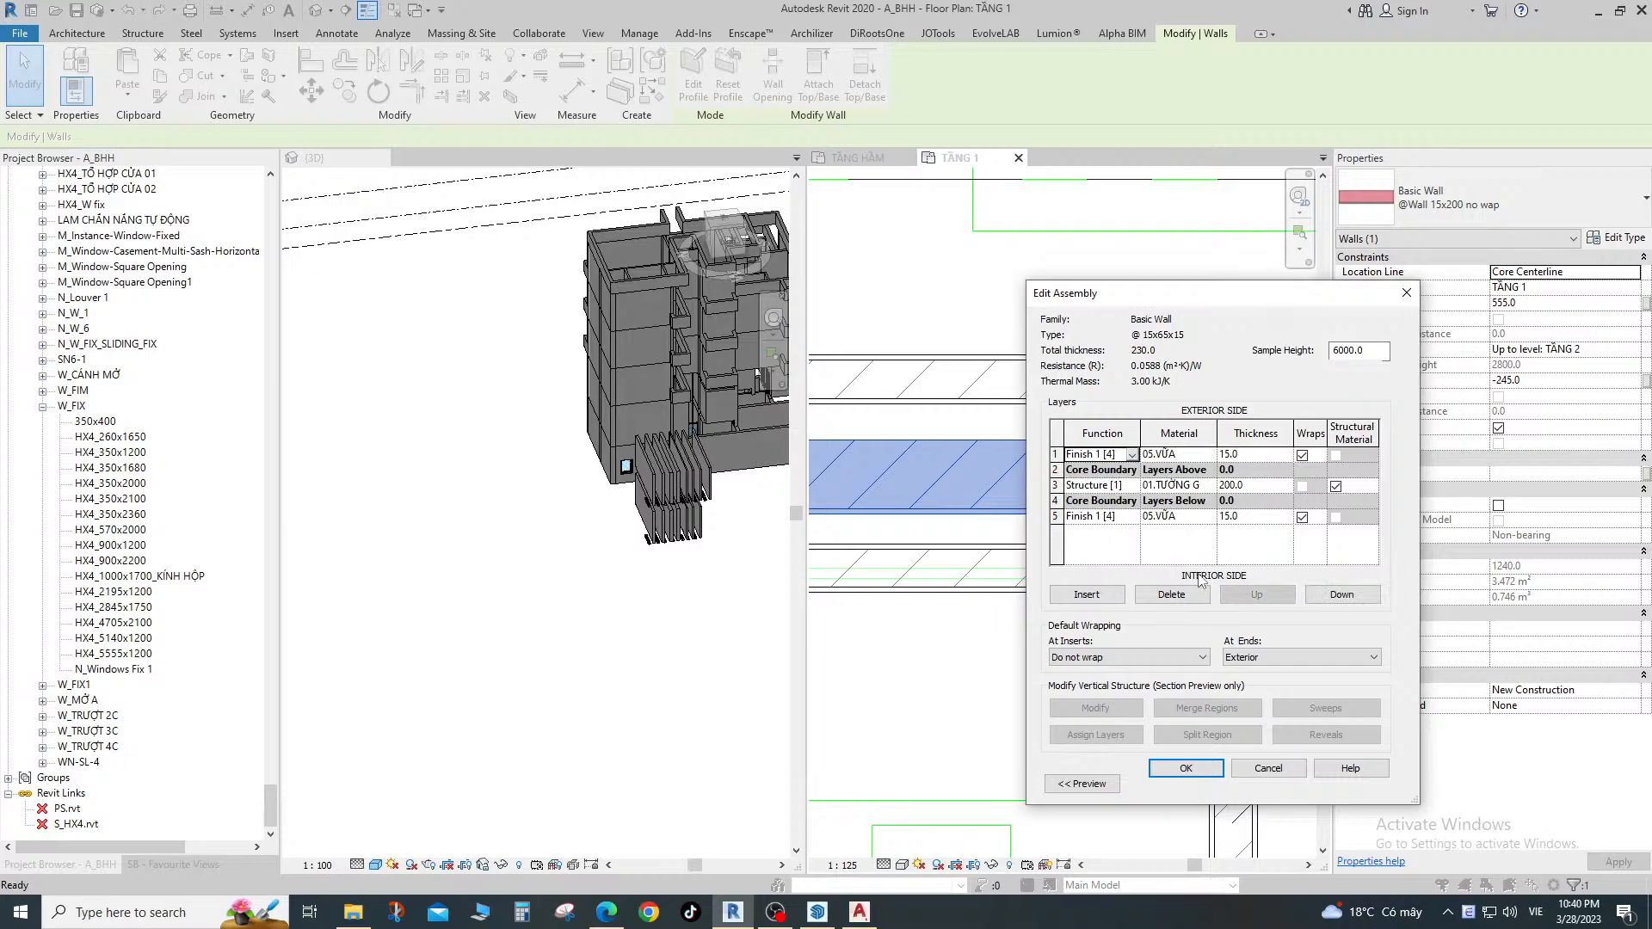
Set the structure layer's thickness to 65 and apply the edited @ 15x65x15 type to the wall.
{"action": "left_click", "coordinate": [1264, 486]}
{"action": "type", "text": "65"}
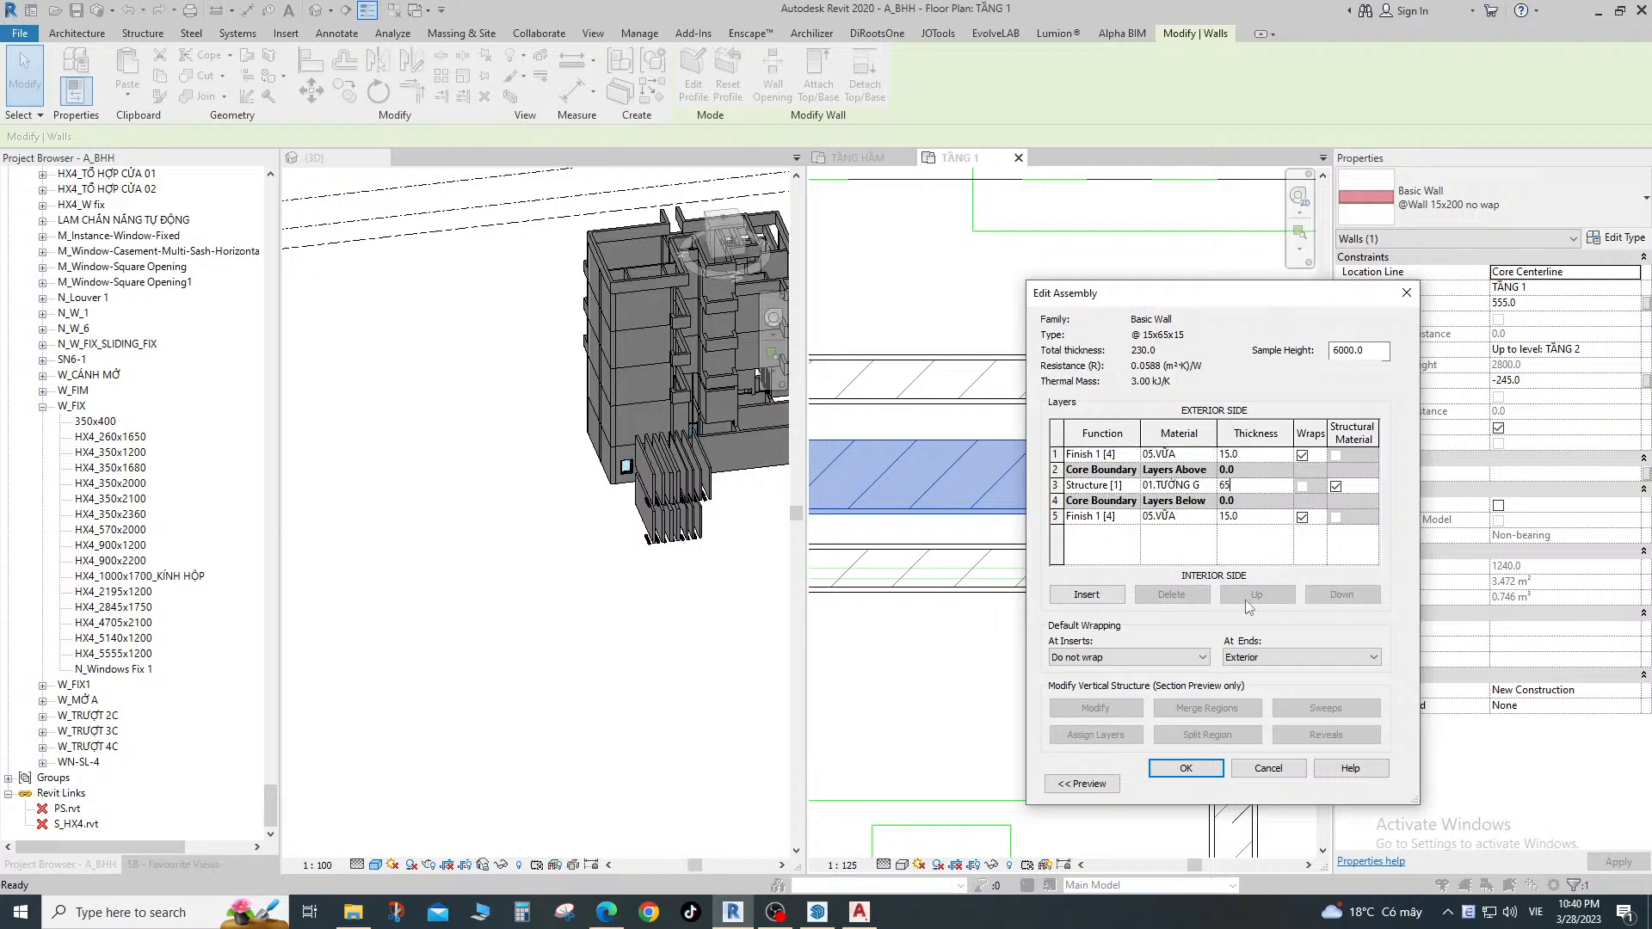
{"action": "left_click", "coordinate": [1215, 774]}
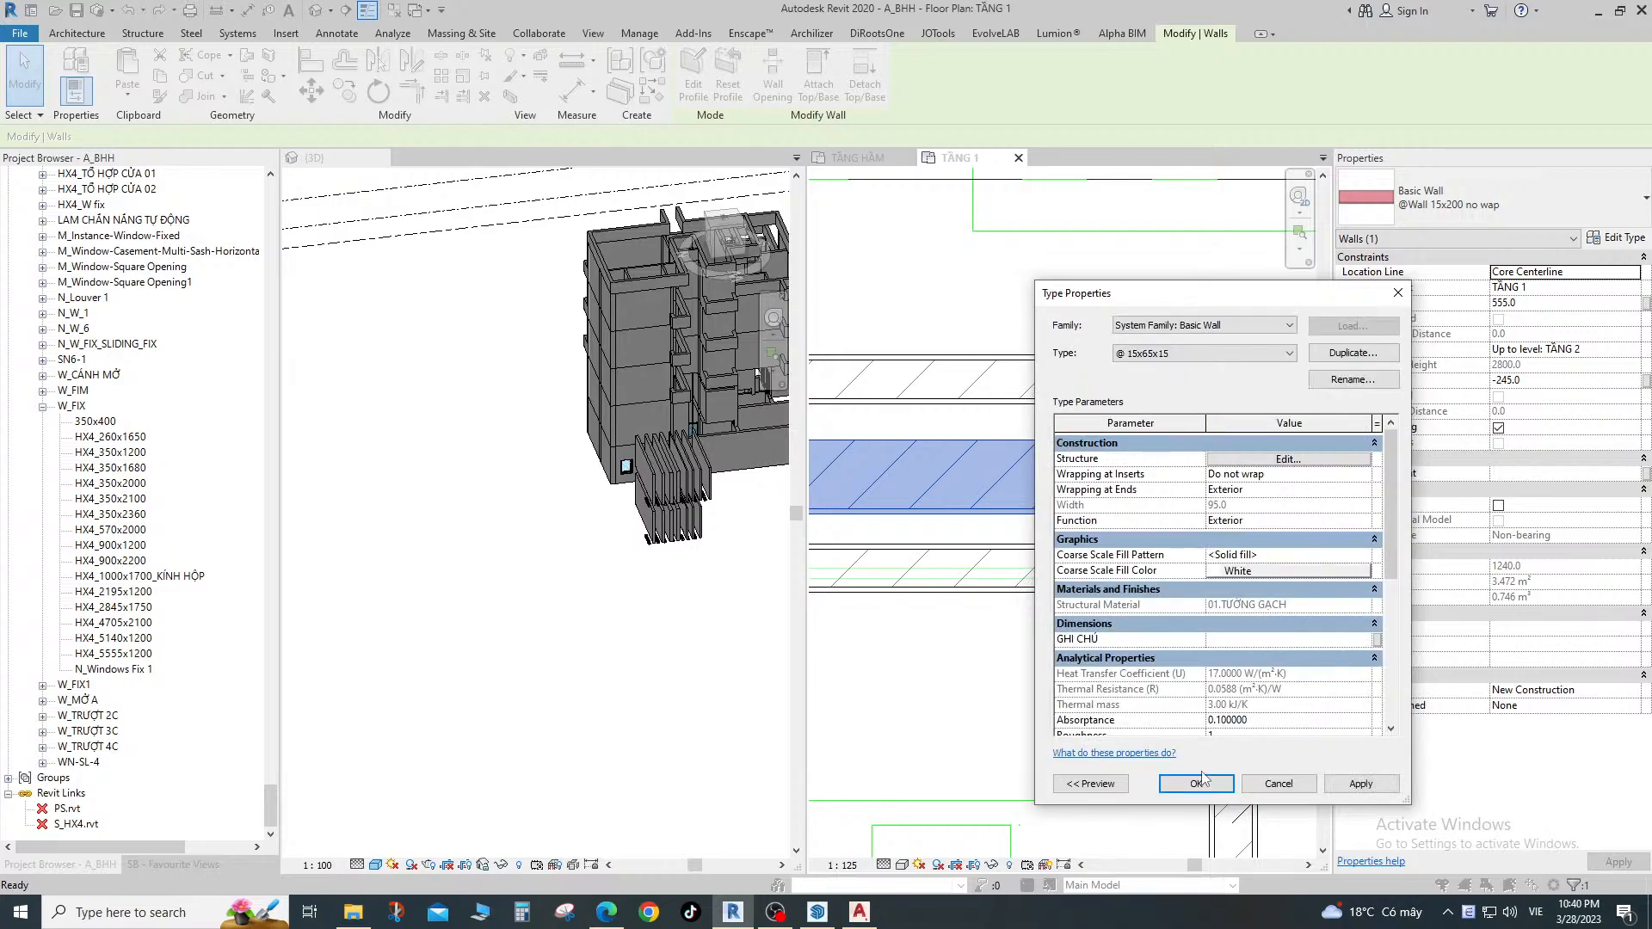
{"action": "left_click", "coordinate": [1207, 787]}
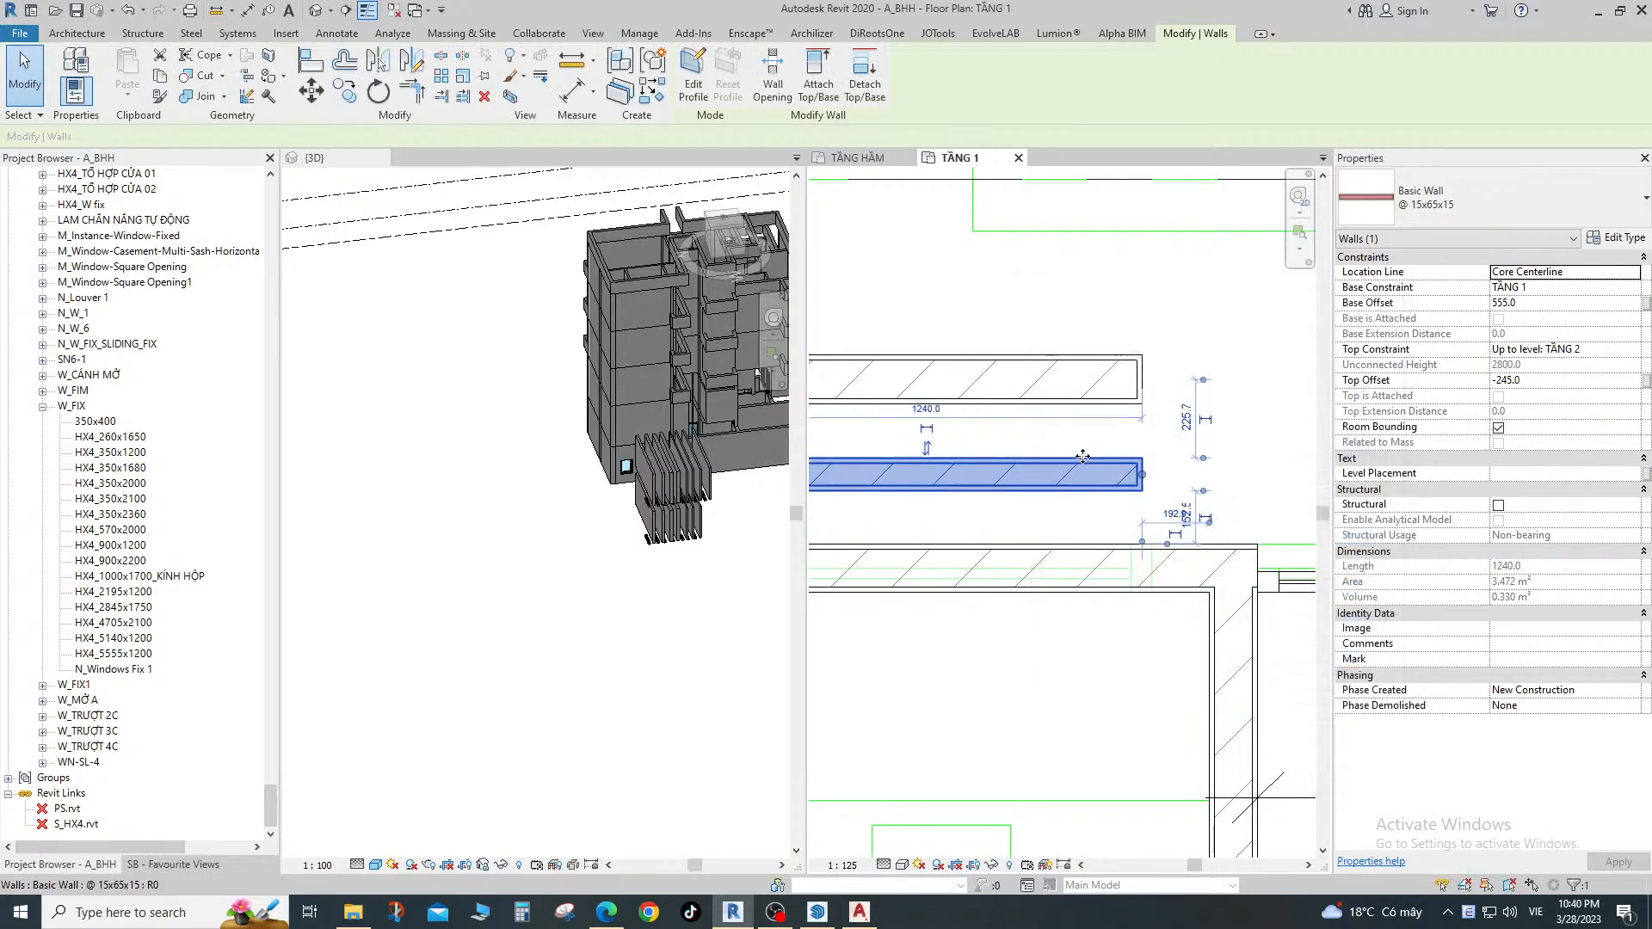
Dimension the overall thickness of the @ 15x65x15 wall, placing the aligned dimension beyond the wall's end.
{"action": "scroll", "coordinate": [1109, 477], "scroll_direction": "up", "scroll_amount": 2}
{"action": "key", "text": "d"}
{"action": "key", "text": "i"}
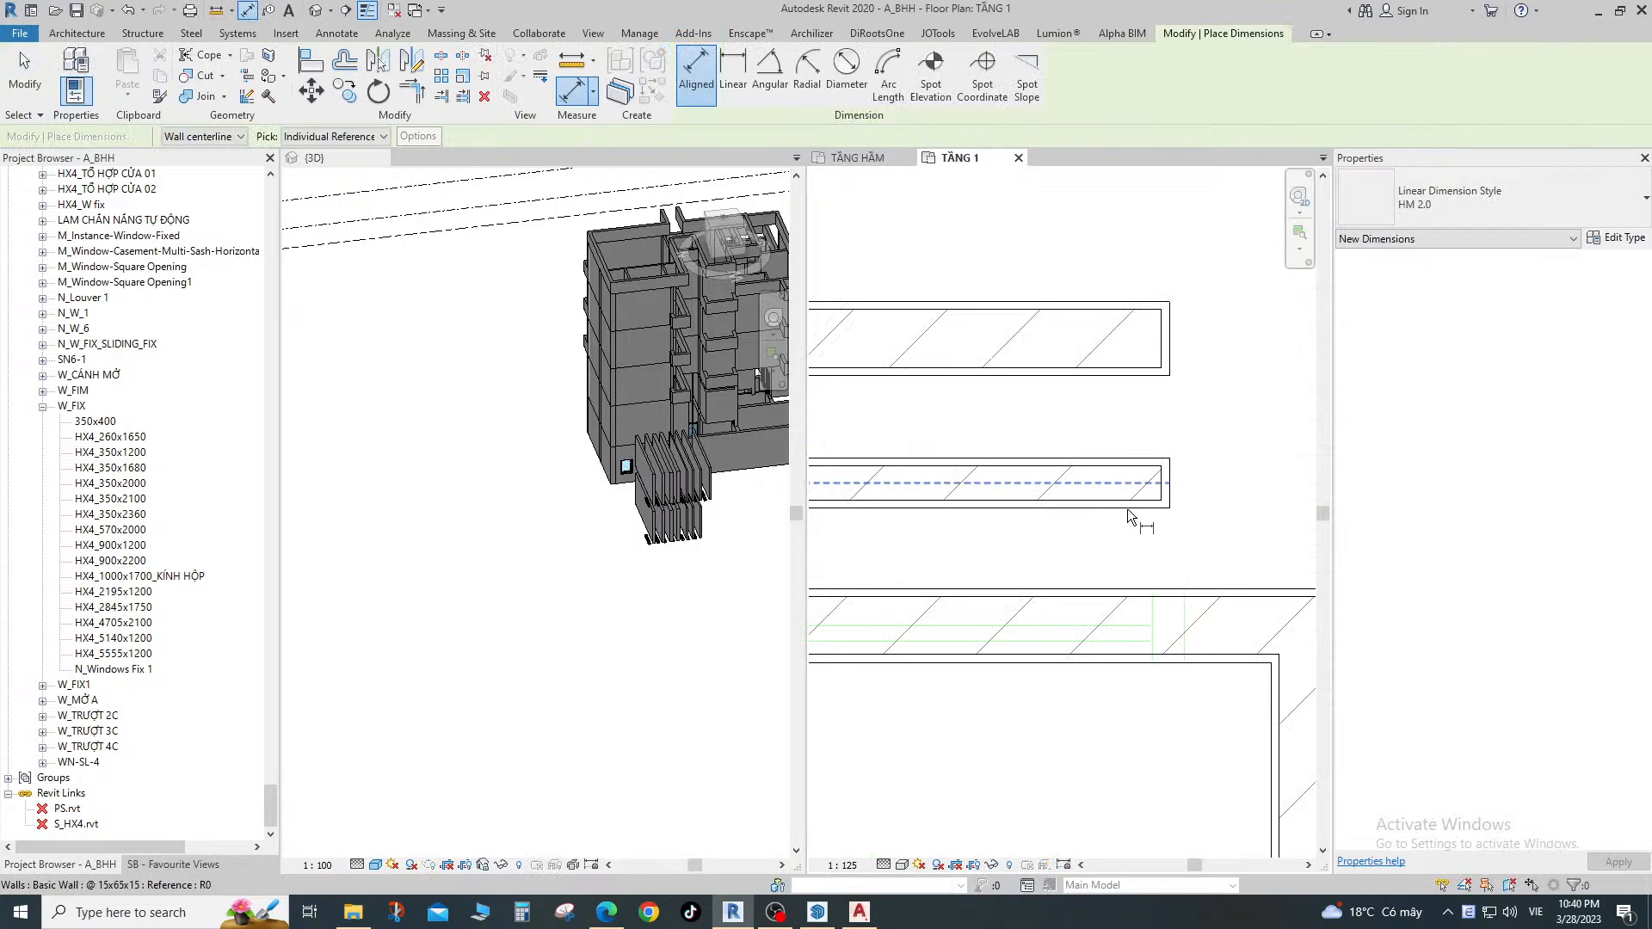
{"action": "left_click", "coordinate": [1122, 509]}
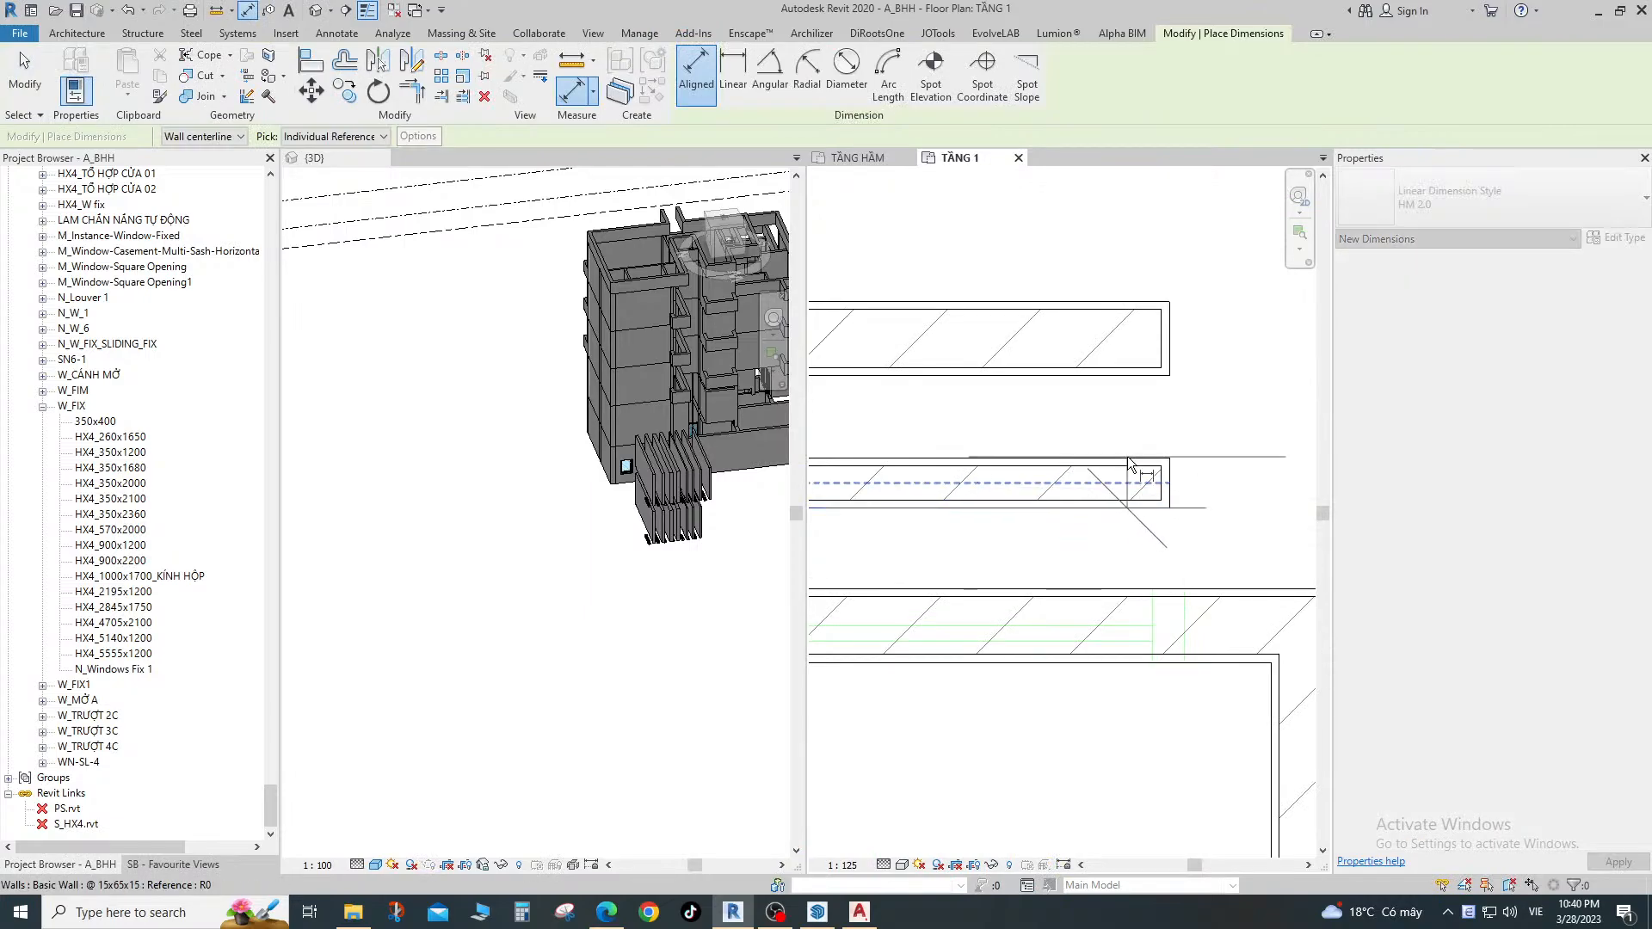
{"action": "key", "text": "Escape"}
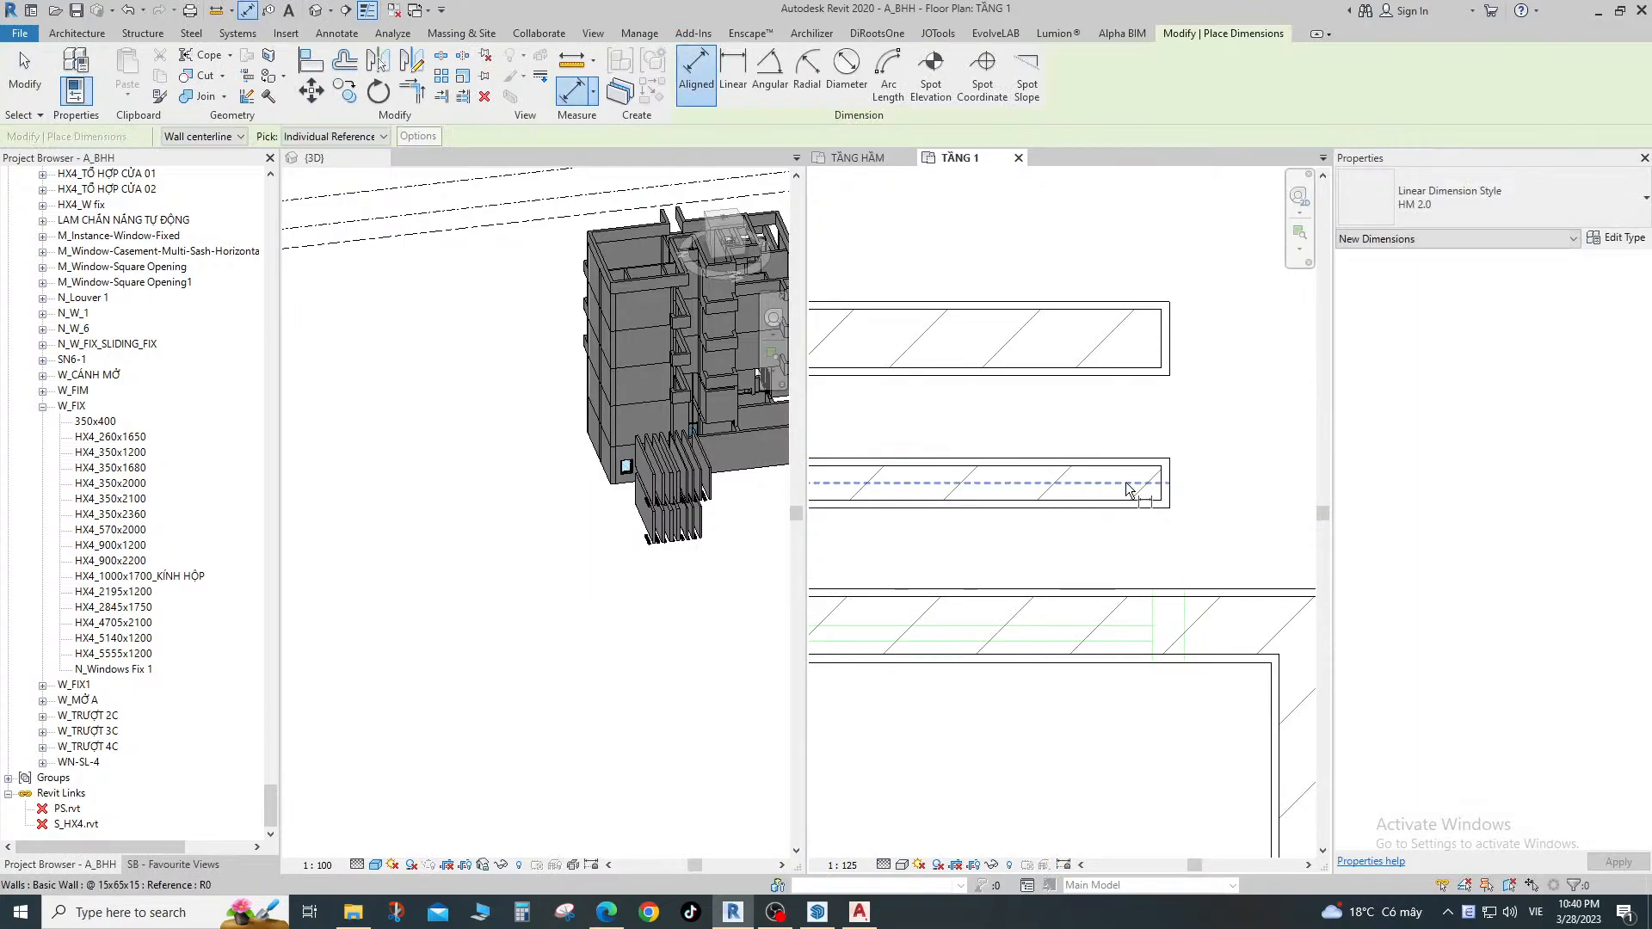
{"action": "left_click", "coordinate": [1134, 460]}
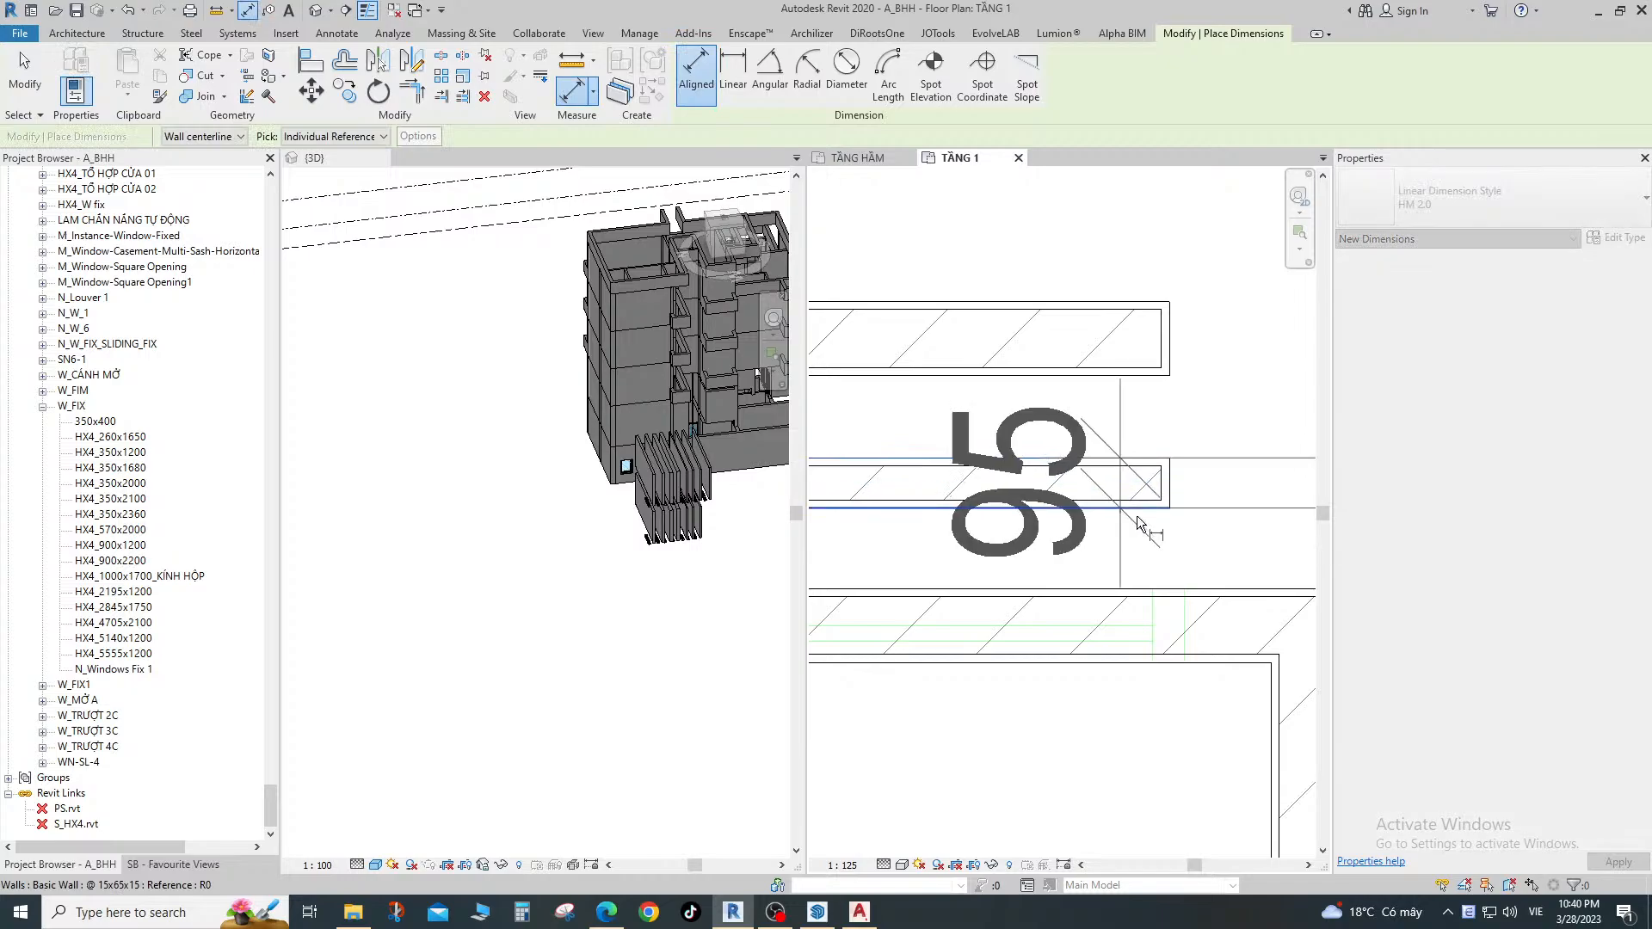
{"action": "scroll", "coordinate": [1137, 522], "scroll_direction": "down", "scroll_amount": 3}
{"action": "left_click", "coordinate": [1184, 508]}
{"action": "key", "text": "Escape"}
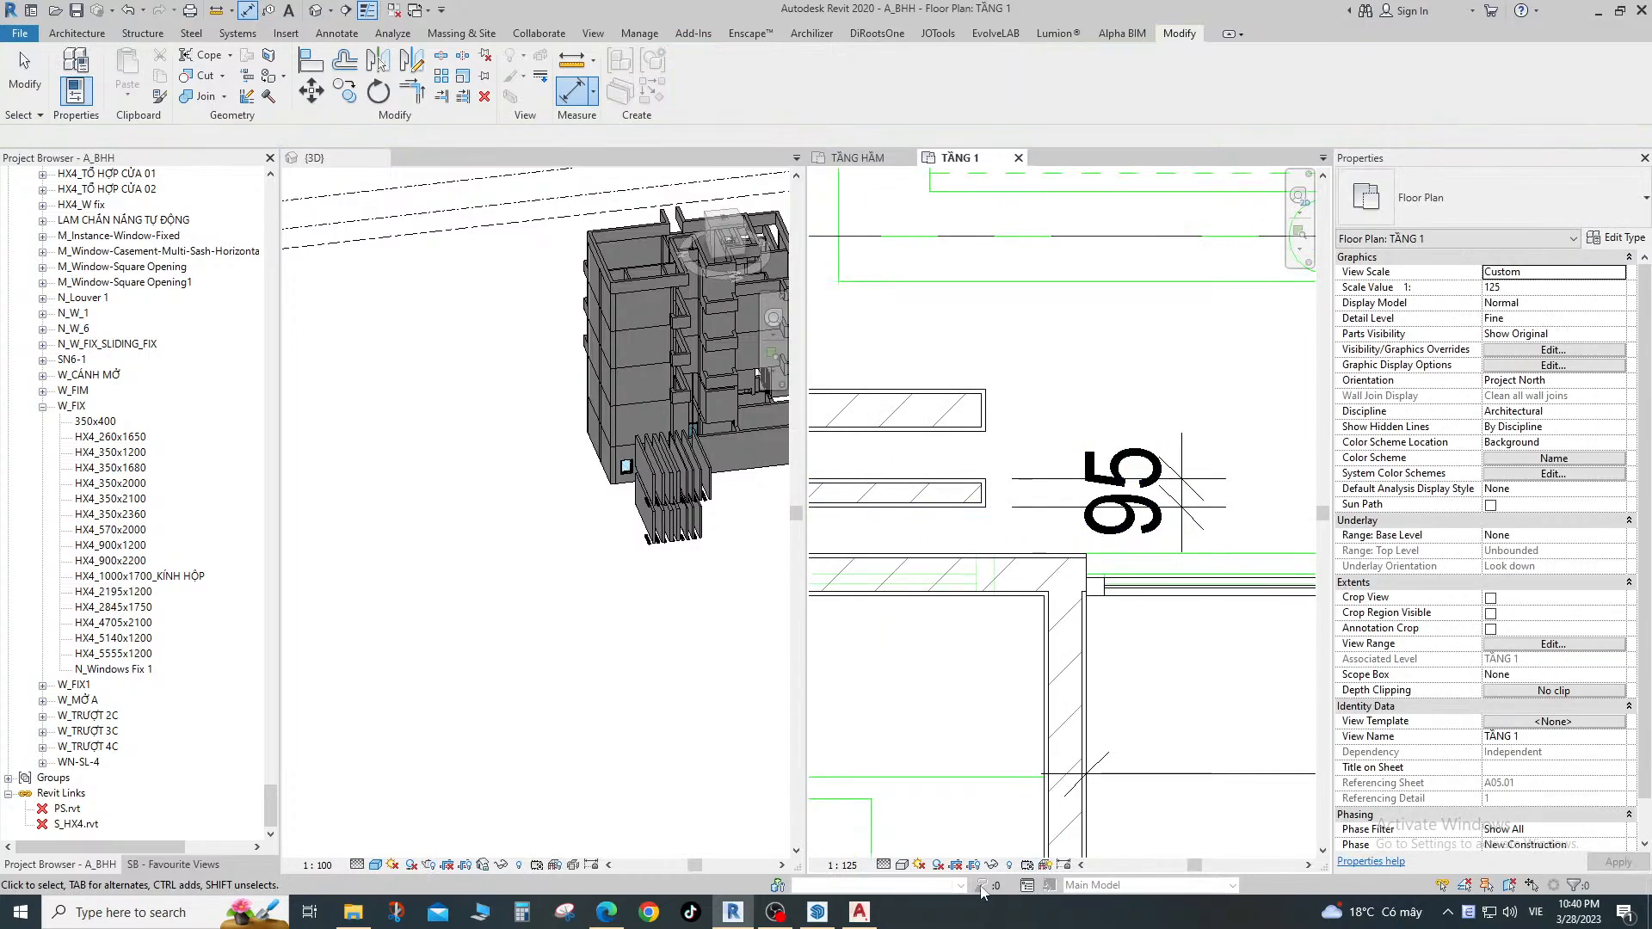
Calculate 140-95 in the Calculator app and return to the TẦNG 1 plan.
{"action": "left_click", "coordinate": [524, 913]}
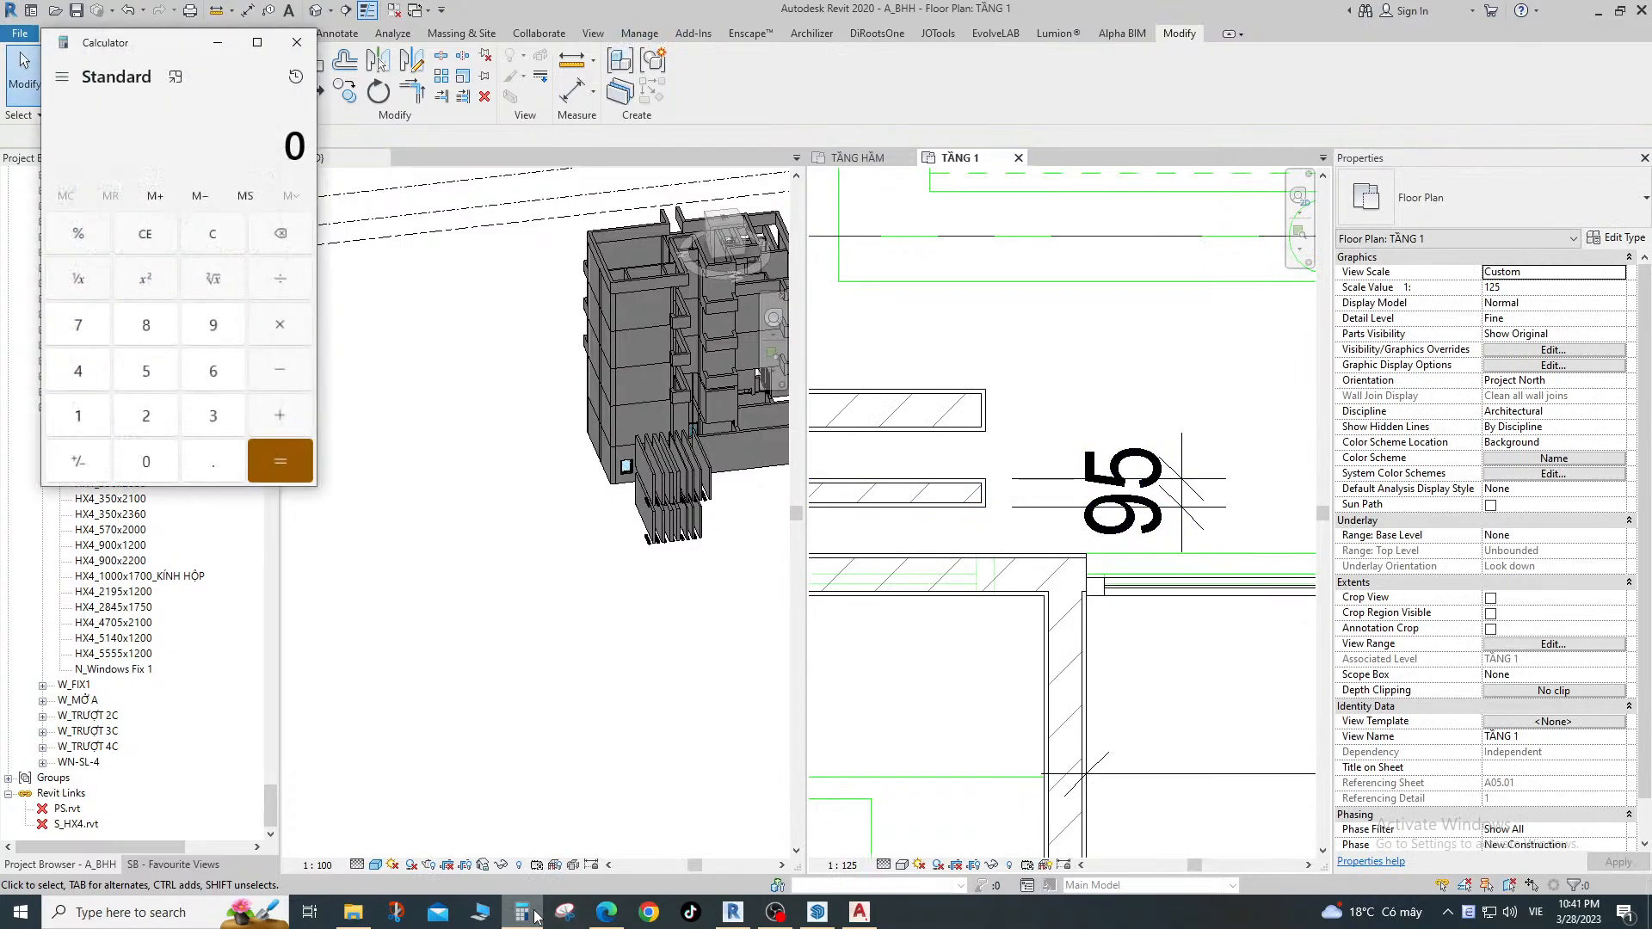
{"action": "type", "text": "140-95"}
{"action": "key", "text": "Return"}
{"action": "left_click", "coordinate": [296, 42]}
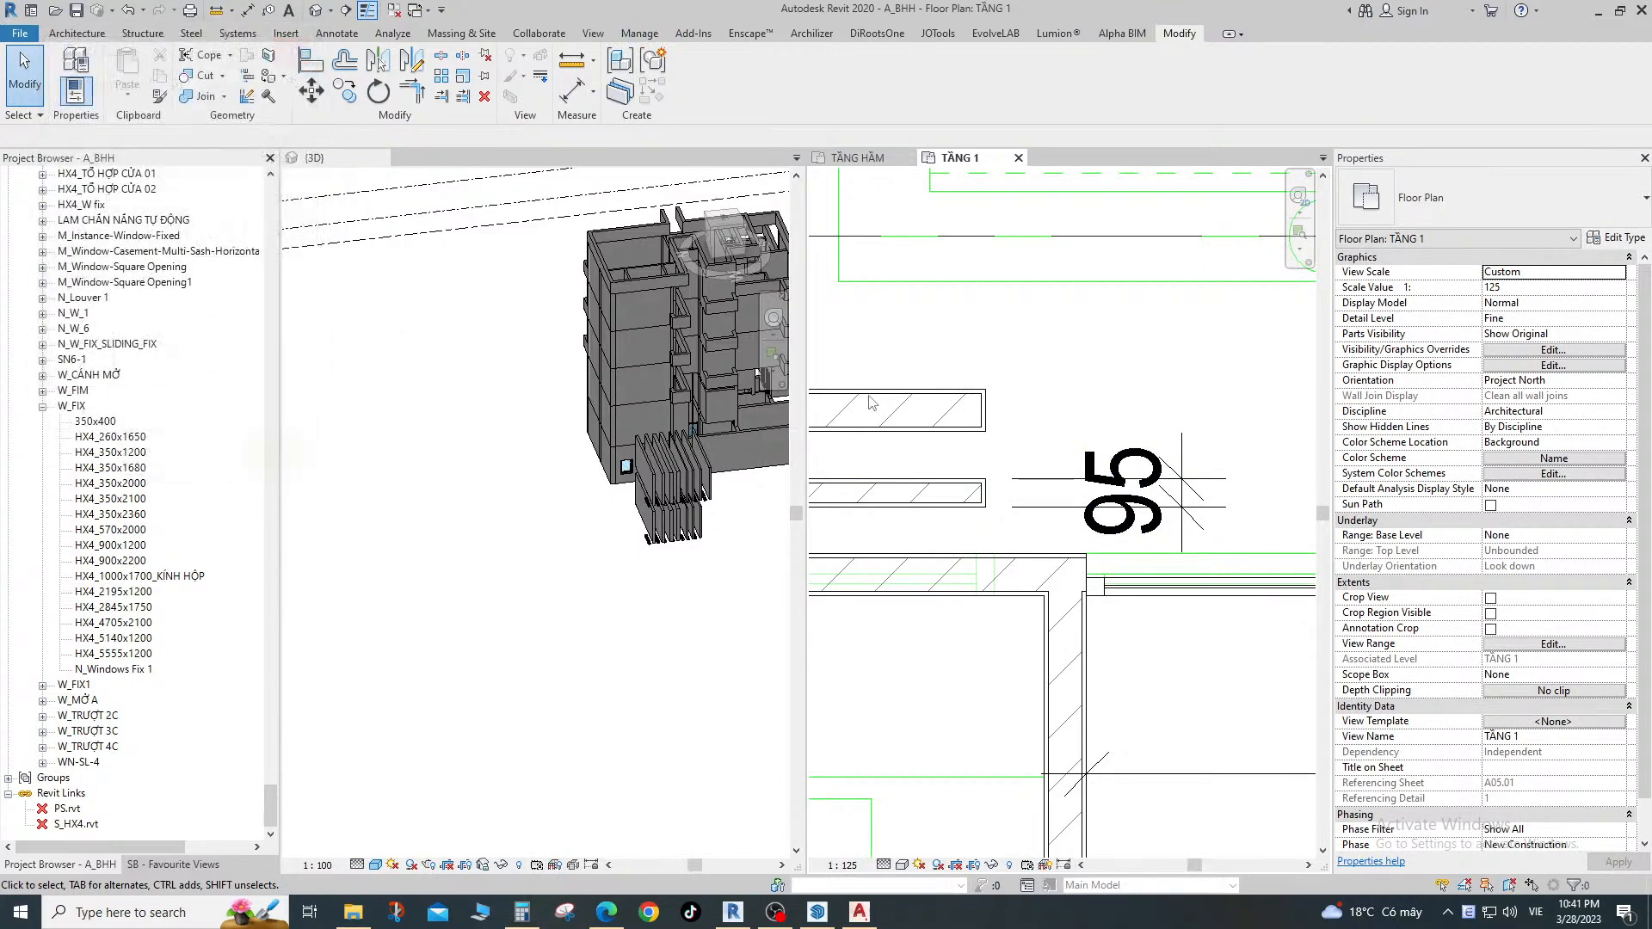
Delete the thickness dimension beyond the end of the @ 15x65x15 wall.
{"action": "left_click", "coordinate": [1207, 467]}
{"action": "scroll", "coordinate": [1200, 474], "scroll_direction": "down", "scroll_amount": 4}
{"action": "scroll", "coordinate": [1144, 486], "scroll_direction": "up", "scroll_amount": 5}
{"action": "key", "text": "Escape"}
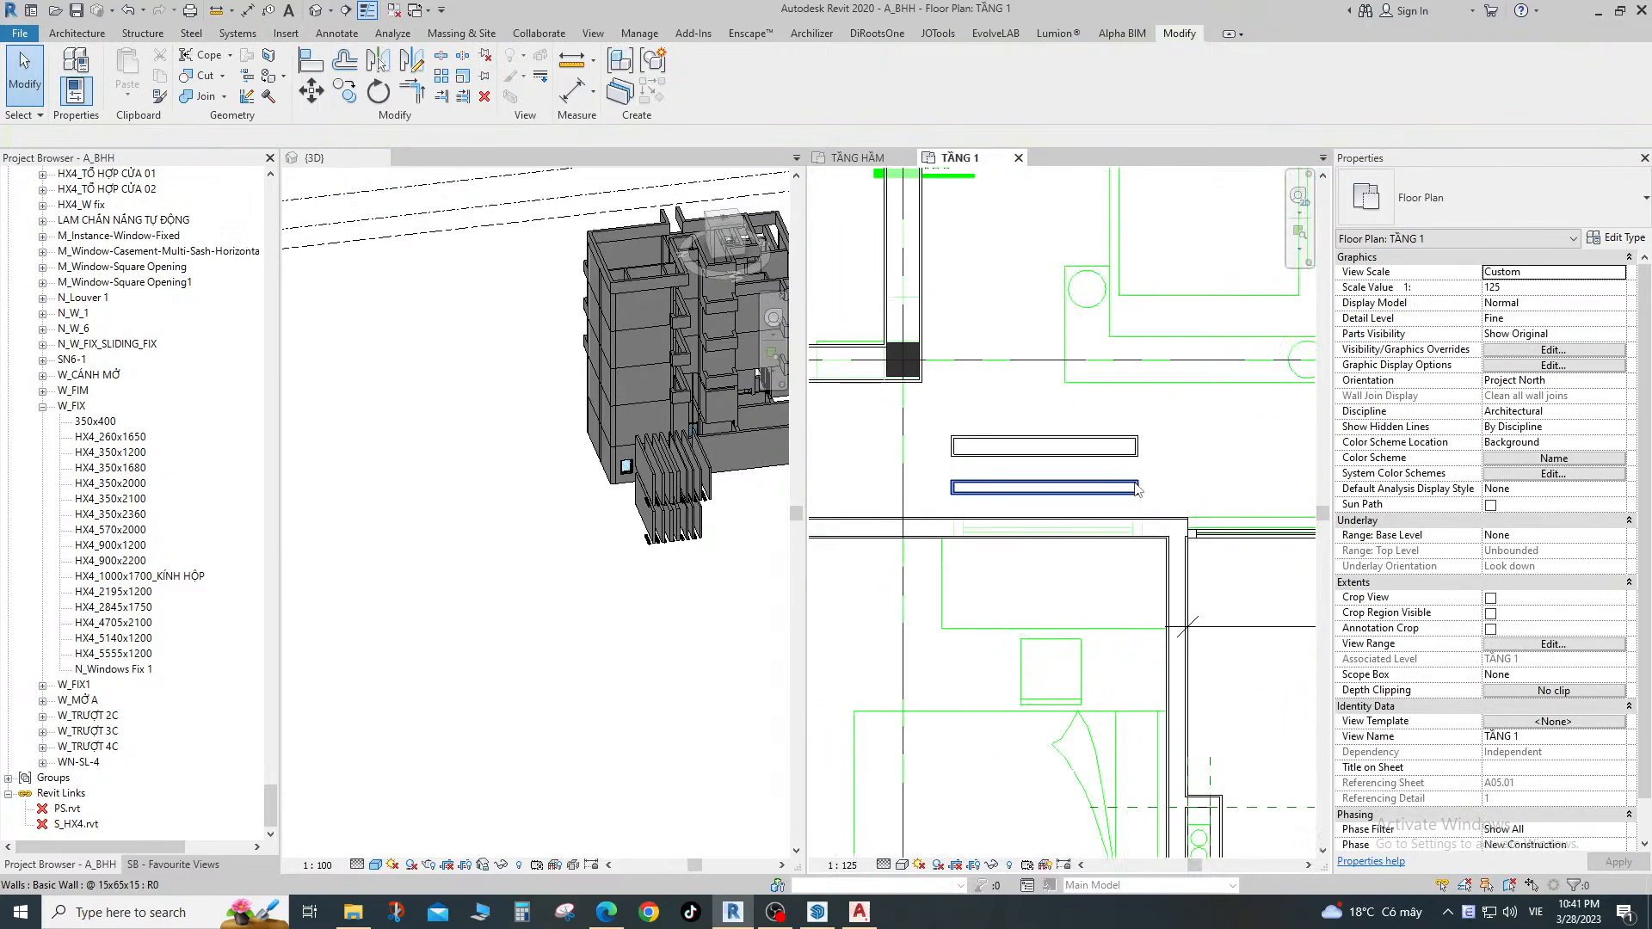
{"action": "left_click", "coordinate": [1132, 461]}
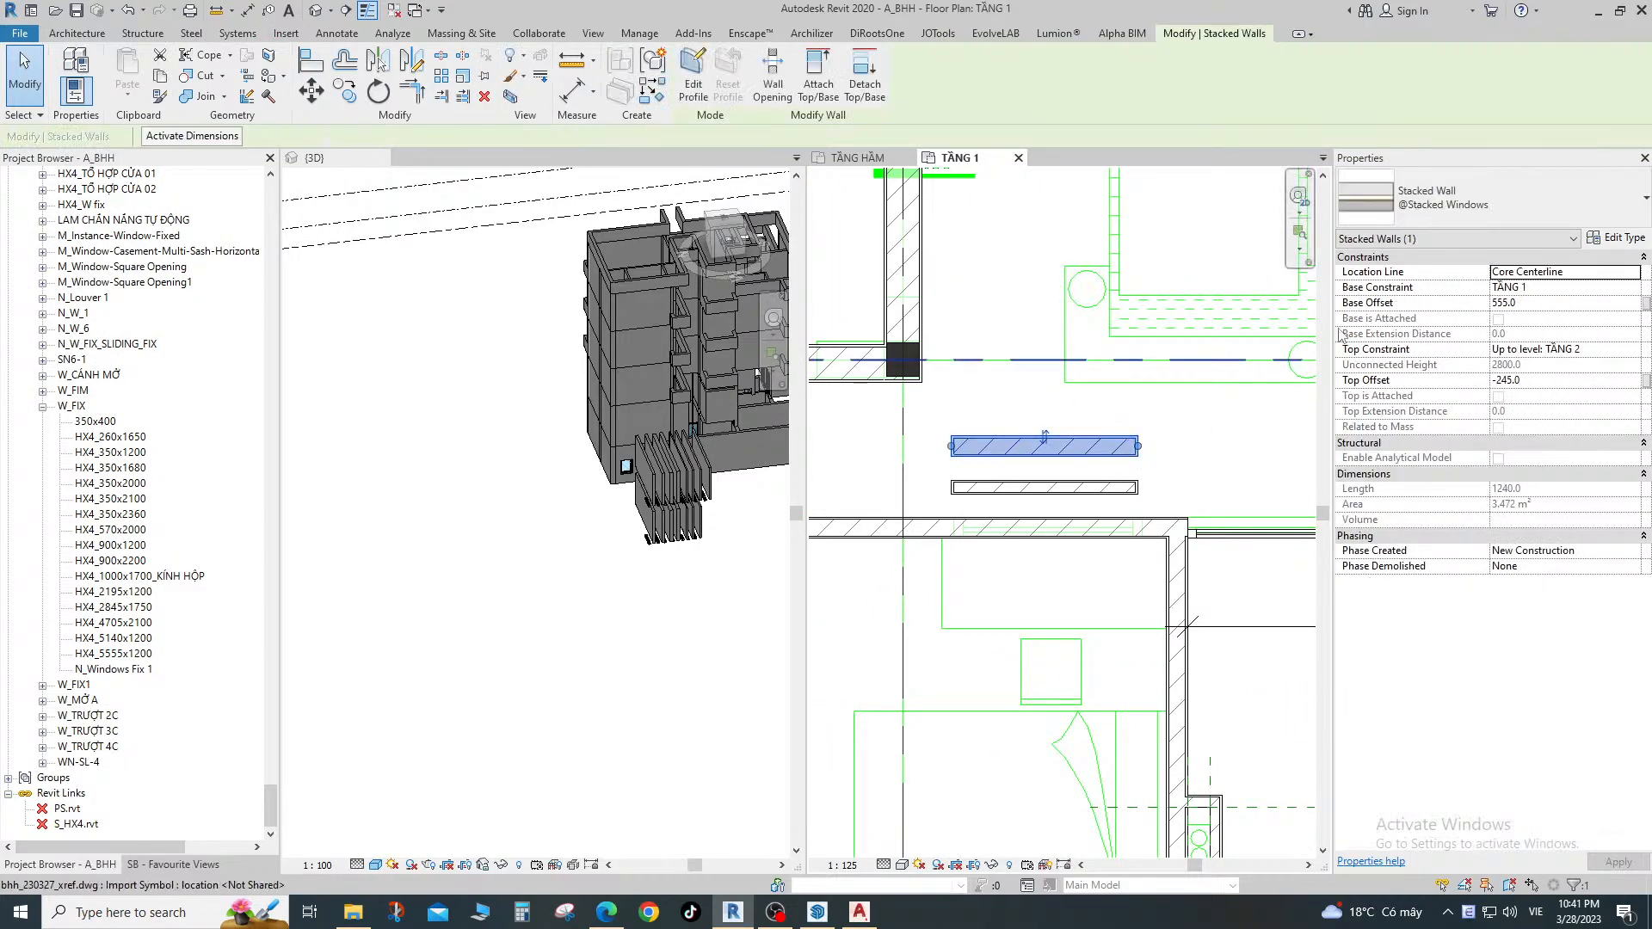
{"action": "left_click", "coordinate": [1609, 238]}
{"action": "left_click", "coordinate": [1297, 459]}
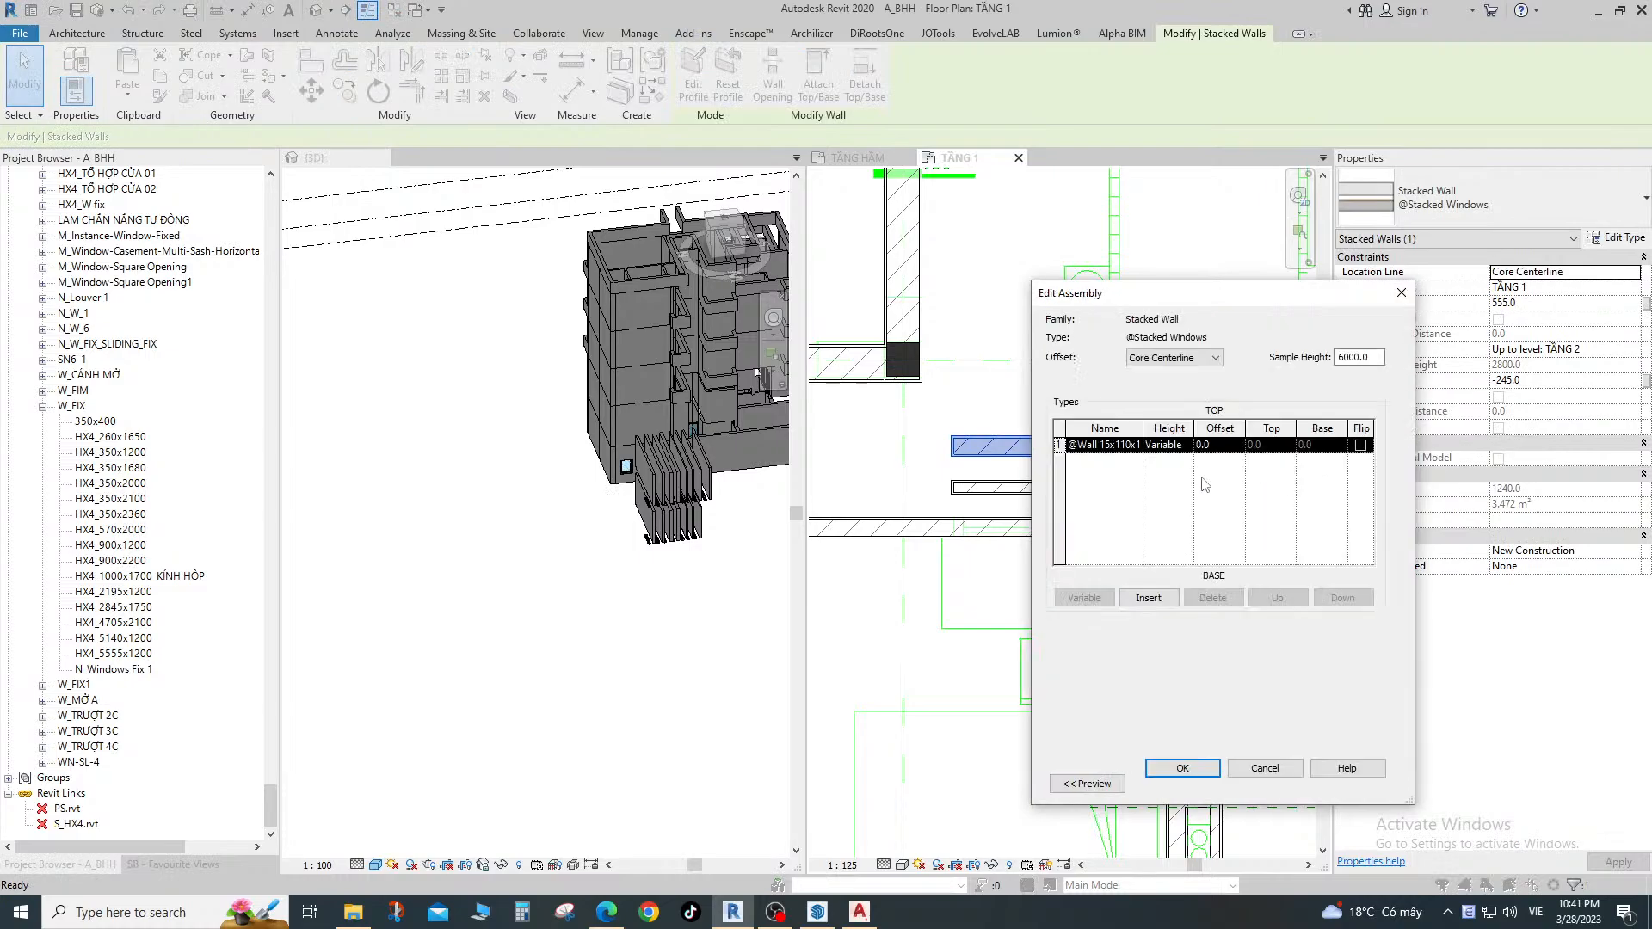
{"action": "left_click", "coordinate": [1148, 597]}
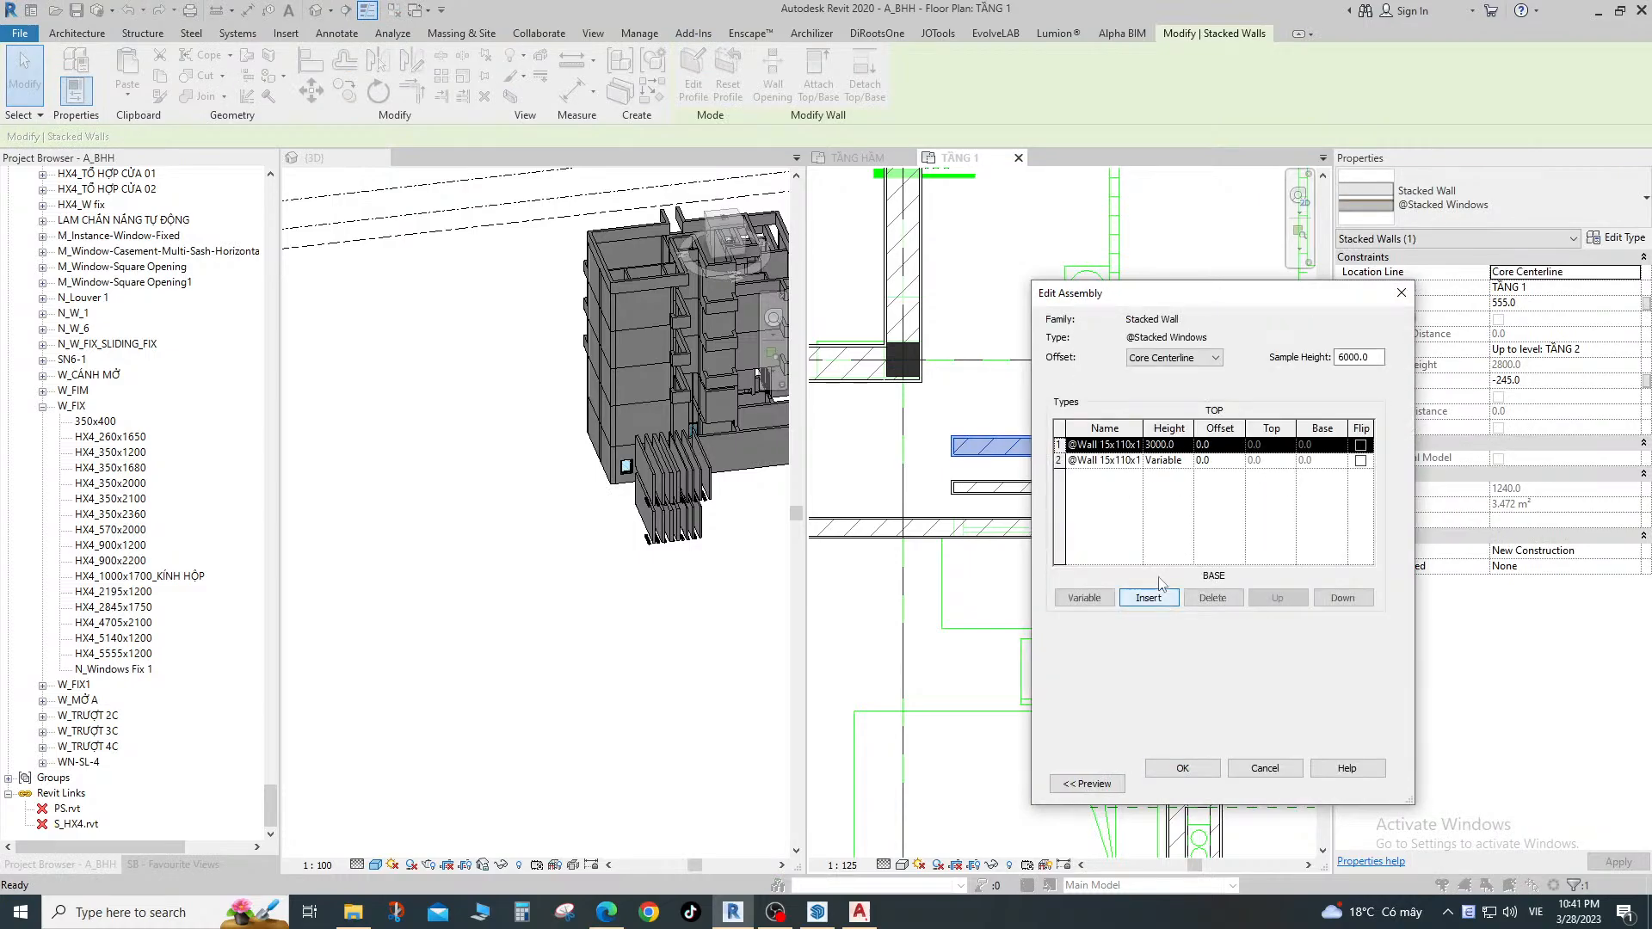
{"action": "left_click", "coordinate": [1137, 462]}
{"action": "scroll", "coordinate": [1138, 525], "scroll_direction": "up", "scroll_amount": 1}
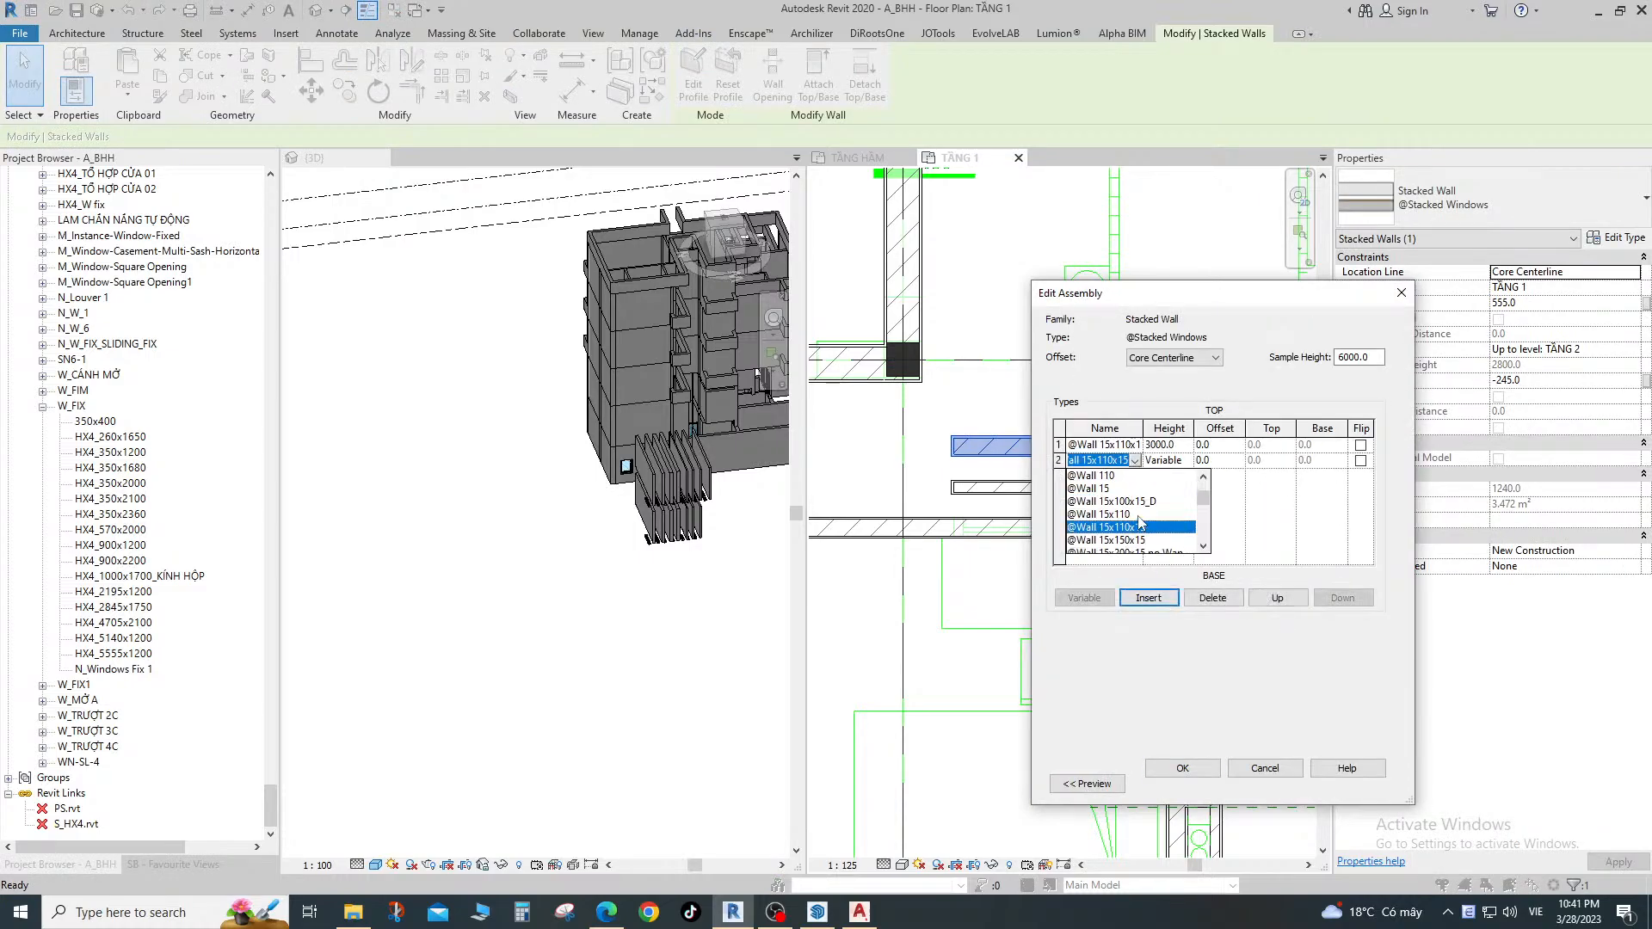
{"action": "scroll", "coordinate": [1139, 523], "scroll_direction": "up", "scroll_amount": 2}
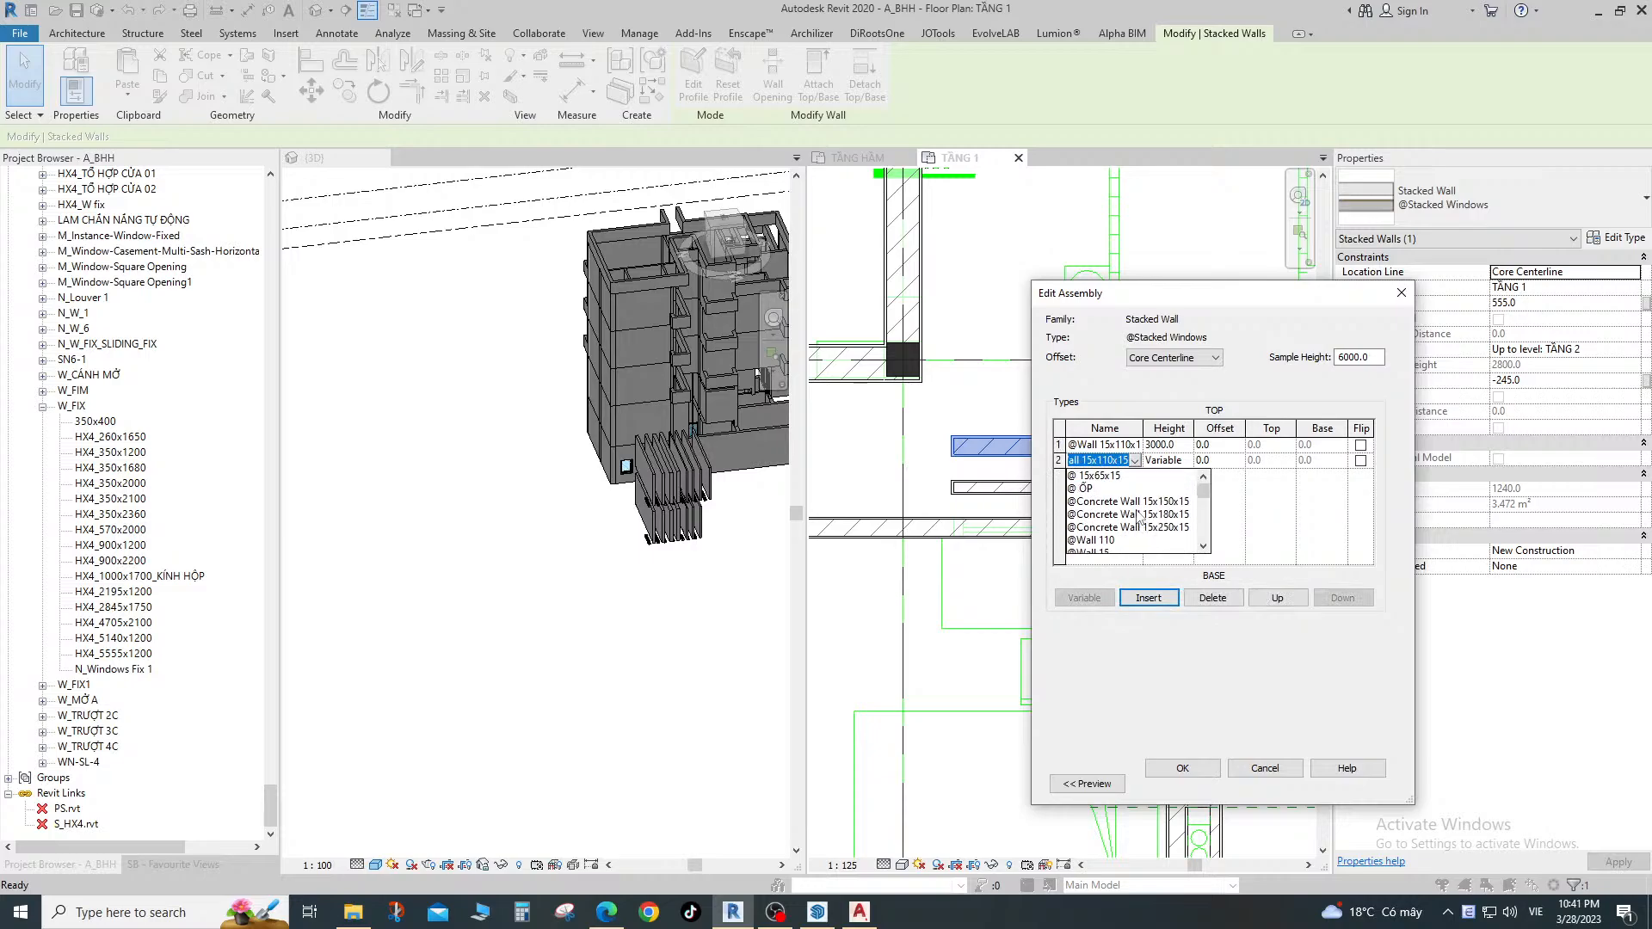
{"action": "left_click", "coordinate": [1118, 475]}
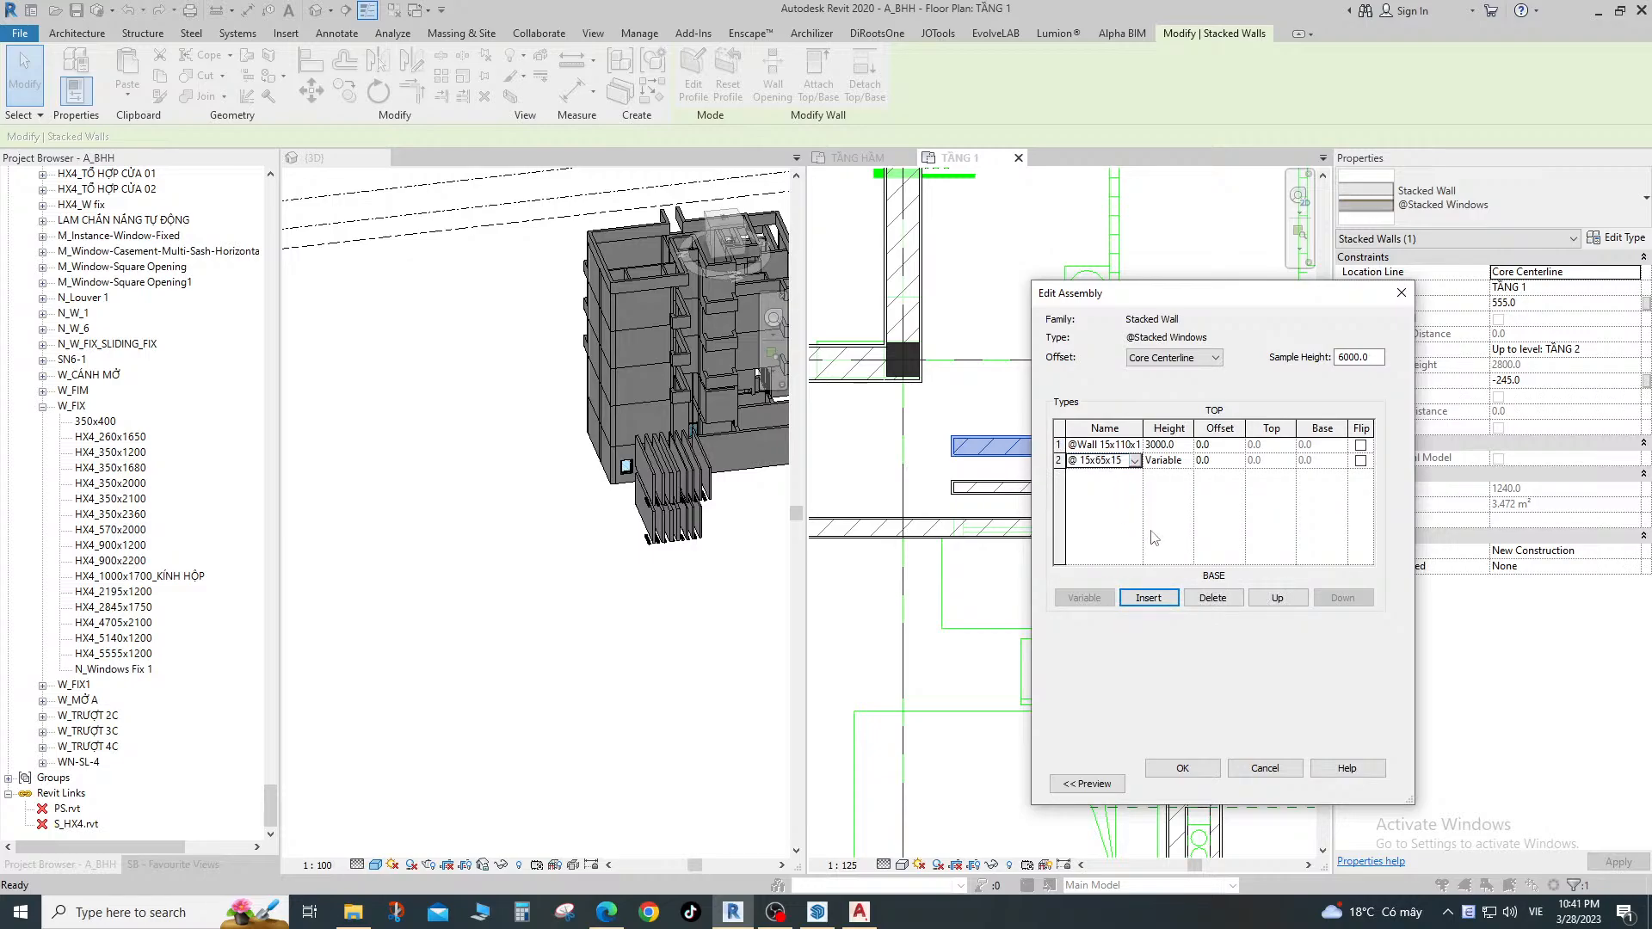
{"action": "left_click", "coordinate": [1185, 443]}
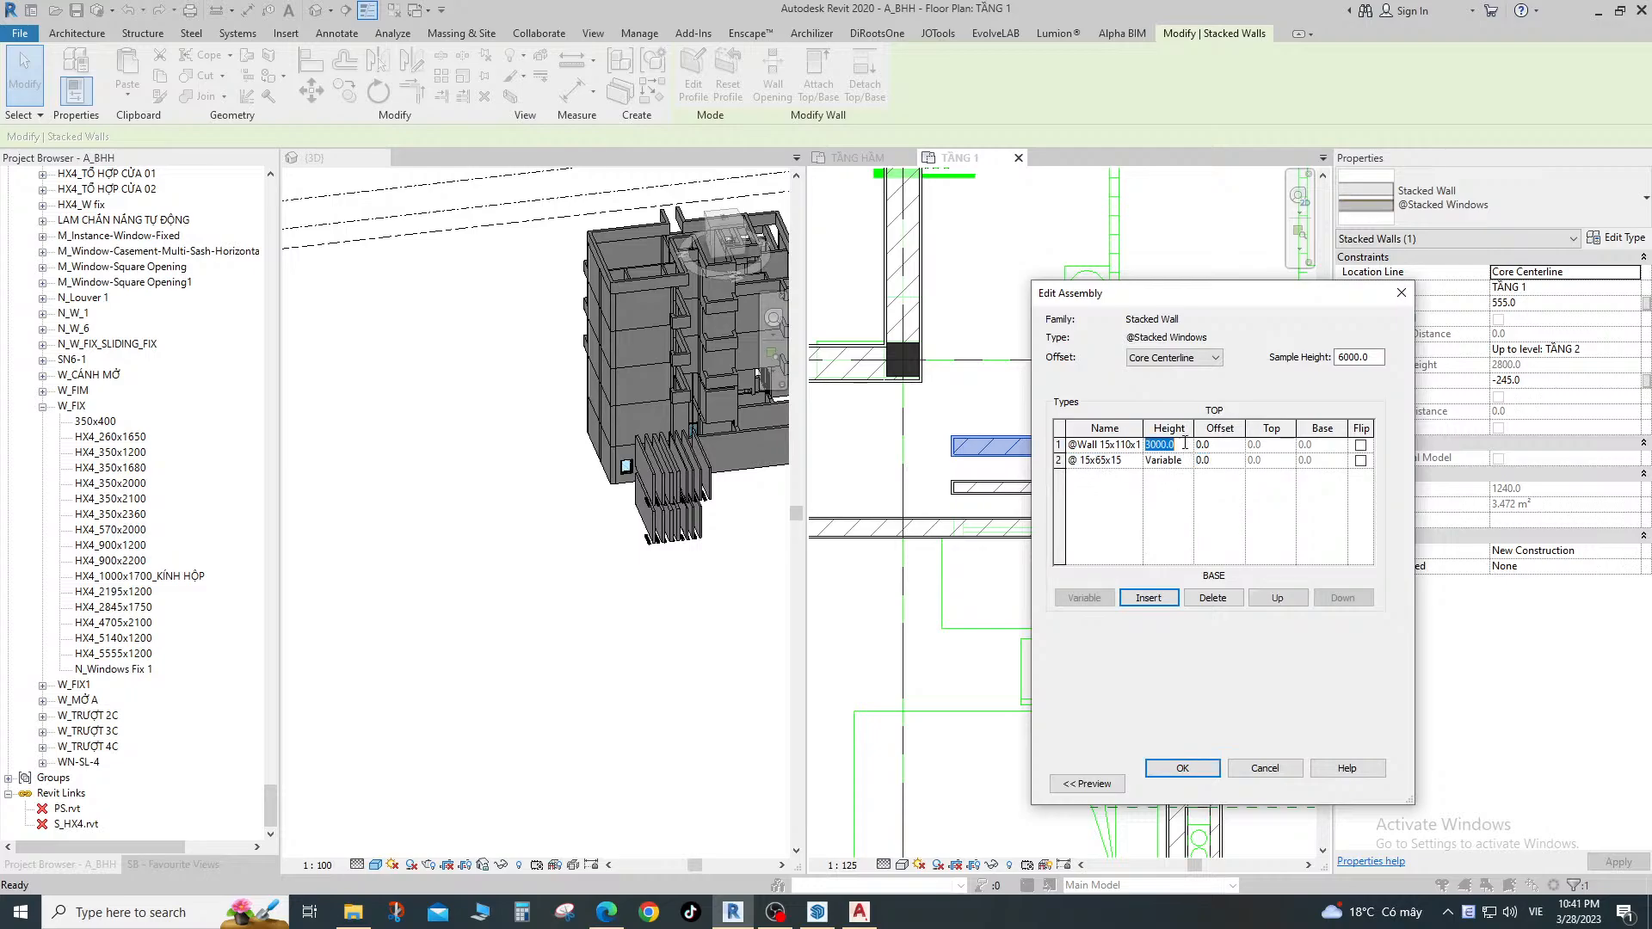
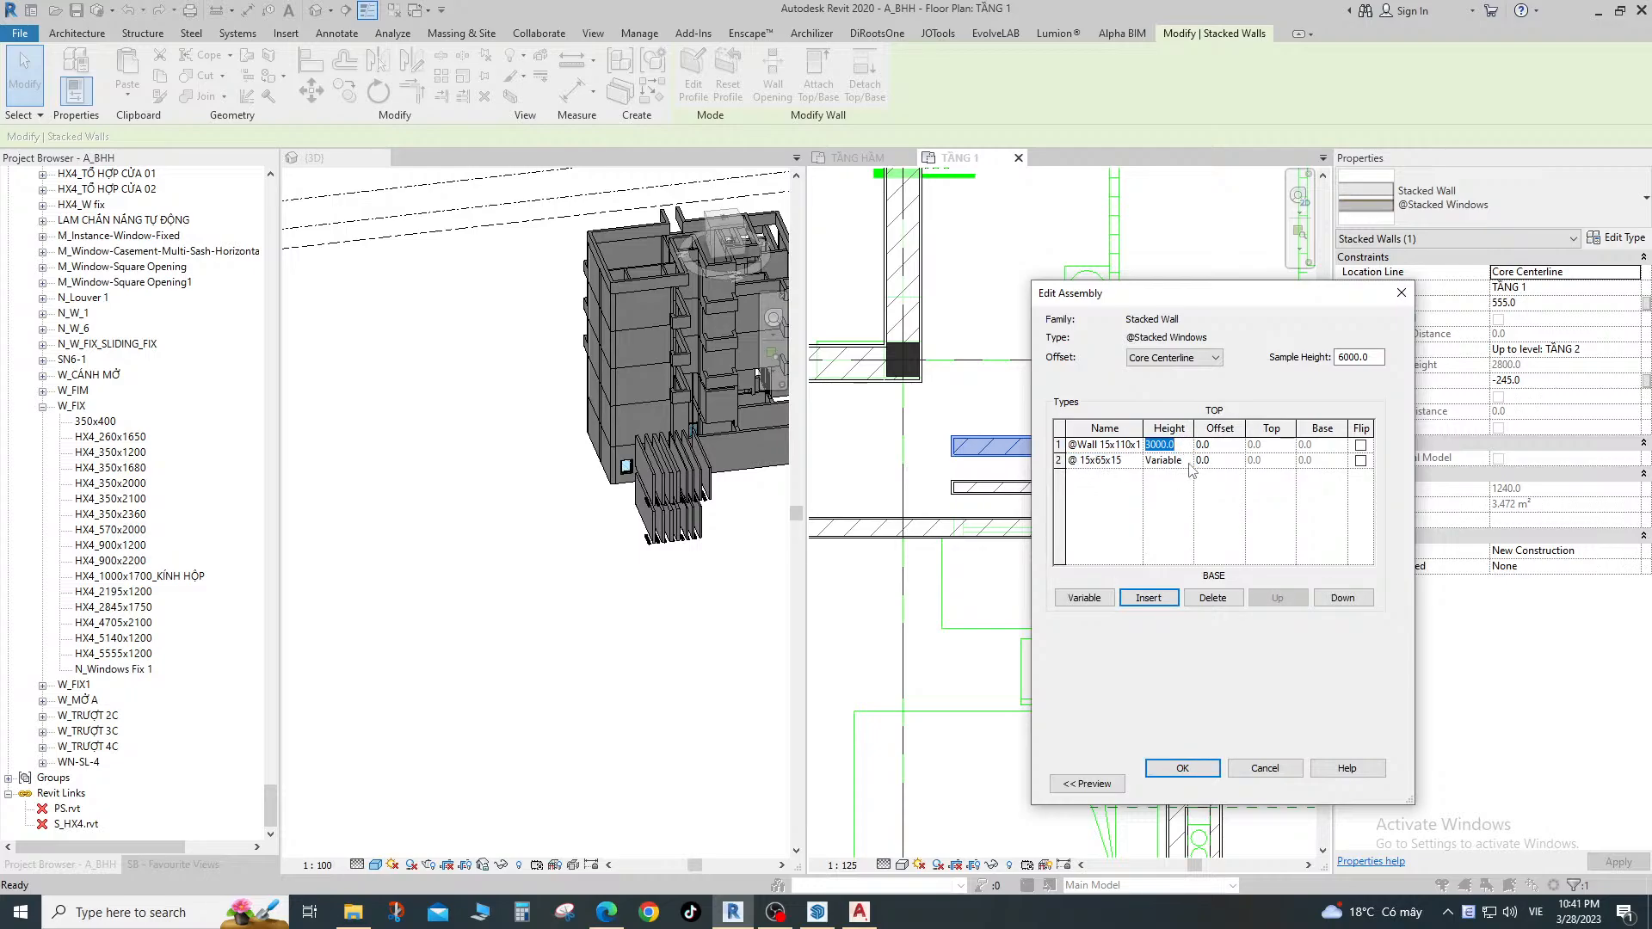
{"action": "left_click", "coordinate": [1192, 449]}
{"action": "double_click", "coordinate": [1191, 449]}
{"action": "key", "text": "alt+Tab"}
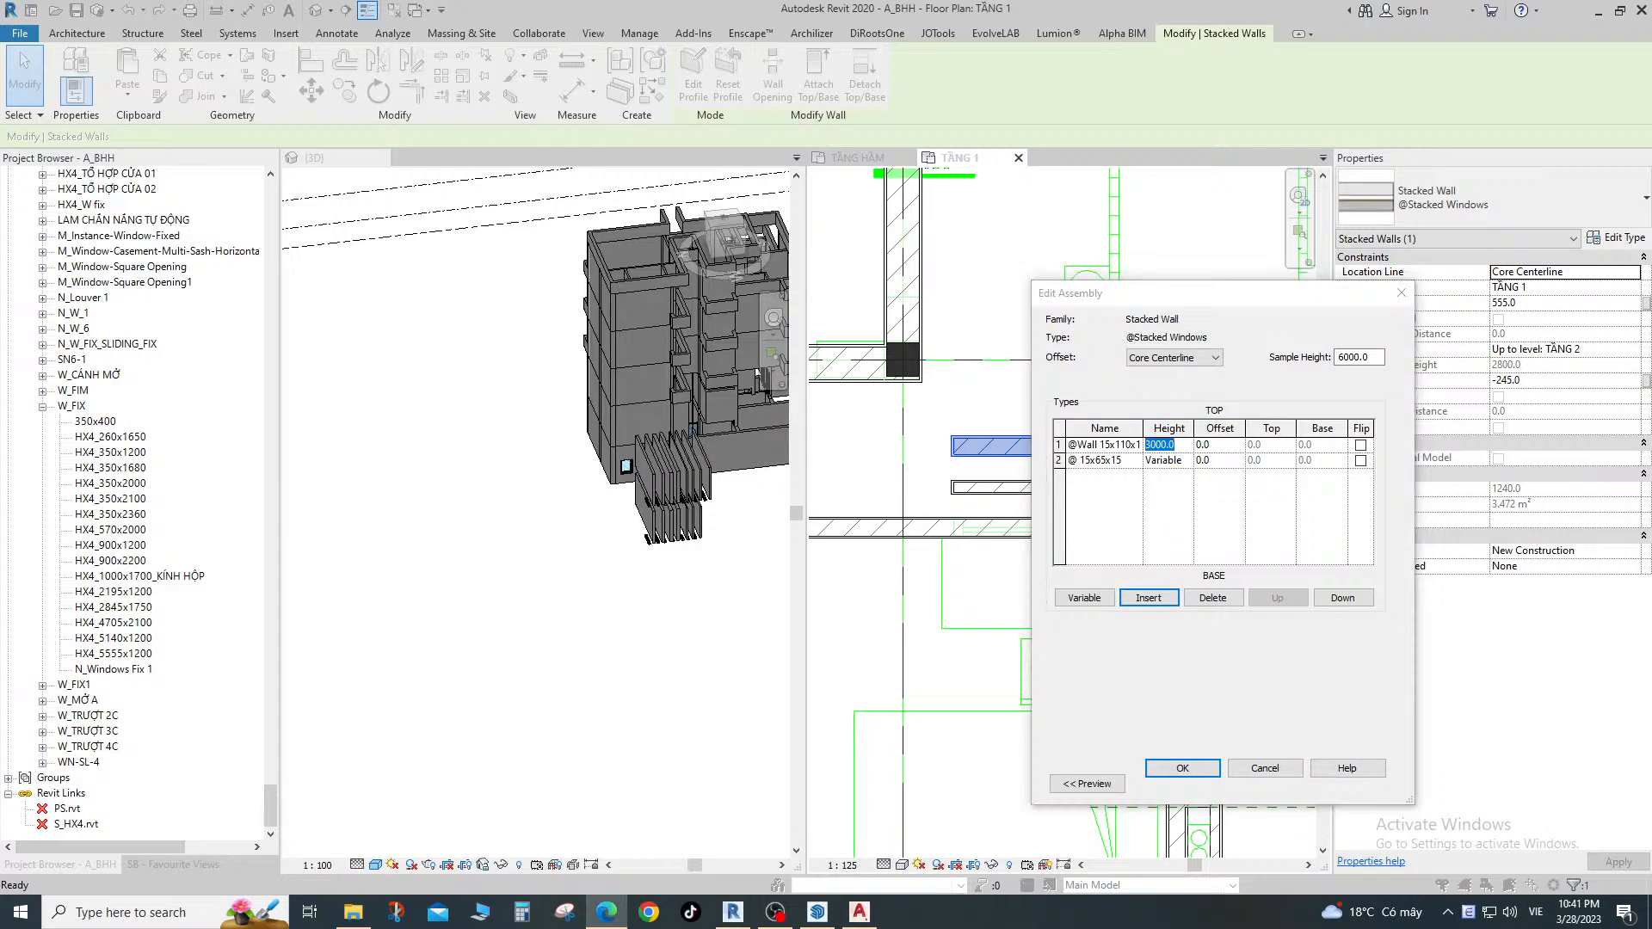
{"action": "key", "text": "alt+Tab"}
{"action": "key", "text": "alt+Tab"}
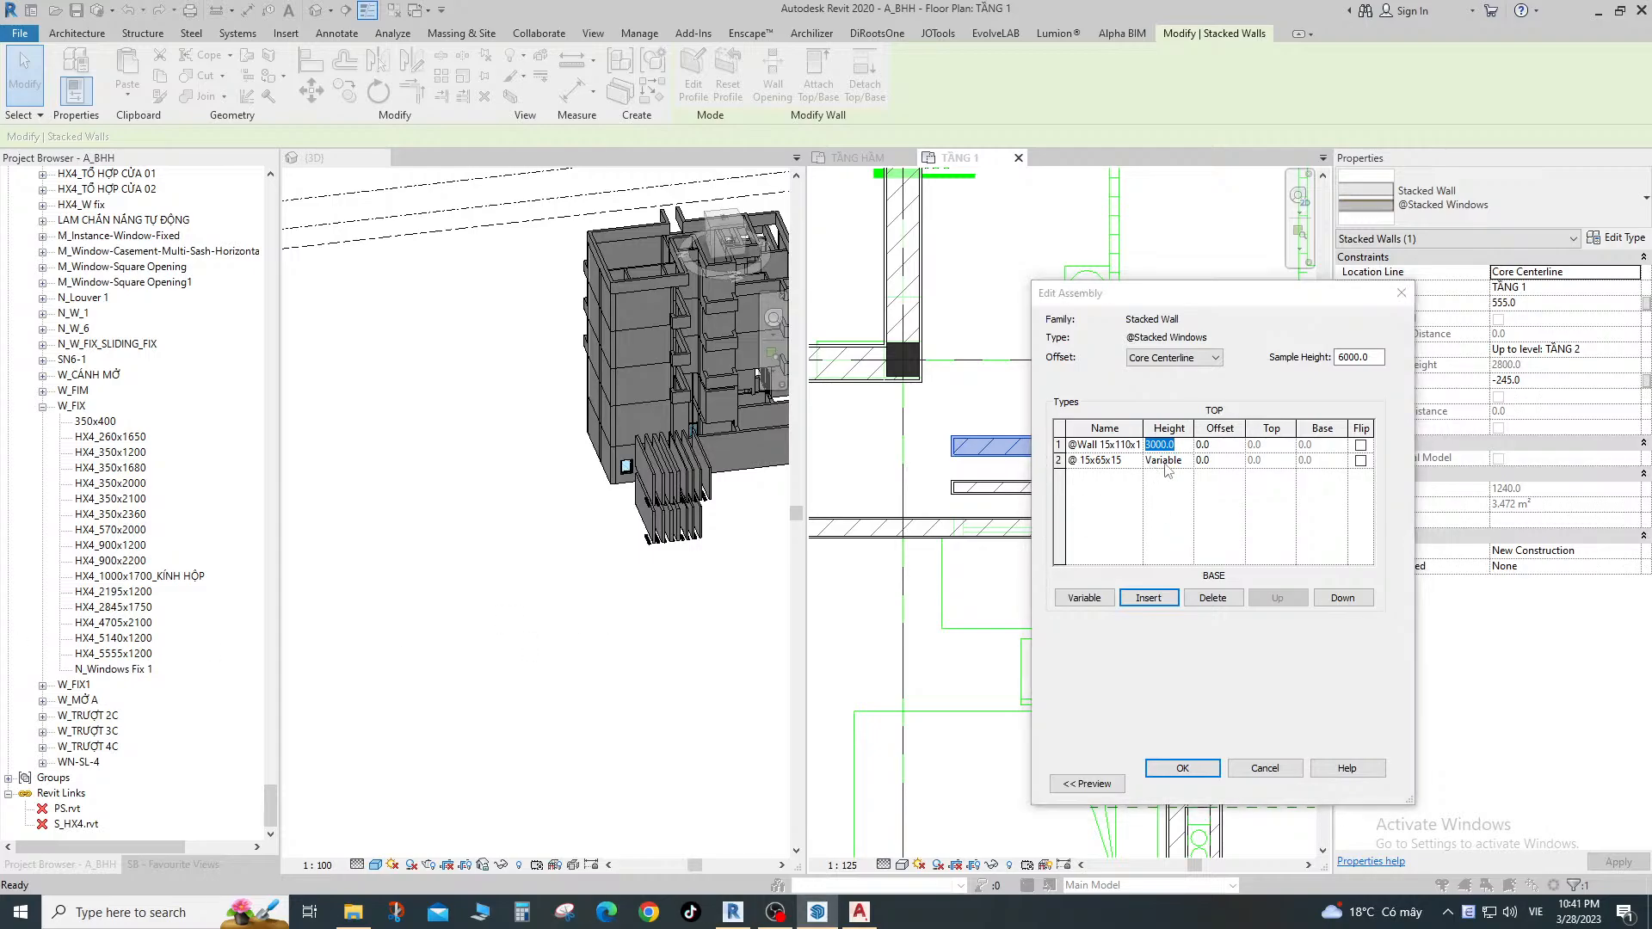
{"action": "left_click", "coordinate": [1186, 446]}
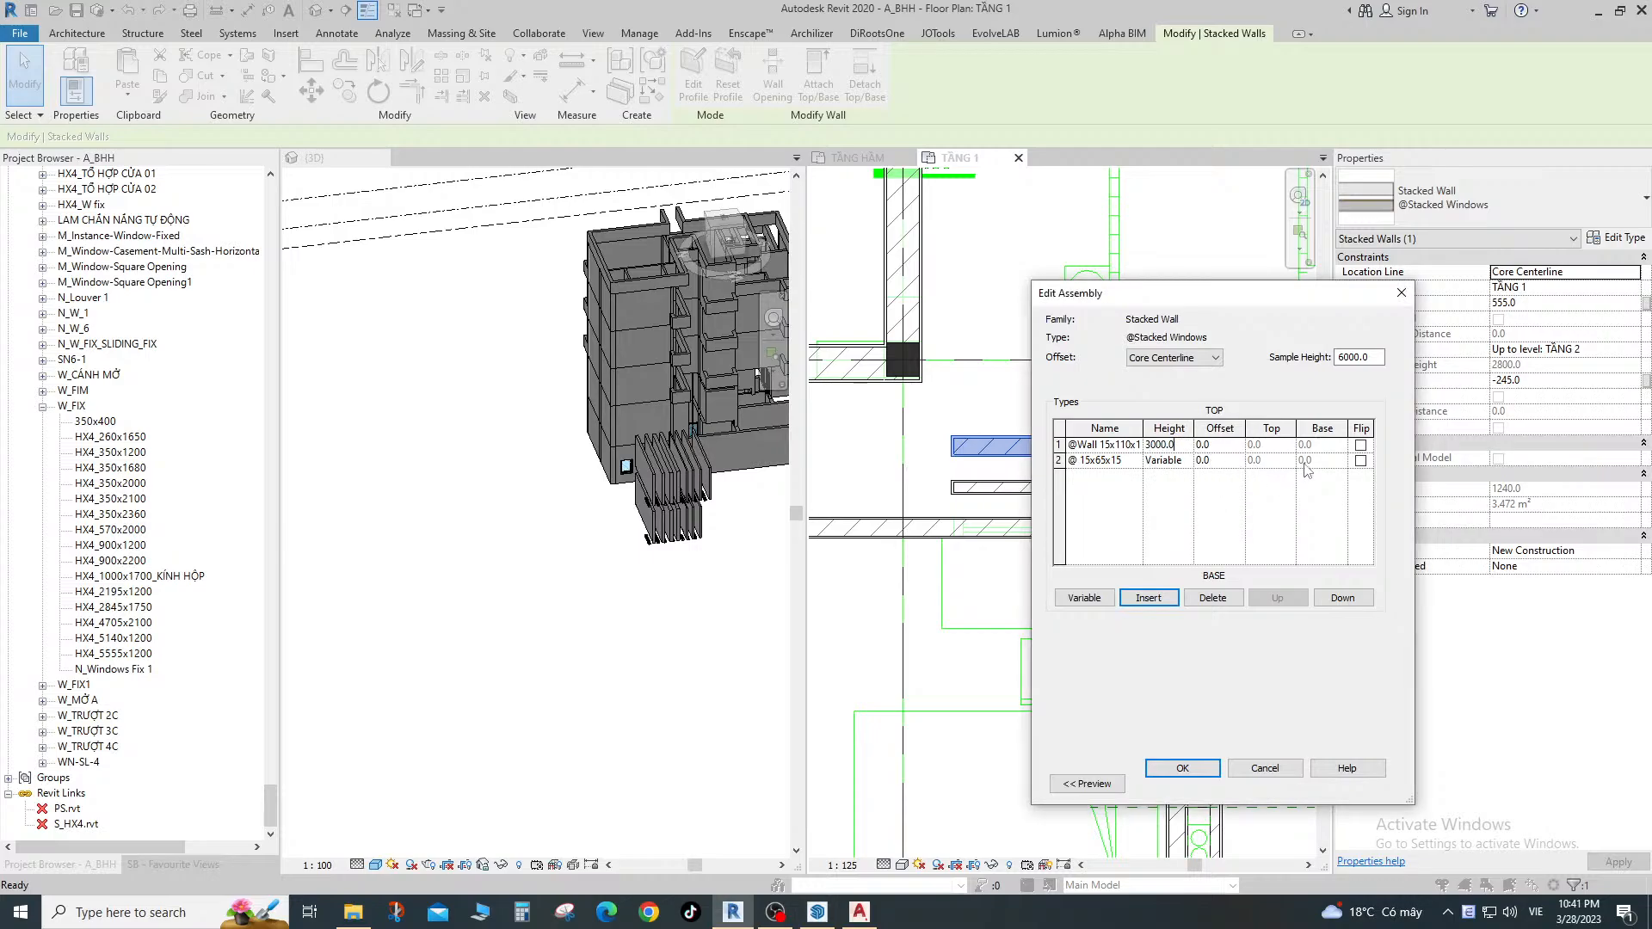
{"action": "left_click", "coordinate": [1175, 447]}
{"action": "left_click_drag", "start_coordinate": [1173, 447], "coordinate": [1125, 451]}
{"action": "type", "text": "300"}
{"action": "key", "text": "Return"}
Make the upper segment variable in height, so @ 15x65x15 takes the 300 height, and show the assembly preview.
{"action": "left_click", "coordinate": [1134, 462]}
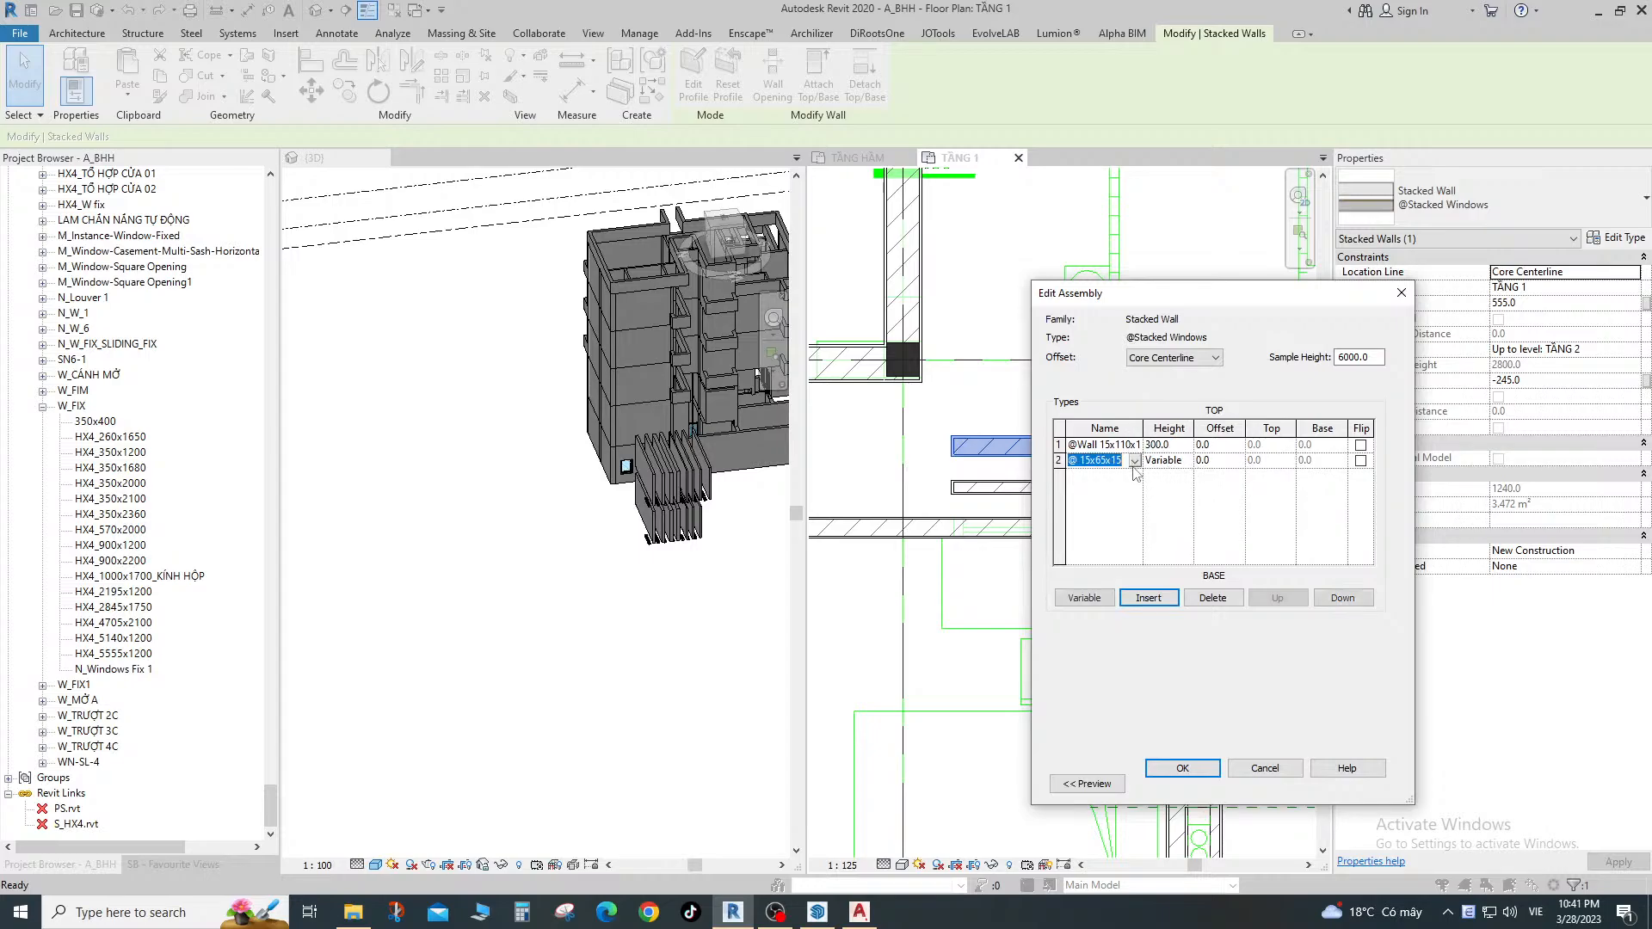
{"action": "left_click", "coordinate": [1135, 462]}
{"action": "left_click", "coordinate": [1197, 462]}
{"action": "left_click", "coordinate": [1198, 463]}
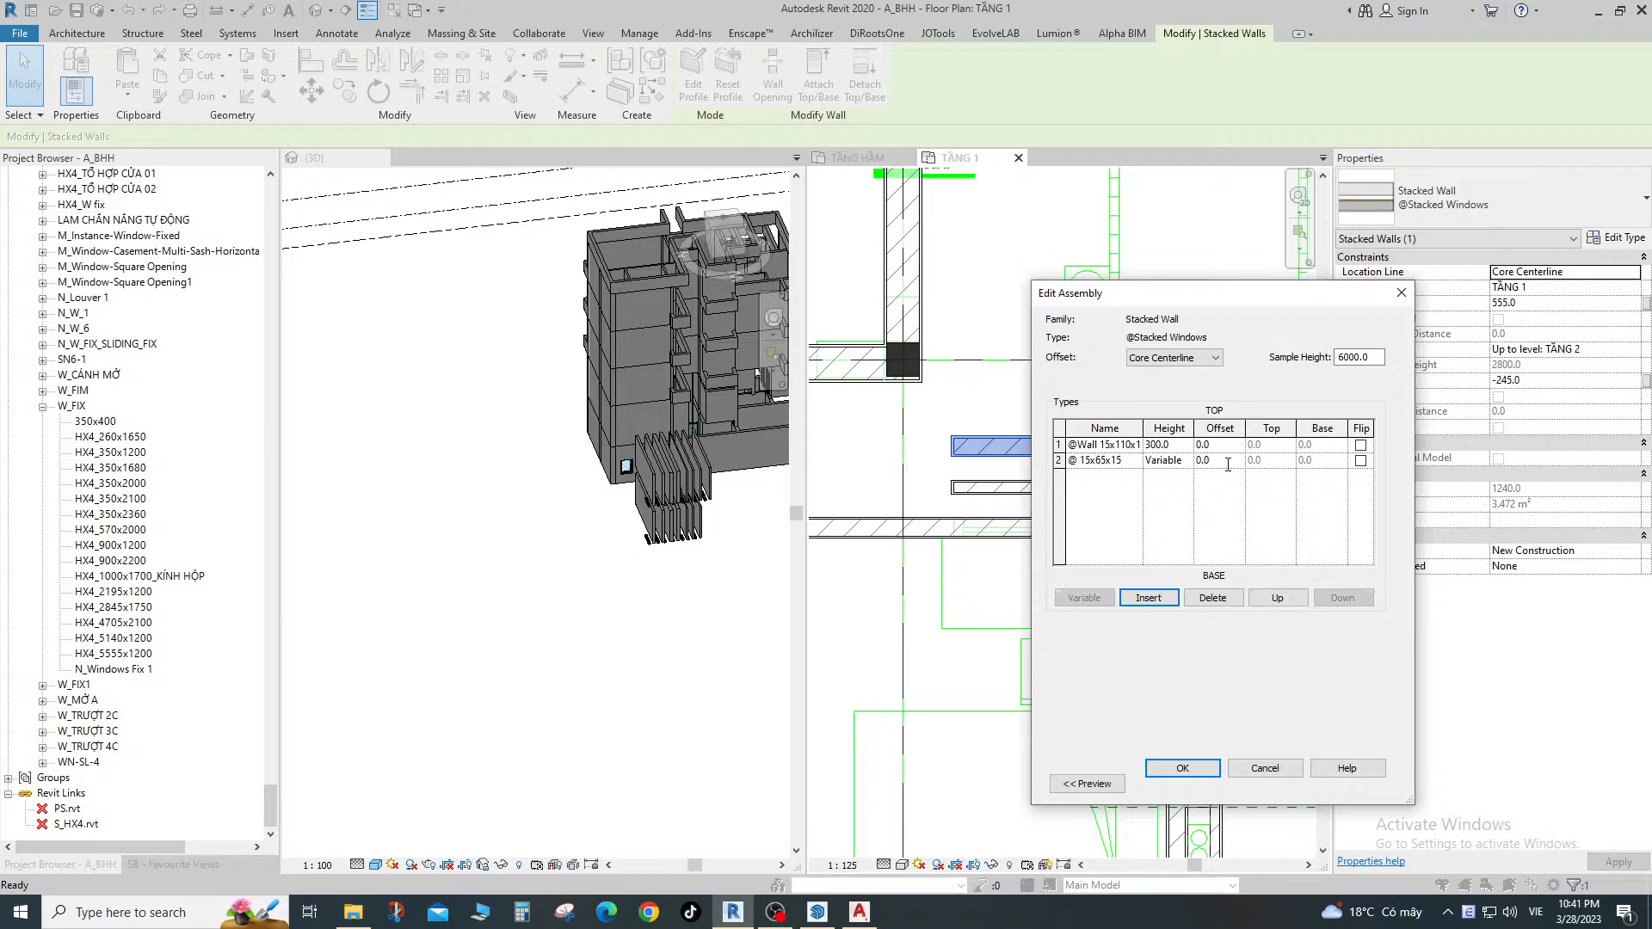
{"action": "left_click", "coordinate": [1193, 446]}
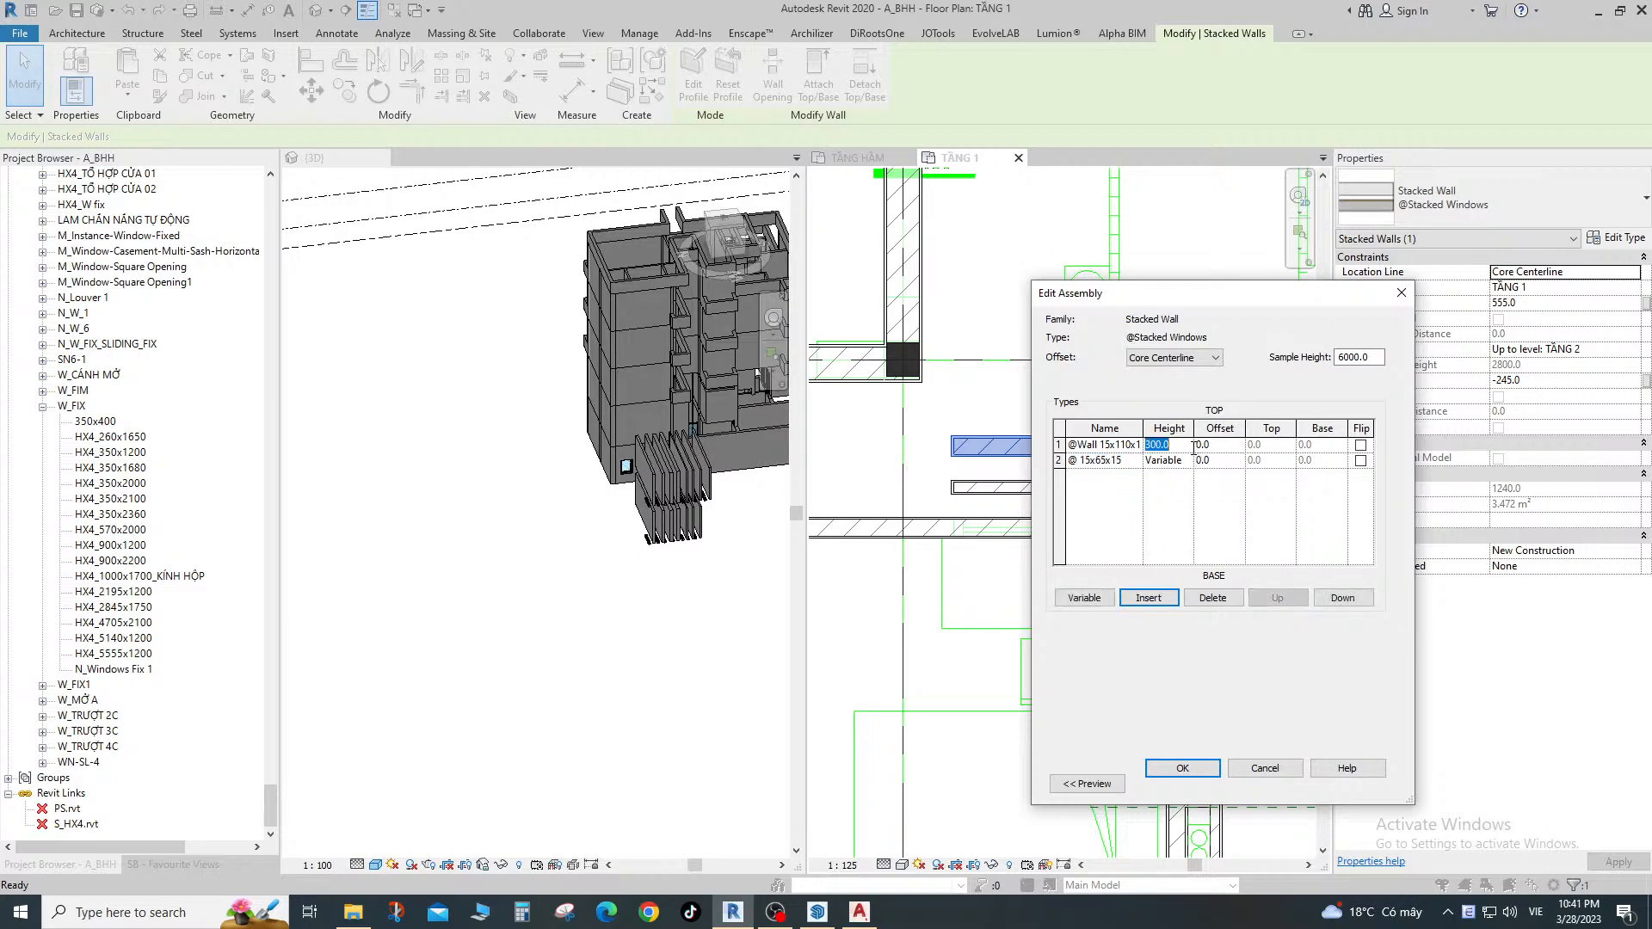
{"action": "left_click", "coordinate": [1088, 598]}
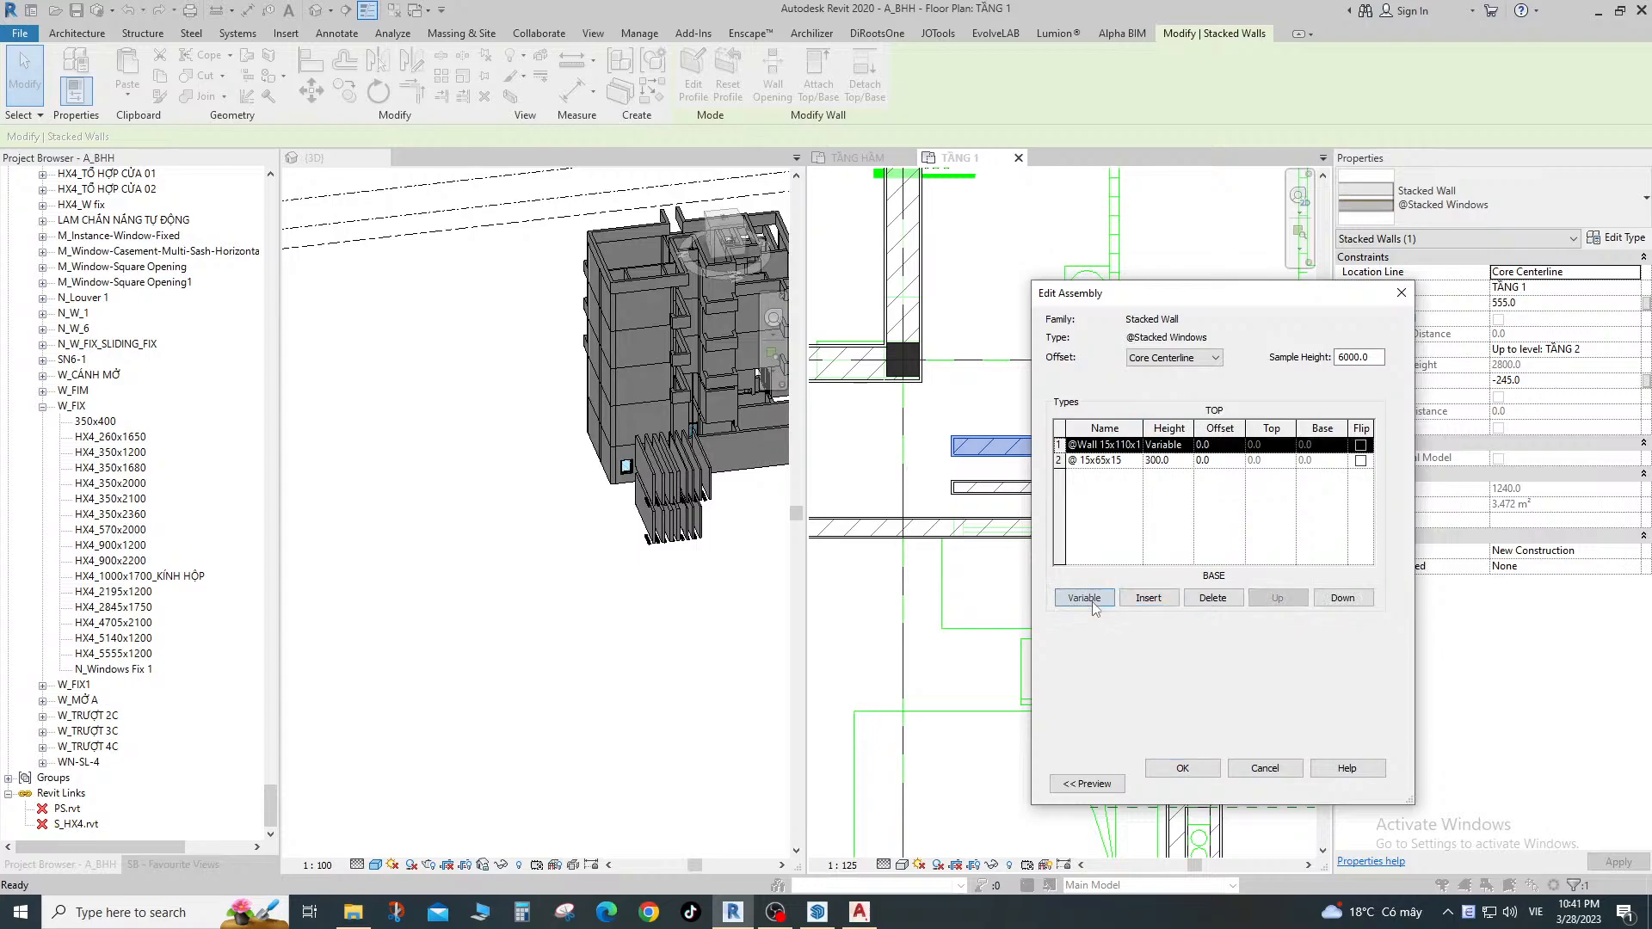
{"action": "left_click", "coordinate": [1170, 462]}
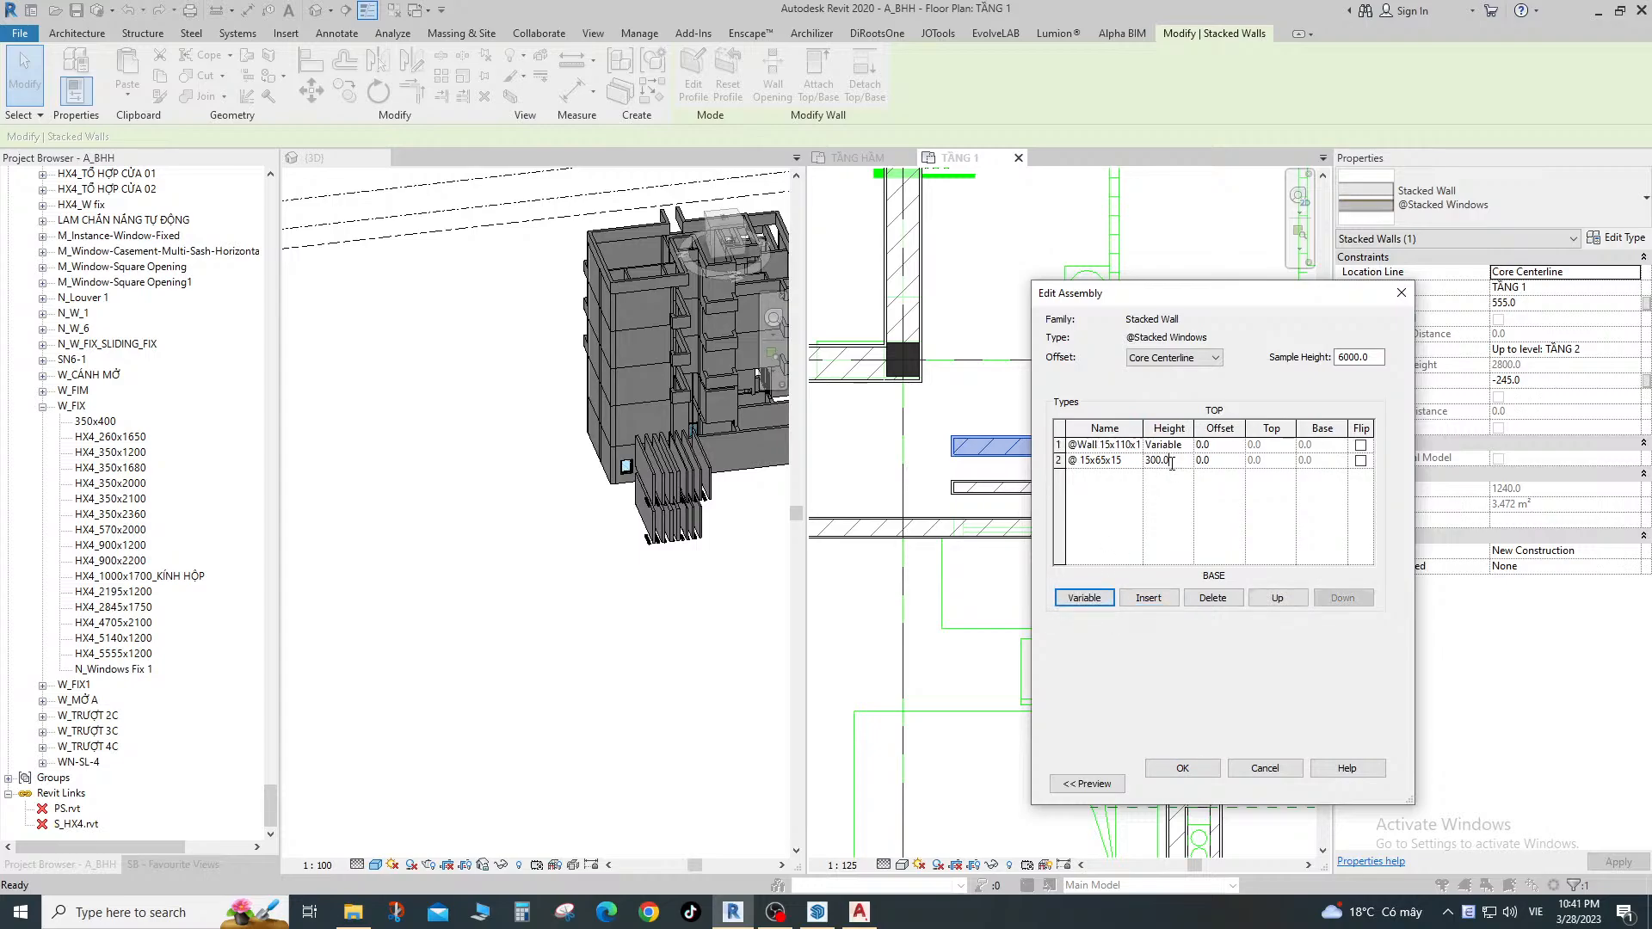
{"action": "left_click", "coordinate": [1077, 779]}
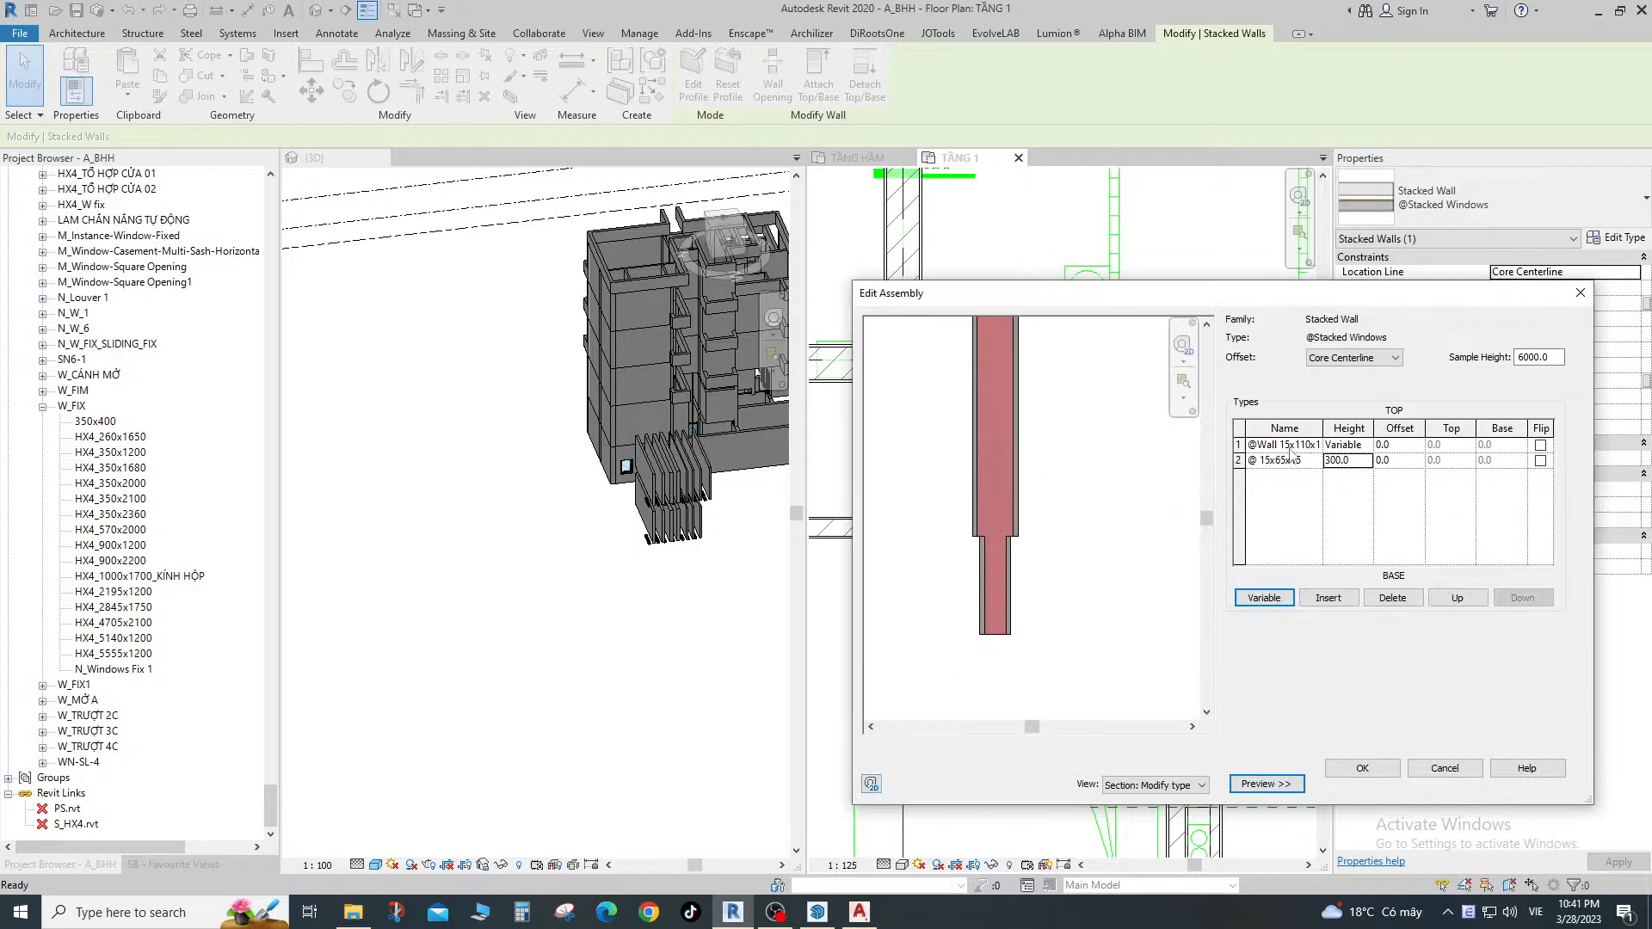
{"action": "left_click", "coordinate": [1292, 446]}
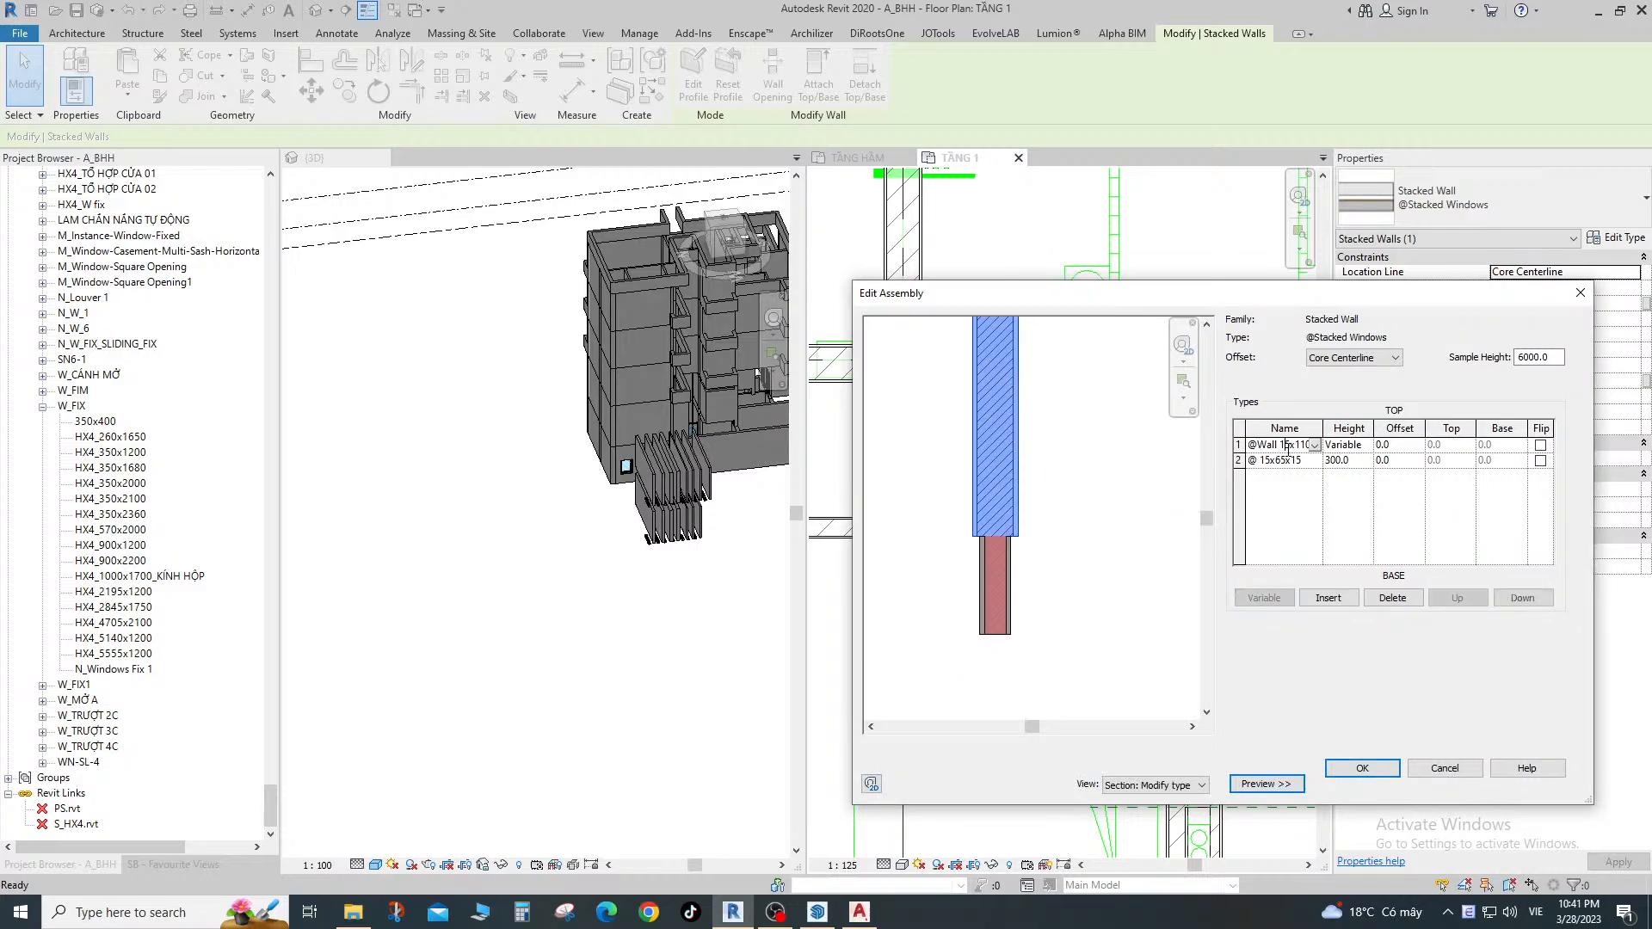
{"action": "left_click", "coordinate": [1354, 604]}
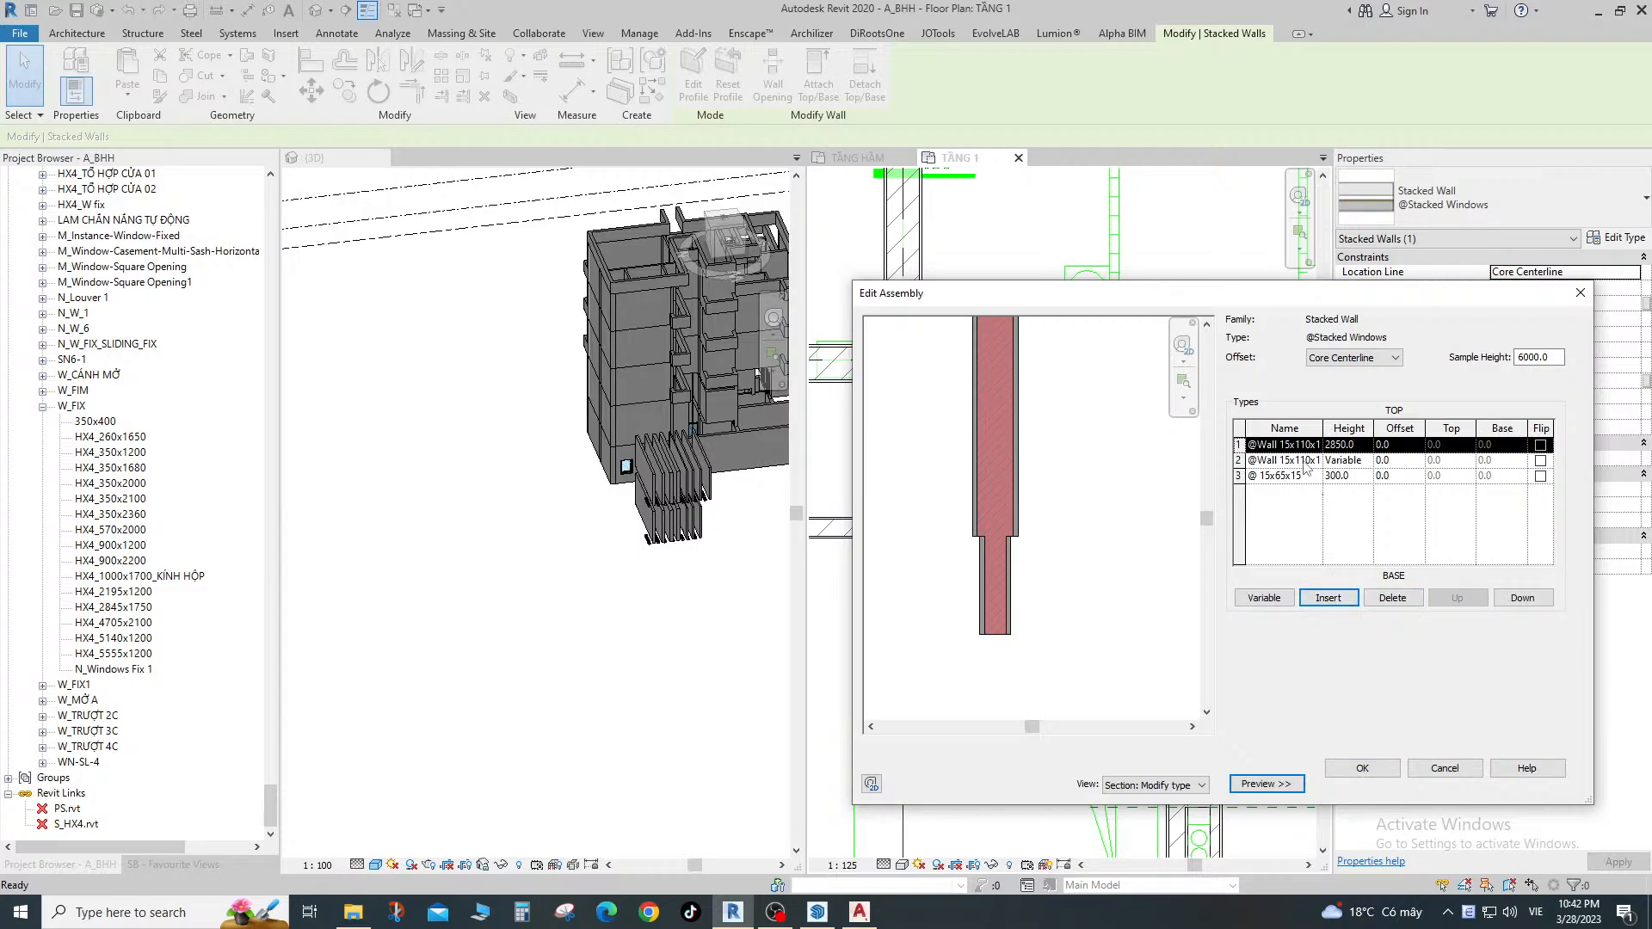
{"action": "left_click", "coordinate": [1312, 492]}
{"action": "left_click", "coordinate": [1308, 477]}
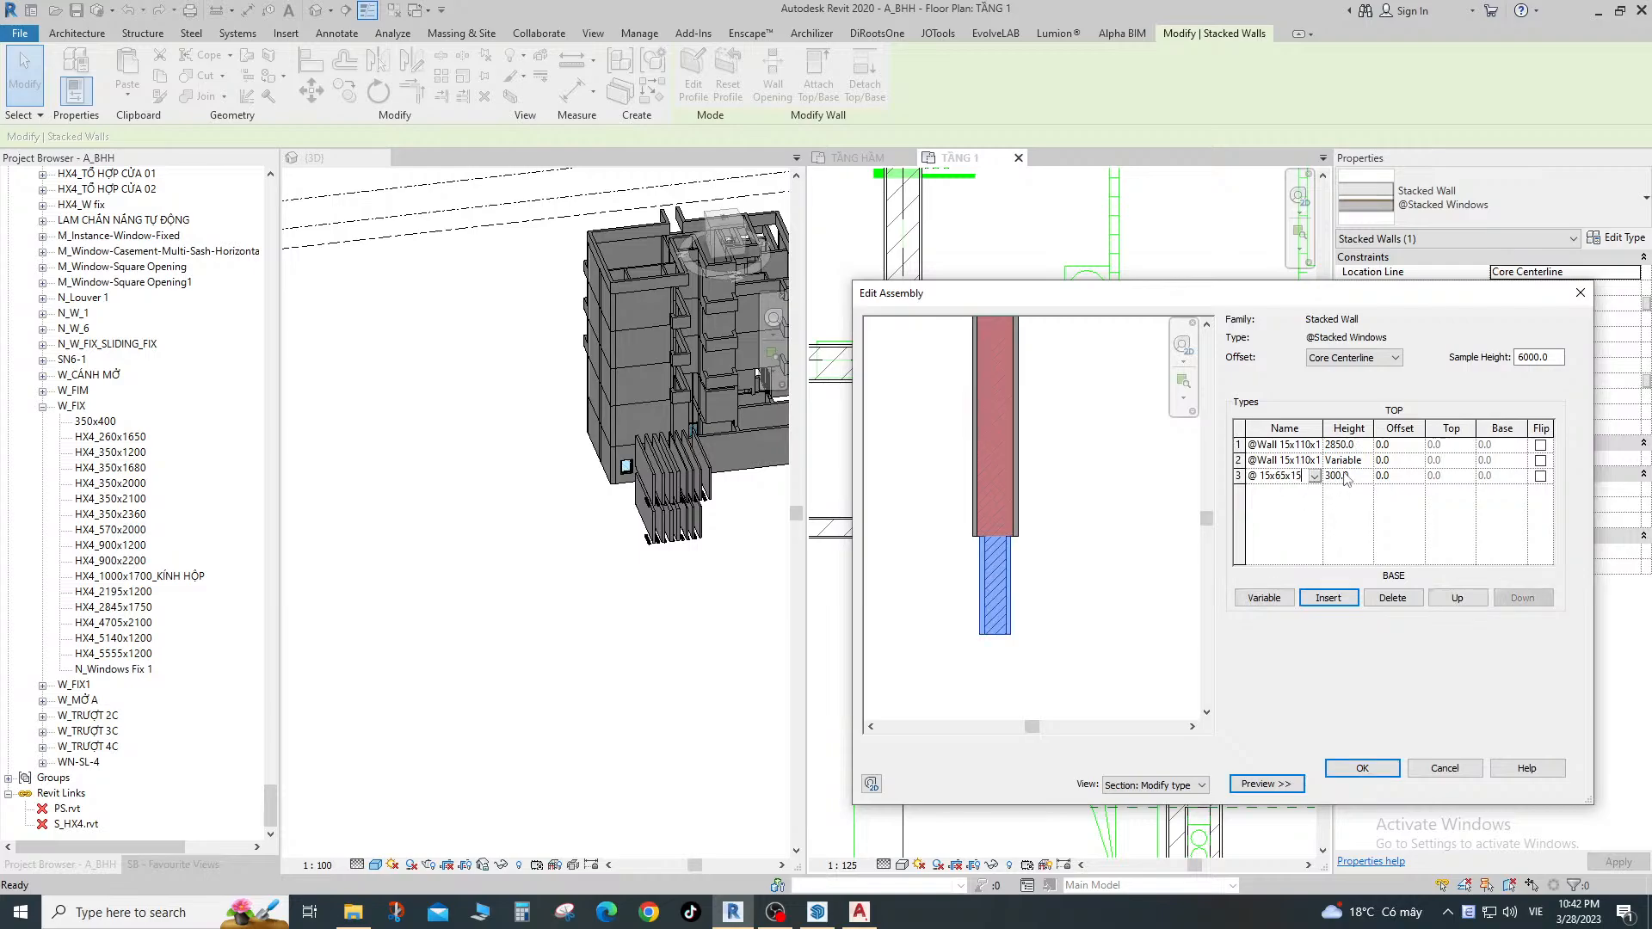
{"action": "left_click", "coordinate": [1299, 461]}
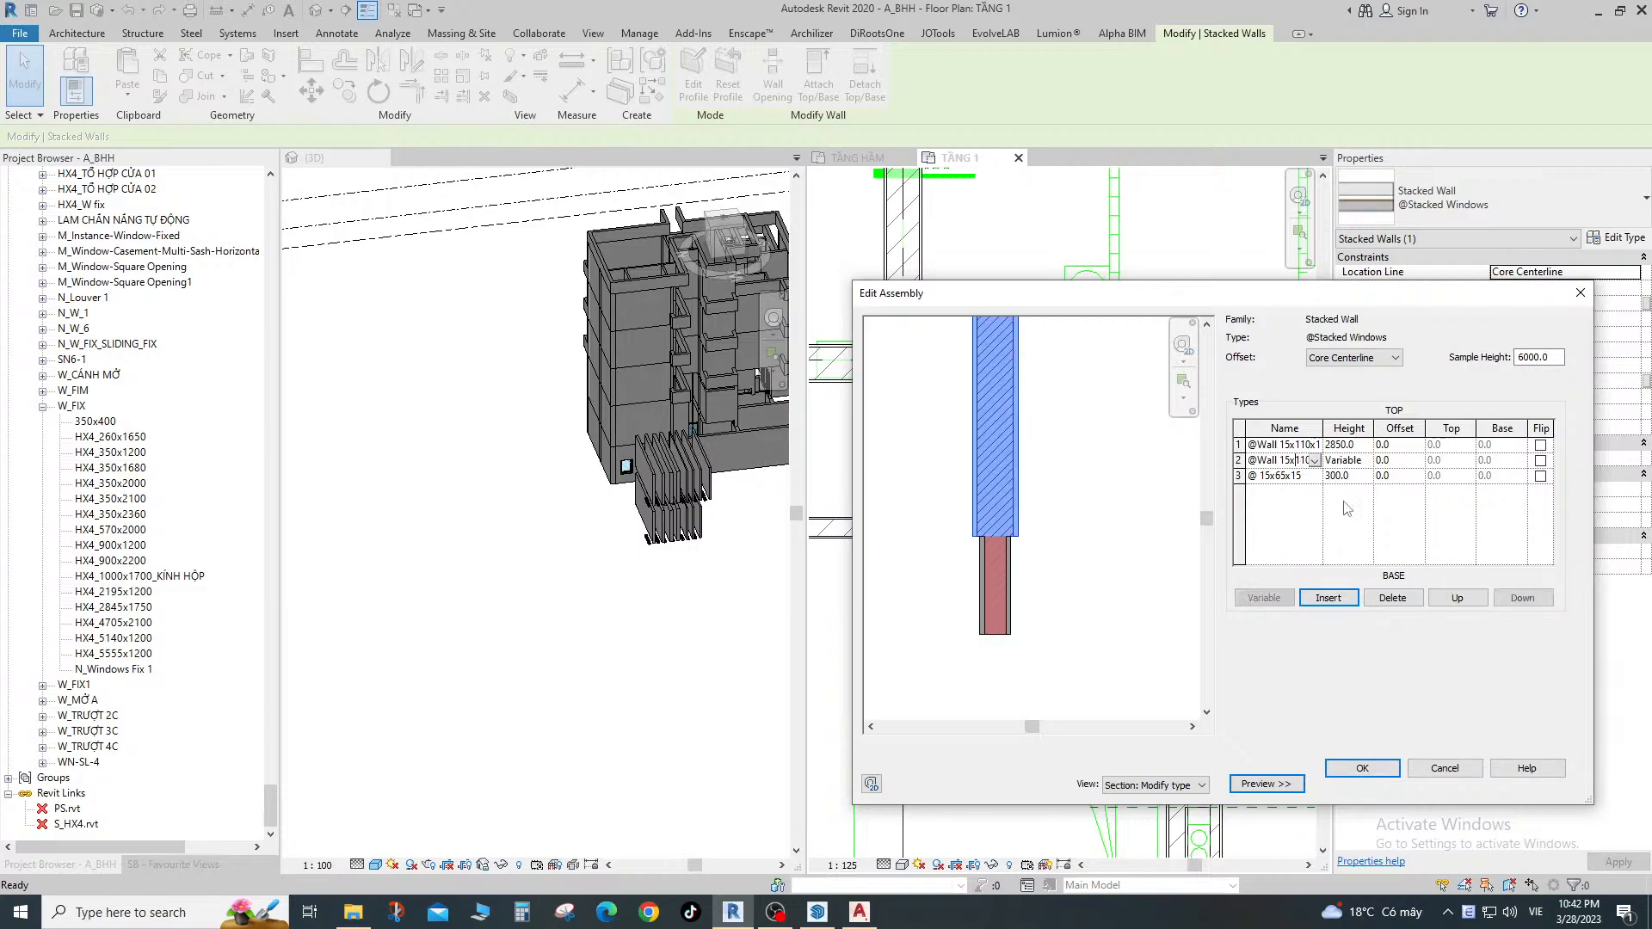
{"action": "left_click", "coordinate": [1516, 597]}
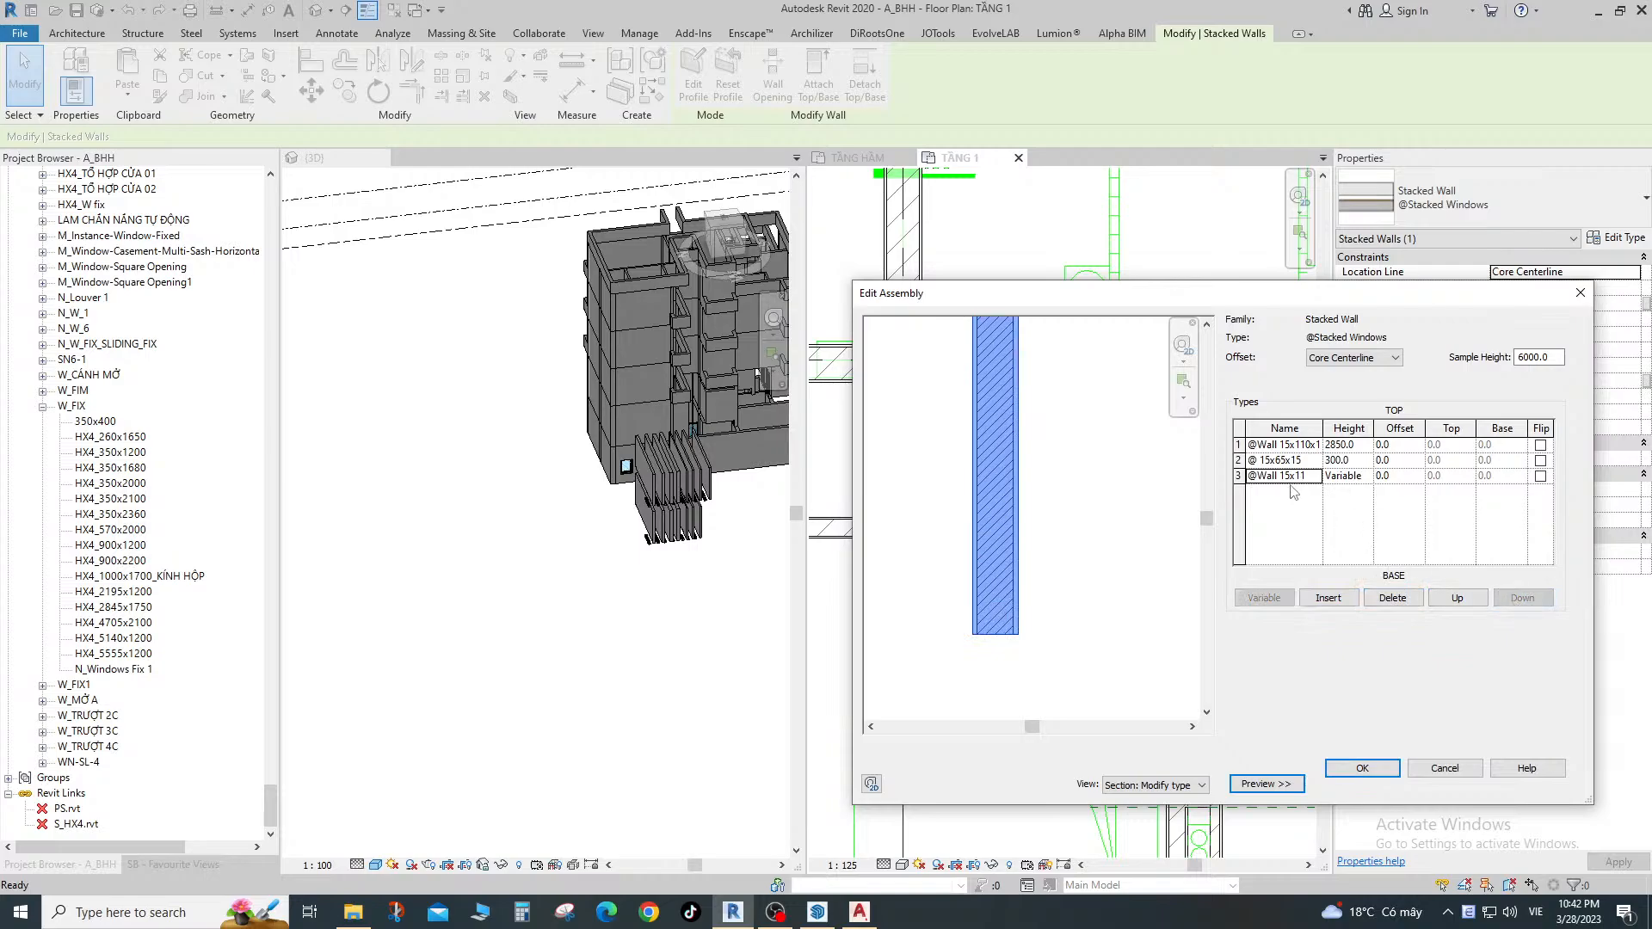
{"action": "left_click", "coordinate": [1313, 477]}
{"action": "left_click", "coordinate": [1315, 478]}
{"action": "left_click", "coordinate": [1307, 462]}
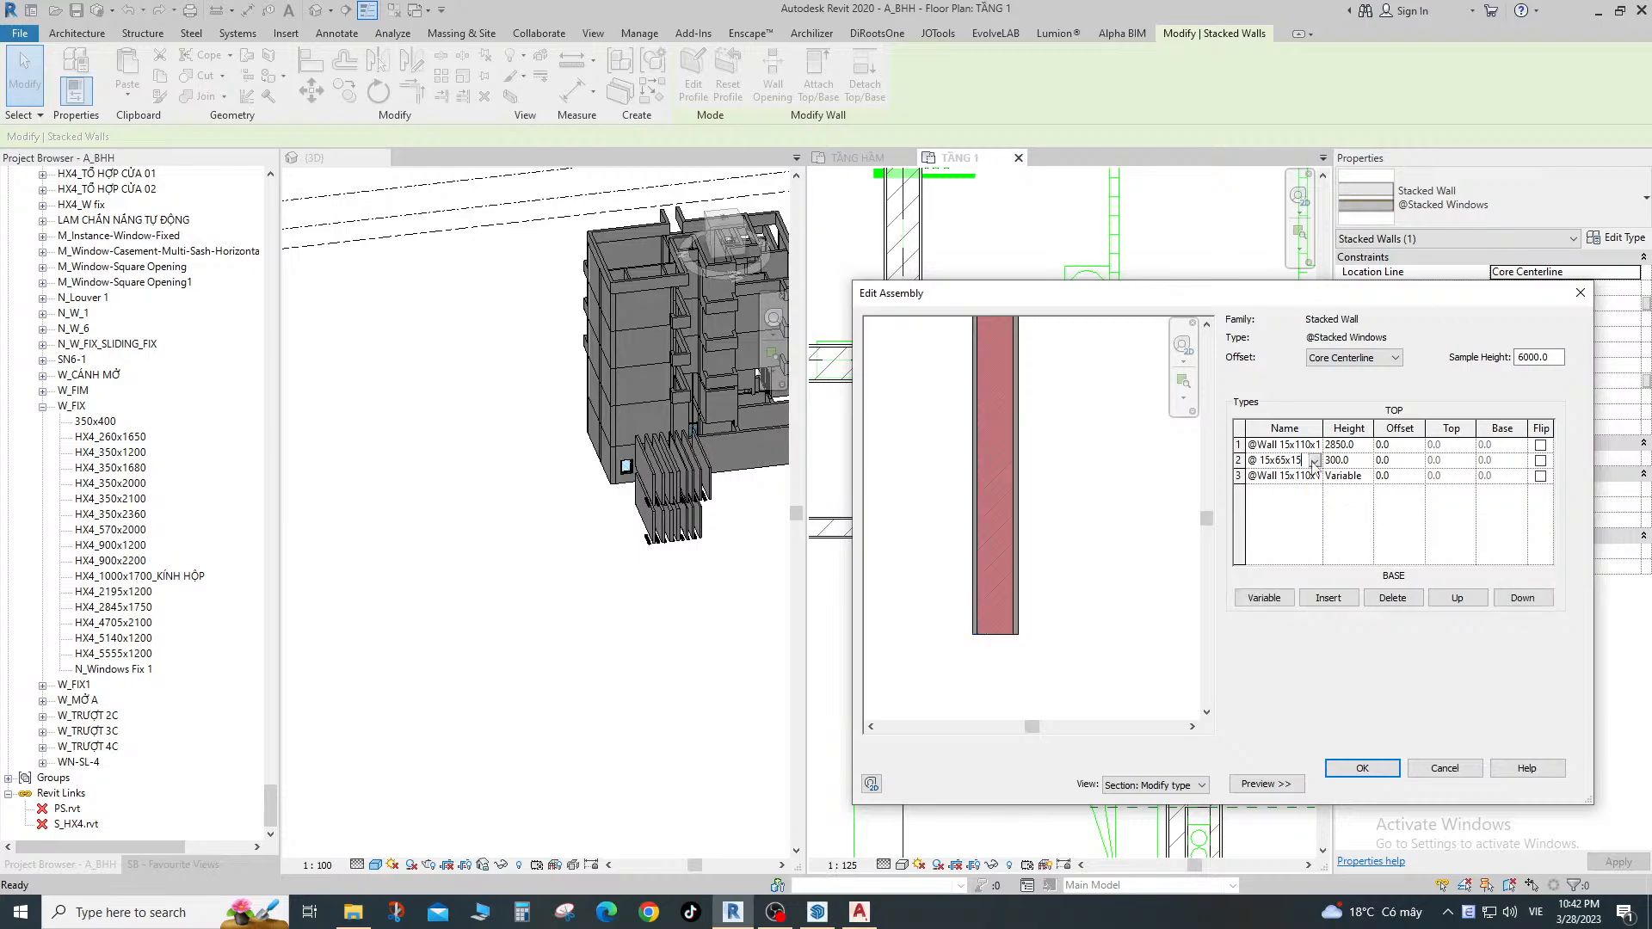
Try an offset of 300 on the bottom wall segment and reset it to 0.
{"action": "left_click", "coordinate": [1362, 462]}
{"action": "left_click", "coordinate": [1392, 478]}
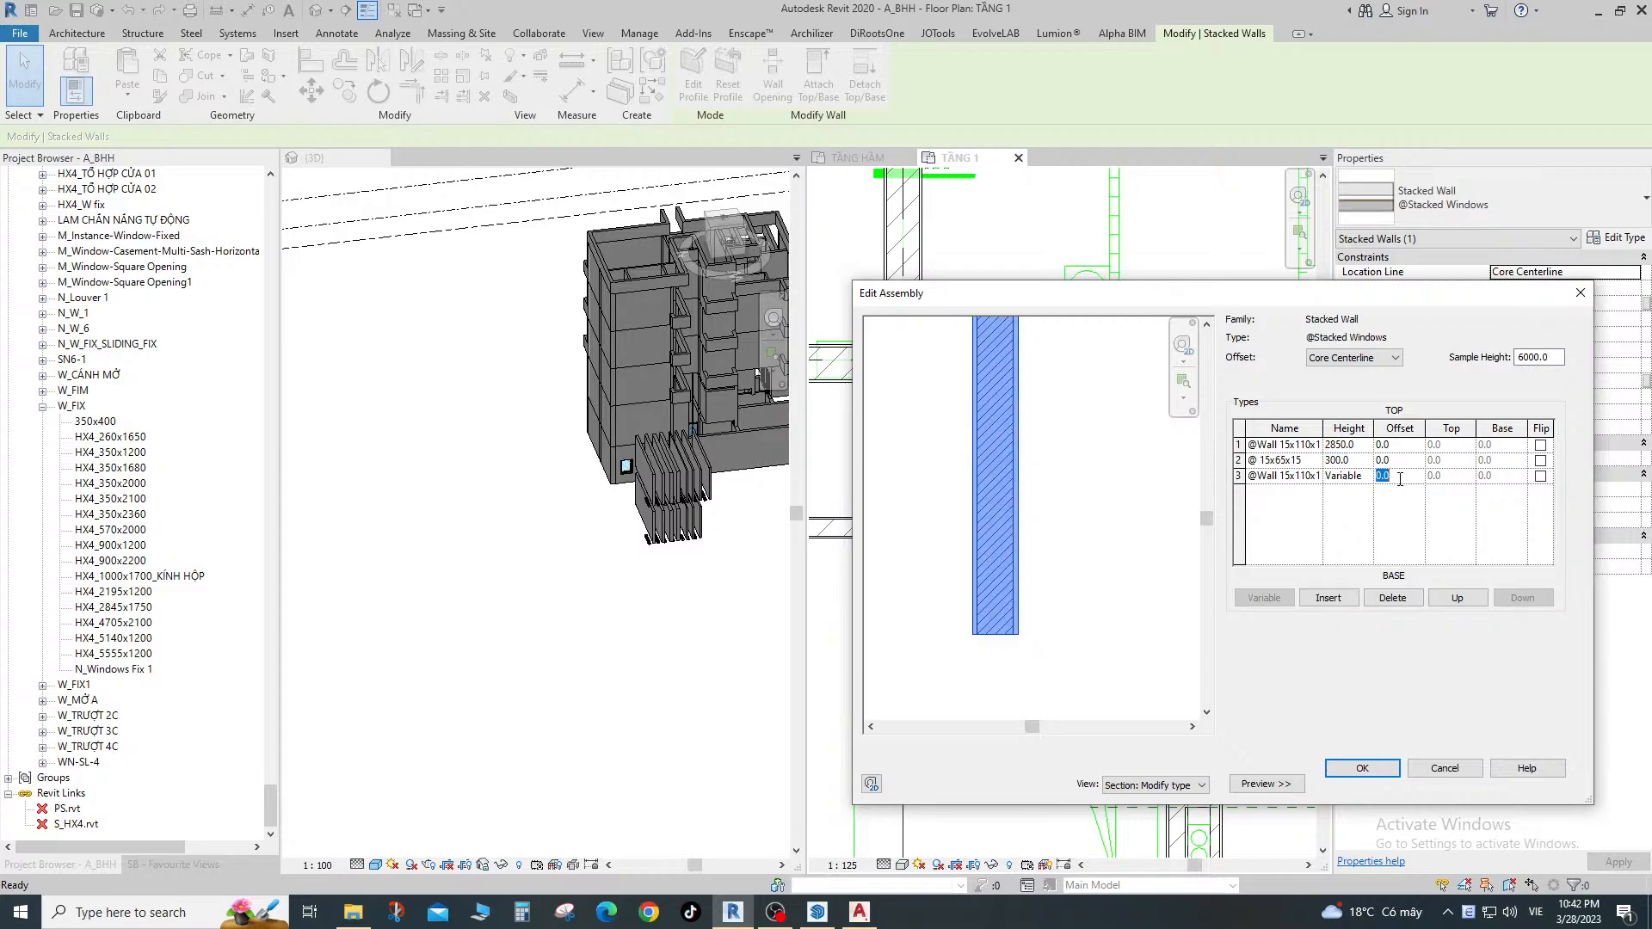
{"action": "type", "text": "300"}
{"action": "left_click", "coordinate": [1407, 461]}
{"action": "left_click", "coordinate": [1390, 475]}
{"action": "type", "text": "0"}
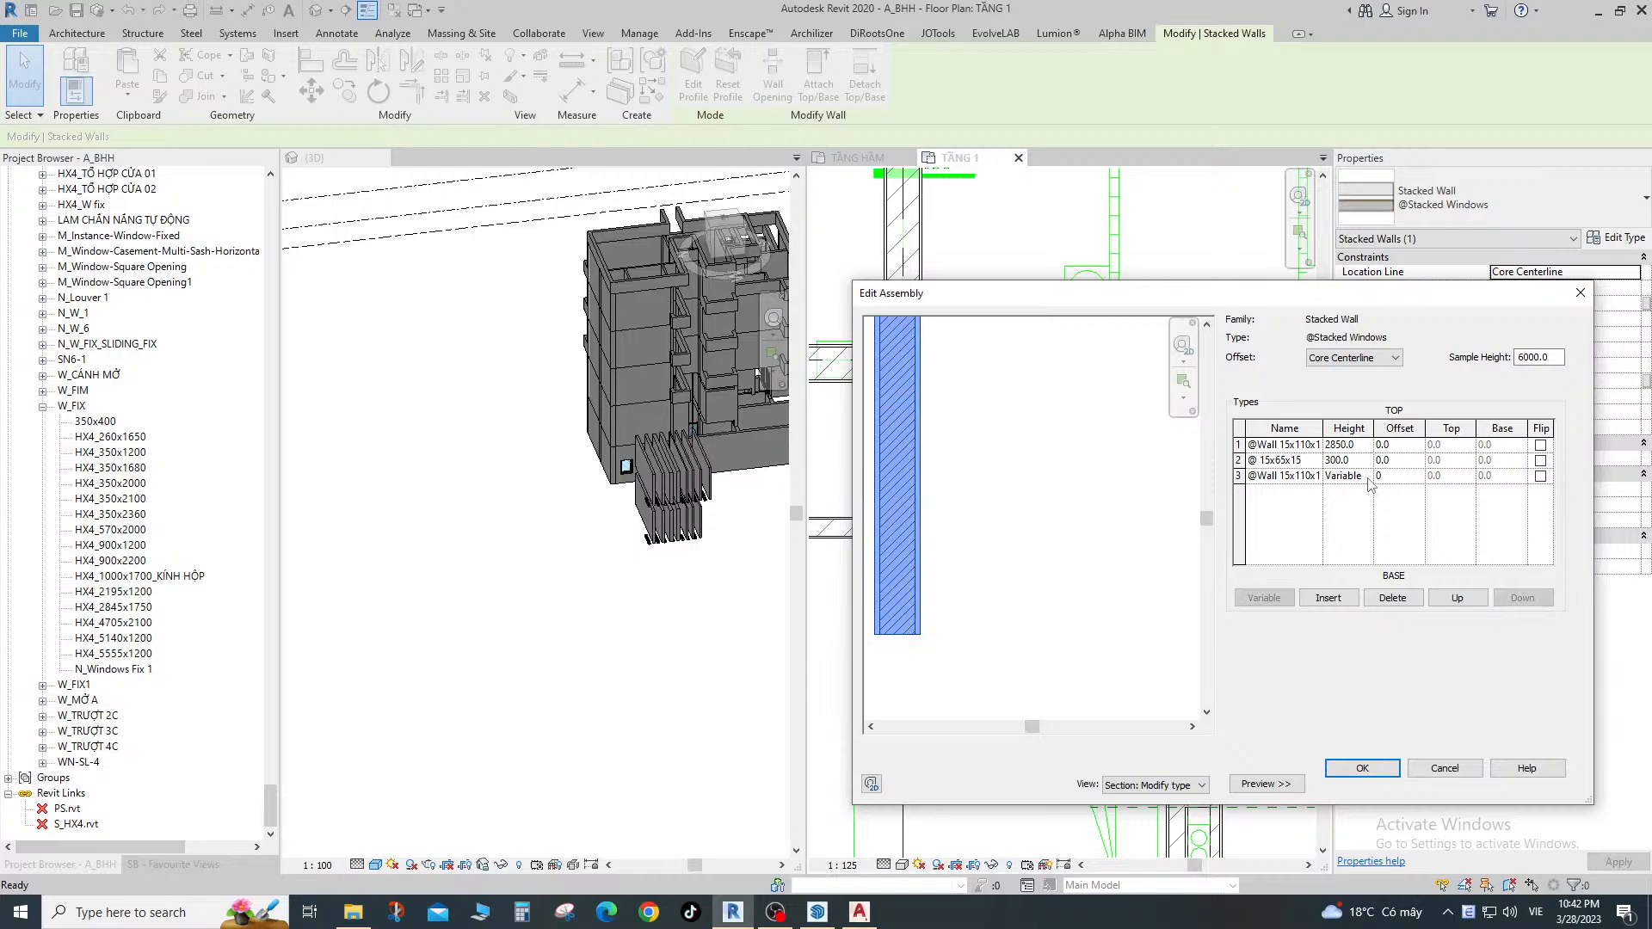
Make the top segment variable in height and set the bottom segment's height to 300.
{"action": "left_click", "coordinate": [1309, 446]}
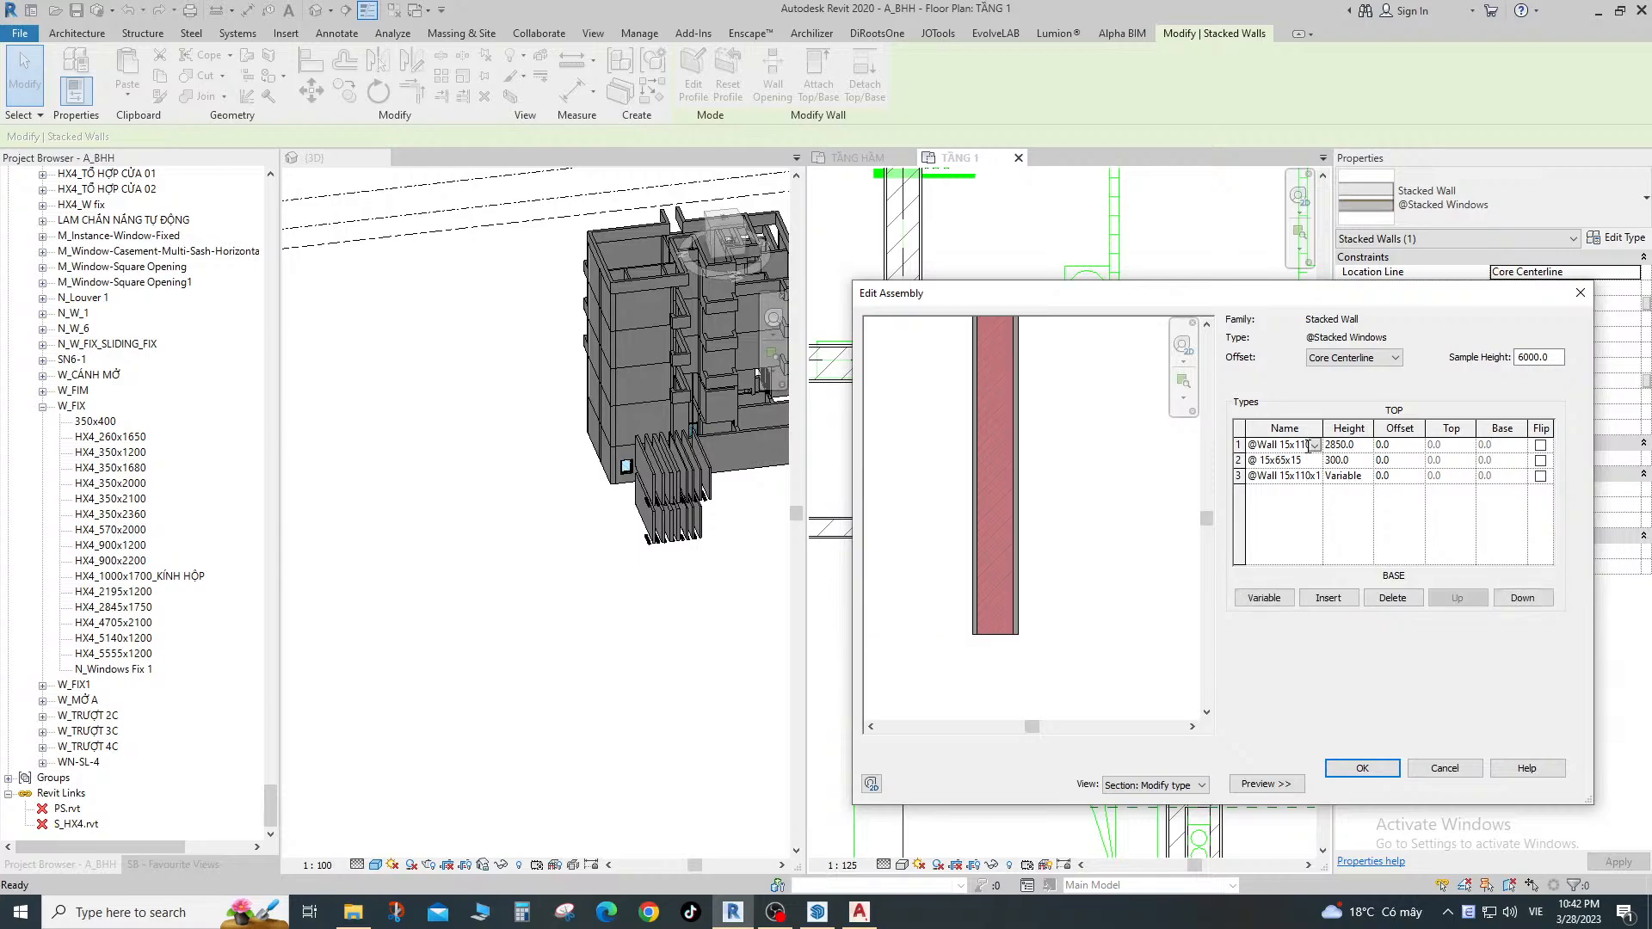
{"action": "left_click", "coordinate": [1280, 601]}
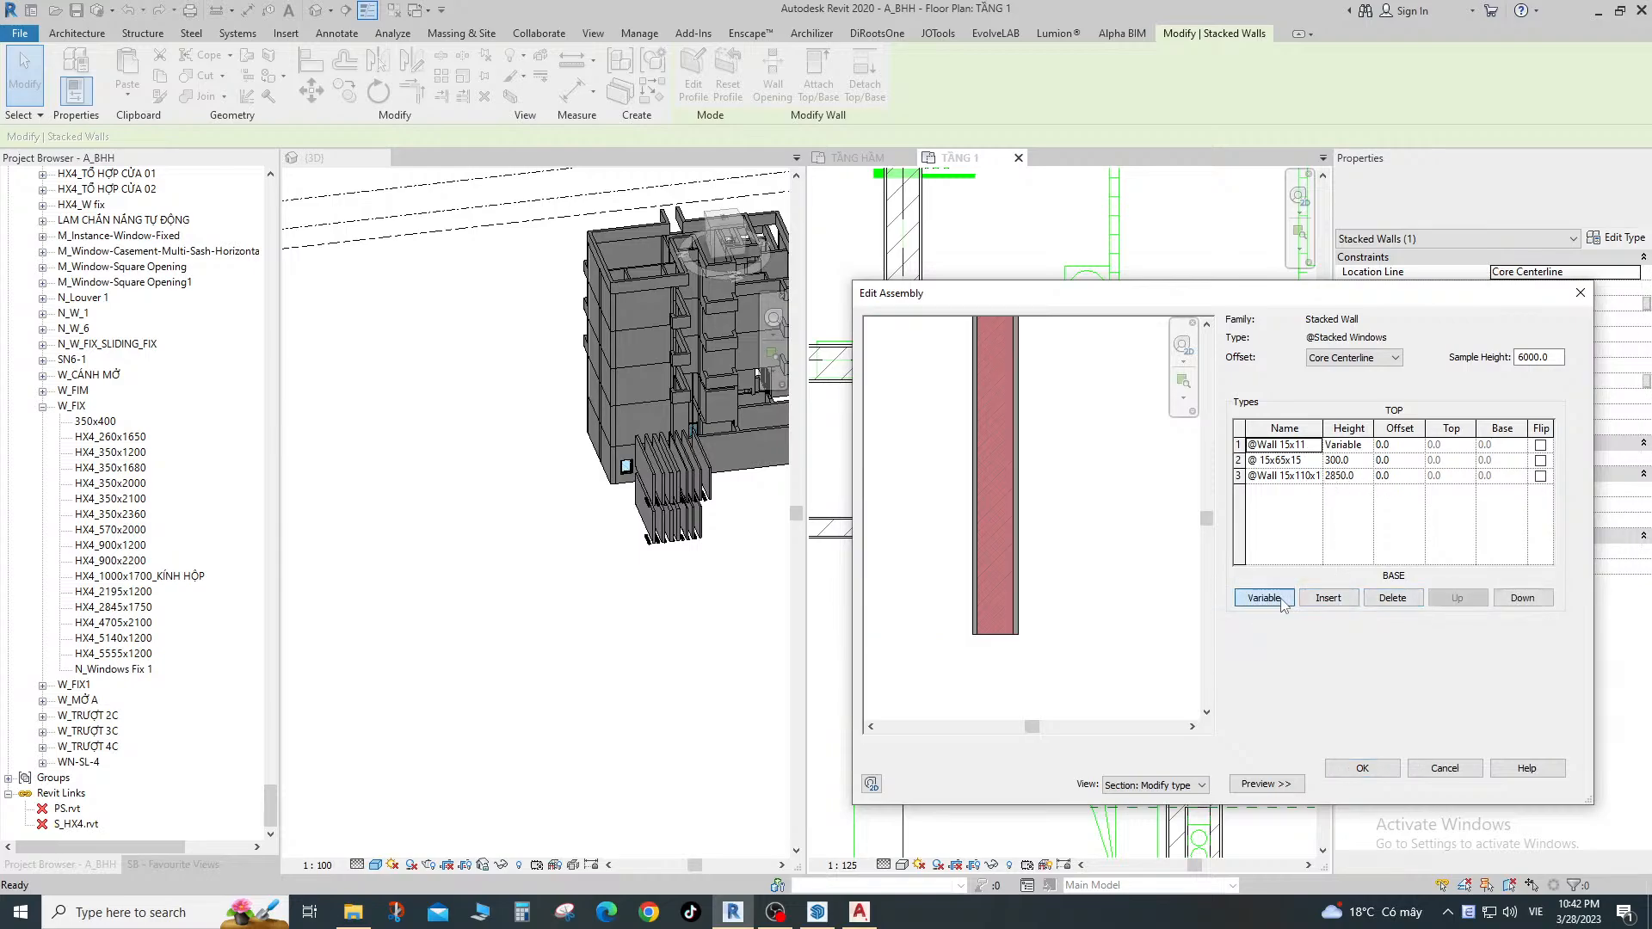
{"action": "left_click", "coordinate": [1341, 478]}
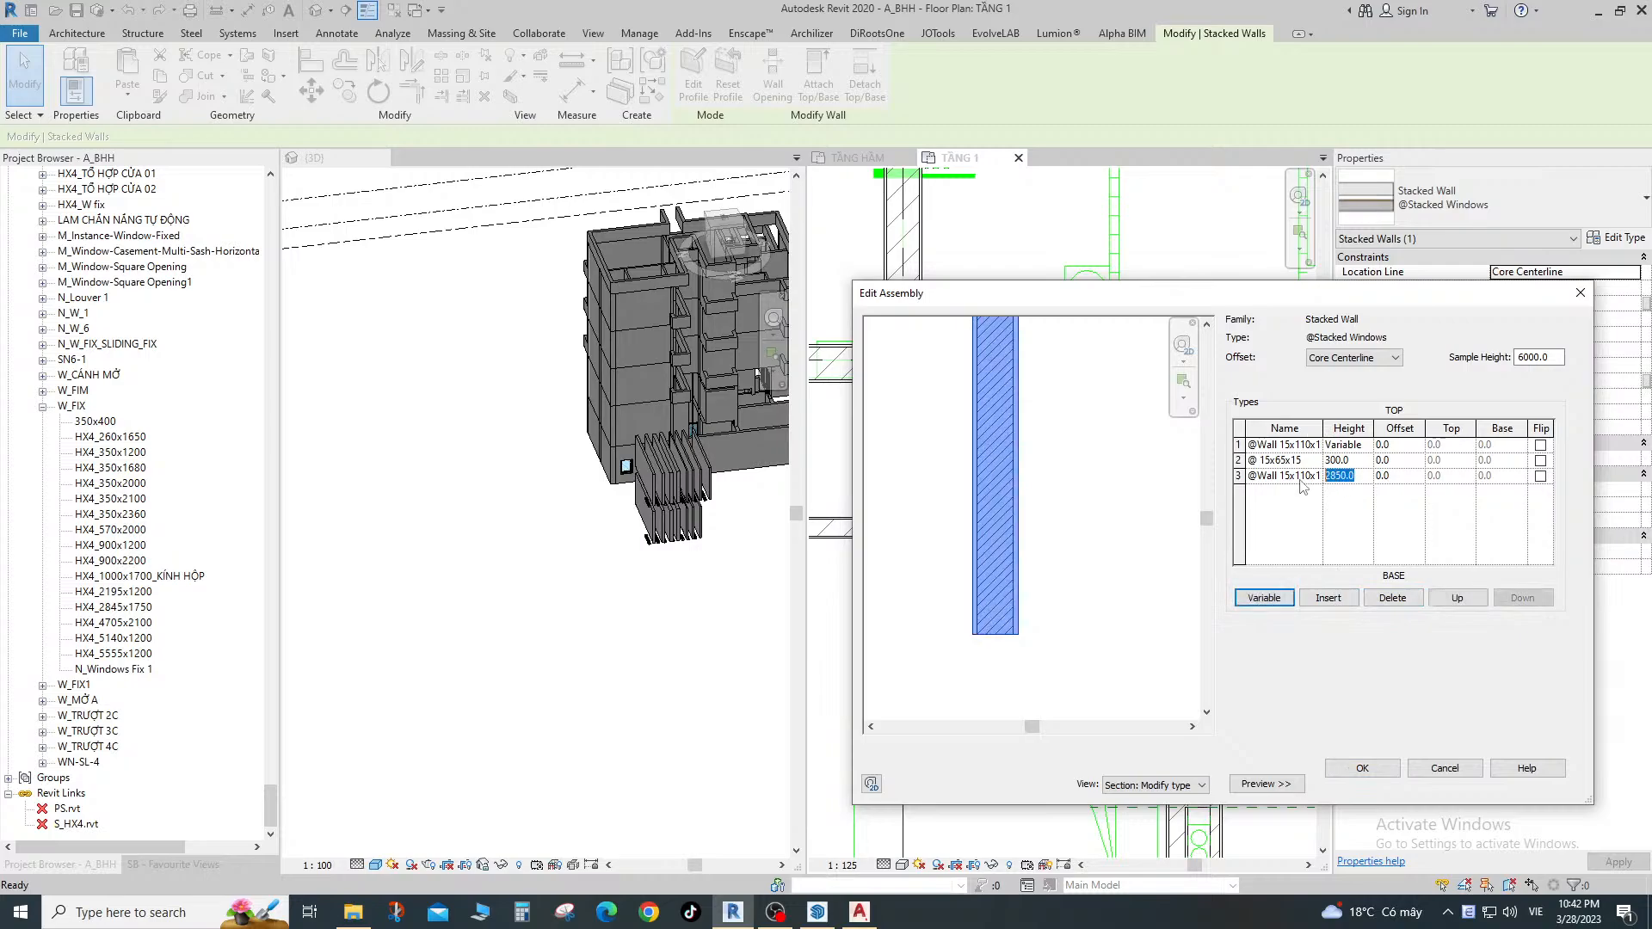
{"action": "type", "text": "300"}
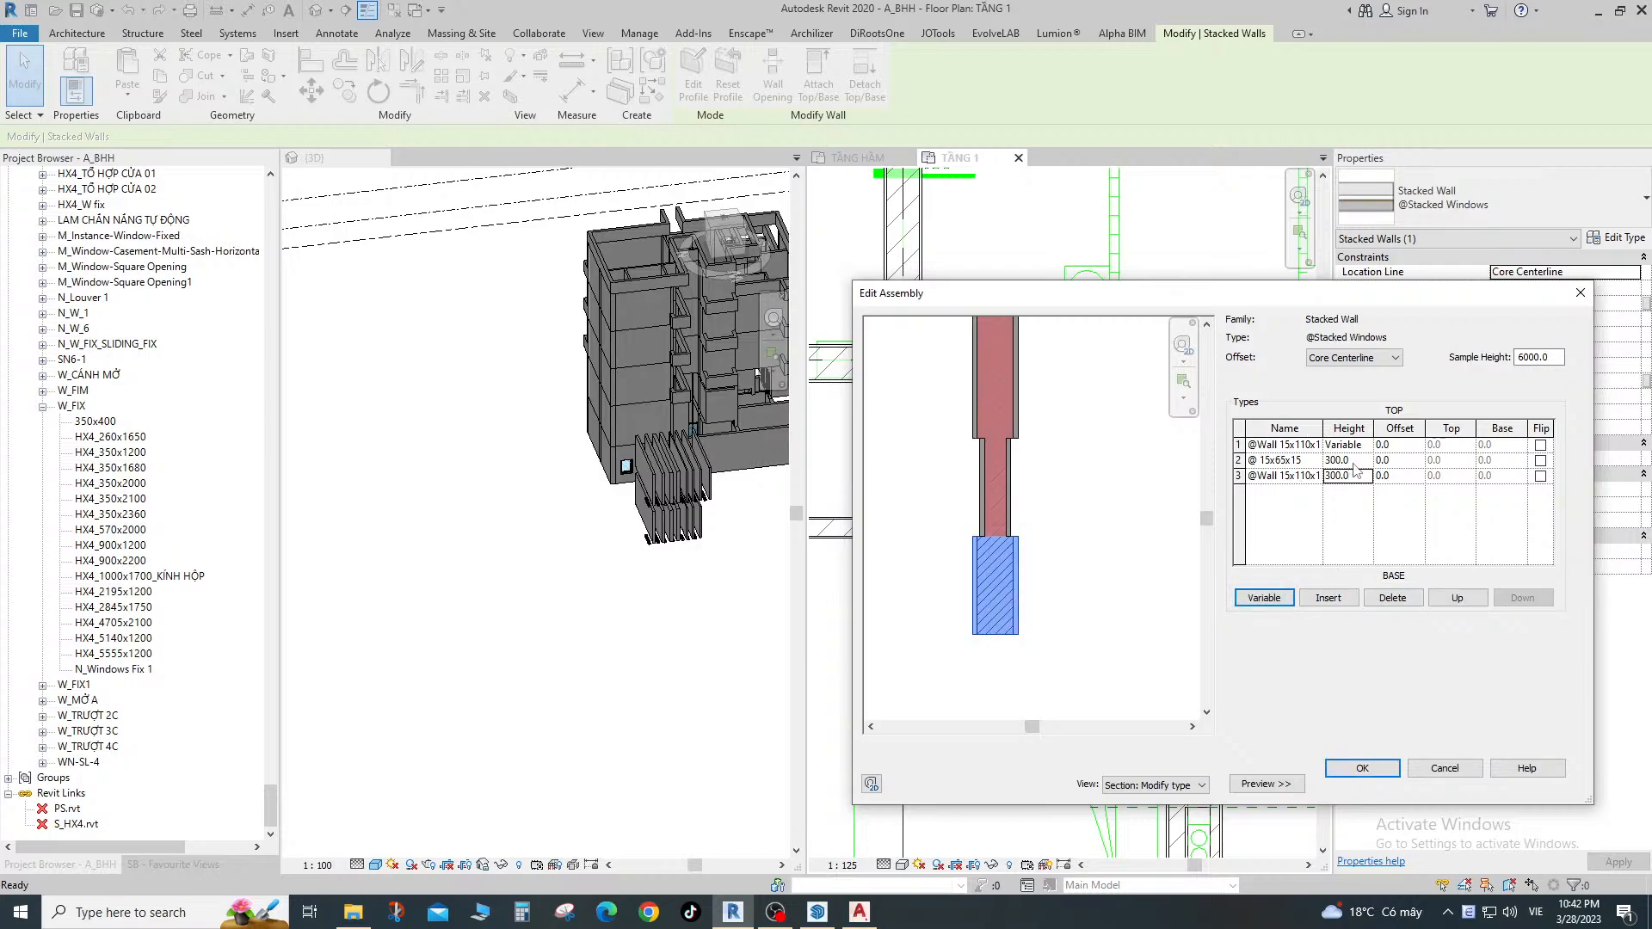
Set the middle @ 15x65x15 segment's height to 200 and its offset to -45.
{"action": "left_click", "coordinate": [1359, 462]}
{"action": "type", "text": "200"}
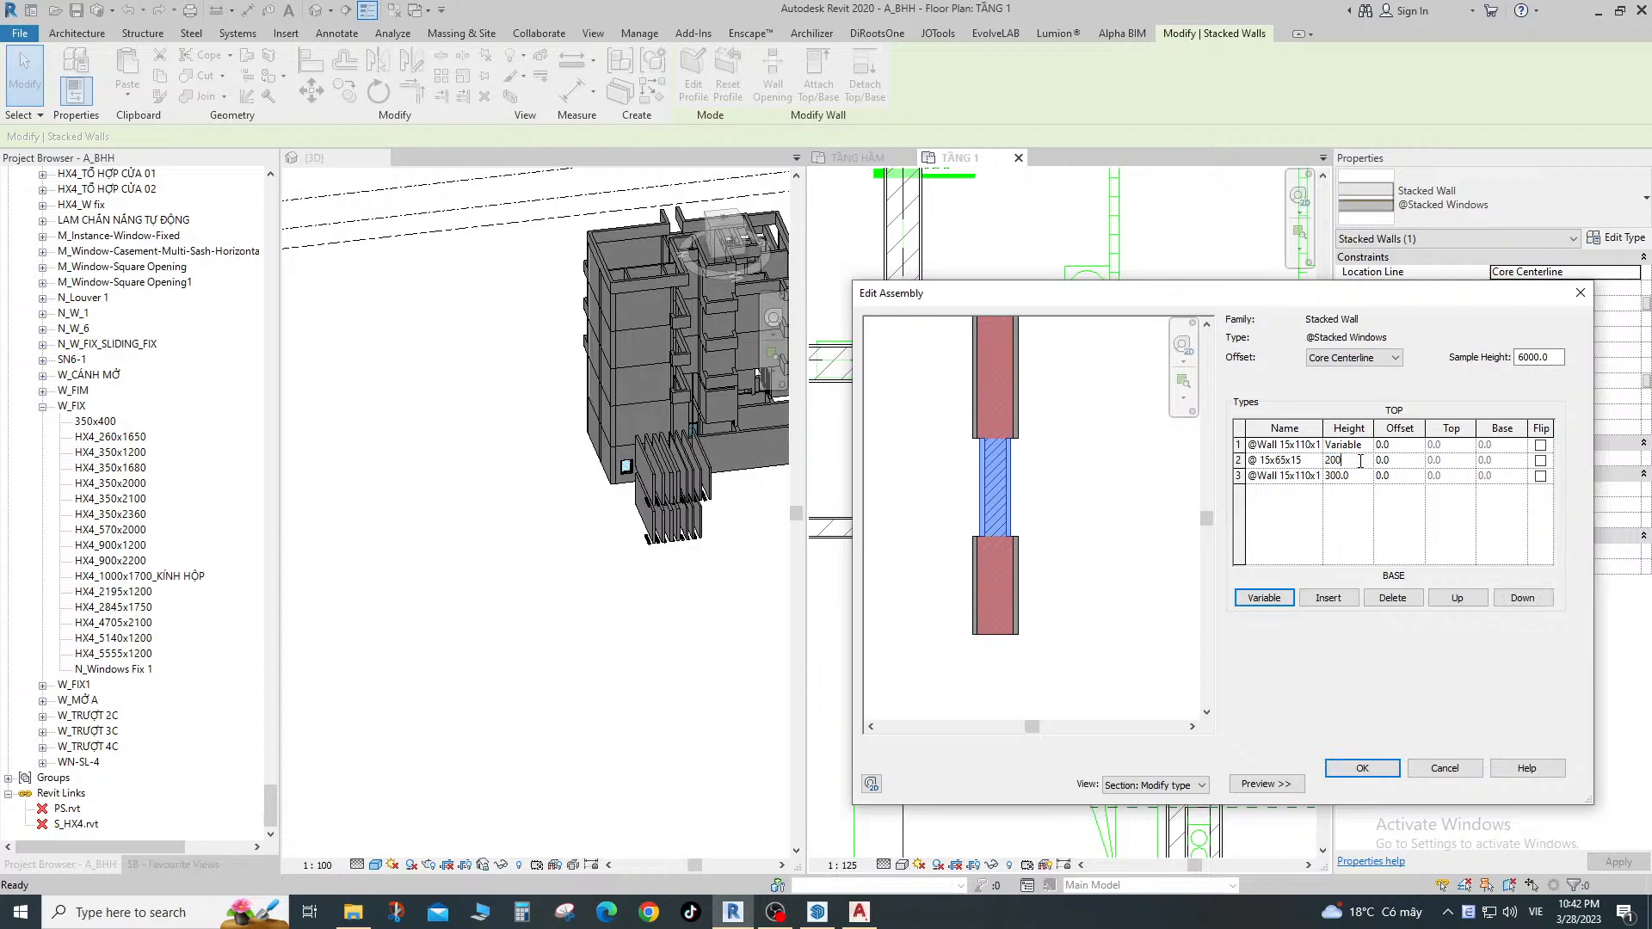
{"action": "key", "text": "Return"}
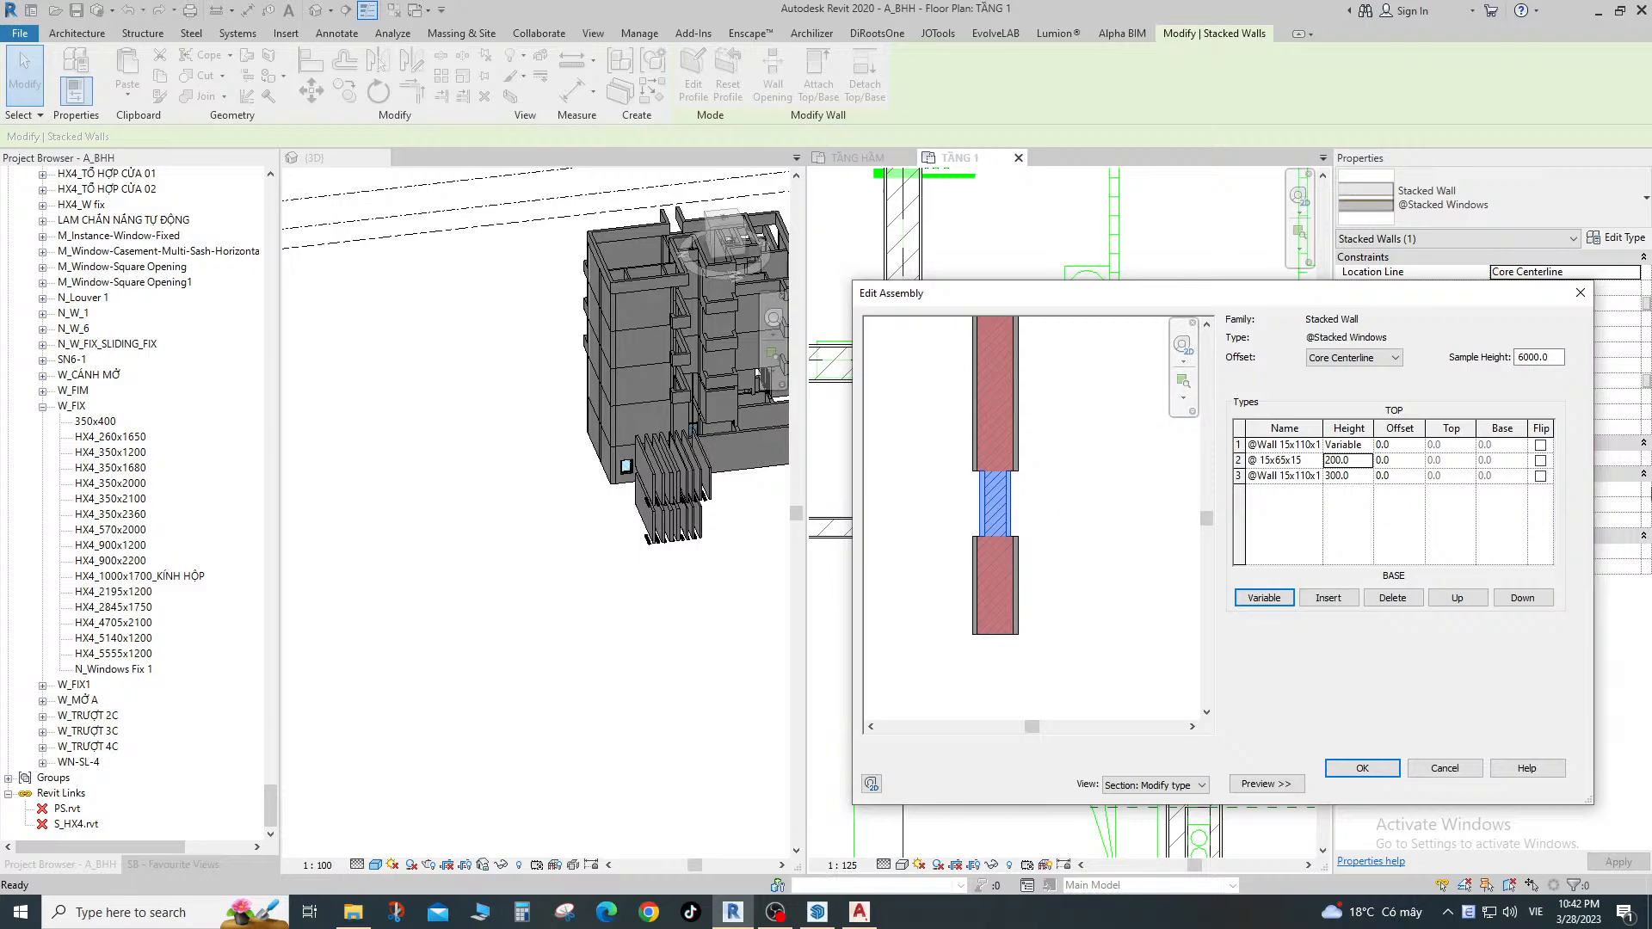
{"action": "left_click", "coordinate": [1415, 461]}
{"action": "type", "text": "-55"}
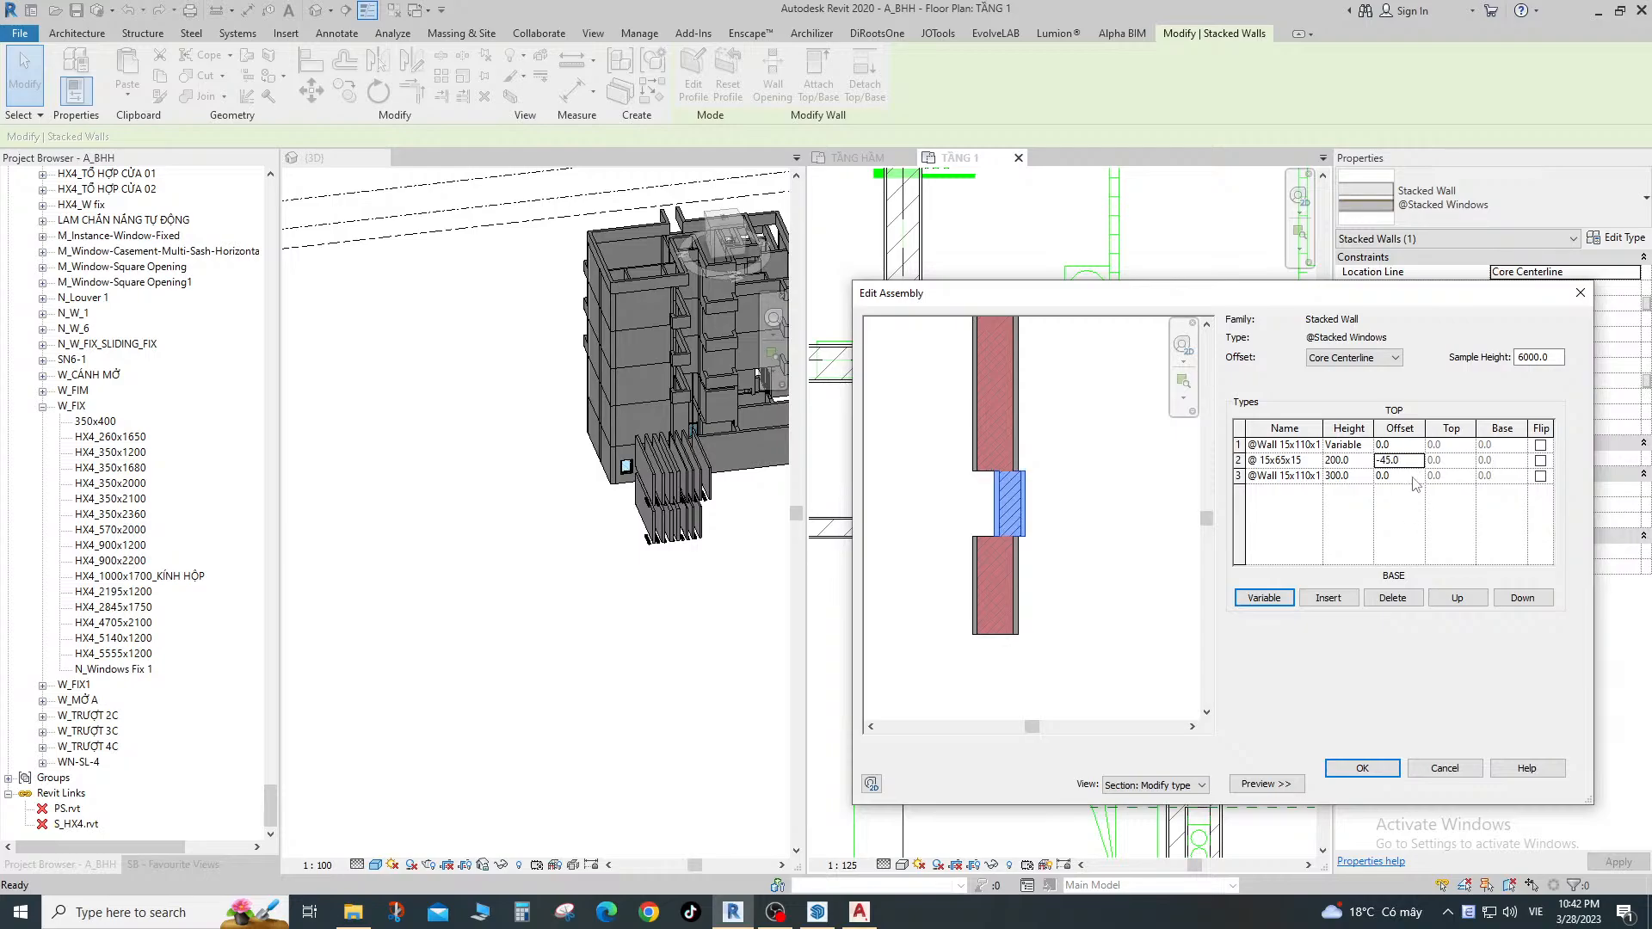
Try offsets of 45, 35 and 30 on the middle @ 15x65x15 segment.
{"action": "left_click", "coordinate": [1409, 461]}
{"action": "type", "text": "45"}
{"action": "left_click", "coordinate": [1363, 527]}
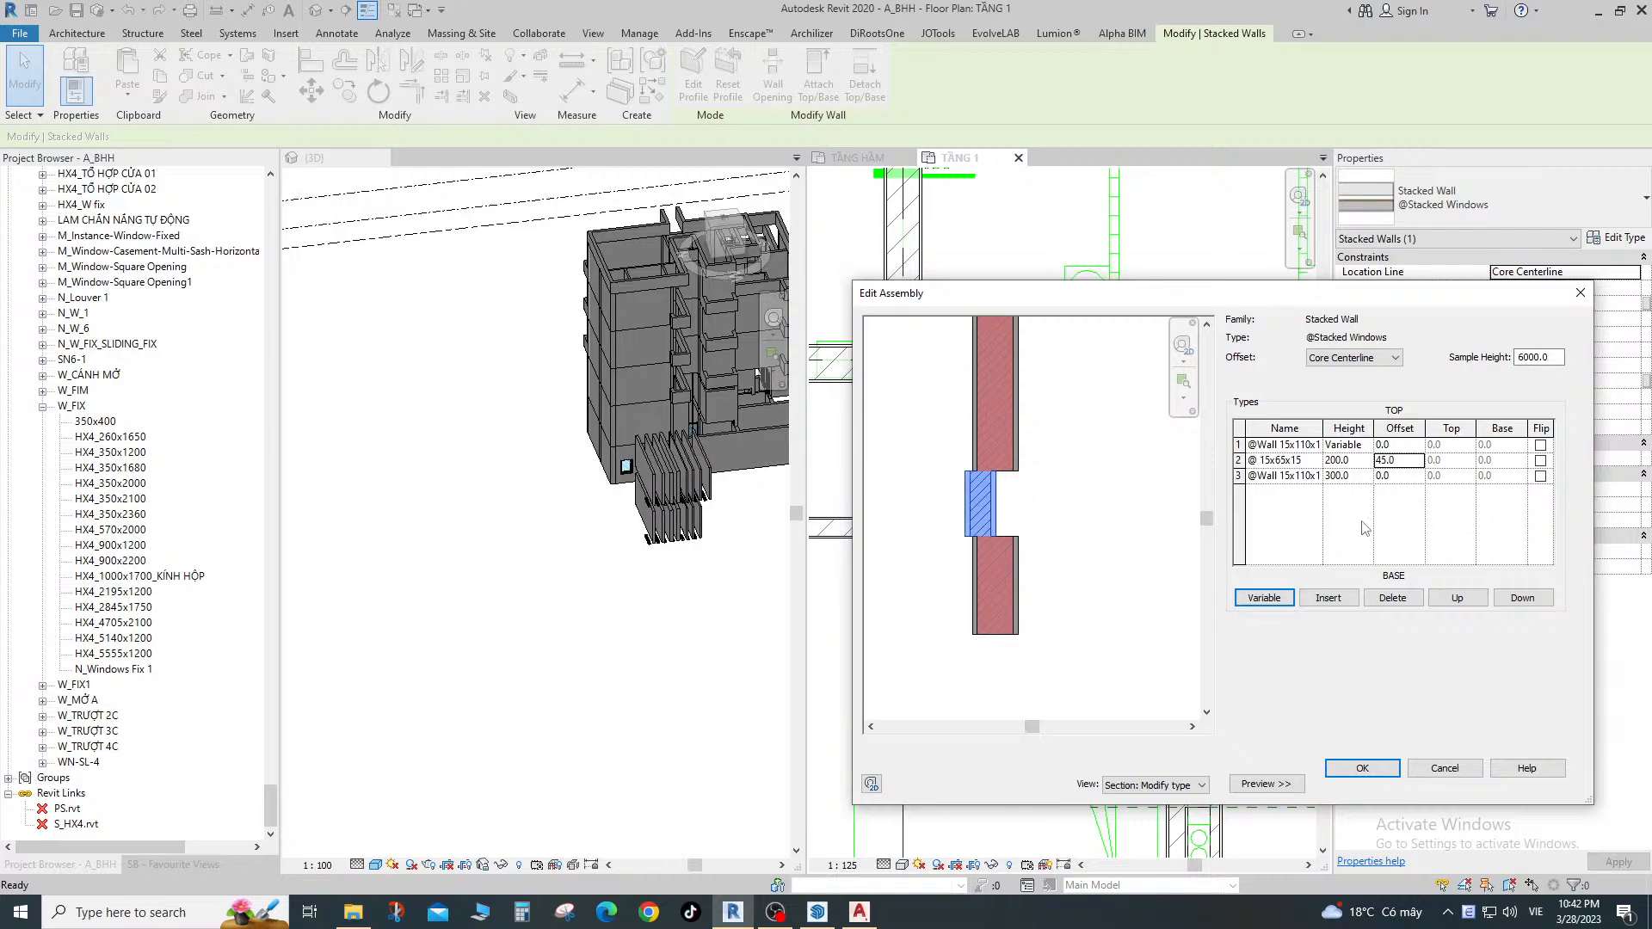
{"action": "left_click", "coordinate": [1402, 461]}
{"action": "type", "text": "35"}
{"action": "left_click", "coordinate": [1347, 564]}
{"action": "left_click", "coordinate": [1410, 462]}
{"action": "type", "text": "3"}
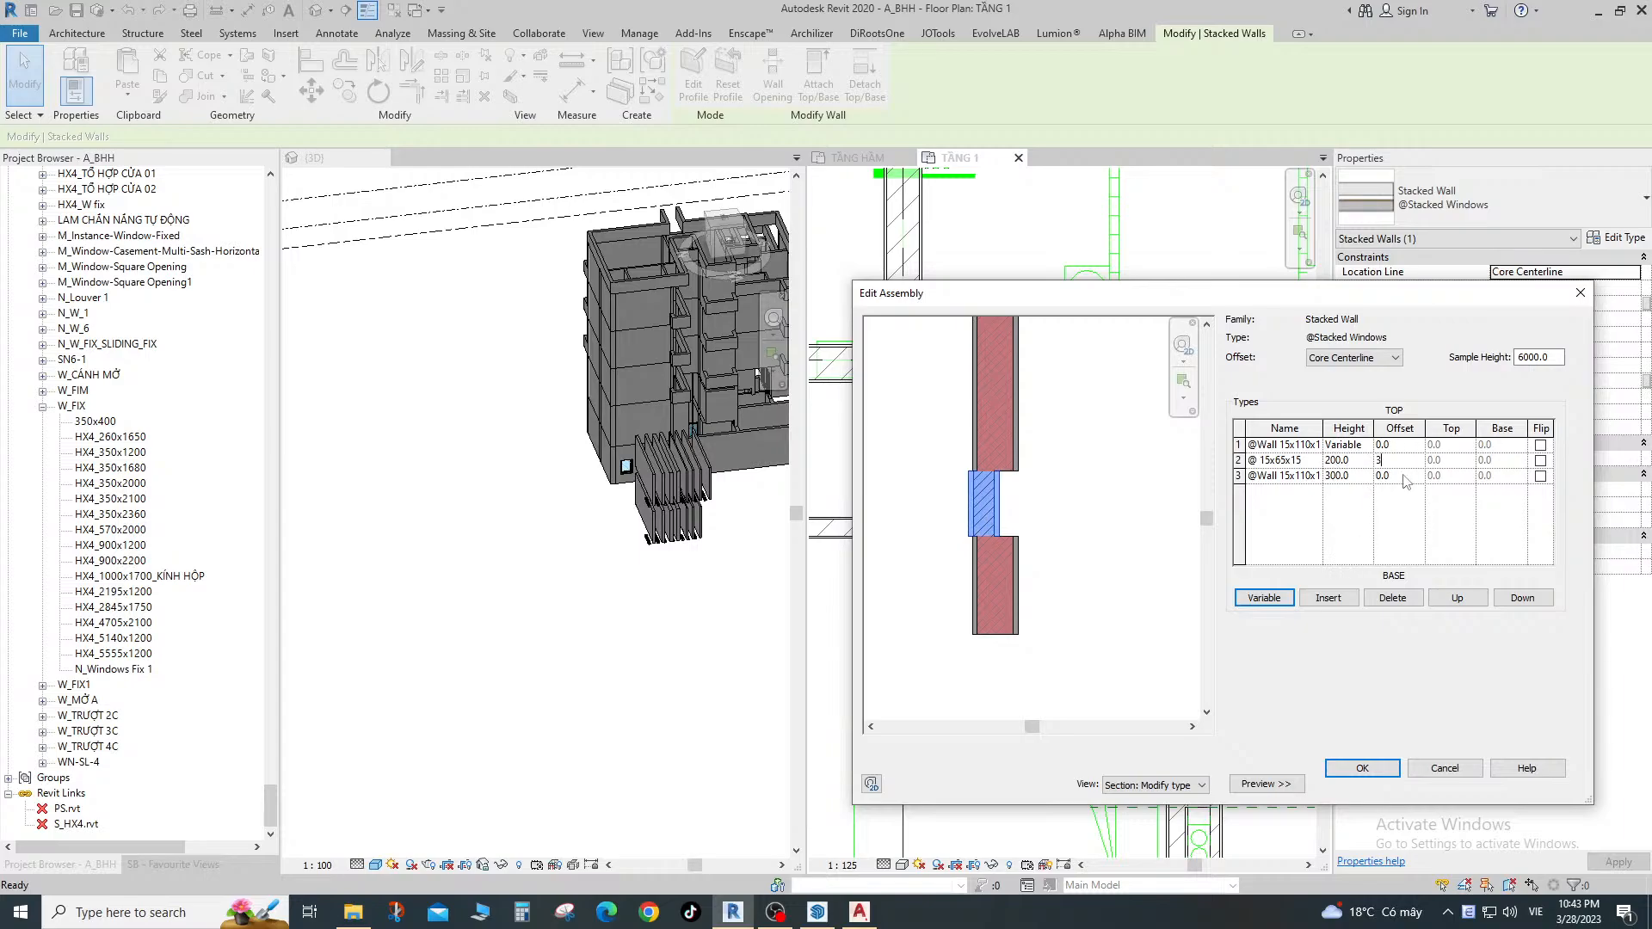
{"action": "type", "text": "0"}
{"action": "left_click", "coordinate": [1385, 546]}
Try offsets of 15 and 20 on the middle @ 15x65x15 segment.
{"action": "left_click", "coordinate": [1412, 462]}
{"action": "type", "text": "15"}
{"action": "left_click", "coordinate": [1357, 535]}
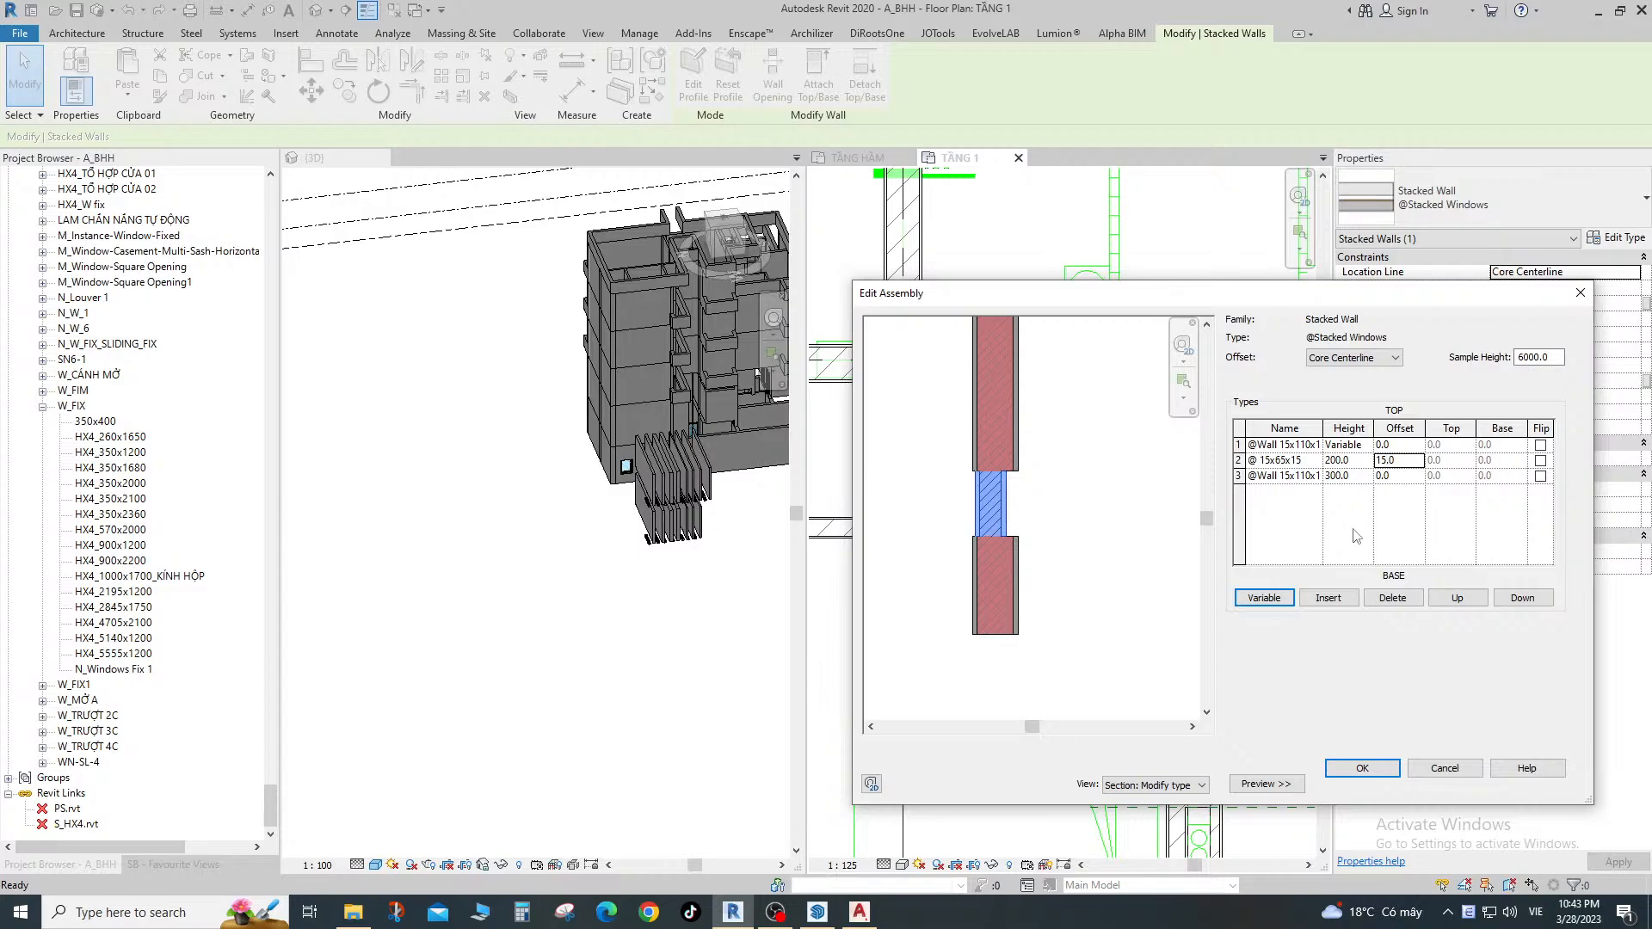
{"action": "left_click", "coordinate": [1404, 465]}
{"action": "type", "text": "20"}
{"action": "left_click", "coordinate": [1367, 534]}
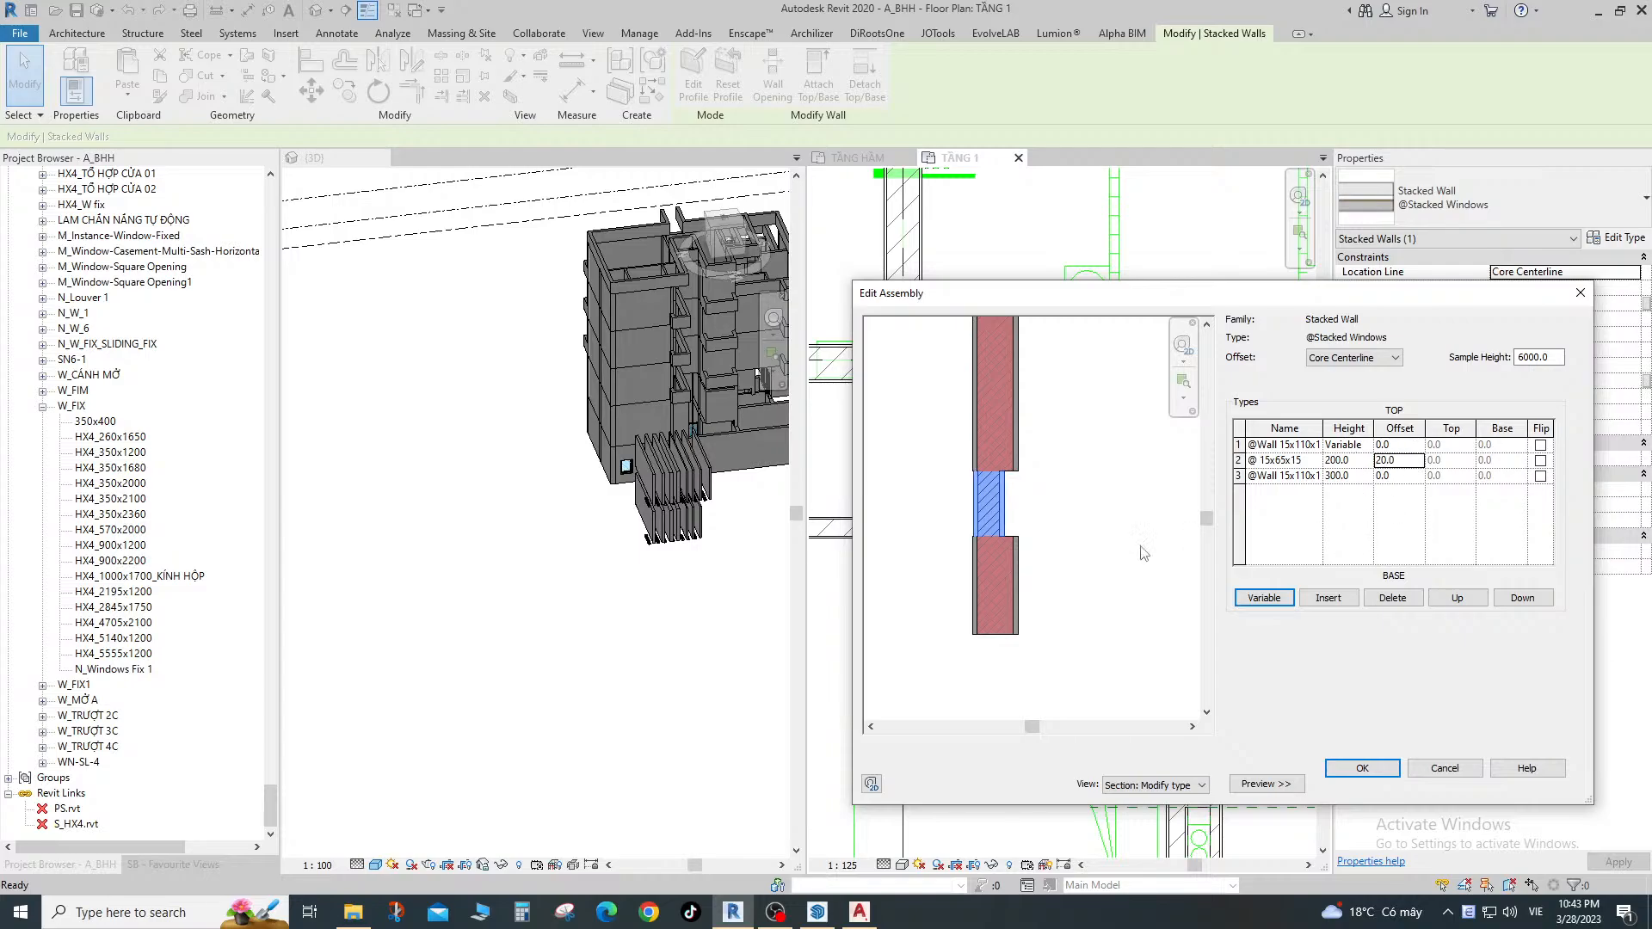
Try an offset of 25 on the middle @ 15x65x15 segment, then set it to 22.5.
{"action": "left_click", "coordinate": [1406, 461]}
{"action": "type", "text": "25"}
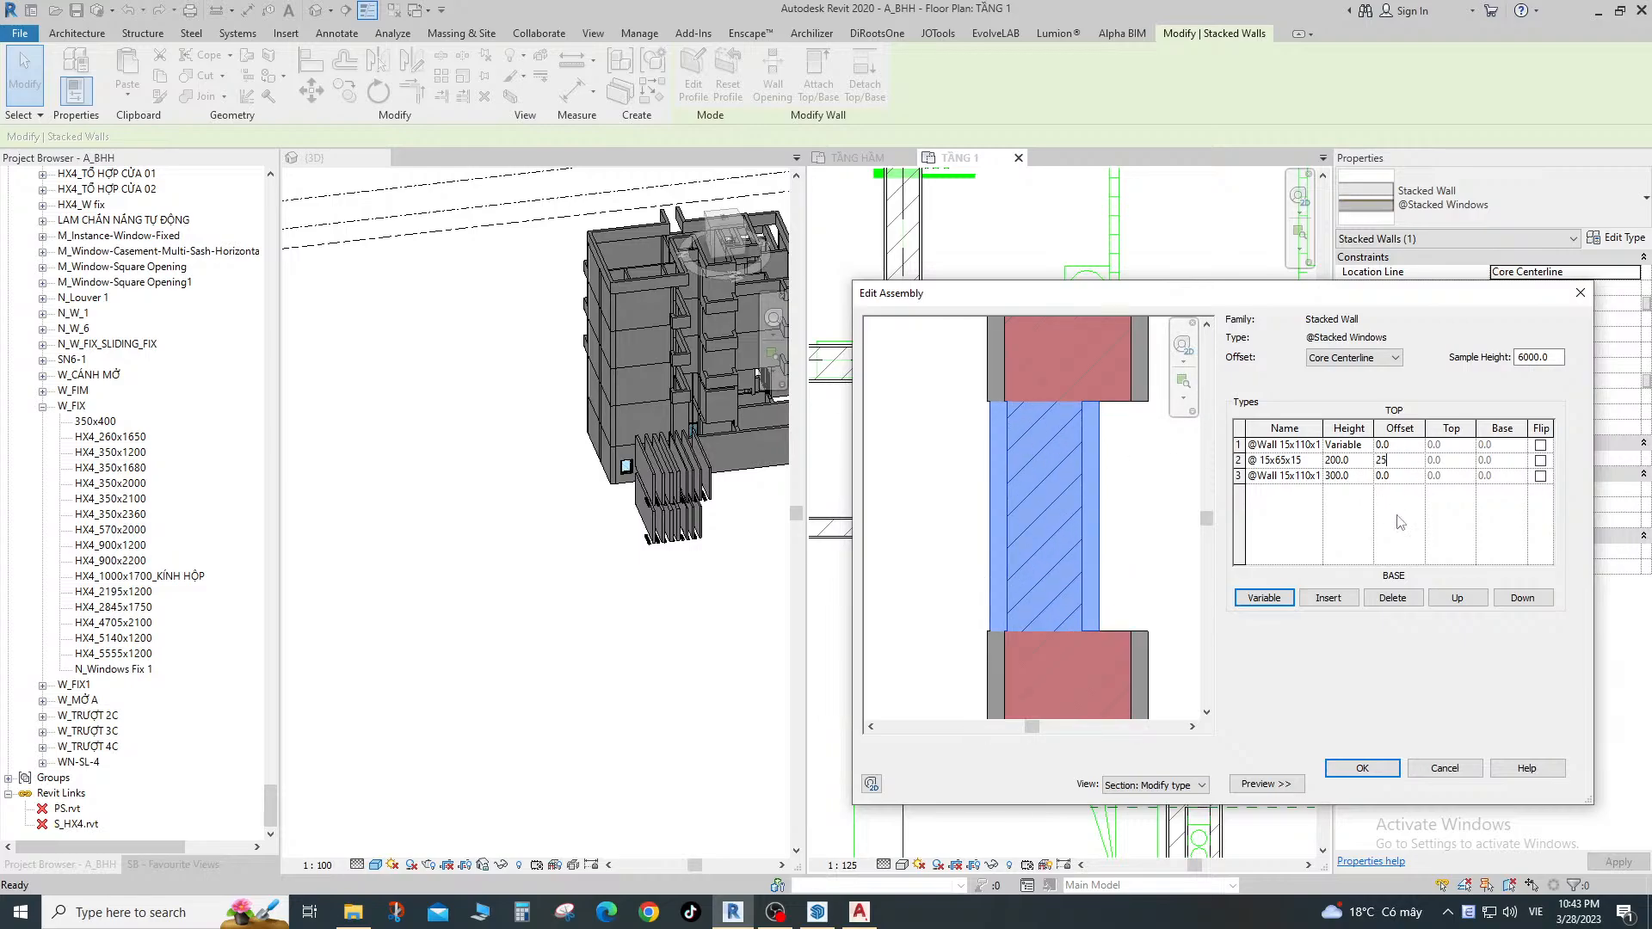
{"action": "left_click", "coordinate": [1396, 531]}
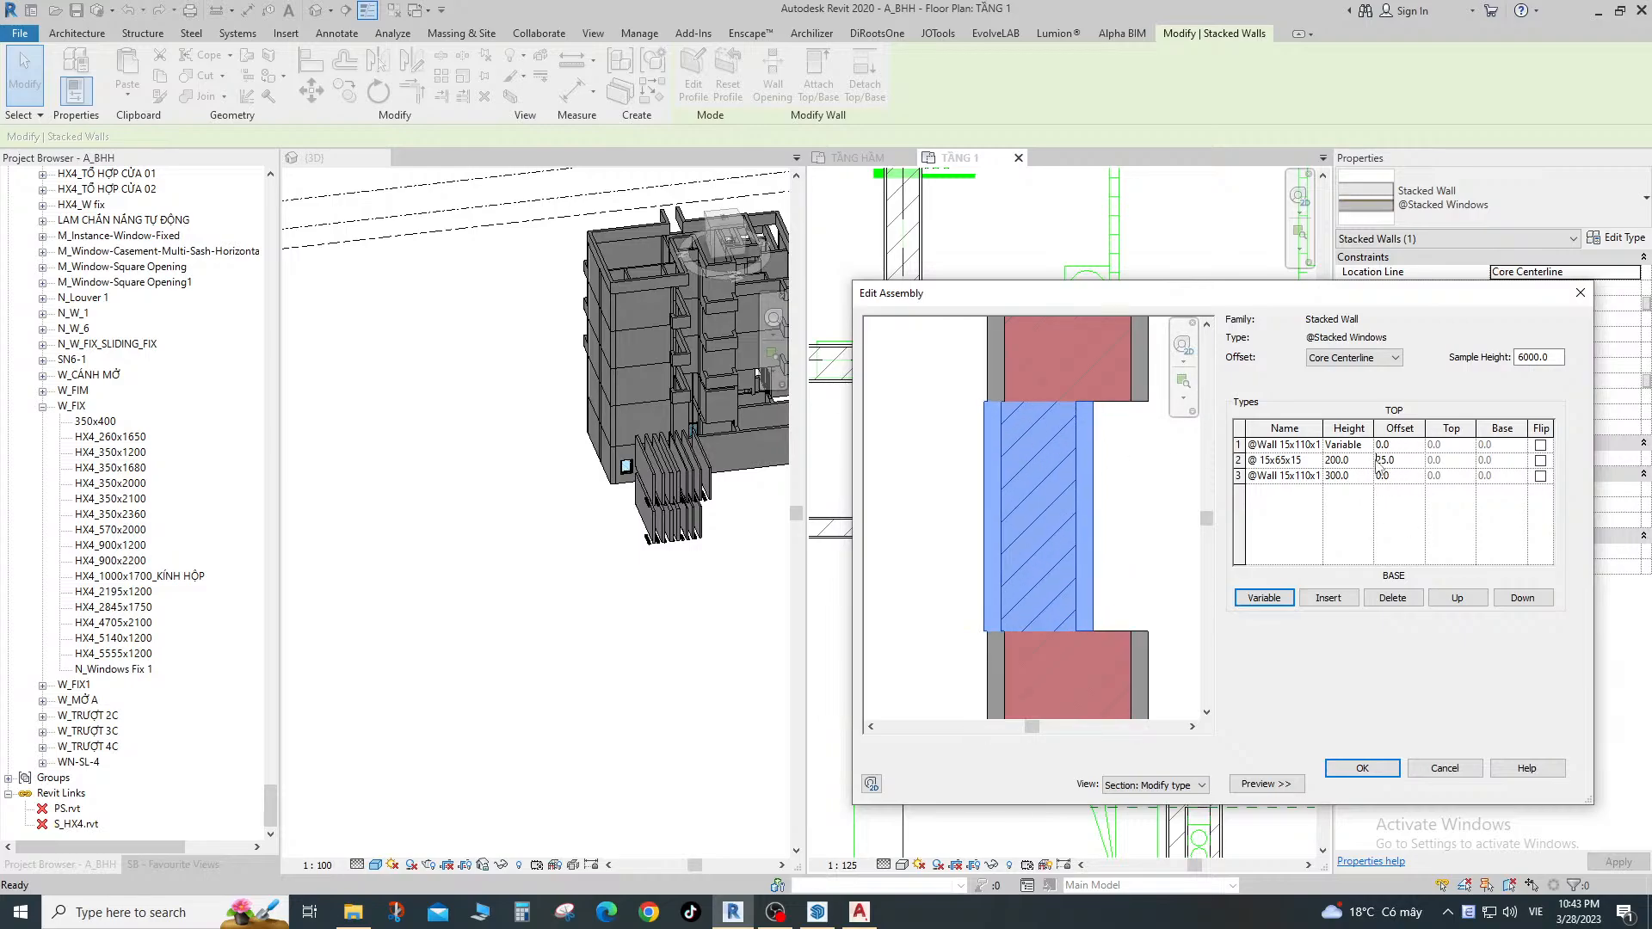
{"action": "left_click", "coordinate": [1403, 465]}
{"action": "type", "text": "22.5"}
{"action": "left_click", "coordinate": [1364, 534]}
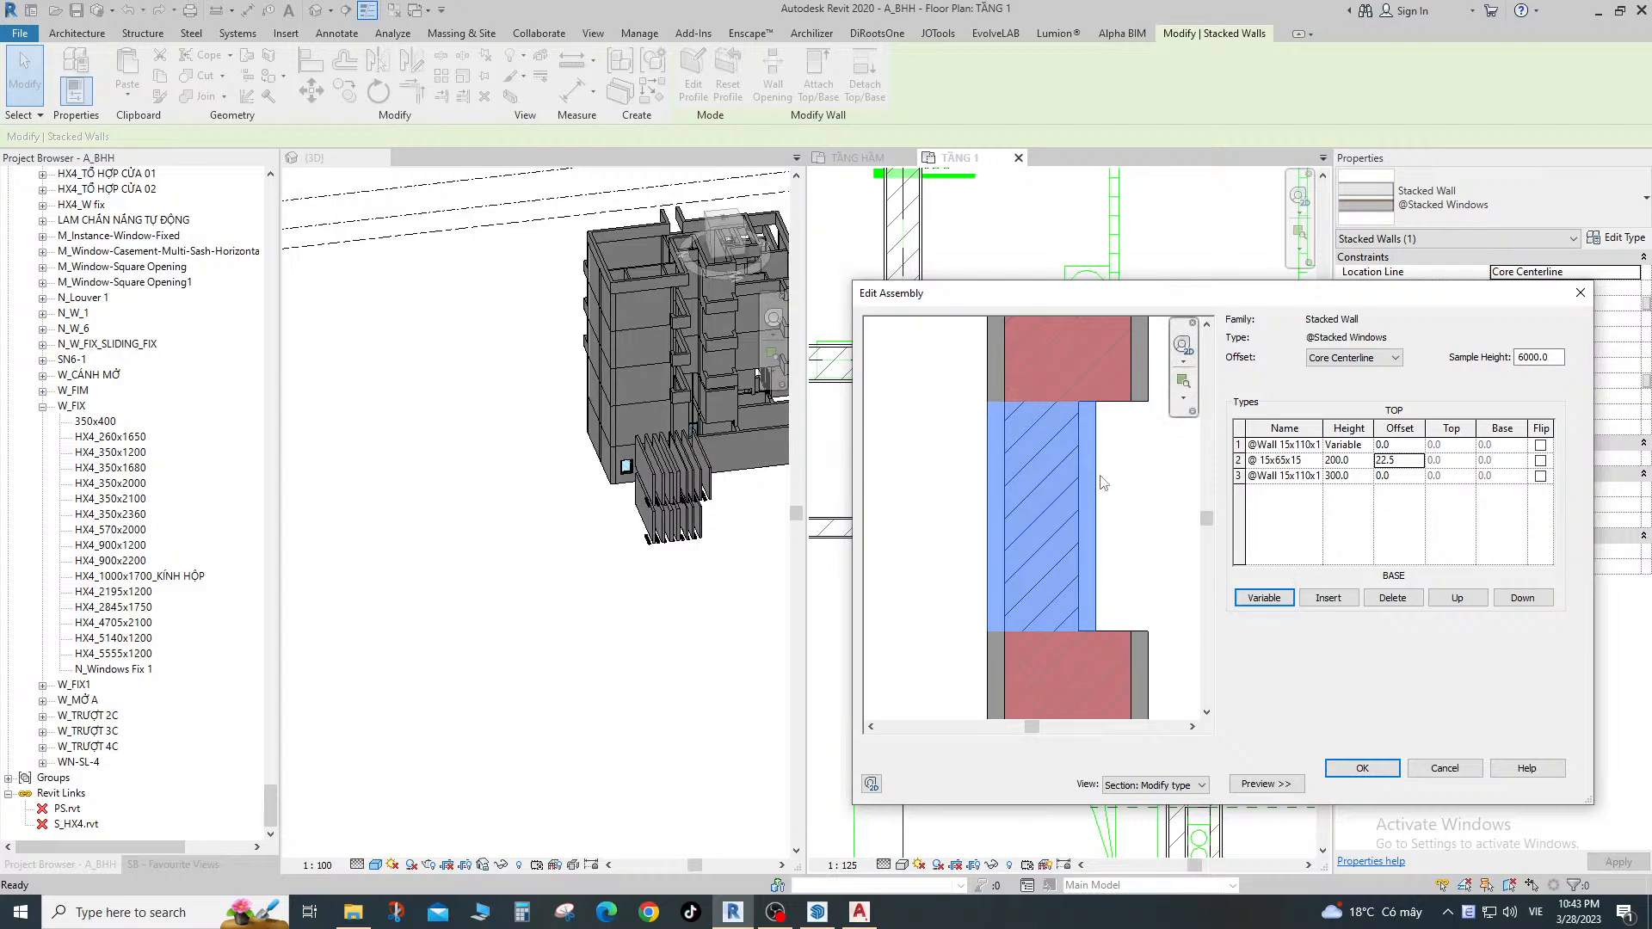
{"action": "scroll", "coordinate": [1118, 498], "scroll_direction": "down", "scroll_amount": 2}
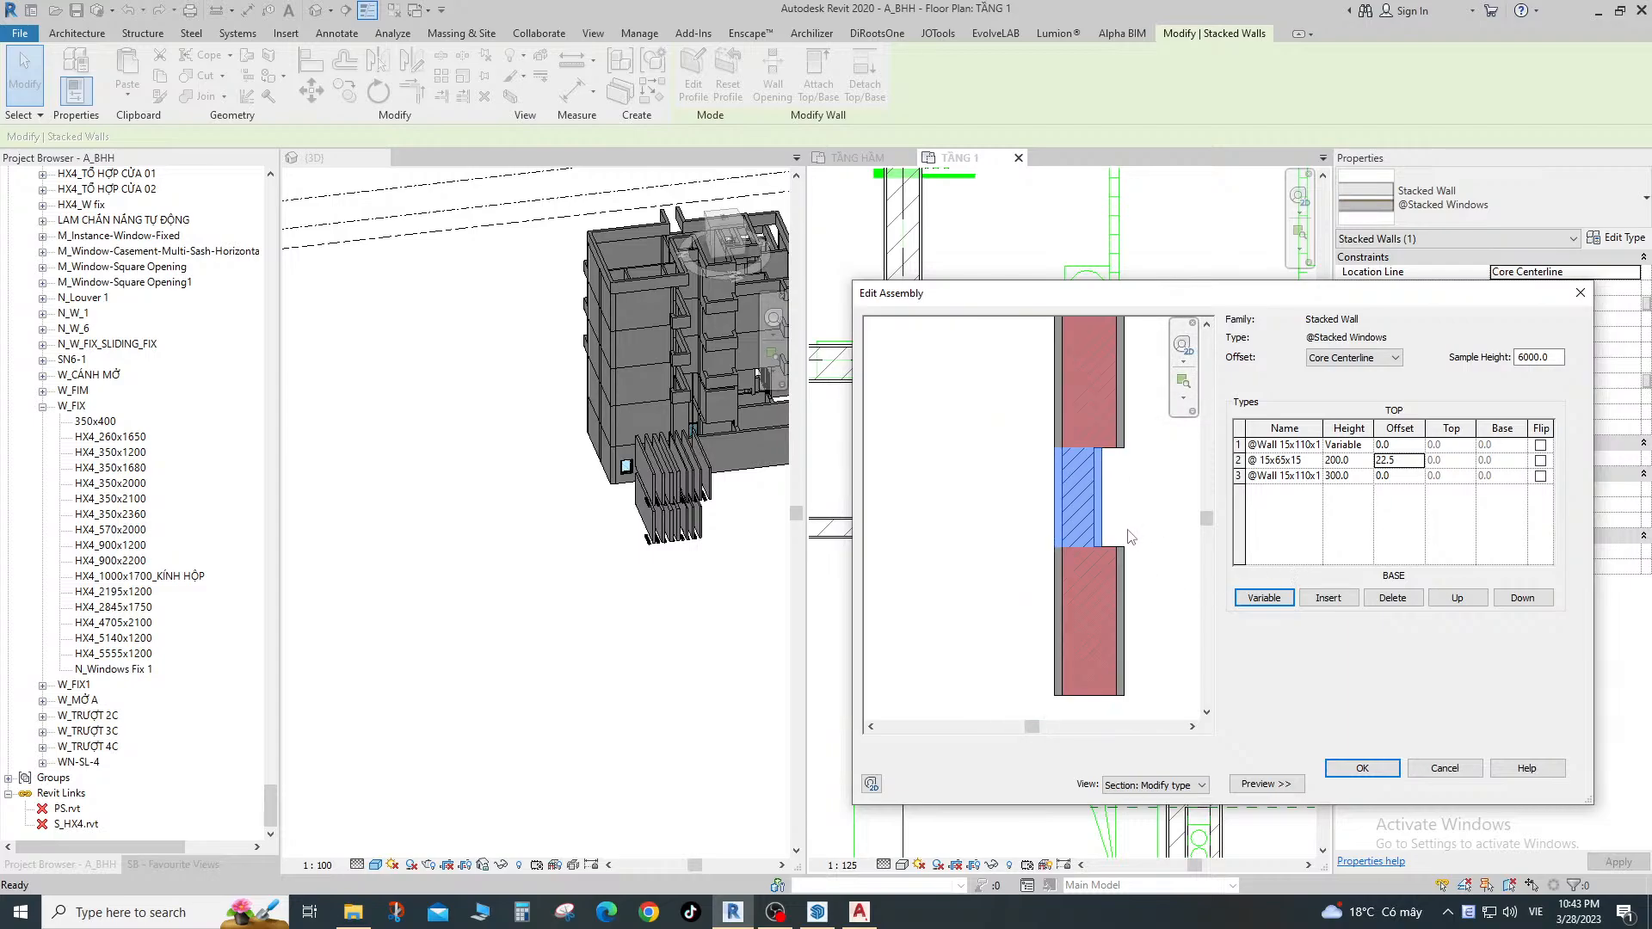
{"action": "scroll", "coordinate": [1136, 516], "scroll_direction": "down", "scroll_amount": 2}
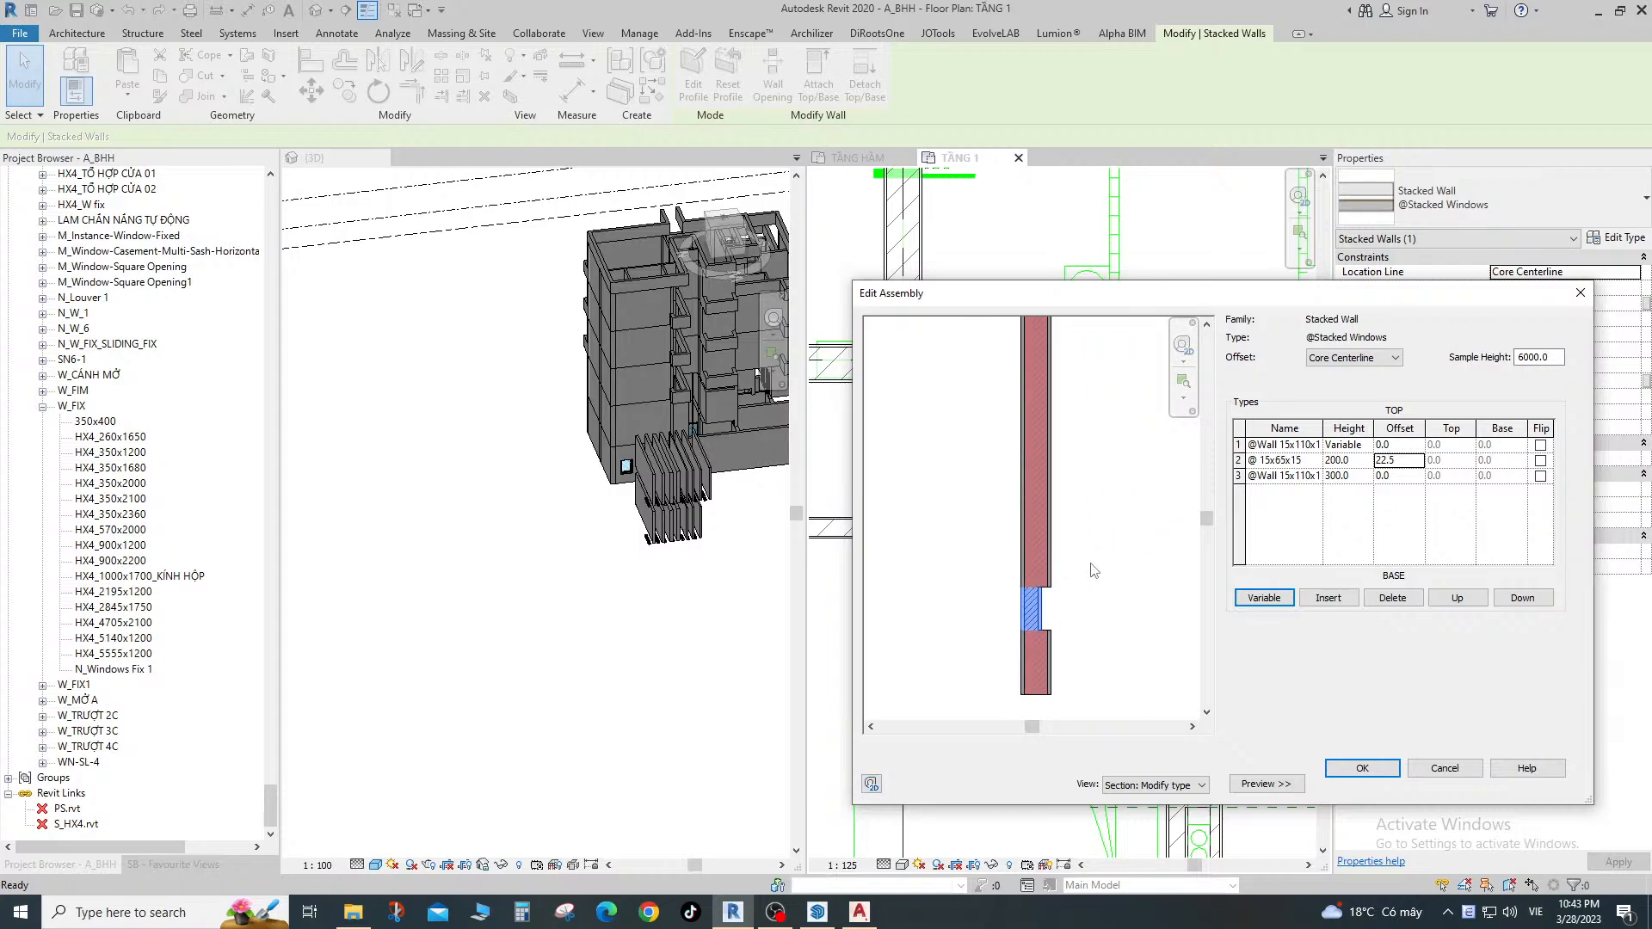
{"action": "scroll", "coordinate": [1080, 550], "scroll_direction": "down", "scroll_amount": 2}
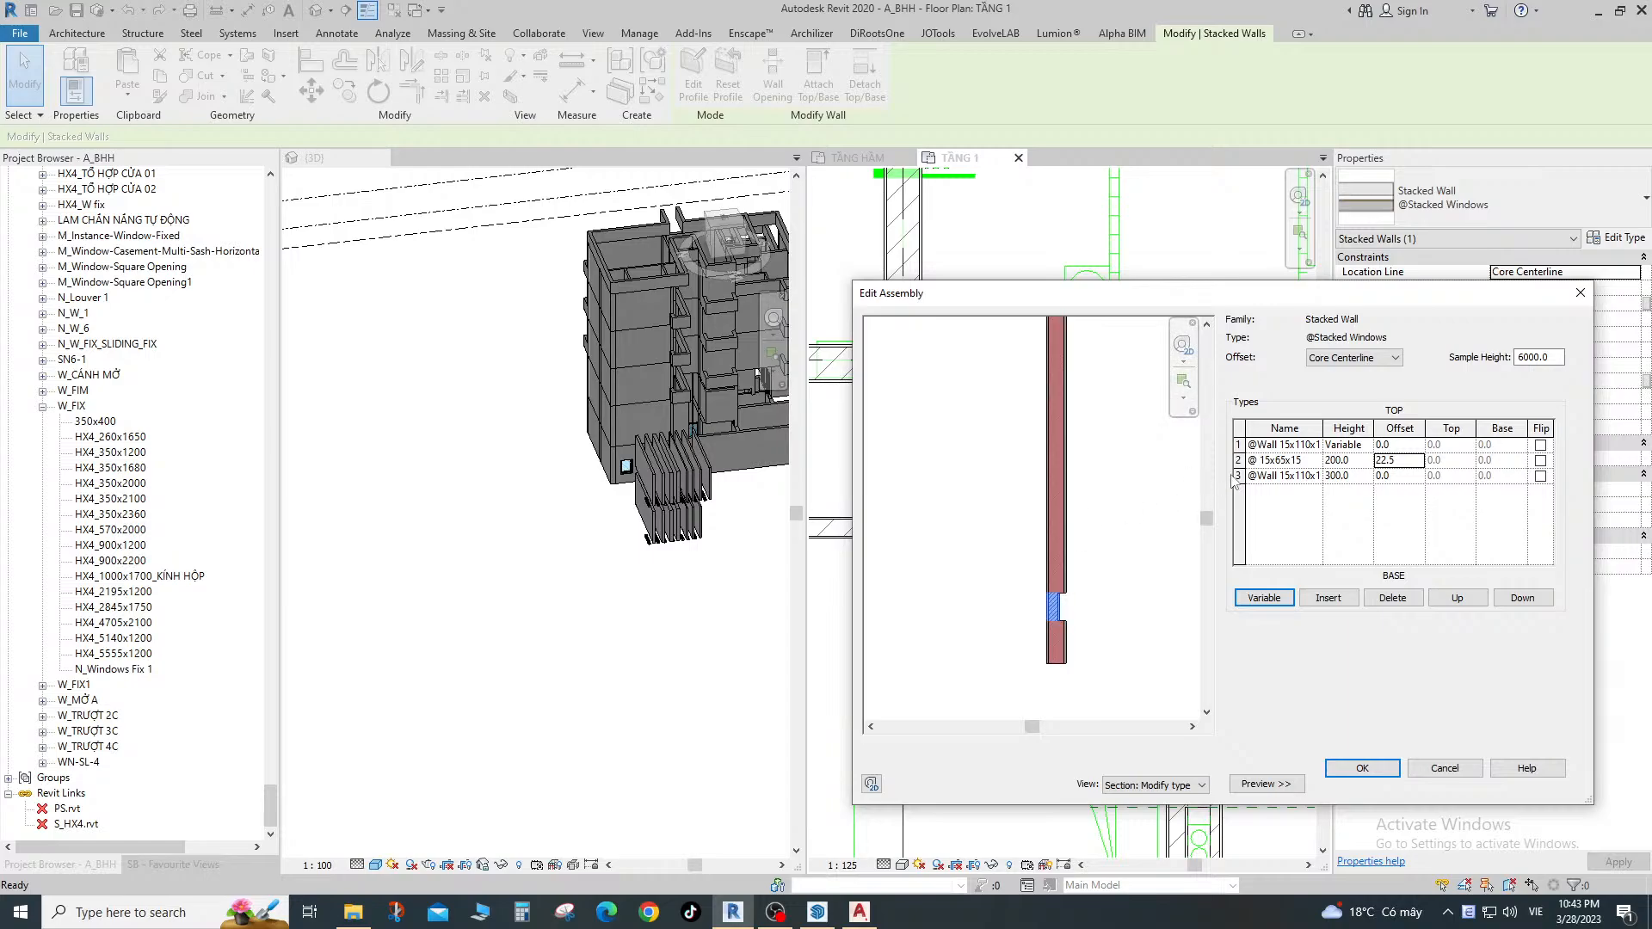
Set the assembly's sample height to 2000 and accept the assembly.
{"action": "left_click", "coordinate": [1286, 445]}
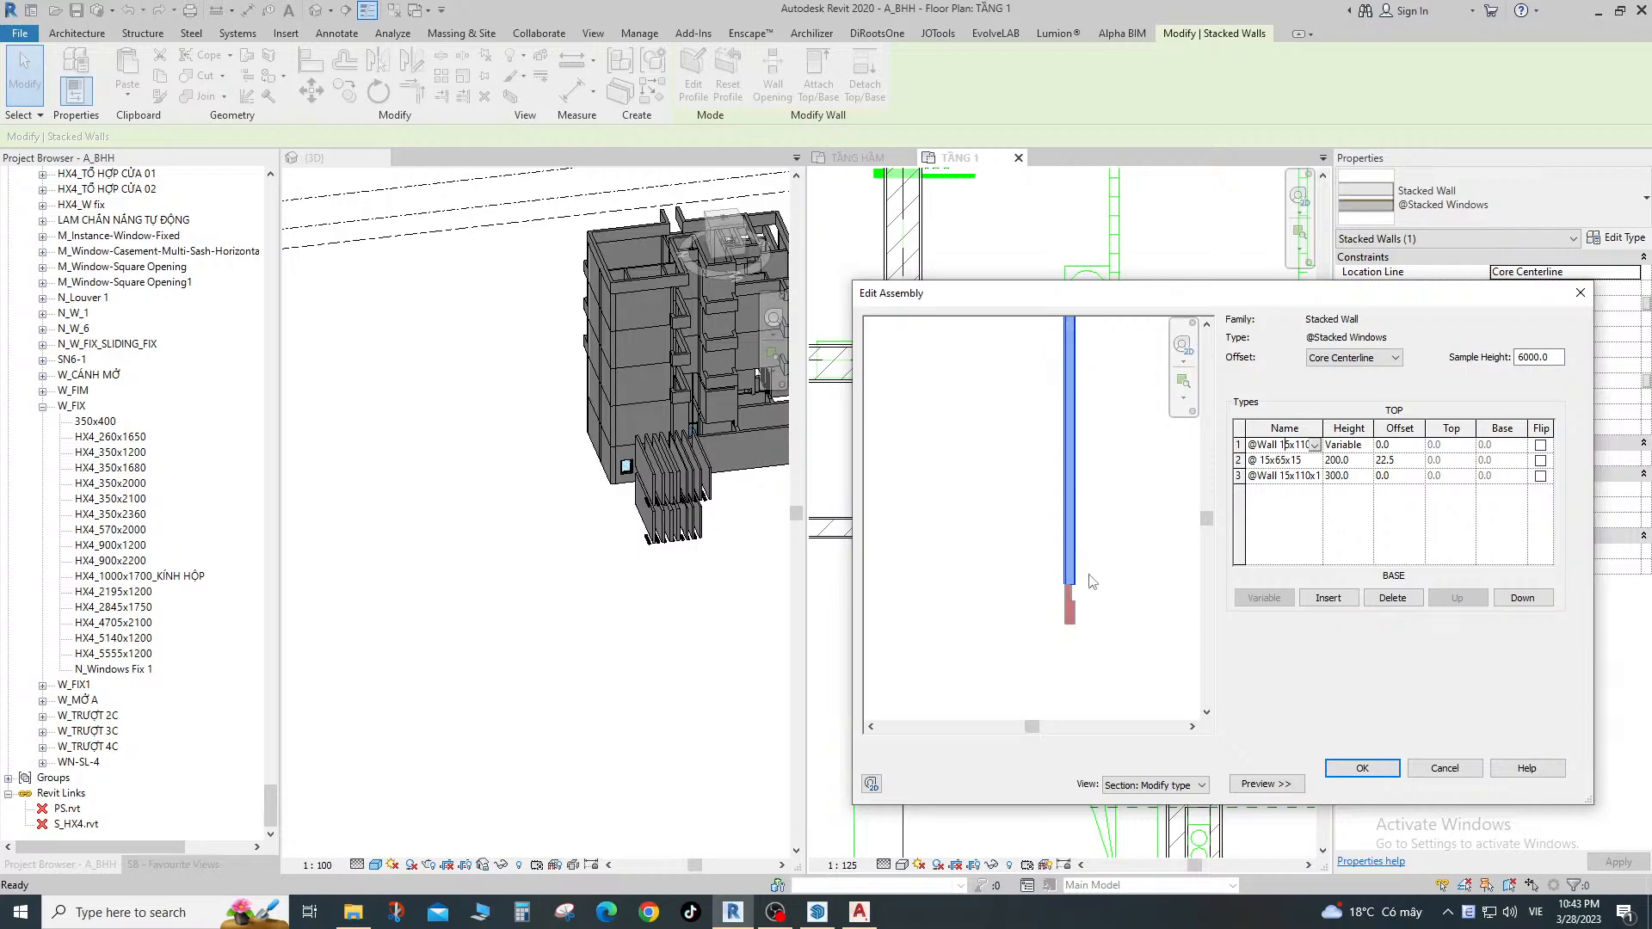
{"action": "scroll", "coordinate": [1044, 643], "scroll_direction": "down", "scroll_amount": 2}
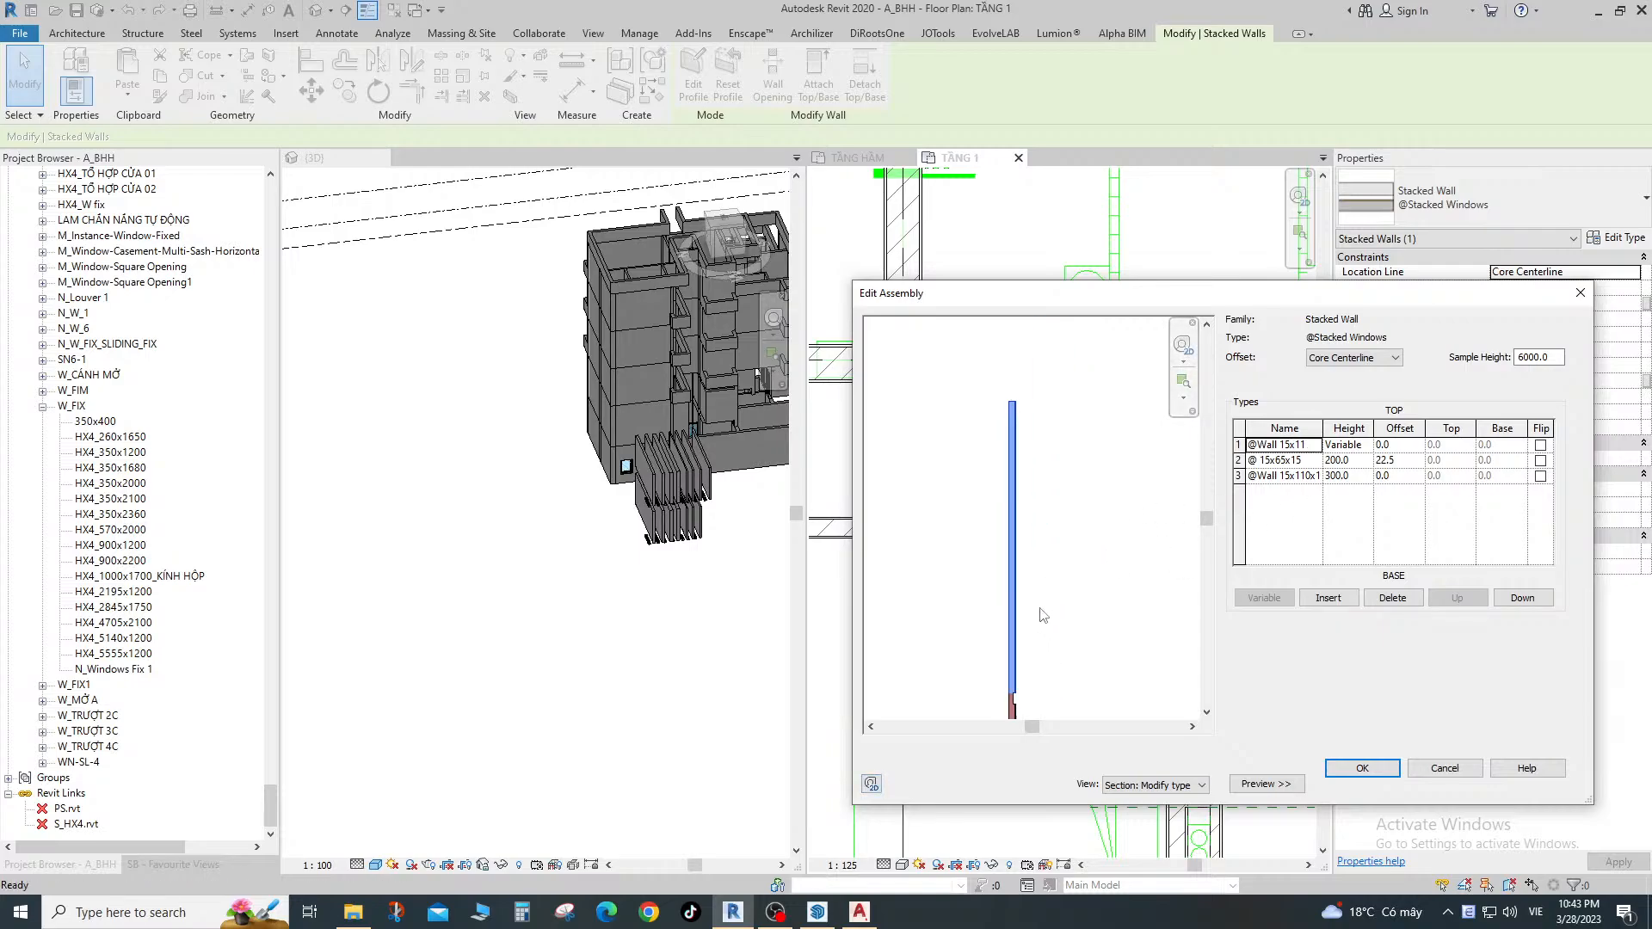
{"action": "middle_click_drag", "start_coordinate": [1042, 615], "coordinate": [1049, 568]}
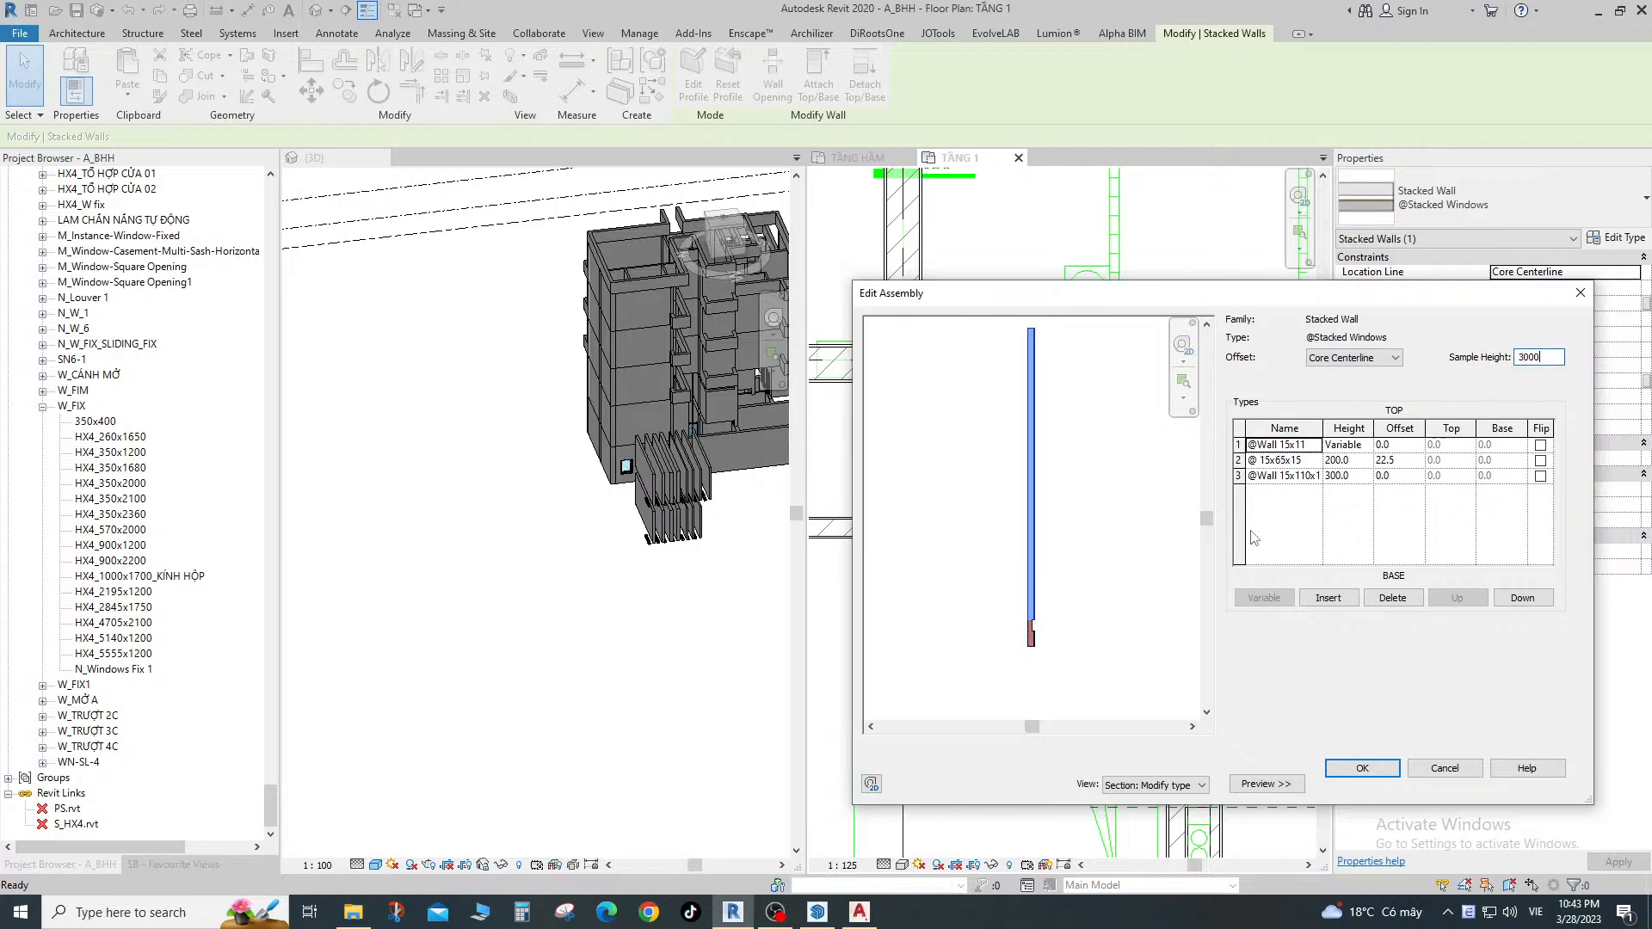
{"action": "scroll", "coordinate": [1022, 647], "scroll_direction": "up", "scroll_amount": 3}
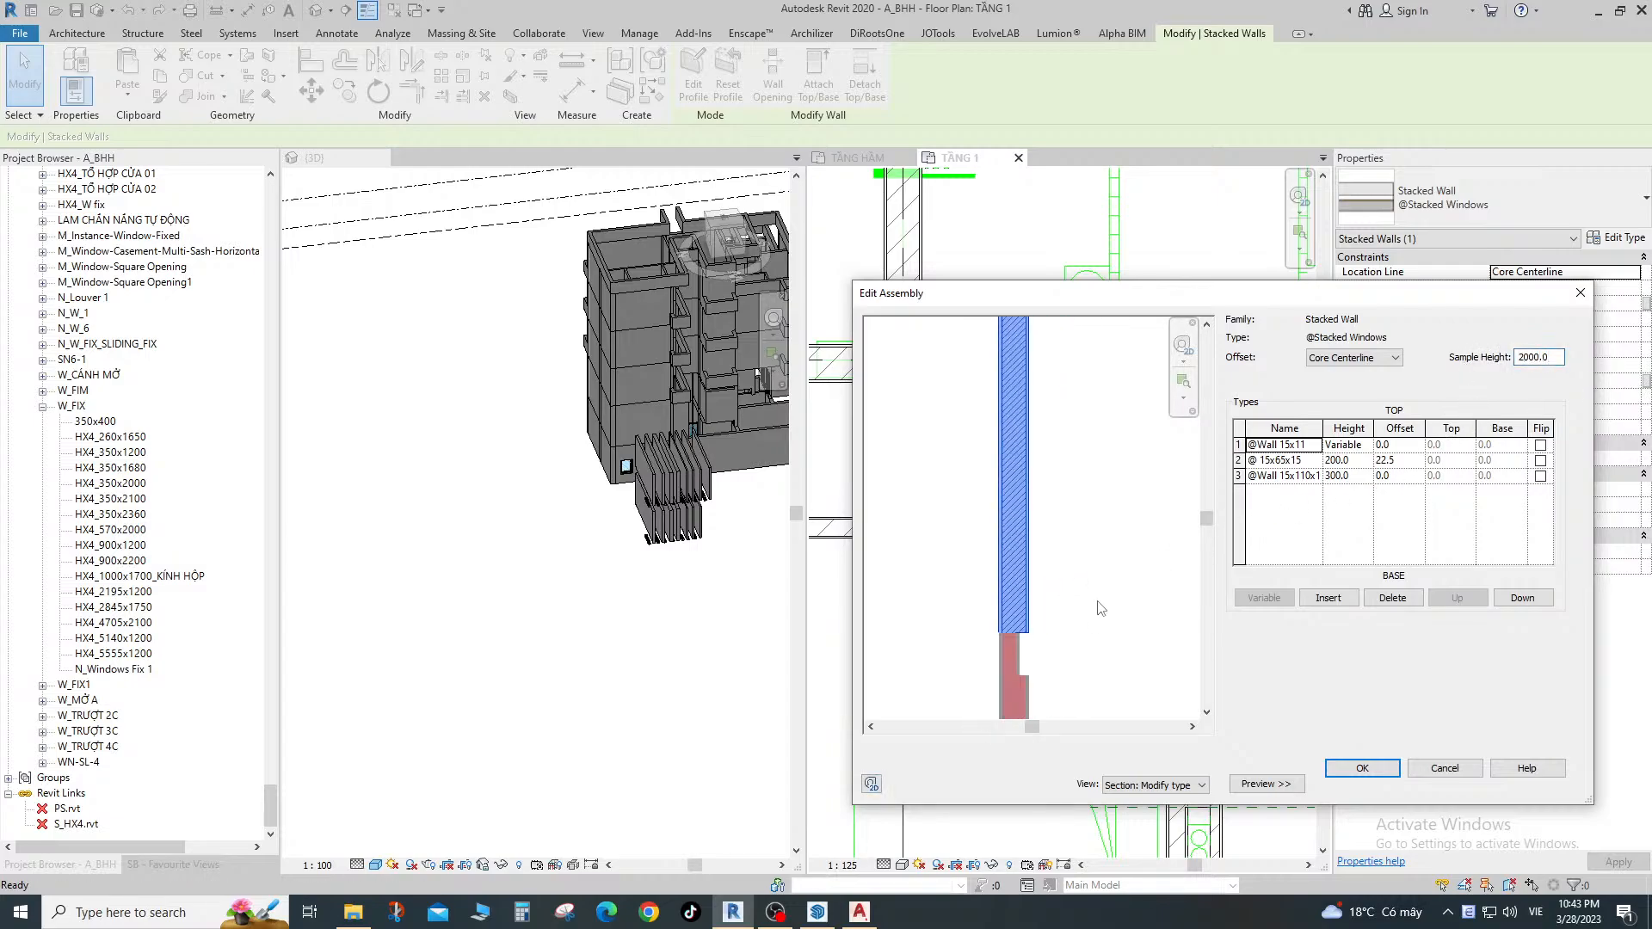
{"action": "scroll", "coordinate": [1152, 580], "scroll_direction": "down", "scroll_amount": 2}
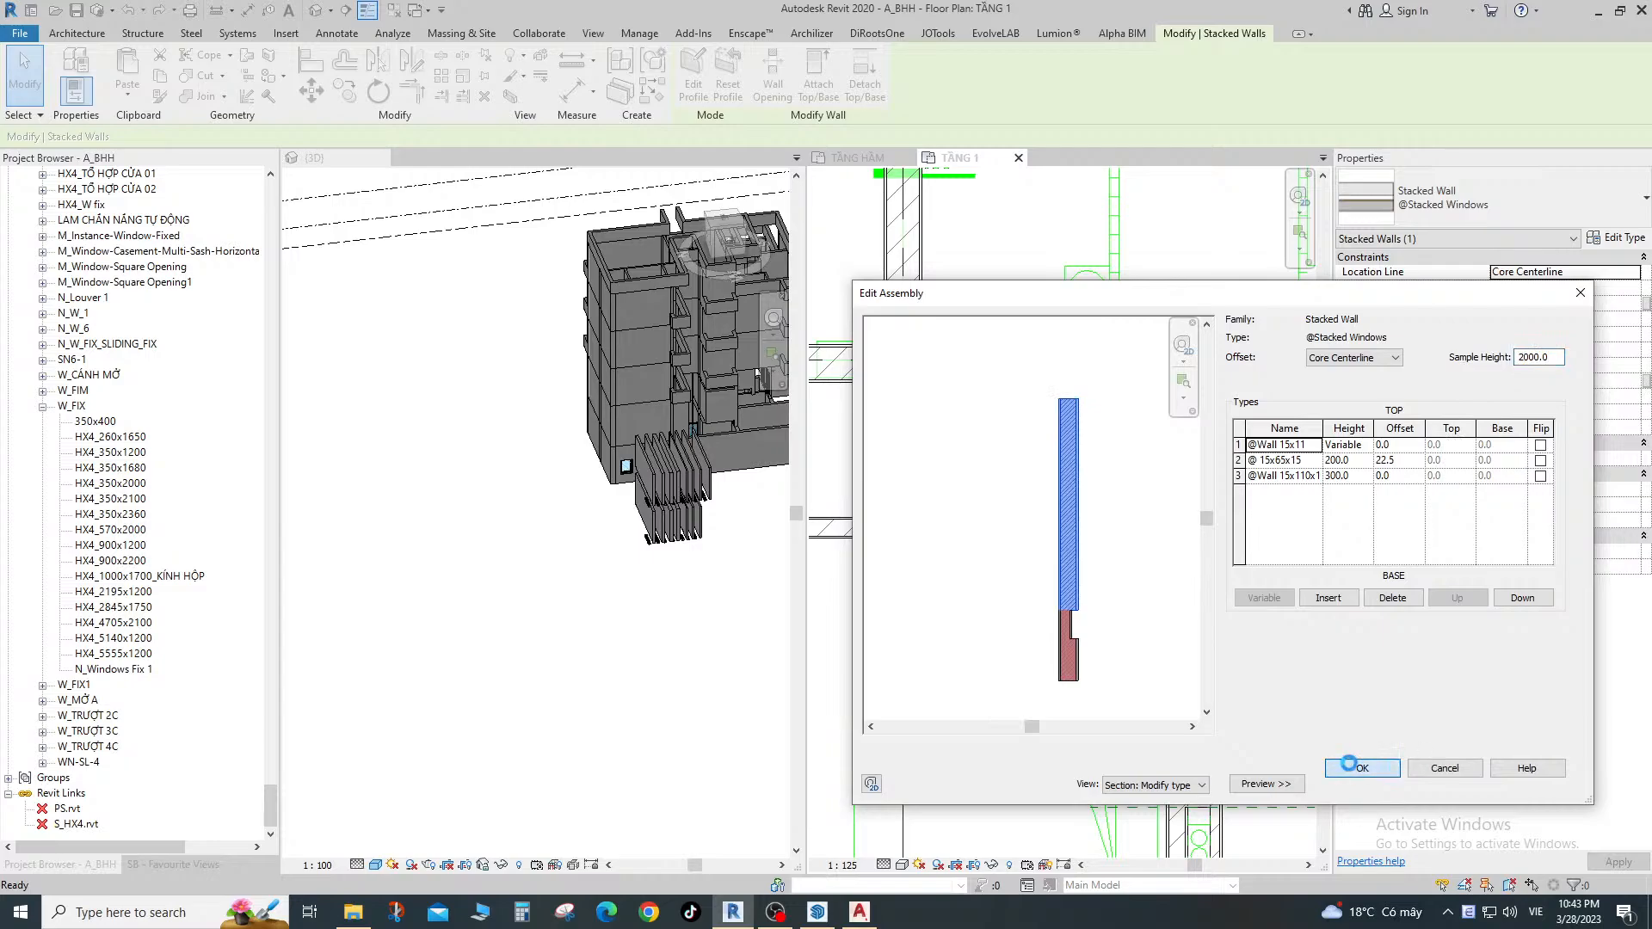
{"action": "left_click", "coordinate": [1348, 764]}
{"action": "scroll", "coordinate": [1076, 616], "scroll_direction": "up", "scroll_amount": 5}
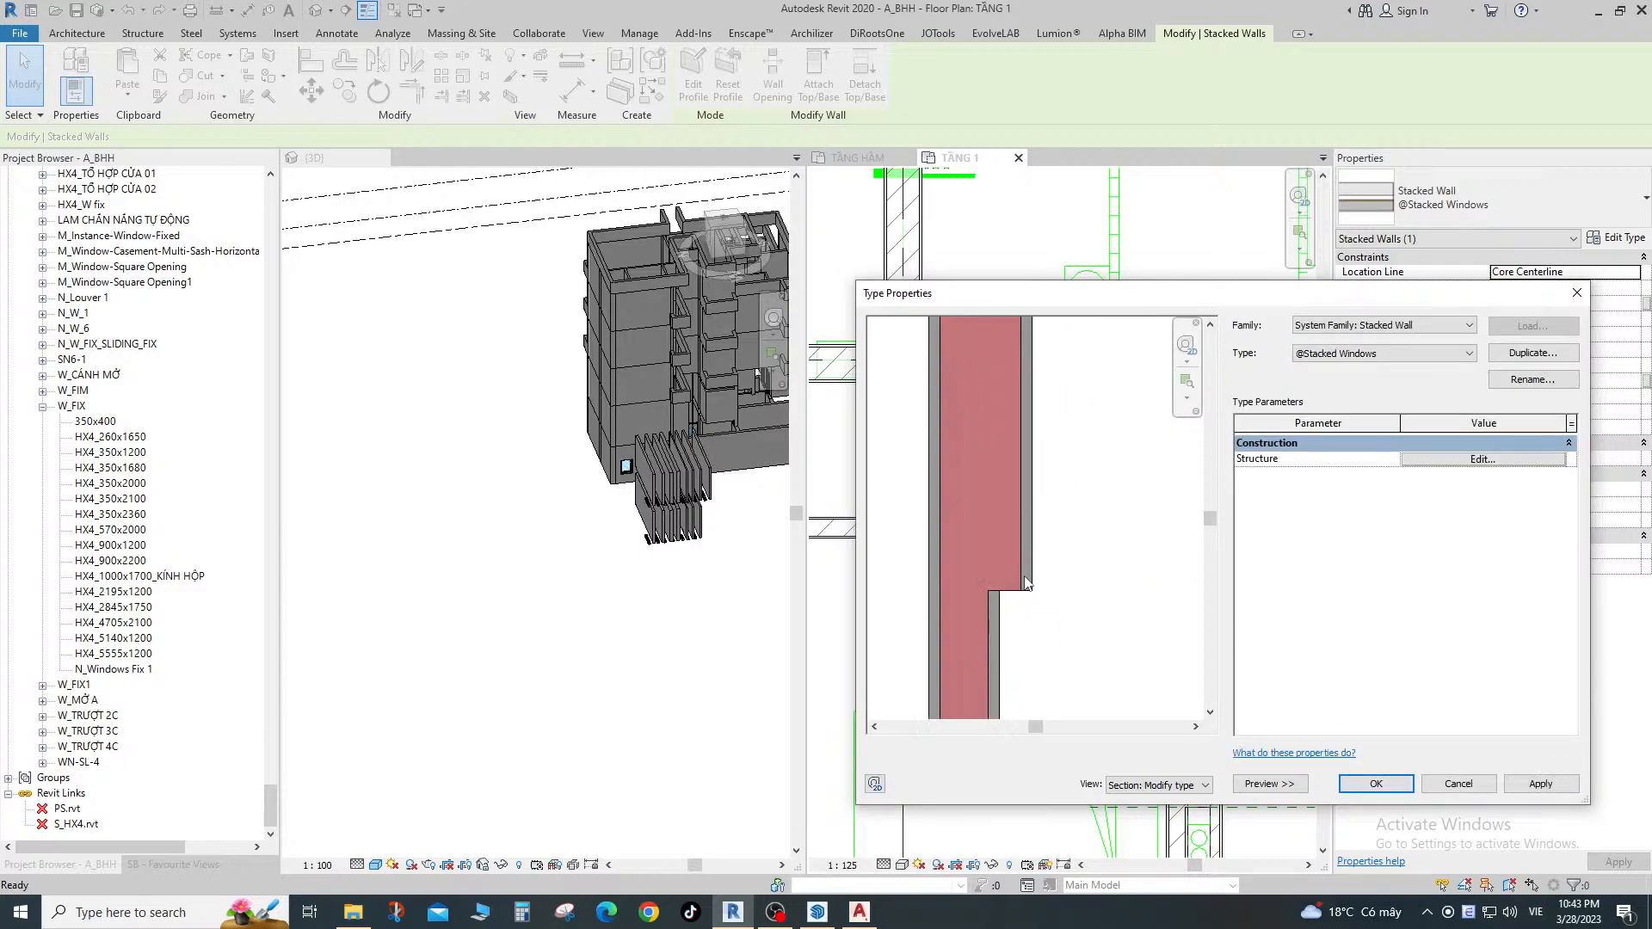
{"action": "scroll", "coordinate": [1024, 582], "scroll_direction": "down", "scroll_amount": 1}
{"action": "left_click", "coordinate": [1512, 460]}
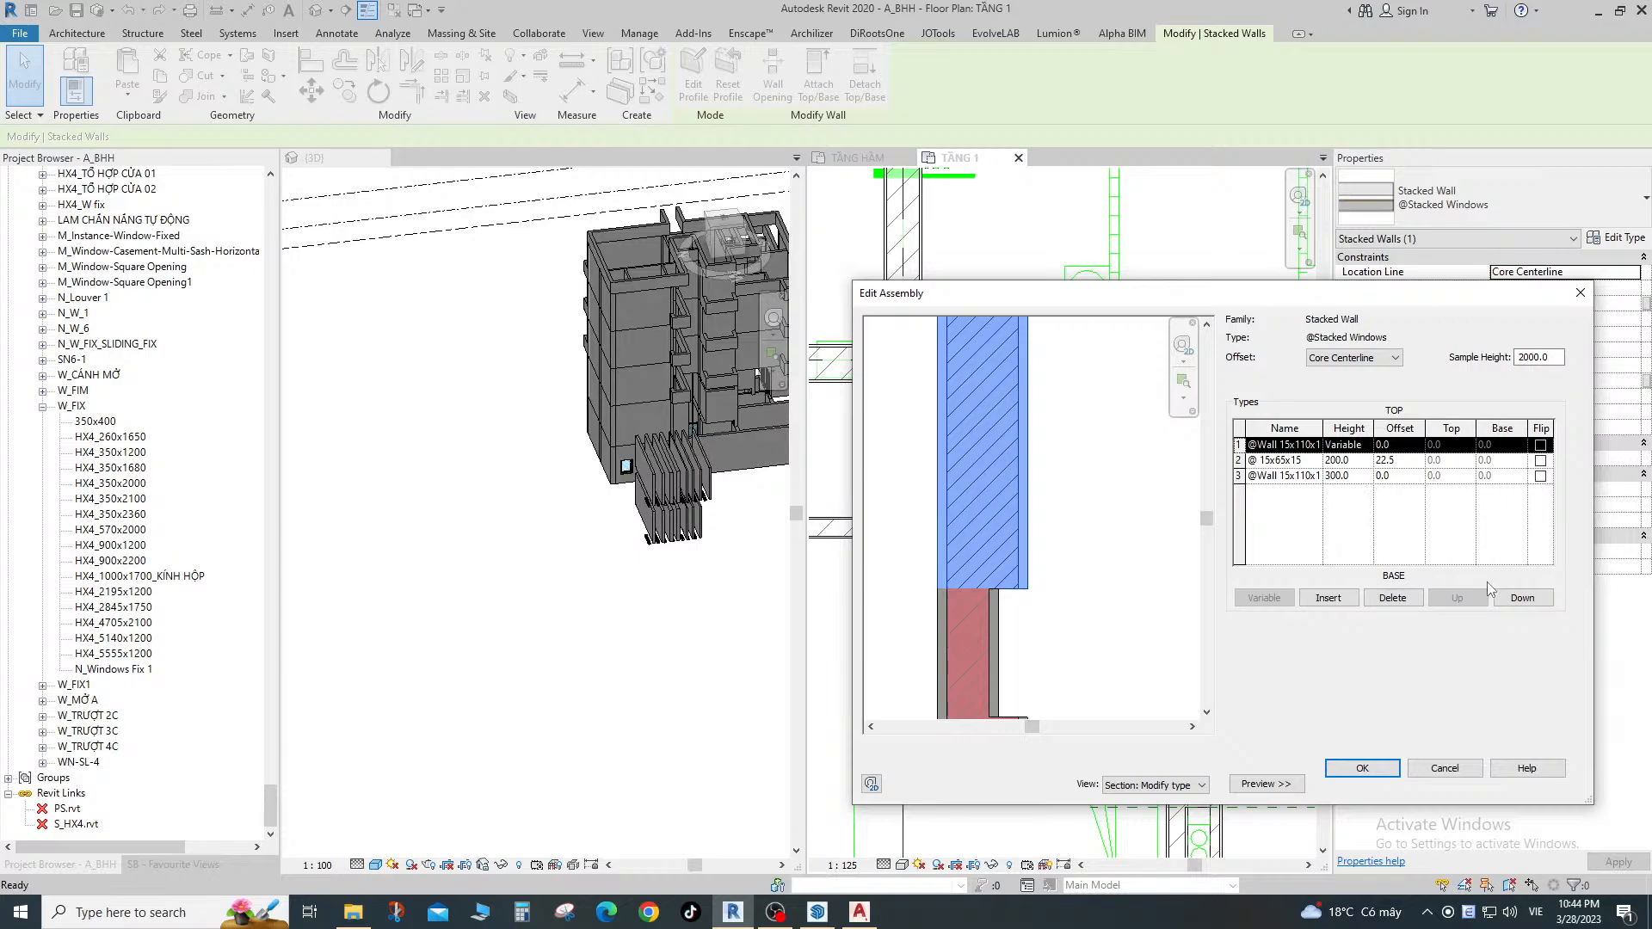
{"action": "left_click", "coordinate": [1539, 447]}
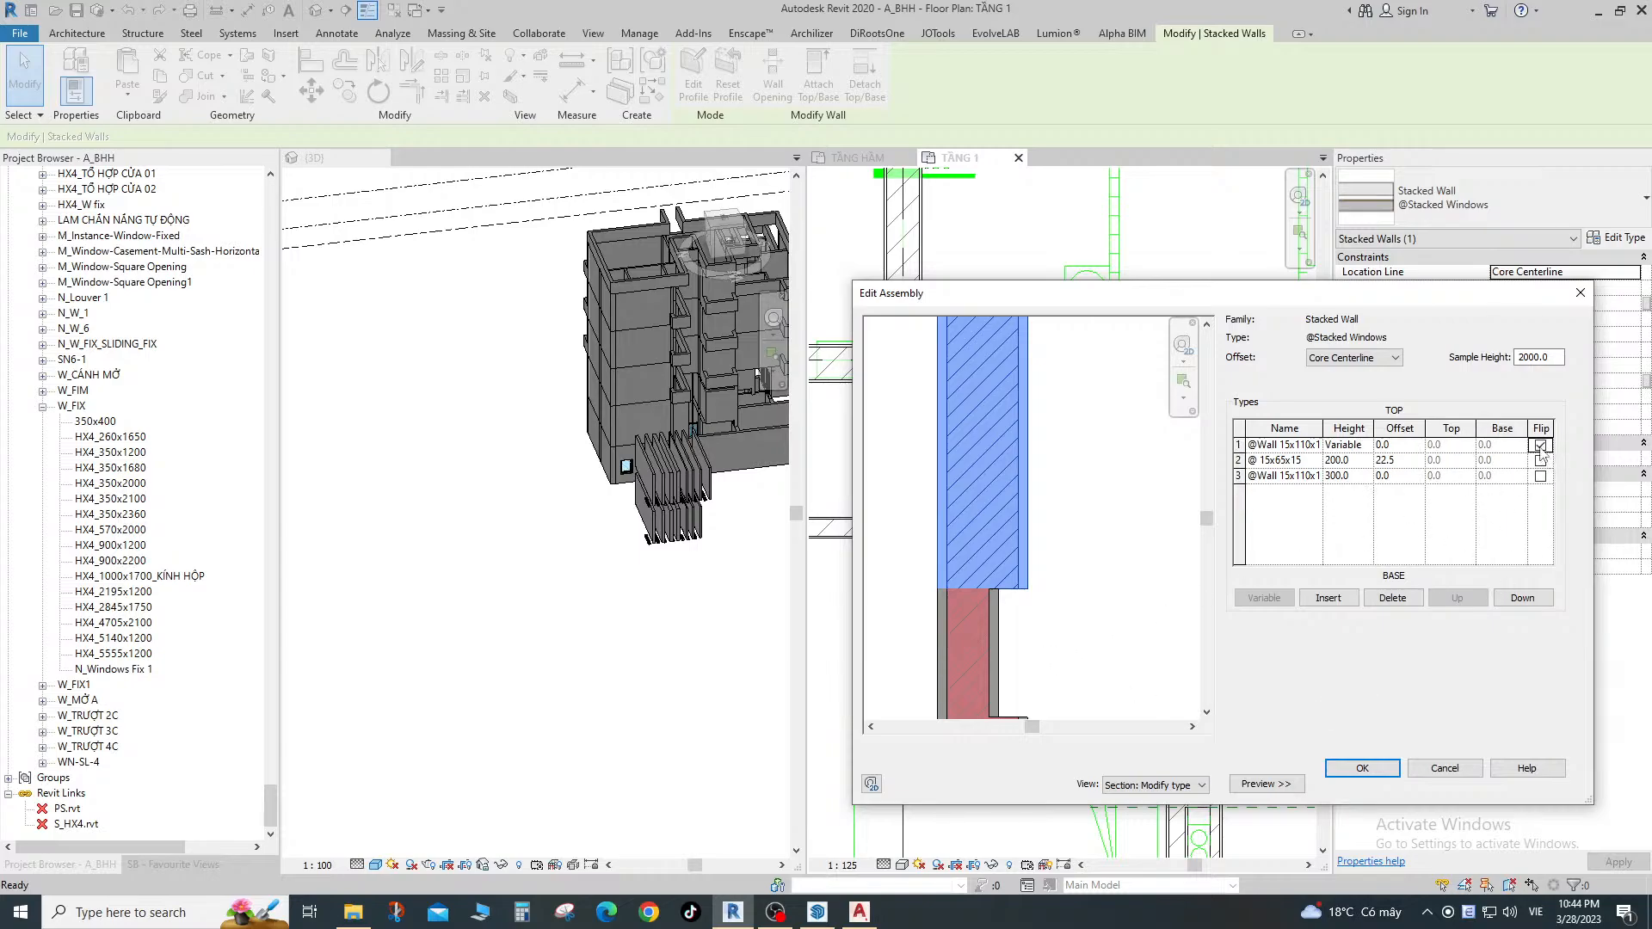
{"action": "left_click", "coordinate": [1348, 358]}
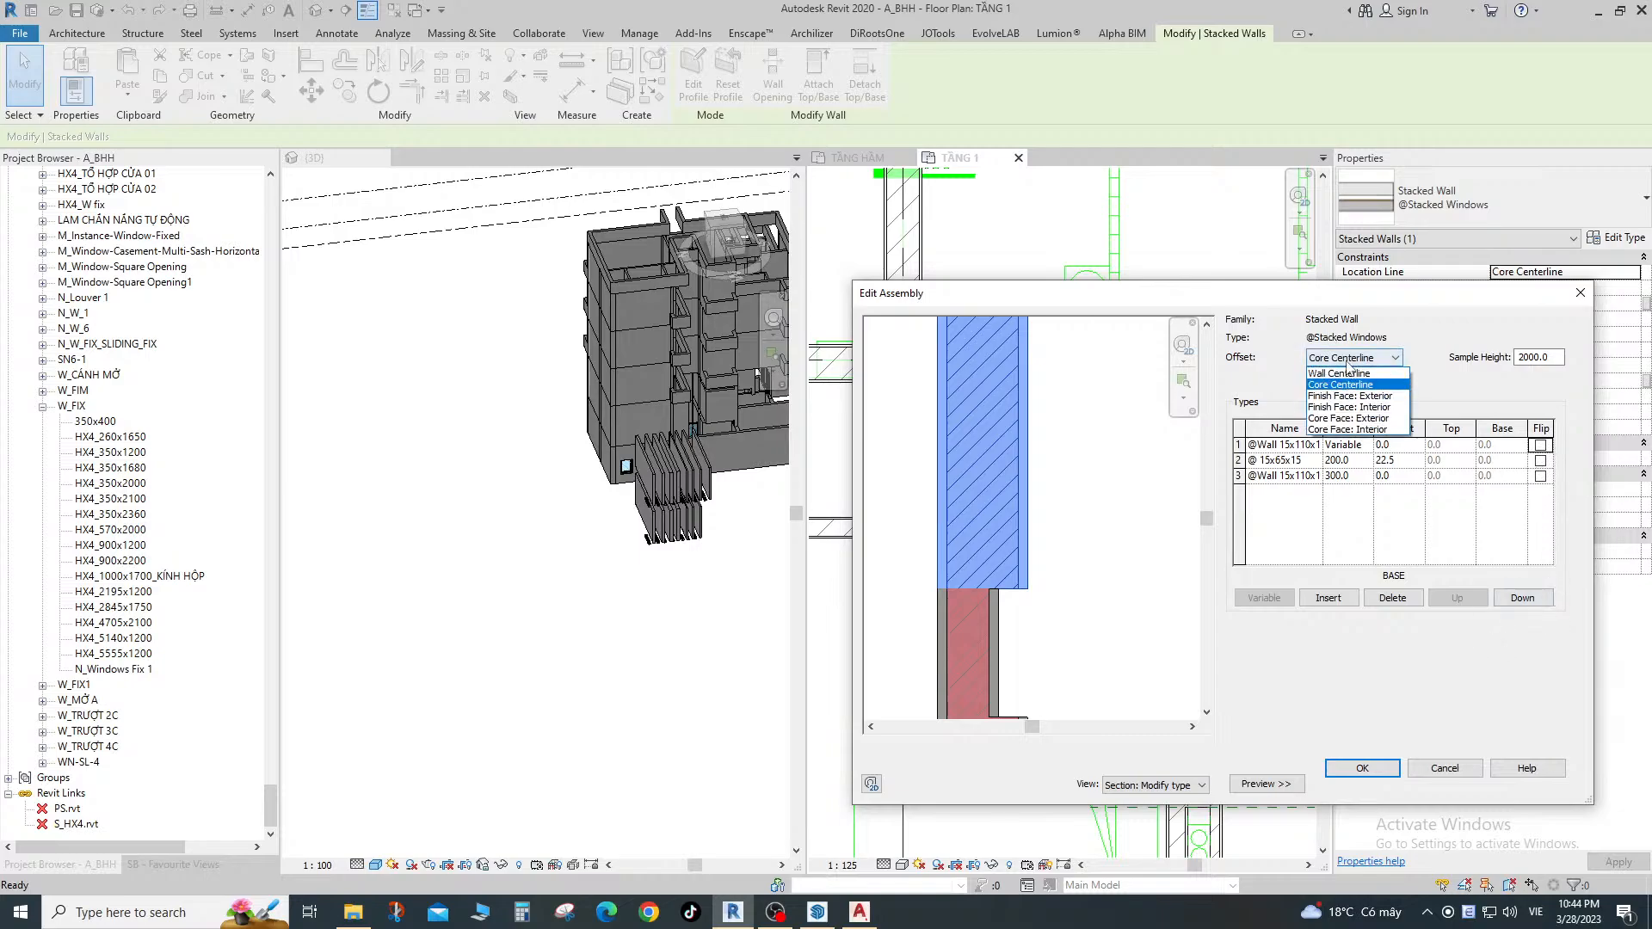
{"action": "left_click", "coordinate": [1348, 363]}
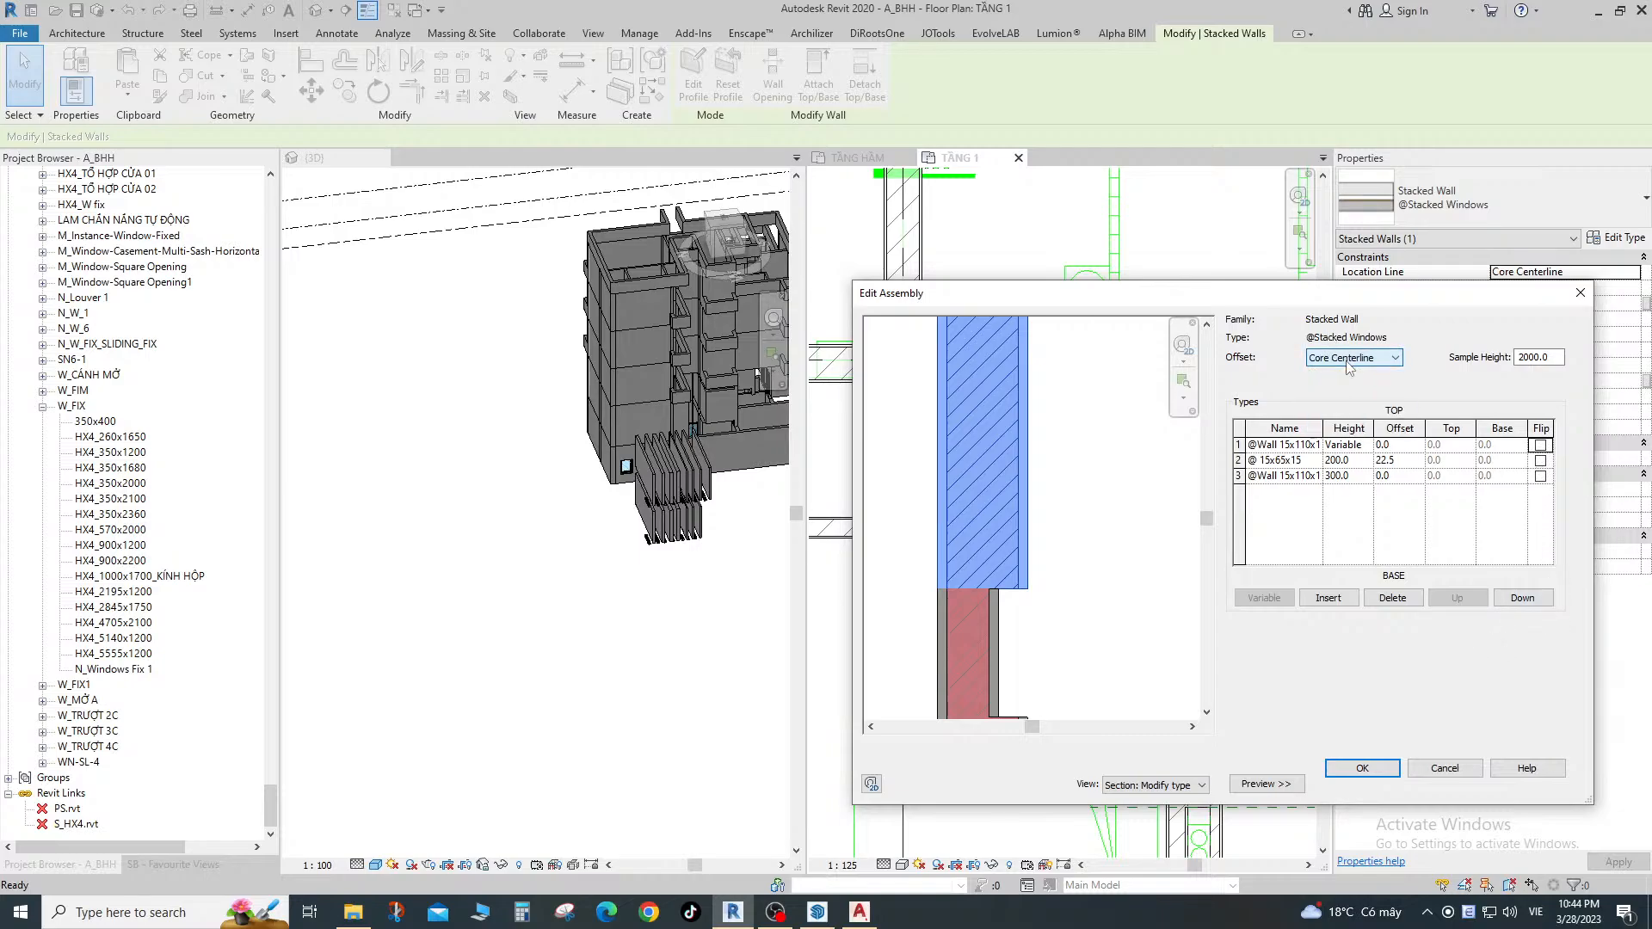
{"action": "left_click", "coordinate": [1348, 363]}
{"action": "left_click", "coordinate": [1345, 374]}
{"action": "left_click", "coordinate": [1347, 356]}
{"action": "left_click", "coordinate": [1344, 384]}
{"action": "left_click", "coordinate": [1347, 357]}
{"action": "left_click", "coordinate": [1351, 396]}
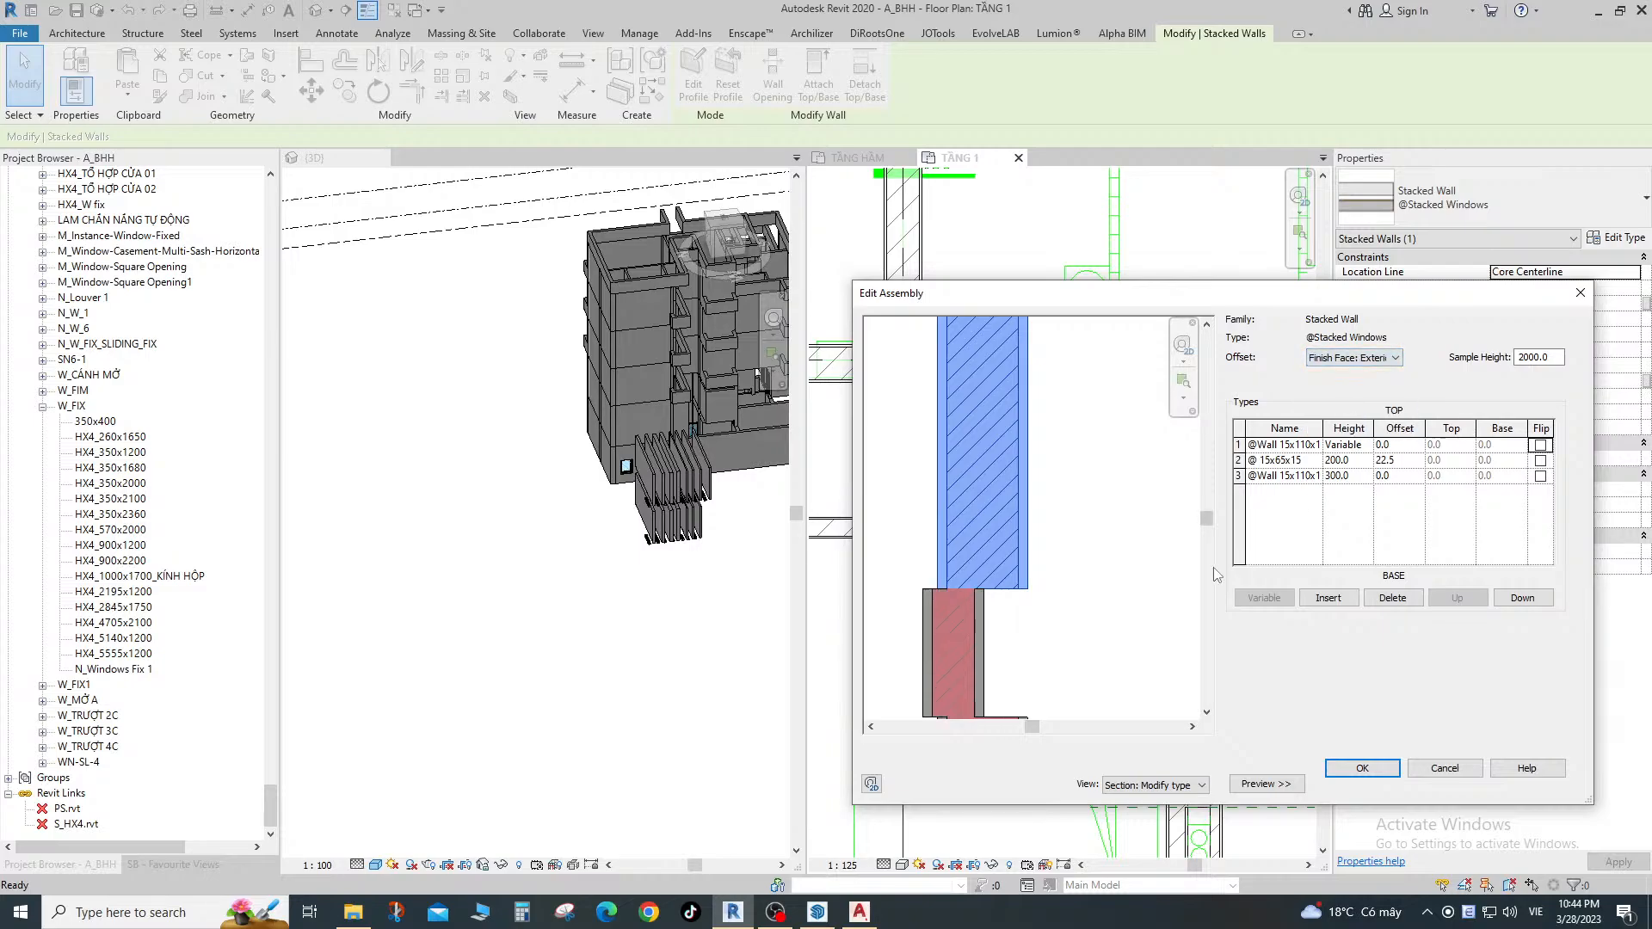
Set the middle @ 15x65x15 segment's offset to 0, accept the assembly and type properties, and deselect the wall.
{"action": "left_click", "coordinate": [1415, 461]}
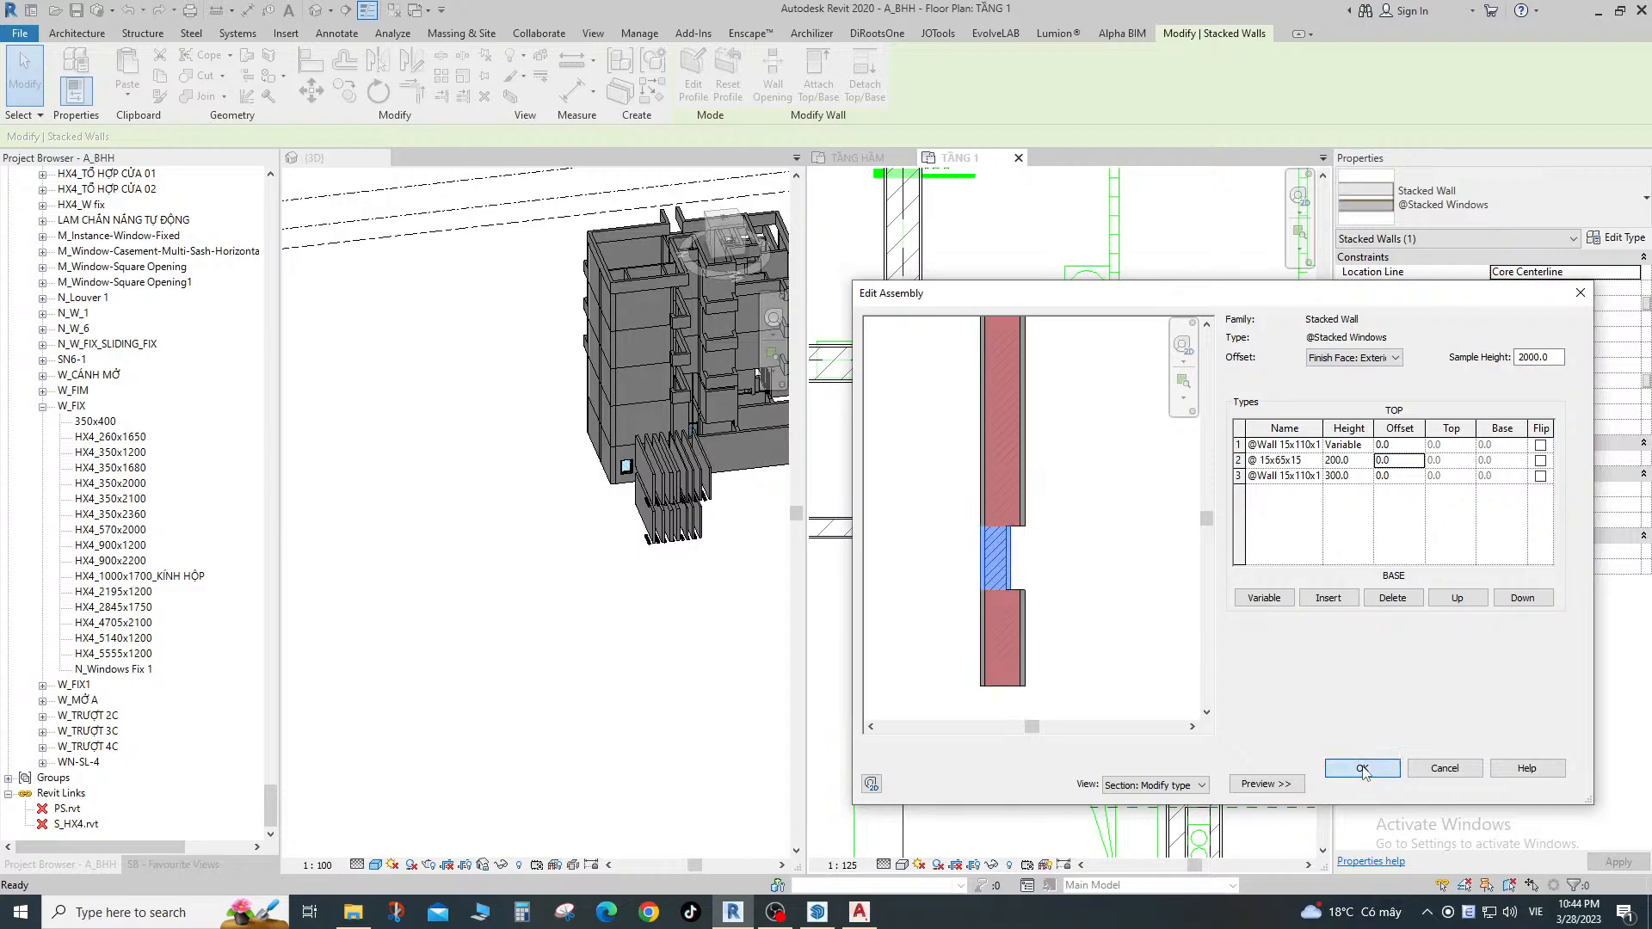
{"action": "left_click", "coordinate": [1363, 770]}
{"action": "left_click", "coordinate": [1374, 783]}
{"action": "scroll", "coordinate": [1106, 476], "scroll_direction": "up", "scroll_amount": 3}
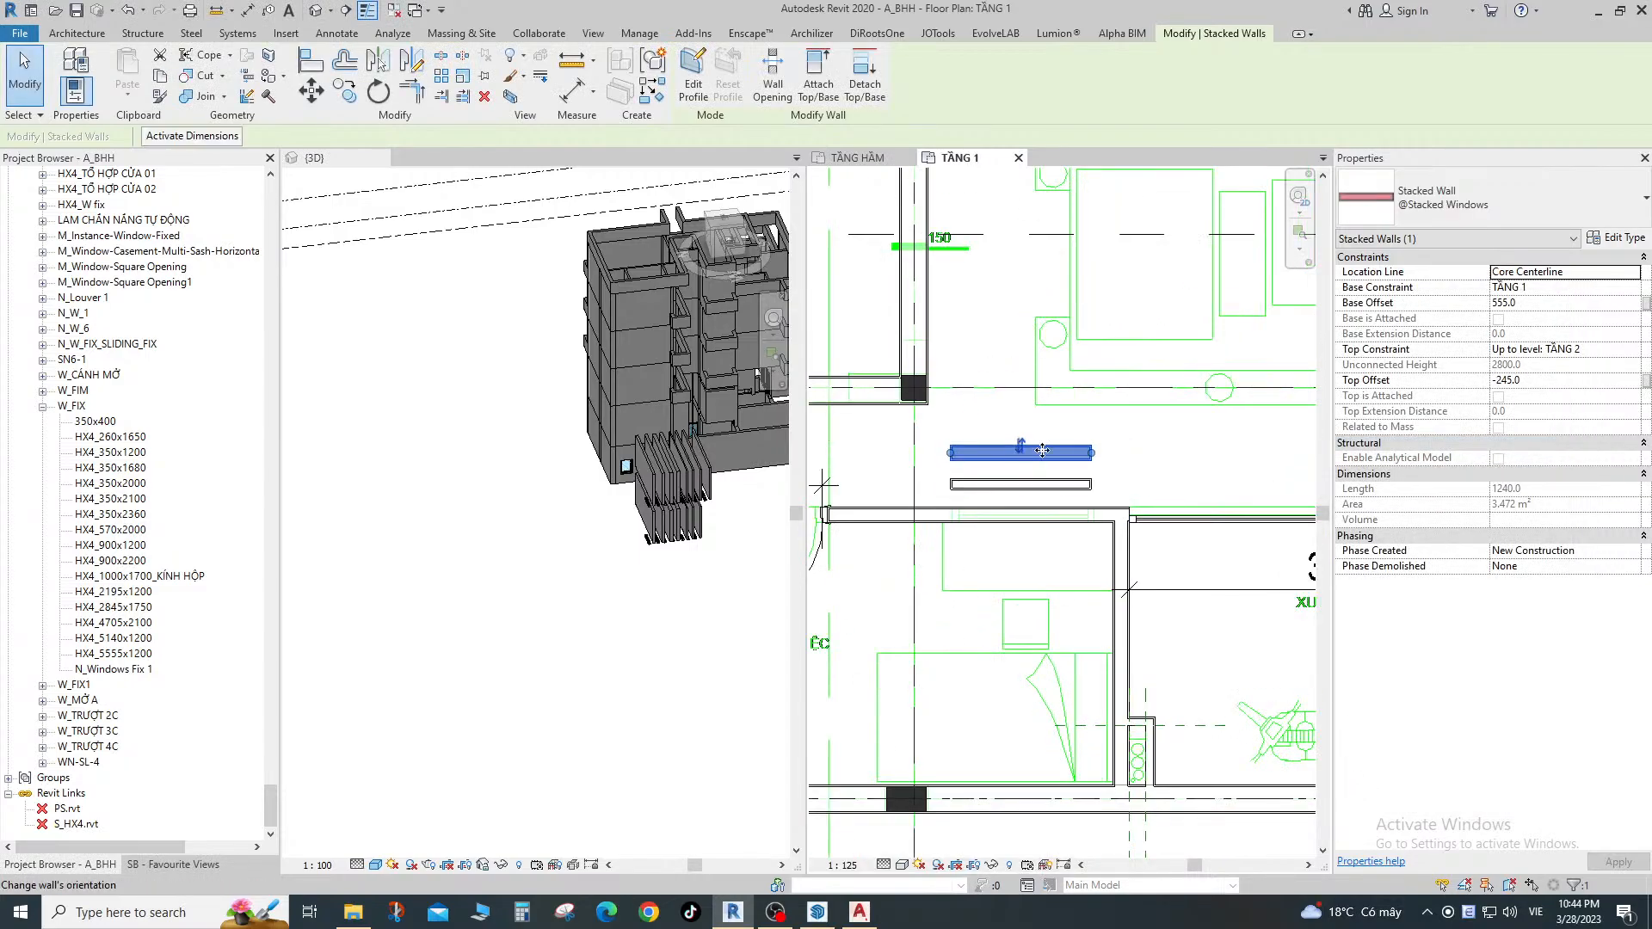
{"action": "left_click", "coordinate": [1106, 477]}
{"action": "scroll", "coordinate": [1107, 477], "scroll_direction": "down", "scroll_amount": 6}
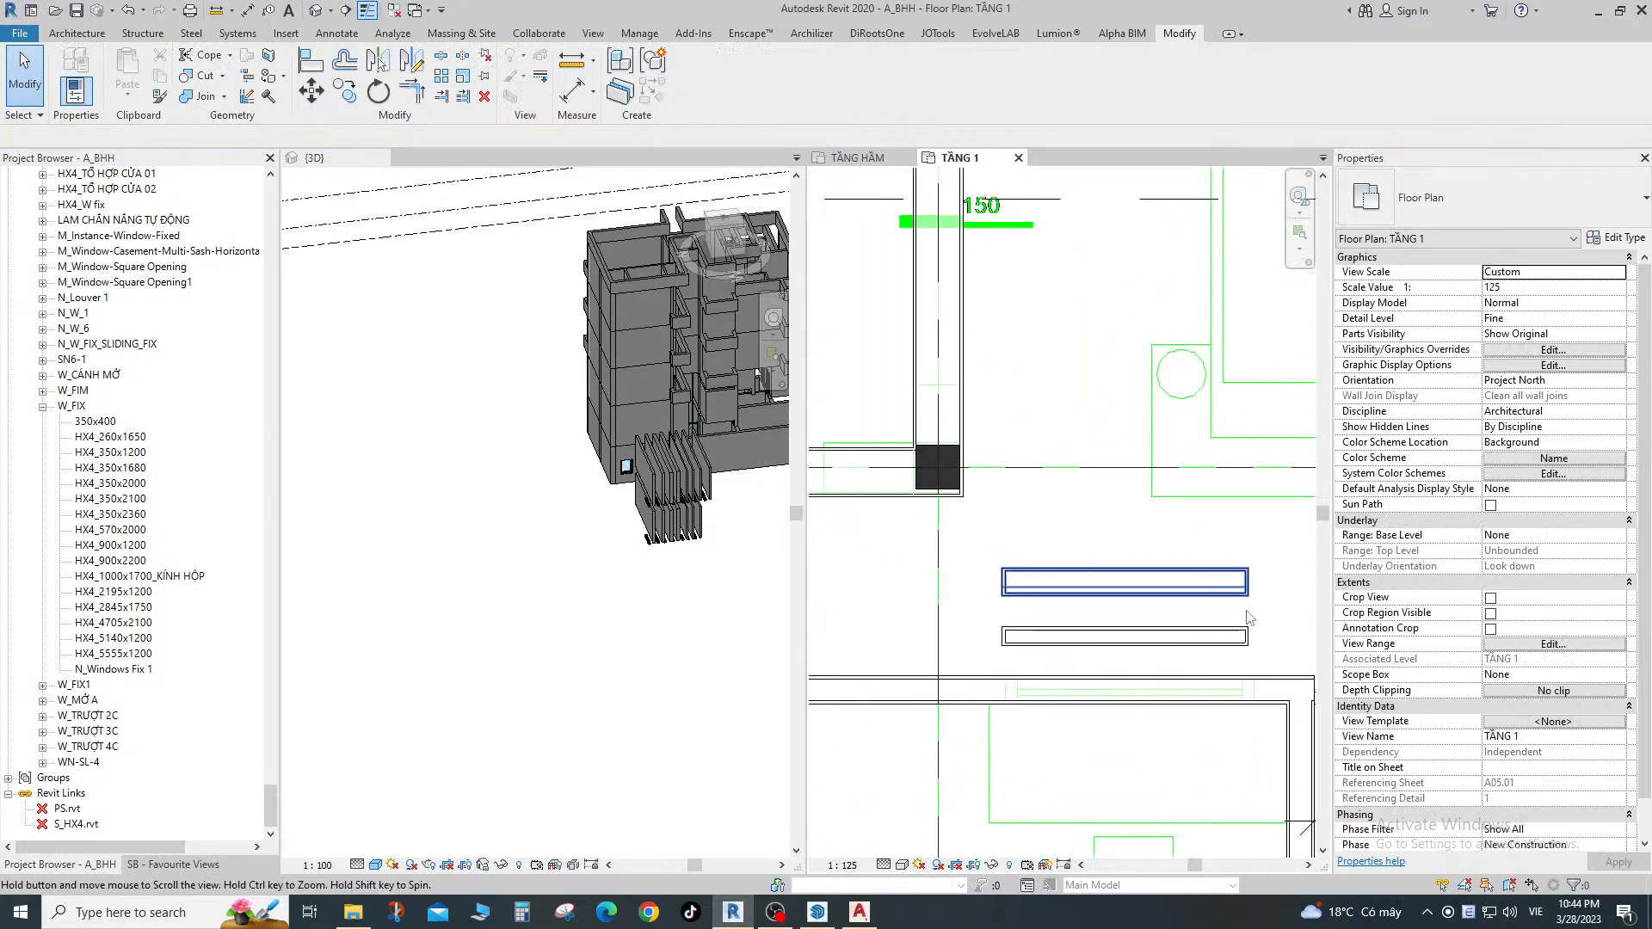
{"action": "scroll", "coordinate": [1184, 570], "scroll_direction": "up", "scroll_amount": 5}
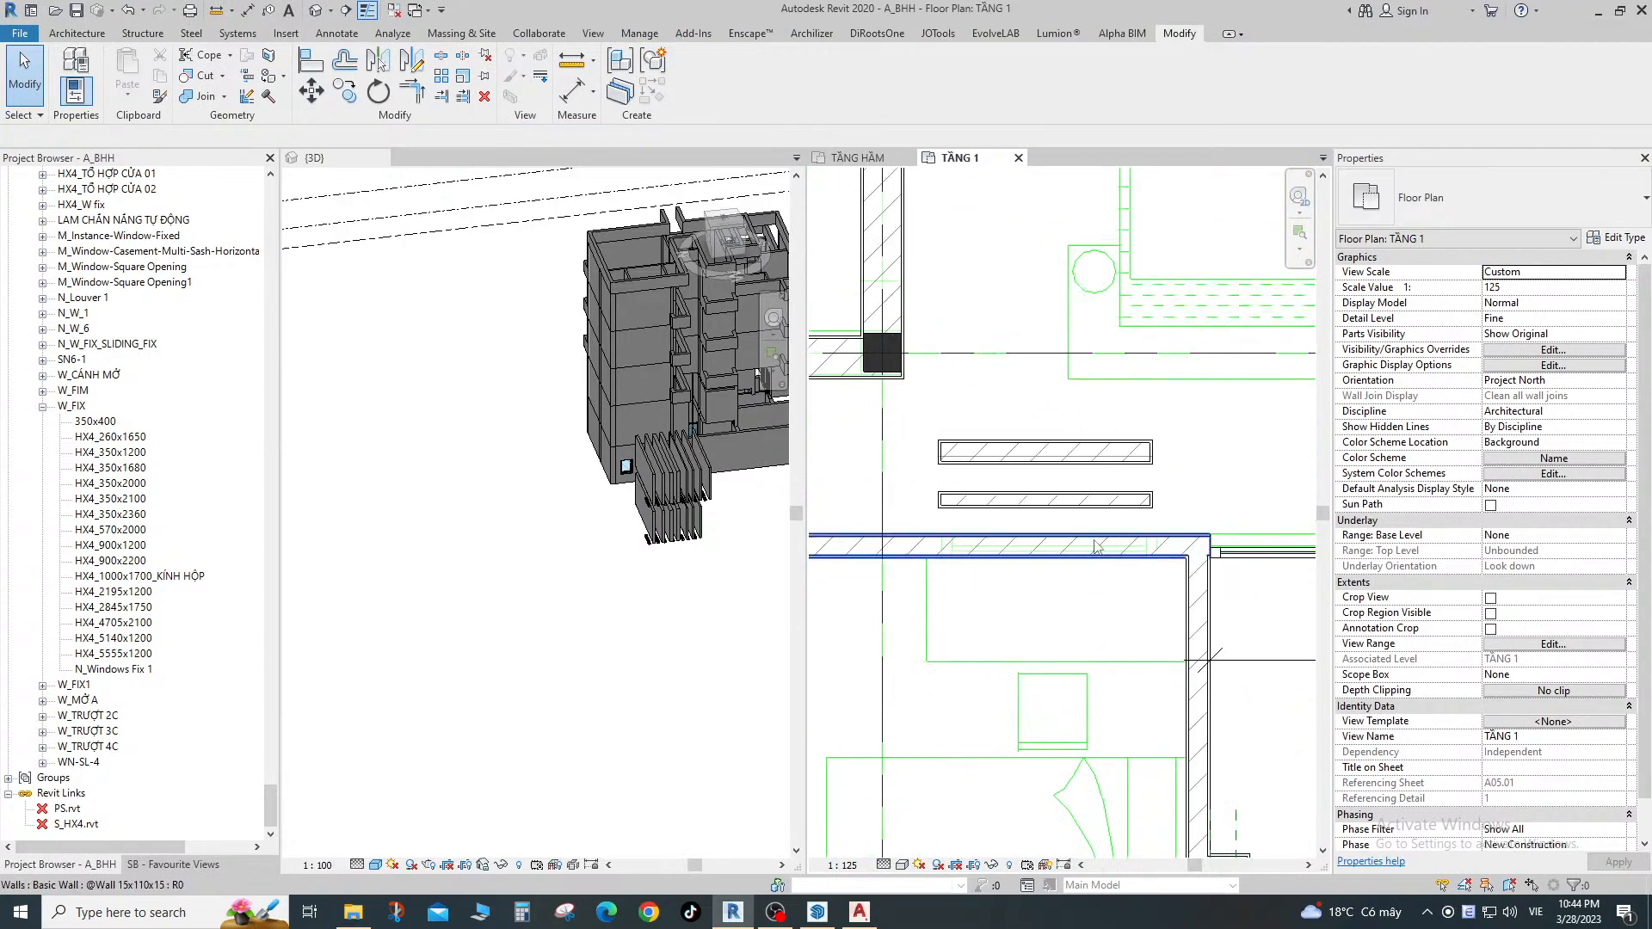
{"action": "left_click", "coordinate": [955, 452]}
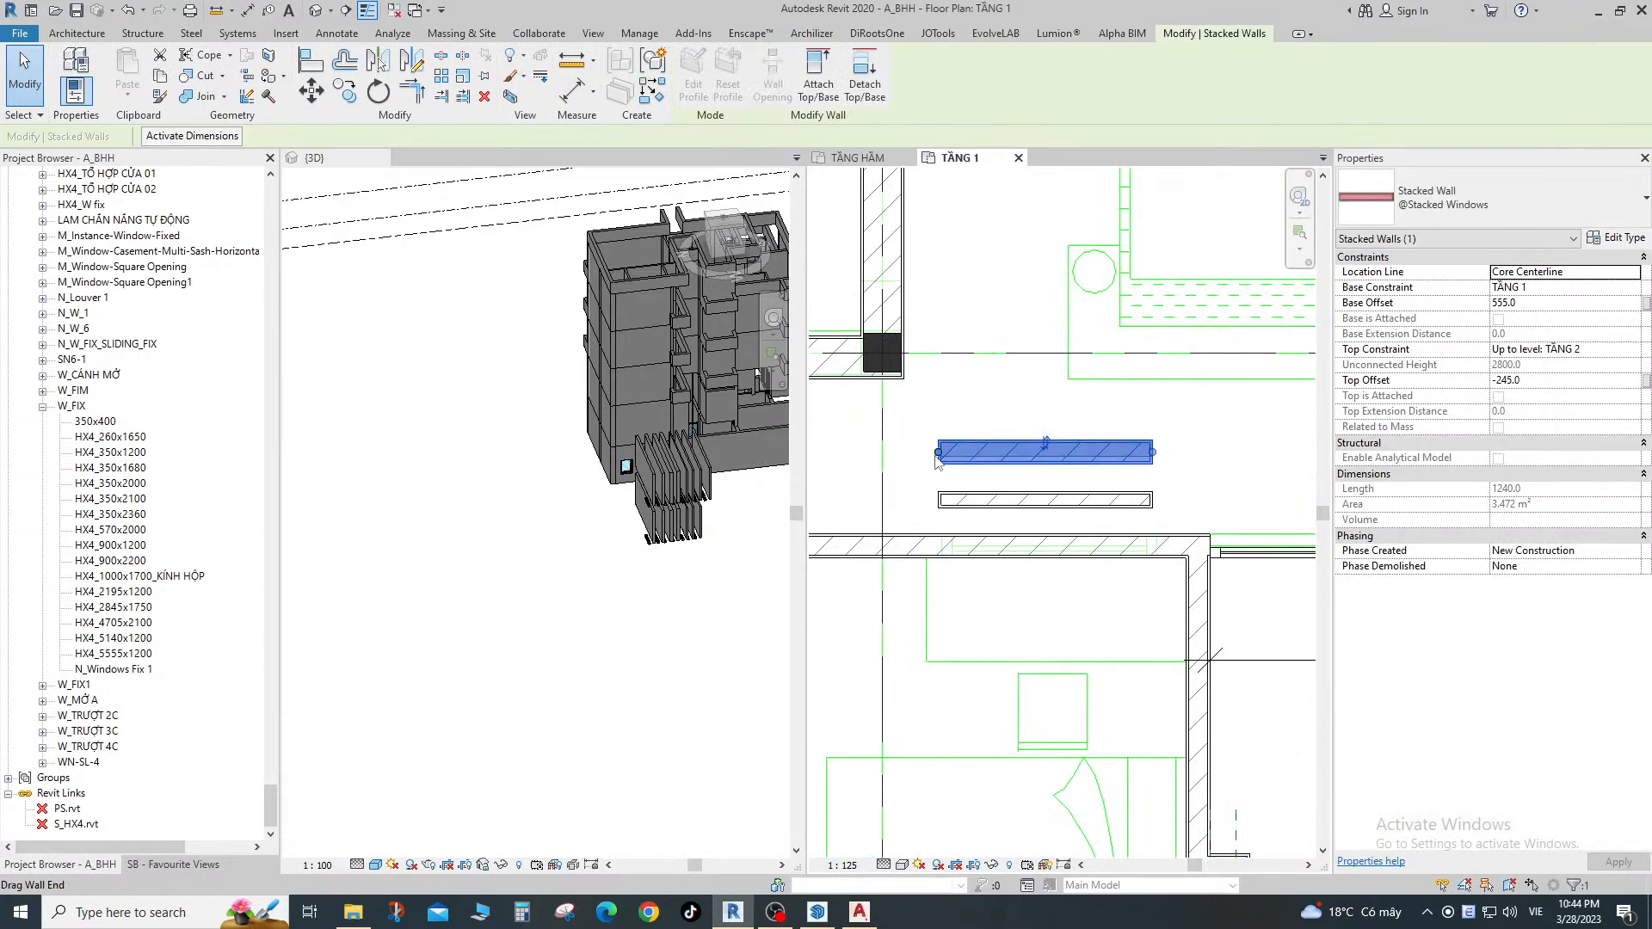
{"action": "right_click", "coordinate": [936, 458]}
{"action": "key", "text": "Escape"}
{"action": "scroll", "coordinate": [1144, 451], "scroll_direction": "up", "scroll_amount": 2}
{"action": "right_click", "coordinate": [1156, 452]}
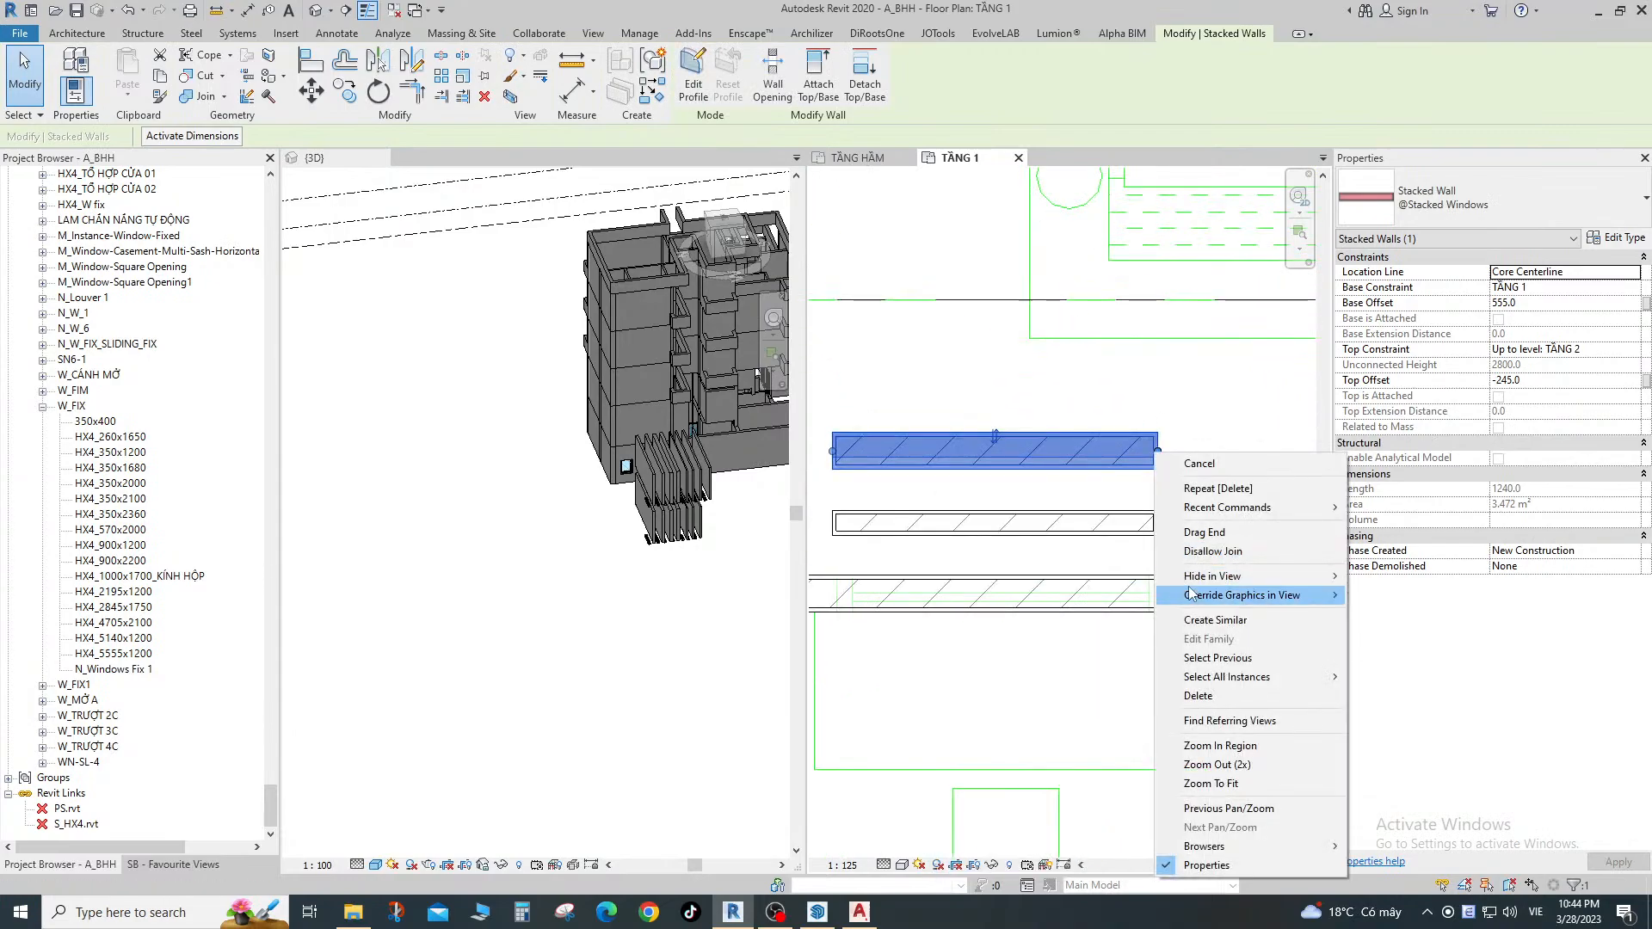
{"action": "left_click", "coordinate": [1216, 551]}
{"action": "key", "text": "Escape"}
{"action": "middle_click_drag", "start_coordinate": [824, 596], "coordinate": [910, 557]}
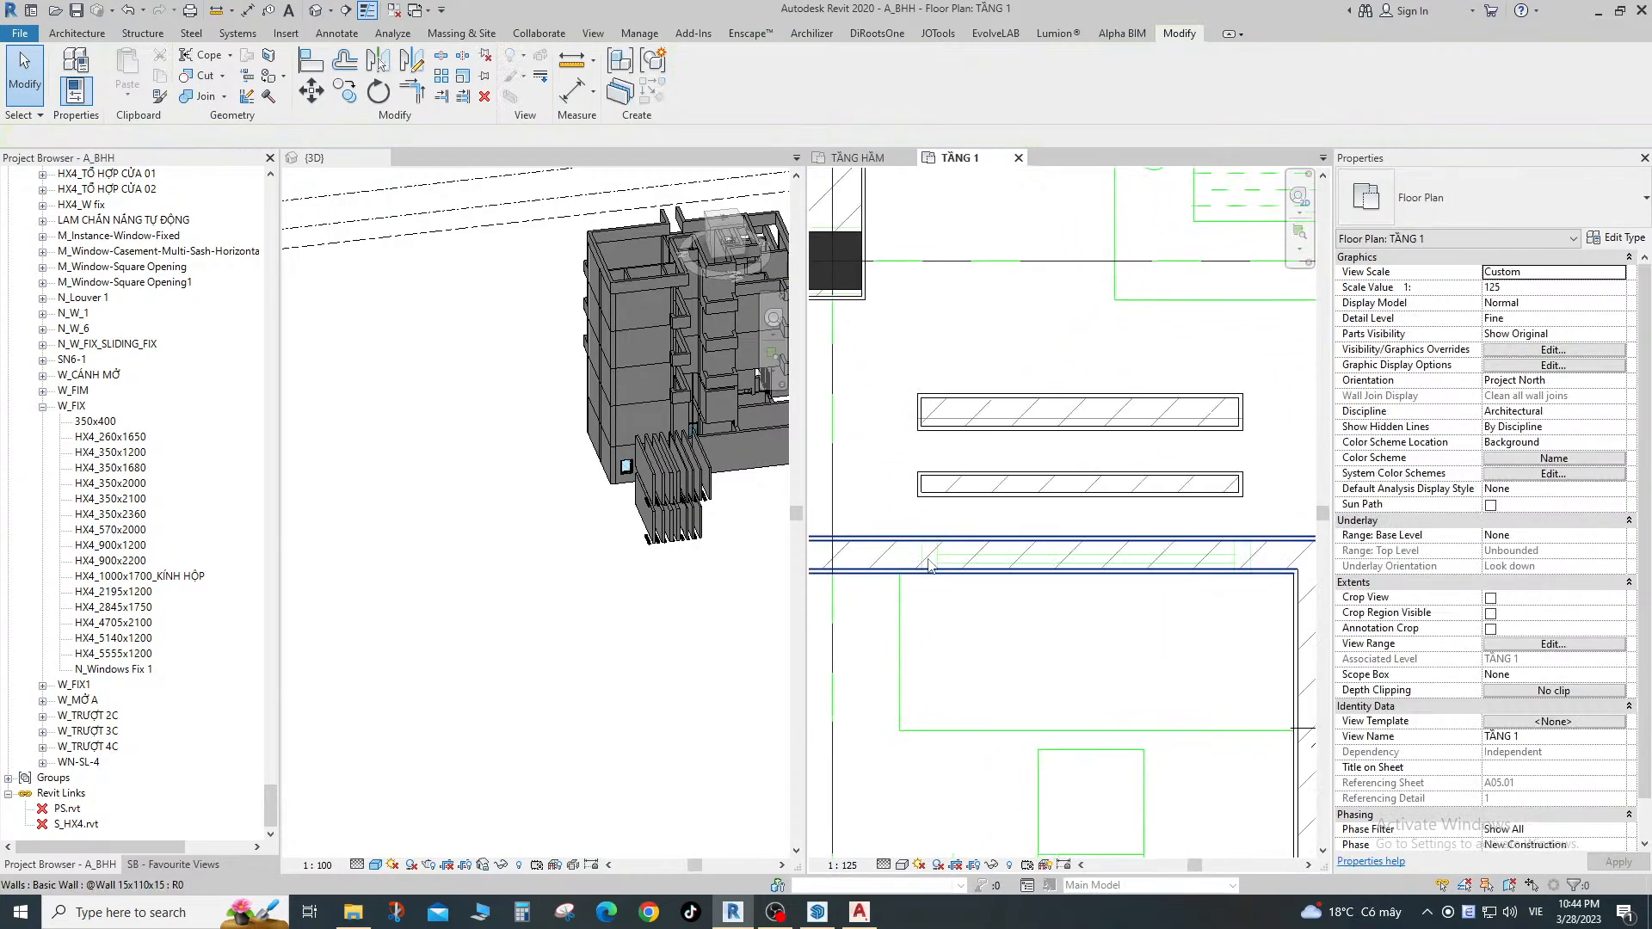
Place an aligned dimension across the width of the CAD window opening in the wall below the stacked wall.
{"action": "key", "text": "d"}
{"action": "key", "text": "i"}
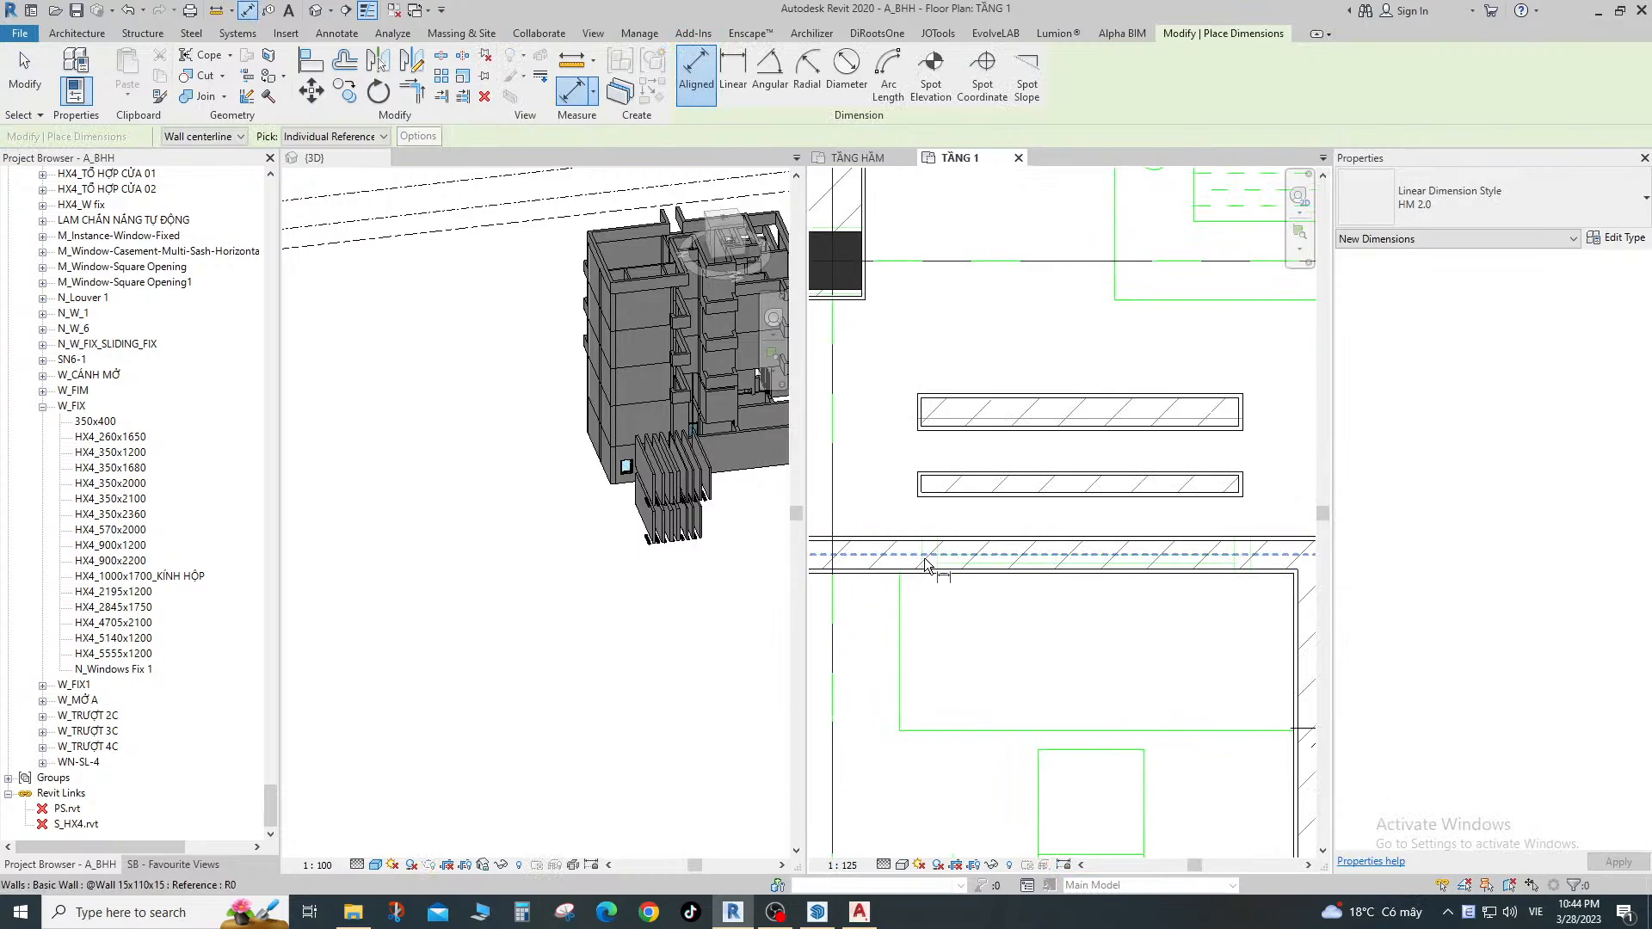
{"action": "left_click", "coordinate": [922, 557]}
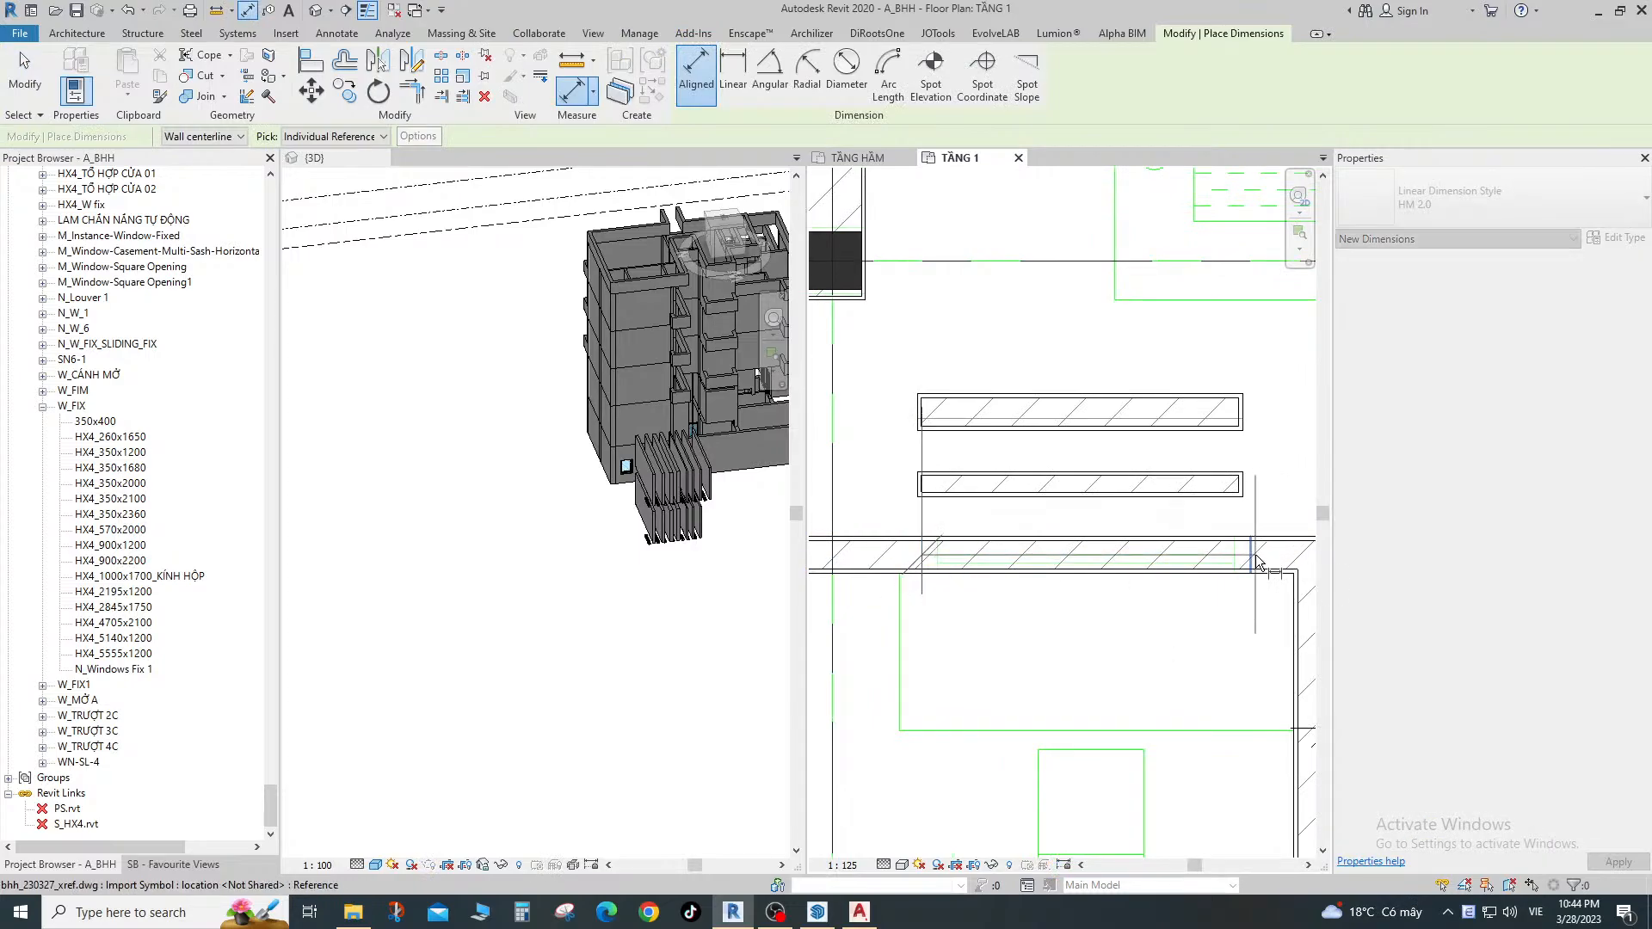
{"action": "scroll", "coordinate": [1216, 642], "scroll_direction": "down", "scroll_amount": 2}
{"action": "key", "text": "Escape"}
{"action": "key", "text": "Escape"}
{"action": "left_click", "coordinate": [1186, 444]}
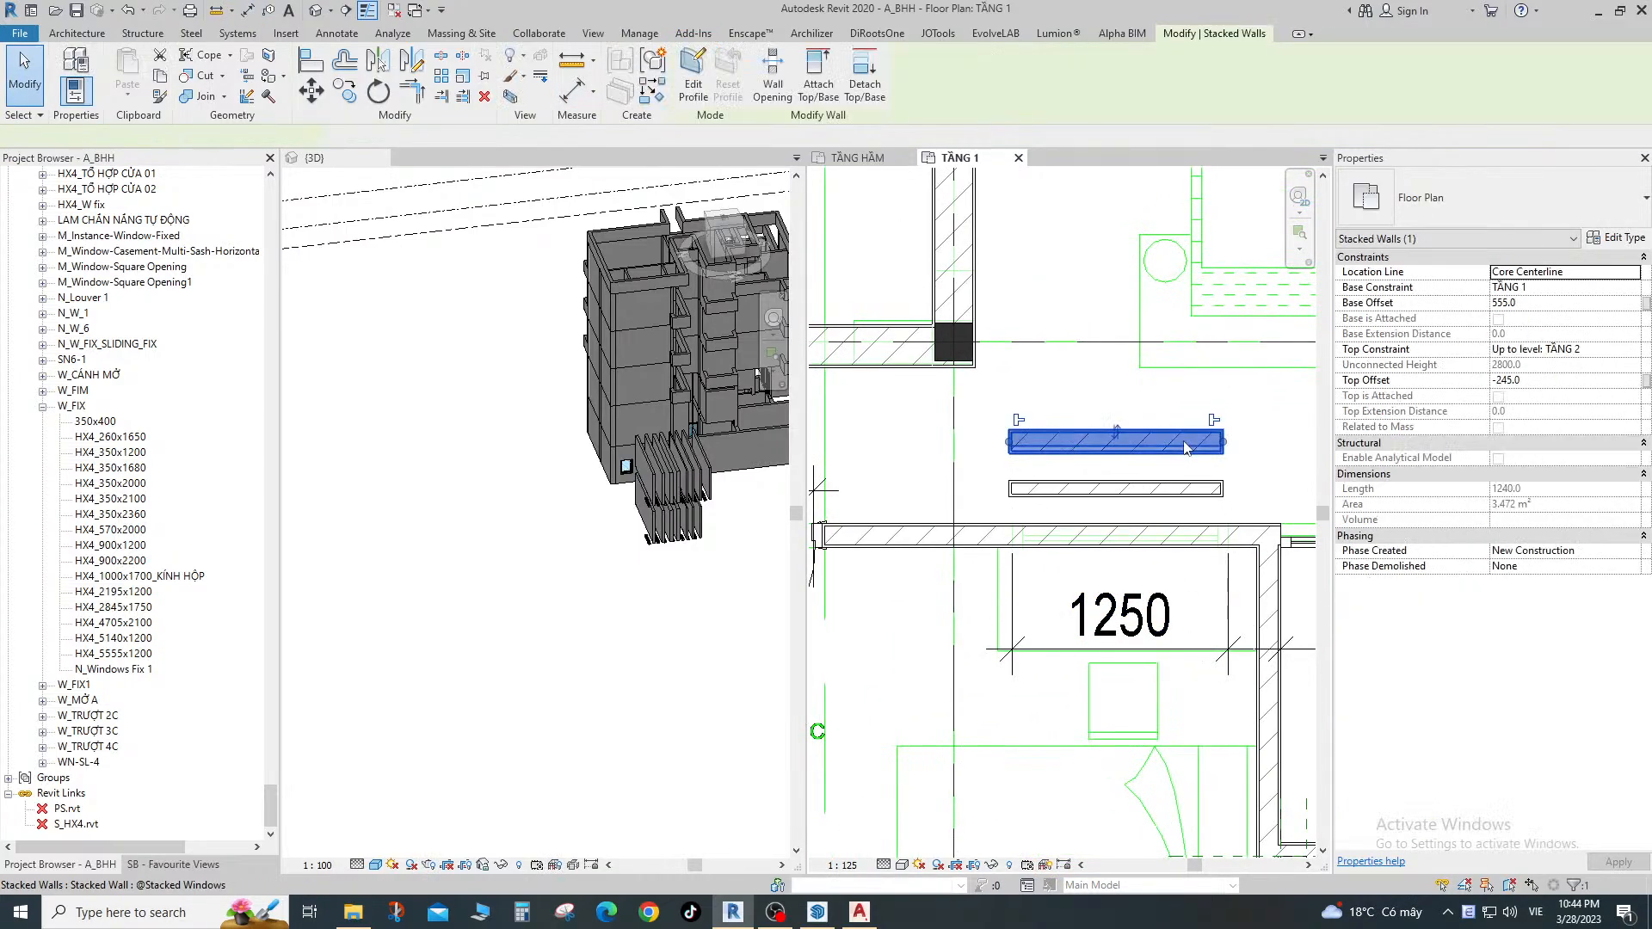
{"action": "key", "text": "Escape"}
{"action": "scroll", "coordinate": [1034, 442], "scroll_direction": "up", "scroll_amount": 2}
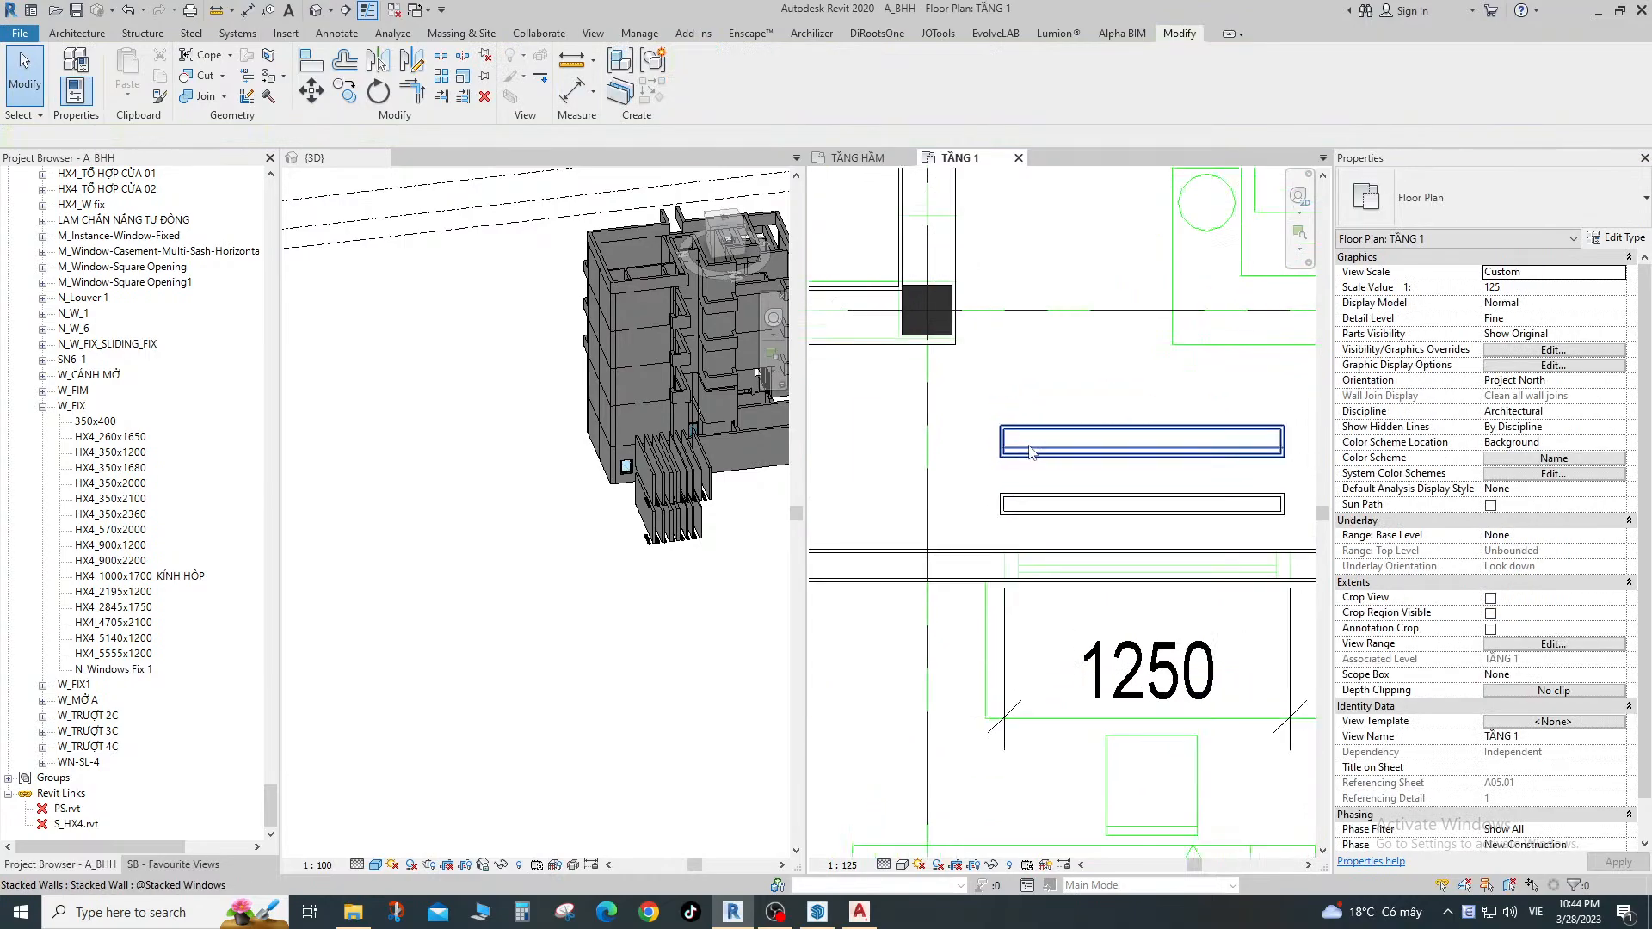
{"action": "key", "text": "d"}
{"action": "key", "text": "i"}
{"action": "key", "text": "Escape"}
{"action": "scroll", "coordinate": [1002, 444], "scroll_direction": "up", "scroll_amount": 2}
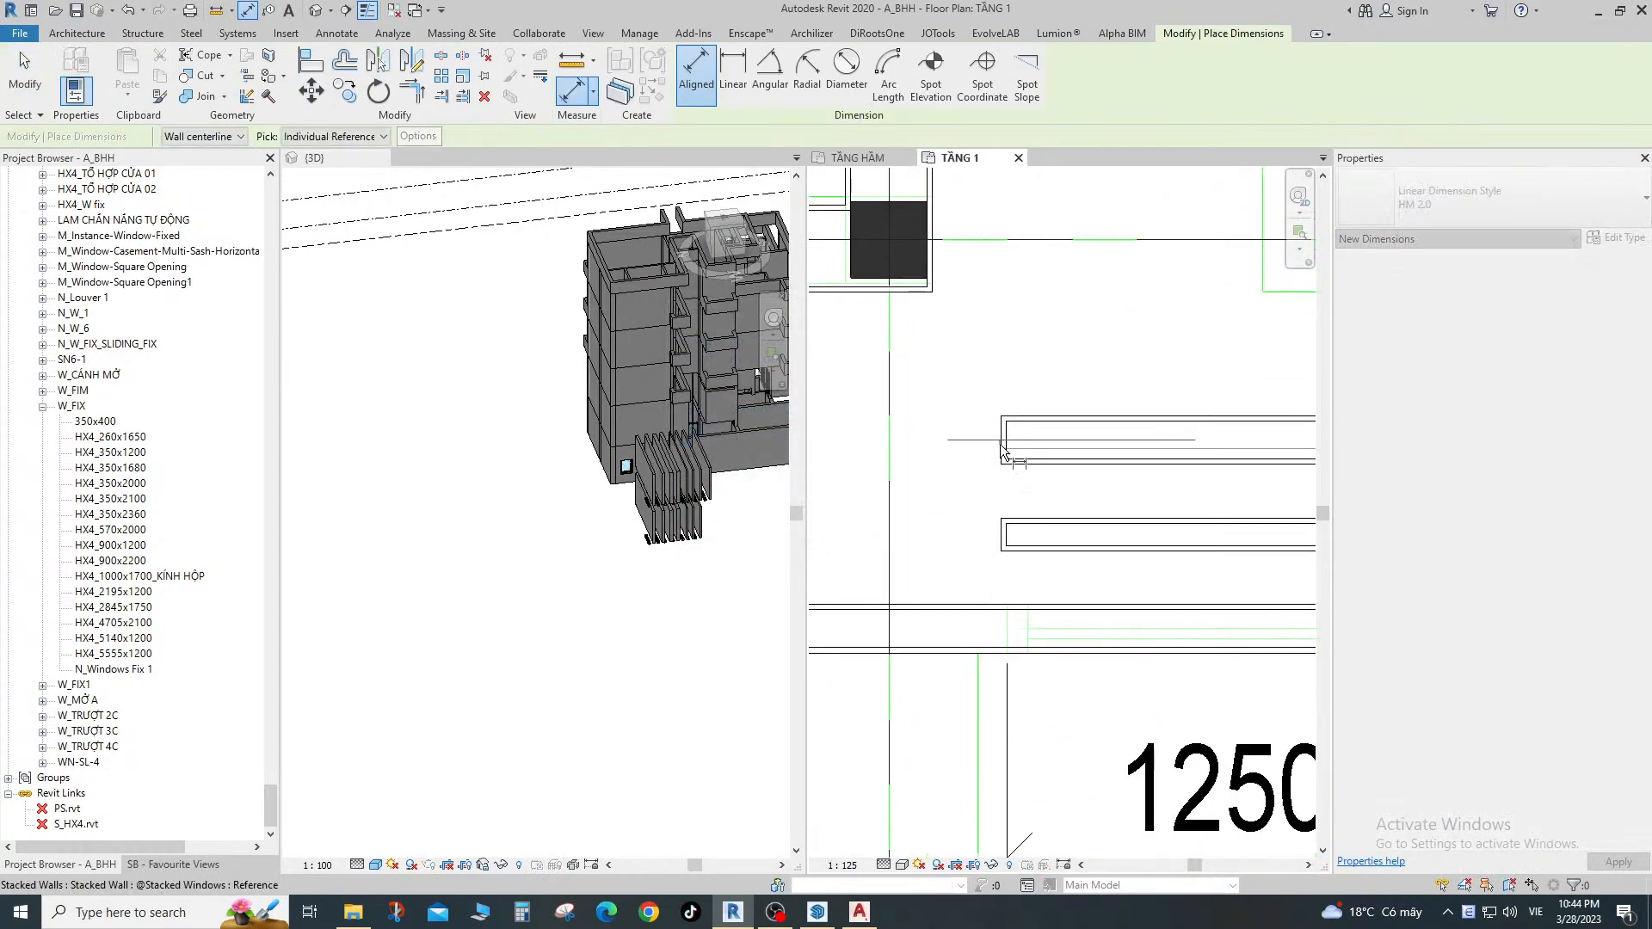
{"action": "scroll", "coordinate": [1000, 443], "scroll_direction": "down", "scroll_amount": 2}
{"action": "left_click", "coordinate": [1002, 444]}
{"action": "scroll", "coordinate": [1108, 476], "scroll_direction": "down", "scroll_amount": 1}
{"action": "middle_click_drag", "start_coordinate": [1110, 476], "coordinate": [1051, 484]}
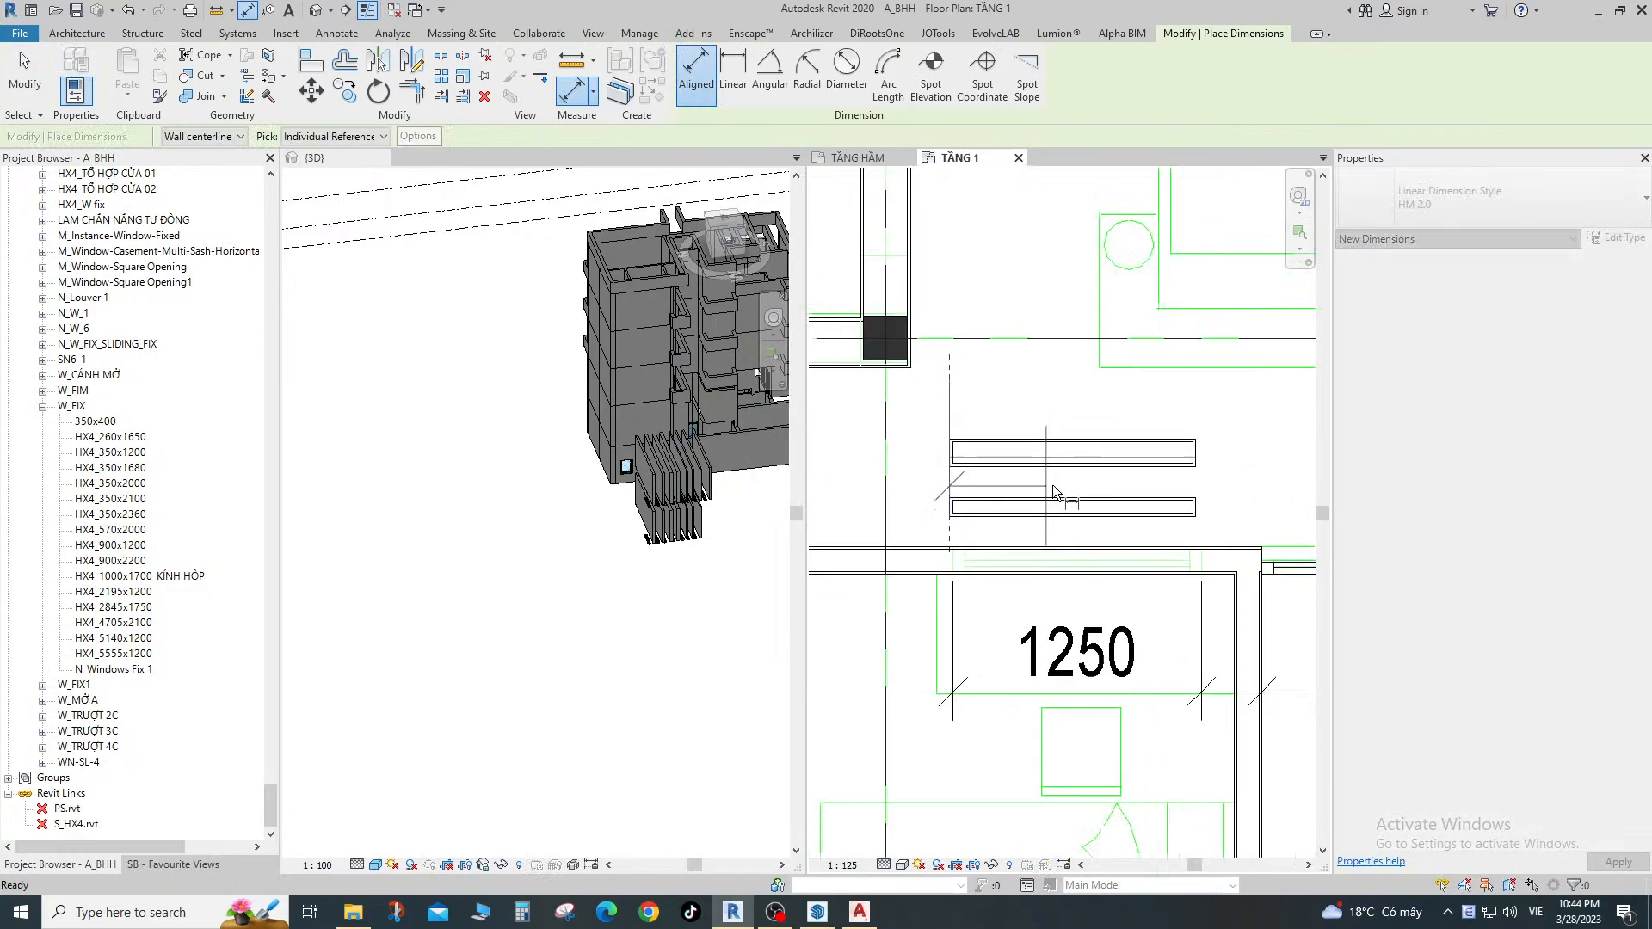
{"action": "left_click", "coordinate": [1201, 450]}
{"action": "left_click", "coordinate": [1227, 408]}
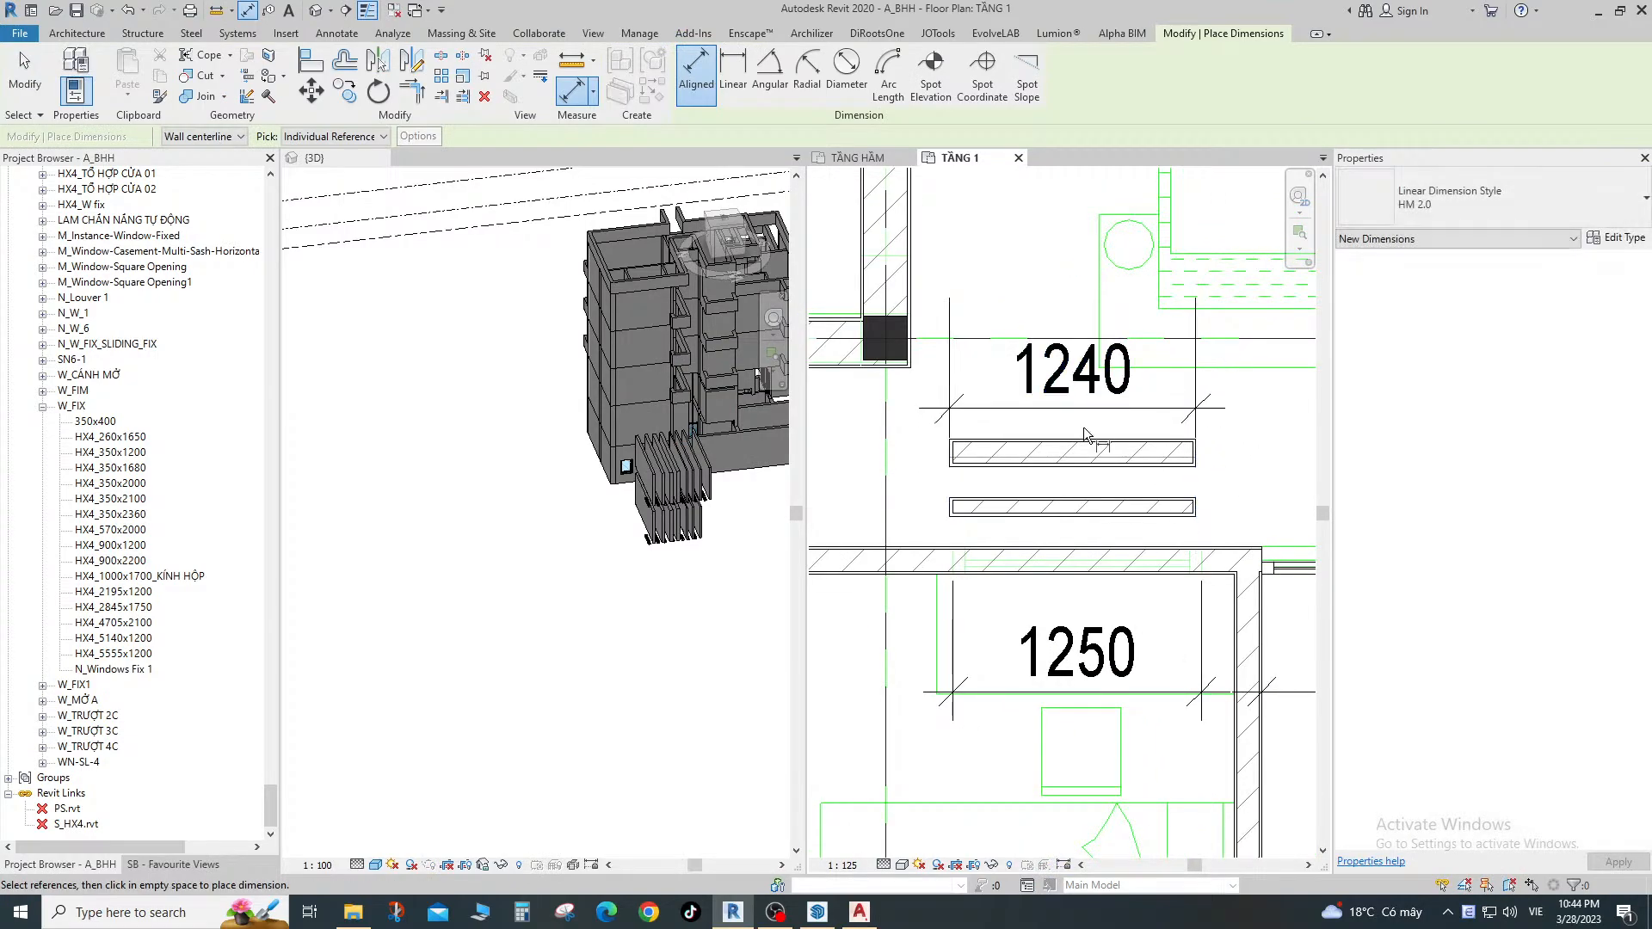
{"action": "key", "text": "Escape"}
{"action": "left_click", "coordinate": [1082, 440]}
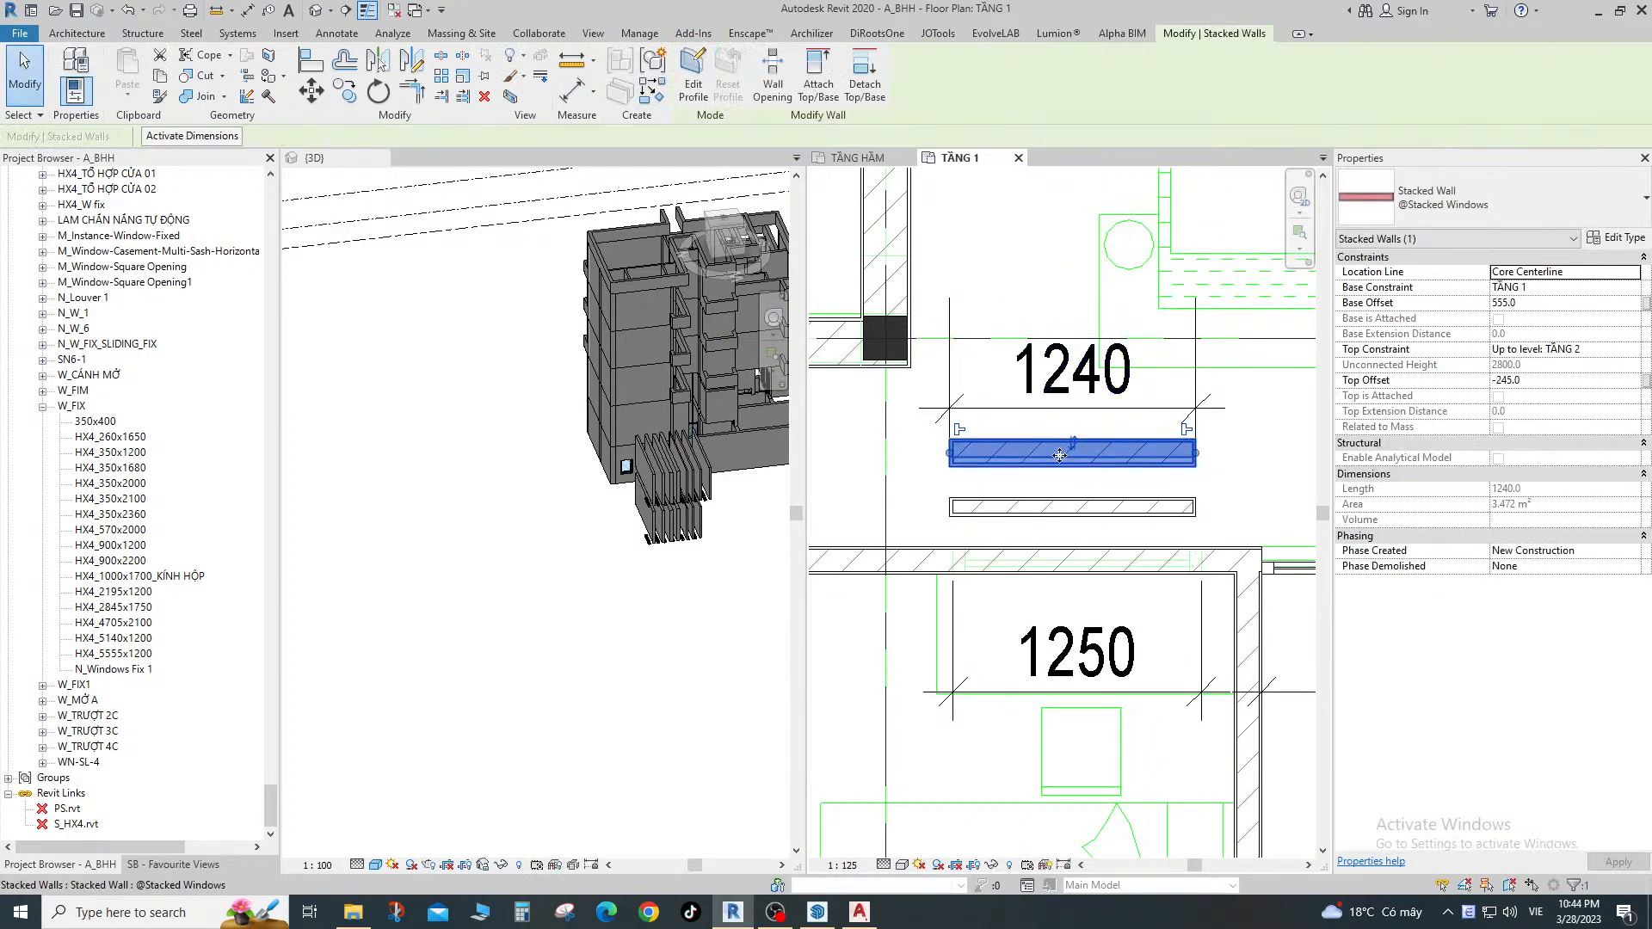
{"action": "key", "text": "Escape"}
{"action": "scroll", "coordinate": [1096, 486], "scroll_direction": "down", "scroll_amount": 2}
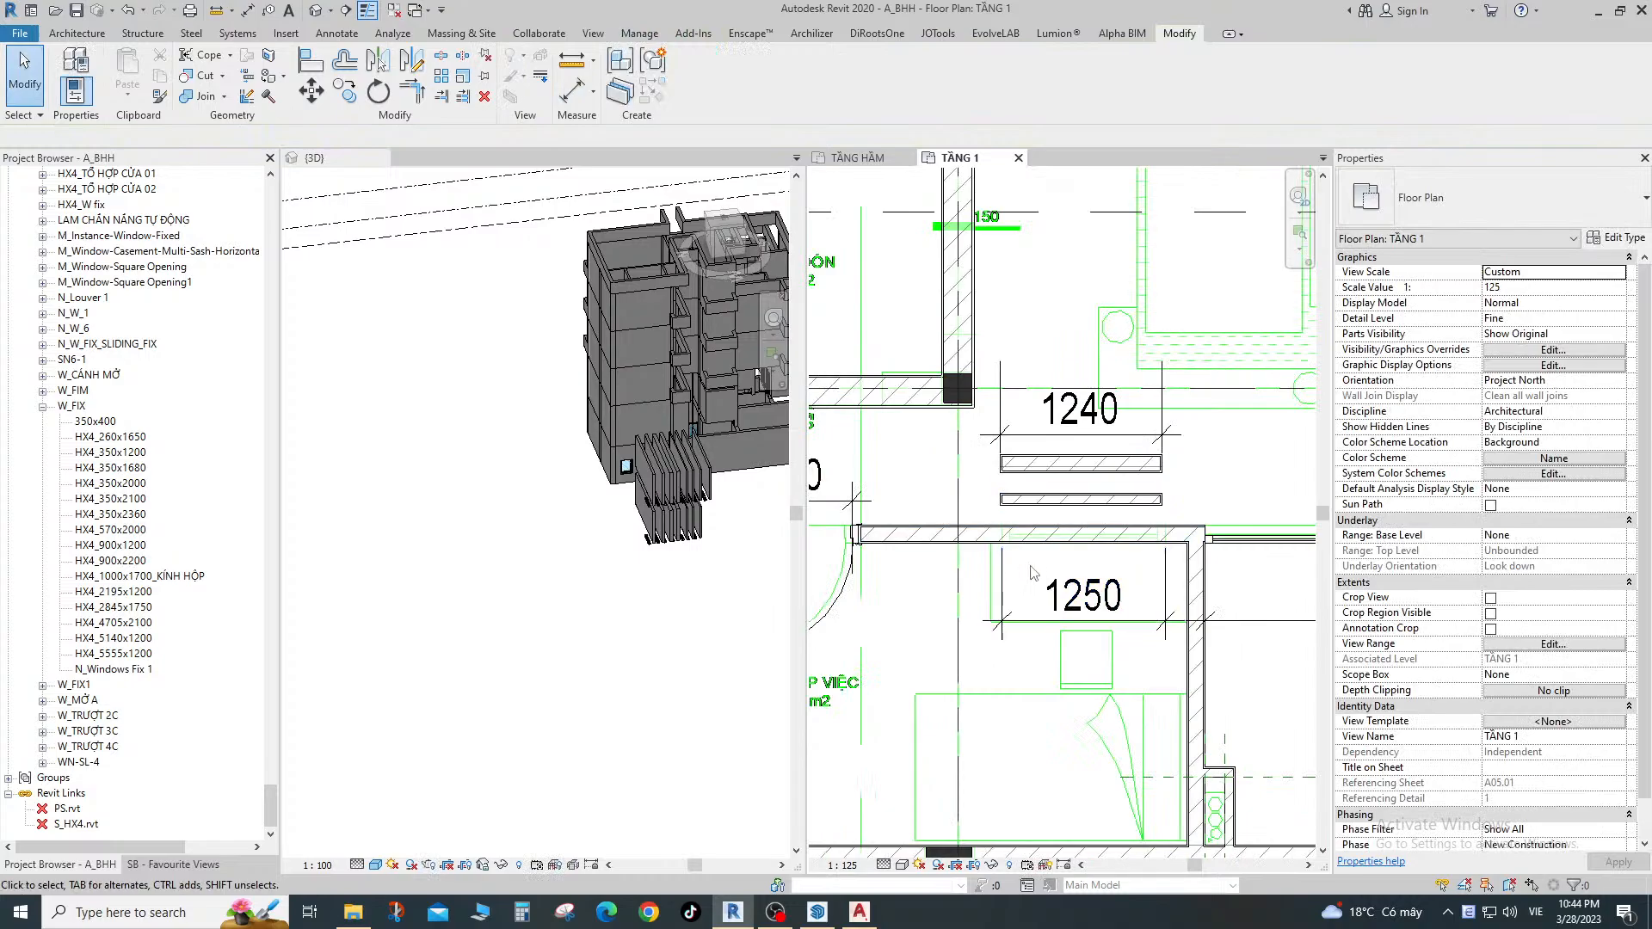
{"action": "key", "text": "r"}
{"action": "key", "text": "p"}
{"action": "scroll", "coordinate": [1002, 509], "scroll_direction": "up", "scroll_amount": 1}
{"action": "left_click", "coordinate": [998, 500]}
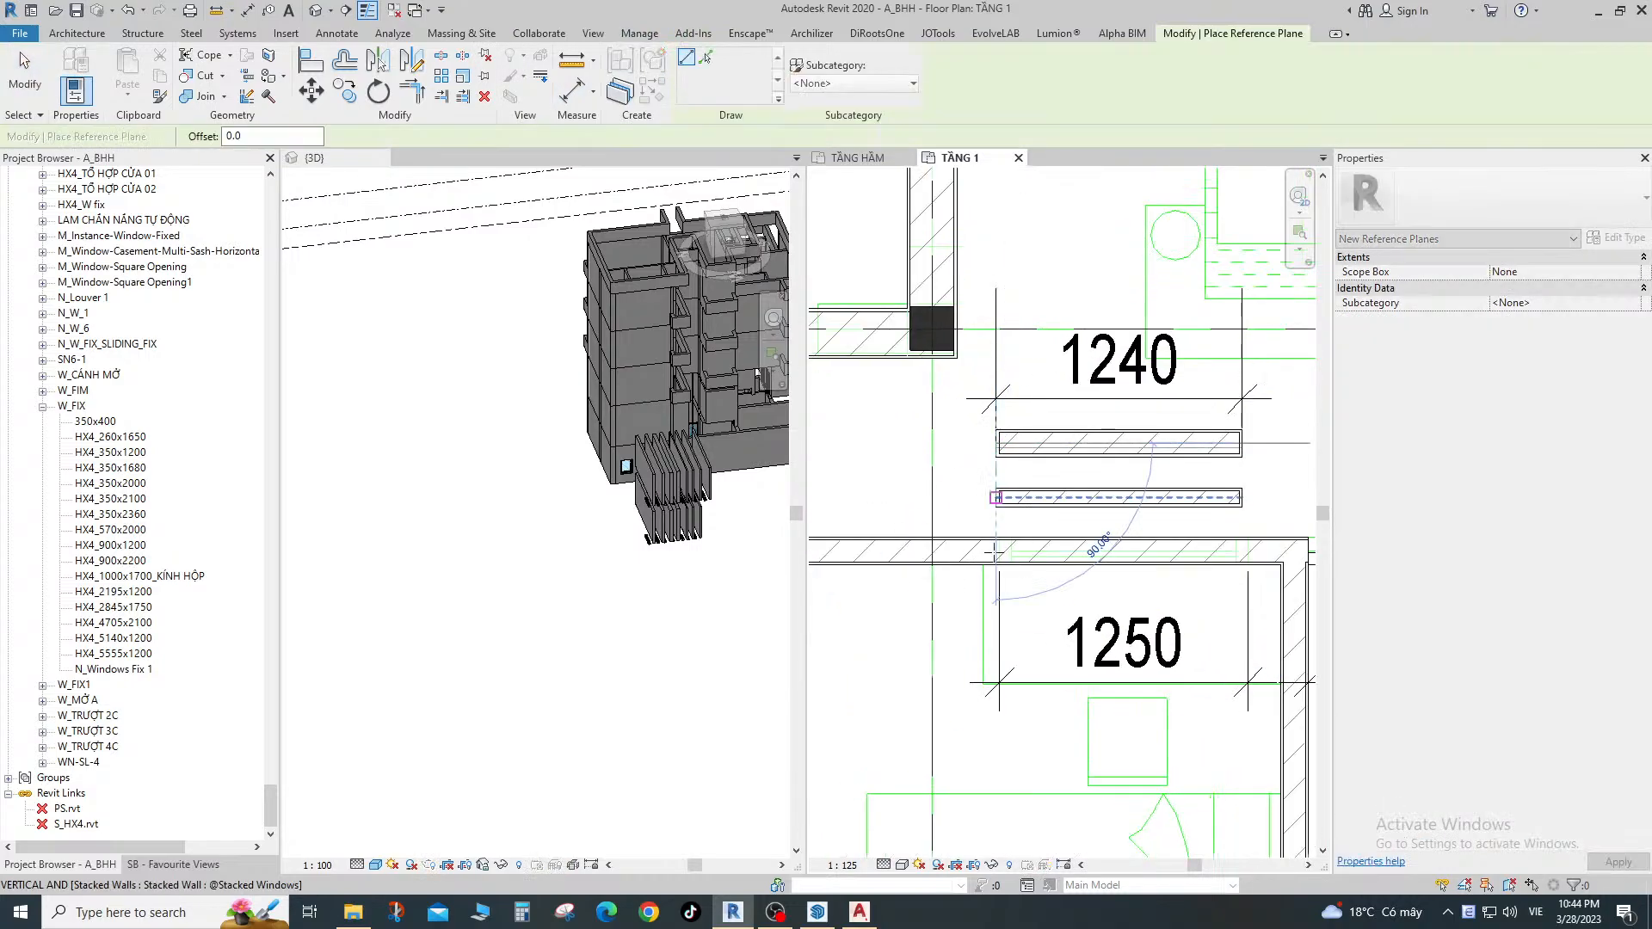
{"action": "left_click", "coordinate": [995, 777]}
{"action": "key", "text": "Escape"}
{"action": "key", "text": "Escape"}
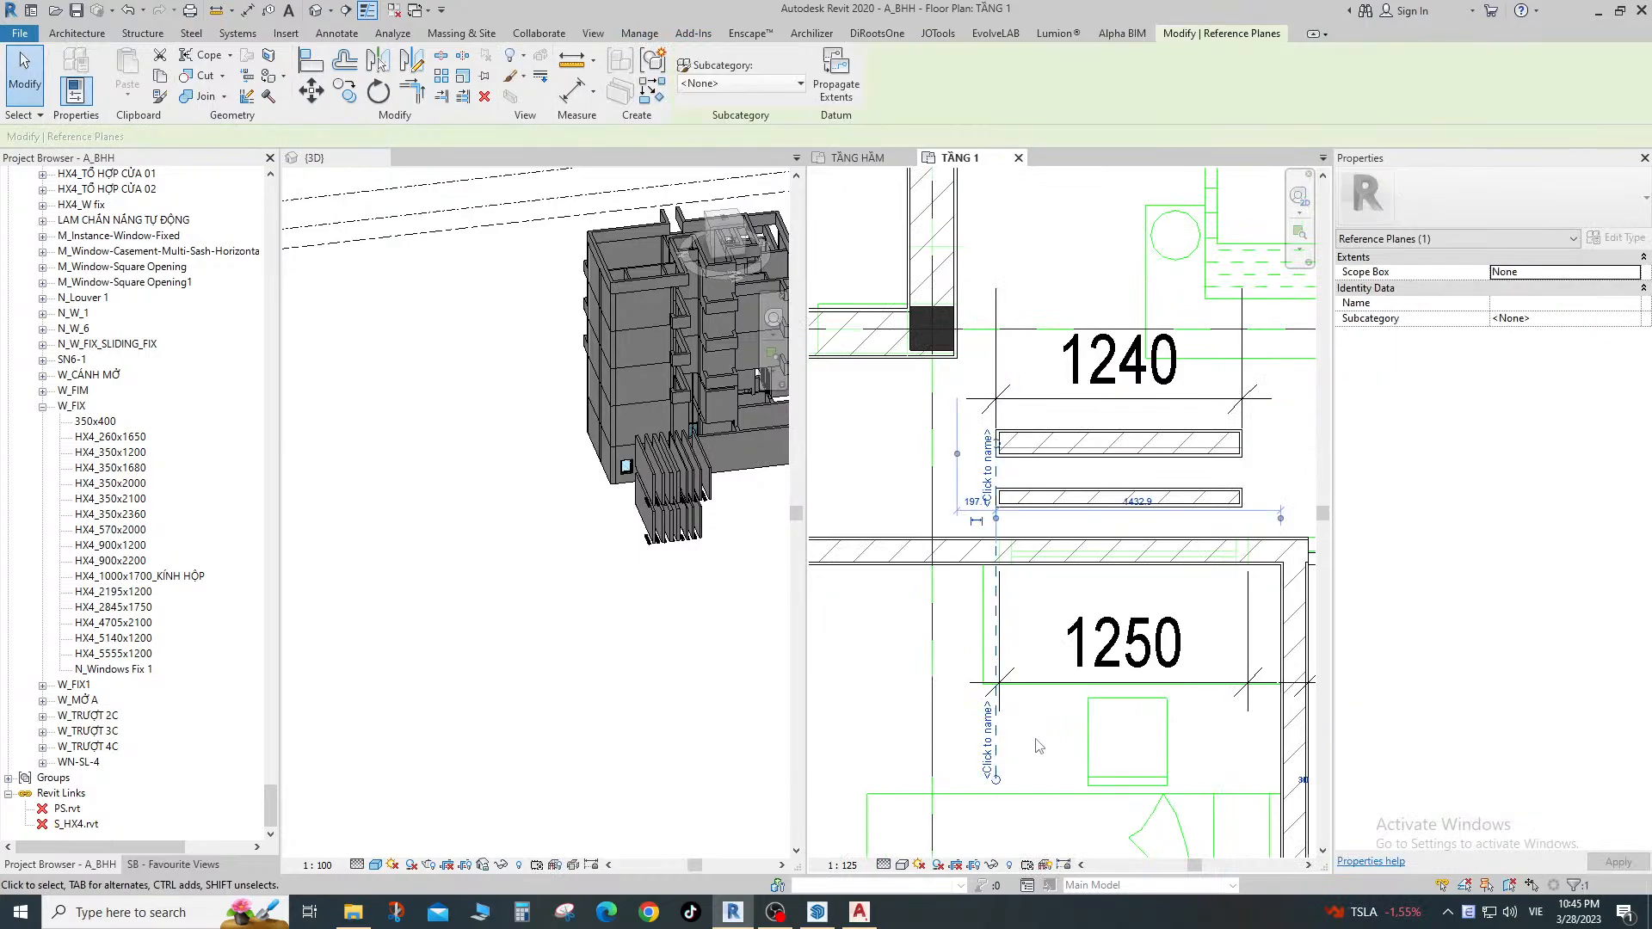
Copy the reference plane 1250 mm to the right.
{"action": "key", "text": "c"}
{"action": "key", "text": "o"}
{"action": "left_click", "coordinate": [1037, 718]}
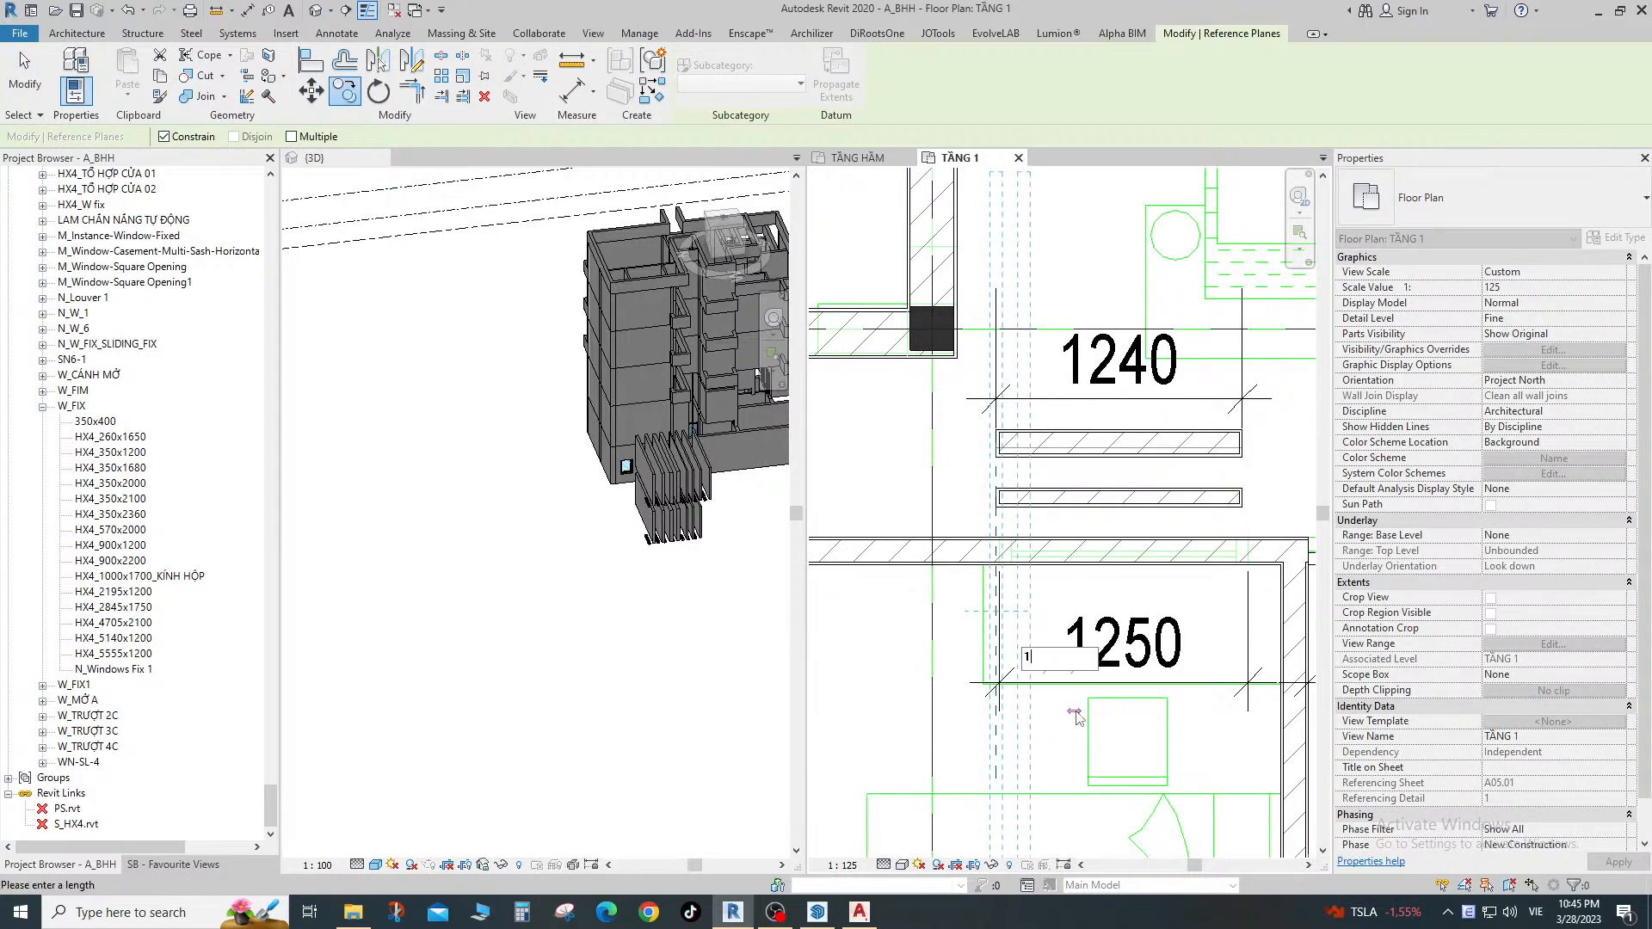
{"action": "key", "text": "Return"}
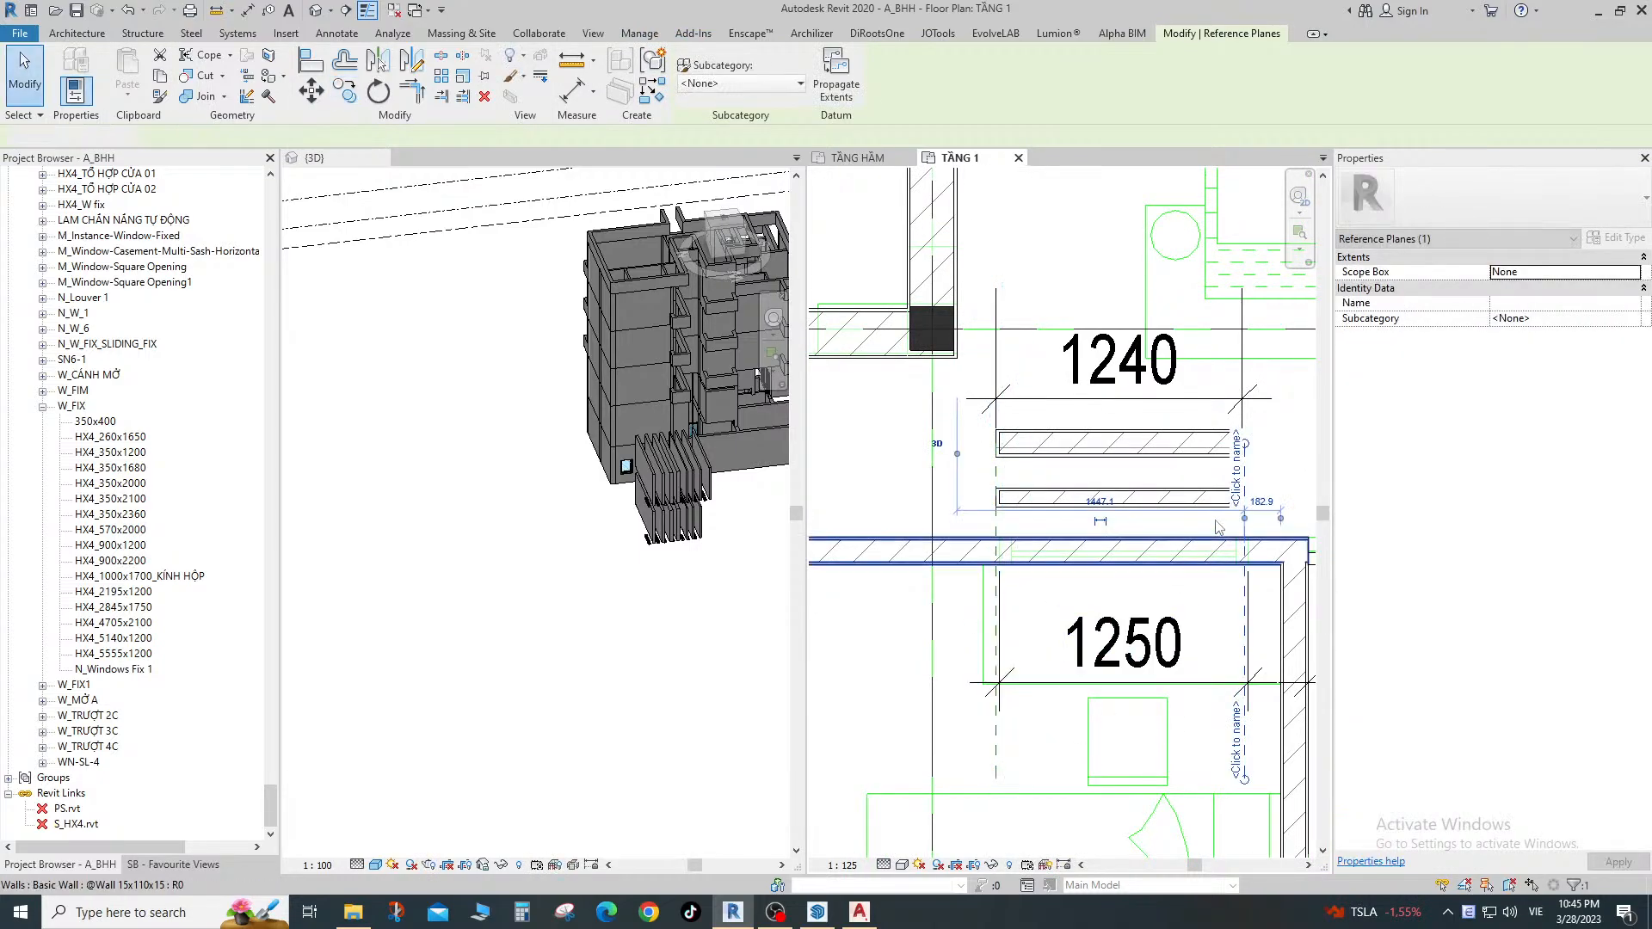
{"action": "key", "text": "a"}
{"action": "key", "text": "l"}
{"action": "scroll", "coordinate": [1146, 487], "scroll_direction": "up", "scroll_amount": 3}
{"action": "left_click", "coordinate": [1216, 482]}
{"action": "left_click", "coordinate": [1212, 455]}
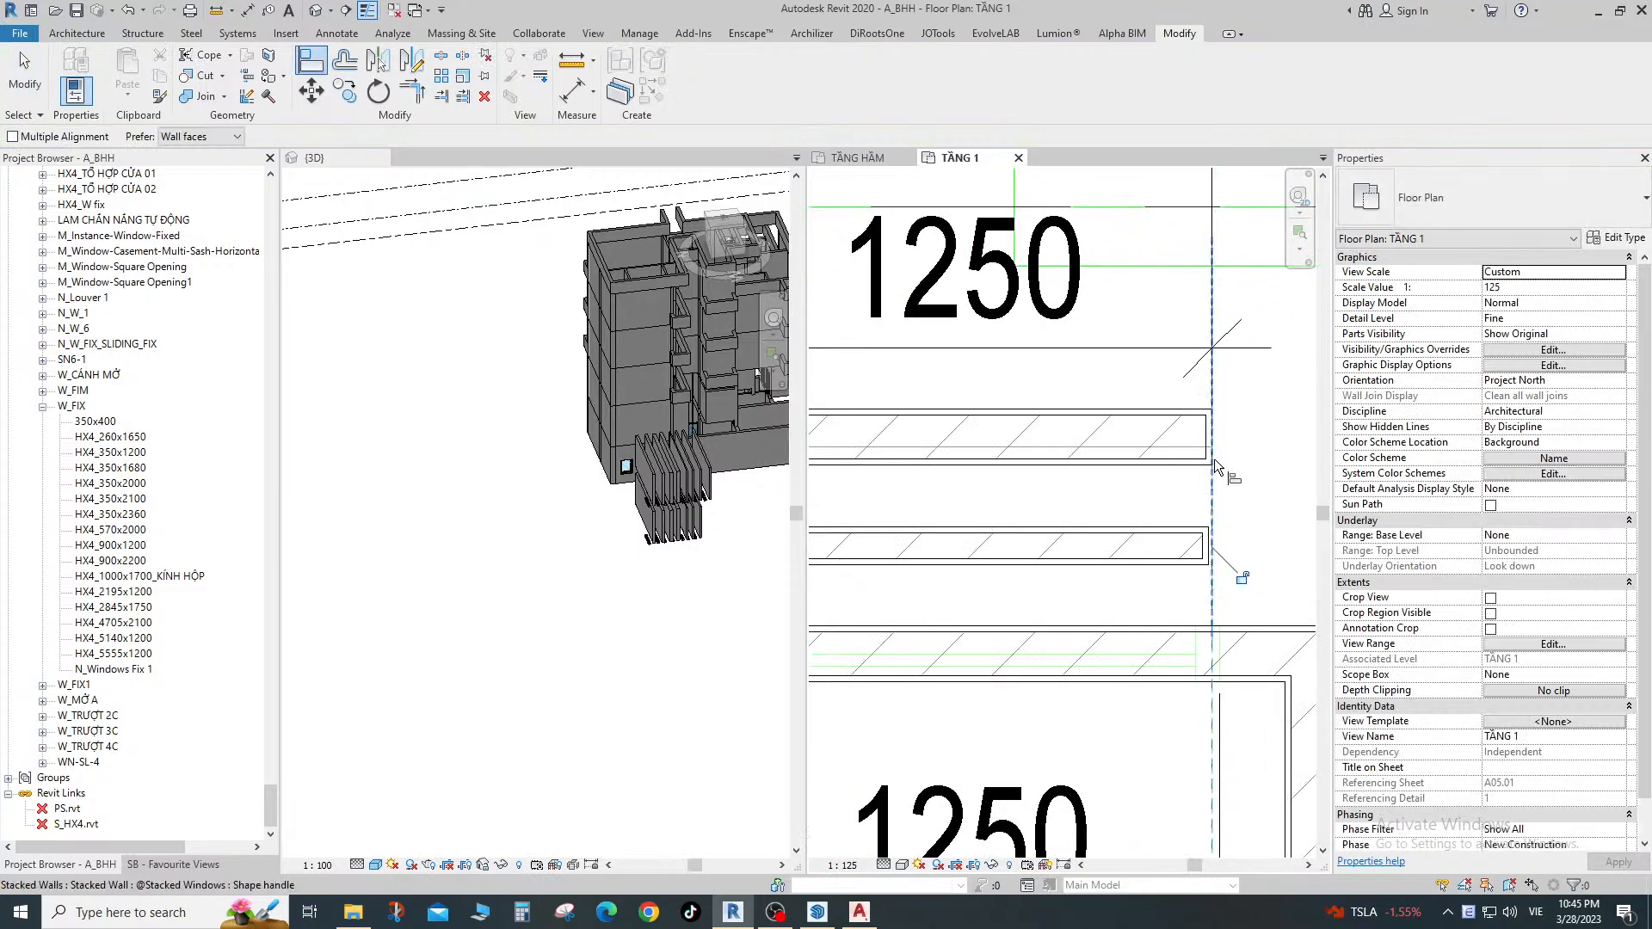
{"action": "scroll", "coordinate": [1185, 508], "scroll_direction": "down", "scroll_amount": 2}
{"action": "key", "text": "Escape"}
{"action": "key", "text": "Escape"}
{"action": "left_click", "coordinate": [1168, 529]}
{"action": "key", "text": "Delete"}
{"action": "scroll", "coordinate": [1198, 487], "scroll_direction": "down", "scroll_amount": 2}
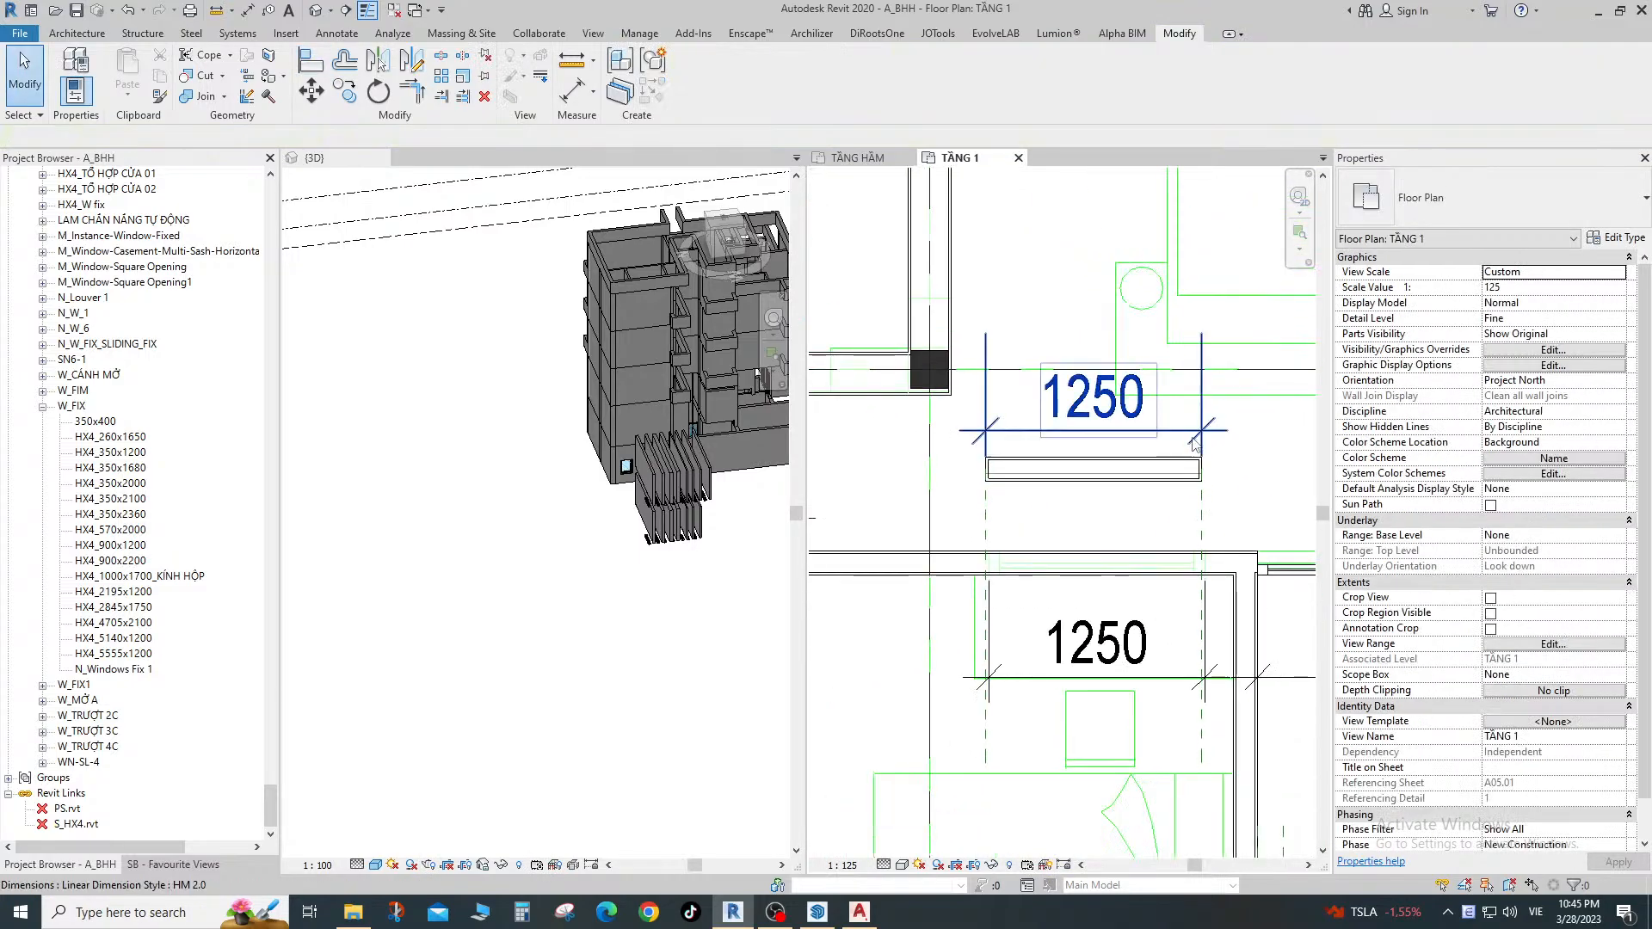
{"action": "left_click", "coordinate": [1136, 430]}
{"action": "key", "text": "Delete"}
{"action": "key", "text": "a"}
{"action": "key", "text": "l"}
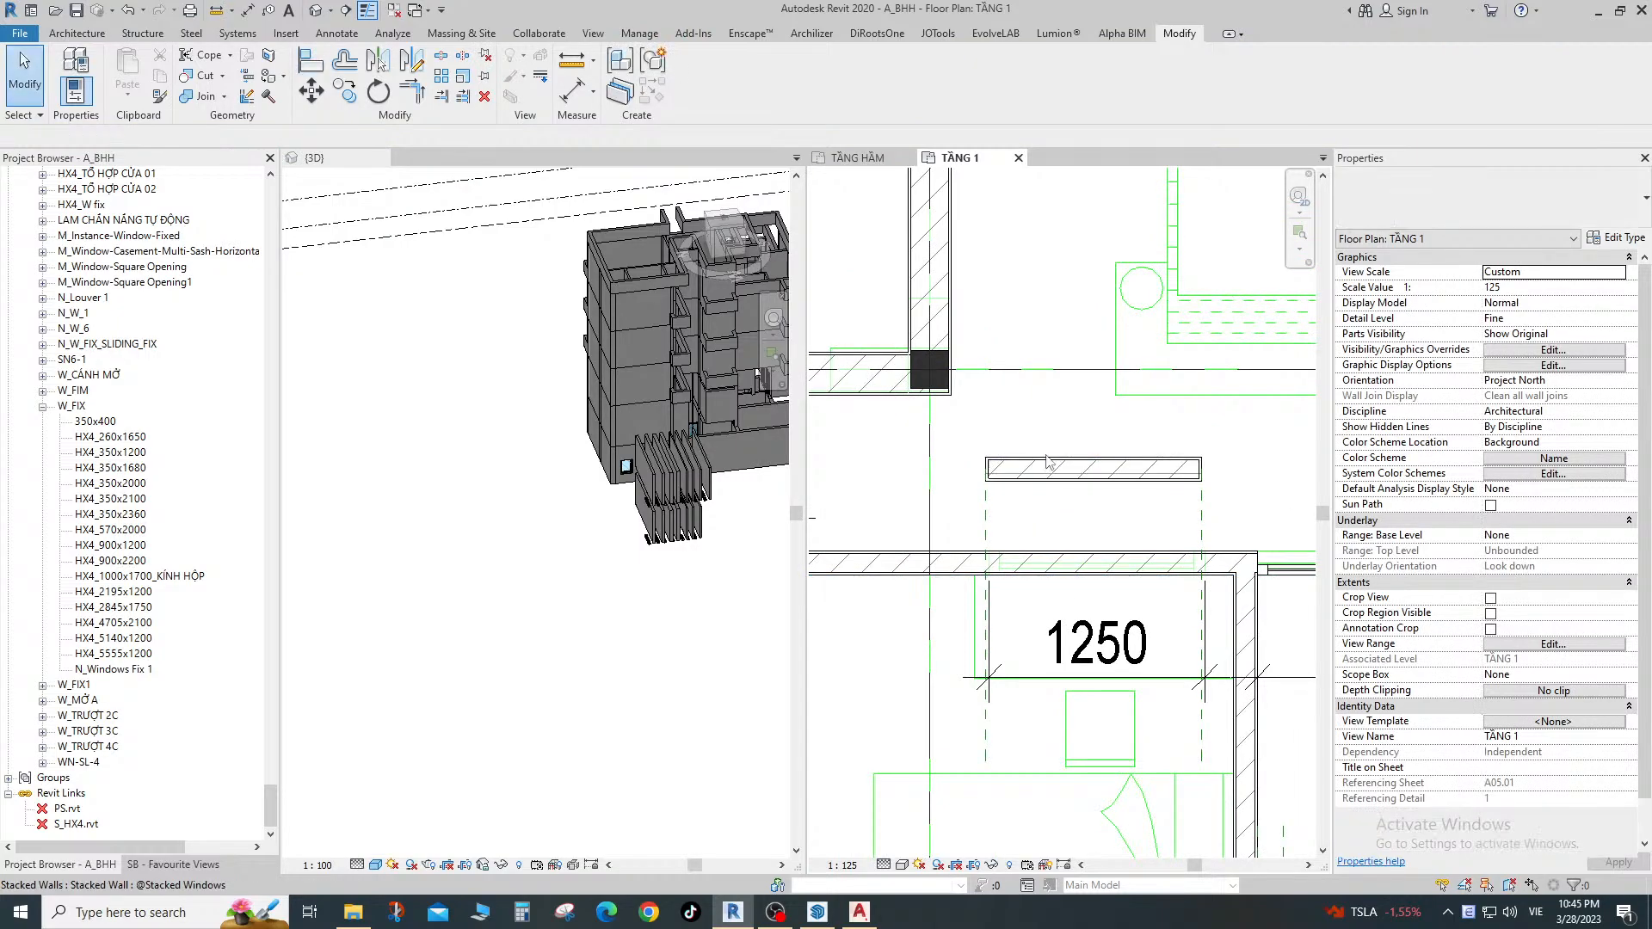
{"action": "key", "text": "Escape"}
{"action": "key", "text": "Escape"}
{"action": "left_click", "coordinate": [1092, 469]}
{"action": "left_click", "coordinate": [1087, 515]}
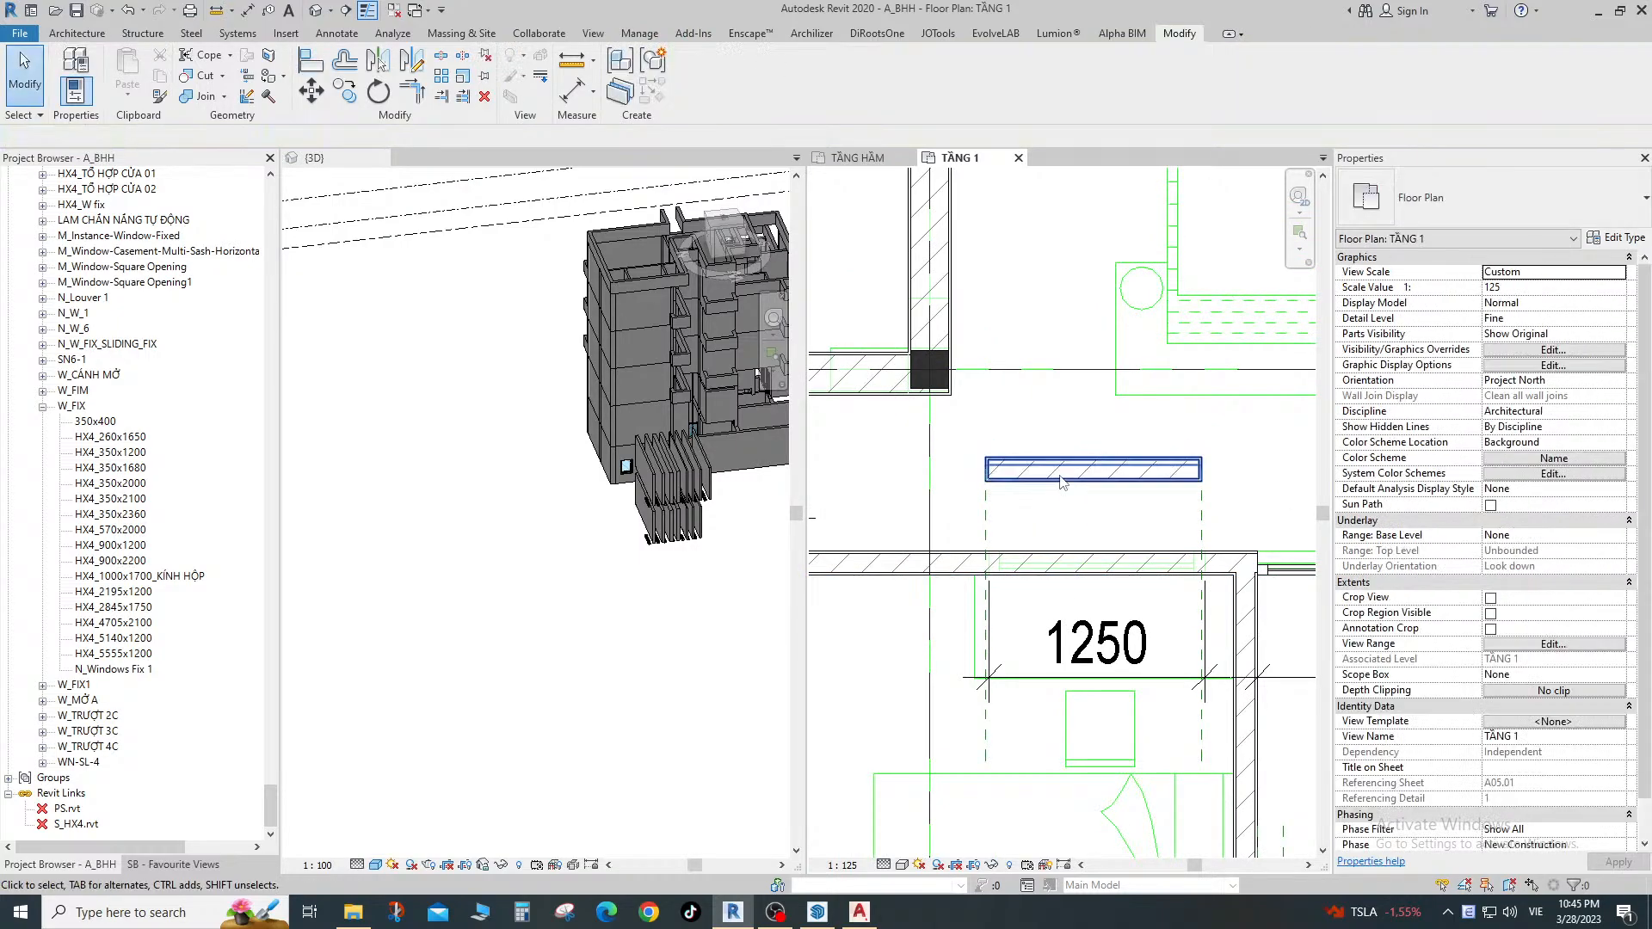
{"action": "left_click", "coordinate": [1065, 476]}
{"action": "scroll", "coordinate": [1243, 468], "scroll_direction": "up", "scroll_amount": 1}
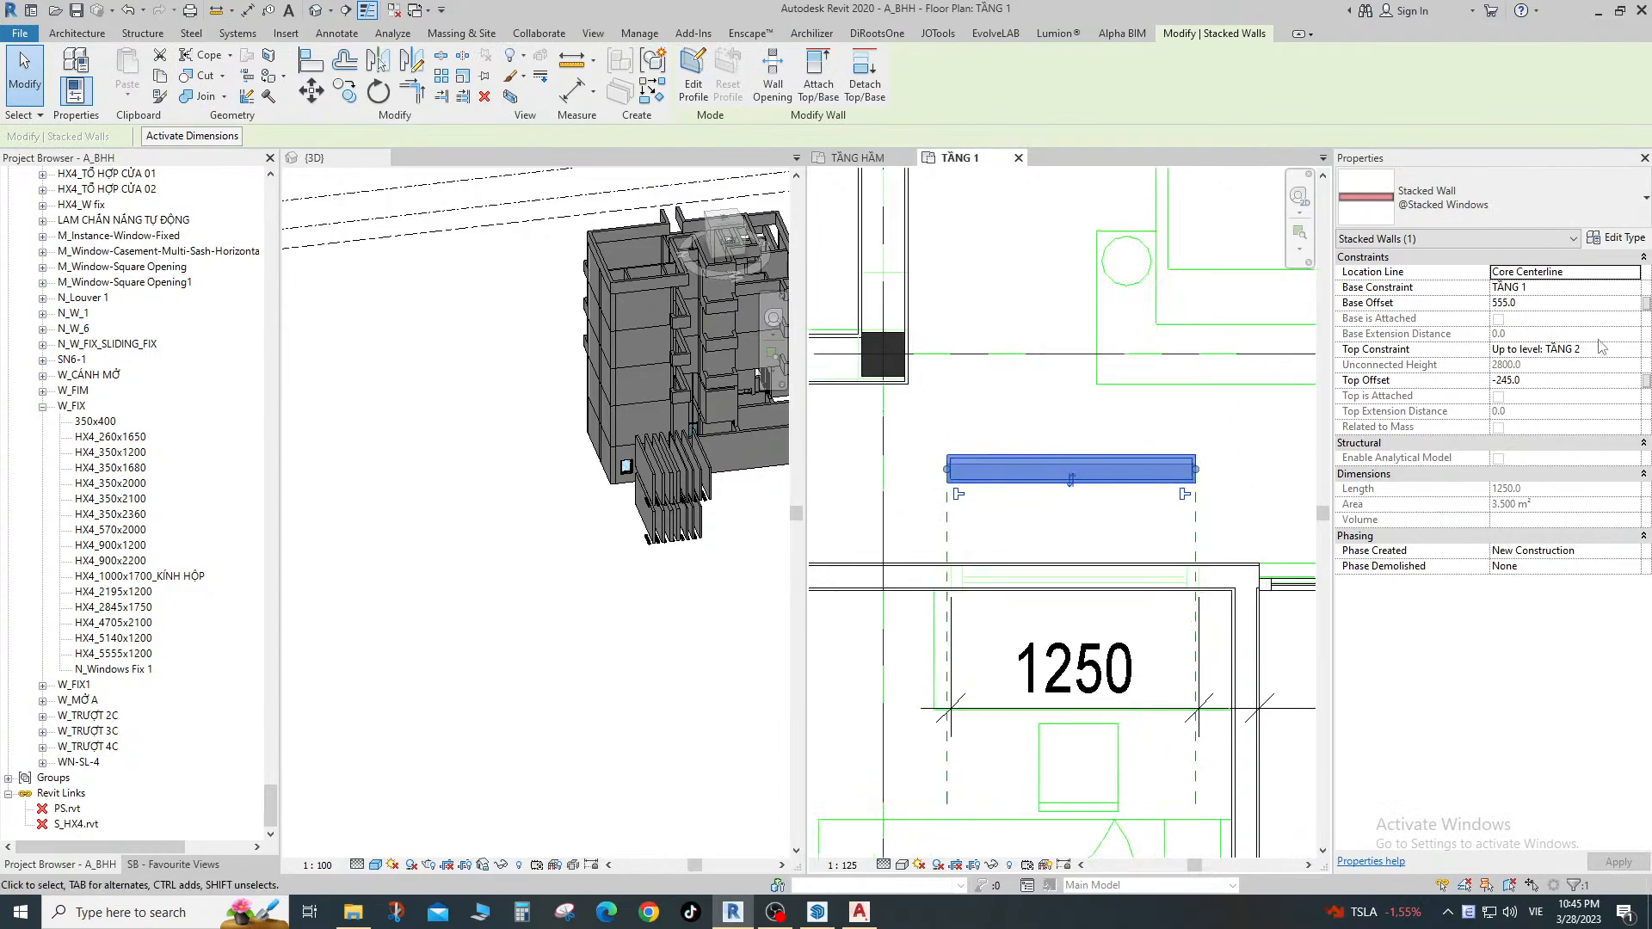
{"action": "left_click", "coordinate": [1637, 273]}
{"action": "left_click", "coordinate": [1540, 307]}
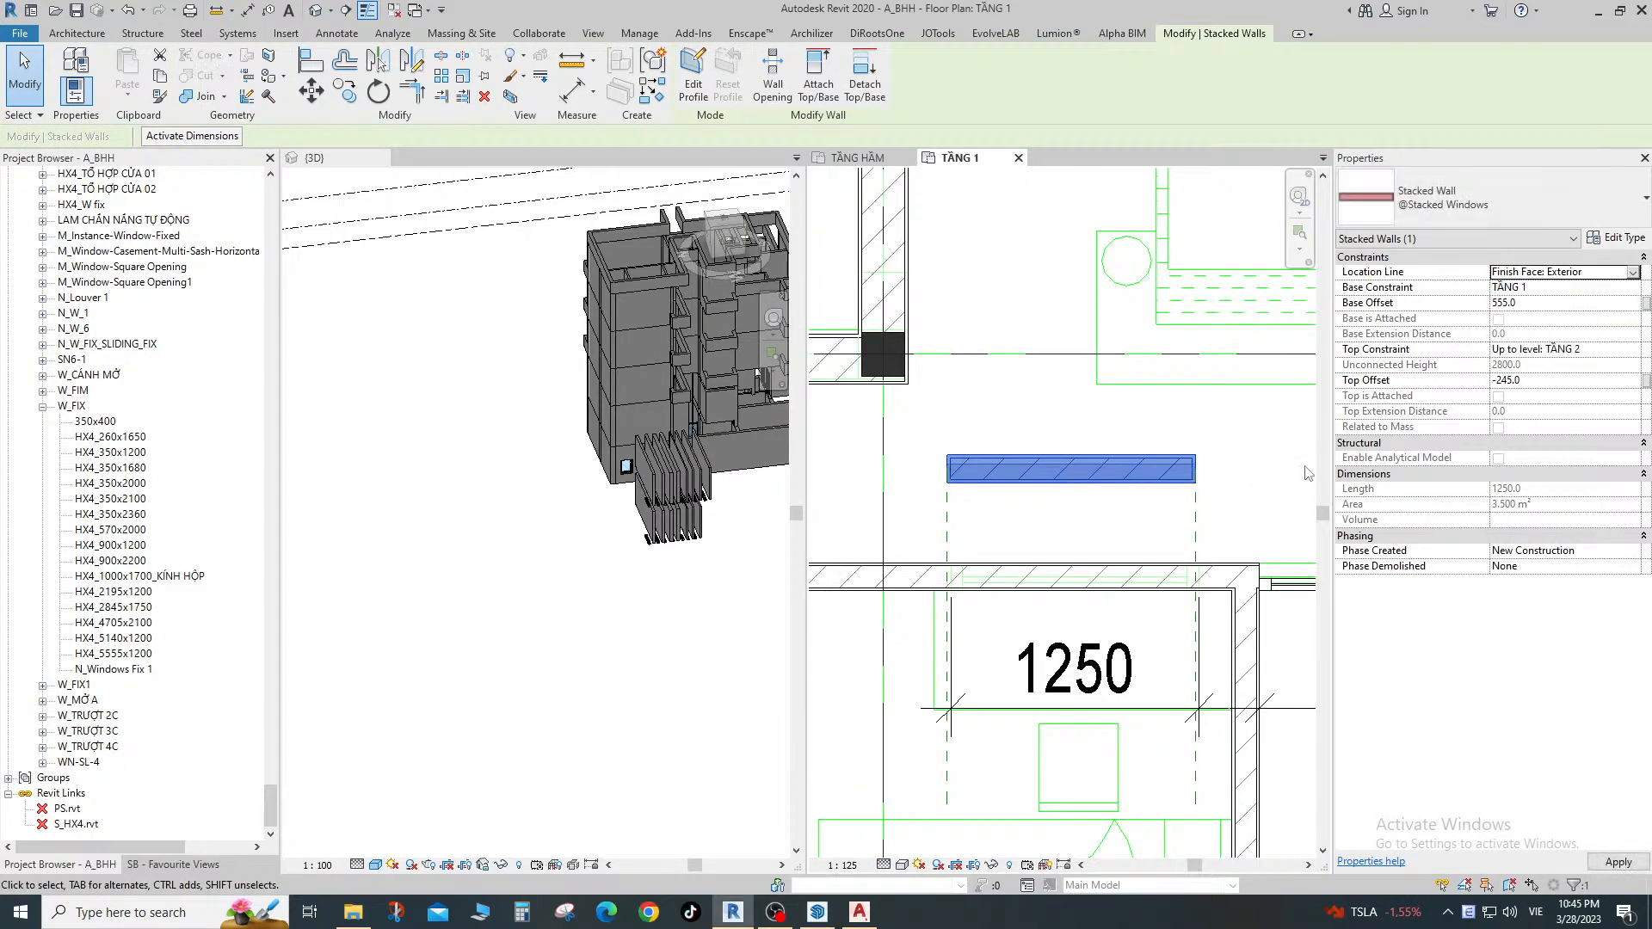
{"action": "scroll", "coordinate": [1196, 489], "scroll_direction": "up", "scroll_amount": 2}
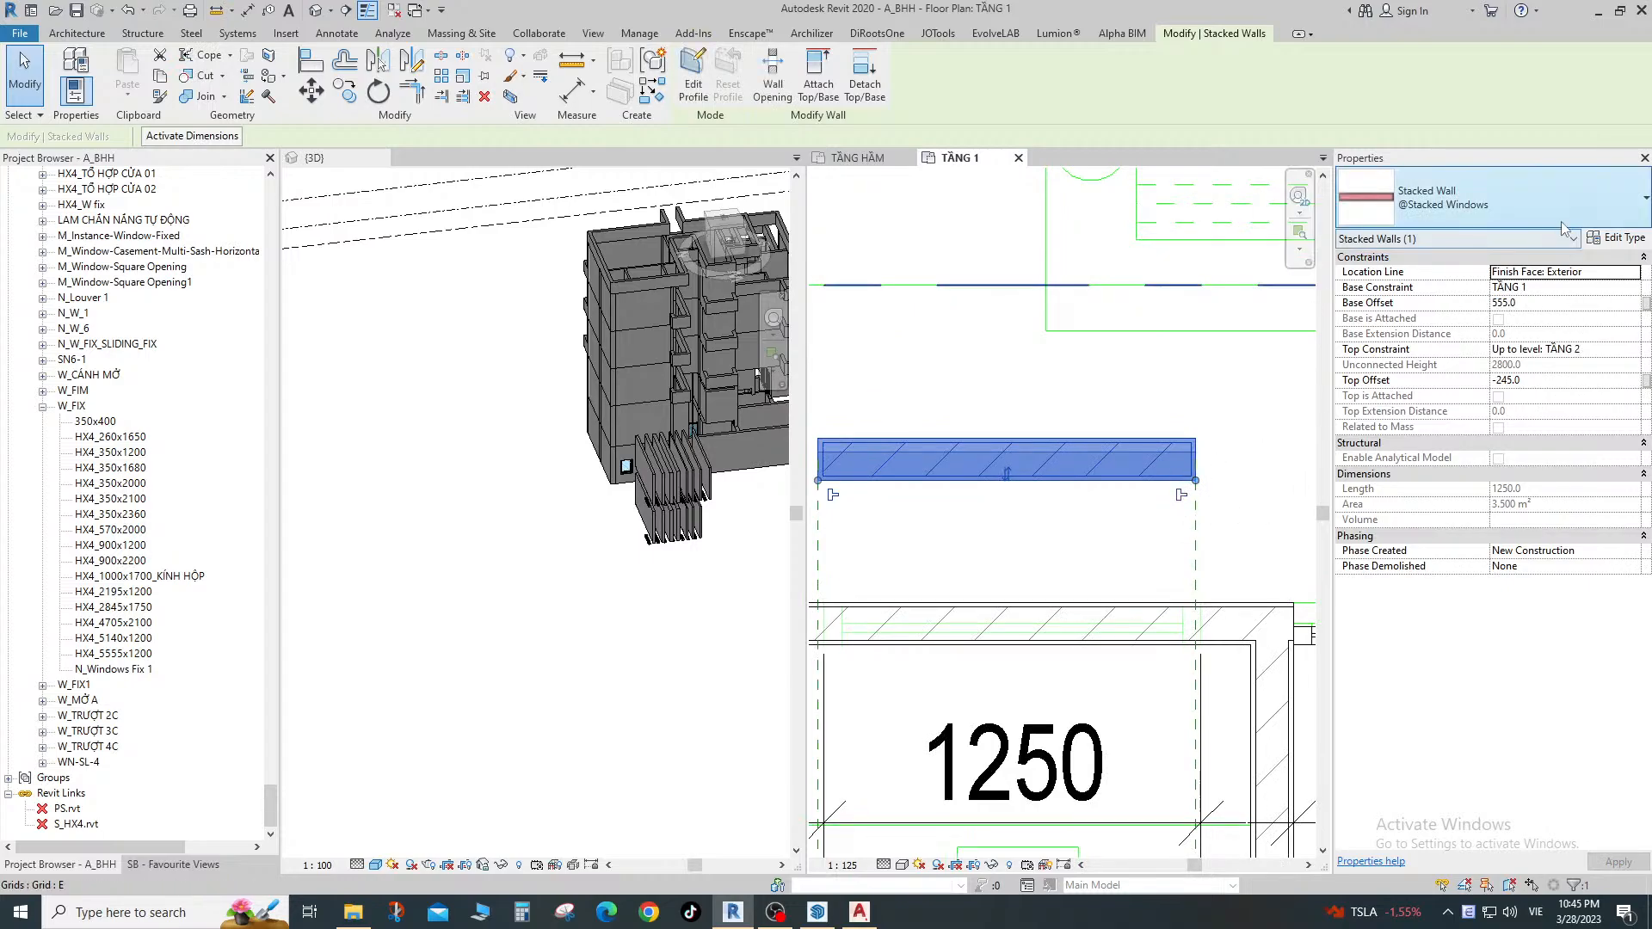
{"action": "left_click", "coordinate": [1615, 237]}
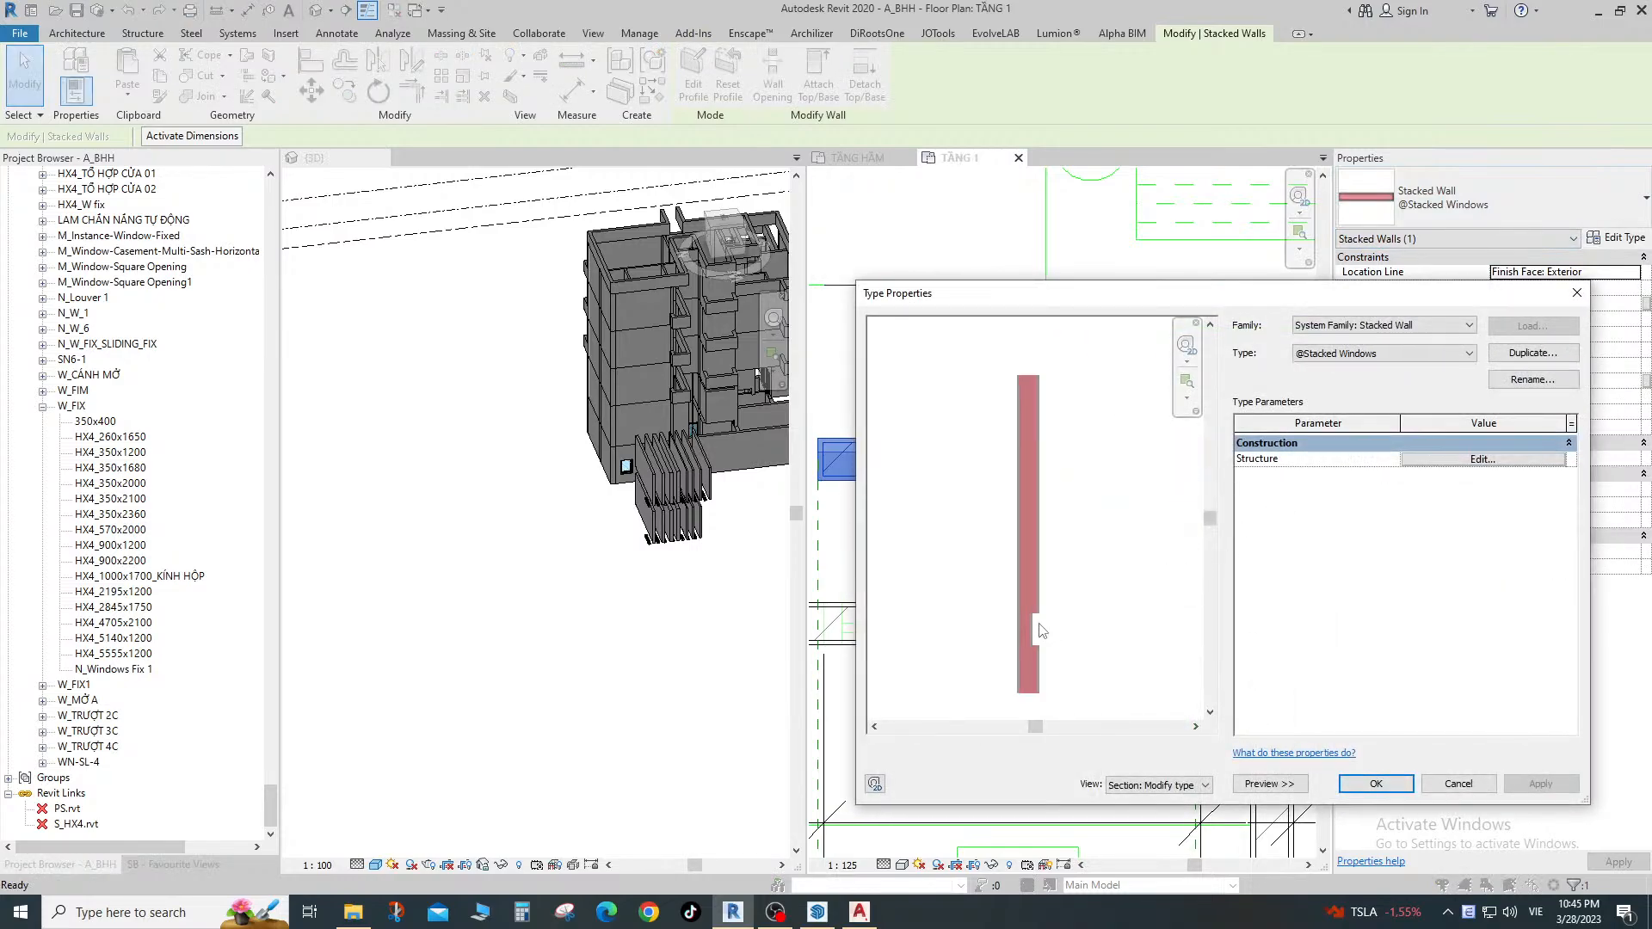
{"action": "left_click", "coordinate": [1481, 458]}
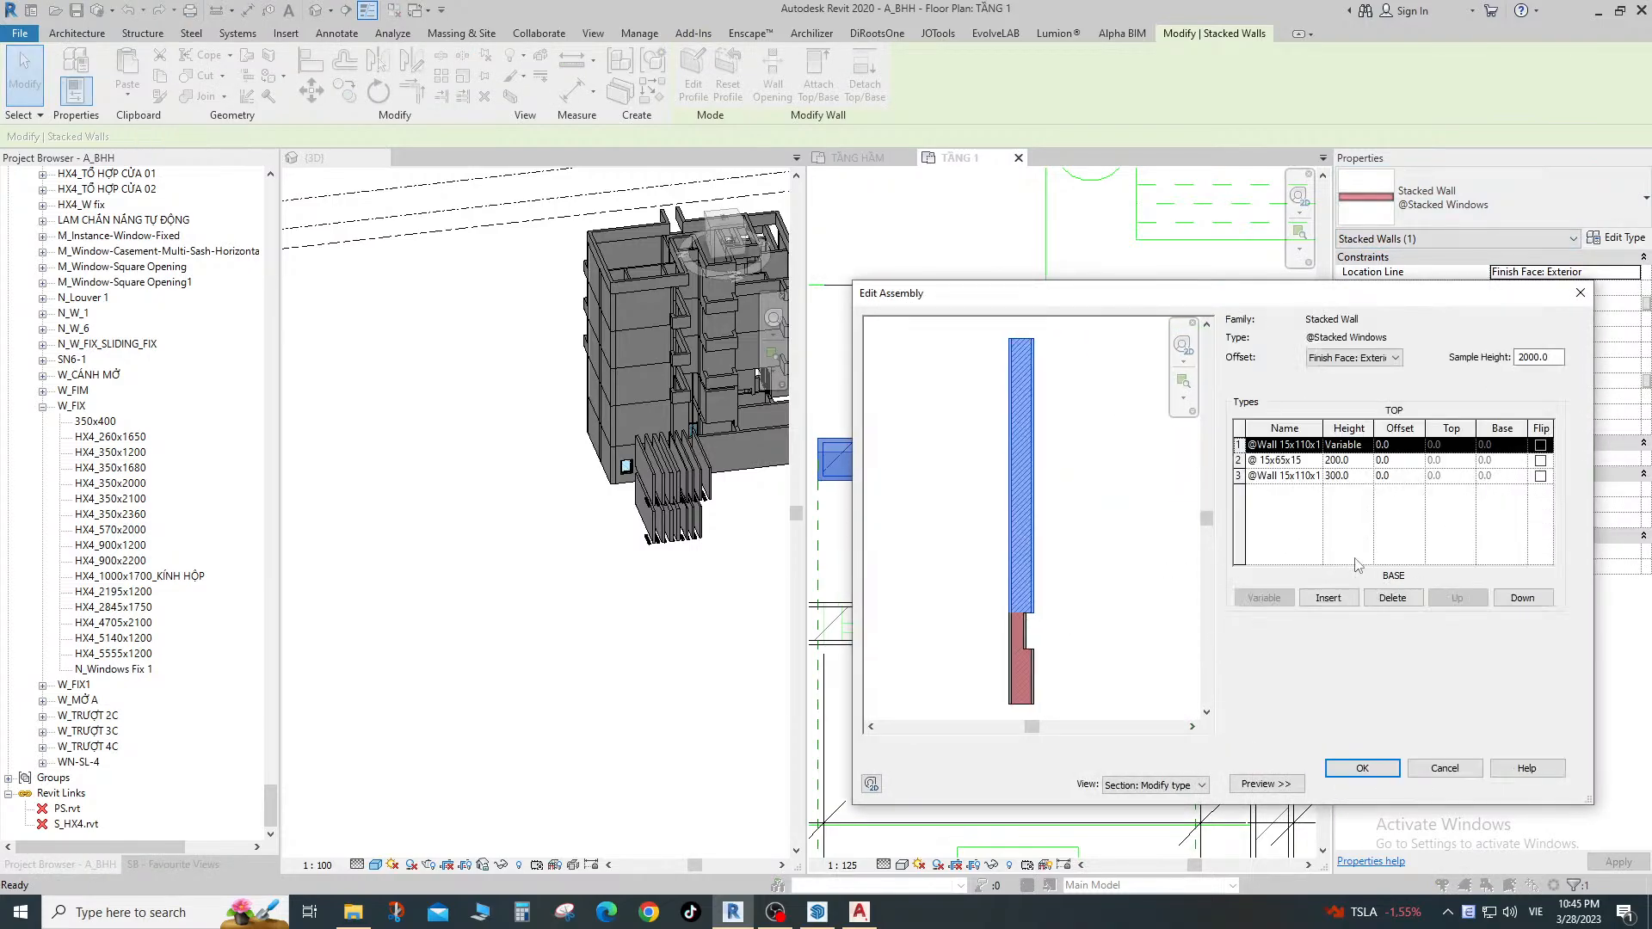
{"action": "left_click", "coordinate": [1395, 357]}
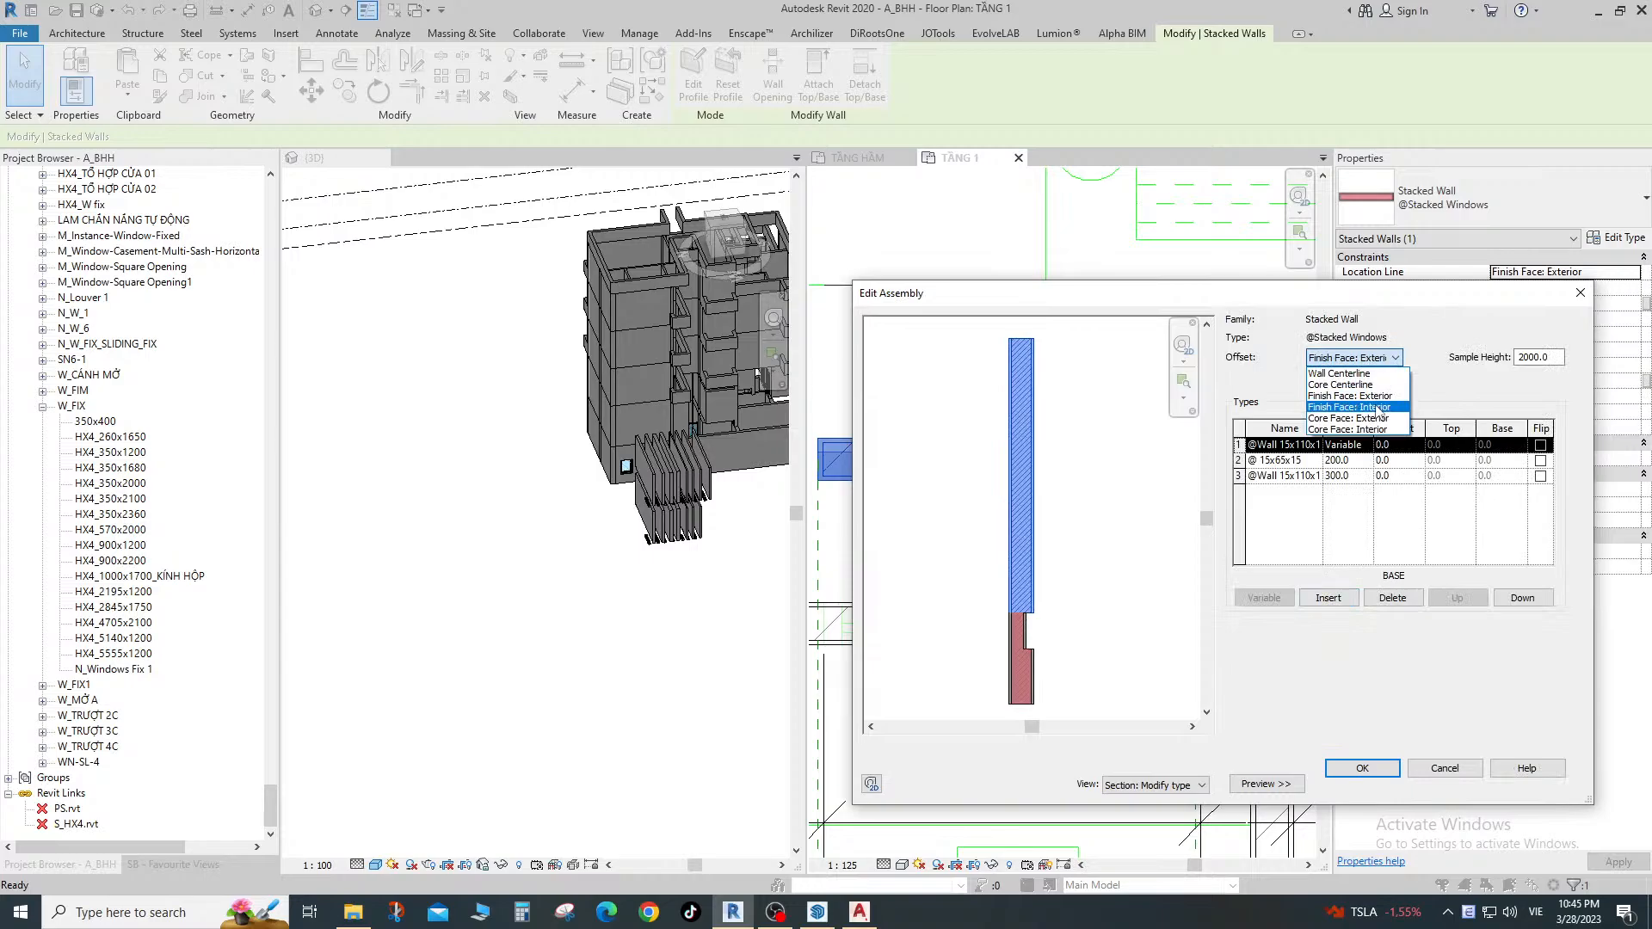
{"action": "left_click", "coordinate": [1377, 407]}
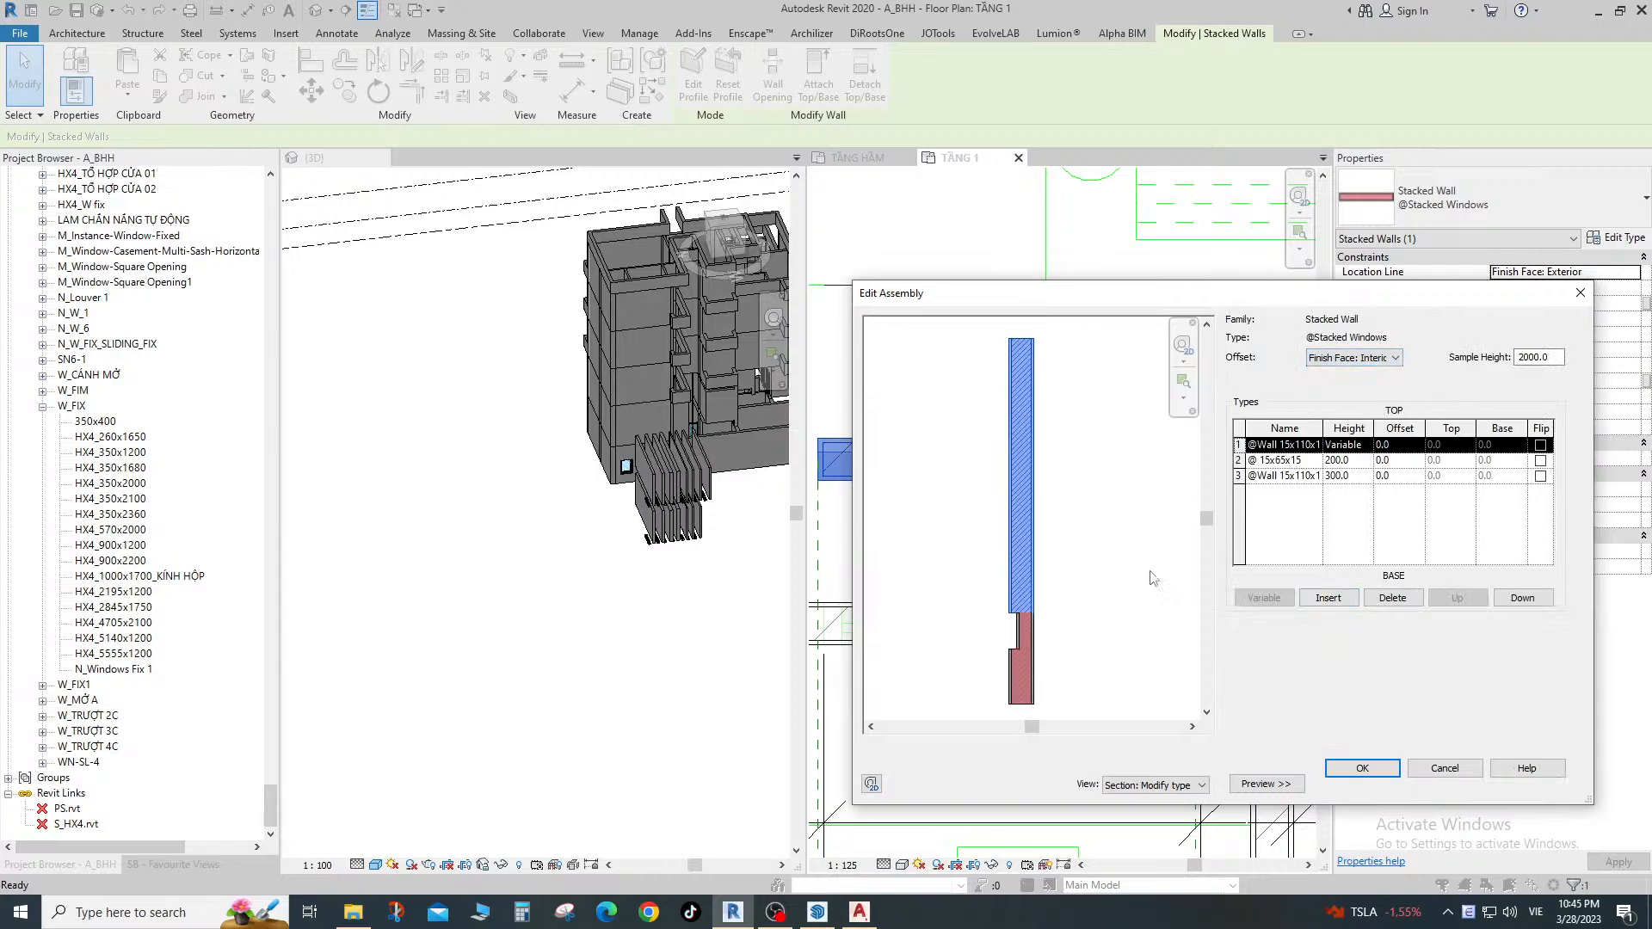
{"action": "left_click", "coordinate": [1364, 772]}
{"action": "left_click", "coordinate": [1368, 783]}
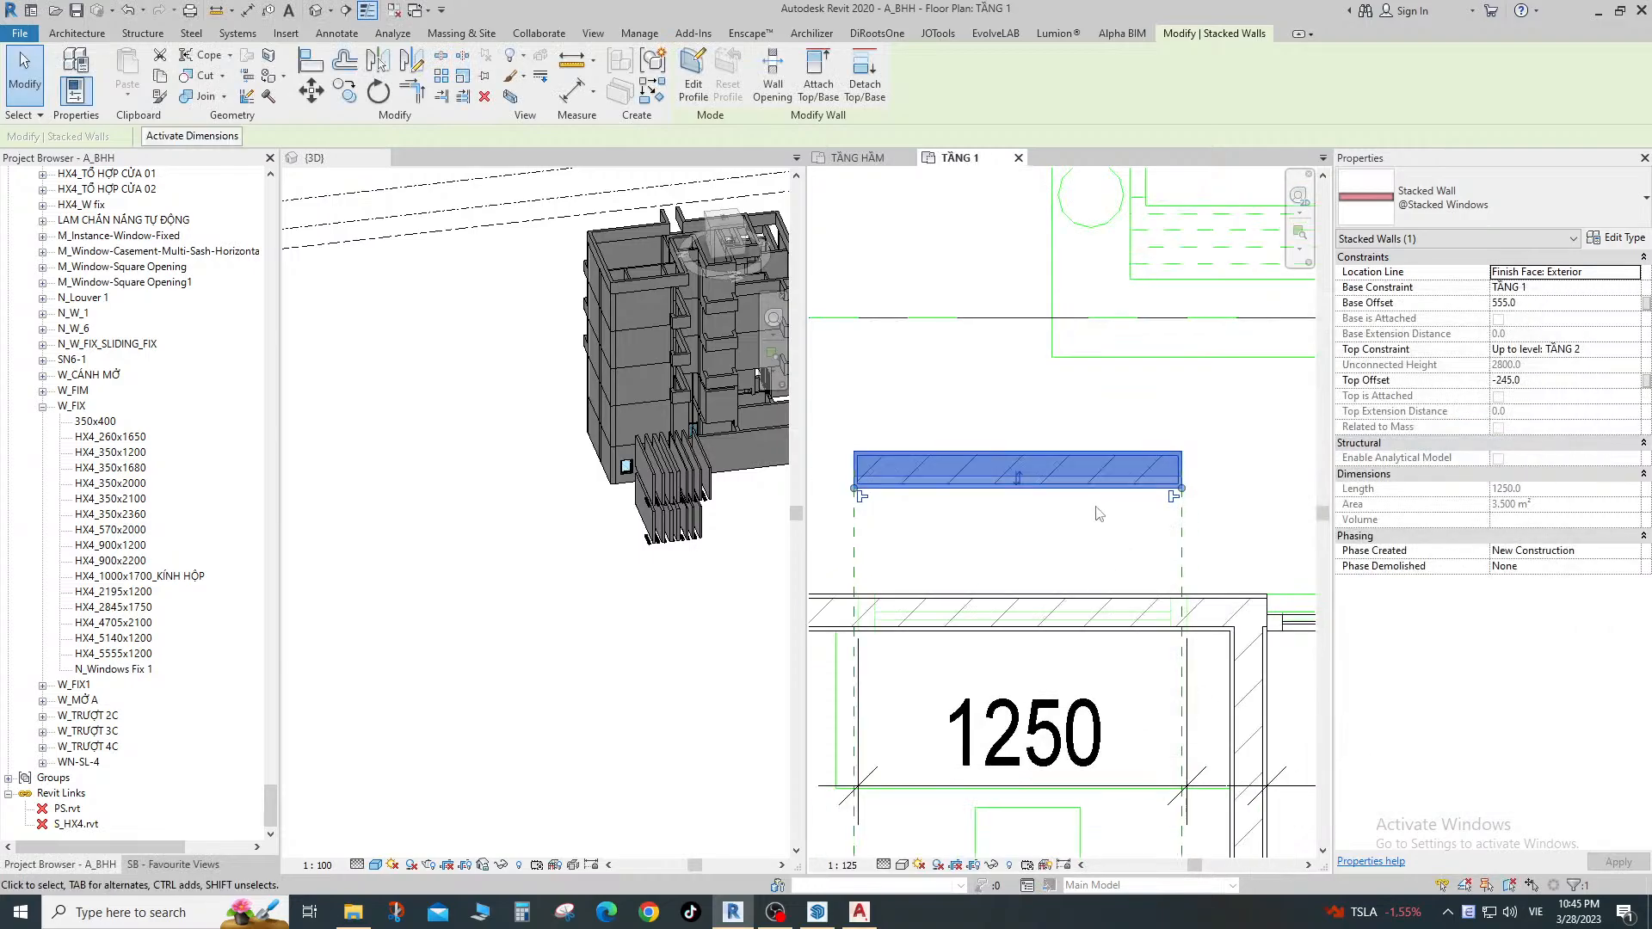
{"action": "left_click", "coordinate": [1019, 479]}
{"action": "middle_click_drag", "start_coordinate": [1047, 543], "coordinate": [1093, 510]}
{"action": "left_click", "coordinate": [1071, 494]}
{"action": "key", "text": "a"}
{"action": "key", "text": "l"}
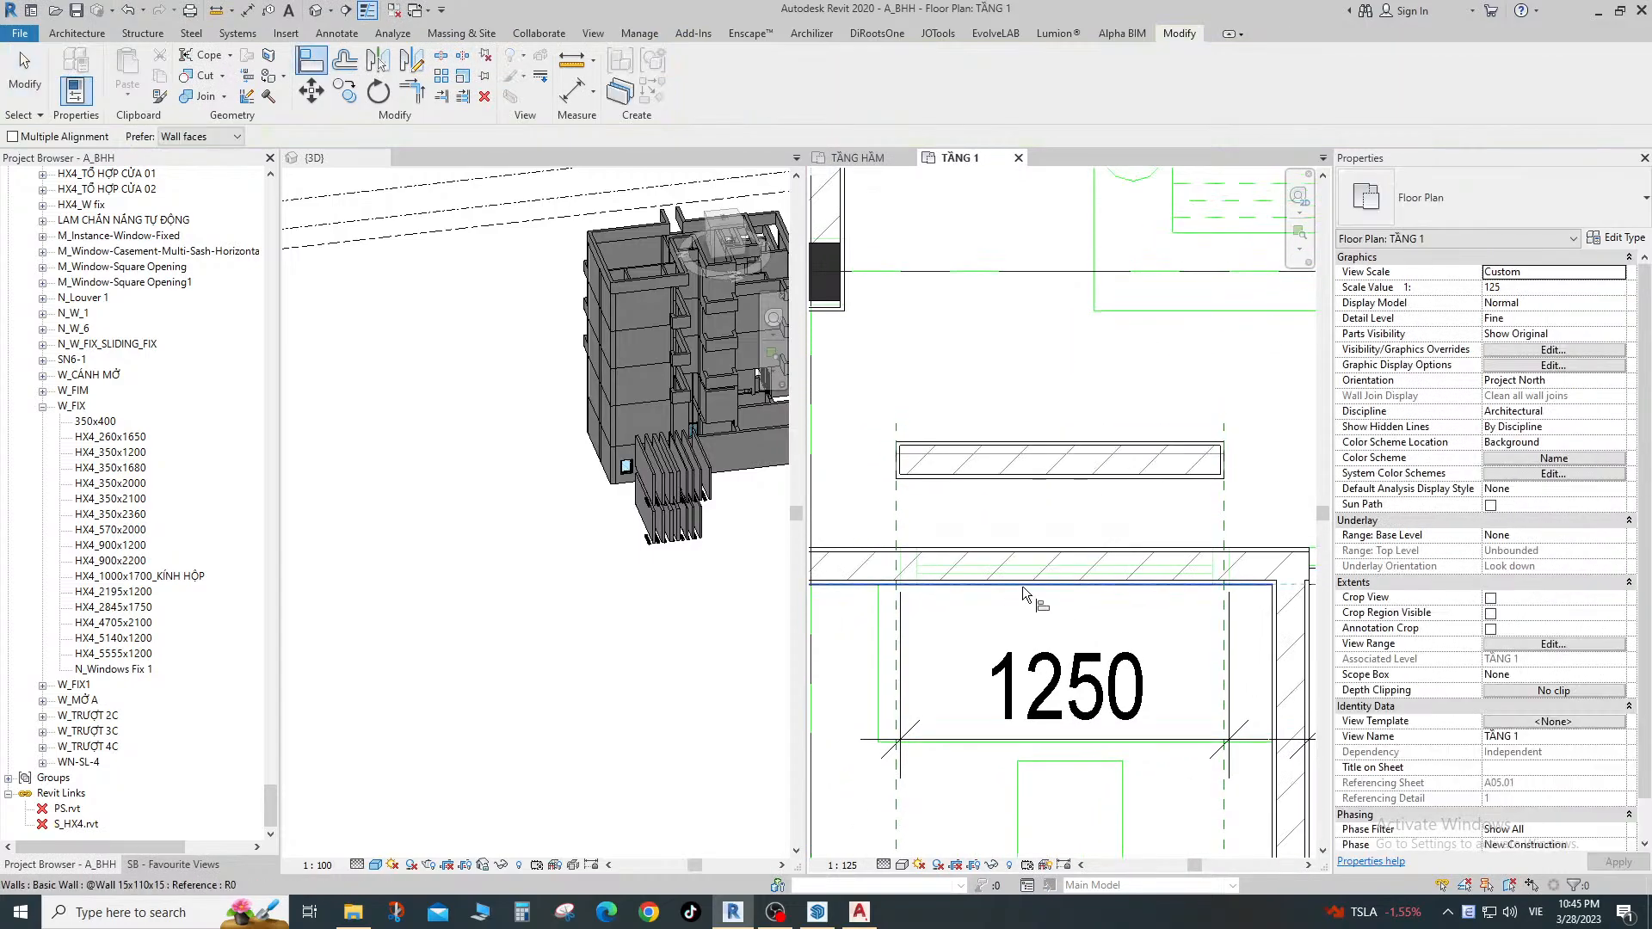
{"action": "left_click", "coordinate": [1022, 586]}
{"action": "left_click", "coordinate": [994, 480]}
{"action": "key", "text": "Escape"}
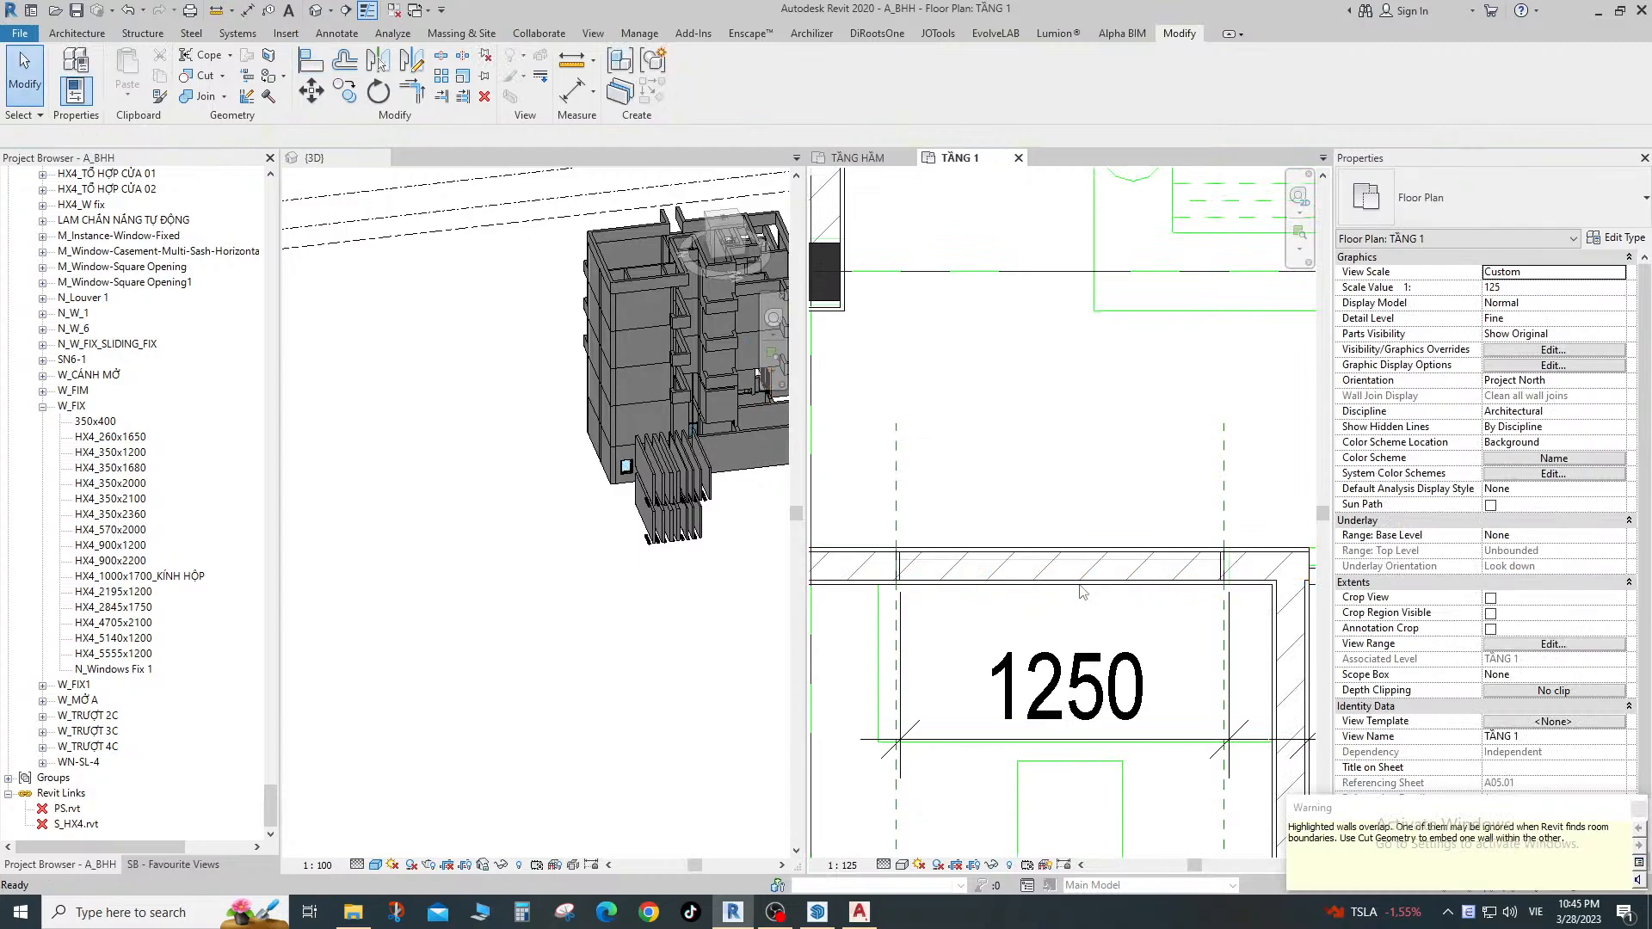
{"action": "middle_click_drag", "start_coordinate": [1082, 591], "coordinate": [1168, 577]}
{"action": "key", "text": "j"}
{"action": "key", "text": "g"}
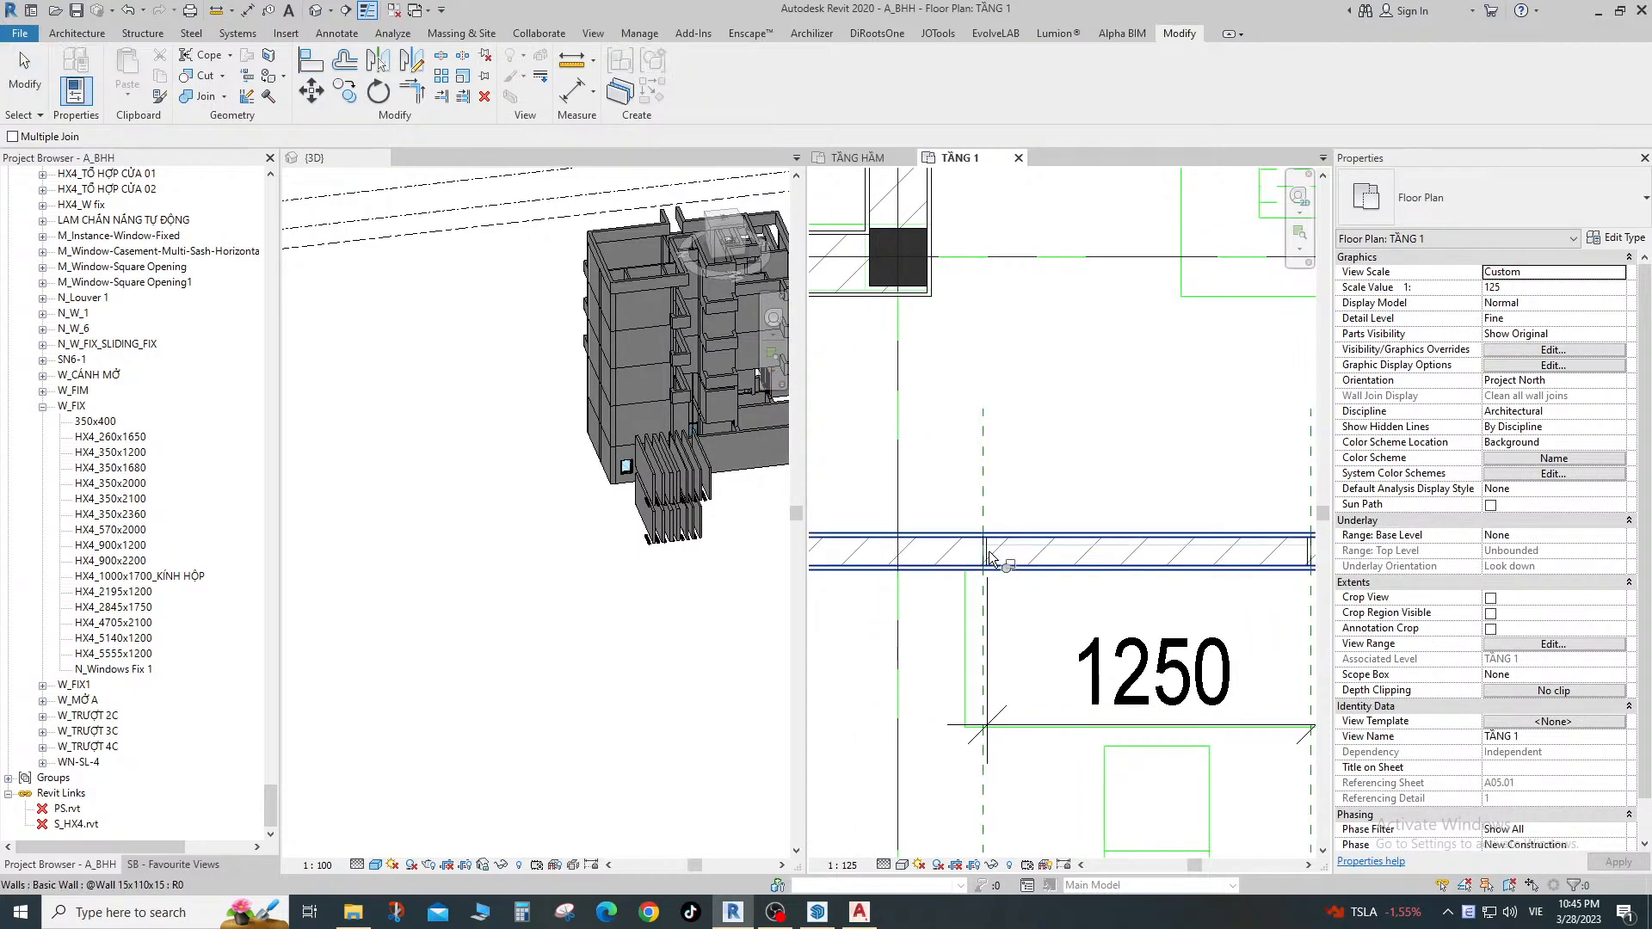
{"action": "left_click", "coordinate": [989, 554]}
{"action": "left_click", "coordinate": [999, 564]}
{"action": "key", "text": "Escape"}
{"action": "scroll", "coordinate": [982, 573], "scroll_direction": "down", "scroll_amount": 3}
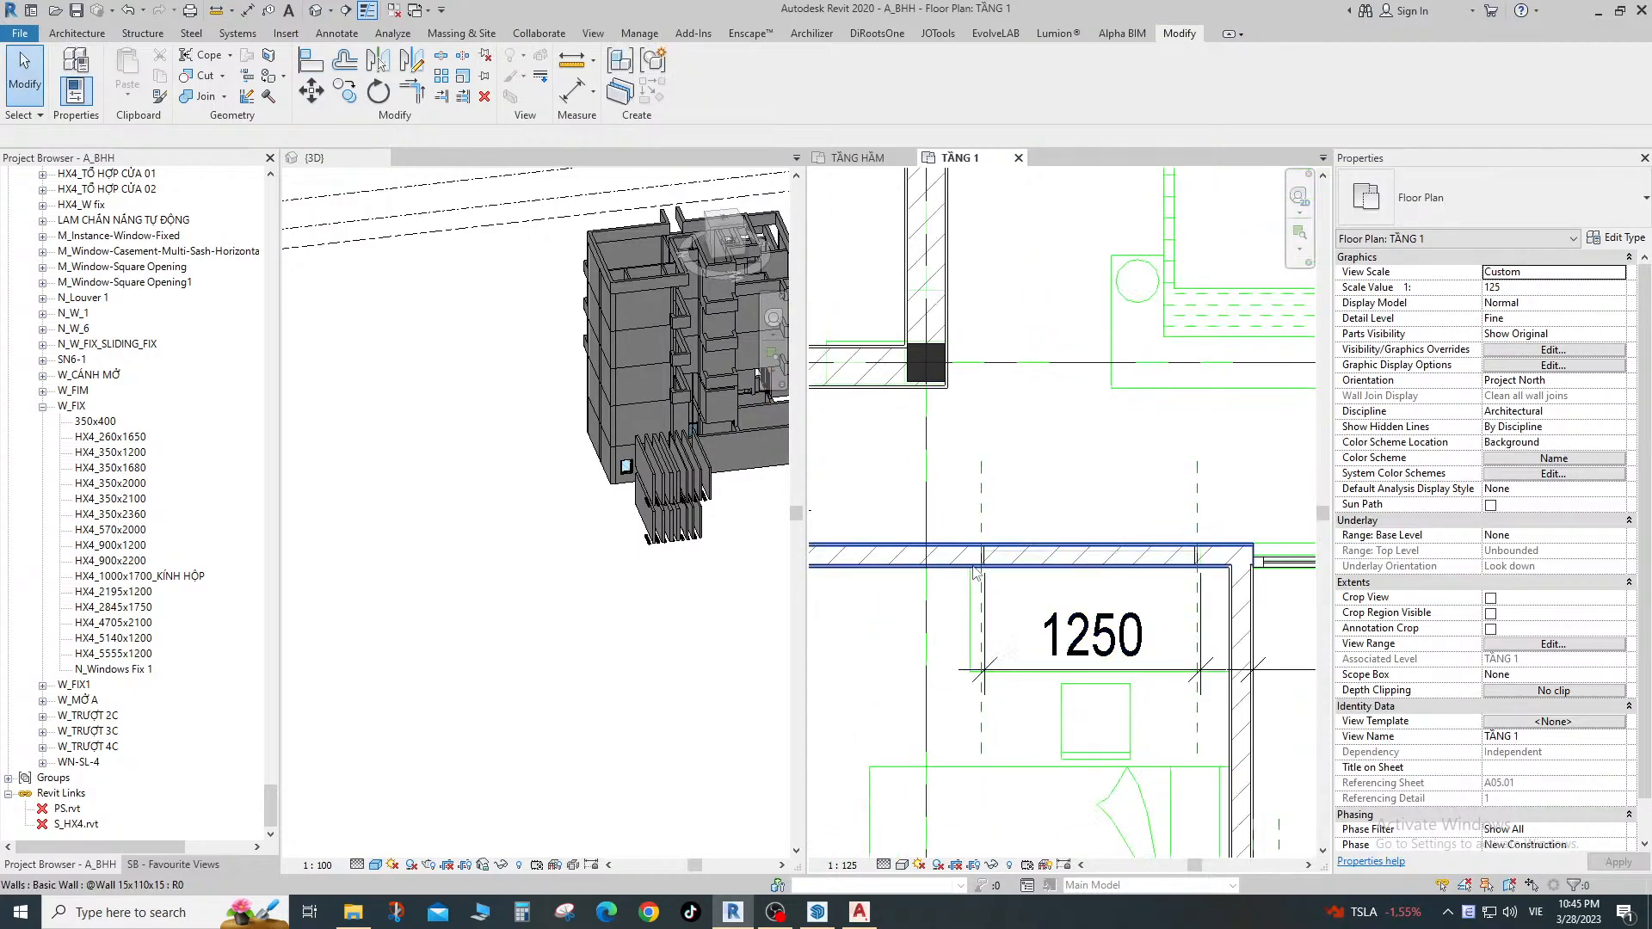
{"action": "scroll", "coordinate": [975, 573], "scroll_direction": "up", "scroll_amount": 2}
{"action": "key", "text": "s"}
{"action": "key", "text": "l"}
{"action": "middle_click_drag", "start_coordinate": [1174, 589], "coordinate": [1071, 586]}
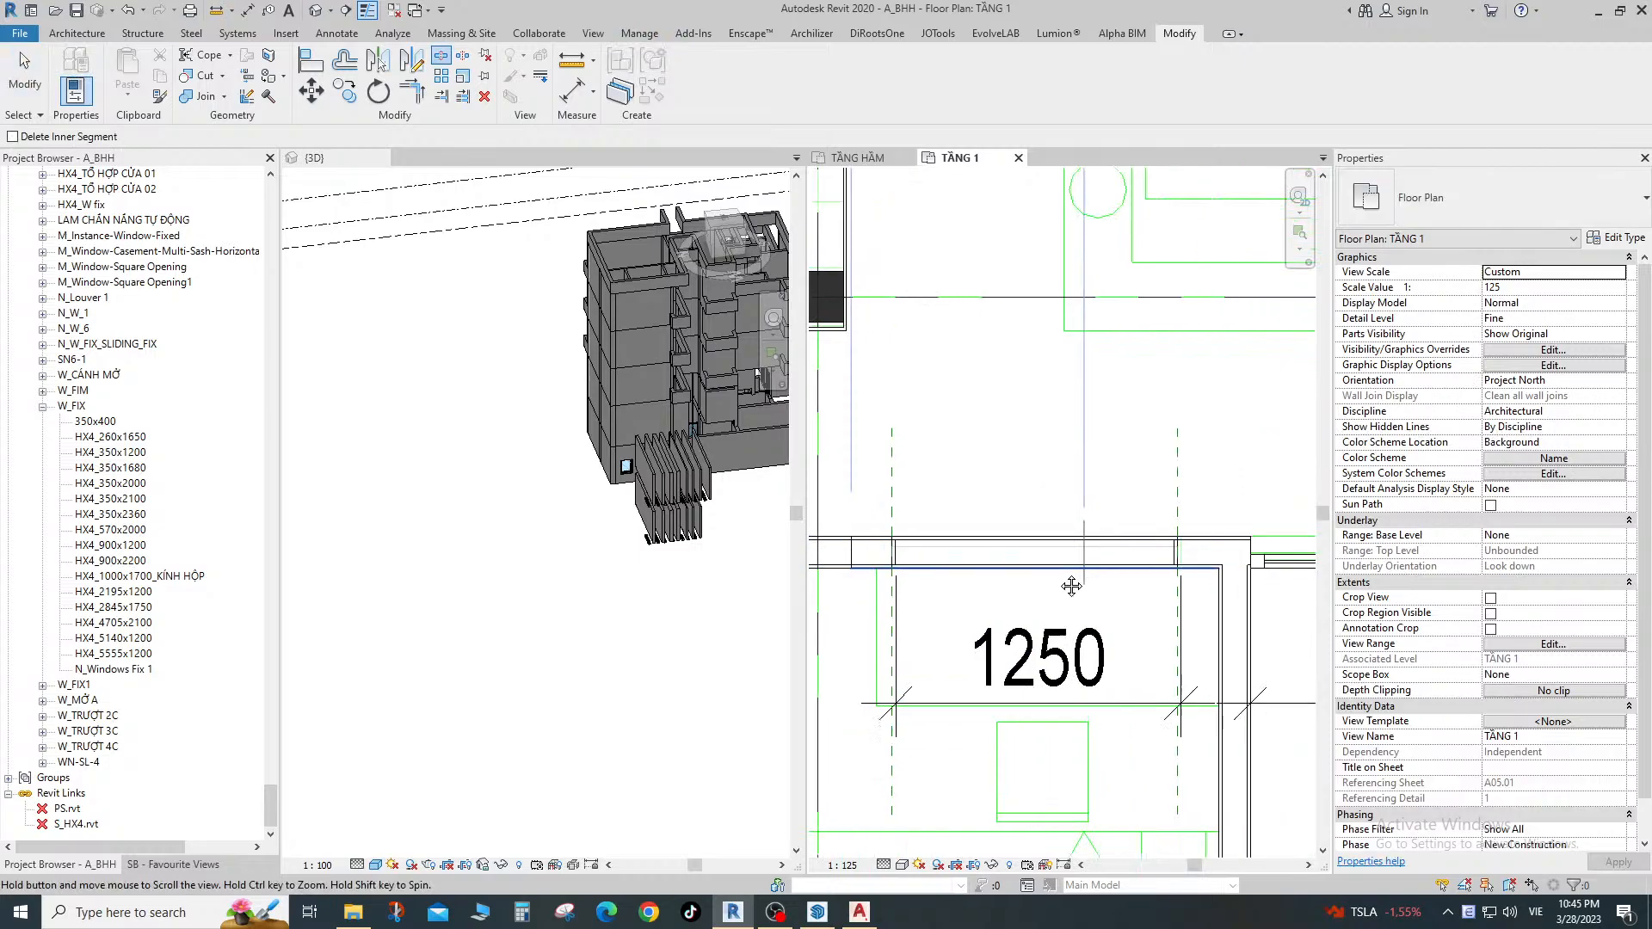
{"action": "scroll", "coordinate": [1071, 586], "scroll_direction": "up", "scroll_amount": 3}
{"action": "key", "text": "t"}
{"action": "key", "text": "r"}
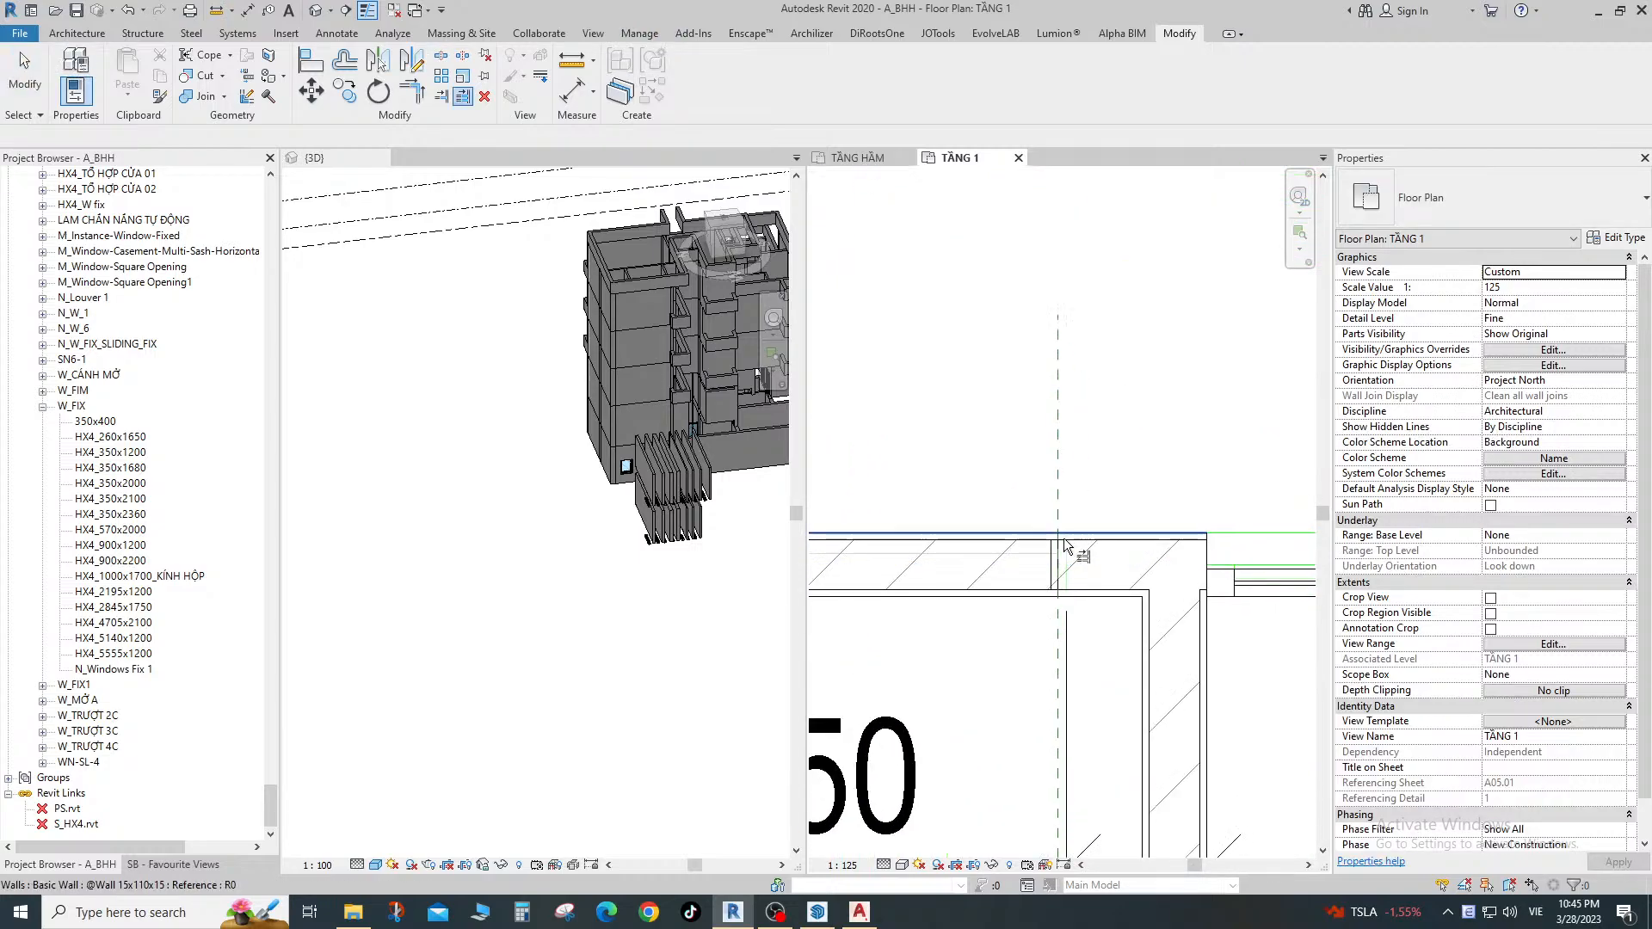
{"action": "key", "text": "Escape"}
Pull the left end of the right-hand split wall back to the reference plane at the opening's right side.
{"action": "left_click", "coordinate": [1113, 554]}
{"action": "scroll", "coordinate": [1113, 554], "scroll_direction": "down", "scroll_amount": 1}
{"action": "scroll", "coordinate": [1043, 568], "scroll_direction": "down", "scroll_amount": 1}
{"action": "middle_click_drag", "start_coordinate": [1044, 568], "coordinate": [1294, 534]}
{"action": "scroll", "coordinate": [964, 531], "scroll_direction": "down", "scroll_amount": 2}
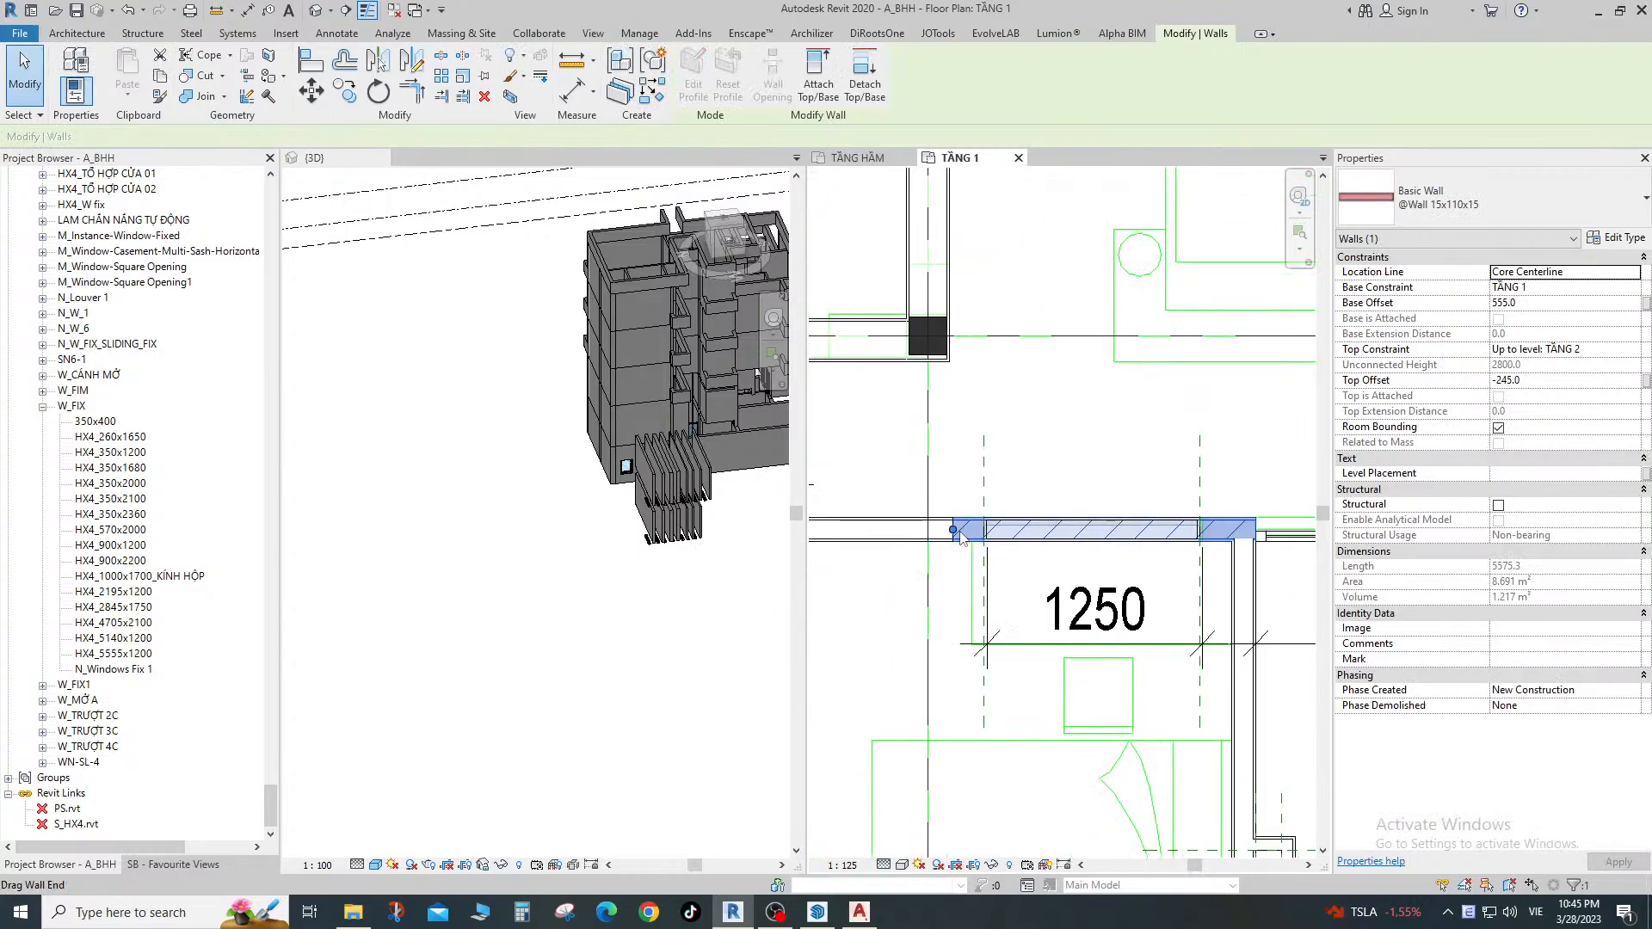
{"action": "left_click_drag", "start_coordinate": [954, 530], "coordinate": [1188, 548]}
{"action": "scroll", "coordinate": [1199, 530], "scroll_direction": "up", "scroll_amount": 5}
{"action": "scroll", "coordinate": [1190, 569], "scroll_direction": "down", "scroll_amount": 2}
{"action": "key", "text": "Escape"}
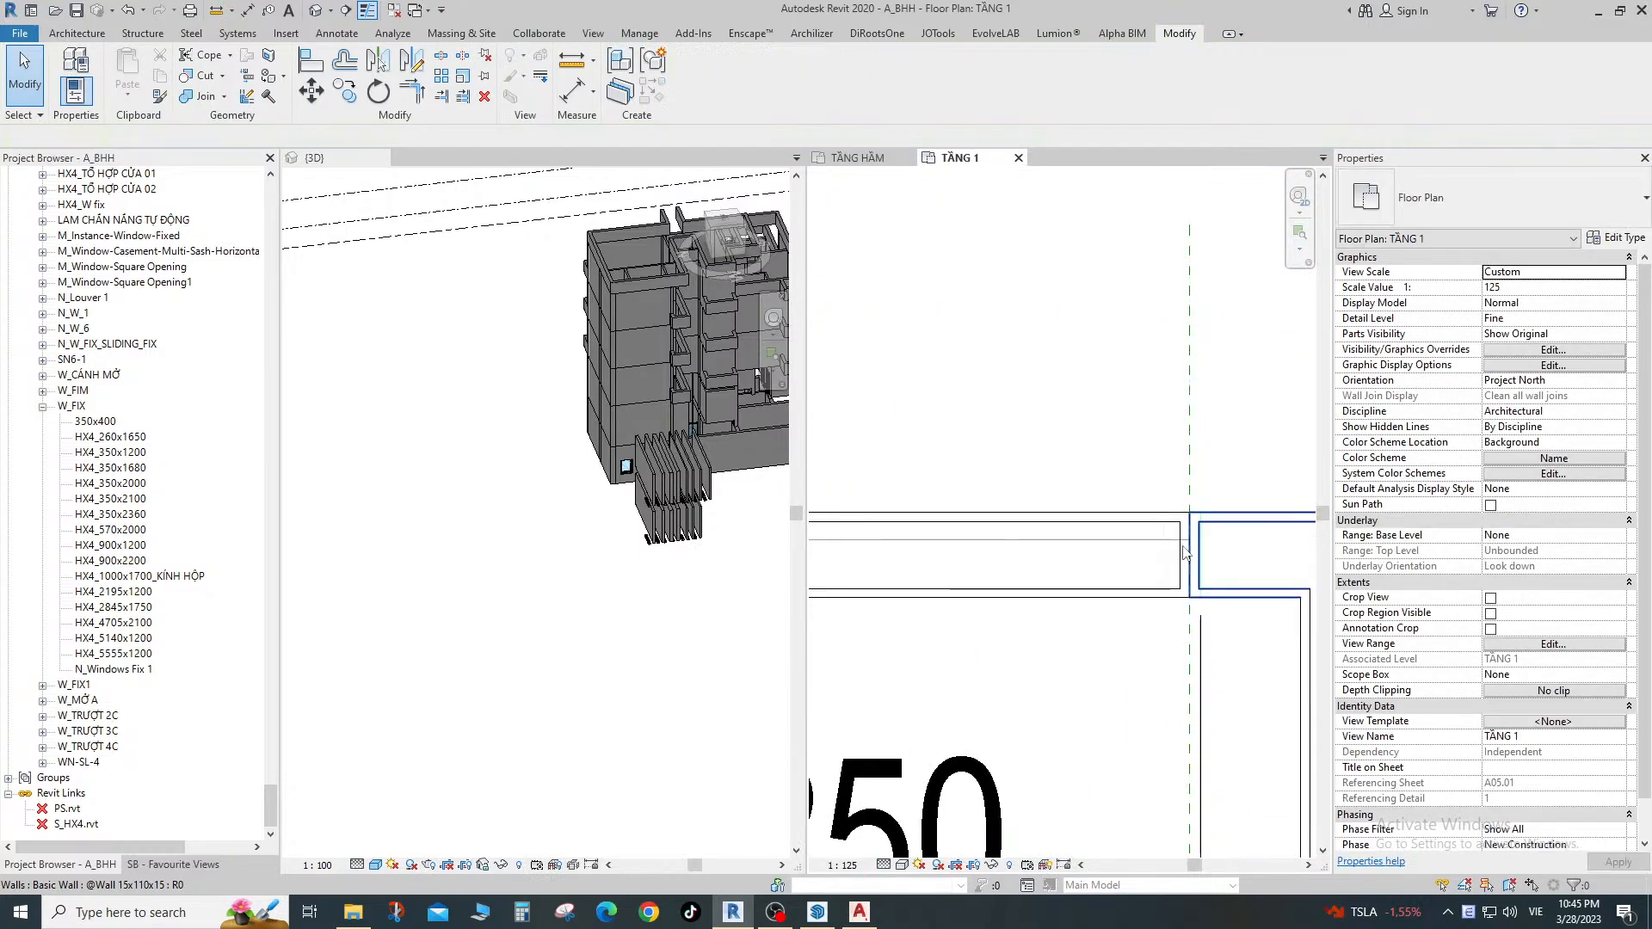
Extend the right end of the left-hand wall to the reference plane at the opening's left side.
{"action": "scroll", "coordinate": [1174, 558], "scroll_direction": "down", "scroll_amount": 3}
{"action": "middle_click_drag", "start_coordinate": [1052, 590], "coordinate": [1153, 556]}
{"action": "left_click", "coordinate": [835, 520]}
{"action": "scroll", "coordinate": [856, 520], "scroll_direction": "up", "scroll_amount": 2}
{"action": "left_click_drag", "start_coordinate": [872, 521], "coordinate": [930, 521]}
{"action": "scroll", "coordinate": [946, 529], "scroll_direction": "down", "scroll_amount": 2}
{"action": "key", "text": "Escape"}
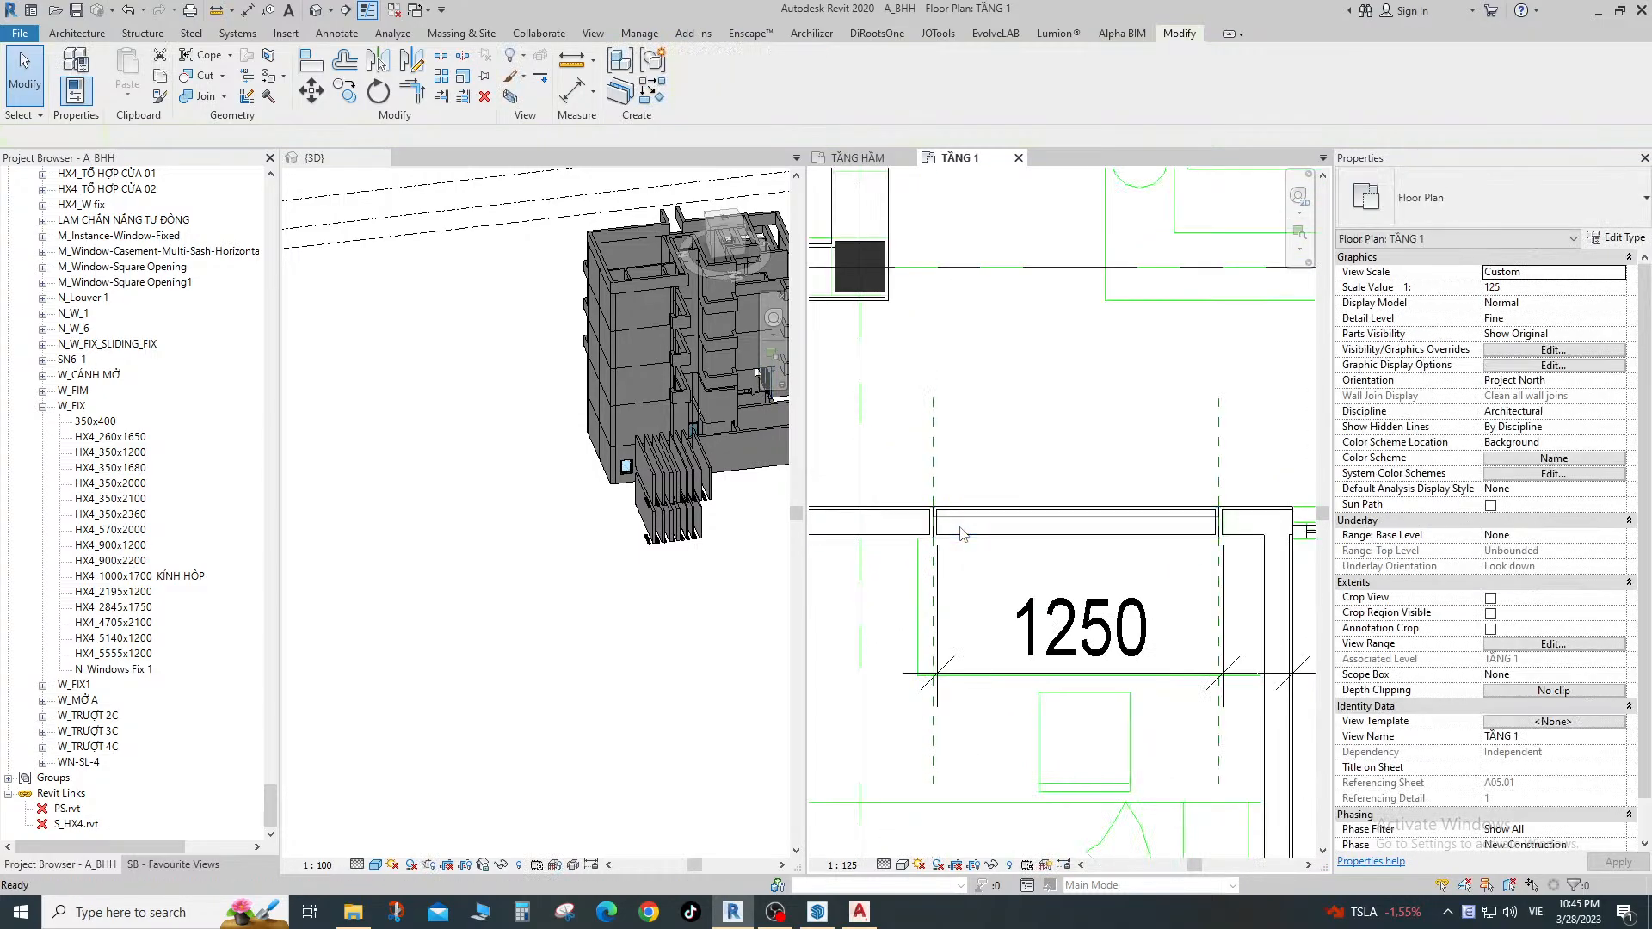
{"action": "left_click", "coordinate": [998, 535]}
{"action": "right_click", "coordinate": [1215, 514]}
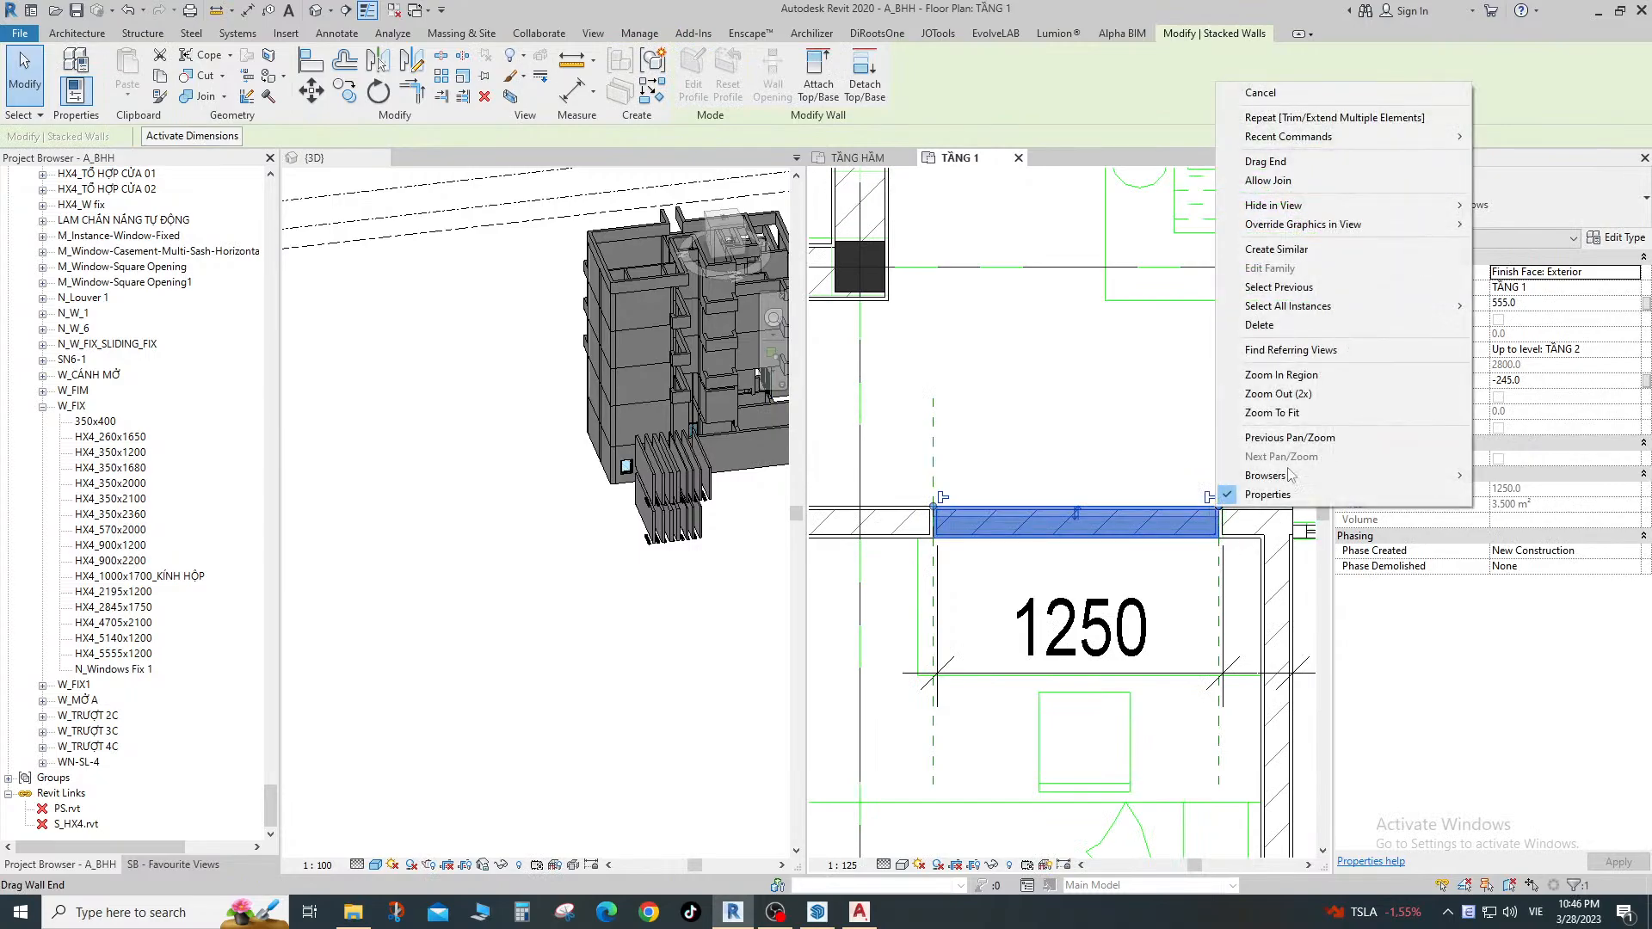
{"action": "scroll", "coordinate": [1053, 520], "scroll_direction": "down", "scroll_amount": 1}
{"action": "scroll", "coordinate": [1052, 520], "scroll_direction": "down", "scroll_amount": 3}
{"action": "key", "text": "c"}
{"action": "key", "text": "o"}
{"action": "left_click", "coordinate": [1016, 529]}
{"action": "scroll", "coordinate": [1020, 558], "scroll_direction": "down", "scroll_amount": 4}
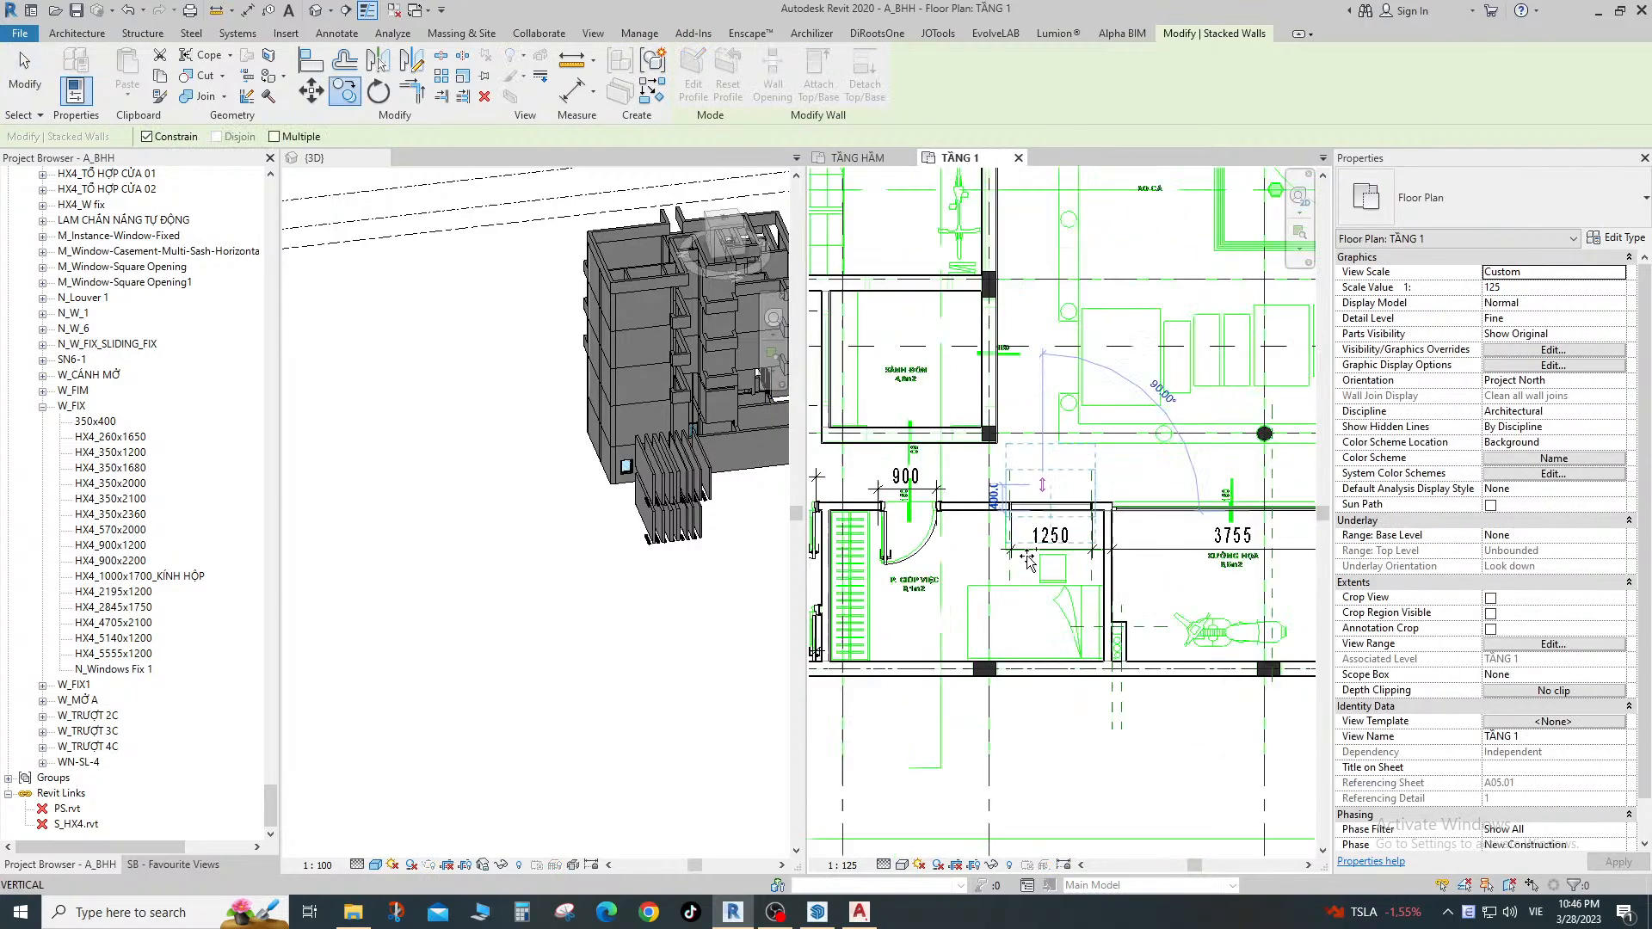
{"action": "left_click", "coordinate": [1020, 749]}
{"action": "scroll", "coordinate": [1075, 551], "scroll_direction": "up", "scroll_amount": 5}
{"action": "left_click", "coordinate": [1037, 484]}
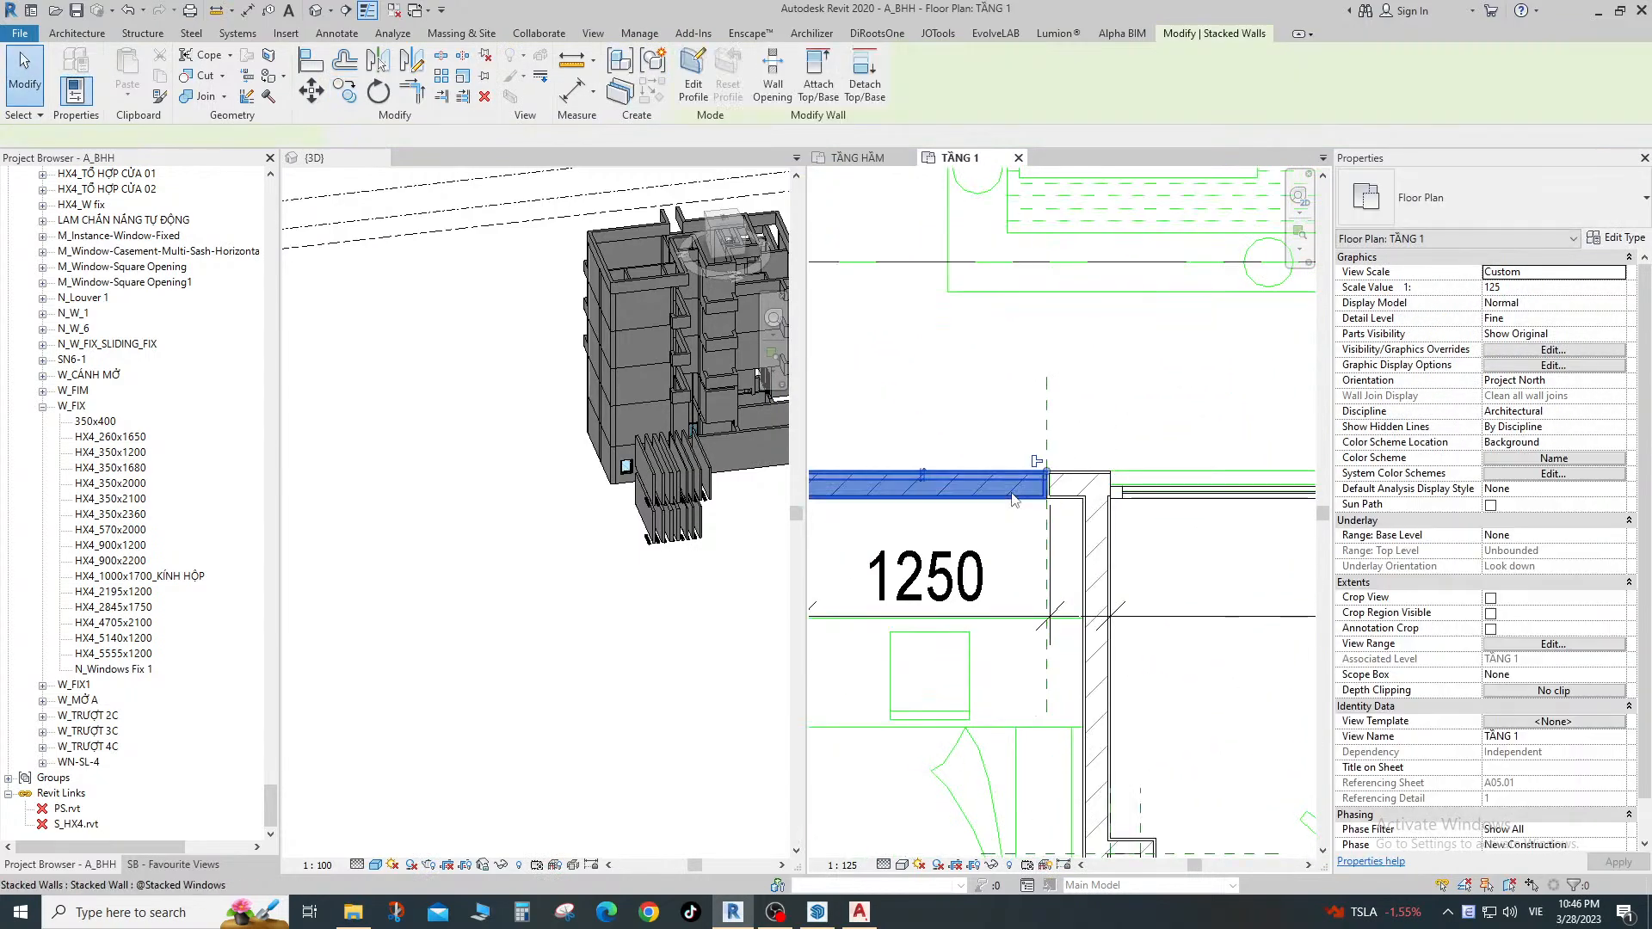
{"action": "right_click", "coordinate": [1049, 476]}
{"action": "left_click", "coordinate": [1128, 152]}
{"action": "scroll", "coordinate": [1024, 469], "scroll_direction": "up", "scroll_amount": 2}
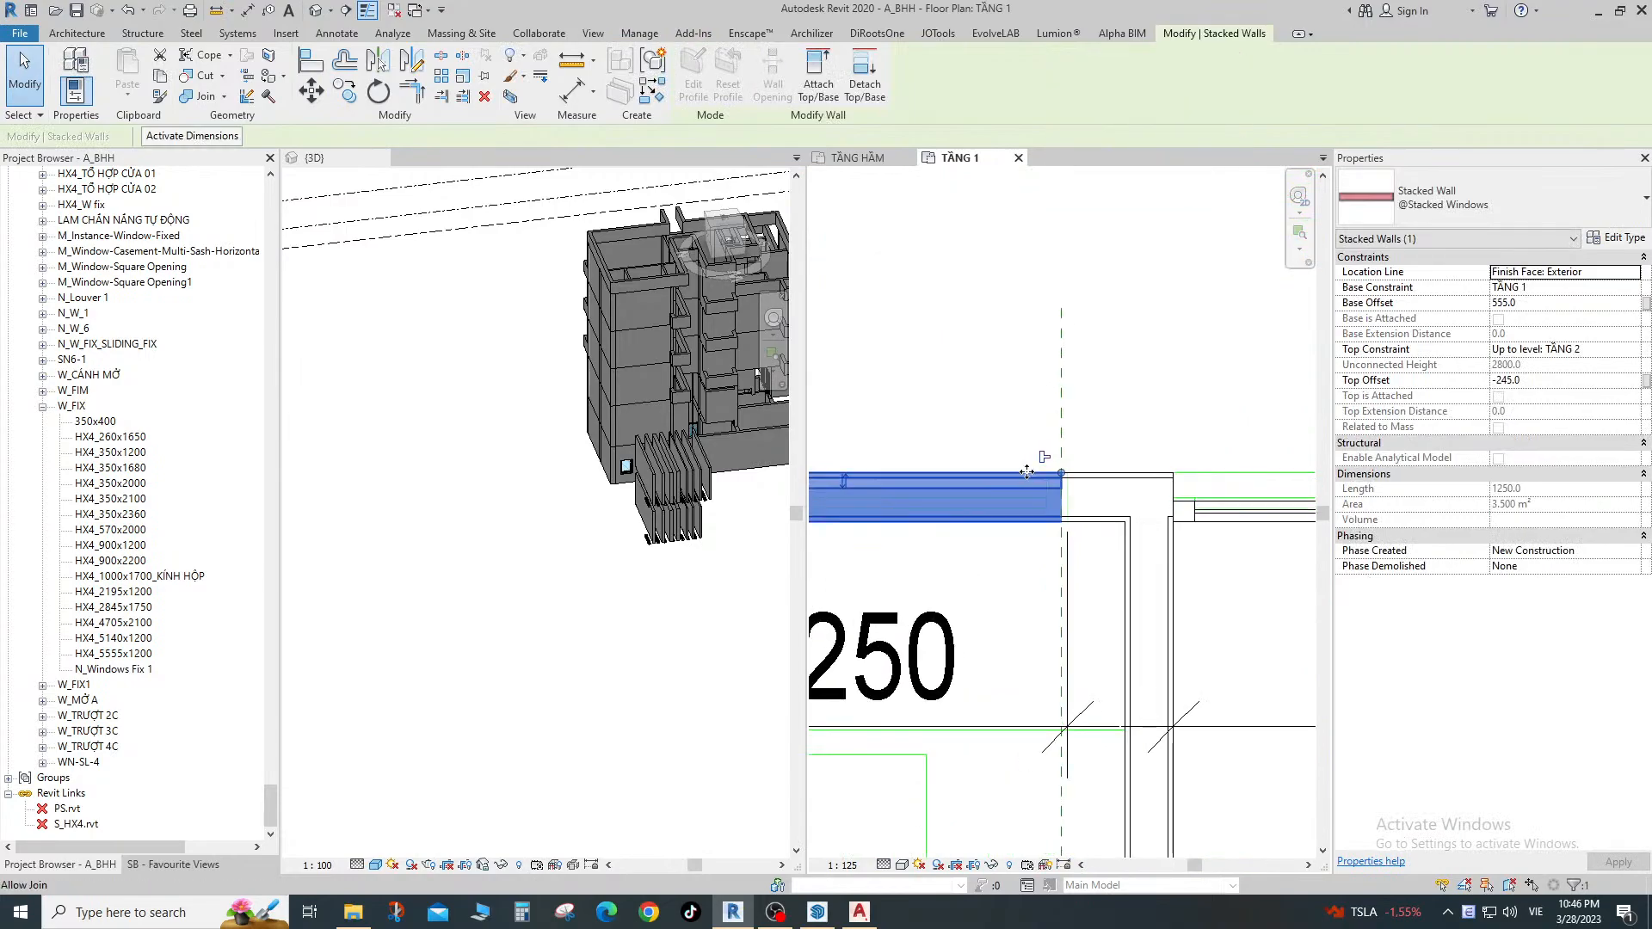
{"action": "left_click", "coordinate": [1035, 456]}
{"action": "middle_click_drag", "start_coordinate": [1018, 519], "coordinate": [1321, 469]}
{"action": "scroll", "coordinate": [1144, 411], "scroll_direction": "up", "scroll_amount": 2}
{"action": "left_click", "coordinate": [1238, 434]}
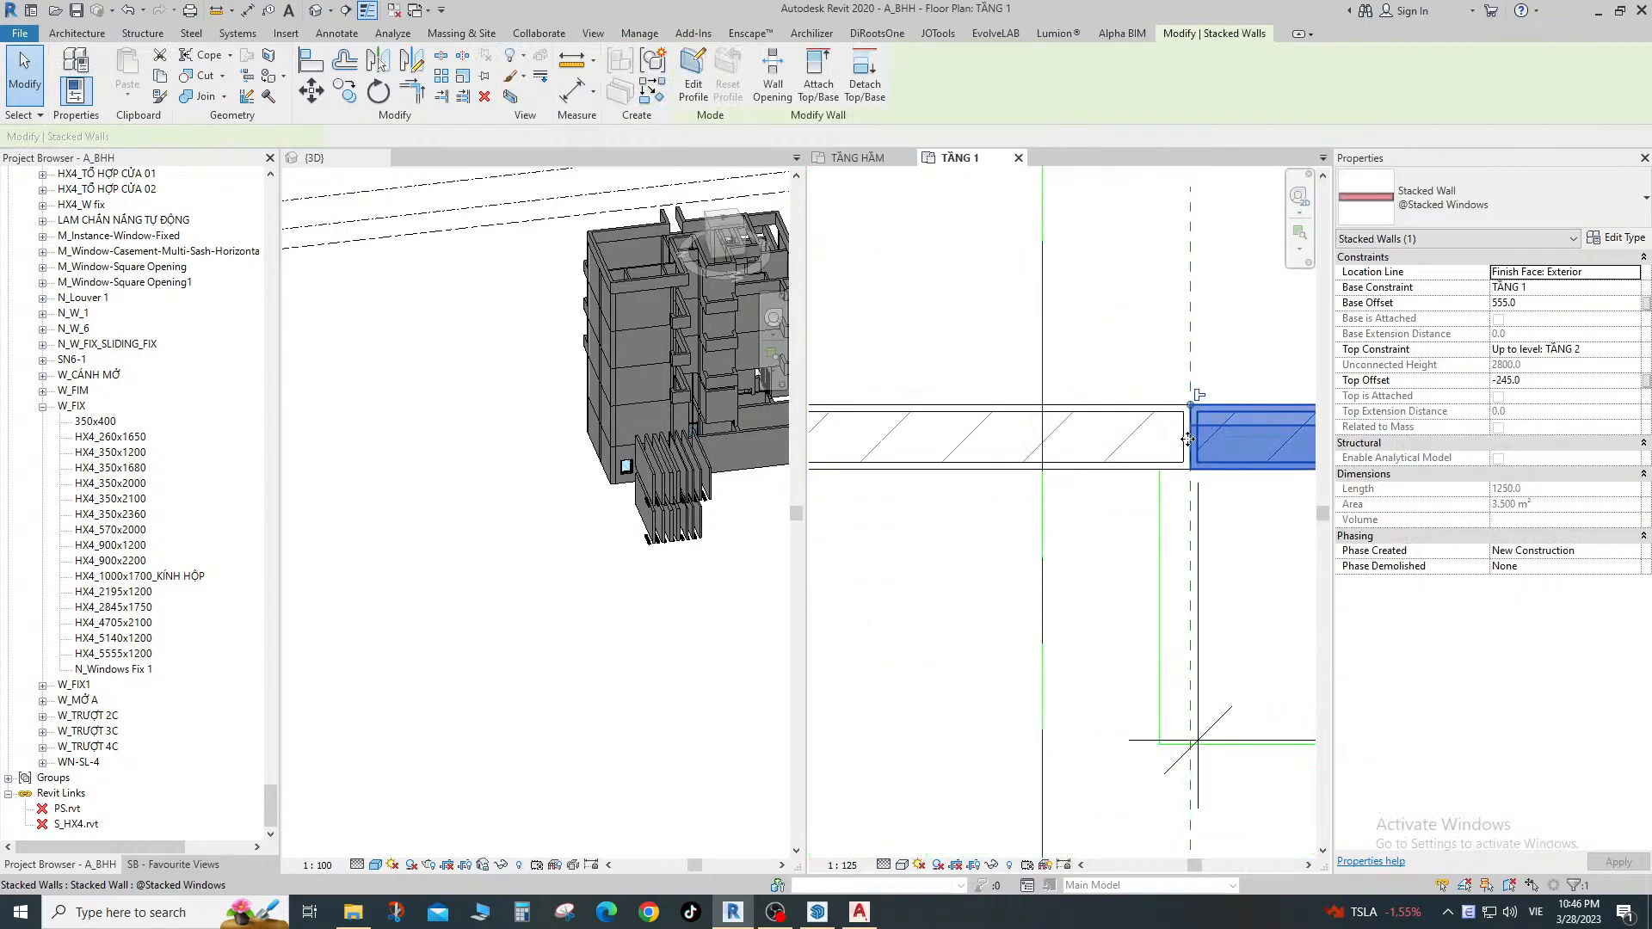
{"action": "right_click", "coordinate": [1194, 406]}
{"action": "left_click", "coordinate": [1245, 487]}
{"action": "left_click", "coordinate": [1091, 449]}
{"action": "scroll", "coordinate": [1091, 449], "scroll_direction": "up", "scroll_amount": 4}
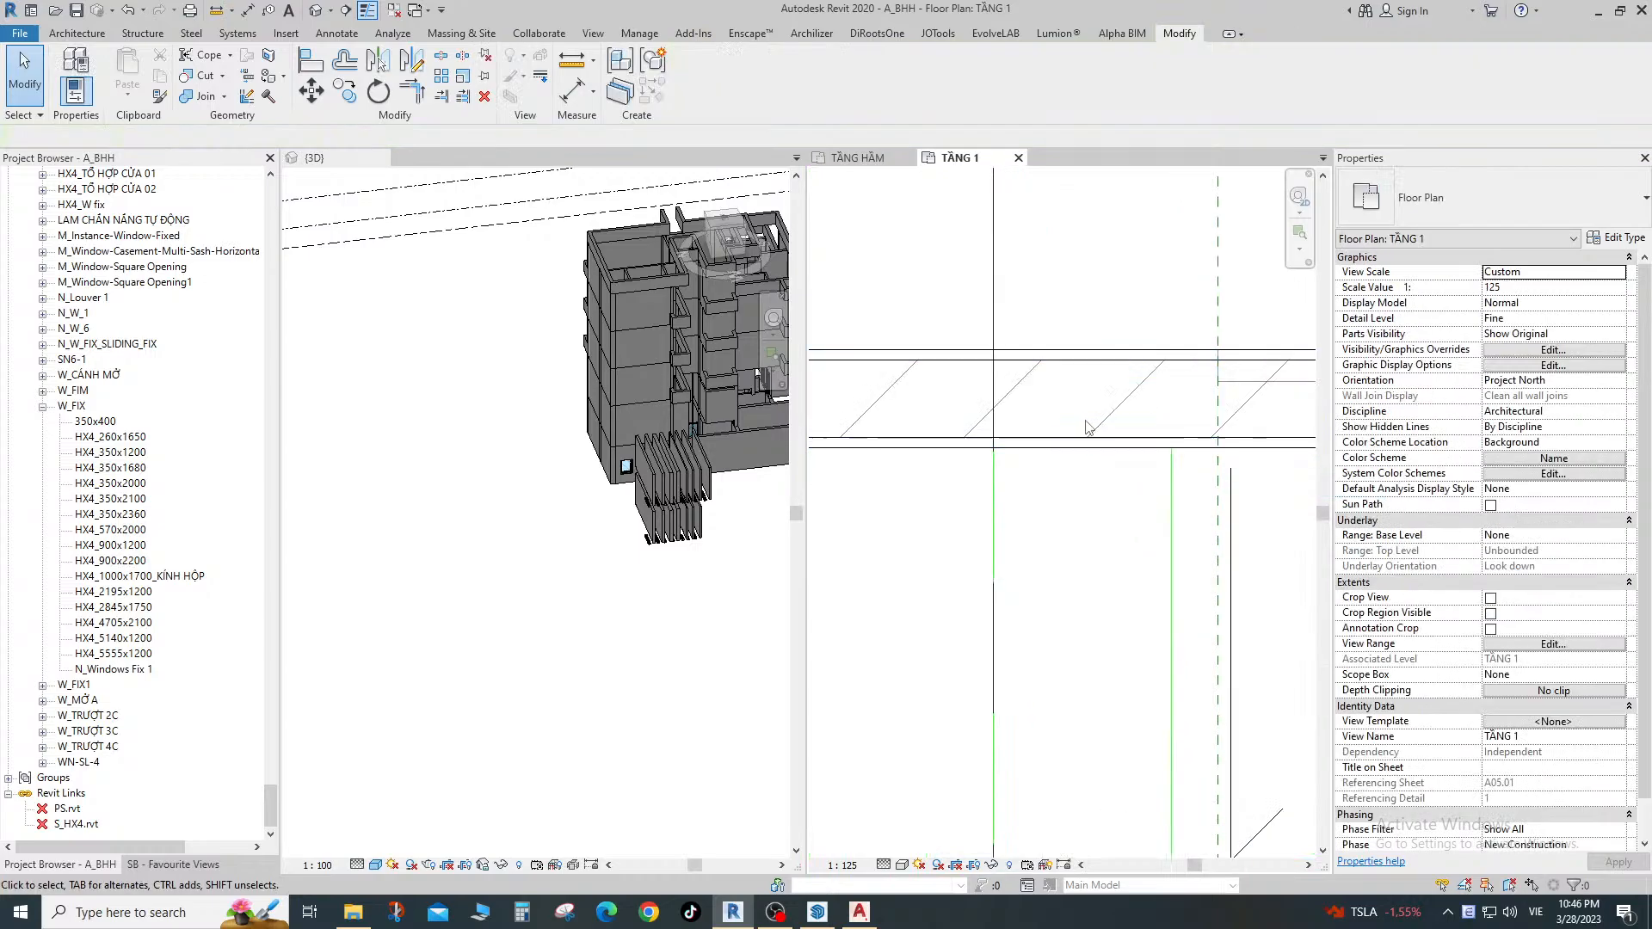
{"action": "scroll", "coordinate": [1088, 449], "scroll_direction": "up", "scroll_amount": 2}
{"action": "left_click", "coordinate": [1091, 421]}
{"action": "scroll", "coordinate": [1092, 467], "scroll_direction": "down", "scroll_amount": 1}
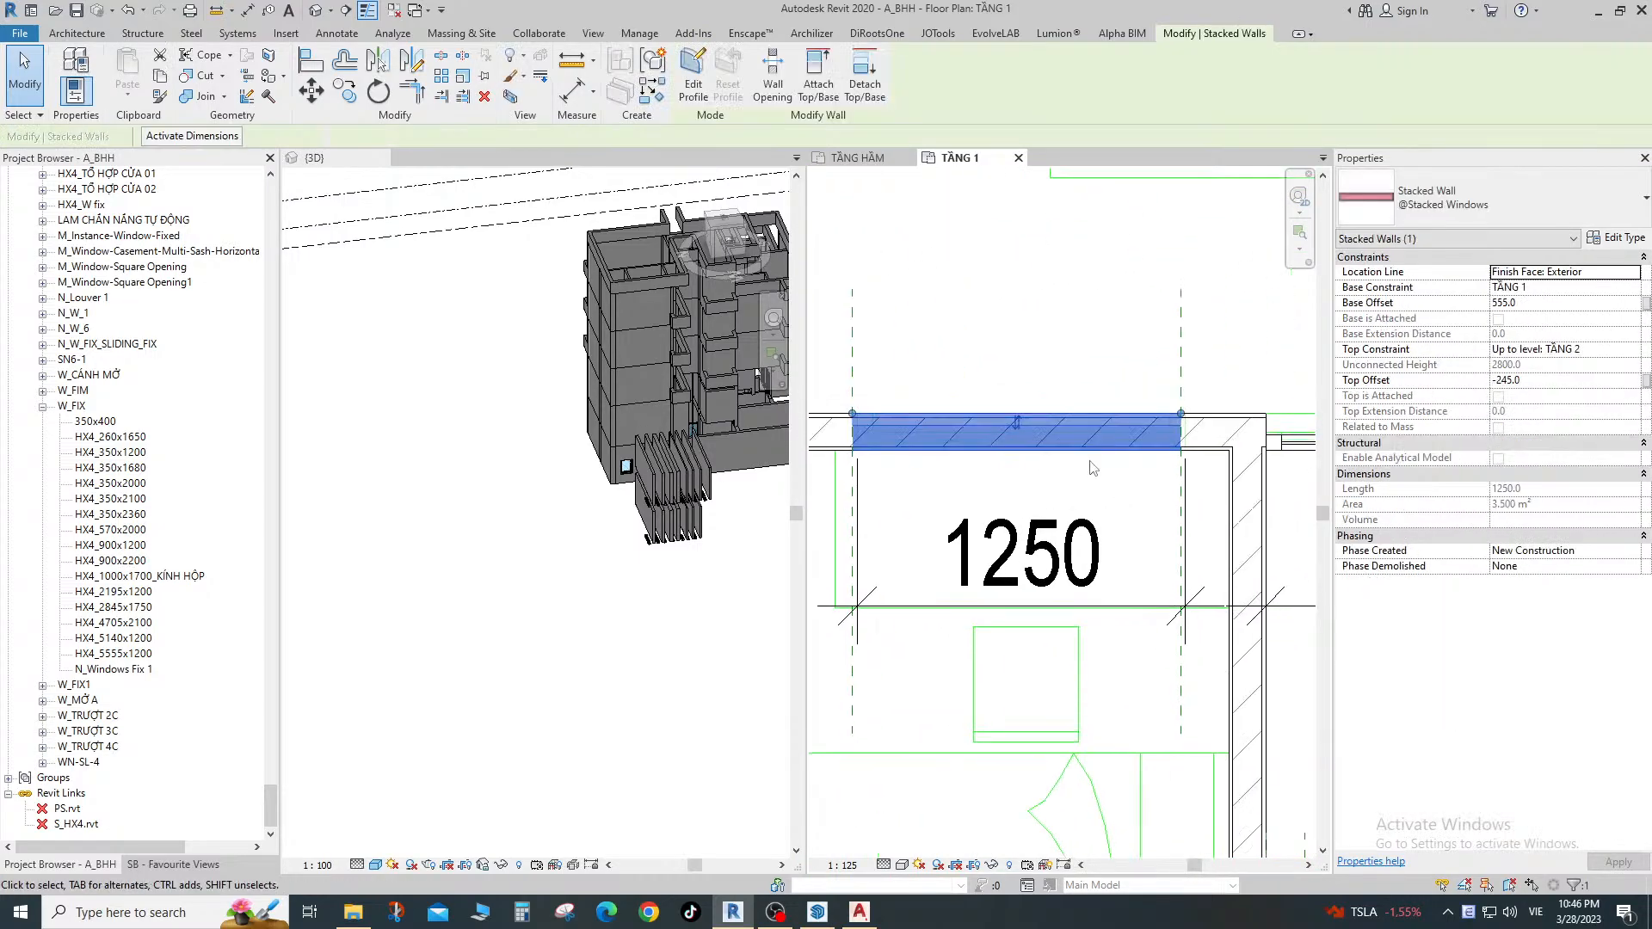
{"action": "left_click", "coordinate": [1092, 467]}
{"action": "scroll", "coordinate": [1232, 424], "scroll_direction": "up", "scroll_amount": 1}
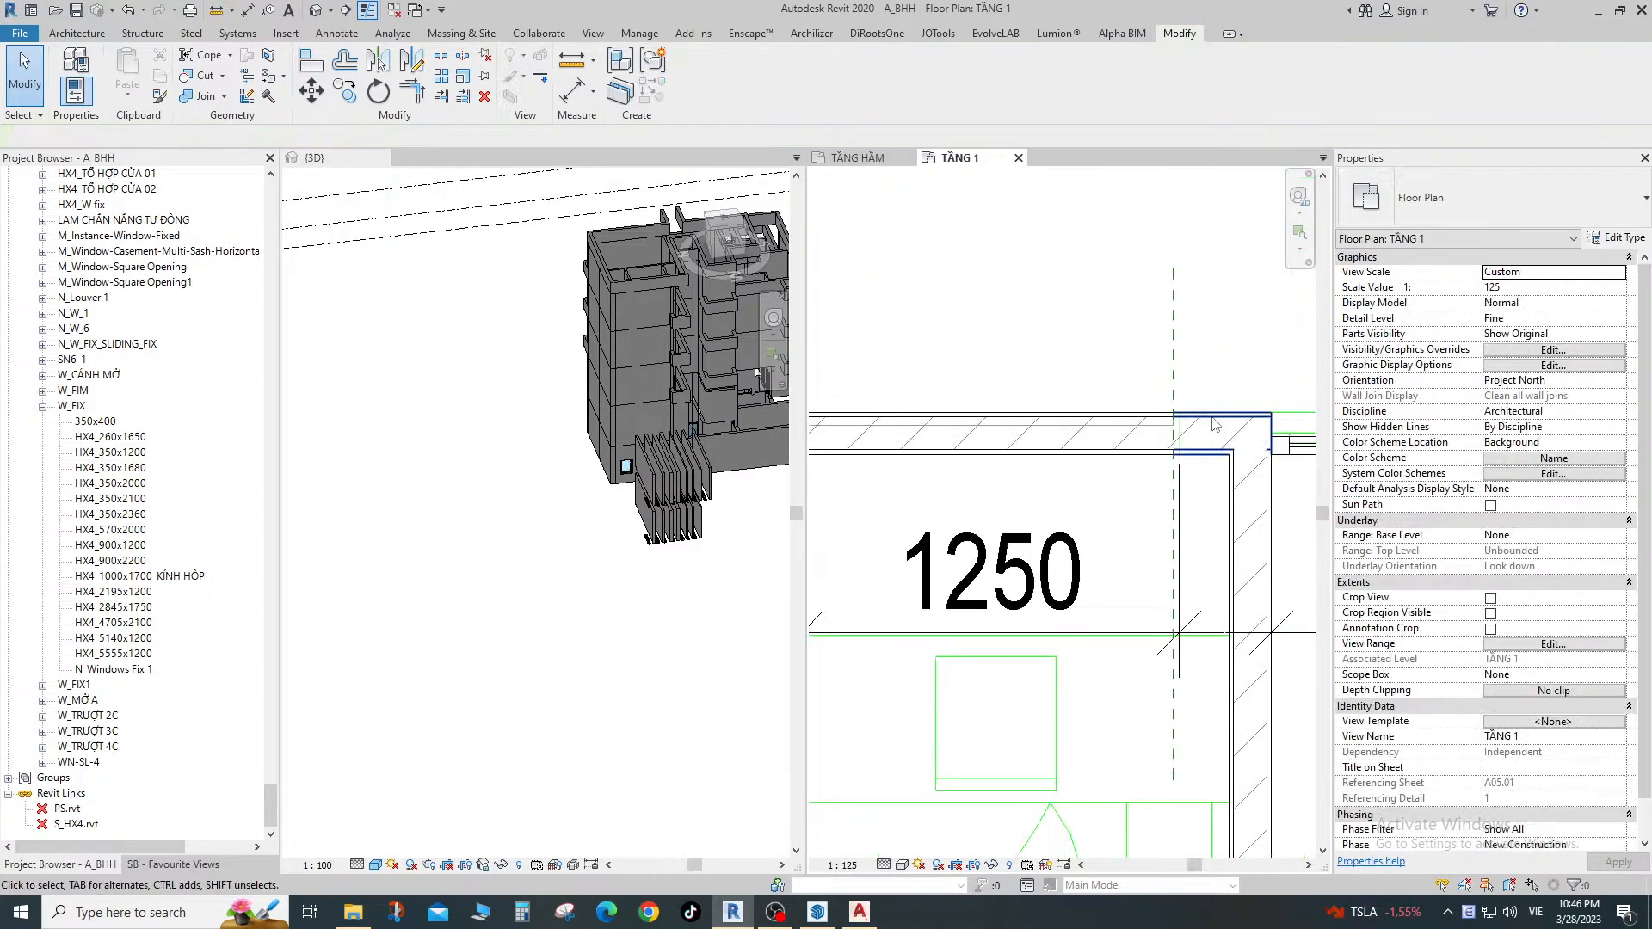
{"action": "left_click", "coordinate": [1223, 429]}
{"action": "left_click", "coordinate": [1143, 436]}
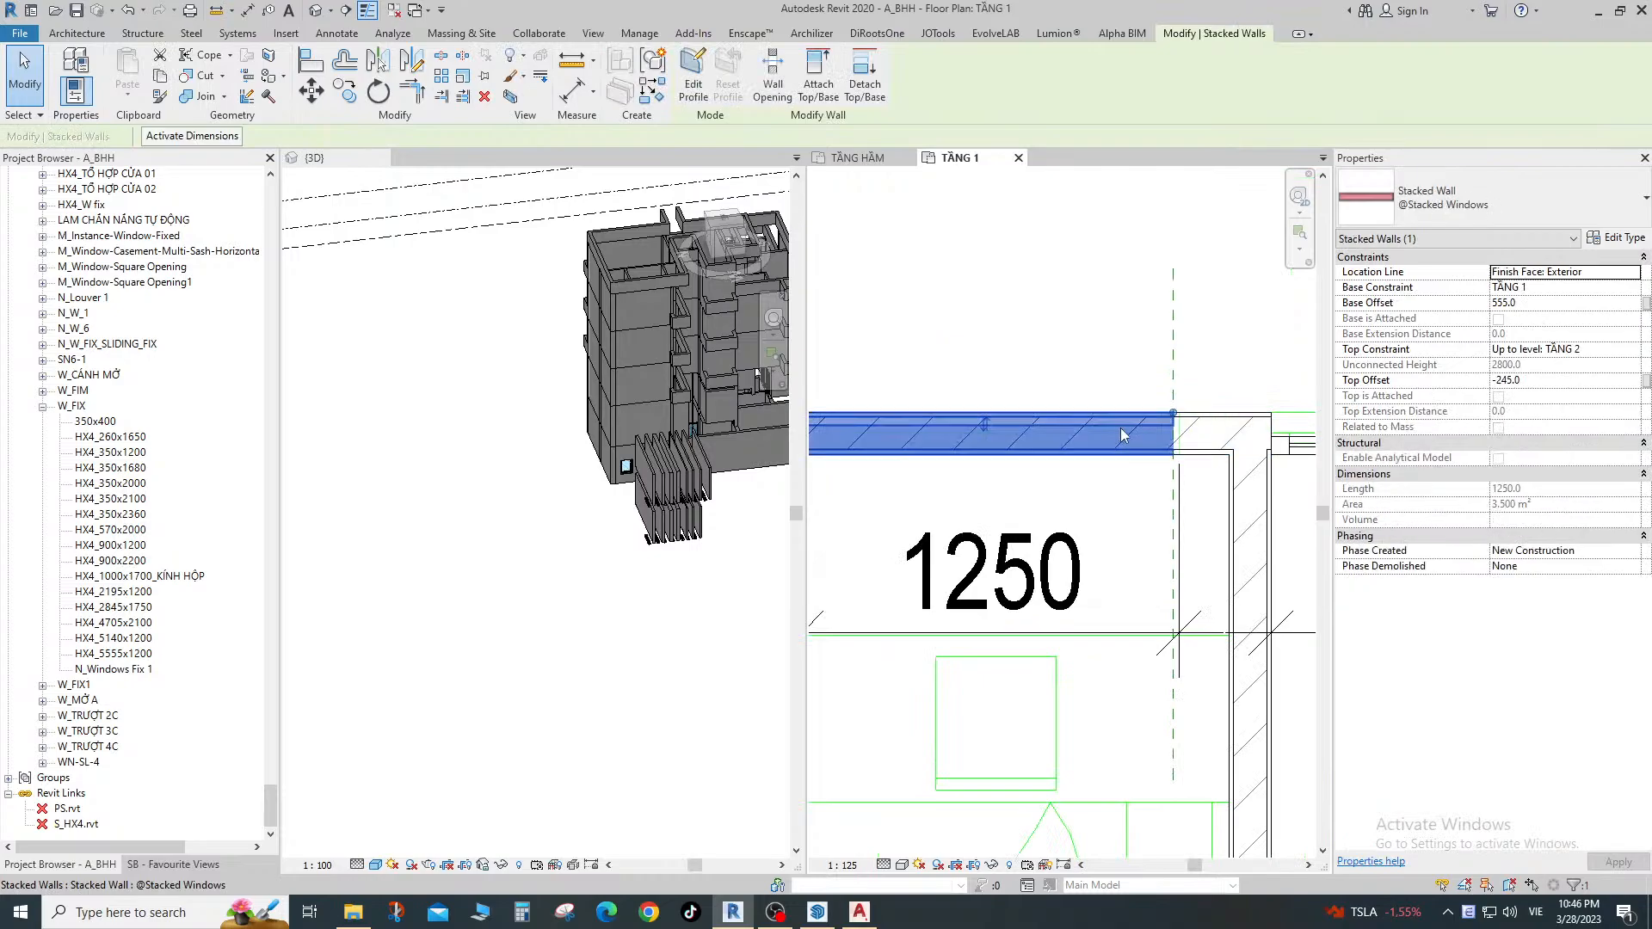
{"action": "left_click", "coordinate": [1632, 274]}
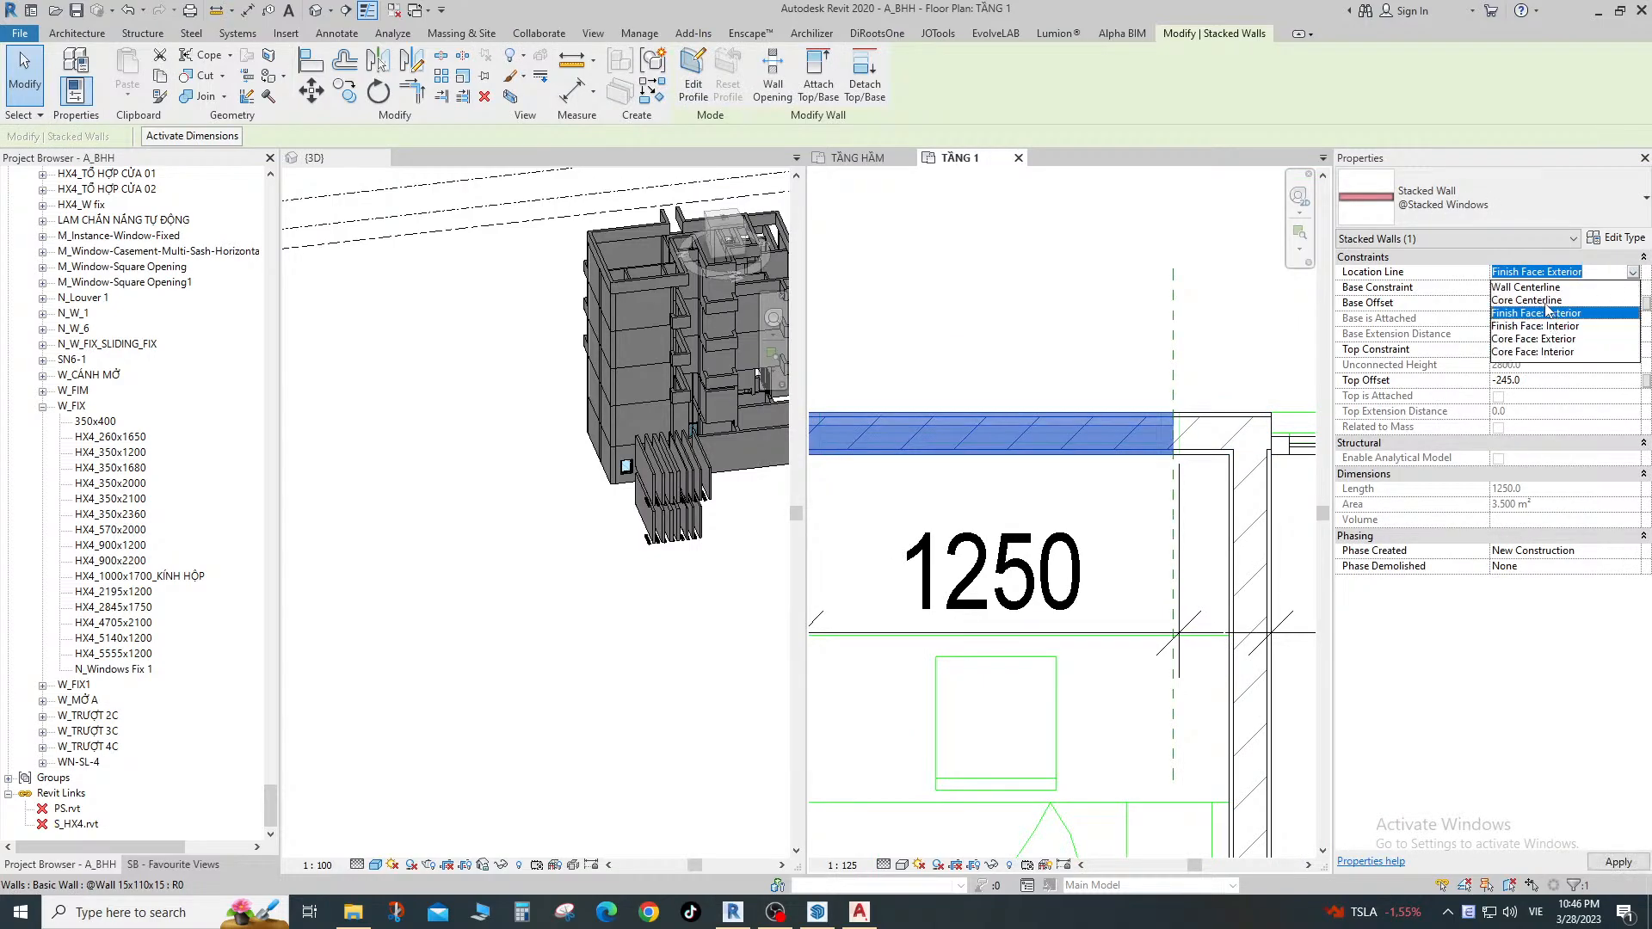
{"action": "left_click", "coordinate": [1539, 301]}
{"action": "key", "text": "Escape"}
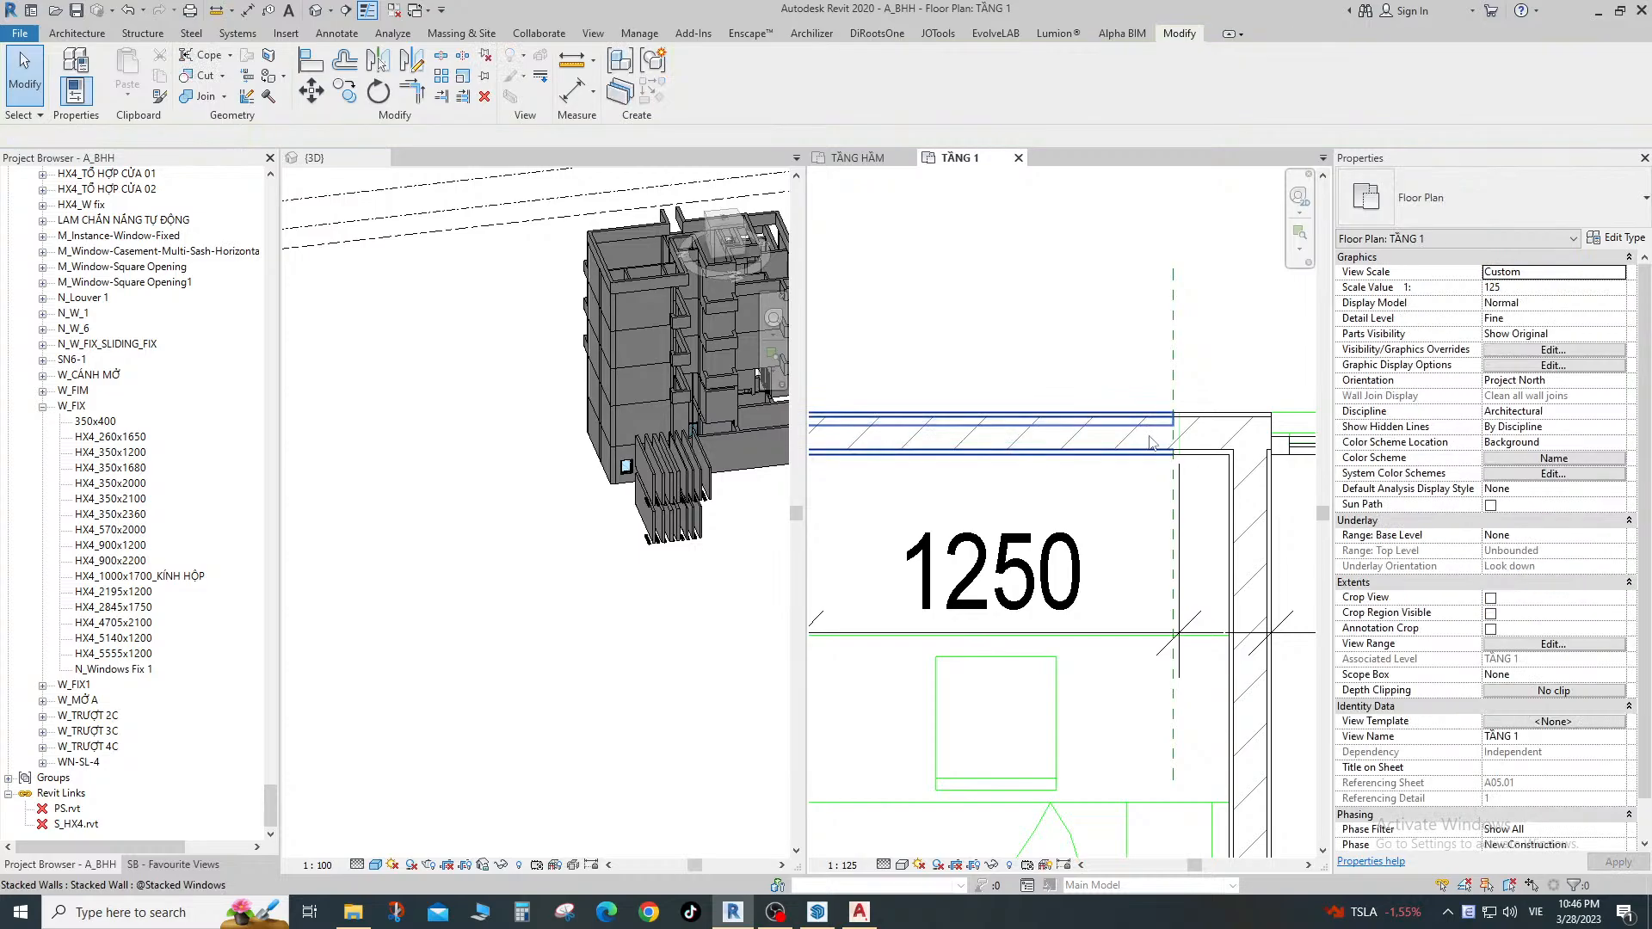
{"action": "scroll", "coordinate": [1136, 448], "scroll_direction": "down", "scroll_amount": 2}
{"action": "left_click", "coordinate": [1122, 451]}
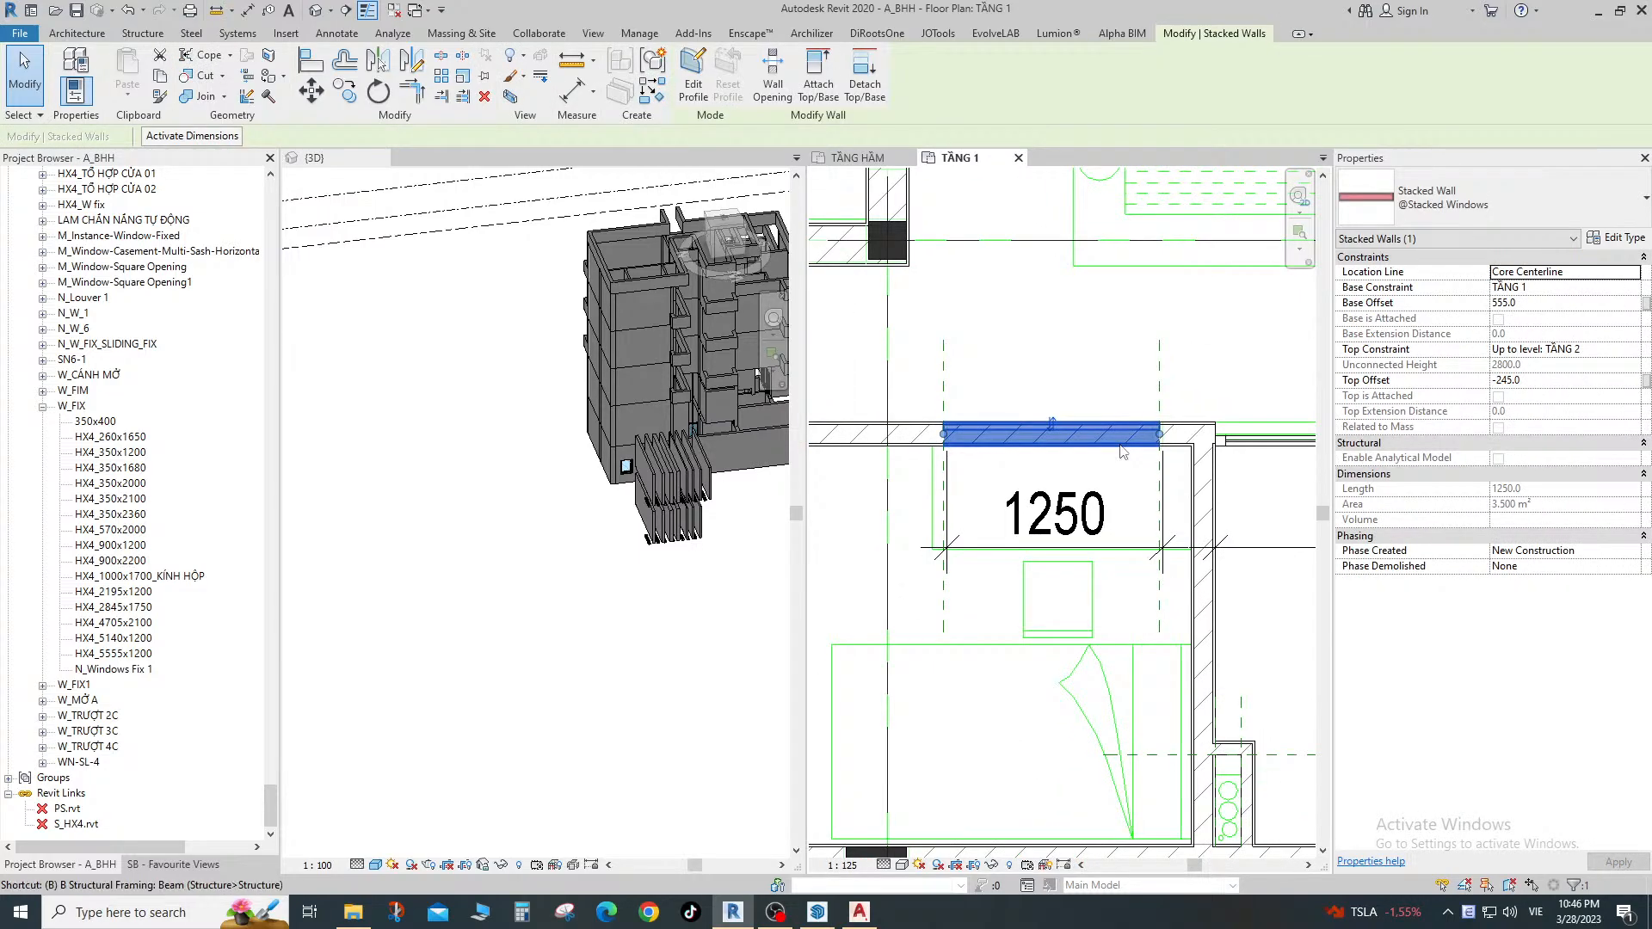
{"action": "key", "text": "b"}
{"action": "key", "text": "x"}
{"action": "scroll", "coordinate": [494, 603], "scroll_direction": "up", "scroll_amount": 3}
{"action": "middle_click_drag", "start_coordinate": [495, 602], "coordinate": [615, 636], "text": "shift"}
{"action": "scroll", "coordinate": [615, 640], "scroll_direction": "up", "scroll_amount": 2}
{"action": "key", "text": "Escape"}
Stretch the top of the 3D section box upward to include the wall above TẦNG 2.
{"action": "middle_click_drag", "start_coordinate": [506, 641], "coordinate": [576, 550], "text": "shift"}
{"action": "scroll", "coordinate": [425, 631], "scroll_direction": "down", "scroll_amount": 2}
{"action": "left_click", "coordinate": [582, 482]}
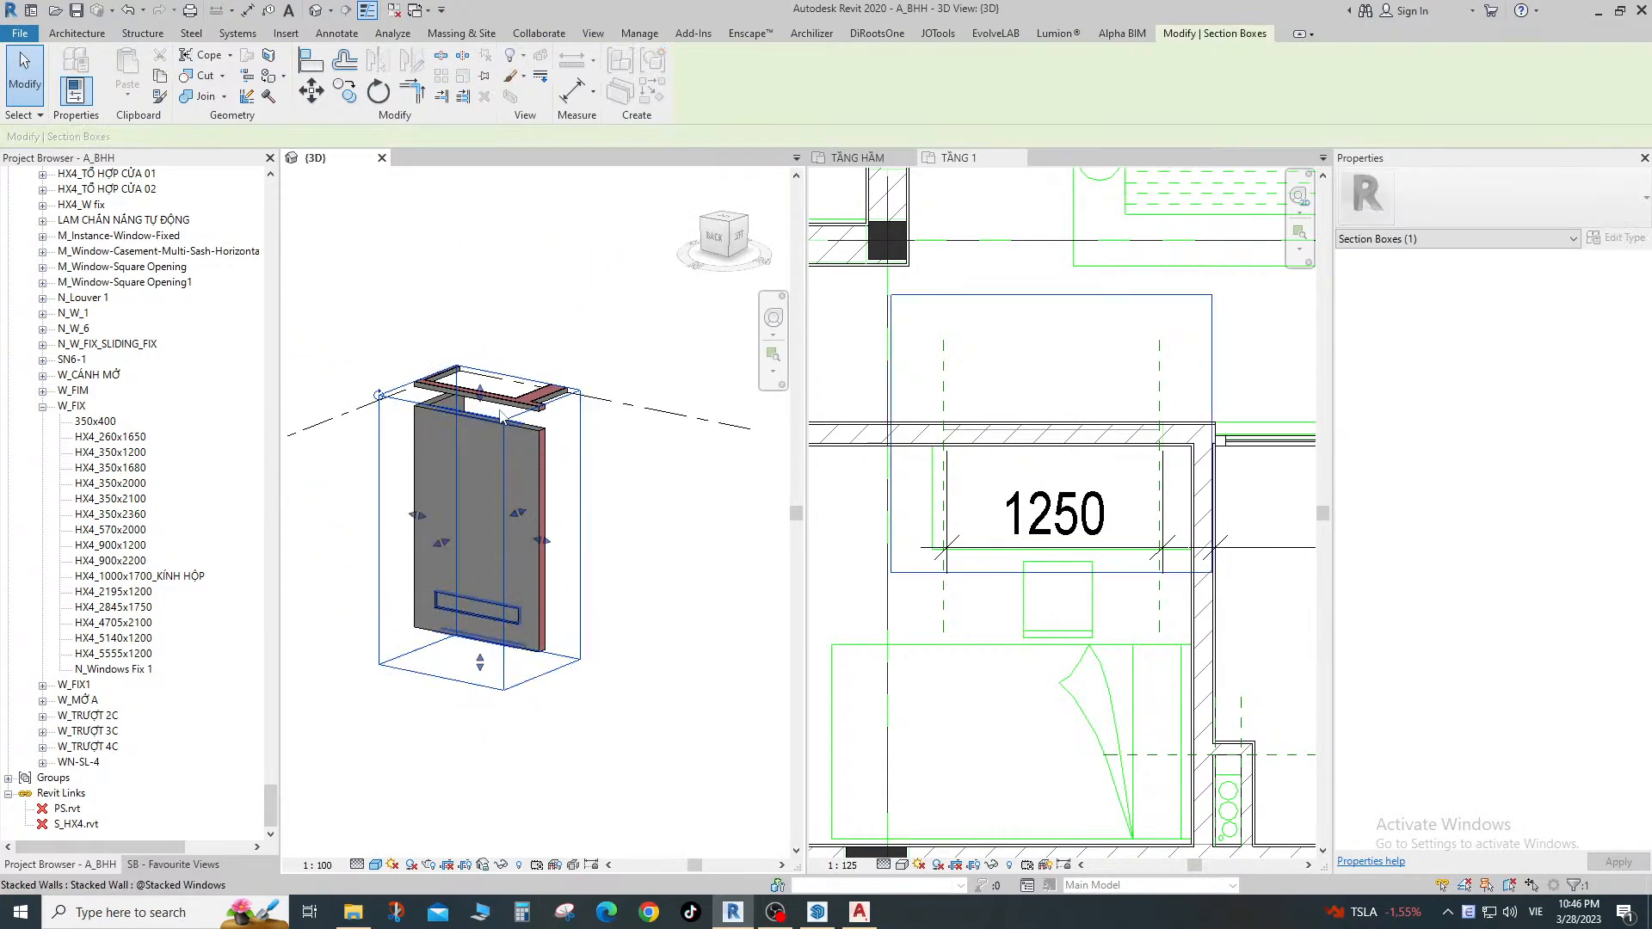
{"action": "left_click_drag", "start_coordinate": [480, 392], "coordinate": [480, 246]}
{"action": "middle_click_drag", "start_coordinate": [518, 523], "coordinate": [550, 500], "text": "shift"}
{"action": "left_click", "coordinate": [552, 477]}
{"action": "left_click", "coordinate": [482, 432], "text": "ctrl"}
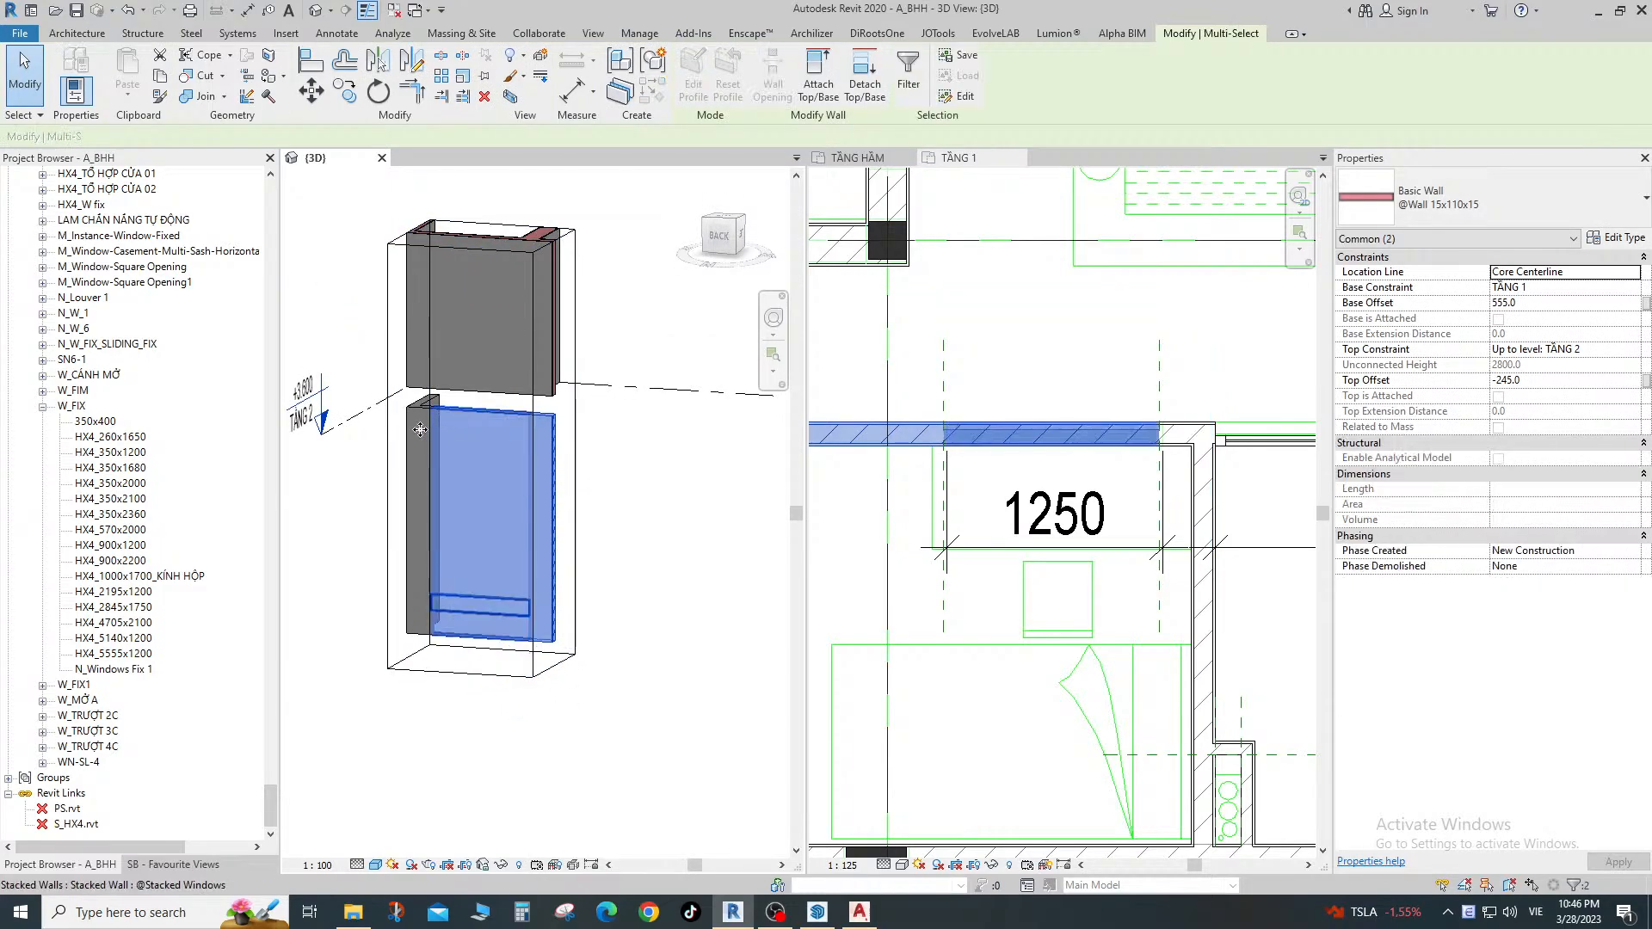
{"action": "scroll", "coordinate": [424, 414], "scroll_direction": "up", "scroll_amount": 3}
{"action": "scroll", "coordinate": [427, 411], "scroll_direction": "up", "scroll_amount": 1}
{"action": "left_click", "coordinate": [433, 387], "text": "ctrl"}
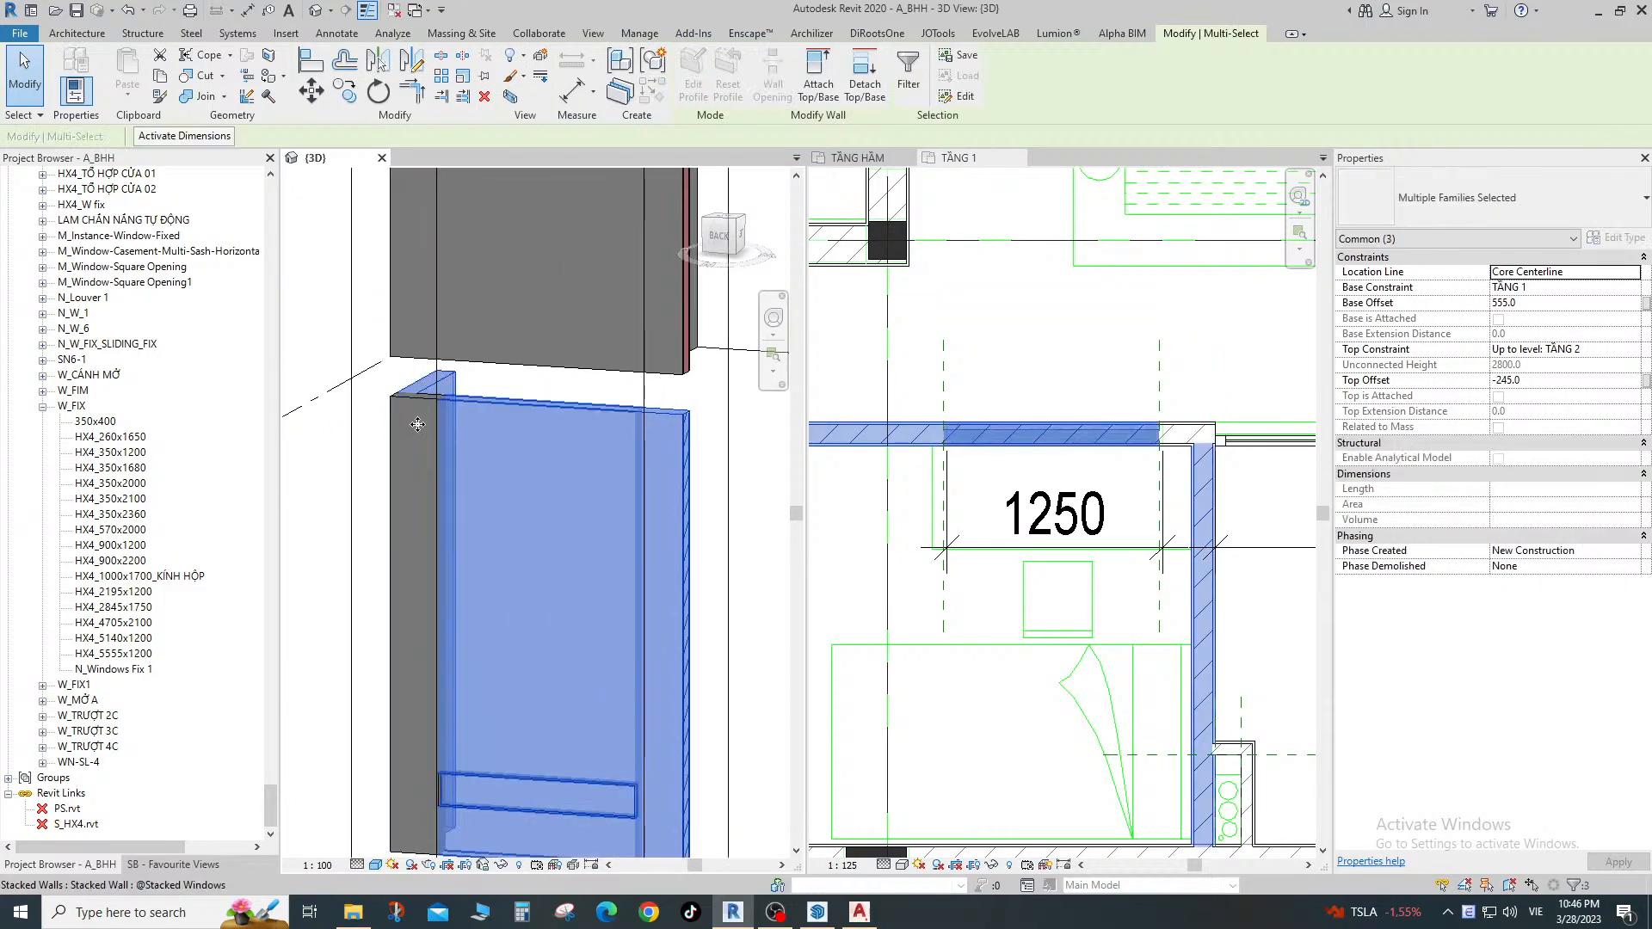
{"action": "key", "text": "Escape"}
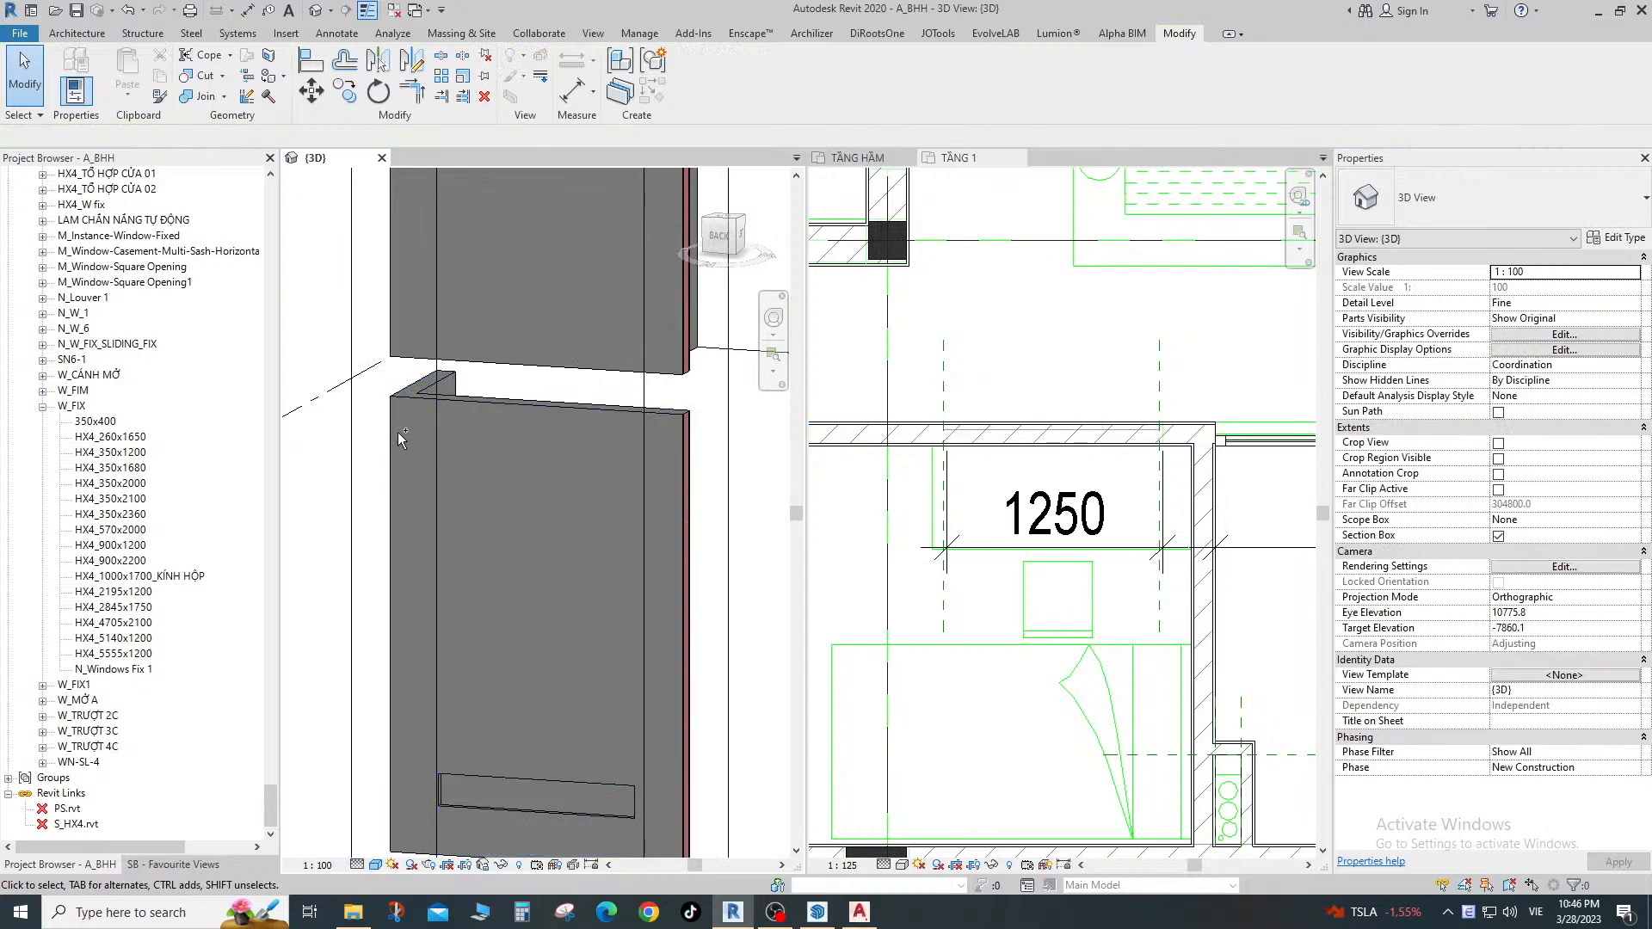
{"action": "scroll", "coordinate": [397, 432], "scroll_direction": "down", "scroll_amount": 5}
{"action": "left_click_drag", "start_coordinate": [701, 534], "coordinate": [384, 464]}
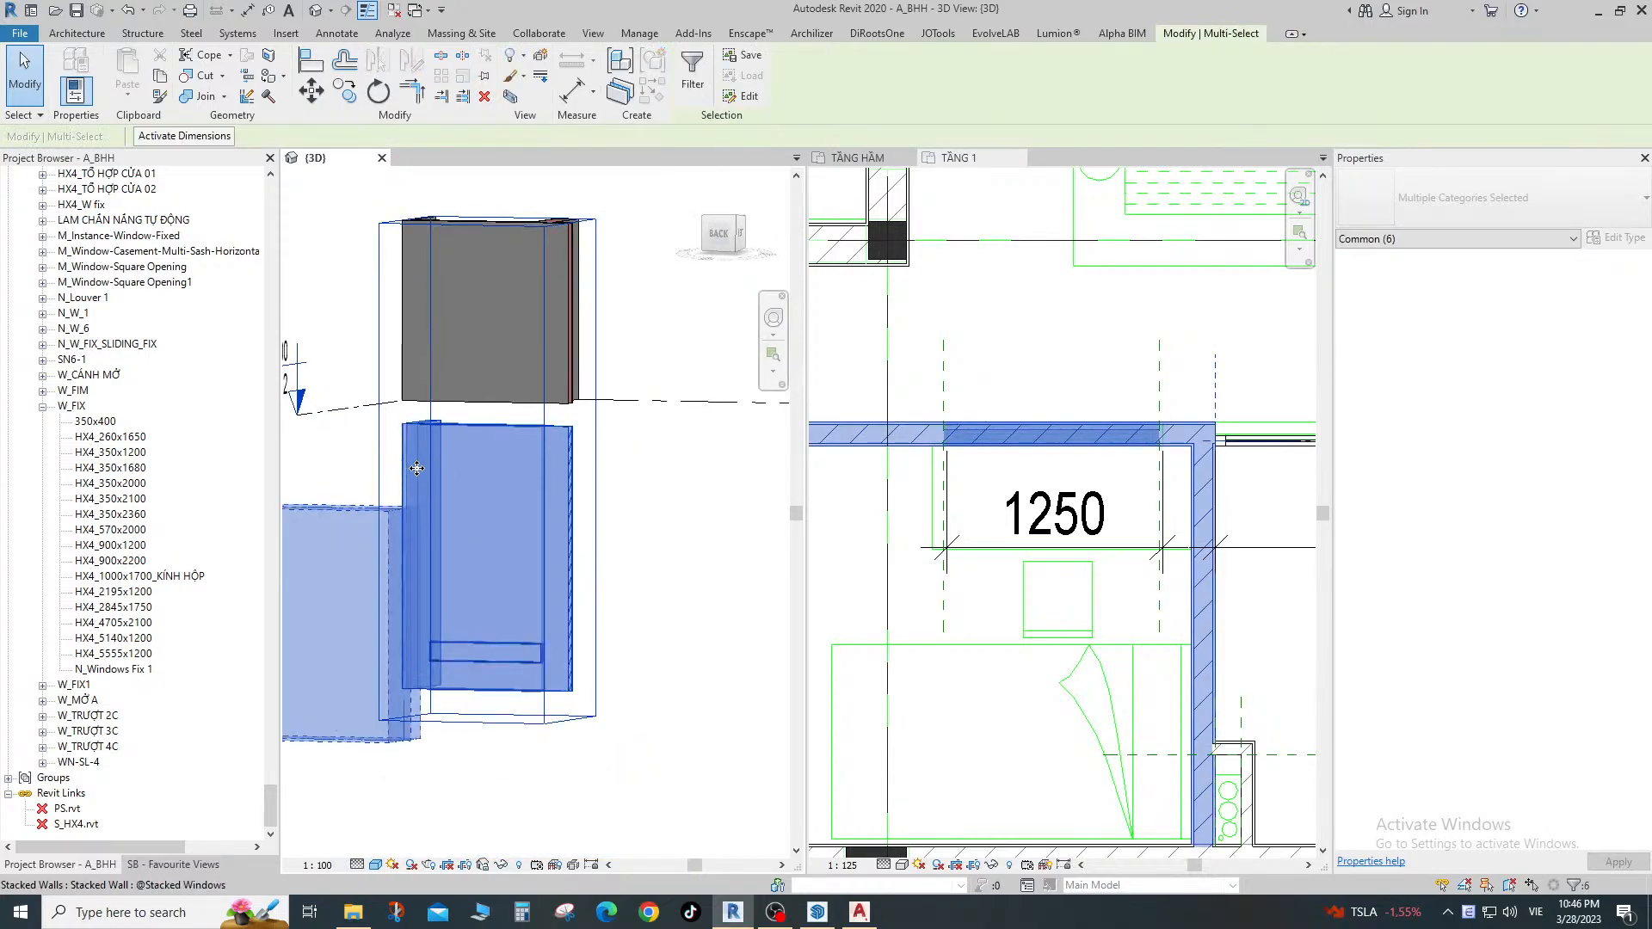
{"action": "left_click", "coordinate": [679, 480]}
{"action": "left_click_drag", "start_coordinate": [679, 480], "coordinate": [294, 417]}
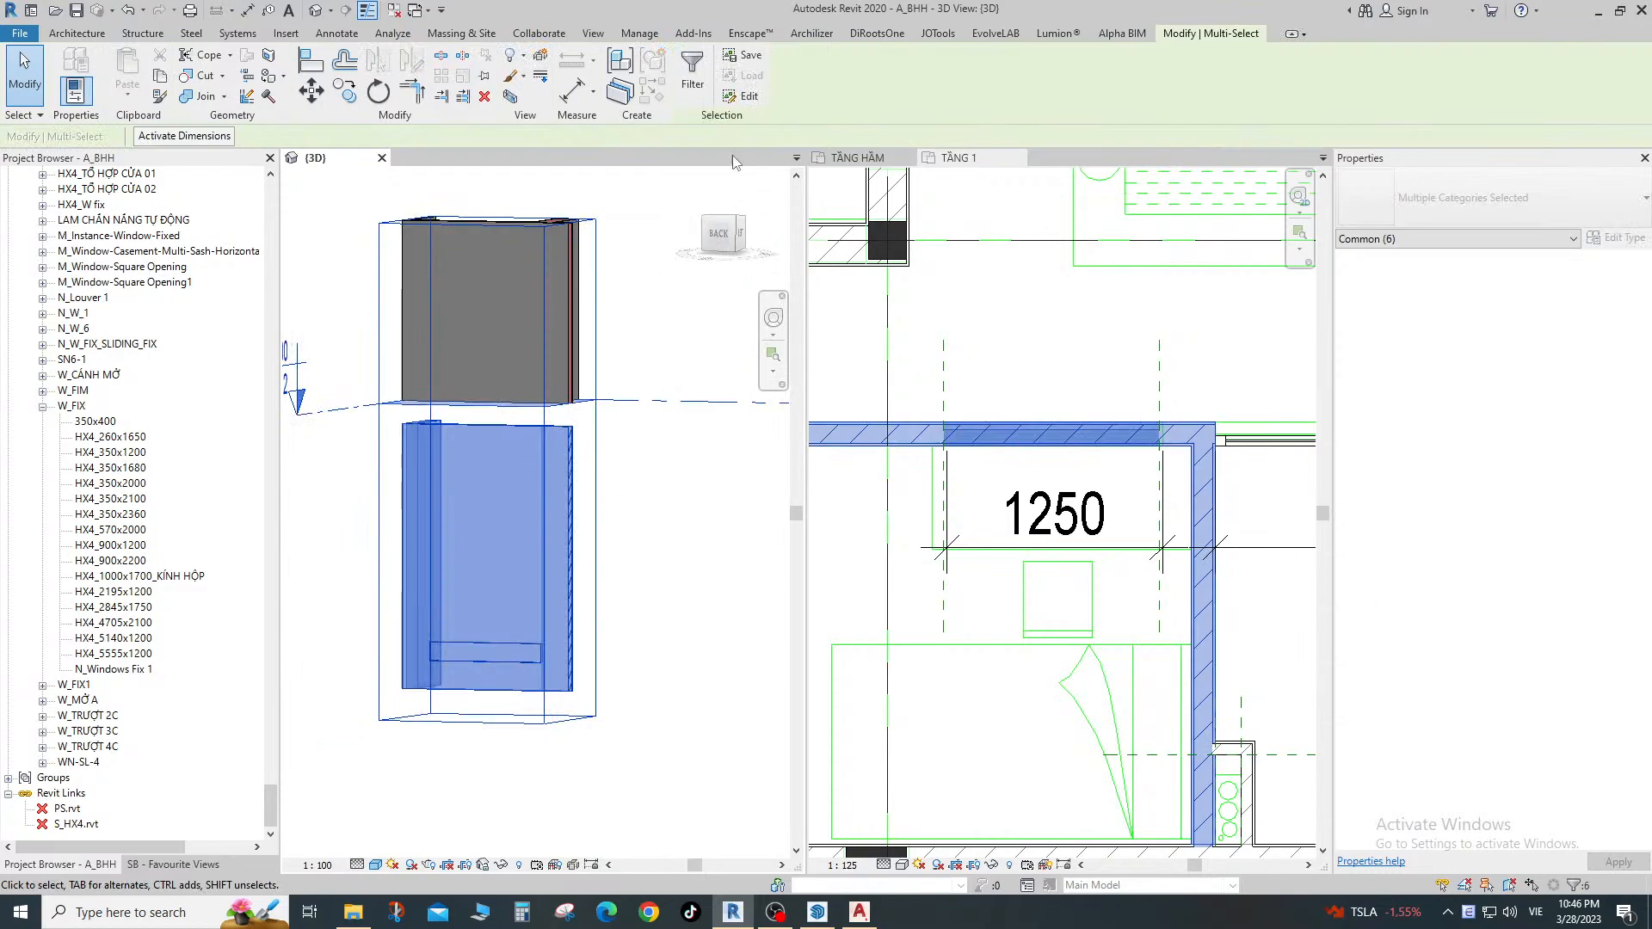
{"action": "left_click", "coordinate": [692, 73]}
{"action": "key", "text": "Escape"}
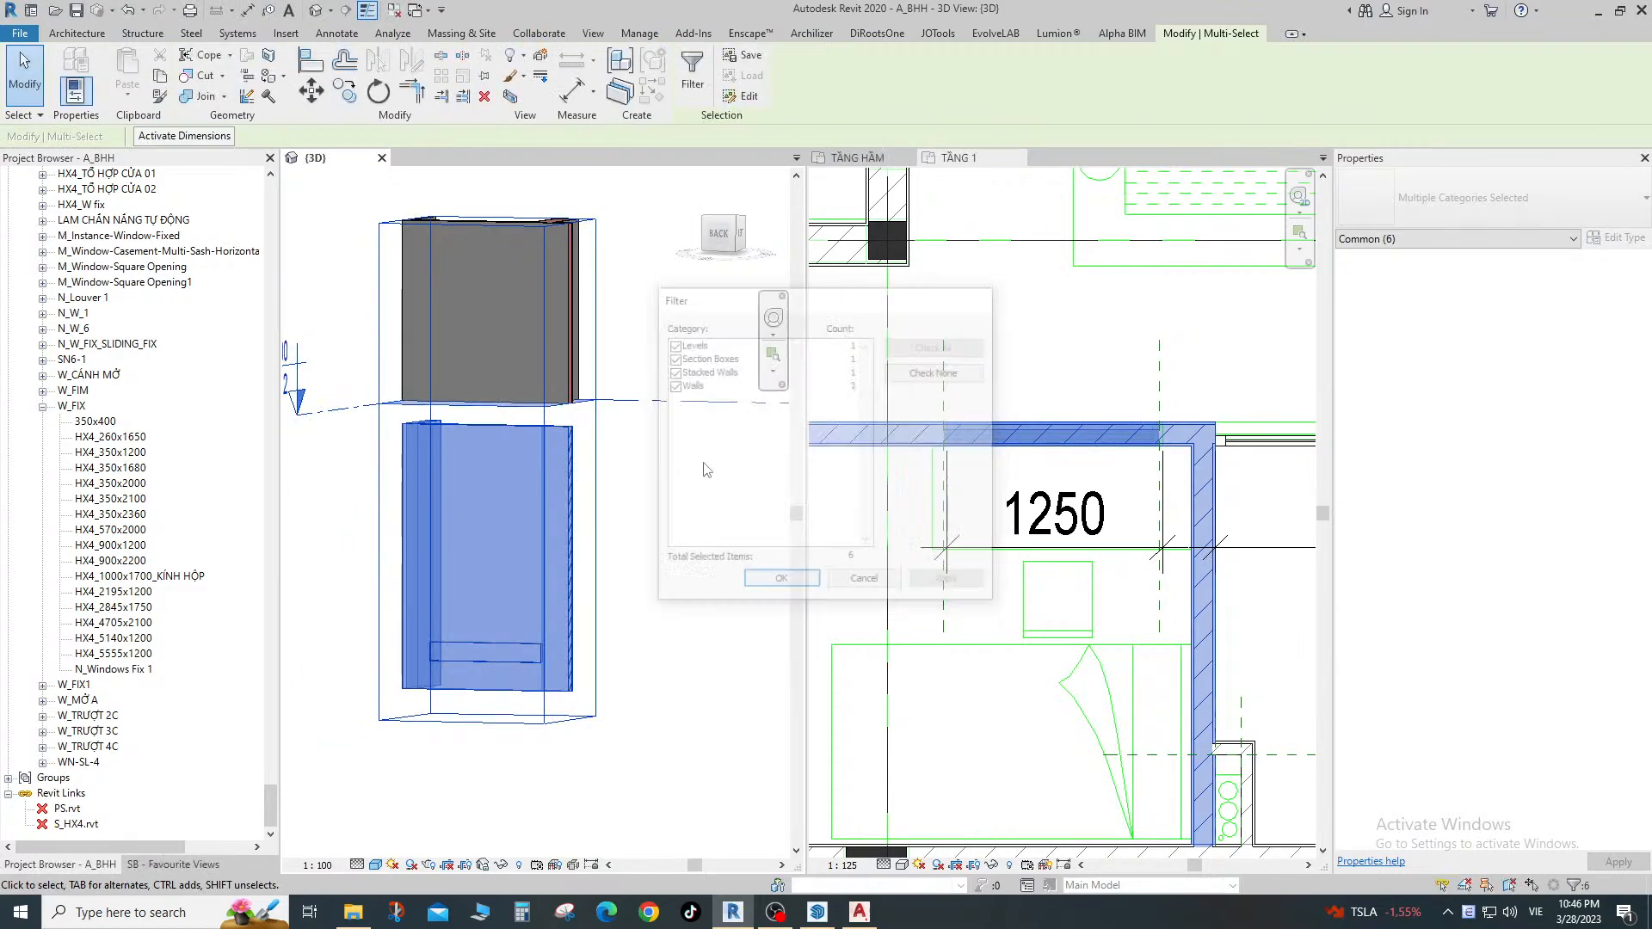
{"action": "key", "text": "Escape"}
{"action": "scroll", "coordinate": [557, 657], "scroll_direction": "up", "scroll_amount": 2}
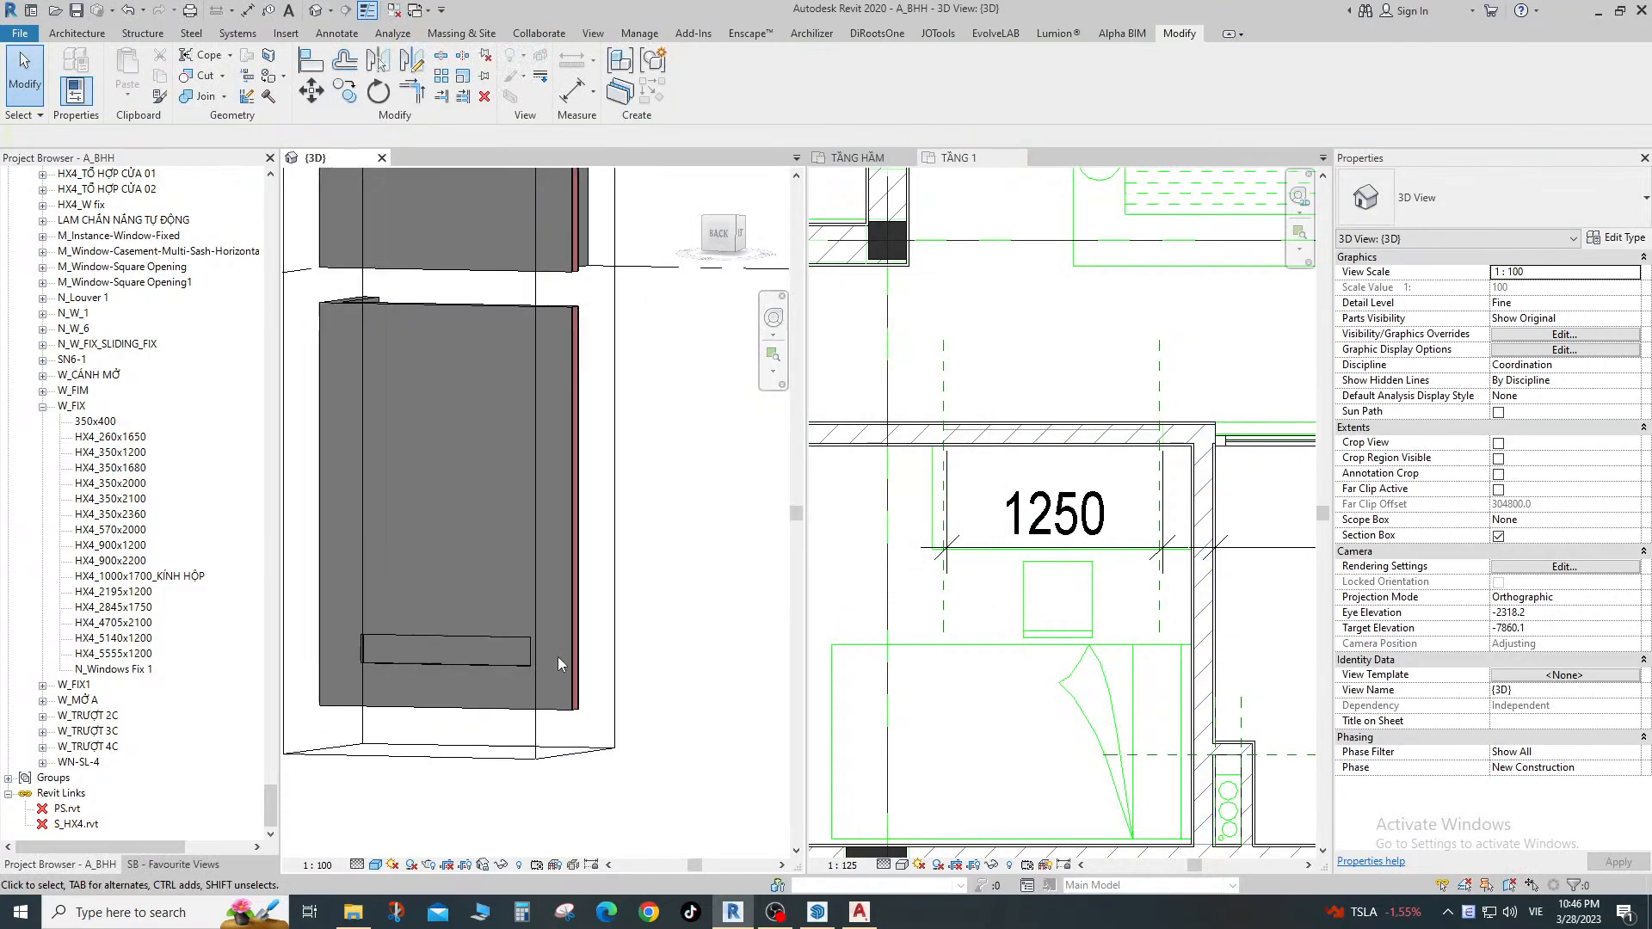
{"action": "middle_click_drag", "start_coordinate": [557, 657], "coordinate": [568, 707], "text": "shift"}
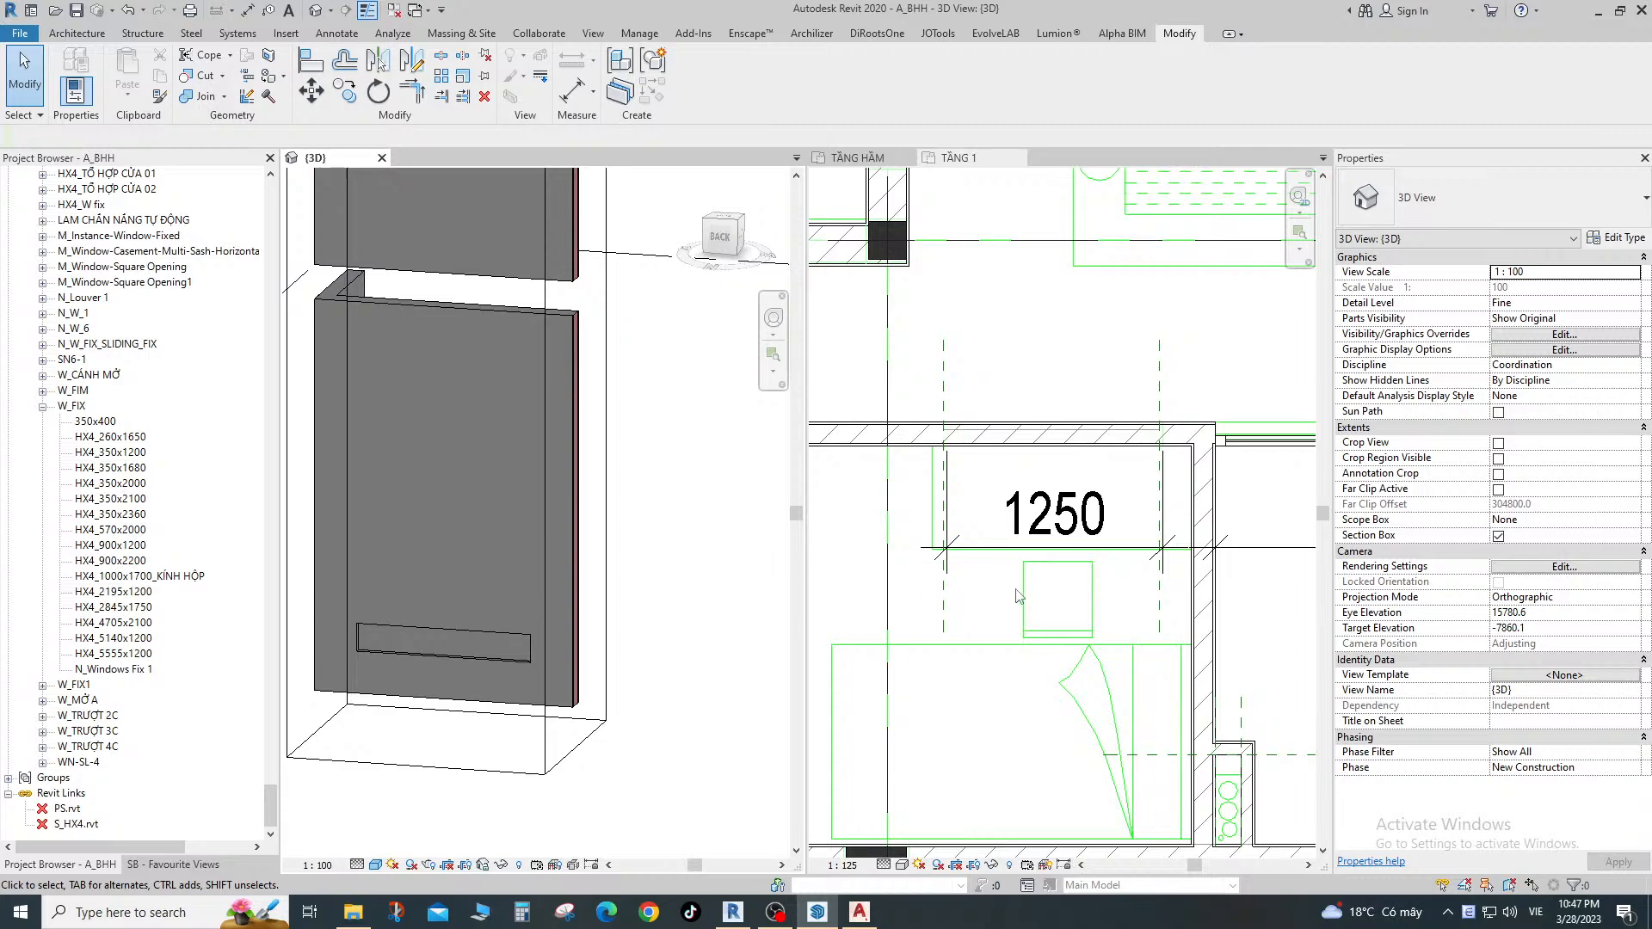
{"action": "left_click", "coordinate": [1042, 459]}
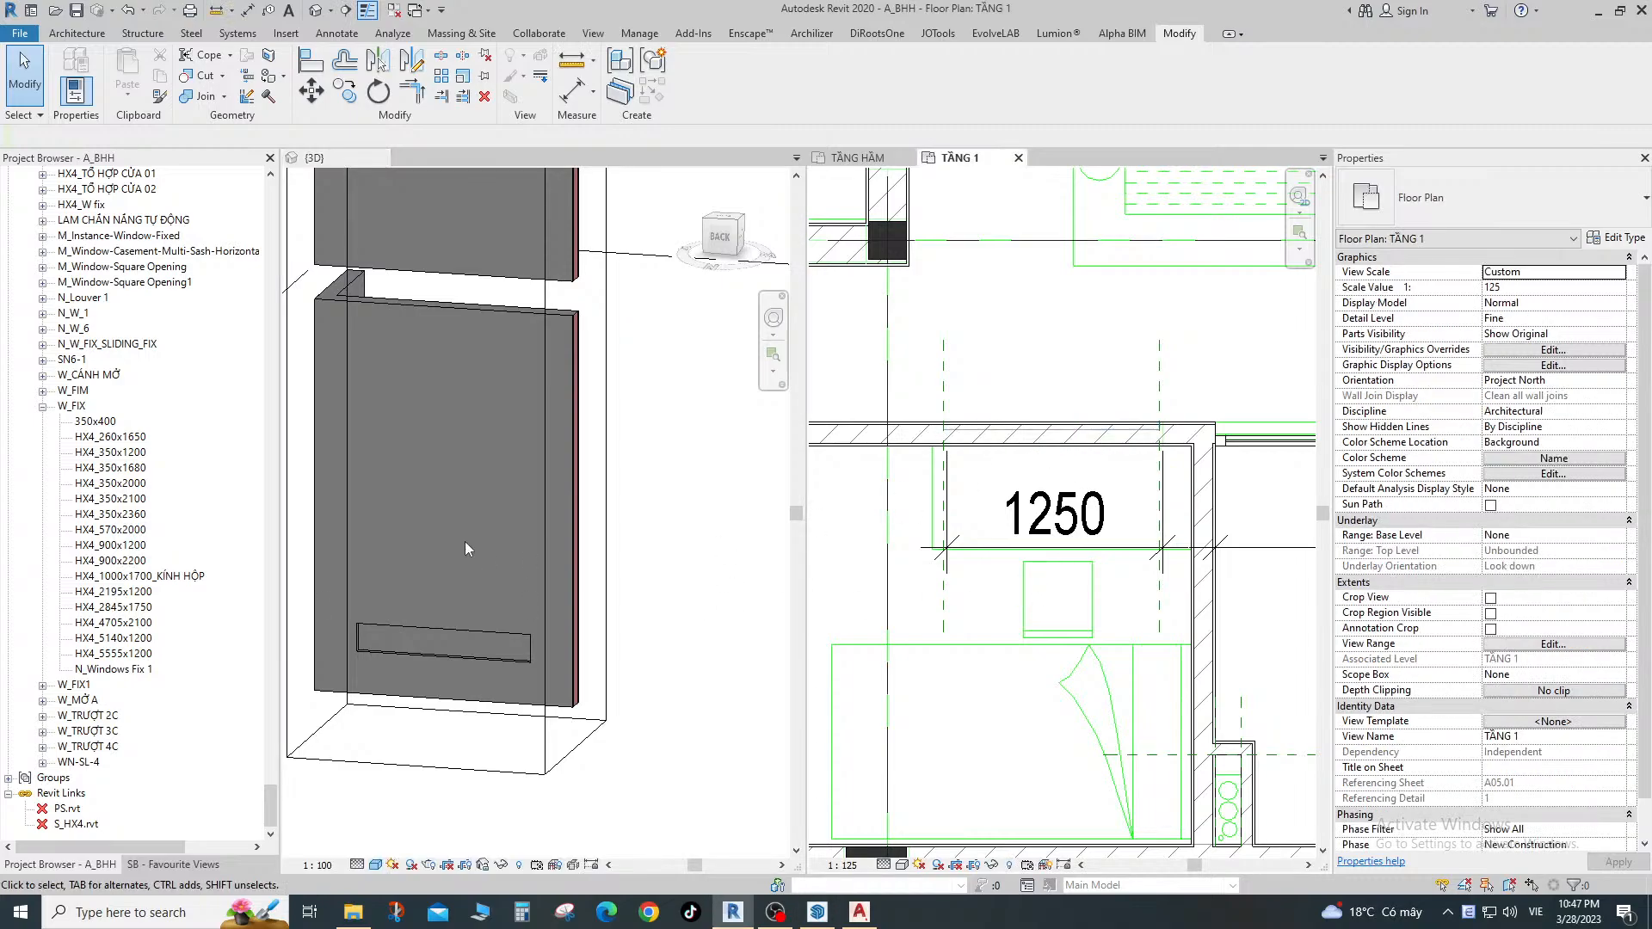
{"action": "scroll", "coordinate": [1099, 559], "scroll_direction": "down", "scroll_amount": 2}
{"action": "scroll", "coordinate": [1066, 538], "scroll_direction": "up", "scroll_amount": 1}
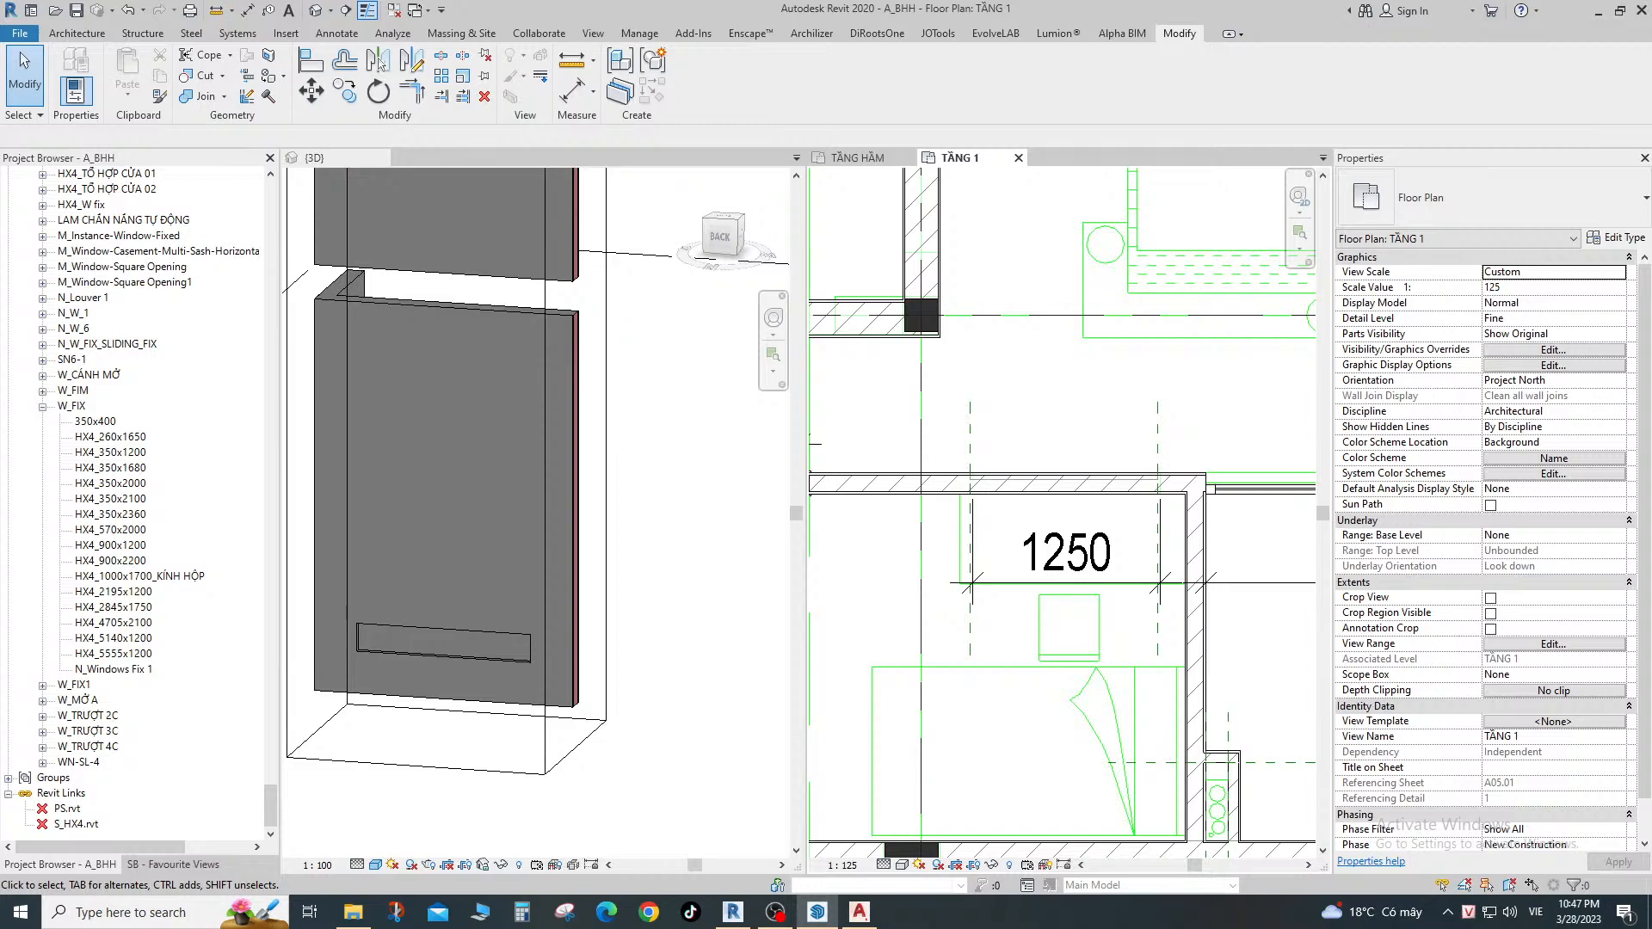
{"action": "scroll", "coordinate": [1200, 516], "scroll_direction": "down", "scroll_amount": 1}
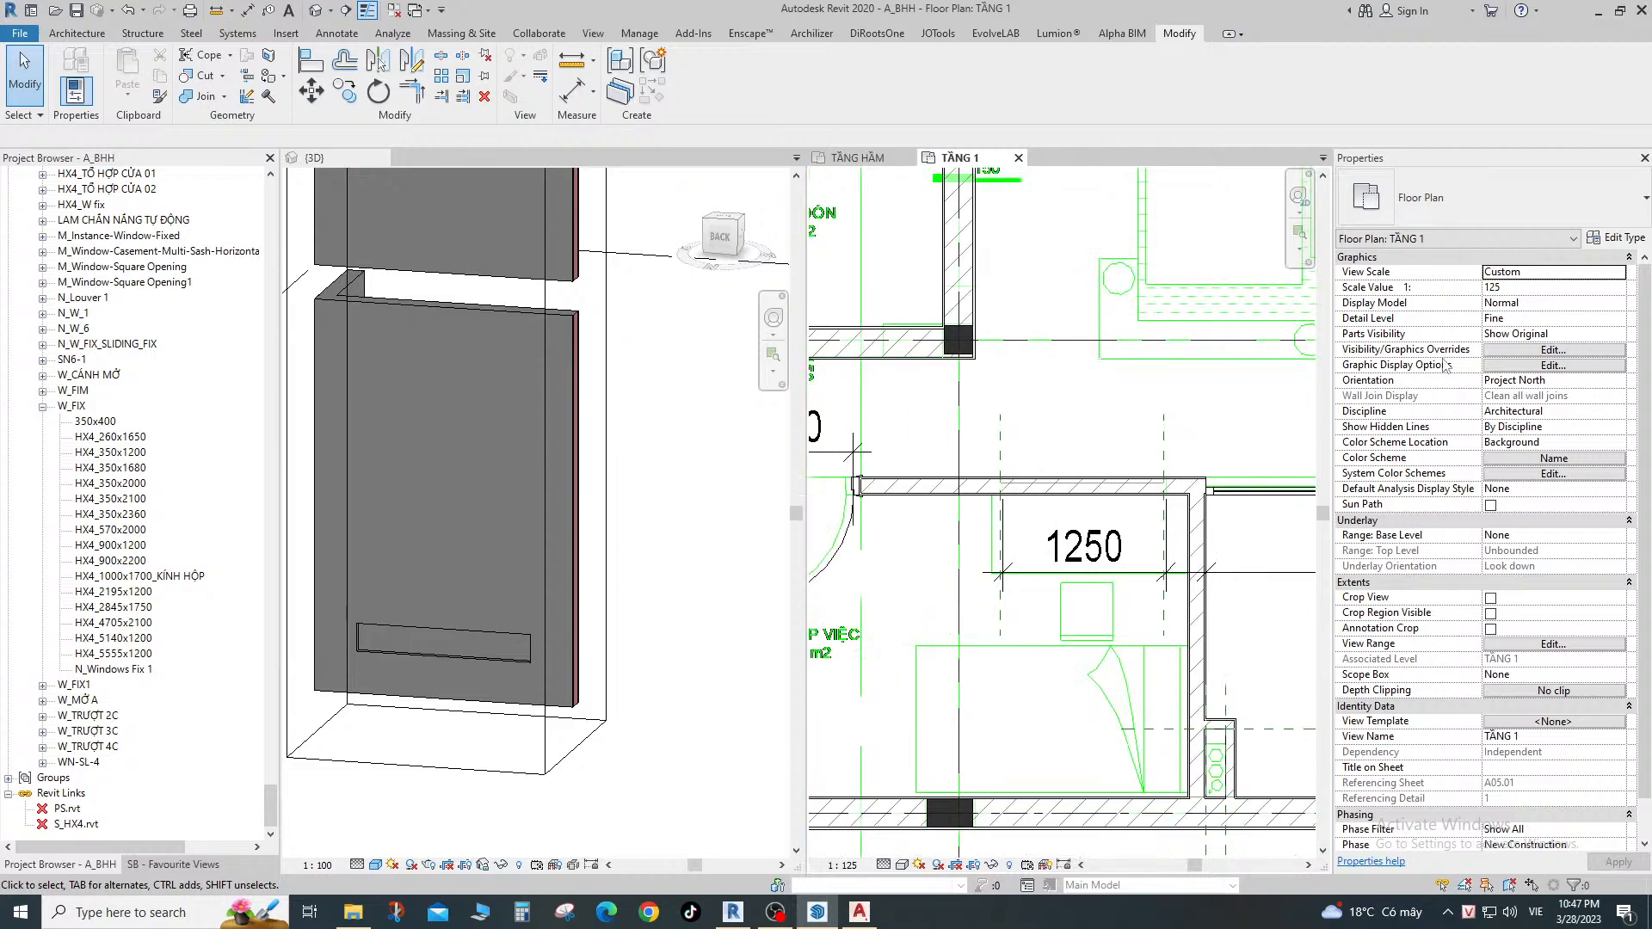
{"action": "scroll", "coordinate": [1156, 513], "scroll_direction": "down", "scroll_amount": 2}
{"action": "left_click", "coordinate": [1201, 456]}
{"action": "scroll", "coordinate": [1192, 451], "scroll_direction": "up", "scroll_amount": 3}
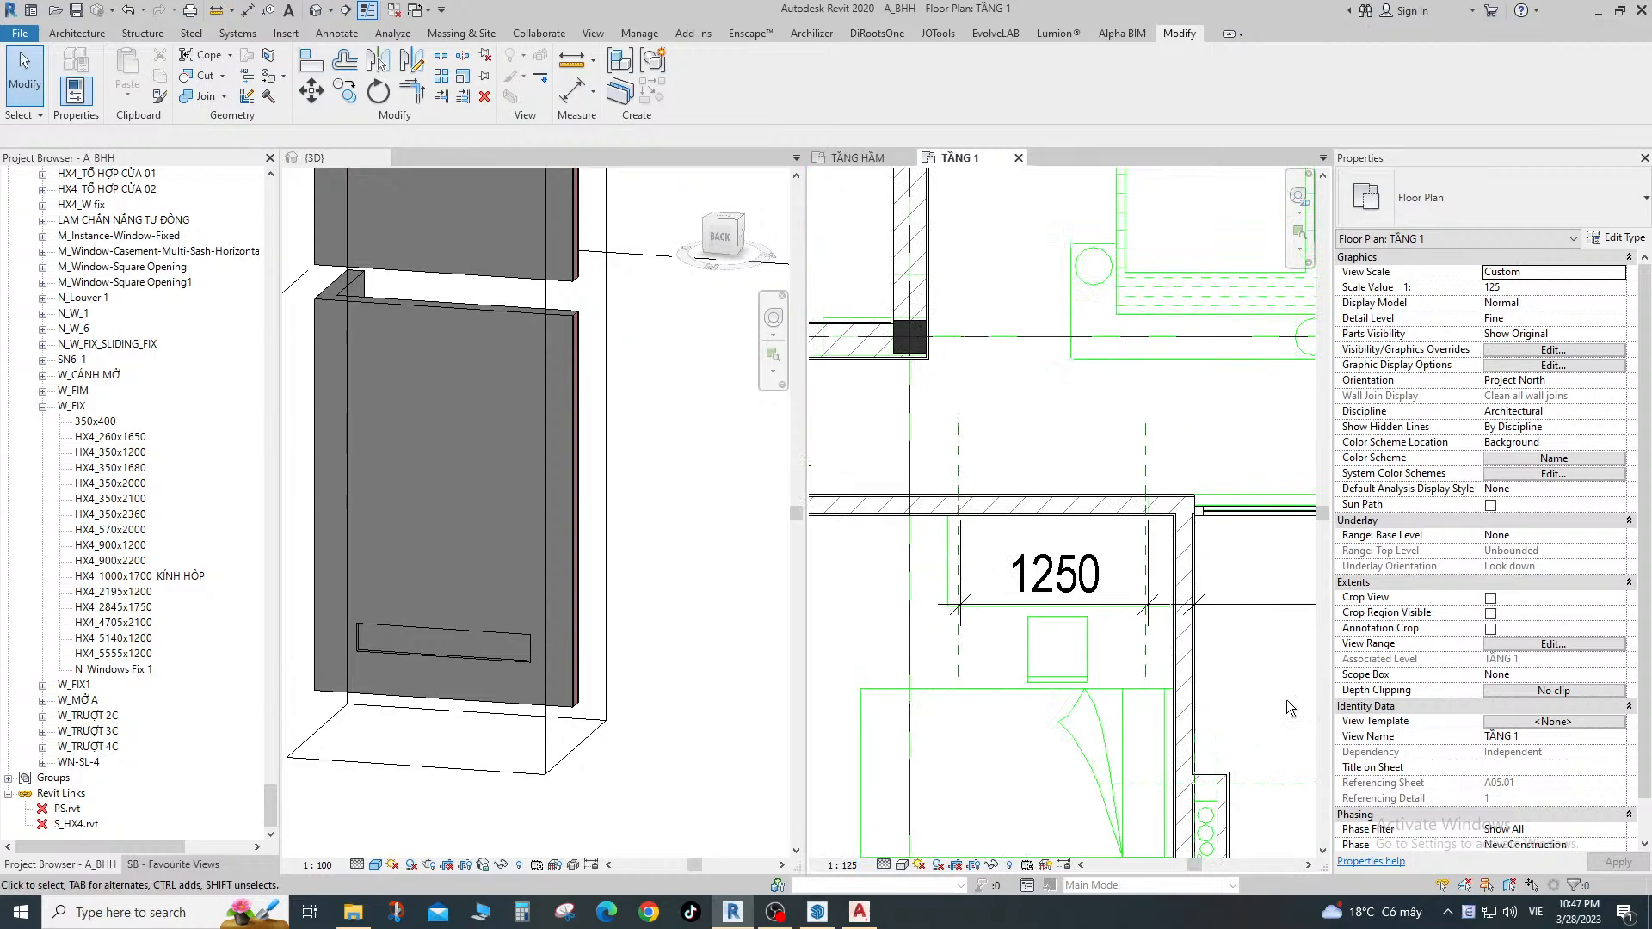
Start placing a window of family W_TRƯỢT 2C with type HX4_TRƯỢT 2C_1360x1200 2.
{"action": "left_click", "coordinate": [1534, 911]}
{"action": "left_click", "coordinate": [1497, 761]}
{"action": "key", "text": "w"}
{"action": "key", "text": "n"}
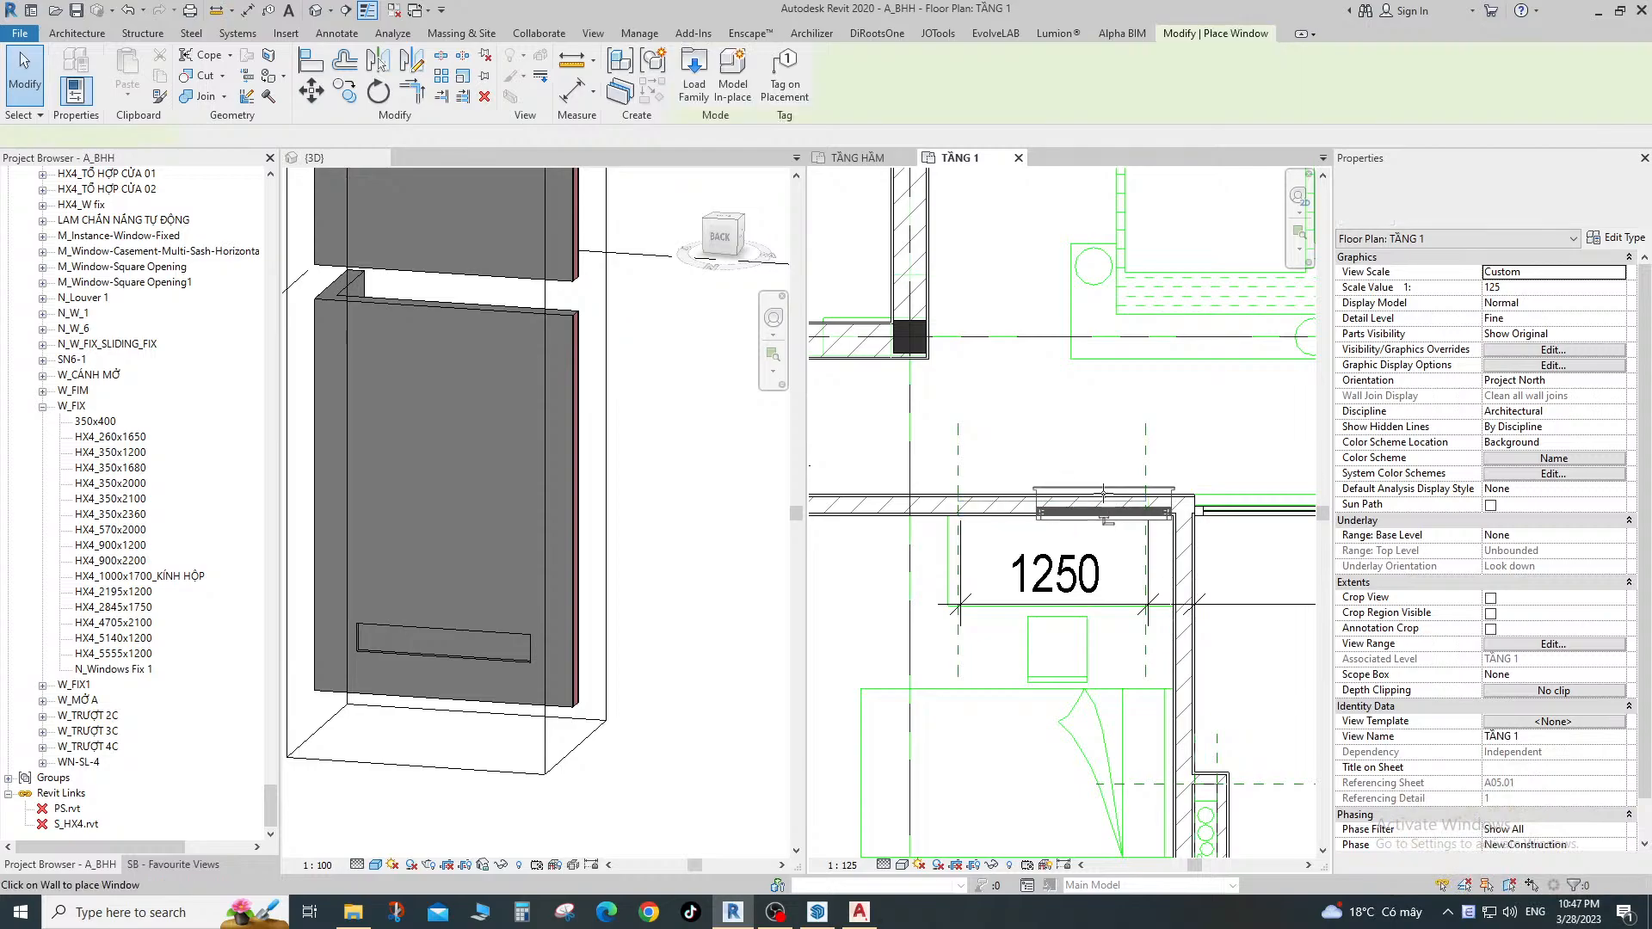
{"action": "left_click", "coordinate": [1483, 190]}
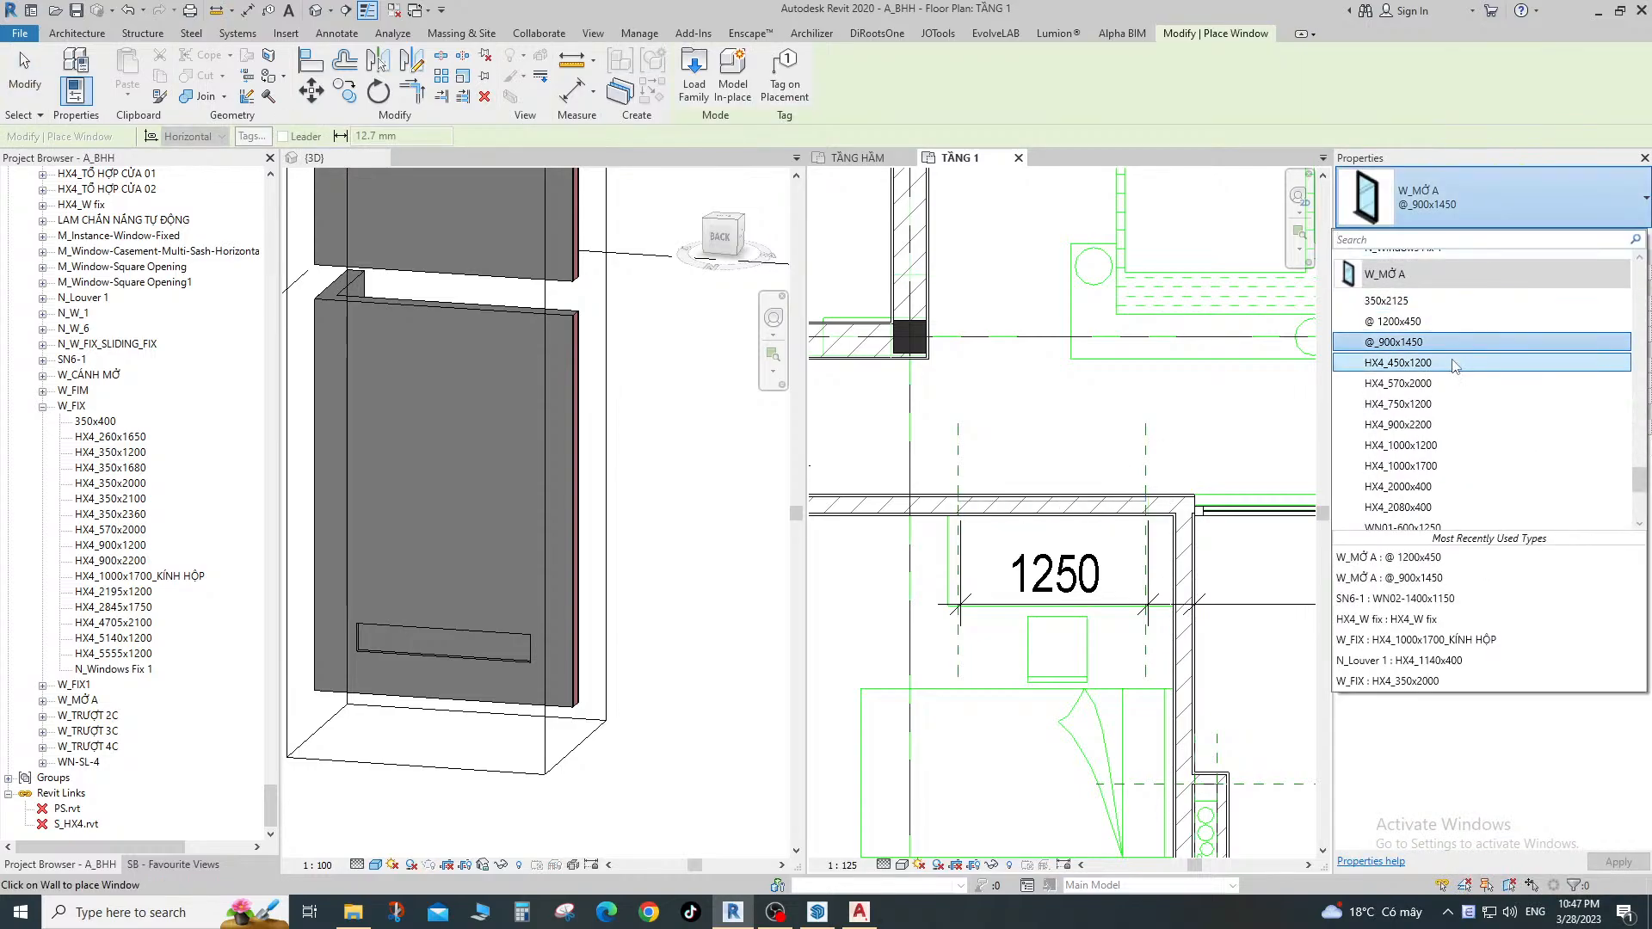
{"action": "scroll", "coordinate": [1453, 378], "scroll_direction": "down", "scroll_amount": 1}
{"action": "scroll", "coordinate": [1453, 379], "scroll_direction": "down", "scroll_amount": 3}
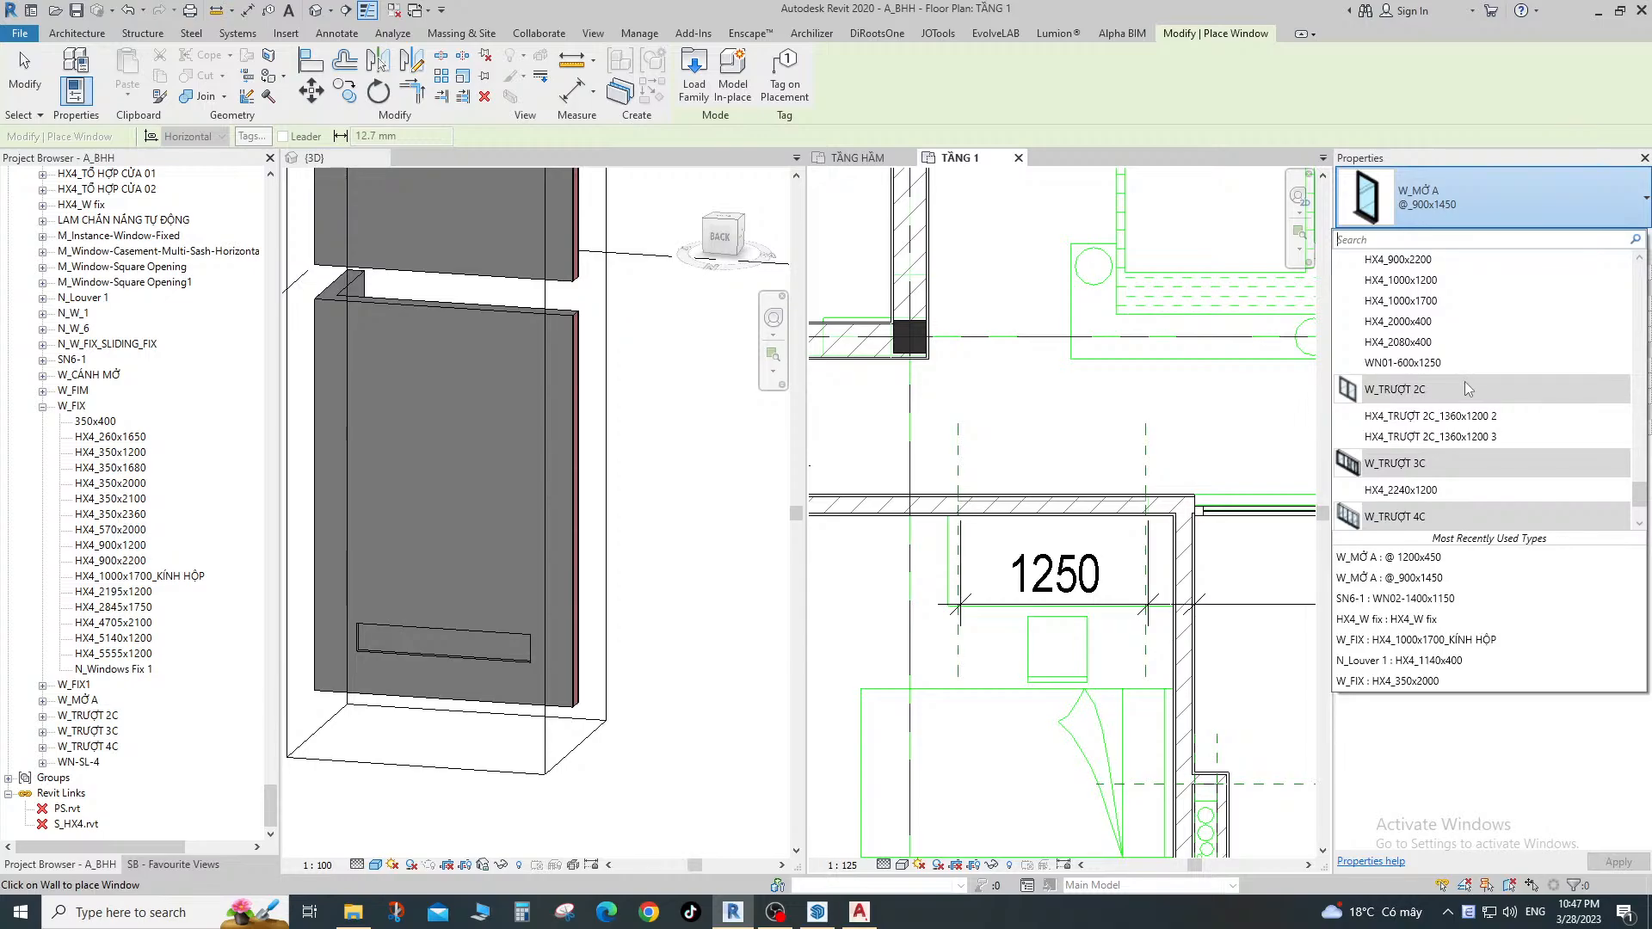
{"action": "scroll", "coordinate": [1469, 435], "scroll_direction": "down", "scroll_amount": 2}
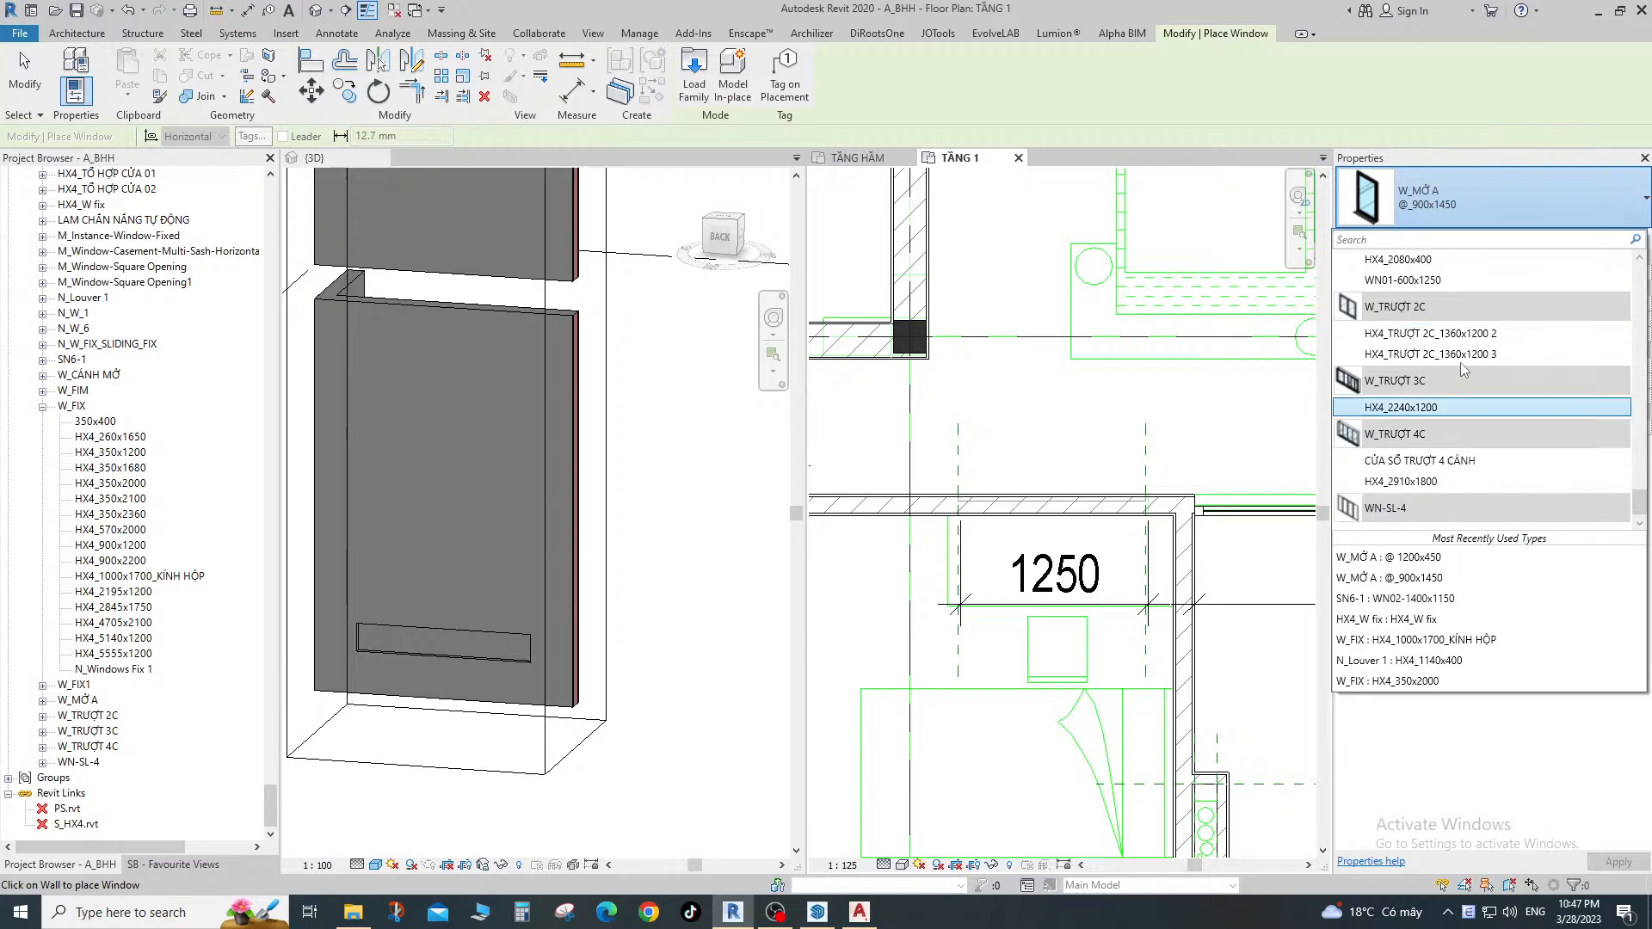
{"action": "left_click", "coordinate": [1428, 333]}
{"action": "left_click", "coordinate": [1618, 238]}
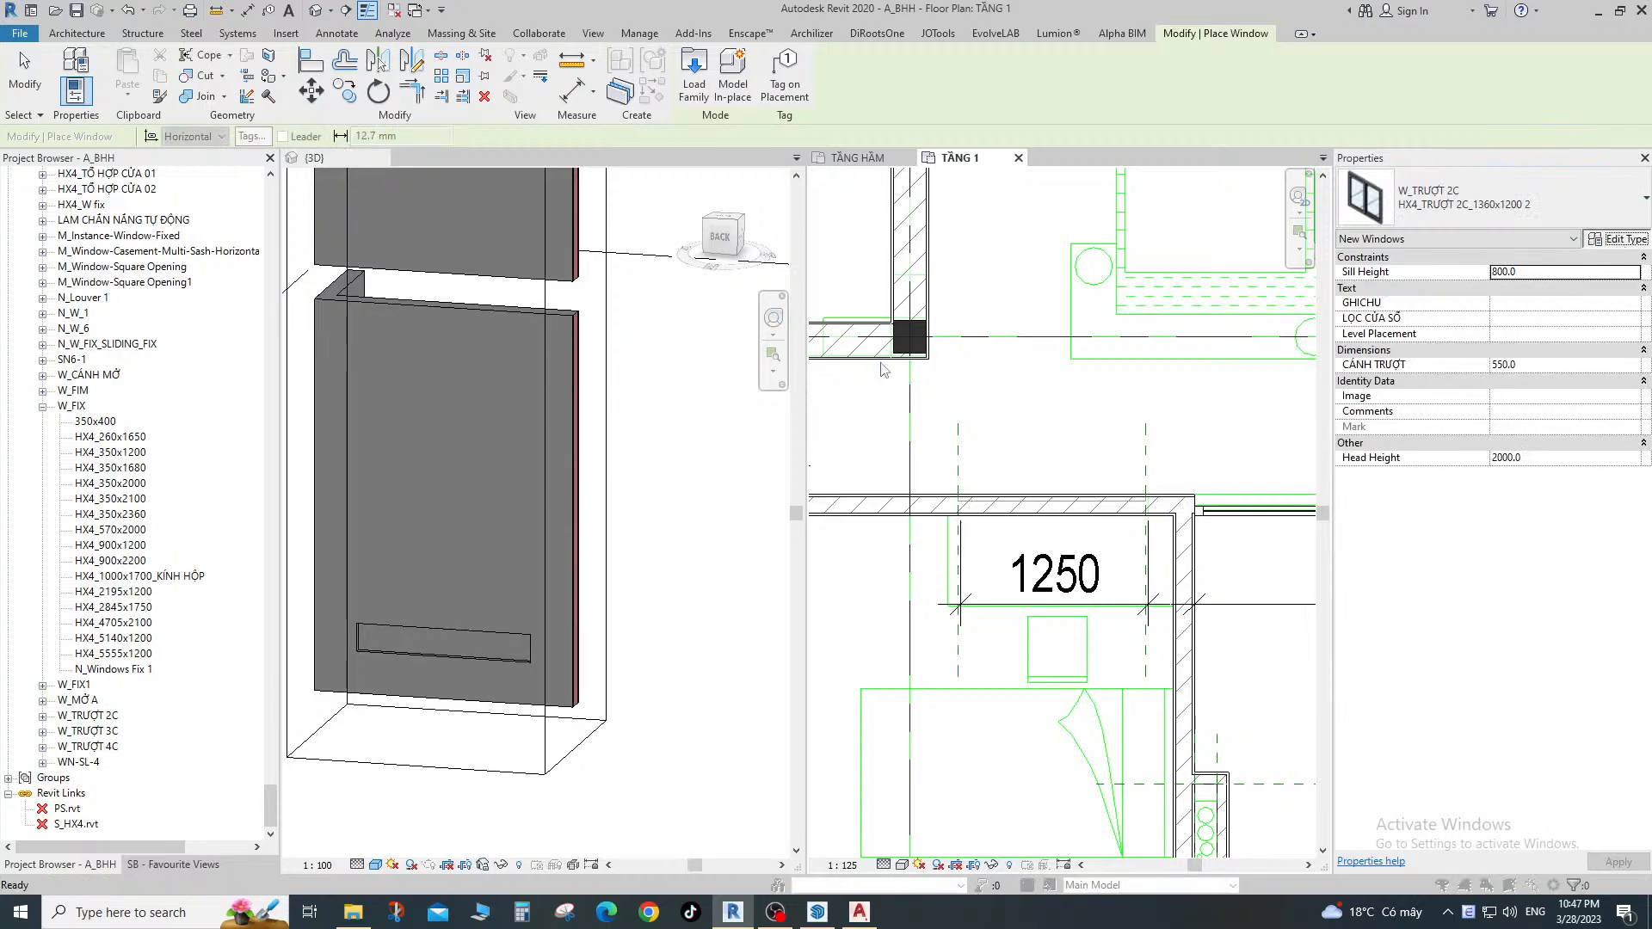
{"action": "left_click", "coordinate": [1517, 385]}
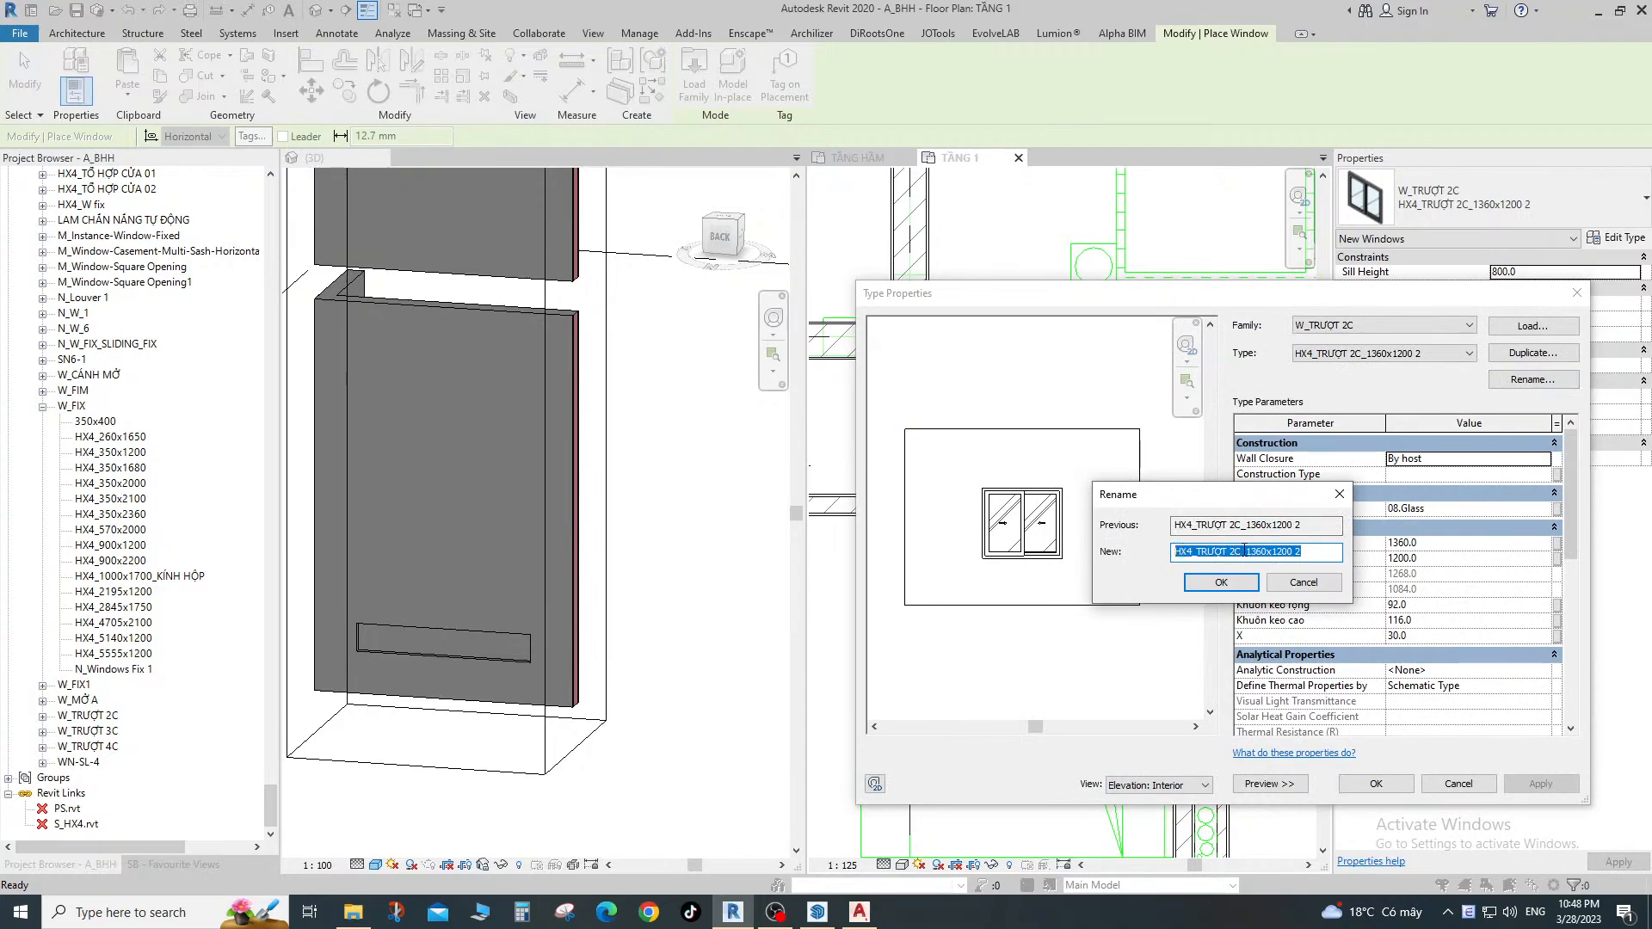
{"action": "type", "text": "@"}
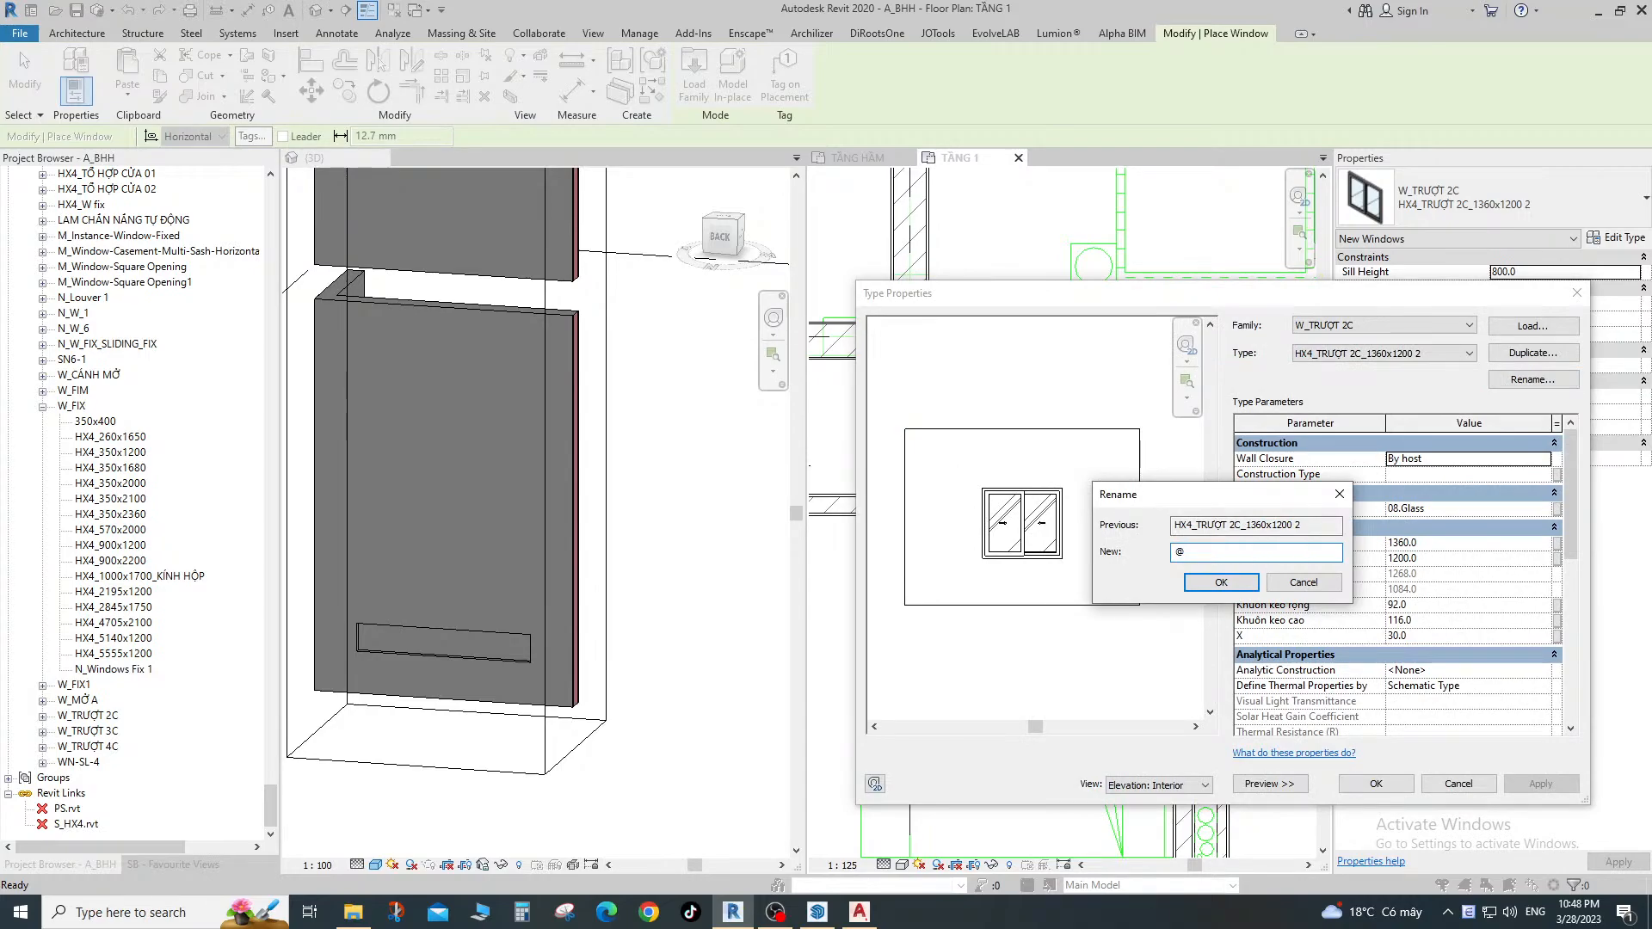
{"action": "type", "text": "T"}
{"action": "type", "text": "ru"}
{"action": "key", "text": "BackSpace"}
{"action": "key", "text": "BackSpace"}
{"action": "key", "text": "BackSpace"}
{"action": "type", "text": "RUWOJT"}
{"action": "key", "text": "BackSpace"}
{"action": "key", "text": "BackSpace"}
{"action": "key", "text": "BackSpace"}
{"action": "key", "text": "BackSpace"}
{"action": "key", "text": "BackSpace"}
{"action": "type", "text": "ƯỢT 2C_1250X"}
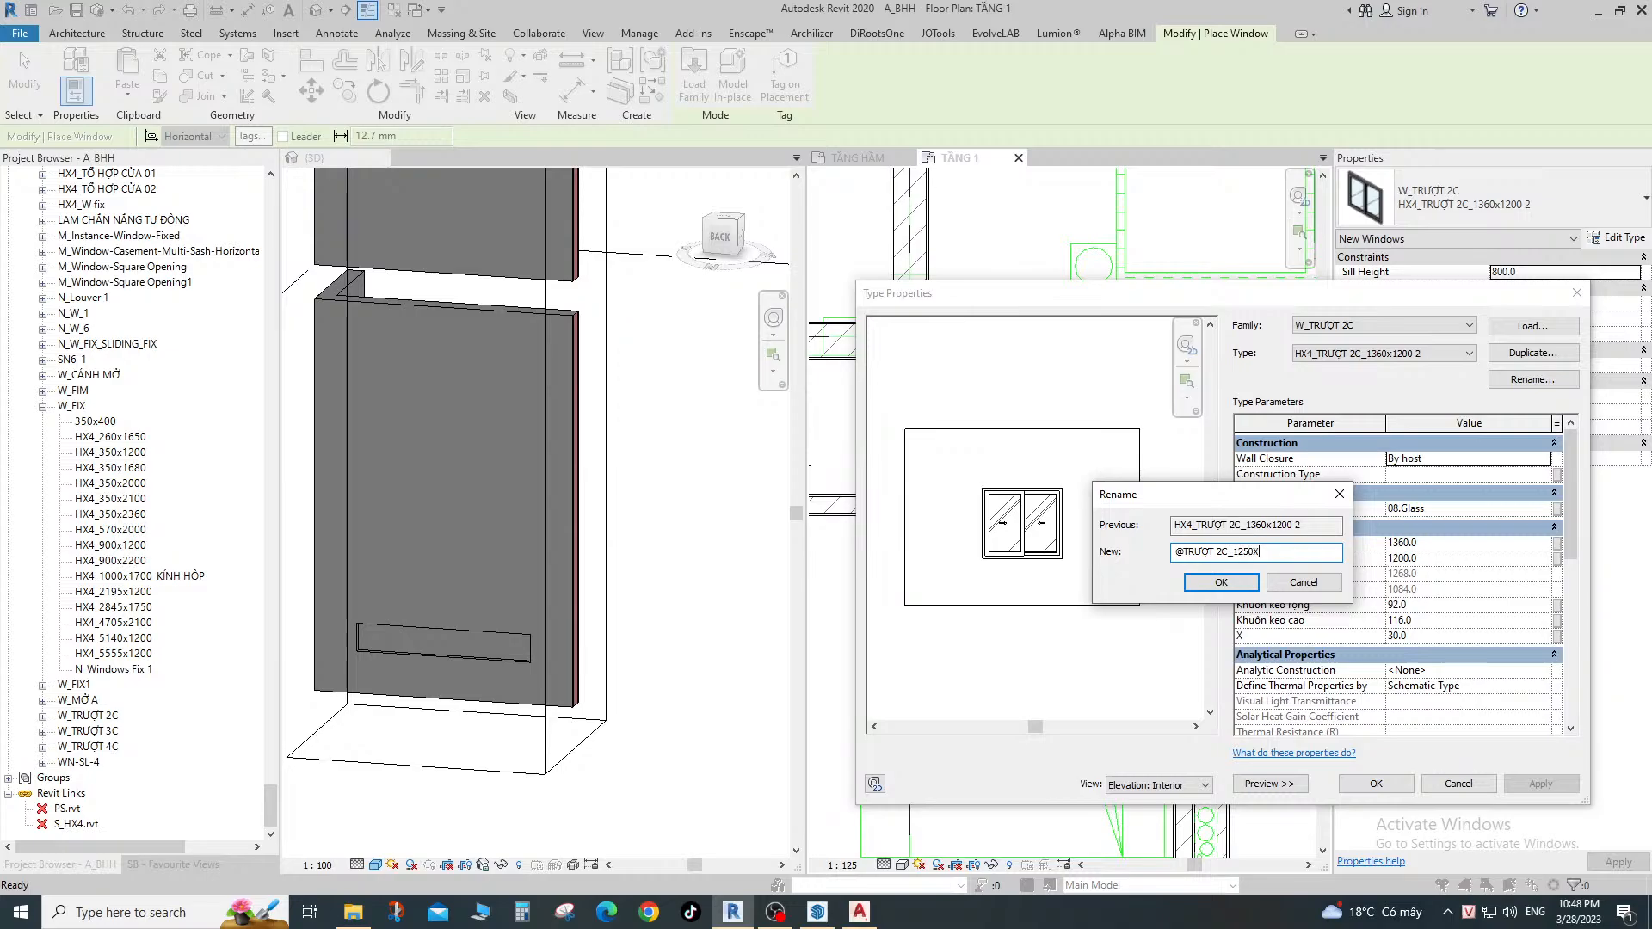
{"action": "type", "text": "1250"}
{"action": "key", "text": "alt+Tab"}
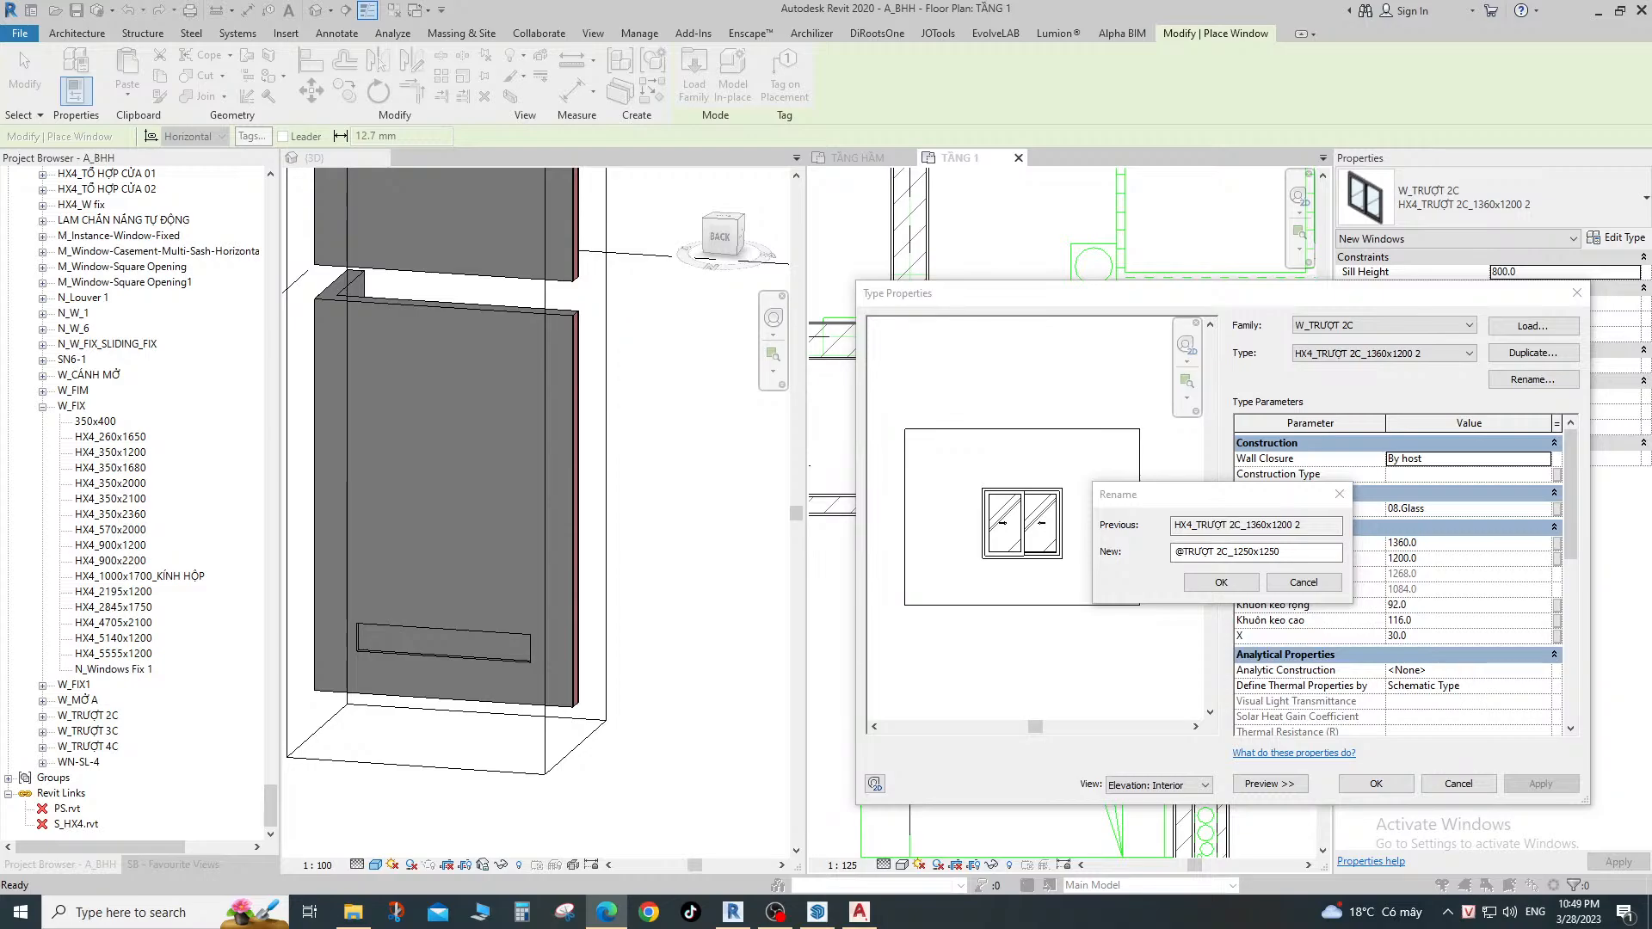
{"action": "left_click", "coordinate": [1220, 582]}
Set both the width and the height of the sliding window type to 1250 and accept the type properties.
{"action": "left_click", "coordinate": [1457, 542]}
{"action": "type", "text": "1250"}
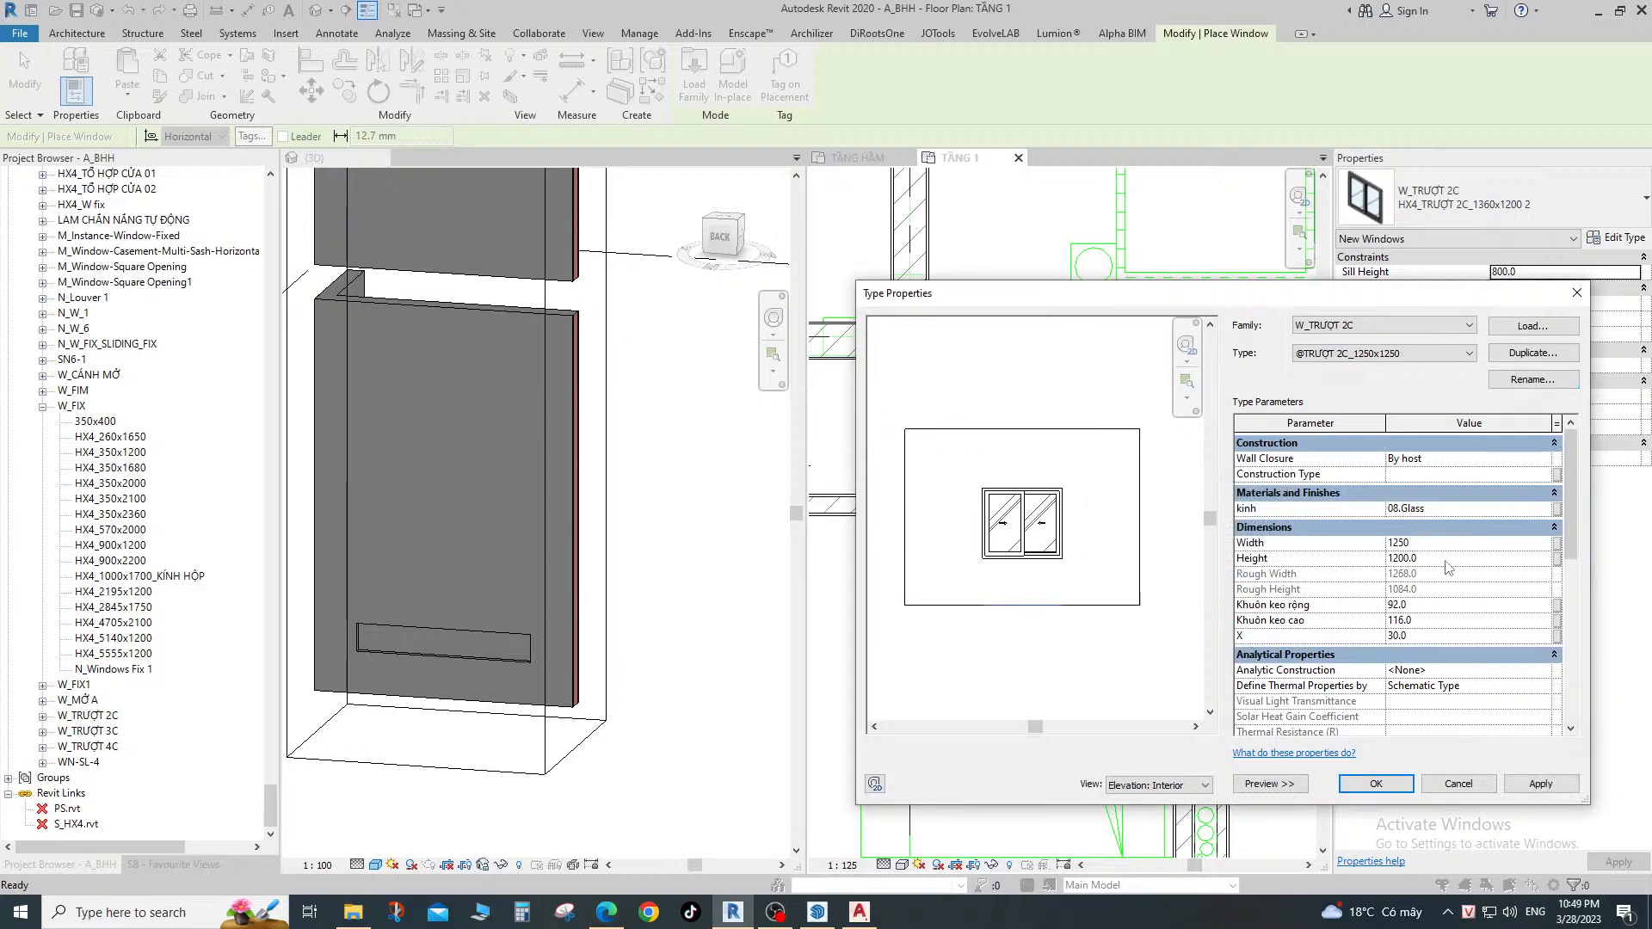
{"action": "left_click", "coordinate": [1449, 557]}
{"action": "type", "text": "1250"}
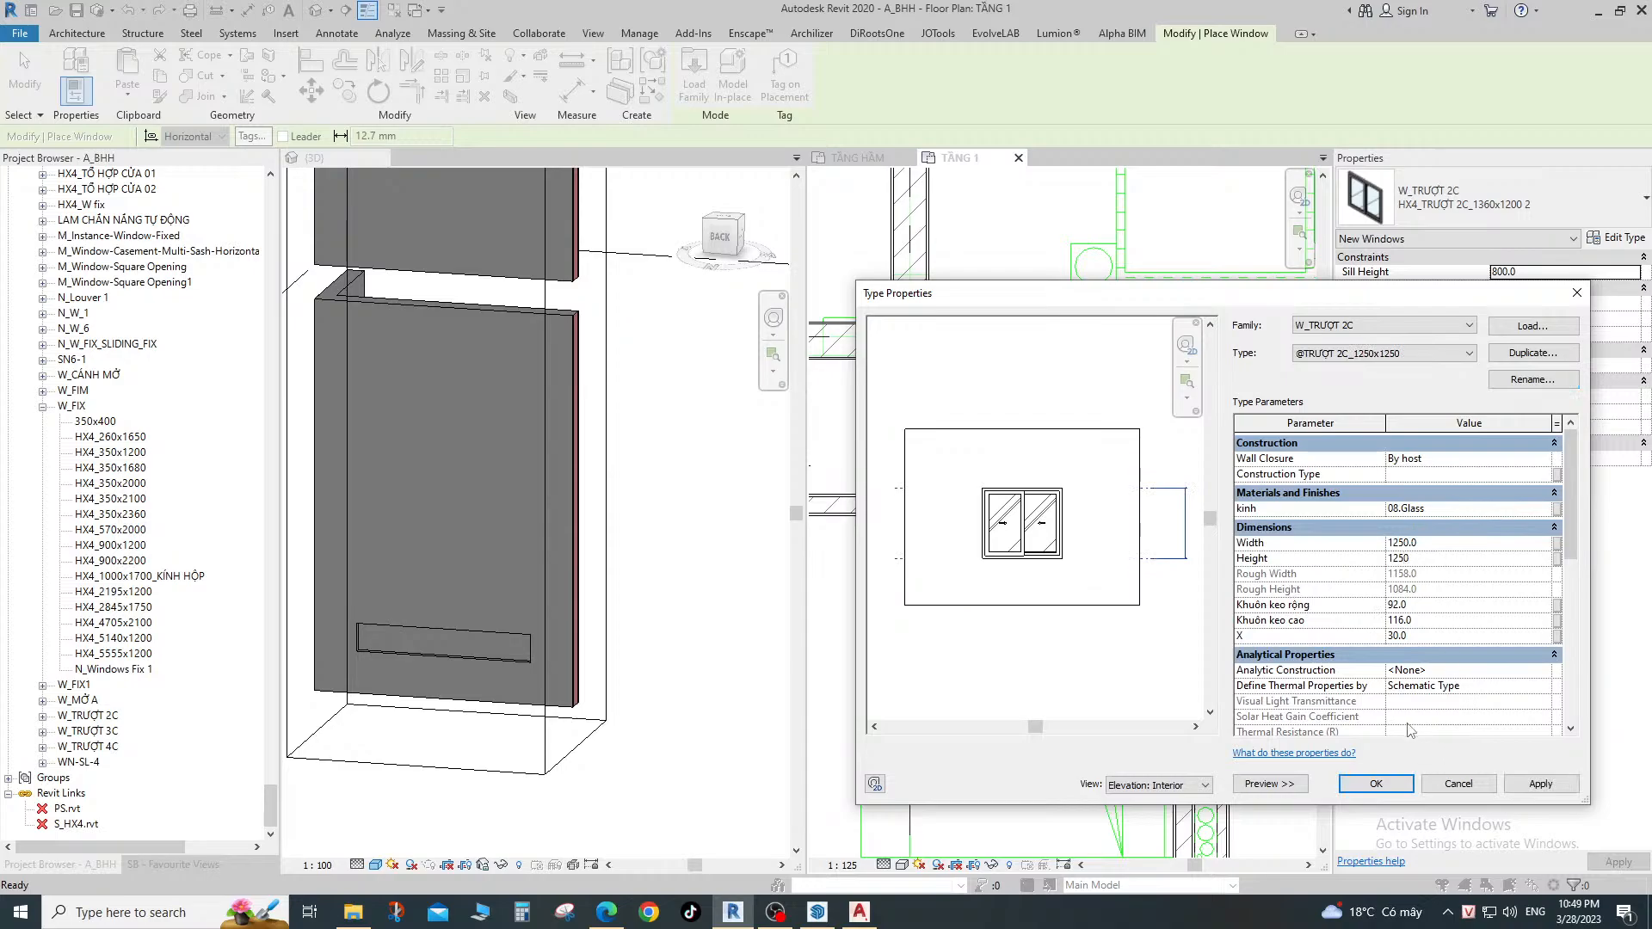
{"action": "scroll", "coordinate": [1424, 707], "scroll_direction": "down", "scroll_amount": 2}
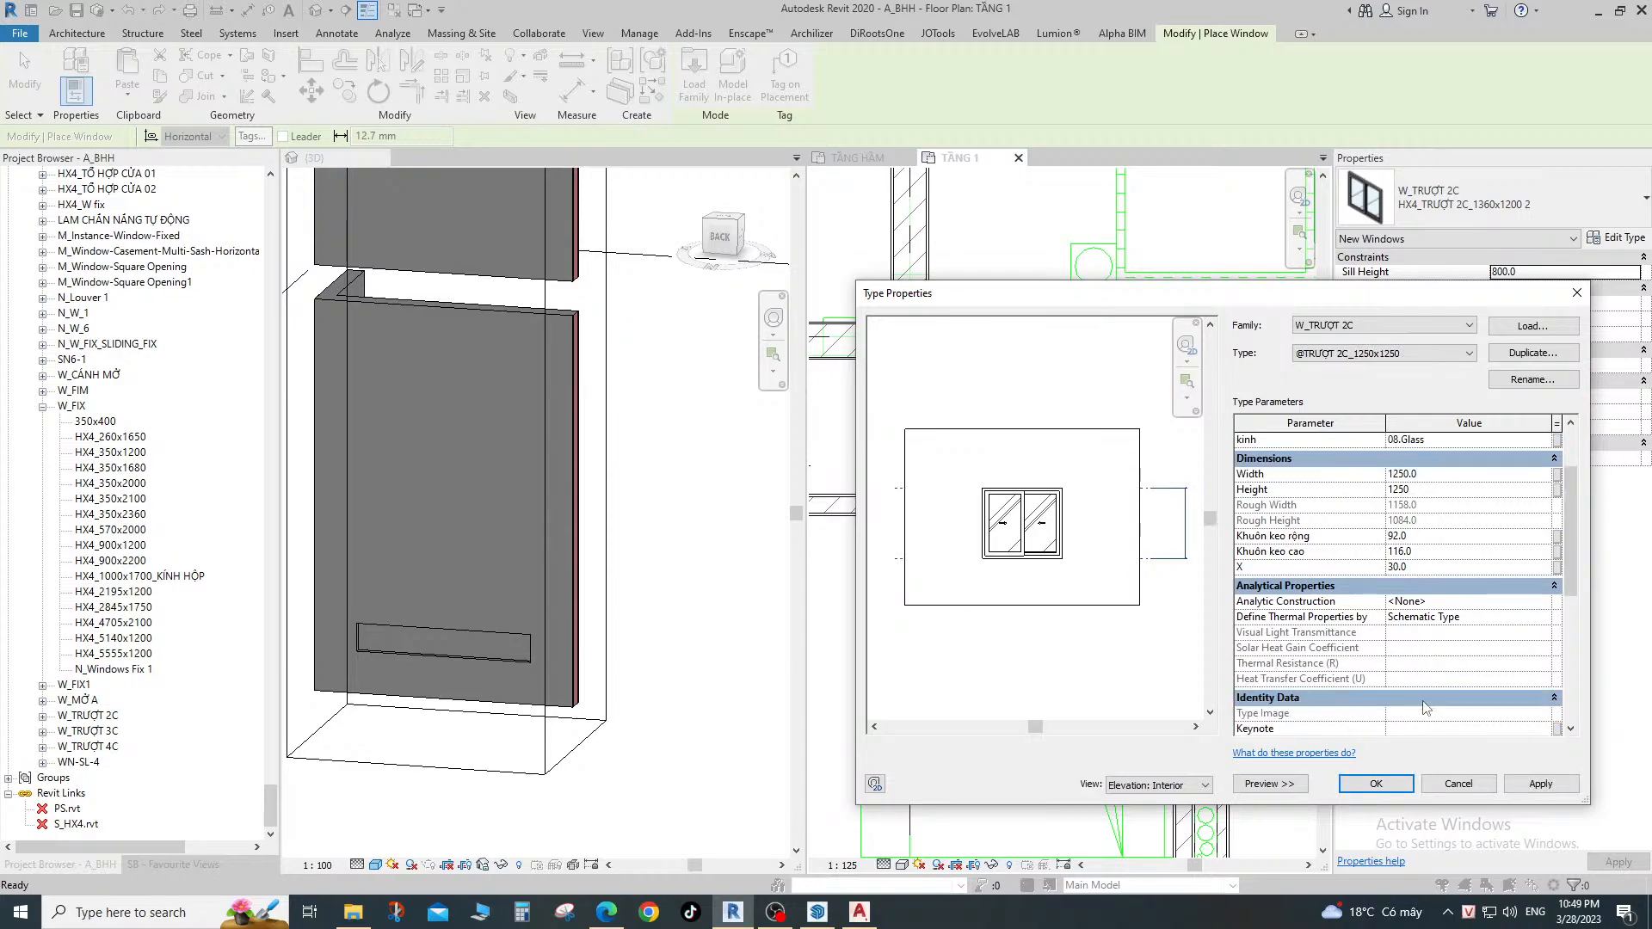
{"action": "left_click", "coordinate": [1375, 783]}
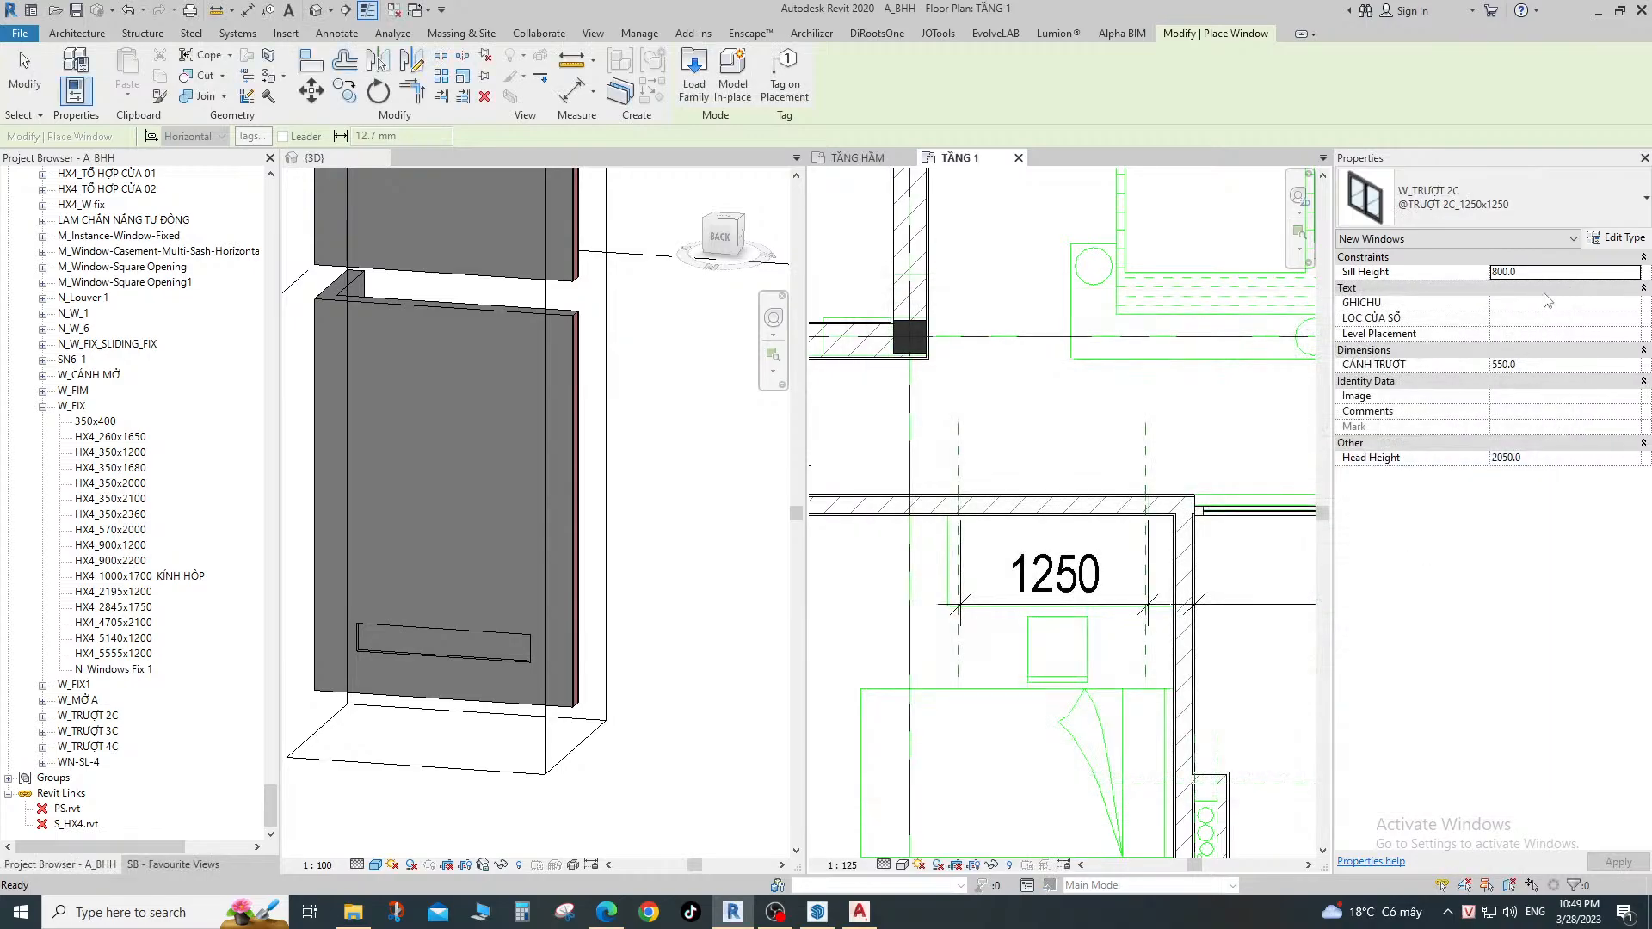
{"action": "left_click", "coordinate": [1544, 272]}
{"action": "type", "text": "900"}
{"action": "key", "text": "Return"}
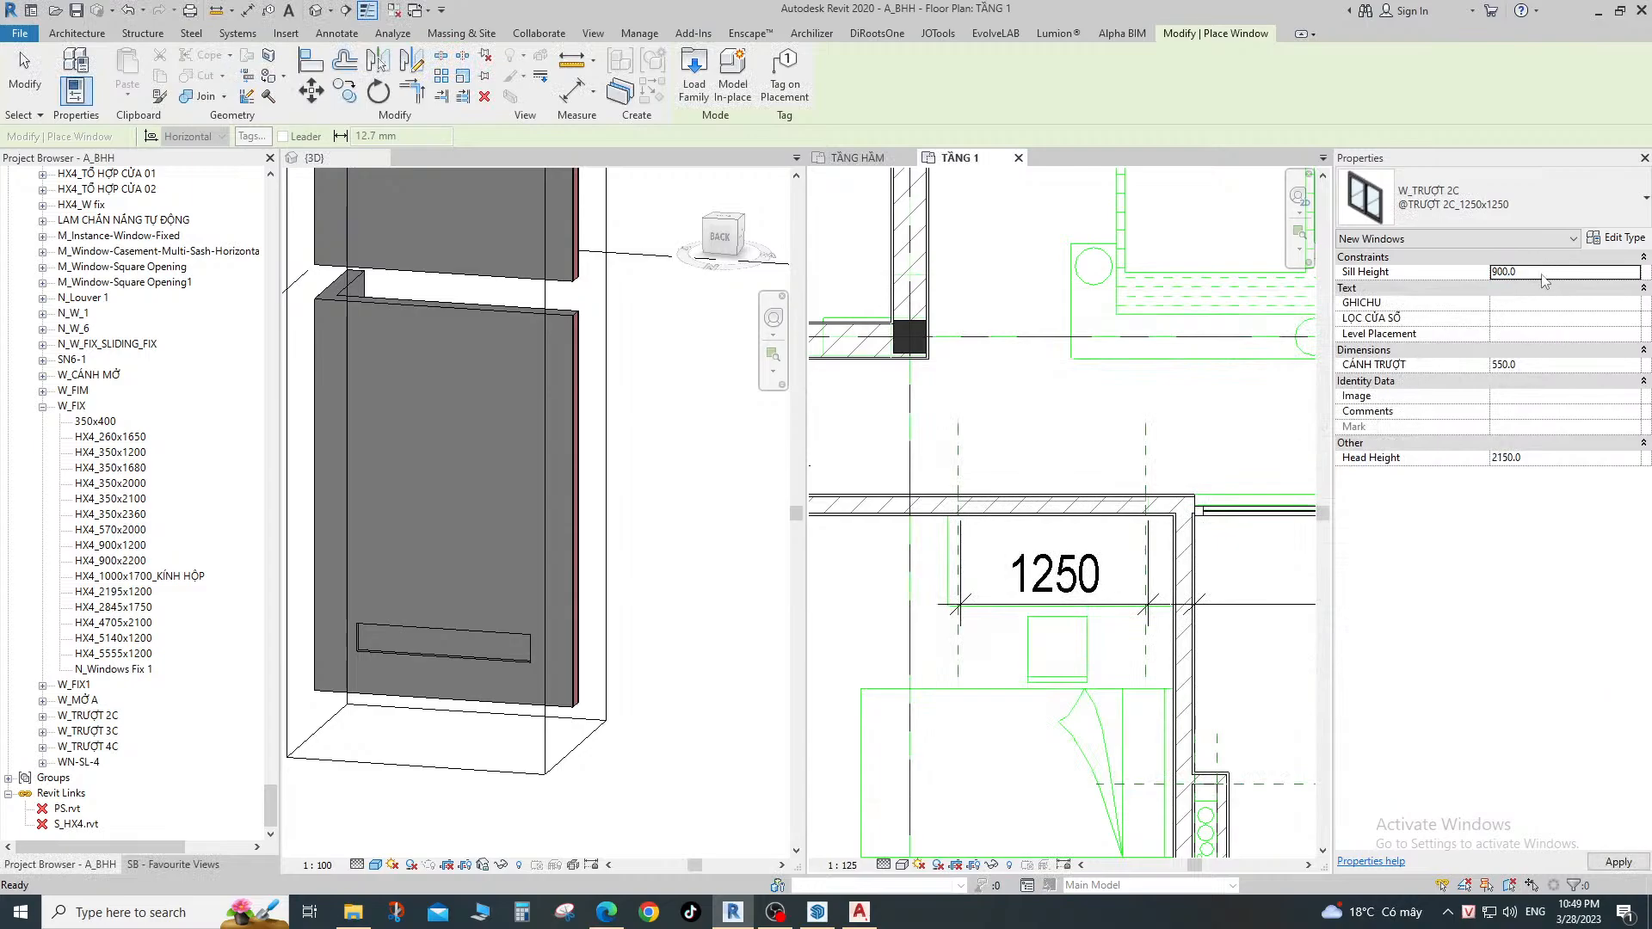
{"action": "scroll", "coordinate": [1044, 503], "scroll_direction": "up", "scroll_amount": 2}
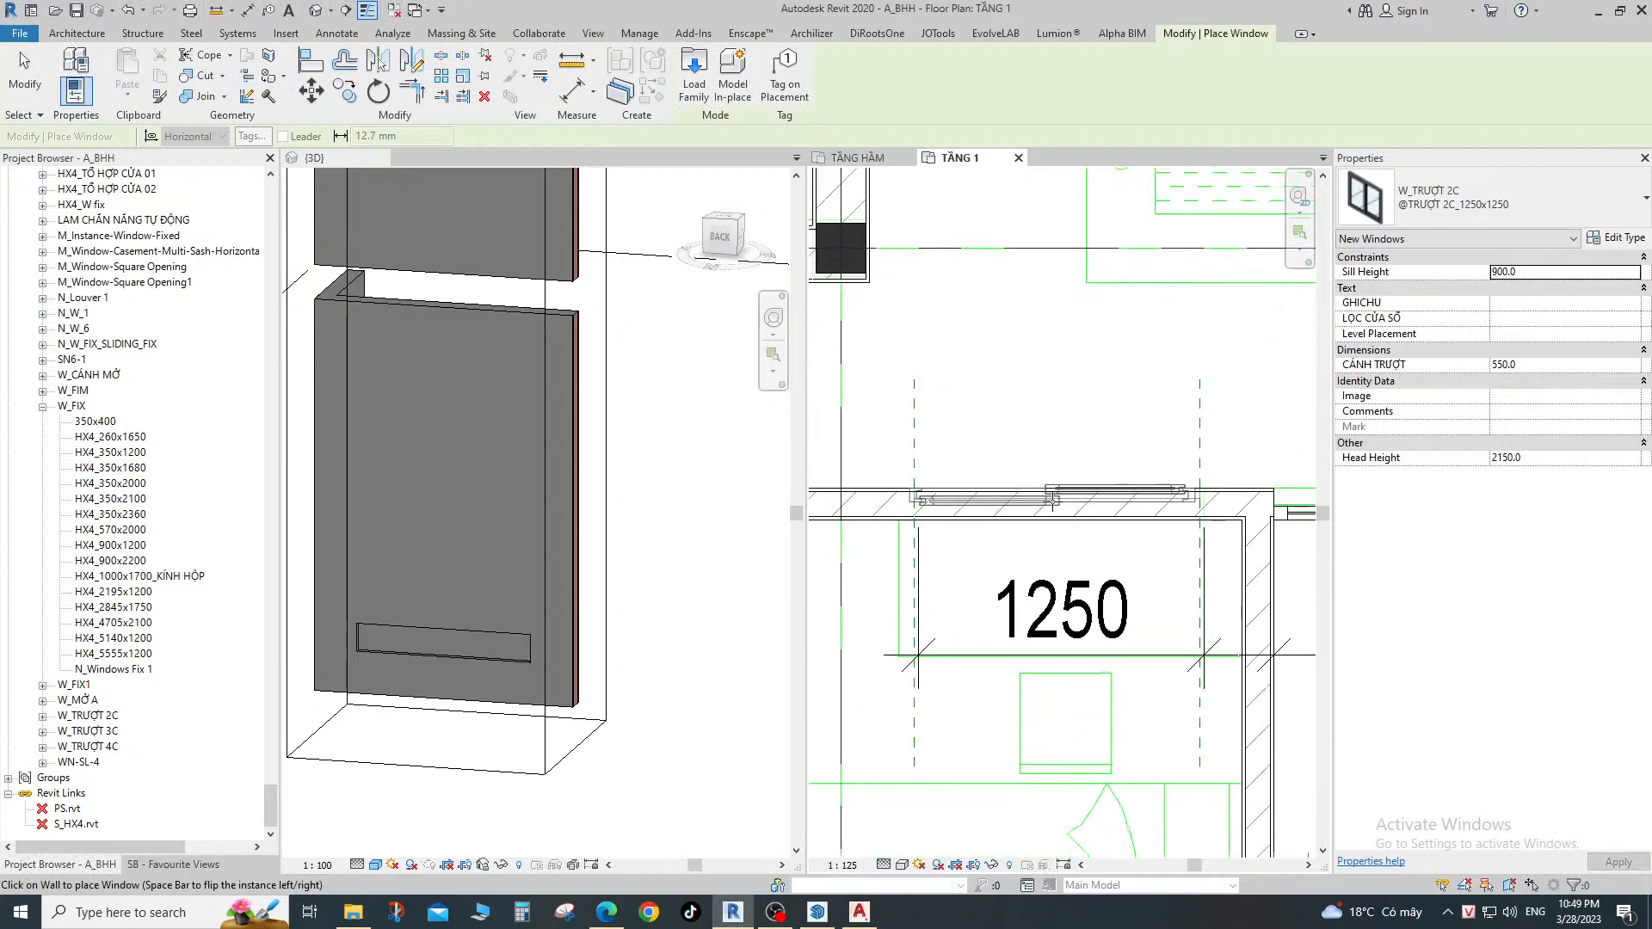
{"action": "left_click", "coordinate": [1051, 499]}
{"action": "key", "text": "Escape"}
{"action": "key", "text": "Escape"}
Align the right edge of the sliding window with the reference plane at the opening's right side.
{"action": "scroll", "coordinate": [1214, 519], "scroll_direction": "up", "scroll_amount": 2}
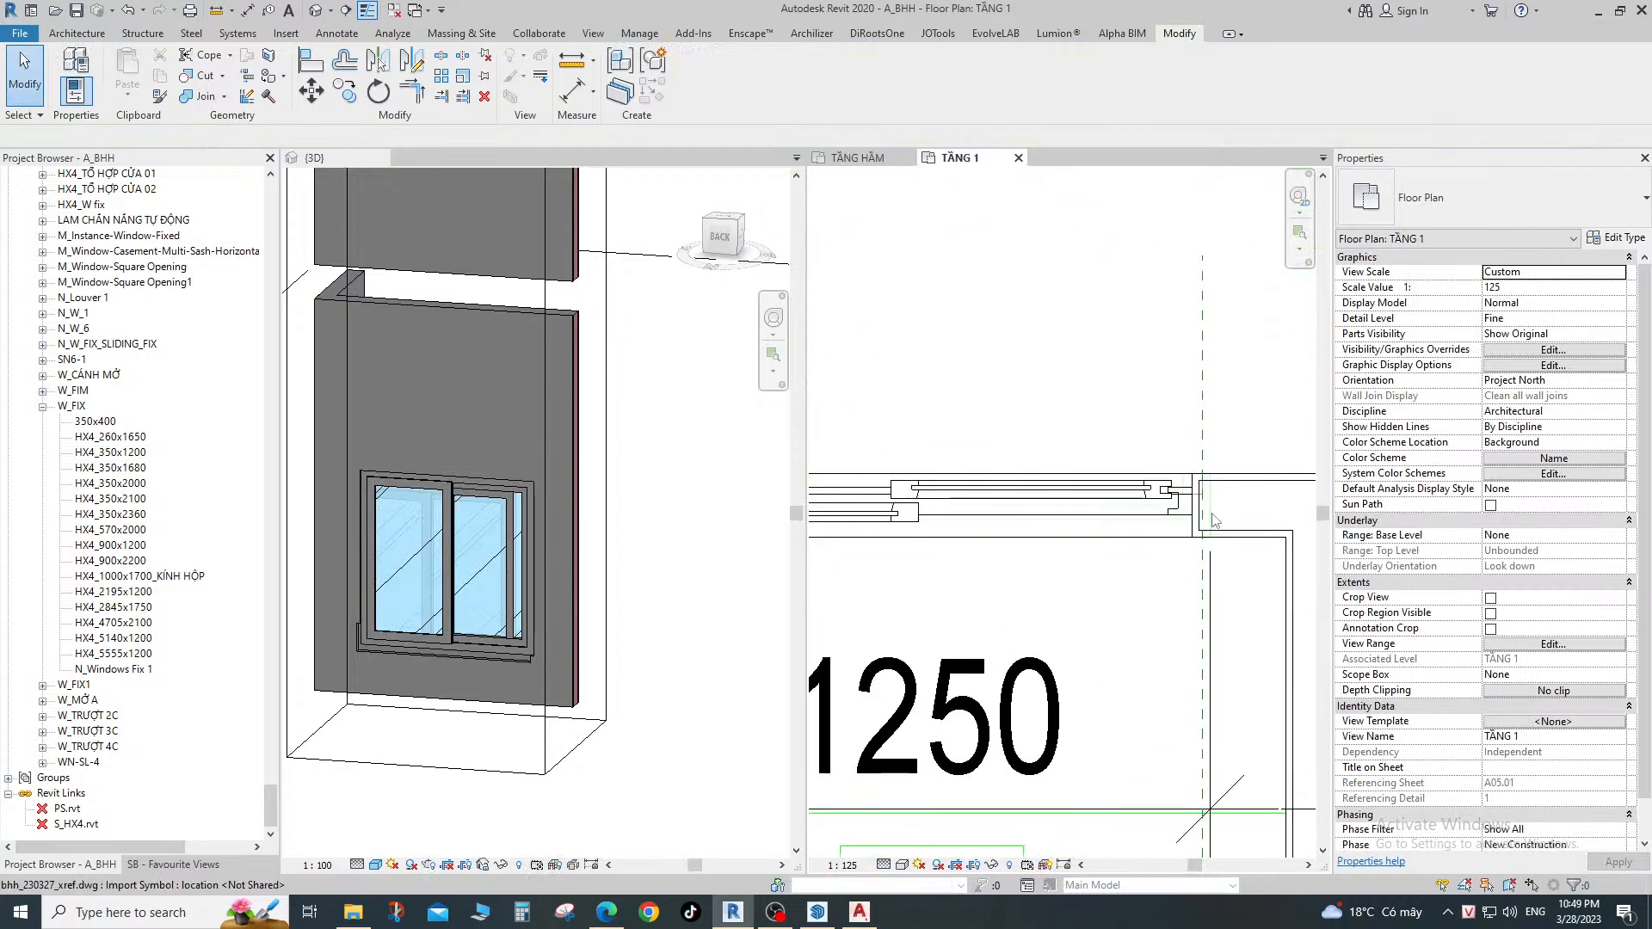
{"action": "scroll", "coordinate": [1213, 518], "scroll_direction": "up", "scroll_amount": 1}
{"action": "key", "text": "a"}
{"action": "key", "text": "l"}
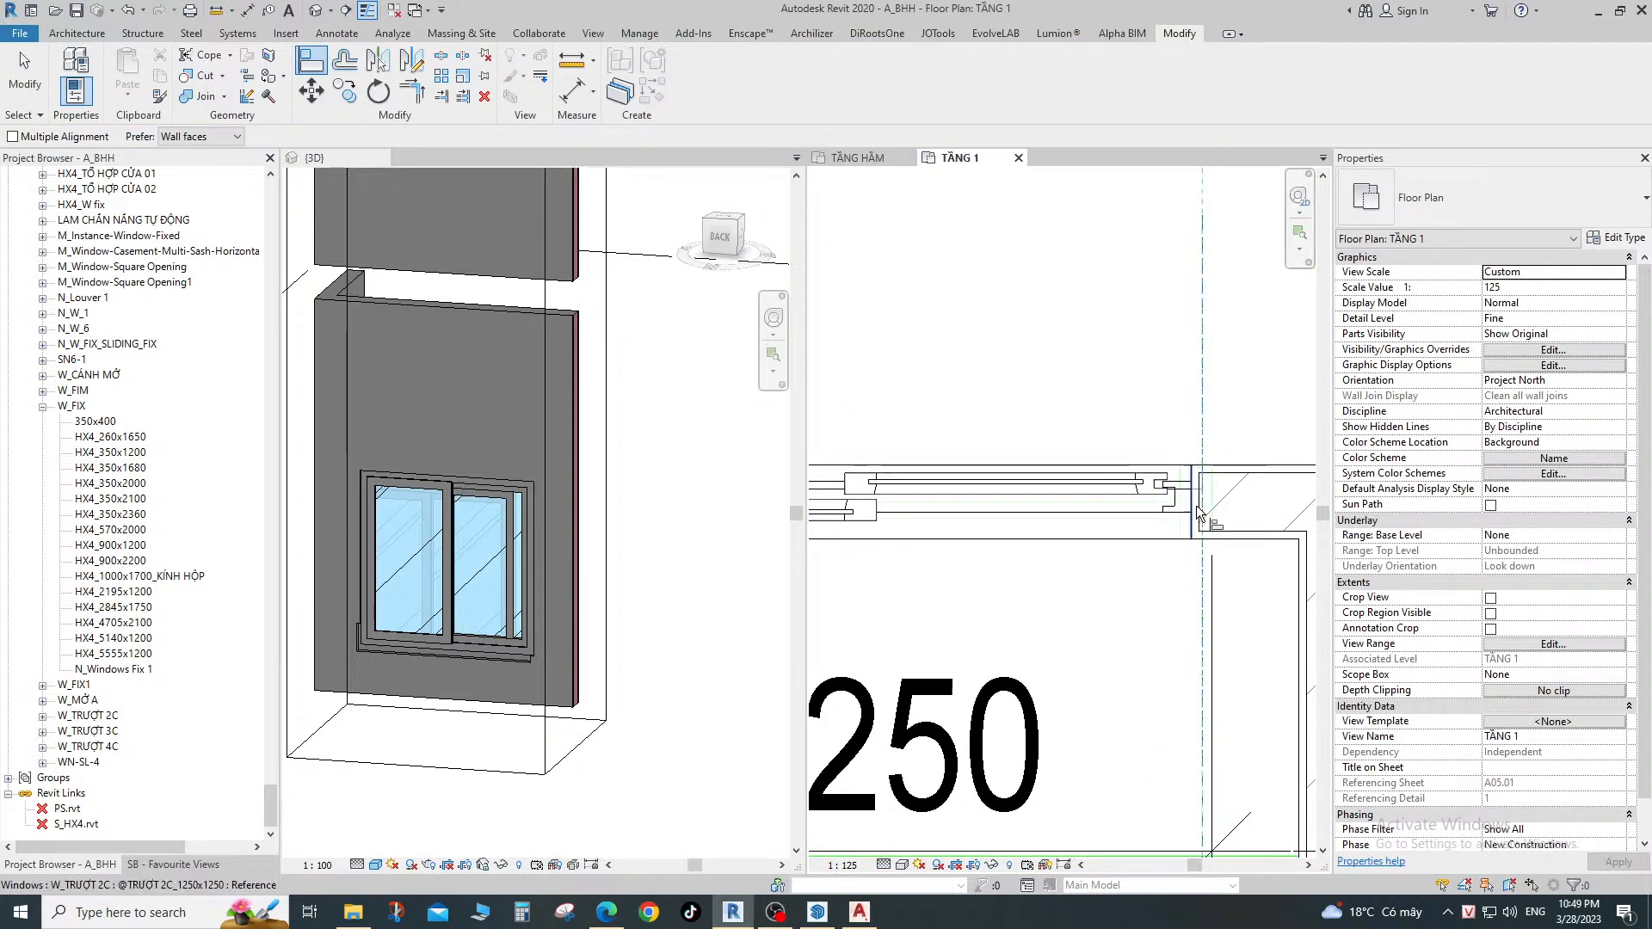
{"action": "scroll", "coordinate": [1200, 516], "scroll_direction": "down", "scroll_amount": 2}
{"action": "key", "text": "Escape"}
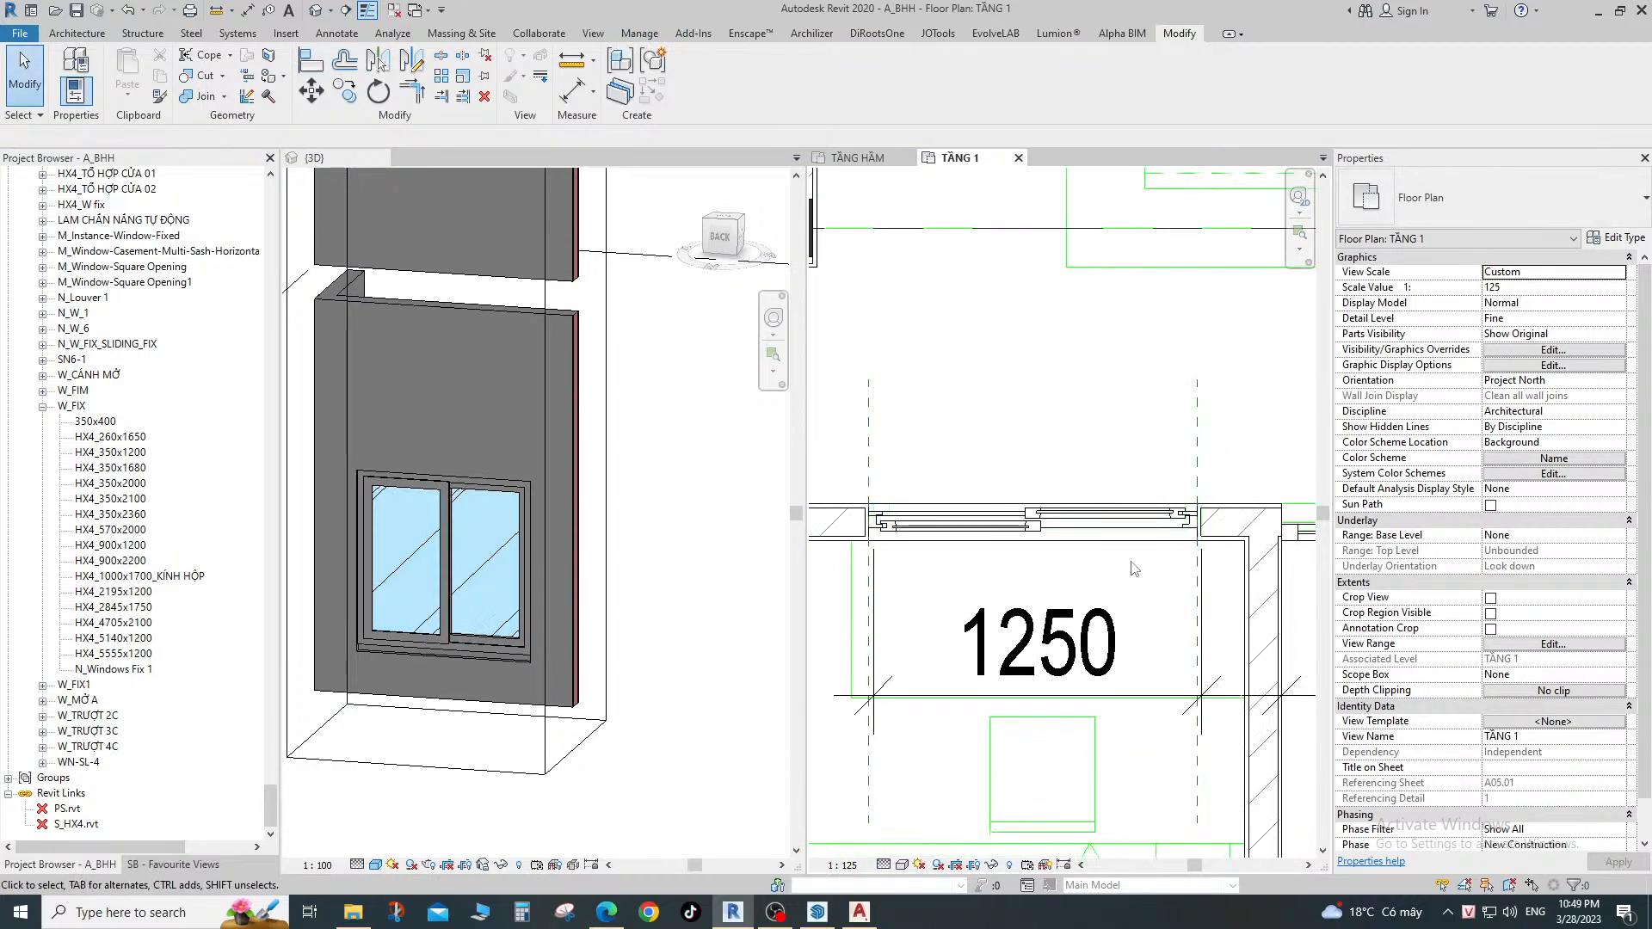
Examine the walls enclosing the WC on the floor plan, checking the properties of its outer wall beside the pool.
{"action": "scroll", "coordinate": [1132, 567], "scroll_direction": "down", "scroll_amount": 4}
{"action": "scroll", "coordinate": [1054, 659], "scroll_direction": "up", "scroll_amount": 2}
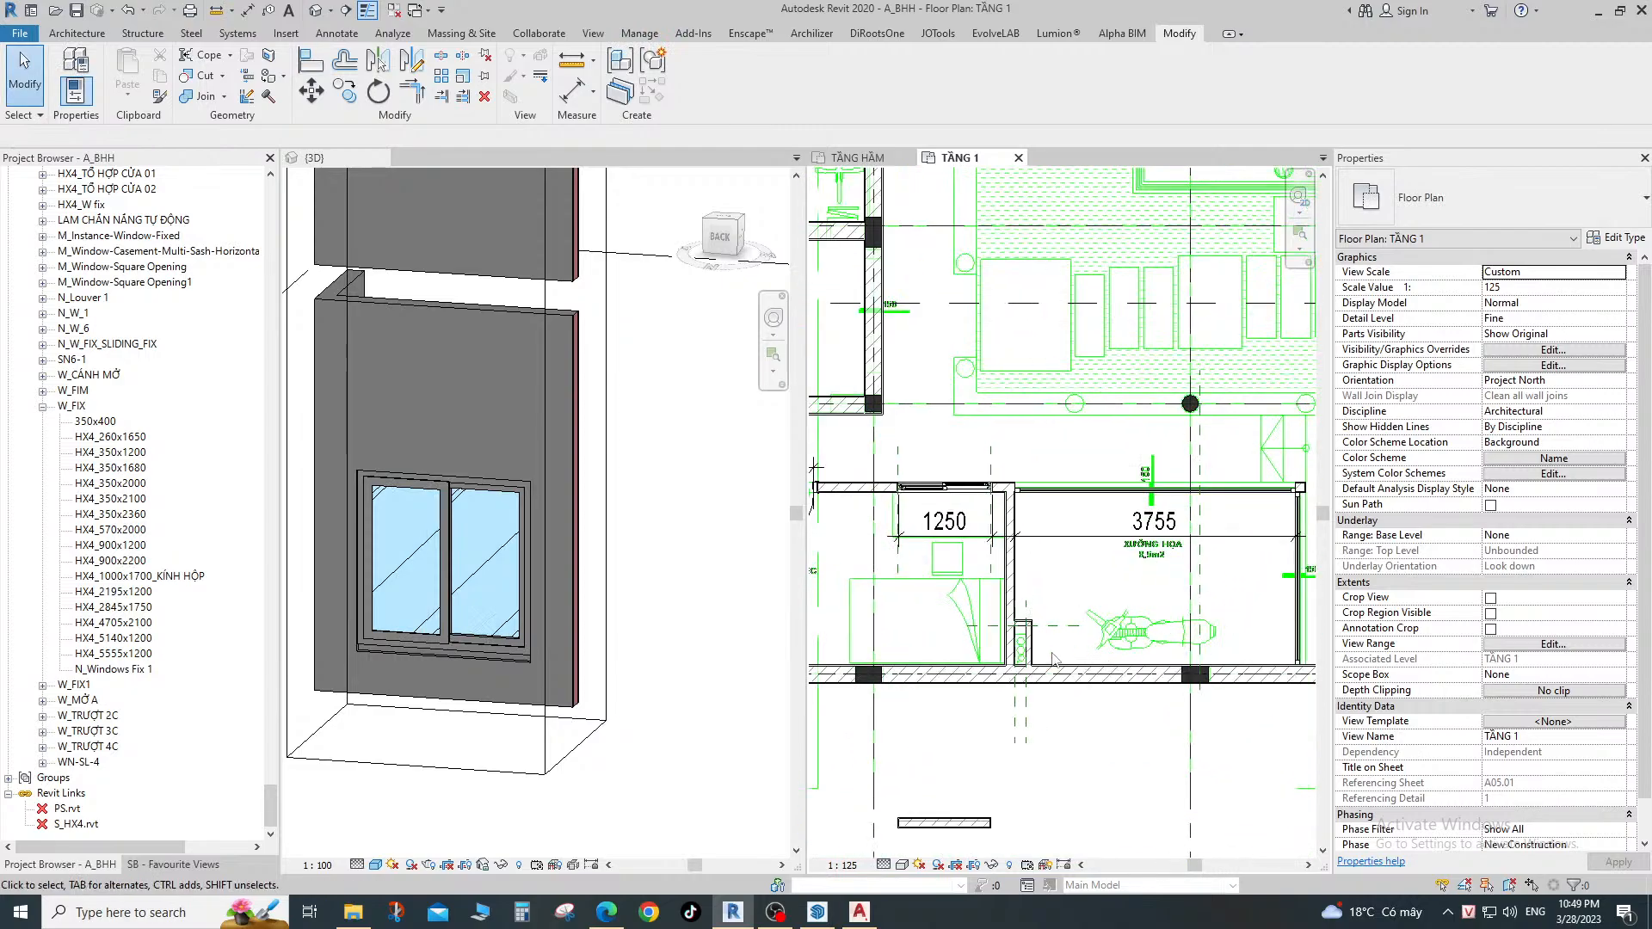
{"action": "middle_click_drag", "start_coordinate": [963, 673], "coordinate": [1302, 652]}
{"action": "scroll", "coordinate": [1123, 499], "scroll_direction": "up", "scroll_amount": 1}
{"action": "middle_click_drag", "start_coordinate": [1123, 499], "coordinate": [1071, 560]}
{"action": "middle_click_drag", "start_coordinate": [963, 615], "coordinate": [1175, 578]}
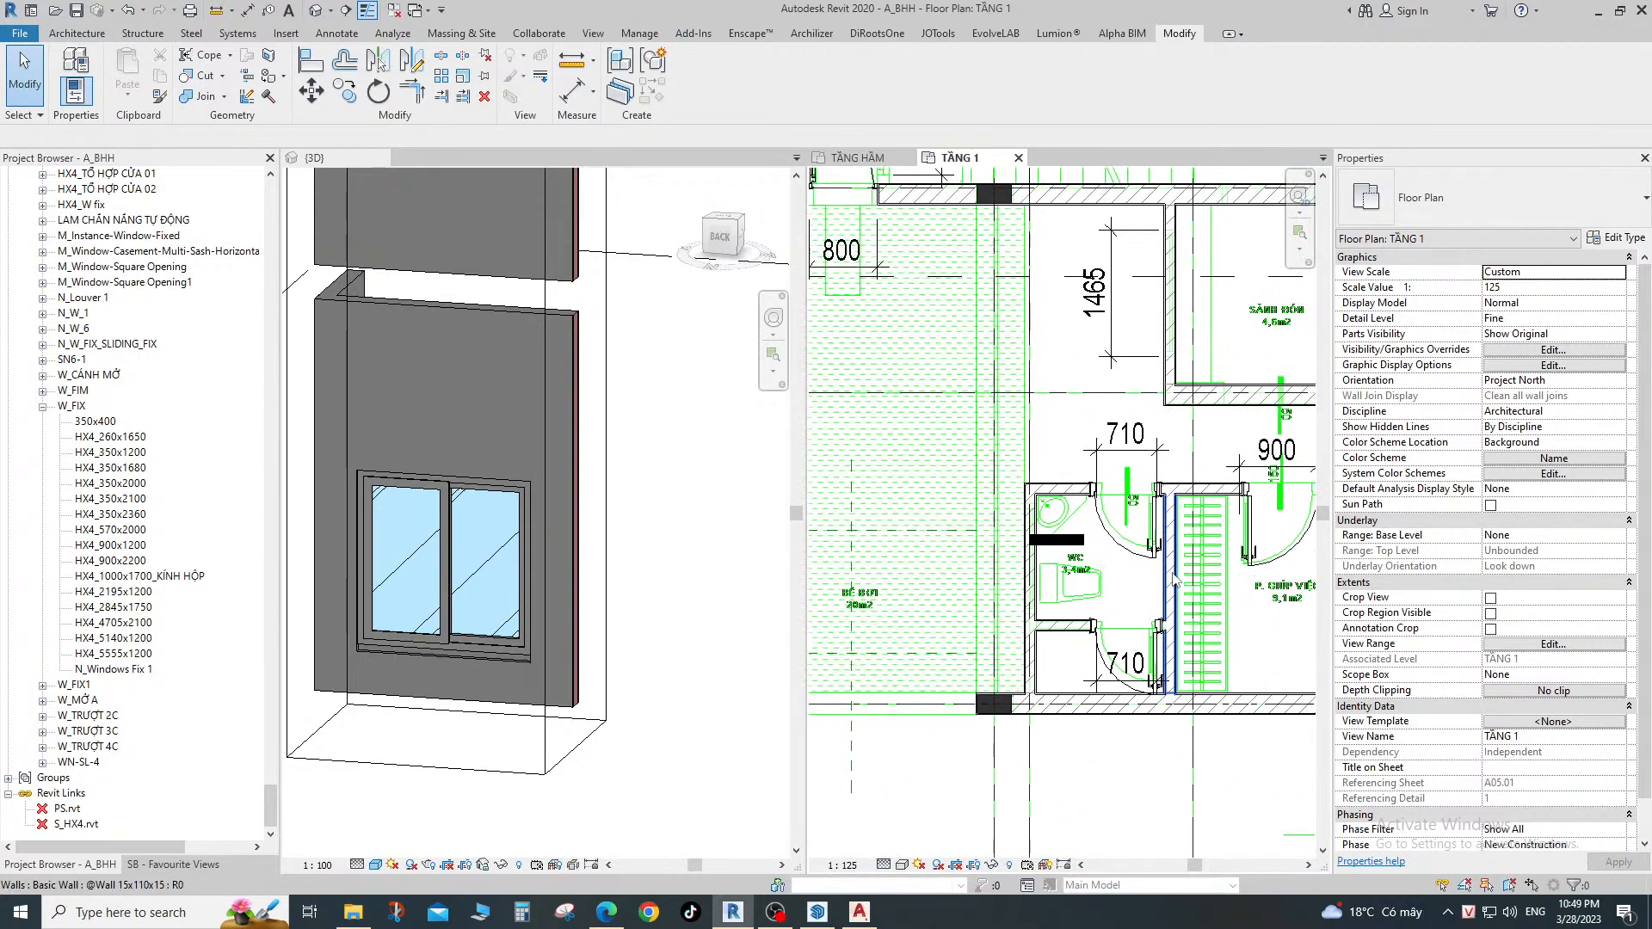
{"action": "scroll", "coordinate": [1109, 646], "scroll_direction": "up", "scroll_amount": 2}
{"action": "left_click", "coordinate": [1050, 733]}
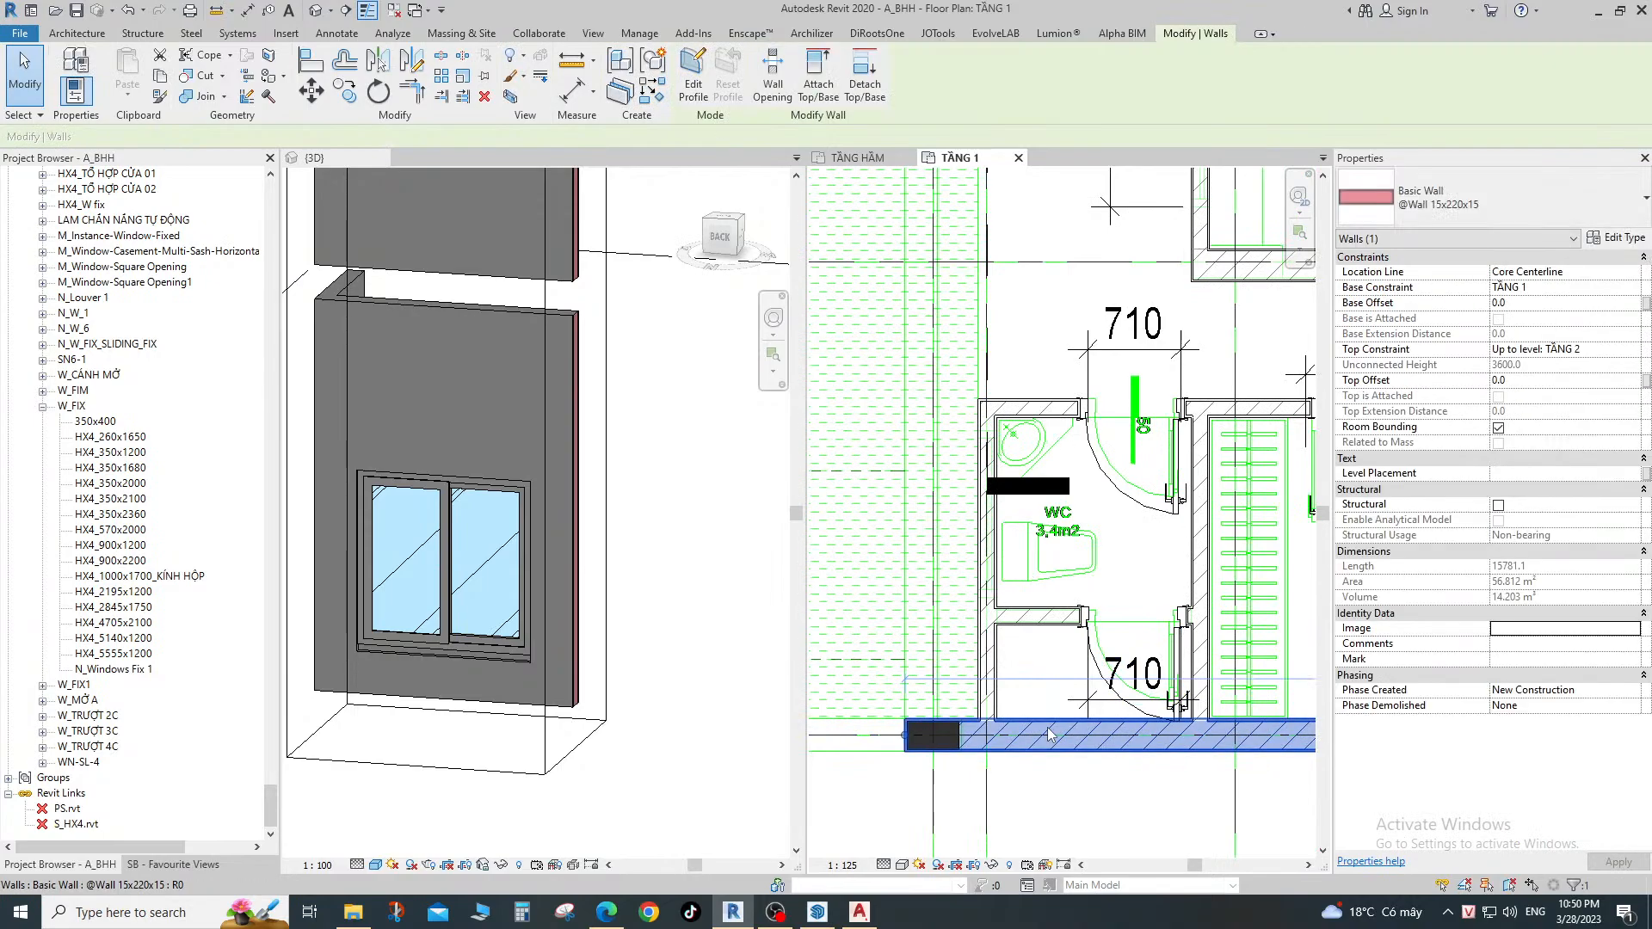
{"action": "left_click", "coordinate": [987, 593]}
{"action": "middle_click_drag", "start_coordinate": [1041, 501], "coordinate": [1010, 606]}
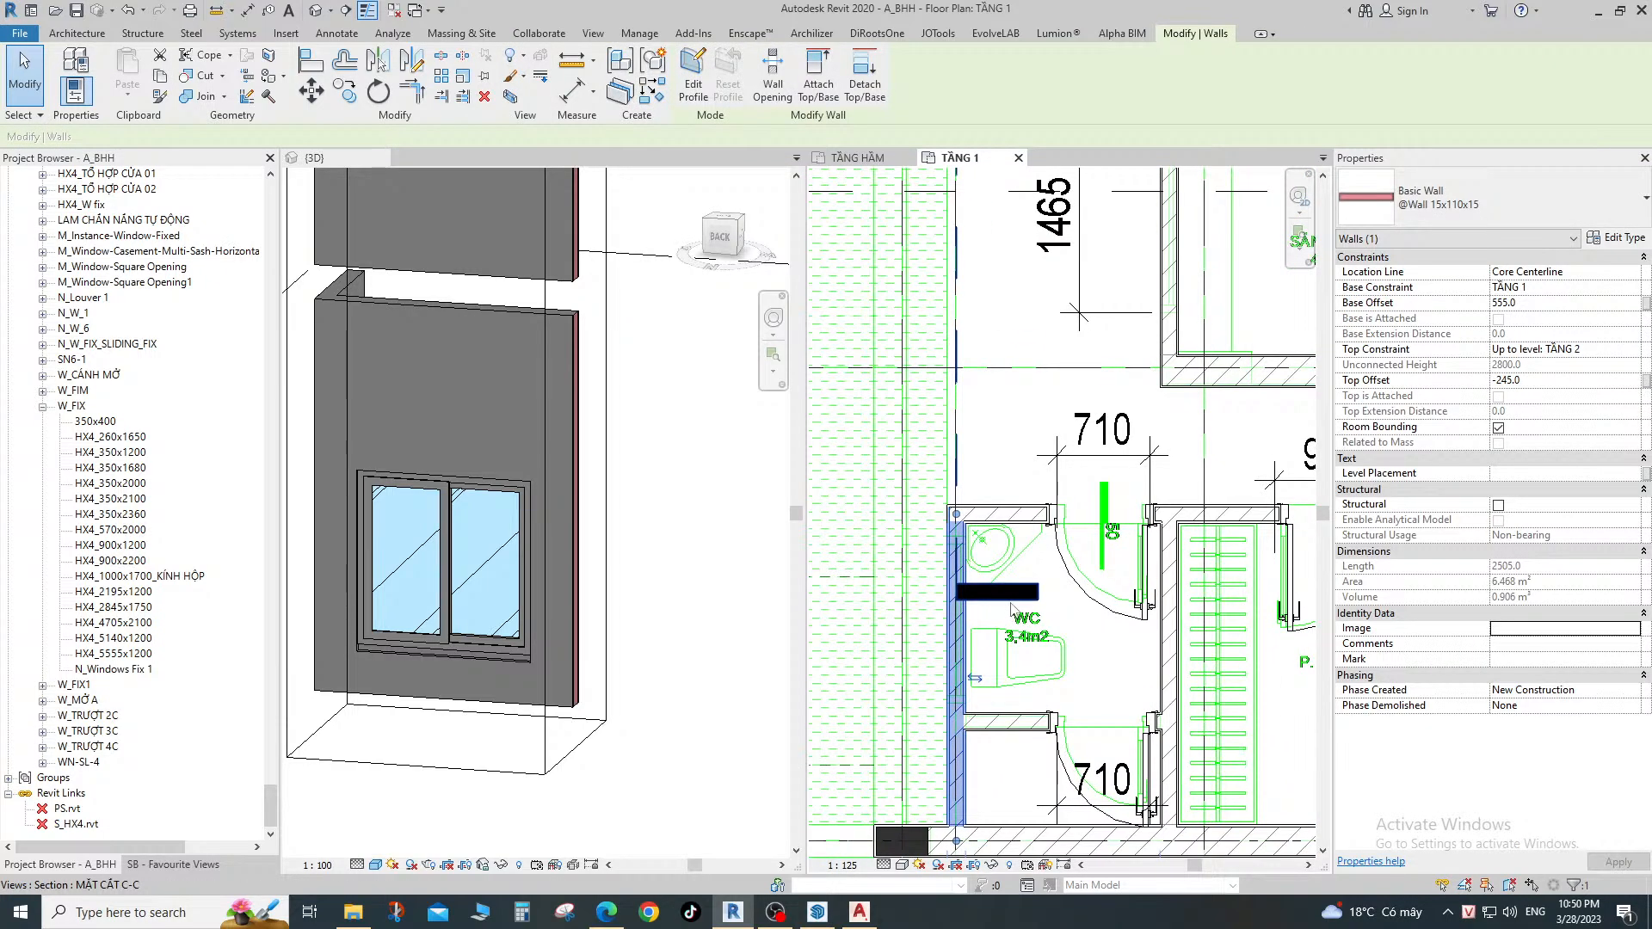
{"action": "scroll", "coordinate": [1010, 607], "scroll_direction": "up", "scroll_amount": 1}
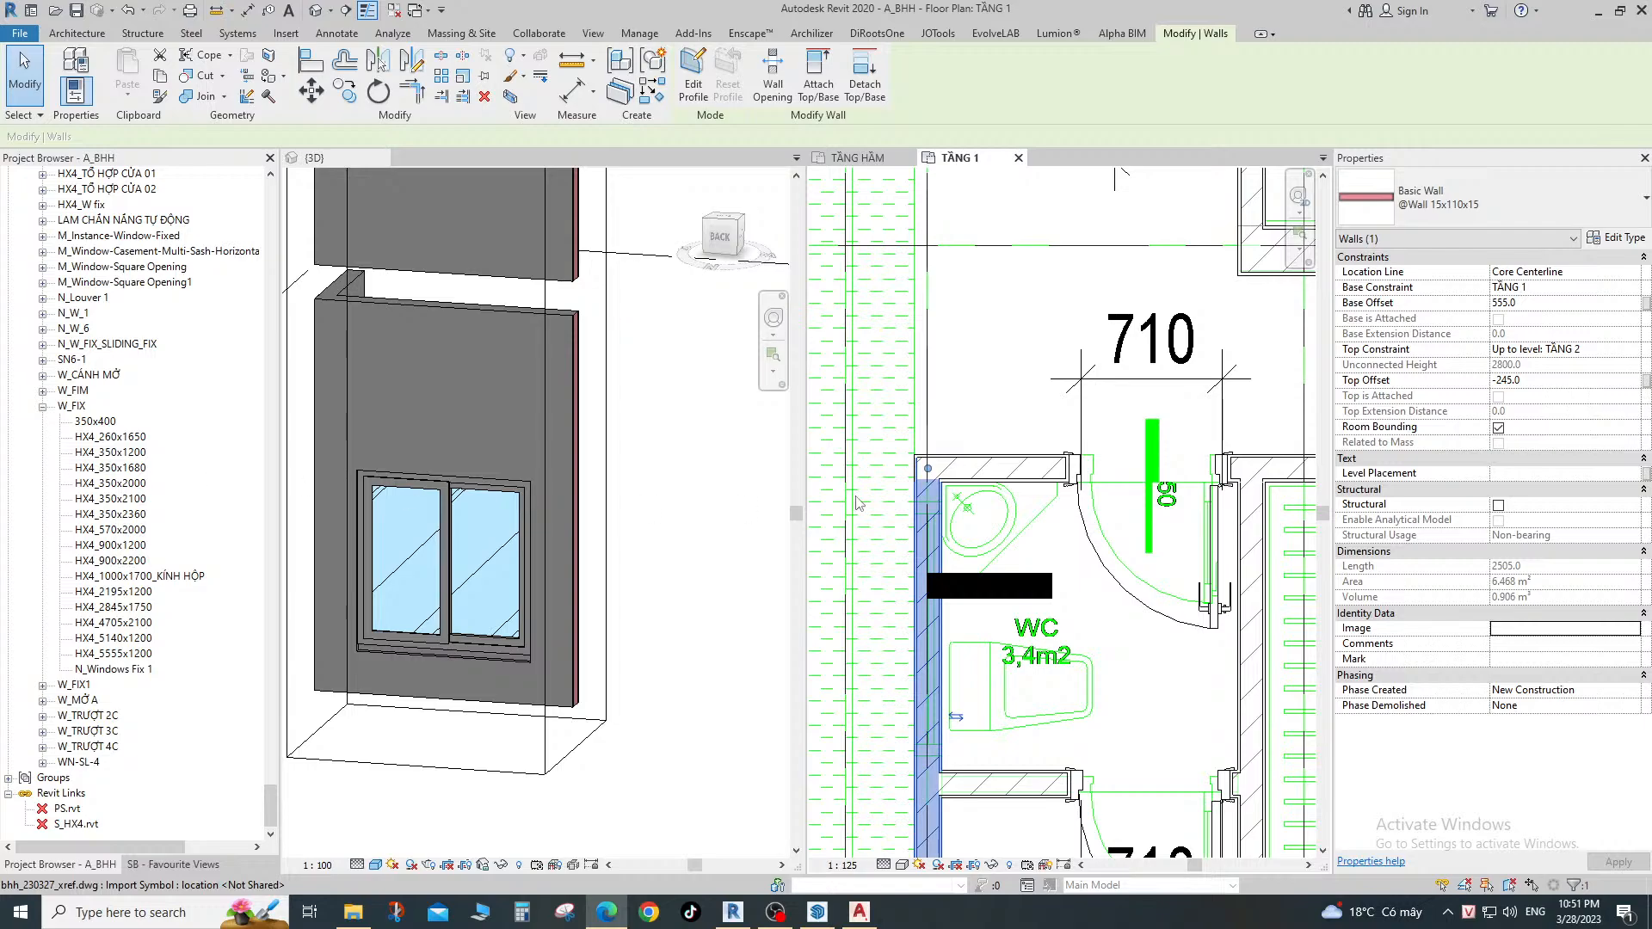
{"action": "scroll", "coordinate": [968, 516], "scroll_direction": "down", "scroll_amount": 2}
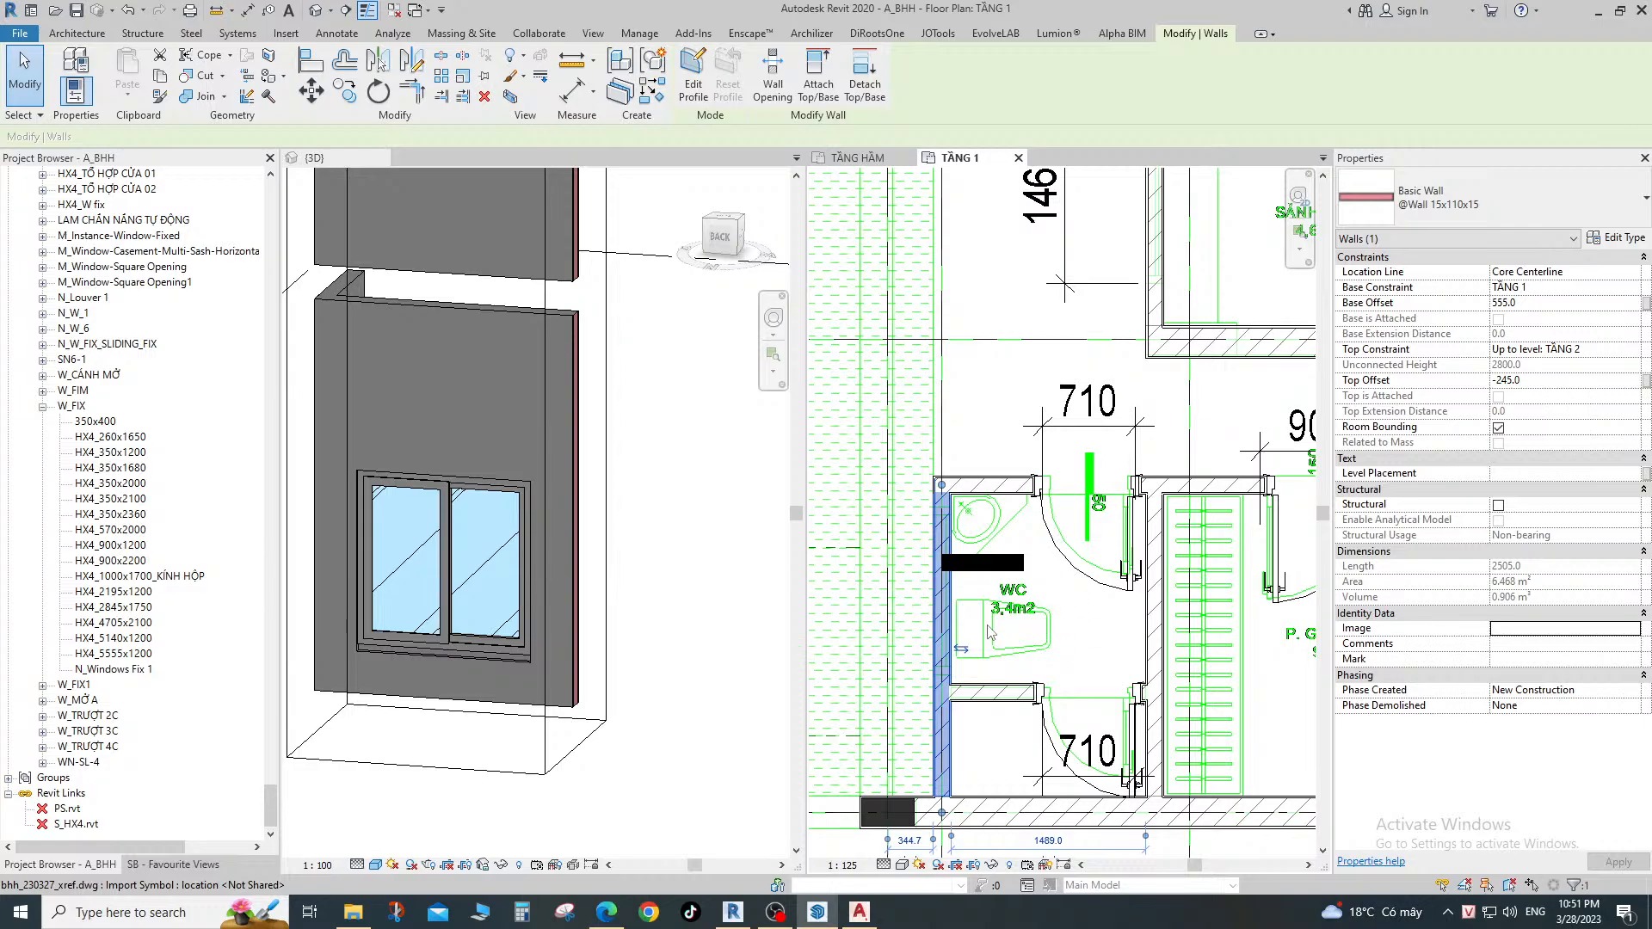
{"action": "scroll", "coordinate": [930, 620], "scroll_direction": "up", "scroll_amount": 3}
{"action": "key", "text": "Escape"}
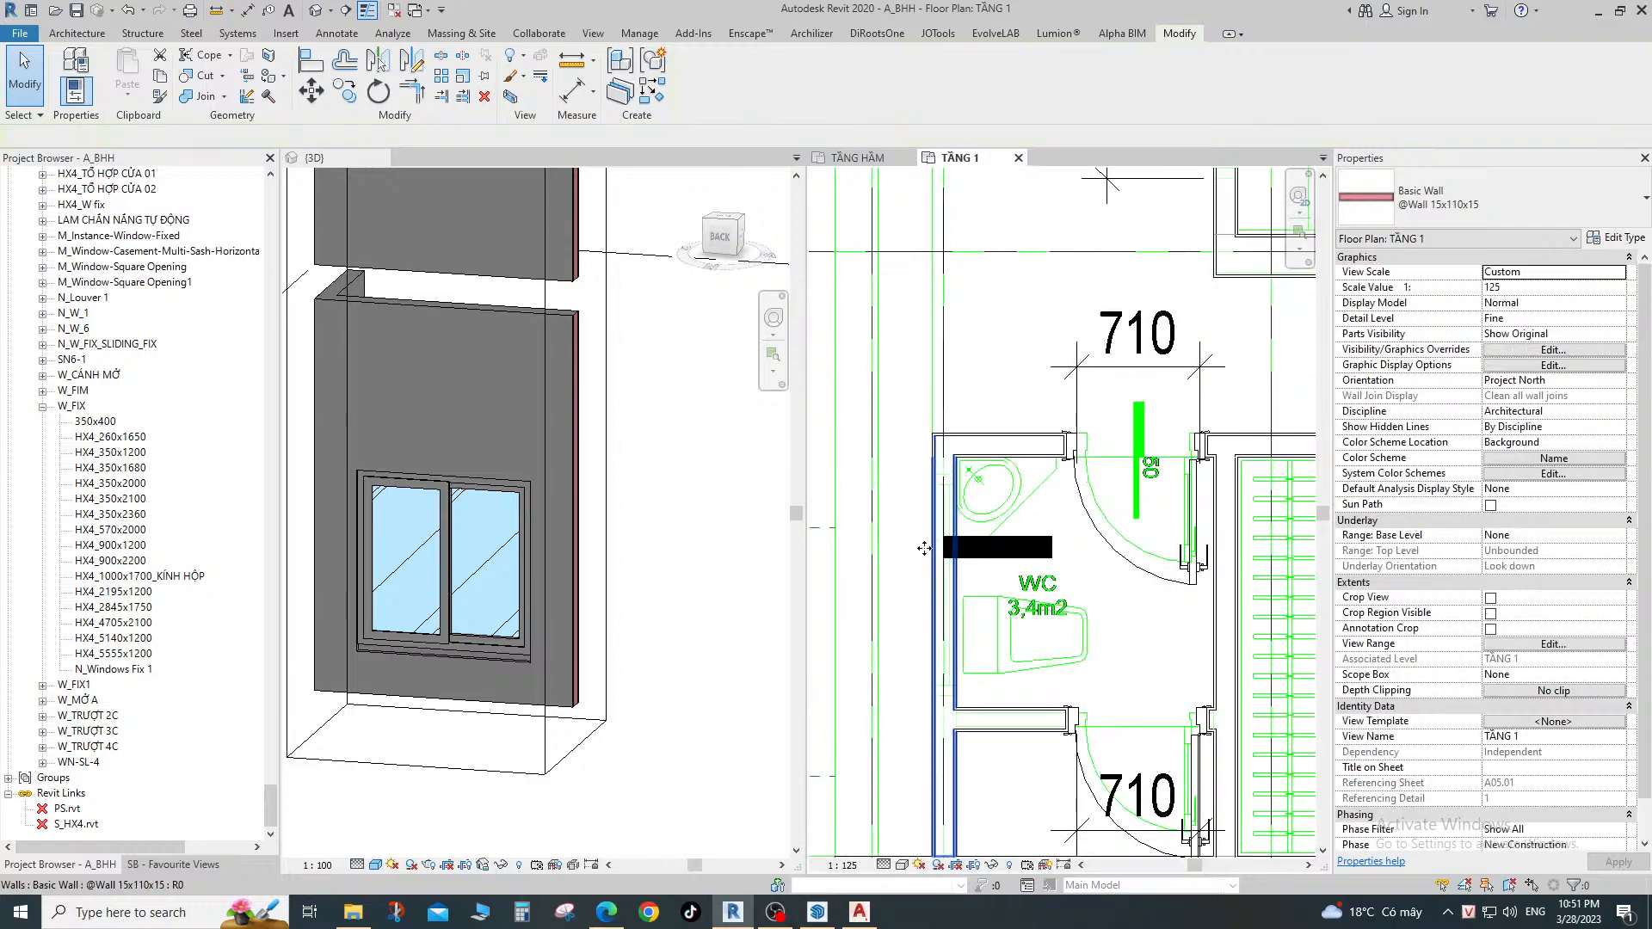
{"action": "middle_click_drag", "start_coordinate": [923, 548], "coordinate": [938, 522]}
{"action": "scroll", "coordinate": [938, 522], "scroll_direction": "down", "scroll_amount": 1}
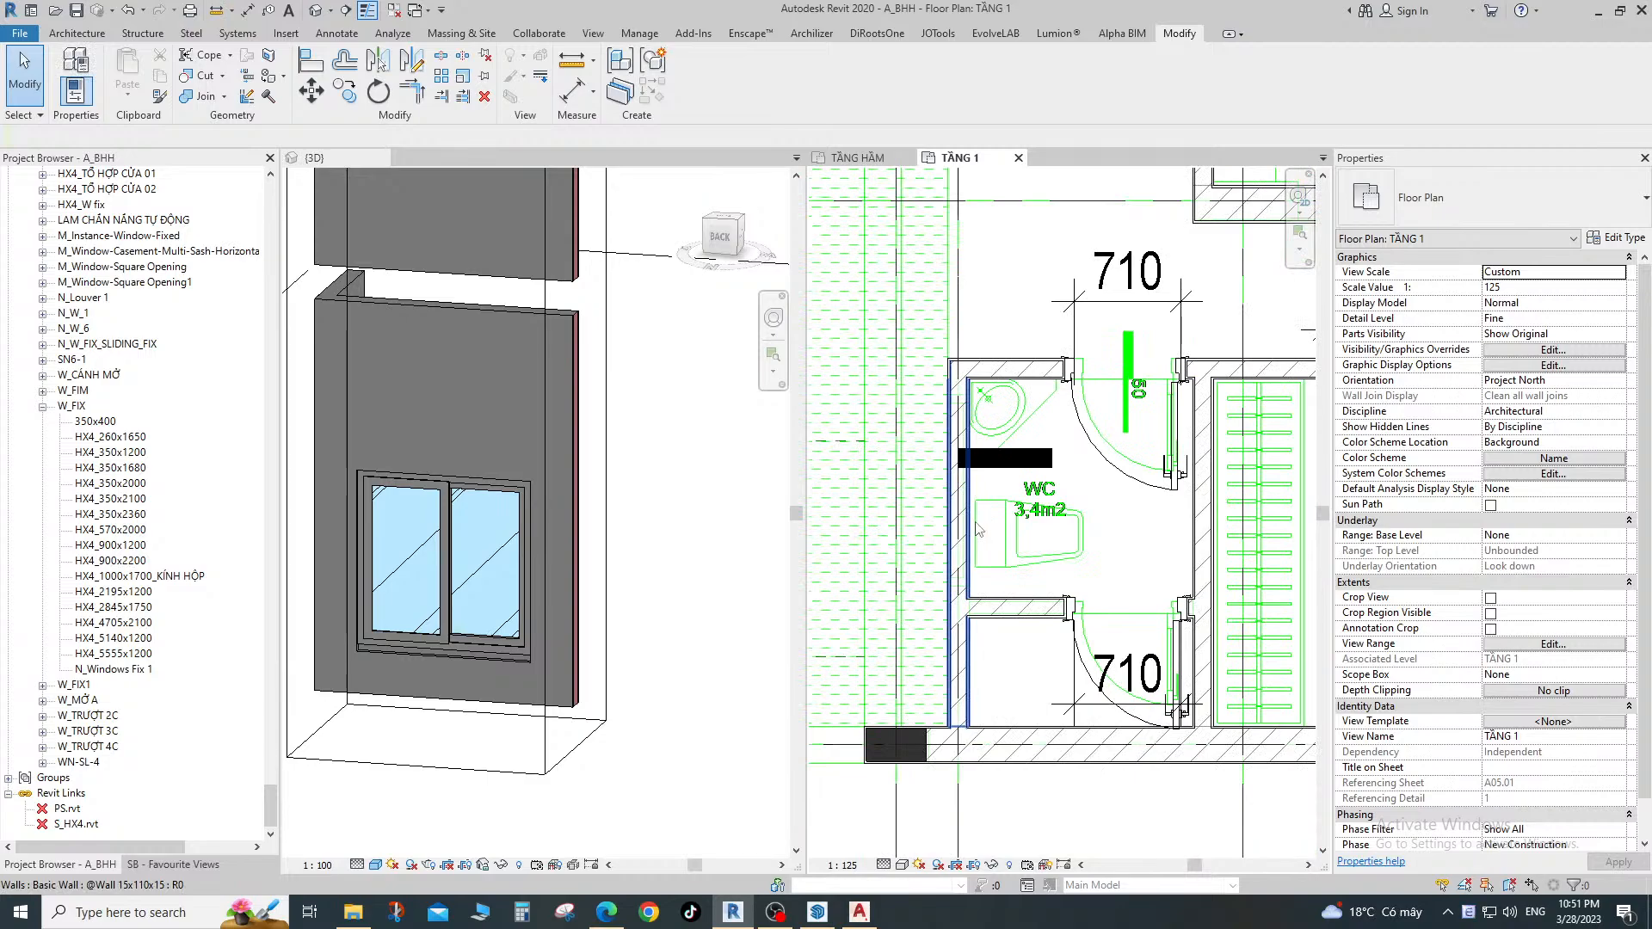
{"action": "key", "text": "w"}
{"action": "key", "text": "n"}
{"action": "scroll", "coordinate": [973, 502], "scroll_direction": "up", "scroll_amount": 1}
{"action": "left_click", "coordinate": [970, 497]}
{"action": "key", "text": "Escape"}
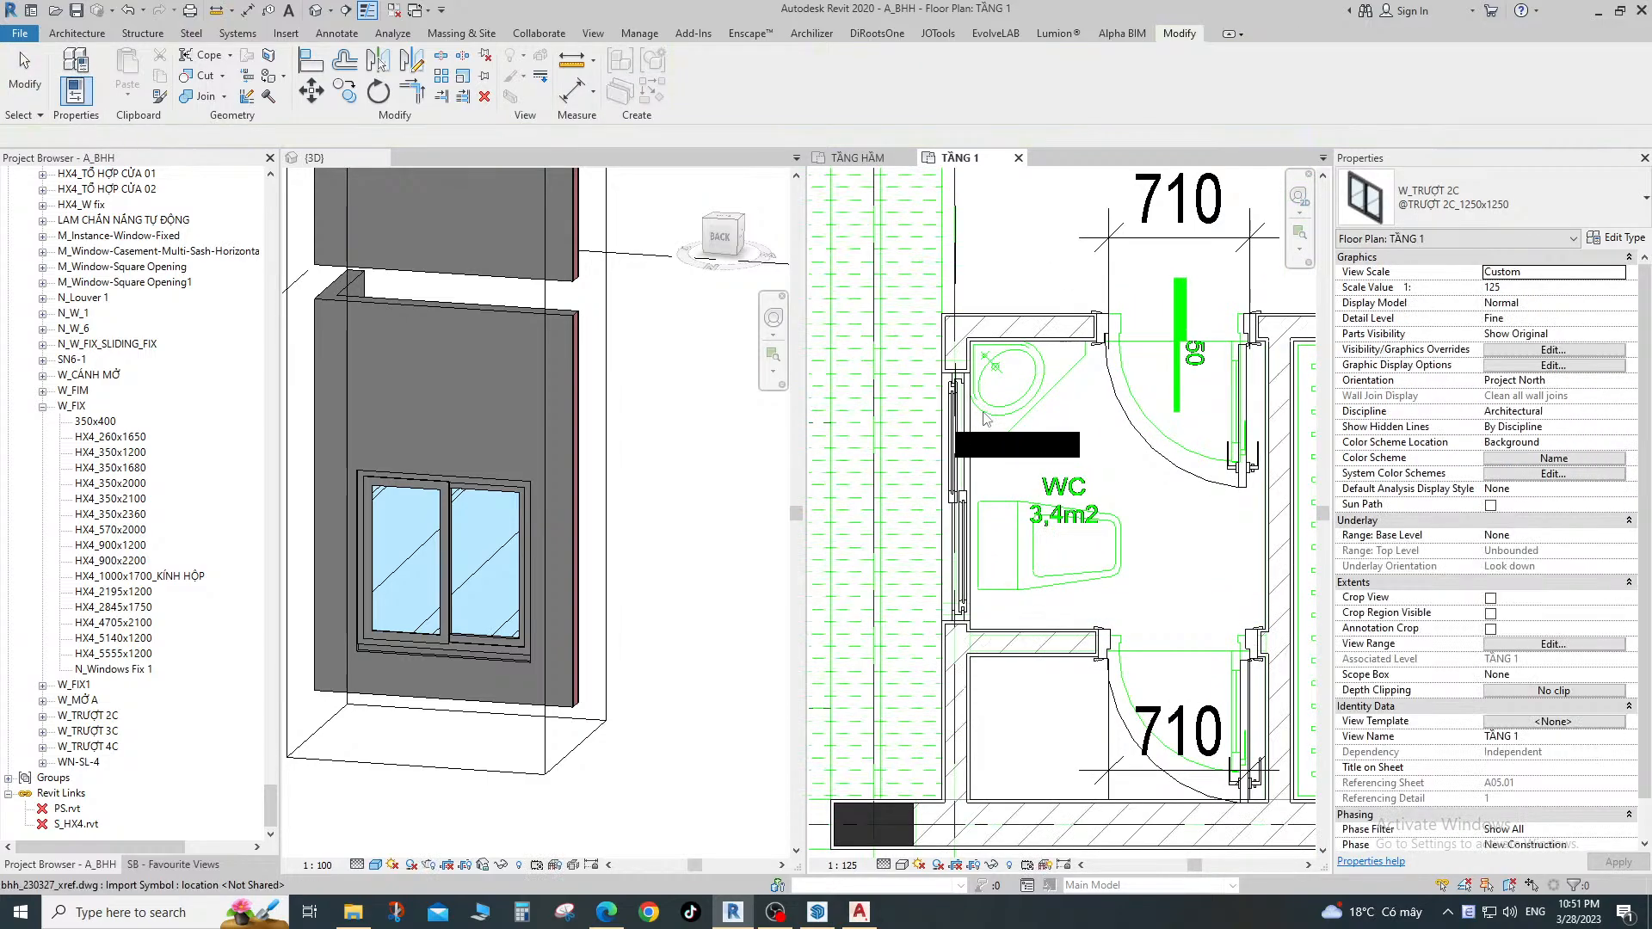
{"action": "scroll", "coordinate": [954, 375], "scroll_direction": "up", "scroll_amount": 2}
{"action": "key", "text": "d"}
{"action": "key", "text": "i"}
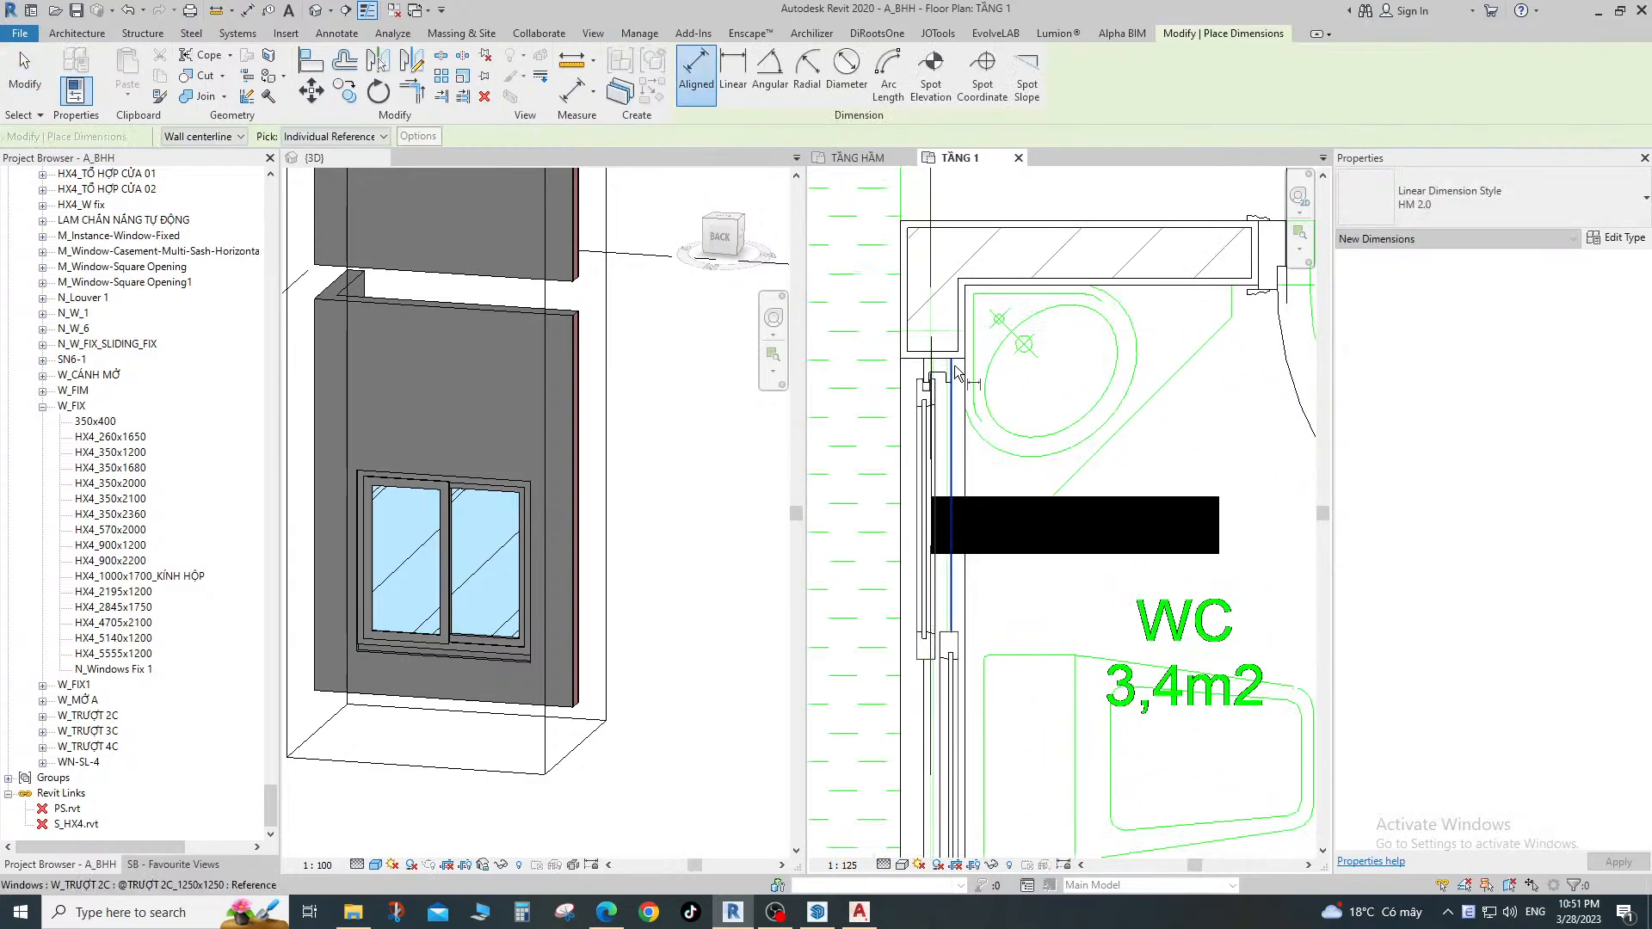
{"action": "key", "text": "Escape"}
{"action": "key", "text": "Escape"}
{"action": "scroll", "coordinate": [947, 387], "scroll_direction": "down", "scroll_amount": 2}
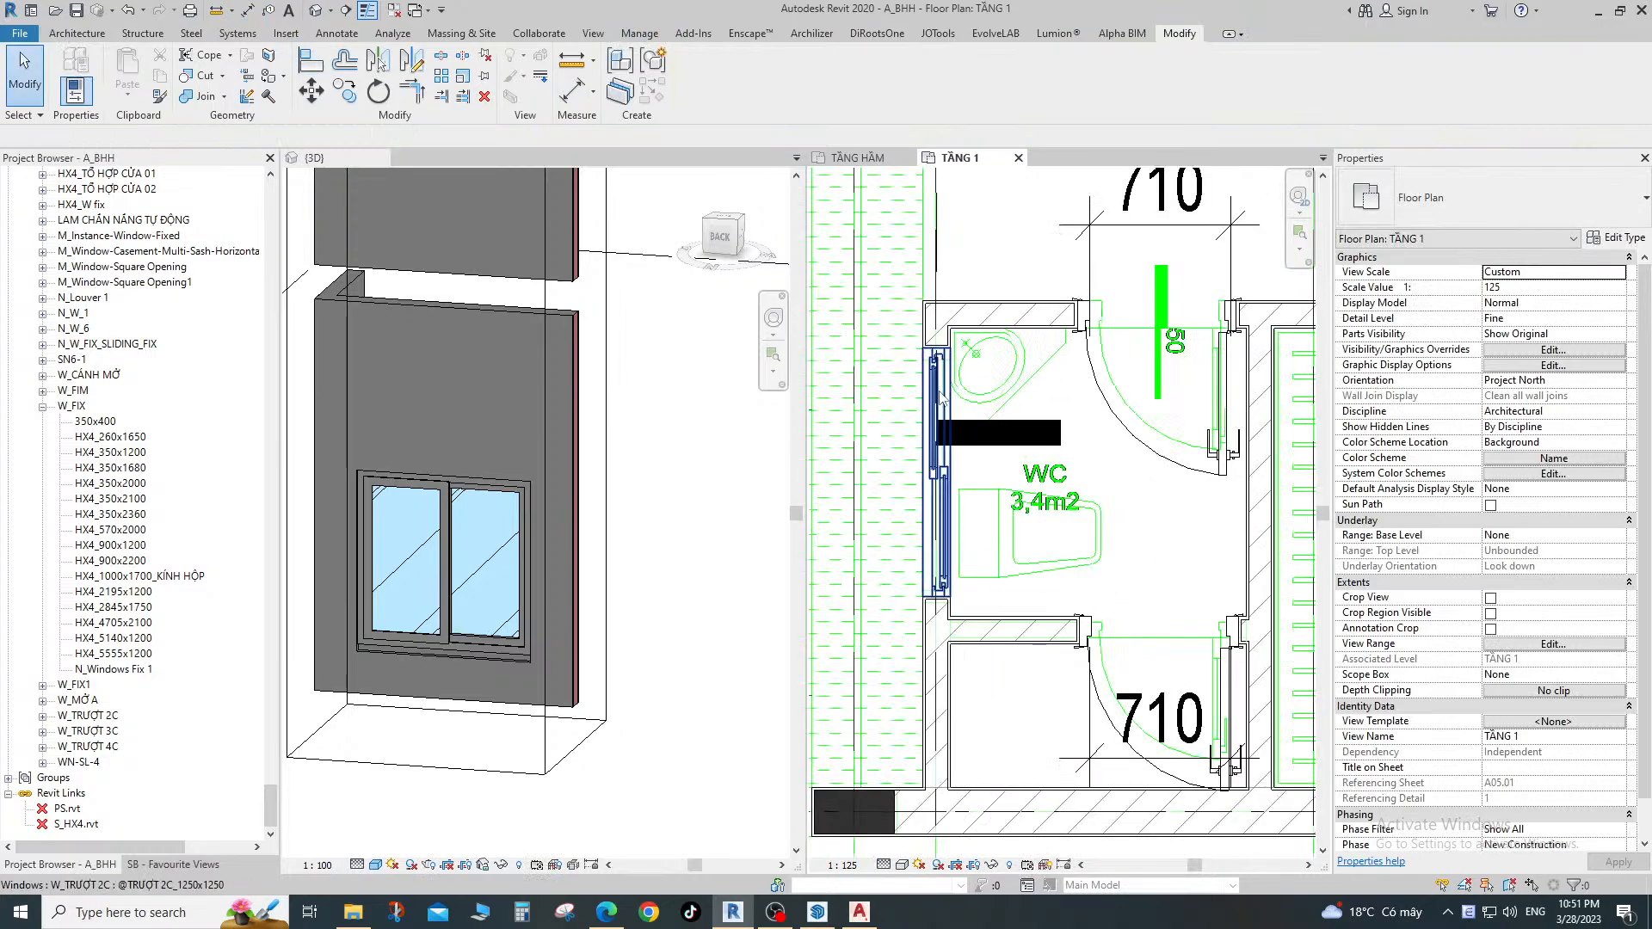
Change the type of the WC's sliding window to HX4_TRƯỢT 2C_1360x1200 3.
{"action": "left_click", "coordinate": [940, 397]}
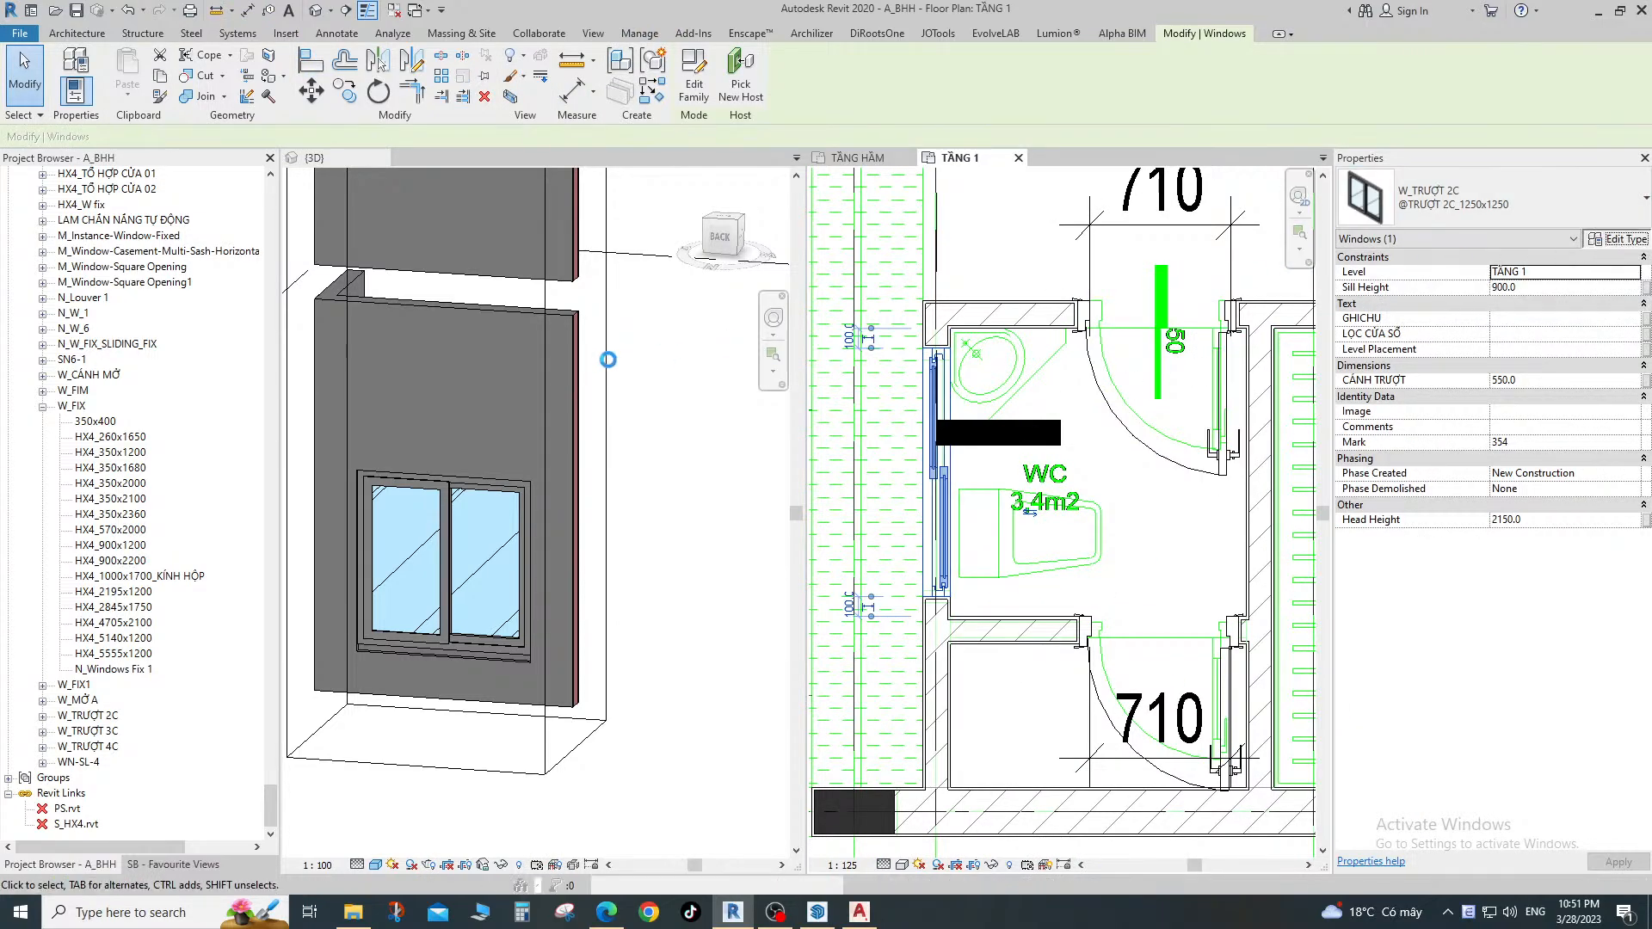
{"action": "key", "text": "Escape"}
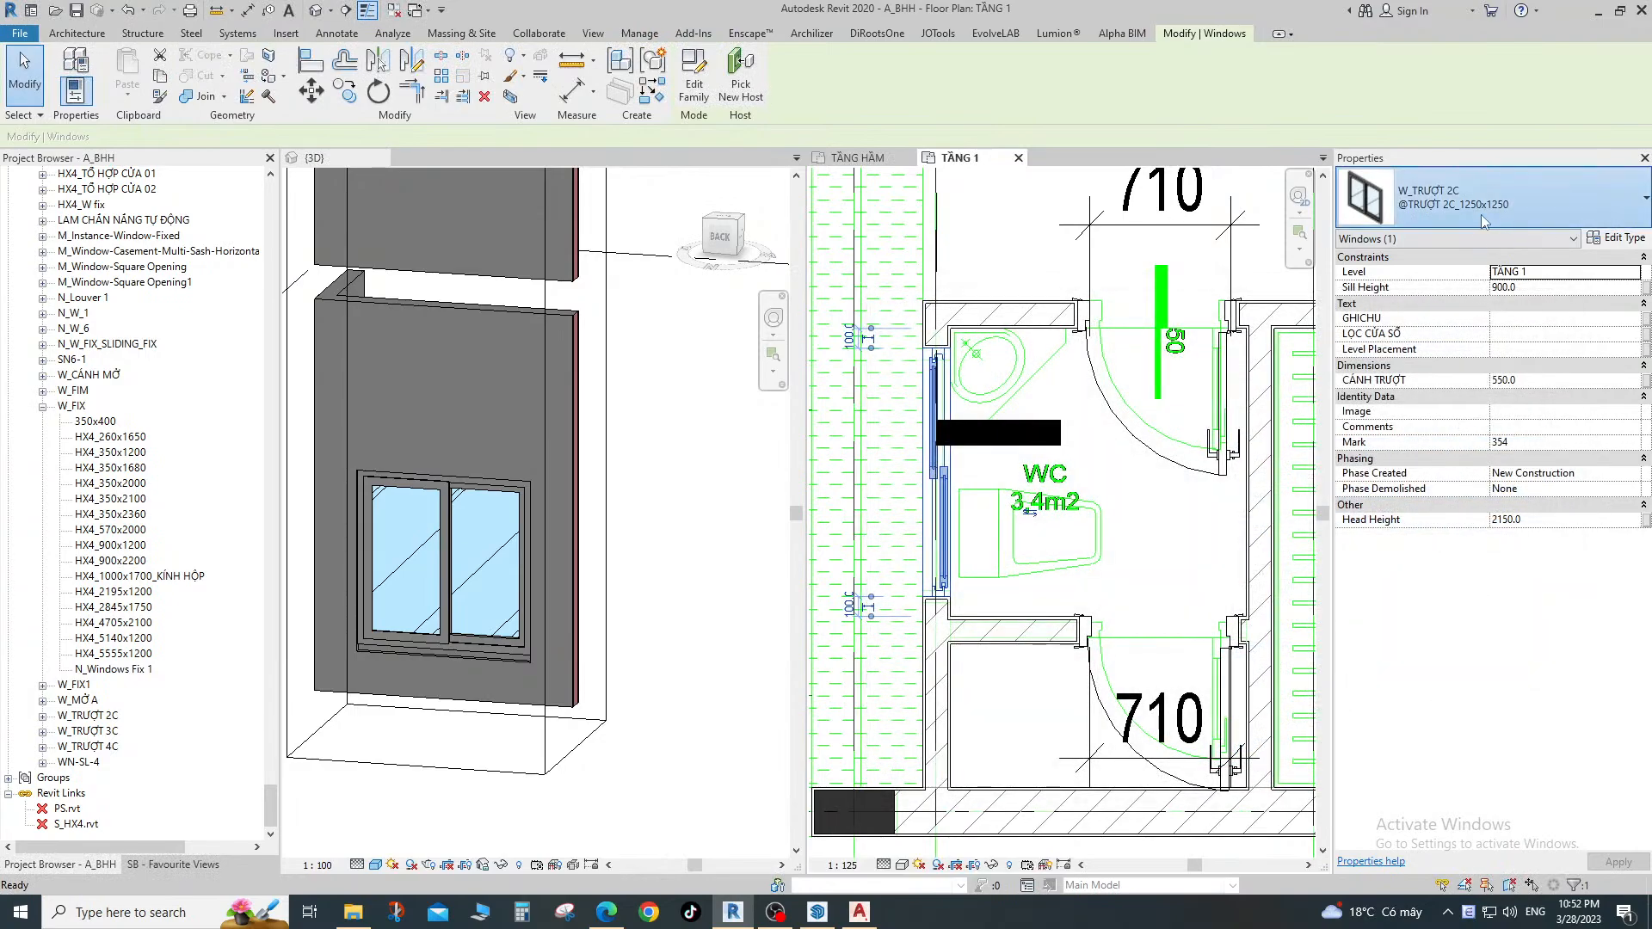
{"action": "left_click", "coordinate": [1481, 222]}
{"action": "left_click", "coordinate": [1440, 340]}
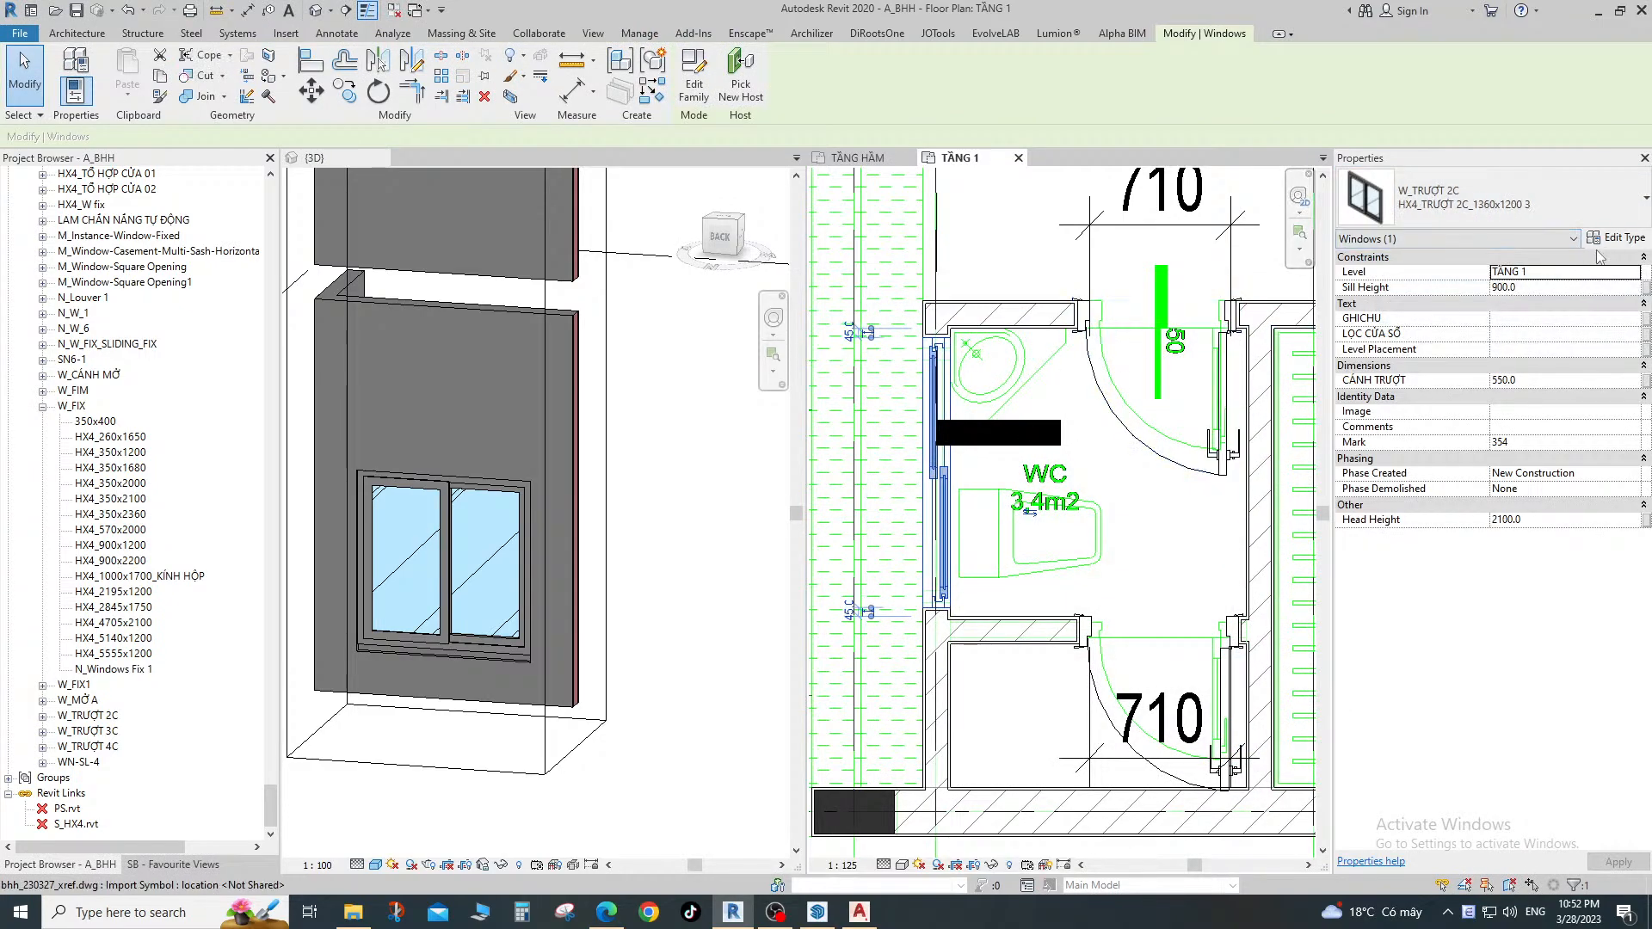
{"action": "left_click", "coordinate": [1514, 206]}
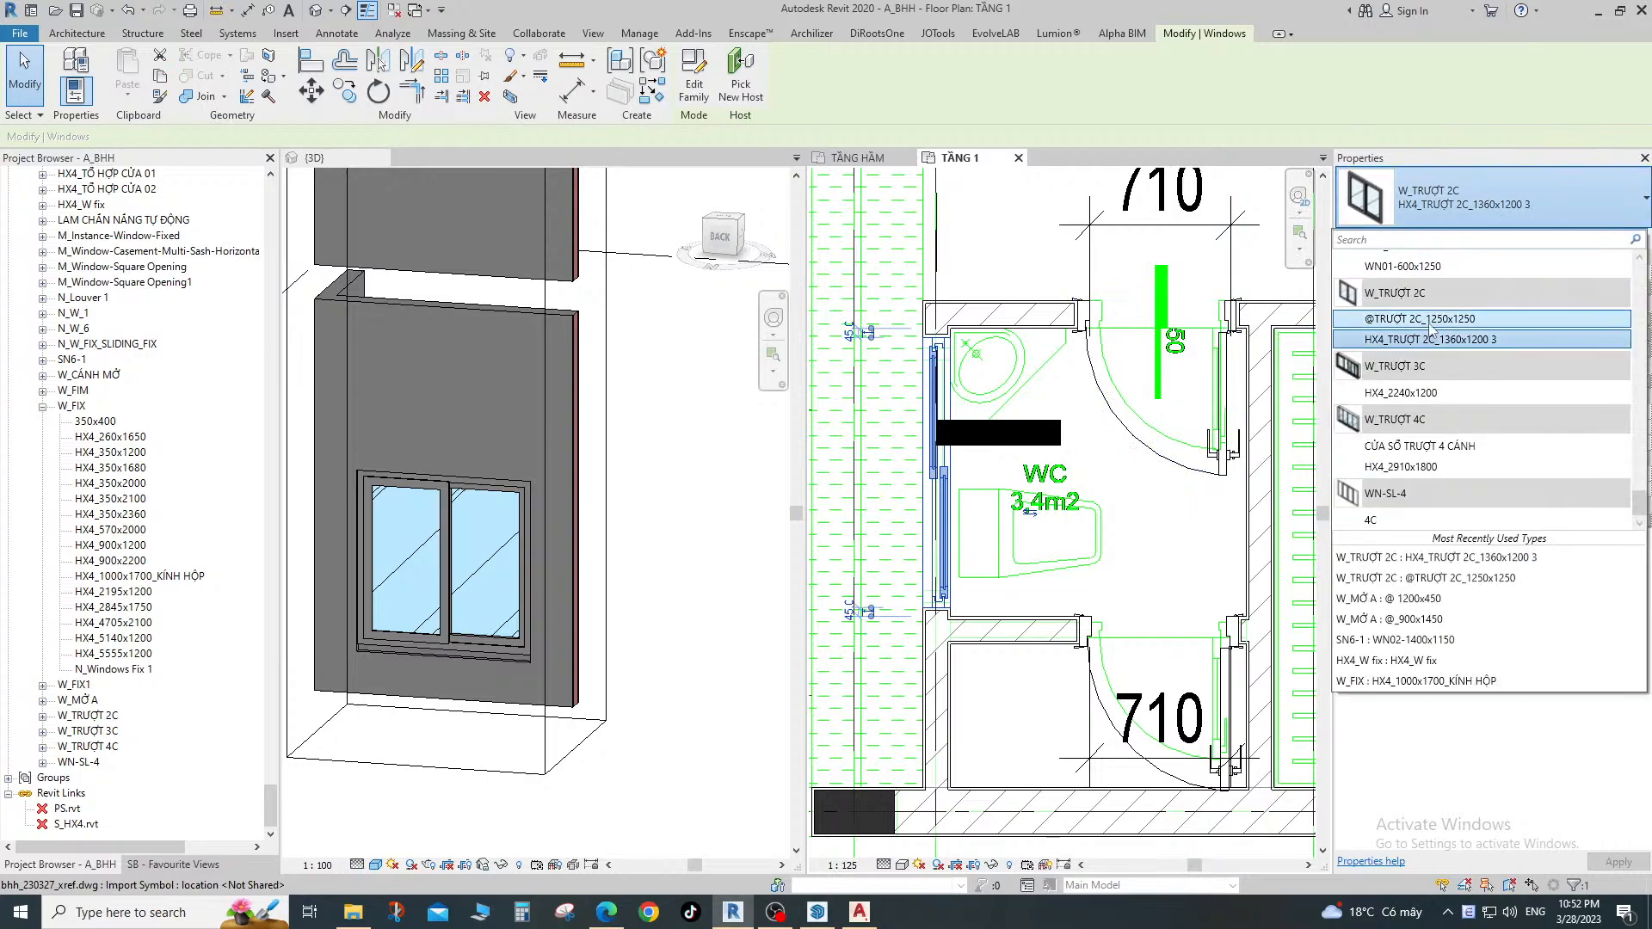
{"action": "left_click", "coordinate": [1431, 319]}
{"action": "left_click", "coordinate": [1616, 238]}
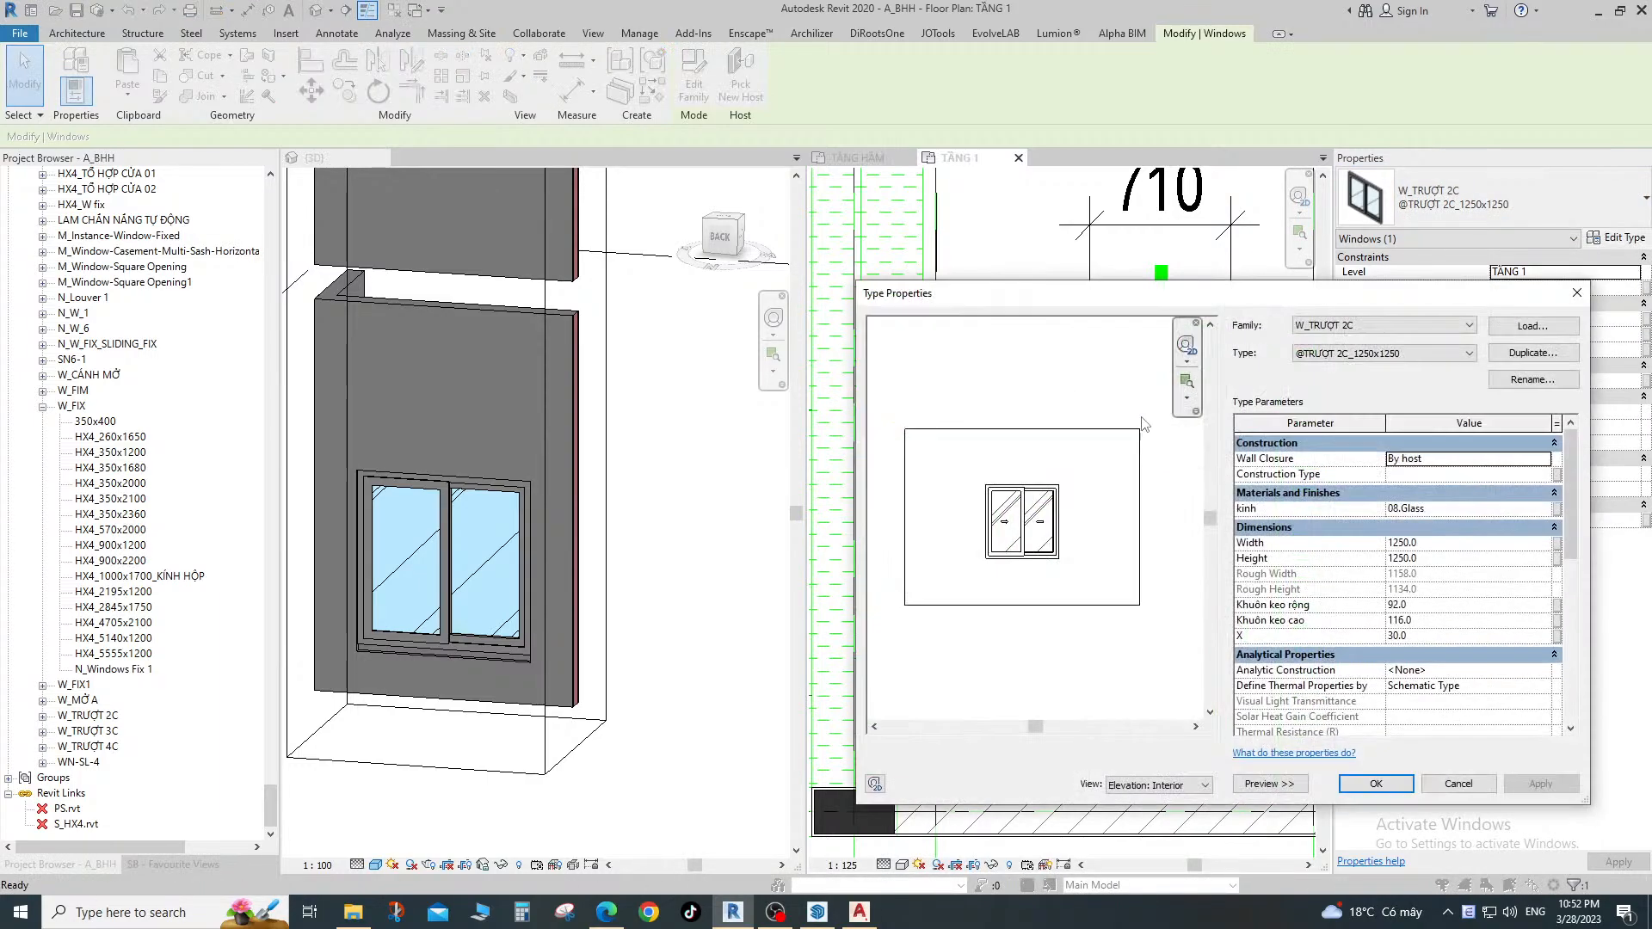
{"action": "left_click", "coordinate": [1529, 379]}
{"action": "key", "text": "ctrl+c"}
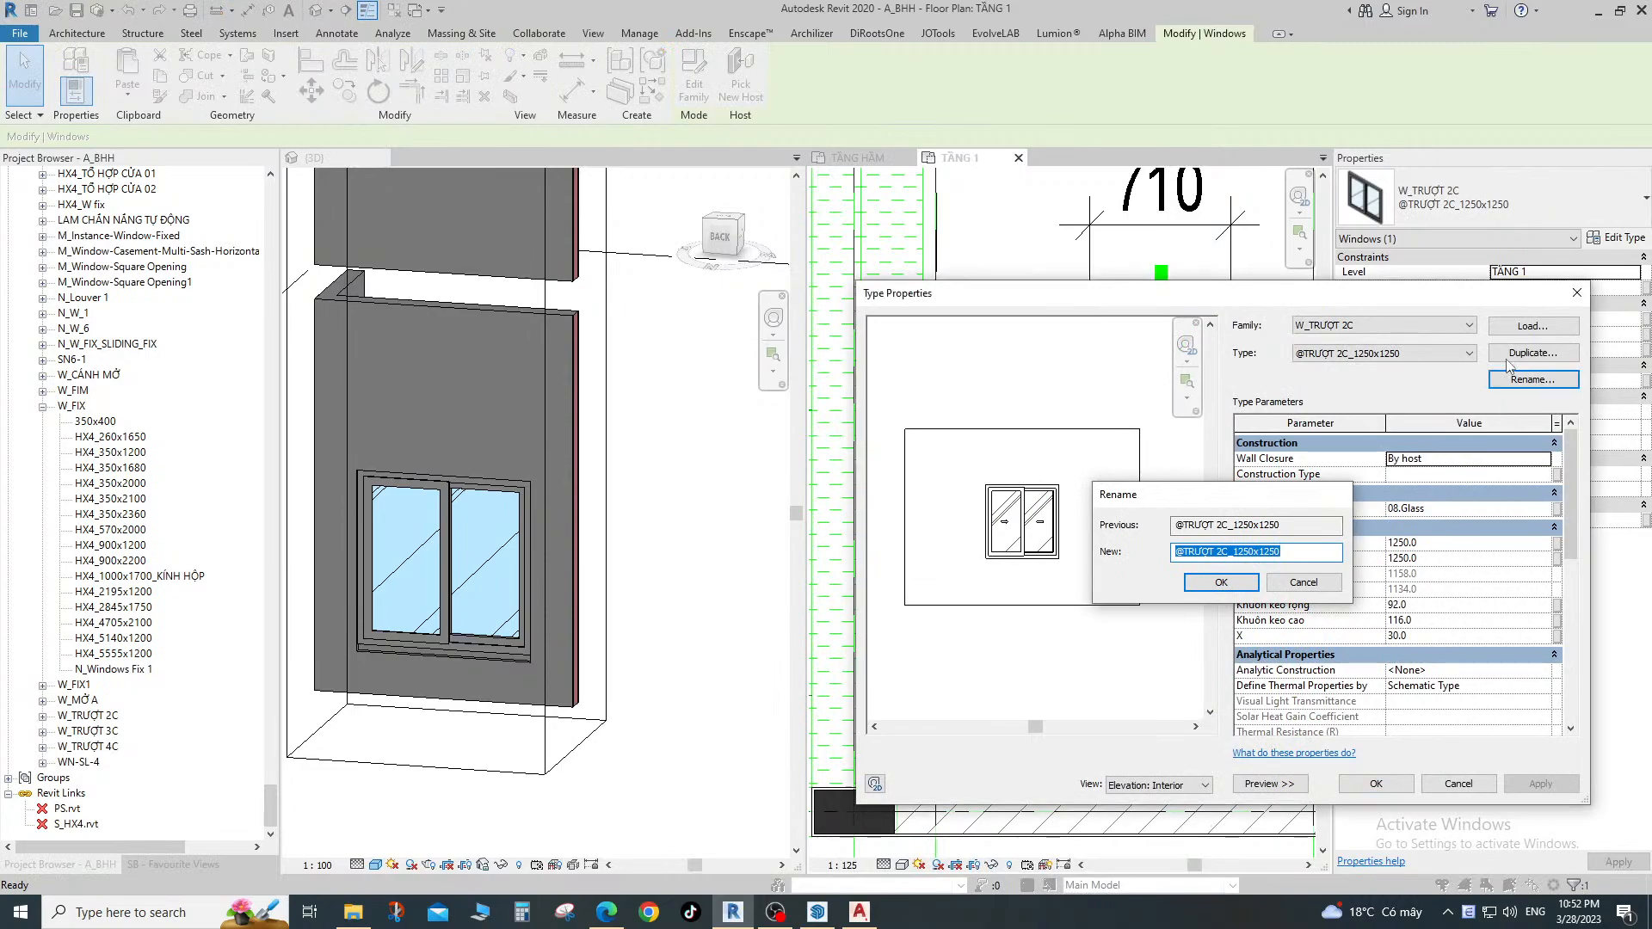
{"action": "key", "text": "Escape"}
{"action": "key", "text": "Escape"}
{"action": "left_click", "coordinate": [1488, 207]}
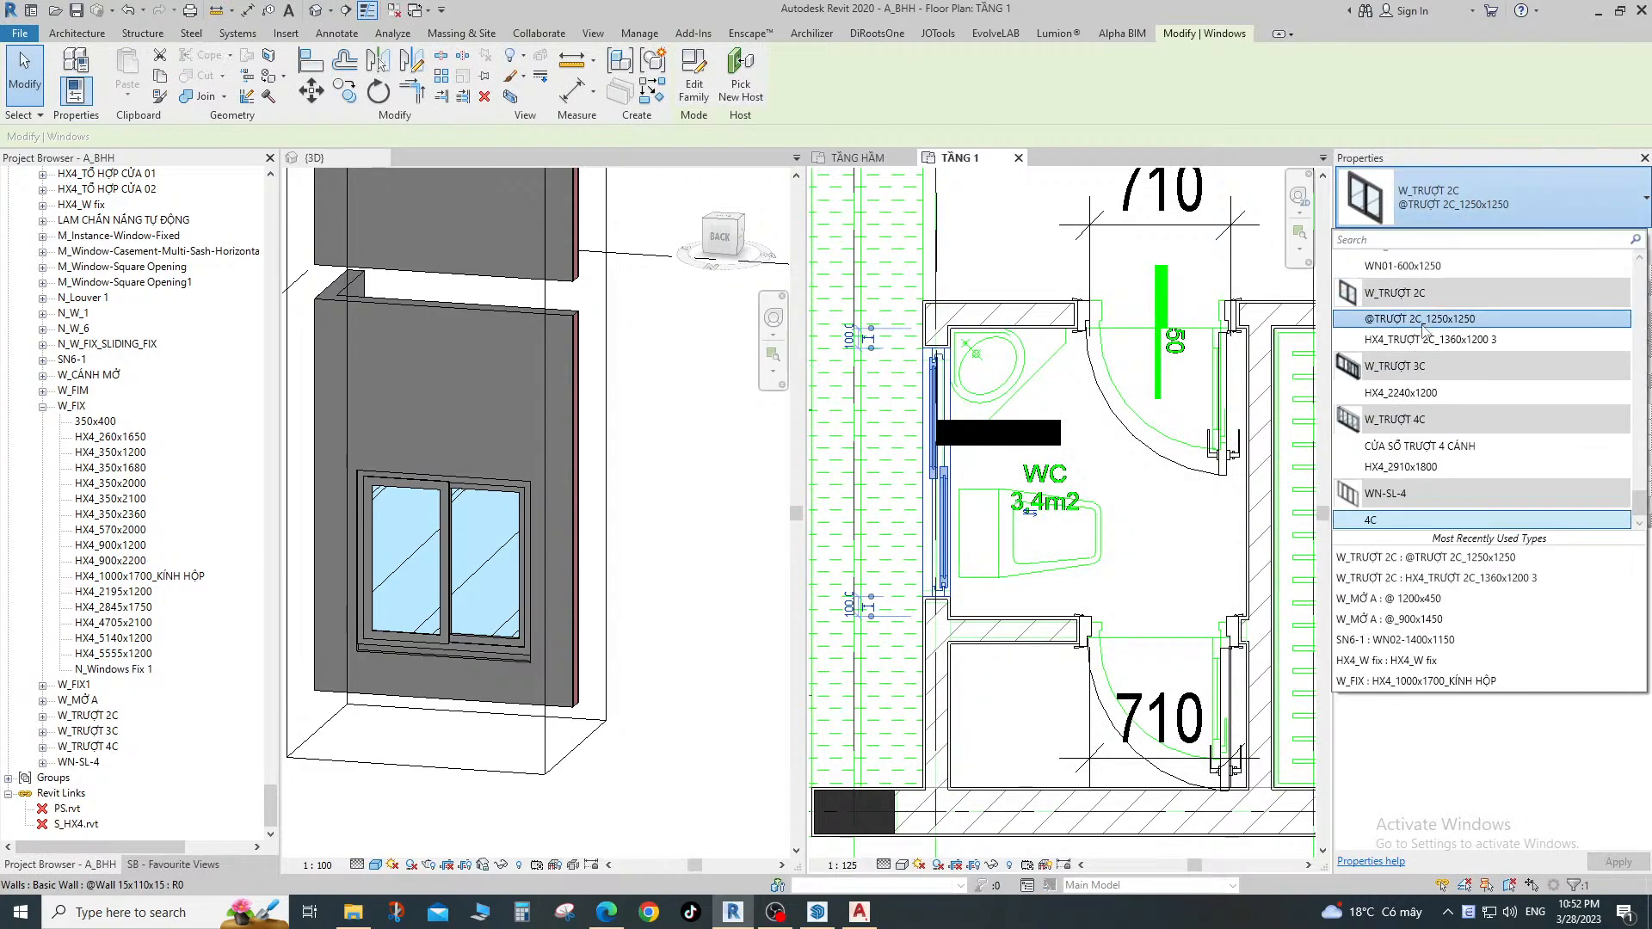
{"action": "left_click", "coordinate": [1424, 339]}
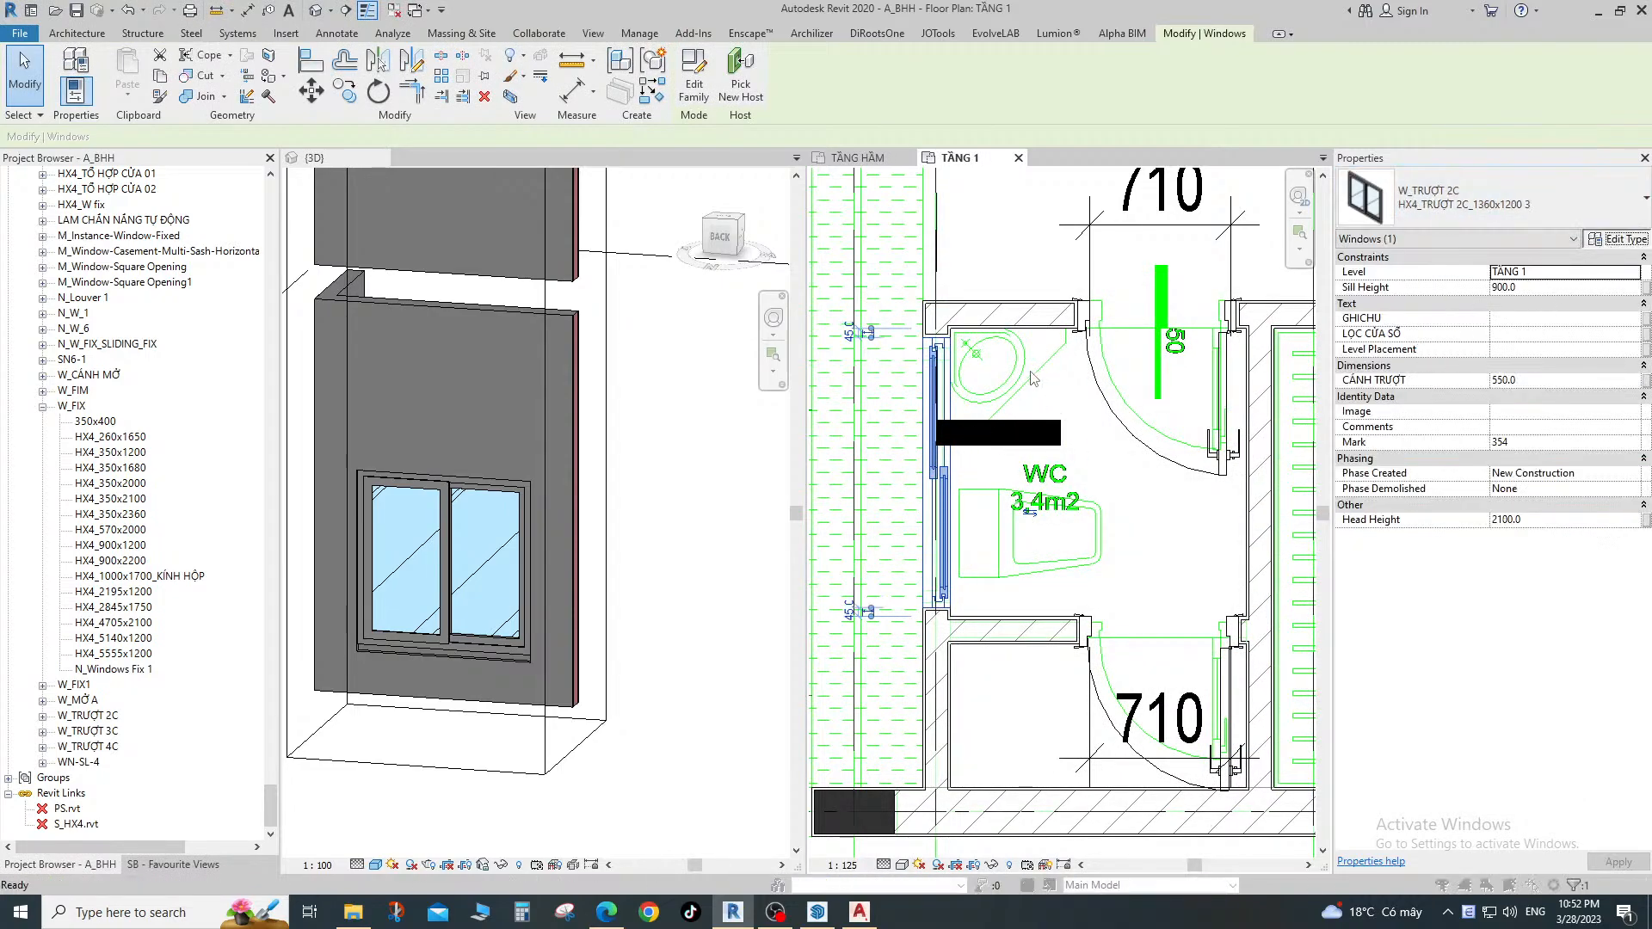
{"action": "left_click", "coordinate": [1617, 238]}
{"action": "left_click", "coordinate": [1529, 379]}
{"action": "key", "text": "ctrl+v"}
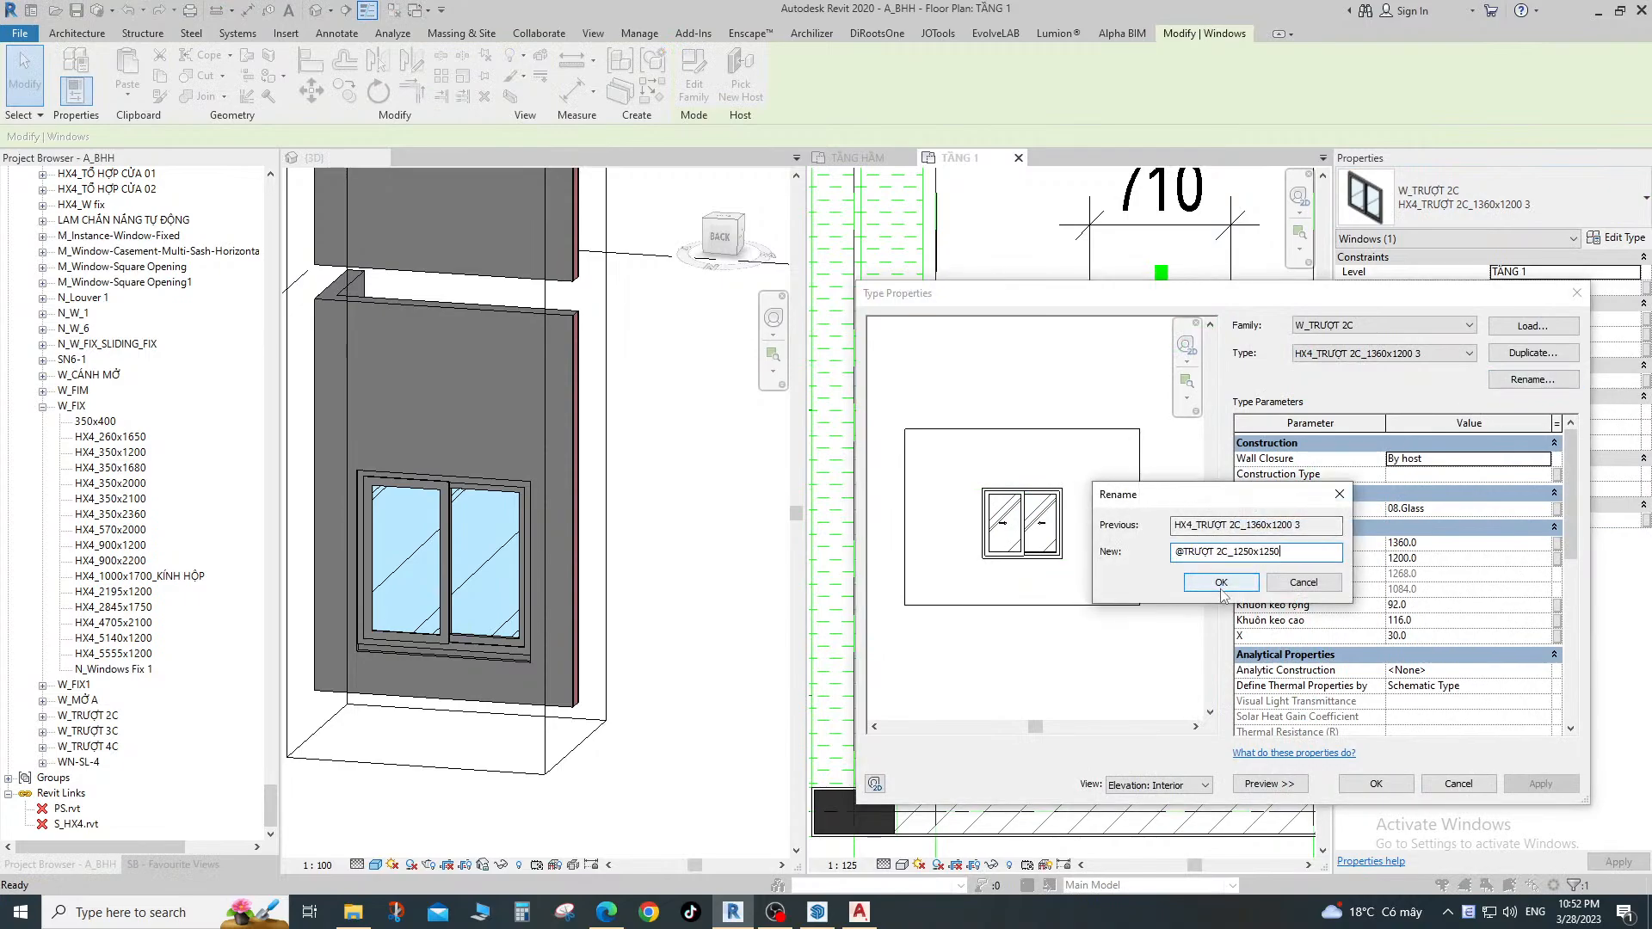
{"action": "left_click", "coordinate": [1254, 552]}
{"action": "key", "text": "BackSpace"}
{"action": "key", "text": "BackSpace"}
{"action": "key", "text": "BackSpace"}
{"action": "key", "text": "BackSpace"}
{"action": "type", "text": "450"}
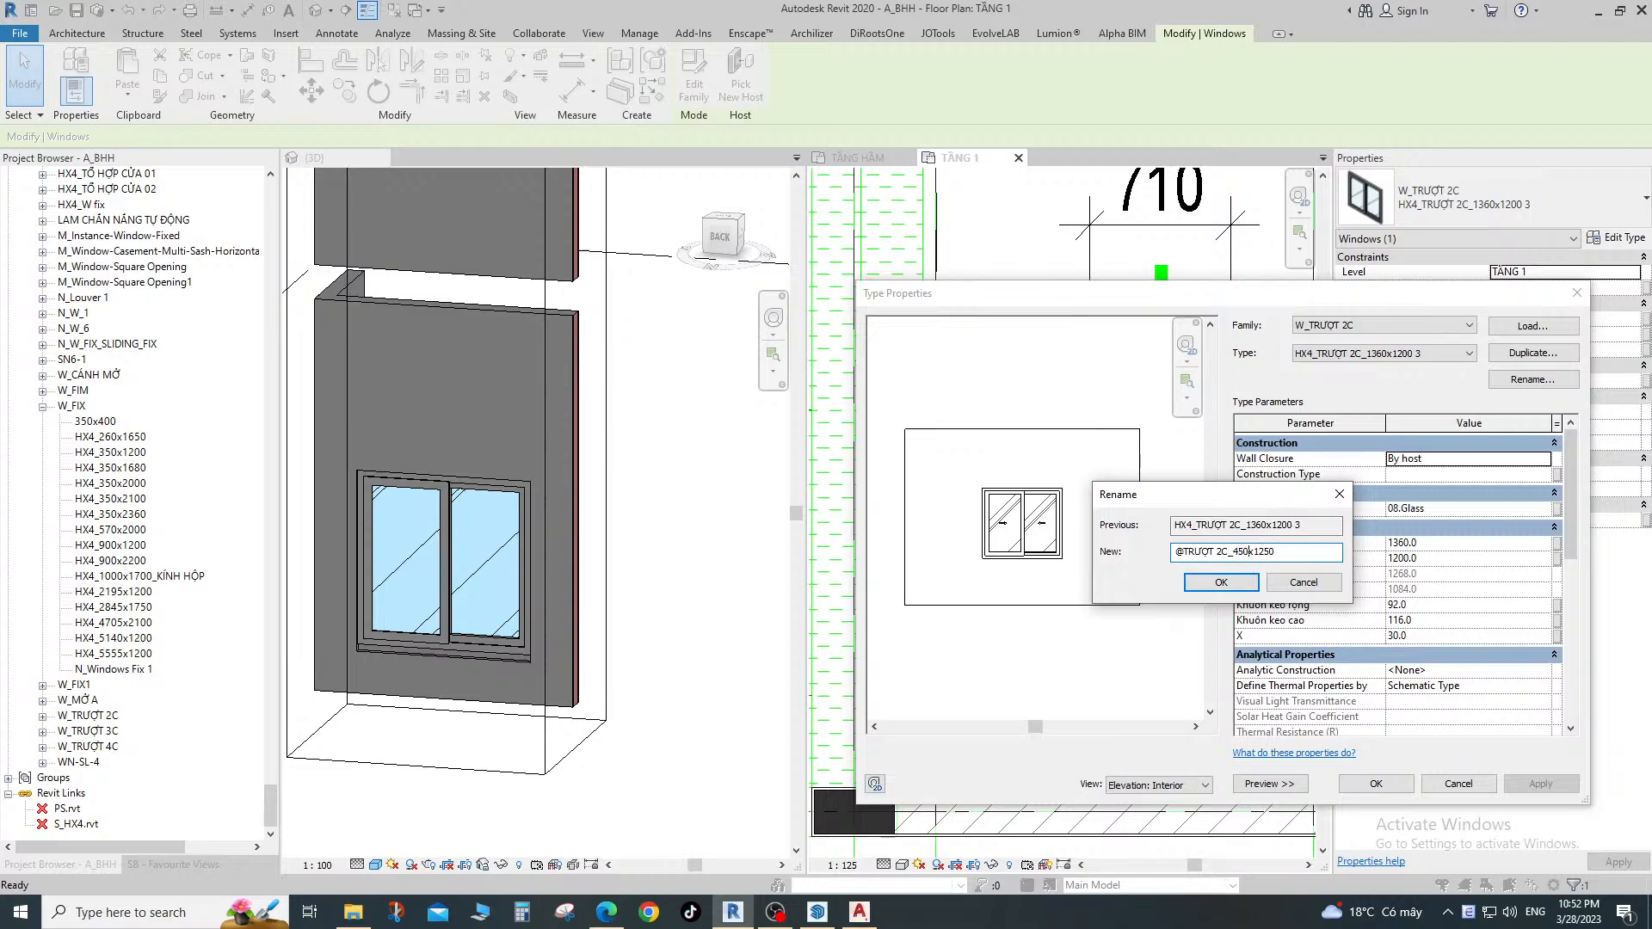
{"action": "left_click", "coordinate": [1289, 552]}
{"action": "key", "text": "BackSpace"}
{"action": "key", "text": "BackSpace"}
{"action": "type", "text": "80"}
{"action": "left_click", "coordinate": [1247, 586]}
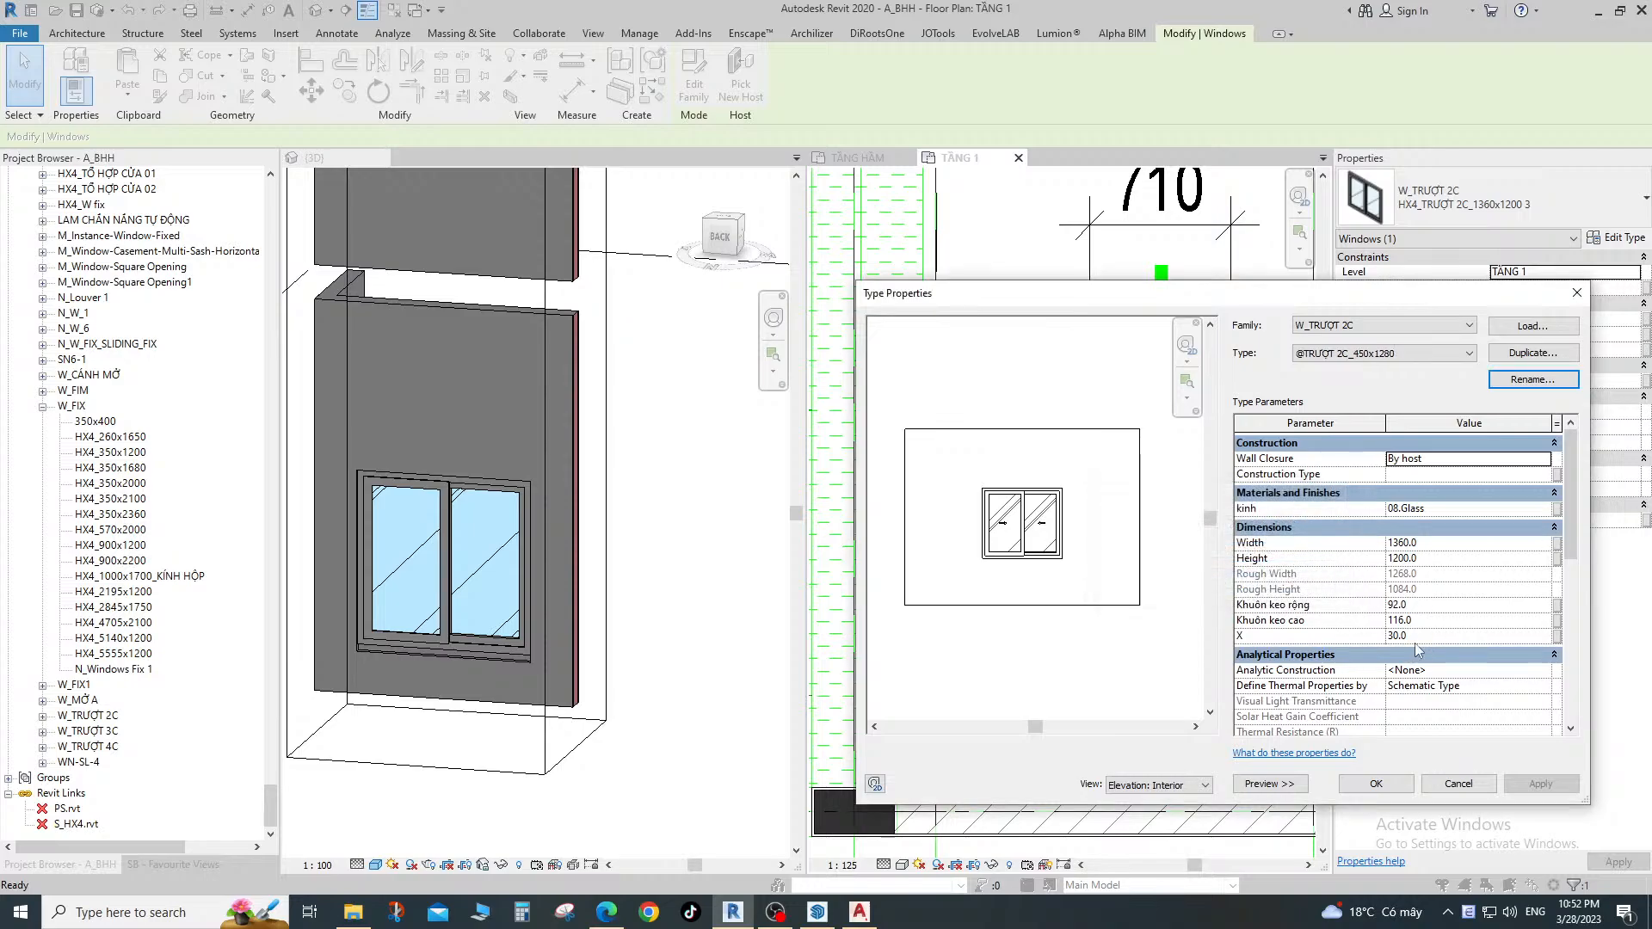
Set the sliding window type's width to 1280 and its height to 450, and accept the type properties.
{"action": "left_click", "coordinate": [1449, 546]}
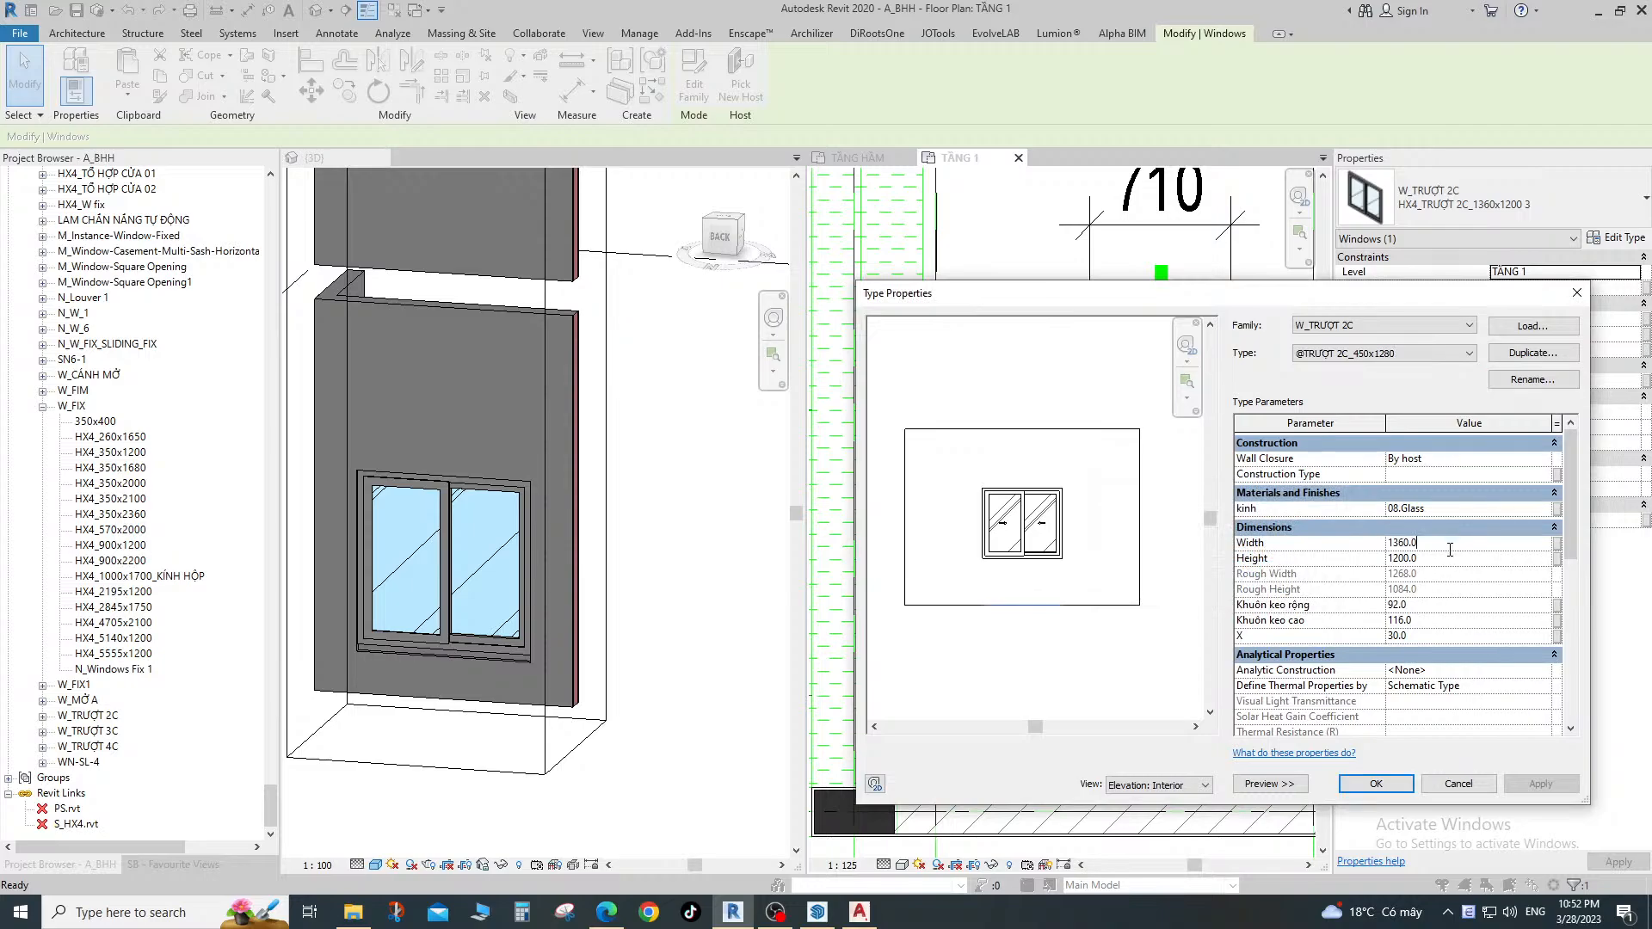
{"action": "left_click_drag", "start_coordinate": [1449, 546], "coordinate": [1370, 555]}
{"action": "left_click", "coordinate": [1432, 557]}
{"action": "type", "text": "450"}
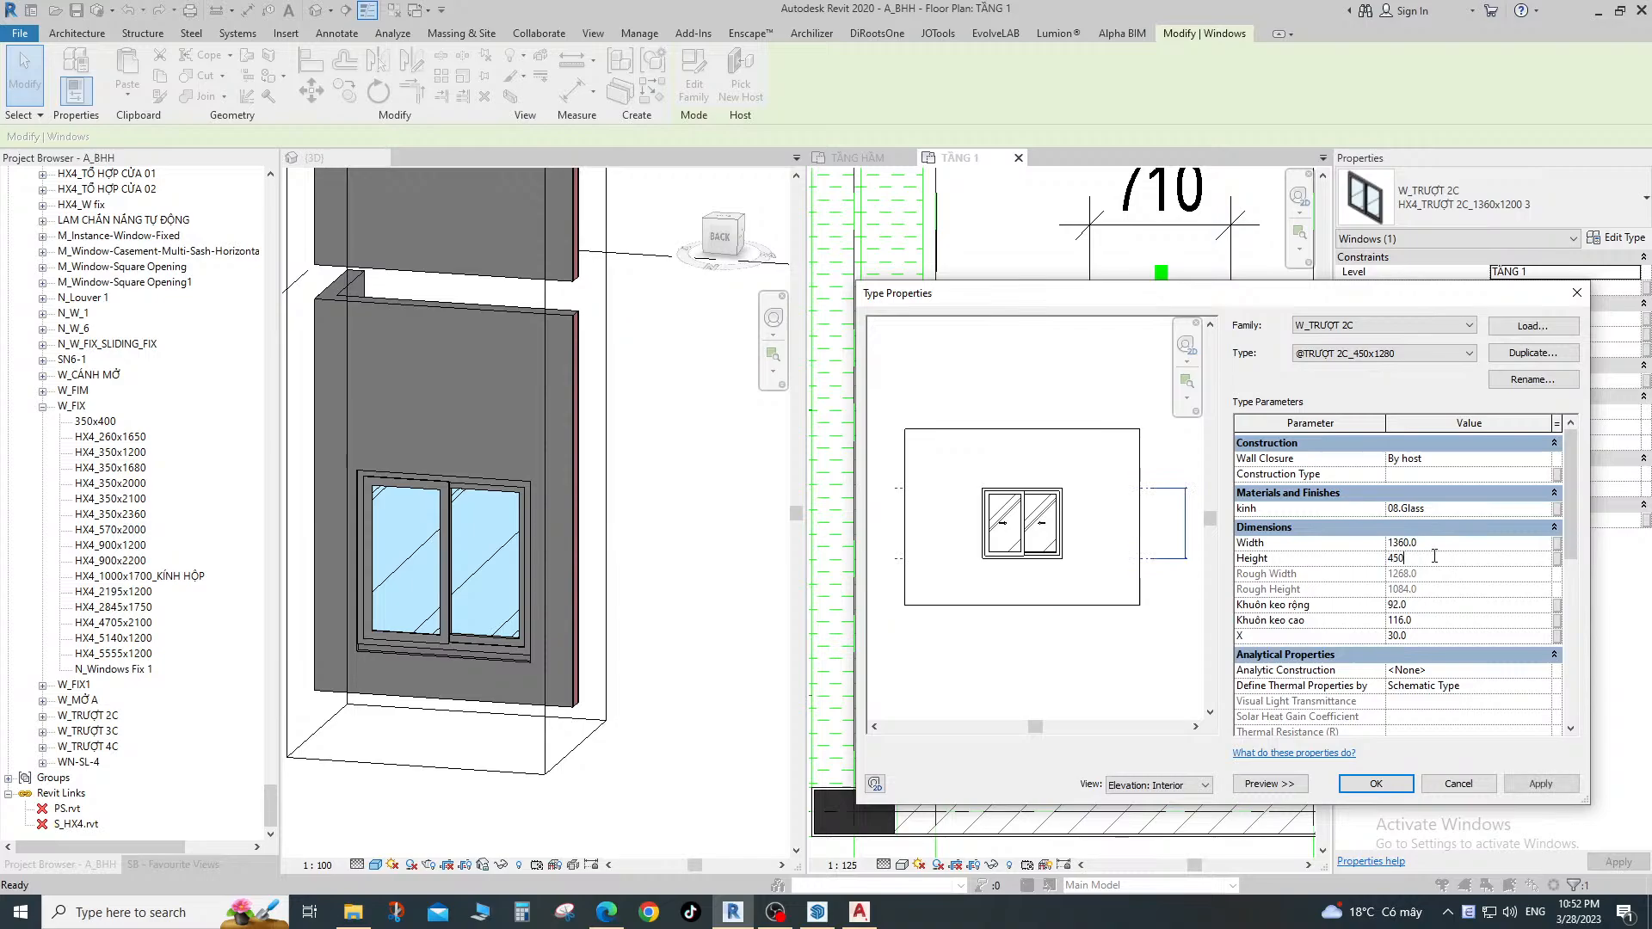
{"action": "left_click", "coordinate": [1437, 544]}
{"action": "type", "text": "1280"}
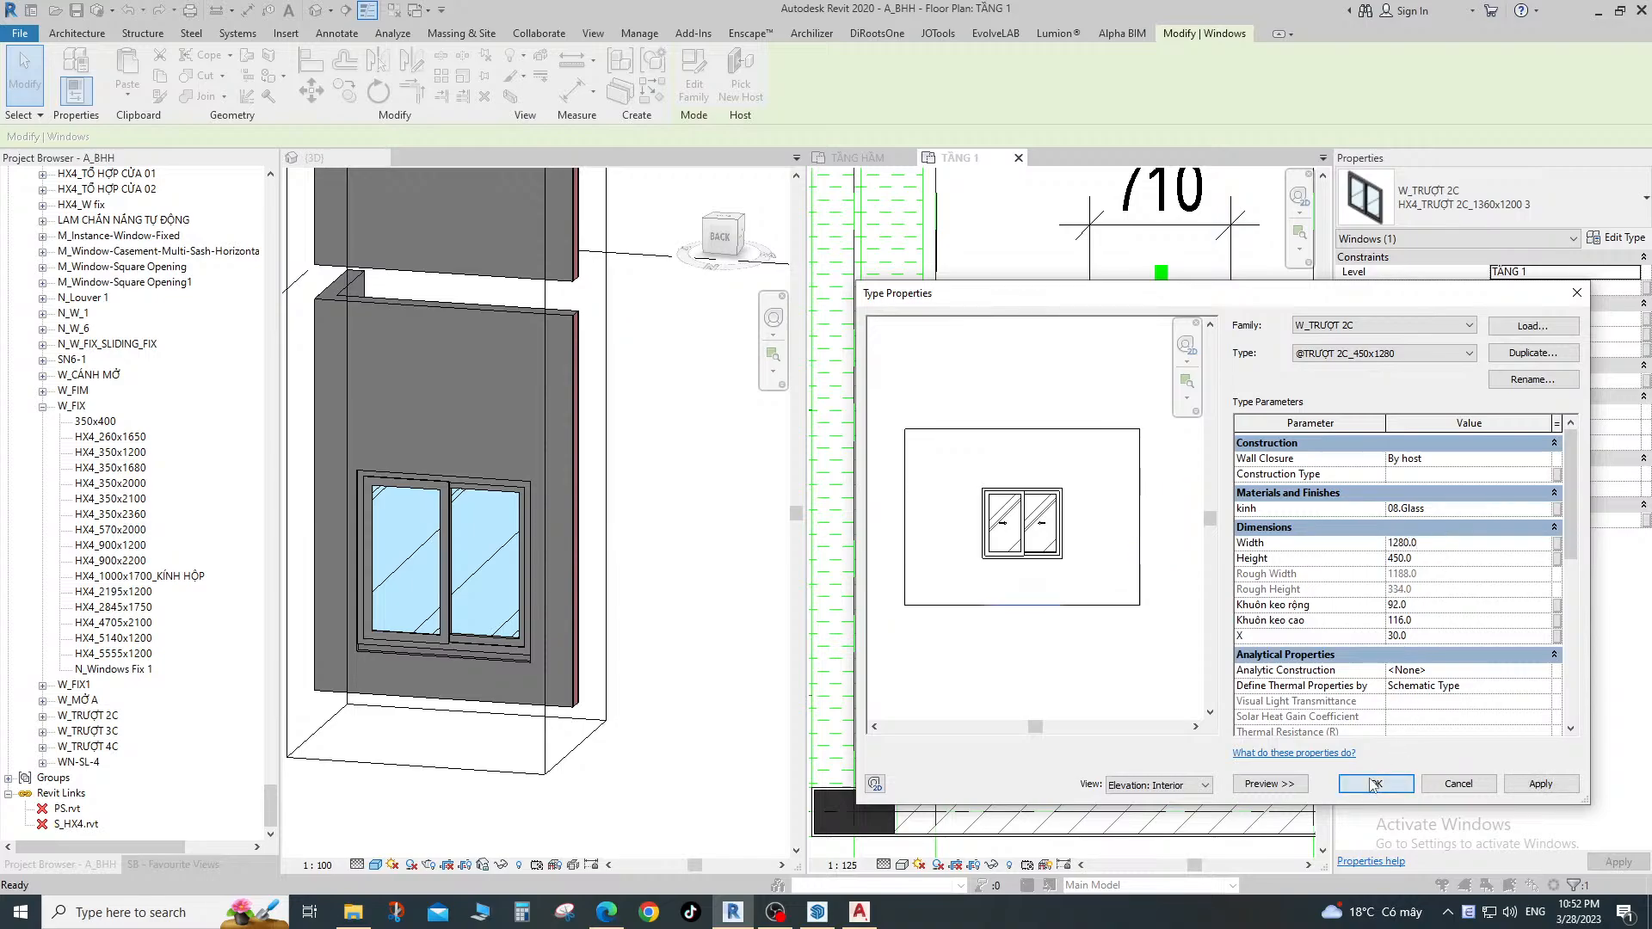
{"action": "left_click", "coordinate": [1373, 784]}
Set the sill height of the WC's sliding window to 1800 and deselect it.
{"action": "scroll", "coordinate": [783, 363], "scroll_direction": "up", "scroll_amount": 2}
{"action": "scroll", "coordinate": [924, 344], "scroll_direction": "up", "scroll_amount": 3}
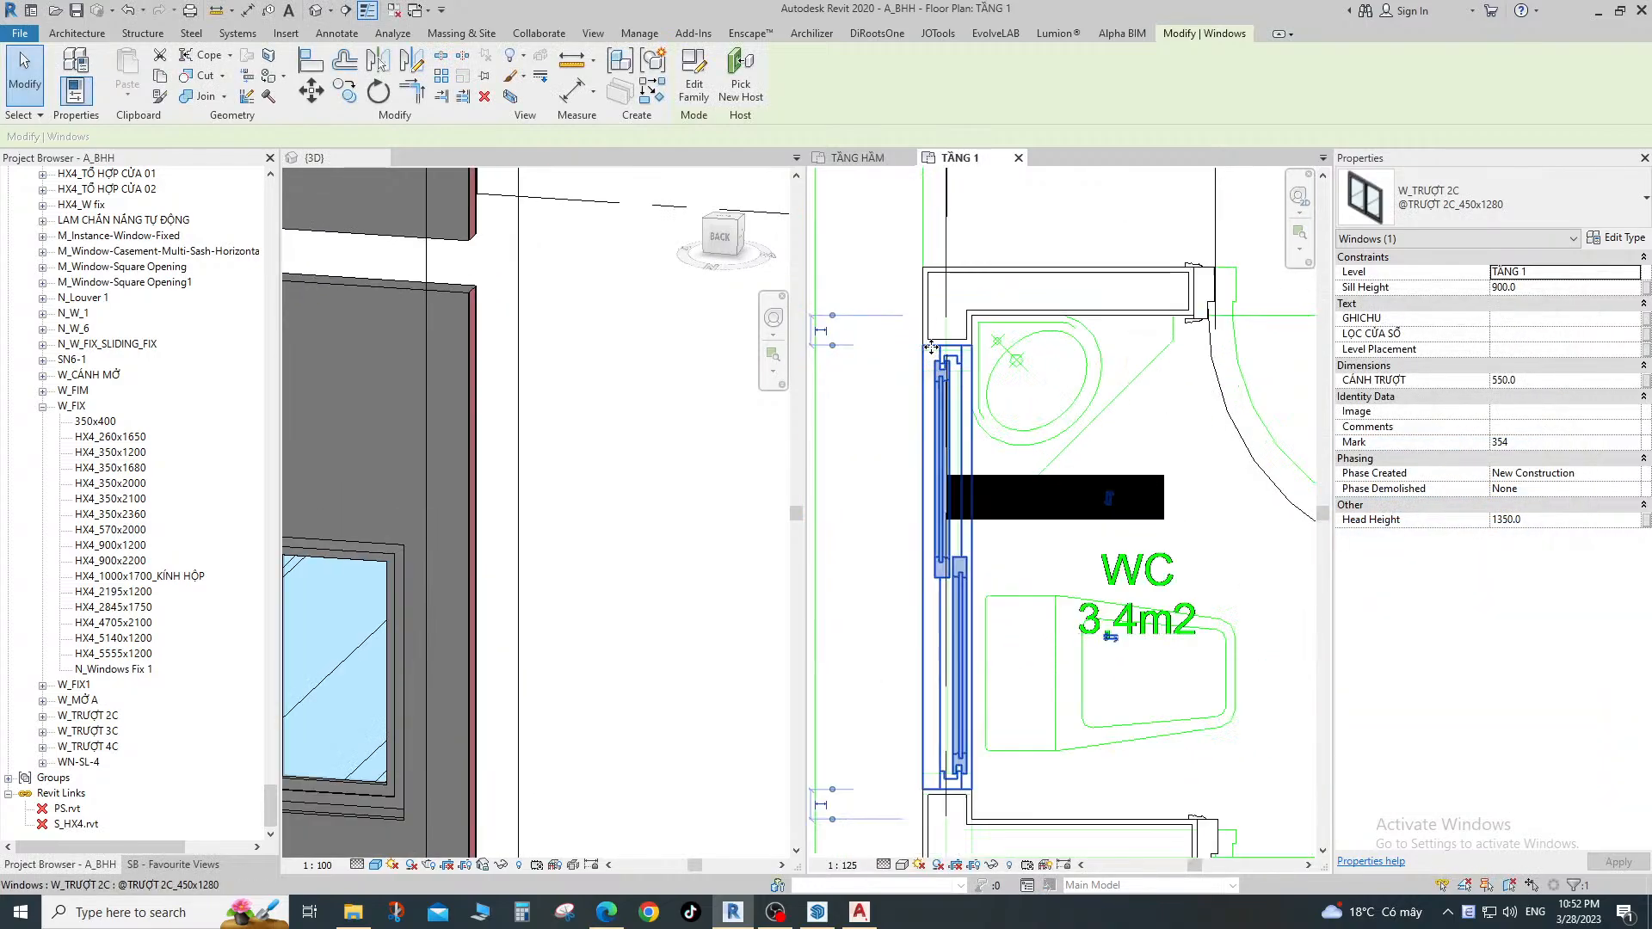
{"action": "scroll", "coordinate": [968, 397], "scroll_direction": "down", "scroll_amount": 3}
{"action": "scroll", "coordinate": [985, 435], "scroll_direction": "down", "scroll_amount": 3}
{"action": "left_click", "coordinate": [983, 498]}
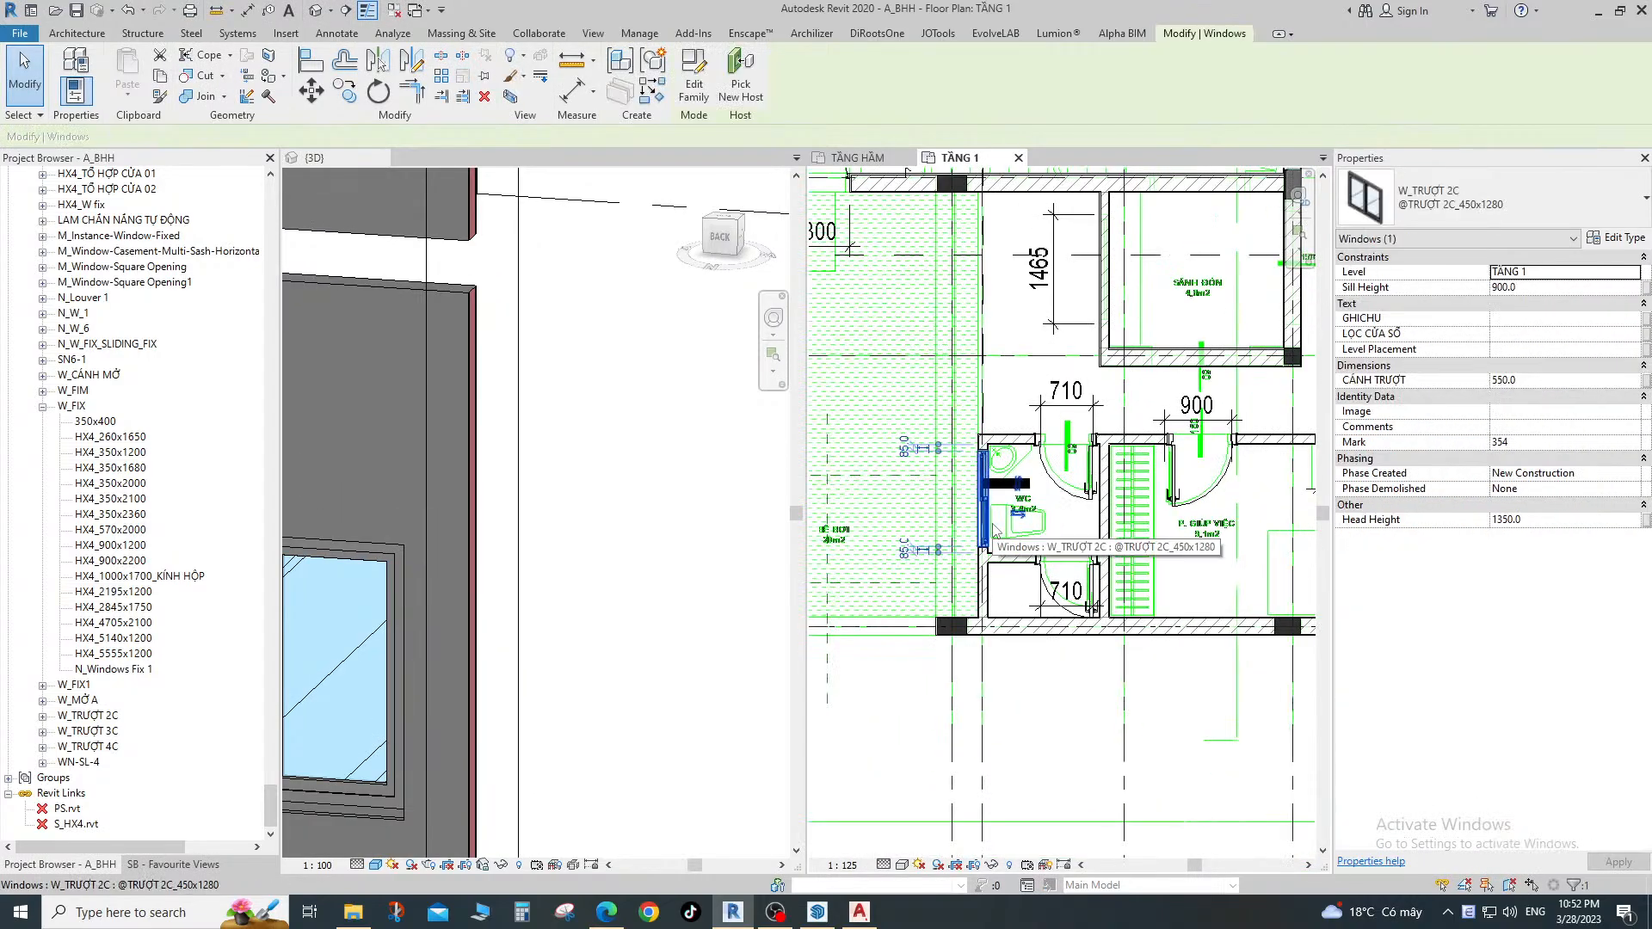
{"action": "left_click", "coordinate": [1558, 289]}
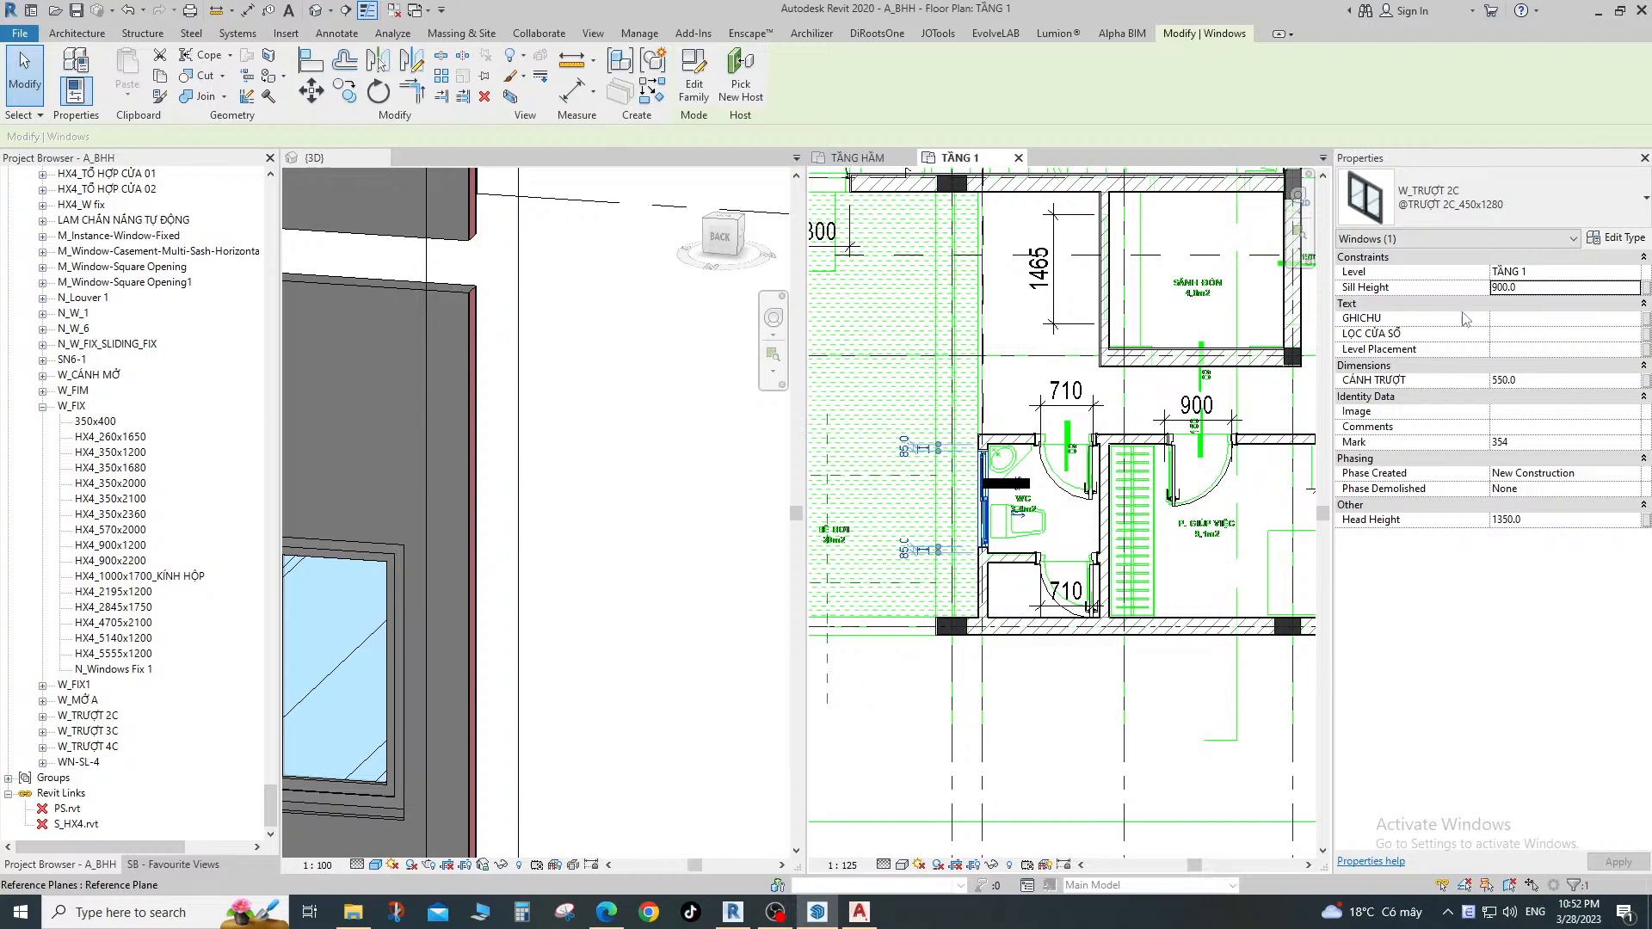
{"action": "left_click", "coordinate": [1550, 301]}
{"action": "type", "text": "1800"}
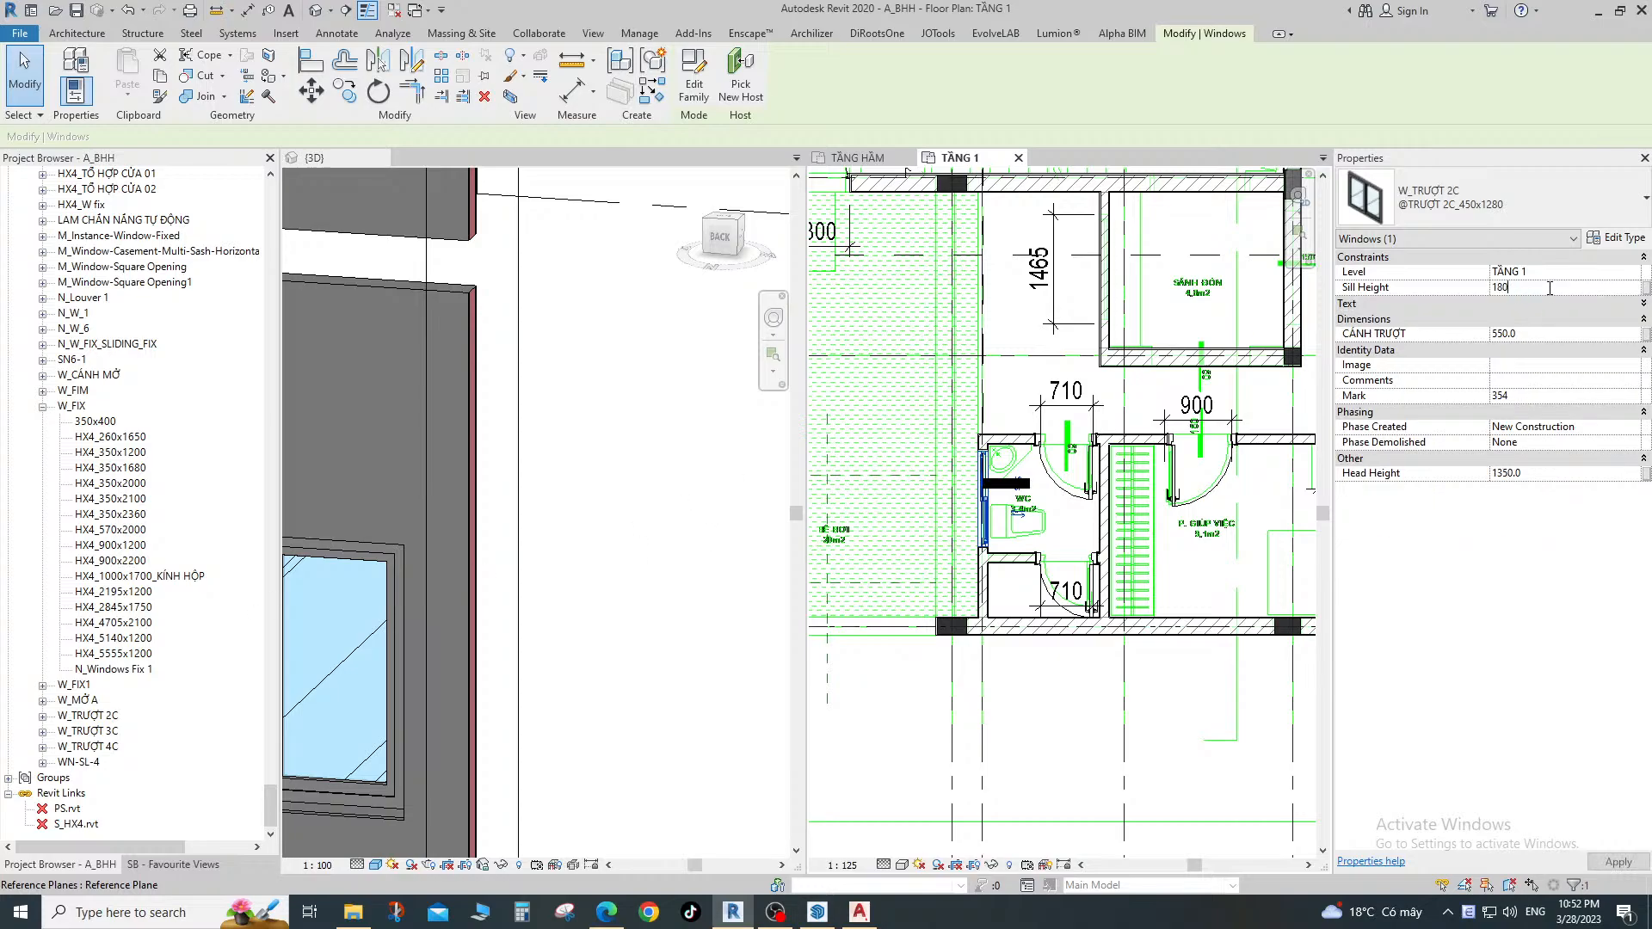
{"action": "key", "text": "Return"}
{"action": "scroll", "coordinate": [1033, 498], "scroll_direction": "up", "scroll_amount": 2}
{"action": "scroll", "coordinate": [1032, 498], "scroll_direction": "up", "scroll_amount": 2}
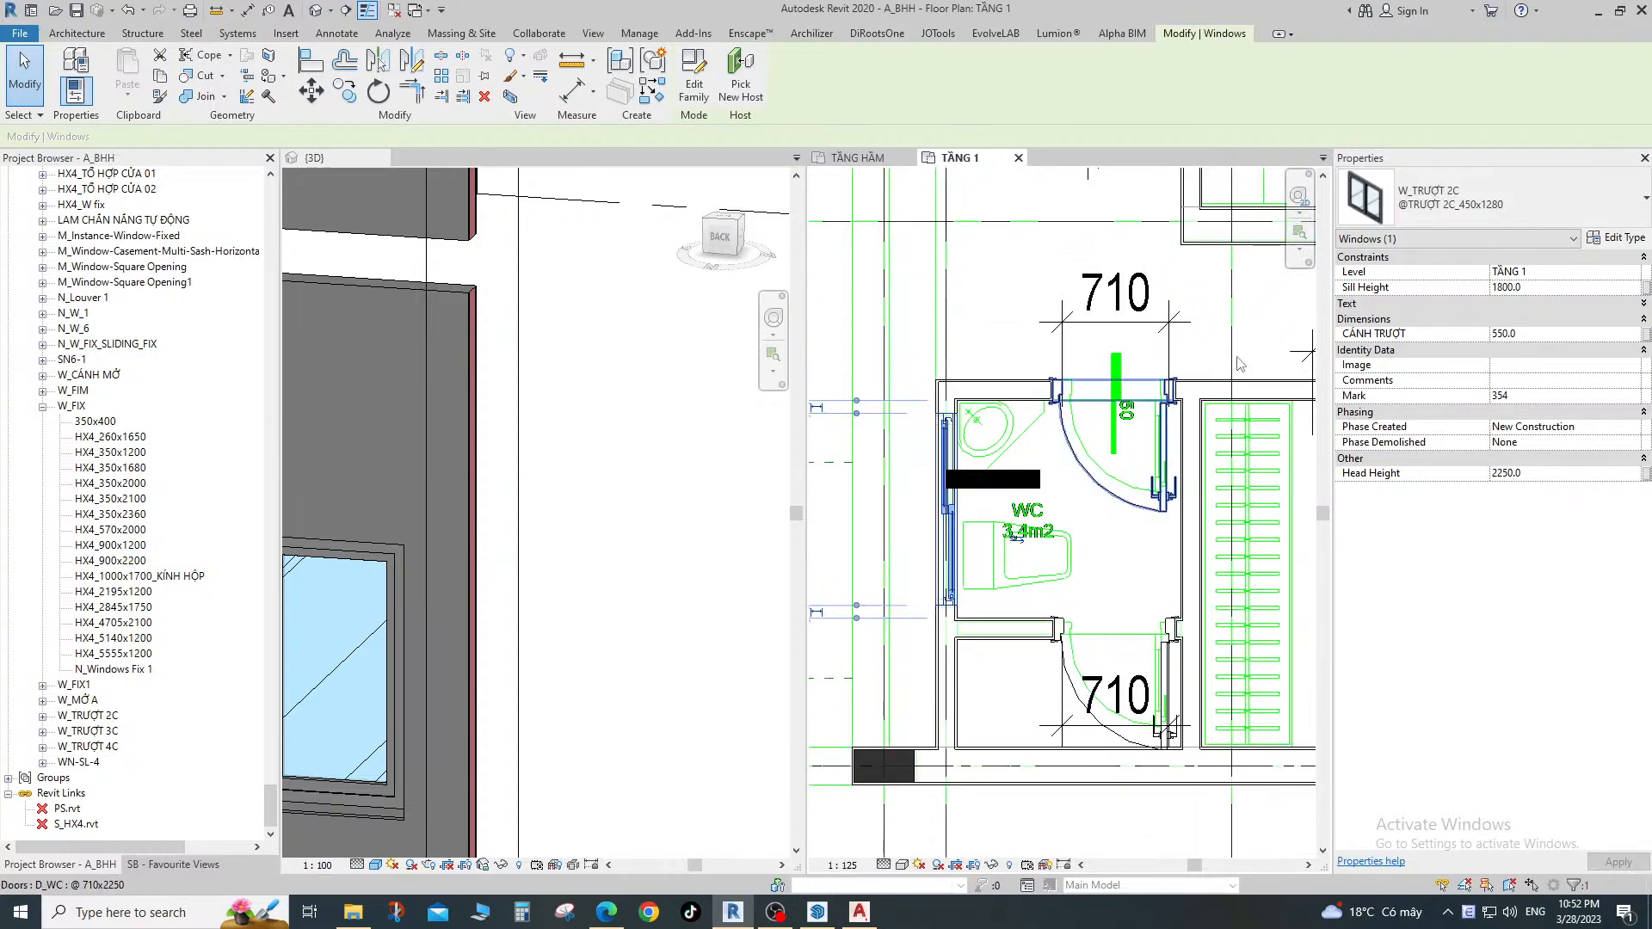
{"action": "left_click", "coordinate": [1161, 349]}
{"action": "scroll", "coordinate": [953, 511], "scroll_direction": "down", "scroll_amount": 2}
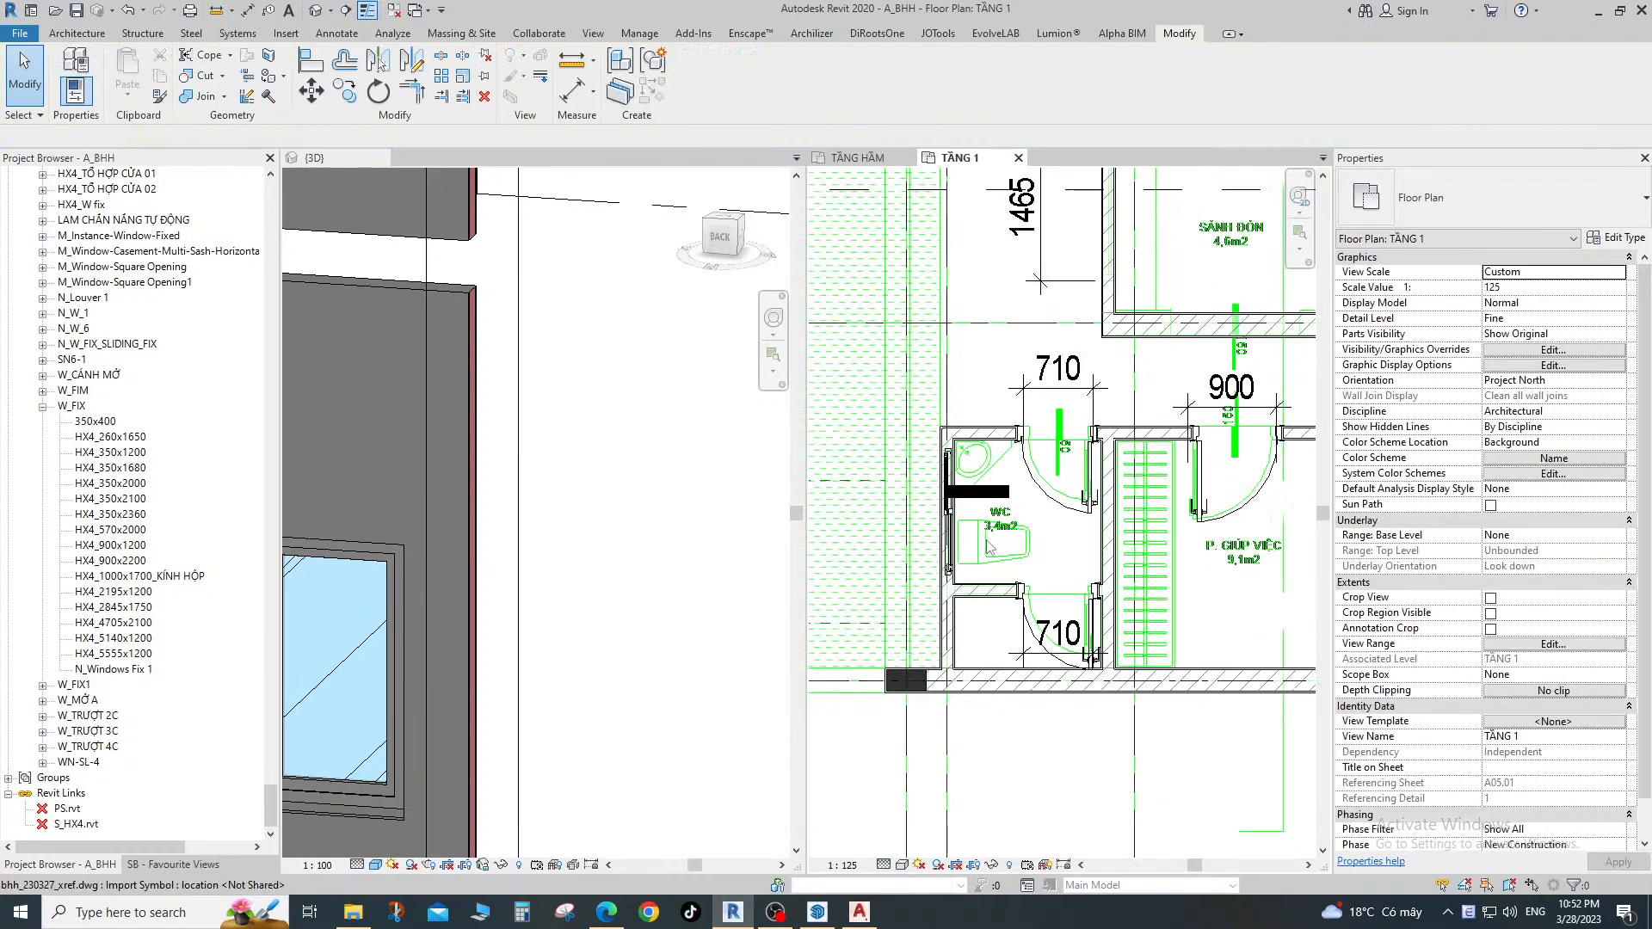
Turn off the 3D view's section box and inspect the curtain wall corner and the neighbouring sliding window.
{"action": "left_click", "coordinate": [673, 536]}
{"action": "scroll", "coordinate": [1031, 520], "scroll_direction": "down", "scroll_amount": 3}
{"action": "scroll", "coordinate": [671, 536], "scroll_direction": "down", "scroll_amount": 5}
{"action": "scroll", "coordinate": [674, 536], "scroll_direction": "down", "scroll_amount": 3}
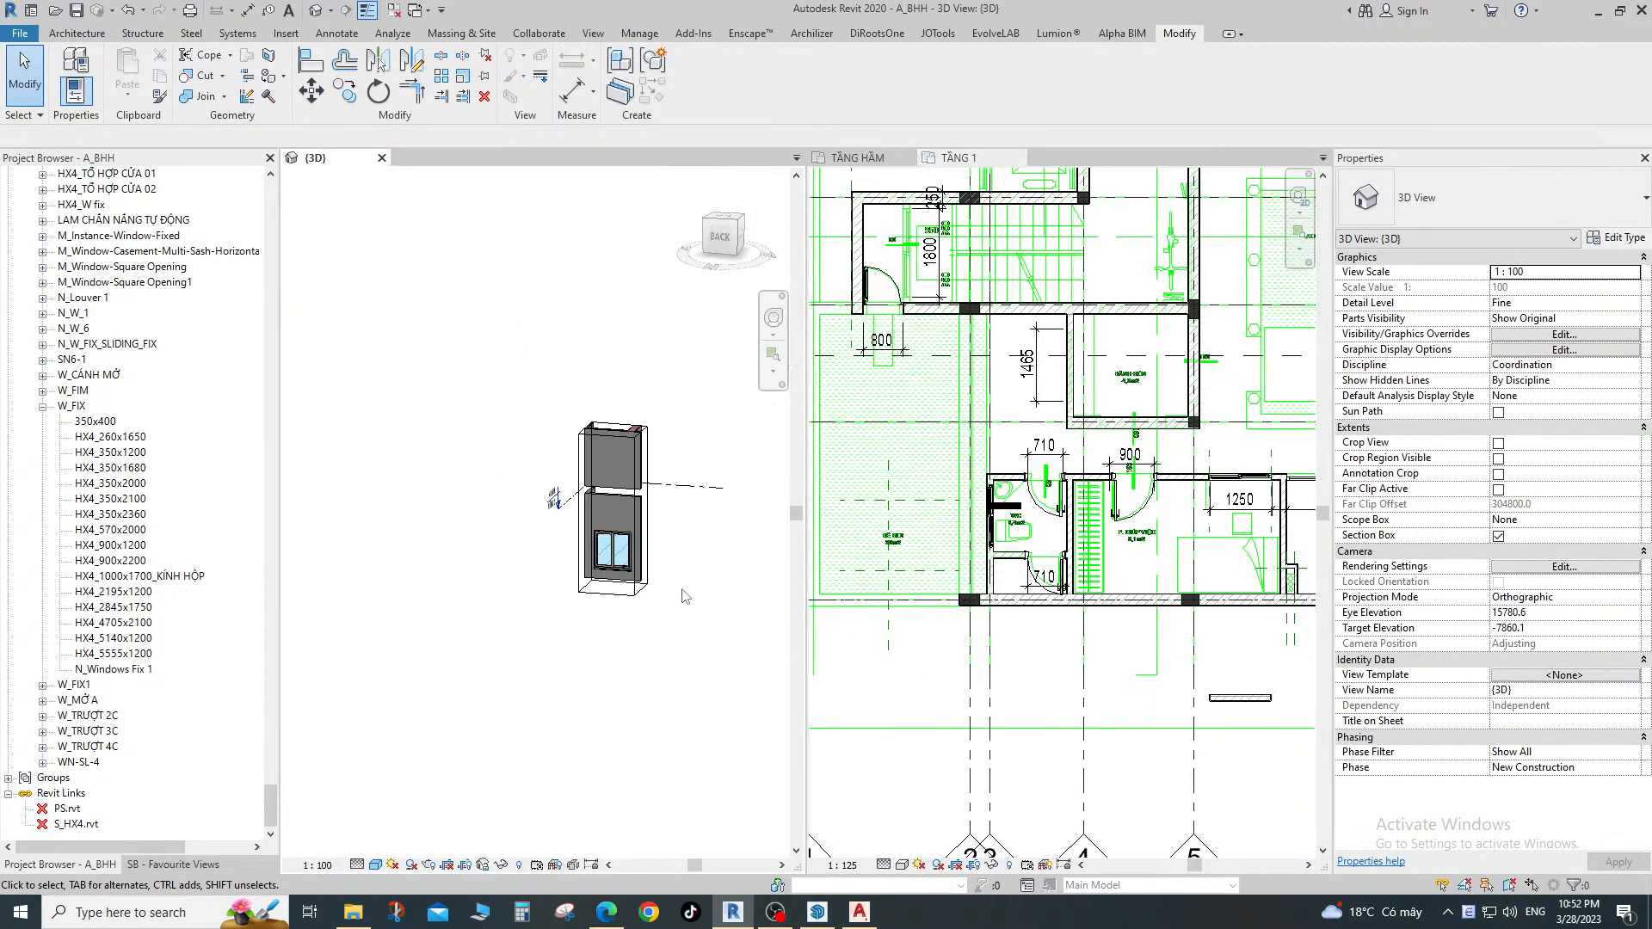
{"action": "left_click", "coordinate": [1498, 536]}
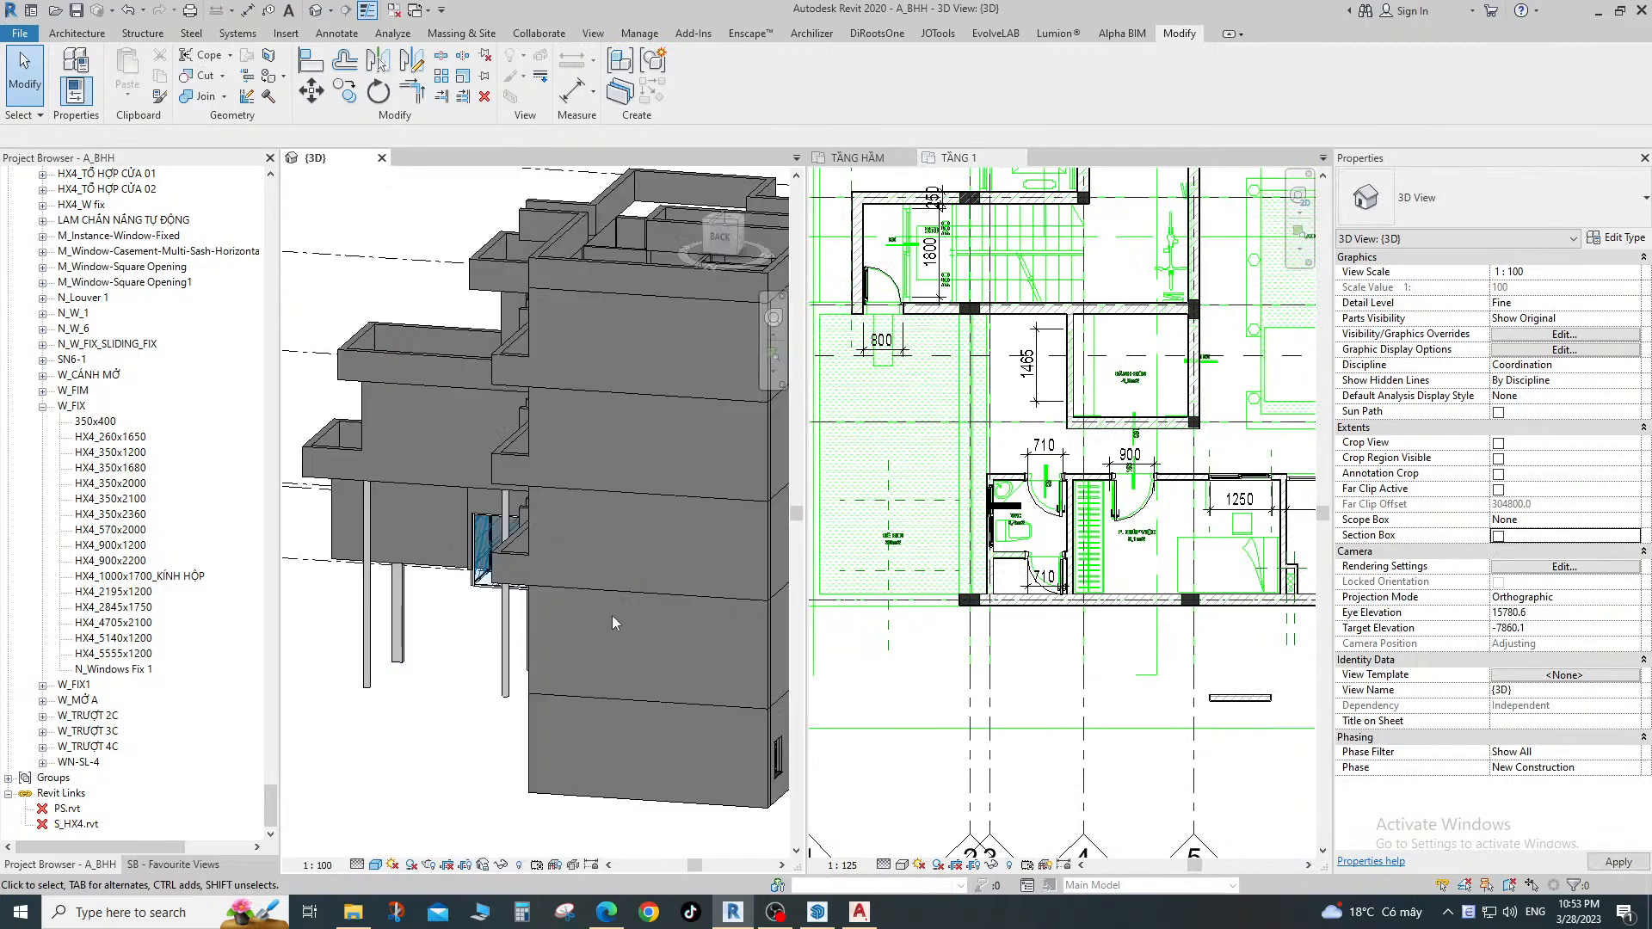
{"action": "middle_click_drag", "start_coordinate": [611, 616], "coordinate": [438, 565], "text": "shift"}
{"action": "scroll", "coordinate": [439, 565], "scroll_direction": "up", "scroll_amount": 5}
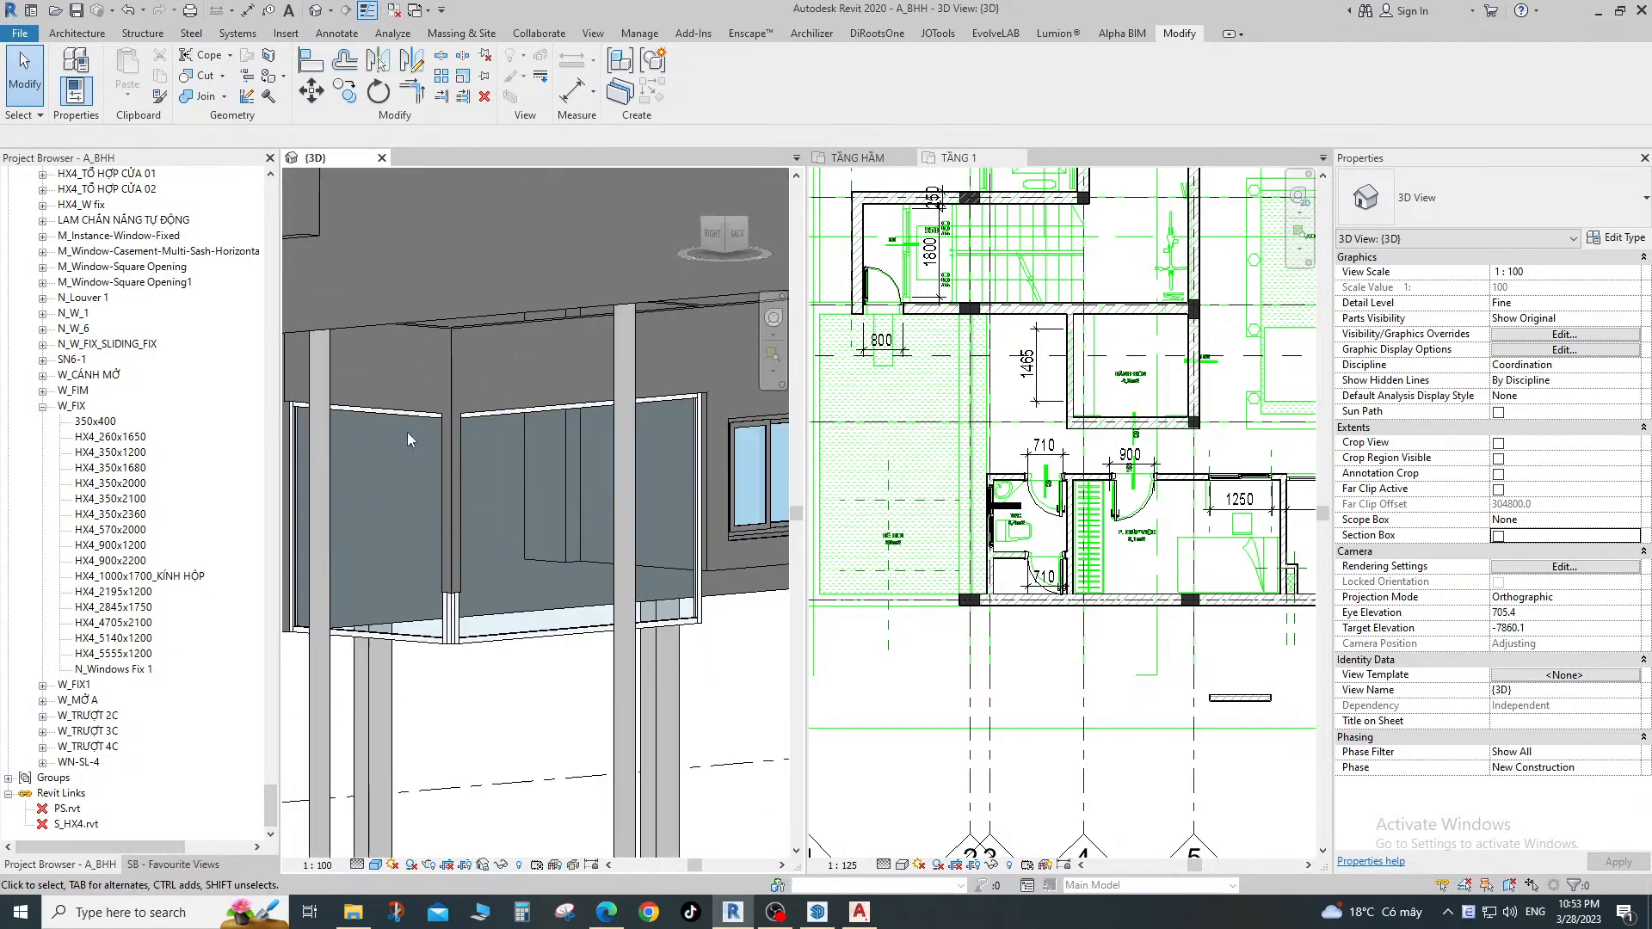
{"action": "scroll", "coordinate": [464, 642], "scroll_direction": "down", "scroll_amount": 5}
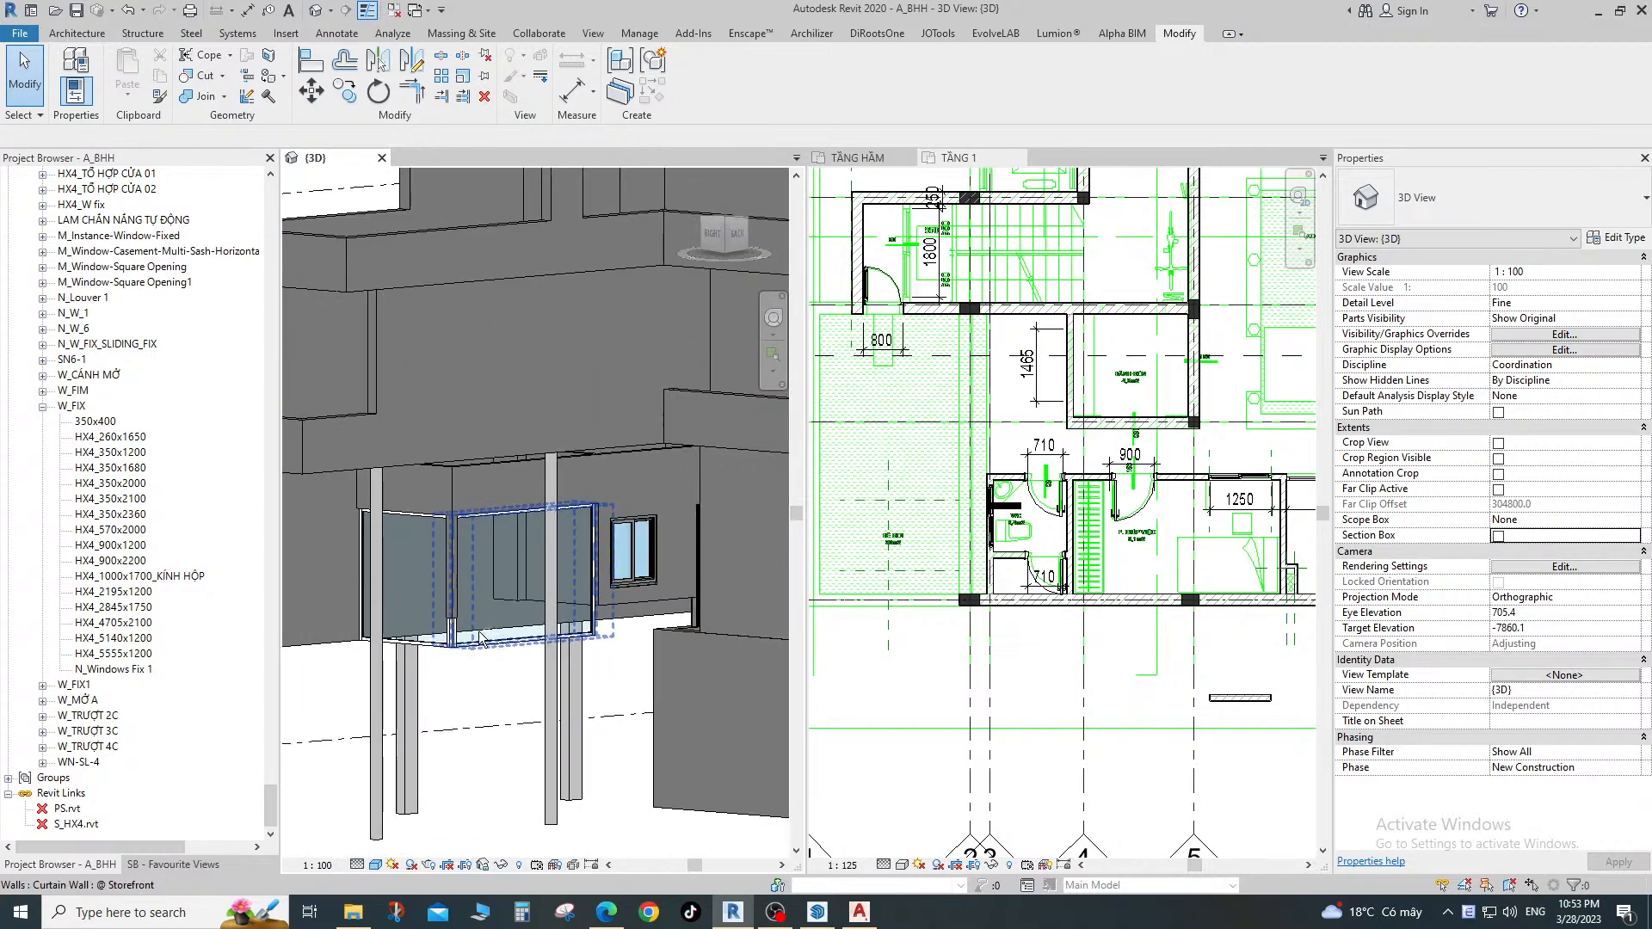
Set both the base offset and the top offset of the stacked wall hosting the 1250x1250 sliding window to 0.
{"action": "middle_click_drag", "start_coordinate": [482, 639], "coordinate": [602, 533], "text": "shift"}
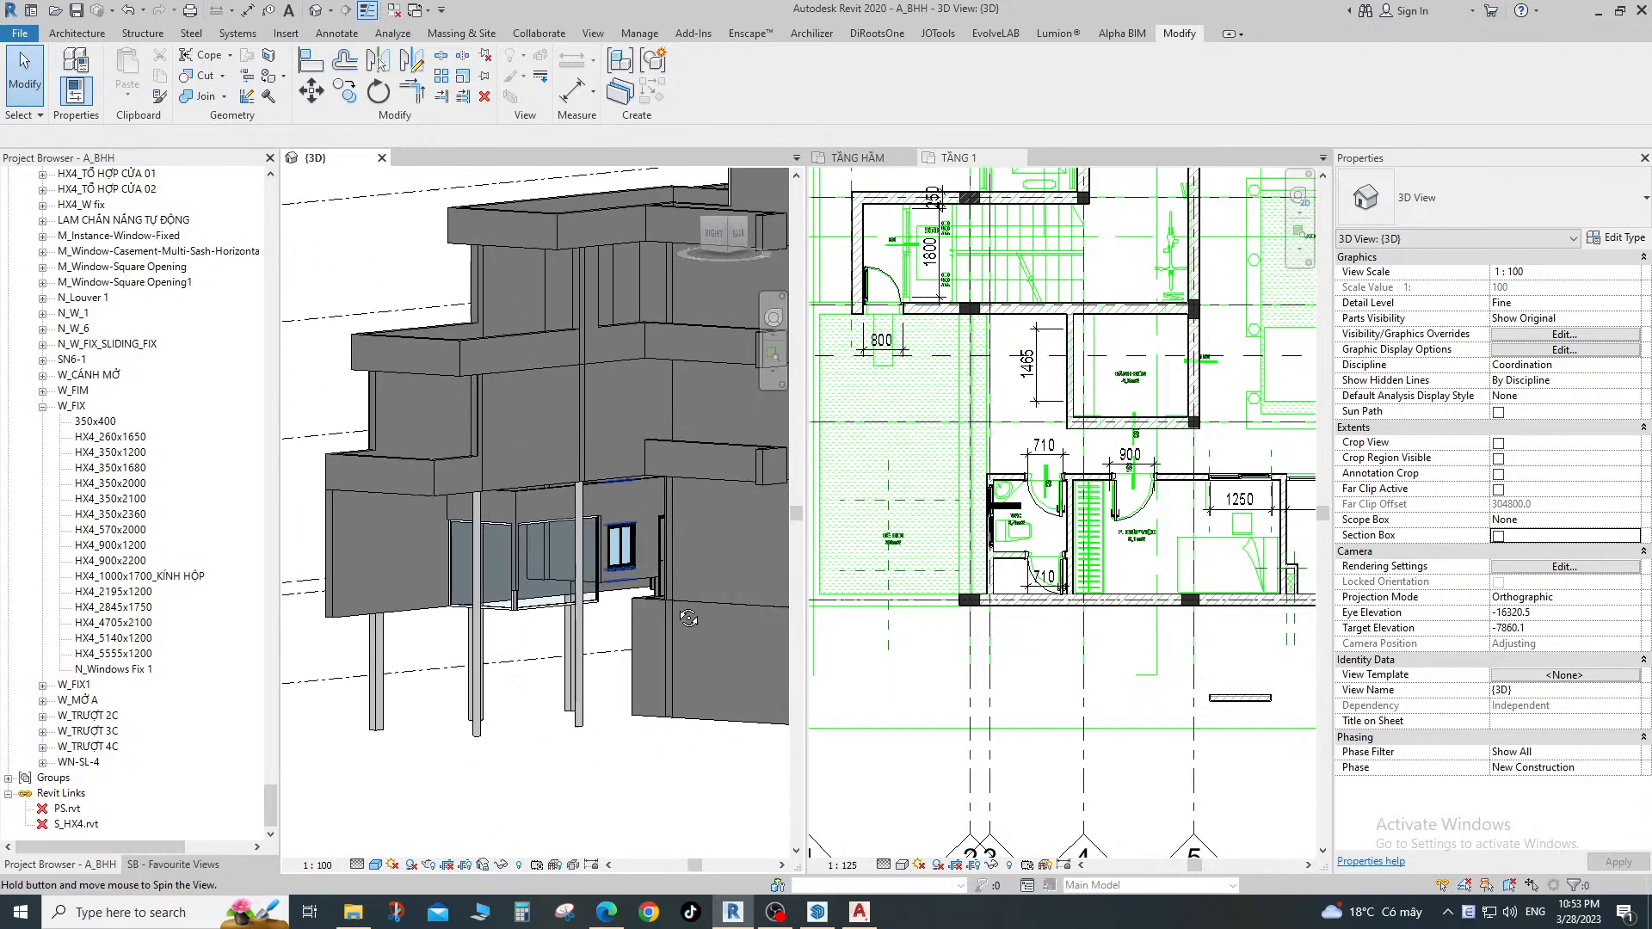
{"action": "scroll", "coordinate": [576, 514], "scroll_direction": "up", "scroll_amount": 5}
{"action": "left_click", "coordinate": [590, 722]}
{"action": "middle_click_drag", "start_coordinate": [590, 723], "coordinate": [519, 712], "text": "shift"}
{"action": "left_click", "coordinate": [604, 657]}
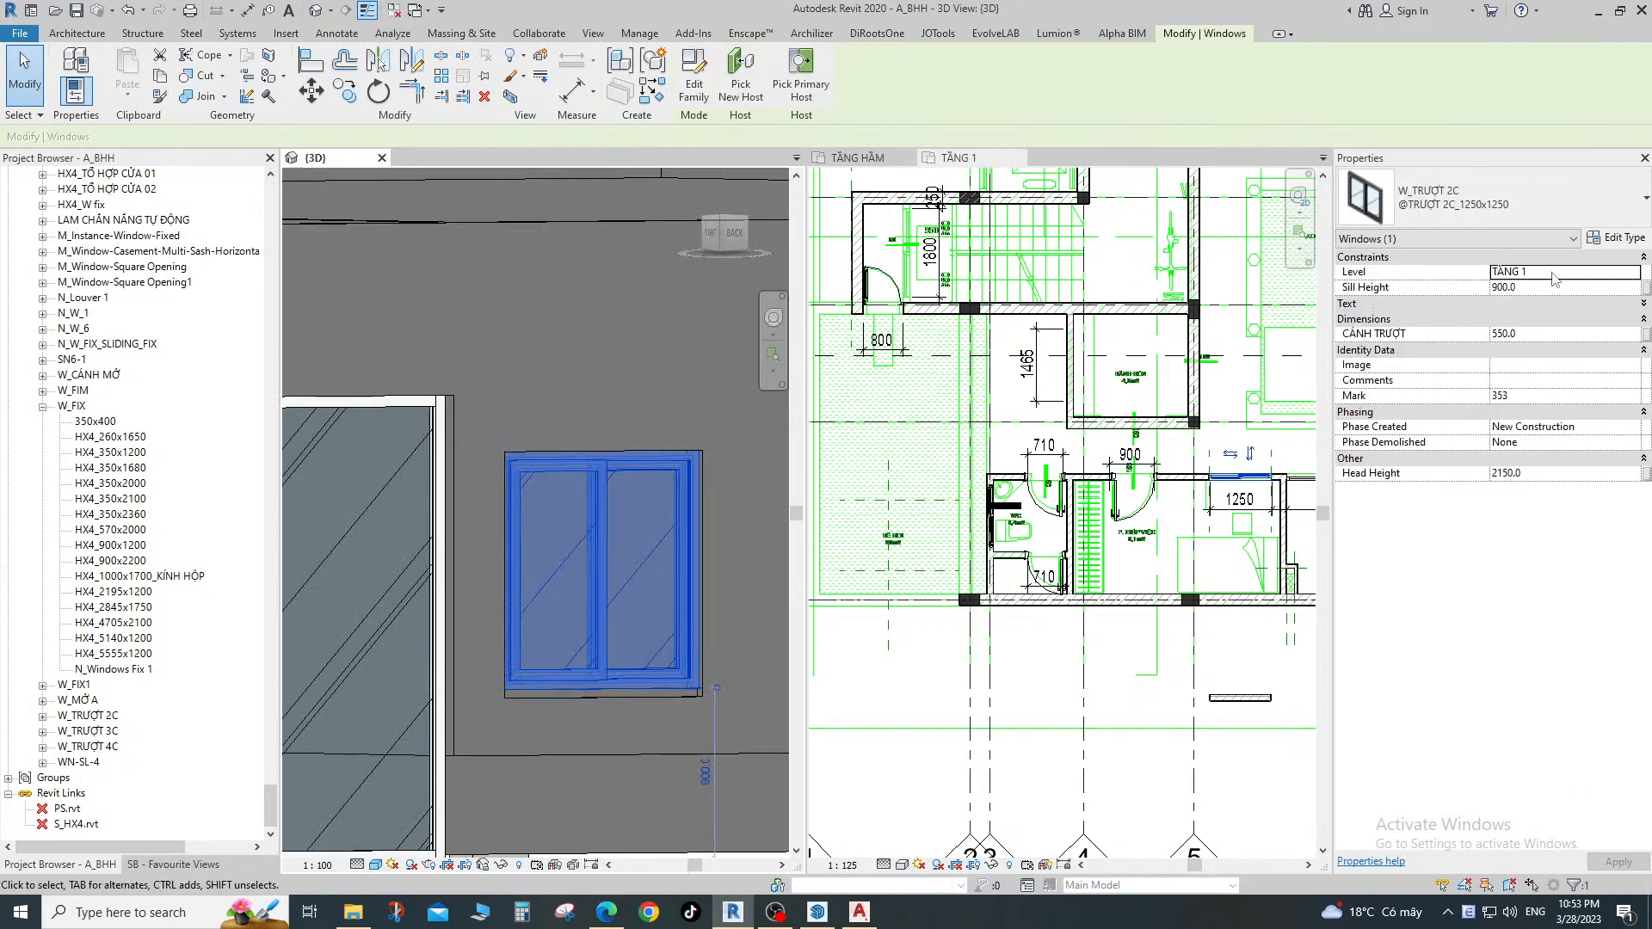
{"action": "mouse_move", "coordinate": [534, 593]}
{"action": "middle_mouse_down", "text": "shift"}
{"action": "mouse_move", "coordinate": [580, 589]}
{"action": "mouse_move", "coordinate": [568, 553]}
{"action": "mouse_move", "coordinate": [565, 591]}
{"action": "middle_mouse_up", "text": "shift"}
{"action": "left_click", "coordinate": [569, 549]}
{"action": "left_click", "coordinate": [1546, 303]}
{"action": "type", "text": "0"}
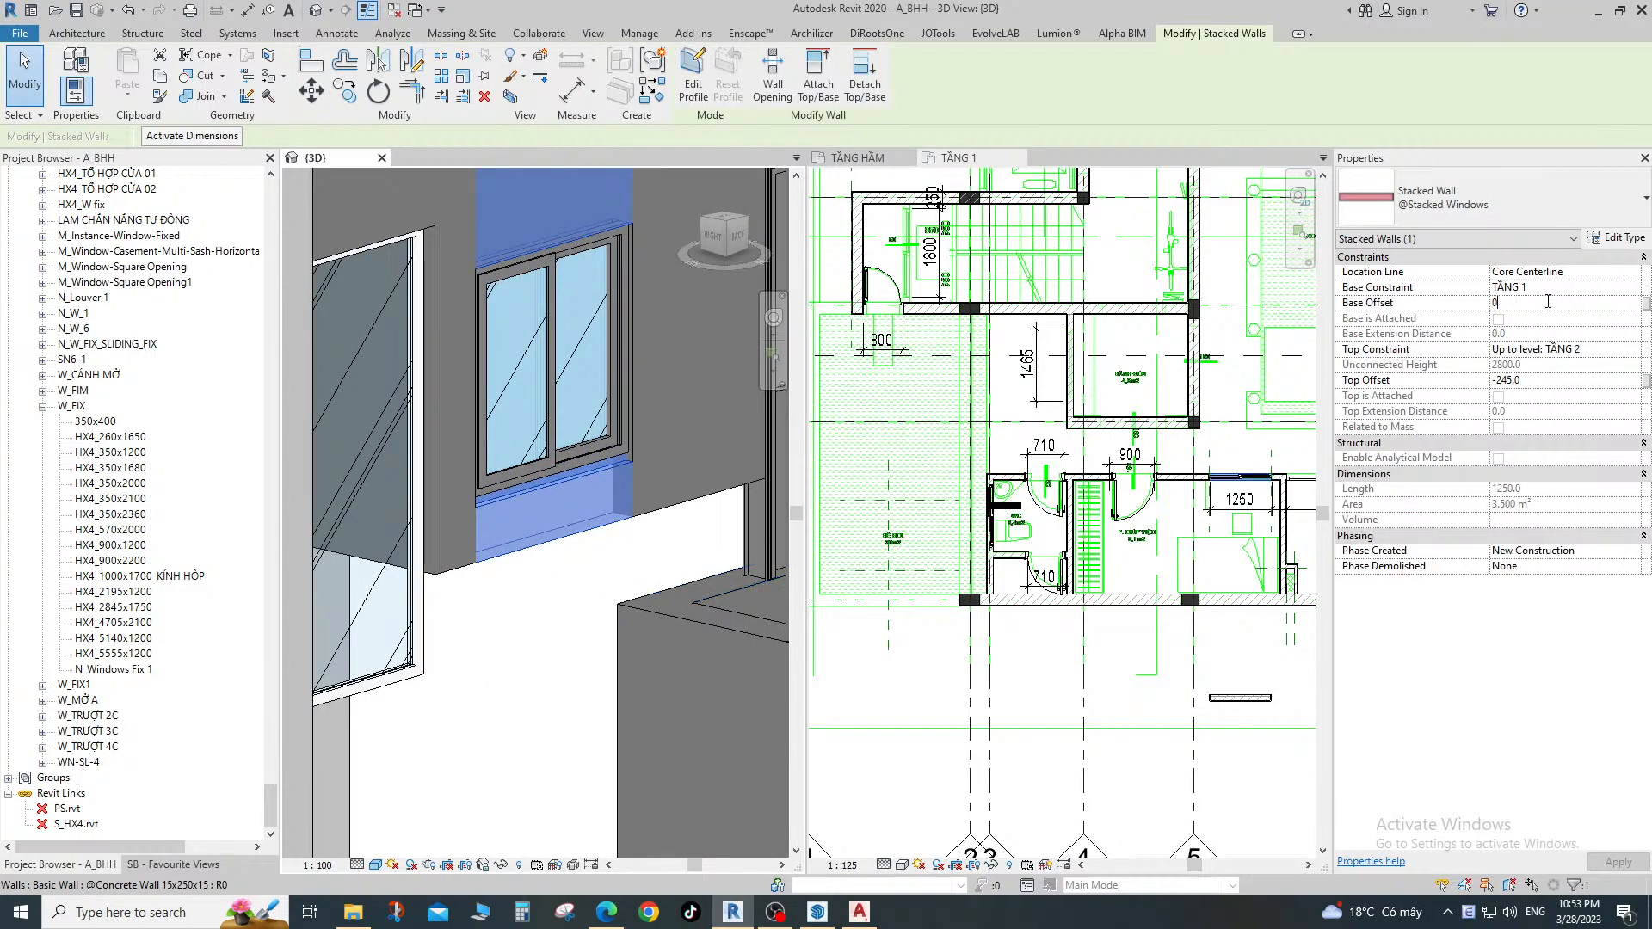
{"action": "left_click", "coordinate": [1550, 379]}
{"action": "type", "text": "0"}
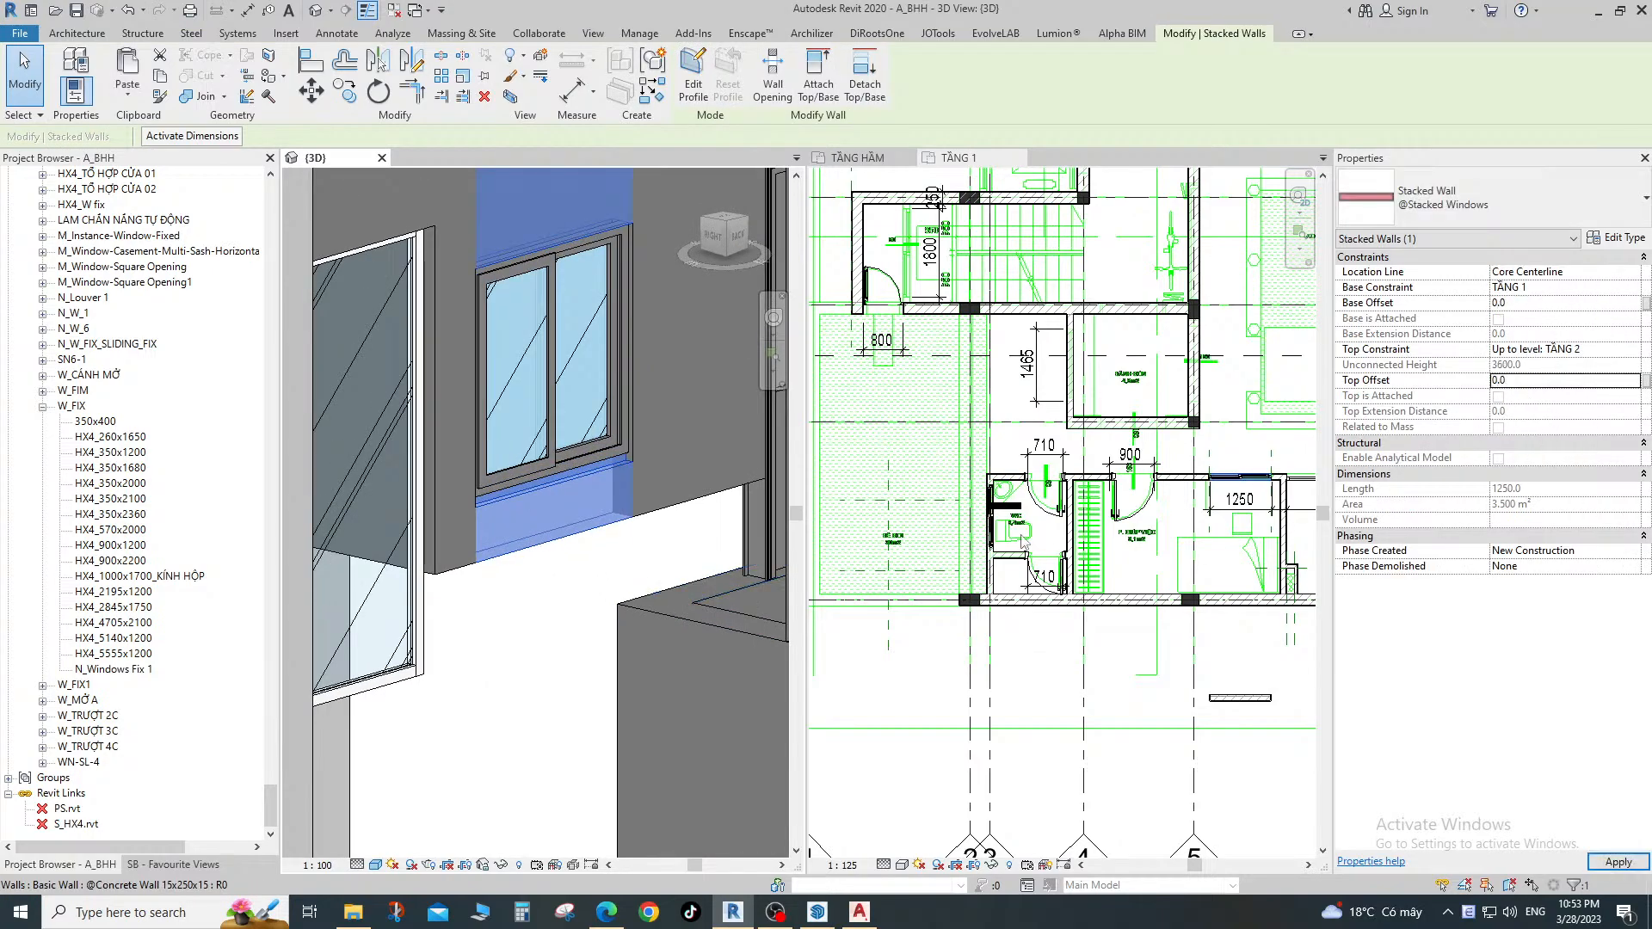
Select the six basic walls adjoining the stacked wall around the bedroom and WC, and set their base and top offsets to 0.
{"action": "scroll", "coordinate": [611, 529], "scroll_direction": "down", "scroll_amount": 2}
{"action": "left_click", "coordinate": [658, 515]}
{"action": "middle_click_drag", "start_coordinate": [658, 516], "coordinate": [551, 526], "text": "shift"}
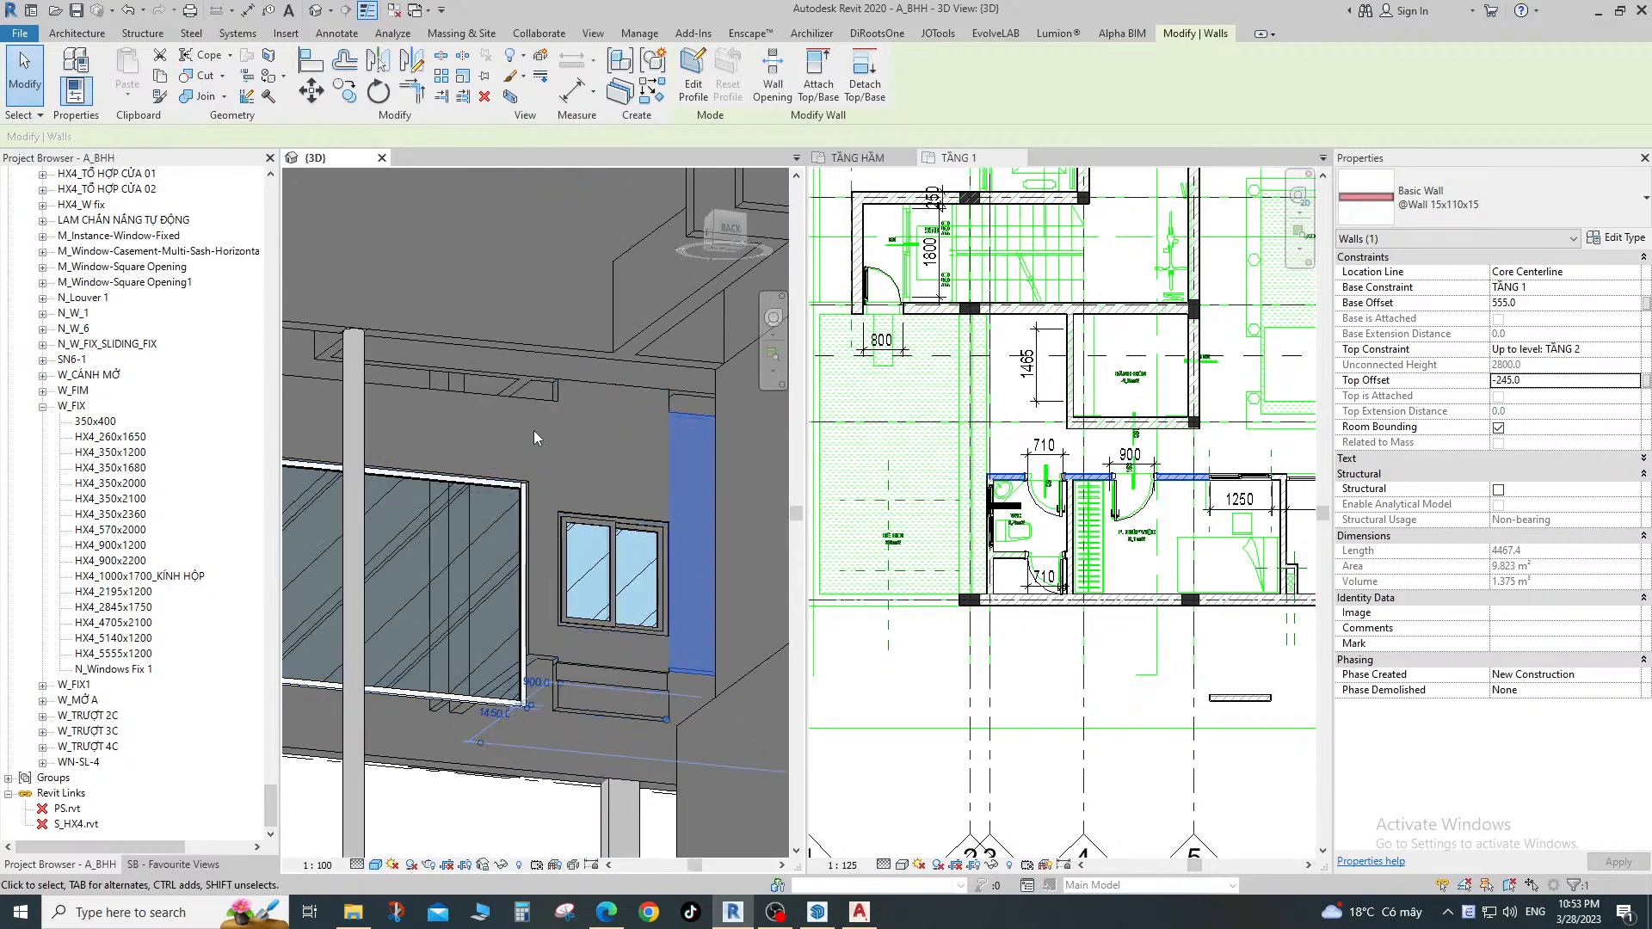
{"action": "scroll", "coordinate": [533, 430], "scroll_direction": "down", "scroll_amount": 2}
{"action": "middle_click_drag", "start_coordinate": [533, 431], "coordinate": [700, 570], "text": "shift"}
{"action": "middle_click_drag", "start_coordinate": [614, 528], "coordinate": [635, 509], "text": "shift"}
{"action": "scroll", "coordinate": [635, 509], "scroll_direction": "up", "scroll_amount": 5}
{"action": "mouse_move", "coordinate": [481, 504]}
{"action": "middle_mouse_down", "text": "shift"}
{"action": "mouse_move", "coordinate": [451, 582]}
{"action": "mouse_move", "coordinate": [491, 516]}
{"action": "mouse_move", "coordinate": [473, 535]}
{"action": "mouse_move", "coordinate": [591, 545]}
{"action": "mouse_move", "coordinate": [452, 600]}
{"action": "mouse_move", "coordinate": [434, 592]}
{"action": "mouse_move", "coordinate": [416, 571]}
{"action": "mouse_move", "coordinate": [516, 551]}
{"action": "mouse_move", "coordinate": [508, 519]}
{"action": "middle_mouse_up", "text": "shift"}
{"action": "key", "text": "Escape"}
{"action": "left_click", "coordinate": [494, 498]}
{"action": "left_click", "coordinate": [530, 496], "text": "ctrl"}
{"action": "left_click", "coordinate": [594, 545], "text": "ctrl"}
{"action": "left_click", "coordinate": [518, 552], "text": "ctrl"}
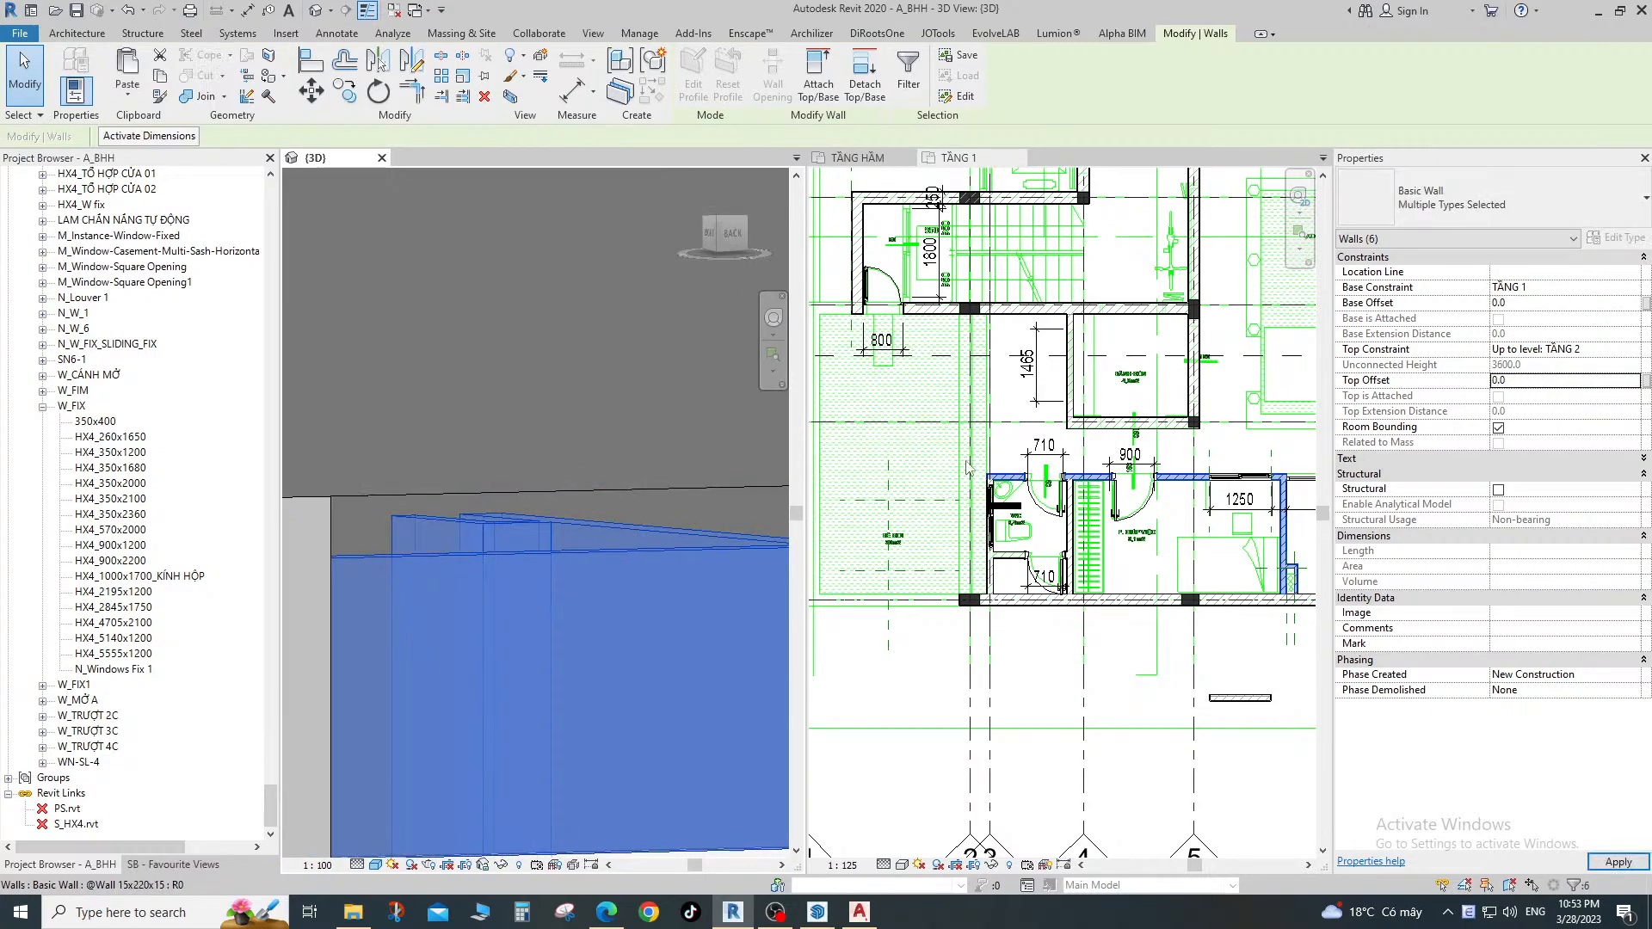
{"action": "scroll", "coordinate": [523, 547], "scroll_direction": "down", "scroll_amount": 3}
{"action": "key", "text": "Escape"}
Inspect the wall area and recess below the 1250x1250 sliding window from several sides in 3D.
{"action": "middle_click_drag", "start_coordinate": [523, 547], "coordinate": [613, 479], "text": "shift"}
{"action": "scroll", "coordinate": [613, 479], "scroll_direction": "up", "scroll_amount": 3}
{"action": "middle_click_drag", "start_coordinate": [585, 626], "coordinate": [623, 629], "text": "shift"}
{"action": "scroll", "coordinate": [669, 425], "scroll_direction": "up", "scroll_amount": 5}
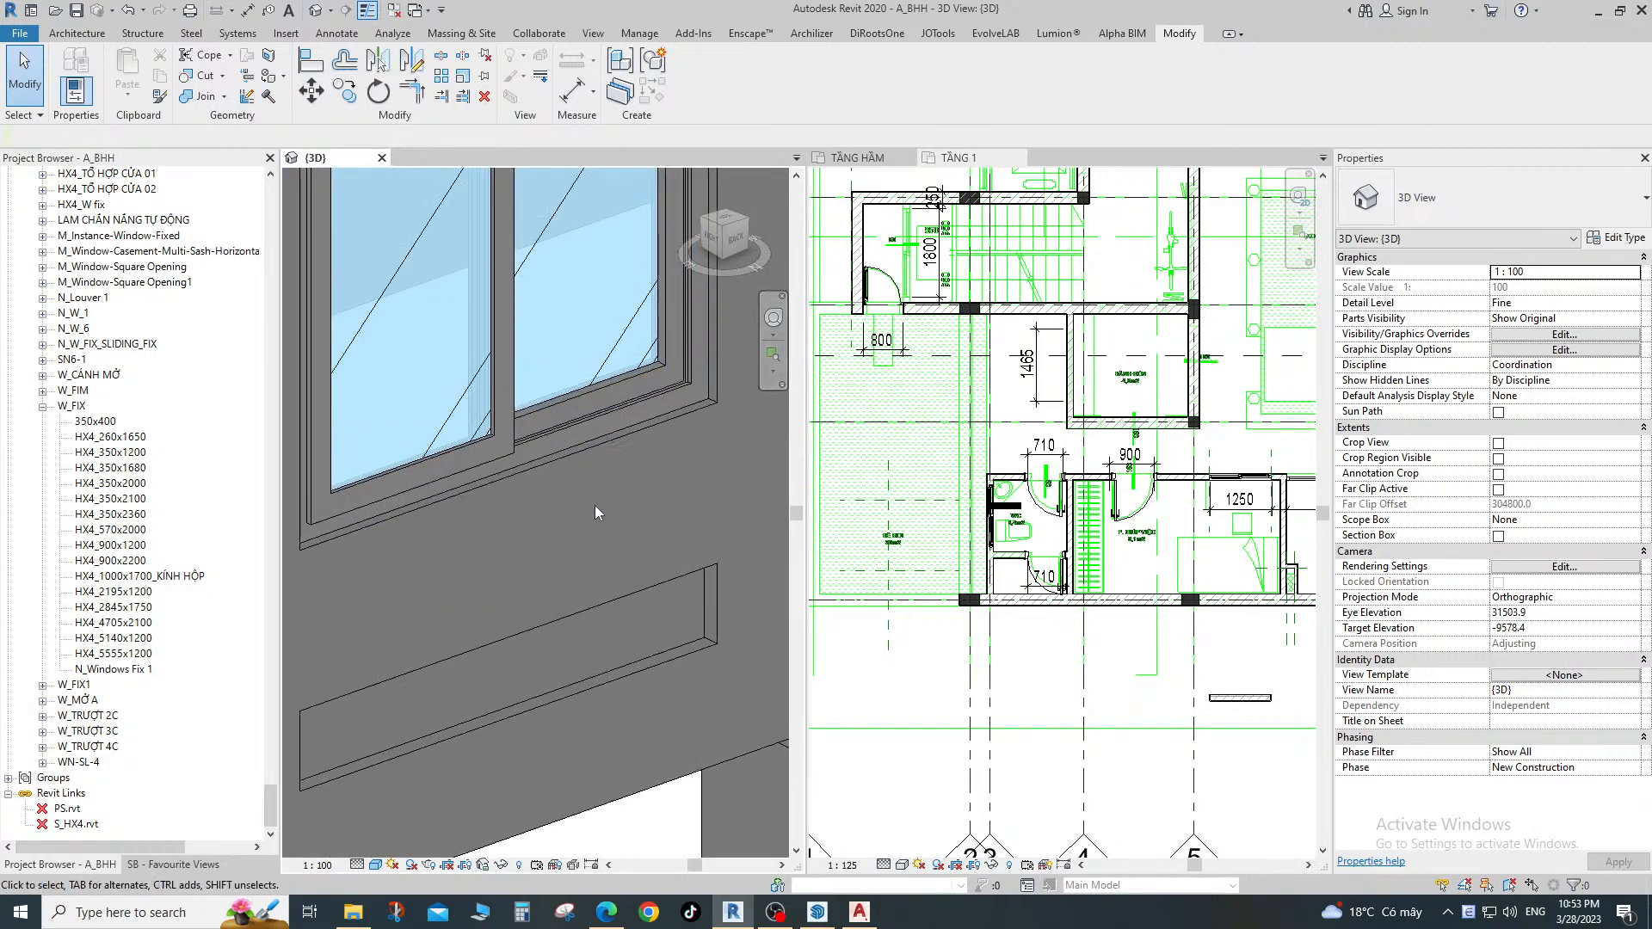
{"action": "left_click", "coordinate": [701, 413]}
{"action": "key", "text": "Escape"}
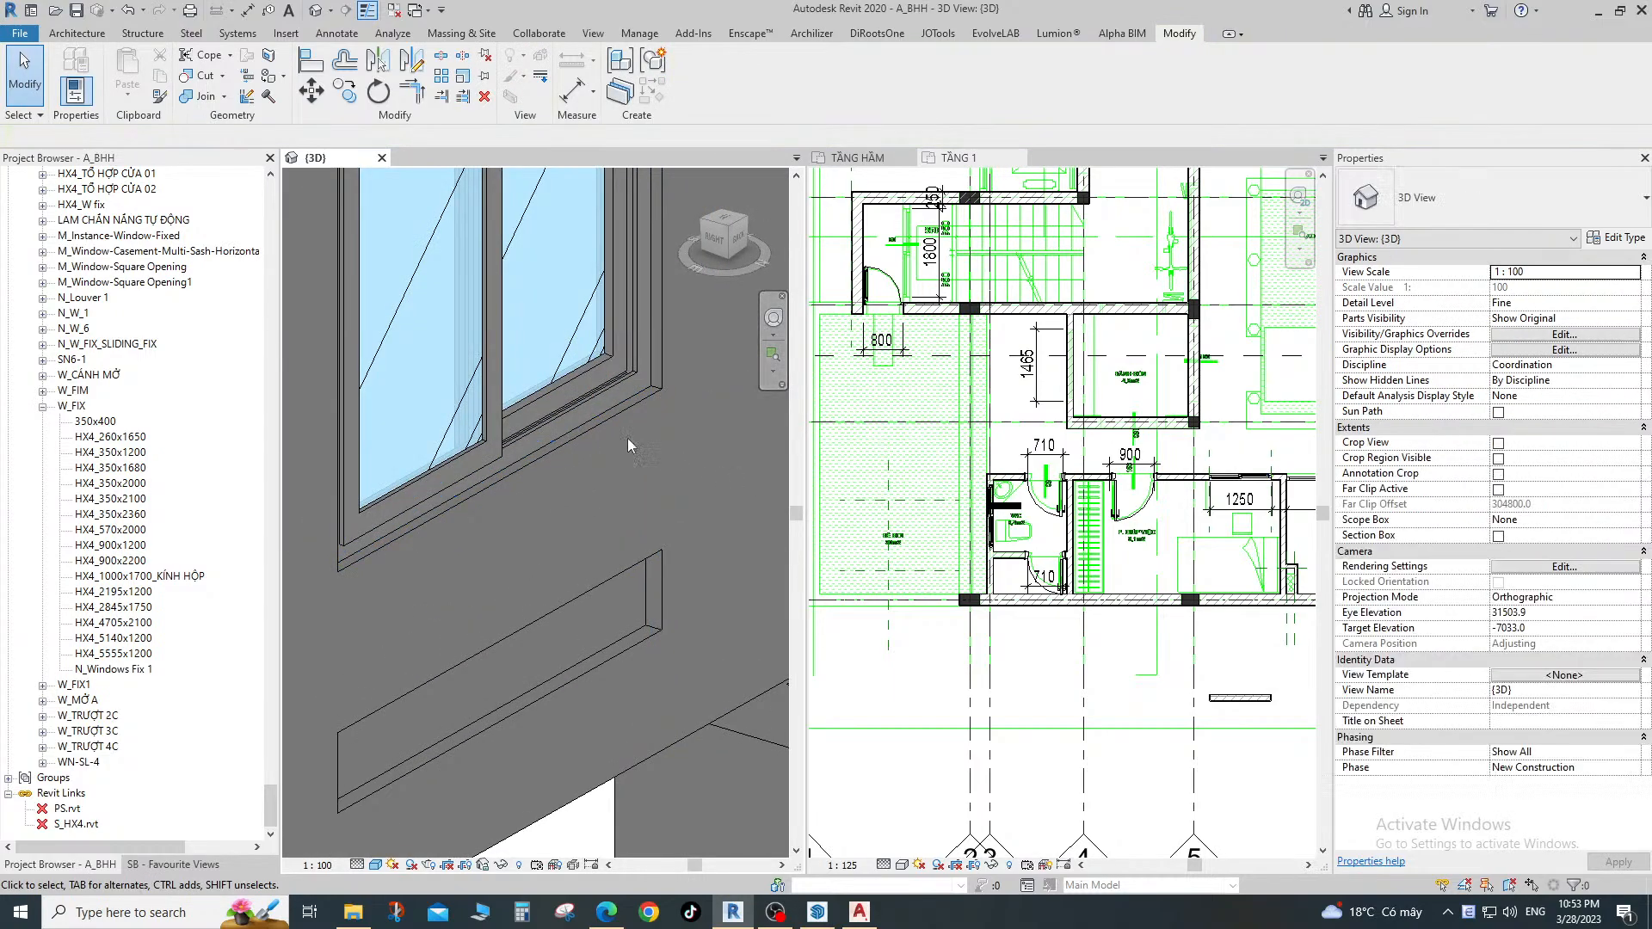
{"action": "middle_click_drag", "start_coordinate": [628, 437], "coordinate": [518, 507], "text": "shift"}
{"action": "scroll", "coordinate": [566, 543], "scroll_direction": "down", "scroll_amount": 3}
{"action": "scroll", "coordinate": [631, 557], "scroll_direction": "up", "scroll_amount": 3}
{"action": "middle_click_drag", "start_coordinate": [632, 558], "coordinate": [609, 518], "text": "shift"}
{"action": "scroll", "coordinate": [611, 519], "scroll_direction": "up", "scroll_amount": 3}
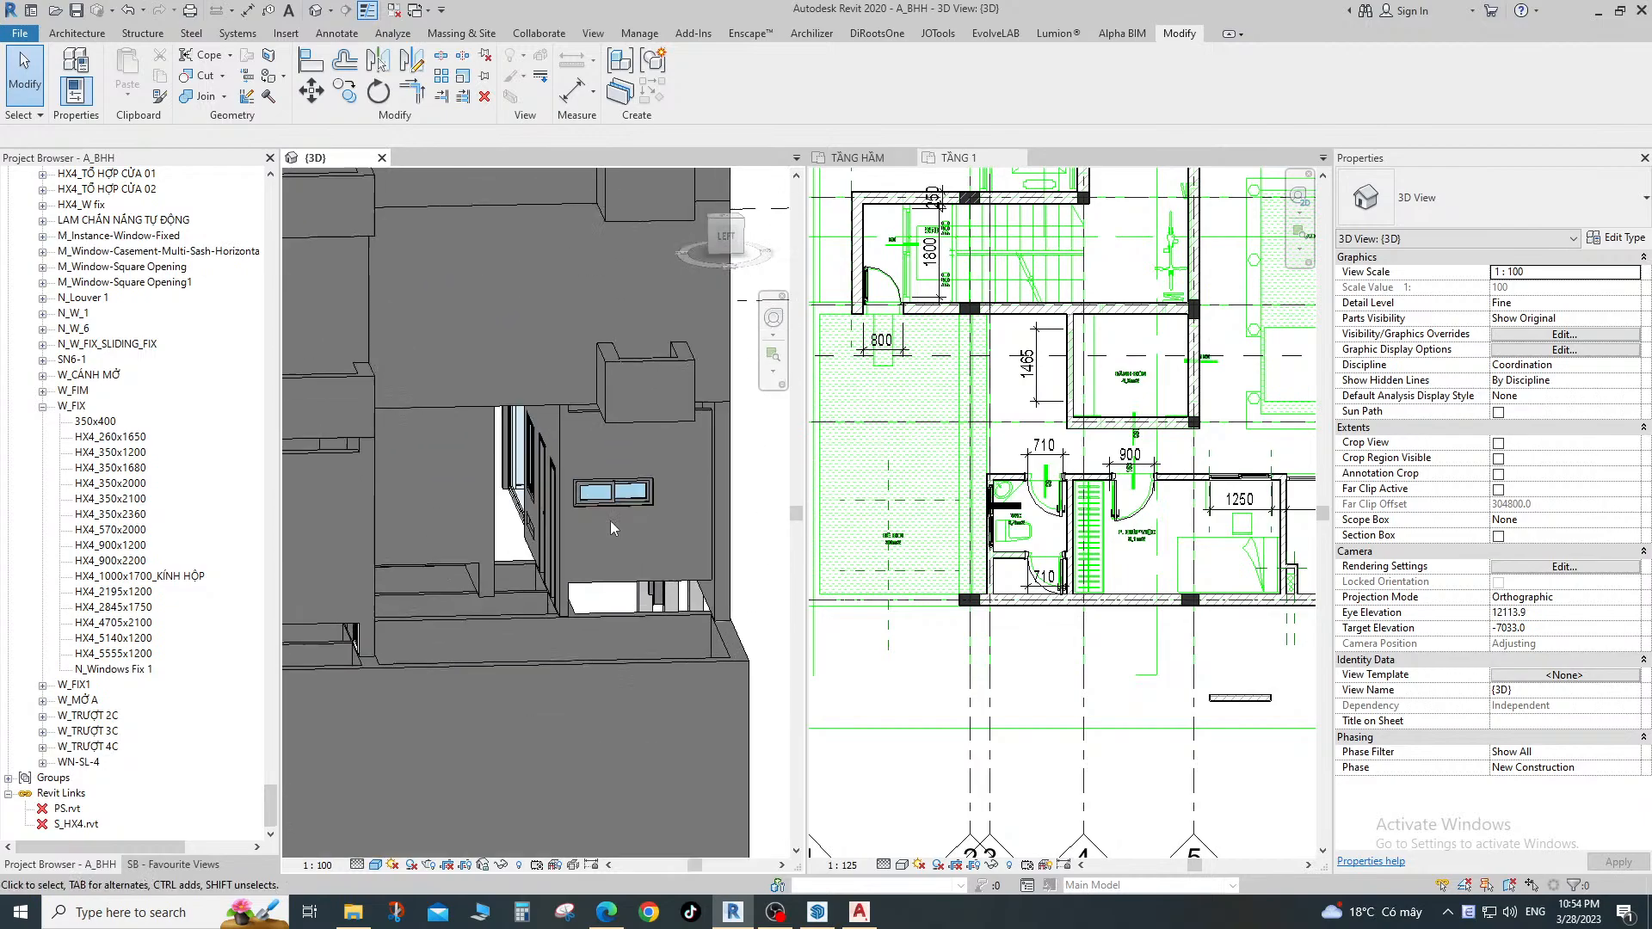
Inspect the WC's sliding window and its host wall in the 3D view from close up and from afar.
{"action": "middle_click_drag", "start_coordinate": [643, 617], "coordinate": [504, 581], "text": "shift"}
{"action": "left_click", "coordinate": [676, 562]}
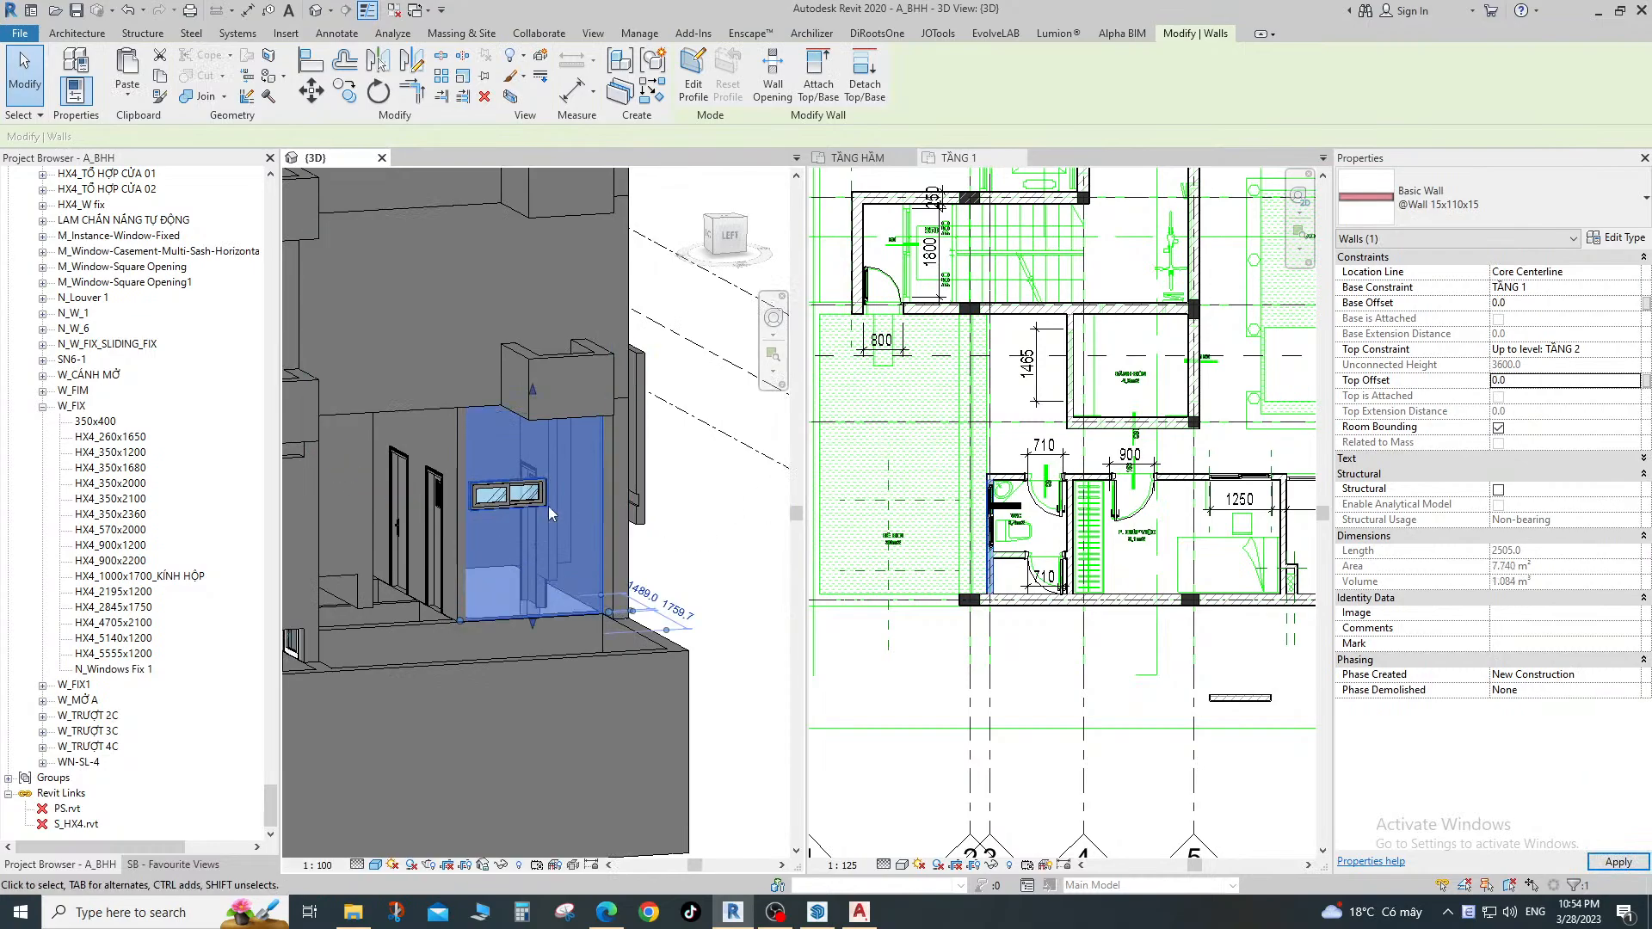
{"action": "key", "text": "Escape"}
{"action": "scroll", "coordinate": [530, 504], "scroll_direction": "down", "scroll_amount": 3}
{"action": "middle_click_drag", "start_coordinate": [559, 497], "coordinate": [619, 555], "text": "shift"}
{"action": "scroll", "coordinate": [506, 484], "scroll_direction": "up", "scroll_amount": 4}
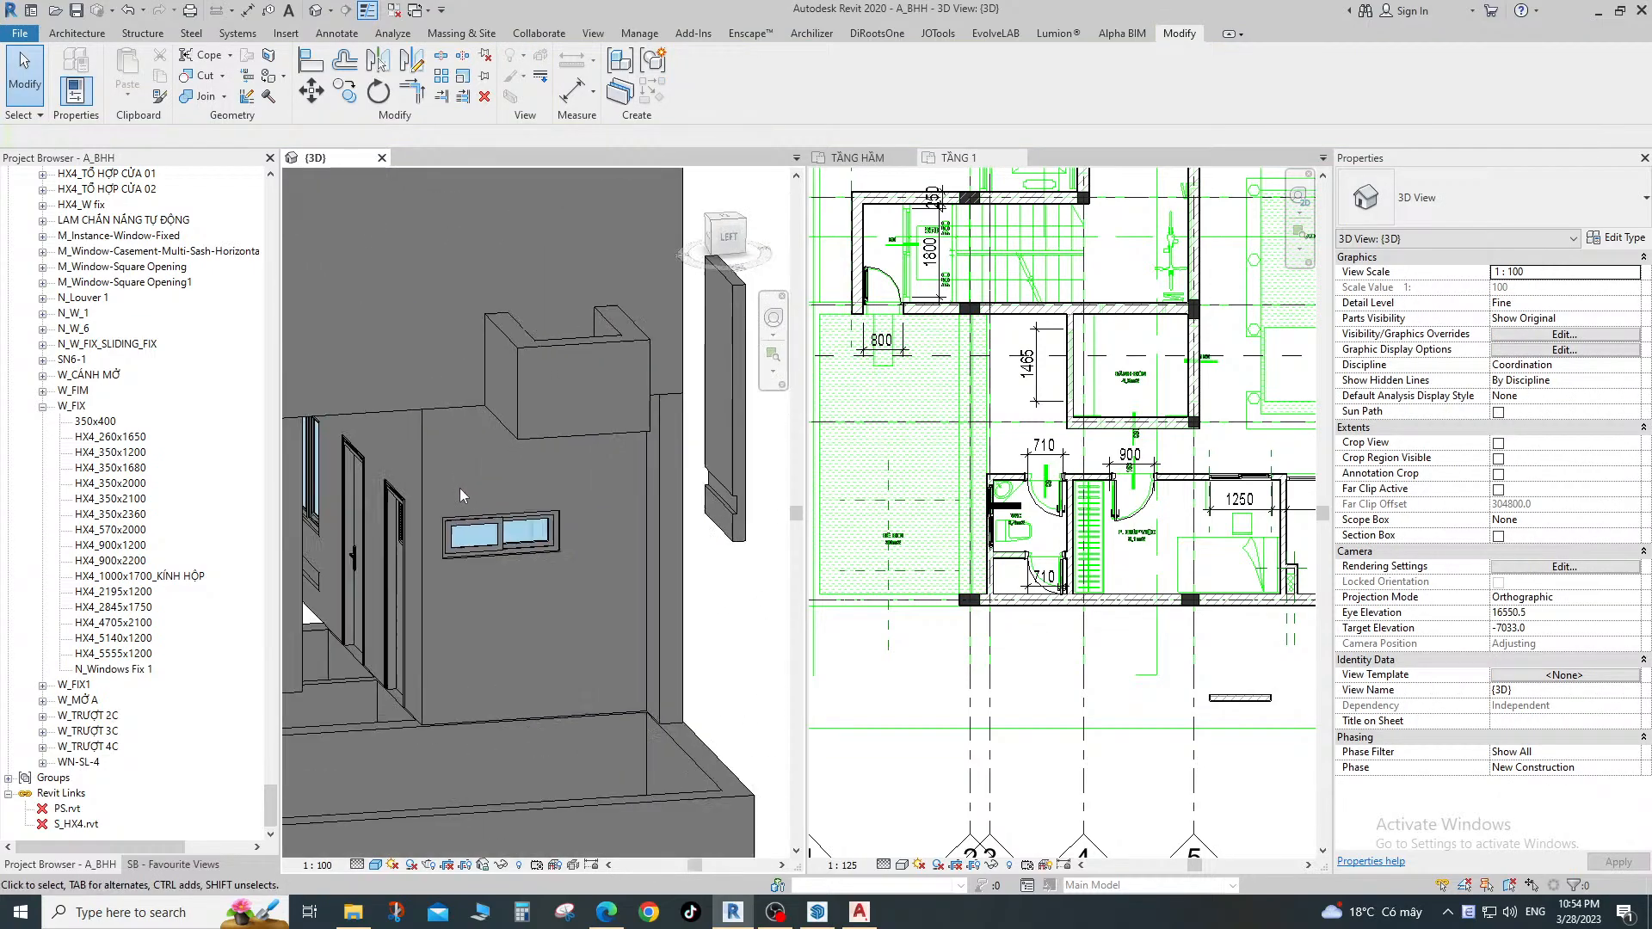
{"action": "scroll", "coordinate": [483, 511], "scroll_direction": "up", "scroll_amount": 3}
{"action": "scroll", "coordinate": [572, 550], "scroll_direction": "down", "scroll_amount": 1}
{"action": "scroll", "coordinate": [623, 490], "scroll_direction": "down", "scroll_amount": 4}
{"action": "middle_click_drag", "start_coordinate": [526, 504], "coordinate": [453, 535]}
{"action": "scroll", "coordinate": [601, 462], "scroll_direction": "down", "scroll_amount": 4}
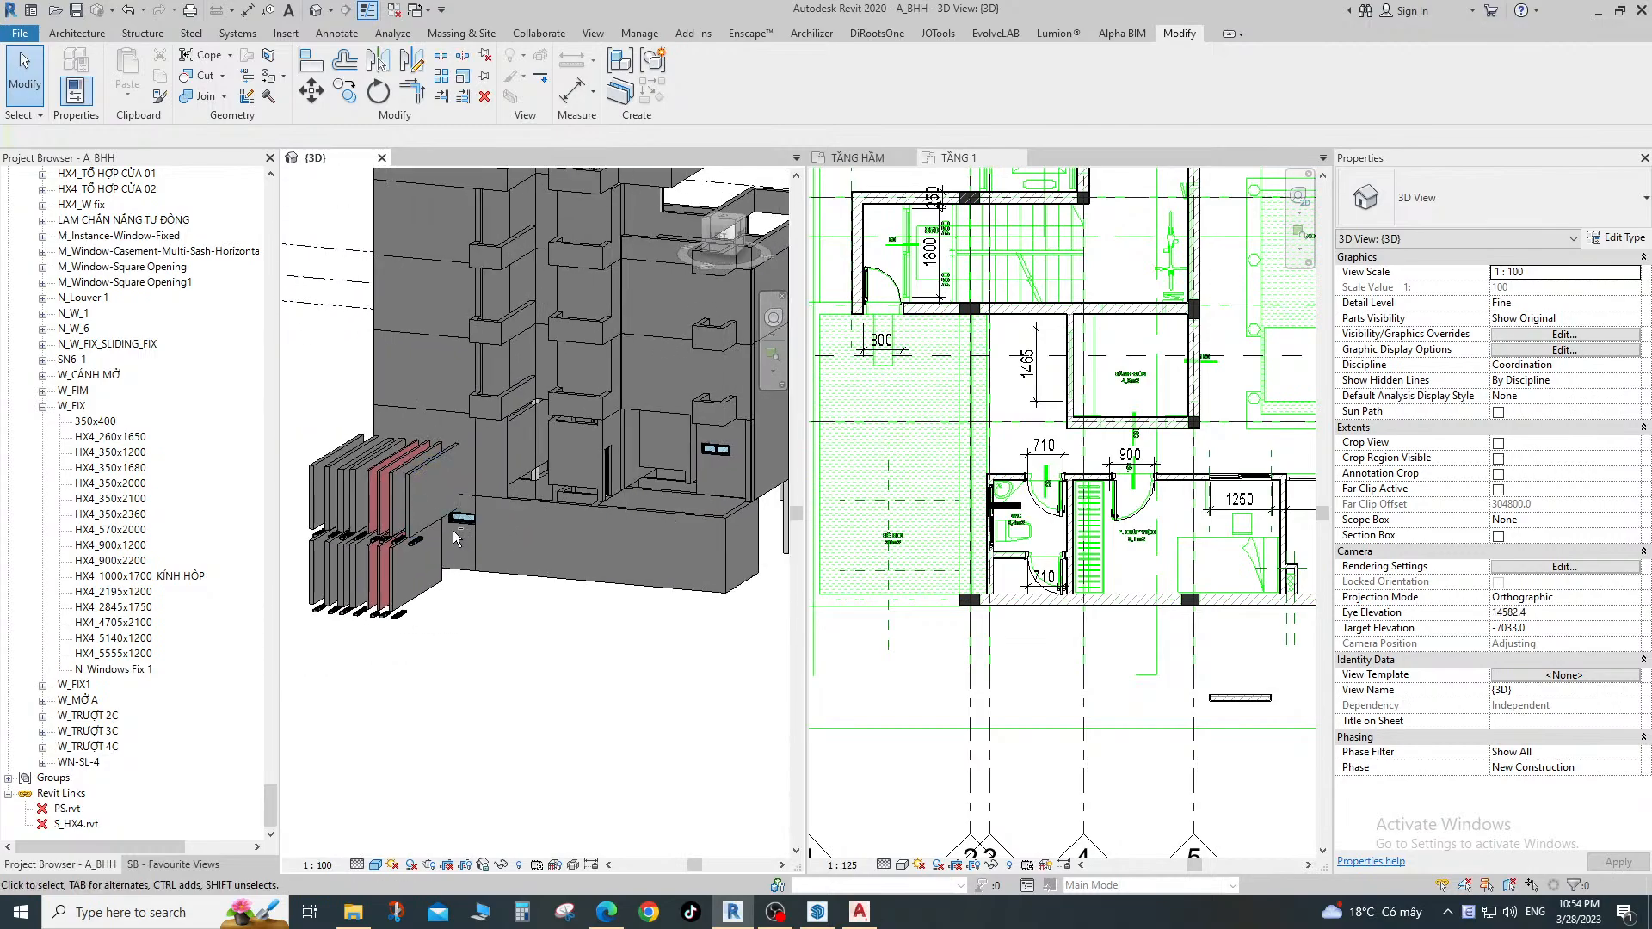
Check the properties of the basement's W_MỞ A 1200x450 window and its position on the facade.
{"action": "scroll", "coordinate": [470, 508], "scroll_direction": "up", "scroll_amount": 6}
{"action": "scroll", "coordinate": [456, 509], "scroll_direction": "down", "scroll_amount": 1}
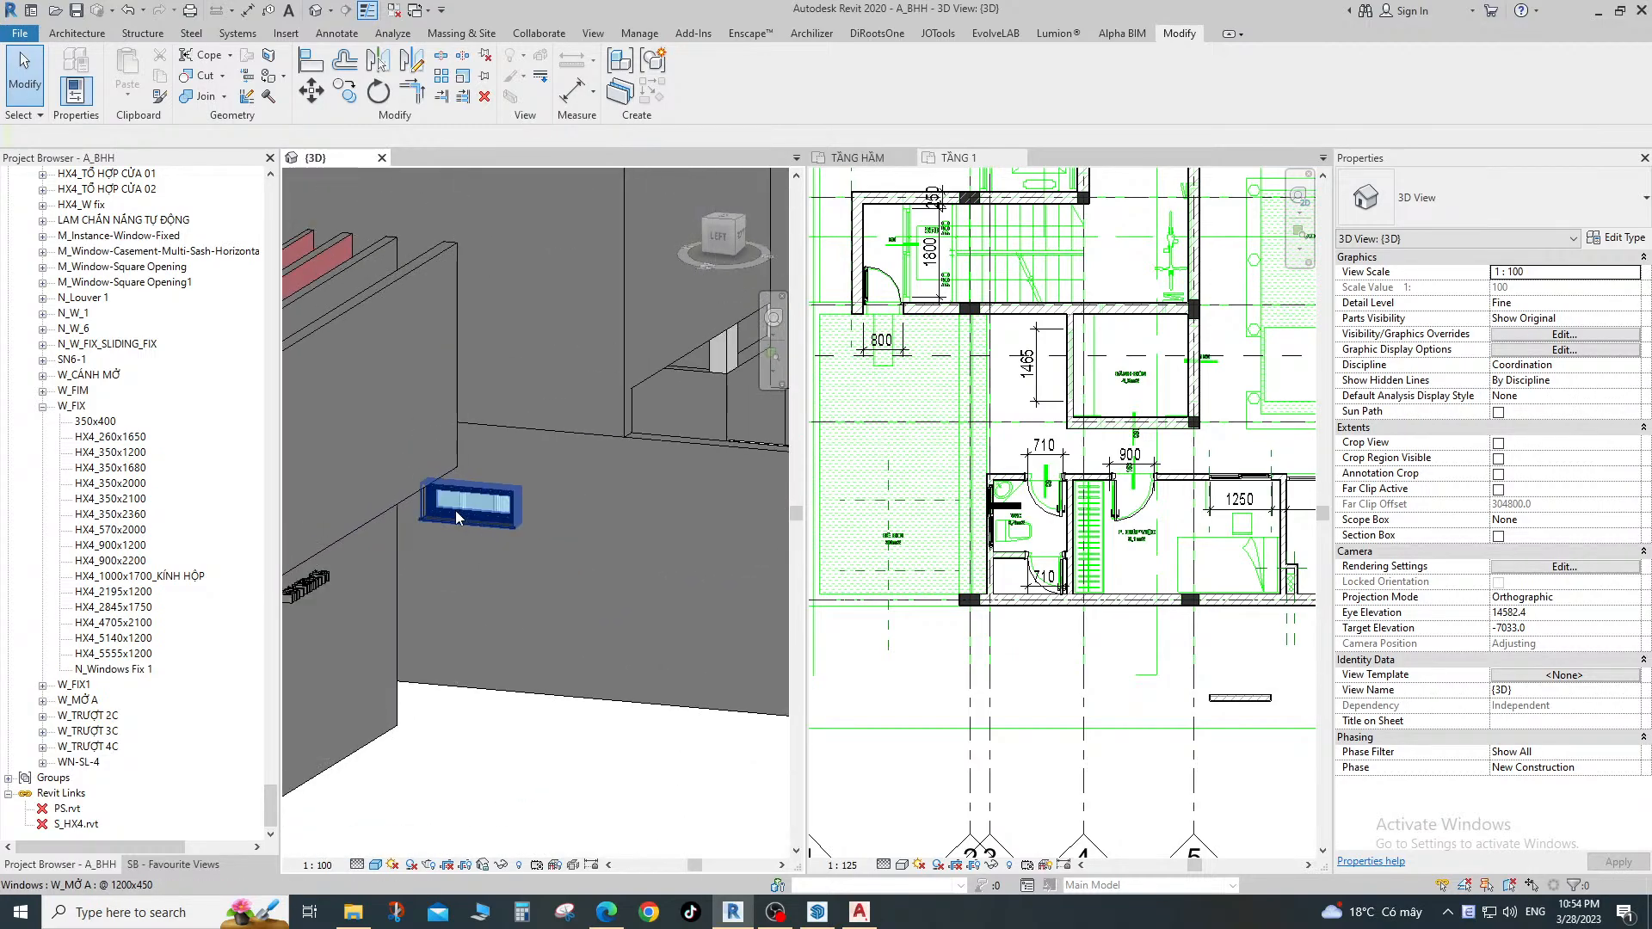
{"action": "left_click", "coordinate": [456, 509]}
{"action": "scroll", "coordinate": [456, 509], "scroll_direction": "down", "scroll_amount": 3}
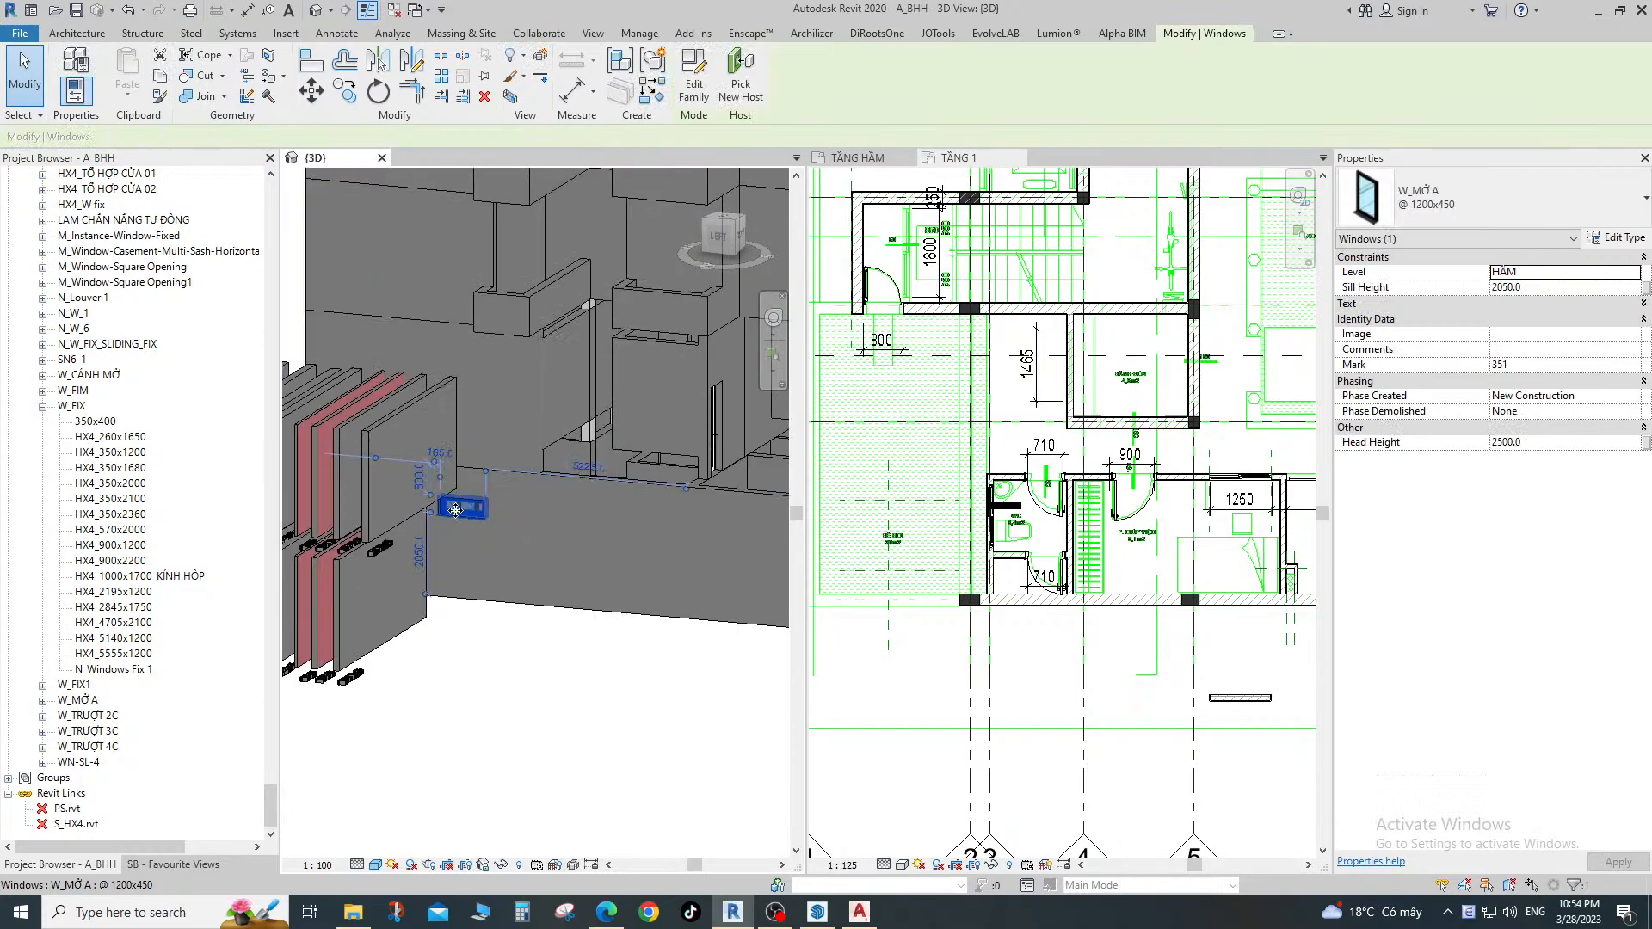
{"action": "scroll", "coordinate": [456, 510], "scroll_direction": "down", "scroll_amount": 3}
{"action": "middle_click_drag", "start_coordinate": [456, 510], "coordinate": [572, 563], "text": "shift"}
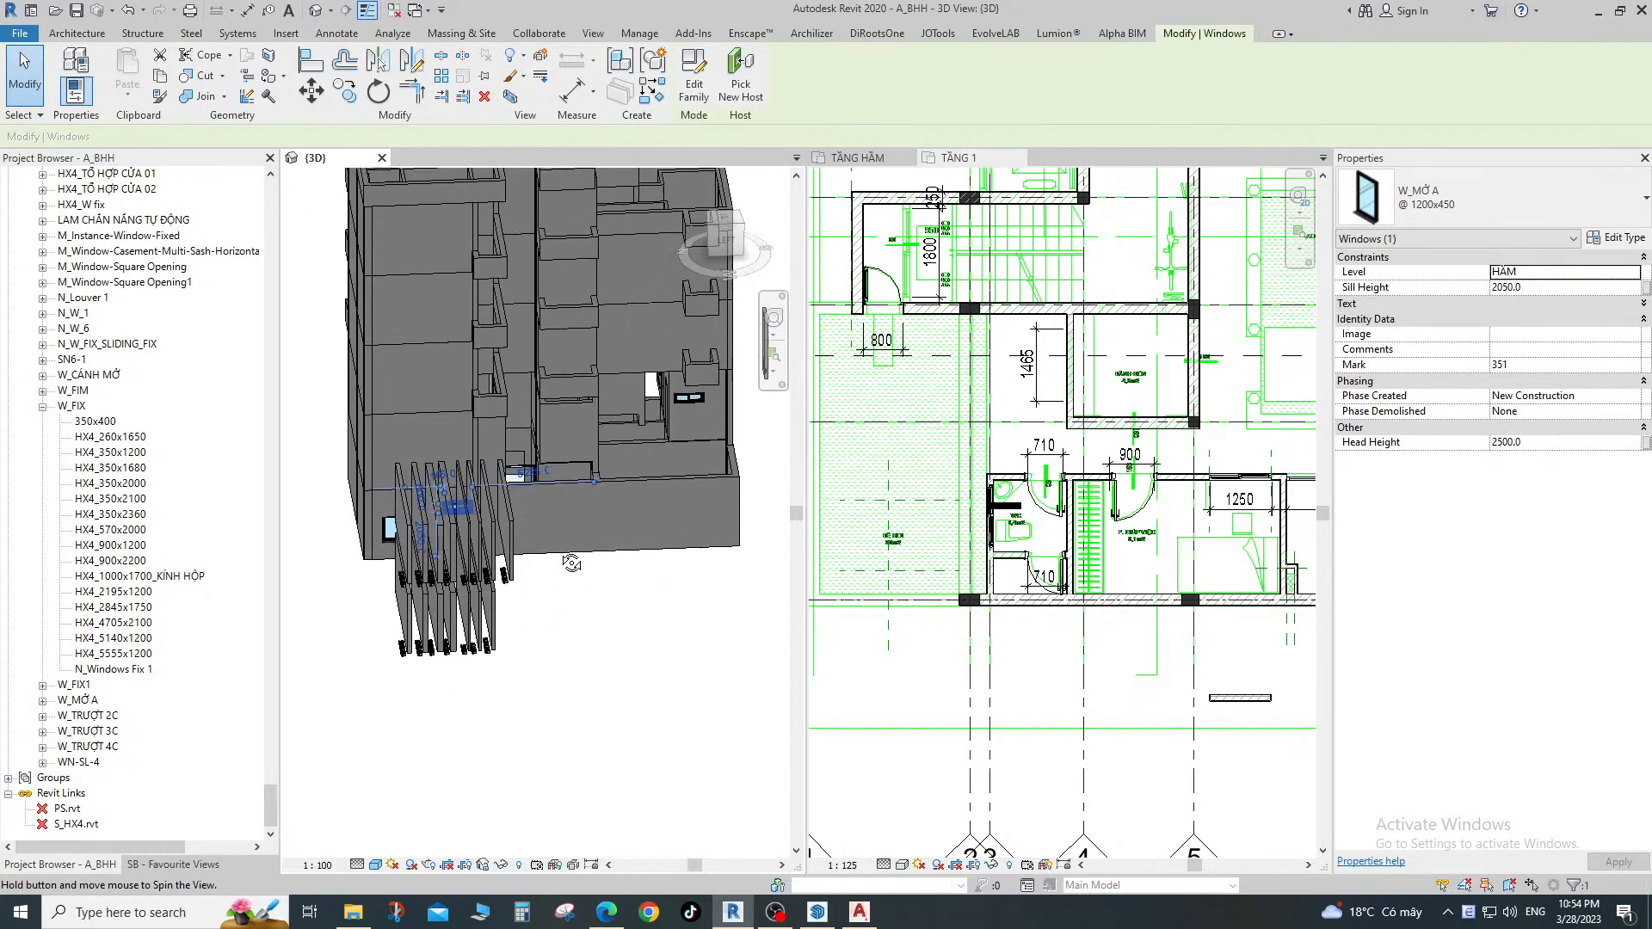
{"action": "scroll", "coordinate": [687, 399], "scroll_direction": "up", "scroll_amount": 3}
{"action": "middle_click_drag", "start_coordinate": [709, 401], "coordinate": [621, 592], "text": "shift"}
{"action": "scroll", "coordinate": [690, 447], "scroll_direction": "down", "scroll_amount": 3}
{"action": "key", "text": "Escape"}
{"action": "scroll", "coordinate": [715, 437], "scroll_direction": "up", "scroll_amount": 1}
{"action": "left_click", "coordinate": [716, 435]}
{"action": "scroll", "coordinate": [716, 435], "scroll_direction": "down", "scroll_amount": 5}
{"action": "scroll", "coordinate": [572, 512], "scroll_direction": "up", "scroll_amount": 7}
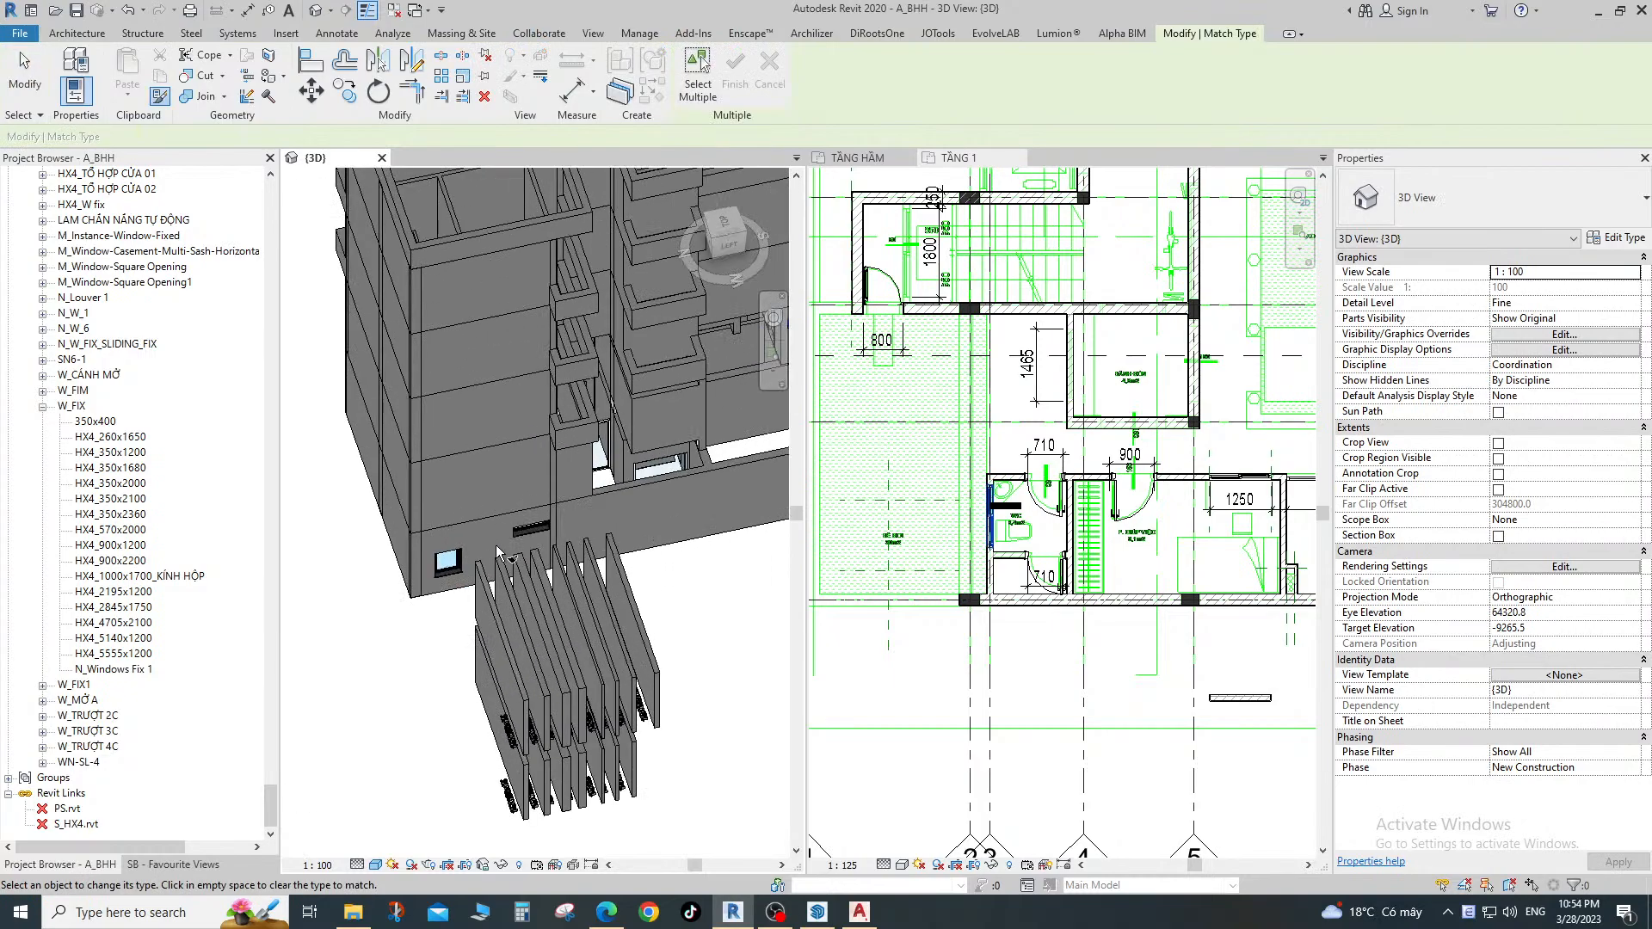
{"action": "left_click", "coordinate": [571, 497]}
{"action": "scroll", "coordinate": [578, 513], "scroll_direction": "up", "scroll_amount": 1}
{"action": "key", "text": "Escape"}
{"action": "key", "text": "Escape"}
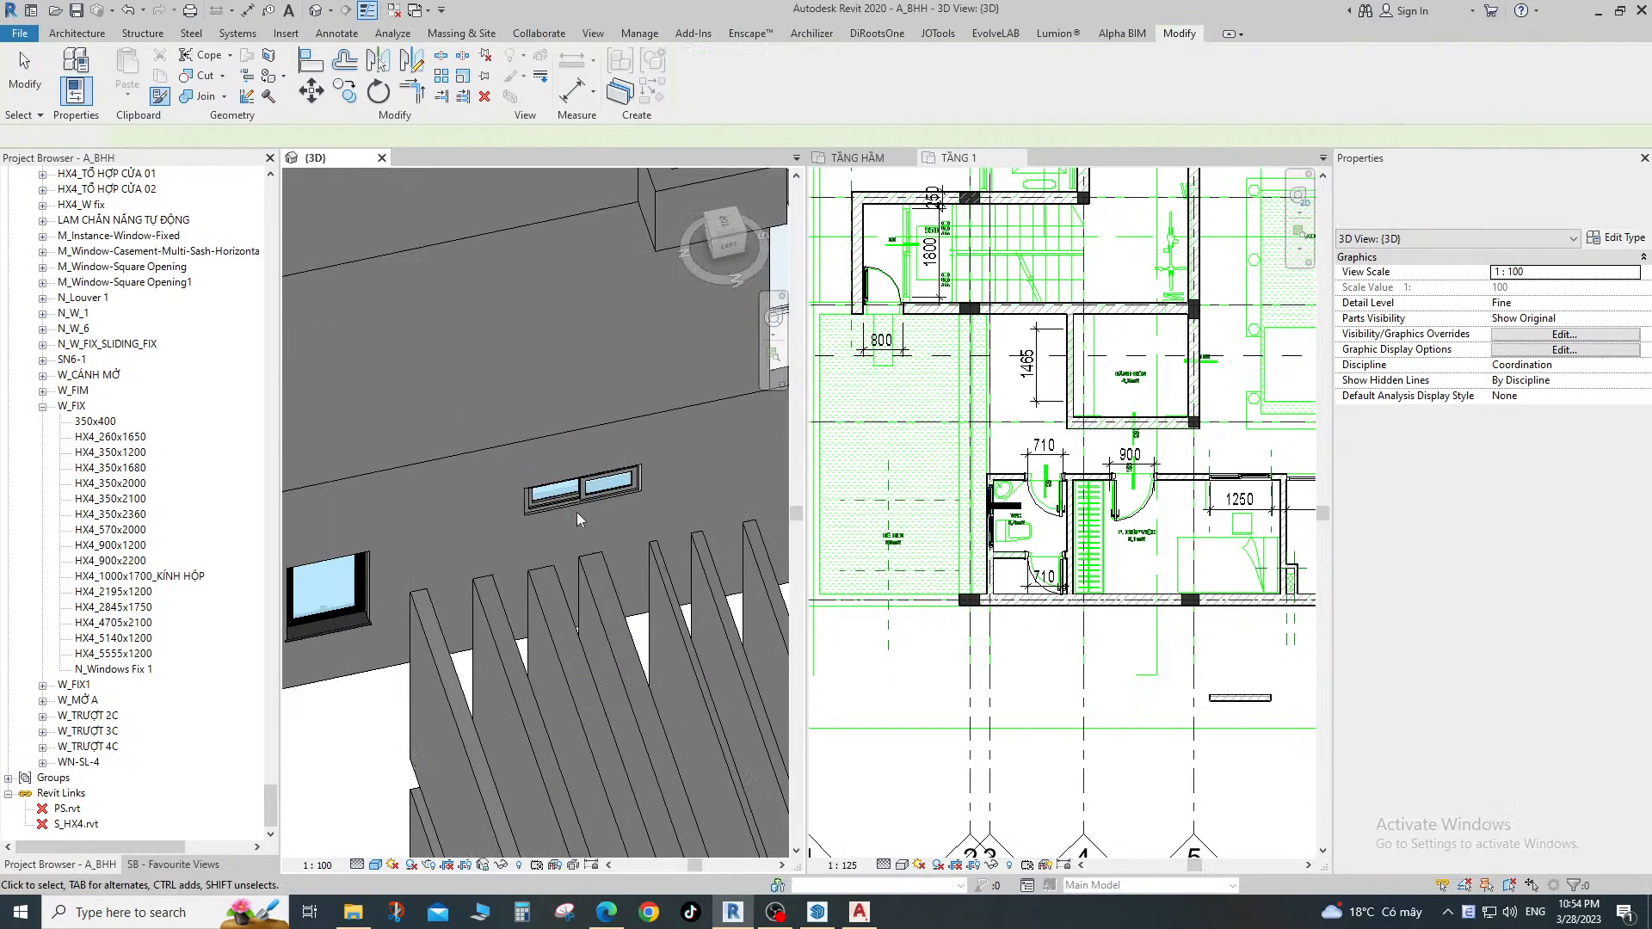
{"action": "left_click", "coordinate": [580, 497]}
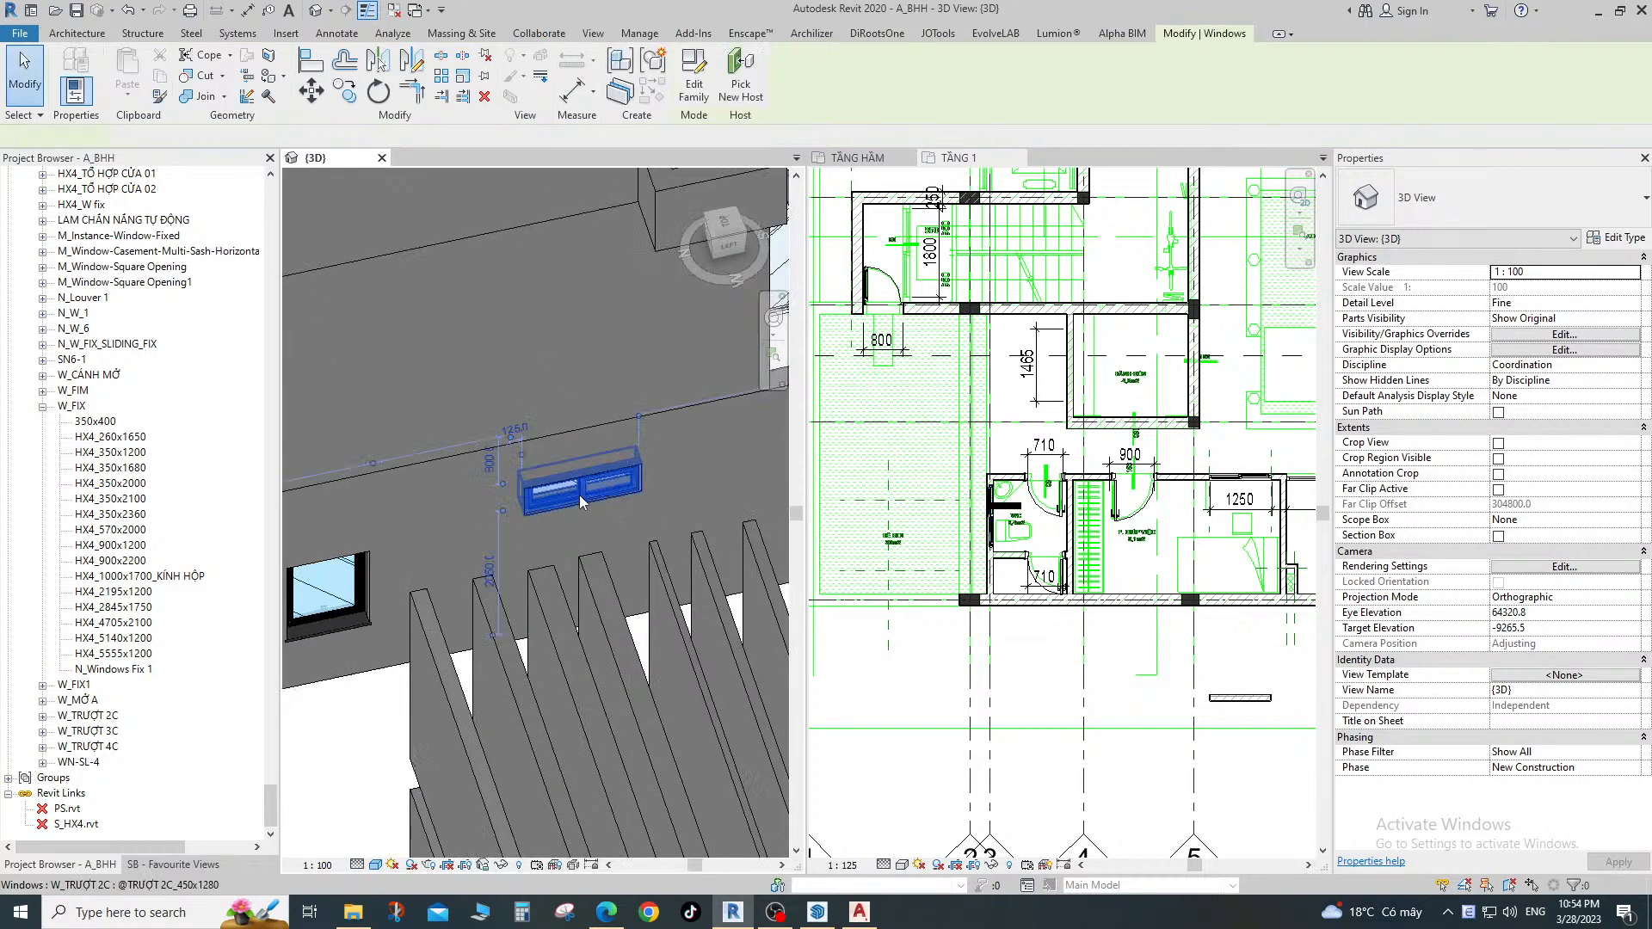
{"action": "left_click", "coordinate": [1616, 238]}
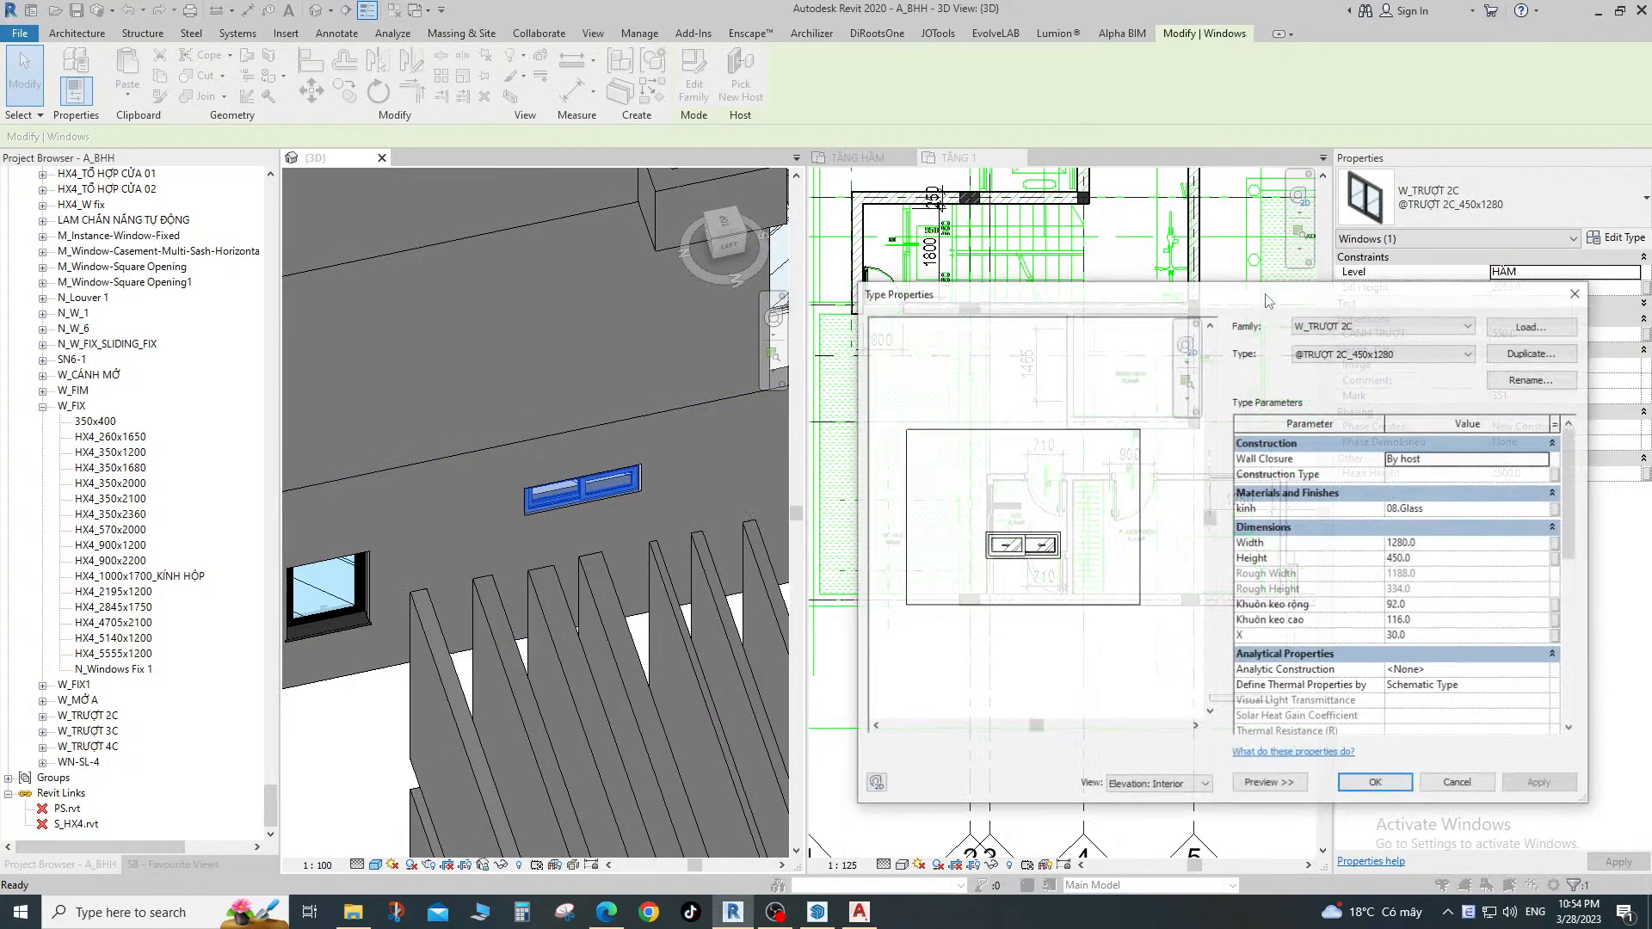
{"action": "left_click", "coordinate": [1524, 353]}
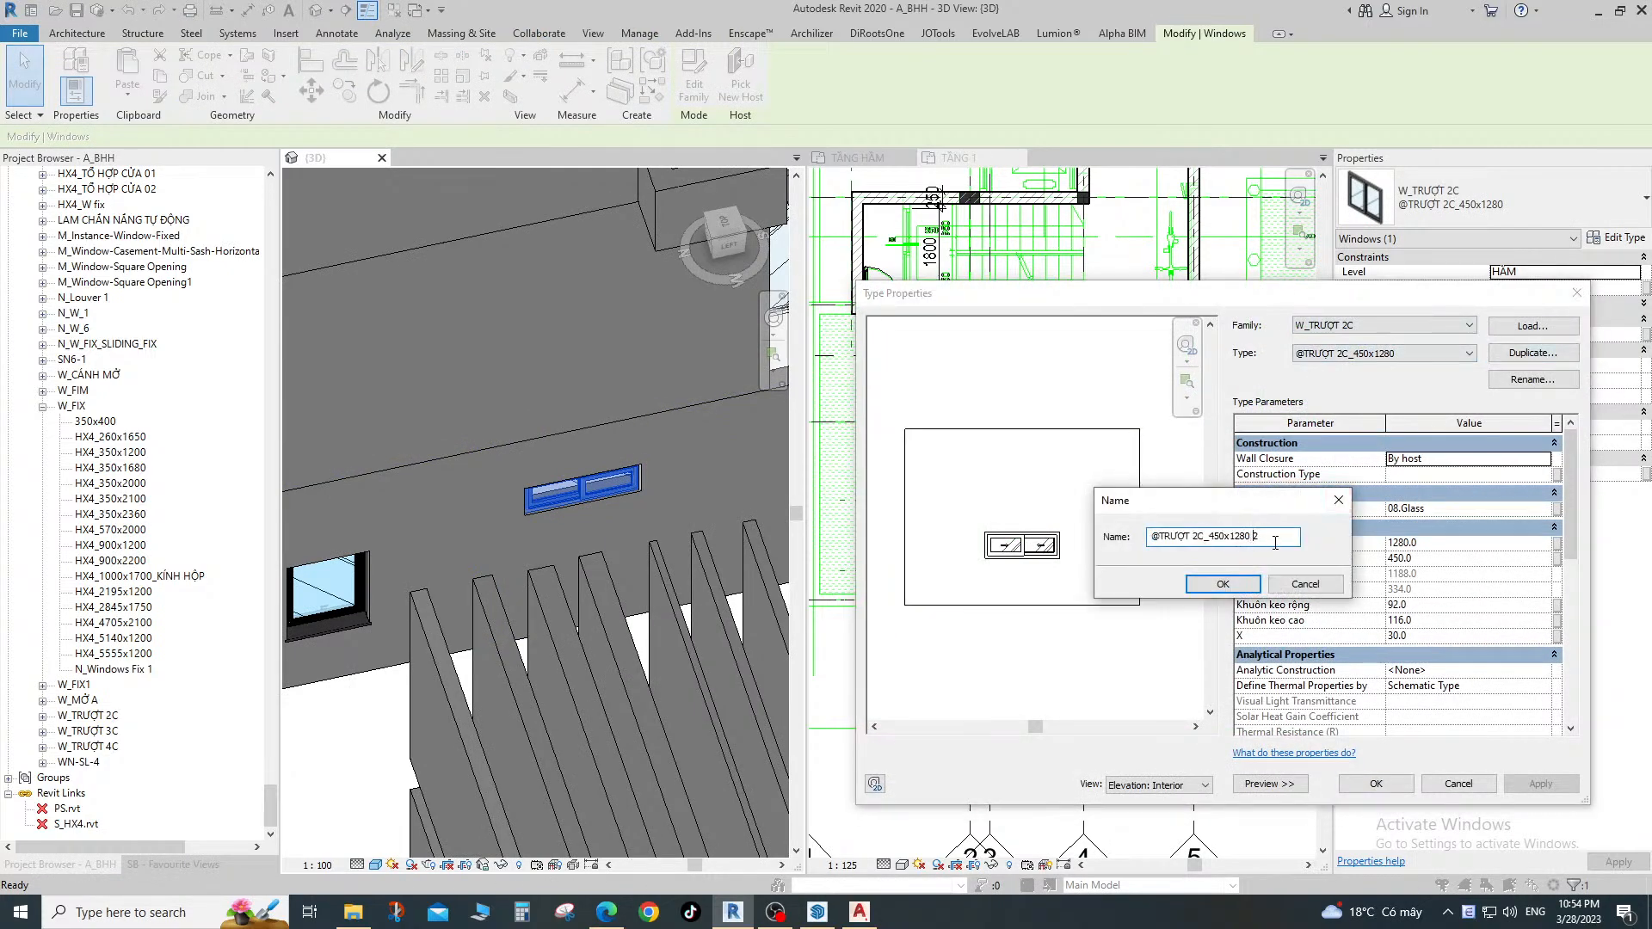
{"action": "left_click", "coordinate": [1232, 583]}
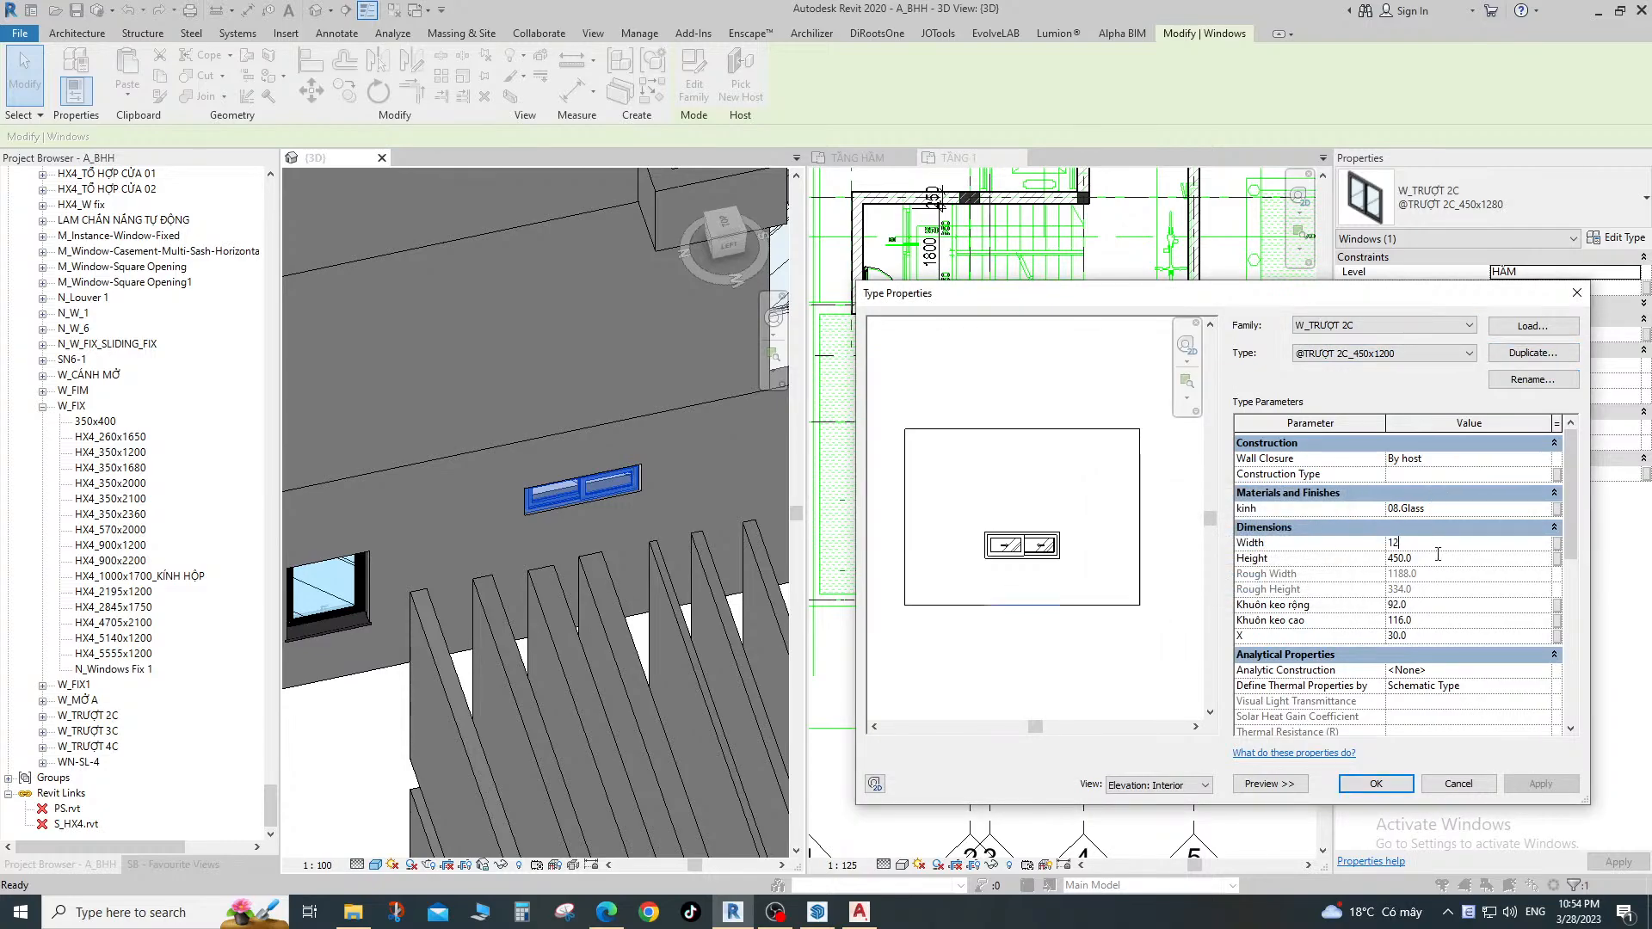
{"action": "left_click", "coordinate": [1374, 783]}
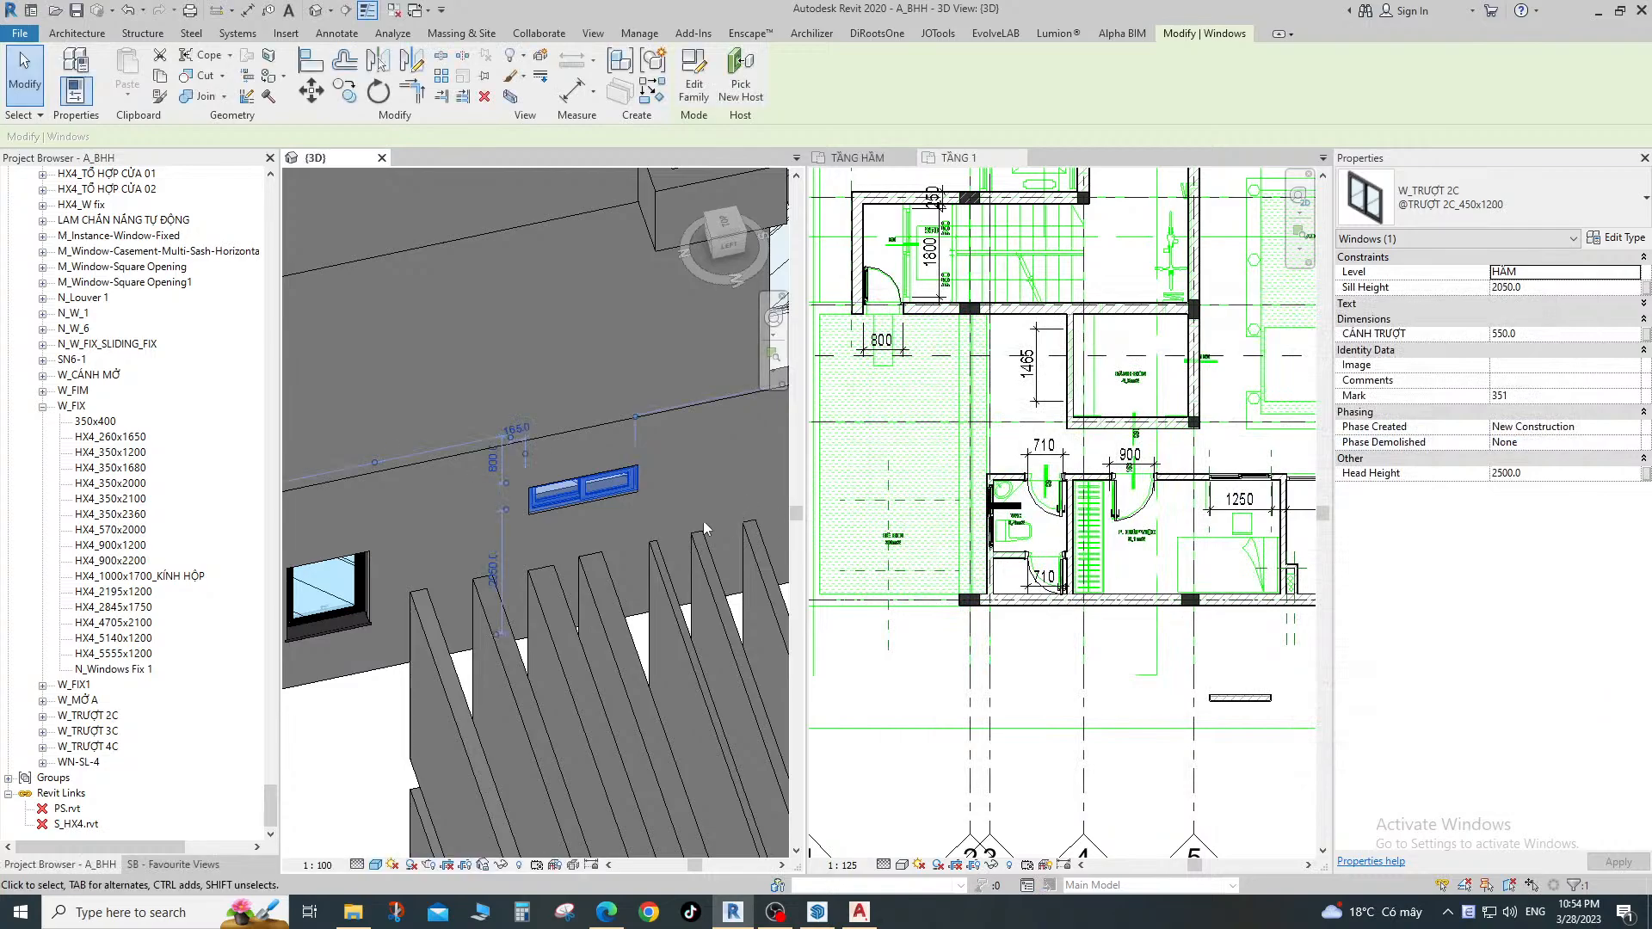
{"action": "key", "text": "Escape"}
{"action": "left_click", "coordinate": [570, 502]}
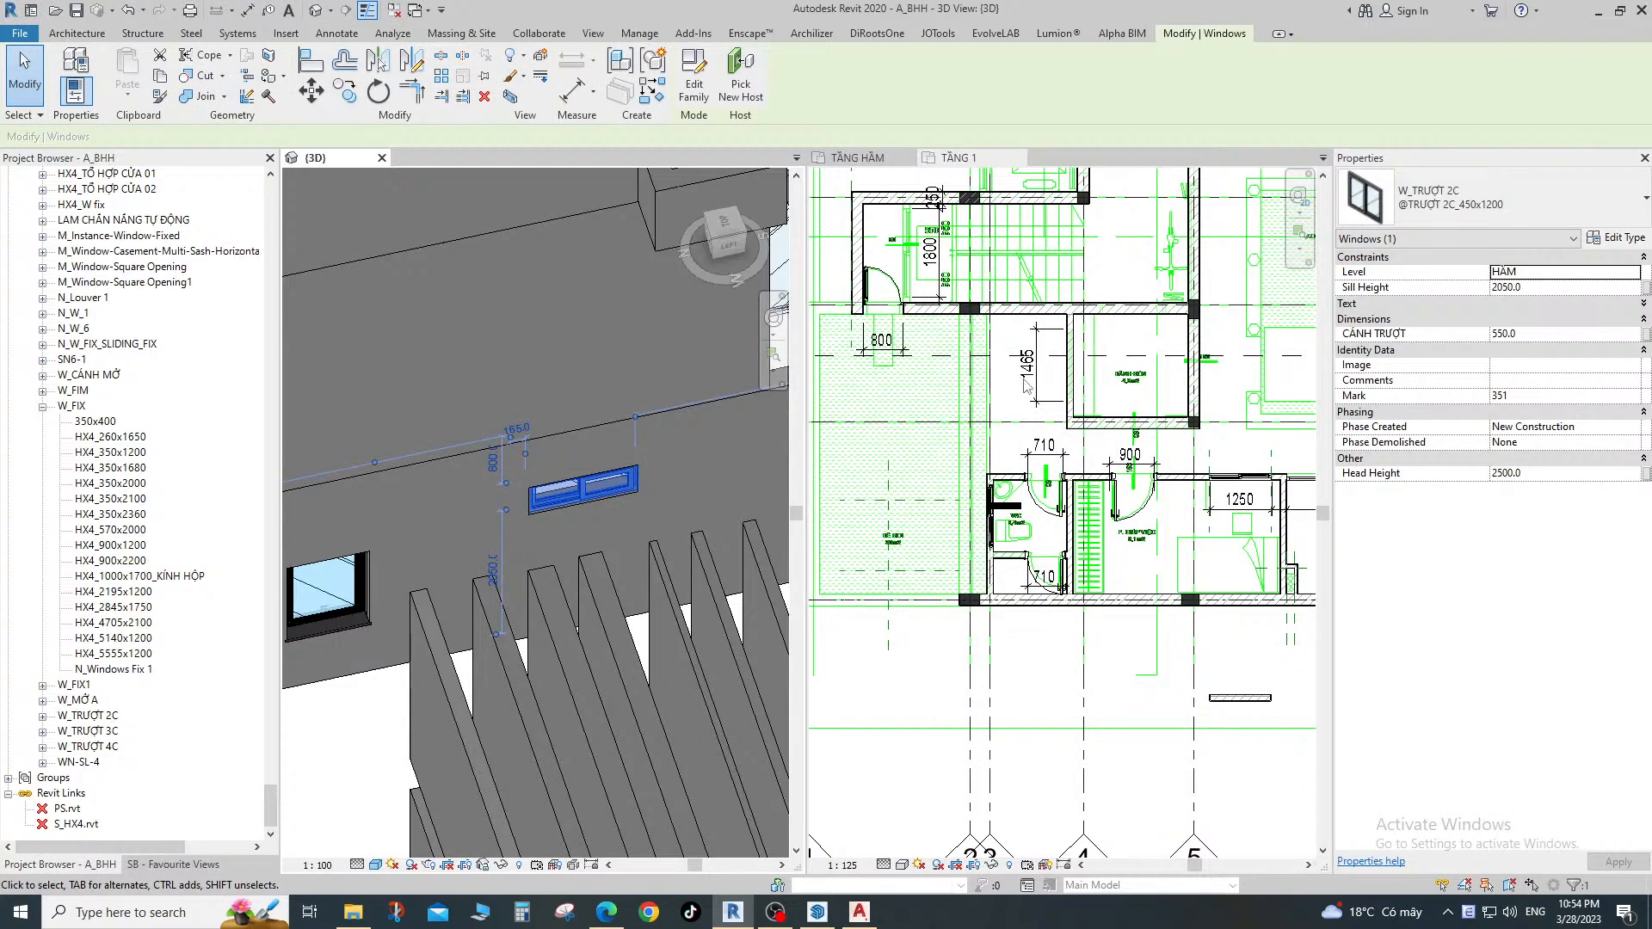
{"action": "left_click", "coordinate": [854, 158]}
{"action": "scroll", "coordinate": [1037, 412], "scroll_direction": "up", "scroll_amount": 6}
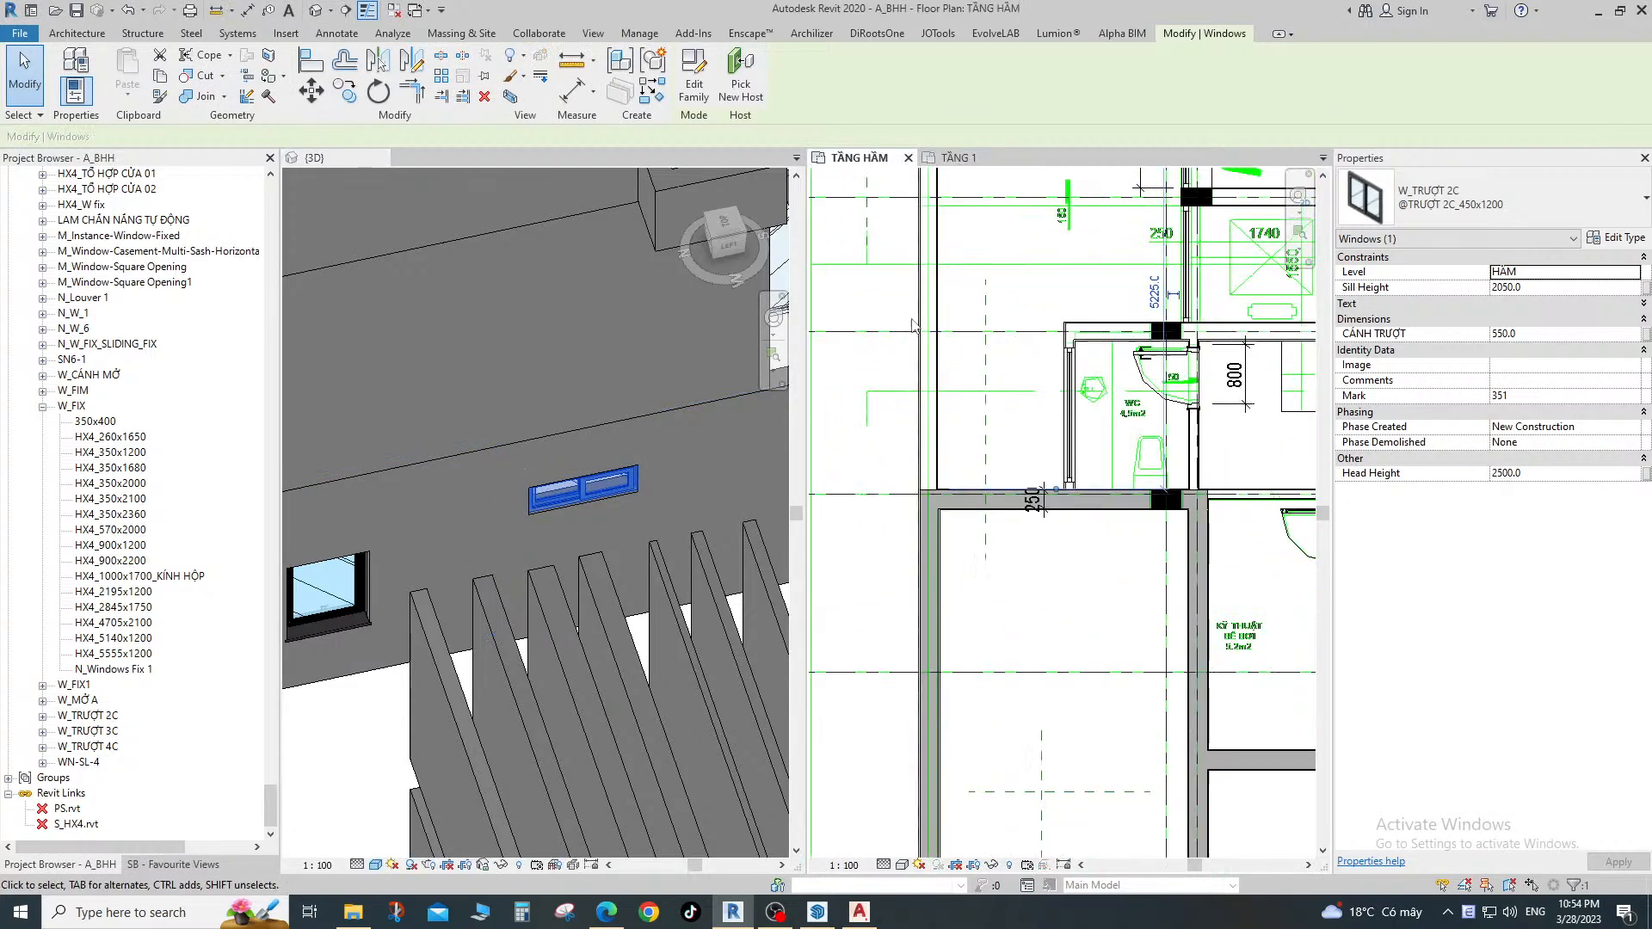
{"action": "scroll", "coordinate": [1036, 413], "scroll_direction": "down", "scroll_amount": 4}
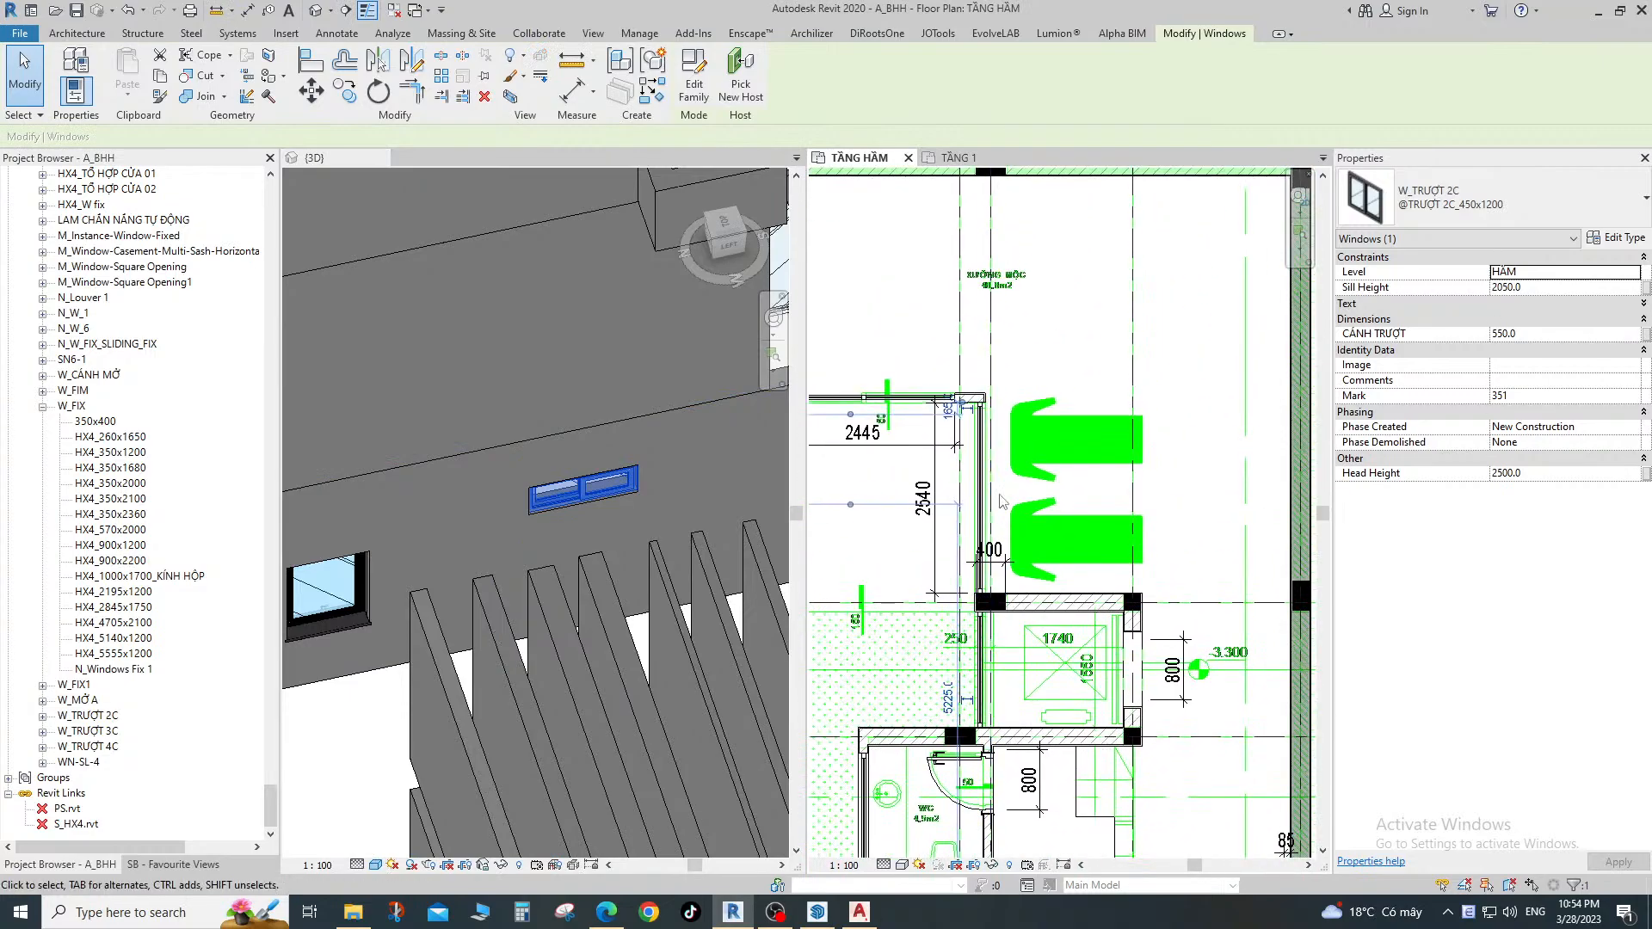
{"action": "scroll", "coordinate": [985, 448], "scroll_direction": "up", "scroll_amount": 6}
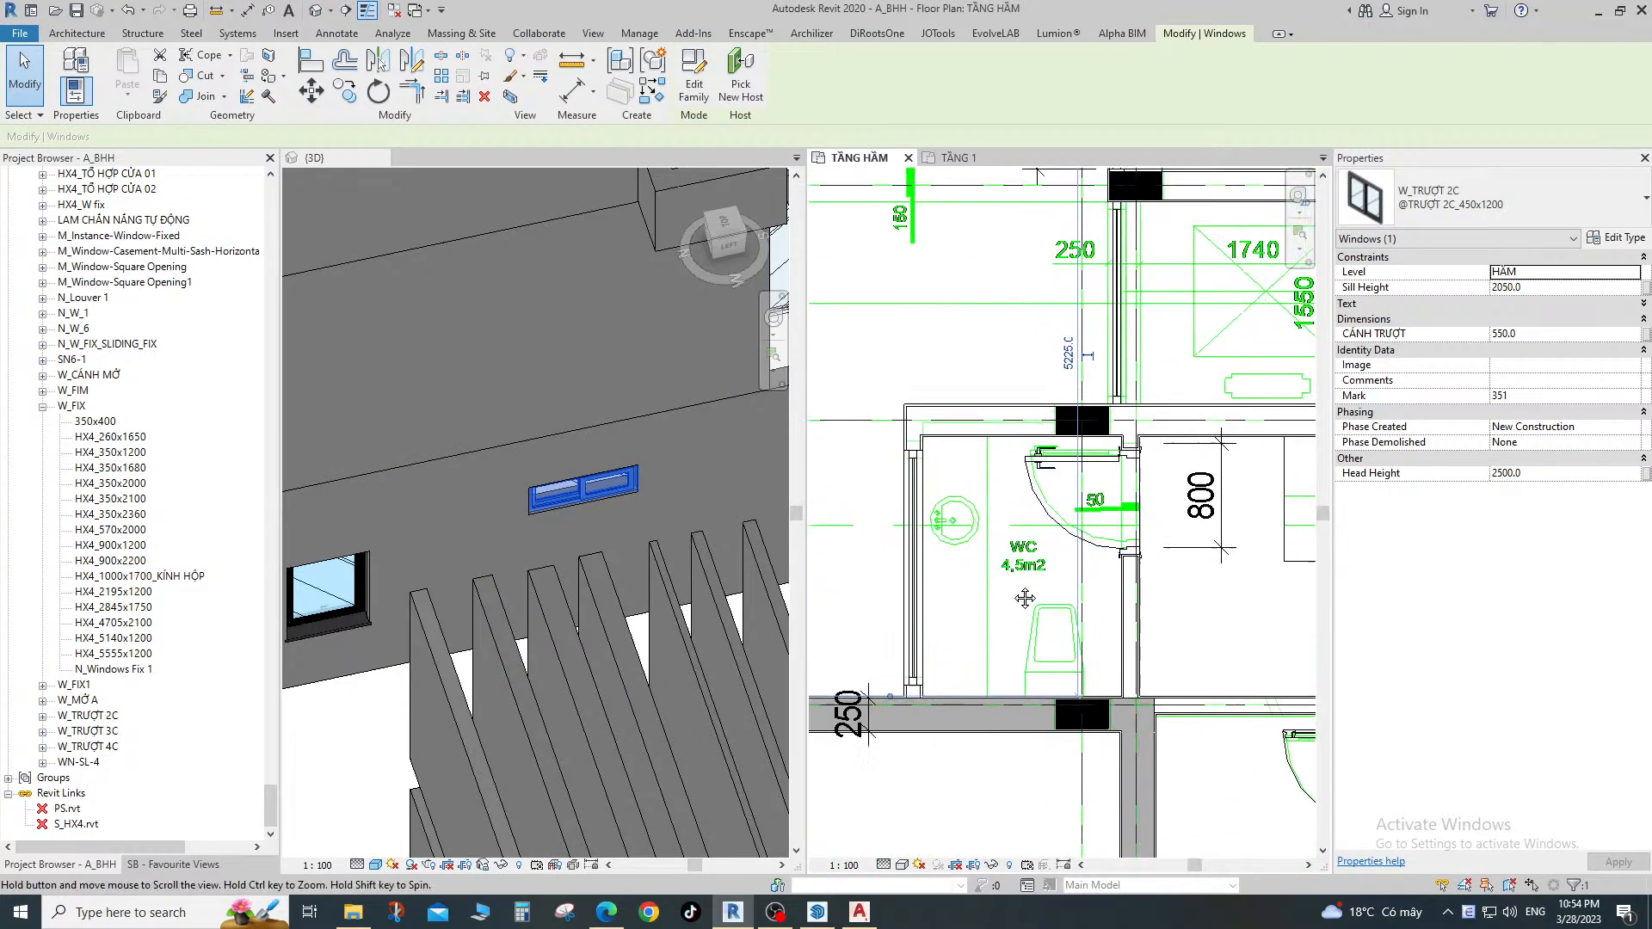
{"action": "scroll", "coordinate": [1097, 707], "scroll_direction": "down", "scroll_amount": 2}
{"action": "middle_click_drag", "start_coordinate": [1007, 438], "coordinate": [1146, 524]}
{"action": "scroll", "coordinate": [999, 468], "scroll_direction": "up", "scroll_amount": 3}
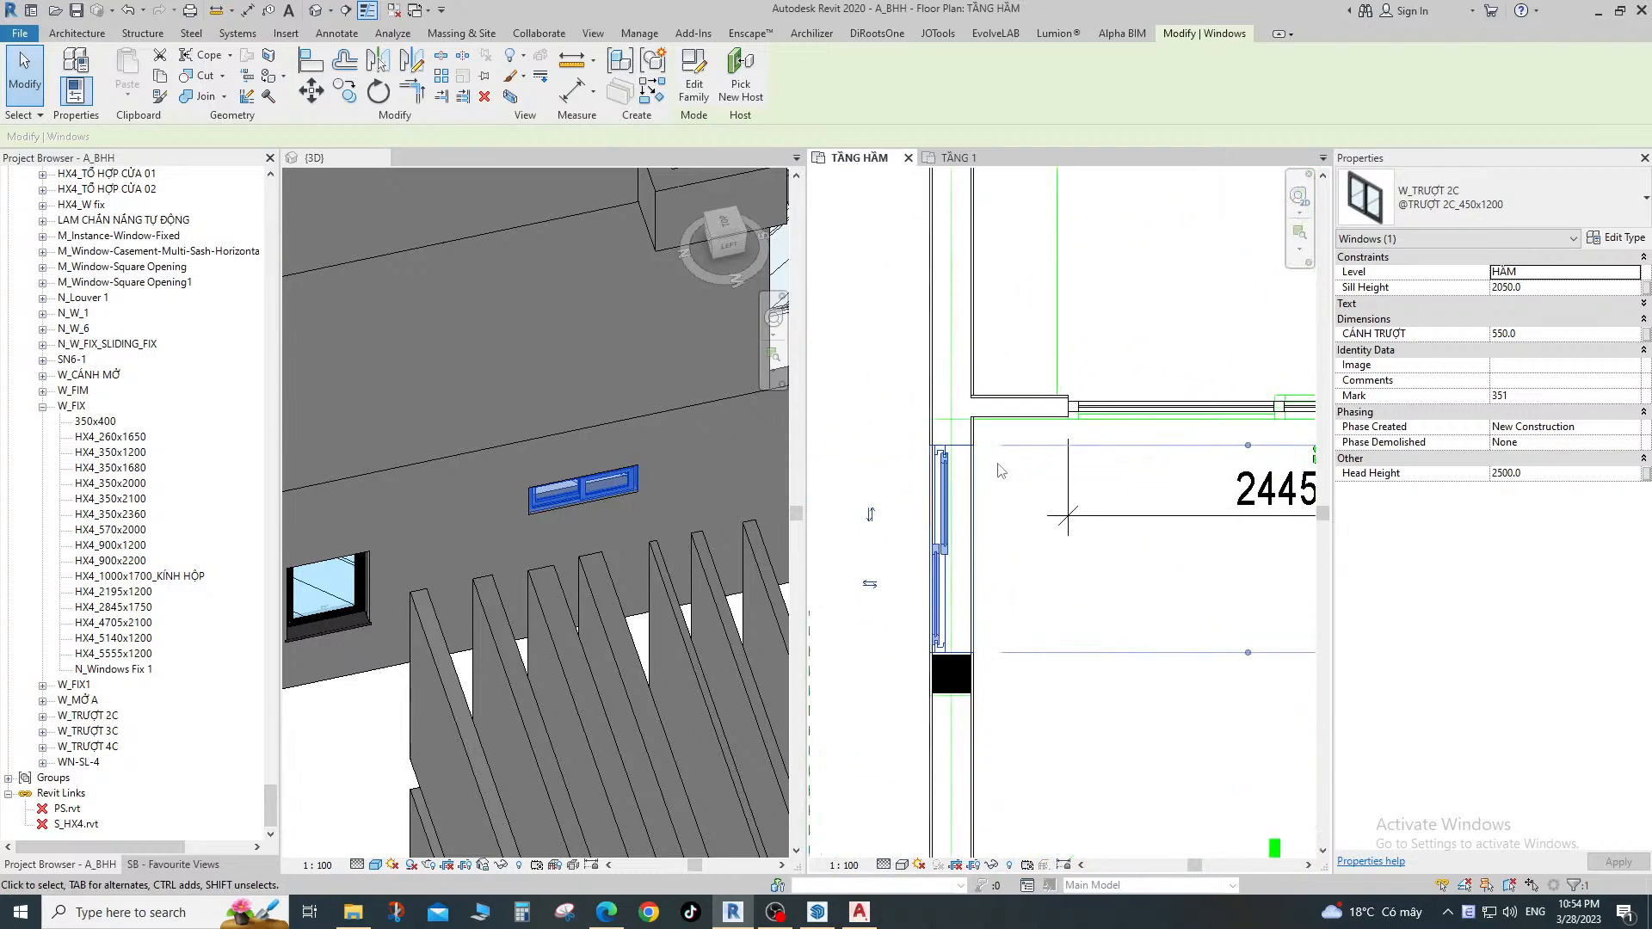
{"action": "key", "text": "Escape"}
{"action": "scroll", "coordinate": [995, 448], "scroll_direction": "up", "scroll_amount": 1}
{"action": "scroll", "coordinate": [944, 447], "scroll_direction": "up", "scroll_amount": 1}
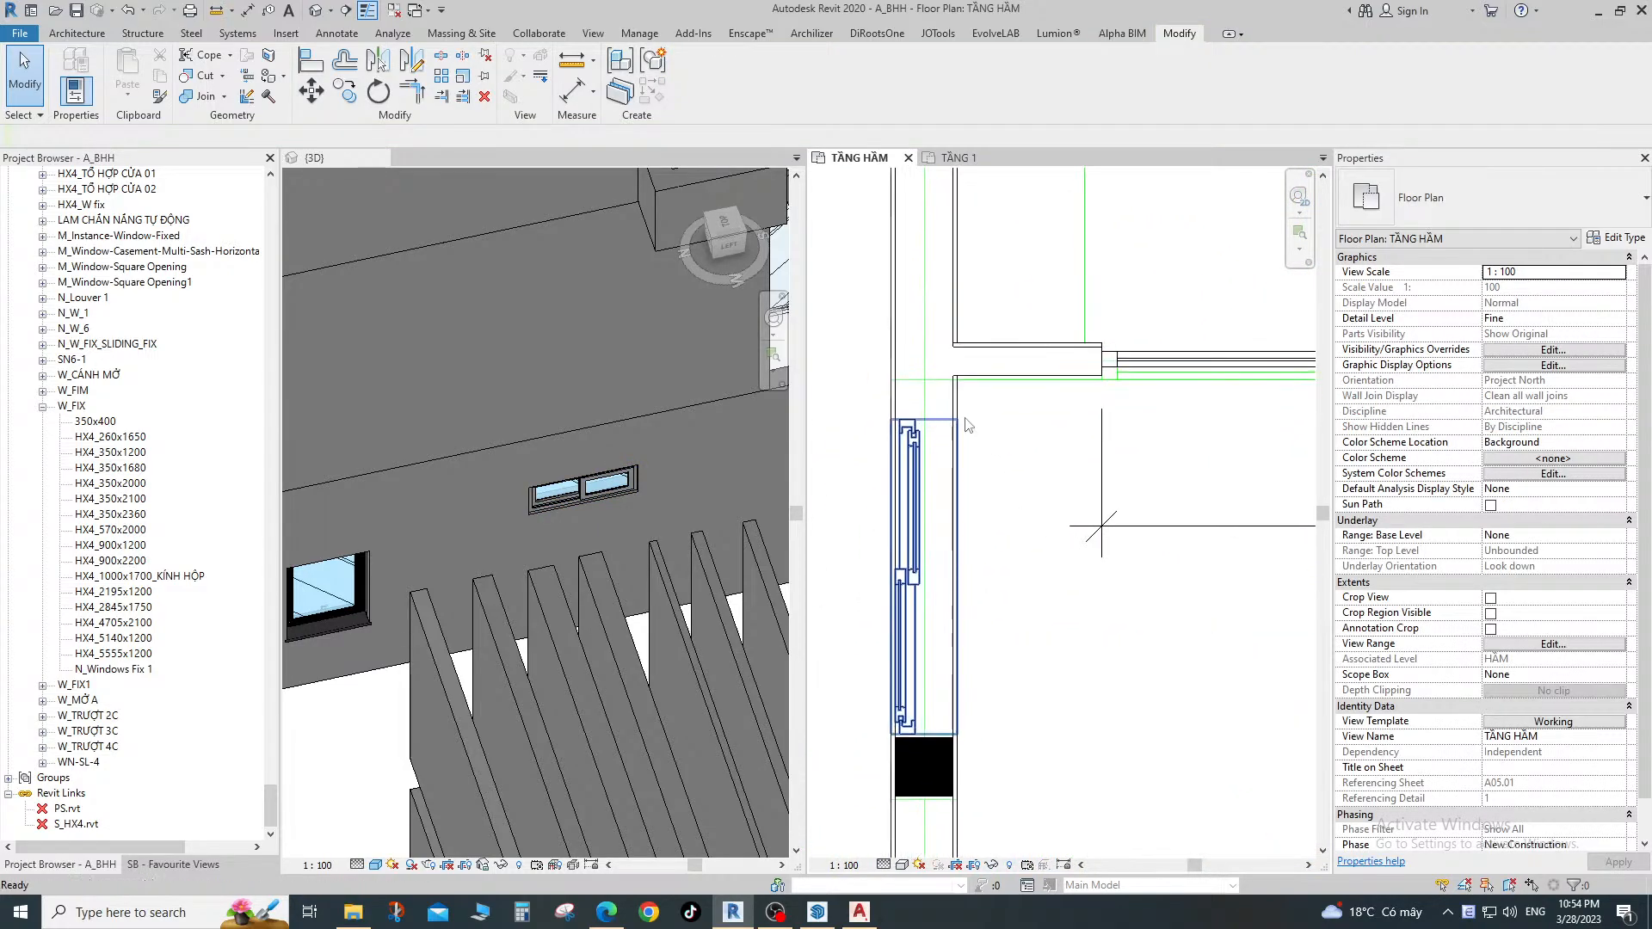
Place an aligned dimension from the basement window's column-side edge to the imported CAD line beside the partition wall.
{"action": "key", "text": "d"}
{"action": "key", "text": "i"}
{"action": "key", "text": "a"}
{"action": "key", "text": "l"}
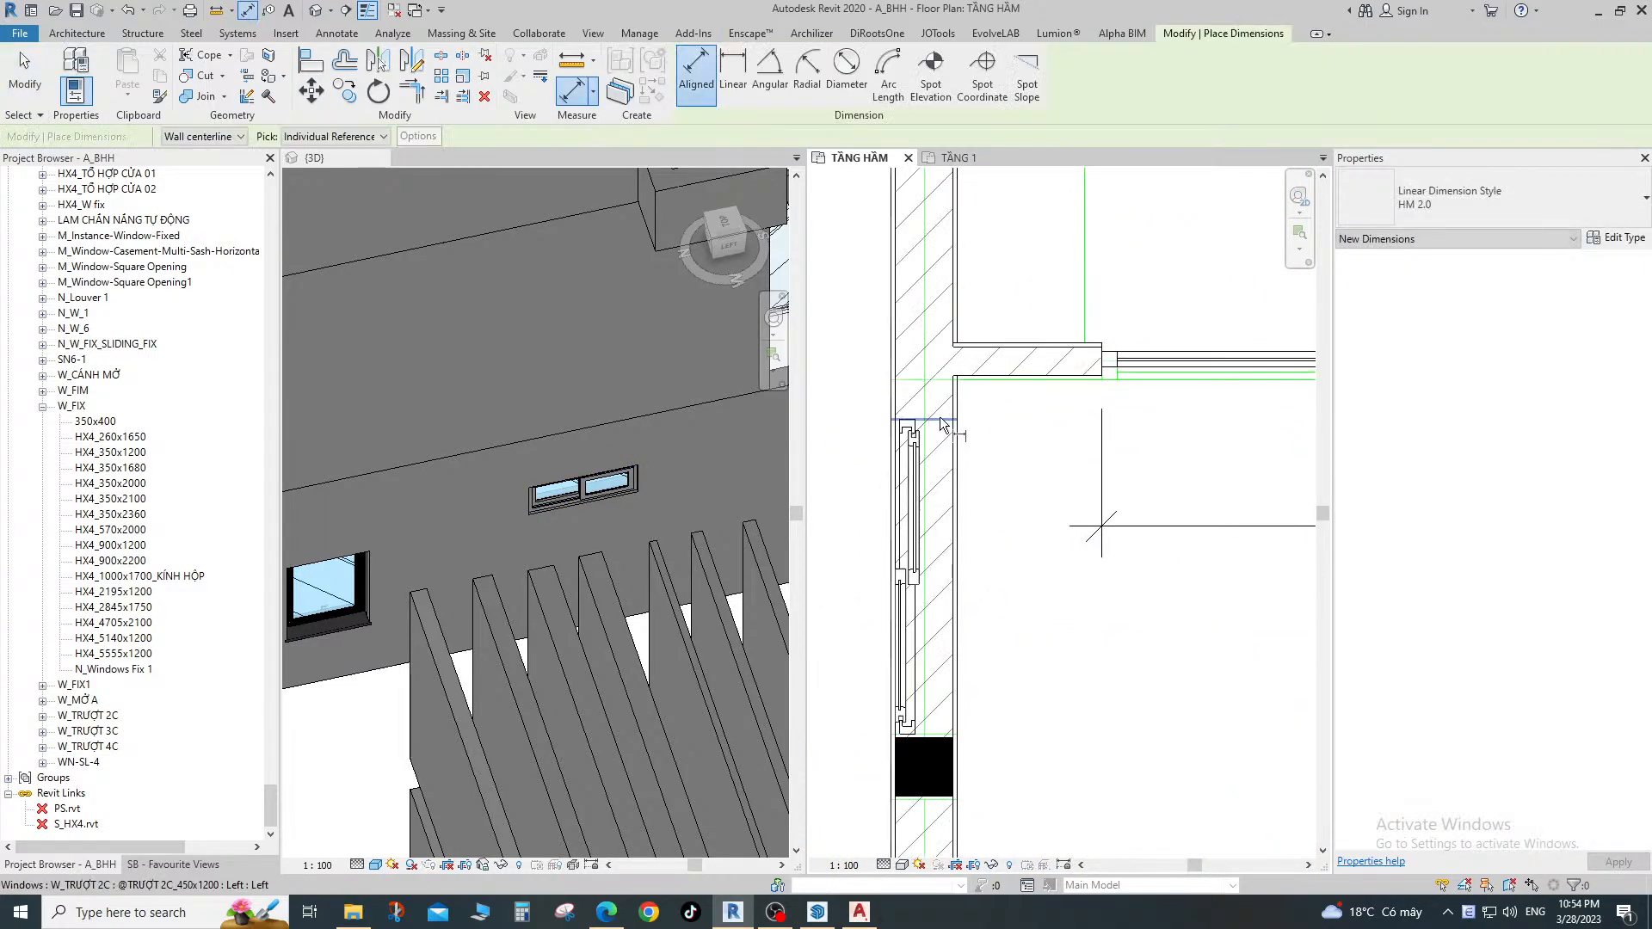
{"action": "scroll", "coordinate": [993, 567], "scroll_direction": "up", "scroll_amount": 2}
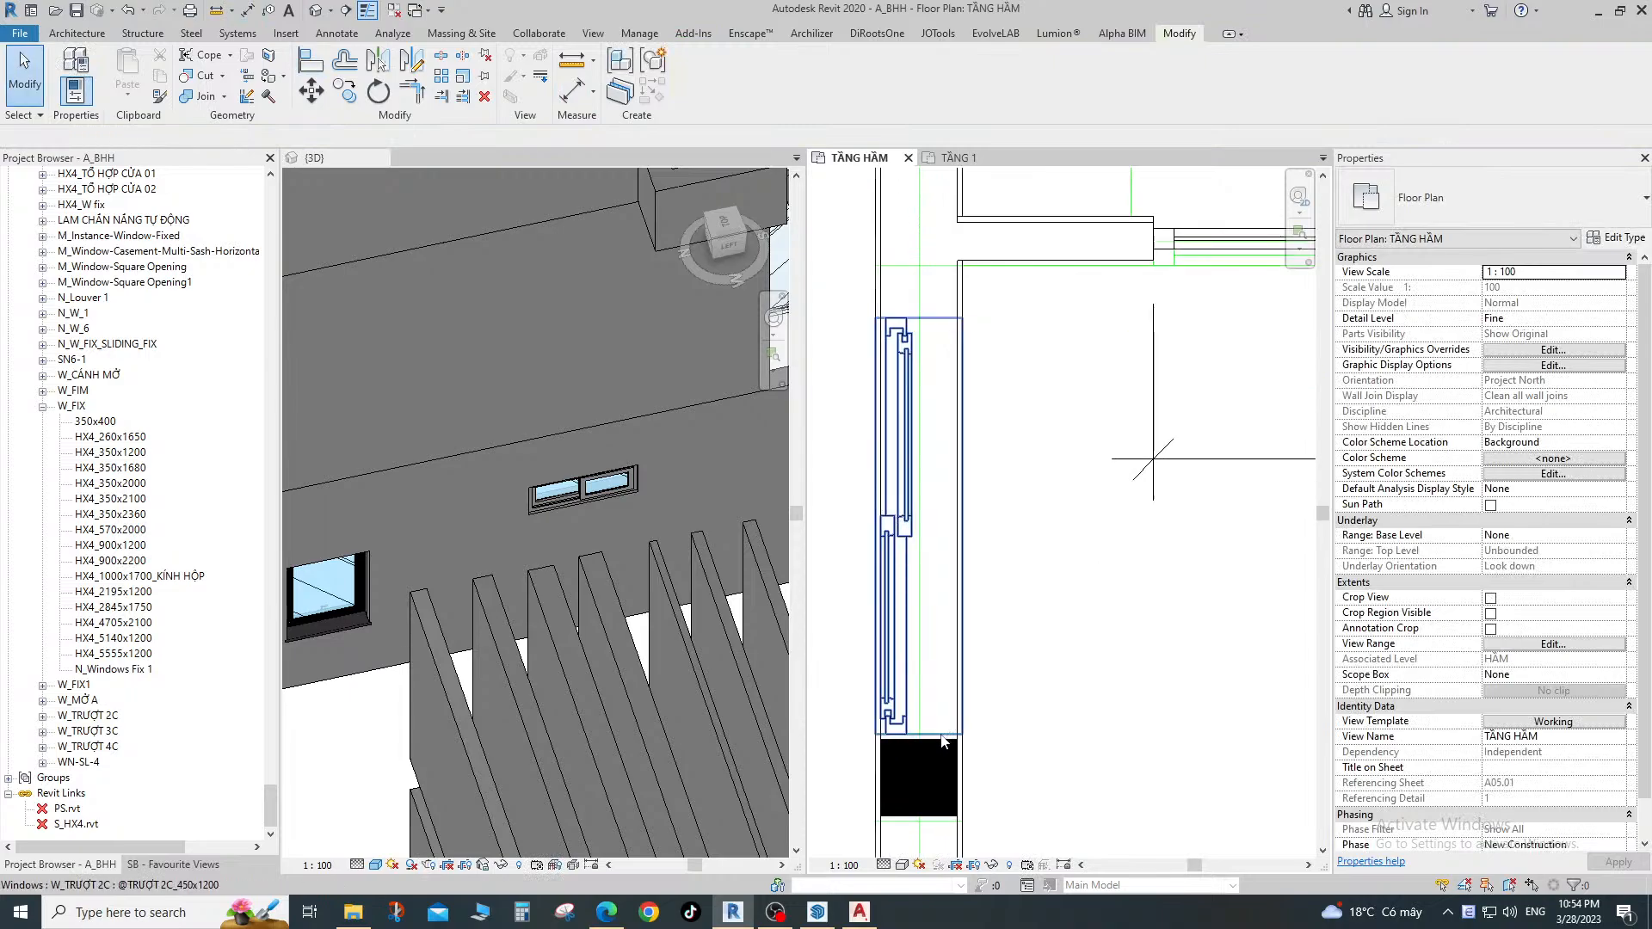
{"action": "key", "text": "d"}
{"action": "key", "text": "i"}
{"action": "left_click", "coordinate": [999, 332]}
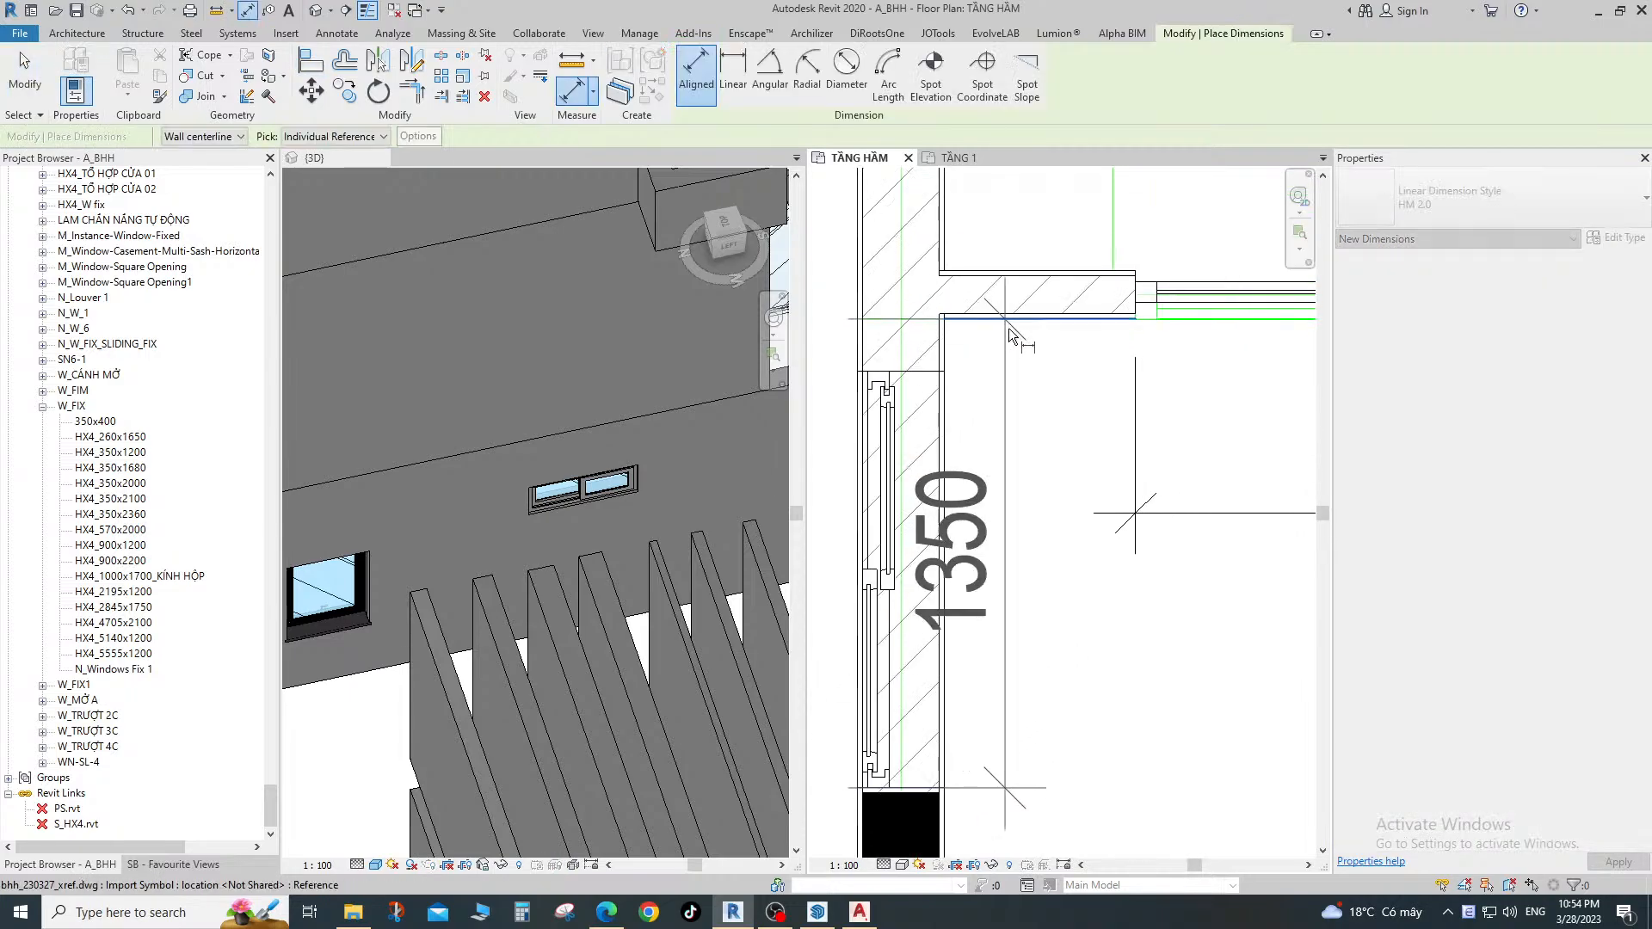
{"action": "scroll", "coordinate": [1008, 328], "scroll_direction": "down", "scroll_amount": 2}
{"action": "key", "text": "Escape"}
{"action": "key", "text": "Escape"}
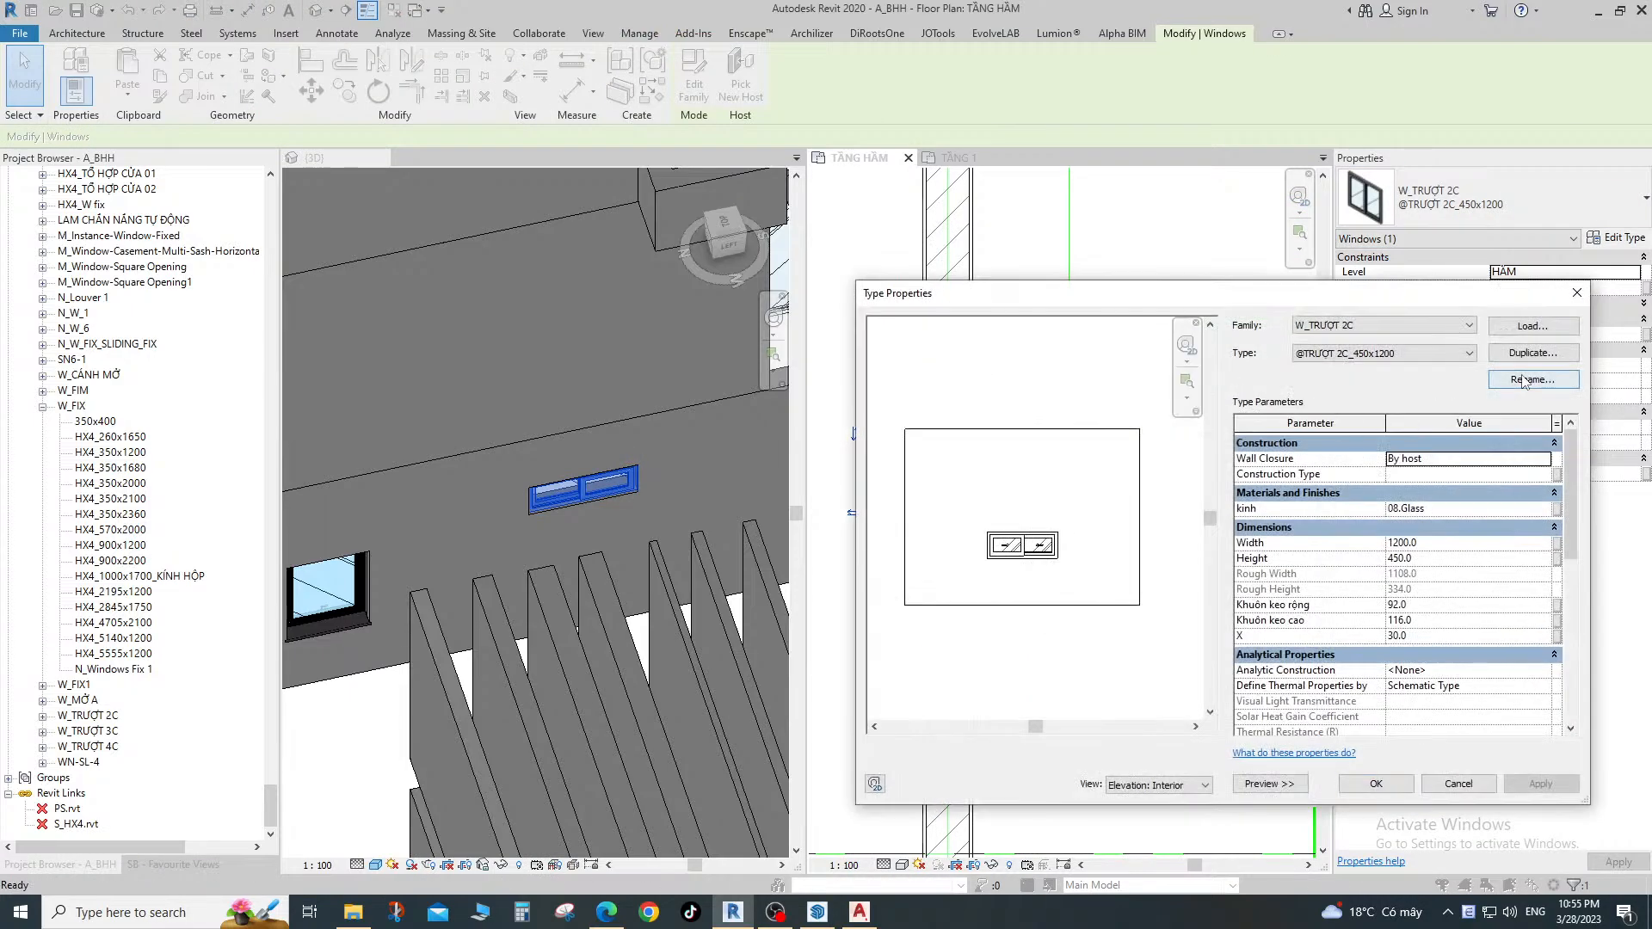
{"action": "left_click", "coordinate": [1523, 382]}
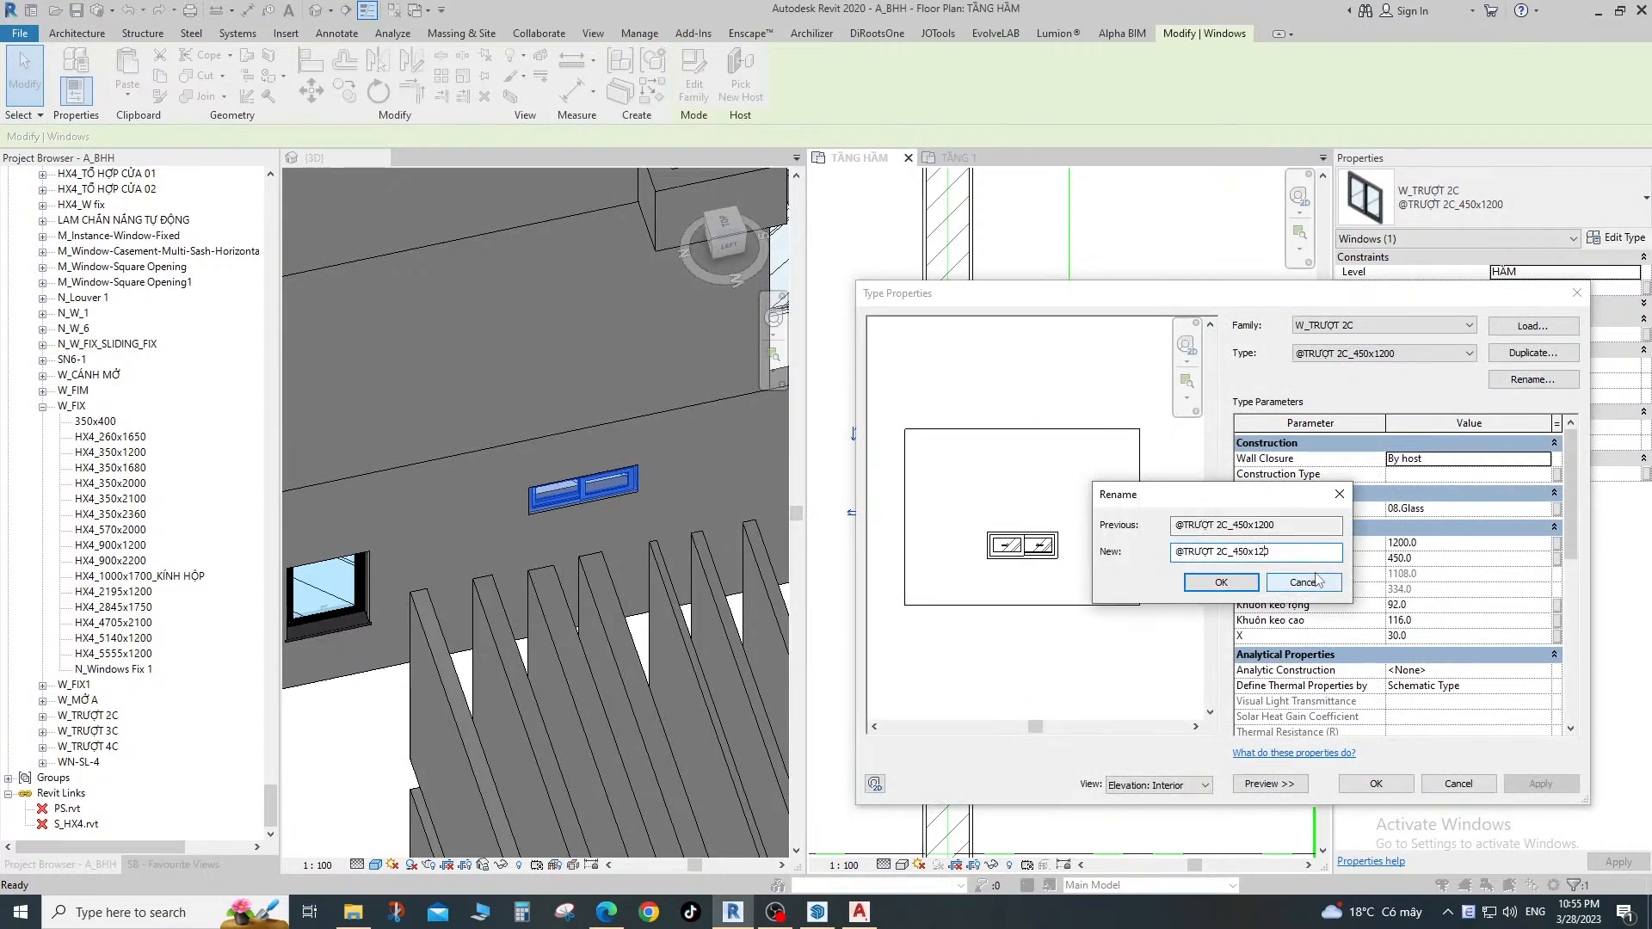
{"action": "left_click", "coordinate": [1223, 582]}
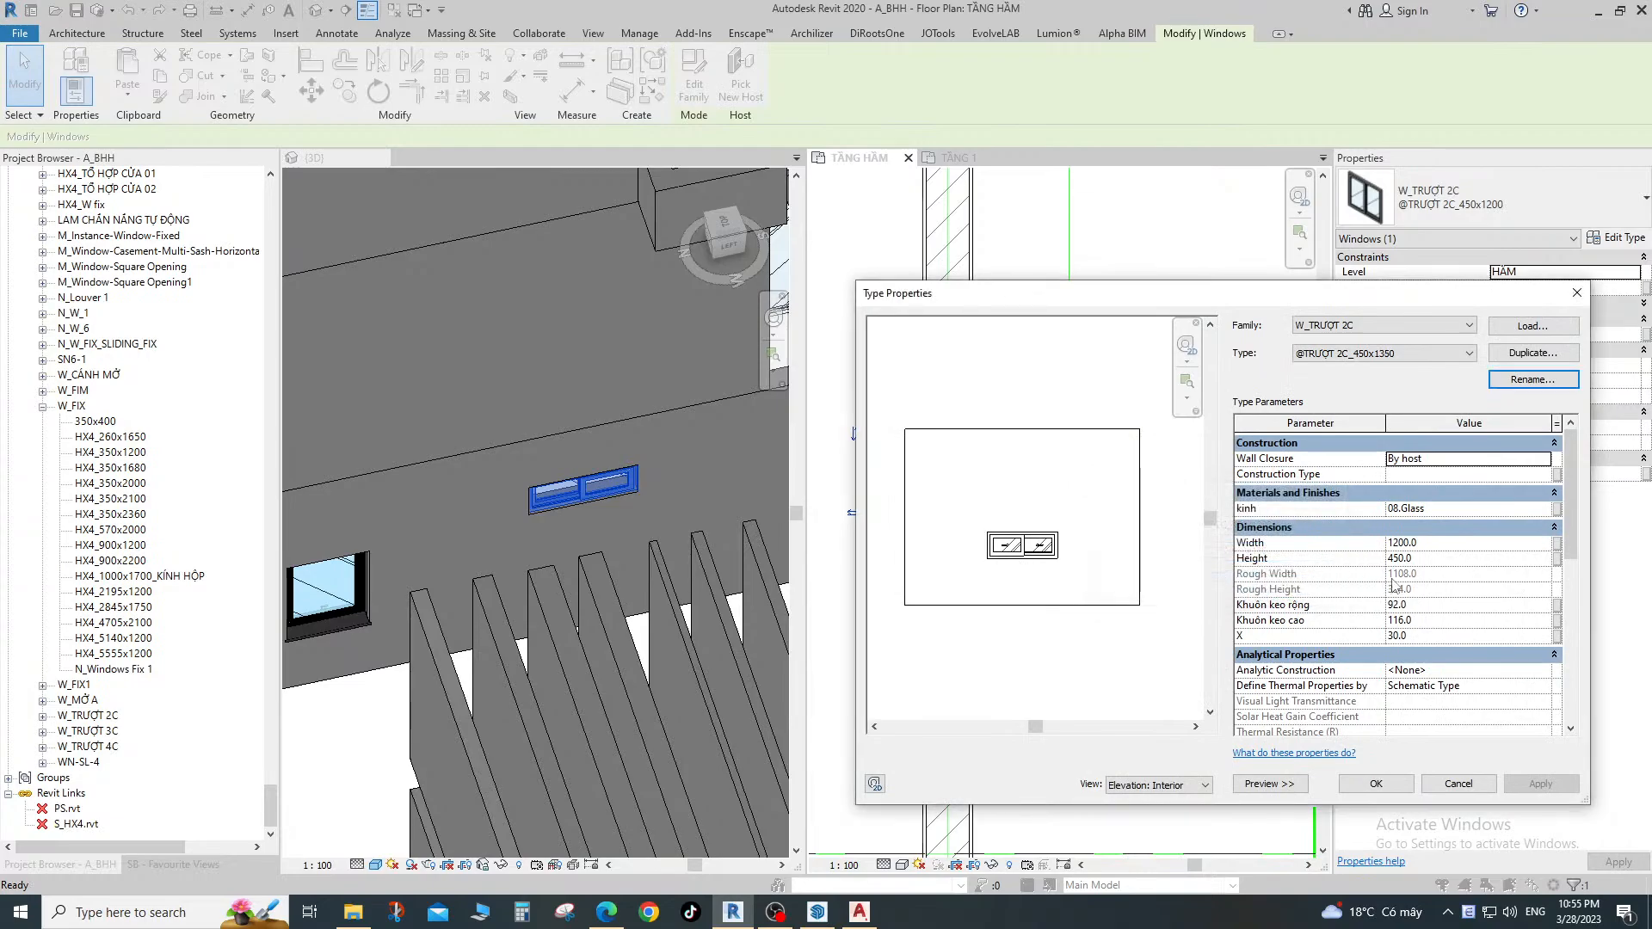
{"action": "left_click", "coordinate": [1378, 785]}
{"action": "key", "text": "Escape"}
{"action": "scroll", "coordinate": [984, 336], "scroll_direction": "up", "scroll_amount": 2}
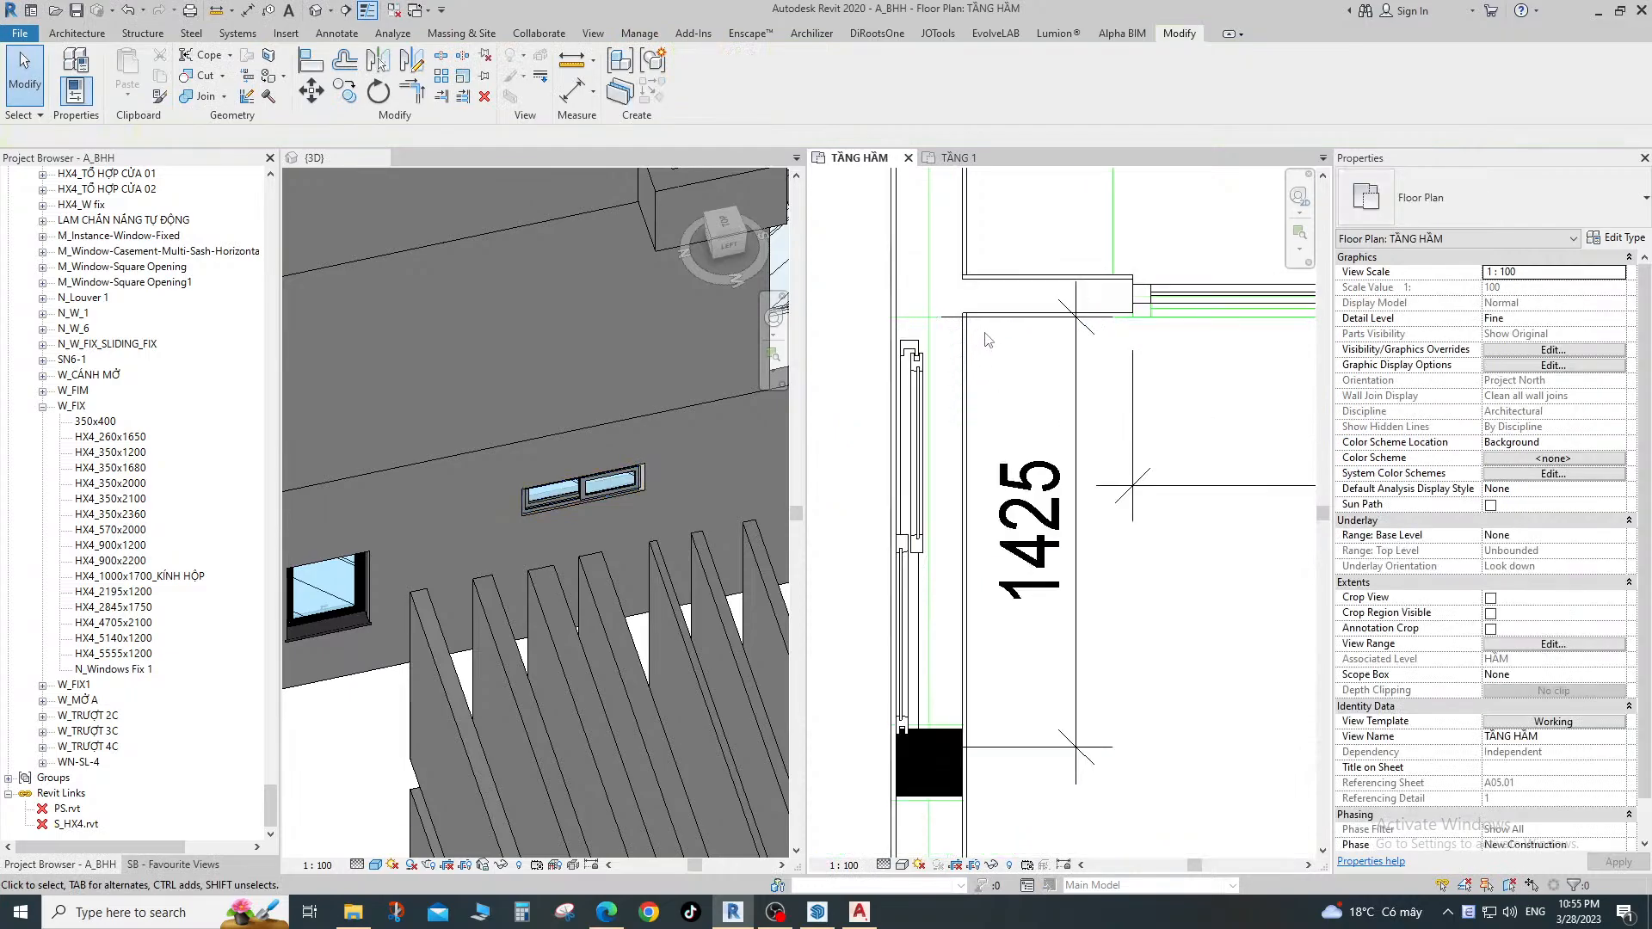
Align the basement sliding window's partition-side edge with the imported CAD line beside the partition wall.
{"action": "middle_click_drag", "start_coordinate": [984, 339], "coordinate": [972, 380]}
{"action": "scroll", "coordinate": [973, 393], "scroll_direction": "up", "scroll_amount": 2}
{"action": "key", "text": "a"}
{"action": "key", "text": "l"}
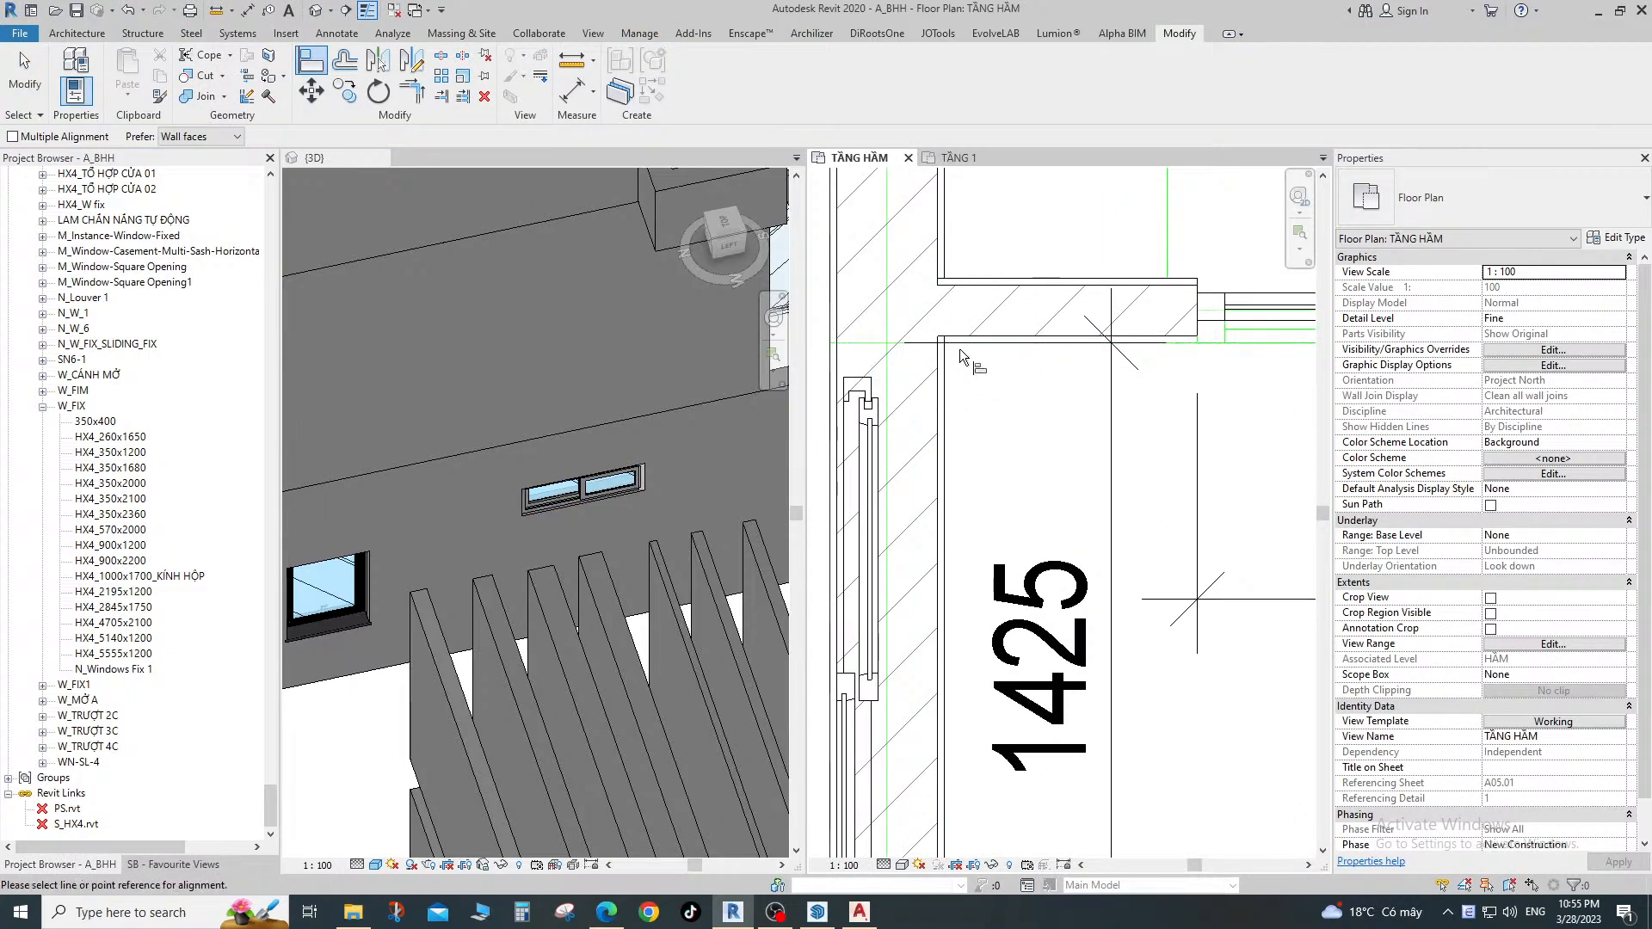
{"action": "scroll", "coordinate": [972, 377], "scroll_direction": "down", "scroll_amount": 2}
{"action": "key", "text": "Escape"}
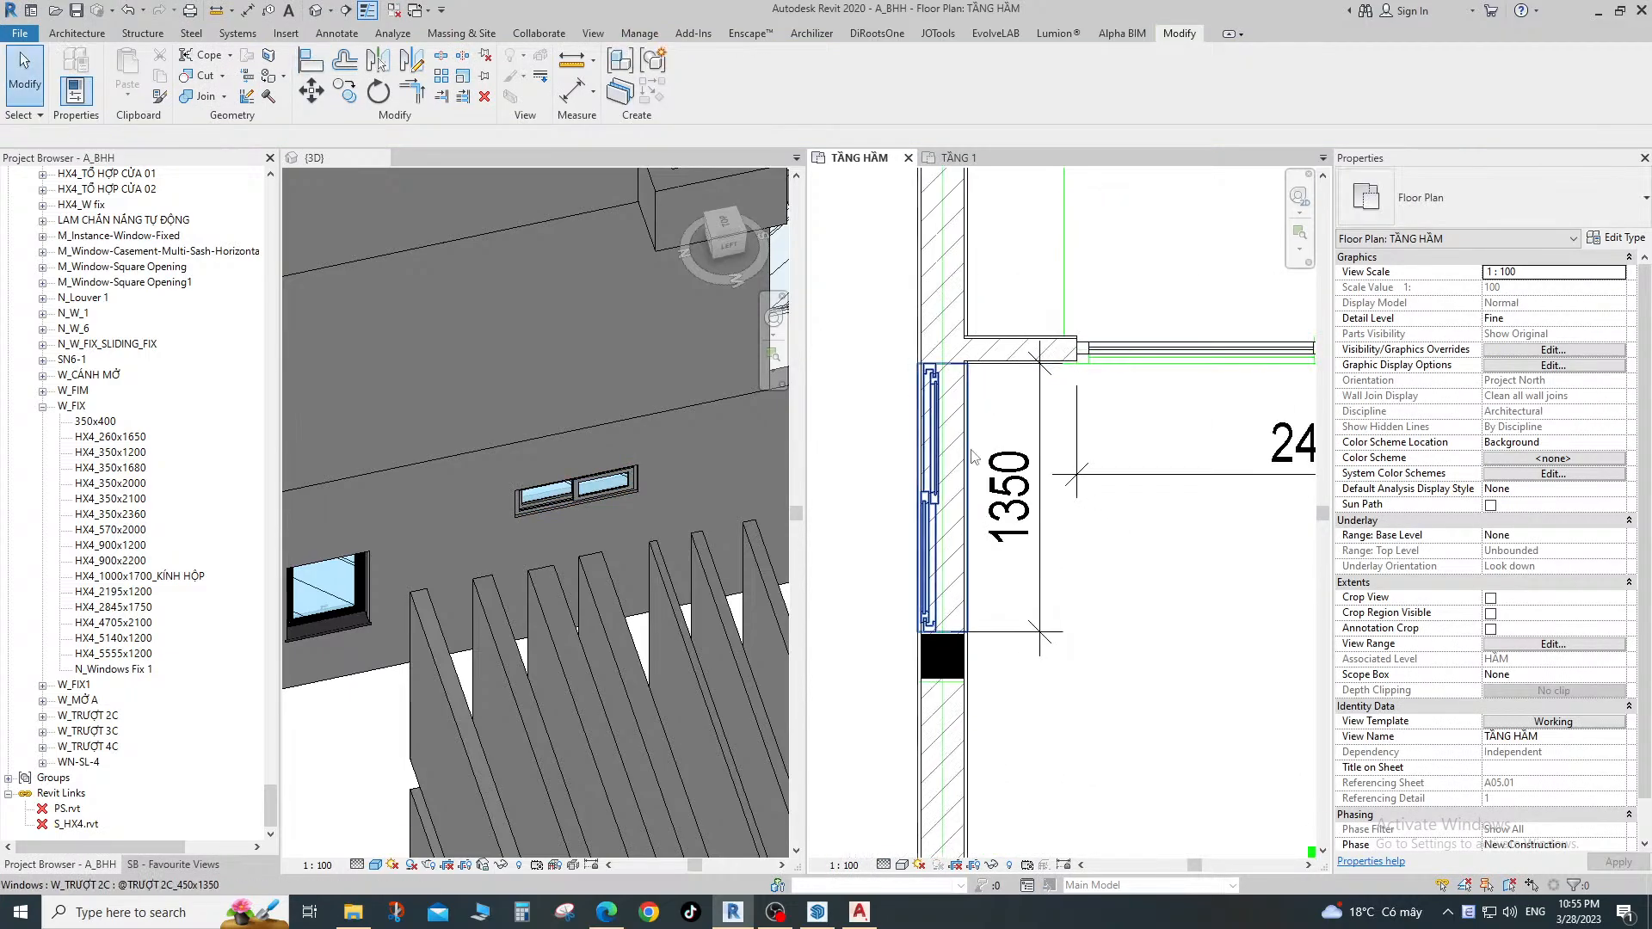
{"action": "left_click", "coordinate": [928, 503]}
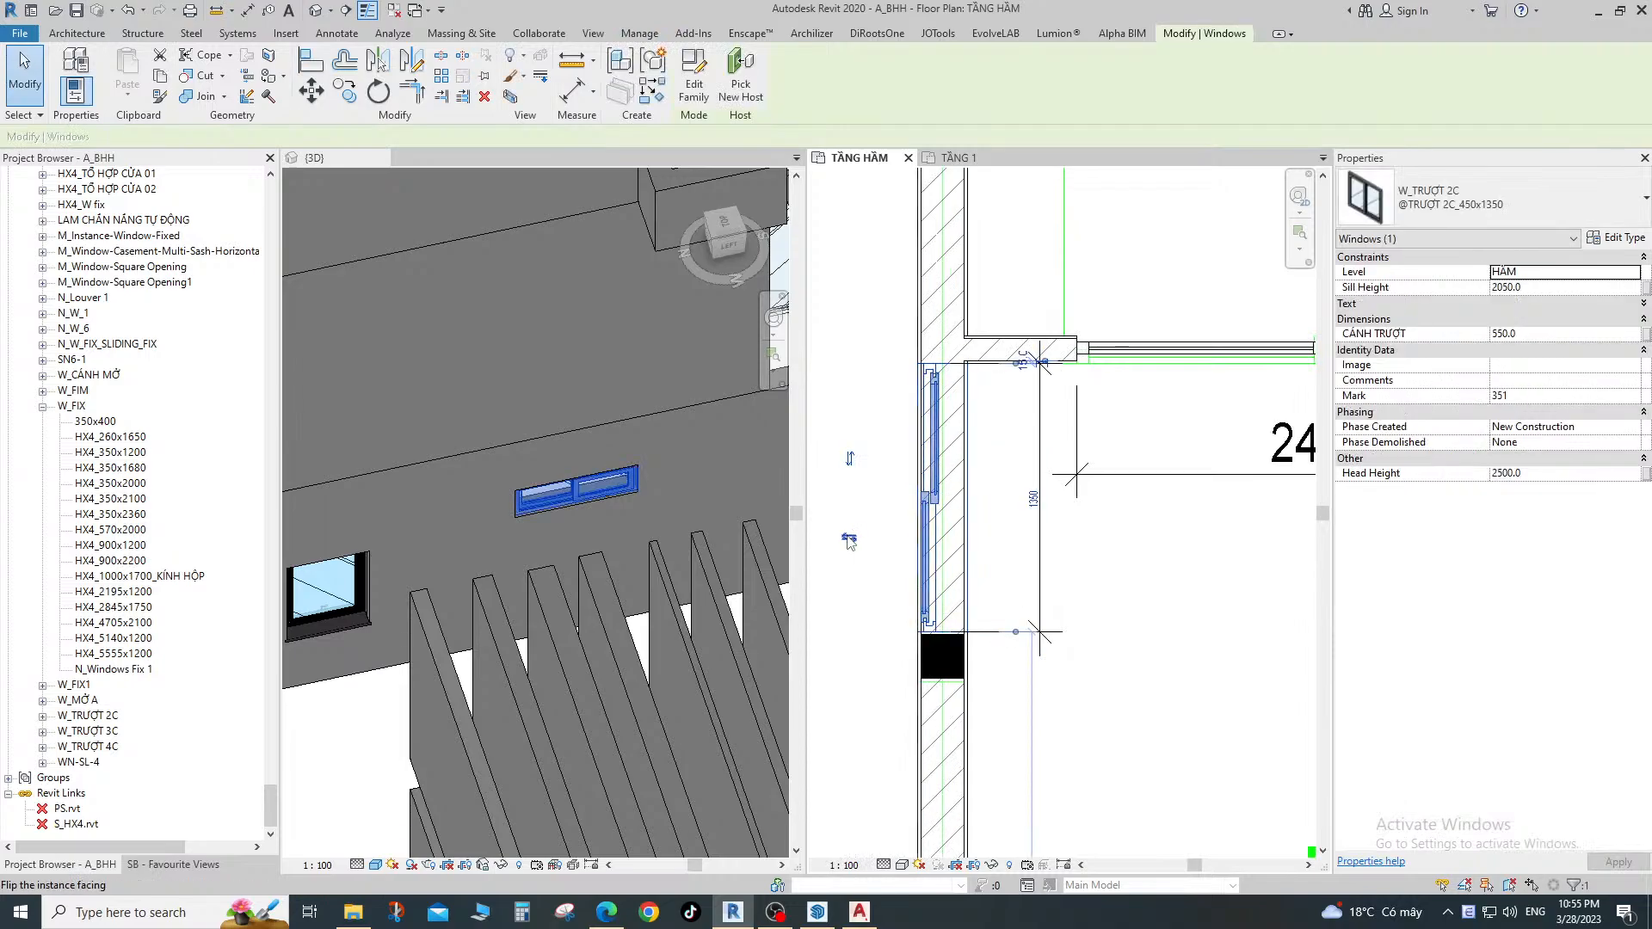
{"action": "key", "text": "Escape"}
{"action": "scroll", "coordinate": [966, 465], "scroll_direction": "down", "scroll_amount": 2}
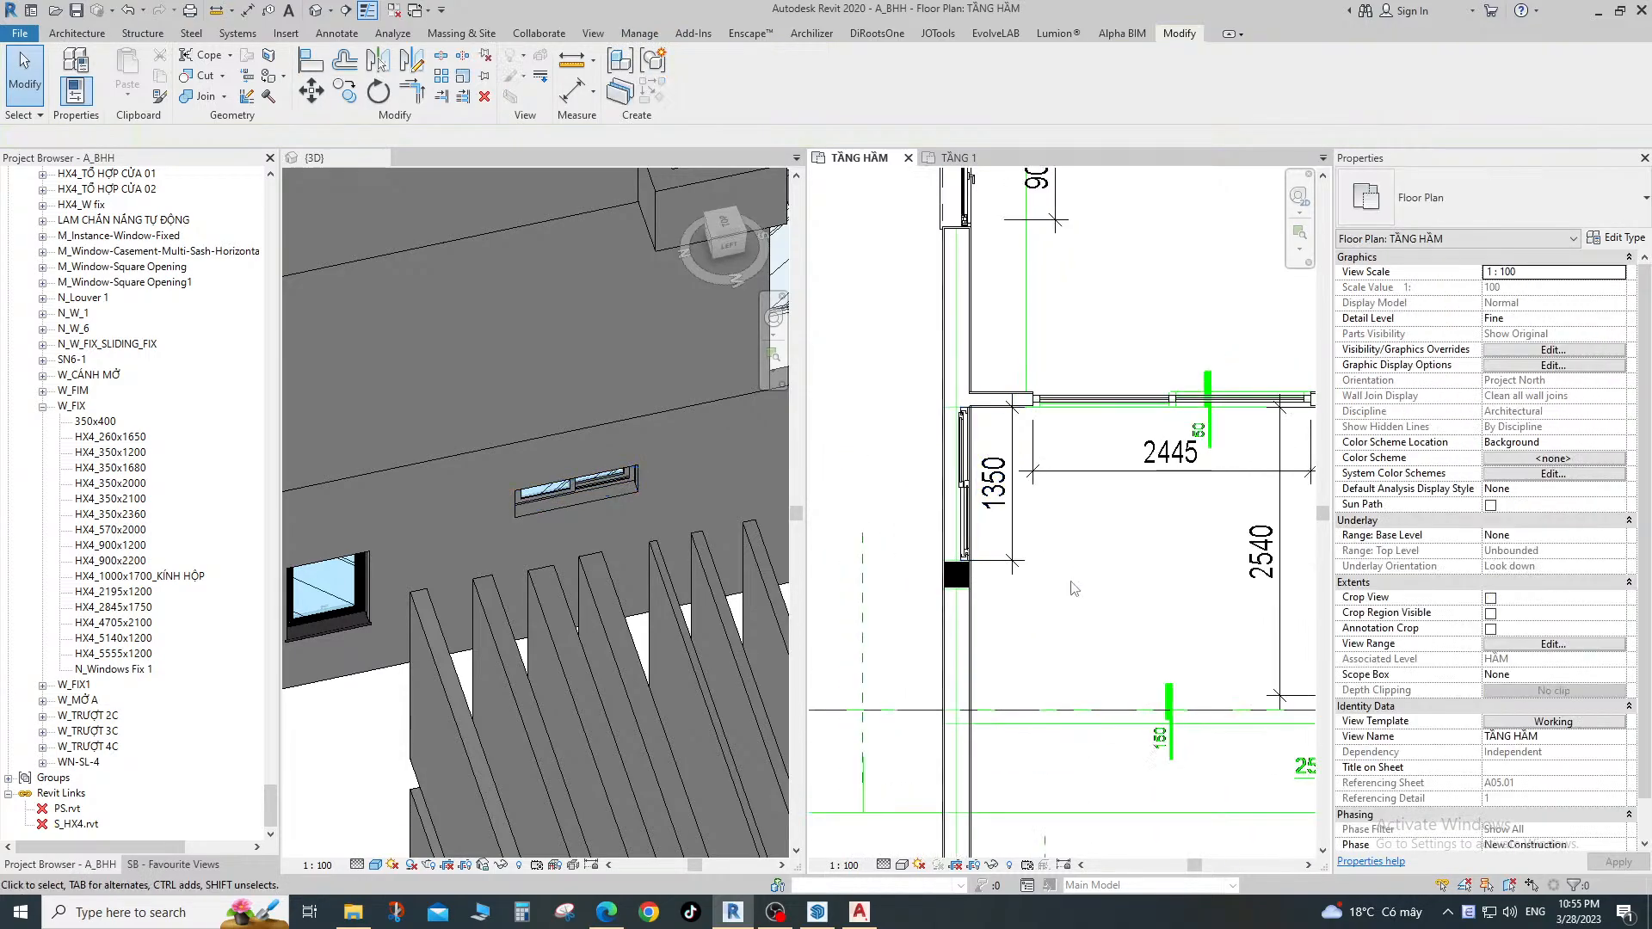
Look over the rest of the TẦNG HẦM floor plan for remaining window positions.
{"action": "scroll", "coordinate": [1072, 585], "scroll_direction": "down", "scroll_amount": 2}
{"action": "scroll", "coordinate": [1014, 360], "scroll_direction": "up", "scroll_amount": 2}
{"action": "scroll", "coordinate": [1014, 359], "scroll_direction": "down", "scroll_amount": 3}
{"action": "middle_click_drag", "start_coordinate": [938, 200], "coordinate": [917, 125]}
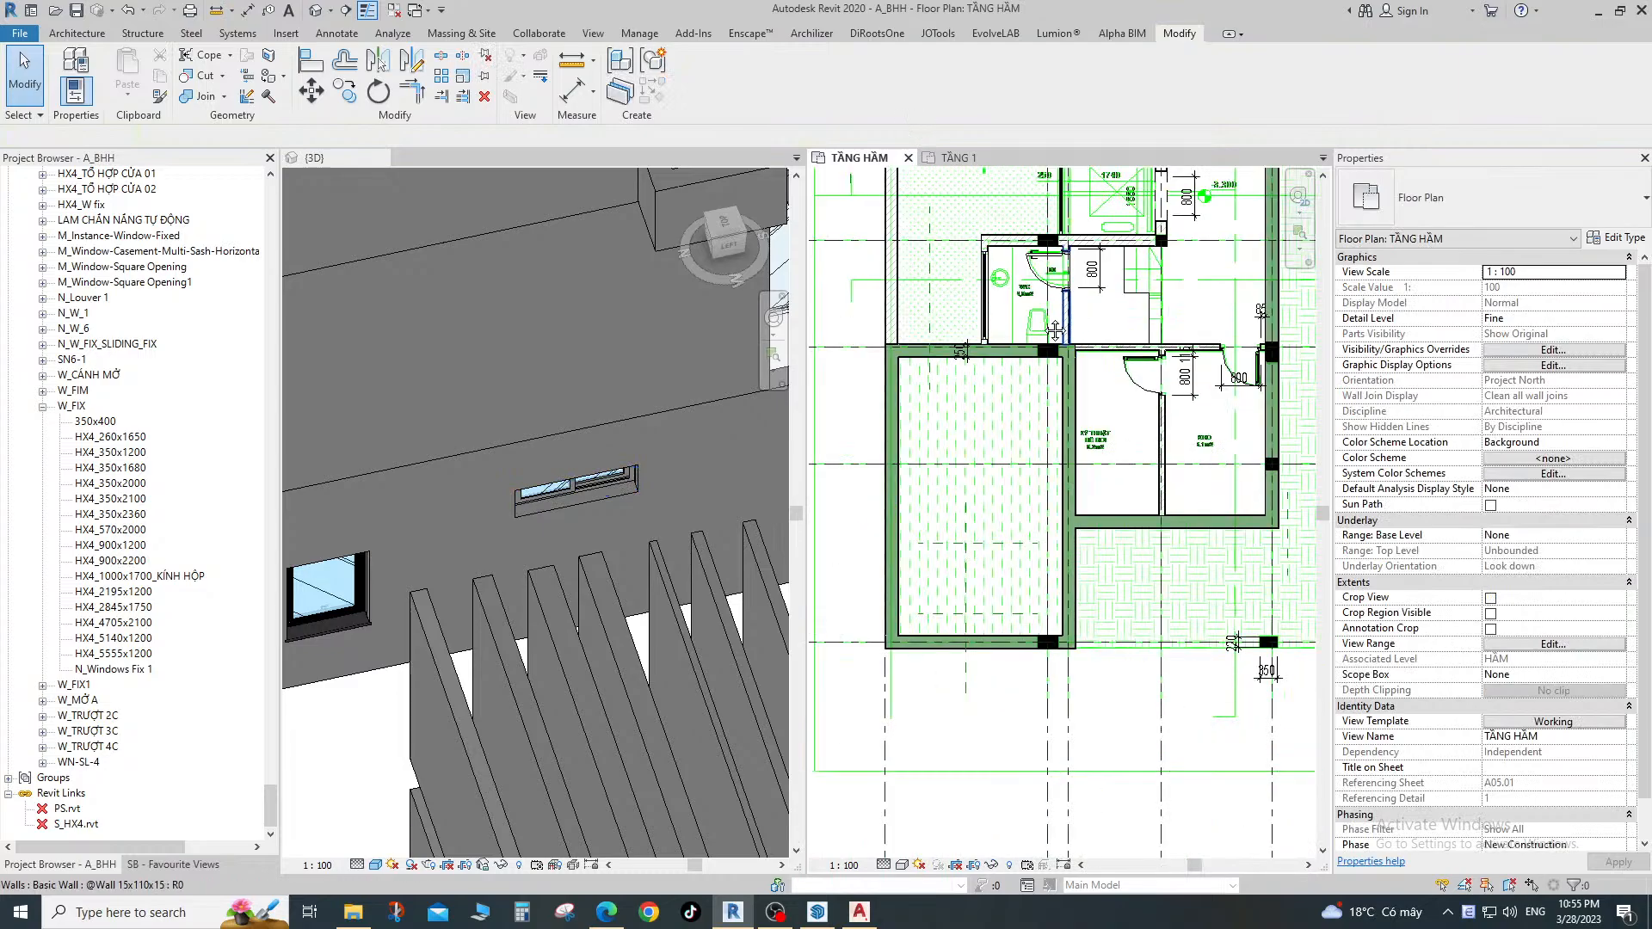
{"action": "middle_click_drag", "start_coordinate": [1080, 299], "coordinate": [757, 394]}
{"action": "scroll", "coordinate": [757, 394], "scroll_direction": "down", "scroll_amount": 2}
{"action": "scroll", "coordinate": [480, 487], "scroll_direction": "down", "scroll_amount": 2}
{"action": "scroll", "coordinate": [1135, 593], "scroll_direction": "down", "scroll_amount": 2}
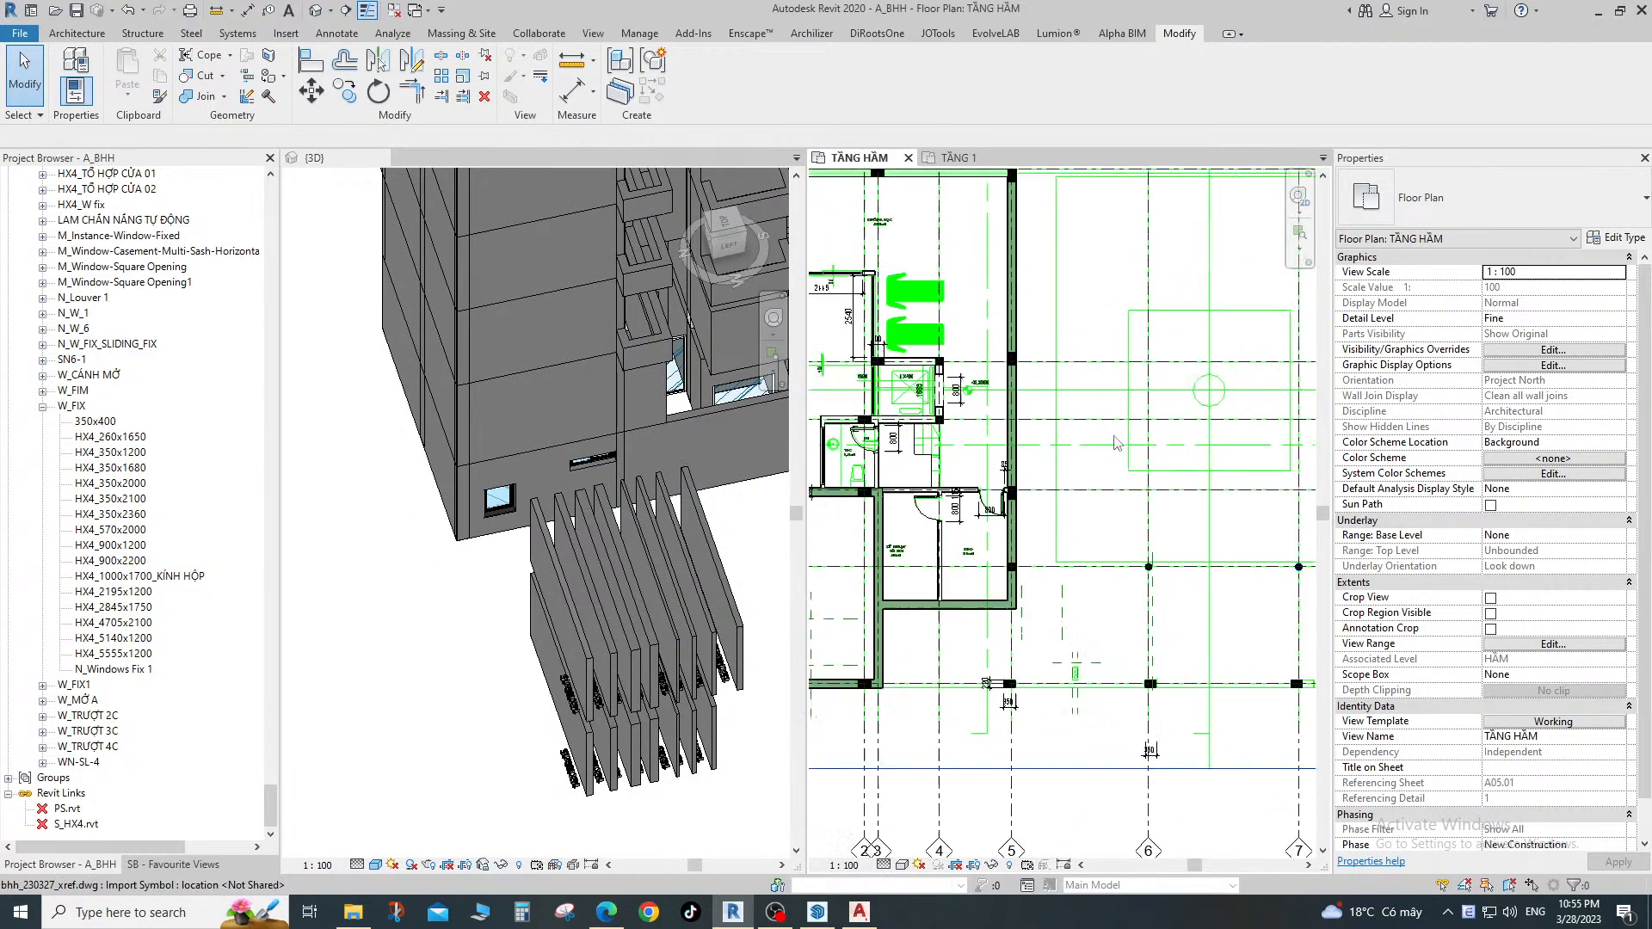
{"action": "key", "text": "ctrl+Tab"}
{"action": "scroll", "coordinate": [387, 474], "scroll_direction": "down", "scroll_amount": 2}
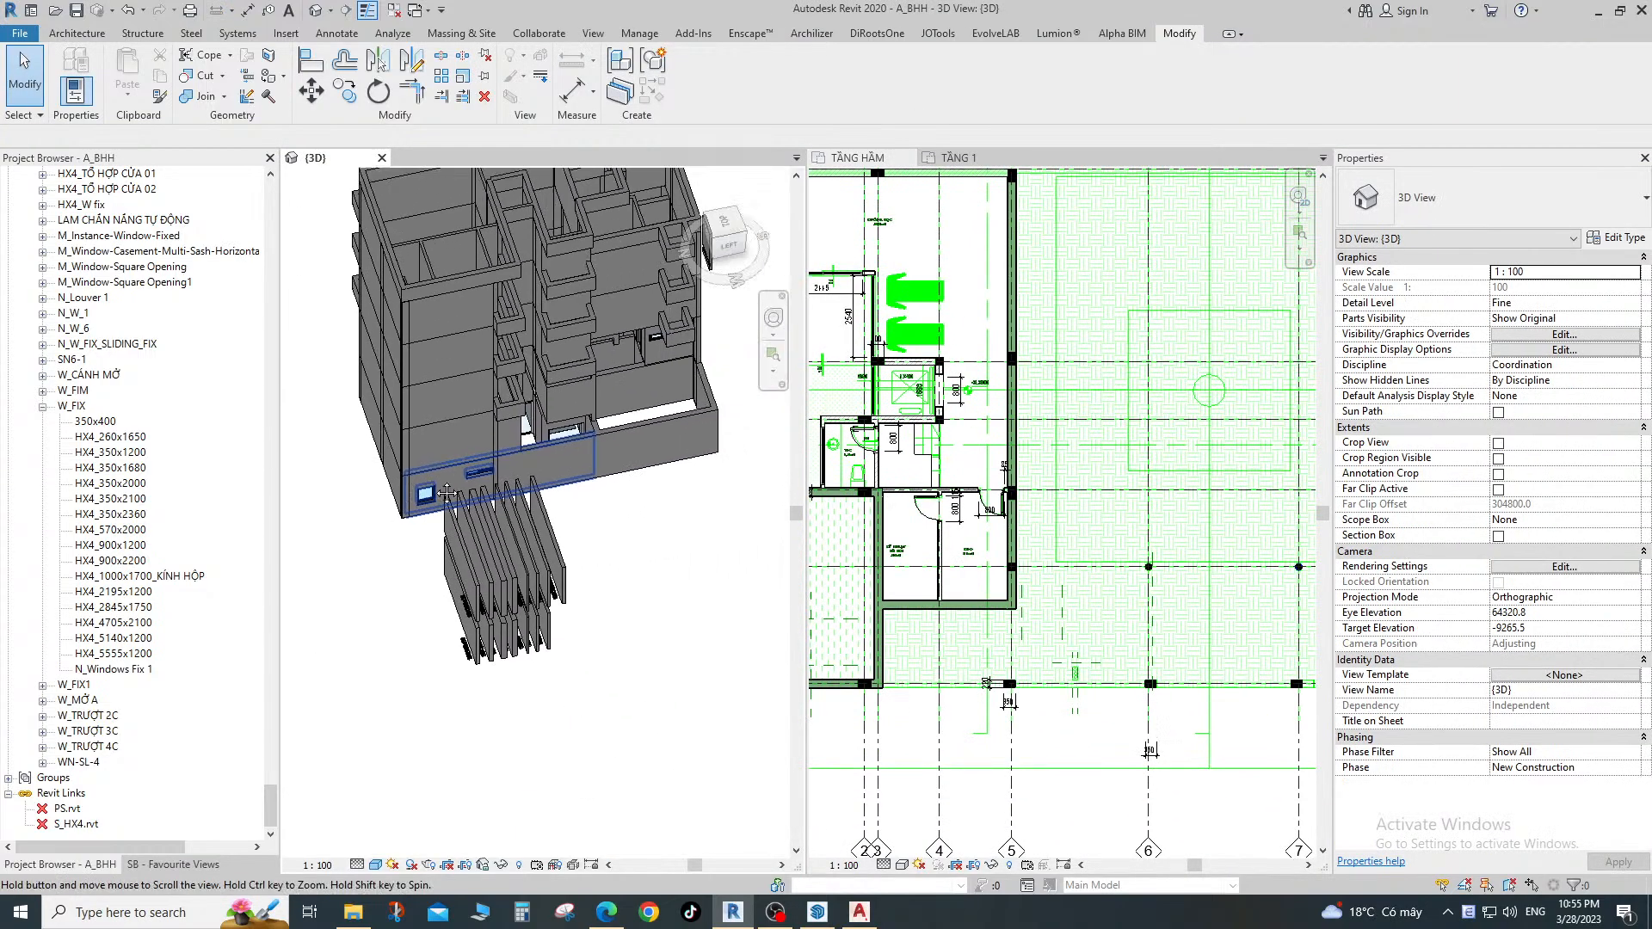
{"action": "middle_click_drag", "start_coordinate": [422, 483], "coordinate": [253, 404], "text": "shift"}
{"action": "middle_click_drag", "start_coordinate": [594, 431], "coordinate": [782, 490], "text": "shift"}
{"action": "scroll", "coordinate": [571, 505], "scroll_direction": "up", "scroll_amount": 3}
{"action": "scroll", "coordinate": [570, 504], "scroll_direction": "down", "scroll_amount": 4}
{"action": "scroll", "coordinate": [689, 469], "scroll_direction": "up", "scroll_amount": 2}
{"action": "middle_click_drag", "start_coordinate": [678, 469], "coordinate": [642, 473]}
{"action": "scroll", "coordinate": [522, 444], "scroll_direction": "up", "scroll_amount": 6}
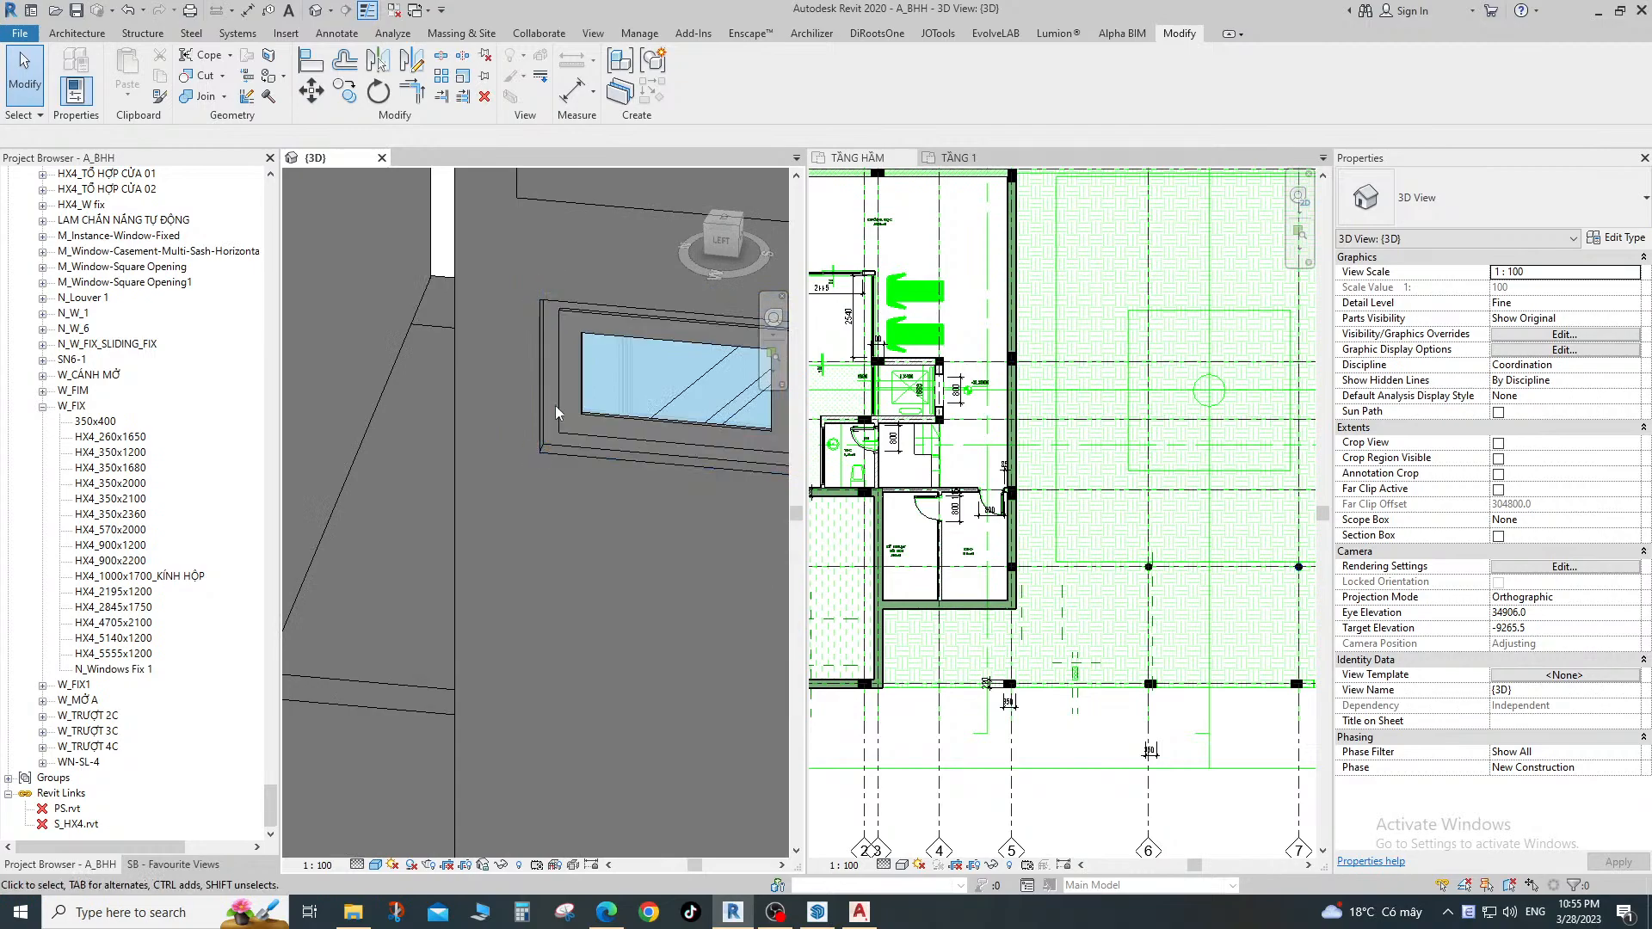
{"action": "middle_click_drag", "start_coordinate": [555, 405], "coordinate": [580, 5], "text": "shift"}
{"action": "scroll", "coordinate": [516, 310], "scroll_direction": "up", "scroll_amount": 3}
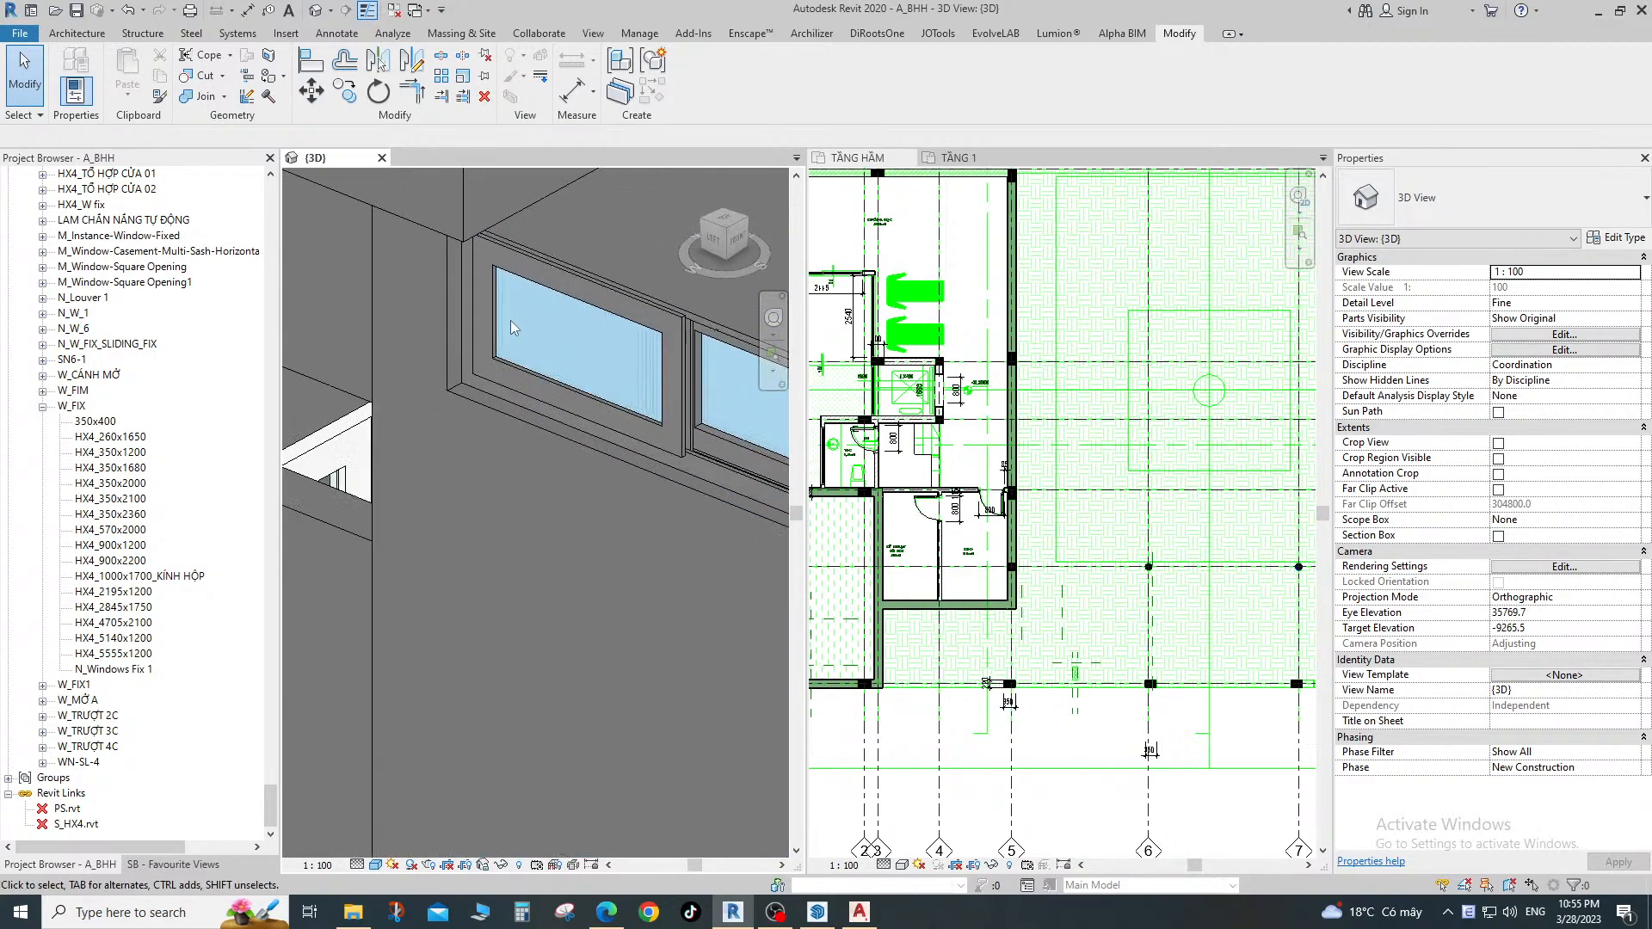
{"action": "left_click", "coordinate": [503, 401]}
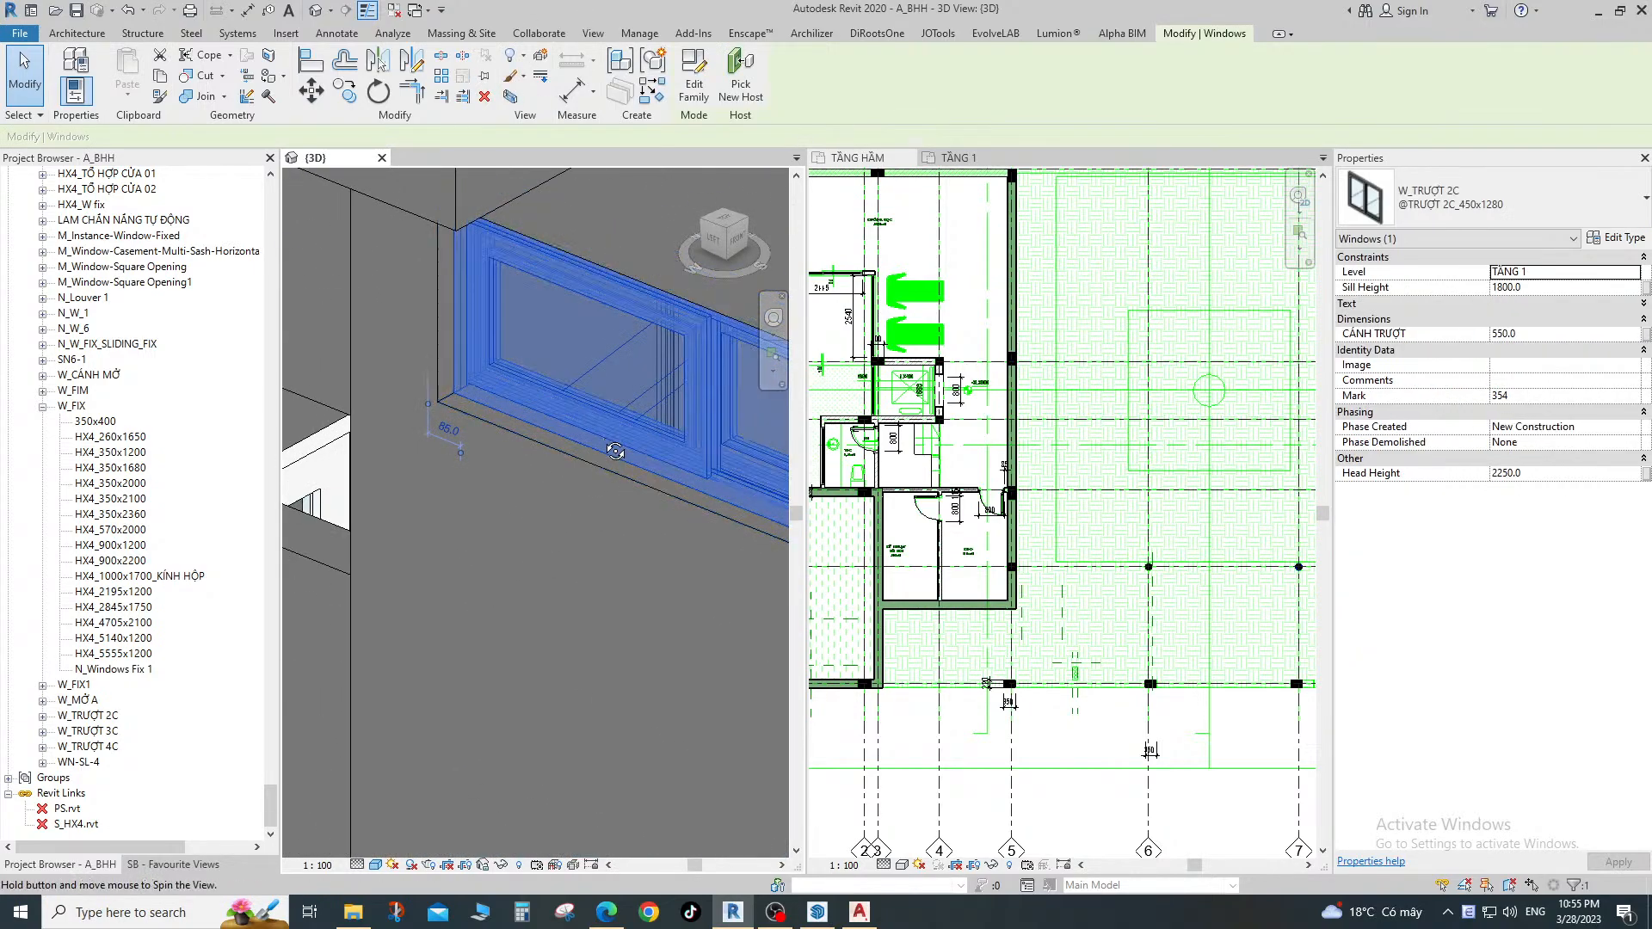
{"action": "middle_click_drag", "start_coordinate": [503, 402], "coordinate": [566, 406], "text": "shift"}
{"action": "key", "text": "space"}
{"action": "key", "text": "space"}
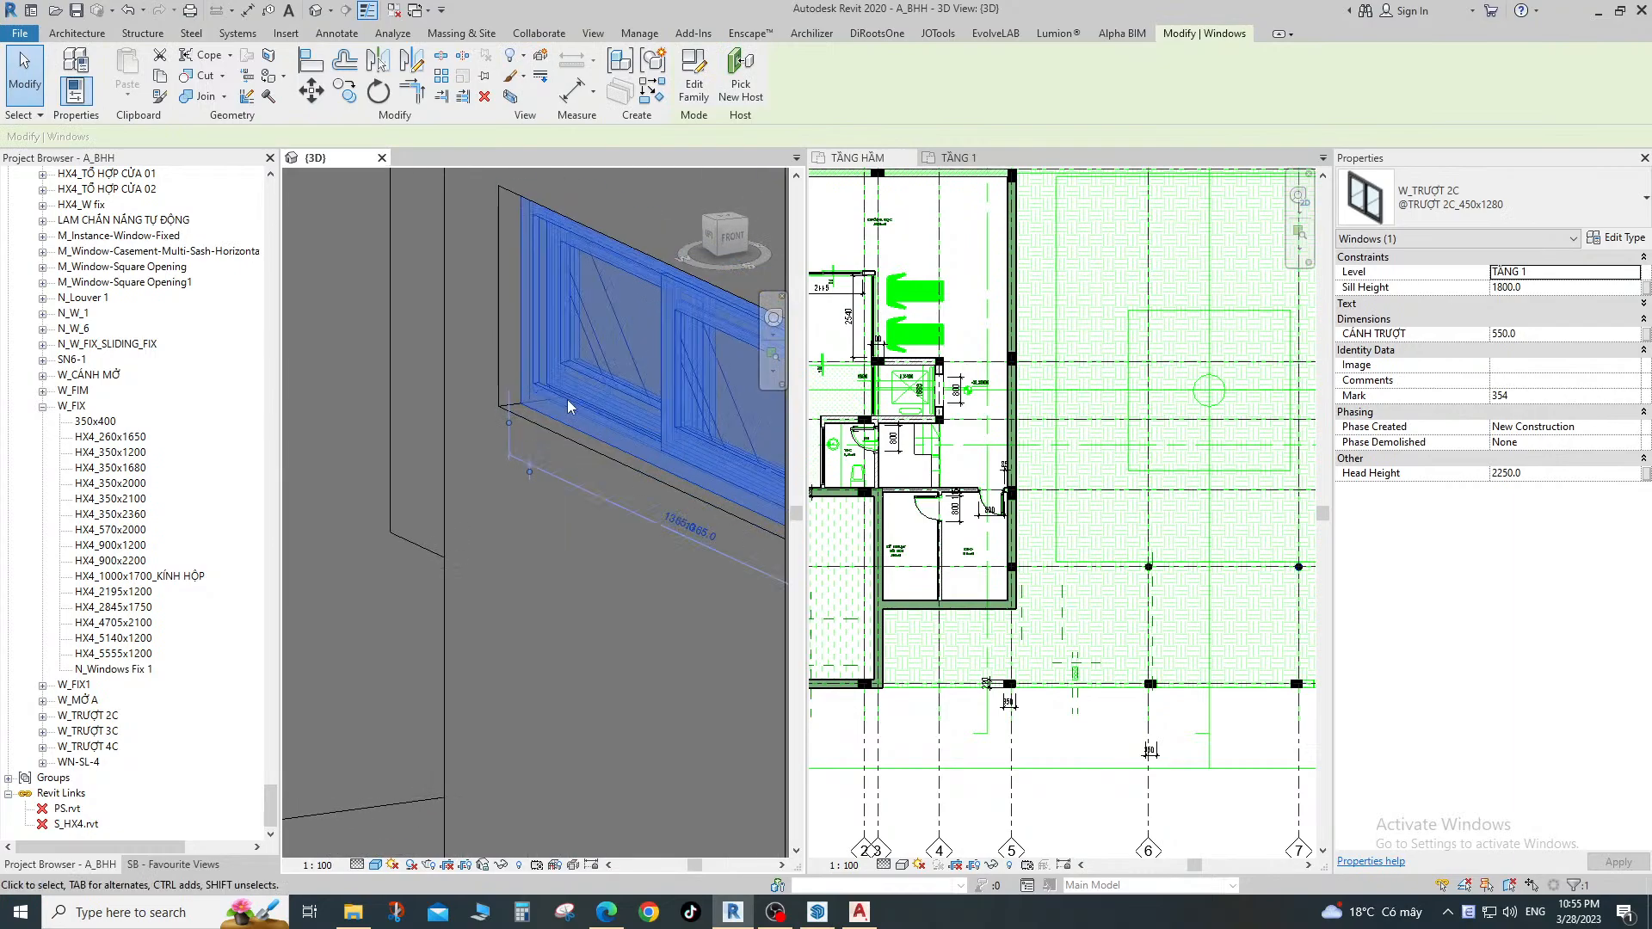
{"action": "left_click", "coordinate": [565, 466]}
{"action": "middle_click_drag", "start_coordinate": [555, 471], "coordinate": [784, 499], "text": "shift"}
{"action": "scroll", "coordinate": [586, 435], "scroll_direction": "down", "scroll_amount": 4}
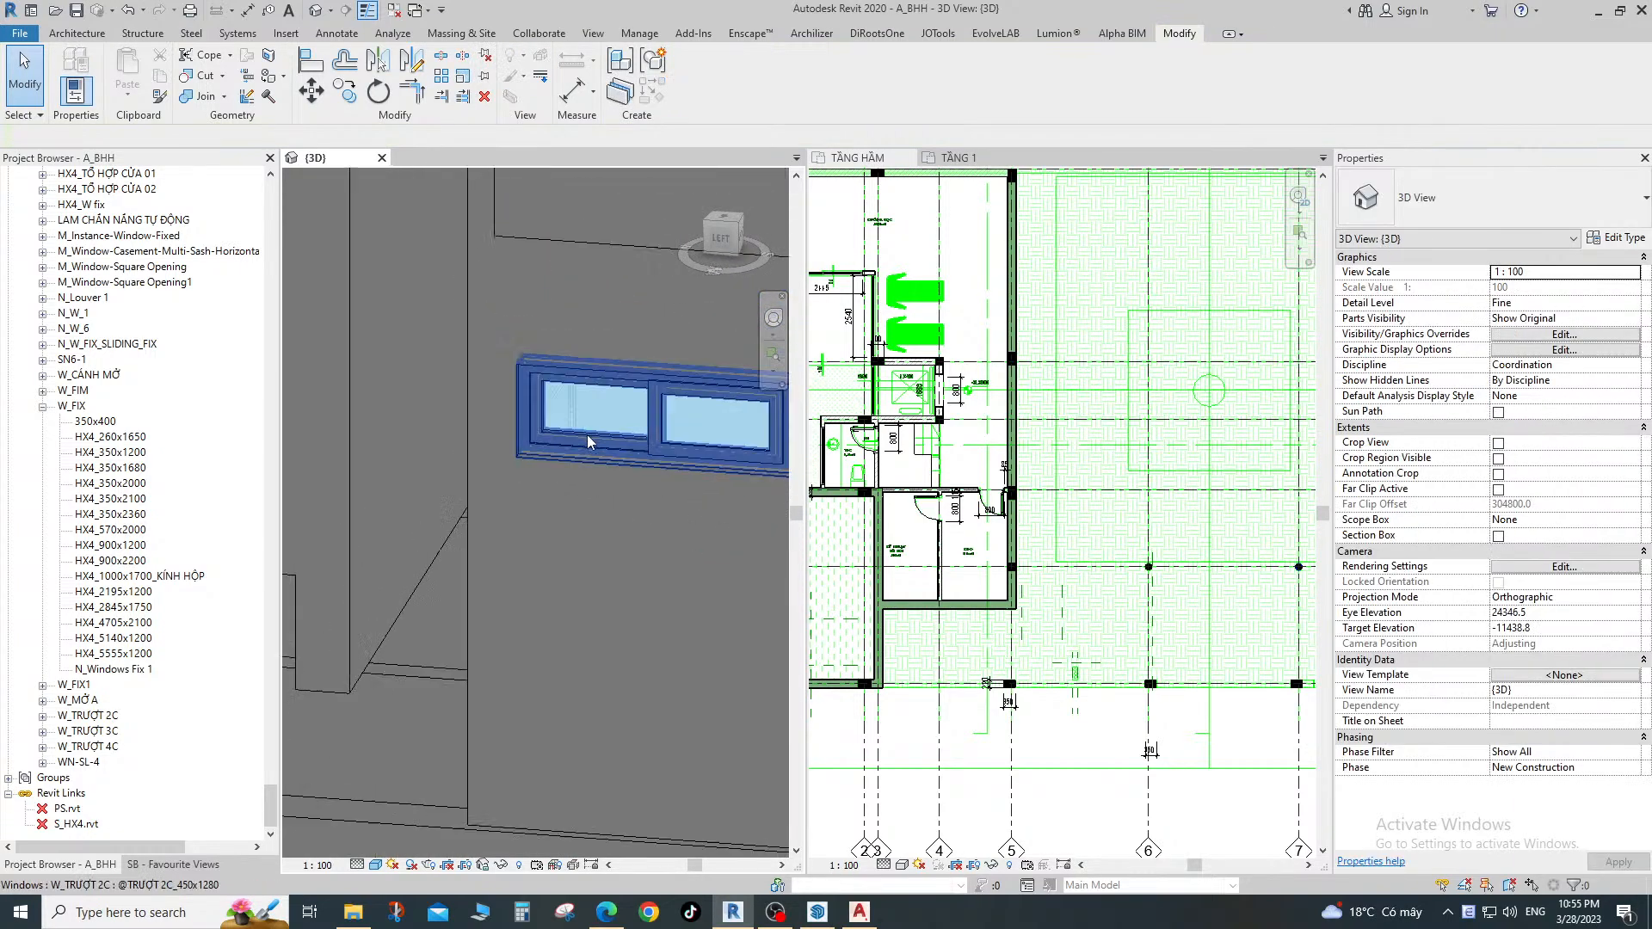
{"action": "middle_click_drag", "start_coordinate": [586, 435], "coordinate": [631, 435], "text": "shift"}
{"action": "left_click", "coordinate": [416, 384]}
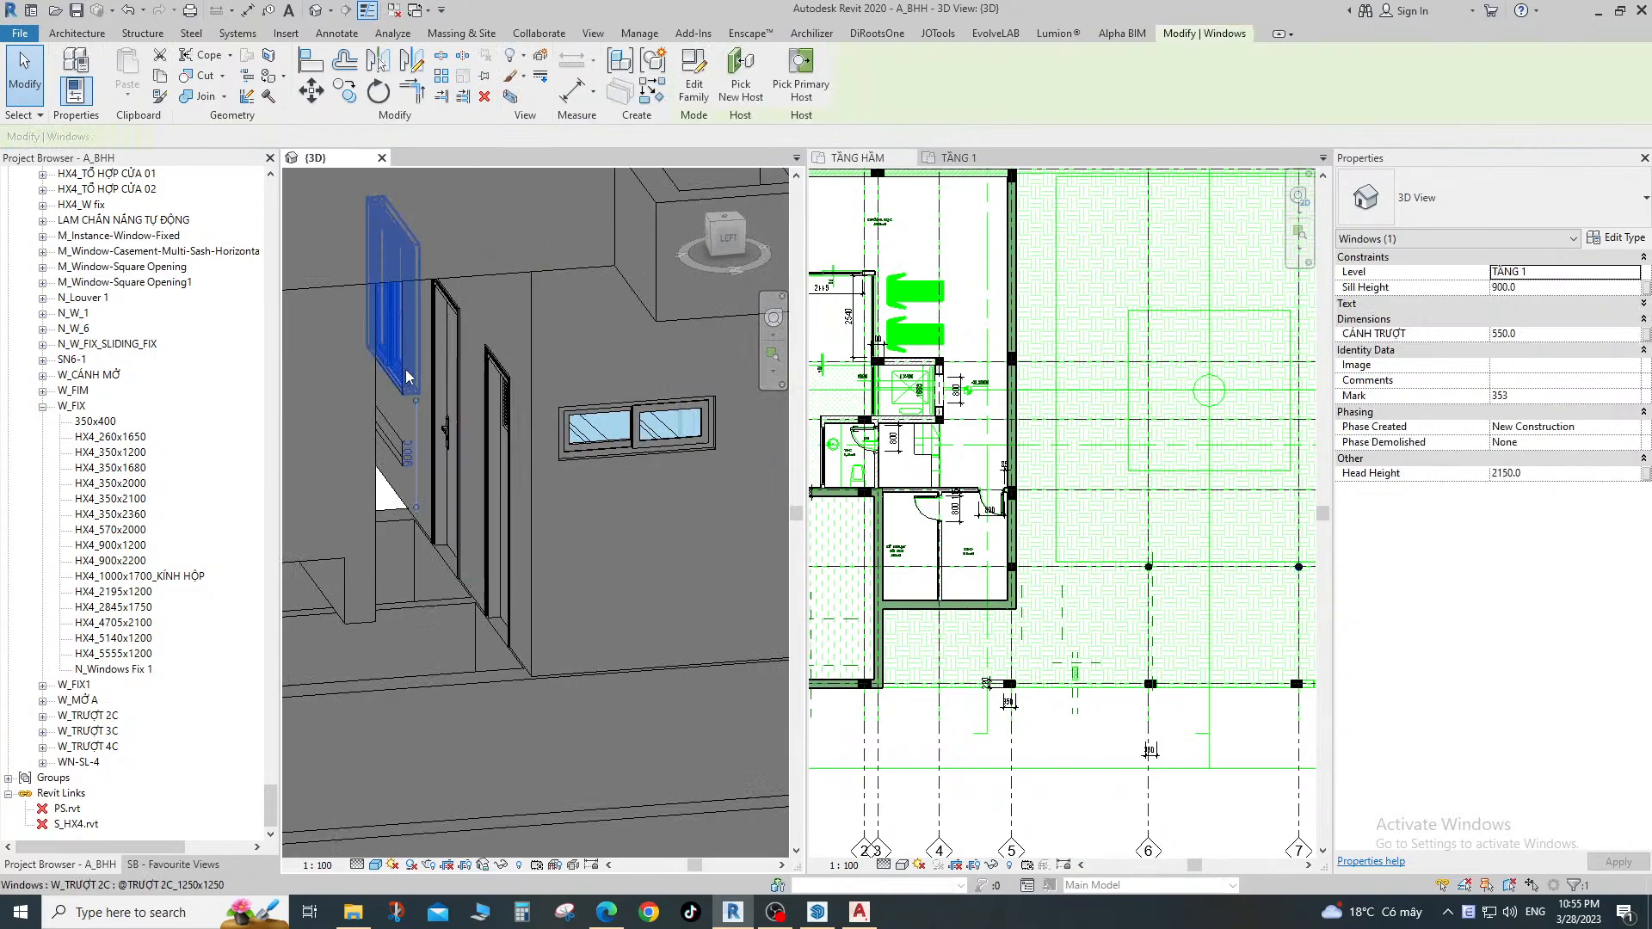
{"action": "middle_click_drag", "start_coordinate": [417, 384], "coordinate": [402, 351], "text": "shift"}
{"action": "scroll", "coordinate": [290, 325], "scroll_direction": "up", "scroll_amount": 6}
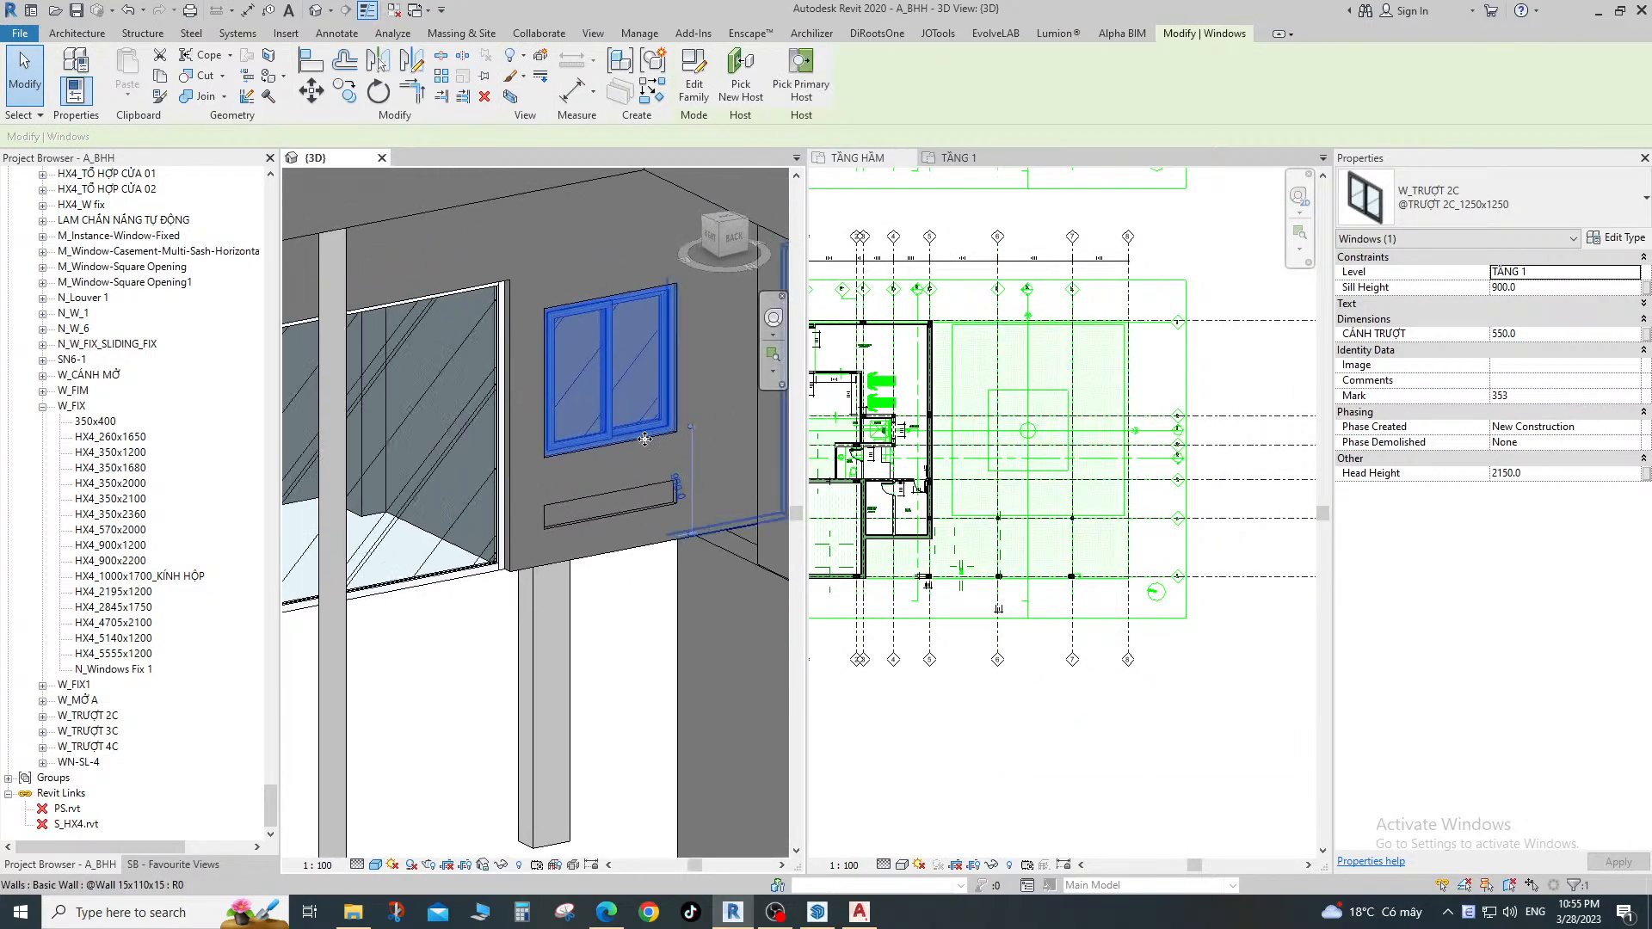
{"action": "middle_click_drag", "start_coordinate": [691, 515], "coordinate": [600, 417], "text": "shift"}
{"action": "key", "text": "Escape"}
{"action": "scroll", "coordinate": [630, 384], "scroll_direction": "up", "scroll_amount": 3}
{"action": "left_click", "coordinate": [638, 371]}
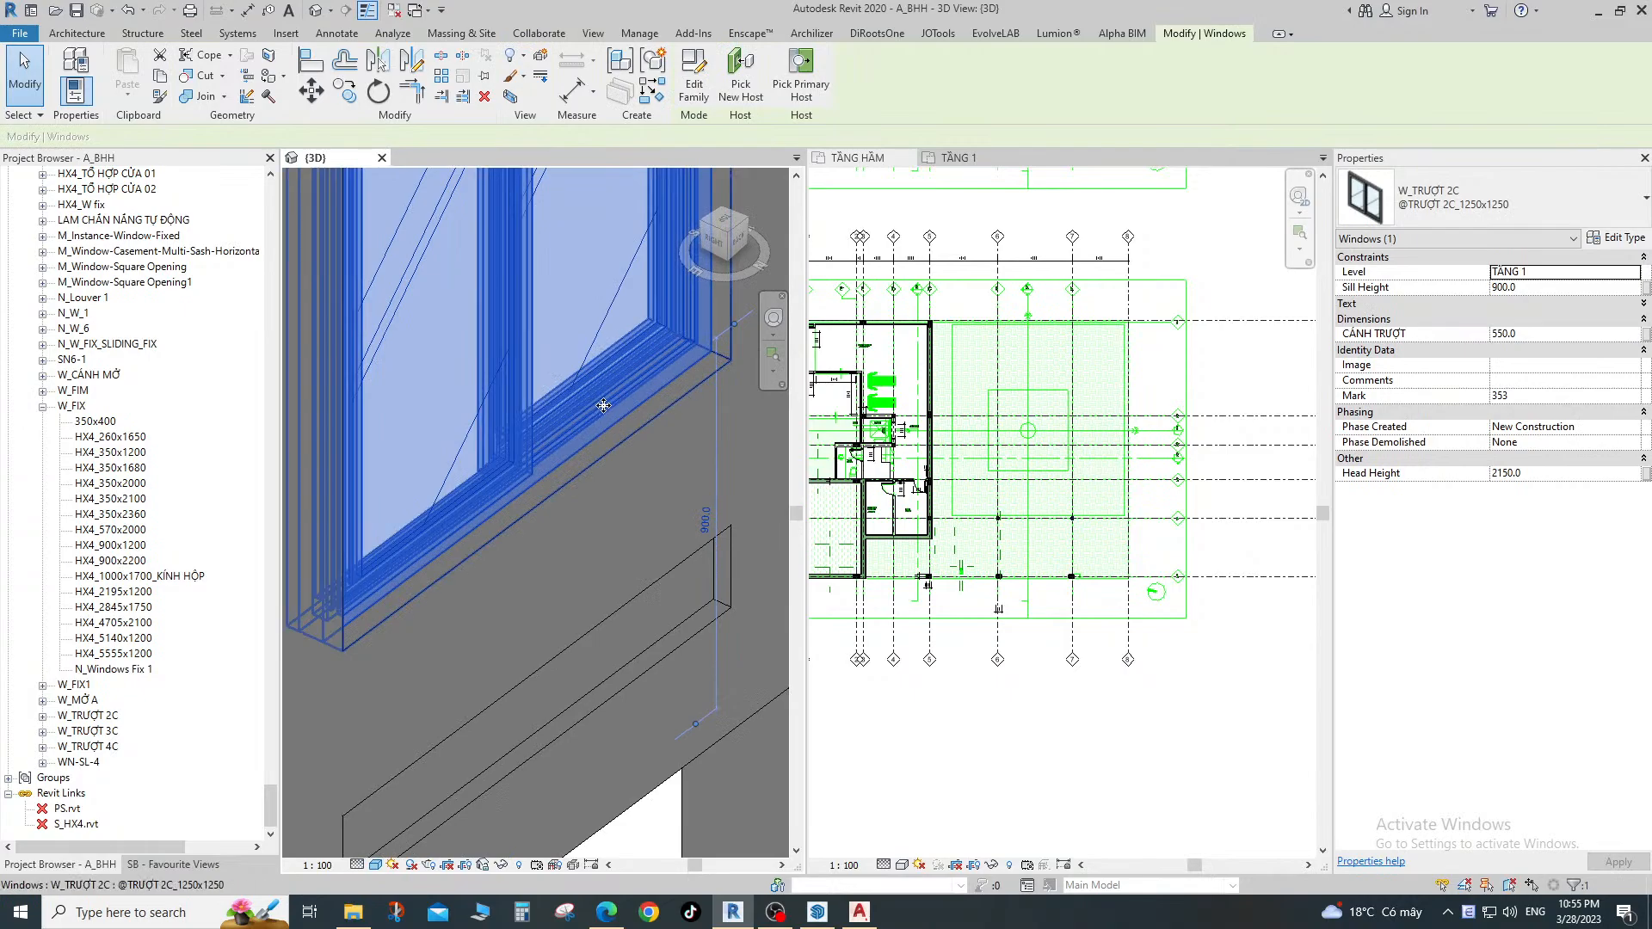
{"action": "key", "text": "Escape"}
{"action": "scroll", "coordinate": [607, 554], "scroll_direction": "down", "scroll_amount": 2}
{"action": "middle_click_drag", "start_coordinate": [606, 554], "coordinate": [555, 579], "text": "shift"}
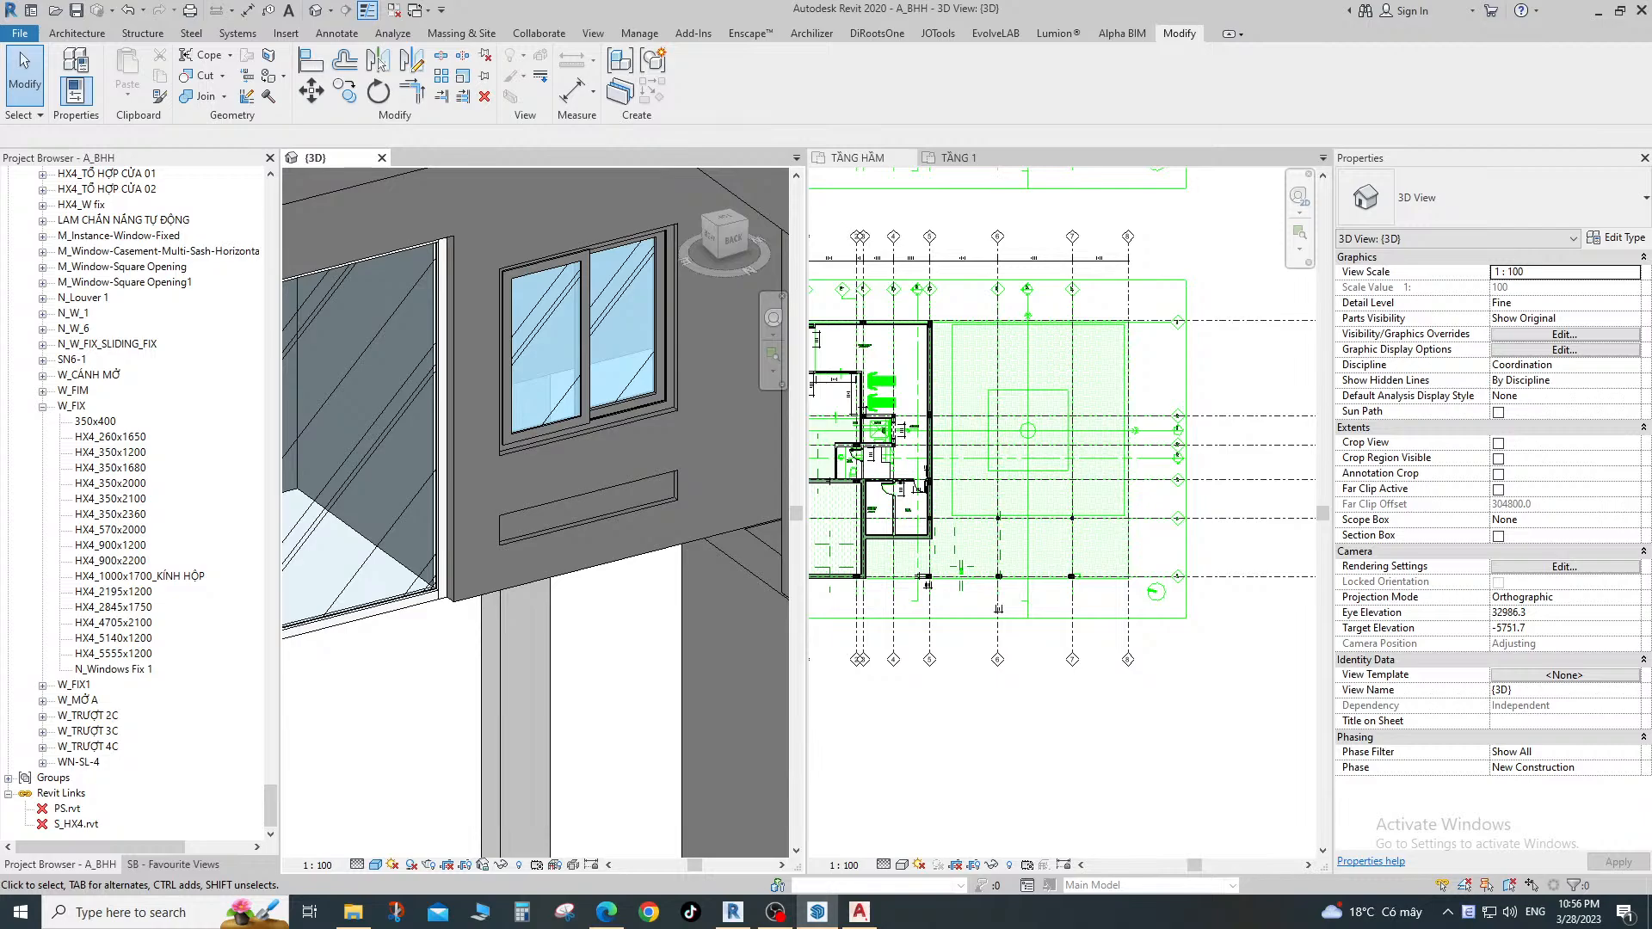
{"action": "scroll", "coordinate": [602, 526], "scroll_direction": "down", "scroll_amount": 3}
{"action": "scroll", "coordinate": [588, 516], "scroll_direction": "up", "scroll_amount": 2}
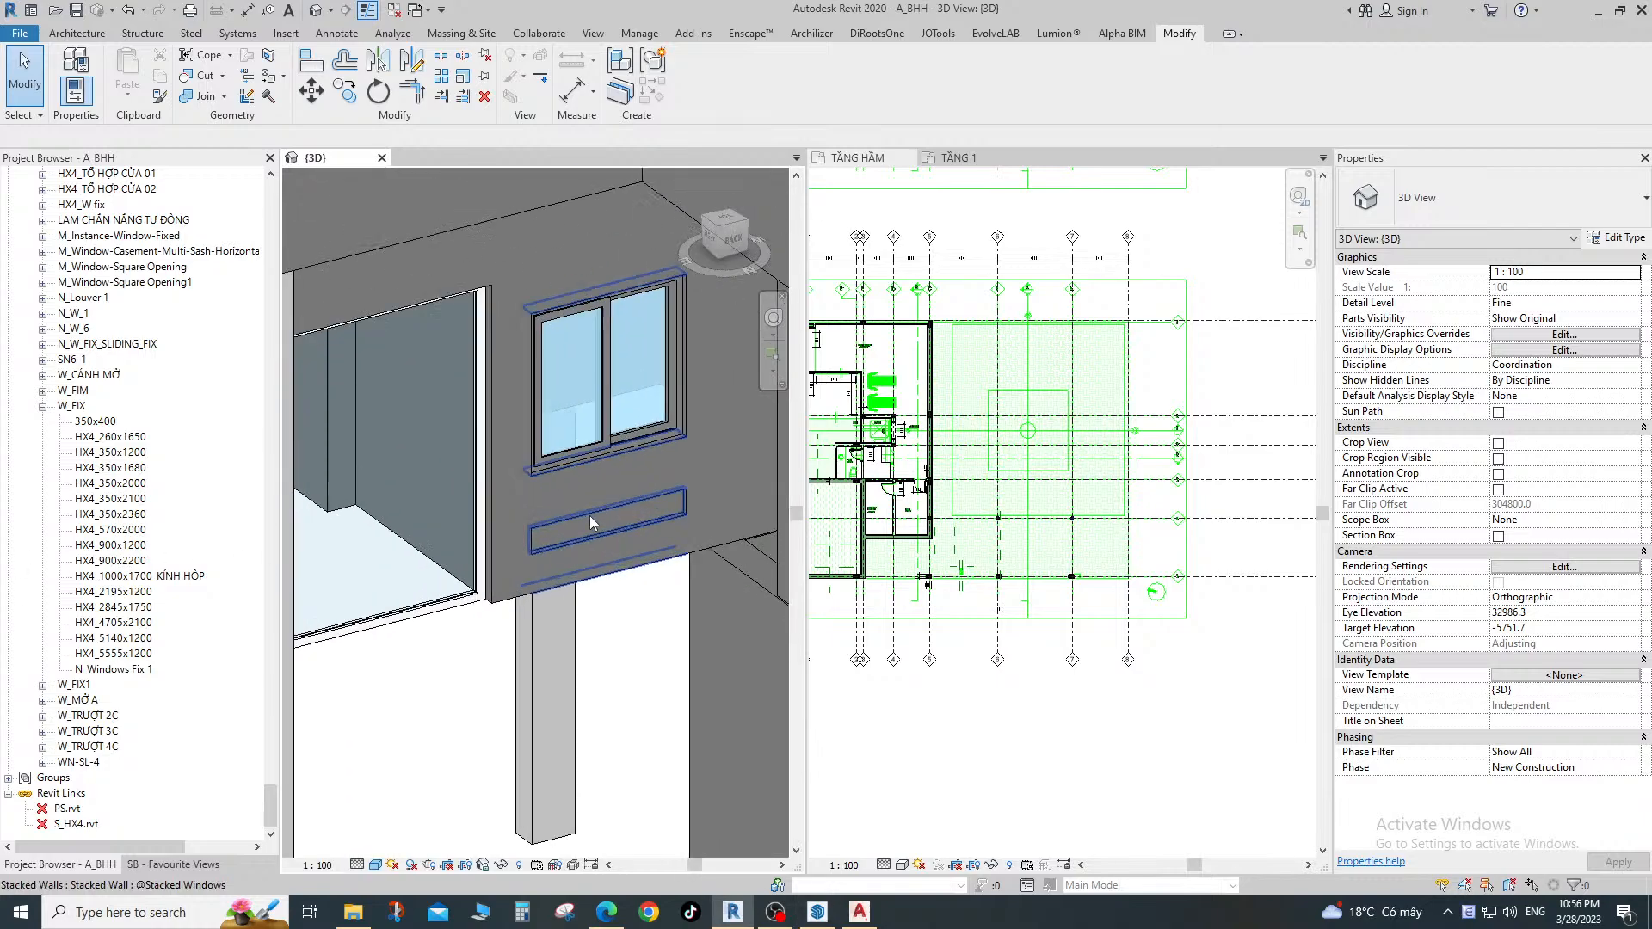
Review the wider facade in 3D, and return to the TẦNG HẦM floor plan with all imported CAD plans in view.
{"action": "scroll", "coordinate": [596, 492], "scroll_direction": "down", "scroll_amount": 2}
{"action": "scroll", "coordinate": [592, 556], "scroll_direction": "down", "scroll_amount": 3}
{"action": "scroll", "coordinate": [852, 555], "scroll_direction": "down", "scroll_amount": 2}
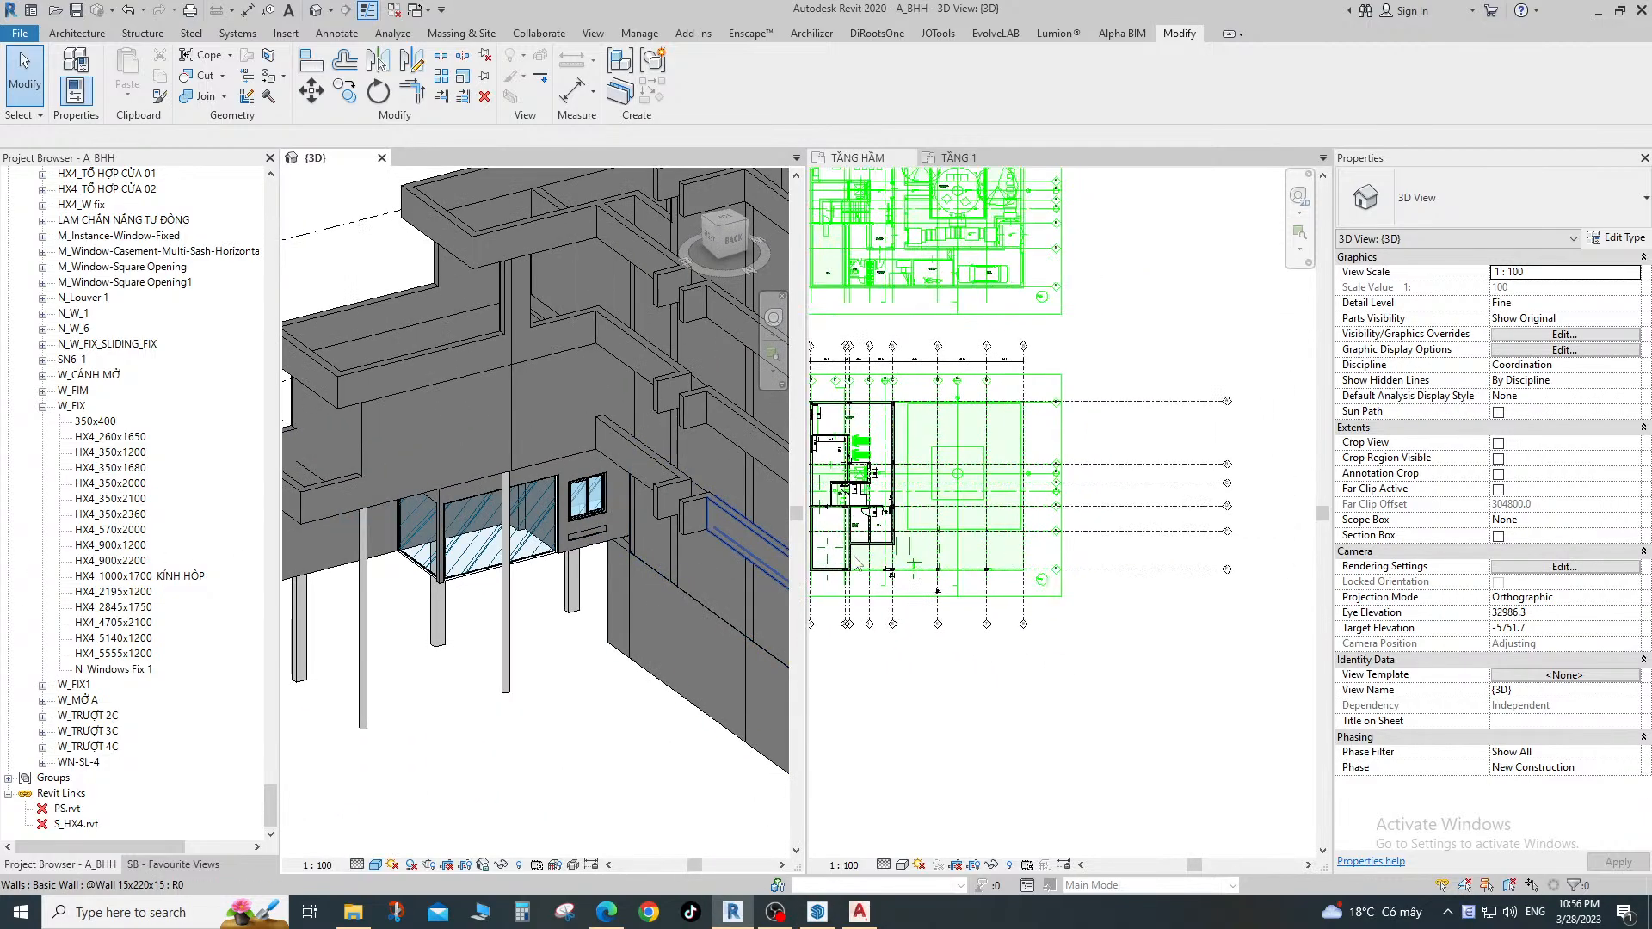
{"action": "left_click", "coordinate": [1087, 673]}
{"action": "scroll", "coordinate": [1088, 673], "scroll_direction": "down", "scroll_amount": 2}
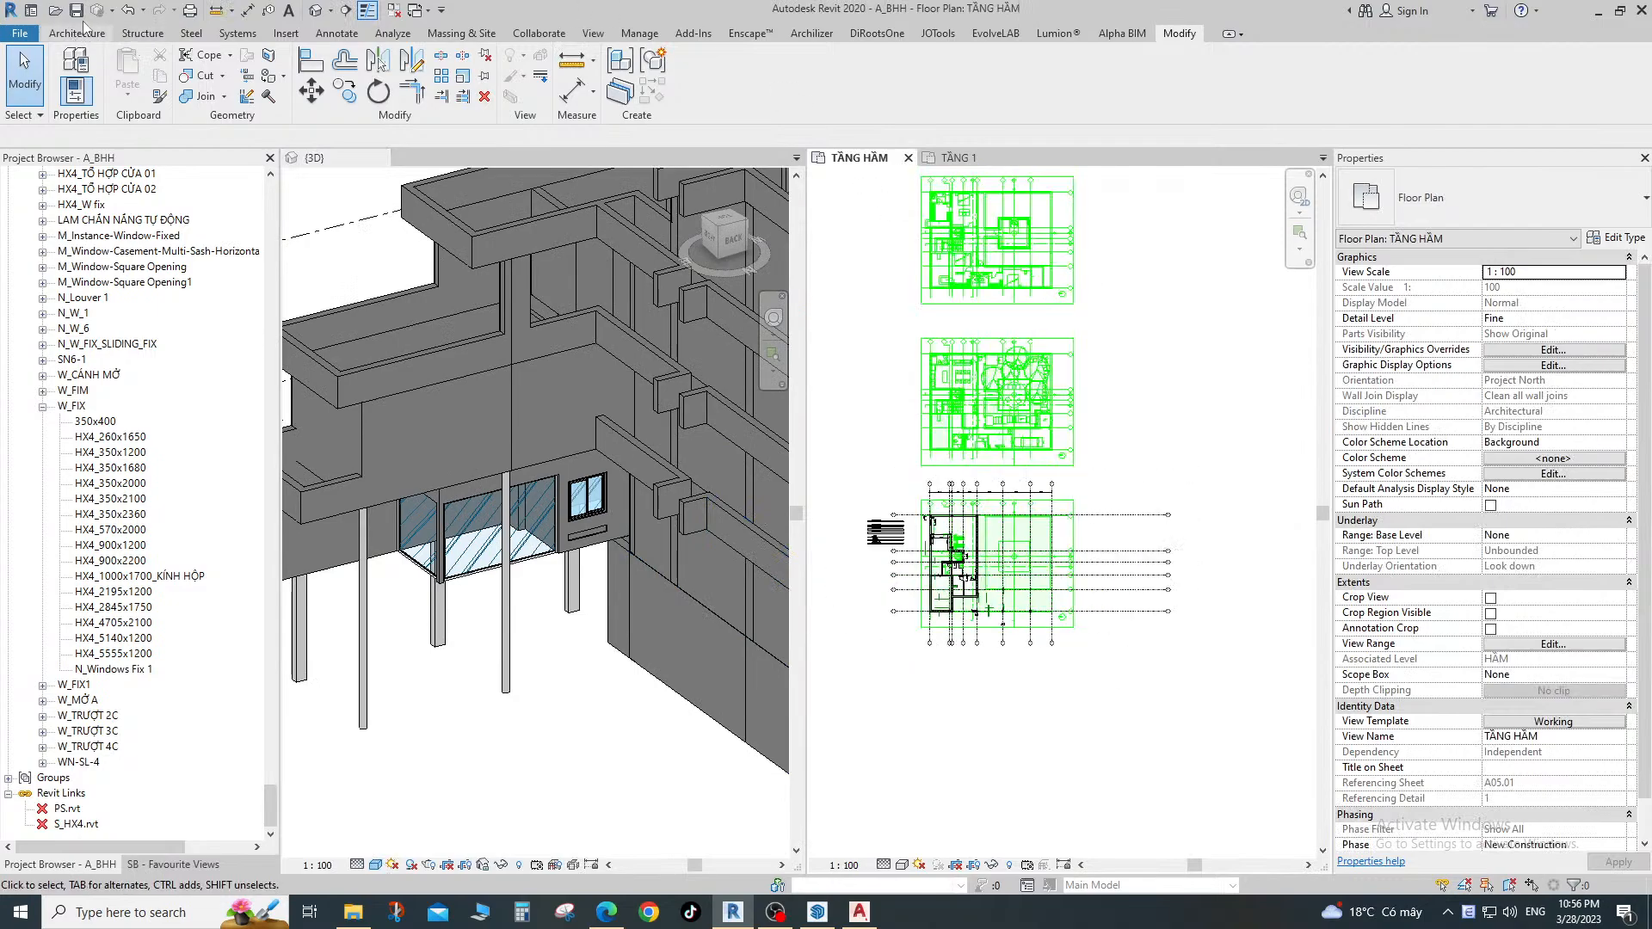